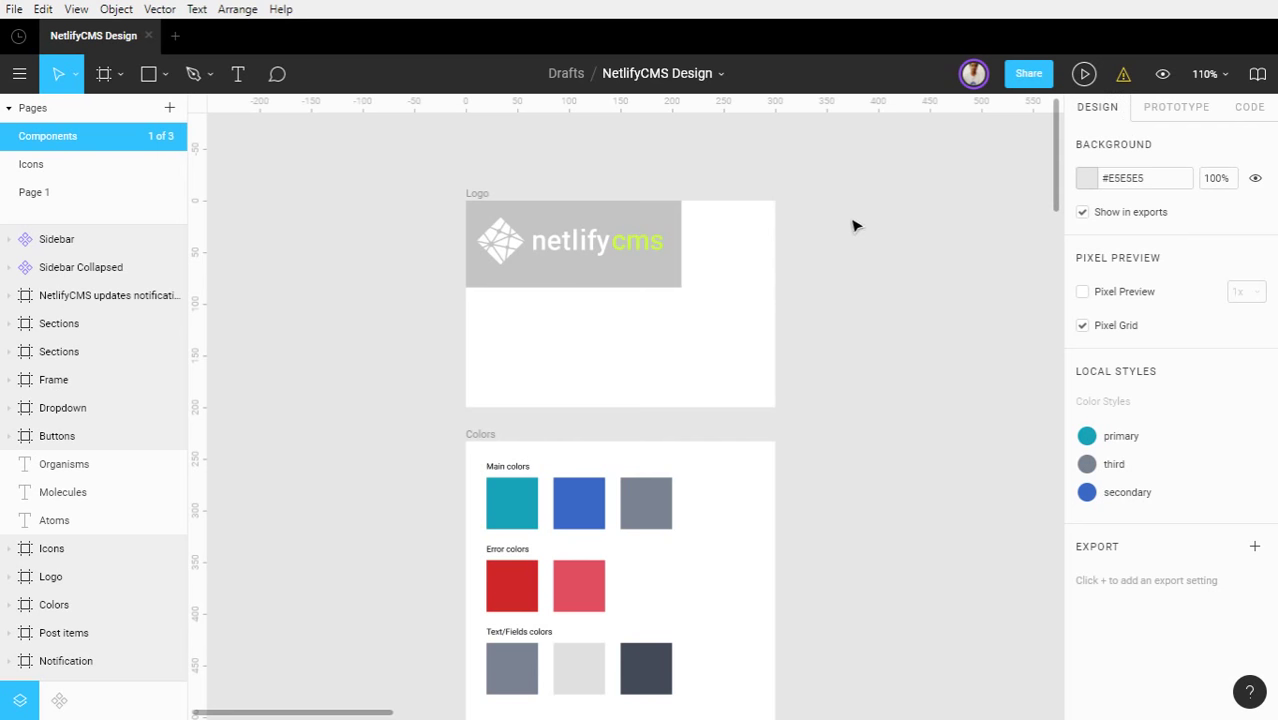
Pan down the Components page from Logo and Colors past Atoms and Molecules to the Organisms frame
scroll(848, 255, down, 2)
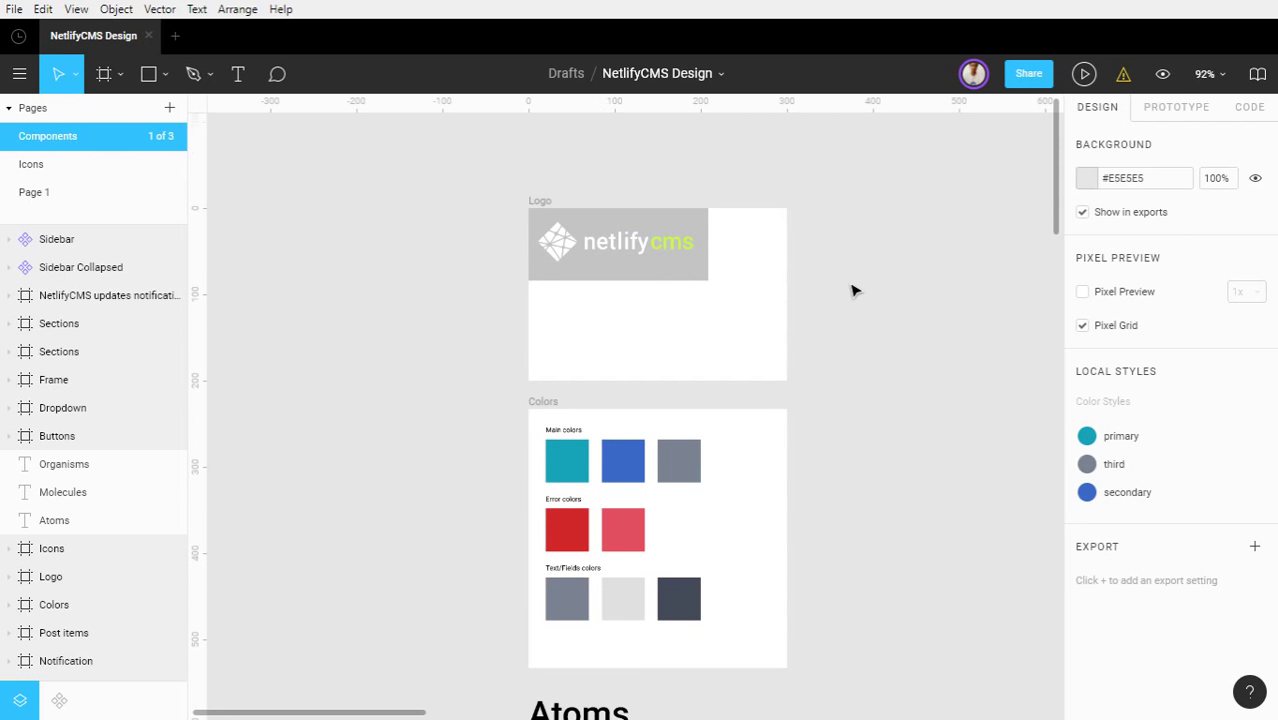
drag(859, 362, 770, 243)
scroll(790, 331, down, 3)
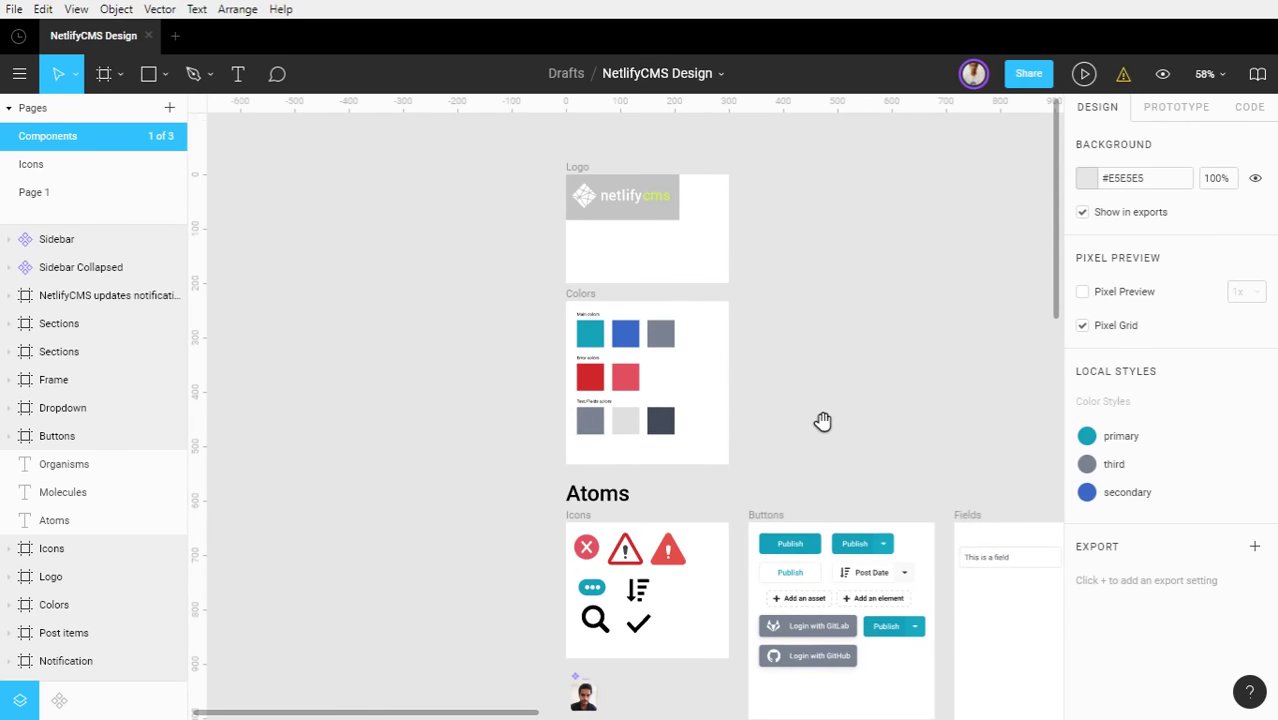
drag(822, 421, 653, 194)
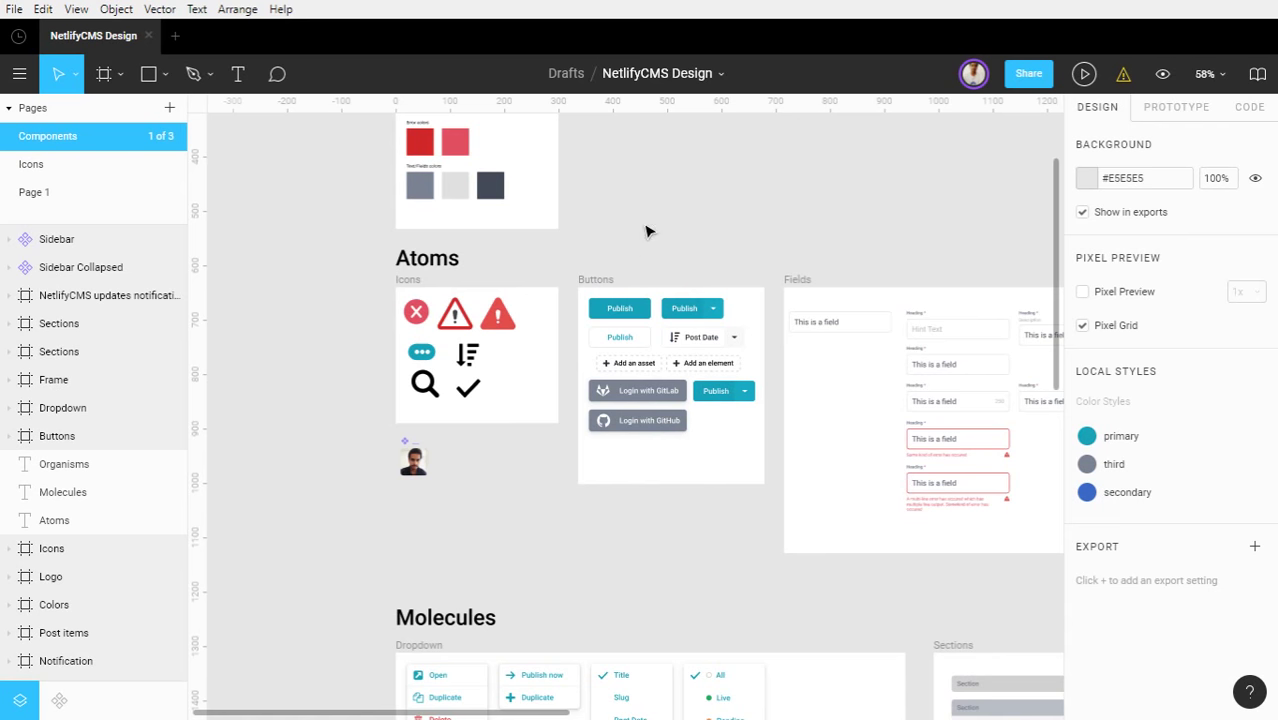
drag(699, 264, 707, 200)
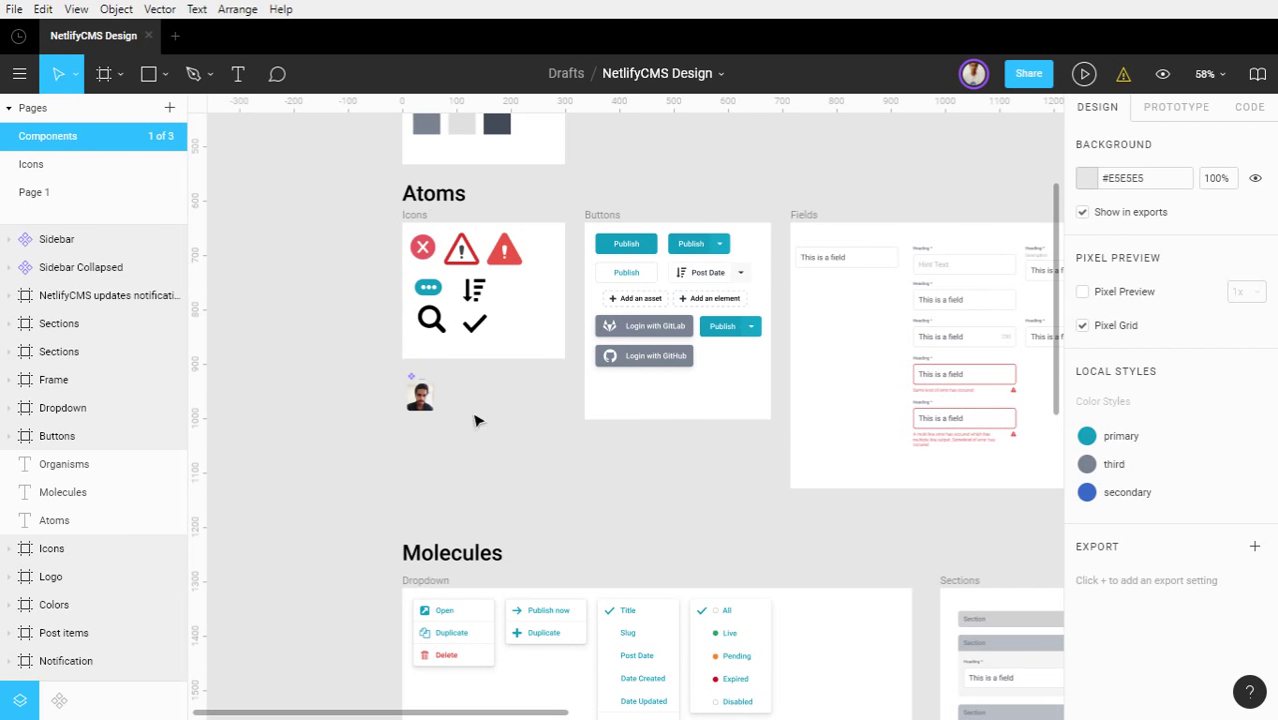
scroll(476, 420, down, 8)
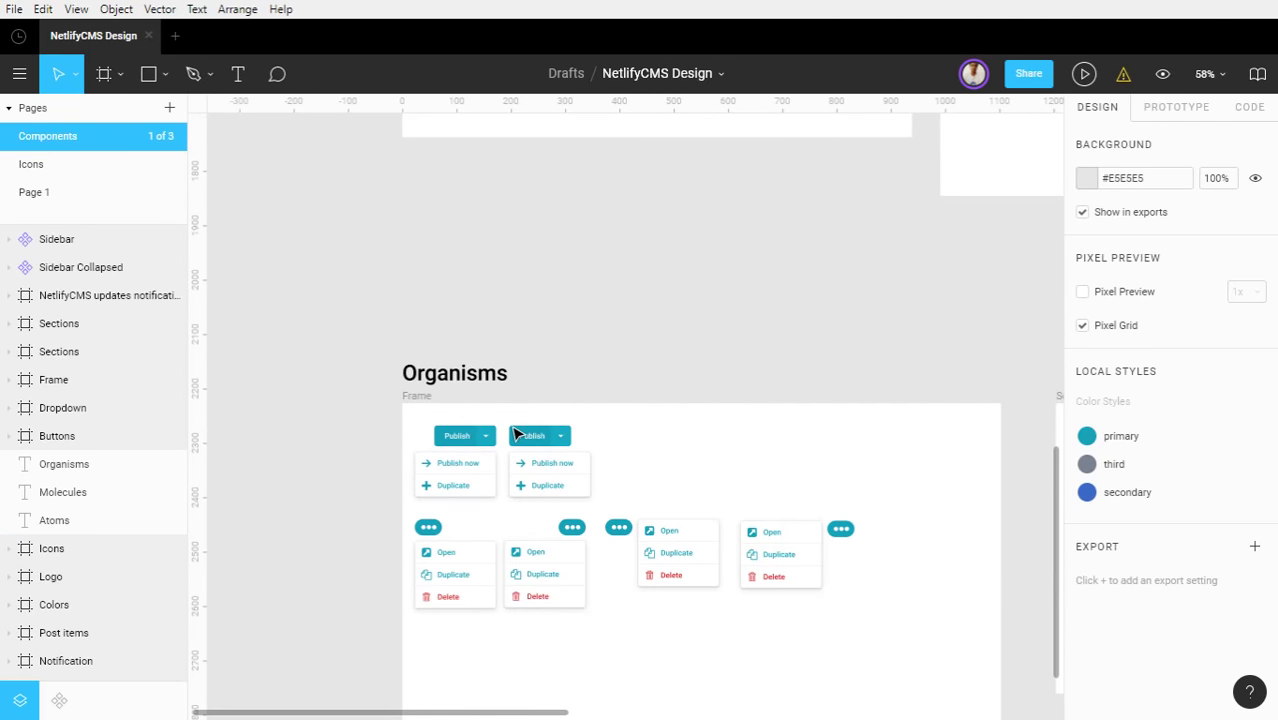
scroll(514, 433, down, 1)
ctrl+scroll(512, 430, down, 2)
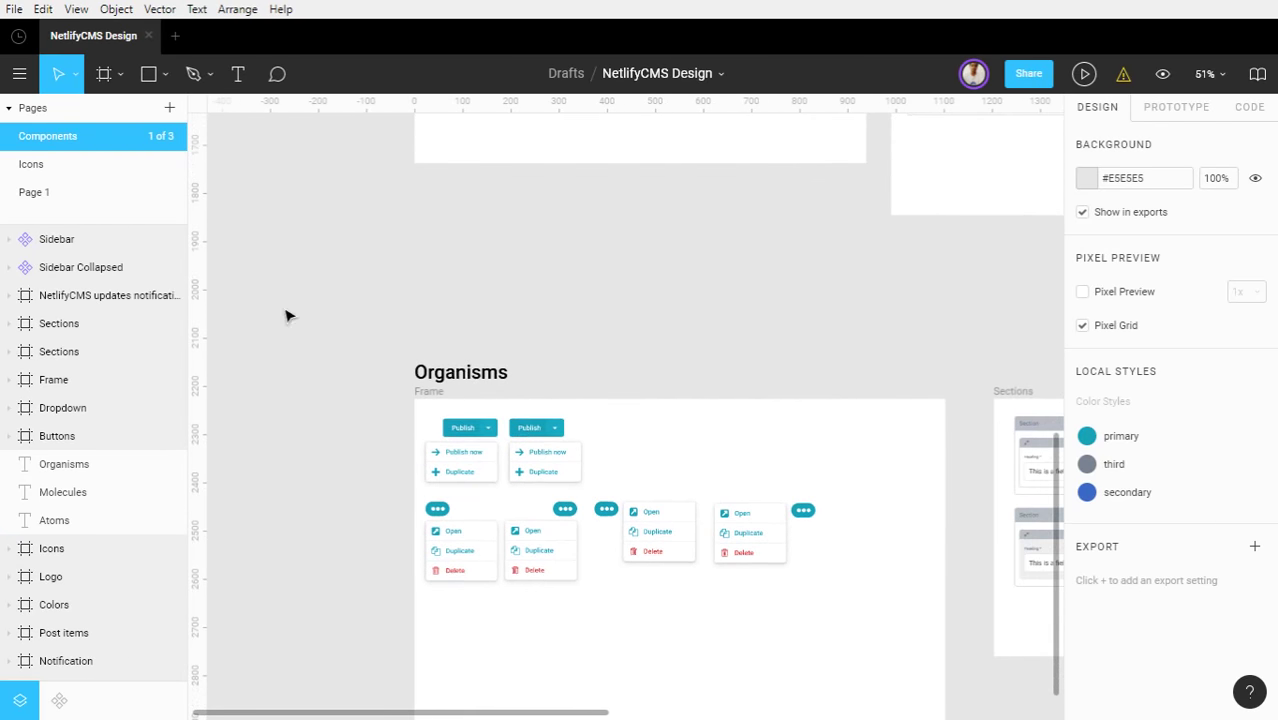
Open Page 1 and look over its /index.html template and the Pages section screens
click(57, 190)
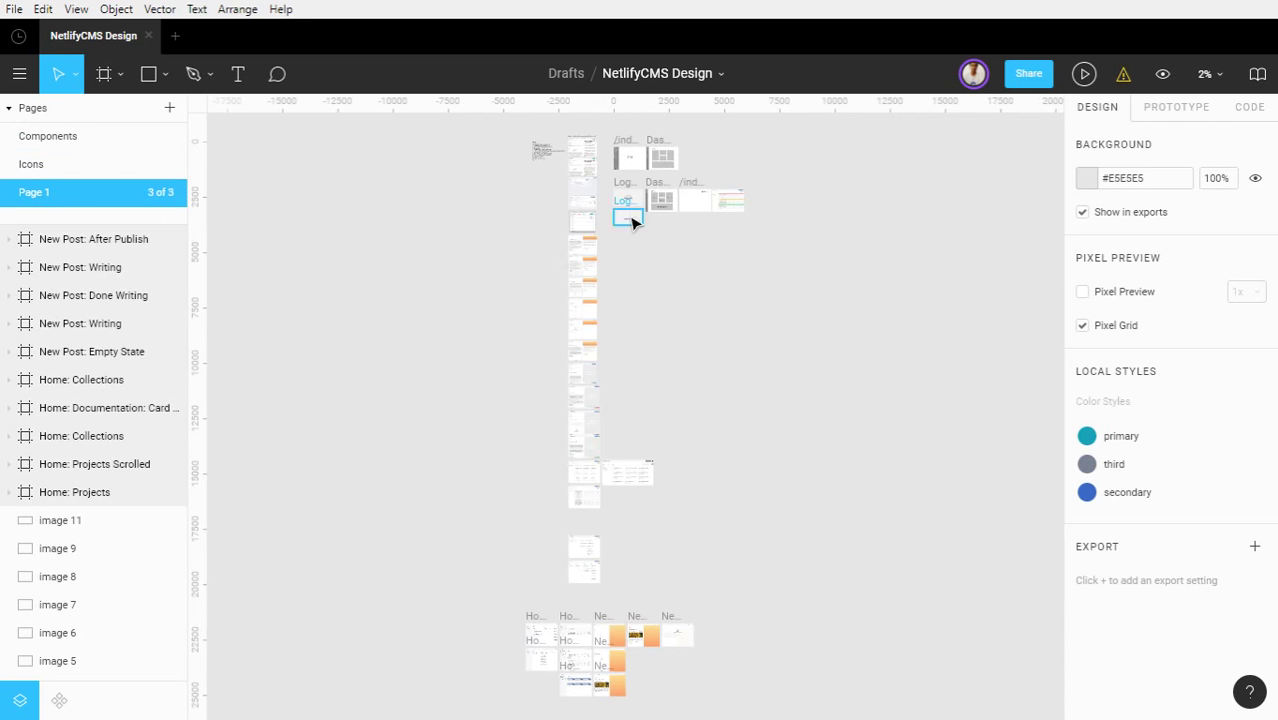
ctrl+scroll(628, 175, up, 3)
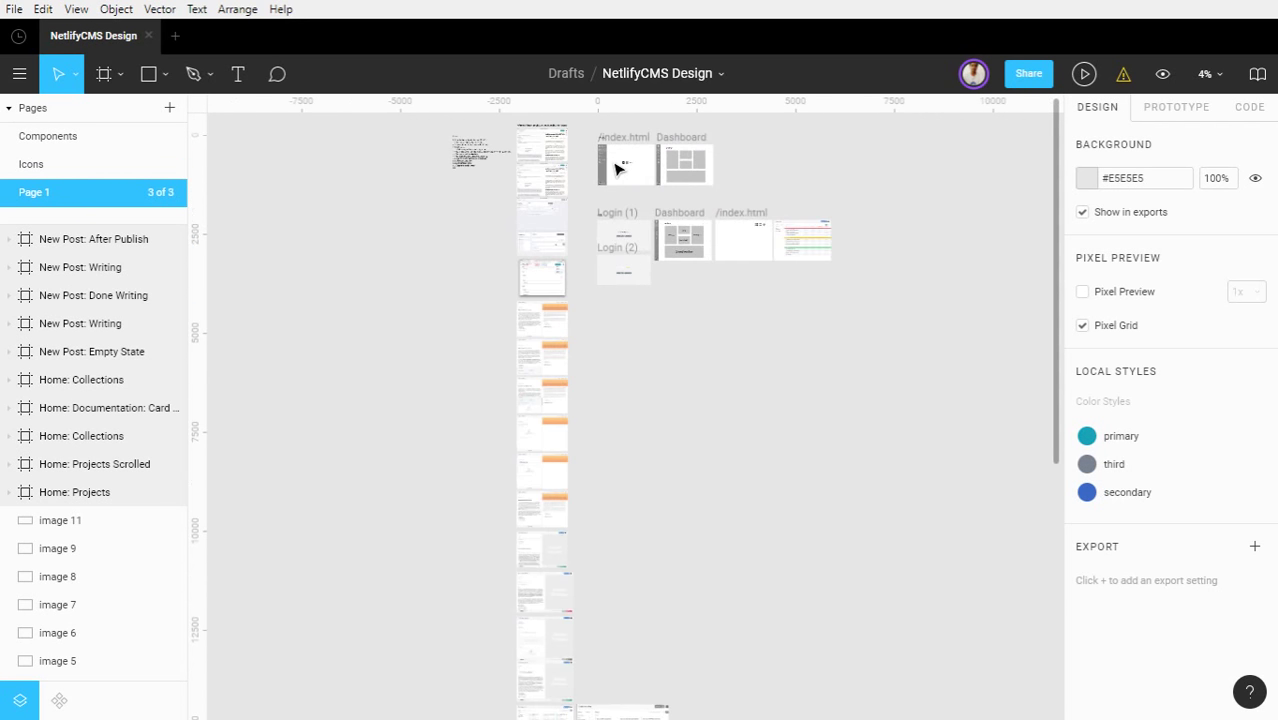
ctrl+scroll(617, 169, up, 10)
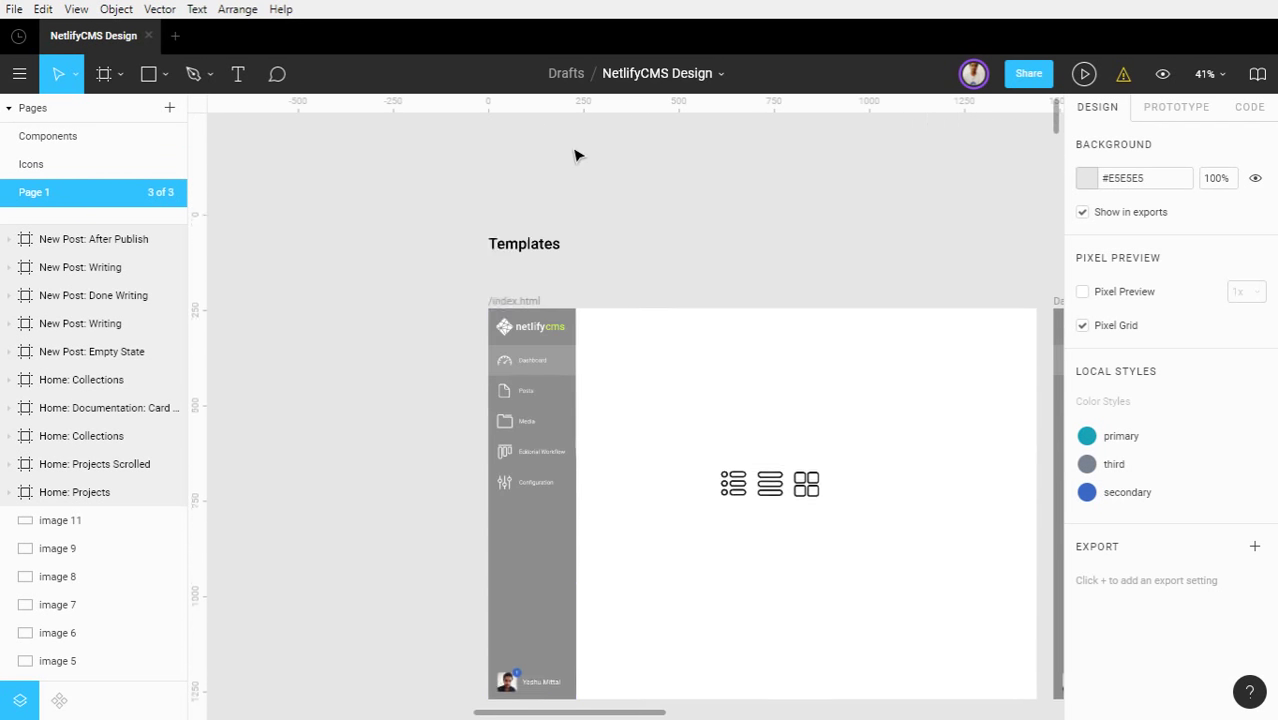
scroll(540, 240, up, 1)
scroll(560, 380, down, 5)
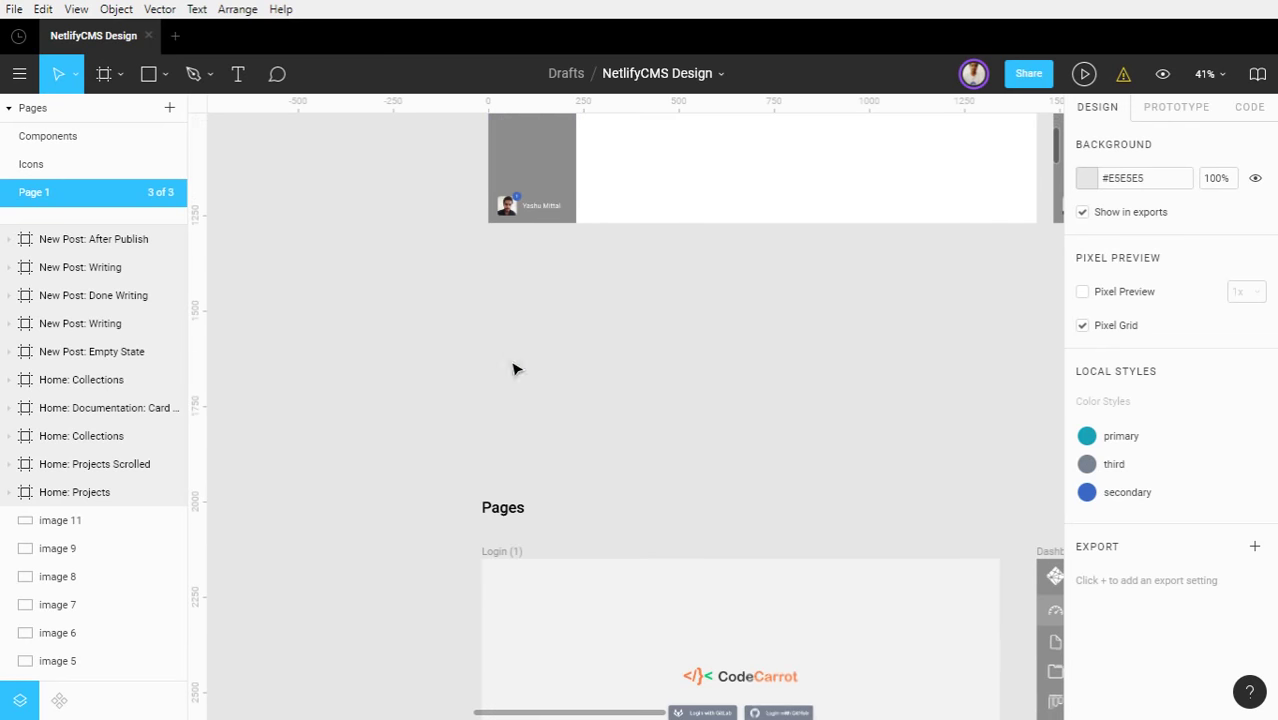
ctrl+scroll(545, 503, down, 3)
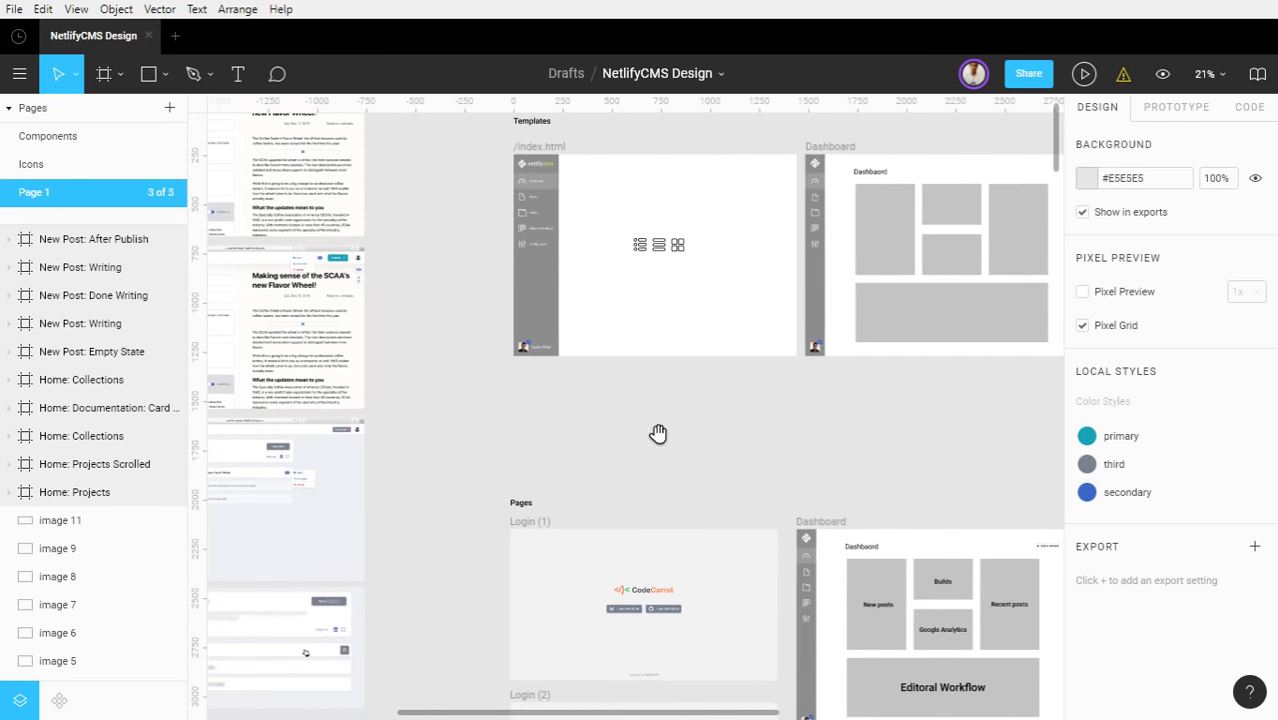
drag(658, 433, 617, 446)
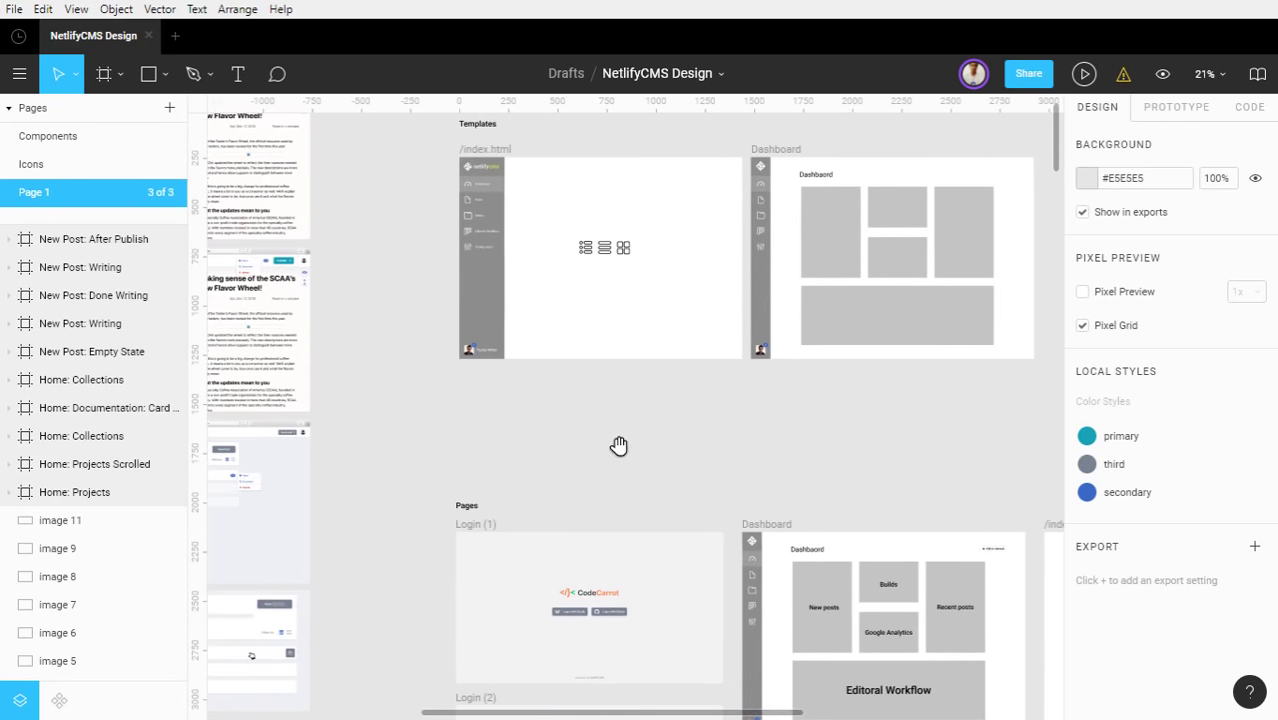
Return to the Components page and zoom out to 28% to show Logo through Organisms
click(100, 137)
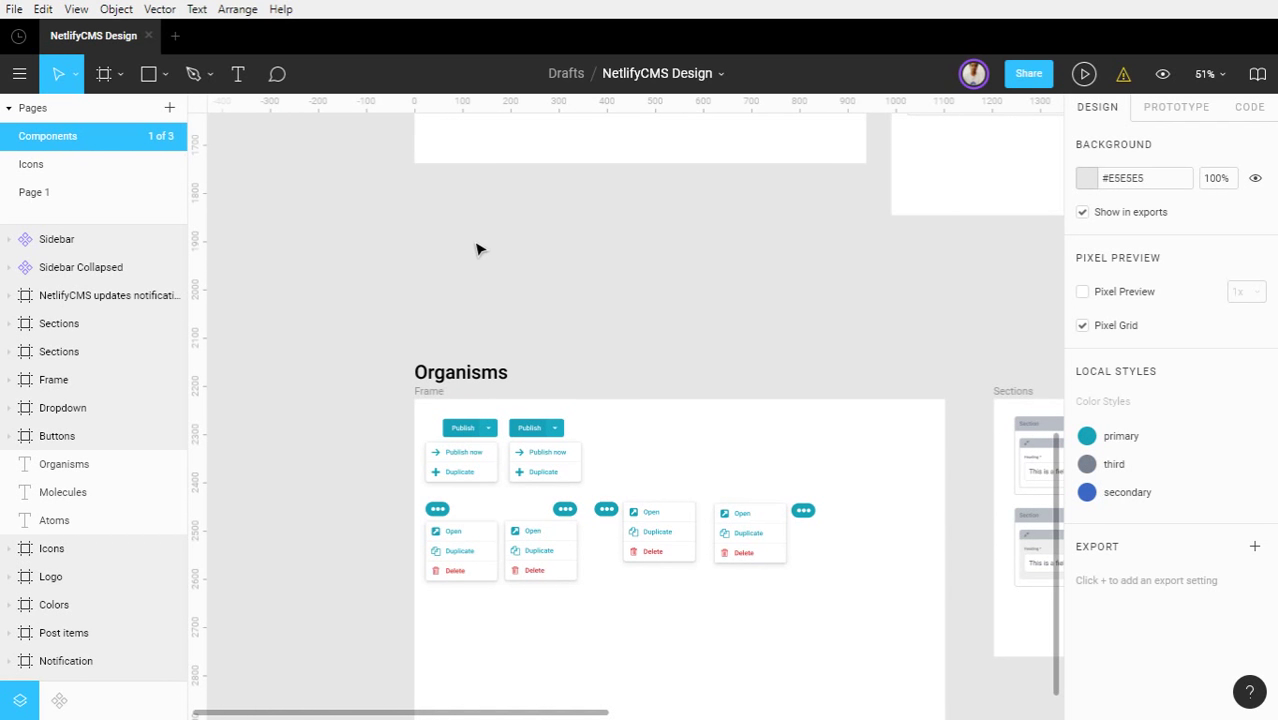
ctrl+scroll(470, 246, down, 2)
ctrl+scroll(470, 246, down, 1)
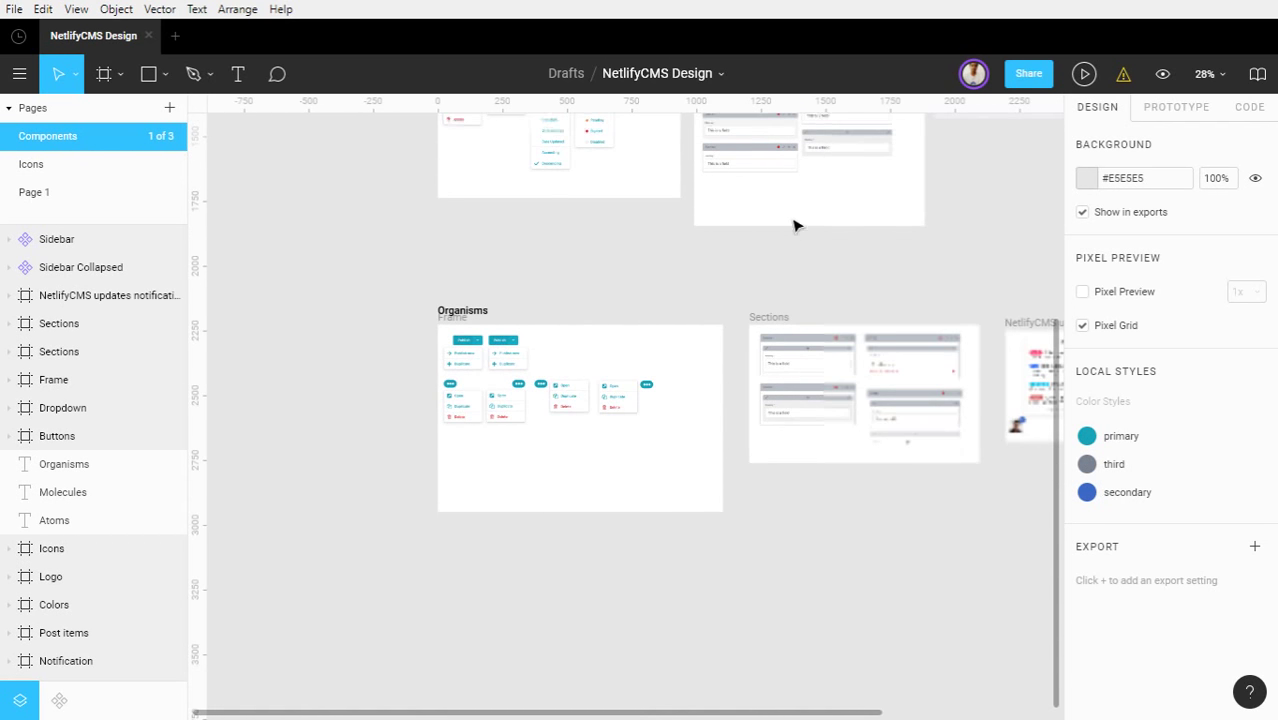
drag(861, 263, 850, 556)
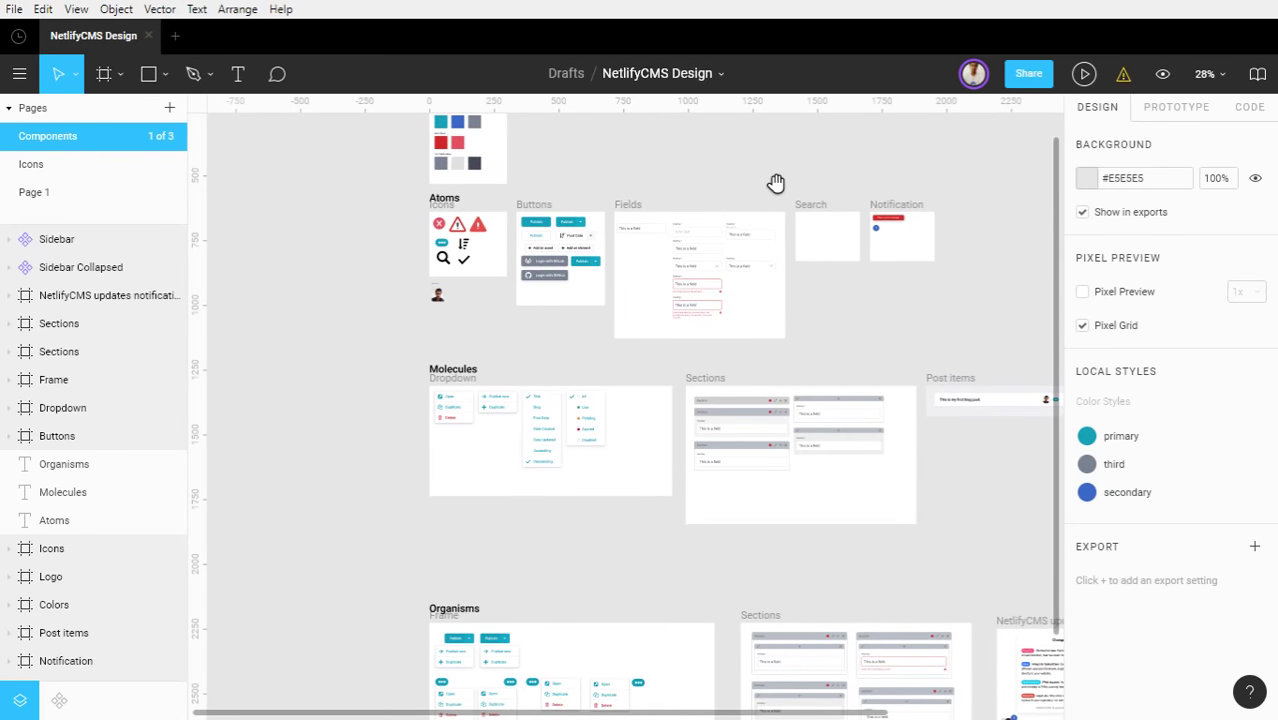
drag(730, 174, 742, 236)
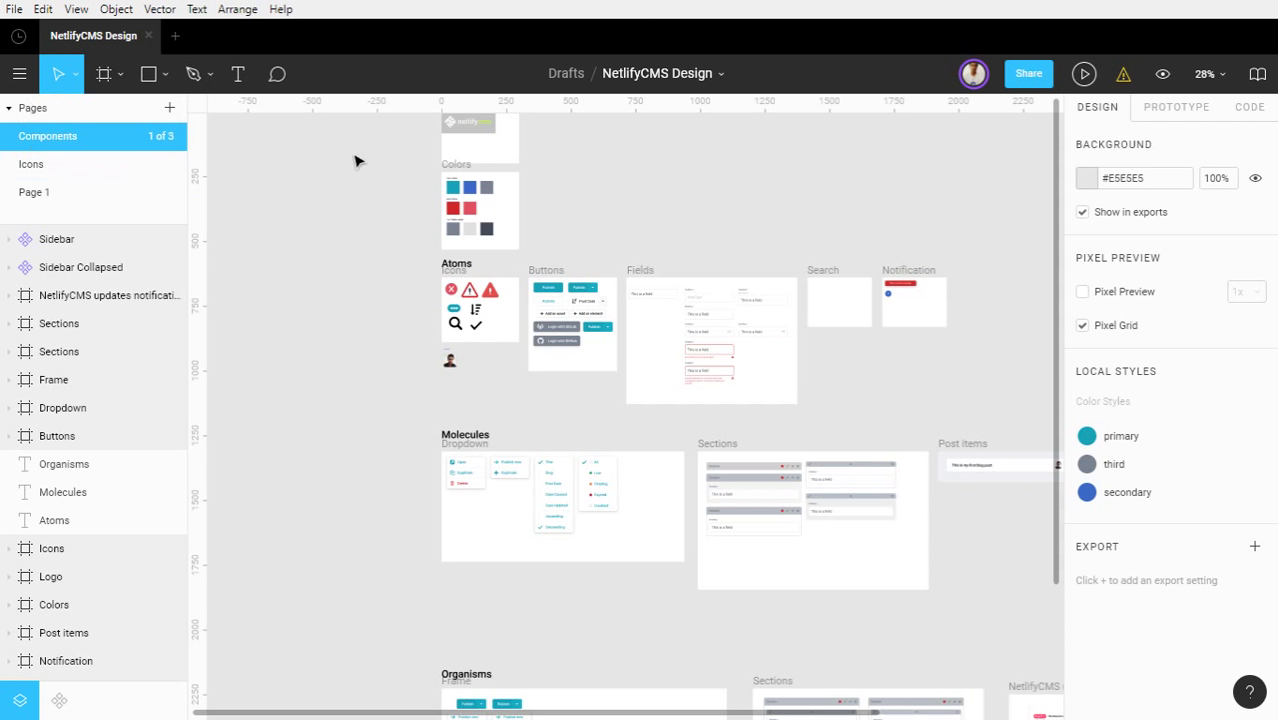
scroll(490, 146, up, 2)
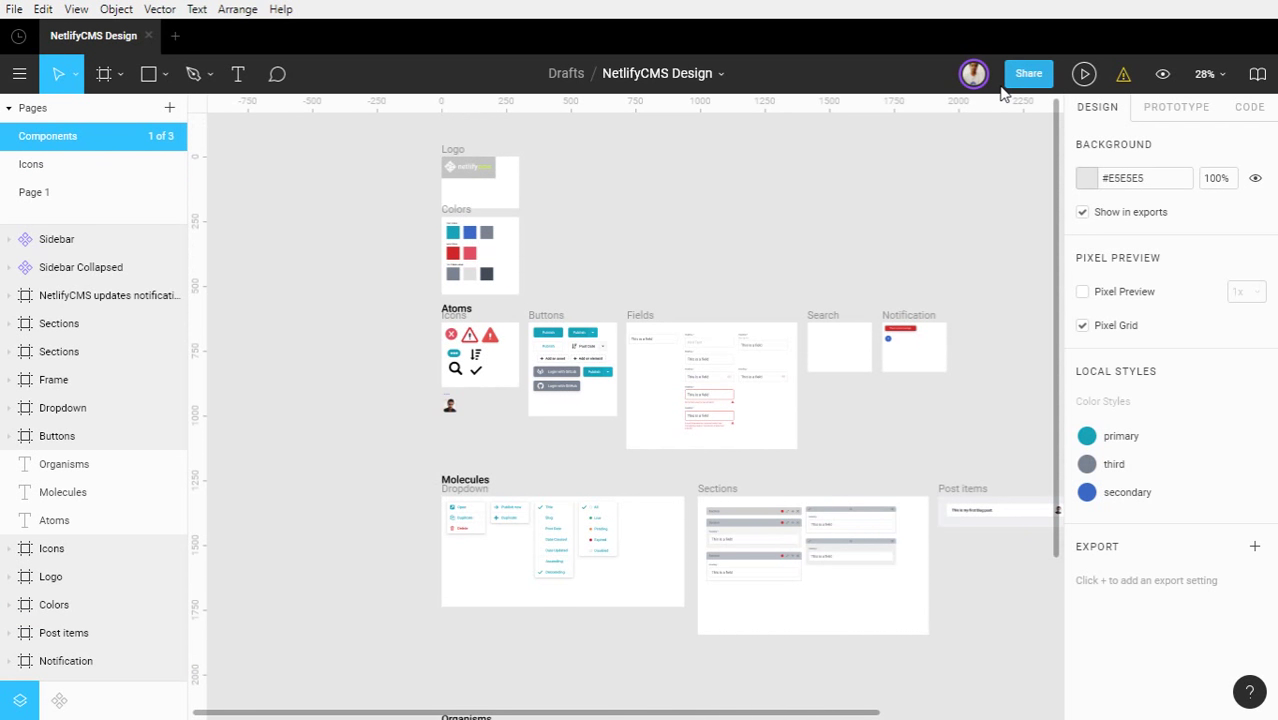
click(1012, 80)
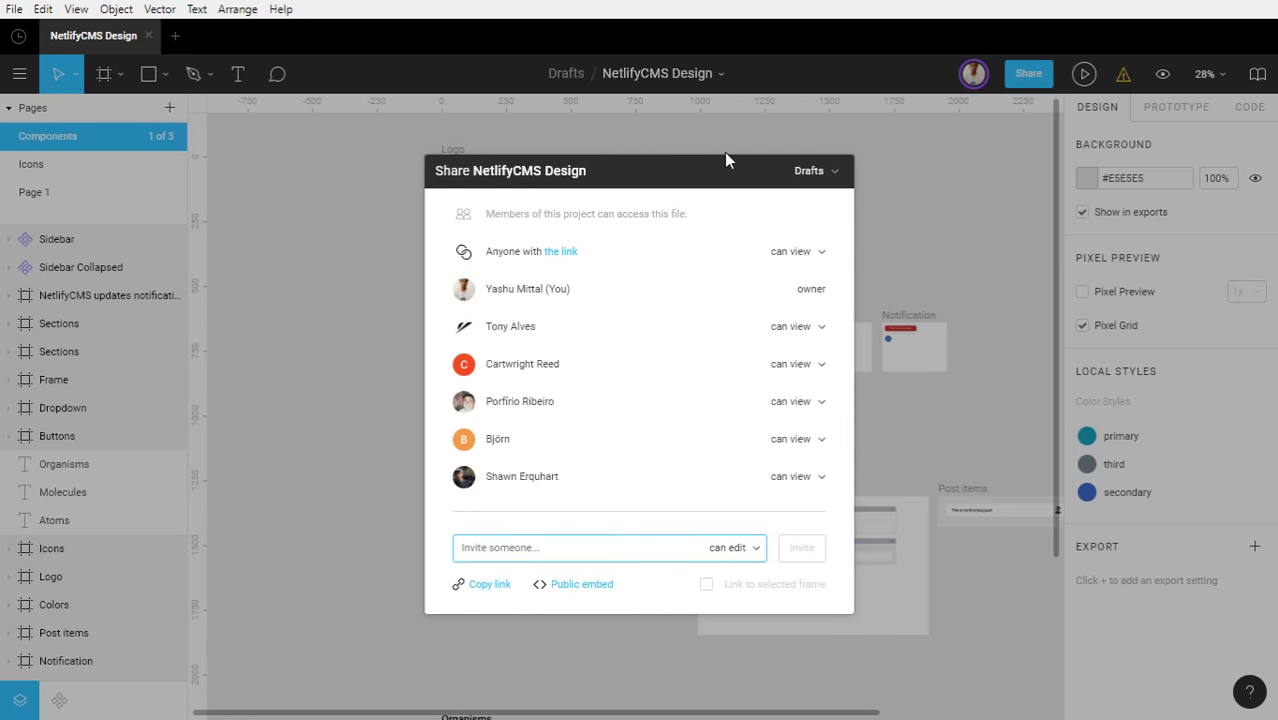
click(870, 174)
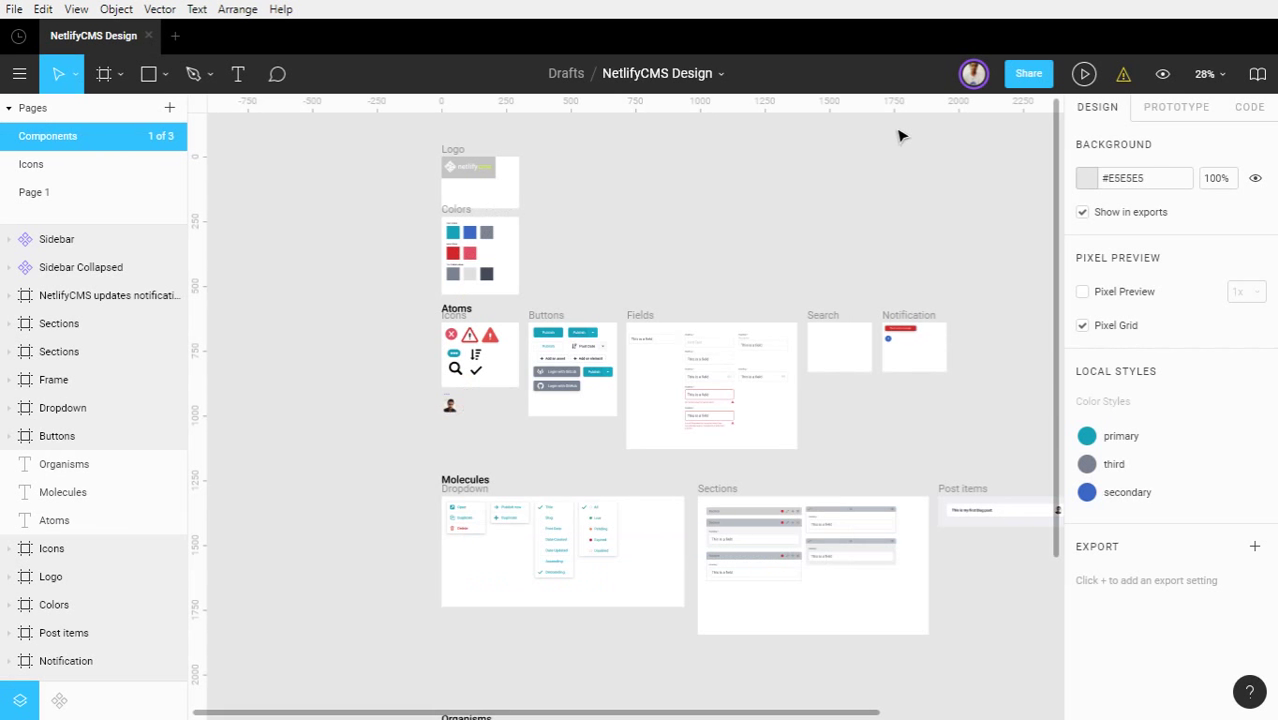
click(1018, 87)
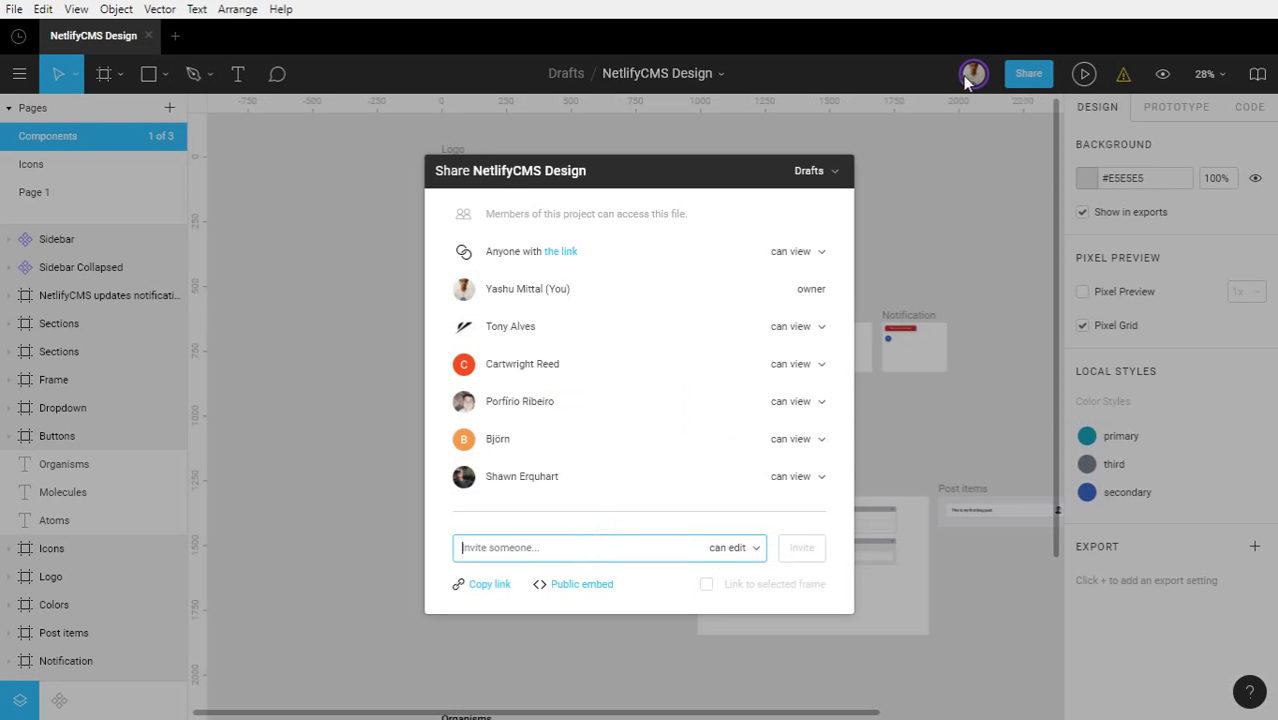
click(915, 158)
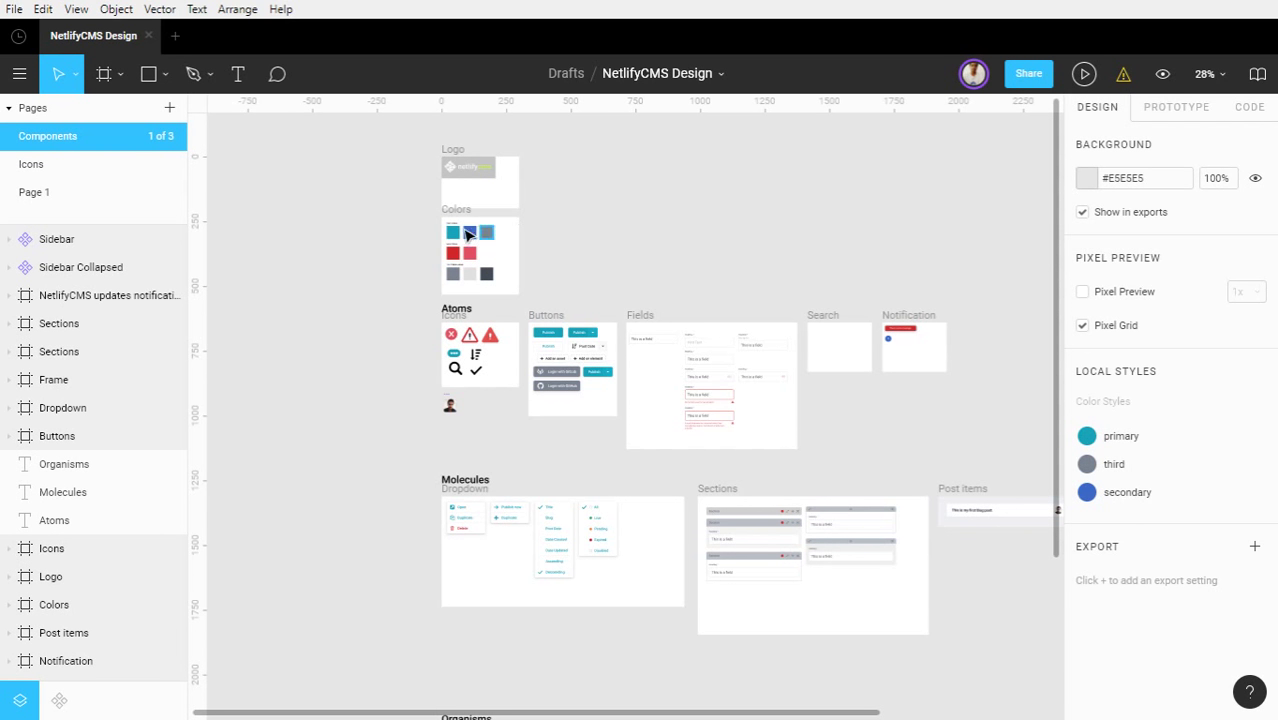
Zoom in on the top-left so the netlifycms logo and Colors frame fill the view
scroll(440, 218, up, 5)
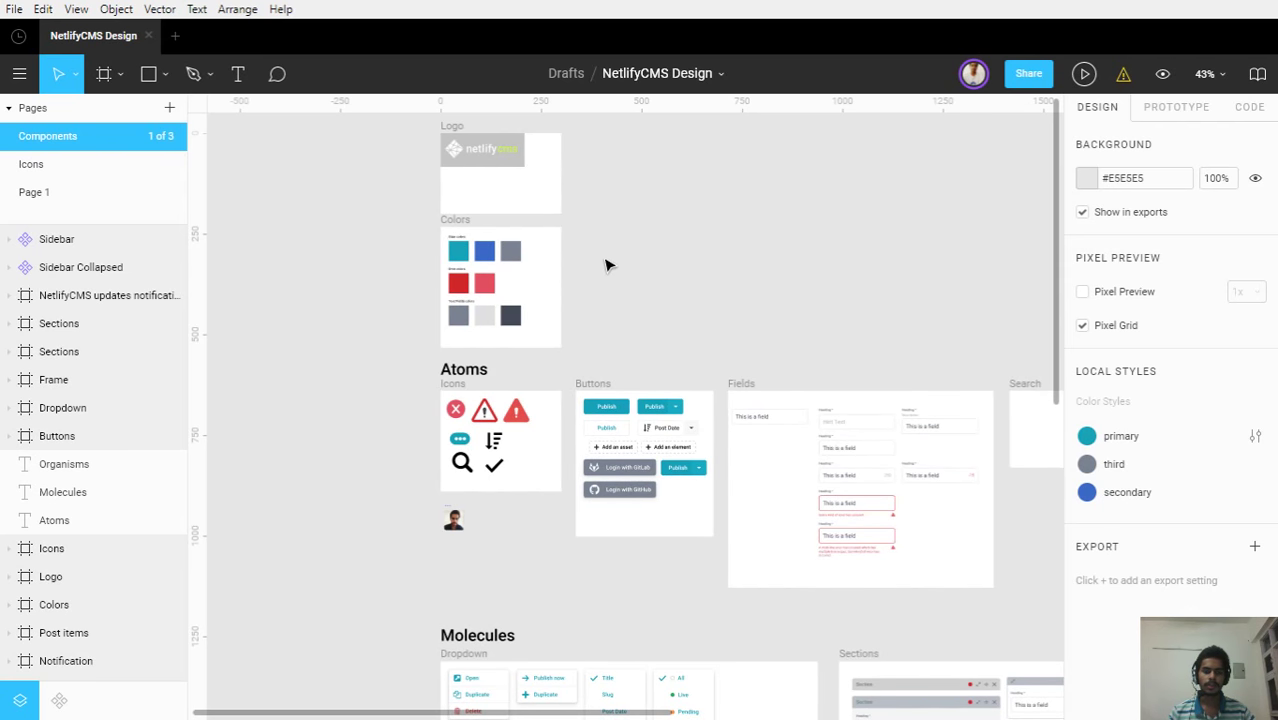
scroll(617, 267, down, 2)
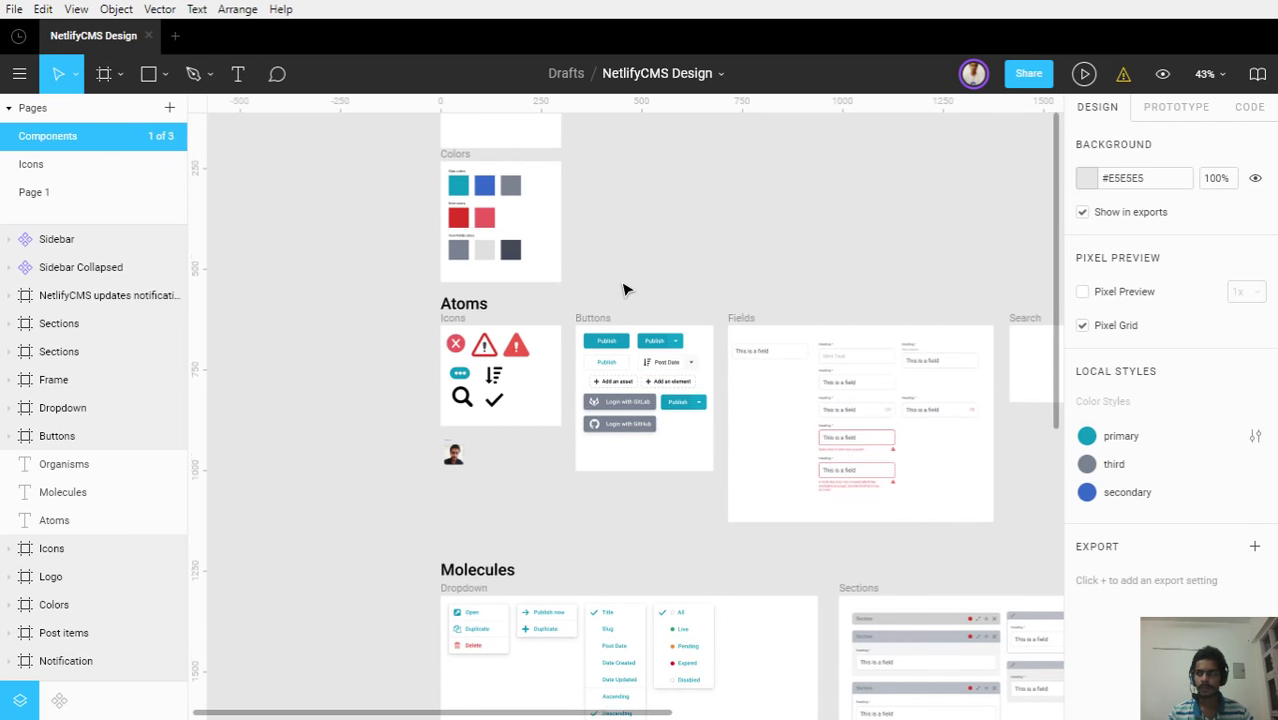
scroll(428, 263, up, 4)
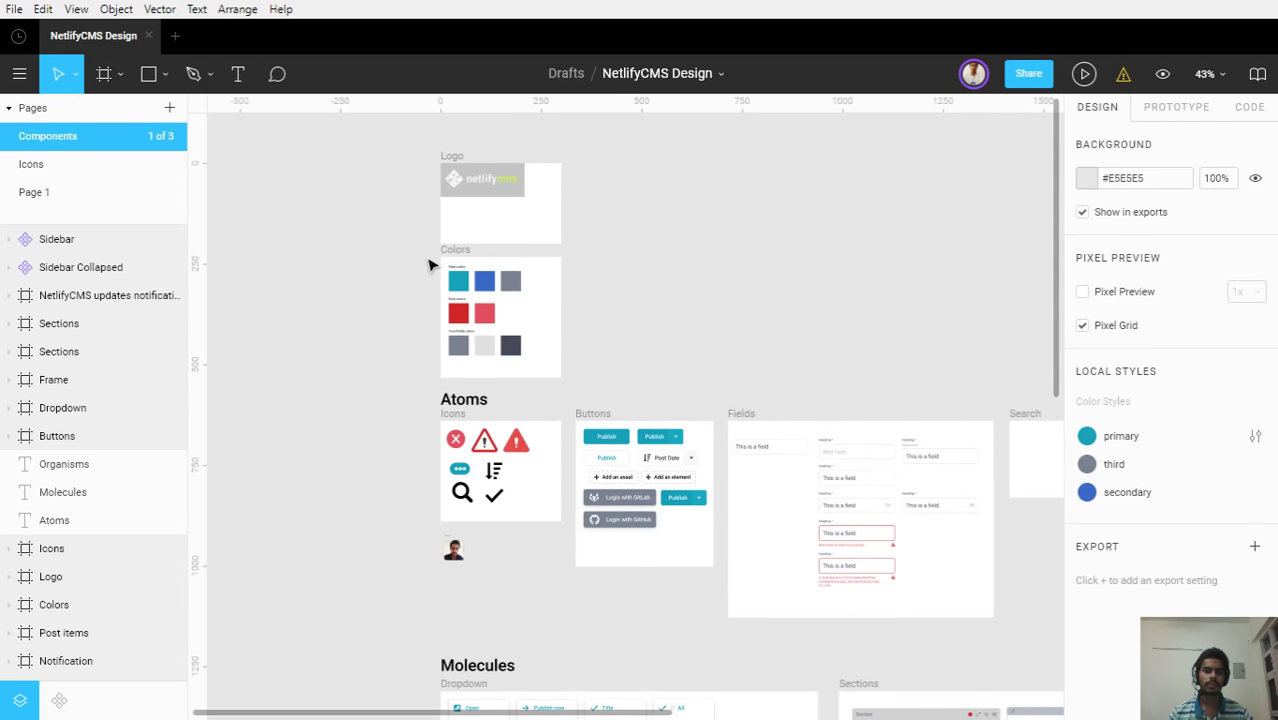
scroll(449, 200, up, 5)
scroll(450, 160, up, 3)
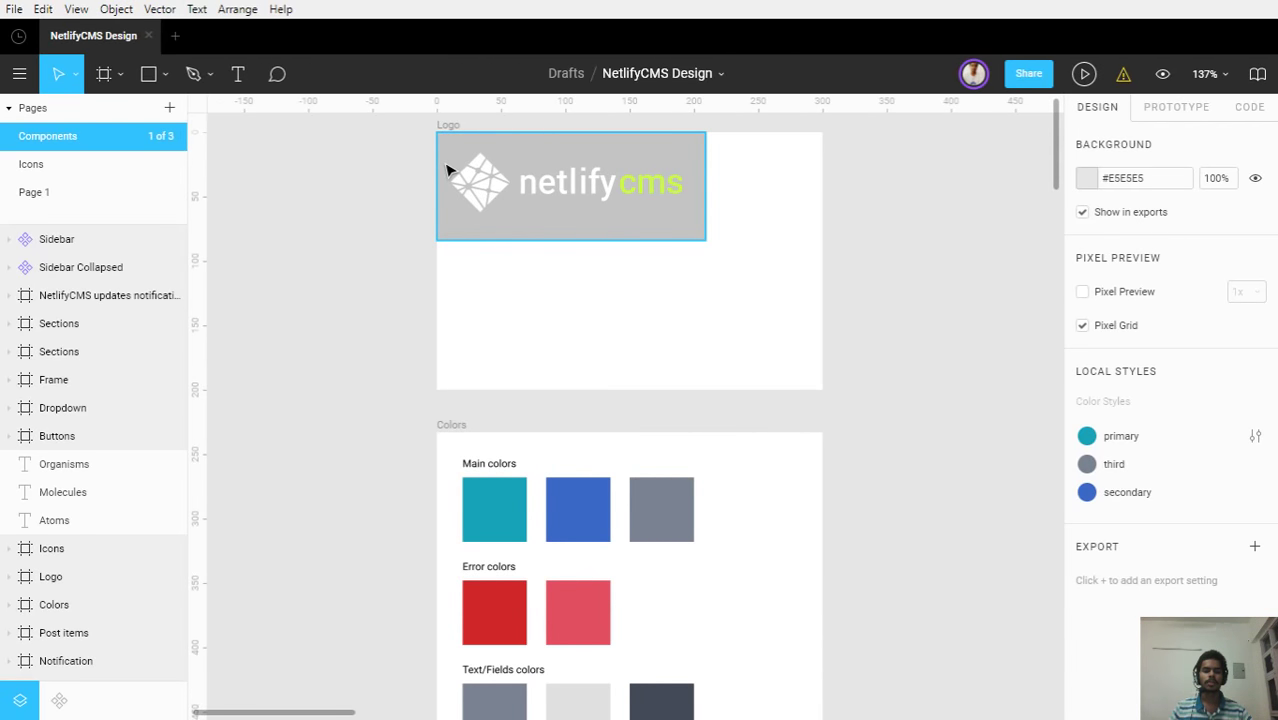
Select the netlify logo component to check its 180×46 size at X 11, Y 16
scroll(512, 187, up, 1)
scroll(491, 190, up, 3)
scroll(491, 191, up, 1)
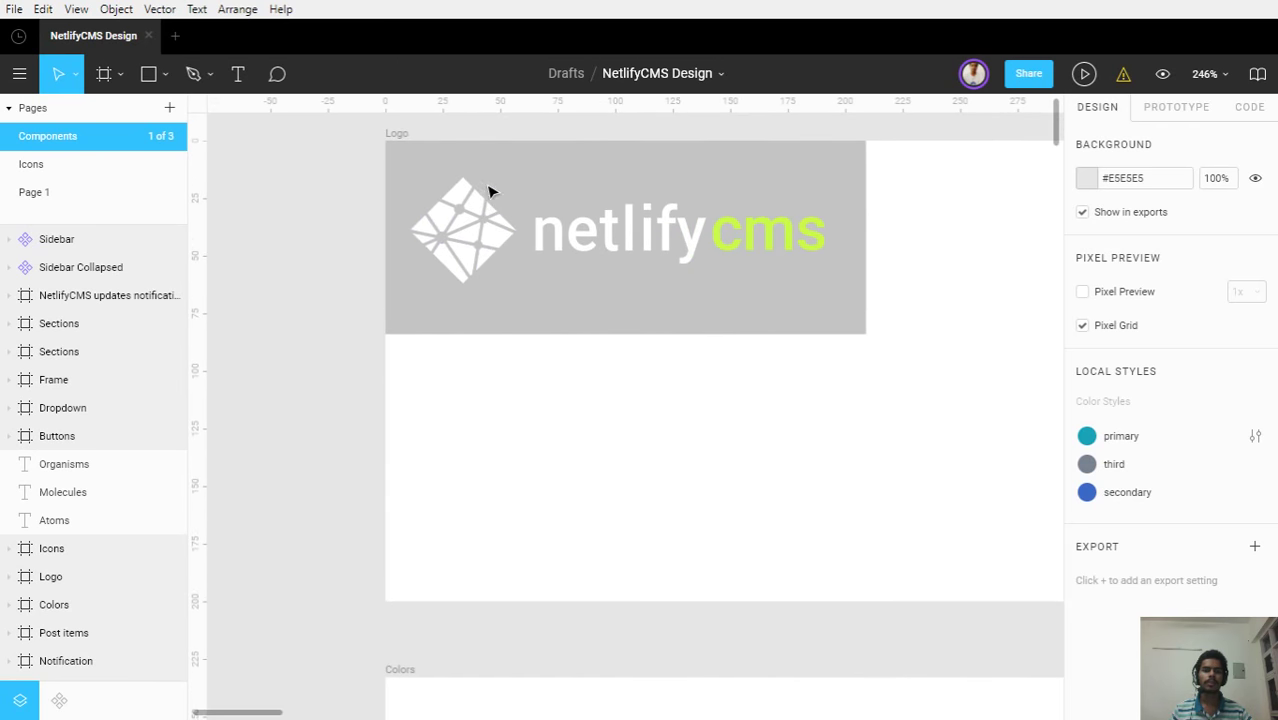
click(477, 253)
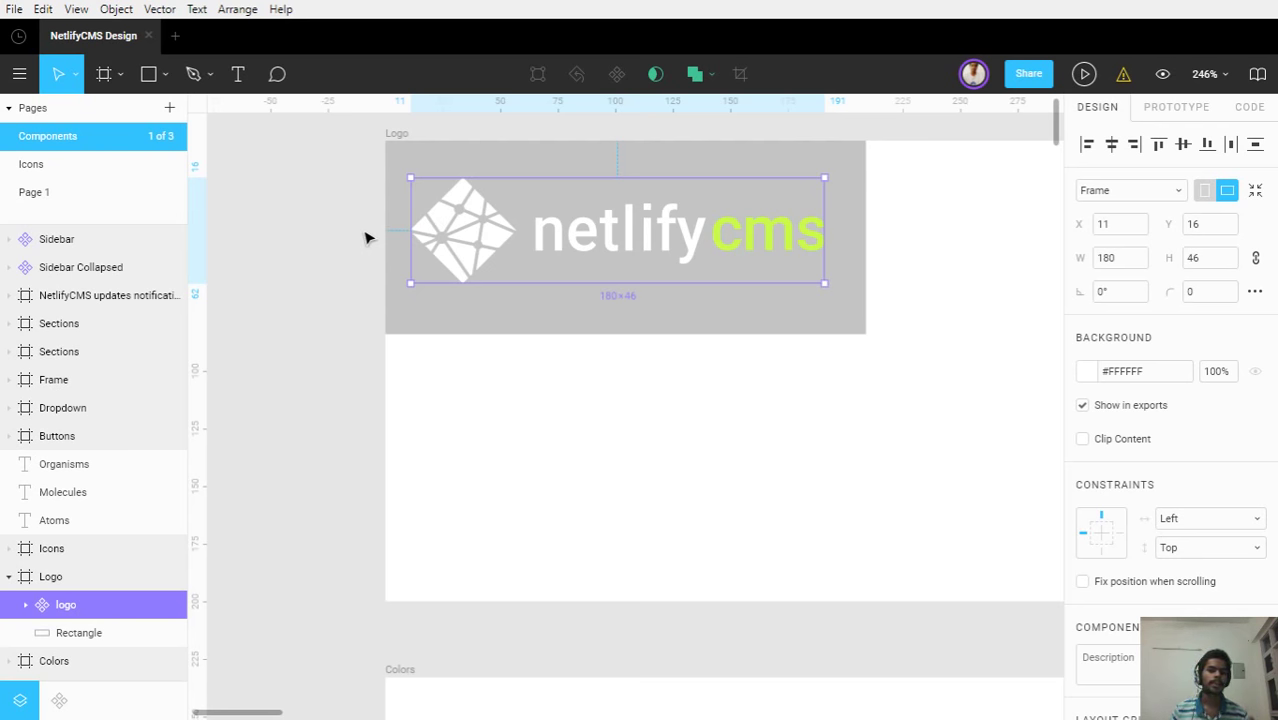
Zoom out and select the 300×300 Colors frame to view its properties
scroll(365, 237, down, 5)
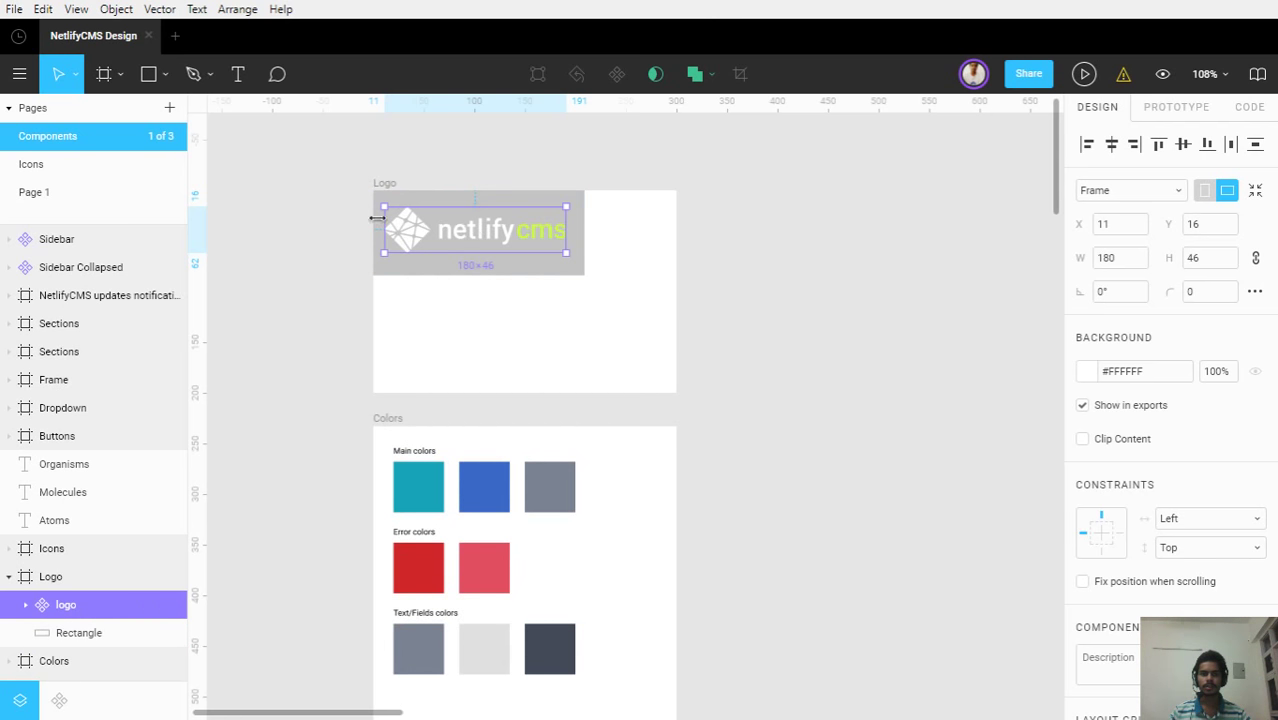
scroll(410, 226, down, 1)
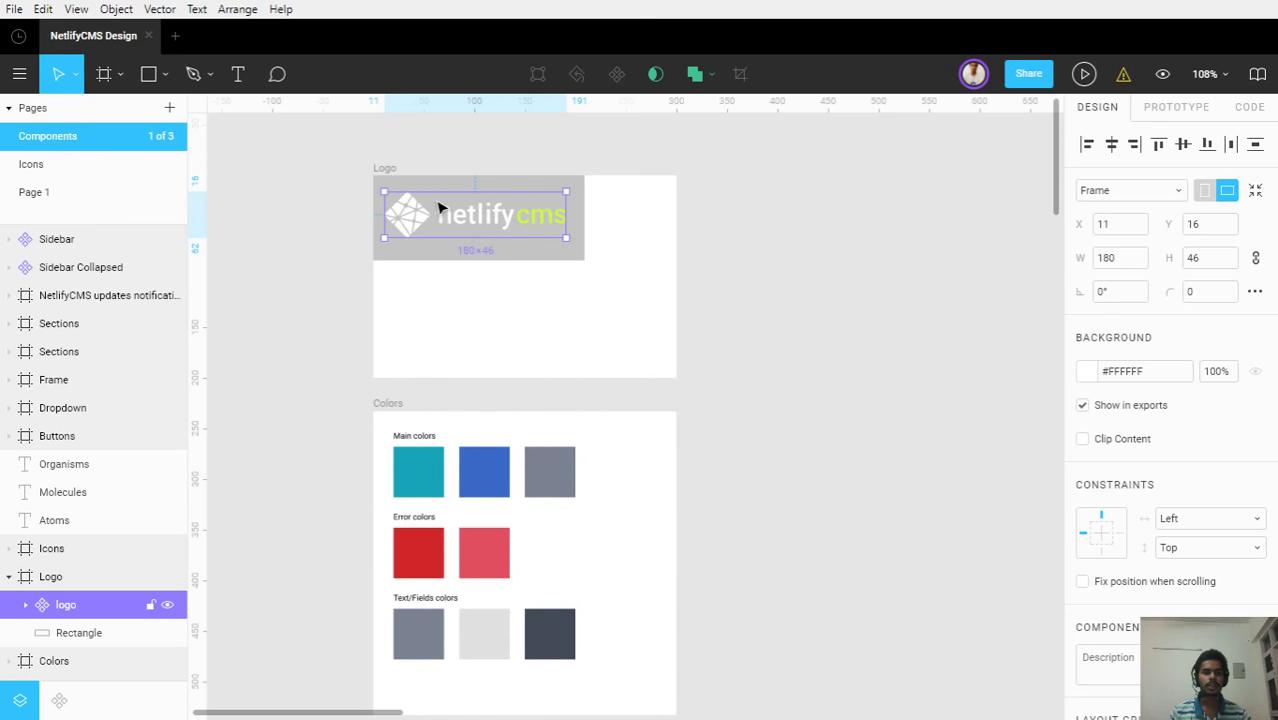
scroll(460, 238, down, 3)
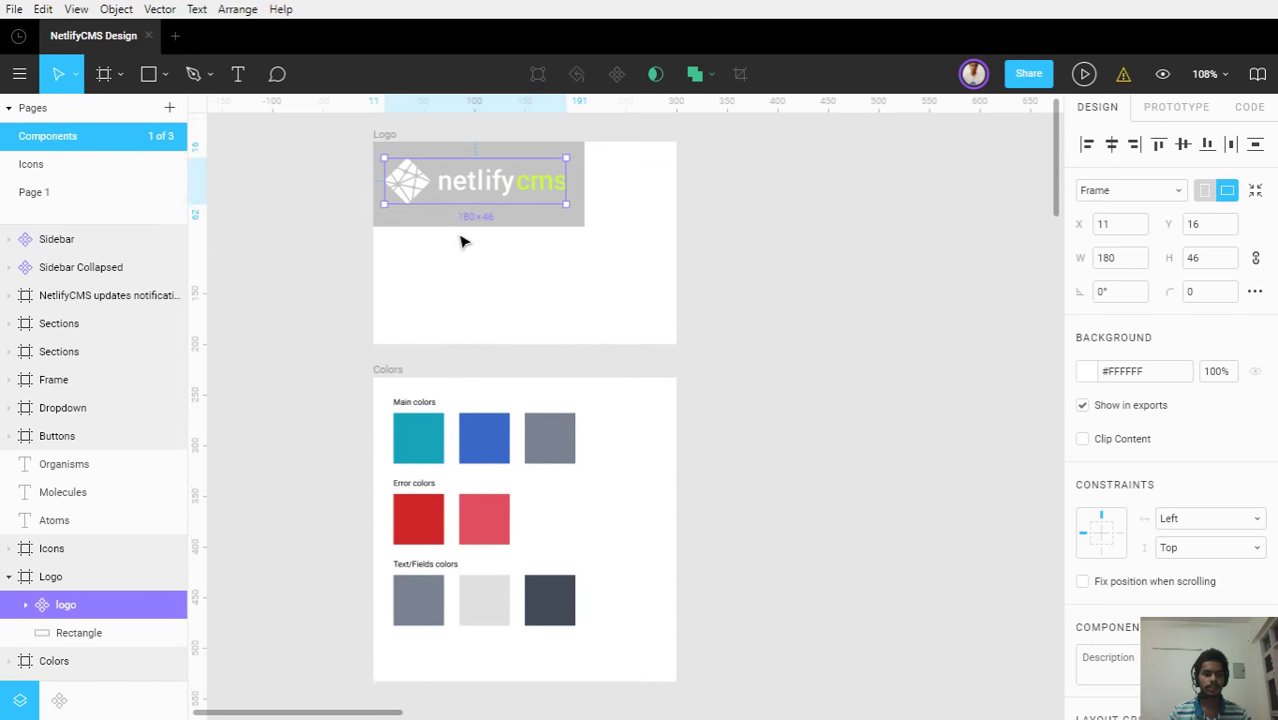
click(378, 307)
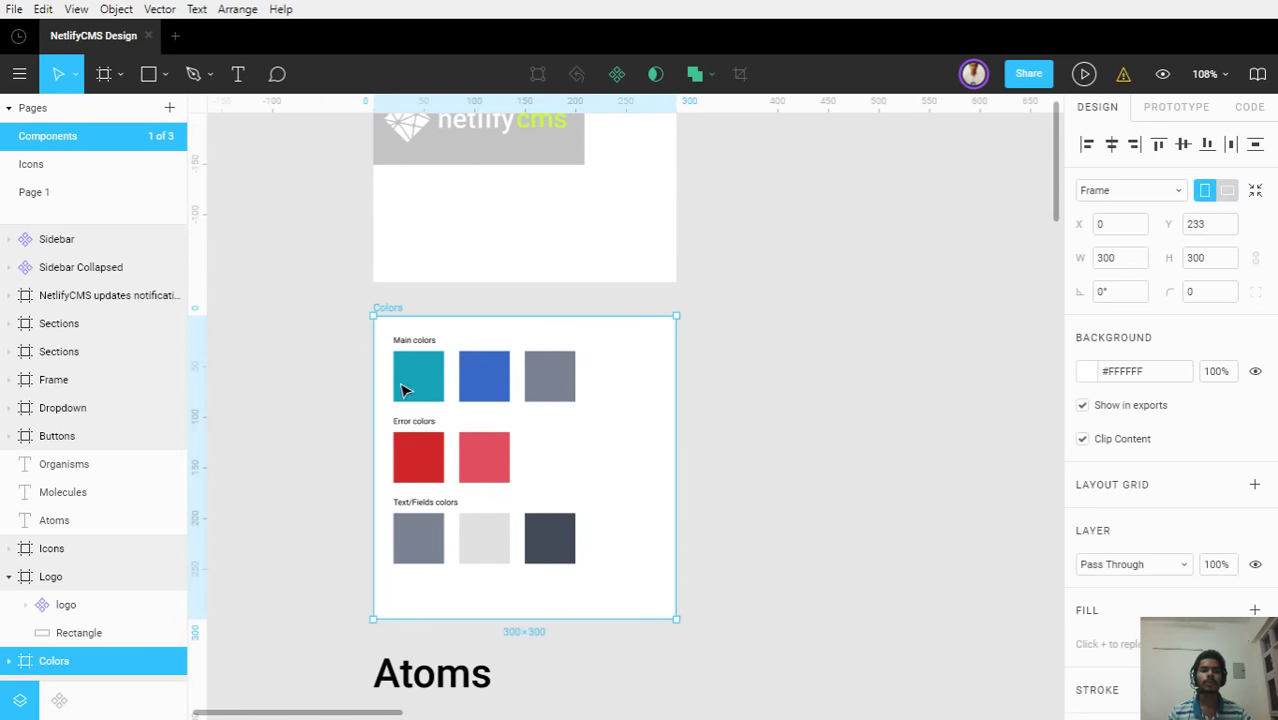
Marquee-select and inspect the Main, Error and Text/Fields colour swatch rows in turn
scroll(402, 388, up, 4)
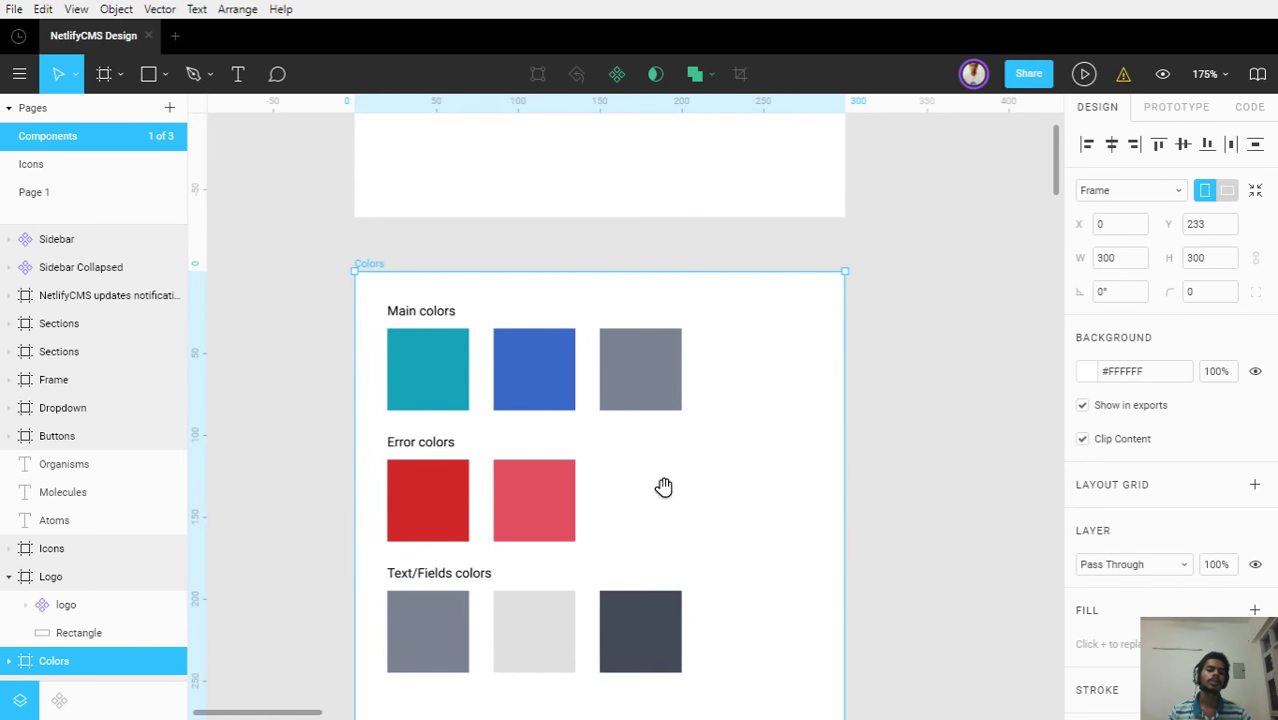
scroll(664, 484, down, 3)
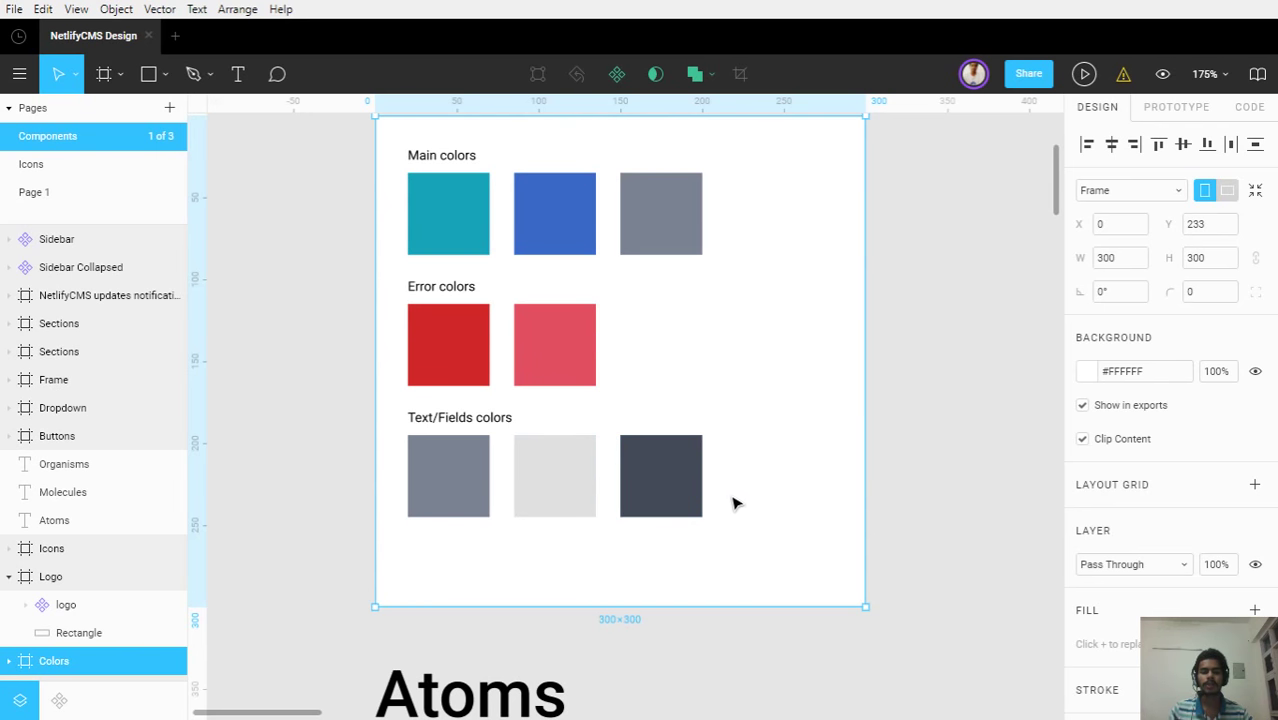
click(735, 235)
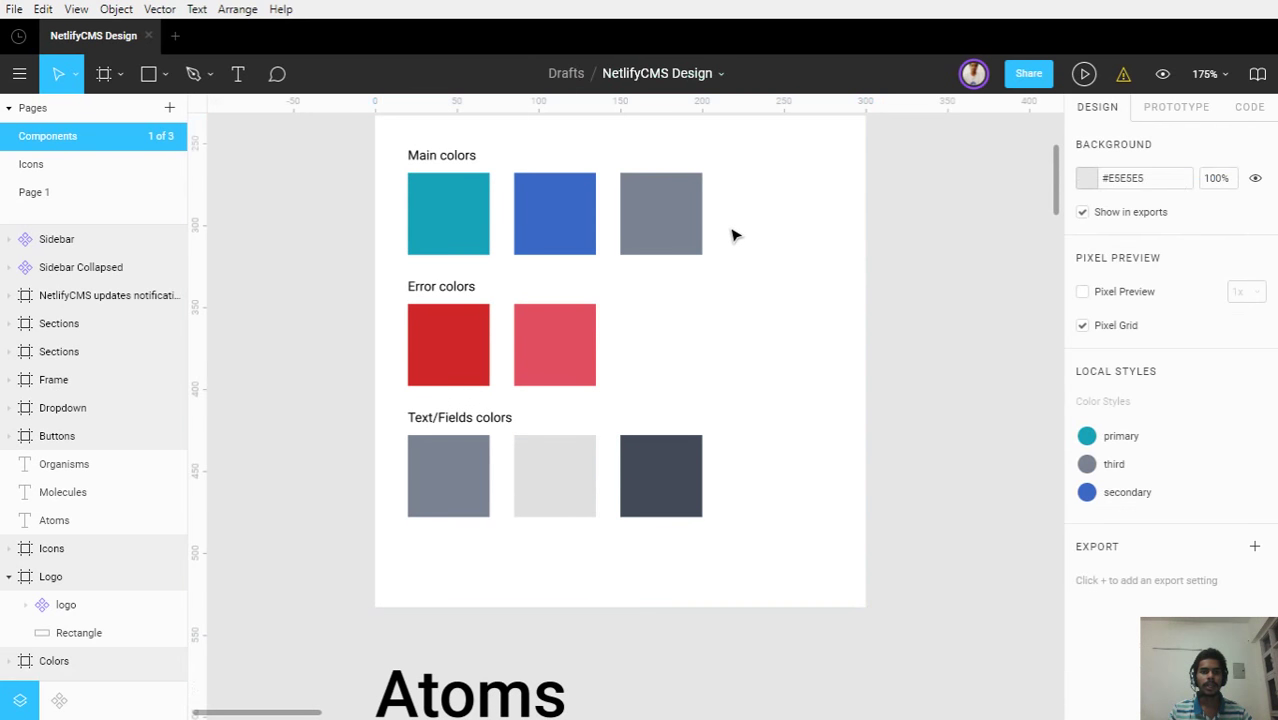
drag(728, 229, 400, 220)
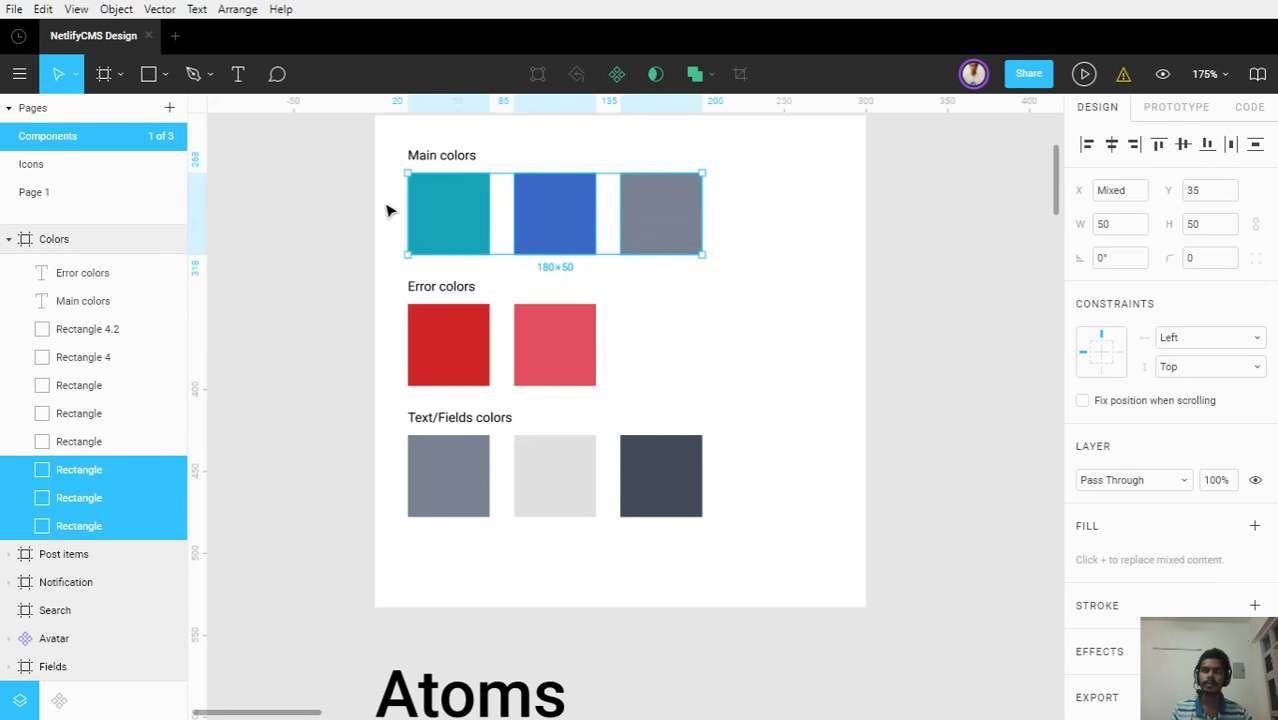
click(388, 210)
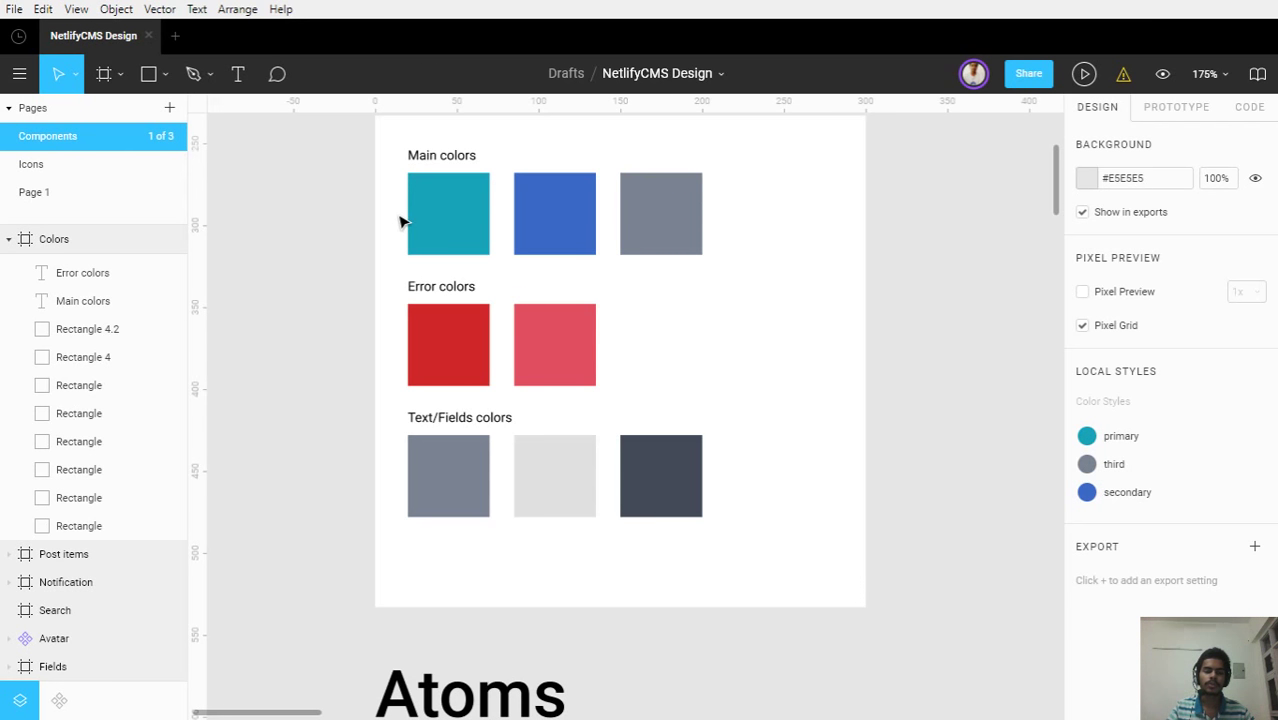
scroll(386, 207, down, 1)
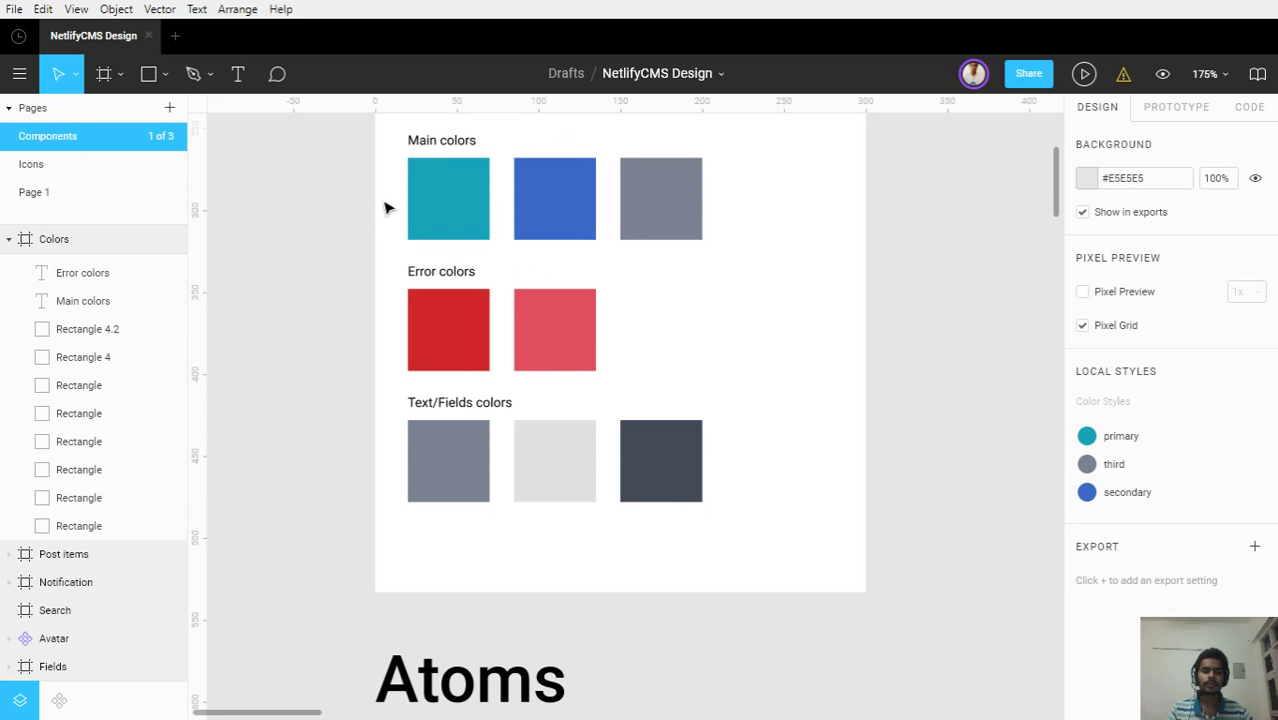
drag(390, 303, 622, 334)
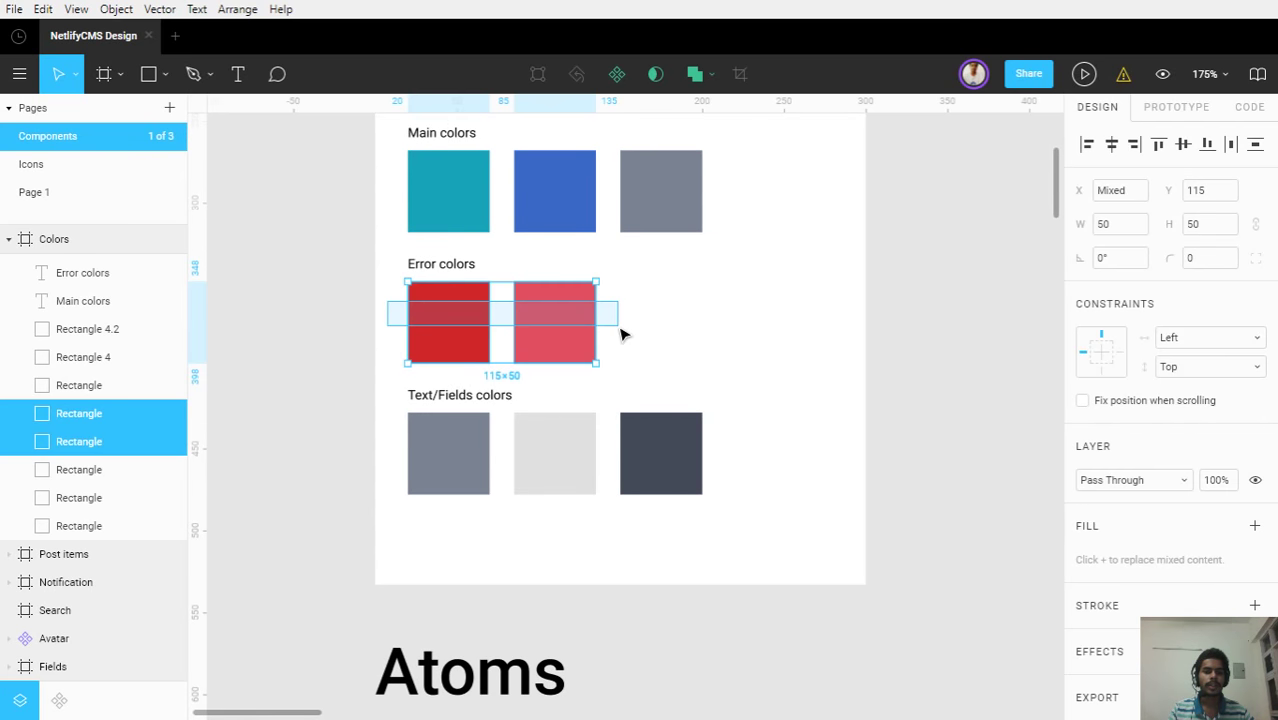
click(622, 334)
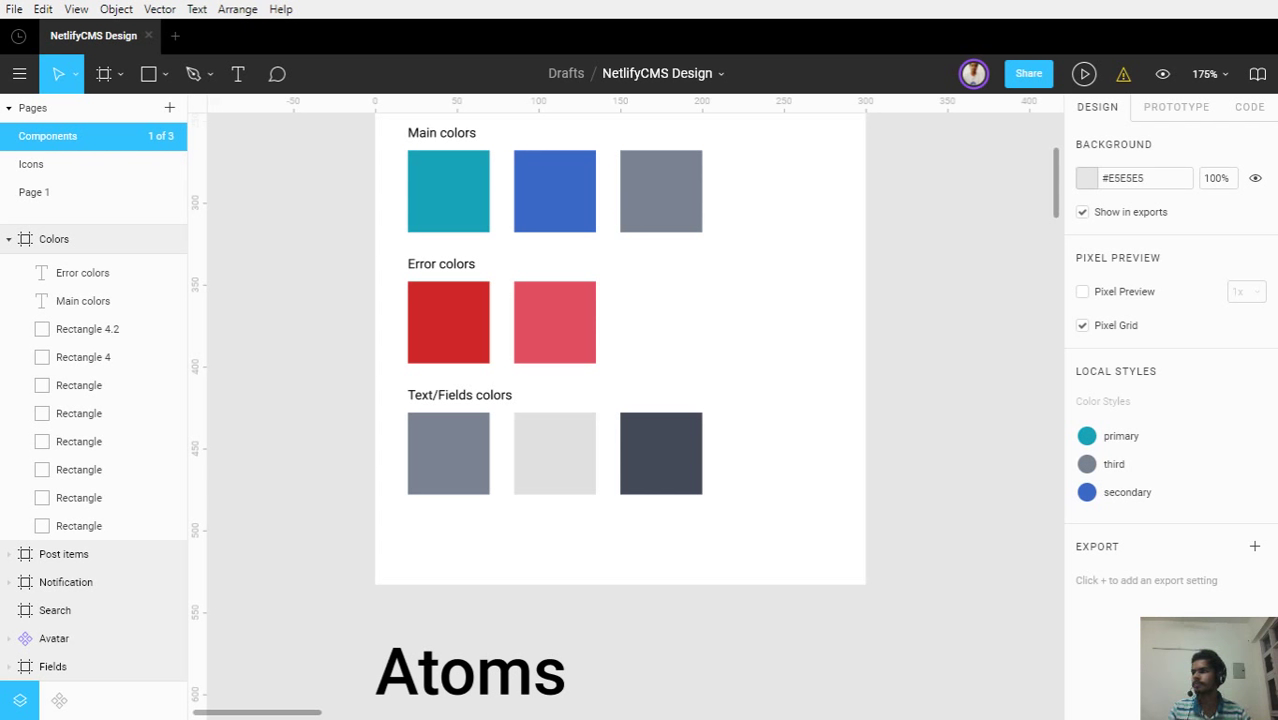
scroll(855, 358, down, 2)
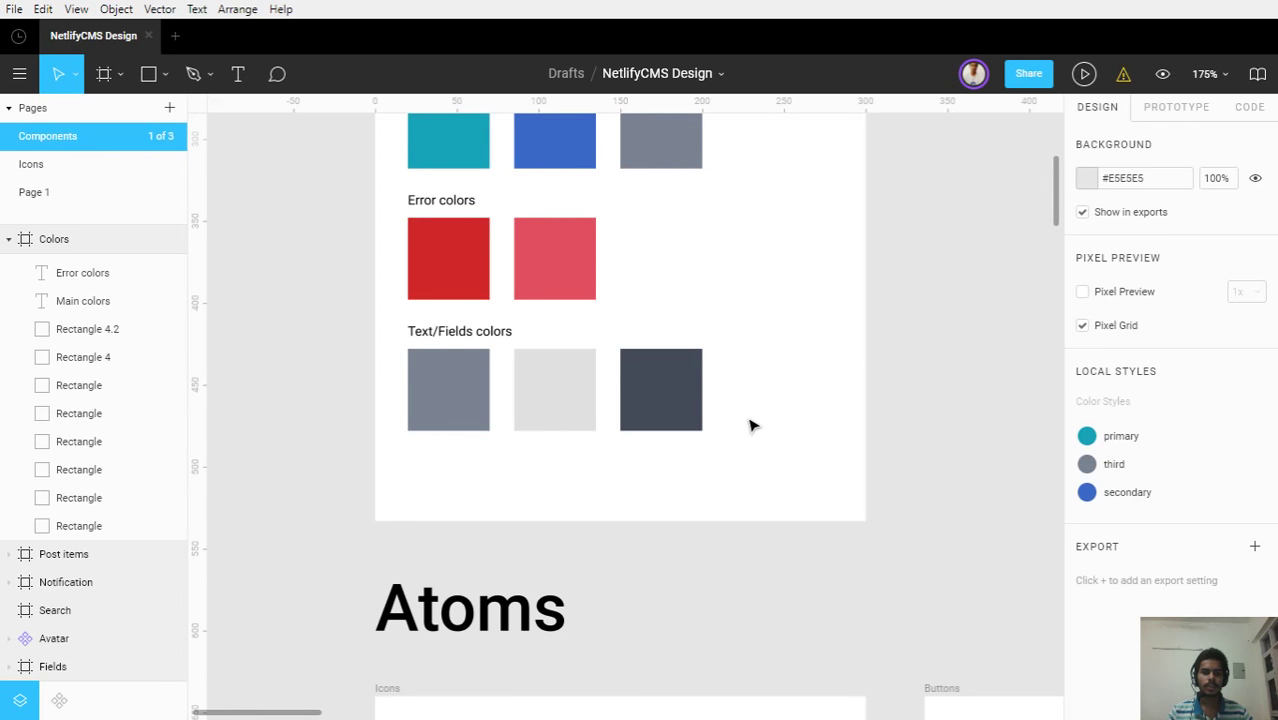
drag(753, 426, 396, 336)
click(396, 336)
Scroll down to bring the Atoms icons and buttons into view
scroll(516, 342, down, 1)
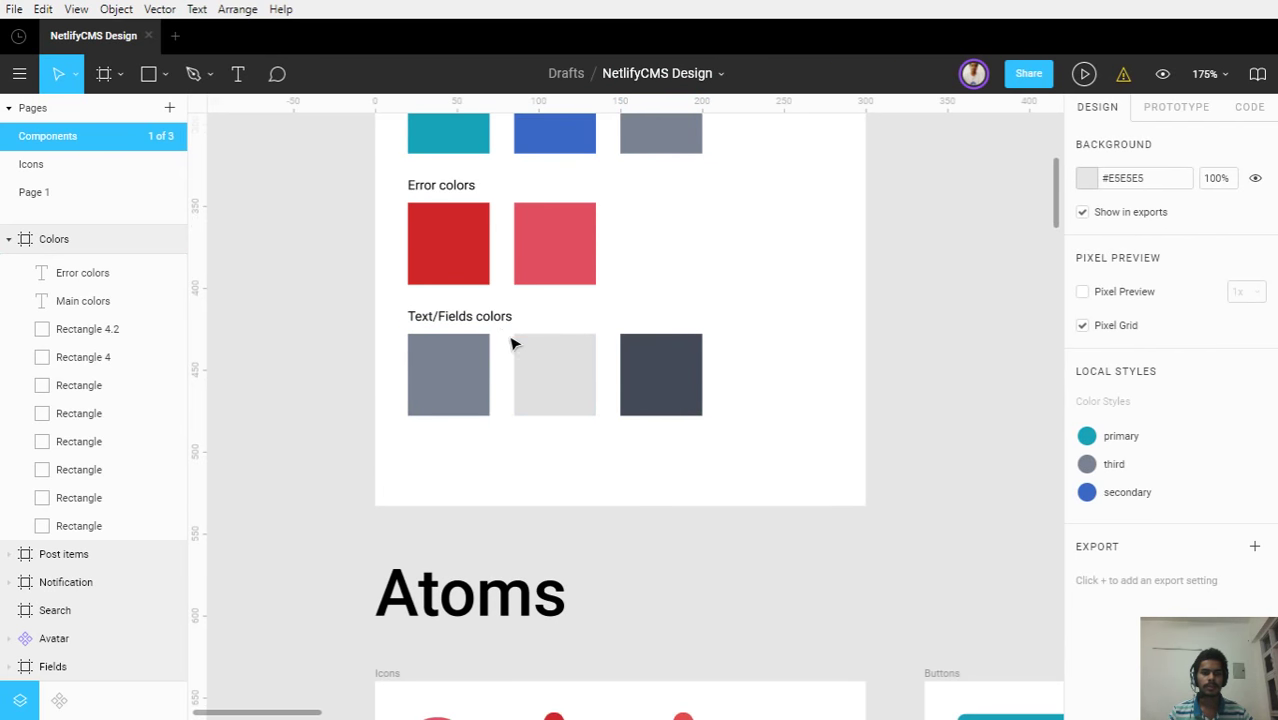
scroll(533, 368, up, 1)
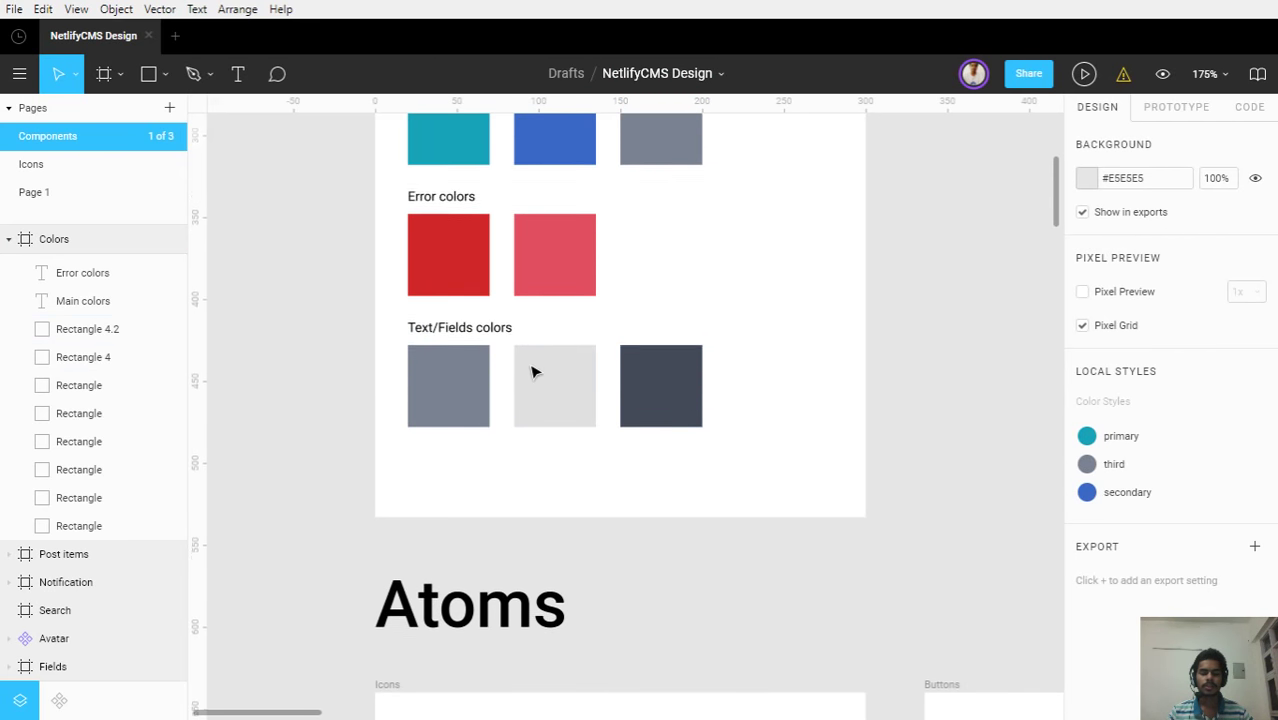
scroll(533, 372, up, 1)
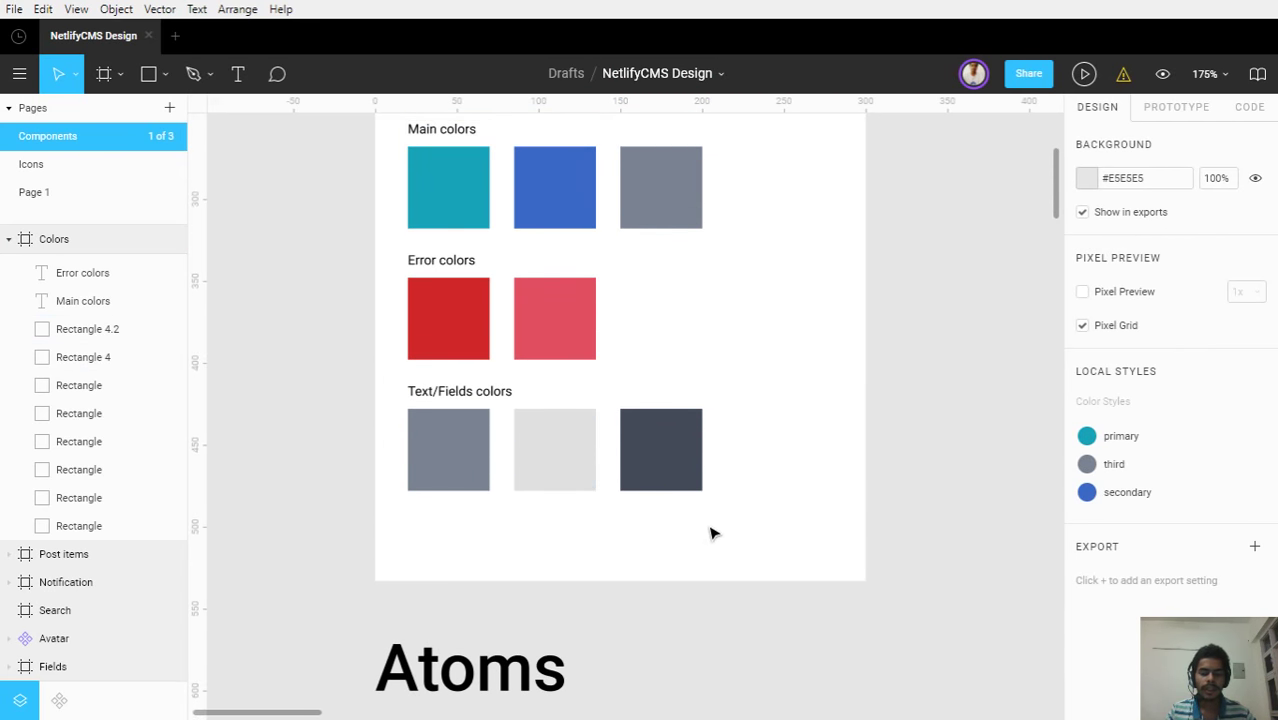
scroll(639, 351, down, 1)
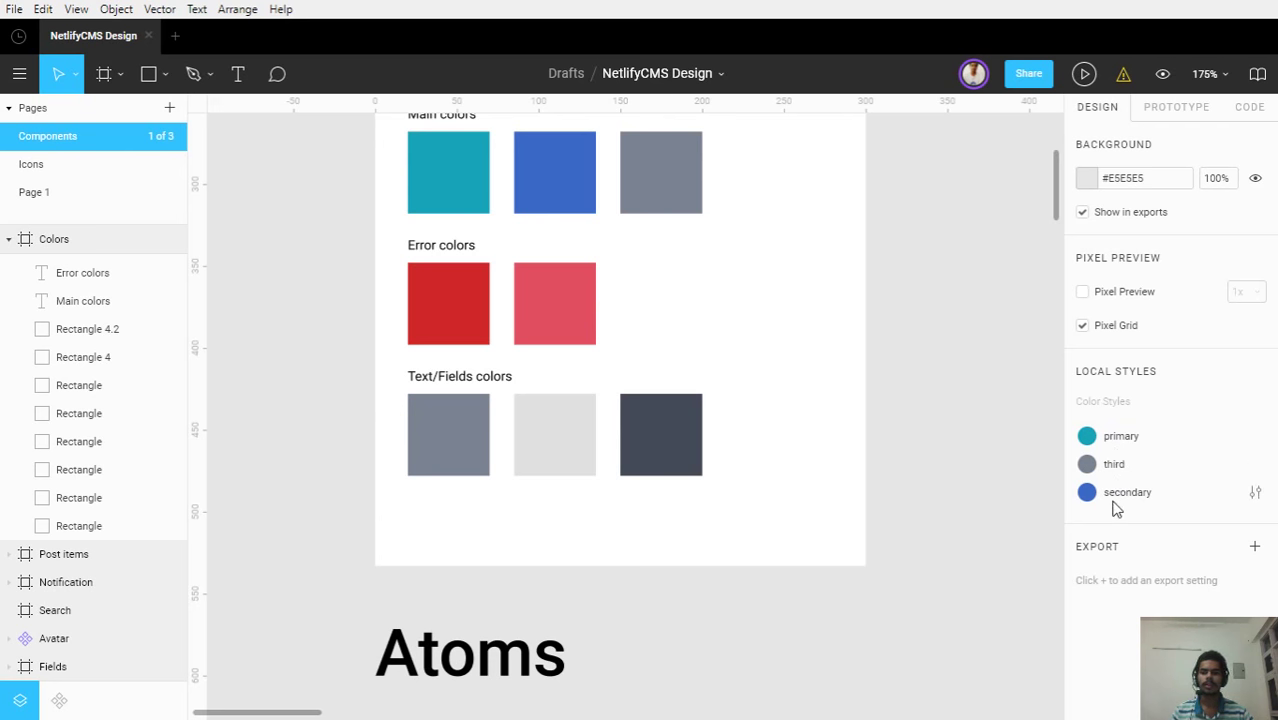
mouse_move(1110, 444)
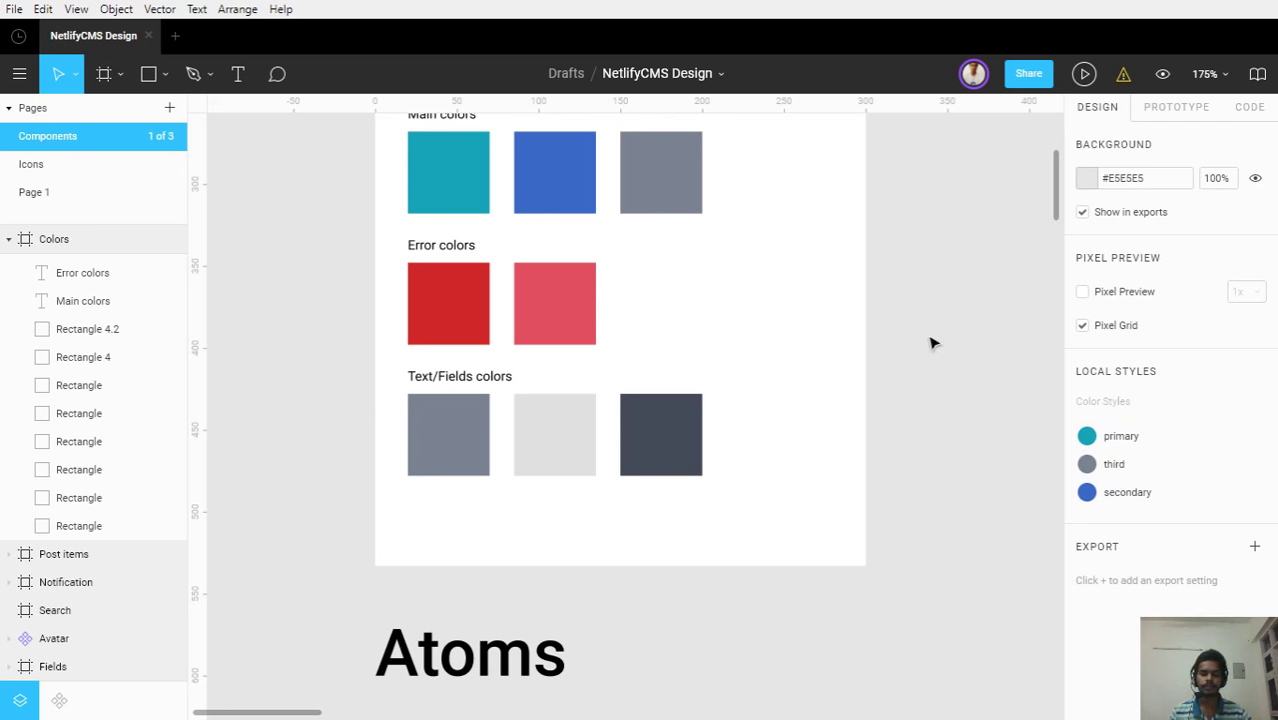
scroll(924, 323, down, 5)
scroll(924, 323, down, 2)
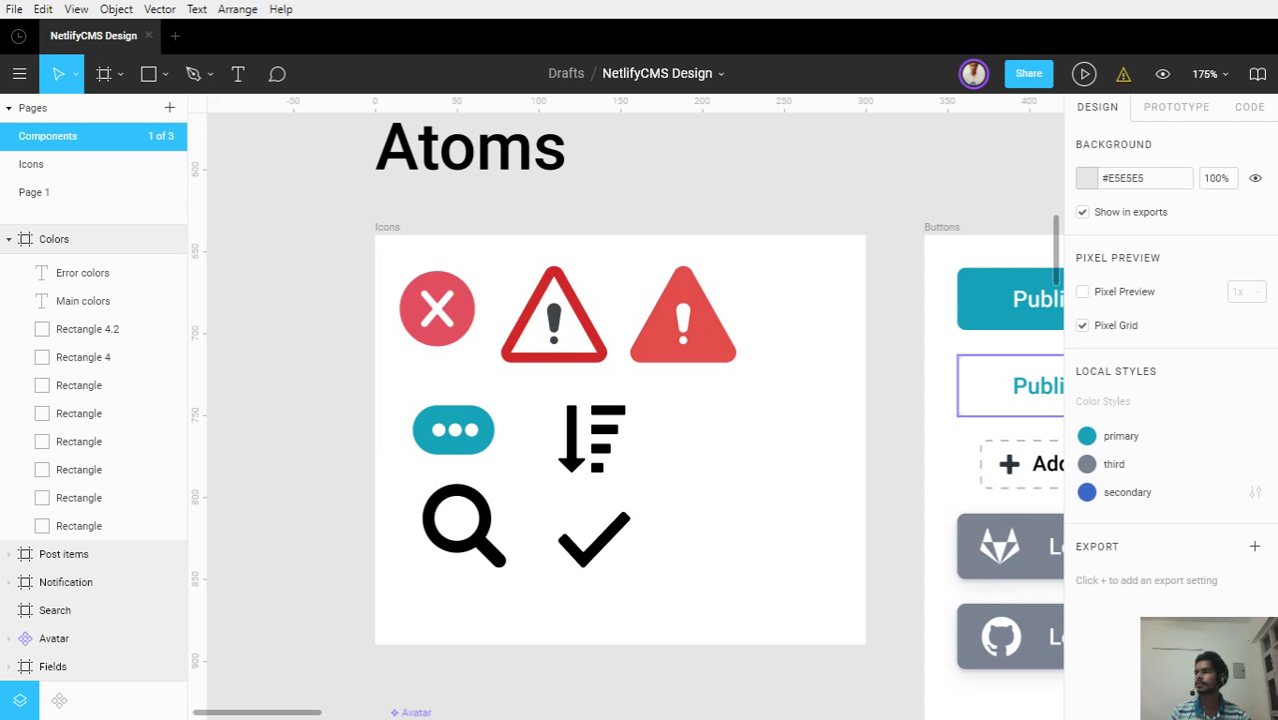
Zoom over the Icons frame and pan across to the Buttons frame with Publish, Post Date, Add and login buttons
scroll(697, 410, down, 3)
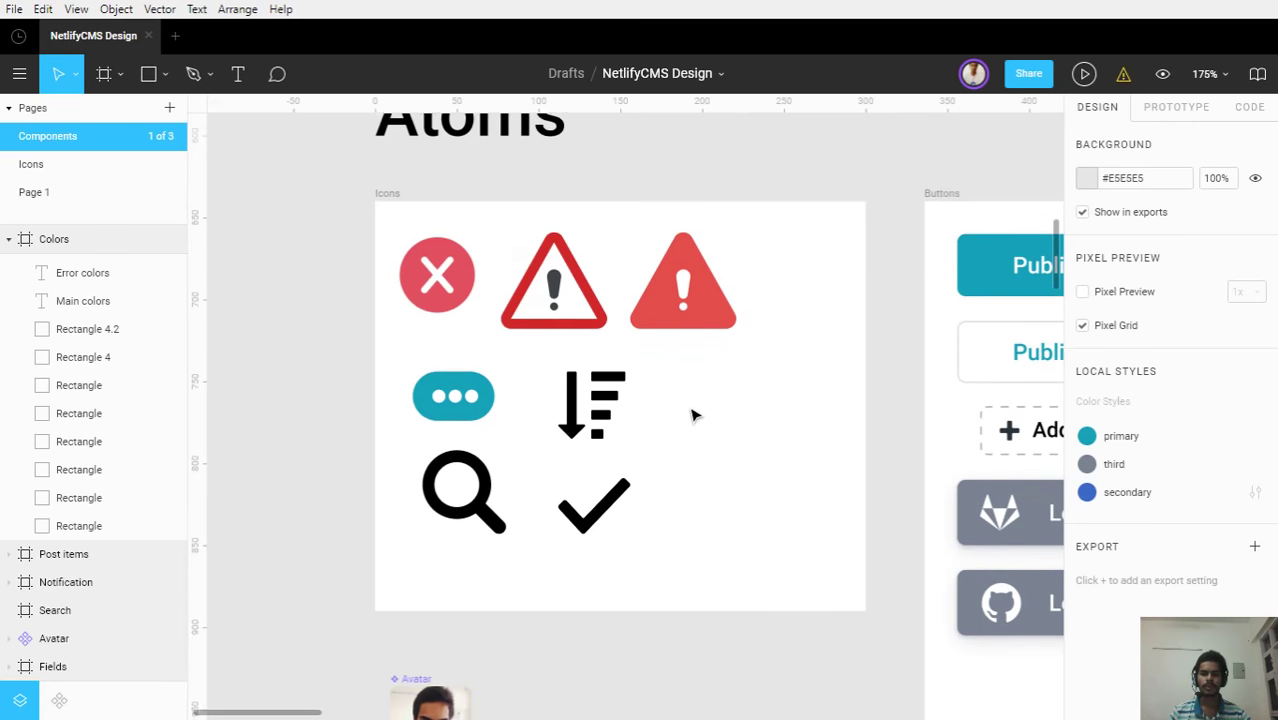
scroll(697, 415, up, 3)
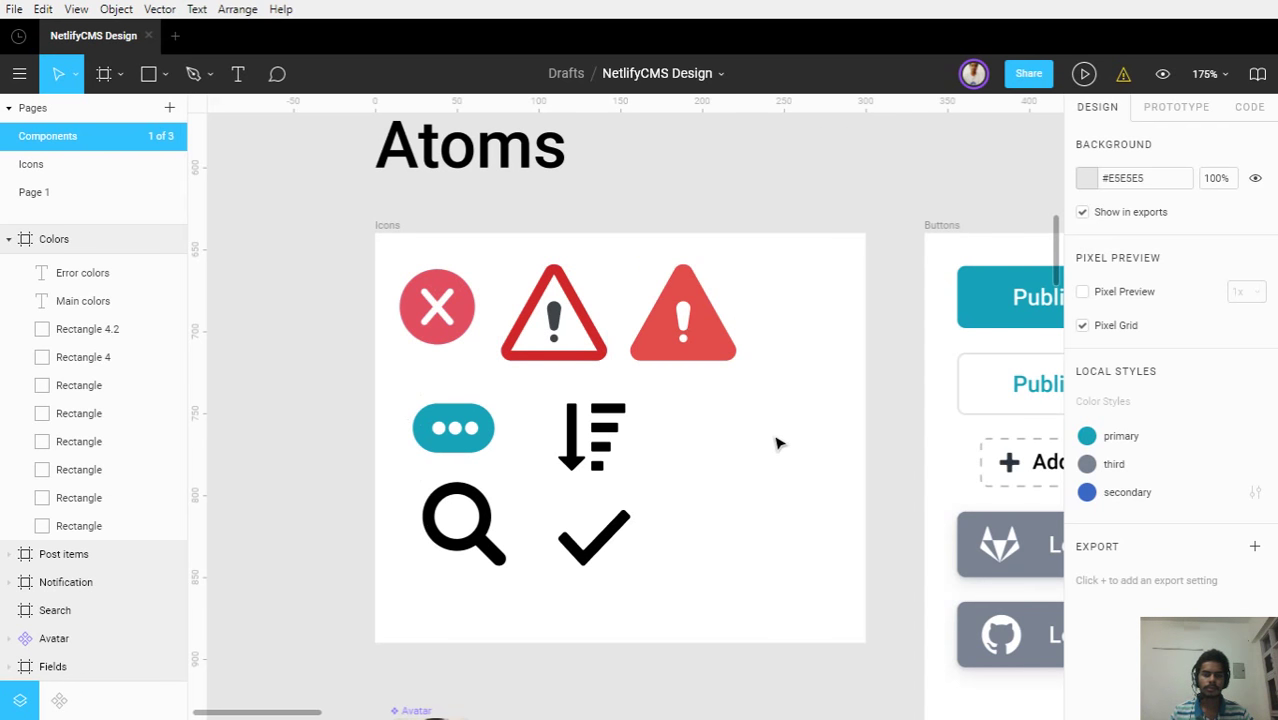
scroll(776, 442, up, 2)
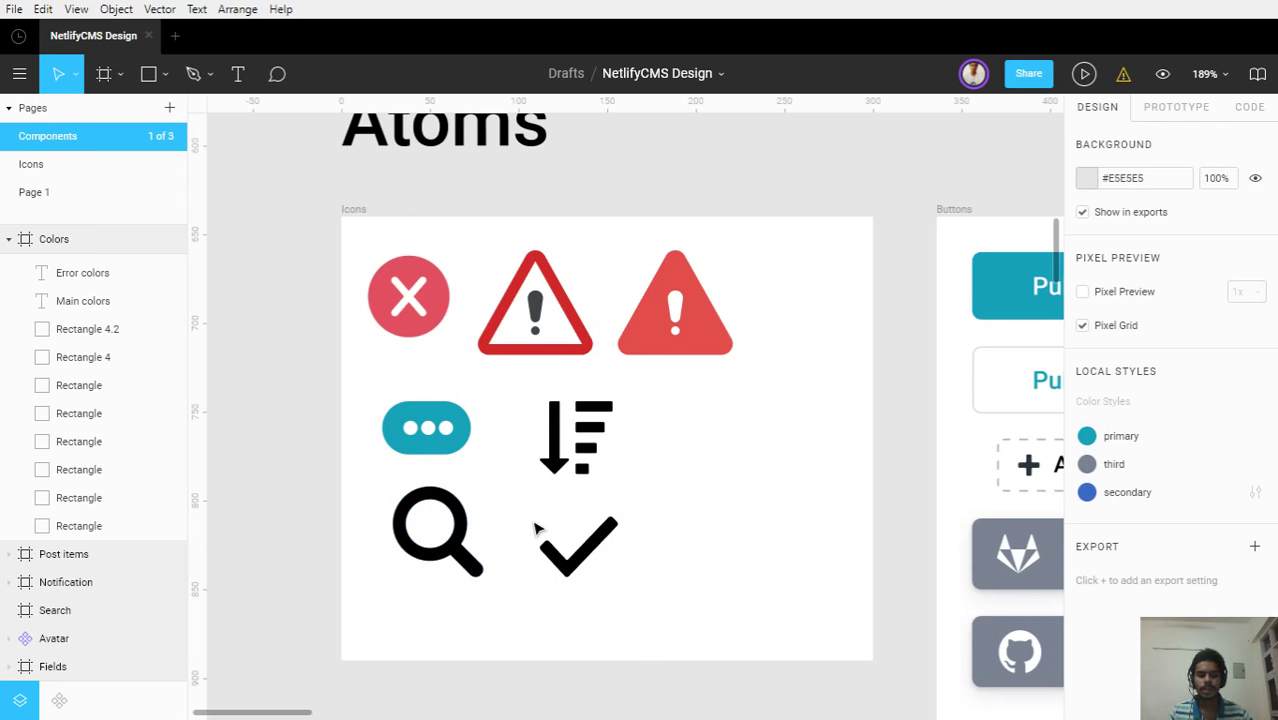
scroll(750, 551, down, 3)
scroll(759, 553, up, 1)
drag(759, 553, 334, 434)
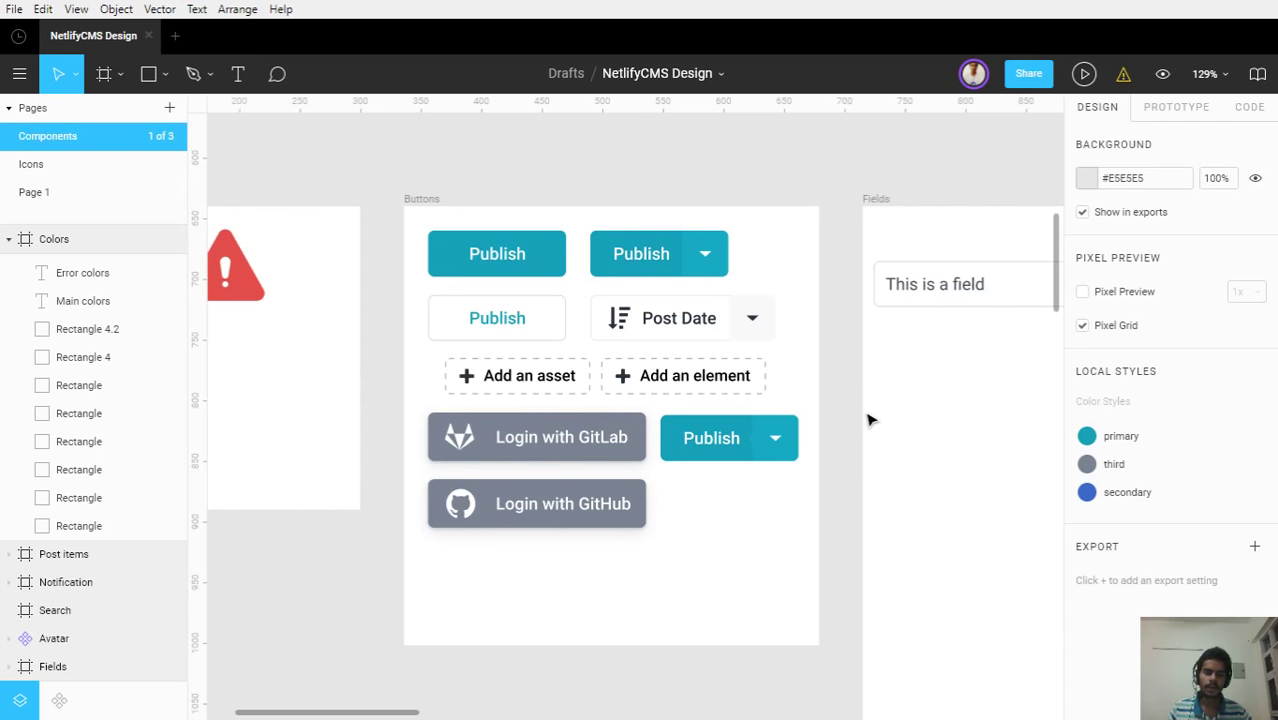
Zoom out to view the Fields frame's field variants beside the Buttons frame
scroll(882, 416, down, 3)
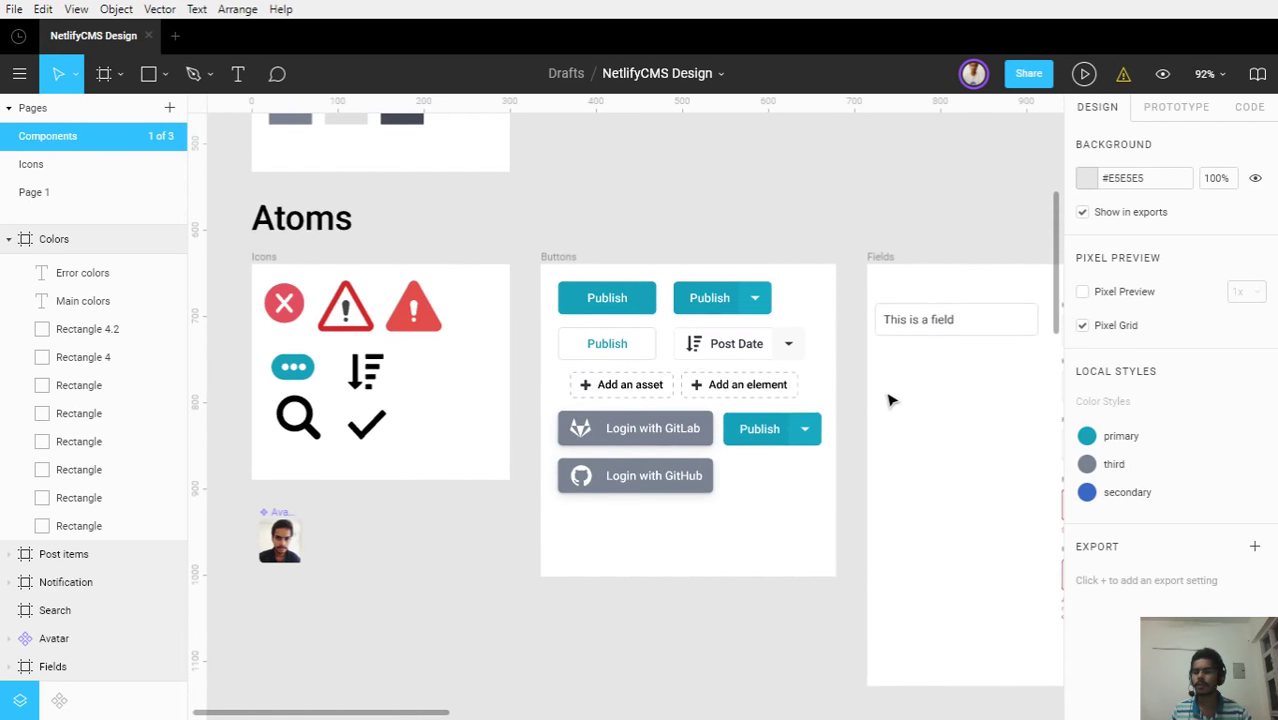
drag(921, 414, 802, 357)
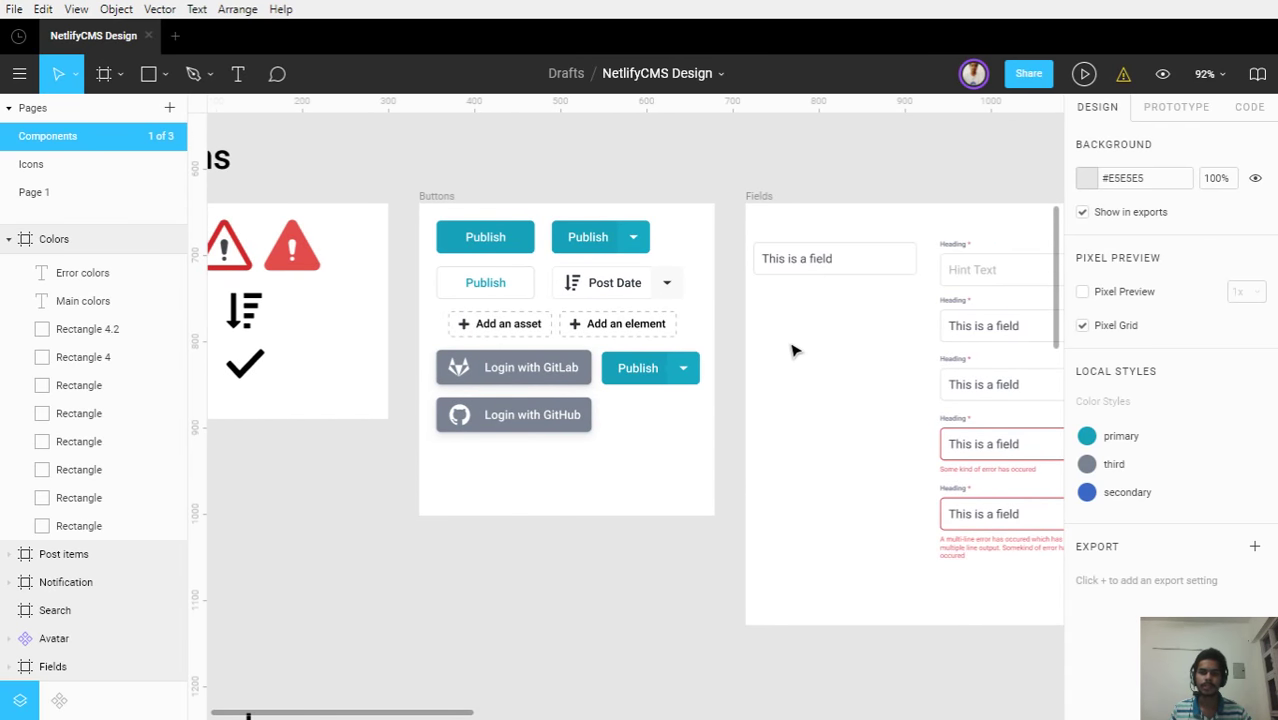
scroll(793, 348, down, 1)
drag(793, 351, 736, 348)
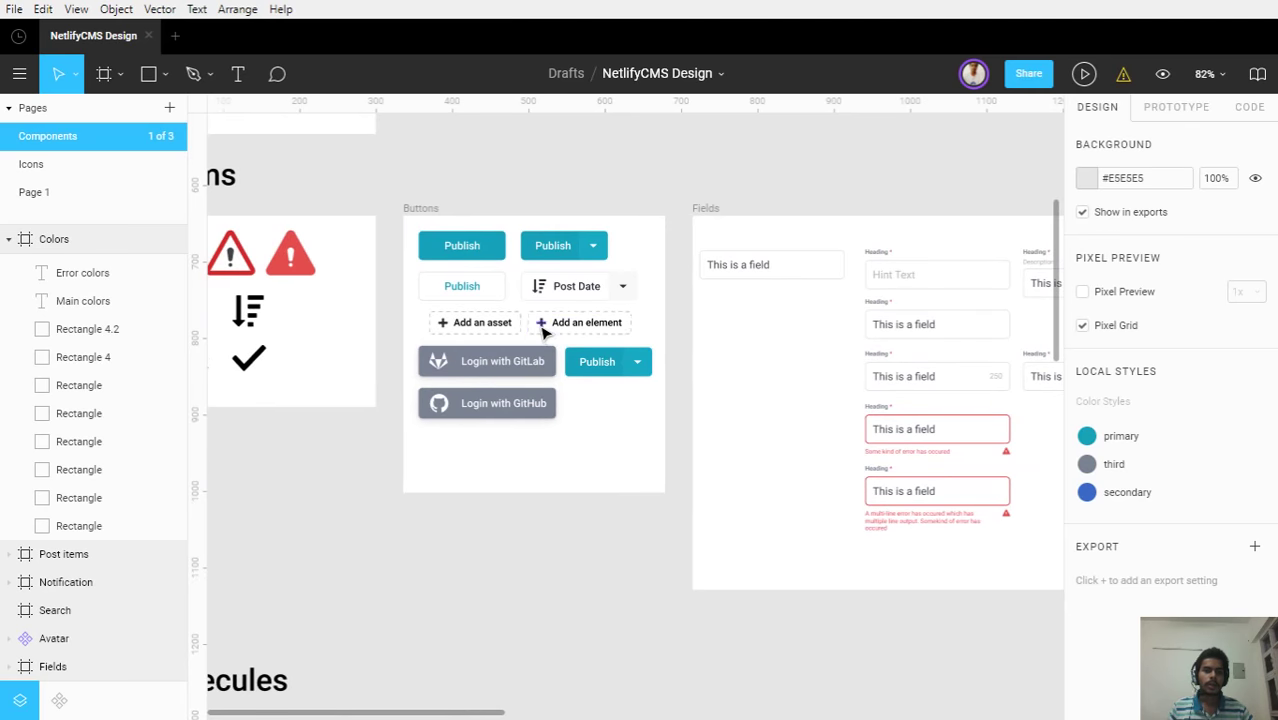
scroll(545, 333, up, 1)
scroll(448, 294, up, 2)
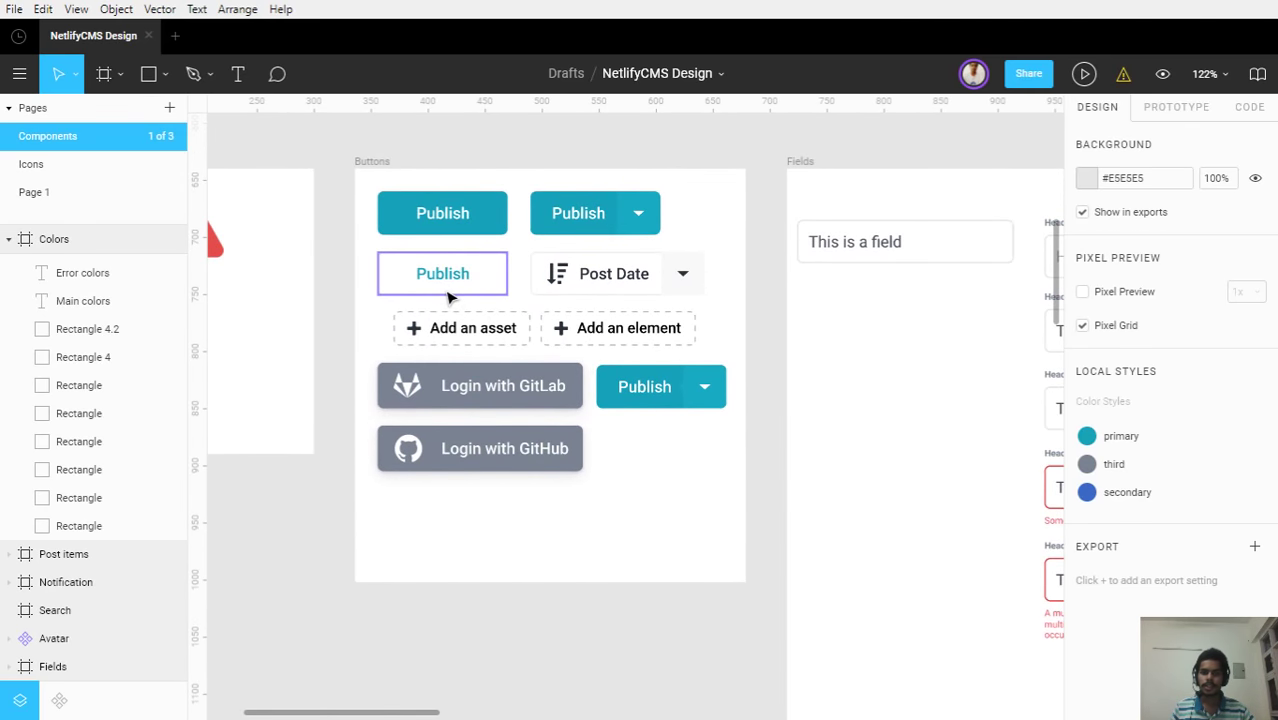
Hide the editor UI with Ctrl+\ and select the group holding both Add buttons
key(ctrl+backslash)
scroll(365, 205, up, 2)
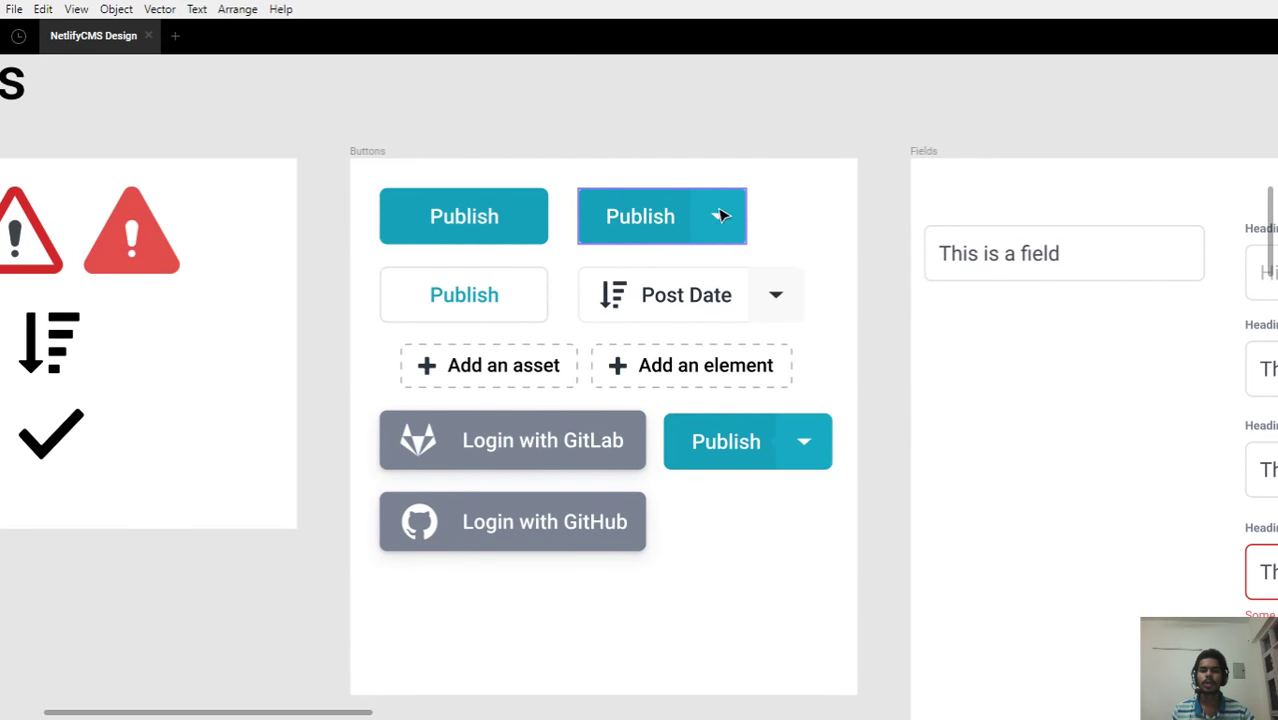
scroll(600, 220, down, 1)
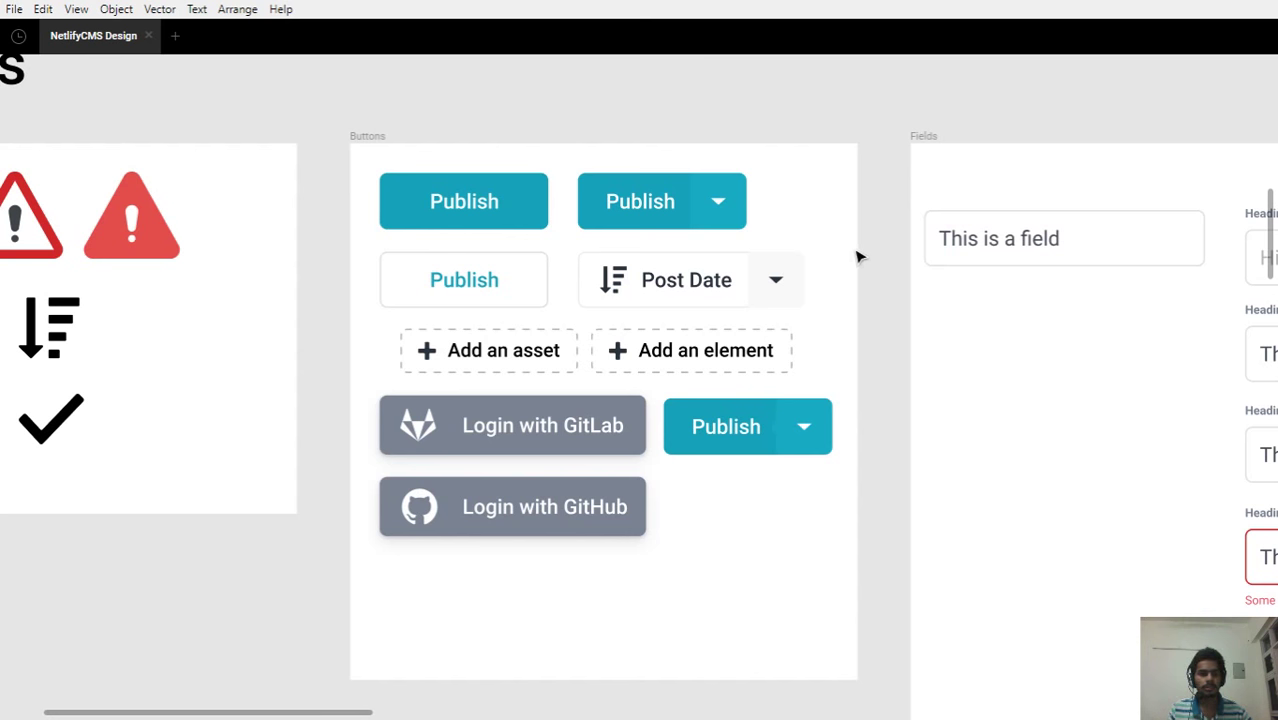
scroll(825, 247, down, 1)
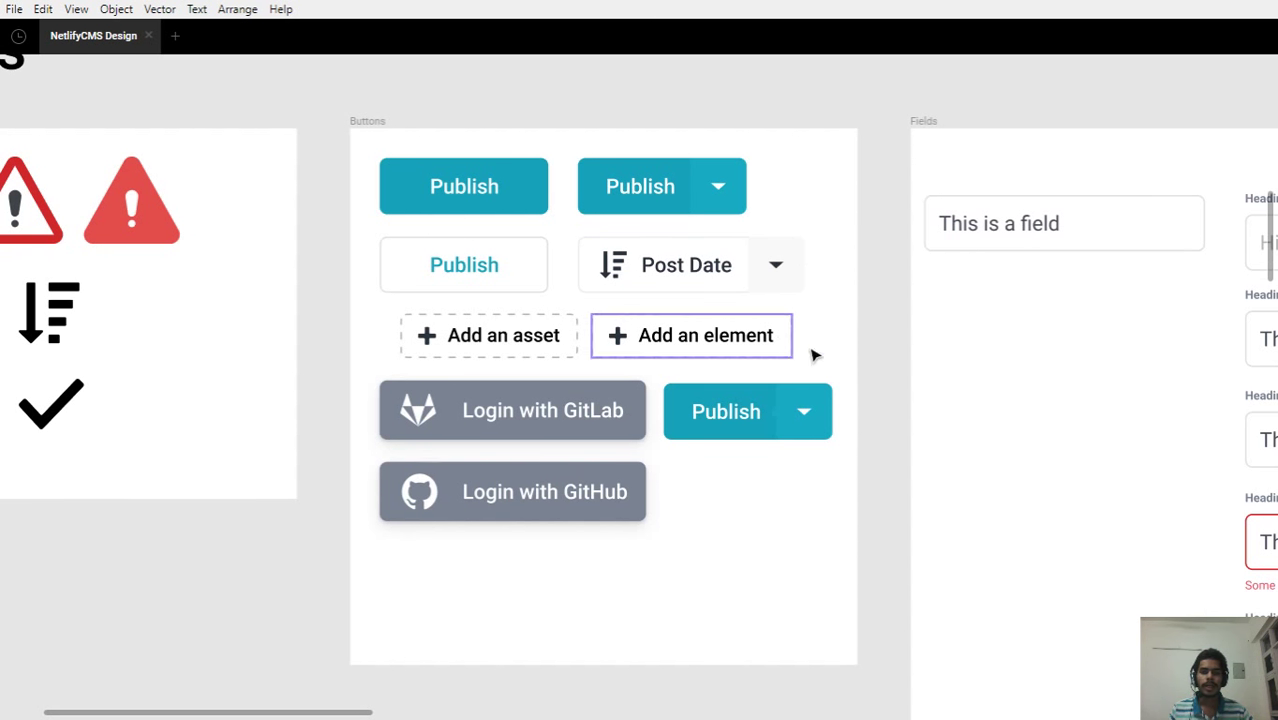
click(727, 343)
click(364, 345)
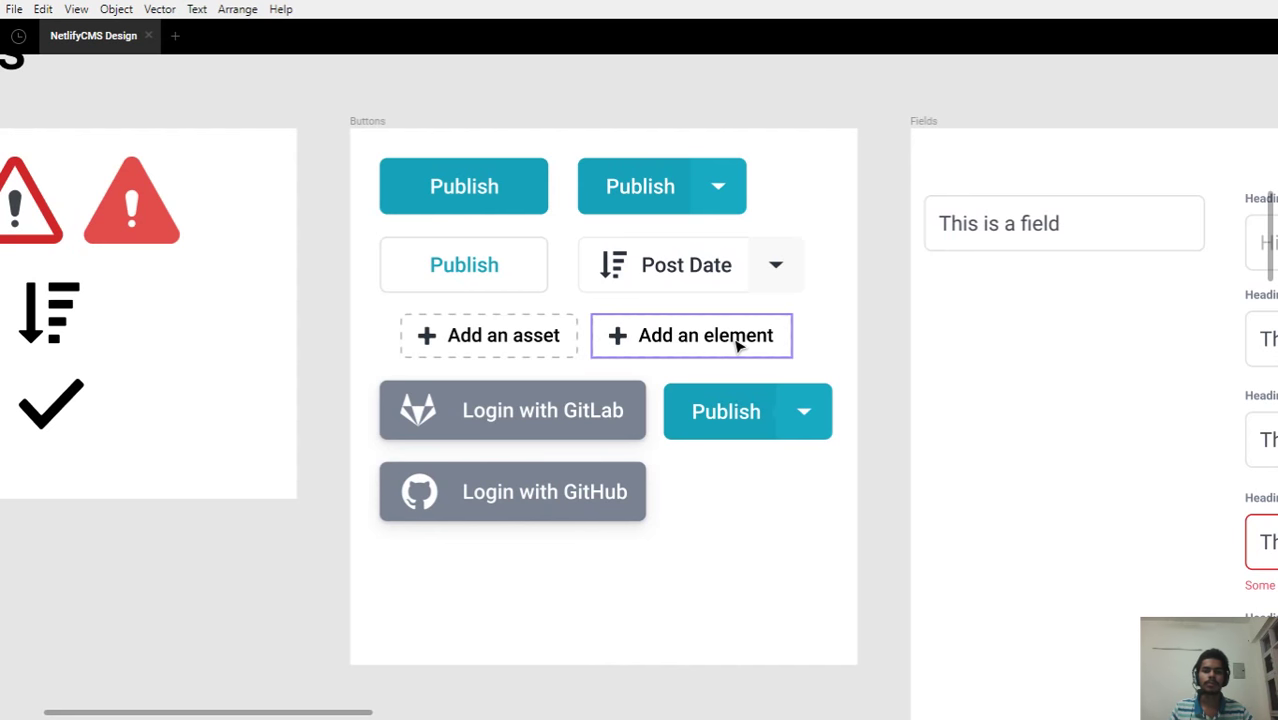
scroll(531, 334, down, 1)
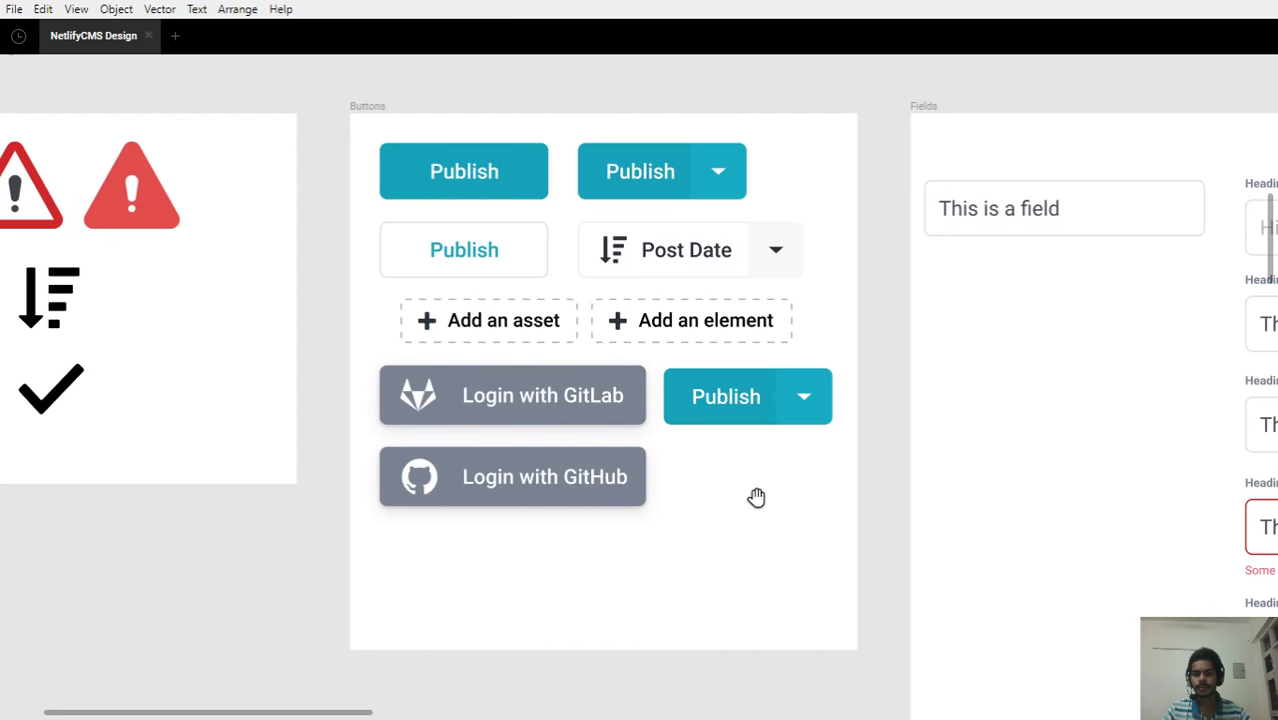
Zoom in on the Buttons frame and select the dropdown Publish button
drag(756, 496, 704, 503)
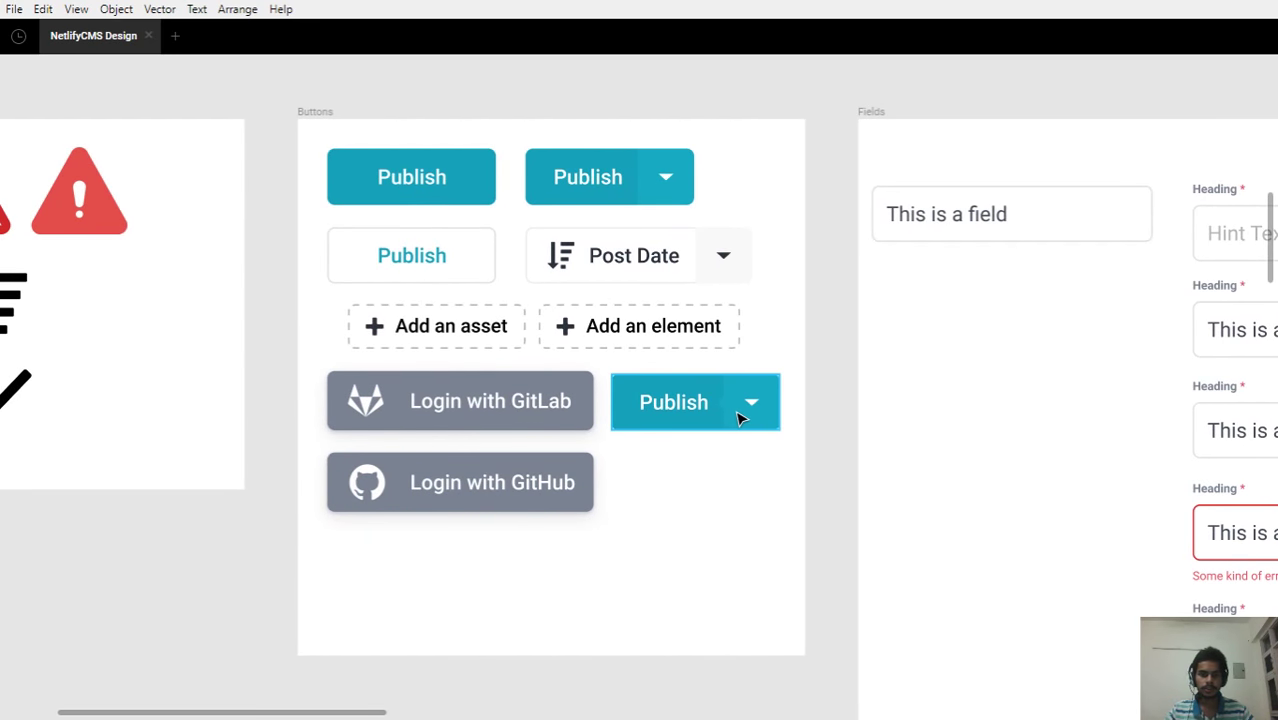
scroll(740, 418, up, 3)
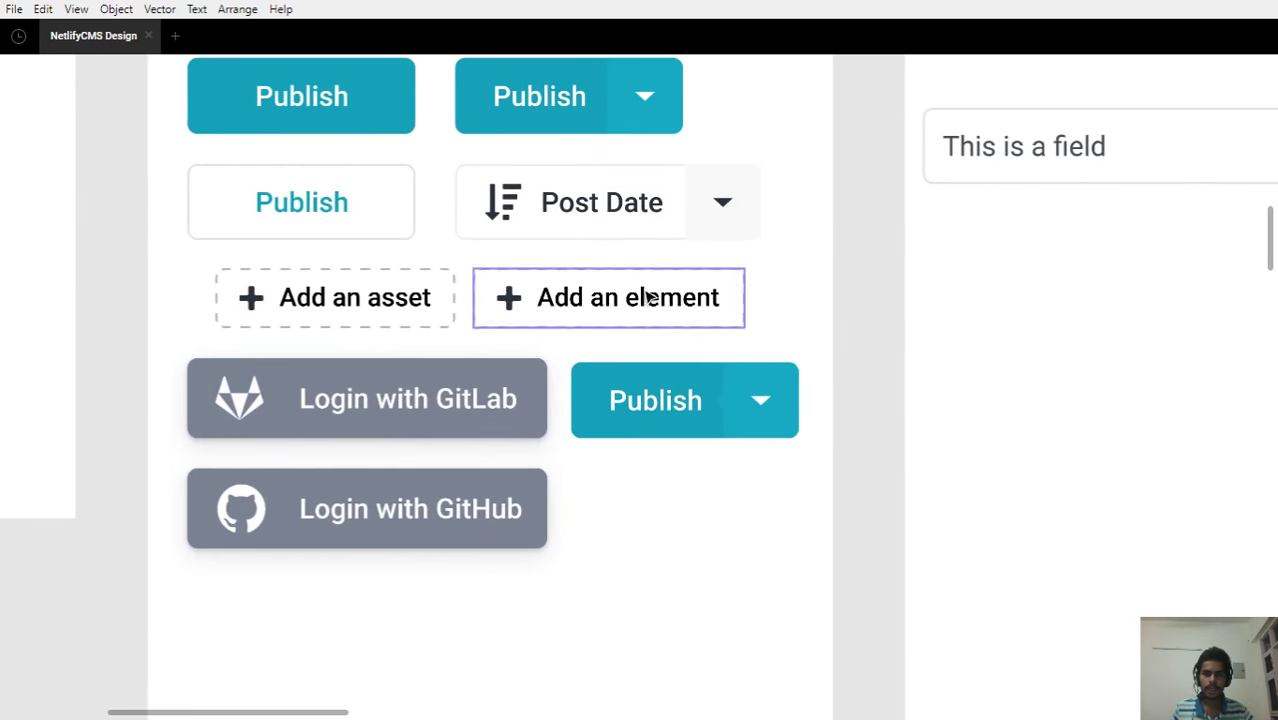
drag(645, 285, 639, 342)
scroll(779, 456, up, 5)
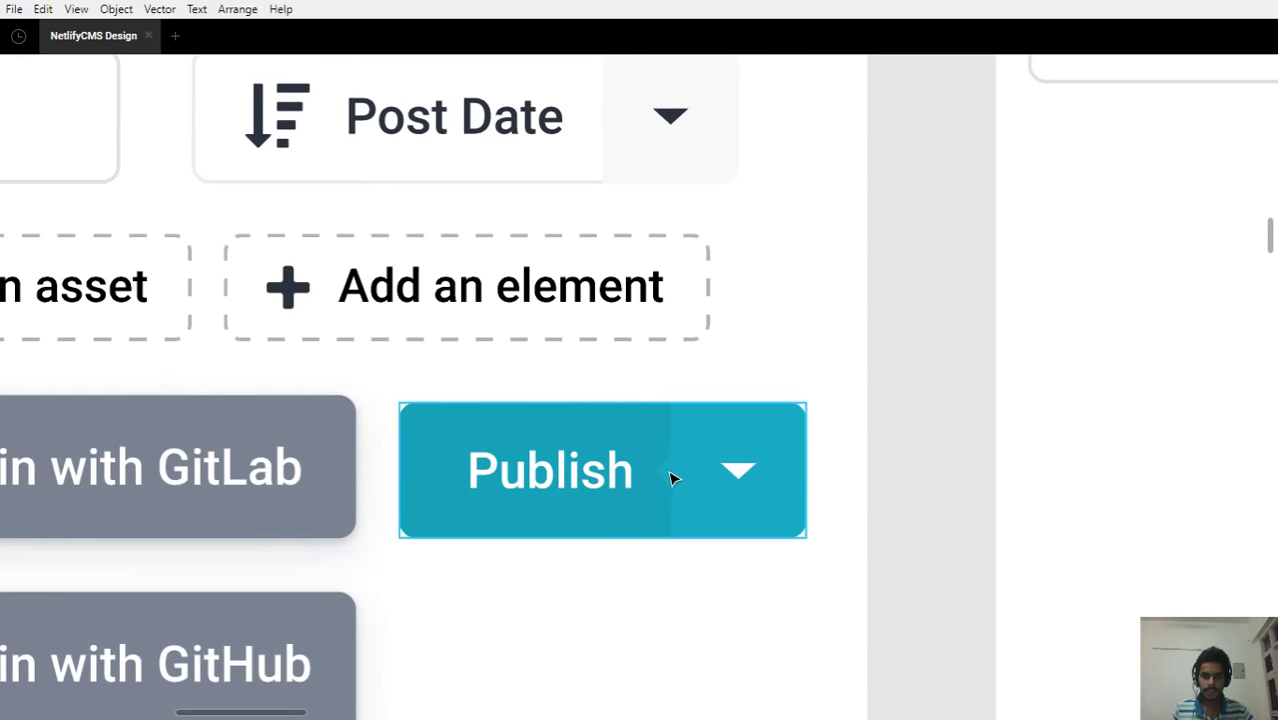
click(673, 470)
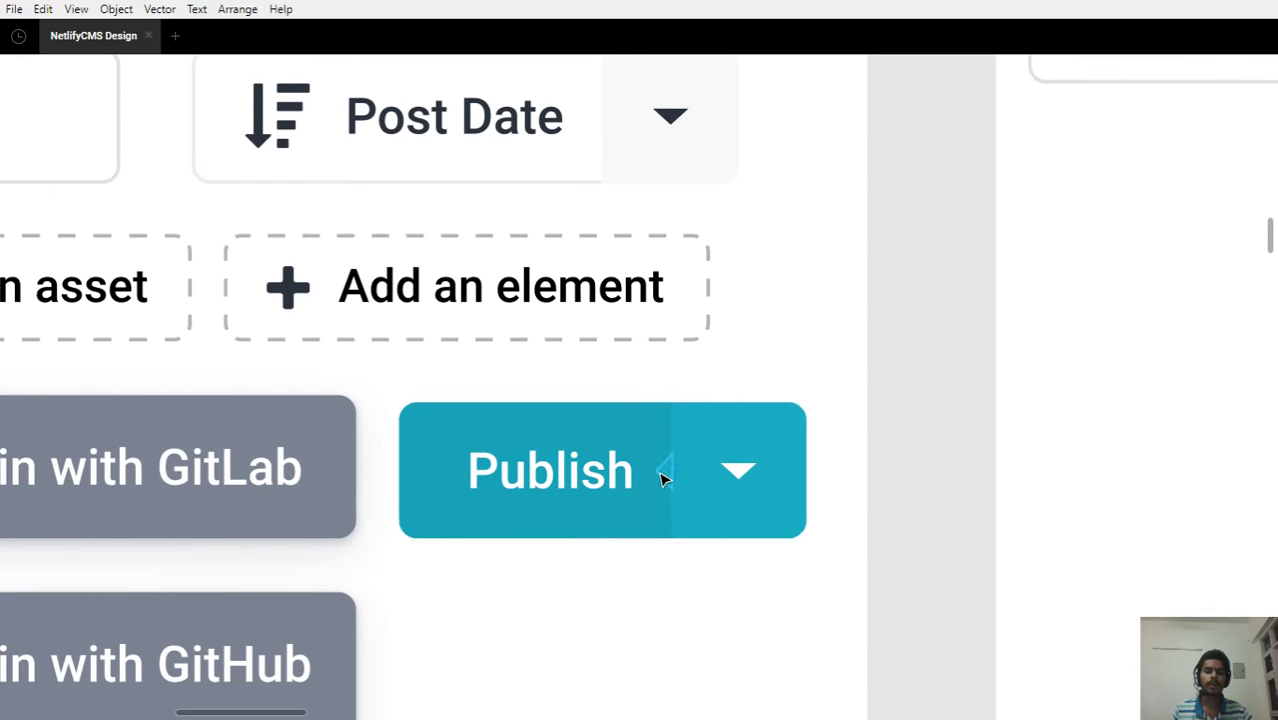
Zoom out until the Atoms section's Icons, Buttons and Fields frames are all visible
scroll(665, 478, down, 3)
scroll(605, 414, down, 3)
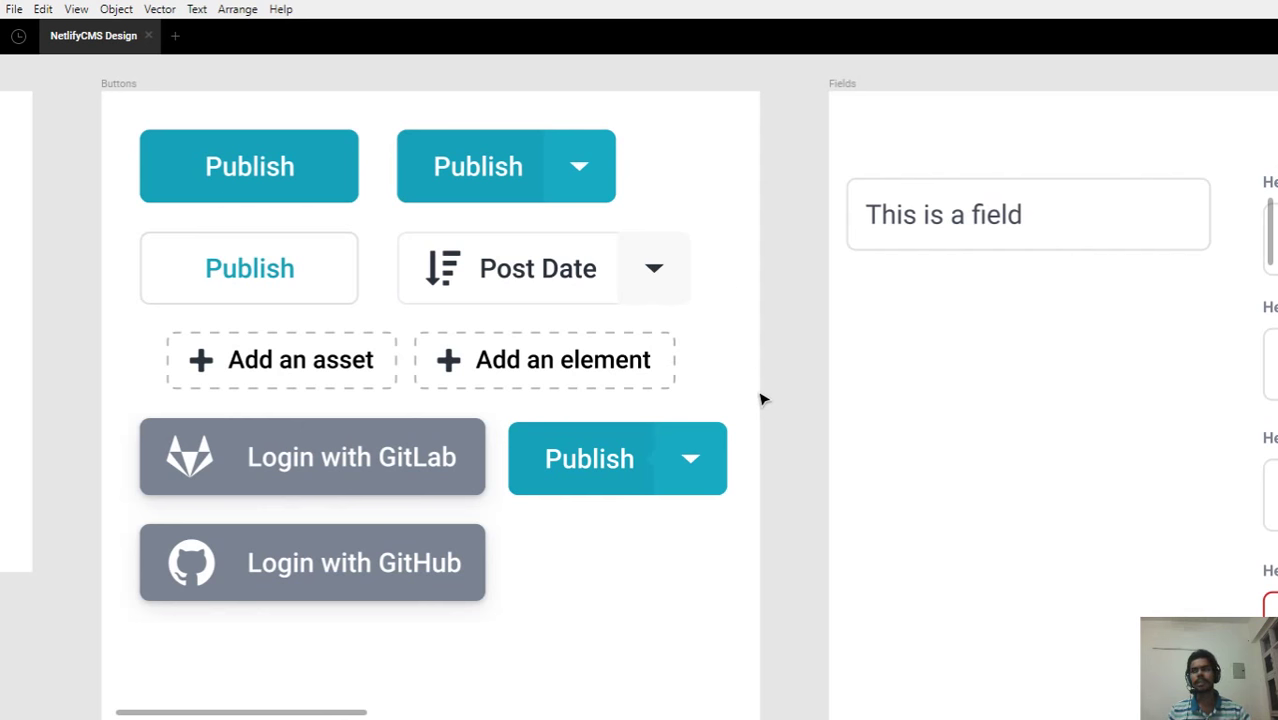
scroll(760, 400, down, 2)
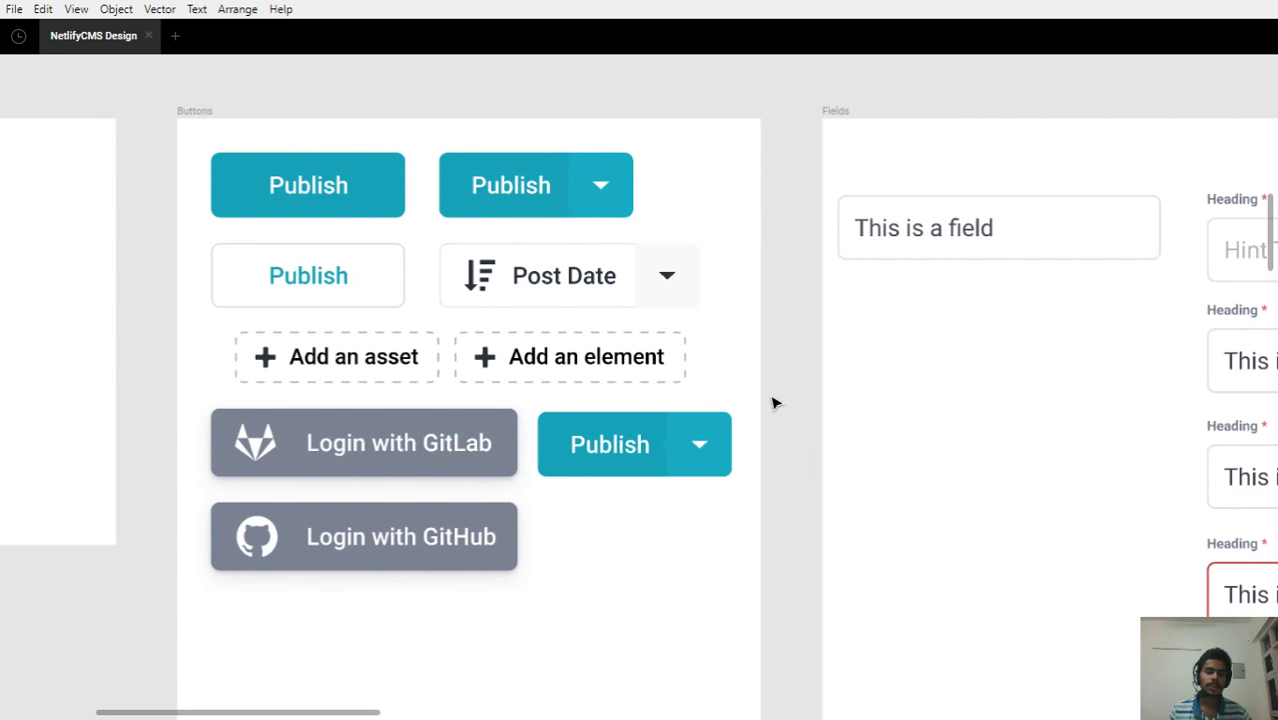
scroll(772, 403, down, 3)
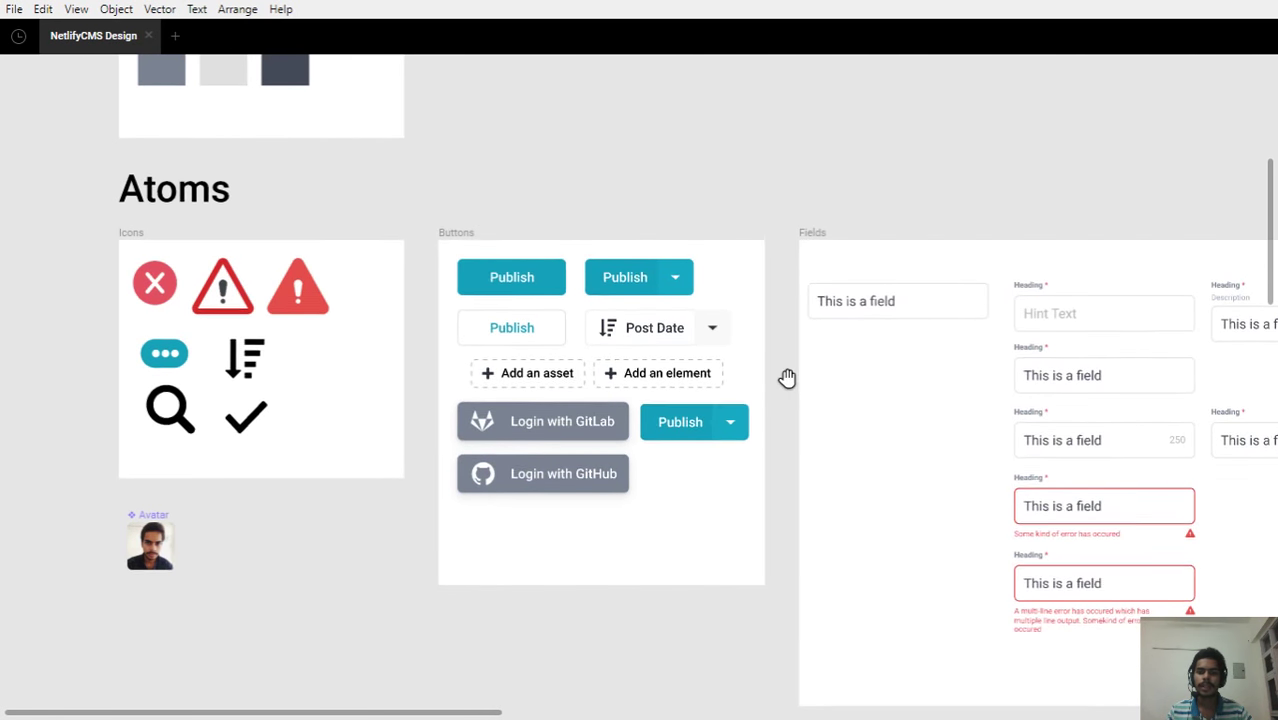
Pan and zoom to centre the Fields frame in the view
scroll(787, 377, down, 1)
drag(850, 397, 468, 362)
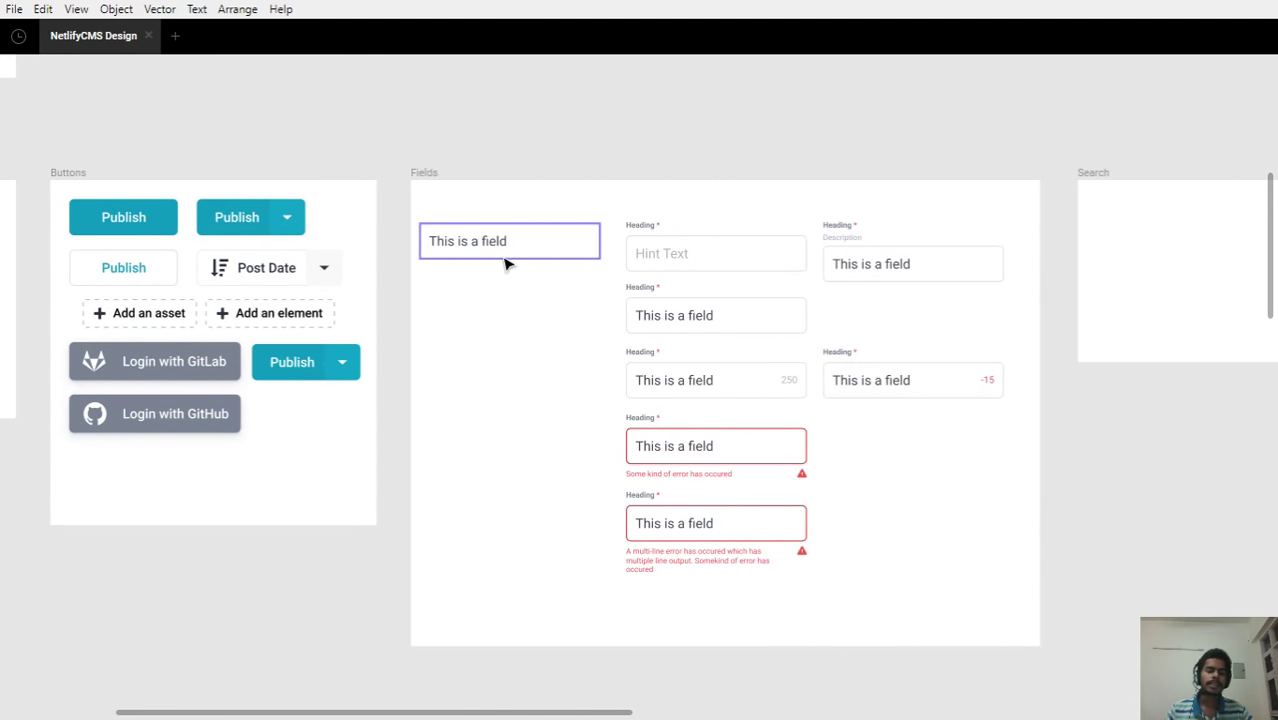
scroll(505, 263, up, 2)
scroll(505, 263, down, 1)
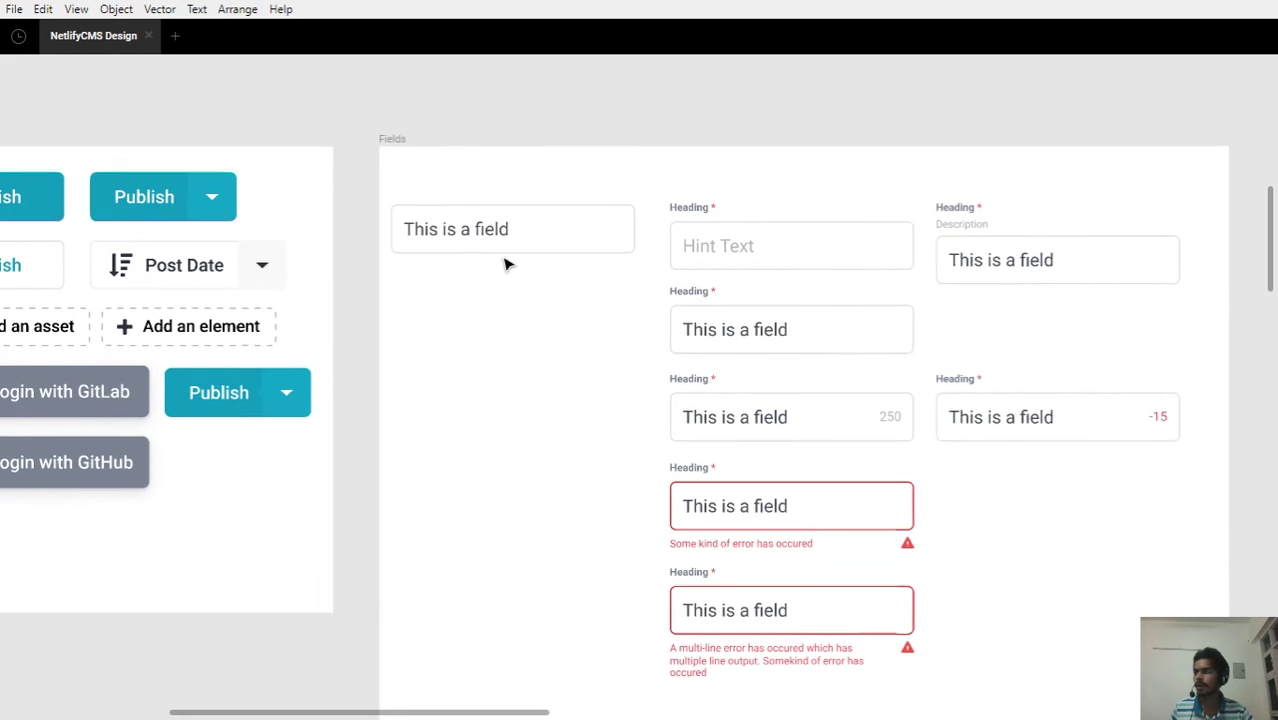
drag(528, 305, 385, 274)
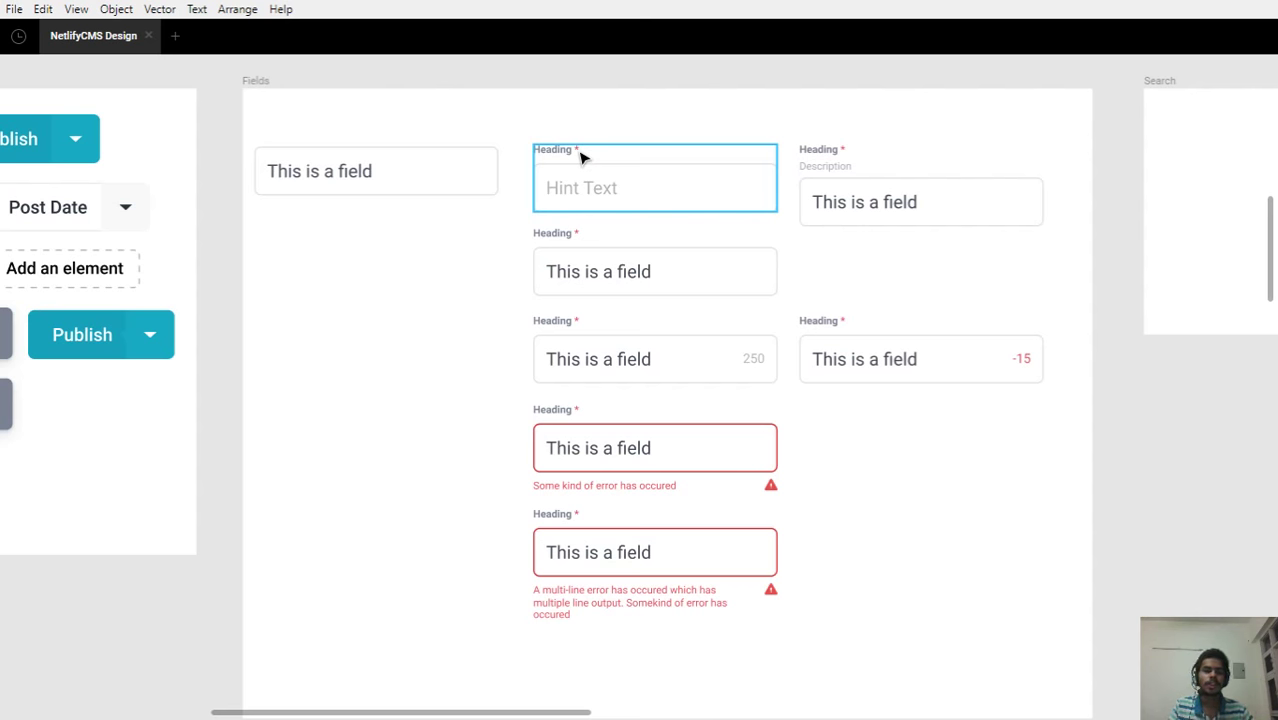
Select the Heading-plus-Hint Text field group and restore the editor panels with Ctrl+\
scroll(581, 157, up, 3)
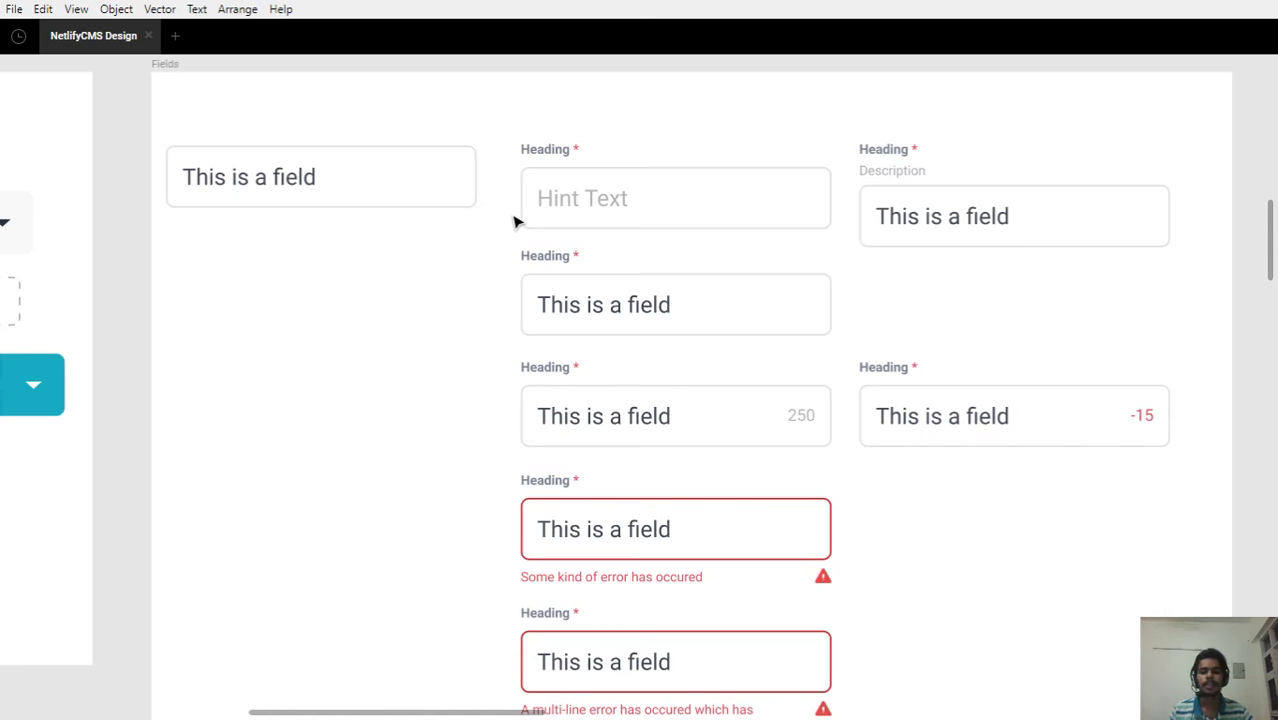
scroll(617, 191, down, 1)
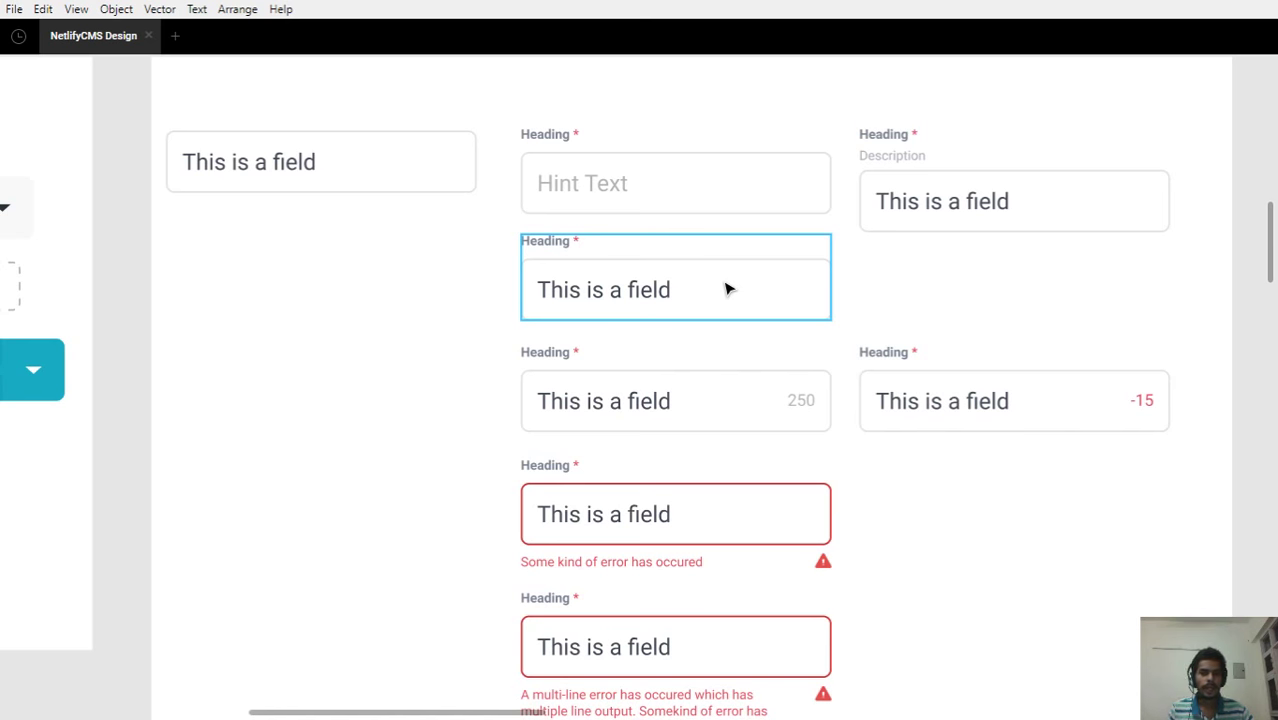
click(672, 200)
key(ctrl+backslash)
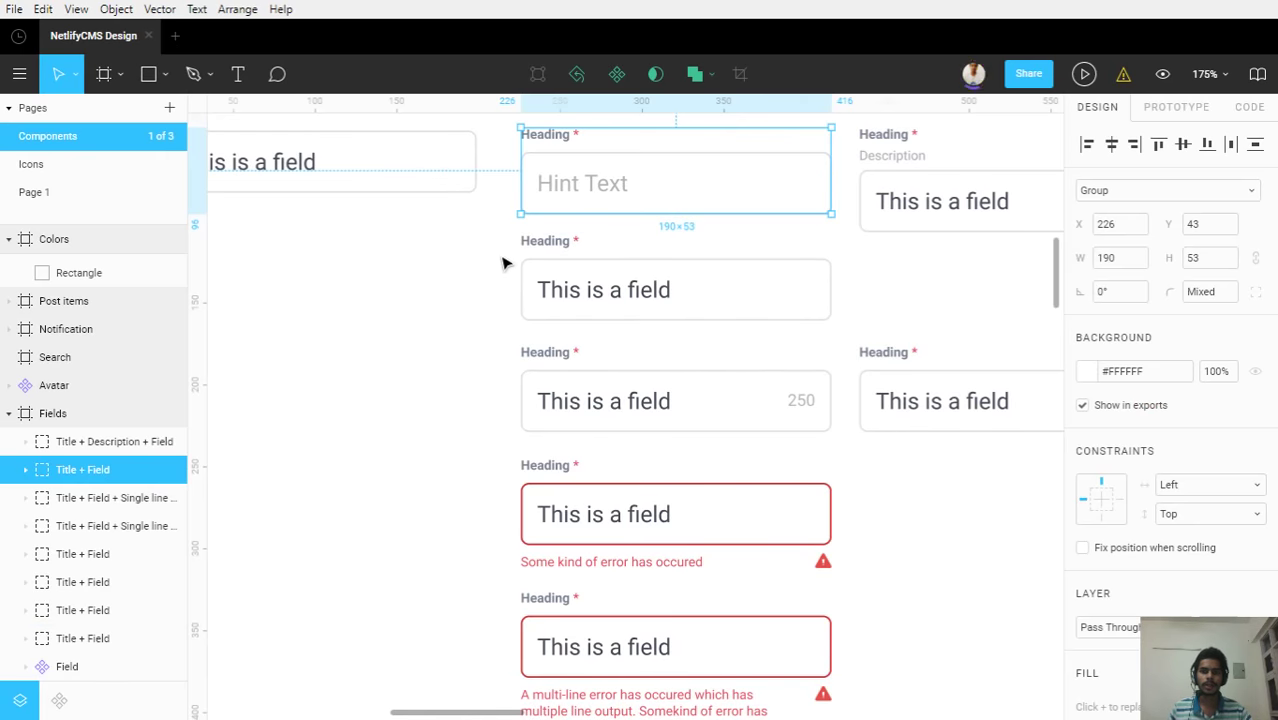
Duplicate the Title + Field group, move the copy under 'This is a field', and select its Heading
drag(472, 261, 536, 337)
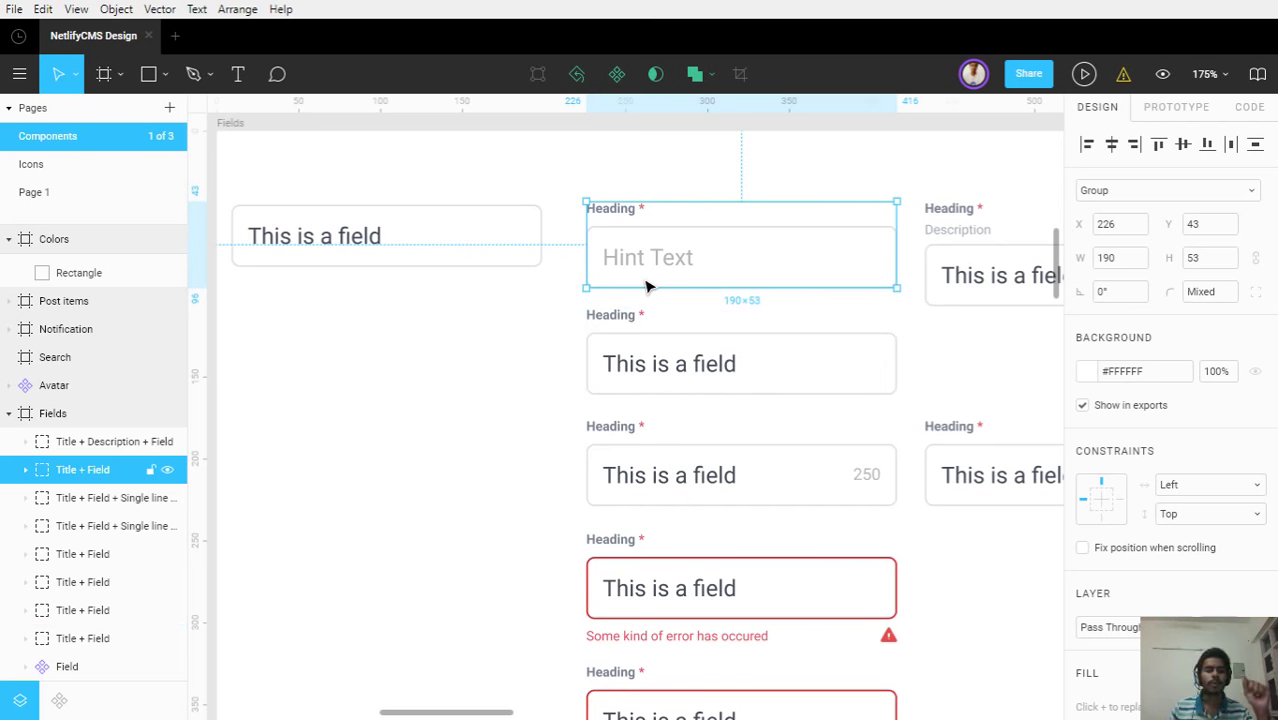
key(ctrl+d)
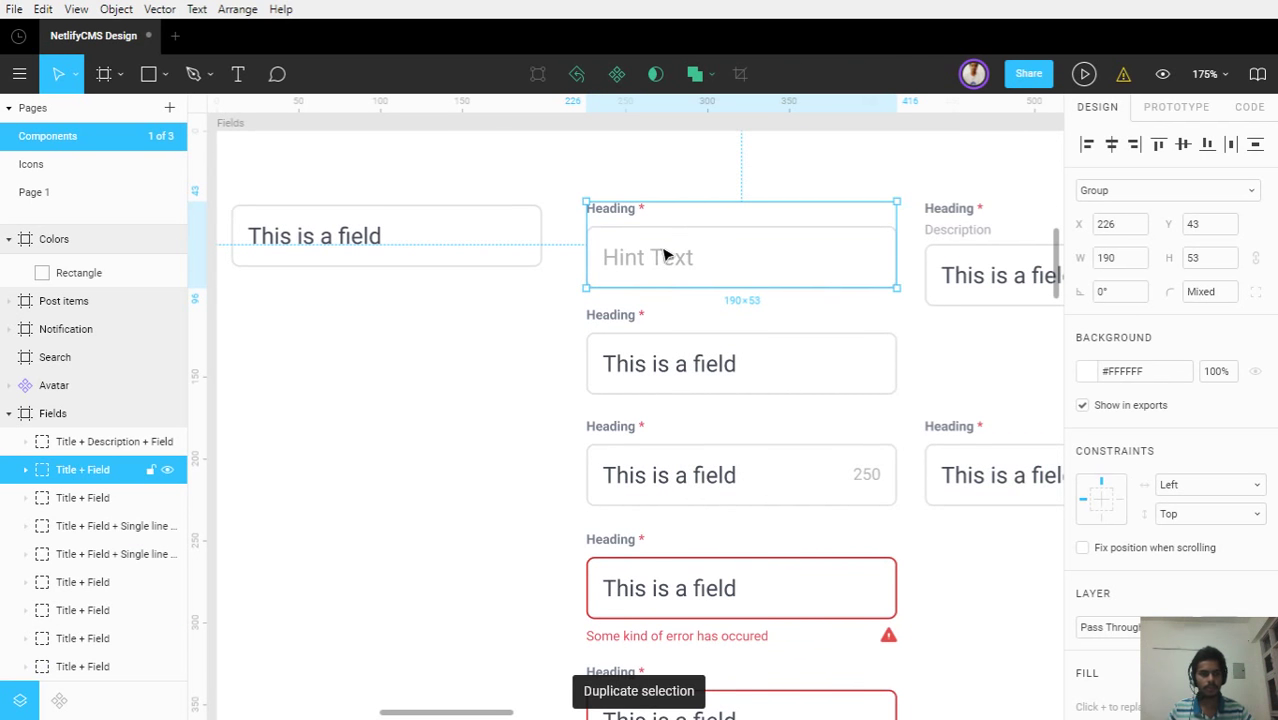
drag(665, 245, 316, 340)
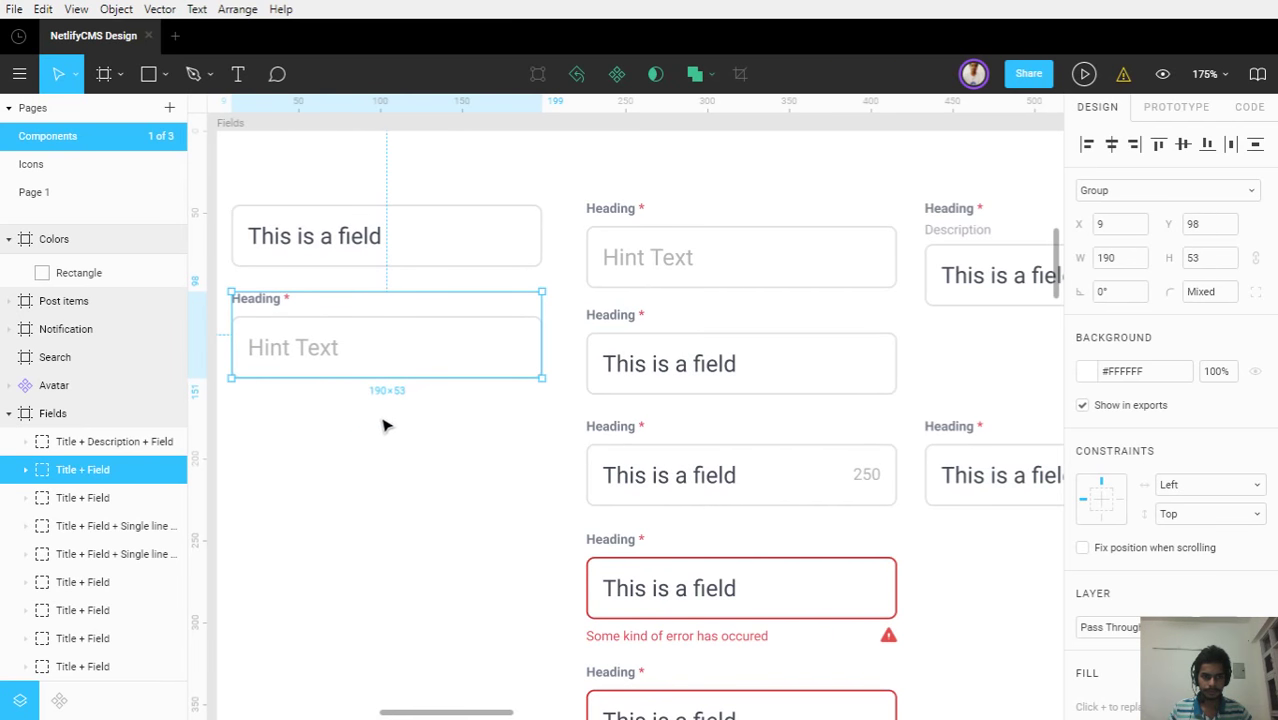
click(385, 423)
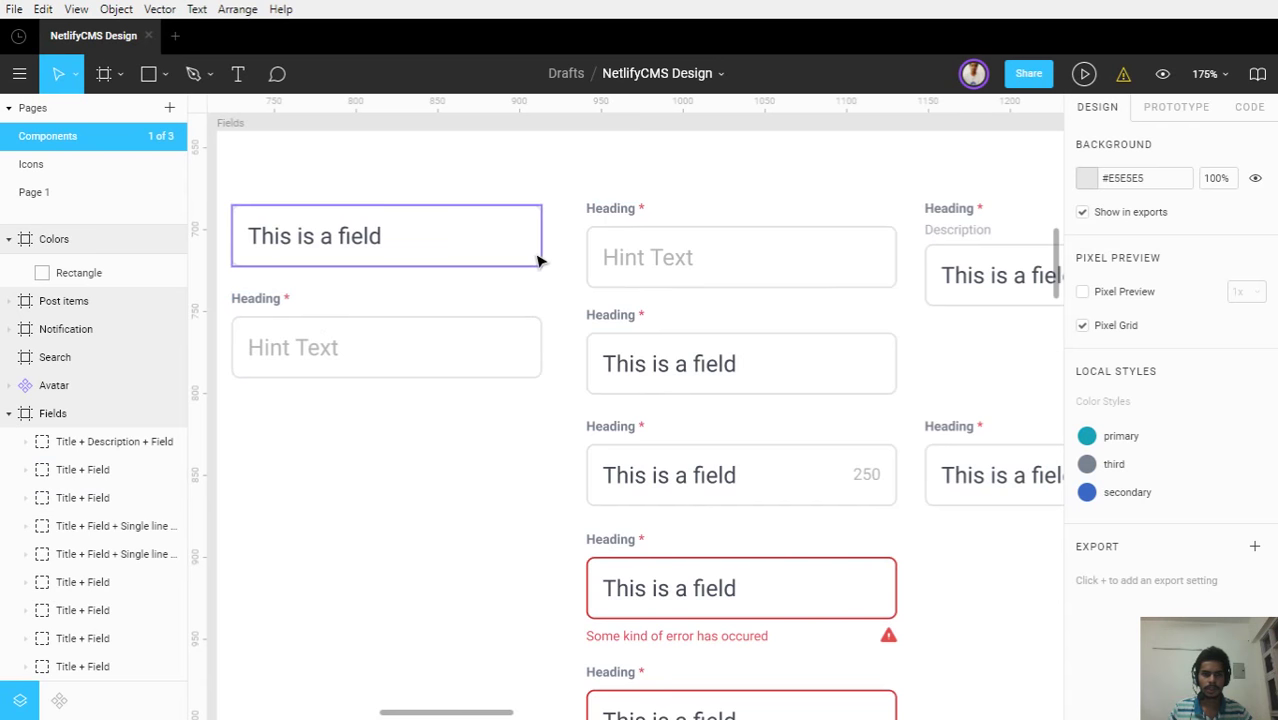
drag(579, 314, 632, 282)
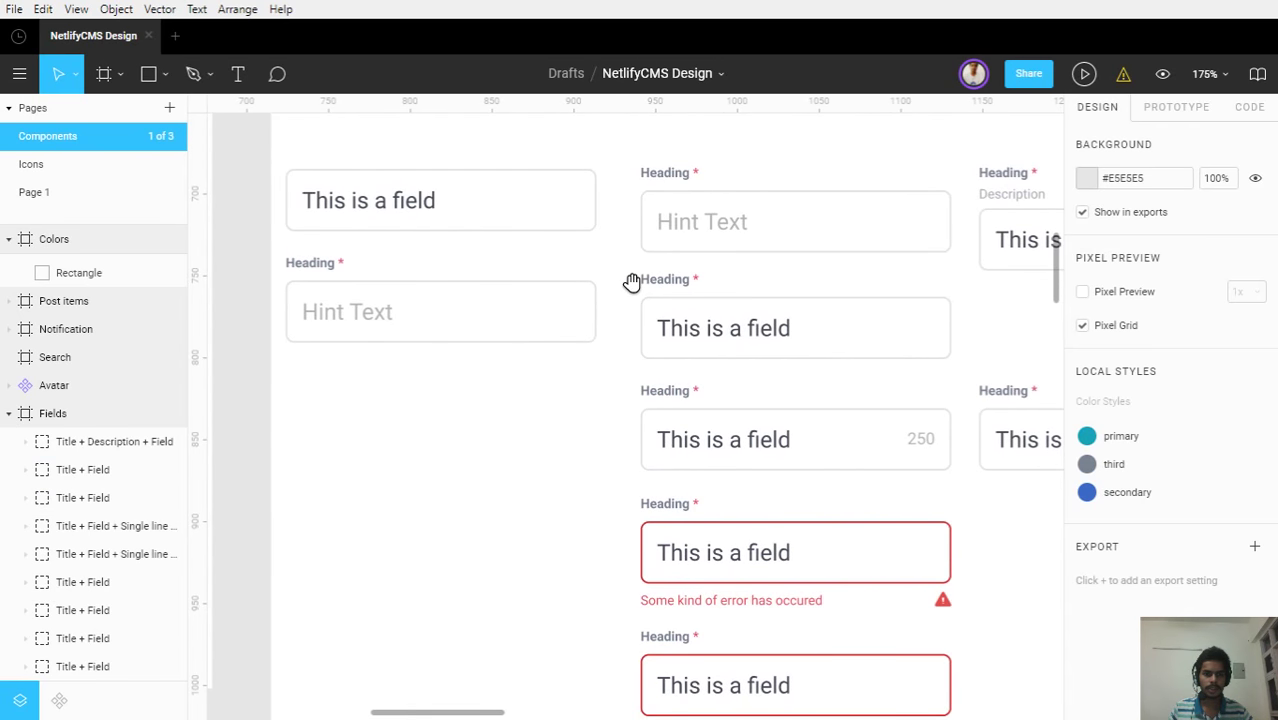
click(321, 262)
double_click(335, 262)
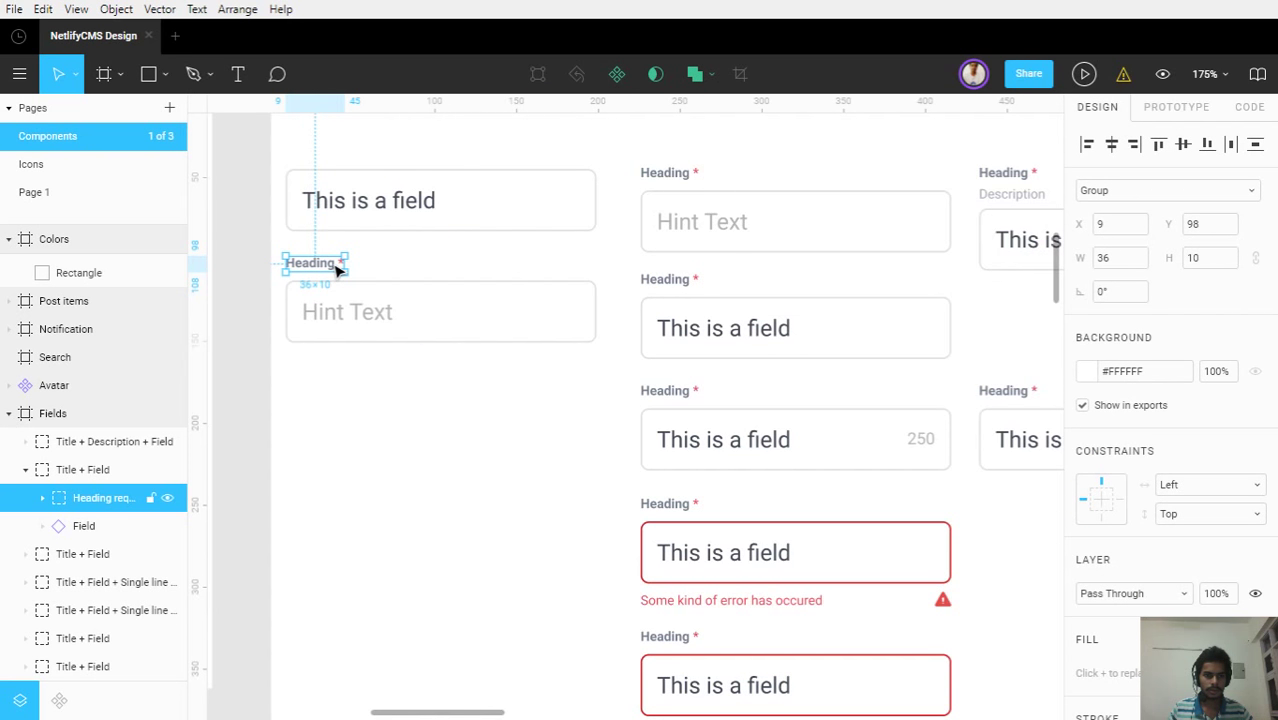
Delete the copy's Heading label, move its Hint Text field up, and stack a duplicate beneath it
key(Delete)
click(375, 313)
drag(375, 313, 377, 274)
click(398, 355)
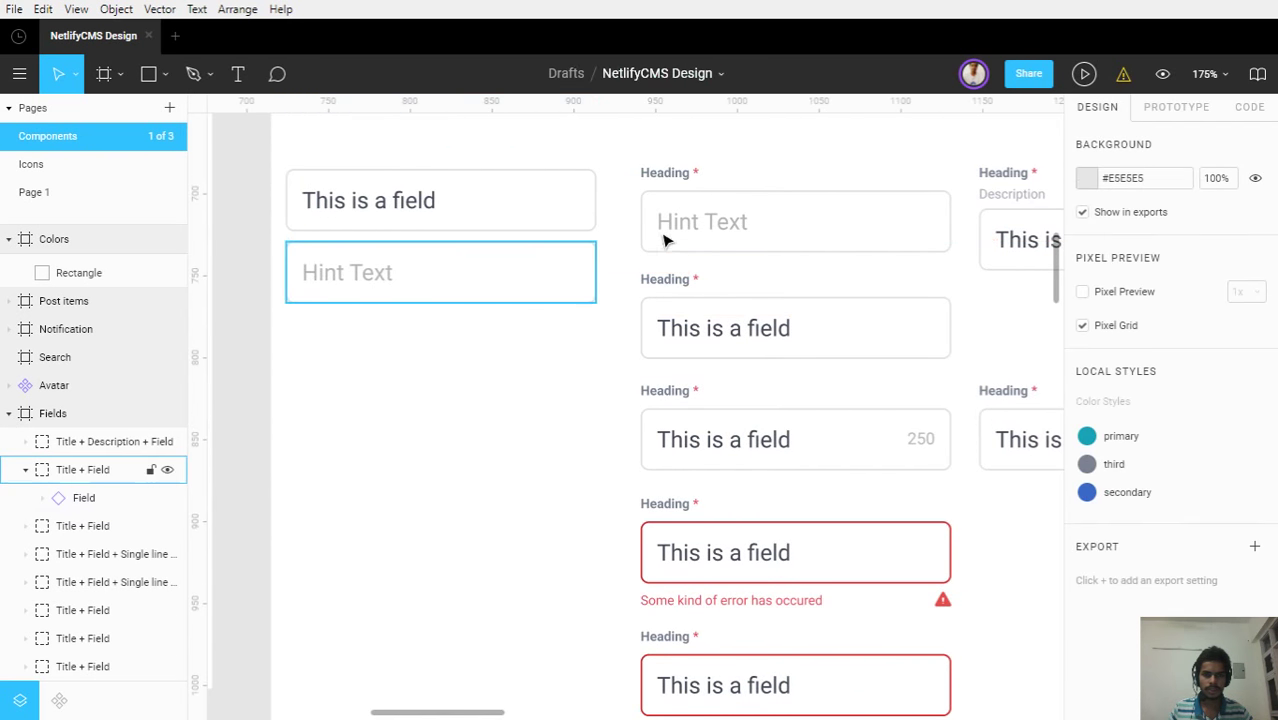
click(502, 283)
key(ctrl+d)
drag(501, 284, 505, 368)
Rename the middle hint field's layer to 'Hinted text' and reorder it above Title + Field
click(456, 294)
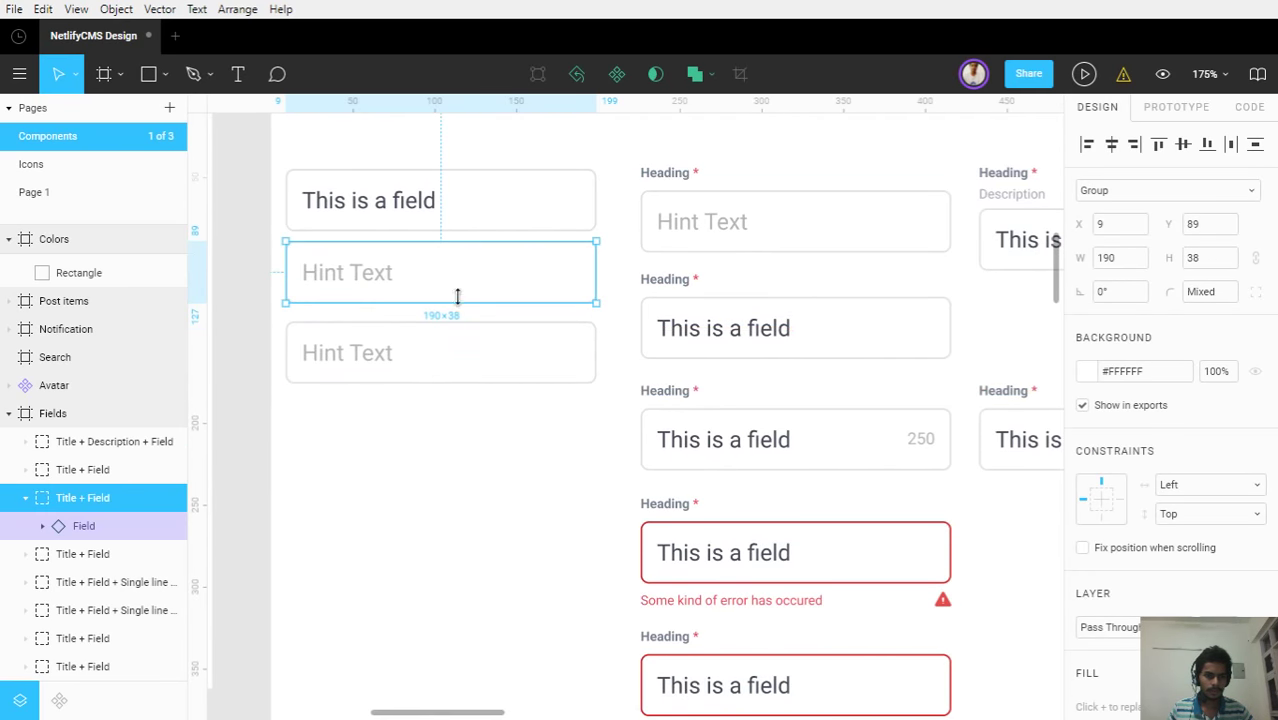
double_click(69, 499)
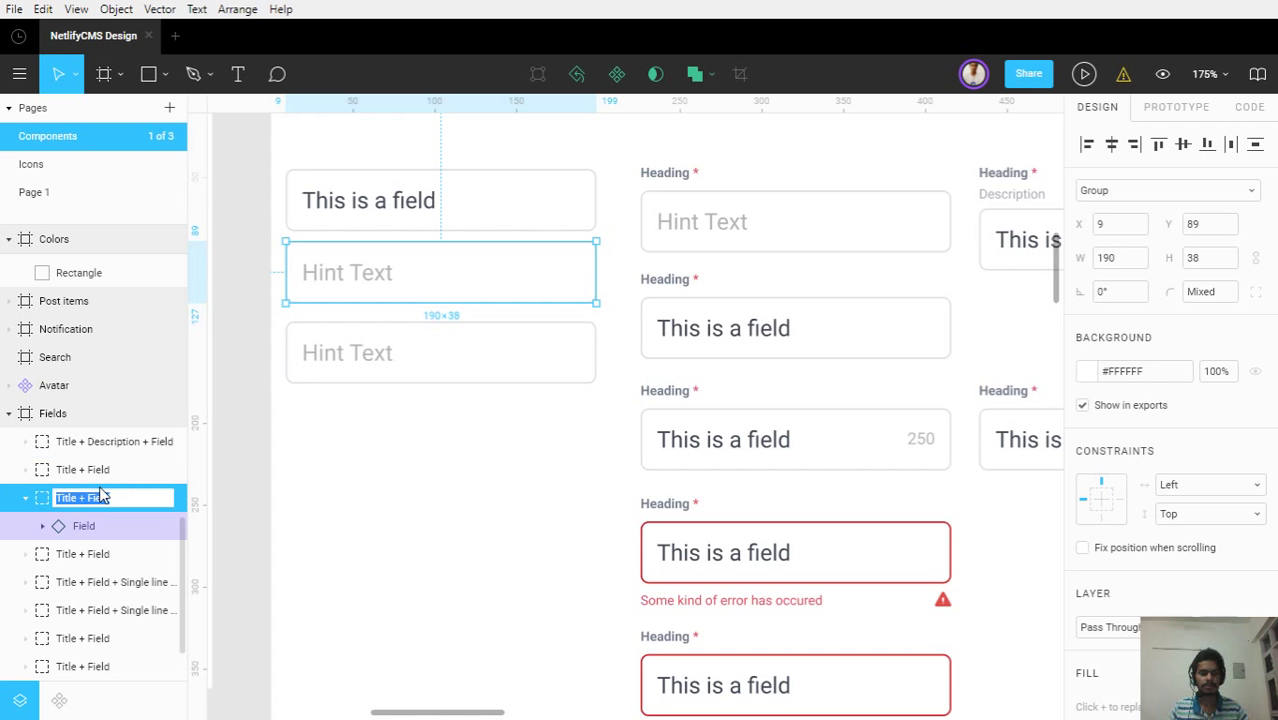
text(Hi)
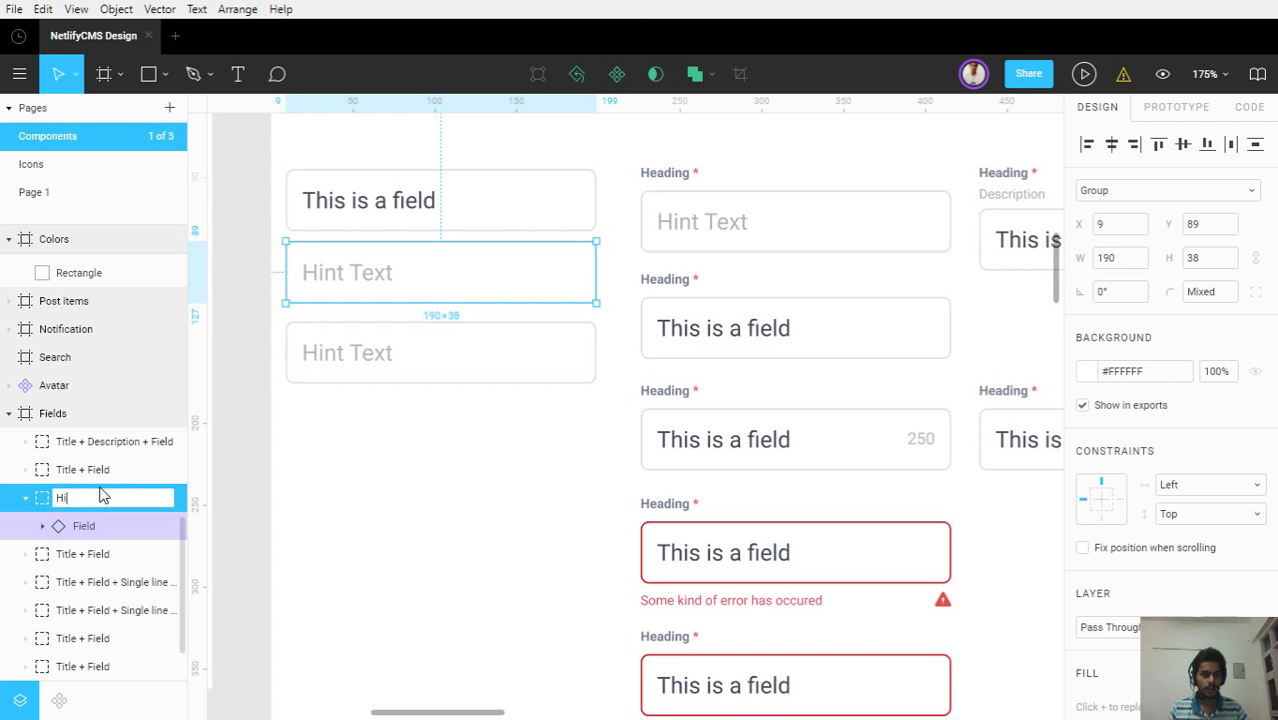
text(nted text)
key(Return)
click(320, 374)
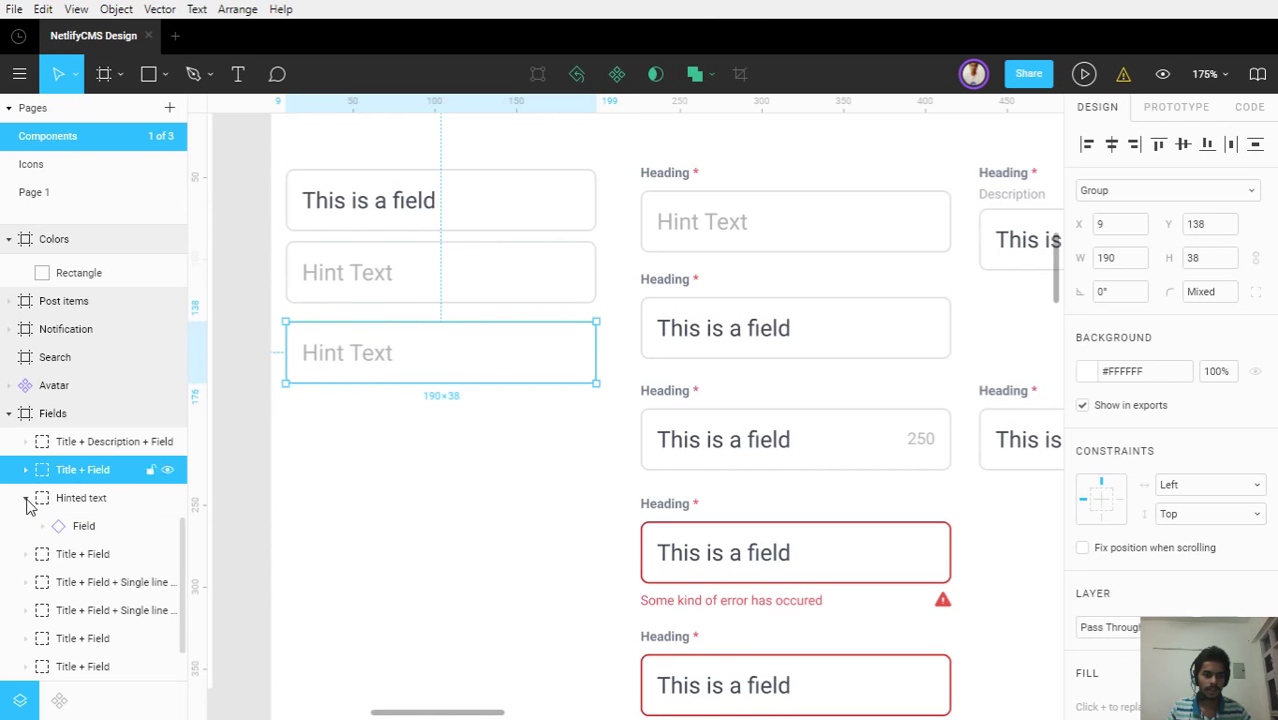
drag(63, 498, 66, 465)
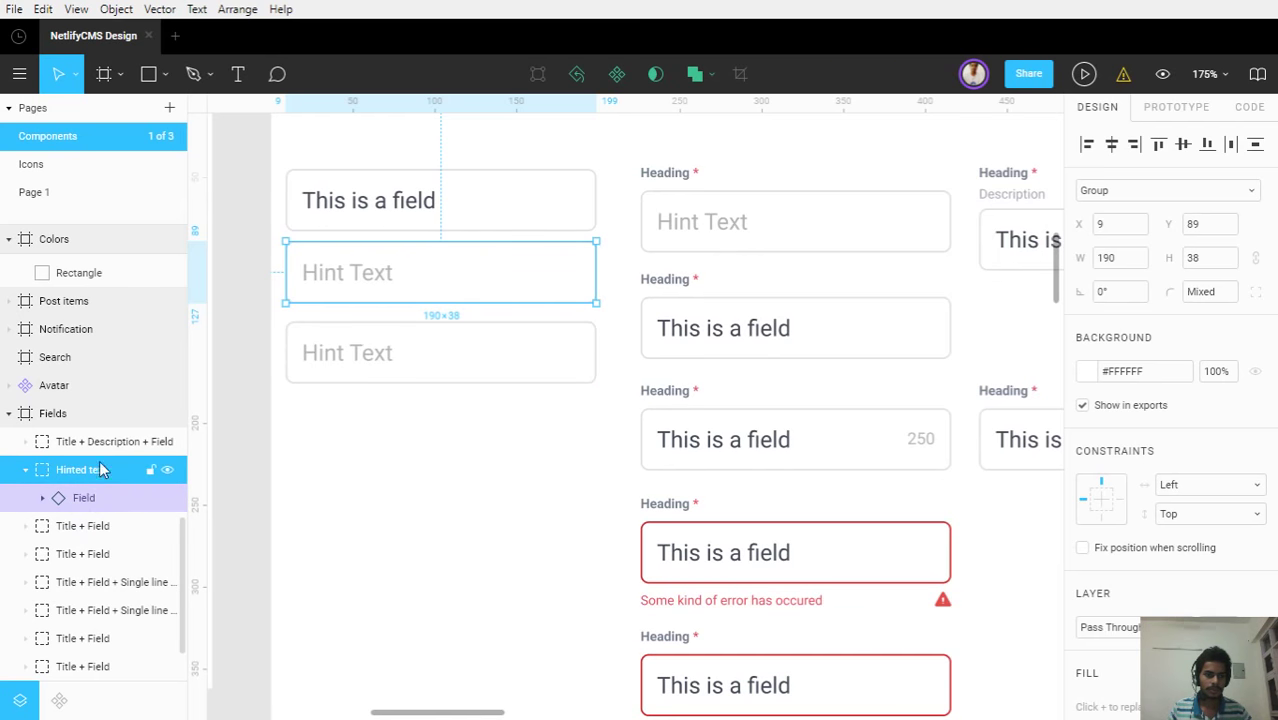
Rearrange the Hint Text fields in the left column and delete the extra middle one
drag(367, 432, 367, 458)
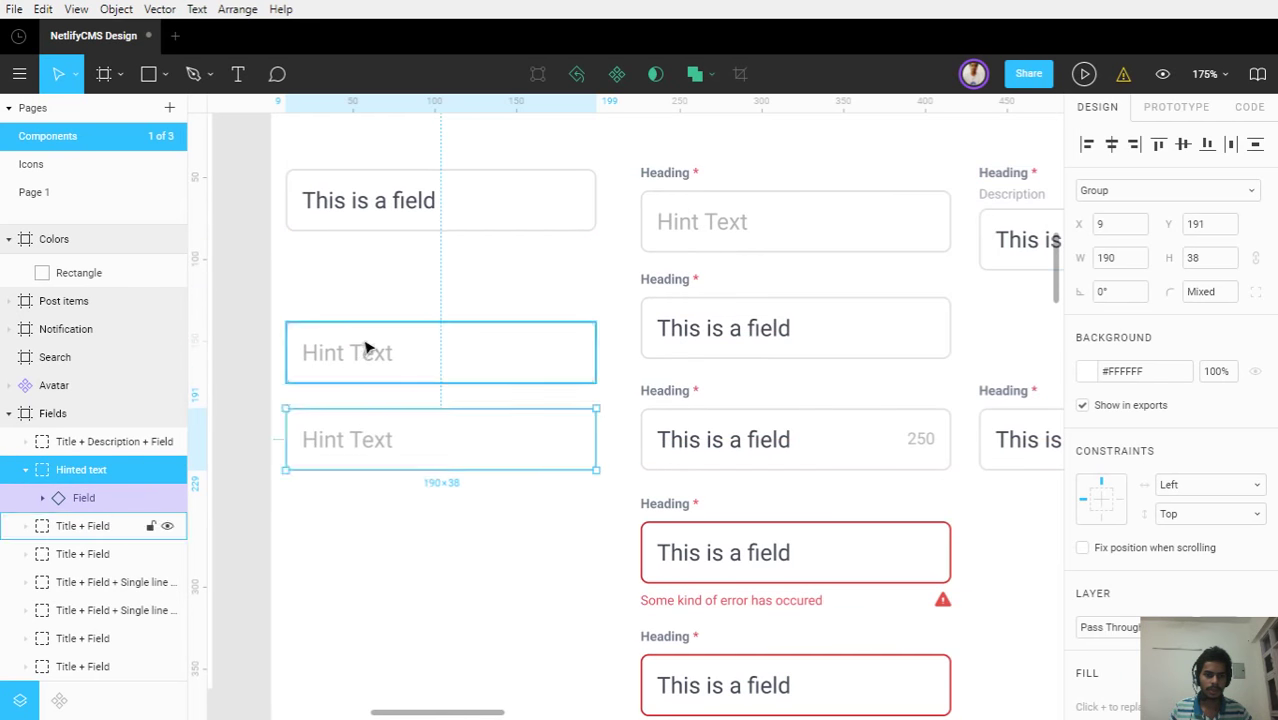
click(365, 350)
drag(365, 351, 368, 283)
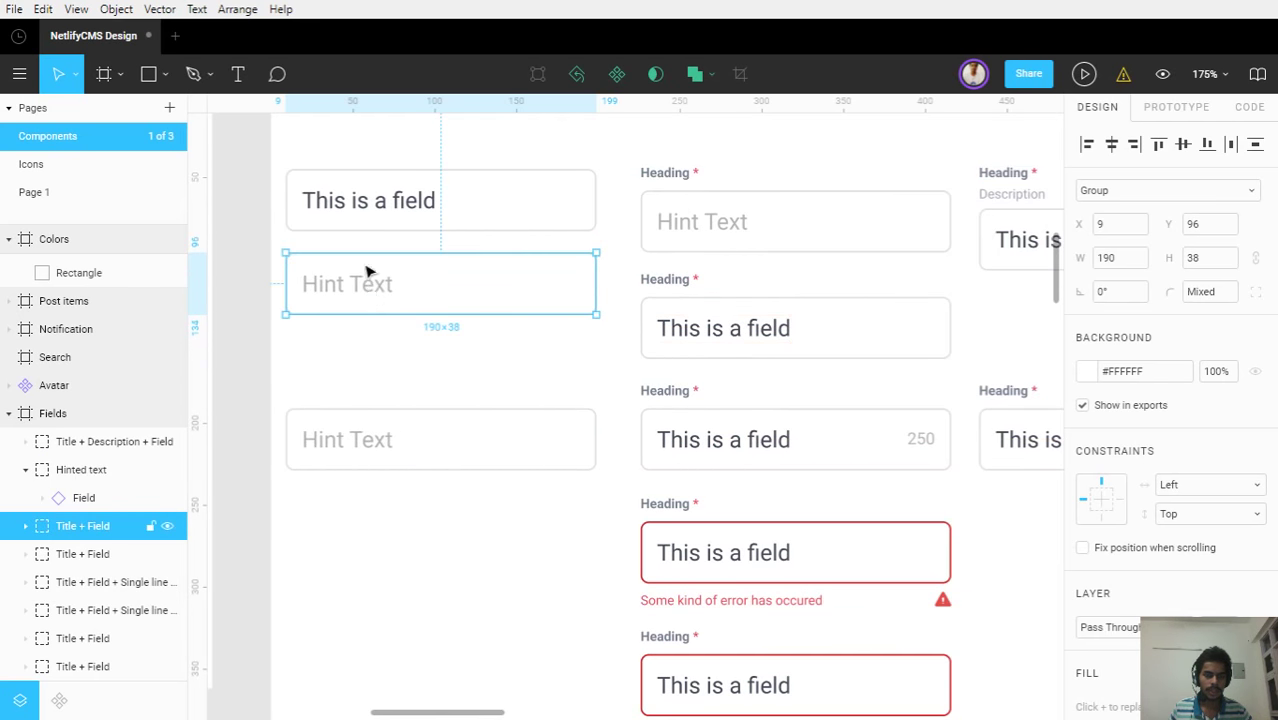
click(378, 458)
drag(365, 410, 362, 372)
drag(371, 280, 365, 300)
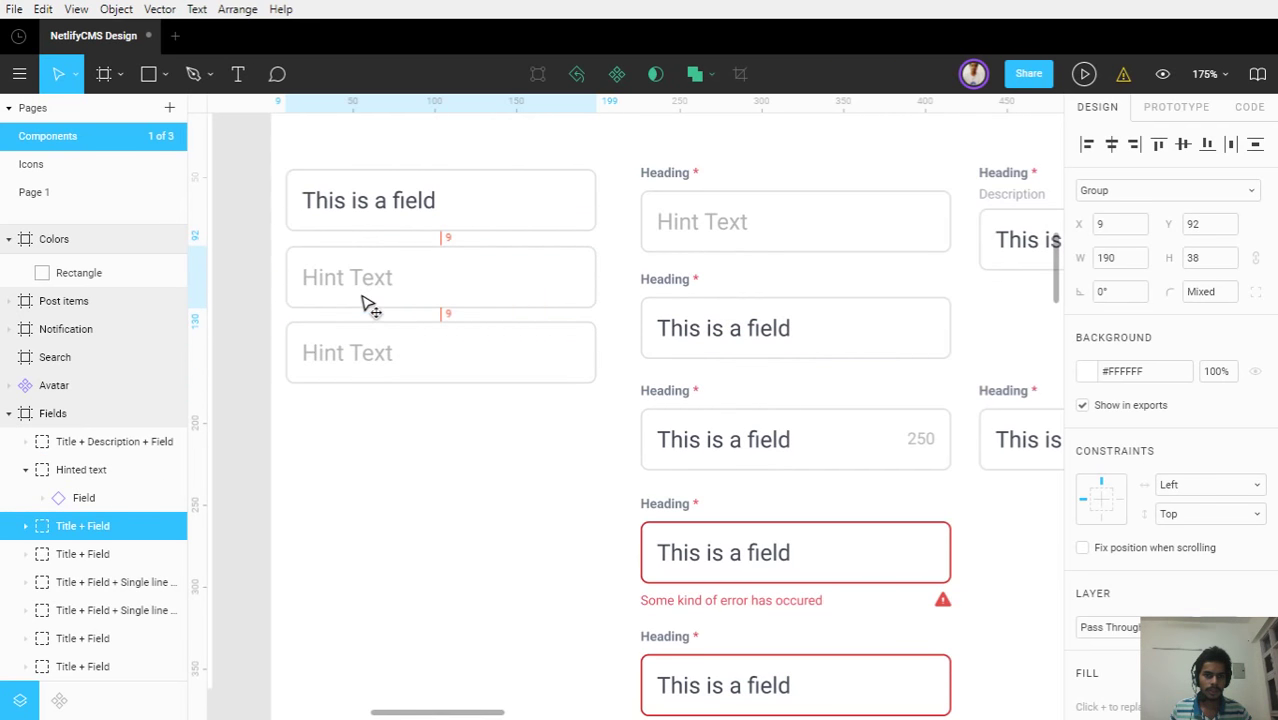
click(371, 214)
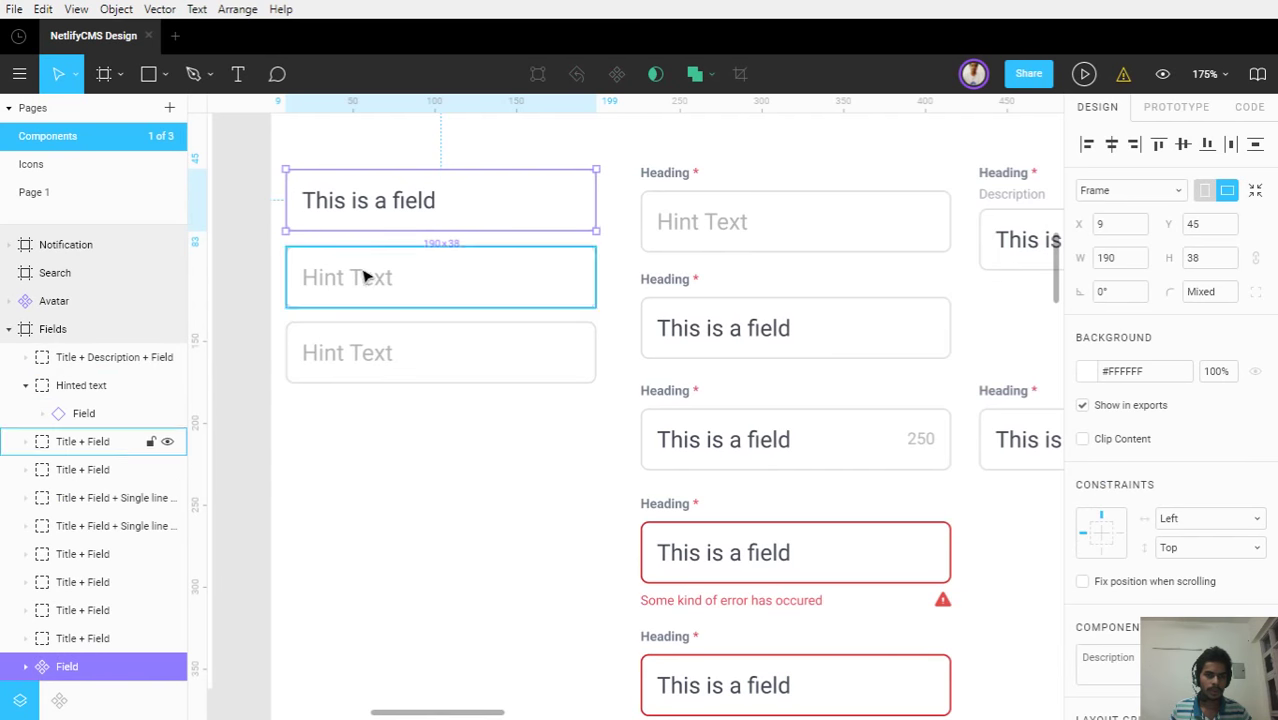
click(462, 458)
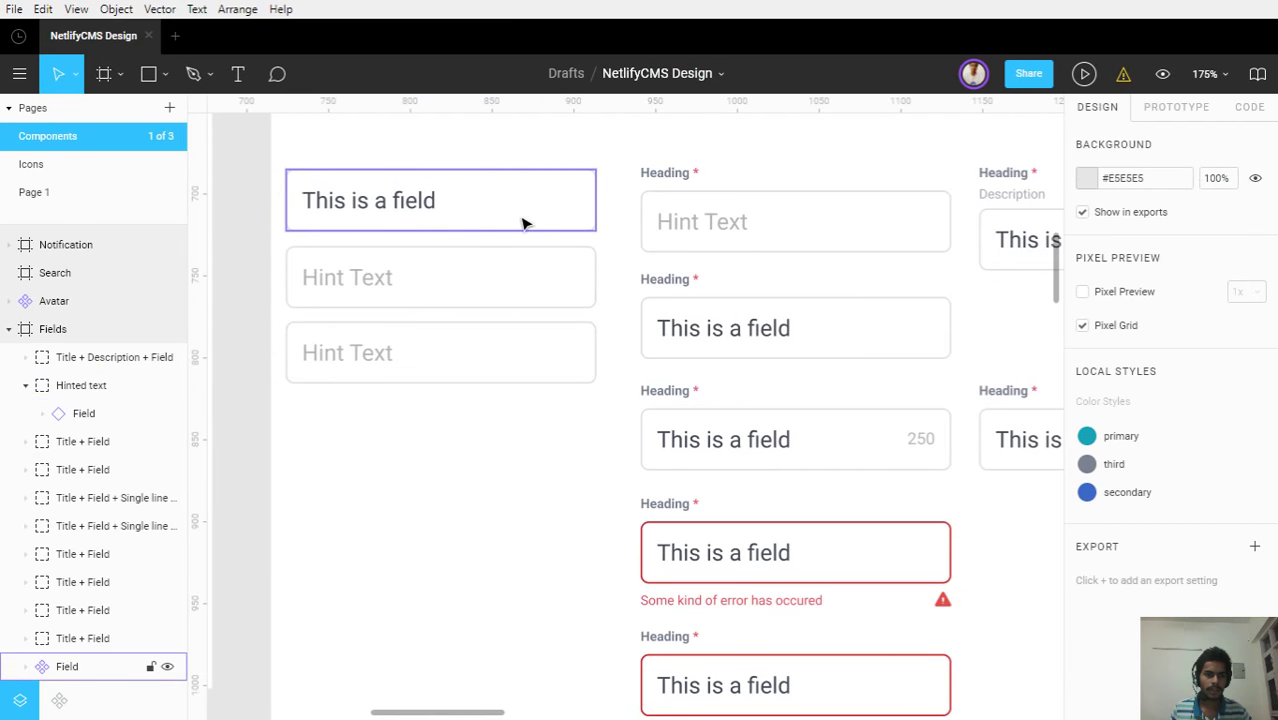
click(425, 275)
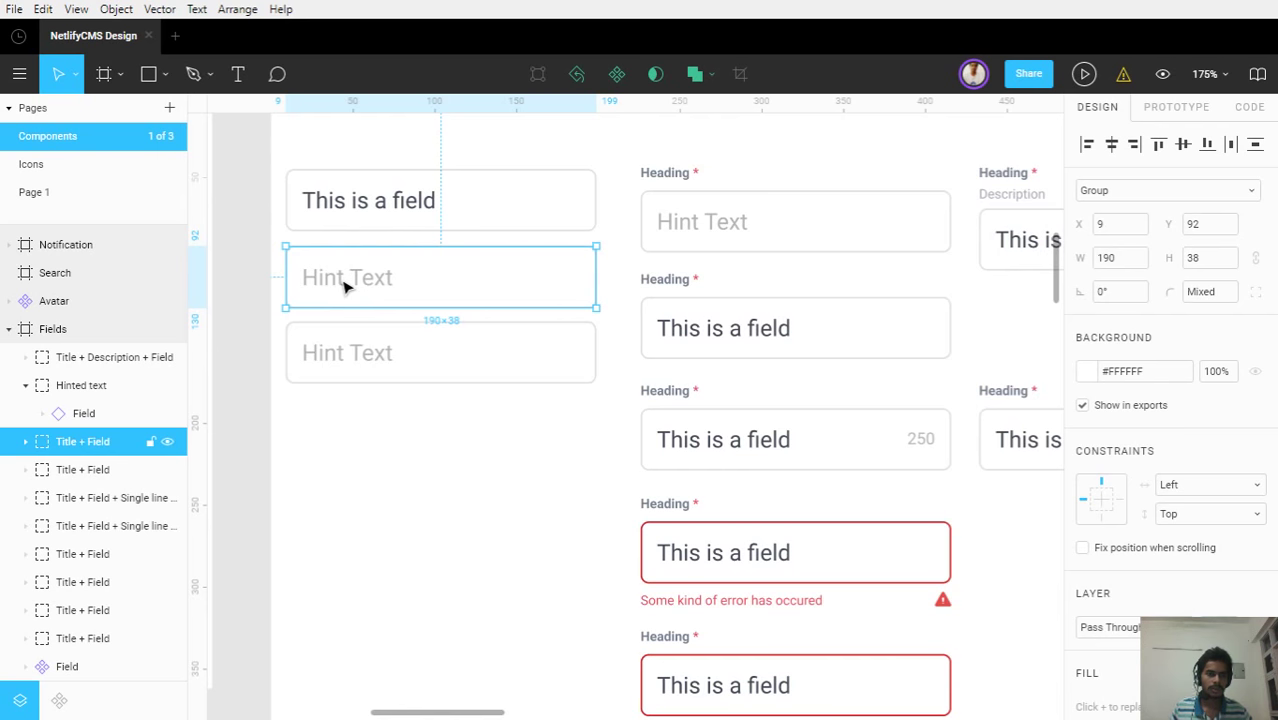
key(Delete)
Duplicate the 'This is a field' instance below the original and select the master Field component
click(348, 351)
click(345, 203)
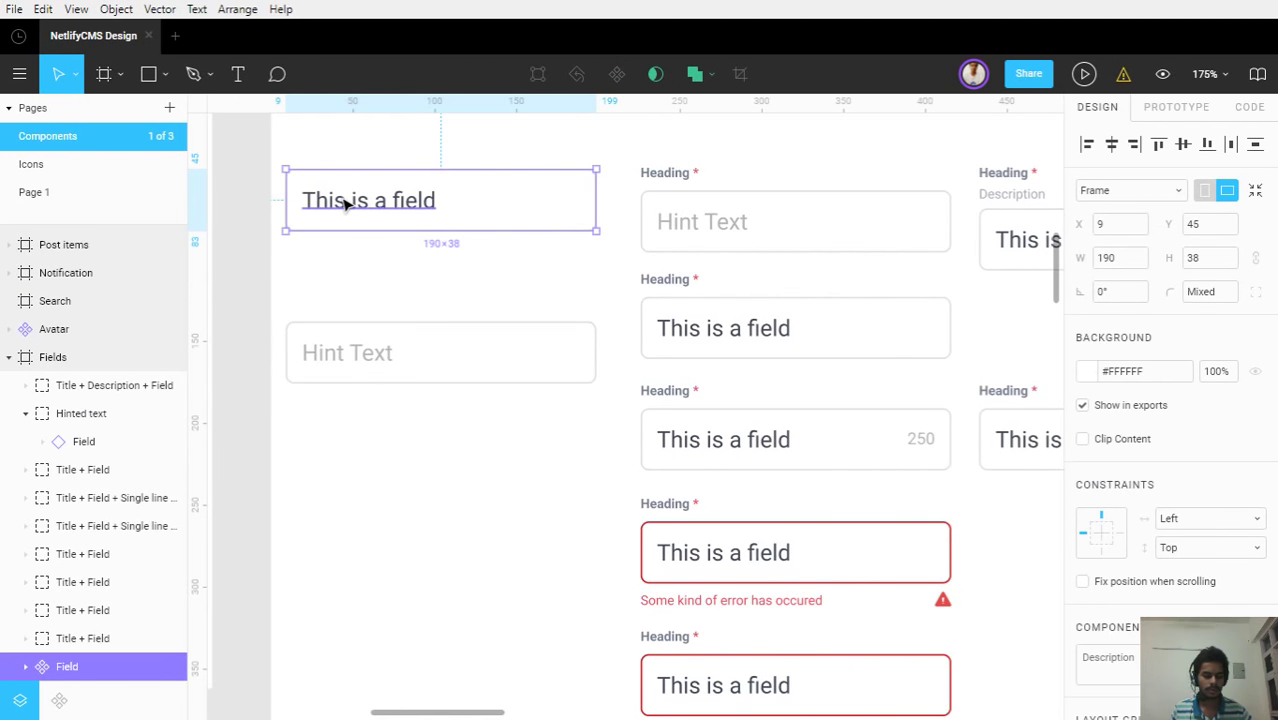
key(ctrl+d)
drag(342, 200, 362, 271)
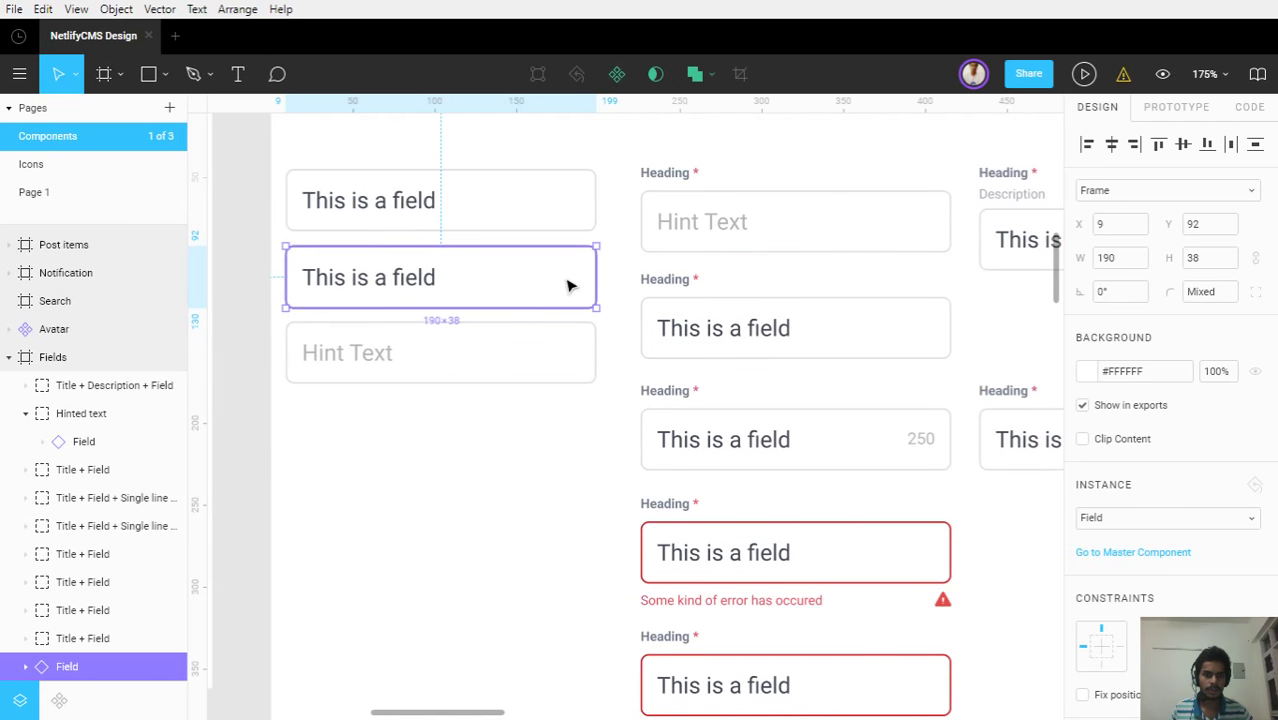
scroll(72, 600, down, 1)
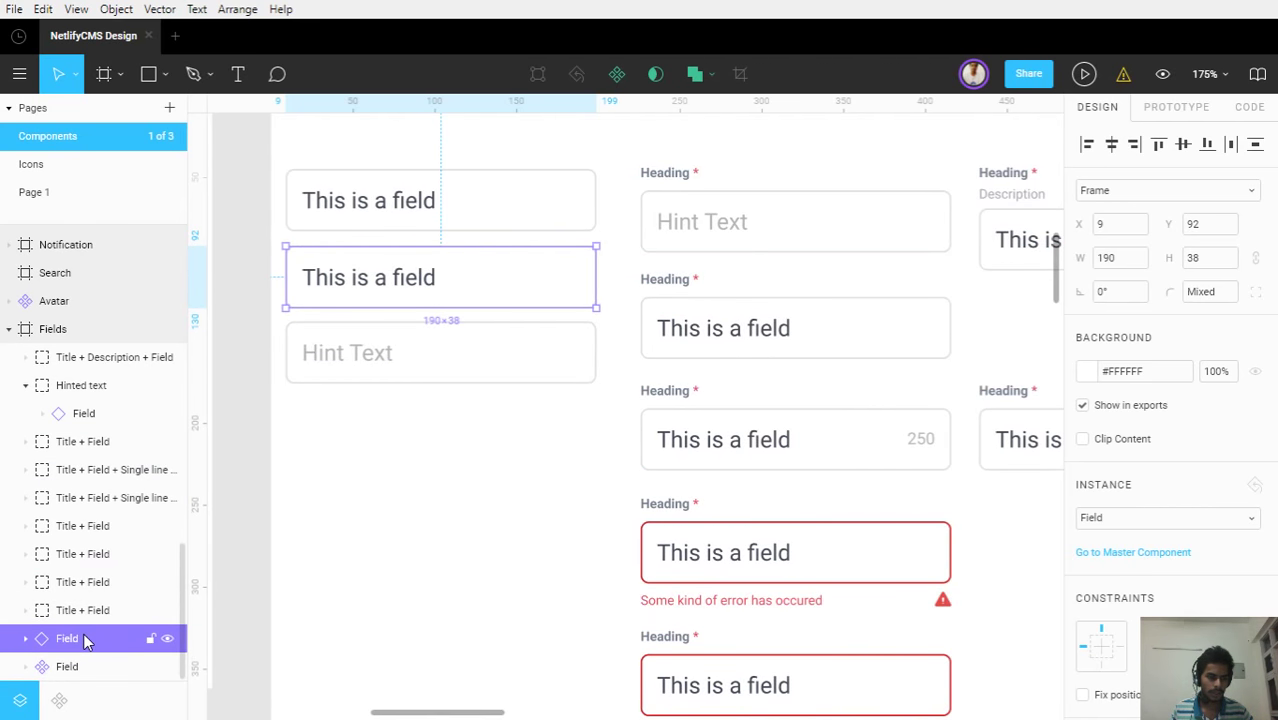
click(89, 667)
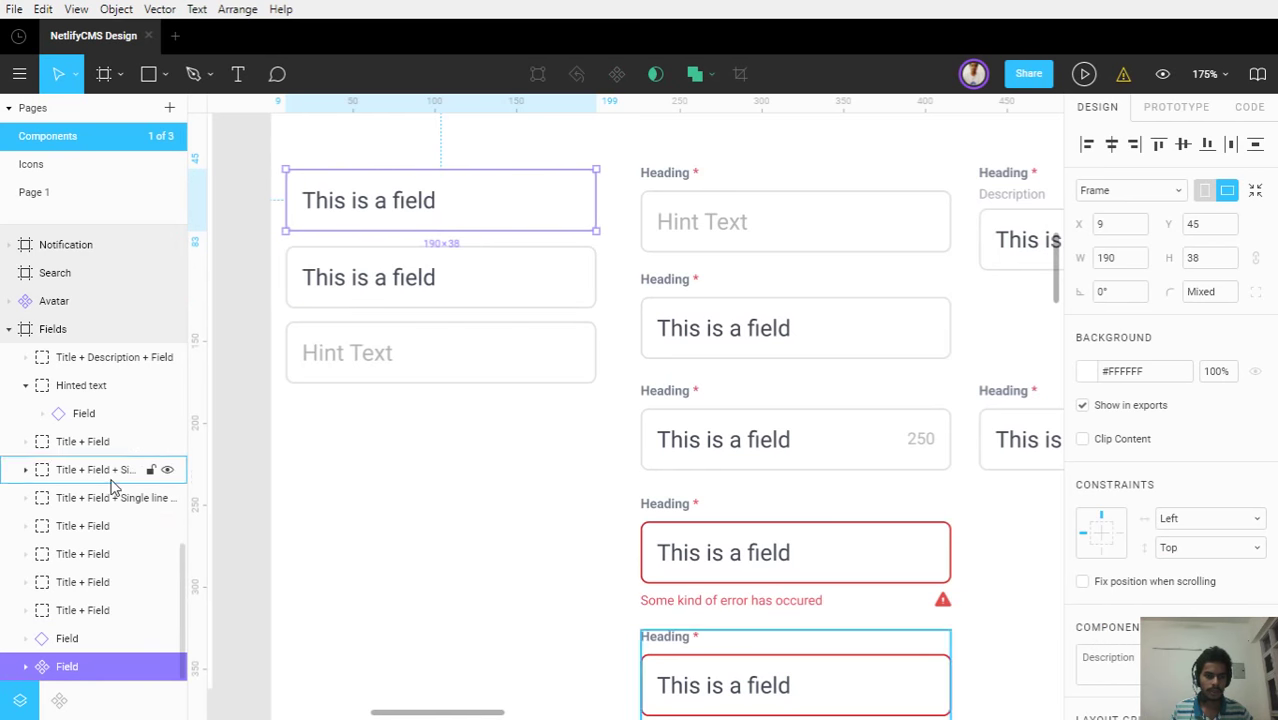
Zoom to the Fields frame and select the second field's instance layer, revealing its text and Rectangle 2
click(331, 562)
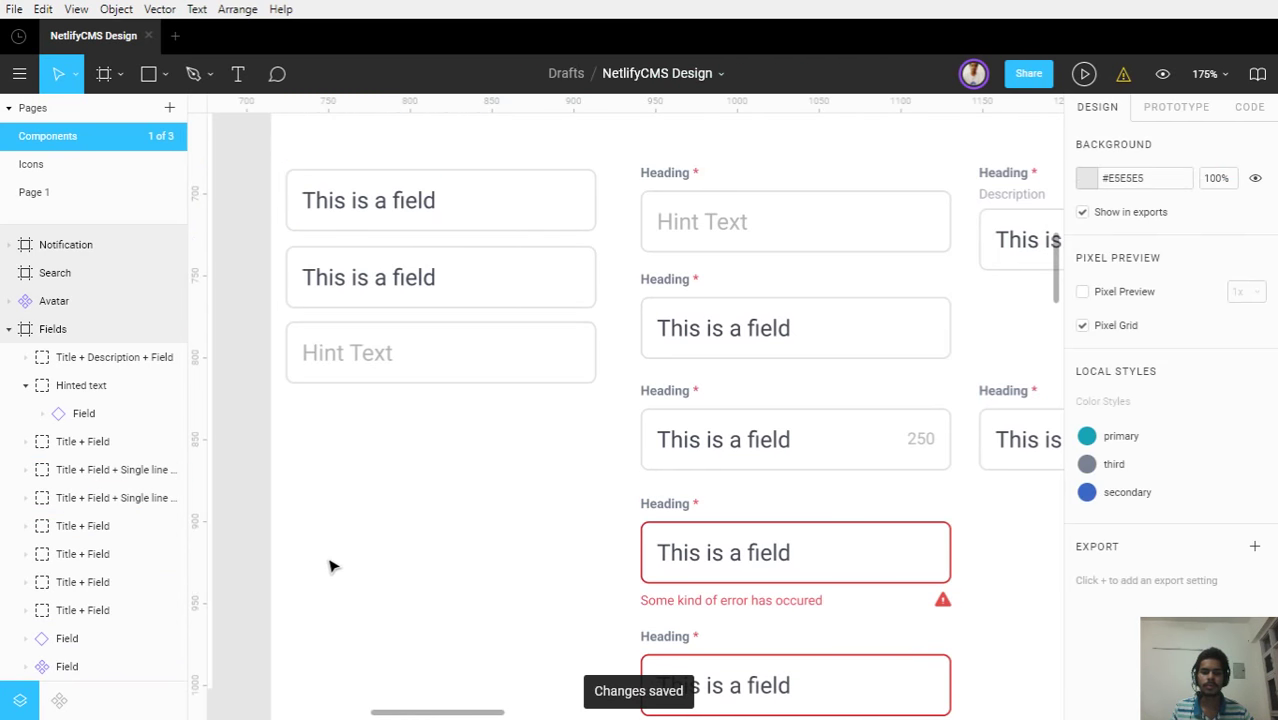
scroll(456, 471, down, 6)
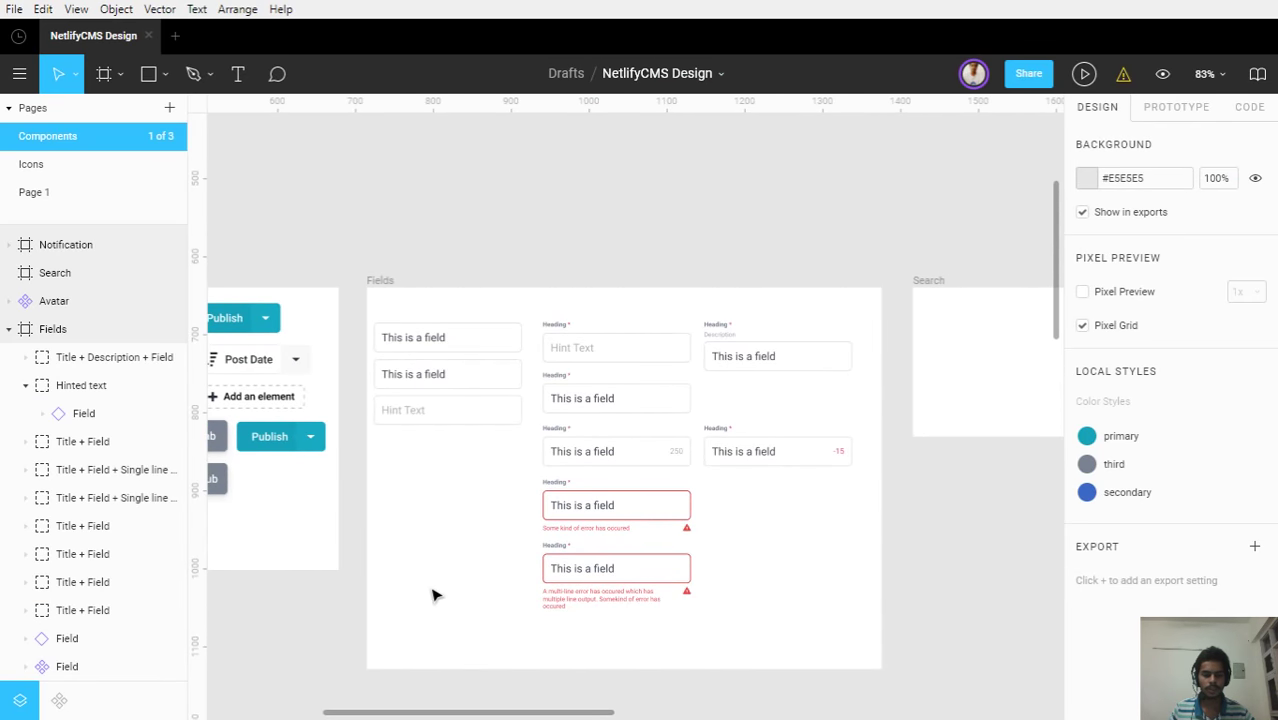
scroll(393, 348, up, 5)
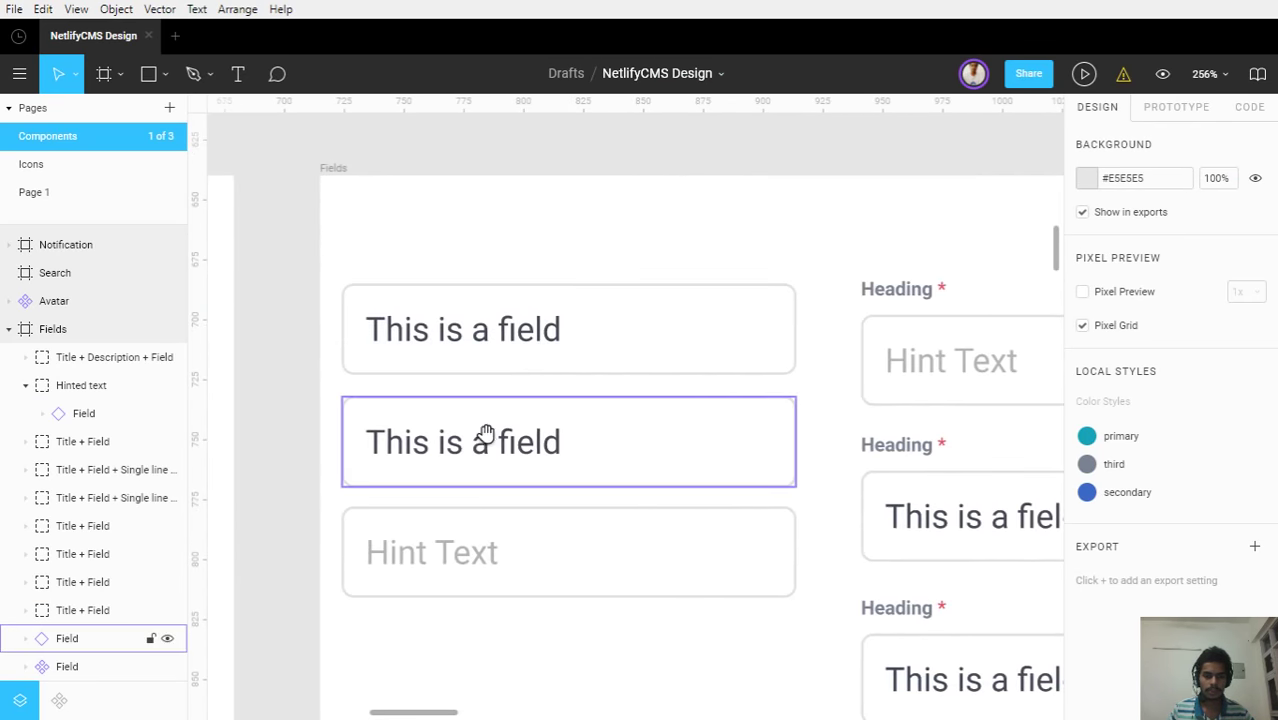
scroll(501, 356, down, 2)
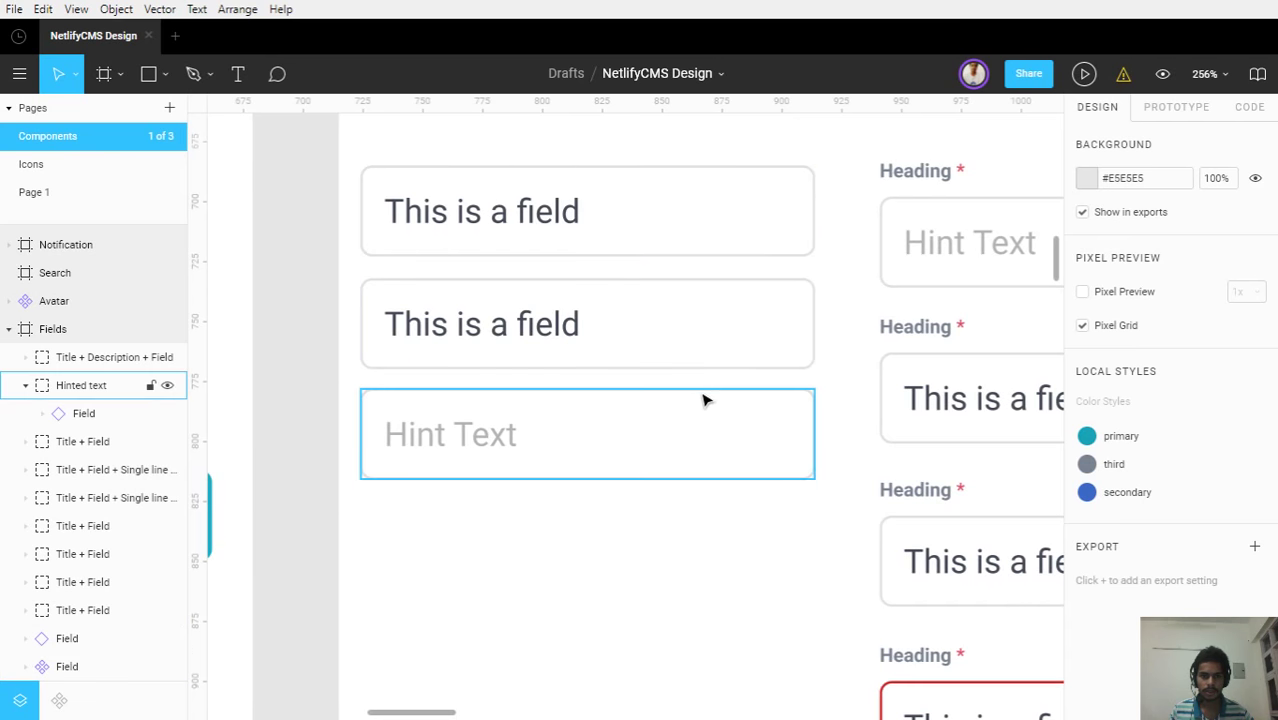
double_click(665, 370)
click(77, 582)
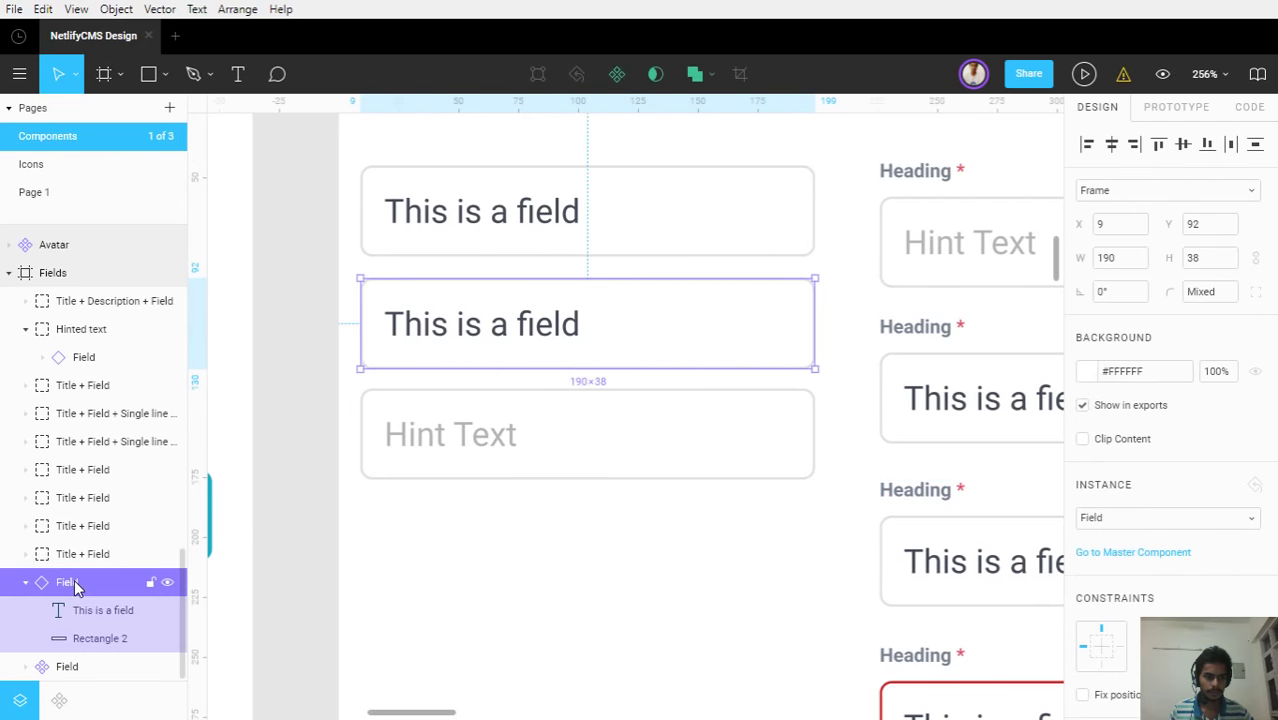
Detach the second field from its master component and convert it to a Group
right_click(77, 582)
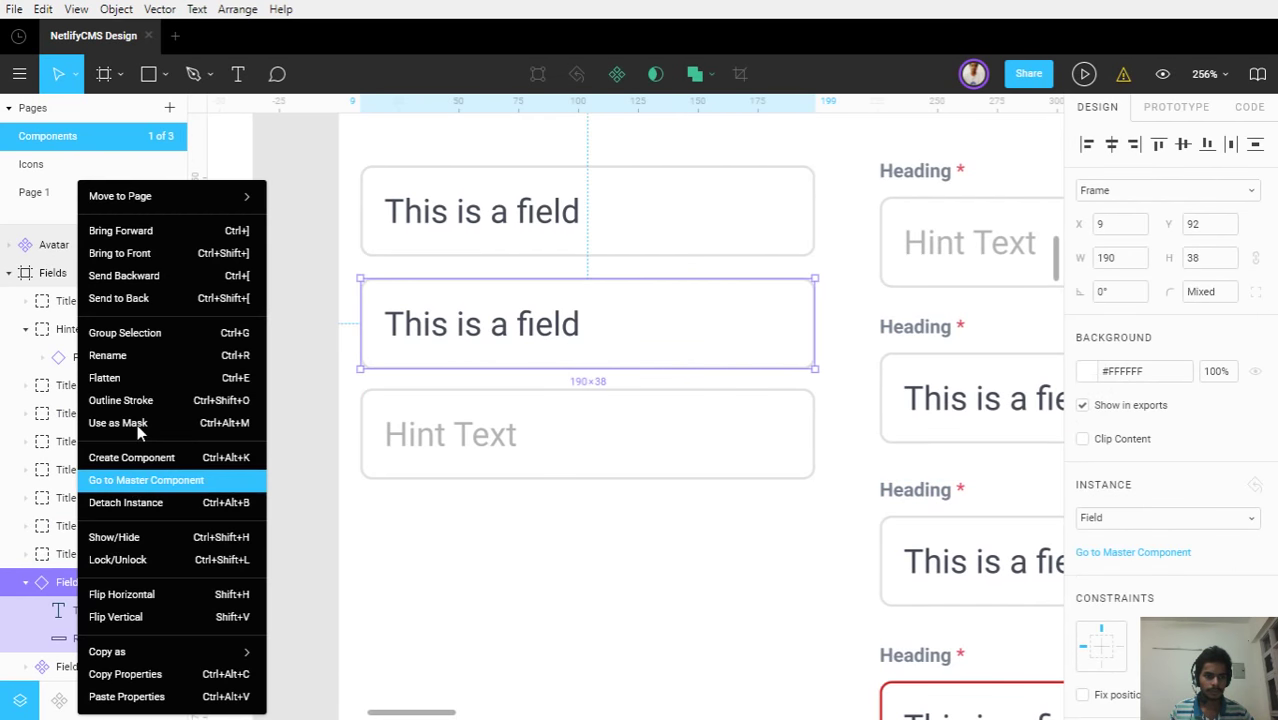
click(172, 505)
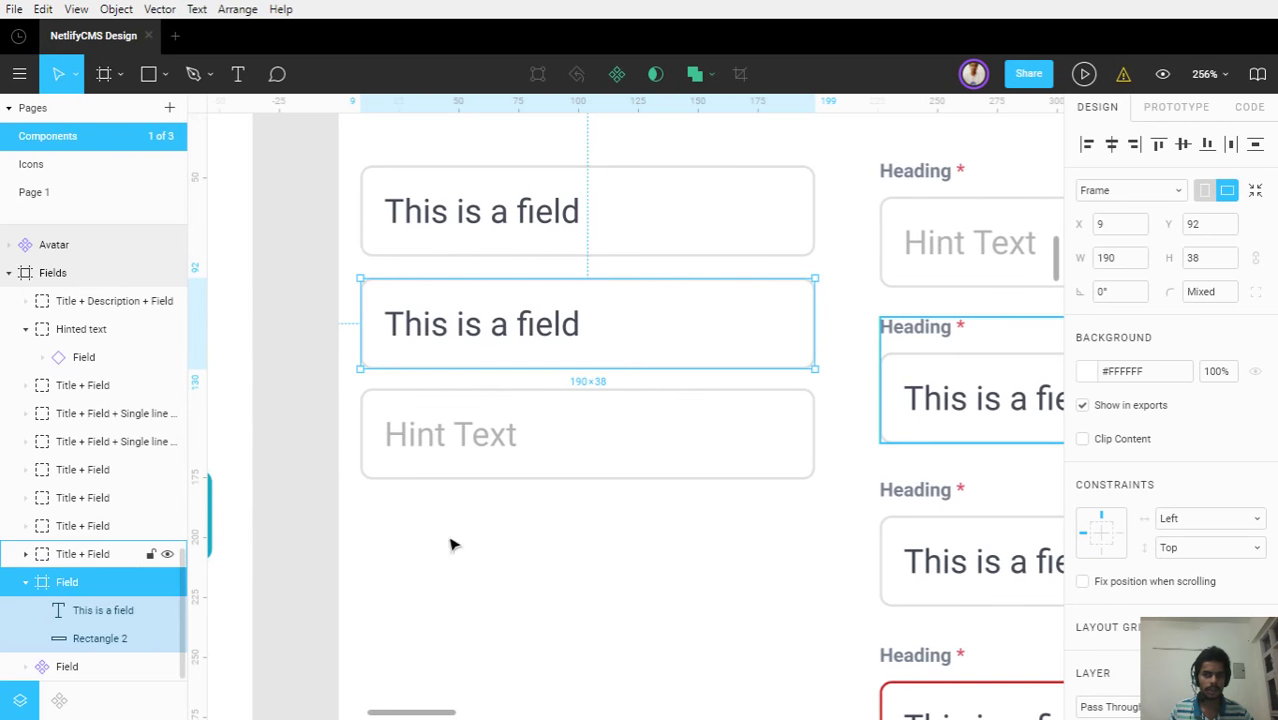
click(1122, 188)
click(1092, 137)
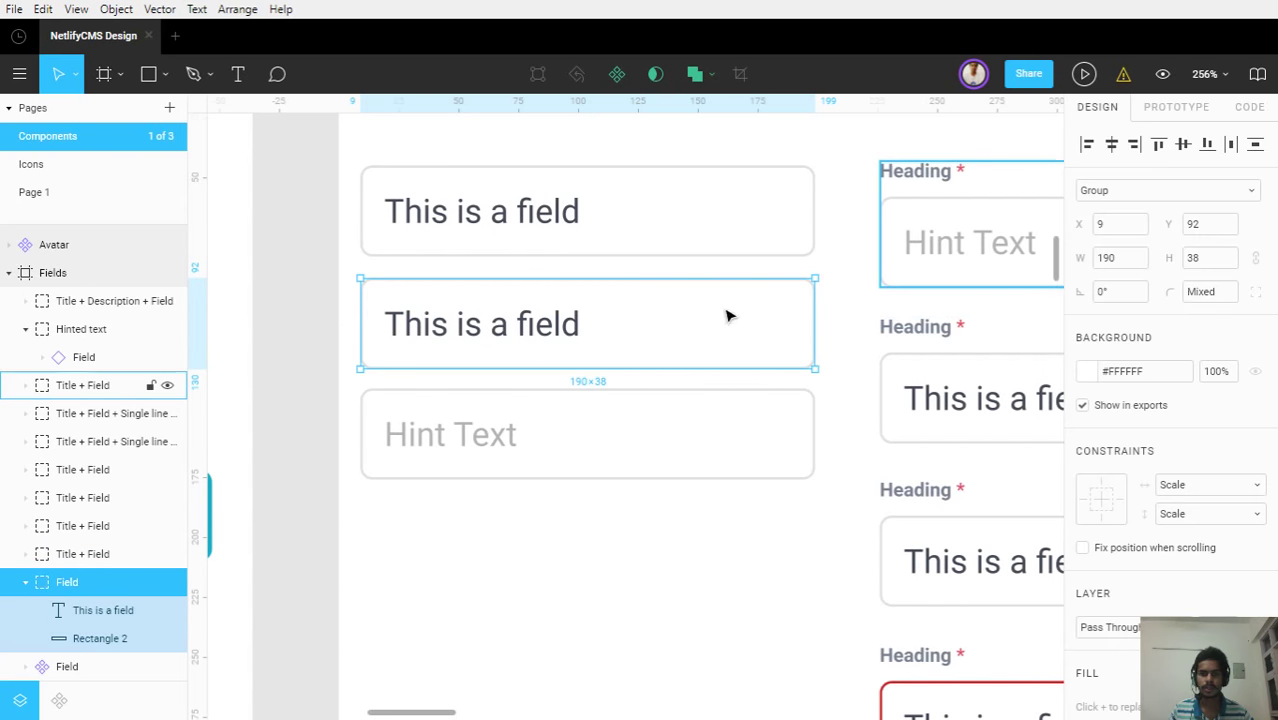
Raise Rectangle 2's border stroke opacity from 12% to 37% for a darker outline
click(688, 522)
double_click(688, 366)
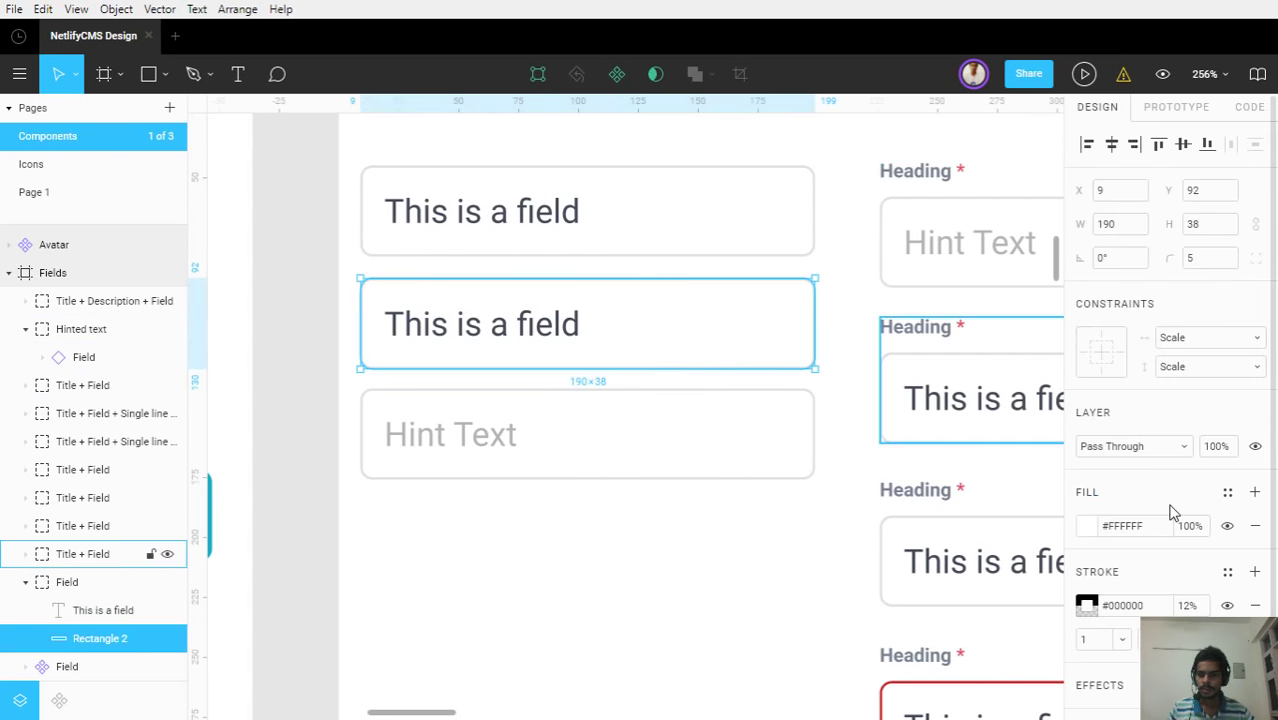
scroll(1160, 515, down, 1)
scroll(1147, 519, down, 1)
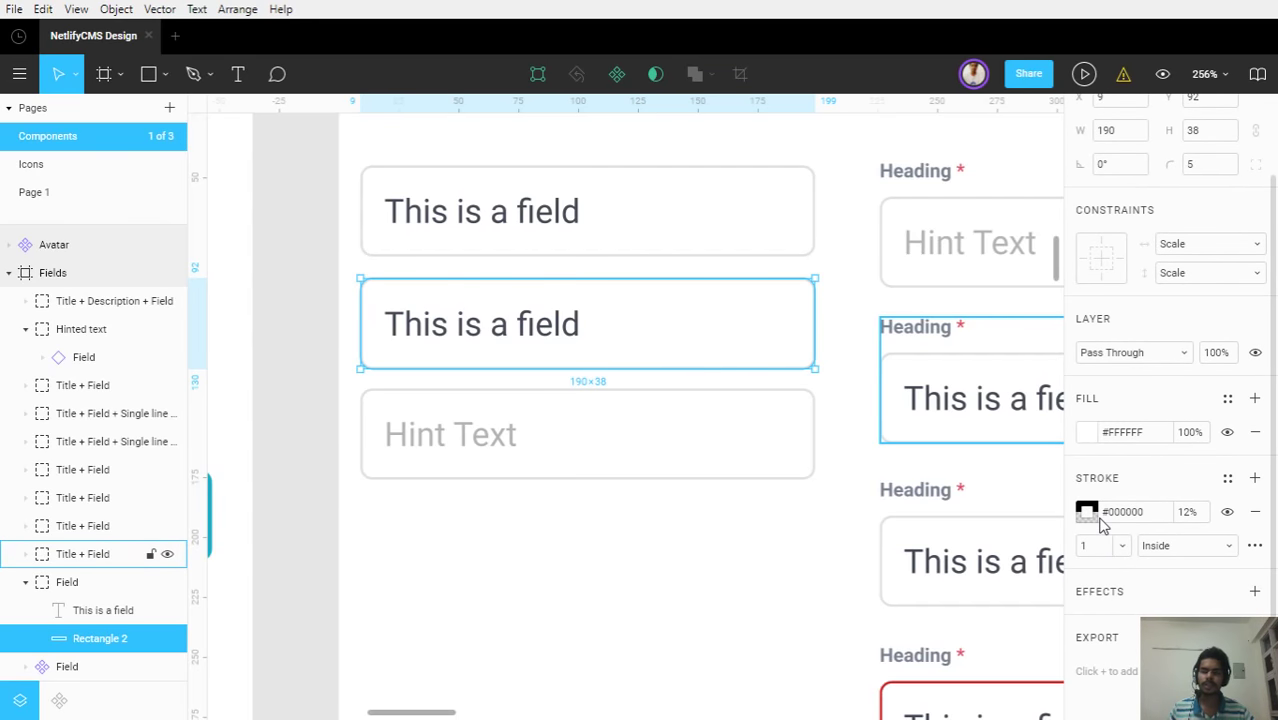
click(1103, 516)
click(1089, 514)
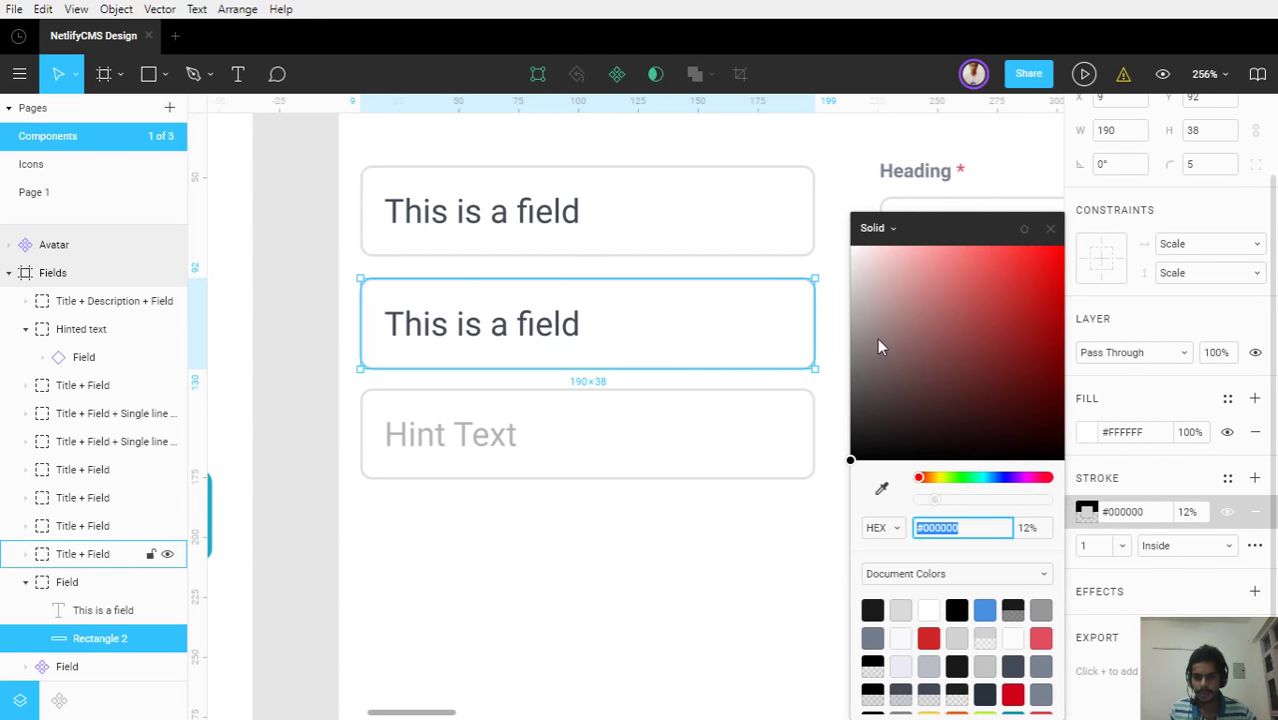
click(848, 462)
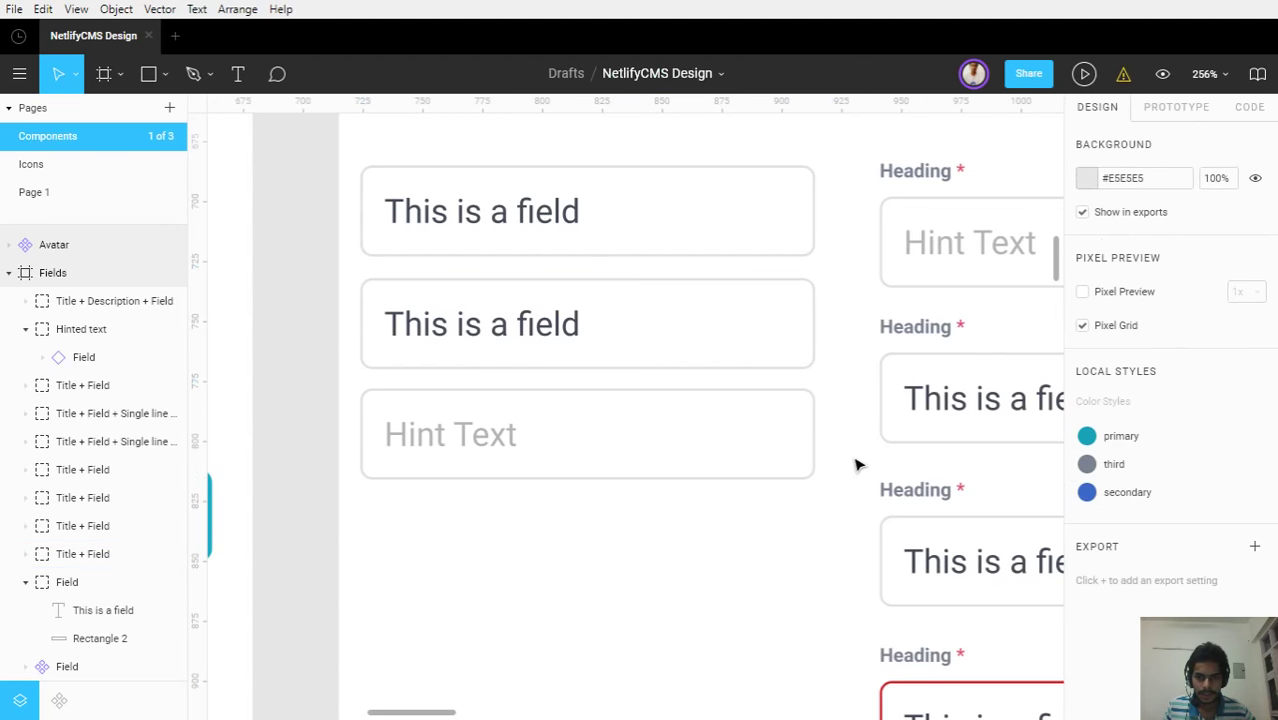
click(770, 369)
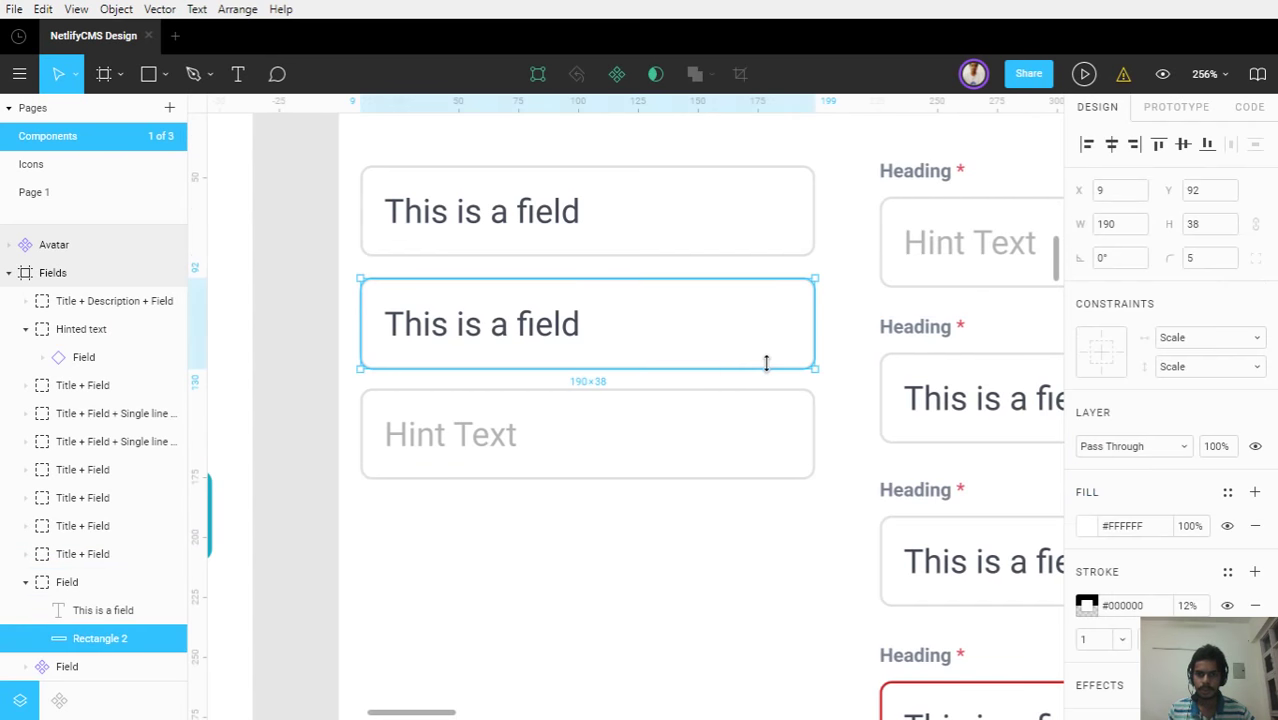
click(1086, 606)
mouse_move(850, 462)
mouse_down()
mouse_move(845, 369)
mouse_move(849, 462)
mouse_up()
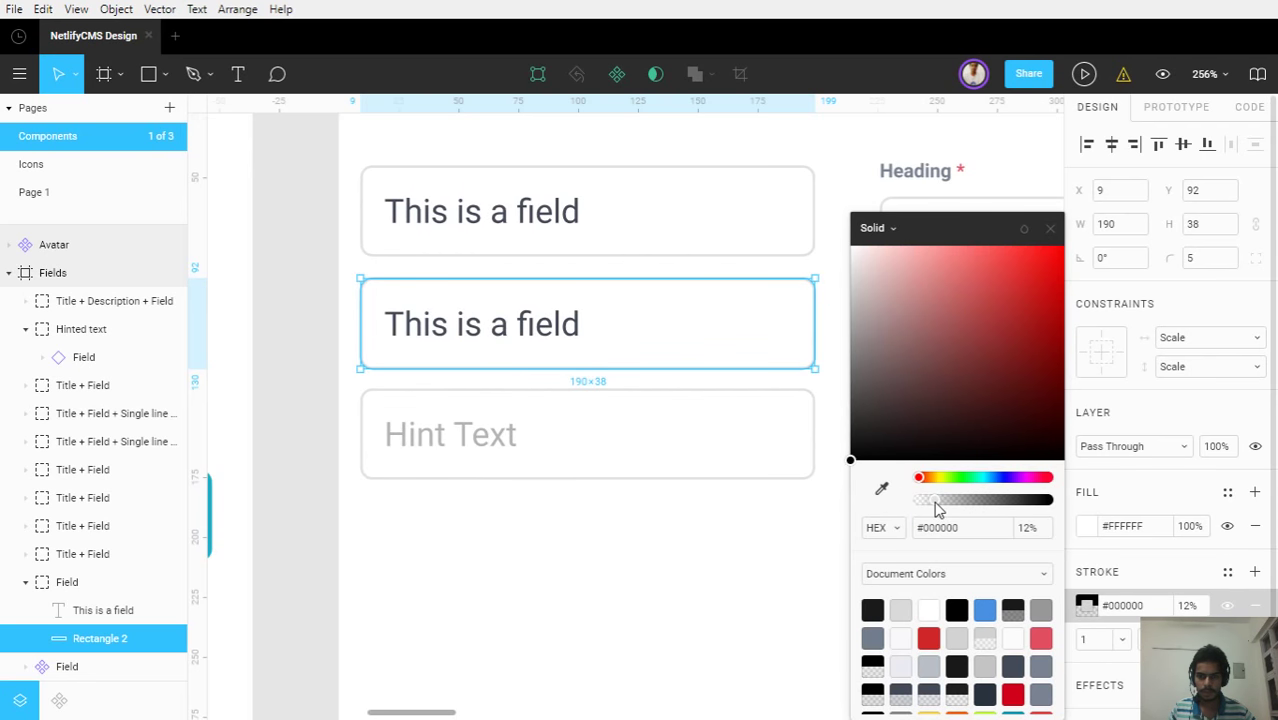
drag(937, 509, 967, 507)
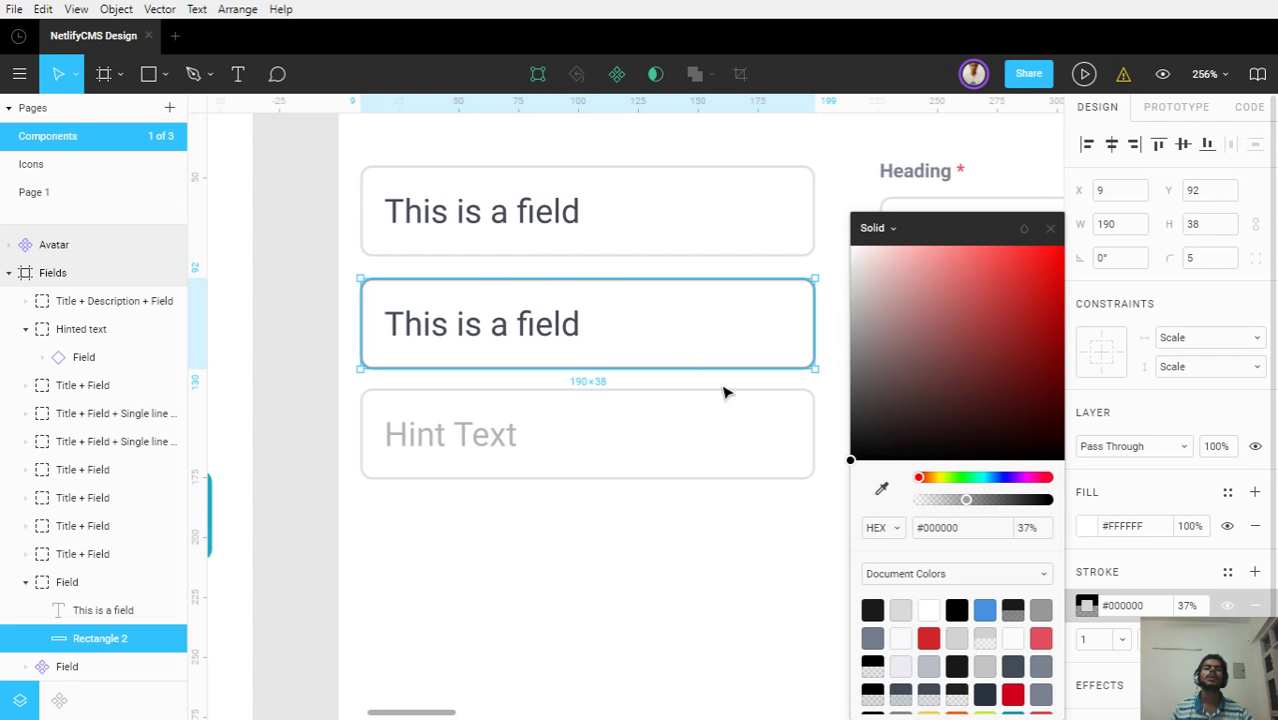
click(522, 336)
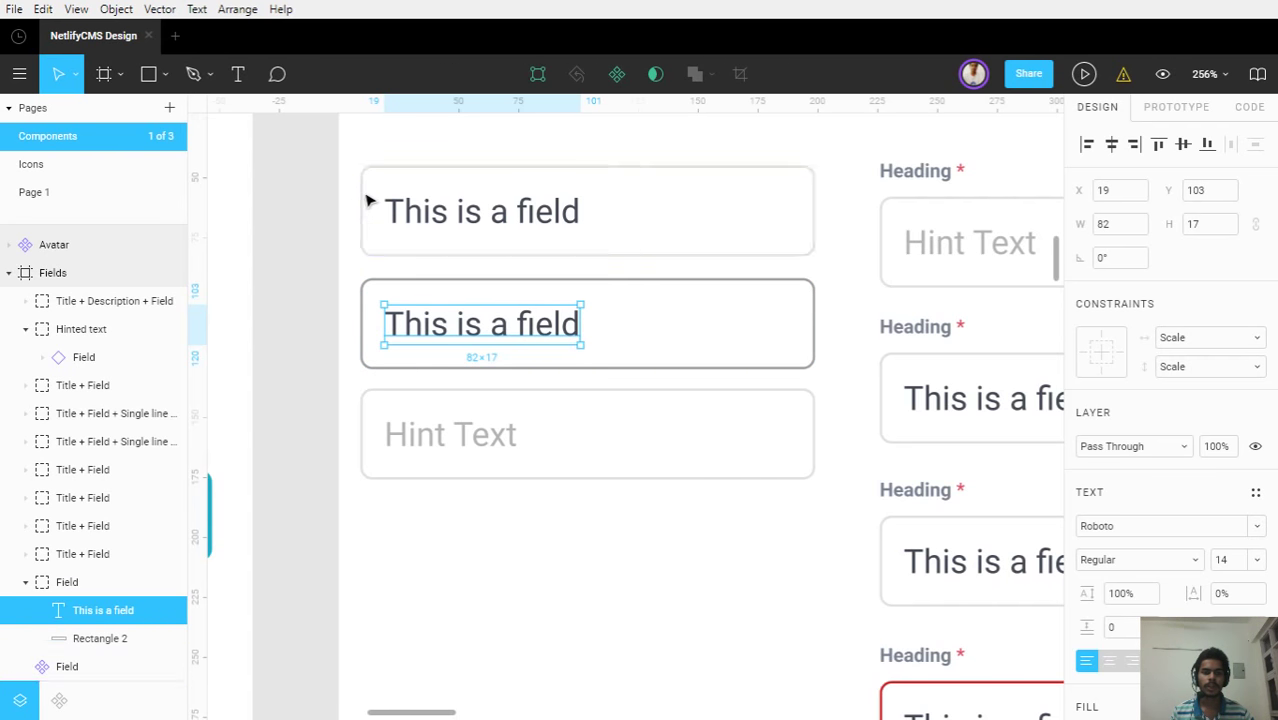
click(345, 330)
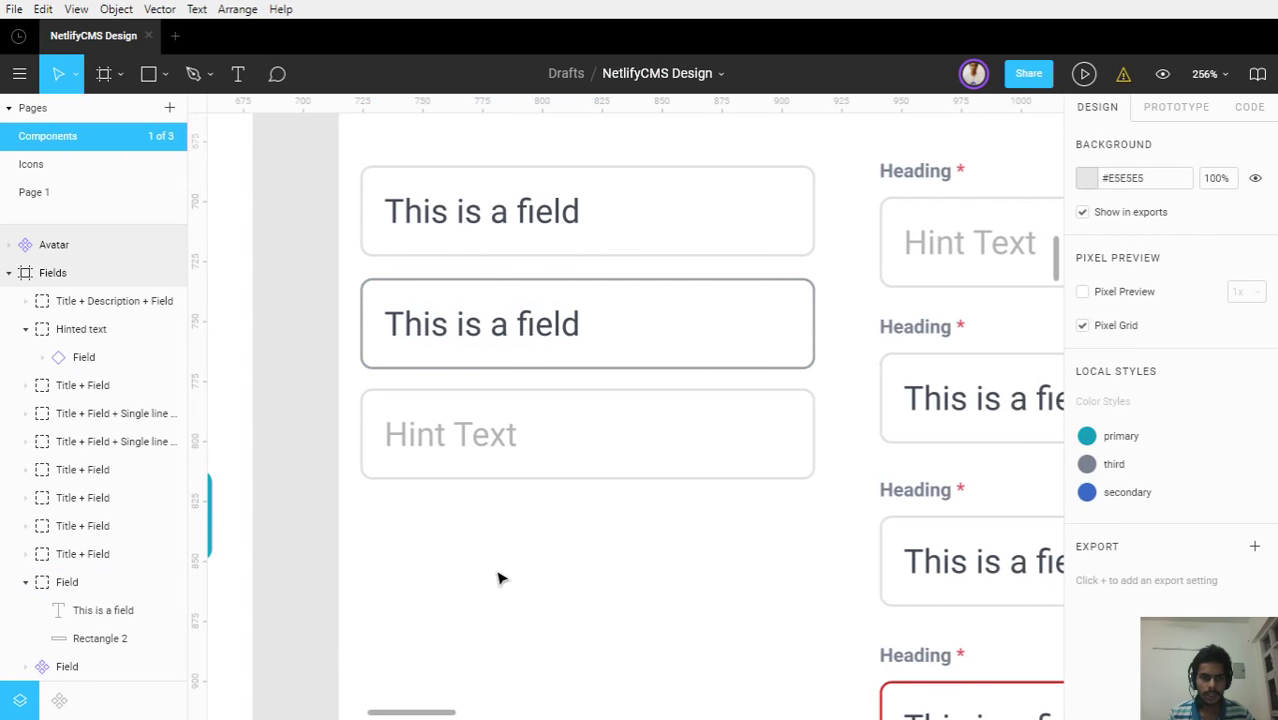
scroll(500, 570, down, 5)
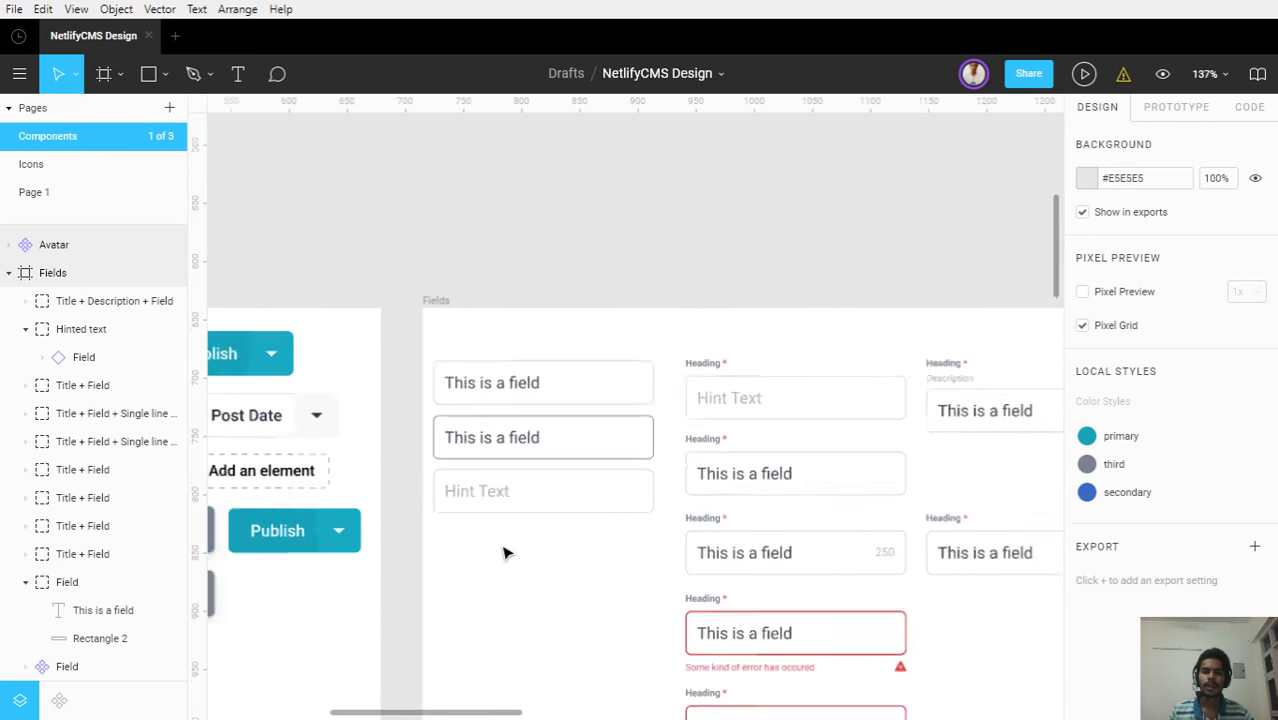
drag(568, 590, 659, 408)
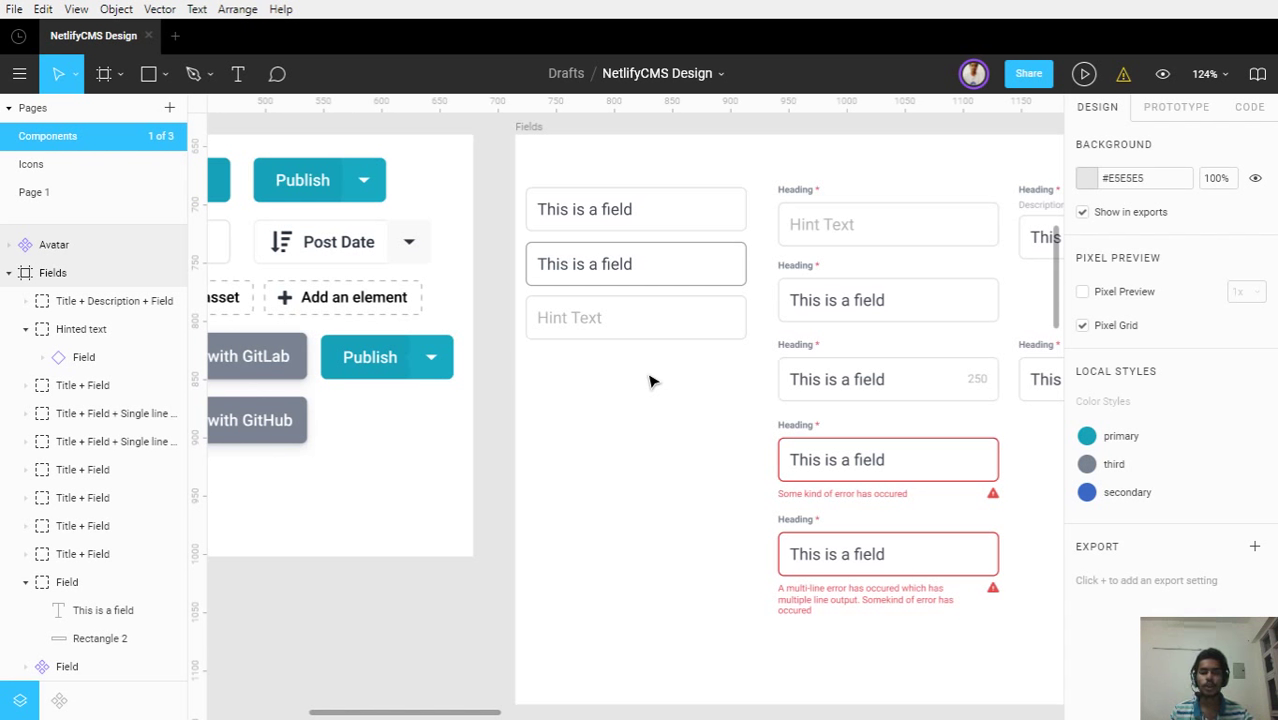
click(1028, 73)
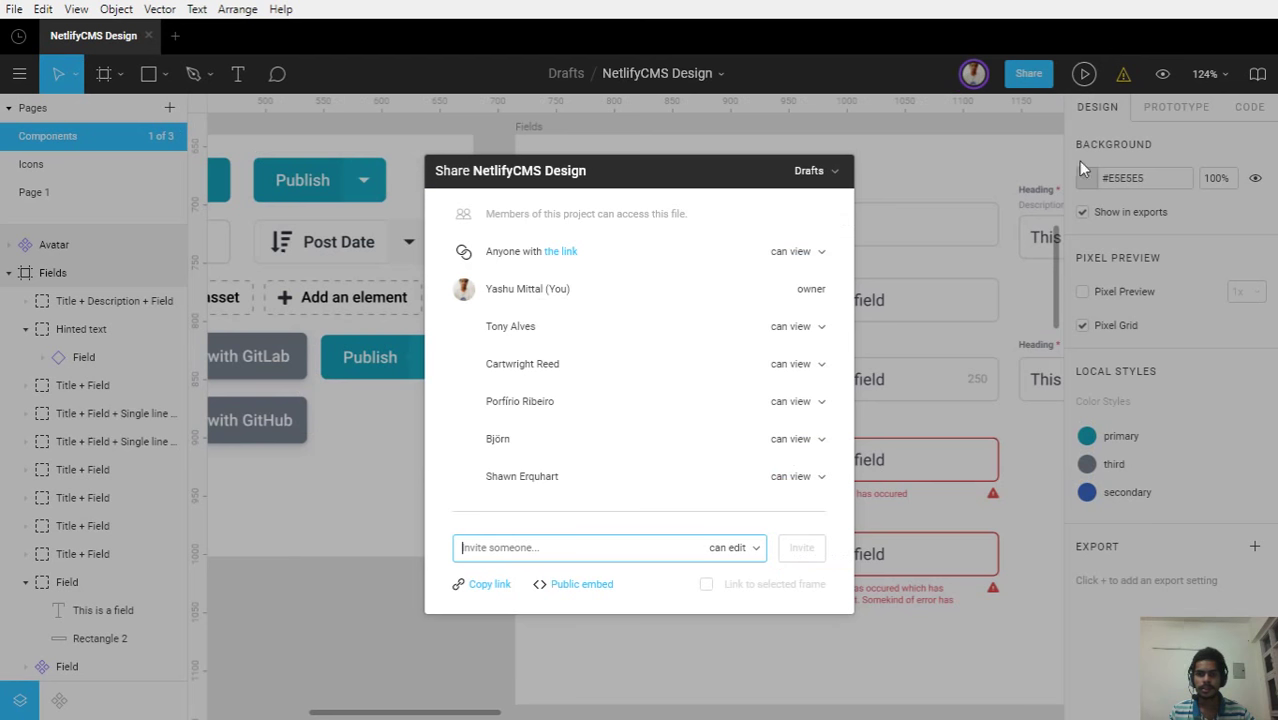
click(537, 480)
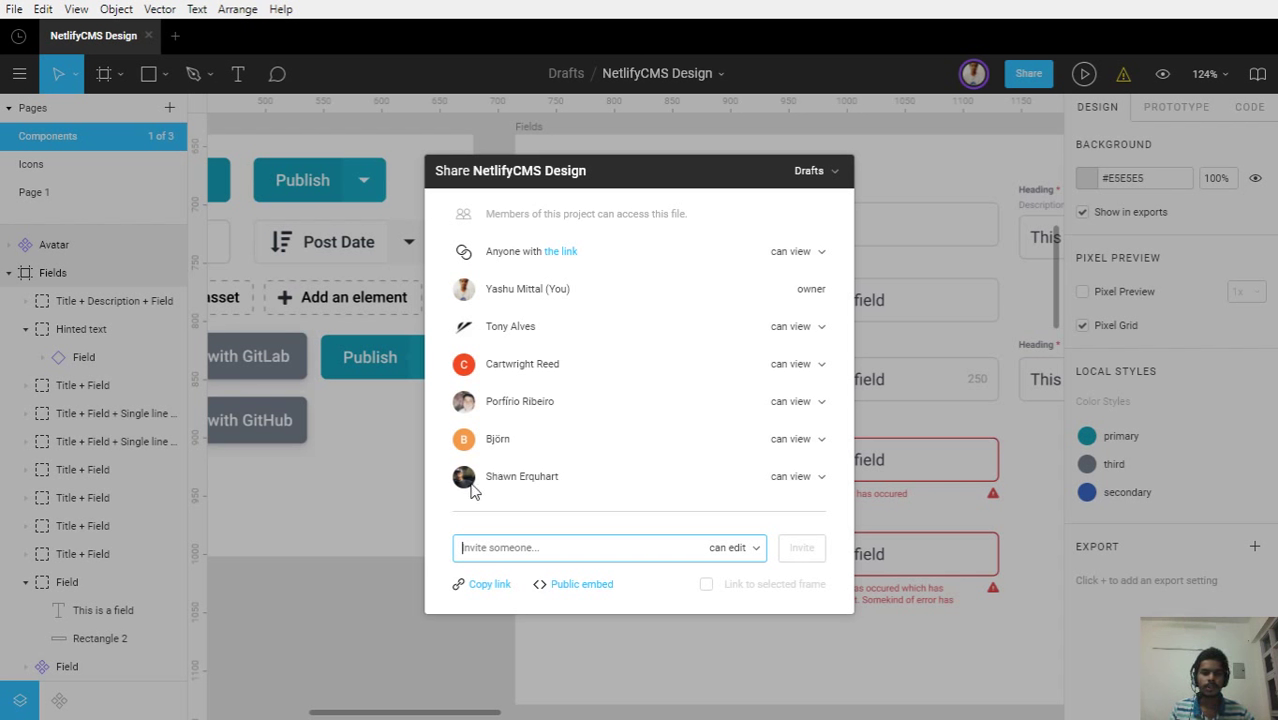
click(378, 517)
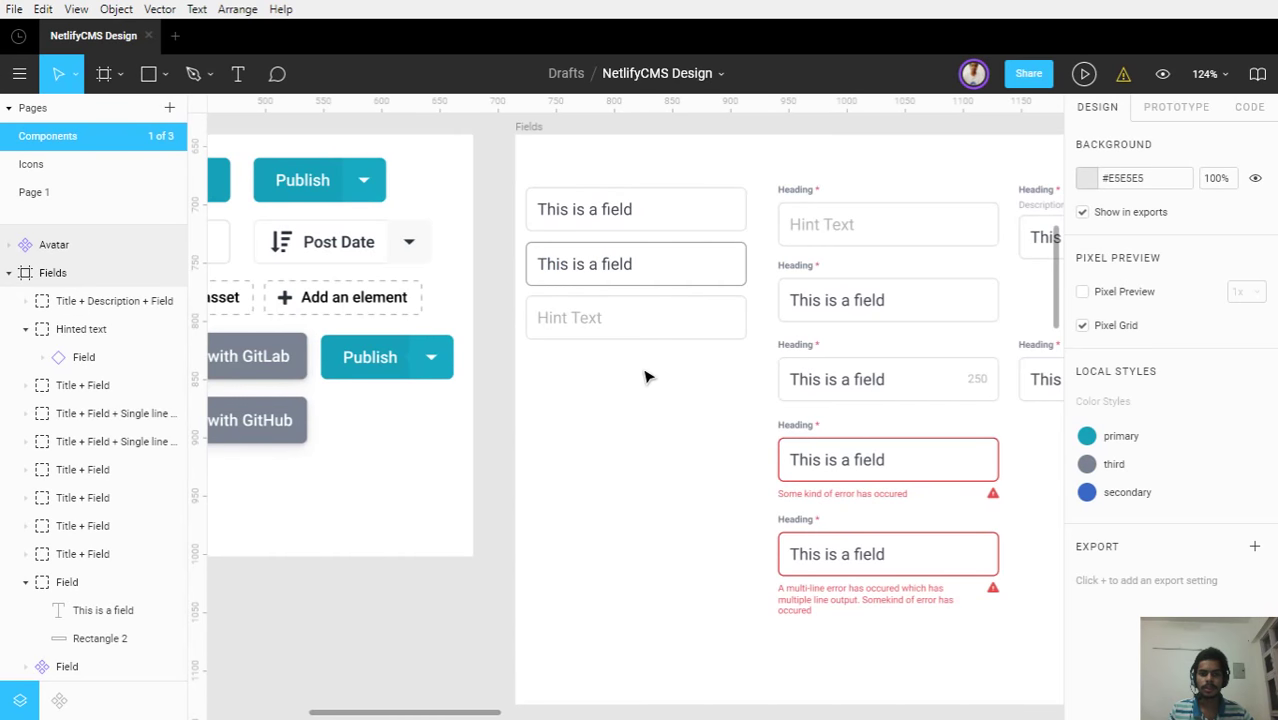
click(613, 337)
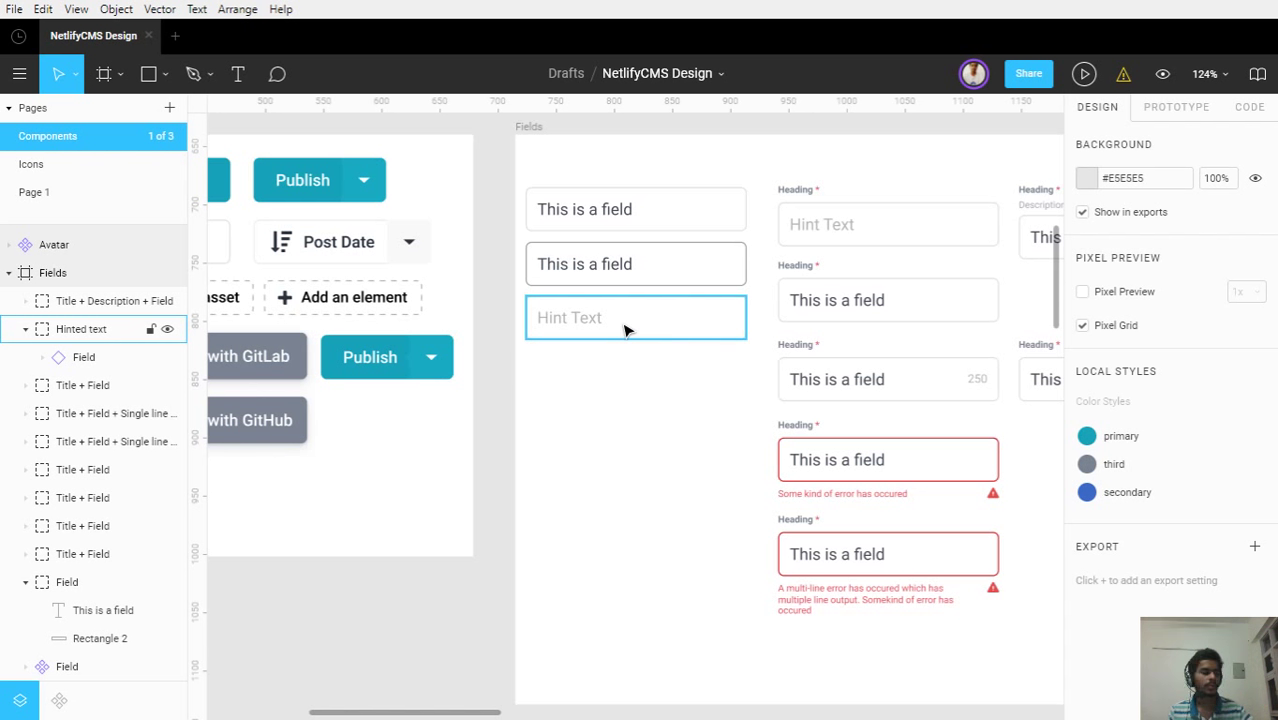
scroll(620, 328, up, 5)
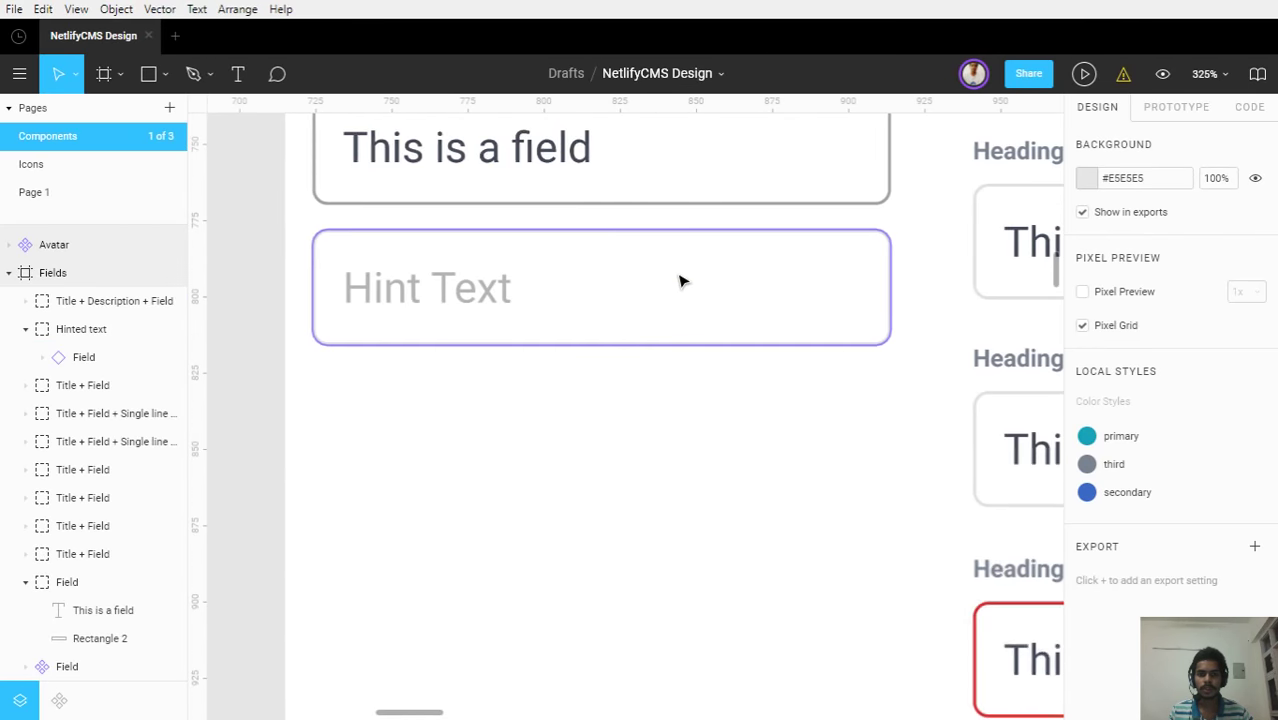
double_click(505, 243)
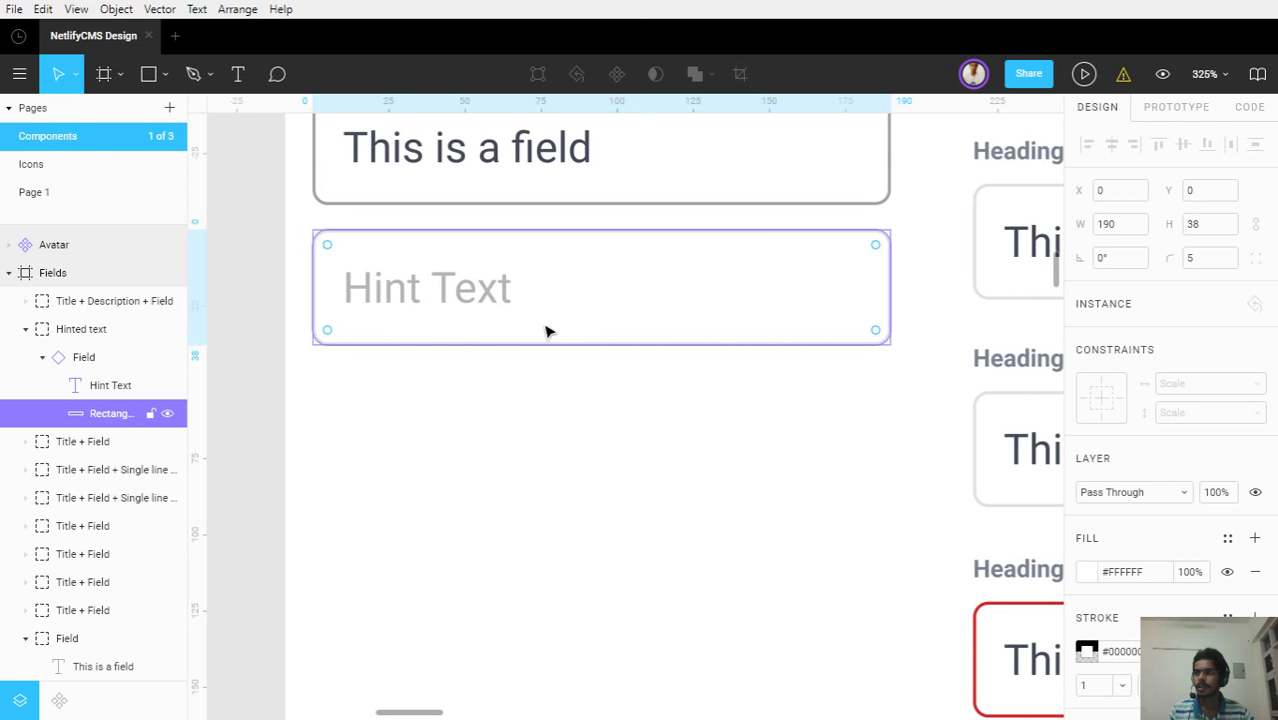
scroll(540, 392, up, 1)
scroll(515, 368, up, 5)
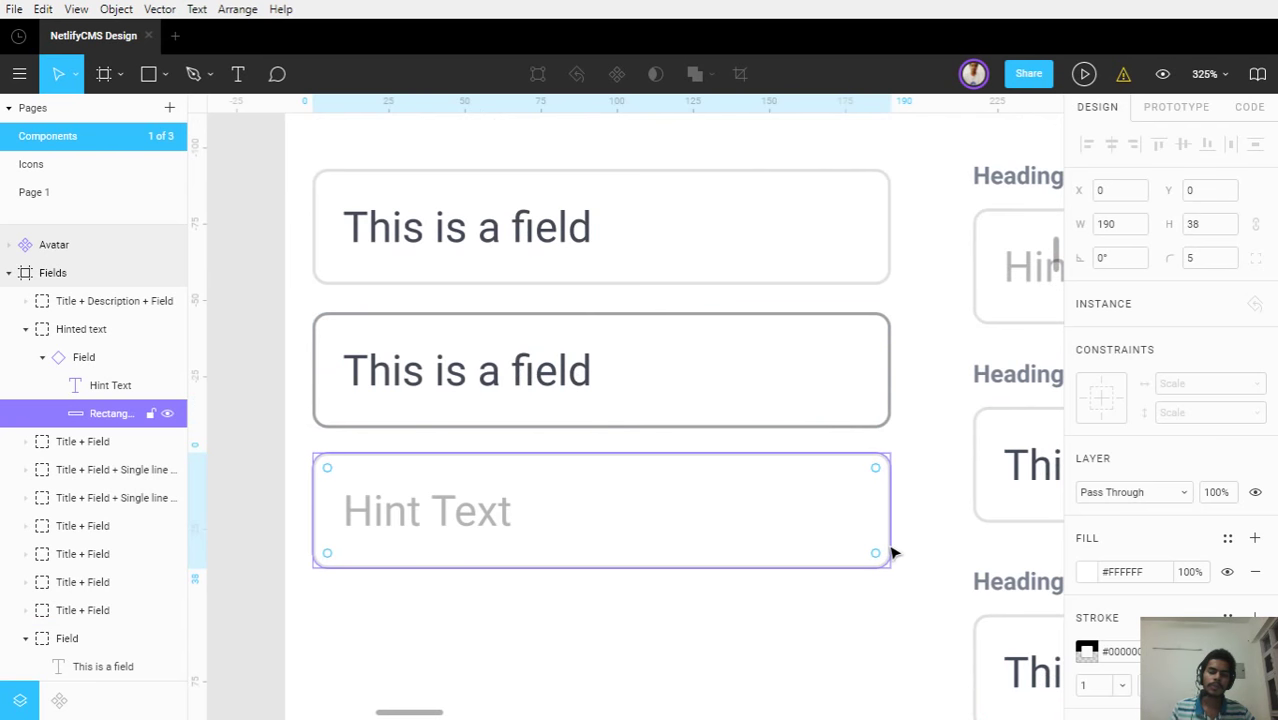
click(860, 610)
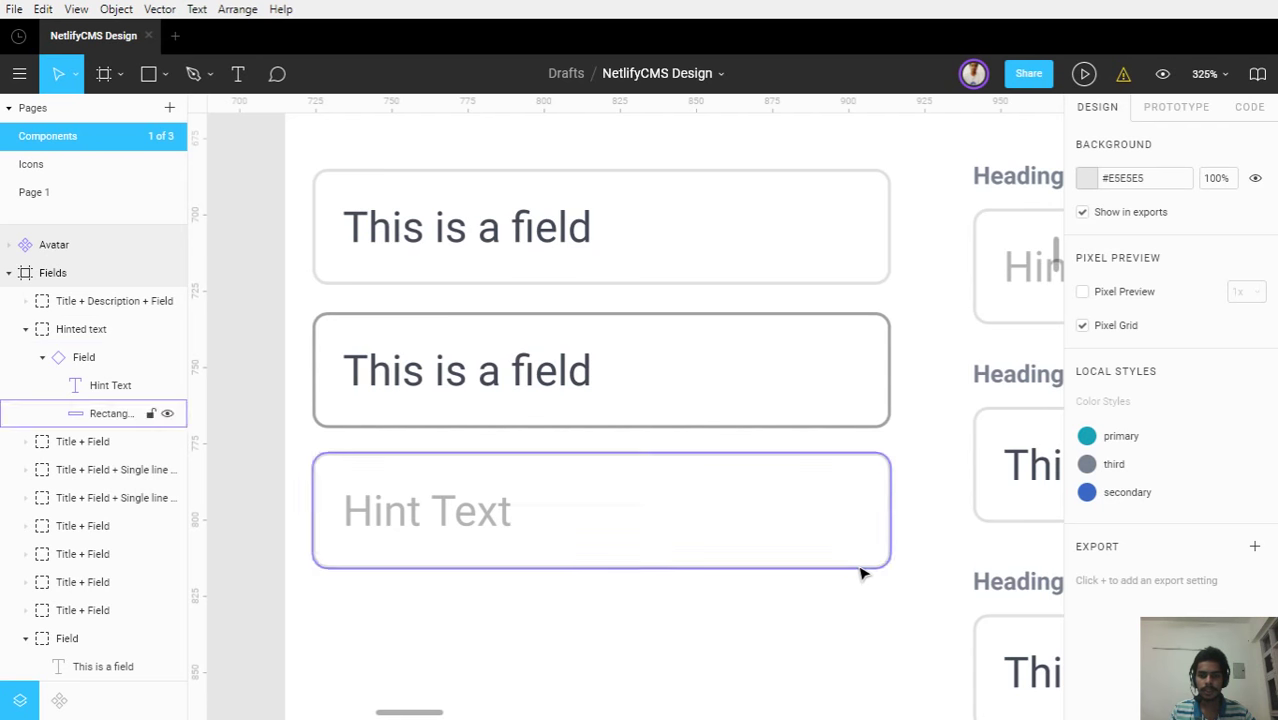
click(860, 571)
click(865, 625)
ctrl+scroll(865, 625, down, 6)
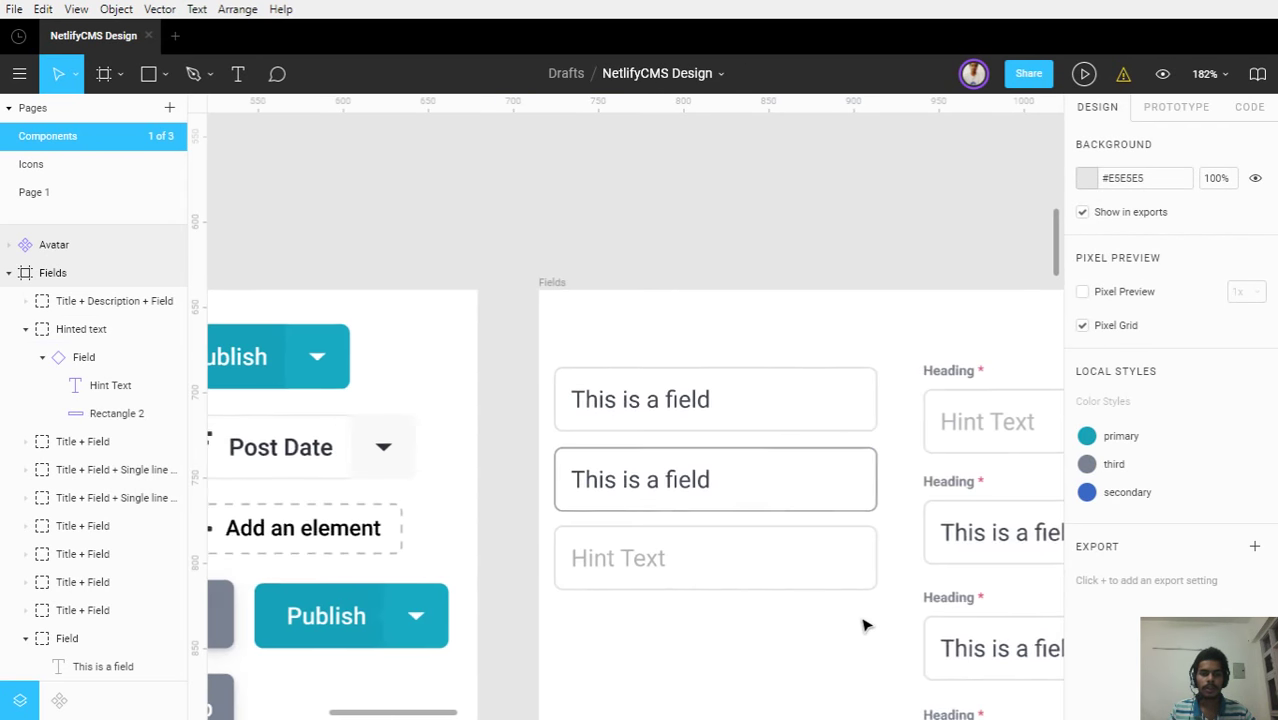
scroll(865, 625, down, 6)
scroll(865, 625, right, 3)
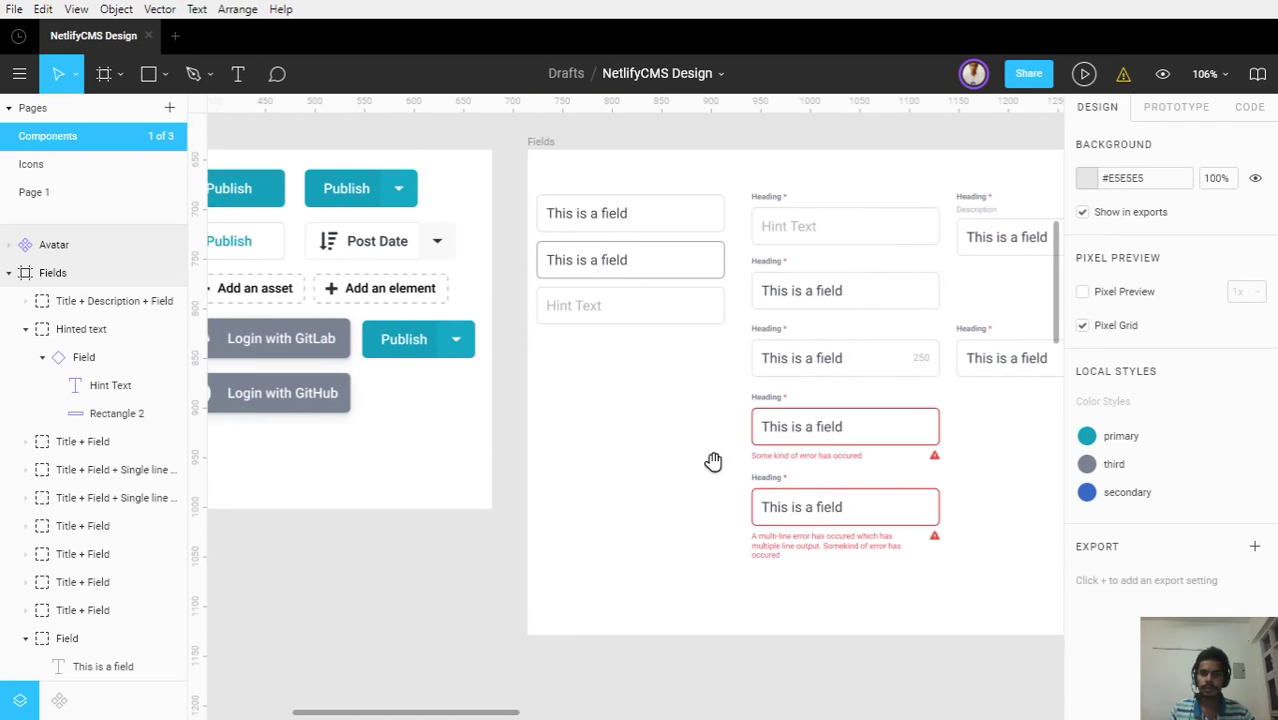
ctrl+scroll(955, 515, up, 4)
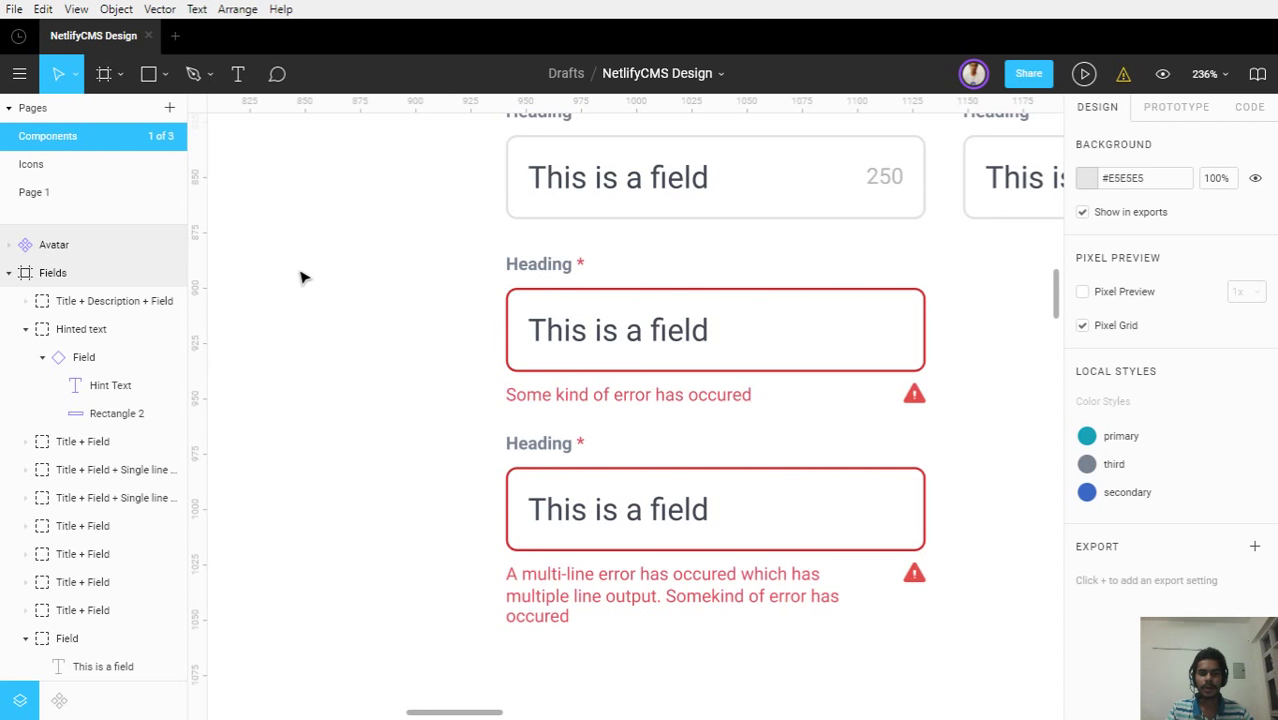
scroll(303, 277, down, 2)
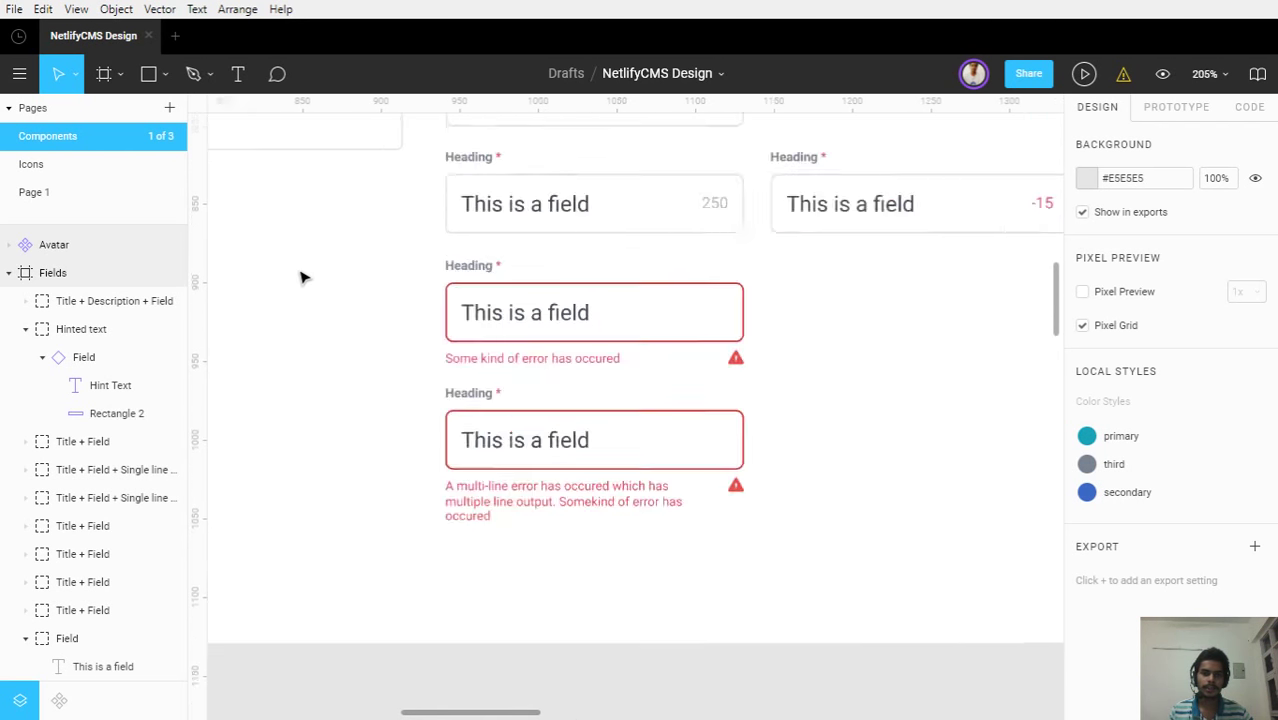
scroll(303, 277, down, 2)
scroll(340, 292, up, 3)
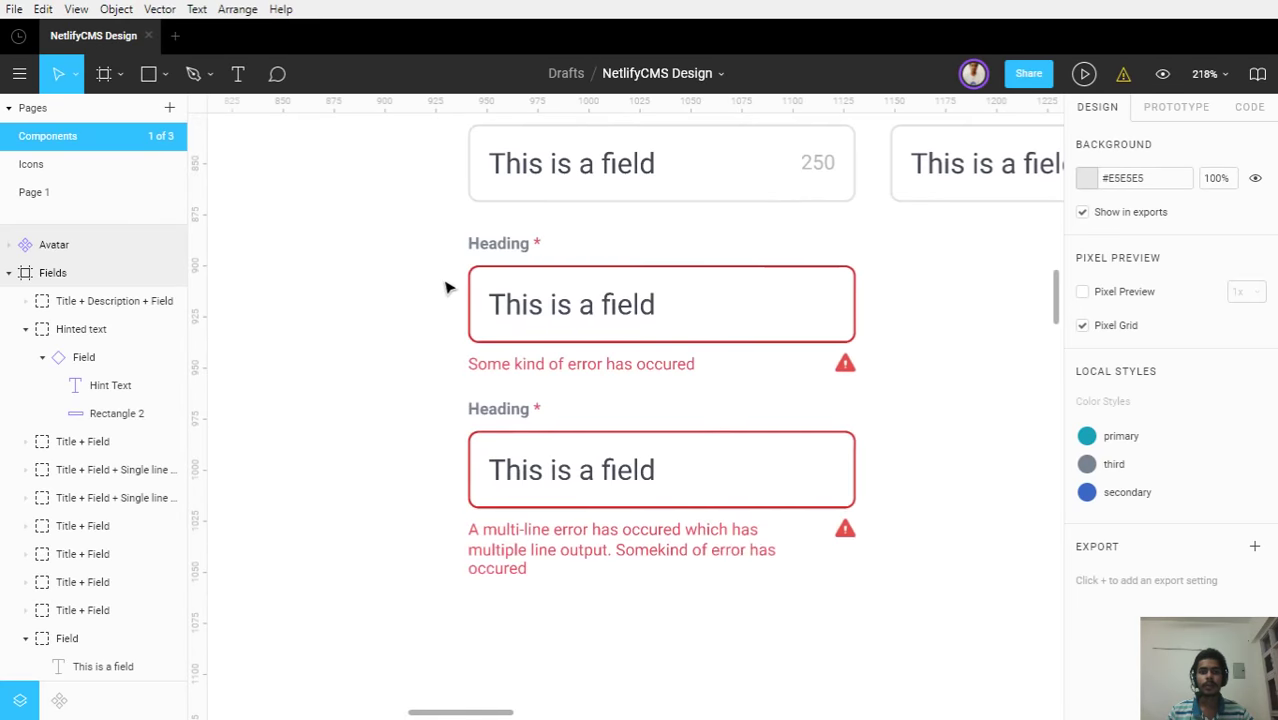
scroll(614, 300, up, 3)
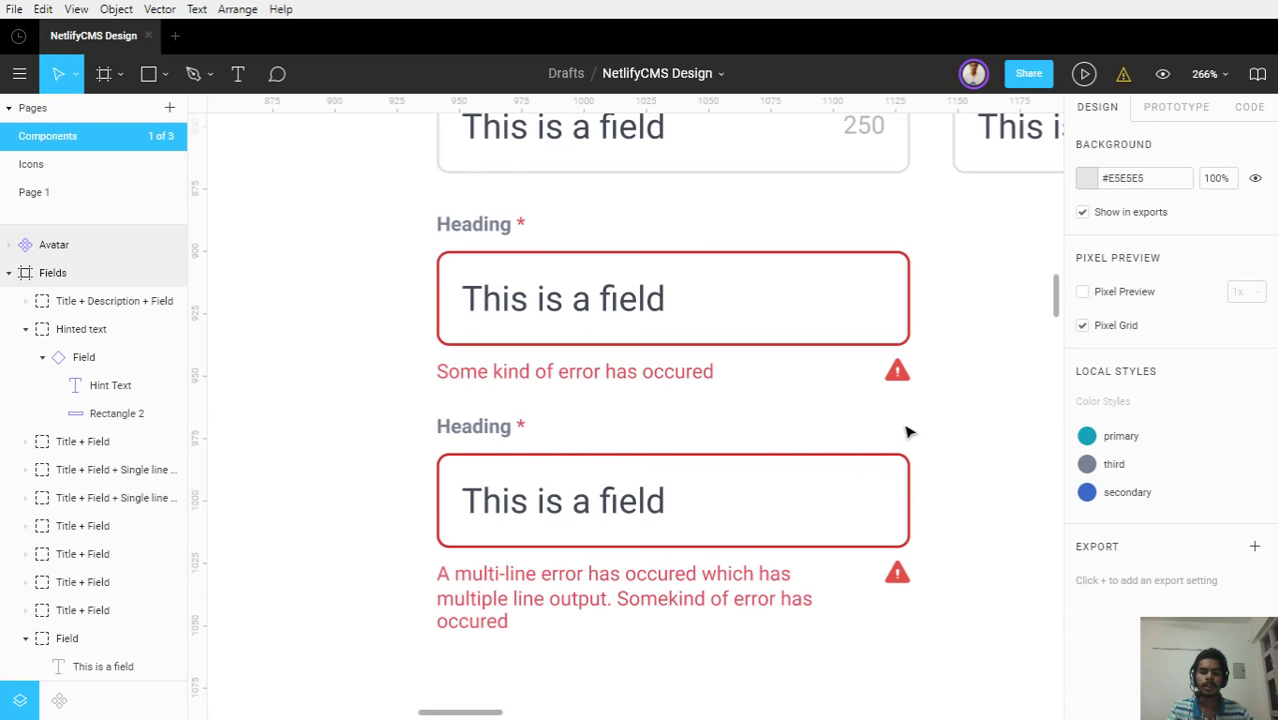
scroll(907, 432, down, 1)
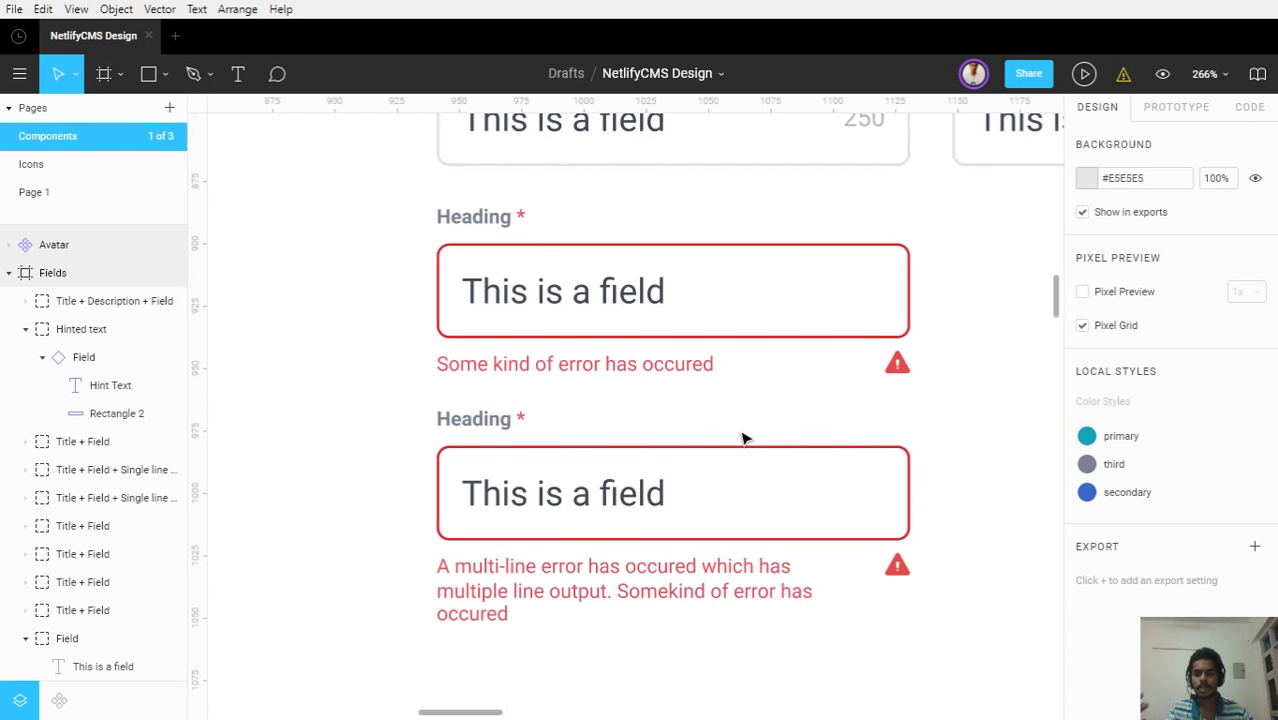
scroll(743, 438, down, 3)
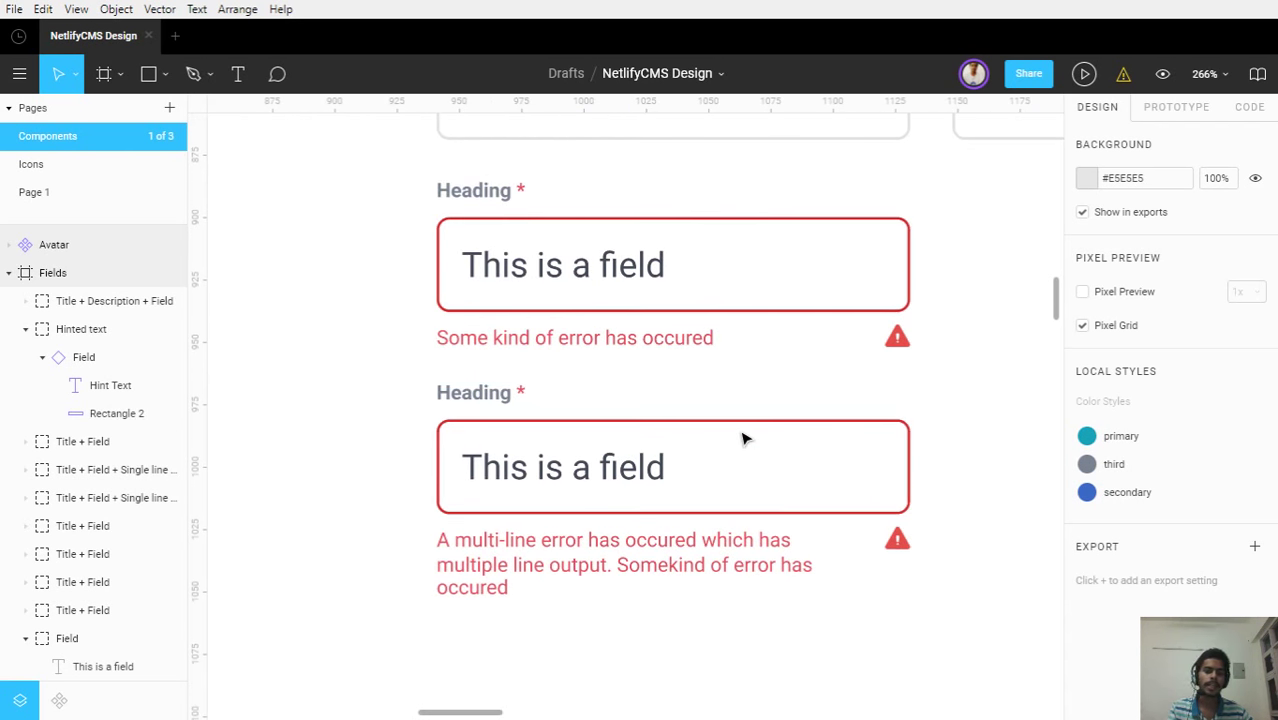
scroll(345, 487, down, 2)
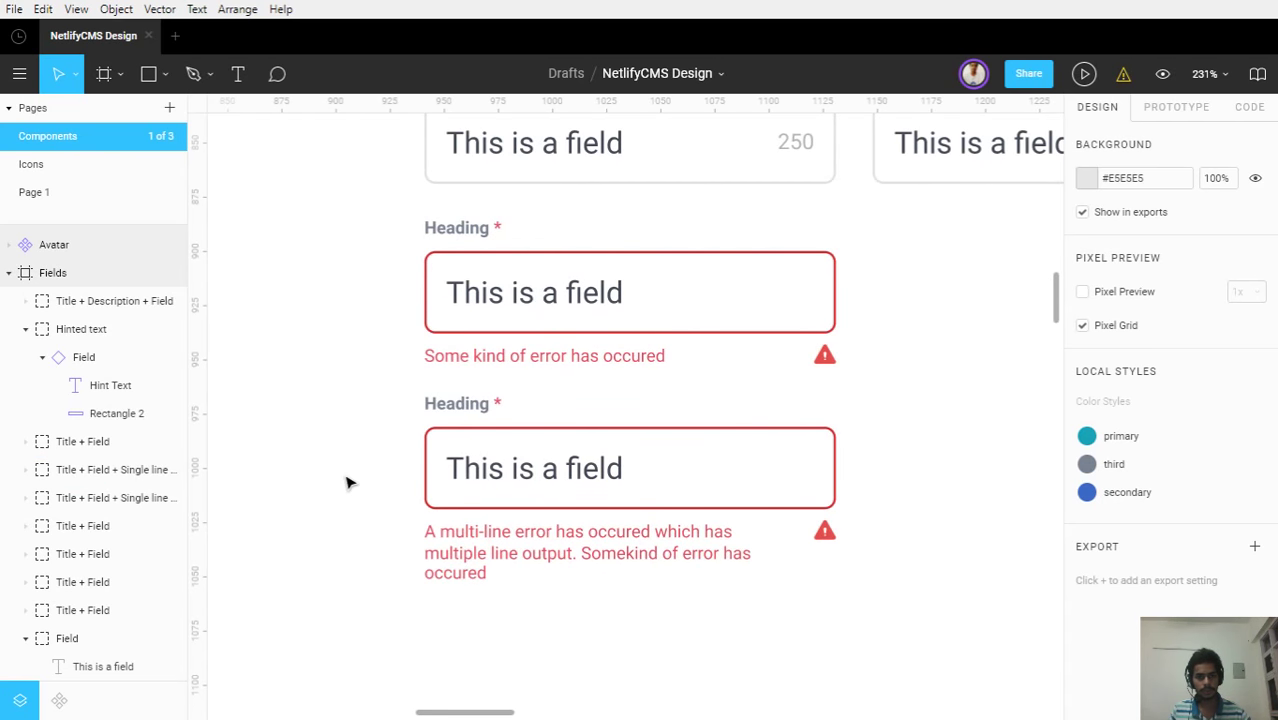
scroll(345, 482, down, 5)
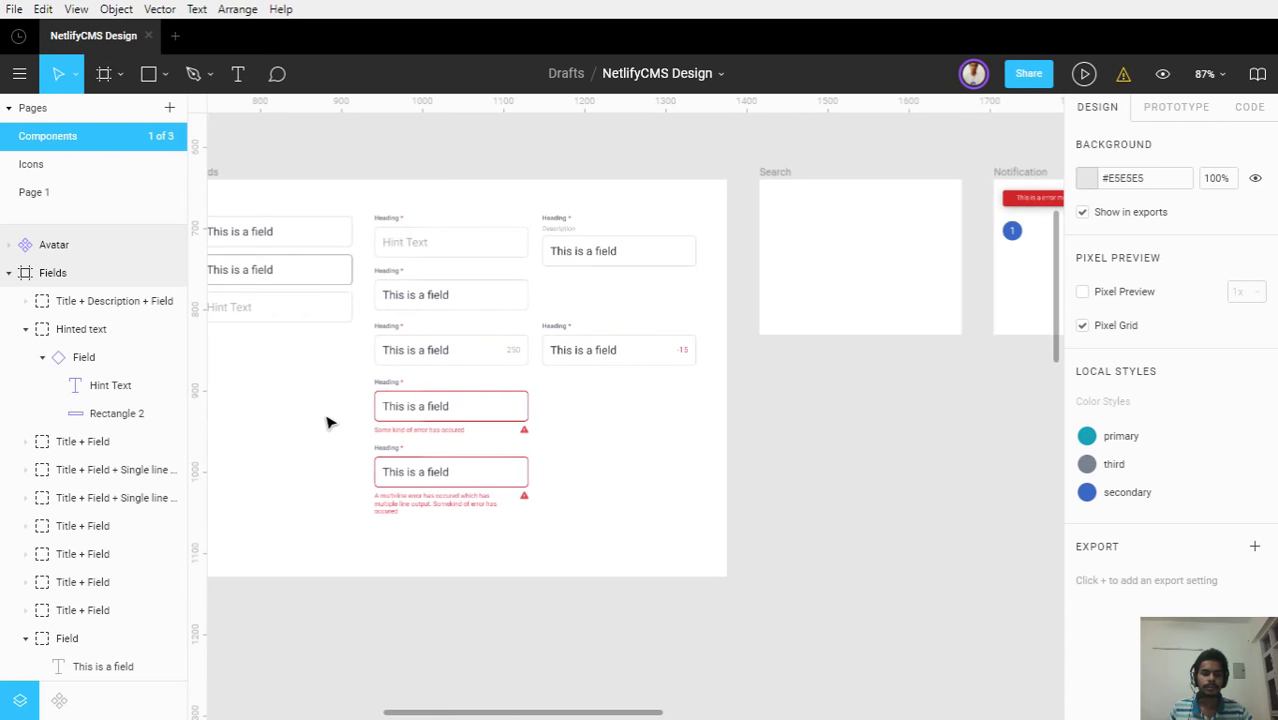
drag(322, 414, 373, 419)
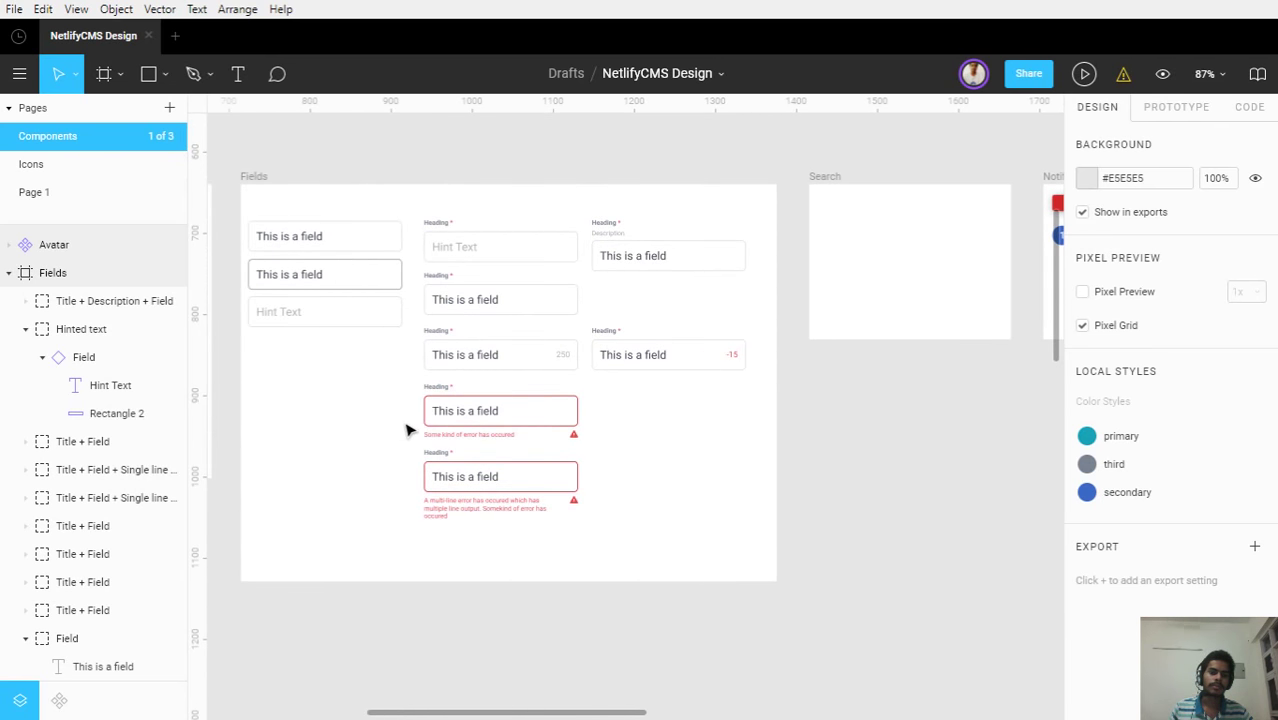
scroll(407, 429, up, 5)
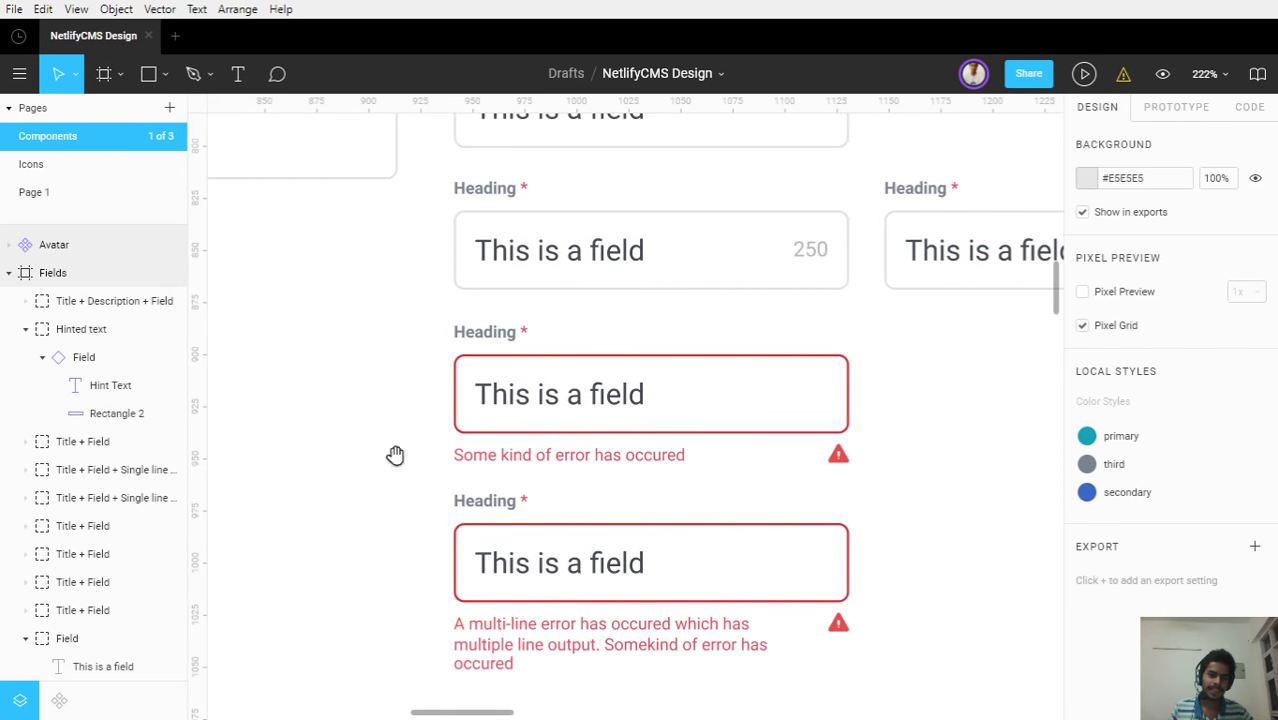
drag(394, 451, 397, 357)
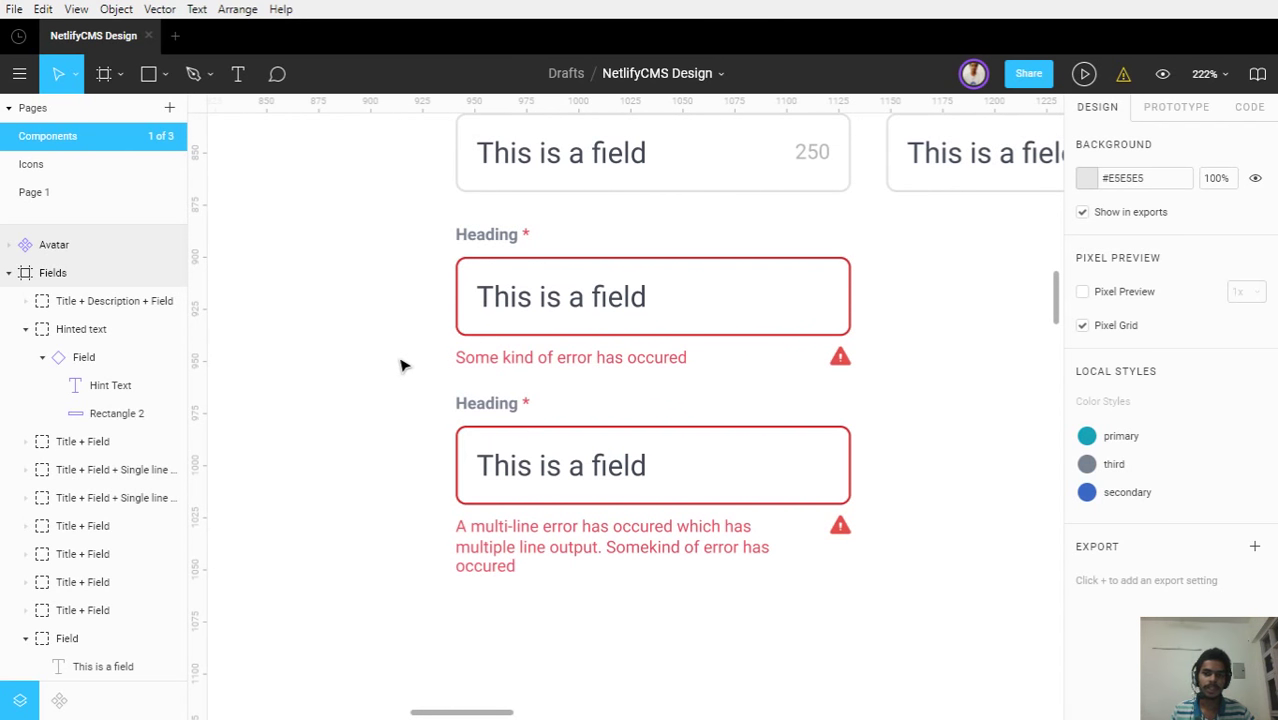
scroll(400, 365, down, 2)
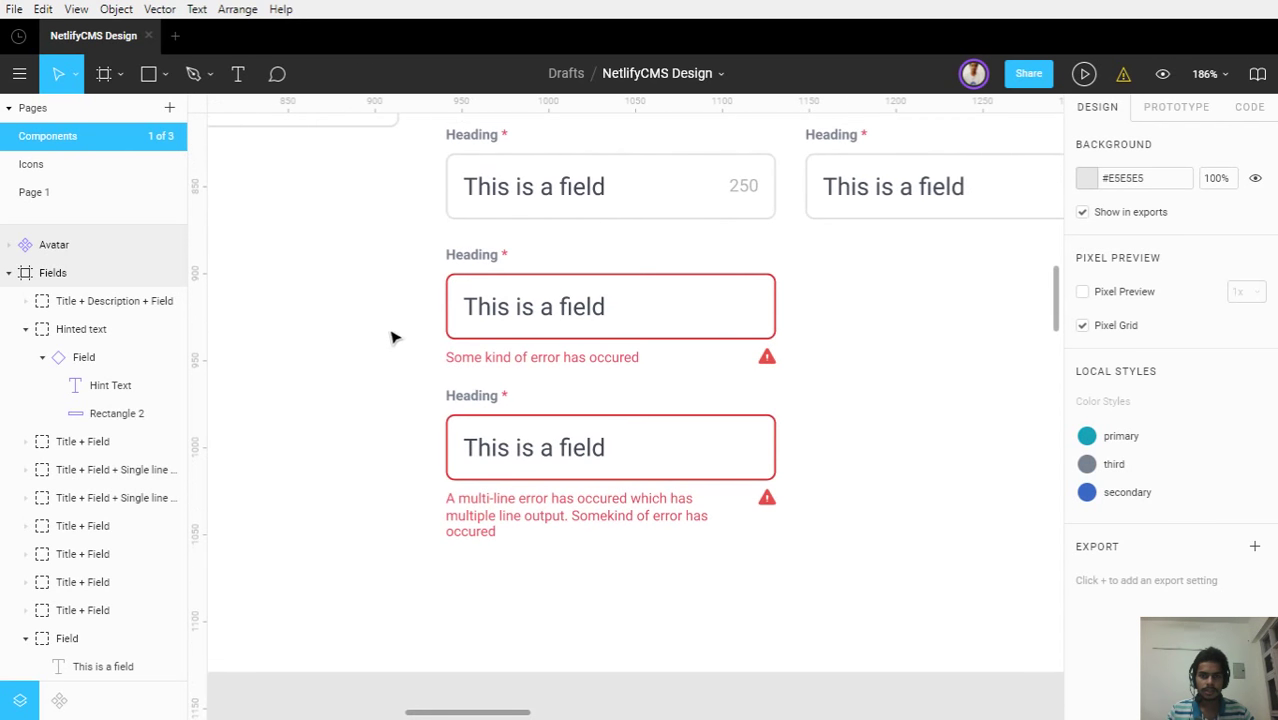
drag(374, 361, 264, 505)
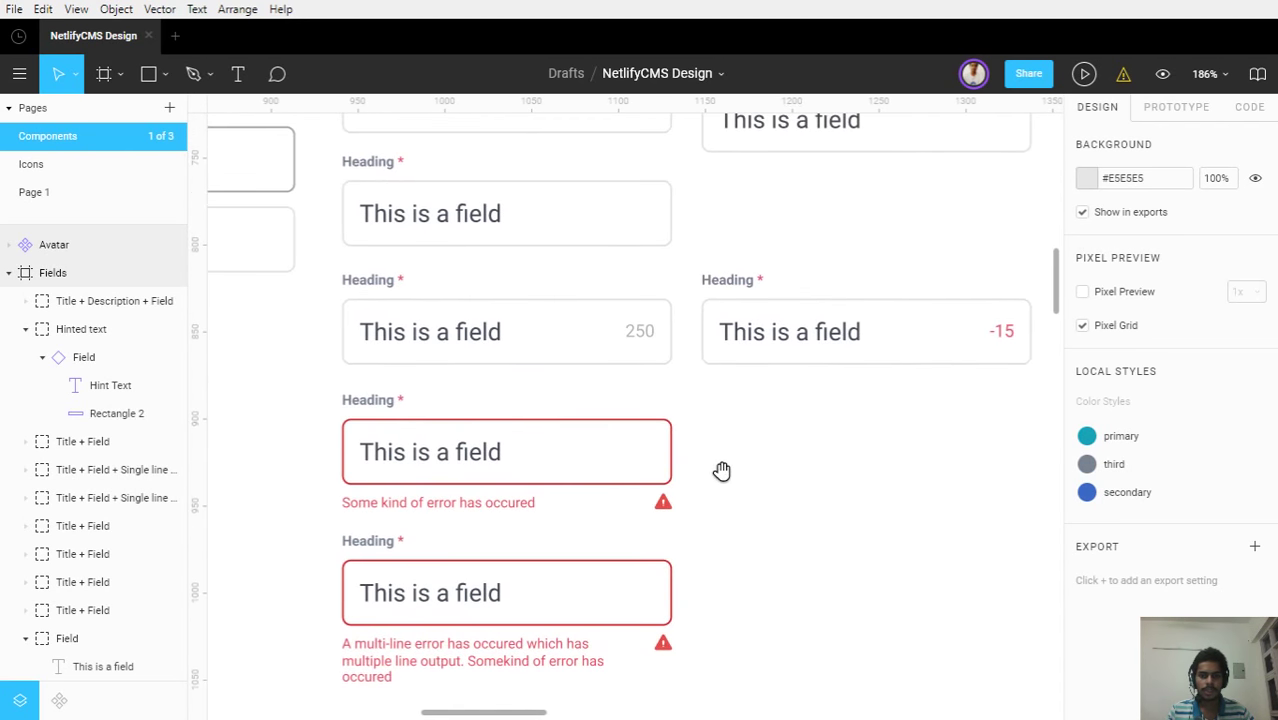
drag(722, 471, 667, 531)
drag(419, 374, 899, 455)
drag(662, 484, 598, 470)
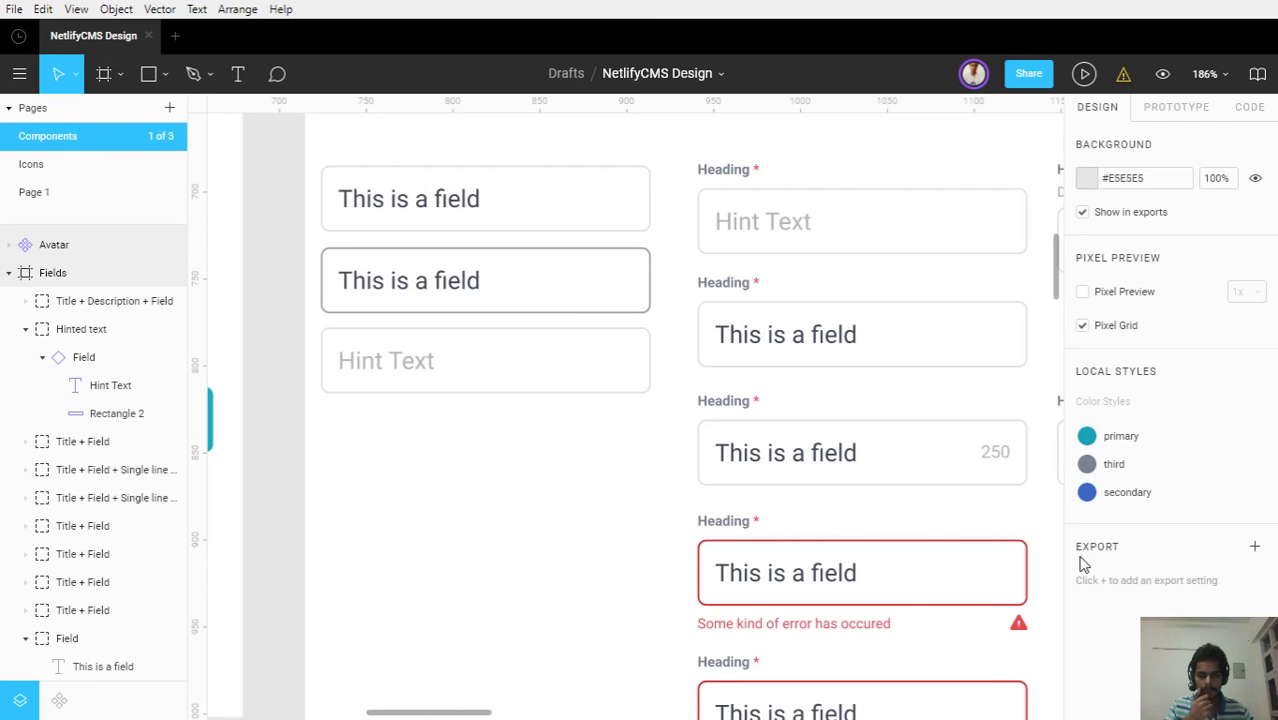
drag(613, 533, 433, 518)
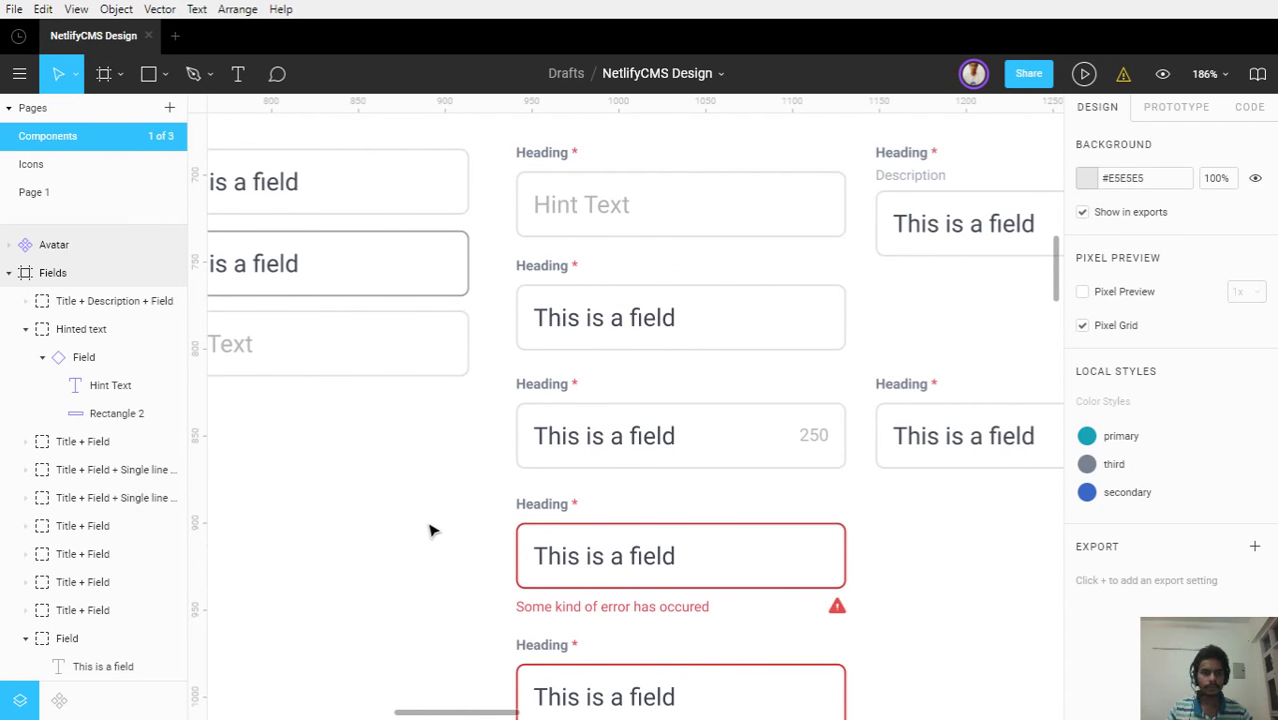
drag(422, 516, 533, 576)
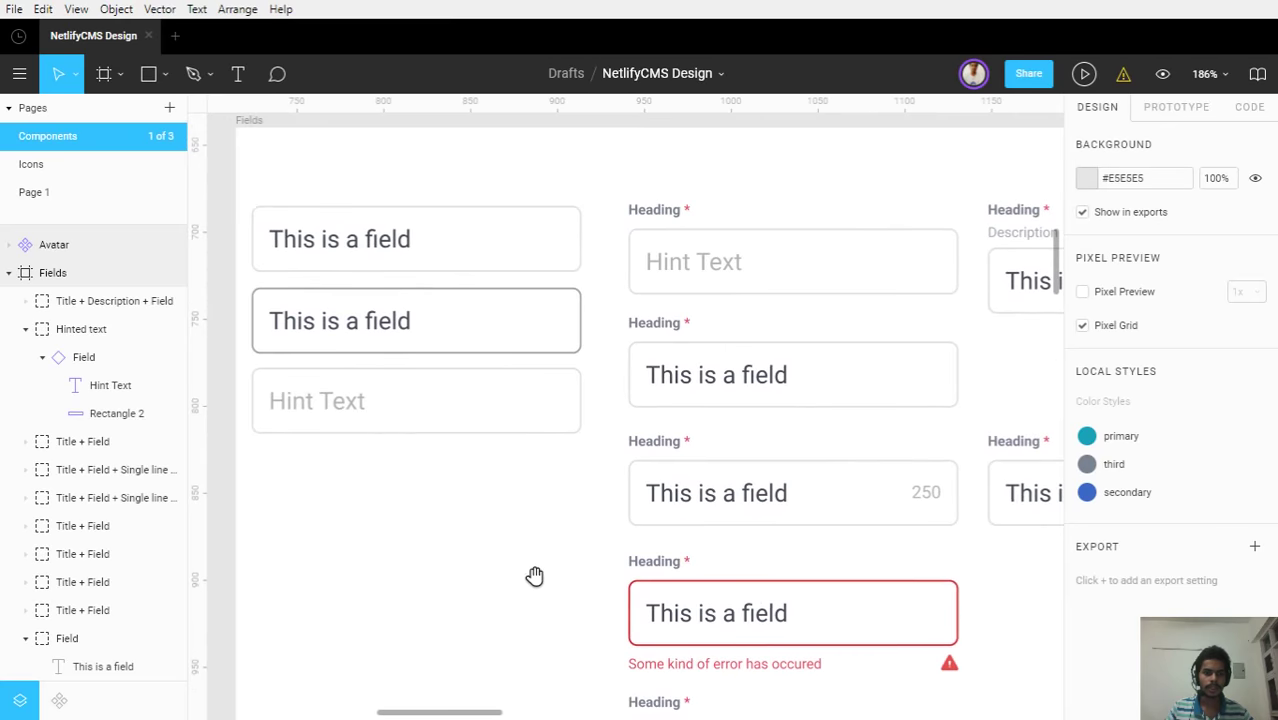
Delete the red '*' text layer from the Hint Text field's Heading required label
click(660, 233)
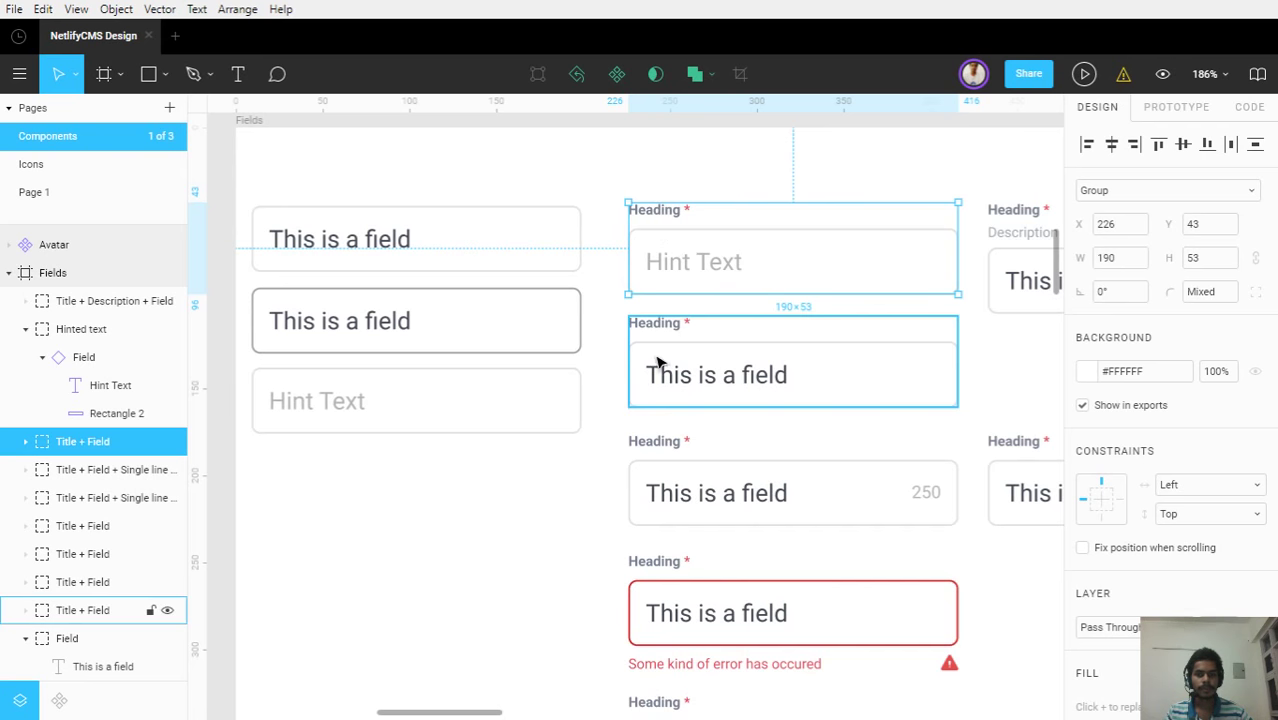
ctrl+click(689, 211)
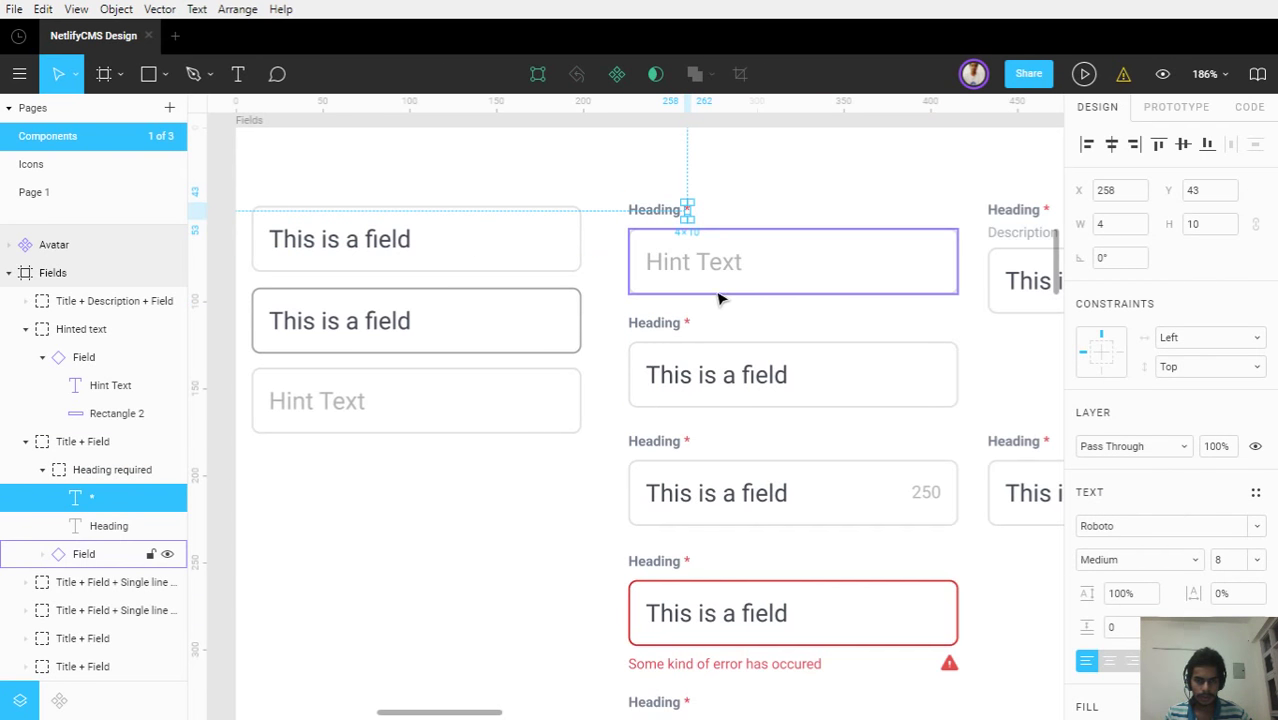
key(Delete)
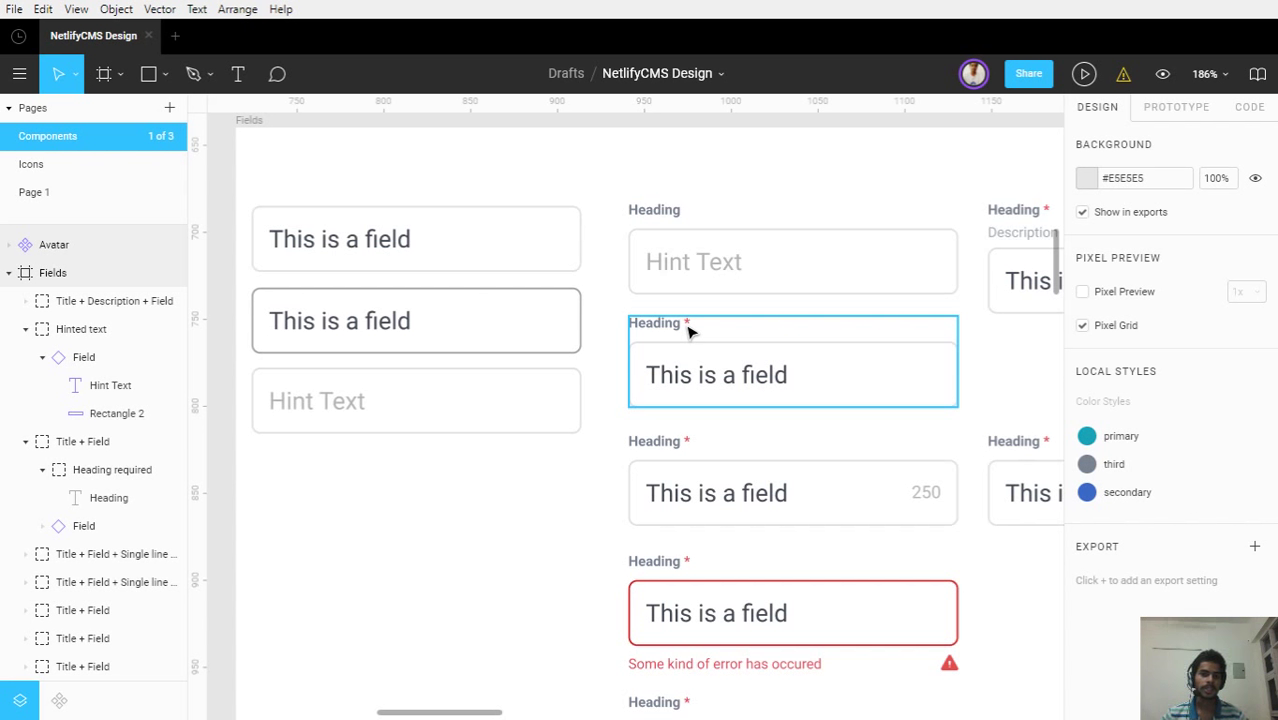
scroll(688, 330, down, 1)
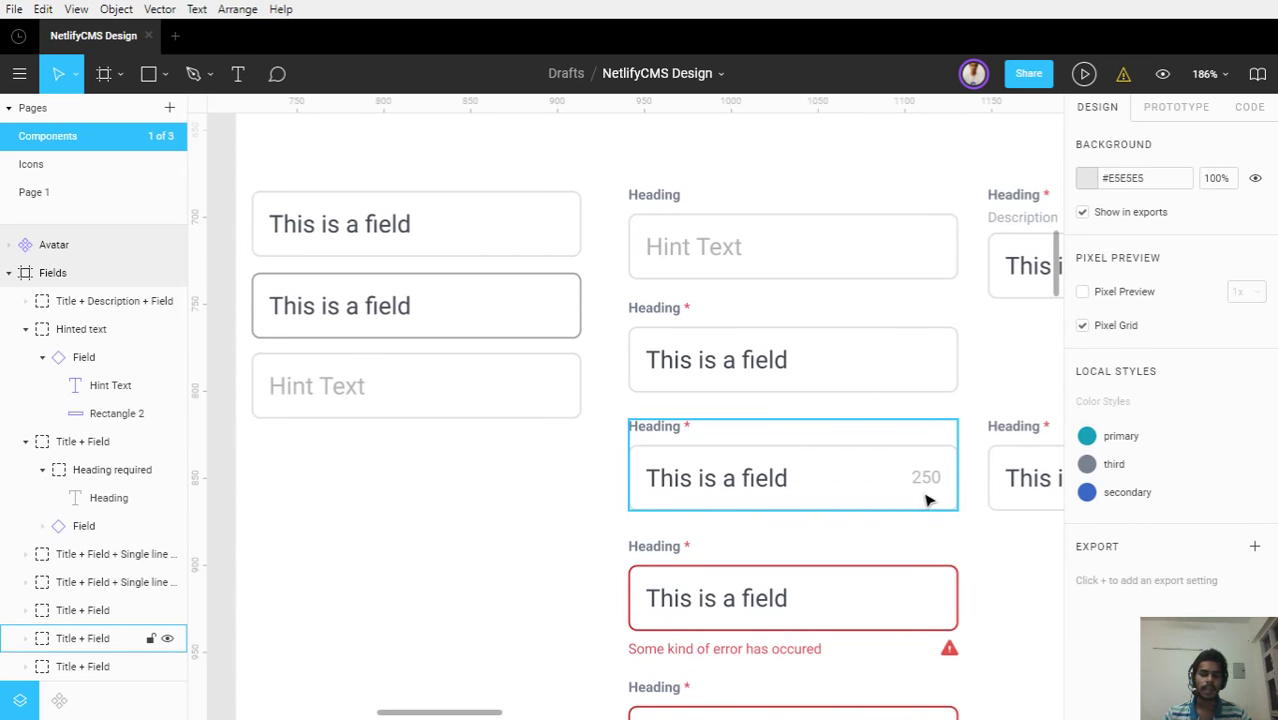
drag(927, 500, 694, 408)
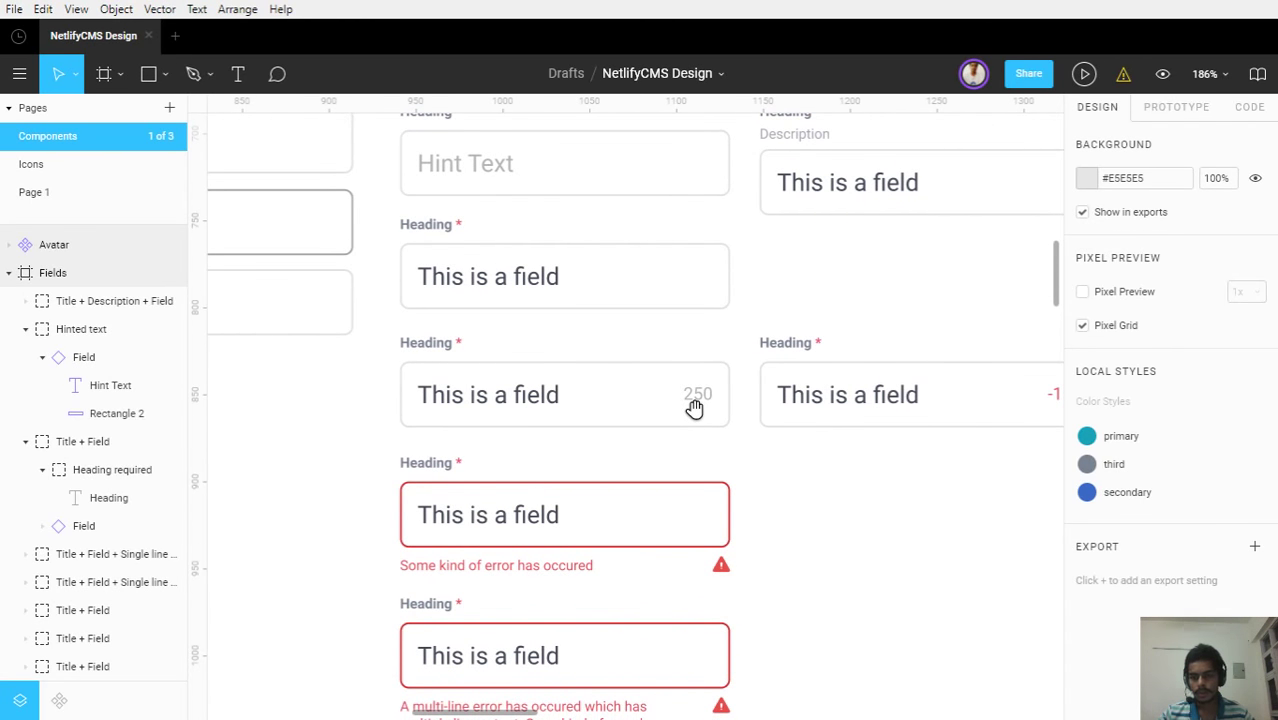
drag(694, 408, 643, 398)
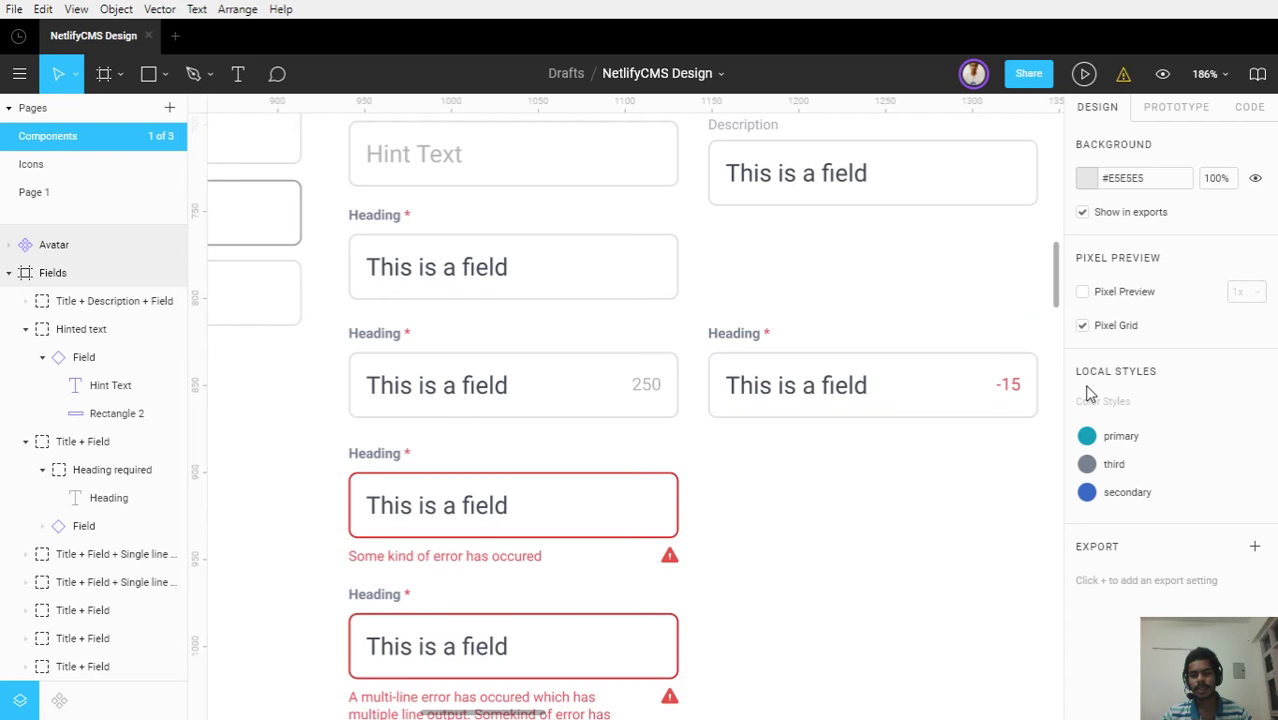
scroll(1036, 393, up, 5)
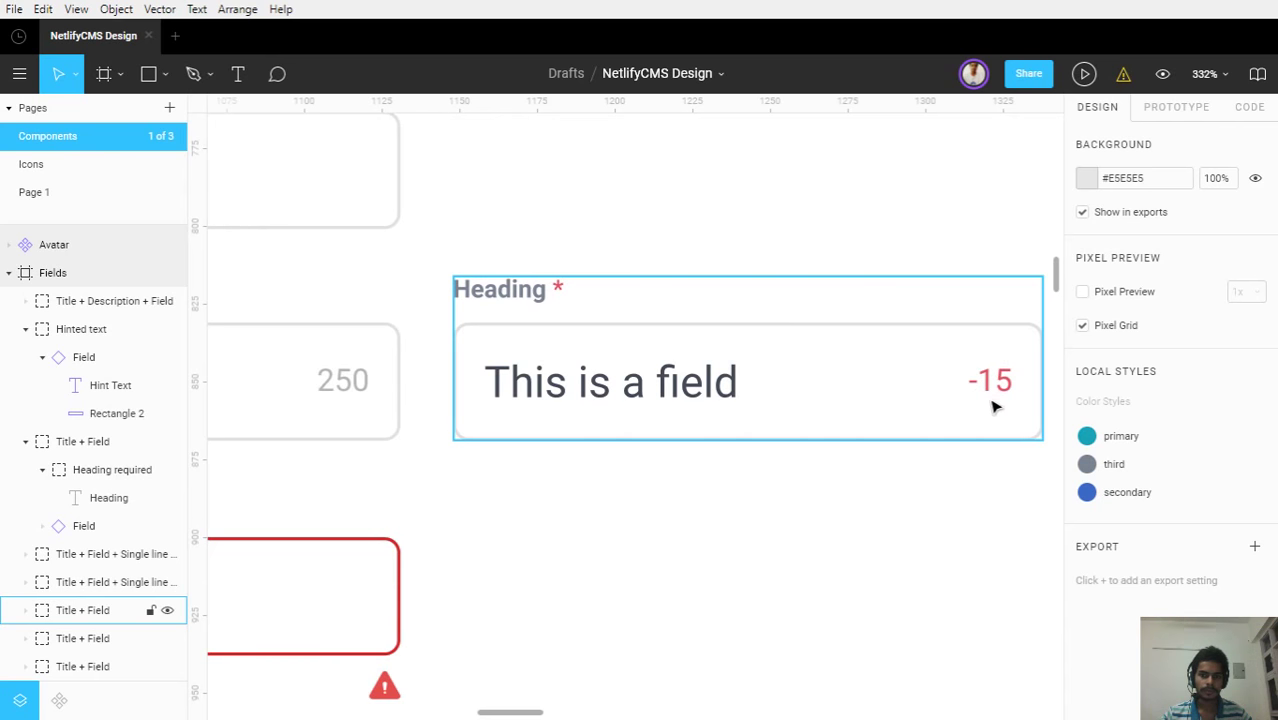
scroll(762, 411, down, 2)
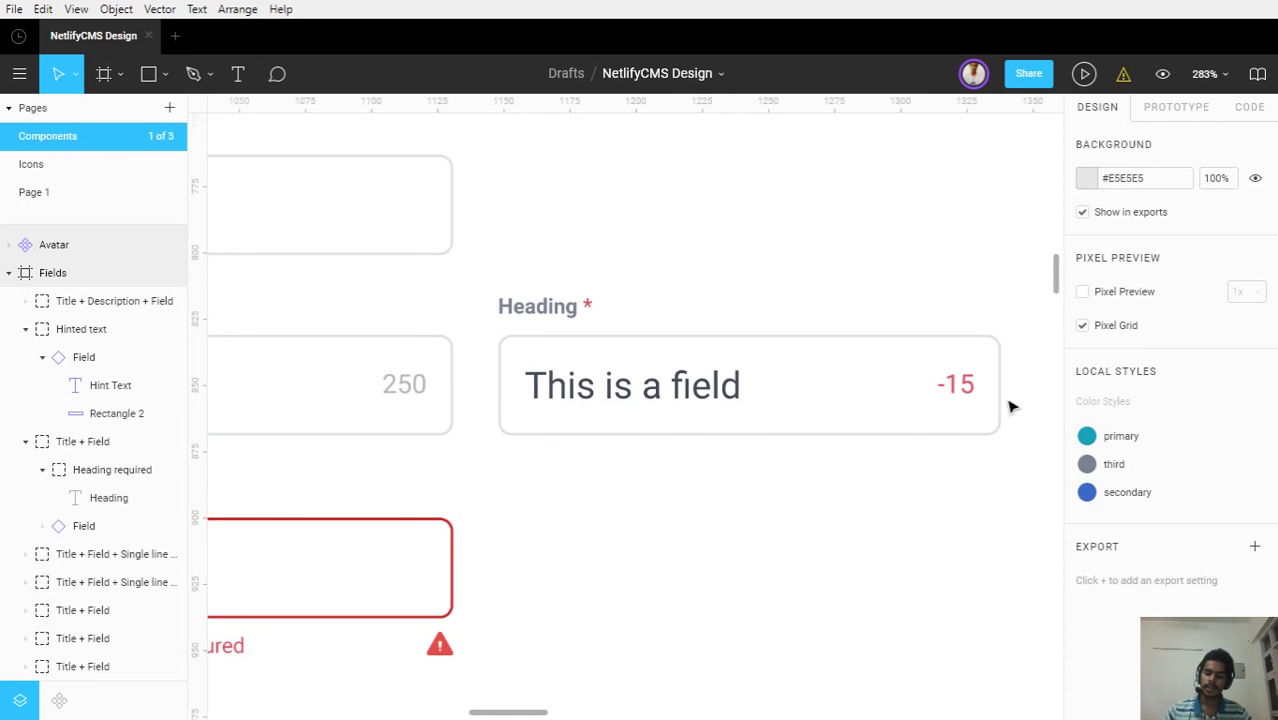
Hide the interface panels and zoom in on the Notification frame's red error toast and numbered badge
key(ctrl+backslash)
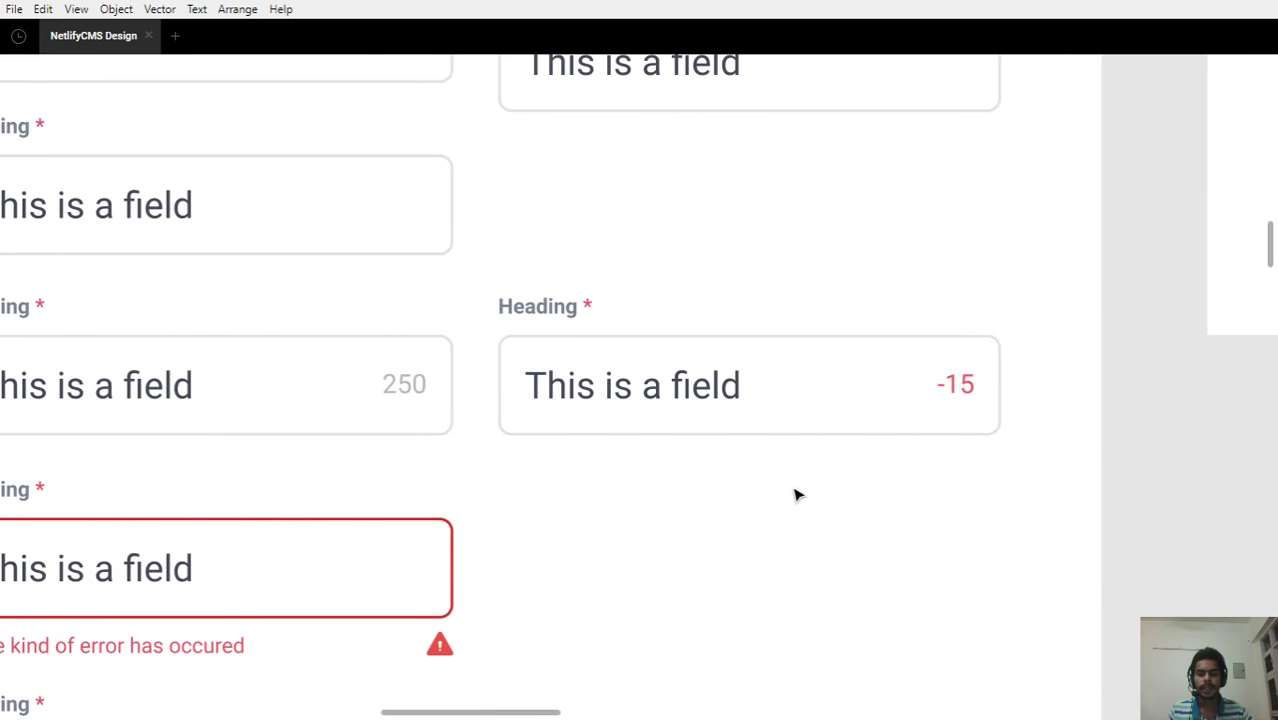
scroll(796, 494, down, 2)
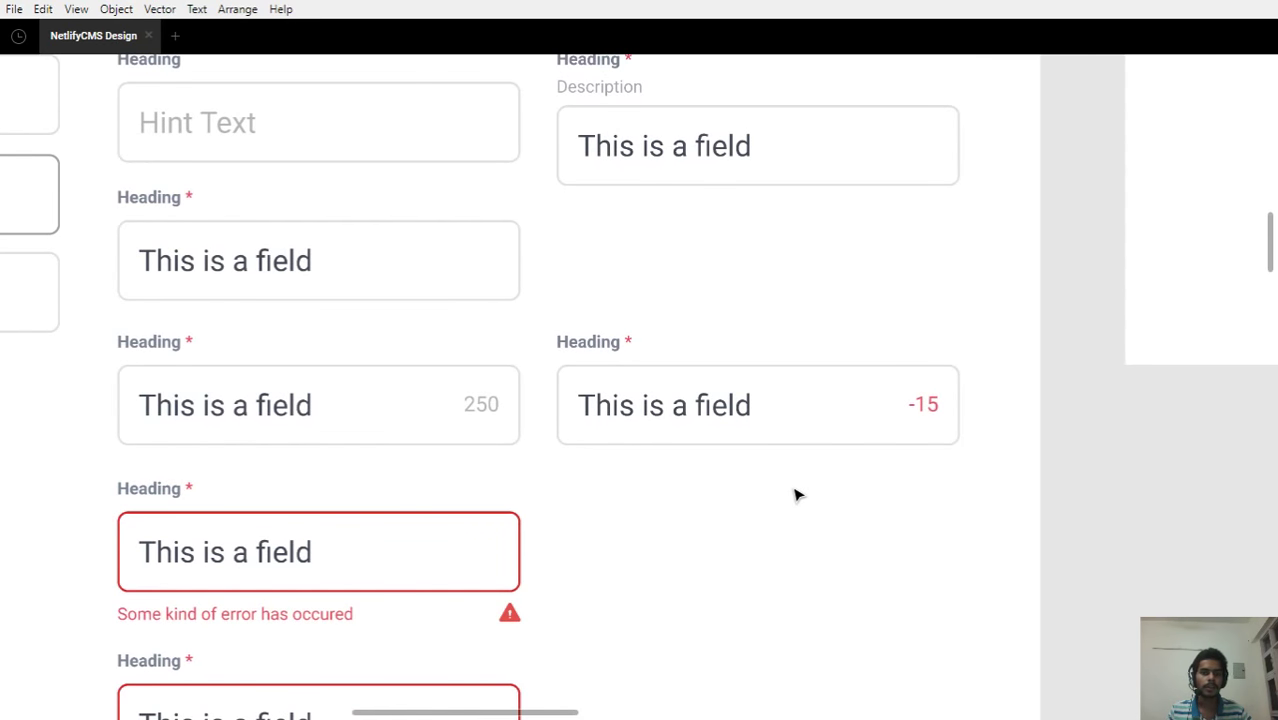
drag(765, 485, 805, 571)
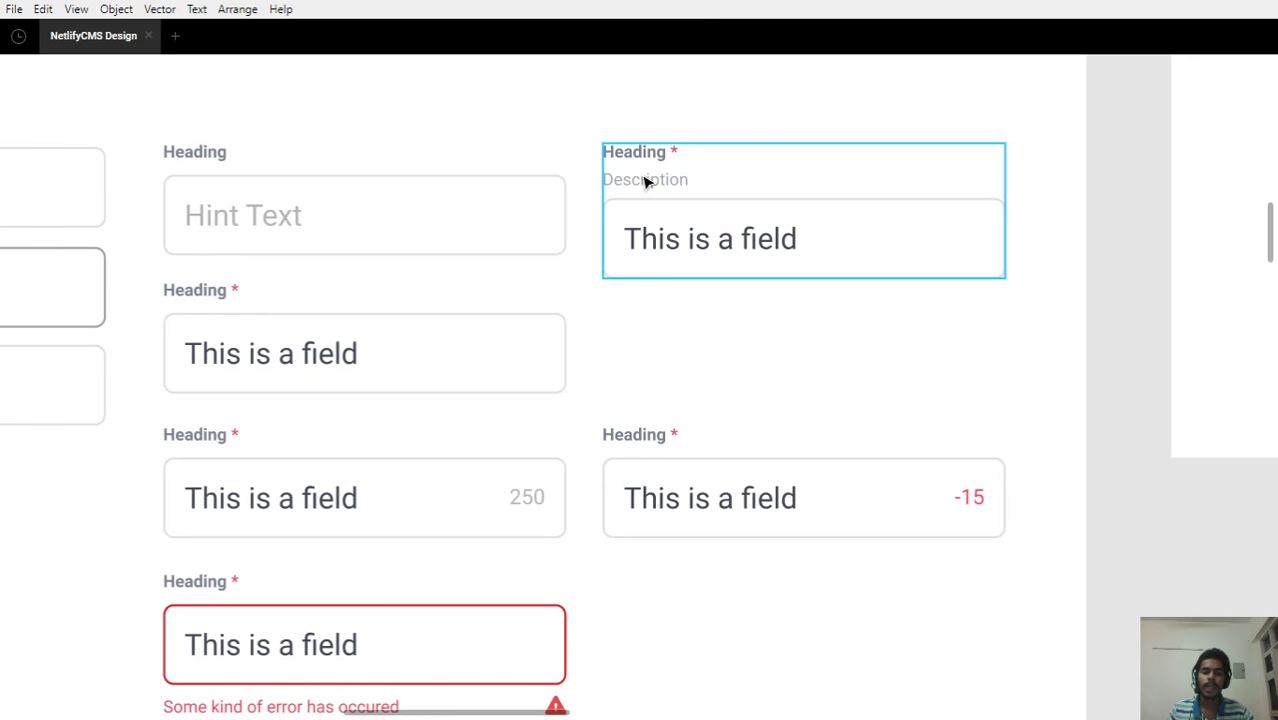
drag(648, 328, 756, 77)
scroll(670, 267, down, 2)
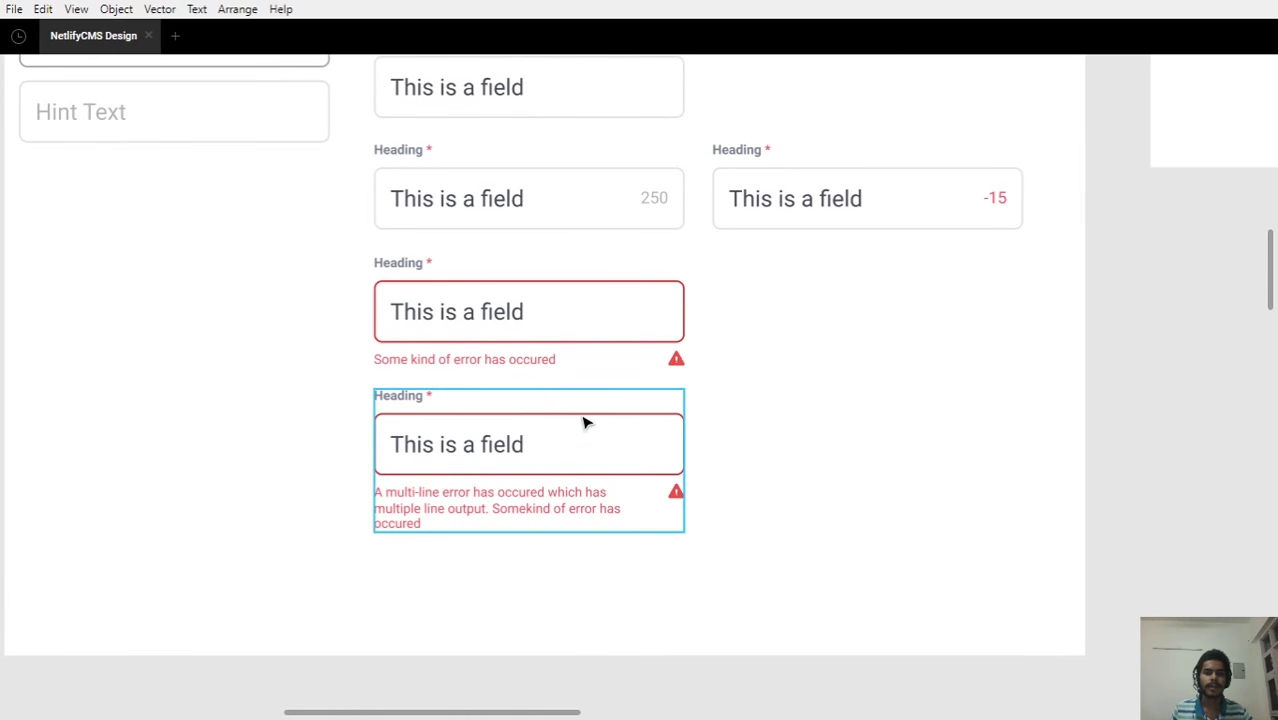
scroll(496, 342, up, 2)
scroll(459, 341, up, 2)
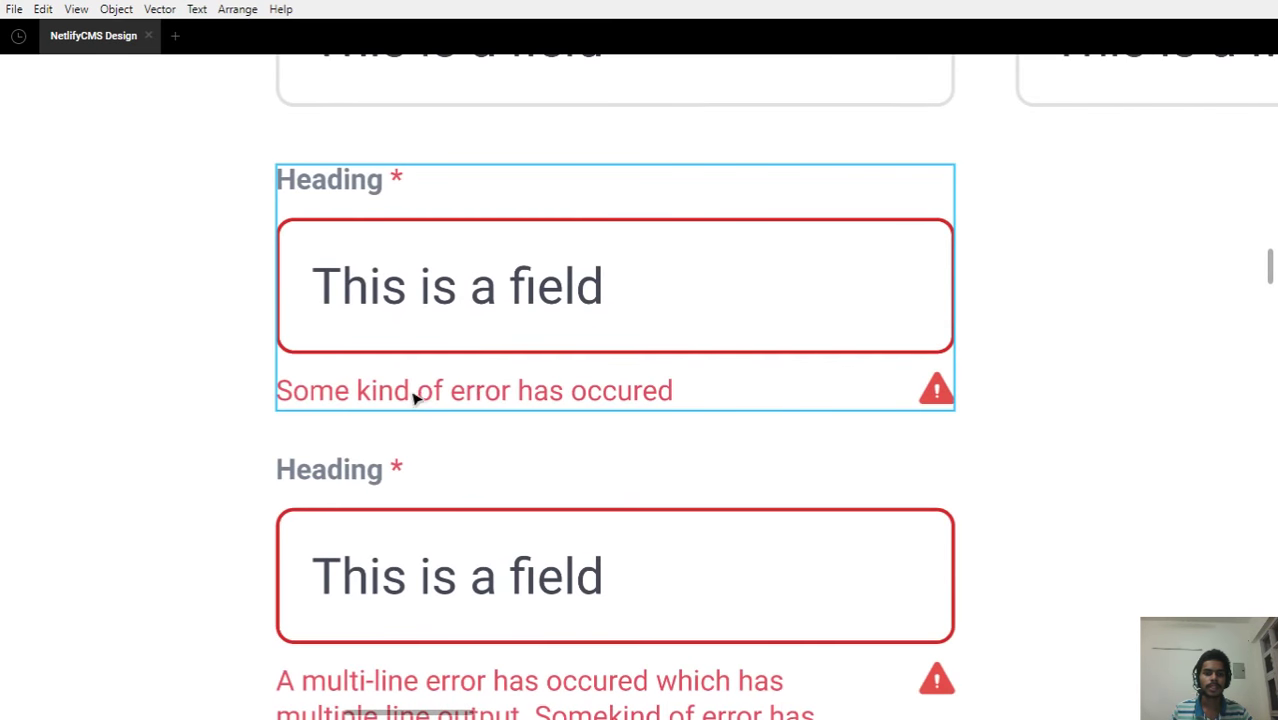
scroll(793, 420, down, 1)
scroll(792, 420, down, 1)
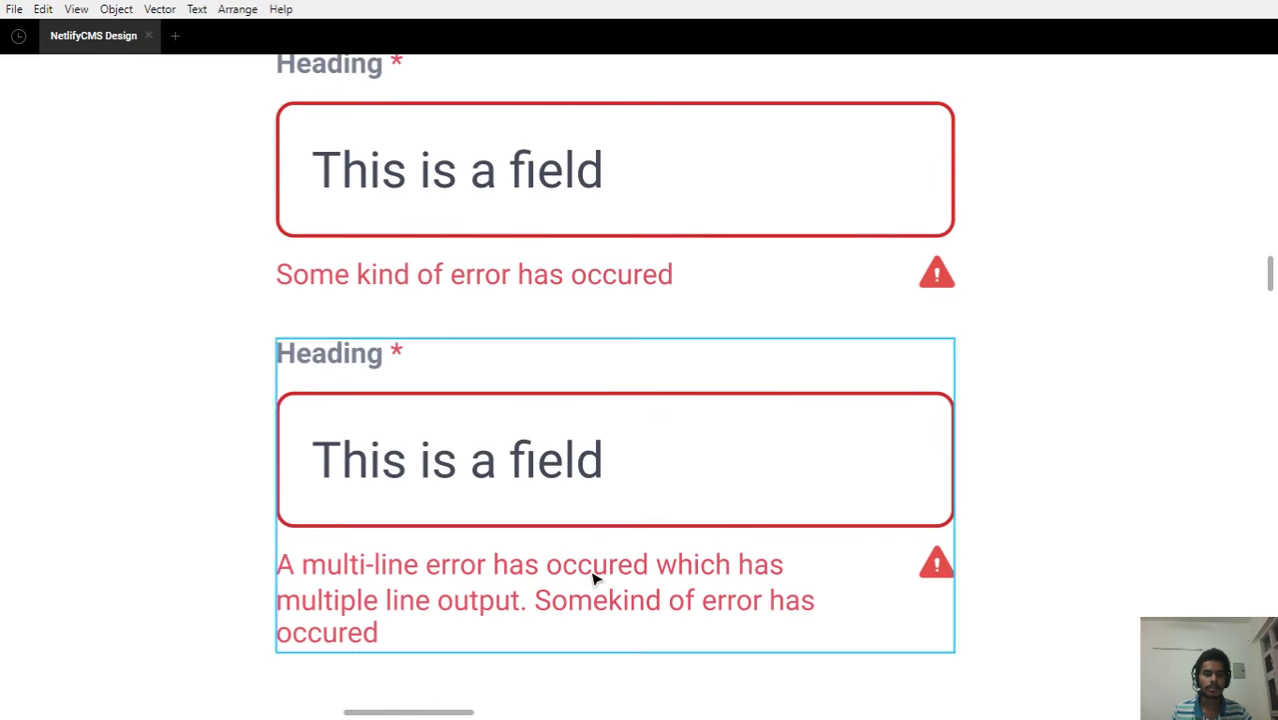
scroll(1073, 519, down, 3)
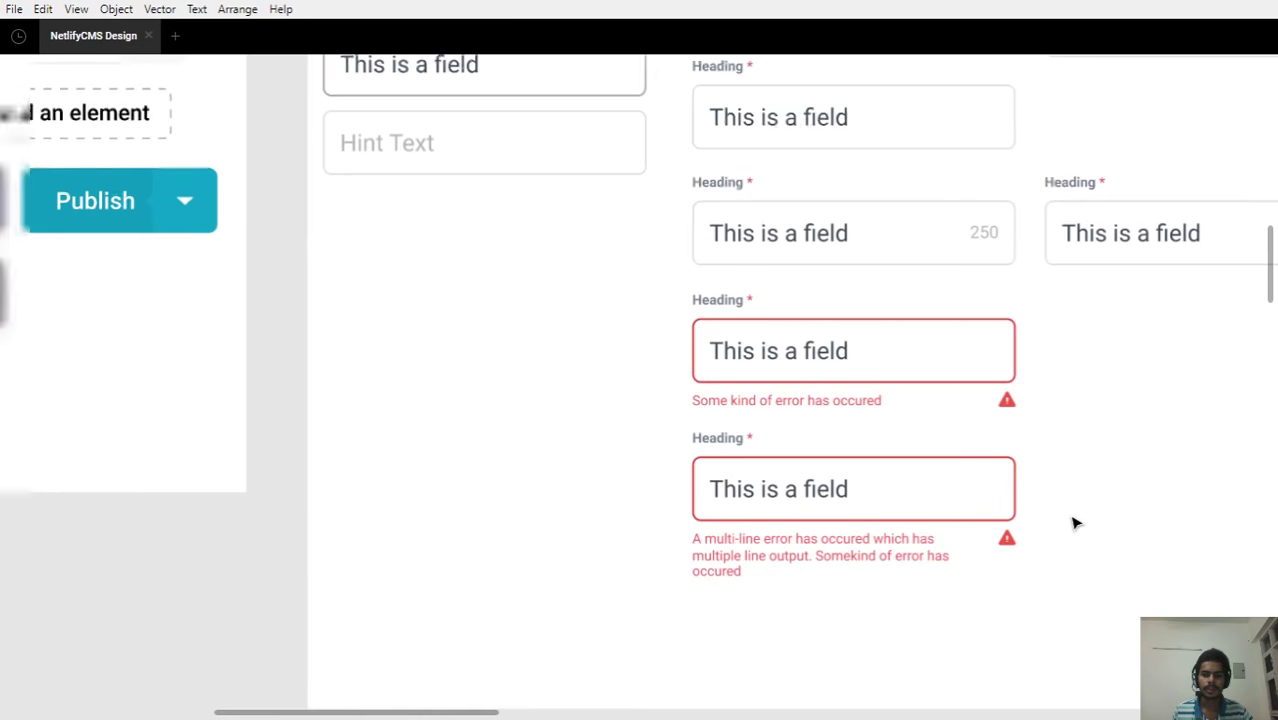
scroll(765, 562, down, 5)
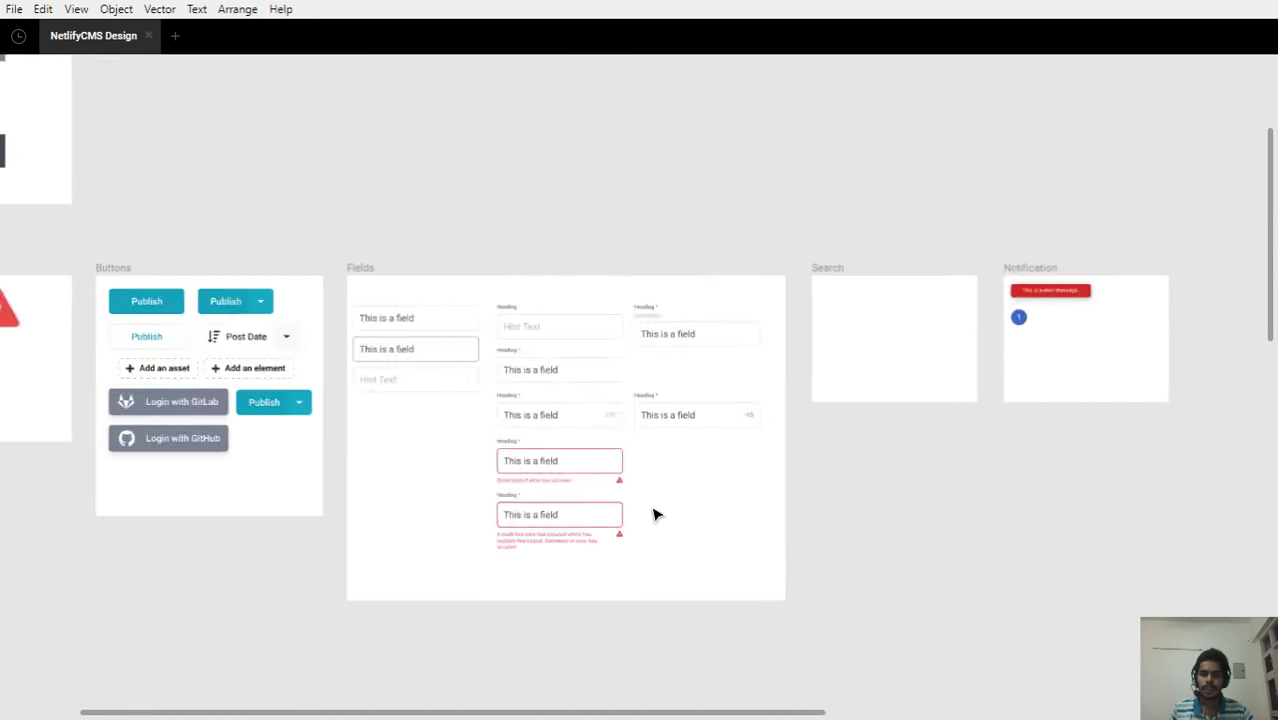
scroll(945, 343, up, 5)
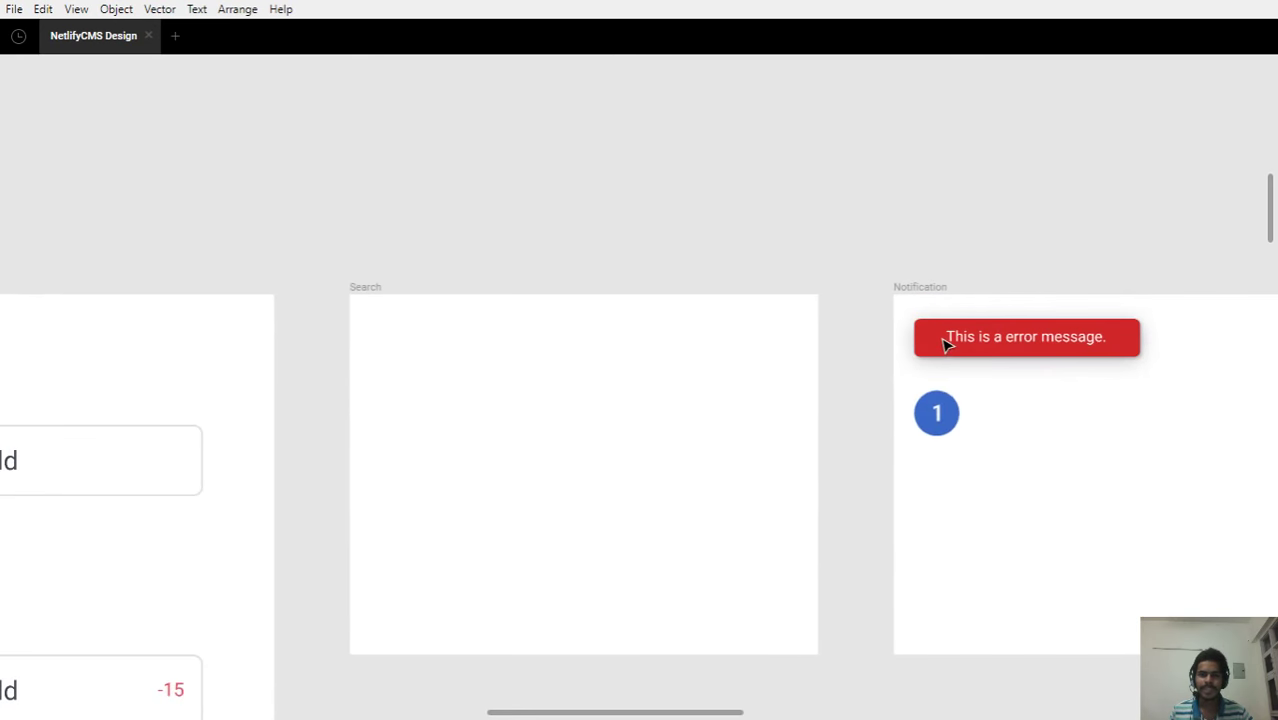
Check the numbered badge and error message, then zoom out to the Fields, Search and Notification frames
drag(661, 348, 390, 275)
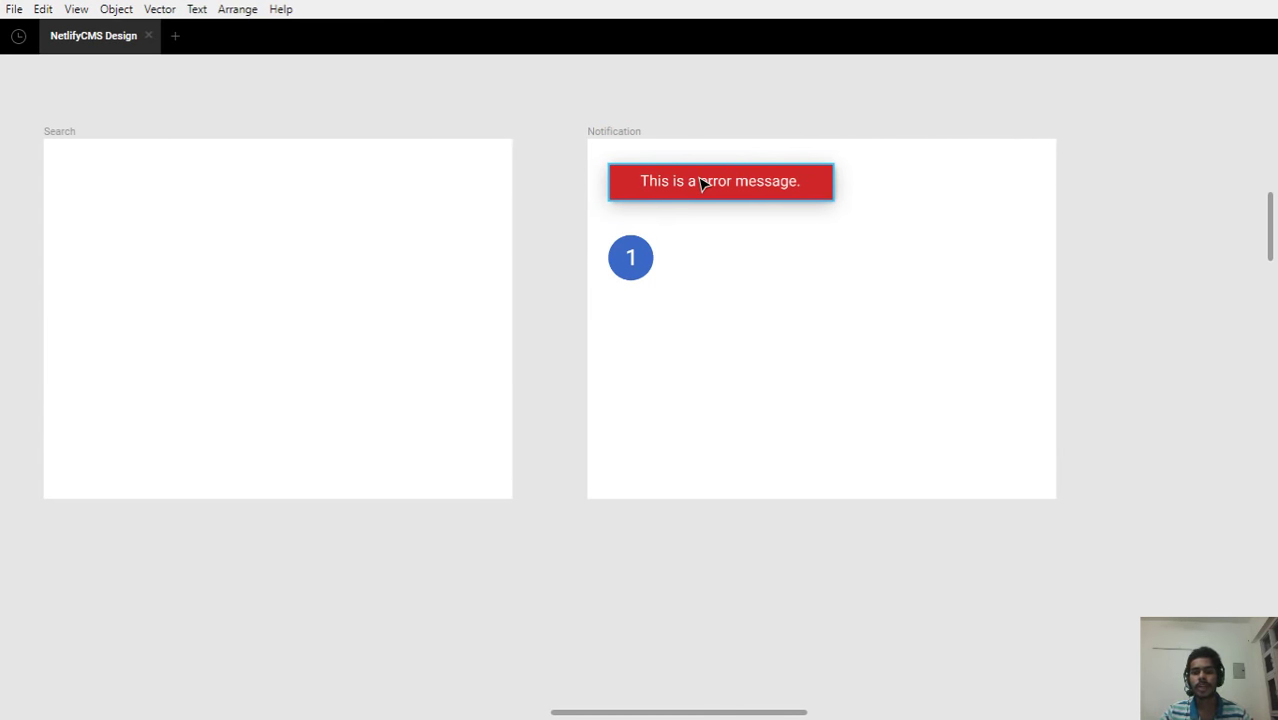
click(626, 256)
click(727, 374)
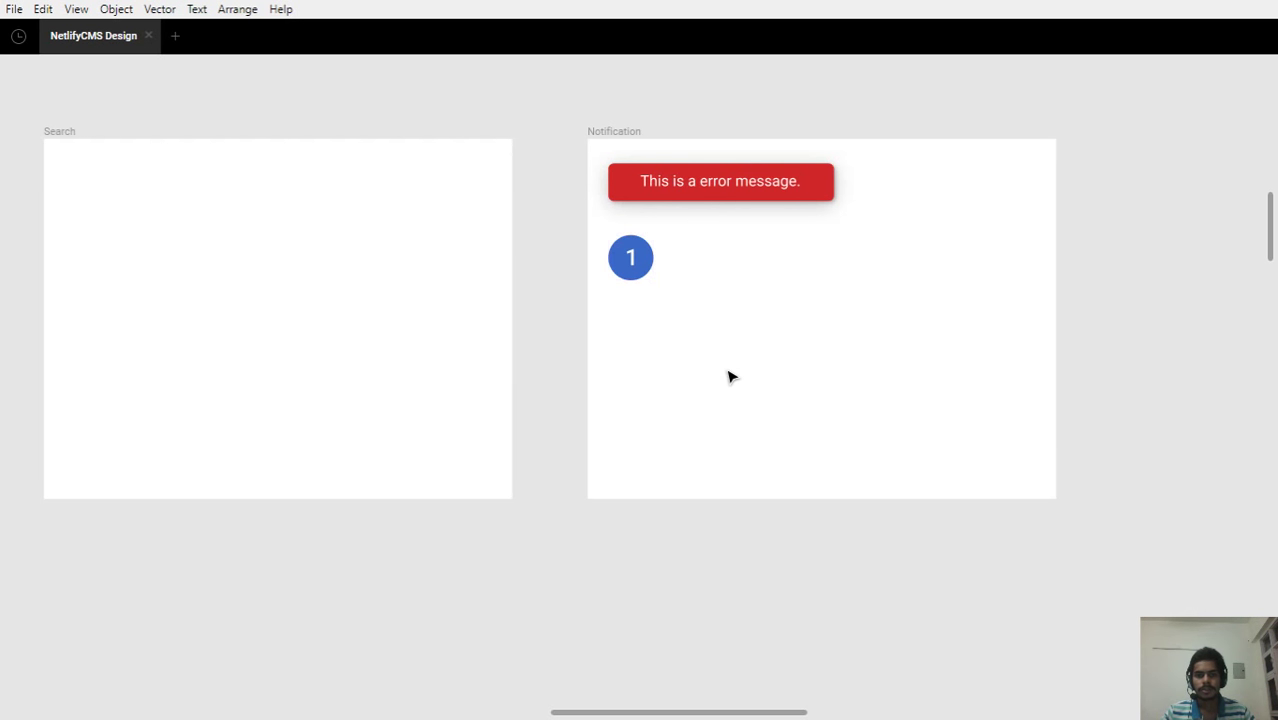
scroll(727, 307, down, 3)
drag(531, 385, 628, 340)
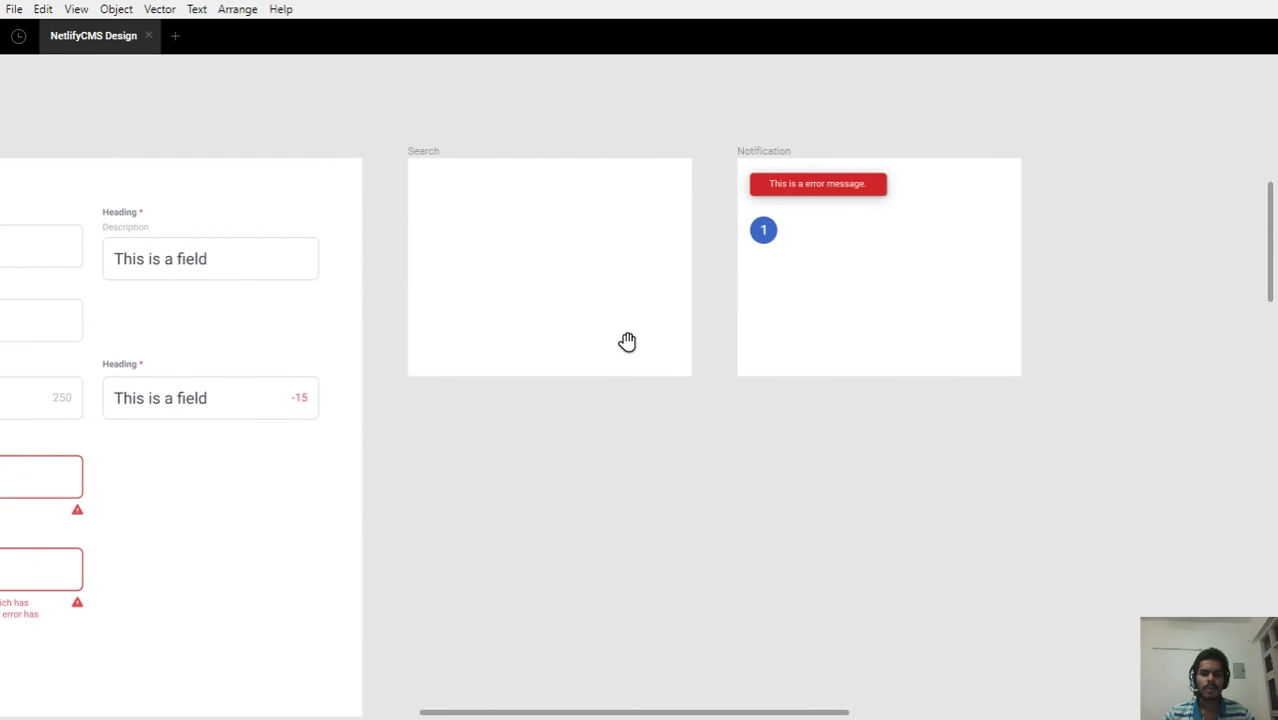
click(783, 150)
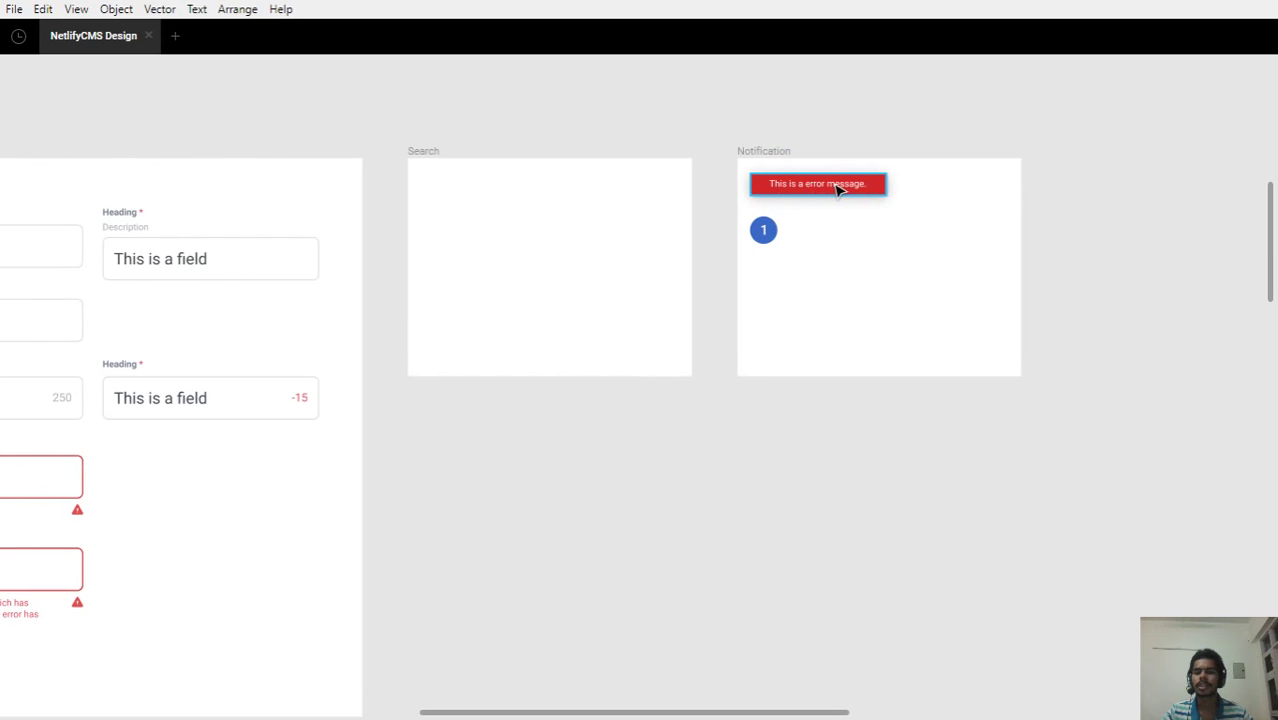
click(925, 204)
scroll(926, 200, up, 3)
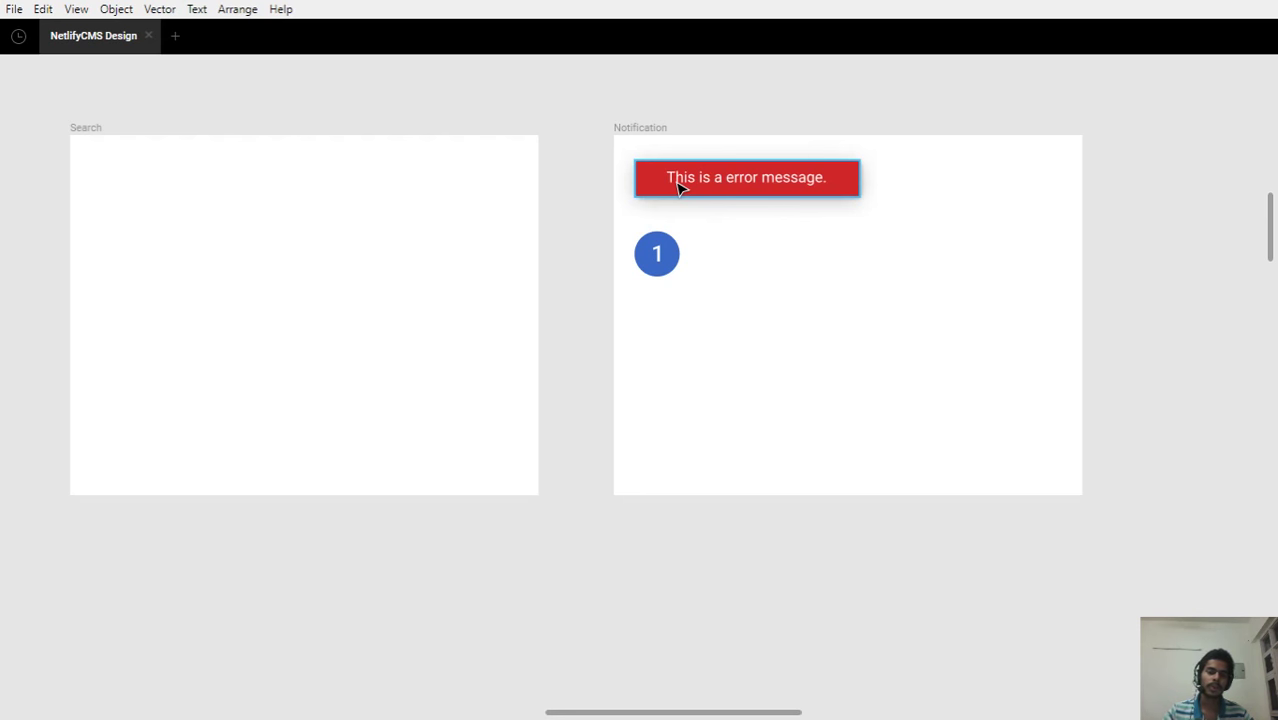
scroll(719, 337, down, 5)
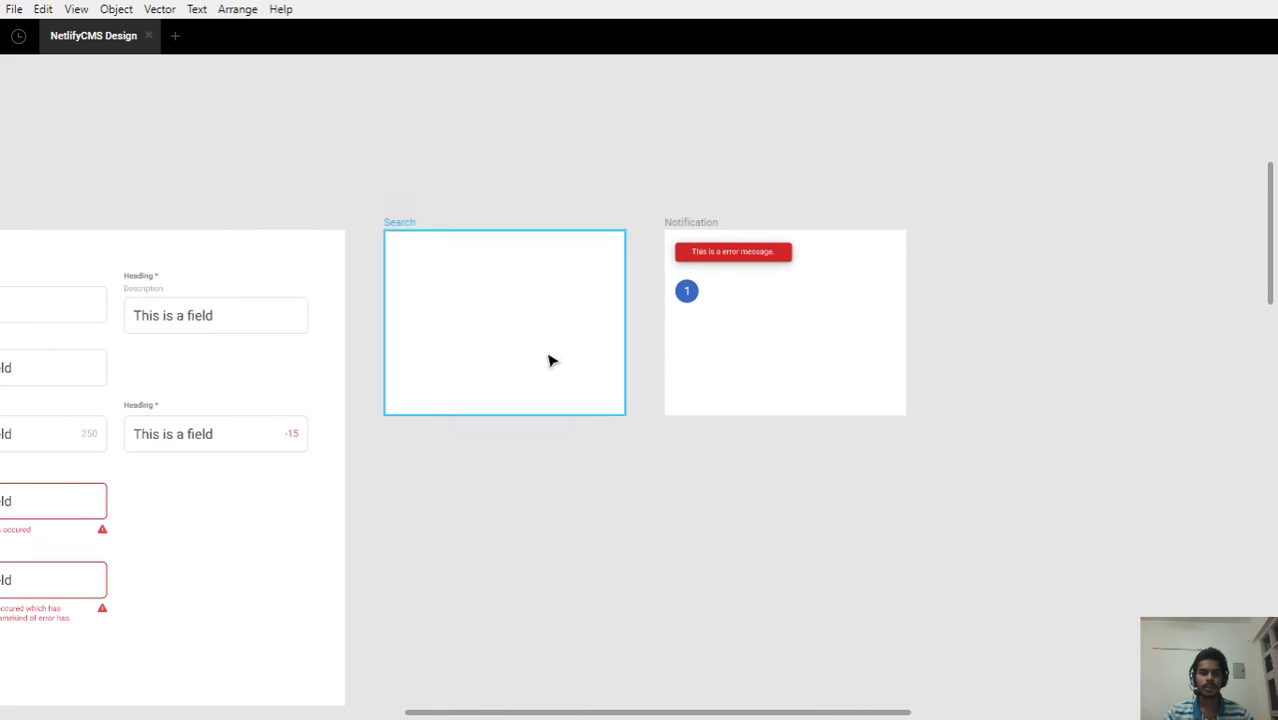
Zoom in on the multi-line red error field, then pan back to Fields beside Search and Notification
drag(533, 291, 620, 233)
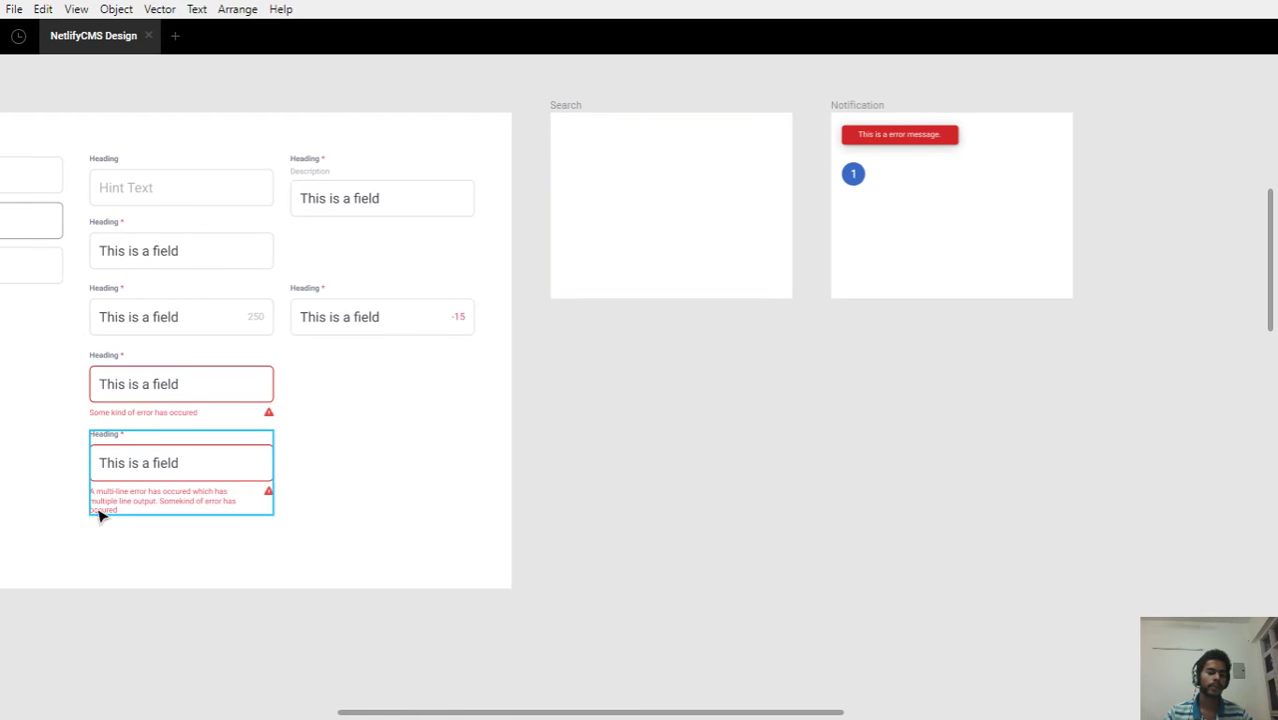
scroll(66, 517, up, 5)
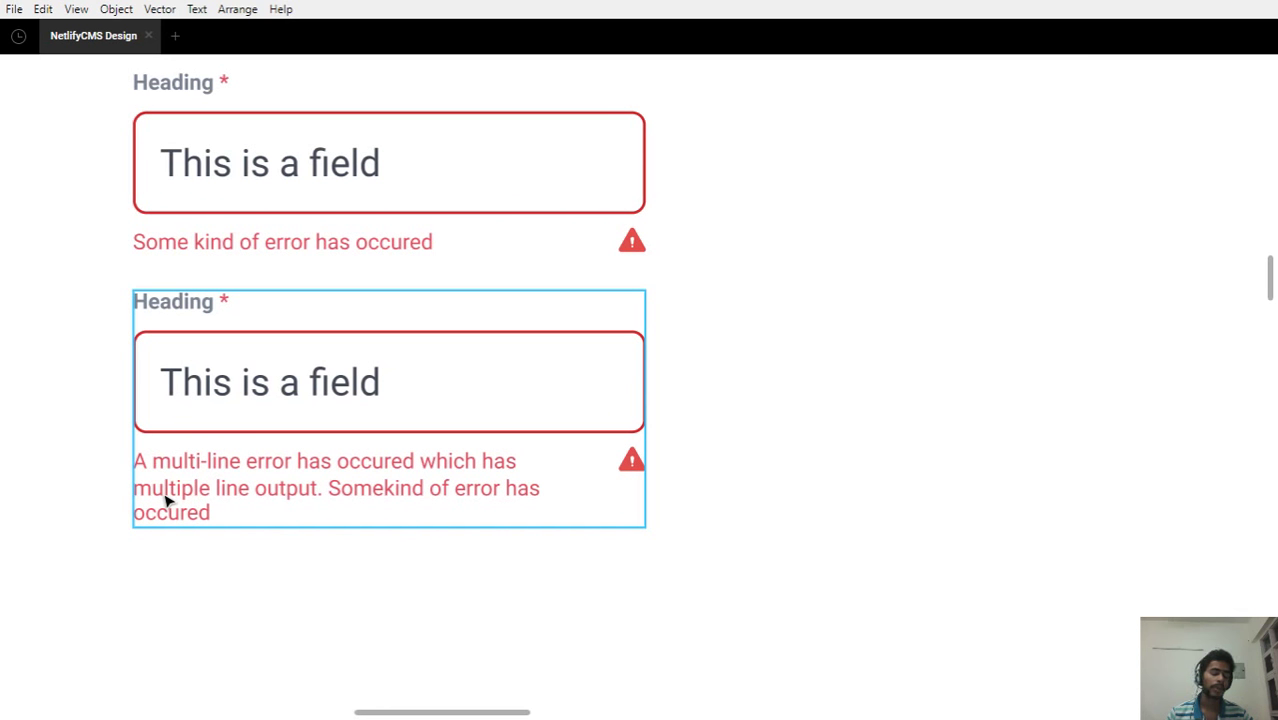
scroll(719, 505, down, 5)
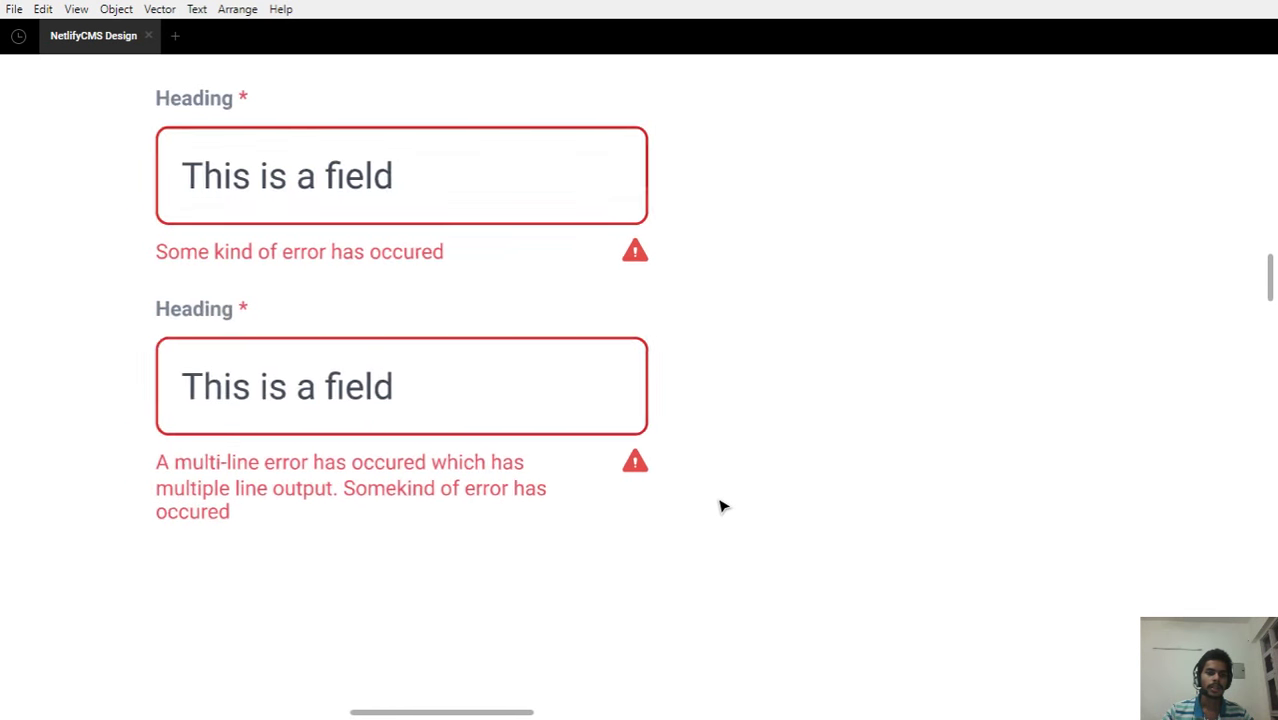
scroll(719, 505, down, 1)
drag(787, 476, 610, 480)
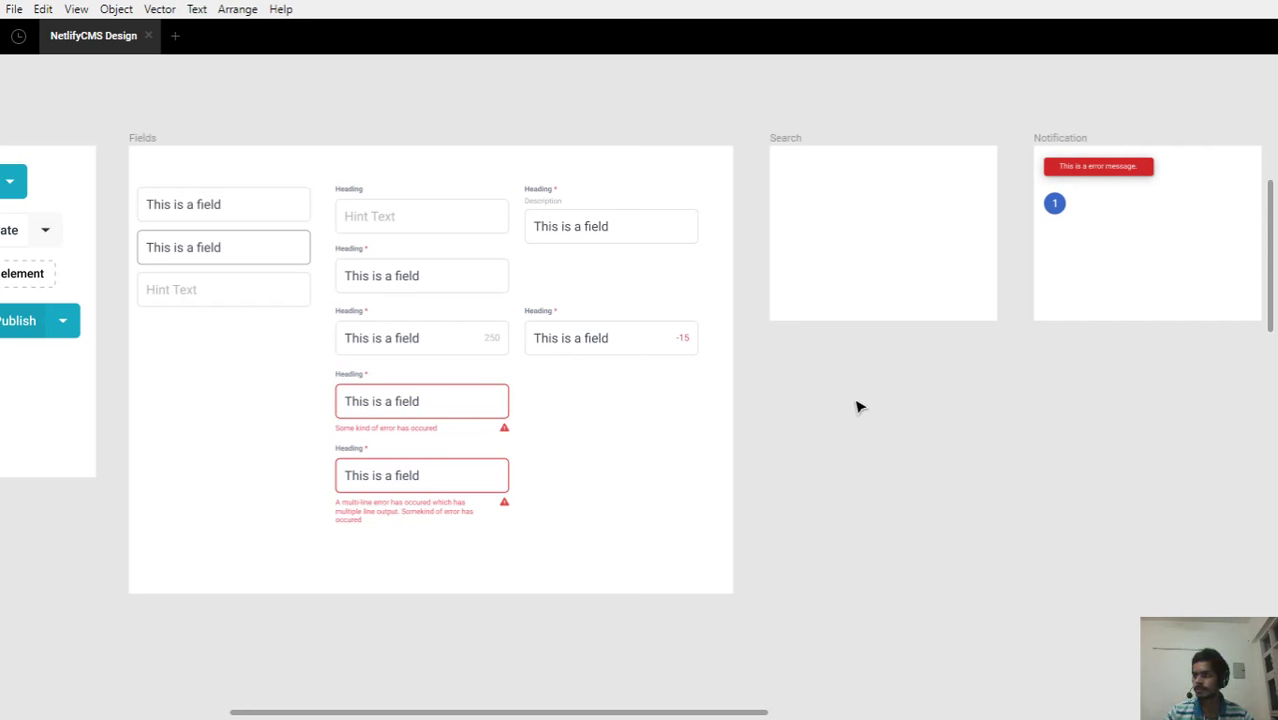
Pan across the Atoms, Molecules, Sections, Post items and Sidebar frames, ending on the Molecules Dropdown frame
scroll(856, 406, down, 5)
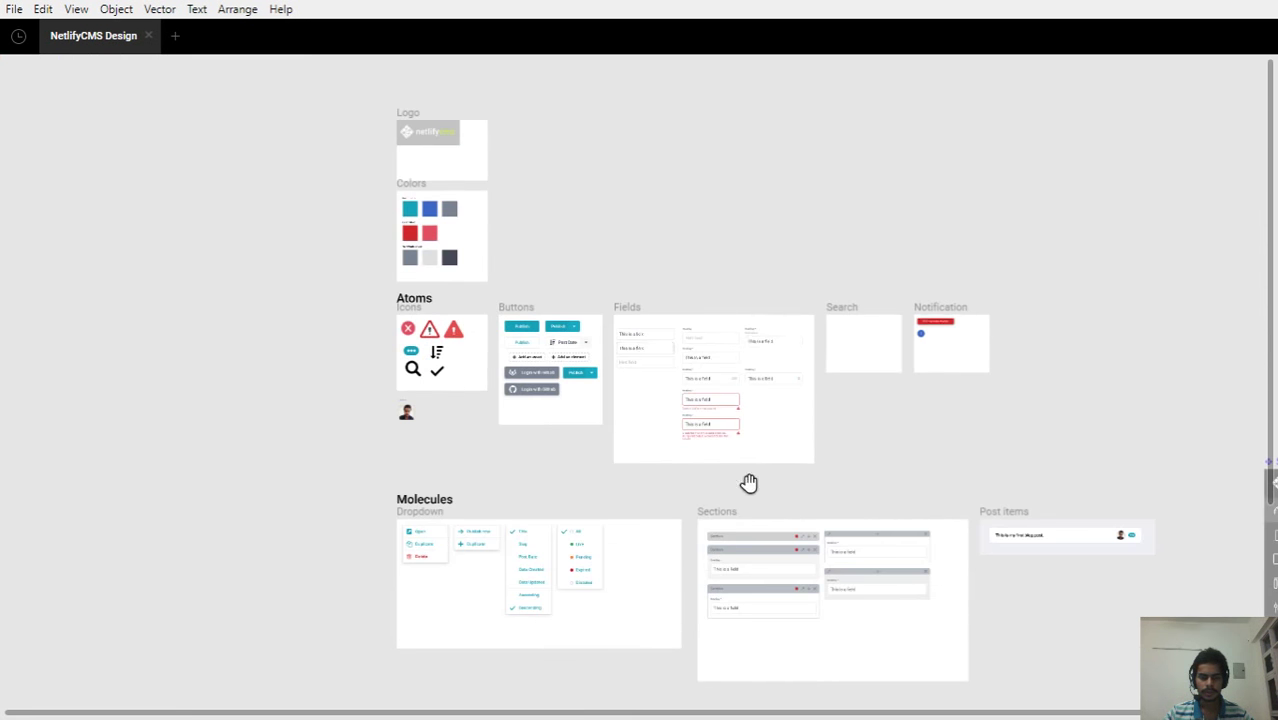
drag(745, 410, 760, 343)
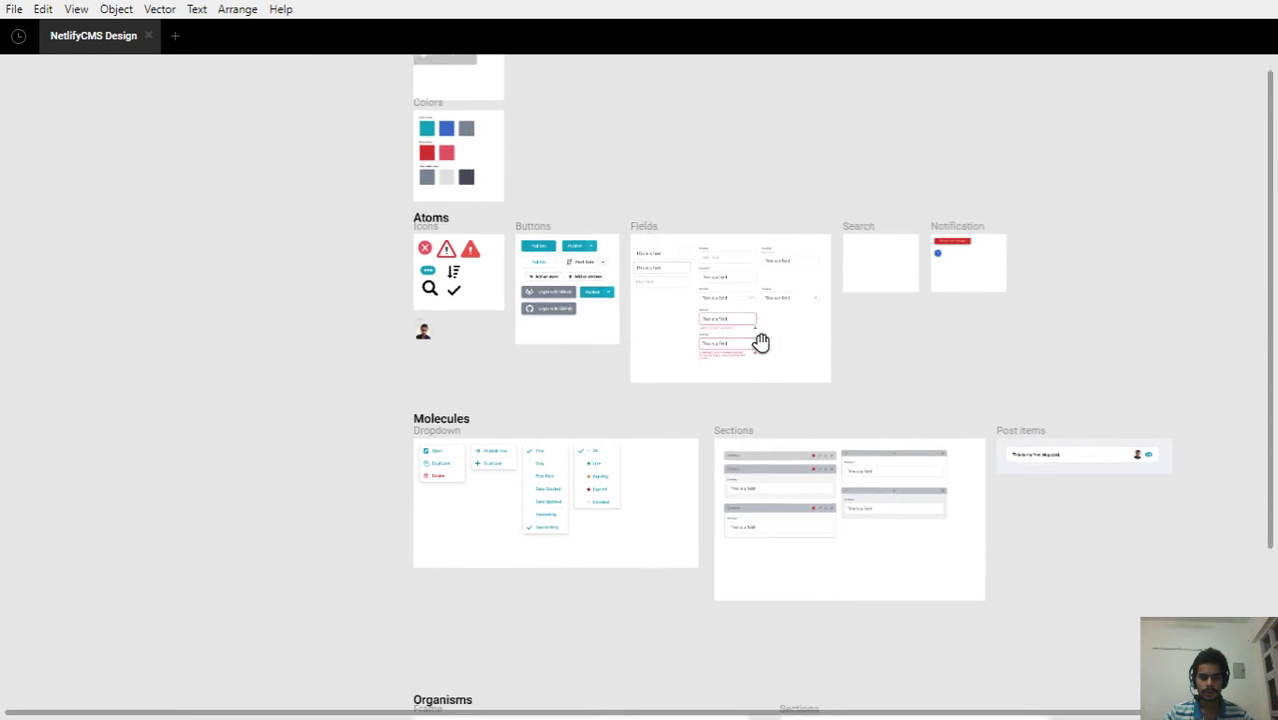
scroll(760, 343, down, 2)
scroll(525, 417, up, 5)
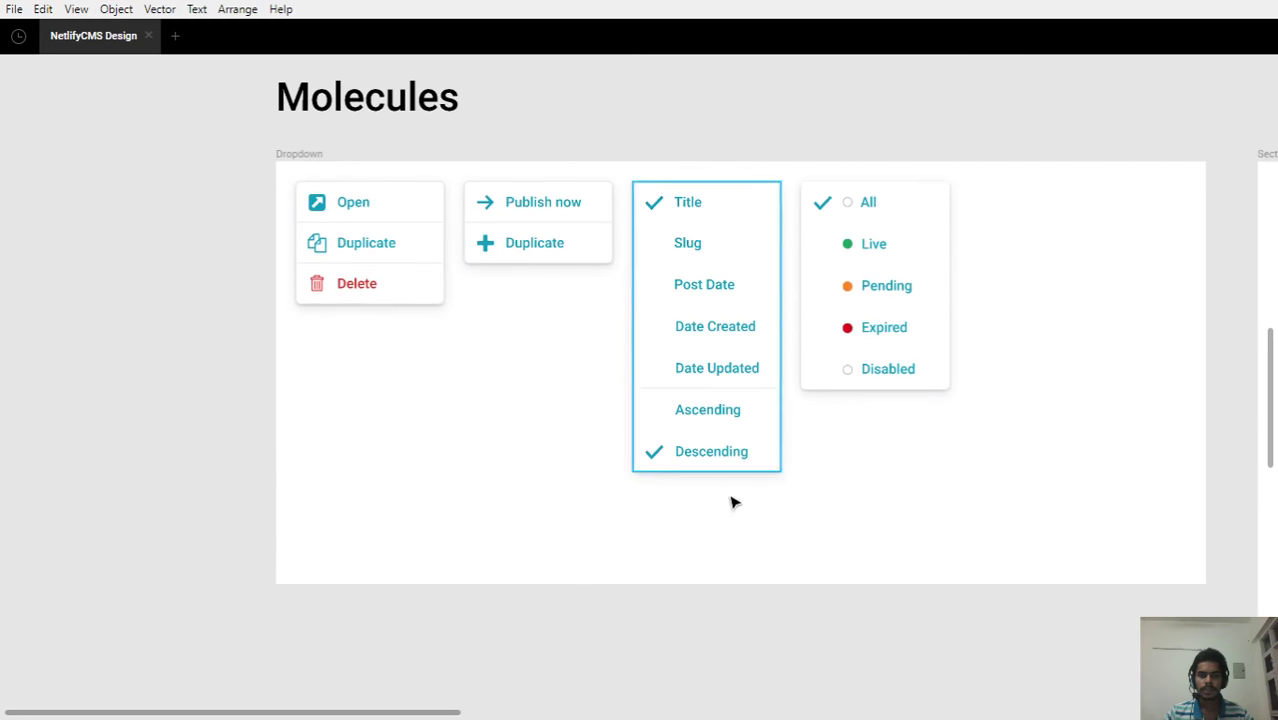
drag(770, 523, 746, 510)
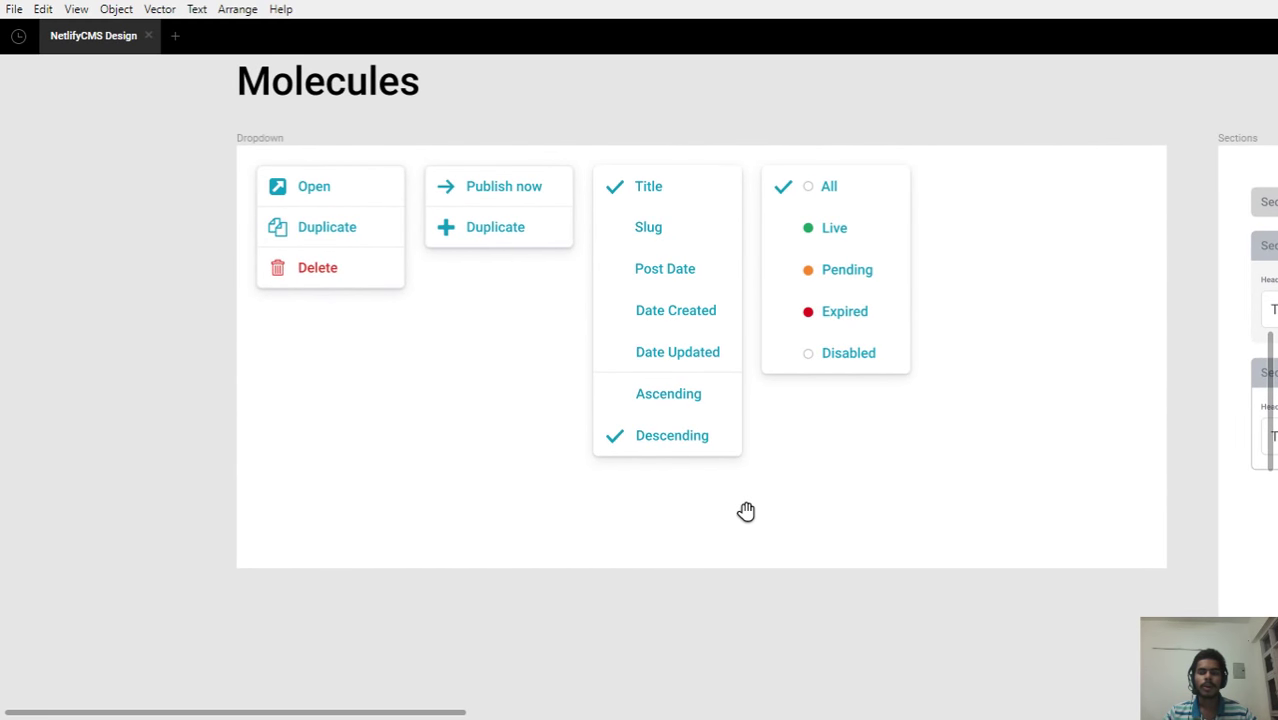
scroll(970, 545, down, 3)
drag(1041, 568, 597, 556)
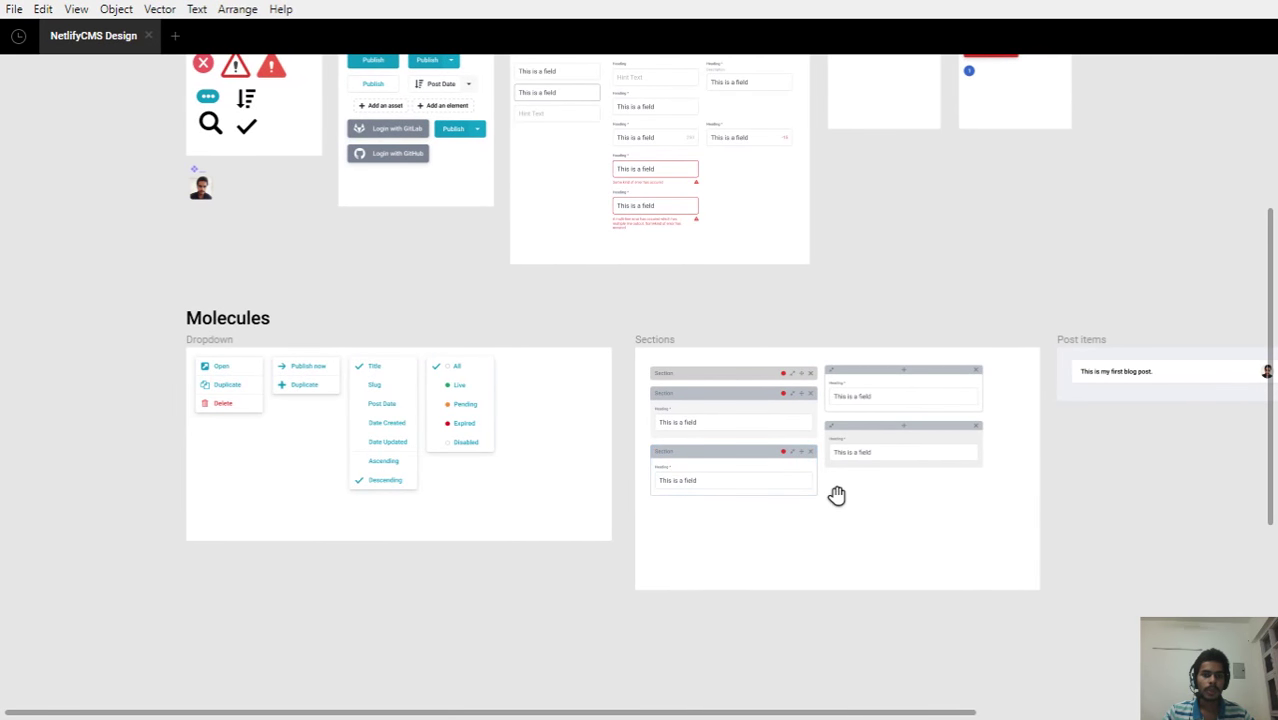
drag(836, 494, 473, 498)
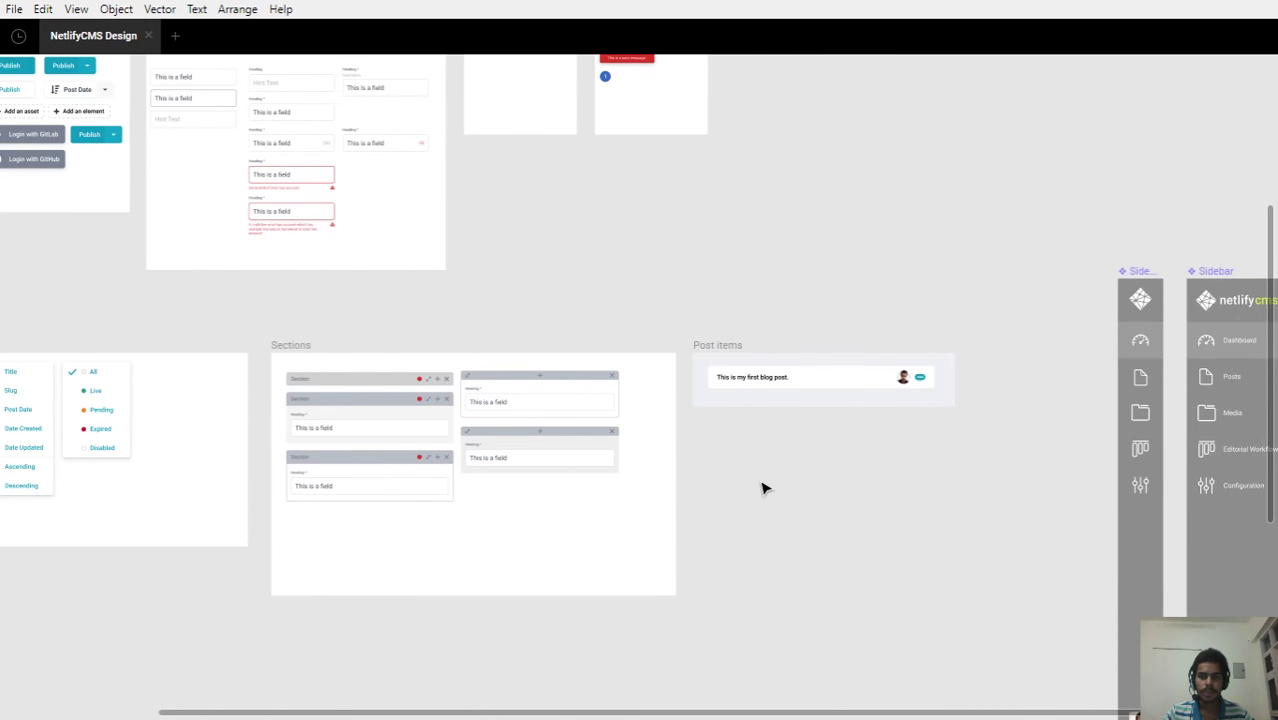
scroll(765, 485, down, 1)
drag(966, 497, 835, 494)
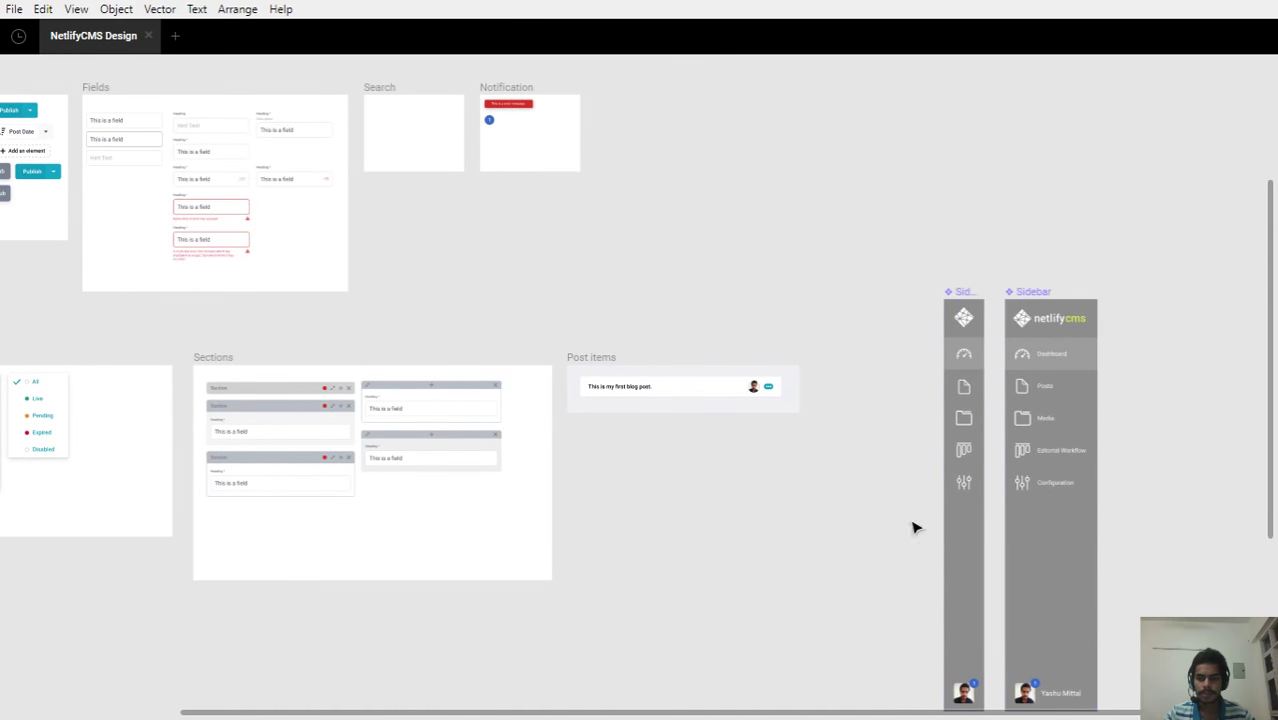
drag(619, 503, 1078, 493)
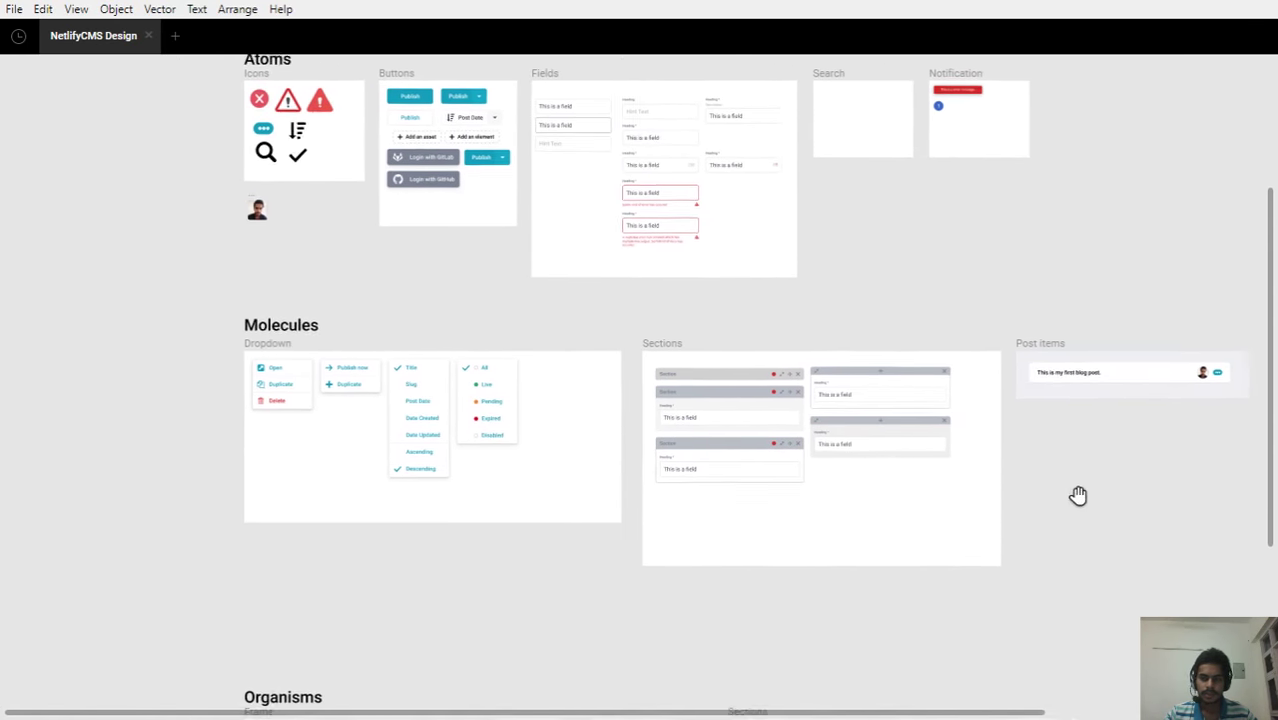
drag(701, 493, 778, 494)
scroll(505, 502, up, 4)
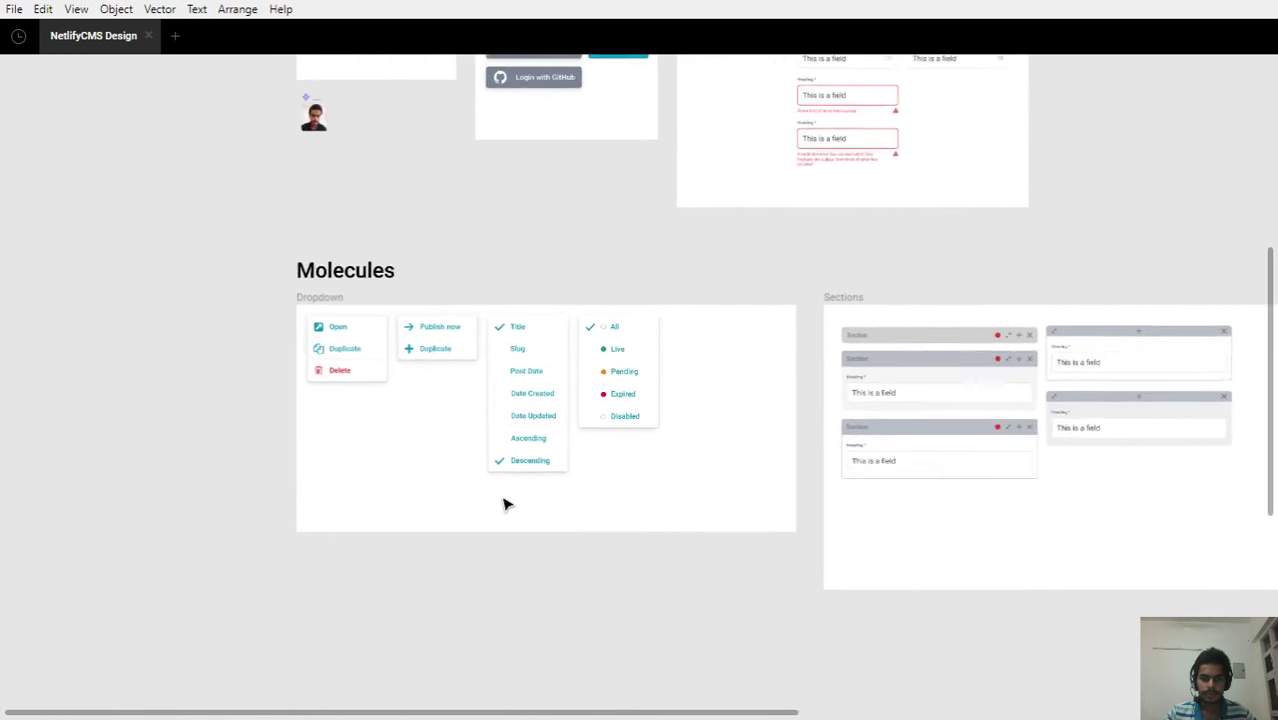
scroll(494, 500, up, 2)
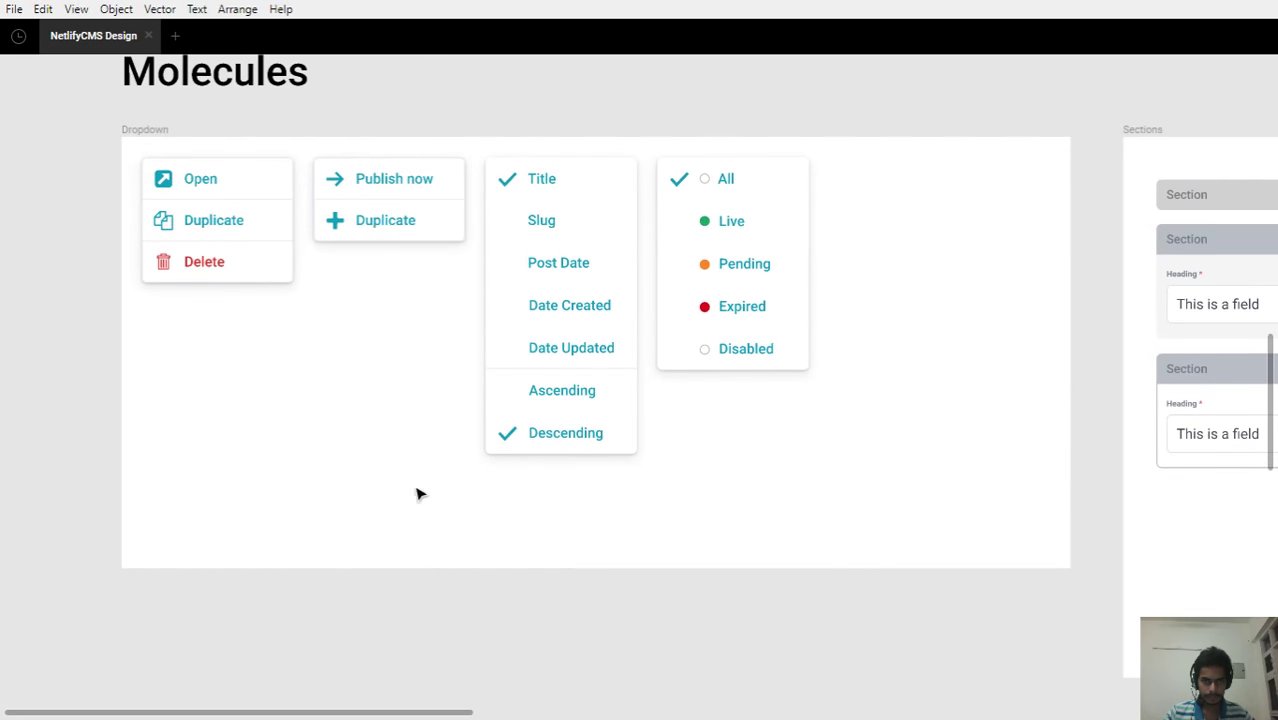
drag(365, 479, 397, 501)
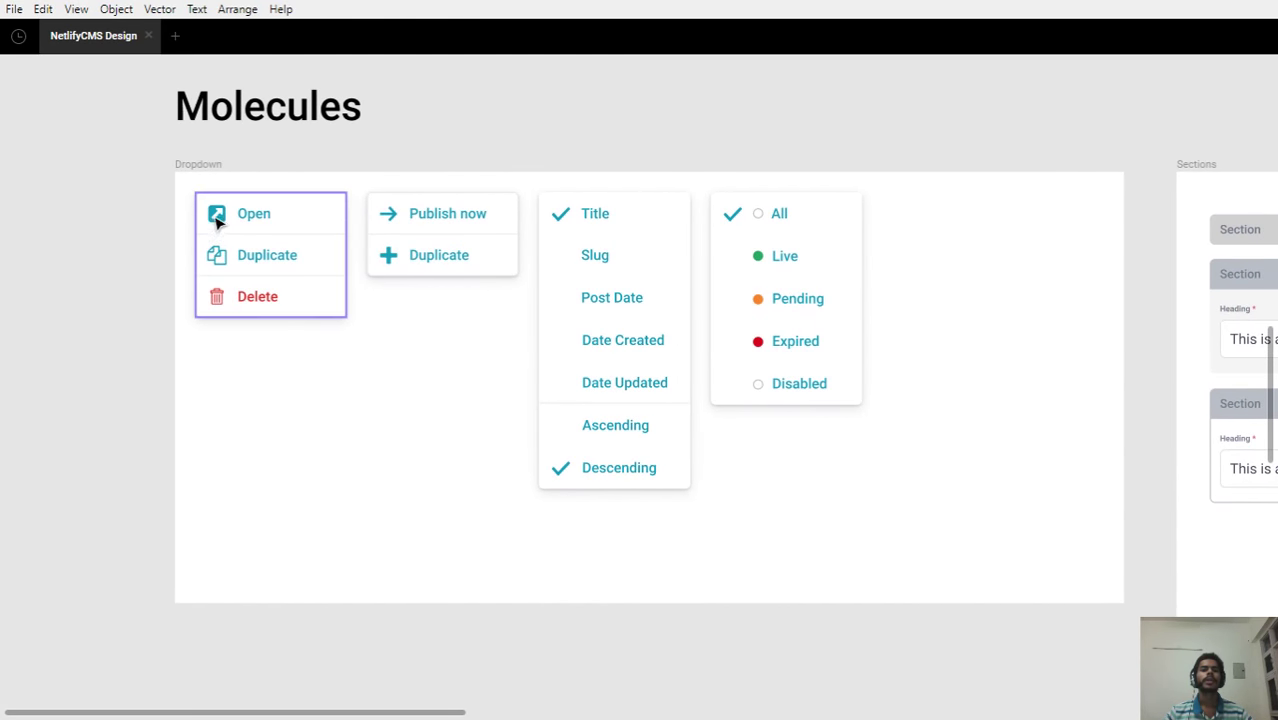
Review the Publish now / Duplicate and other dropdown menus, then return to the Atoms Icons, Buttons and Fields frames
scroll(240, 258, up, 2)
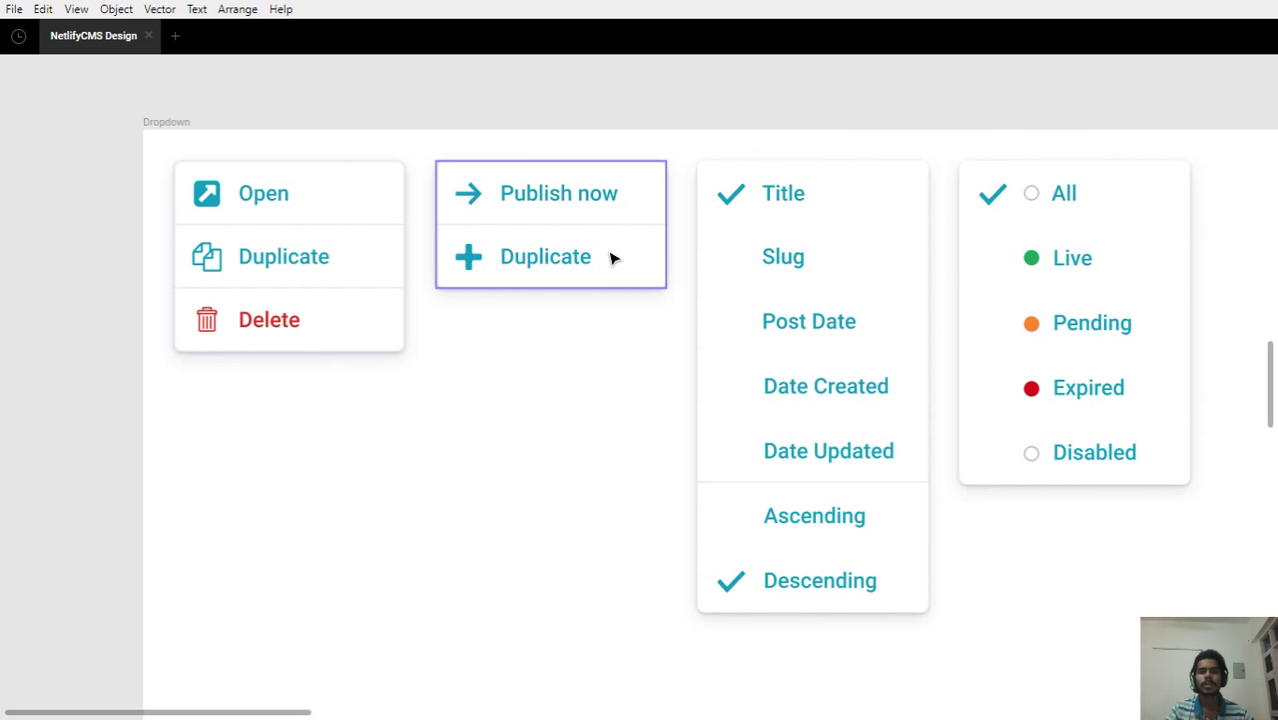
click(603, 400)
drag(807, 374, 659, 471)
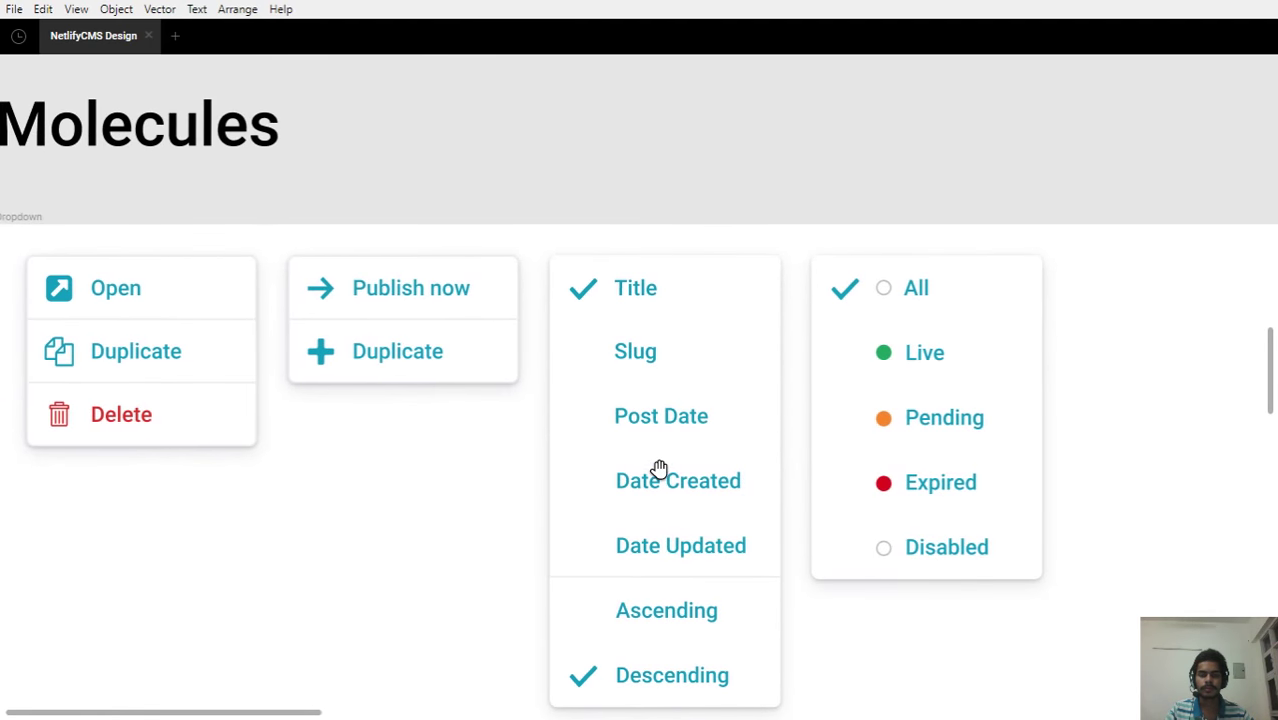
scroll(633, 290, down, 2)
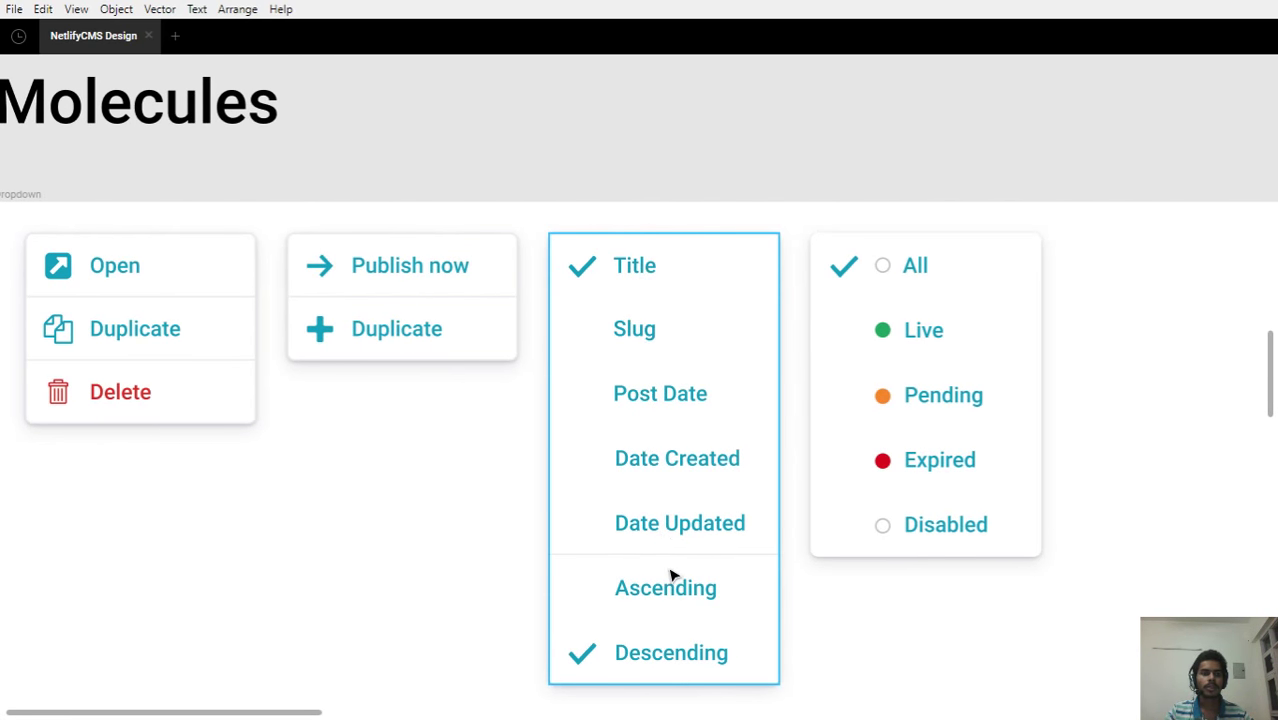
scroll(687, 379, down, 3)
drag(731, 285, 679, 485)
scroll(705, 317, up, 3)
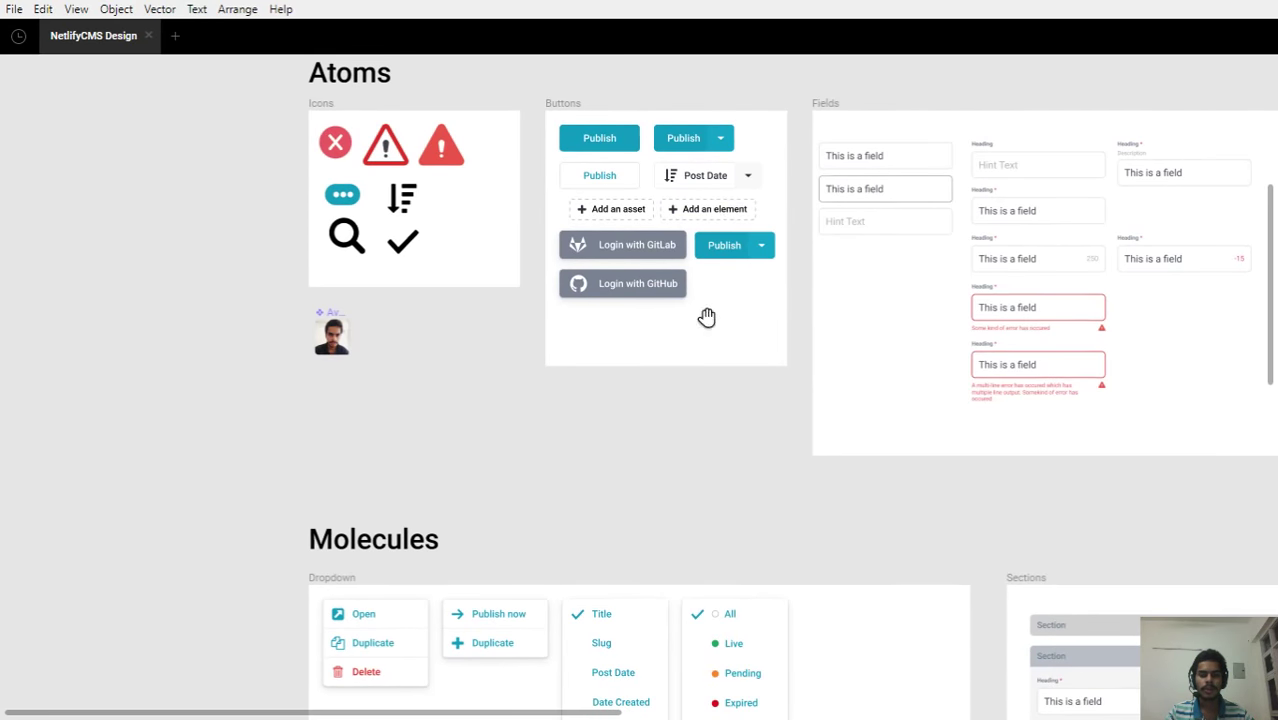
Zoom in on the Post Date button, then scroll down to the Molecules sort-order and status dropdowns
scroll(713, 222, up, 5)
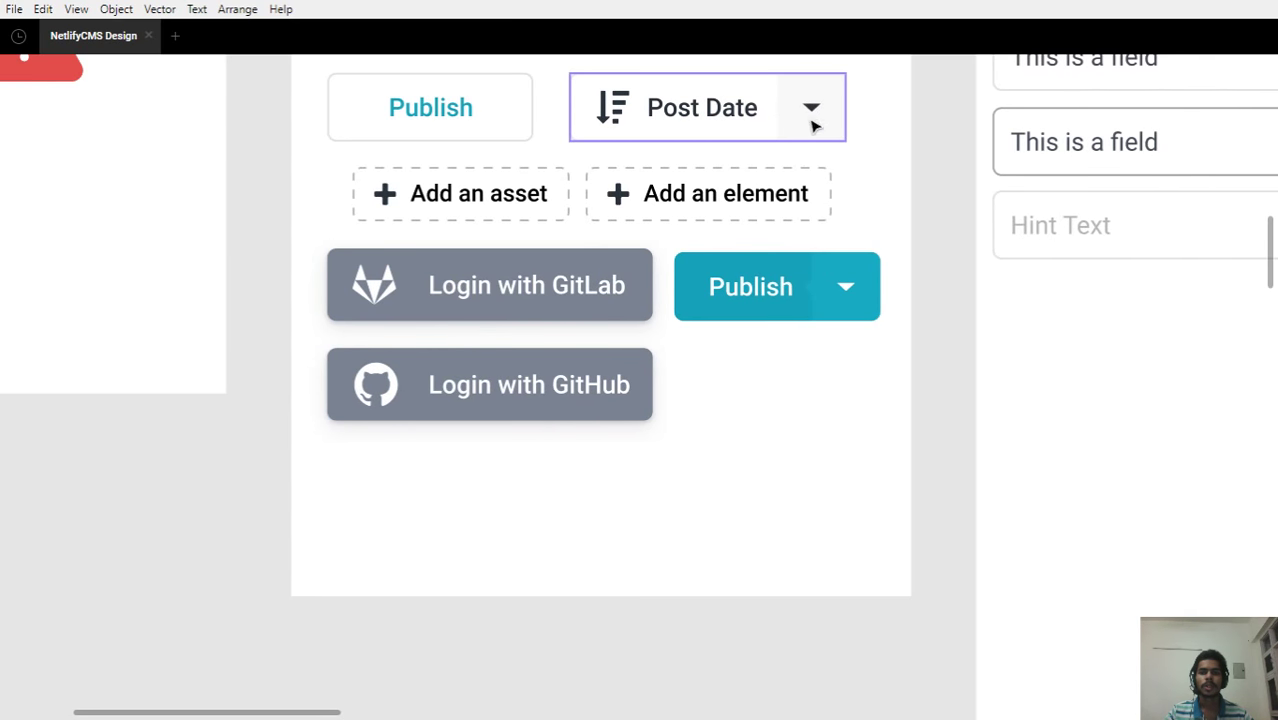
scroll(510, 185, down, 5)
scroll(495, 176, down, 10)
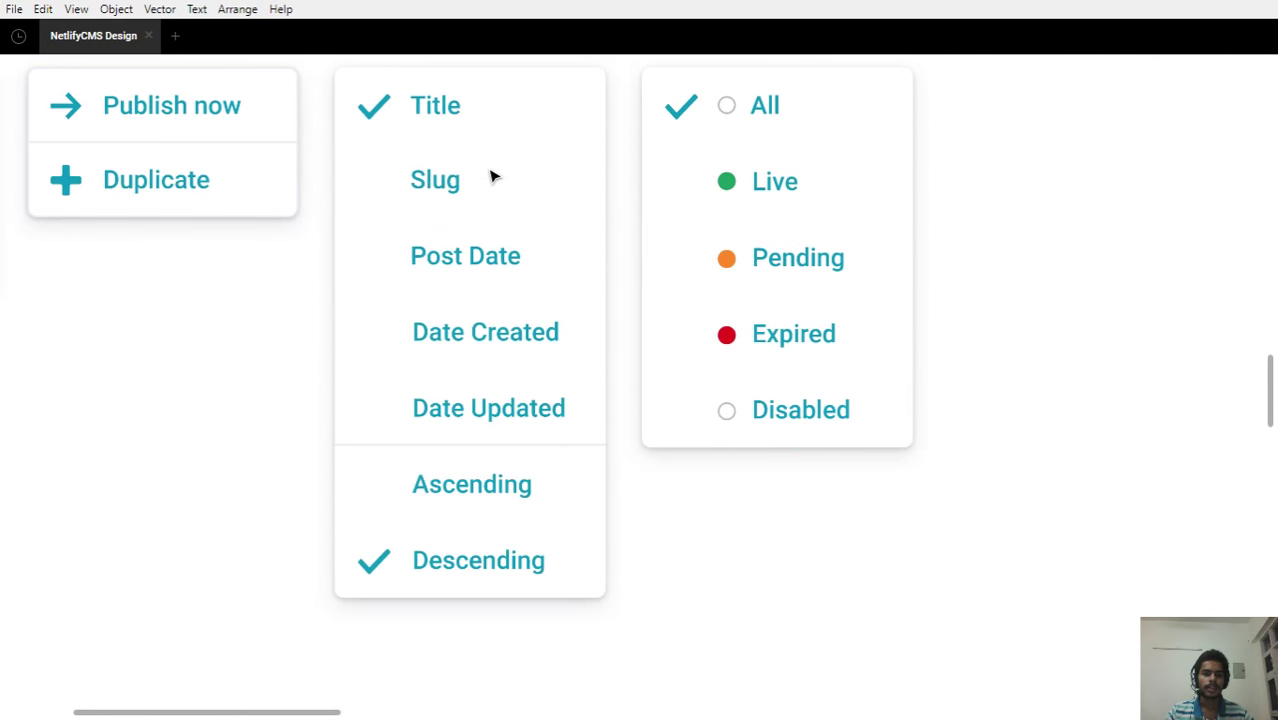
scroll(490, 174, down, 1)
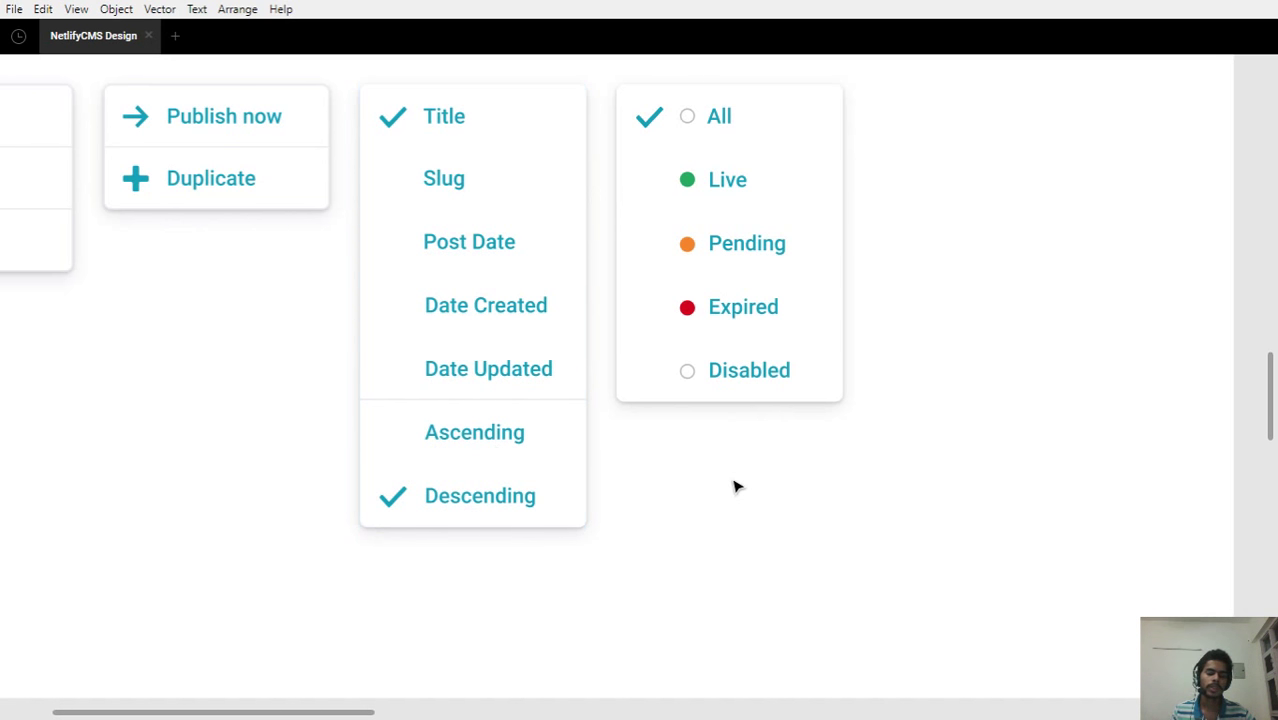
drag(745, 470, 608, 553)
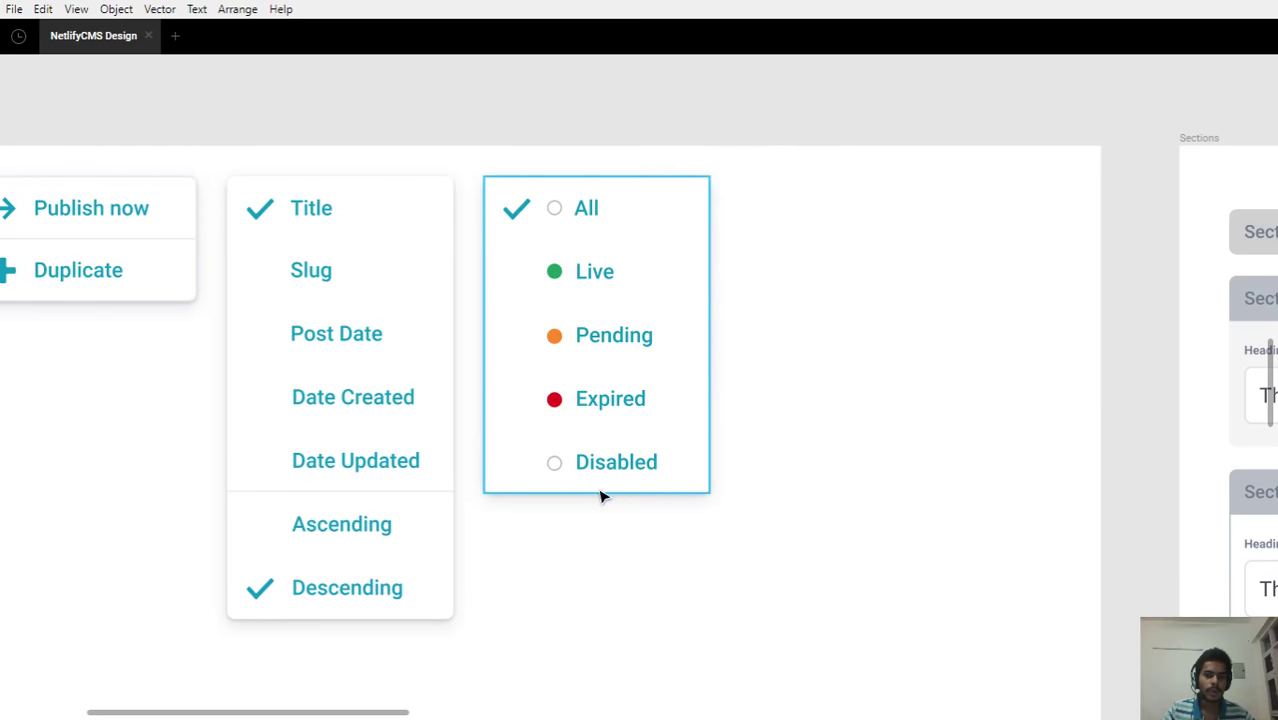
click(602, 494)
click(608, 534)
click(519, 478)
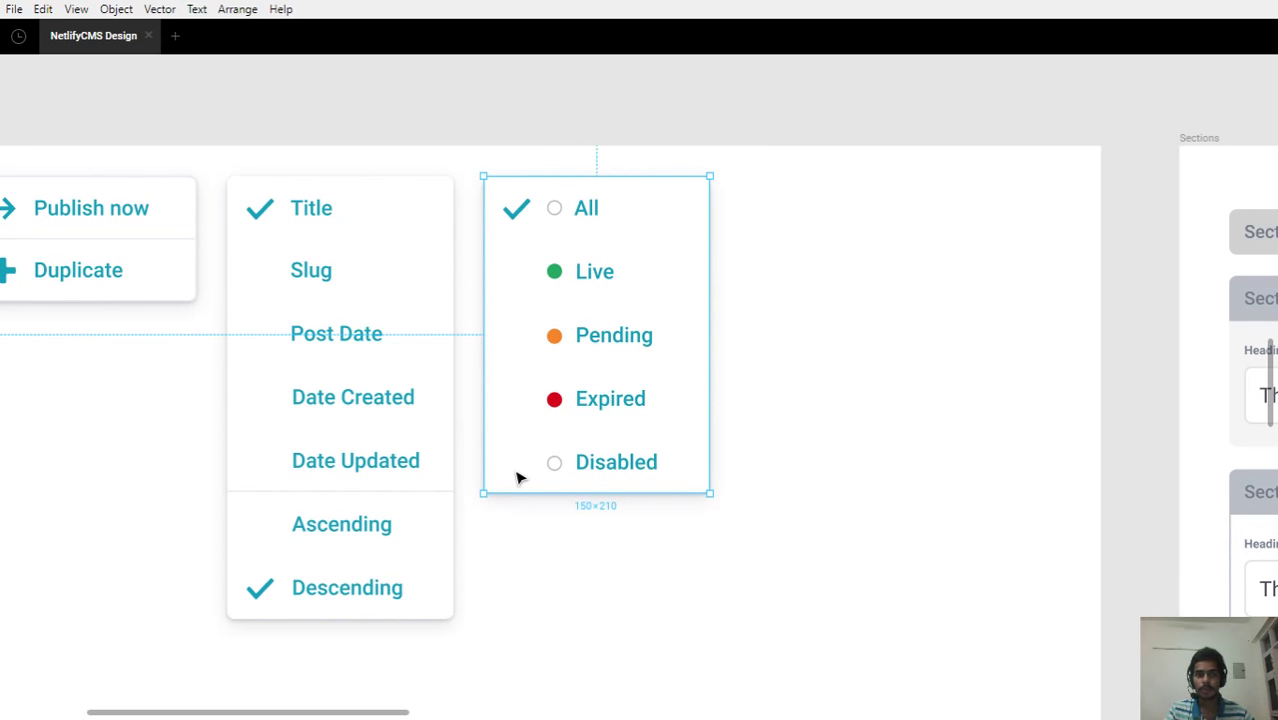
click(573, 576)
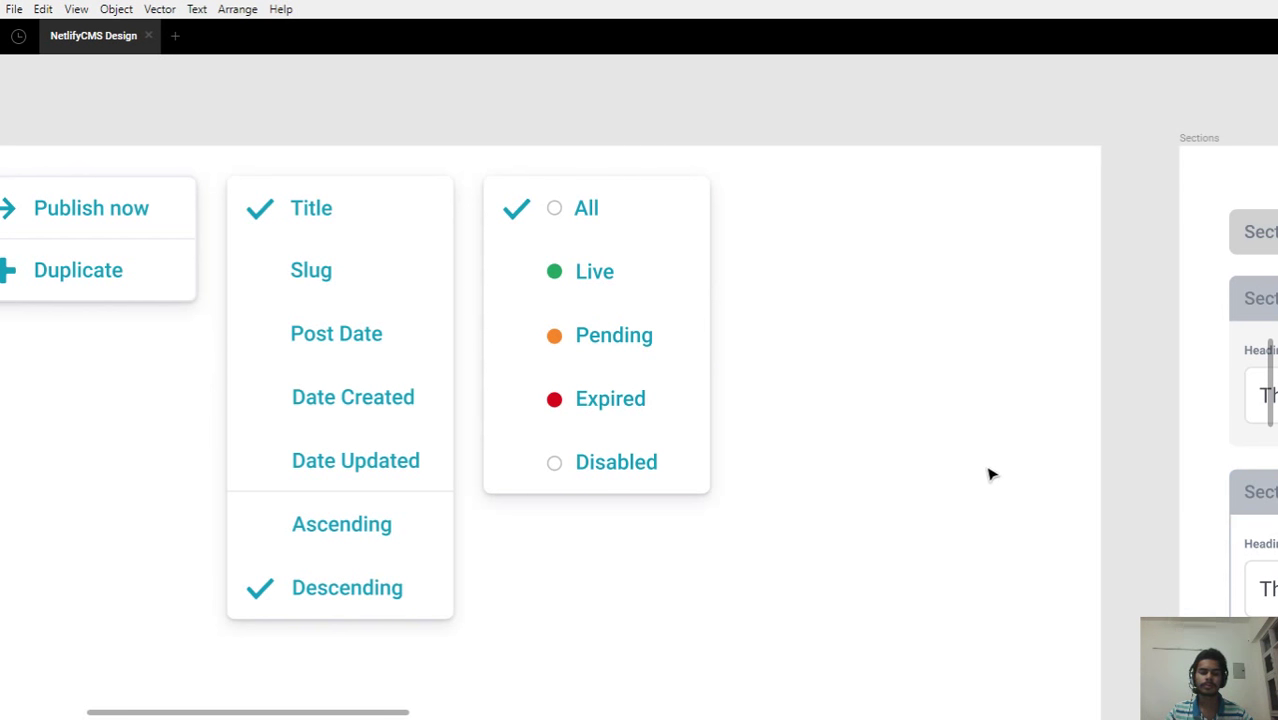
drag(970, 499, 828, 494)
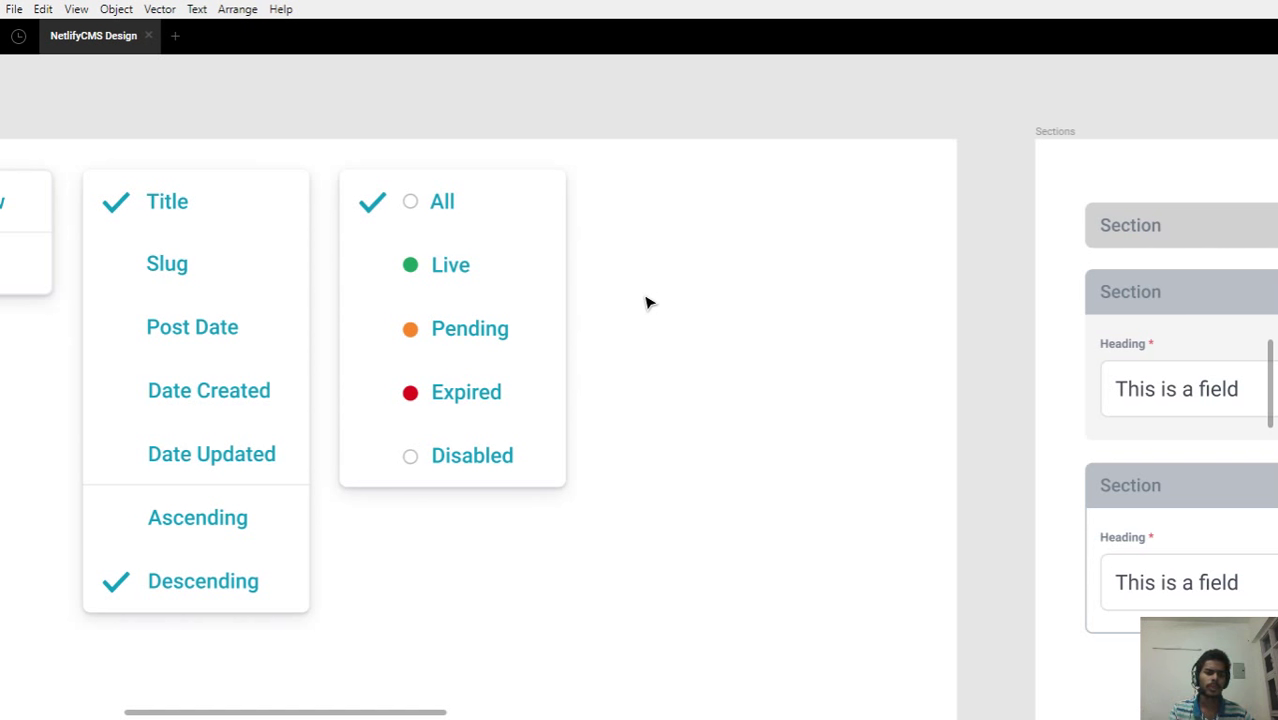
drag(645, 283, 882, 311)
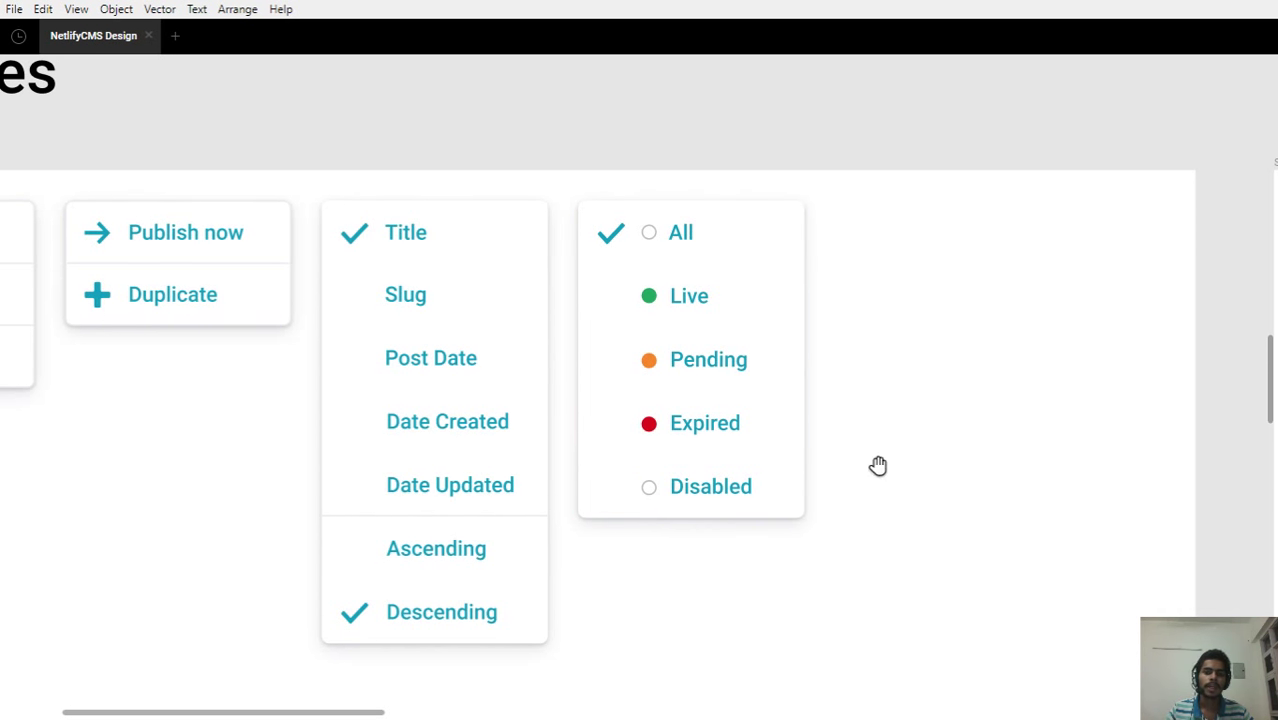
drag(879, 462, 802, 448)
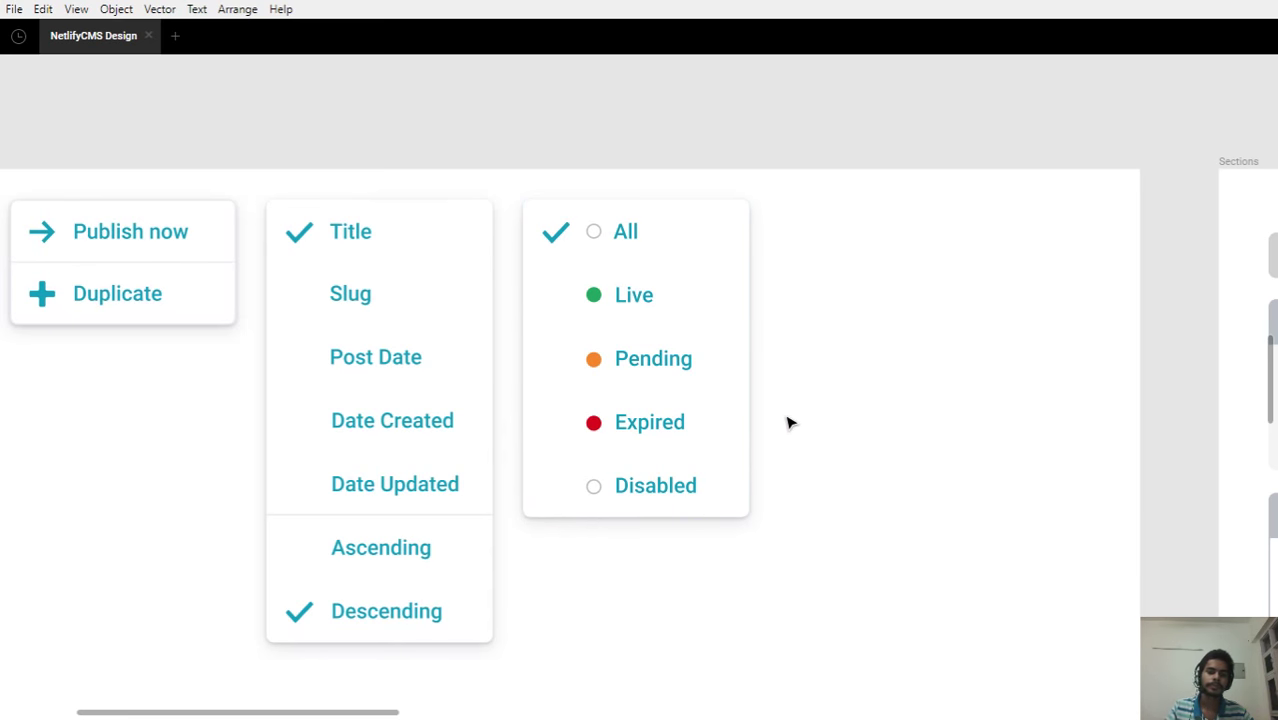
drag(819, 411, 662, 398)
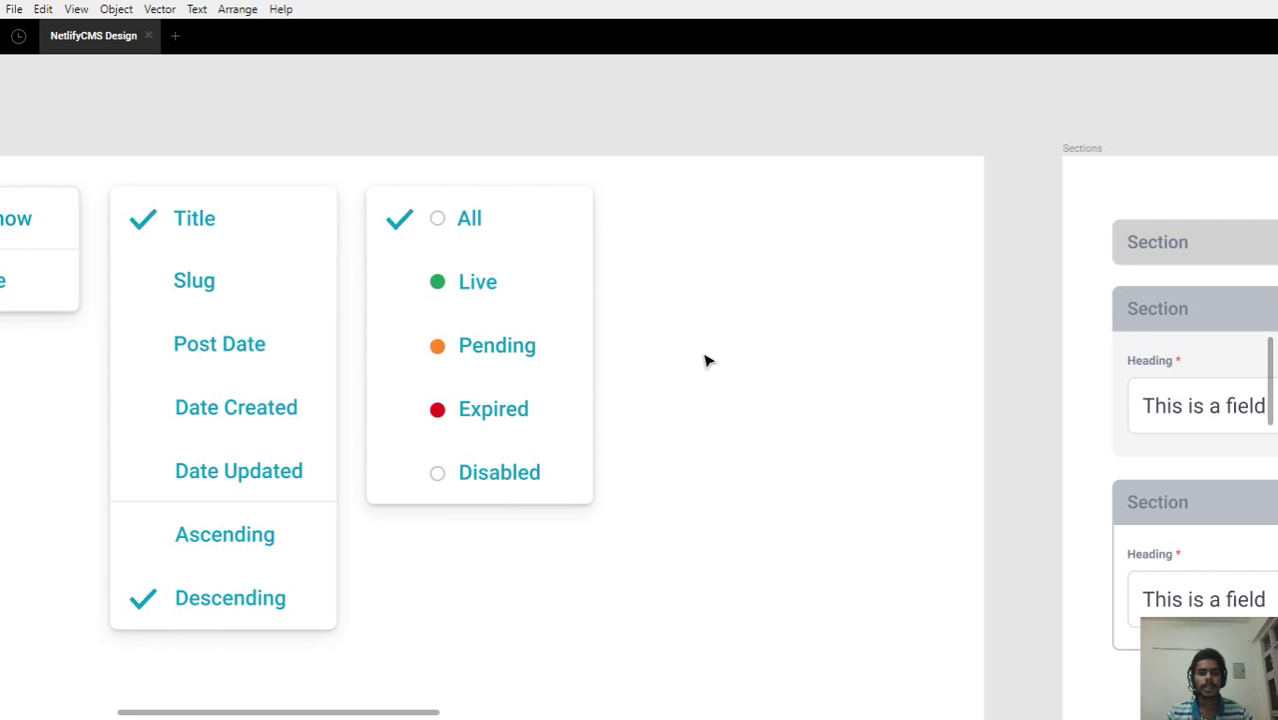
scroll(705, 360, down, 2)
Pan across to the Sections frame's three Section cards and the two untitled heading-field cards
drag(842, 377, 300, 360)
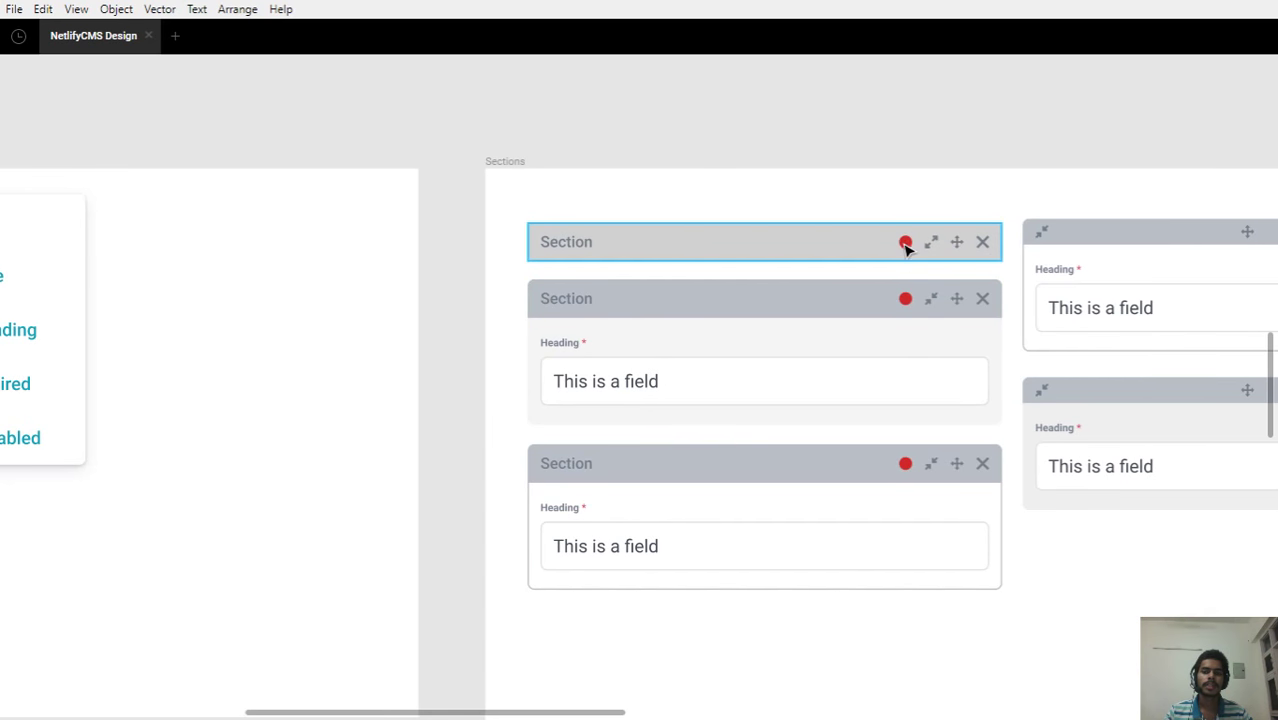
scroll(553, 397, left, 4)
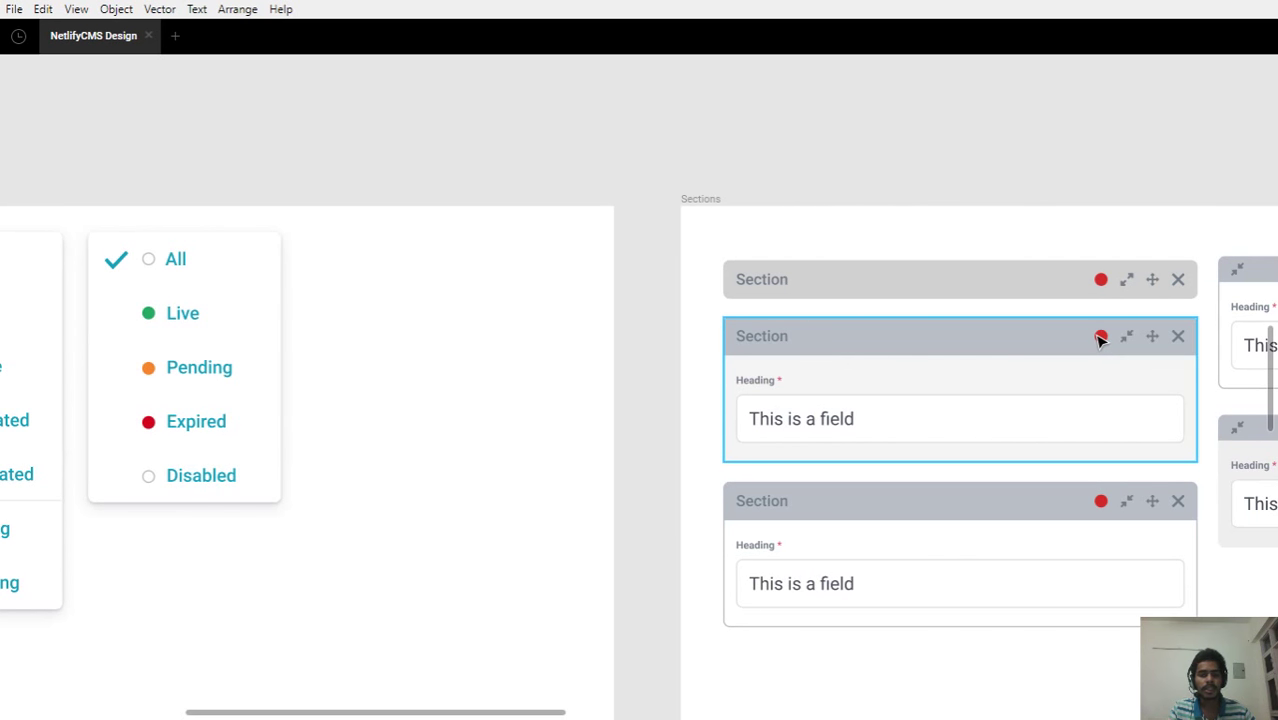
drag(1085, 337, 806, 292)
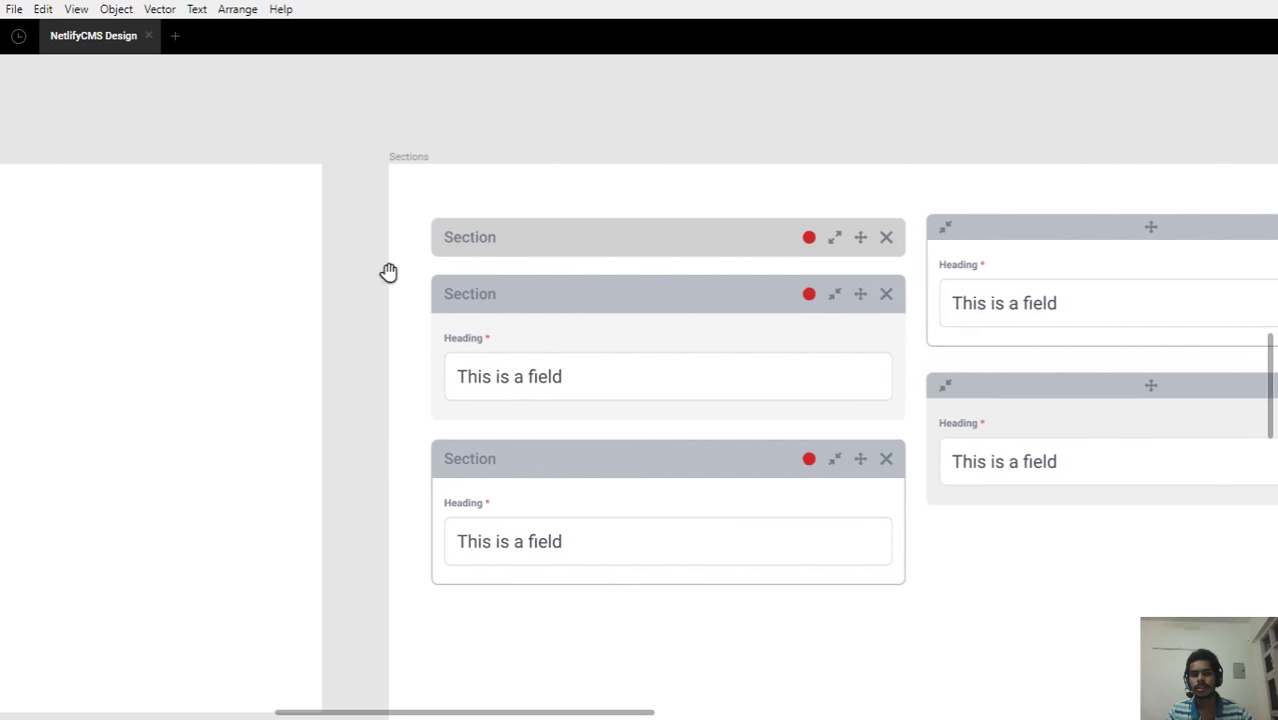
drag(390, 276, 560, 270)
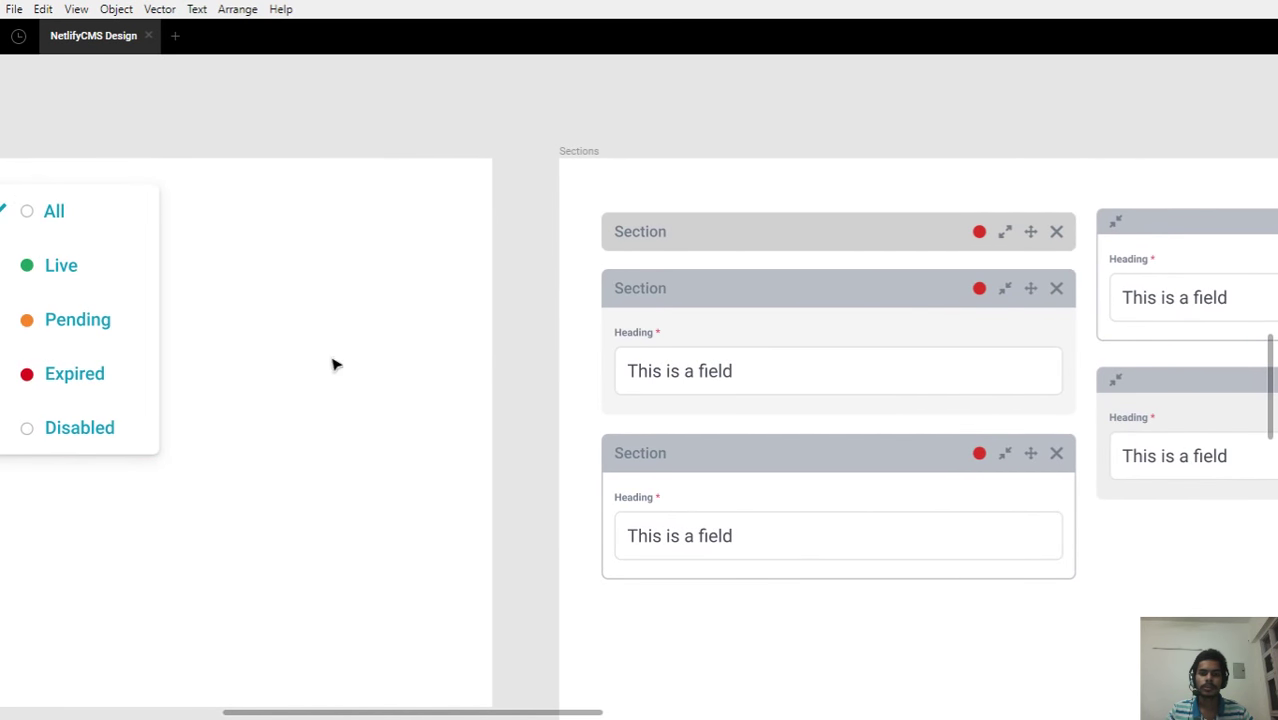
drag(559, 337, 201, 290)
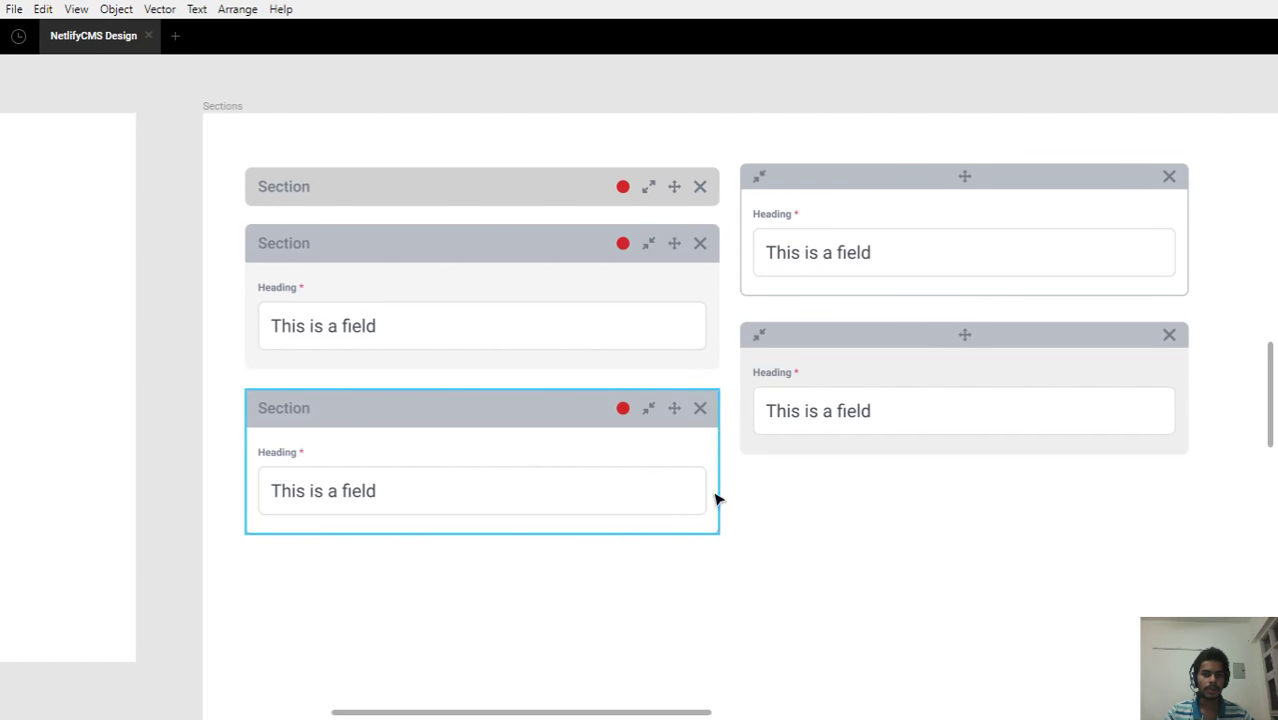
drag(916, 500, 673, 491)
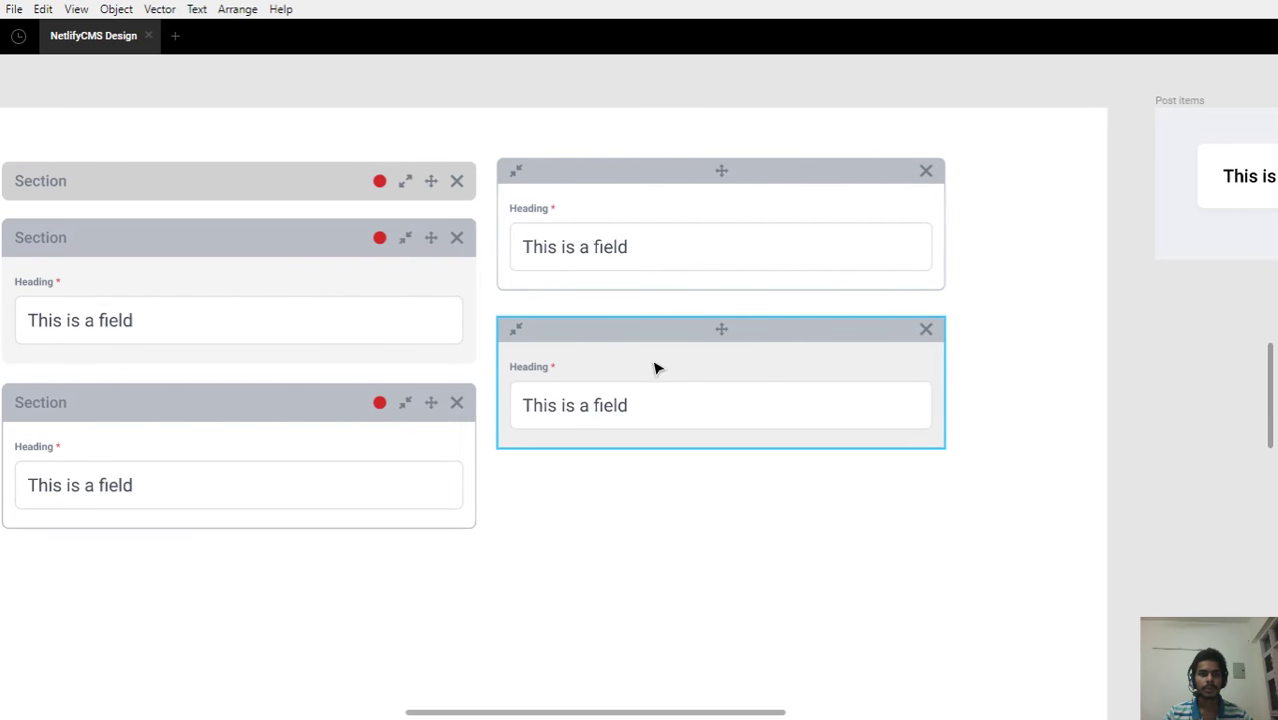
drag(653, 365, 701, 366)
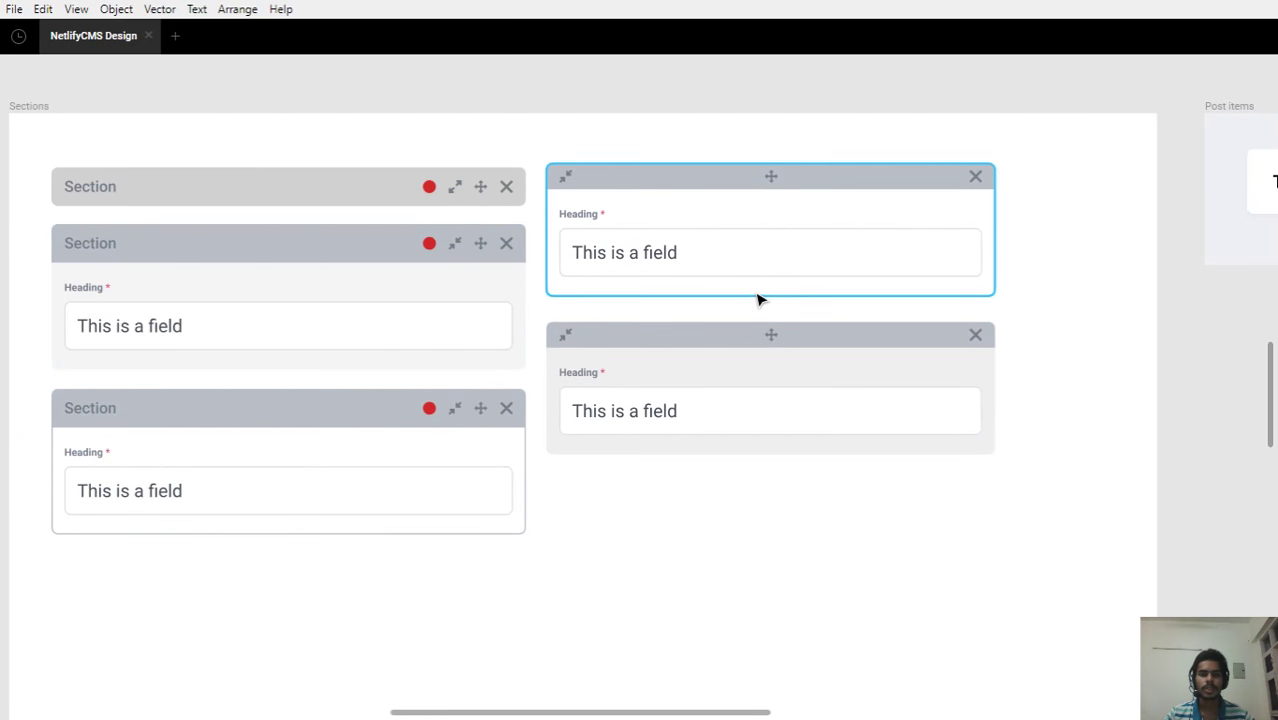
scroll(757, 299, down, 2)
scroll(702, 531, down, 3)
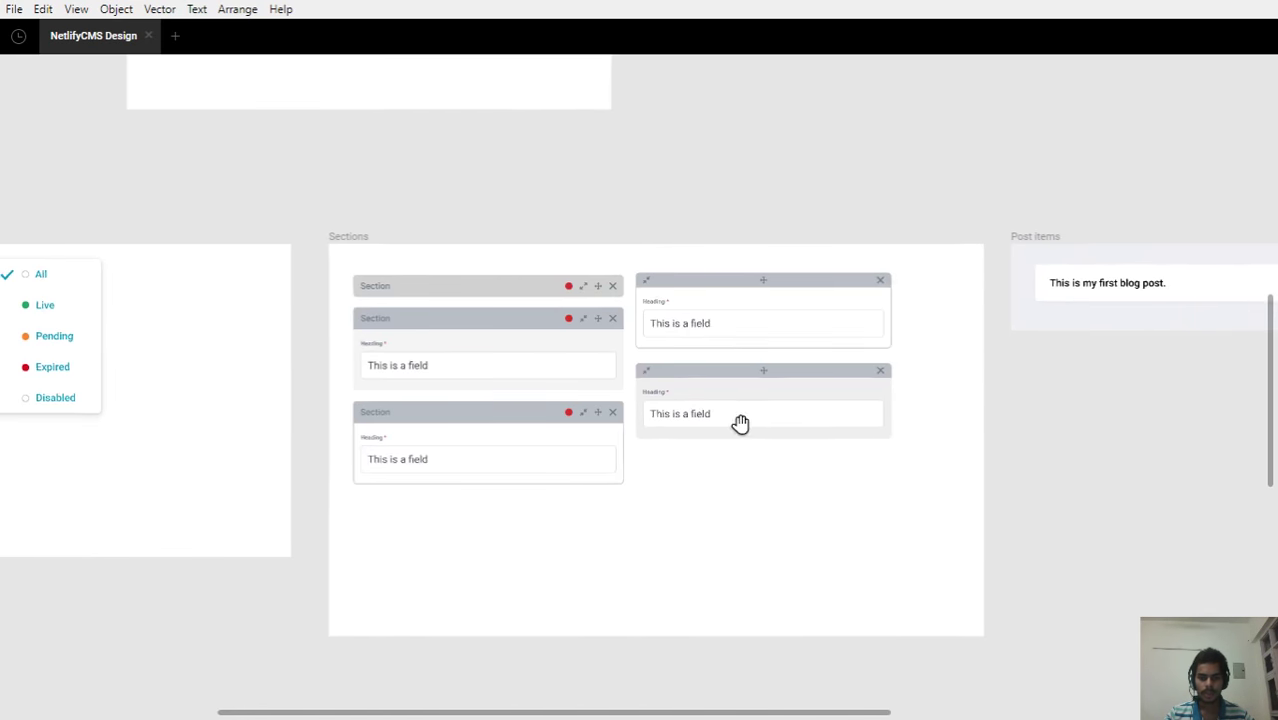
Zoom out and over to the nested Sections frame beside the NetlifyCMS updates notification
scroll(738, 246, up, 5)
drag(766, 331, 751, 545)
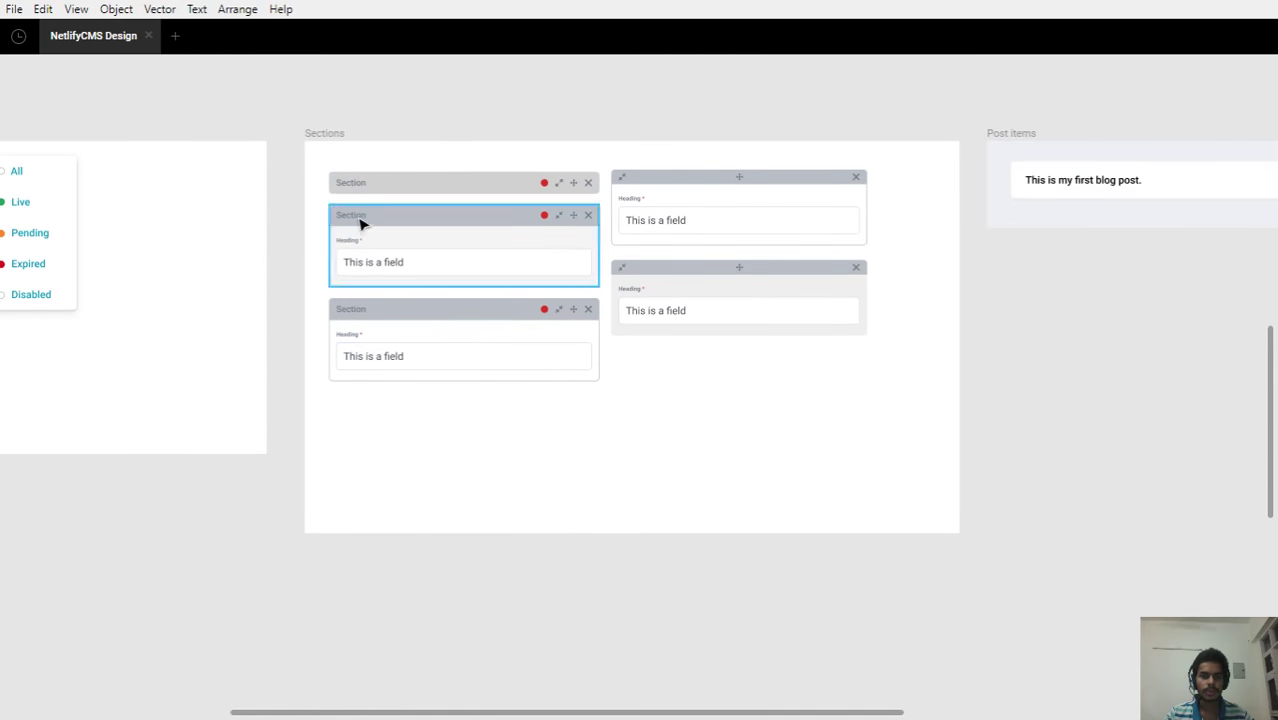
scroll(485, 214, up, 3)
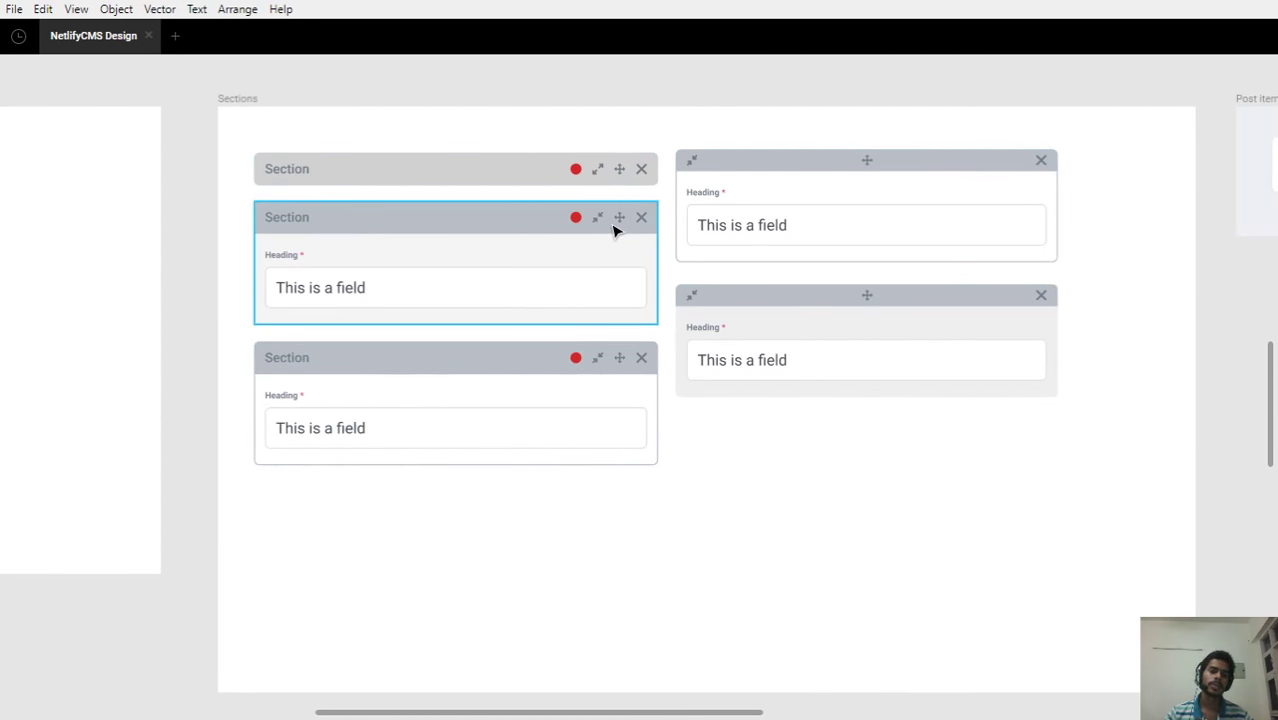
scroll(613, 228, down, 5)
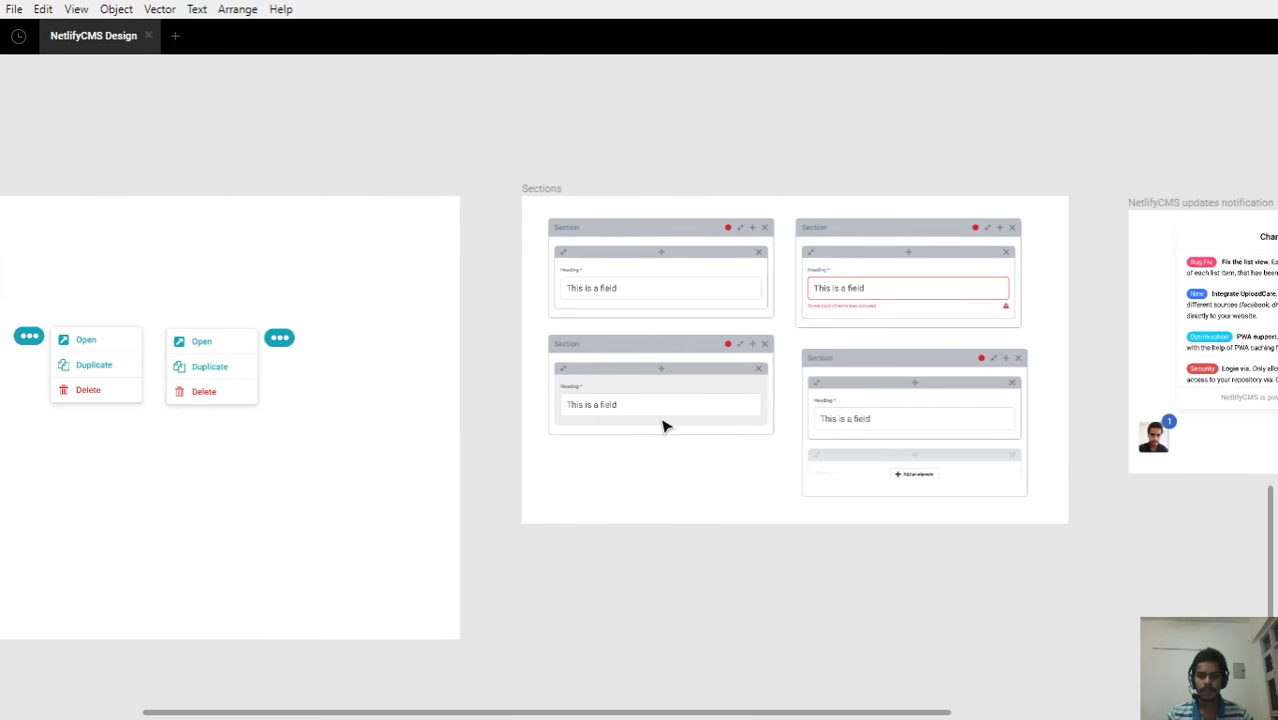
Zoom into the top-left nested Section card, select its inner header, and restore the hidden panels
scroll(922, 348, up, 5)
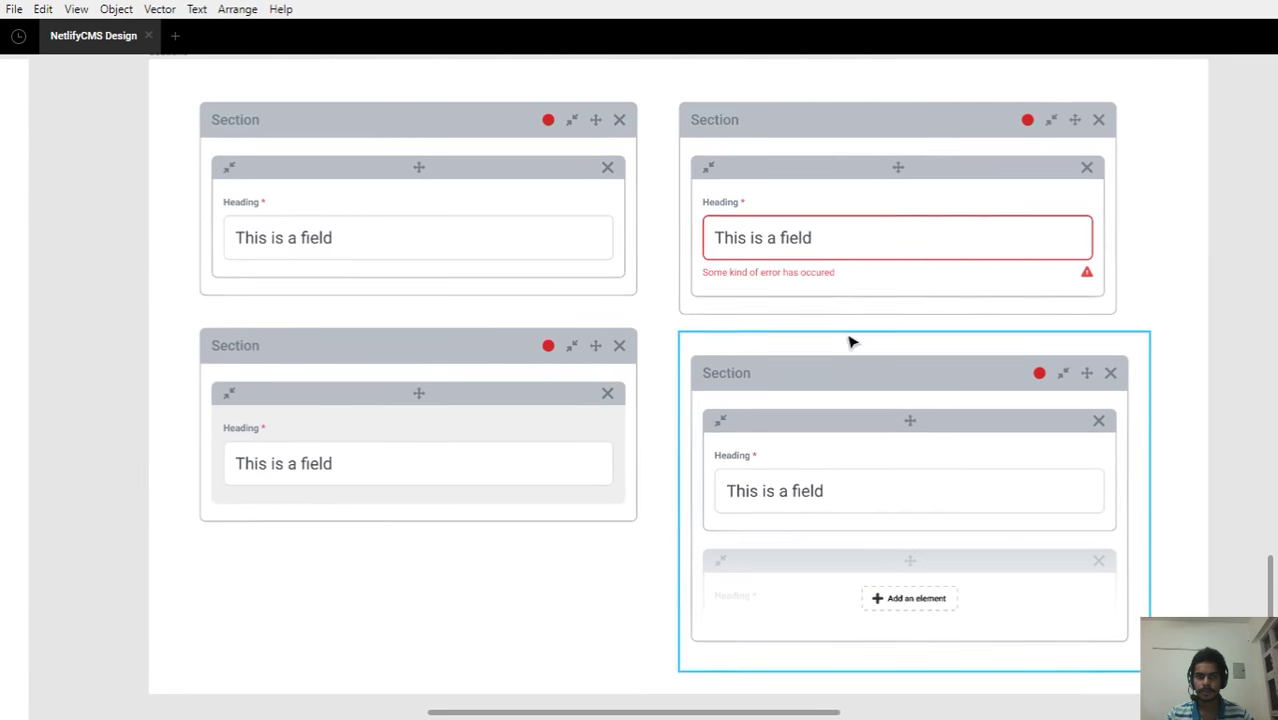
scroll(850, 343, up, 1)
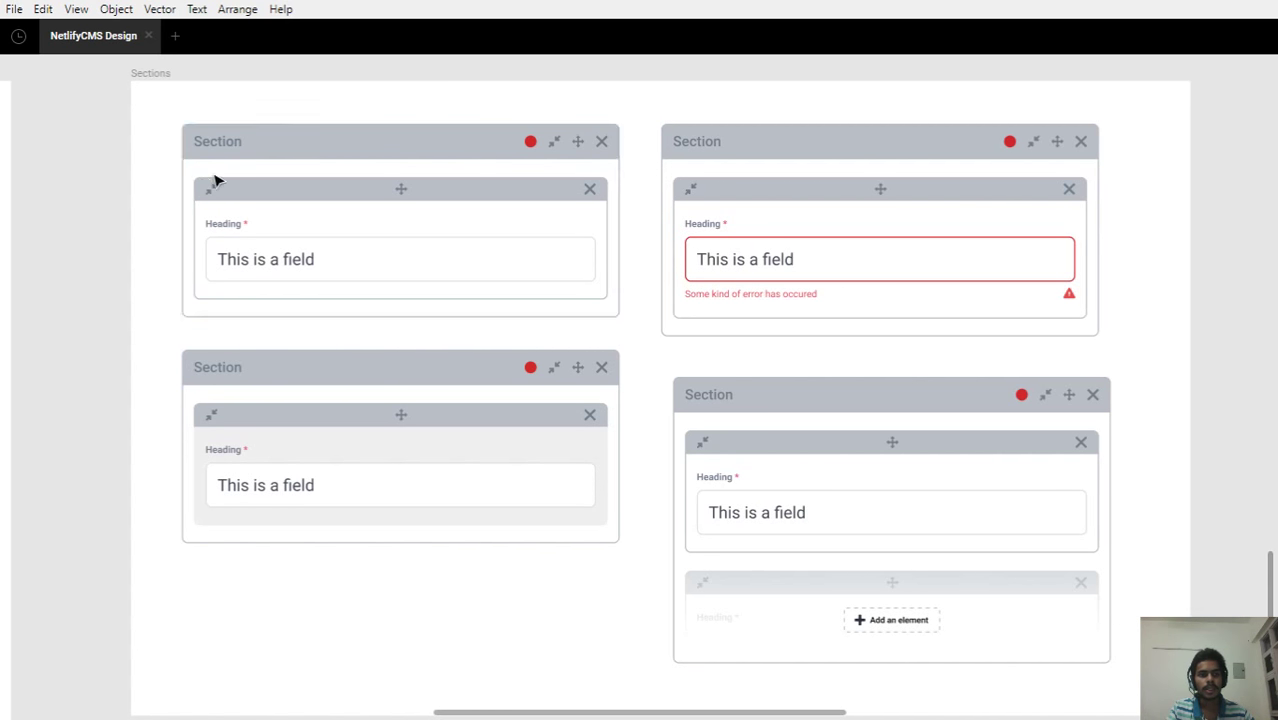
click(586, 200)
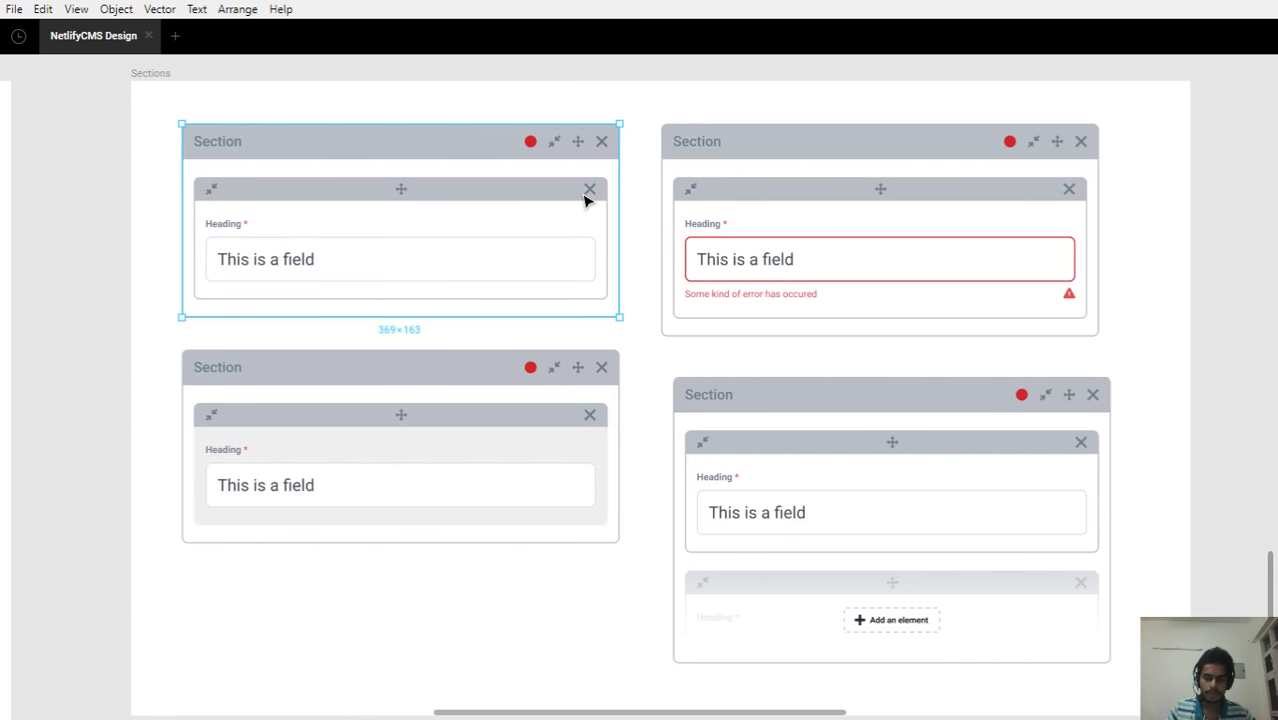
click(577, 199)
key(Escape)
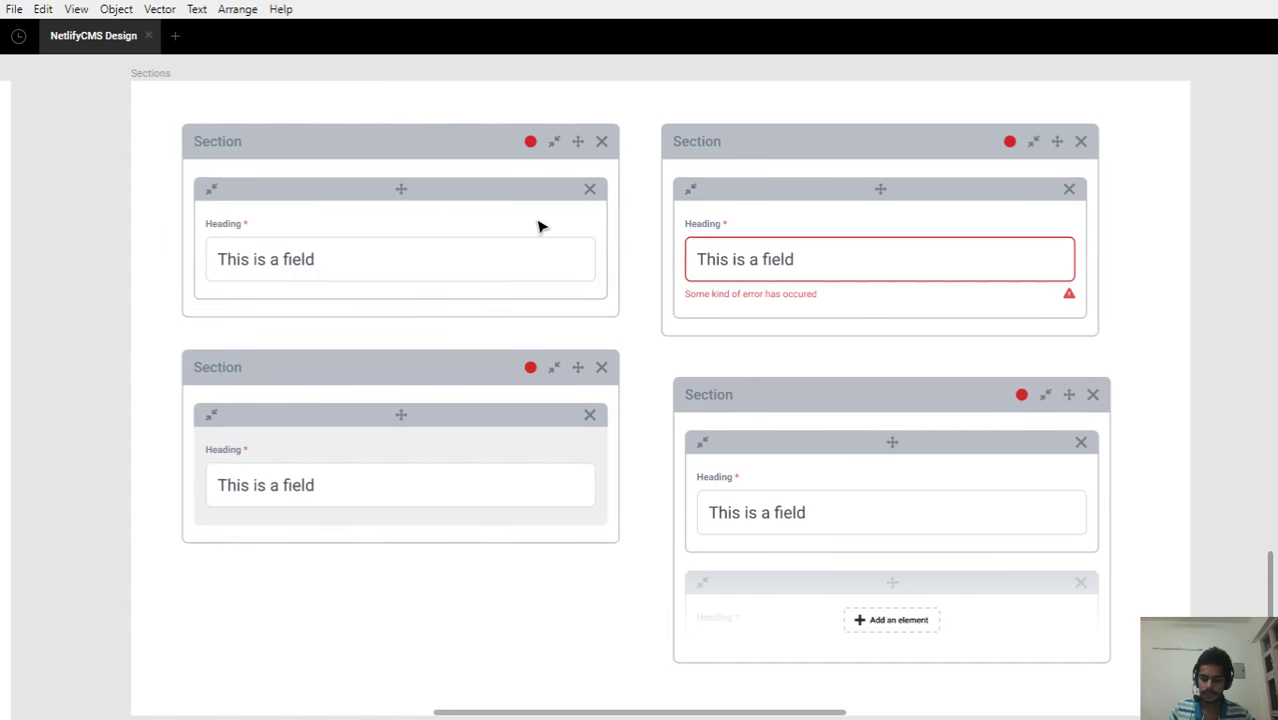
key(ctrl+backslash)
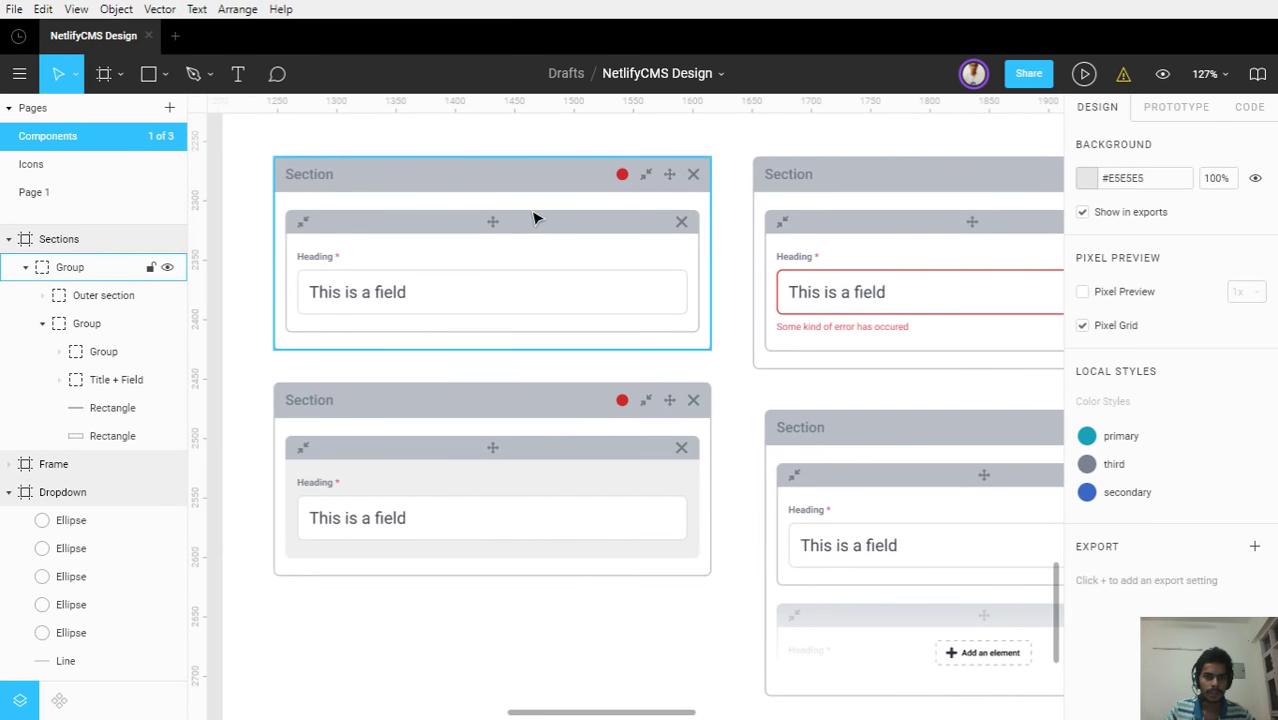
Select the Section's inner group, then hide the panels with Ctrl+\ to show only the canvas
click(541, 220)
click(539, 217)
key(ctrl+backslash)
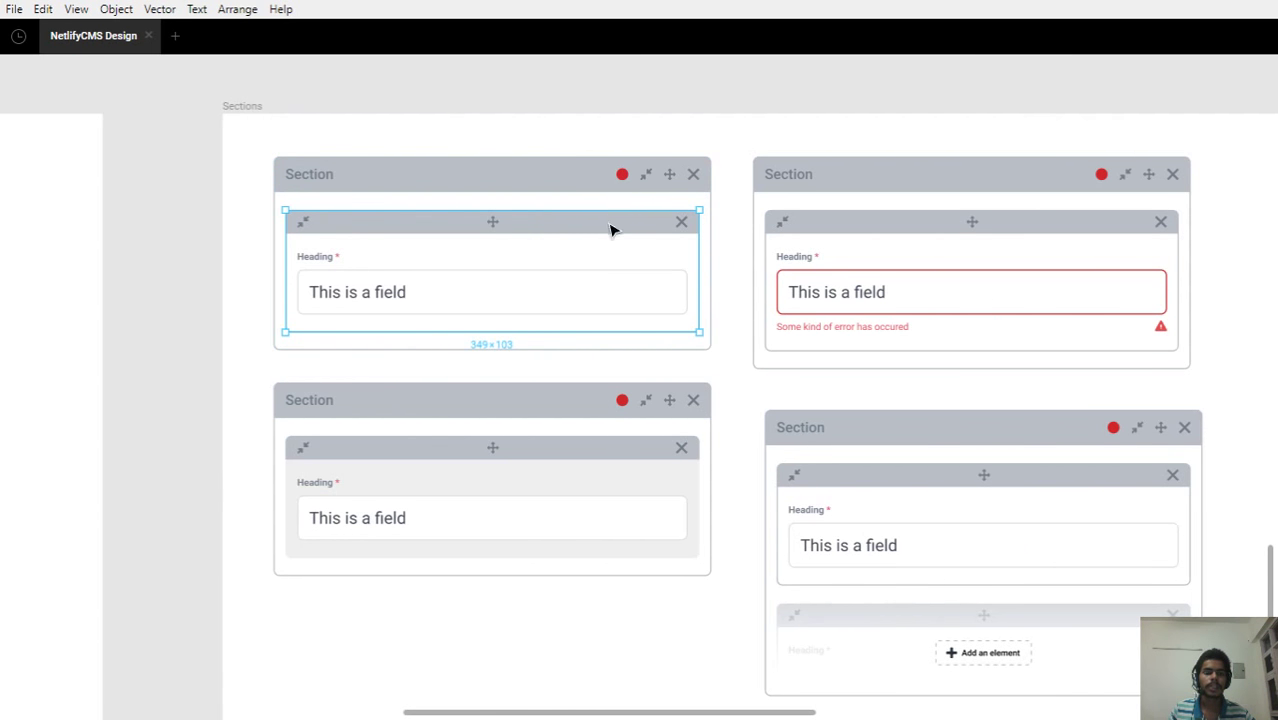
Drill into the Heading field, deselect it, and move toward the right-hand section cards
double_click(325, 258)
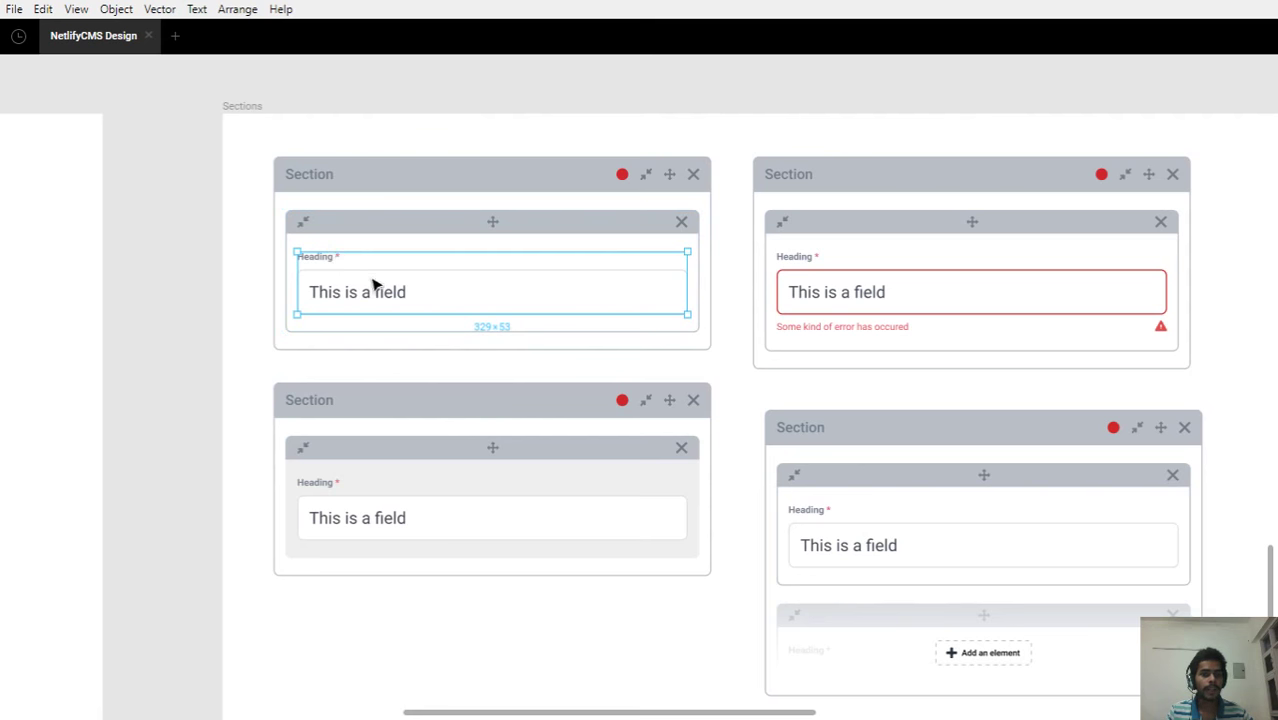
click(220, 316)
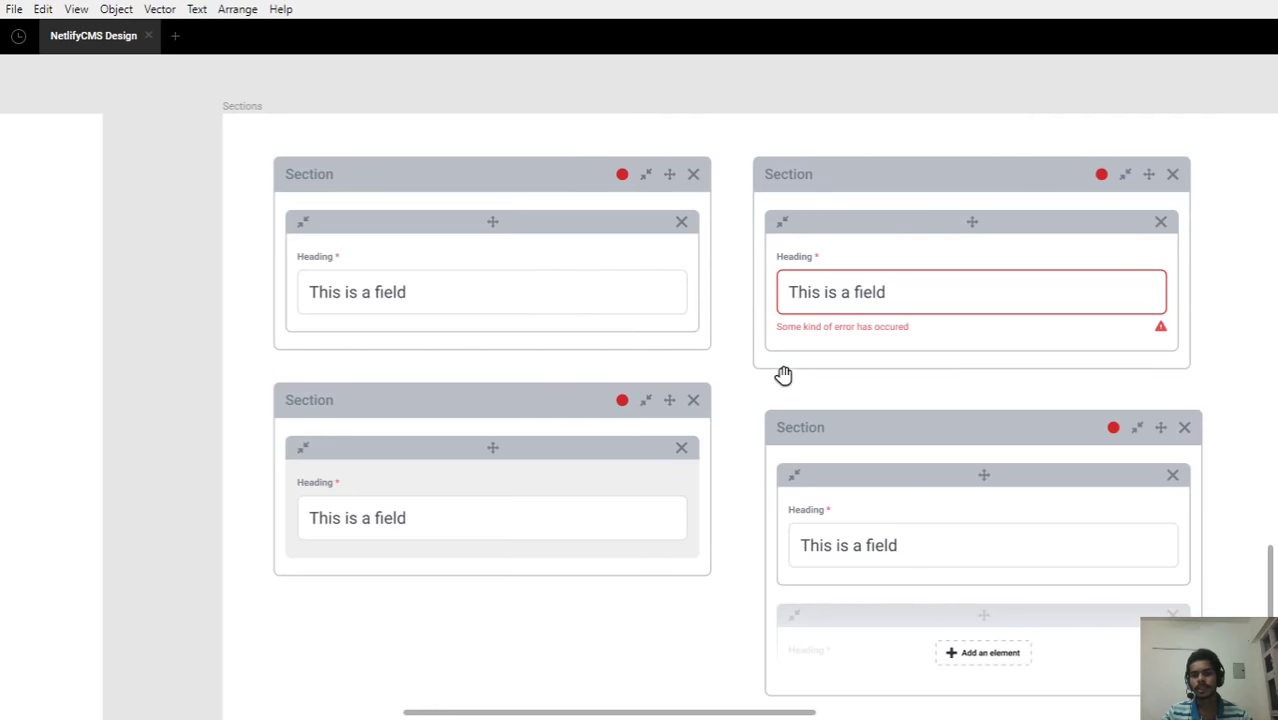
drag(785, 371, 580, 343)
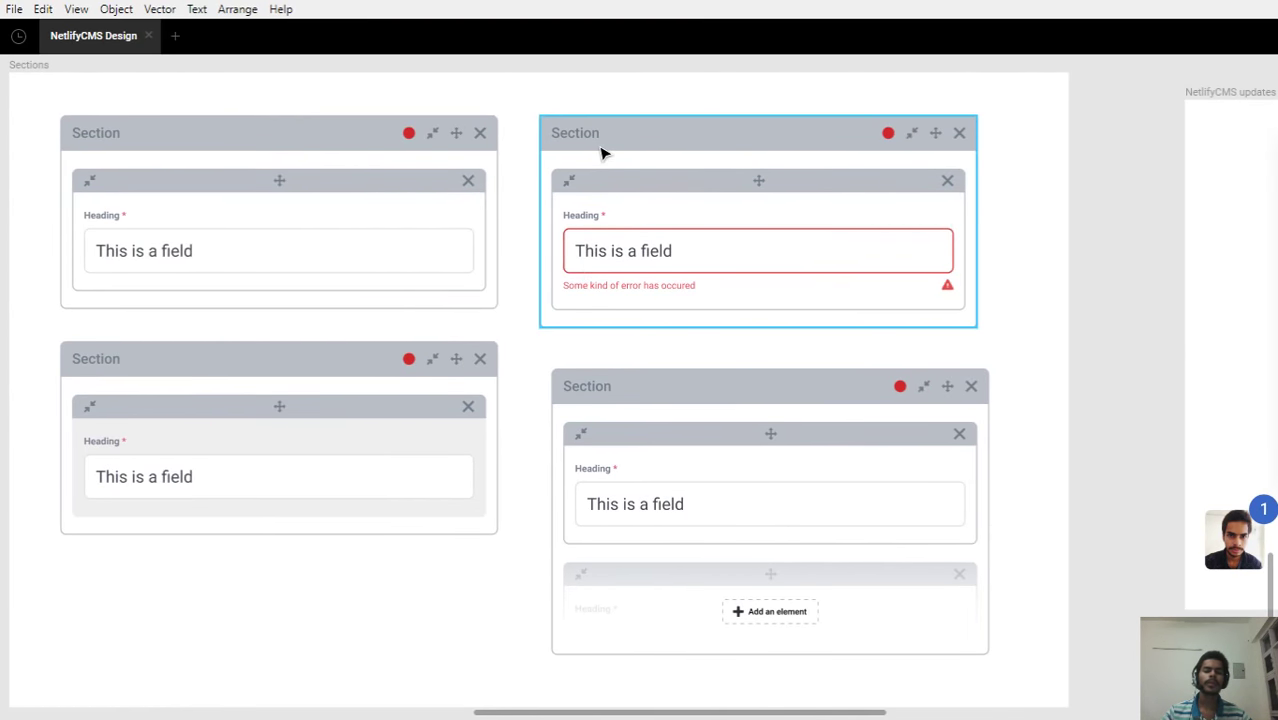
Zoom in on the bottom-right nested Section card with the 'Add an element' placeholder
drag(191, 405, 320, 348)
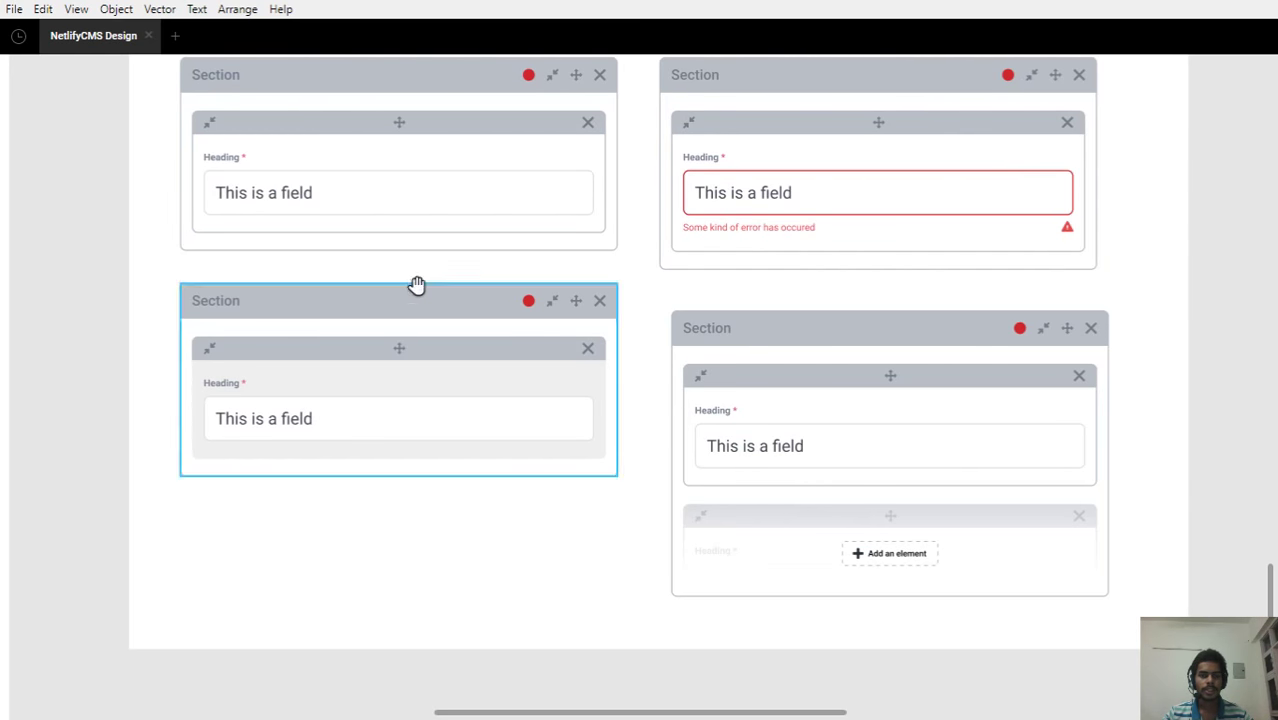
scroll(405, 268, right, 3)
scroll(405, 268, down, 2)
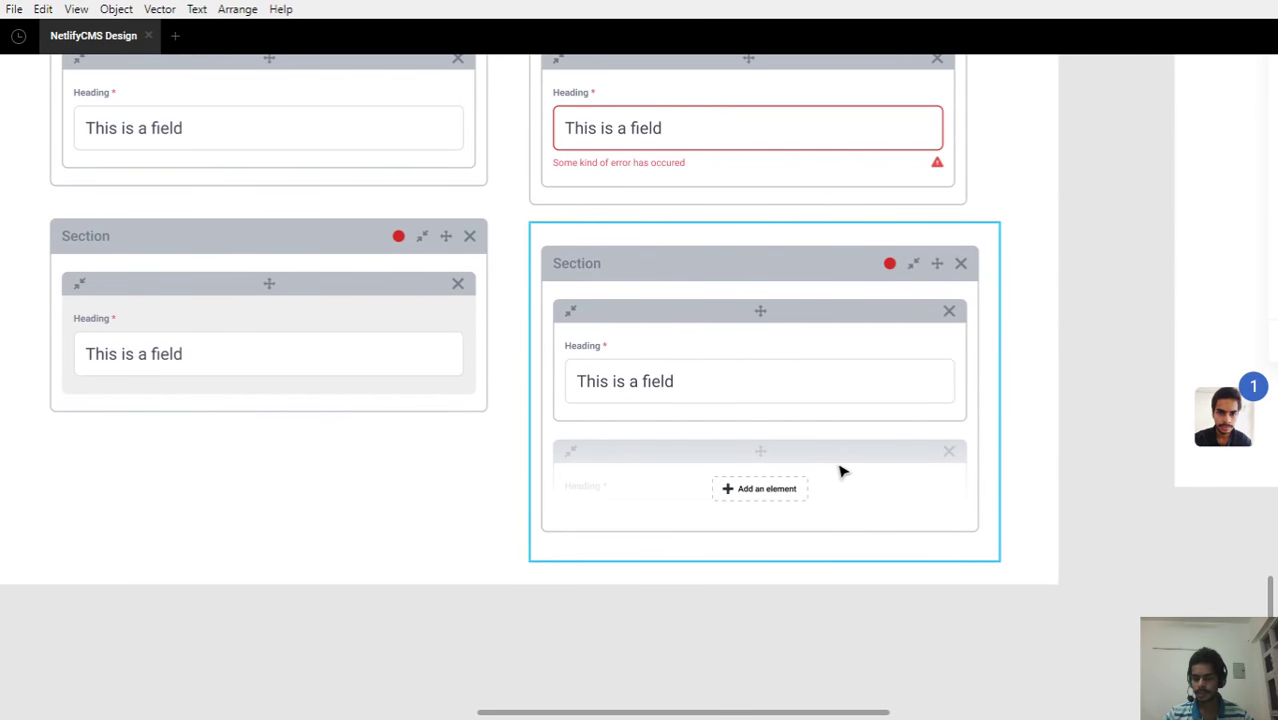
scroll(840, 470, up, 2)
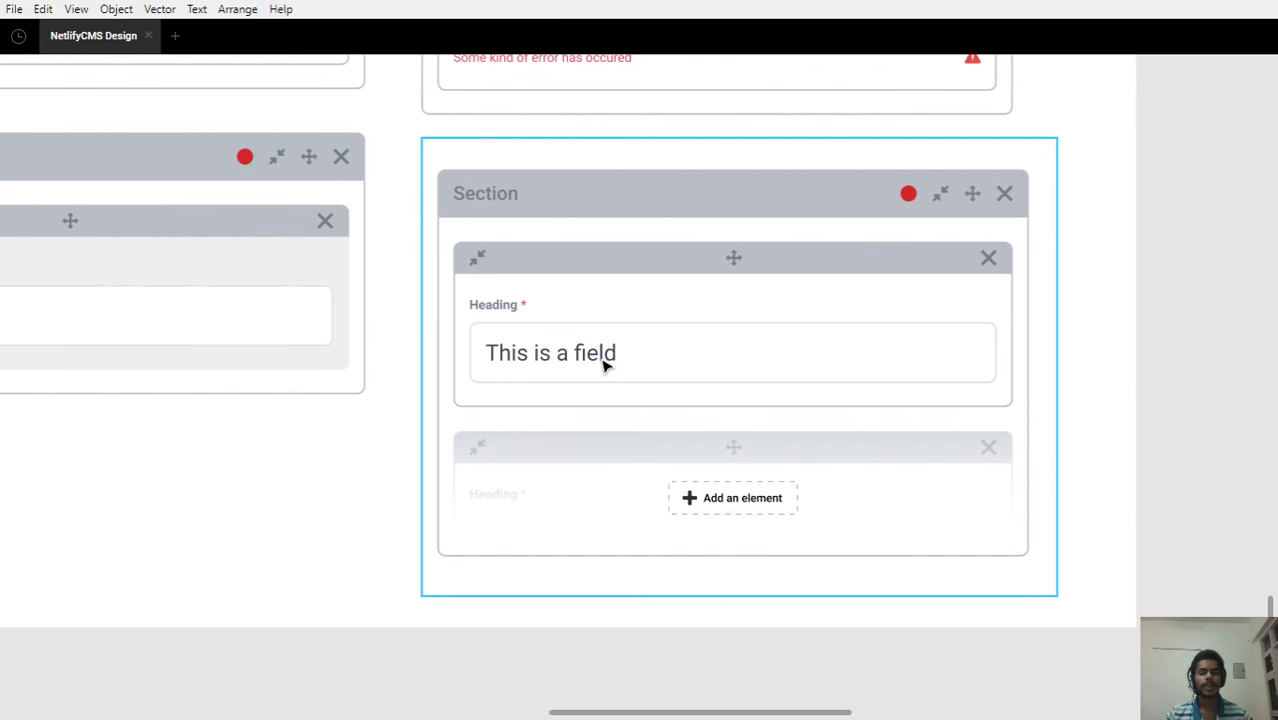
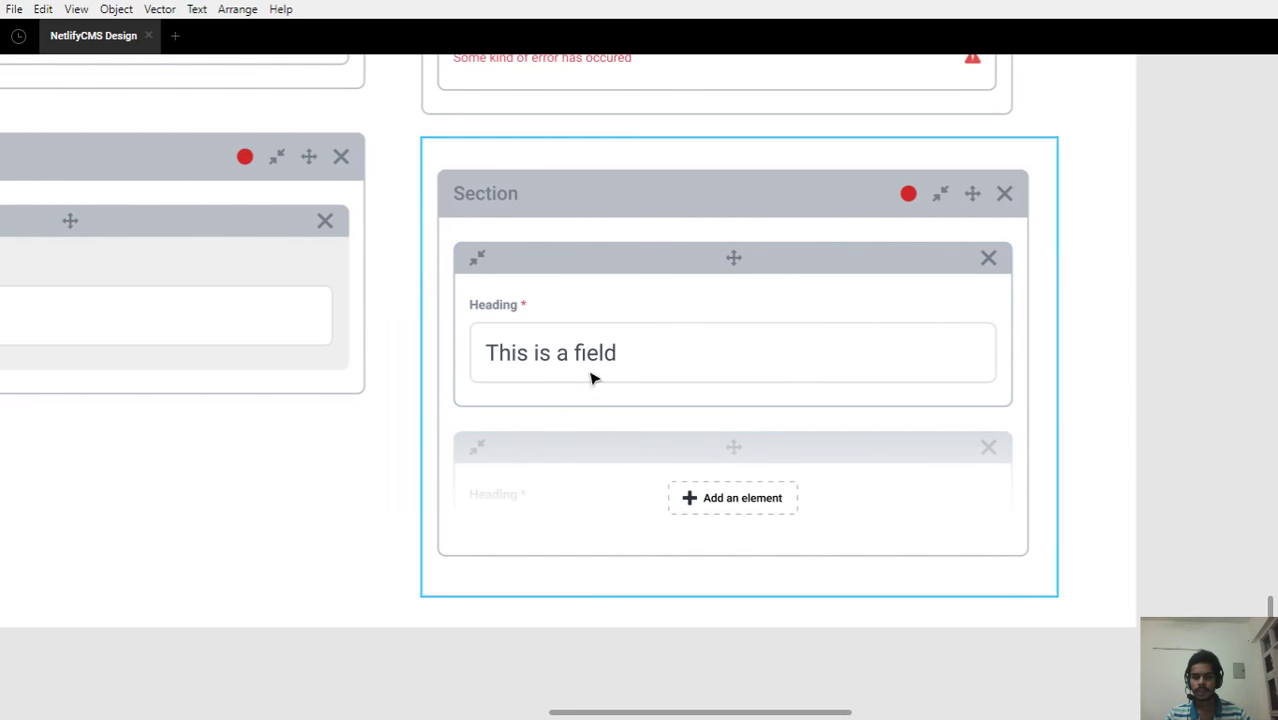
Zoom and pan the Lunacy canvas onto the Post items card reading 'This is my first blog post.'
scroll(753, 485, down, 5)
scroll(815, 485, down, 5)
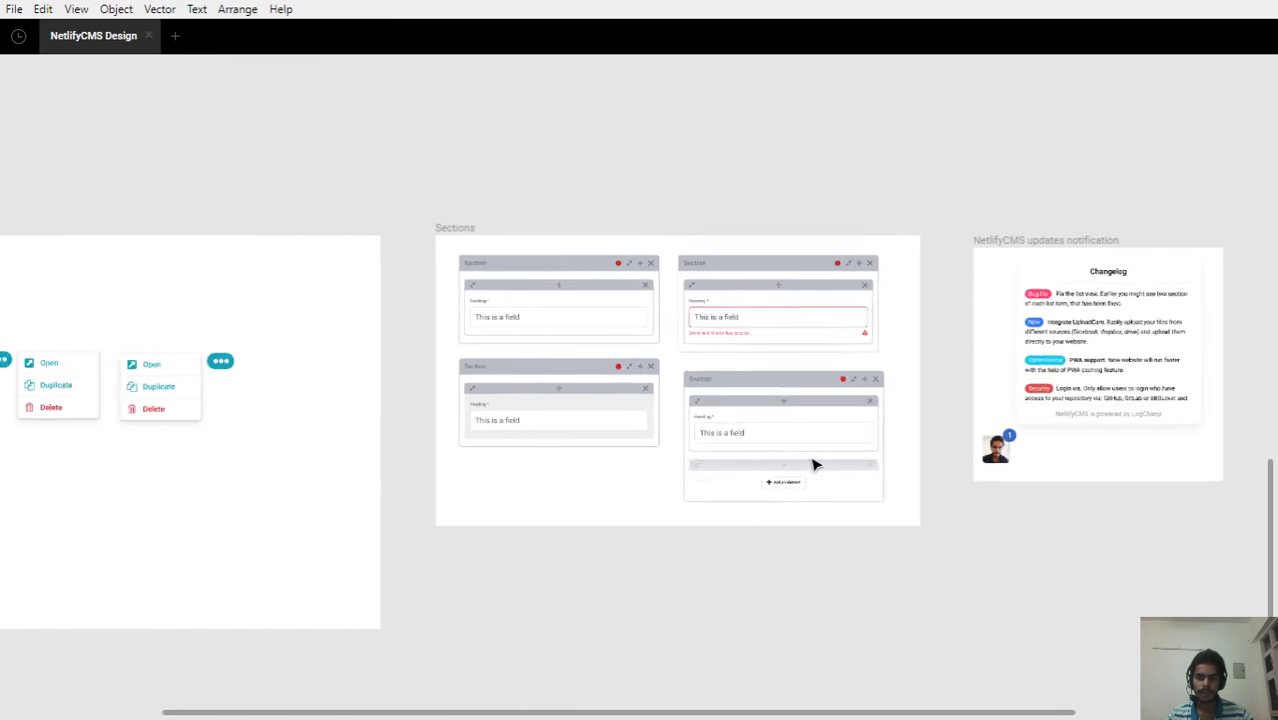
scroll(733, 452, up, 3)
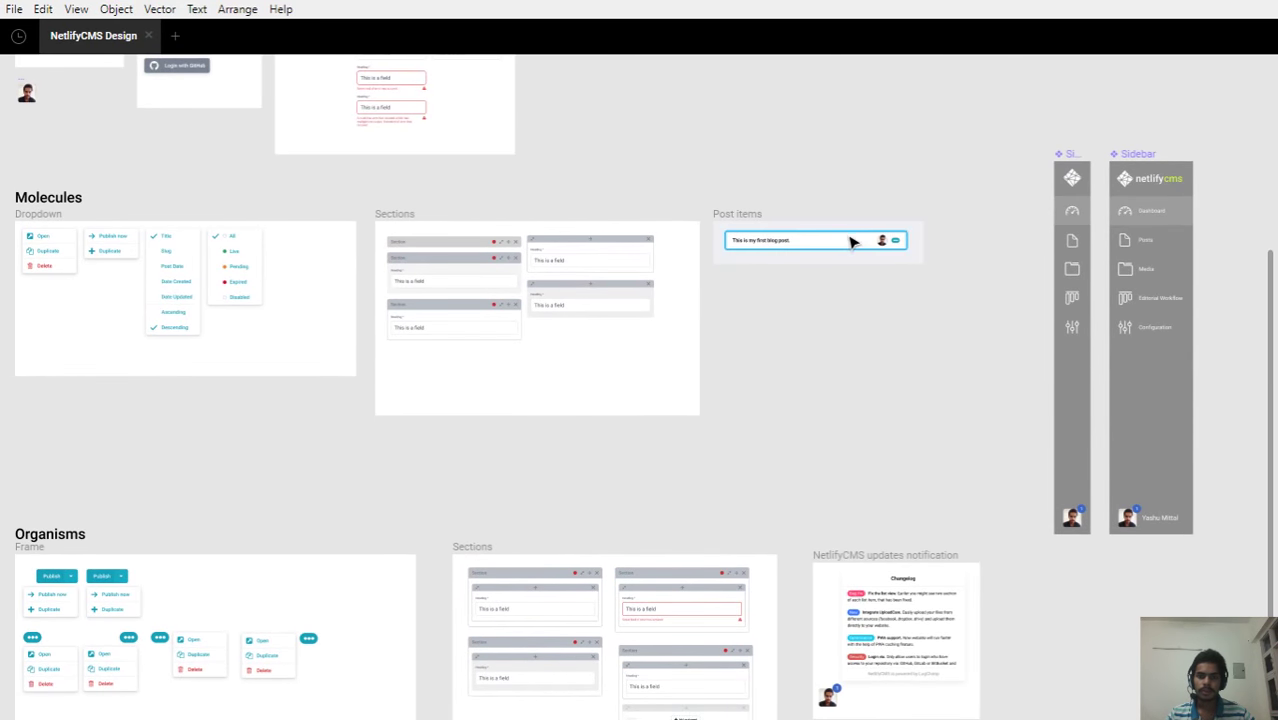
scroll(824, 226, up, 5)
scroll(824, 226, up, 3)
drag(836, 214, 682, 325)
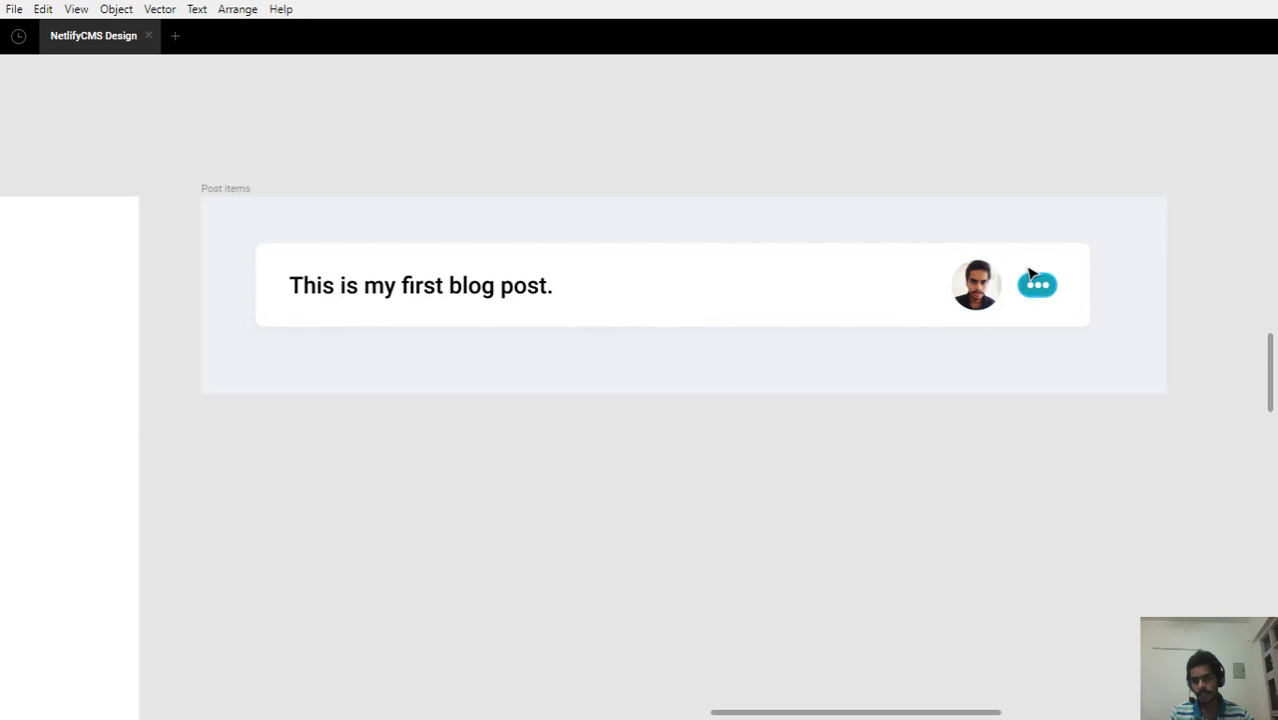
scroll(963, 305, up, 3)
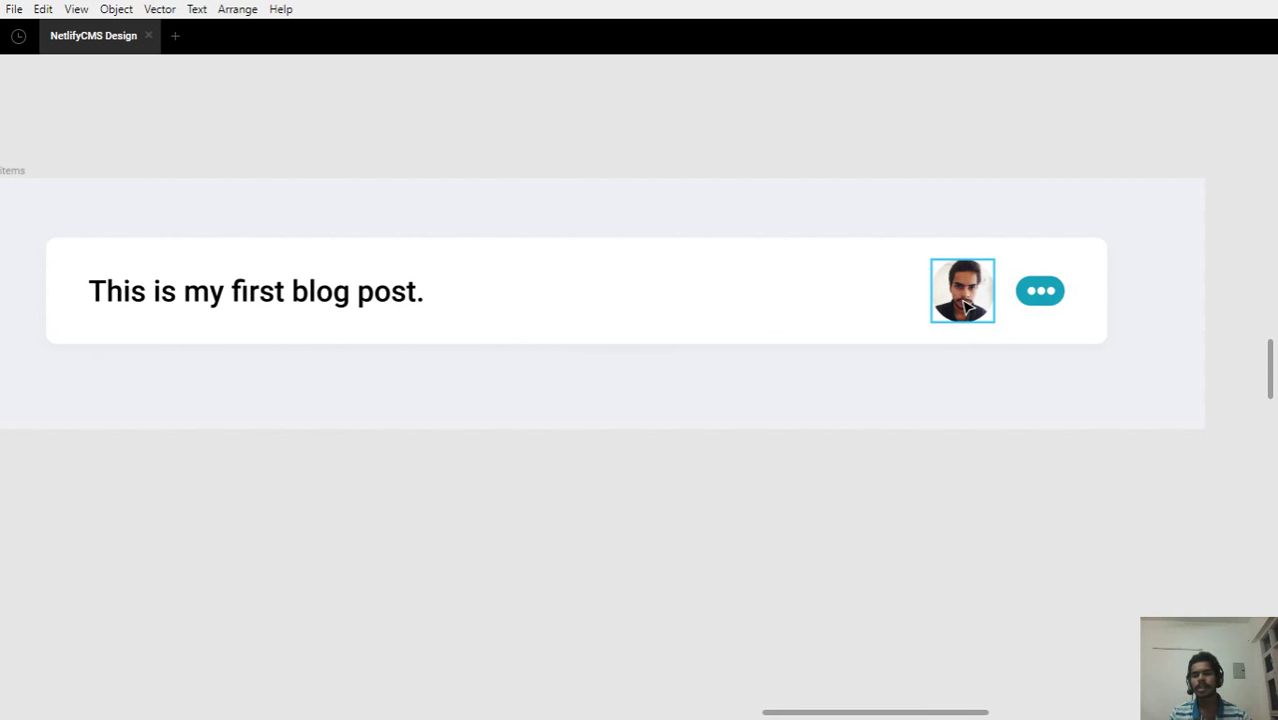
click(967, 307)
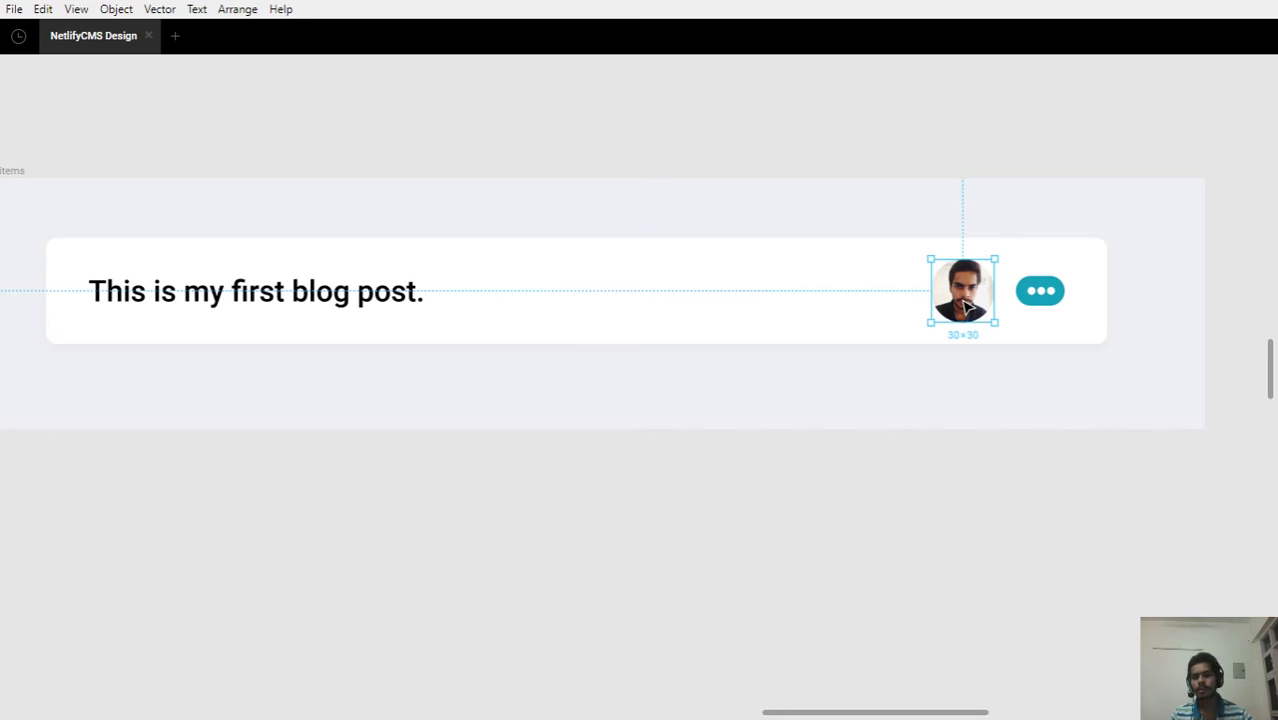
click(932, 368)
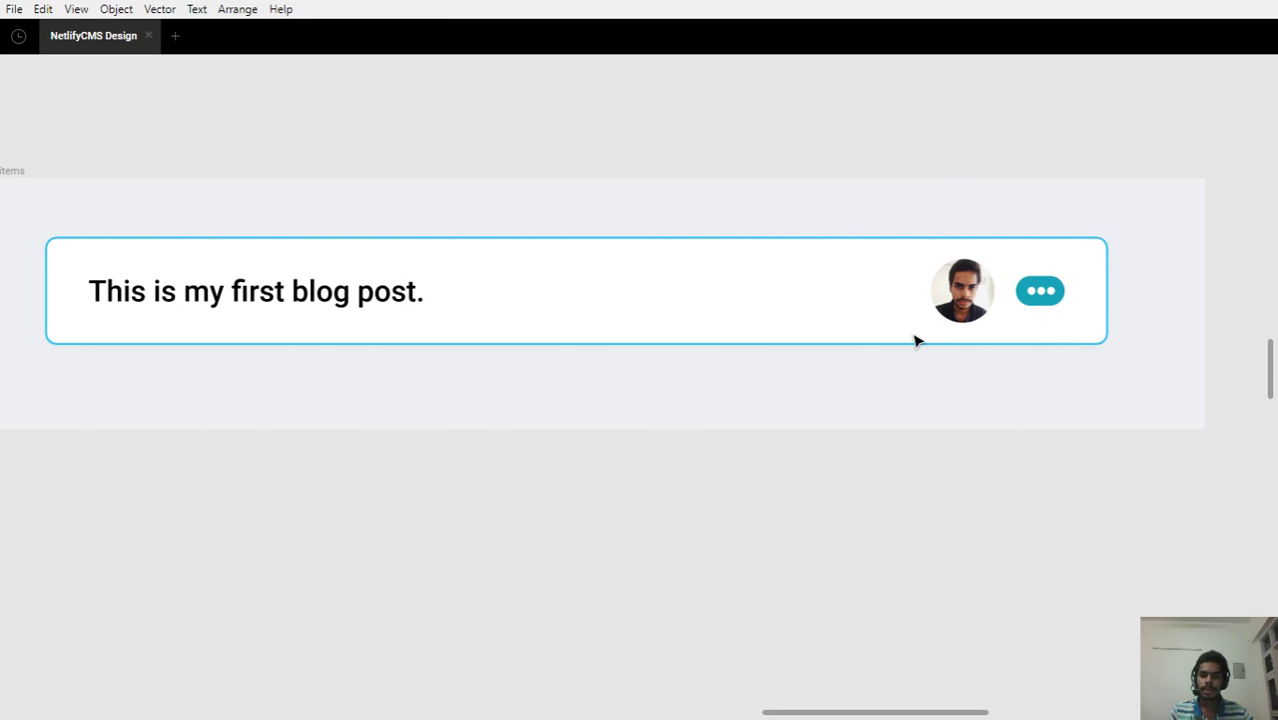
click(962, 292)
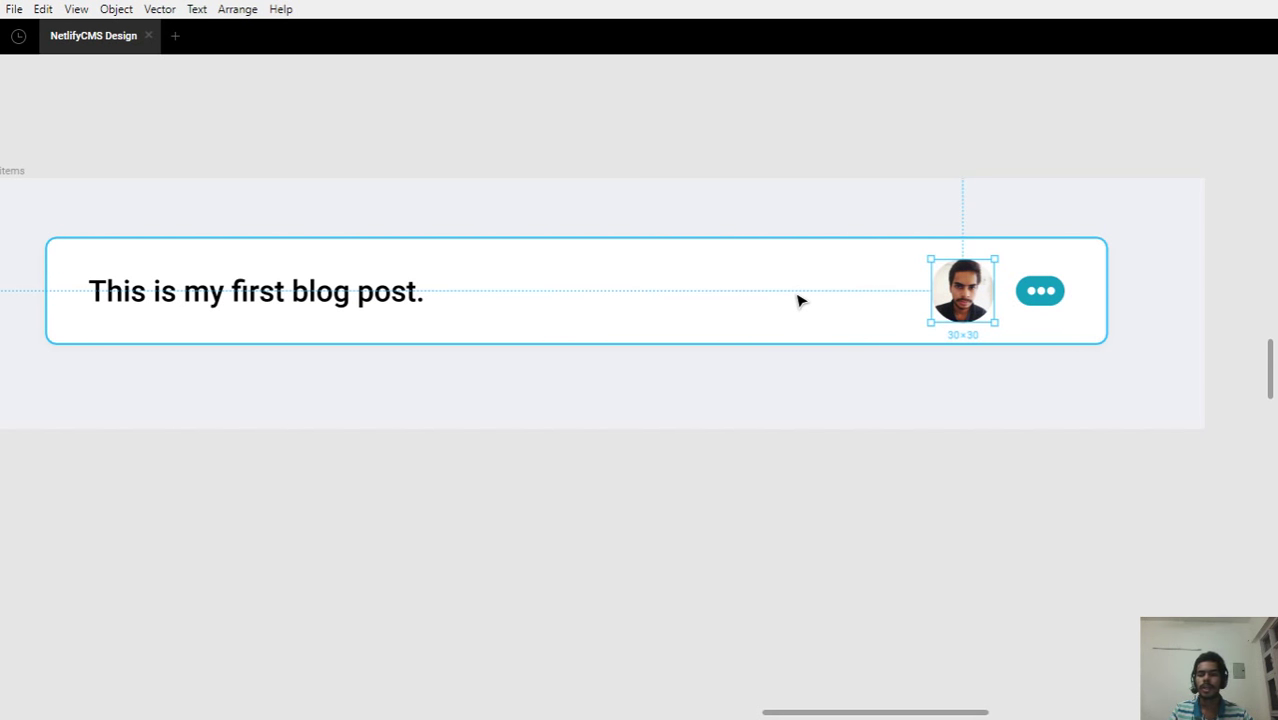
click(868, 379)
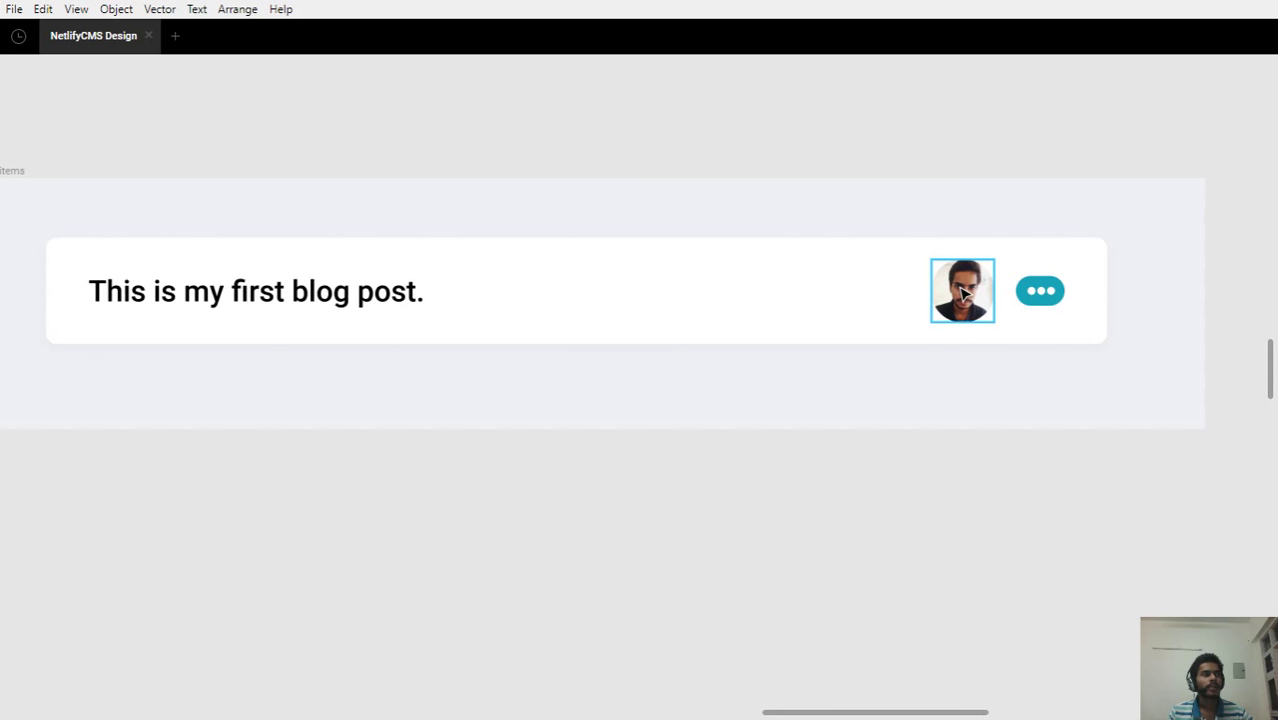
click(1030, 298)
key(Escape)
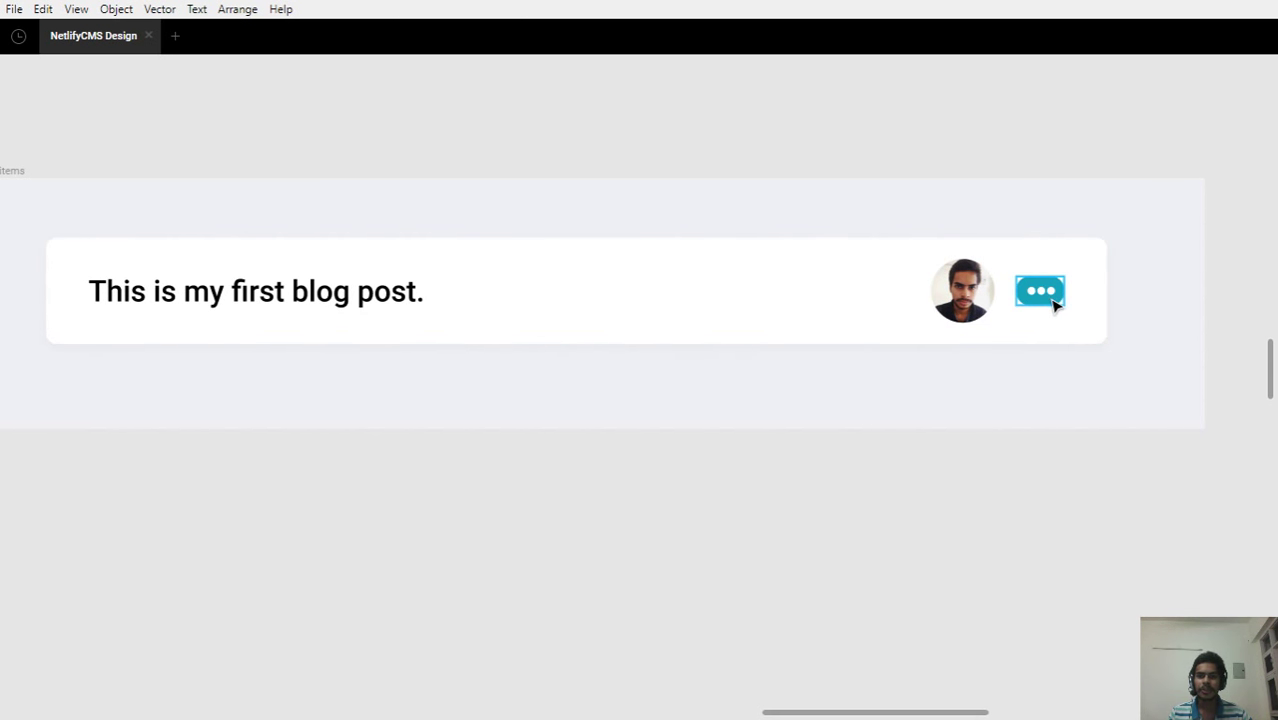
scroll(1055, 305, down, 1)
Navigate the canvas to the Organisms section and centre the two Sidebar frames
scroll(1055, 305, down, 2)
scroll(448, 385, down, 2)
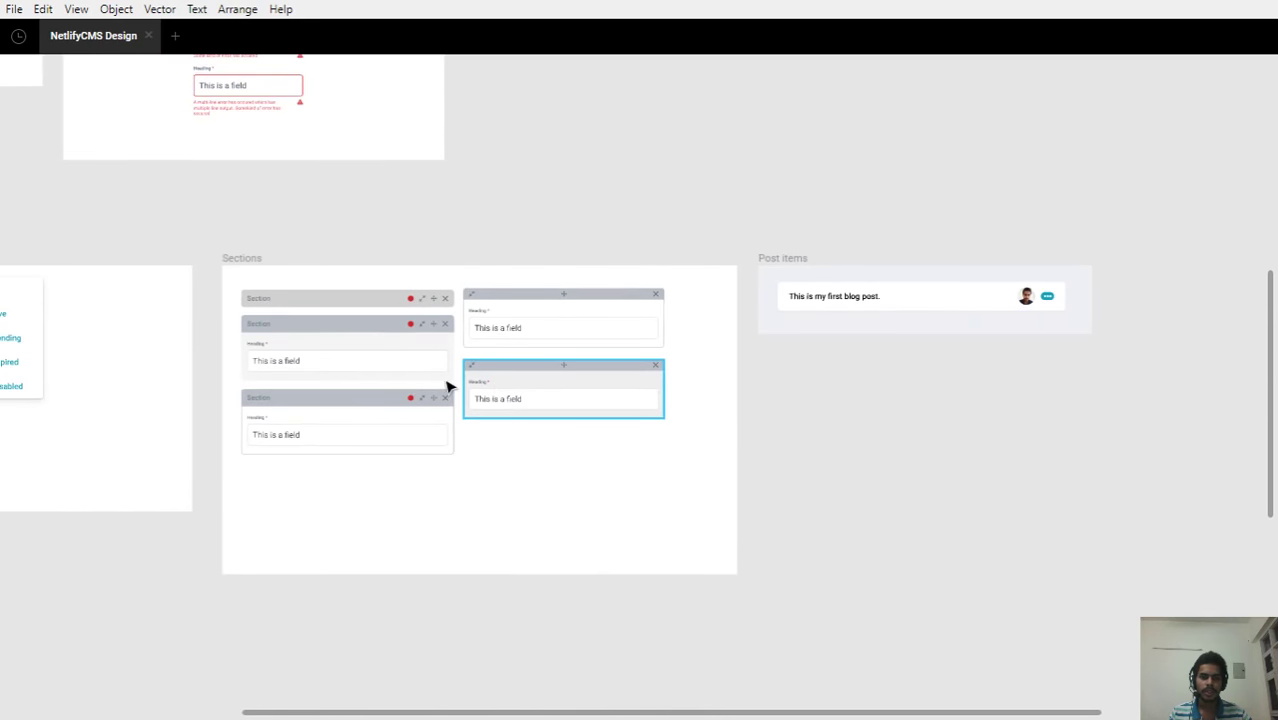
scroll(1016, 401, up, 3)
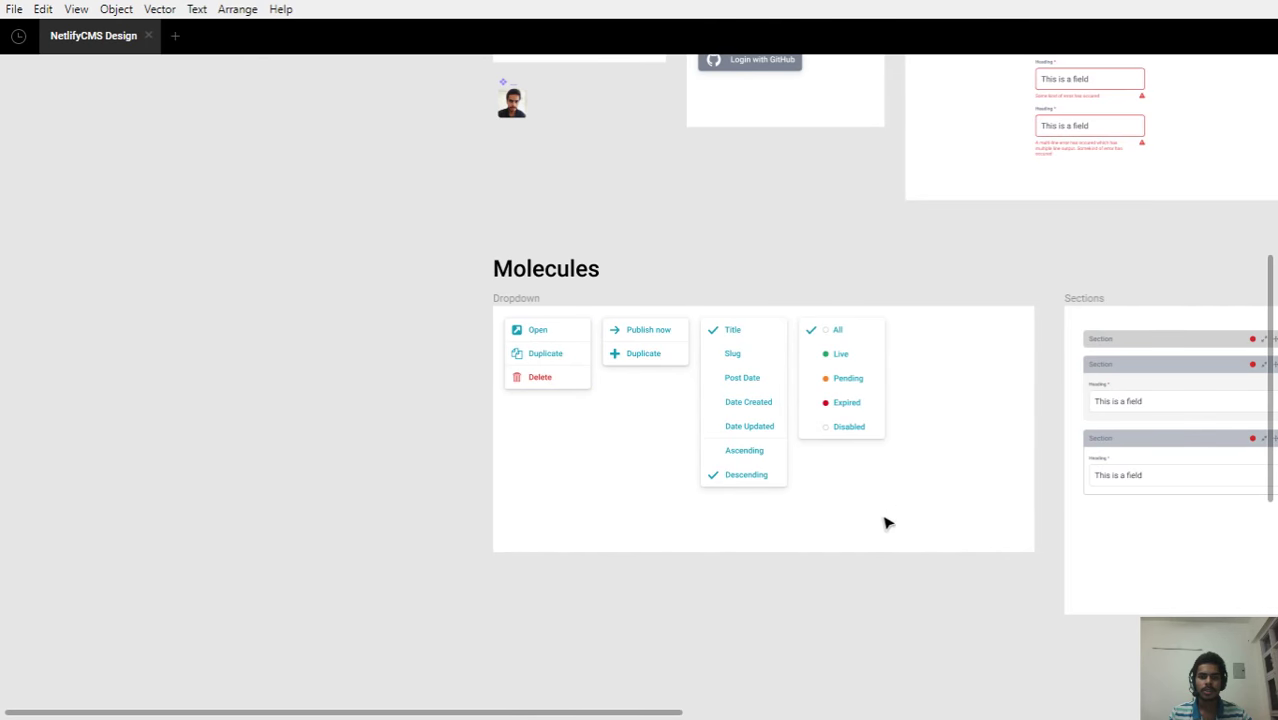
drag(887, 522, 847, 129)
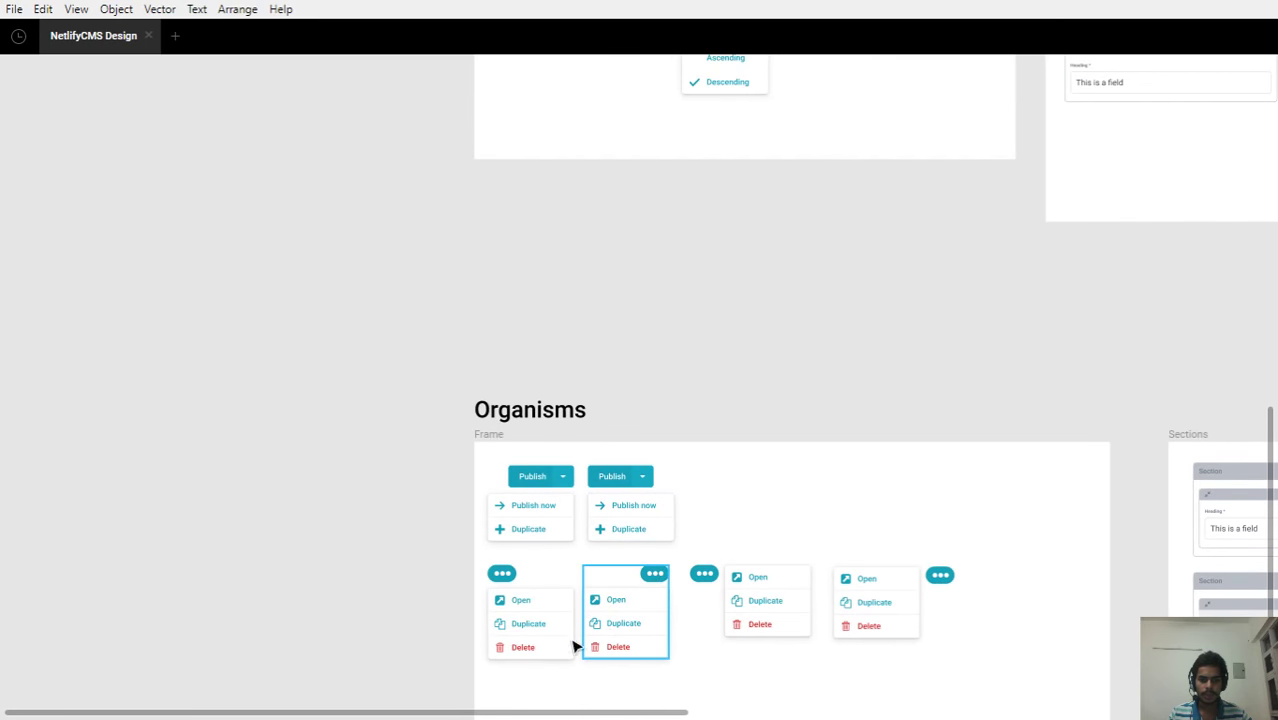
scroll(764, 423, right, 10)
scroll(850, 449, down, 3)
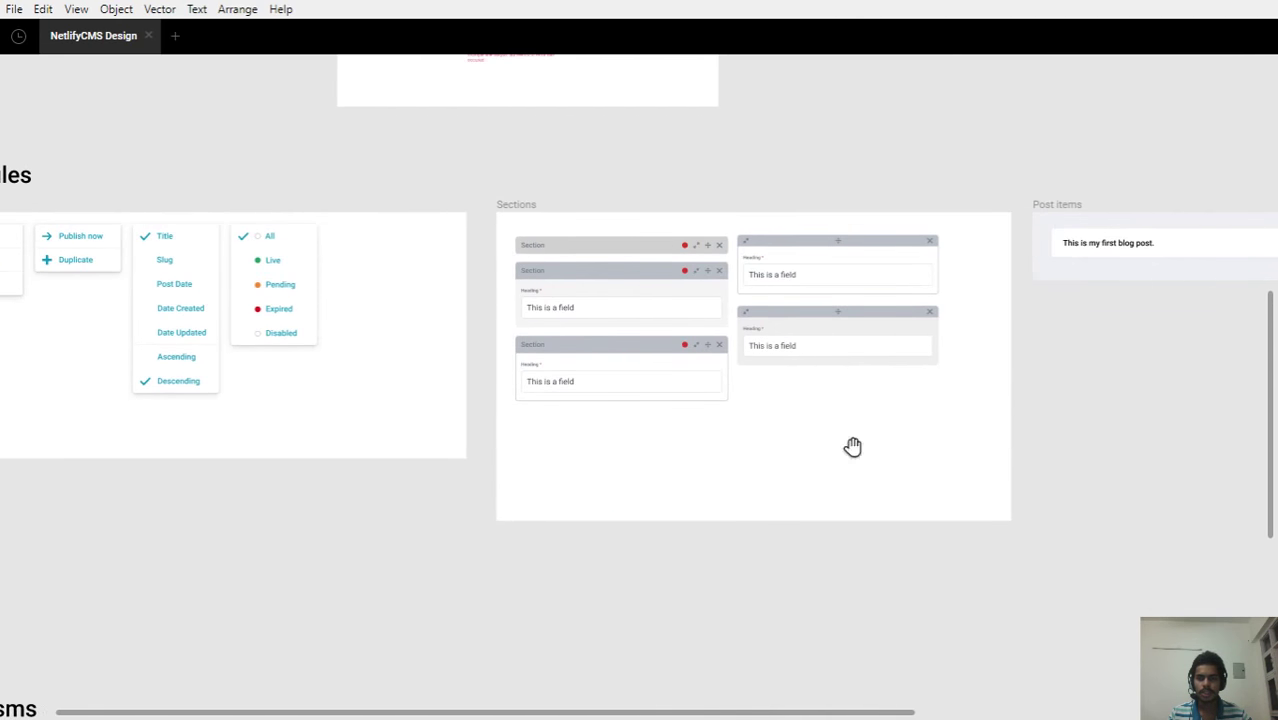
scroll(716, 228, up, 3)
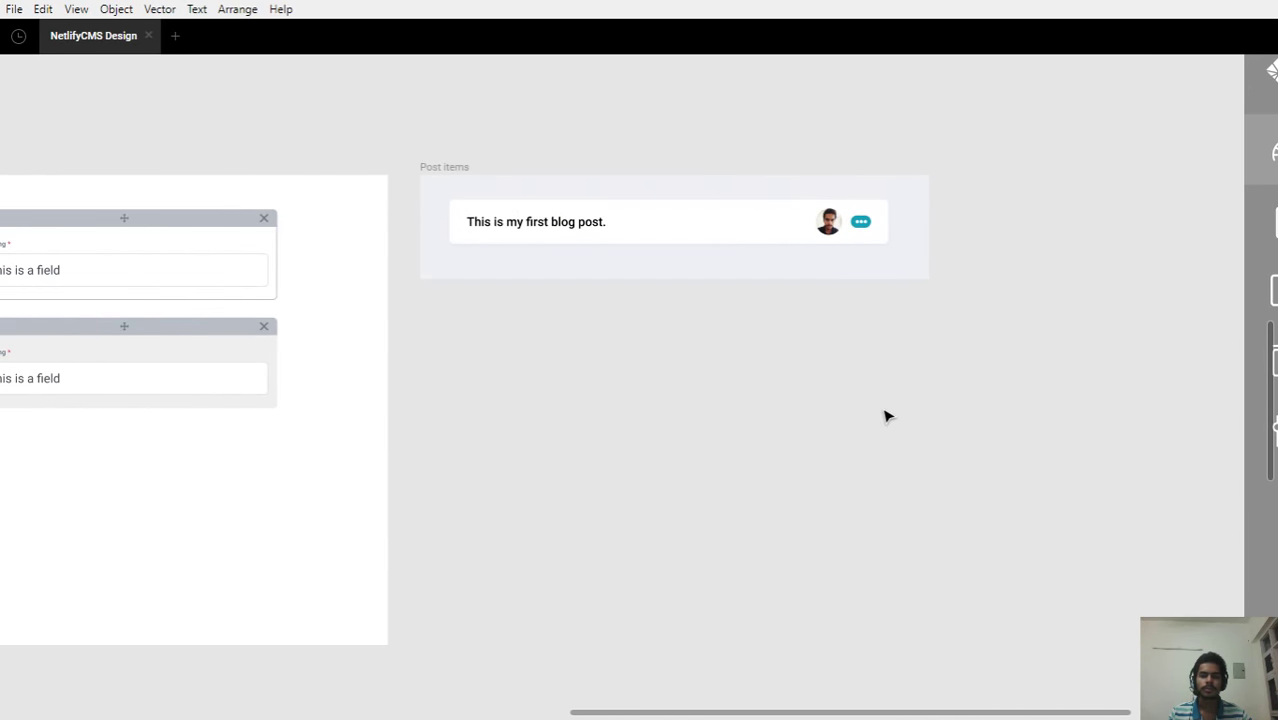
scroll(884, 414, down, 5)
drag(979, 418, 727, 394)
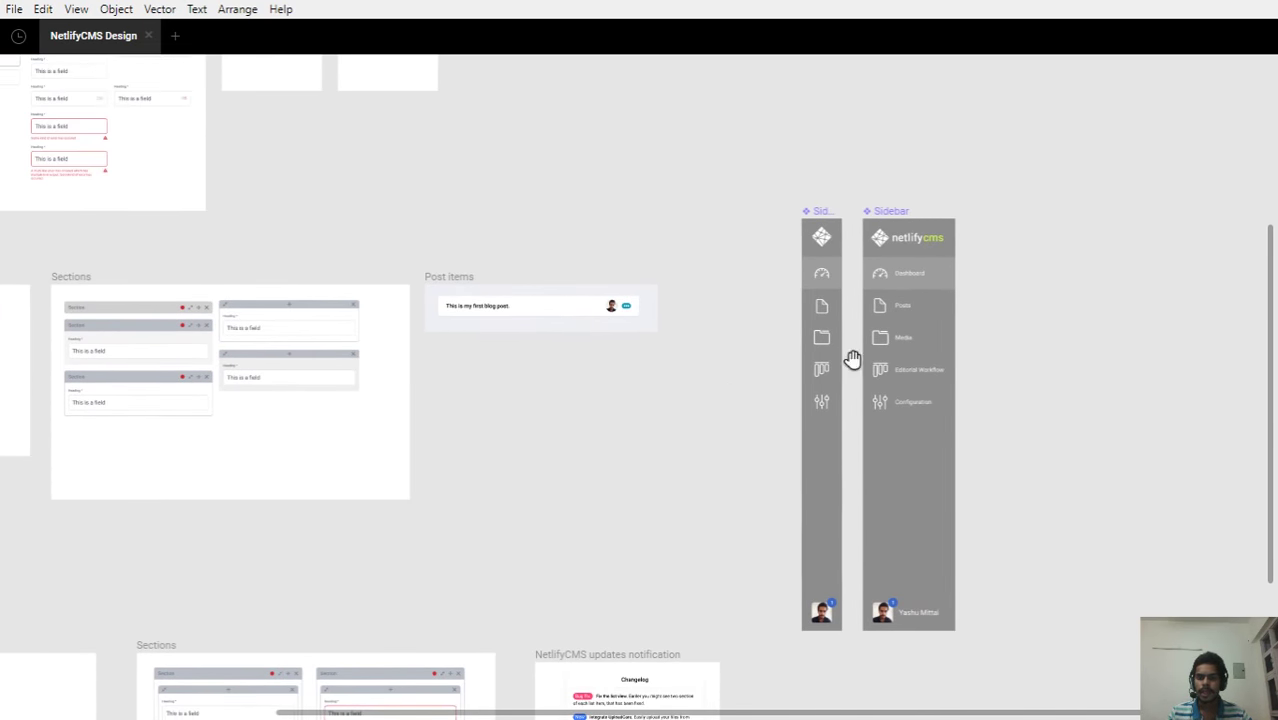
scroll(919, 325, up, 5)
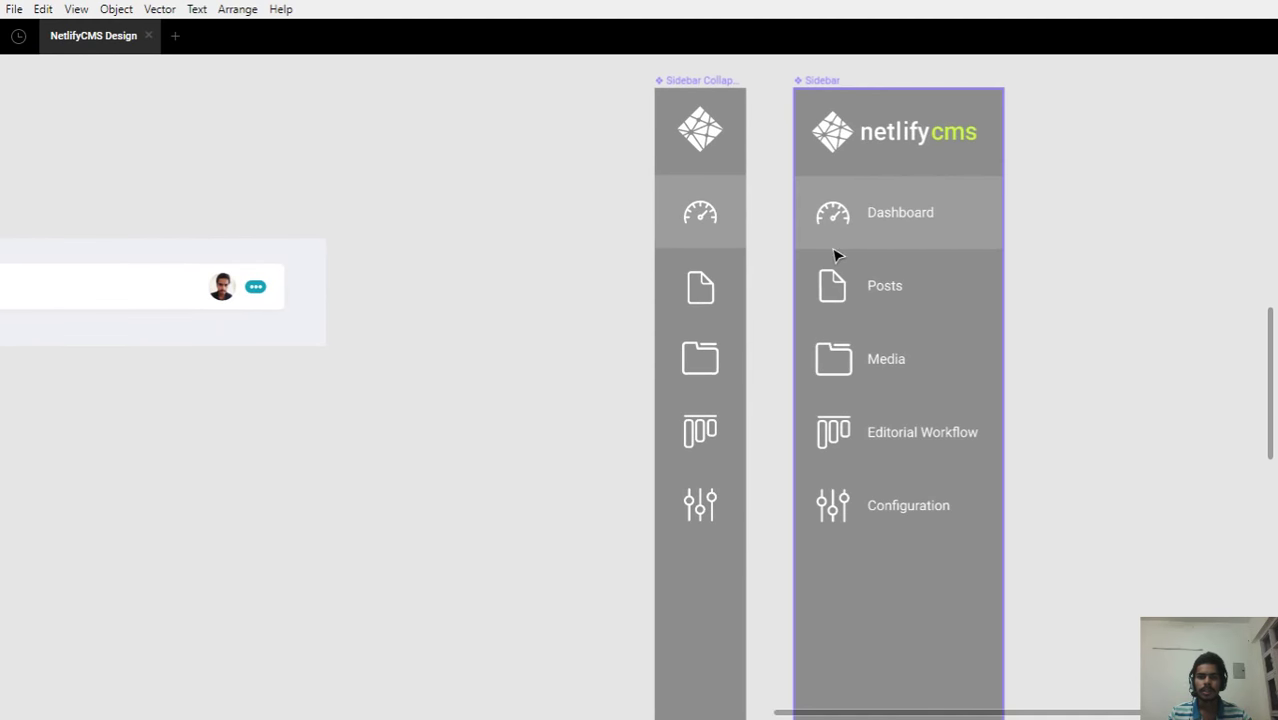
scroll(831, 217, down, 4)
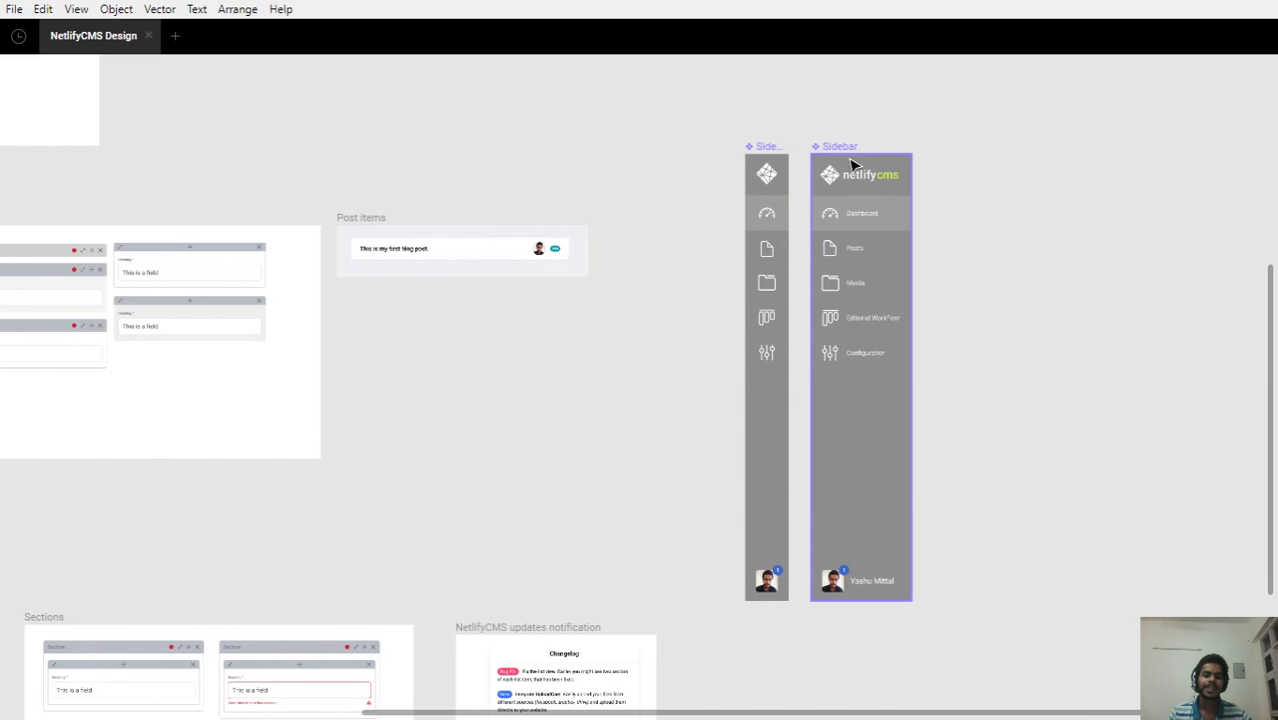
drag(916, 327, 986, 316)
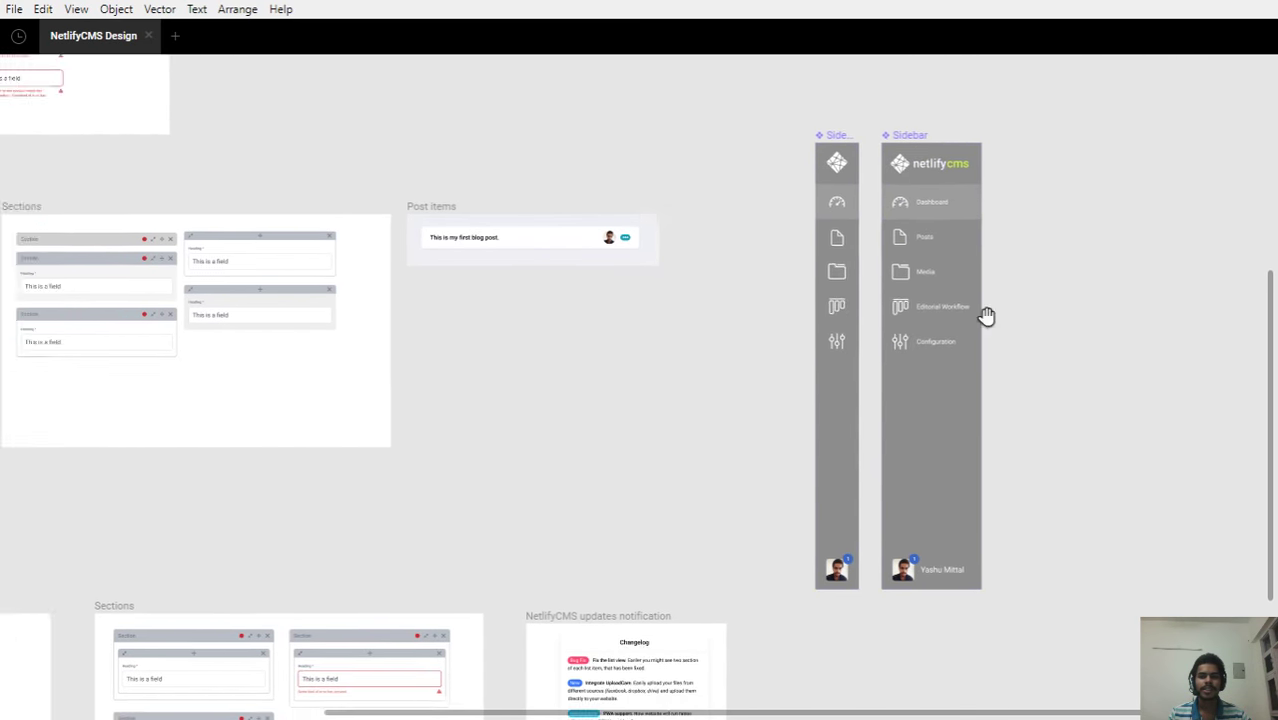
scroll(1015, 280, left, 5)
scroll(1015, 280, down, 2)
scroll(890, 300, right, 5)
scroll(890, 300, up, 2)
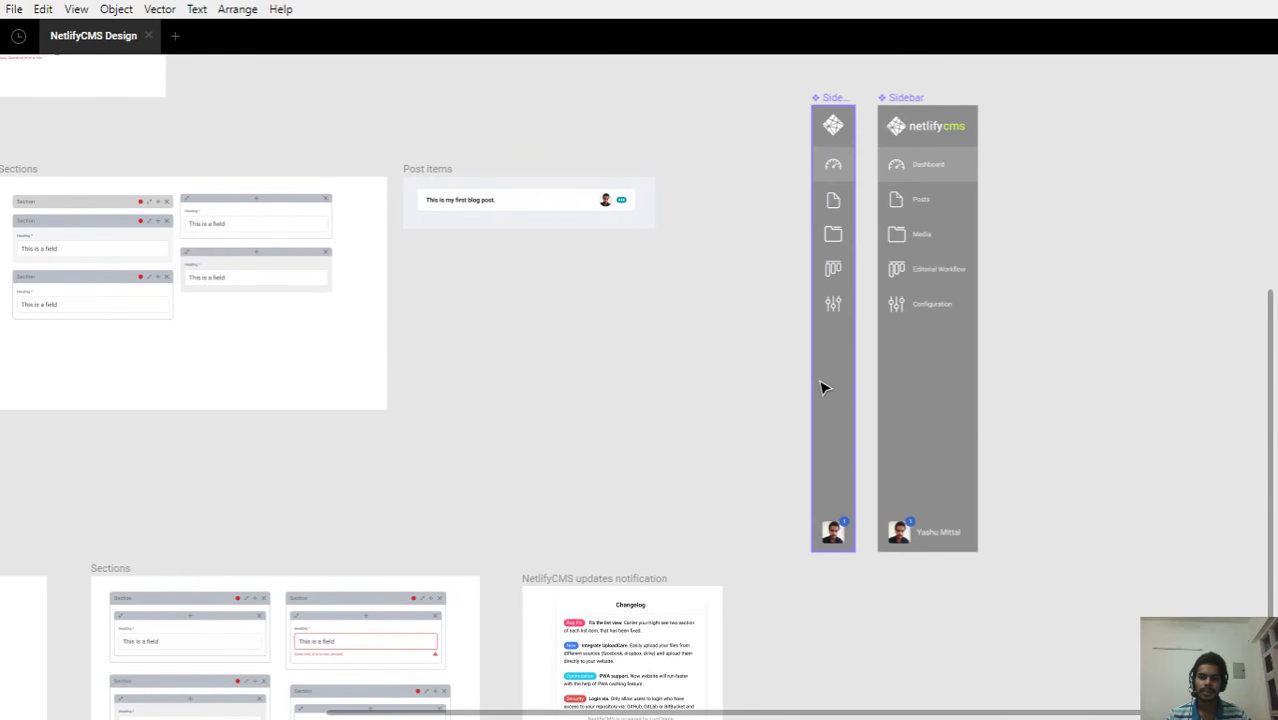
Select both Sidebar frames and move them down beside the NetlifyCMS updates notification frame
click(822, 388)
shift+click(957, 393)
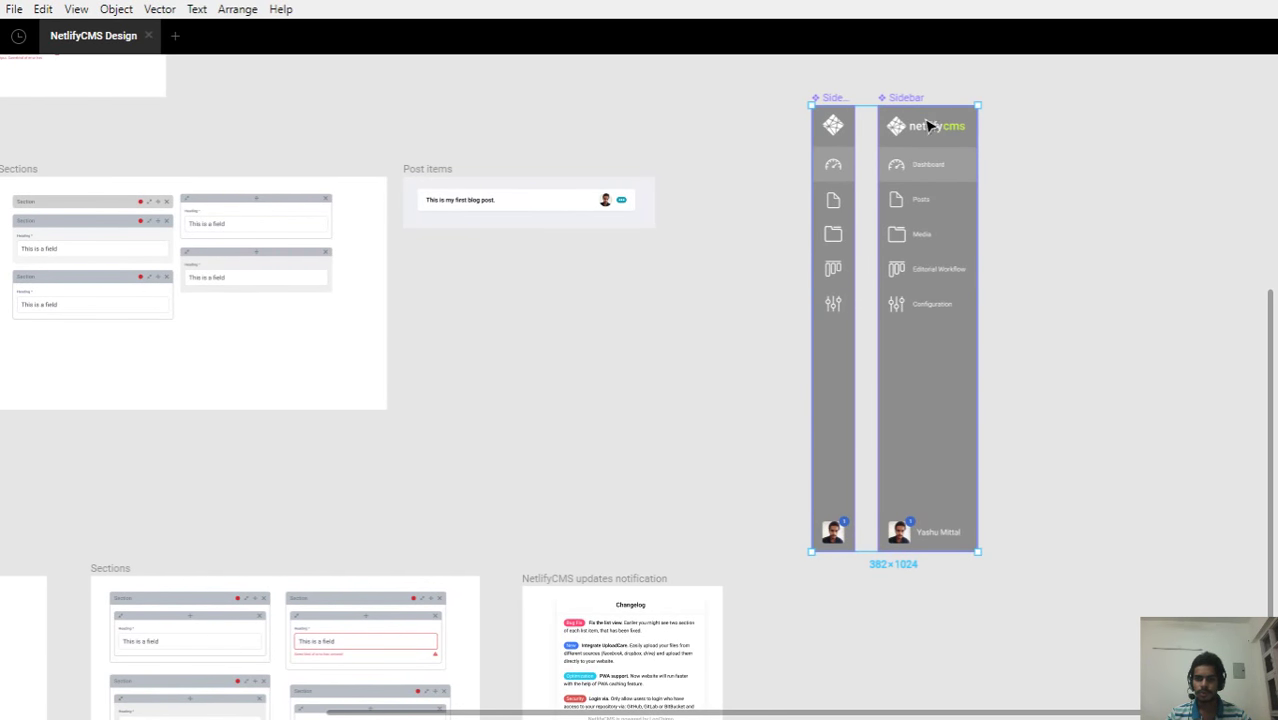
drag(932, 125, 722, 343)
drag(745, 452, 703, 452)
drag(240, 351, 328, 305)
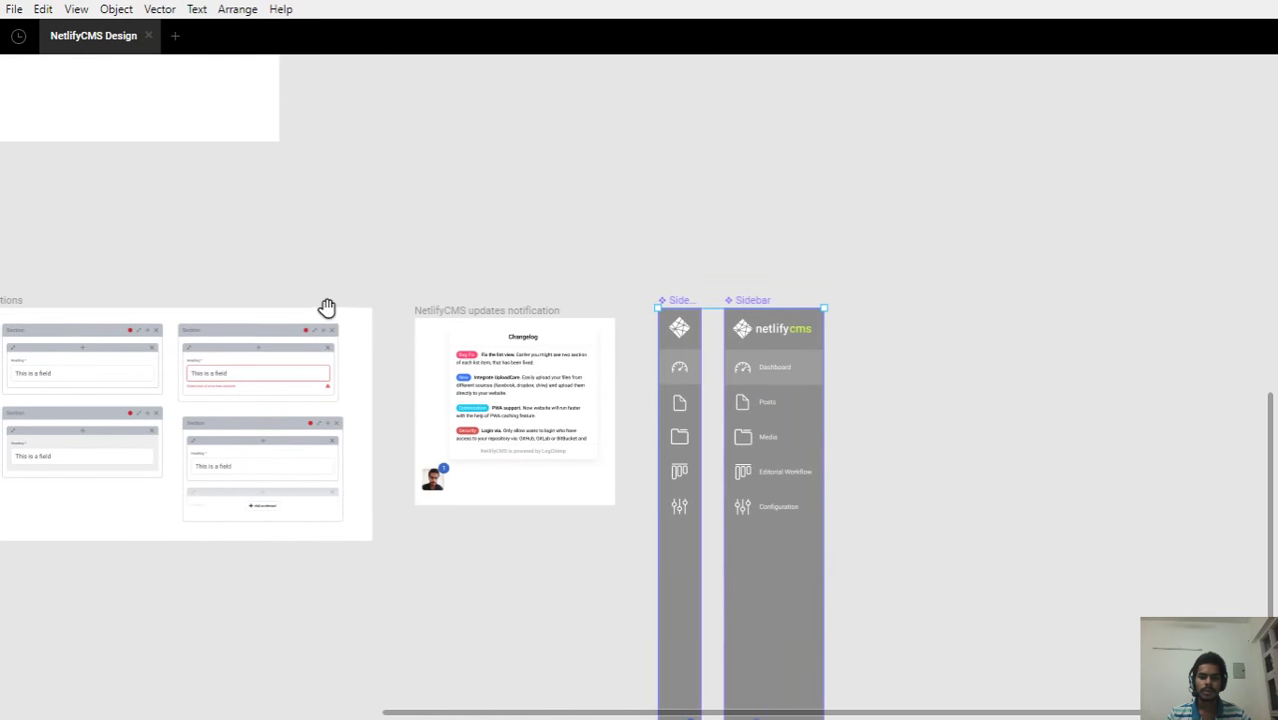
Select the collapsed icon sidebar and reveal the sidebars' bottoms with their avatars
scroll(726, 394, up, 5)
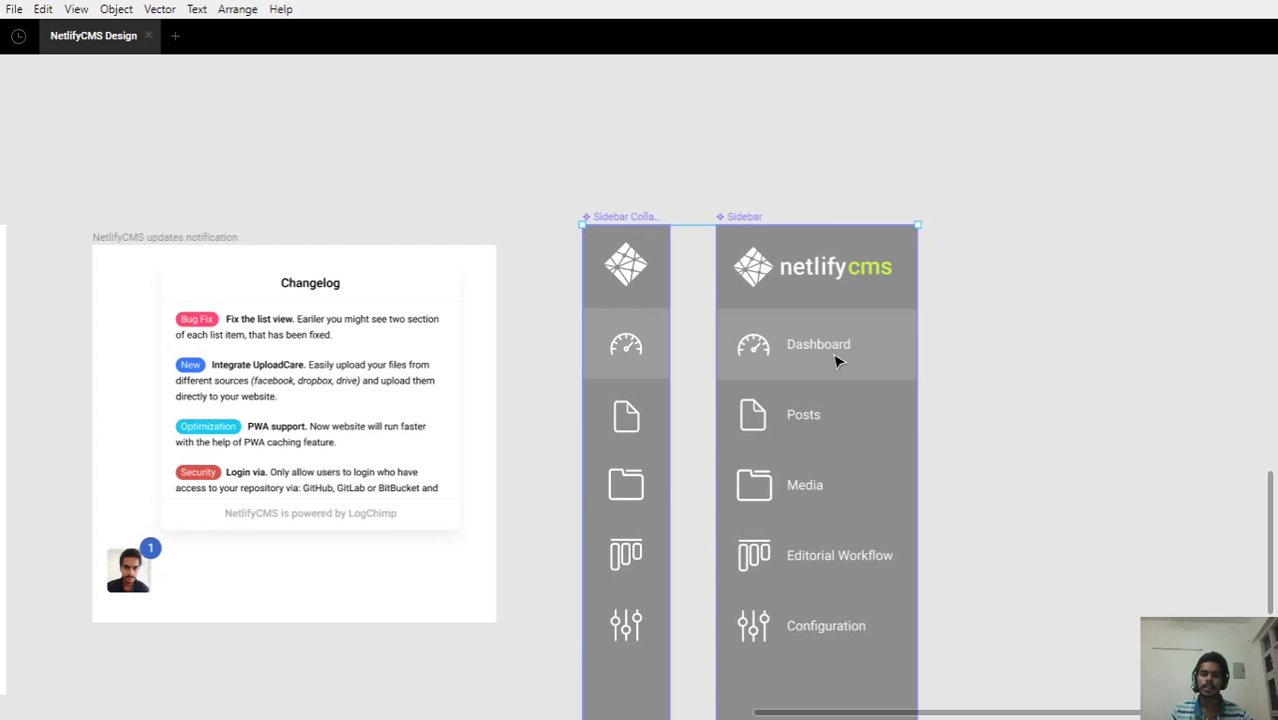
scroll(785, 447, down, 1)
ctrl+scroll(788, 450, down, 3)
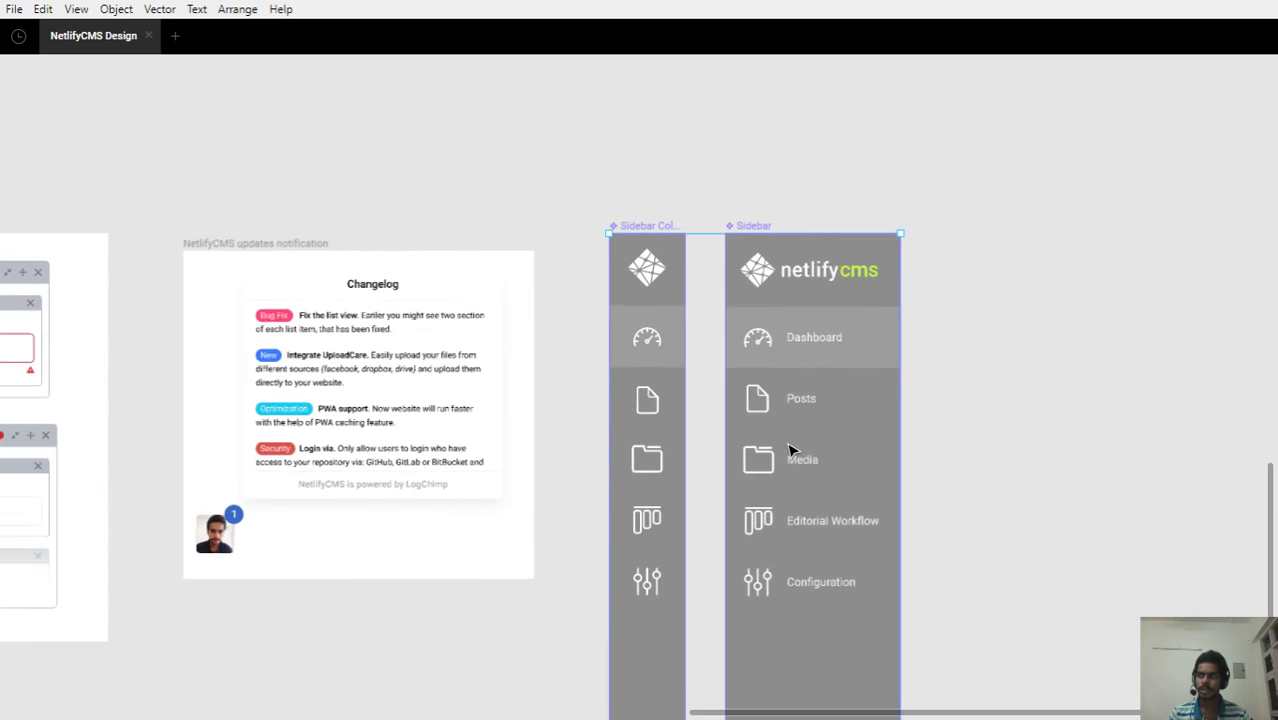
click(696, 298)
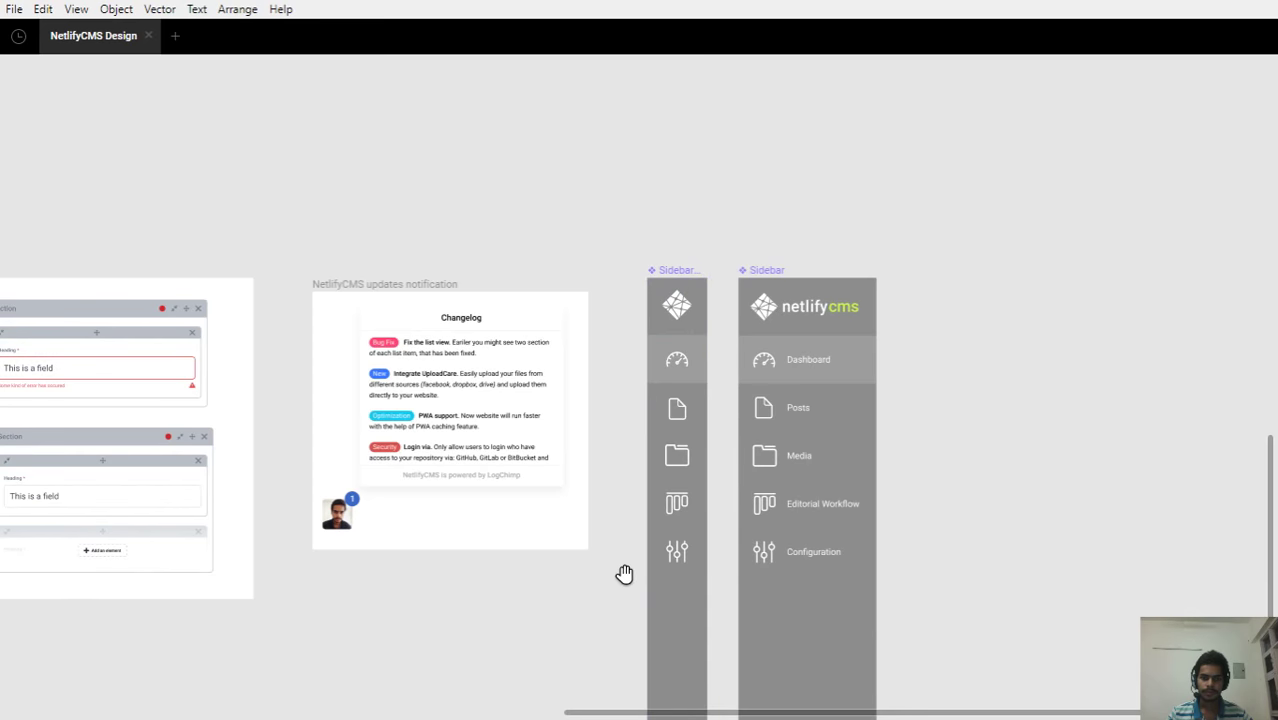
drag(625, 574, 627, 209)
Pan past the form sections and changelog card to the Organisms frame's Publish and Open menus
scroll(664, 238, up, 3)
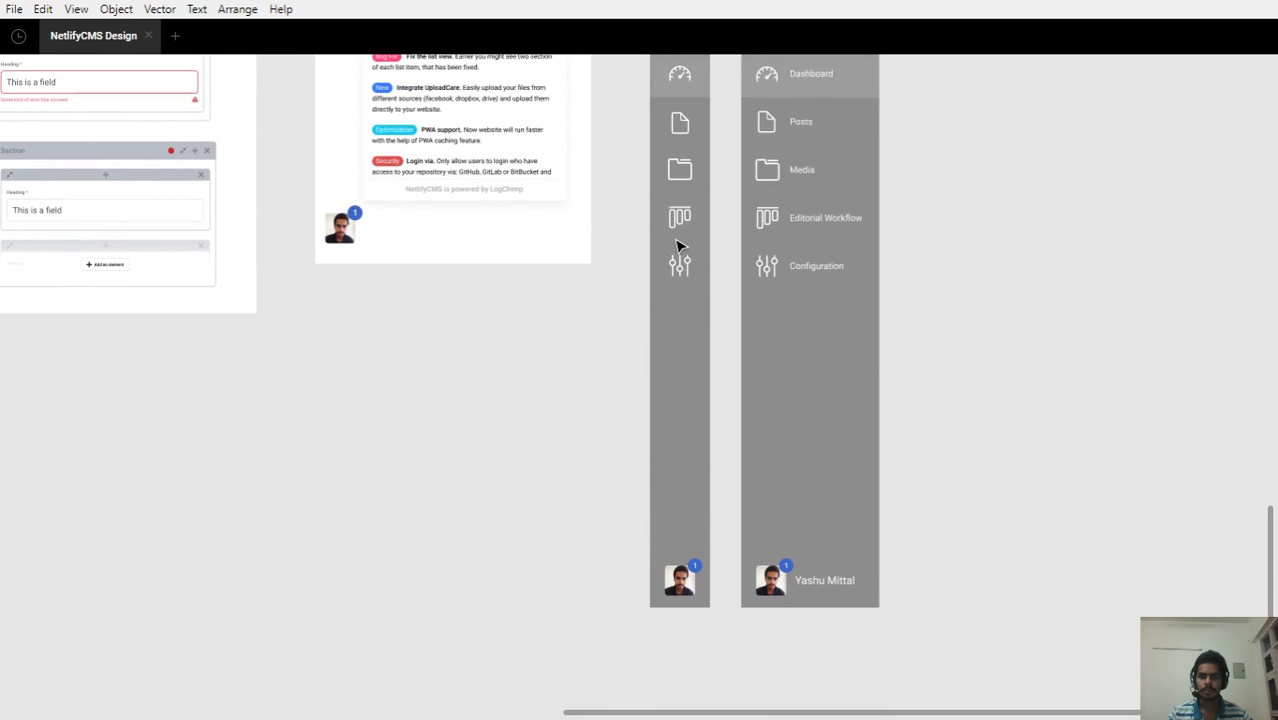
scroll(688, 253, up, 2)
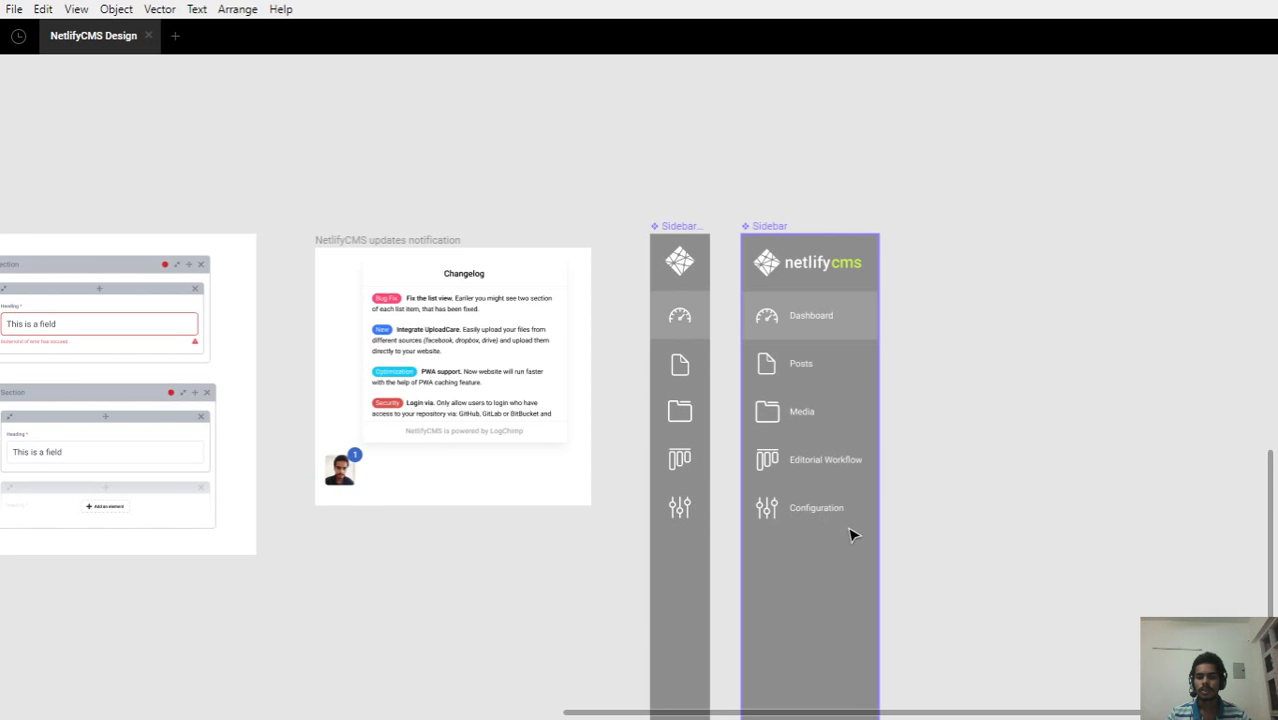
scroll(870, 470, down, 2)
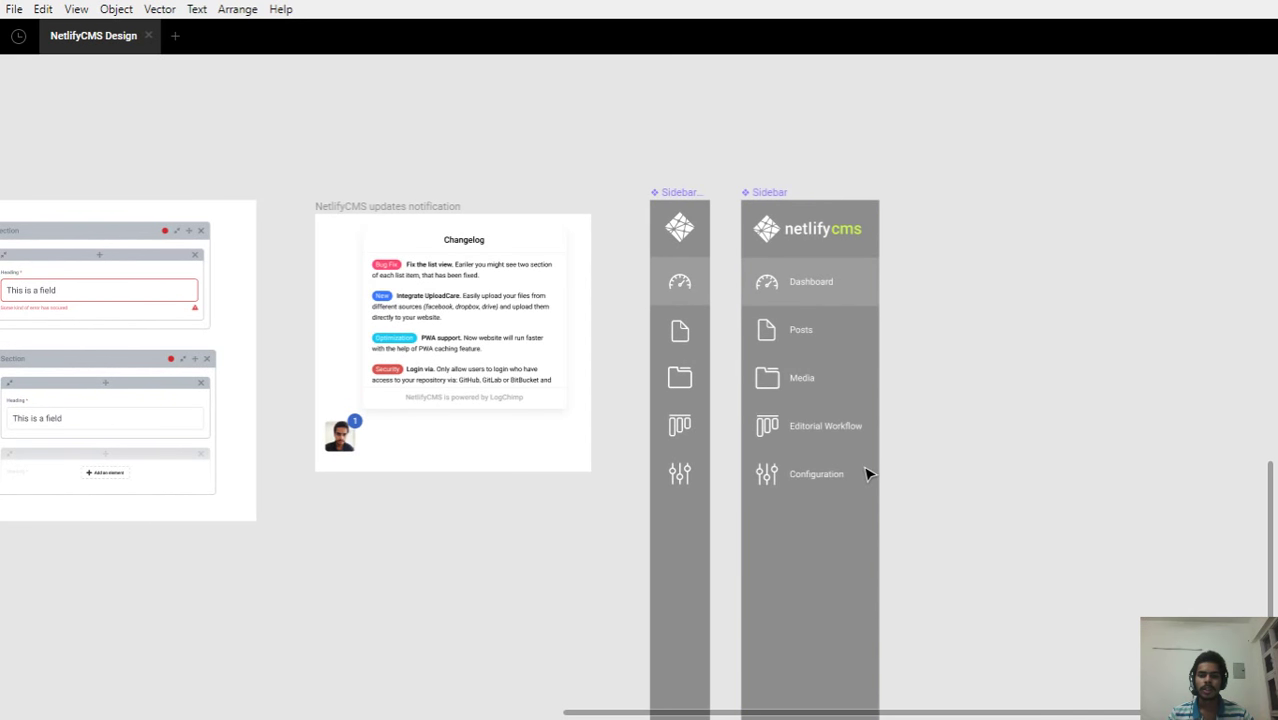
scroll(870, 467, down, 8)
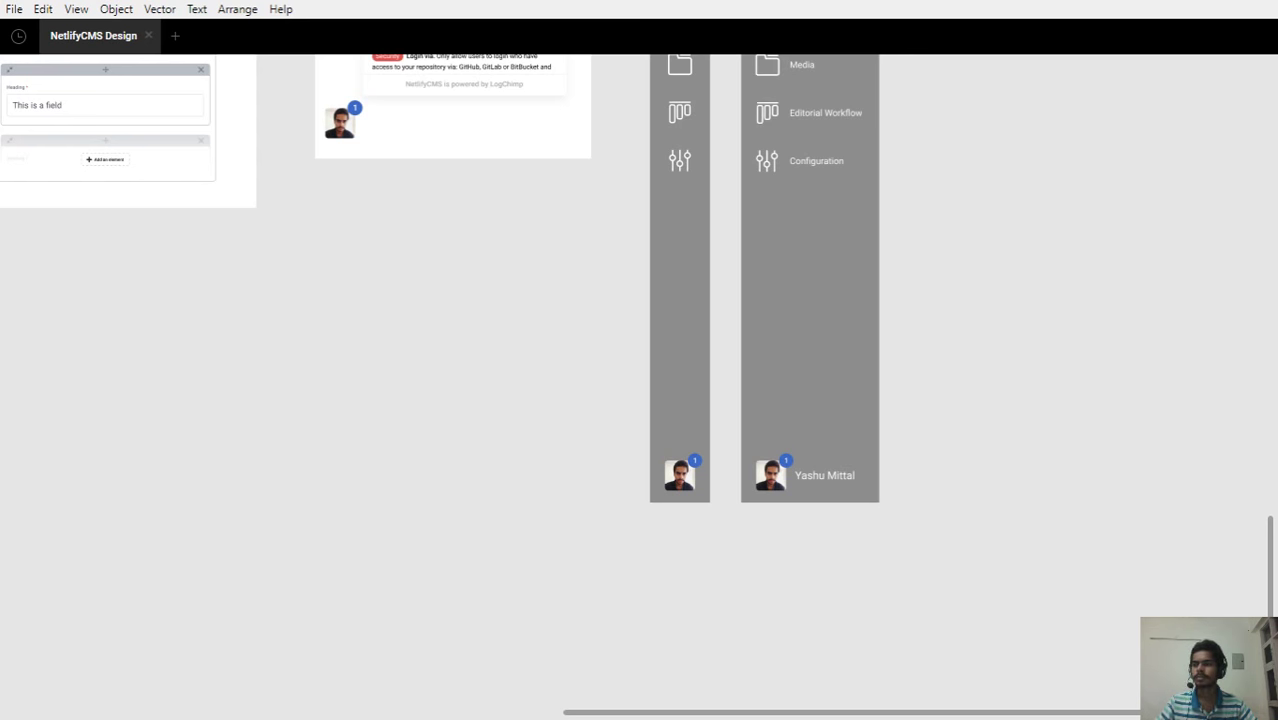
drag(228, 366, 737, 460)
drag(88, 374, 803, 554)
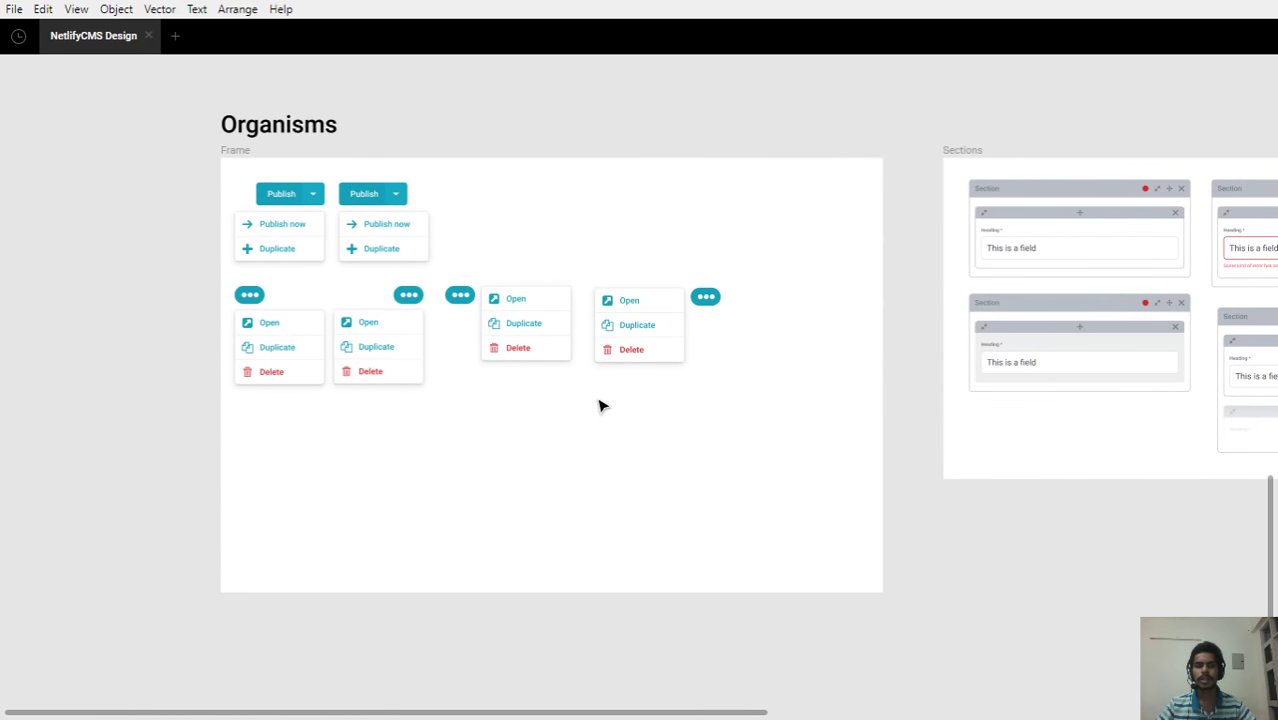
scroll(600, 405, up, 1)
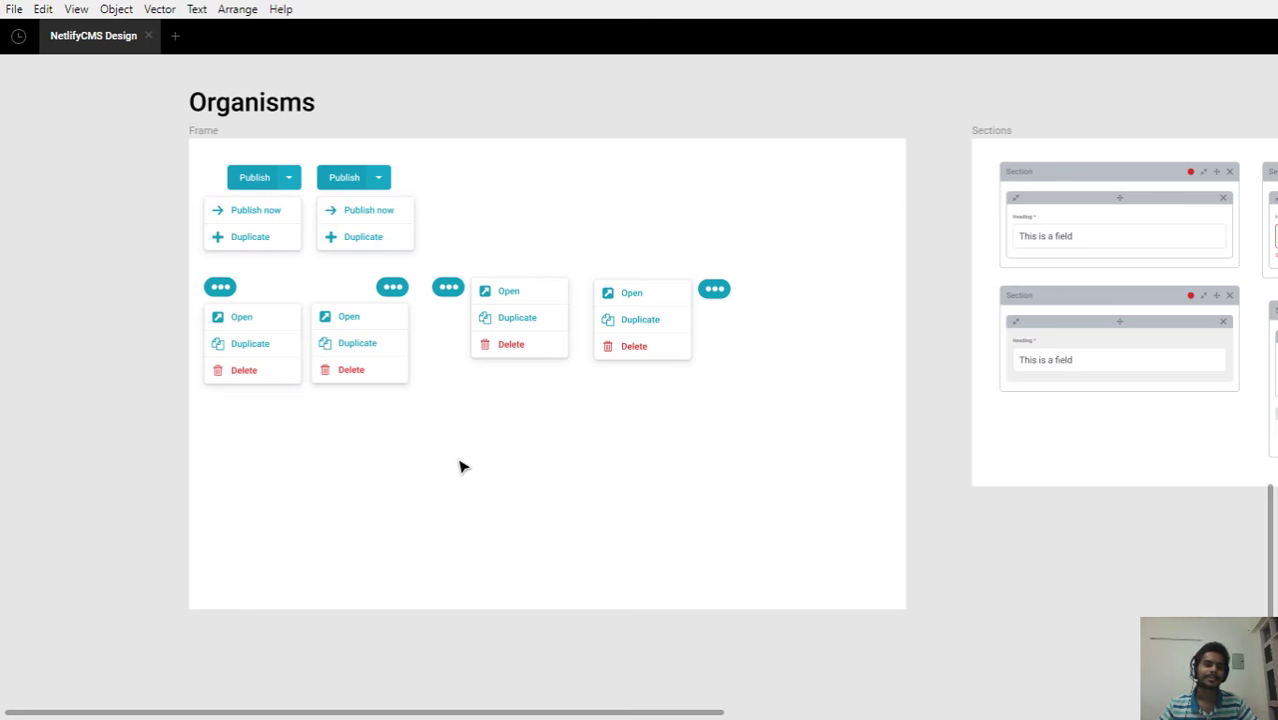
scroll(462, 465, up, 5)
scroll(242, 232, up, 2)
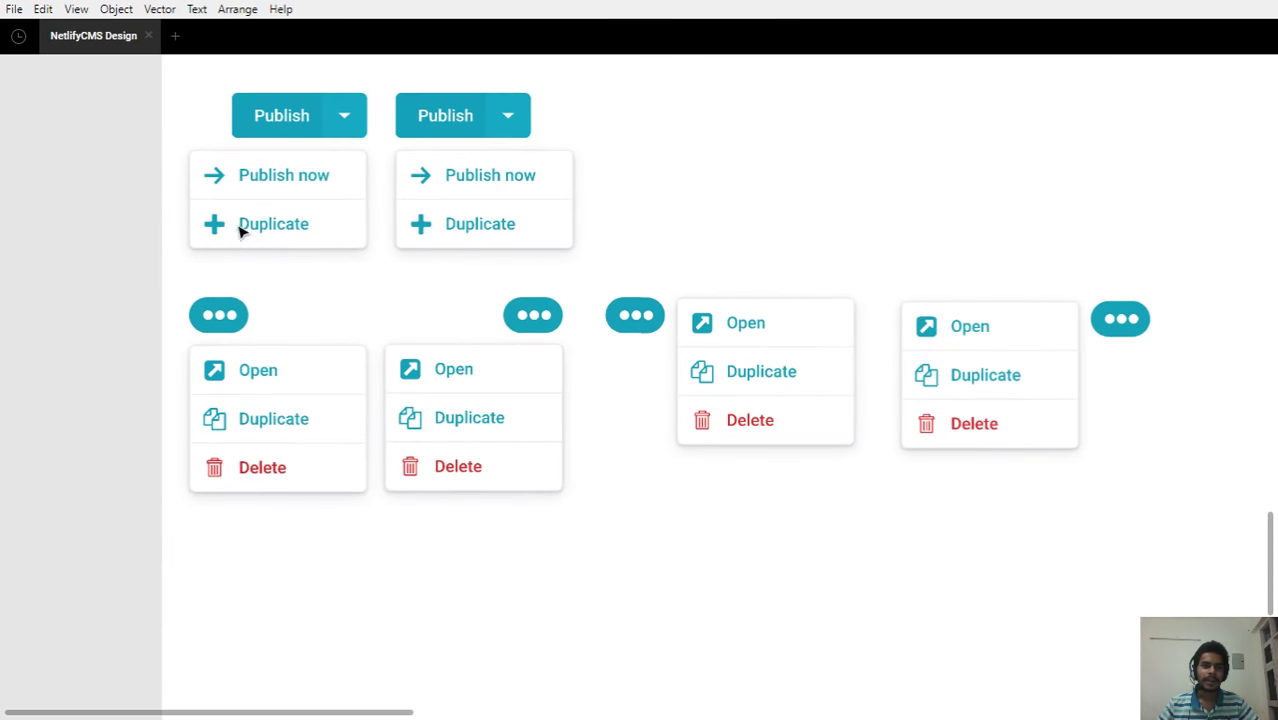
scroll(210, 200, up, 4)
scroll(191, 242, down, 1)
scroll(189, 242, down, 1)
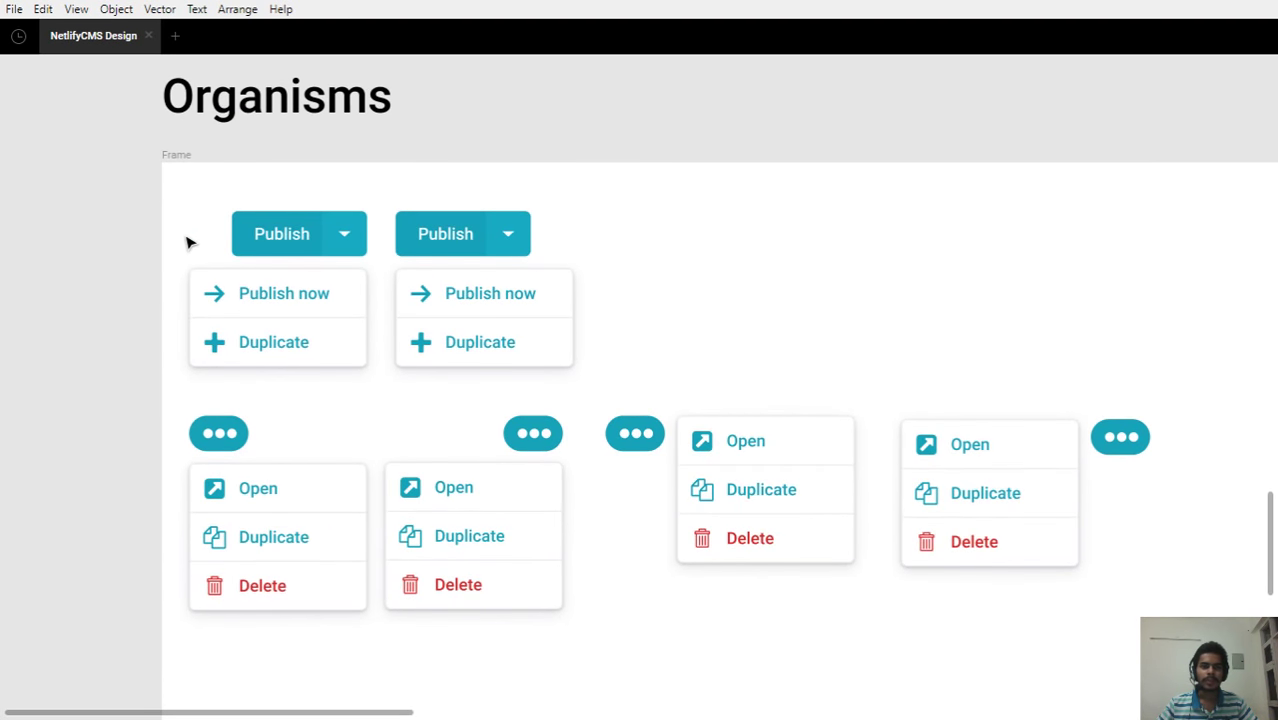
drag(180, 260, 226, 216)
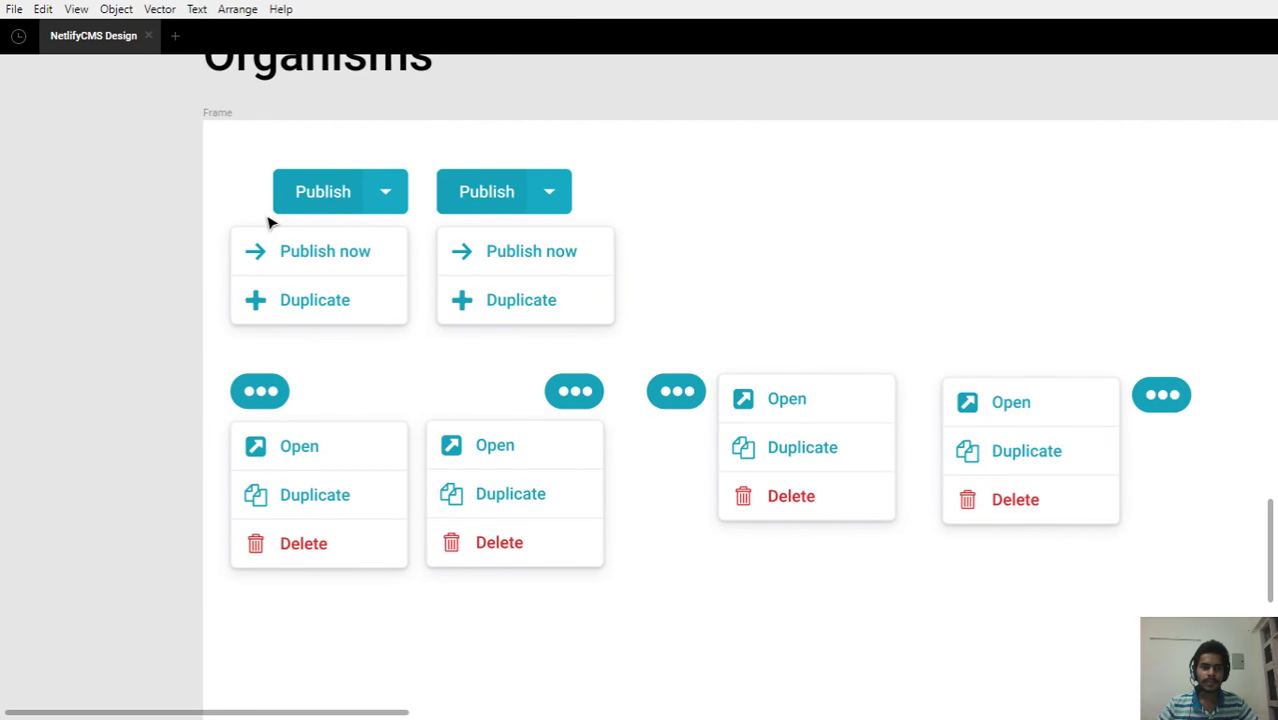
scroll(318, 210, up, 2)
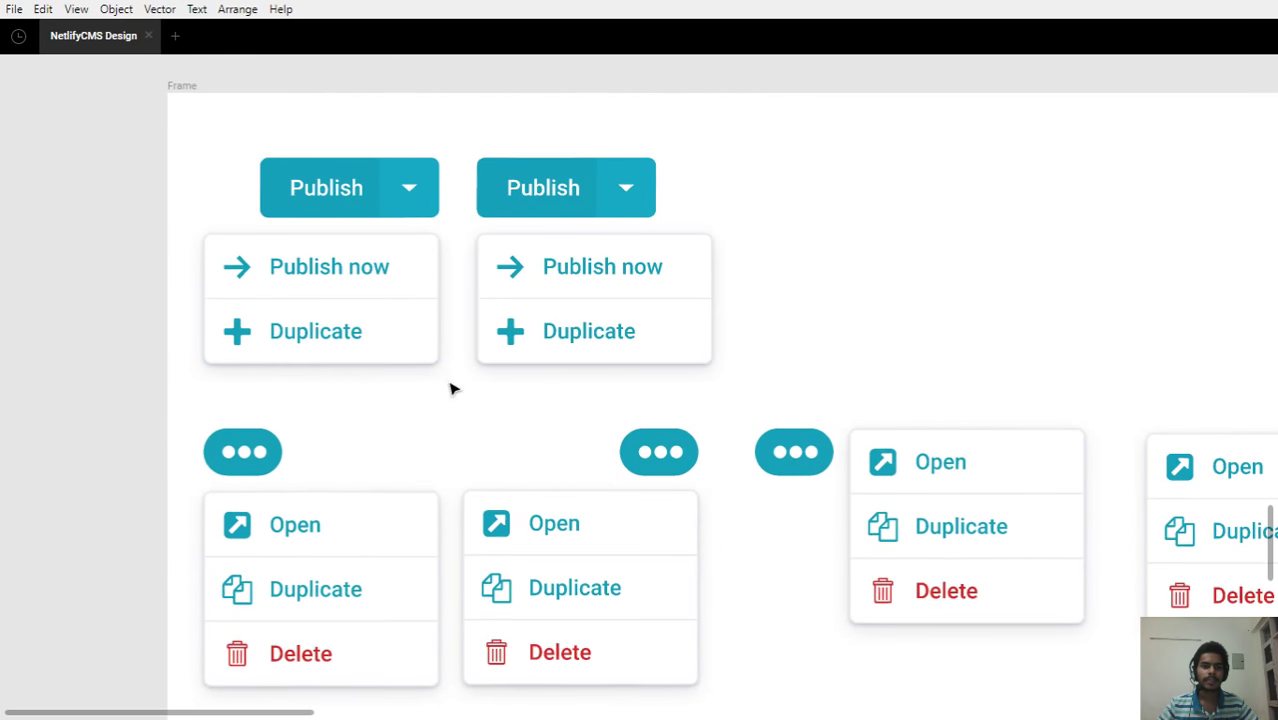
drag(451, 385, 479, 328)
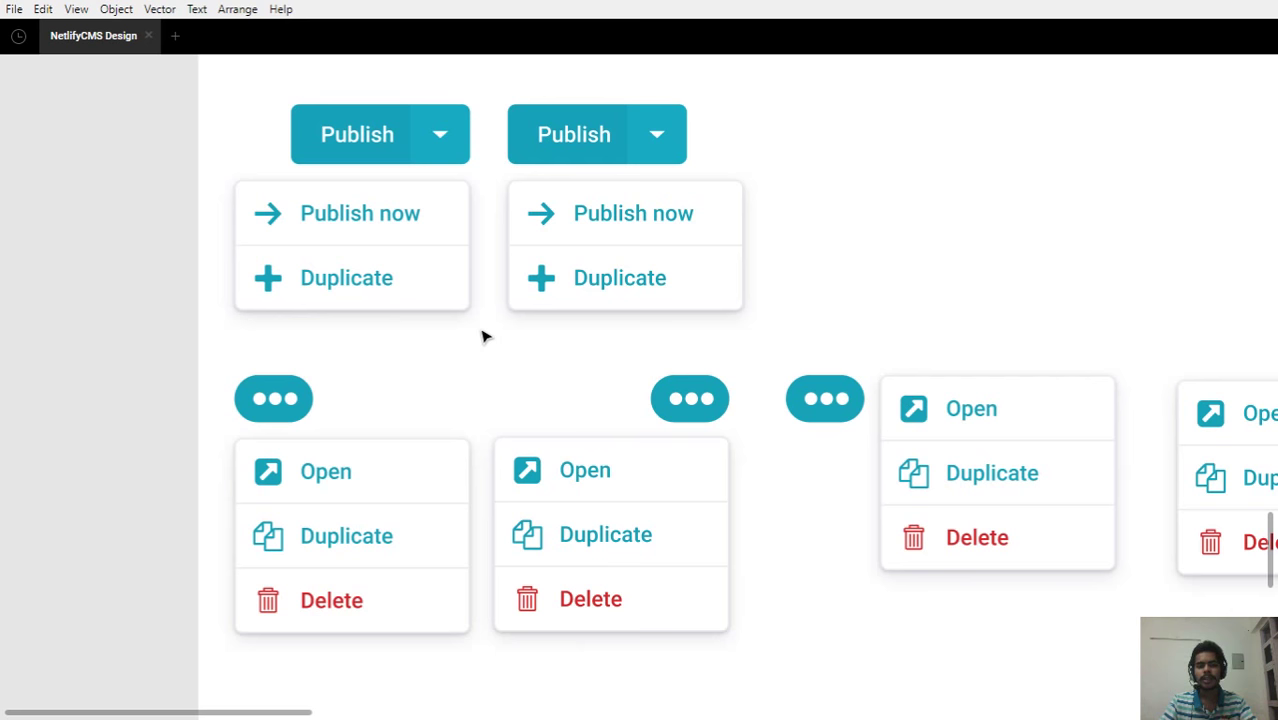
scroll(482, 336, down, 5)
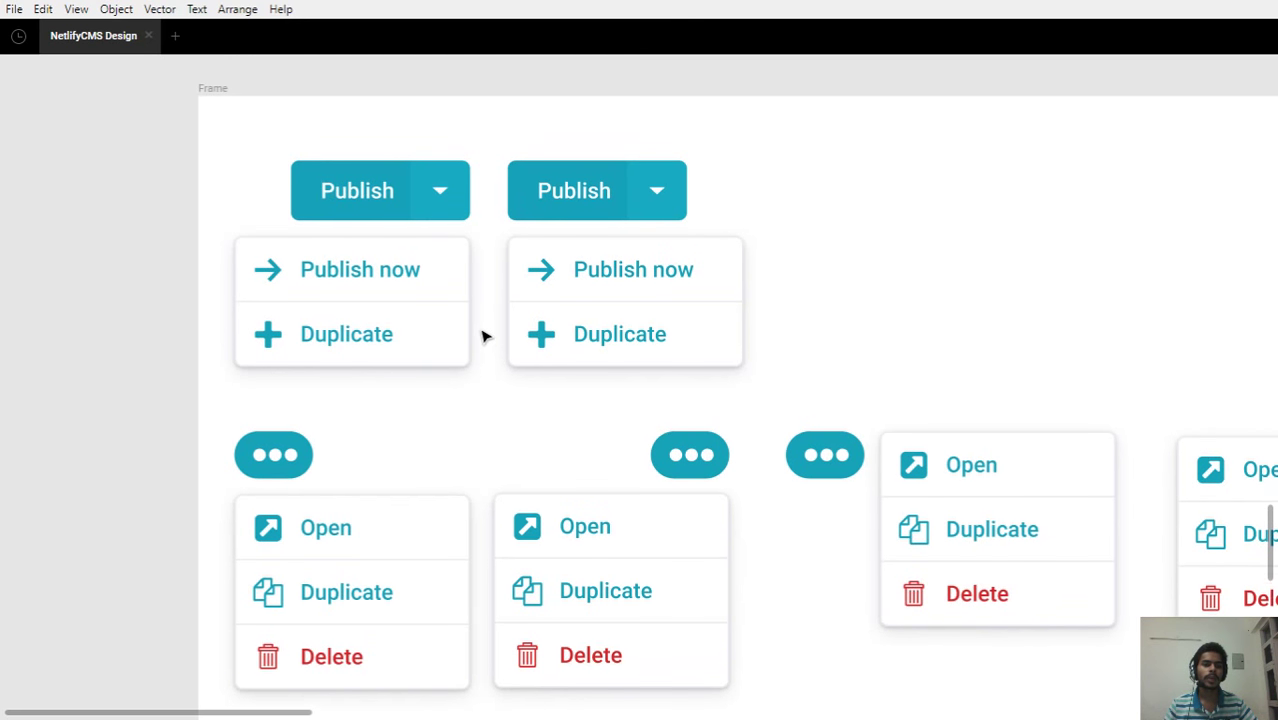
scroll(482, 336, down, 2)
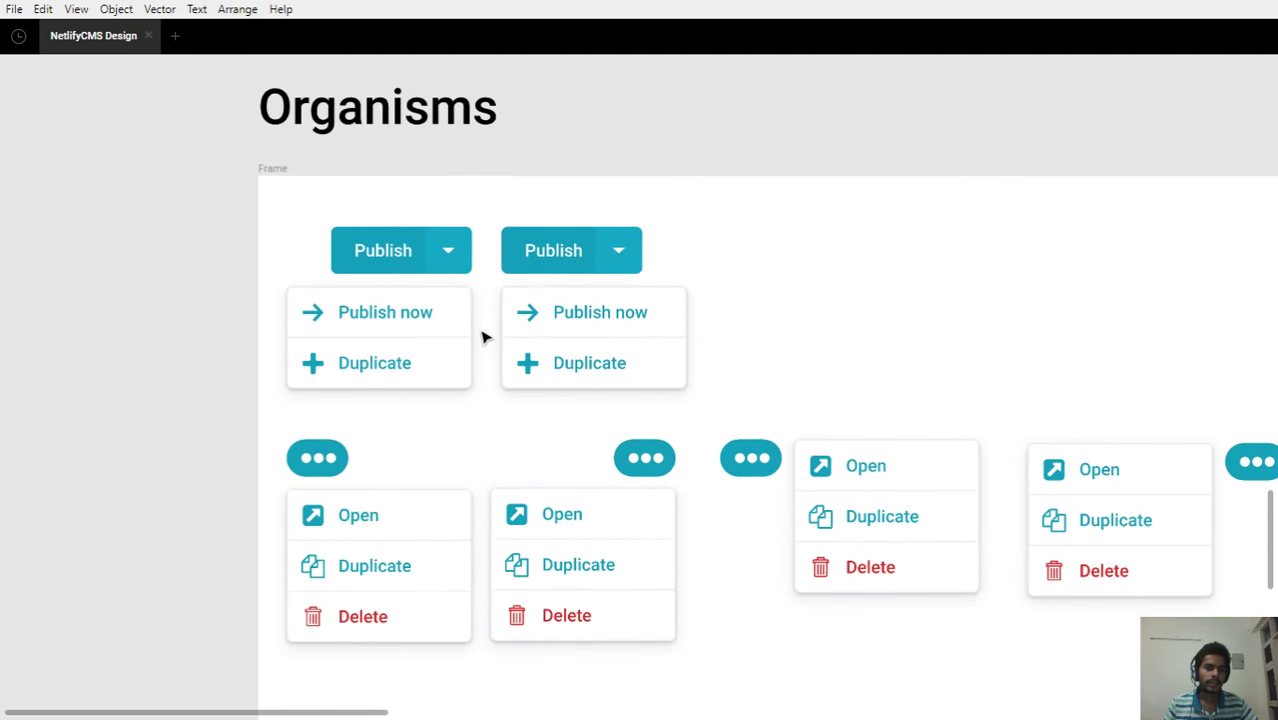
click(430, 234)
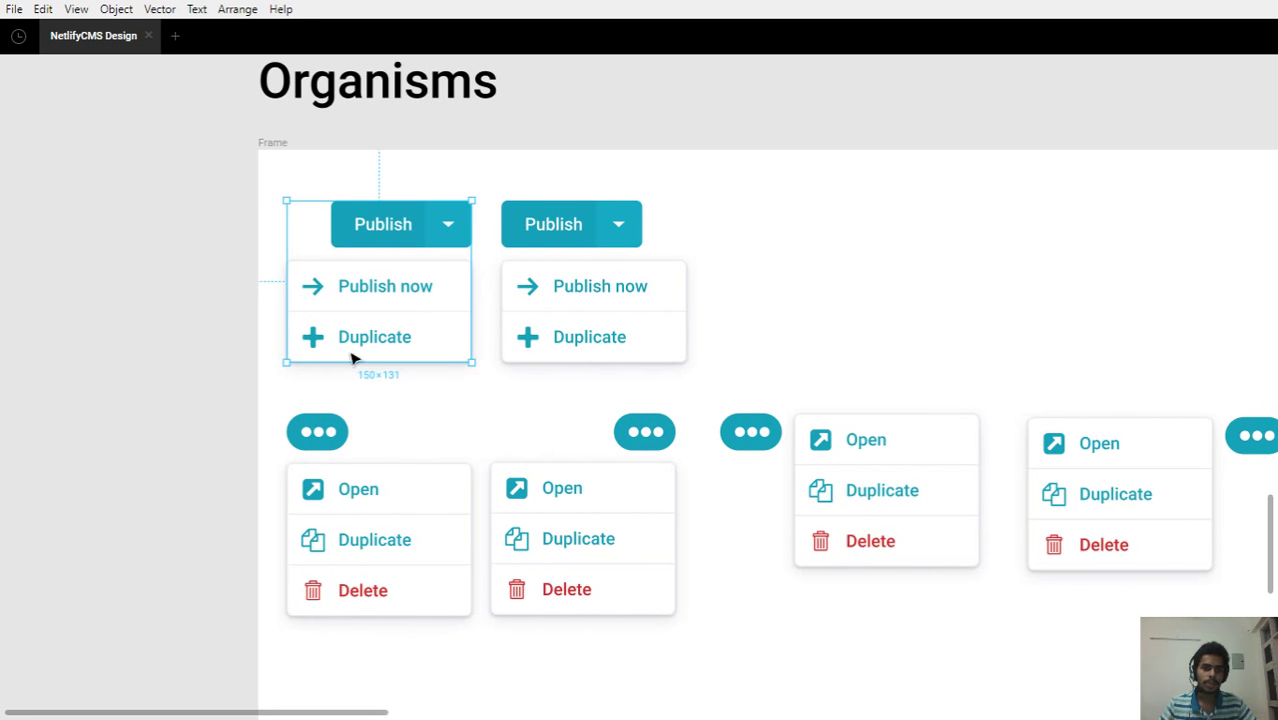
drag(584, 377, 521, 346)
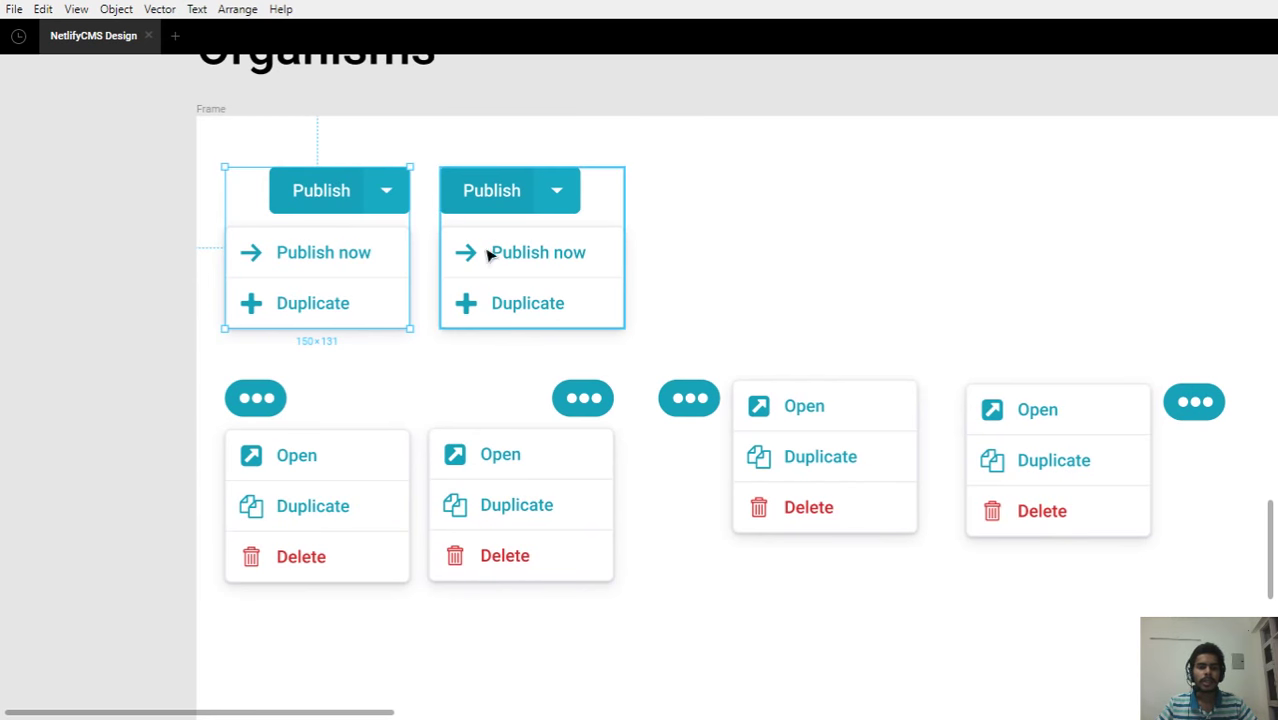
click(534, 247)
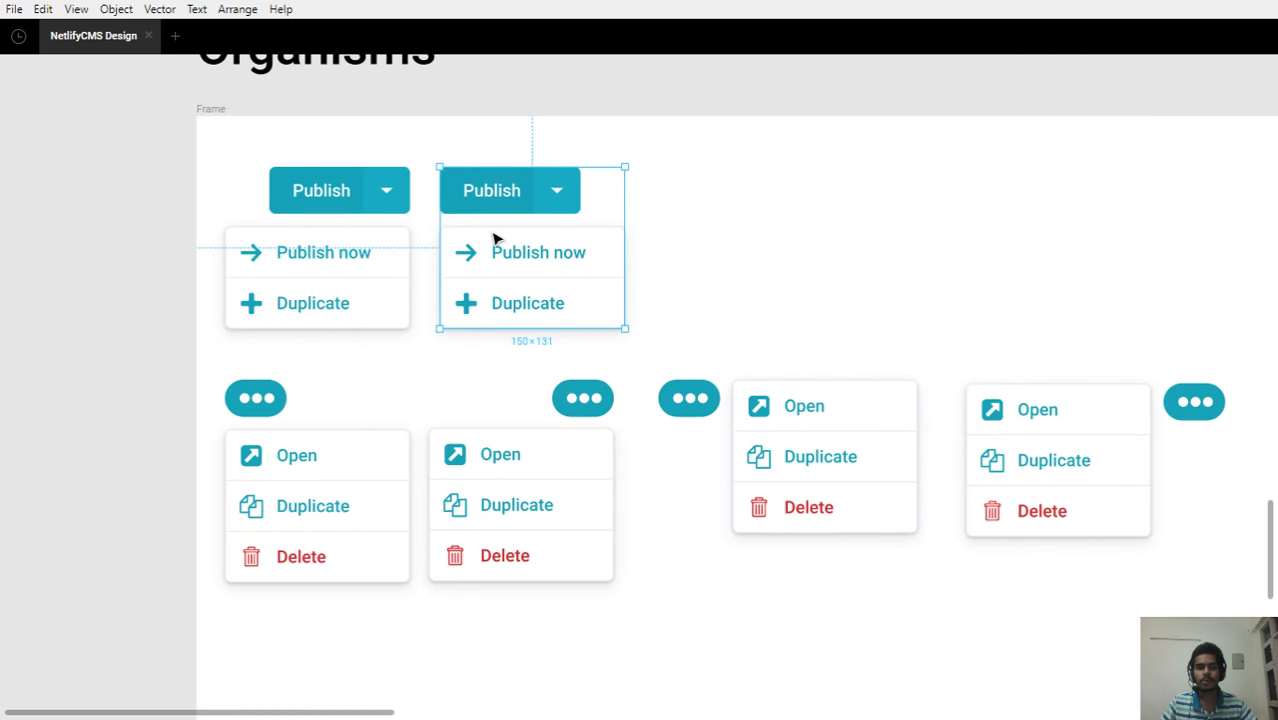
drag(491, 271, 460, 190)
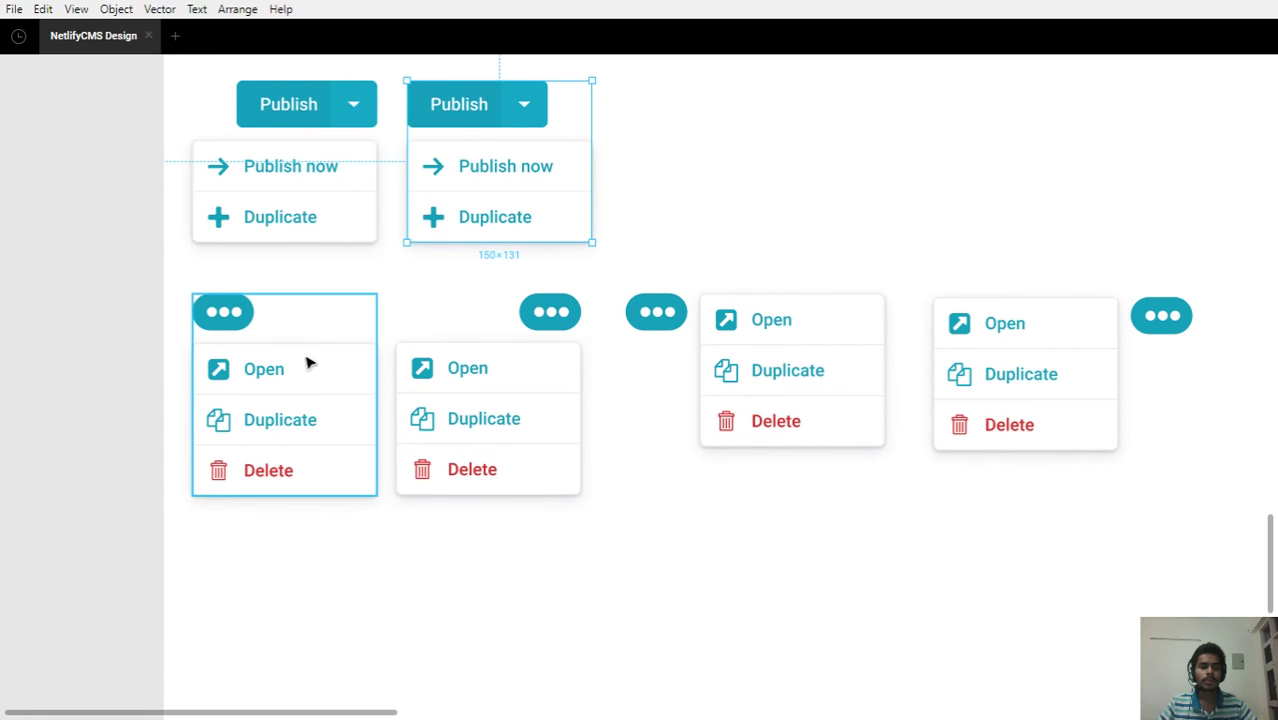
click(484, 402)
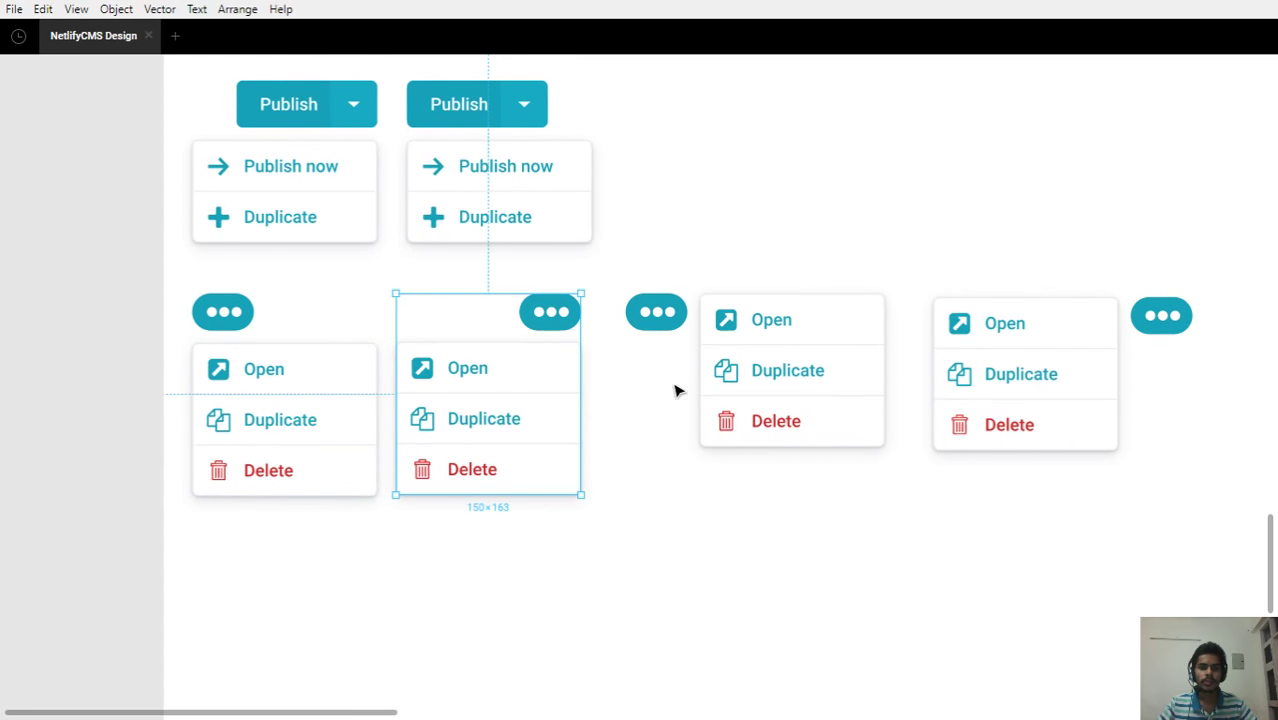
click(727, 385)
click(1011, 394)
drag(1008, 388, 571, 371)
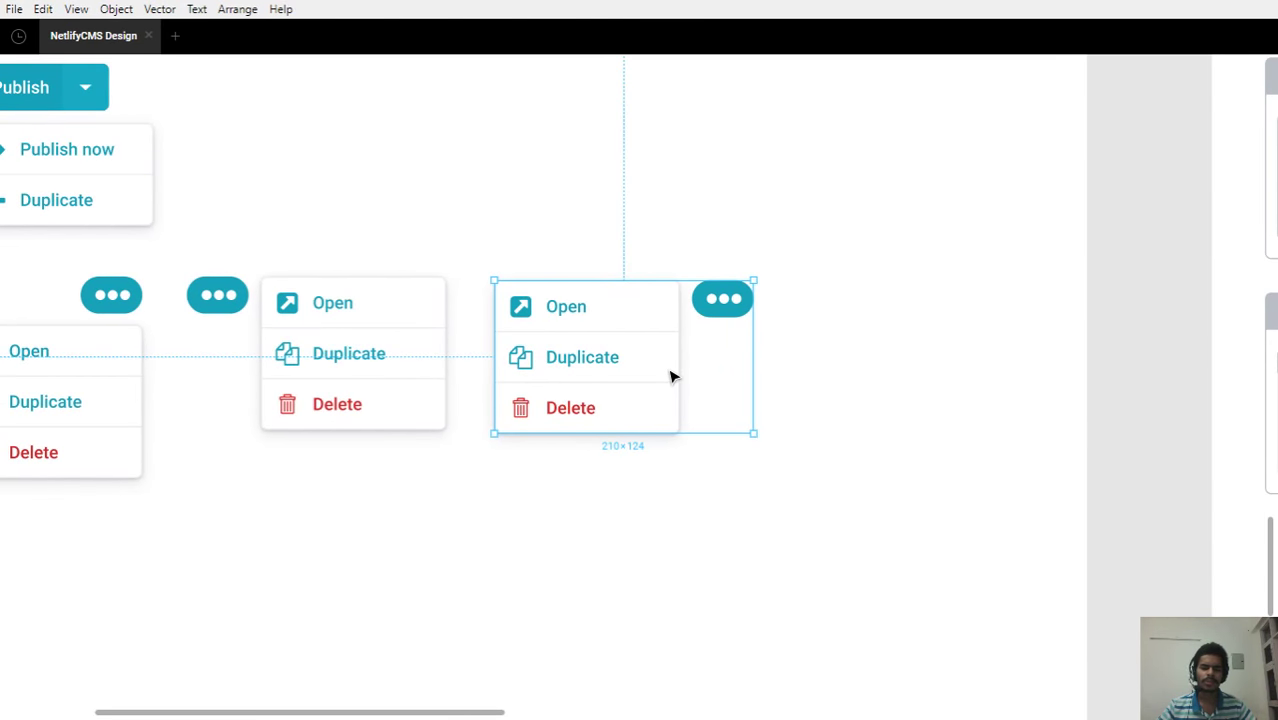
scroll(670, 374, down, 3)
drag(447, 504, 639, 491)
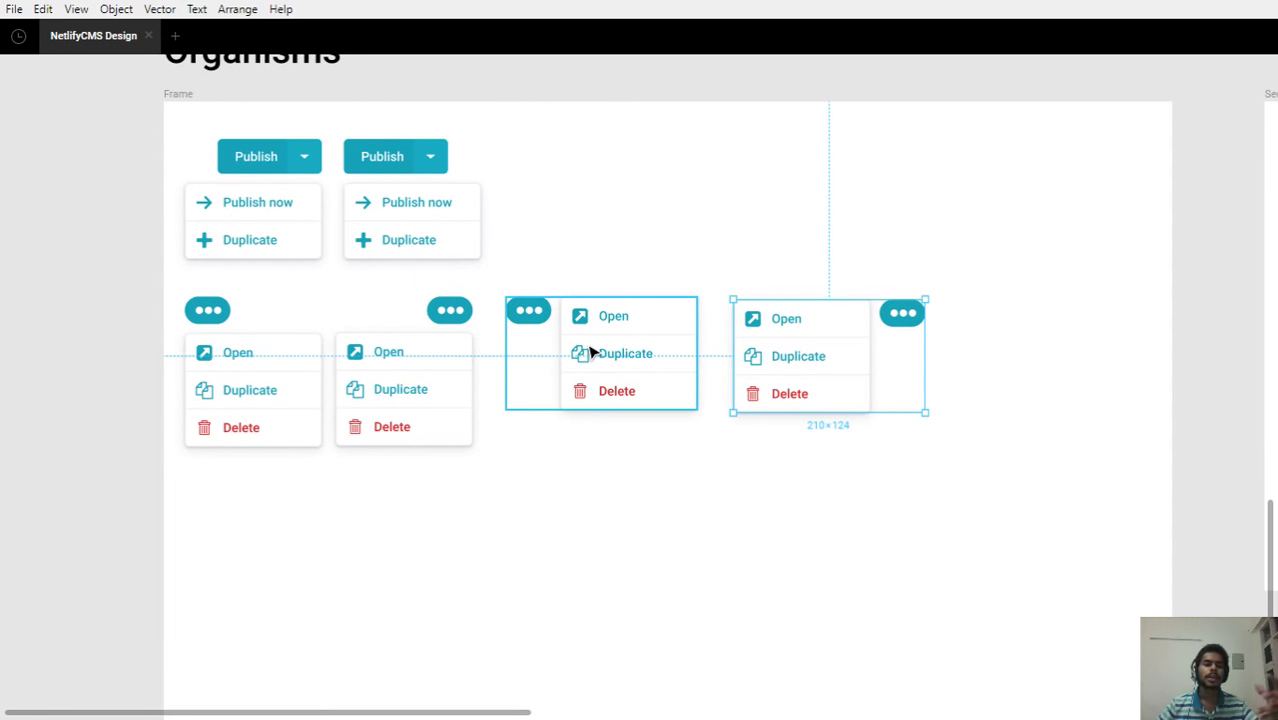
scroll(590, 352, down, 6)
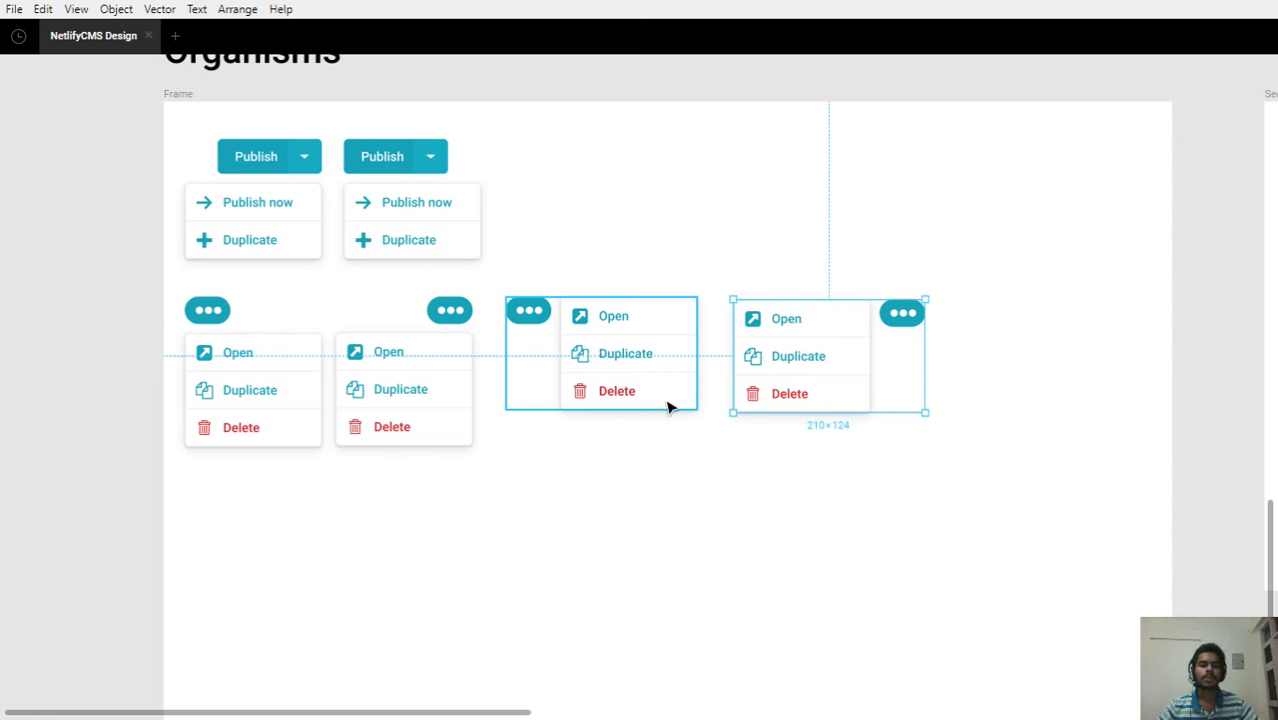
drag(545, 375, 713, 441)
Restore the editor panels and select the post's four layers, including title, Author avatar and Menu
click(1130, 126)
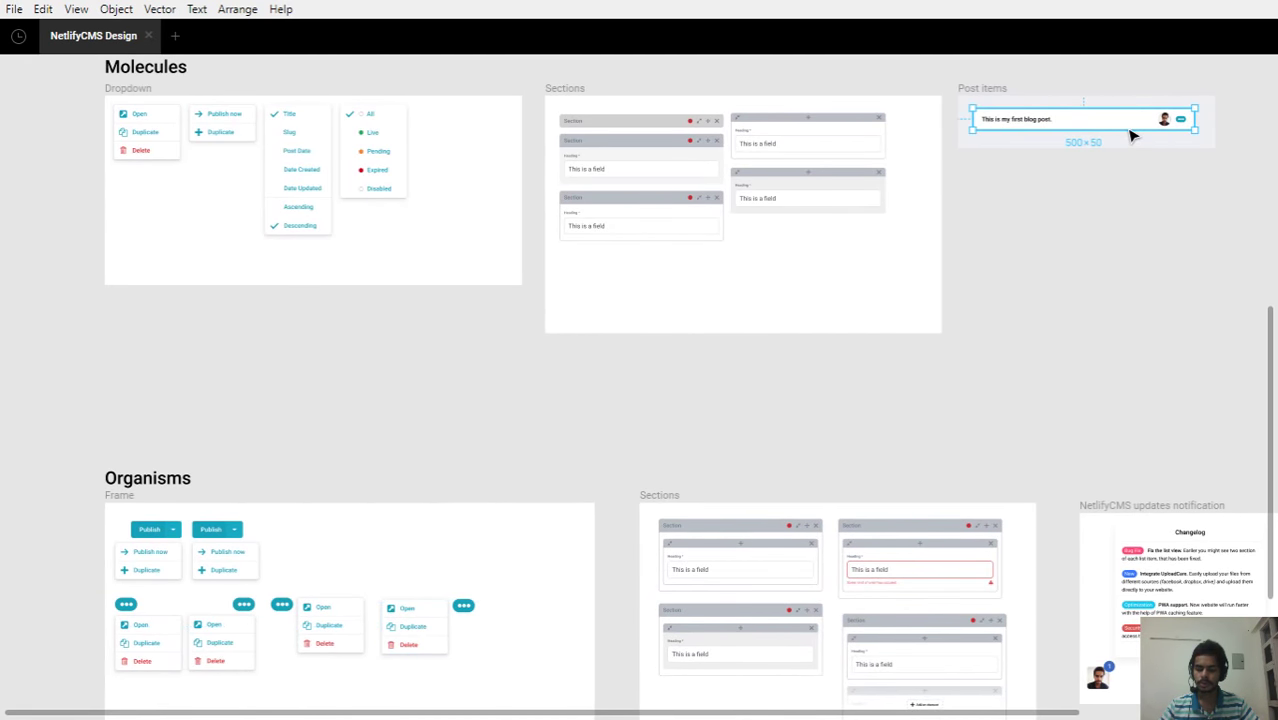
key(ctrl+backslash)
drag(876, 348, 627, 417)
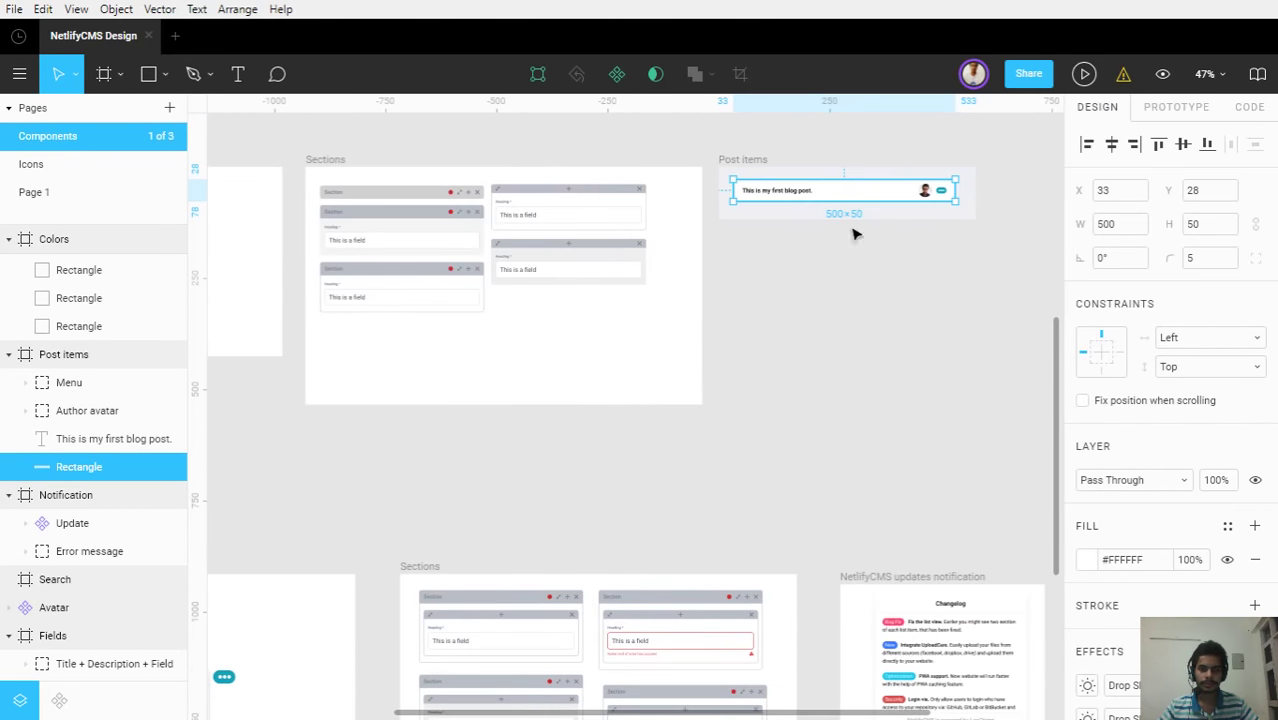
click(74, 442)
click(70, 420)
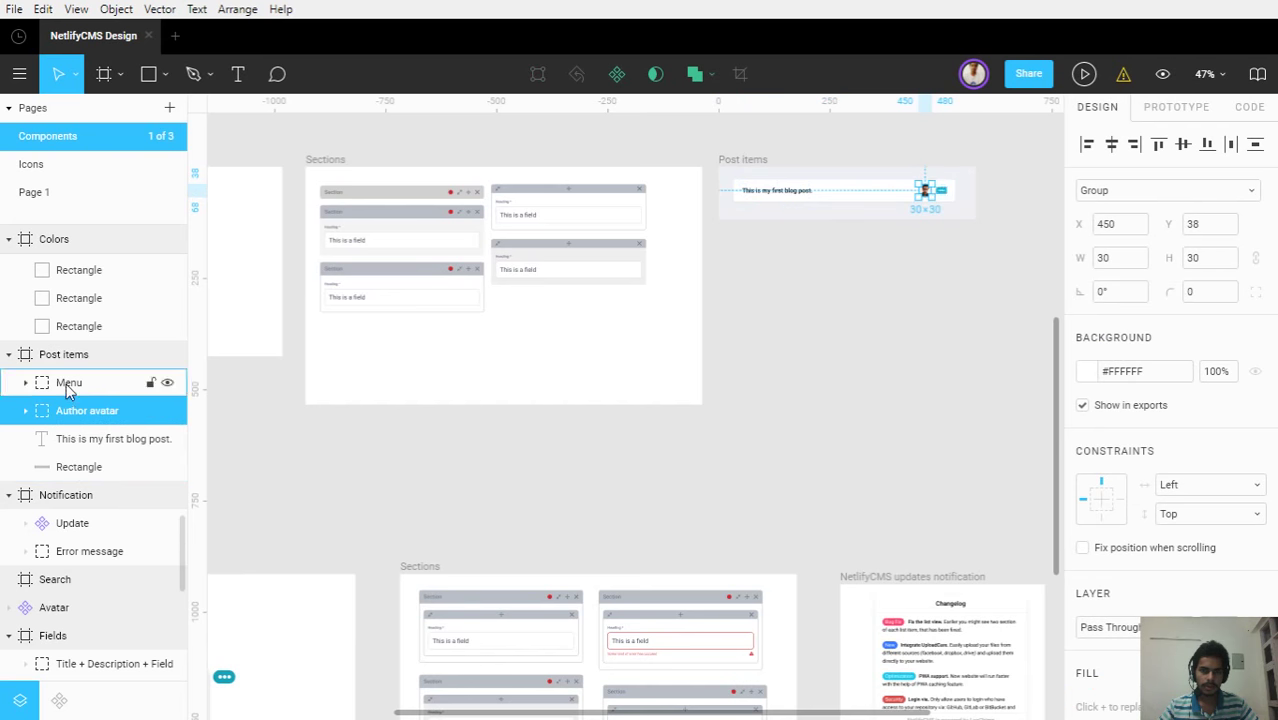
click(69, 382)
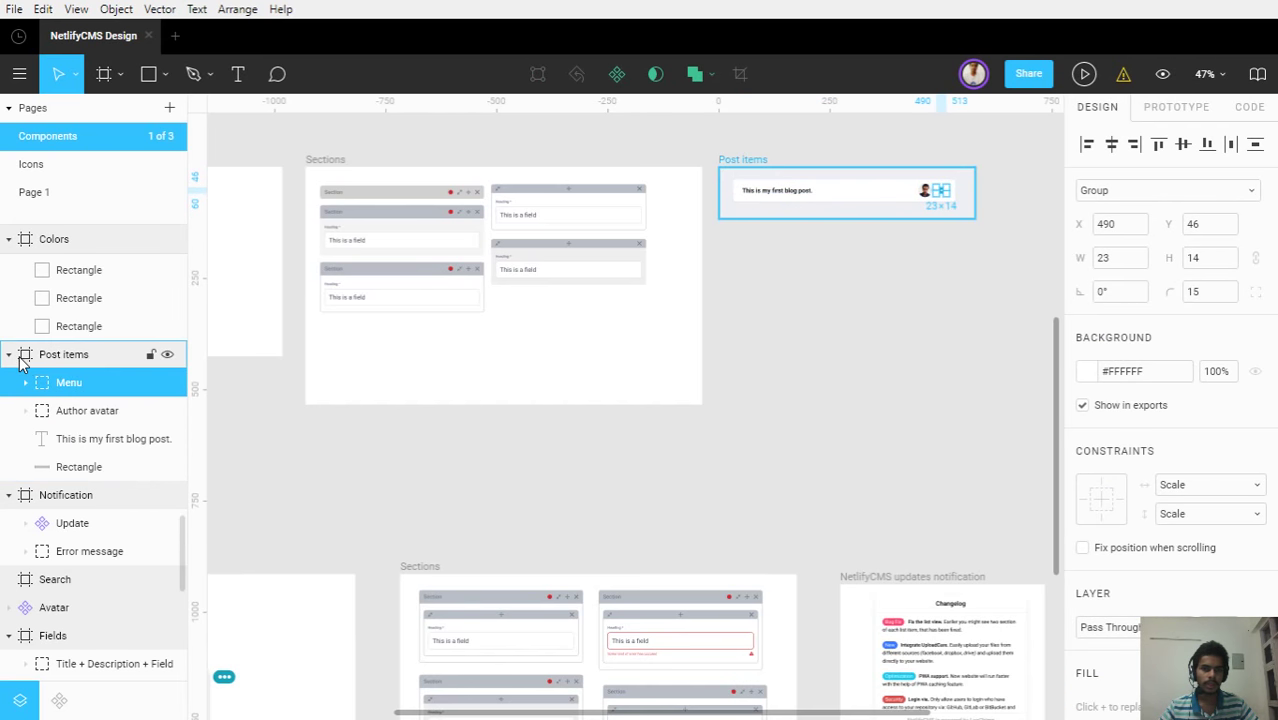
shift+click(63, 466)
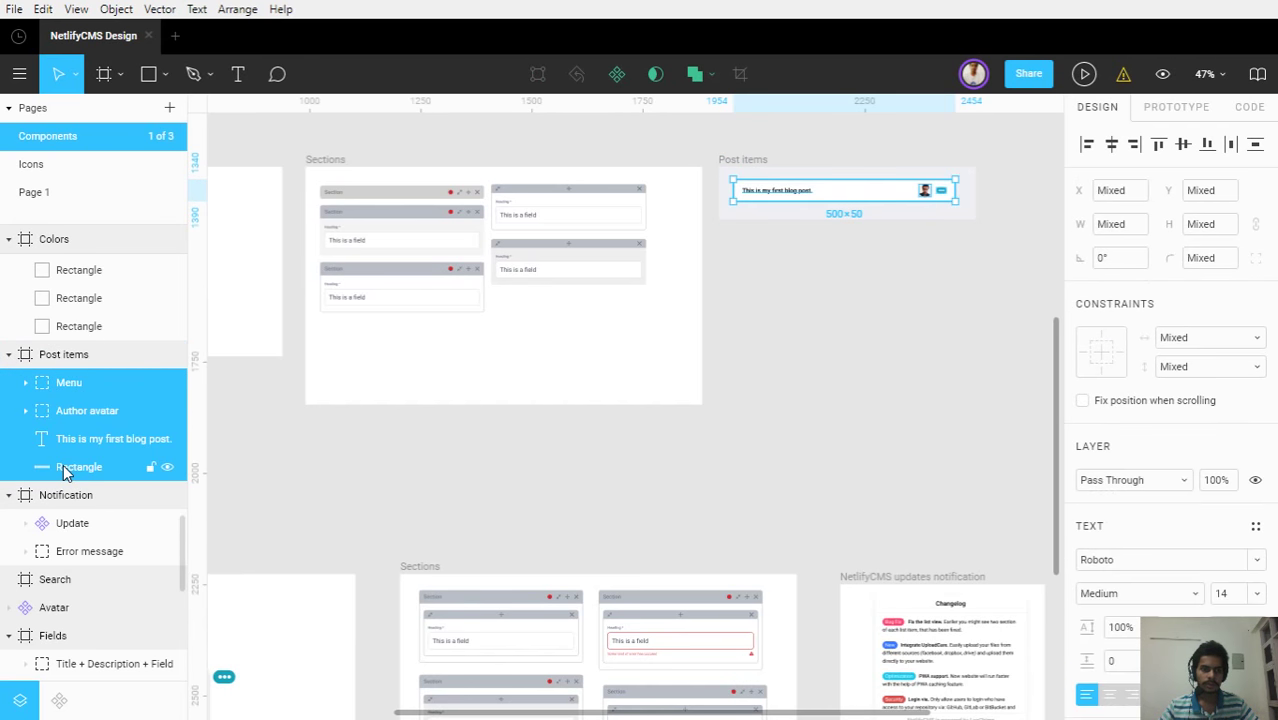
Group the layers as 'Item', make it a component, and drag a duplicate out of the frame
key(ctrl+g)
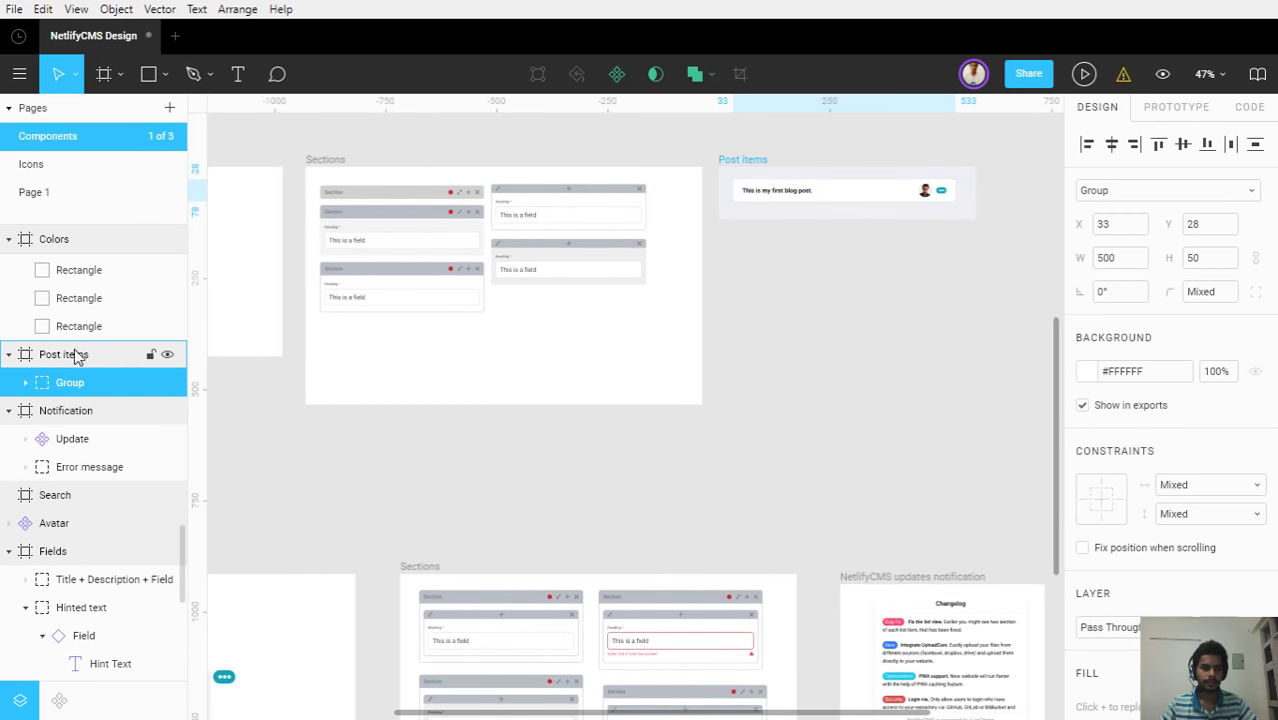
double_click(73, 381)
text(Item)
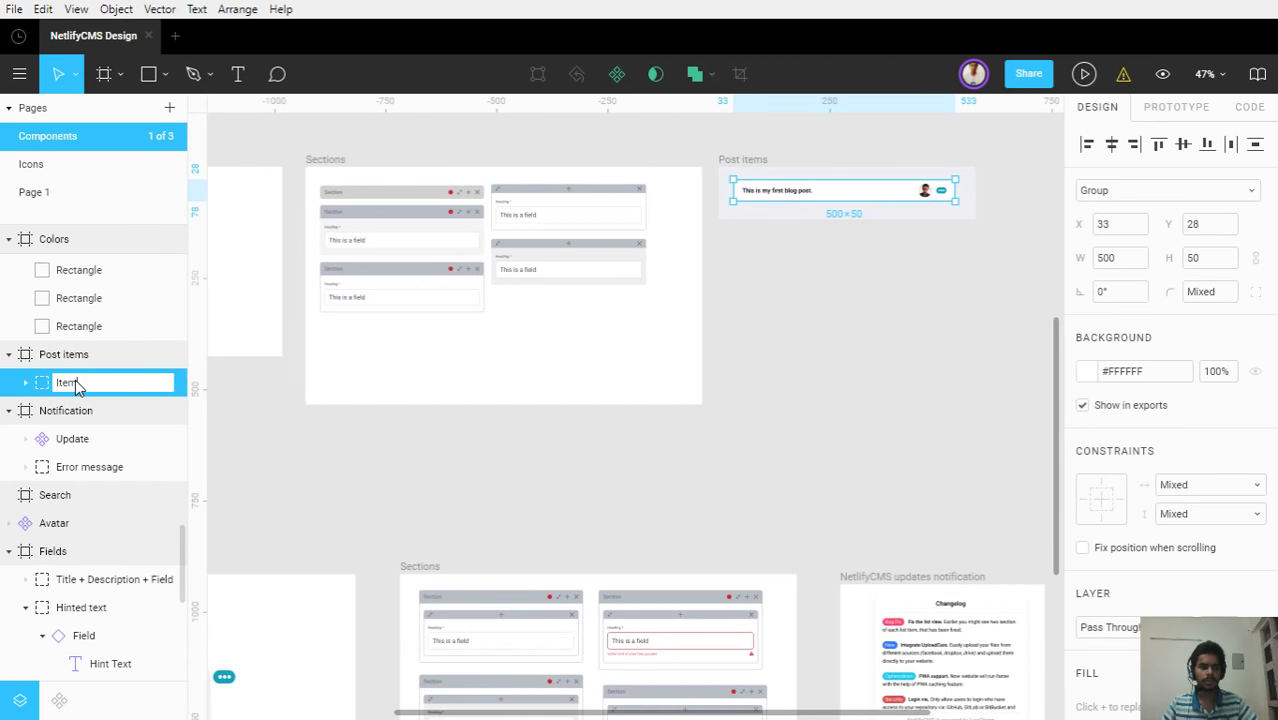
key(Return)
click(615, 76)
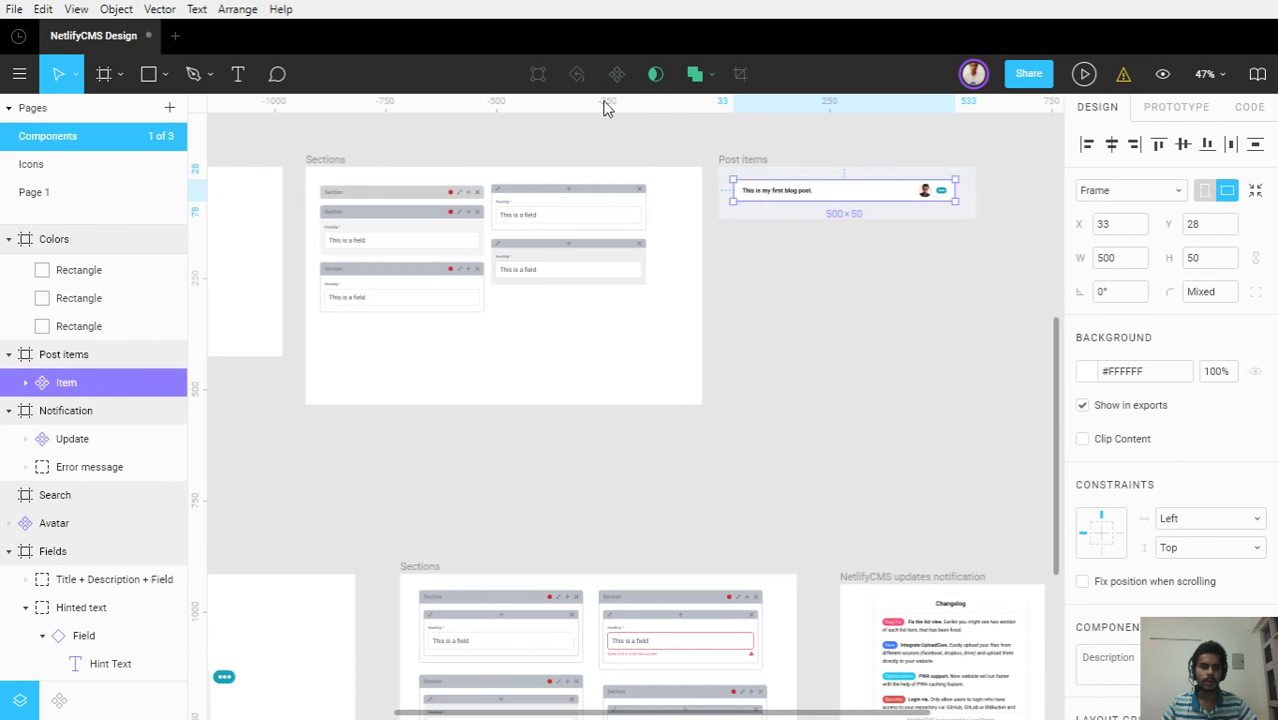
key(ctrl+d)
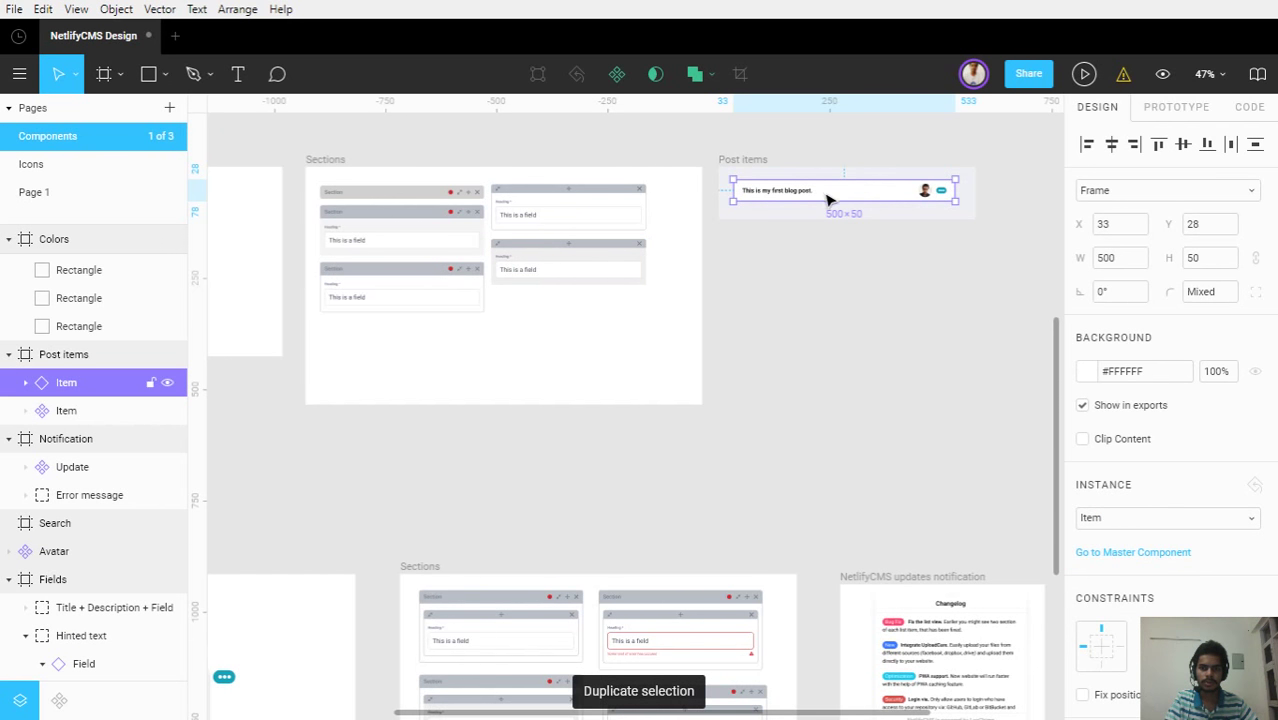
drag(826, 193, 505, 651)
Place the Item post row to the left of the Organisms frame
drag(693, 676, 593, 419)
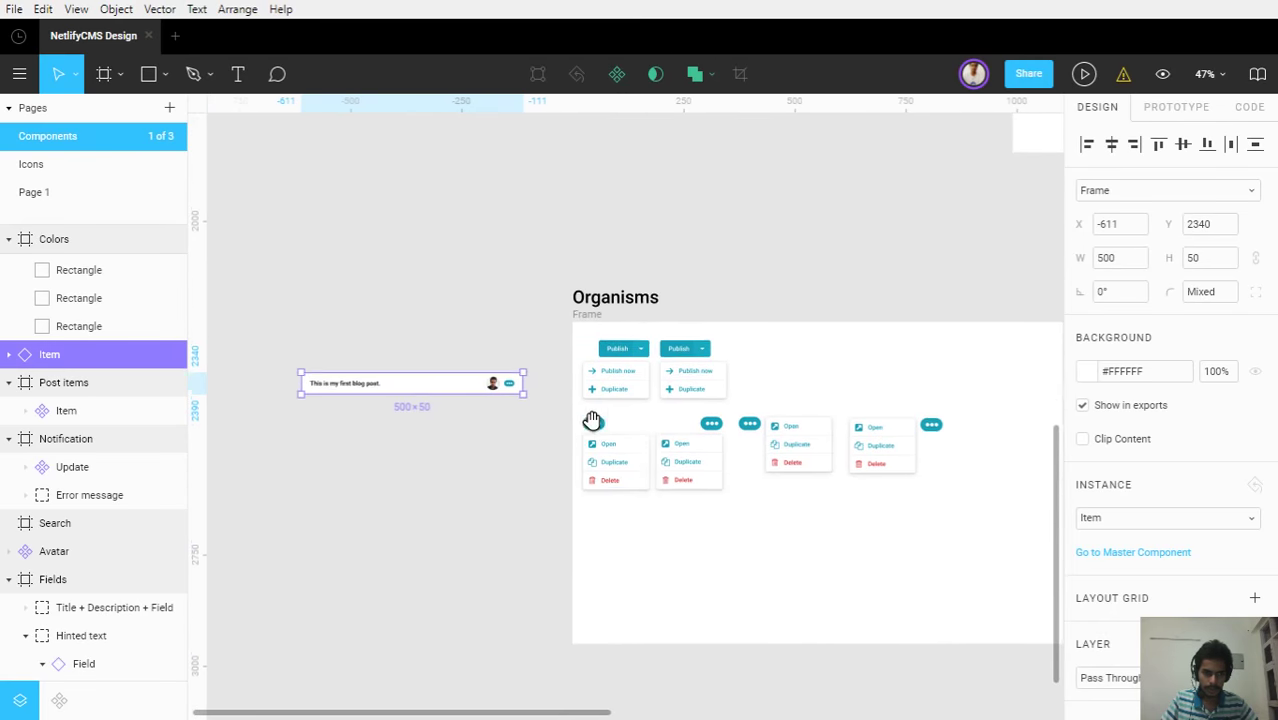
scroll(633, 436, up, 5)
scroll(633, 442, up, 1)
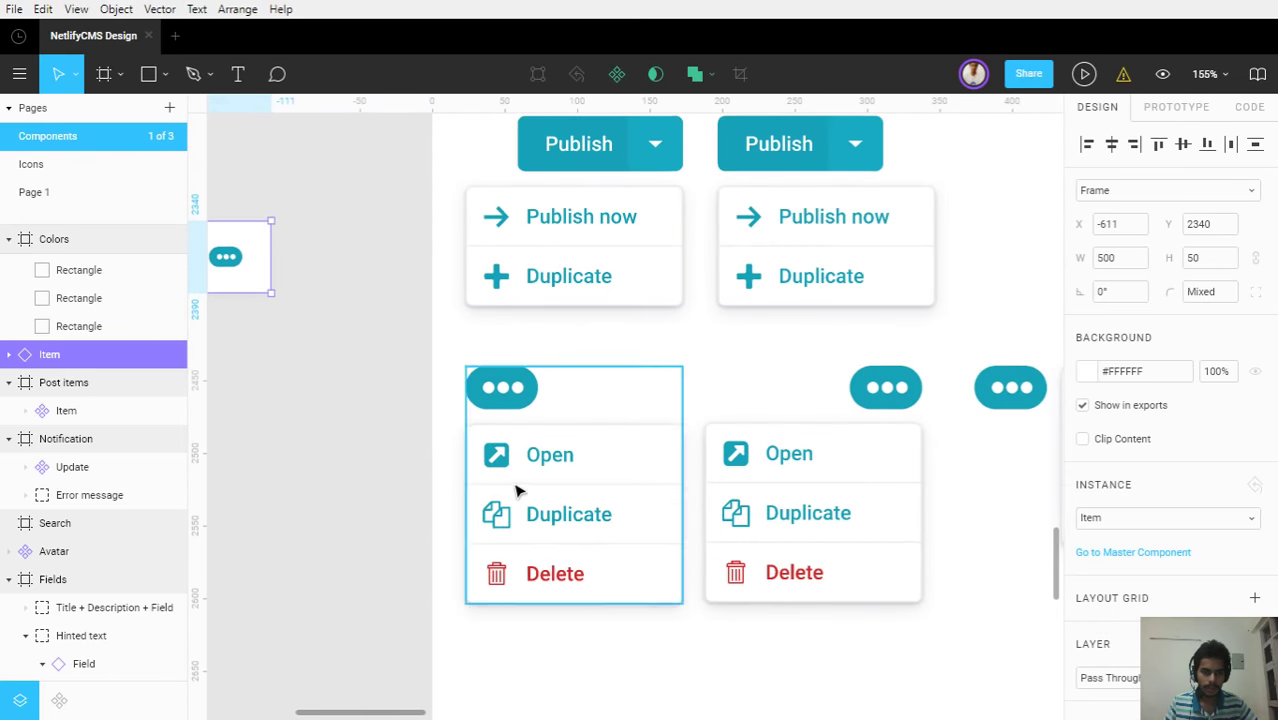
scroll(516, 487, down, 3)
drag(365, 462, 525, 442)
drag(438, 364, 312, 385)
click(419, 436)
Duplicate the Options for item menu and position it under the post card's menu dots
click(703, 457)
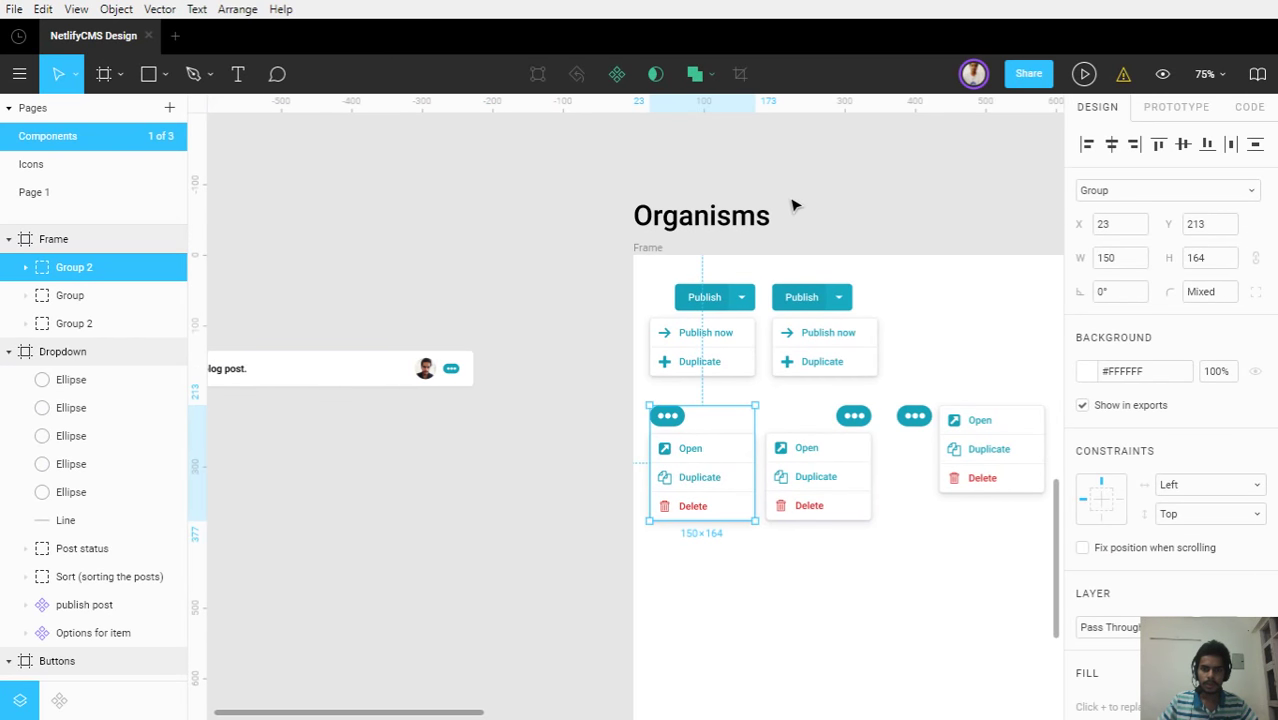
scroll(793, 203, up, 5)
click(700, 210)
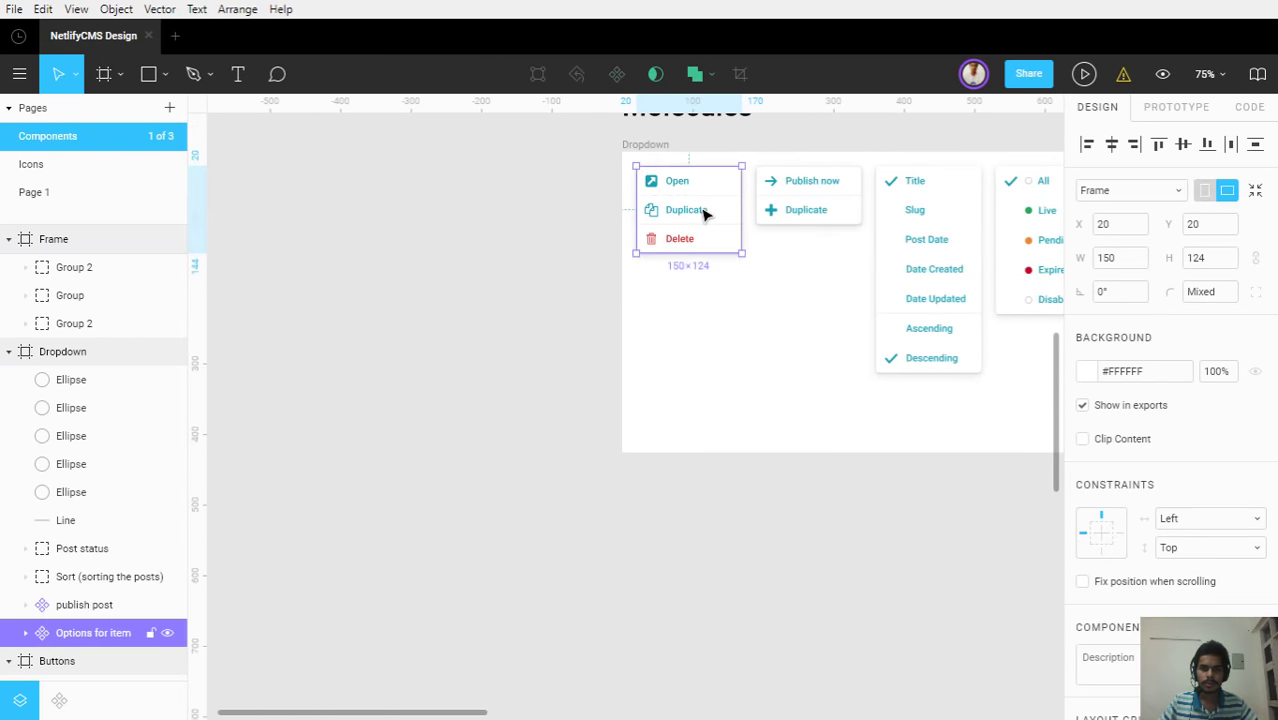
key(ctrl+d)
drag(688, 224, 485, 556)
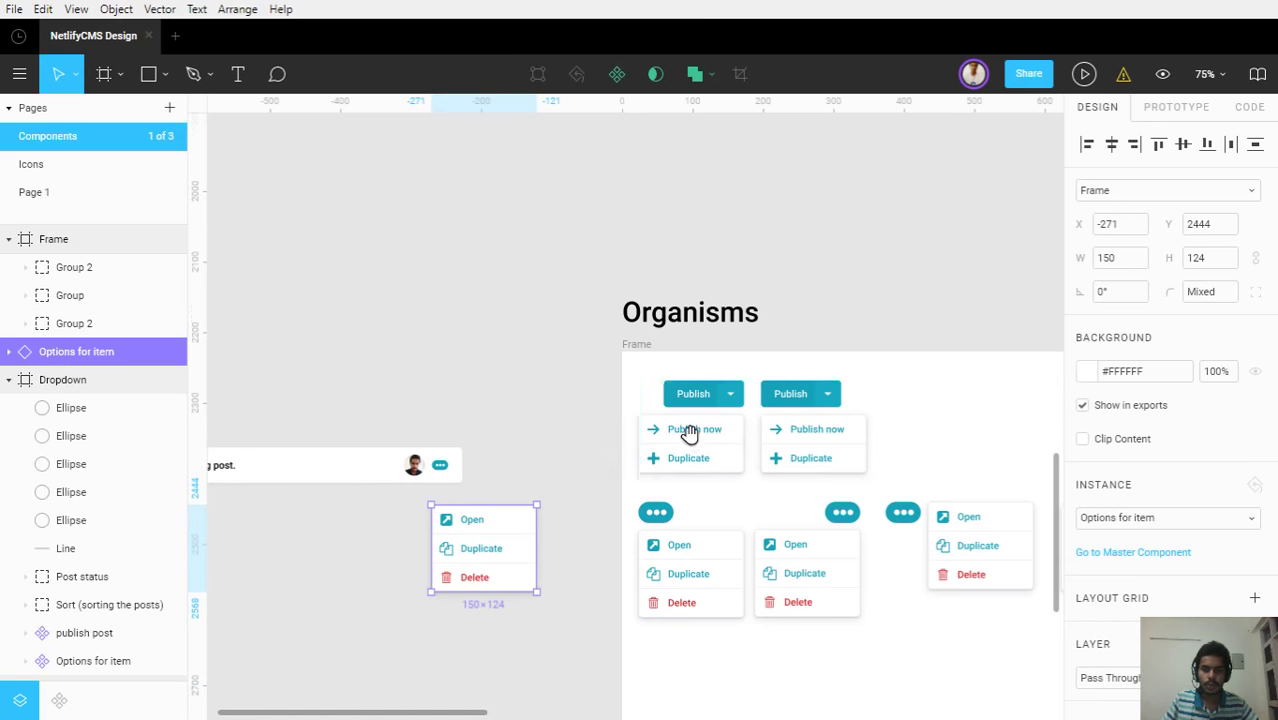
drag(688, 434, 745, 414)
ctrl+scroll(485, 467, up, 5)
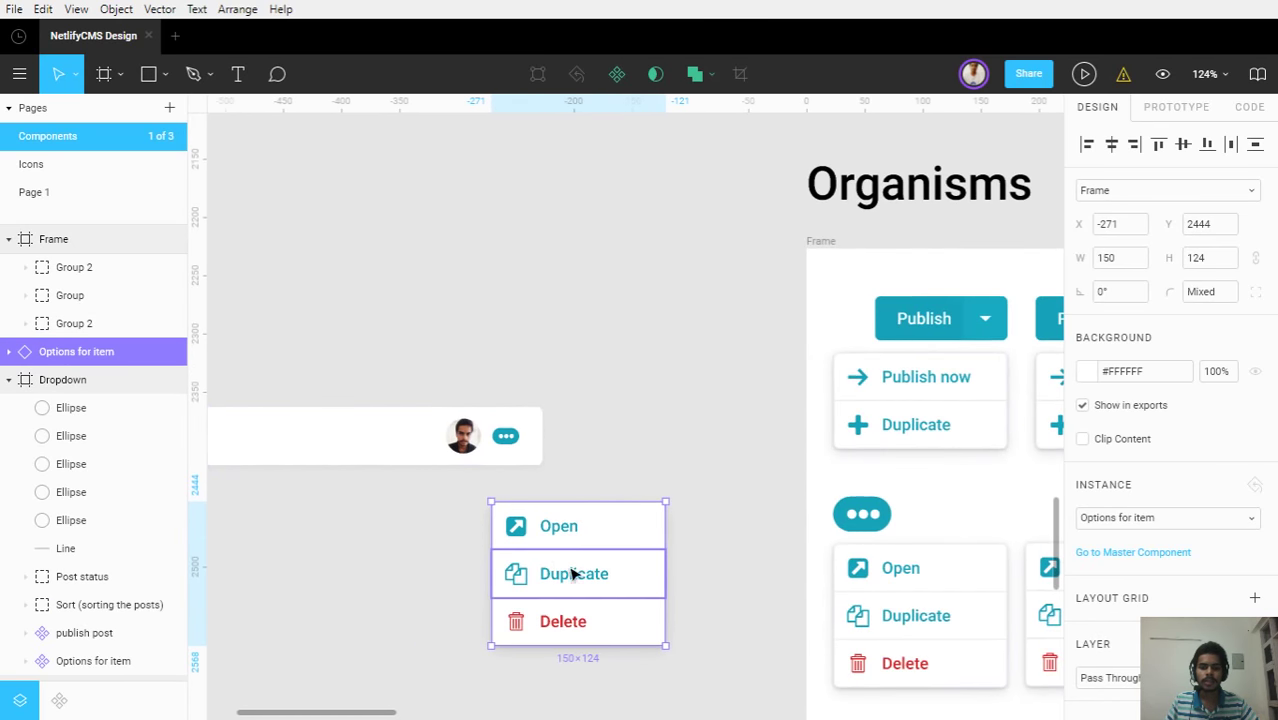
key(ctrl+backslash)
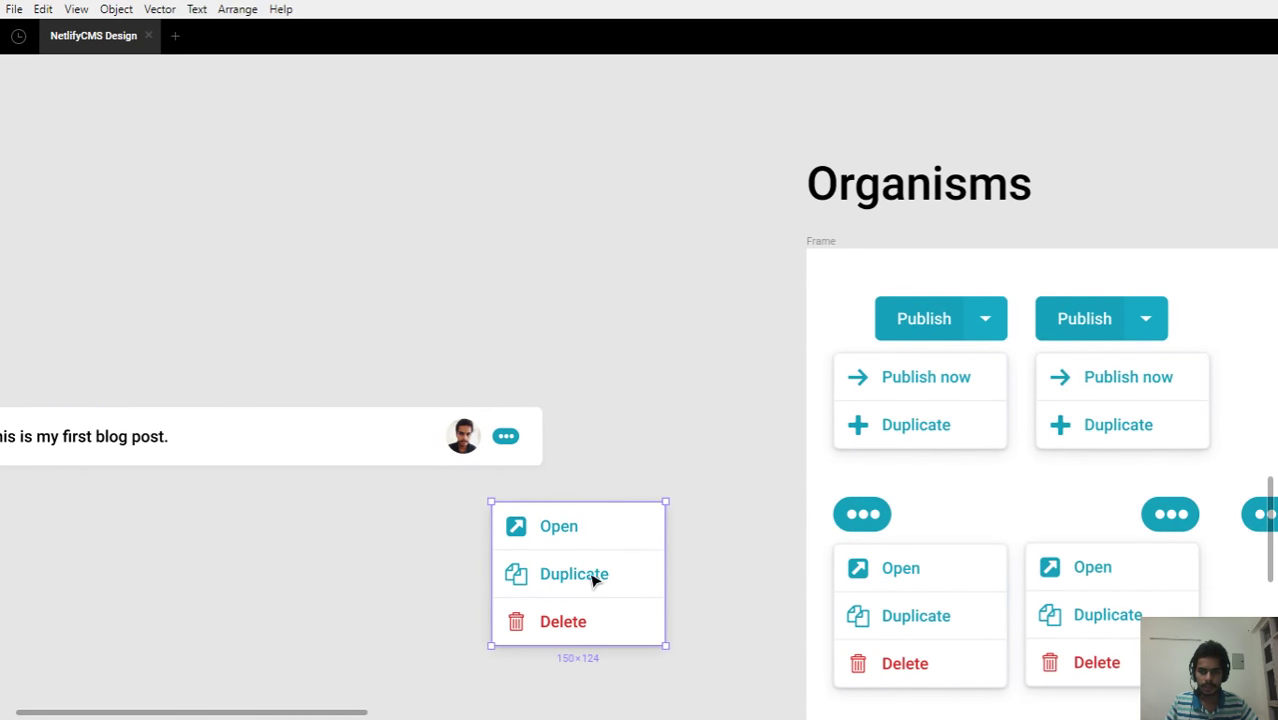
drag(571, 571, 424, 484)
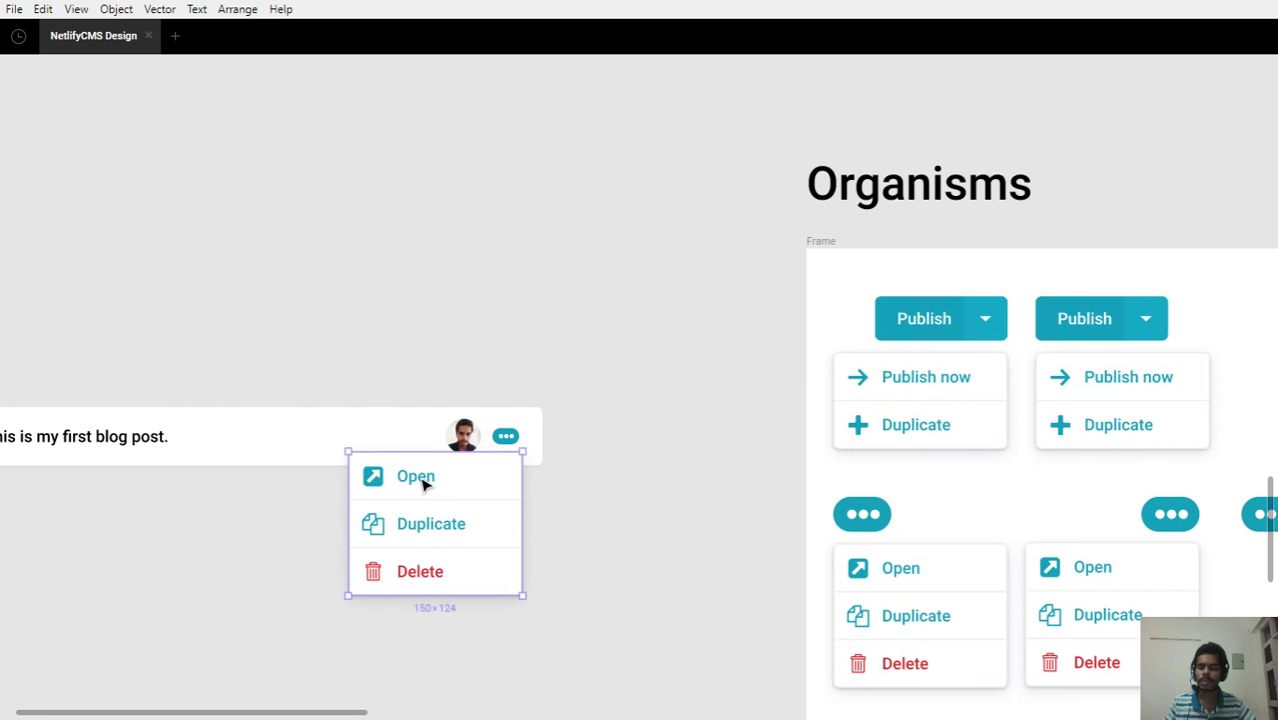
Marquee-select the loose post card and its options menu and delete them
key(ctrl+backslash)
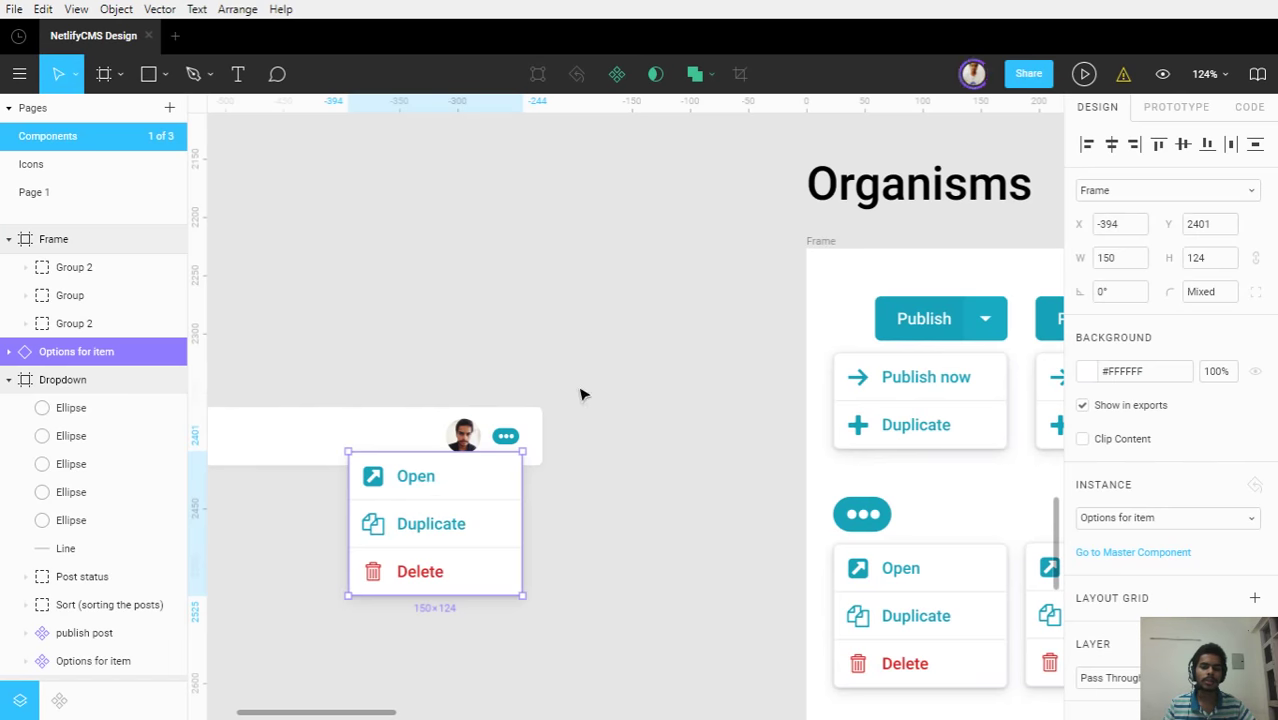
click(578, 390)
drag(578, 390, 363, 547)
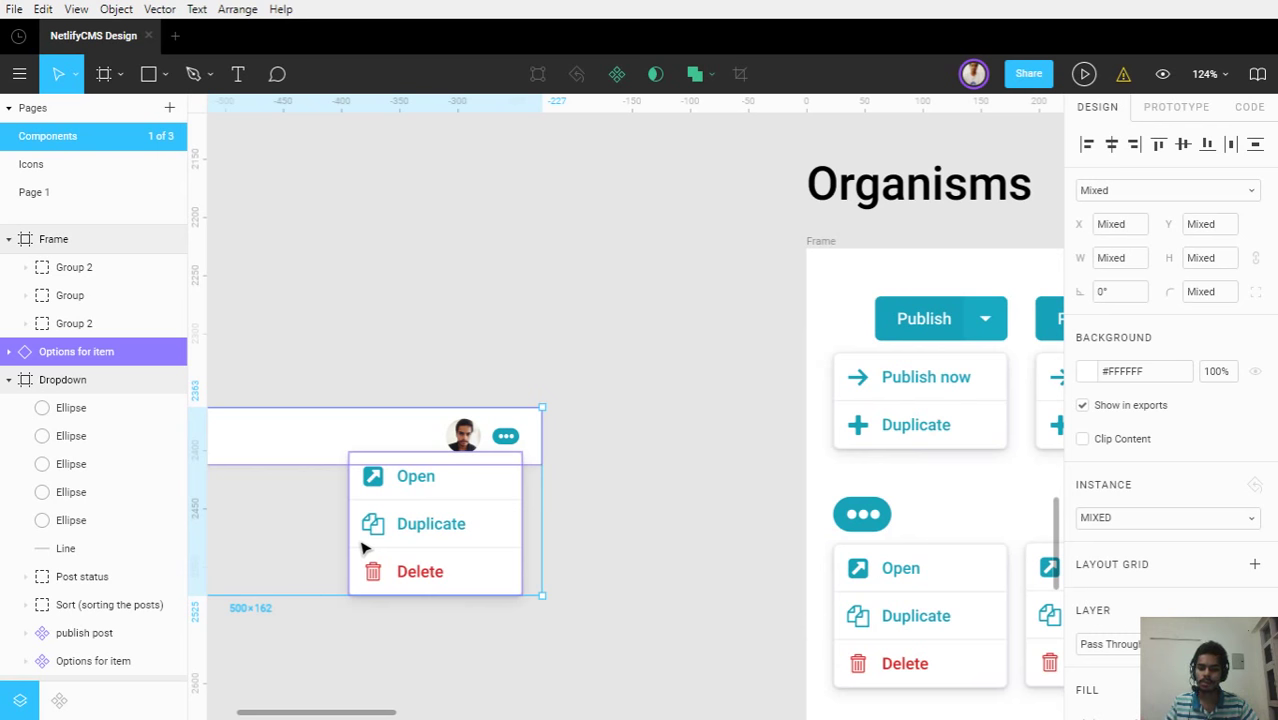
key(Delete)
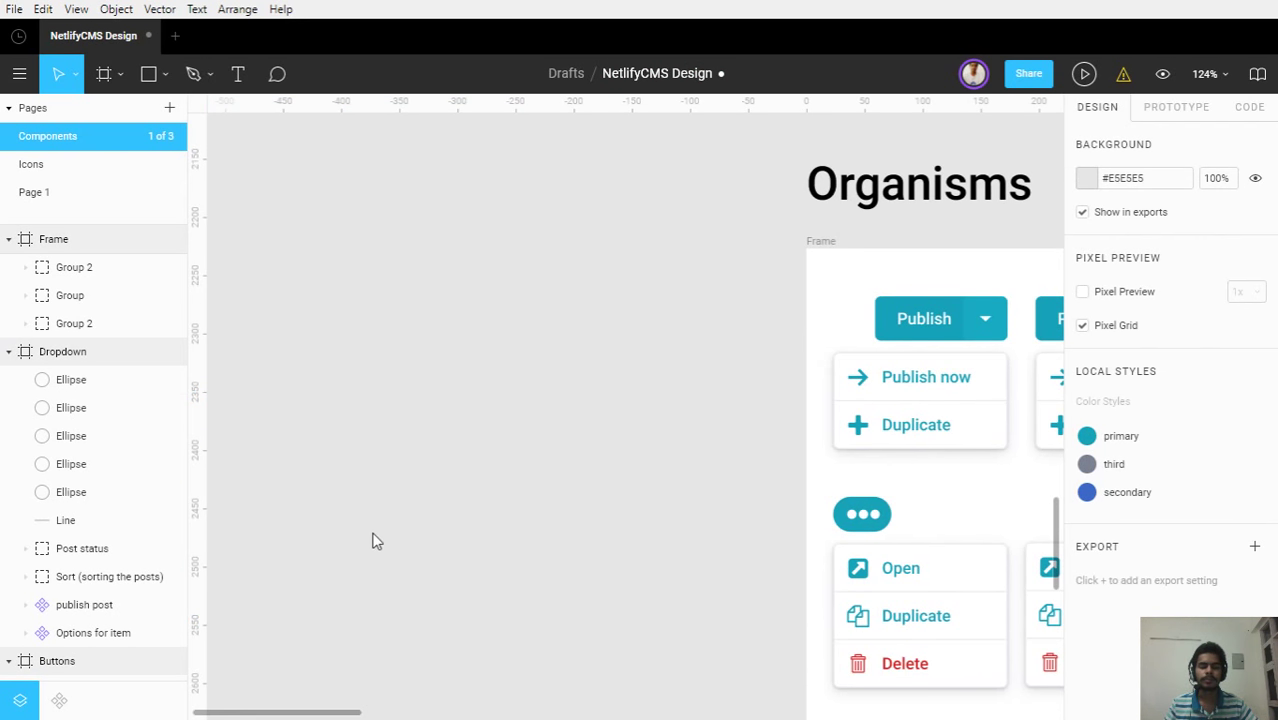
Pan right past the Sections frame and zoom in on the notification frame's Changelog card
scroll(476, 448, down, 5)
drag(610, 451, 310, 397)
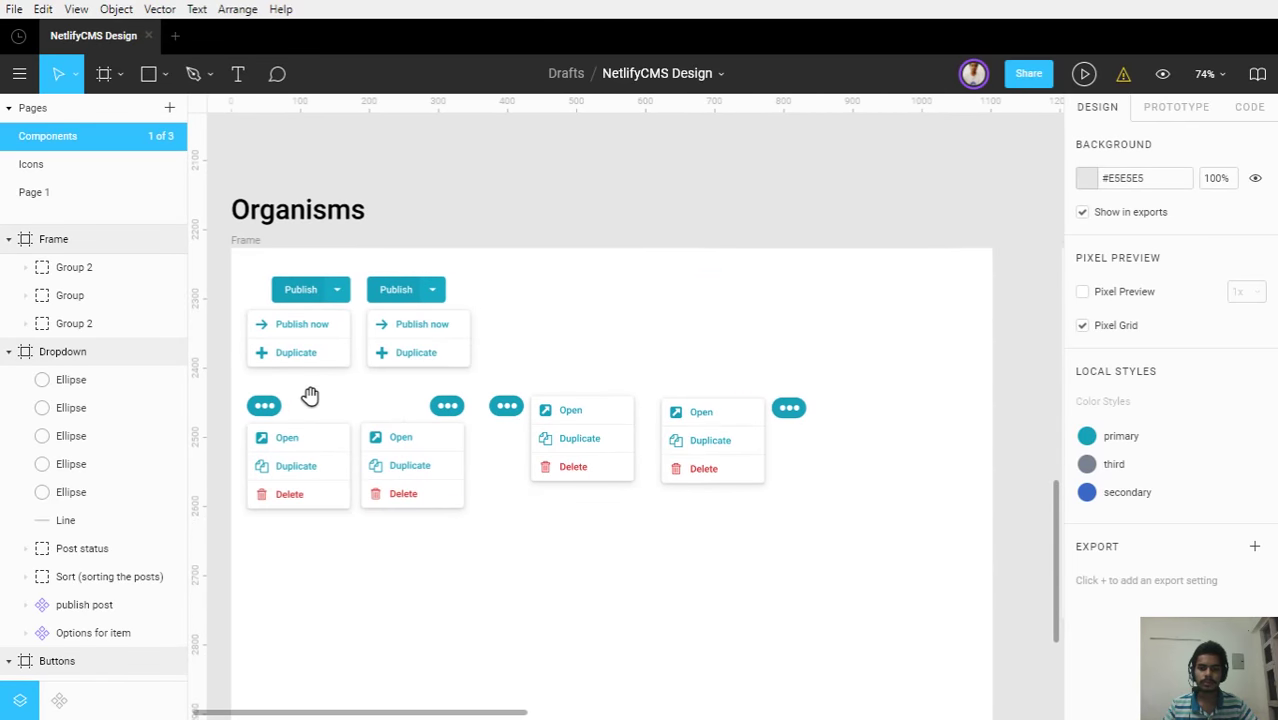
scroll(602, 457, right, 5)
scroll(705, 425, down, 1)
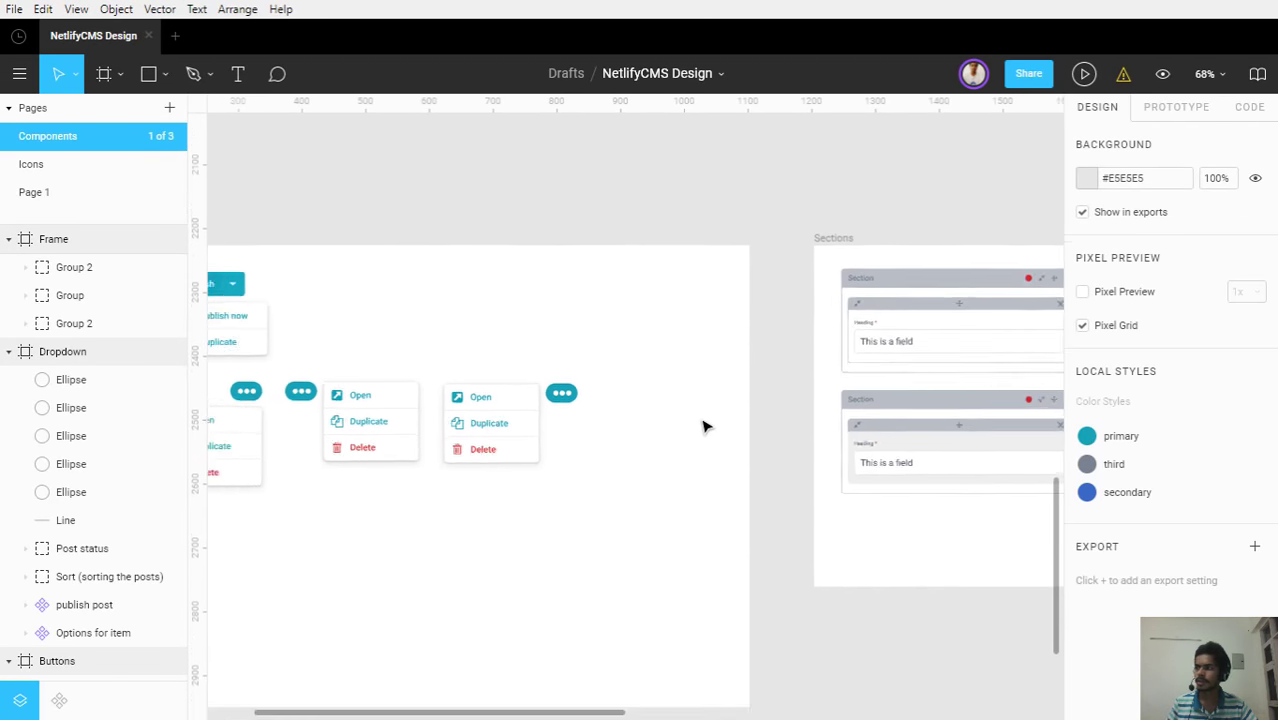
scroll(703, 427, down, 1)
scroll(764, 456, right, 6)
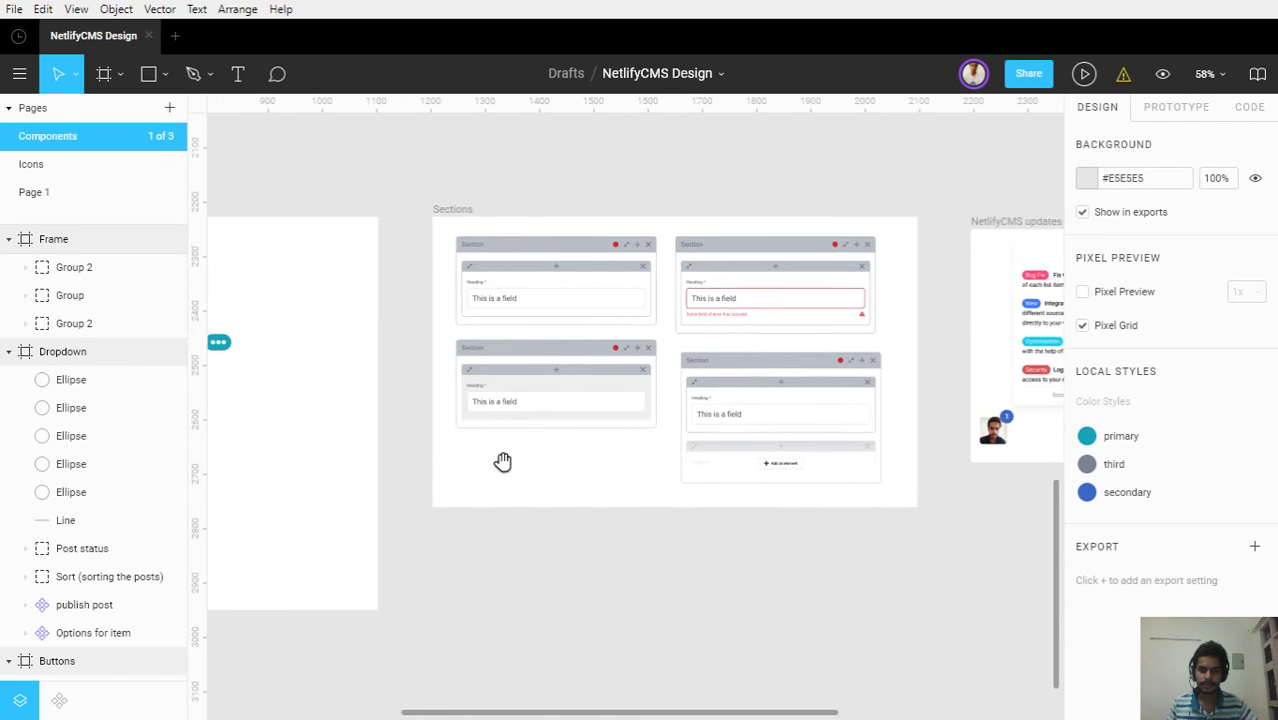
scroll(502, 461, right, 5)
scroll(739, 486, left, 2)
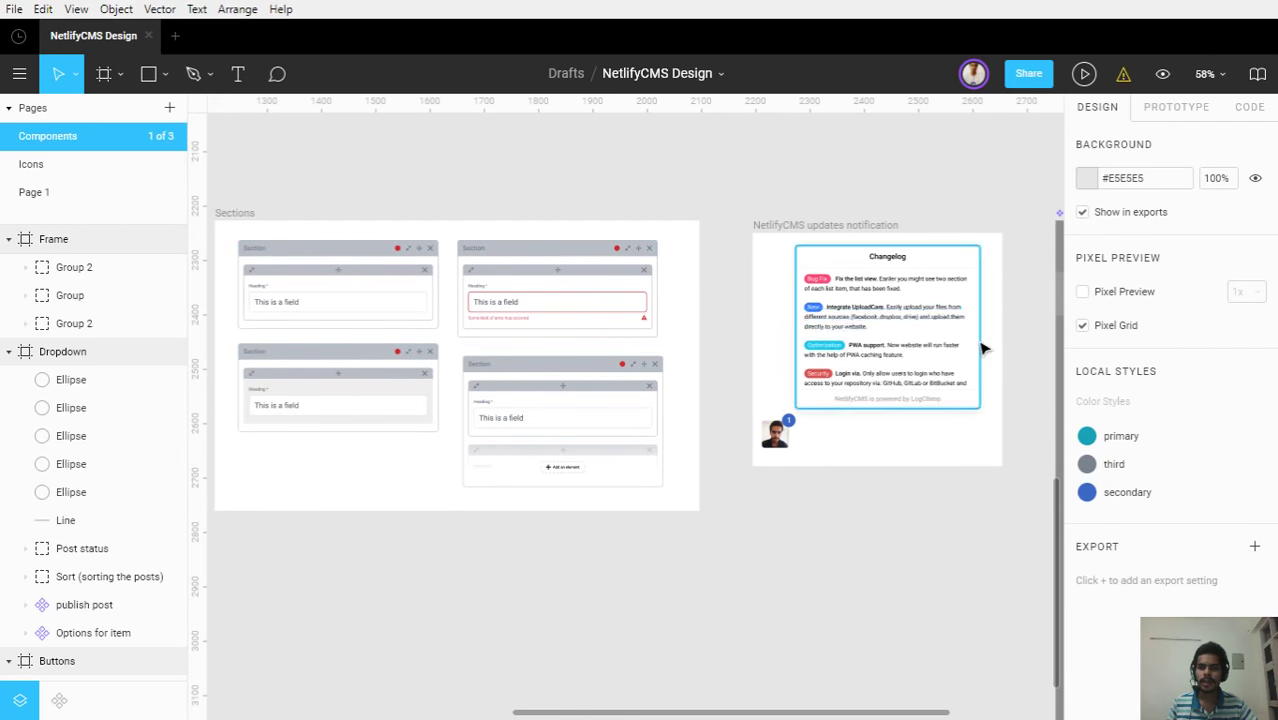
scroll(985, 348, up, 5)
scroll(930, 380, down, 2)
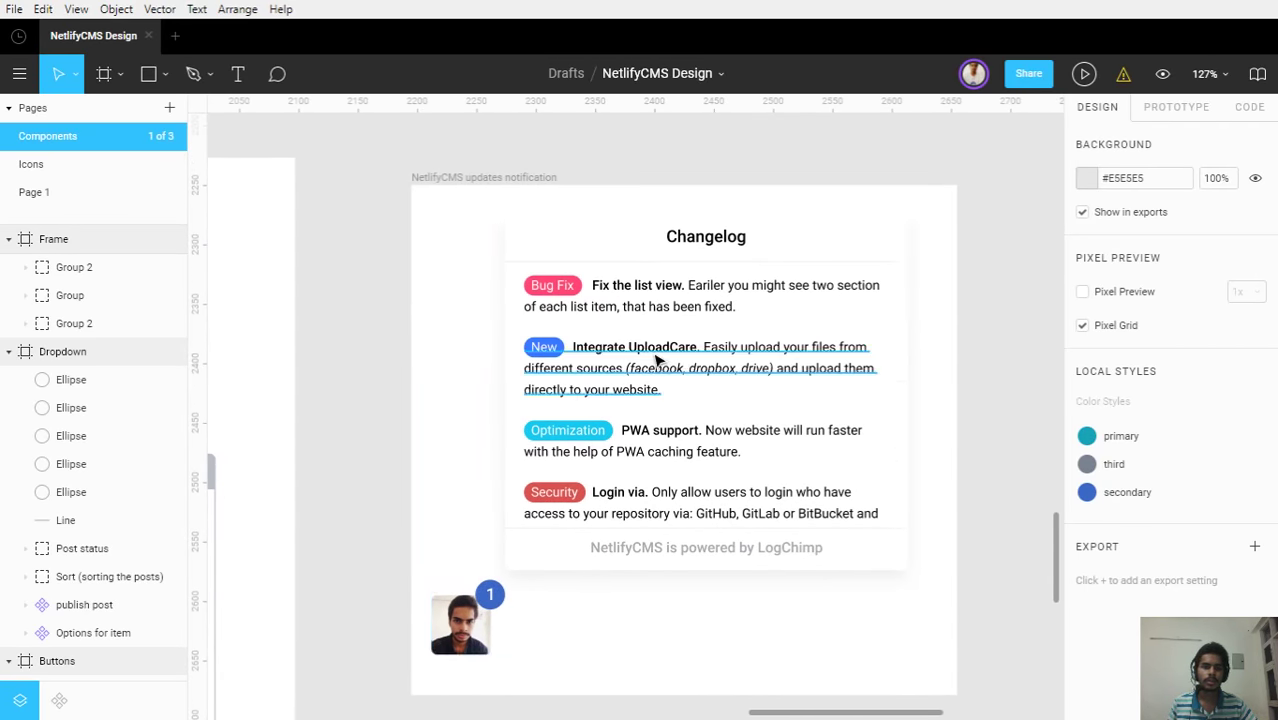
scroll(656, 360, down, 1)
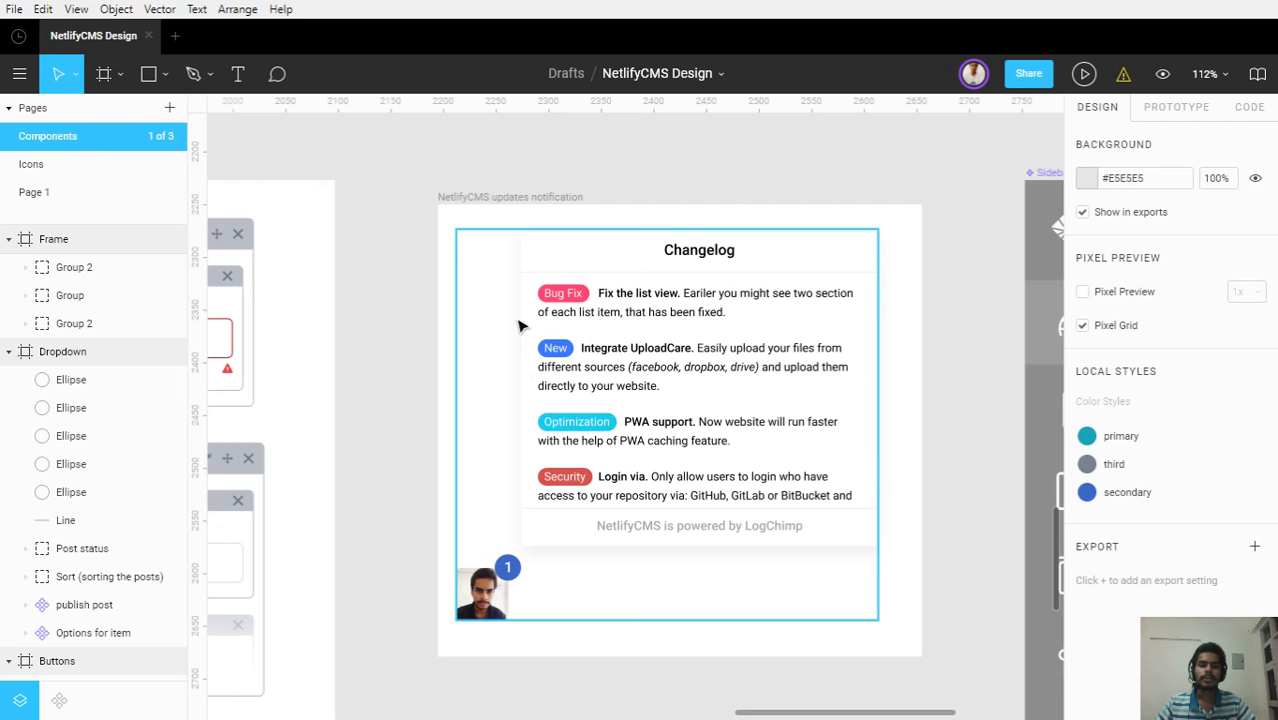
Select the NetlifyCMS updates notification group, then switch to the browser's Jasper Changelog page
click(757, 541)
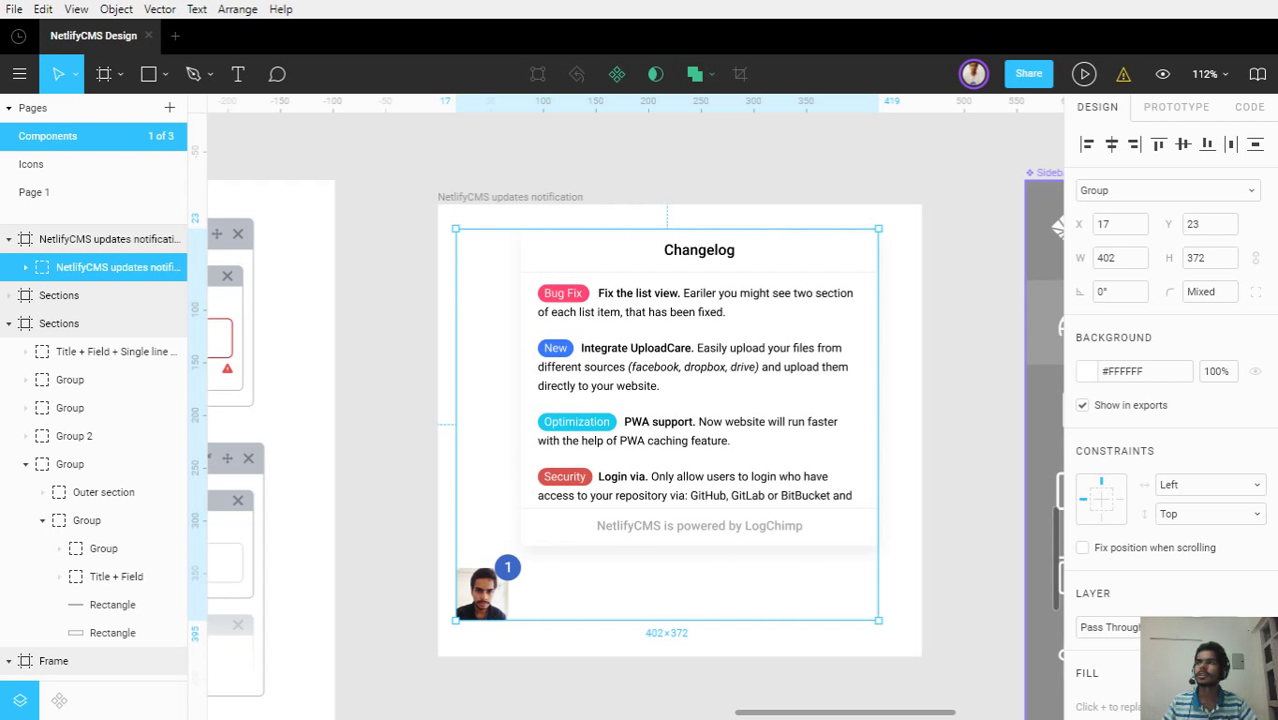
key(alt+Tab)
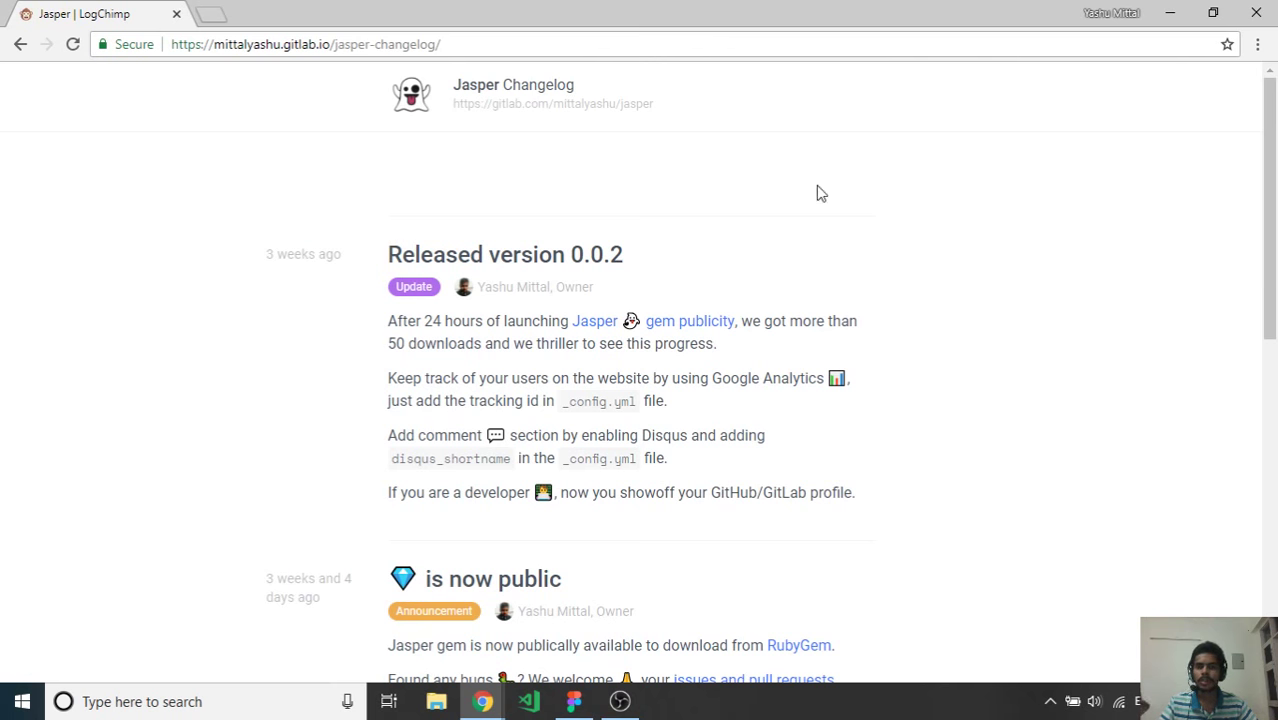
Open a new browser tab and load logchimp.now.sh
scroll(306, 133, down, 2)
scroll(304, 132, down, 5)
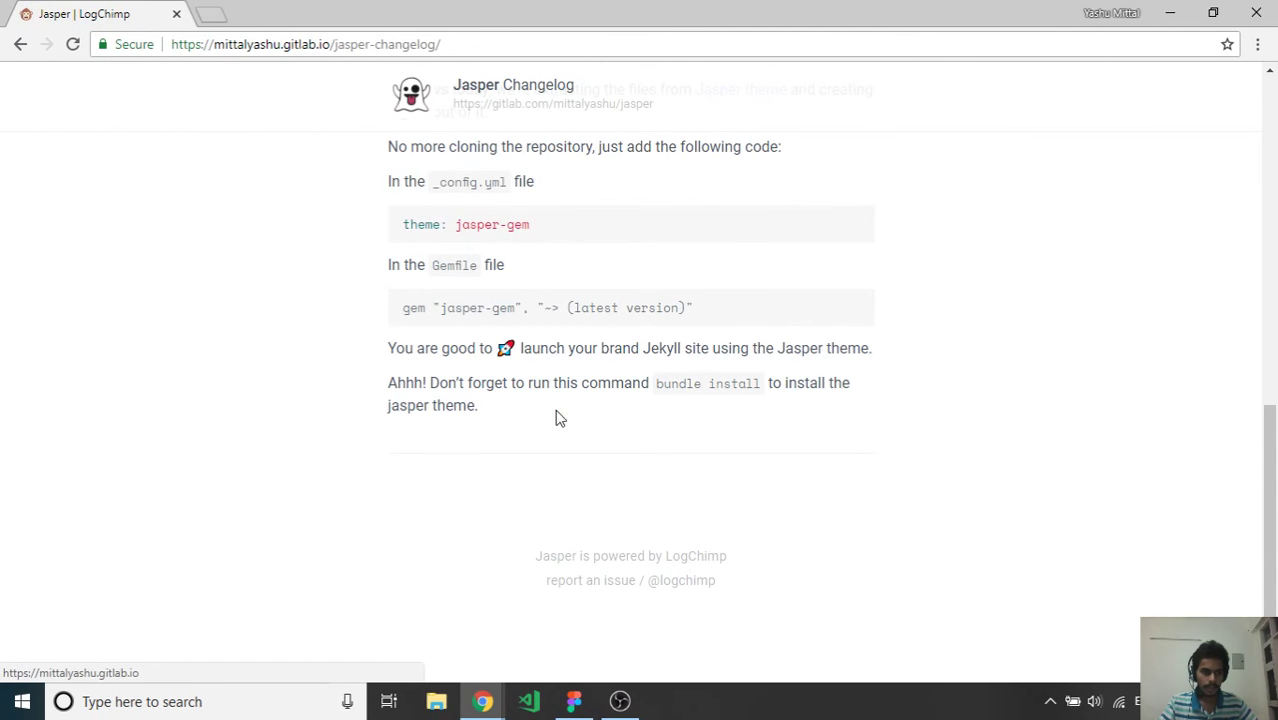
key(ctrl+t)
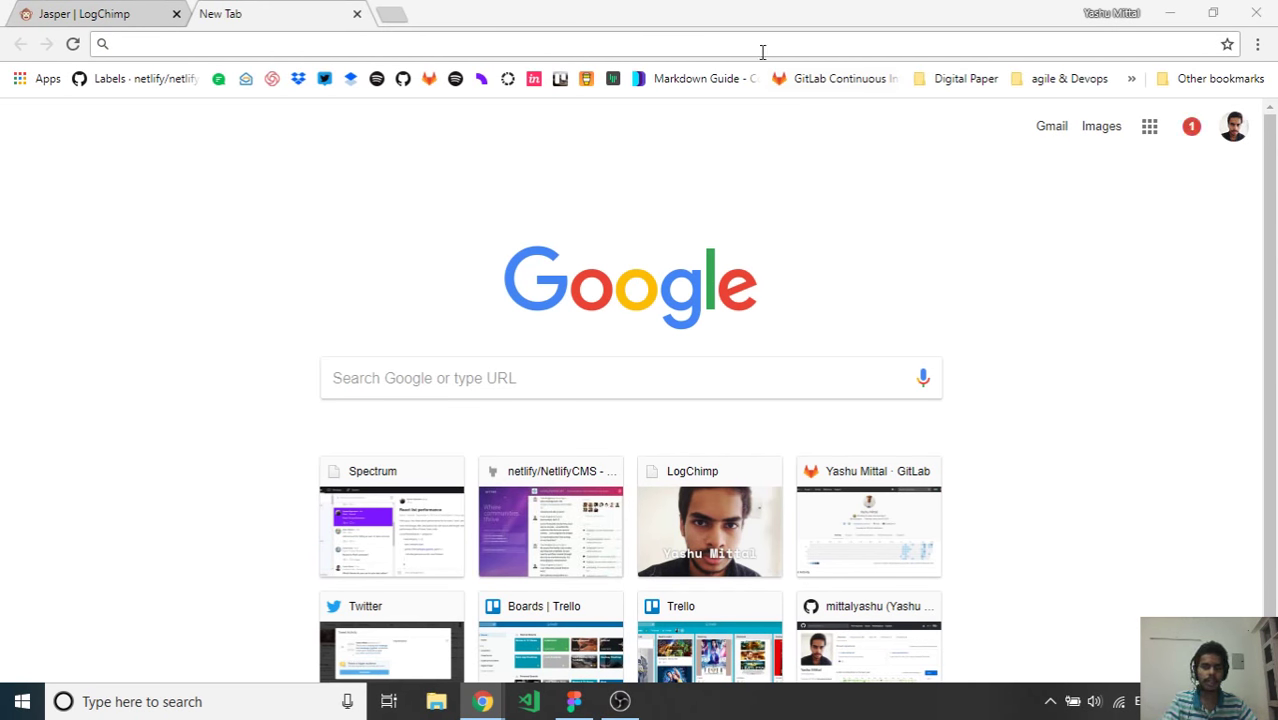
click(408, 36)
text(https://logchimp.now.sh/)
key(Return)
Return to the Jasper tab and scroll through its changelog list
click(97, 12)
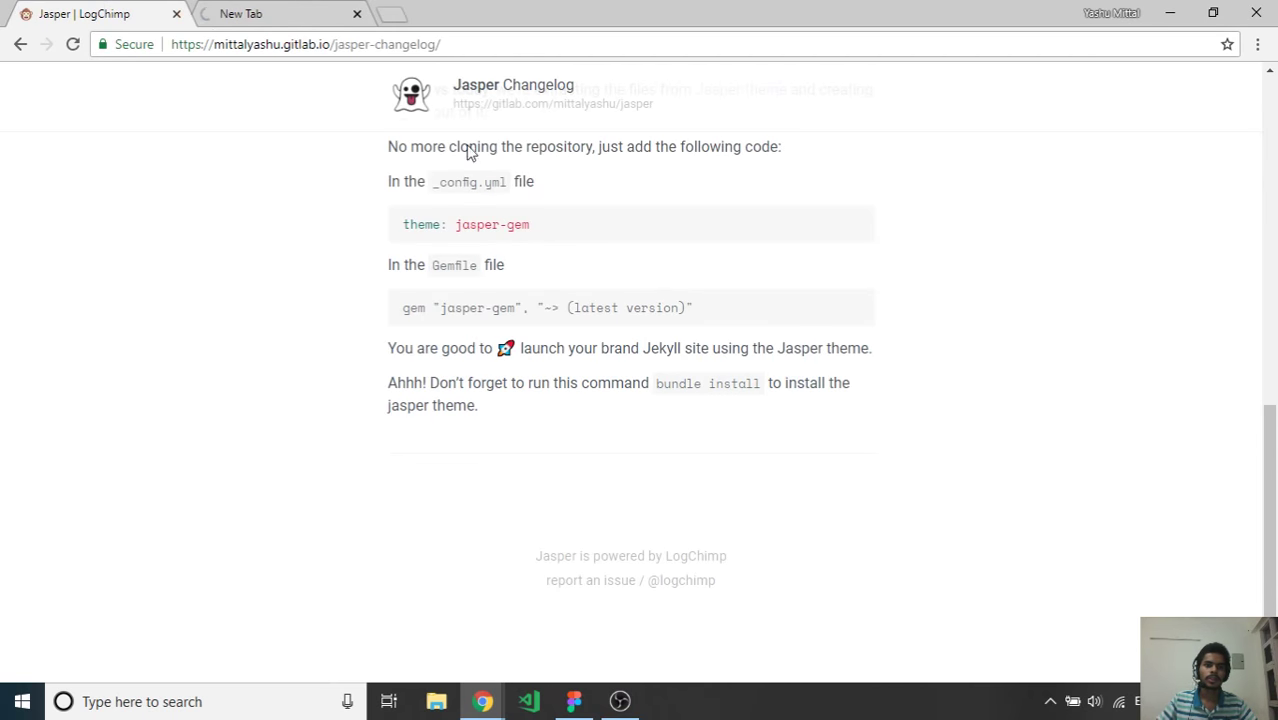
scroll(600, 245, up, 6)
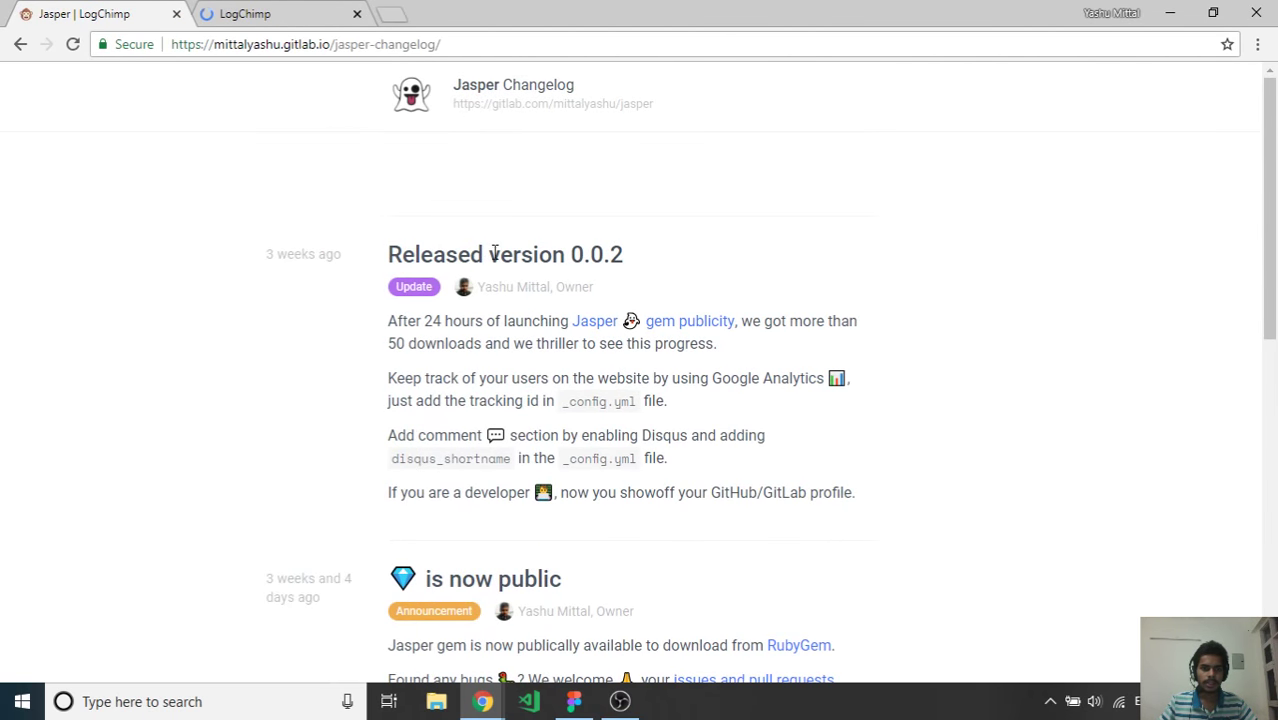
scroll(476, 250, down, 1)
scroll(479, 251, down, 2)
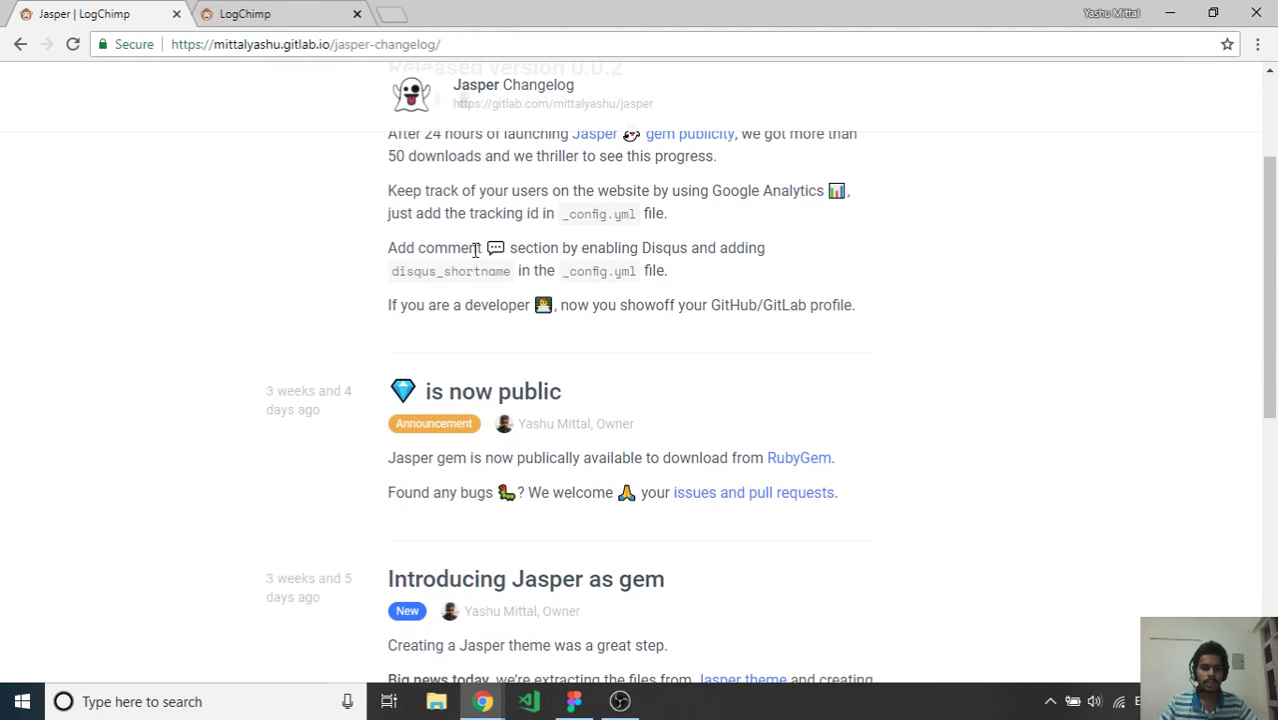
scroll(485, 251, up, 2)
scroll(292, 270, down, 4)
scroll(292, 270, down, 5)
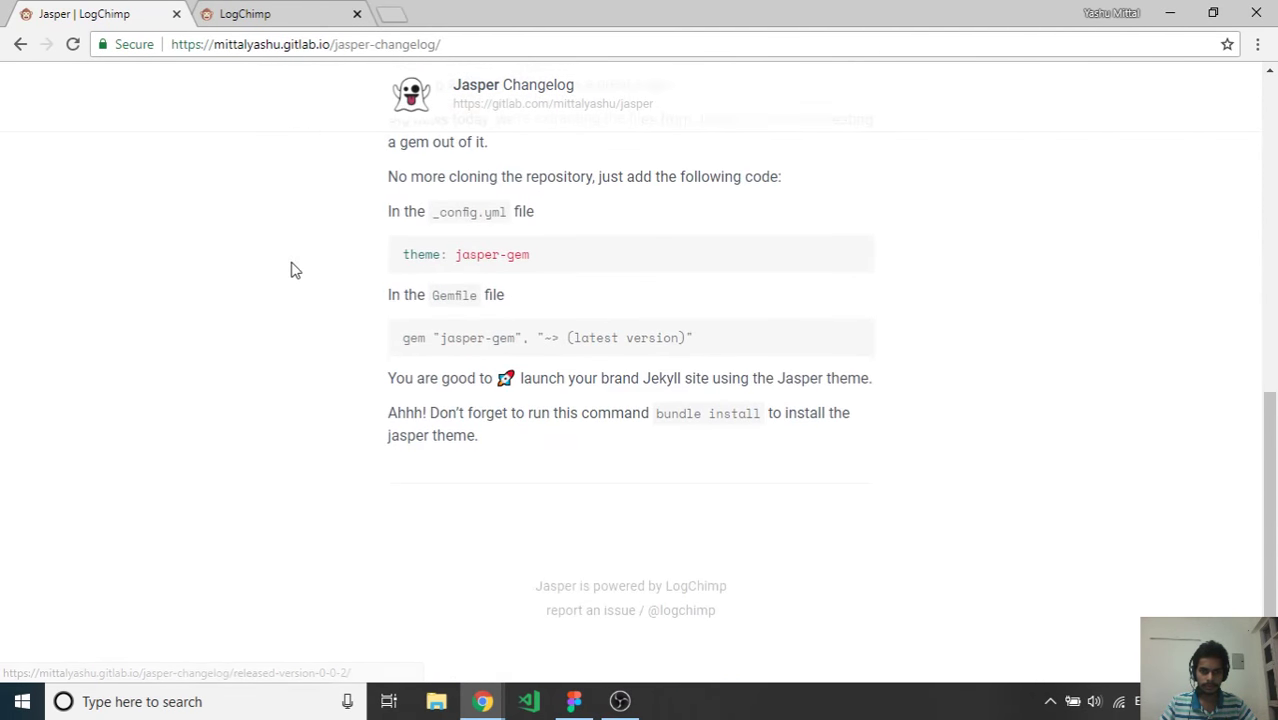
scroll(510, 588, up, 10)
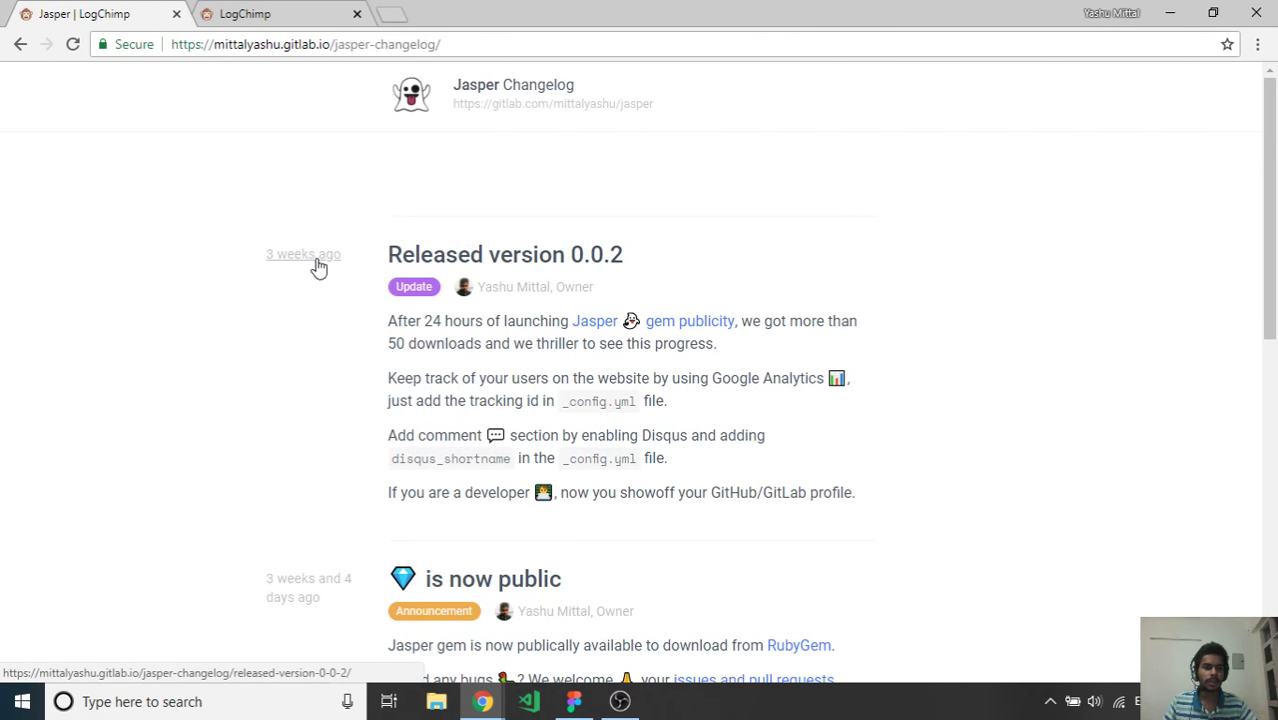
scroll(316, 410, down, 2)
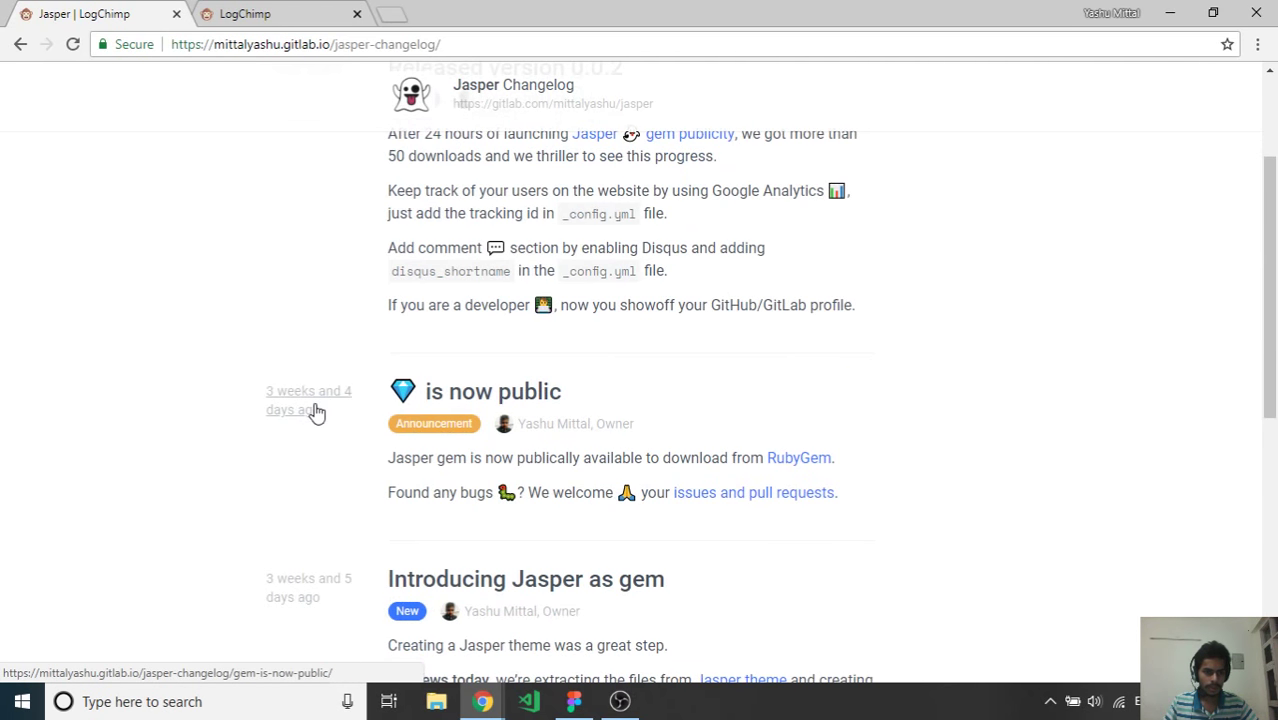
scroll(314, 411, down, 3)
Read the 'Introducing Jasper as gem' post and return to the changelog list
click(305, 308)
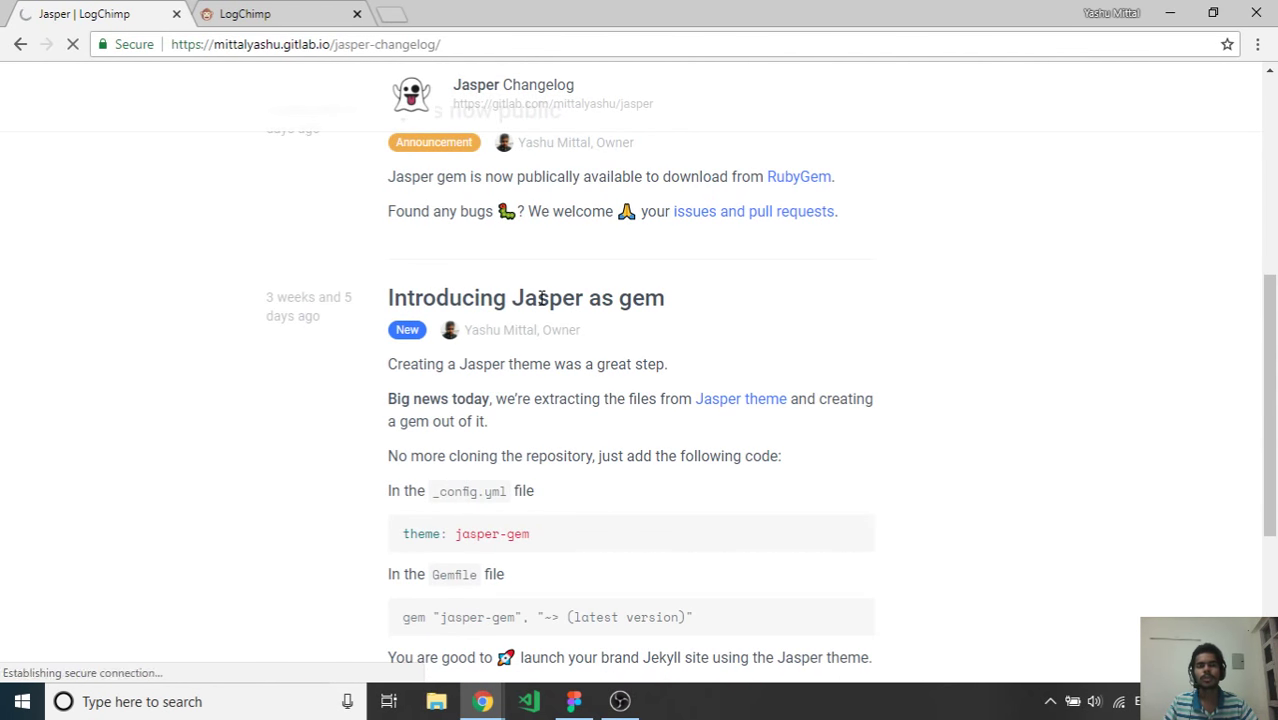
scroll(410, 205, down, 3)
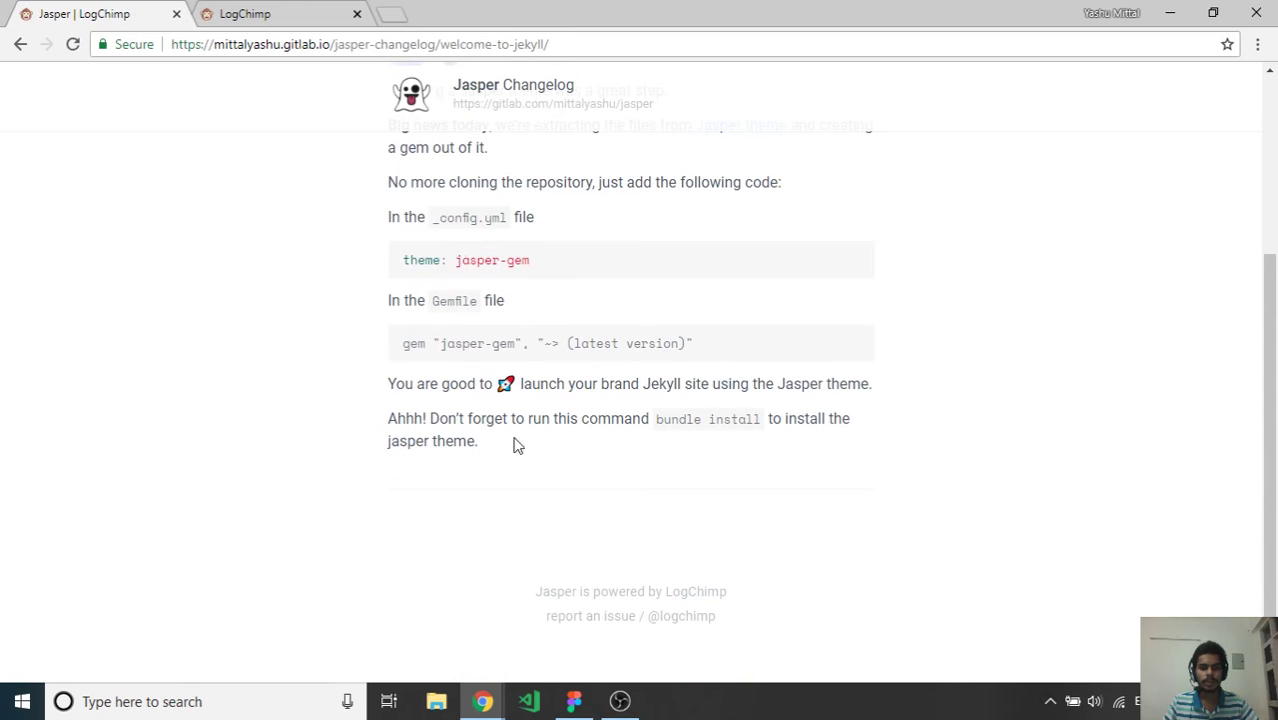
scroll(520, 245, up, 3)
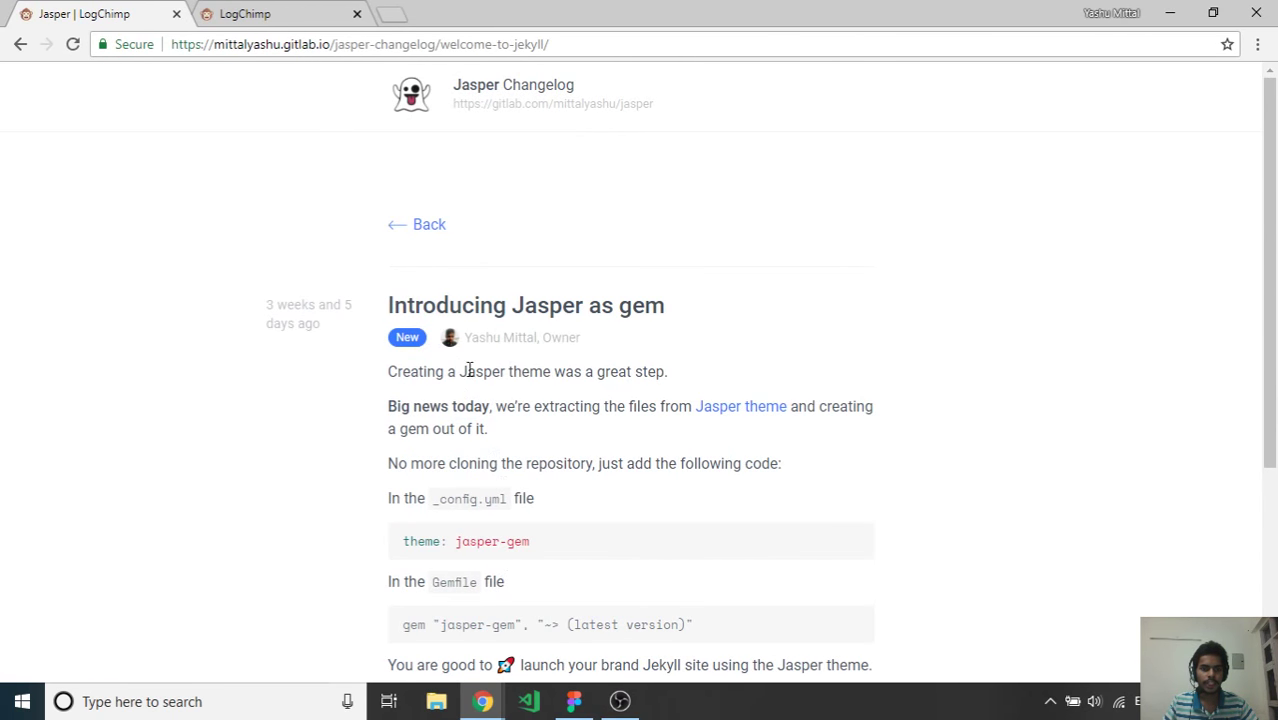
click(420, 225)
Read the 'Released version 0.0.2' post, then go back to the changelog list
click(300, 258)
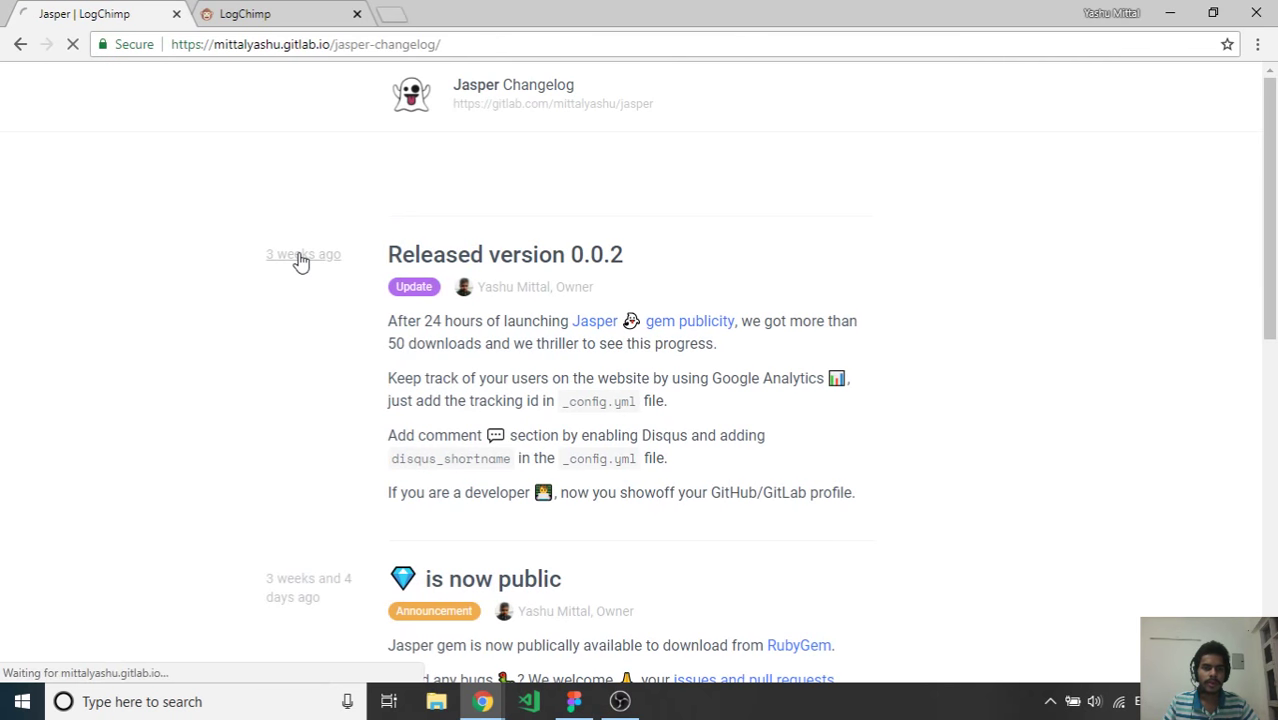
click(406, 227)
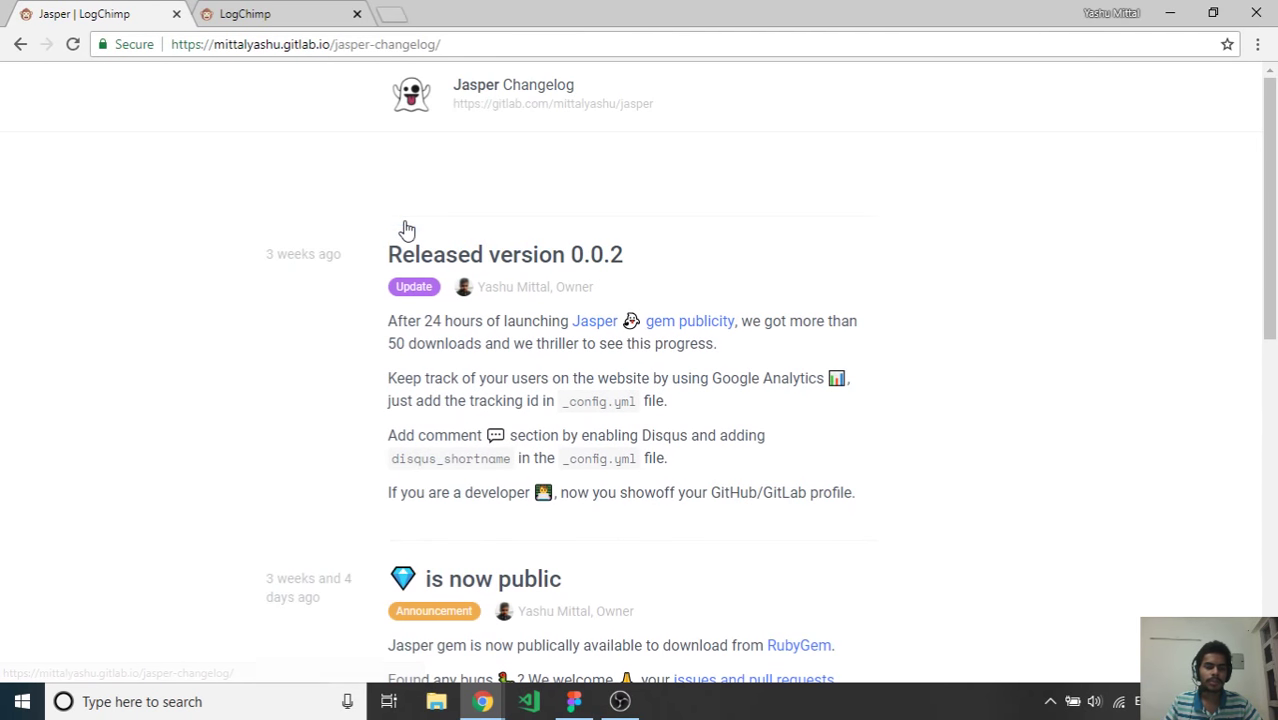
click(207, 9)
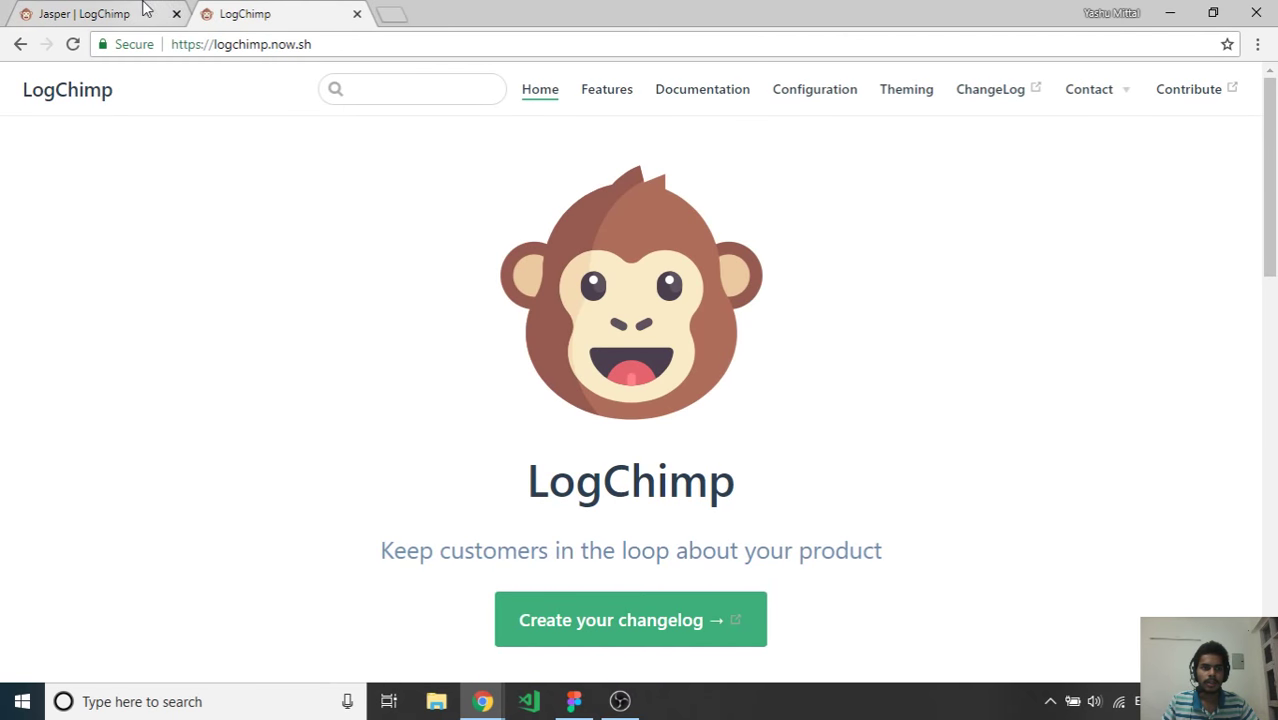
Switch between the Jasper and LogChimp tabs, ending on the LogChimp homepage and scrolling it
click(145, 8)
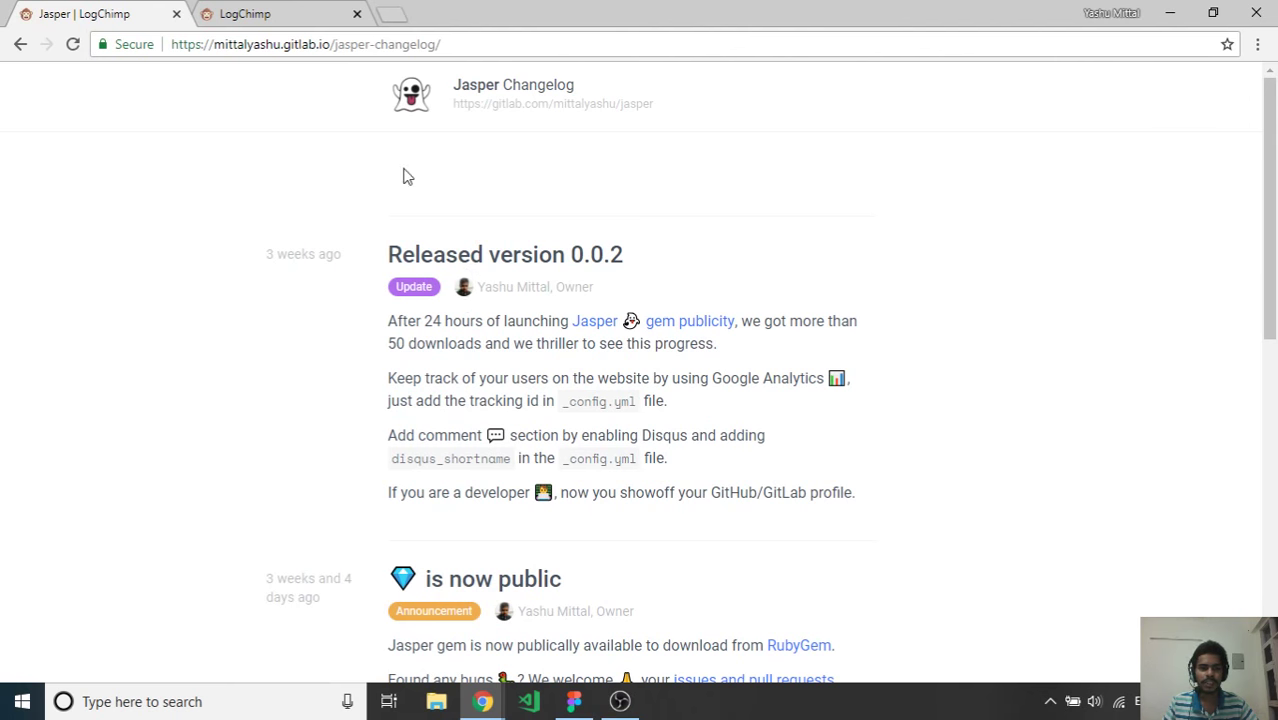
click(318, 10)
click(128, 8)
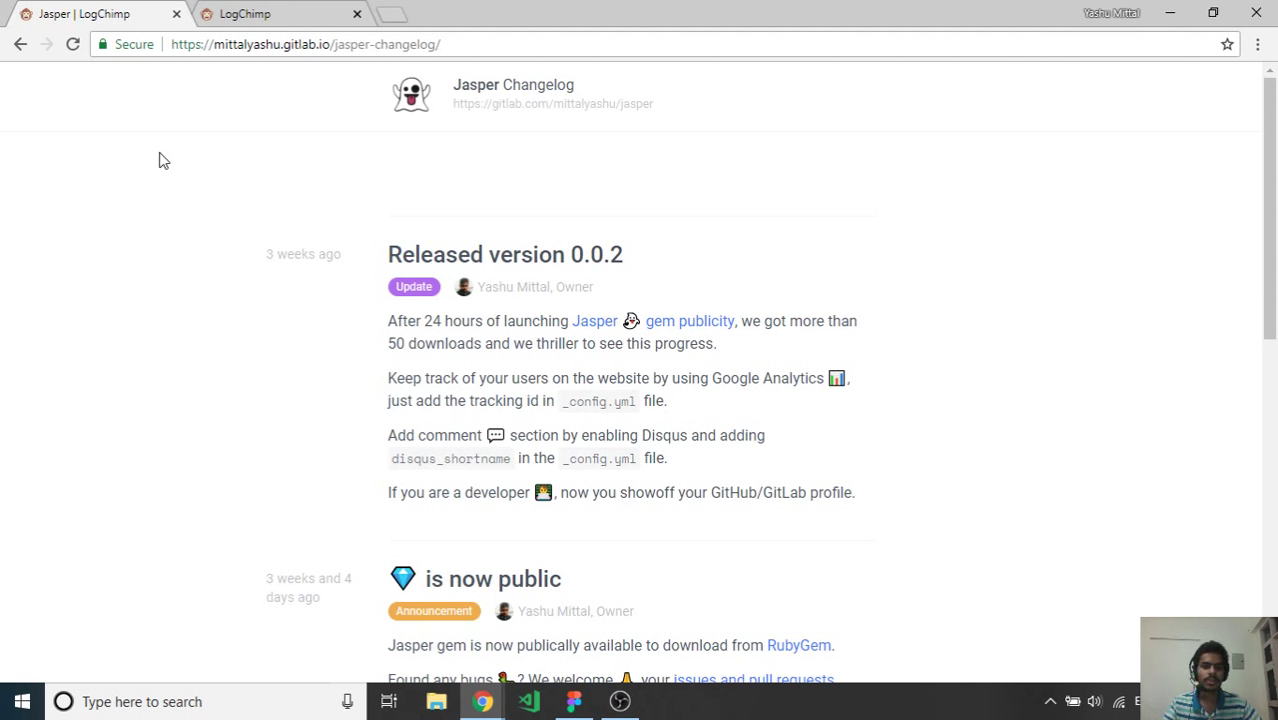
click(253, 8)
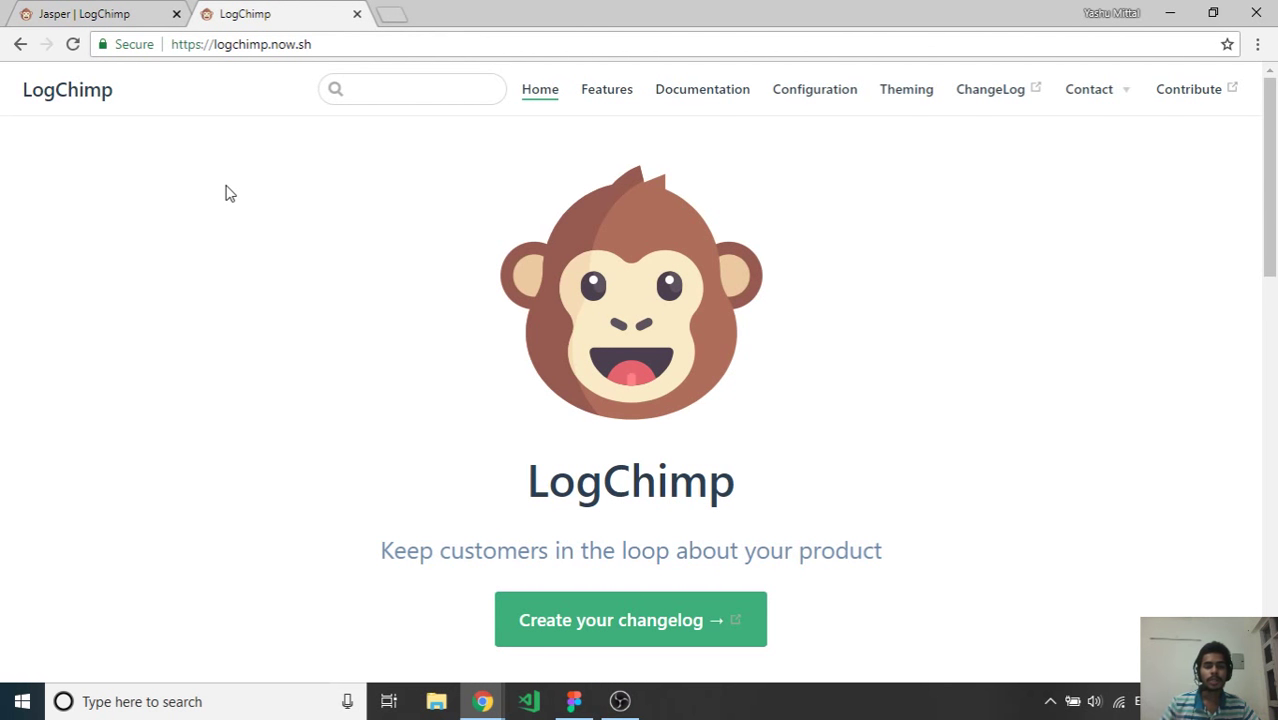
scroll(225, 191, down, 2)
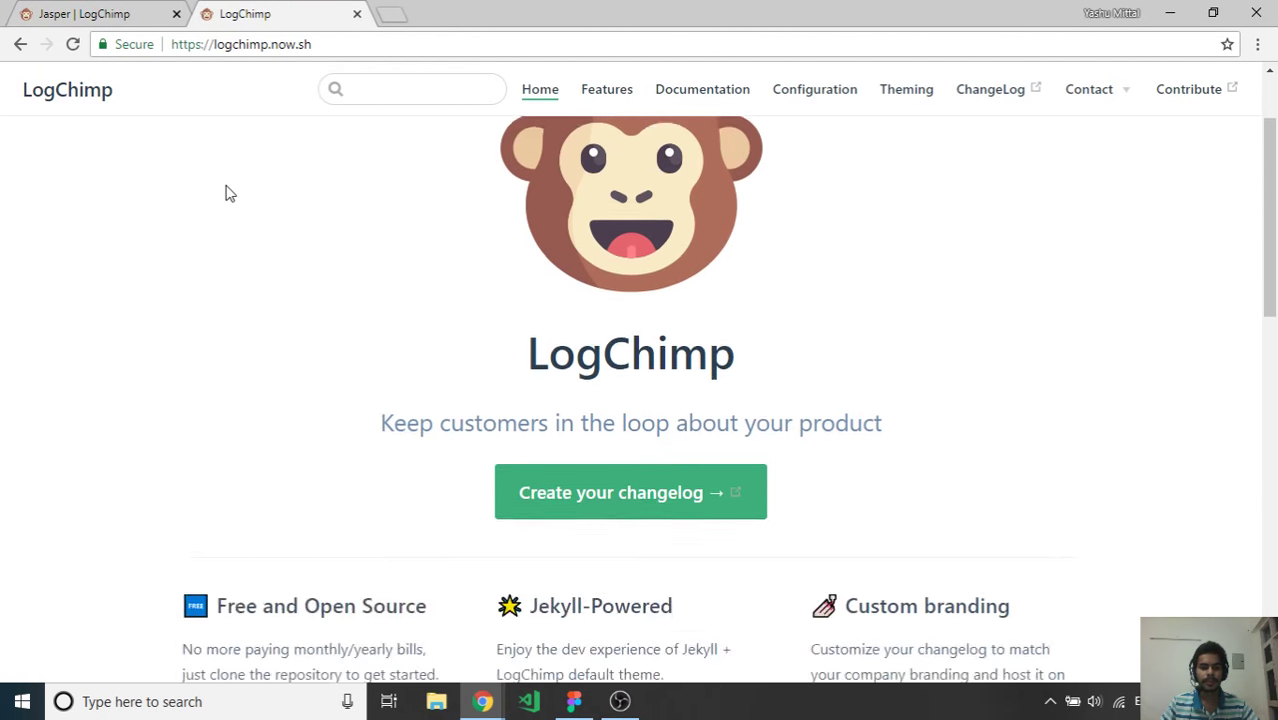
scroll(225, 191, up, 2)
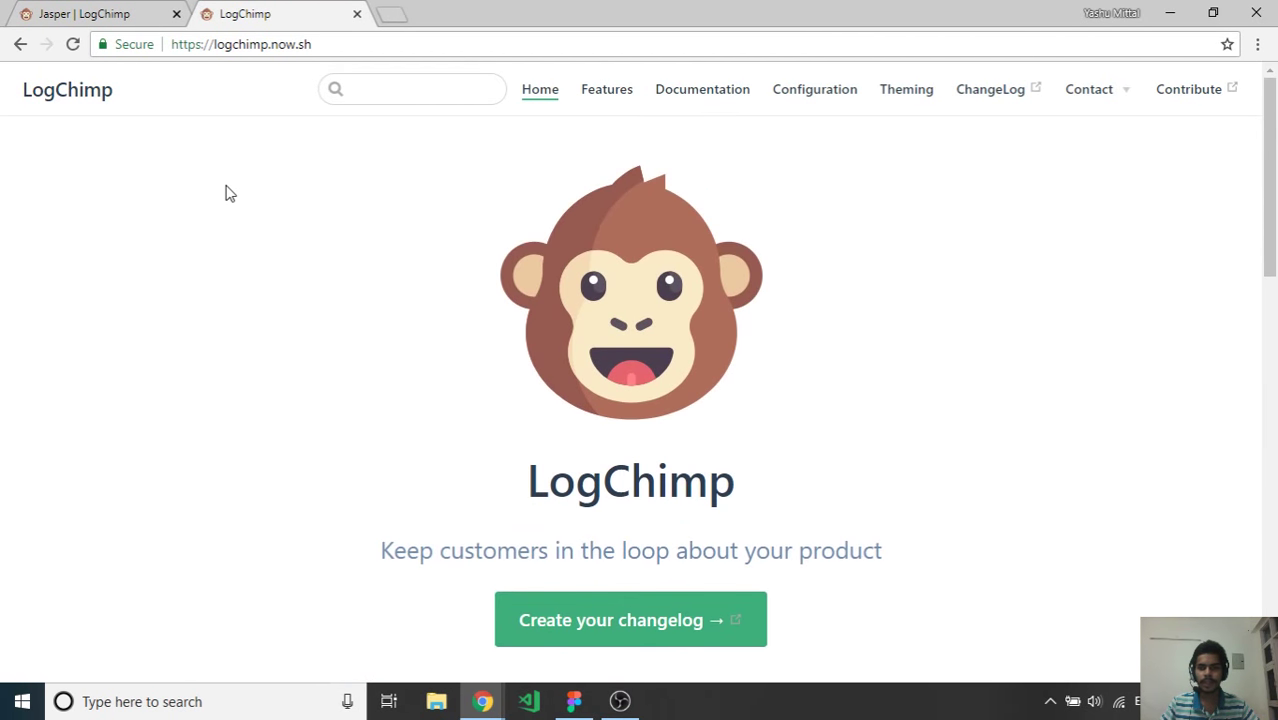
Scroll the LogChimp home page and open the Configuration documentation page
click(322, 46)
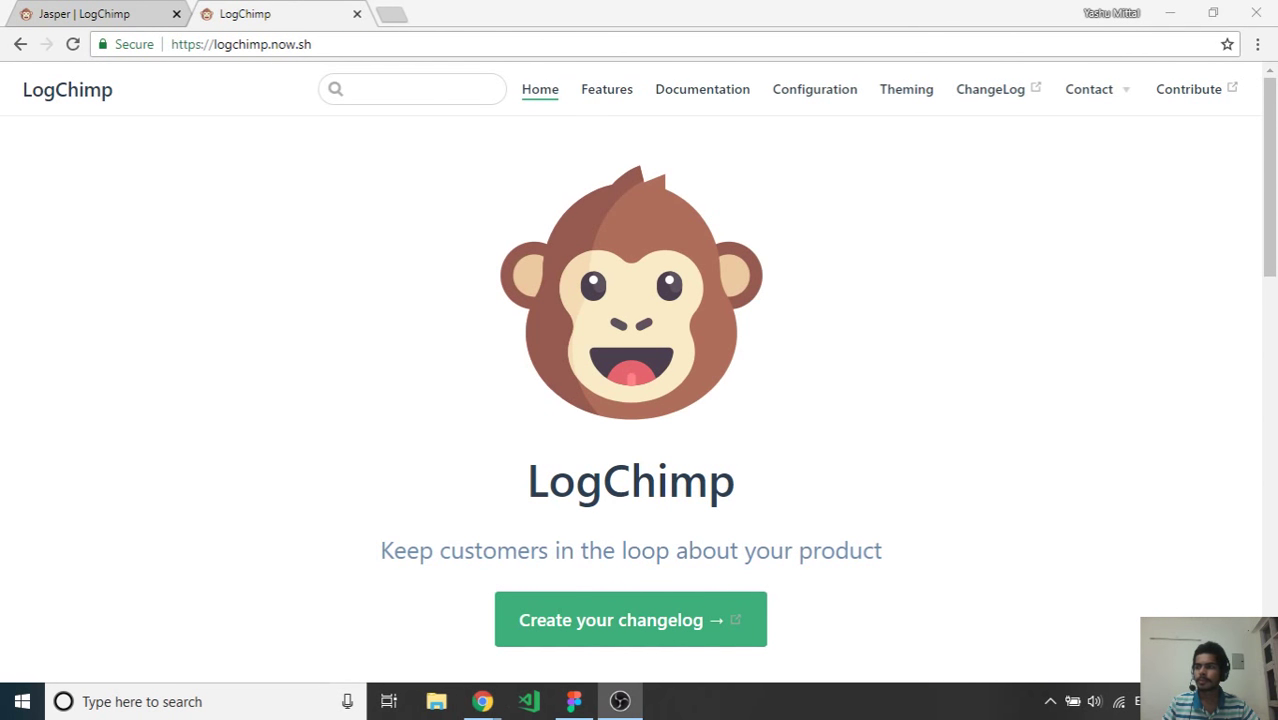
click(812, 405)
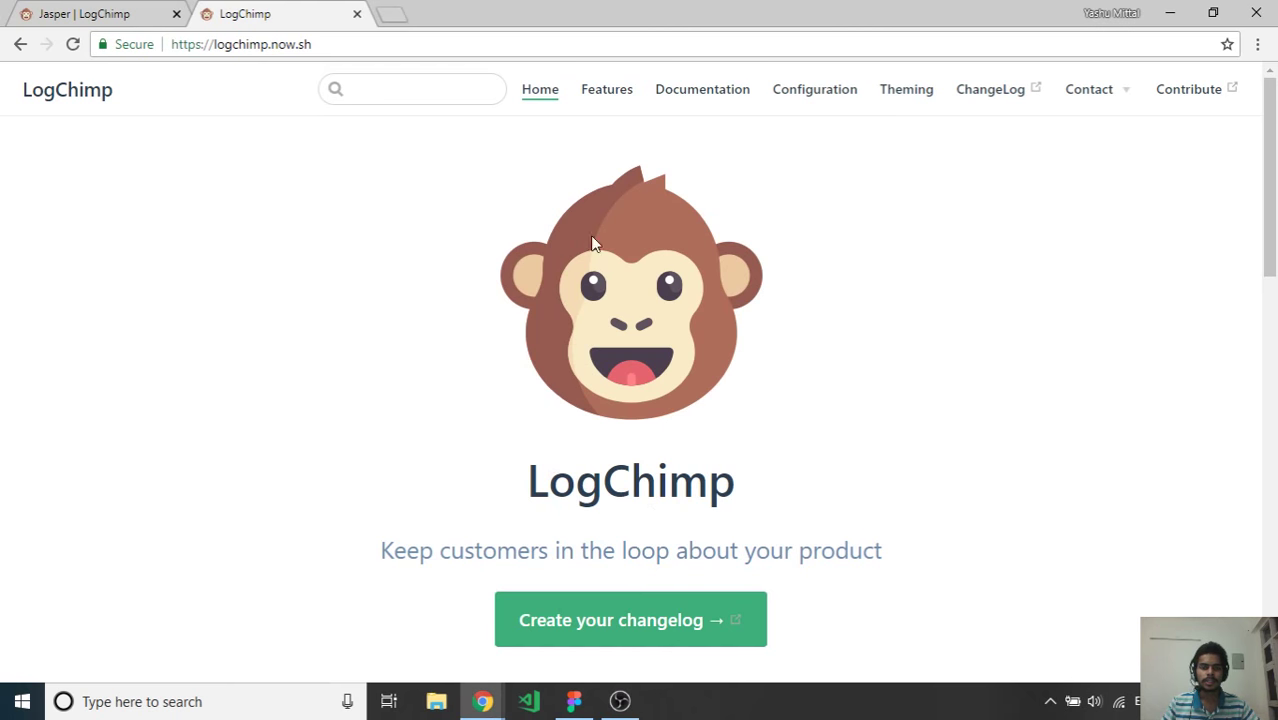
scroll(565, 173, down, 6)
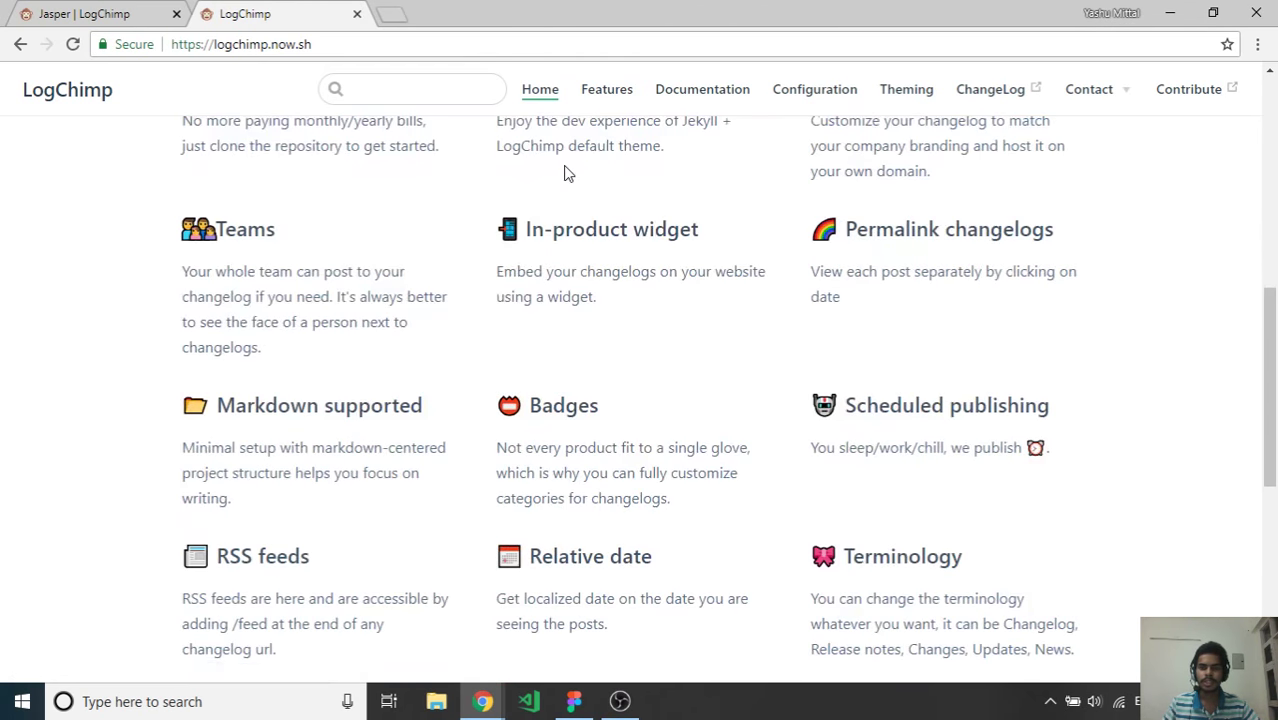
scroll(565, 173, down, 5)
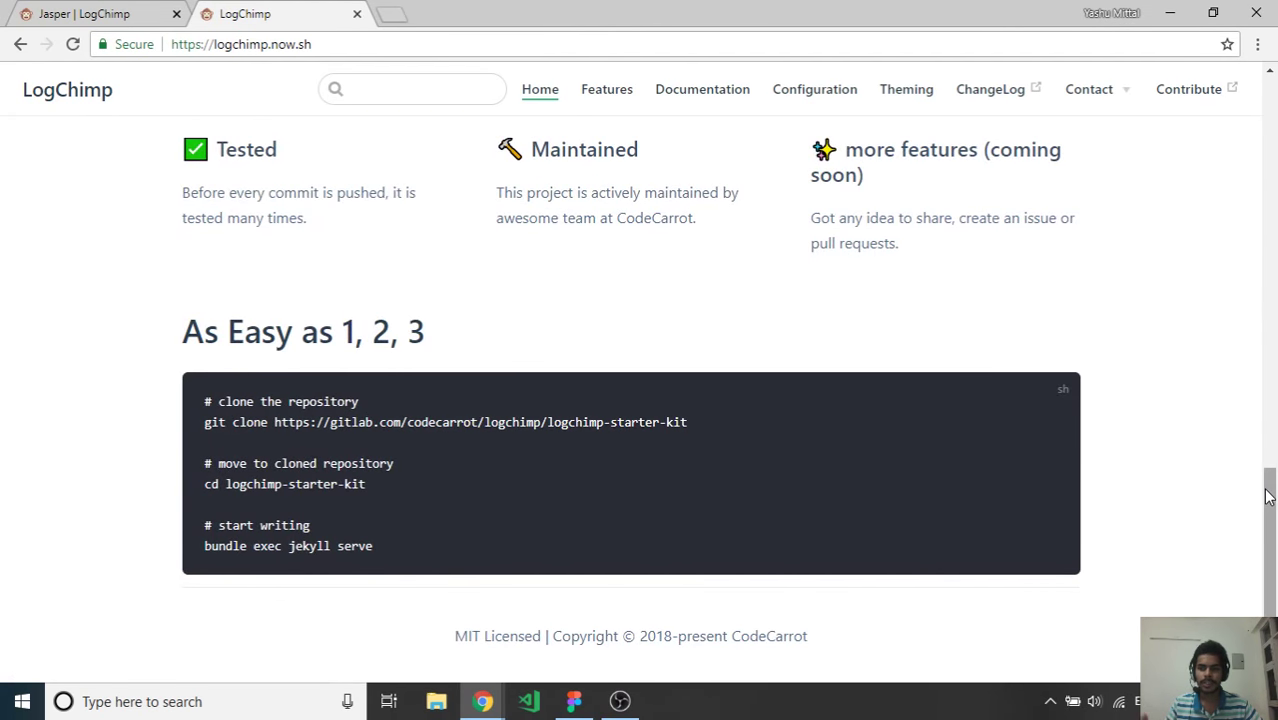
drag(1266, 491, 1220, 110)
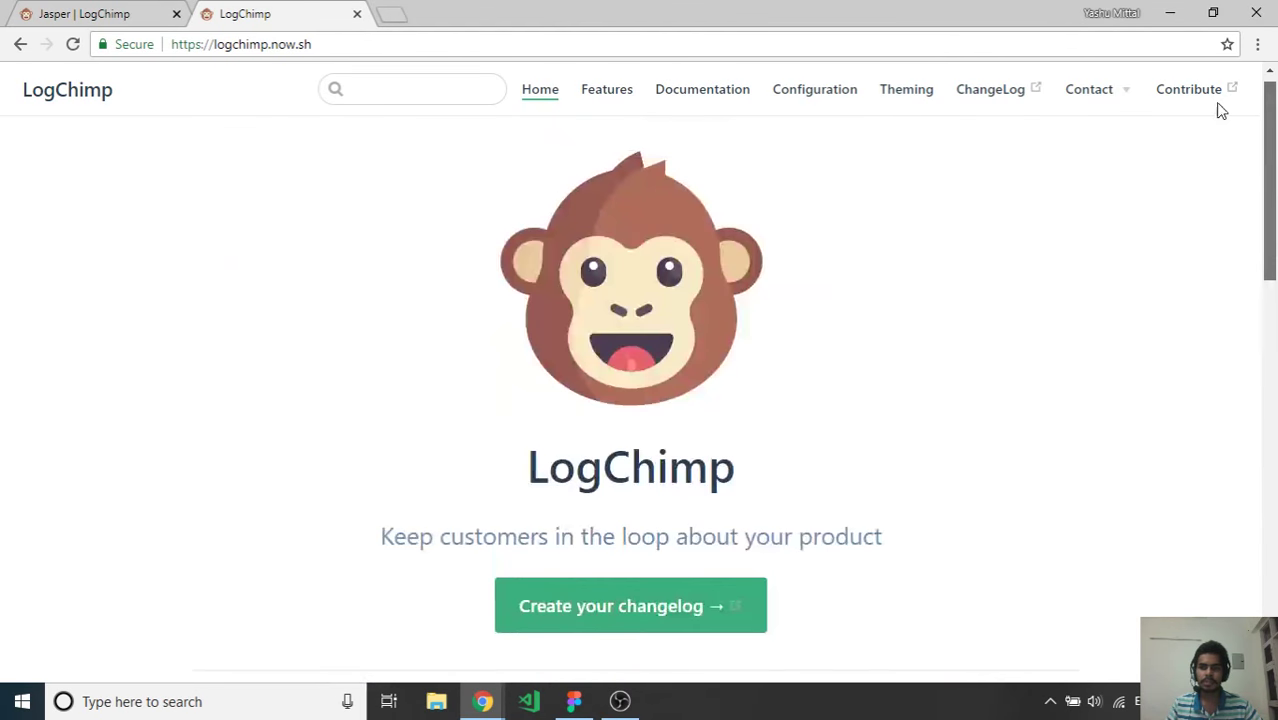
click(780, 100)
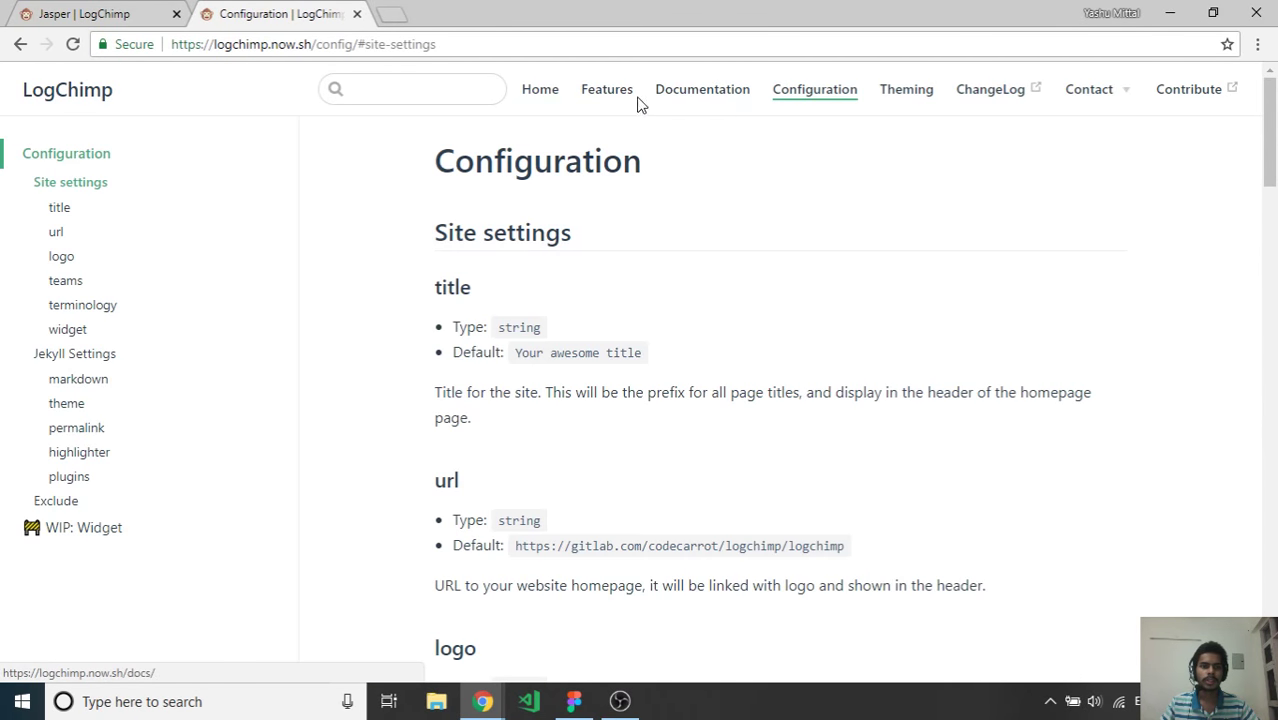
Glance over the Configuration page, then open the Features page
scroll(628, 105, down, 3)
scroll(645, 165, up, 3)
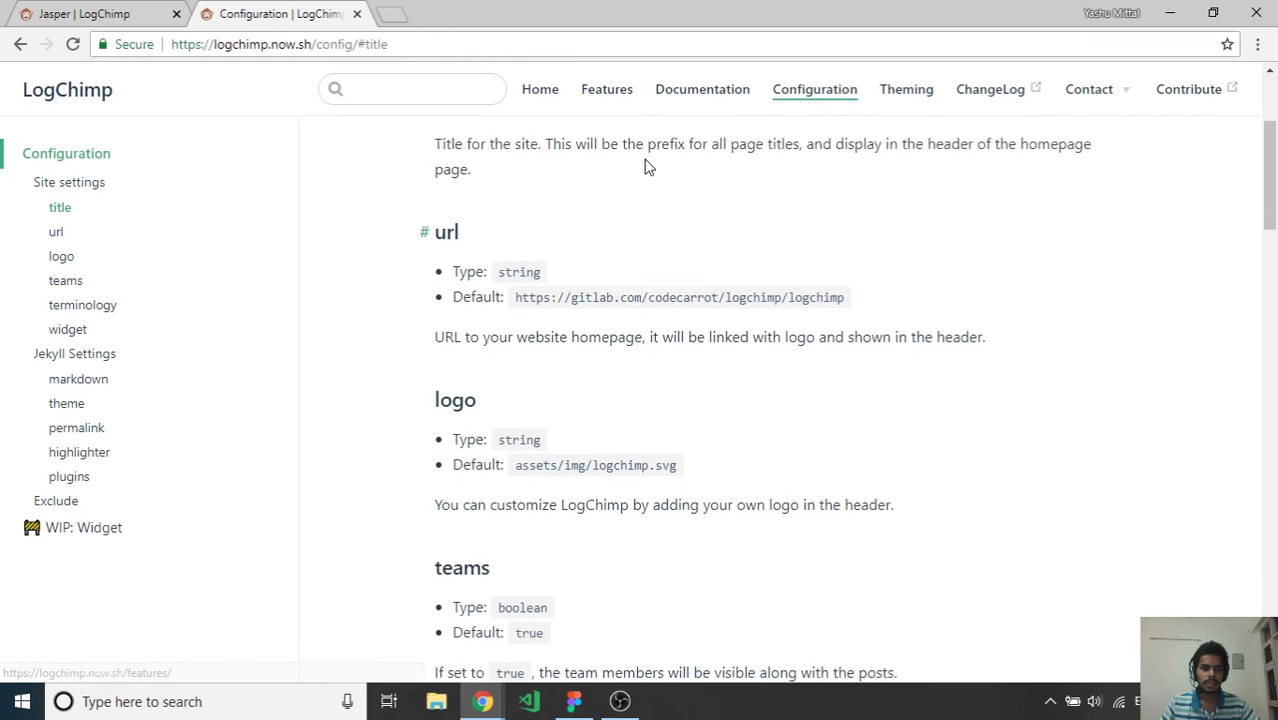
click(616, 100)
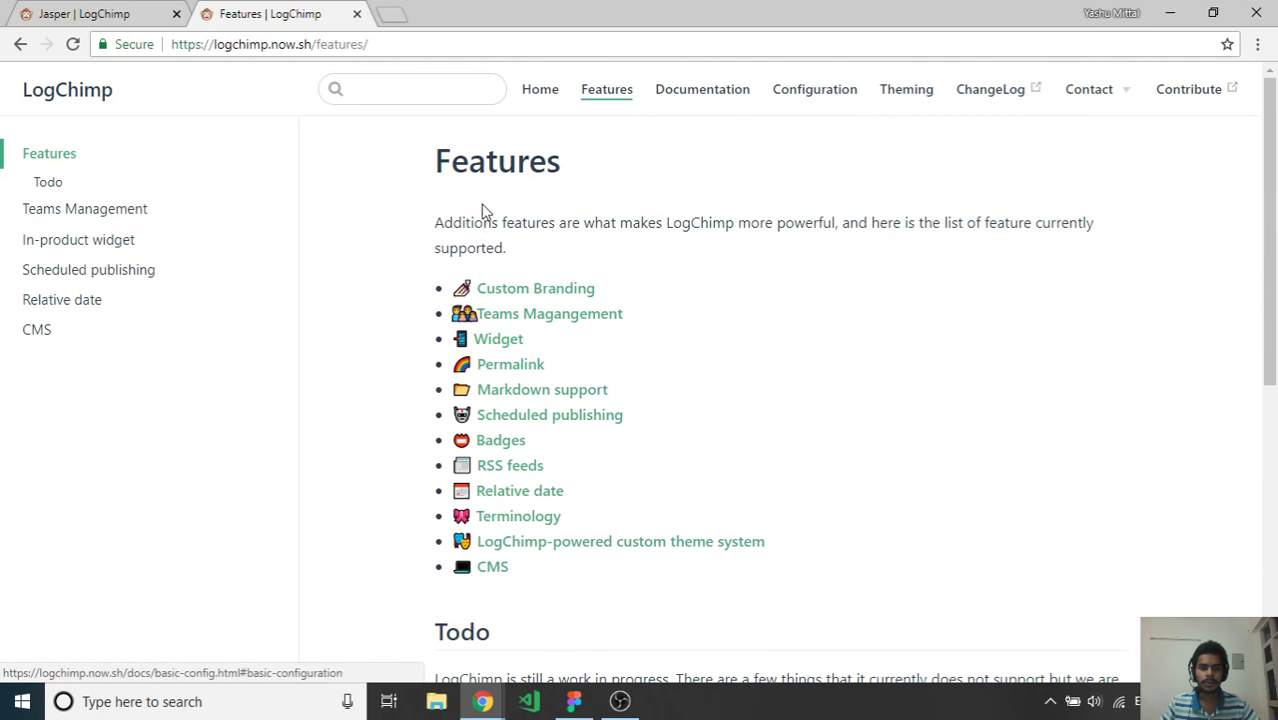
Scroll LogChimp's Features page down to the Todo list and back, then return to the Jasper | LogChimp tab
scroll(513, 260, down, 2)
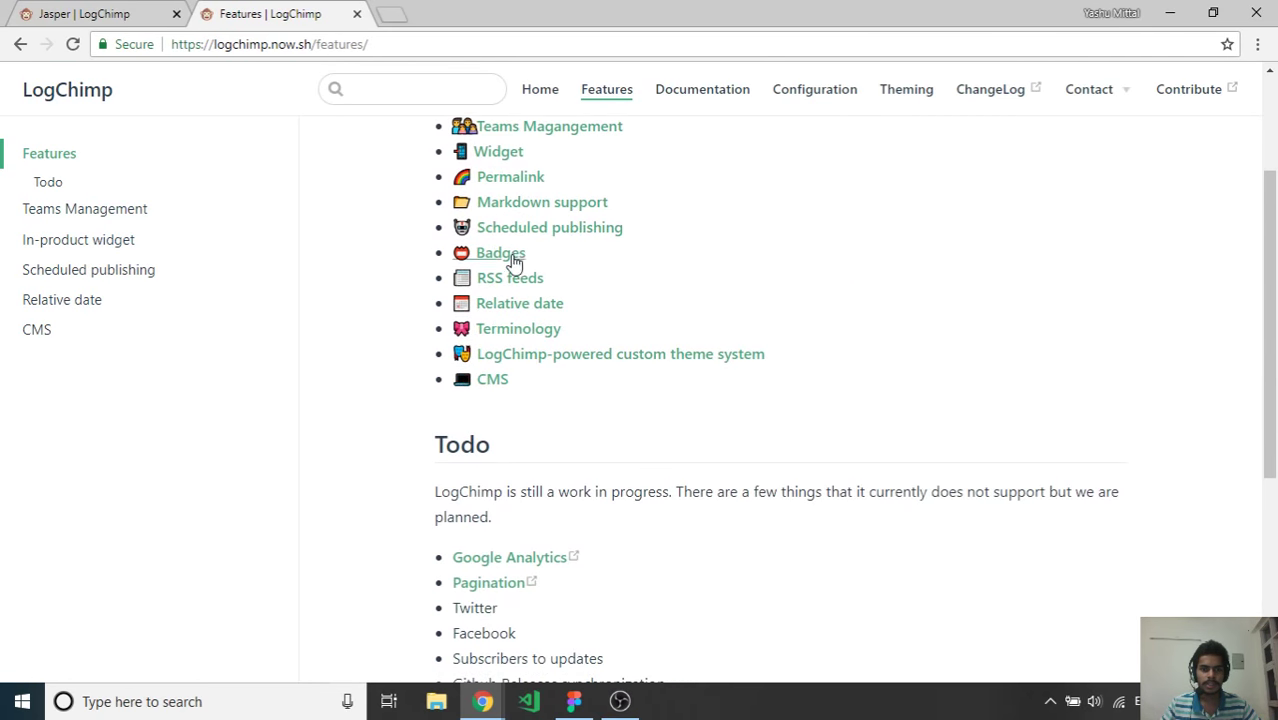
scroll(508, 277, up, 2)
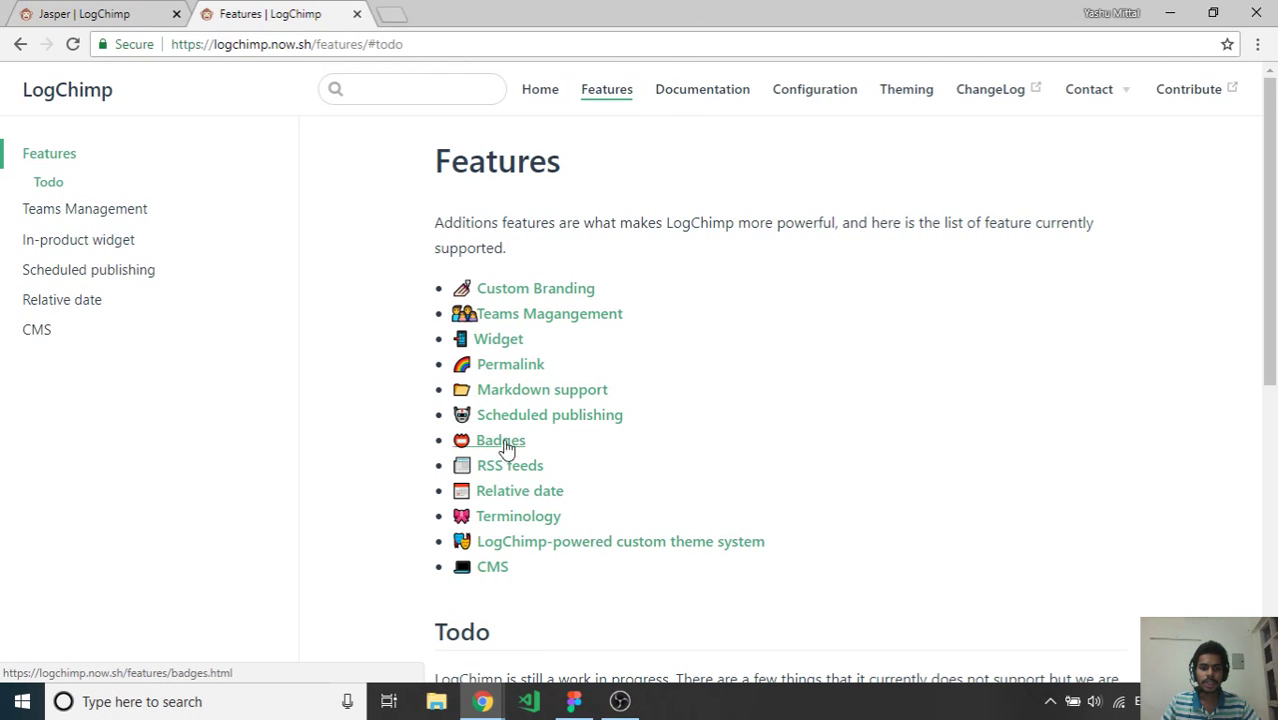
scroll(513, 470, down, 2)
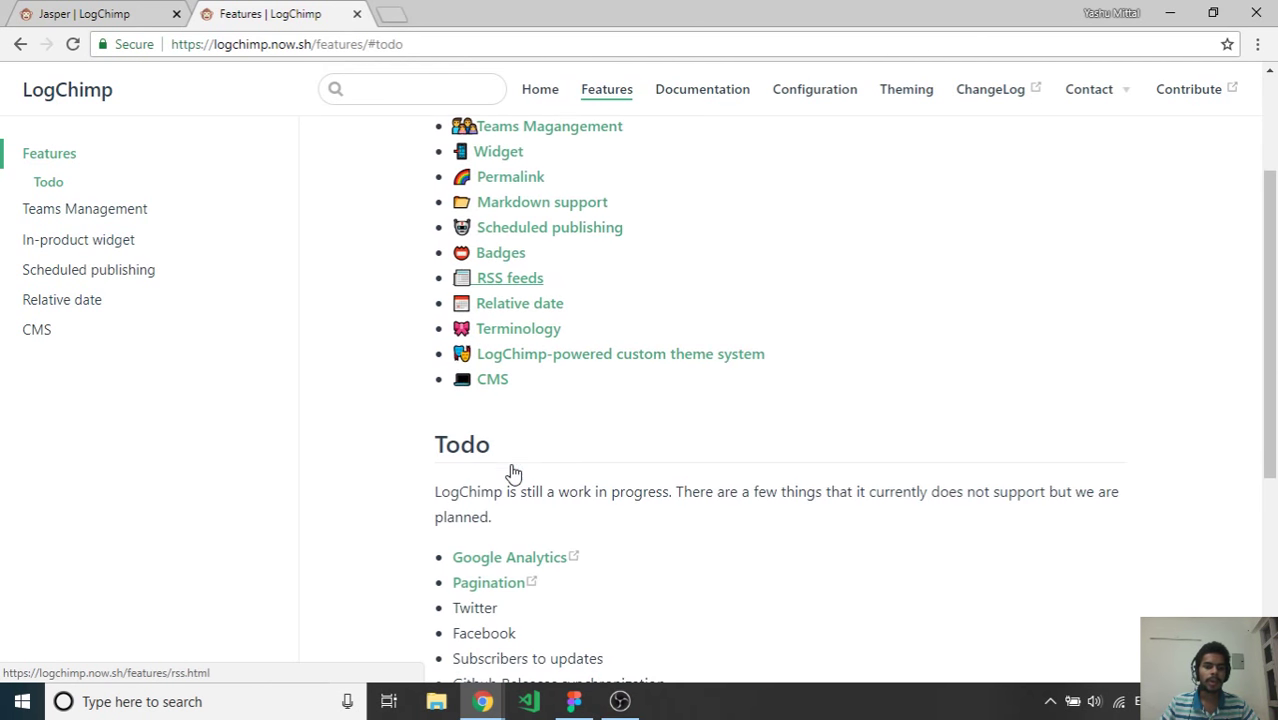
scroll(513, 470, down, 4)
scroll(513, 467, up, 2)
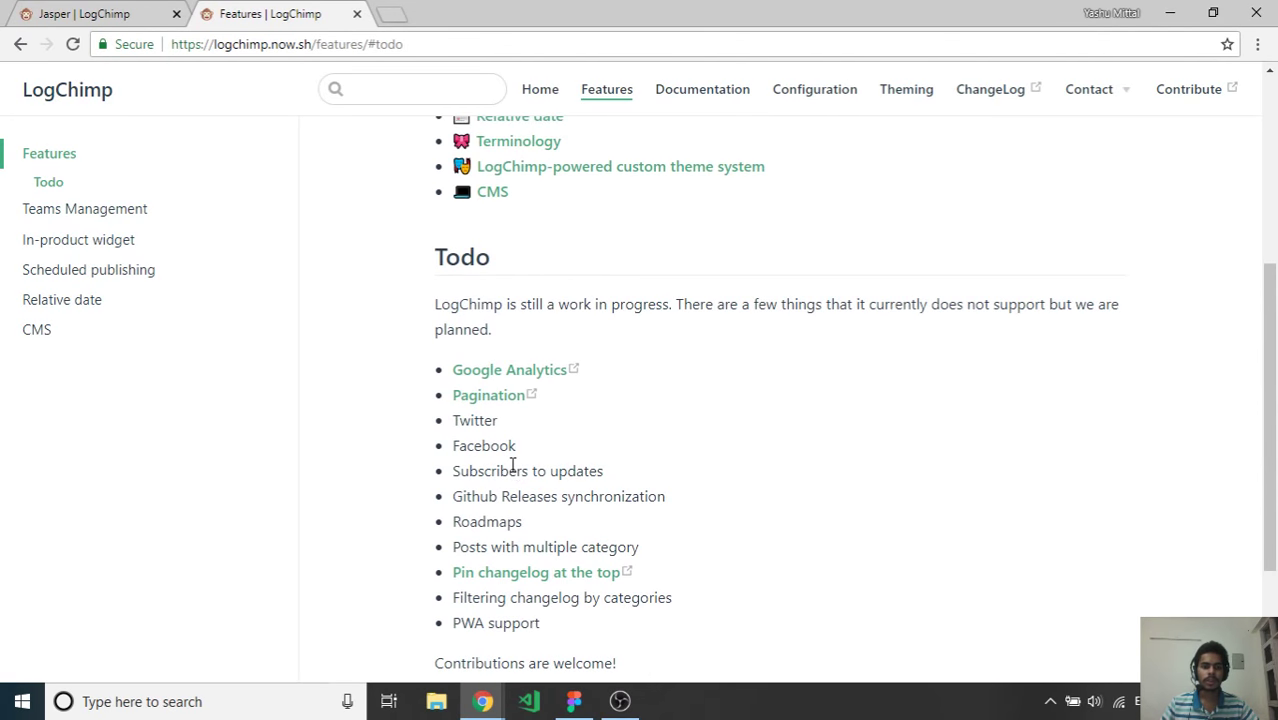
scroll(512, 466, down, 1)
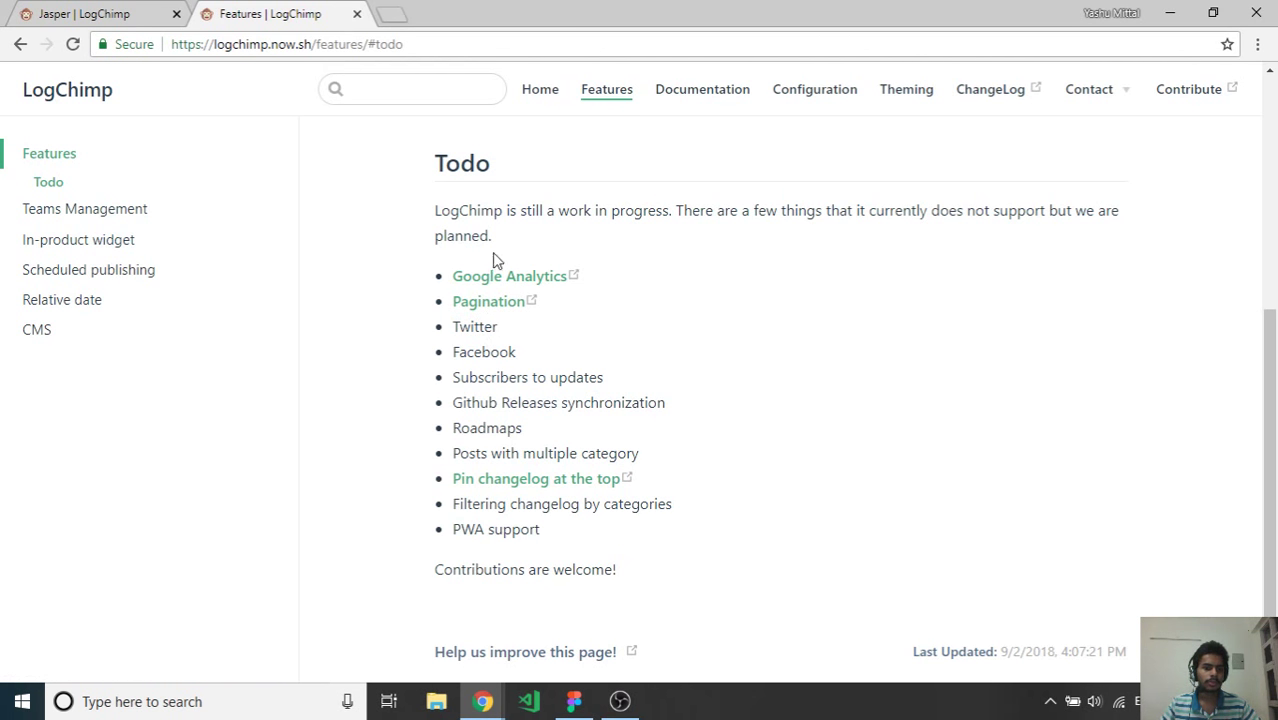
scroll(457, 444, up, 3)
scroll(462, 417, down, 3)
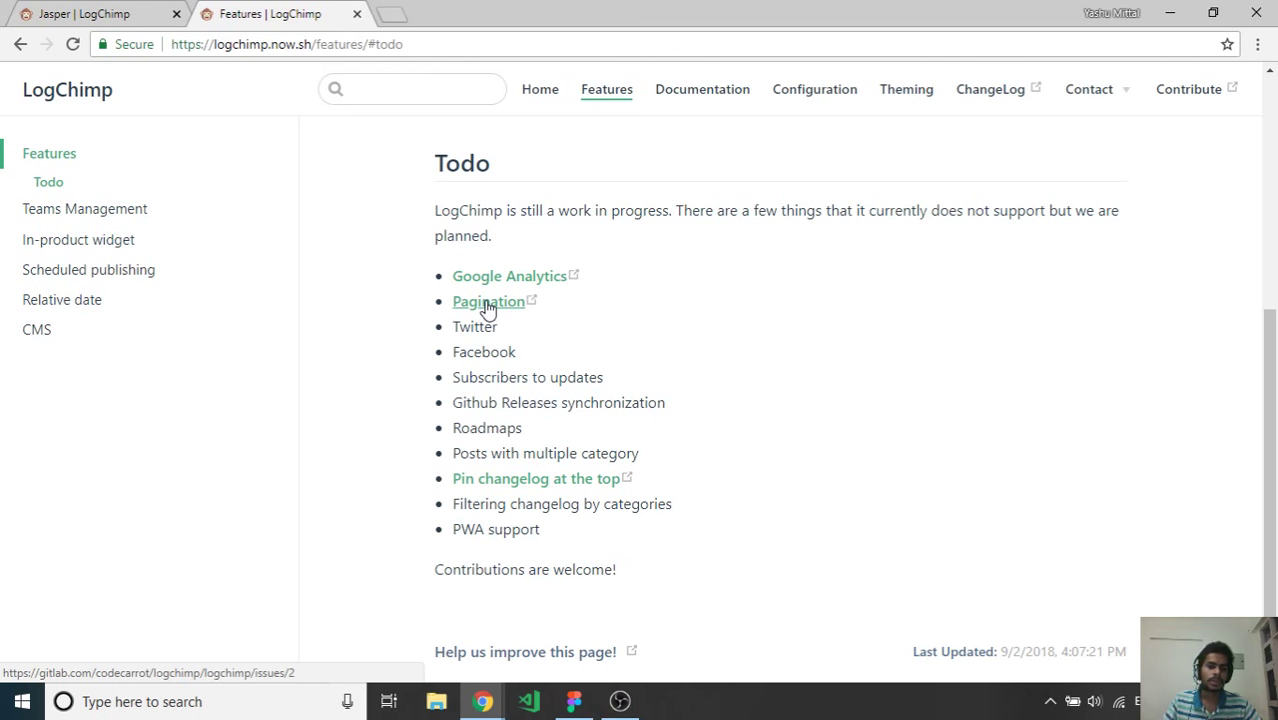
scroll(430, 362, up, 1)
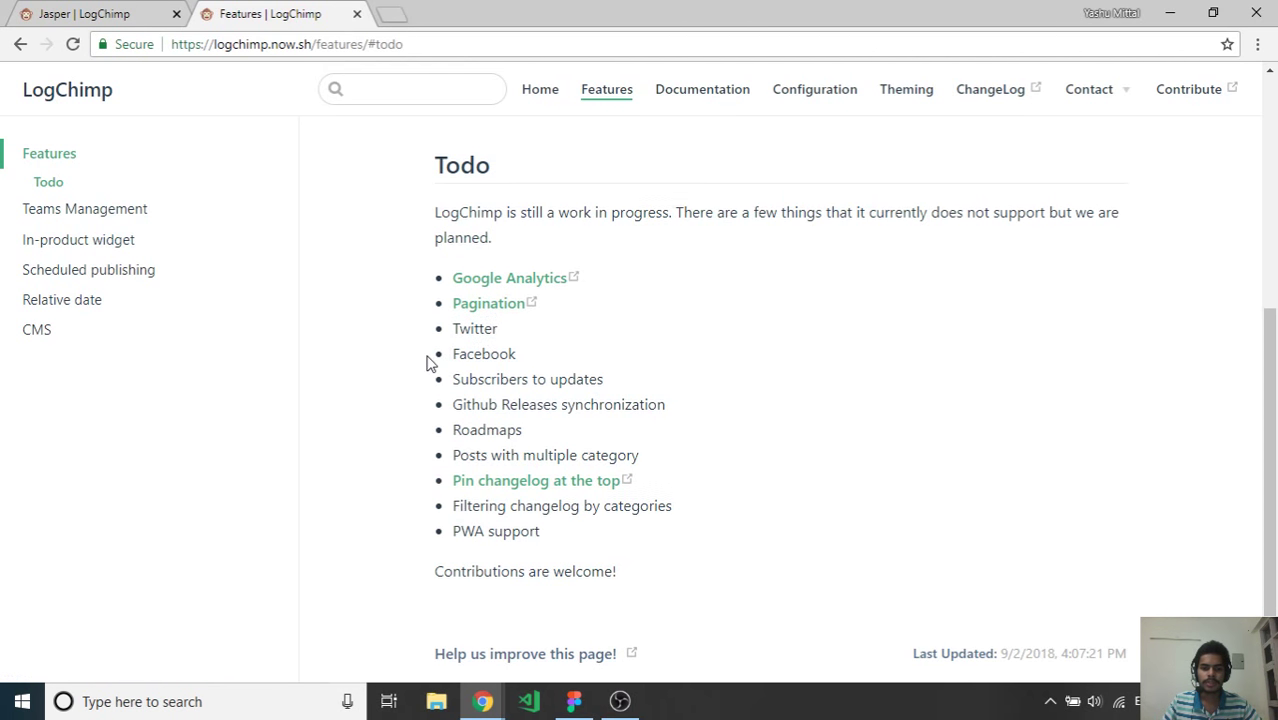
scroll(430, 362, up, 5)
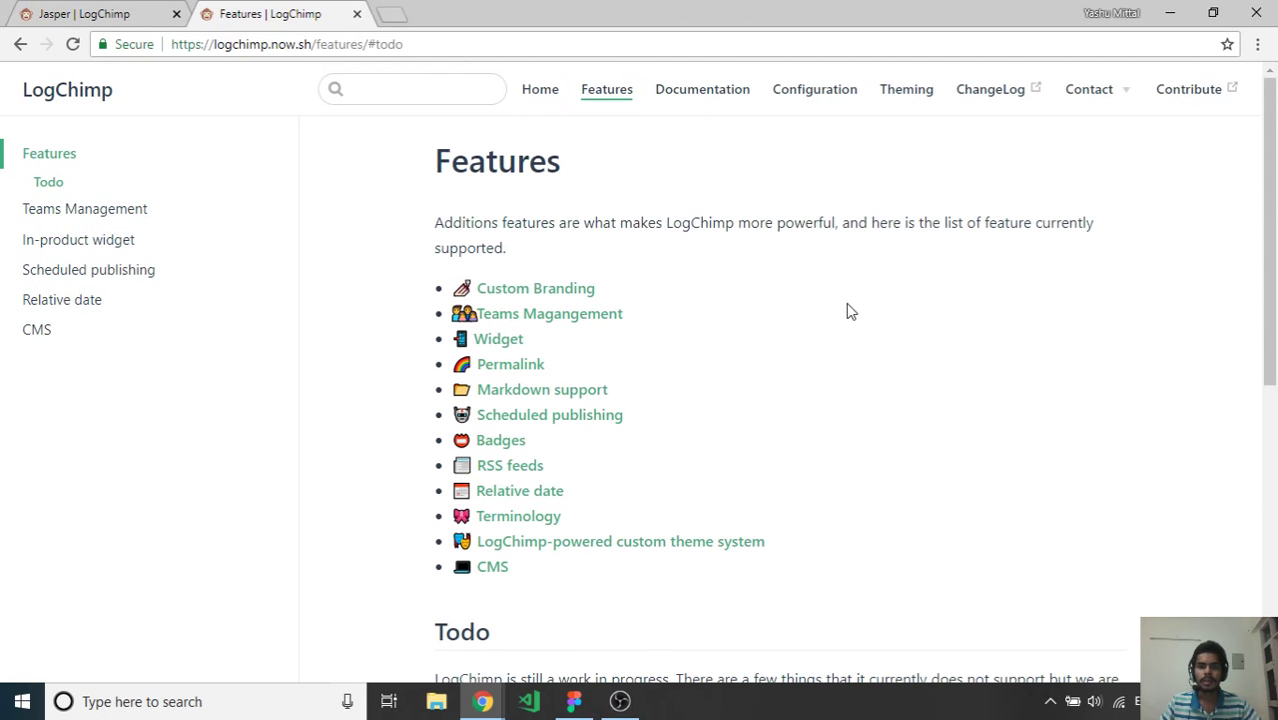
scroll(848, 311, down, 6)
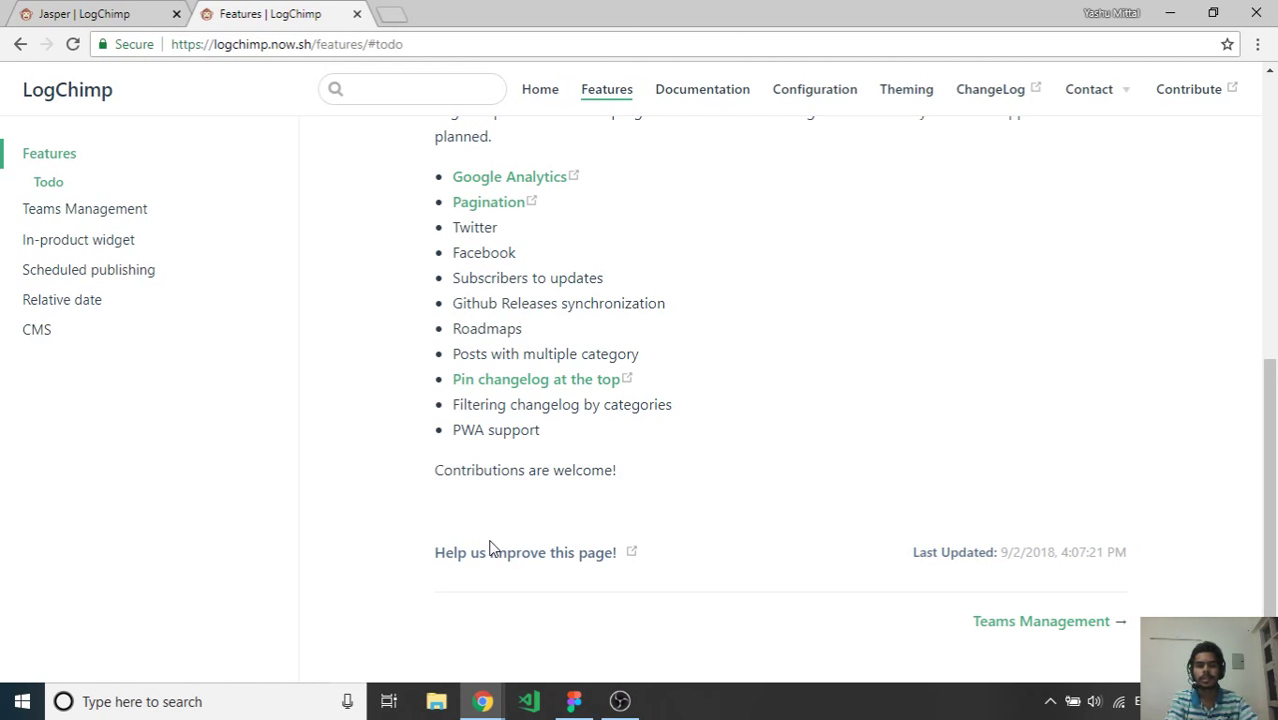
scroll(357, 442, up, 6)
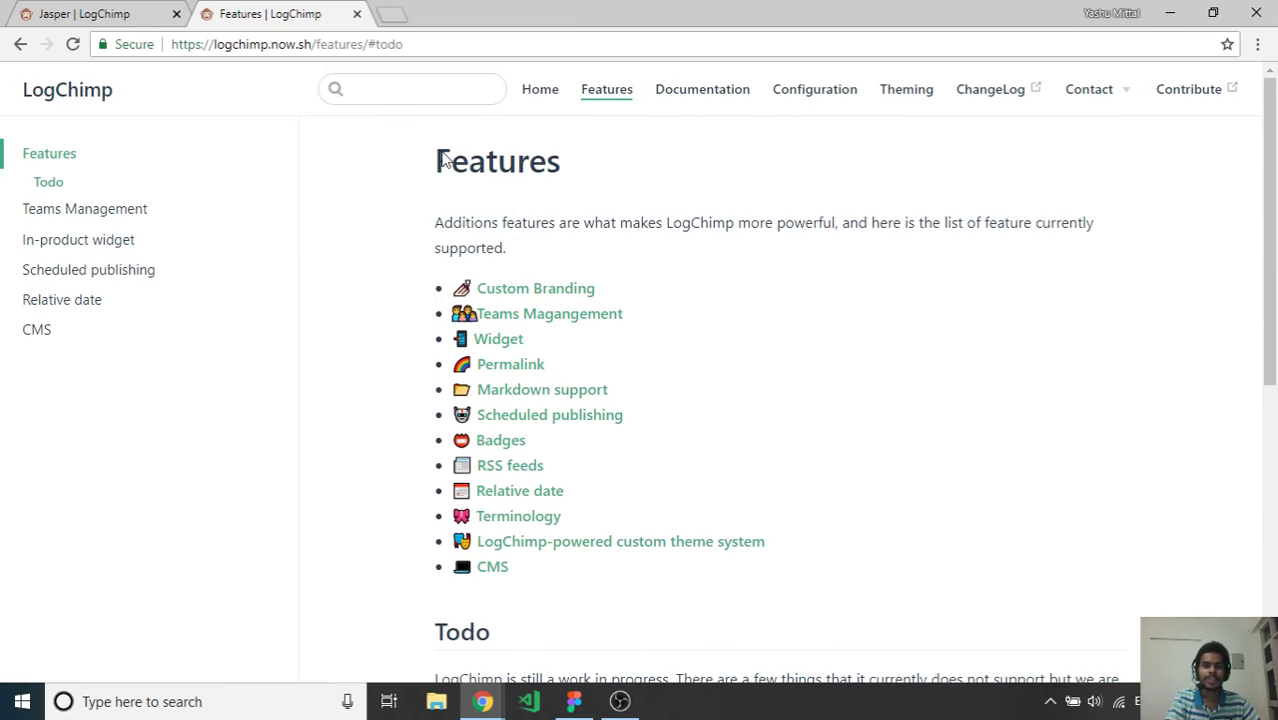
click(30, 12)
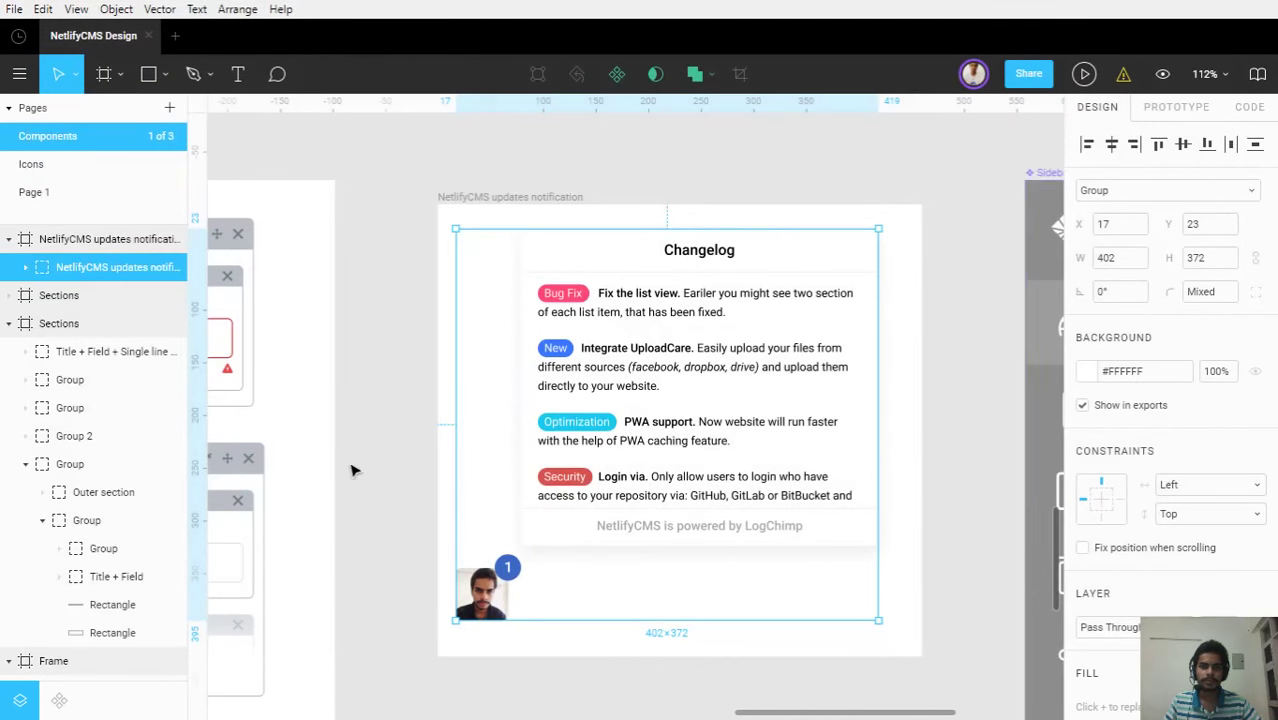
click(351, 470)
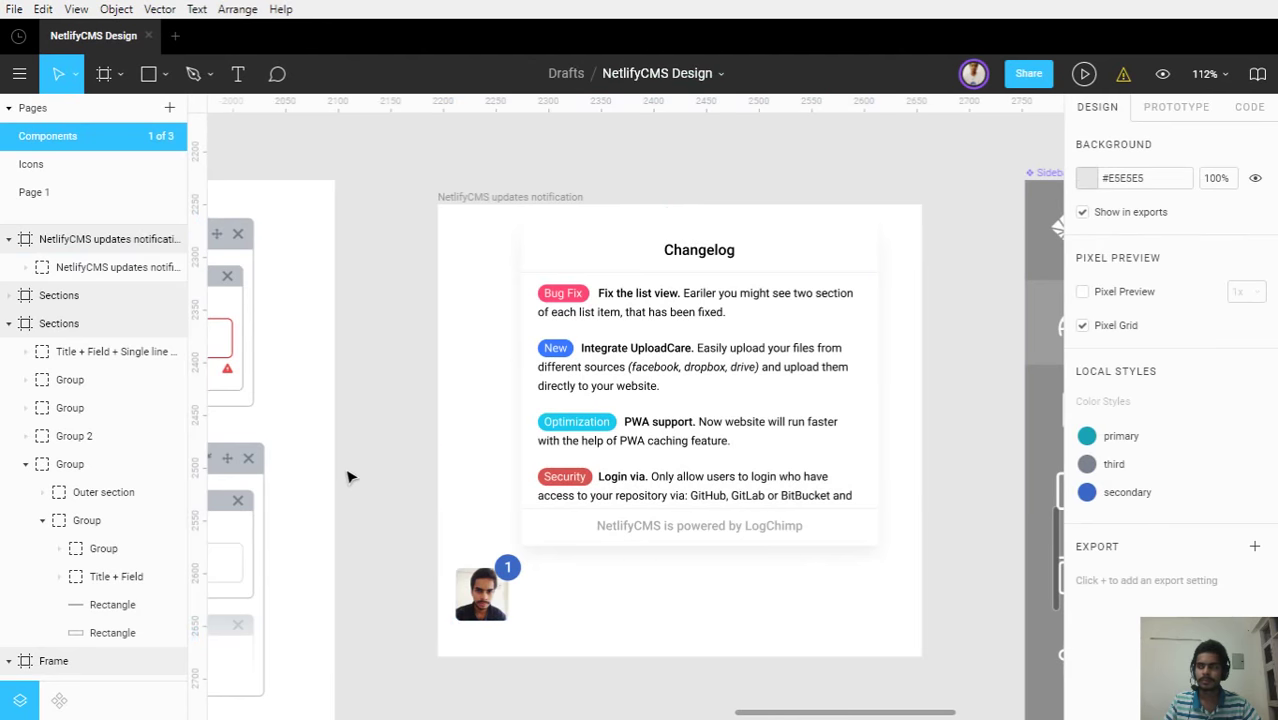
click(775, 281)
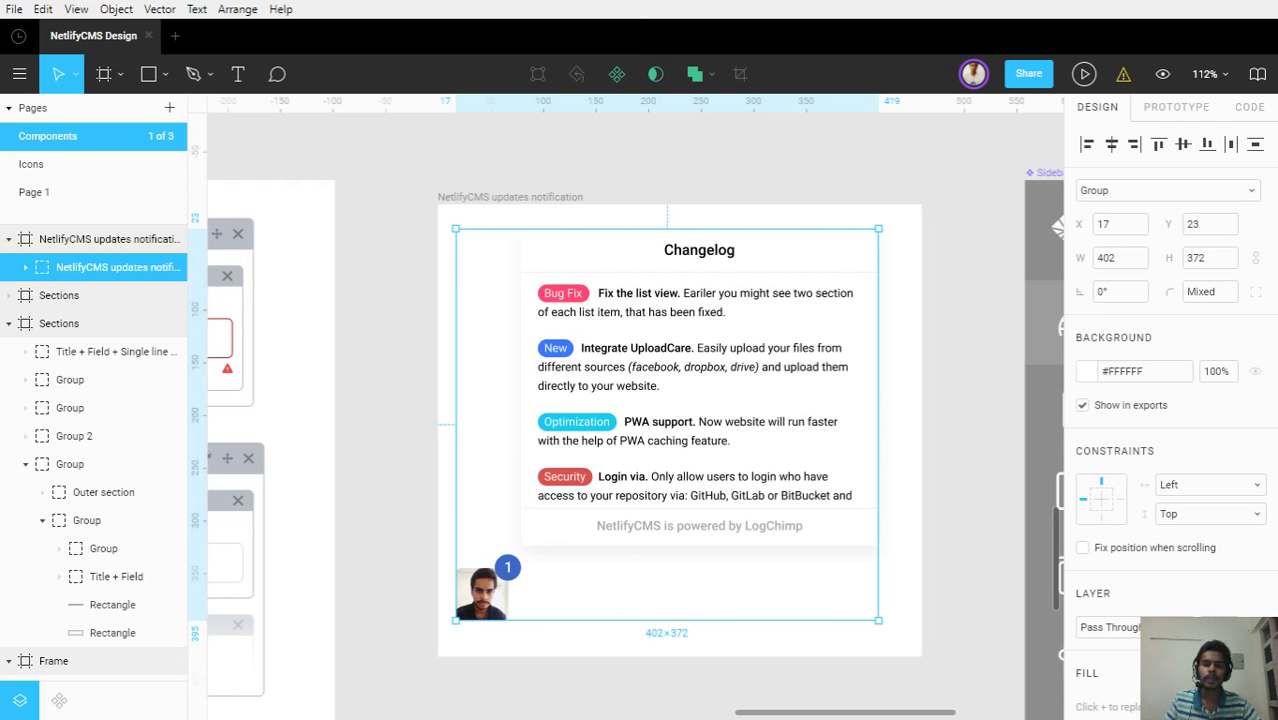
click(1007, 584)
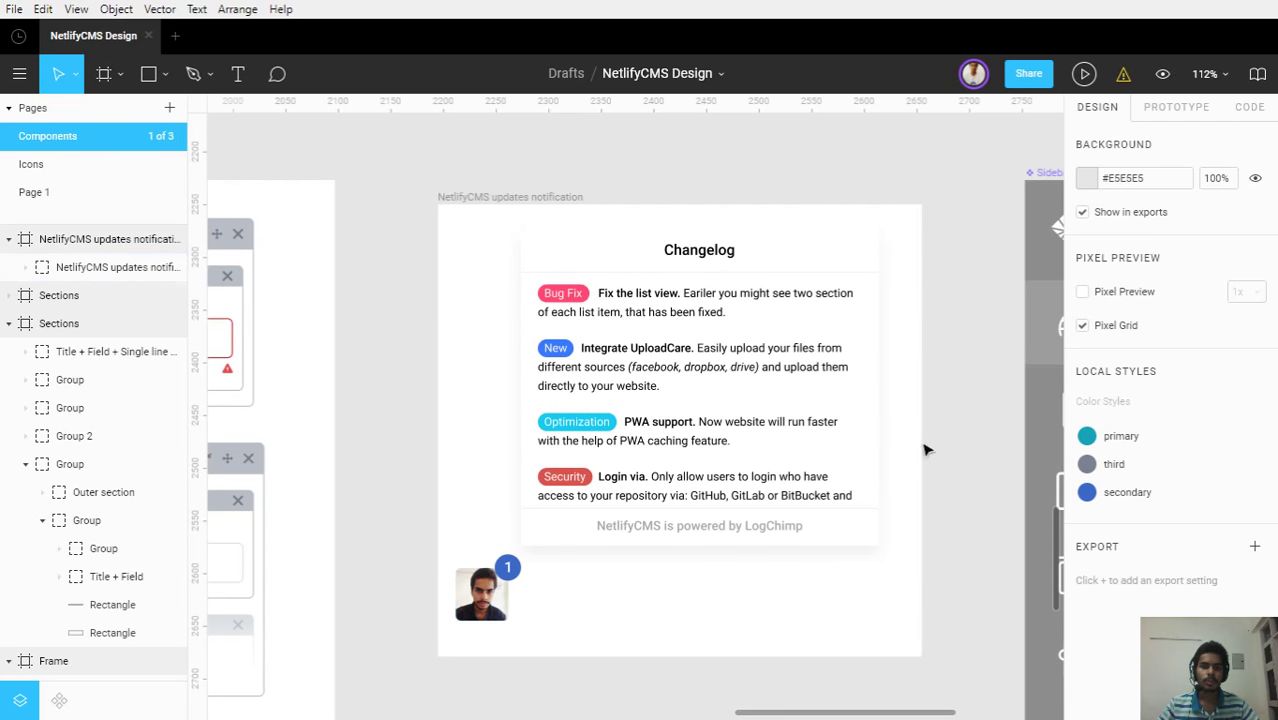
click(586, 428)
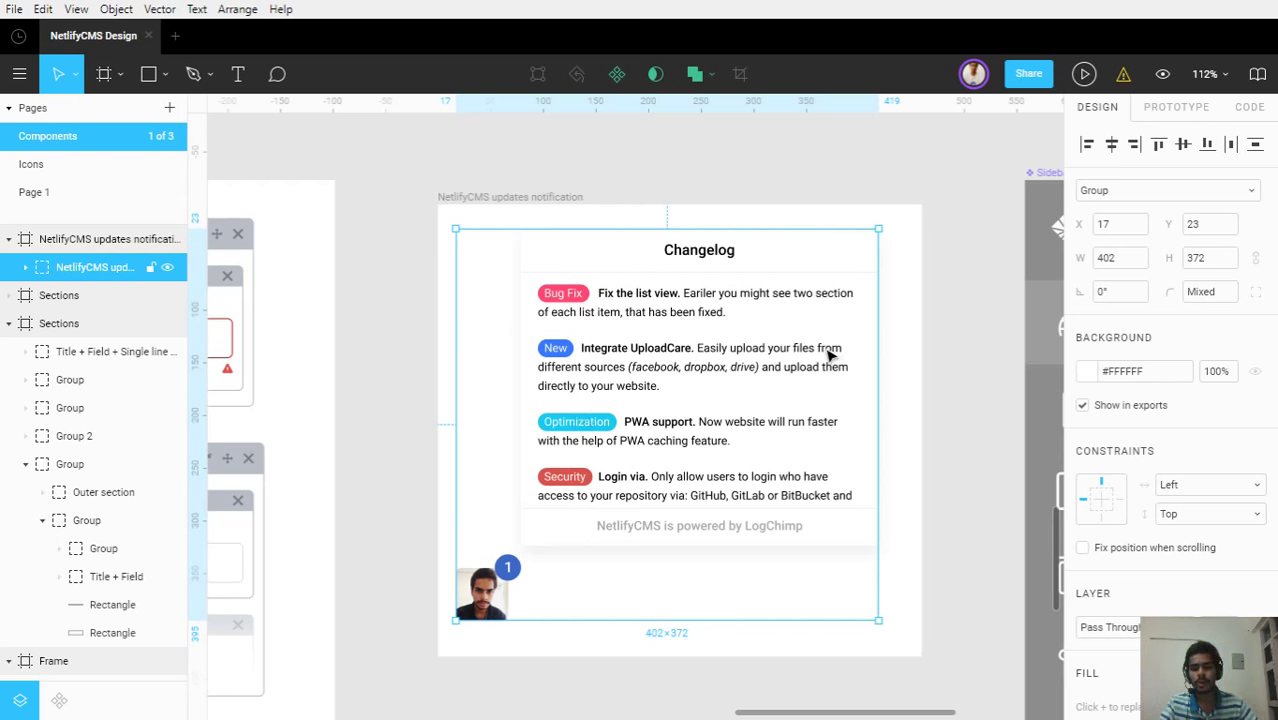
scroll(828, 356, down, 1)
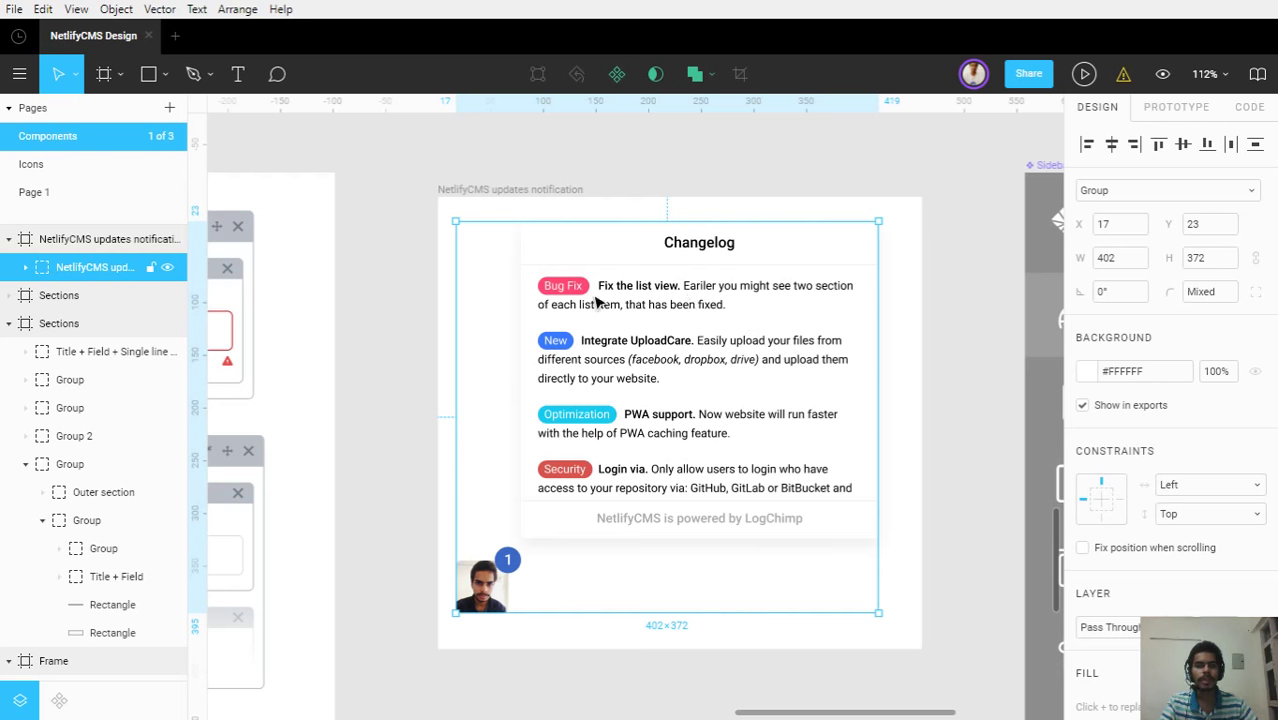
click(942, 422)
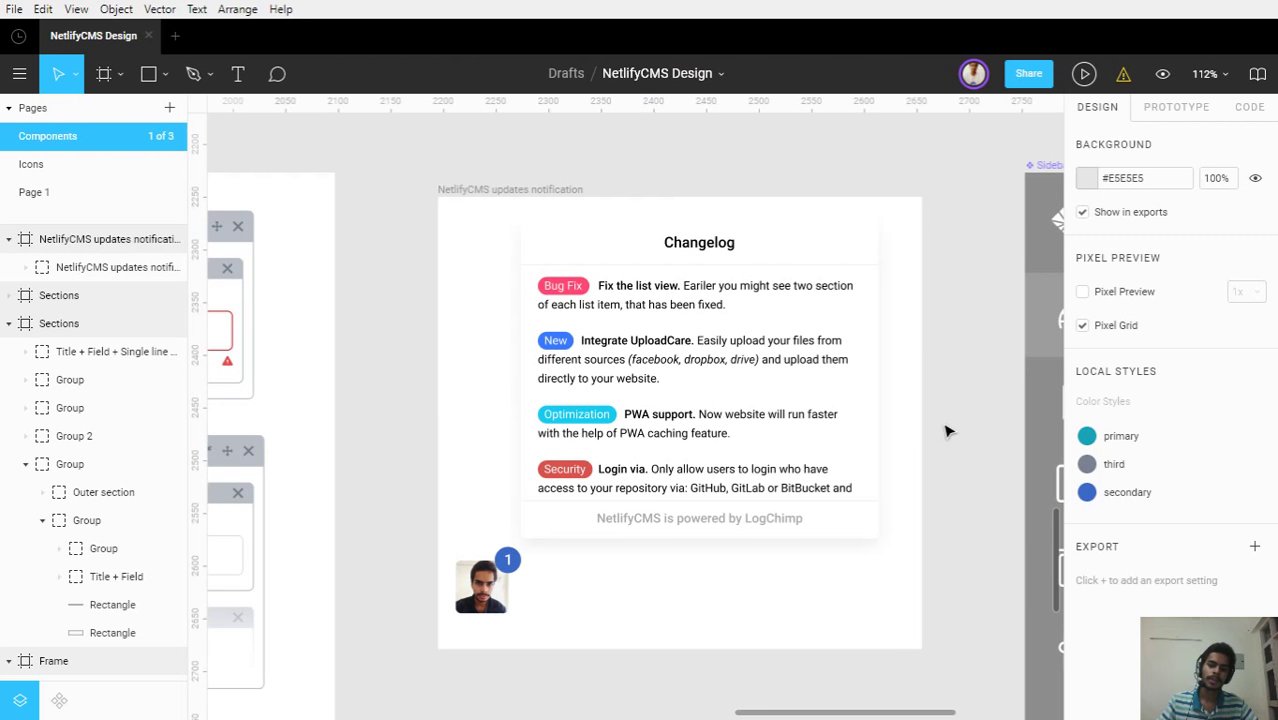
ctrl+scroll(944, 425, down, 5)
ctrl+scroll(947, 428, down, 3)
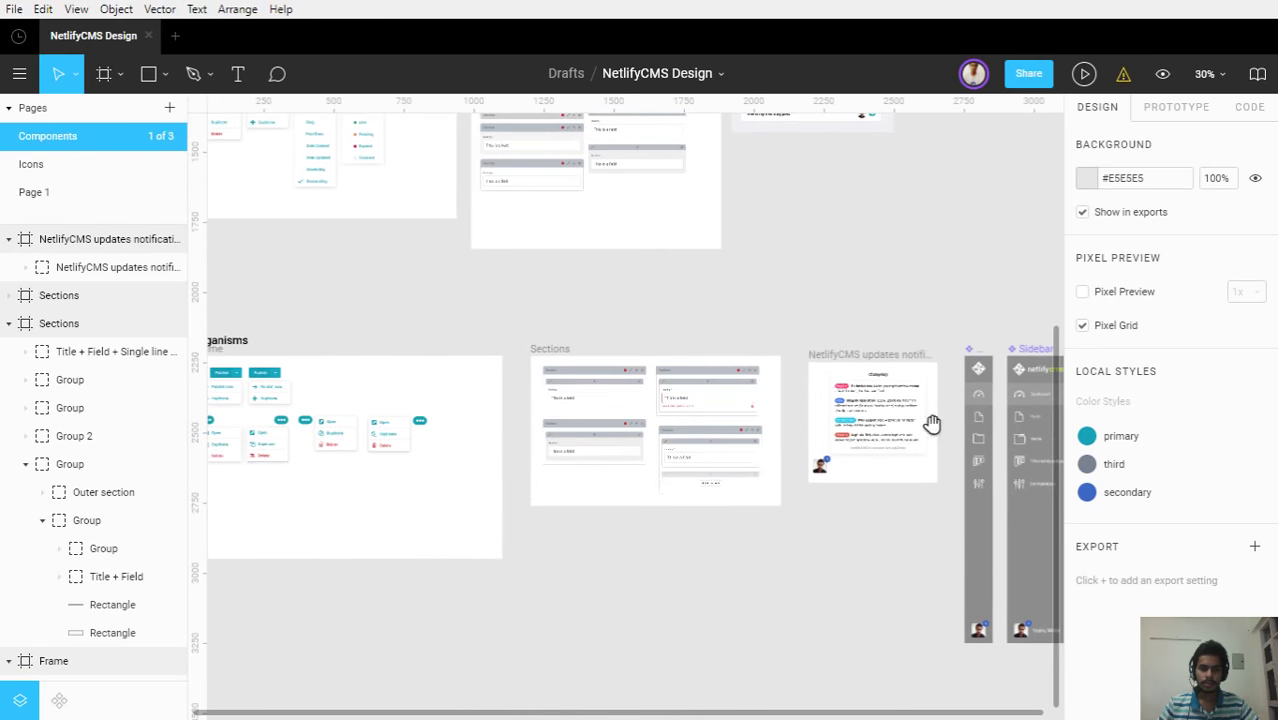
drag(930, 422, 630, 567)
ctrl+scroll(570, 435, down, 2)
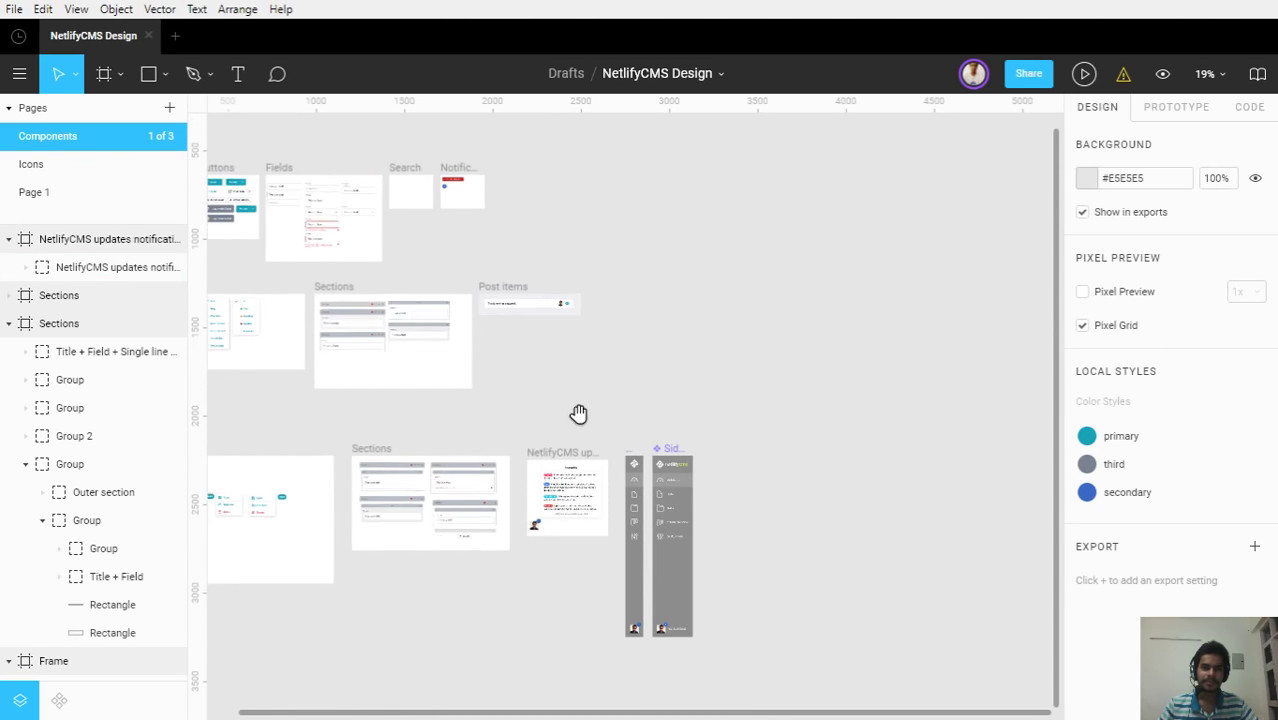
drag(579, 414, 785, 435)
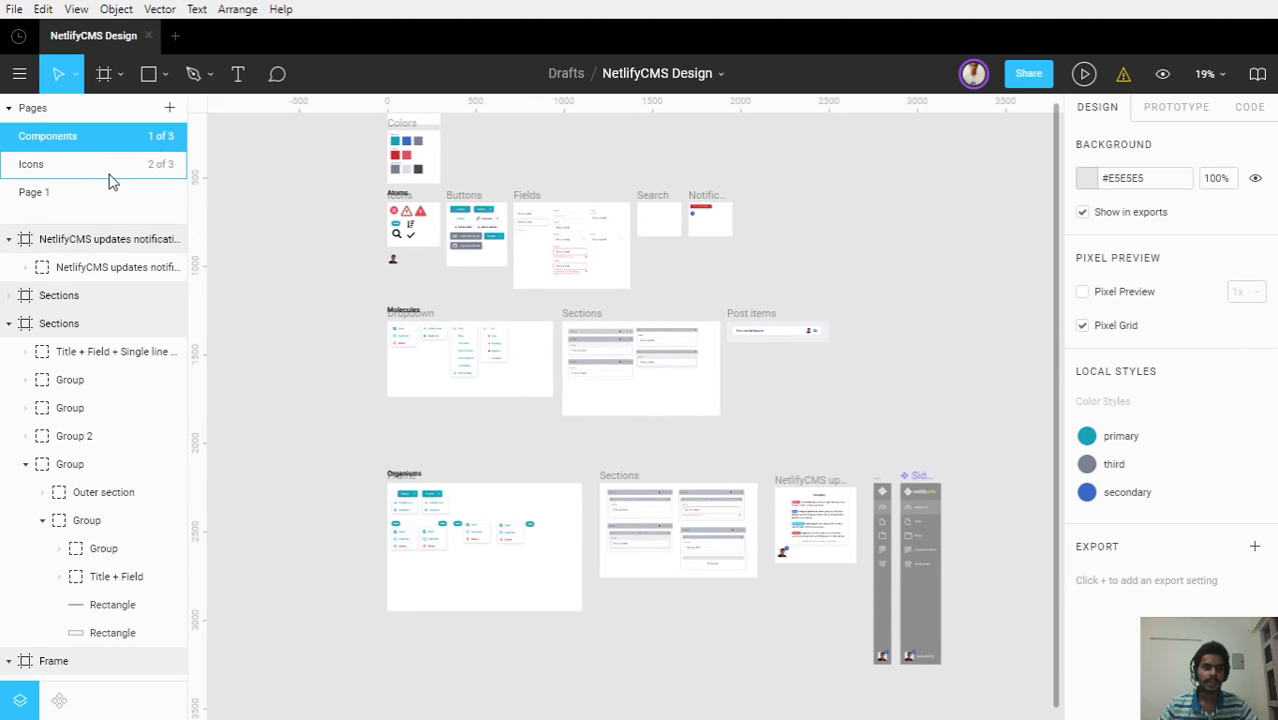
drag(110, 180, 108, 135)
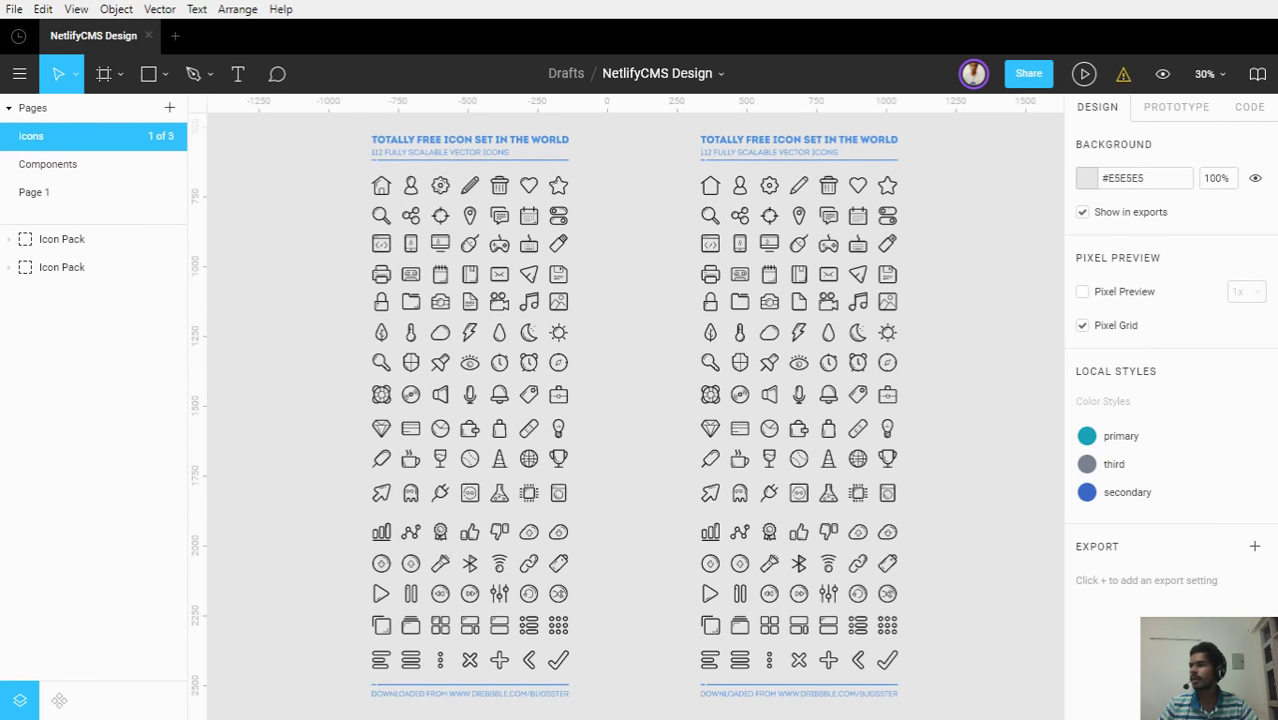
click(56, 200)
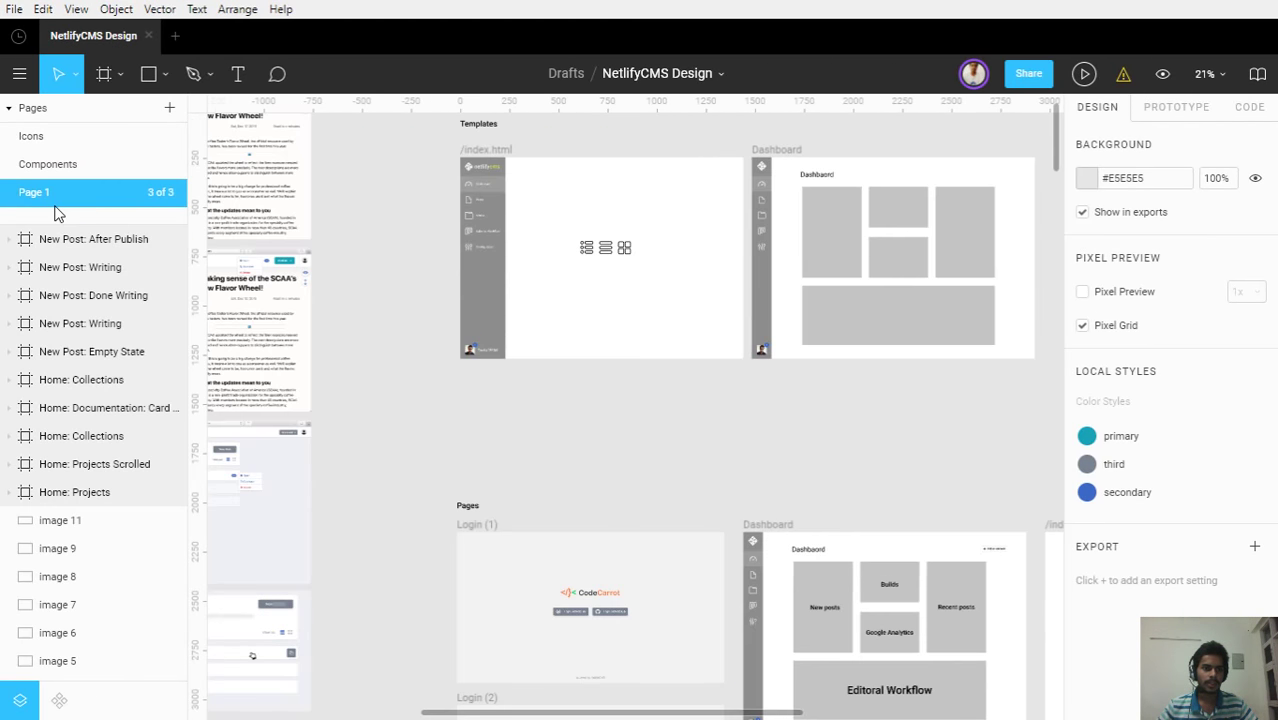
ctrl+scroll(540, 445, down, 5)
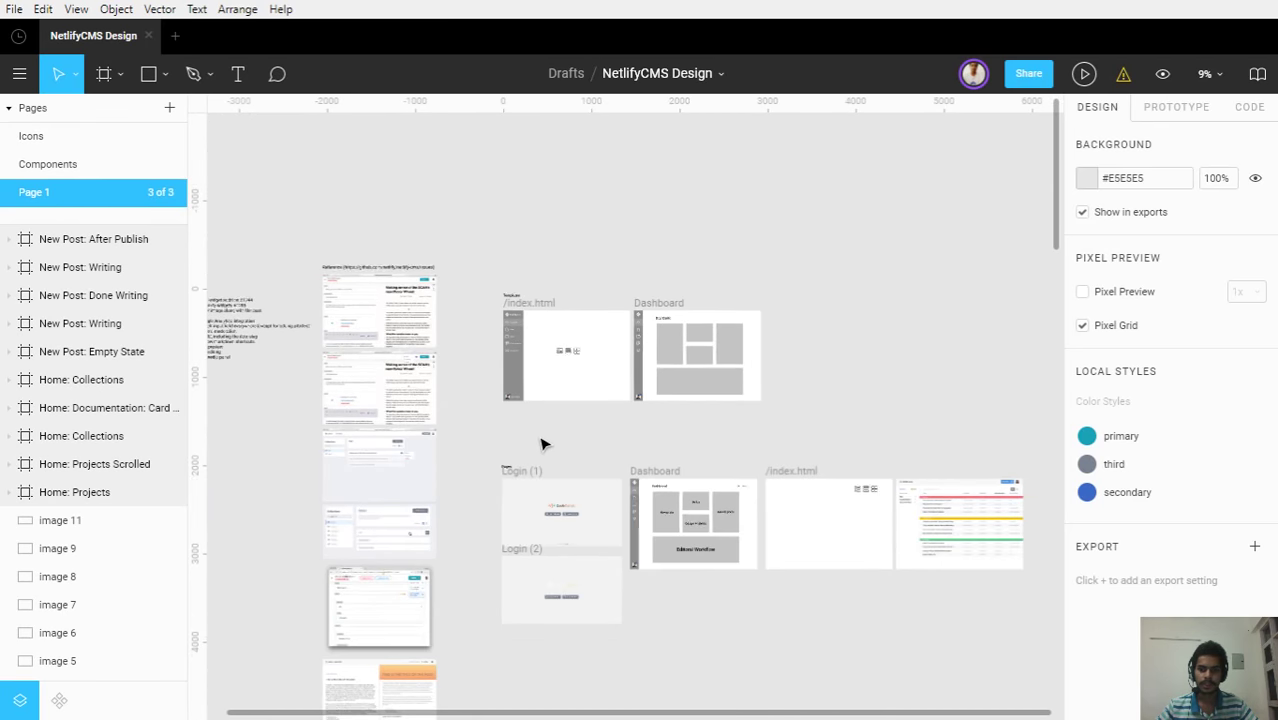
drag(725, 462, 775, 383)
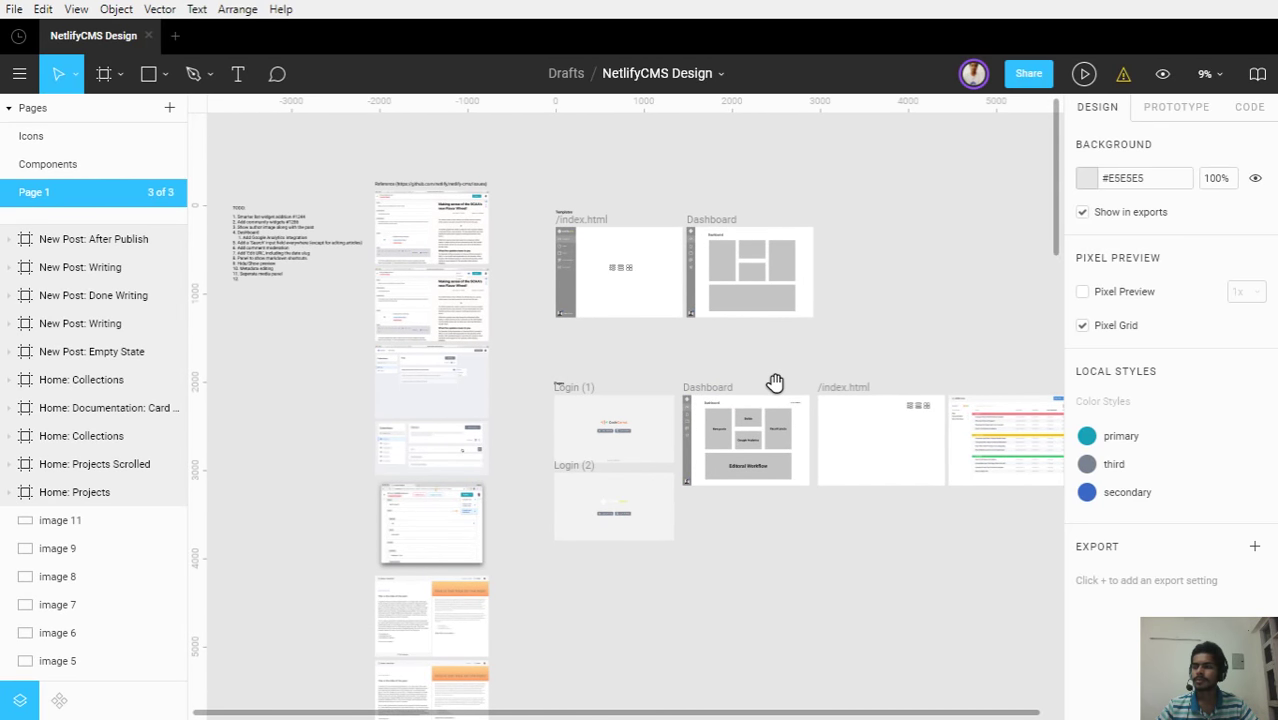
drag(775, 383, 753, 365)
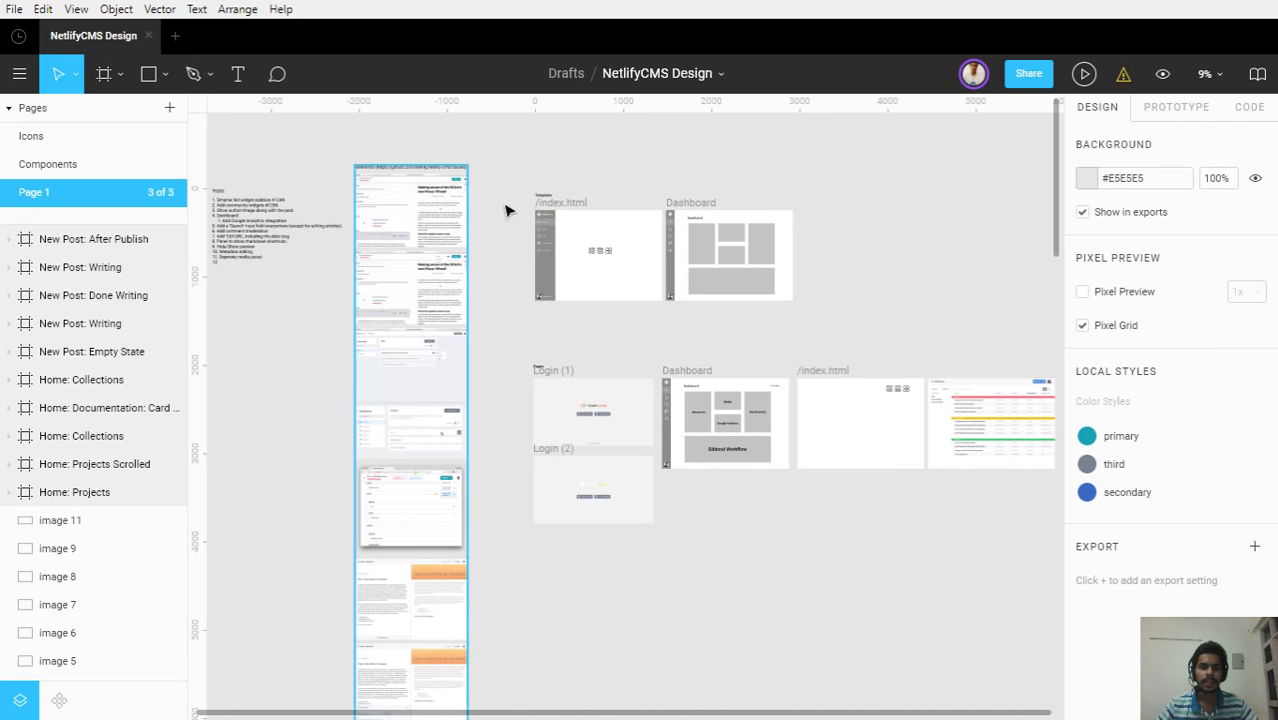
scroll(622, 421, up, 5)
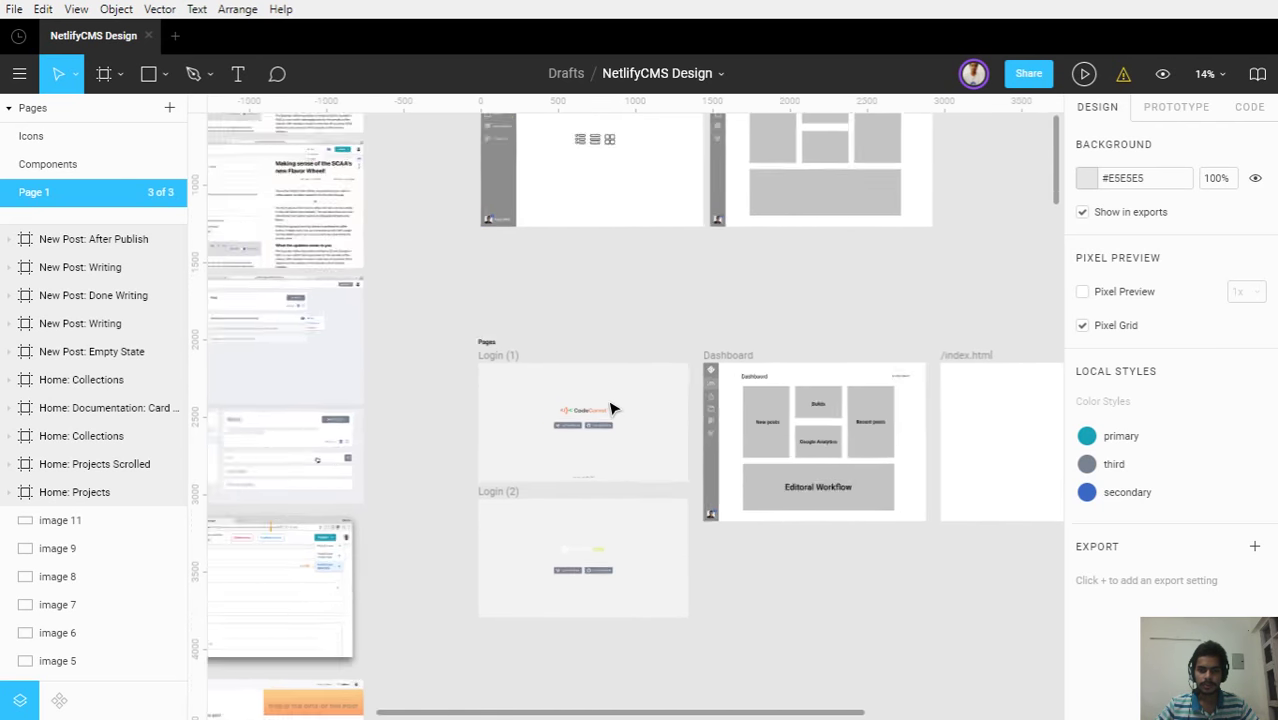
scroll(704, 397, down, 3)
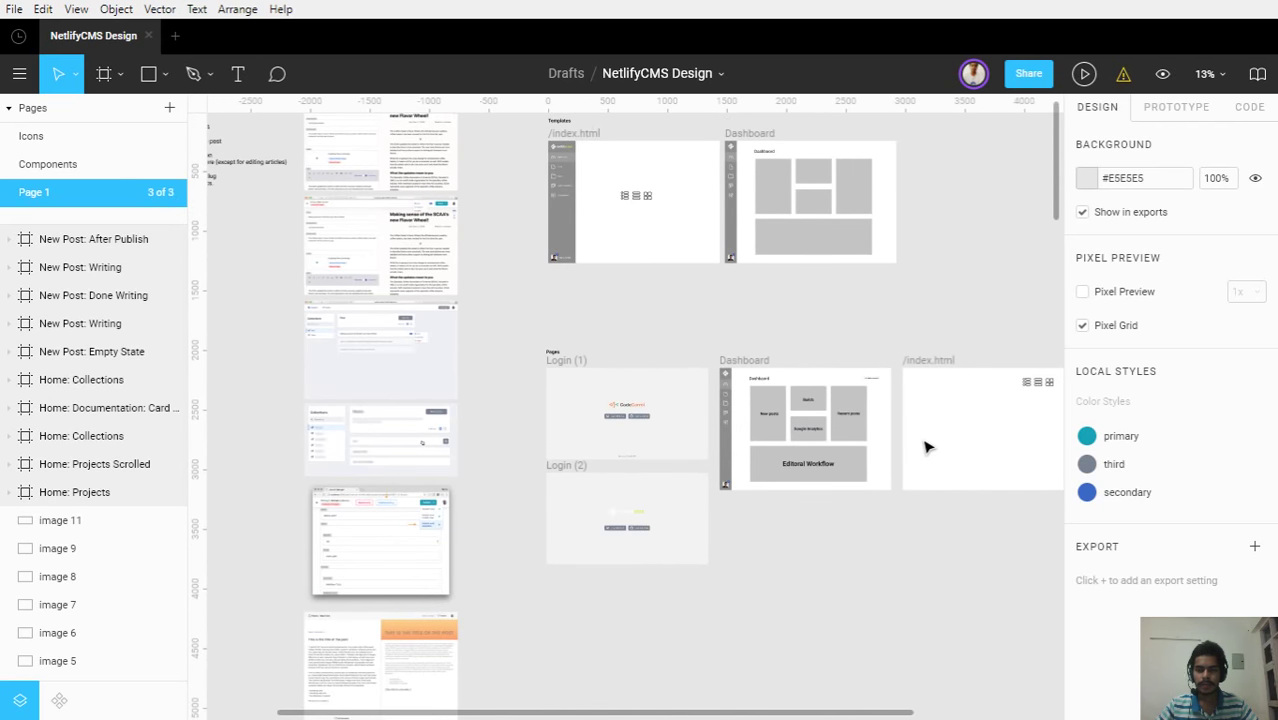
scroll(847, 439, up, 5)
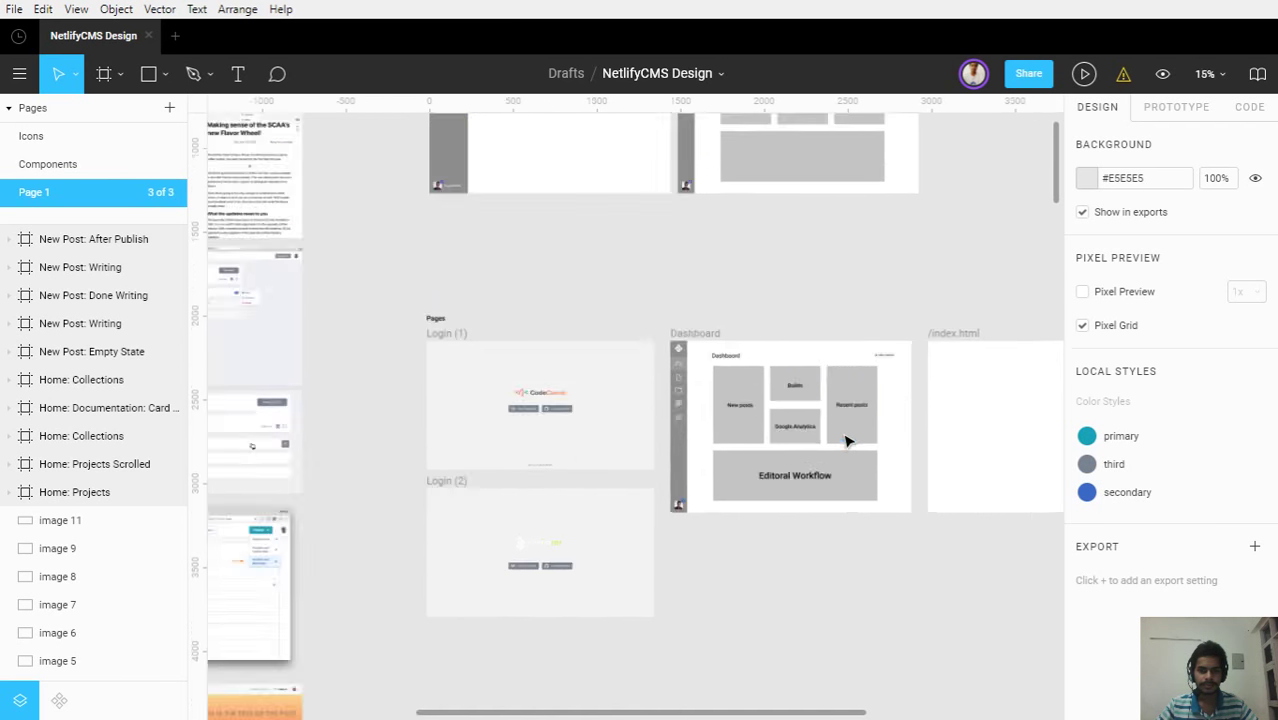
scroll(641, 438, down, 4)
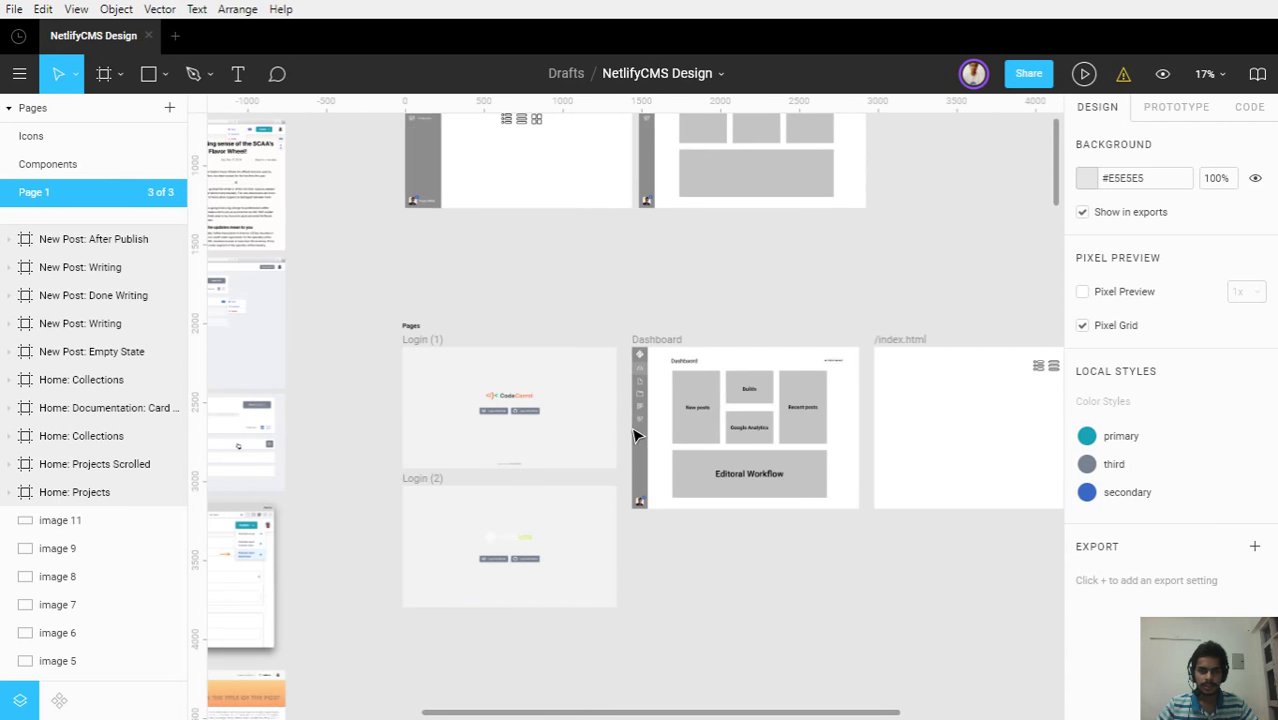
scroll(495, 226, up, 5)
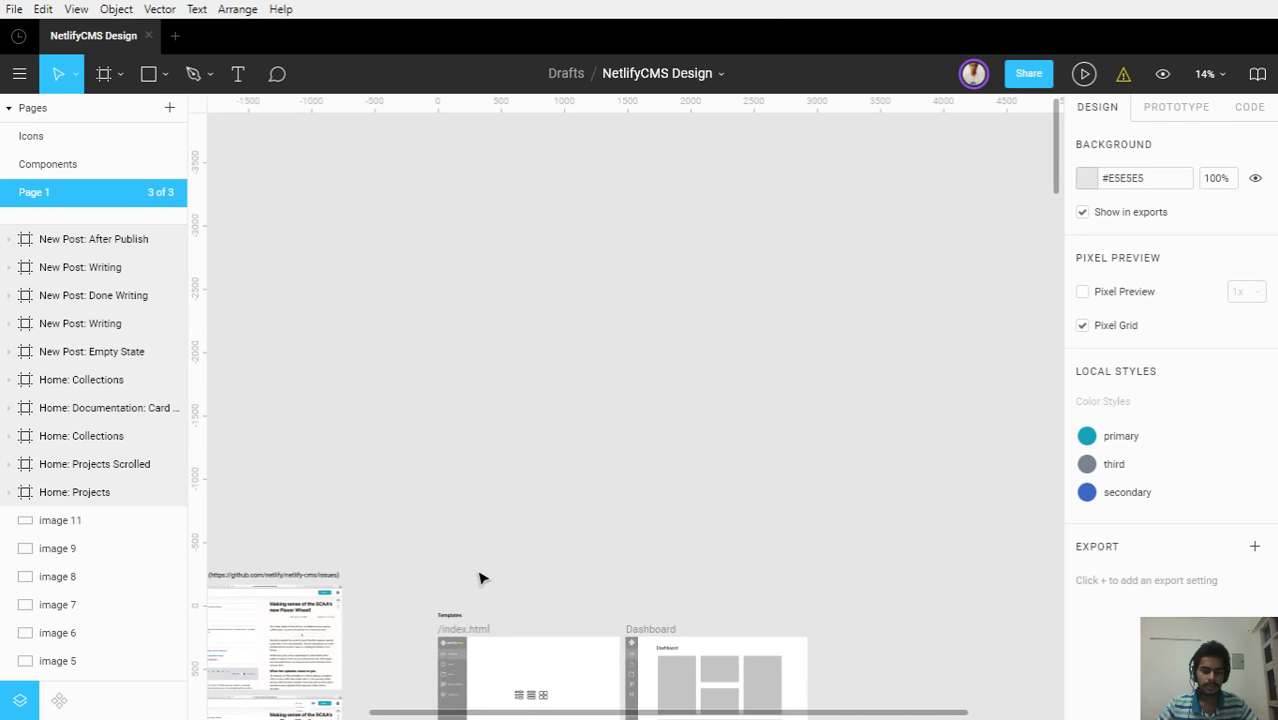
scroll(479, 575, down, 5)
scroll(474, 452, up, 6)
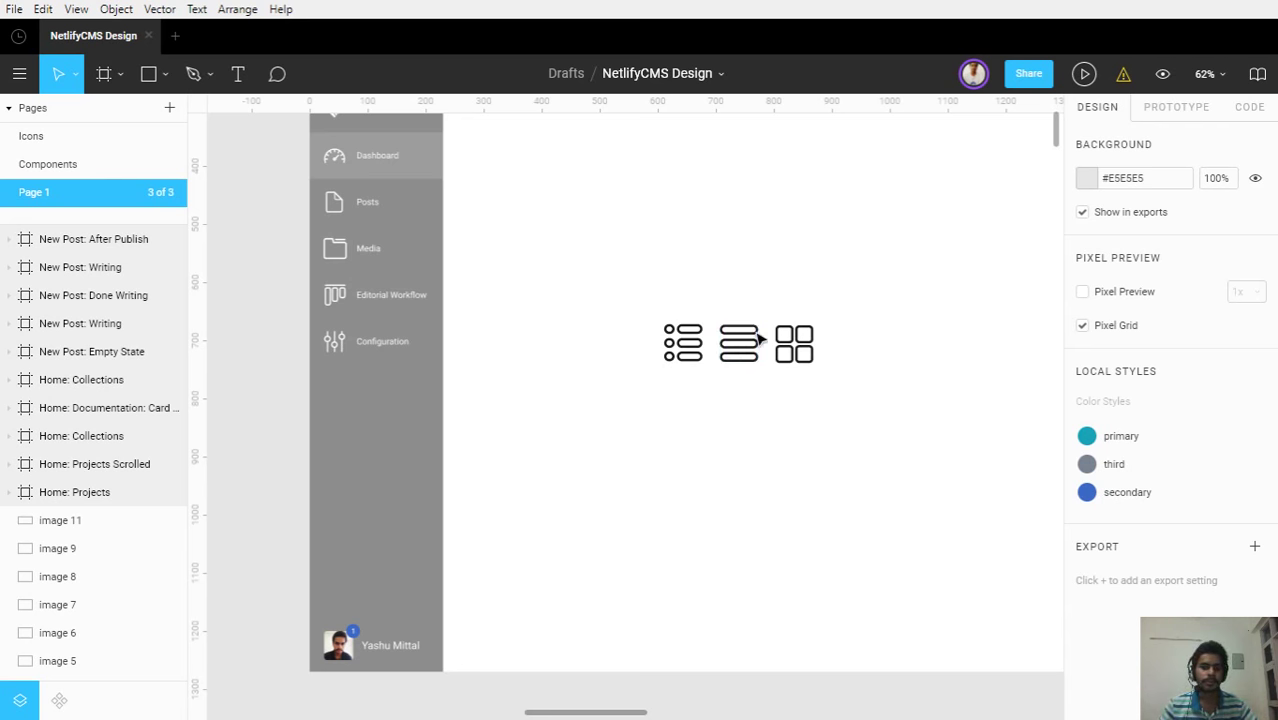
scroll(785, 410, down, 5)
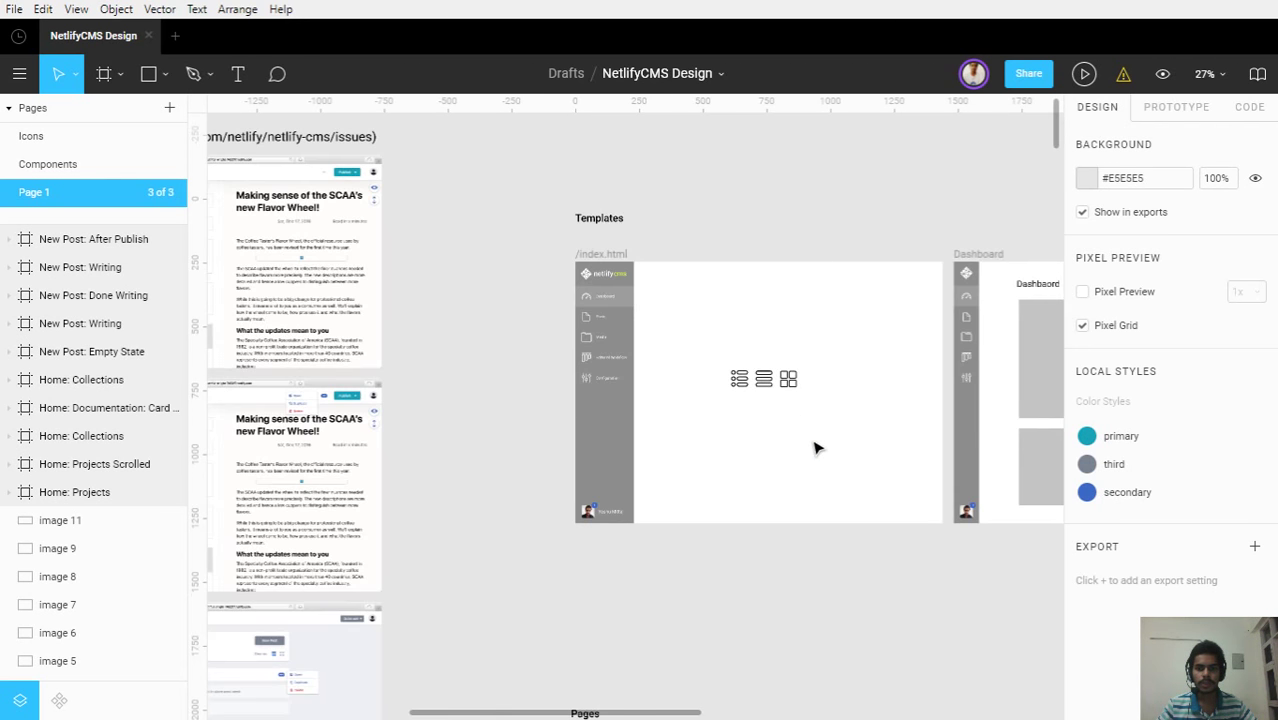
drag(816, 491, 930, 383)
scroll(527, 415, down, 3)
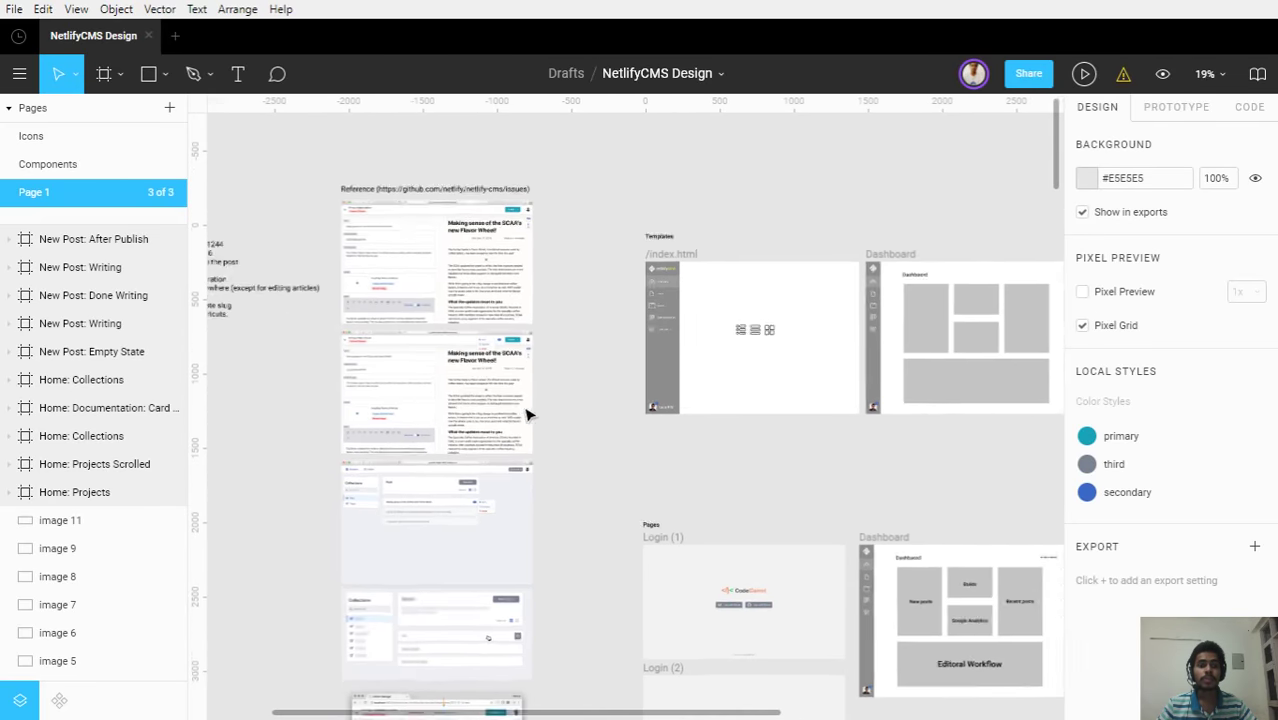
scroll(527, 415, down, 1)
drag(527, 400, 576, 408)
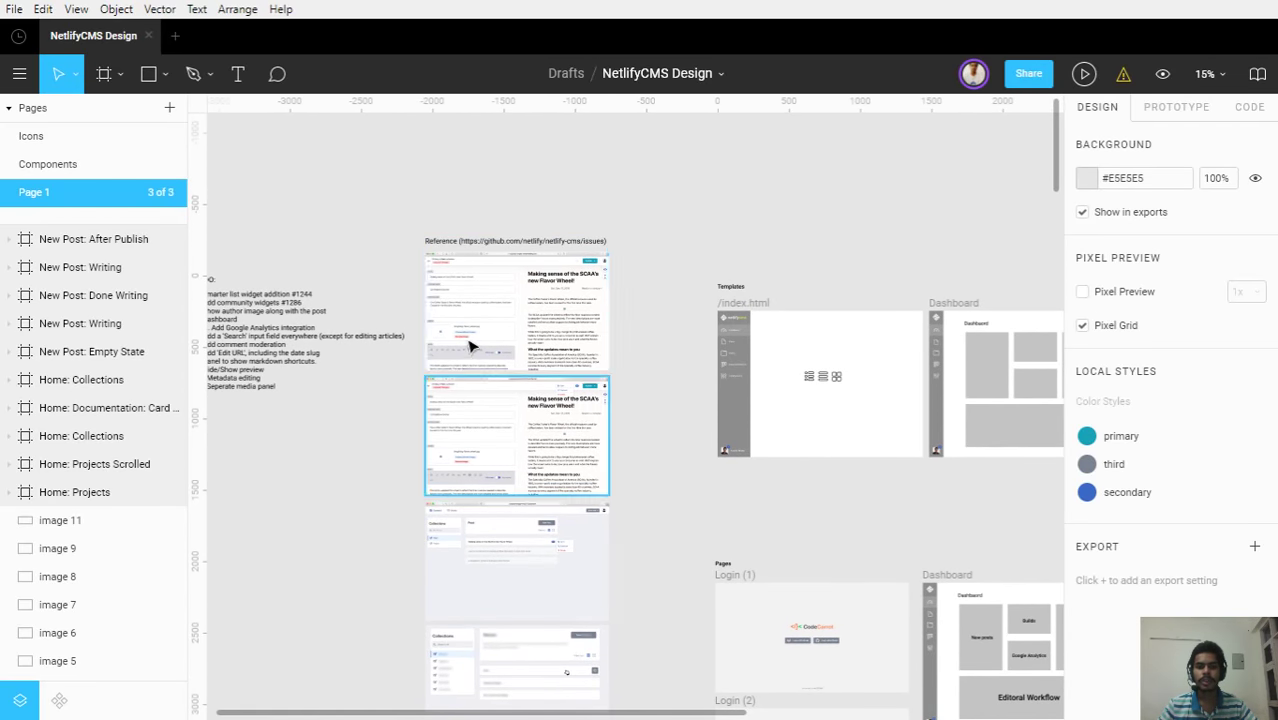
scroll(461, 340, up, 4)
scroll(461, 345, up, 1)
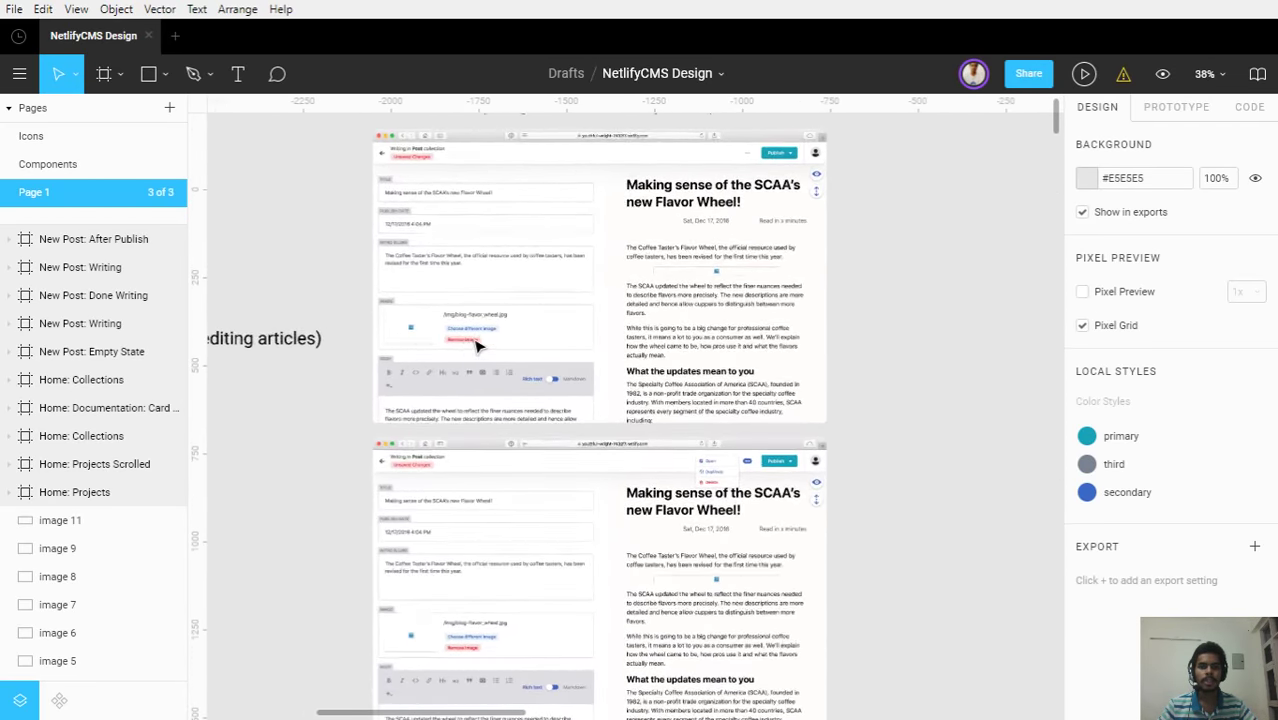
scroll(559, 277, down, 5)
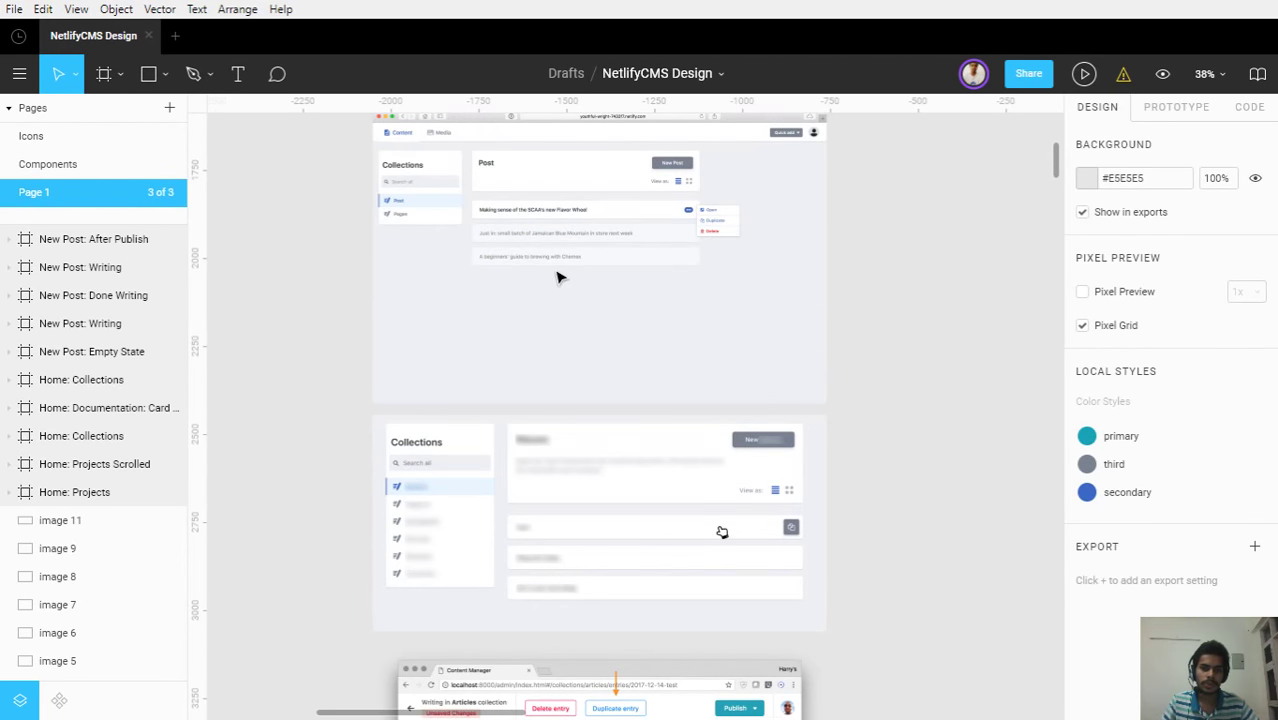
scroll(559, 277, down, 2)
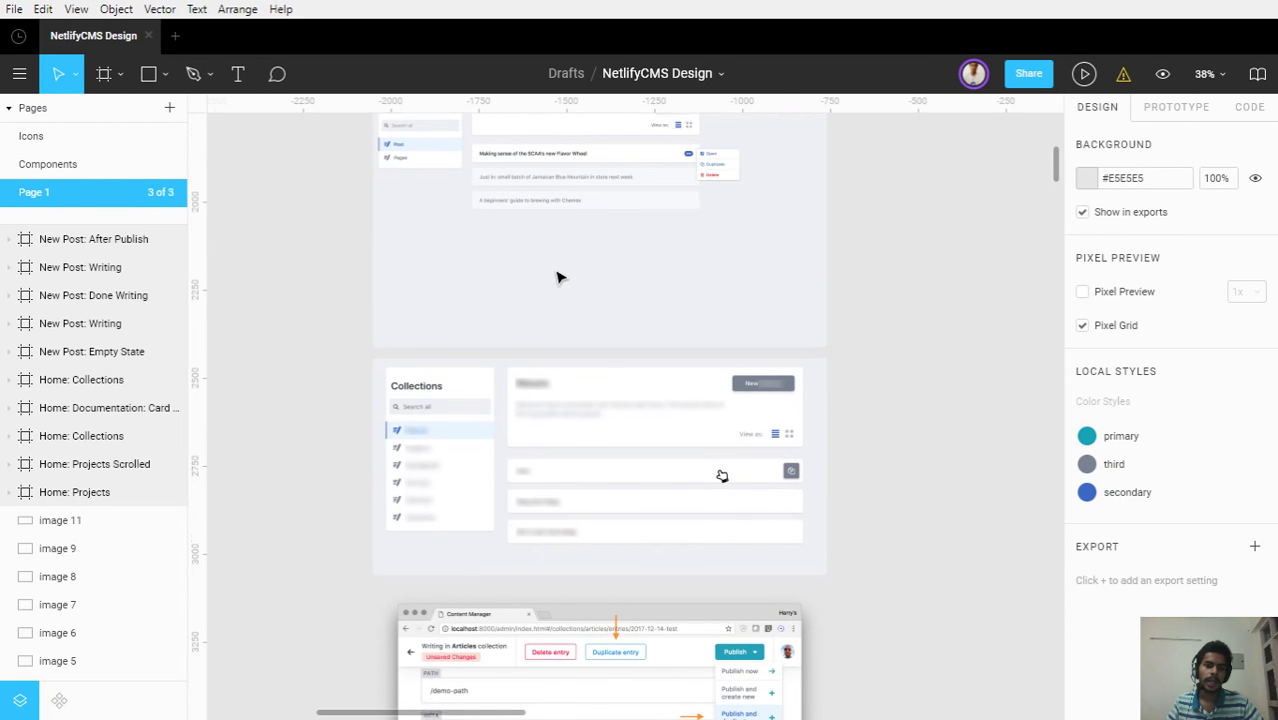
key(ctrl+backslash)
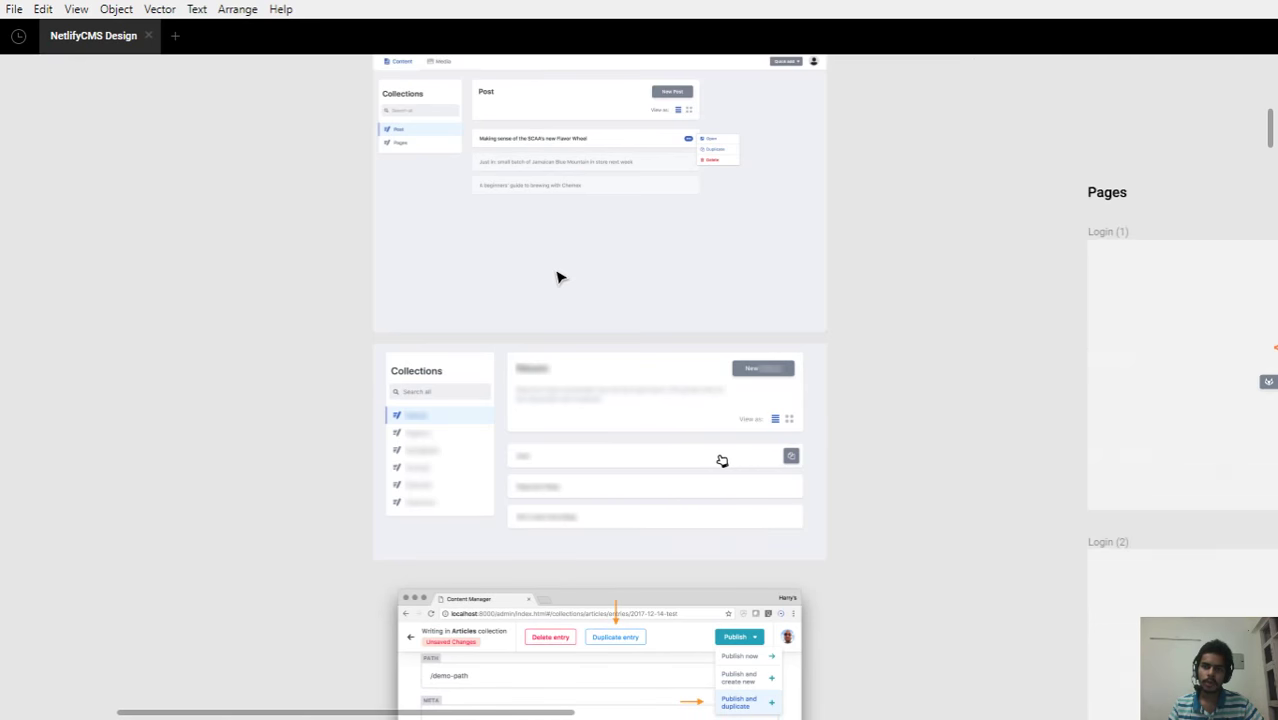
scroll(559, 277, down, 10)
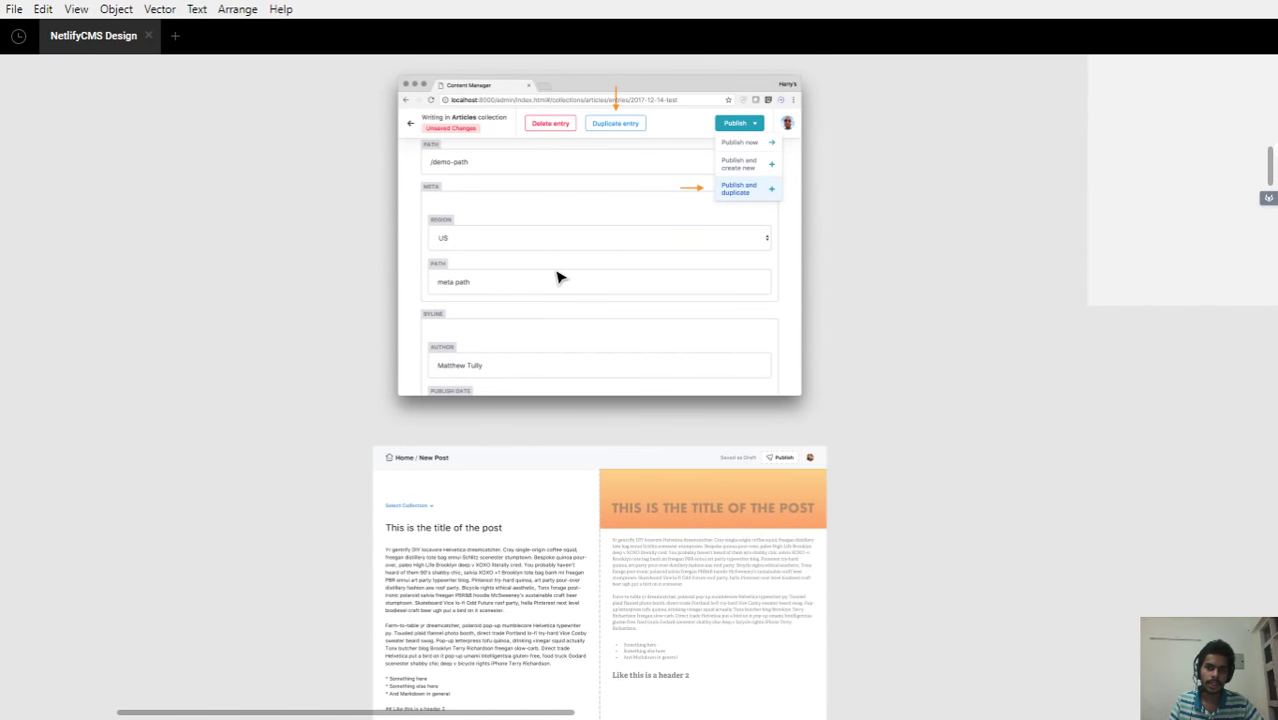
scroll(559, 277, down, 8)
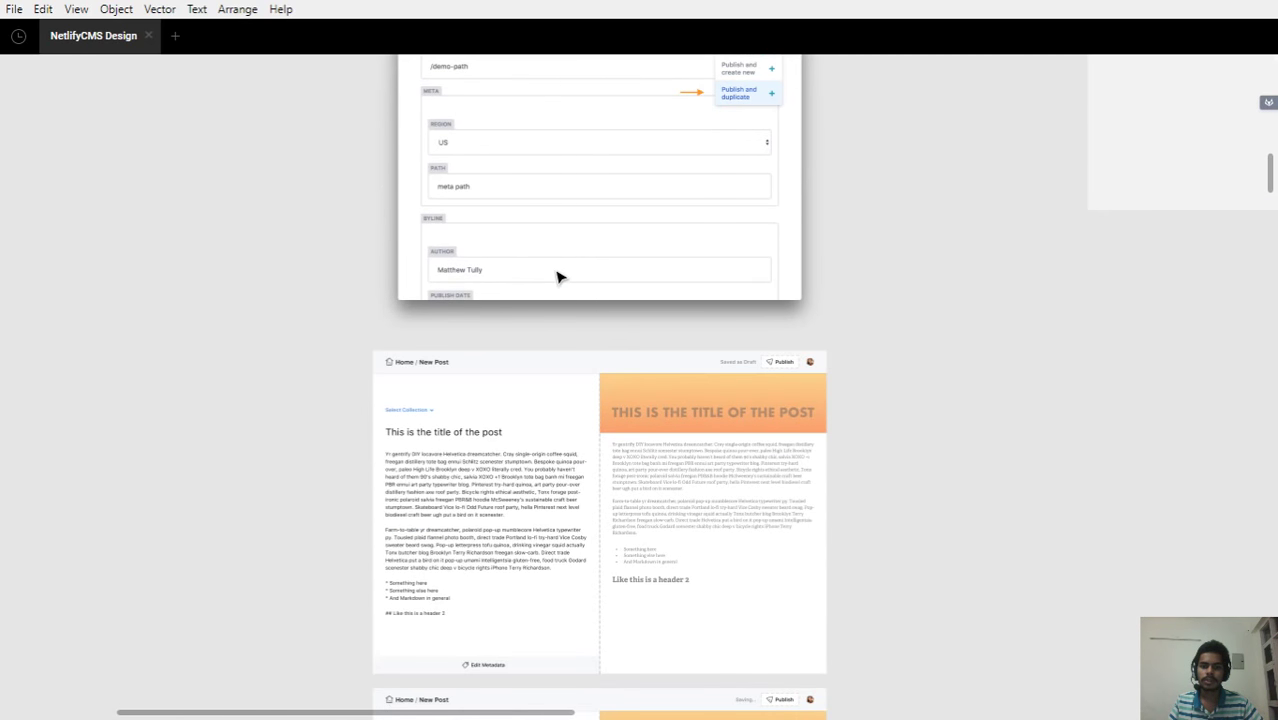
scroll(559, 277, down, 15)
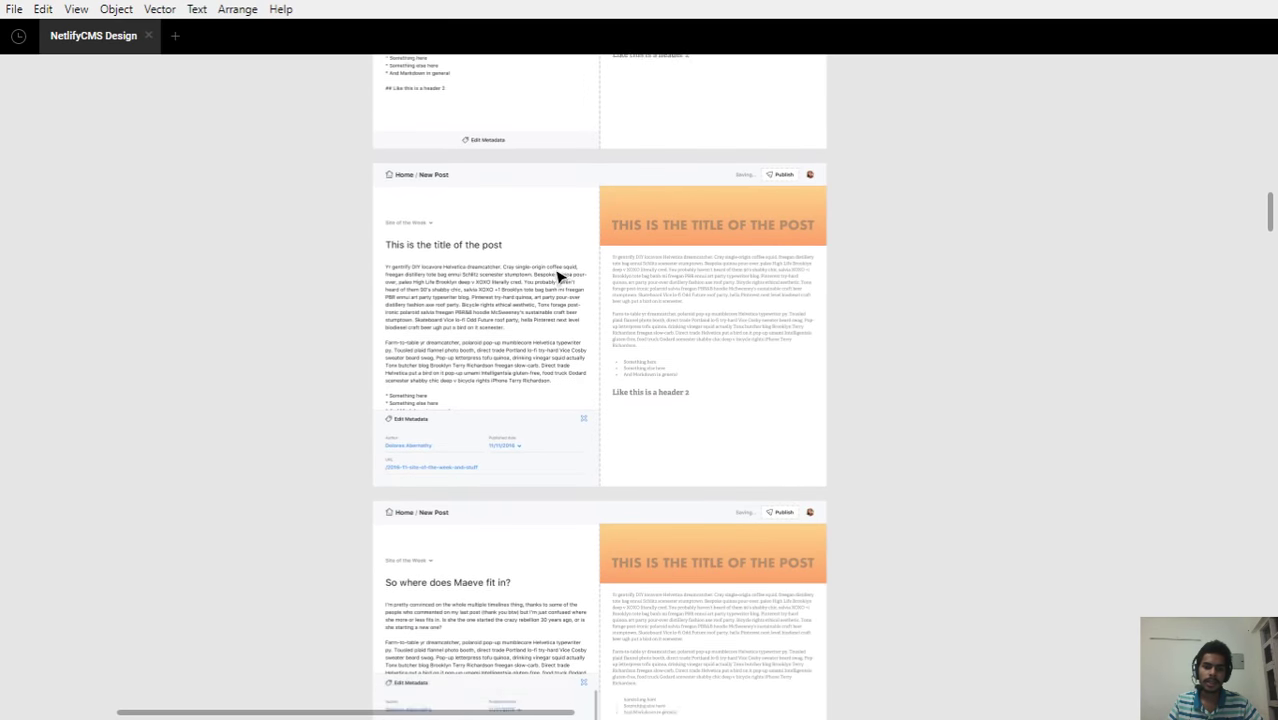
scroll(559, 277, down, 12)
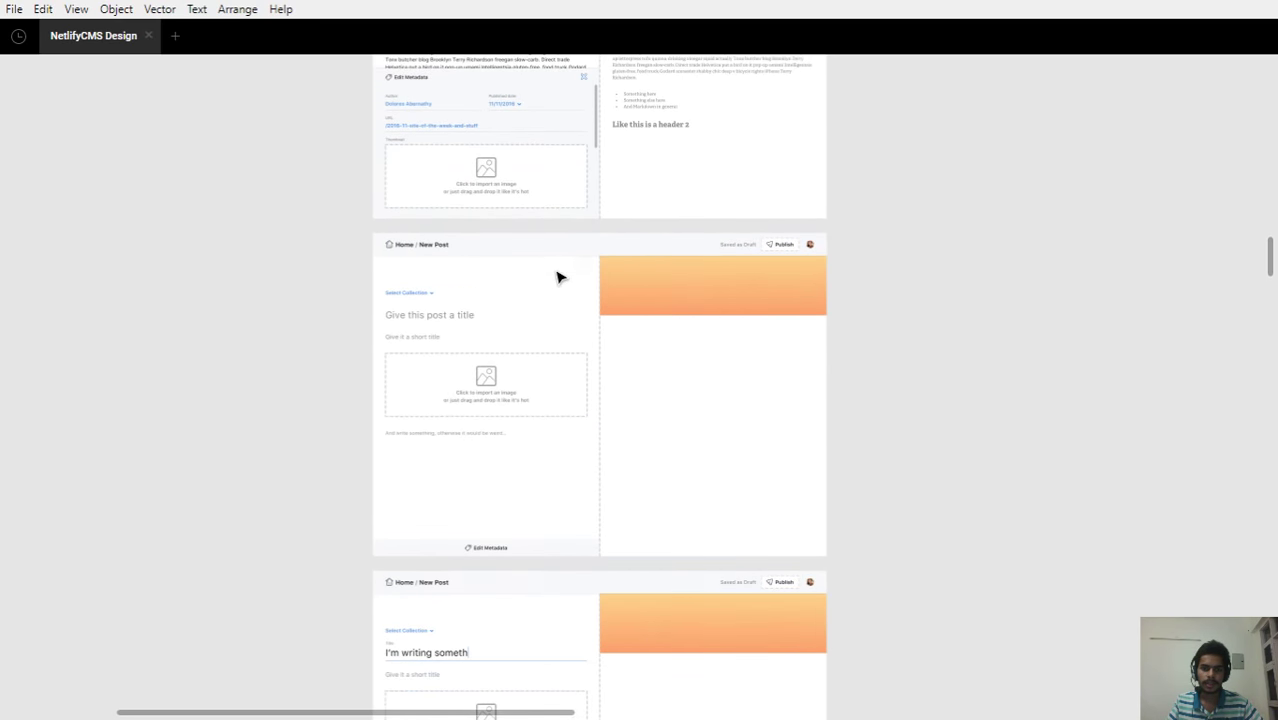
scroll(559, 277, down, 2)
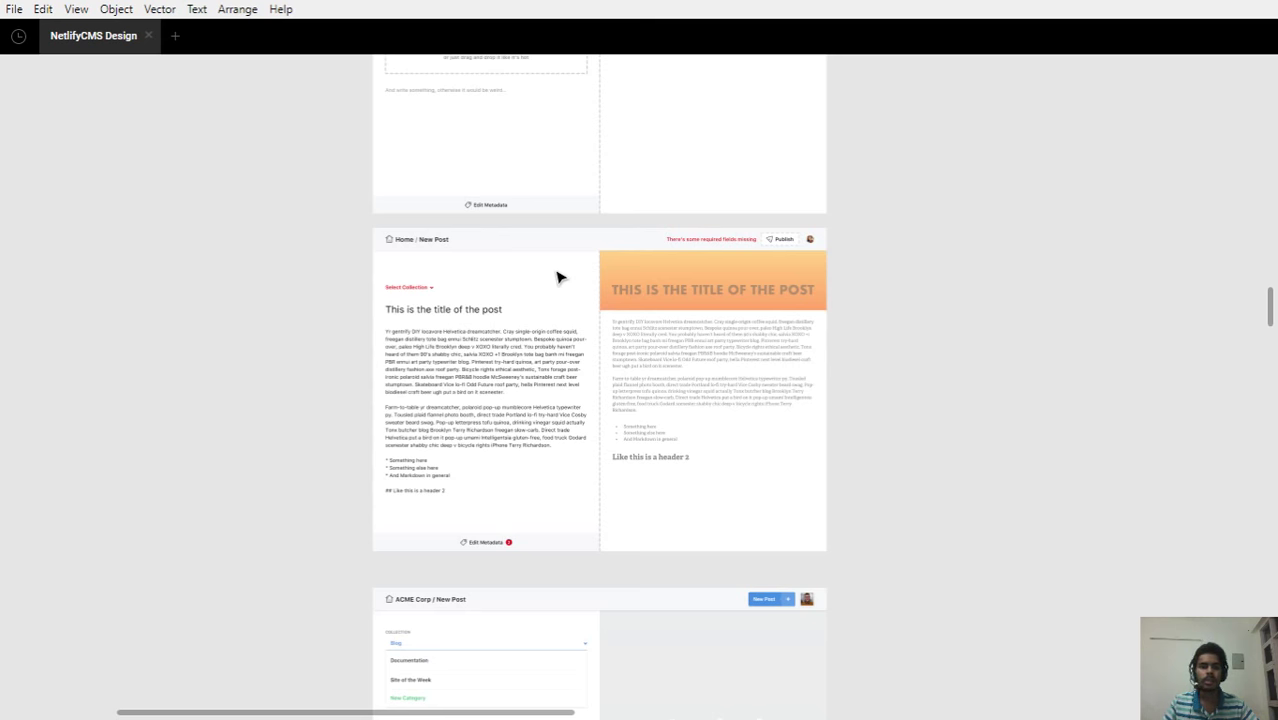
scroll(735, 258, up, 3)
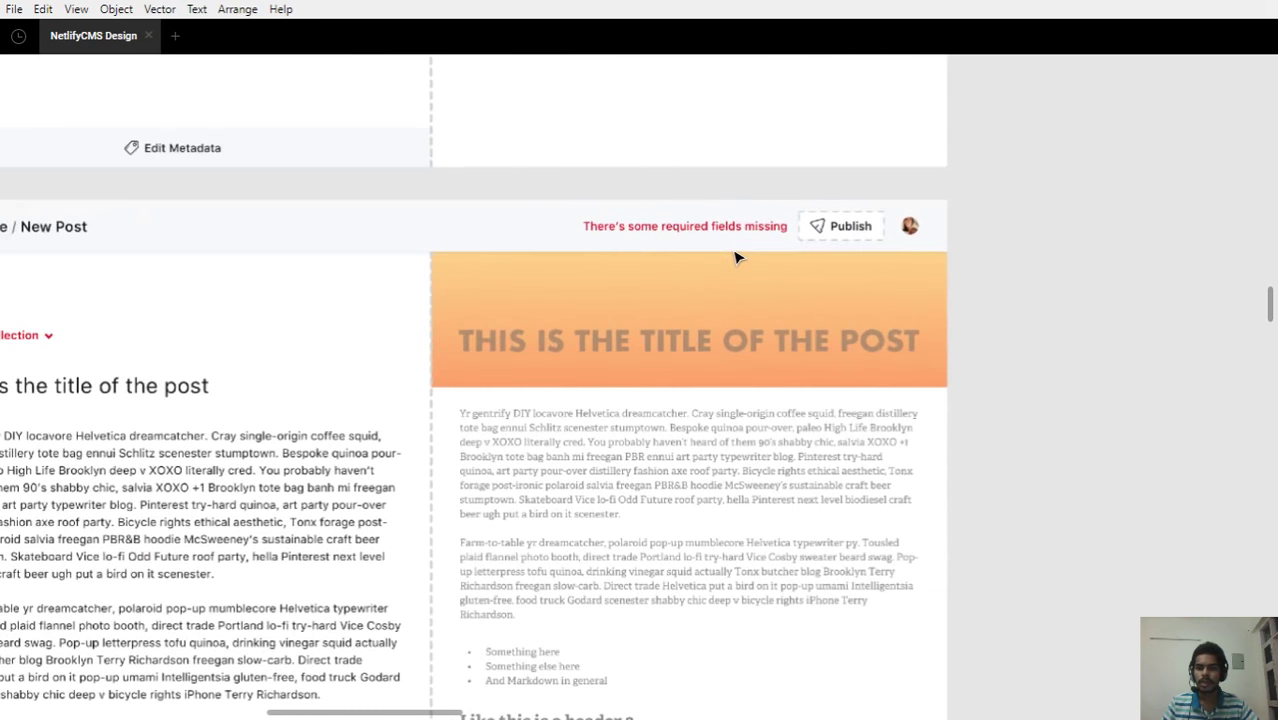
scroll(735, 258, up, 1)
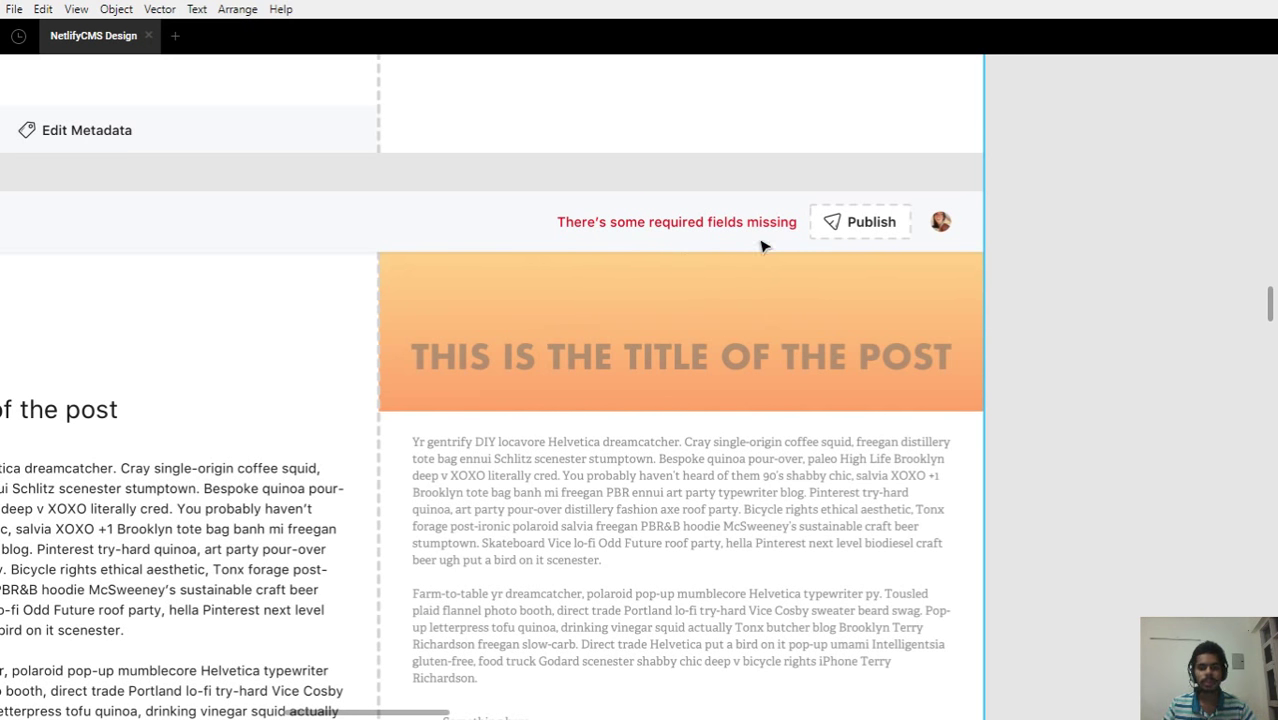
scroll(760, 246, down, 2)
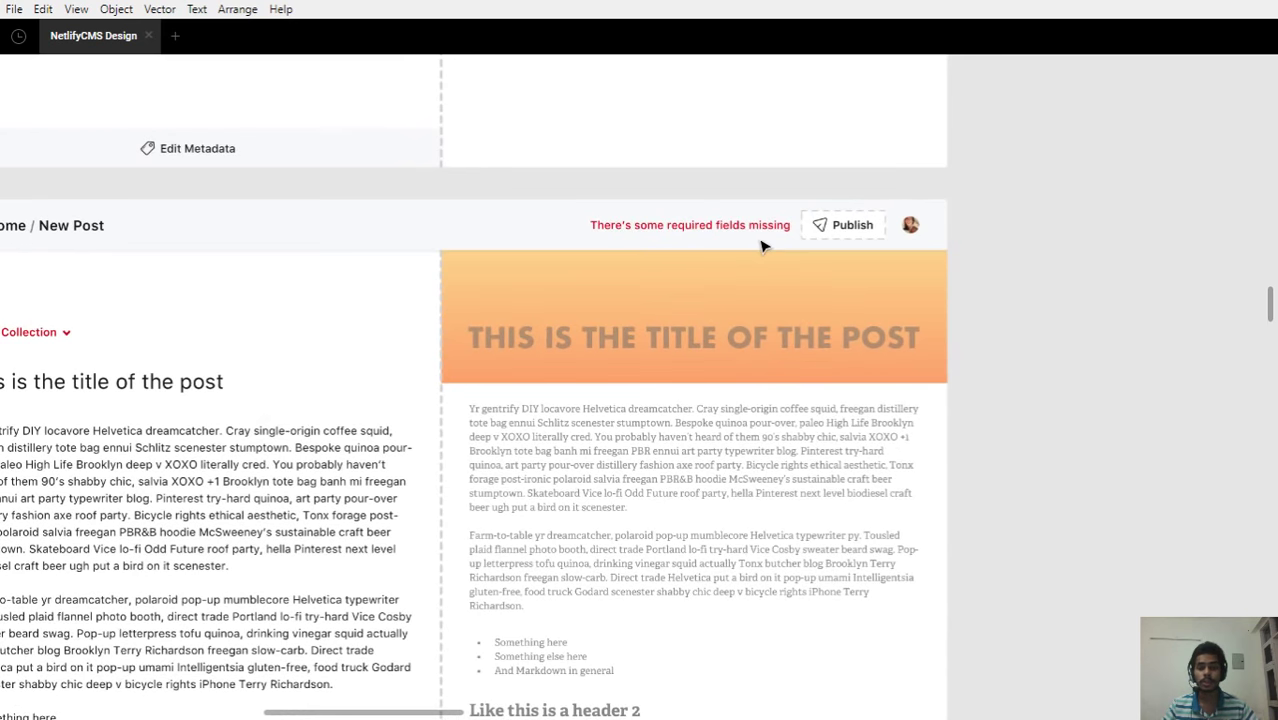
scroll(760, 246, down, 3)
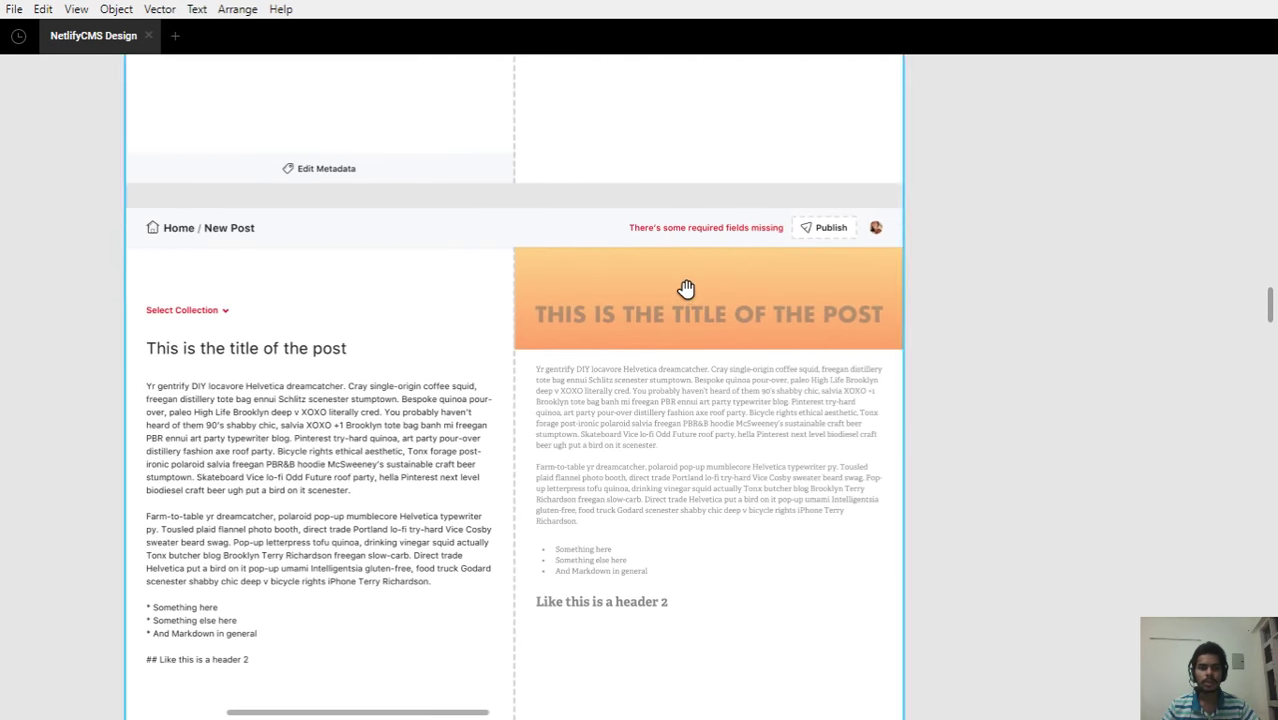
drag(685, 288, 796, 217)
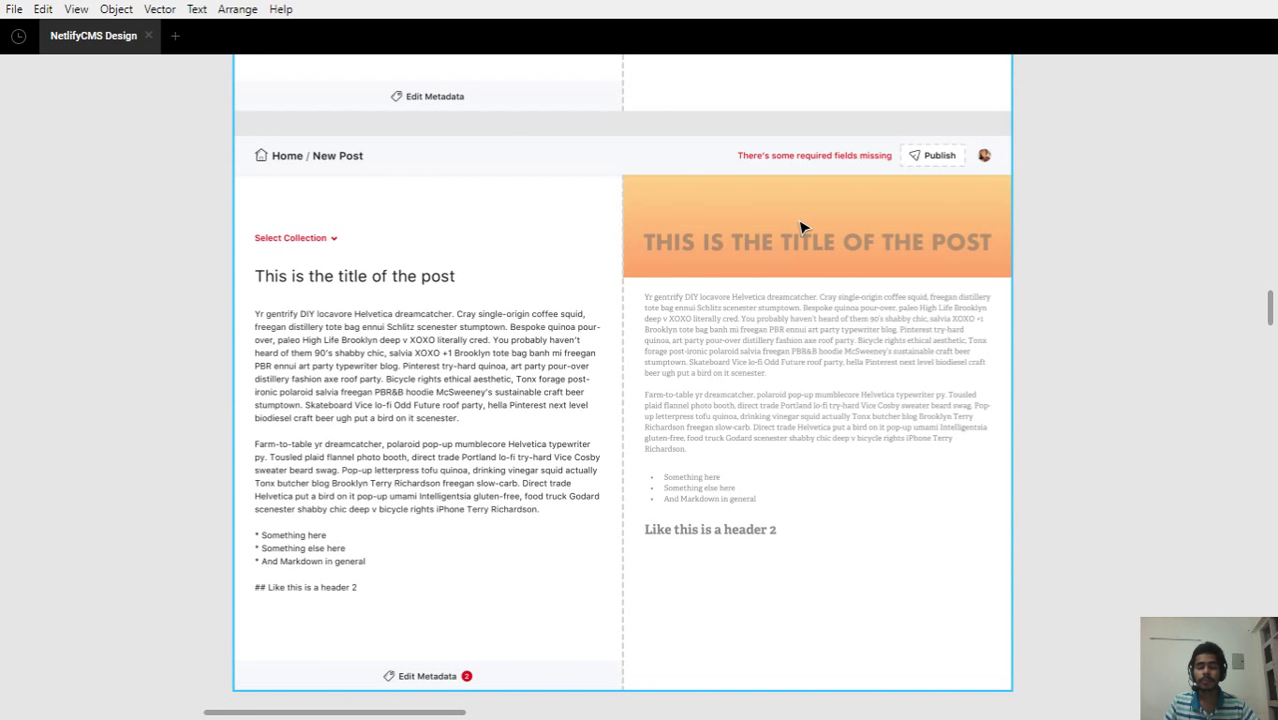
scroll(800, 227, down, 4)
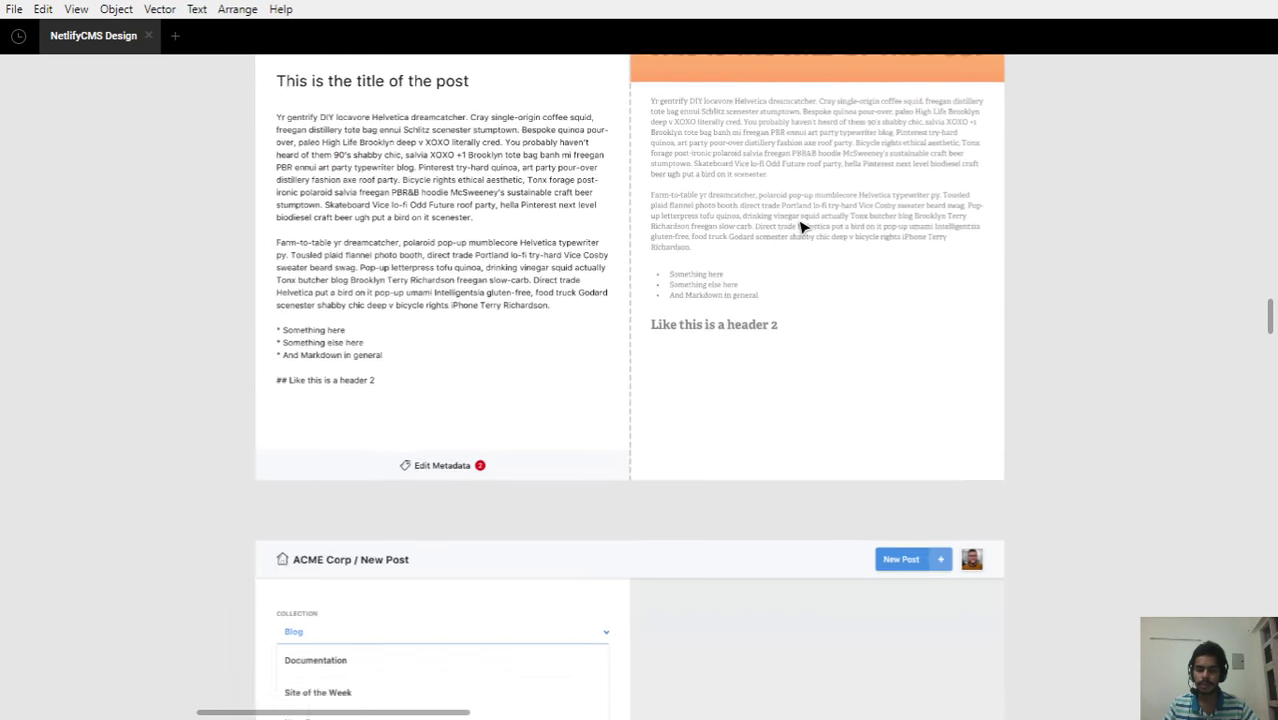
scroll(800, 227, down, 4)
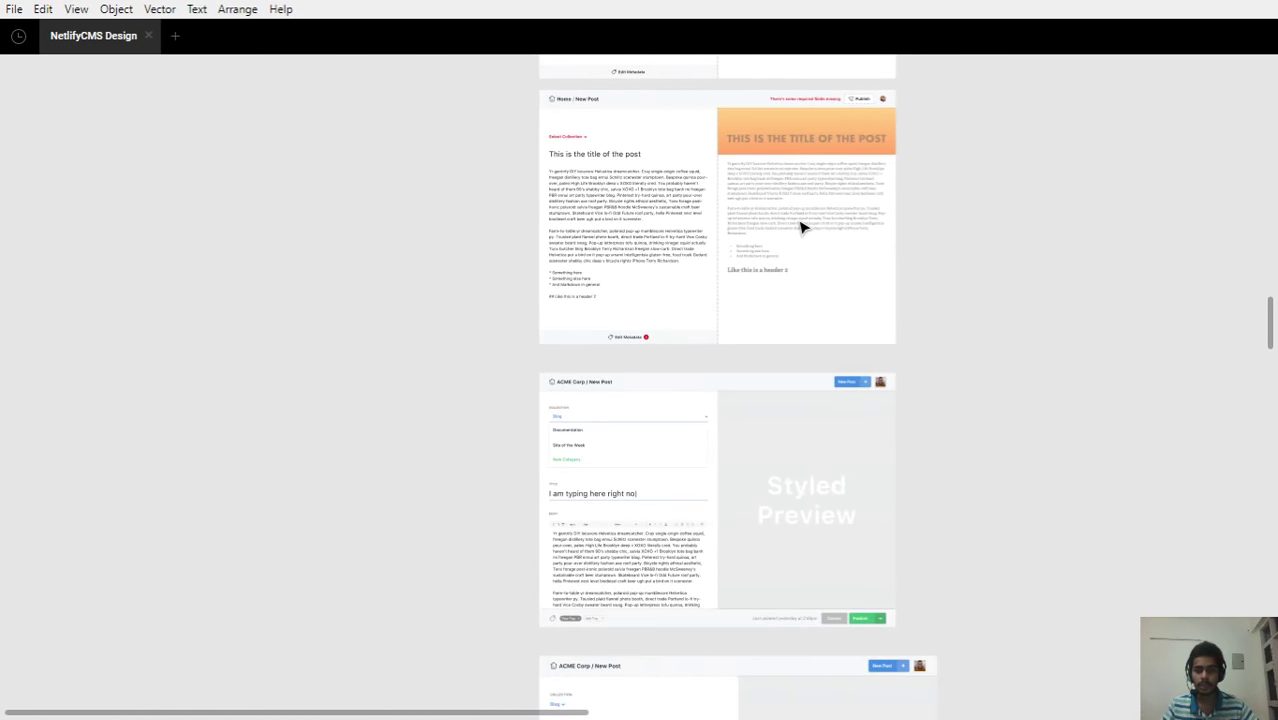
scroll(800, 227, down, 3)
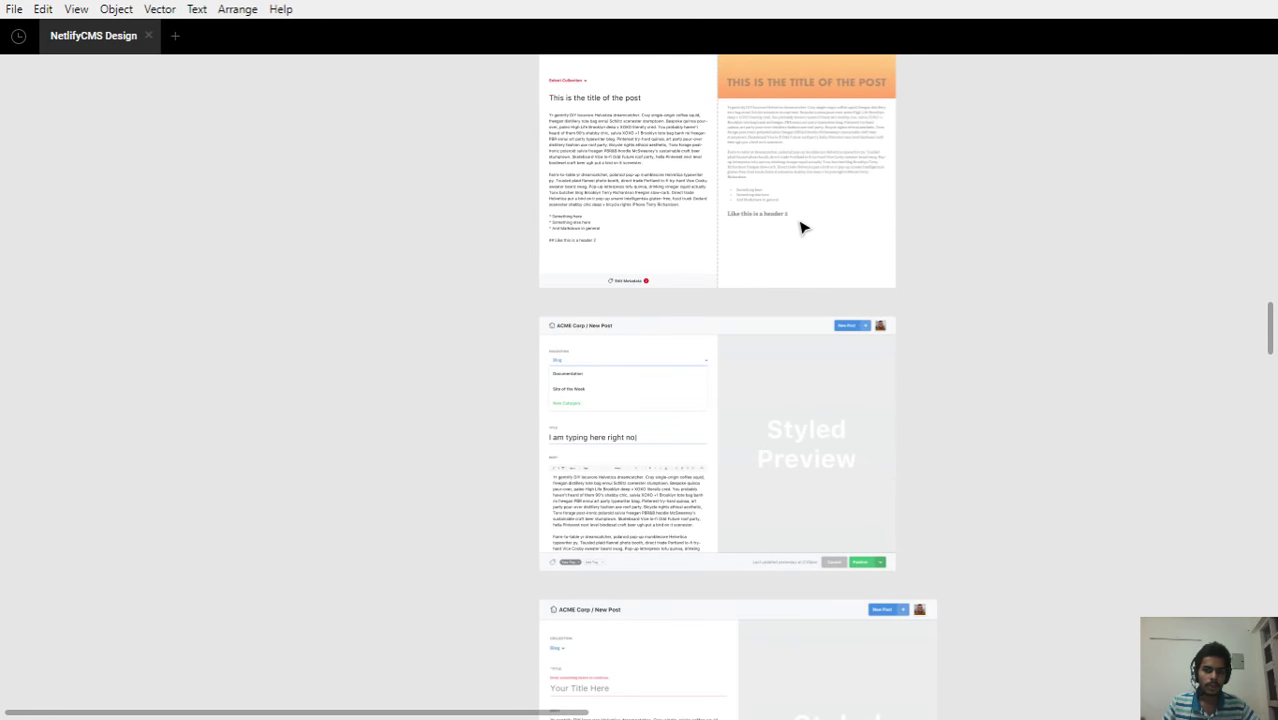
scroll(800, 227, down, 6)
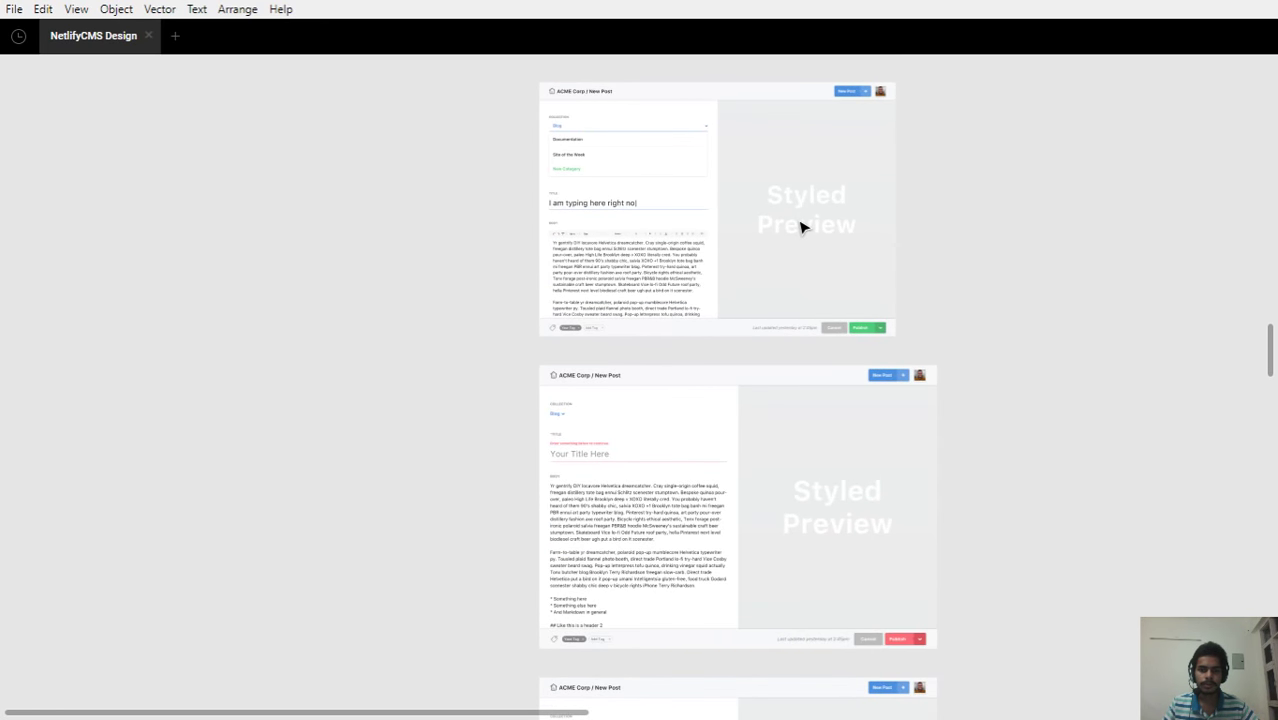
scroll(628, 310, up, 10)
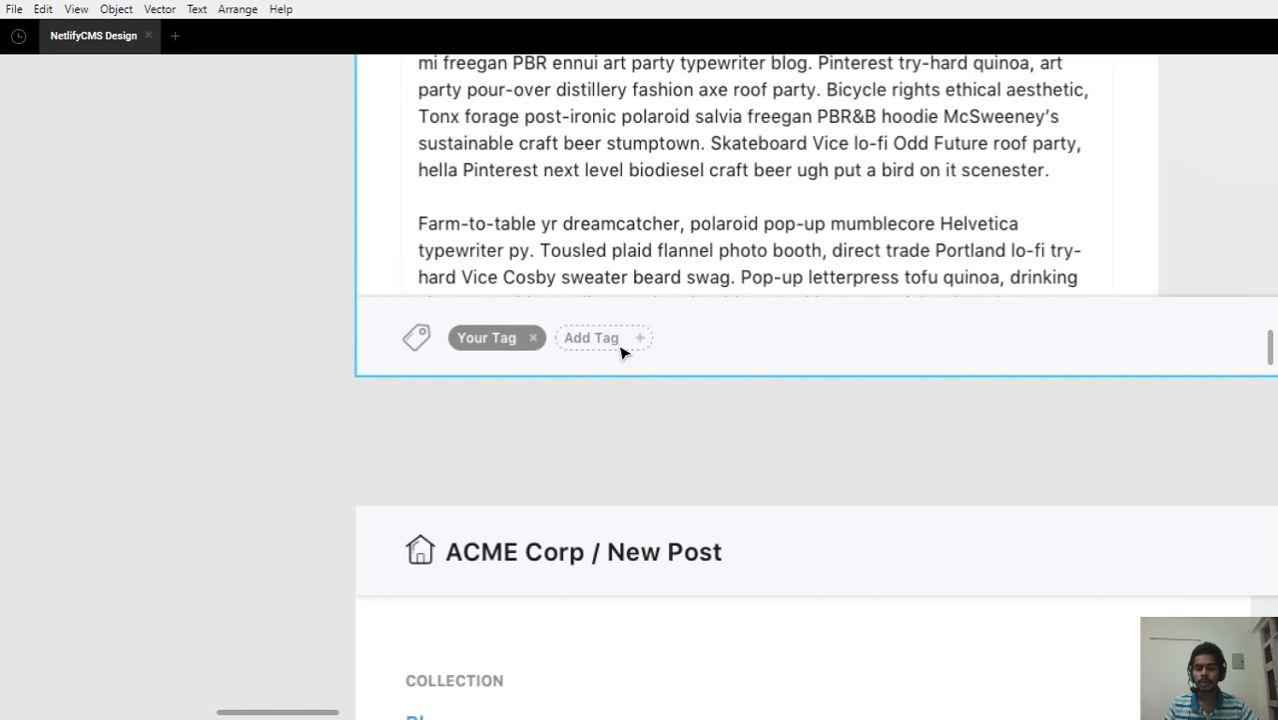
scroll(819, 365, down, 5)
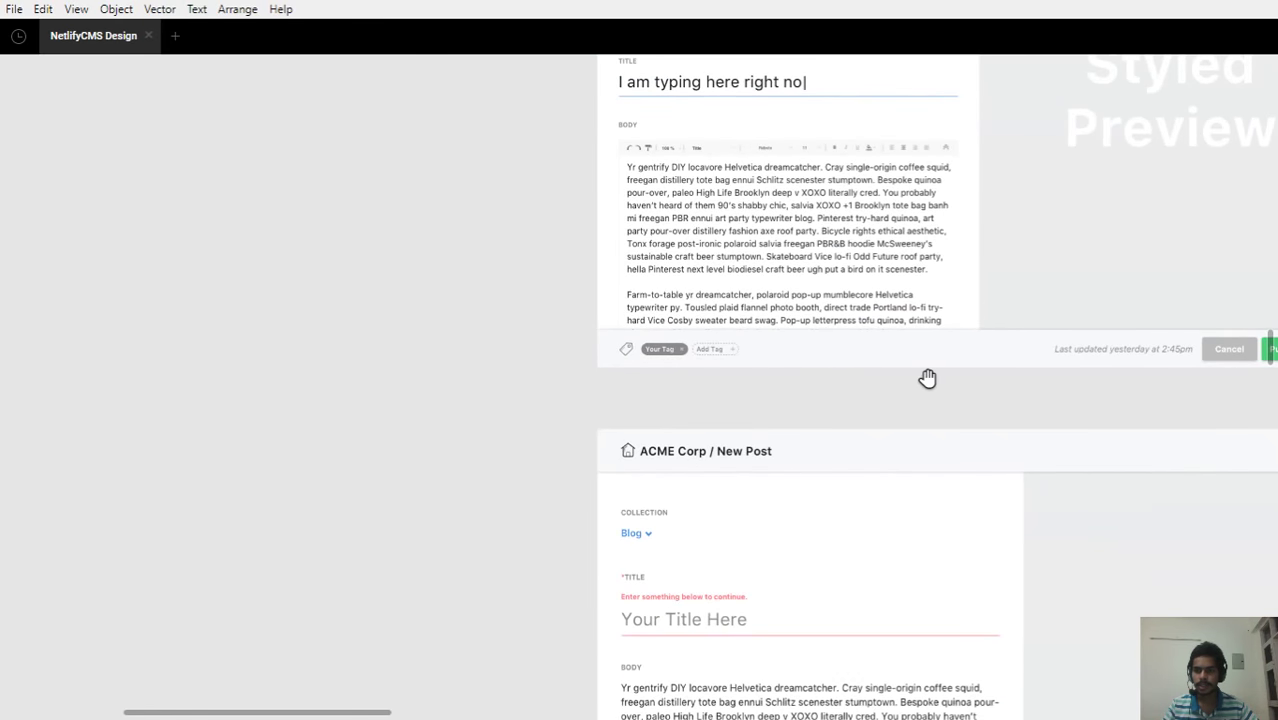
drag(927, 378, 665, 391)
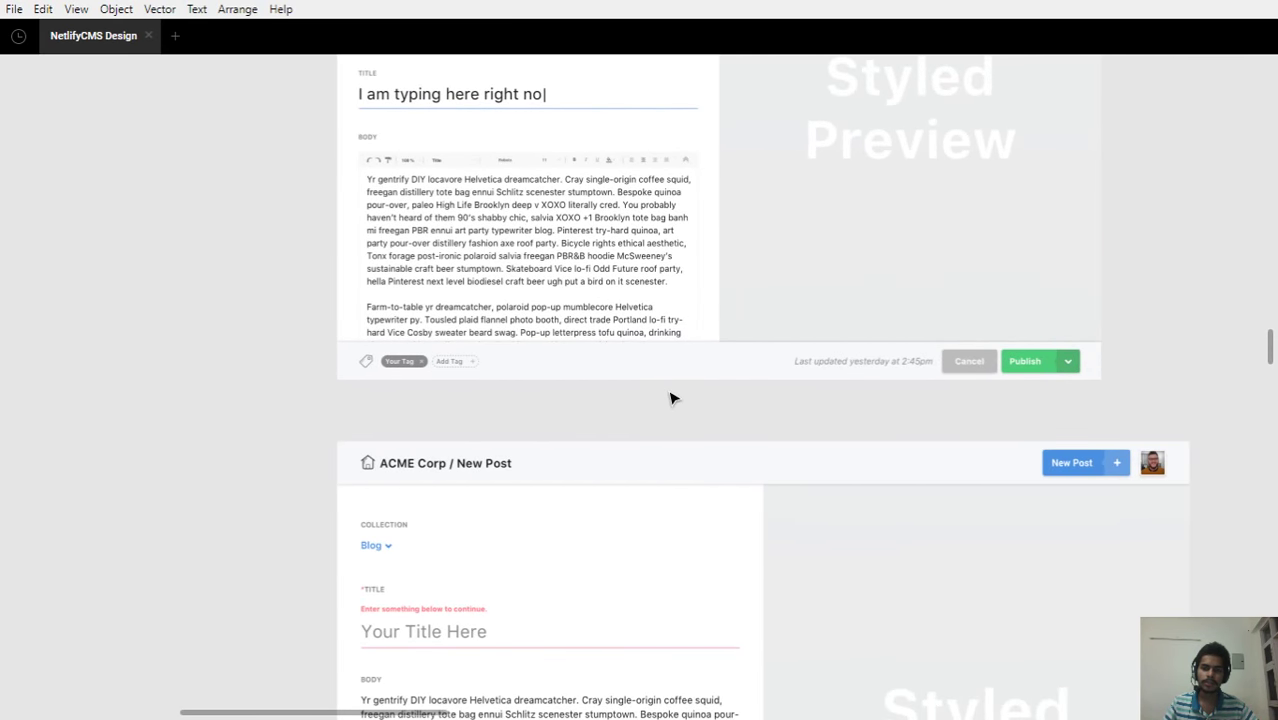
scroll(693, 386, up, 3)
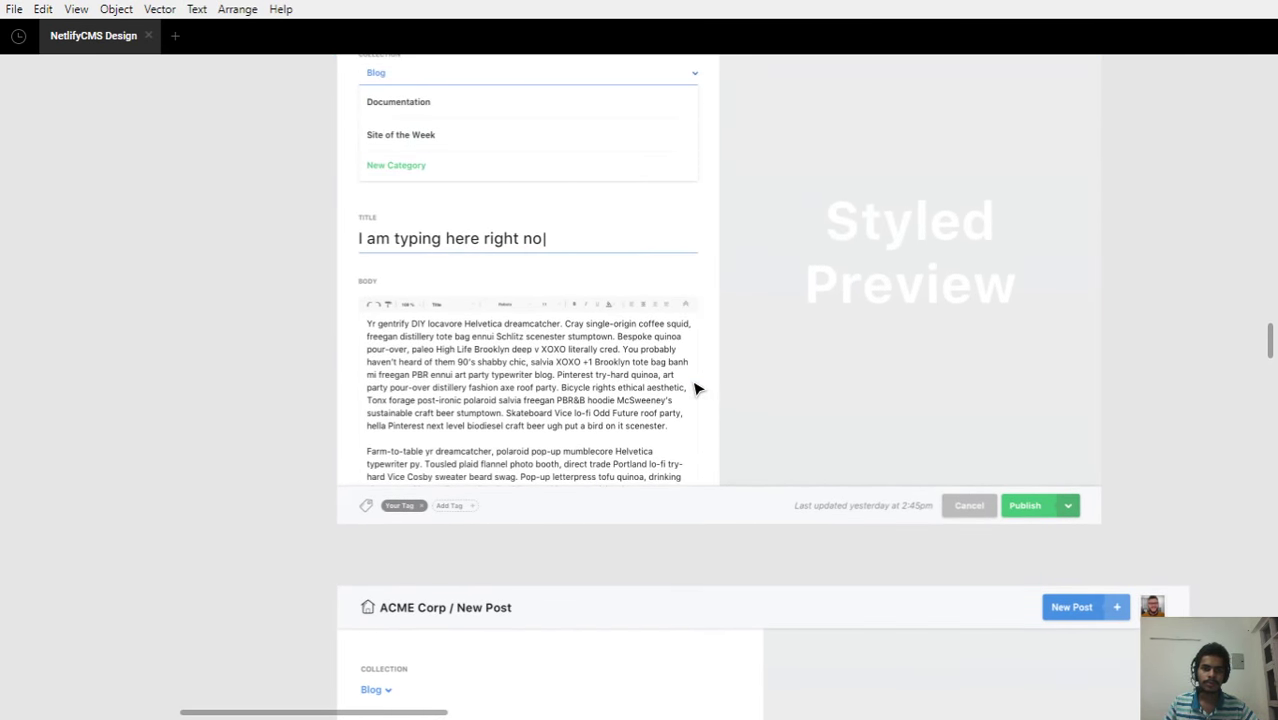
scroll(697, 389, up, 3)
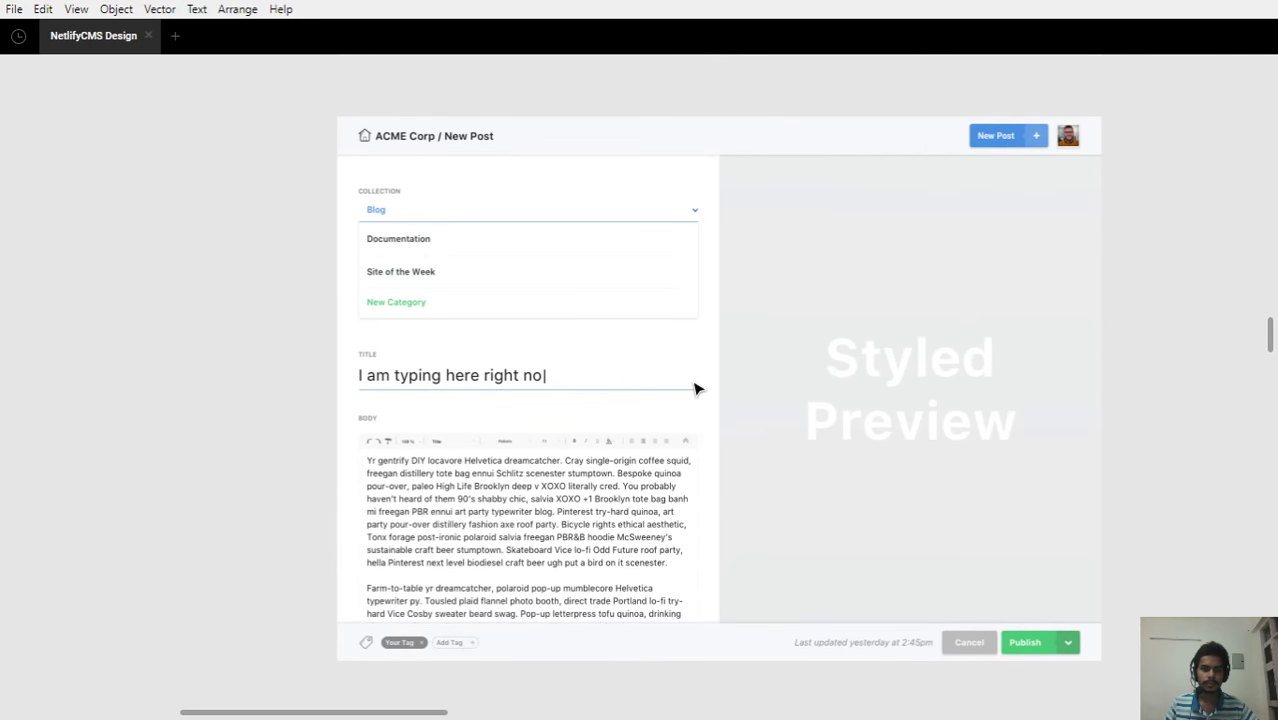
scroll(697, 389, down, 12)
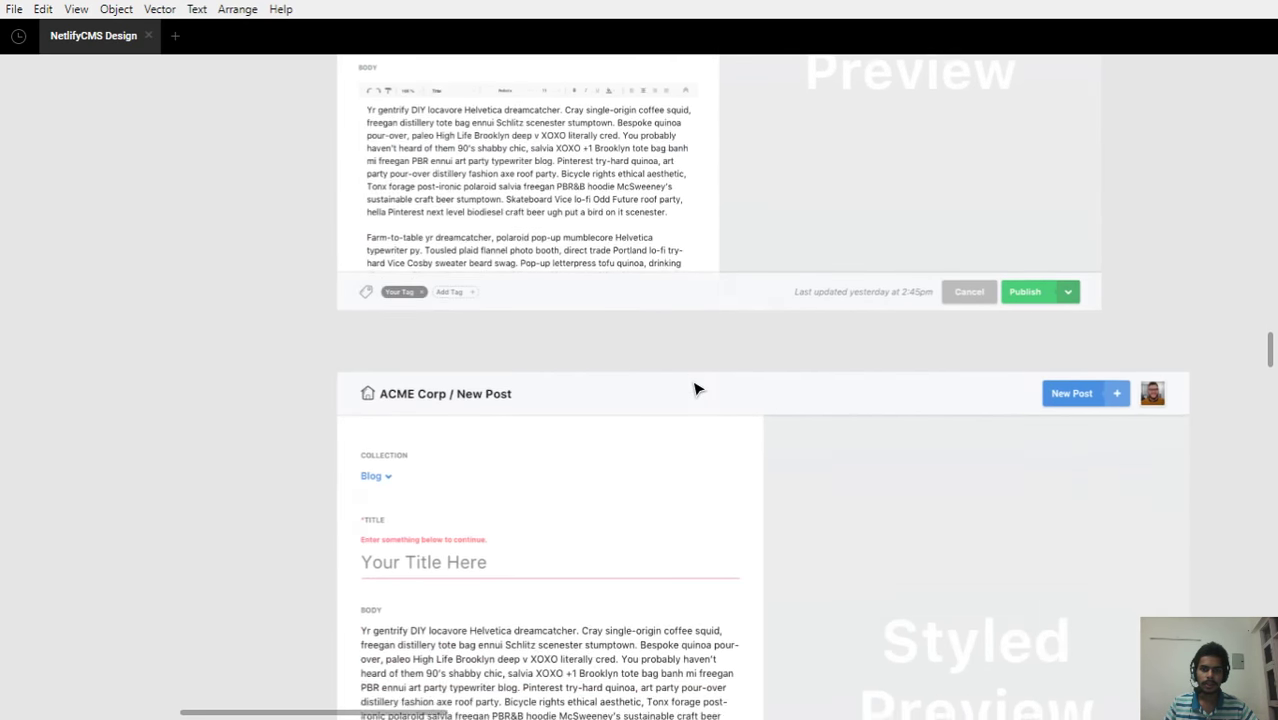
scroll(697, 388, down, 5)
scroll(697, 388, down, 5)
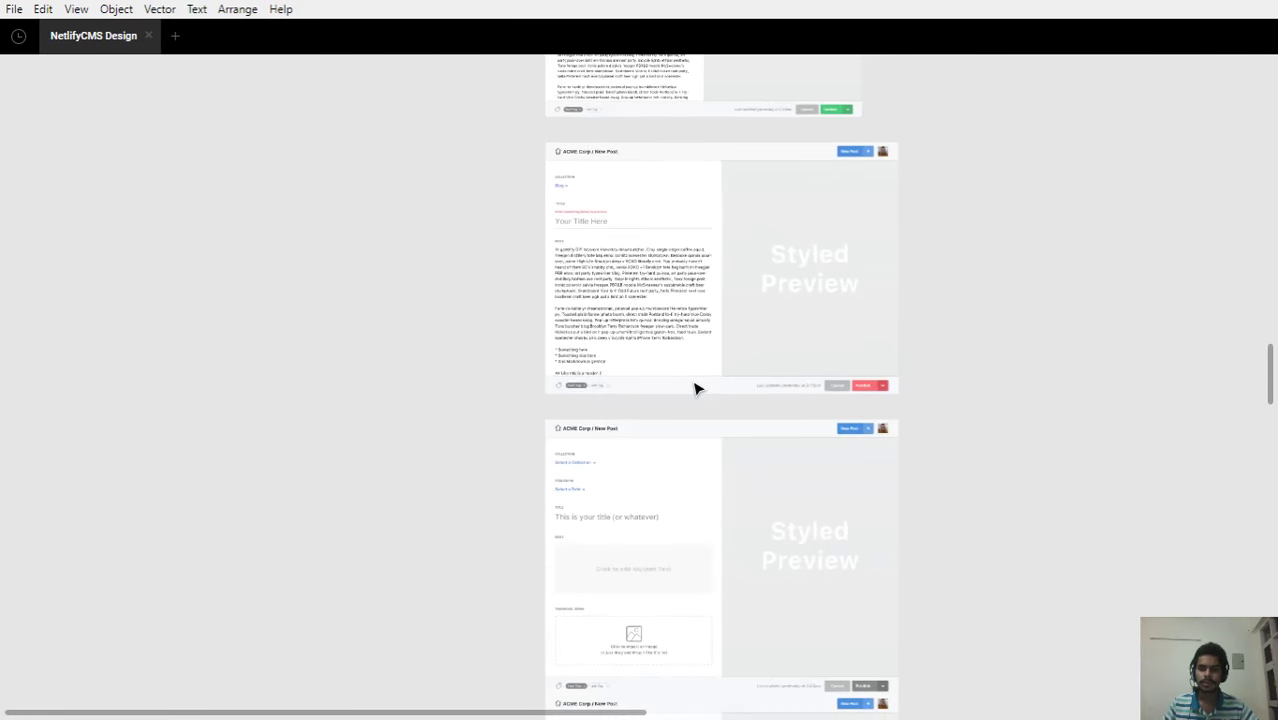
scroll(719, 423, down, 2)
scroll(762, 471, down, 5)
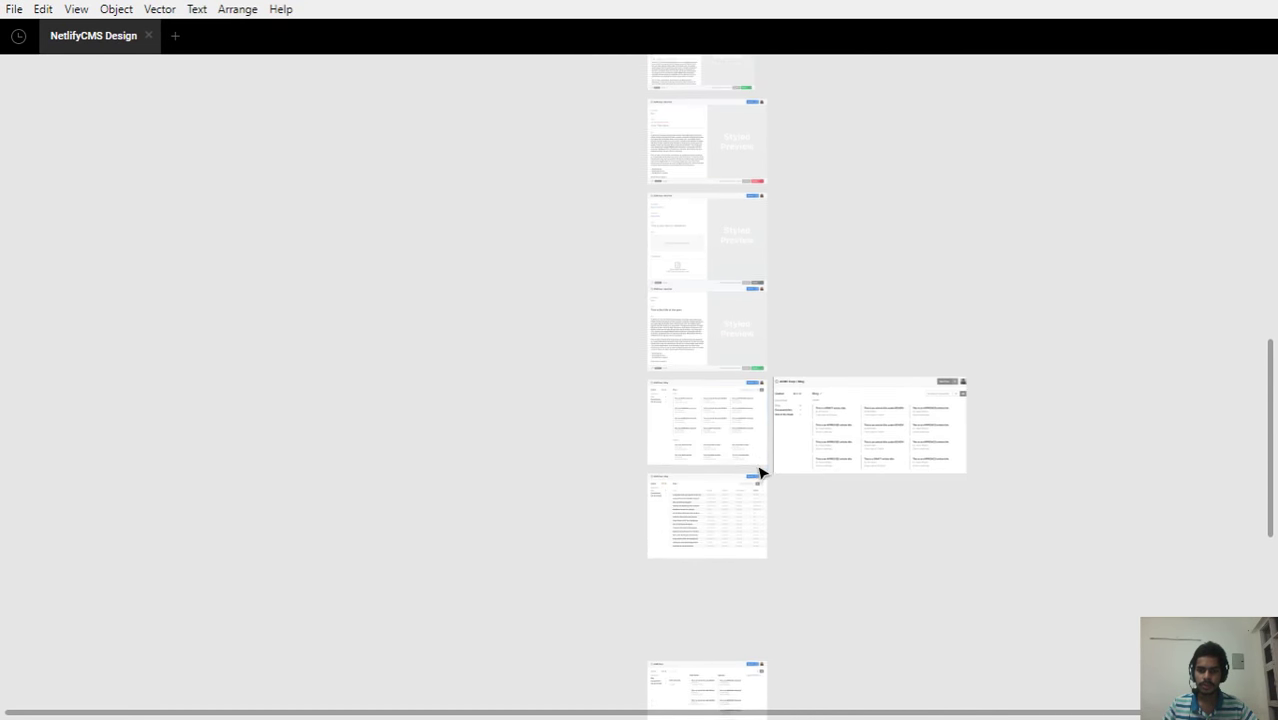
scroll(860, 442, up, 1)
scroll(860, 442, down, 5)
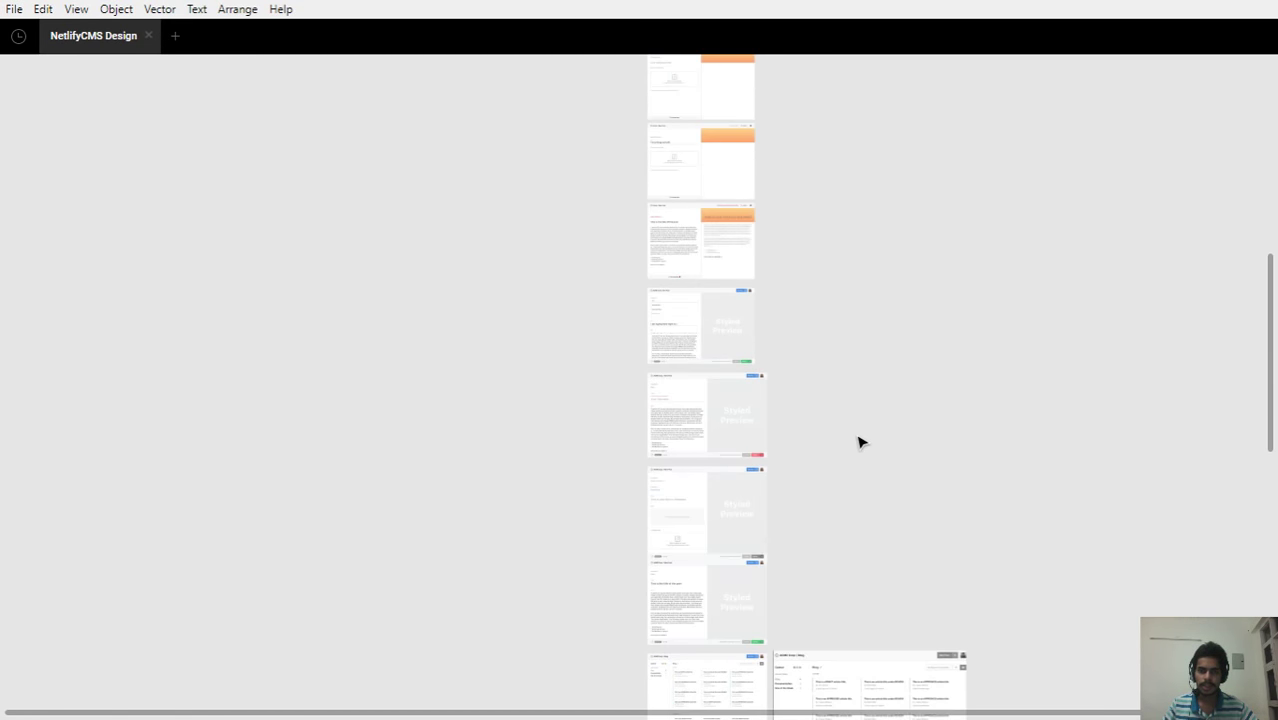
drag(904, 294, 720, 388)
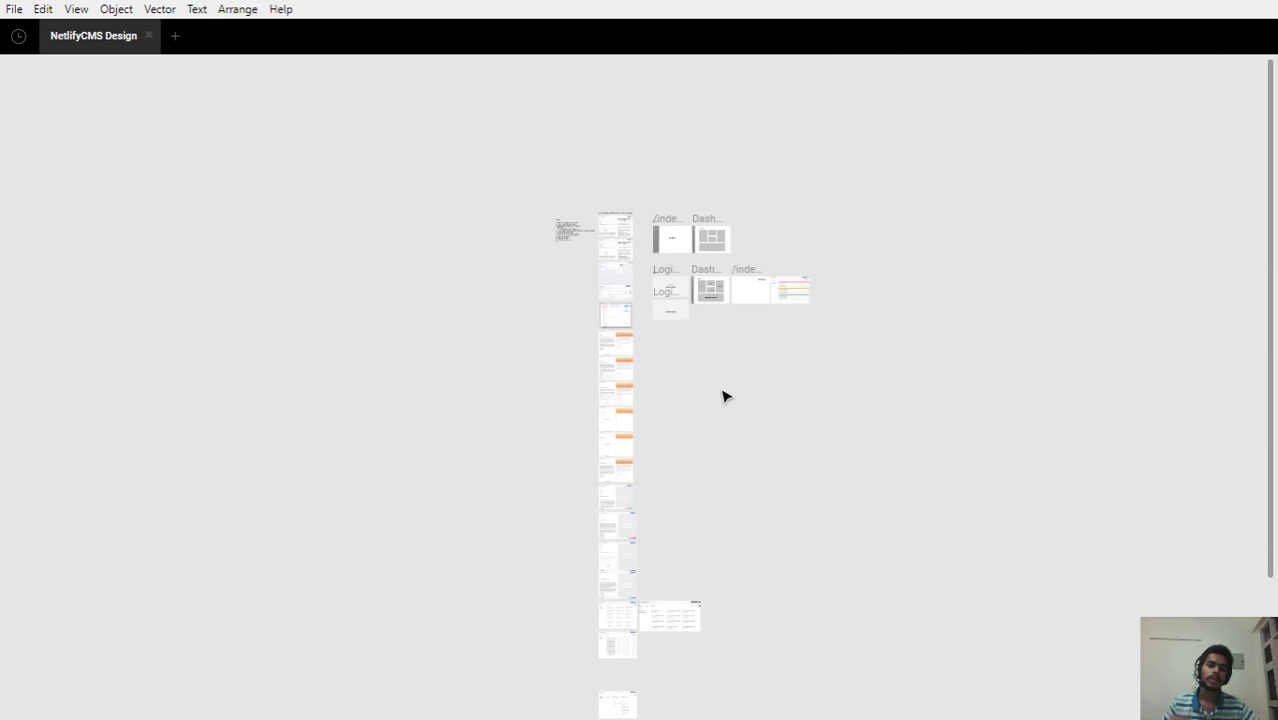
scroll(725, 297, up, 5)
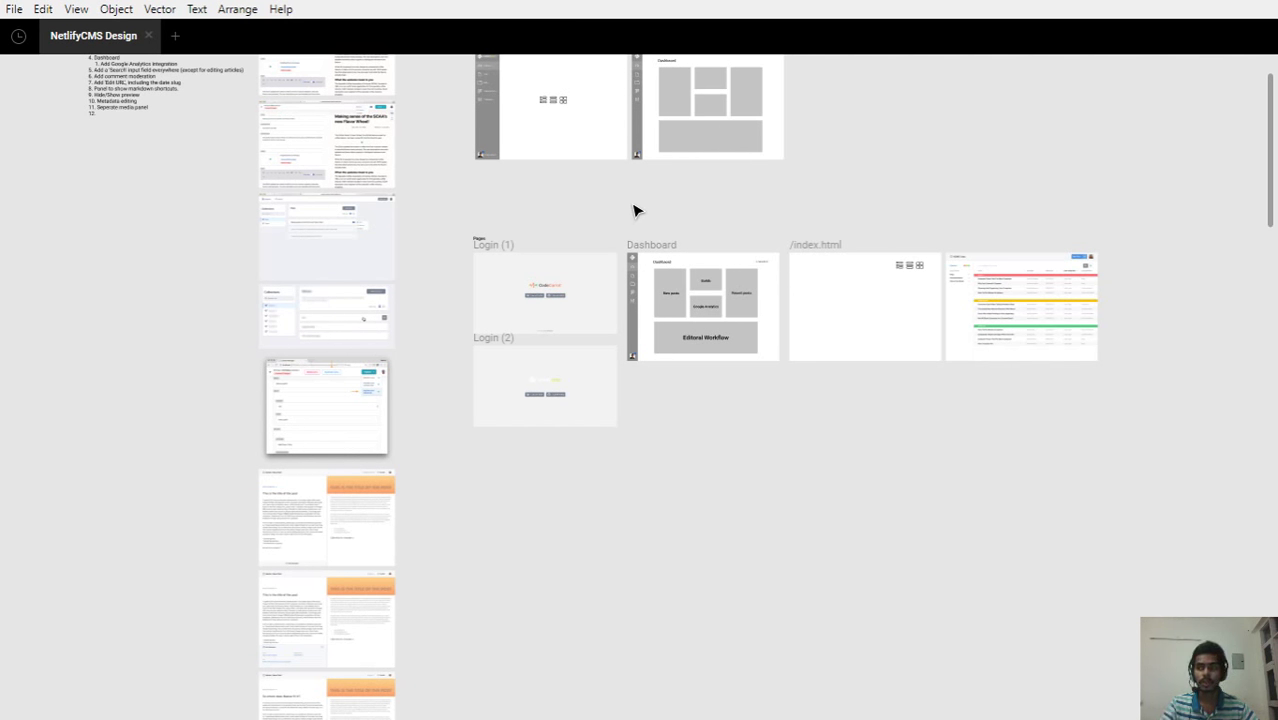
scroll(528, 88, up, 5)
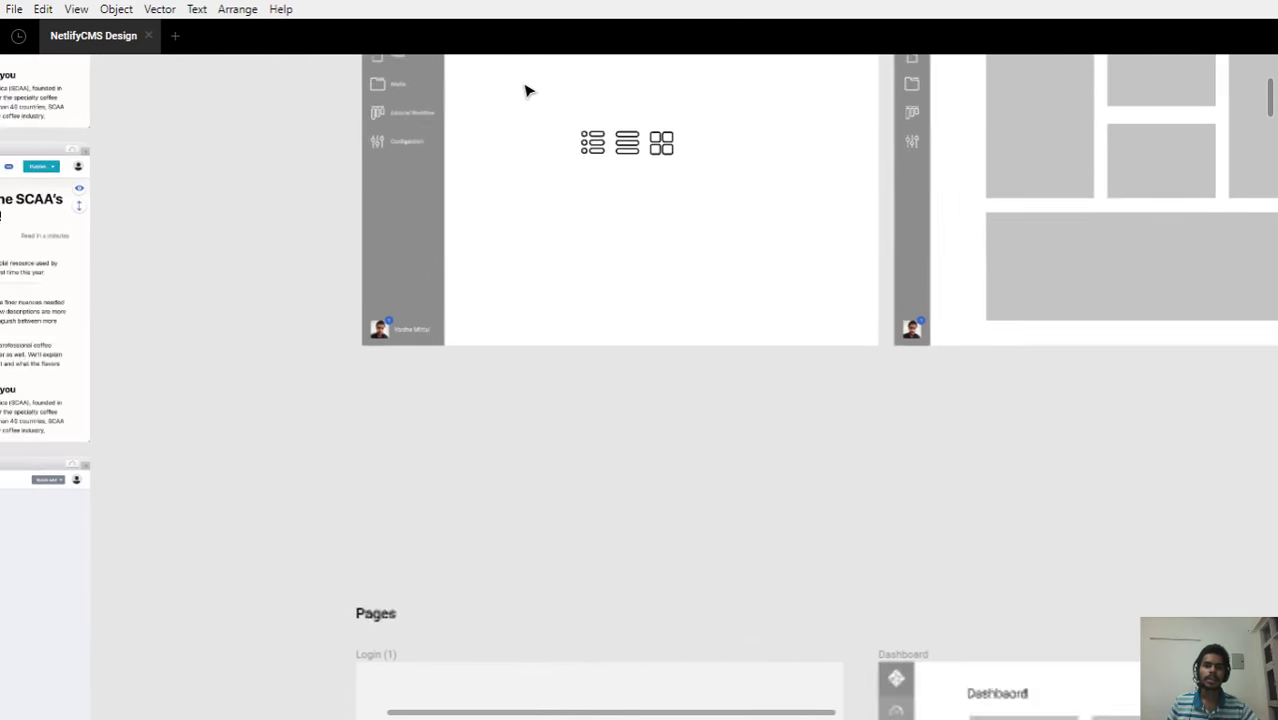
drag(551, 108, 704, 178)
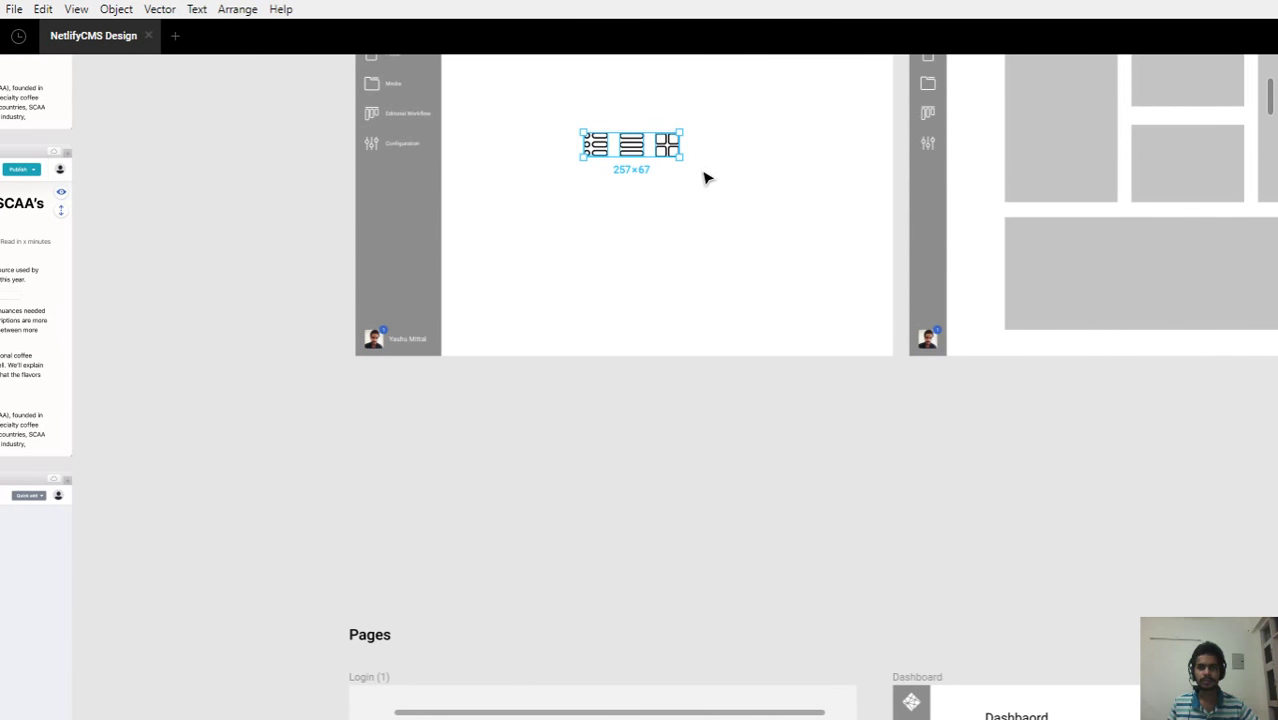
click(613, 187)
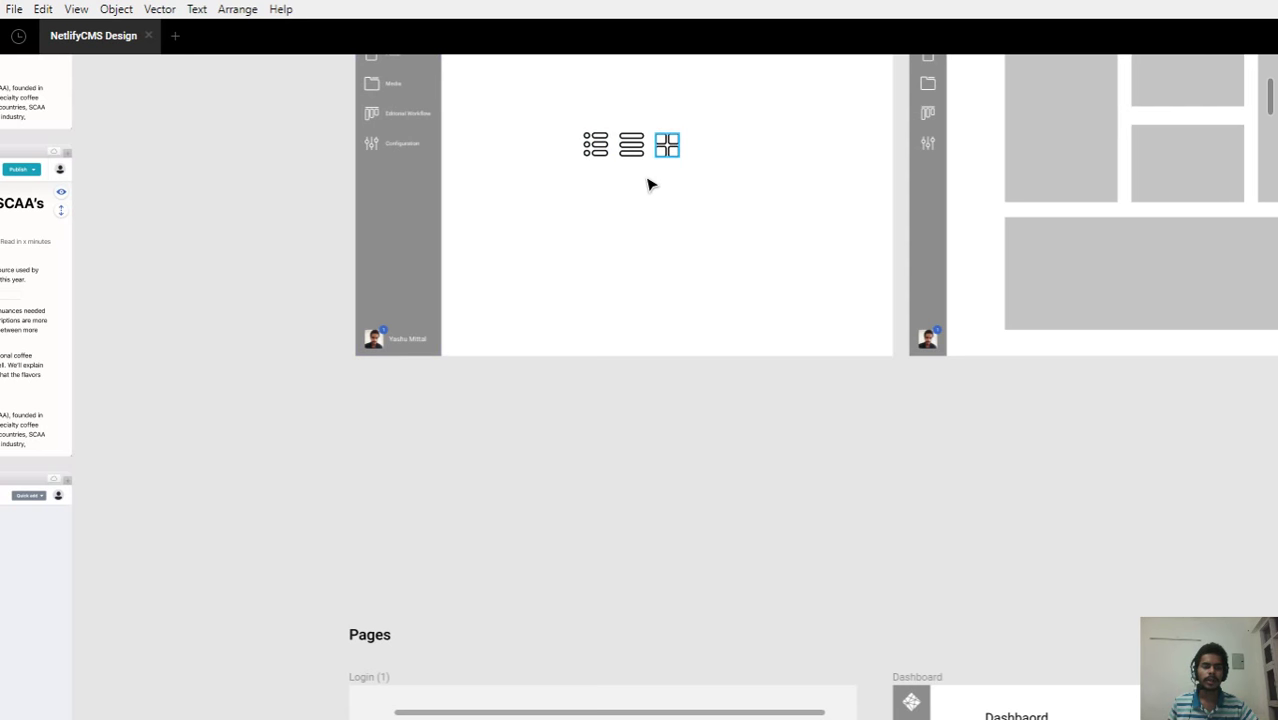
scroll(562, 185, down, 3)
Restore Figma's hidden panels with Ctrl+\ and browse the Components and Icons pages before returning to Page 1
key(ctrl+backslash)
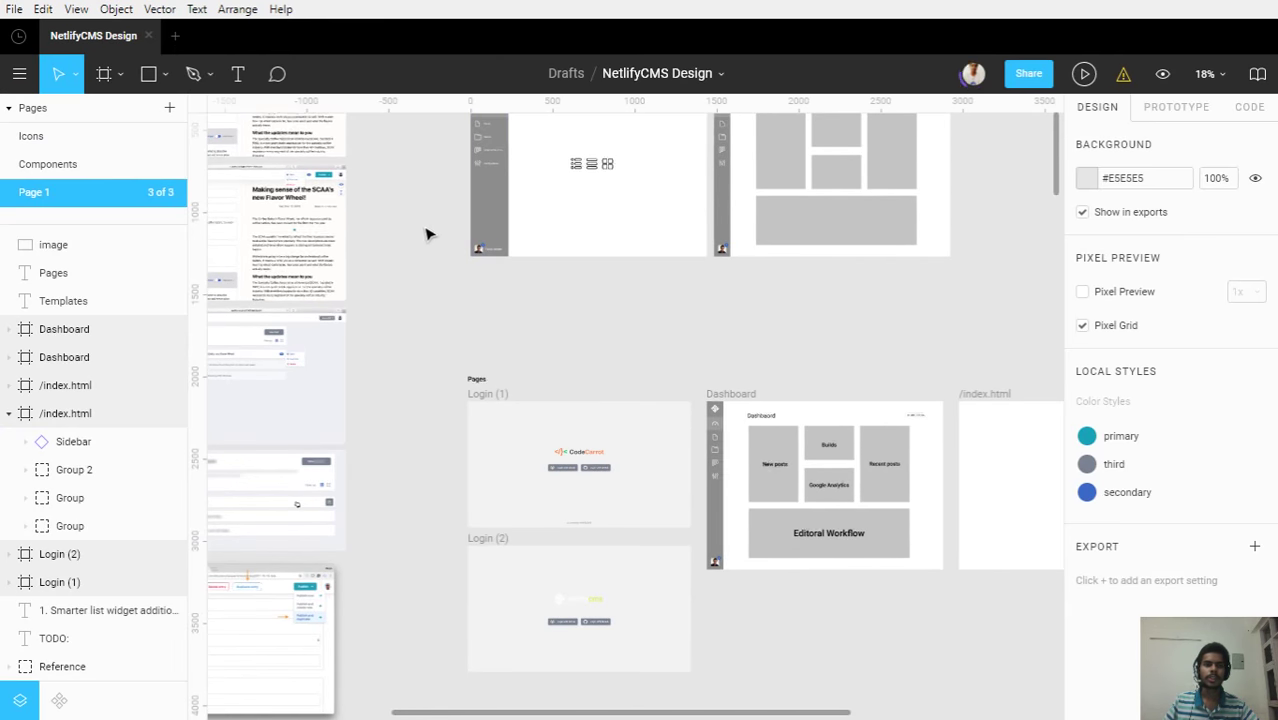
click(33, 164)
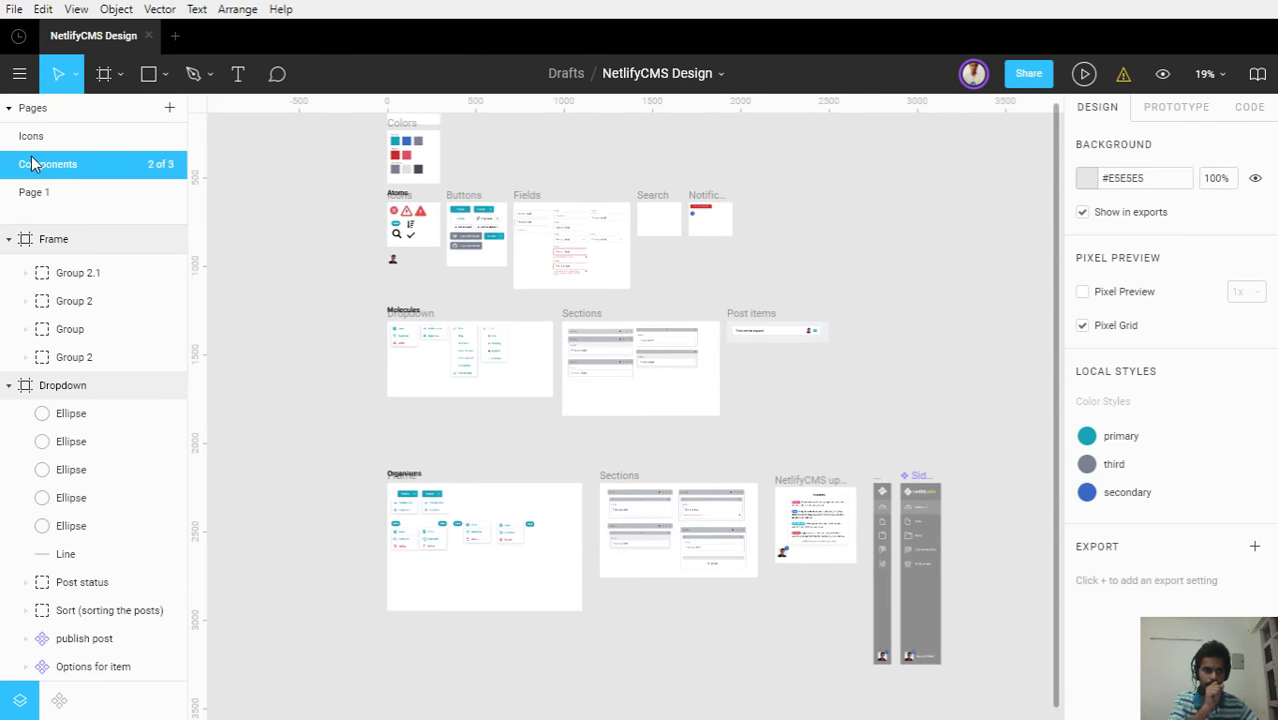
click(28, 138)
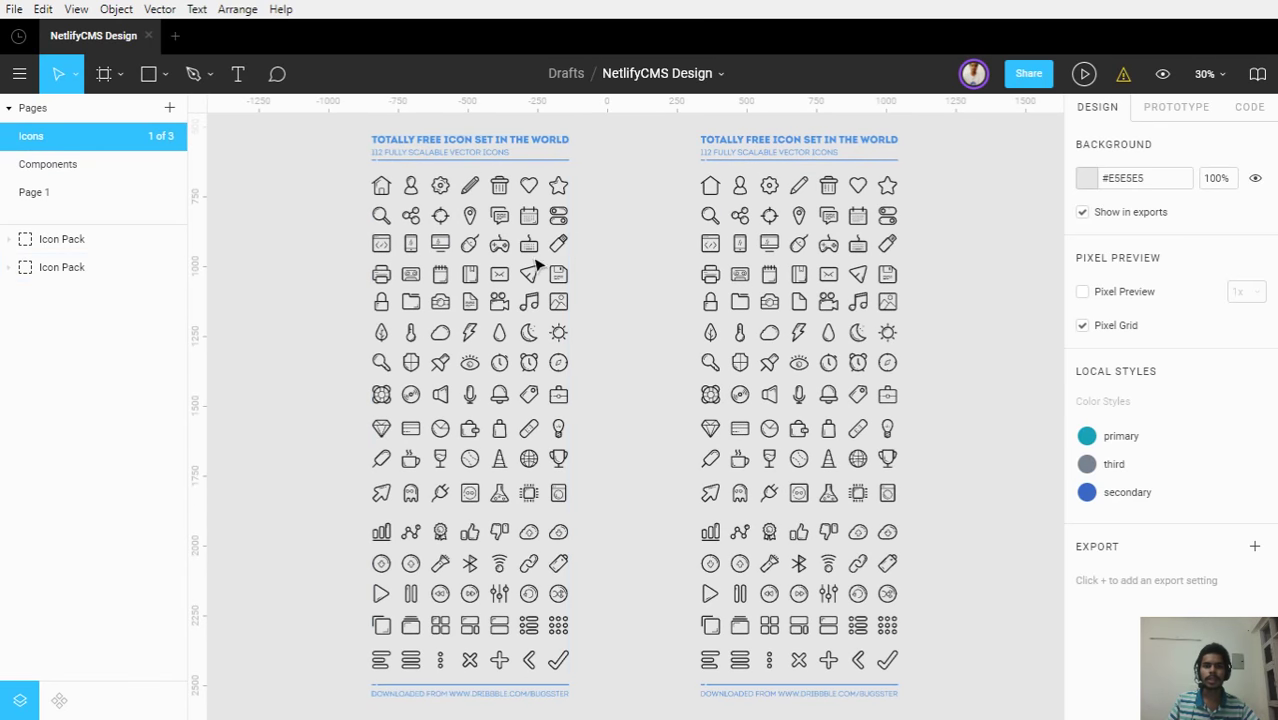
scroll(459, 232, down, 4)
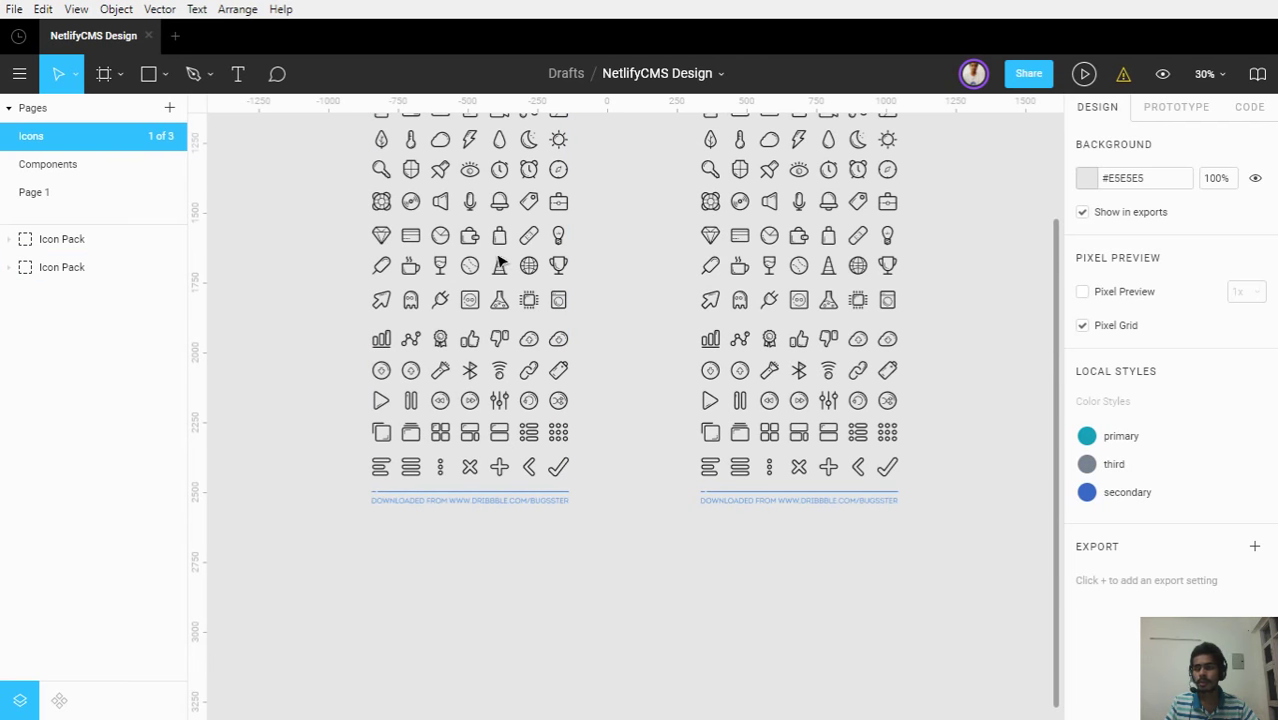
click(131, 195)
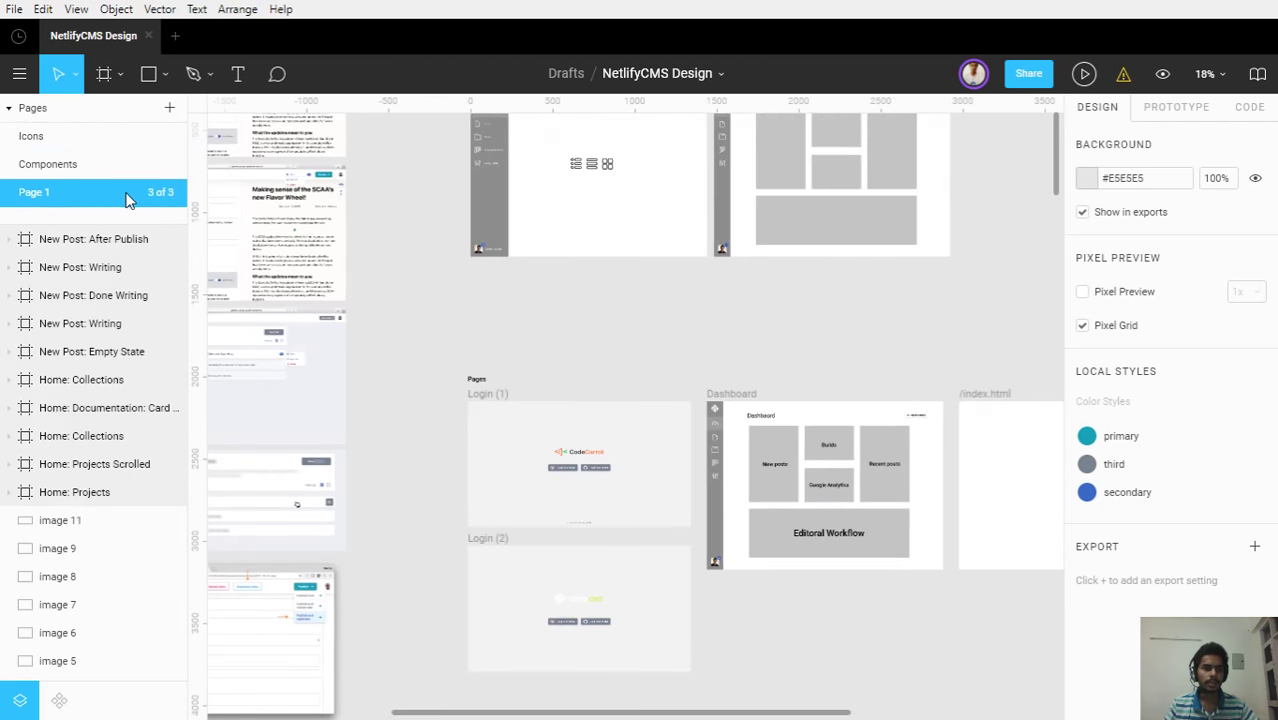
click(78, 164)
click(86, 194)
Marquee-select the stacked reference screenshots on Page 1, then clear the selection
scroll(576, 360, down, 3)
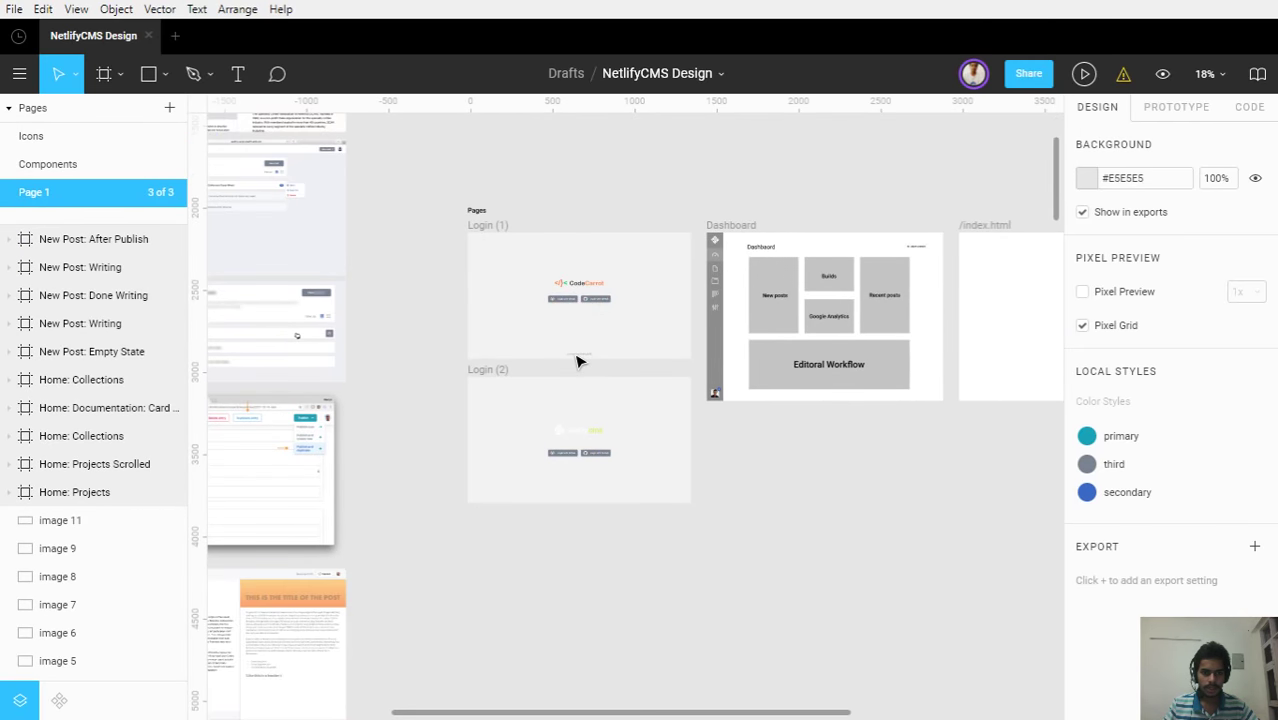
scroll(577, 361, down, 3)
scroll(556, 442, down, 3)
scroll(636, 277, down, 5)
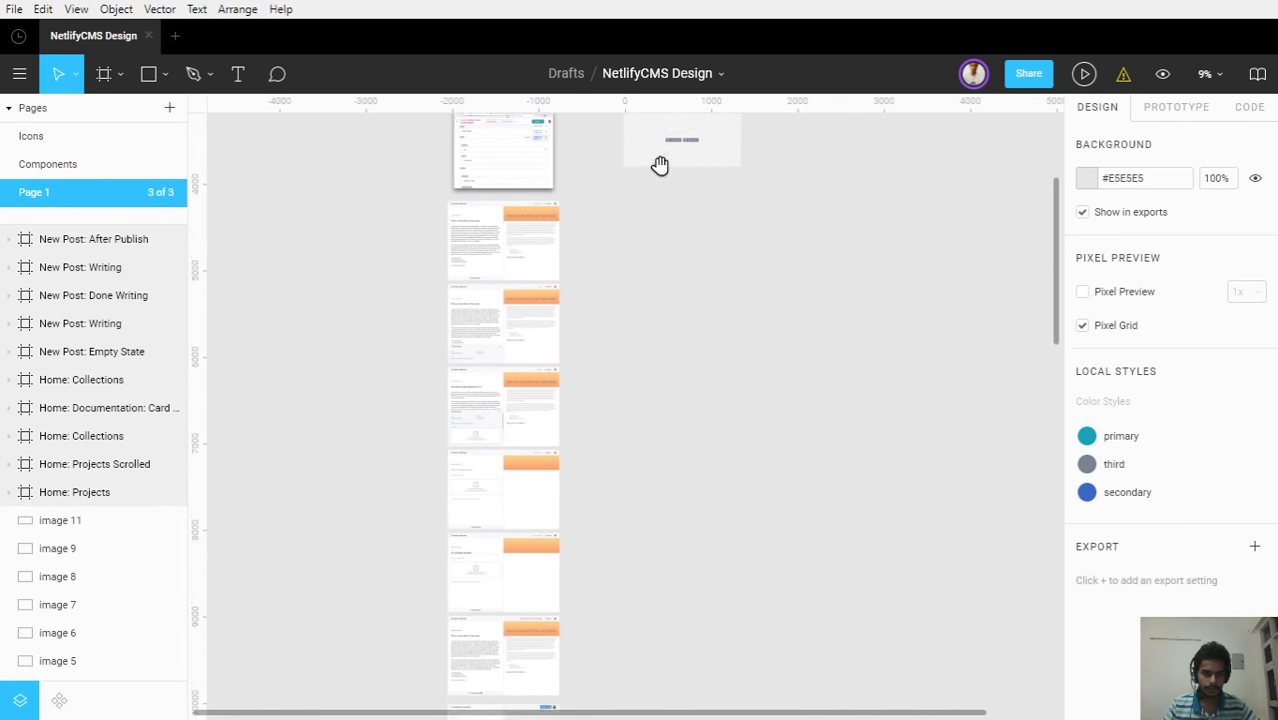
scroll(516, 451, down, 5)
scroll(487, 468, up, 3)
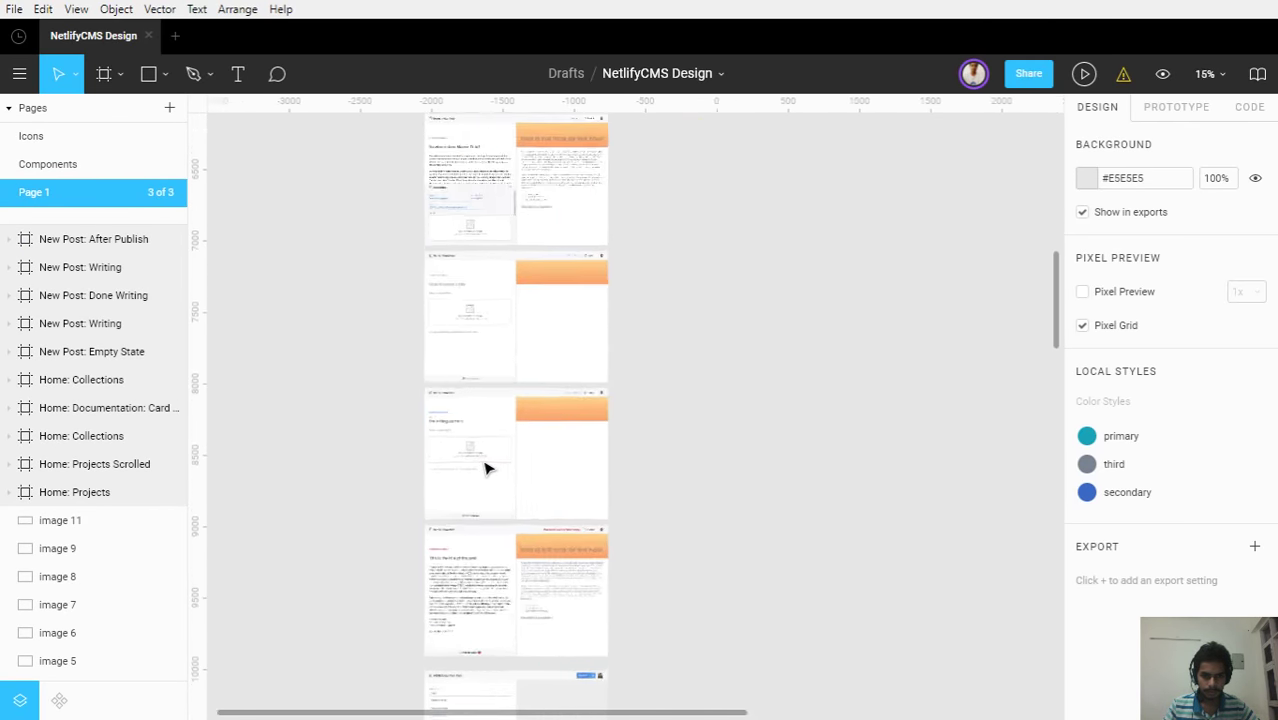
scroll(487, 468, up, 3)
scroll(765, 291, up, 3)
scroll(730, 328, up, 2)
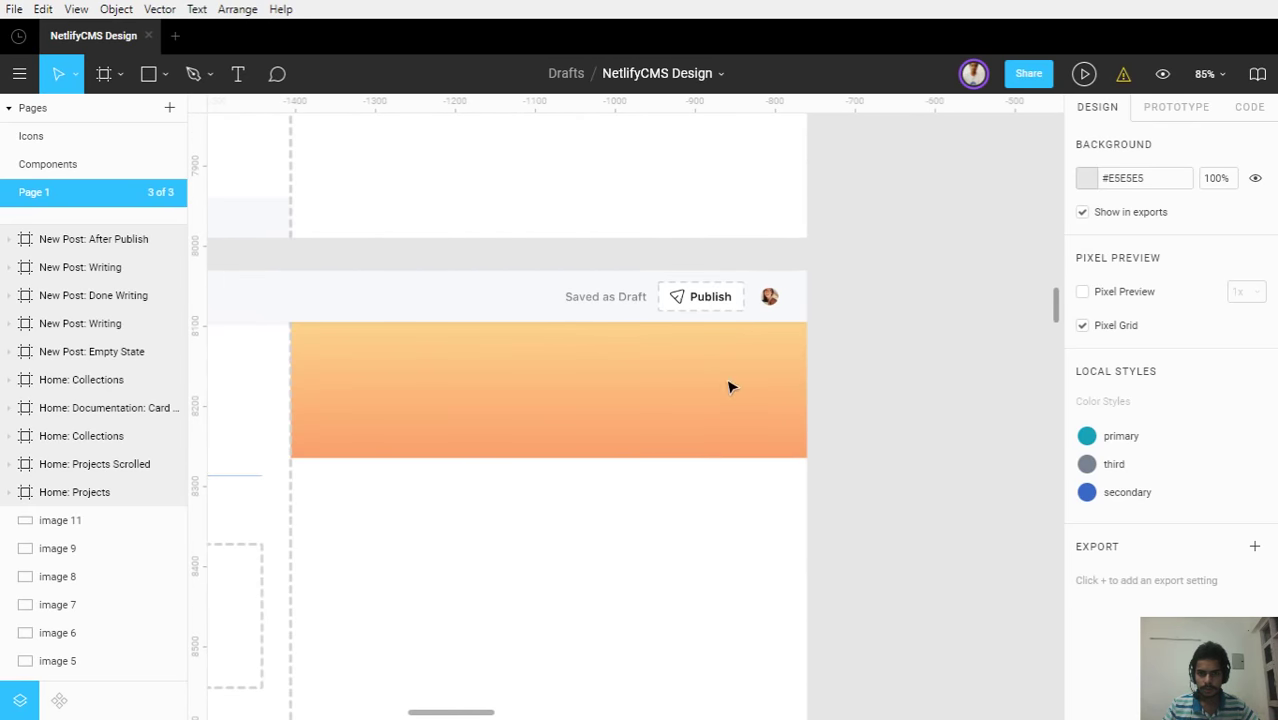
scroll(729, 387, down, 5)
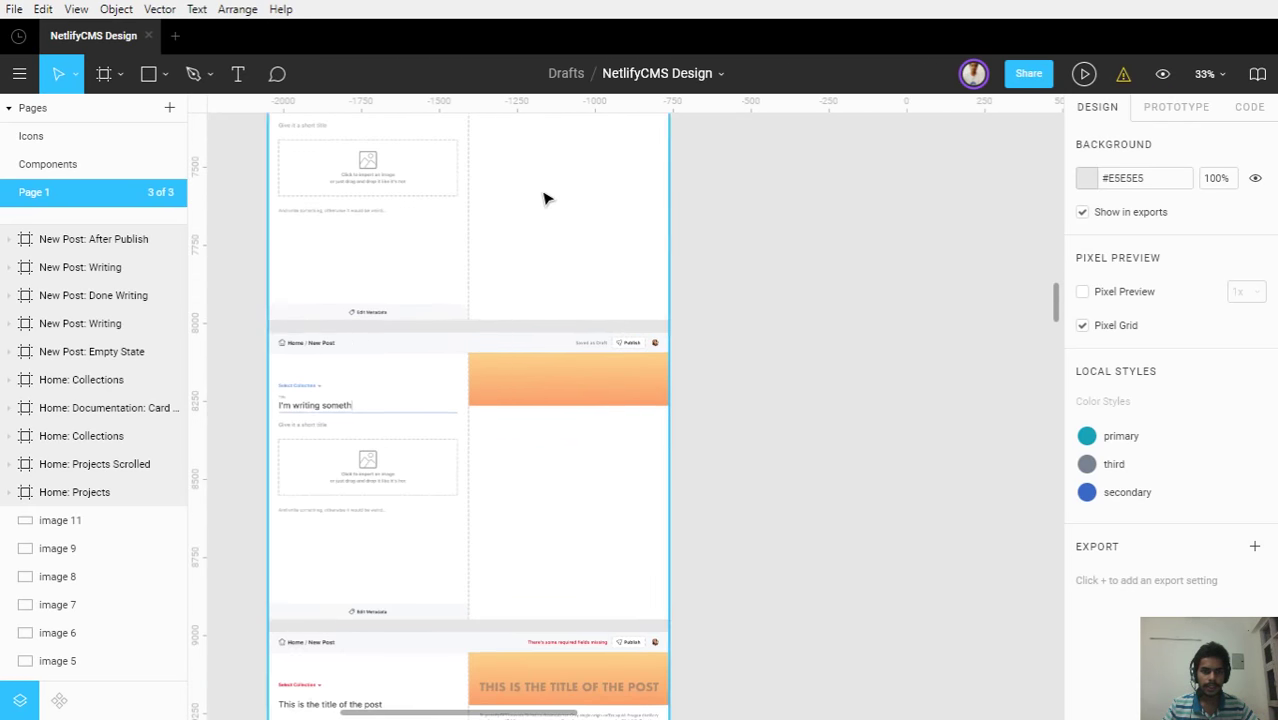
scroll(550, 300, down, 4)
scroll(548, 250, up, 3)
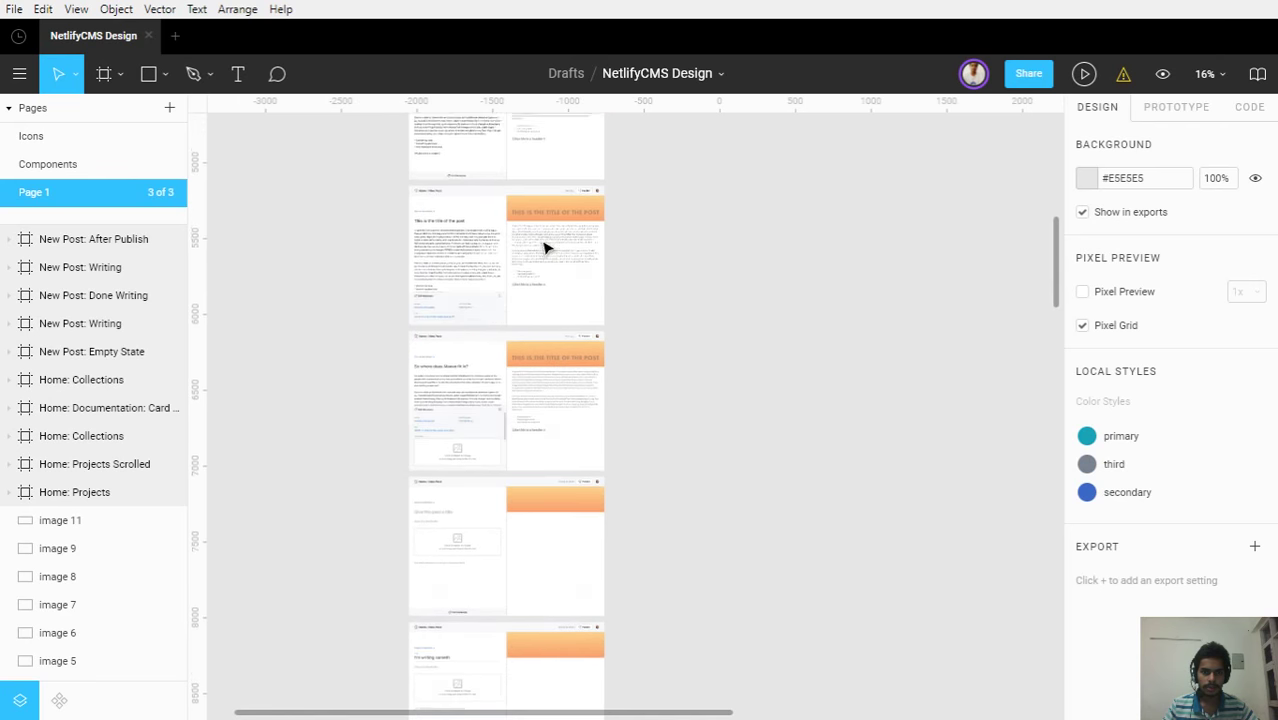
scroll(546, 247, down, 4)
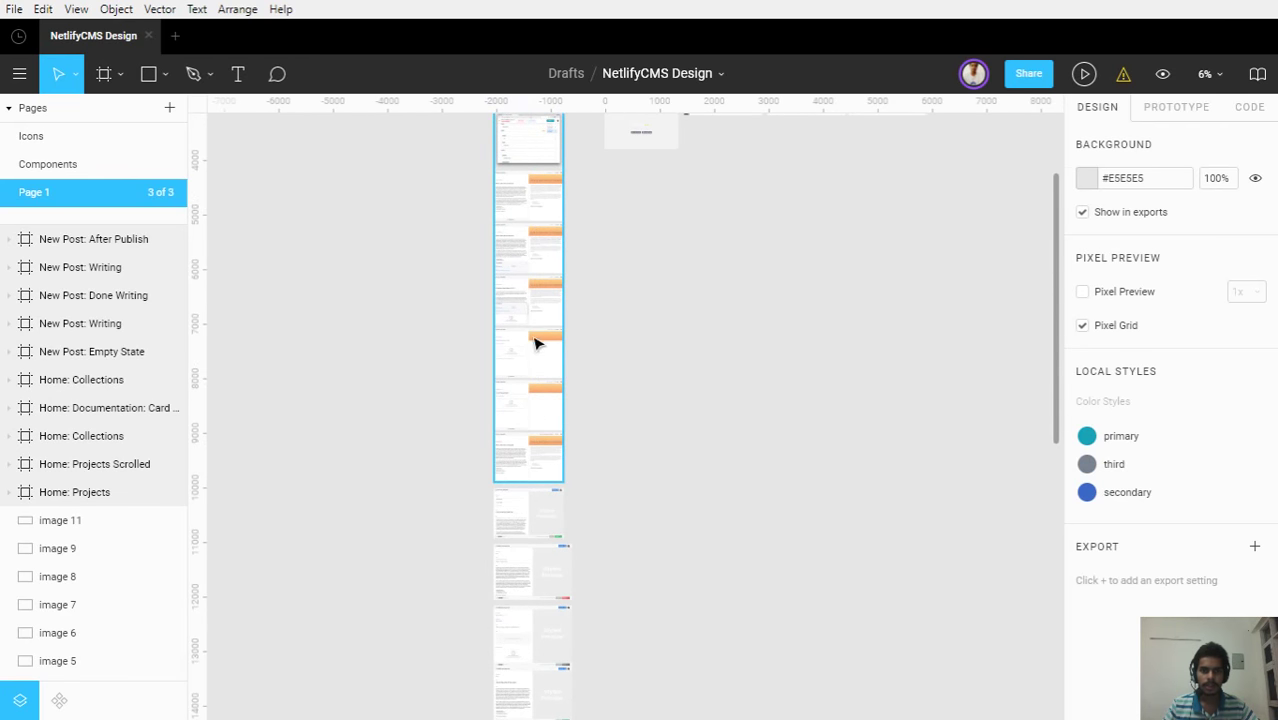
drag(602, 191, 502, 465)
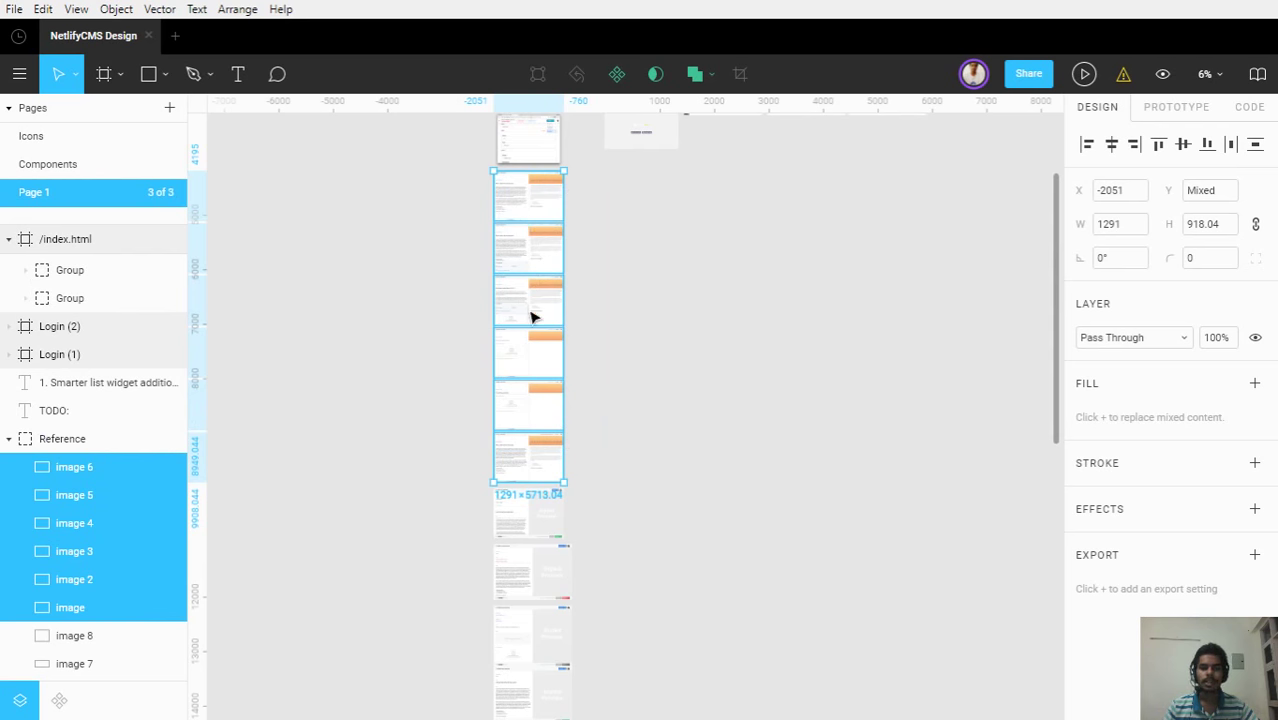
click(398, 352)
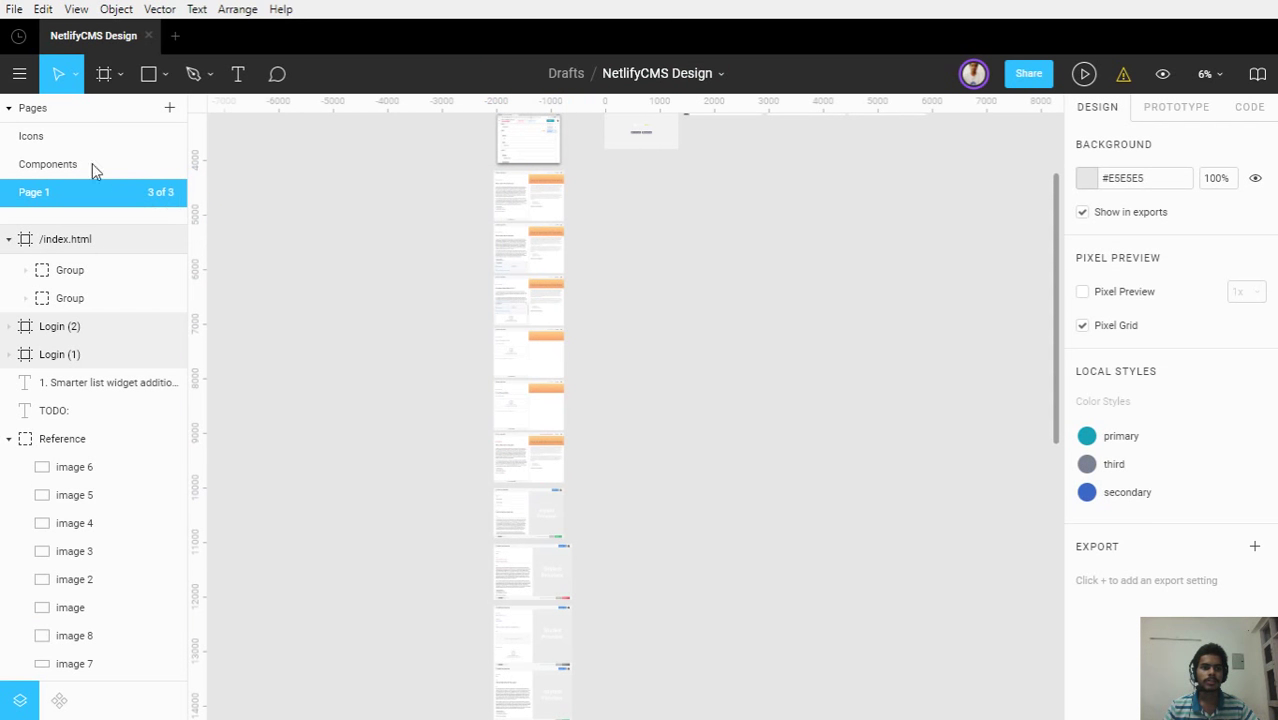
key(Page_Up)
key(Page_Up)
scroll(764, 286, up, 3)
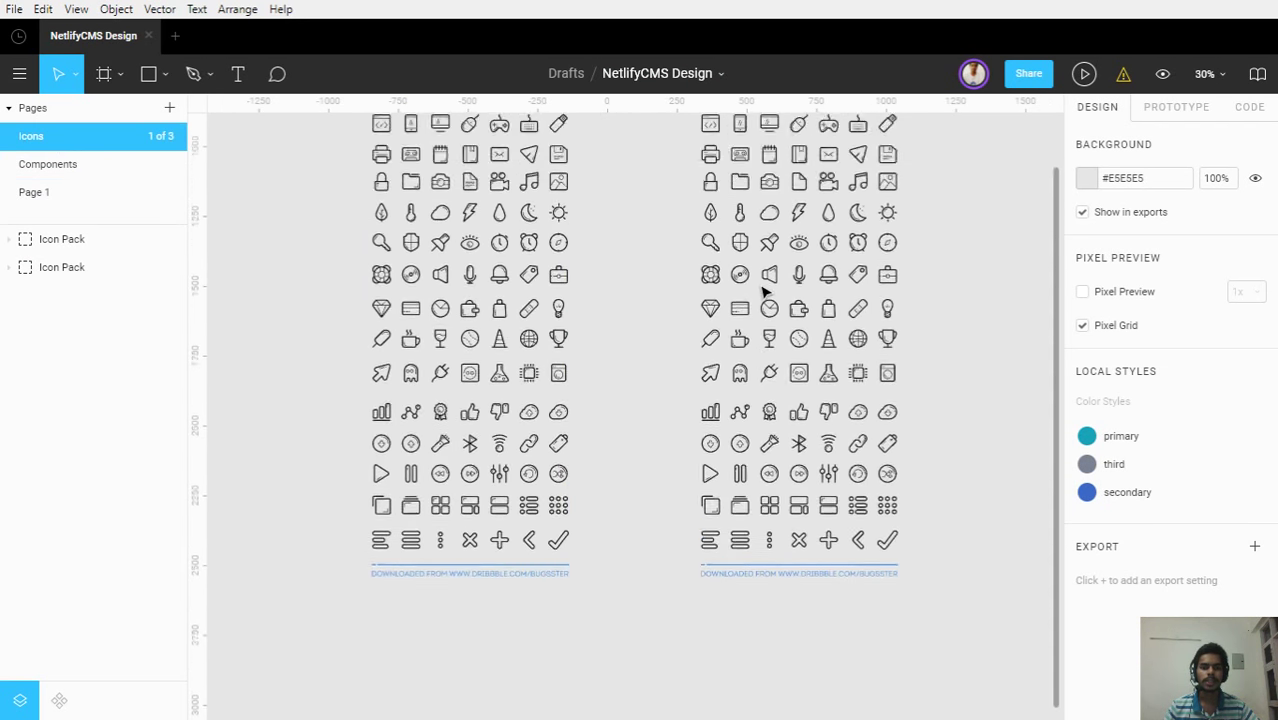
scroll(698, 316, down, 3)
scroll(762, 482, up, 5)
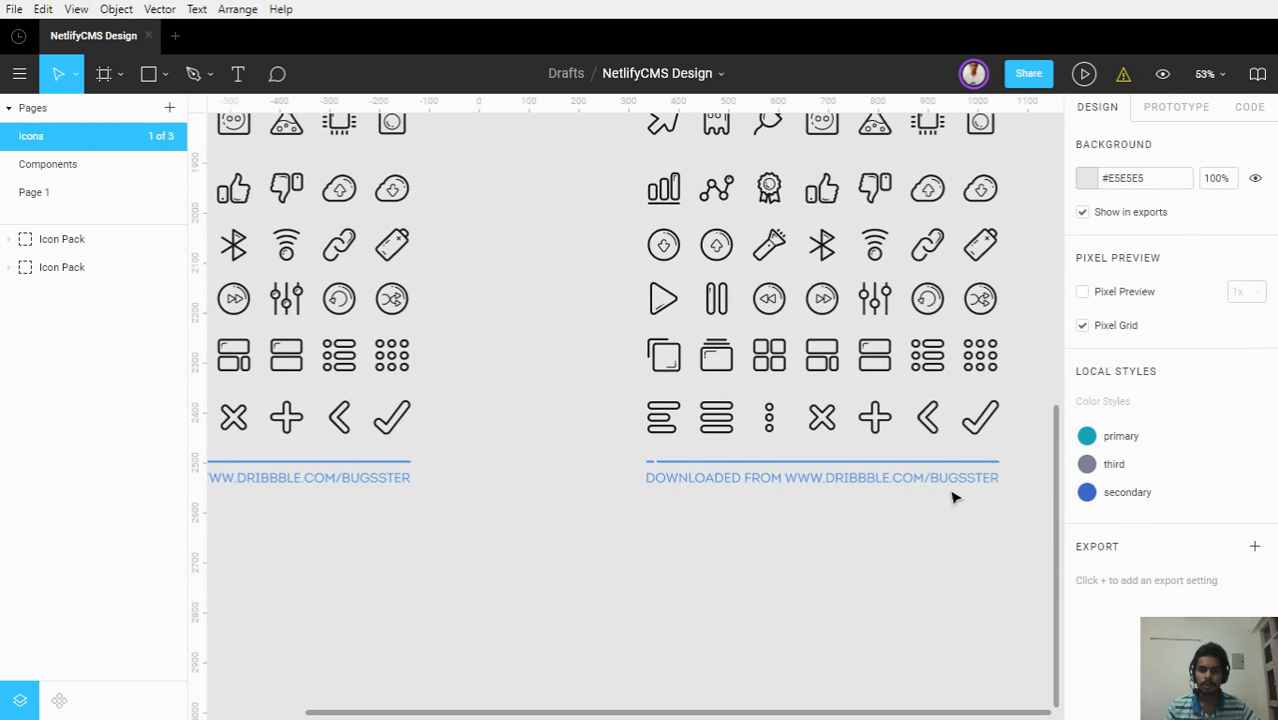
scroll(890, 491, up, 2)
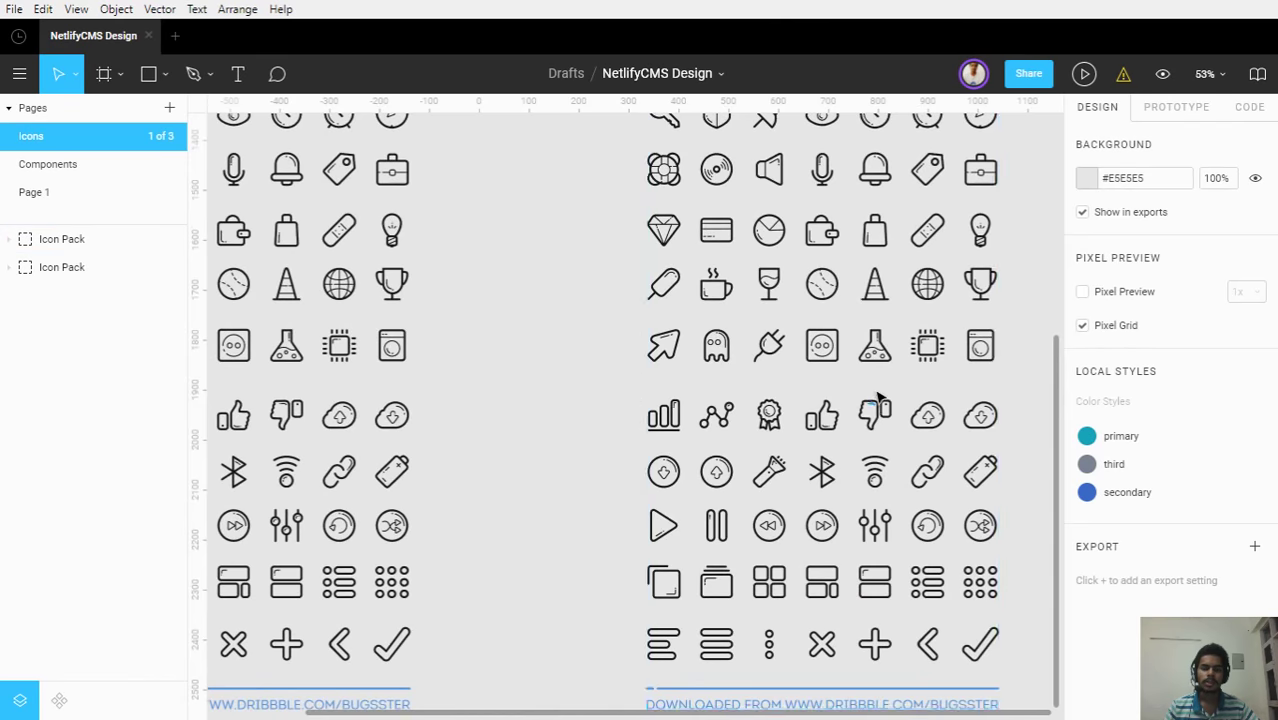
scroll(878, 398, down, 5)
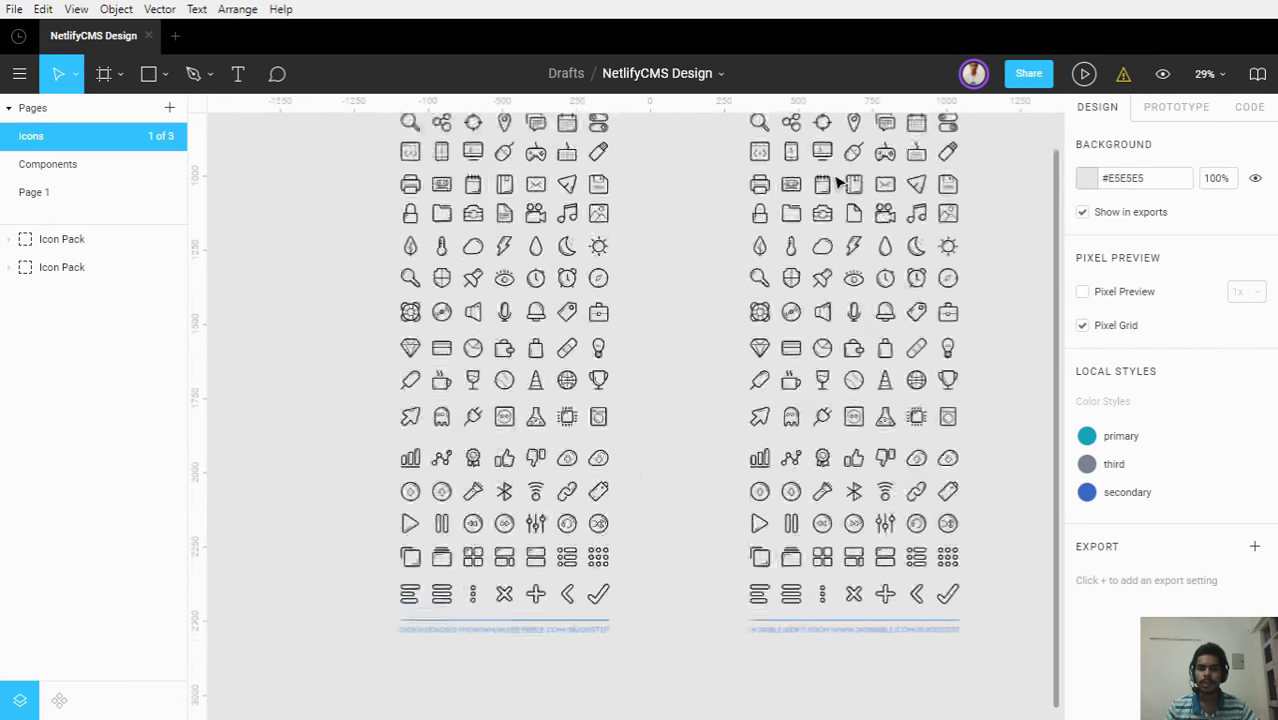
scroll(838, 180, up, 5)
scroll(830, 177, up, 1)
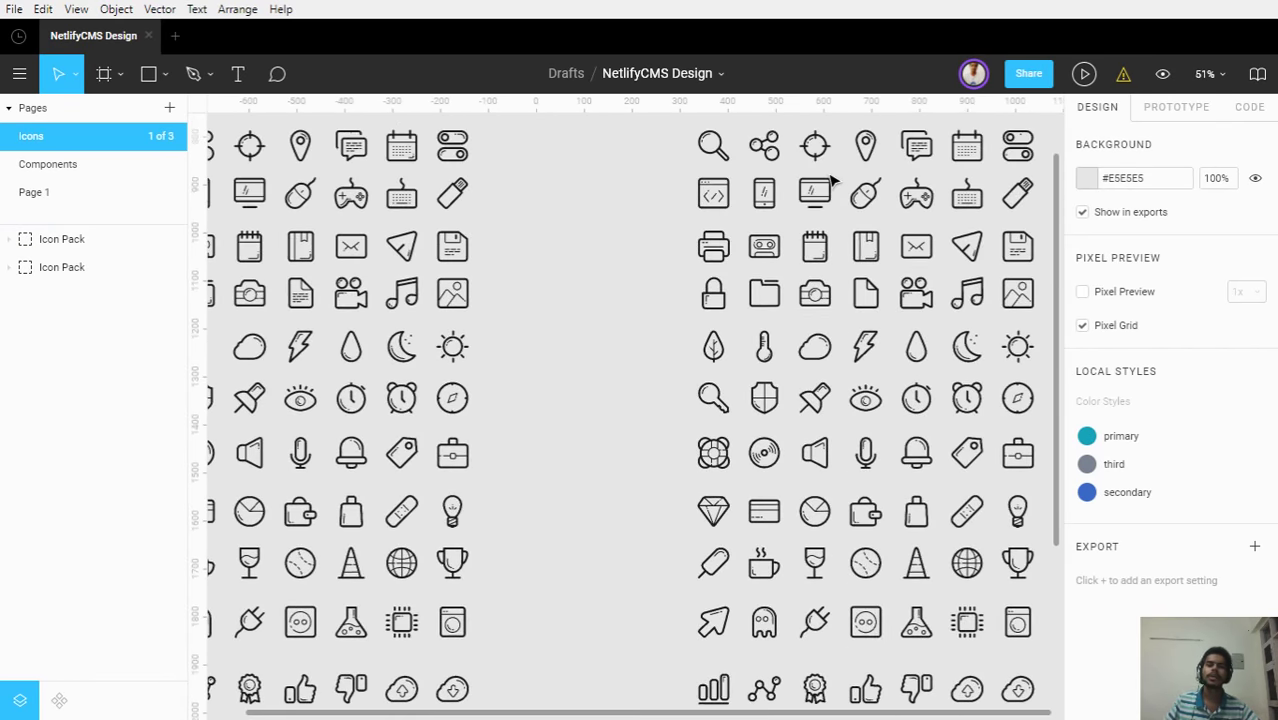
scroll(830, 177, up, 2)
scroll(640, 360, left, 3)
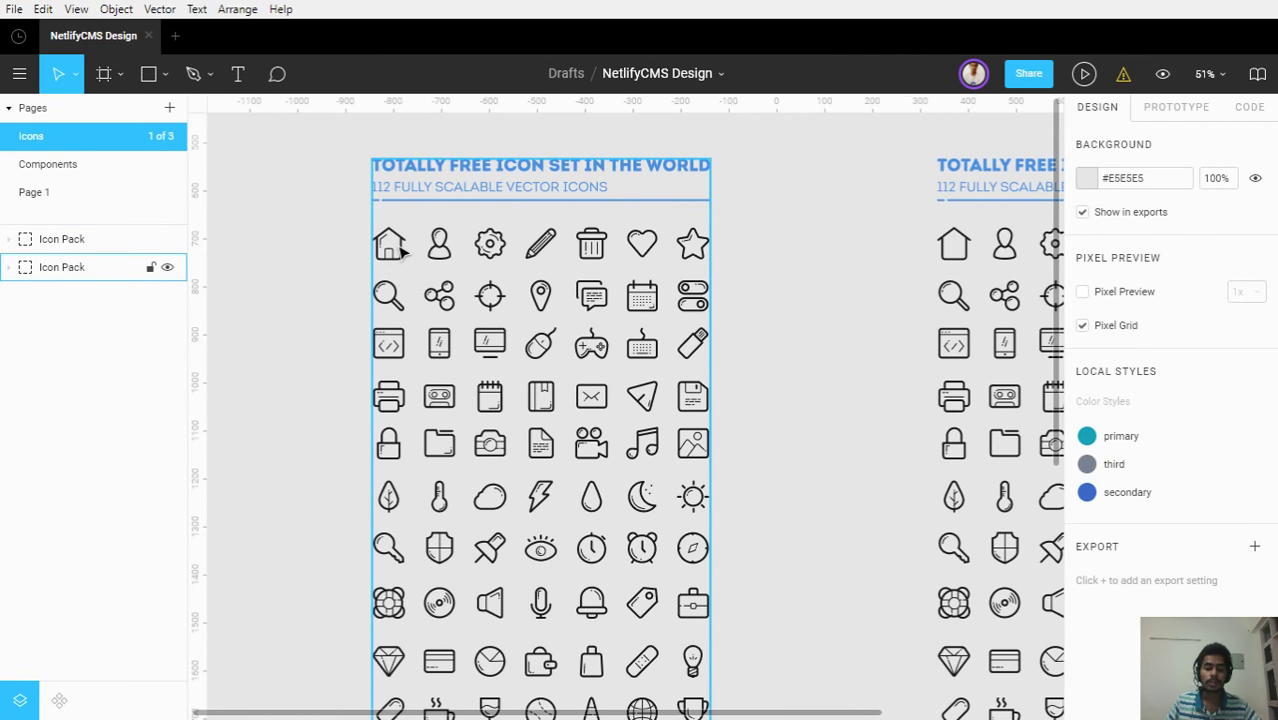
scroll(400, 252, up, 4)
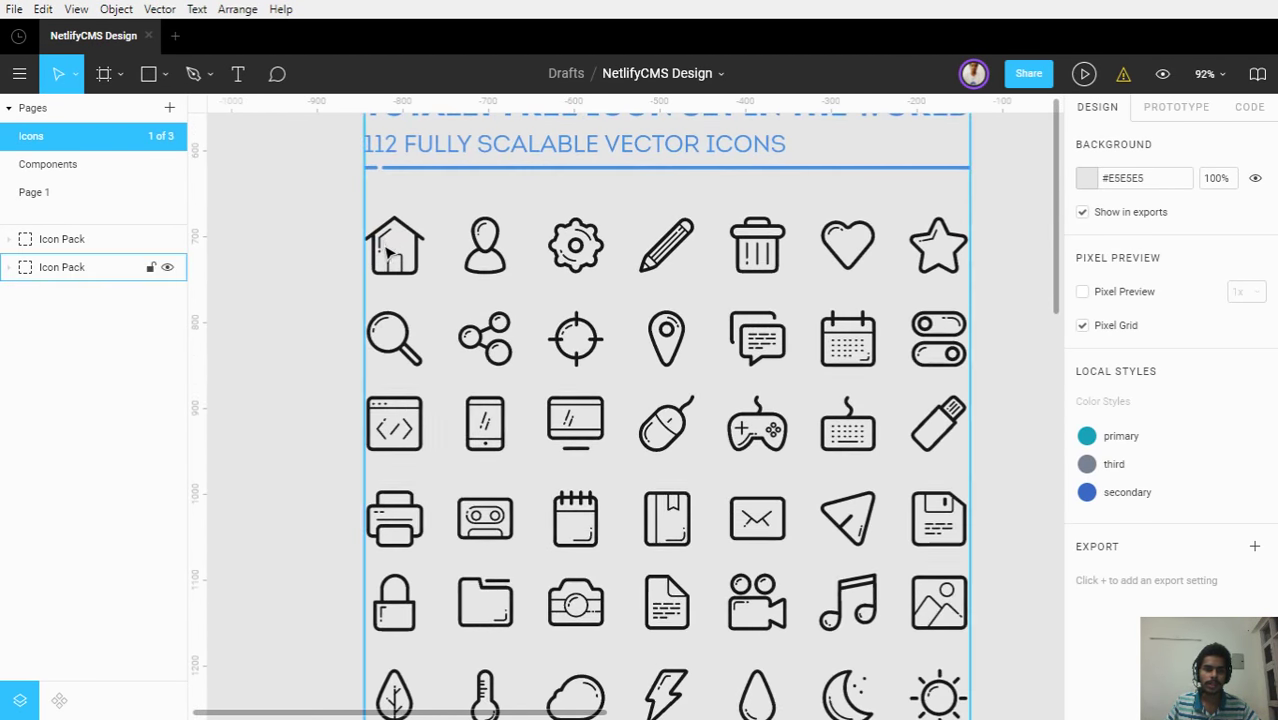
scroll(894, 393, right, 3)
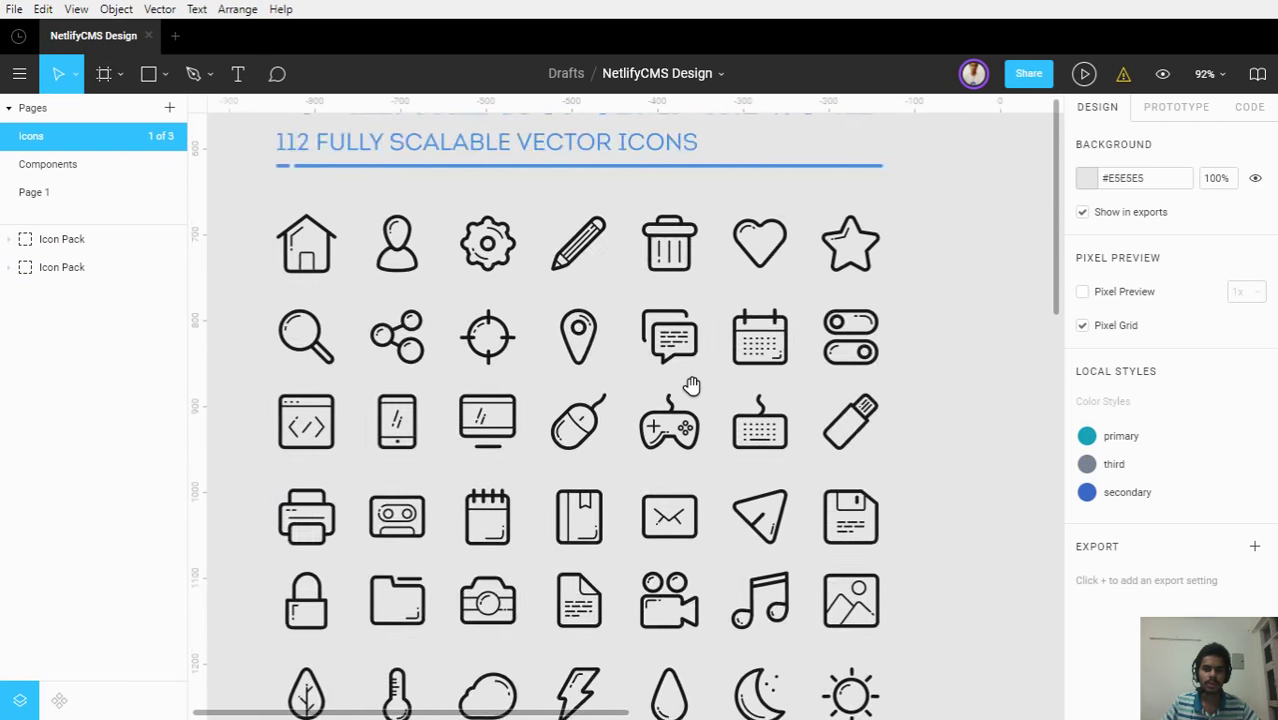
scroll(697, 393, down, 4)
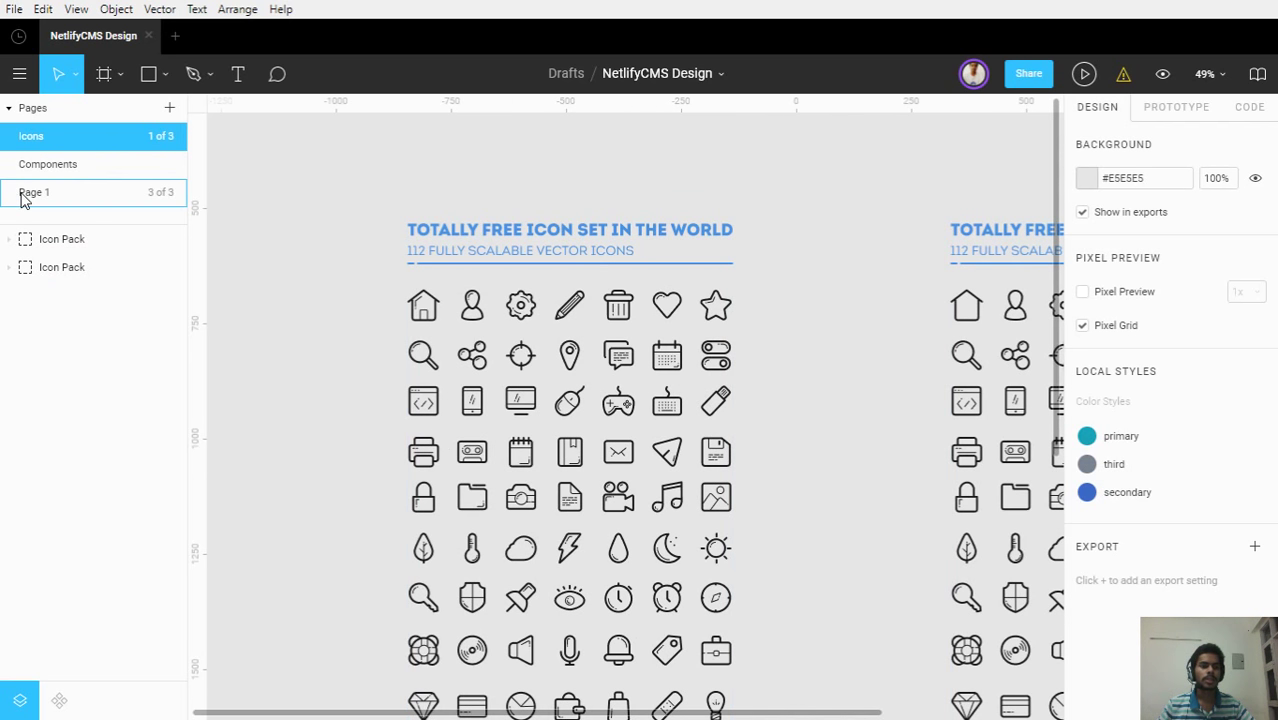
Look over Page 1 and the Components page, selecting the icon inside the Open option
click(111, 196)
click(86, 166)
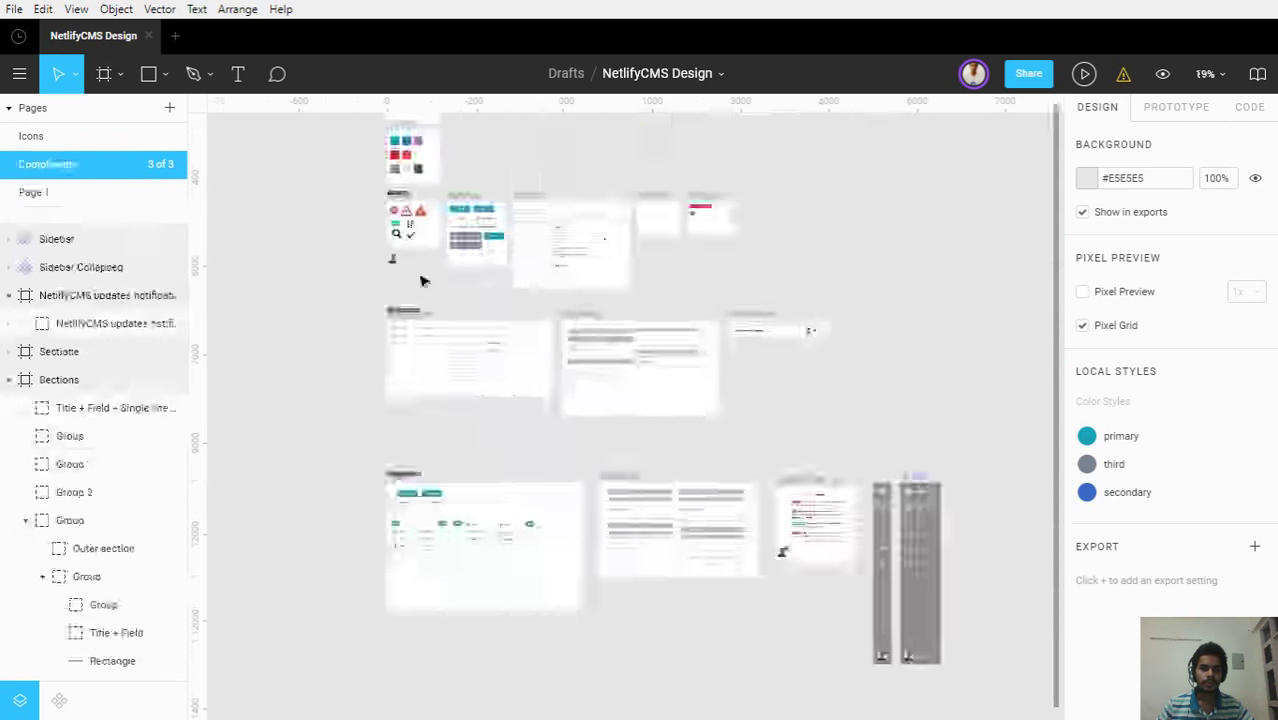
ctrl+scroll(400, 310, up, 10)
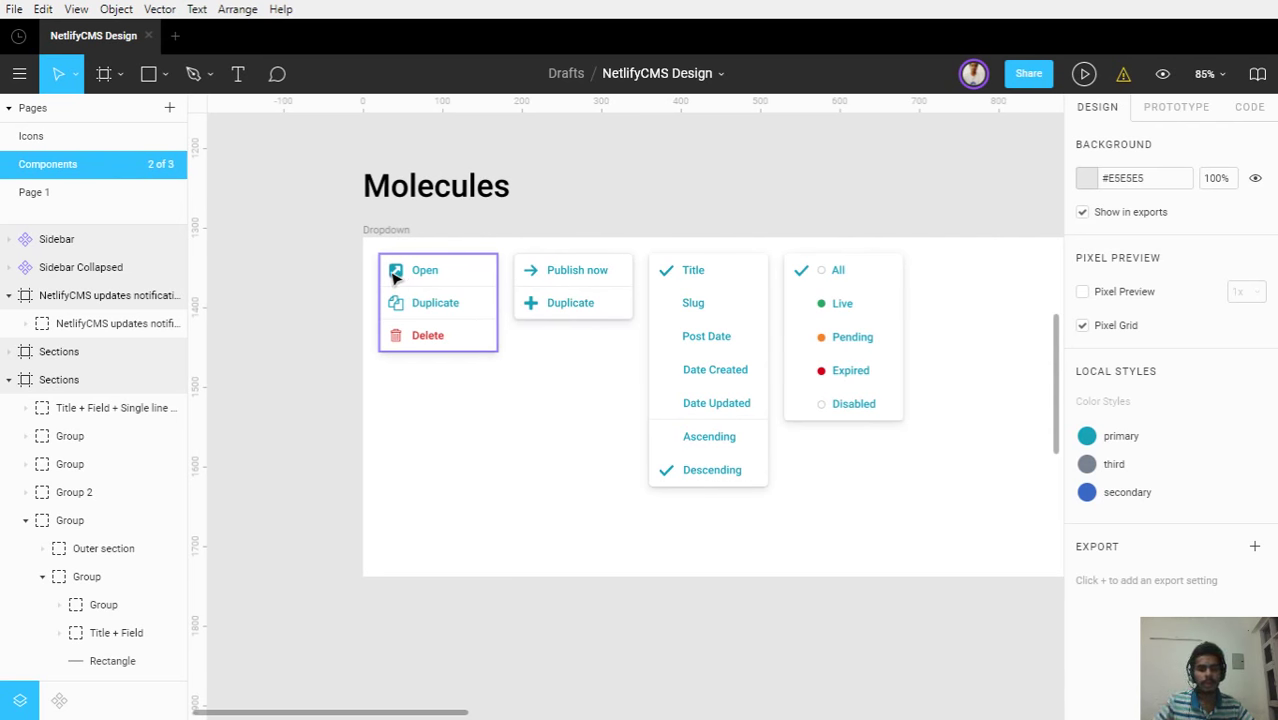
ctrl+click(398, 277)
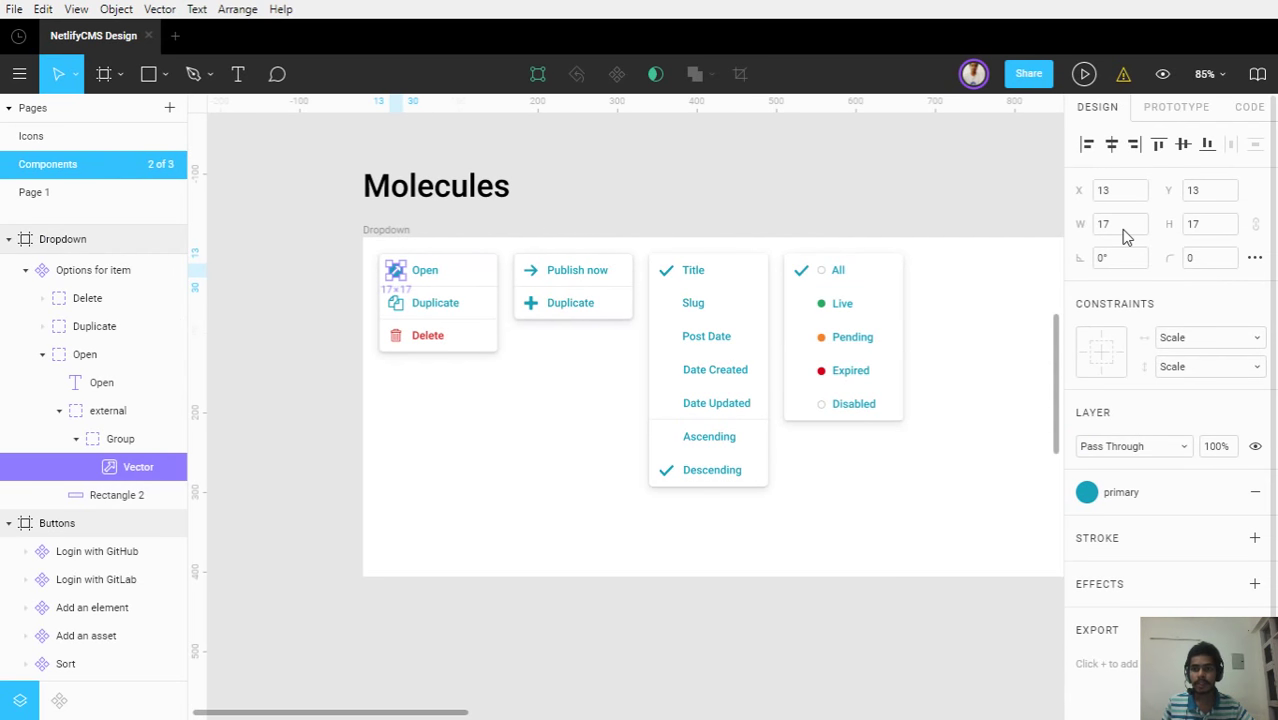
Center and inspect both icon packs on the Icons page
click(45, 136)
scroll(440, 305, up, 3)
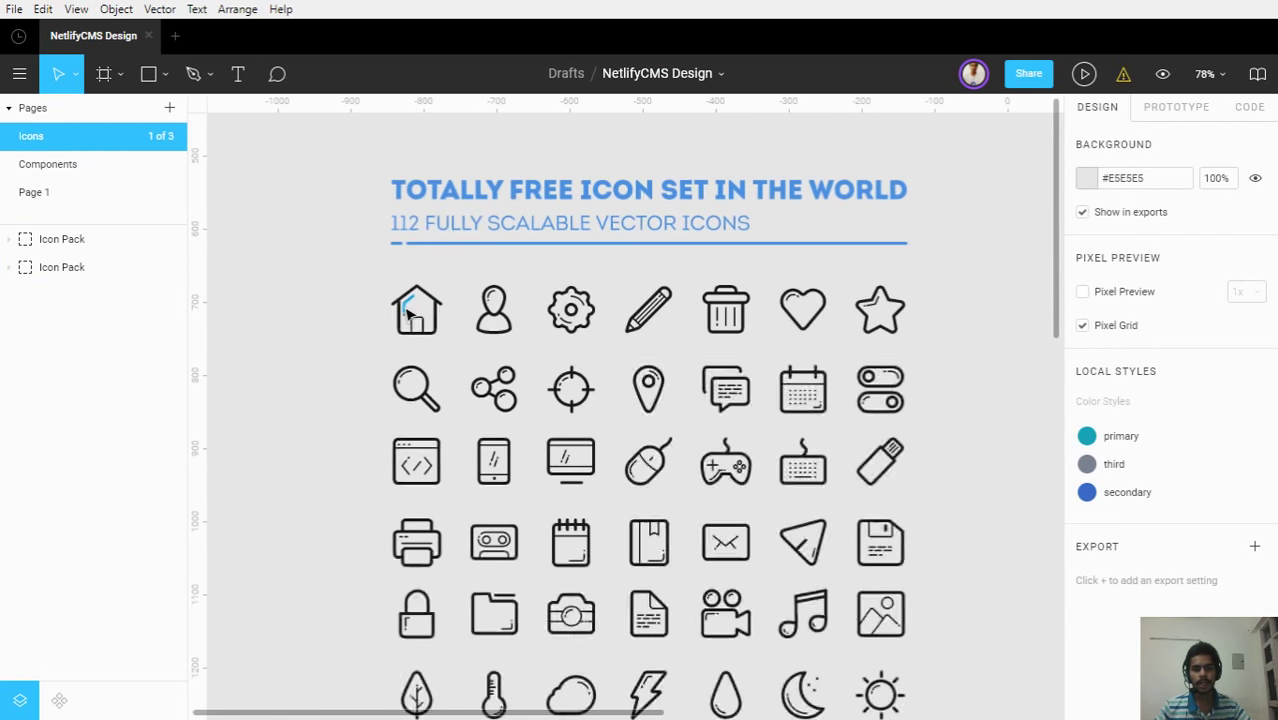
scroll(800, 370, down, 5)
scroll(876, 376, down, 5)
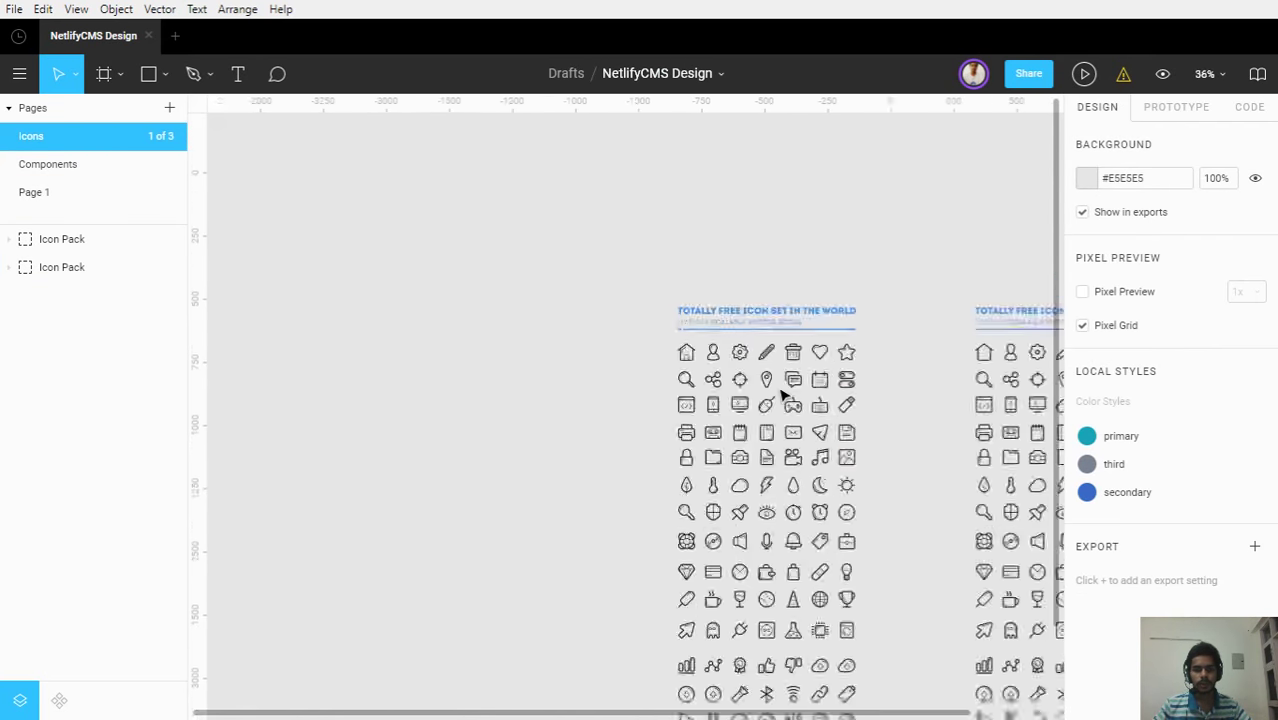
drag(812, 405, 560, 320)
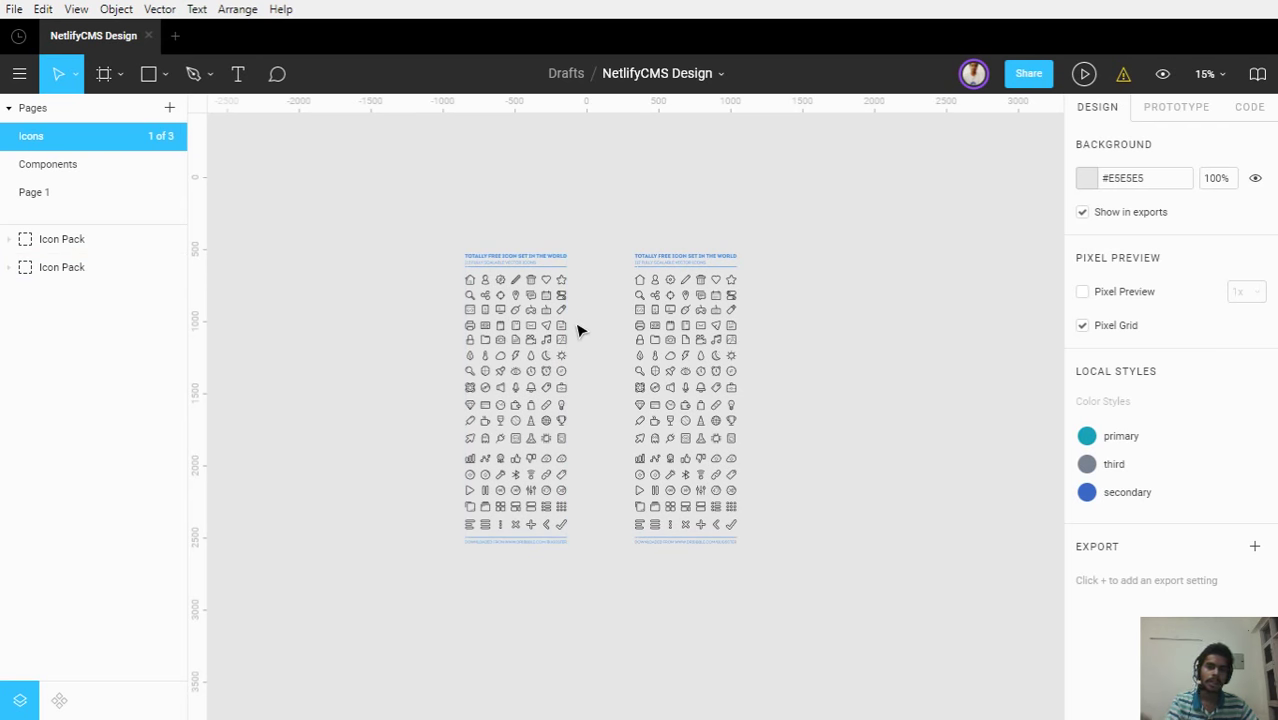
scroll(665, 300, up, 4)
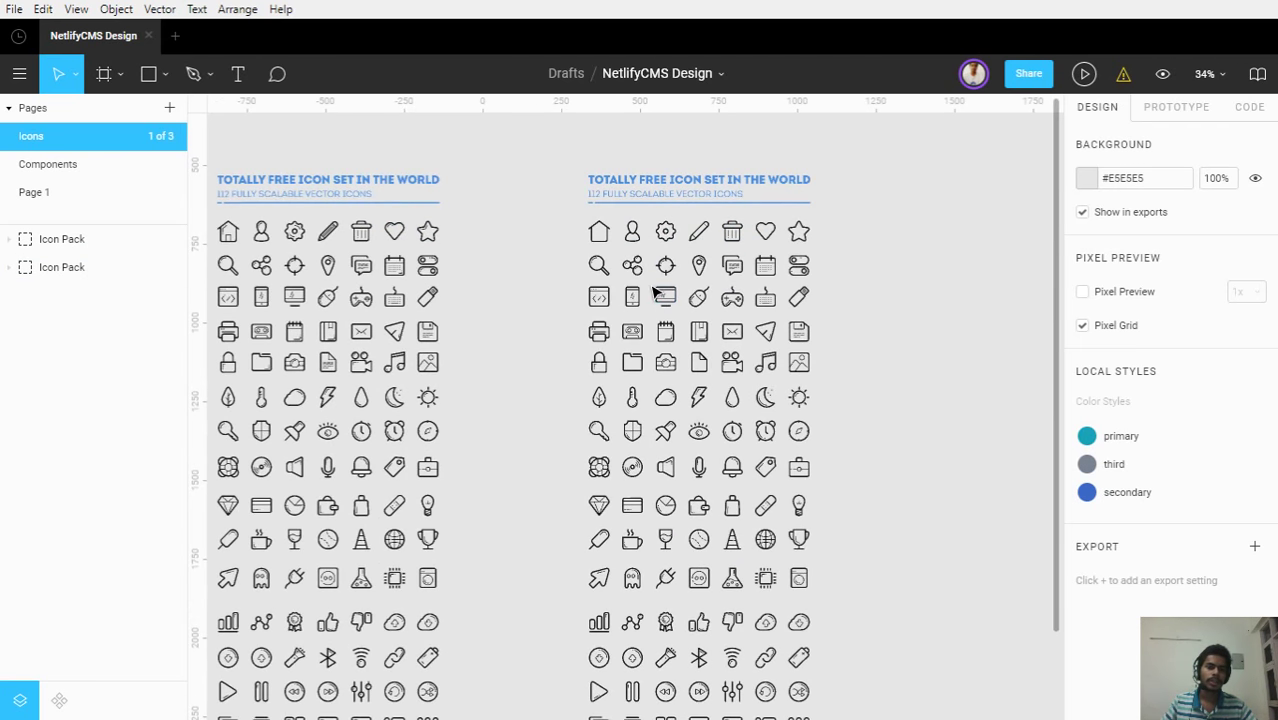
scroll(652, 290, up, 3)
scroll(652, 290, up, 1)
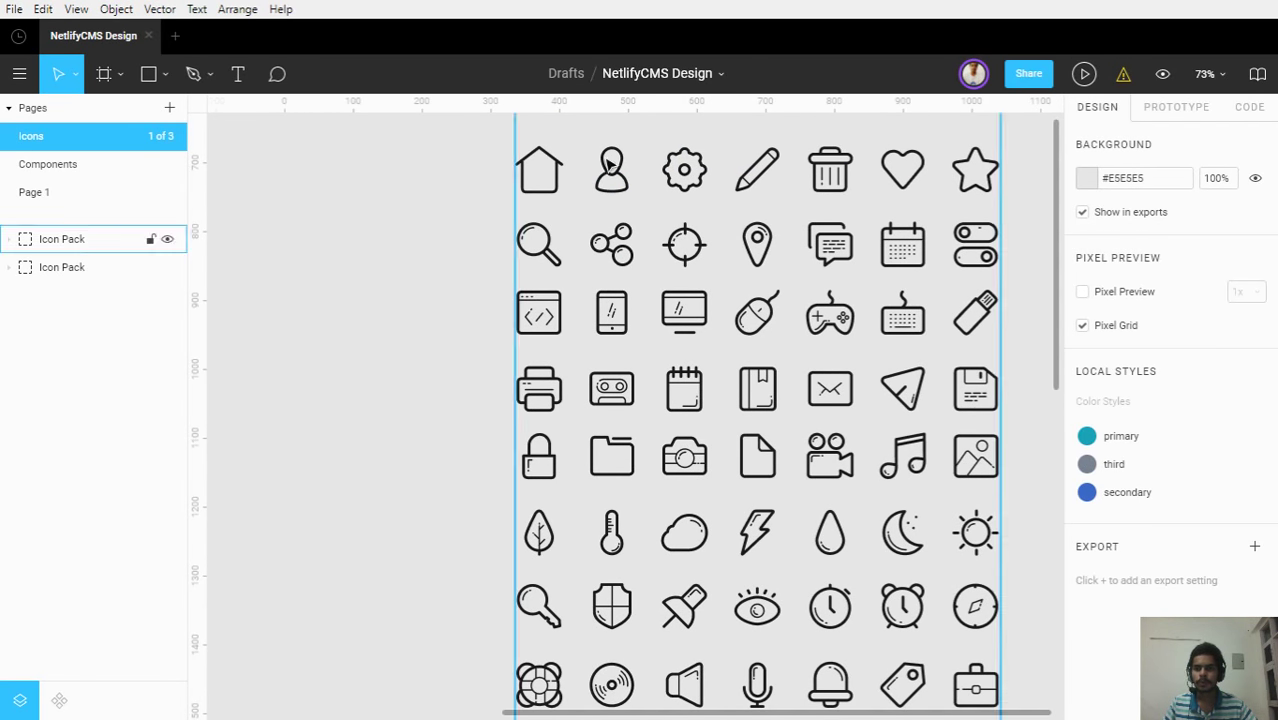
scroll(630, 177, down, 1)
scroll(636, 182, down, 7)
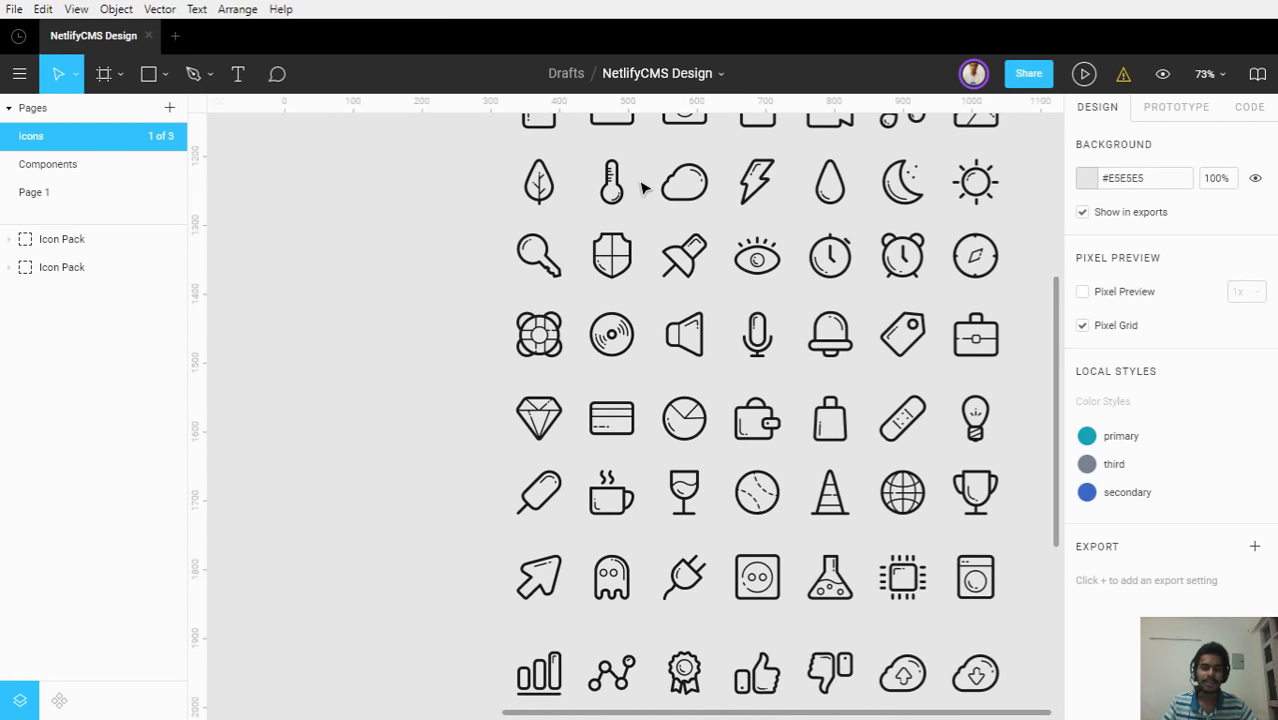
scroll(643, 191, down, 8)
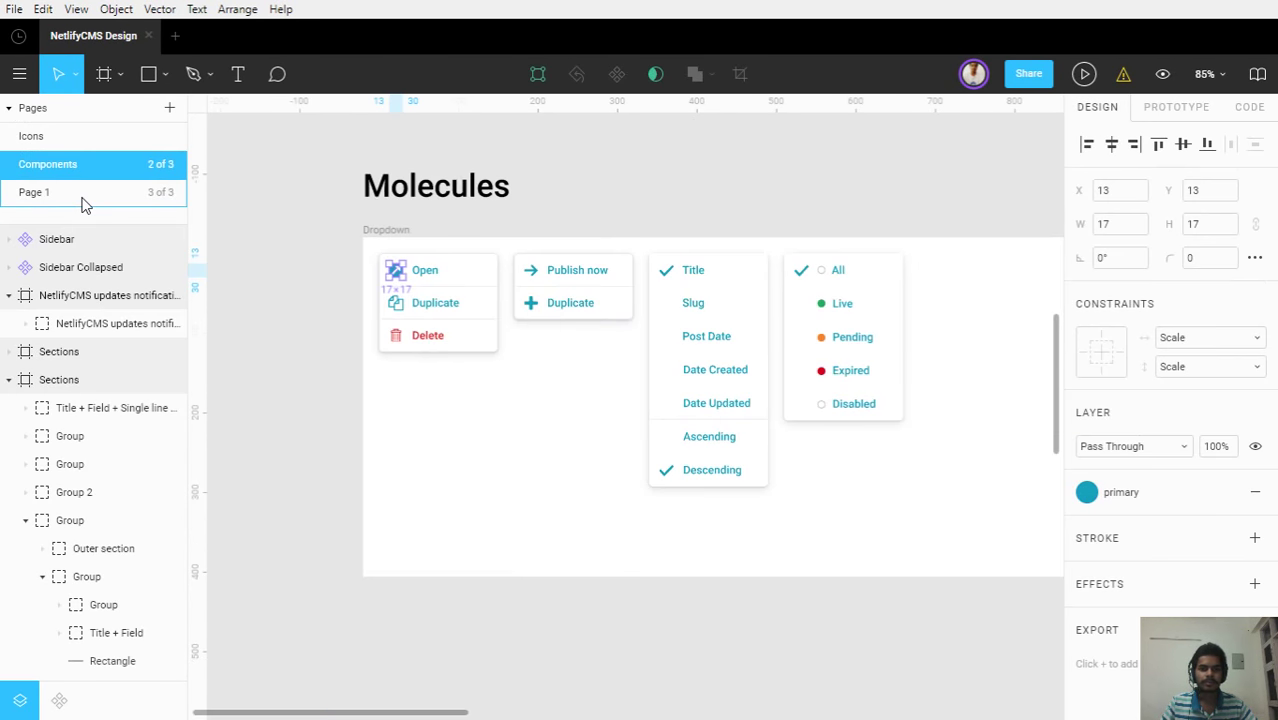
Select the three list/grid layout icons in the Page 1 template
click(84, 204)
scroll(927, 340, up, 8)
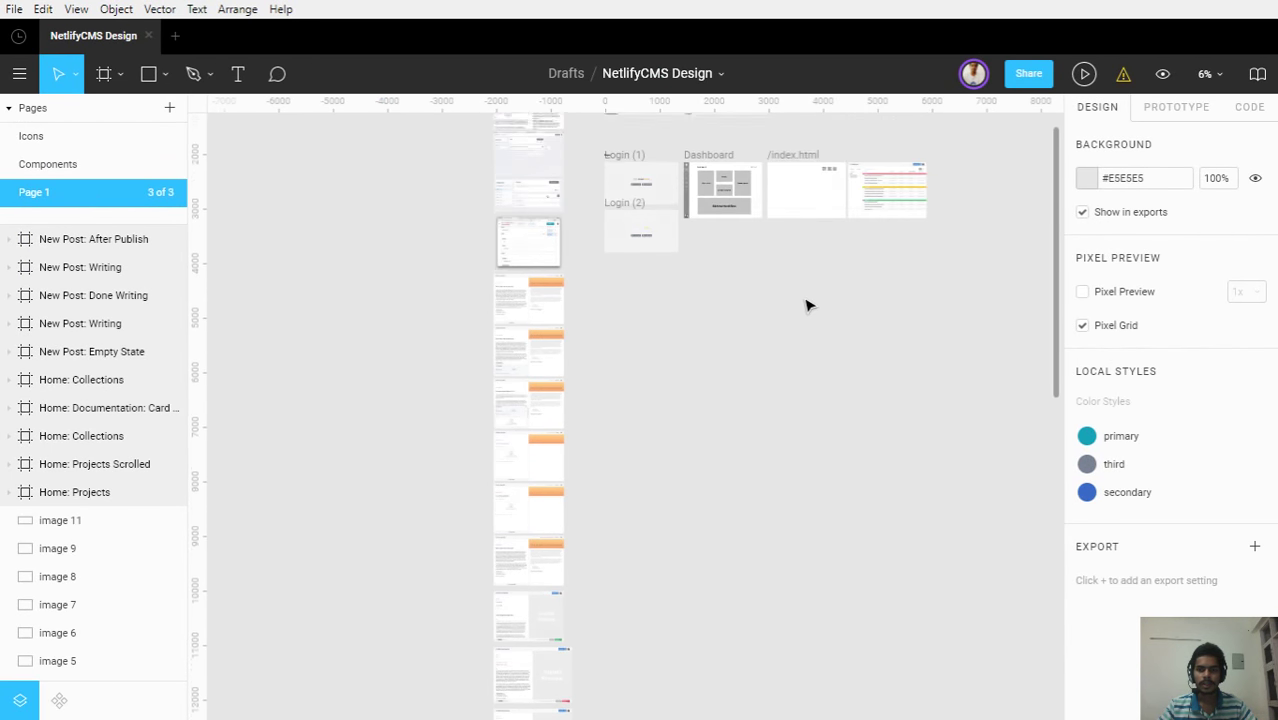
scroll(654, 399, up, 10)
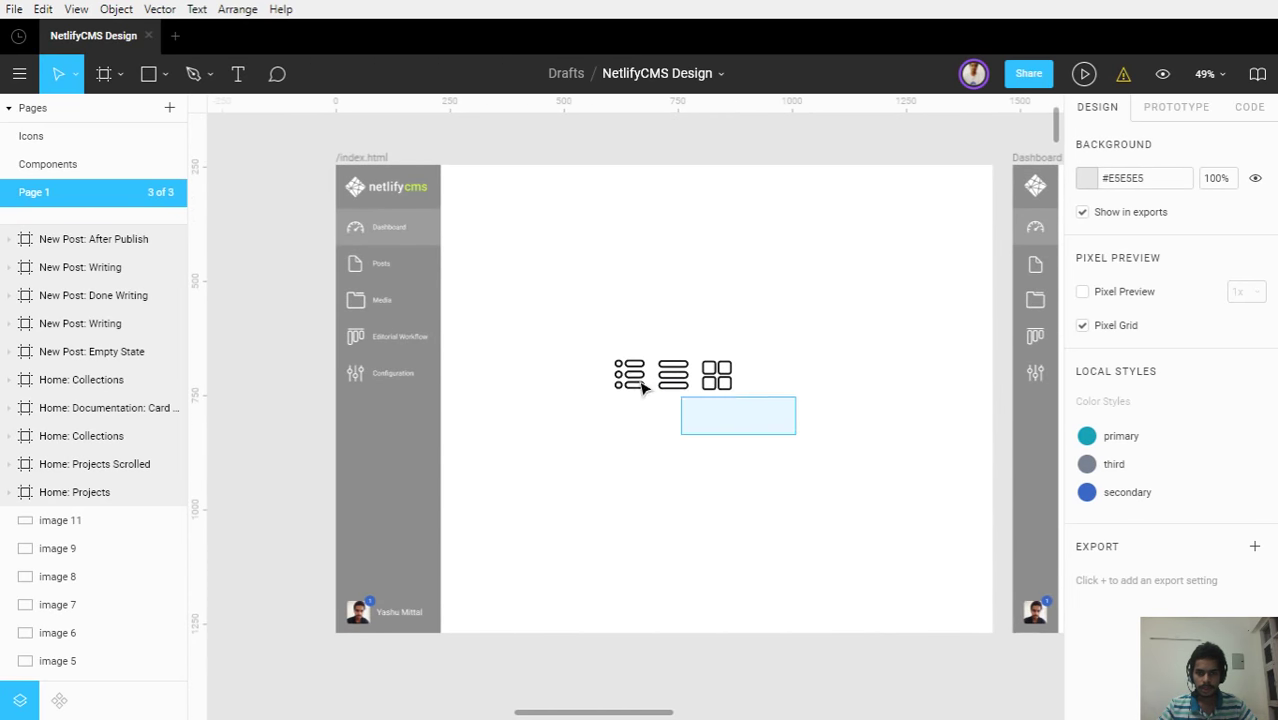
drag(644, 388, 599, 357)
Pan the Components page to the Sections and Post items frames
click(42, 170)
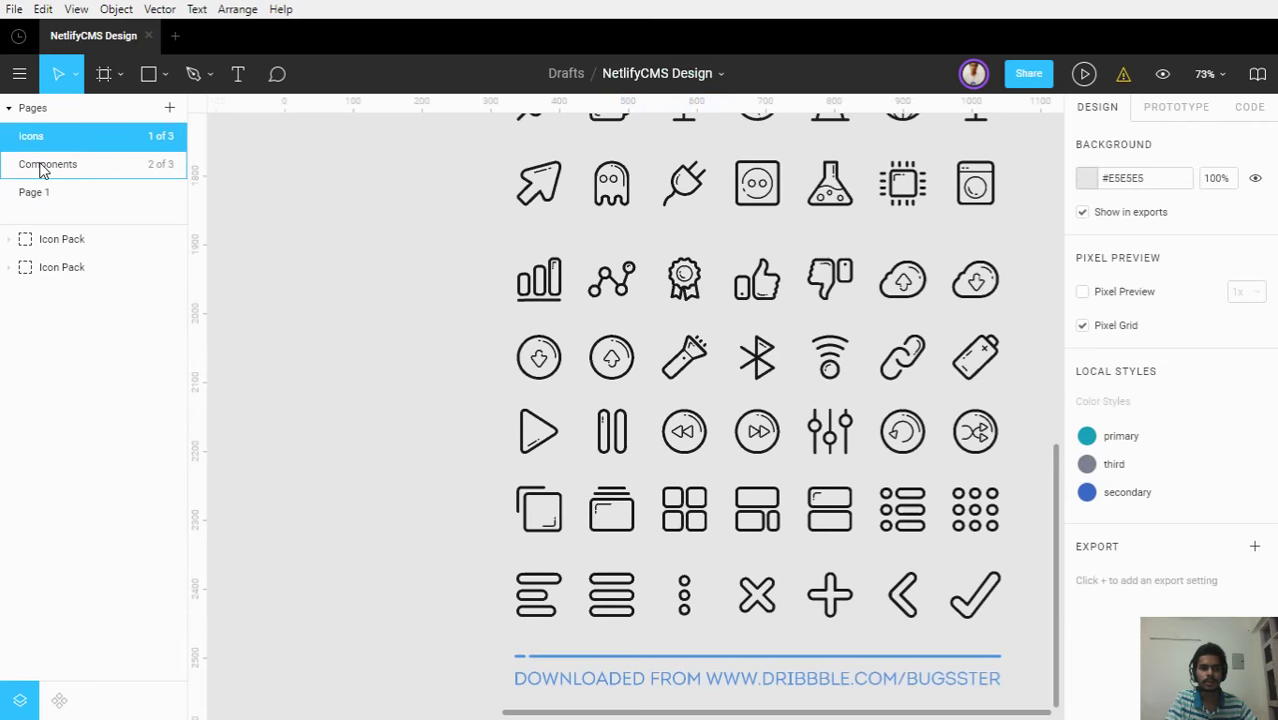
scroll(841, 505, down, 4)
drag(990, 523, 385, 485)
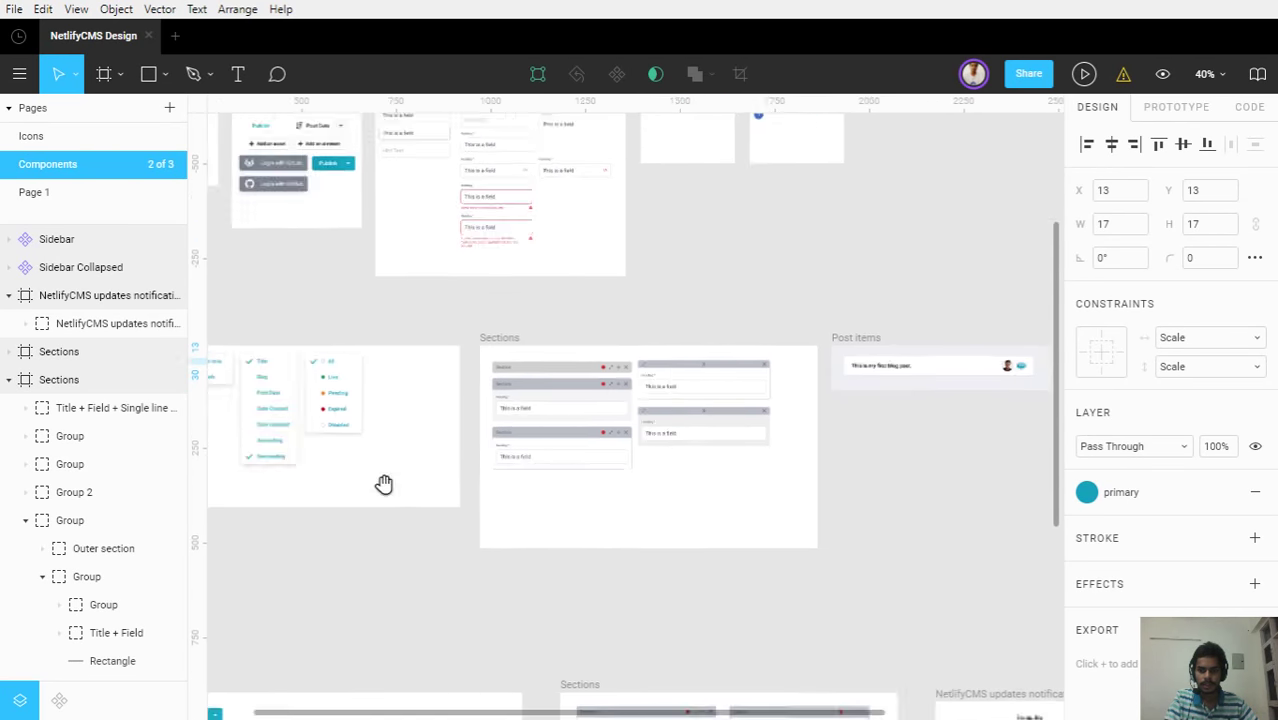
Paste the three layout icons and place them beside the post item card
drag(873, 492, 590, 496)
click(980, 470)
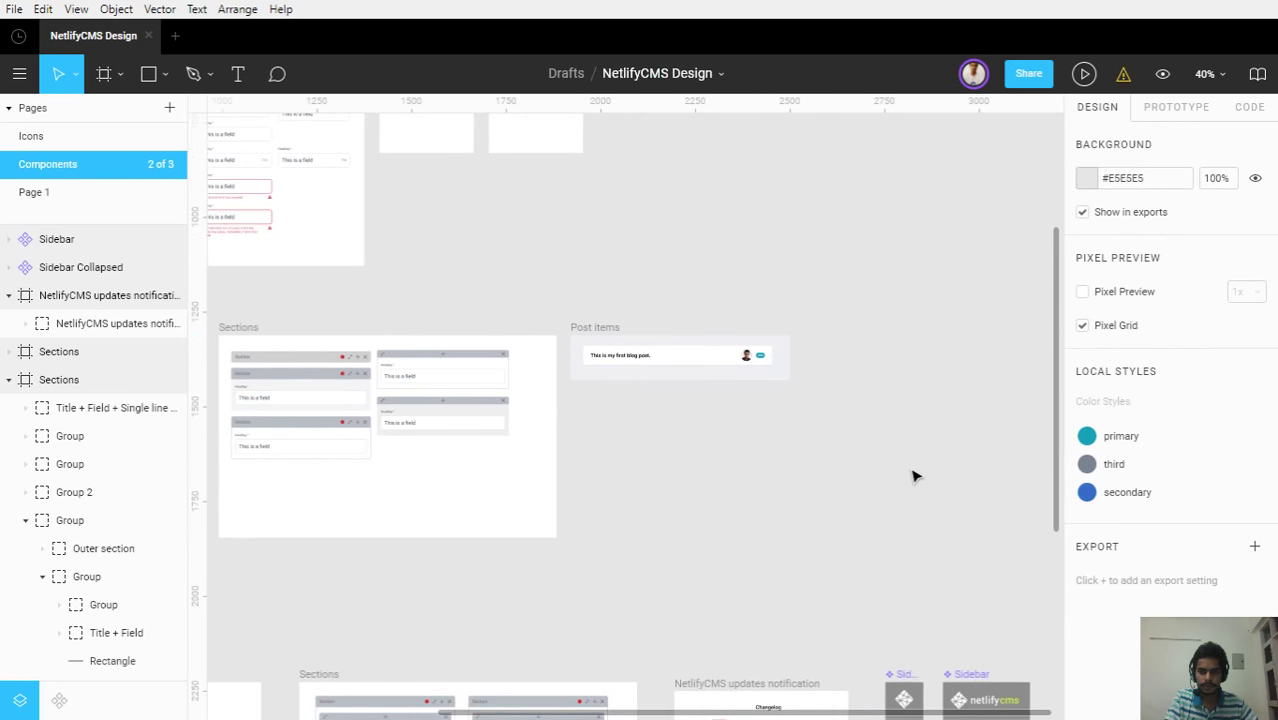
key(ctrl+v)
drag(632, 410, 873, 379)
Rename the frame to 'Post items (List view)'
click(628, 343)
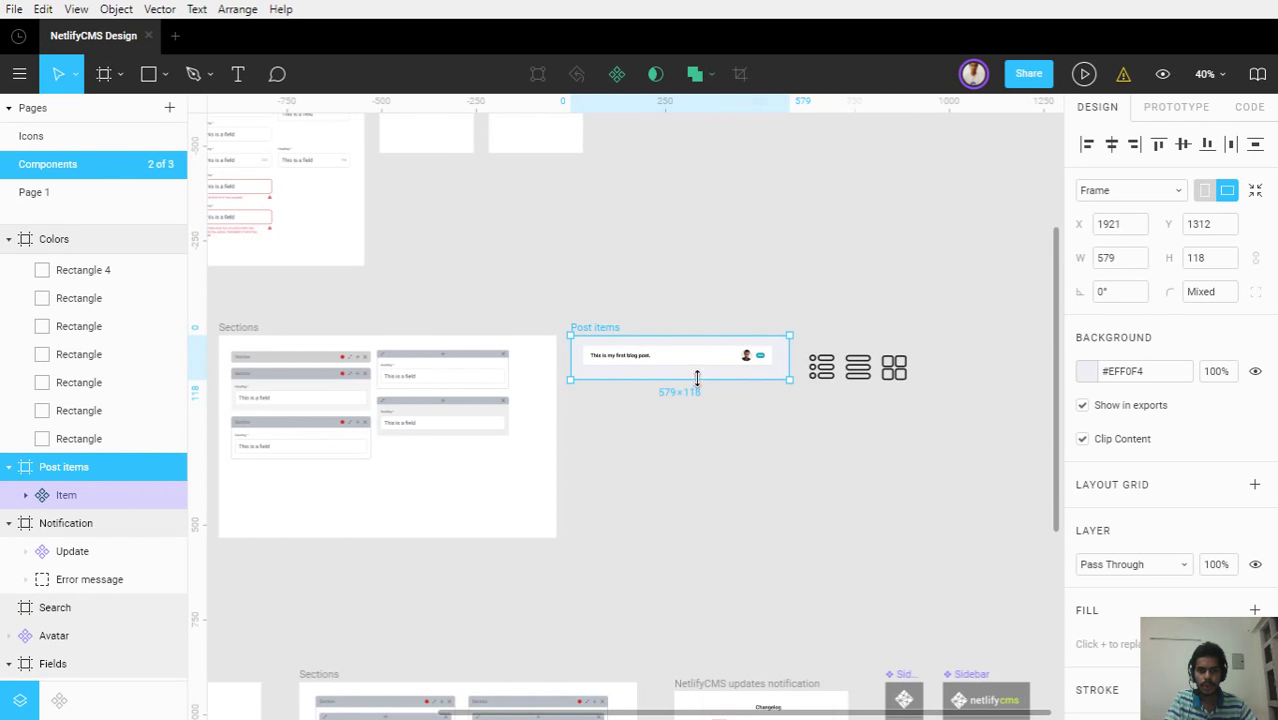
double_click(80, 469)
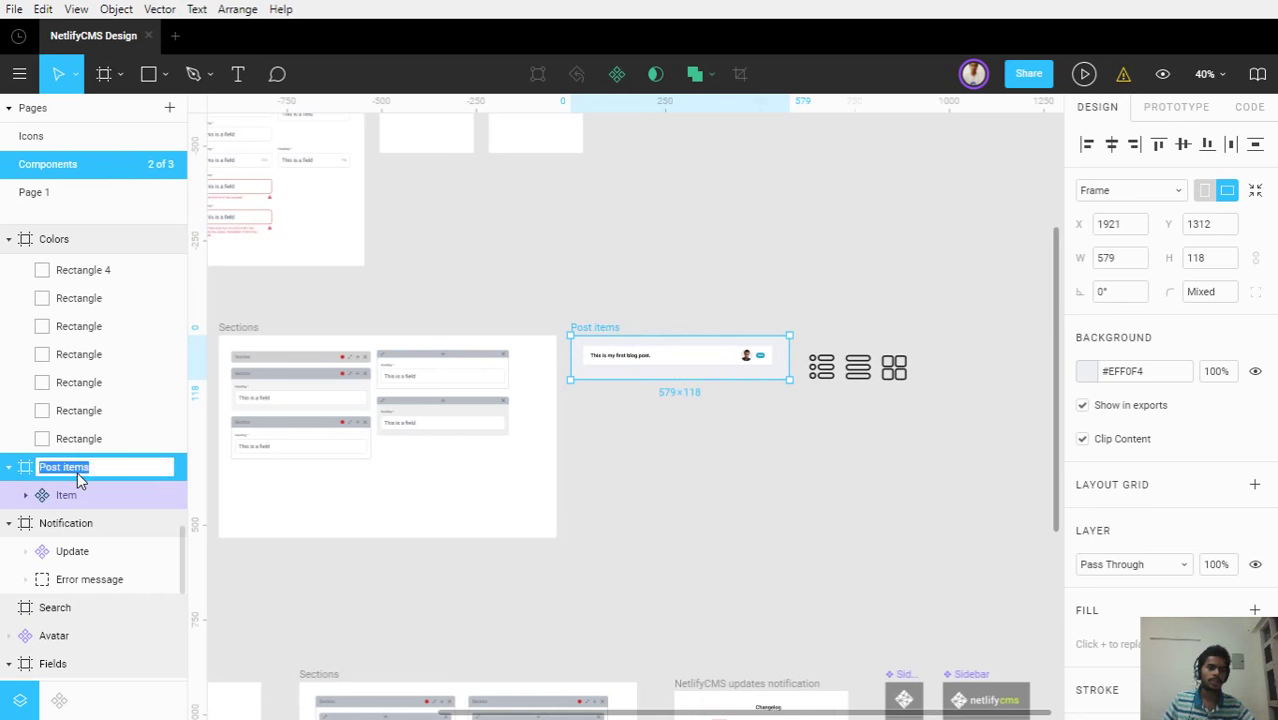
key(End)
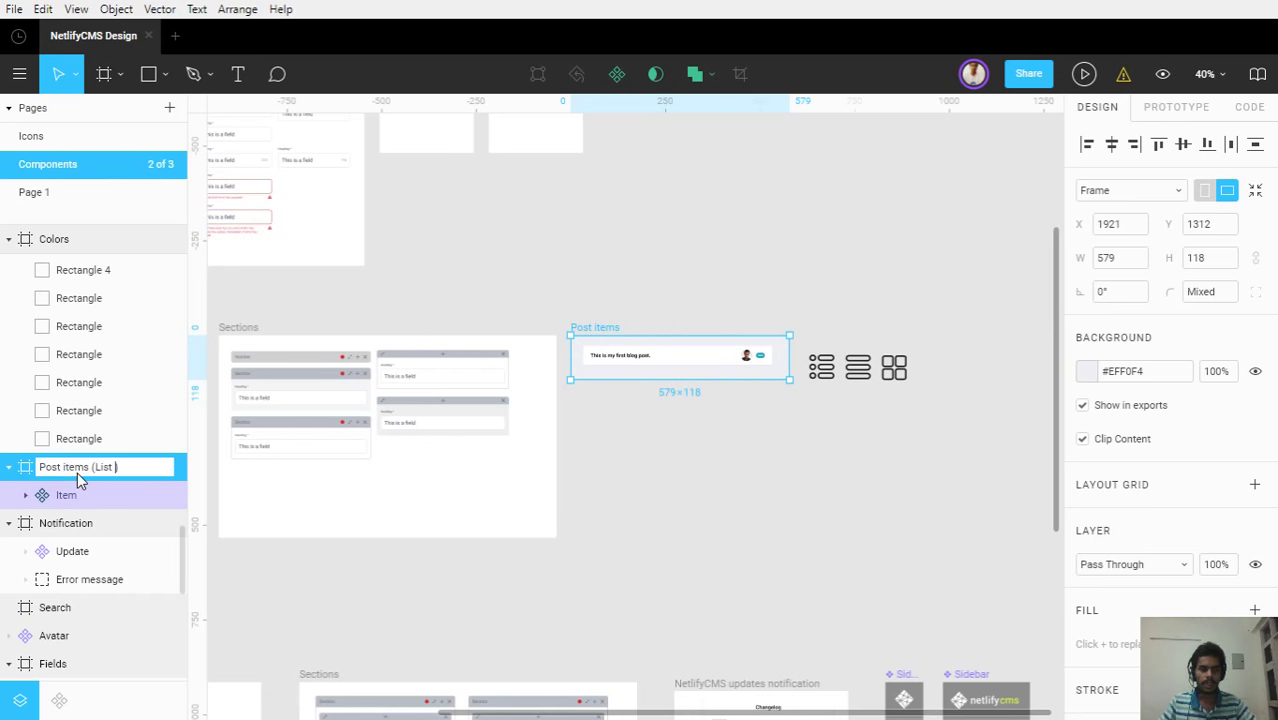
text((List view))
key(Return)
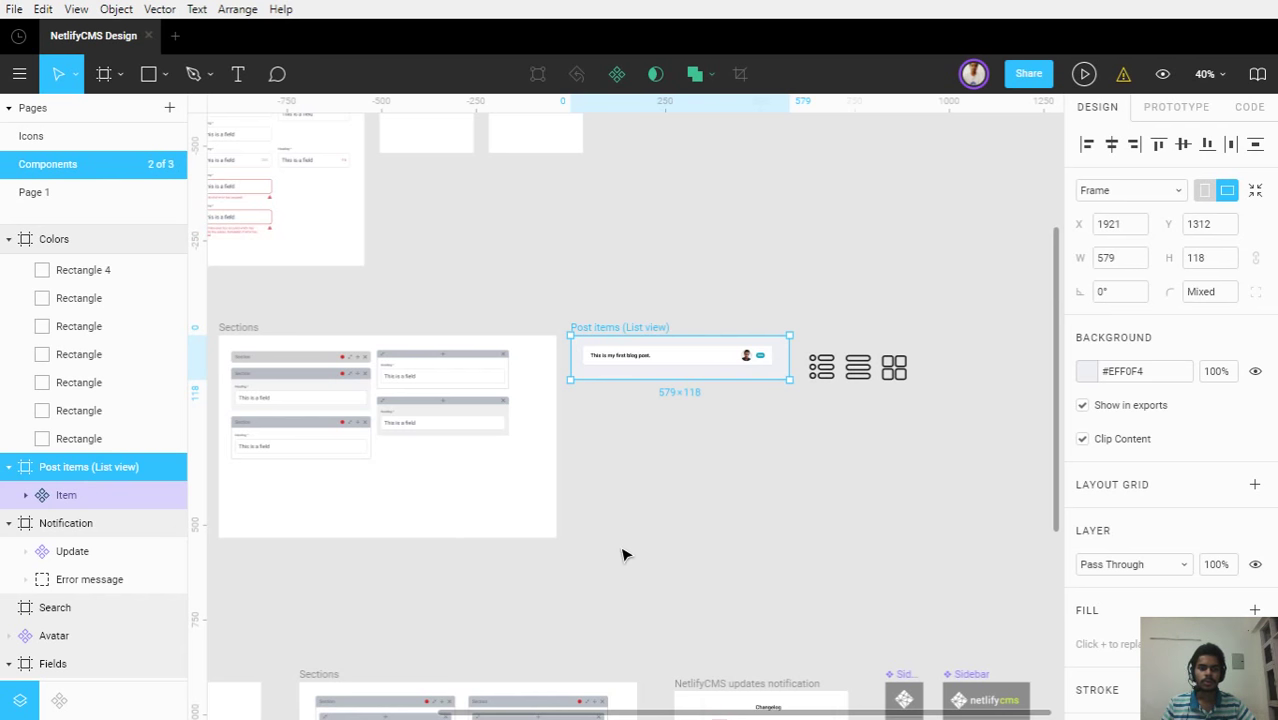
click(835, 385)
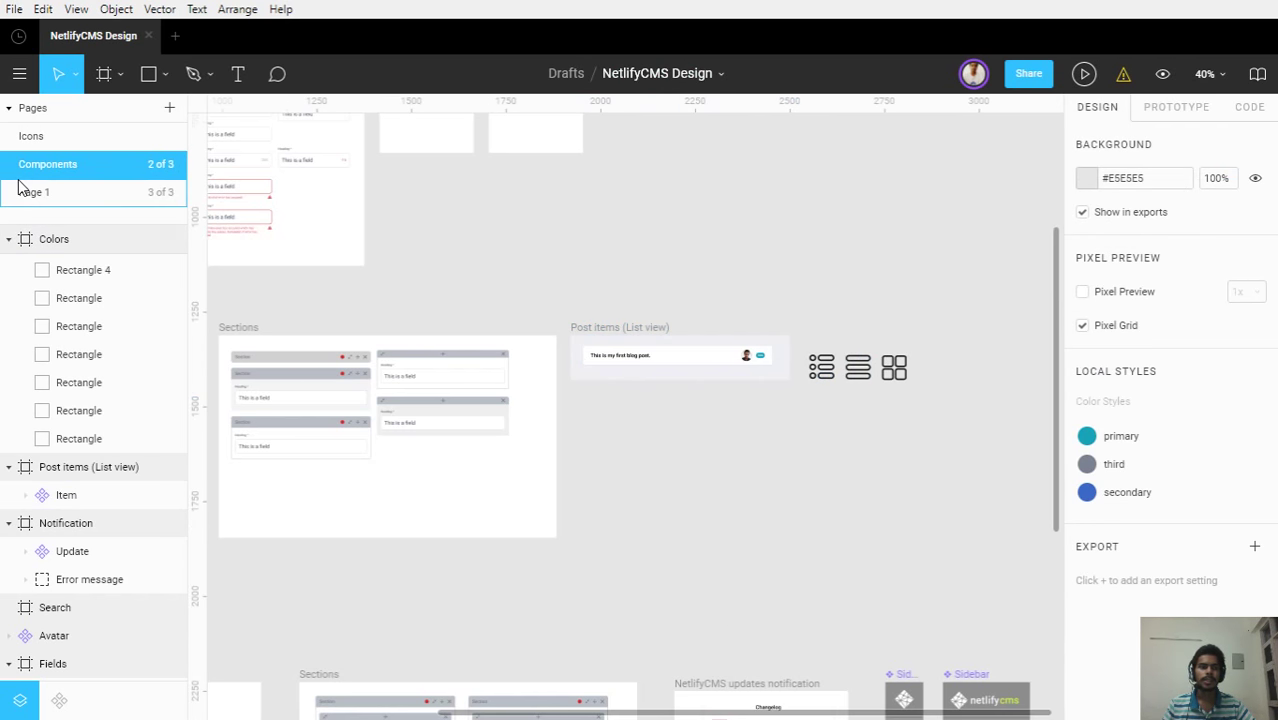
Clear the selection on Page 1 and come back to the Components page
click(23, 191)
click(633, 509)
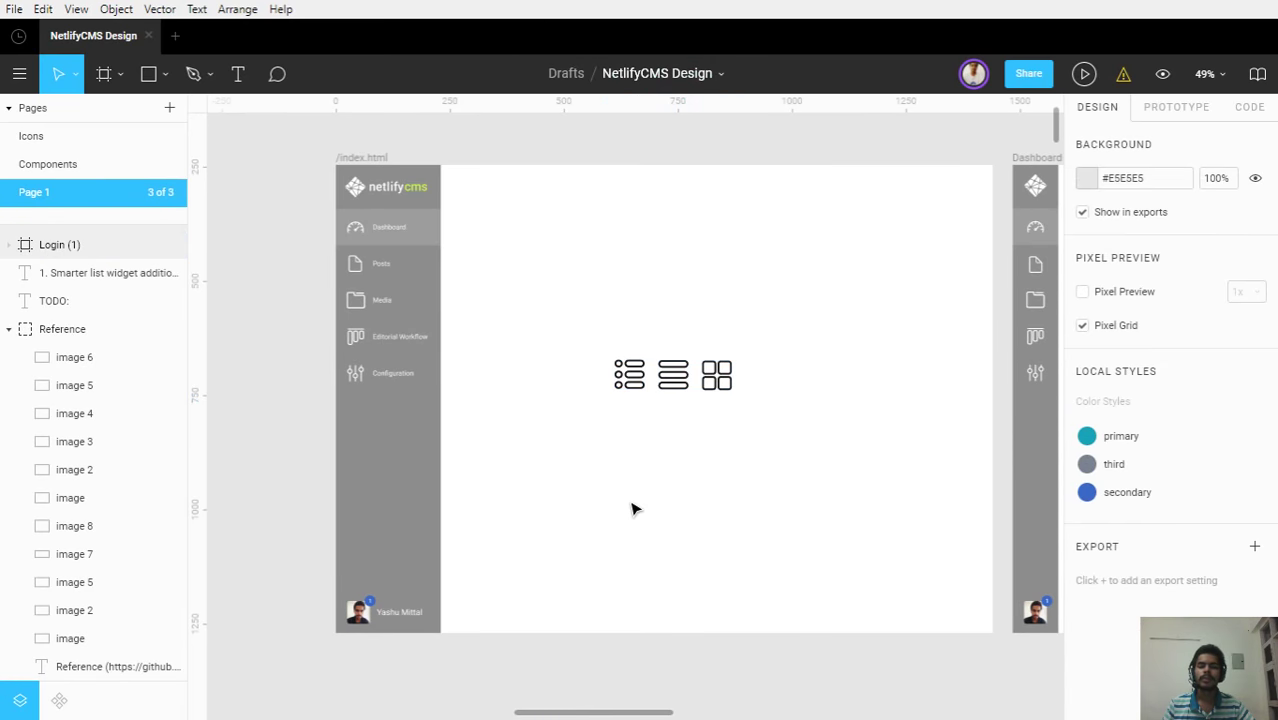
click(68, 163)
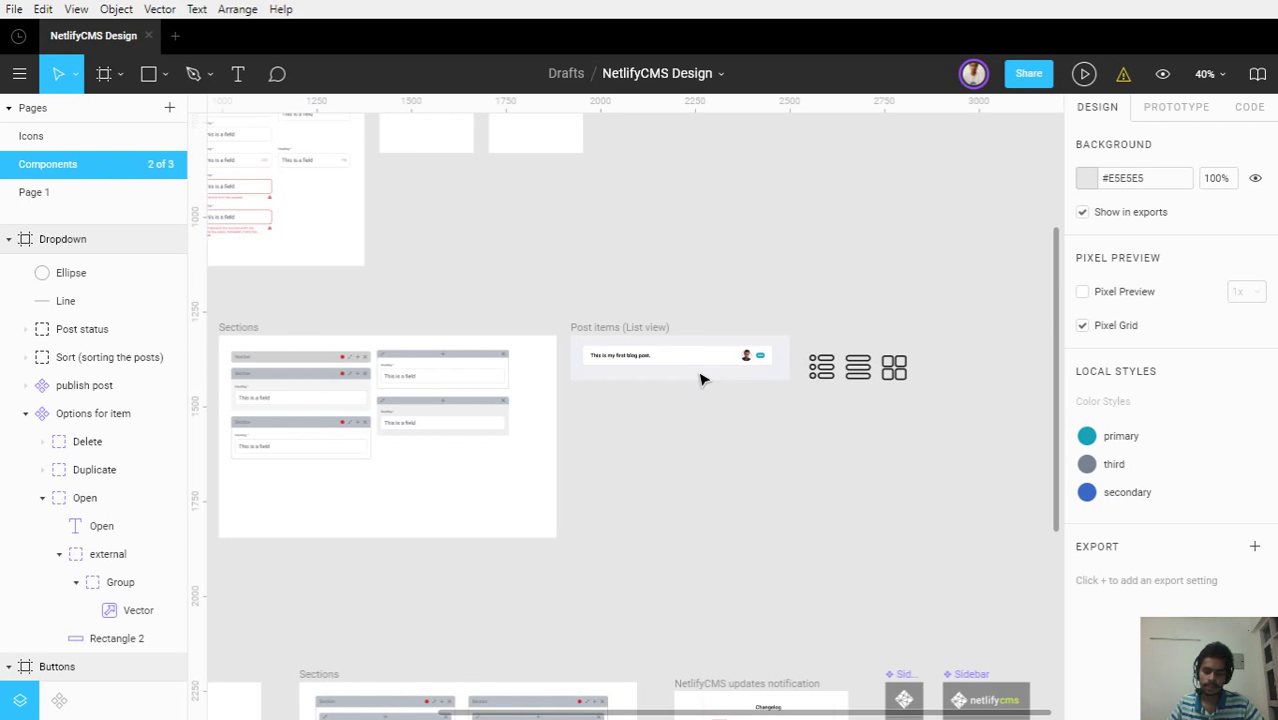
scroll(700, 378, up, 5)
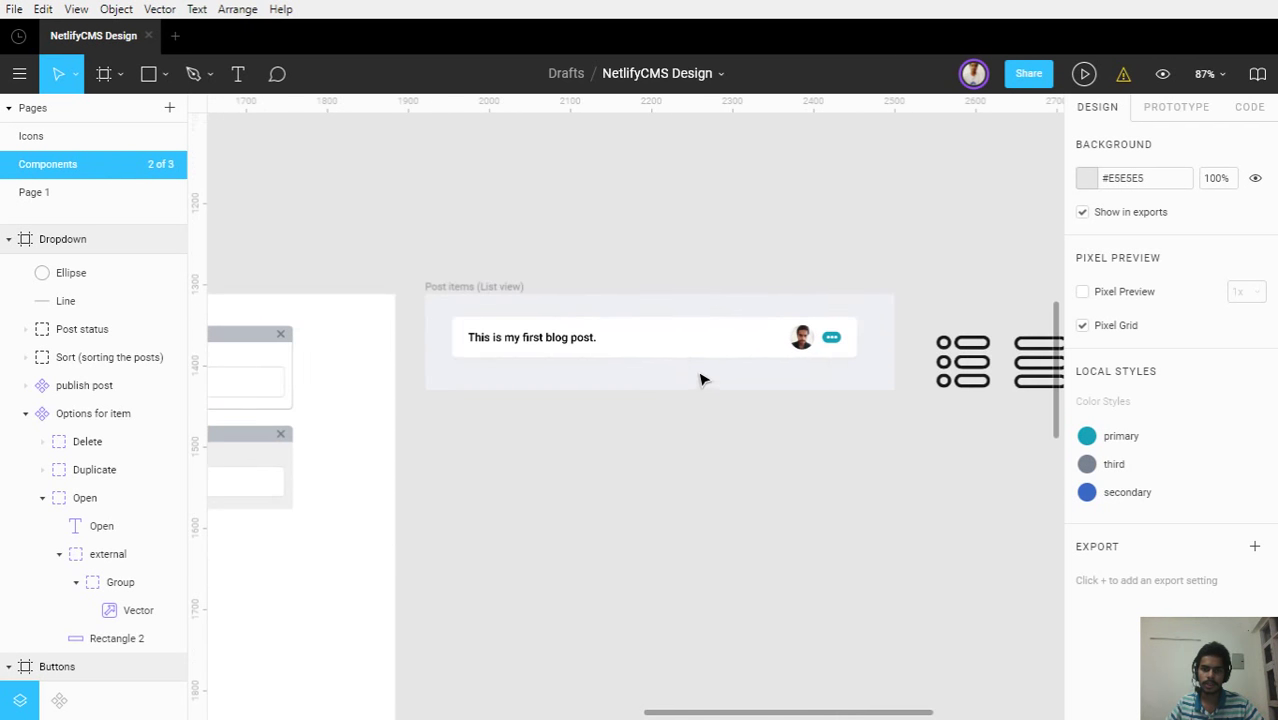
Make the Post items (List view) frame 336 high and select its blog post card
click(543, 335)
drag(646, 389, 646, 567)
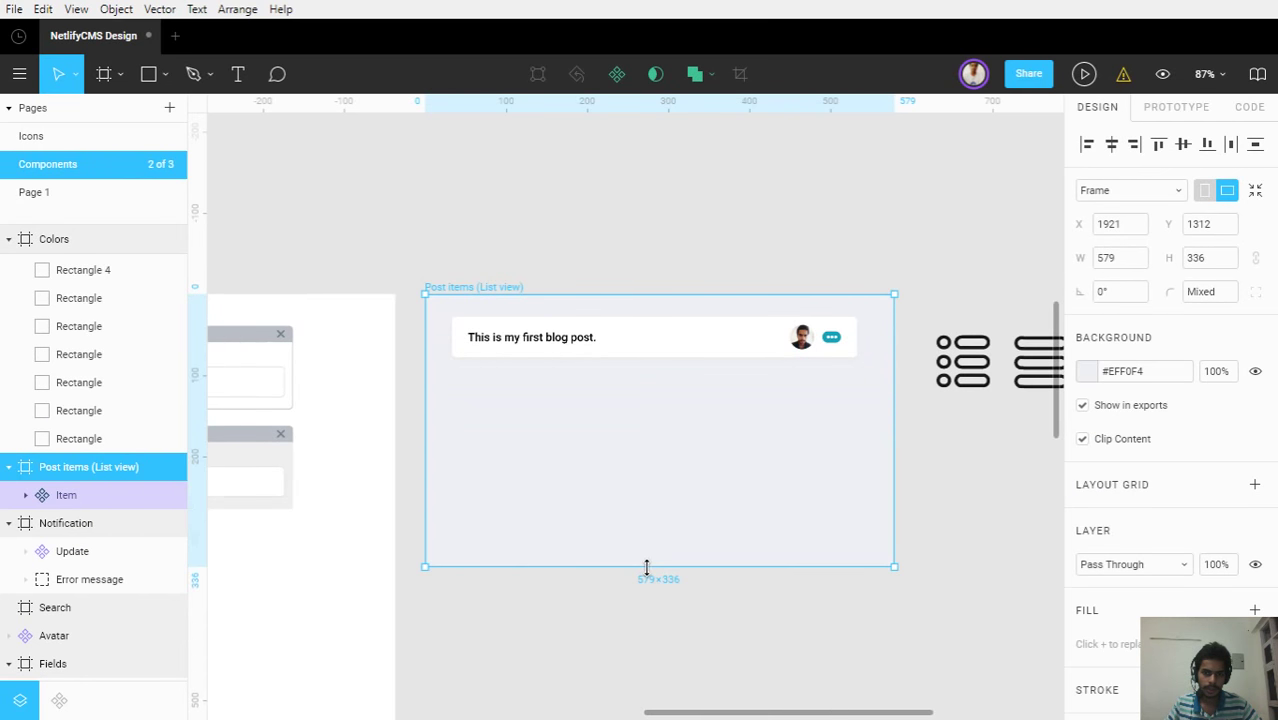
click(620, 347)
scroll(785, 394, up, 3)
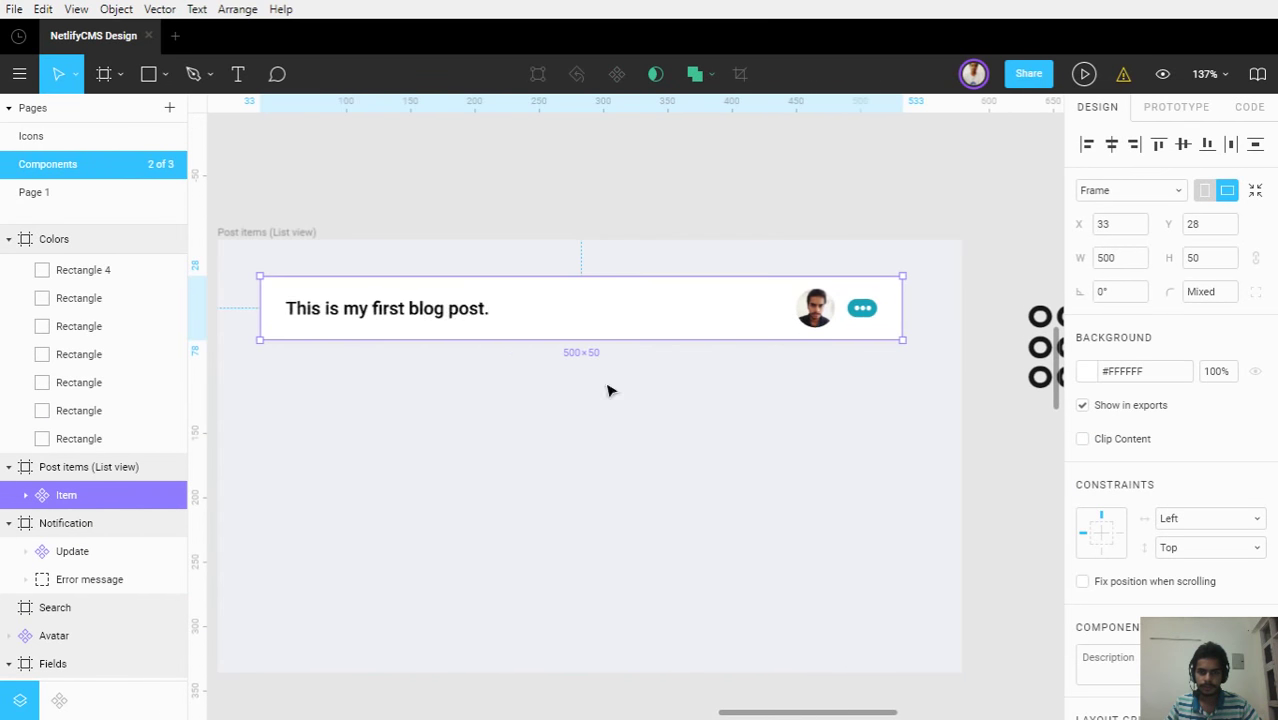
Duplicate the card with Ctrl+D into five stacked 'This is my first blog post.' items
key(ctrl+d)
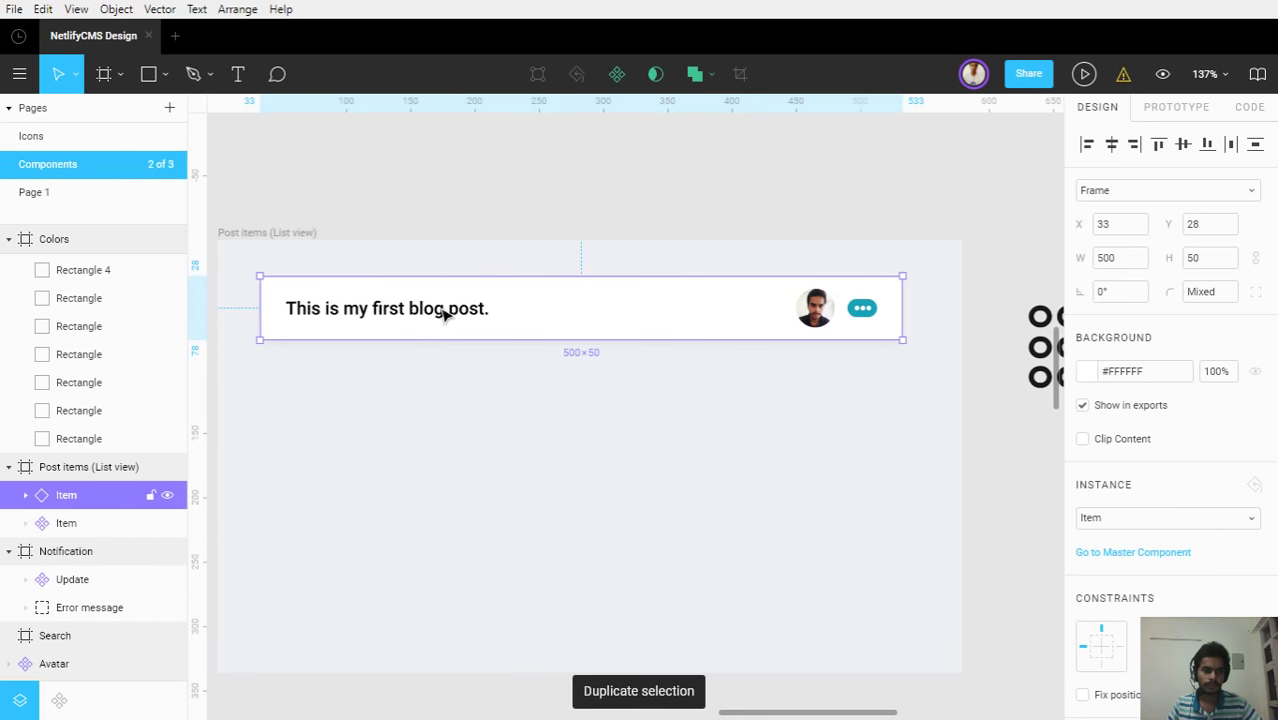
drag(442, 308, 465, 400)
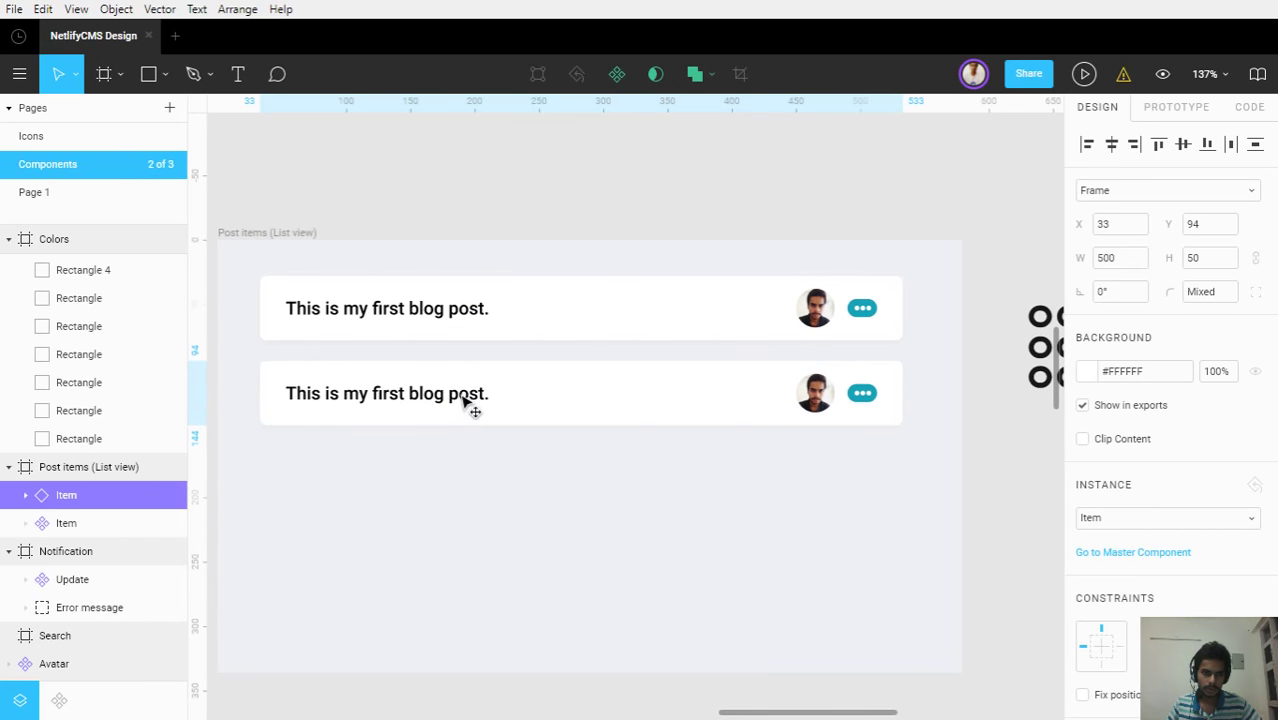
key(ctrl+d)
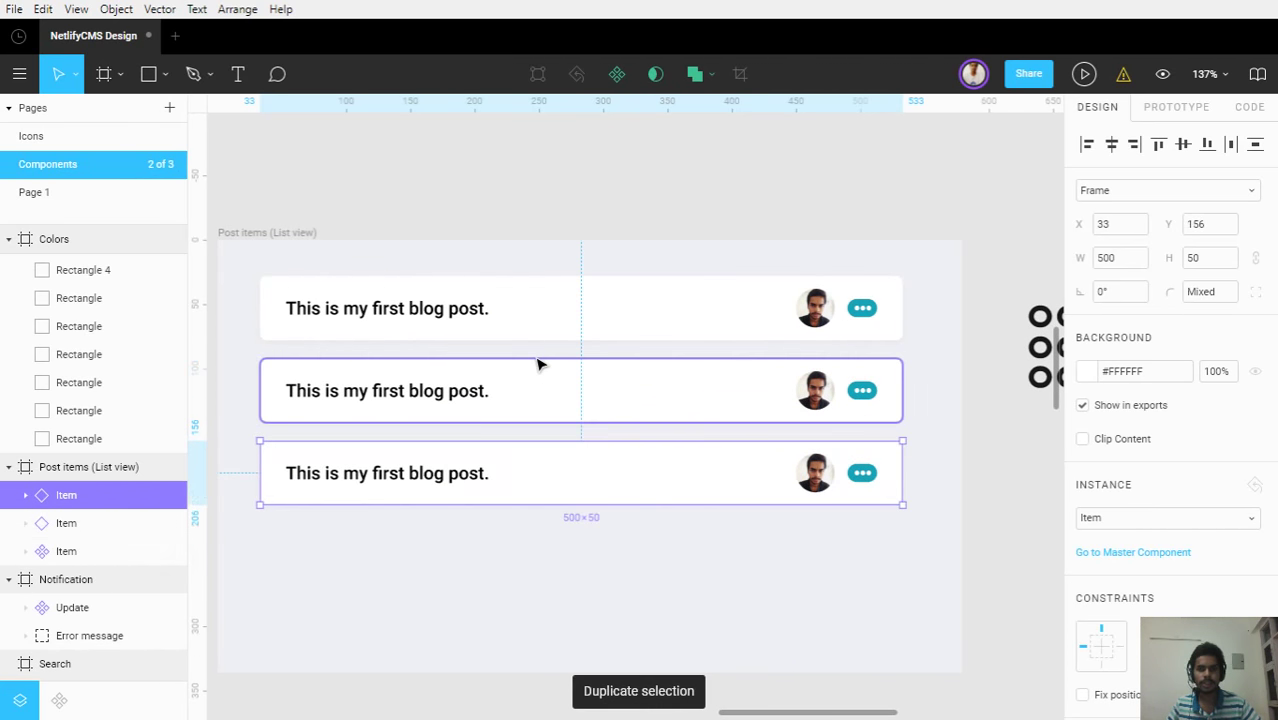
key(ctrl+d)
key(ctrl+d)
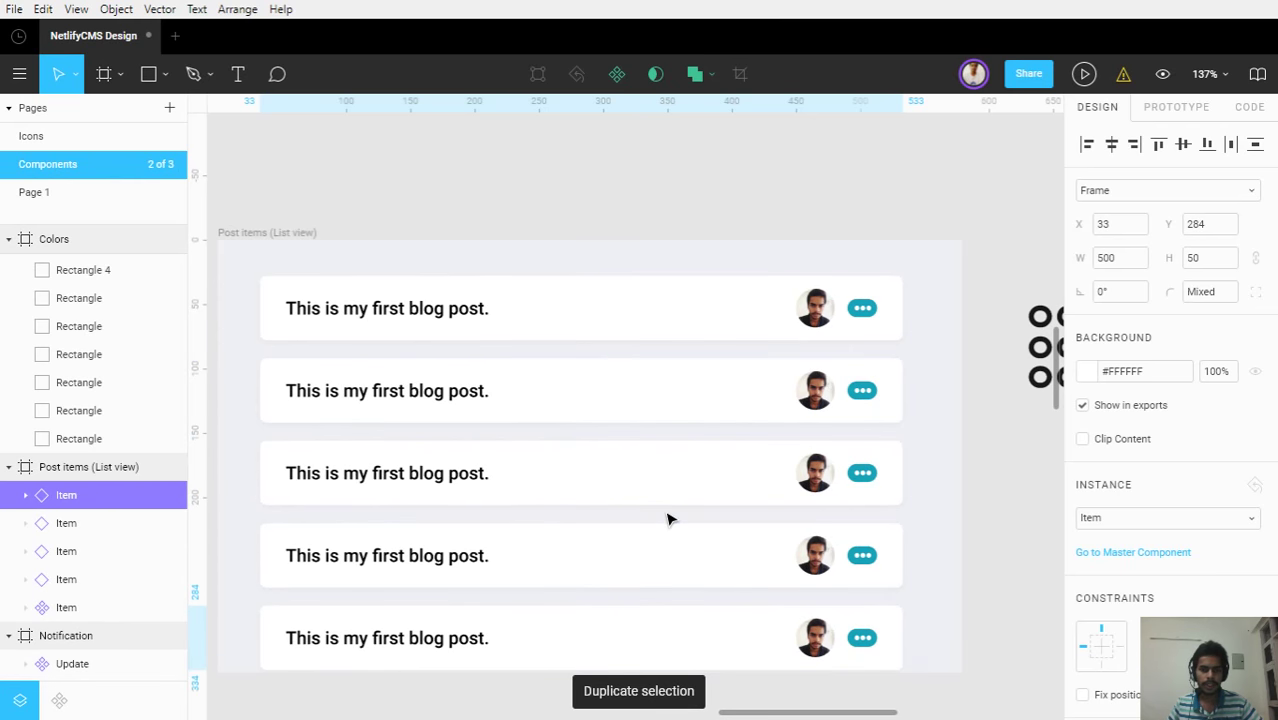
scroll(669, 519, down, 3)
scroll(599, 417, down, 2)
scroll(597, 413, up, 1)
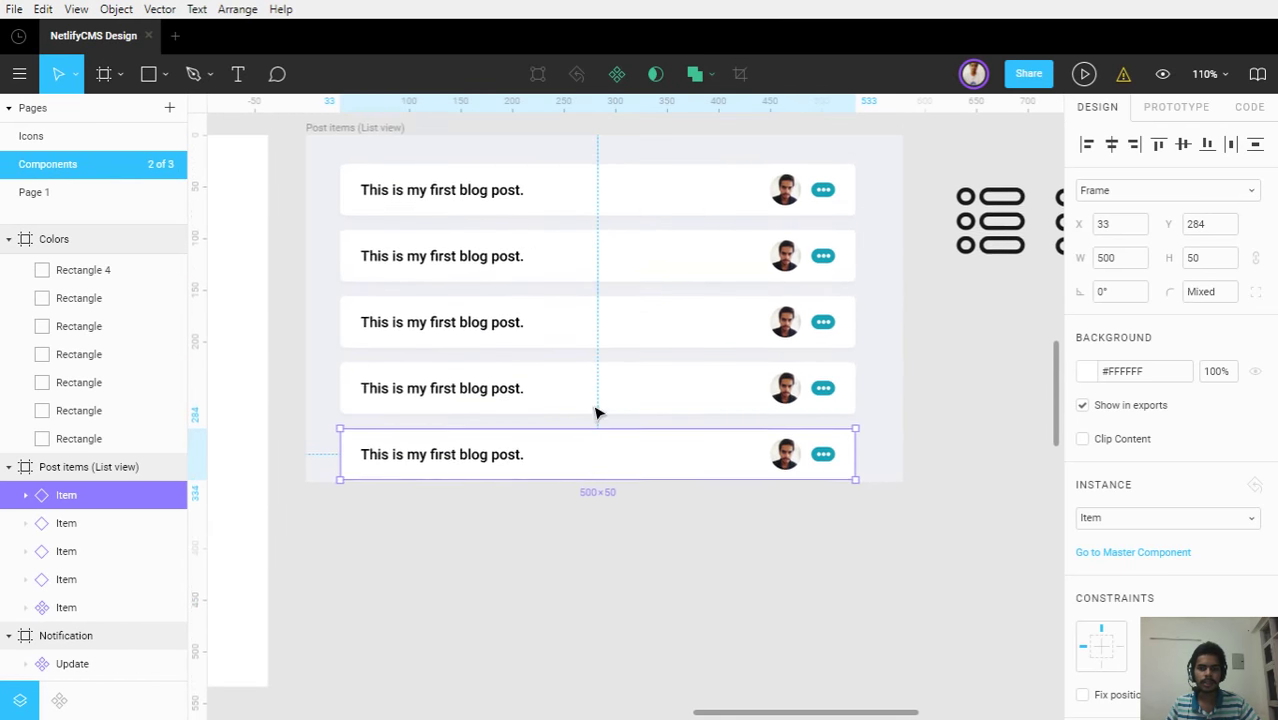
scroll(596, 413, up, 1)
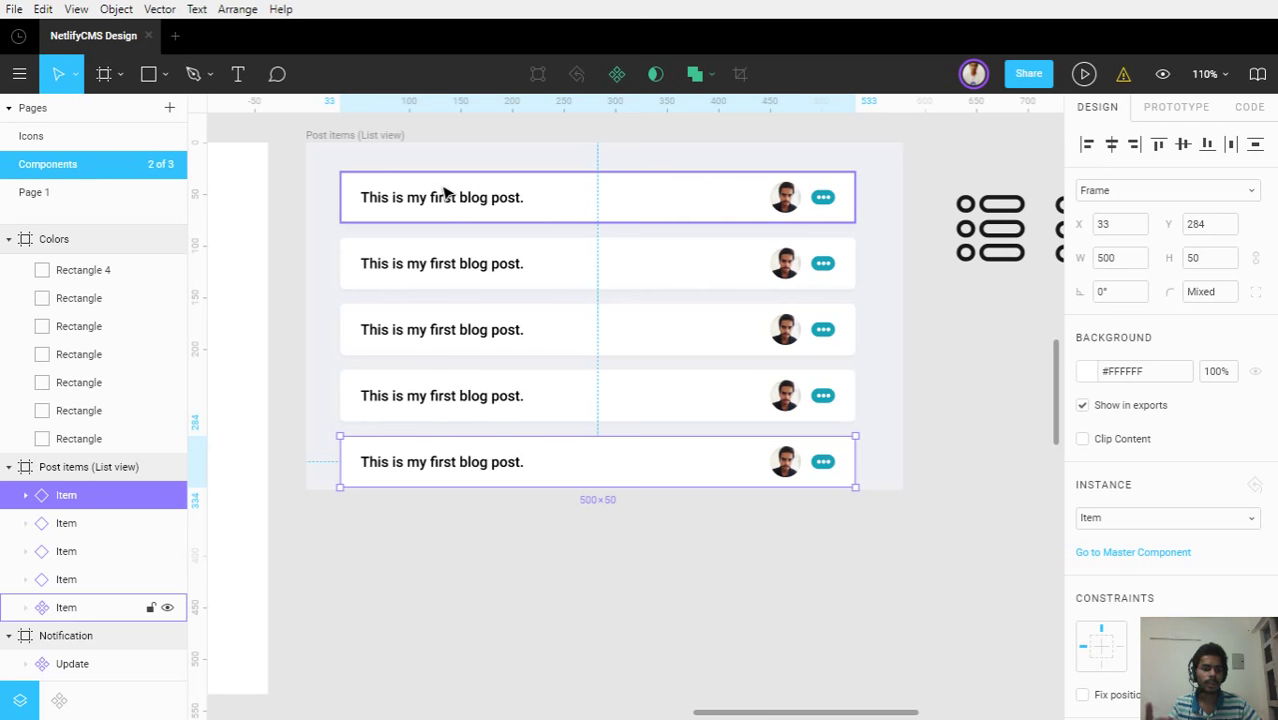
Delete the extra post cards, leaving a single Item card in the frame
click(320, 136)
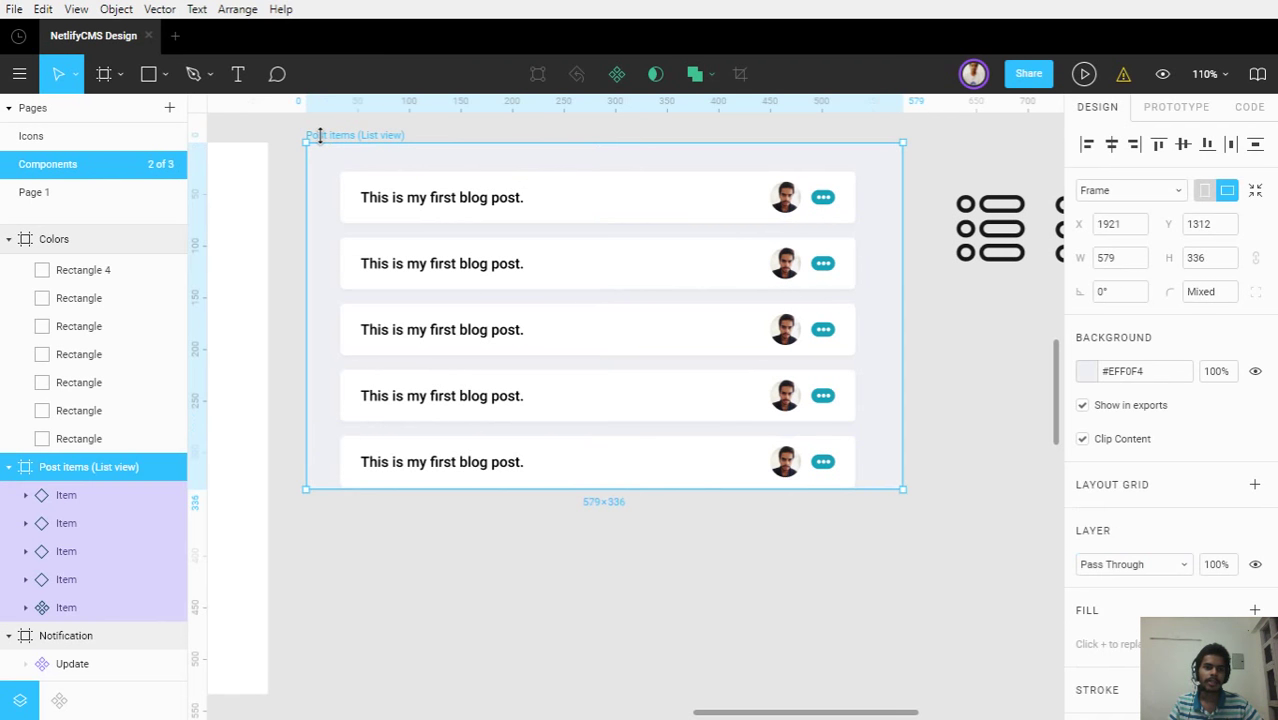
click(362, 451)
key(Delete)
click(639, 340)
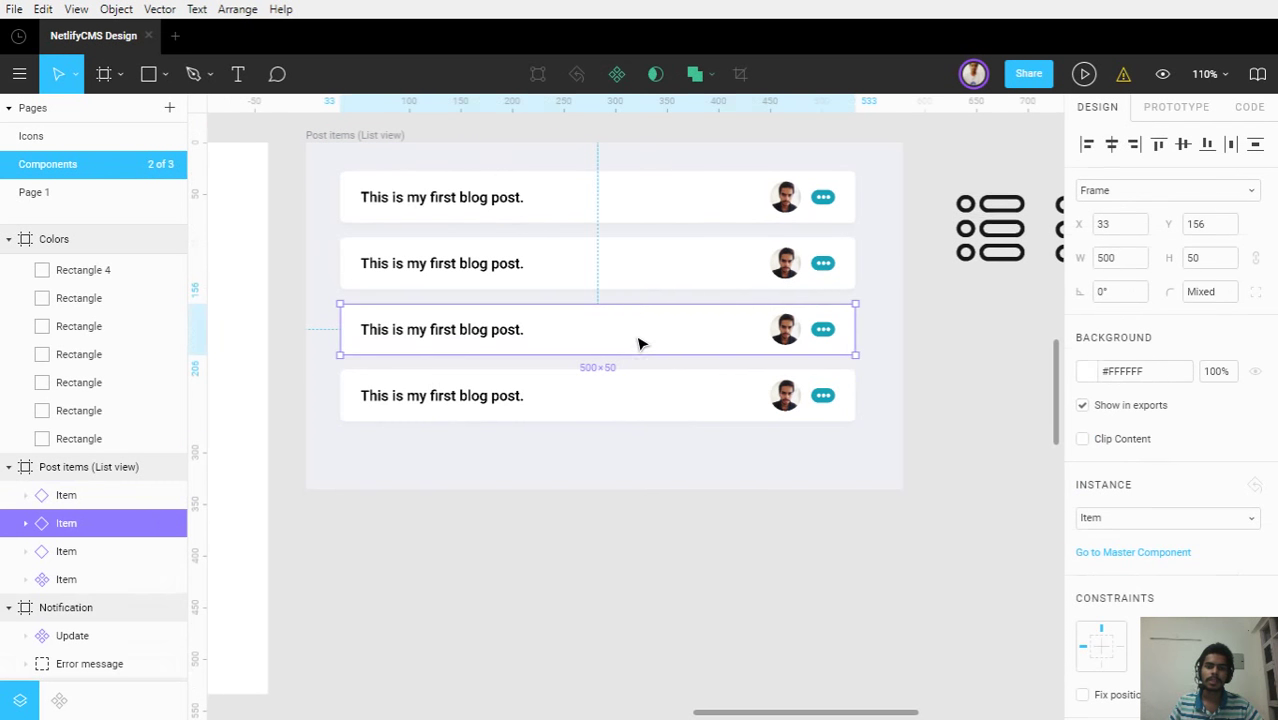
key(Delete)
click(640, 280)
key(Delete)
key(Delete)
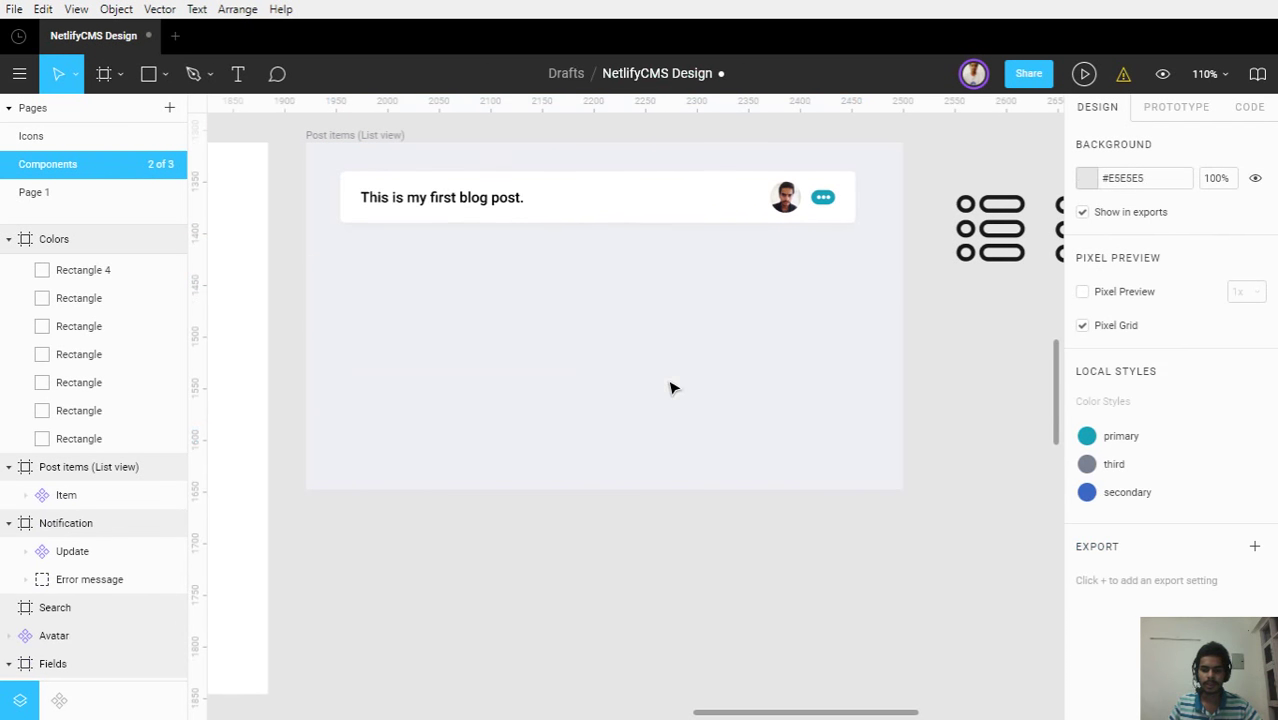
click(593, 208)
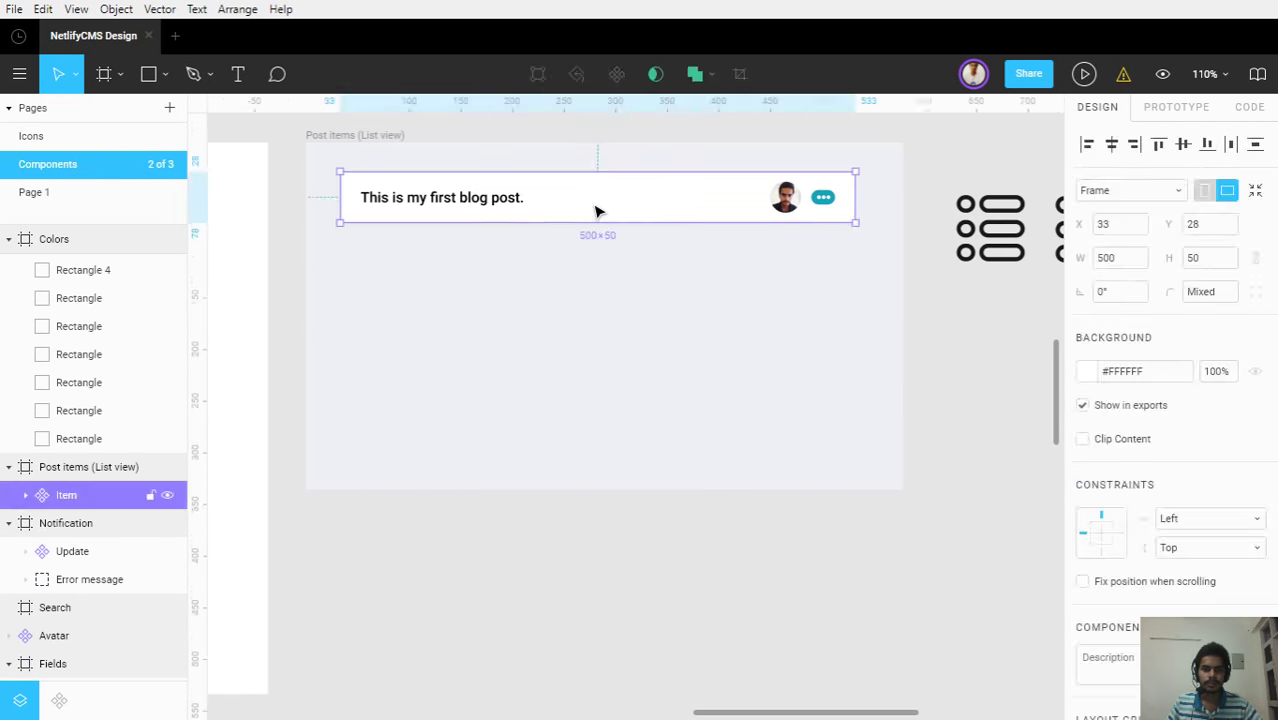
key(Escape)
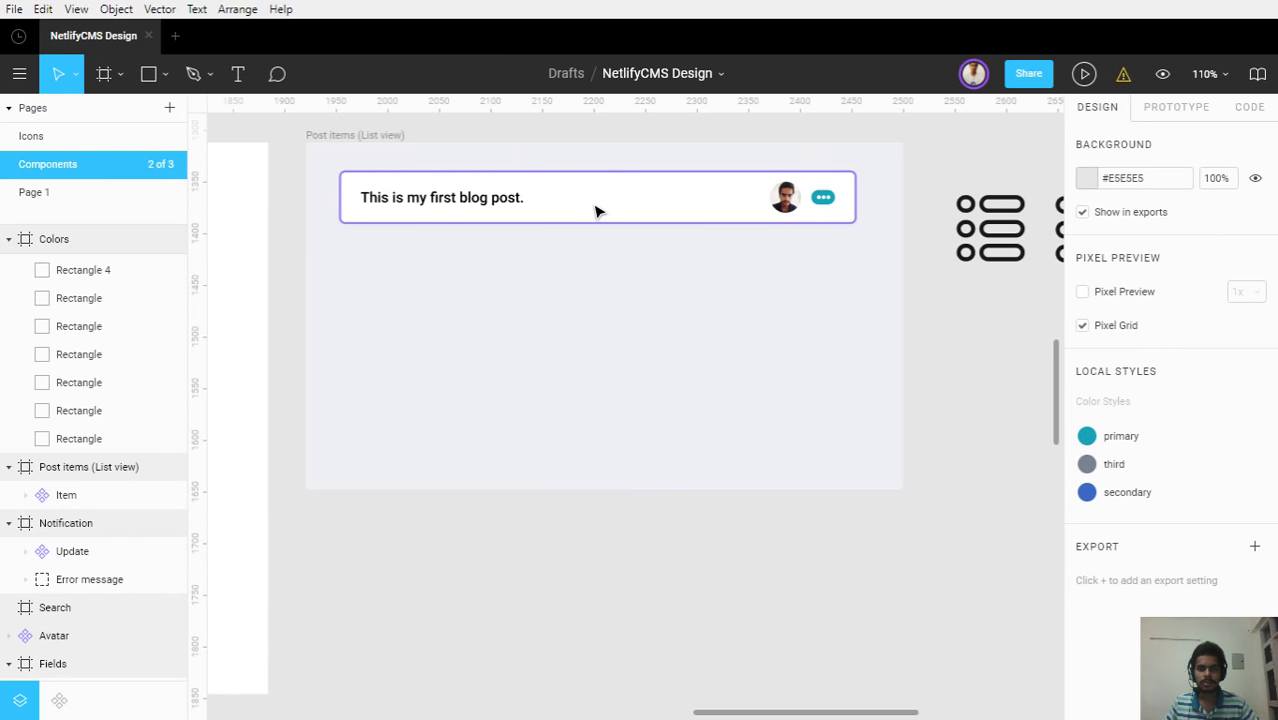
Duplicate the card's background rectangle, undo the move, and delete the extra Rectangle layer
click(595, 210)
double_click(595, 210)
key(ctrl+d)
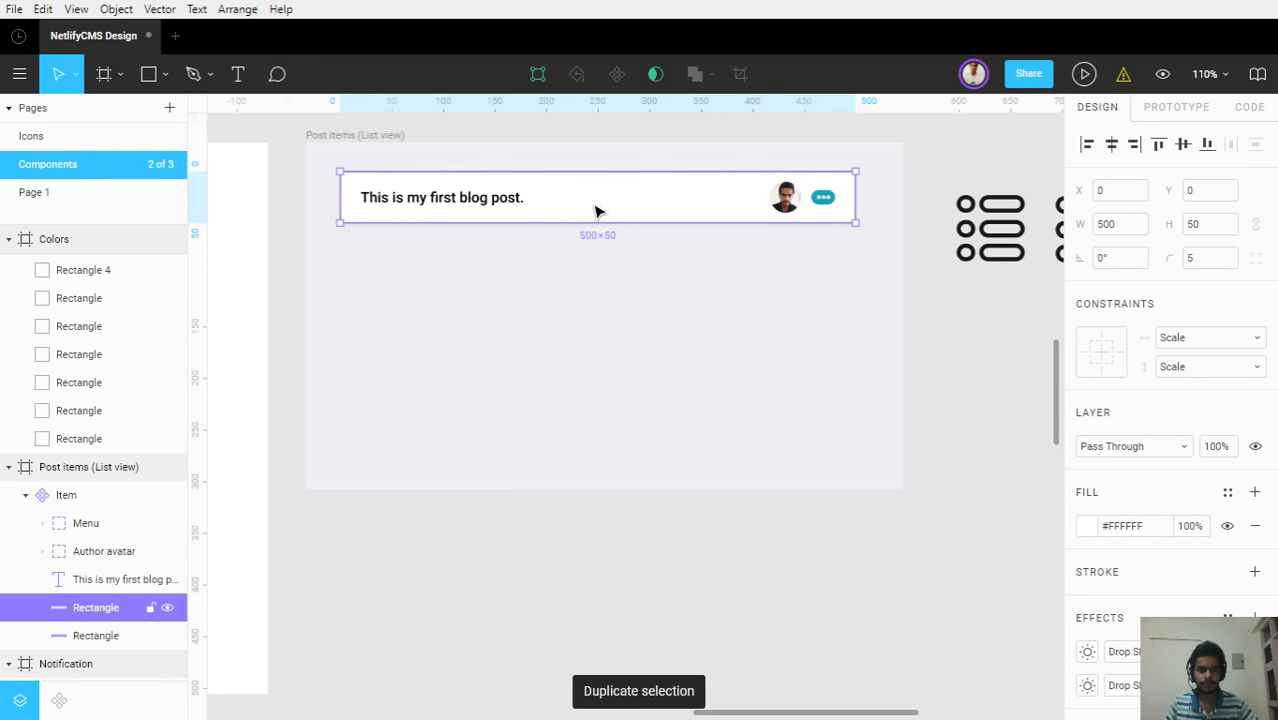
drag(594, 209, 611, 268)
key(ctrl+z)
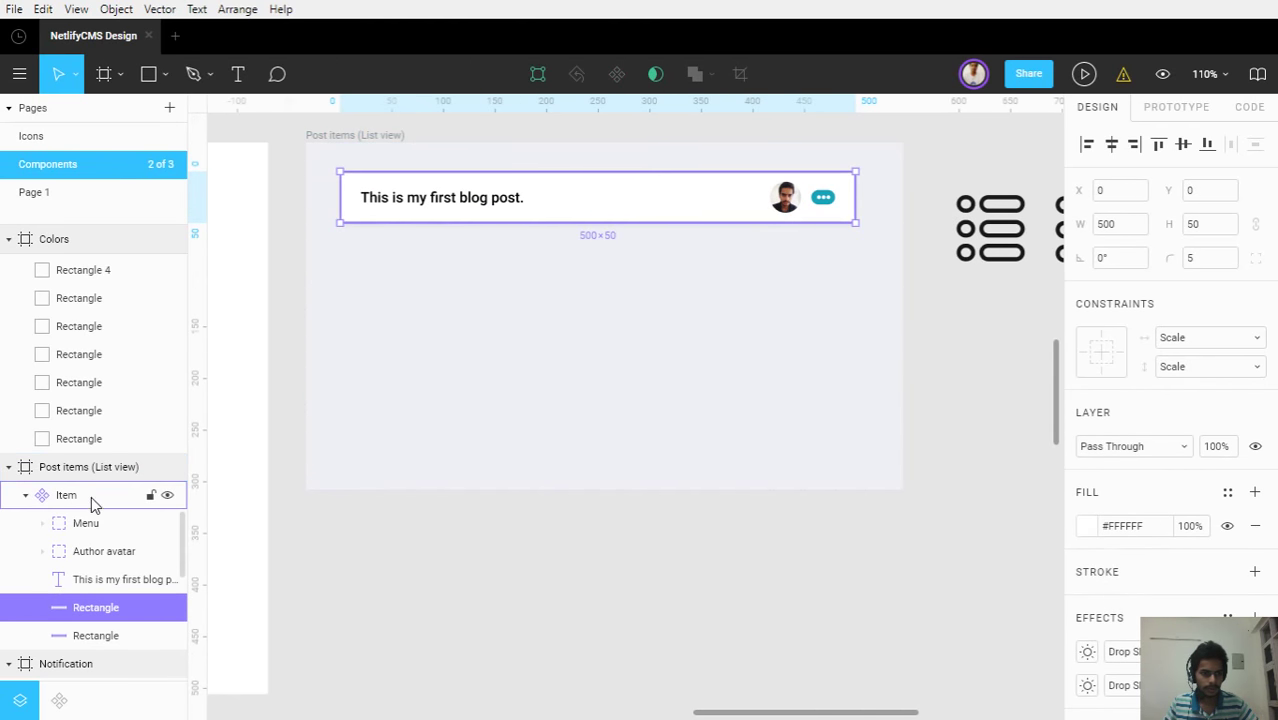
click(95, 495)
click(710, 226)
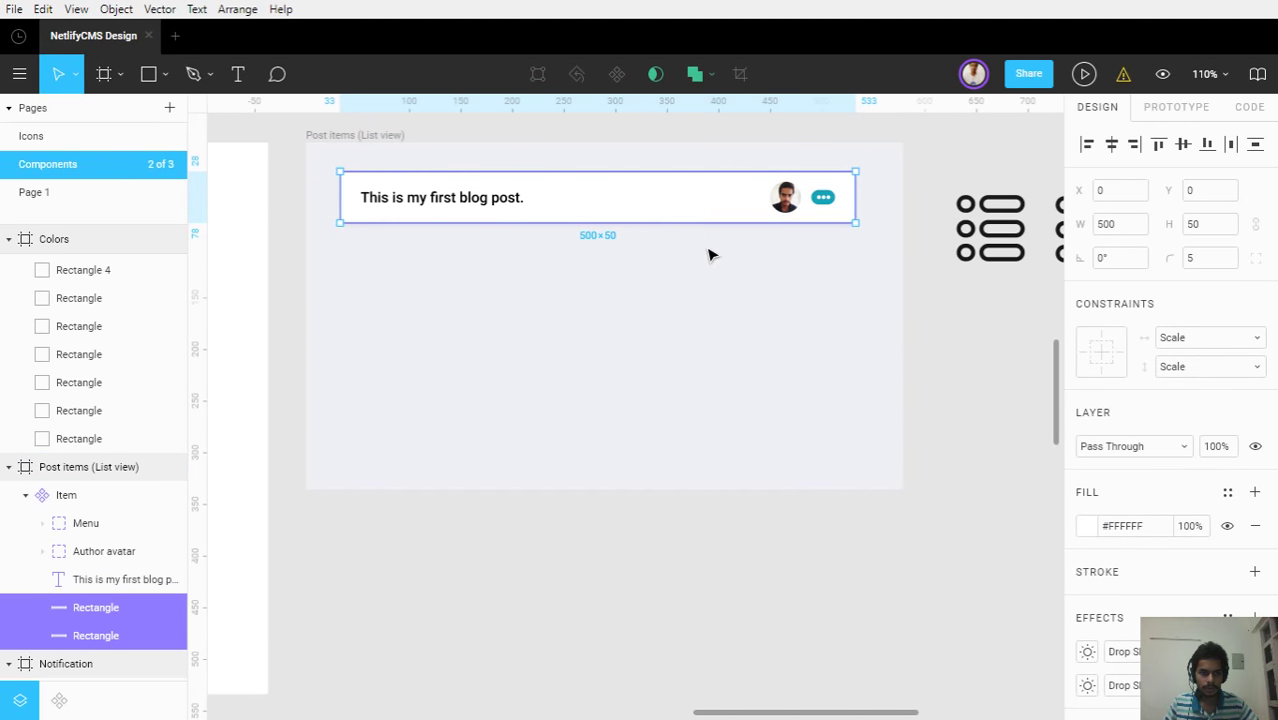
click(60, 495)
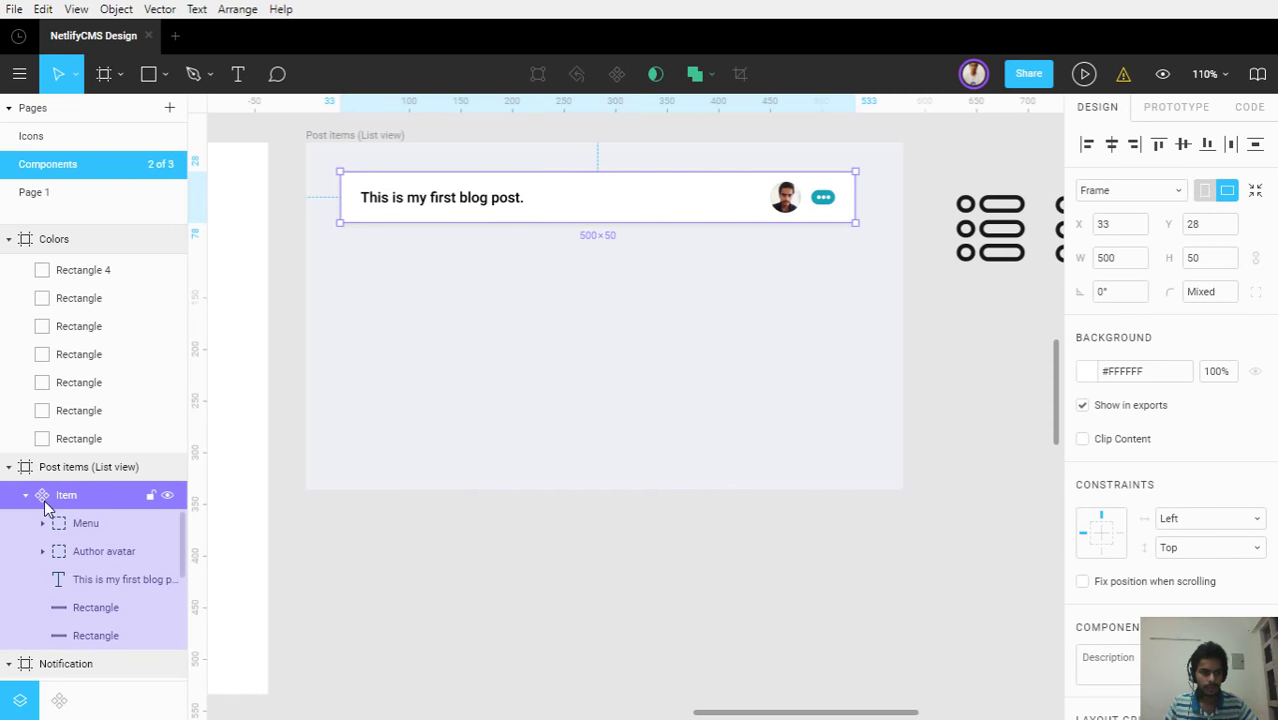
scroll(60, 540, down, 2)
click(80, 530)
key(Delete)
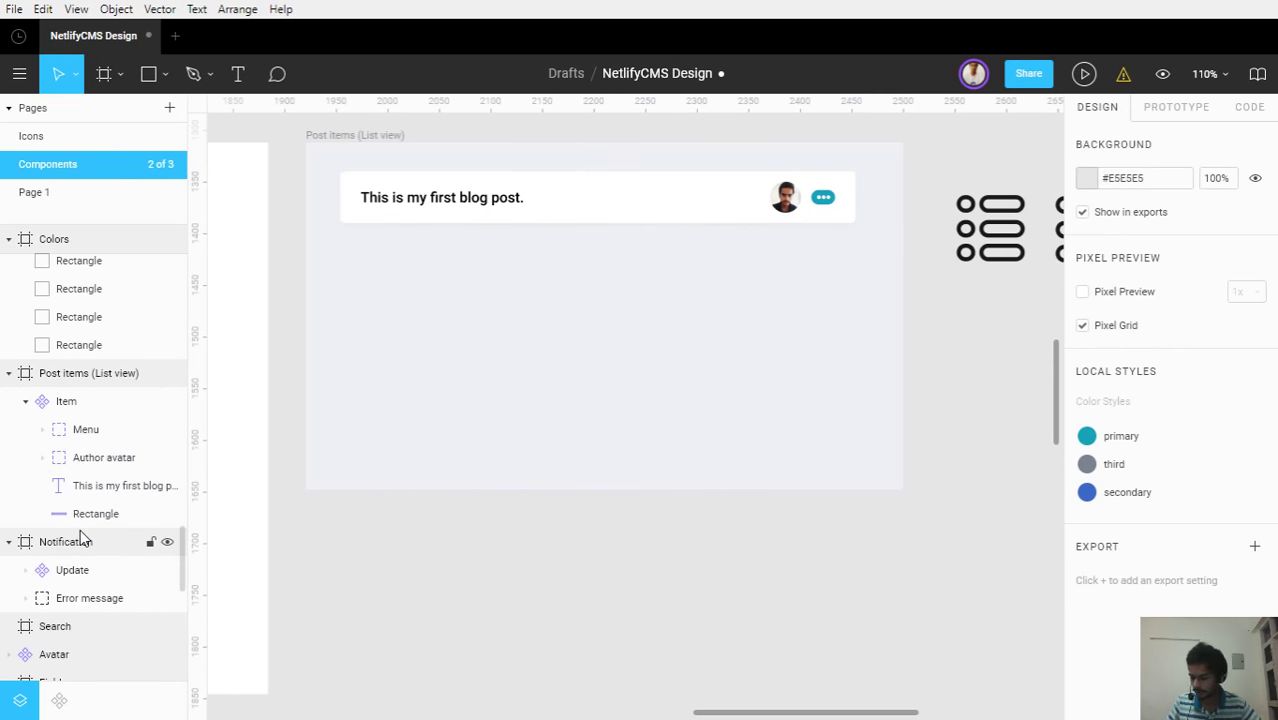
Duplicate the Item card twice into three evenly stacked post cards
click(64, 401)
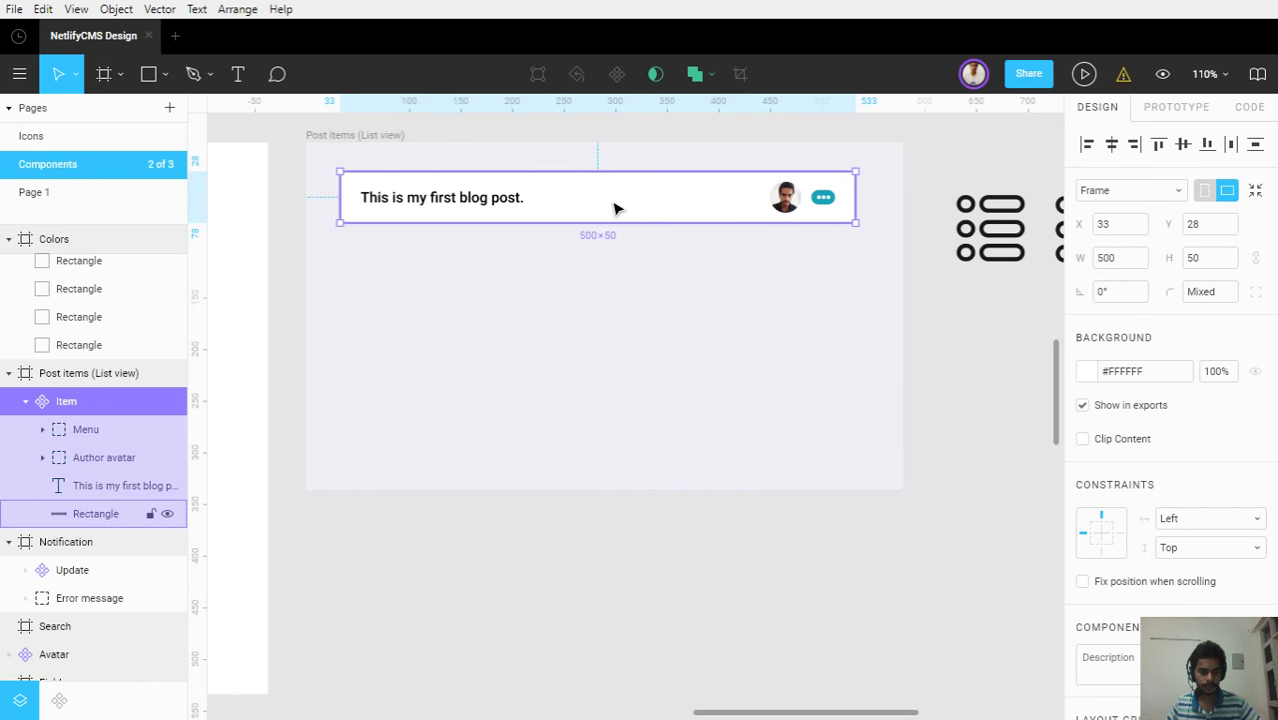
key(ctrl+d)
drag(614, 208, 617, 281)
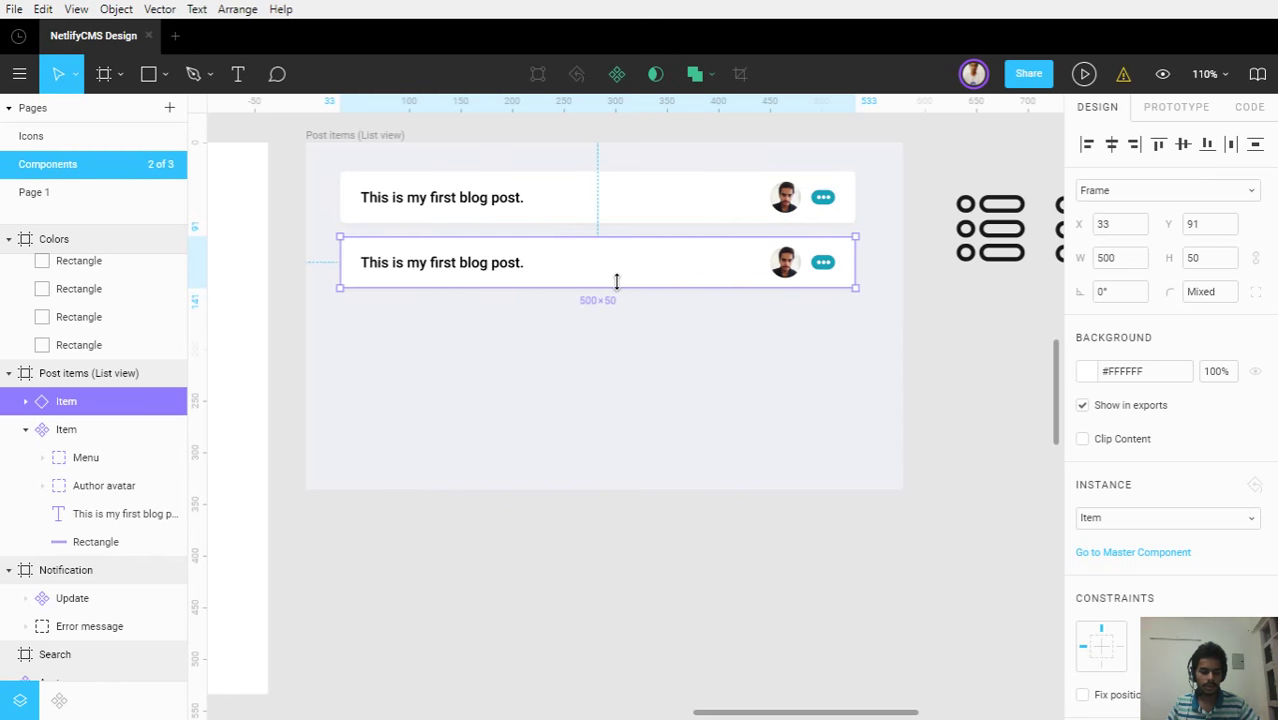
key(ctrl+d)
click(676, 462)
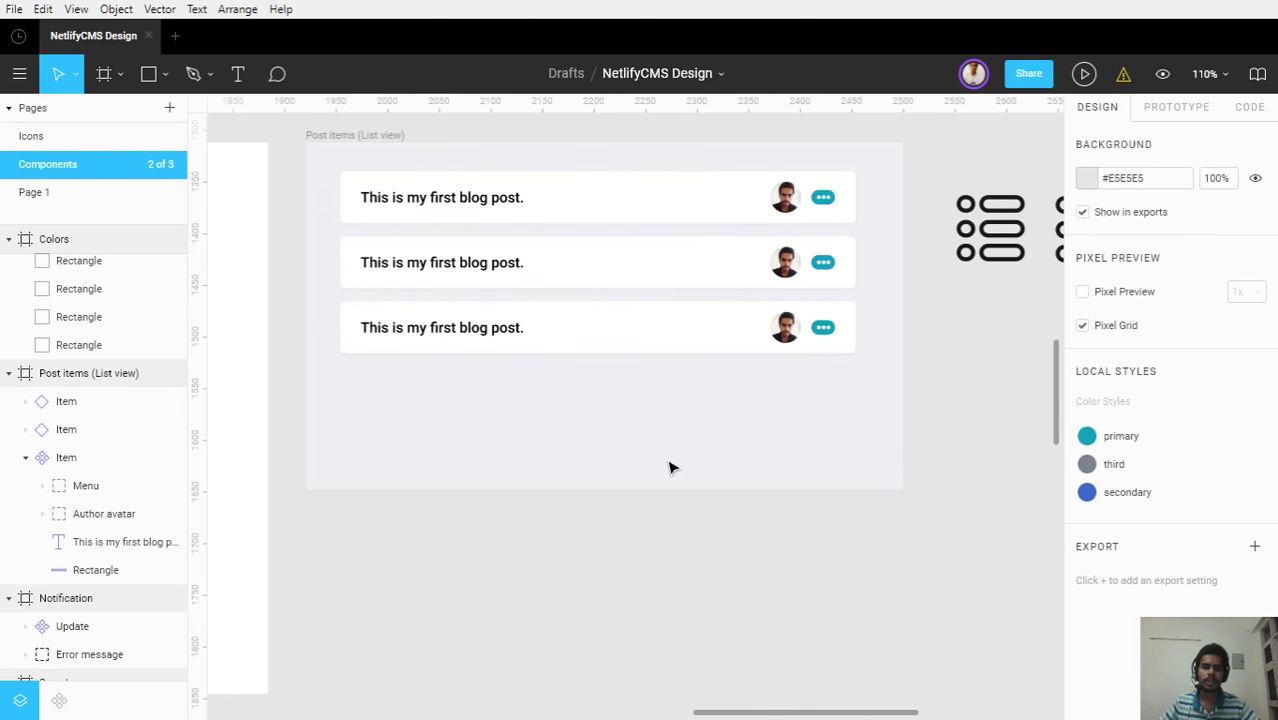
Shorten the Post items (List view) frame to 240 high to fit the three cards
click(366, 138)
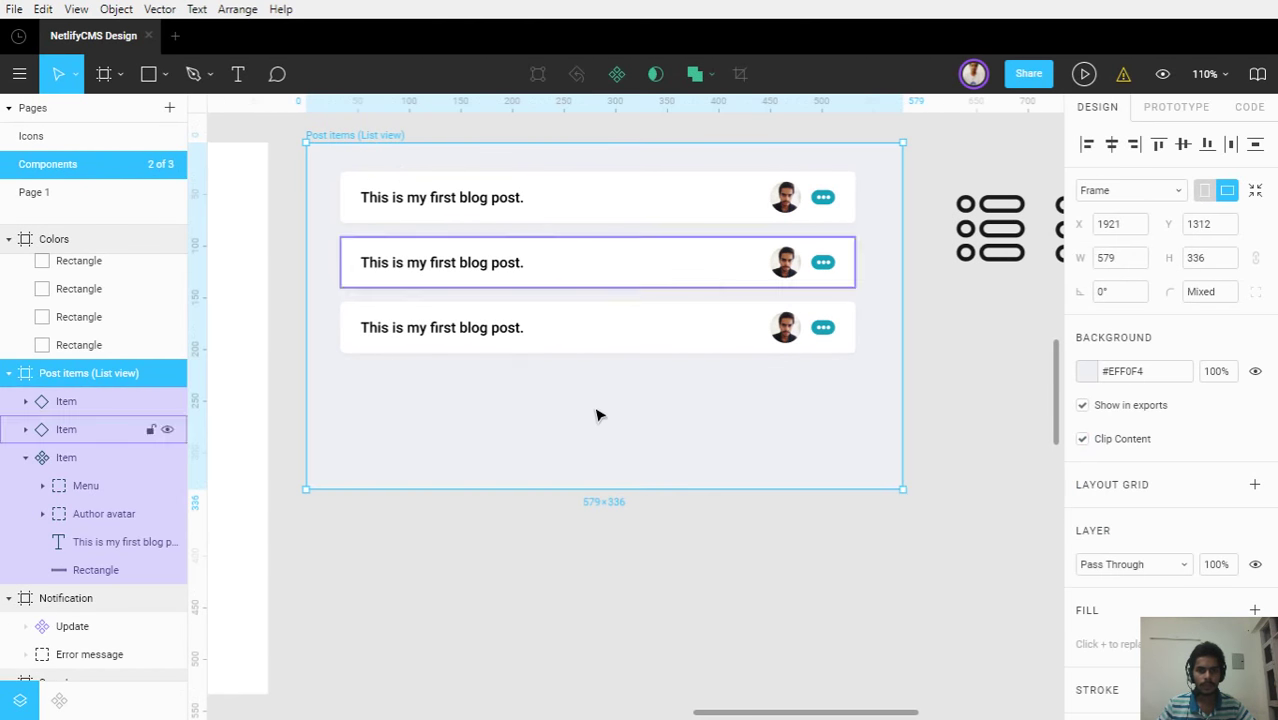
drag(645, 462, 628, 375)
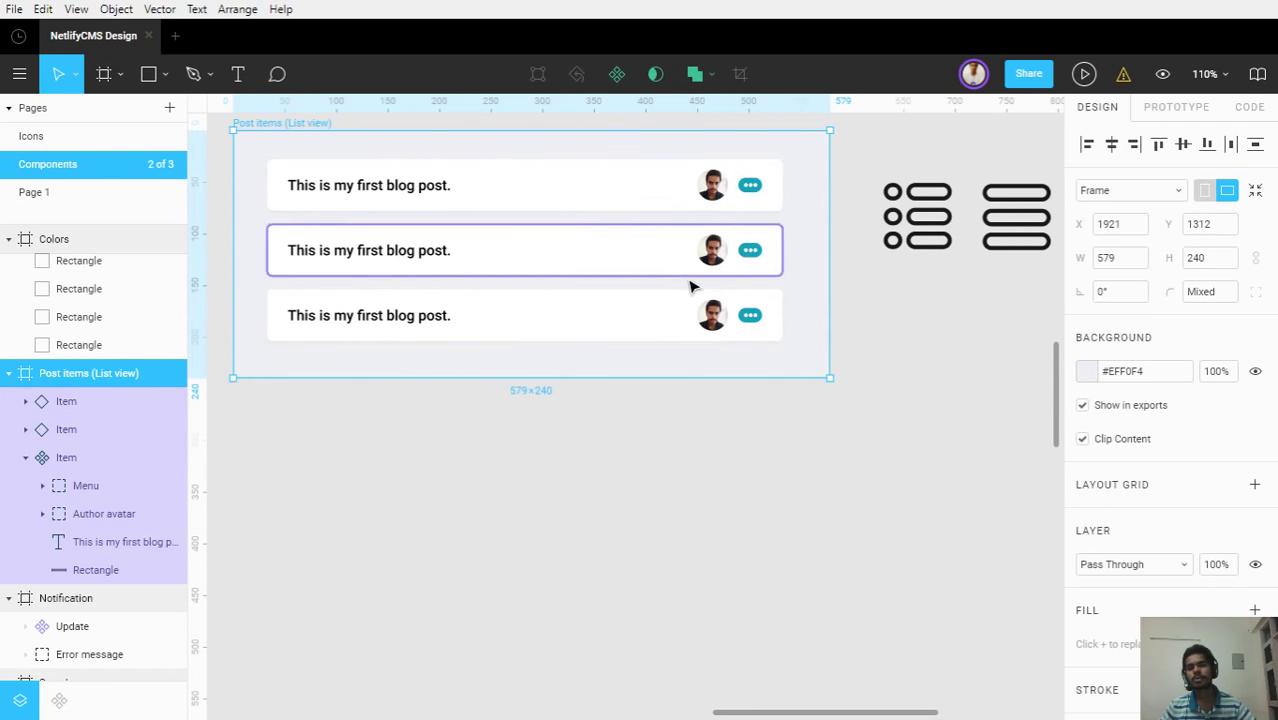
ctrl+scroll(833, 350, down, 5)
drag(1010, 344, 878, 320)
click(533, 220)
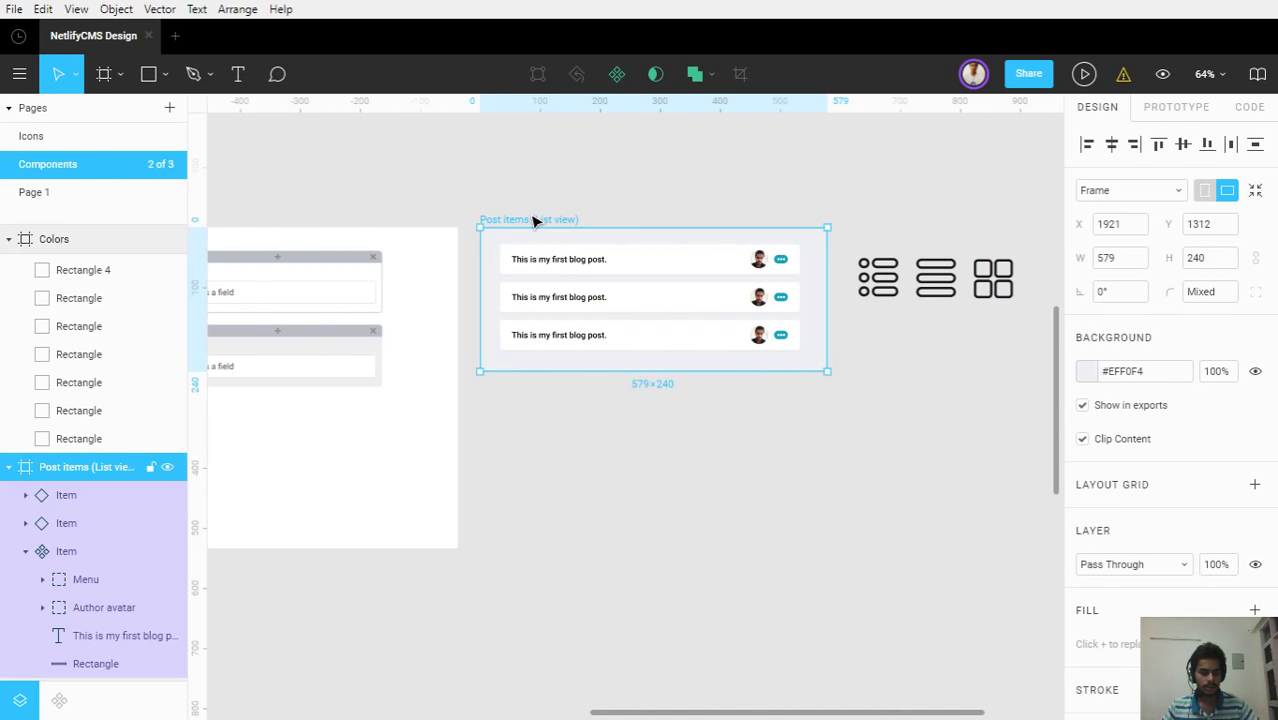
Duplicate the list frame below the original and name it 'Post items (List view + multiple authors)'
key(ctrl+d)
drag(533, 220, 545, 389)
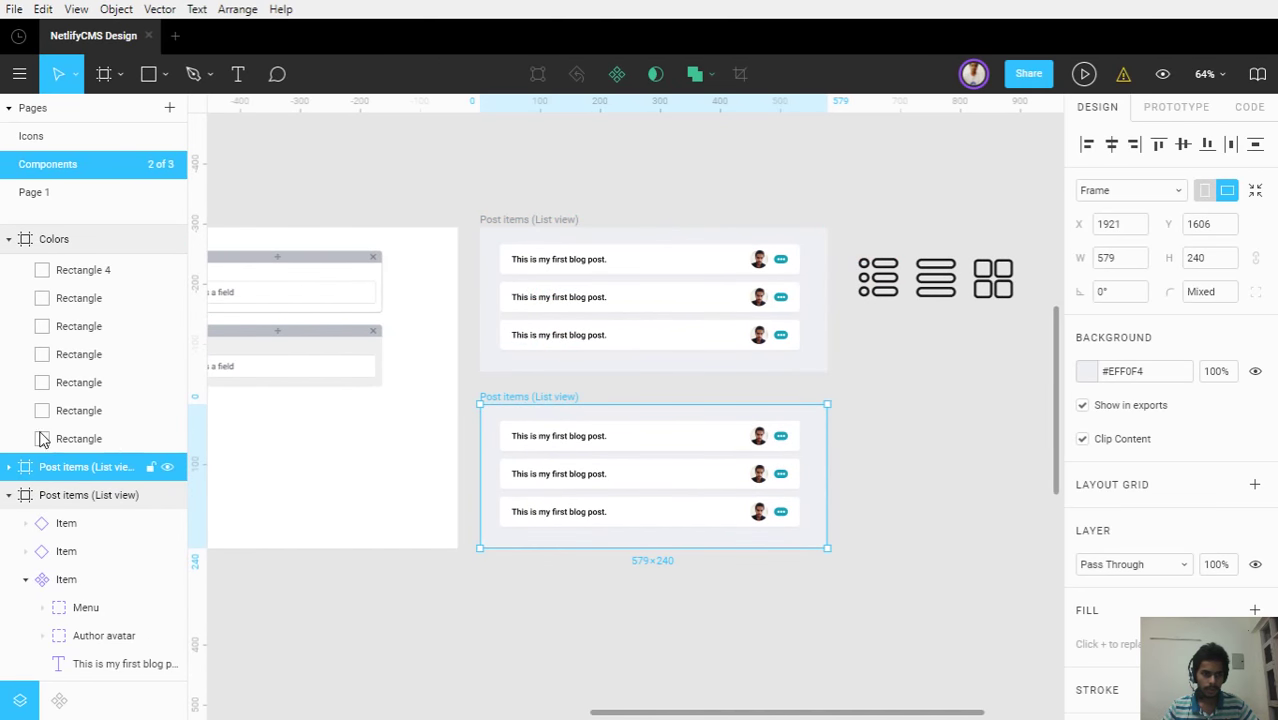
double_click(86, 470)
click(87, 469)
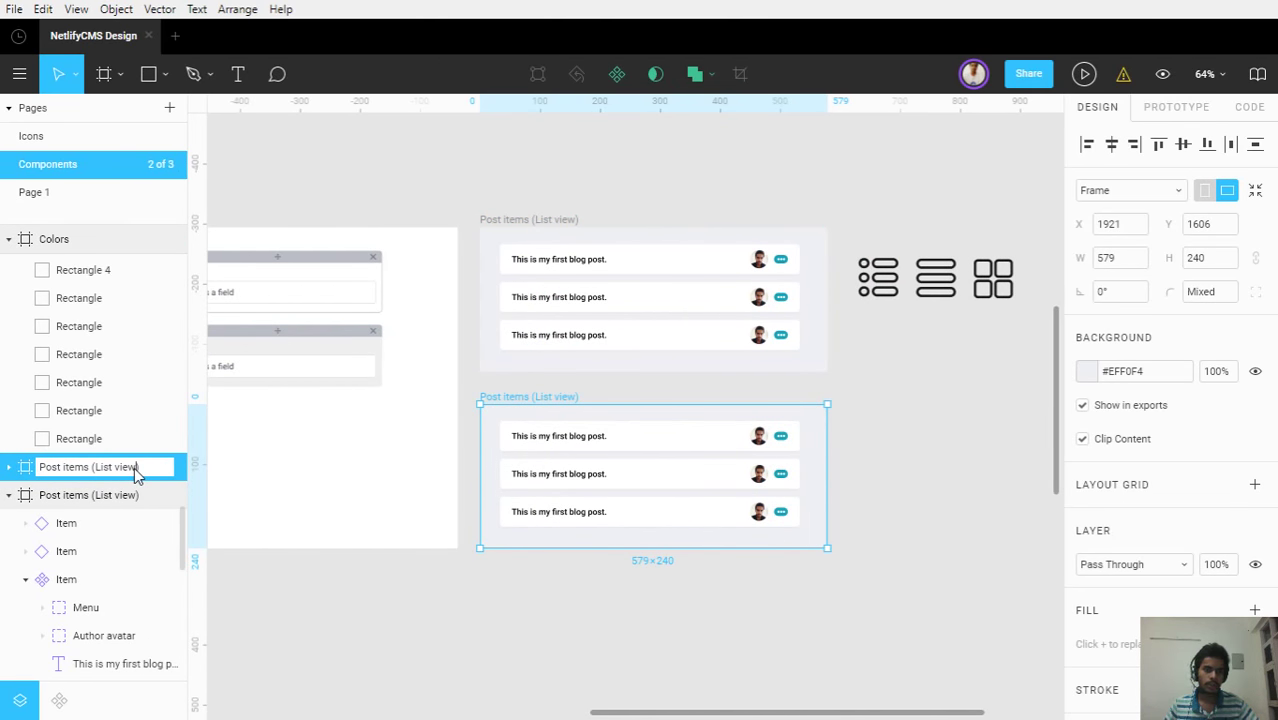
text(+ mu)
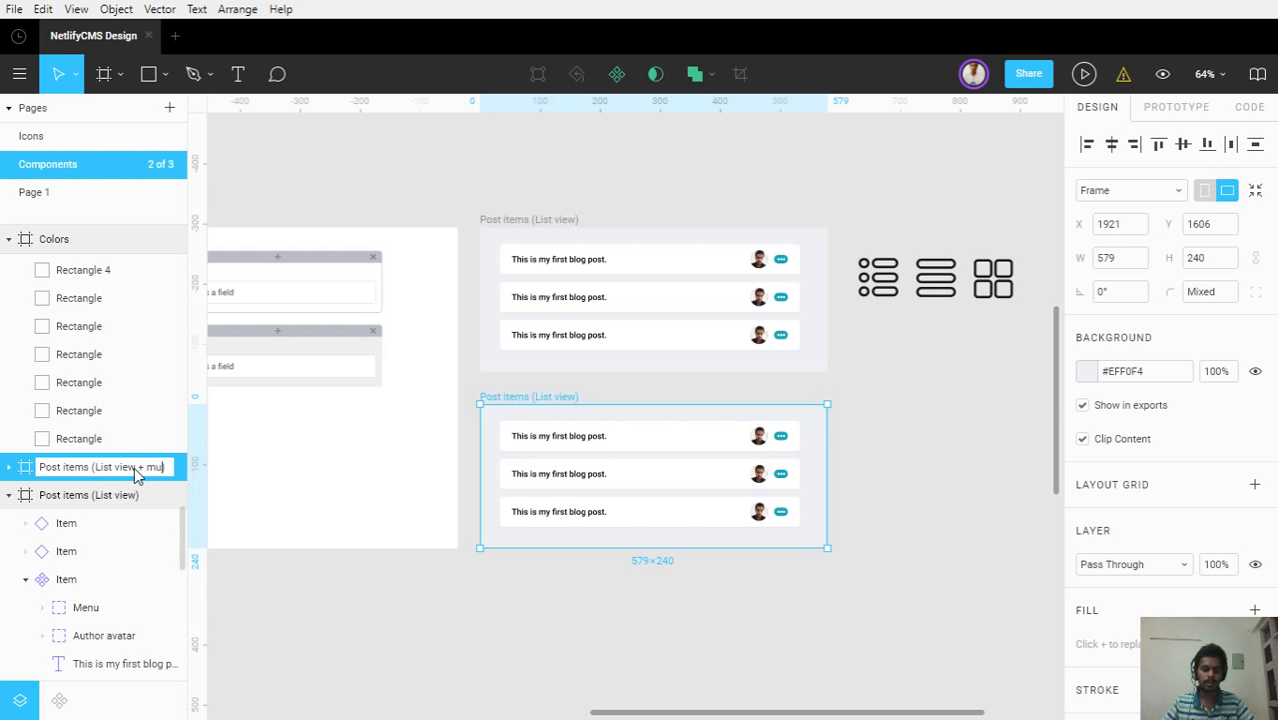
text(ltiple autho)
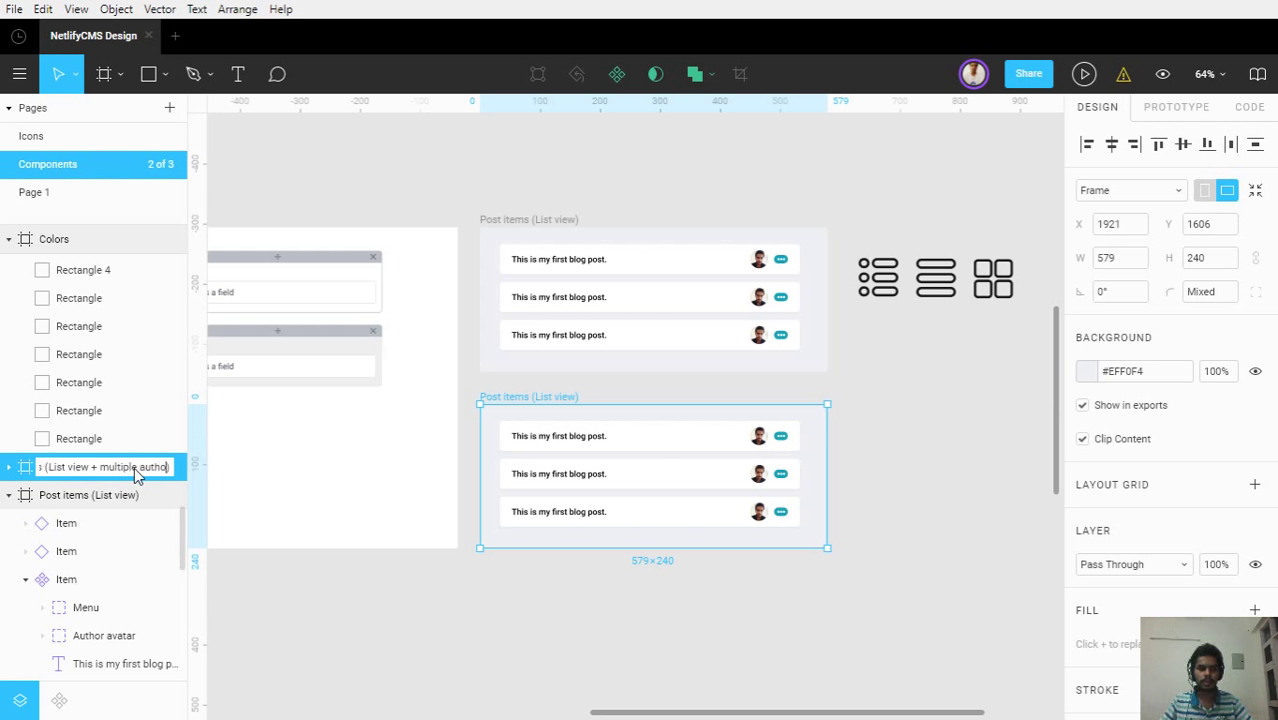
text(rs)
key(Return)
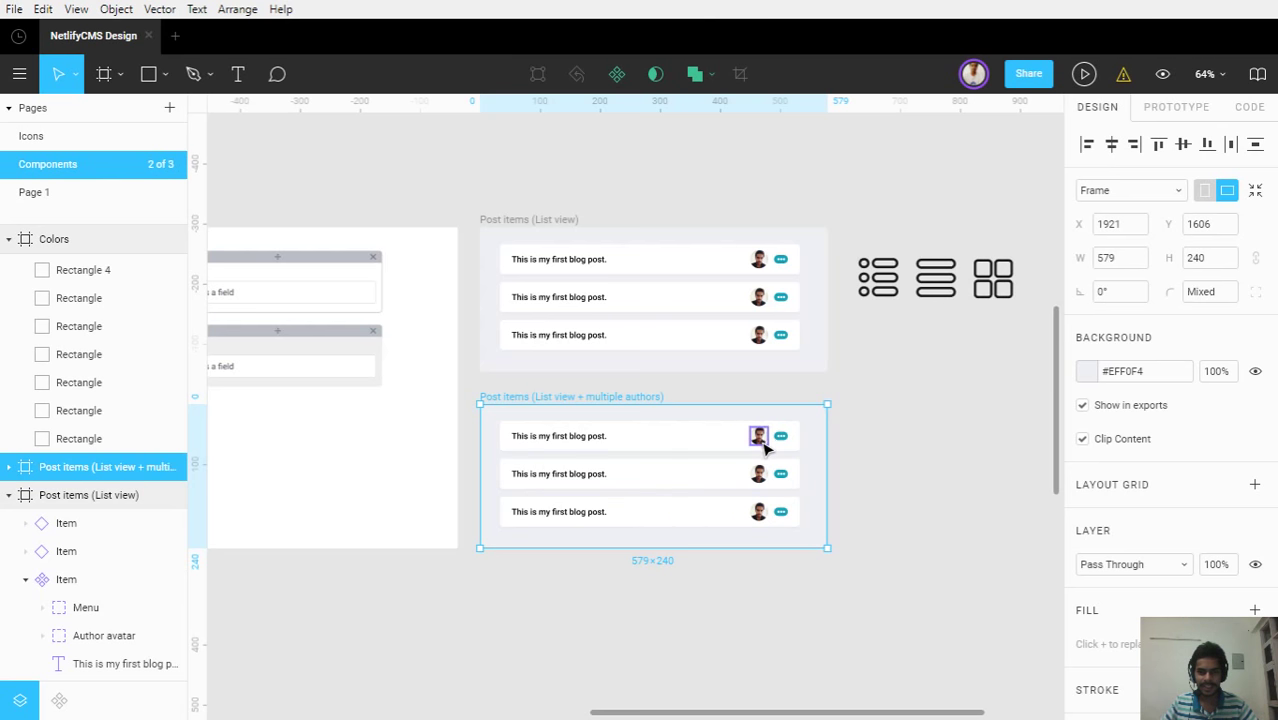
Zoom in on the new frame and select a post card's author avatar layer
ctrl+scroll(765, 440, up, 5)
ctrl+scroll(765, 445, up, 8)
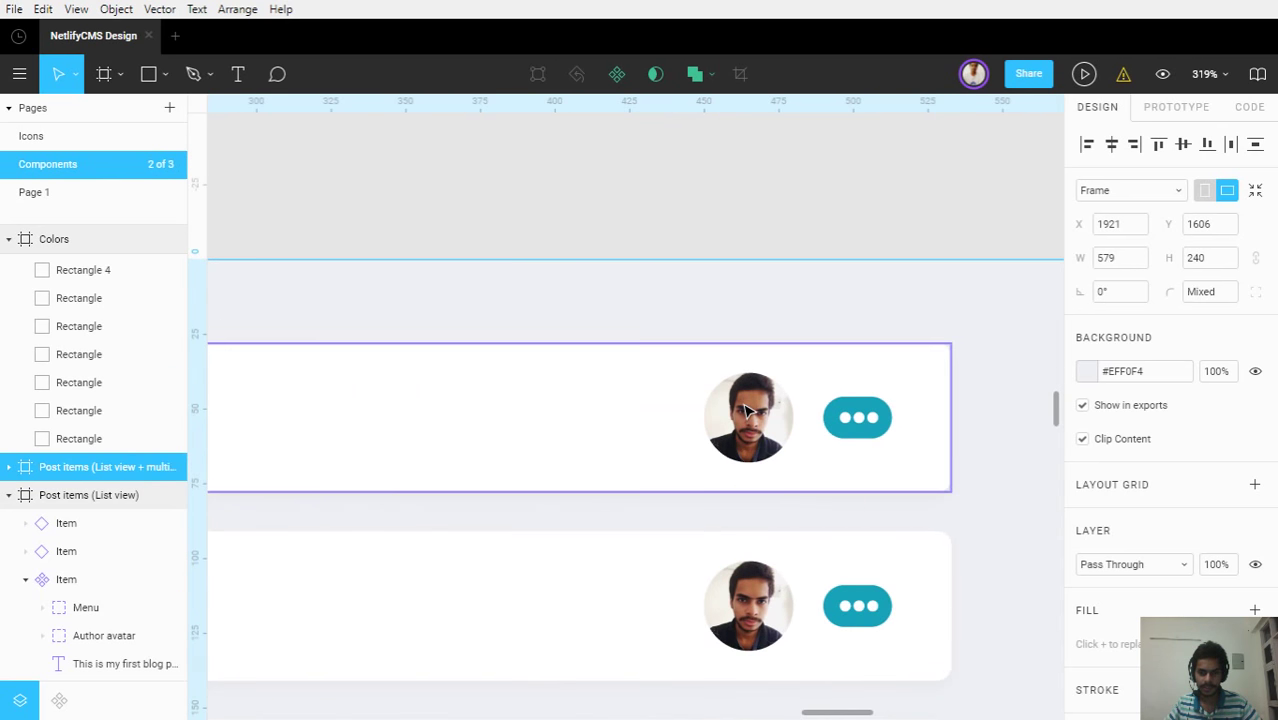
click(745, 410)
click(745, 410)
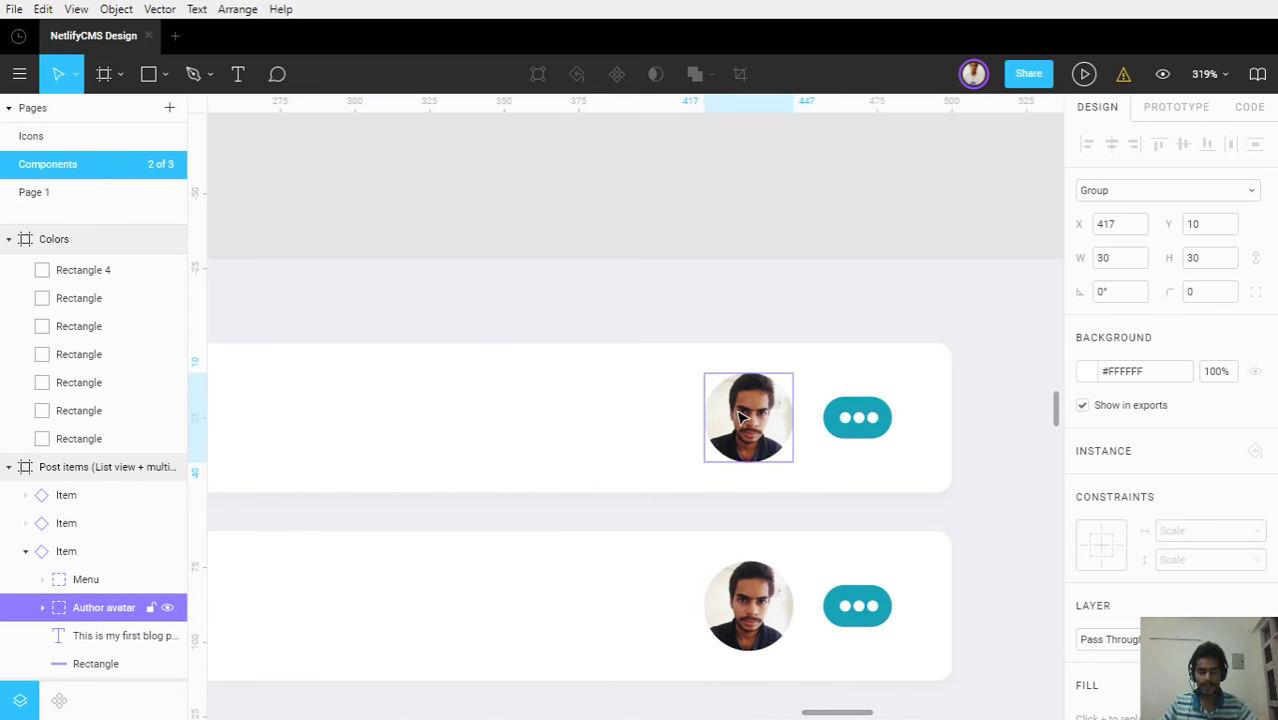
scroll(740, 417, down, 2)
ctrl+scroll(740, 417, down, 2)
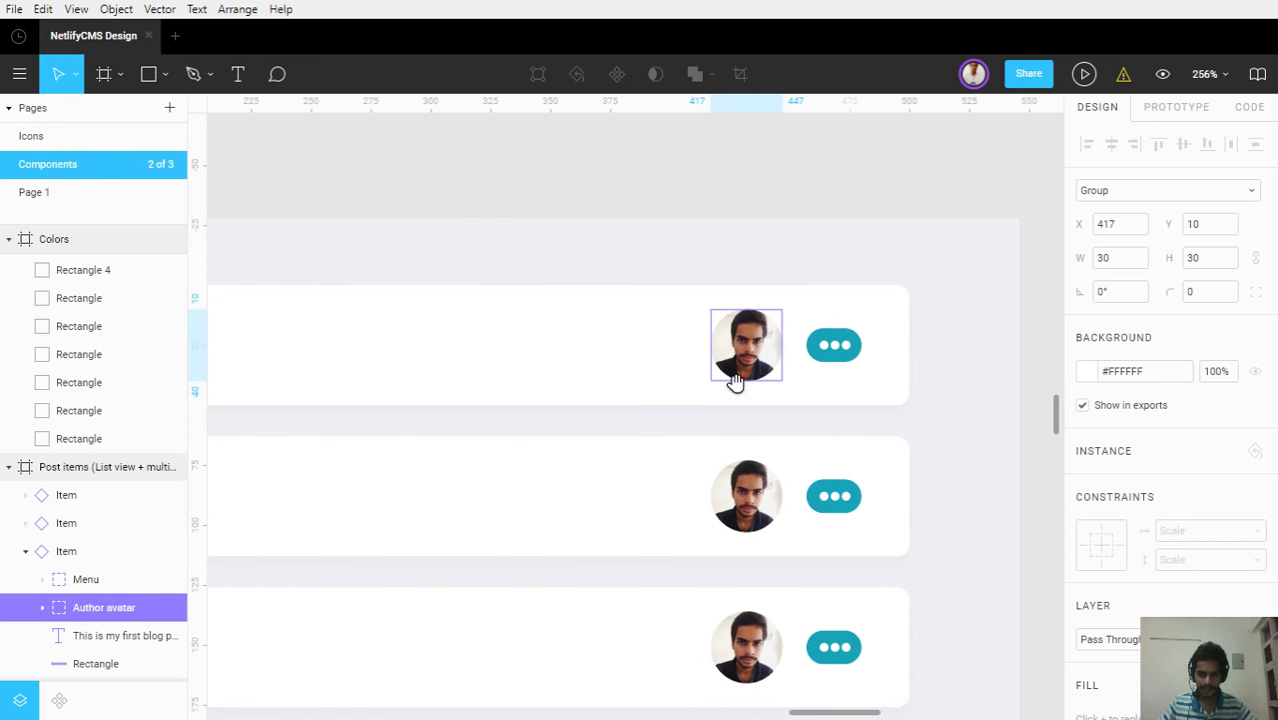
scroll(735, 383, down, 2)
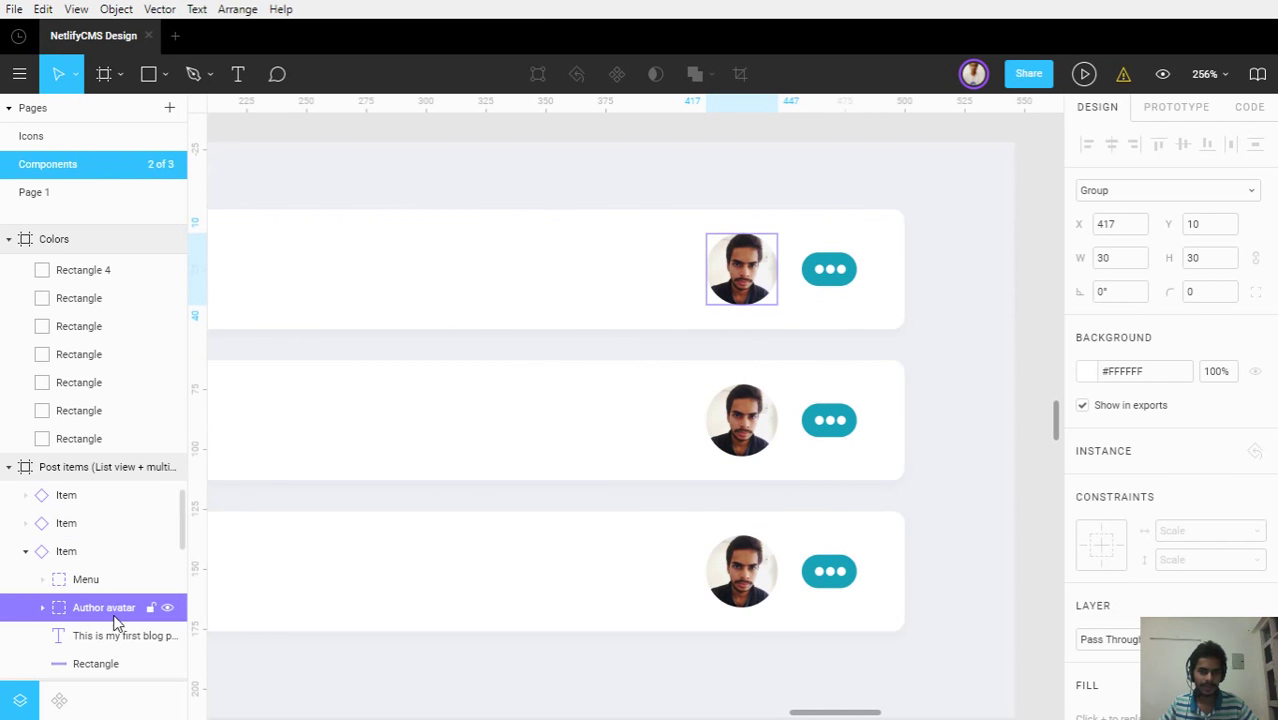
scroll(114, 600, down, 5)
Collapse the Pages list, pan to the copied list, and select its first post row
click(12, 108)
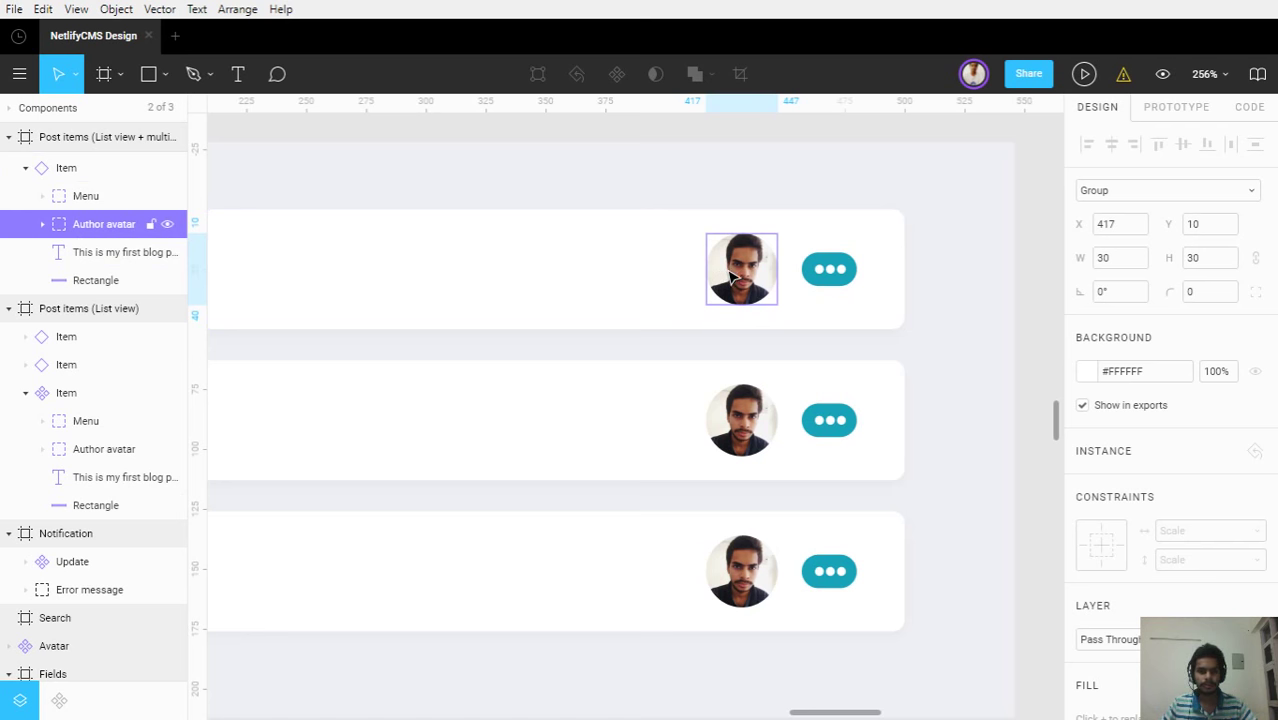
scroll(391, 300, down, 3)
drag(388, 325, 636, 428)
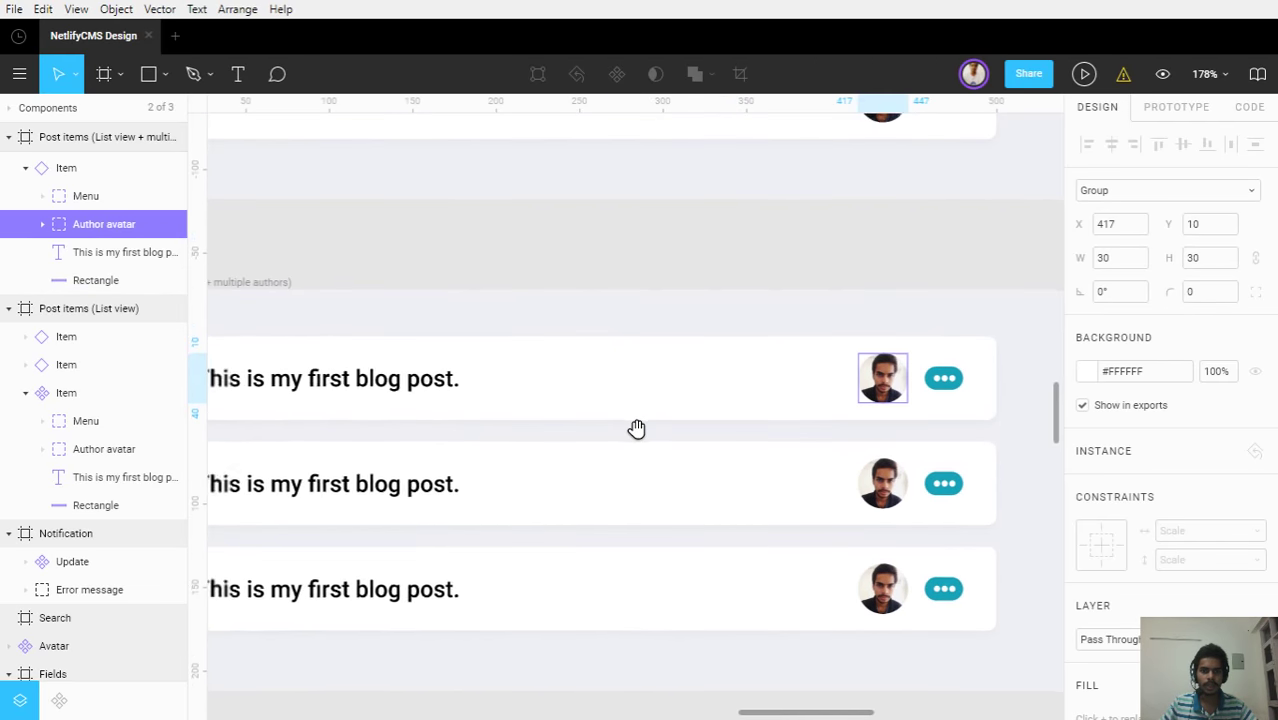
scroll(641, 436, down, 2)
scroll(641, 436, down, 3)
click(636, 416)
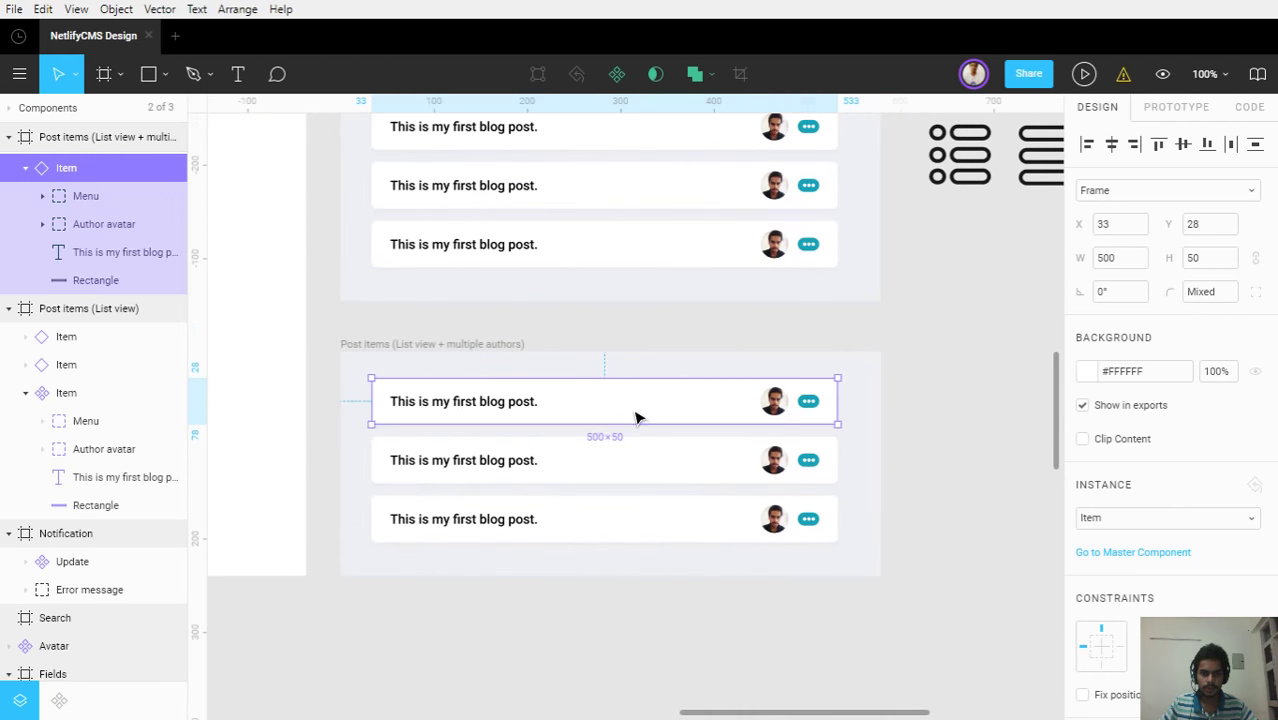
Detach the three multiple-authors post rows from their master and convert them to groups
shift+click(663, 458)
shift+click(676, 530)
right_click(676, 530)
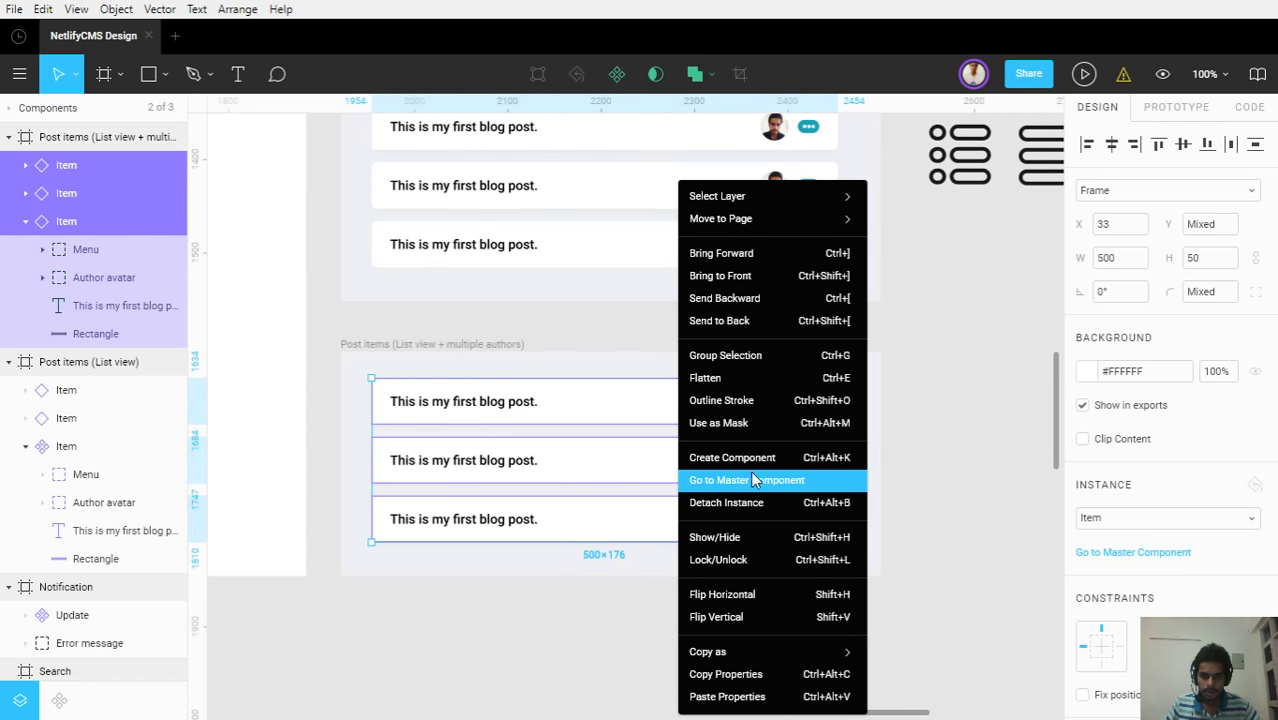
click(762, 506)
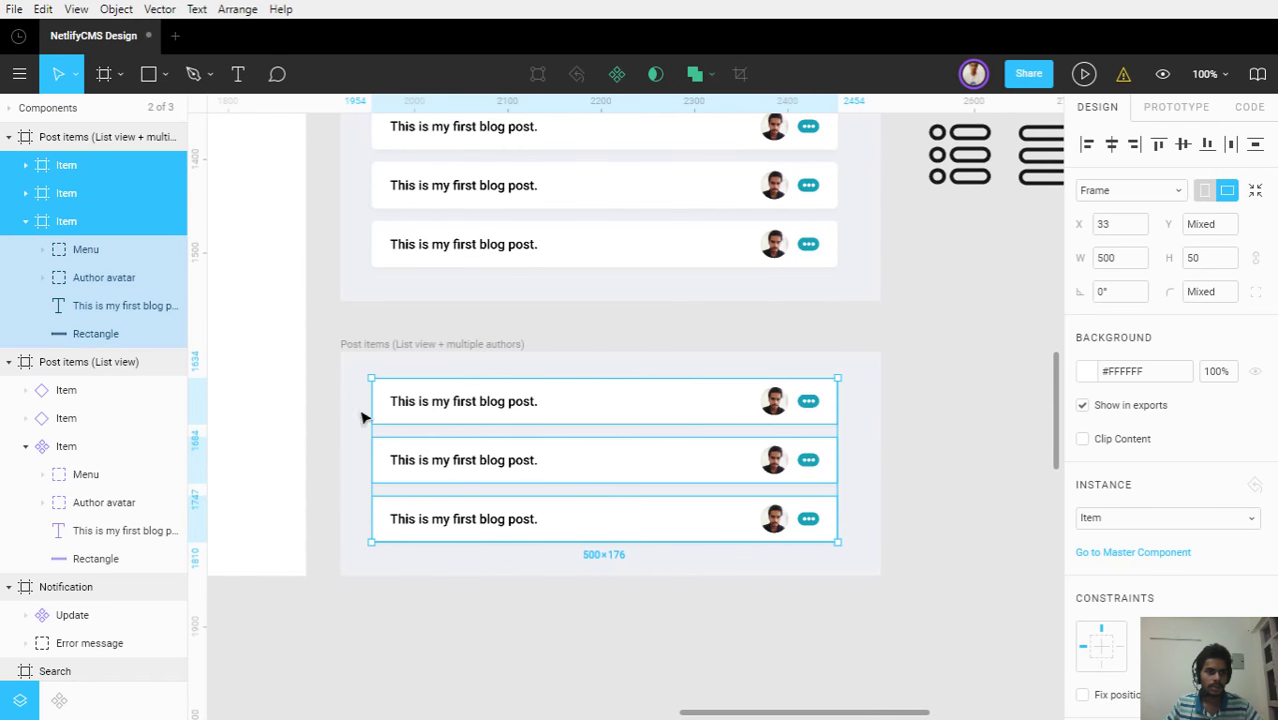
scroll(88, 294, up, 4)
click(1108, 193)
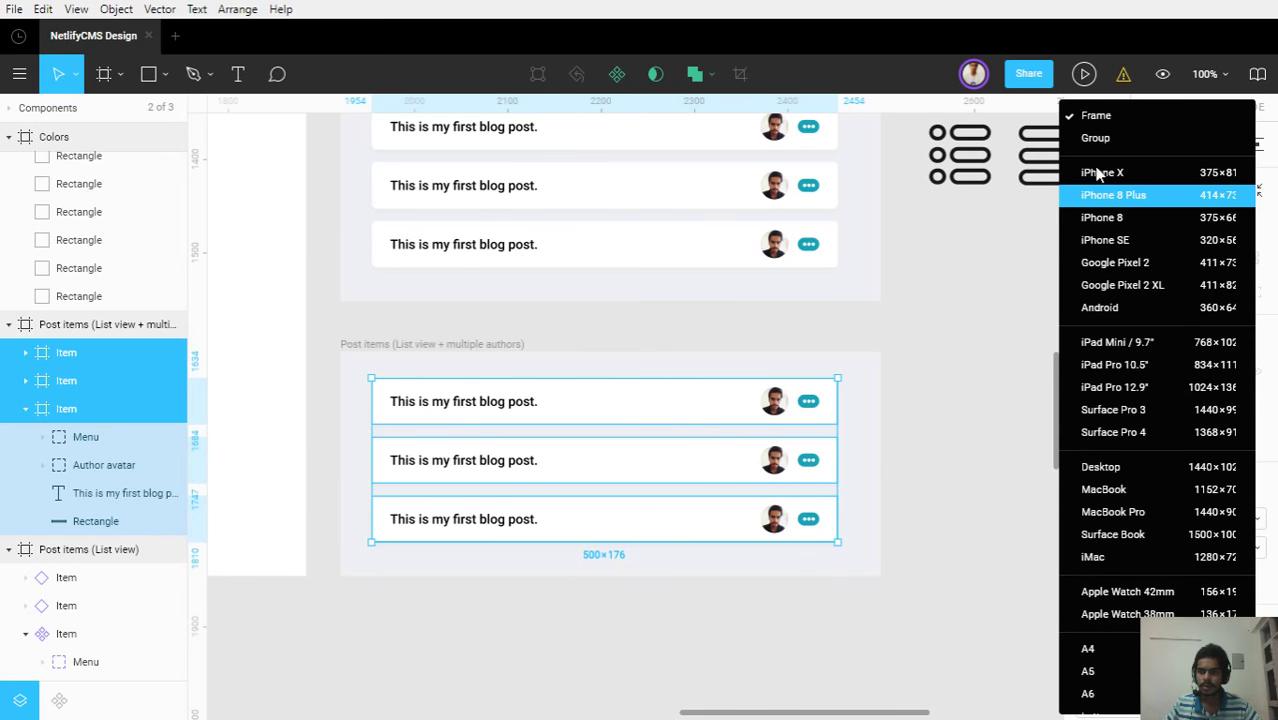
click(1097, 138)
Make the top post row a new Item component and delete the other two rows
click(638, 420)
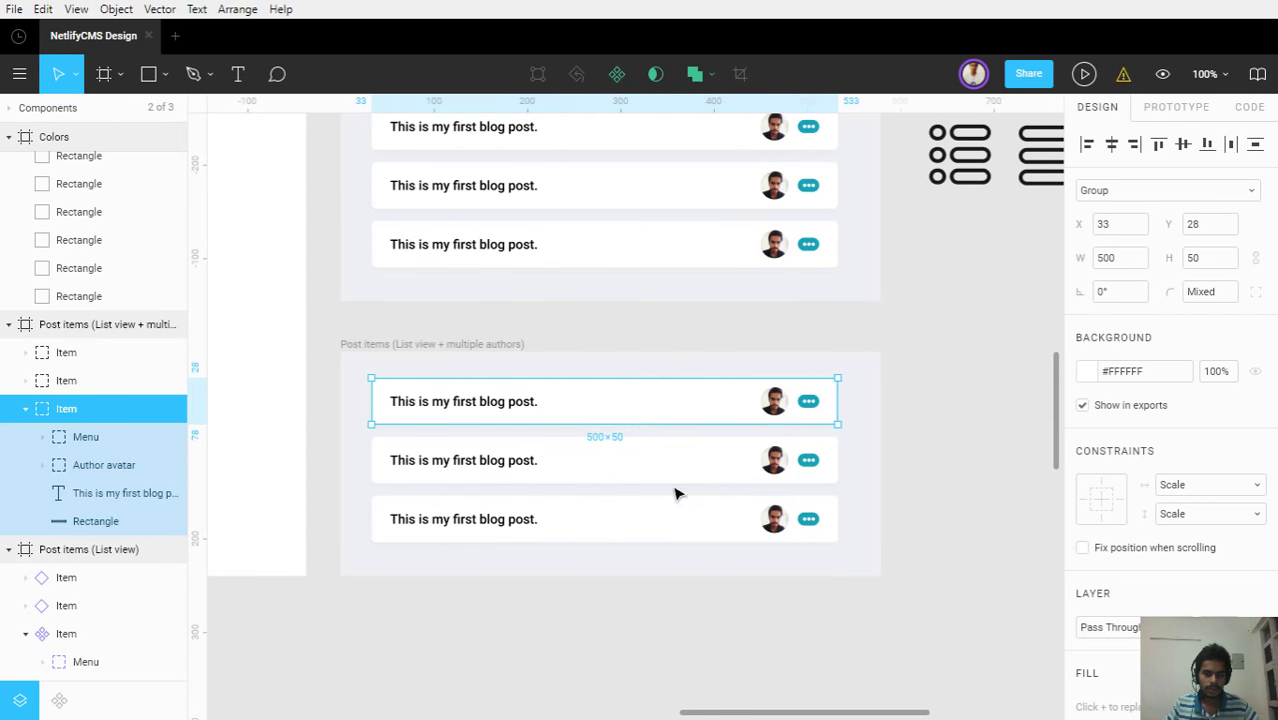
right_click(668, 416)
click(505, 190)
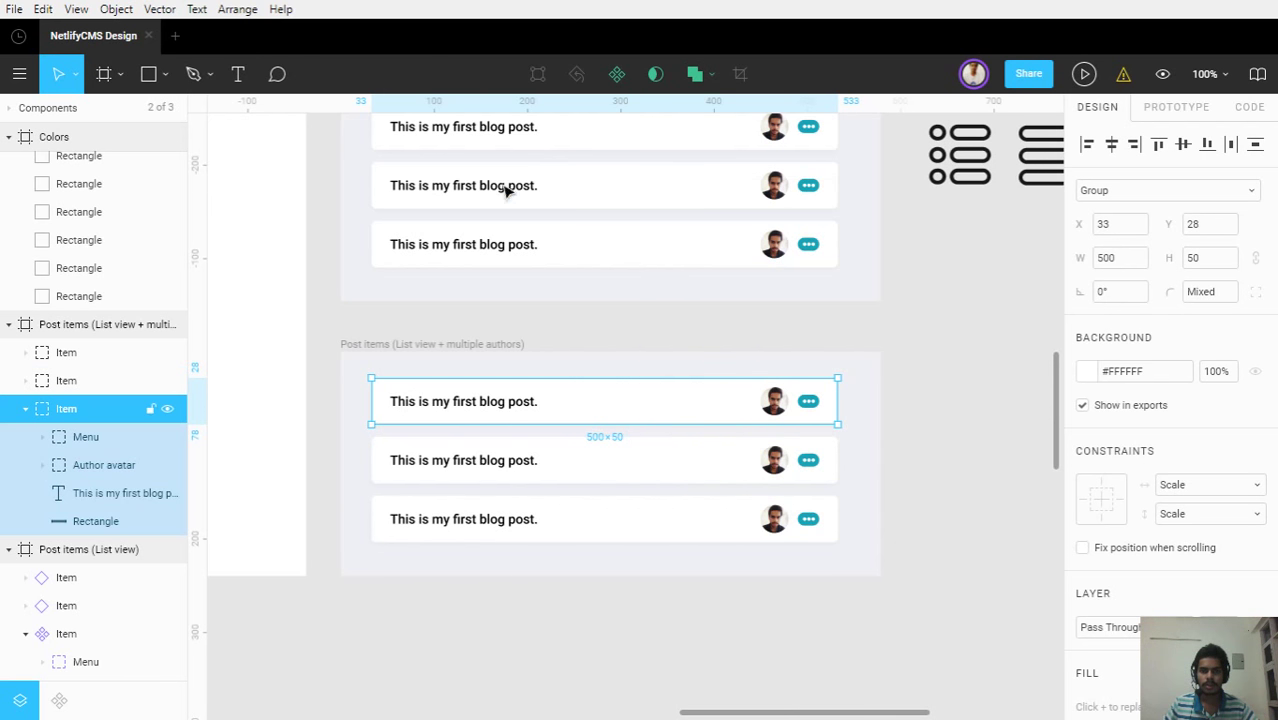
click(617, 74)
click(684, 462)
key(Delete)
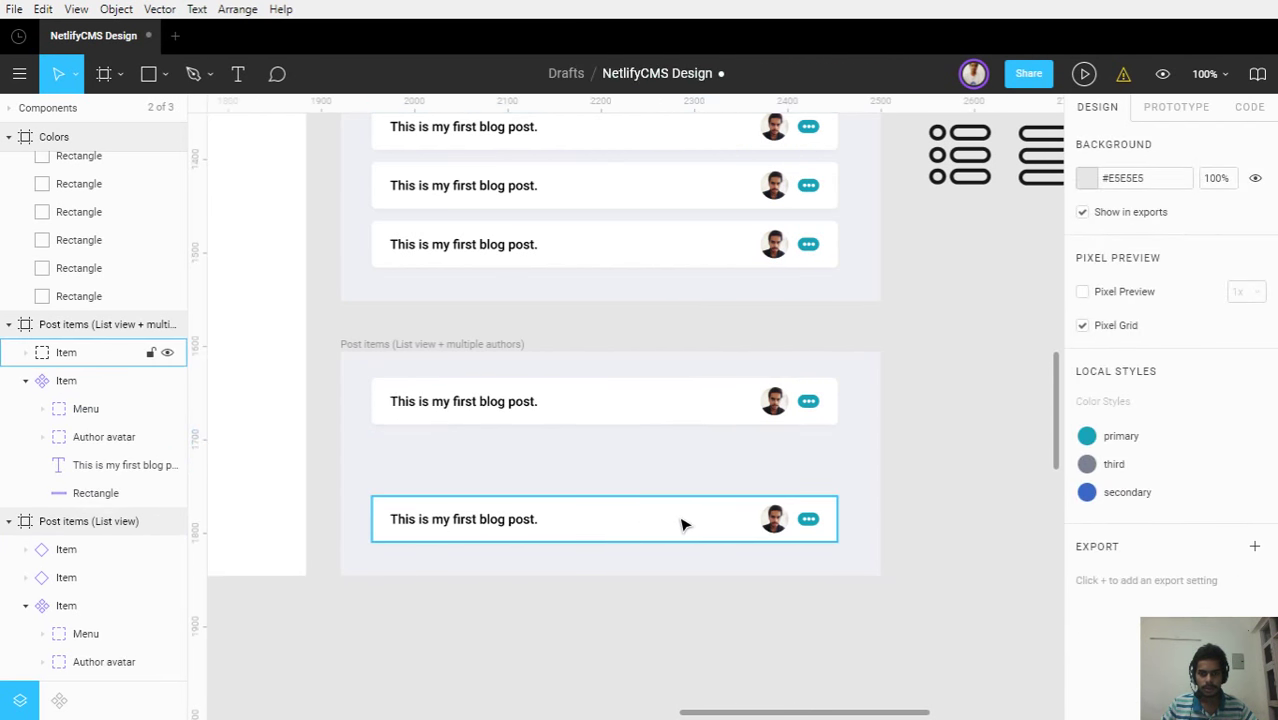
click(681, 520)
key(Delete)
Duplicate the Item component twice, stacking the two instances below the original row
click(661, 402)
key(ctrl+d)
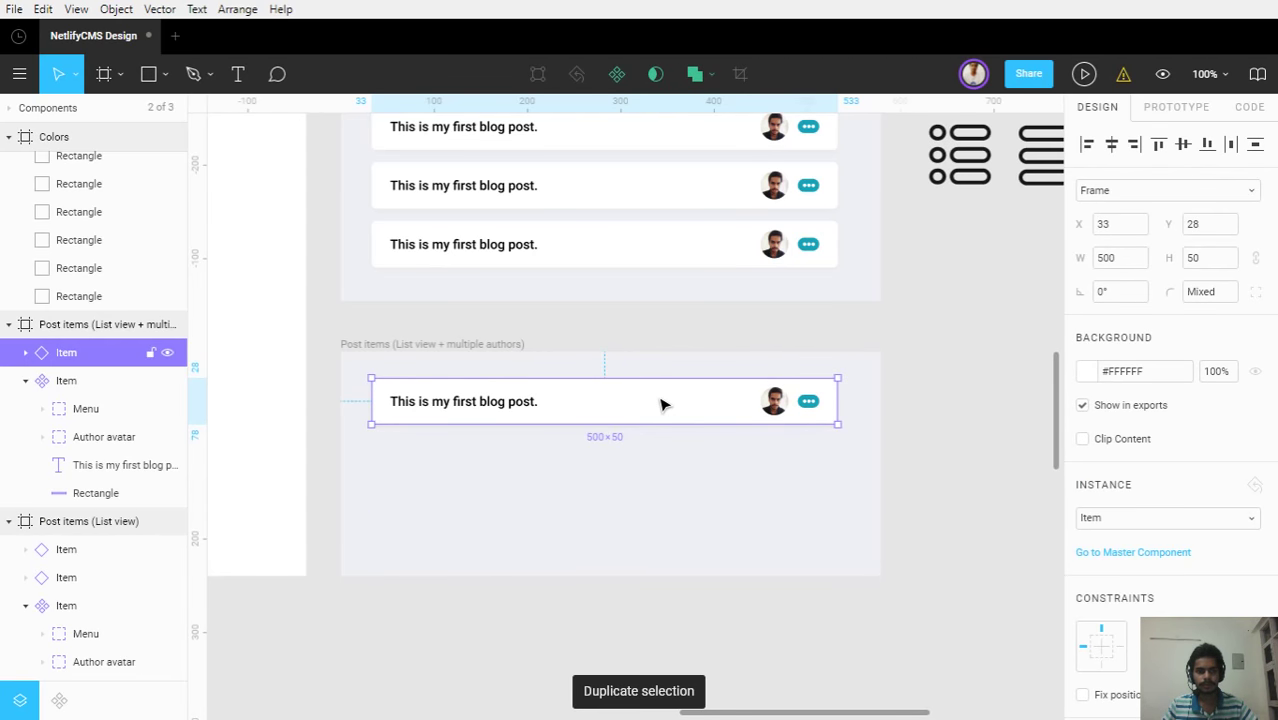
drag(661, 404, 673, 470)
key(ctrl+d)
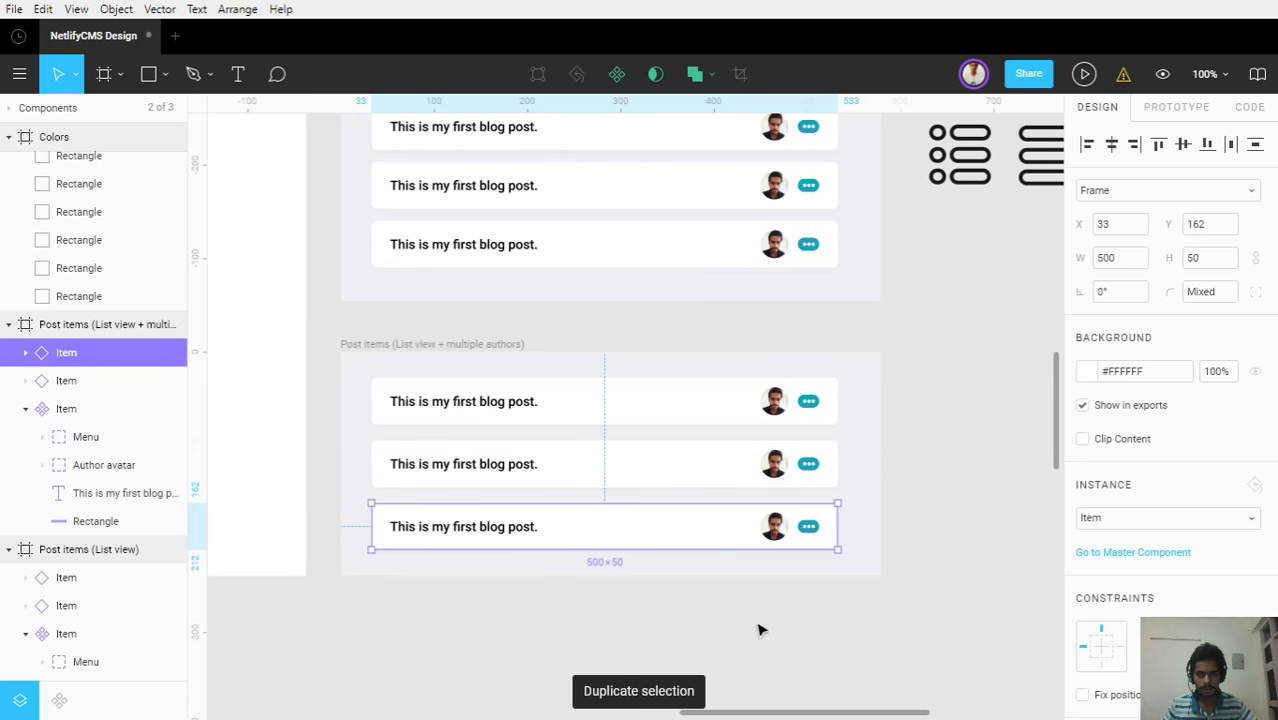
click(759, 628)
scroll(792, 477, up, 5)
ctrl+click(774, 401)
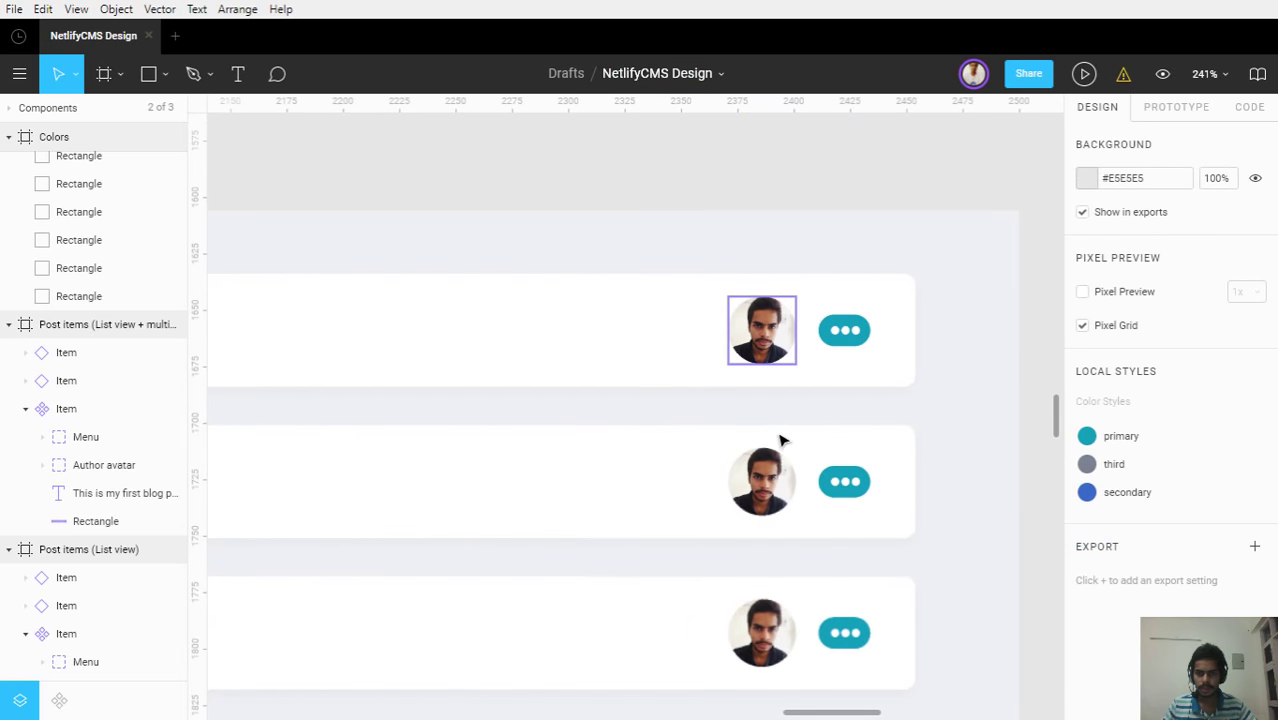
Select the Author avatar group inside the first row's Item component and duplicate it with Ctrl+D
scroll(755, 418, down, 2)
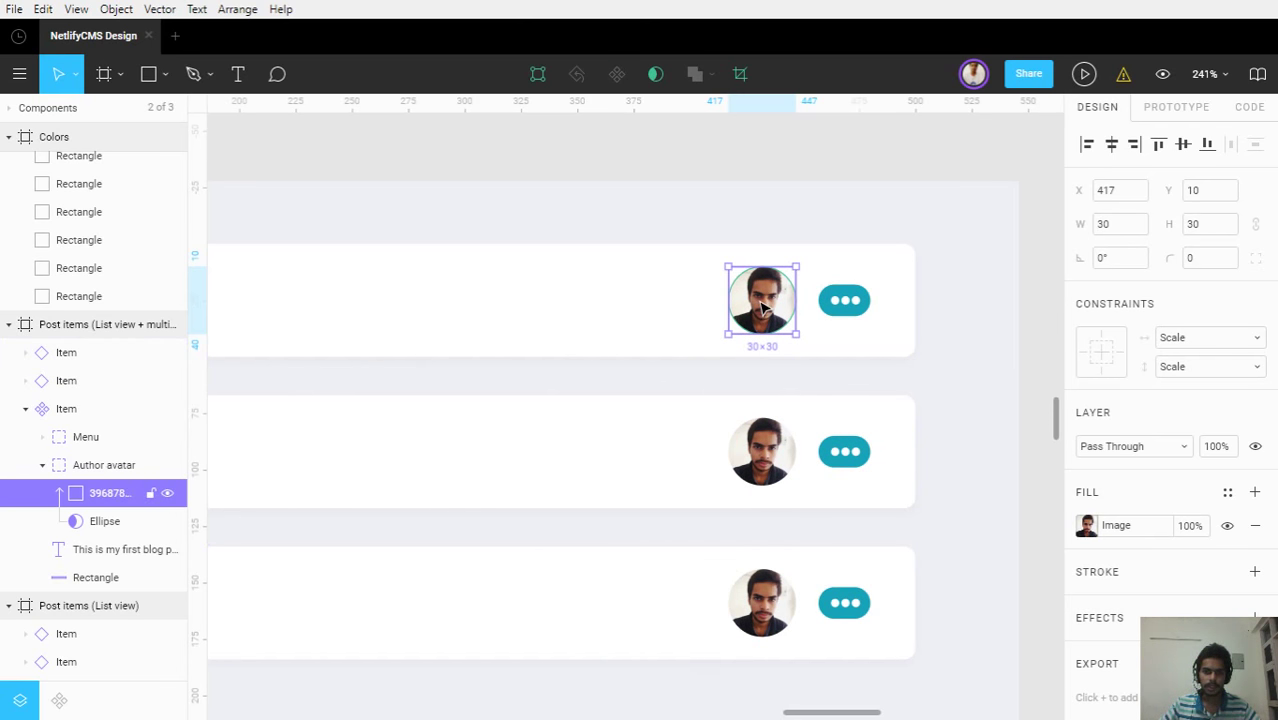
drag(762, 308, 645, 313)
key(ctrl+z)
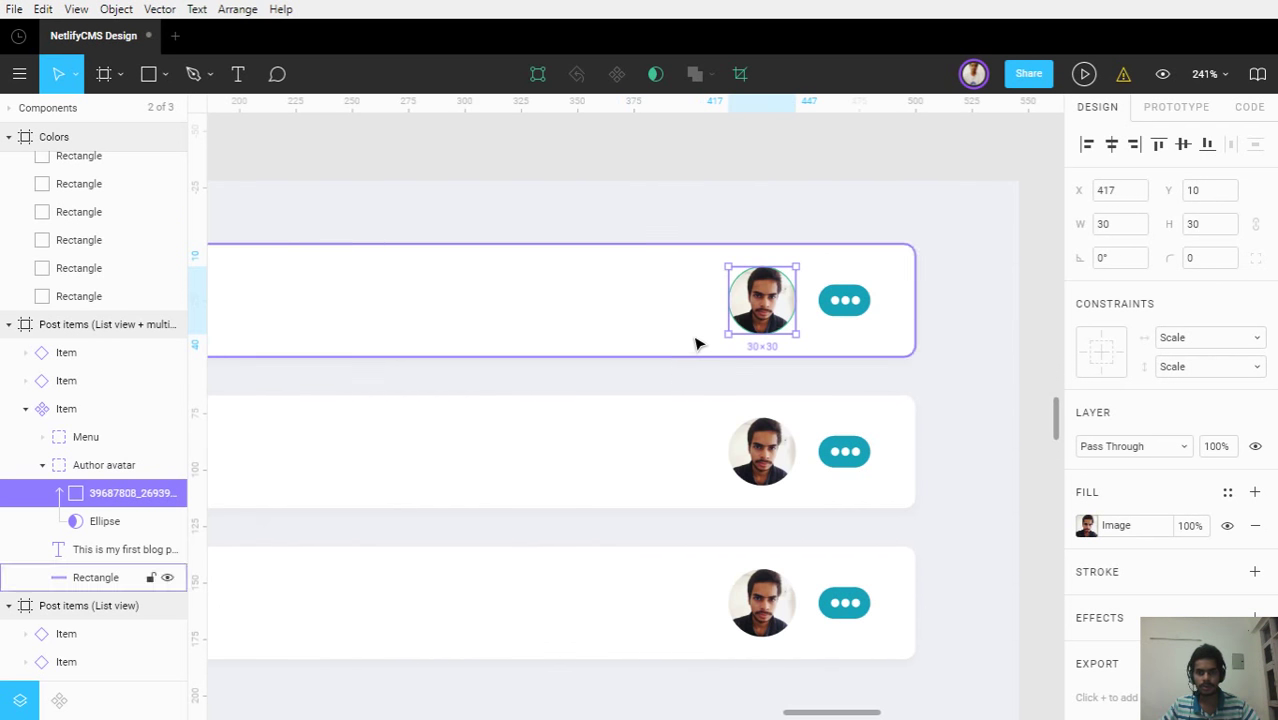
click(685, 317)
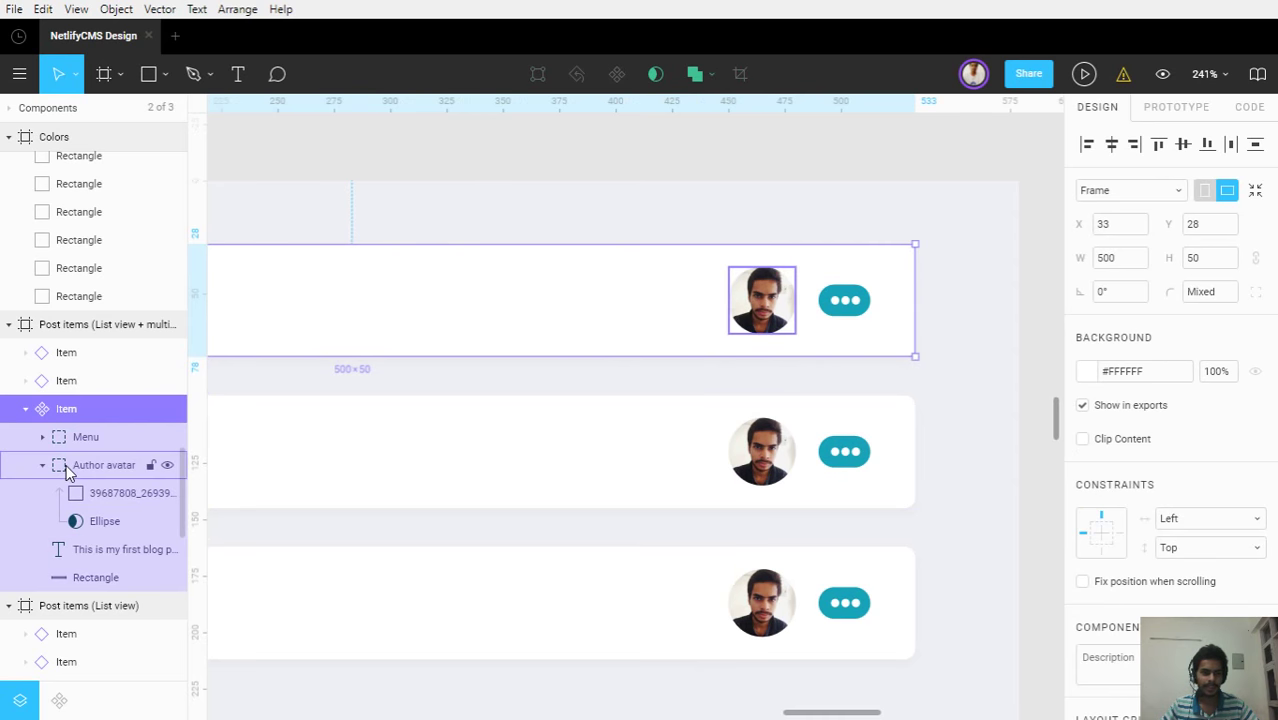
click(103, 465)
mouse_move(745, 323)
mouse_down()
mouse_move(516, 337)
mouse_move(673, 308)
mouse_move(758, 316)
mouse_move(760, 240)
mouse_move(785, 342)
mouse_move(752, 320)
mouse_up()
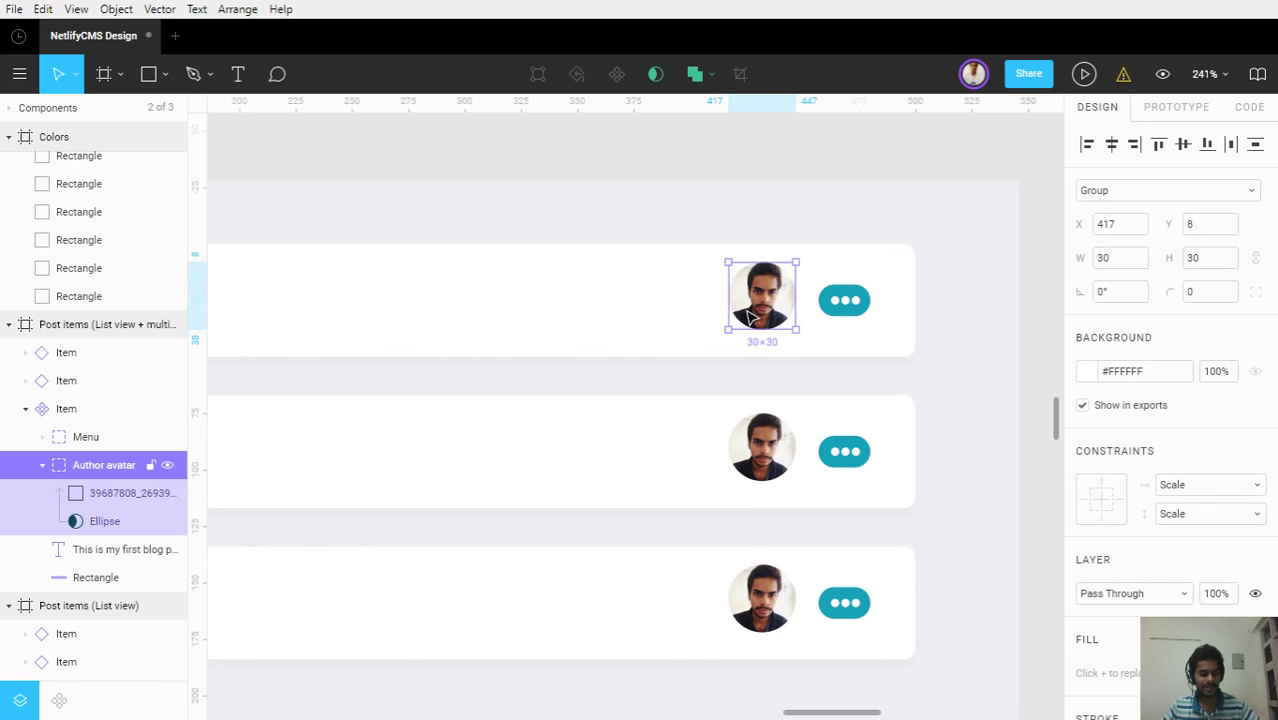
click(598, 326)
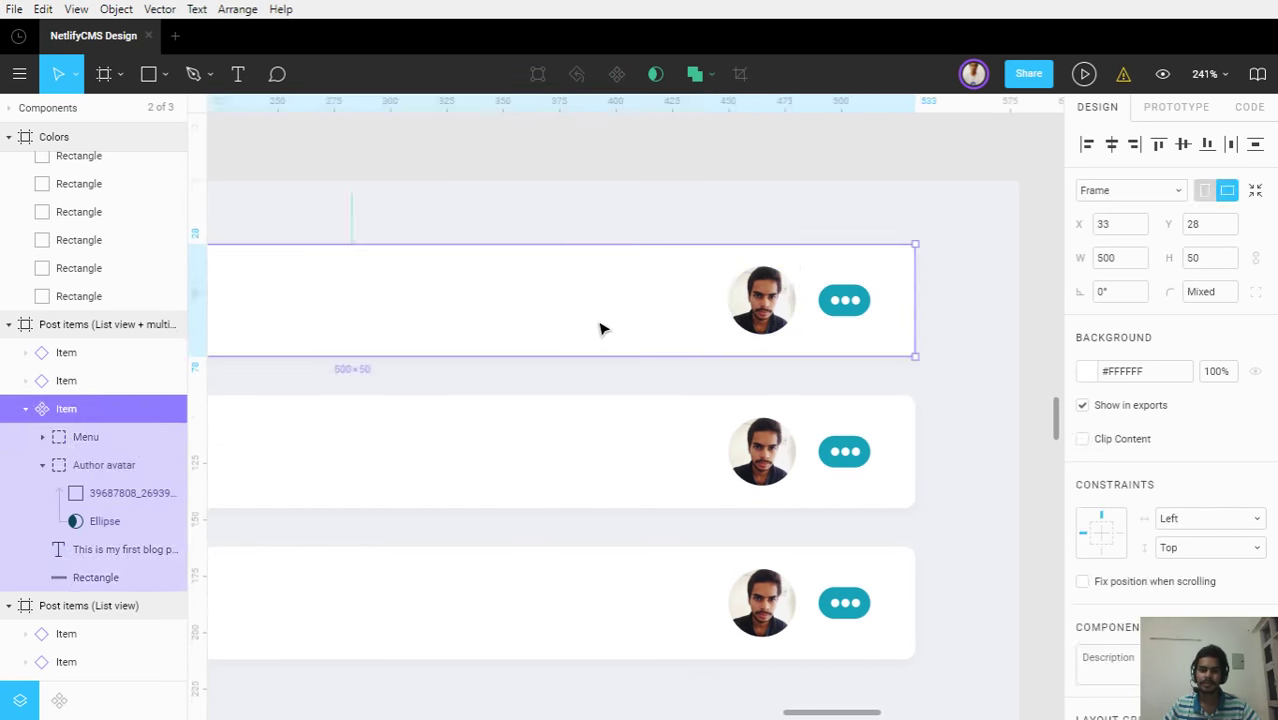
click(766, 318)
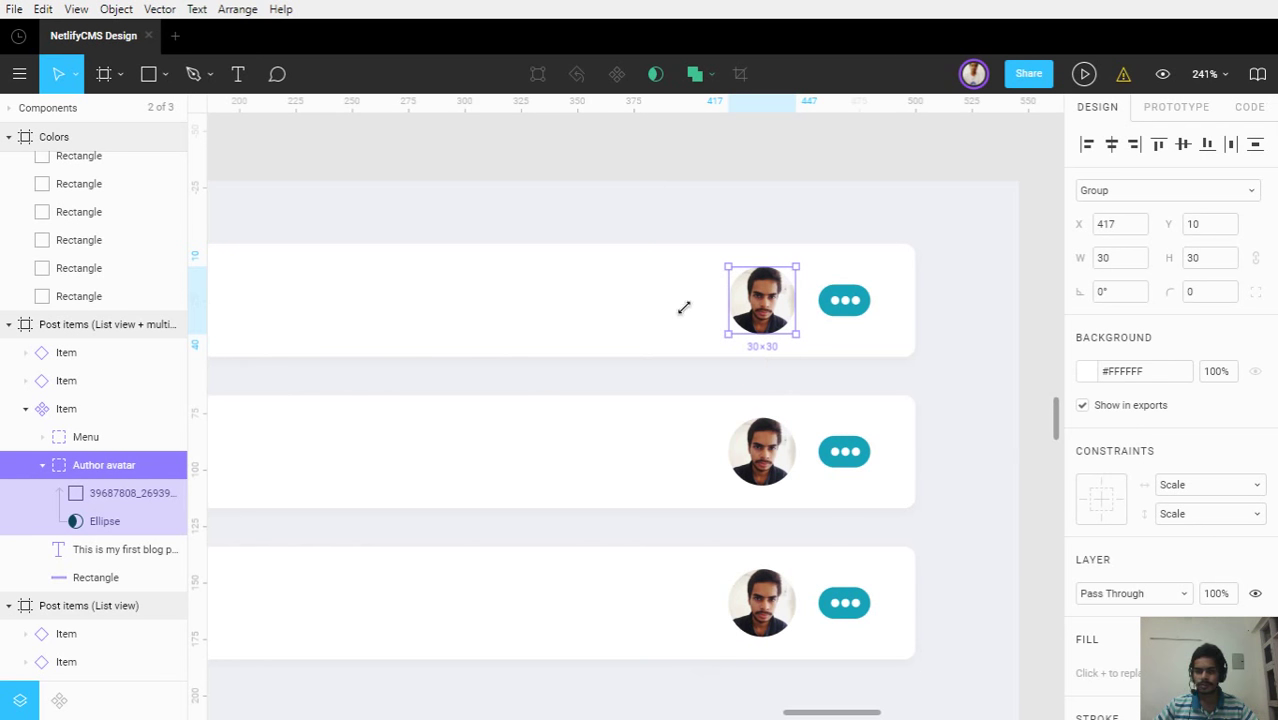
scroll(756, 292, up, 3)
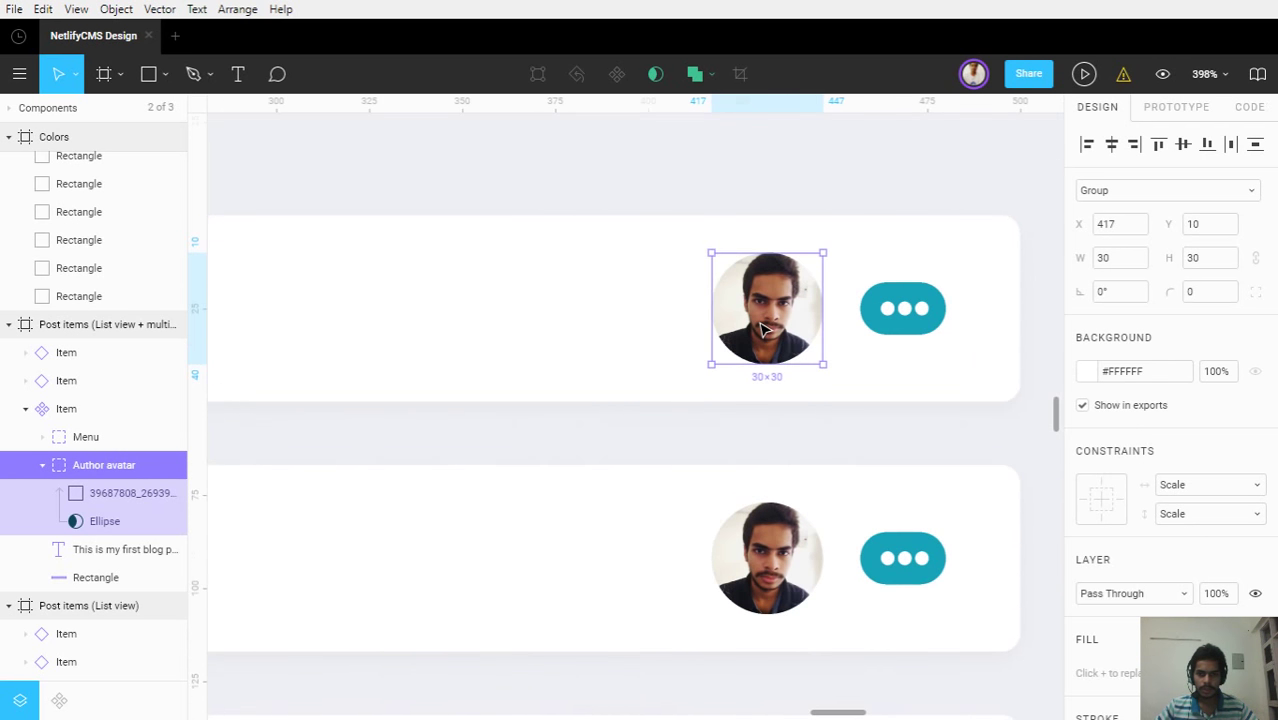
scroll(762, 330, up, 2)
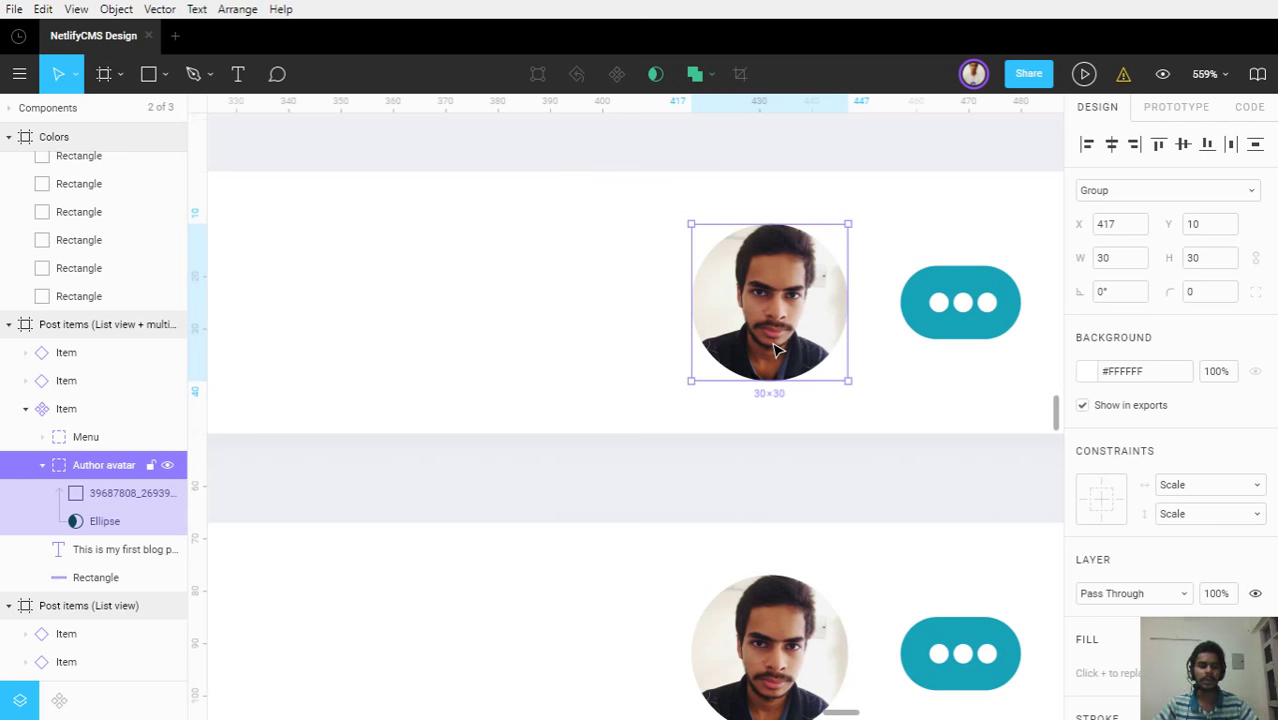
key(ctrl+d)
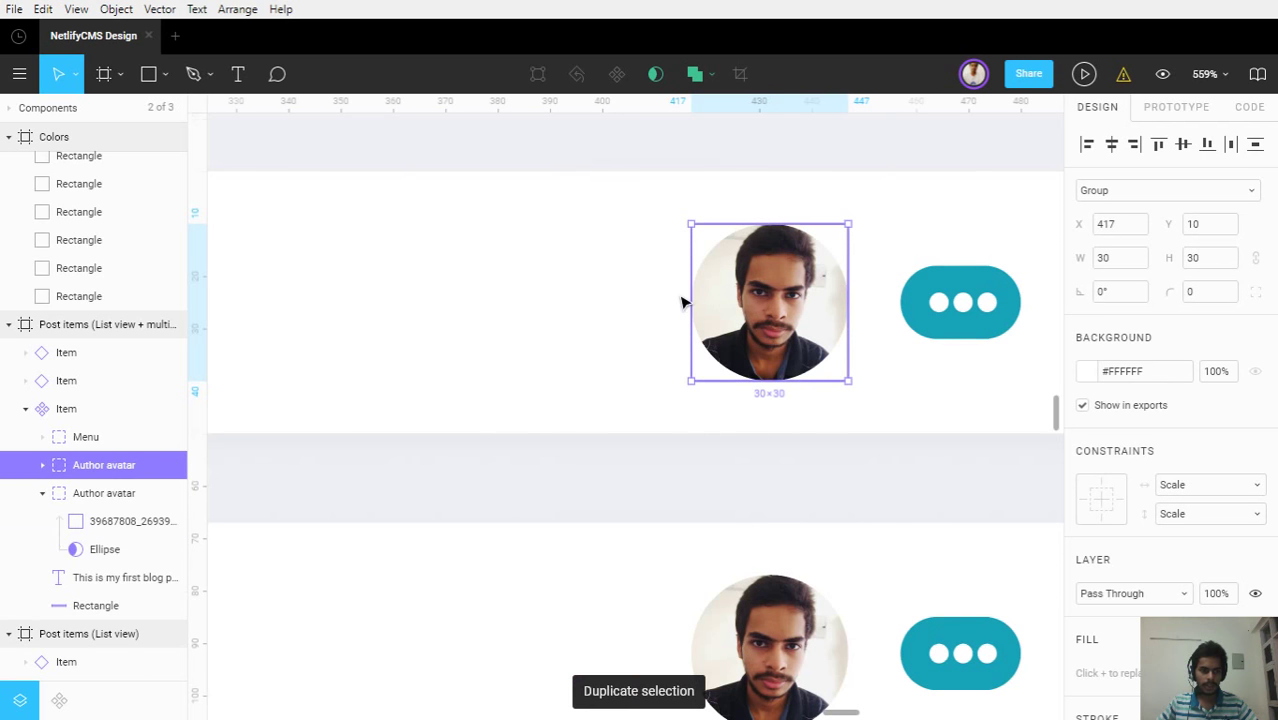
Shift the copied Author avatar left to x 410 and nudge its Ellipse mask so the photos overlap
mouse_move(775, 346)
mouse_down()
mouse_move(730, 345)
mouse_move(758, 346)
mouse_up()
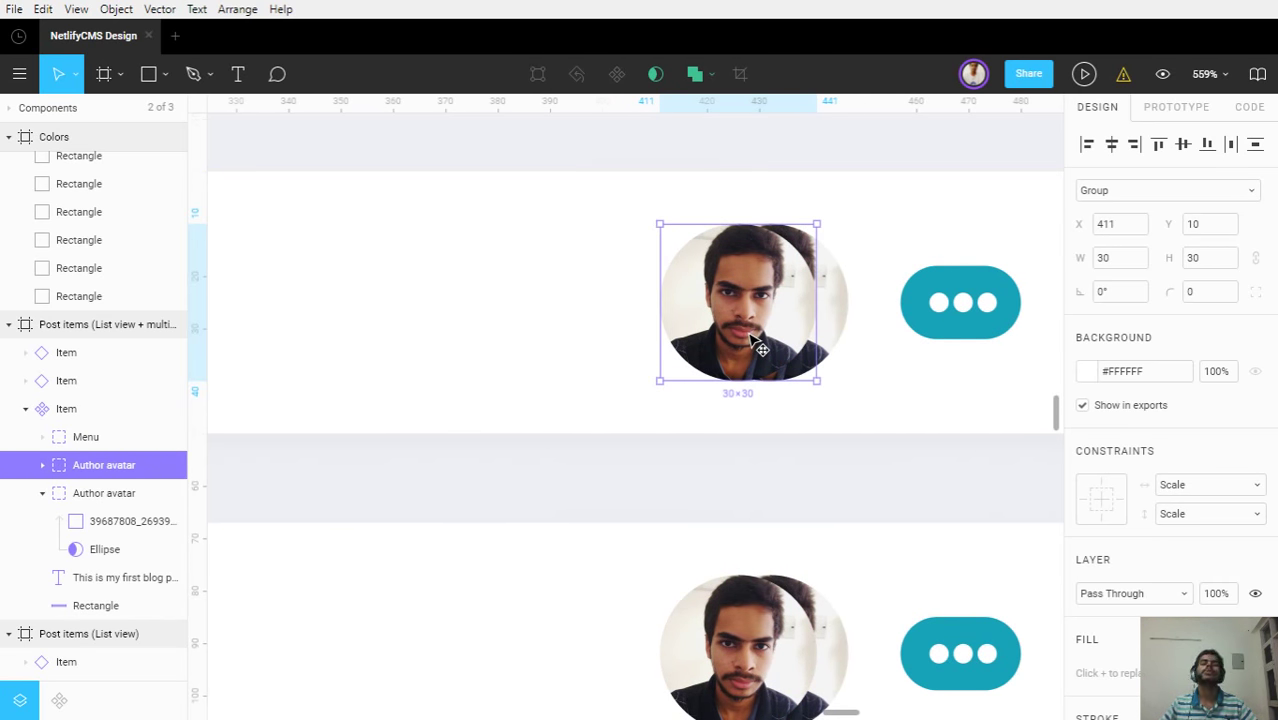
scroll(1218, 562, down, 1)
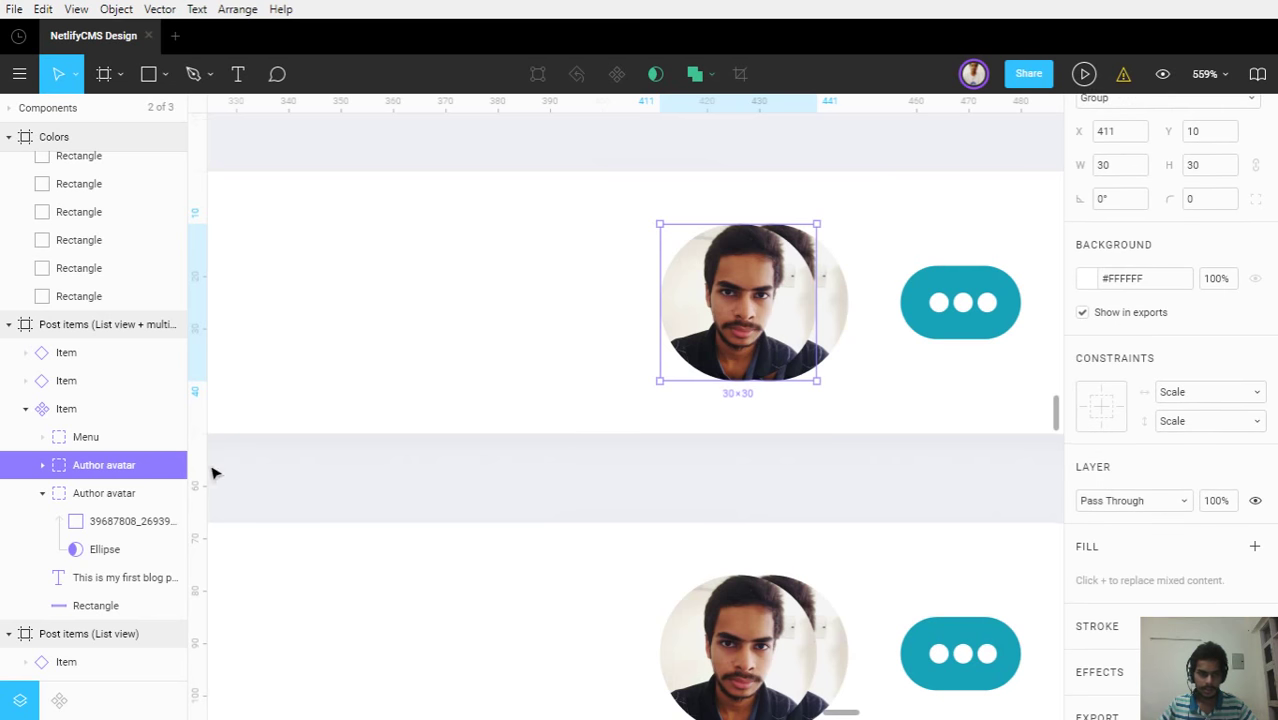
click(42, 465)
scroll(45, 470, down, 1)
click(87, 429)
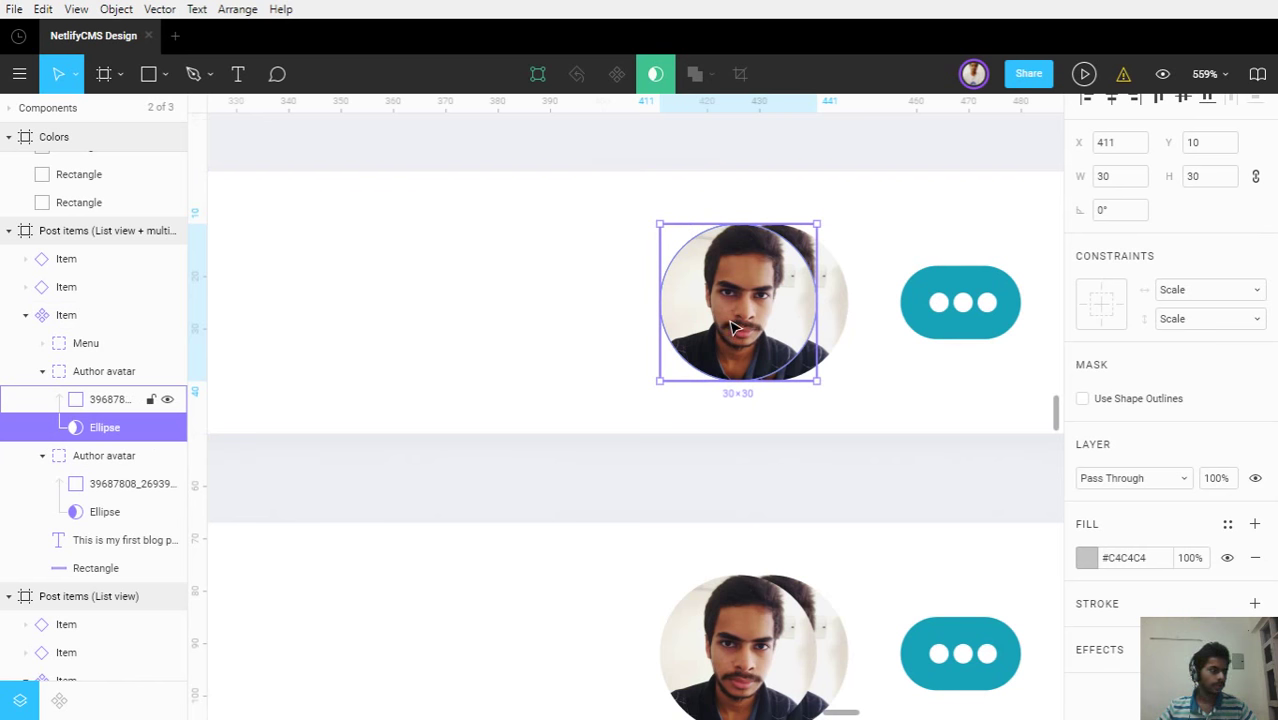
drag(733, 327, 731, 328)
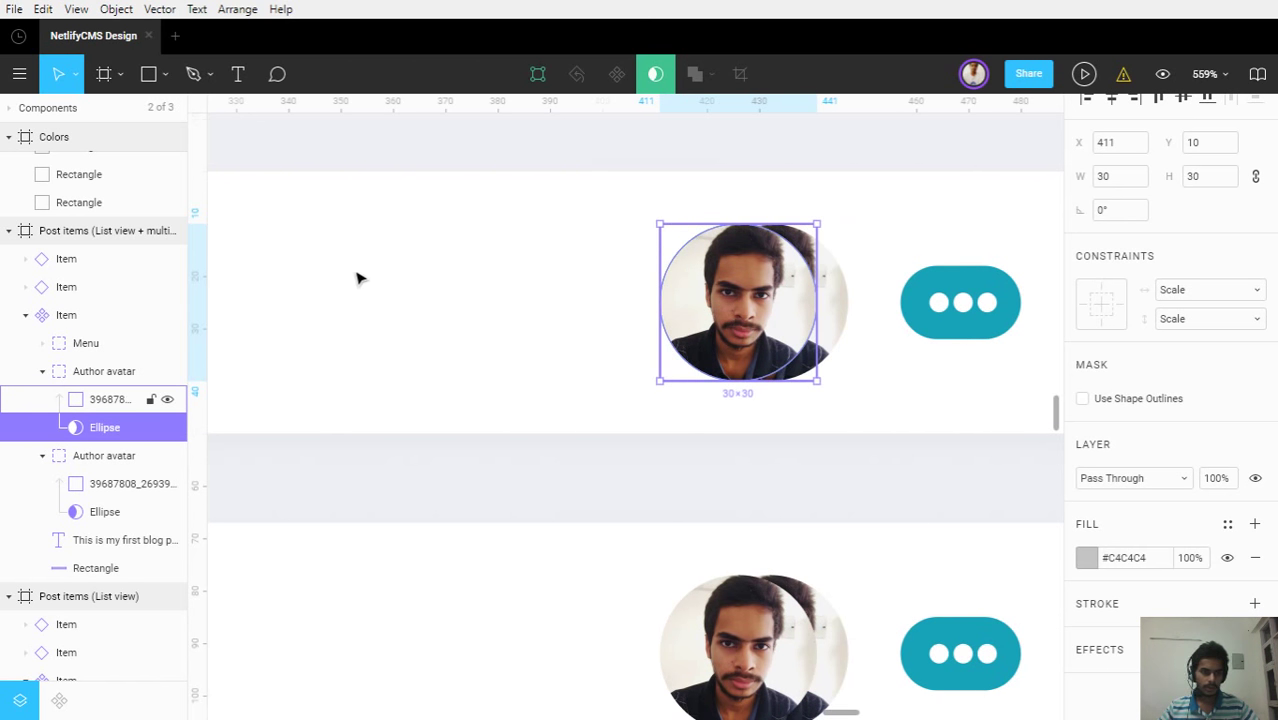
click(72, 375)
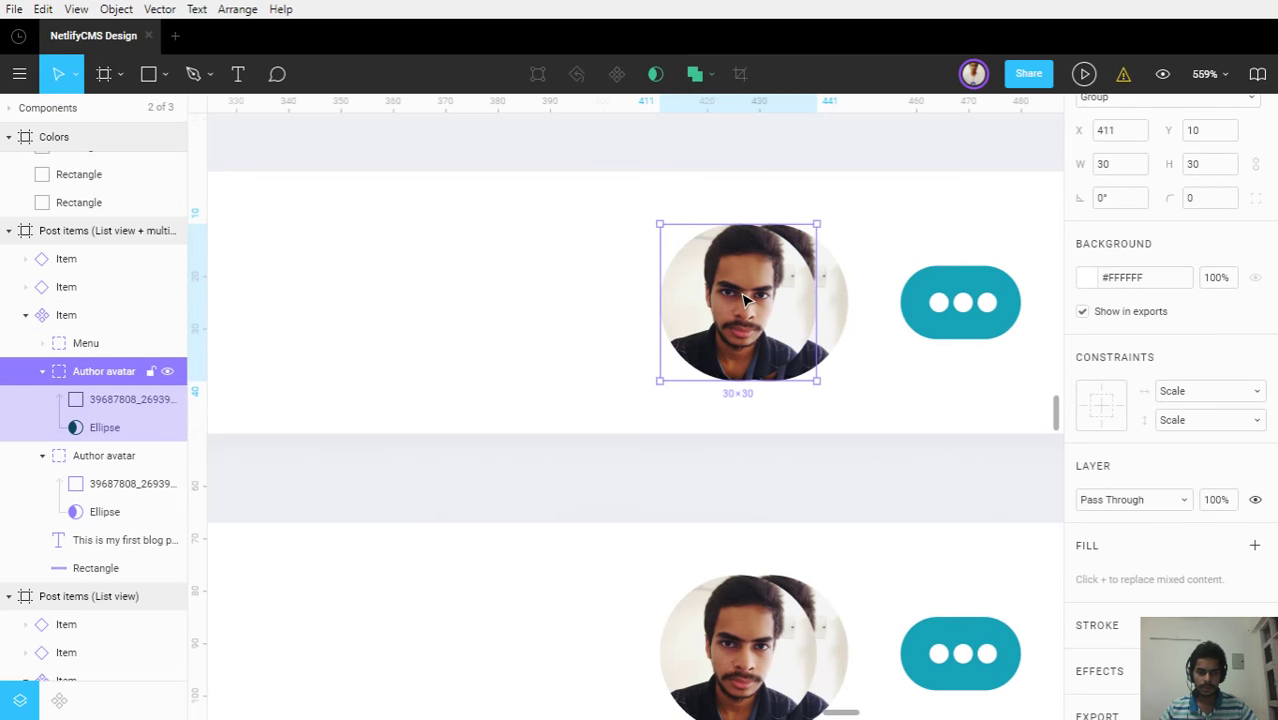
drag(747, 303, 745, 311)
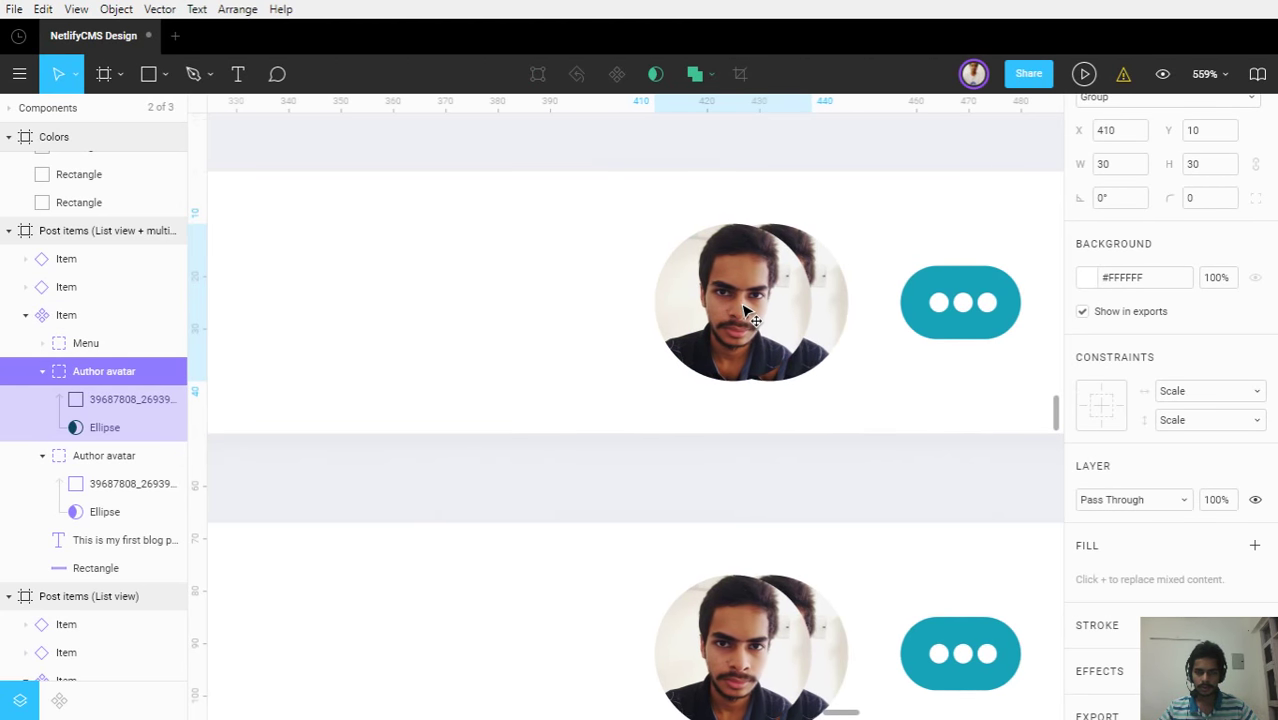
scroll(1147, 375, down, 1)
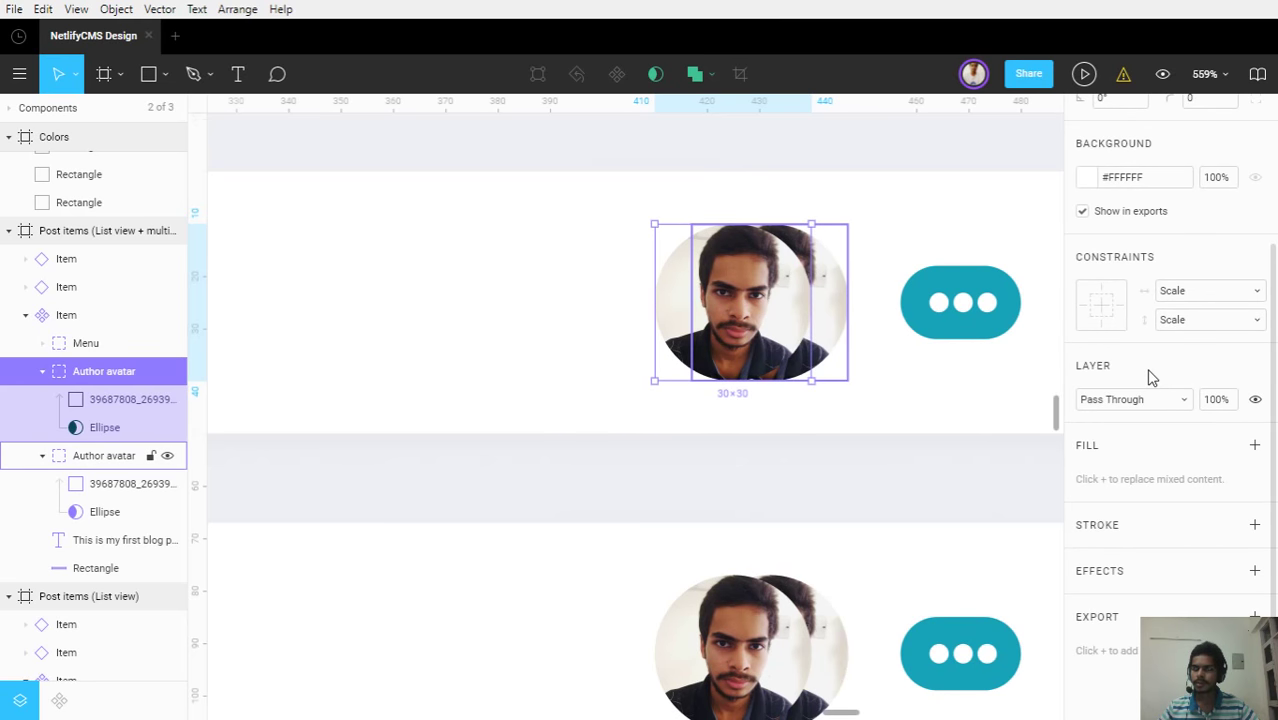
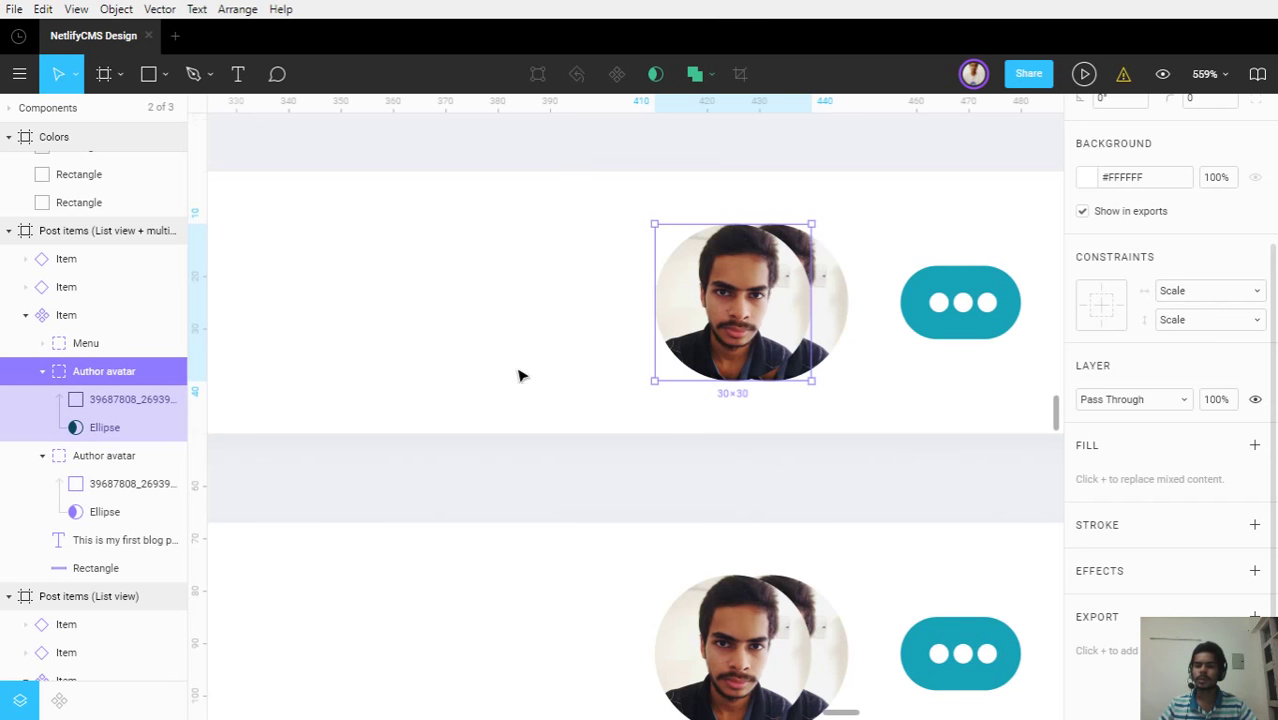
Select the front avatar's mask circle, try an outline and remove it, then select the photo layer
click(632, 346)
click(683, 296)
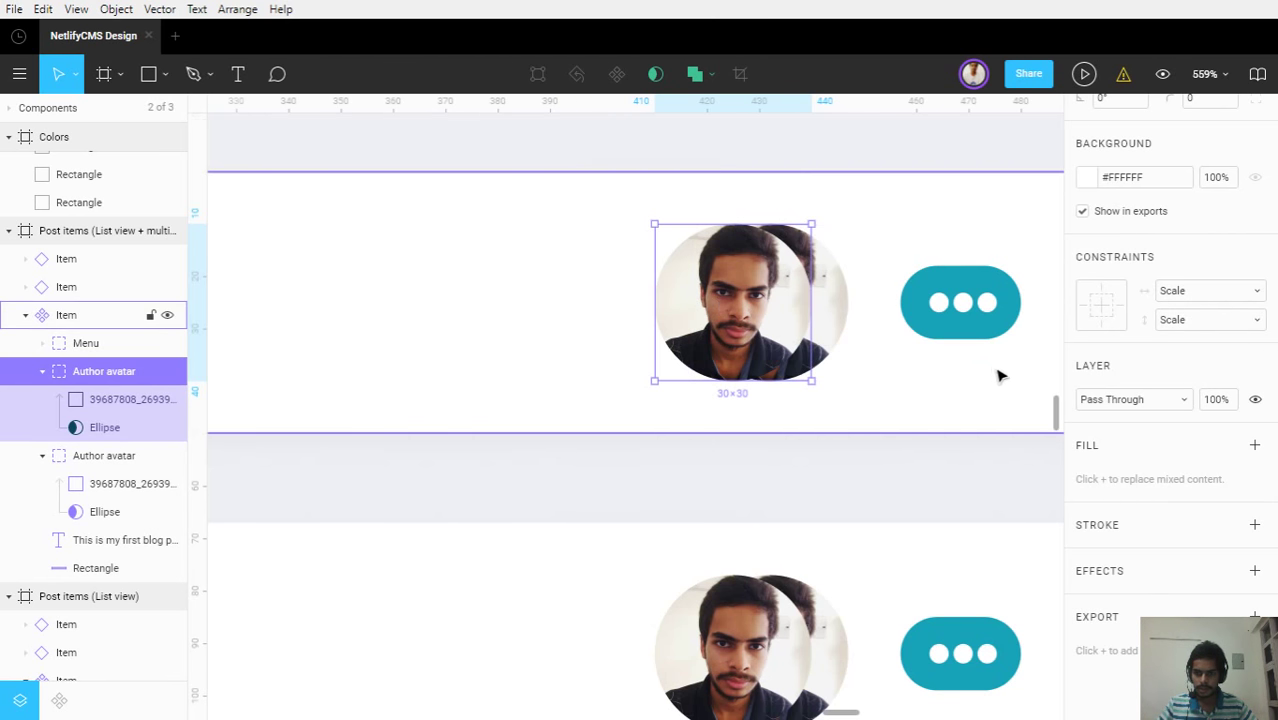
click(105, 427)
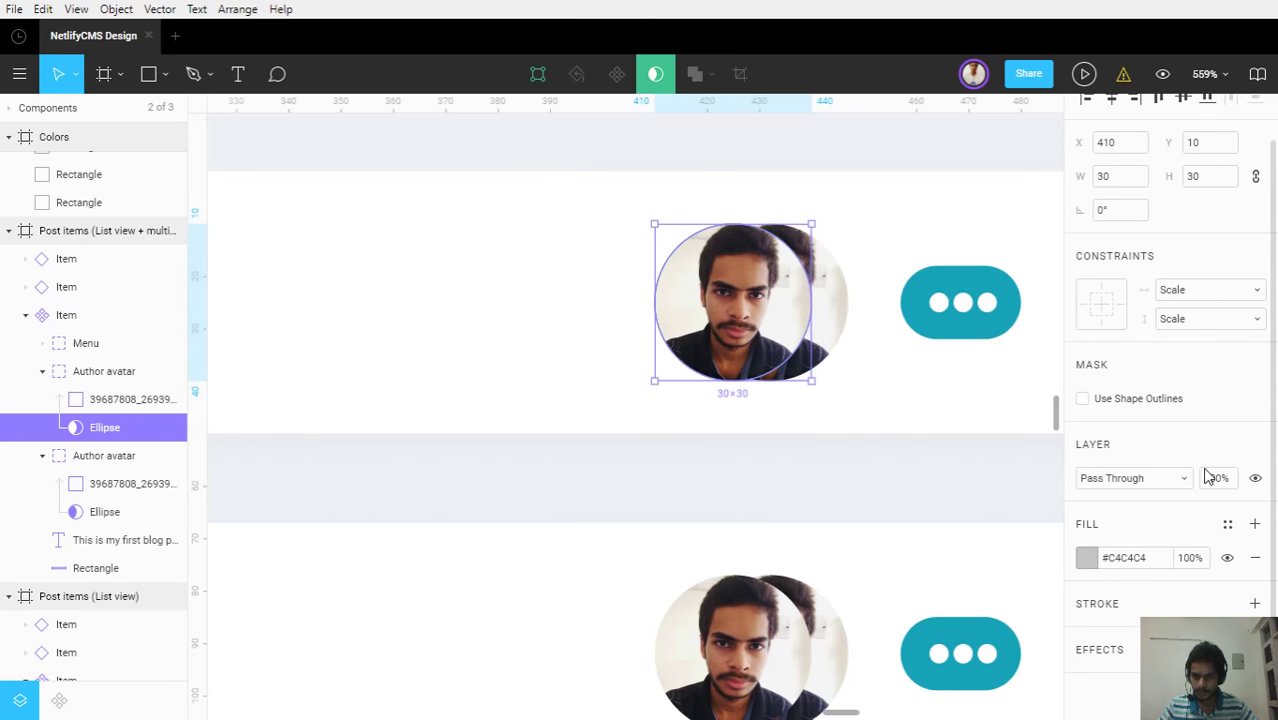
click(1255, 605)
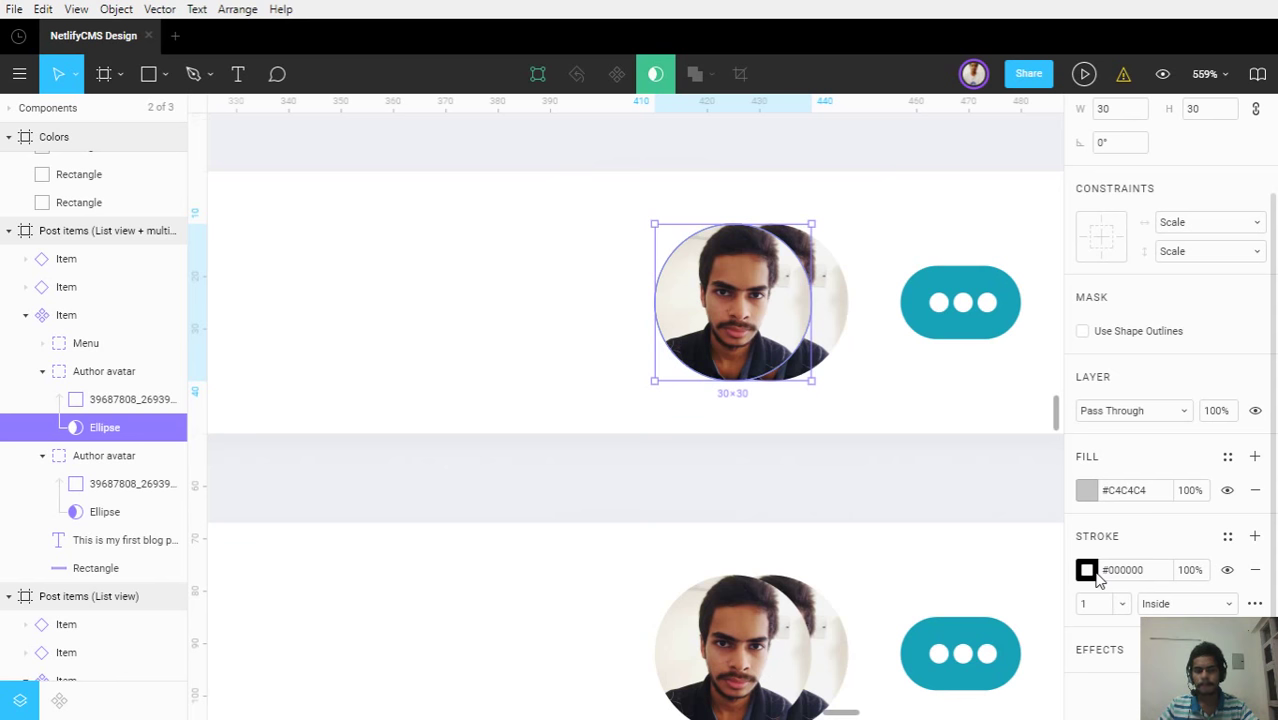
click(1255, 569)
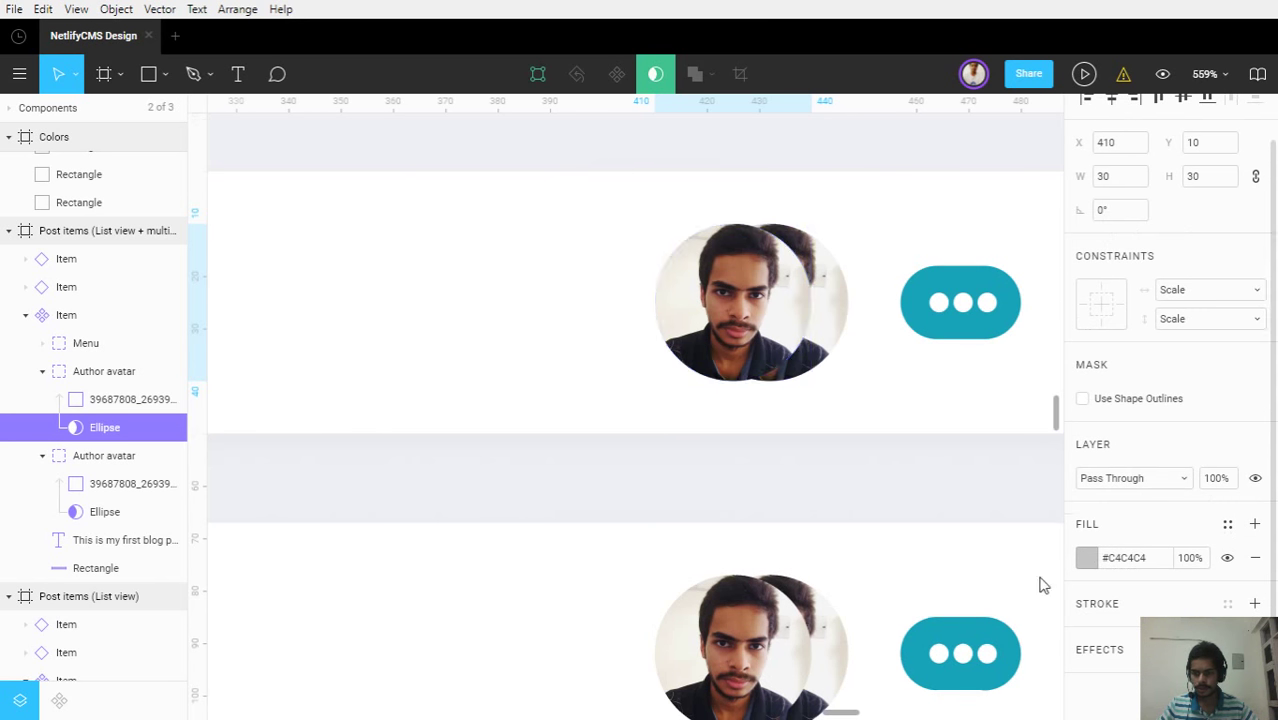
click(94, 401)
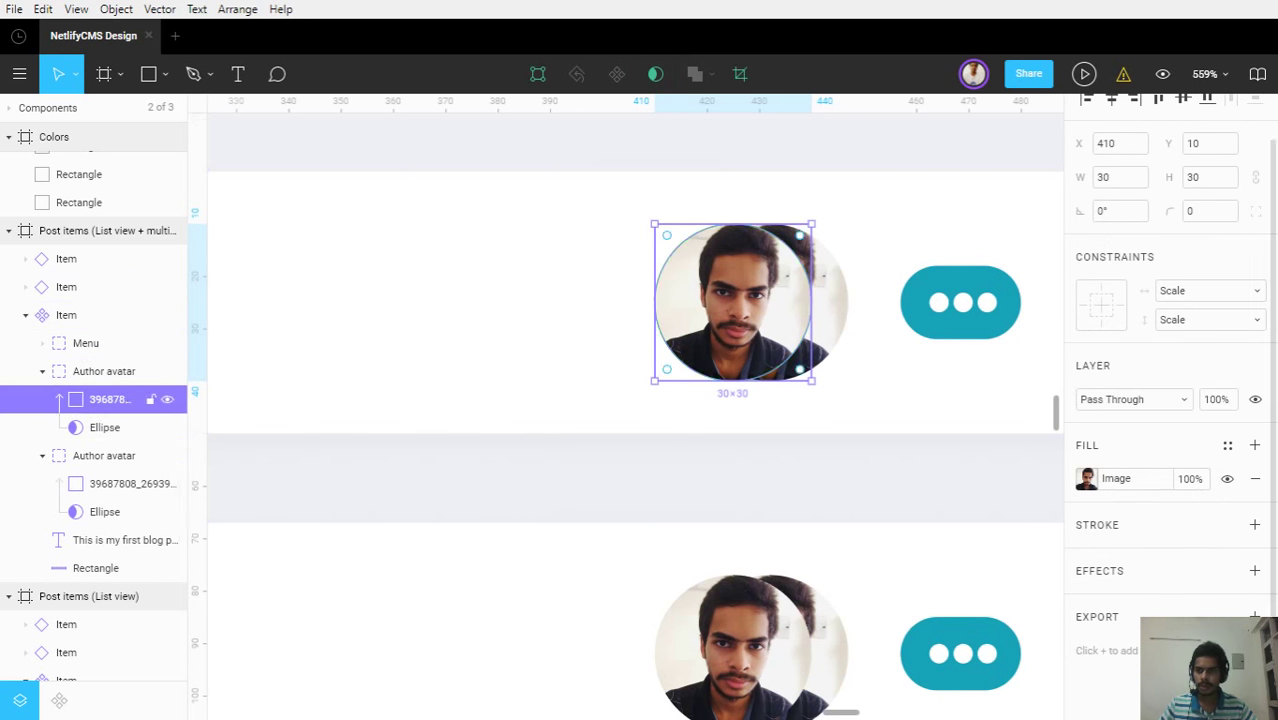
Draw a 30×30 circle aligned over the front avatar and move it into the Author avatar group
key(o)
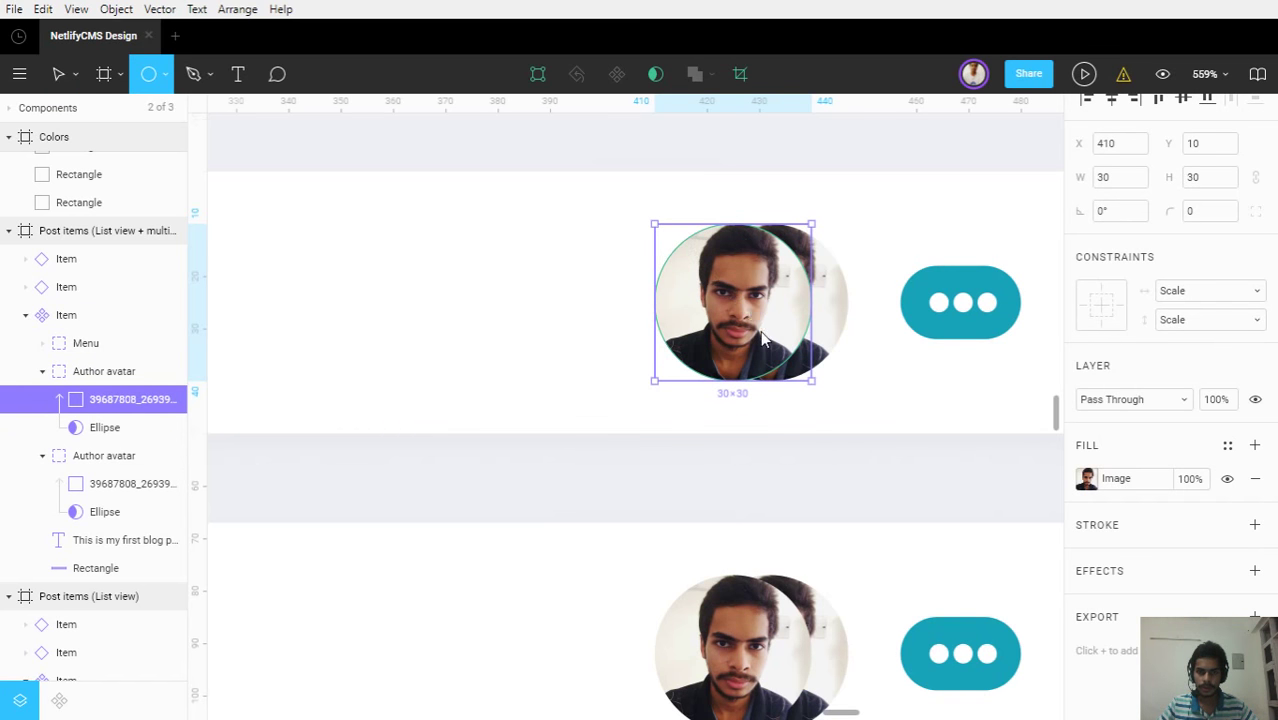
drag(685, 245, 776, 355)
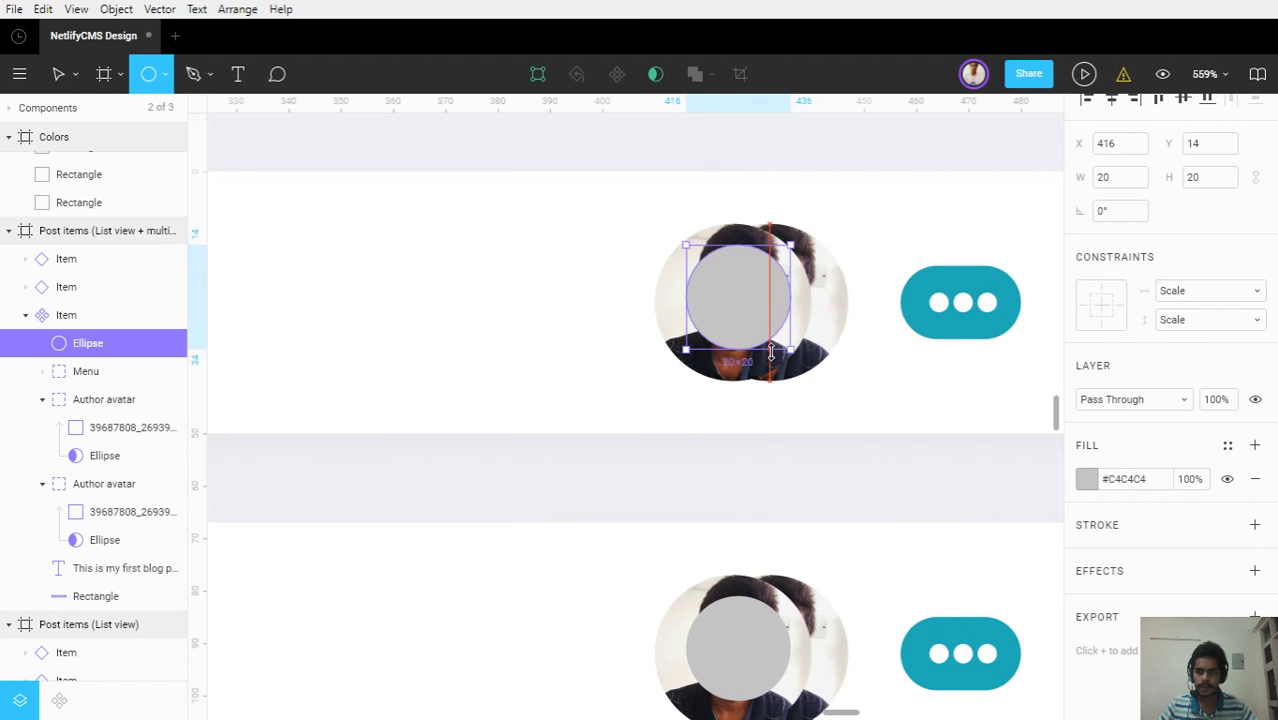
click(1211, 178)
text(30)
click(1122, 184)
text(30)
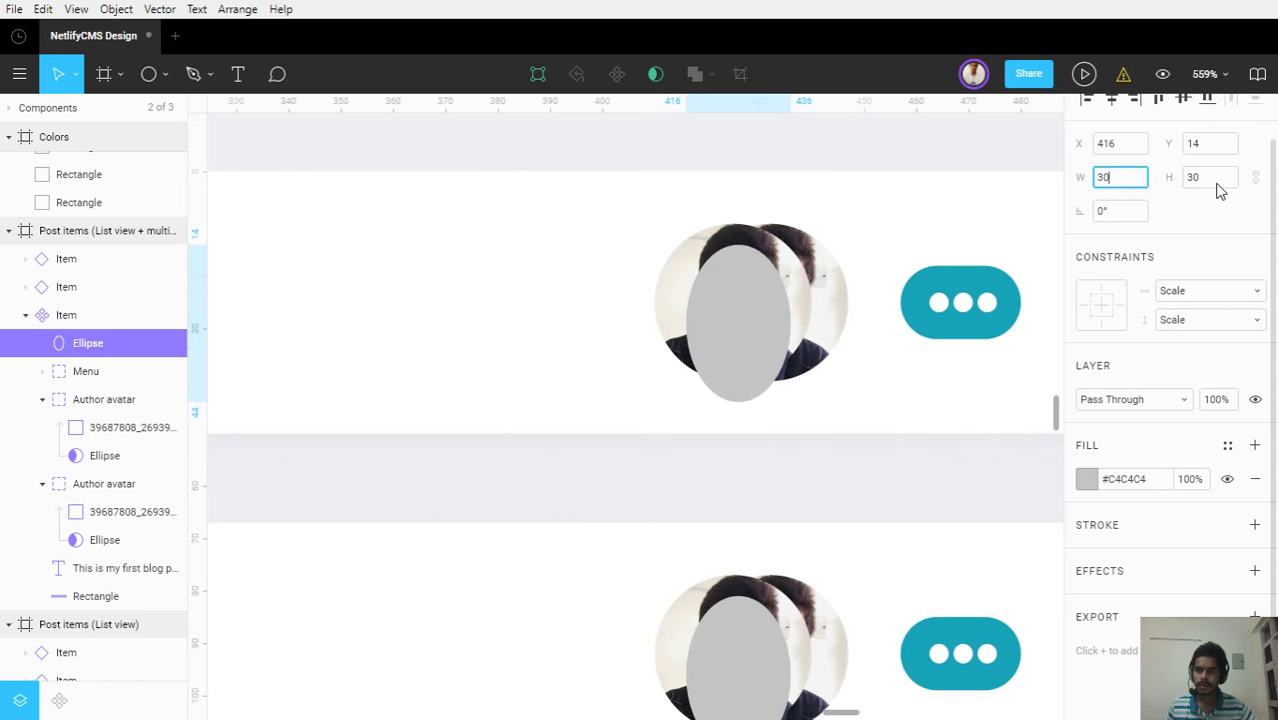
key(Return)
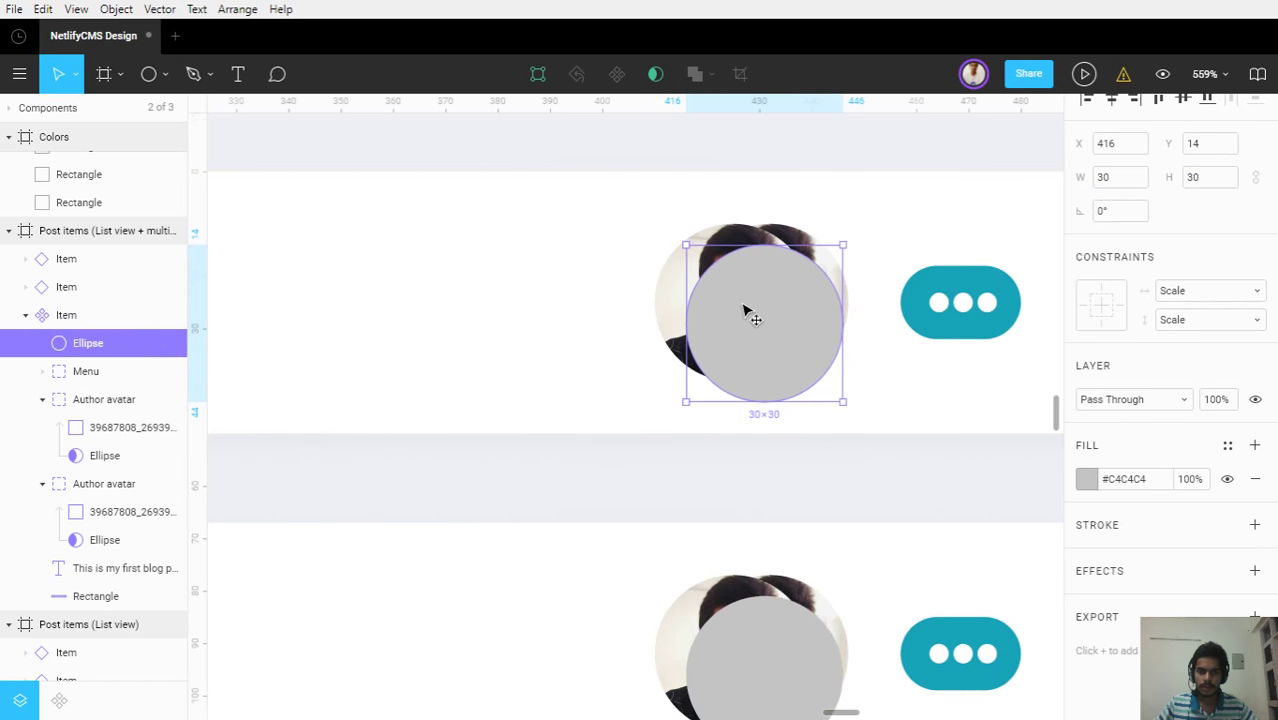
drag(742, 308, 731, 303)
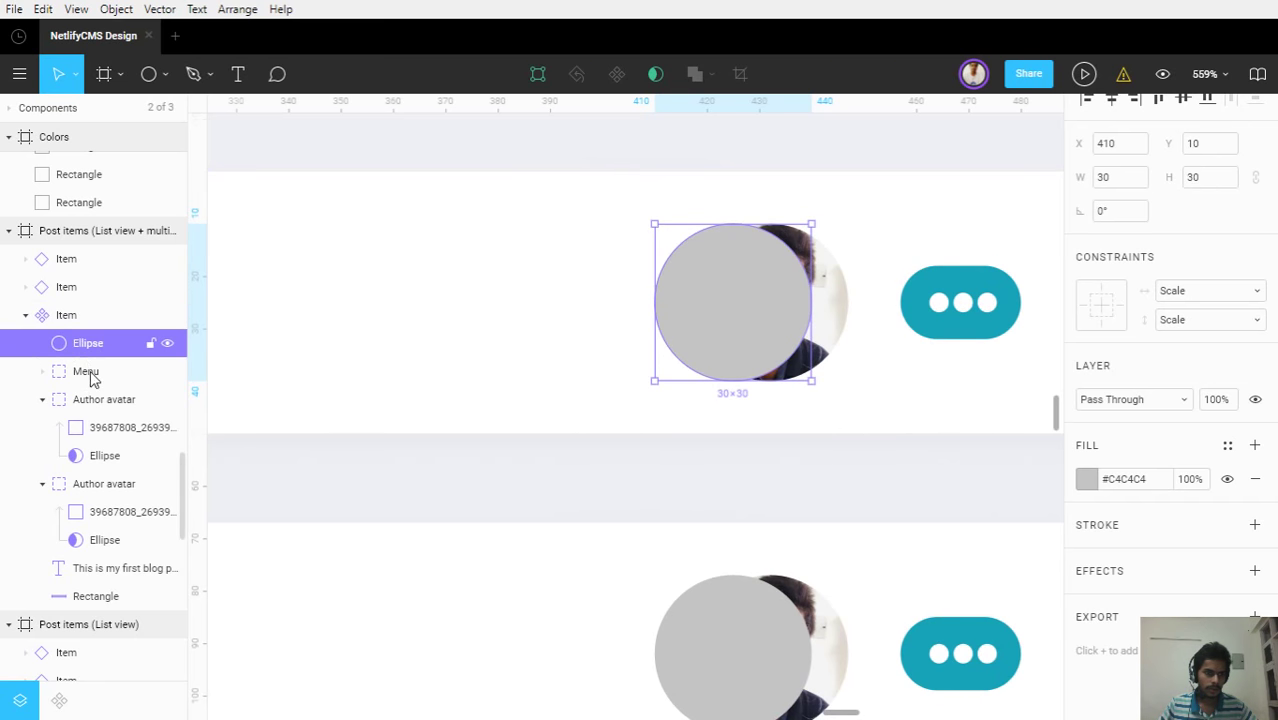
mouse_move(90, 378)
mouse_down()
mouse_move(114, 434)
mouse_move(124, 422)
mouse_up()
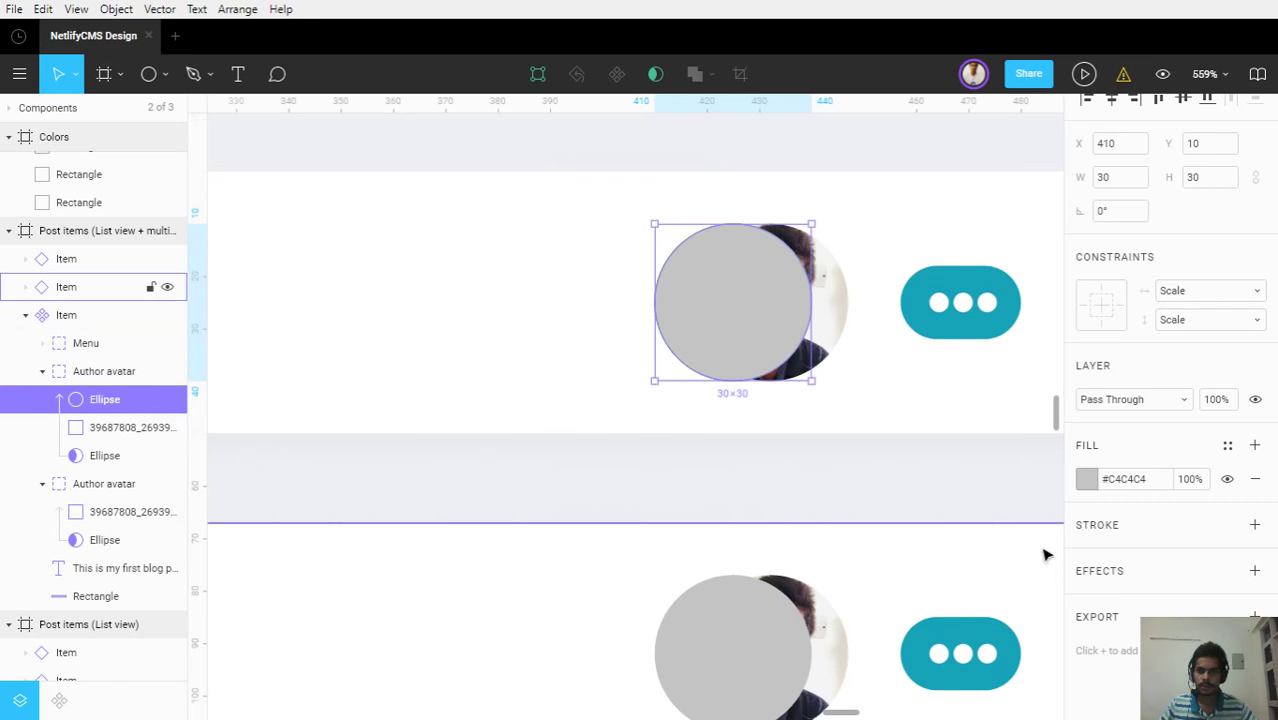
Give the circle a #FFFFFF outline and no fill
click(1254, 524)
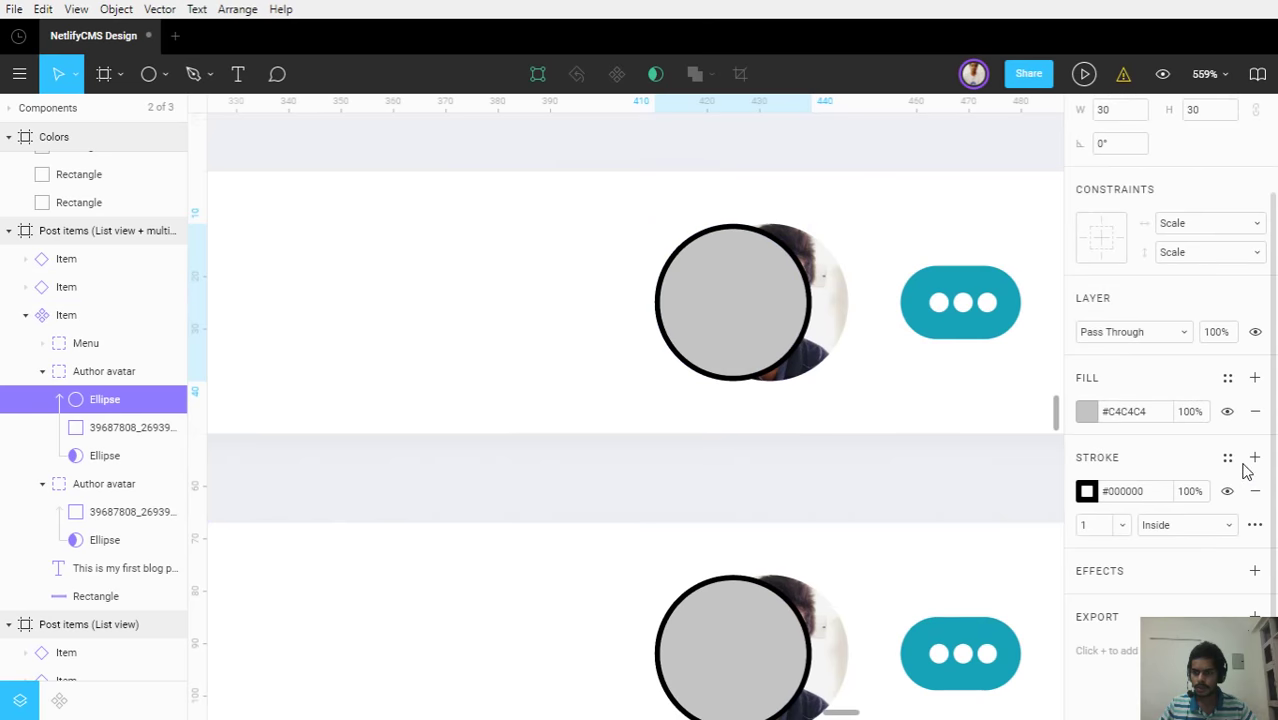
click(1256, 412)
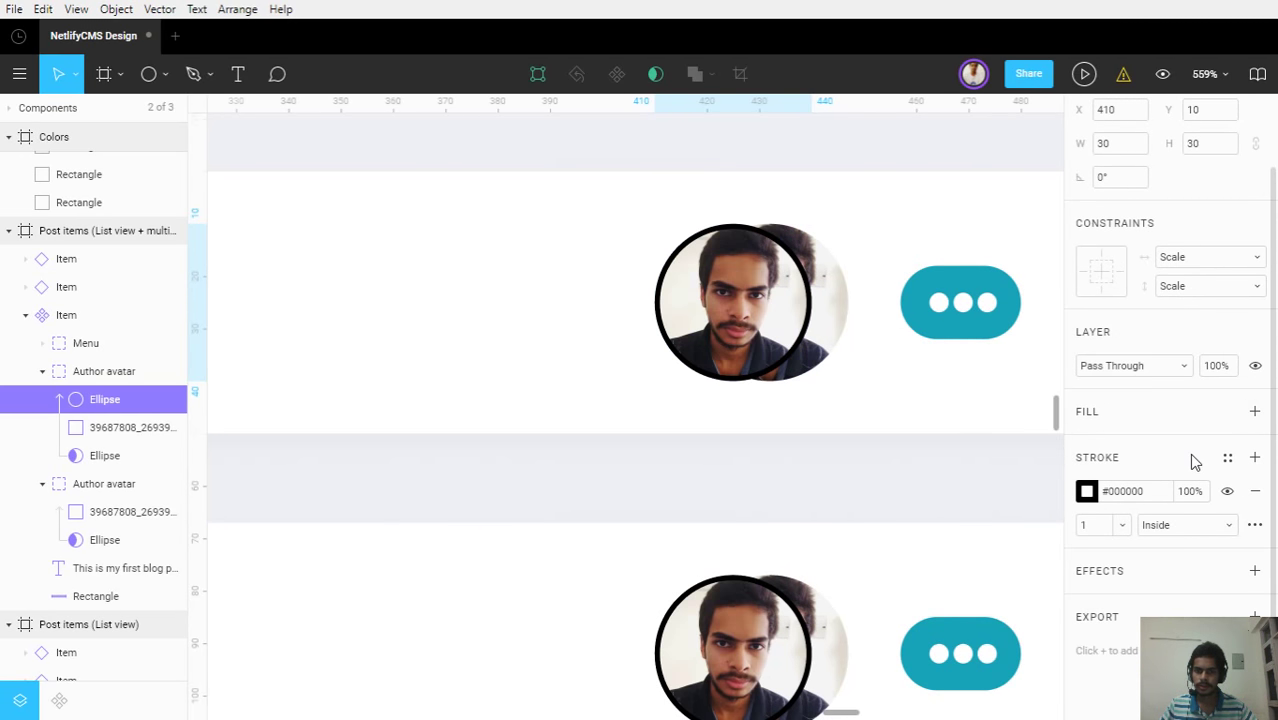
click(1121, 512)
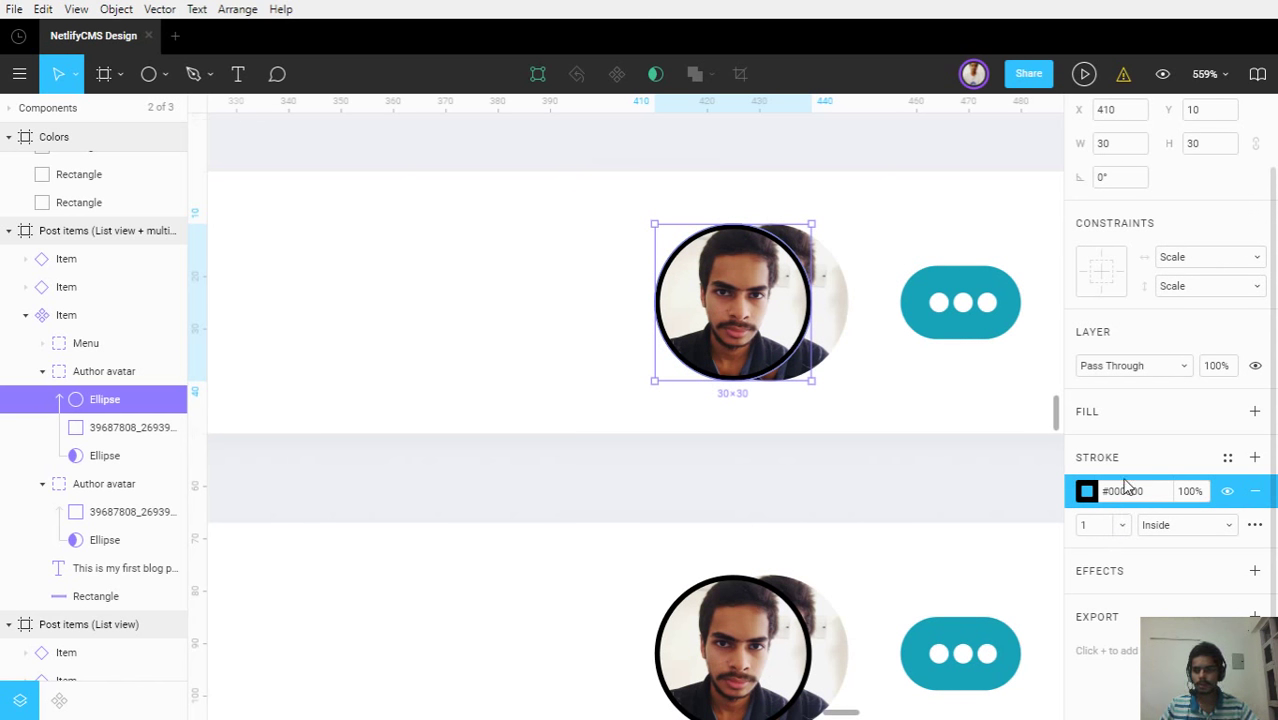
click(1128, 489)
text(#ffffff)
key(Return)
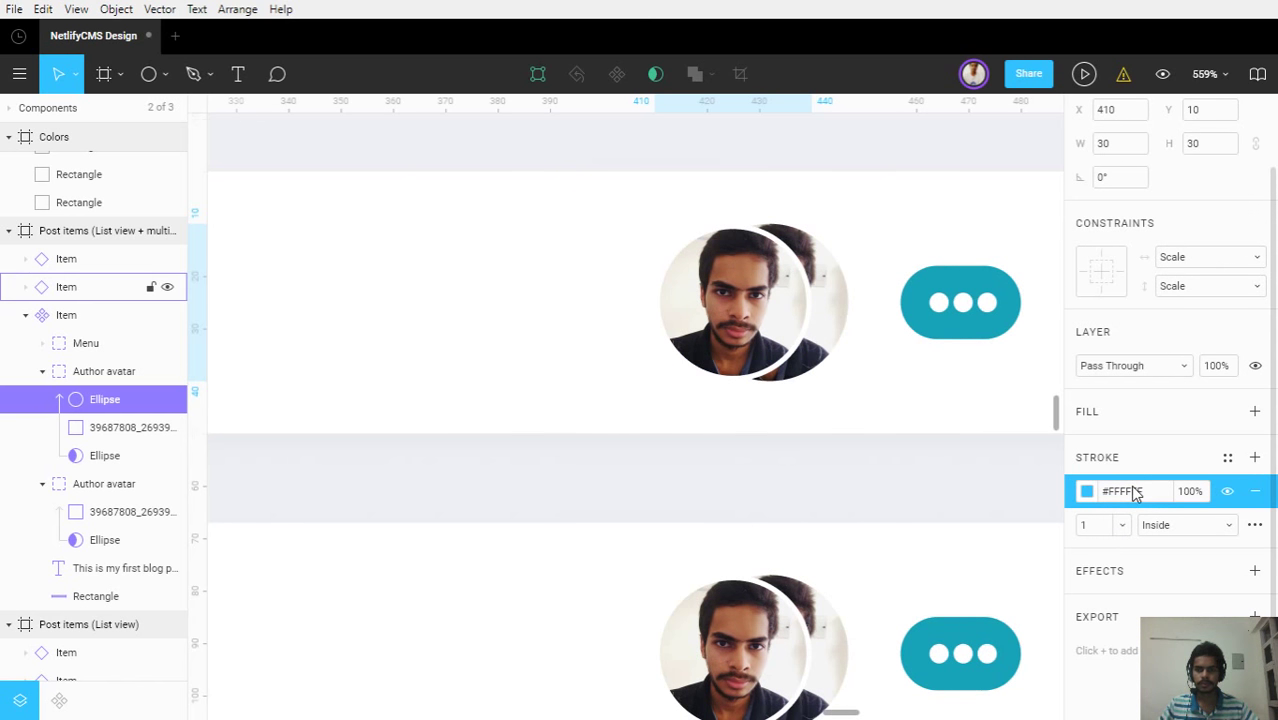
click(619, 451)
ctrl+scroll(699, 473, down, 1)
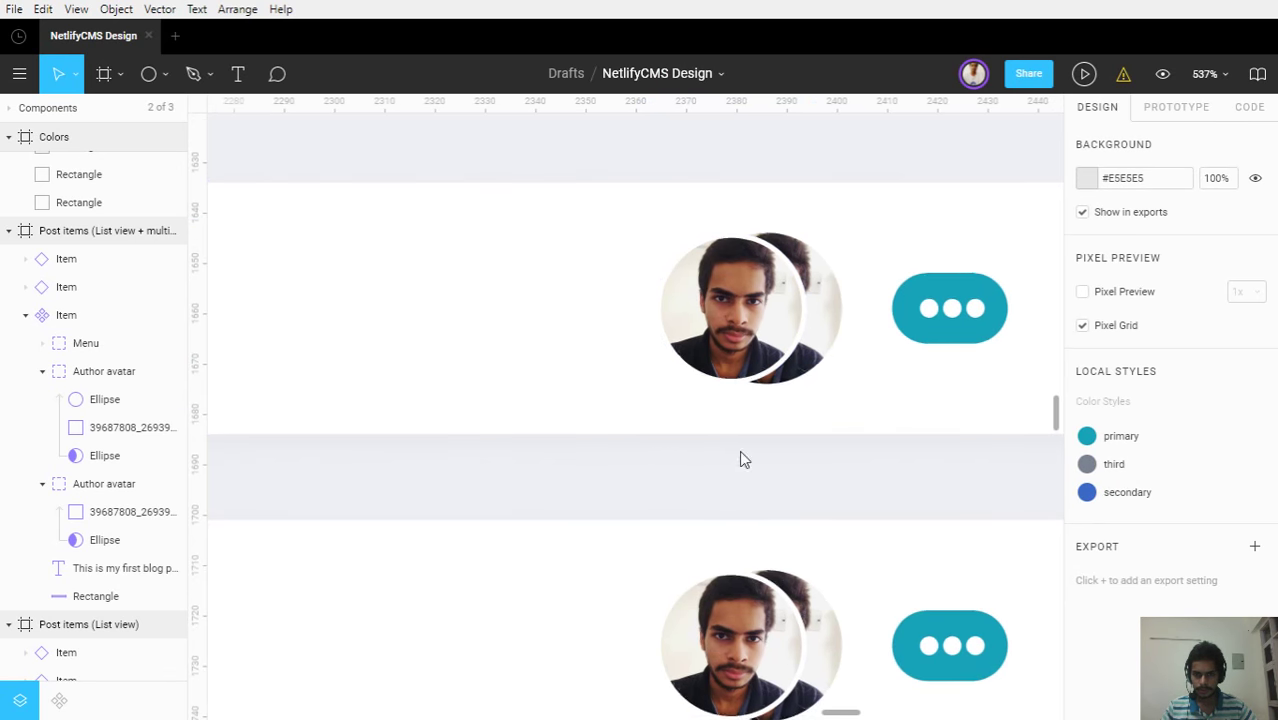
Move the white ring below the avatar's mask circle in the layer order
scroll(742, 456, down, 3)
scroll(742, 456, up, 3)
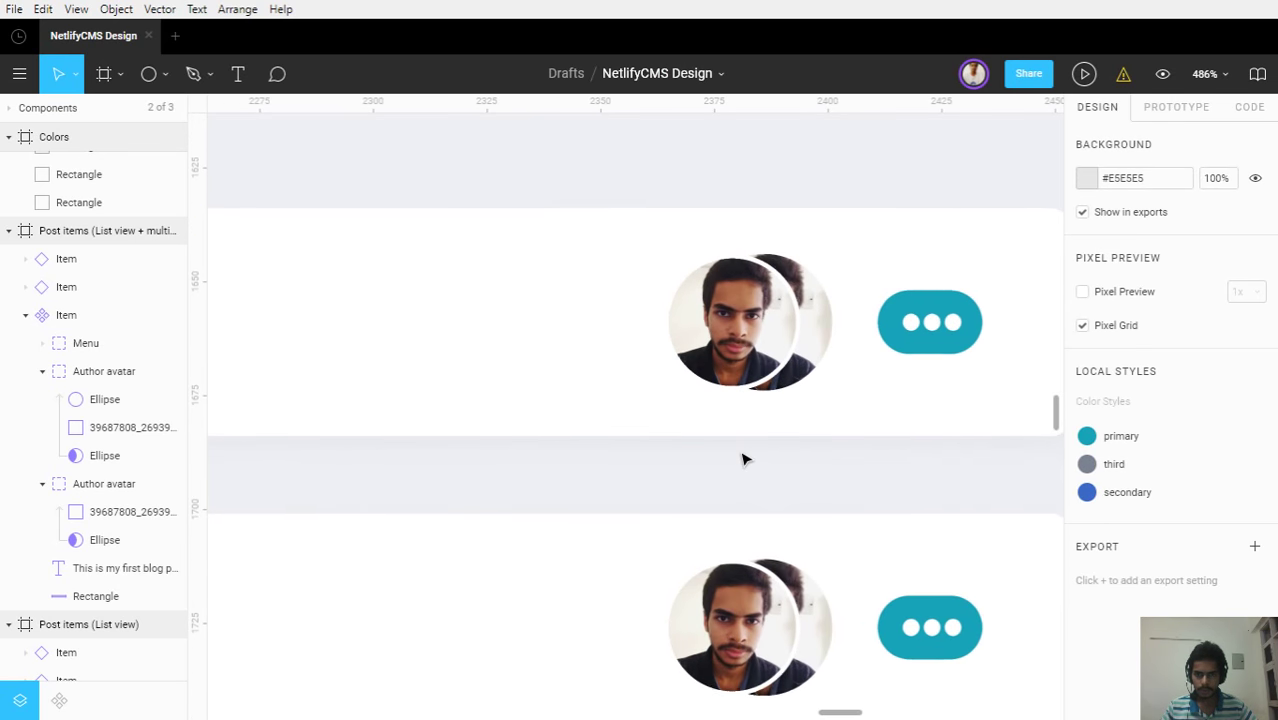
click(742, 285)
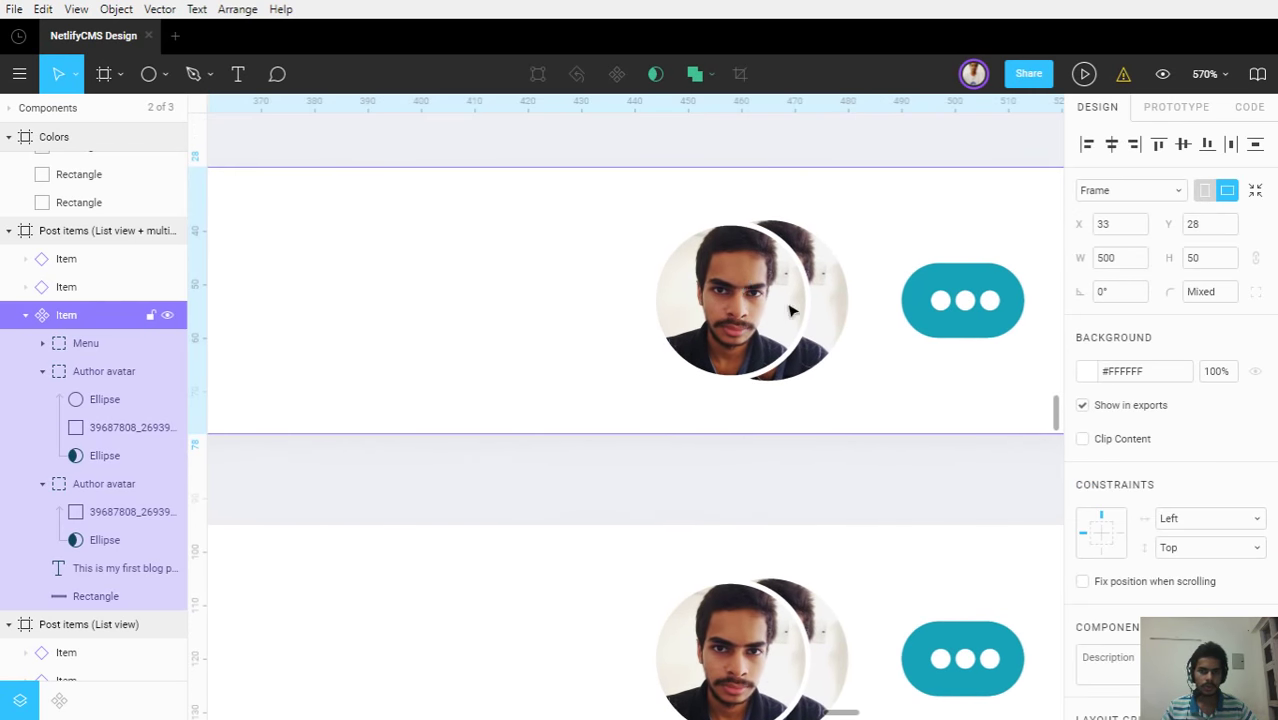
click(99, 399)
click(99, 455)
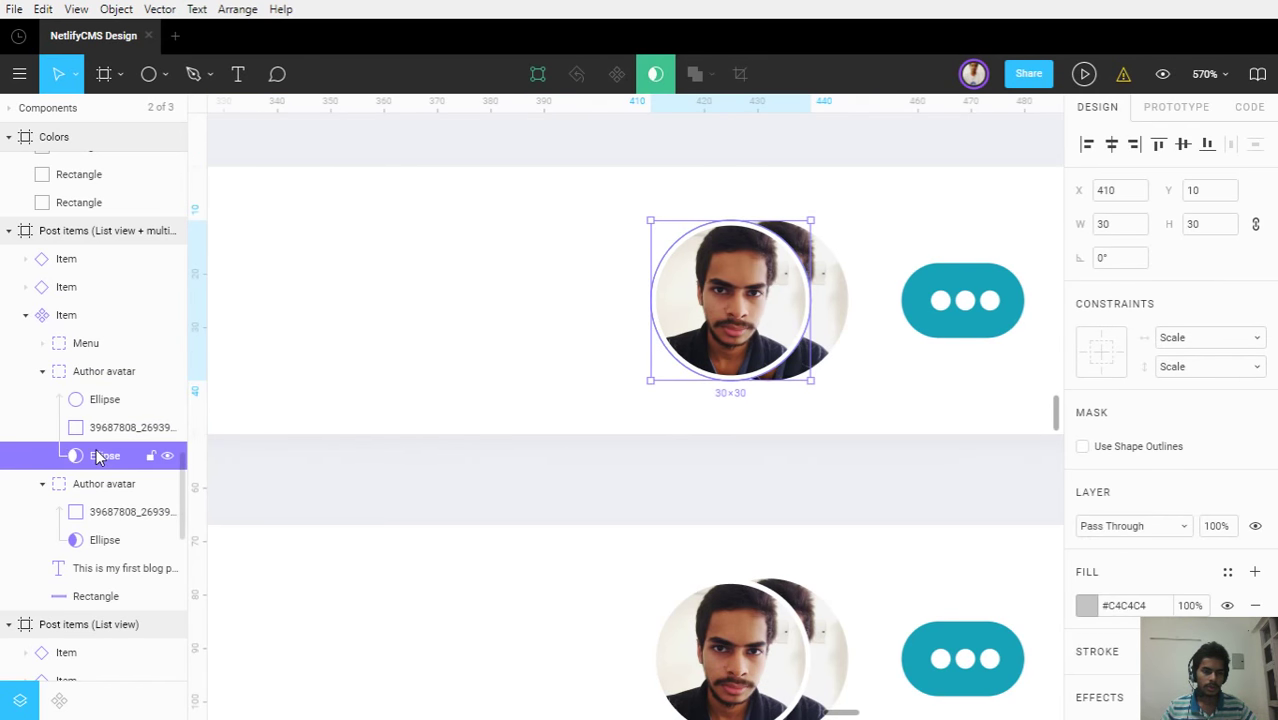
mouse_move(100, 399)
mouse_down()
mouse_move(112, 481)
mouse_move(108, 457)
mouse_up()
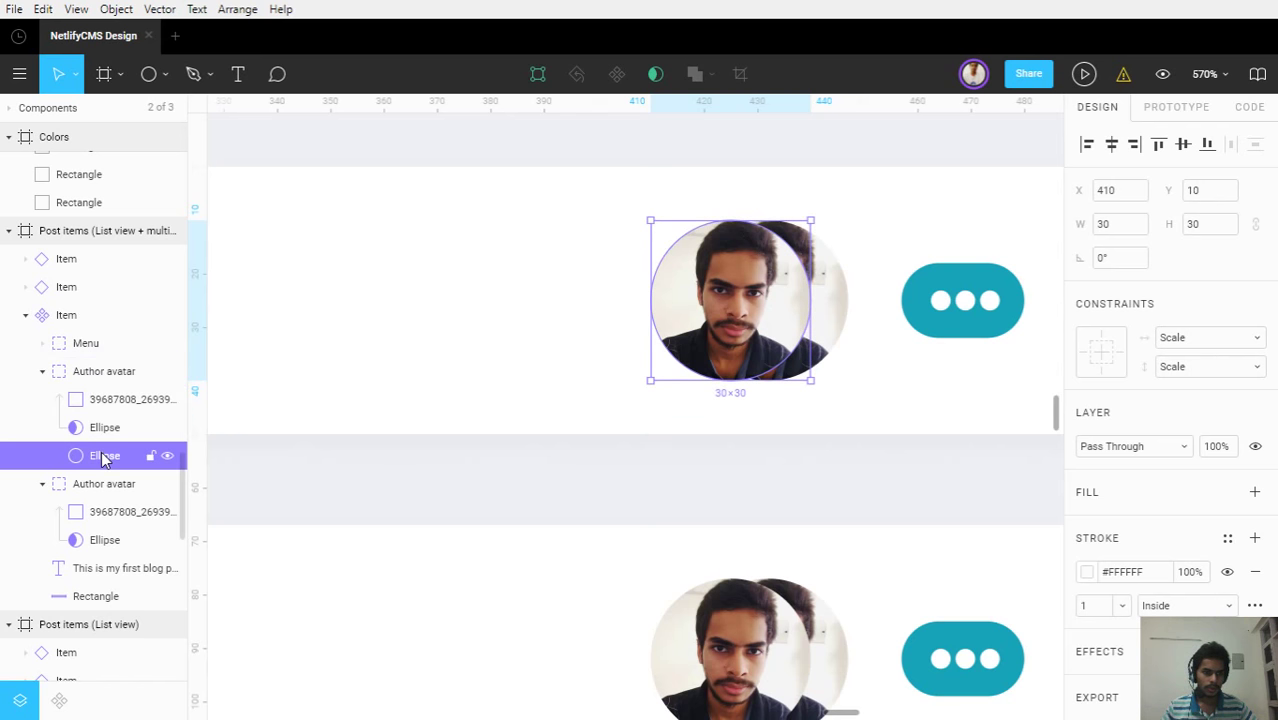
Enlarge the ring to 32×32
click(1120, 224)
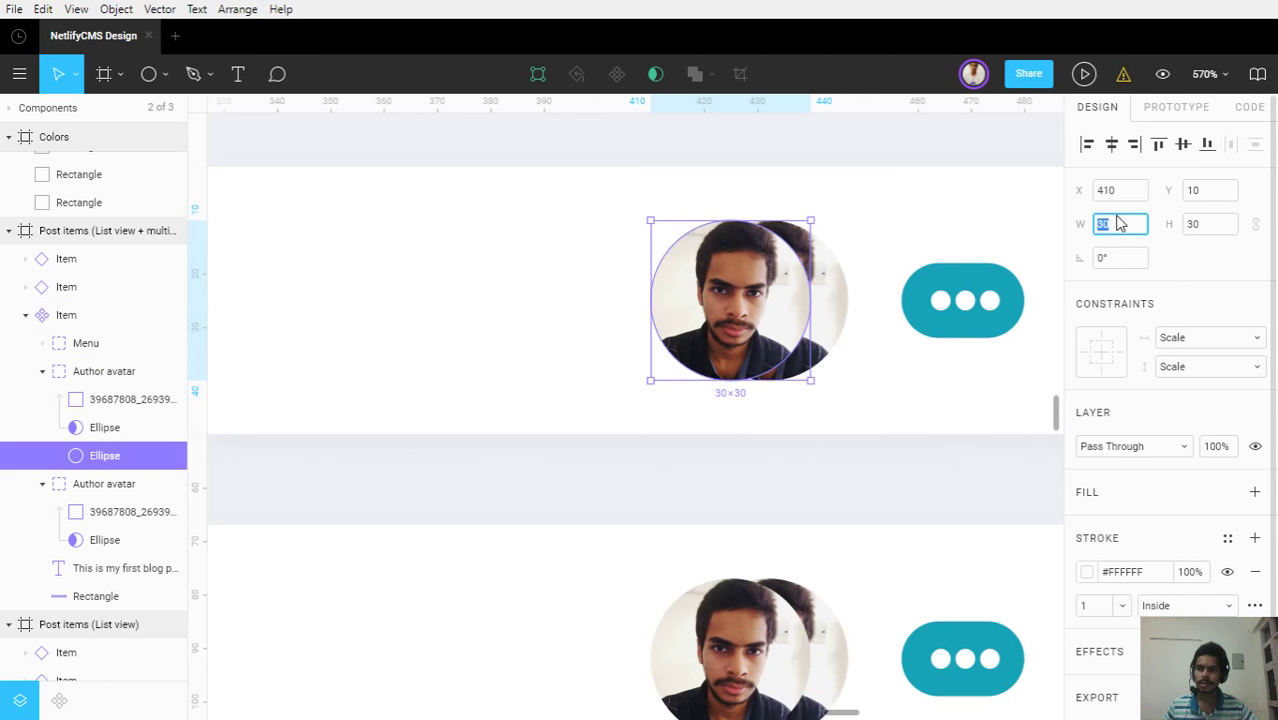
text(32)
click(1195, 224)
text(32)
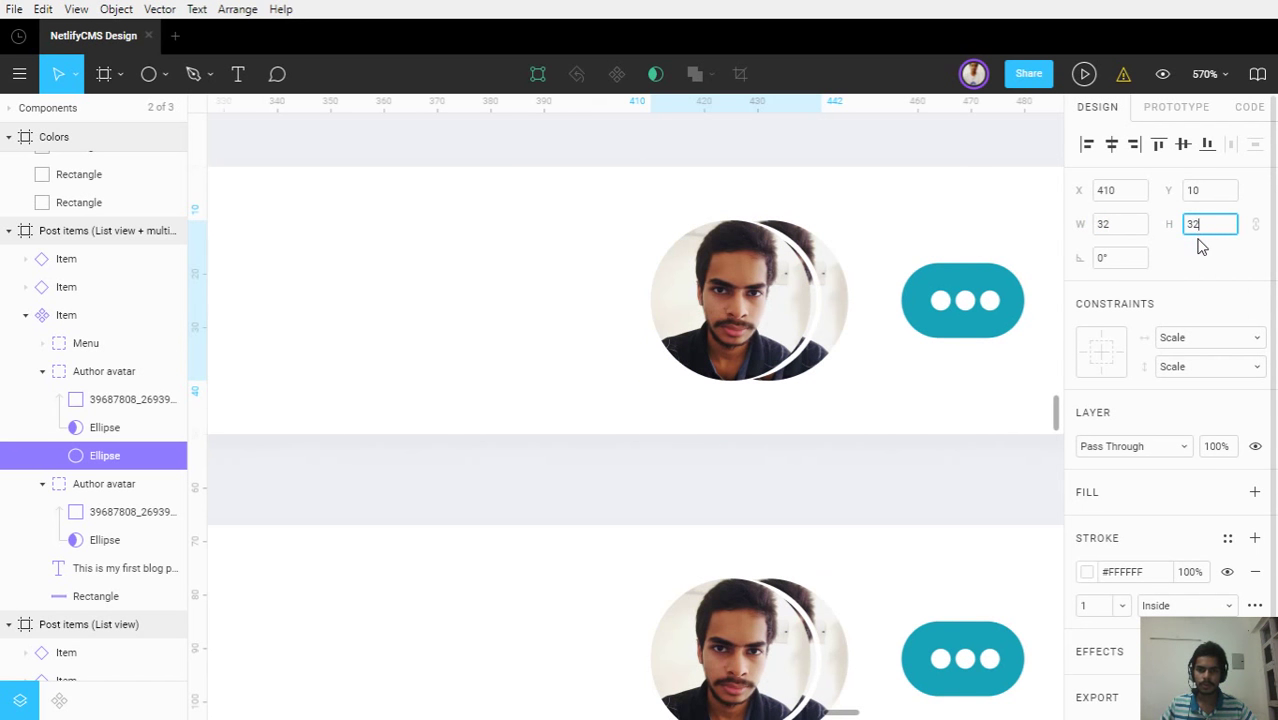
key(Return)
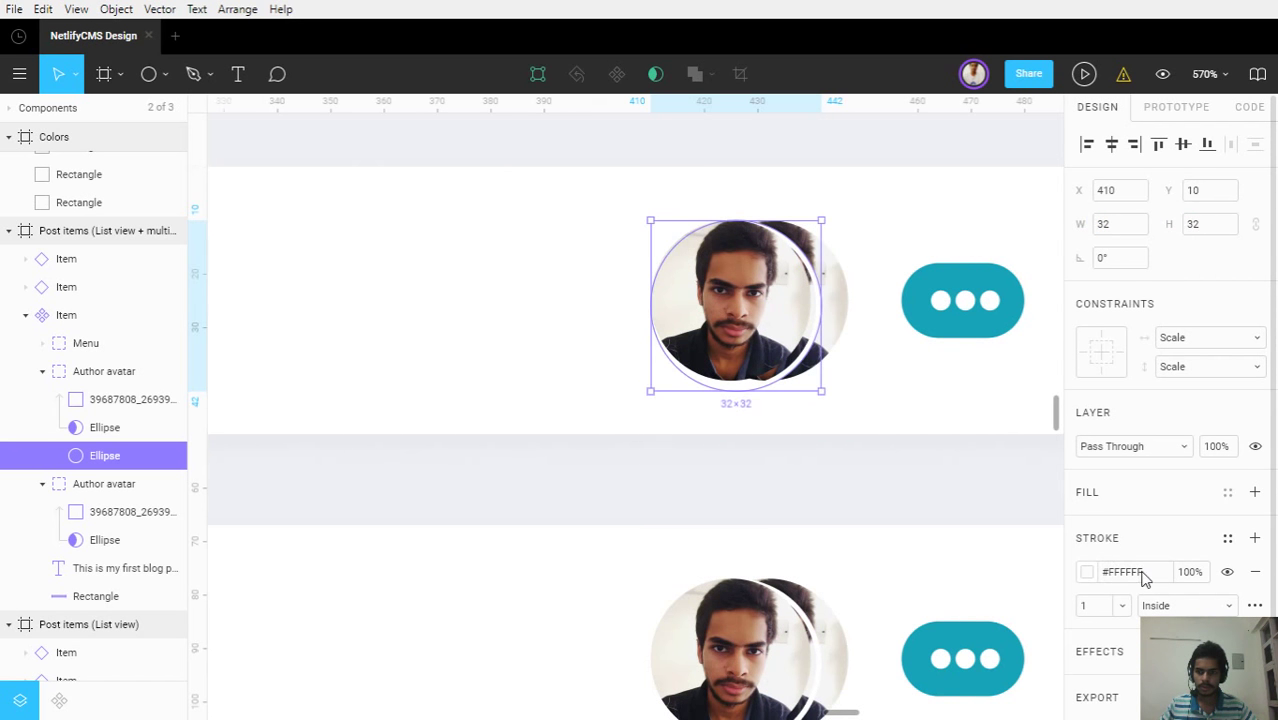
click(1104, 608)
Shrink the ring to 31×31, nudge it up 1 px, then stretch its edges back to 32×32
click(1118, 226)
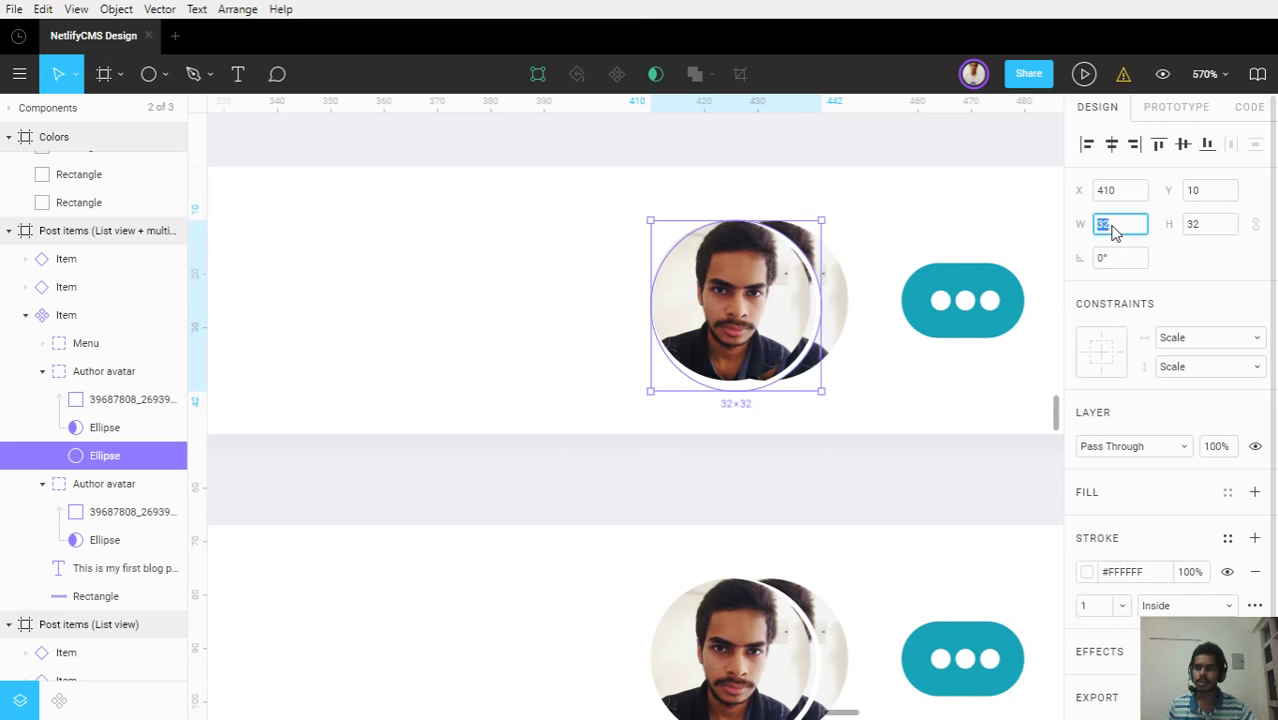
text(31)
click(1212, 228)
text(31)
key(Return)
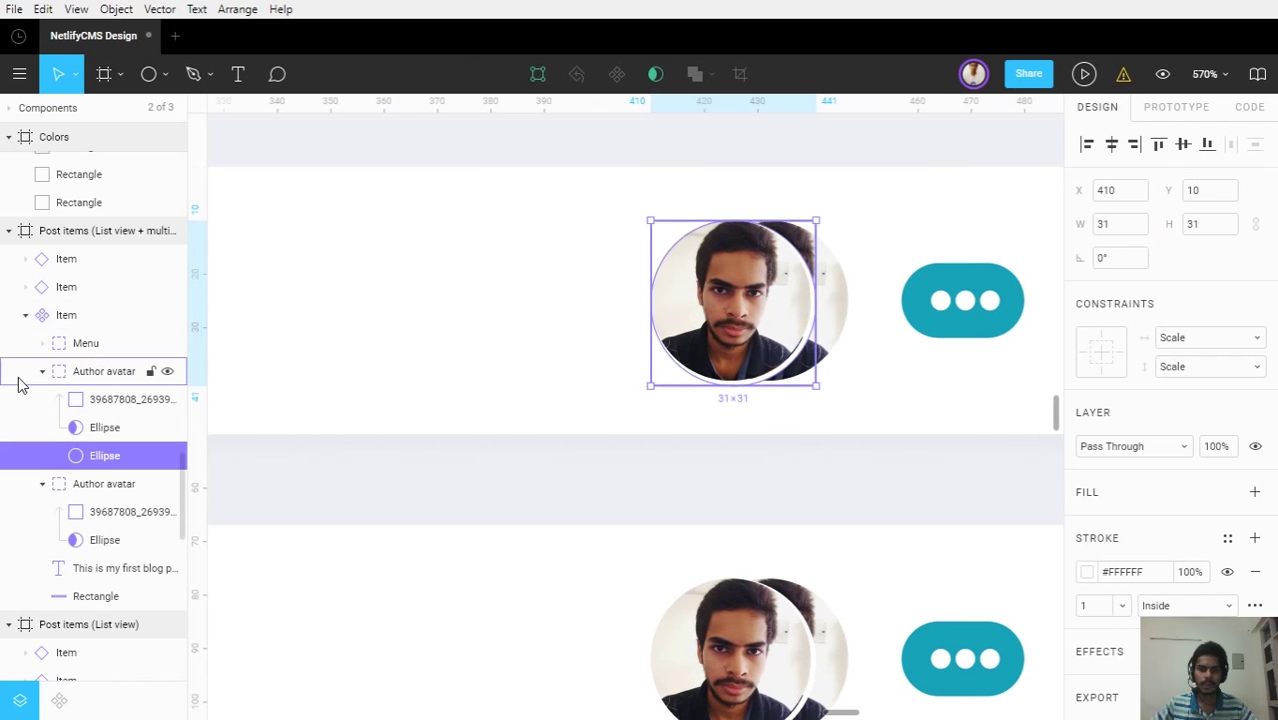
key(alt)
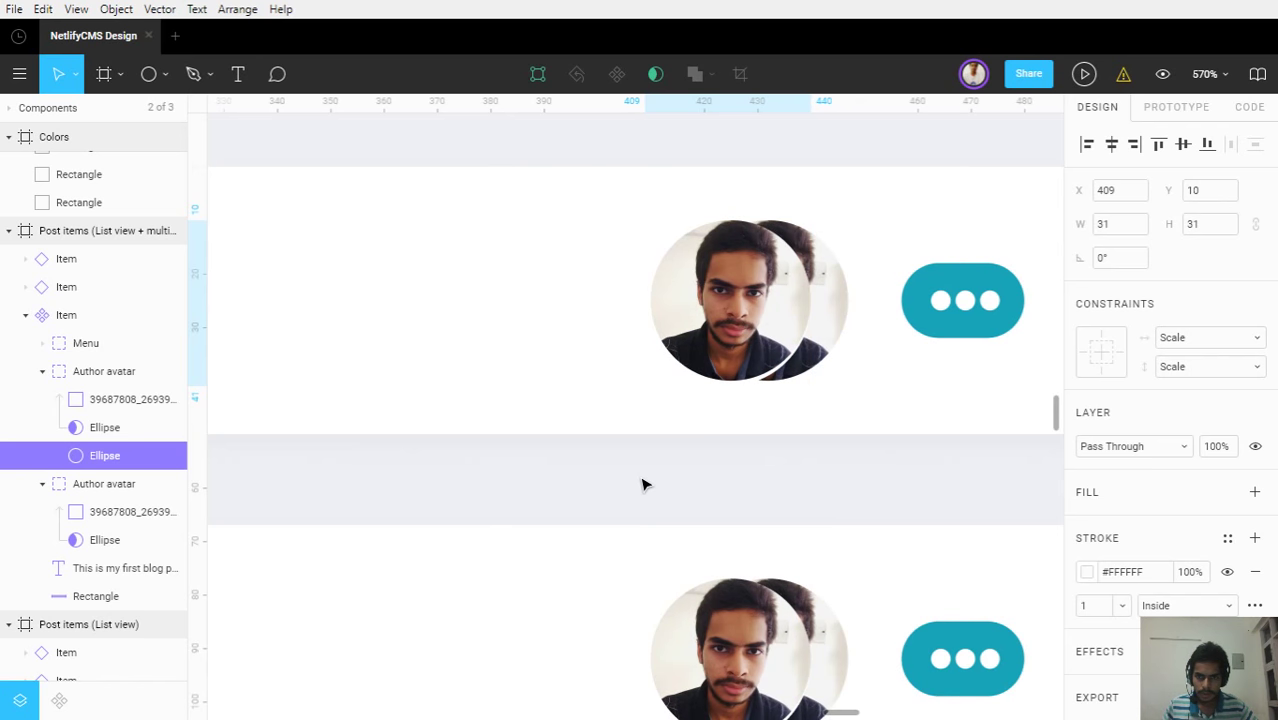
key(Up)
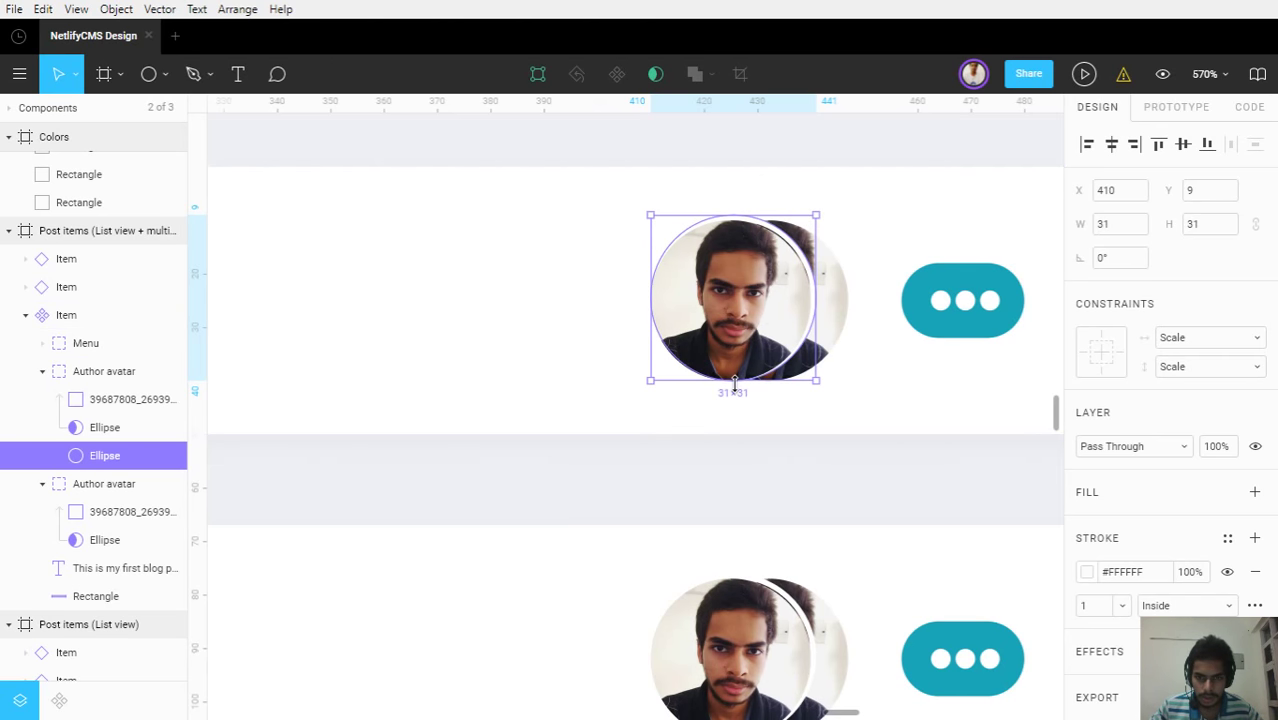
drag(735, 386, 737, 385)
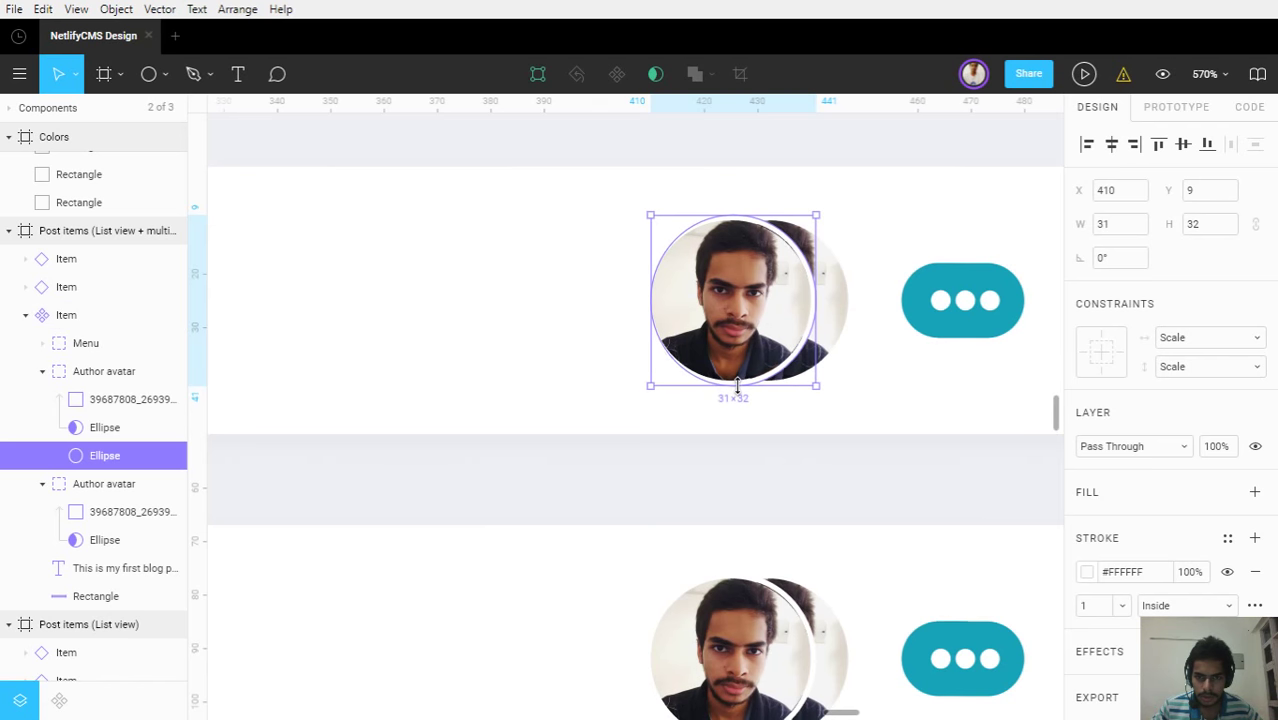
drag(638, 316, 642, 316)
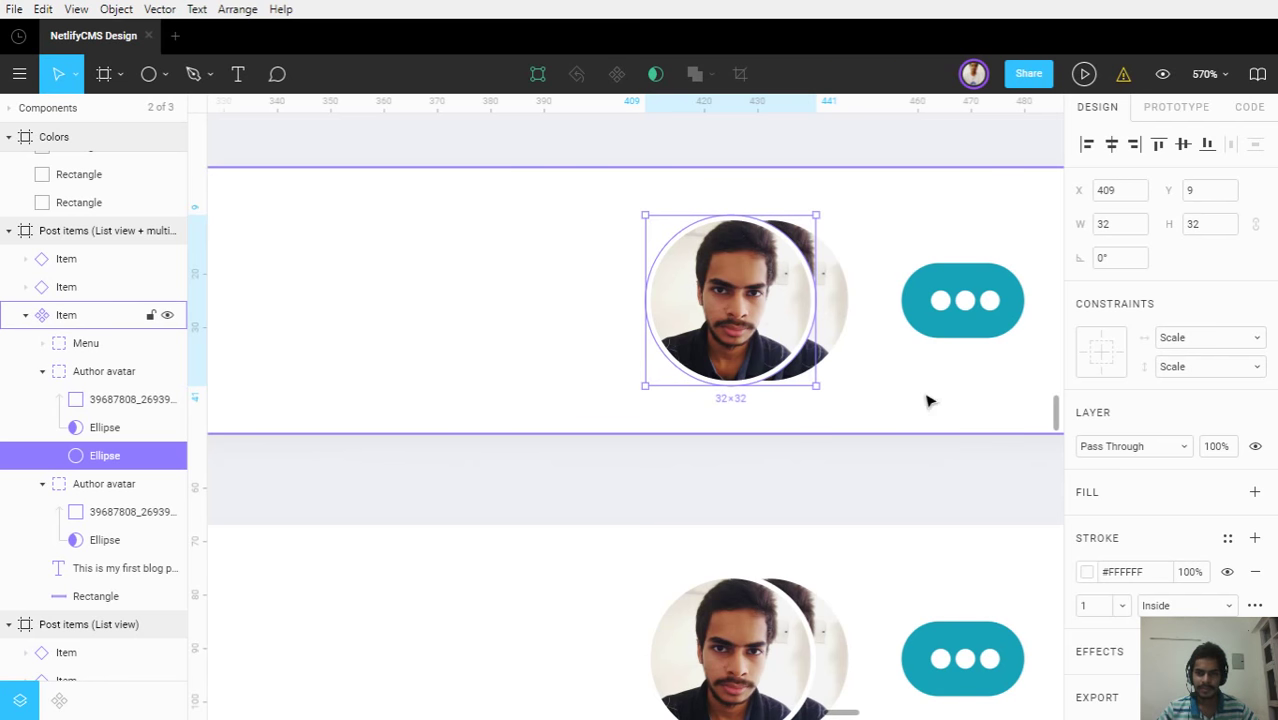
click(864, 496)
ctrl+scroll(865, 497, down, 2)
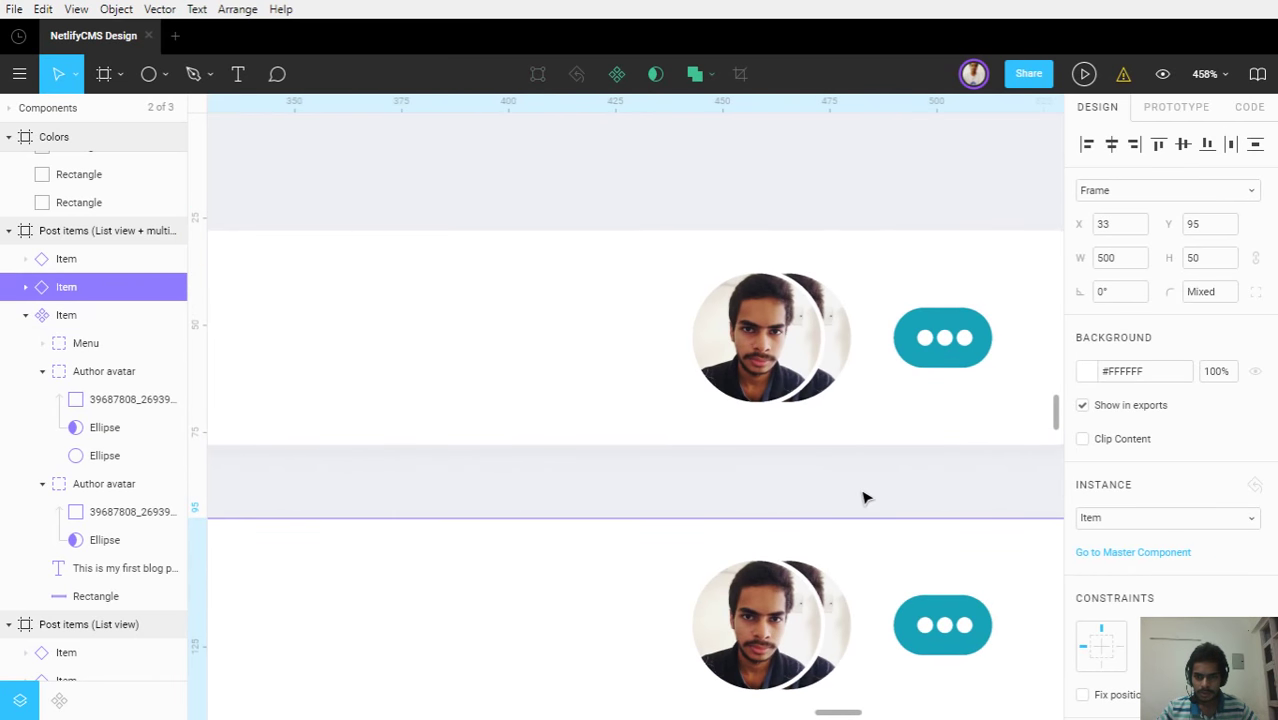
ctrl+scroll(864, 497, up, 2)
ctrl+scroll(864, 497, down, 3)
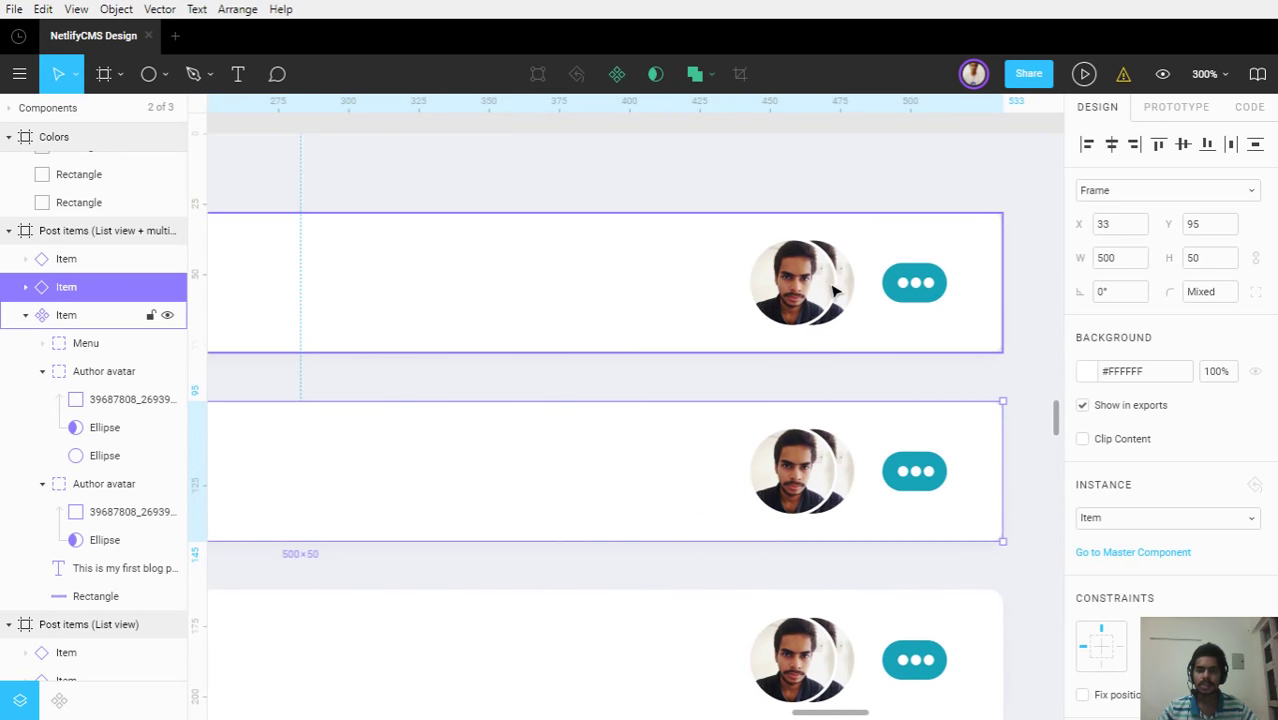
ctrl+scroll(836, 293, up, 3)
ctrl+scroll(834, 290, up, 2)
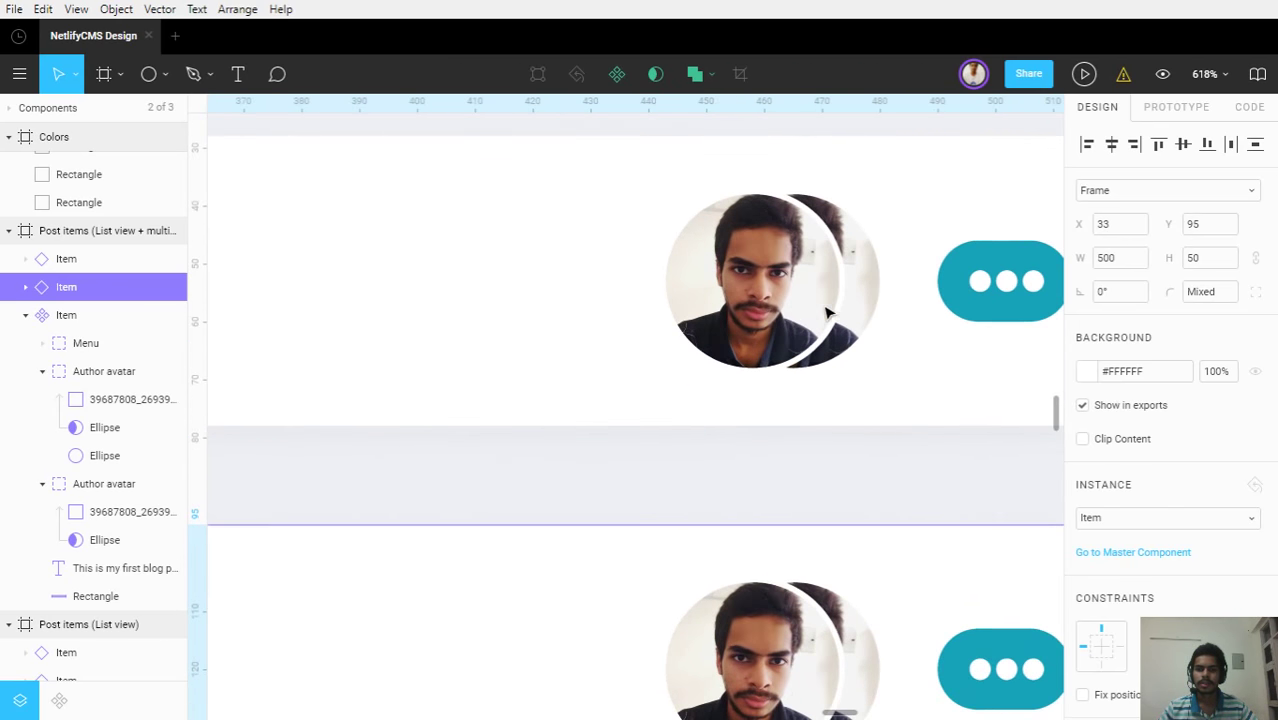
ctrl+click(755, 291)
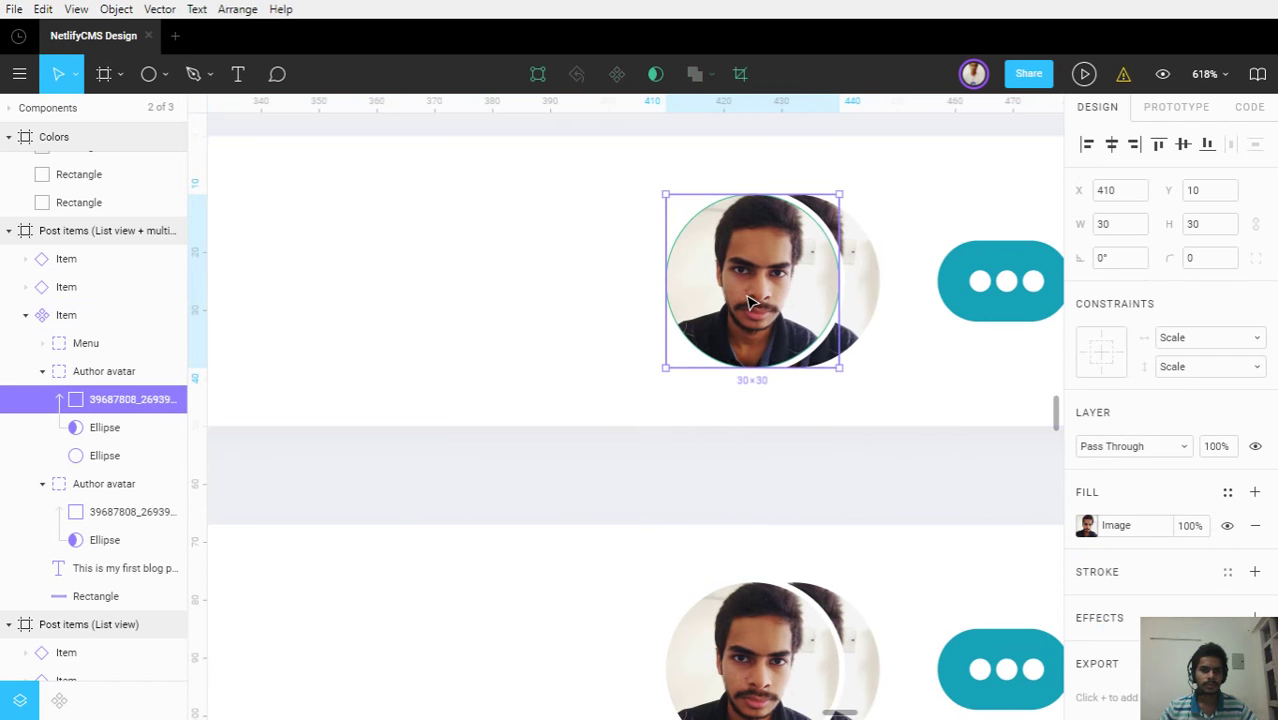
click(760, 443)
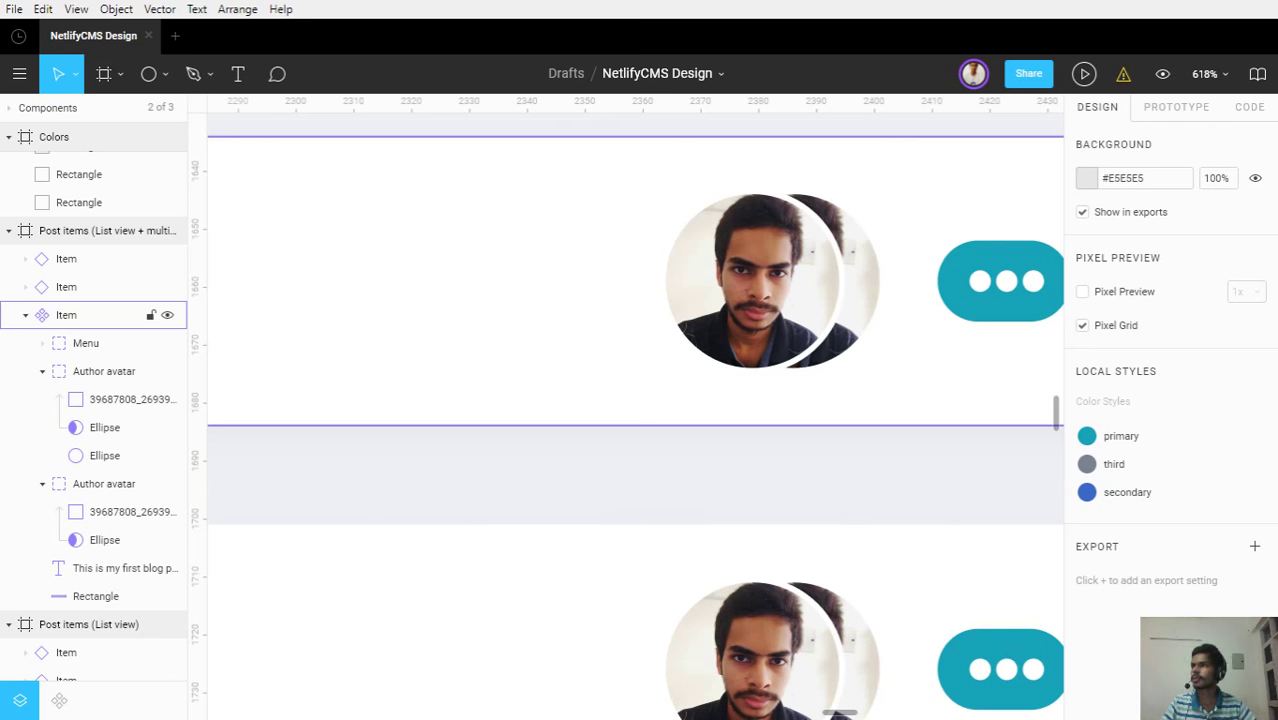
ctrl+click(784, 297)
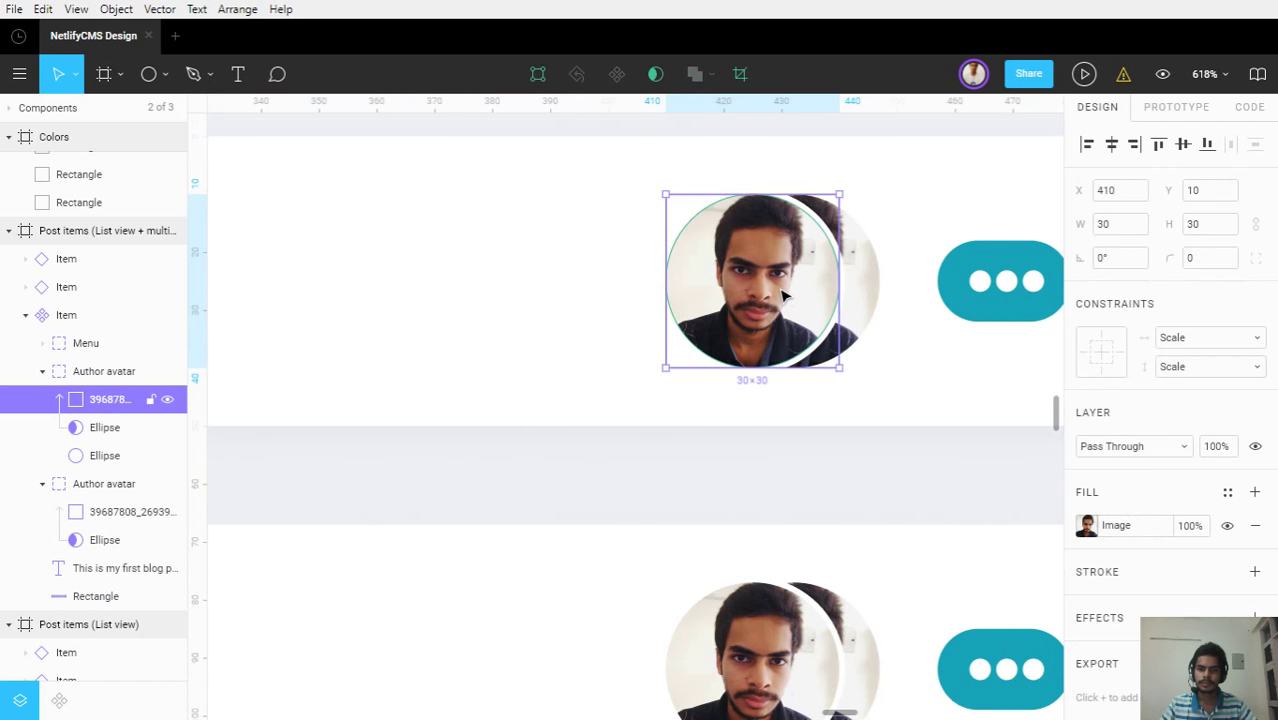
scroll(784, 297, down, 5)
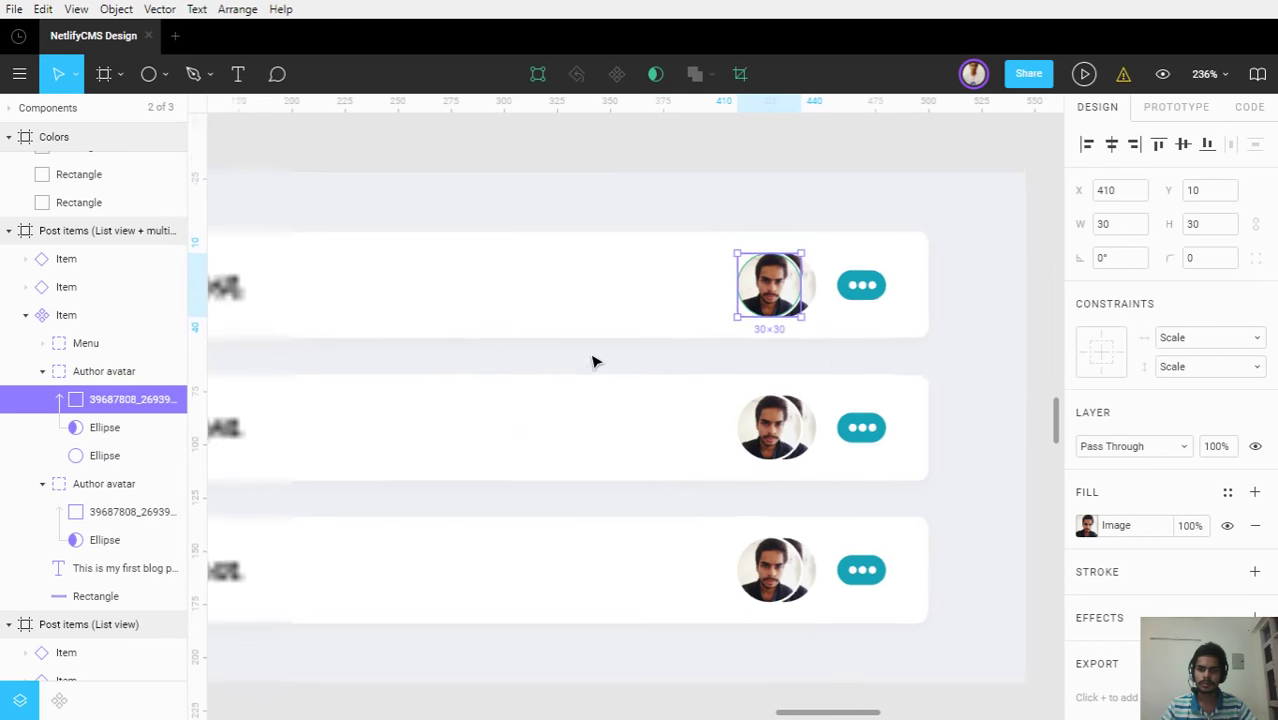
scroll(592, 361, down, 3)
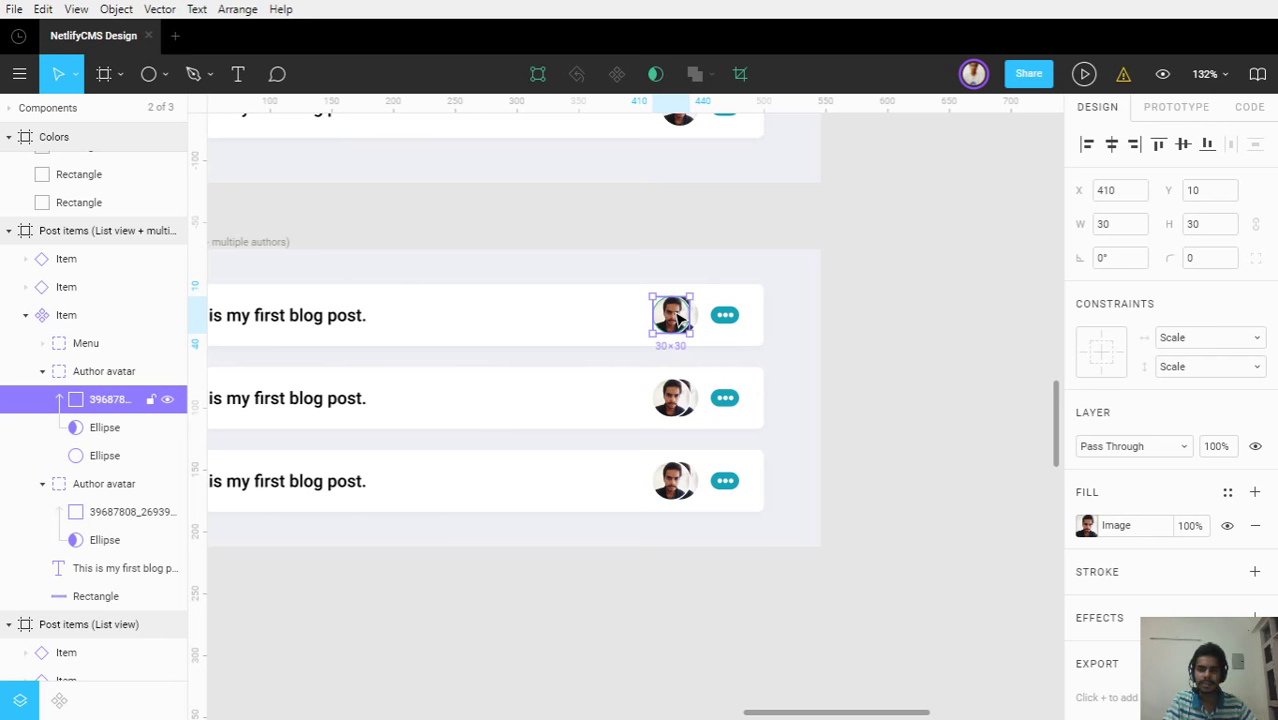
Paste the bearded man's portrait into the avatar and begin shrinking it
key(ctrl+v)
scroll(836, 288, down, 5)
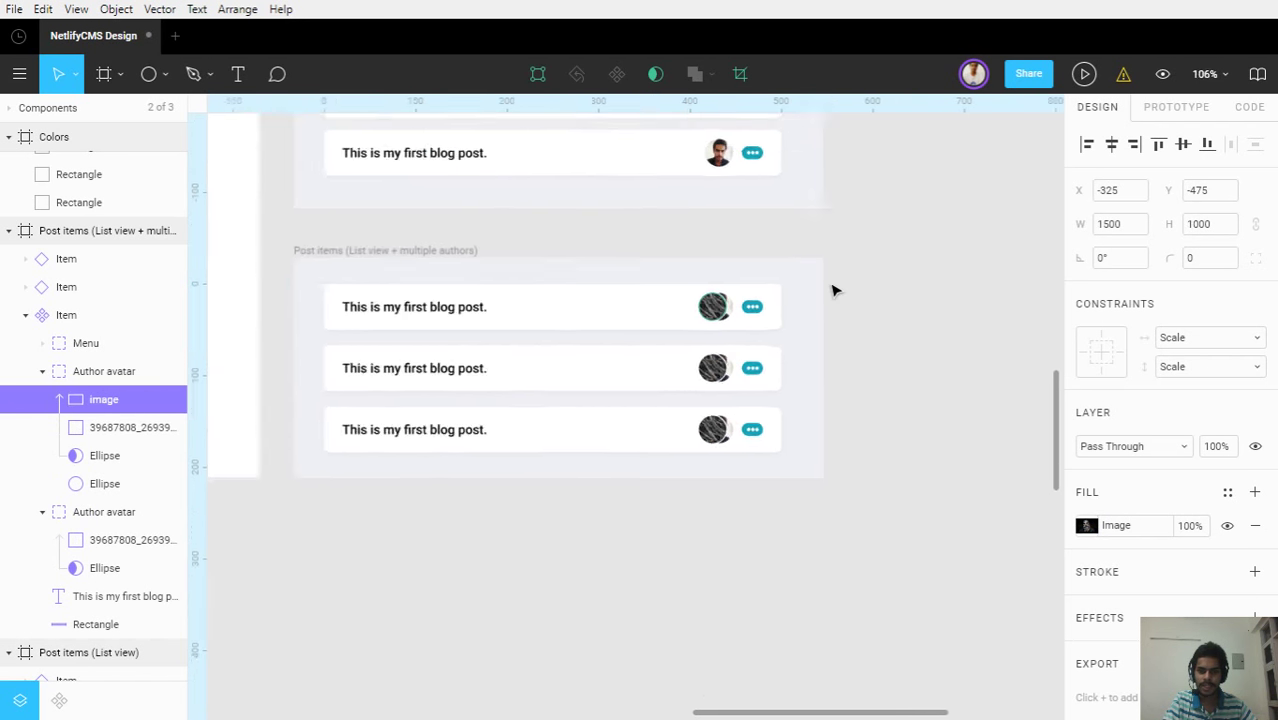
scroll(848, 297, up, 3)
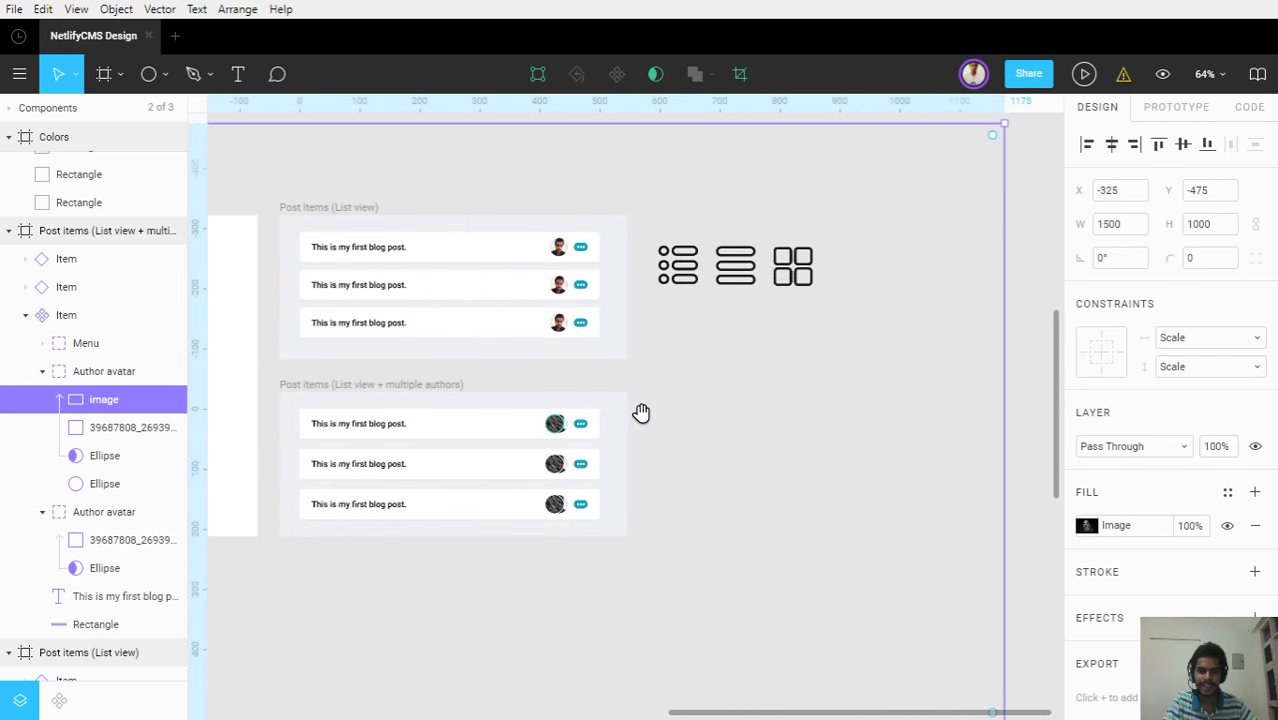
scroll(645, 417, down, 3)
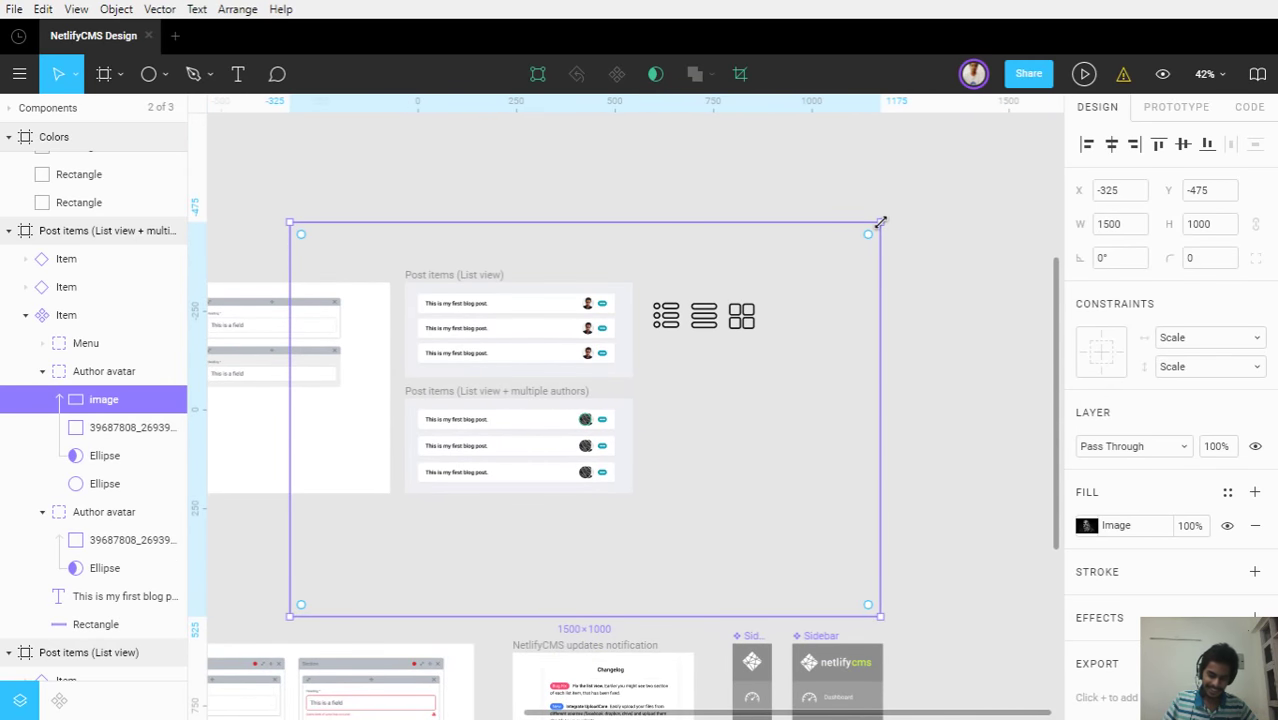
drag(842, 245, 810, 270)
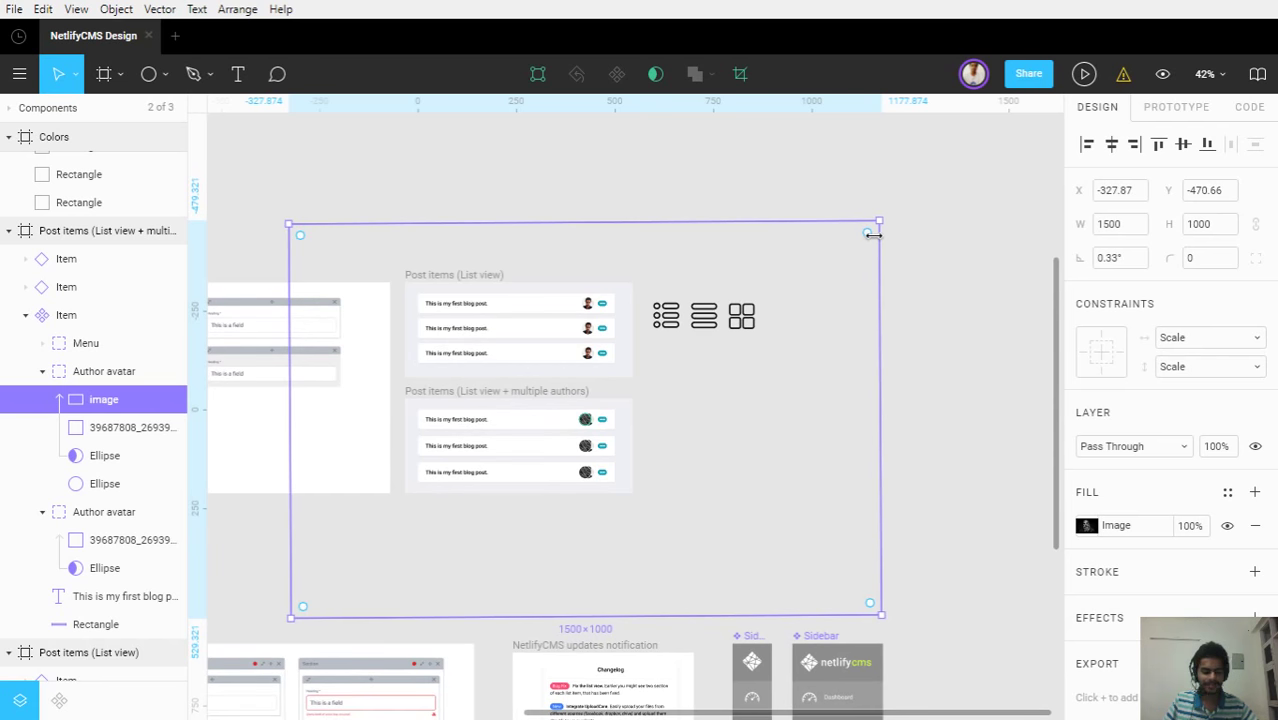
drag(872, 234, 605, 421)
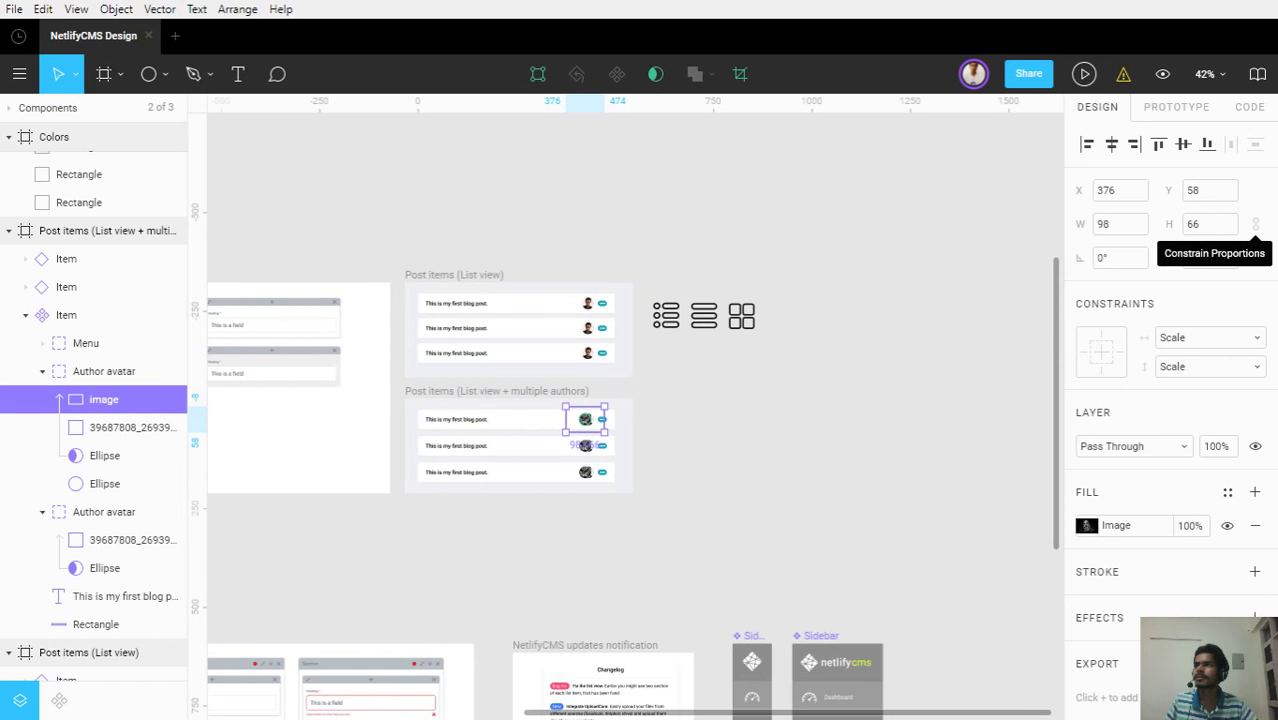
Rotate the portrait 180° so the face is upright and shrink it to fit the circle
scroll(588, 432, up, 3)
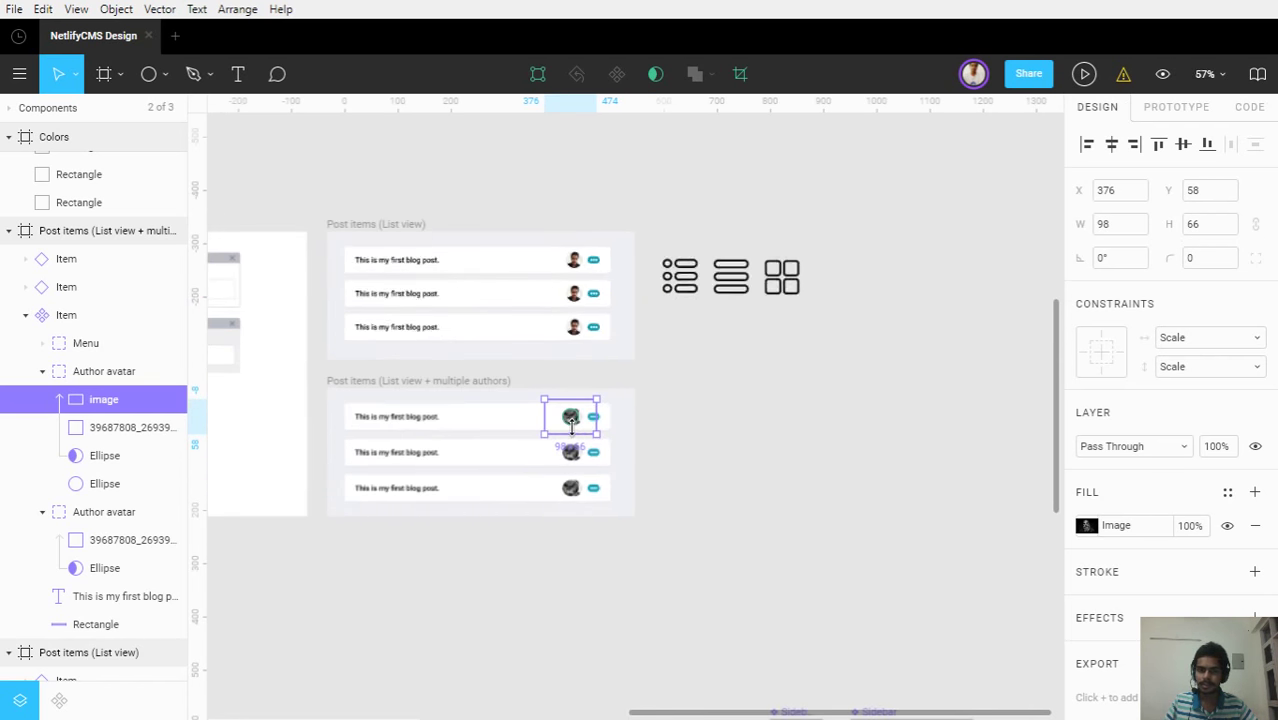
scroll(571, 420, up, 10)
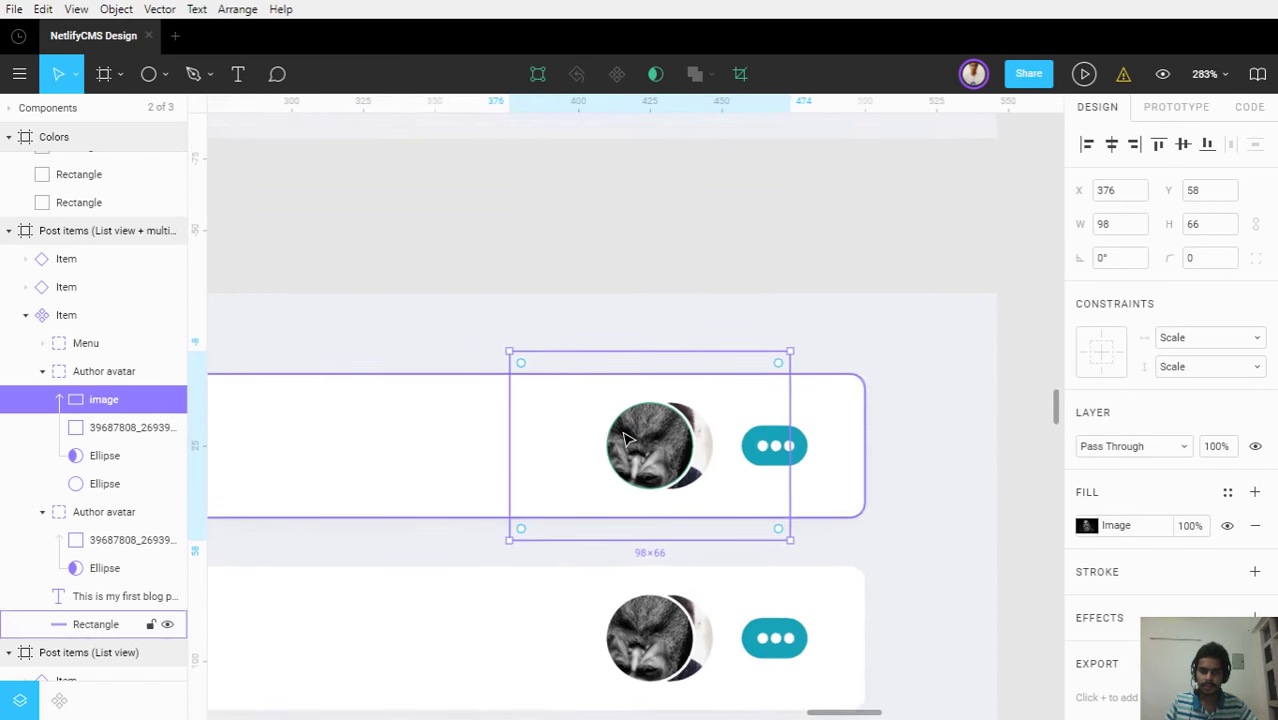
scroll(624, 438, up, 5)
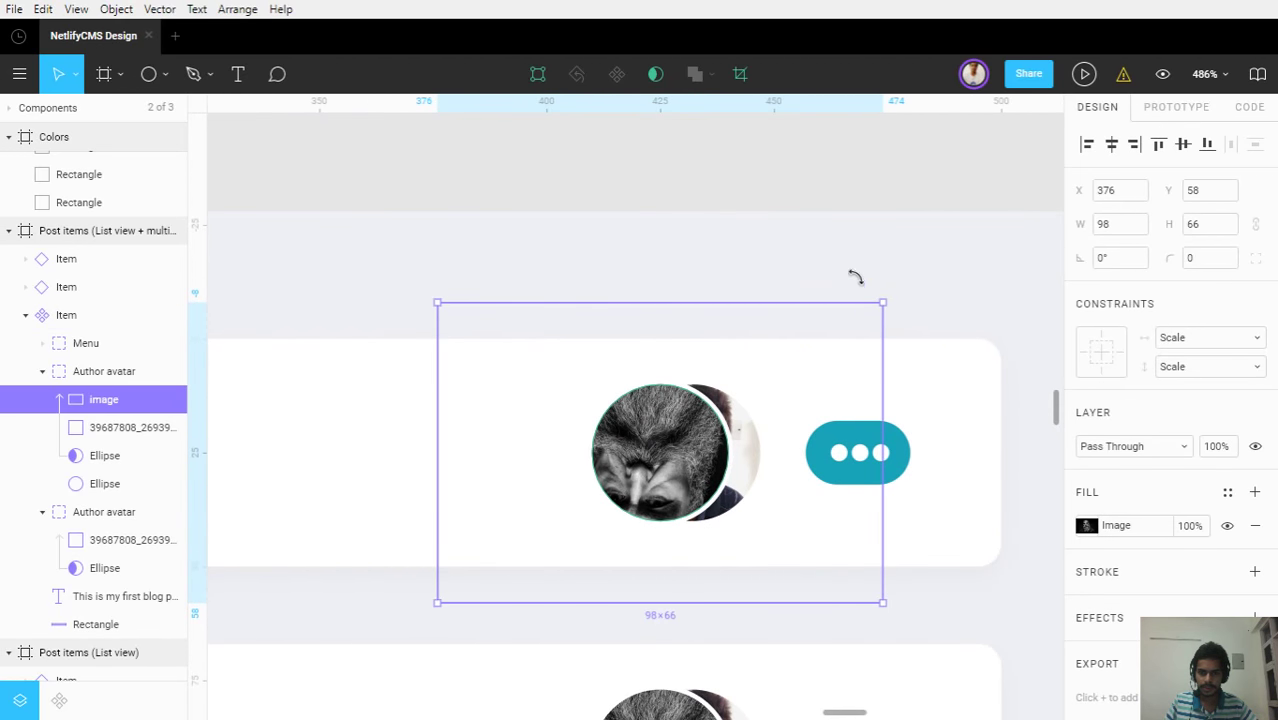
drag(488, 318, 480, 580)
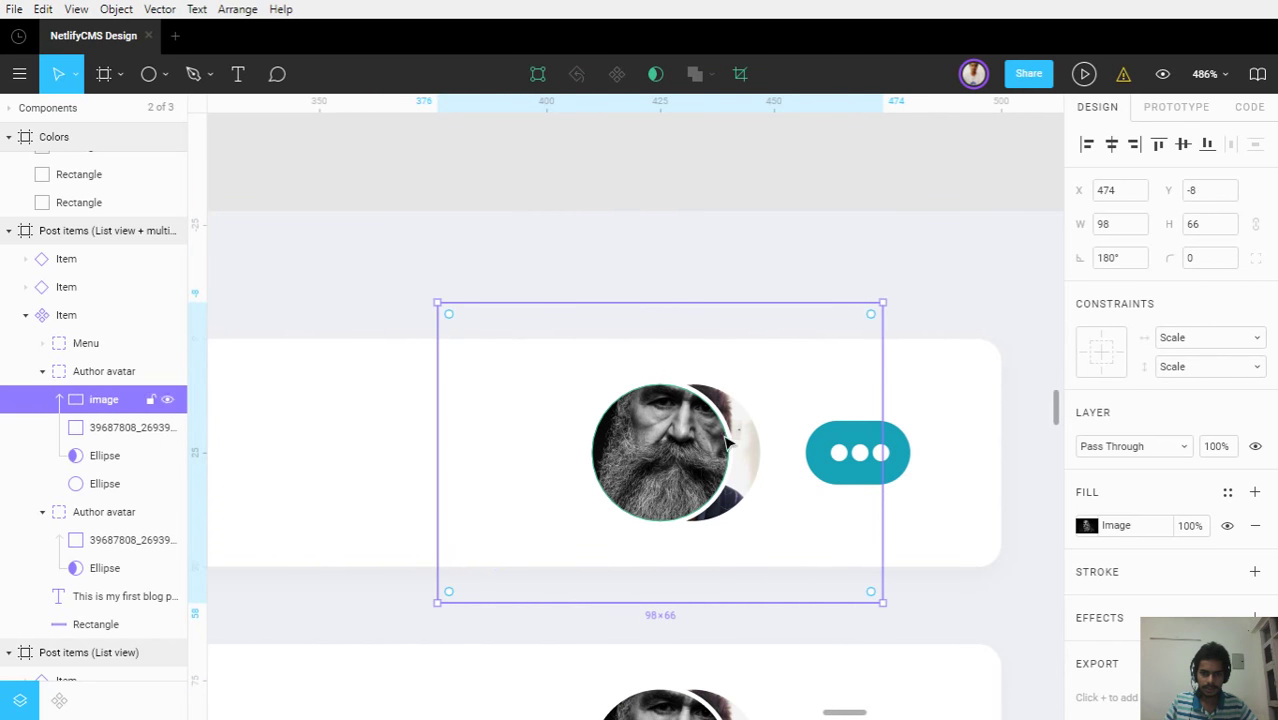
drag(880, 304, 757, 384)
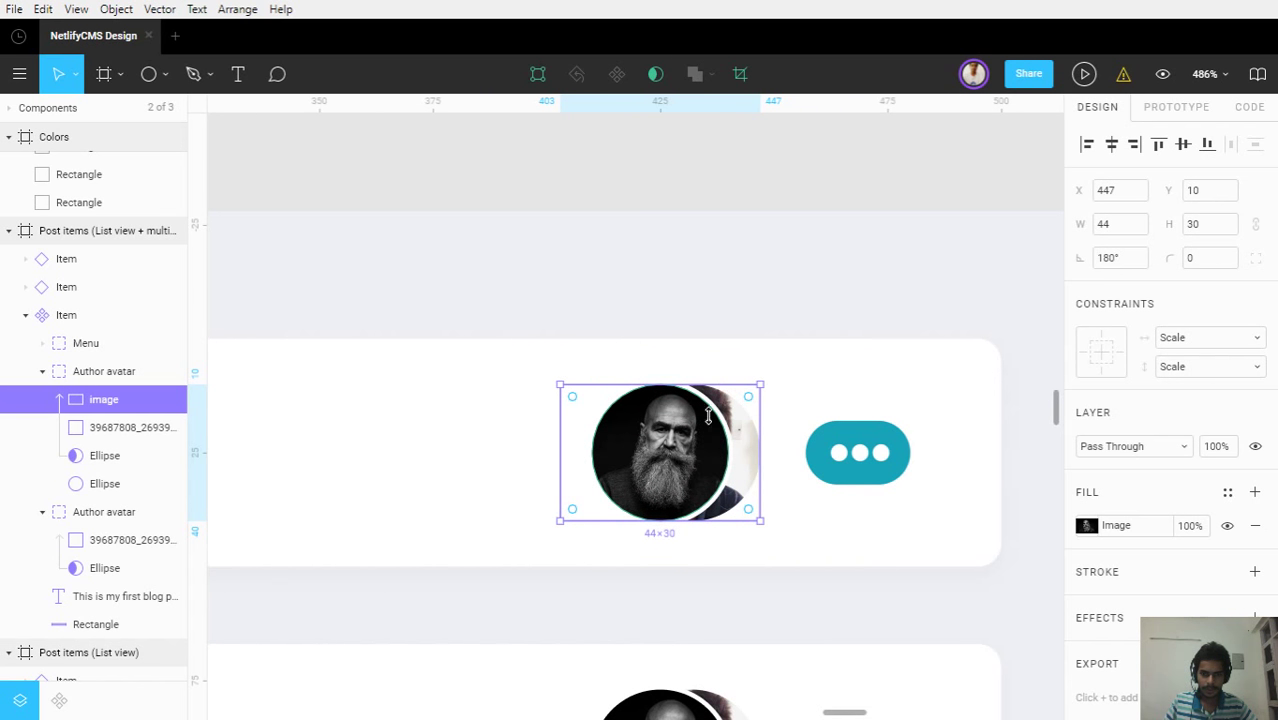
ctrl+scroll(673, 445, up, 1)
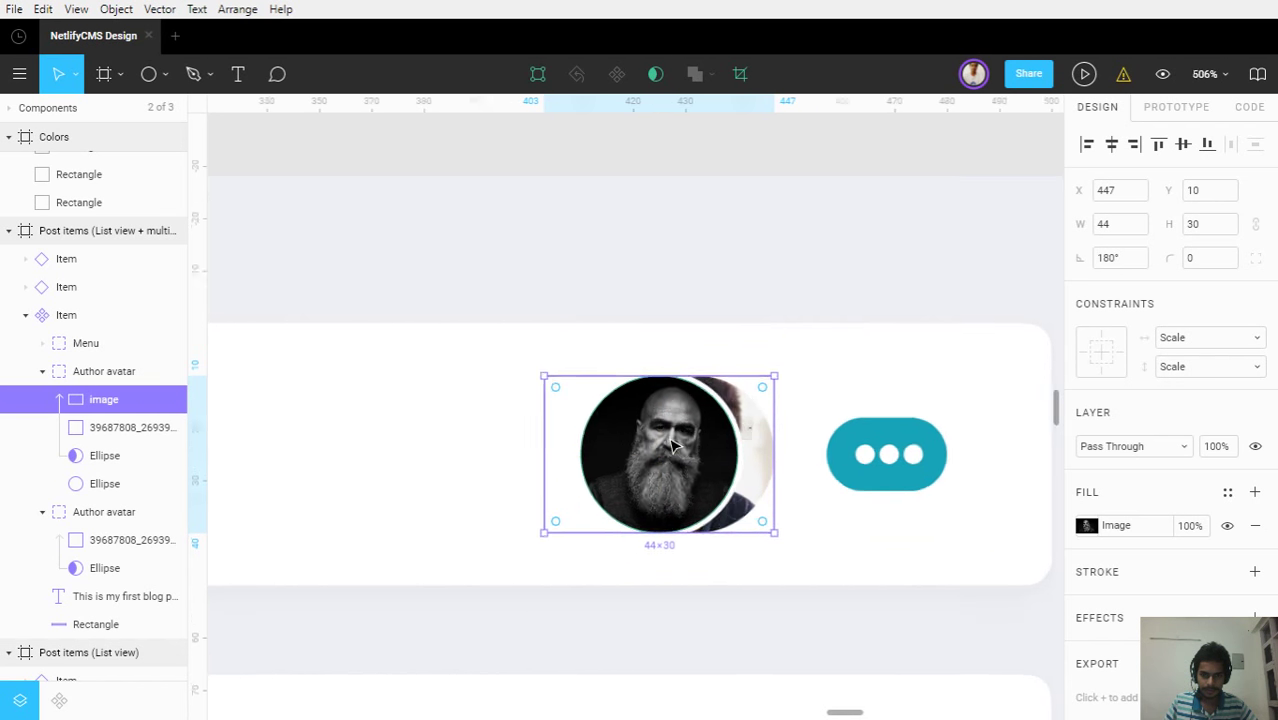
ctrl+scroll(673, 445, up, 2)
Select the second Author avatar group layer and start renaming it
click(771, 483)
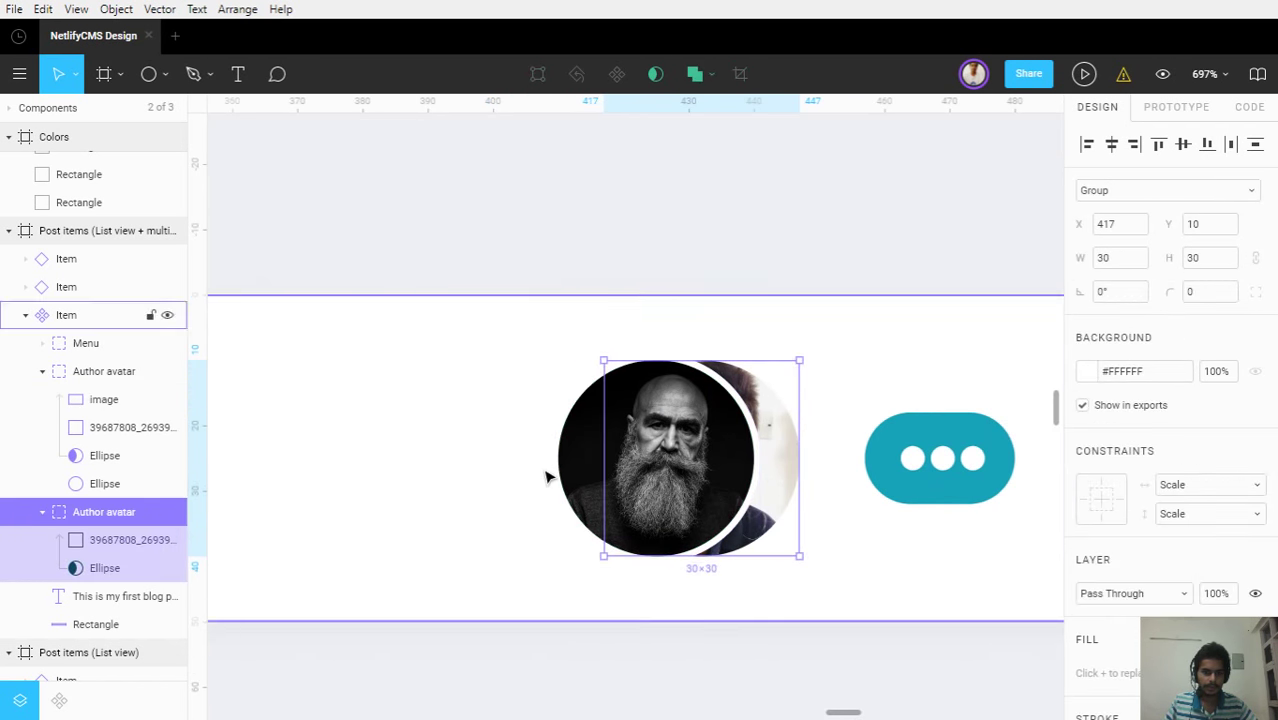
click(95, 484)
click(100, 514)
double_click(100, 516)
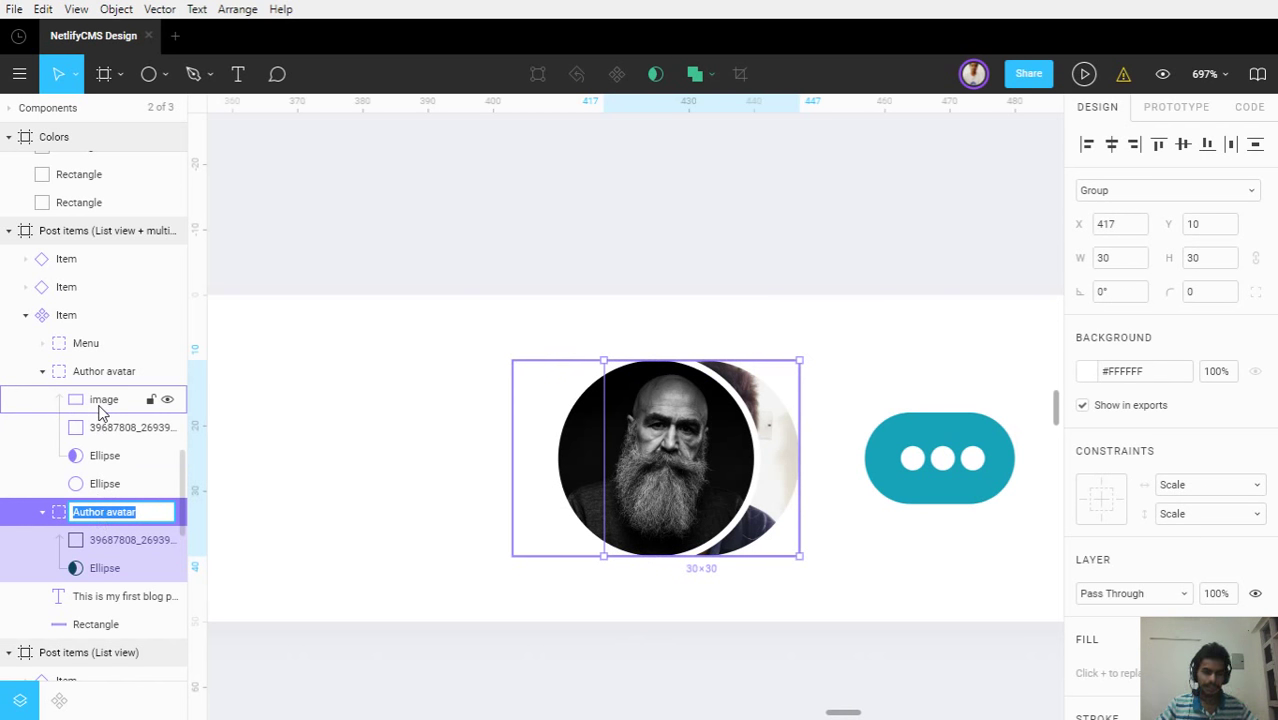
click(491, 459)
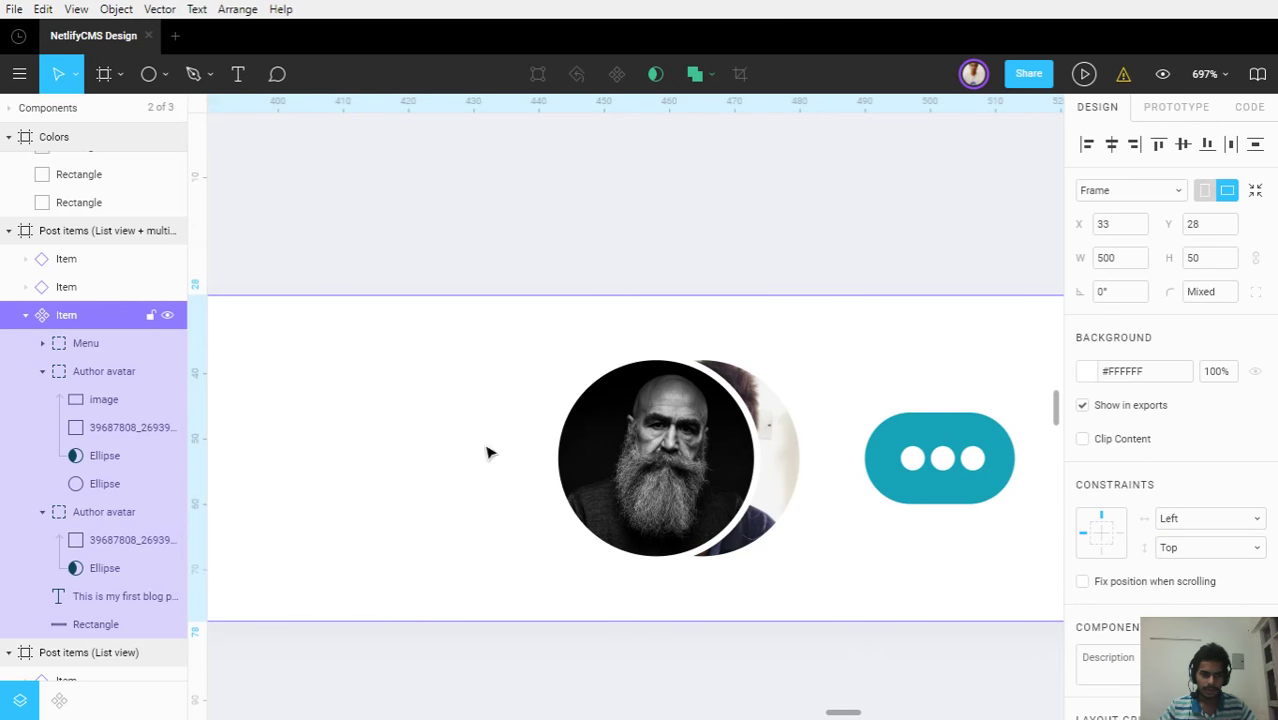
click(69, 371)
click(42, 371)
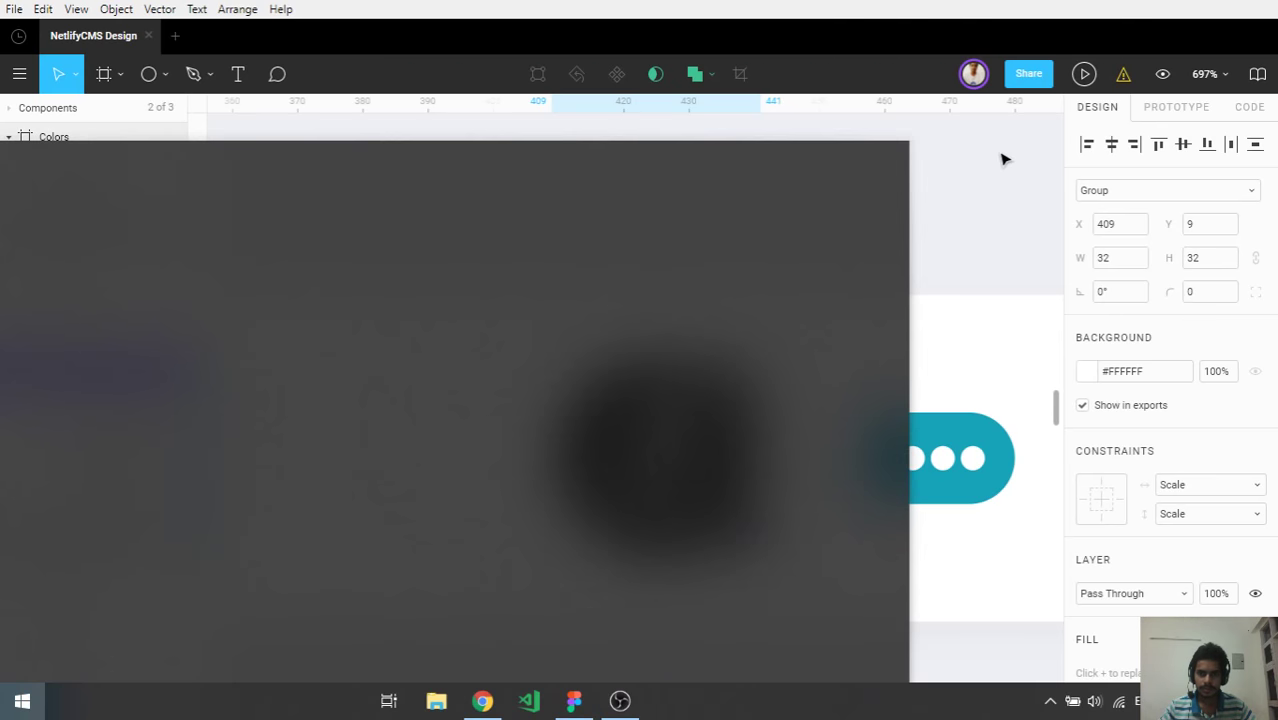
click(1001, 157)
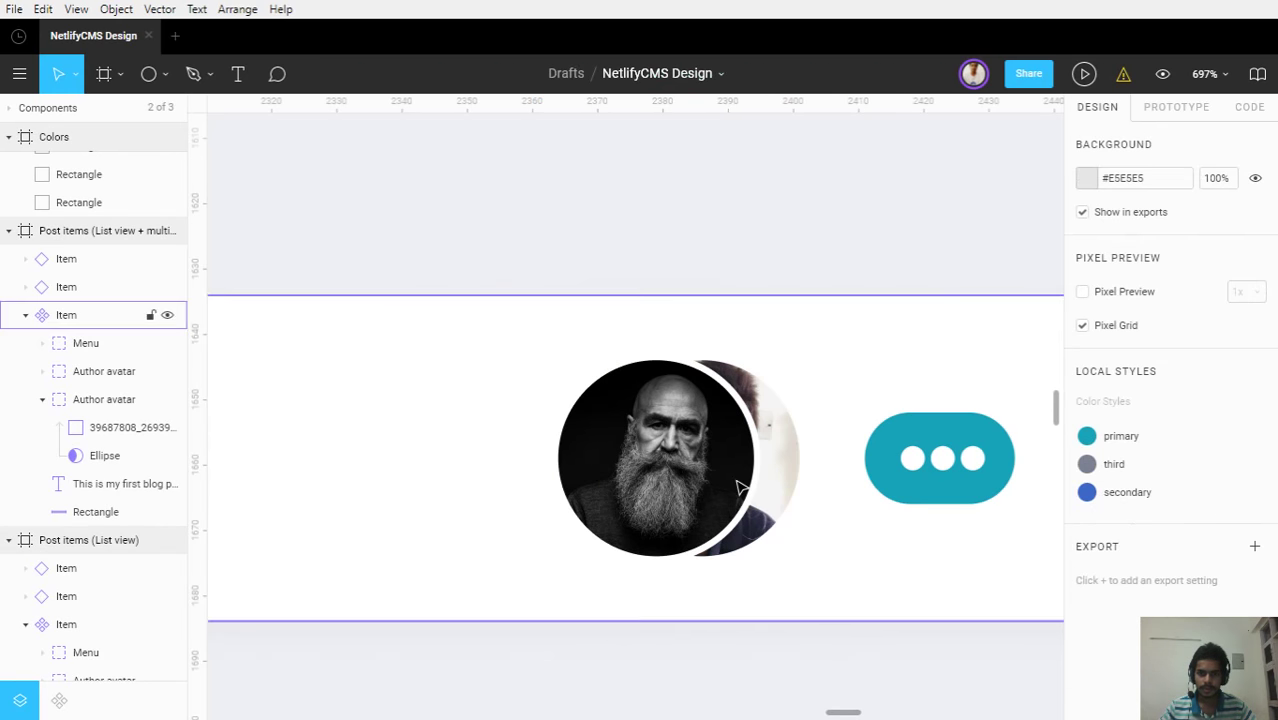
click(797, 483)
click(794, 482)
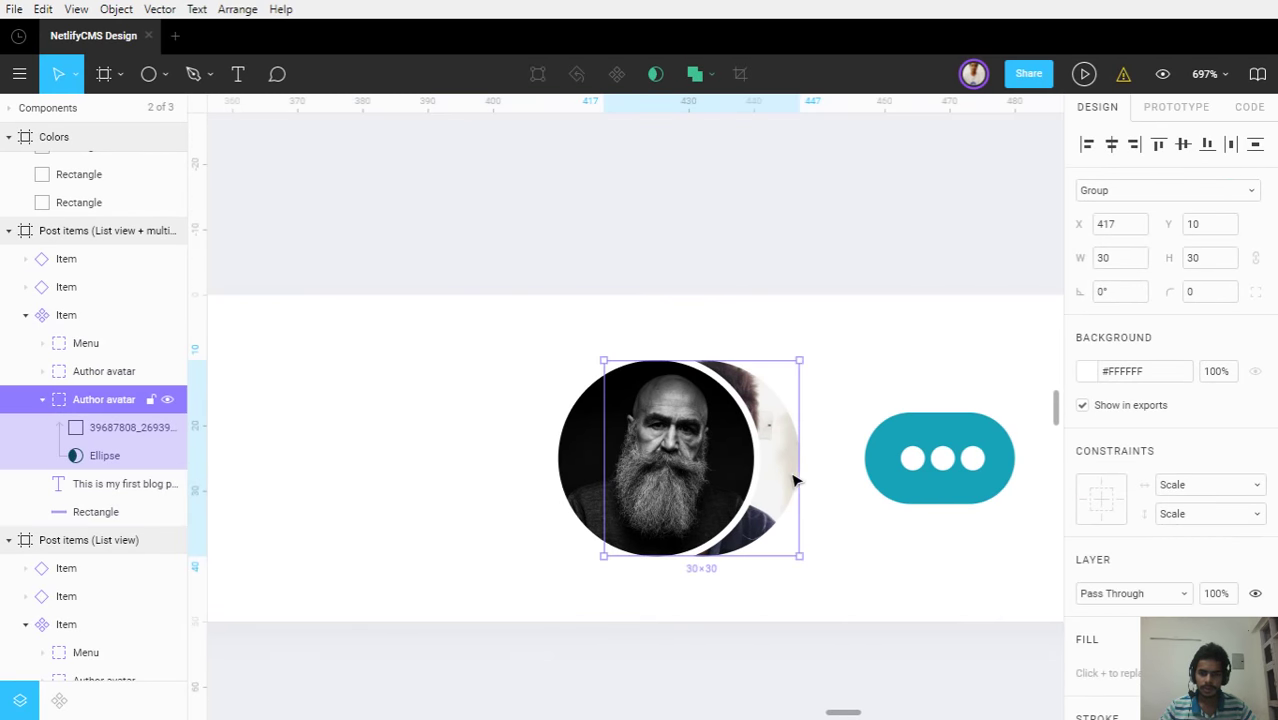
key(super)
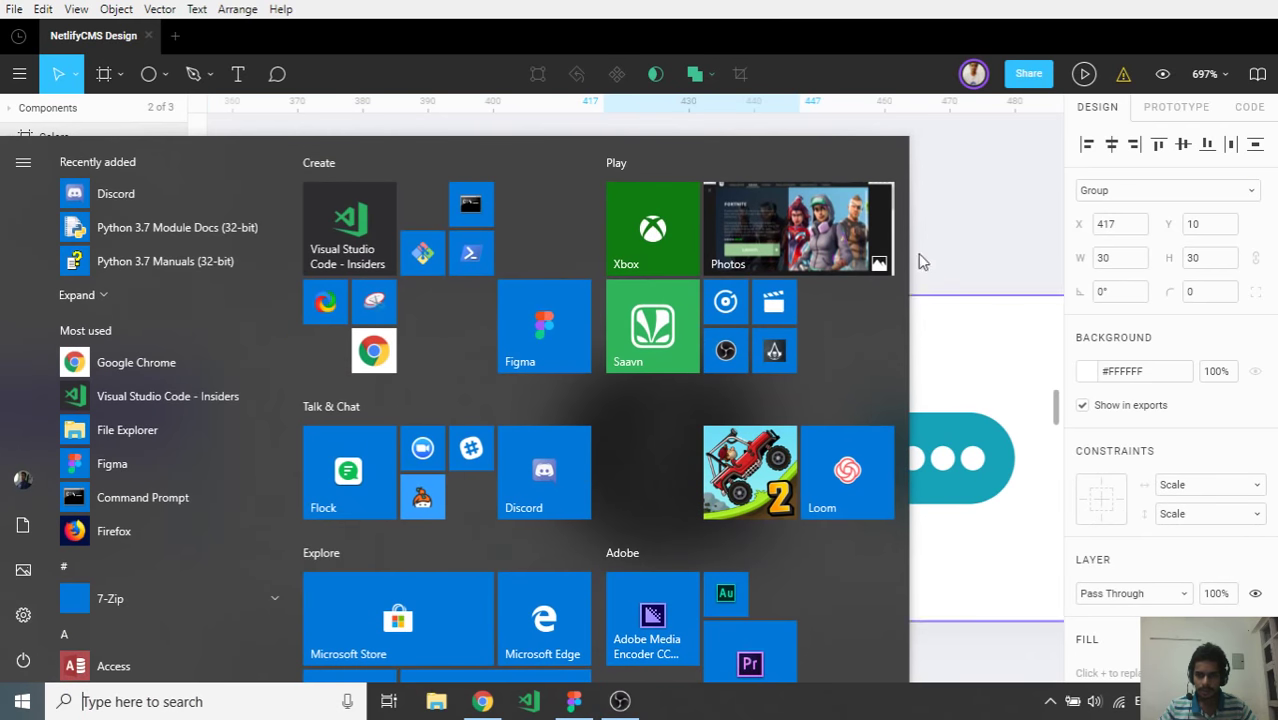
click(918, 253)
key(Escape)
click(767, 481)
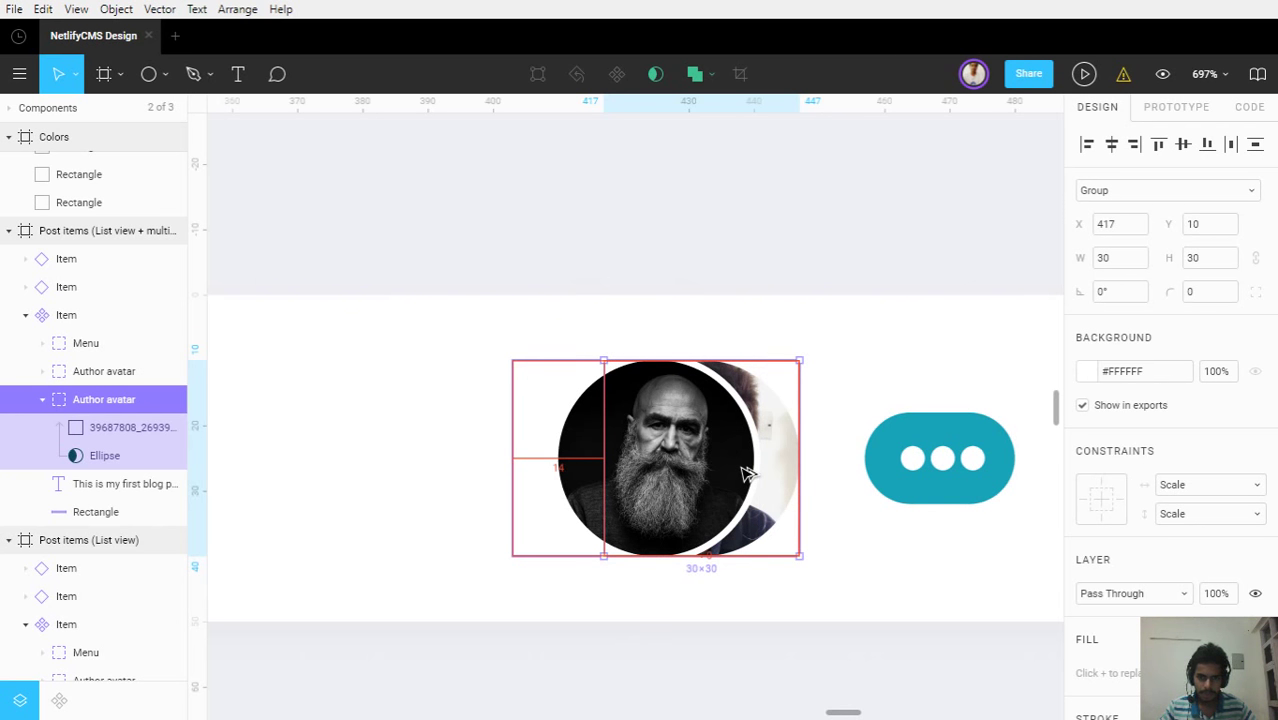
click(752, 470)
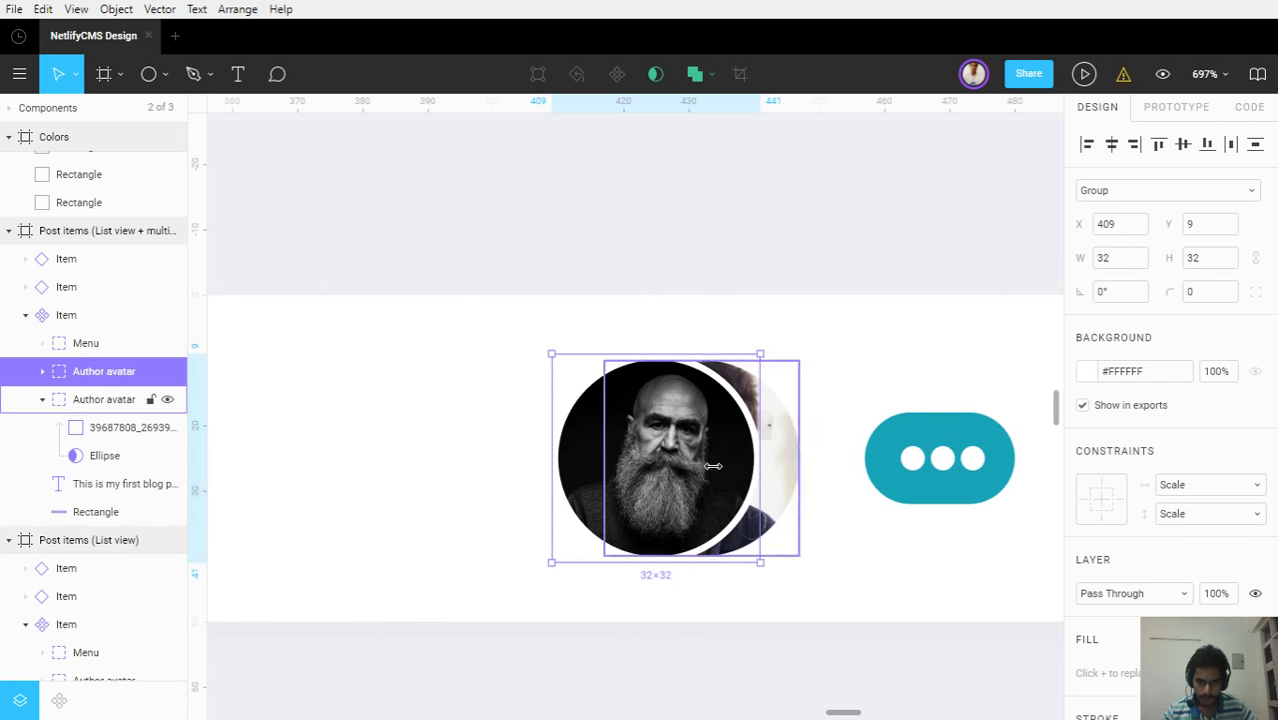
Duplicate the front author avatar and move the copy left to overlap the other two
click(43, 371)
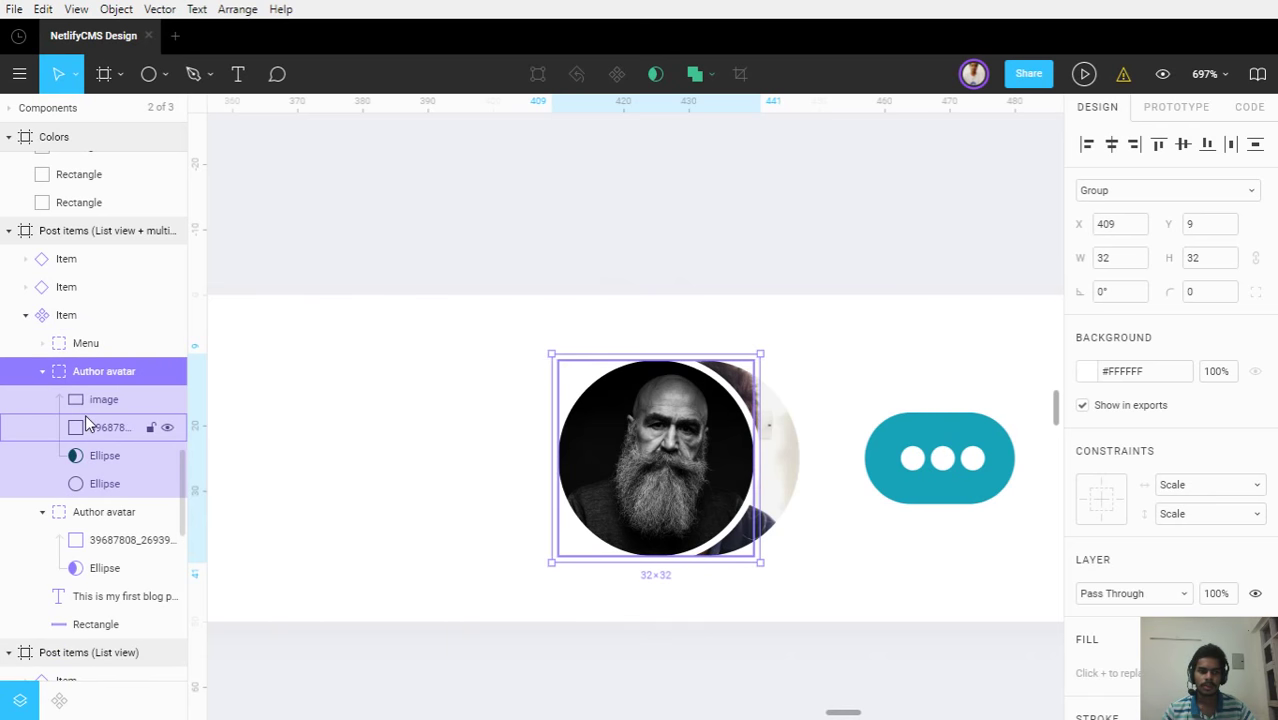
click(86, 426)
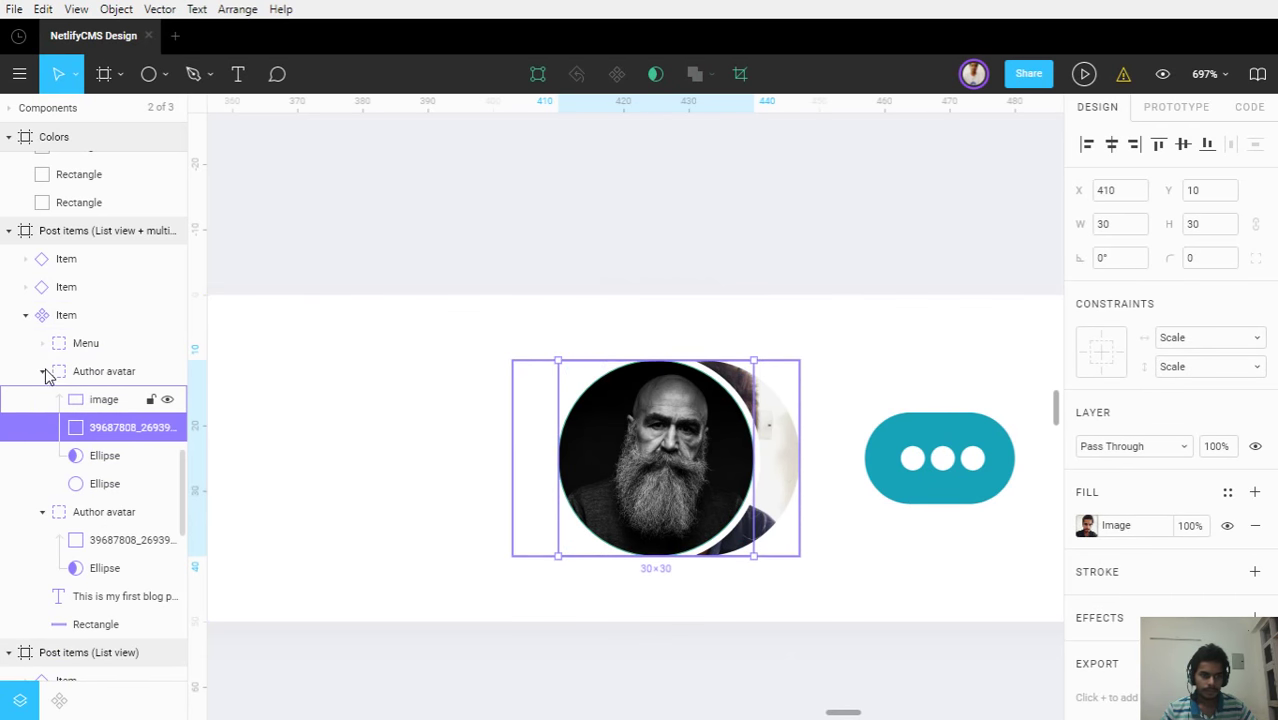
click(43, 371)
click(100, 371)
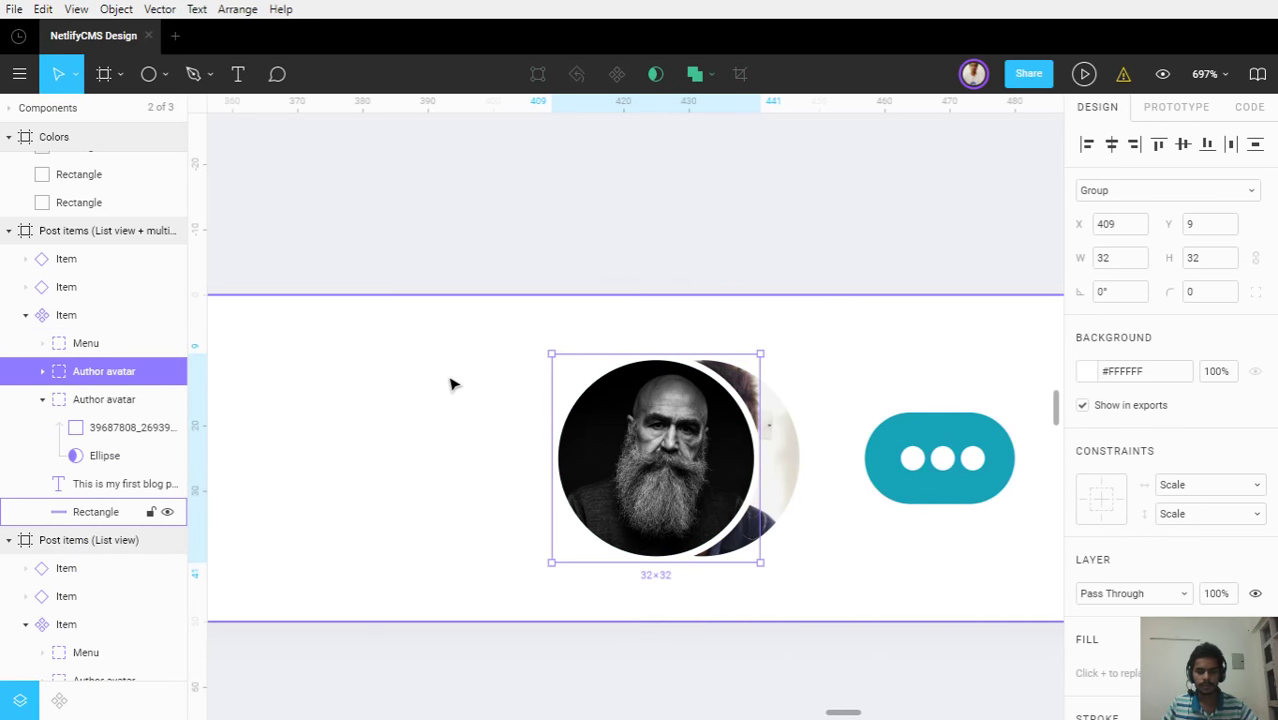
key(ctrl+d)
drag(655, 458, 593, 456)
click(568, 274)
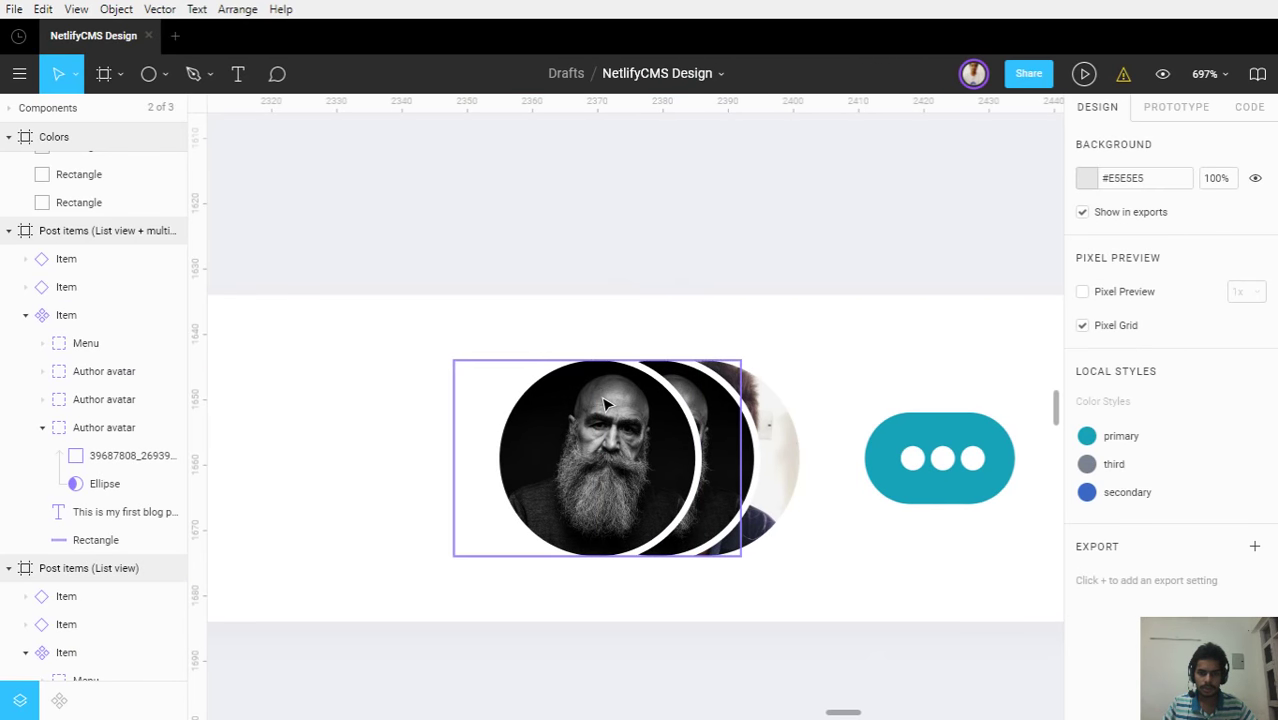
scroll(603, 413, down, 5)
scroll(603, 413, down, 3)
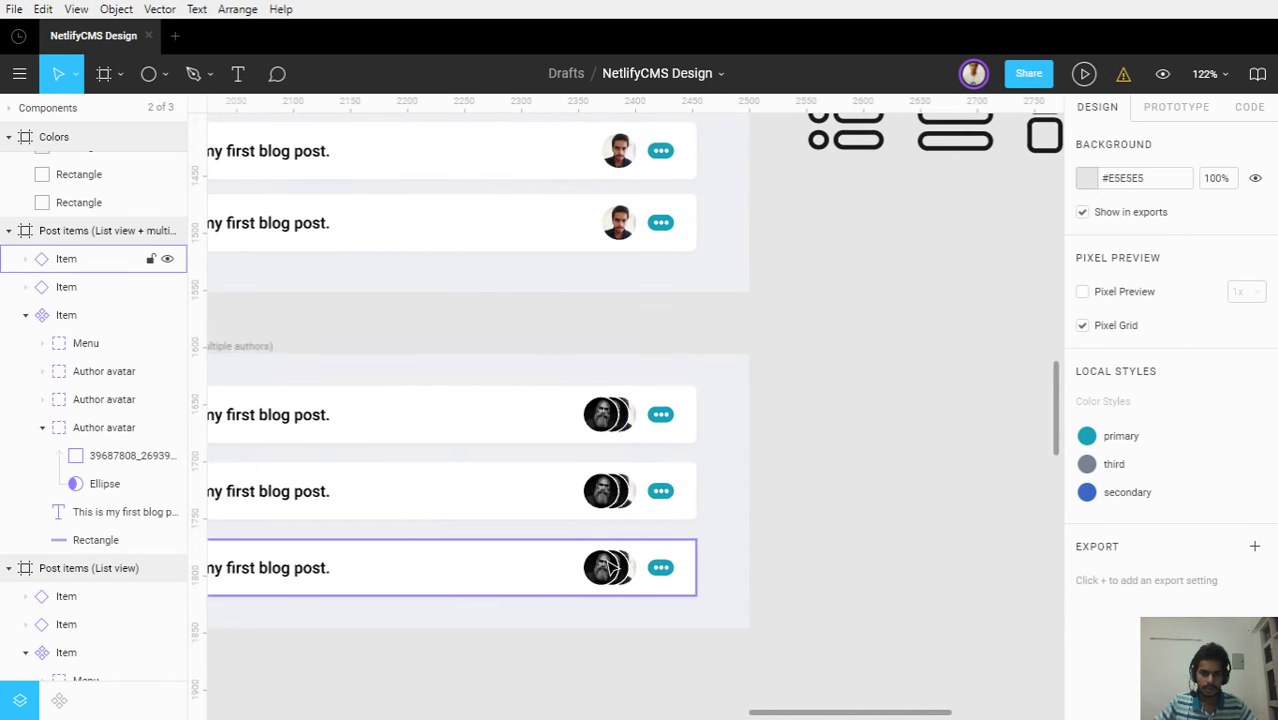
Rename the lower avatar layers, naming one of them 2 Author
click(46, 431)
click(90, 429)
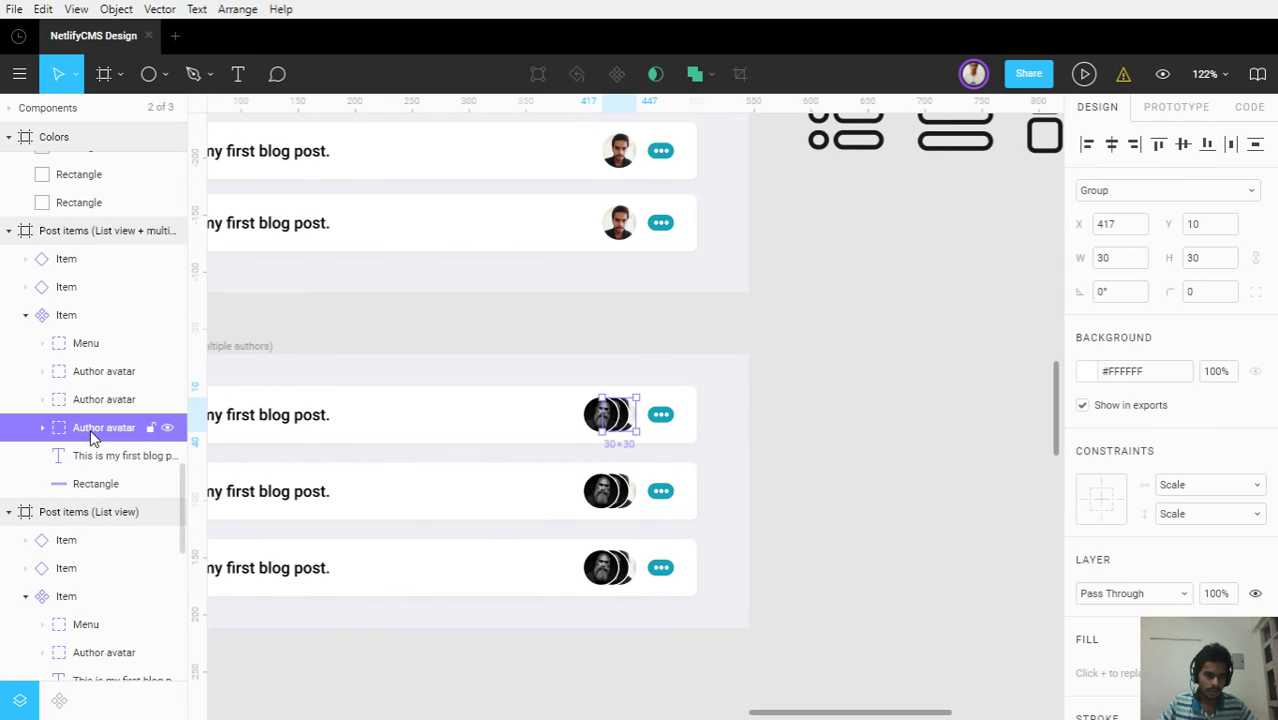
double_click(90, 429)
text(3)
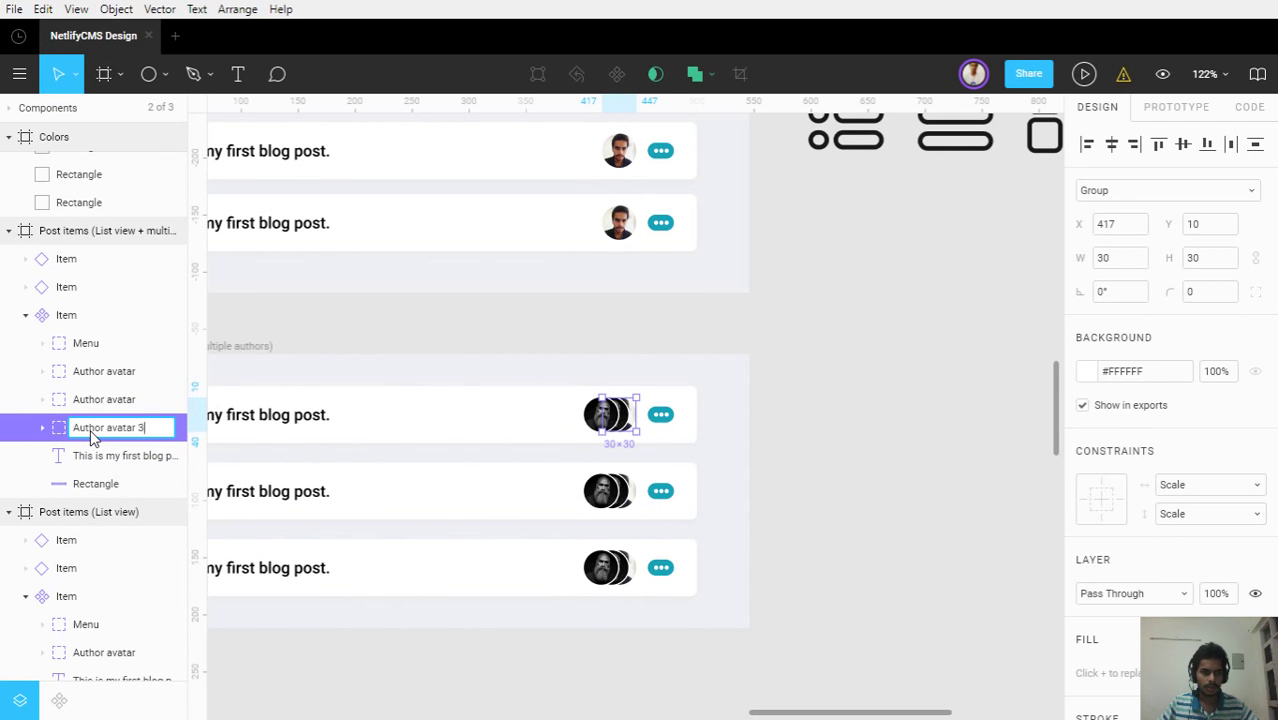
key(Return)
click(88, 410)
double_click(88, 410)
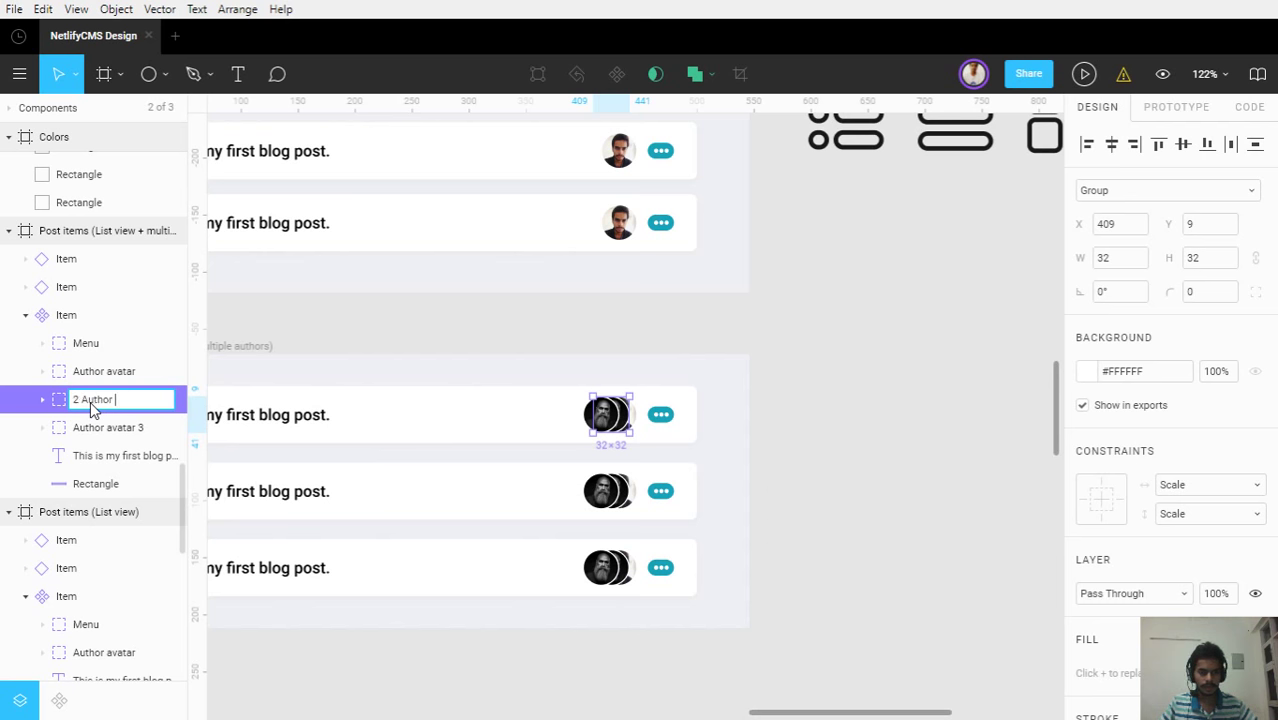
key(Return)
Rename the remaining avatar layers 3 Author and 1 Author
click(95, 424)
double_click(96, 427)
key(Right)
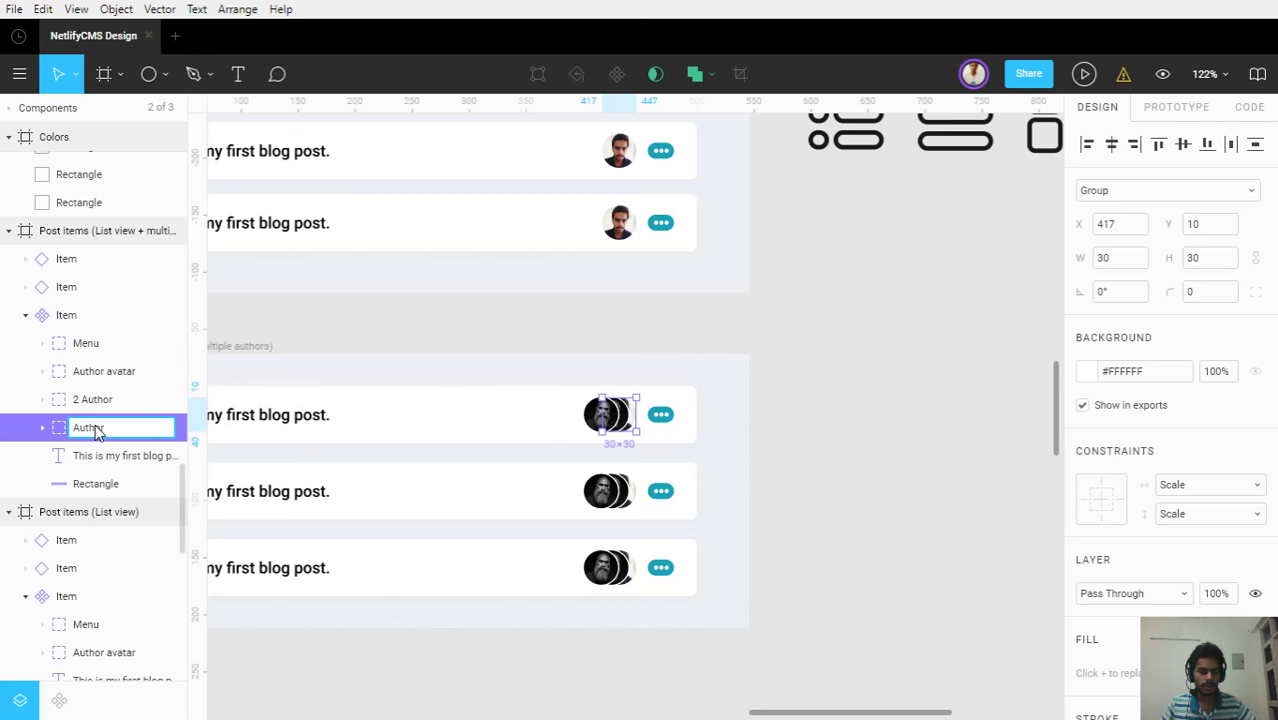
text(3)
key(Return)
click(100, 379)
double_click(100, 380)
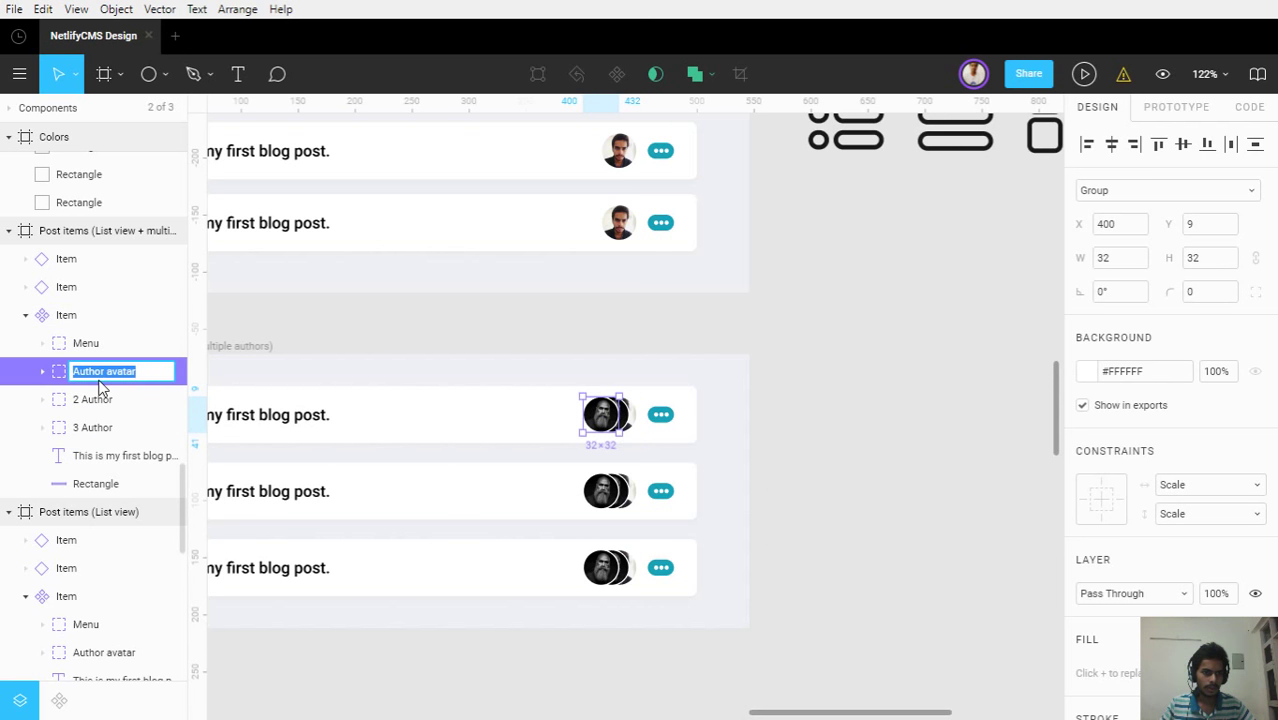
key(Right)
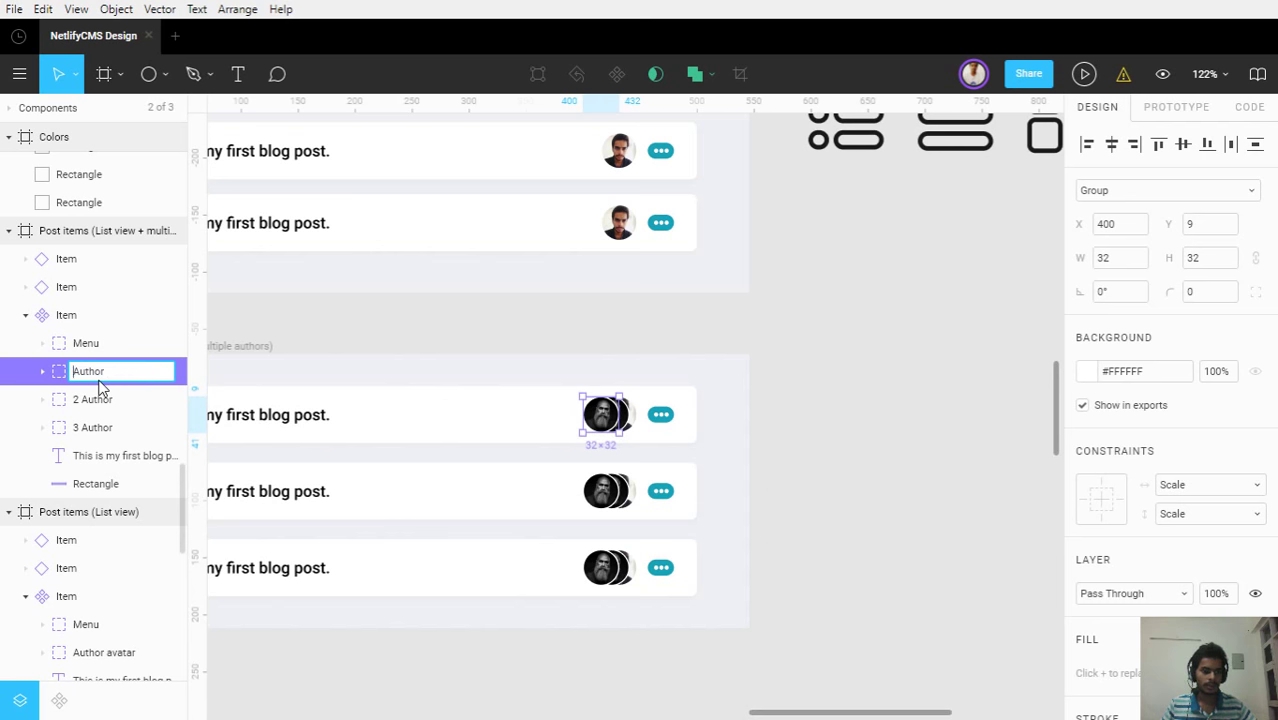
text(1)
key(Return)
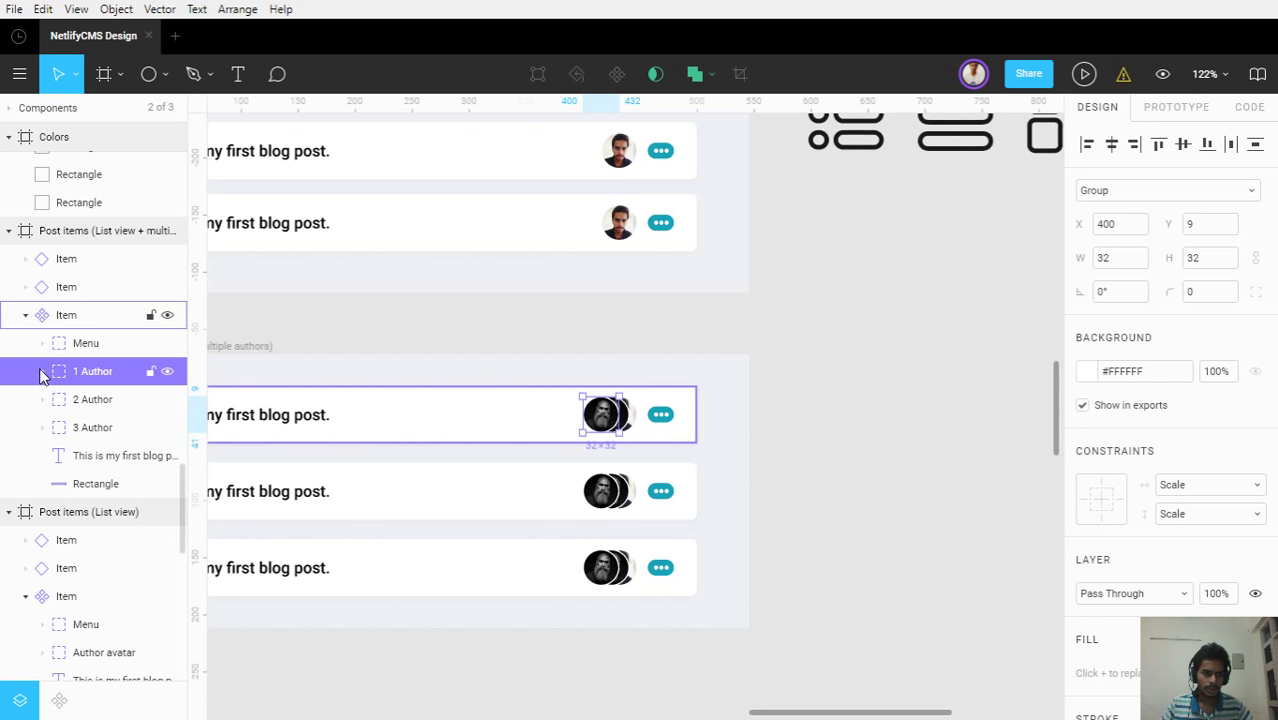
Reorder the avatar layers to 3 Author, 2 Author, 1 Author so the photo avatar is in front
drag(42, 370, 62, 436)
ctrl+scroll(471, 447, up, 5)
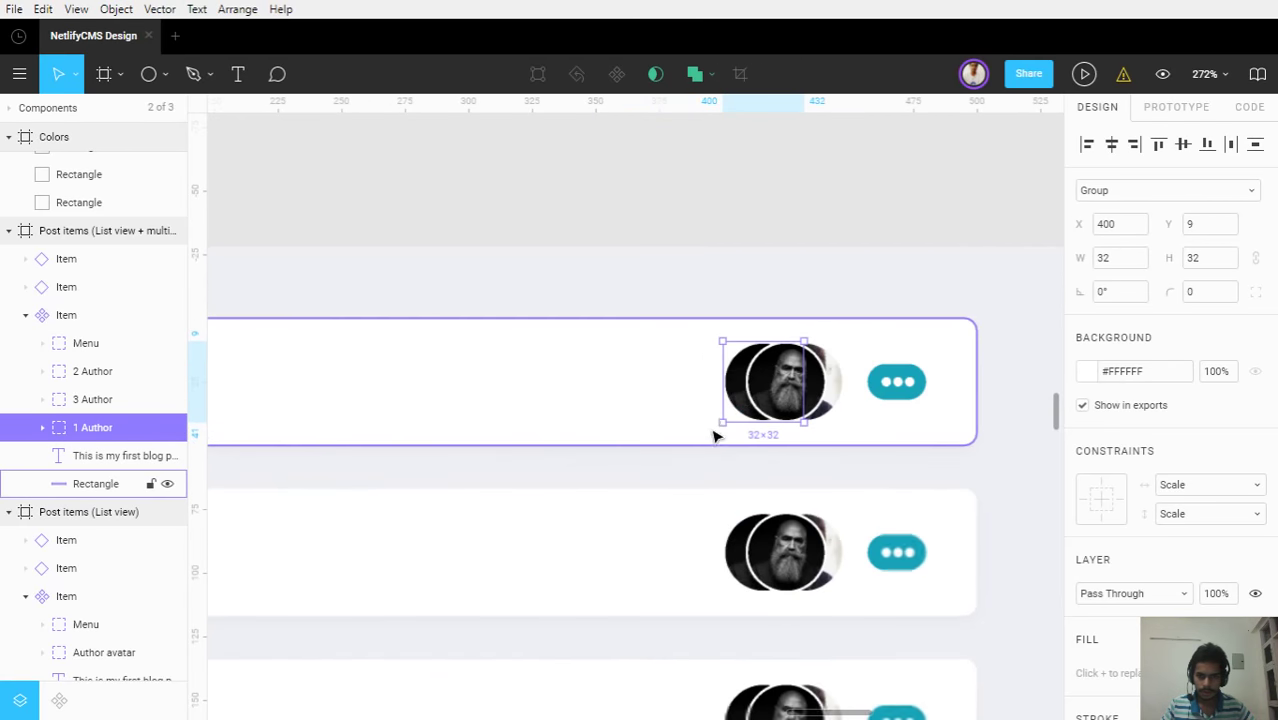
ctrl+scroll(714, 436, up, 1)
click(72, 400)
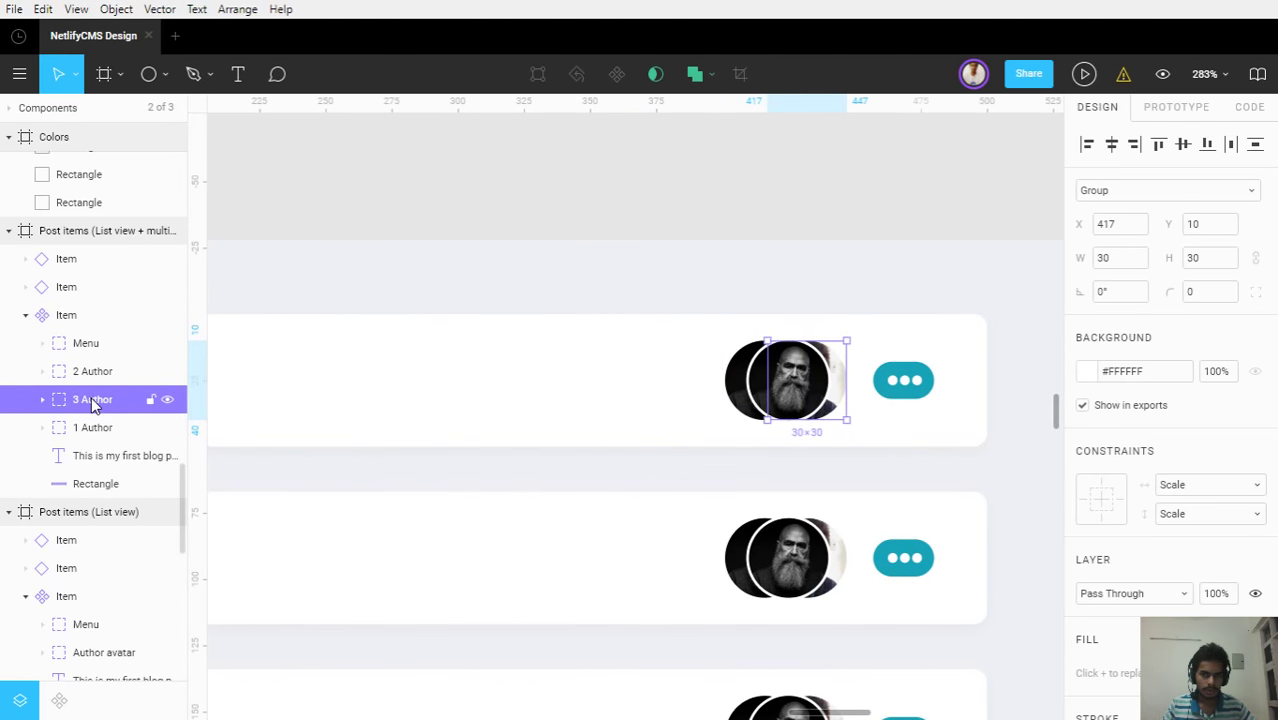
drag(92, 403, 66, 365)
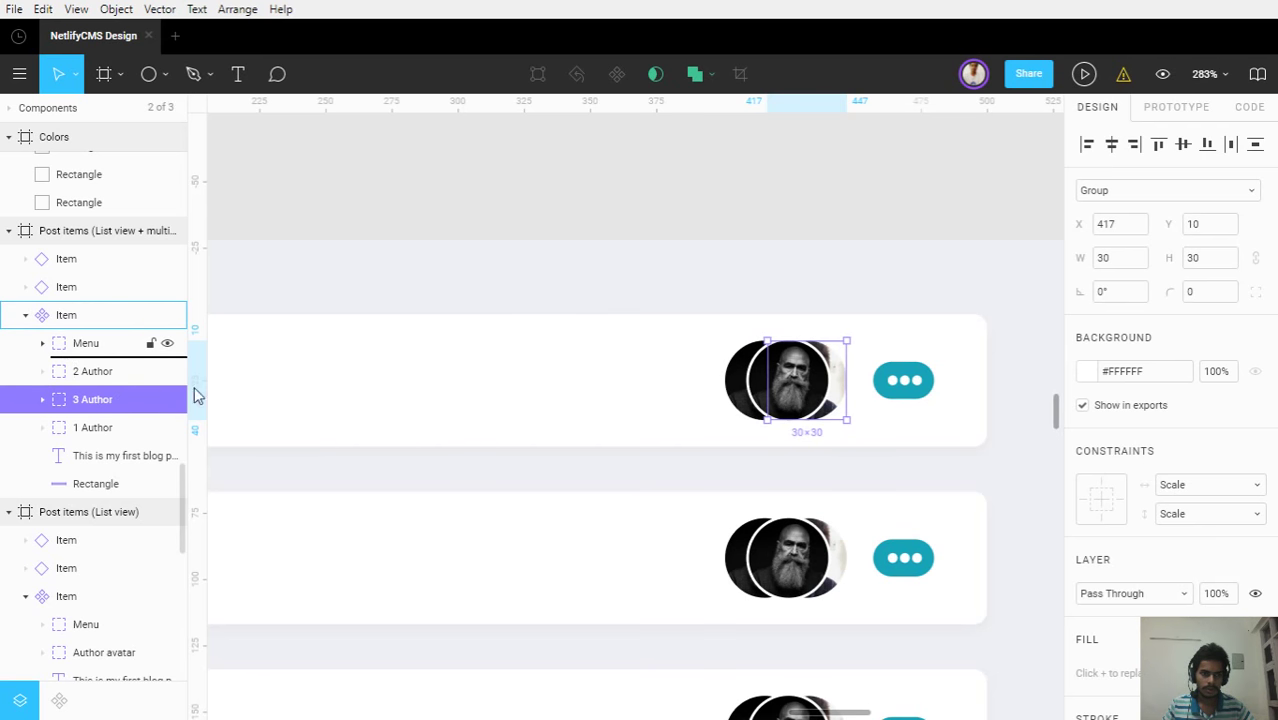
drag(196, 396, 200, 392)
click(665, 282)
ctrl+scroll(690, 316, down, 1)
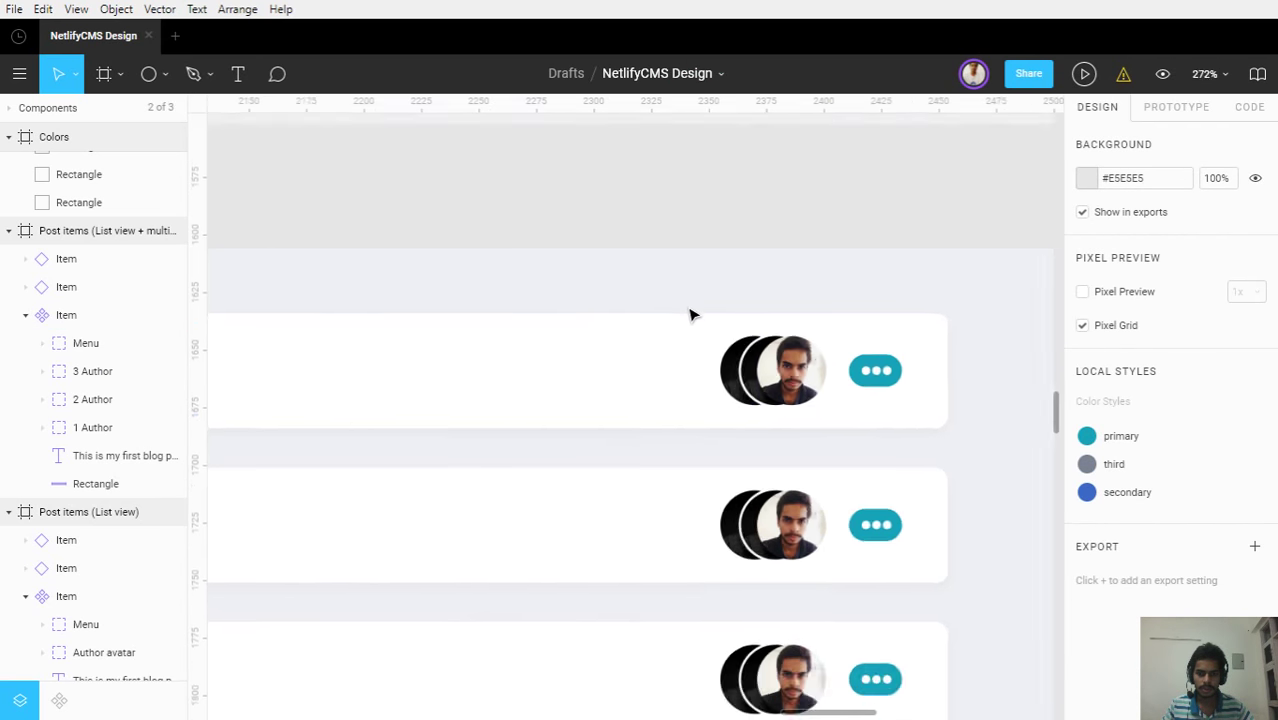
ctrl+scroll(690, 316, down, 3)
ctrl+scroll(760, 360, up, 2)
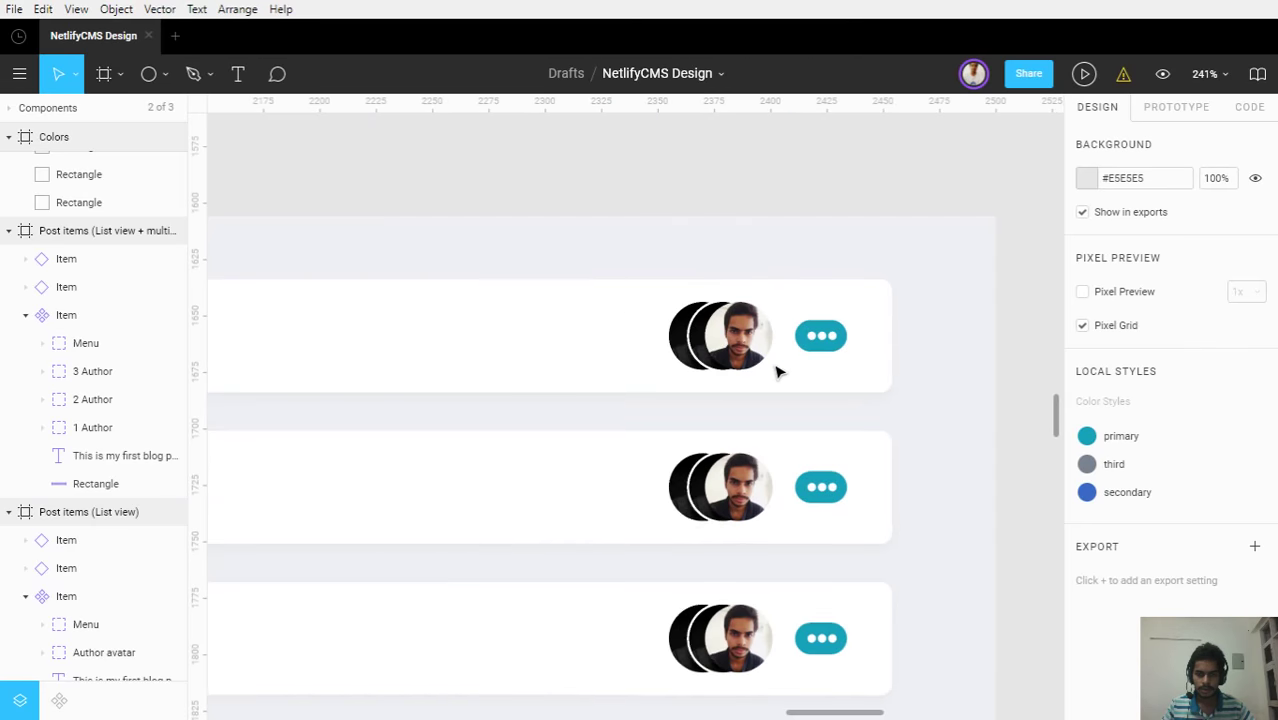
ctrl+scroll(770, 368, up, 3)
Move 1 Author left and distribute the three avatars' horizontal spacing evenly
click(100, 371)
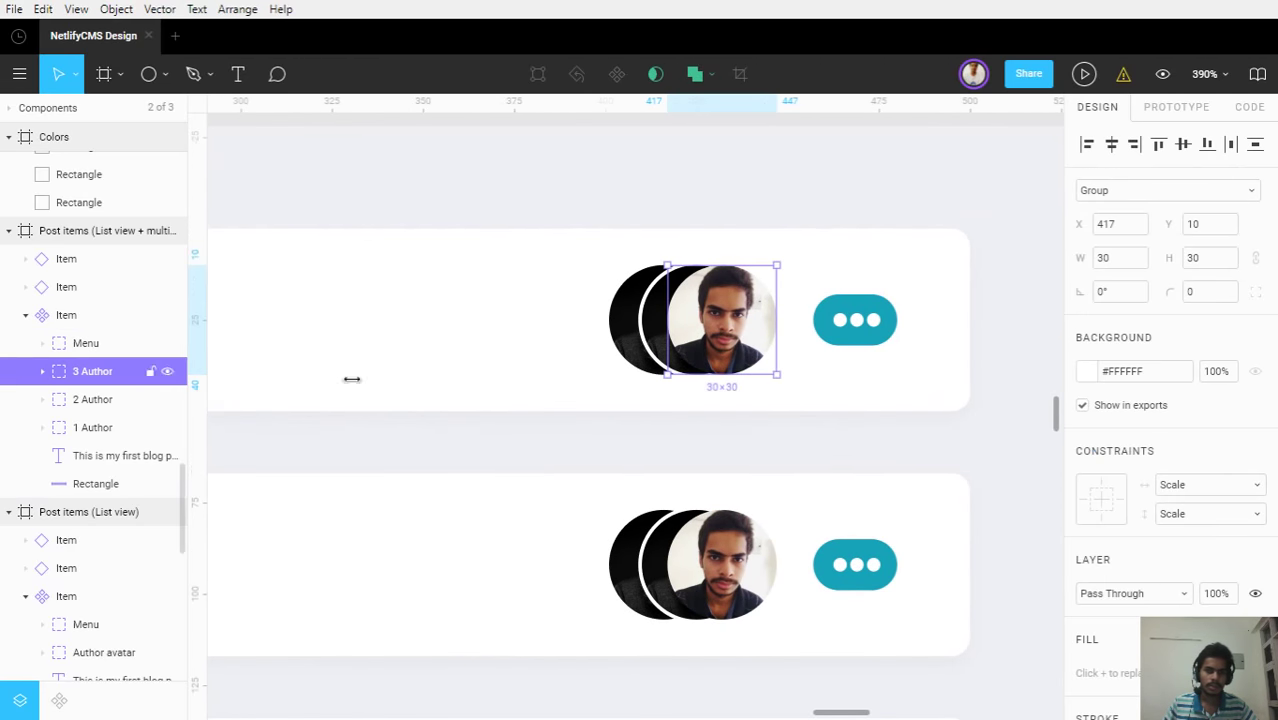
click(77, 428)
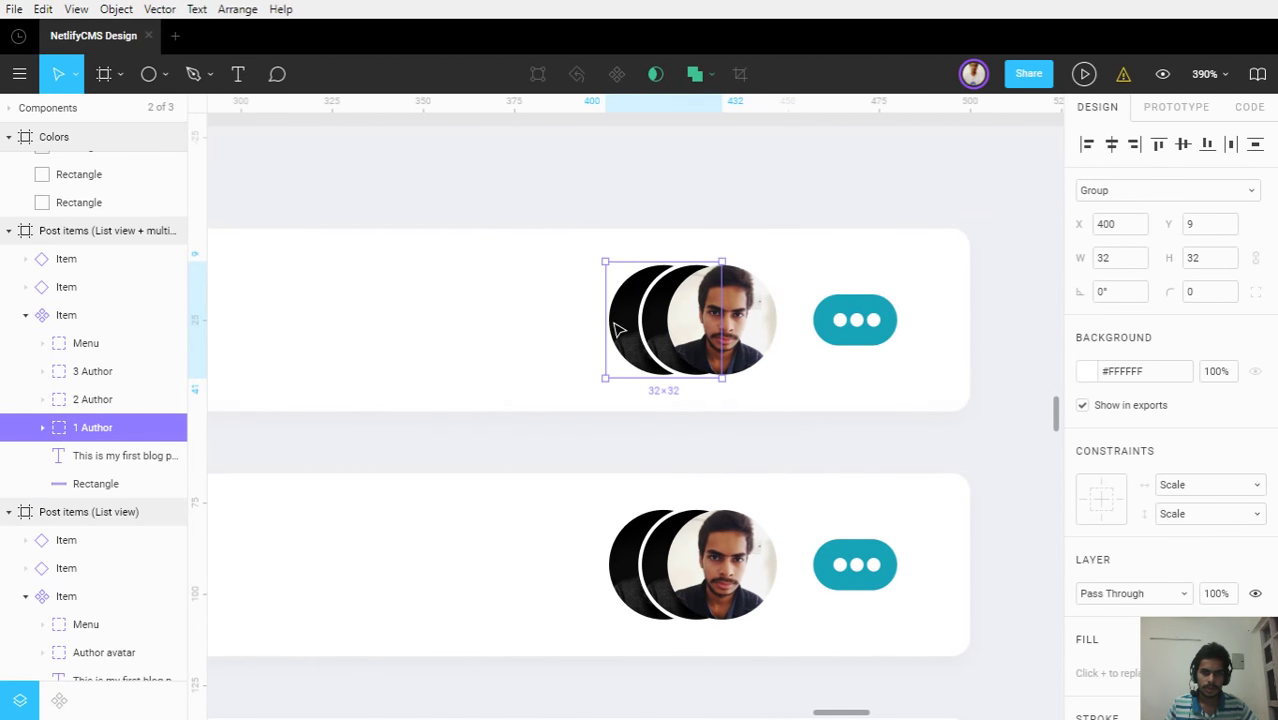
mouse_move(617, 330)
mouse_down()
mouse_move(575, 330)
mouse_move(629, 339)
mouse_up()
shift+click(110, 371)
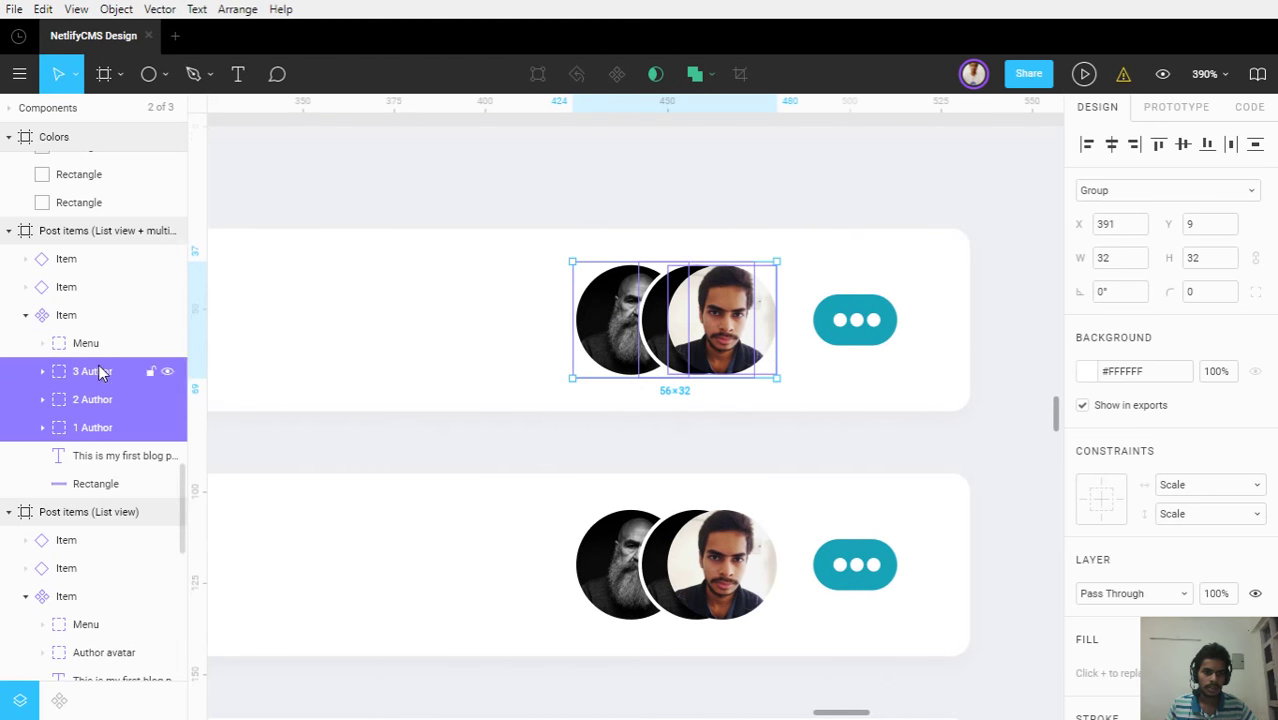
click(1230, 145)
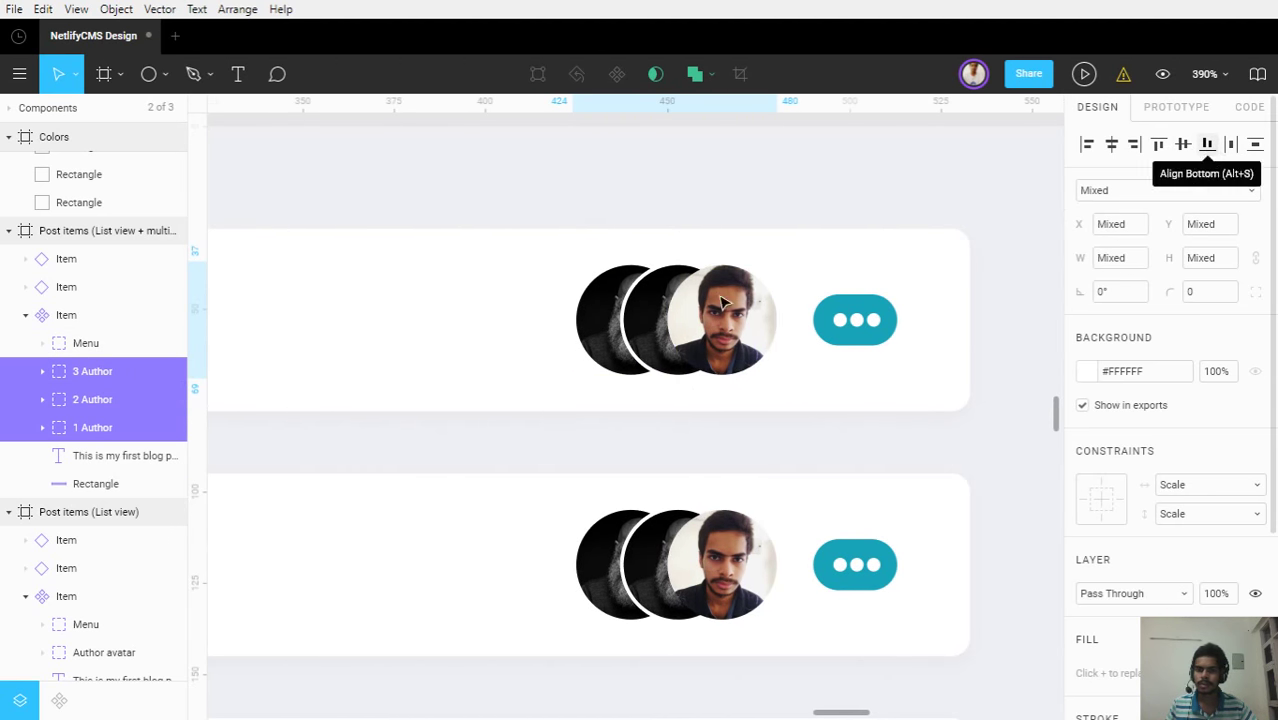
click(688, 172)
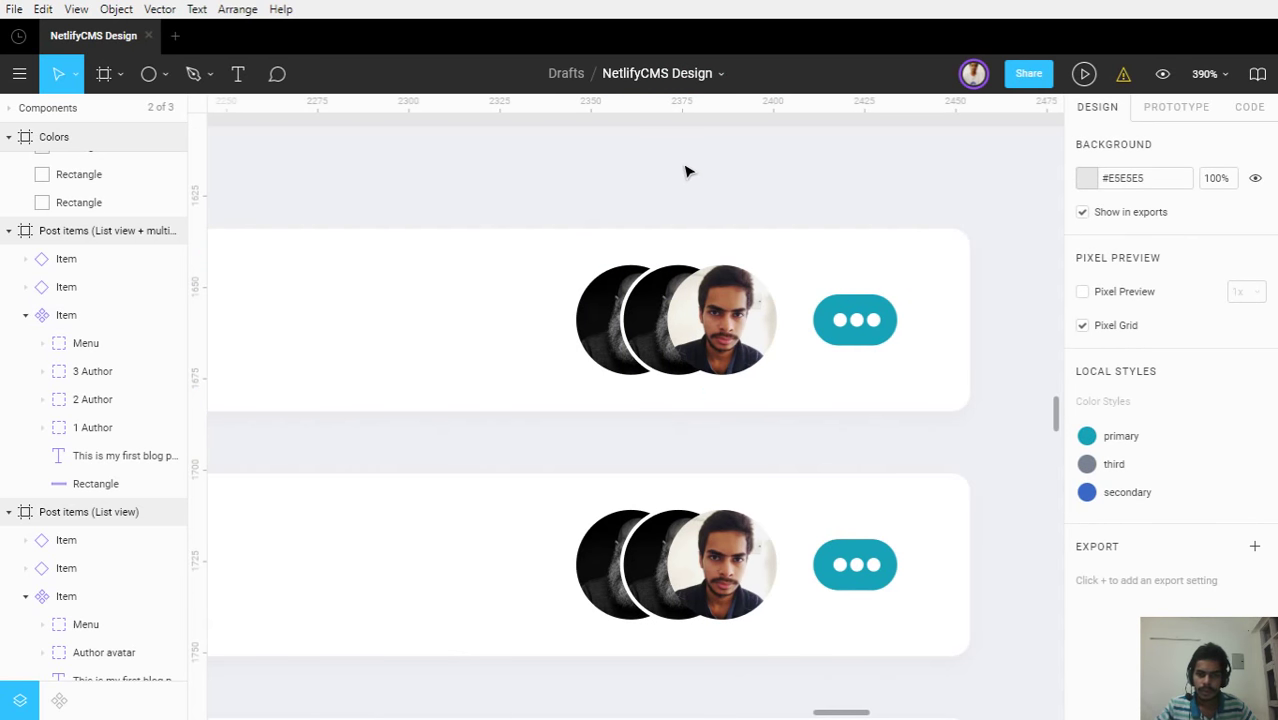
scroll(505, 336, down, 1)
scroll(505, 336, down, 3)
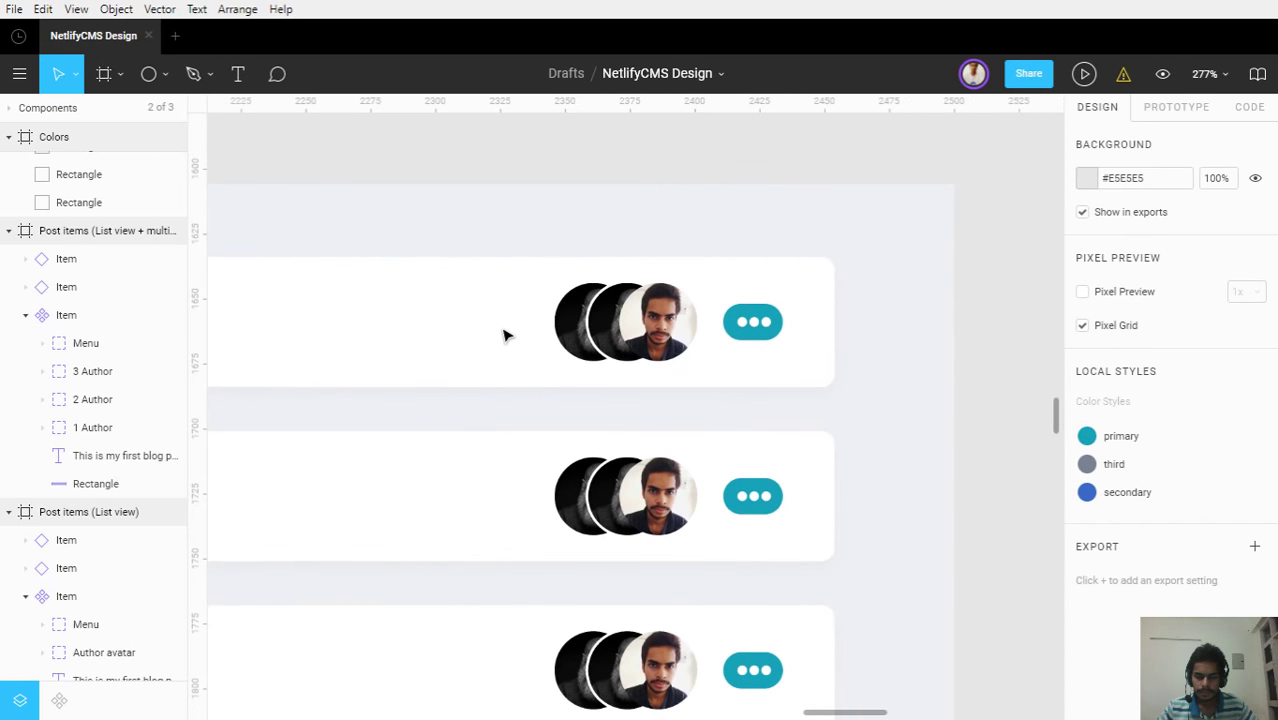
scroll(505, 336, up, 4)
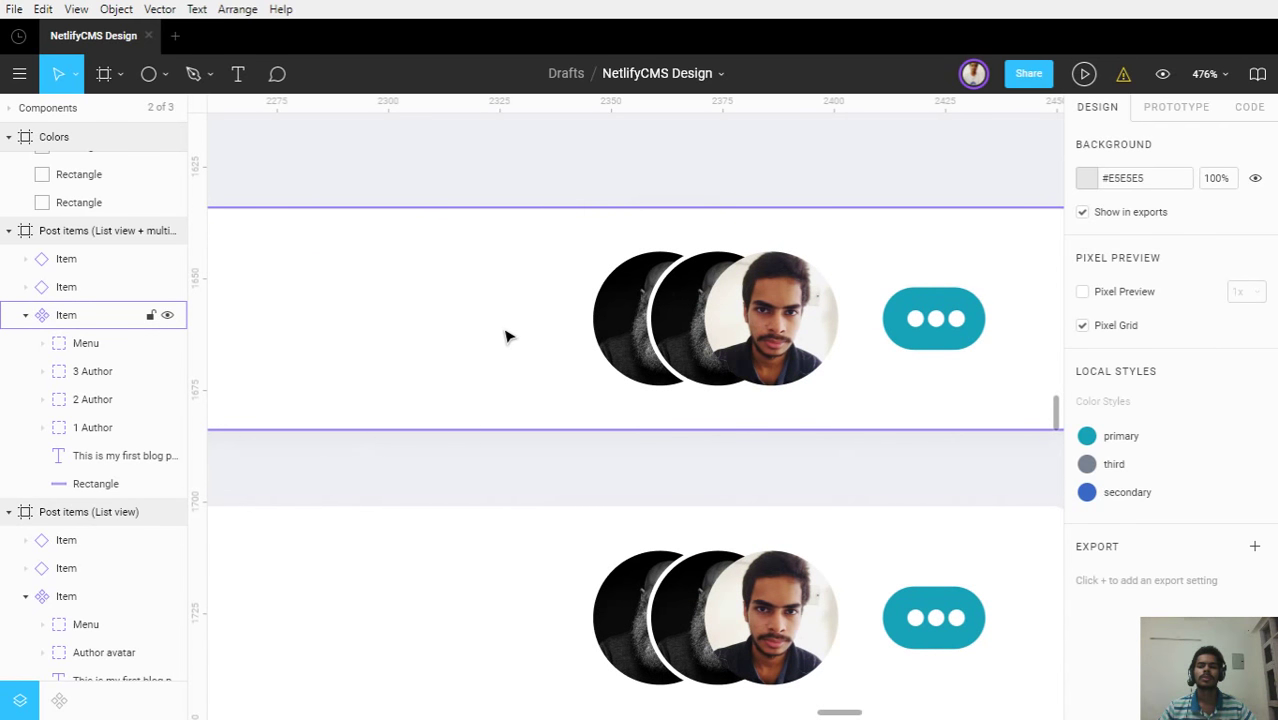
Move 1 Author left, then move it together with 2 Author further left
double_click(697, 333)
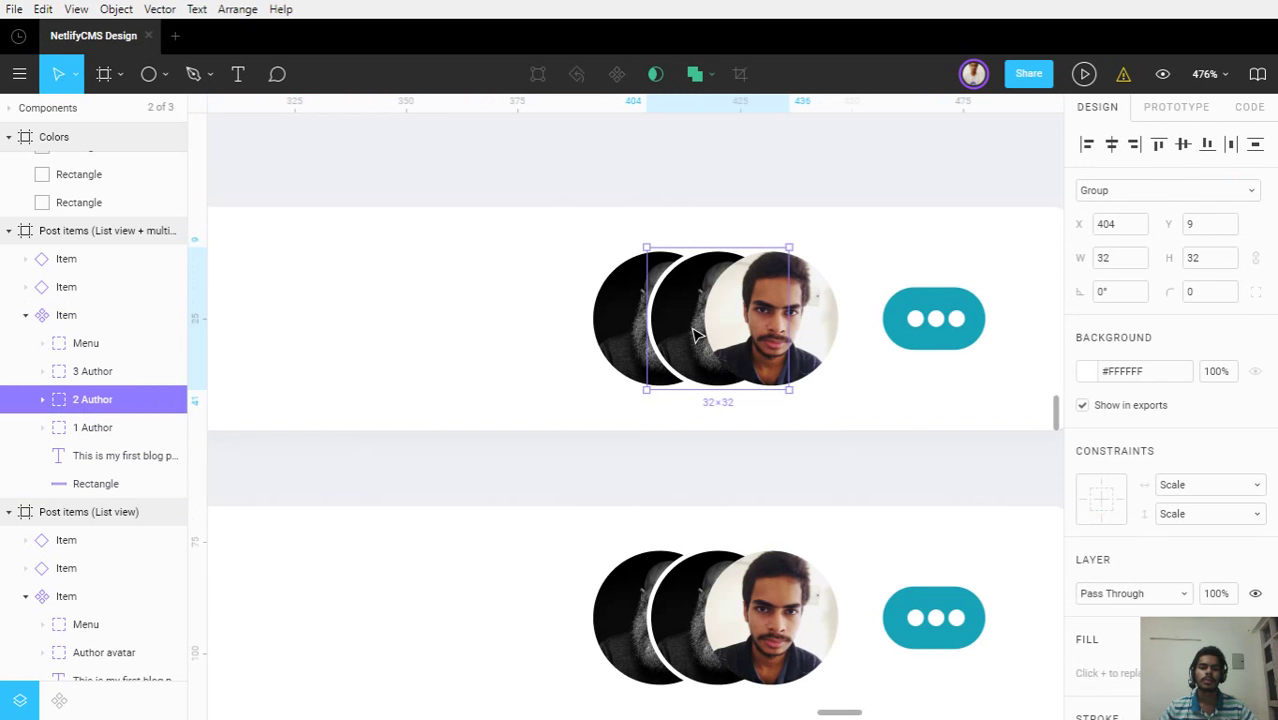
click(610, 333)
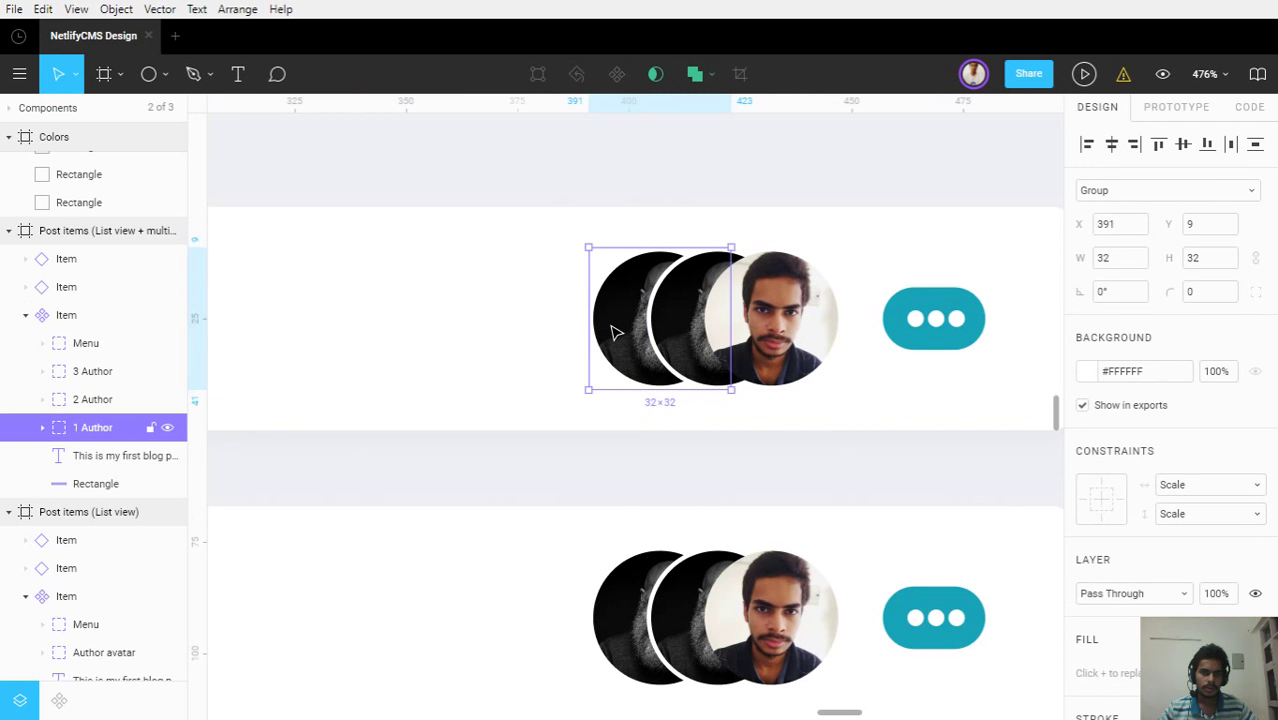
drag(614, 333, 577, 333)
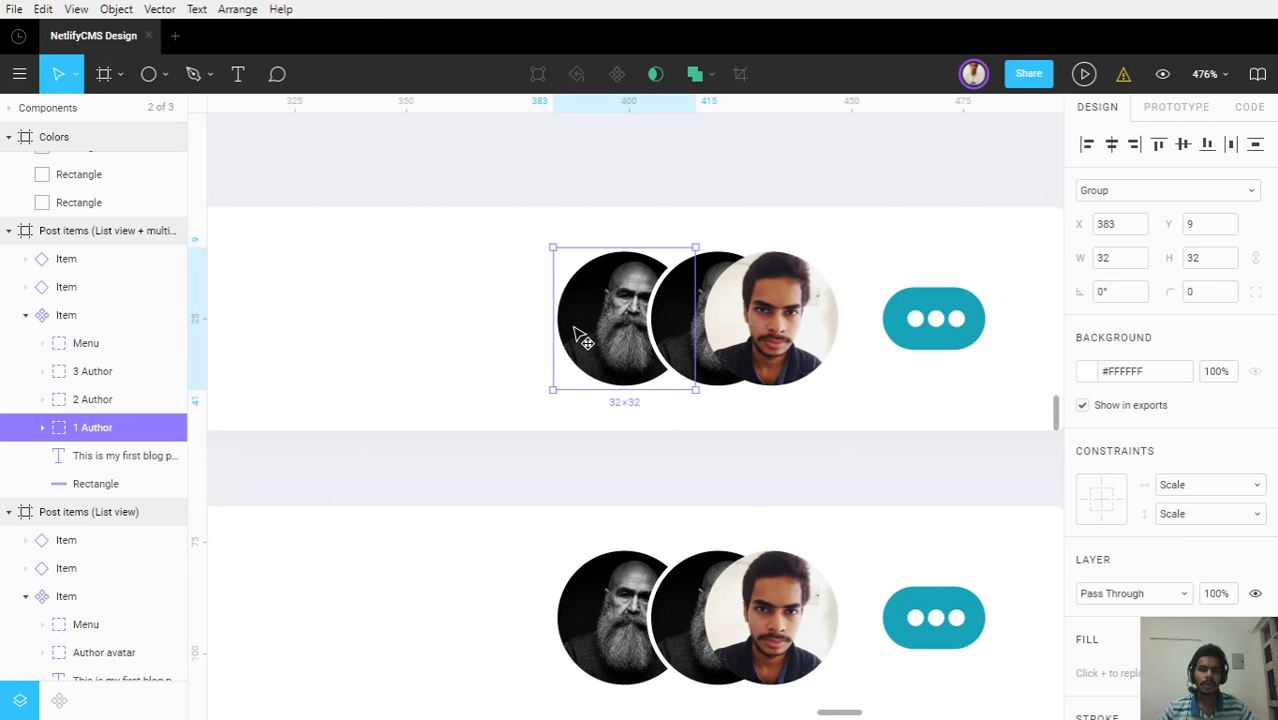
shift+click(673, 343)
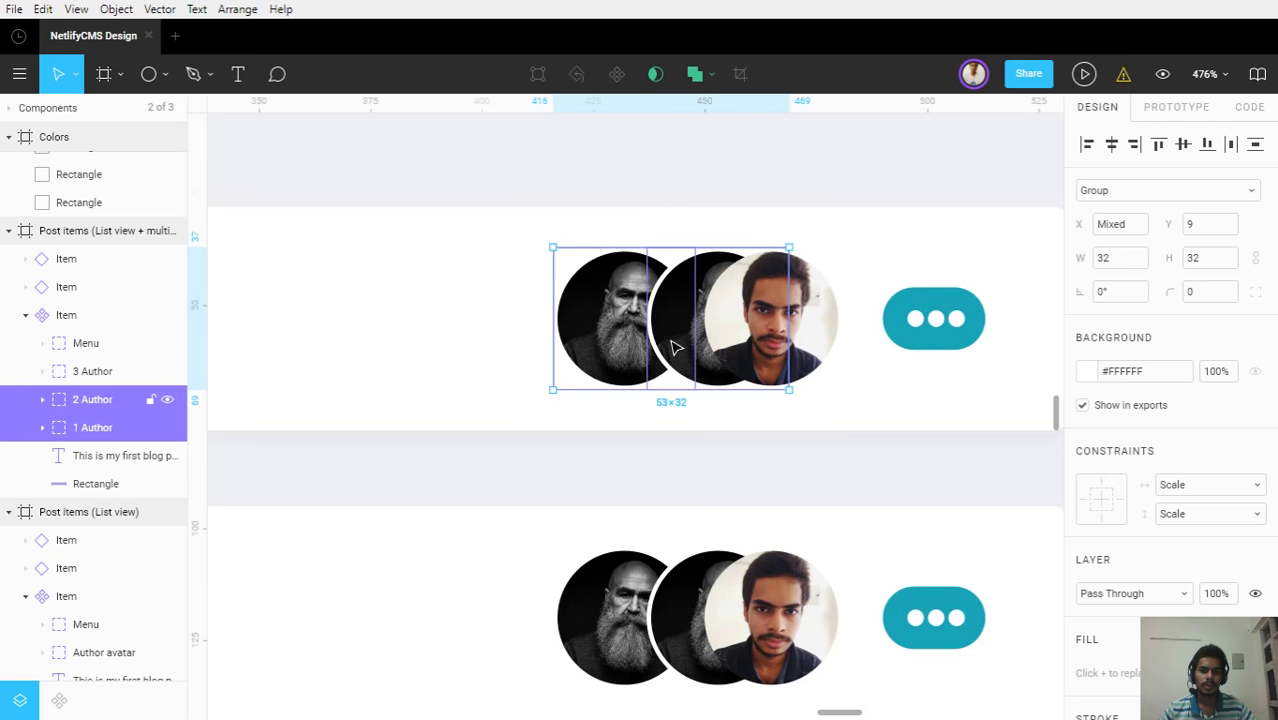
drag(673, 347, 631, 348)
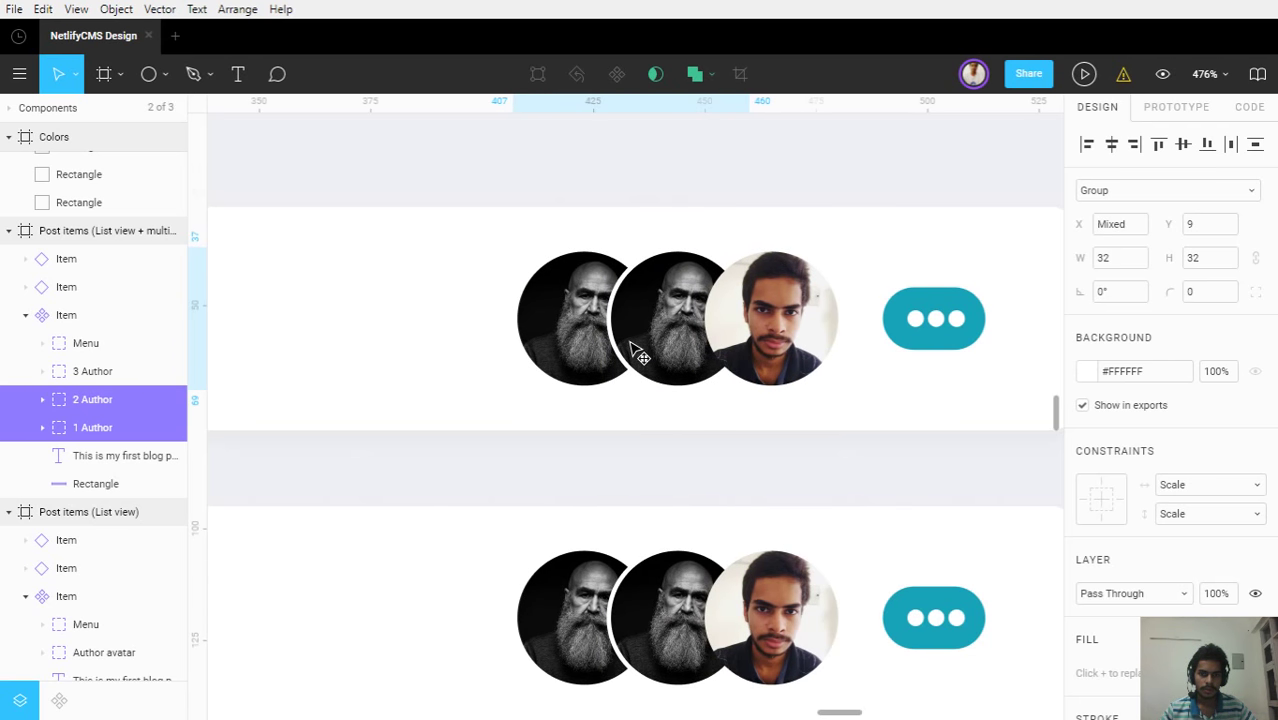
click(676, 443)
scroll(675, 445, down, 5)
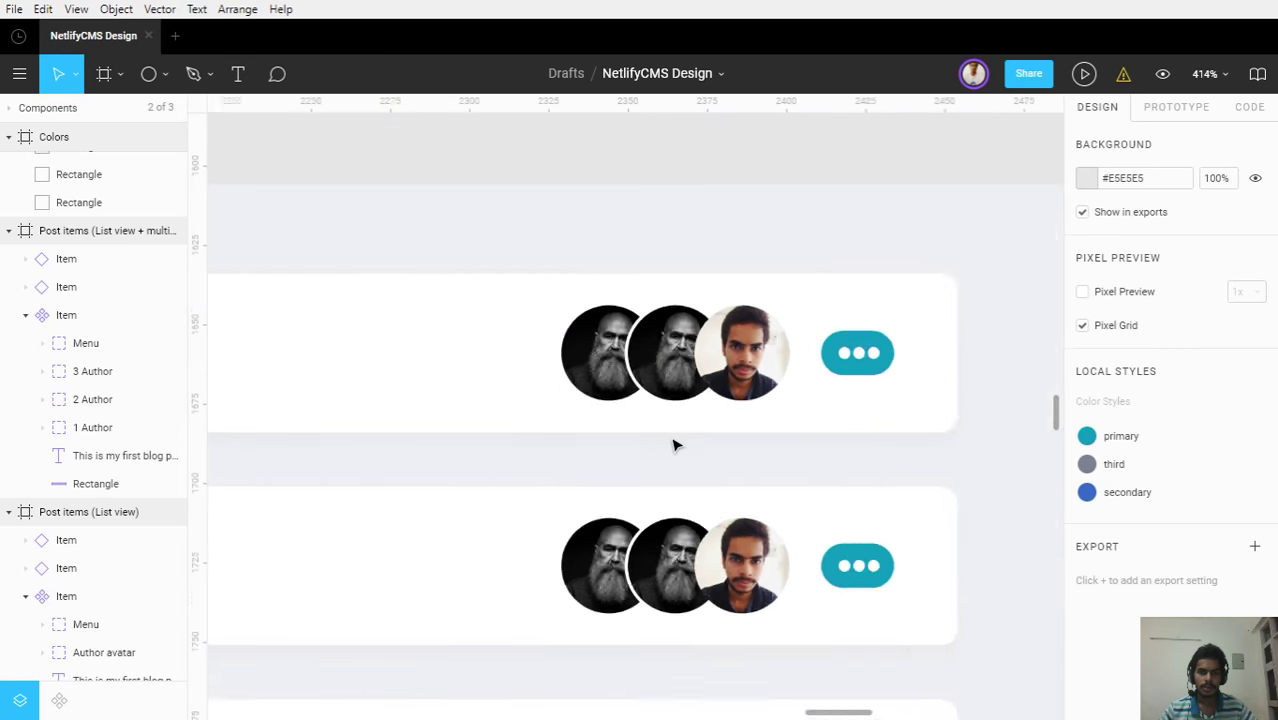
scroll(674, 445, down, 1)
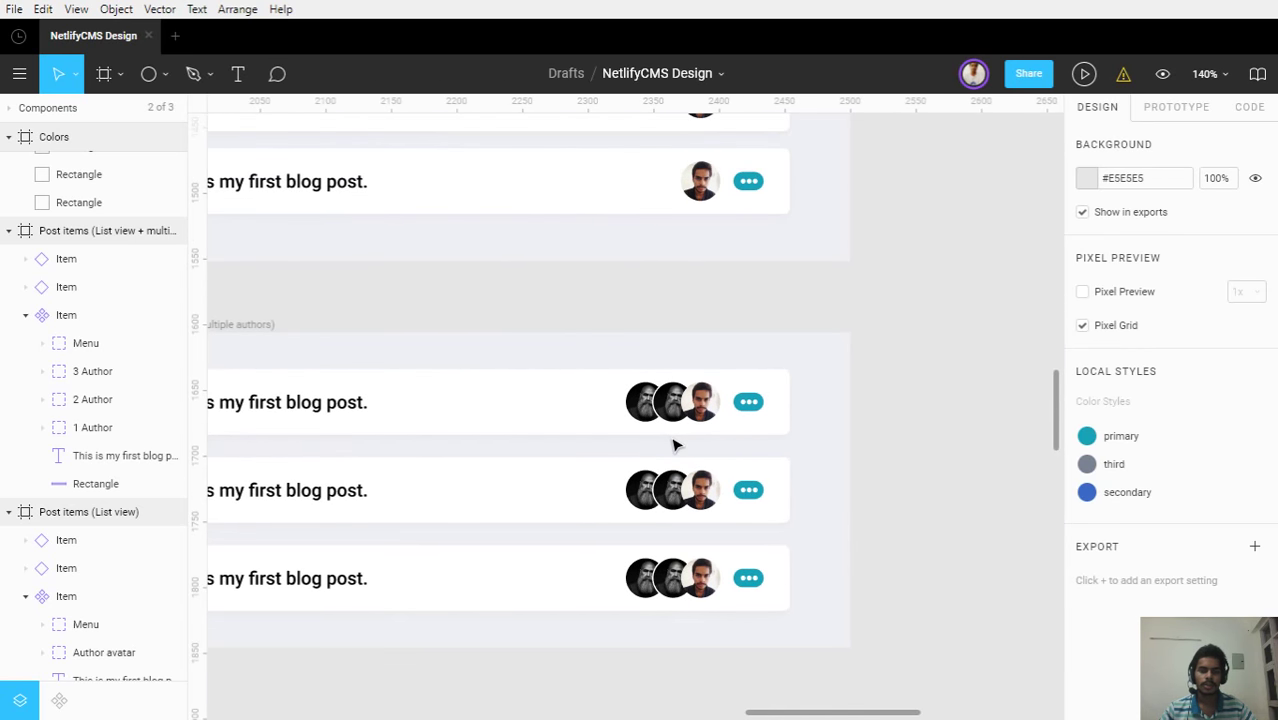
scroll(674, 445, up, 8)
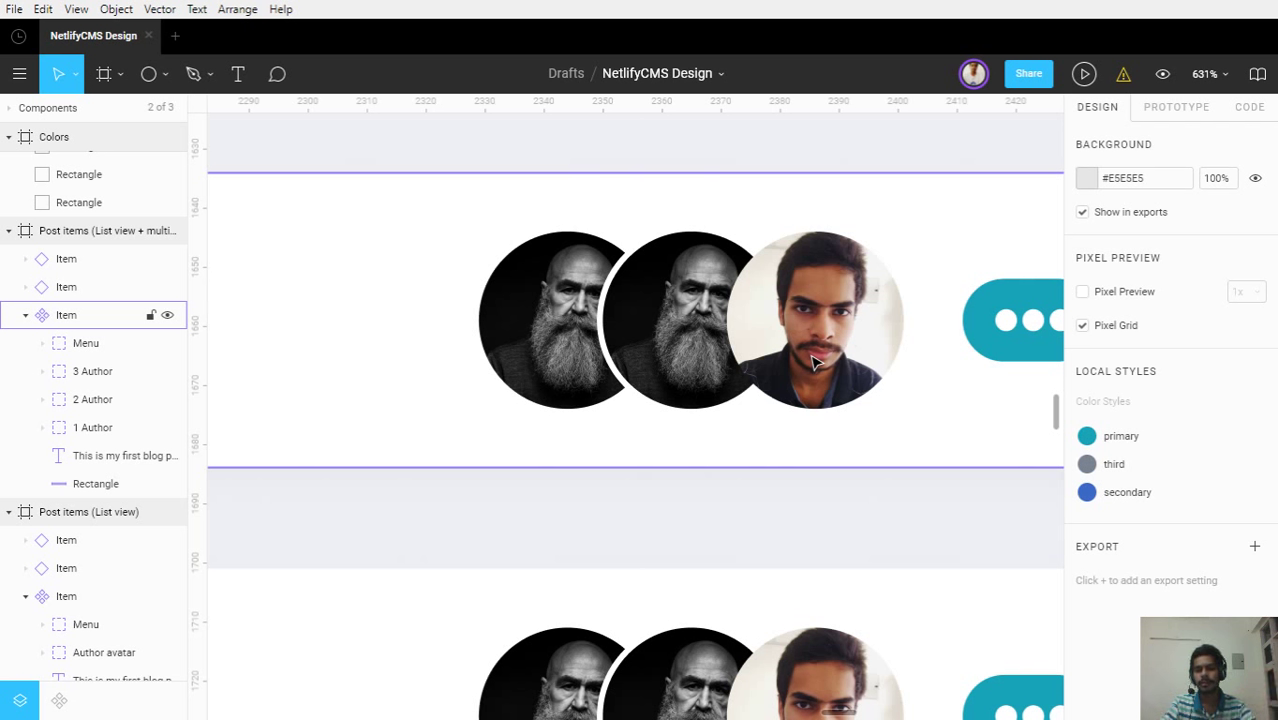
Select the 3 Author photo avatar and expand its group in Layers
click(815, 362)
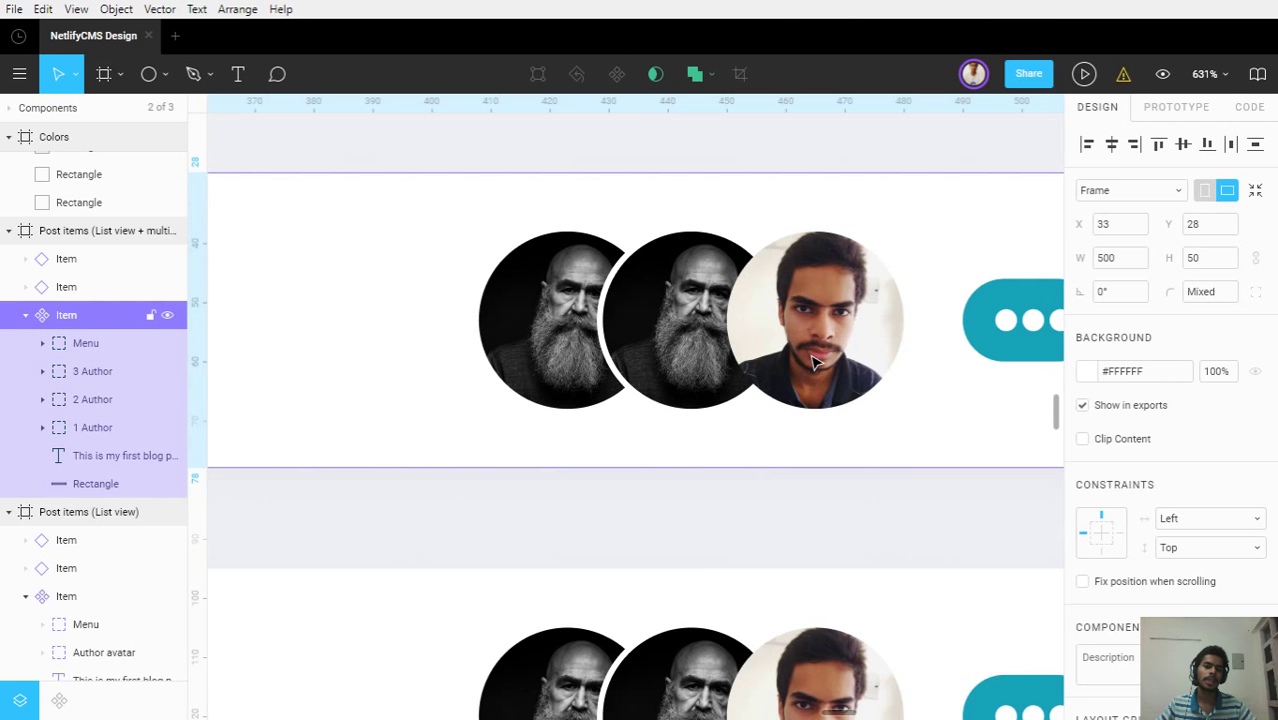
double_click(815, 362)
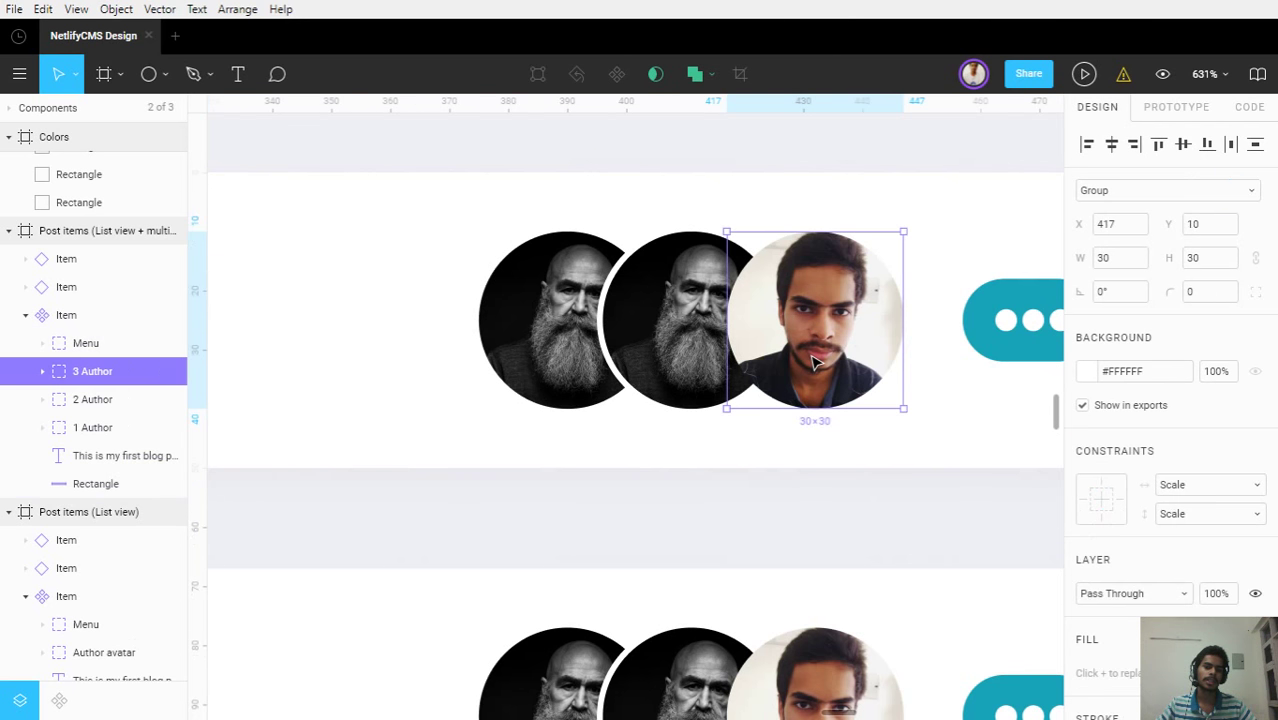
click(43, 371)
Copy the 2 Author white ring ellipse into the 3 Author group and place it over the third avatar
click(45, 456)
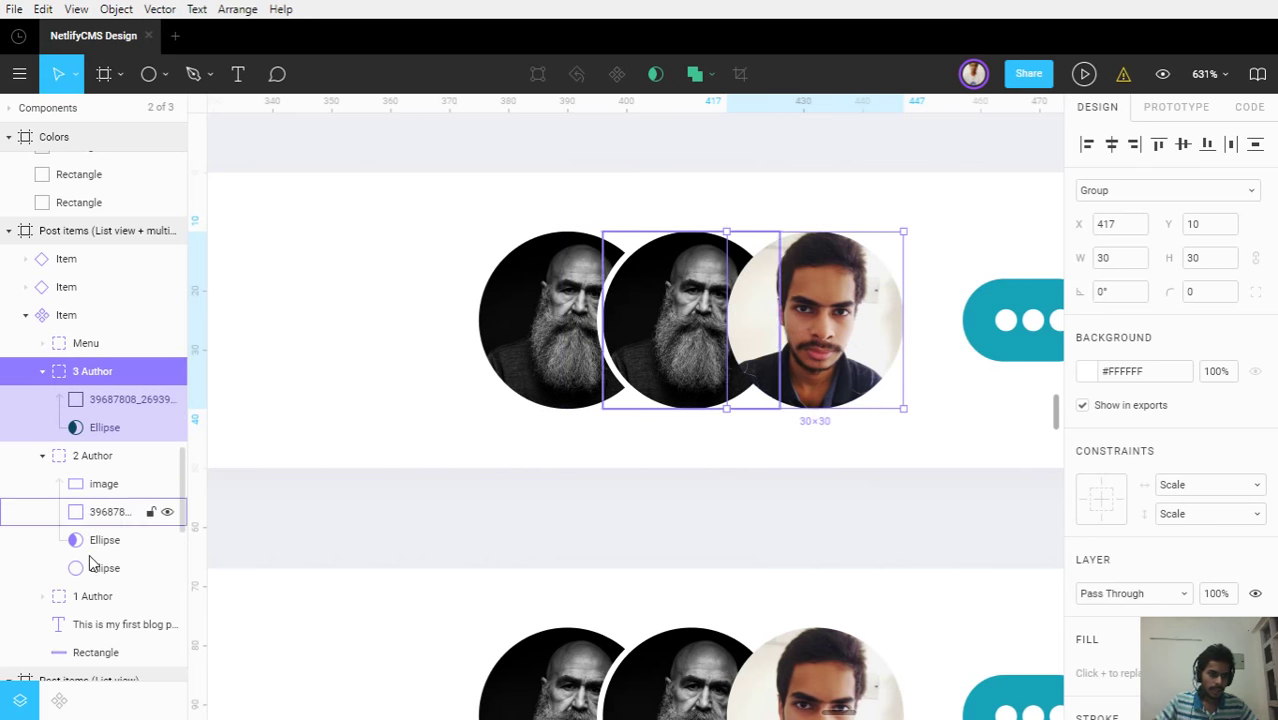
click(96, 568)
key(ctrl+d)
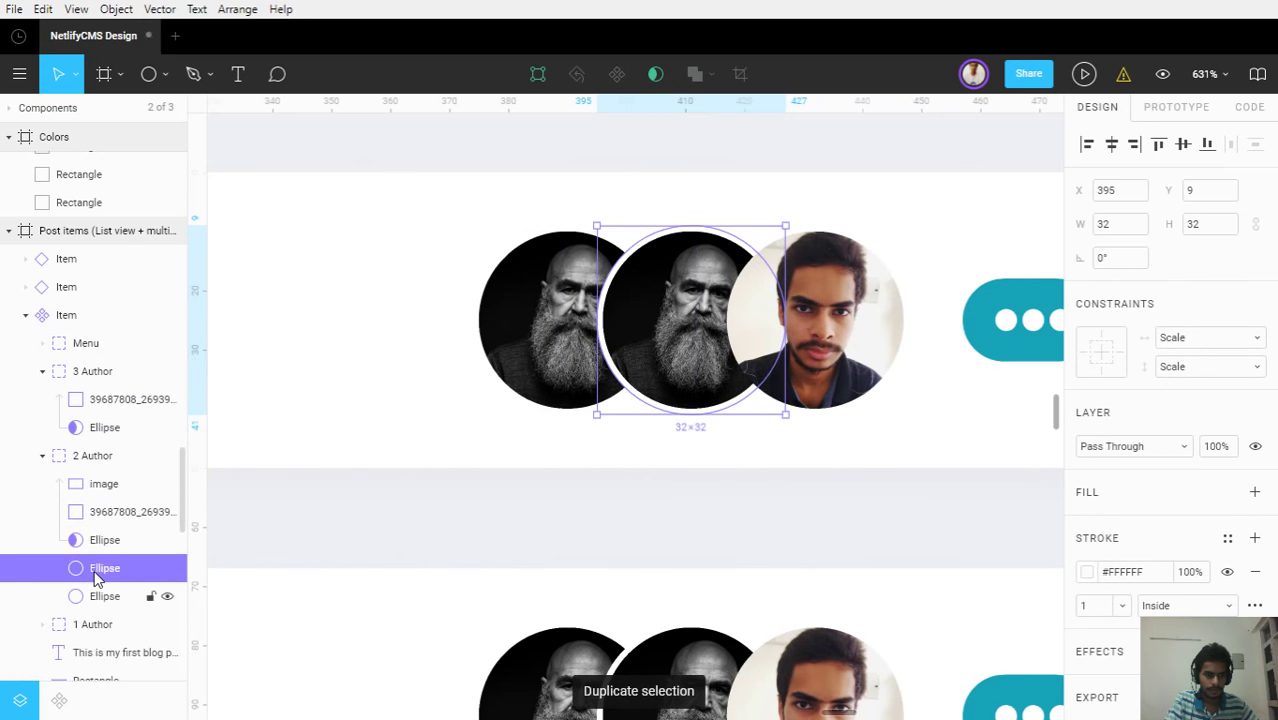
drag(96, 568, 100, 452)
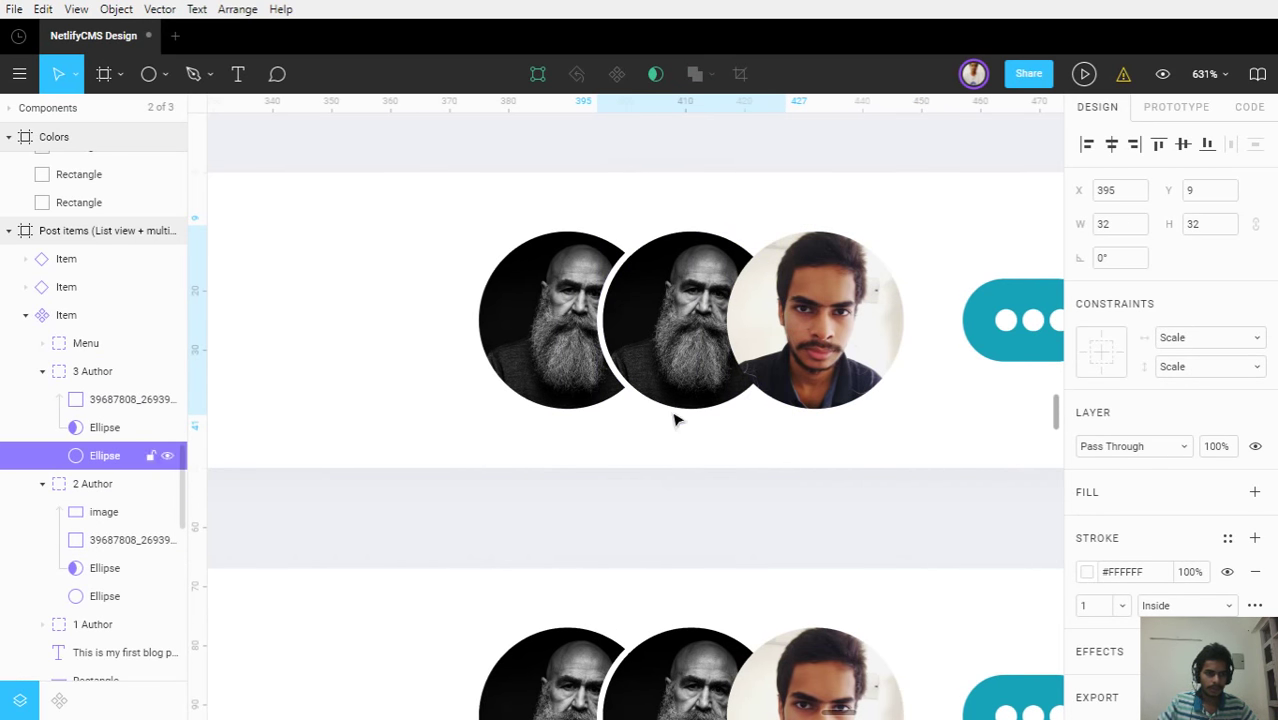
drag(622, 329, 747, 328)
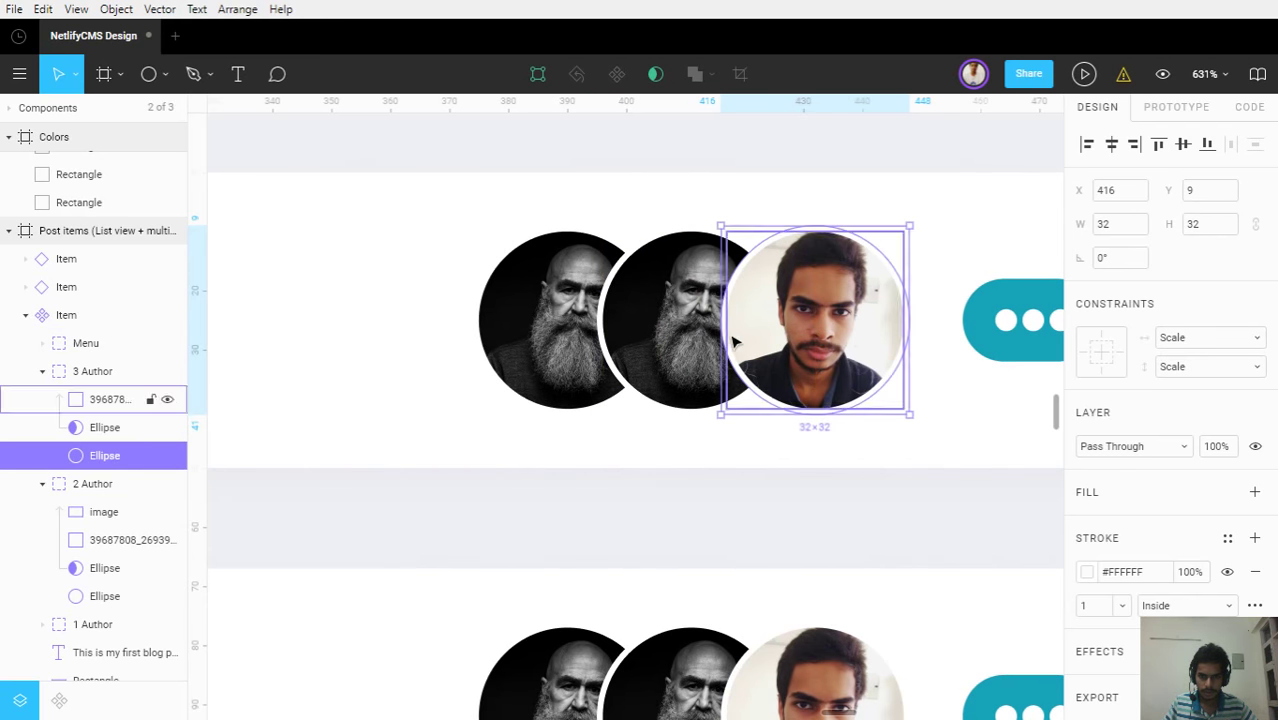
click(774, 468)
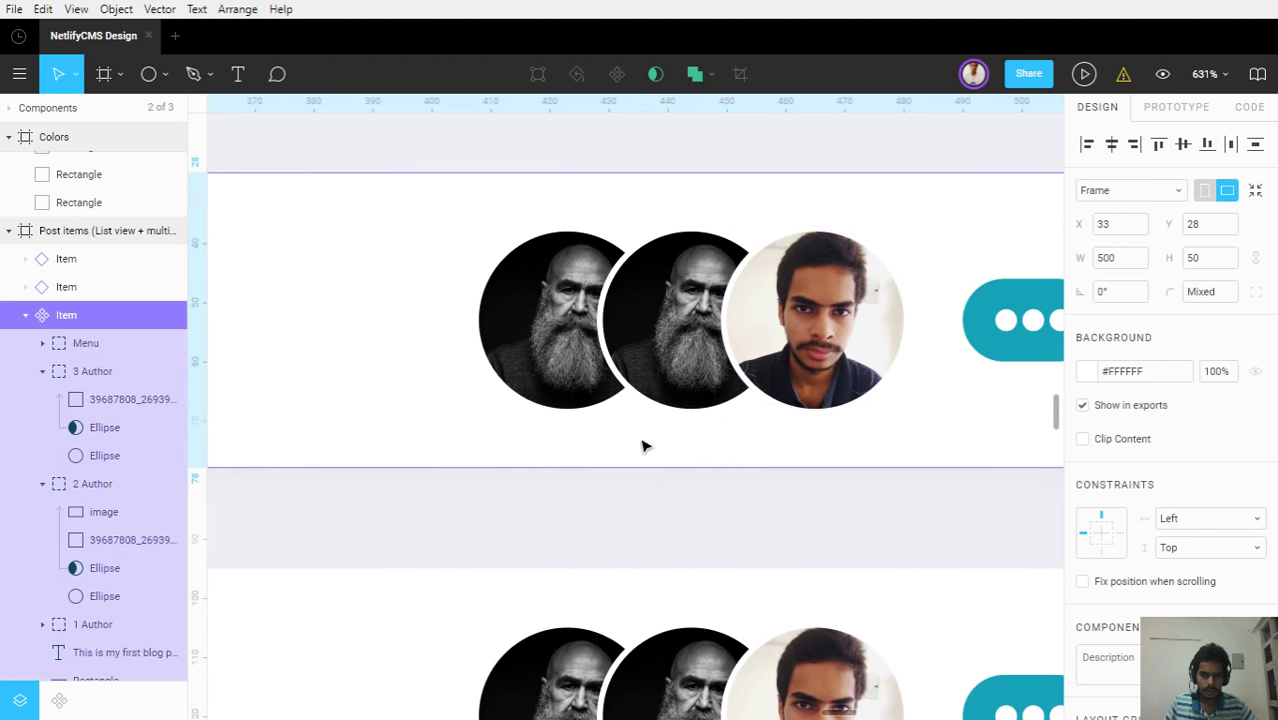
click(42, 371)
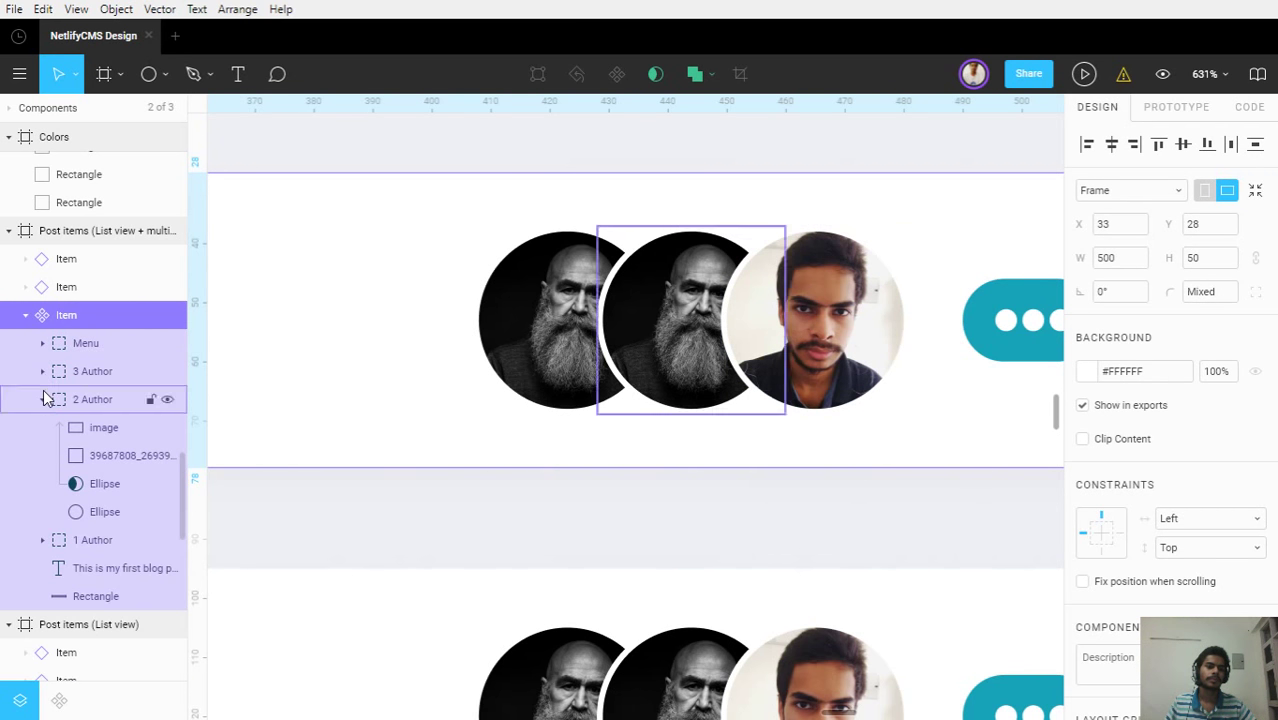
click(42, 399)
click(617, 542)
scroll(755, 509, down, 3)
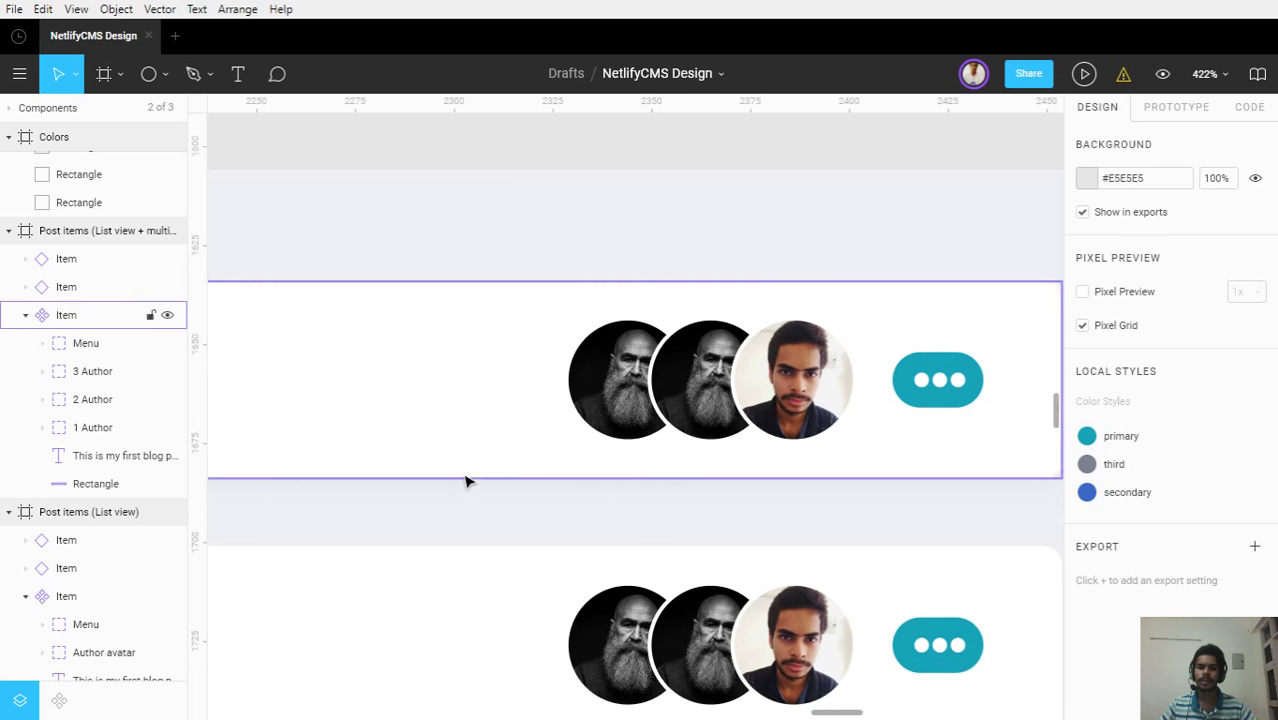
click(442, 550)
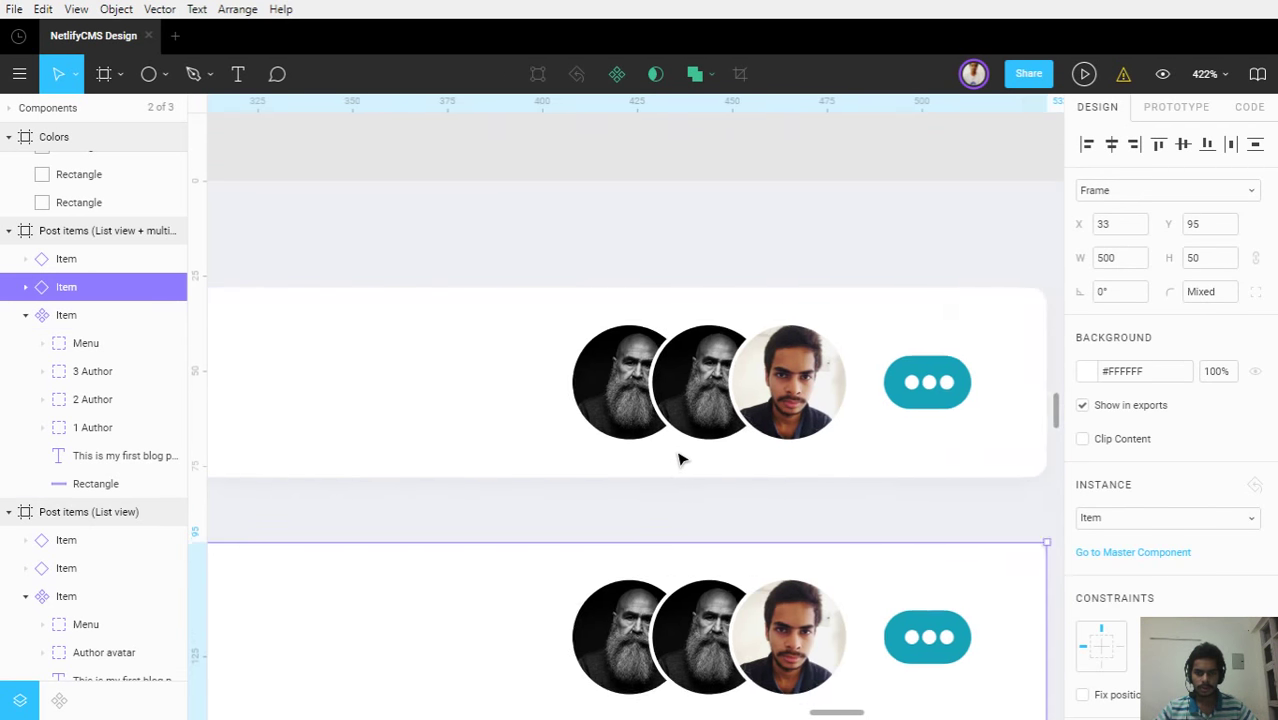
scroll(676, 458, down, 5)
scroll(651, 550, down, 3)
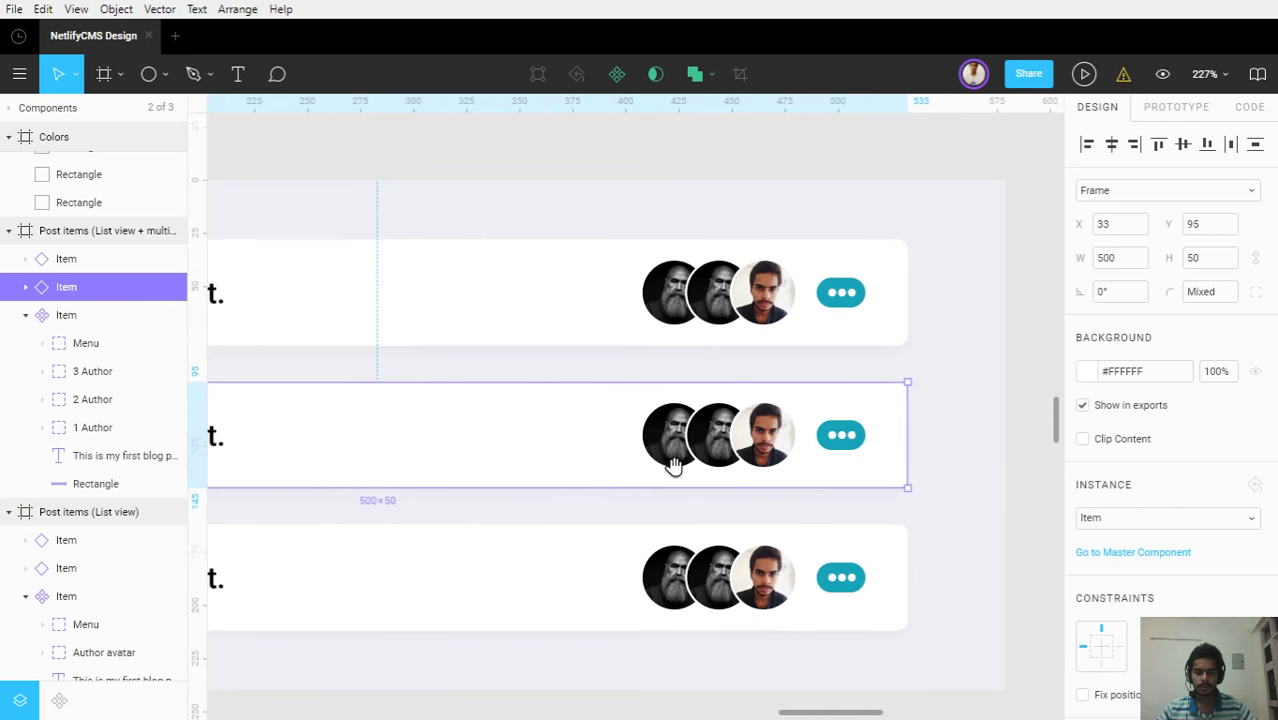
scroll(862, 491, left, 3)
scroll(868, 481, down, 2)
scroll(868, 481, right, 3)
scroll(775, 516, up, 2)
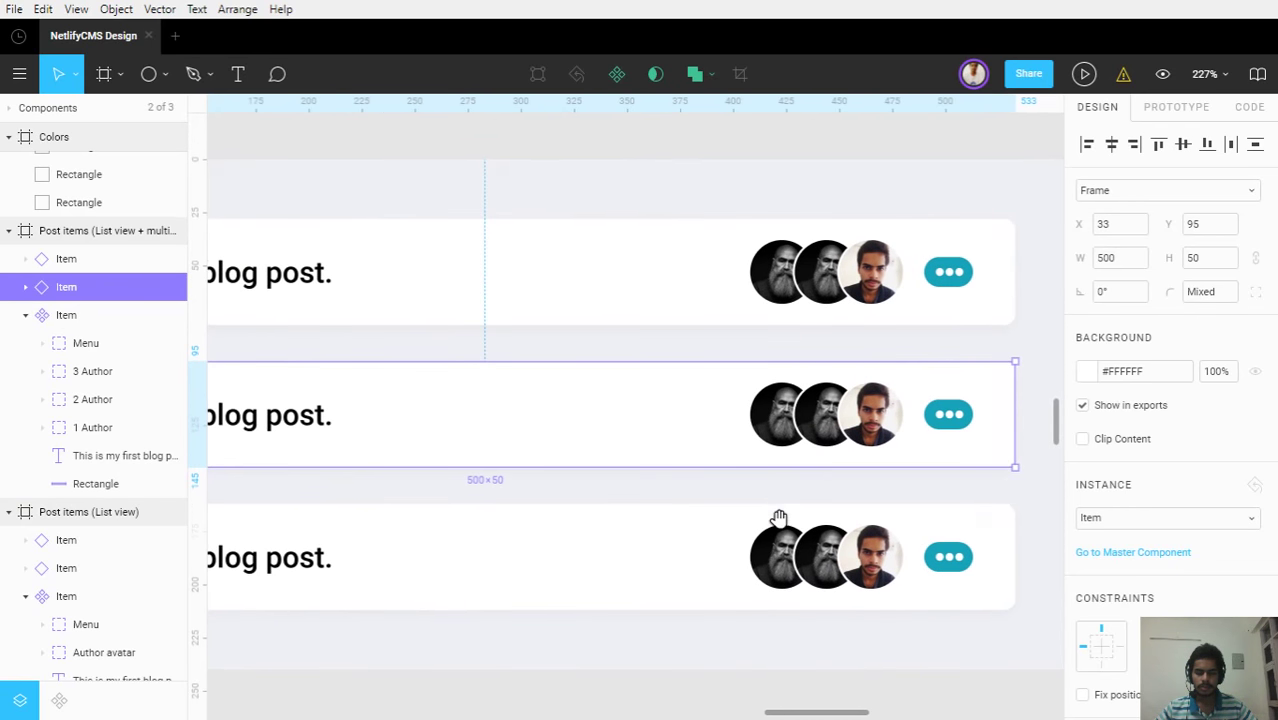
scroll(786, 366, up, 4)
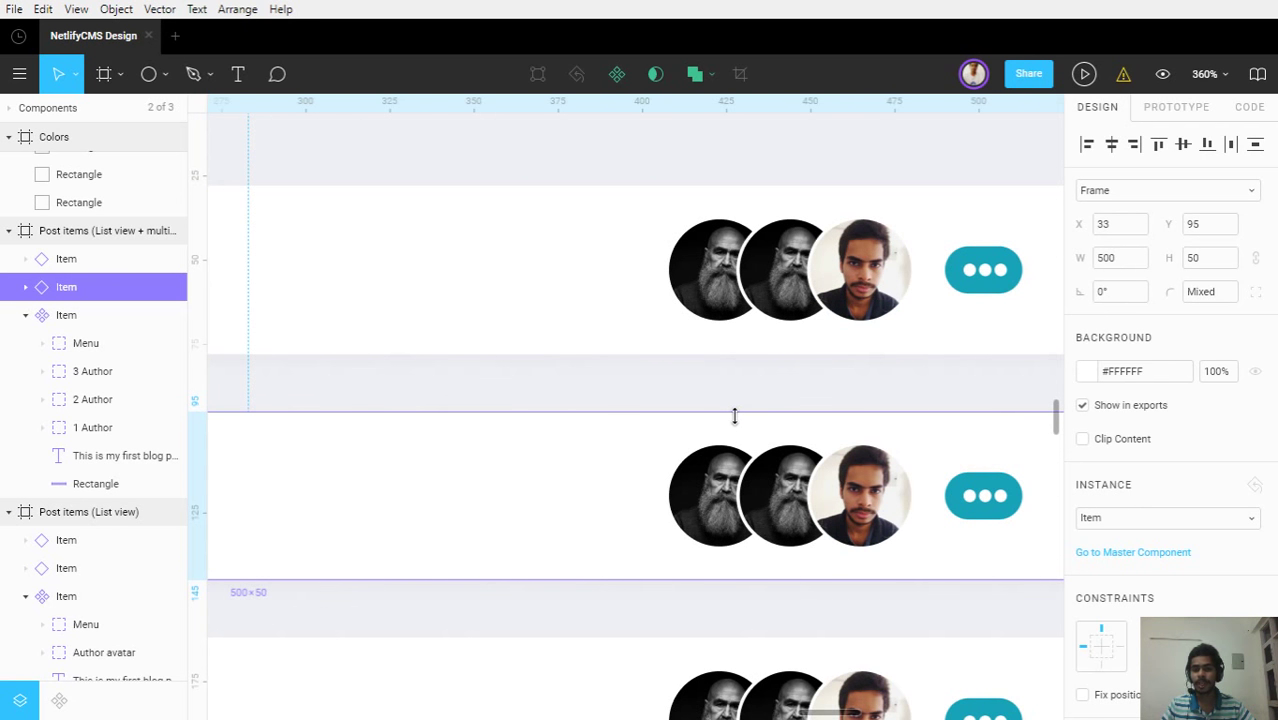
click(737, 378)
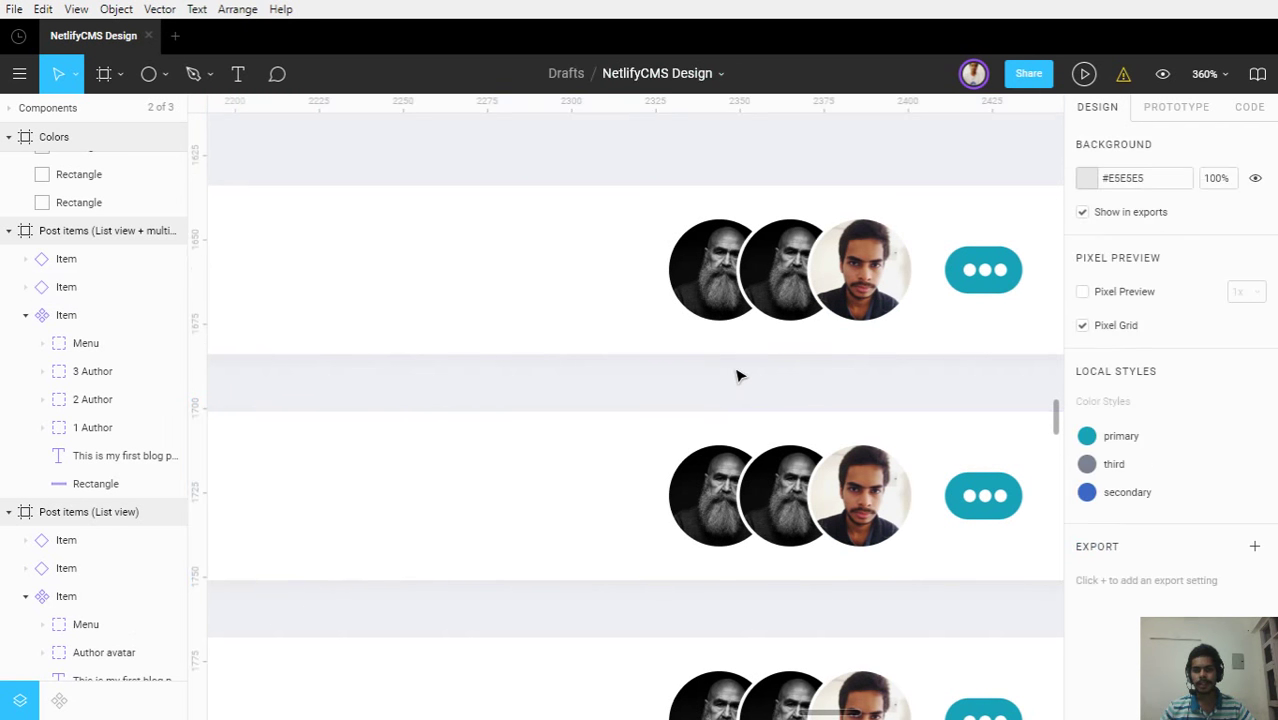
scroll(737, 375, down, 5)
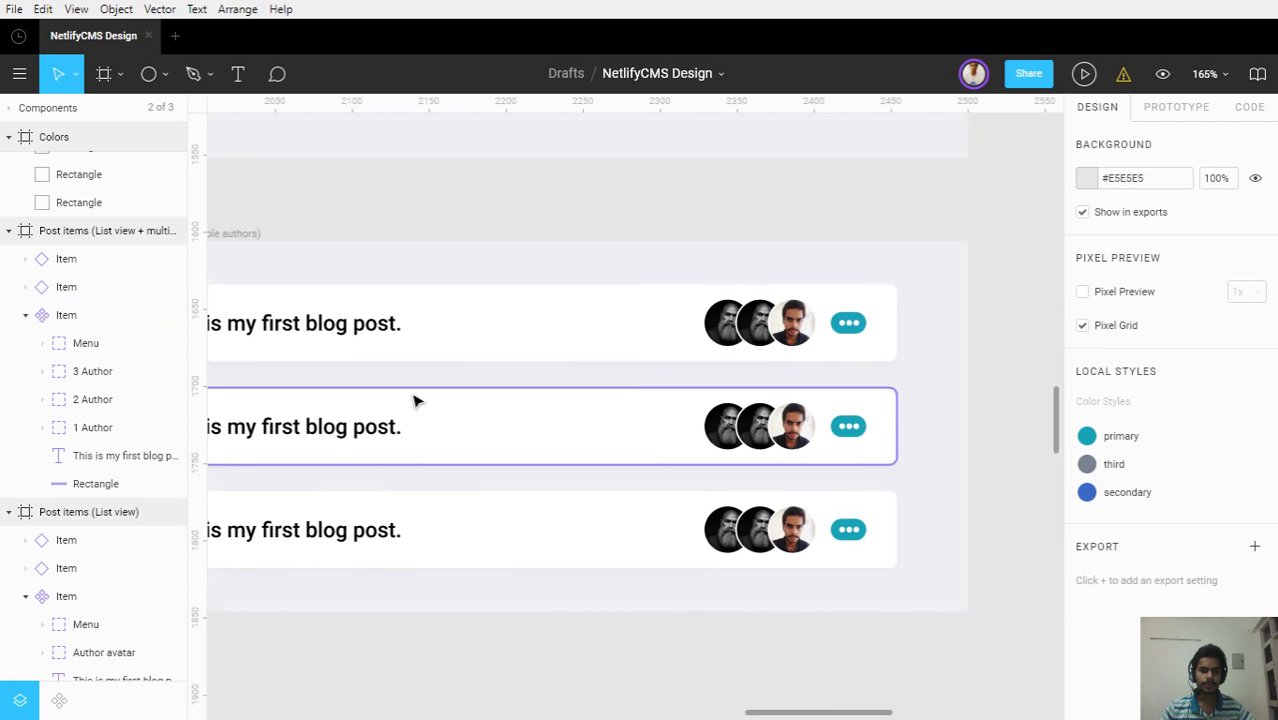
mouse_move(411, 391)
mouse_down()
mouse_move(642, 403)
mouse_move(405, 394)
mouse_move(422, 397)
mouse_up()
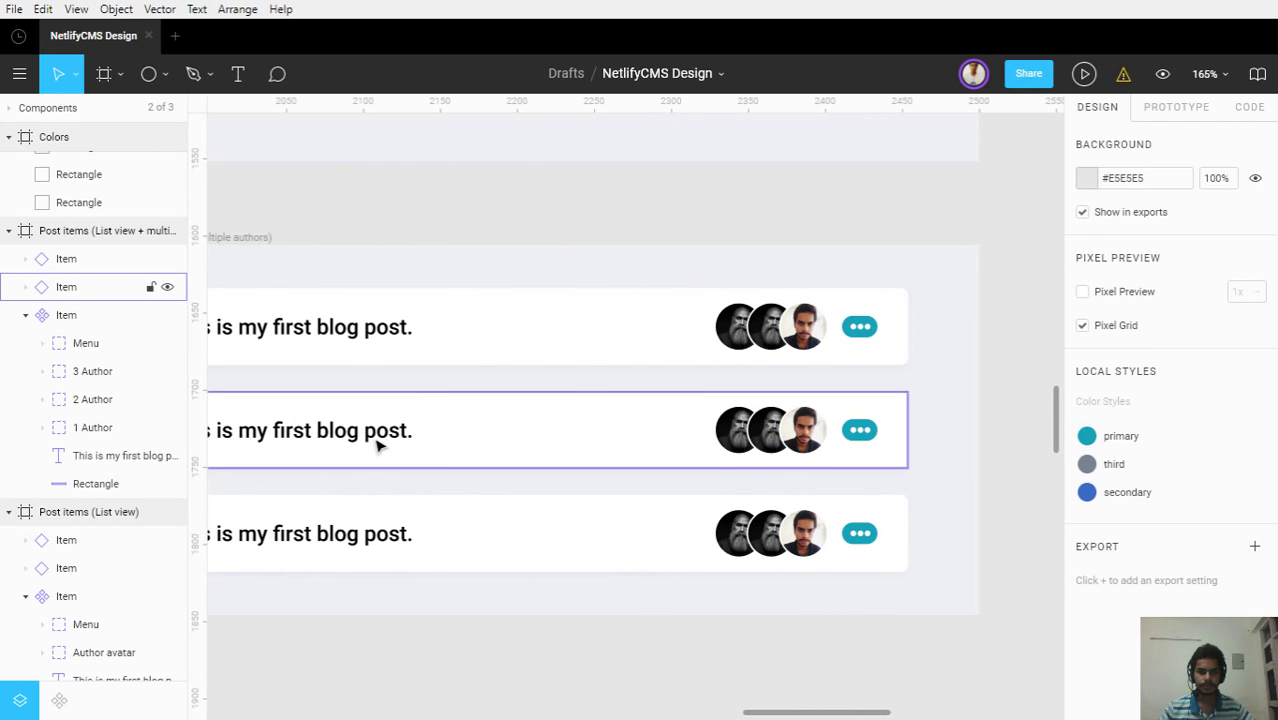
scroll(845, 330, up, 3)
scroll(829, 319, up, 3)
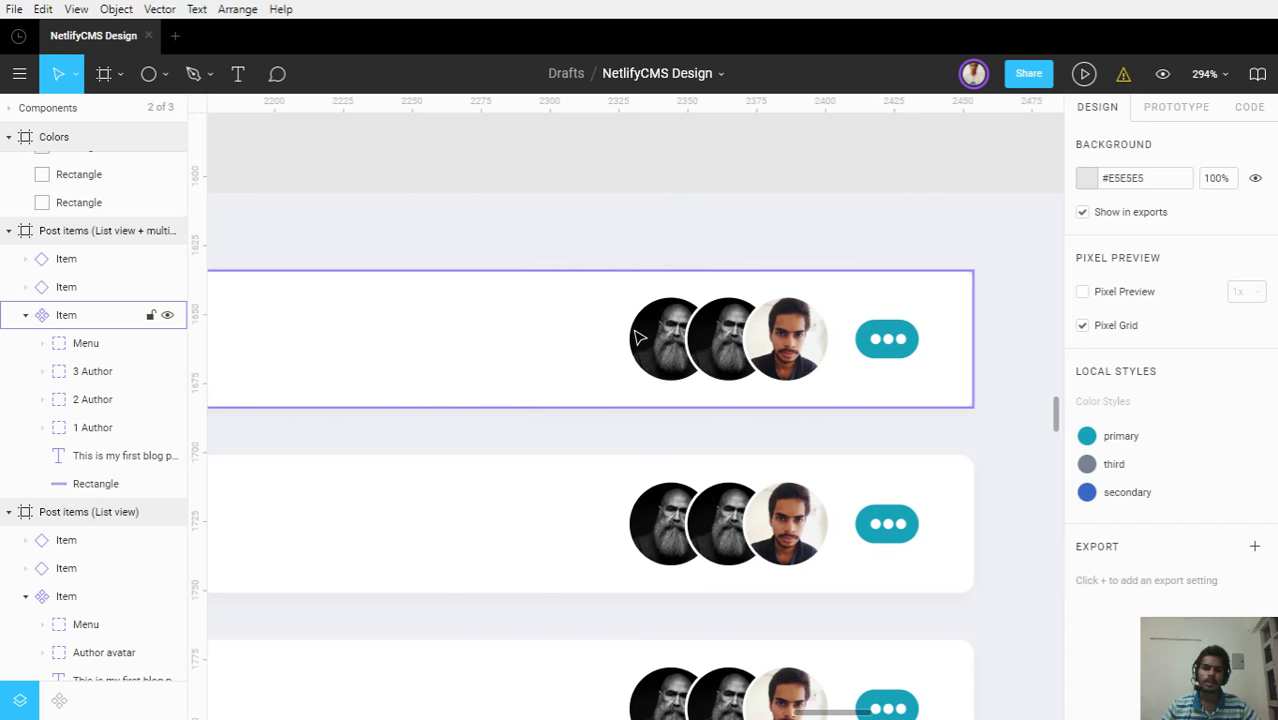
Duplicate 1 Author, move the copy left, stack it below the original, and nudge it into alignment
double_click(645, 338)
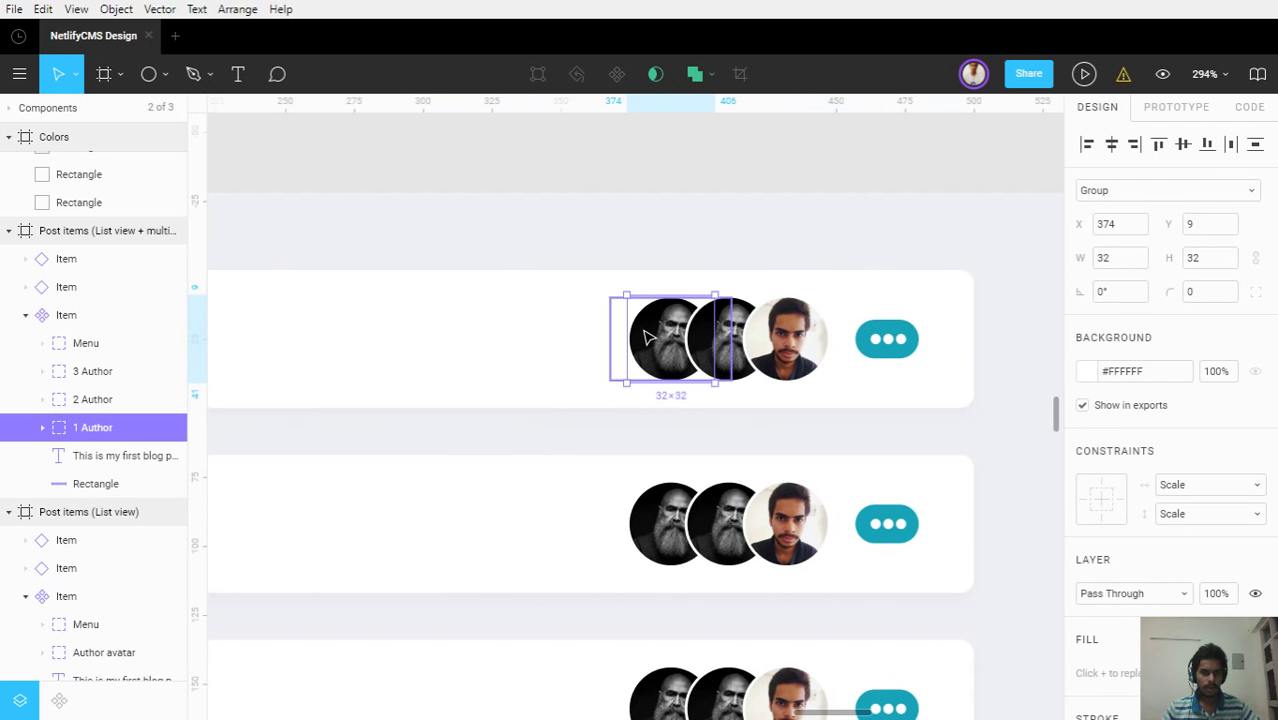
key(ctrl+d)
drag(645, 338, 590, 348)
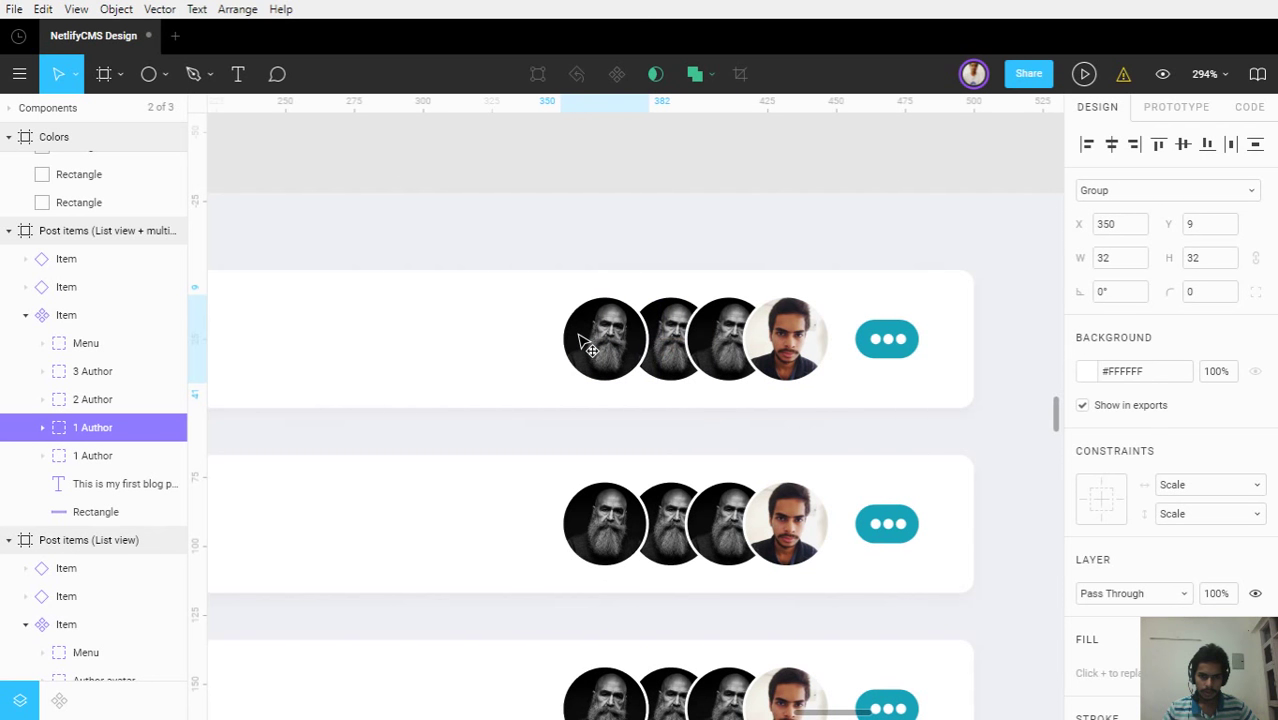
drag(94, 428, 90, 476)
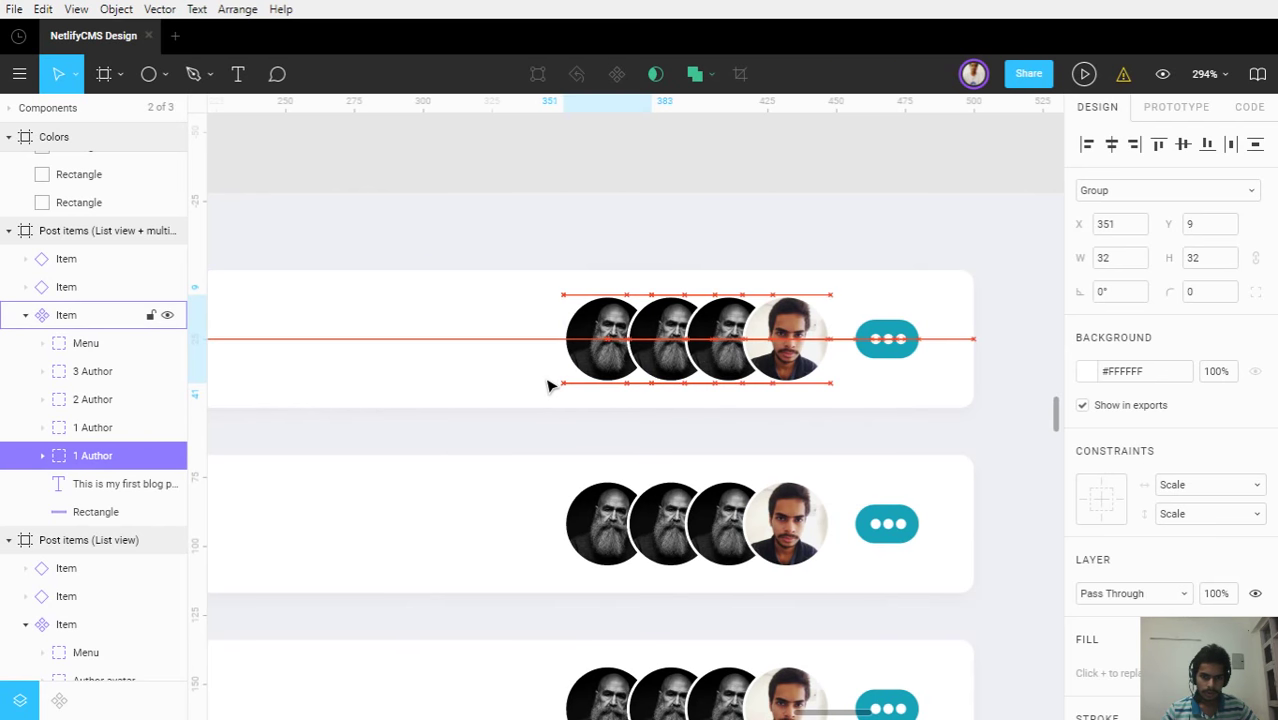
drag(548, 386, 588, 360)
scroll(600, 368, up, 5)
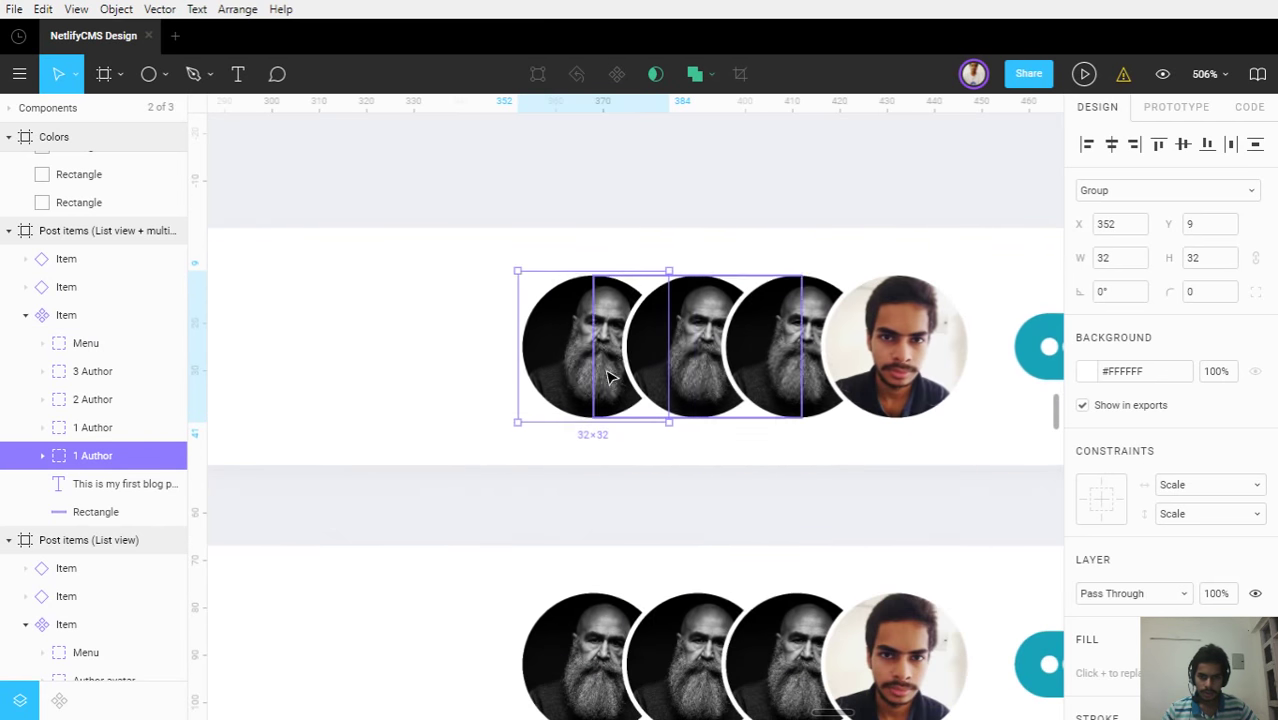
scroll(607, 385, up, 3)
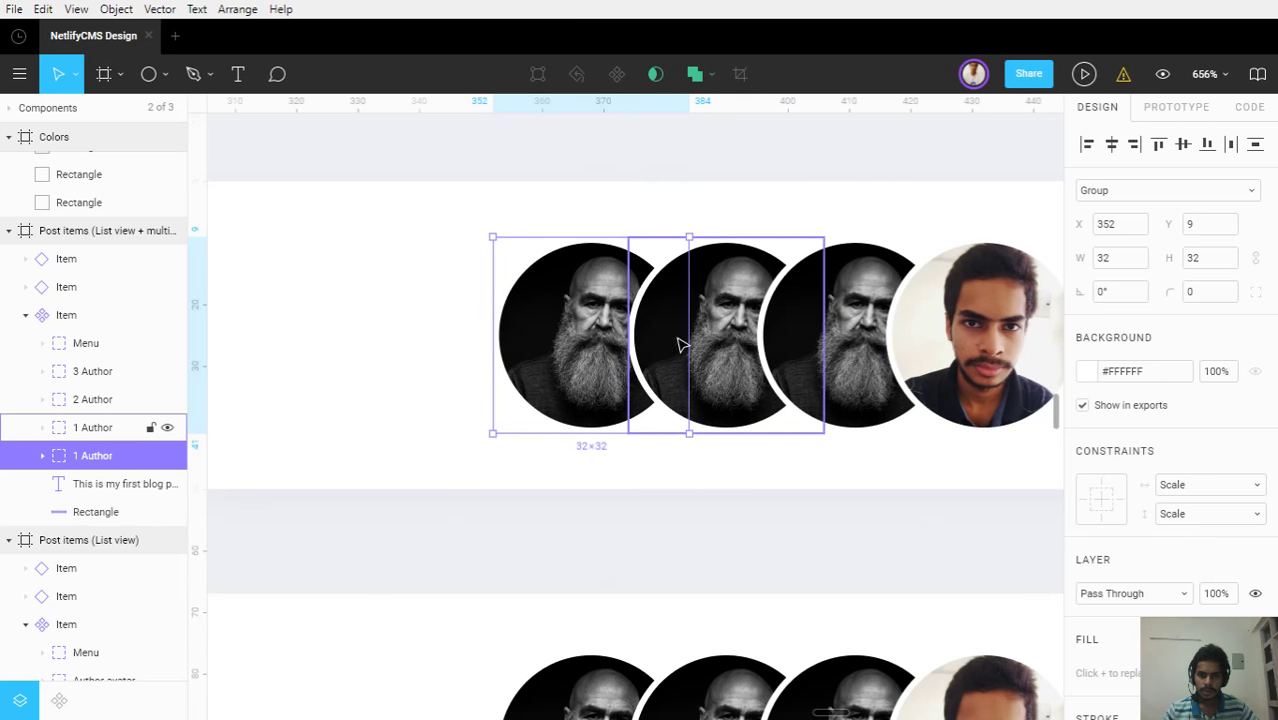
key(Right)
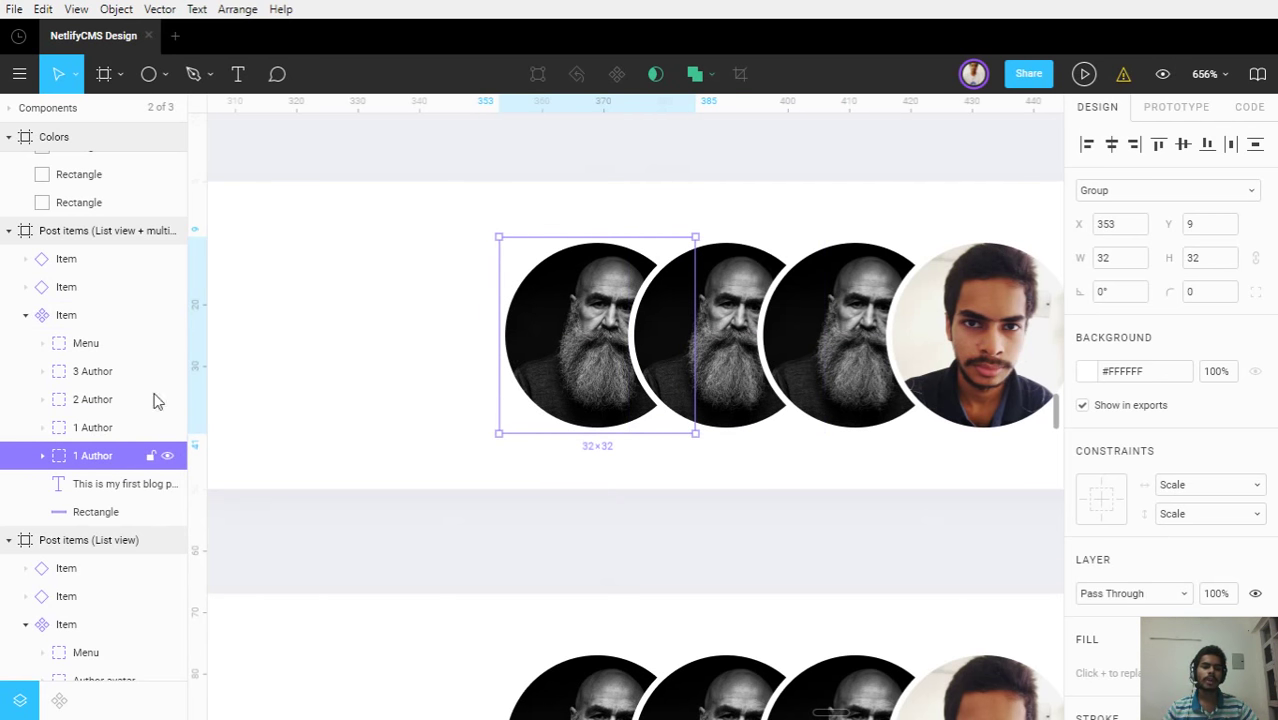
Delete the extra white ring and mask ellipse in the 1 Author group, then undo both
click(42, 456)
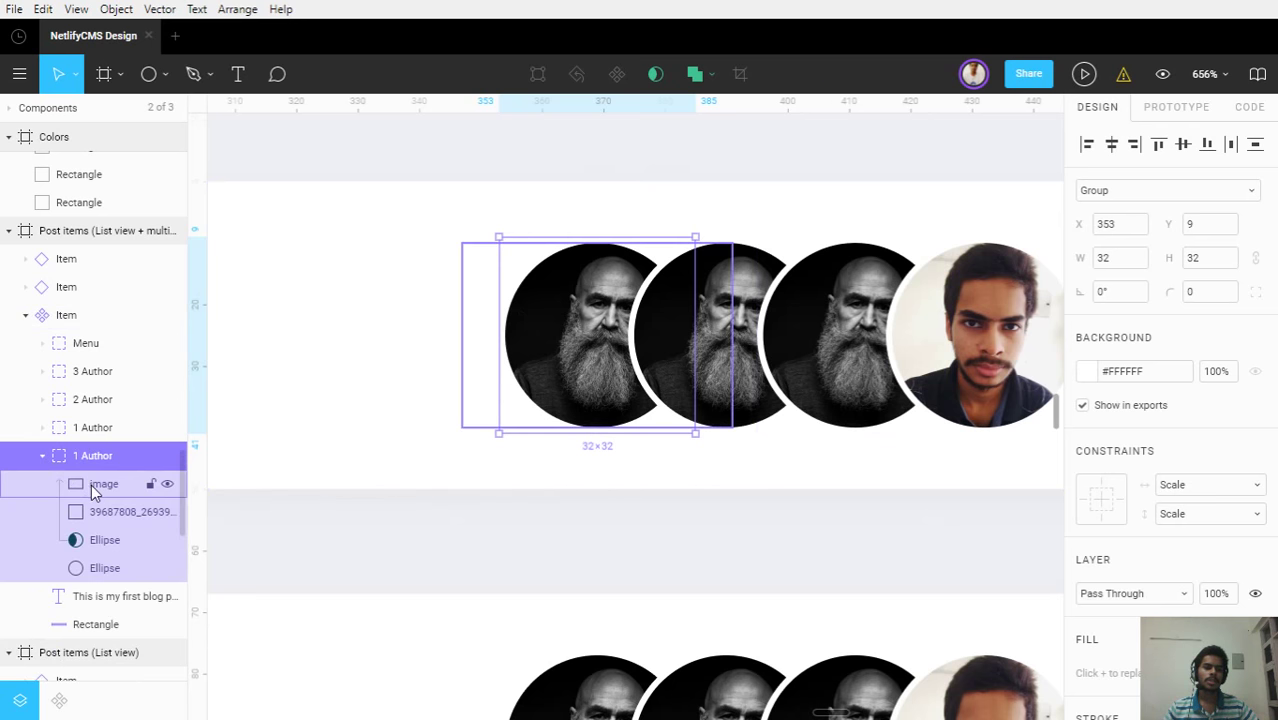
click(96, 568)
key(Delete)
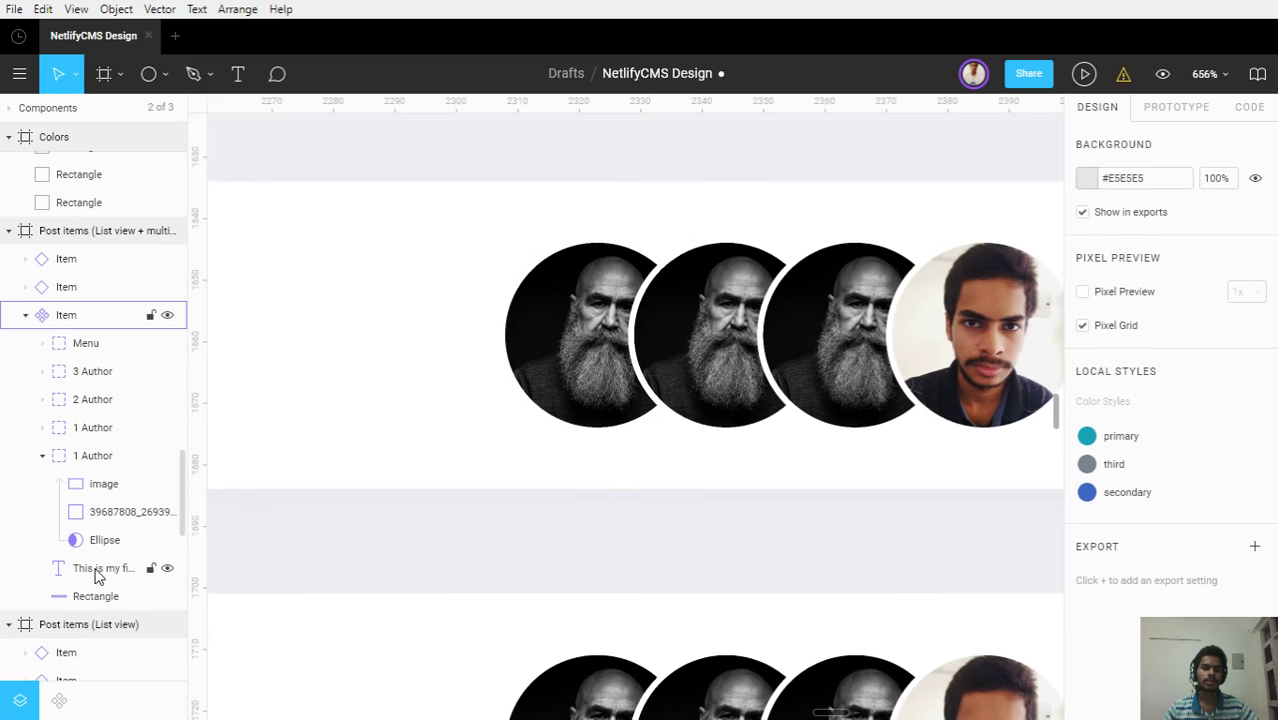
click(83, 518)
click(88, 550)
key(Delete)
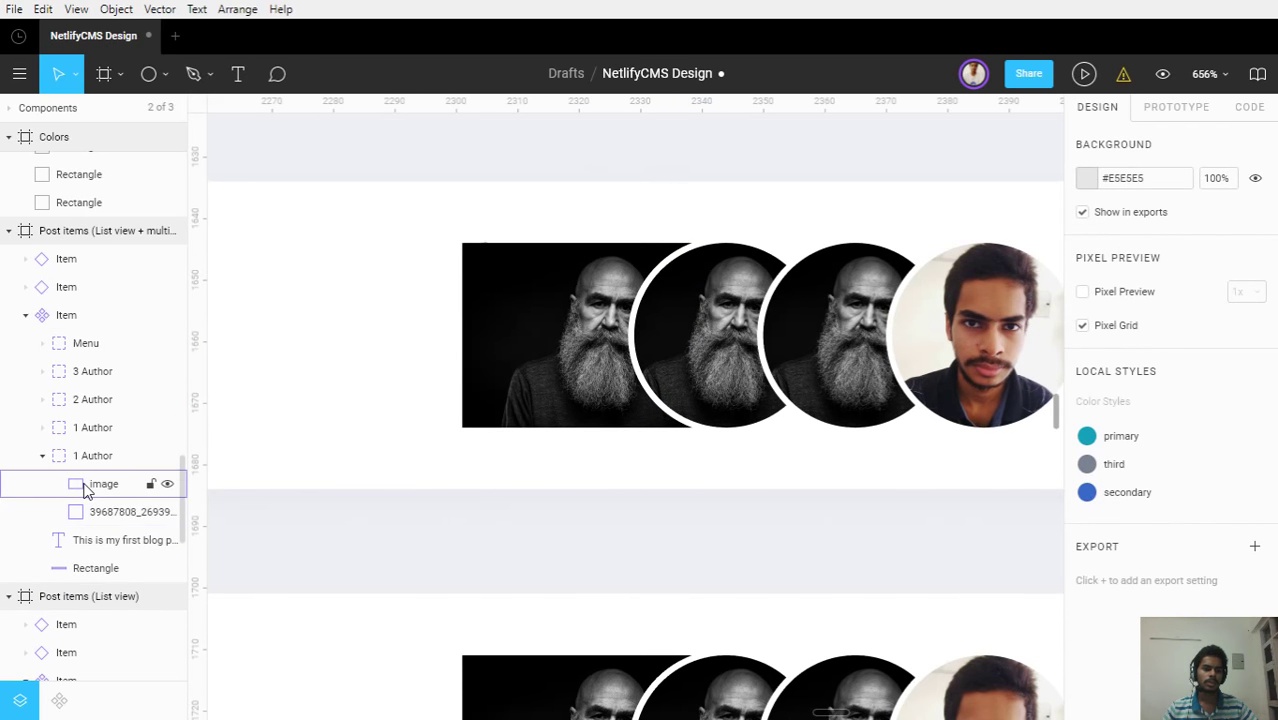
key(ctrl+z)
key(ctrl+z)
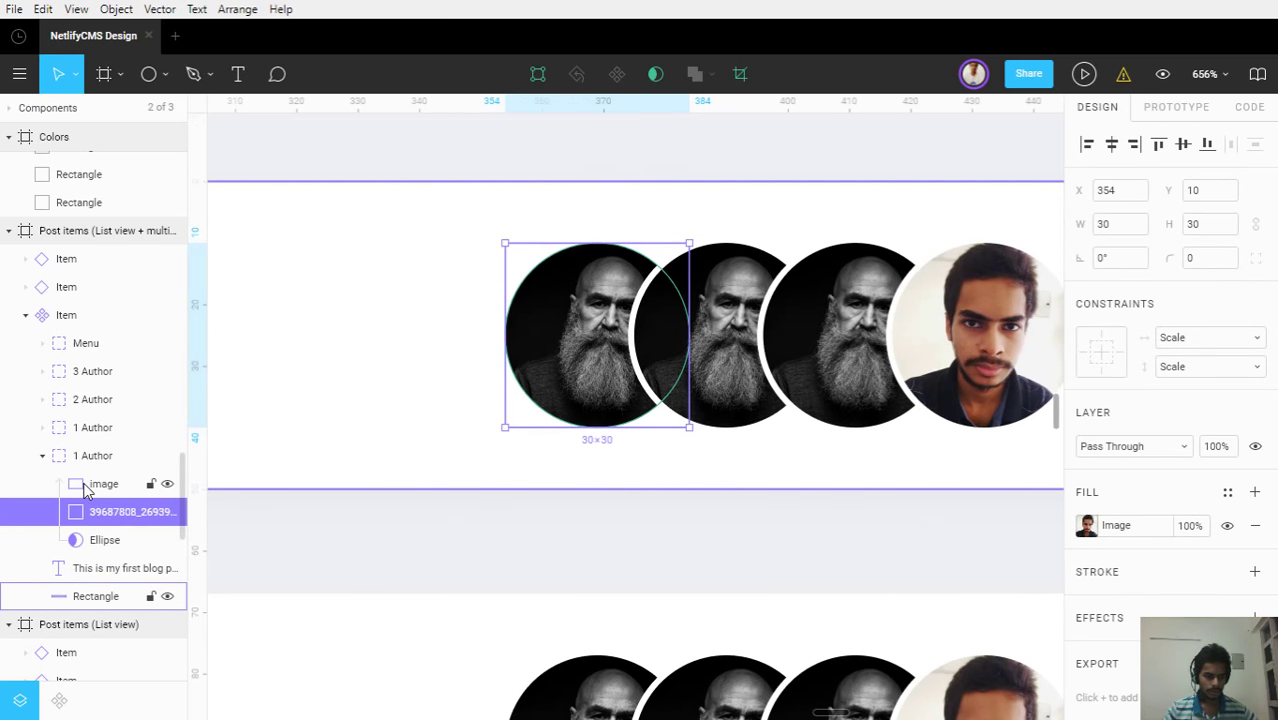
key(ctrl+z)
key(ctrl+z)
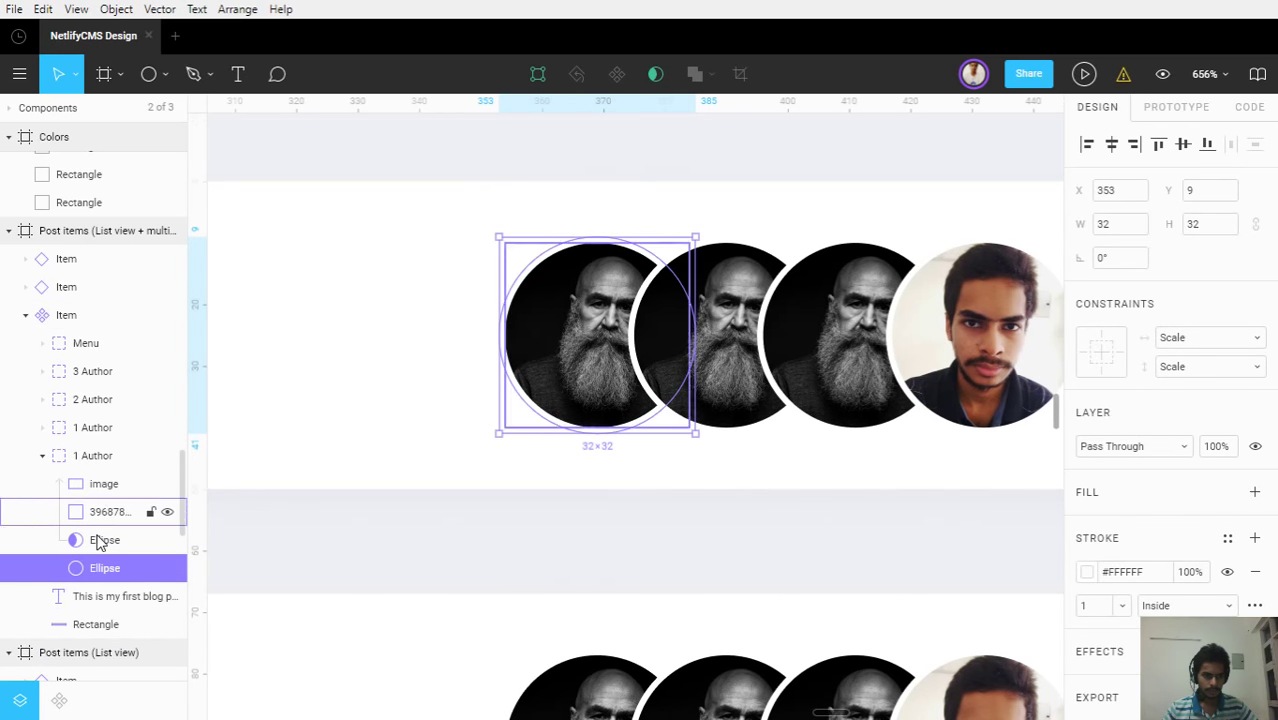
Remove the extra photo layer and stray image layer from the 1 Author group
click(100, 538)
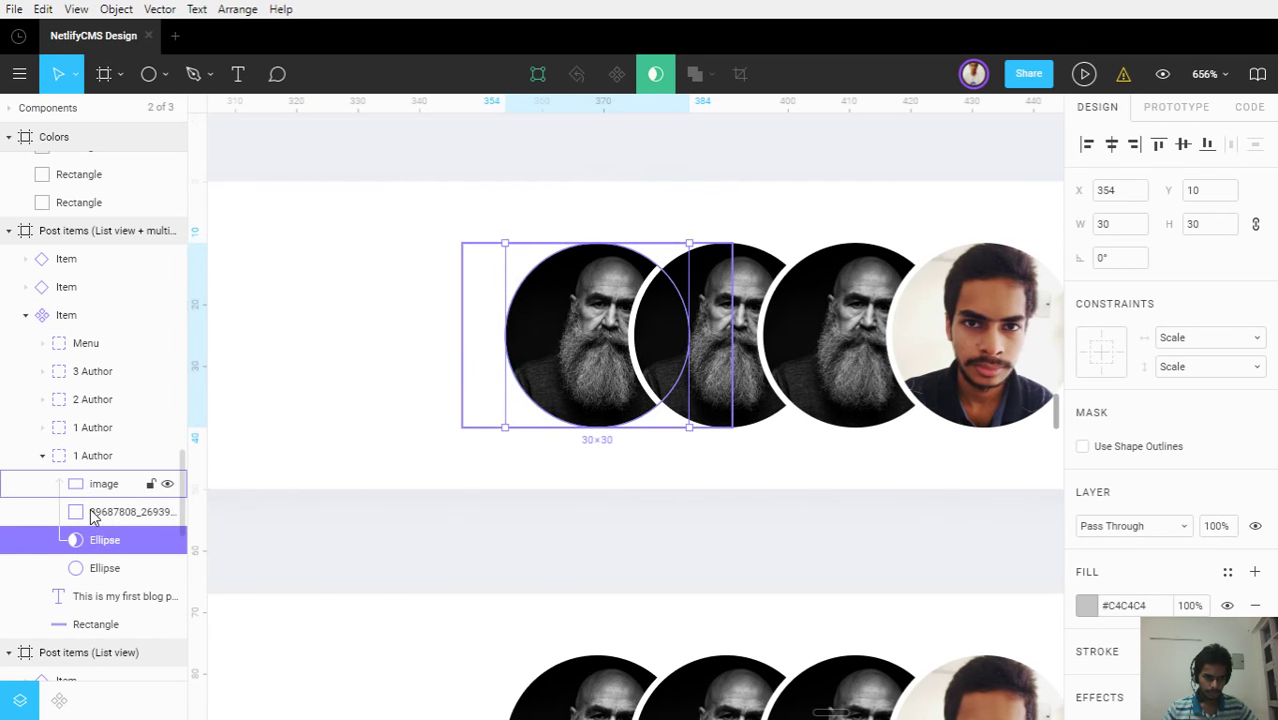
click(92, 512)
key(Escape)
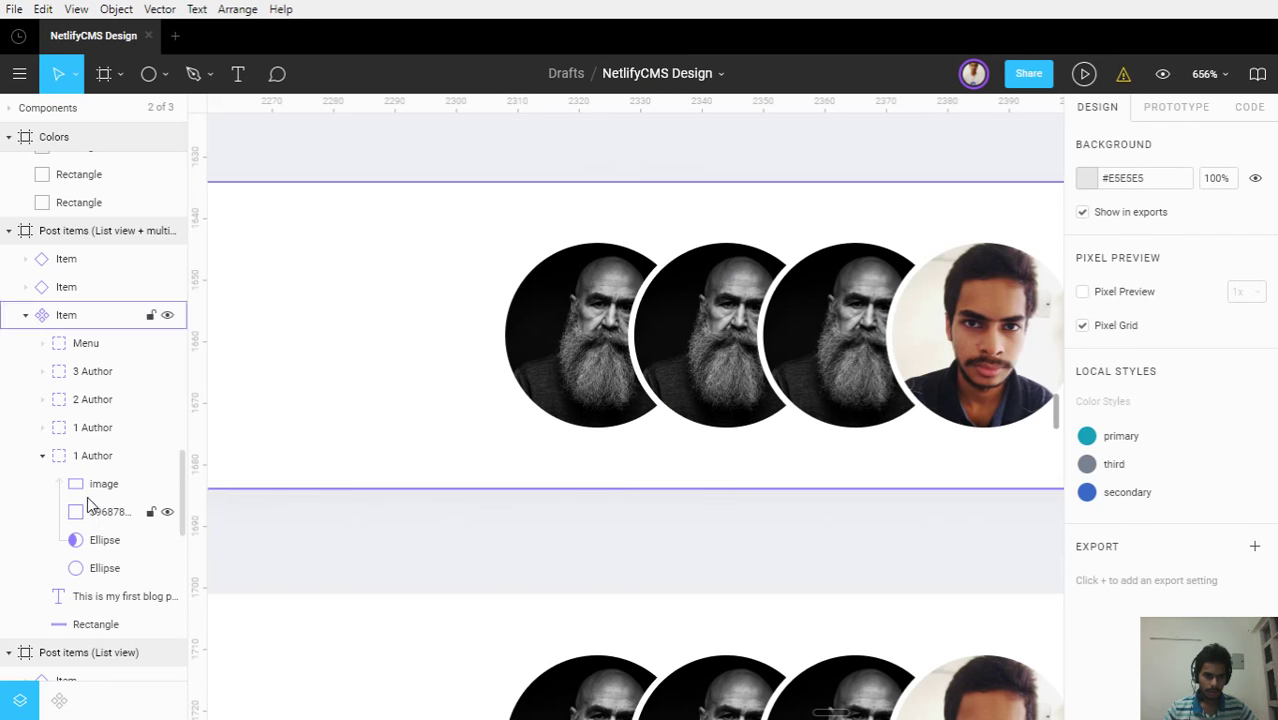
click(91, 492)
click(93, 512)
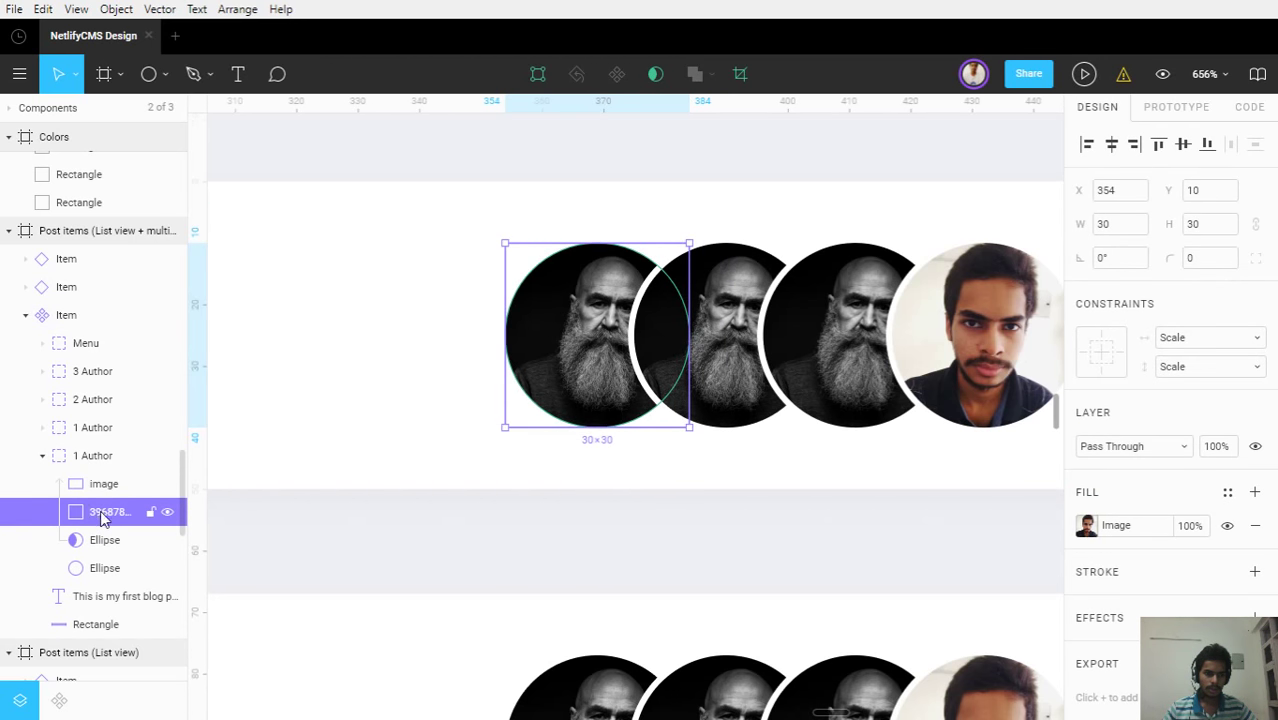
click(166, 484)
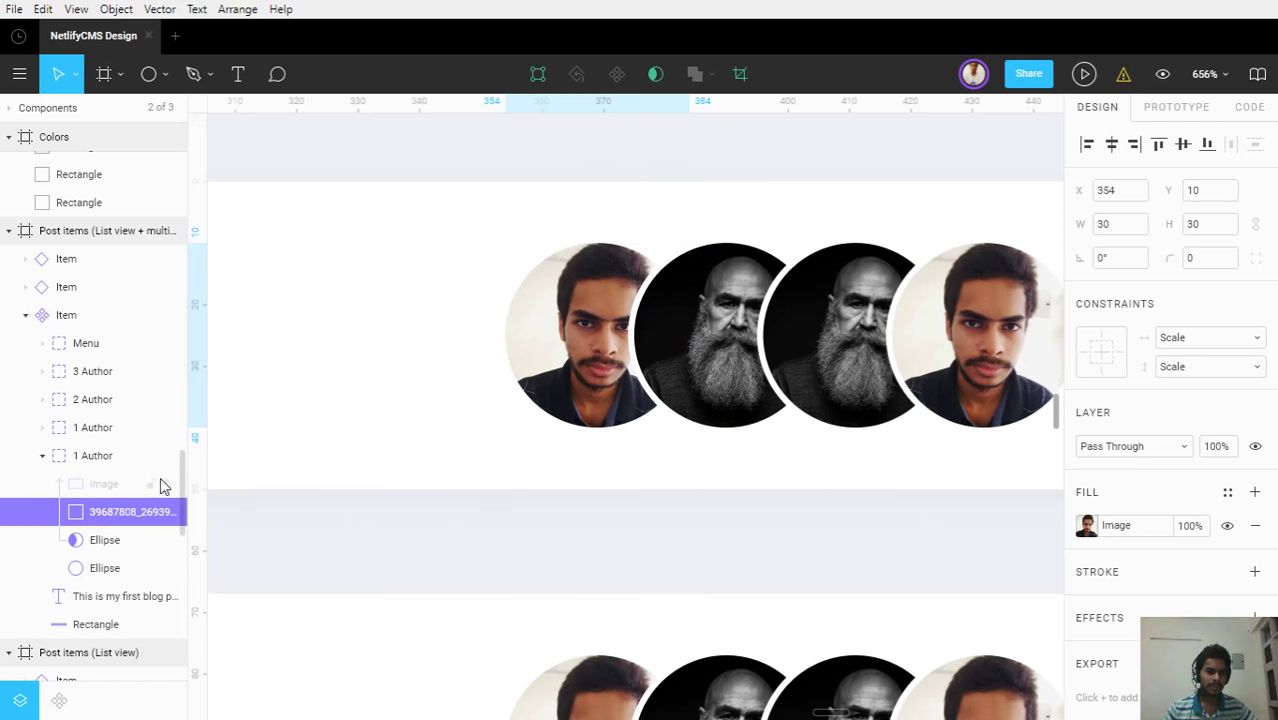
click(166, 484)
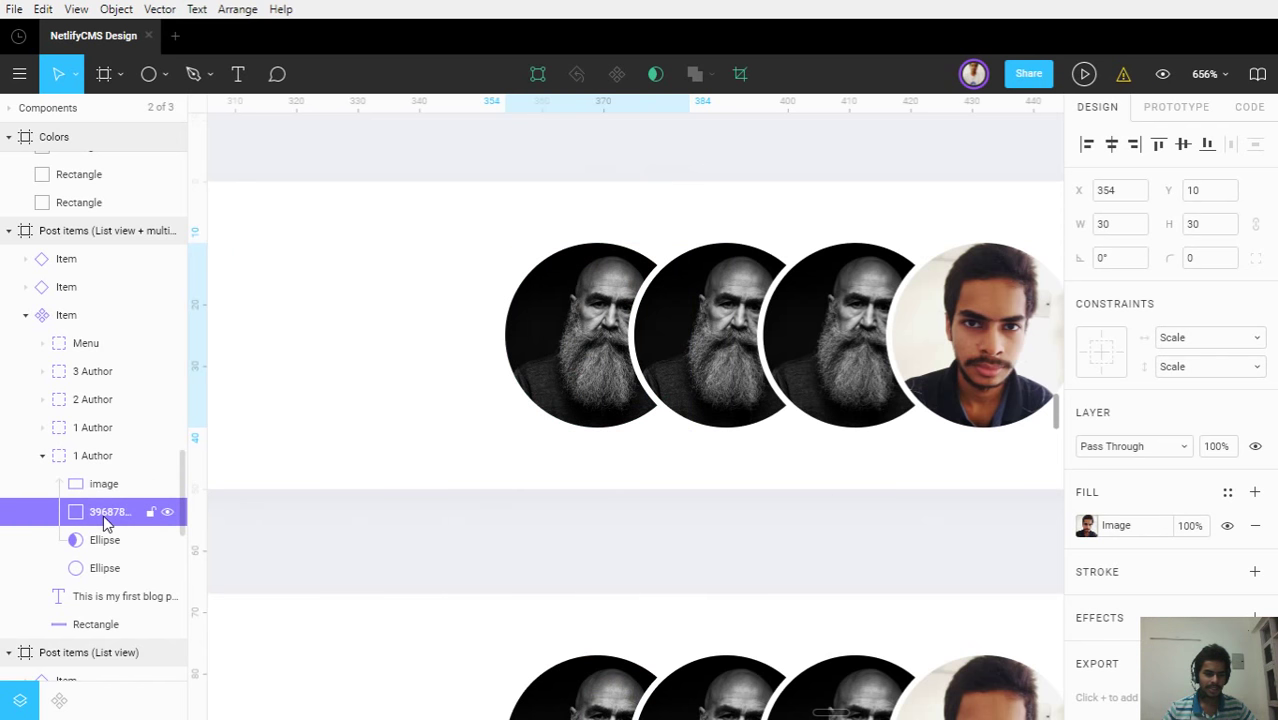
key(Delete)
click(685, 365)
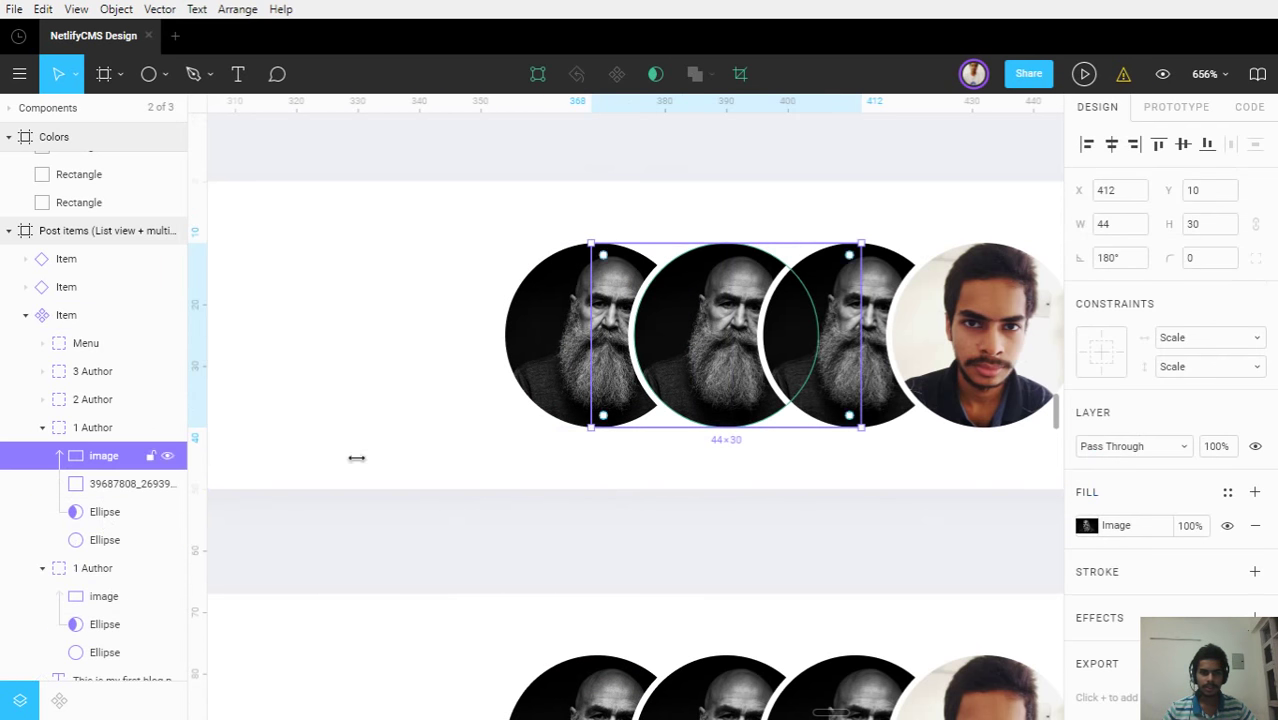
click(115, 492)
key(Delete)
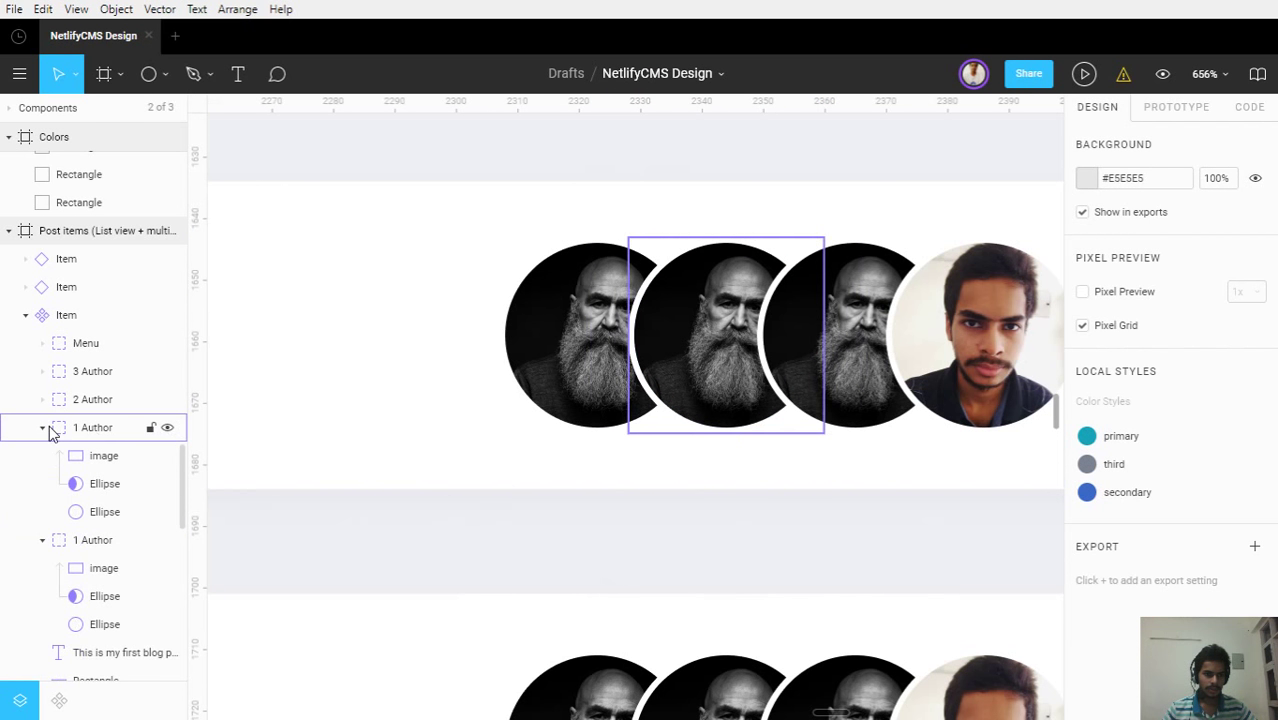
Delete the extra image layer inside the 2 Author group
click(42, 427)
click(126, 400)
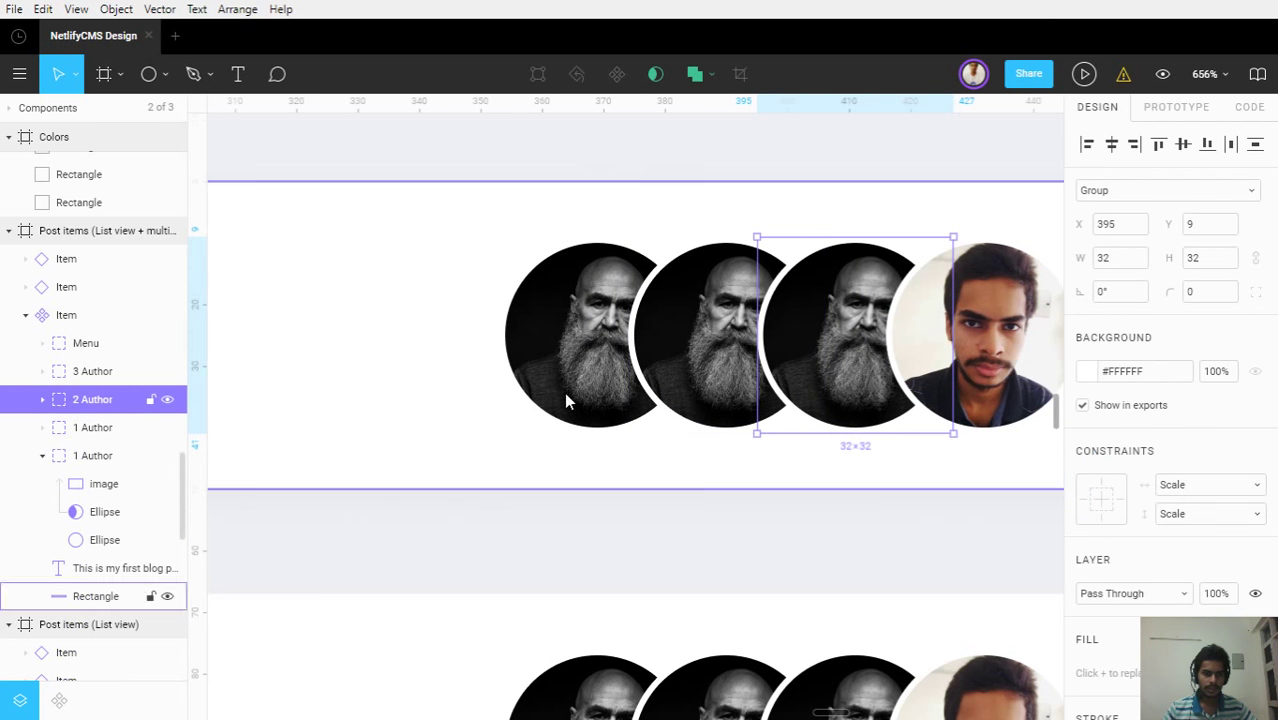
click(807, 357)
click(95, 457)
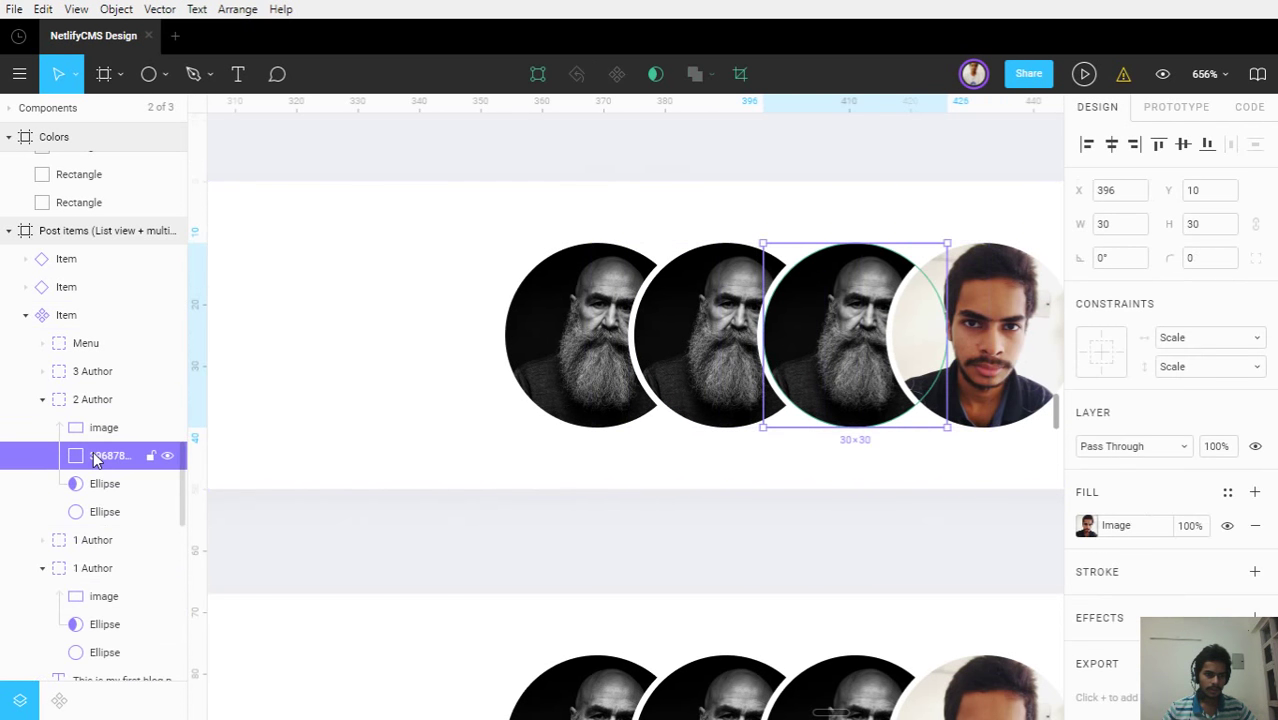
key(Delete)
click(42, 399)
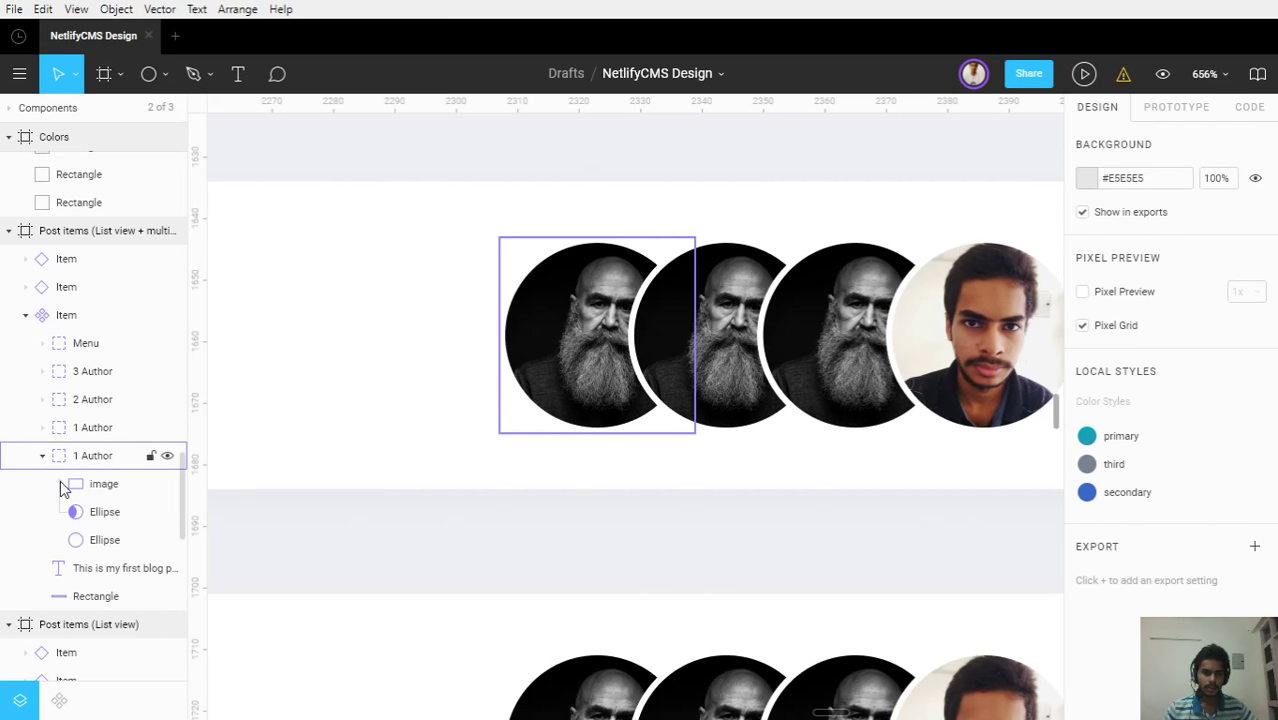
Remove the leftmost avatar's photo and top ellipse, leaving one empty circle selected
click(96, 492)
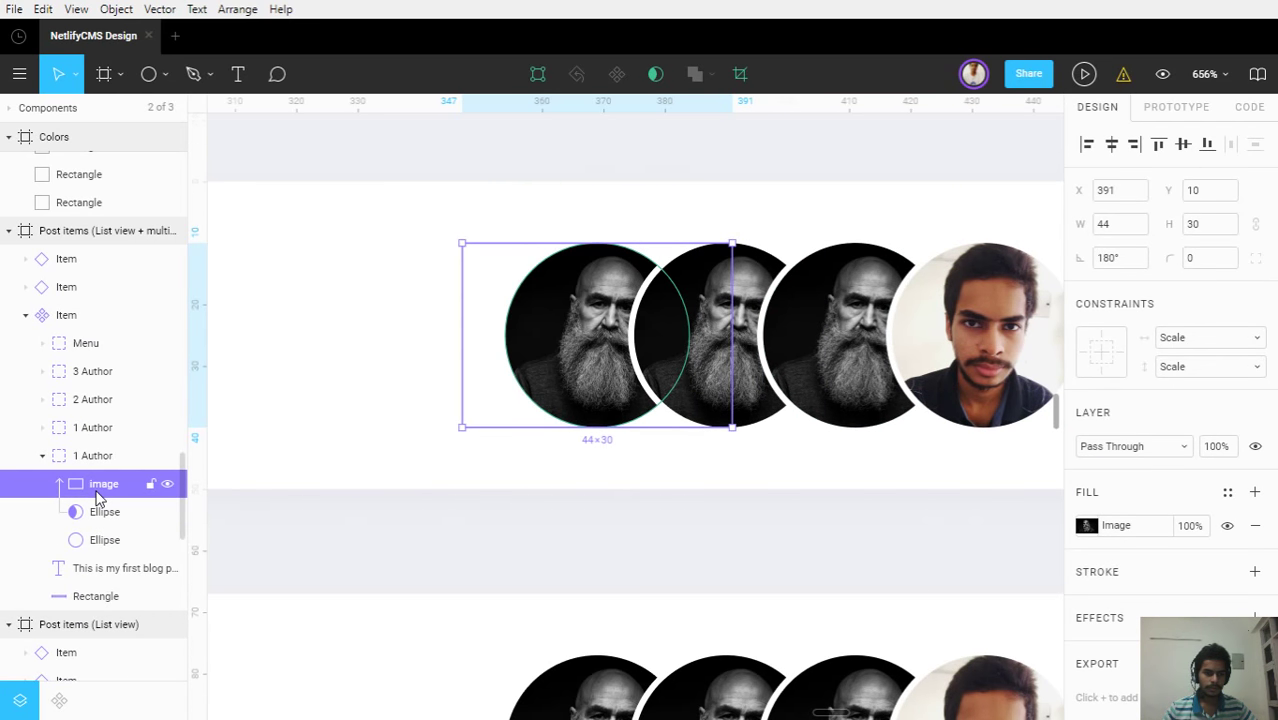
key(Delete)
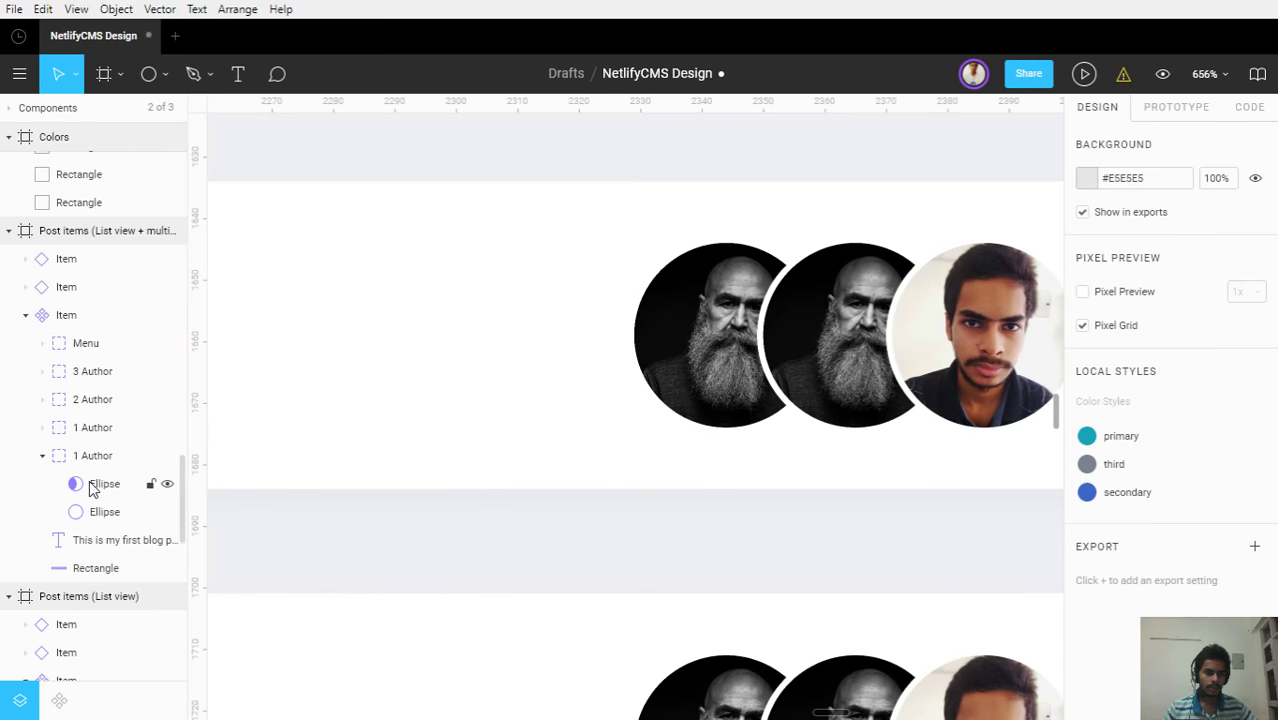
click(90, 485)
key(Delete)
click(93, 485)
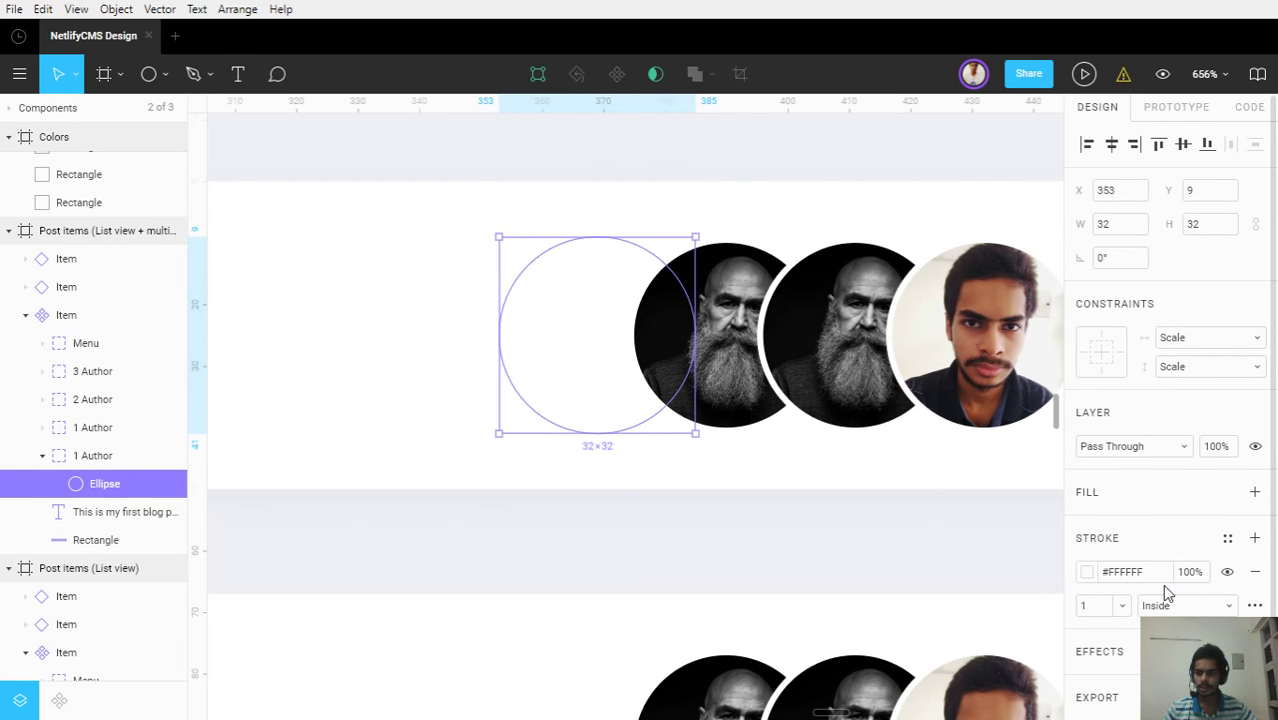
Give the leftmost empty circle a #C4C4C4 grey fill and remove its white stroke
scroll(1165, 560, down, 2)
click(1254, 411)
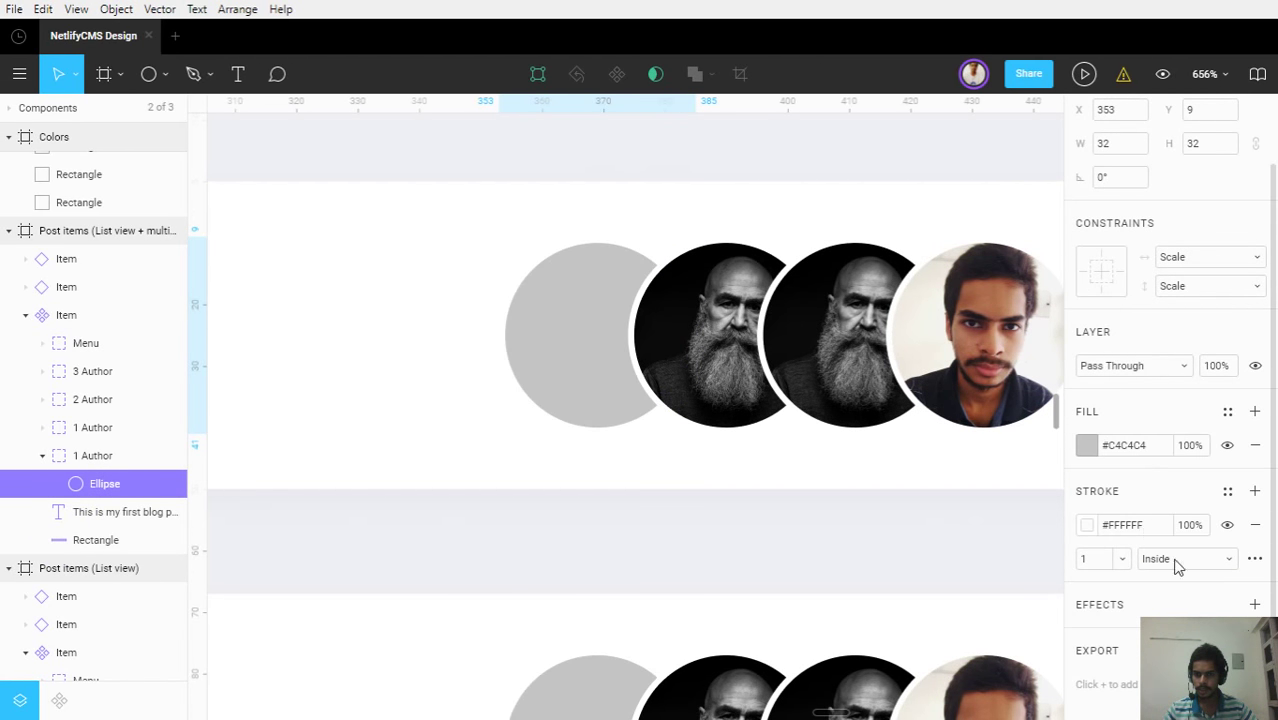
click(630, 572)
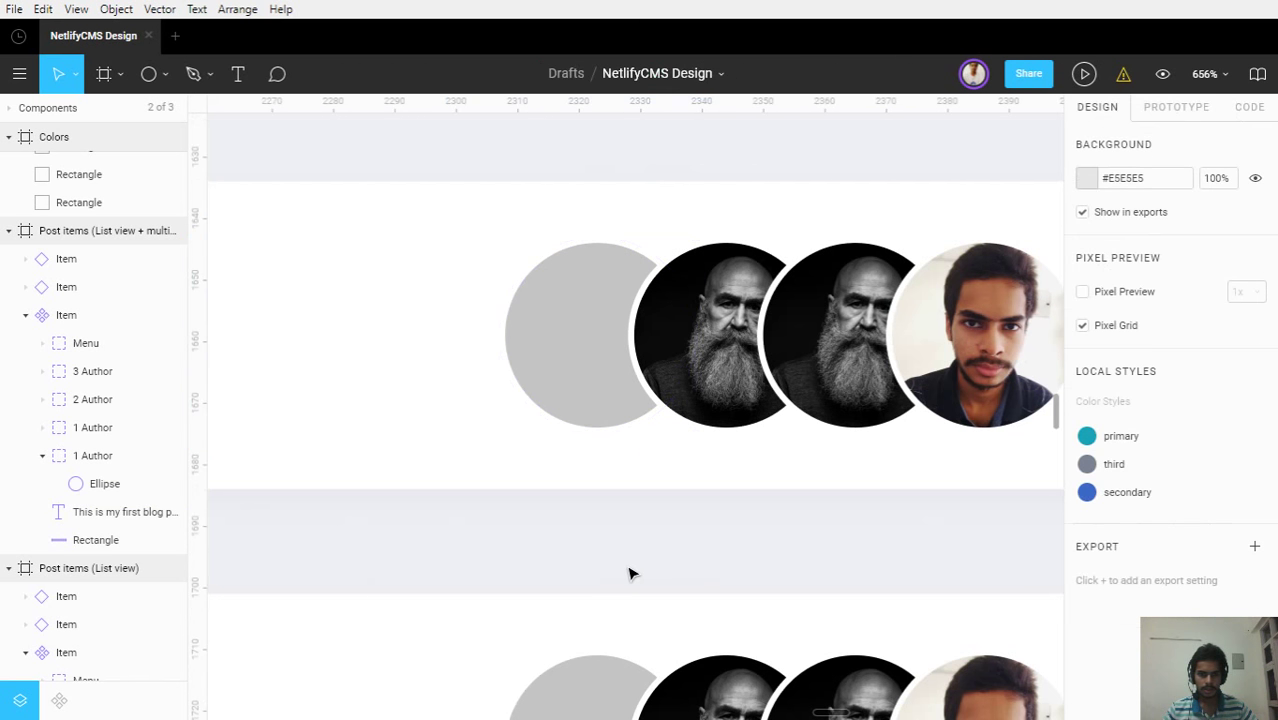
click(100, 484)
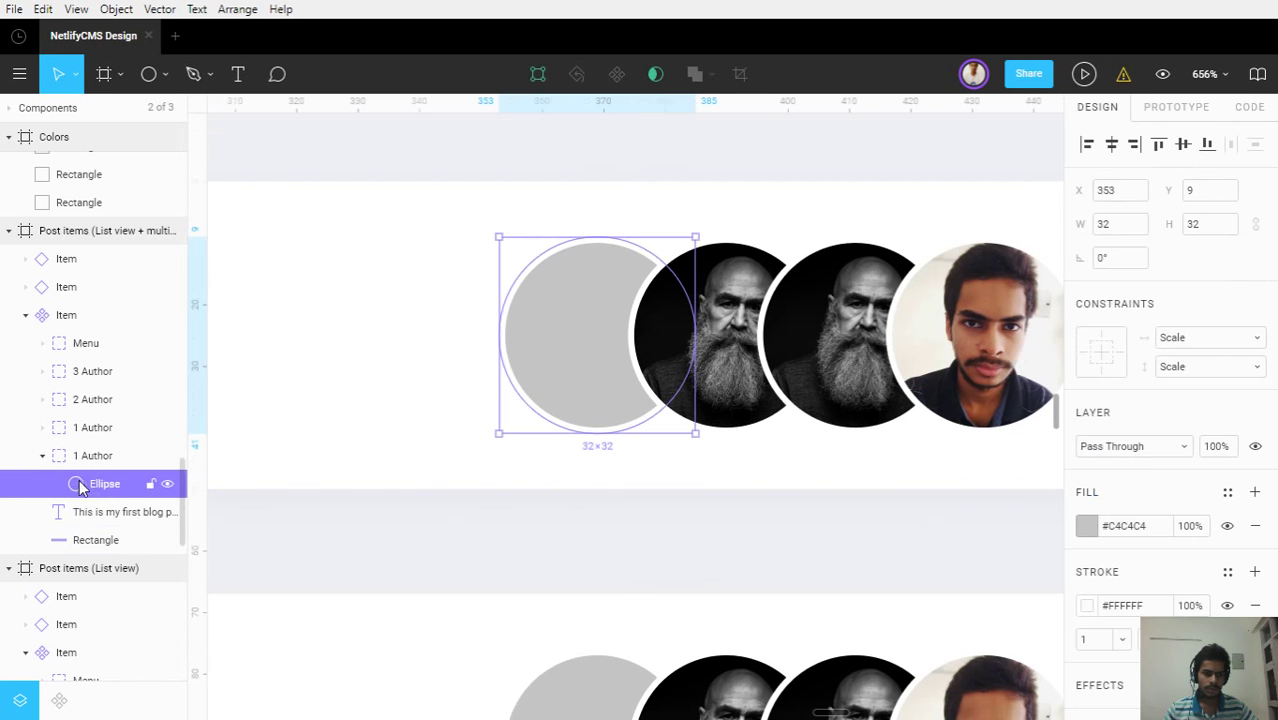
click(1262, 601)
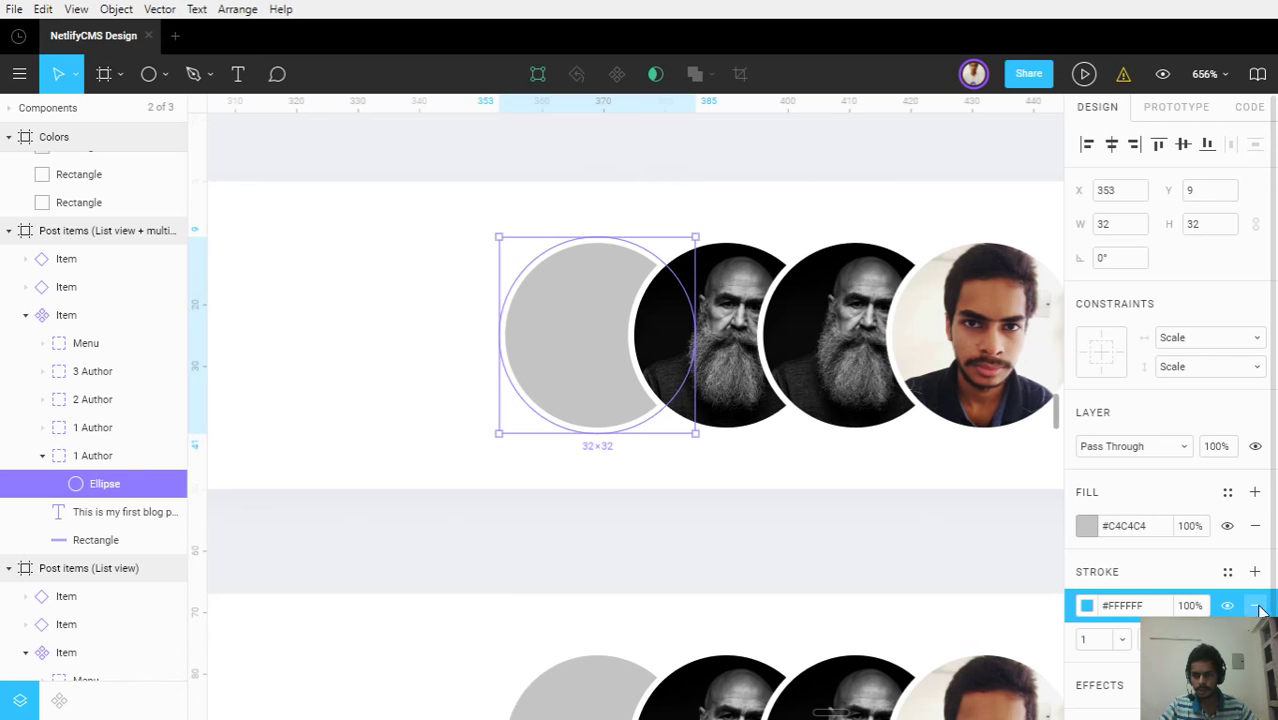
click(1255, 605)
click(505, 554)
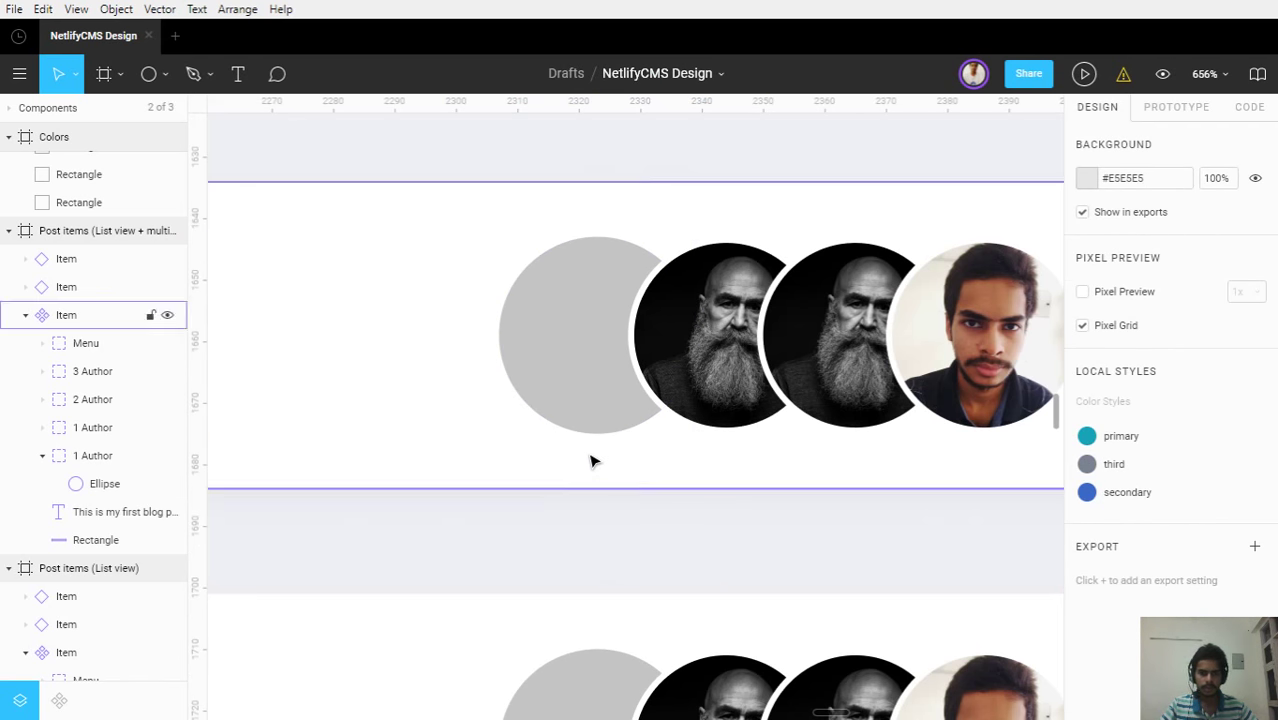
scroll(590, 457, down, 5)
scroll(591, 457, down, 5)
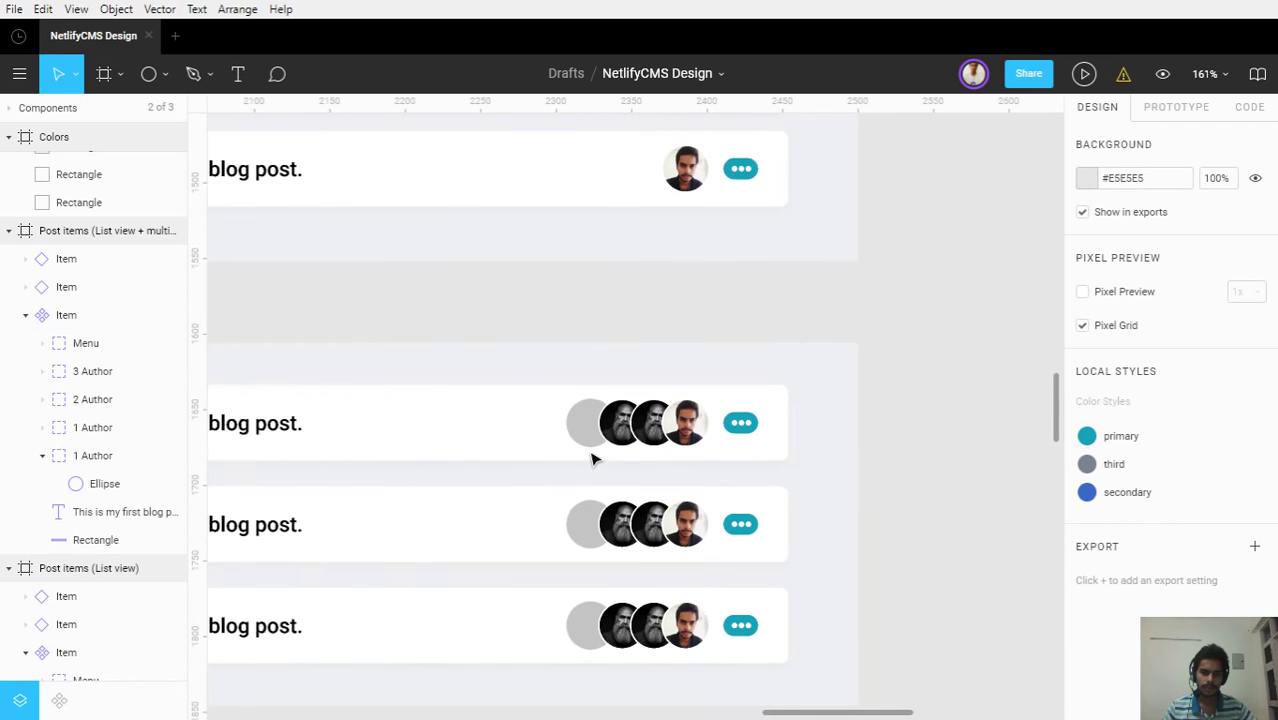
scroll(591, 456, down, 1)
scroll(748, 405, up, 3)
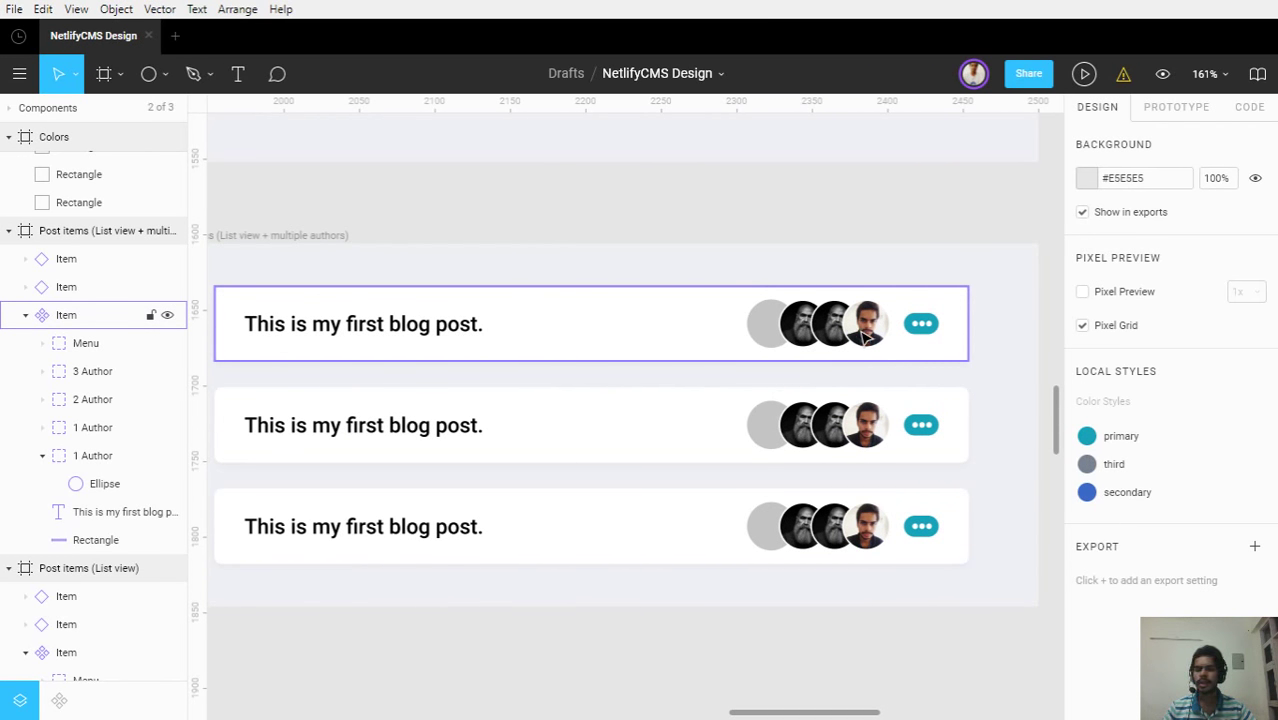
scroll(866, 337, up, 3)
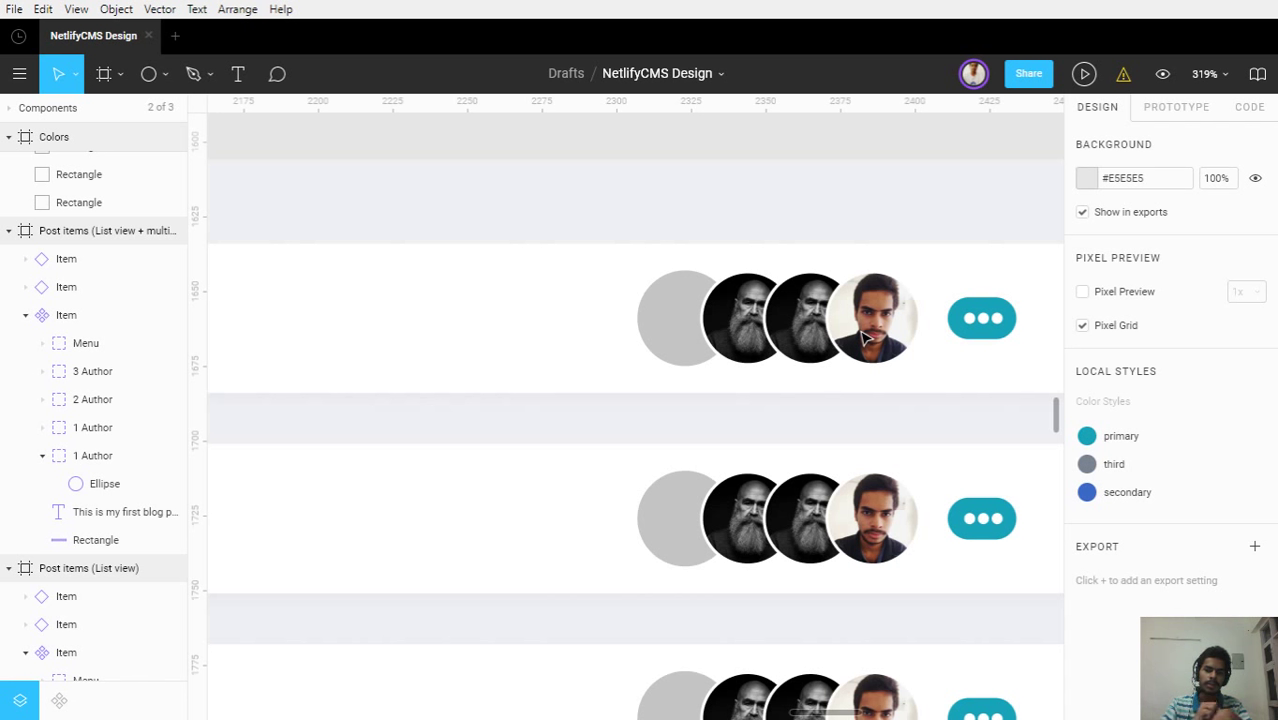
Delete the middle blog-post card, then restore it with undo
scroll(866, 338, down, 5)
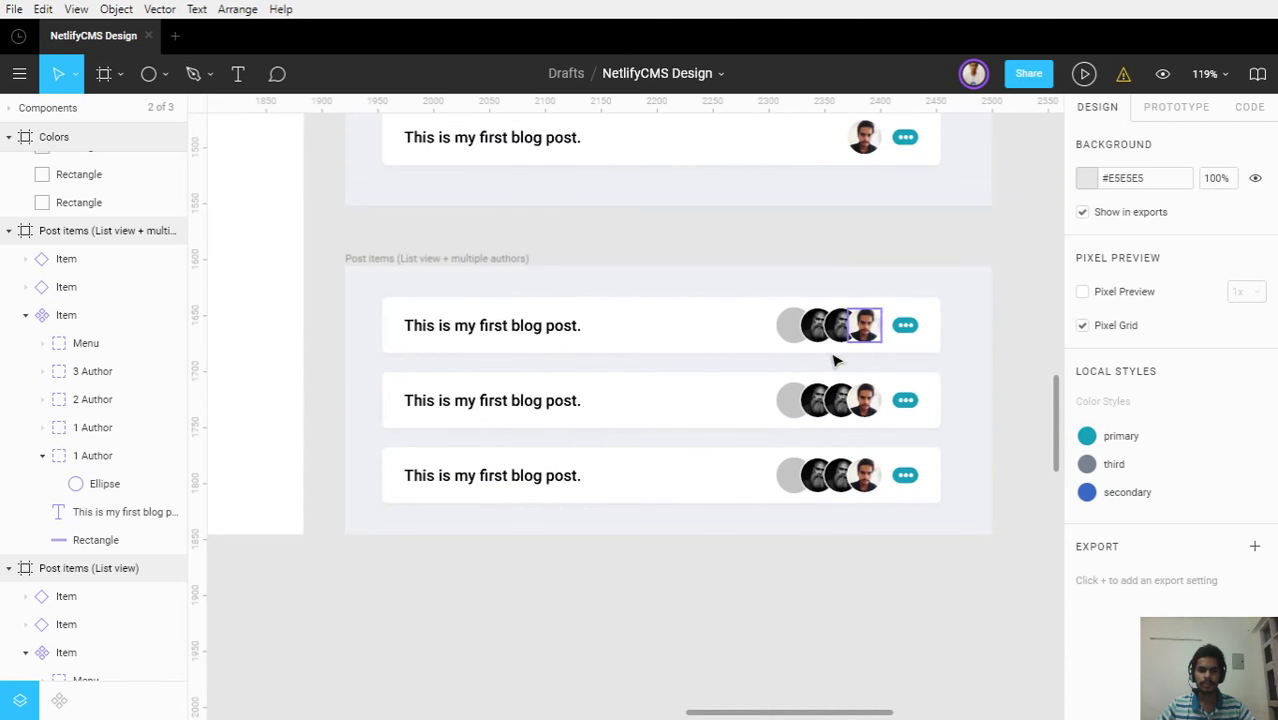
click(756, 423)
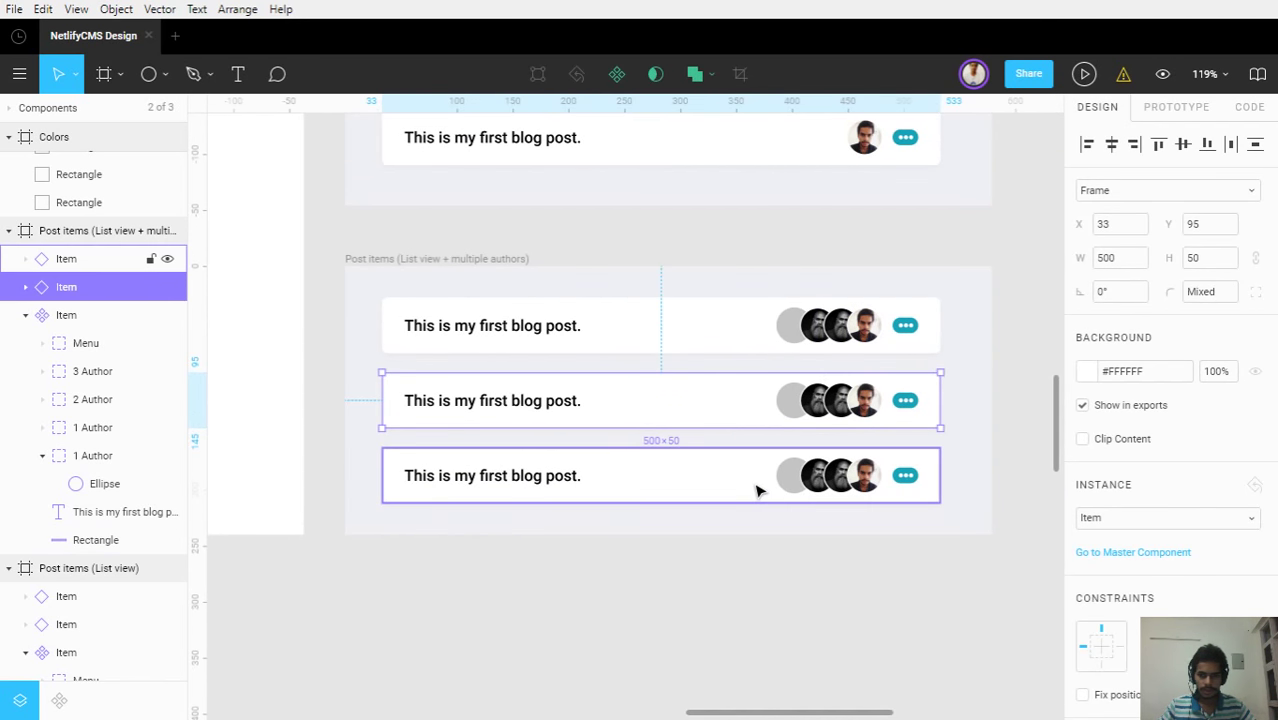
key(Delete)
click(757, 490)
key(Escape)
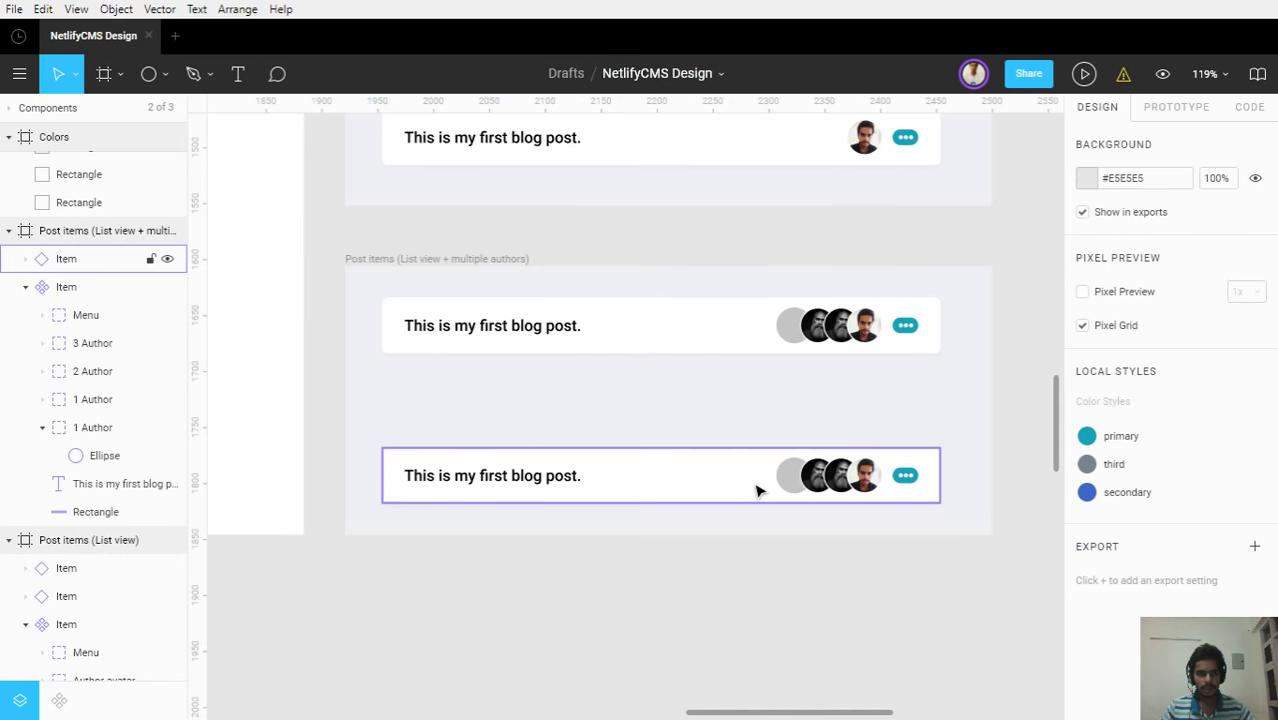
key(ctrl+z)
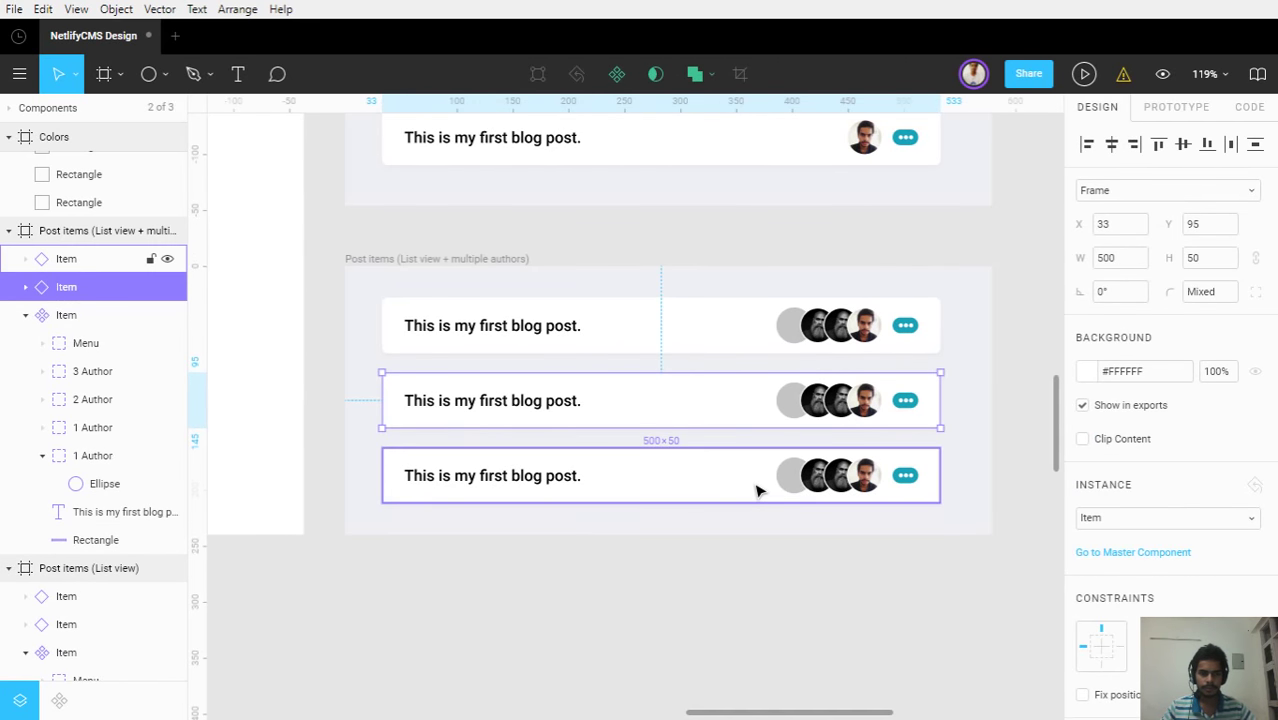
Rearrange the cards: move one down, delete an Item, and duplicate a card into the top slot
click(696, 325)
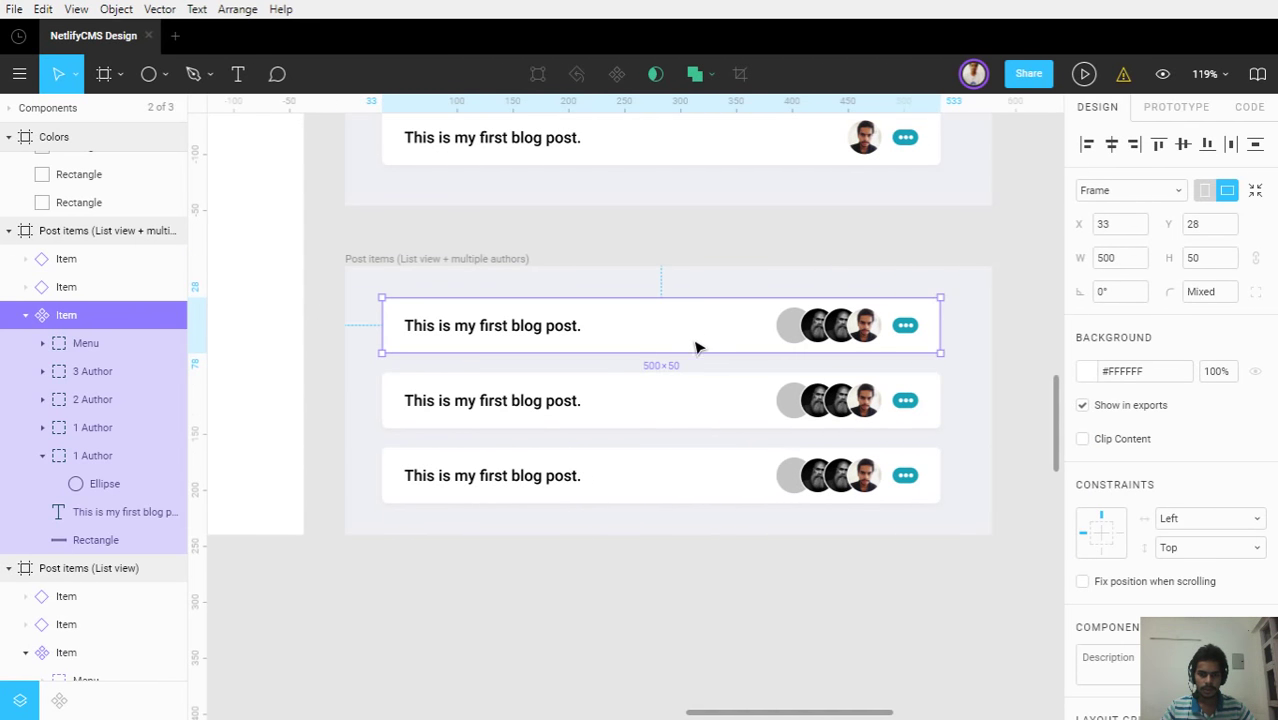
drag(696, 345, 707, 399)
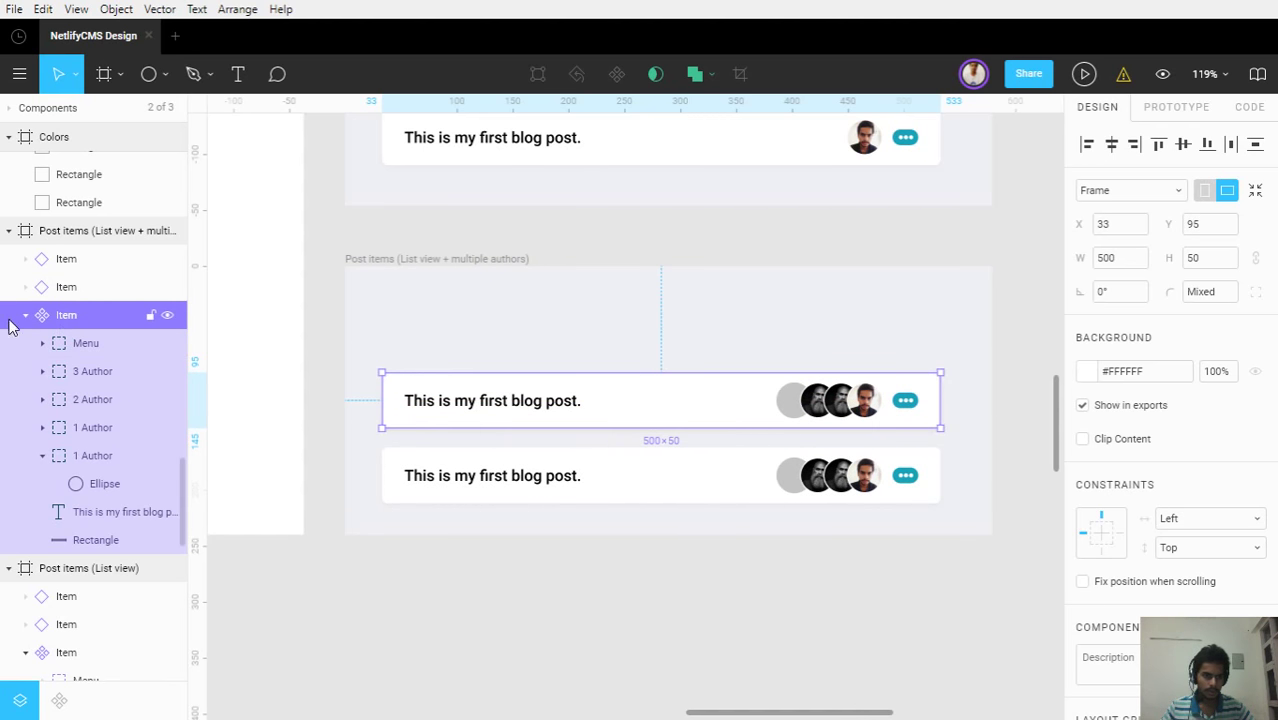
click(25, 315)
click(63, 290)
key(Delete)
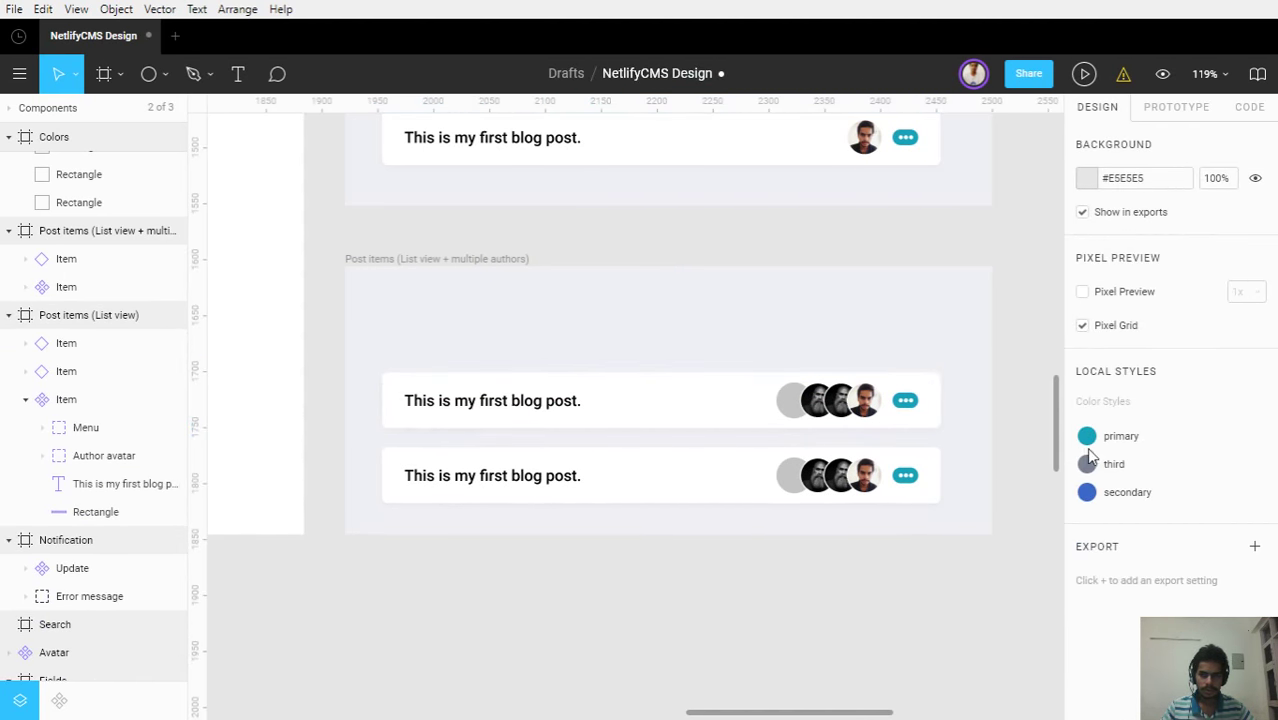
click(654, 403)
key(ctrl+d)
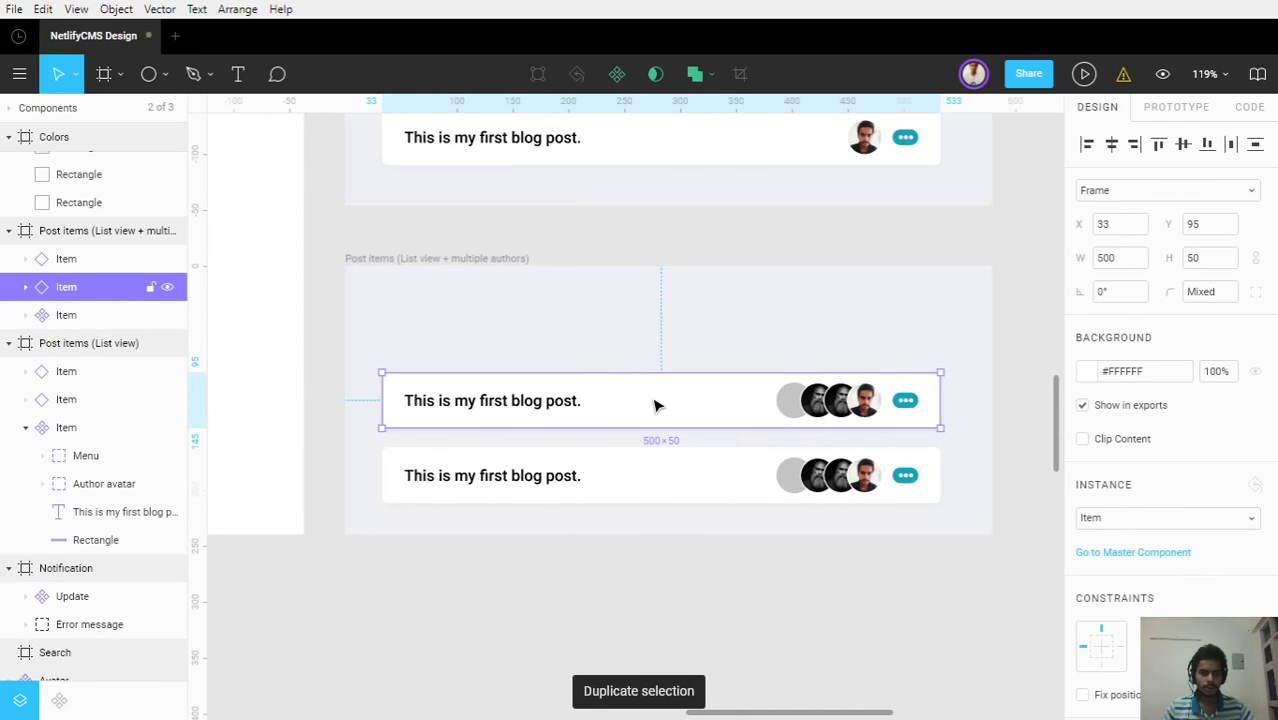
drag(654, 404, 662, 328)
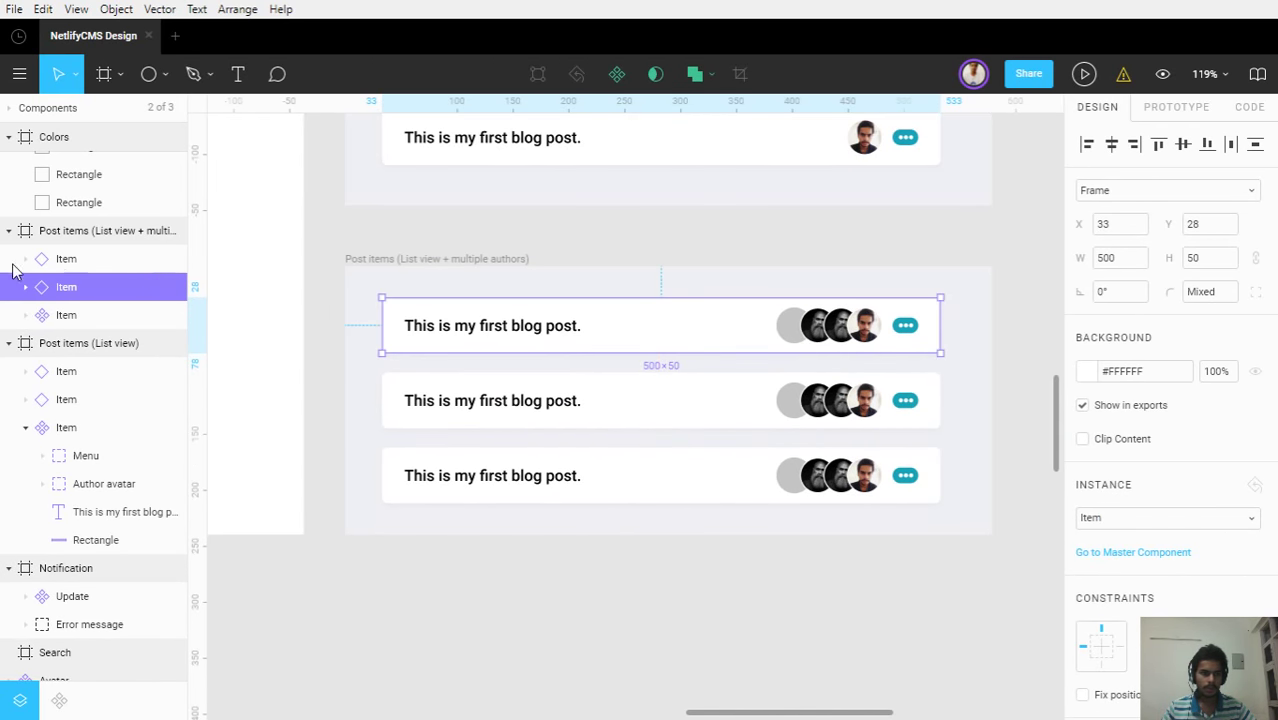
click(80, 316)
drag(70, 258, 71, 330)
Detach the top blog-post card from its component
click(80, 262)
right_click(81, 272)
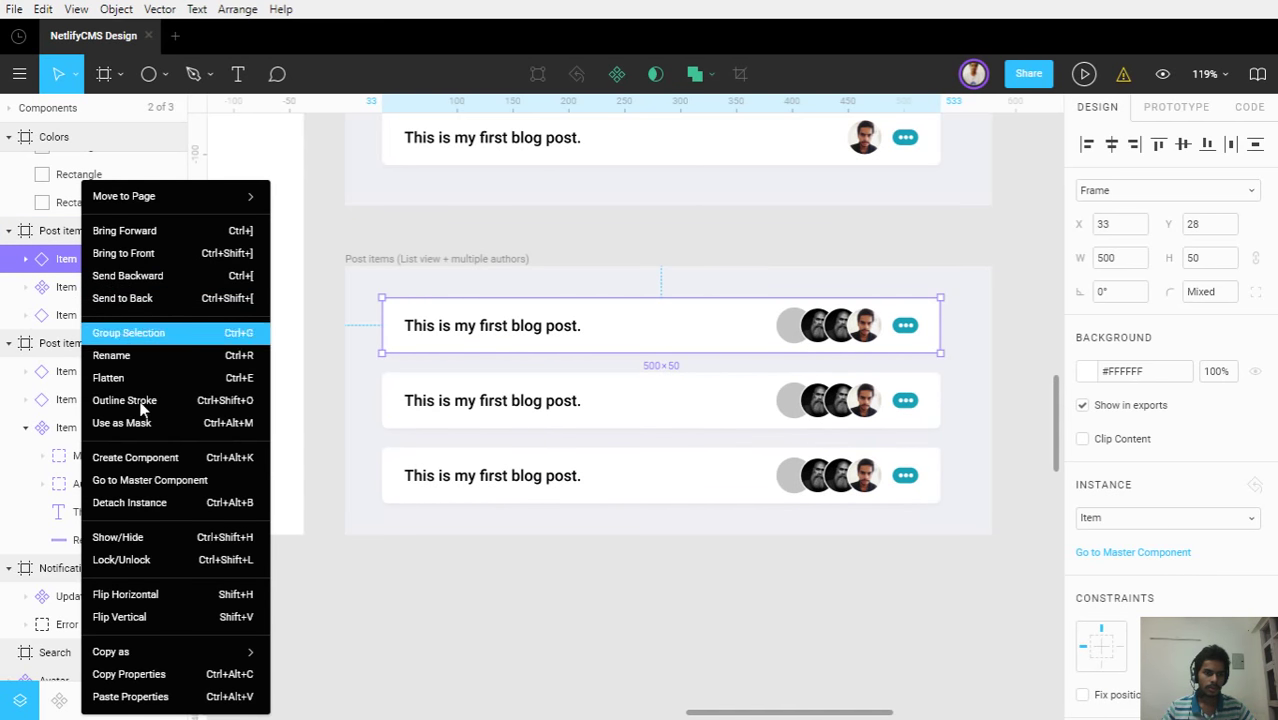
click(150, 503)
Slide the 2 Author avatar 10 px right and the 1 Author avatar right to tighten the overlap
scroll(862, 328, up, 5)
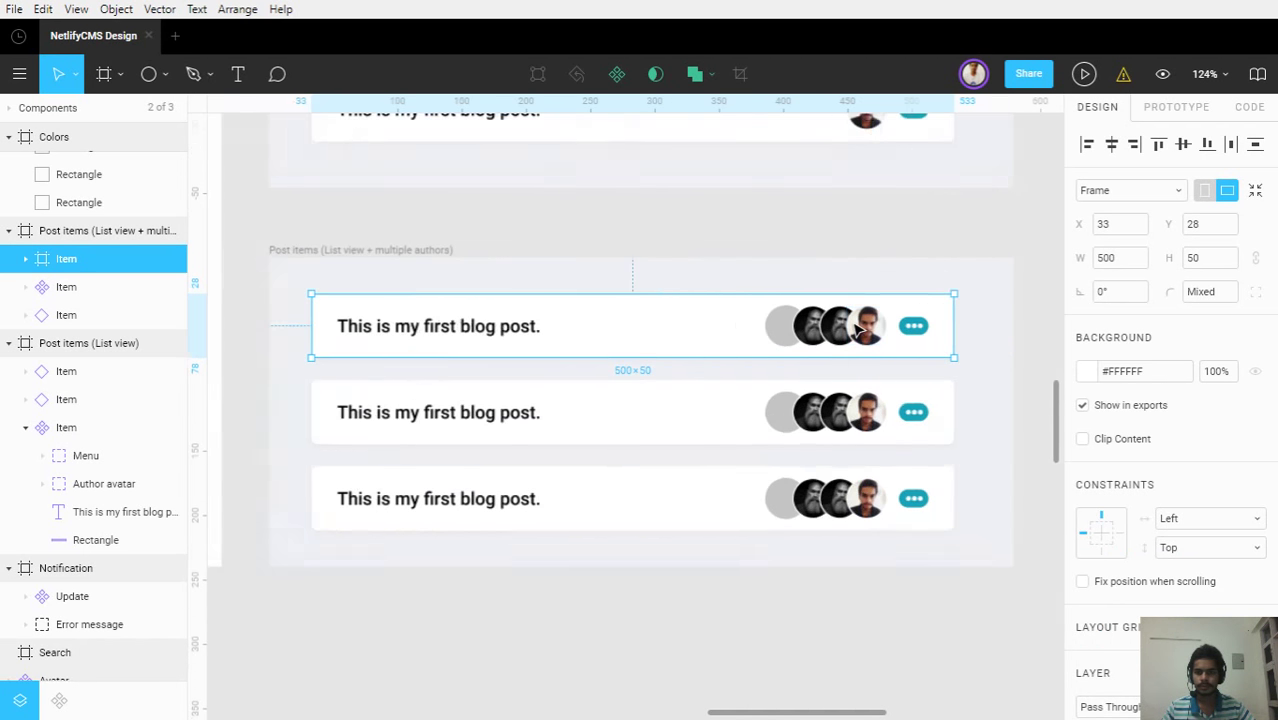
scroll(899, 347, up, 3)
double_click(775, 347)
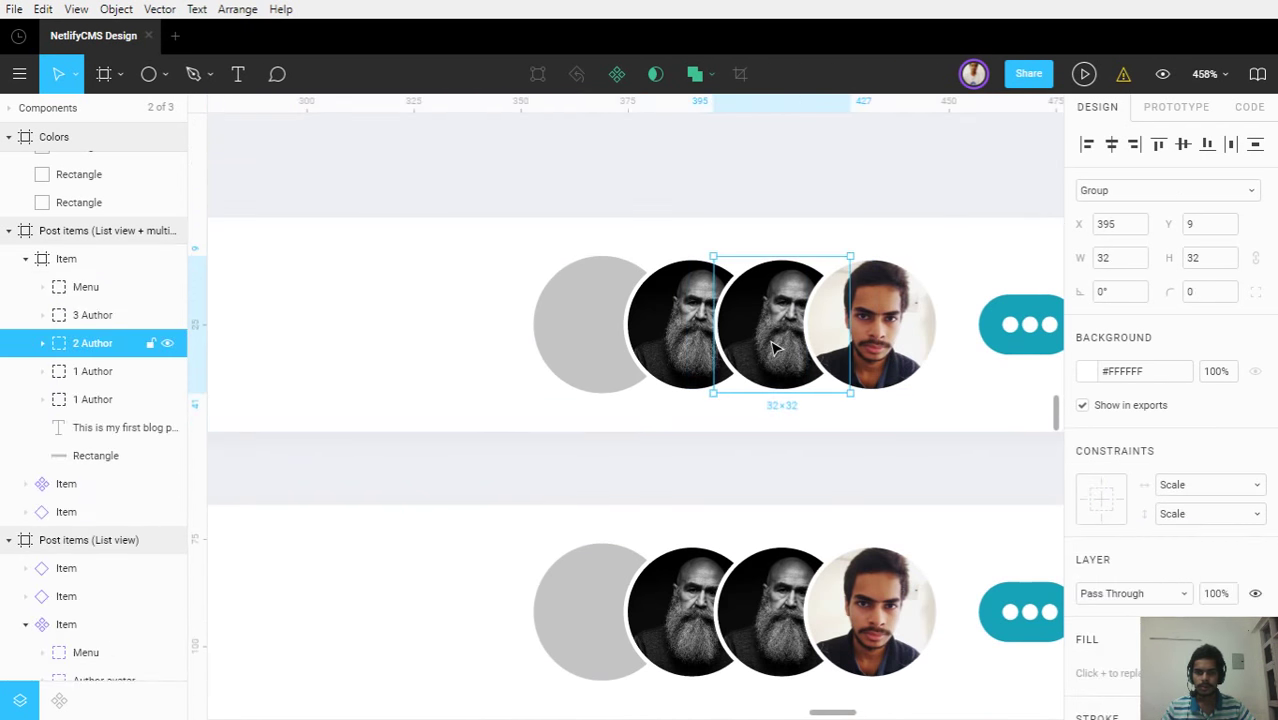
drag(767, 339, 807, 338)
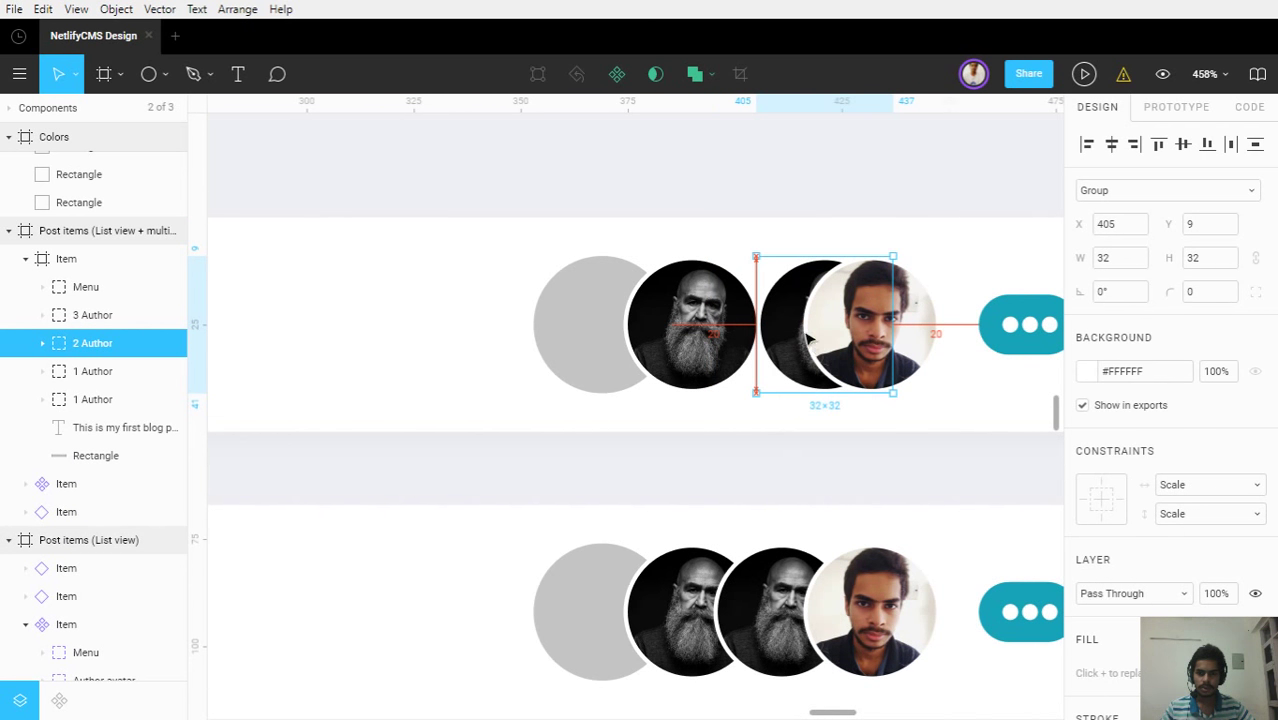
scroll(808, 340, up, 5)
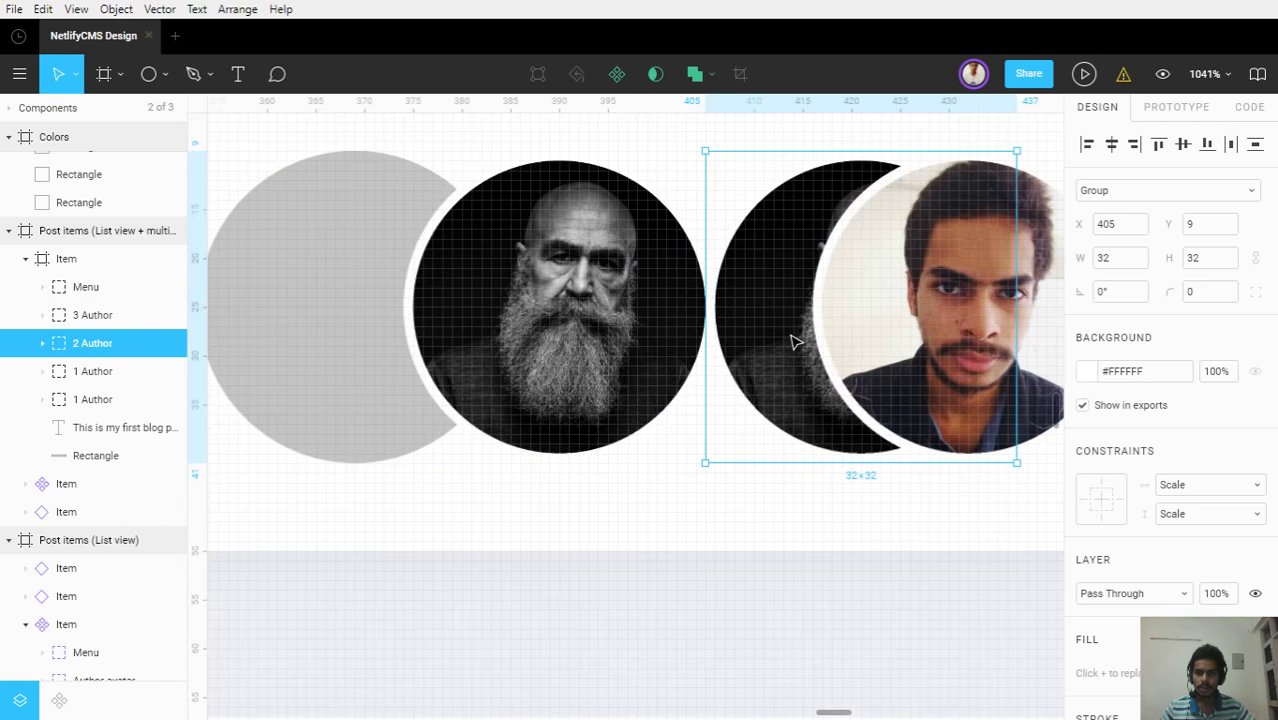
key(alt)
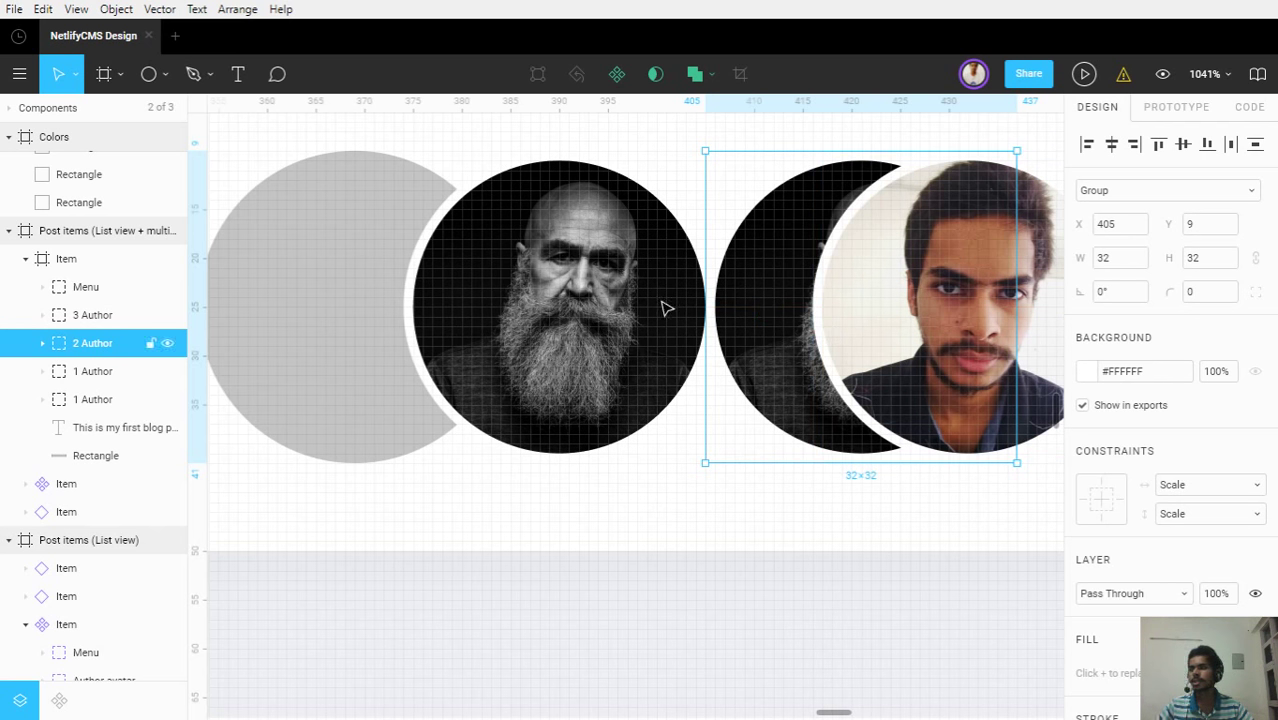
click(610, 296)
drag(537, 289, 727, 321)
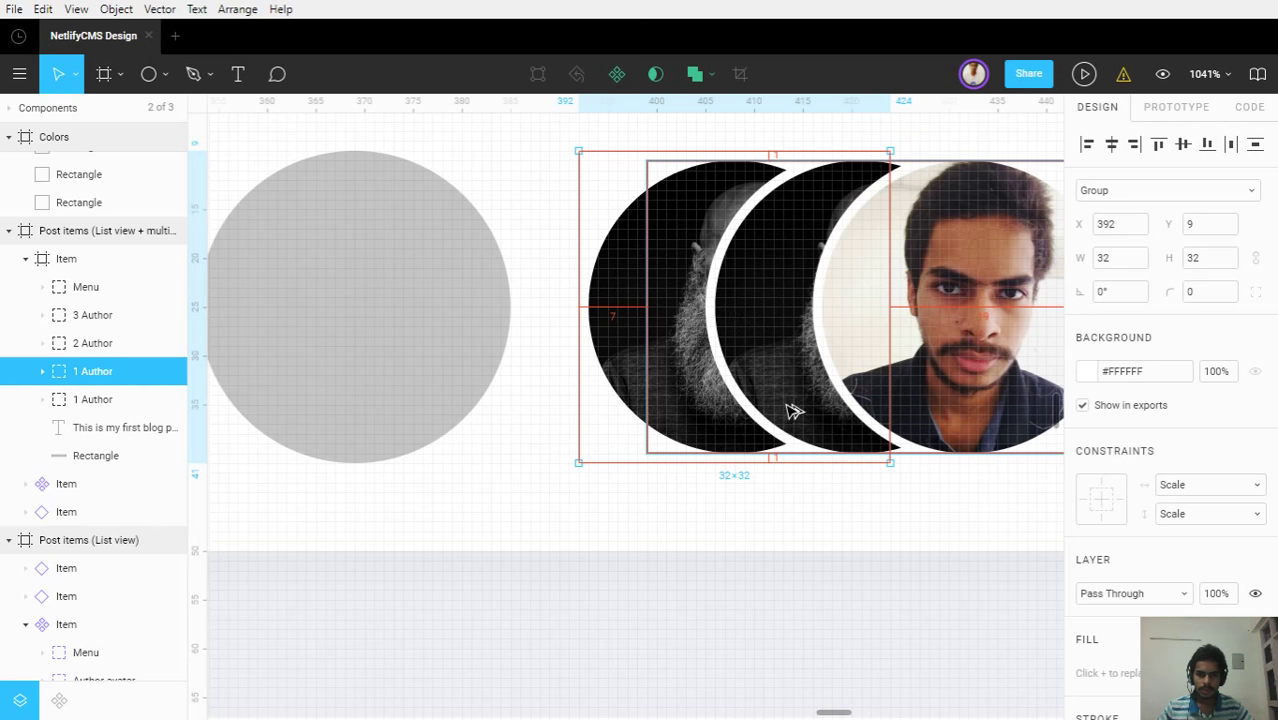
key(Right)
key(Right)
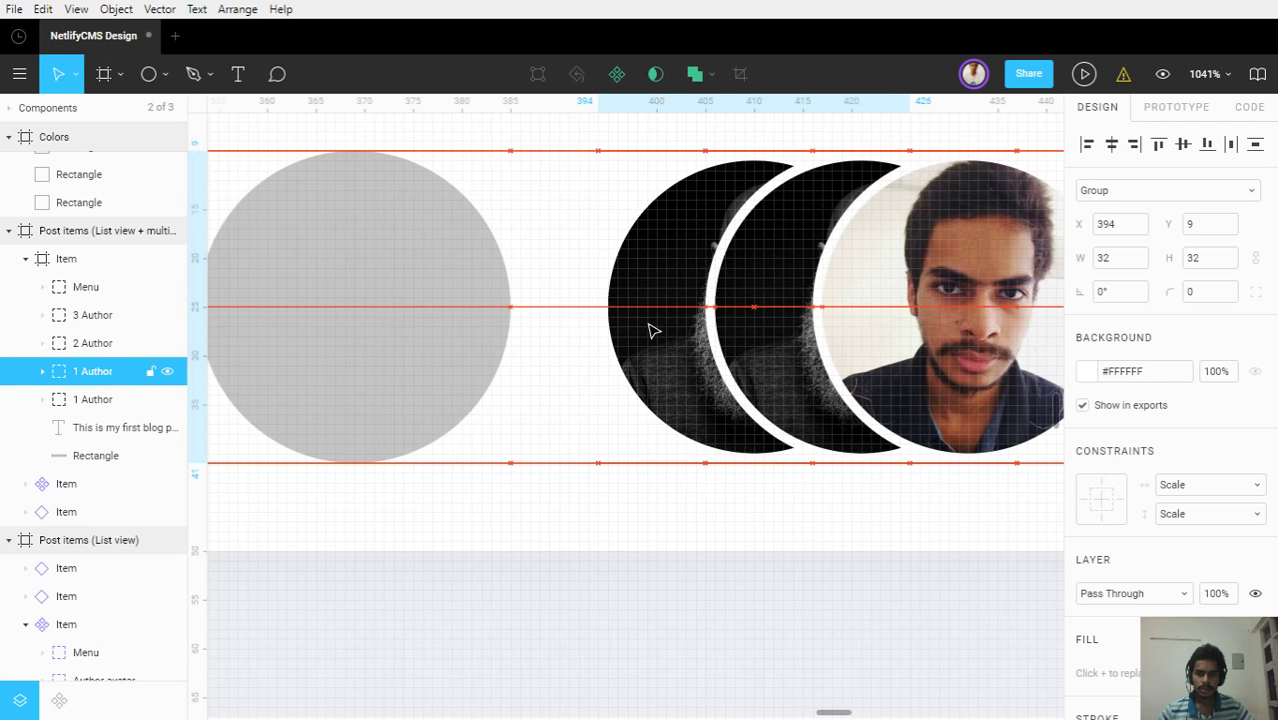
Move the top card's gray circle to X 383 so it sits behind the first avatar
click(442, 300)
drag(351, 305, 633, 320)
scroll(556, 288, down, 5)
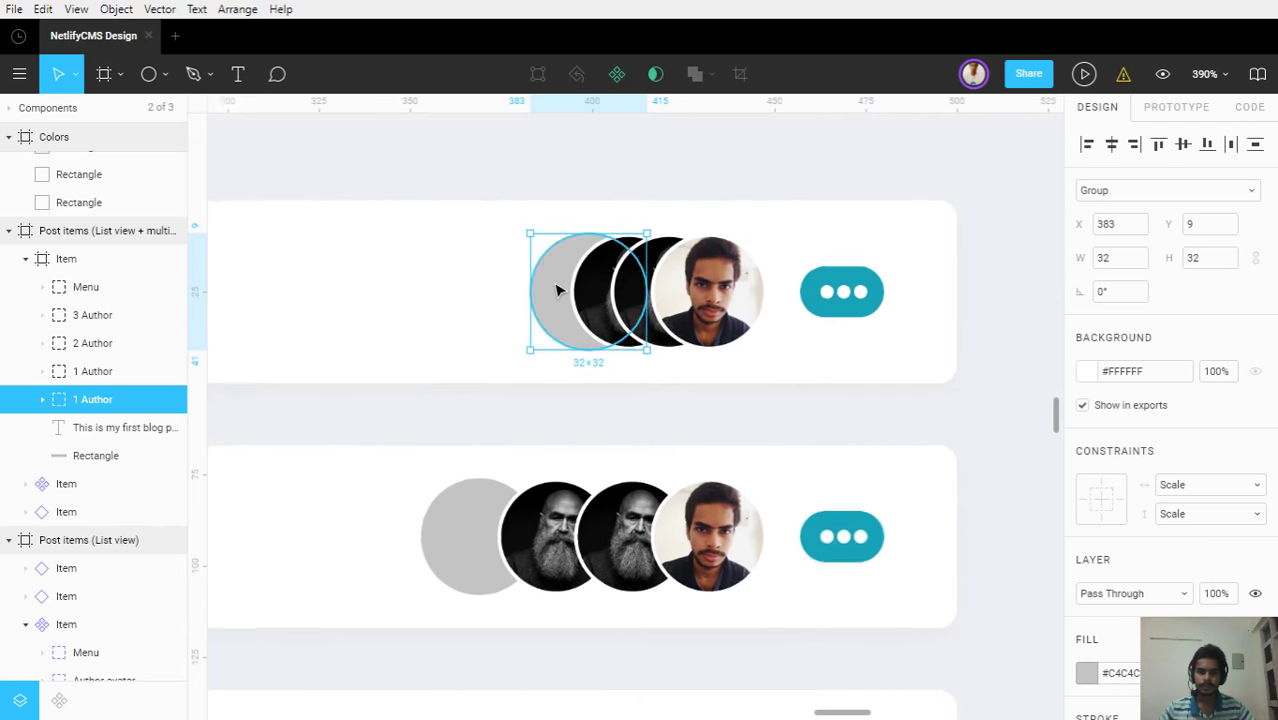
click(853, 416)
scroll(645, 388, down, 2)
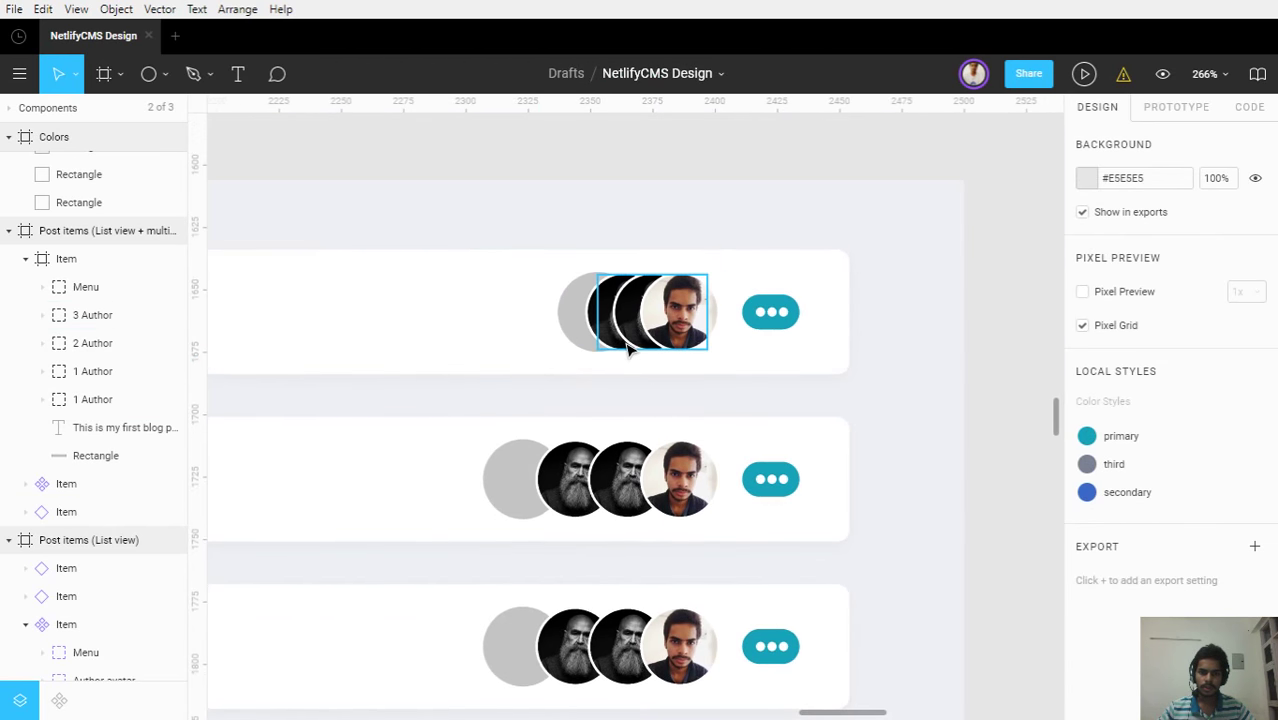
Zoom around the top card to inspect the third avatar's photo and the second avatar's white ring
scroll(627, 355, up, 5)
scroll(629, 349, down, 2)
scroll(629, 349, down, 3)
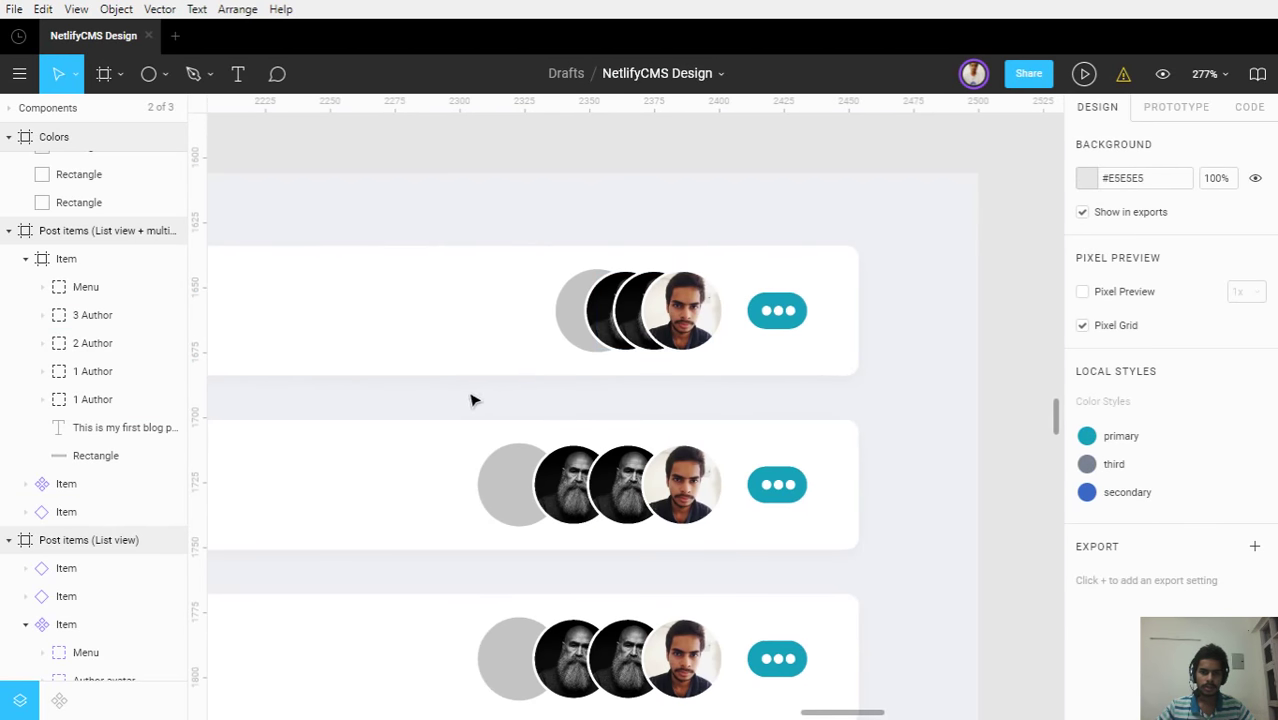
scroll(633, 379, left, 8)
scroll(760, 372, right, 4)
scroll(760, 372, up, 4)
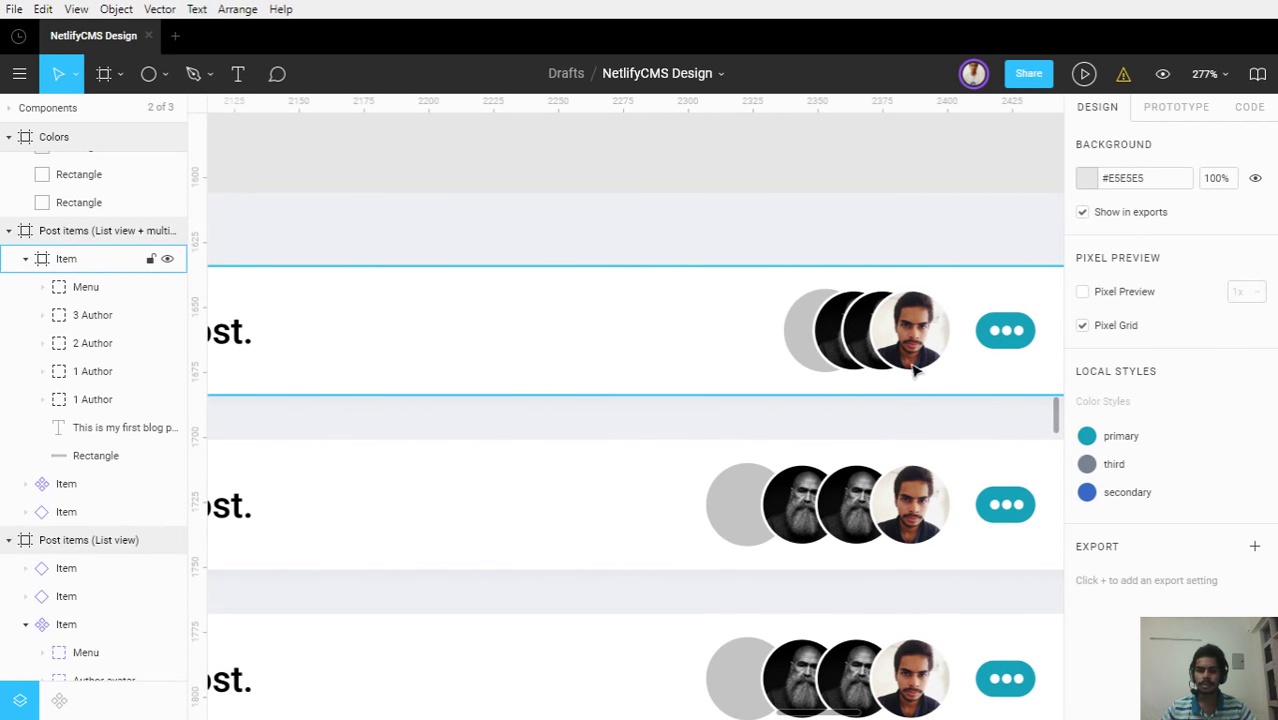
scroll(879, 331, up, 5)
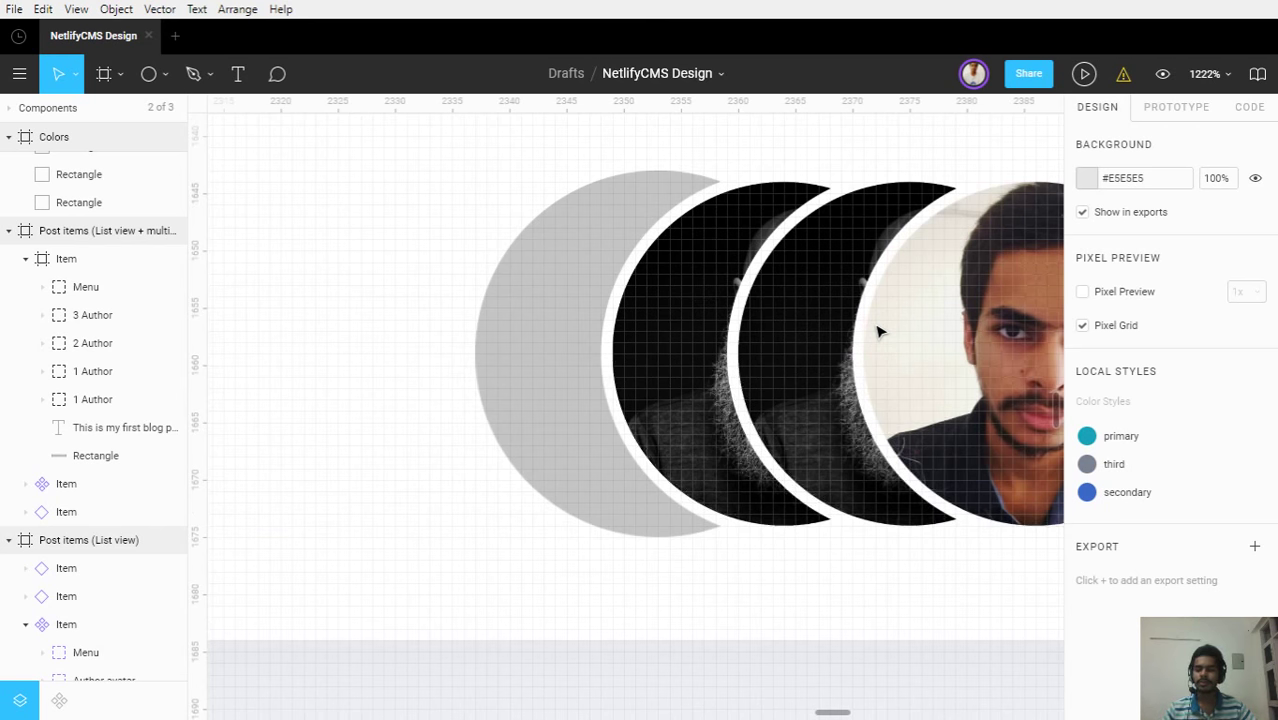
ctrl+click(877, 331)
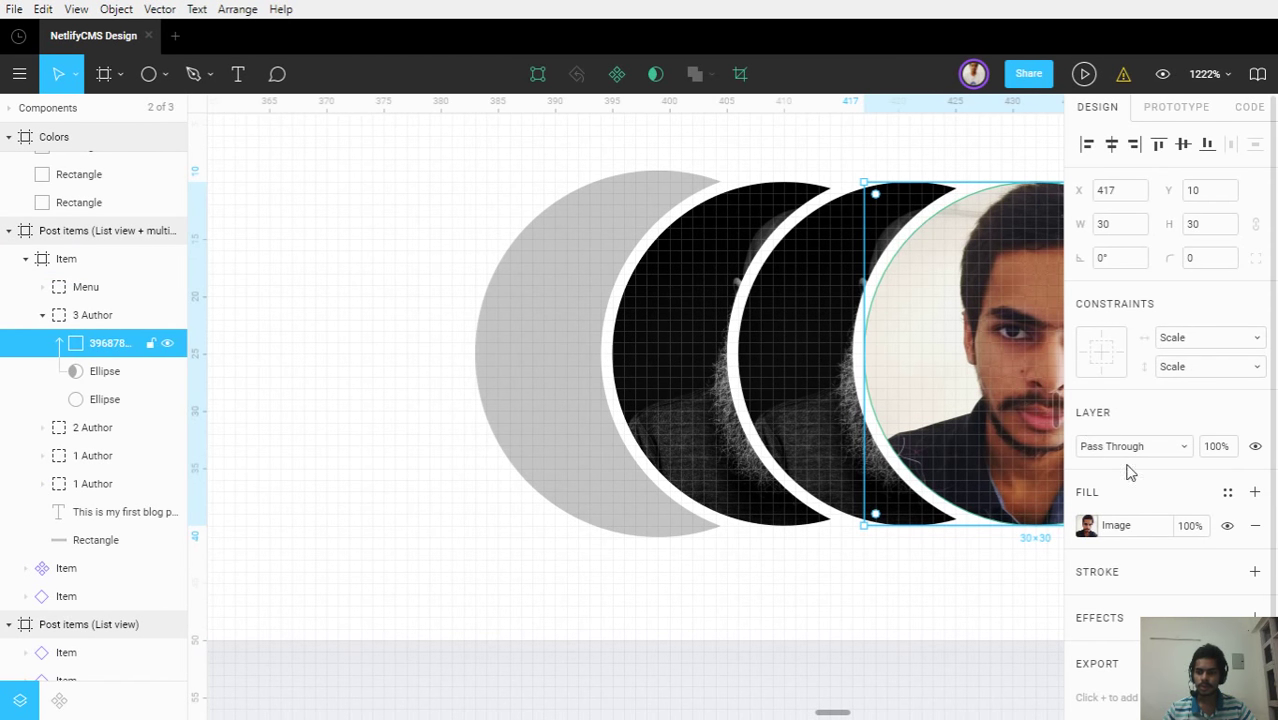
ctrl+click(728, 342)
scroll(810, 392, down, 5)
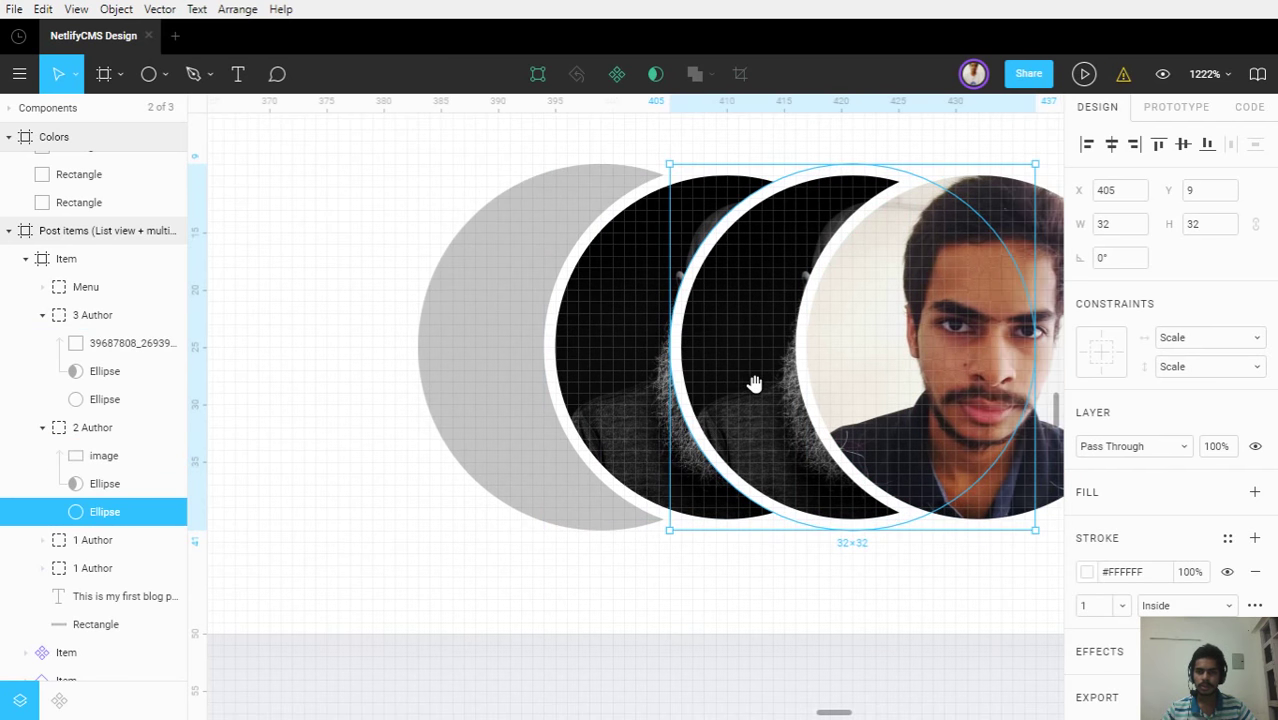
scroll(757, 392, down, 10)
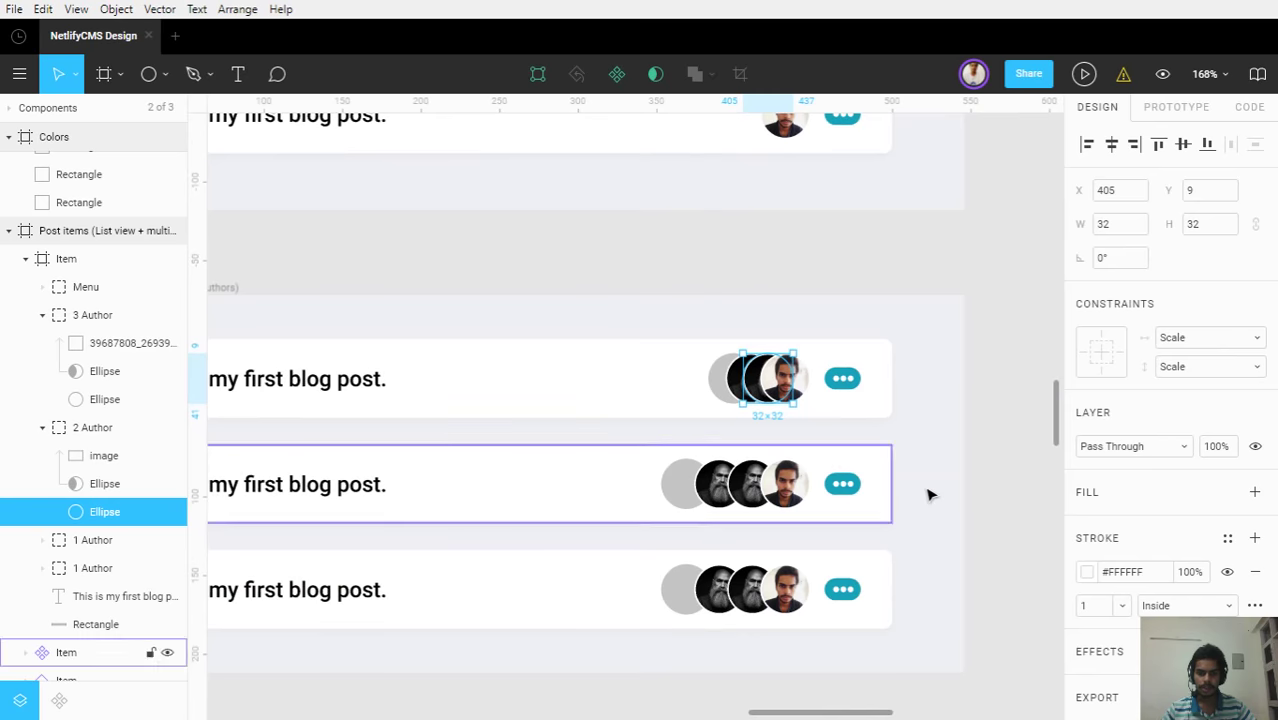
click(928, 494)
Select the second post item and drill into its gray circle group
scroll(927, 491, down, 3)
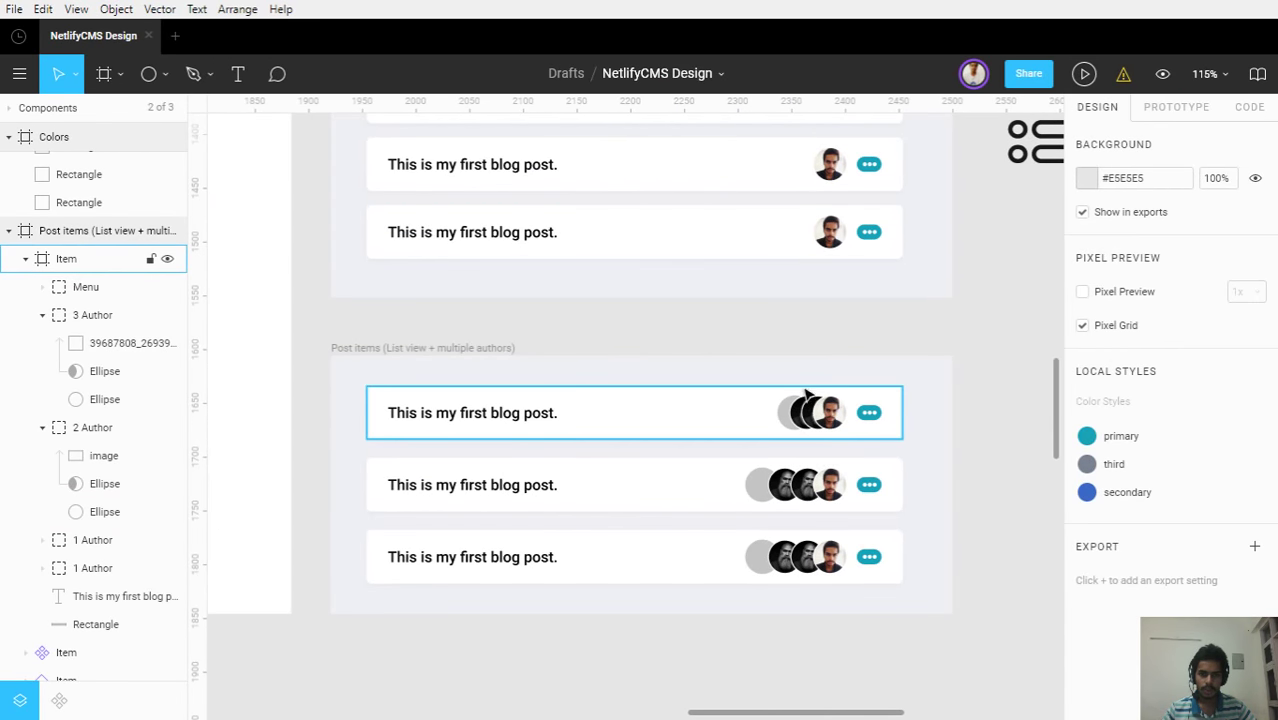
scroll(824, 430, up, 8)
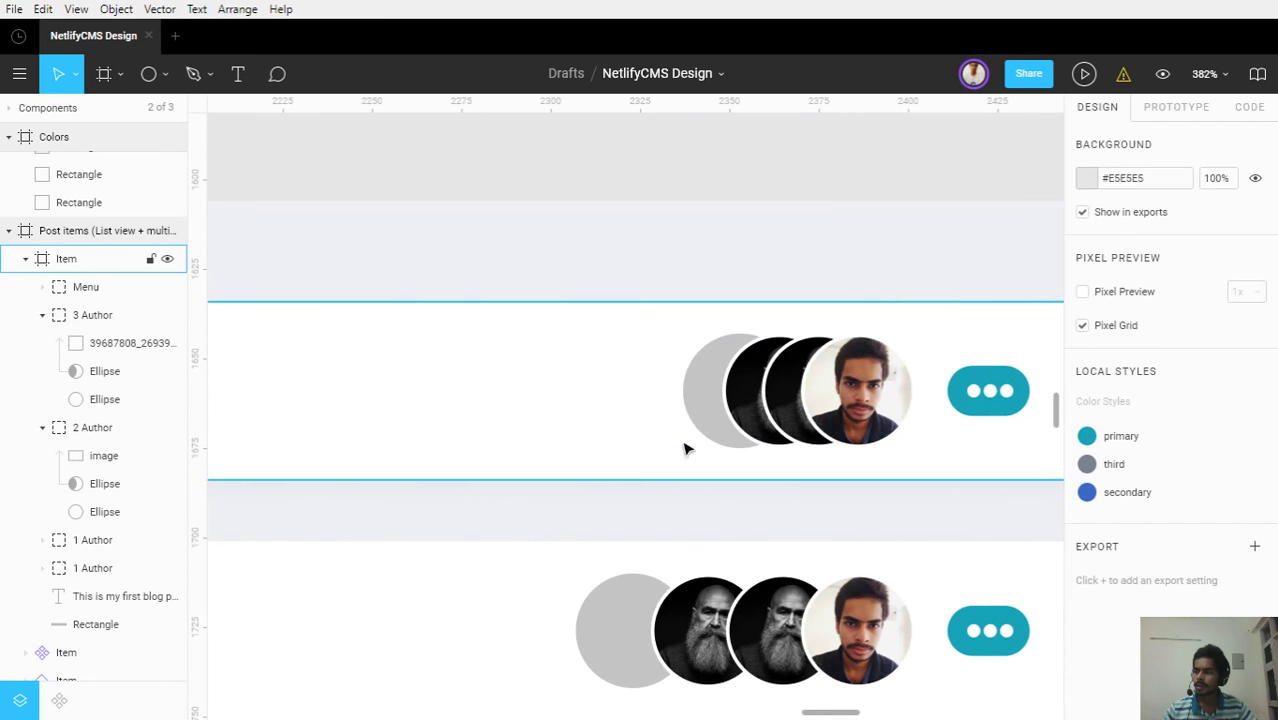
scroll(662, 458, down, 3)
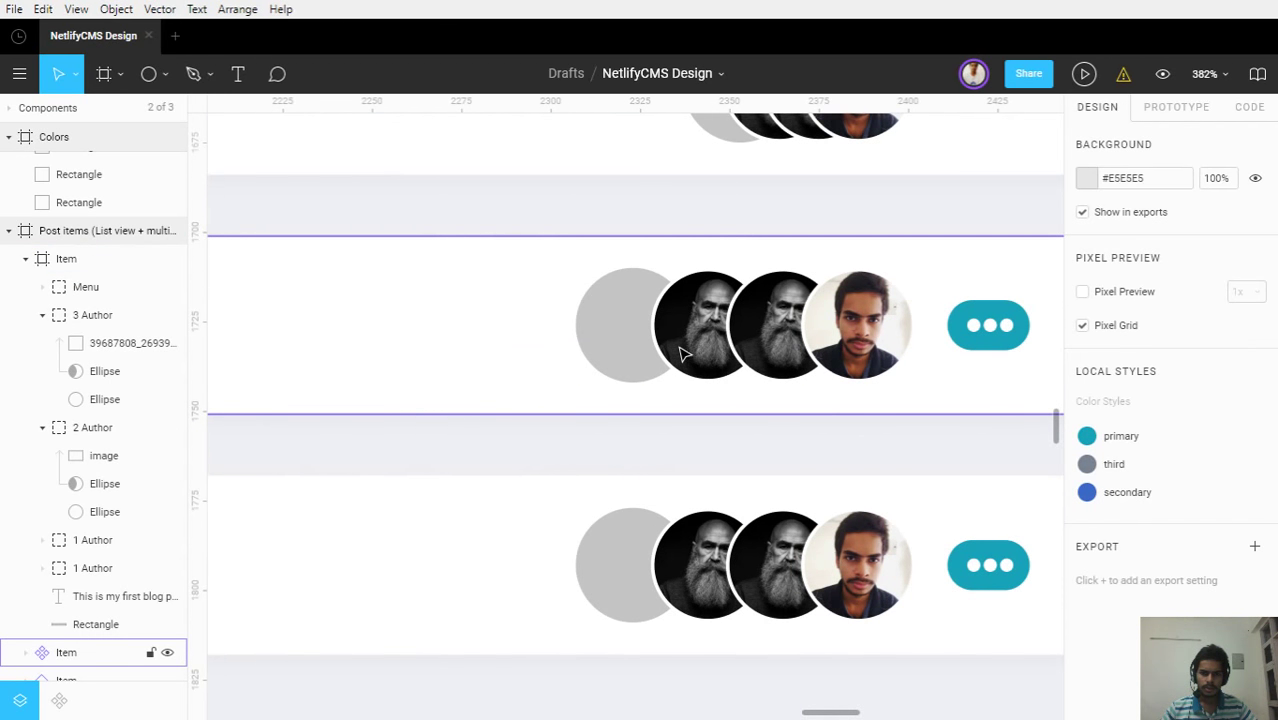
click(603, 348)
double_click(603, 348)
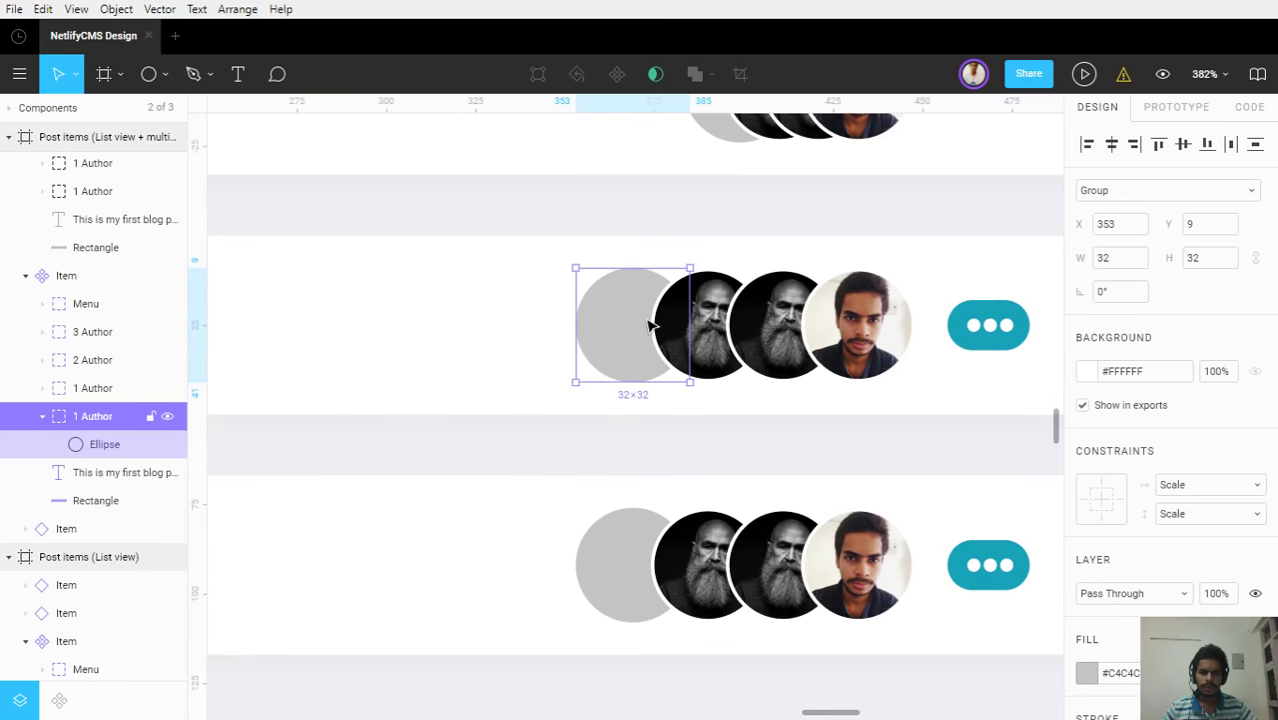
scroll(650, 325, up, 2)
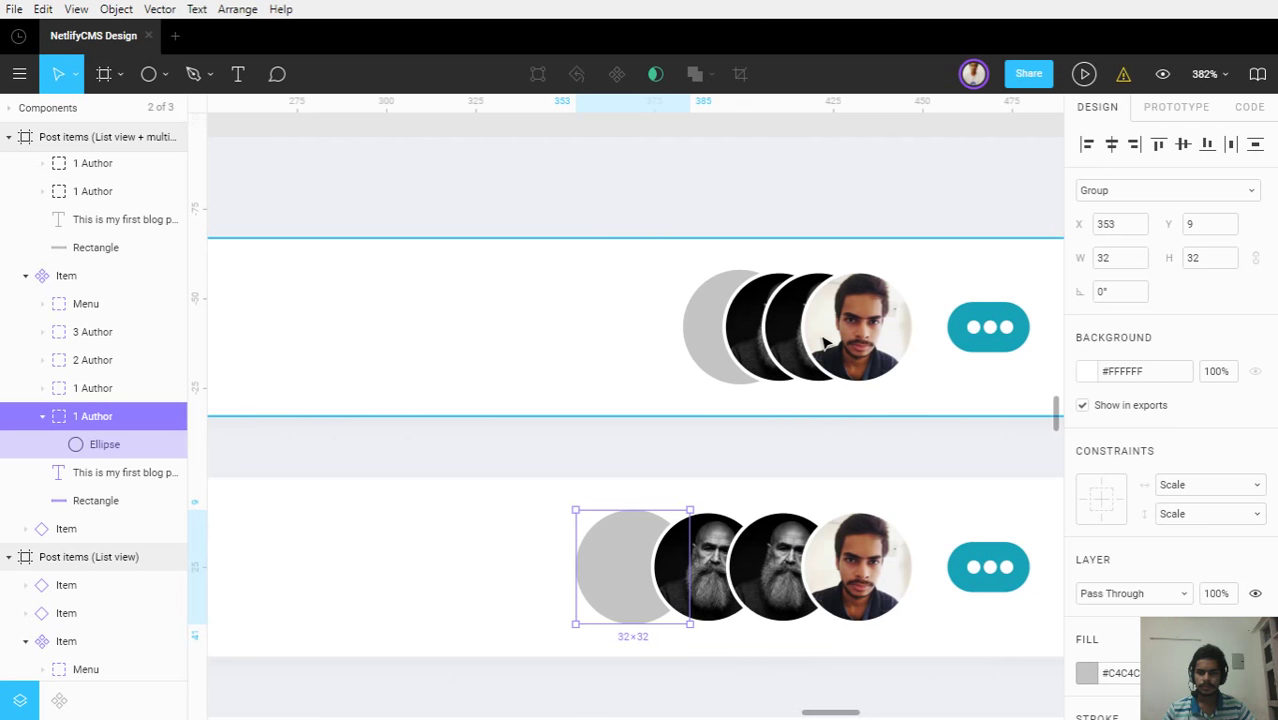
scroll(633, 534, down, 2)
Add a '3+' text layer and center it on the gray circle
key(t)
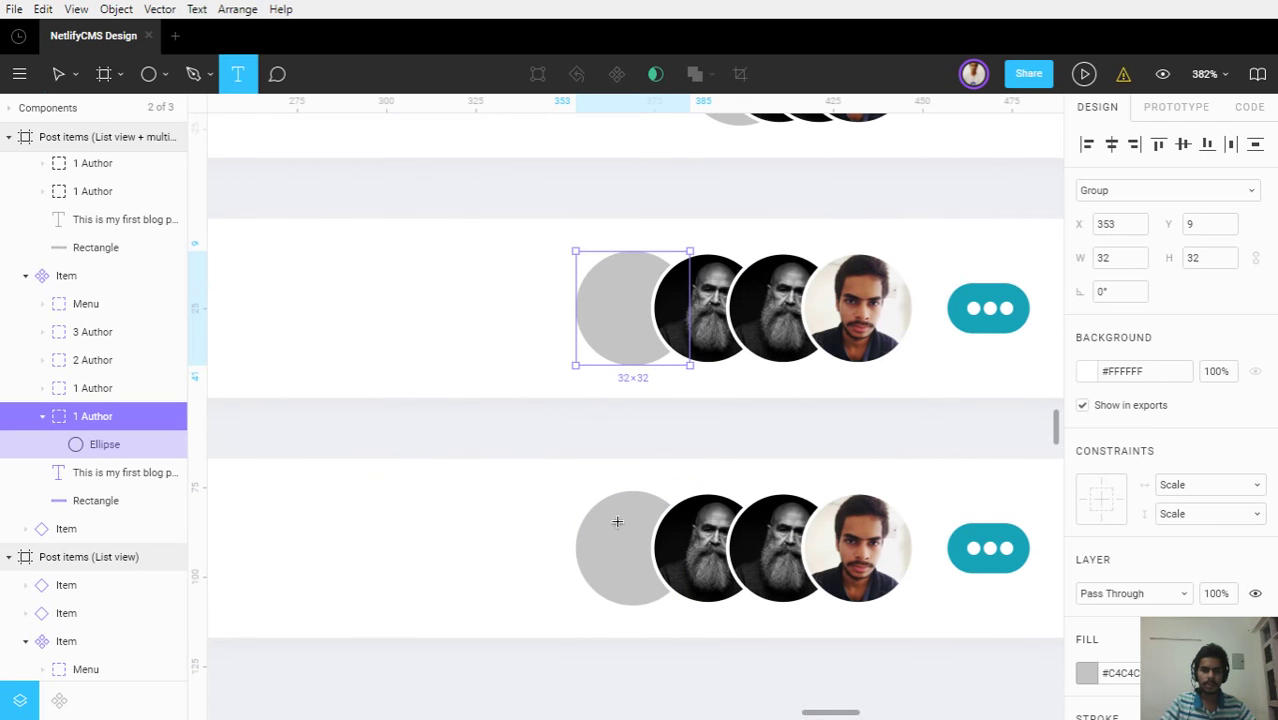
click(615, 294)
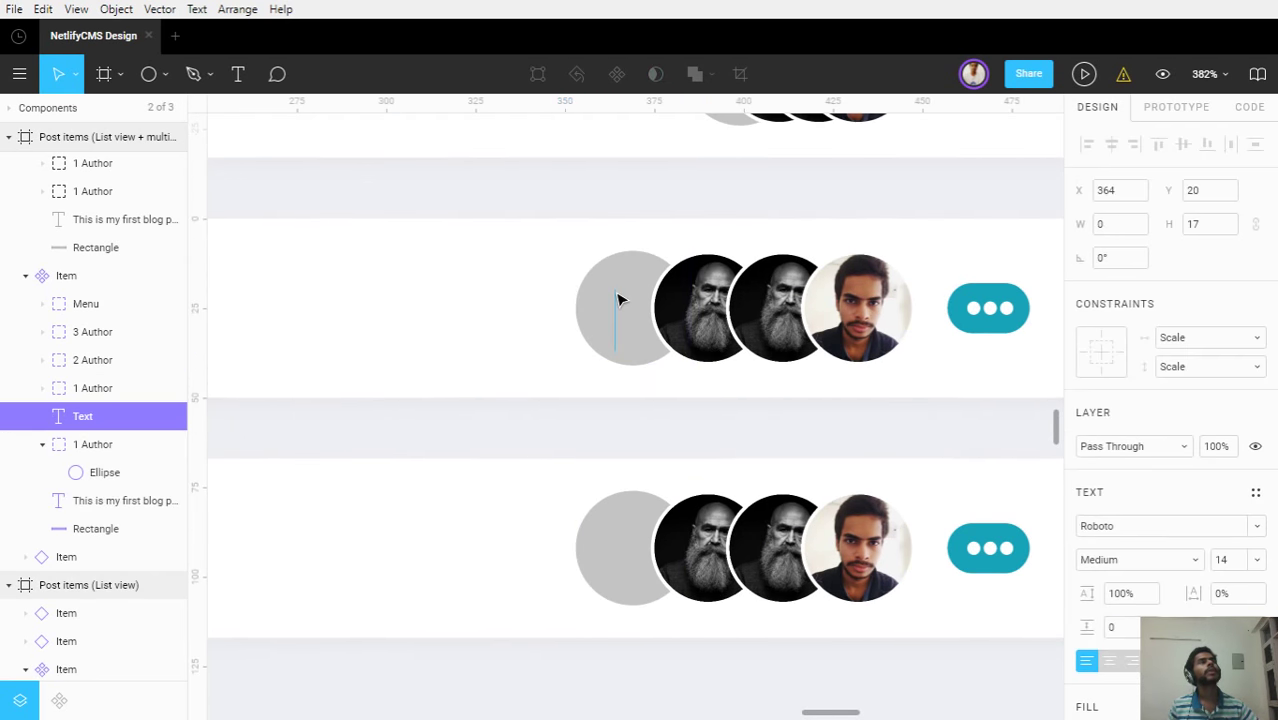
text(3+)
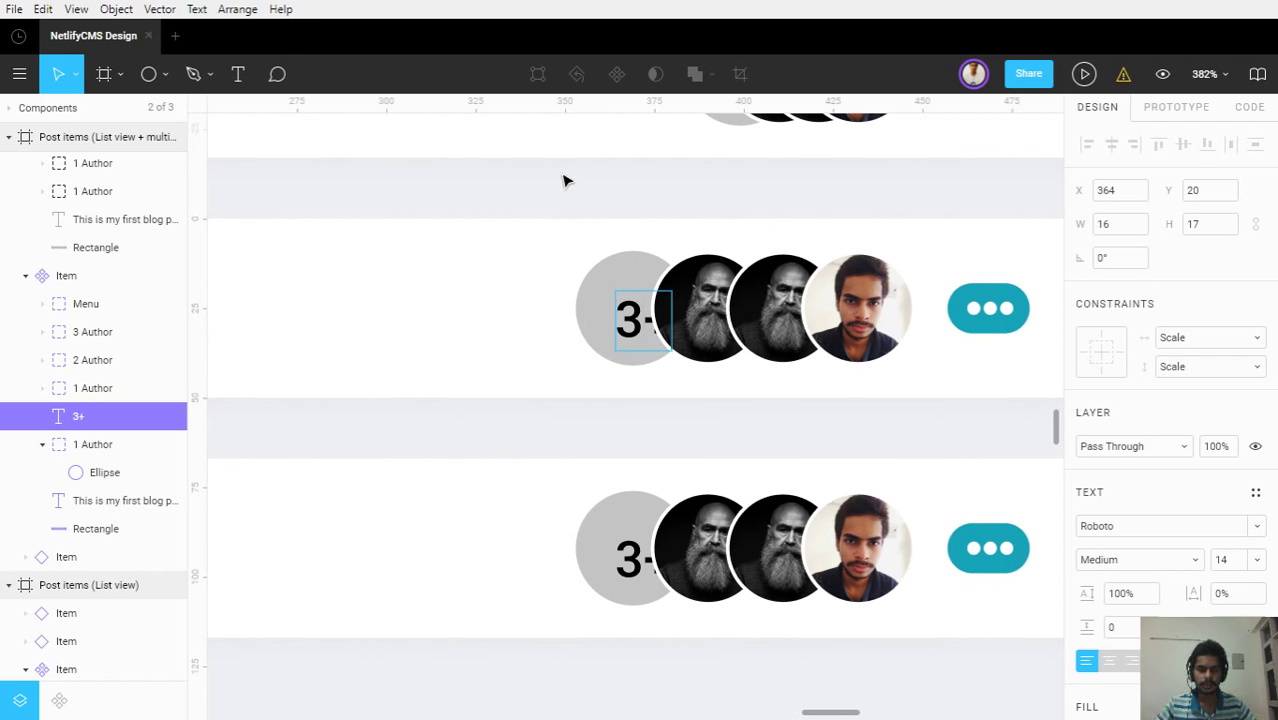
key(Escape)
ctrl+scroll(634, 328, up, 3)
ctrl+scroll(634, 328, up, 3)
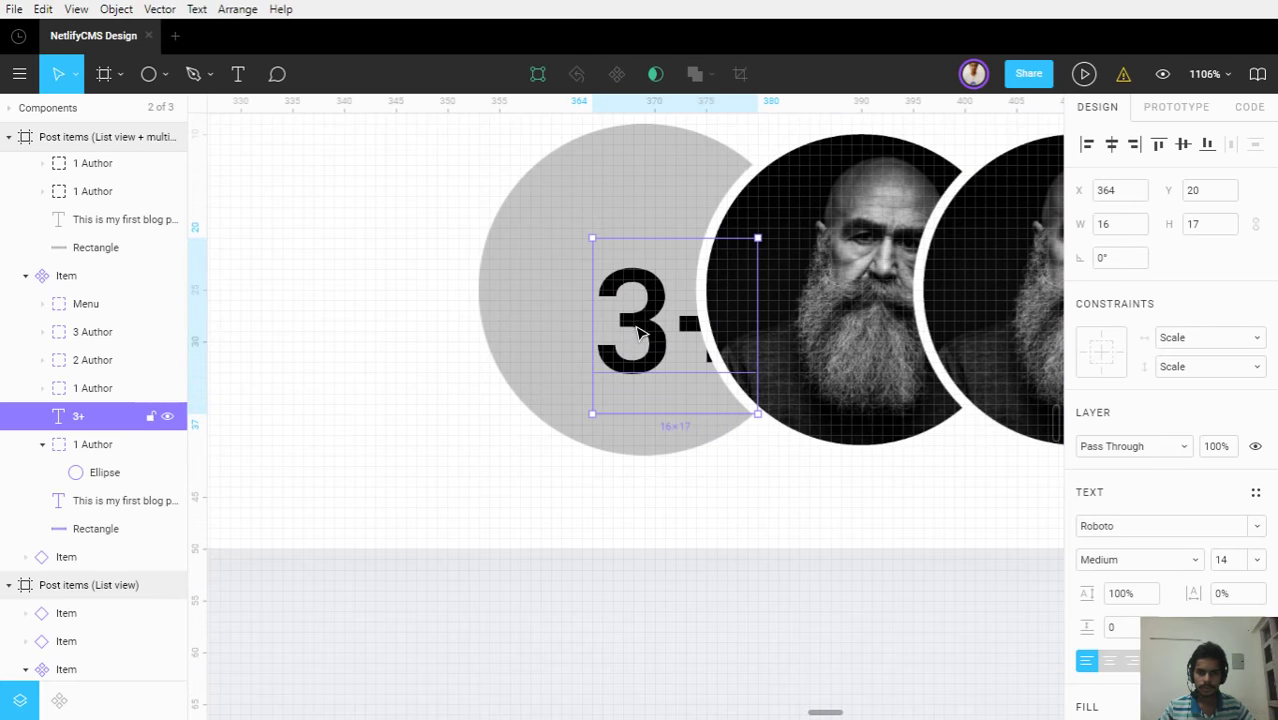
drag(600, 288, 571, 260)
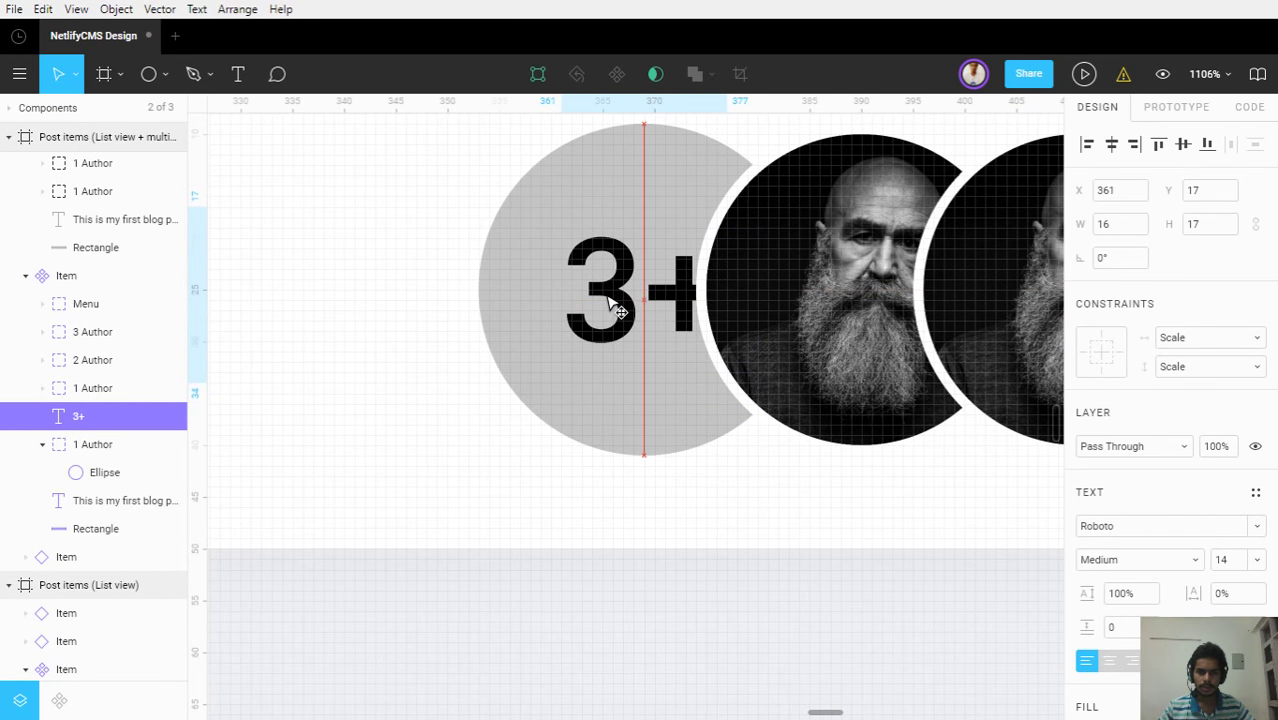
shift+click(508, 266)
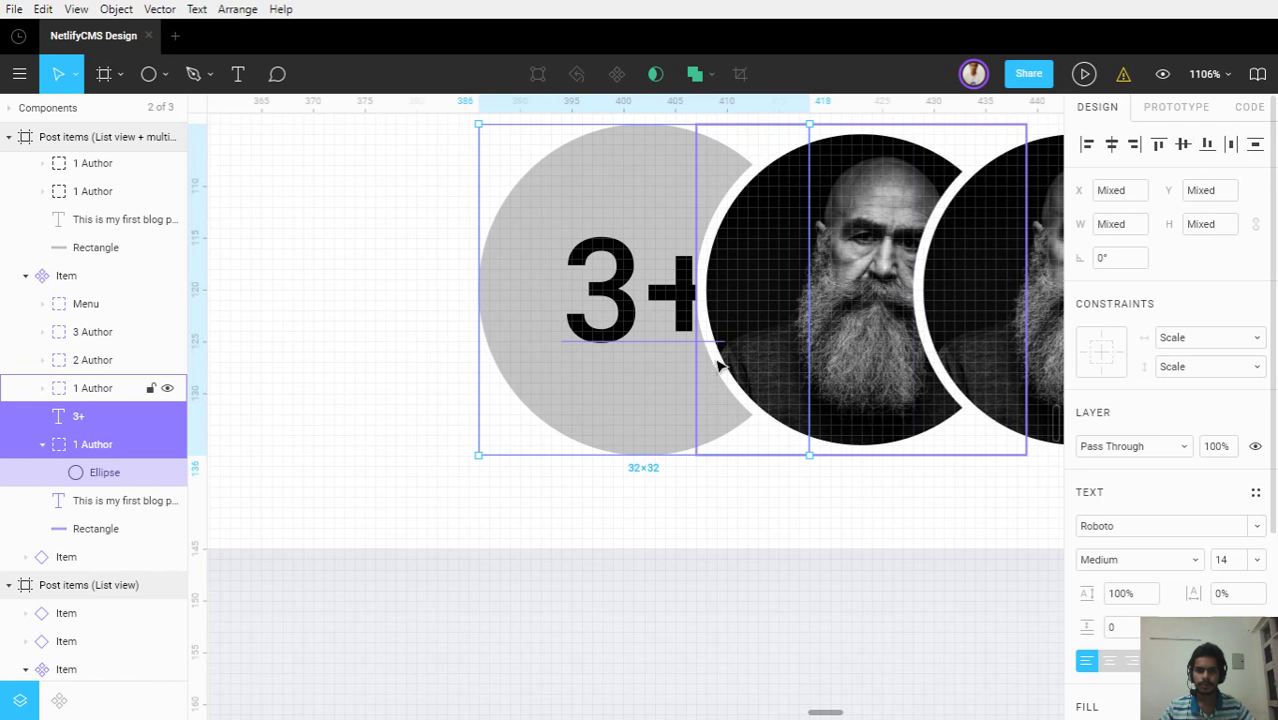
Make the '3+' text fill white
click(736, 507)
scroll(737, 507, down, 10)
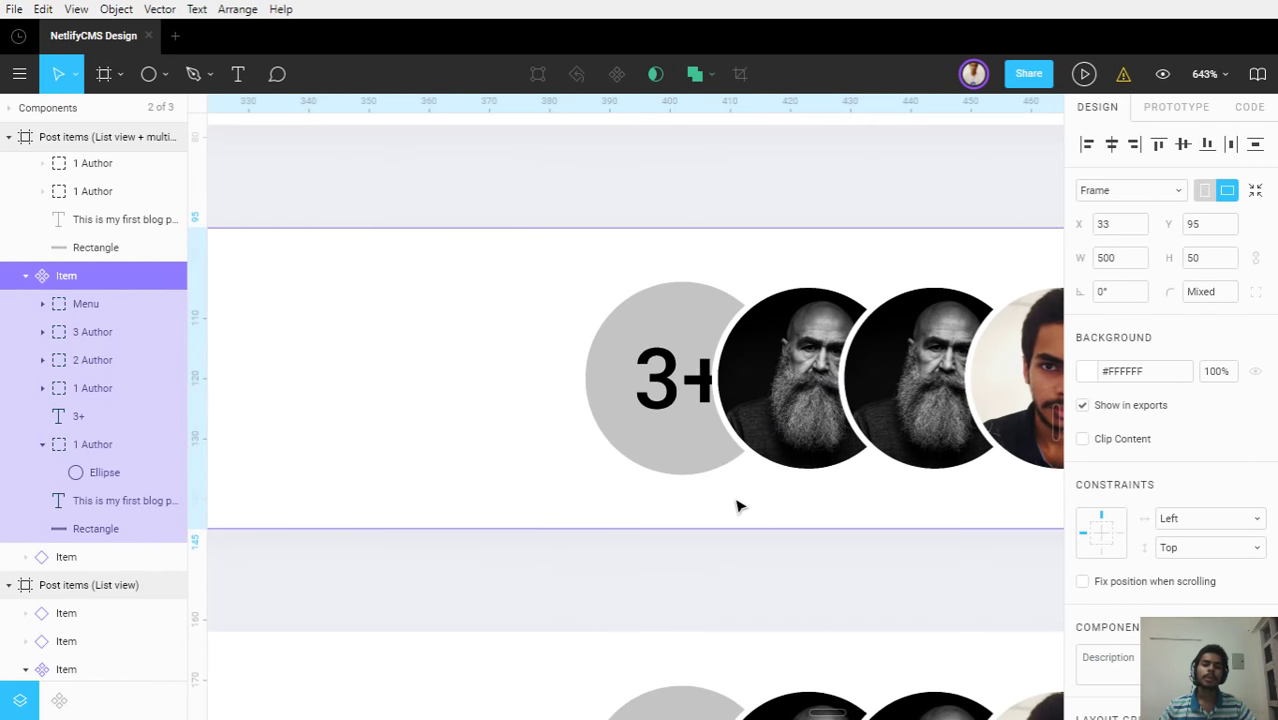
scroll(736, 505, down, 3)
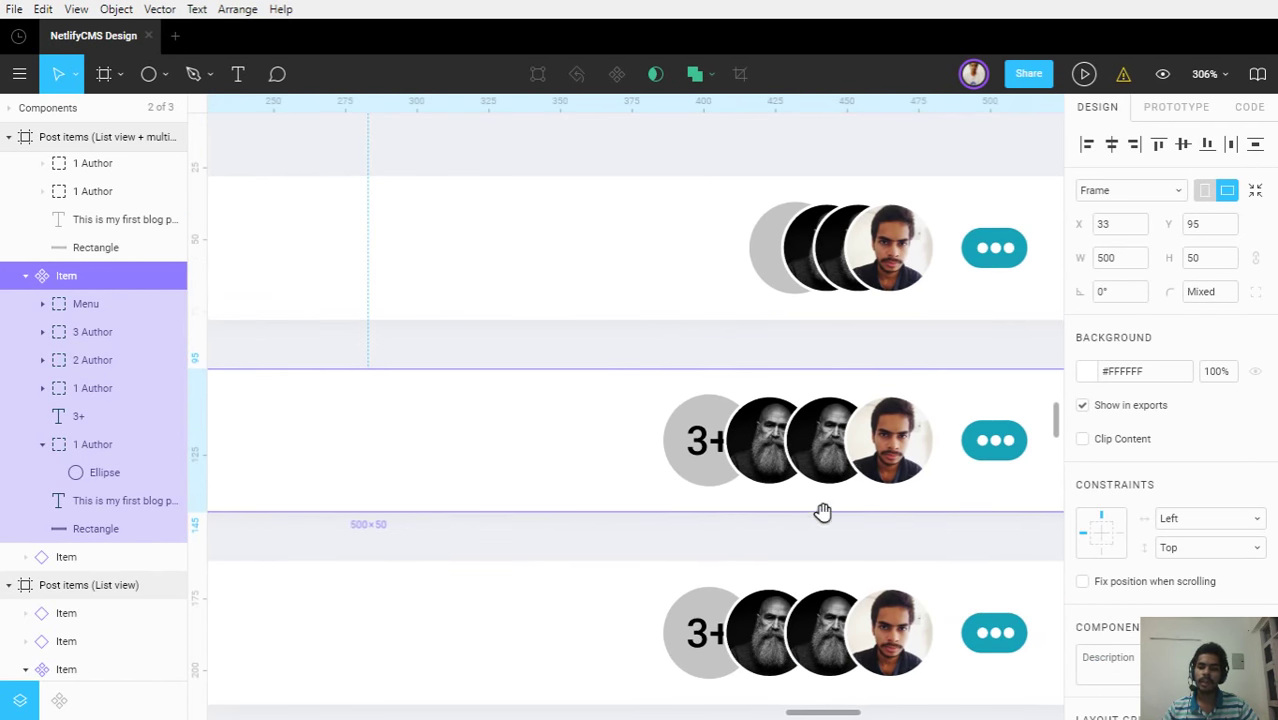
drag(822, 513, 840, 489)
scroll(843, 494, down, 5)
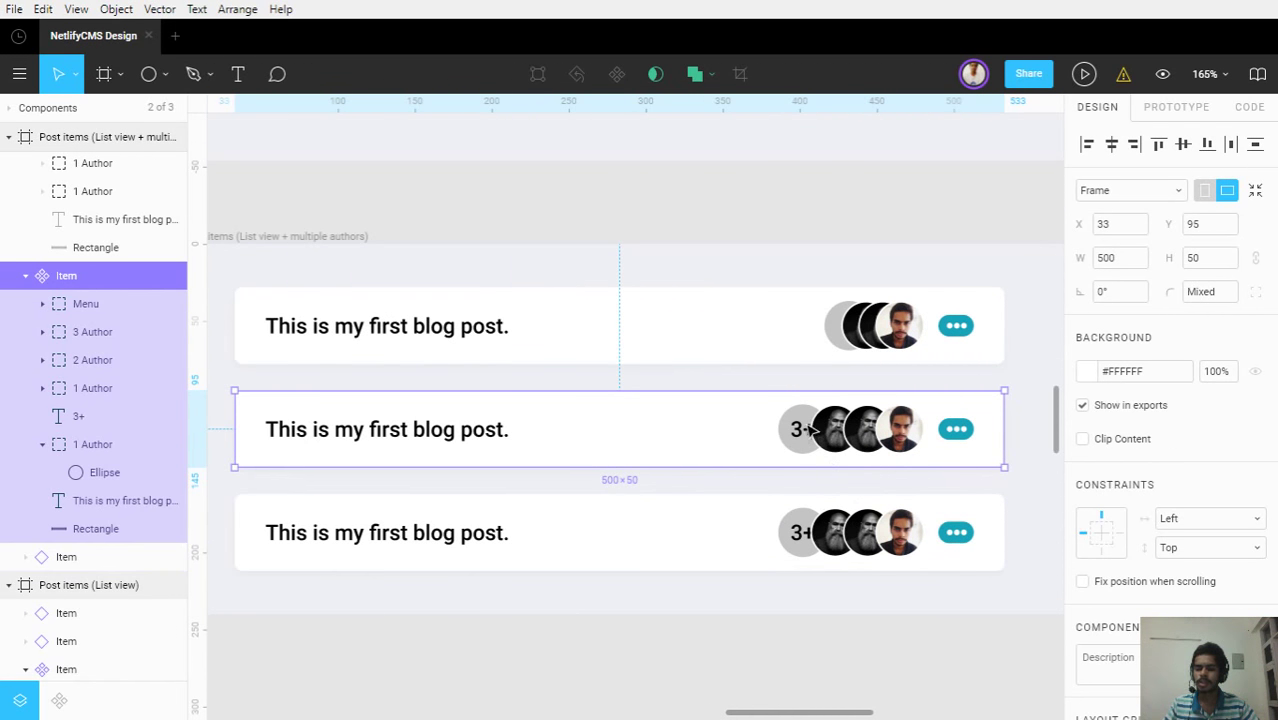
scroll(805, 432, up, 8)
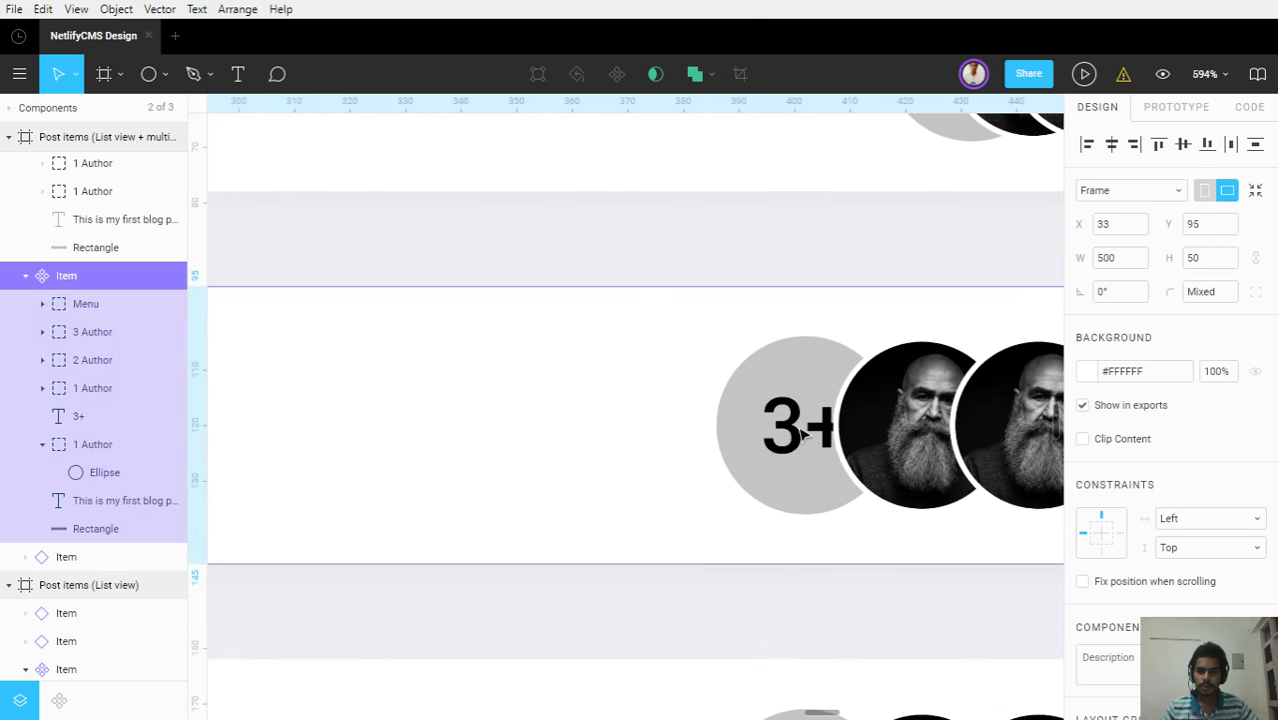
click(801, 430)
scroll(1120, 555, down, 5)
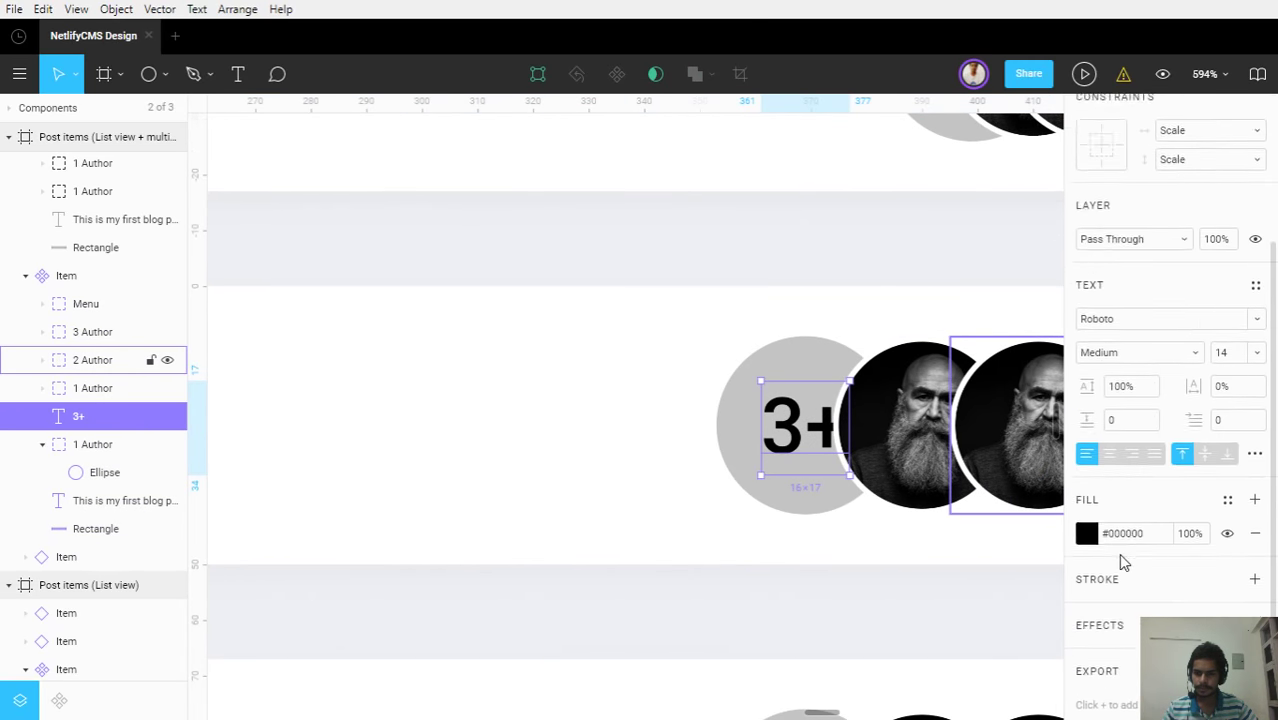
click(1129, 495)
click(1132, 481)
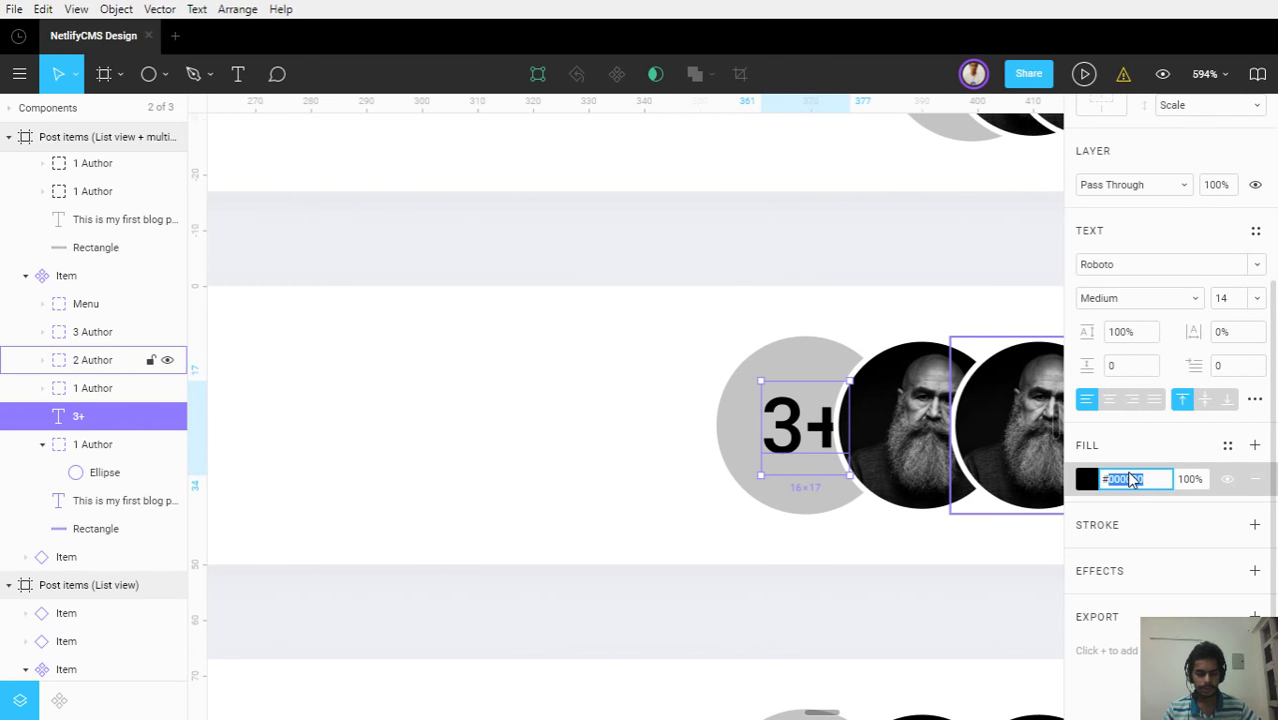
key(Return)
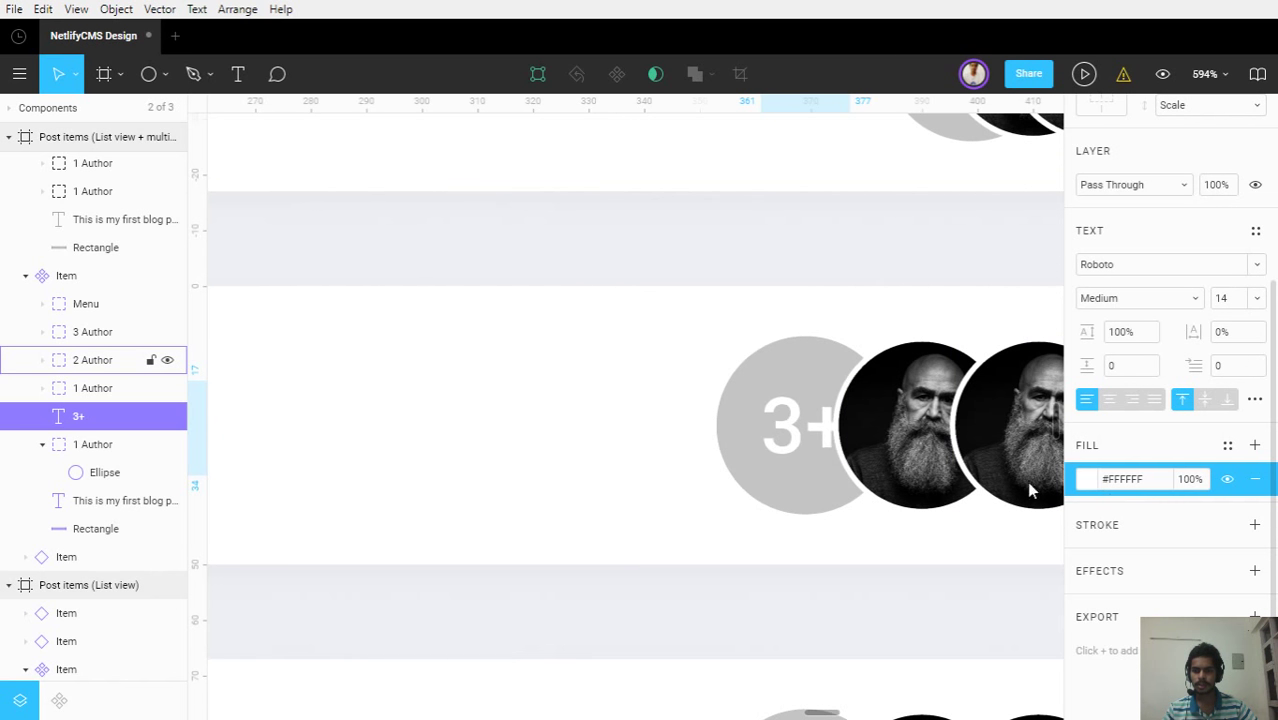
Try a yellow-green on the circle behind '3+', then apply the blue 'secondary' colour style
click(736, 439)
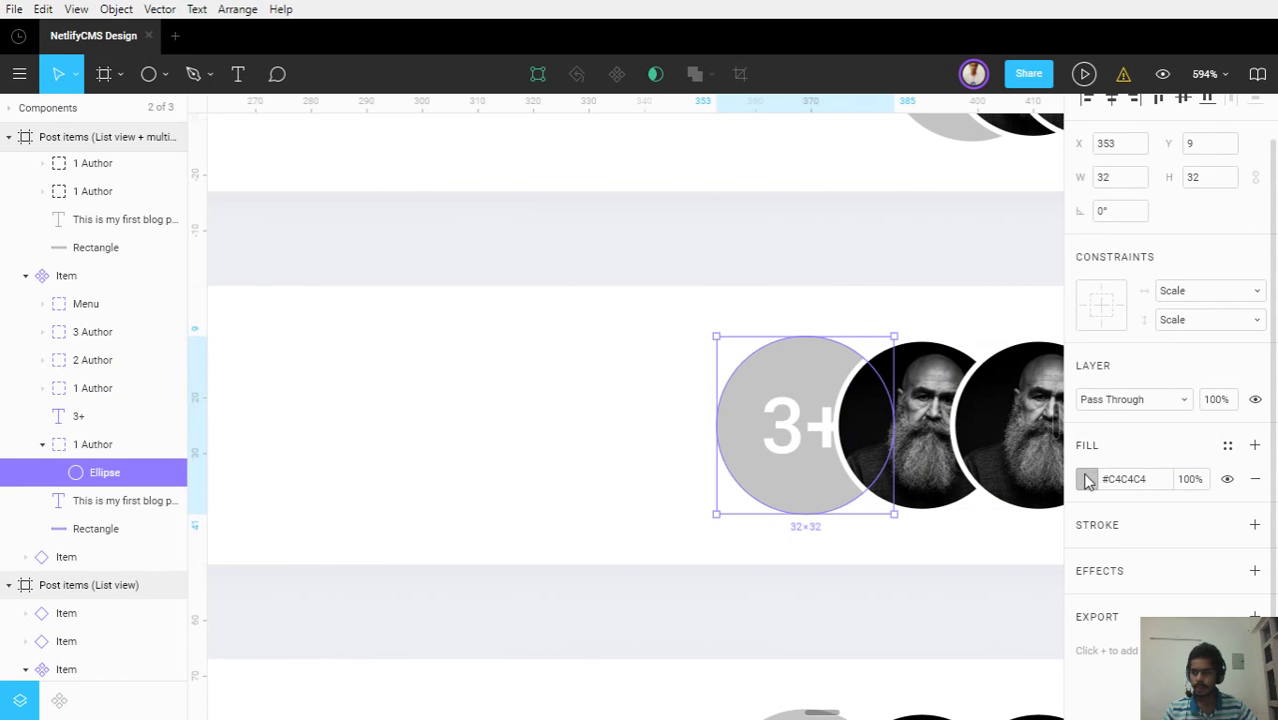
click(1086, 479)
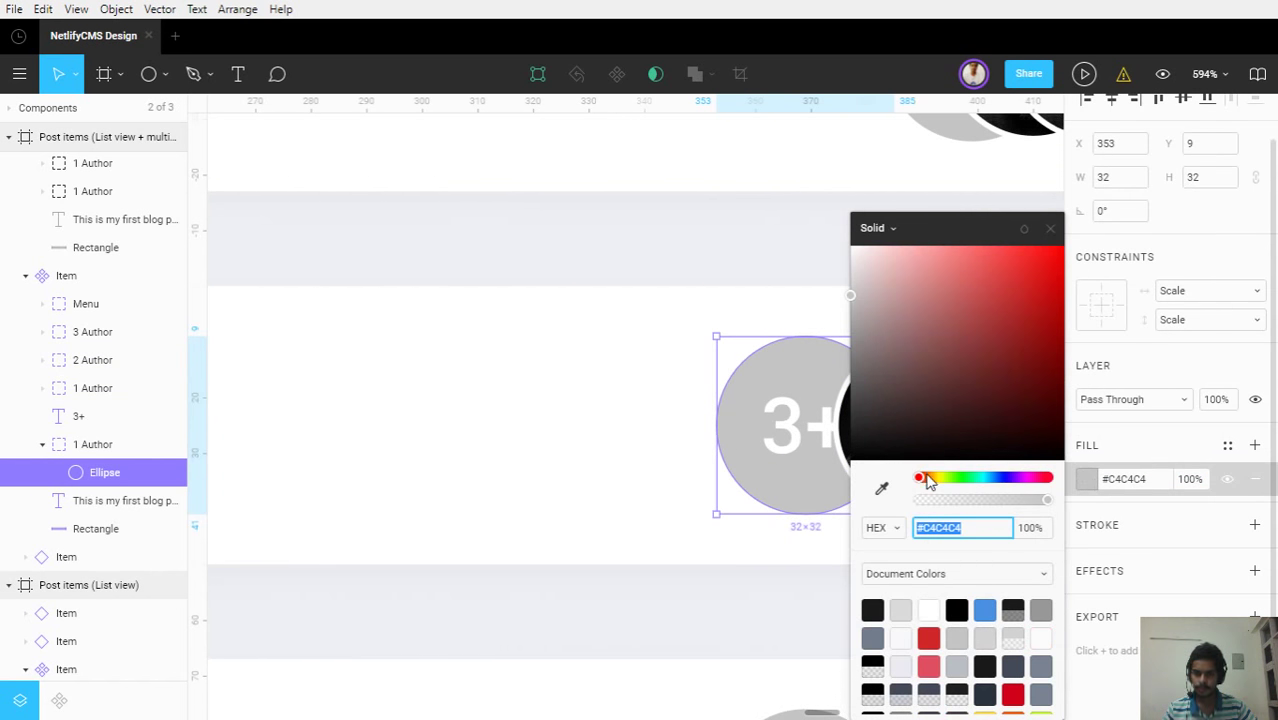
drag(928, 481, 945, 479)
click(895, 276)
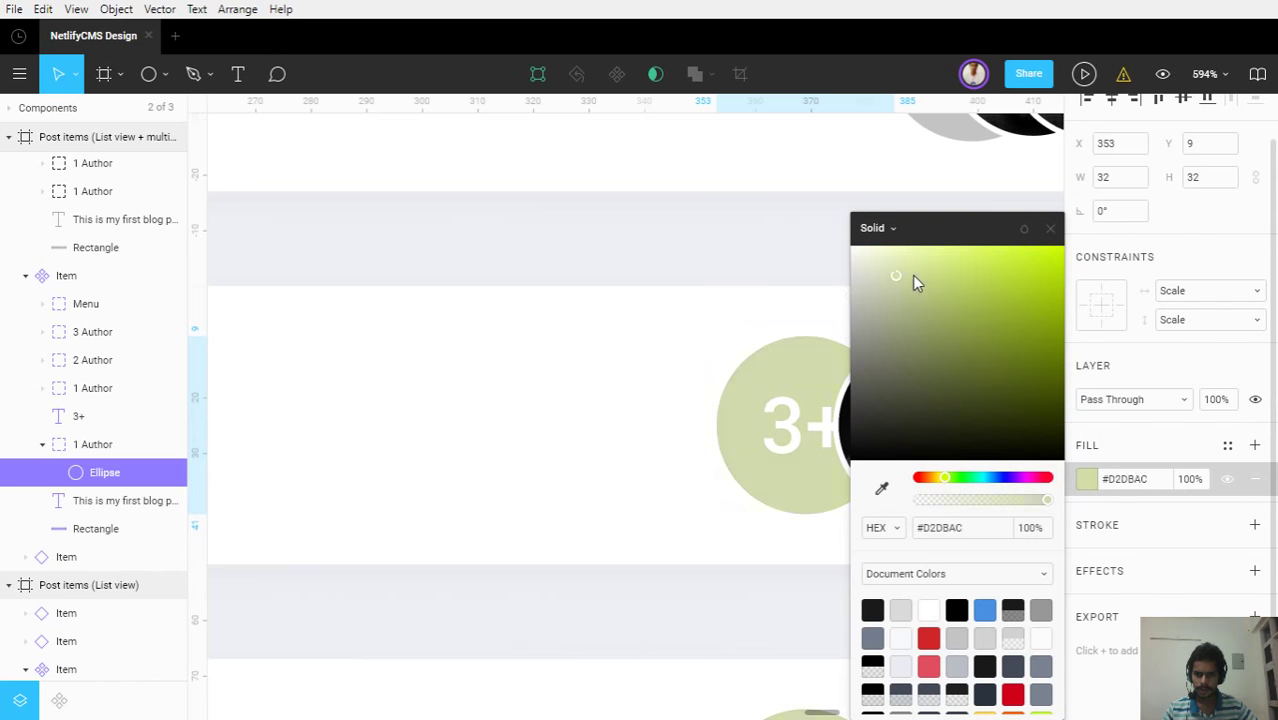
drag(912, 275, 967, 252)
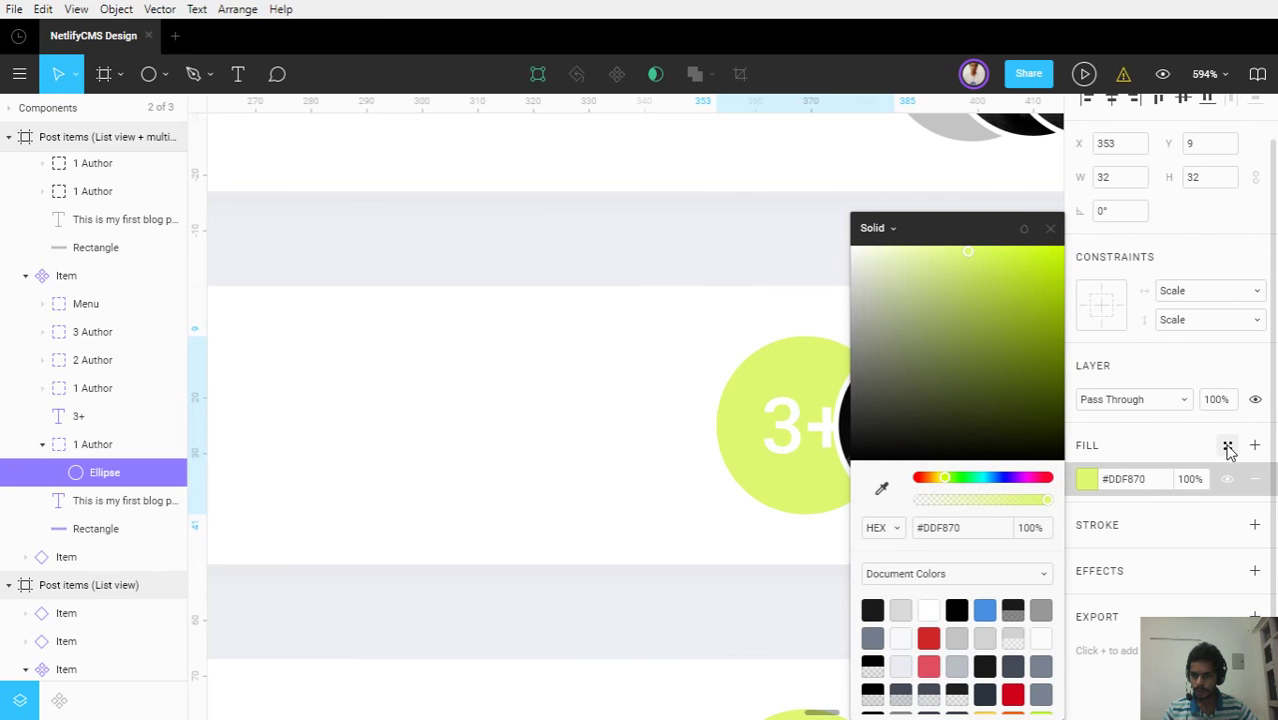
click(1228, 446)
click(1156, 521)
click(901, 626)
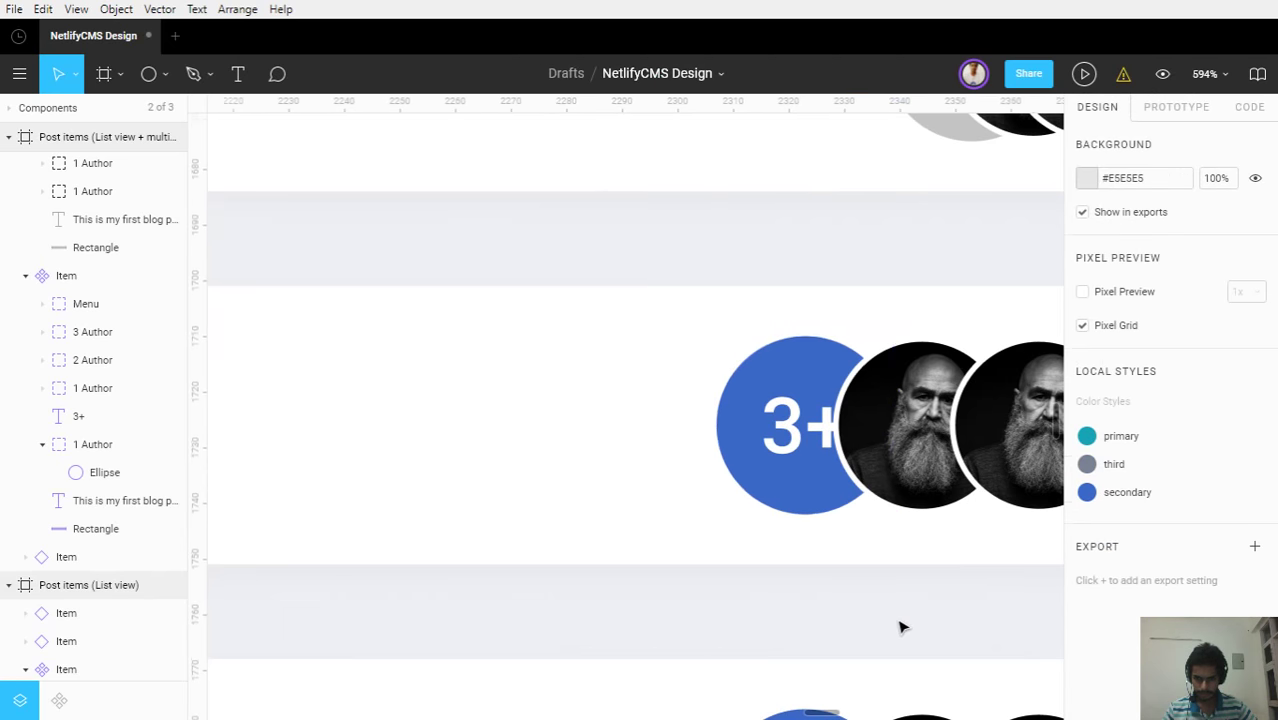
scroll(873, 603, down, 5)
scroll(875, 600, down, 4)
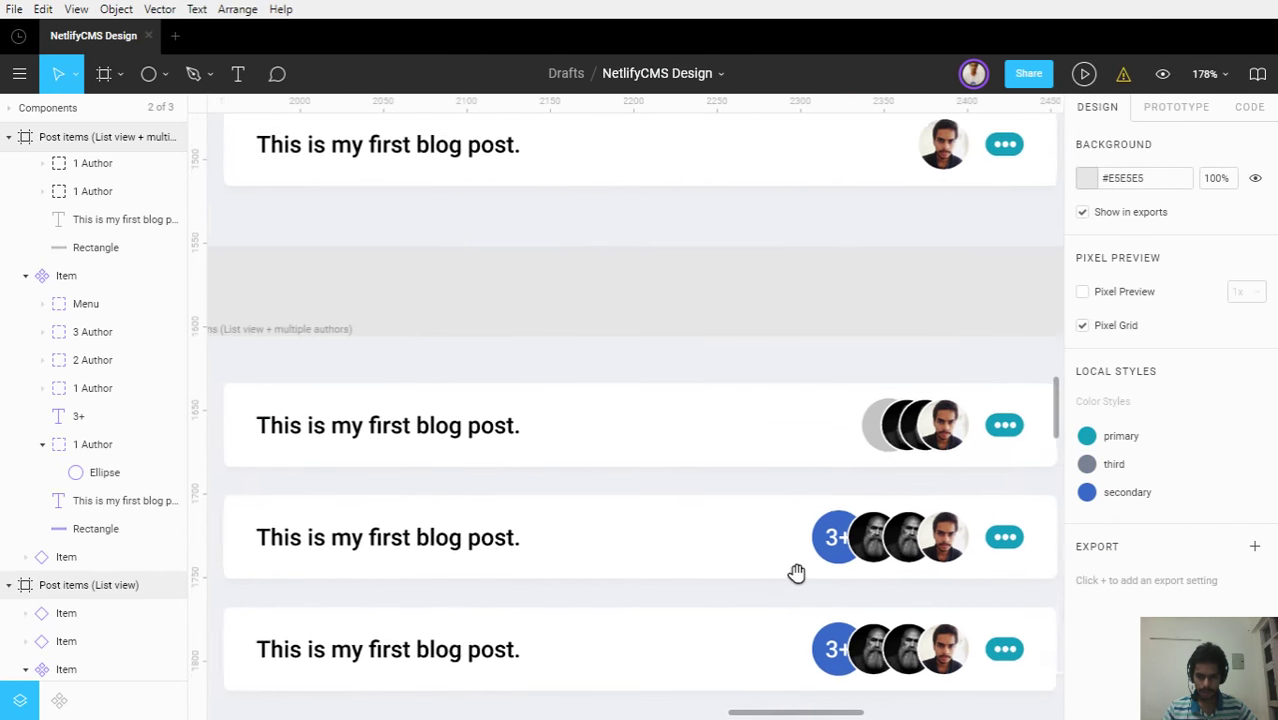
Drill into the top item's avatar group, zoom in, and select the frontmost photo avatar
scroll(740, 550, up, 2)
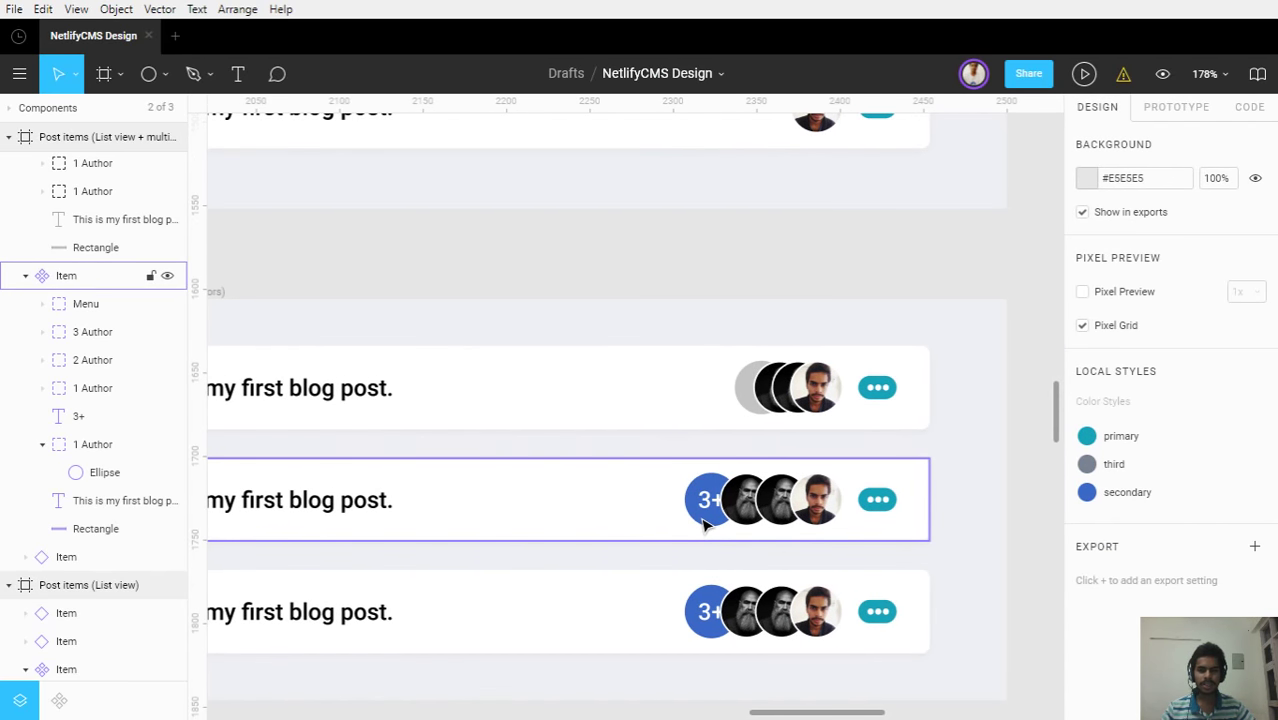
click(704, 526)
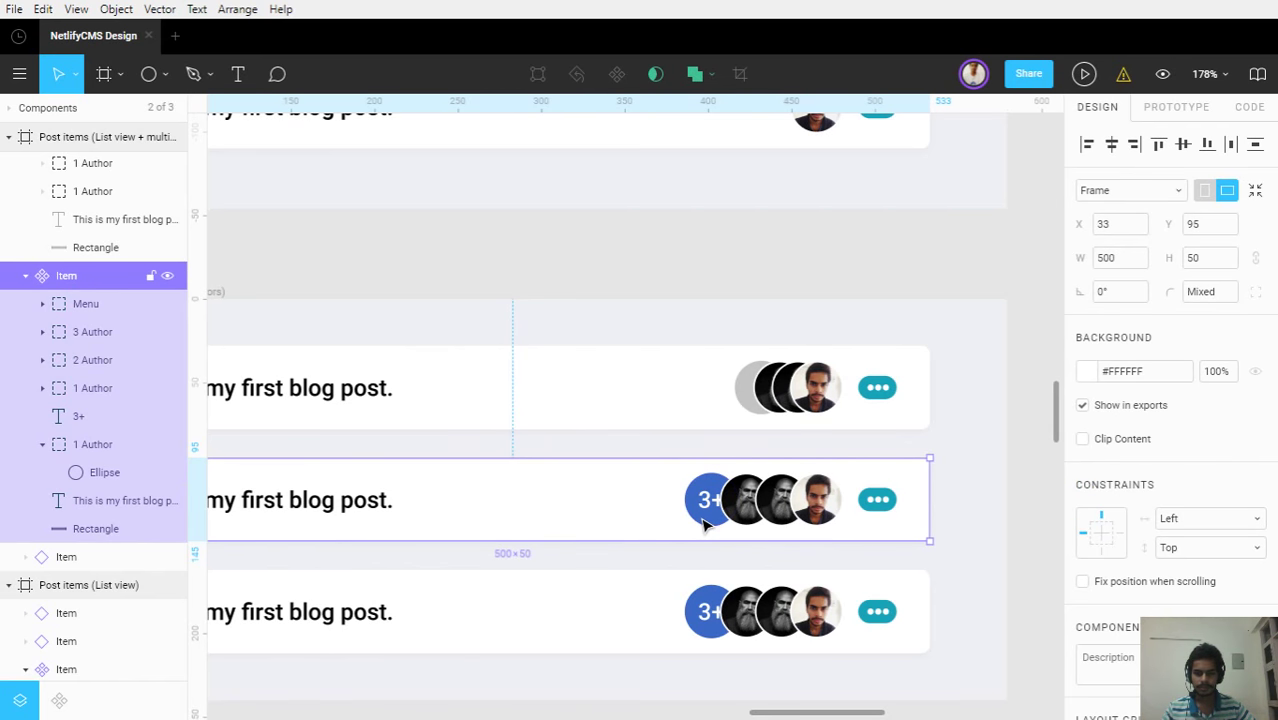
double_click(704, 526)
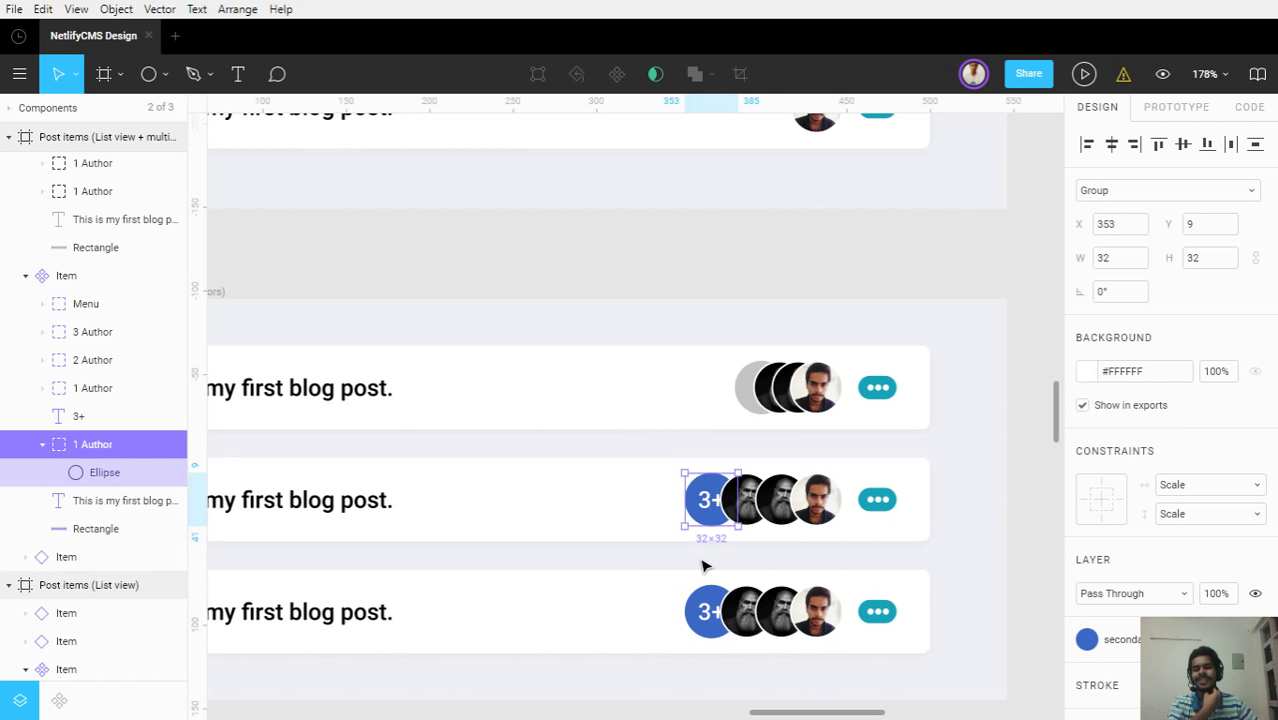
click(707, 570)
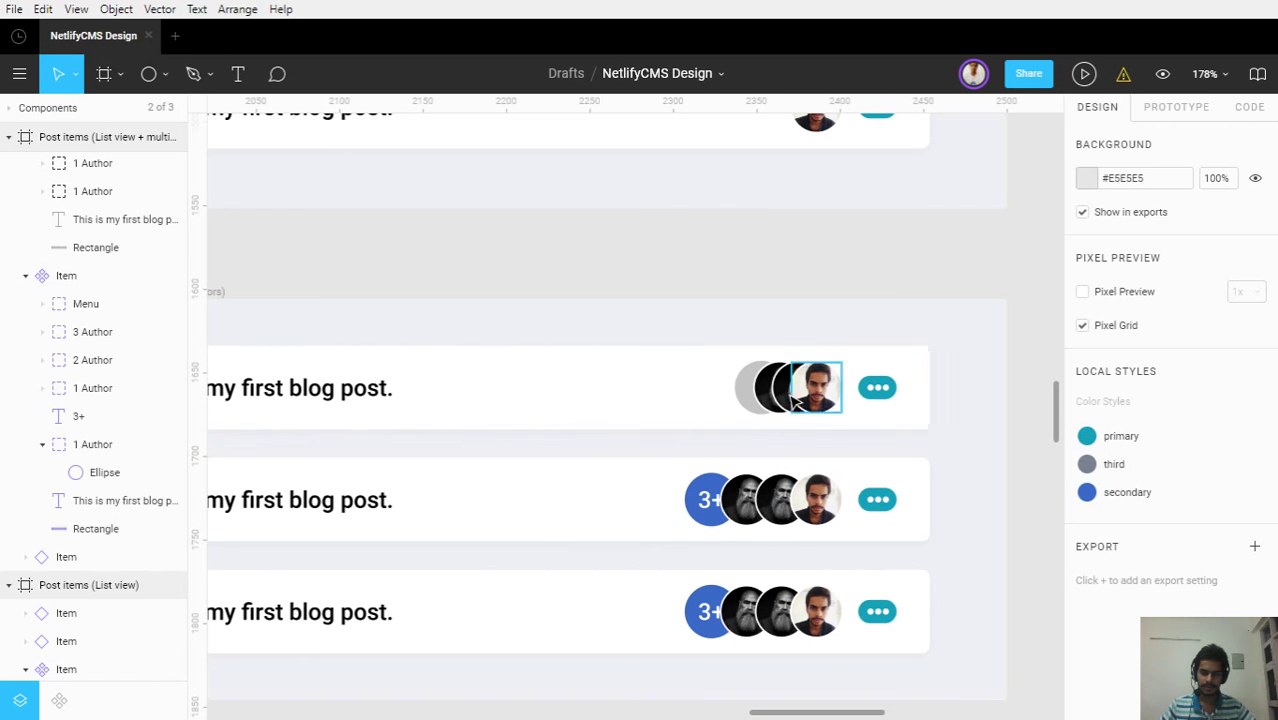
scroll(800, 395, up, 6)
scroll(795, 403, up, 2)
double_click(820, 400)
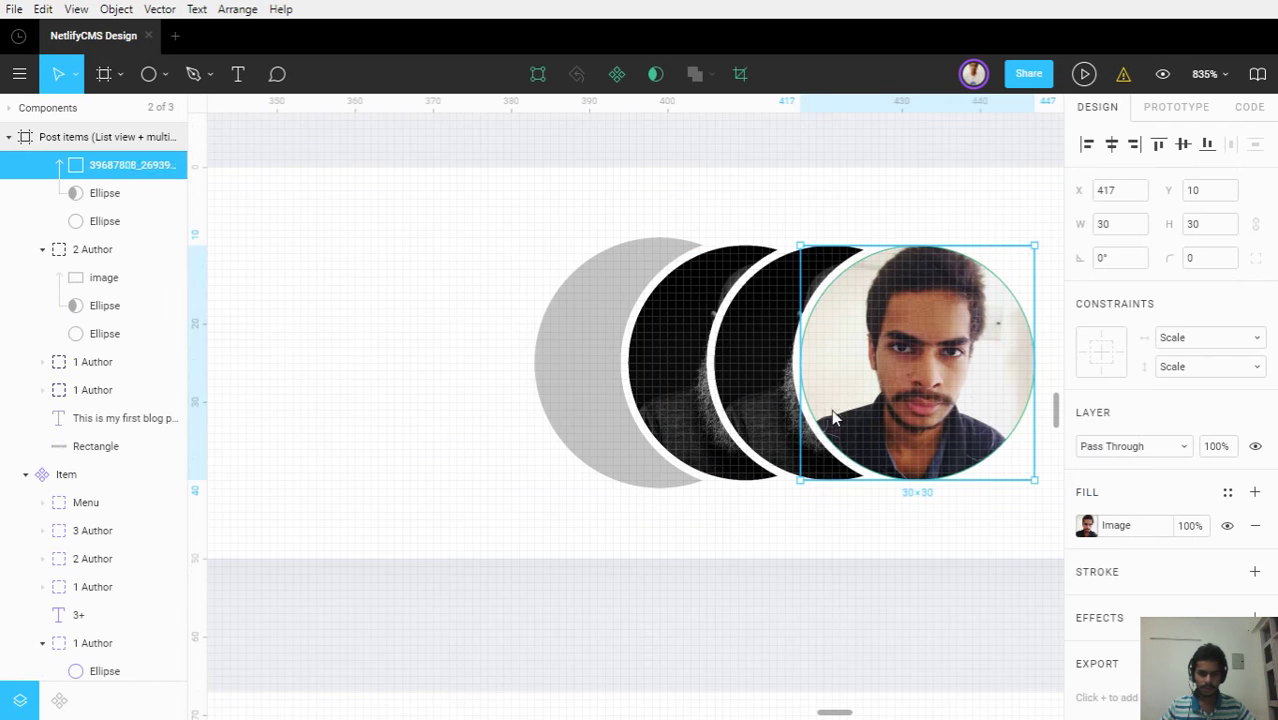
Select the photo avatar's ring ellipse and raise its stroke weight to 3
click(86, 223)
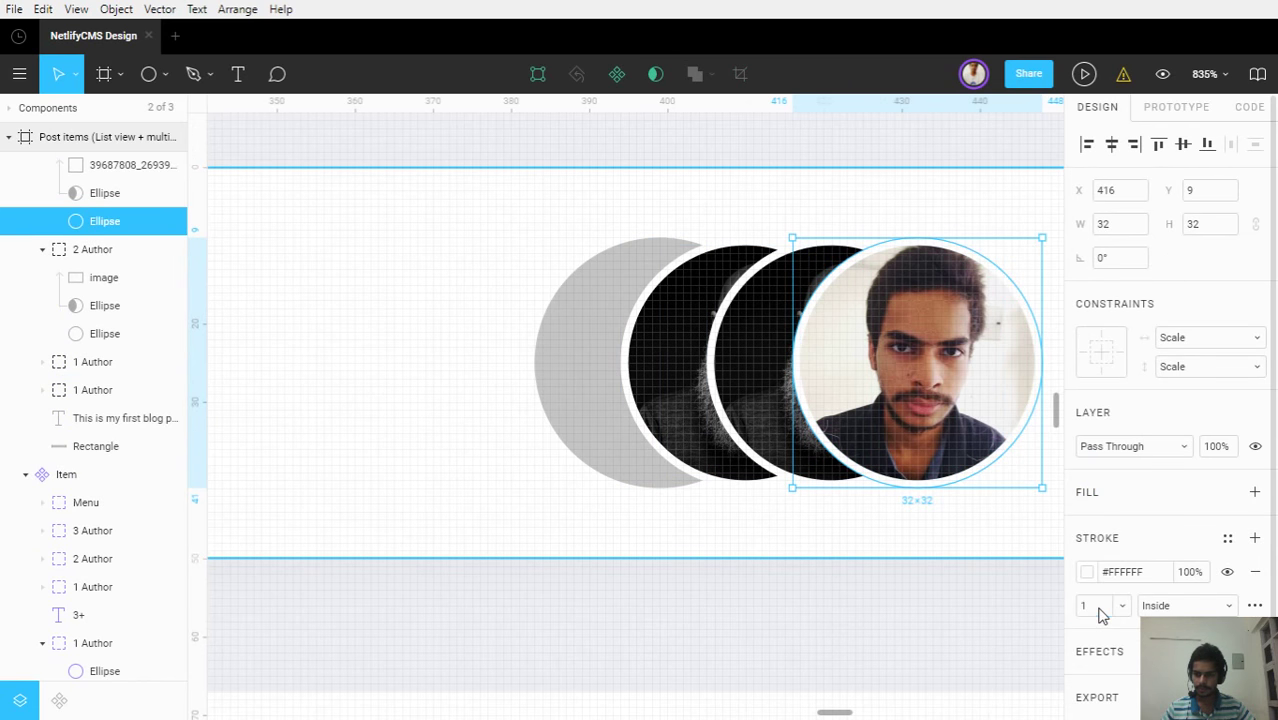
key(Up)
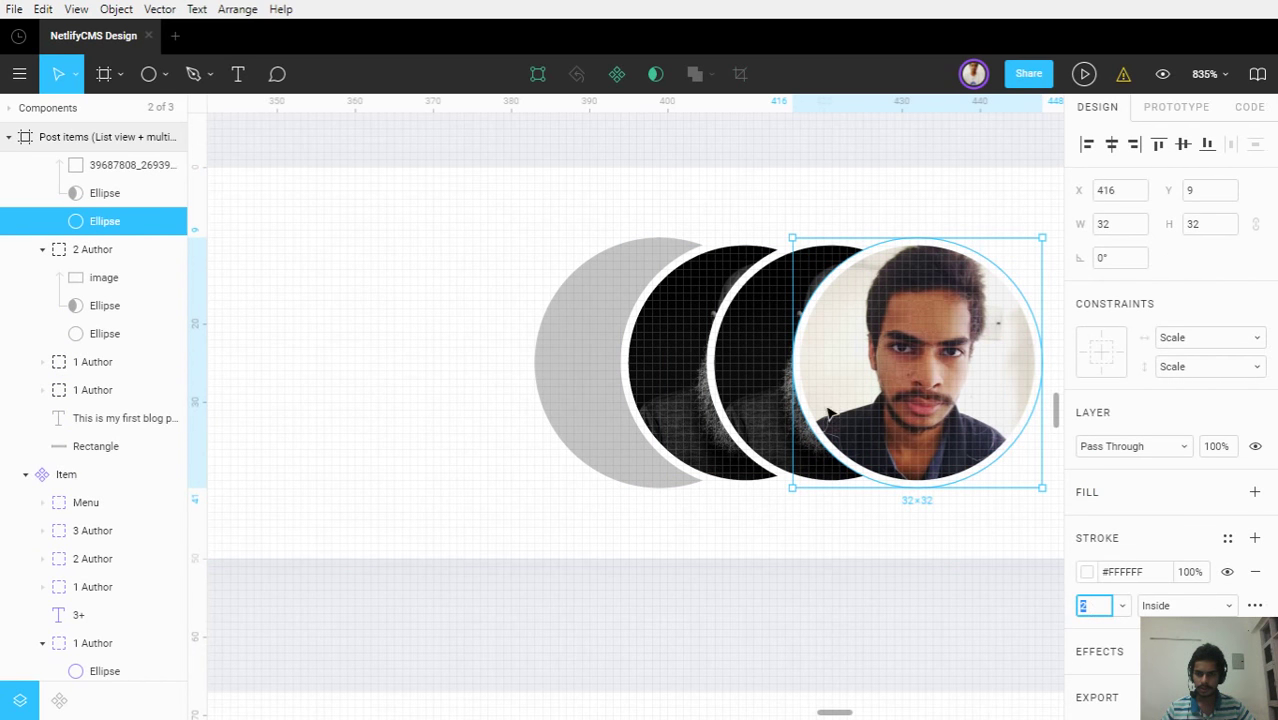
key(Return)
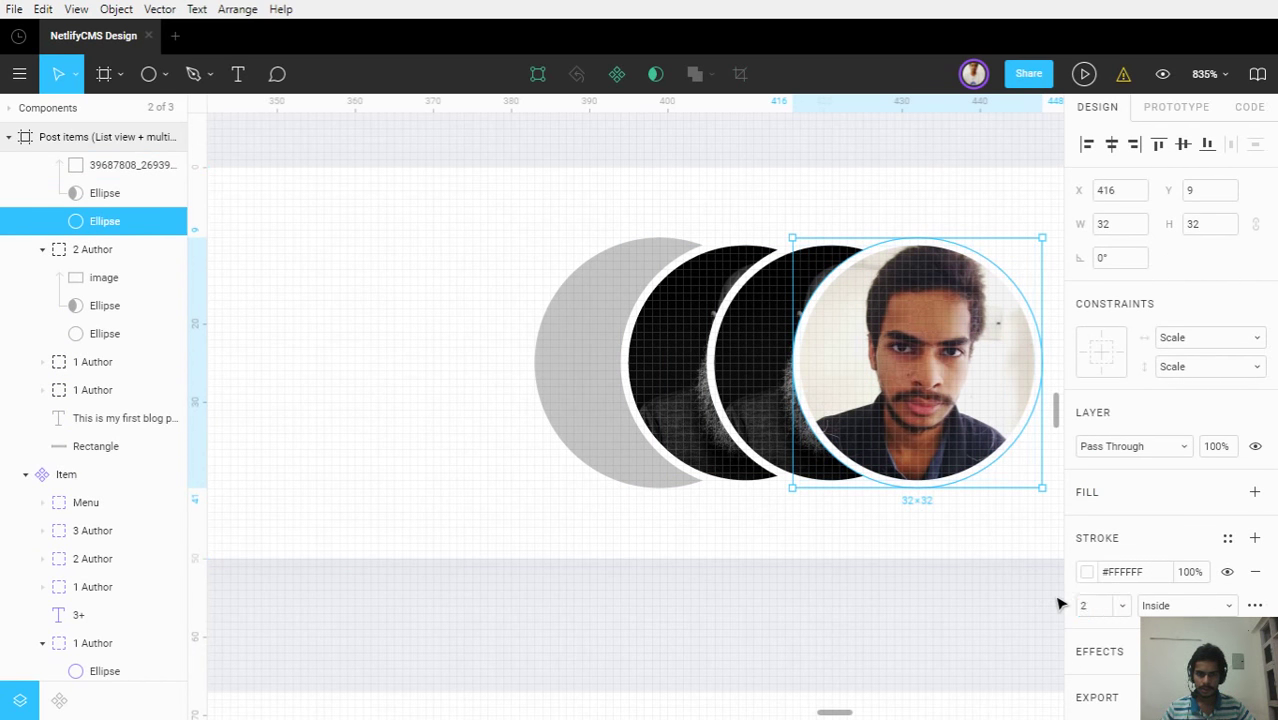
click(1090, 606)
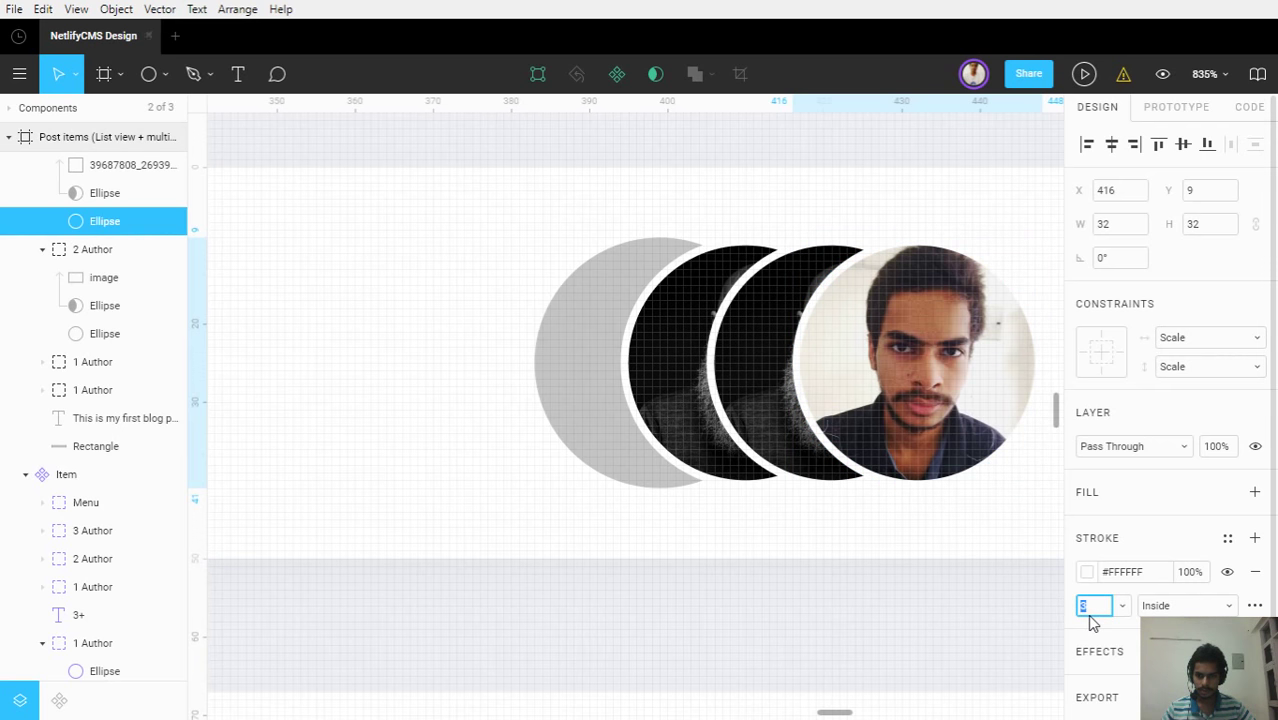
key(Up)
key(Return)
scroll(150, 315, up, 6)
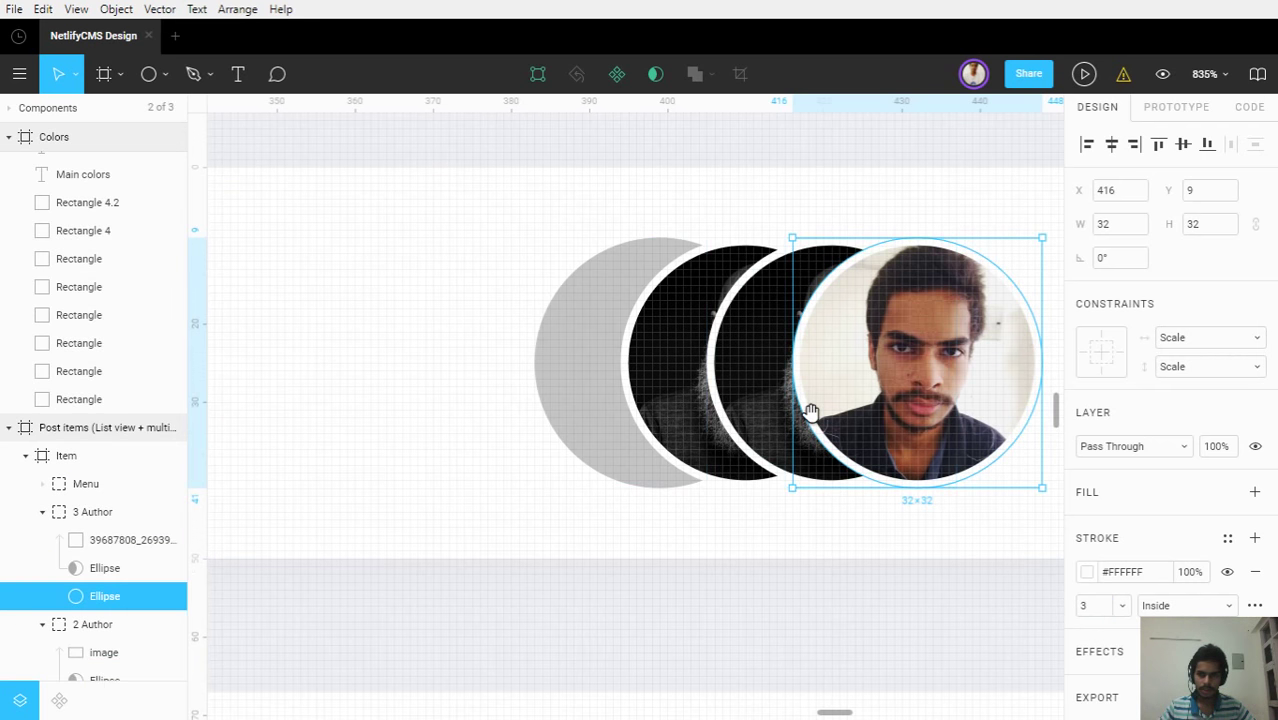
drag(810, 413, 593, 405)
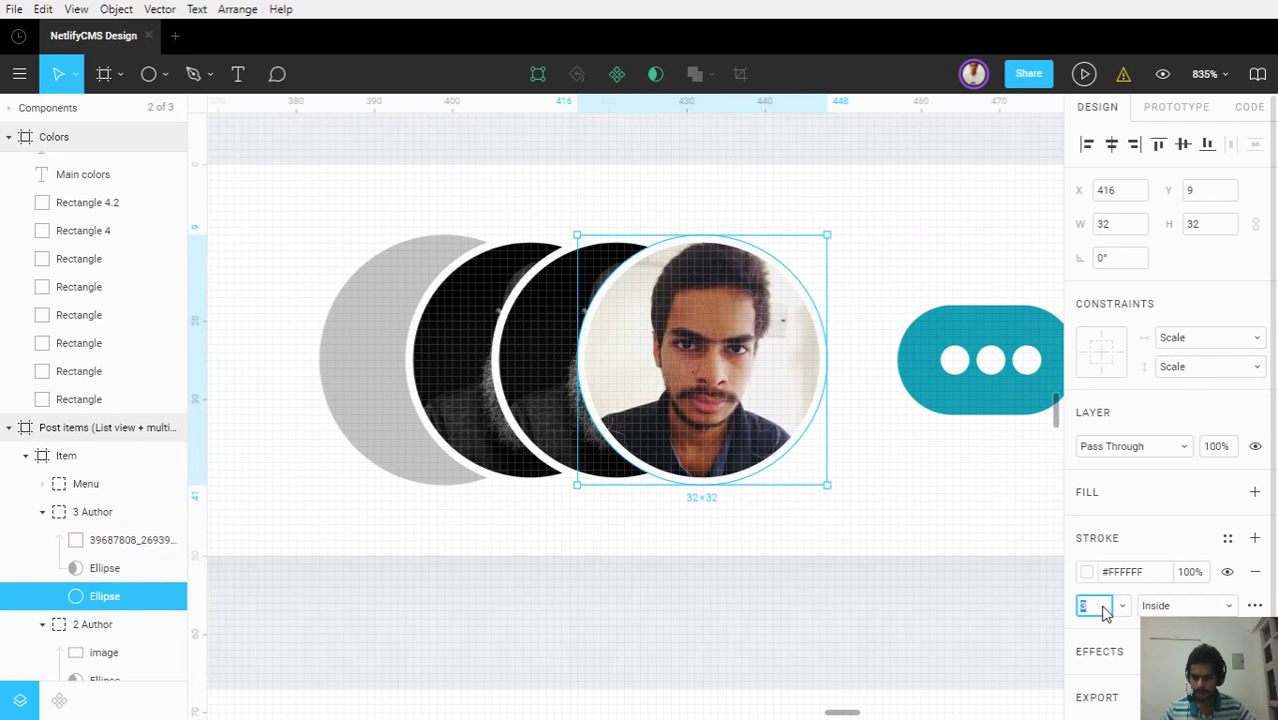
Compare the Outside, Inside and Center stroke positions and settle on Outside for the white ring
click(1155, 606)
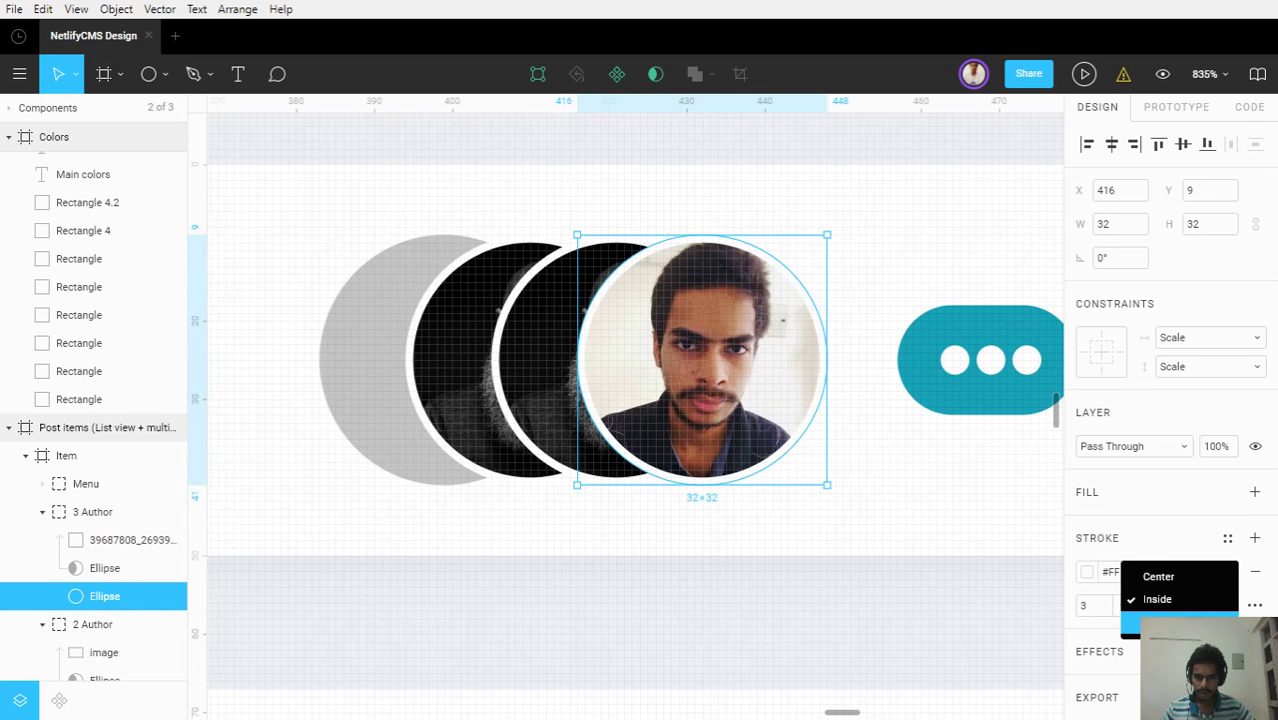
click(1158, 623)
click(1163, 613)
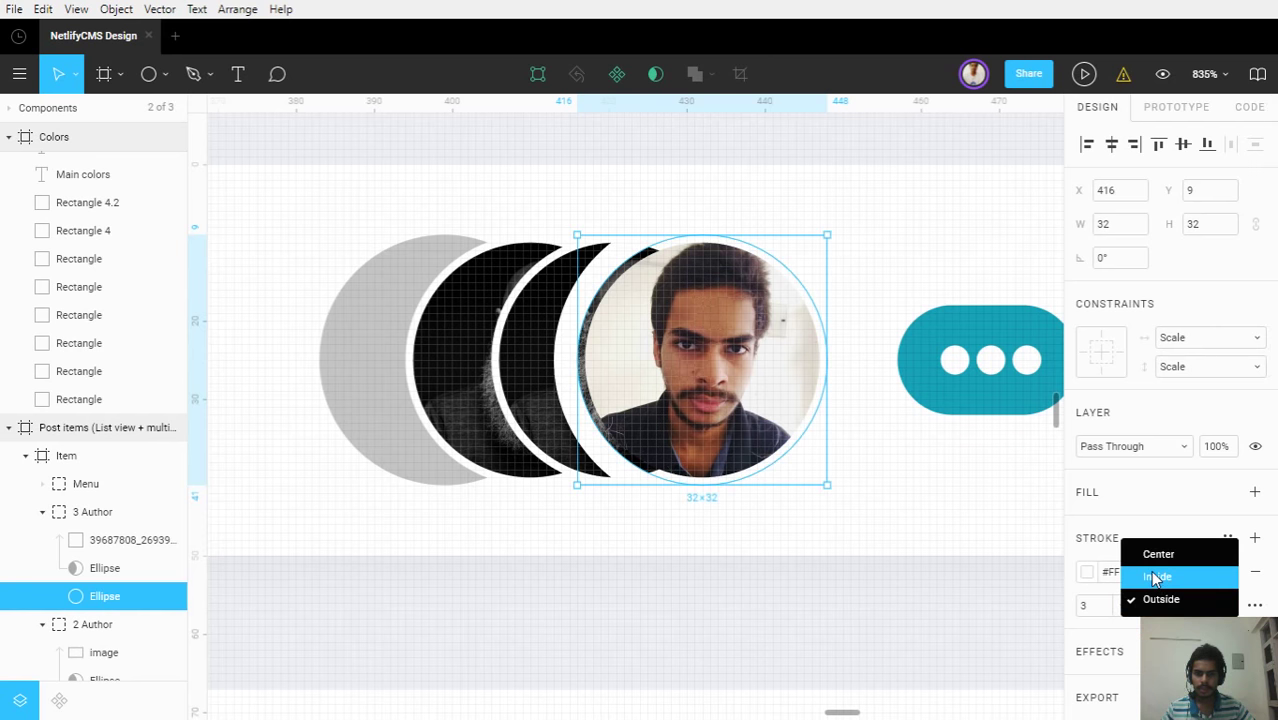
click(1155, 577)
click(1160, 603)
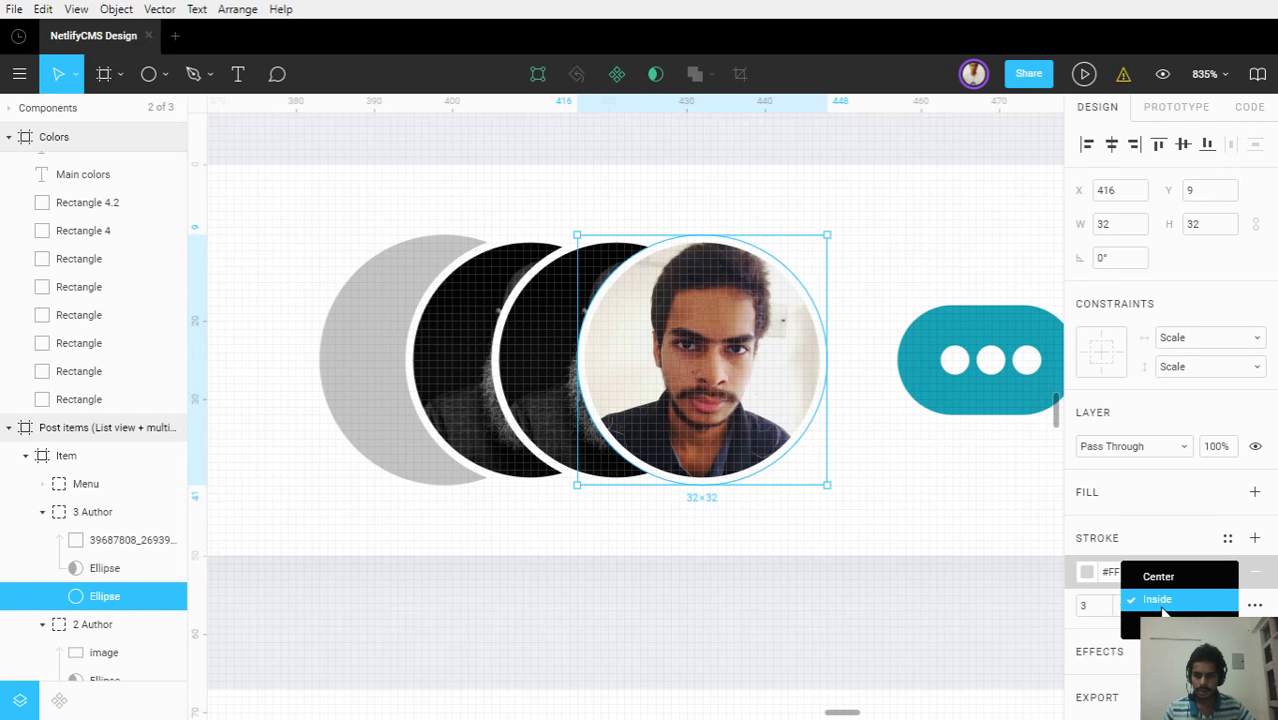
click(1162, 586)
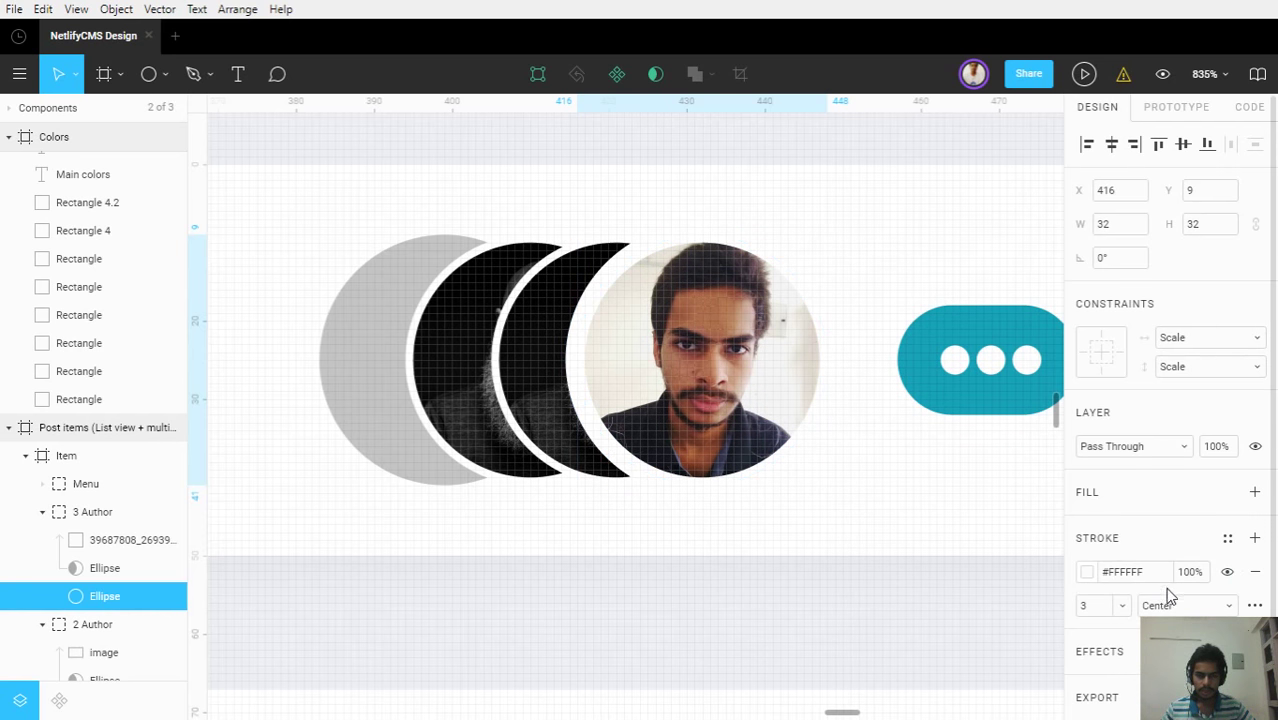
click(1168, 604)
click(1160, 655)
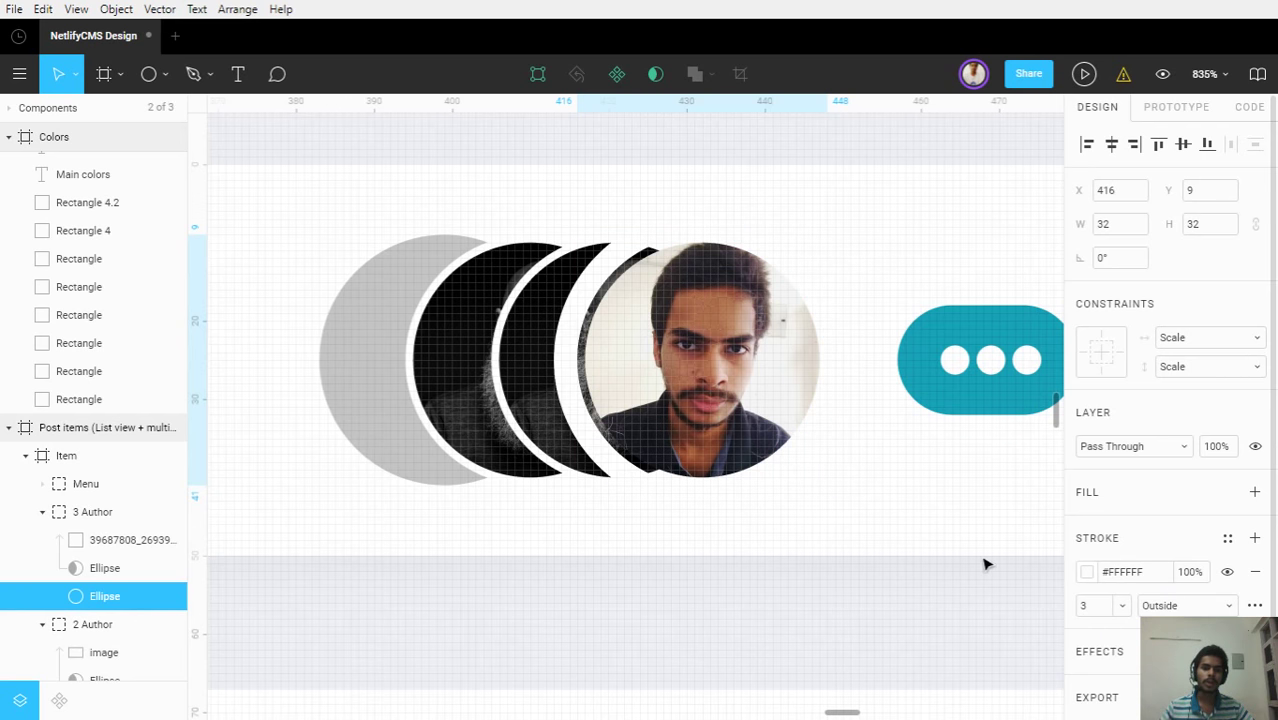
scroll(610, 375, up, 5)
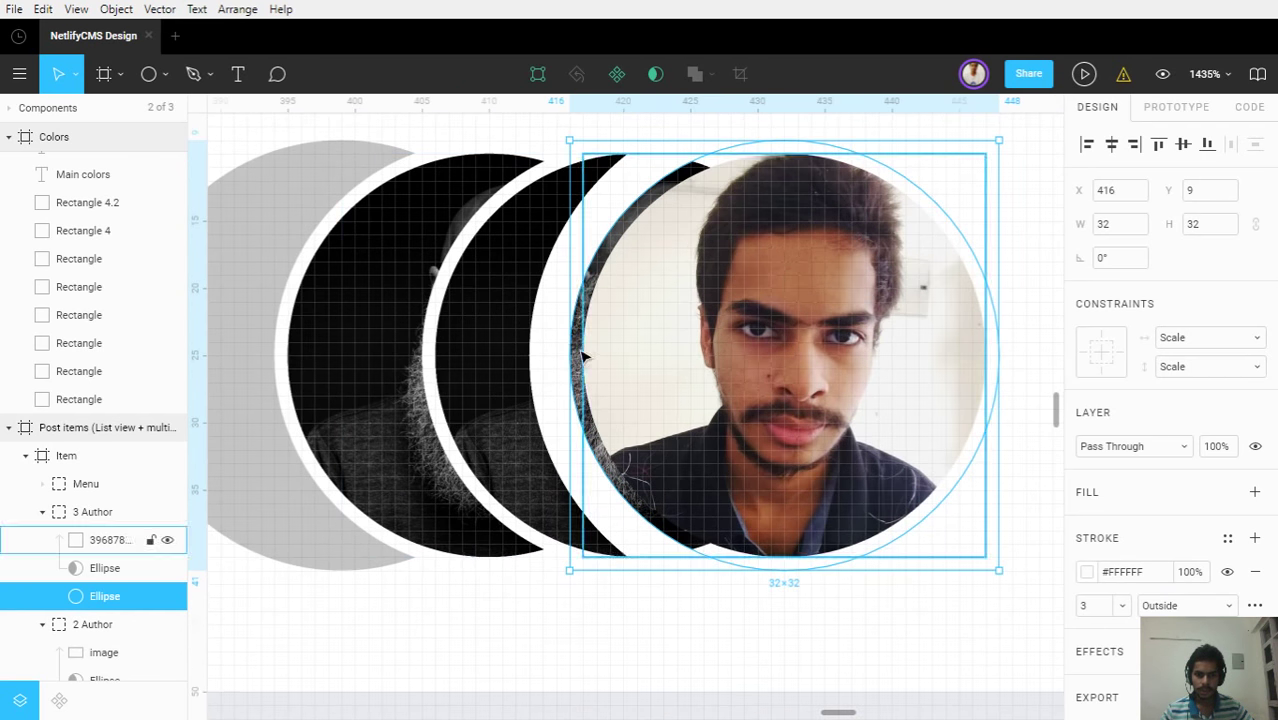
Nudge and resize the ring to 30×30 over the photo, then thin its stroke
key(Right)
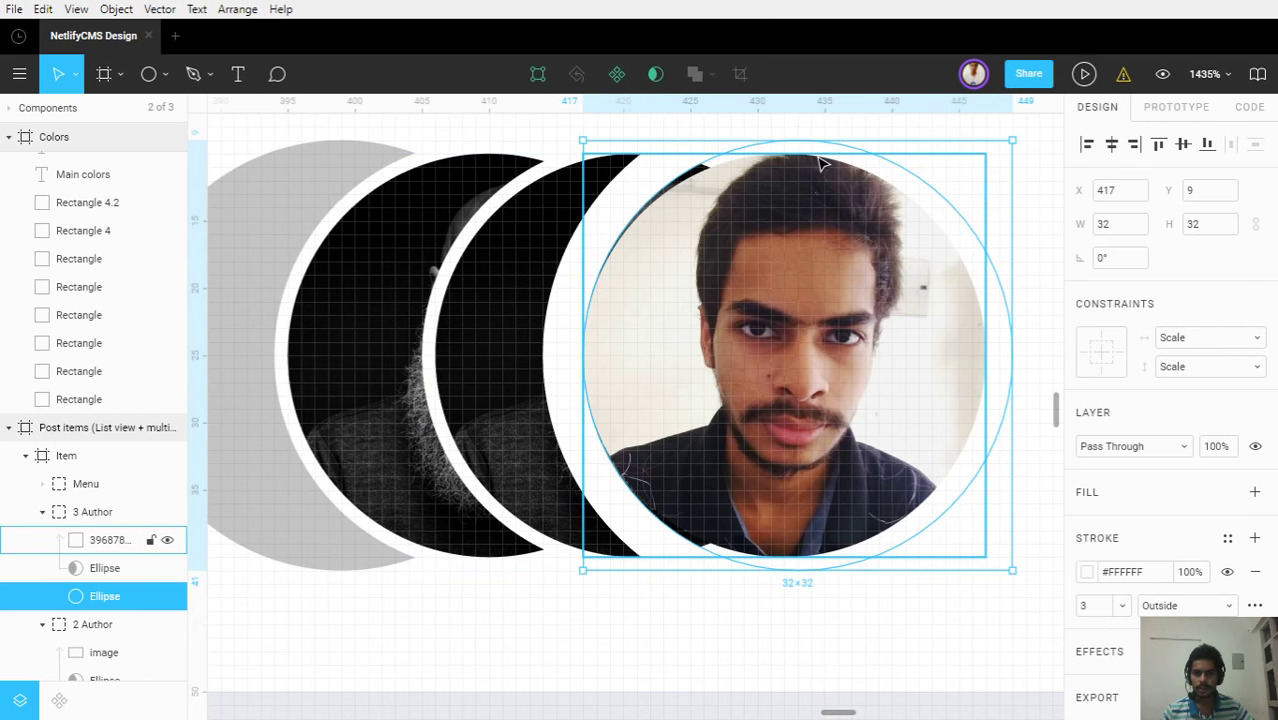
drag(847, 142, 850, 150)
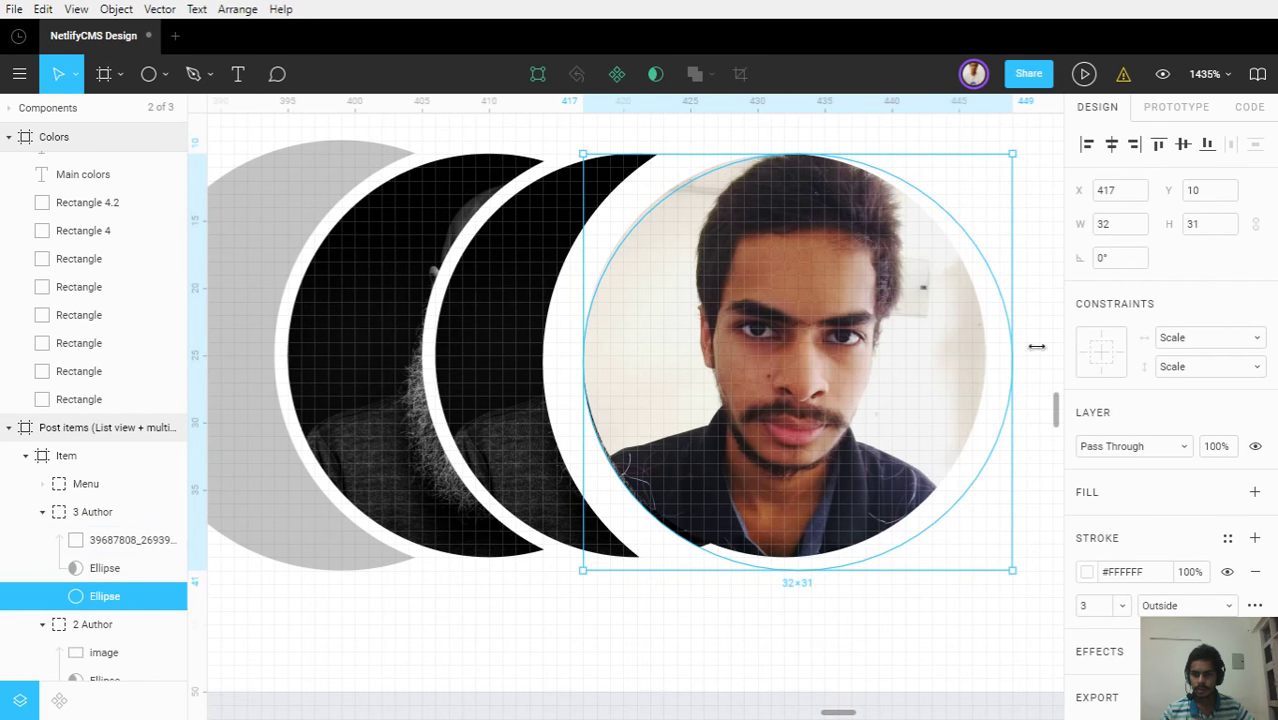
drag(1003, 347, 986, 347)
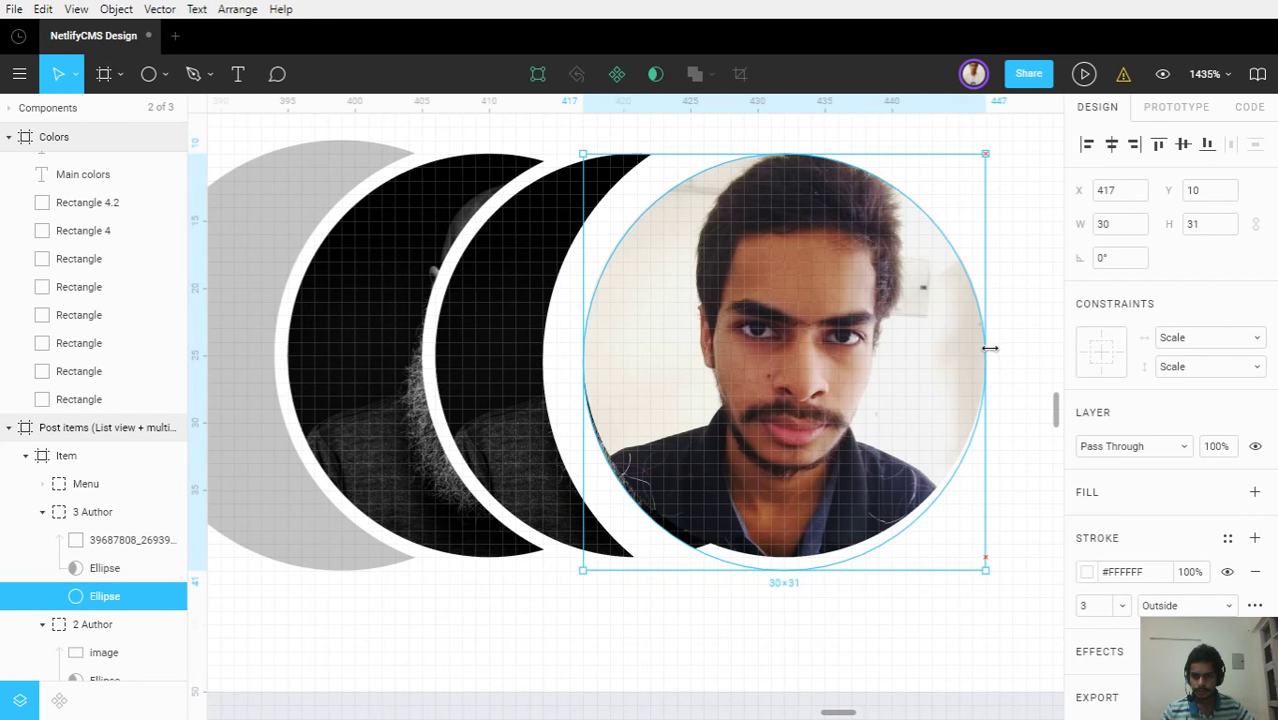
drag(769, 570, 769, 557)
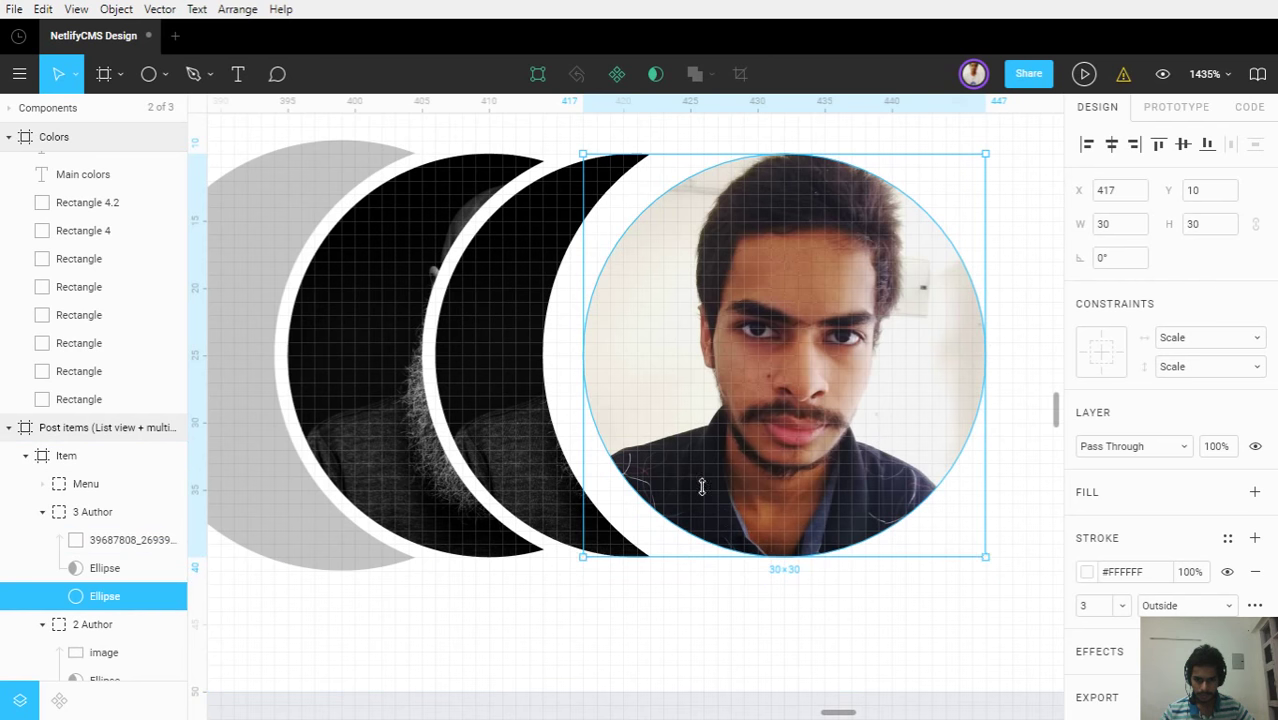
click(1090, 607)
key(Down)
key(Down)
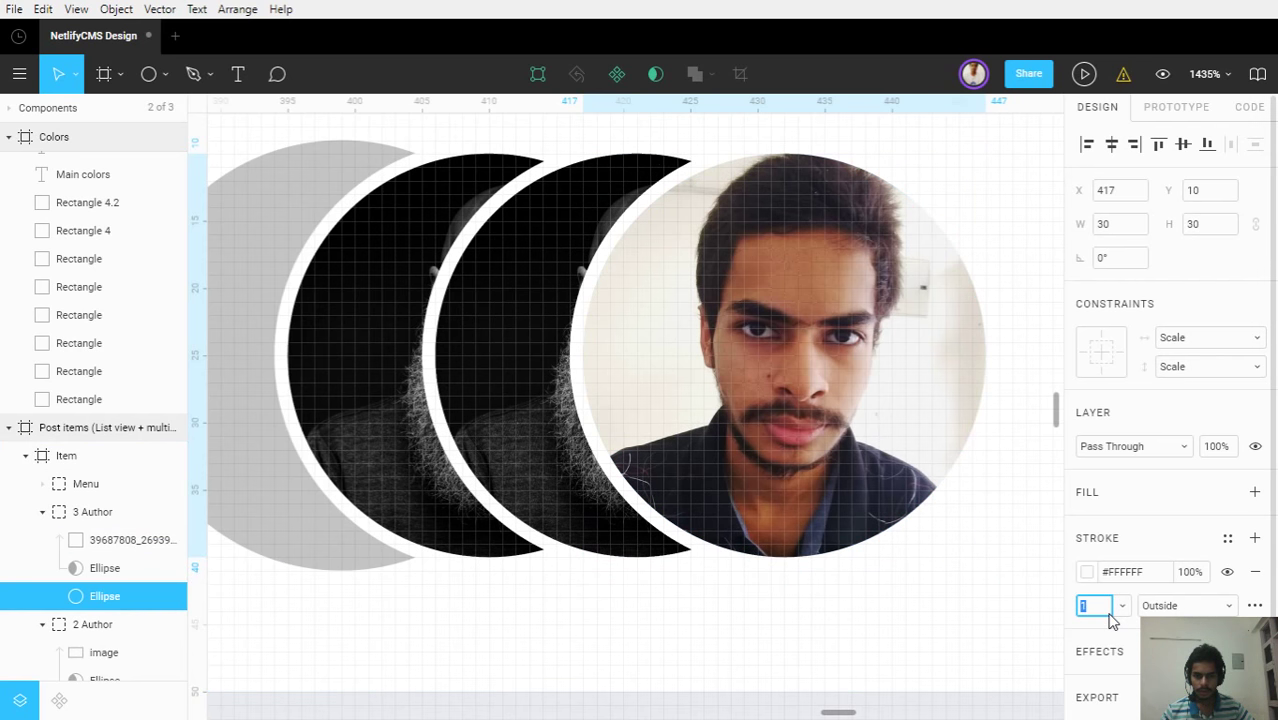
click(857, 672)
scroll(857, 672, down, 5)
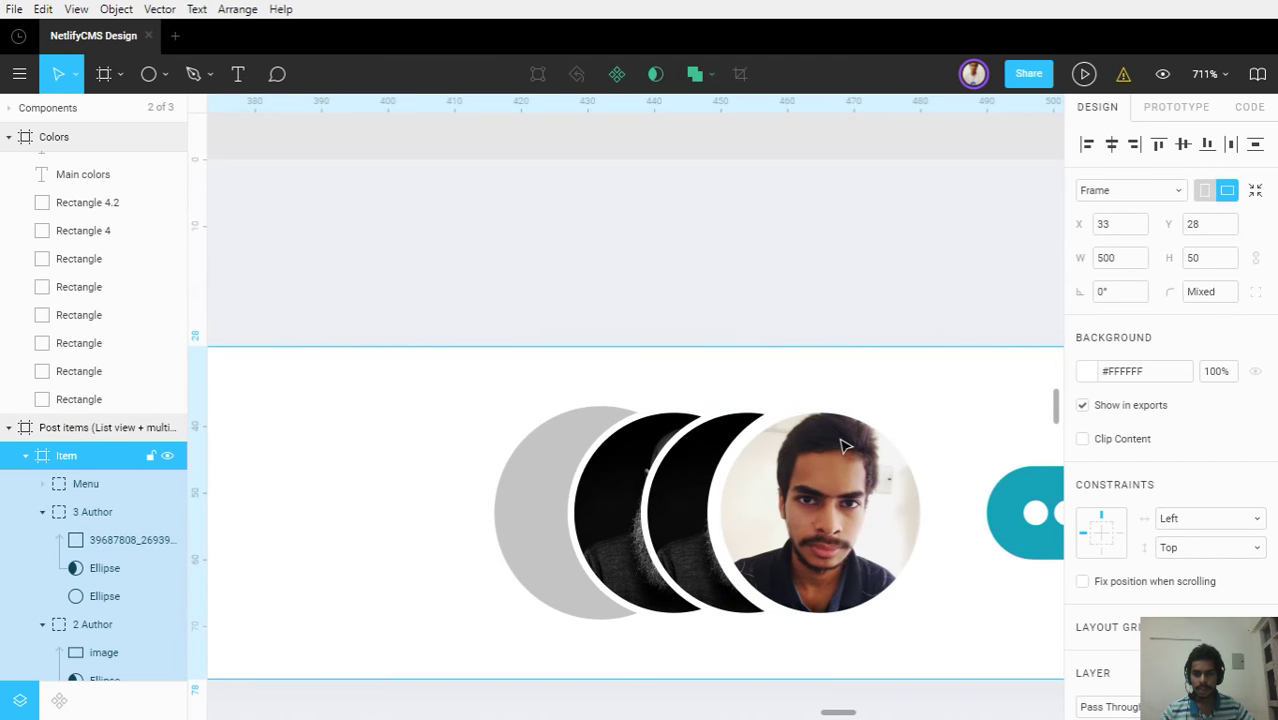
scroll(100, 560, down, 3)
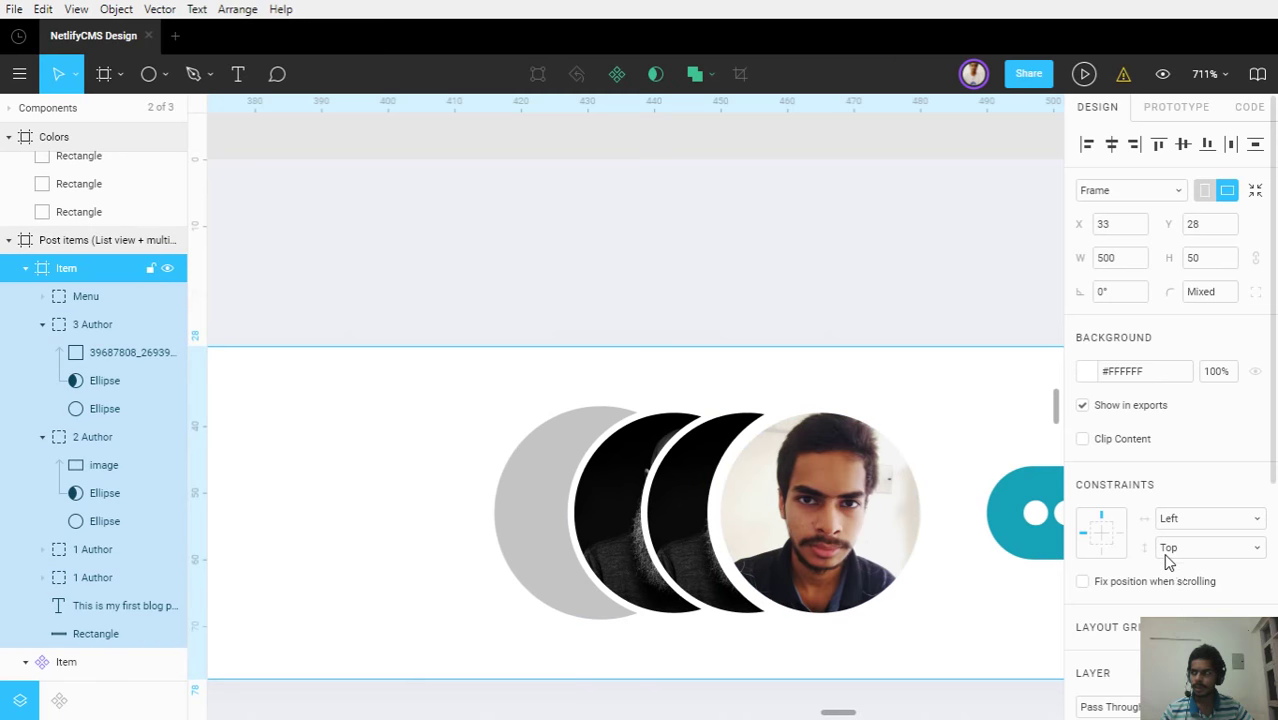
scroll(1168, 563, down, 3)
scroll(1129, 527, down, 2)
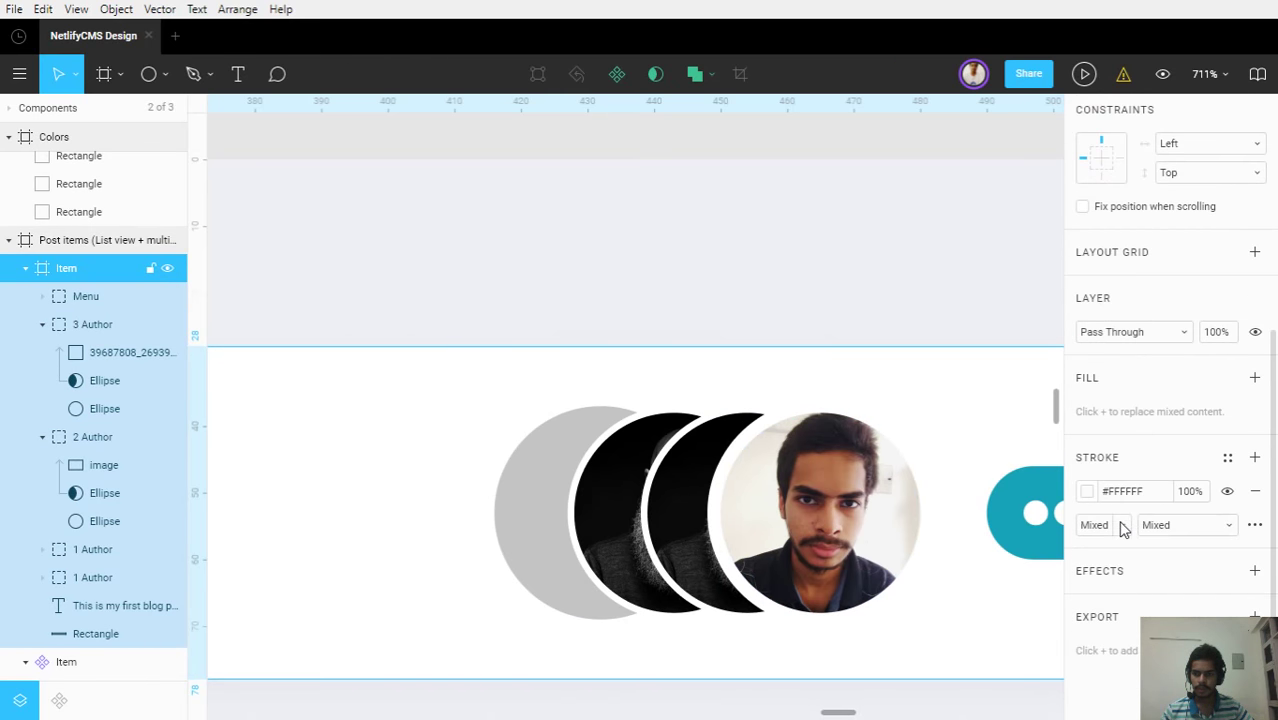
click(85, 409)
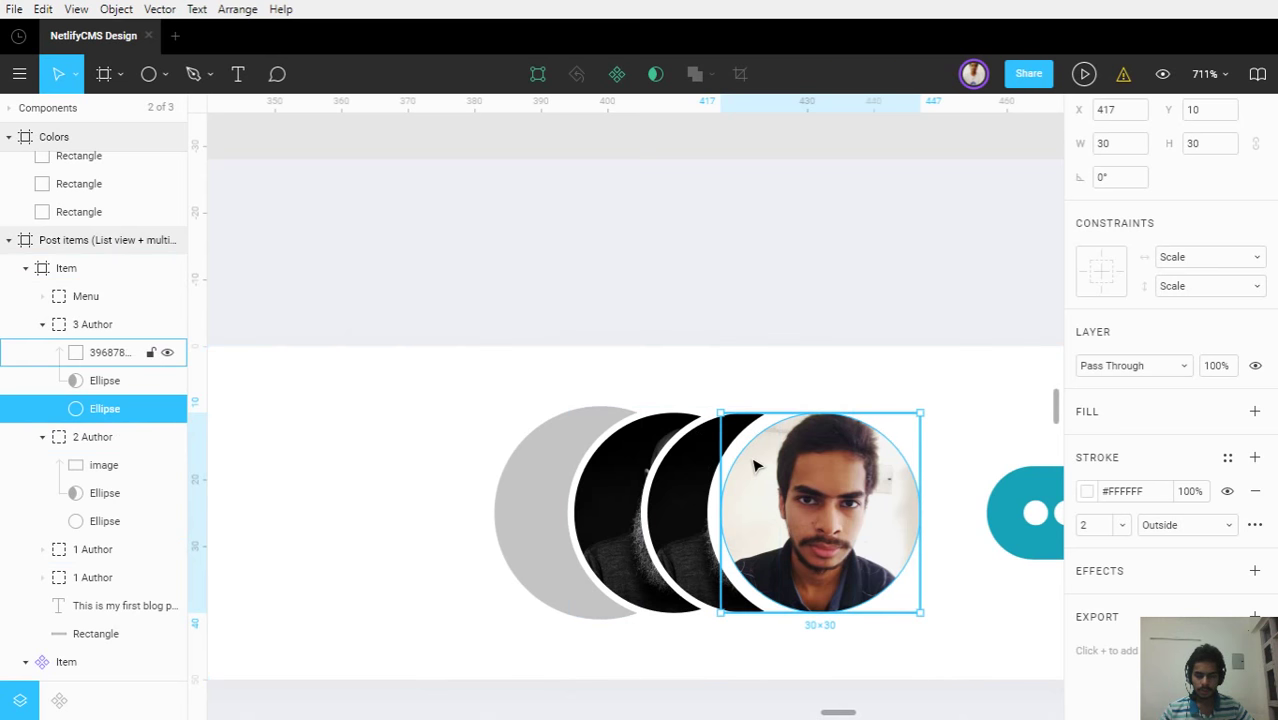
scroll(755, 465, up, 5)
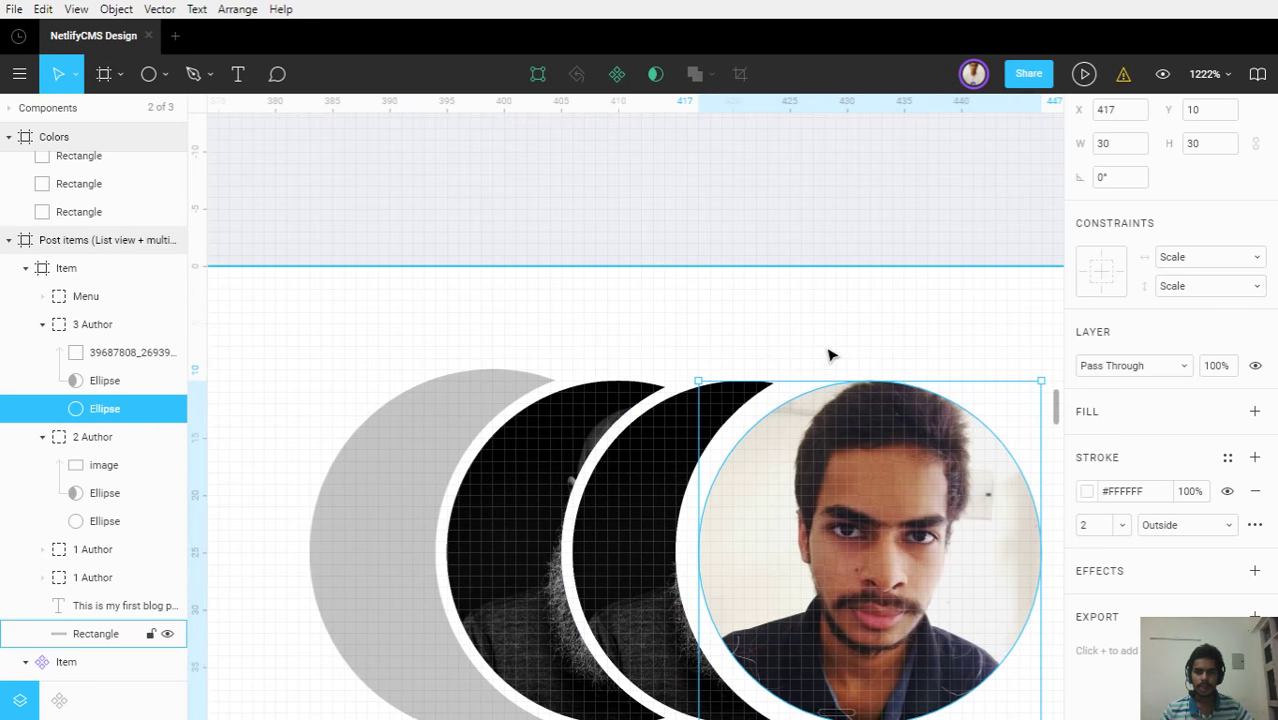
click(815, 340)
scroll(815, 340, down, 5)
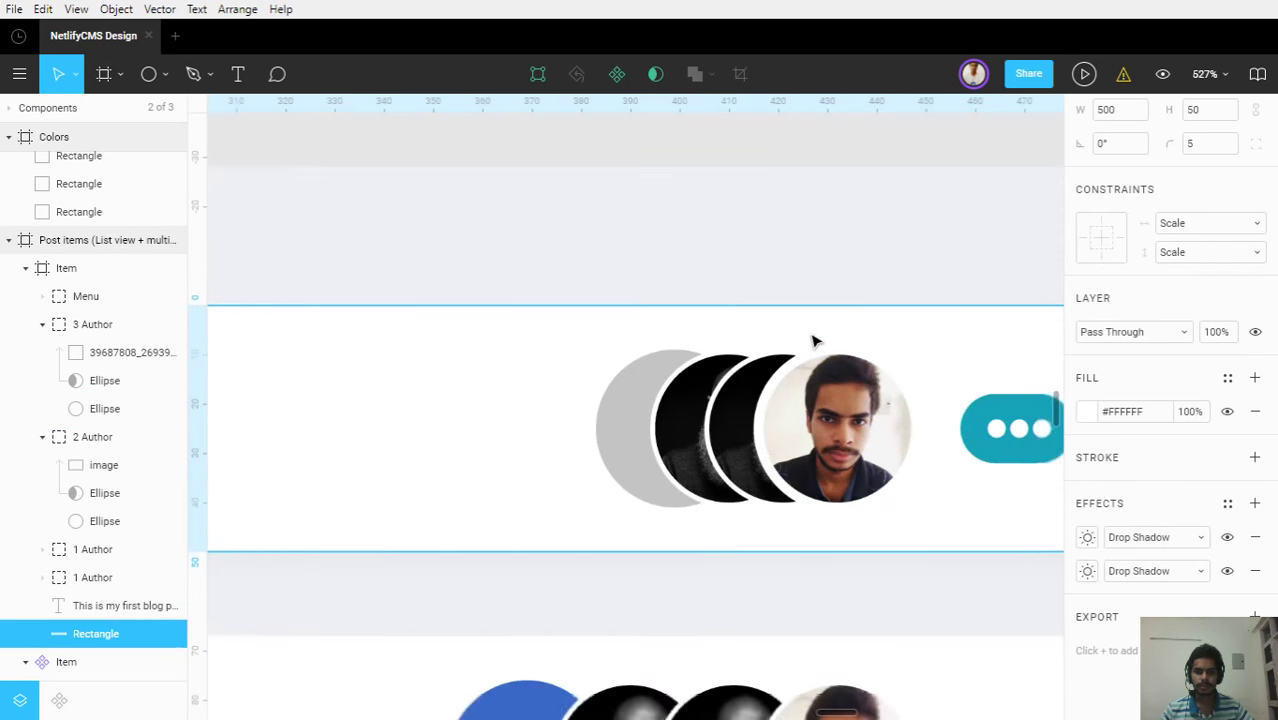
click(815, 340)
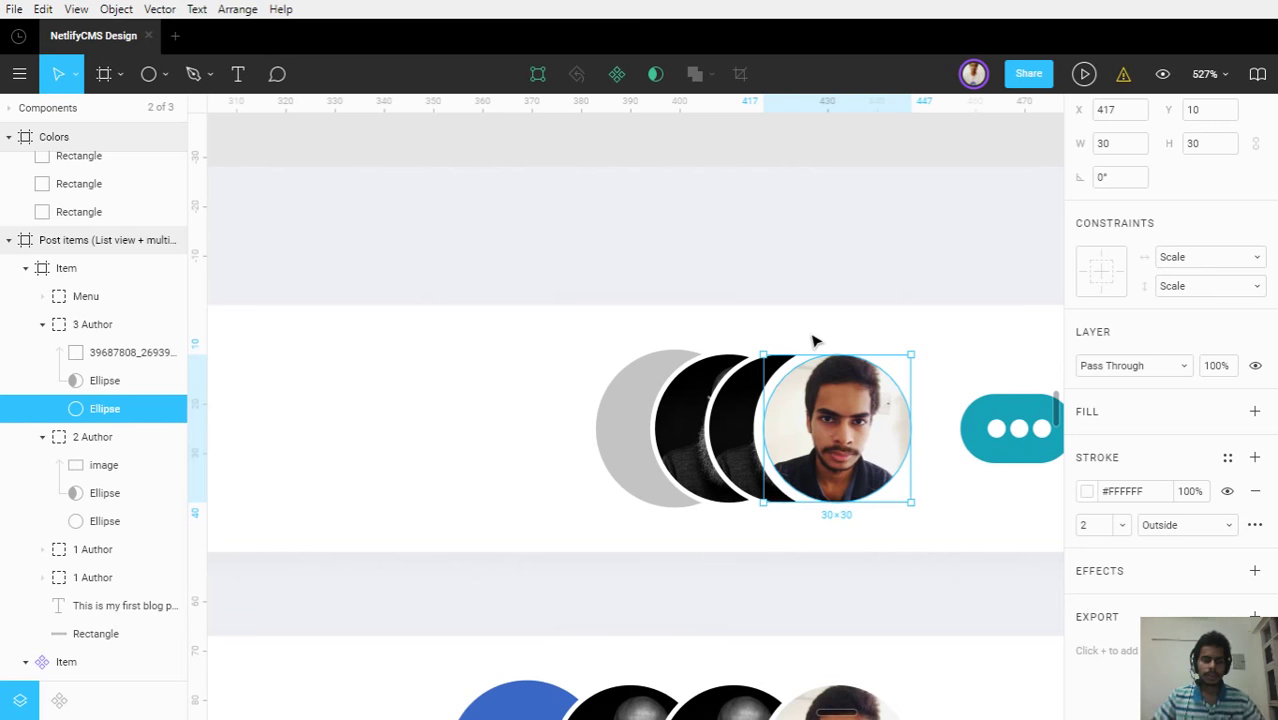
click(733, 416)
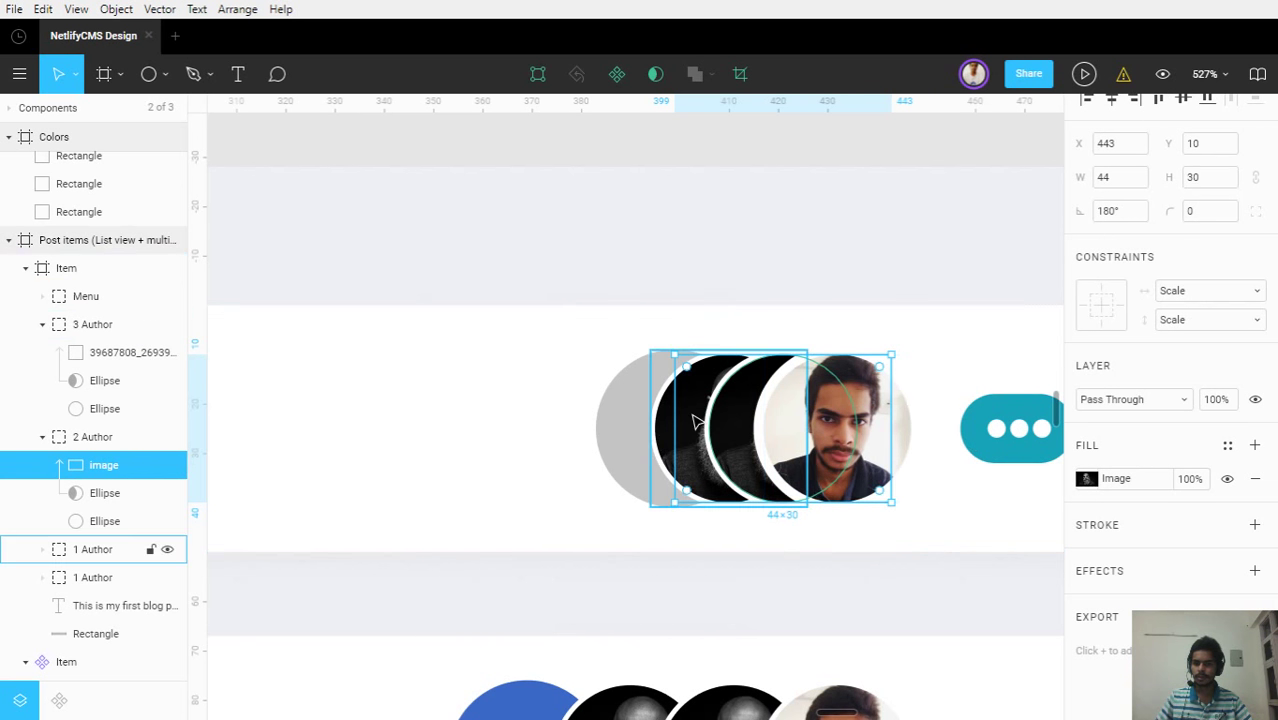
Delete the old outline ellipses from the 2 Author and 1 Author groups
scroll(685, 402, up, 5)
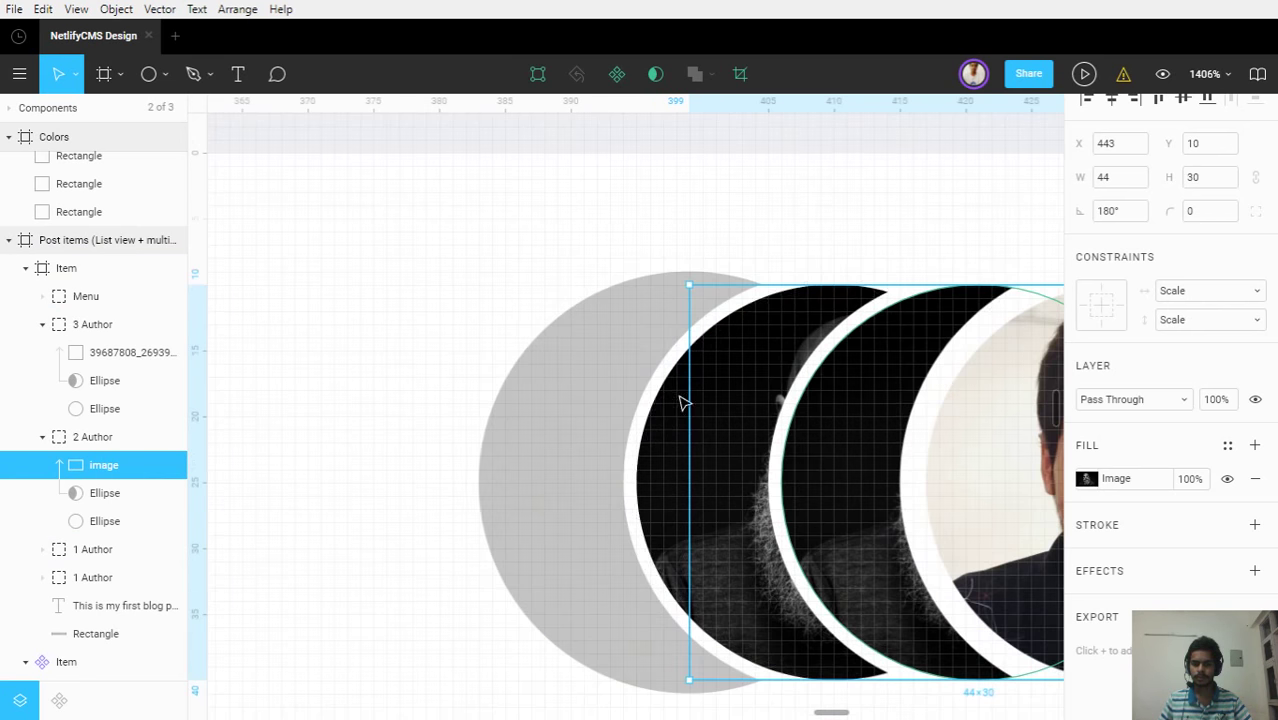
scroll(838, 456, down, 4)
scroll(700, 440, right, 3)
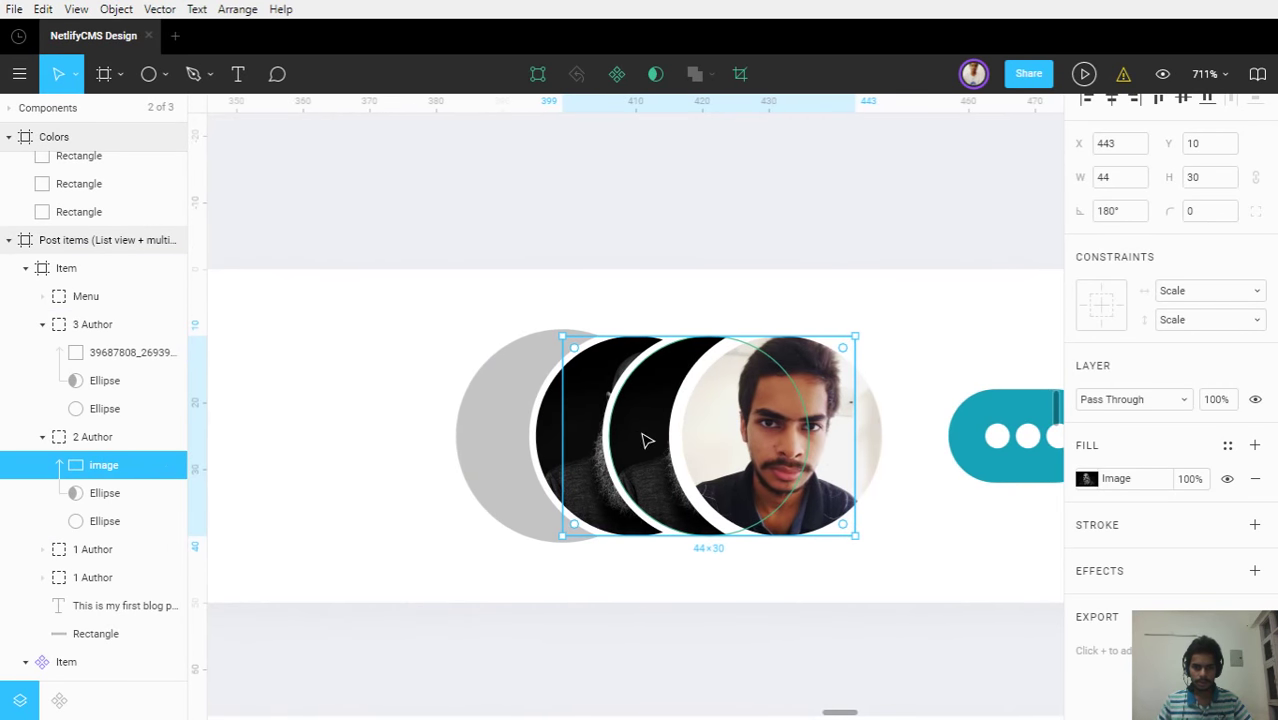
click(603, 437)
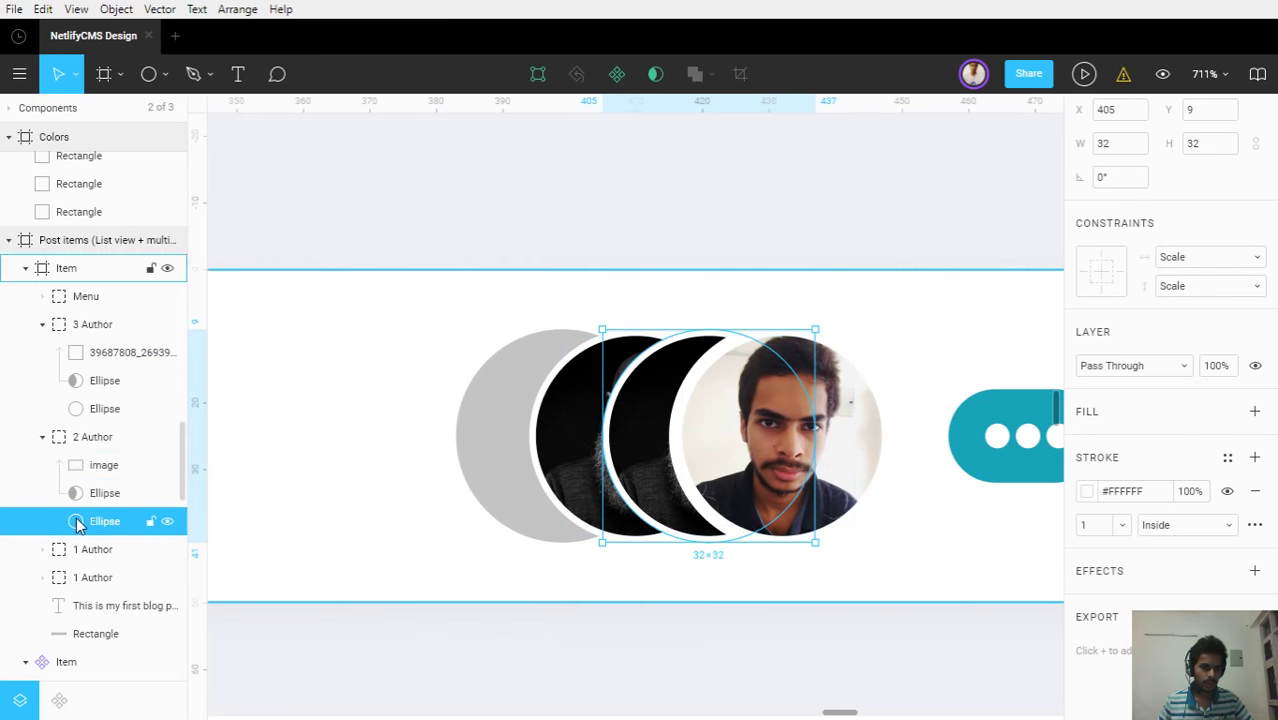
scroll(78, 525, down, 5)
scroll(63, 277, up, 5)
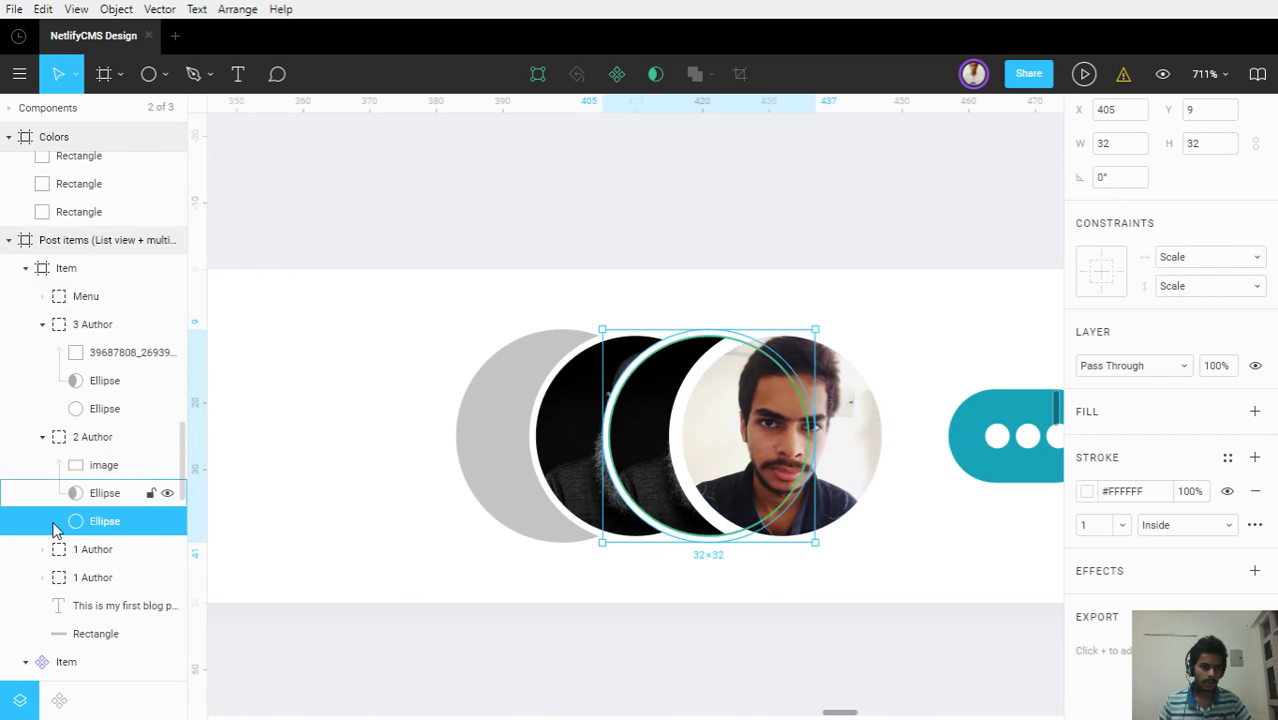
click(42, 577)
click(42, 549)
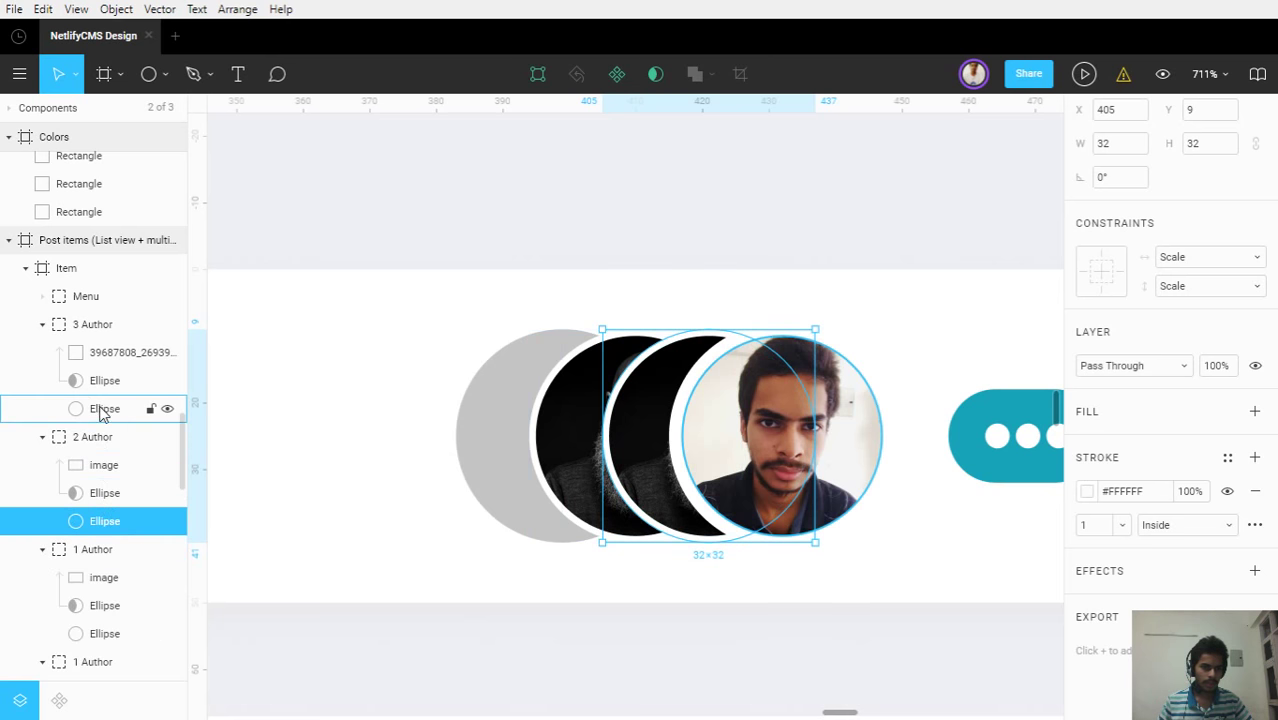
click(101, 410)
scroll(103, 408, down, 3)
click(94, 416)
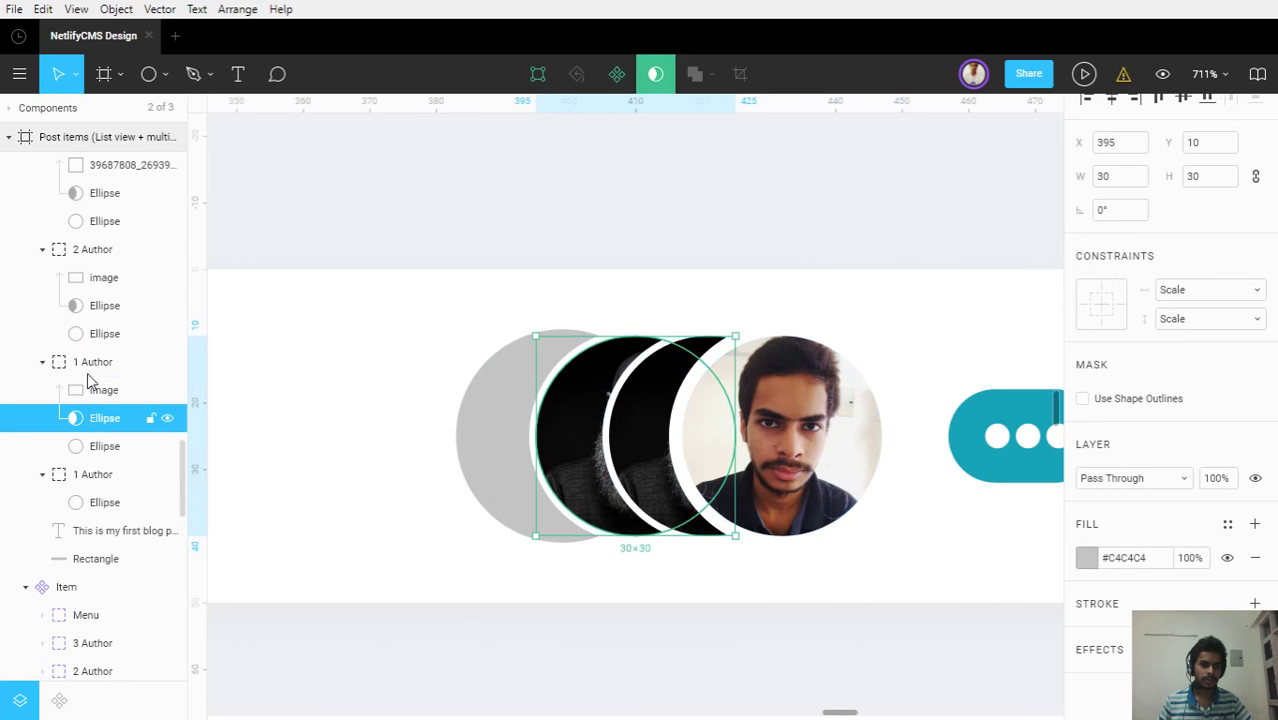
click(90, 336)
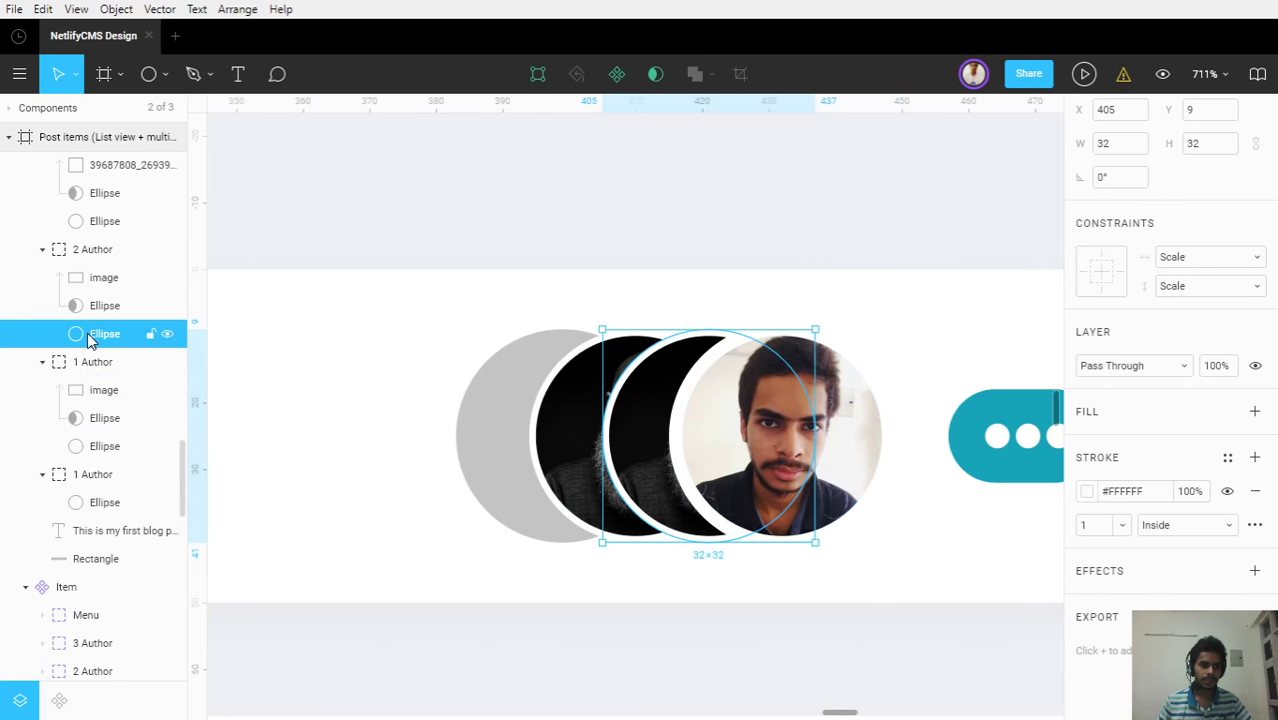
shift+click(94, 453)
key(Delete)
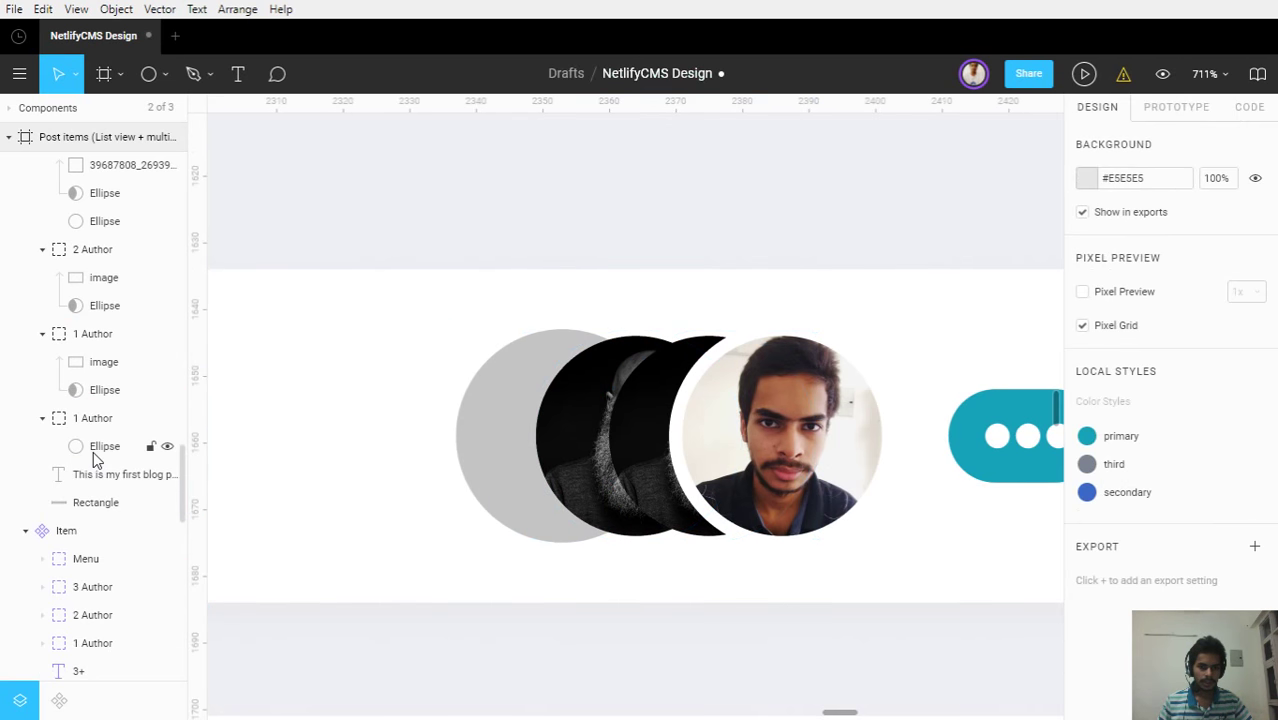
Duplicate the front photo's white ring and align copies over the middle and back dark avatars
click(42, 420)
scroll(45, 440, up, 5)
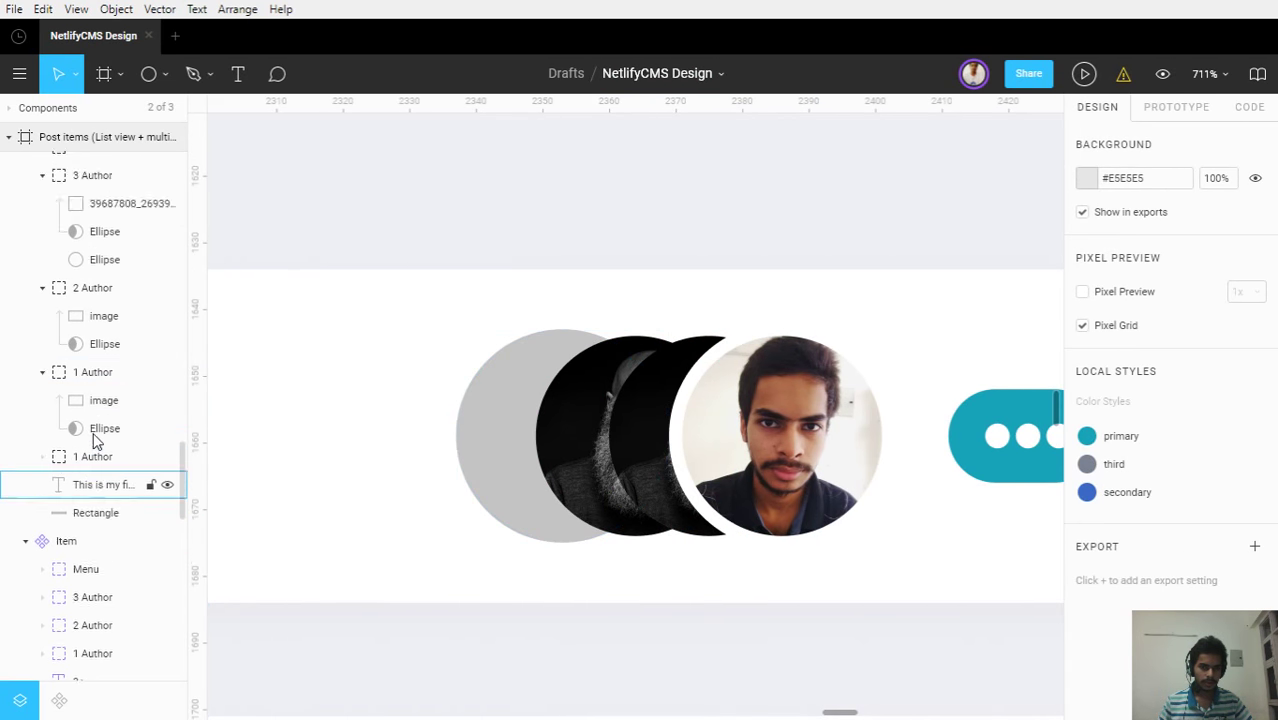
click(98, 505)
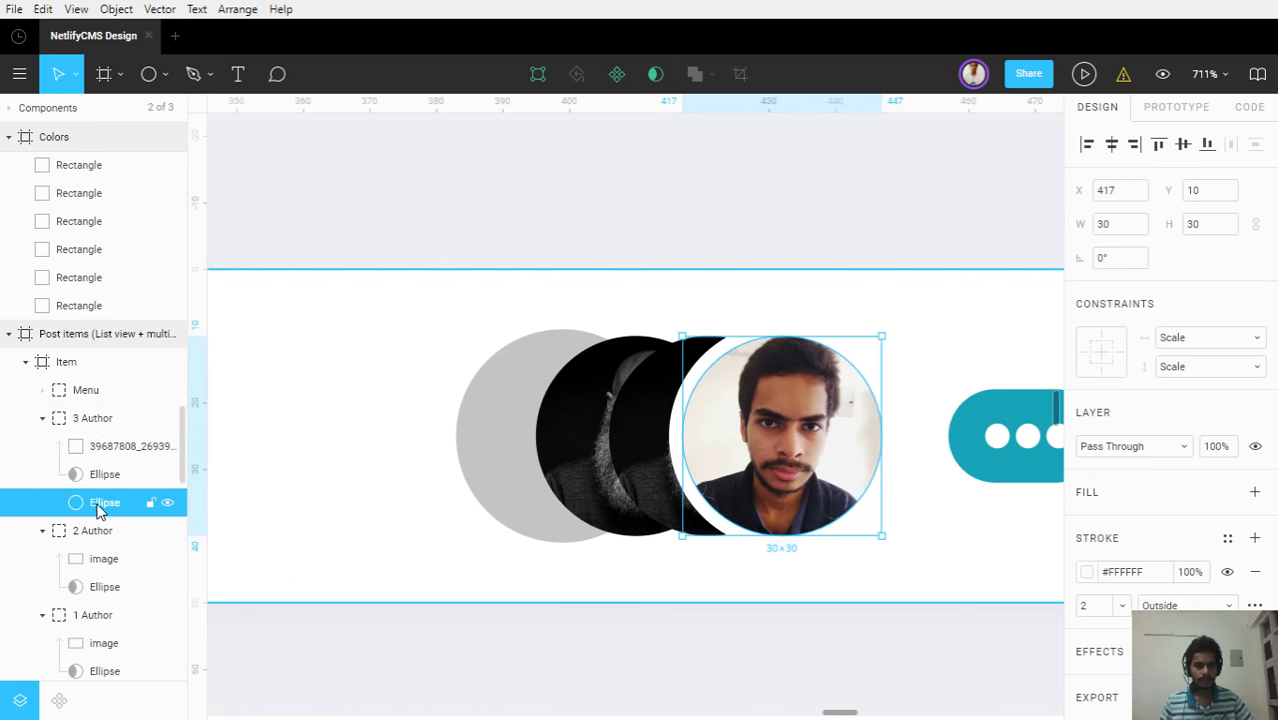
key(ctrl+d)
key(ctrl+d)
scroll(97, 400, down, 5)
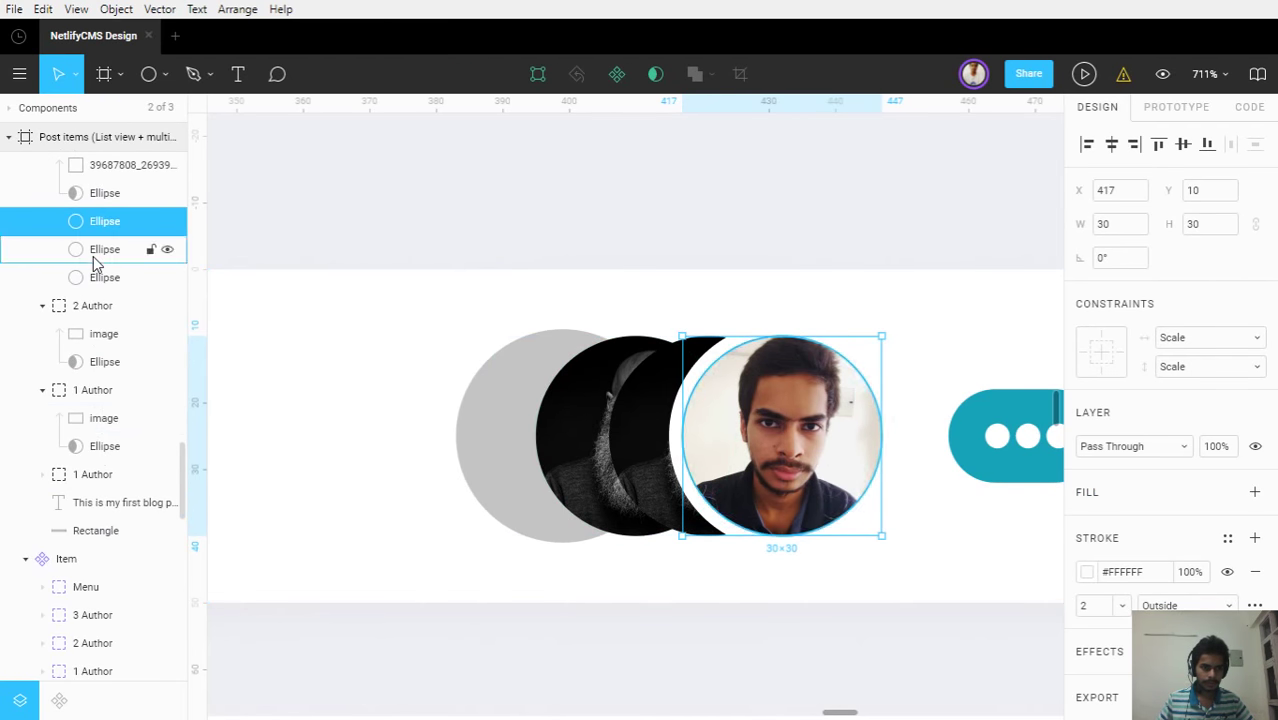
drag(95, 262, 133, 345)
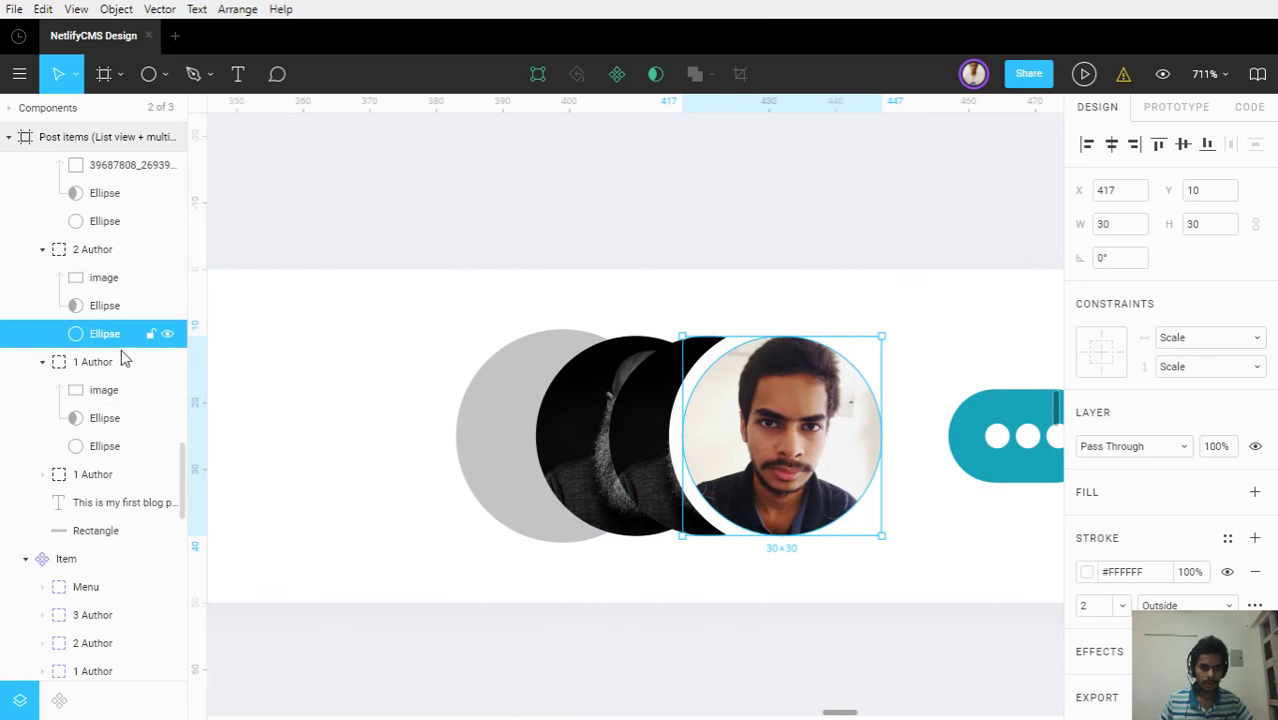
drag(748, 430, 665, 434)
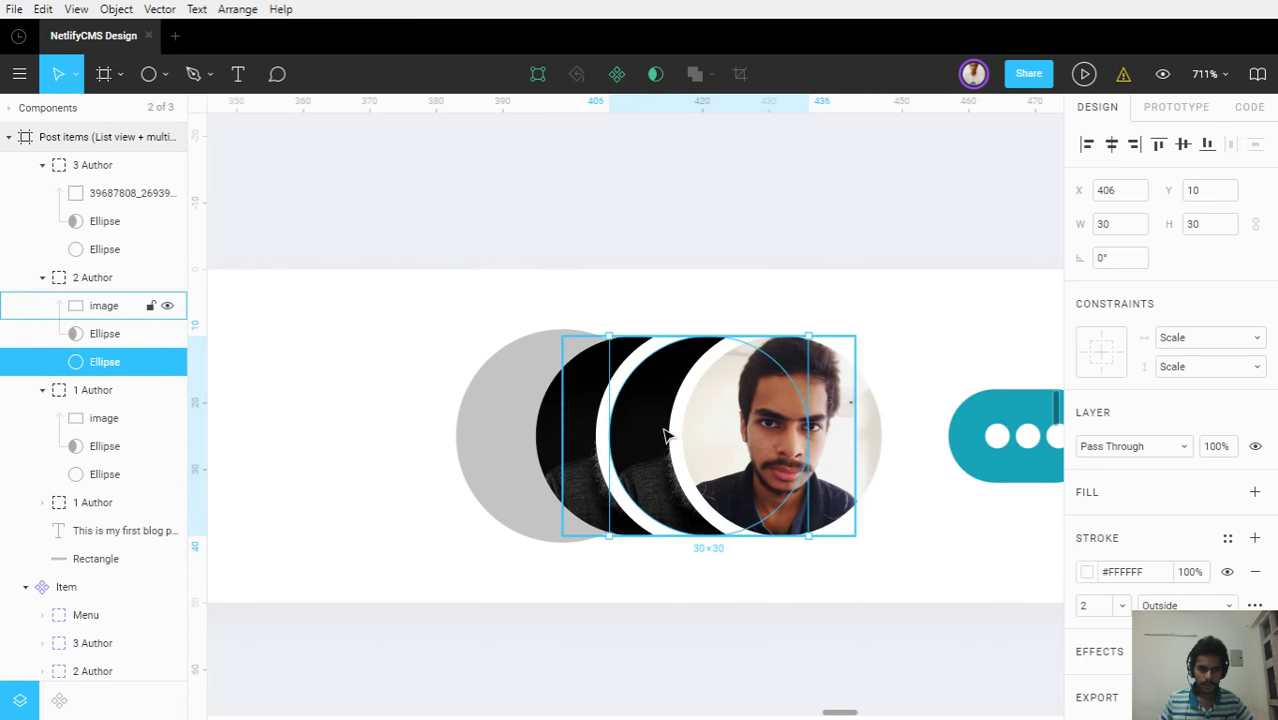
click(87, 476)
drag(713, 456, 605, 455)
Pan around to review the top post card, then select the front avatar's photo layer
click(614, 598)
scroll(614, 598, down, 6)
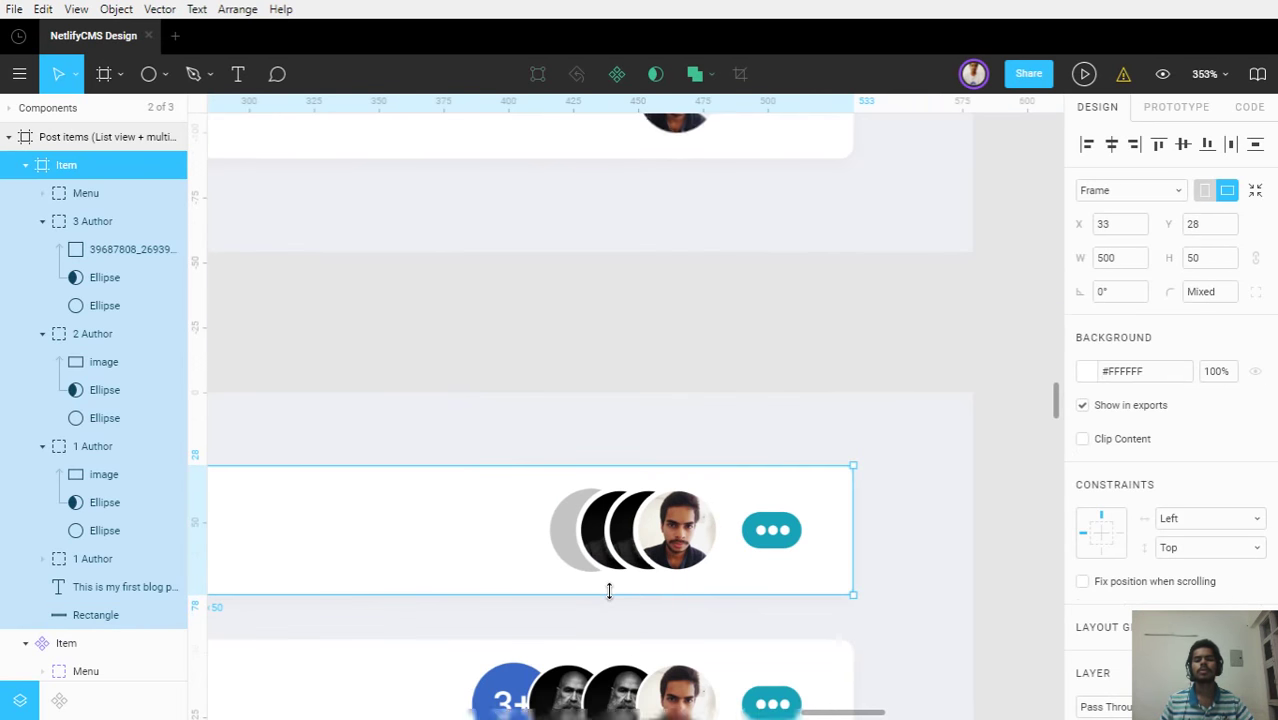
scroll(613, 585, up, 2)
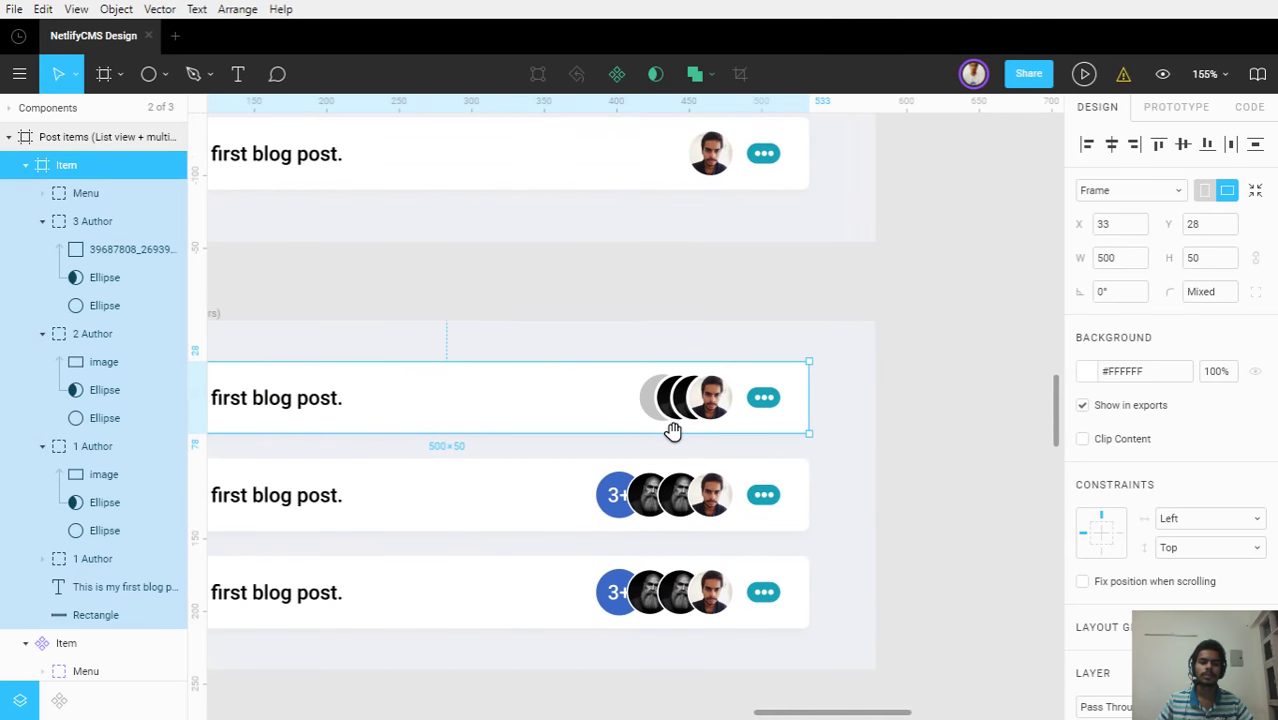
scroll(626, 487, up, 2)
drag(625, 487, 904, 355)
drag(952, 424, 848, 524)
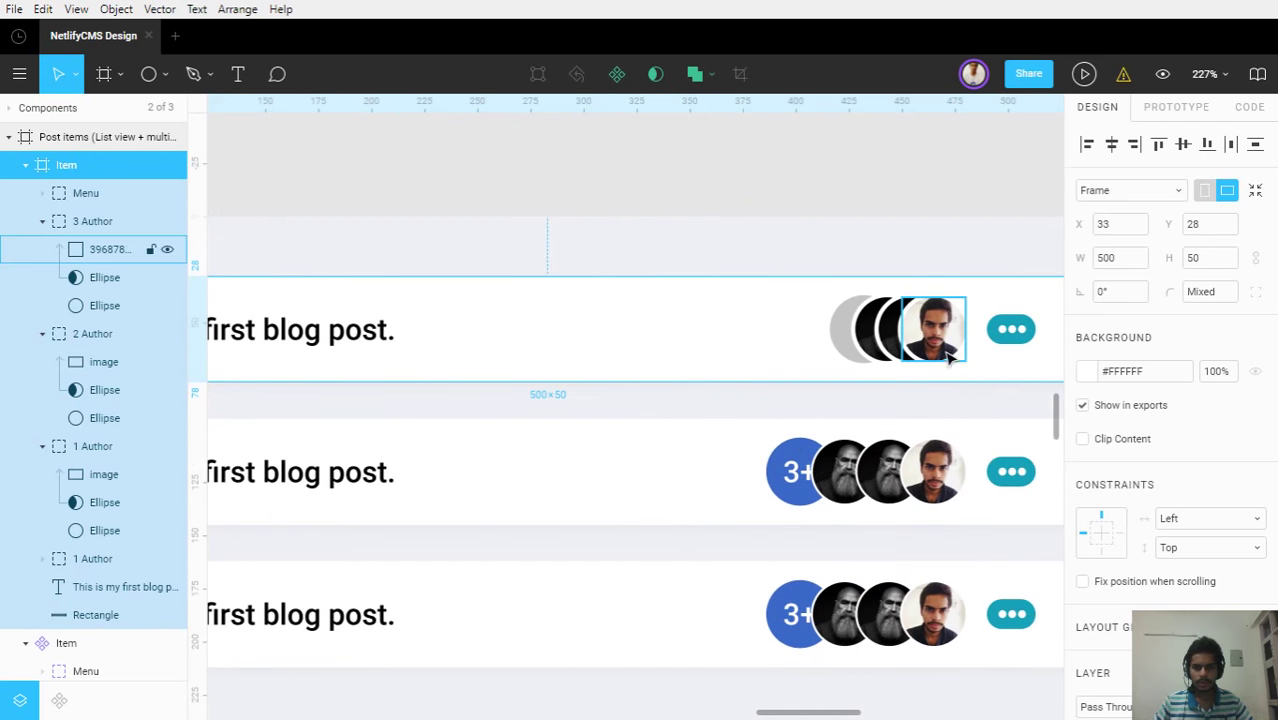
scroll(852, 355, down, 3)
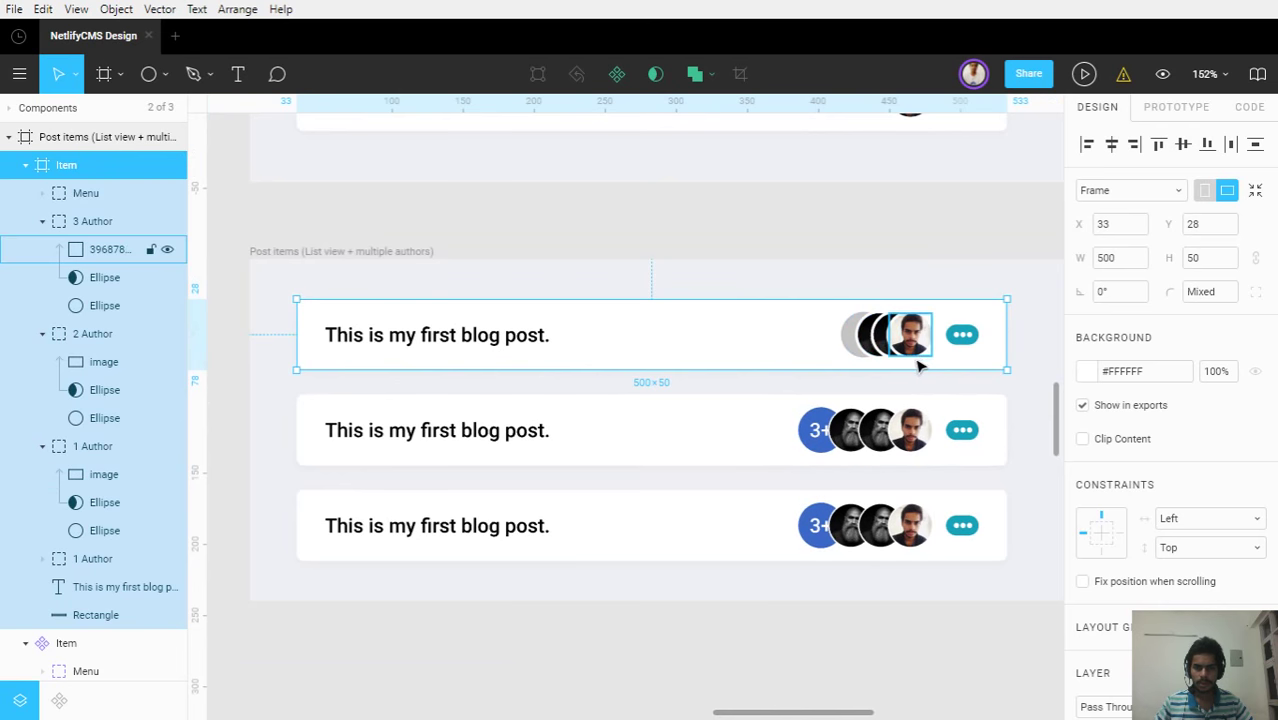
scroll(916, 368, up, 3)
scroll(916, 370, up, 2)
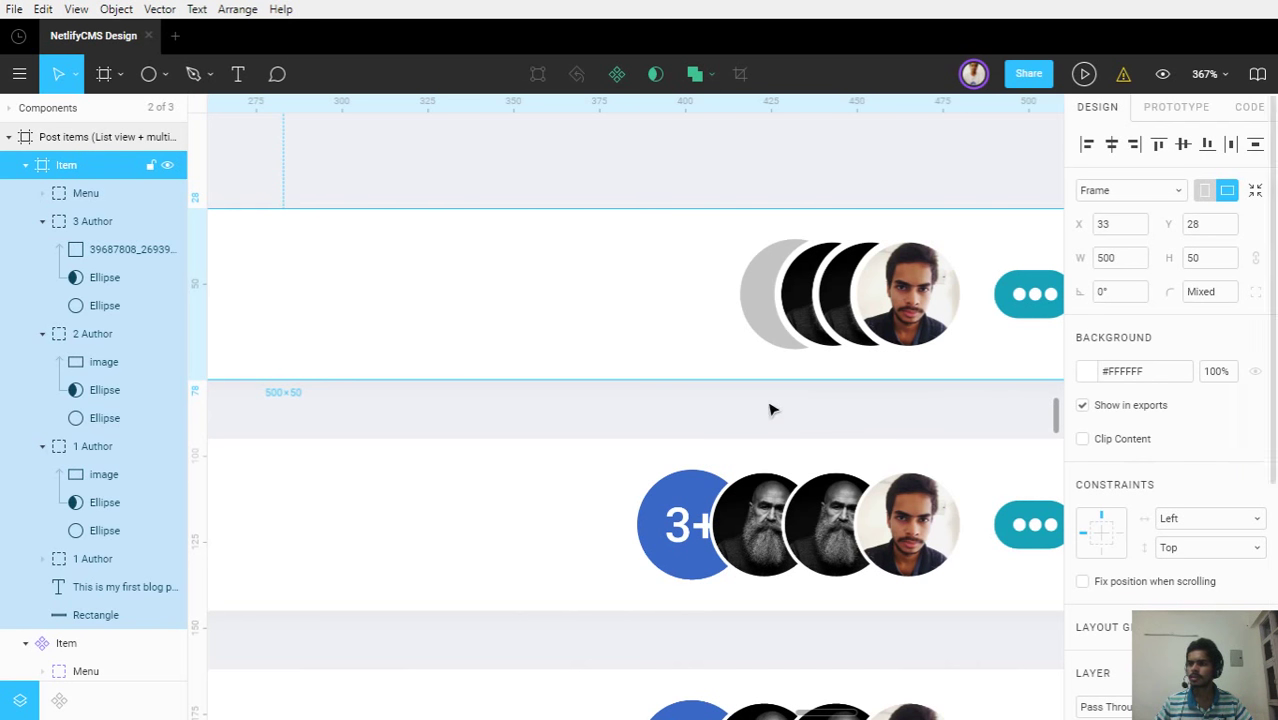
scroll(922, 292, up, 3)
scroll(835, 300, up, 2)
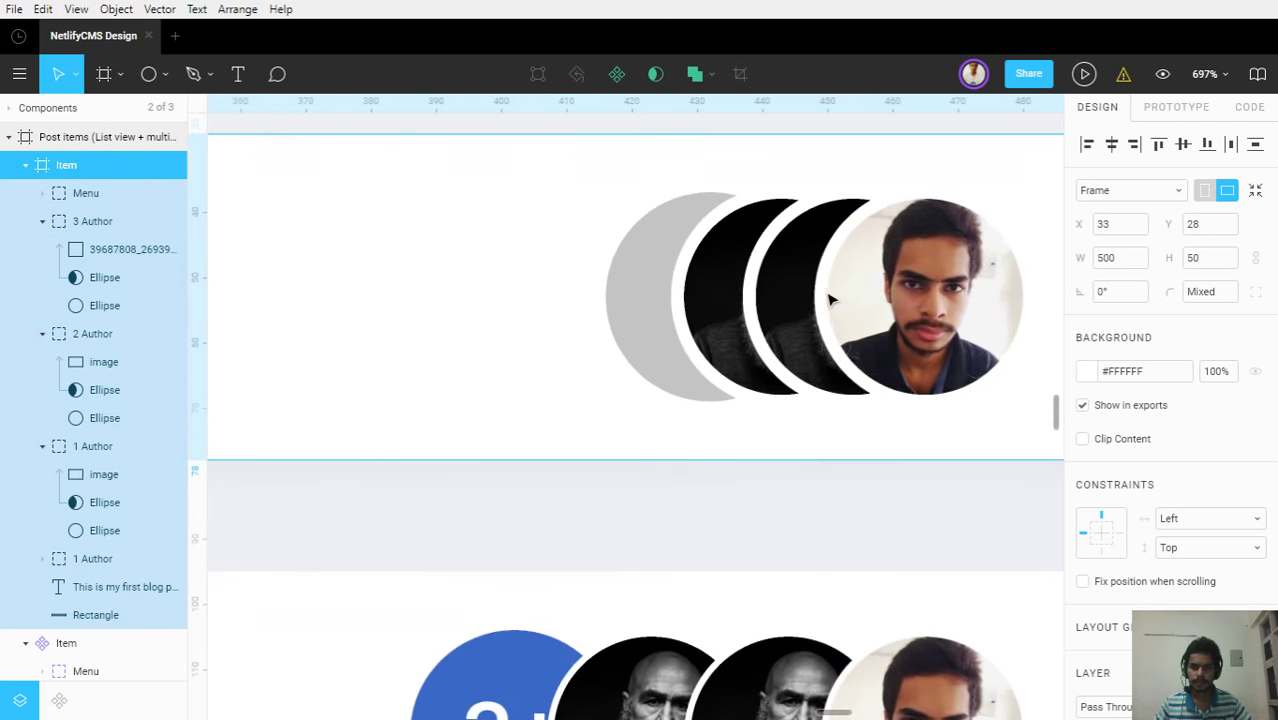
click(829, 296)
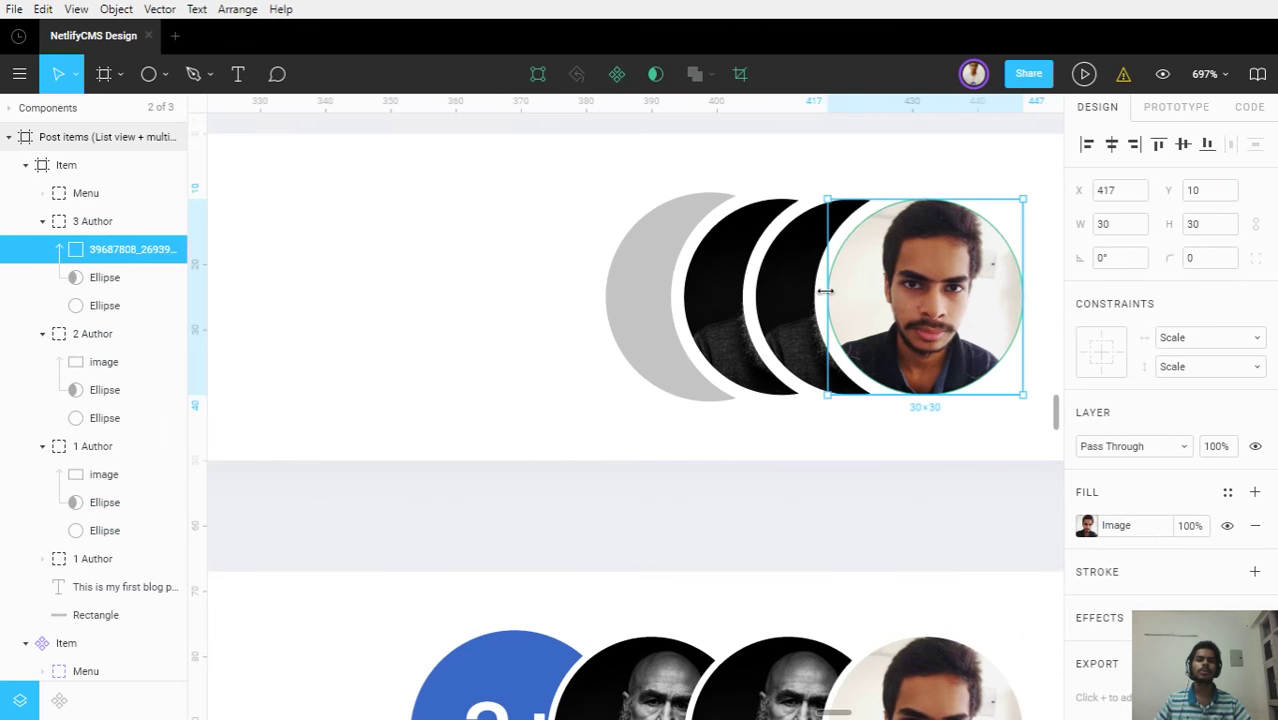
Set the 1, 2 and 3 Author ring ellipses to a 1.5 stroke width
shift+click(755, 277)
click(105, 530)
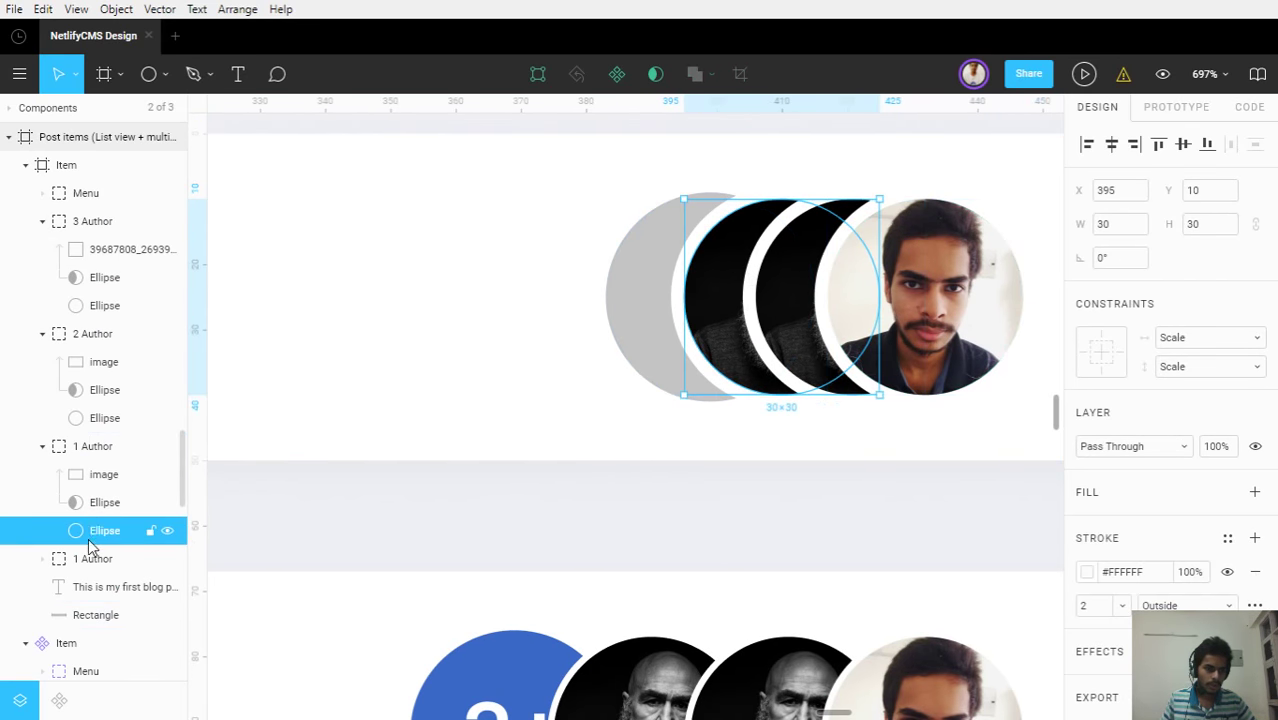
shift+click(103, 418)
shift+click(99, 303)
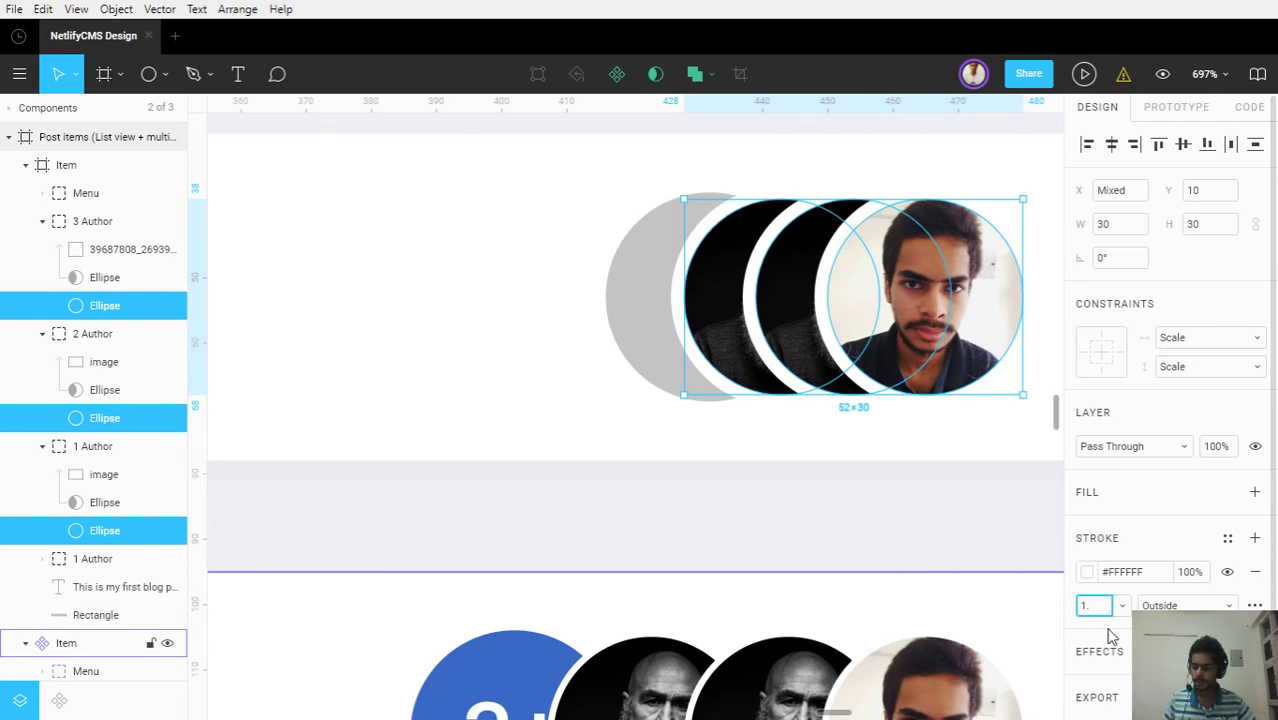
key(Return)
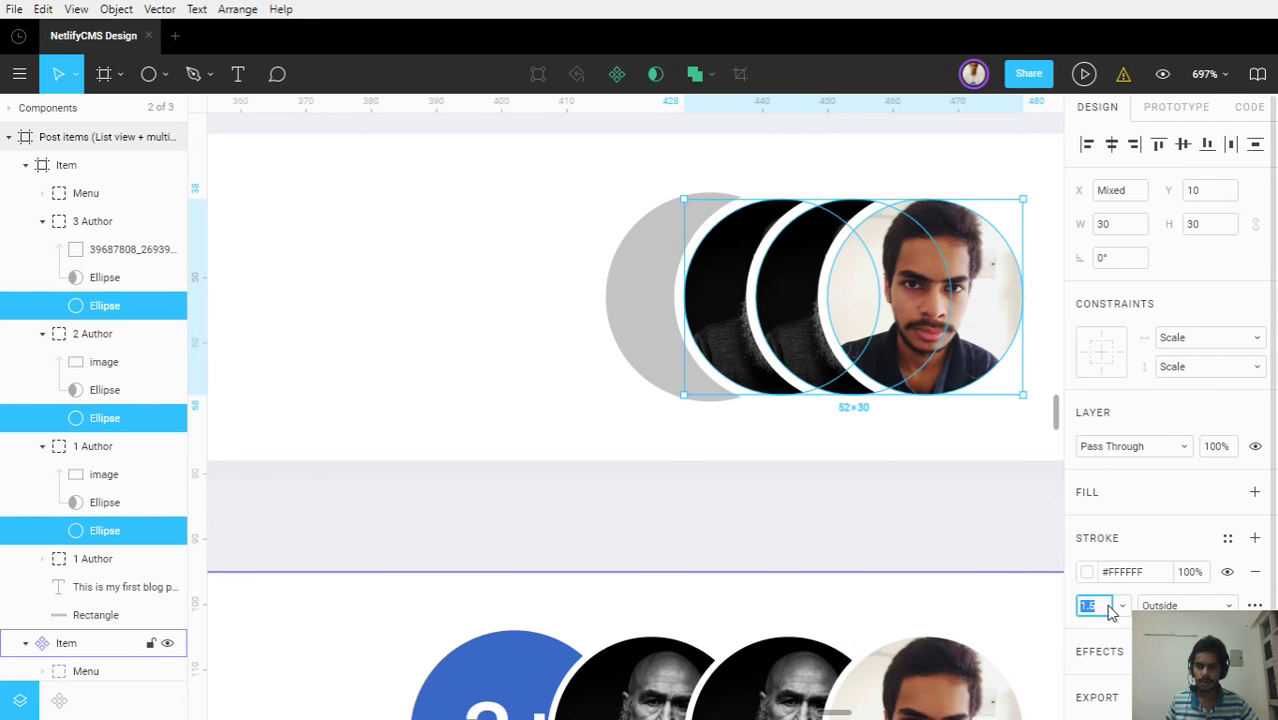
click(822, 524)
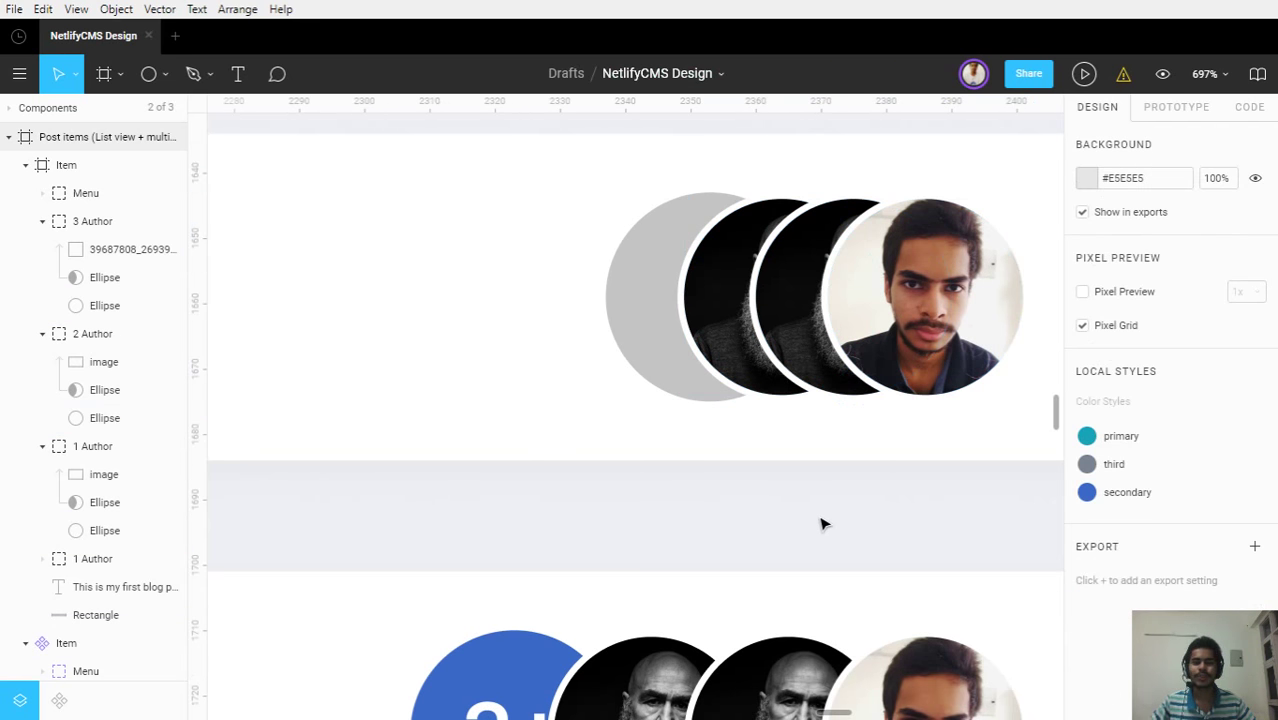
Pan across the list items to check the lower post cards' avatar stacks
scroll(776, 365, down, 5)
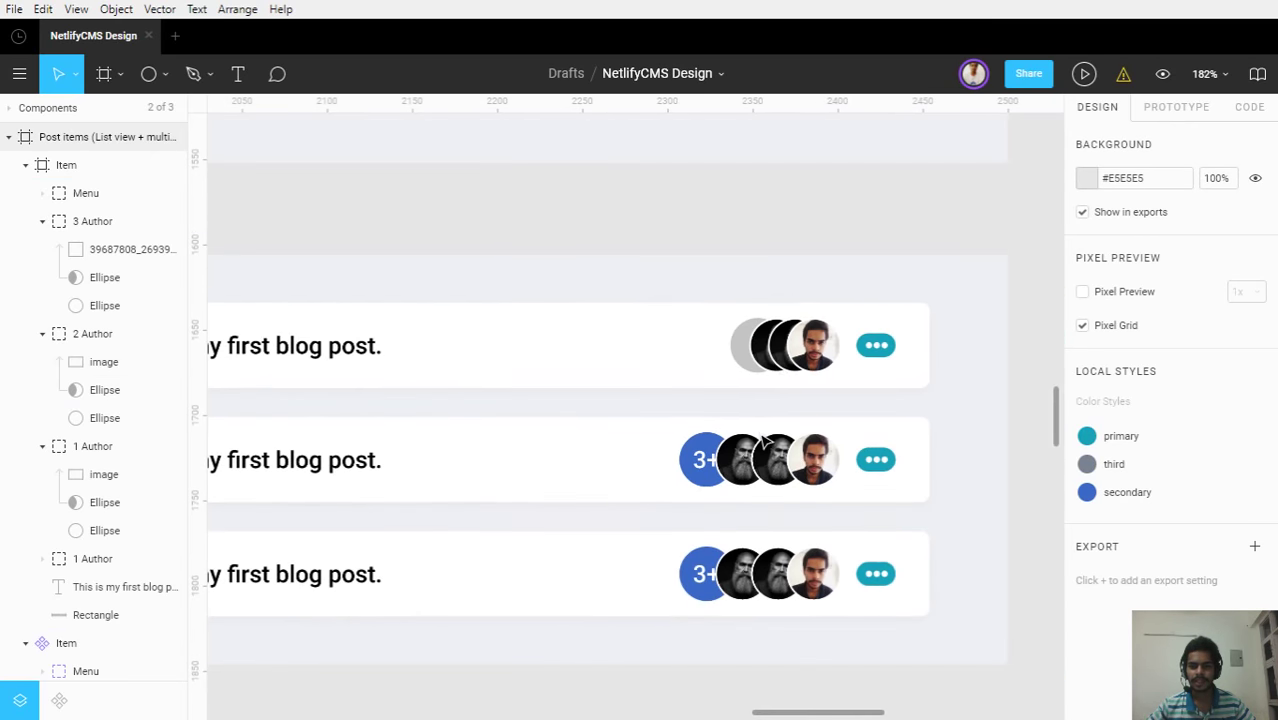
drag(765, 440, 737, 381)
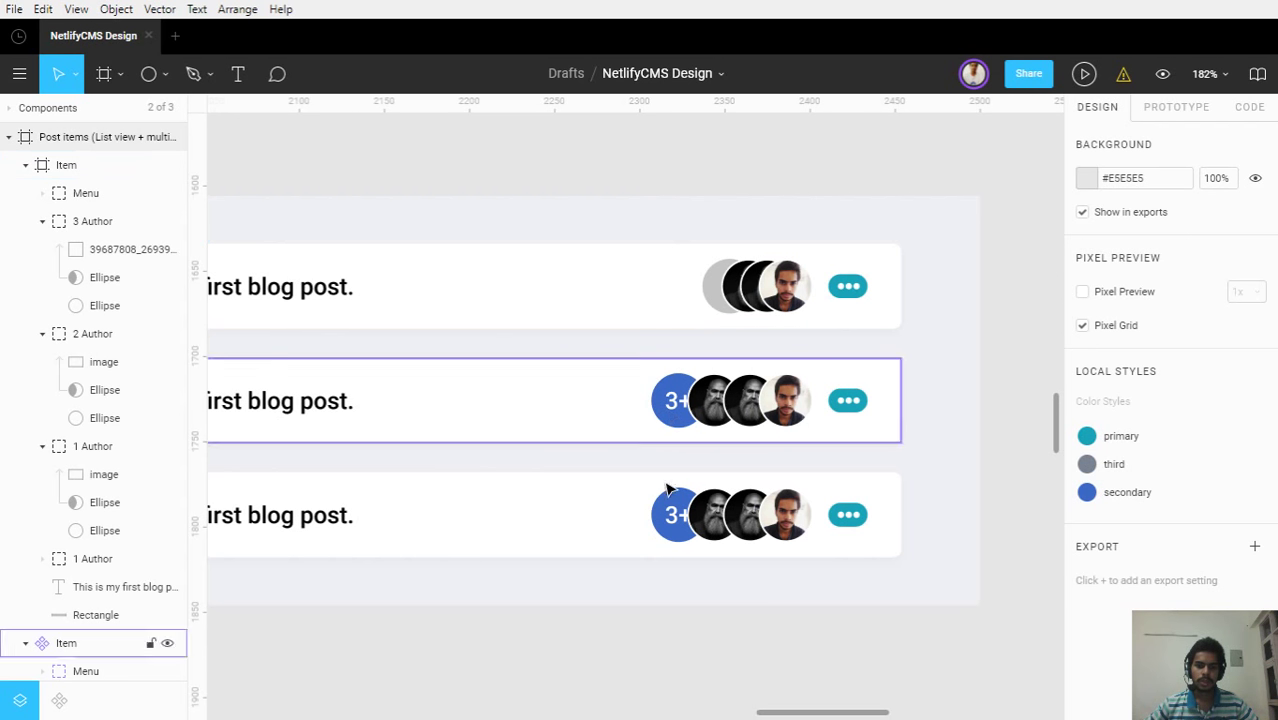
drag(673, 474, 845, 419)
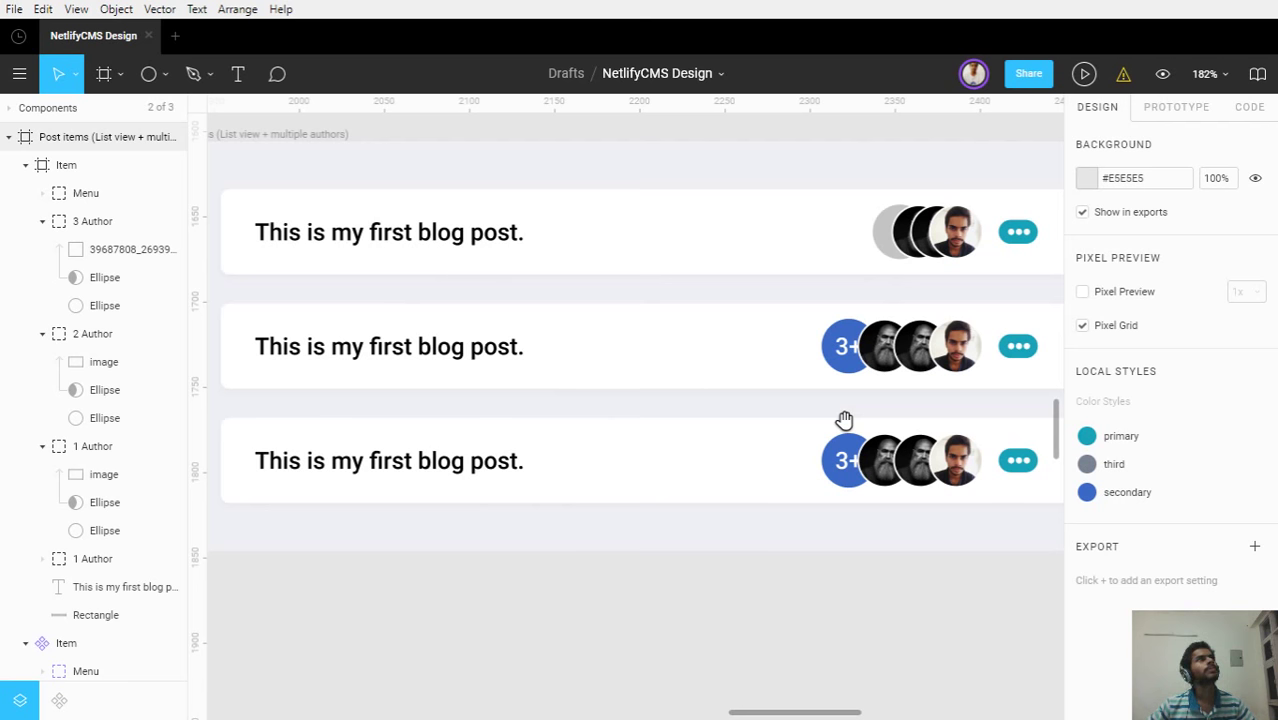
scroll(846, 428, up, 5)
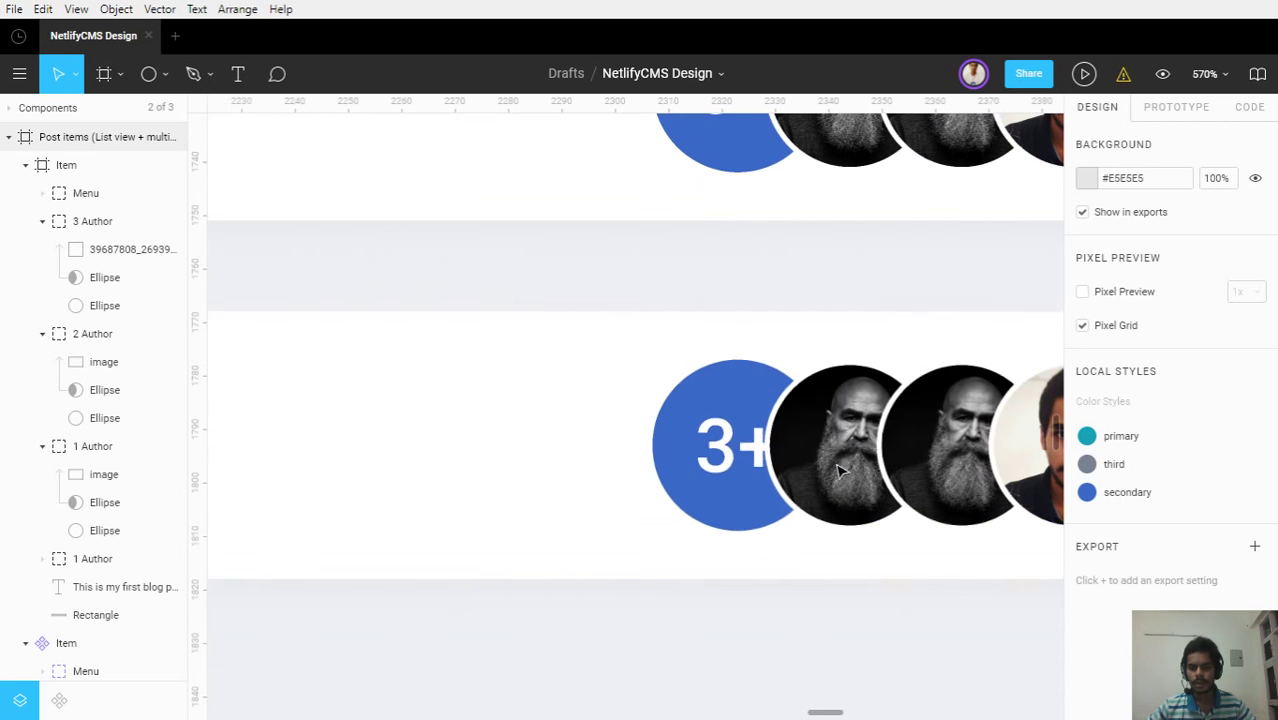
Find the avatar's white-ringed outline ellipse and duplicate it
drag(656, 445, 578, 437)
click(578, 437)
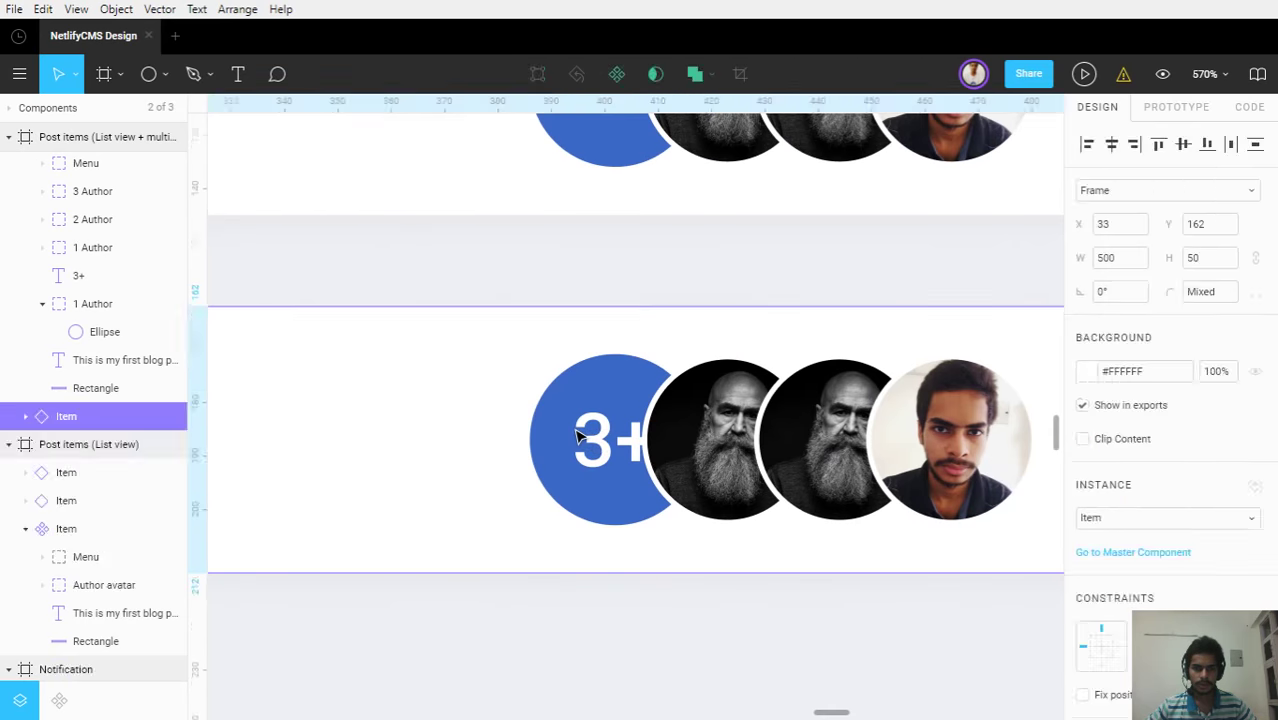
click(578, 437)
scroll(579, 337, up, 5)
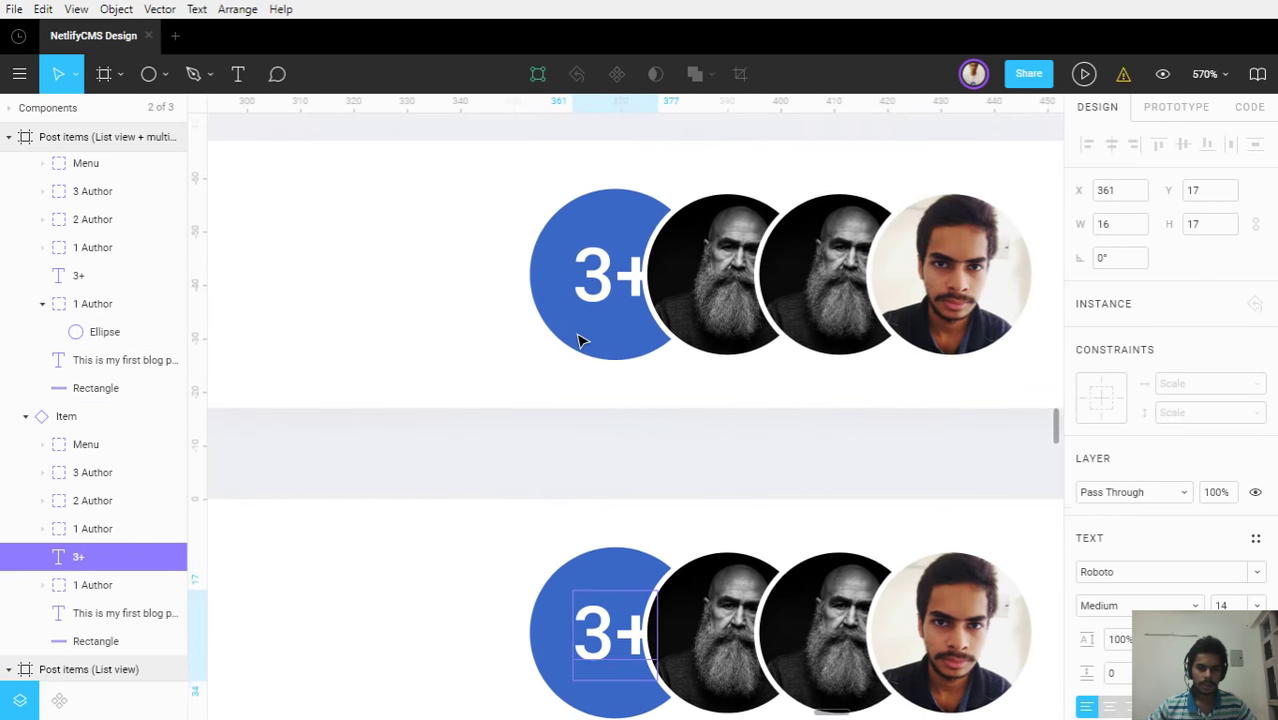
scroll(583, 336, up, 2)
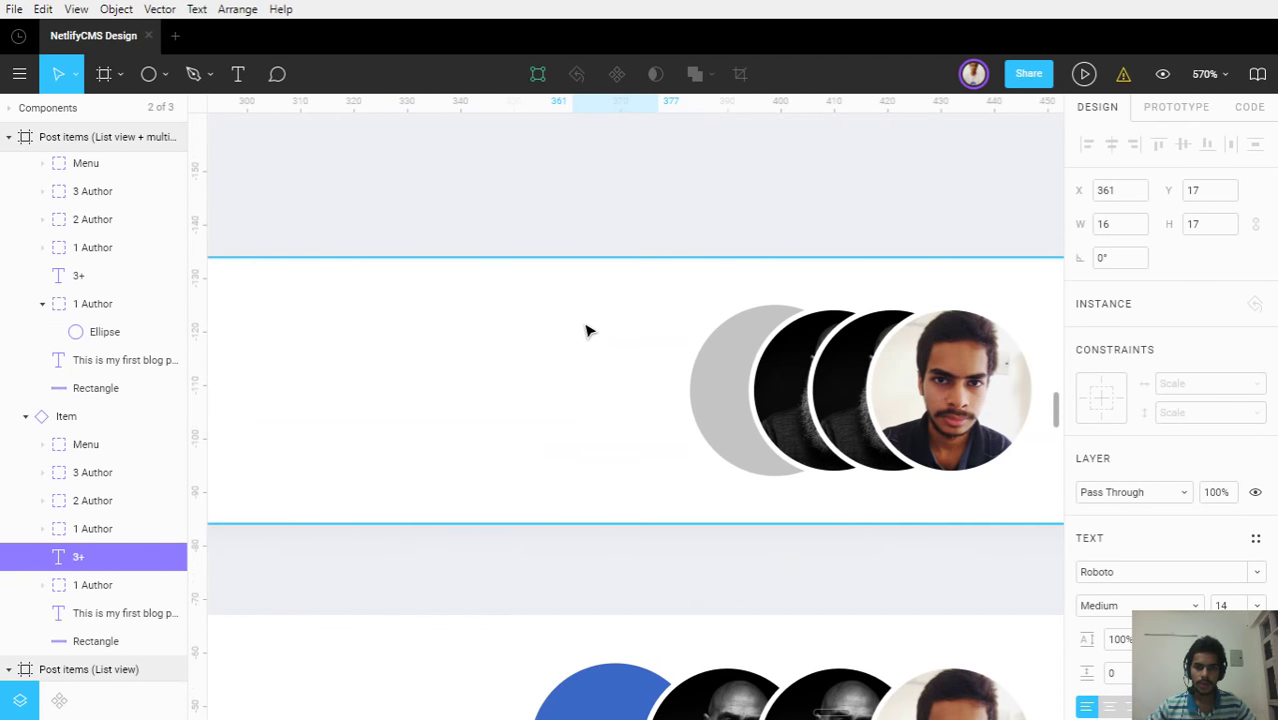
double_click(765, 354)
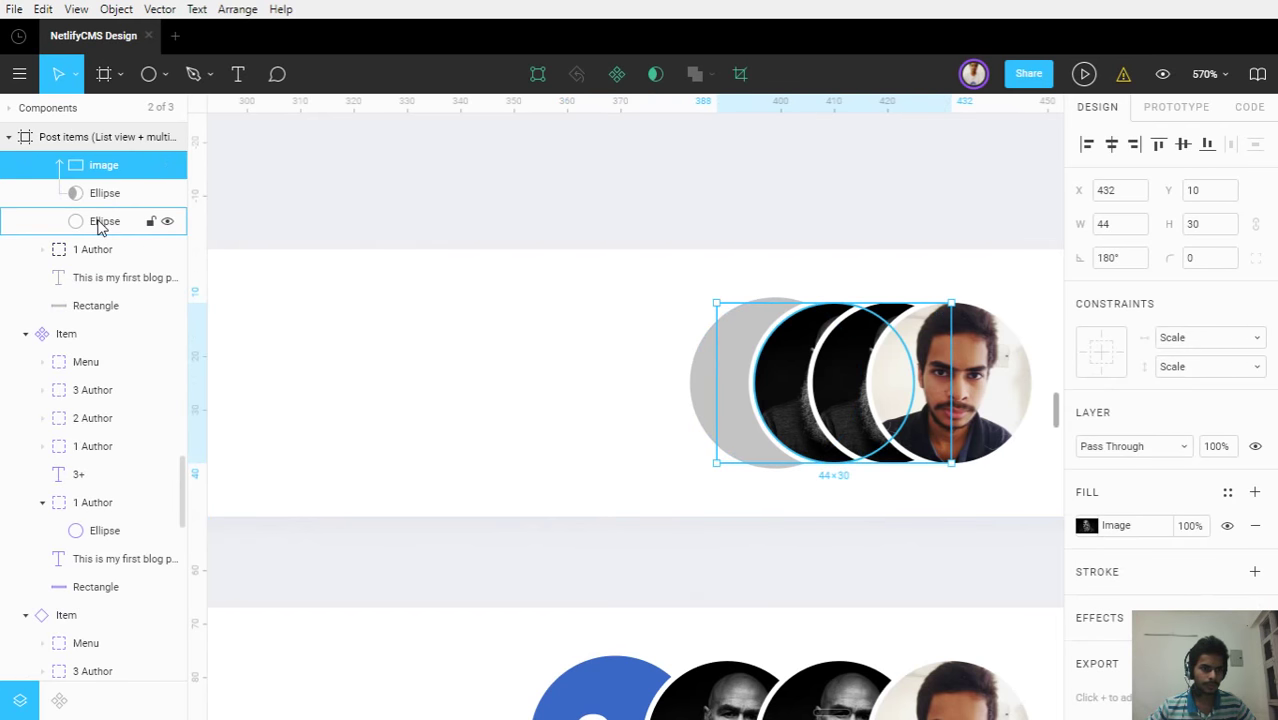
click(100, 226)
key(ctrl+d)
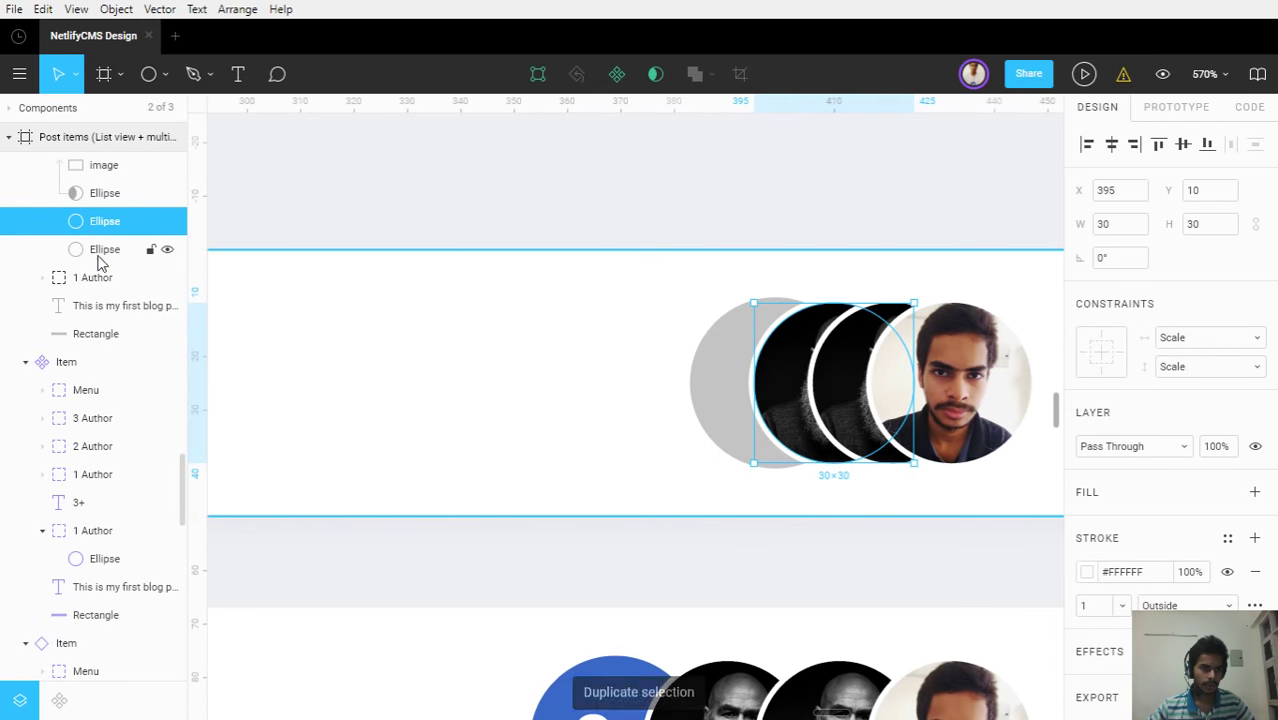
Move the ring copy into the grey circle's 1 Author group, aligned at X 384, Y 10
click(80, 252)
click(94, 302)
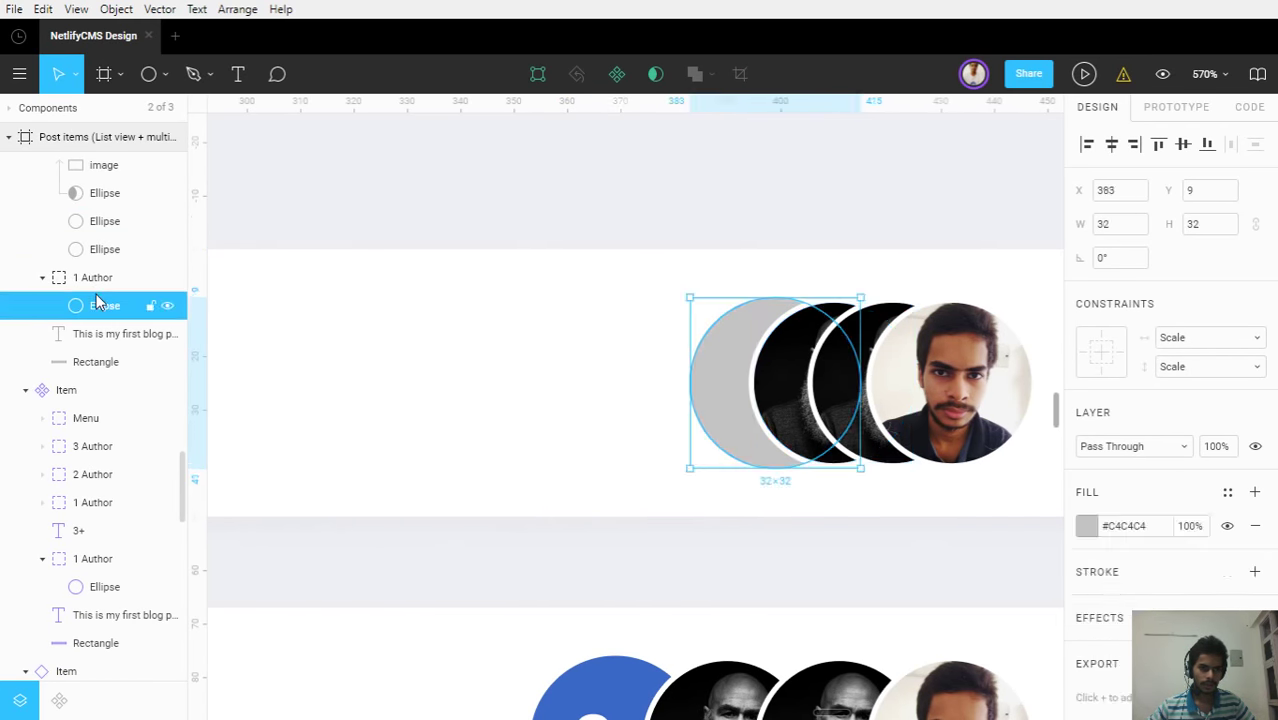
click(93, 256)
drag(93, 258, 102, 312)
click(80, 222)
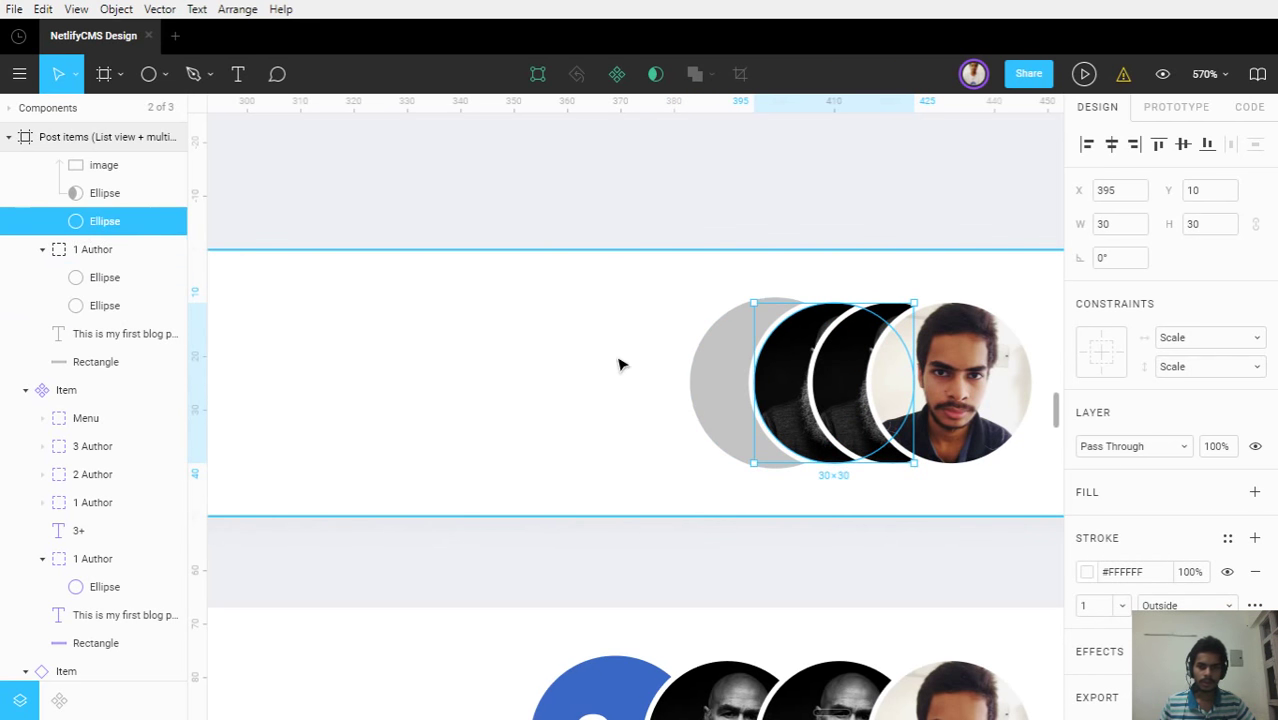
drag(776, 391, 720, 396)
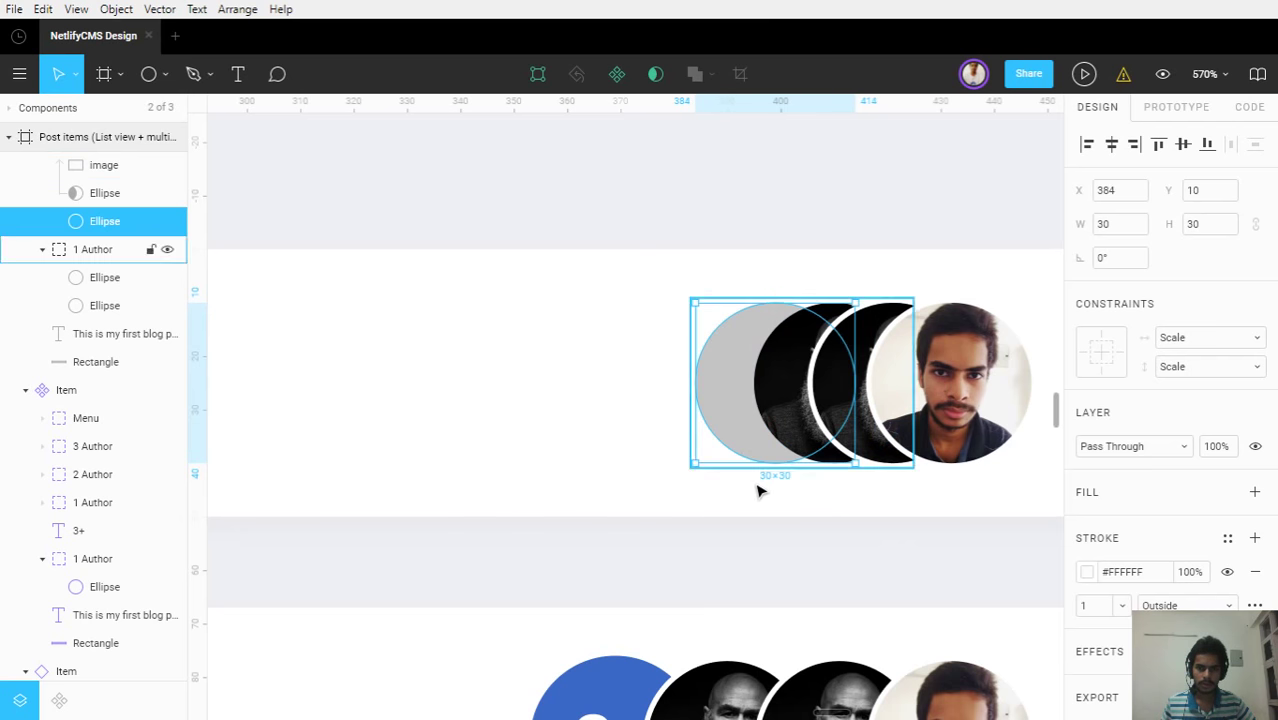
click(42, 249)
scroll(78, 280, up, 3)
click(42, 324)
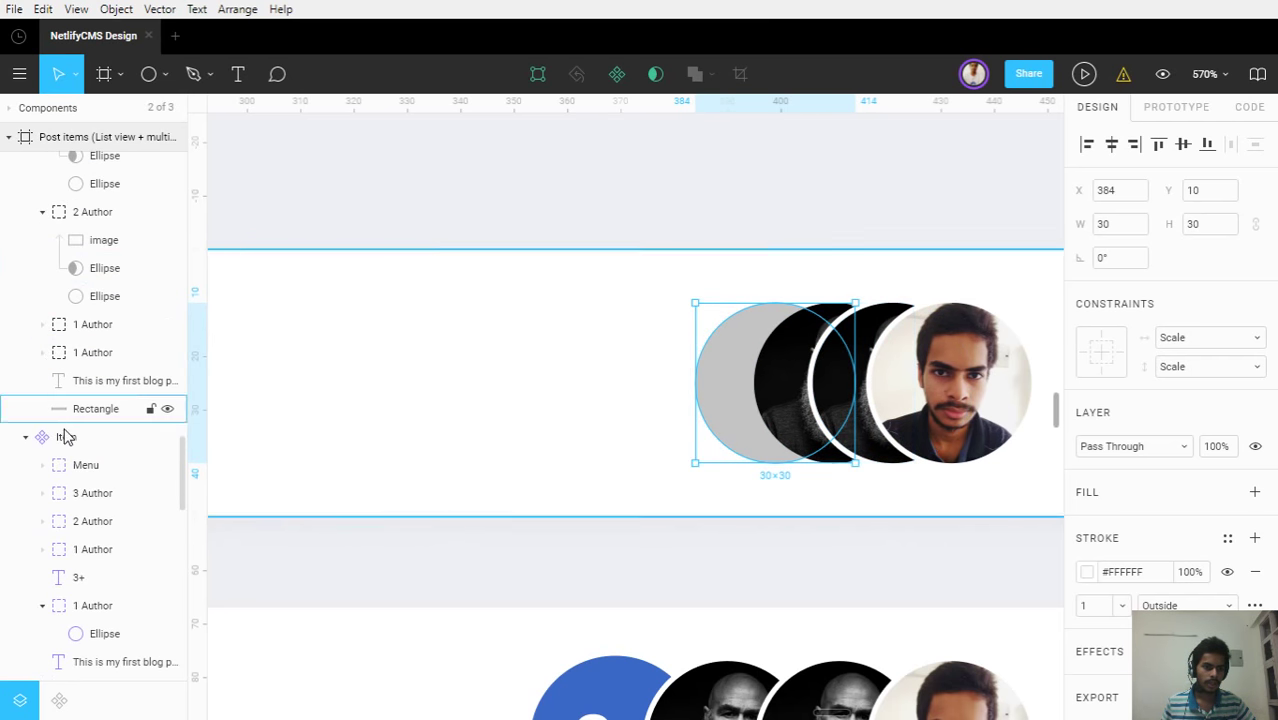
click(42, 212)
scroll(90, 350, up, 4)
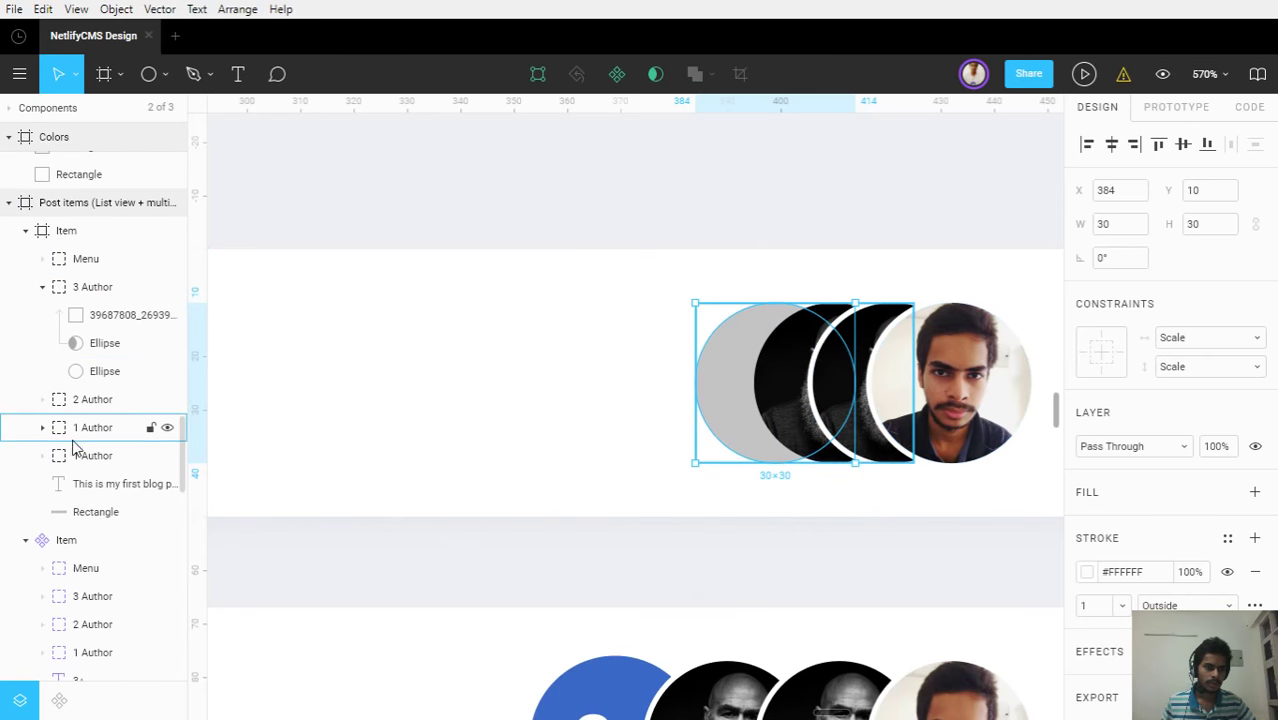
Name the grey circle's group Other Author and keep it behind the other avatars
double_click(93, 455)
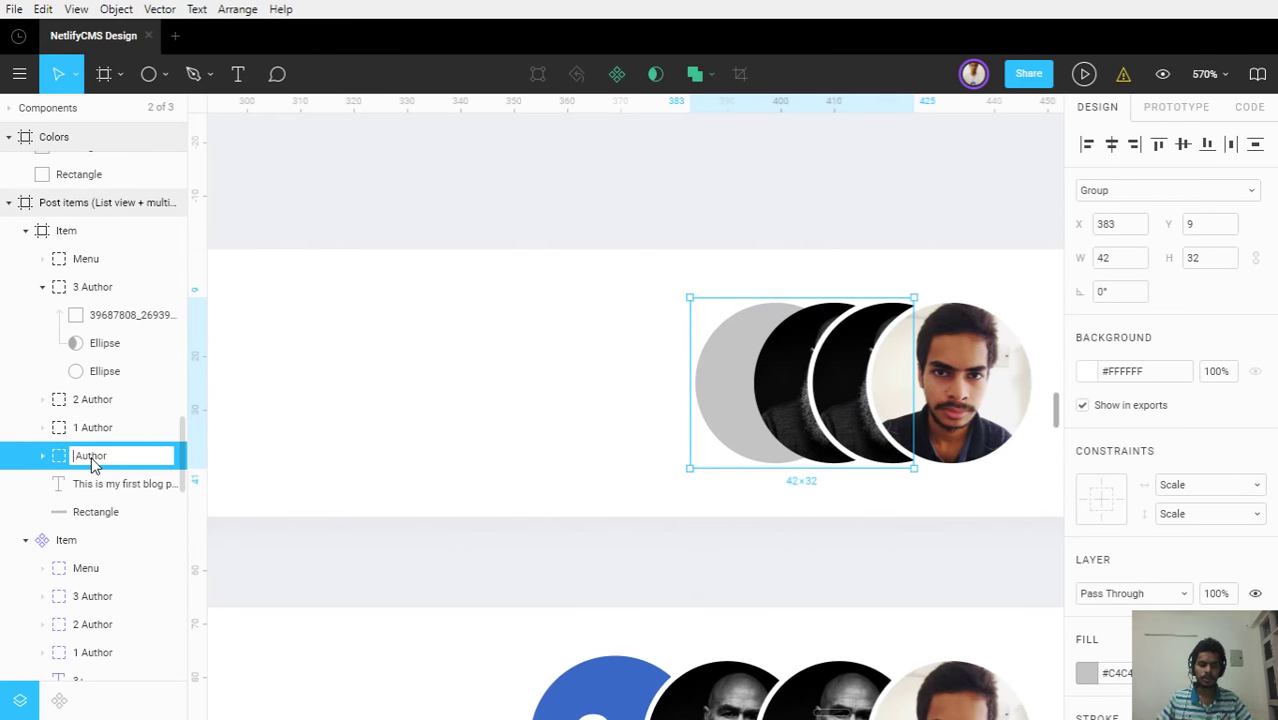
key(Return)
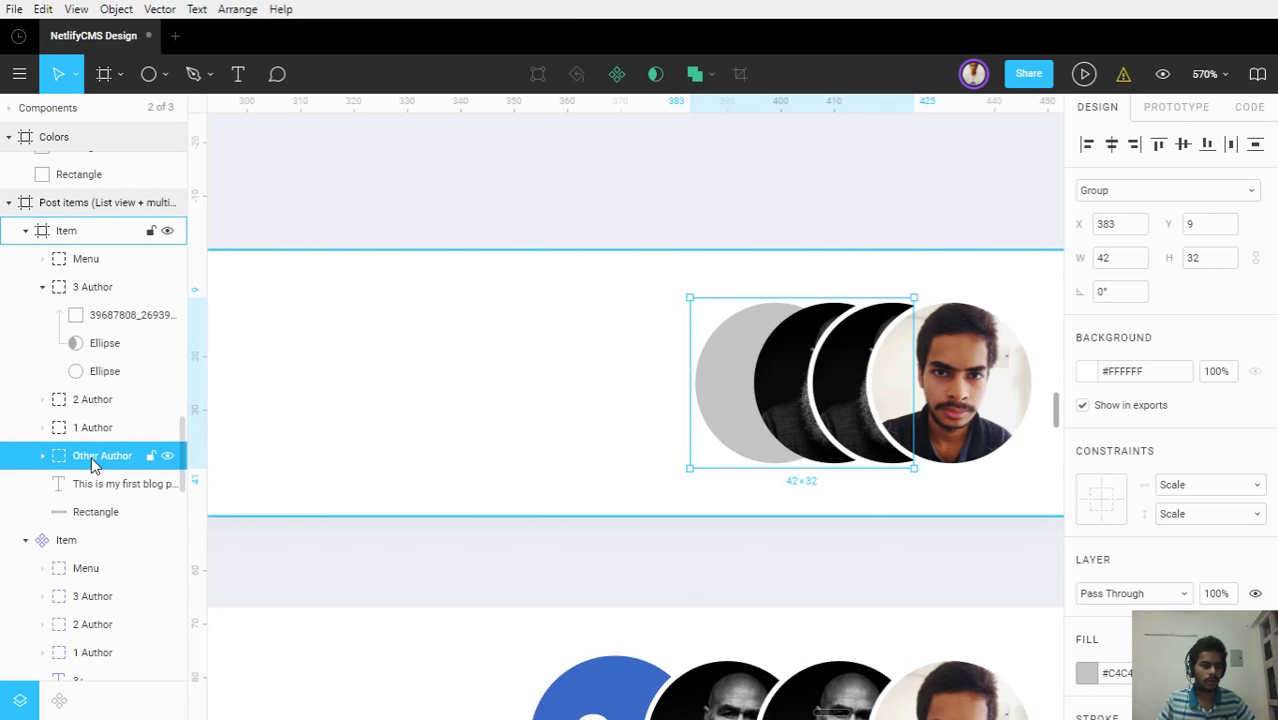
click(45, 287)
drag(80, 371, 60, 276)
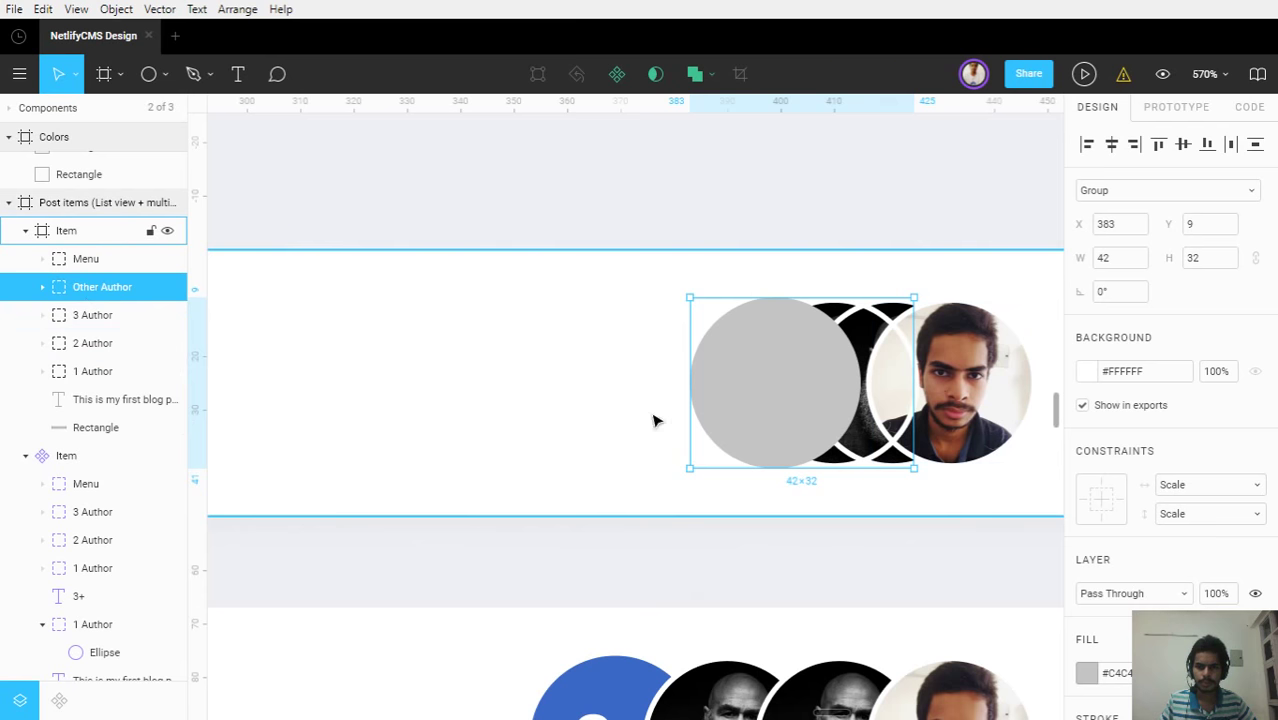
scroll(891, 456, up, 5)
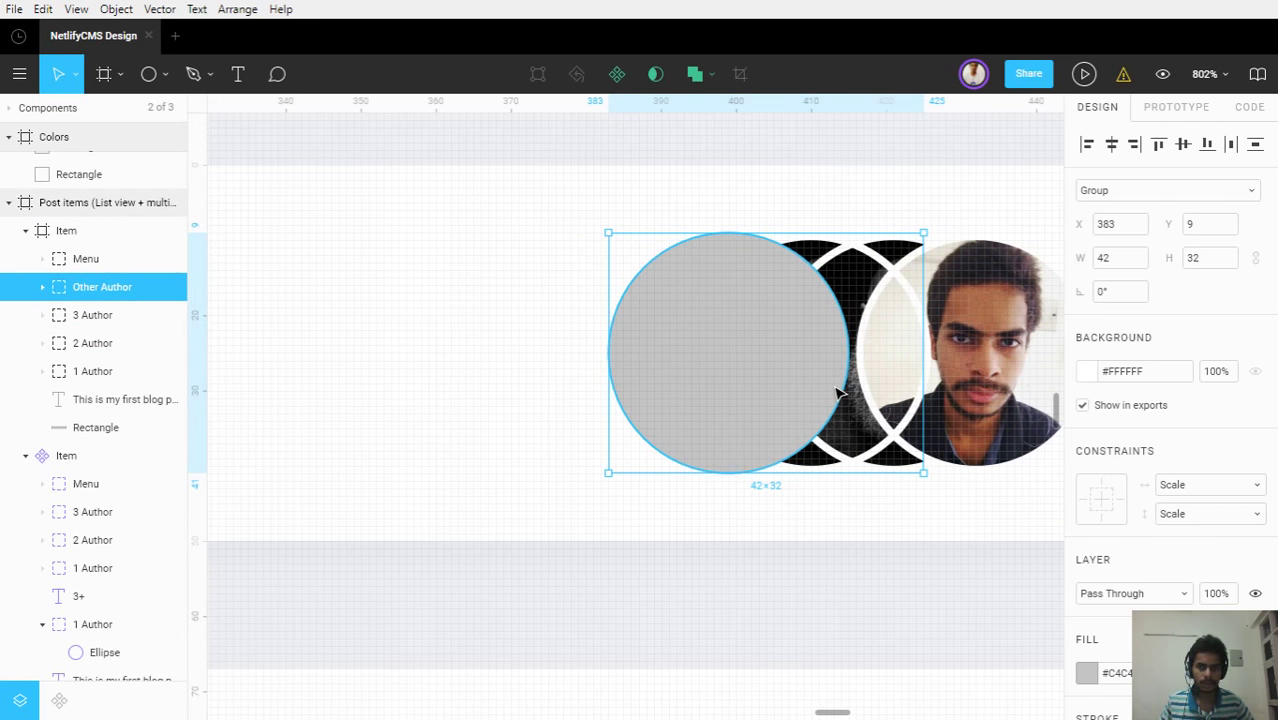
key(ctrl+shift+bracketleft)
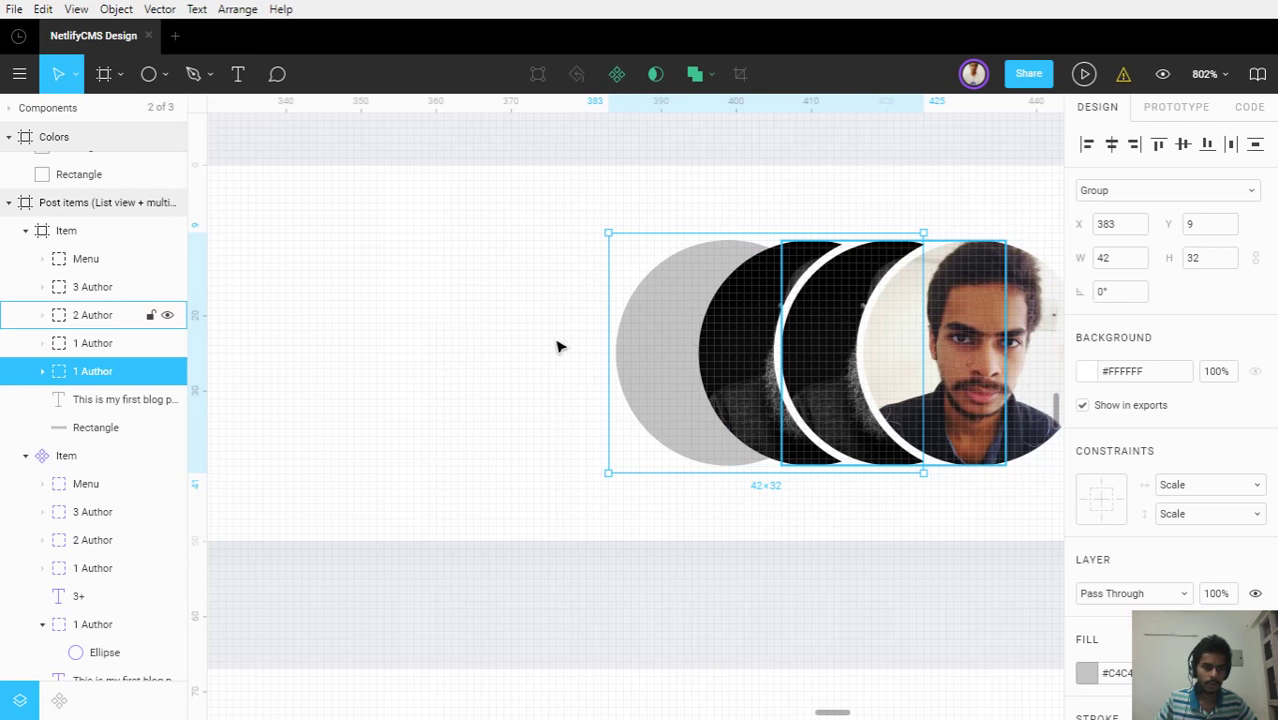
Re-edit the grey circle's group name, typing 'Other' at its start to read Other Author
click(42, 371)
click(42, 343)
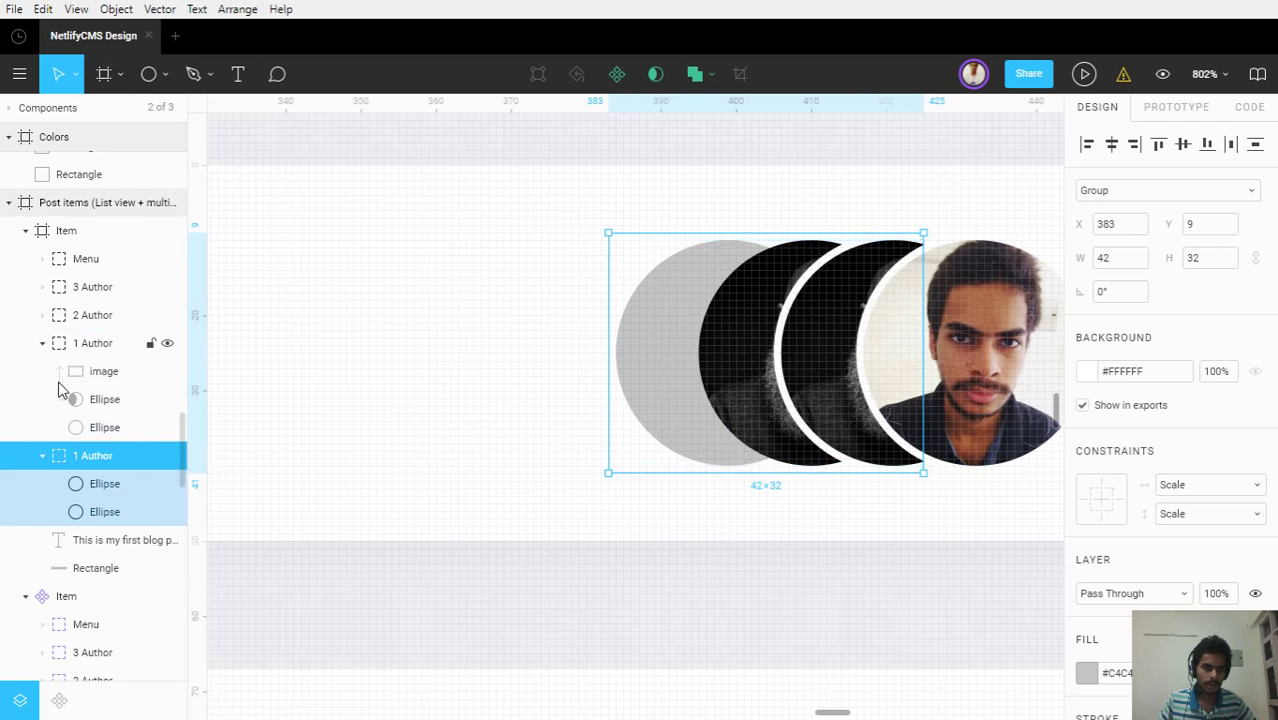
double_click(92, 456)
key(Left)
text(Other)
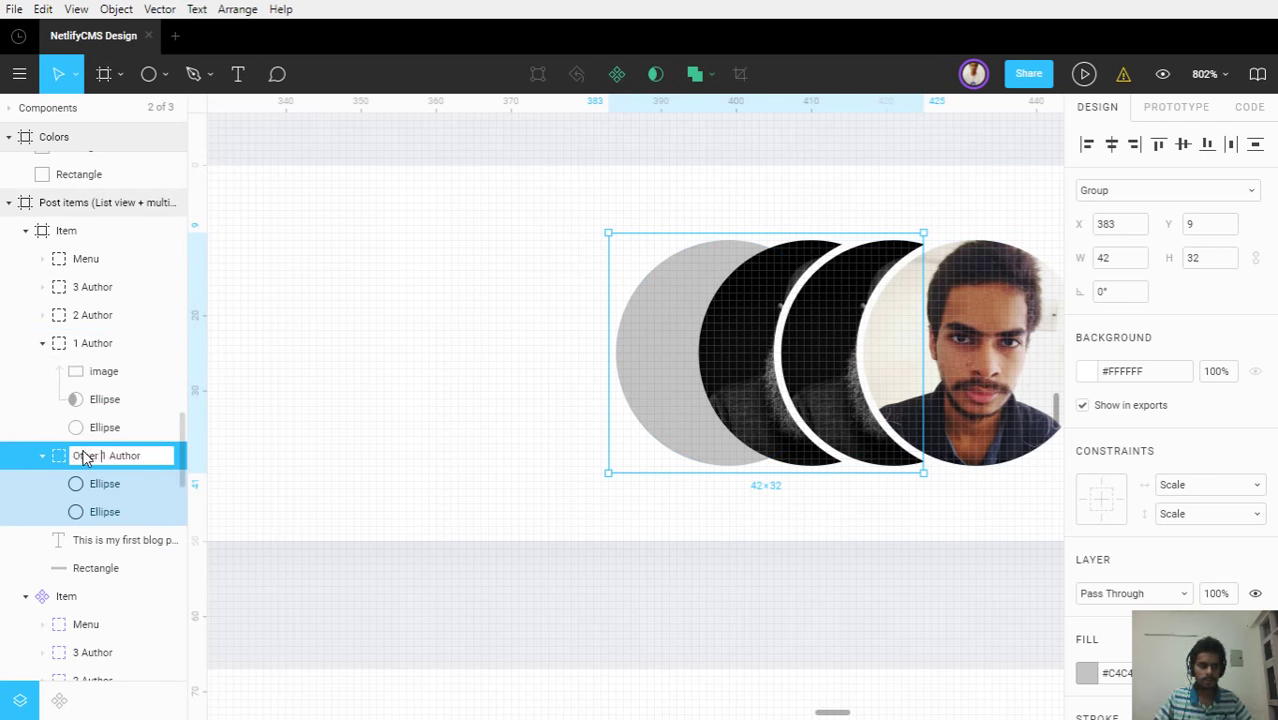
click(105, 511)
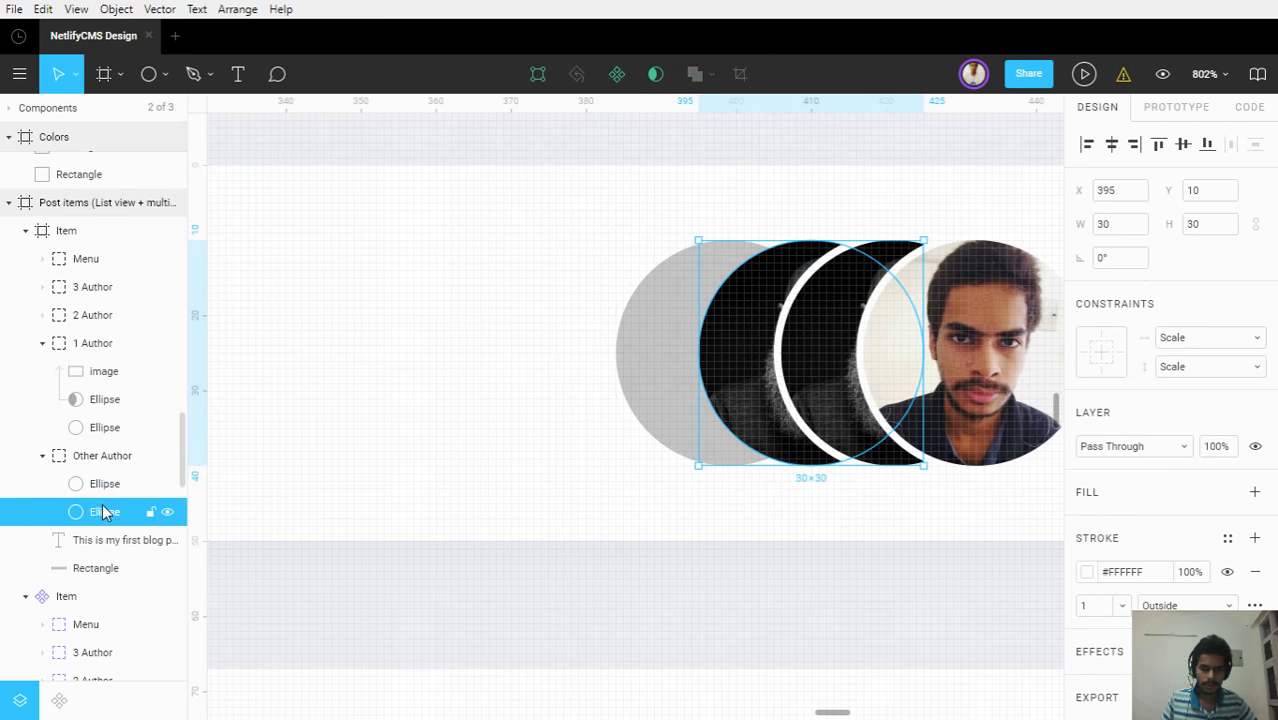
Fit the white ring around the grey circle, nudging it one unit right
mouse_move(105, 511)
mouse_down()
mouse_move(108, 425)
mouse_move(103, 522)
mouse_move(90, 512)
mouse_up()
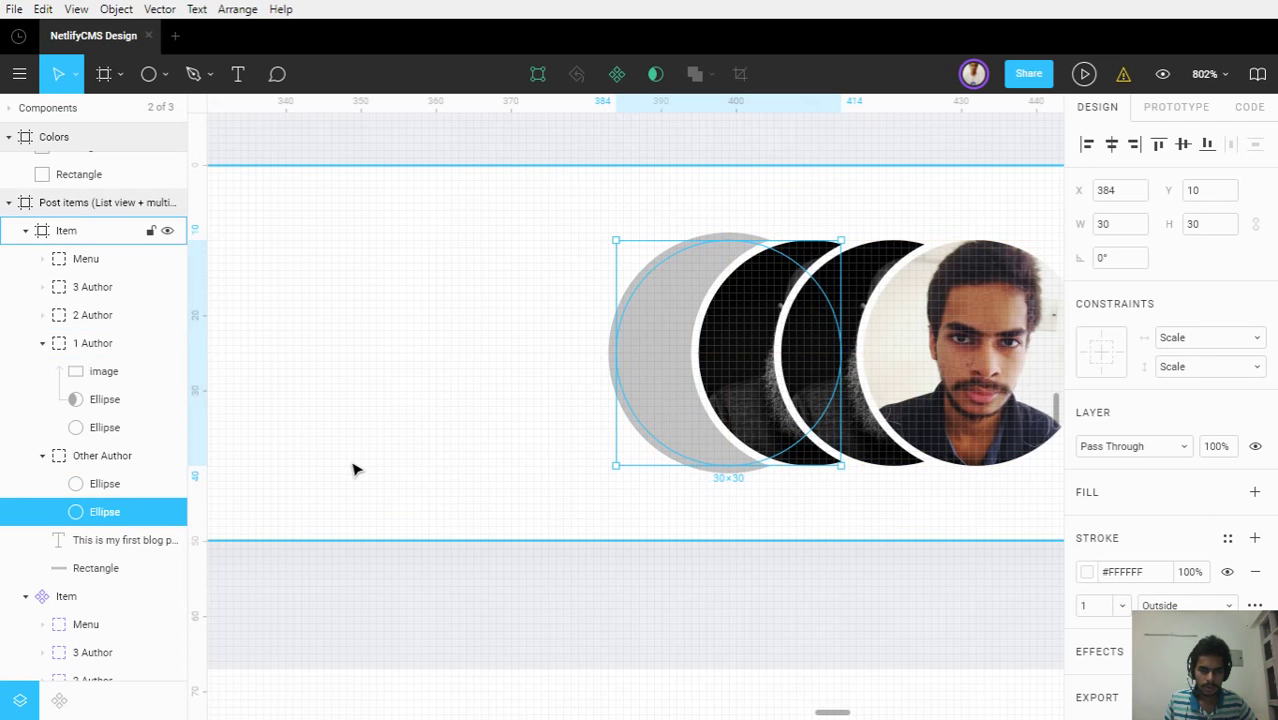
drag(621, 376, 625, 374)
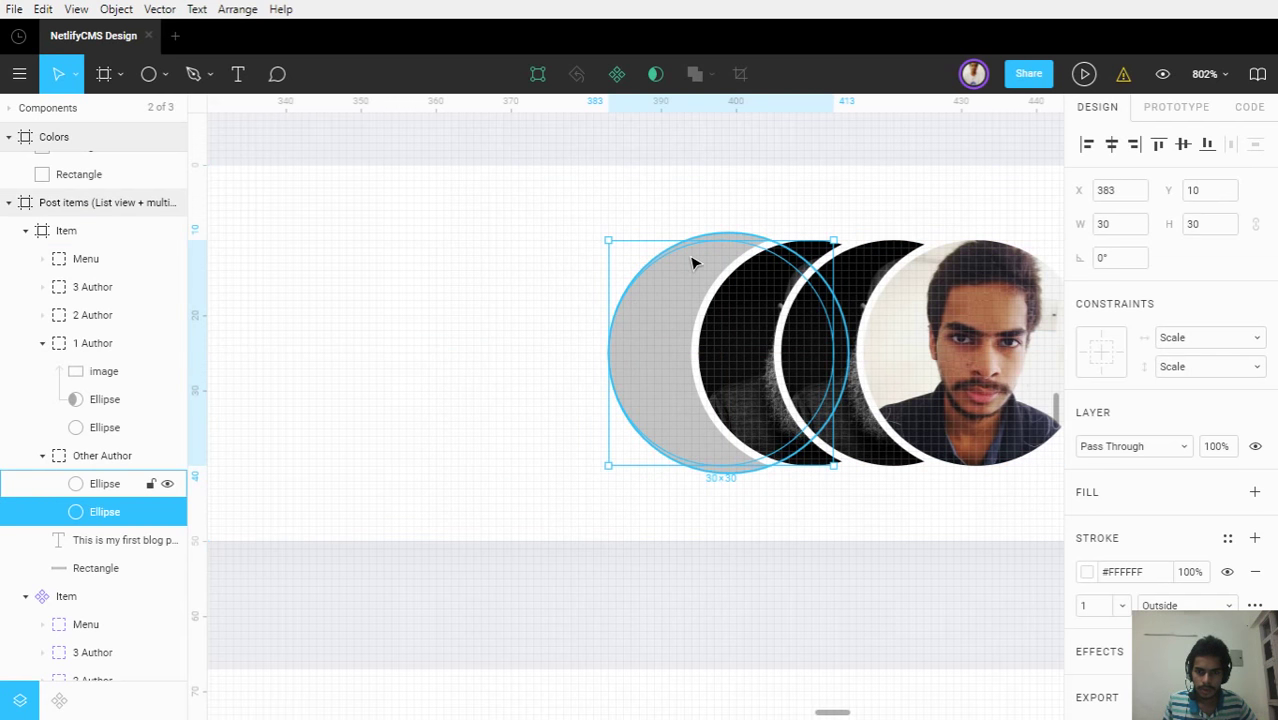
key(Right)
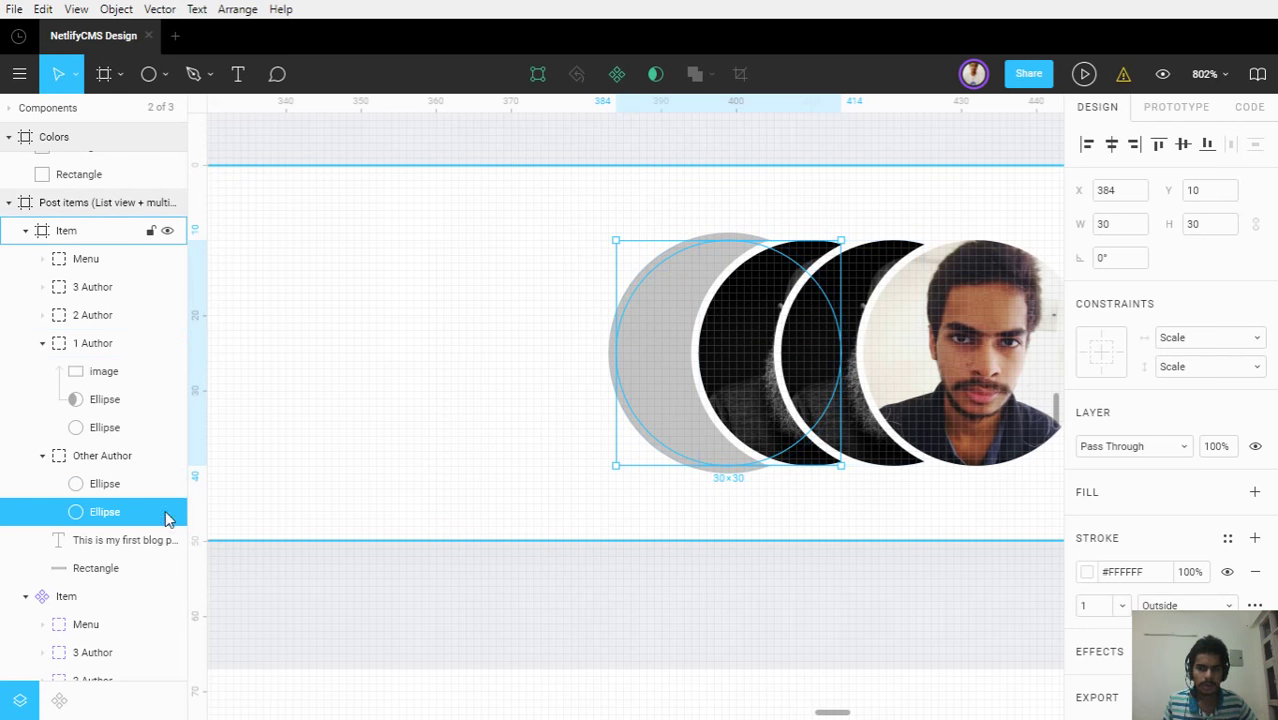
Set the grey Other Author circle's width and height to 30
click(100, 486)
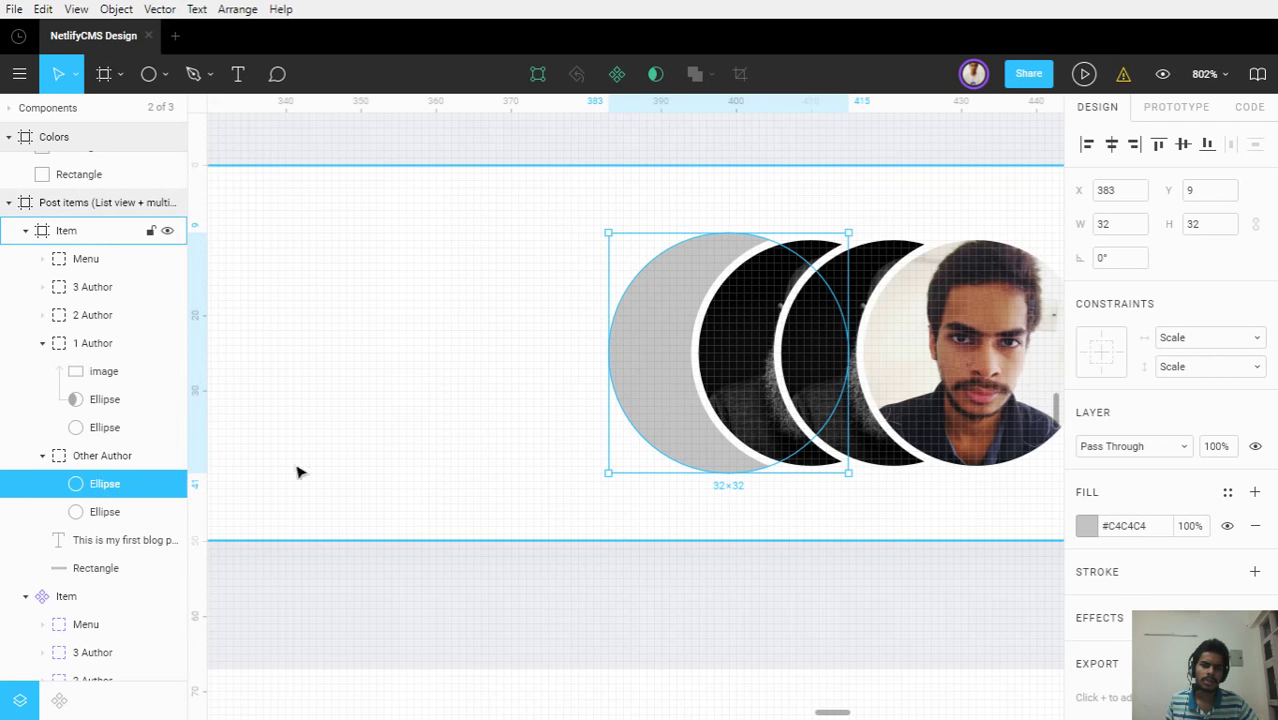
click(1119, 228)
double_click(1120, 232)
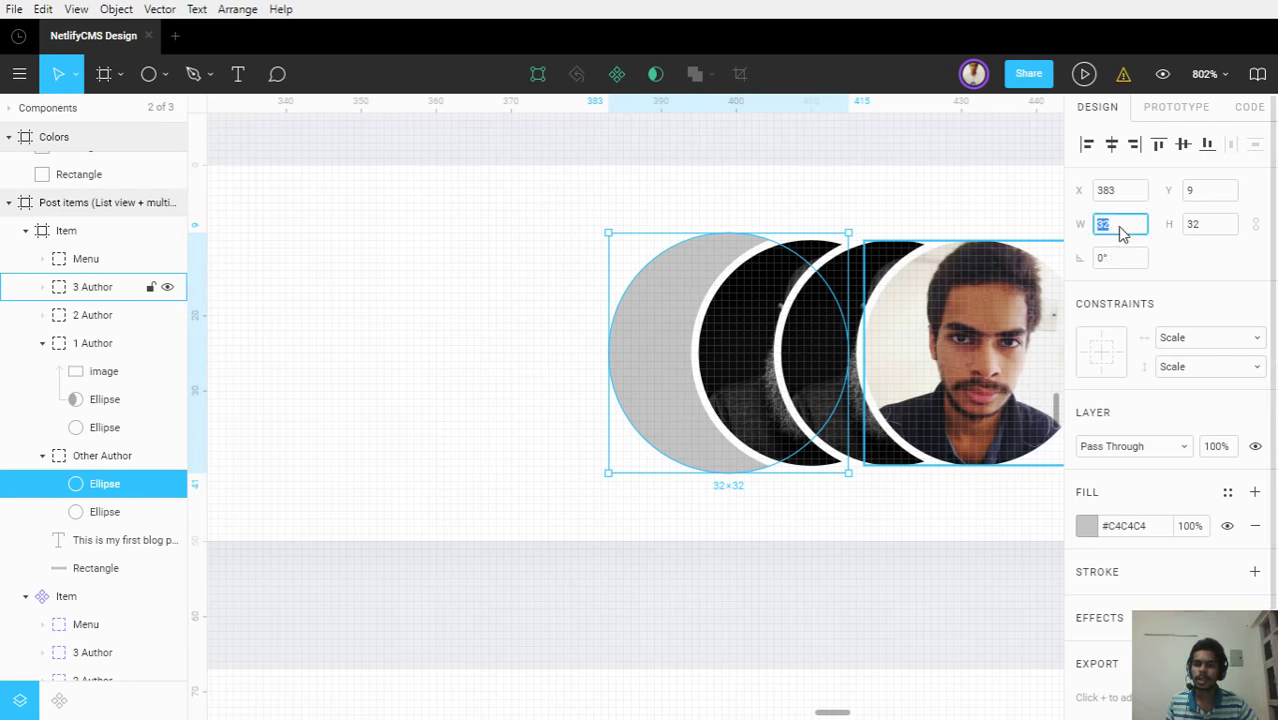
text(30)
key(Return)
double_click(1212, 232)
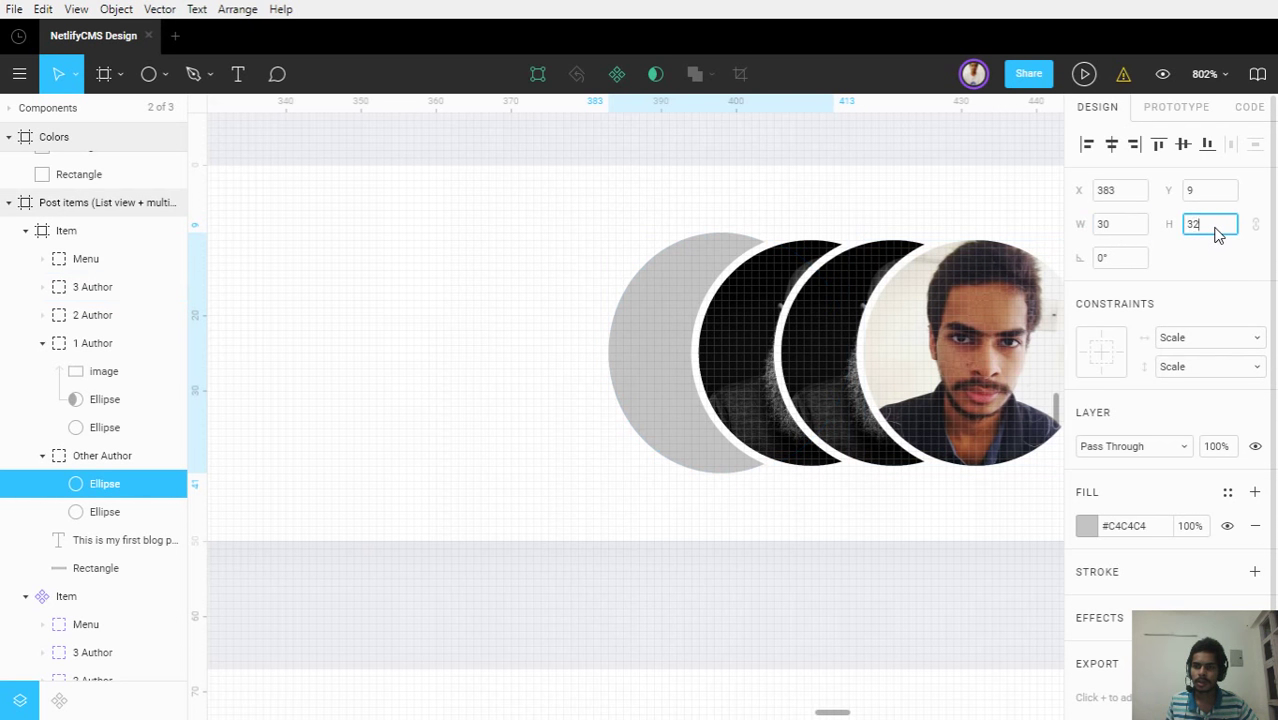
text(30)
key(Return)
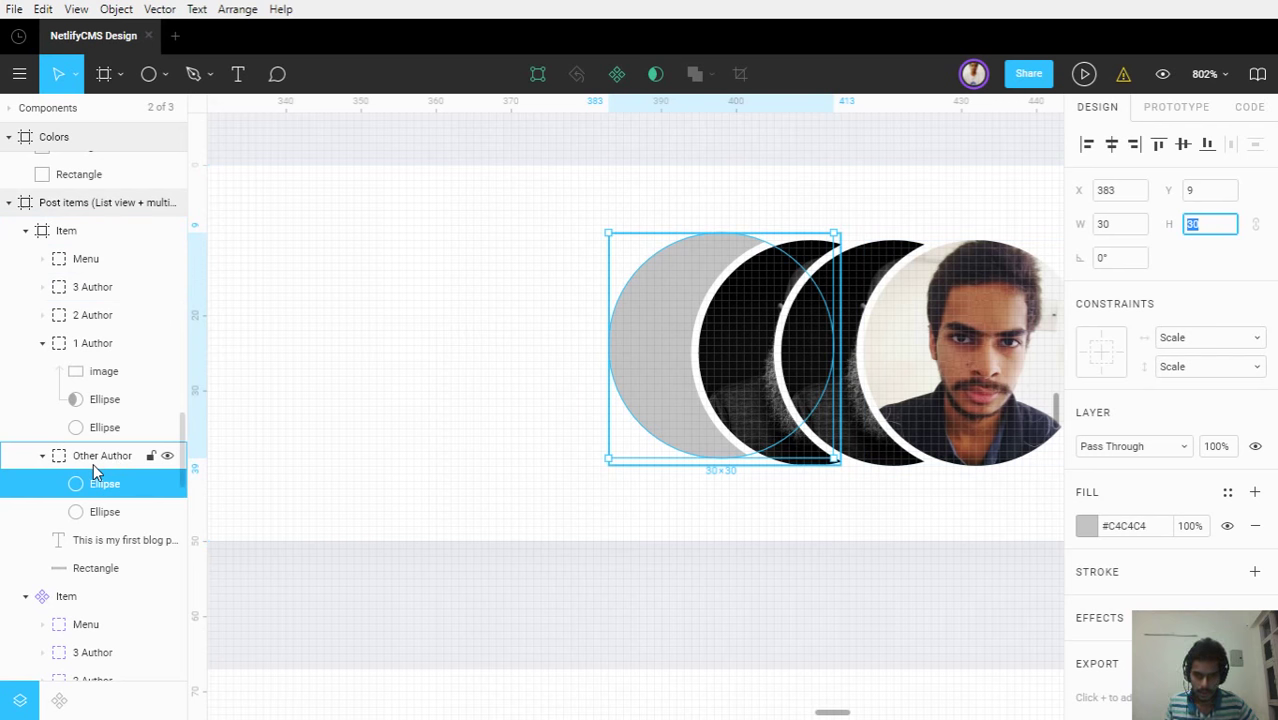
Nudge the grey circle down to Y 10 so it lines up with the other avatars
click(93, 463)
click(97, 484)
key(Down)
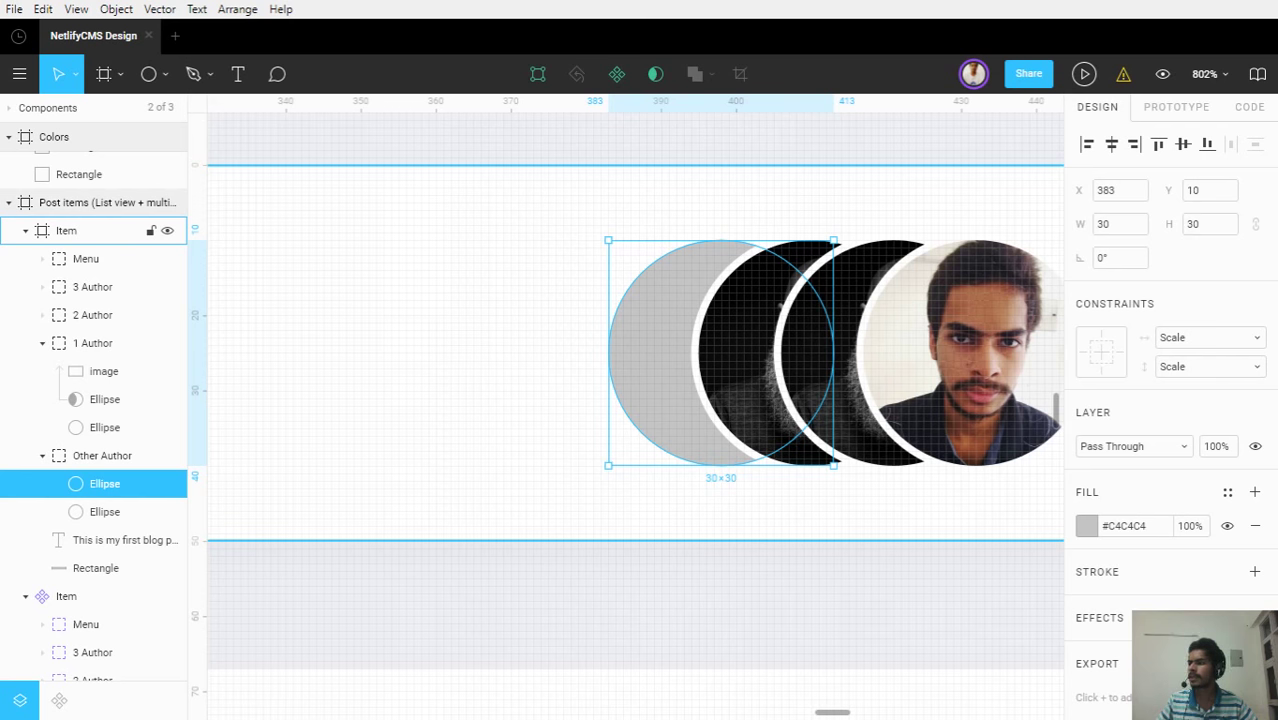
scroll(670, 325, up, 3)
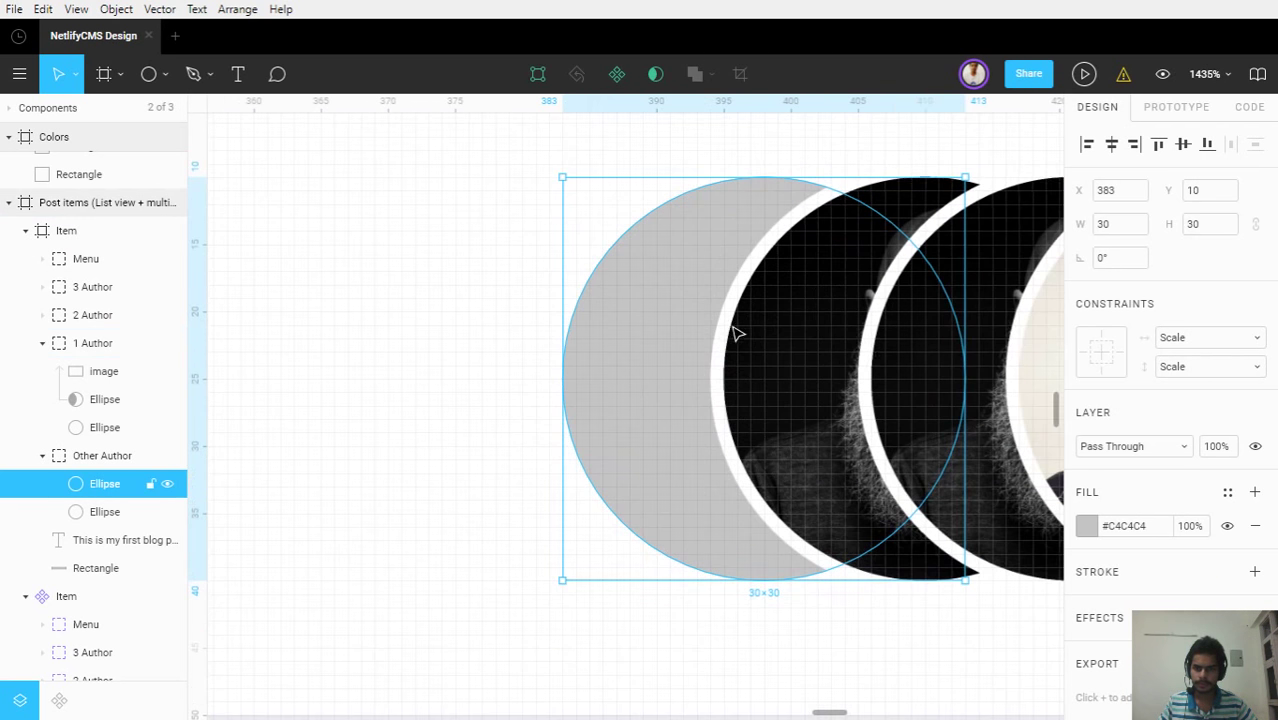
scroll(735, 333, up, 1)
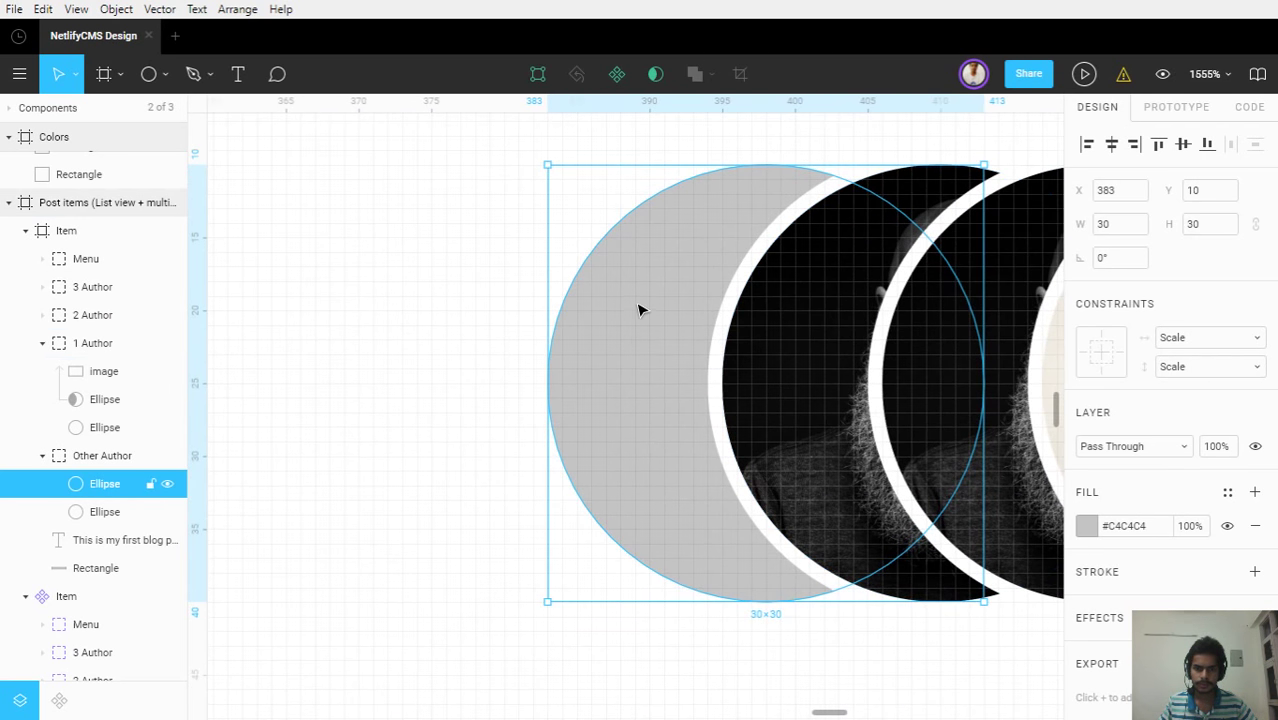
scroll(640, 310, down, 5)
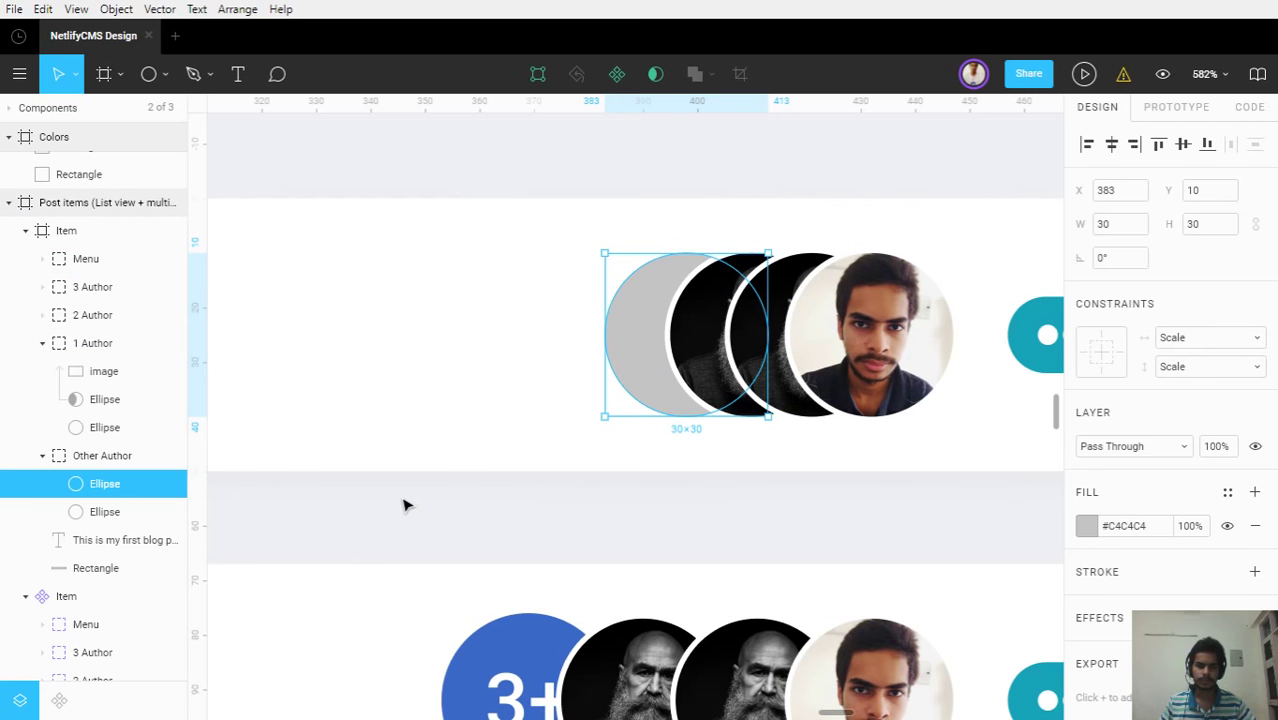
scroll(650, 371, up, 5)
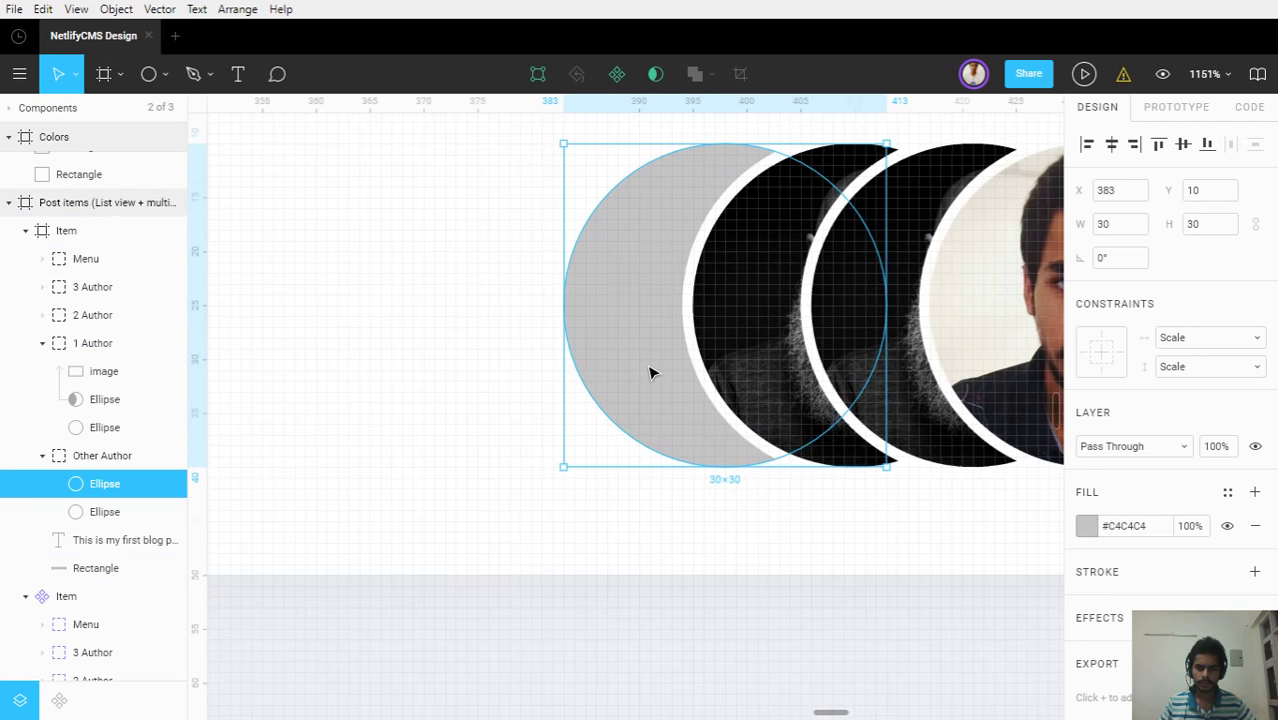
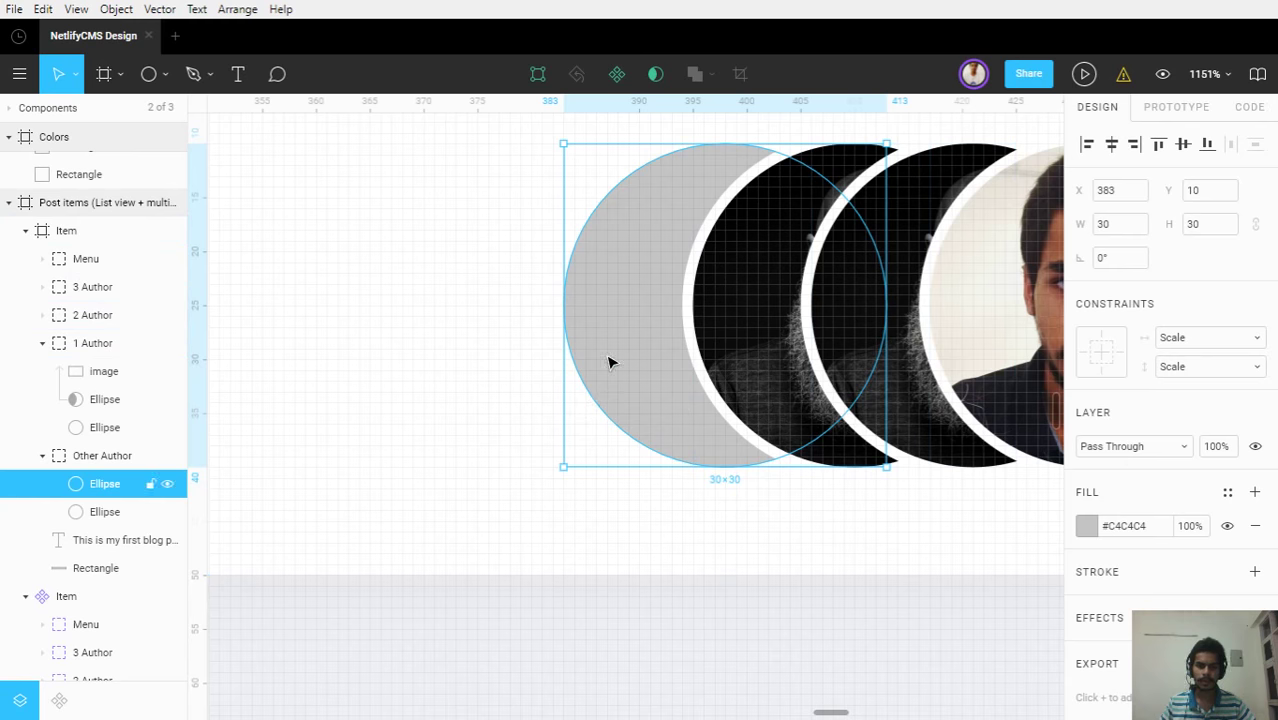
Move the Other Author group up to just below Menu in the layers list
scroll(606, 356, down, 5)
click(45, 460)
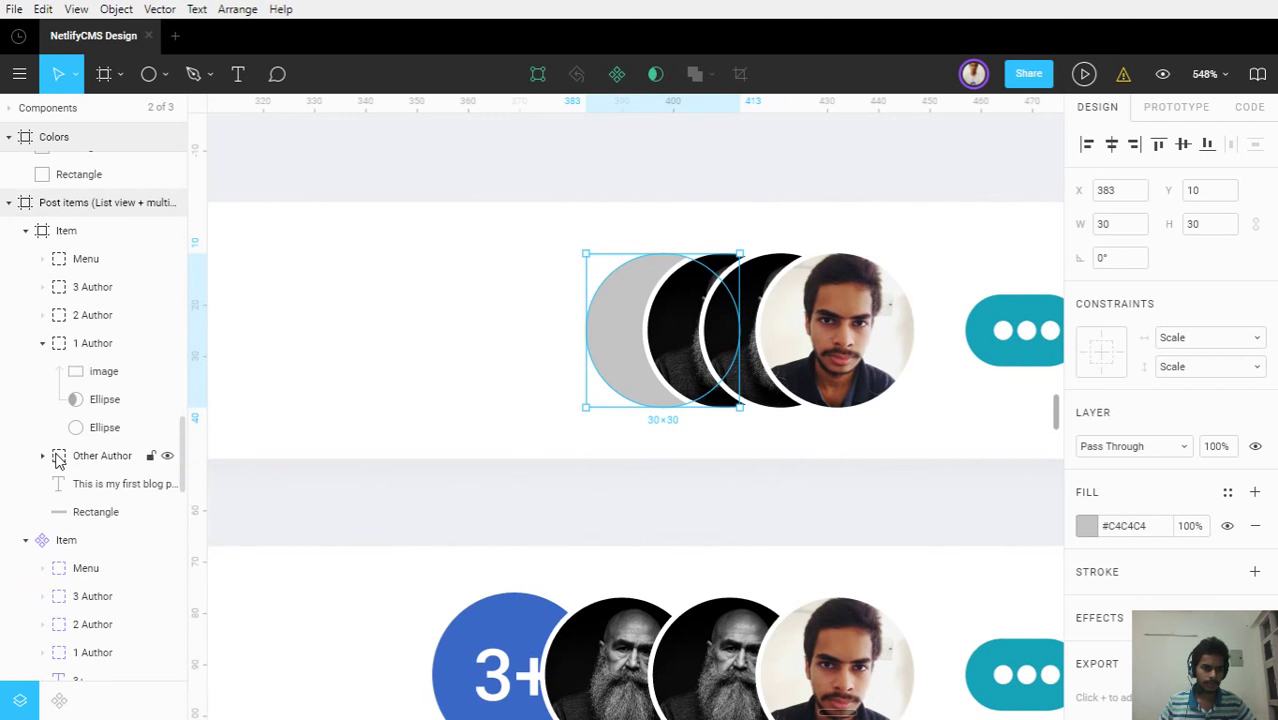
click(58, 462)
drag(70, 343, 71, 273)
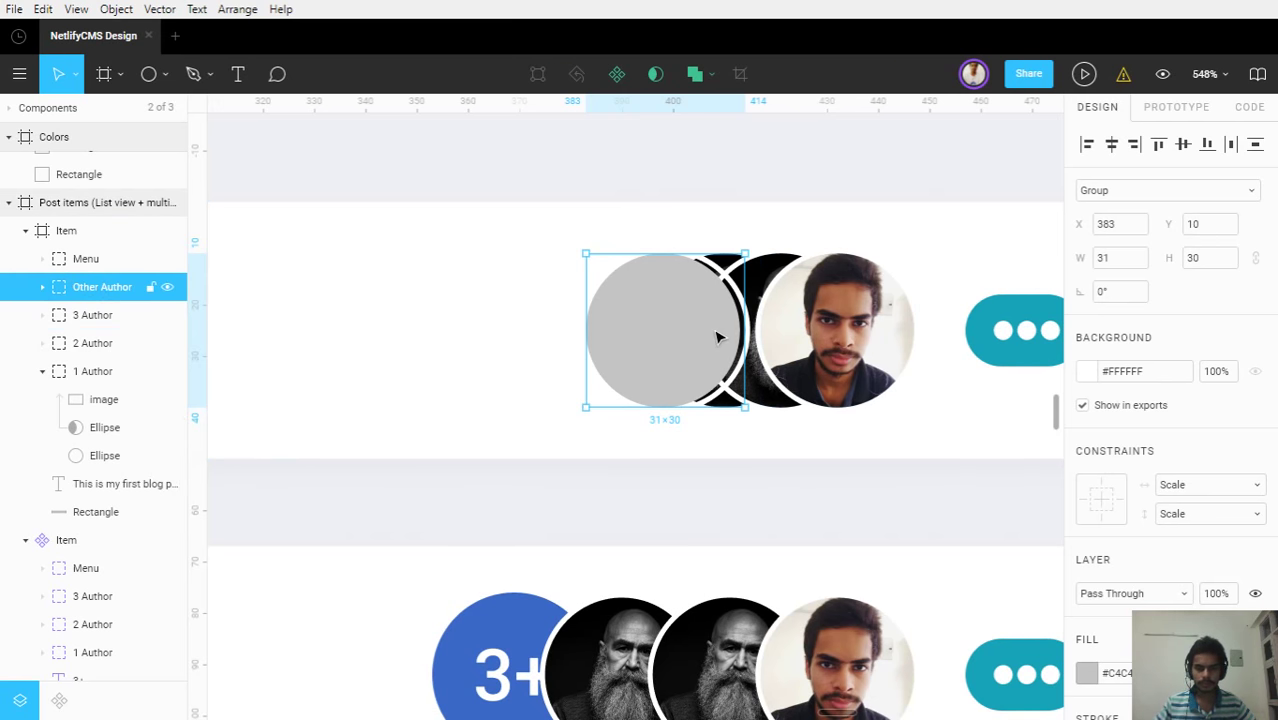
scroll(716, 337, up, 4)
scroll(716, 337, up, 2)
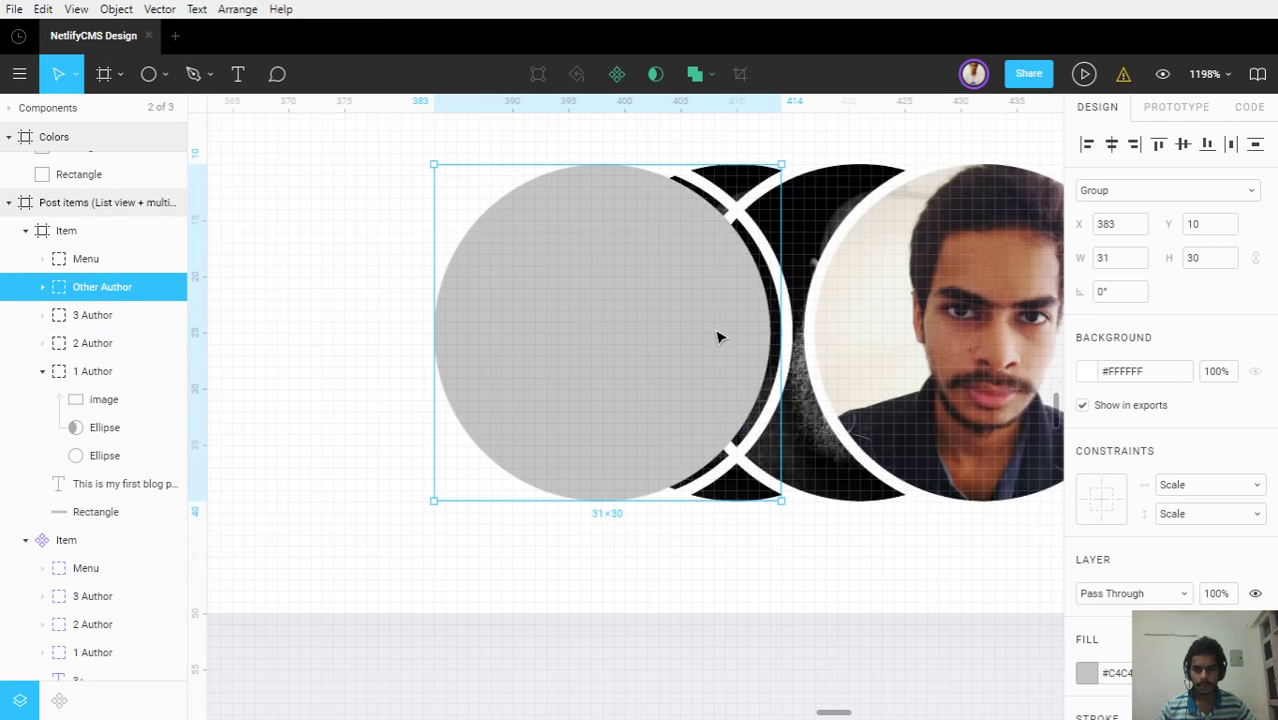
Nudge the second ellipse in Other Author 1px left to align the two circles
click(42, 287)
click(82, 343)
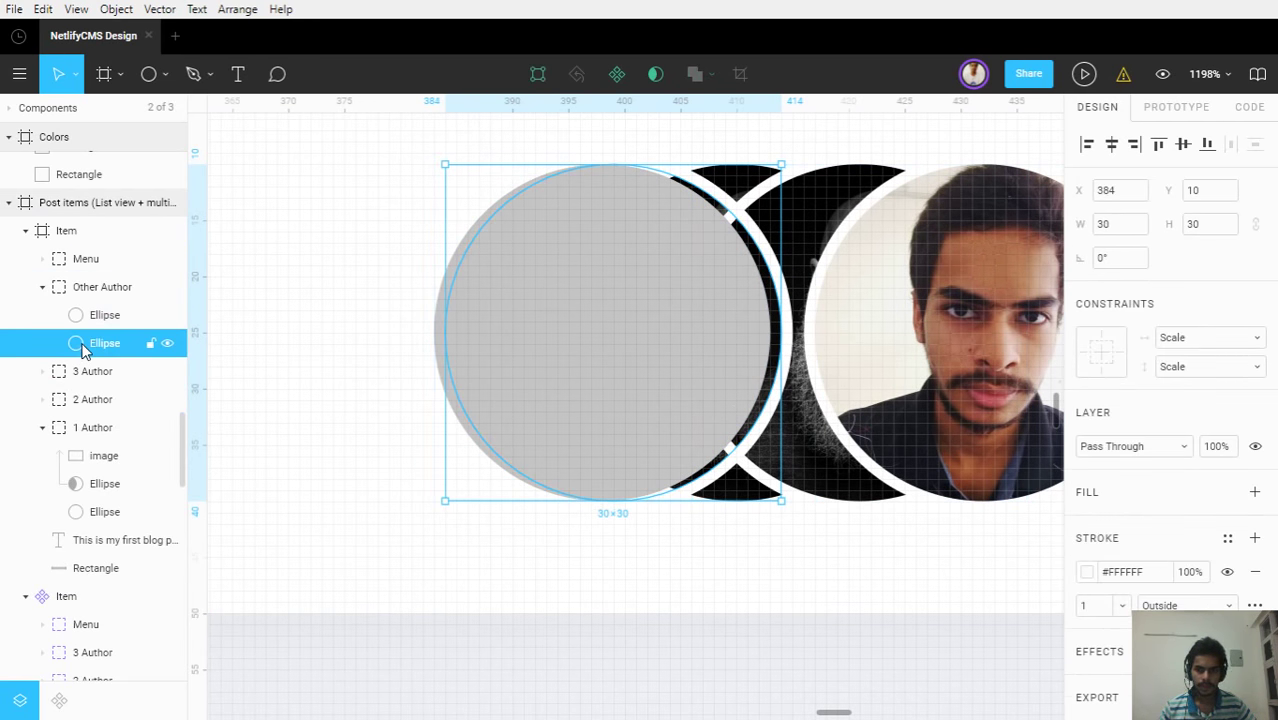
key(Left)
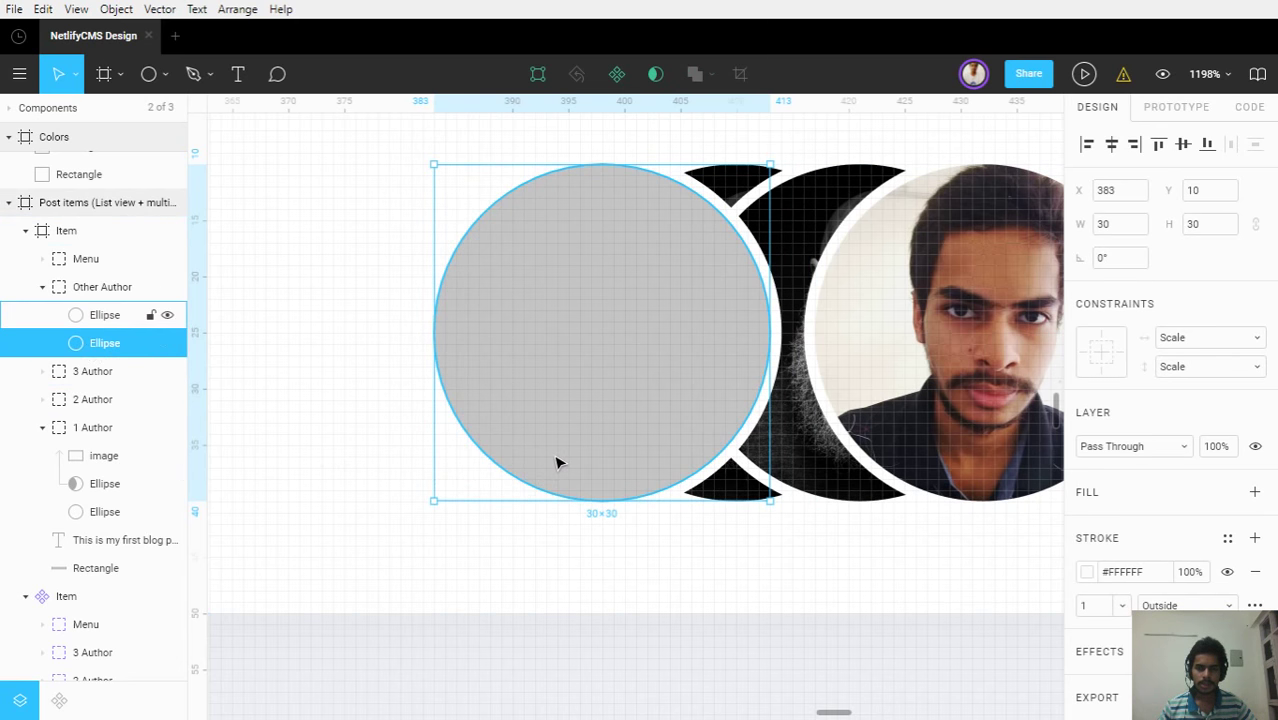
scroll(559, 462, down, 4)
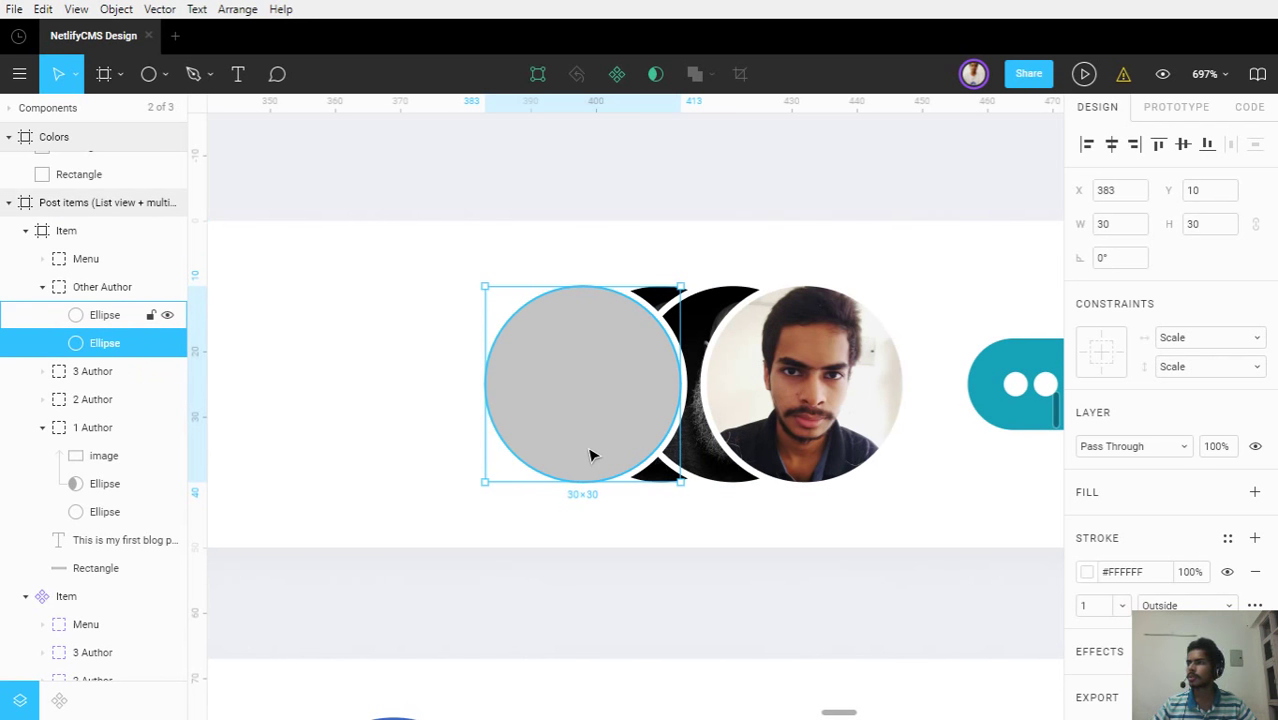
Move Other Author back below 1 Author so it sits behind the author photos
click(43, 287)
click(88, 292)
drag(80, 445, 77, 480)
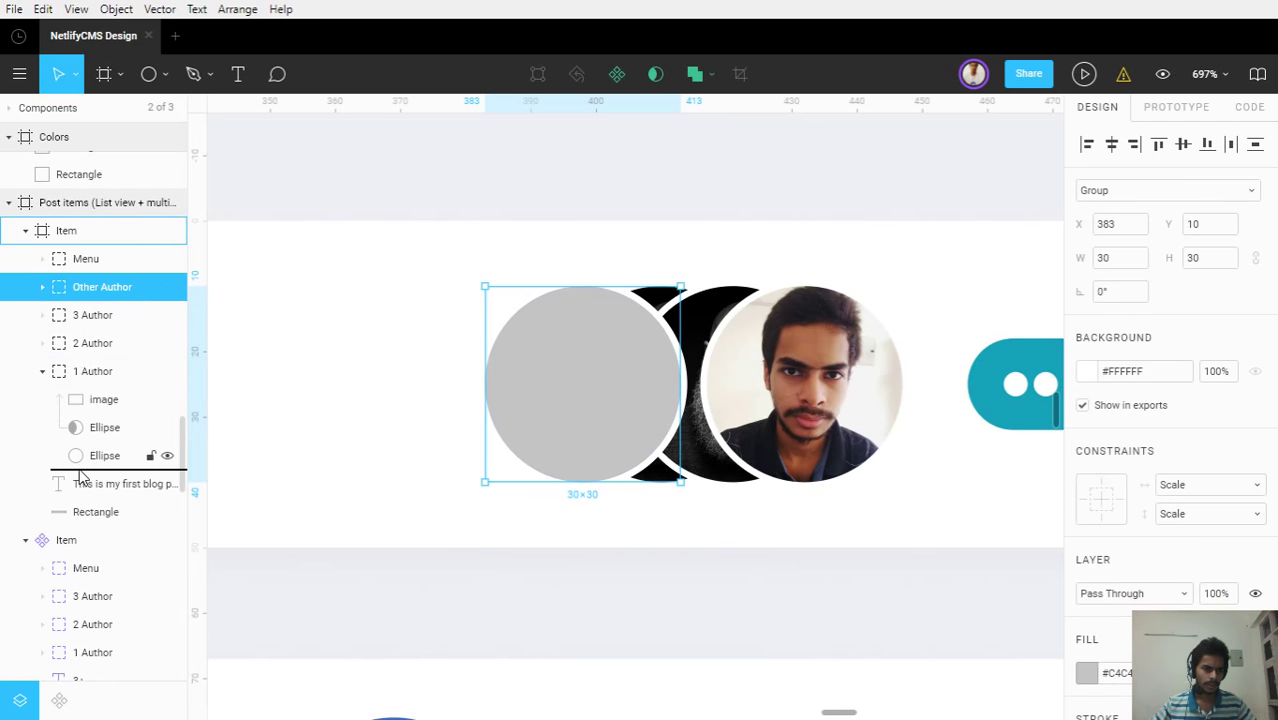
click(43, 343)
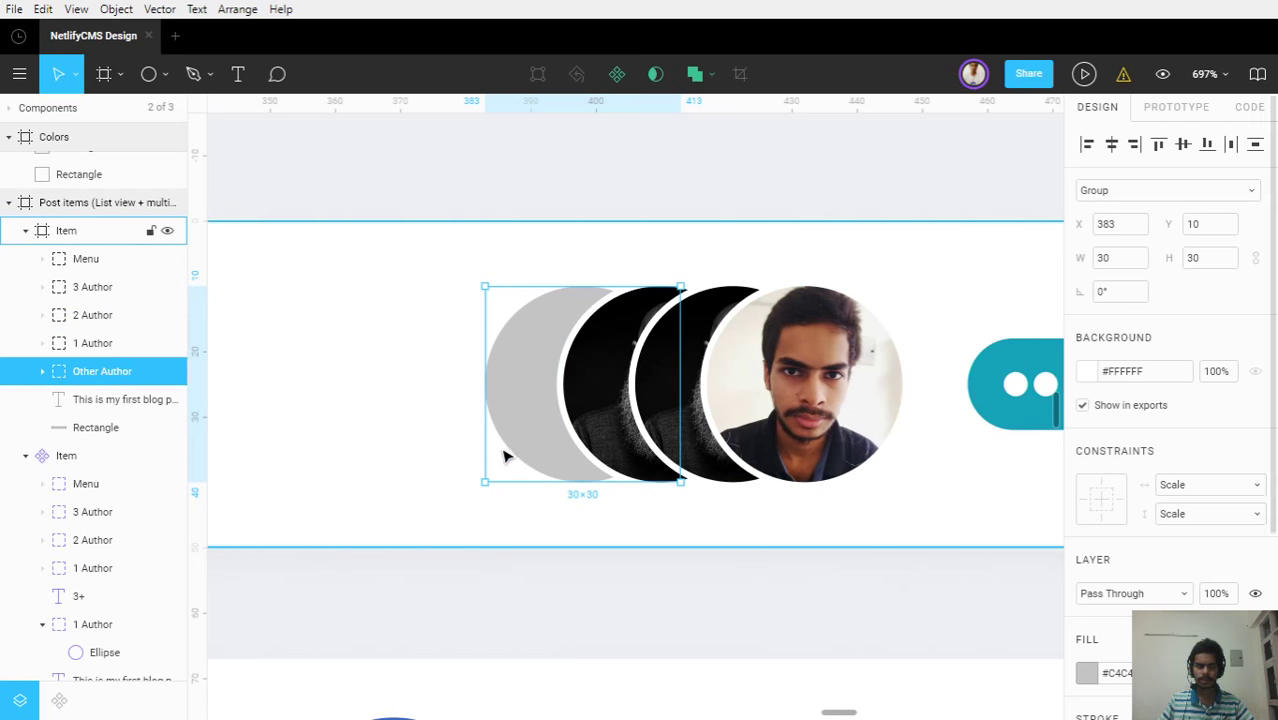
scroll(505, 452, down, 5)
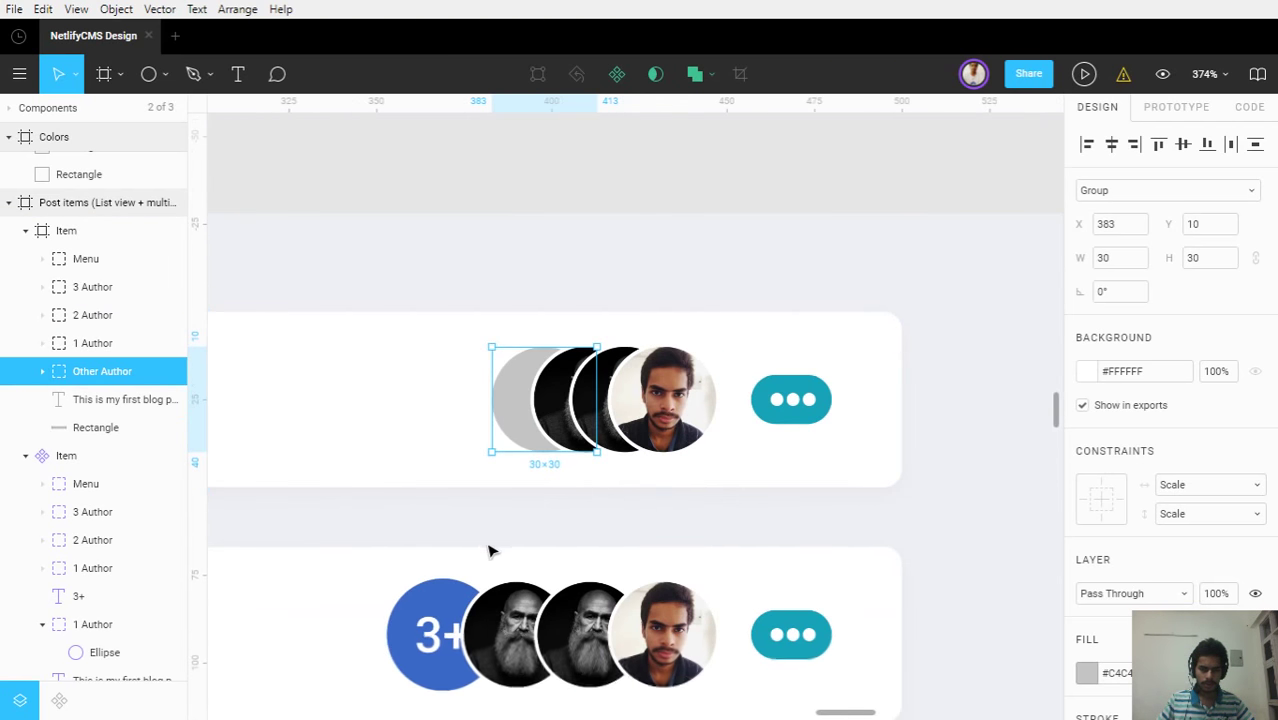
Apply the blue secondary colour style to the top row's grey circle
click(524, 504)
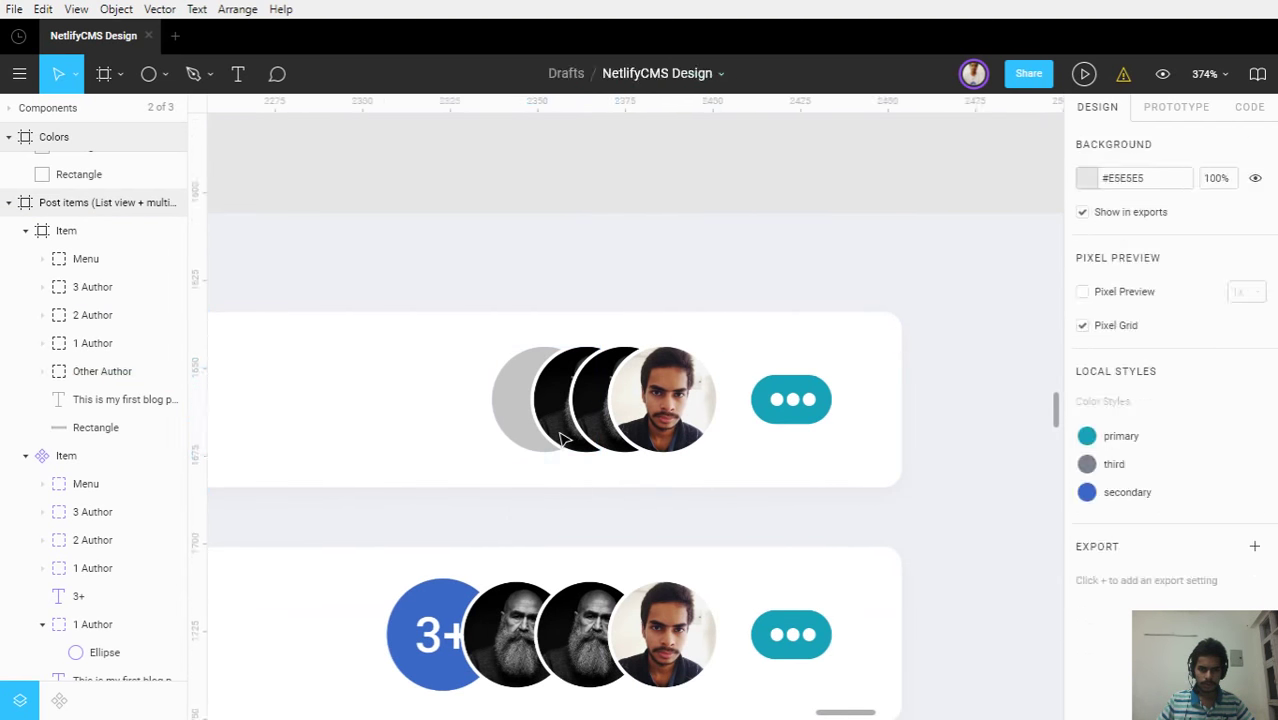
drag(486, 541, 558, 430)
click(553, 531)
drag(553, 530, 653, 402)
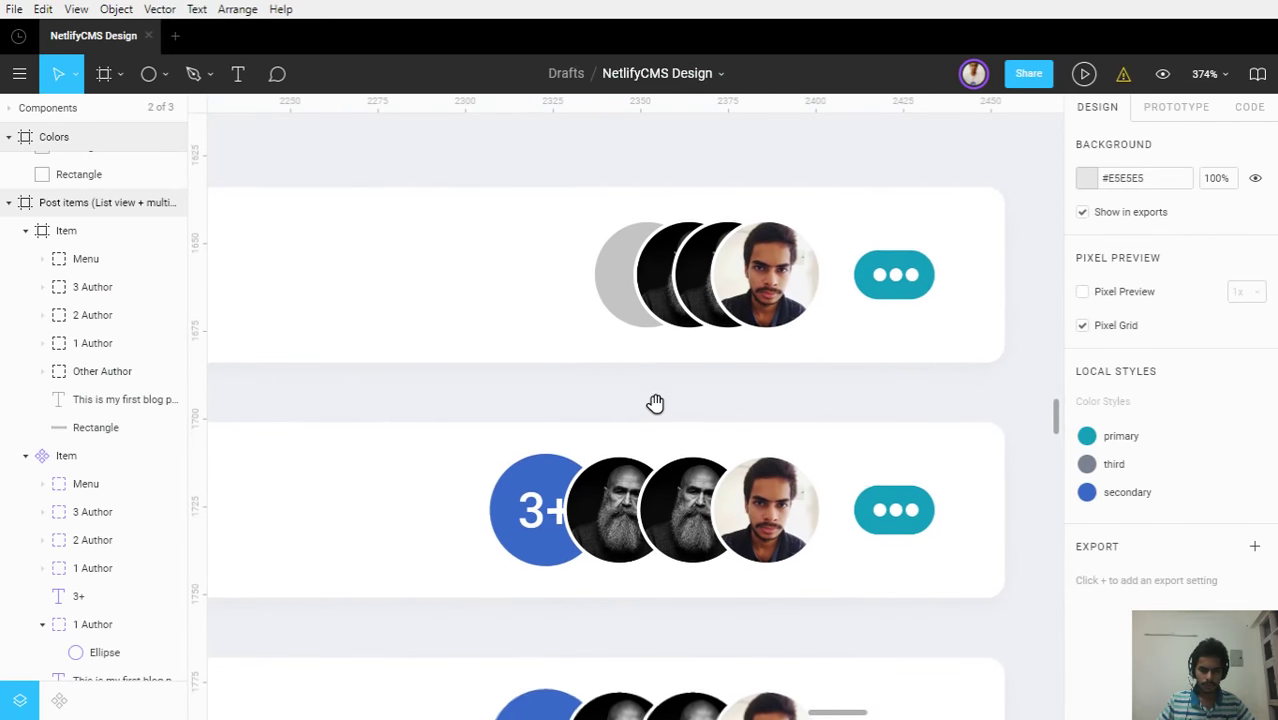
double_click(535, 513)
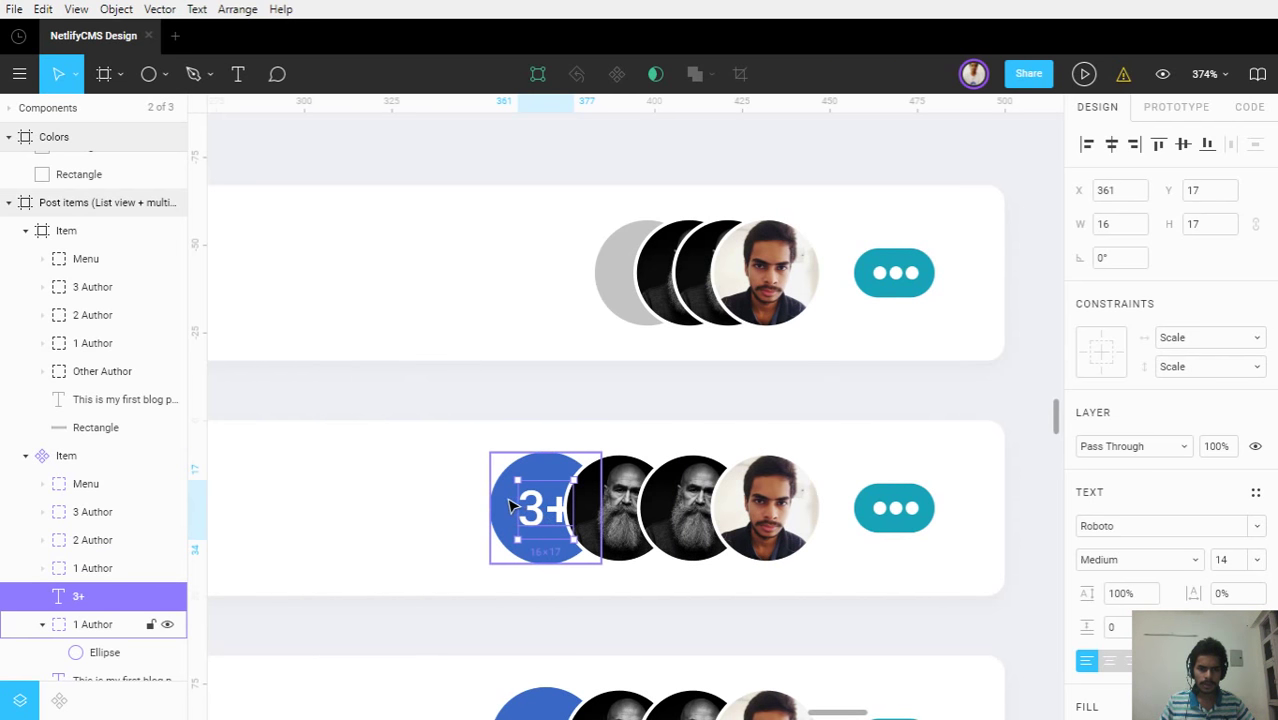
click(615, 276)
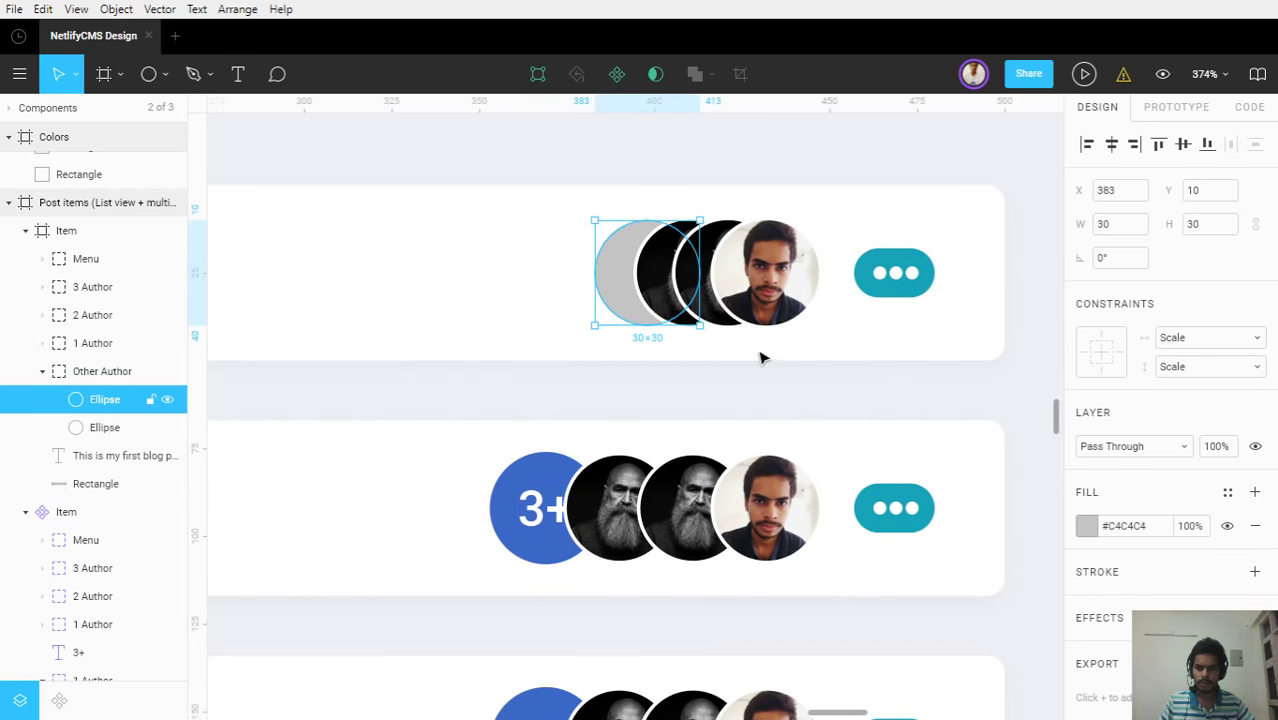
click(1229, 494)
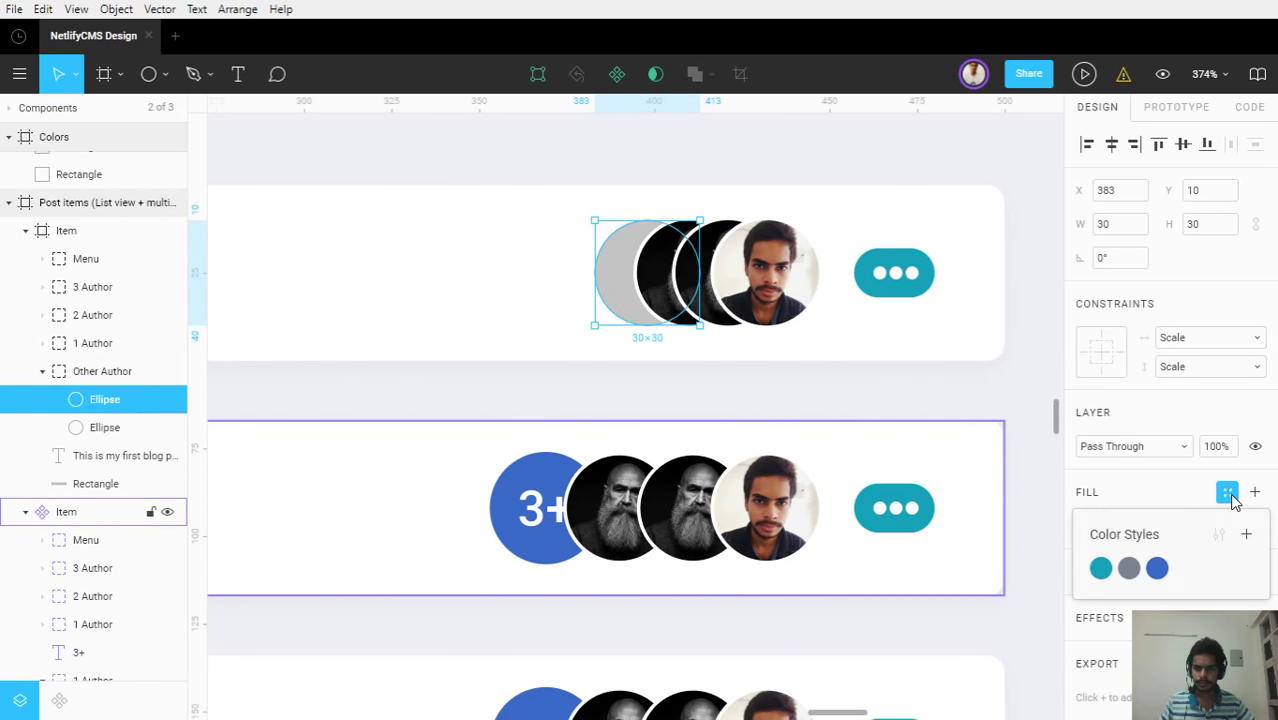
click(1157, 568)
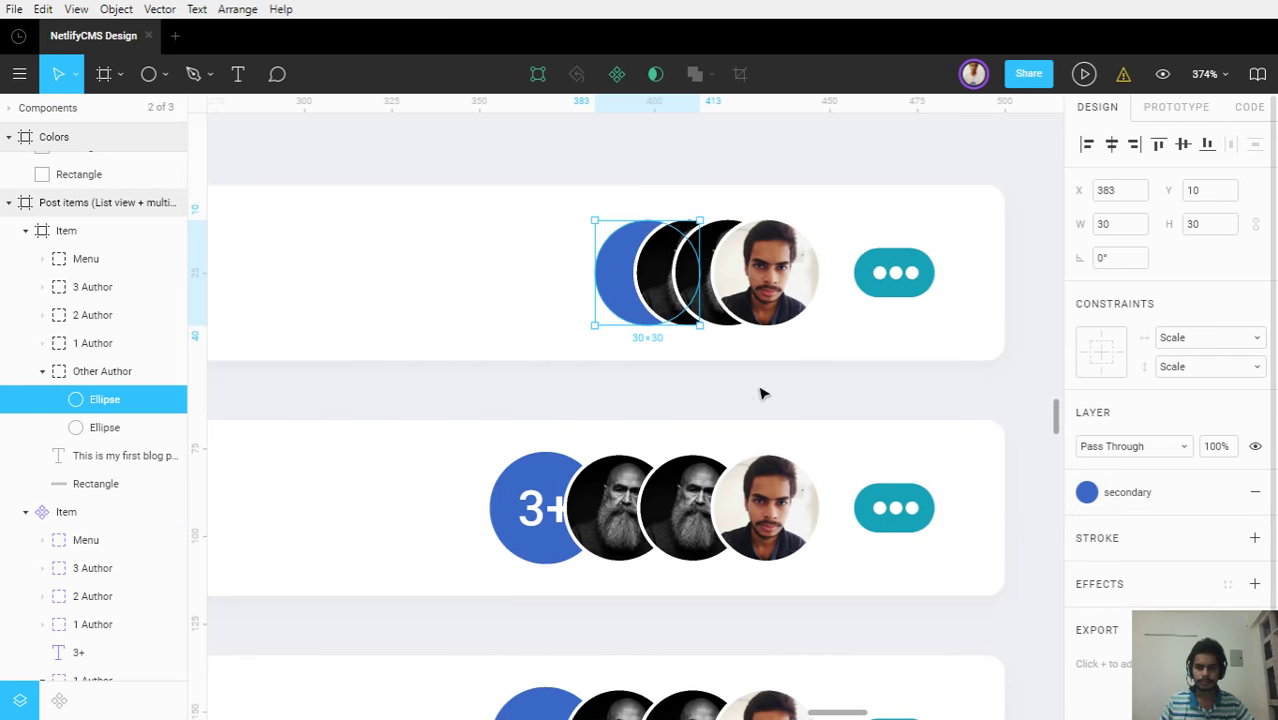
Duplicate the 3+ label into Other Author and centre it horizontally and vertically on the circle
click(540, 510)
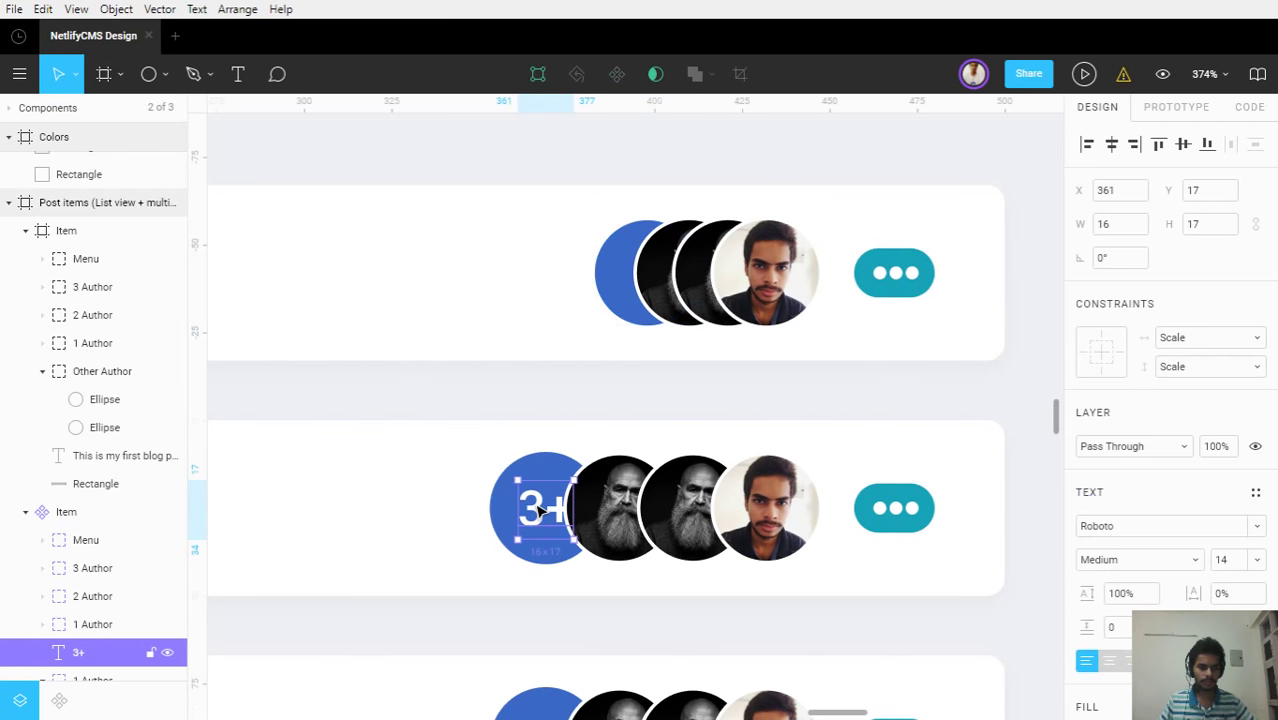
key(ctrl+d)
drag(540, 510, 637, 268)
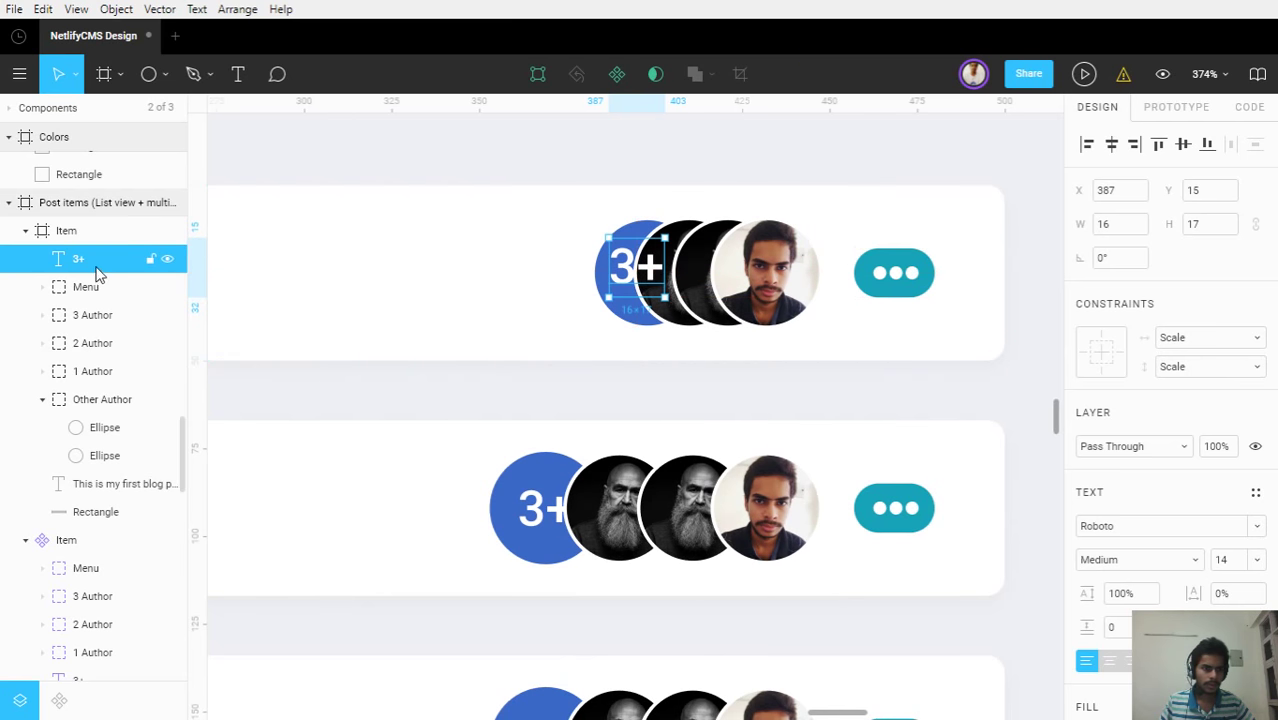
drag(122, 424, 110, 440)
shift+click(110, 428)
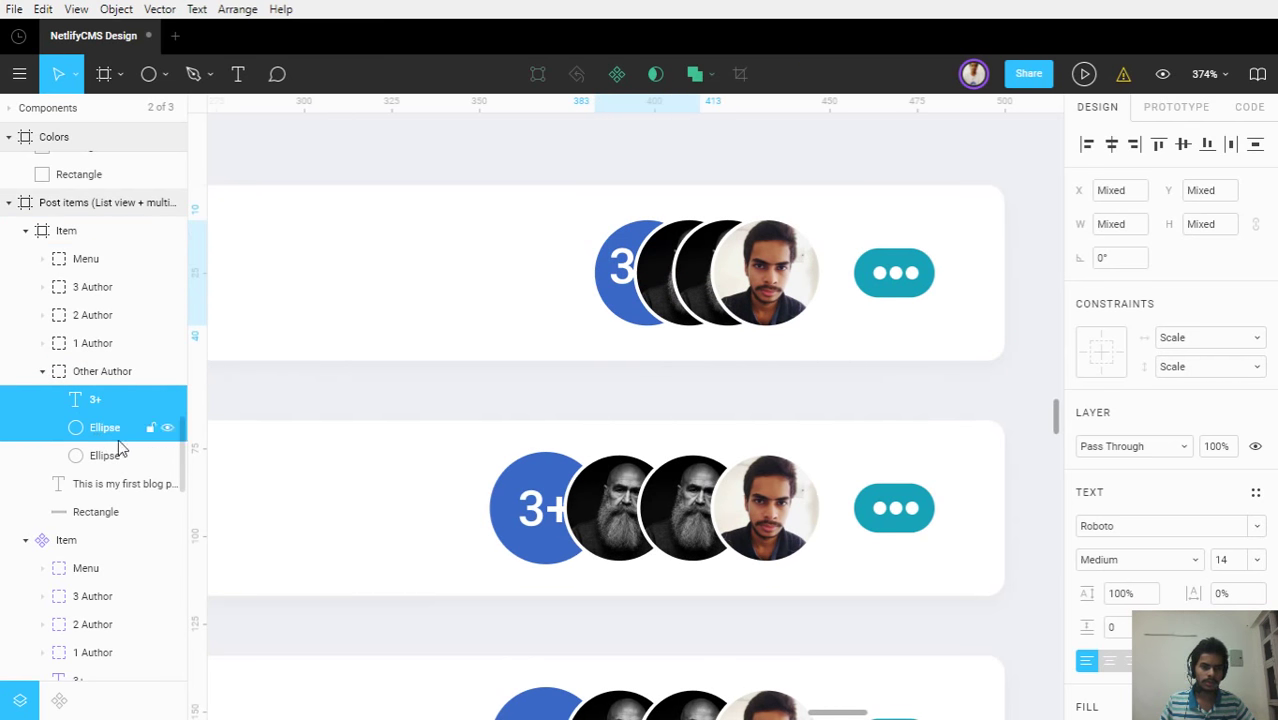
click(1112, 146)
click(1183, 144)
click(693, 399)
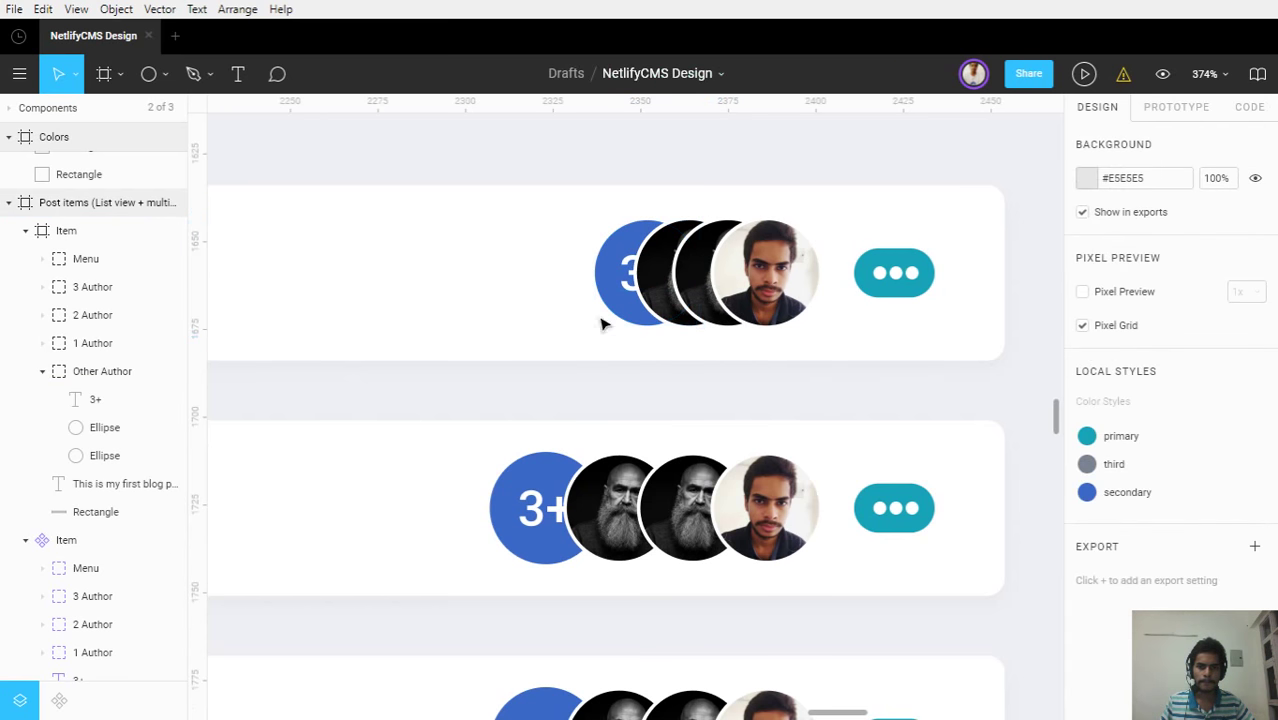
scroll(603, 325, down, 5)
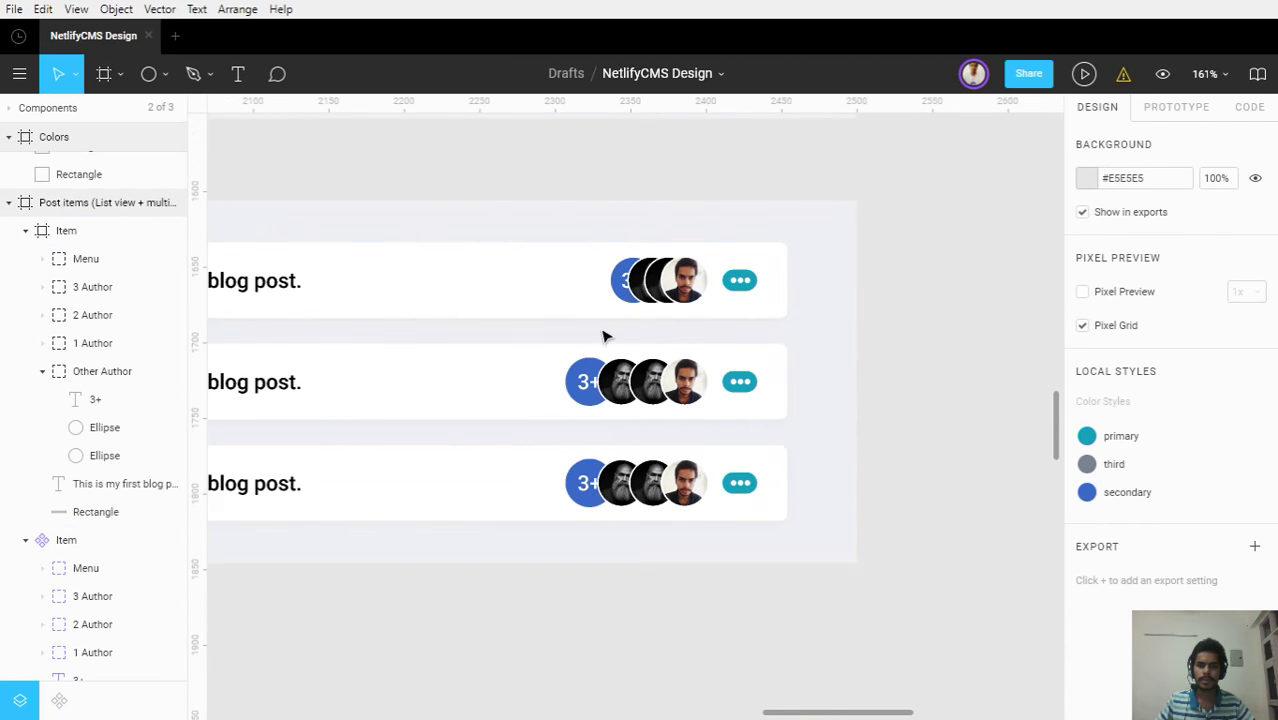
scroll(603, 336, down, 2)
drag(645, 328, 776, 332)
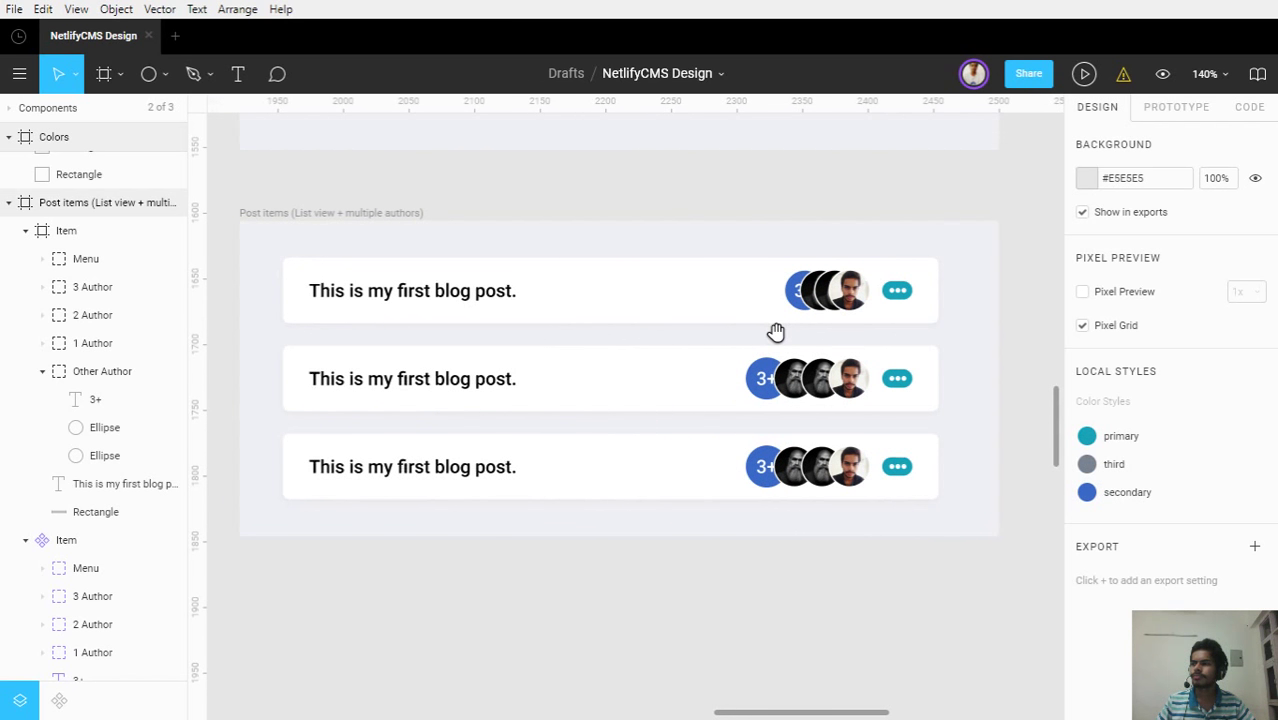
drag(776, 332, 705, 385)
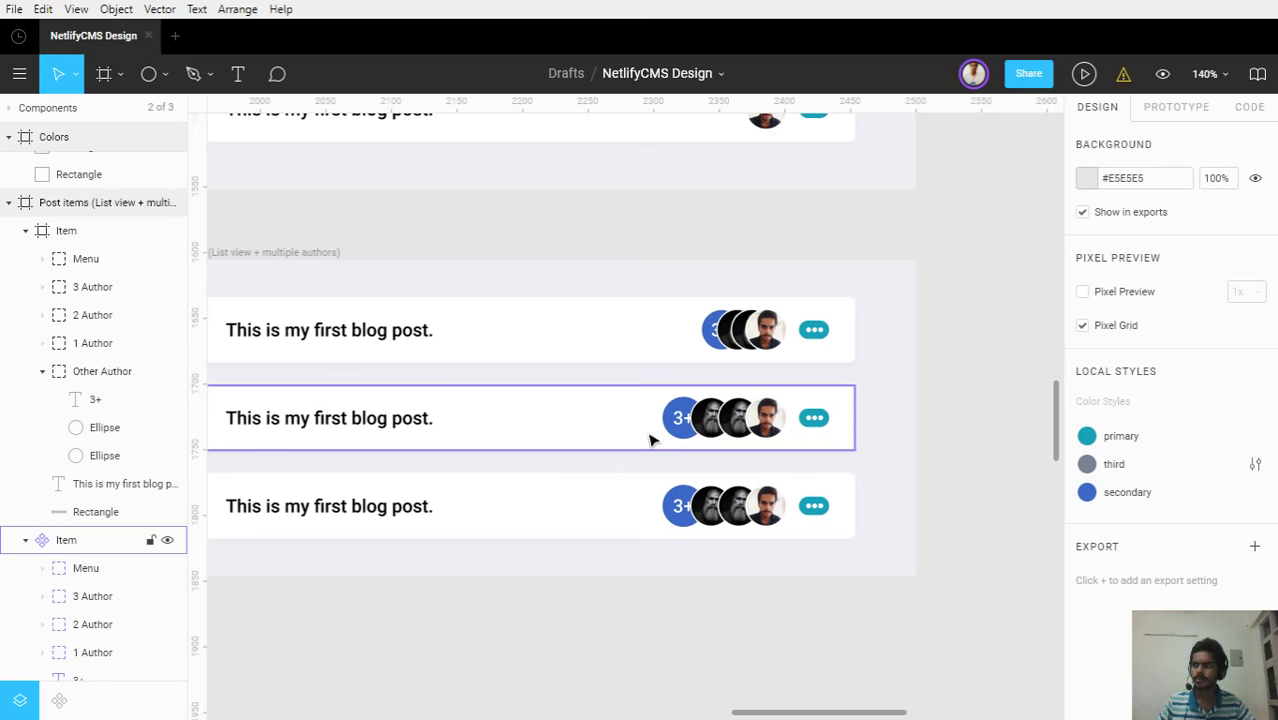
scroll(465, 305, down, 3)
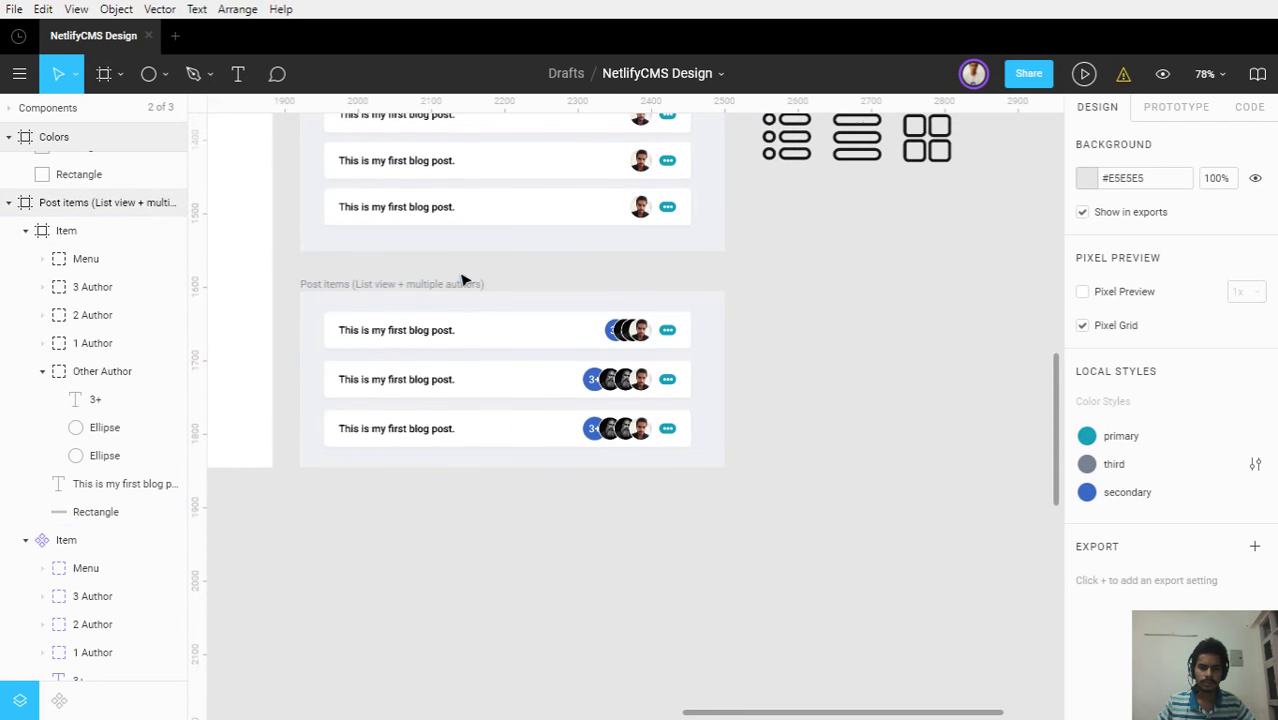
click(477, 362)
click(860, 346)
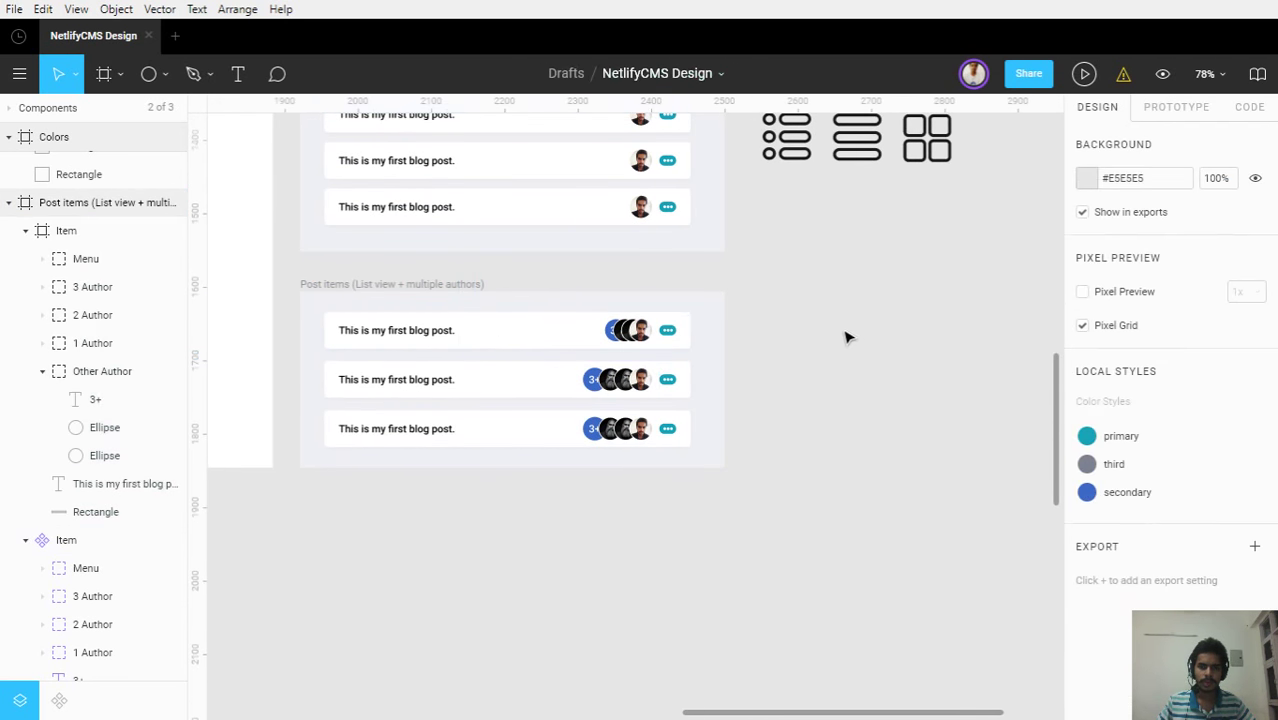
drag(845, 337, 713, 368)
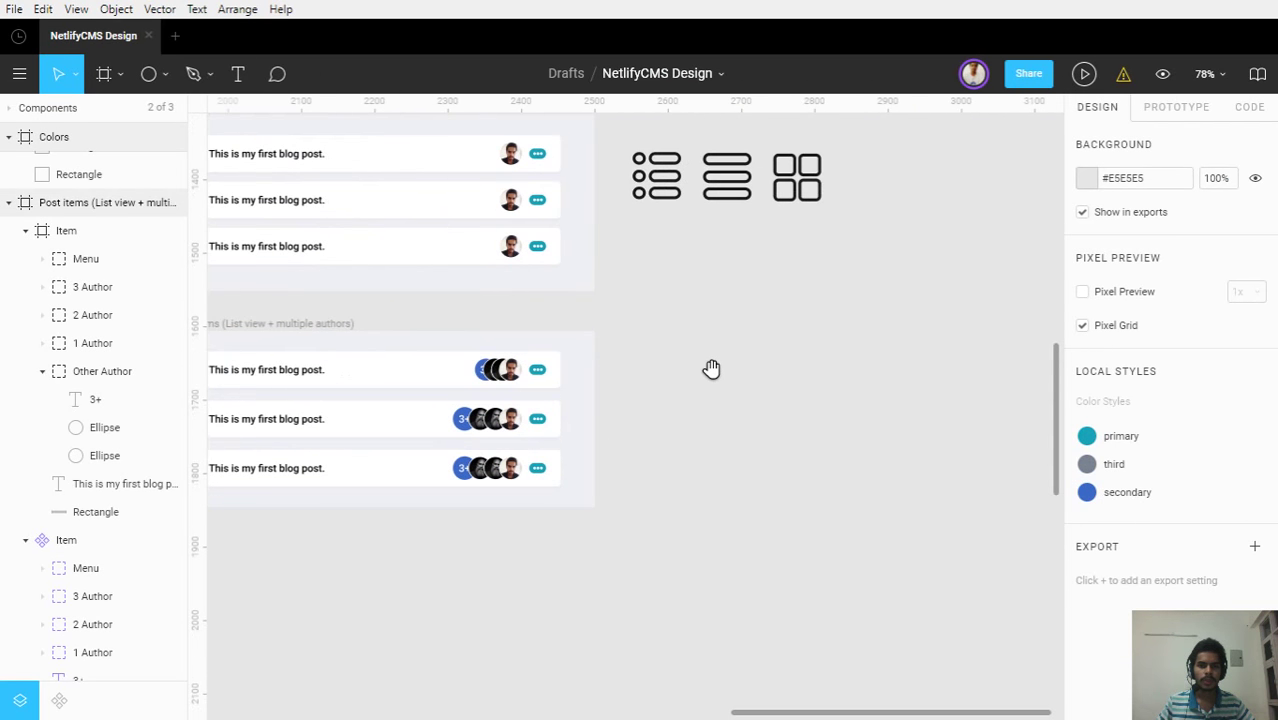
scroll(860, 322, down, 2)
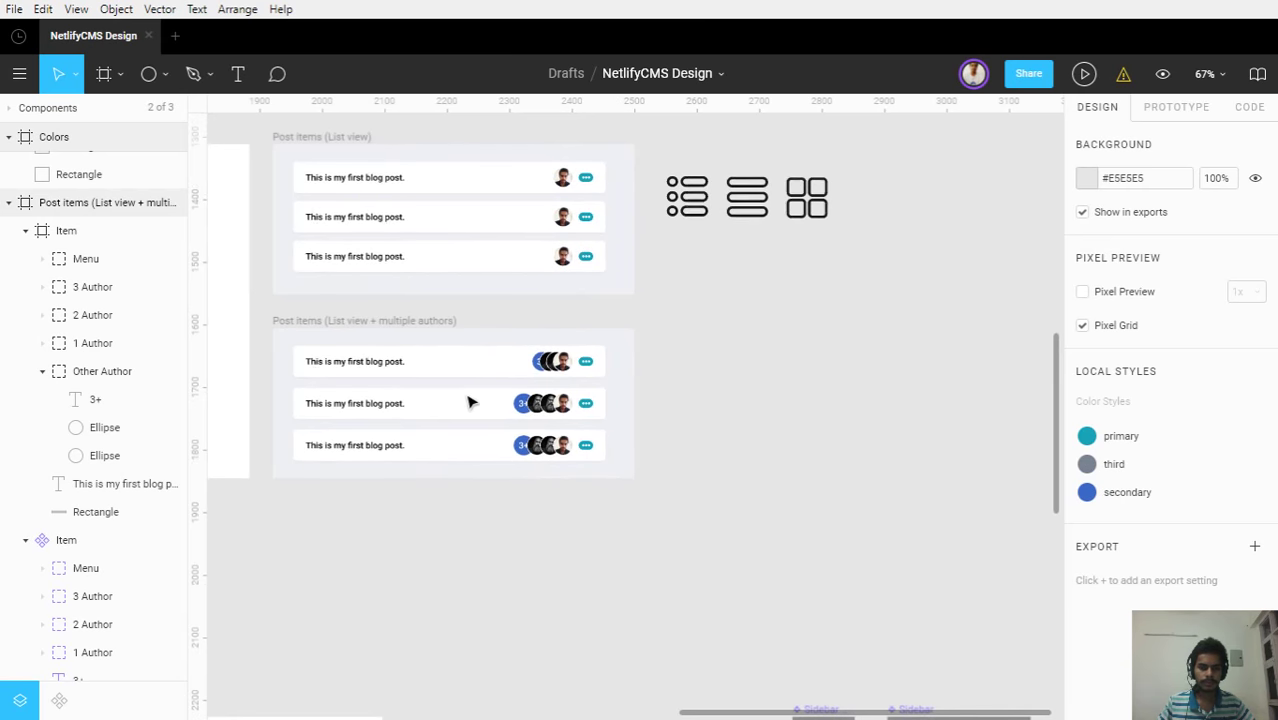
scroll(512, 307, up, 3)
scroll(512, 307, up, 4)
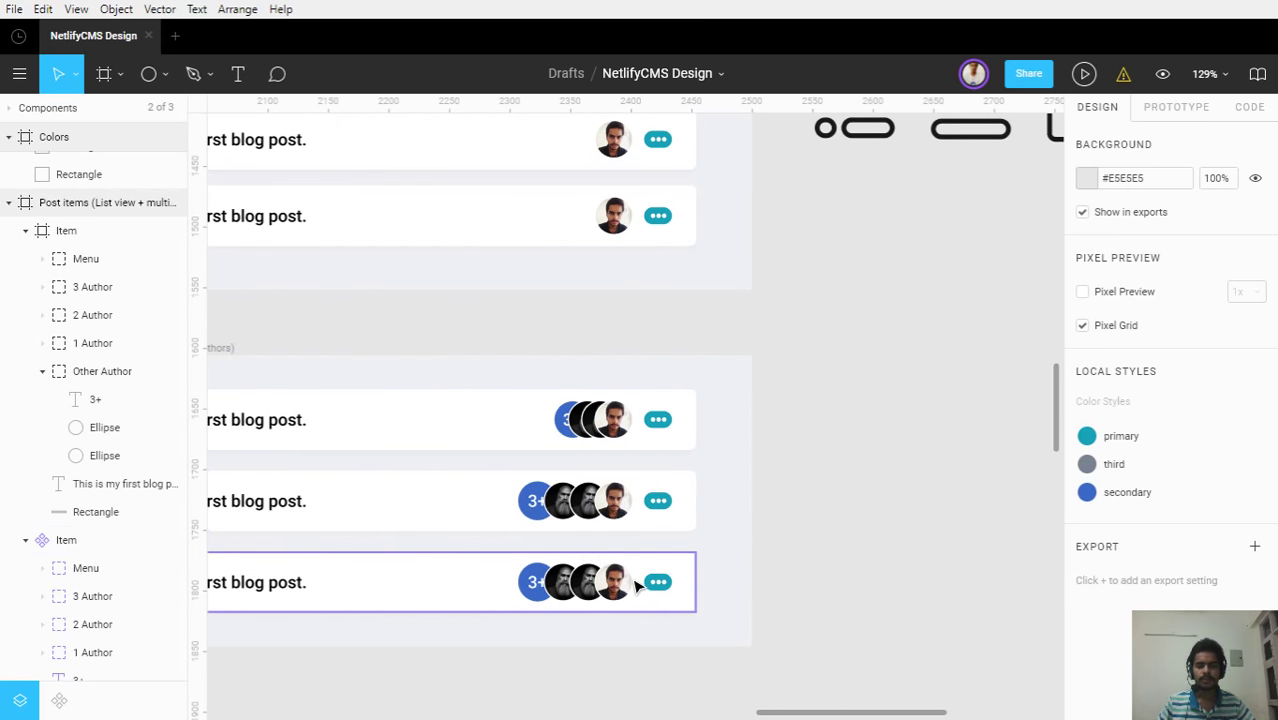
scroll(648, 528, down, 4)
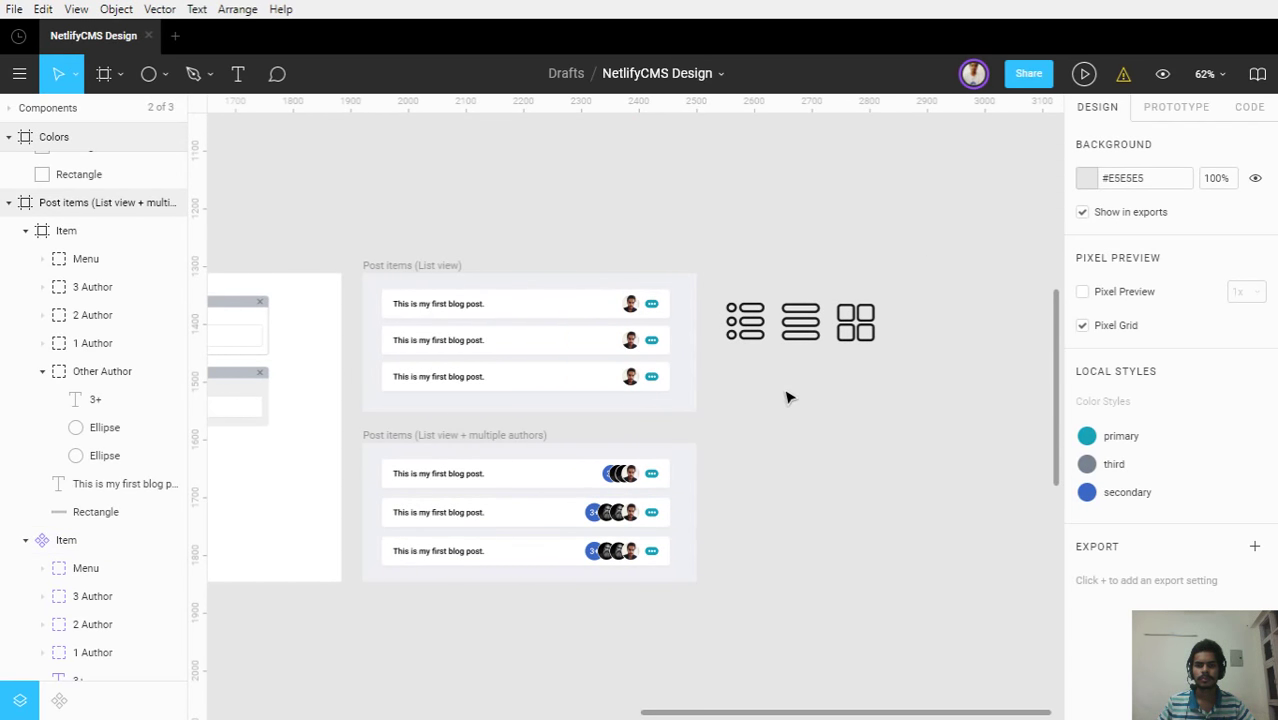
scroll(790, 395, up, 3)
Select the three layout icons and move them back up beside the post lists
drag(968, 366, 700, 272)
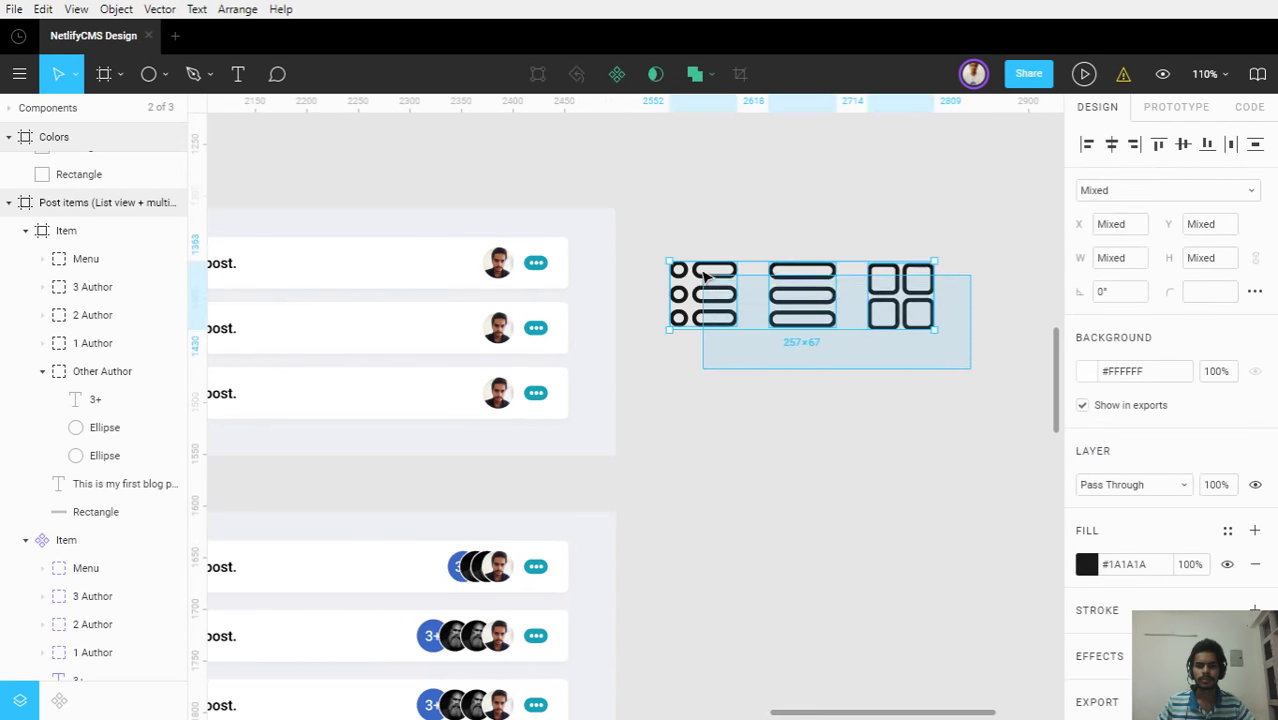
click(742, 417)
scroll(742, 417, down, 1)
scroll(742, 417, down, 2)
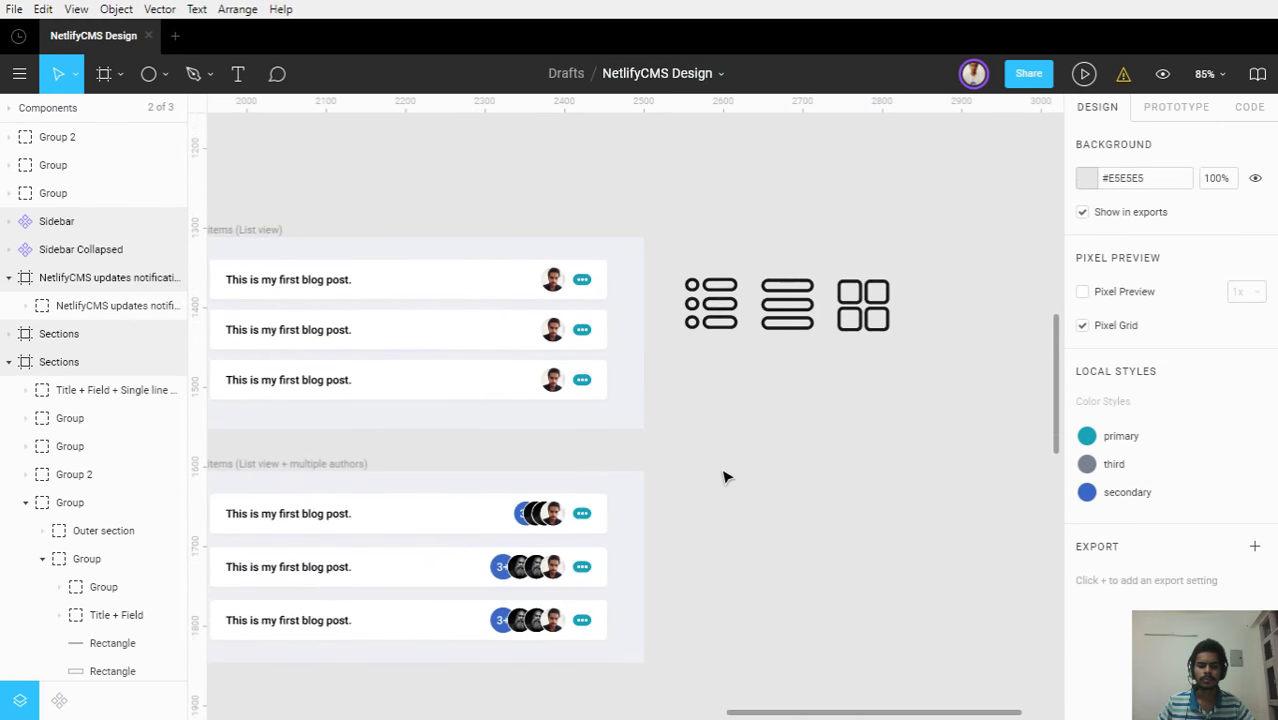
drag(725, 476, 790, 389)
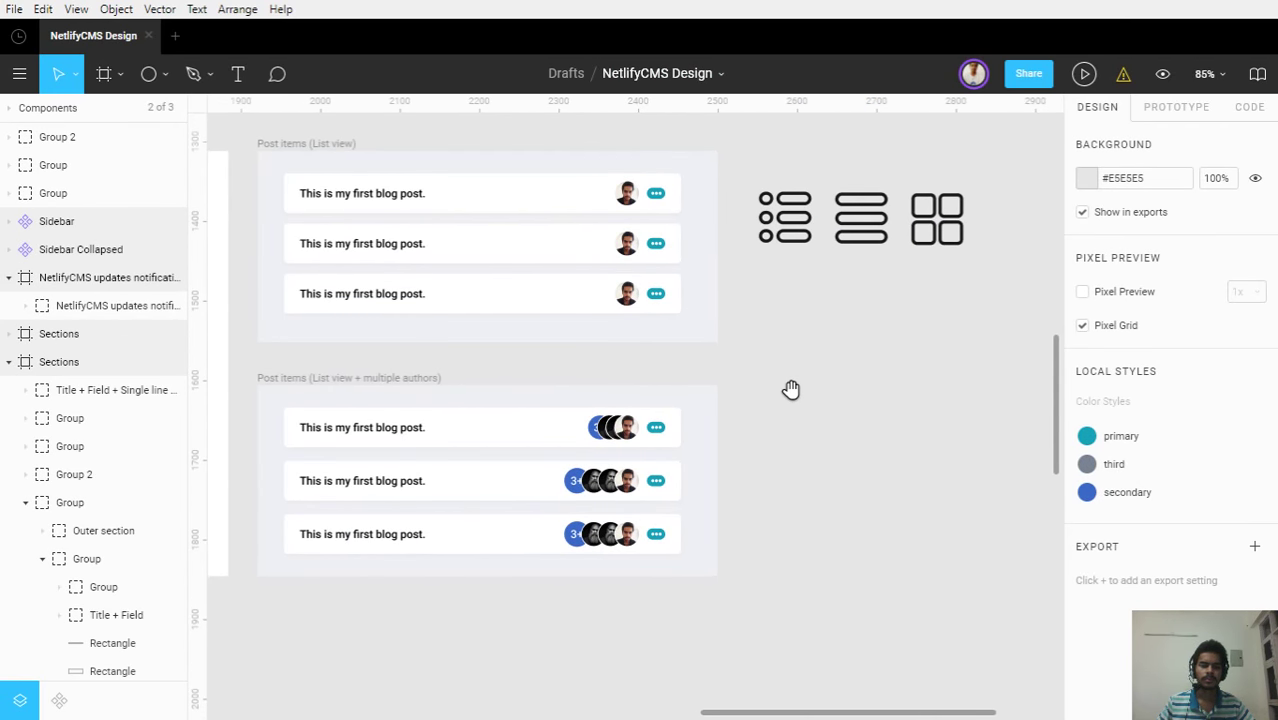
drag(953, 352, 756, 176)
scroll(812, 245, up, 3)
scroll(812, 245, up, 2)
drag(800, 505, 795, 400)
drag(805, 494, 742, 300)
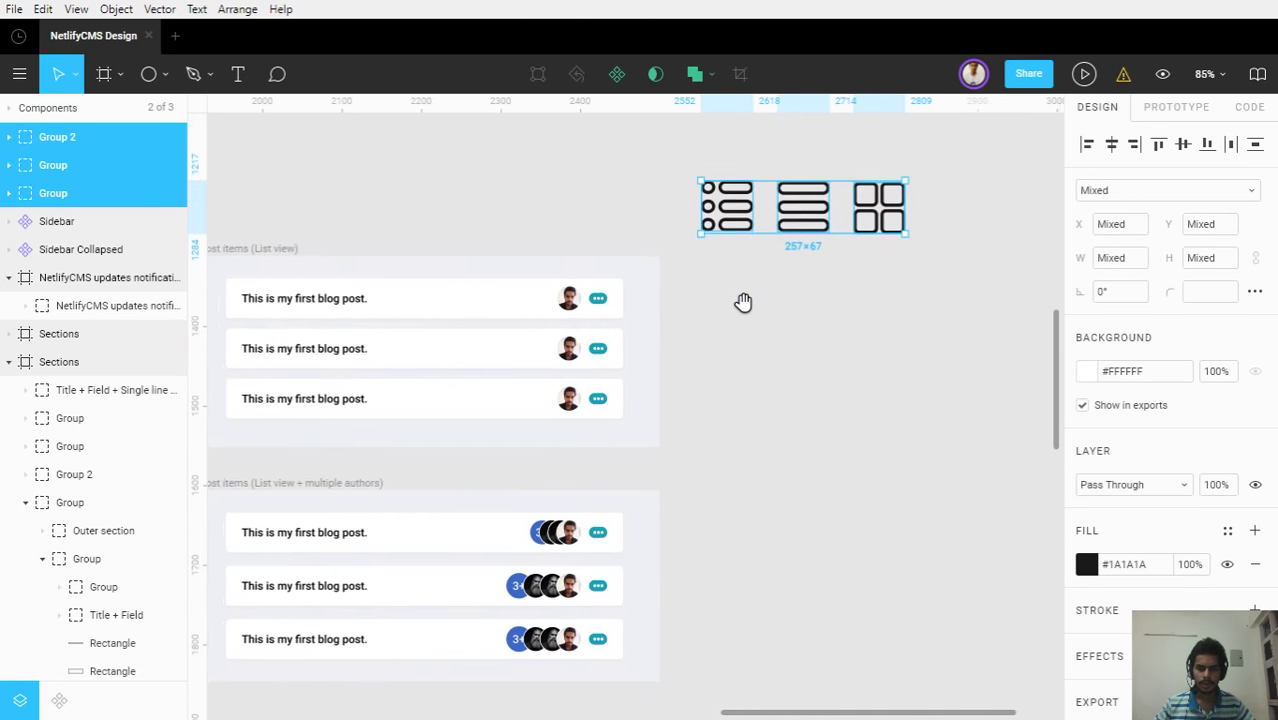
scroll(746, 307, down, 2)
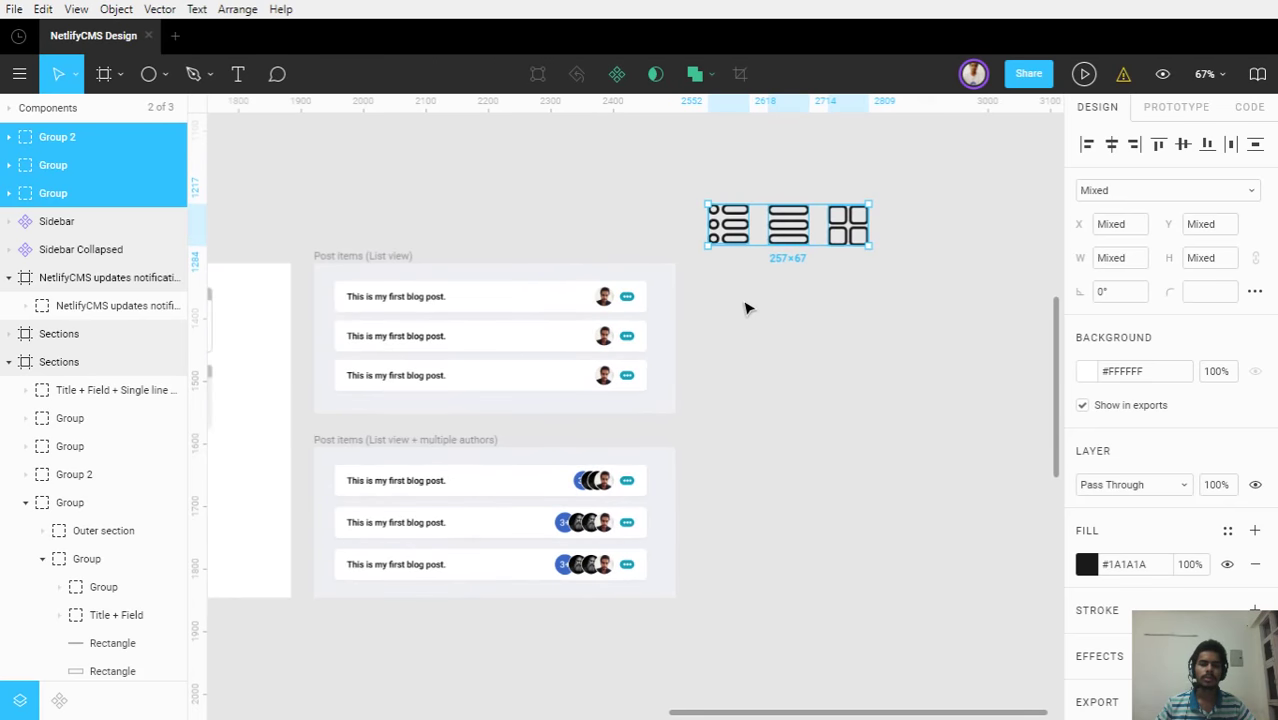
click(747, 310)
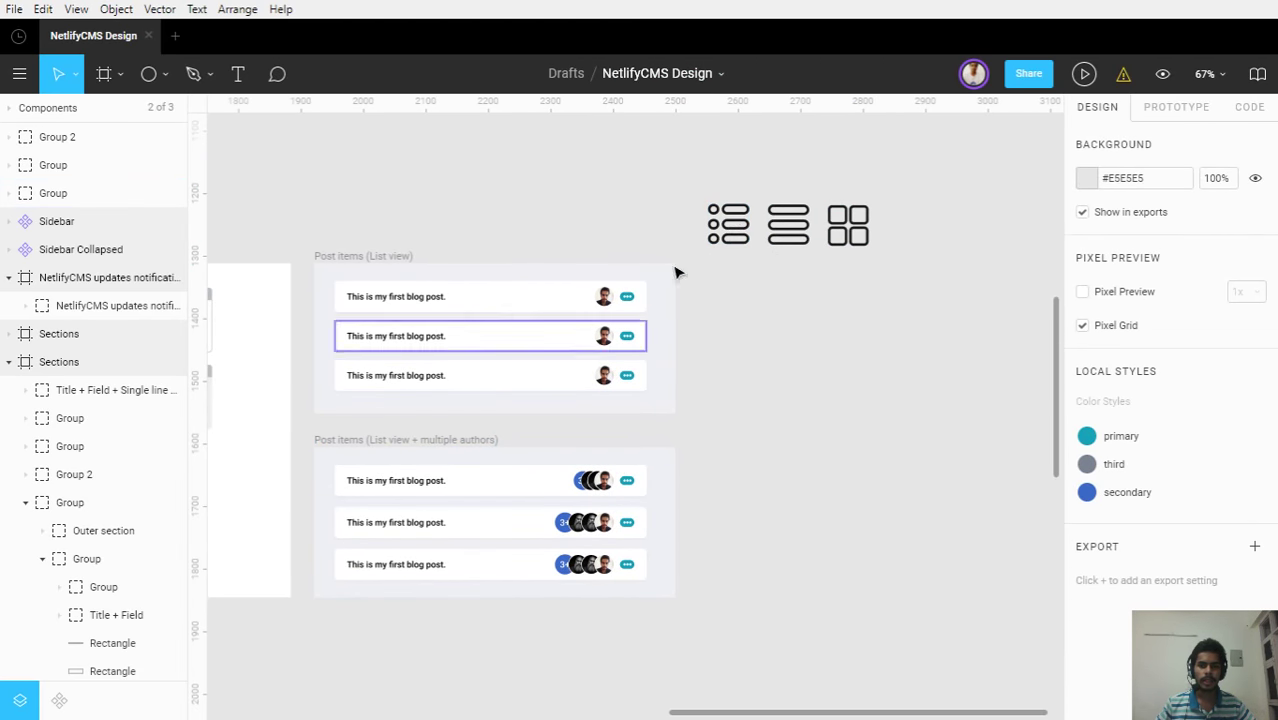
Move the stacked-bars icon to the left of the other icons
click(785, 225)
drag(785, 225, 555, 222)
click(750, 325)
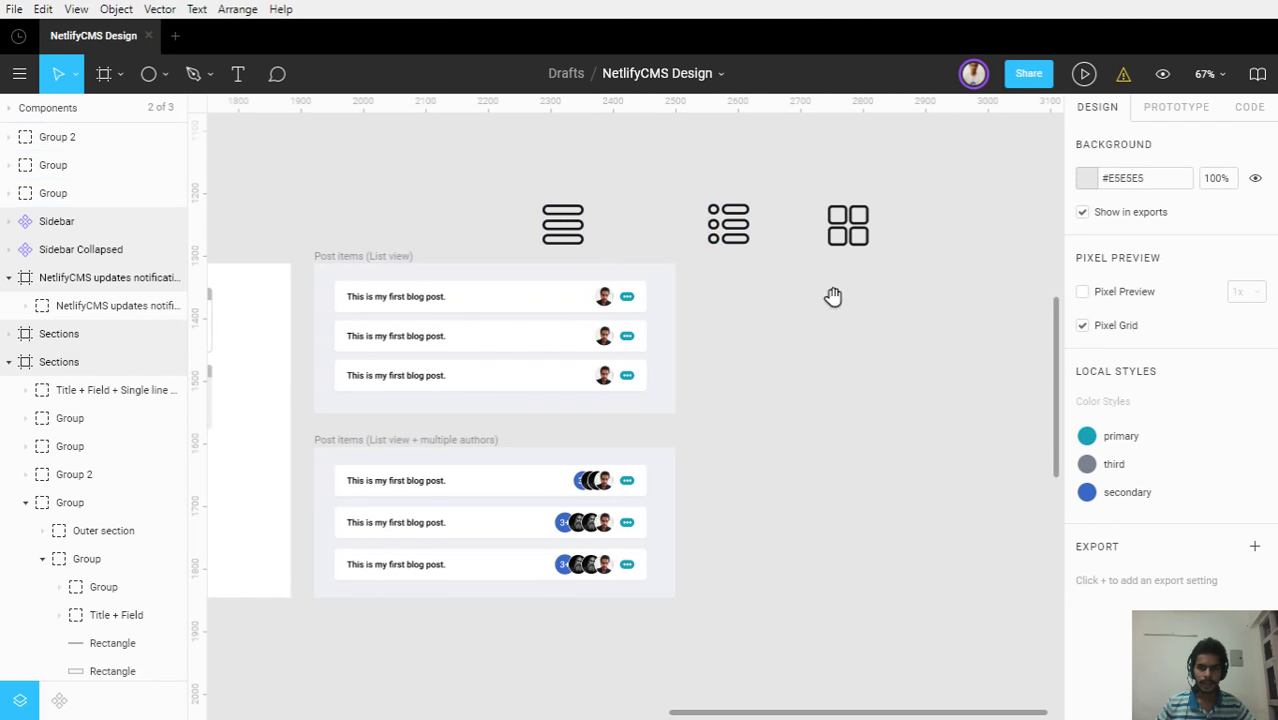
drag(833, 294, 488, 274)
scroll(484, 240, down, 3)
Move the grid icon far right and the bulleted-list icon into the middle at X 2905
click(482, 232)
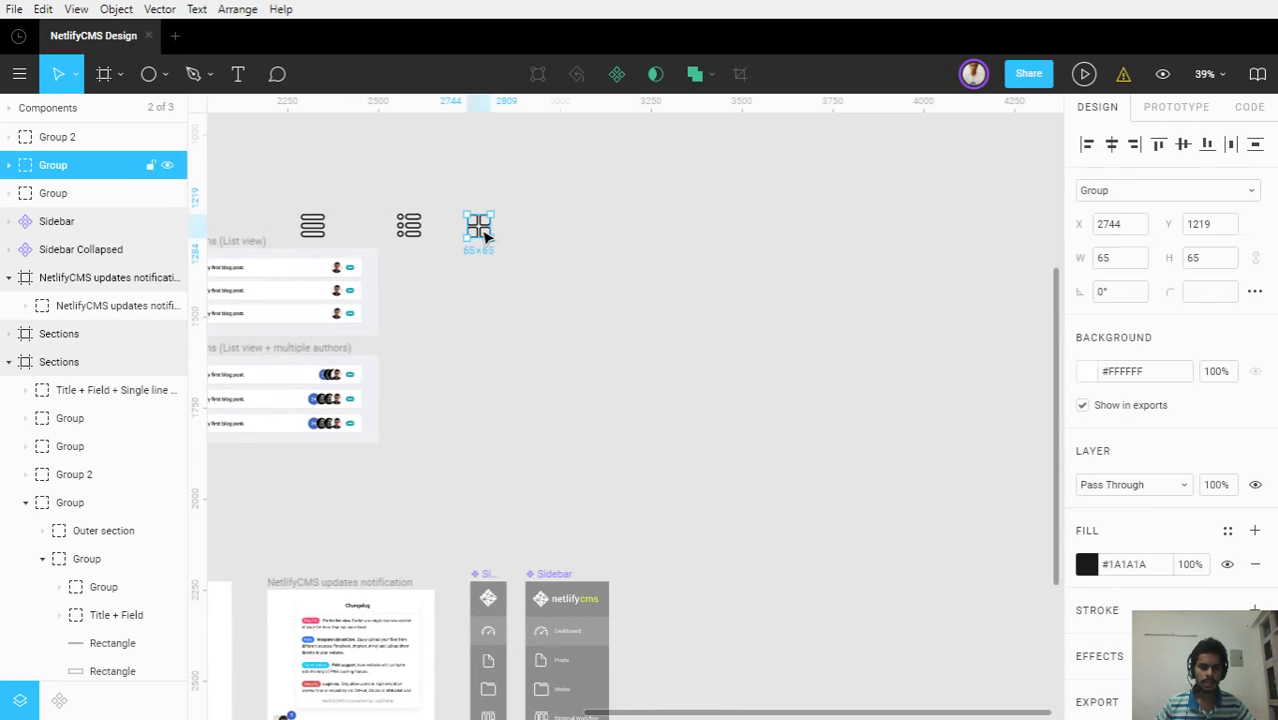
drag(482, 230, 745, 251)
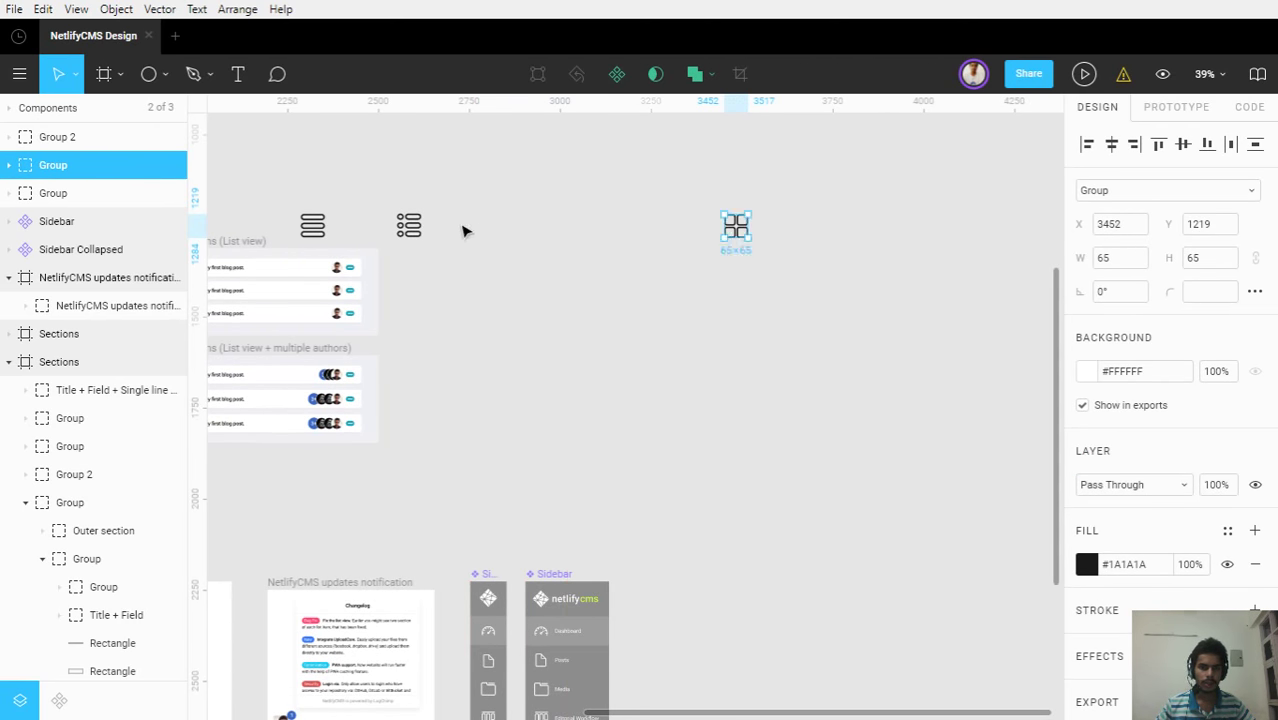
drag(416, 230, 545, 250)
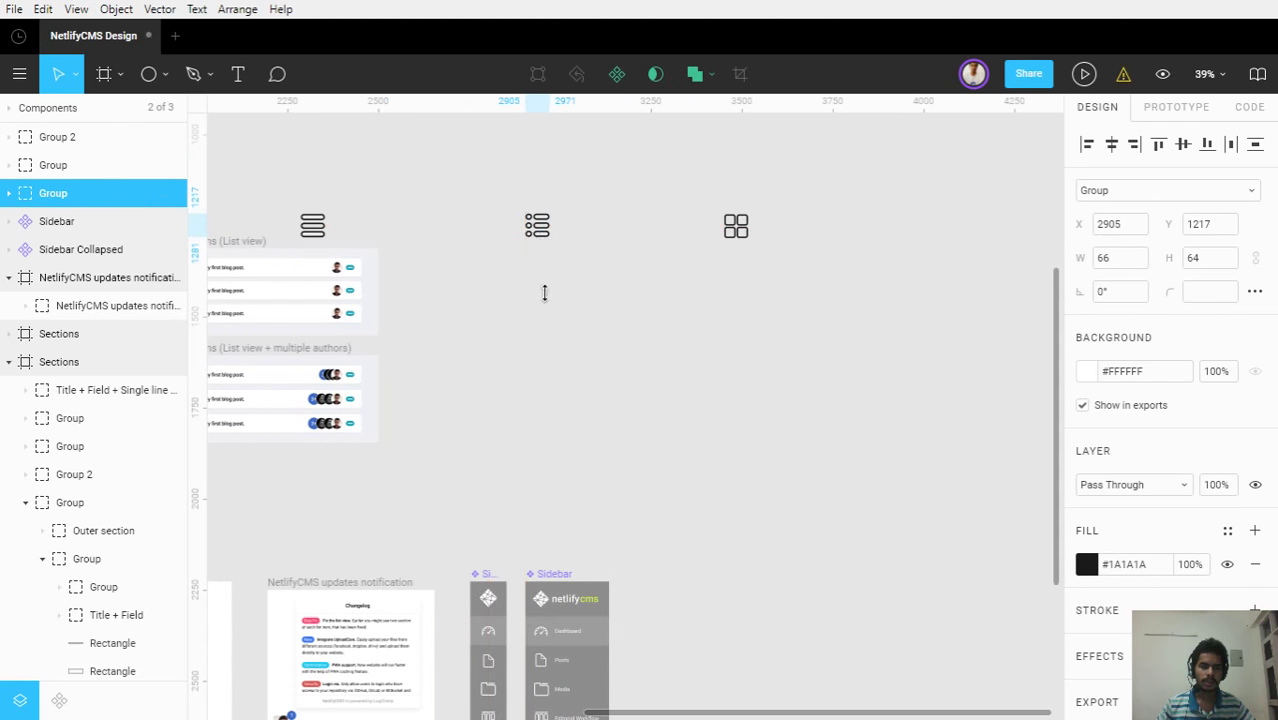
click(537, 357)
key(space)
drag(533, 348, 608, 351)
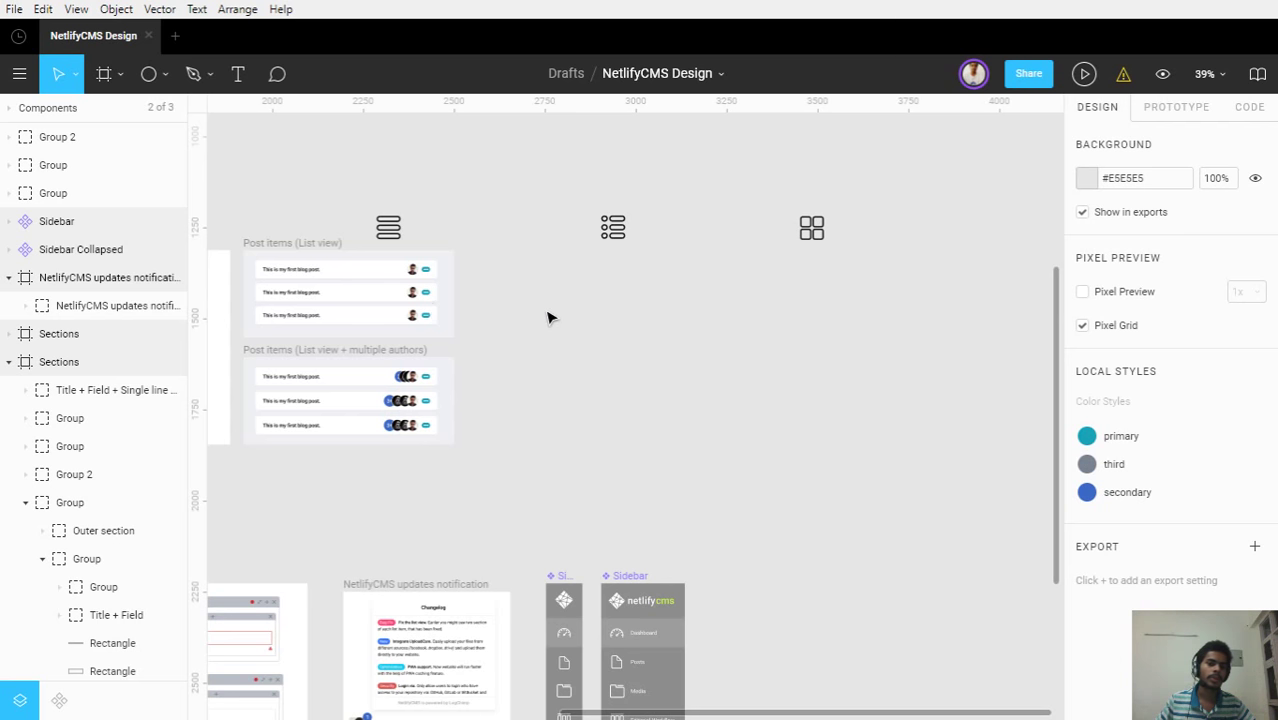
ctrl+scroll(547, 316, up, 3)
key(space)
drag(605, 351, 628, 331)
ctrl+scroll(628, 331, down, 2)
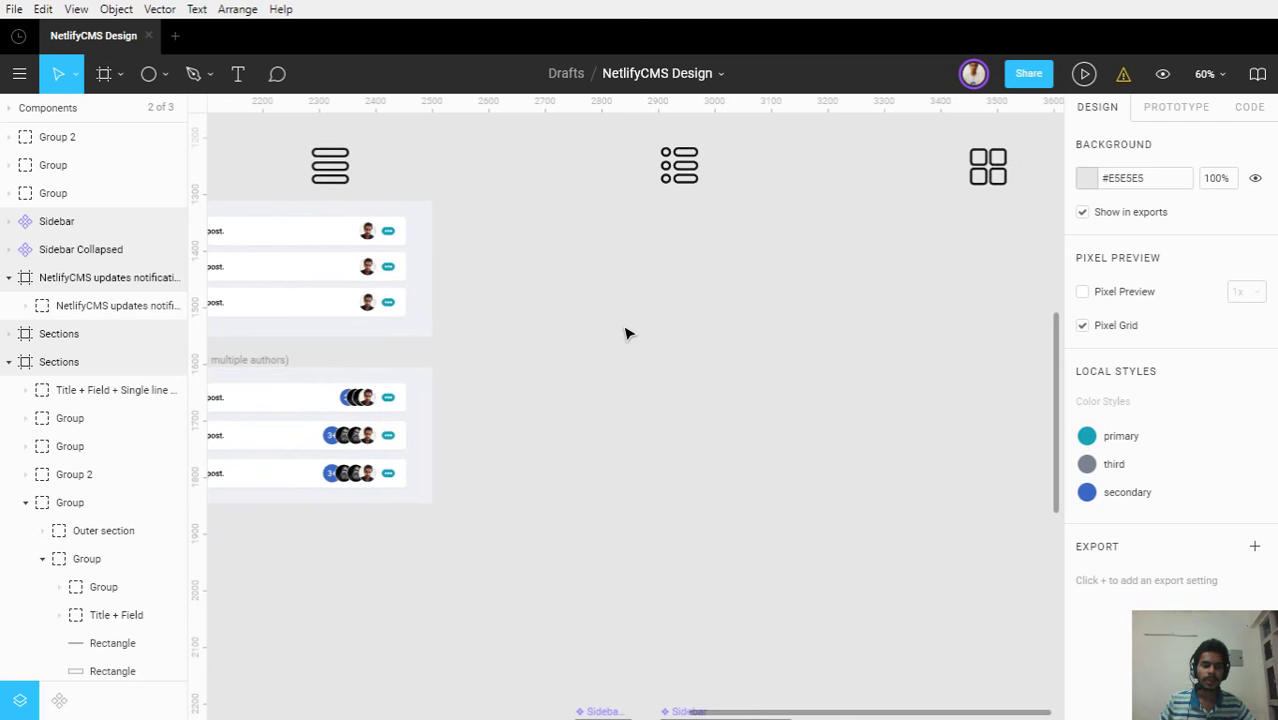
Draw a 752×534 Frame 2 beside the post lists with the Frame tool
key(f)
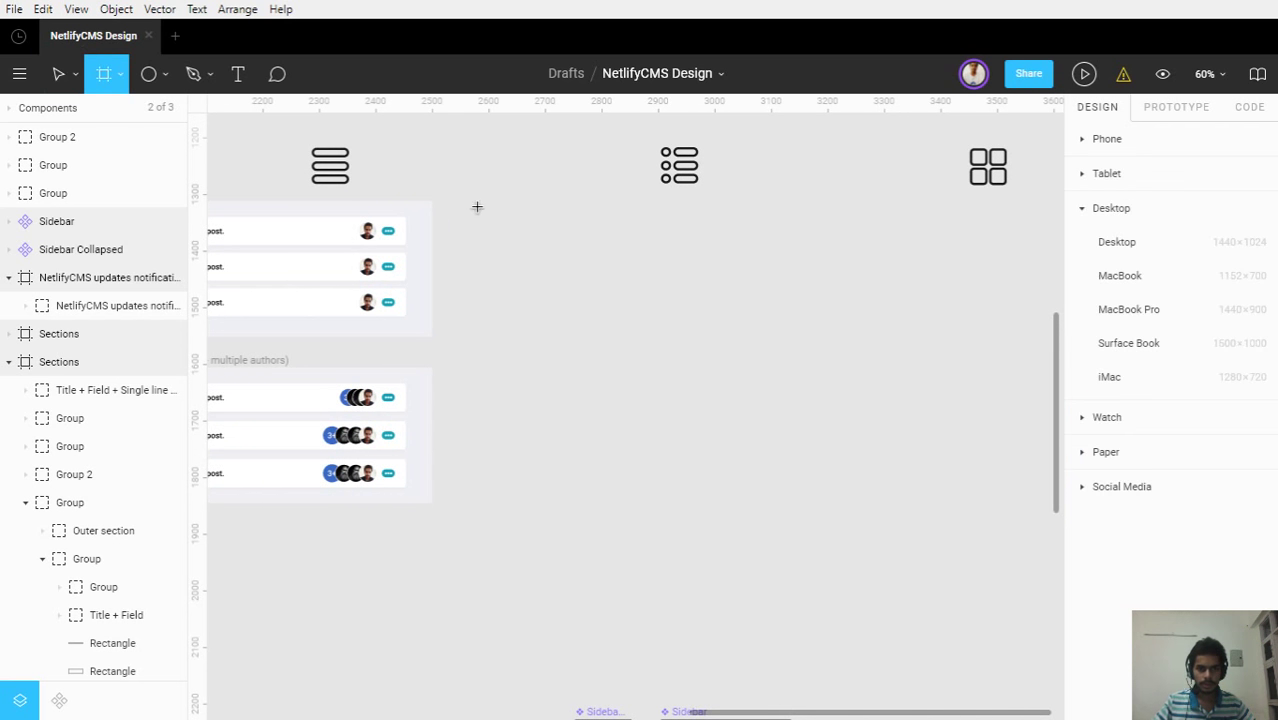
drag(469, 201, 897, 515)
drag(895, 559, 895, 559)
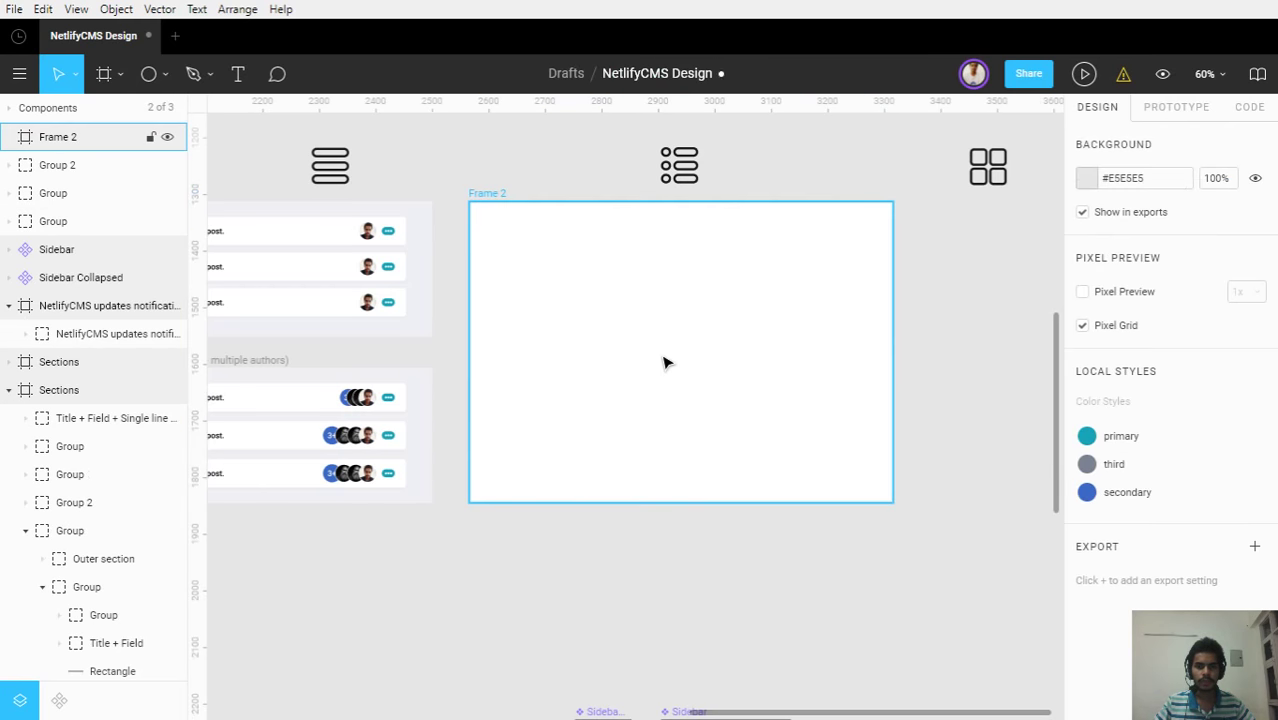
drag(591, 327, 505, 356)
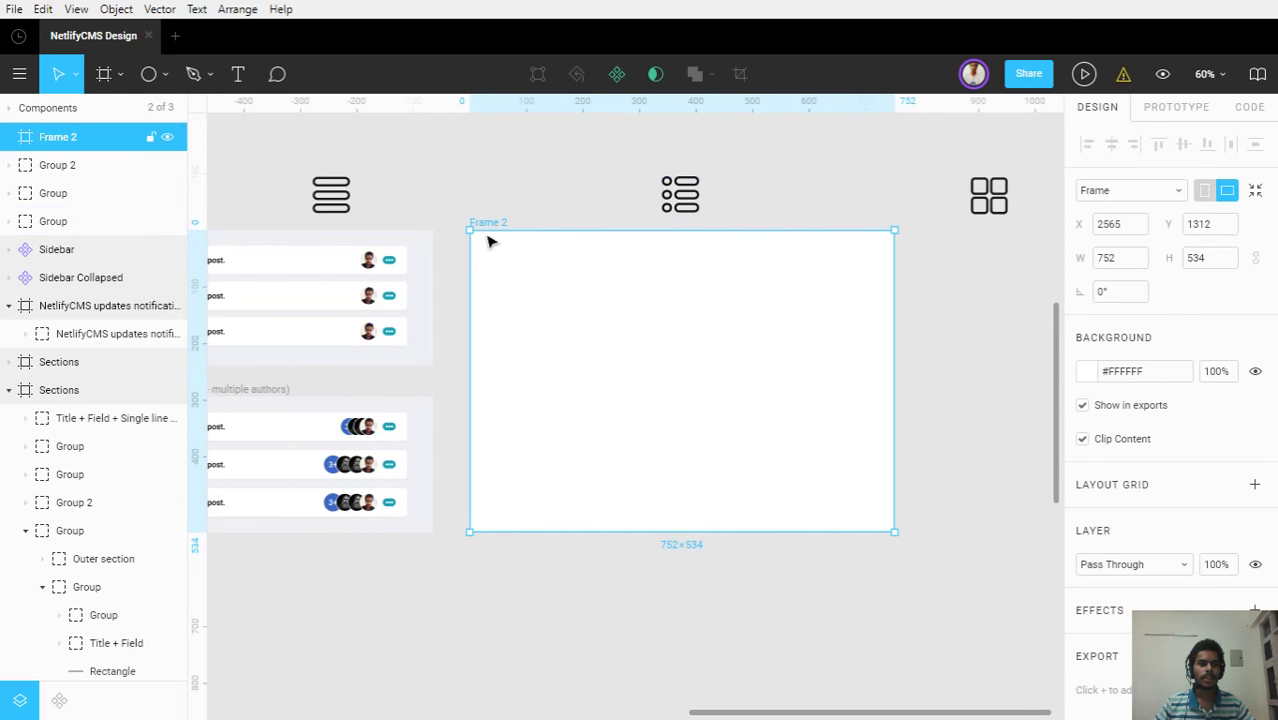
click(10, 108)
Open Page 1 and browse its frames to find the dashboard screenshot
click(55, 192)
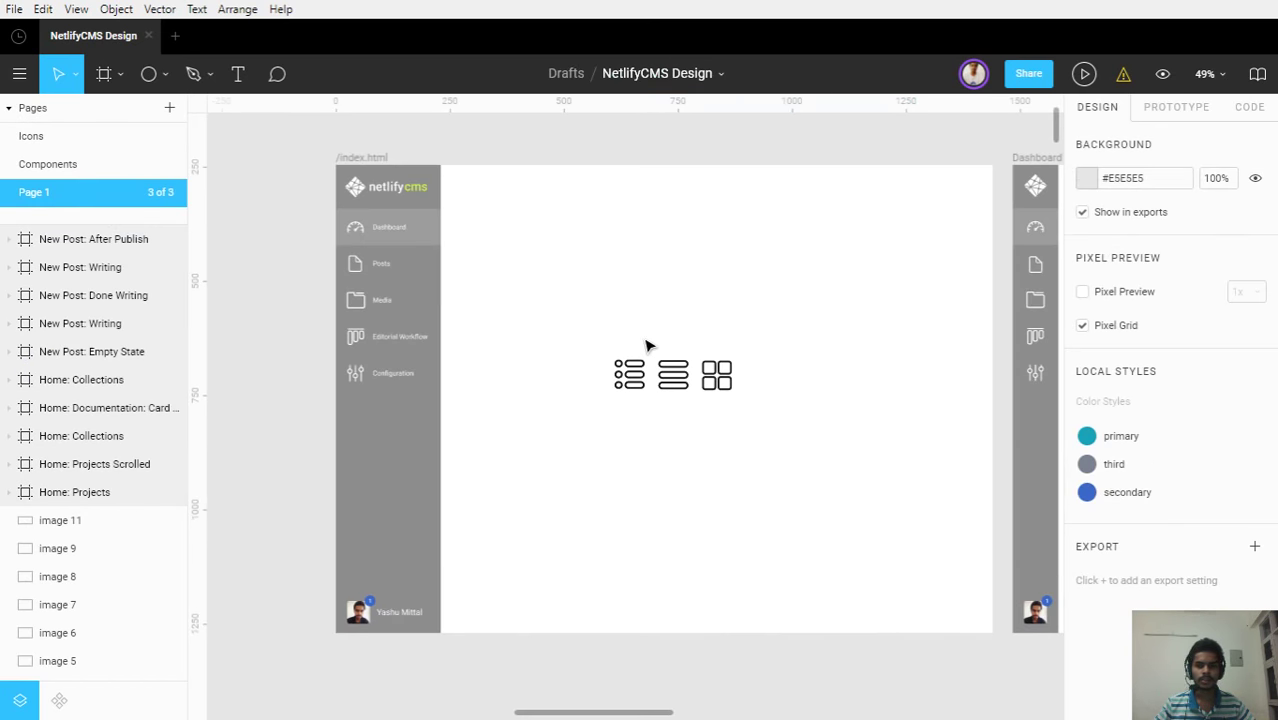
scroll(645, 345, down, 8)
drag(692, 365, 622, 325)
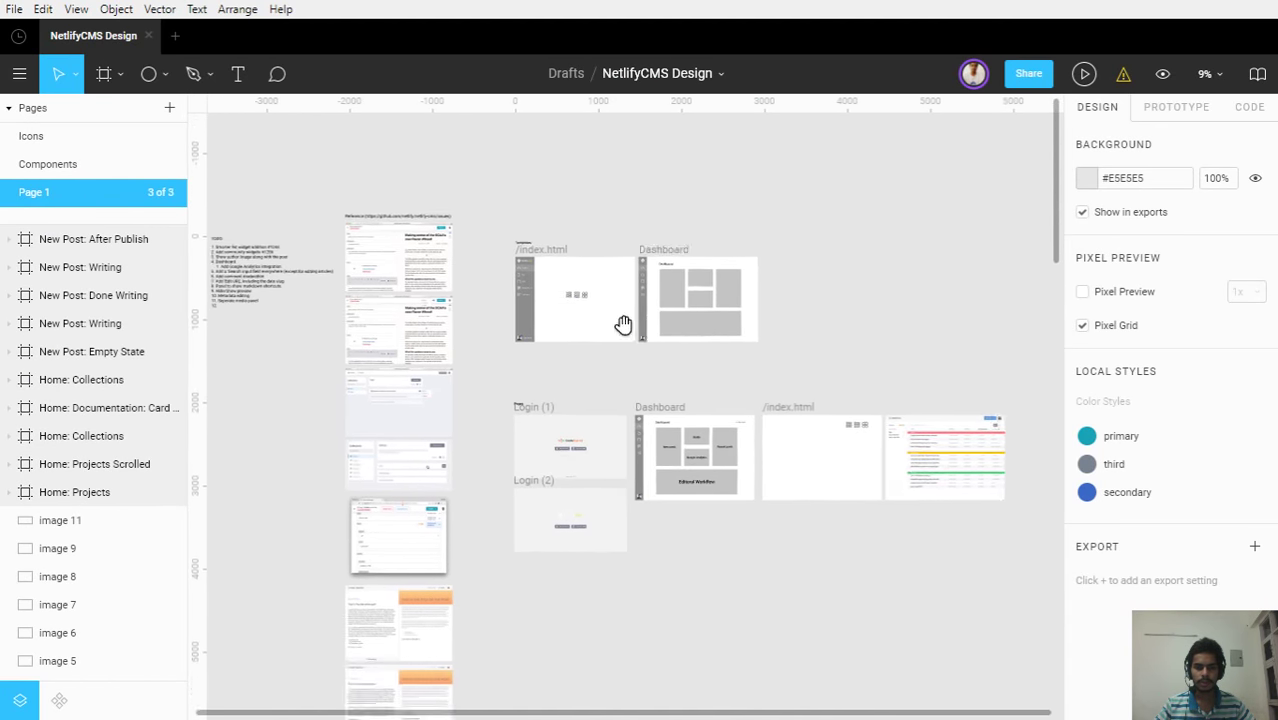
scroll(610, 318, right, 3)
scroll(610, 318, down, 1)
scroll(846, 425, up, 3)
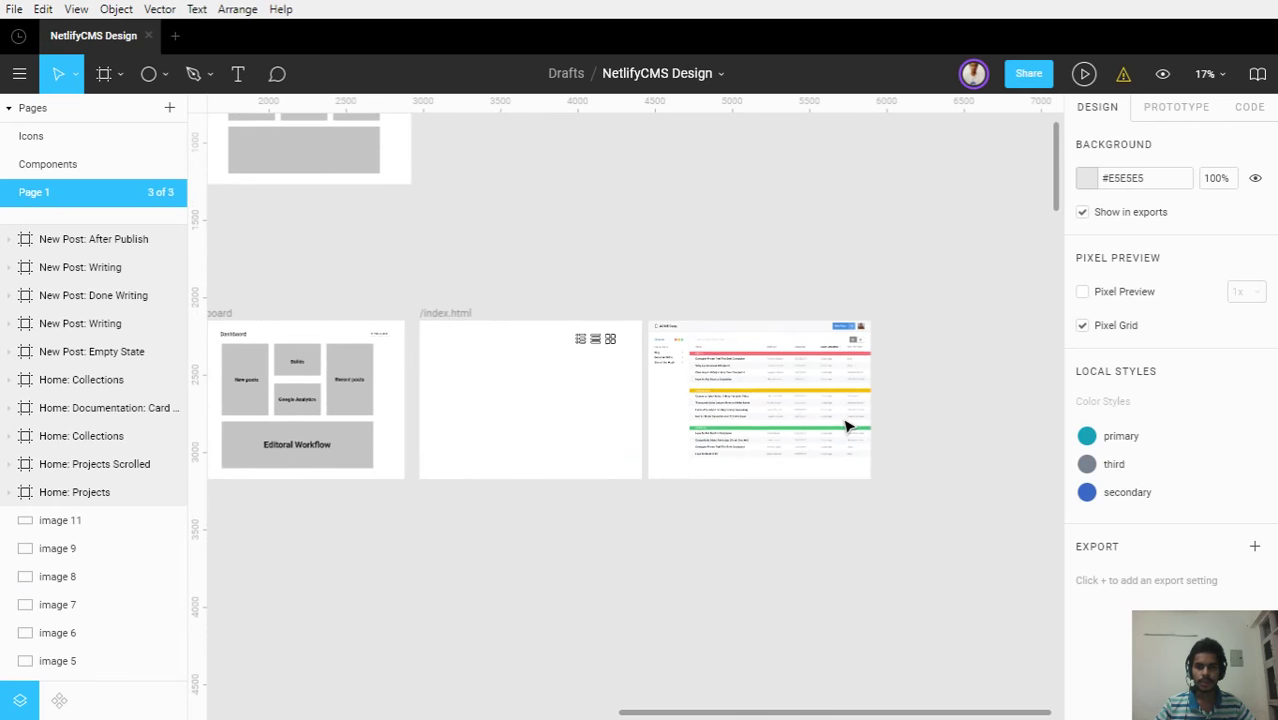
scroll(846, 425, up, 3)
scroll(846, 425, up, 4)
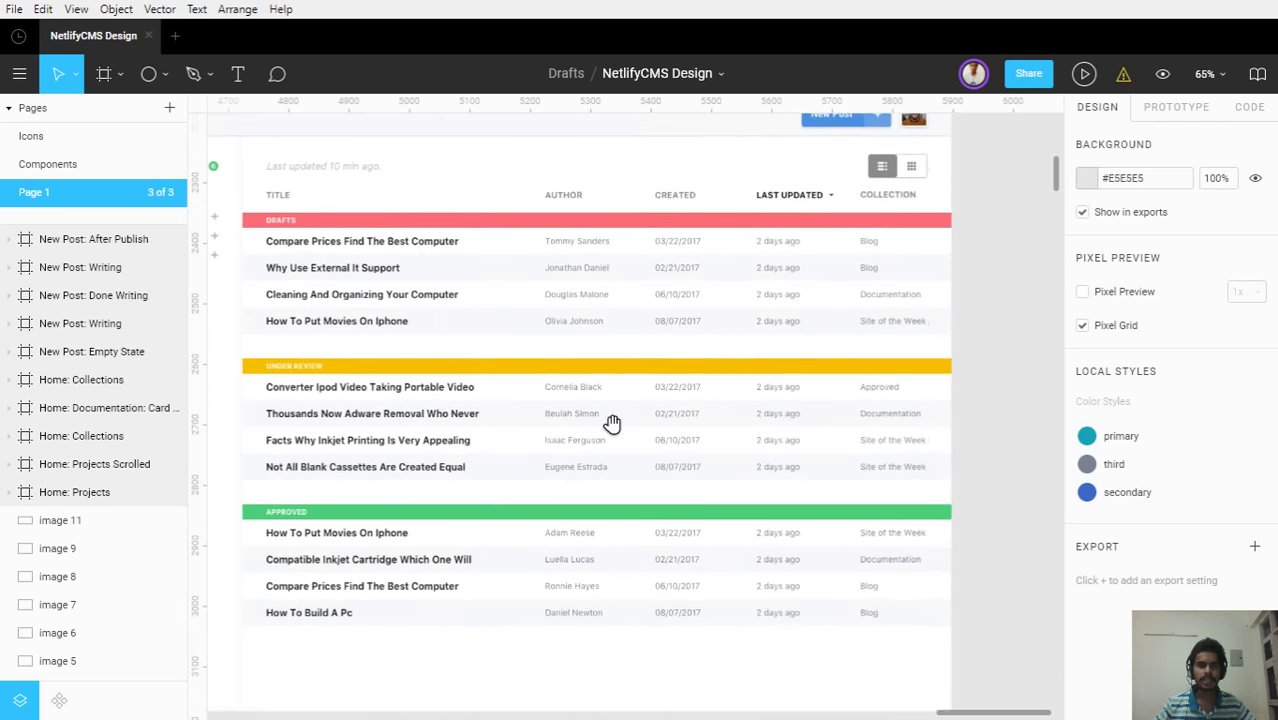
scroll(679, 399, left, 3)
scroll(685, 408, down, 1)
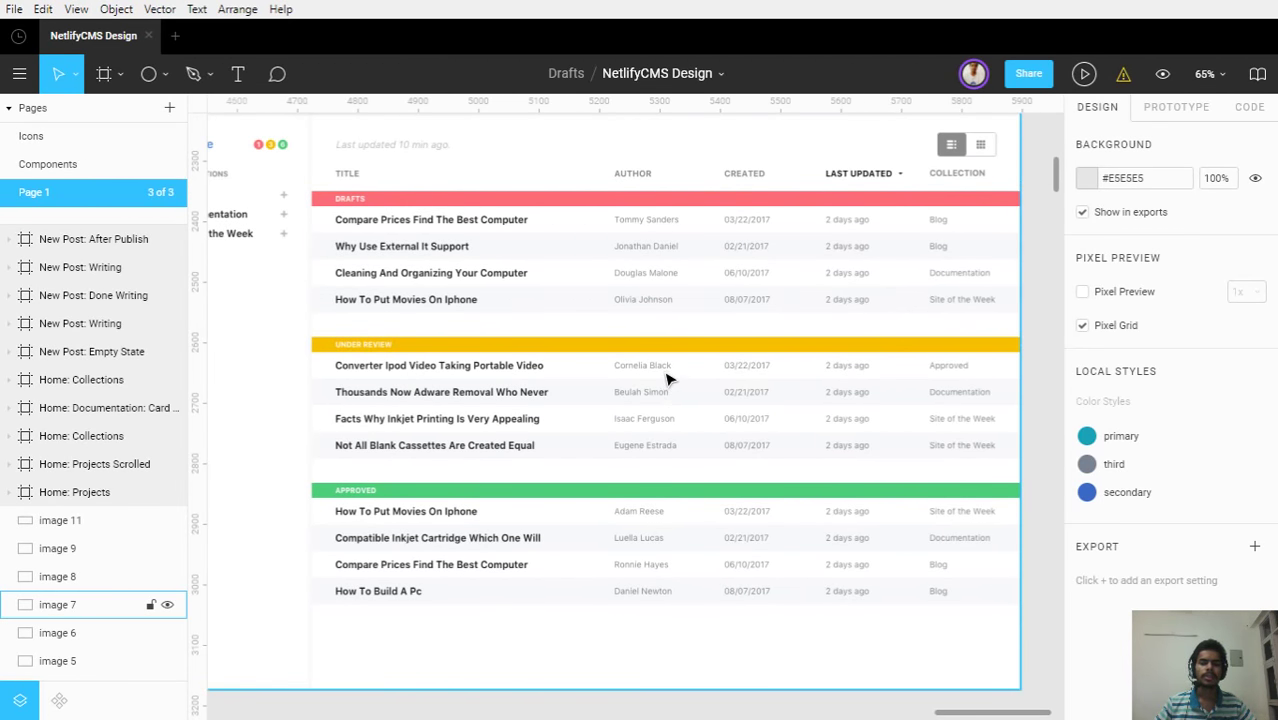
scroll(668, 377, up, 1)
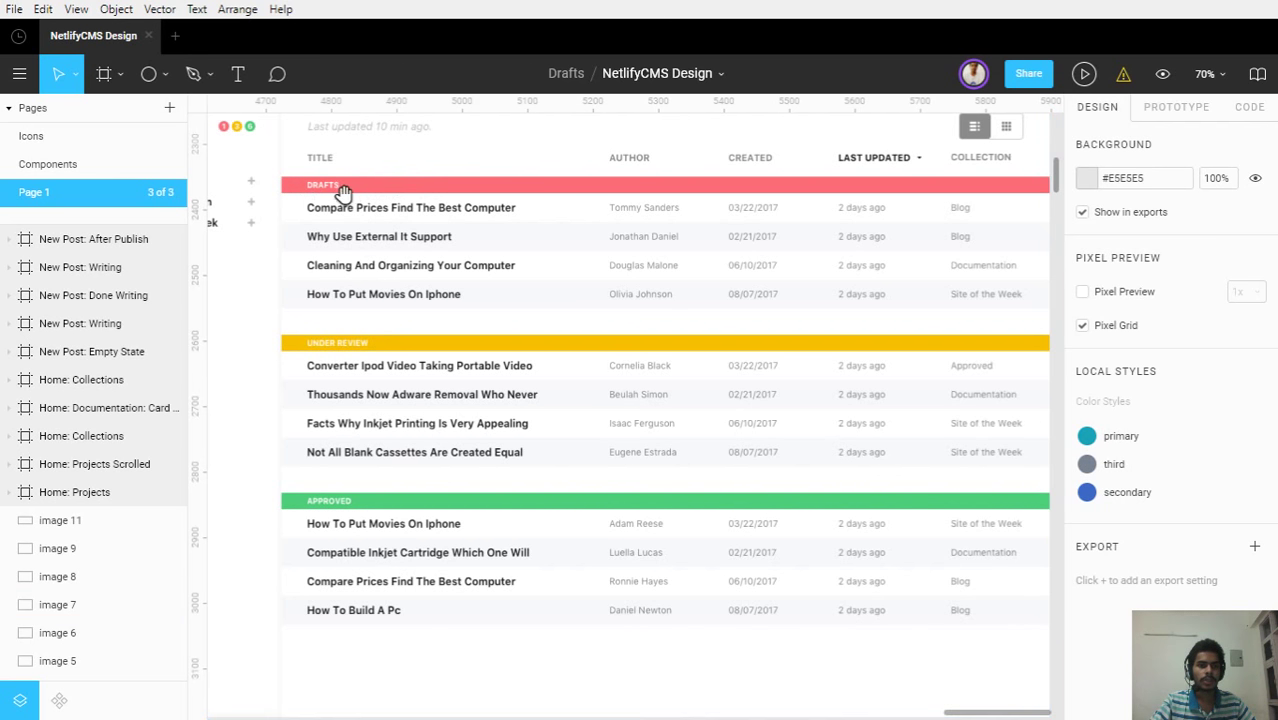
Select the ACME dashboard screenshot, image 7, then go to the Icons page
drag(342, 194, 422, 208)
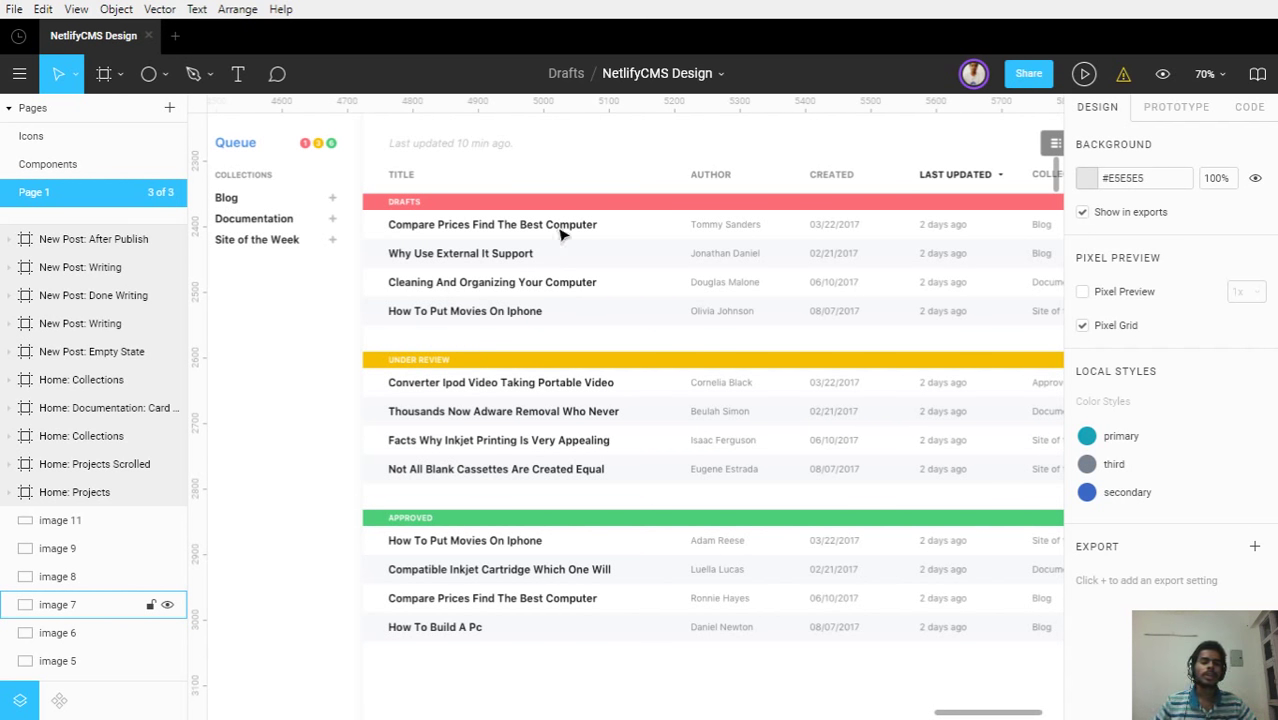
scroll(718, 282, up, 5)
scroll(718, 281, down, 5)
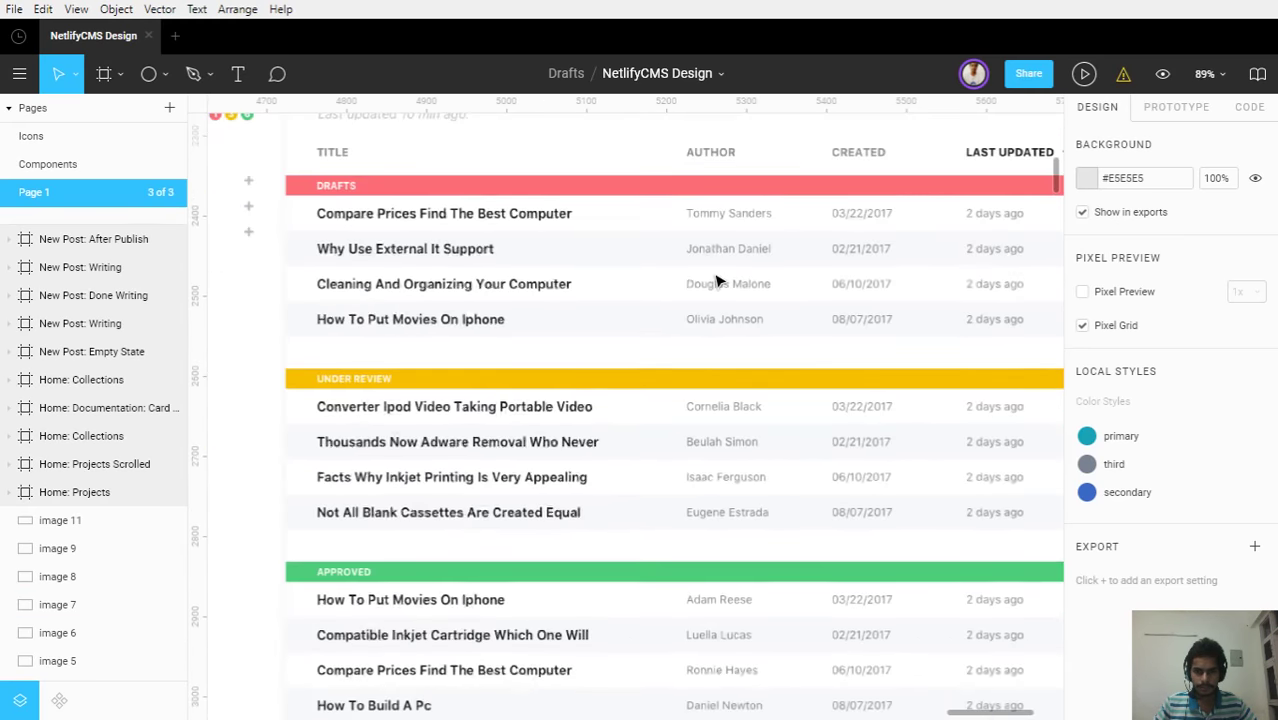
scroll(716, 281, up, 1)
click(700, 296)
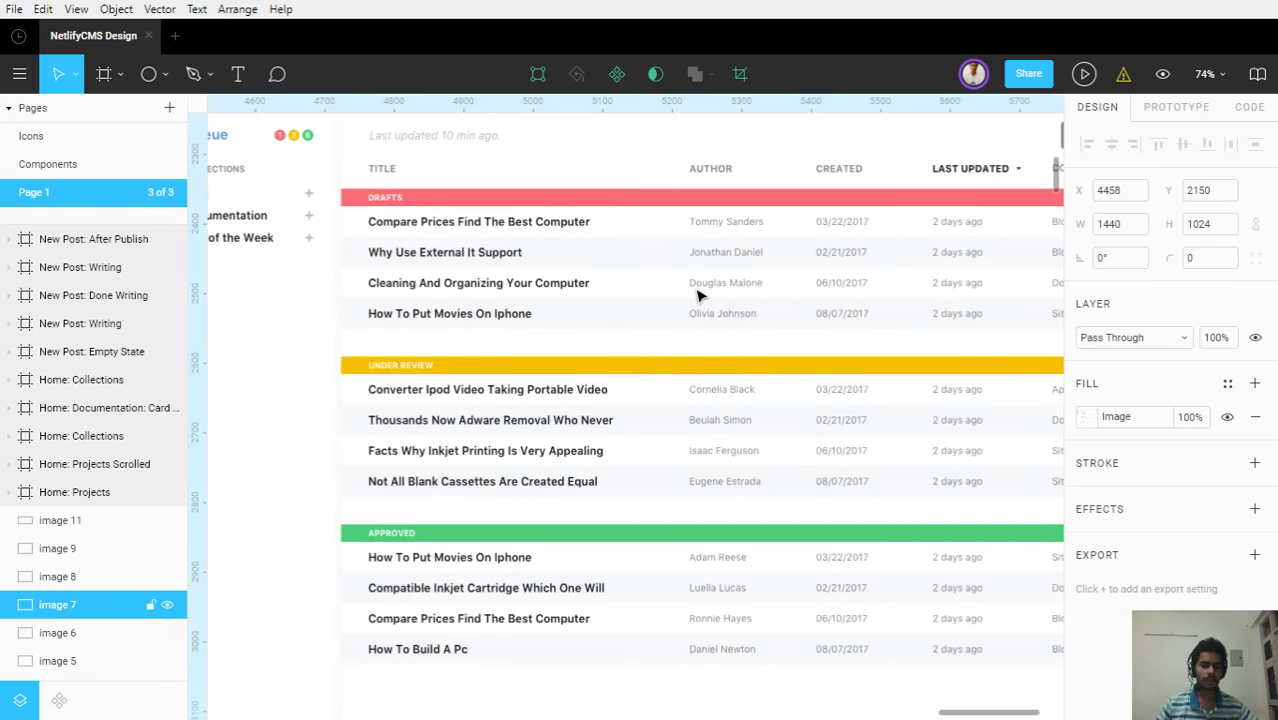
click(50, 138)
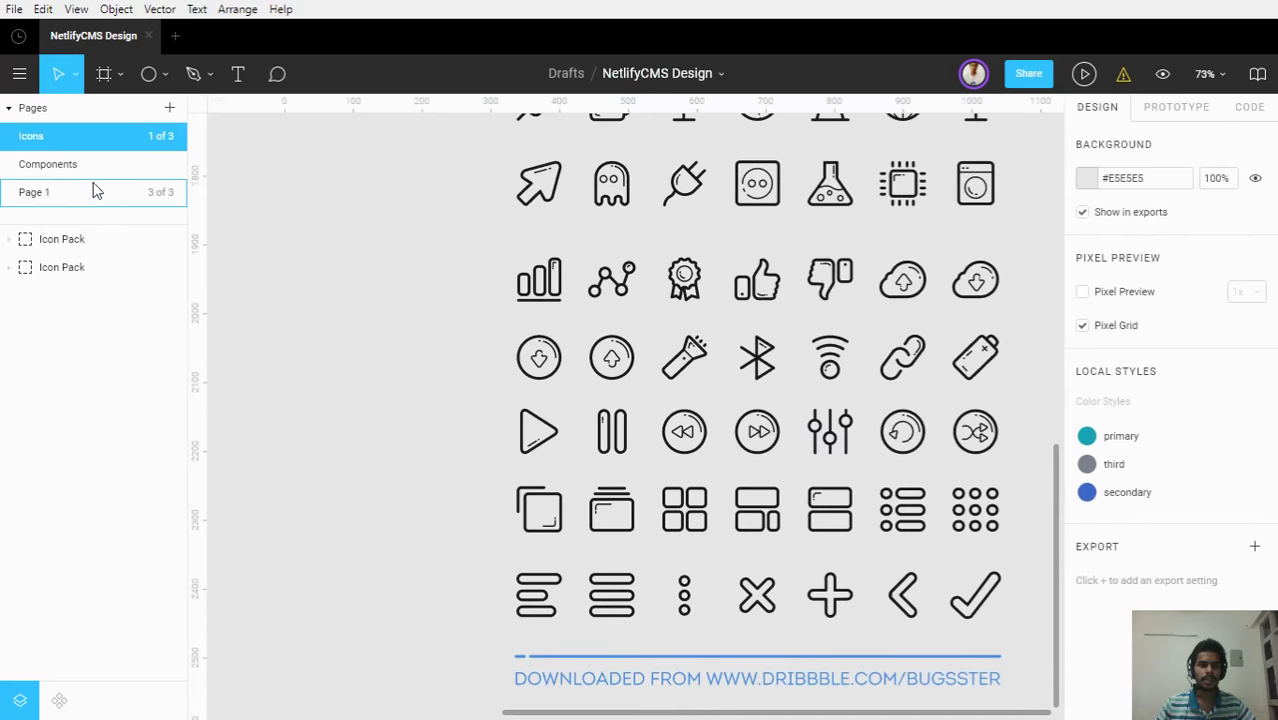
Paste the dashboard screenshot onto the Components page and scale it to 792×564
click(93, 190)
click(85, 164)
scroll(740, 375, down, 3)
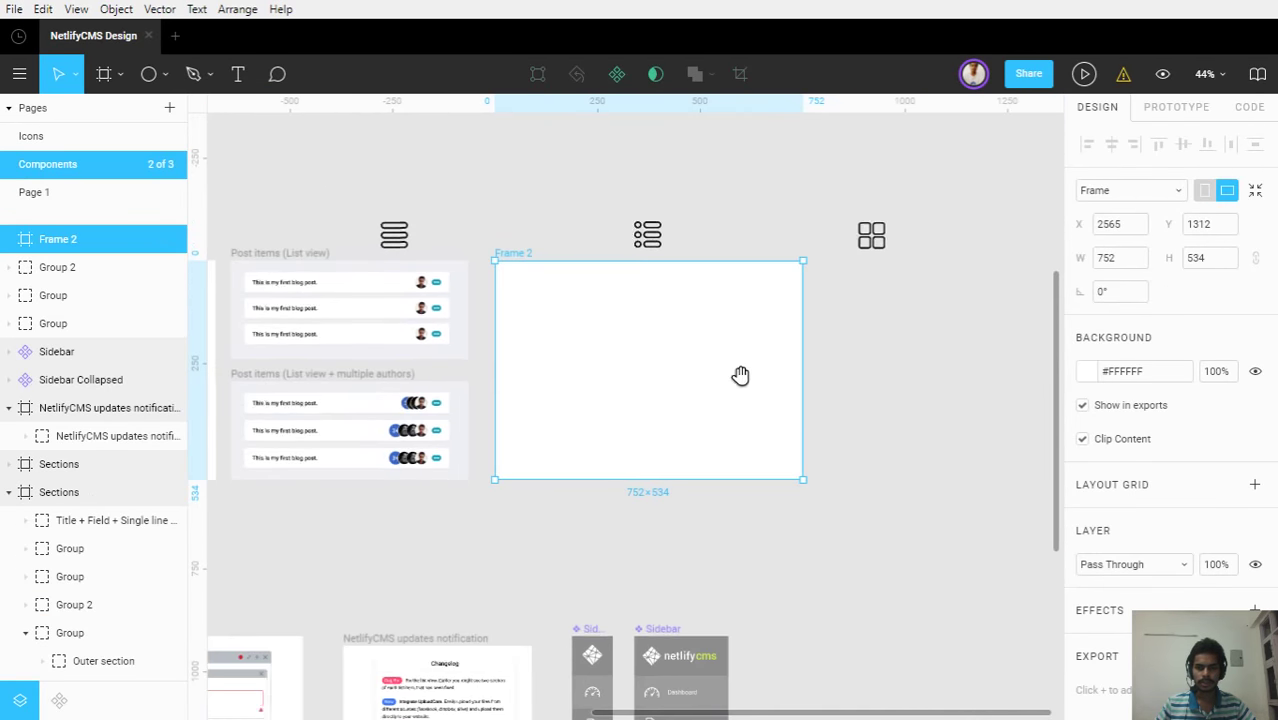
scroll(740, 375, right, 3)
scroll(740, 375, down, 1)
click(731, 371)
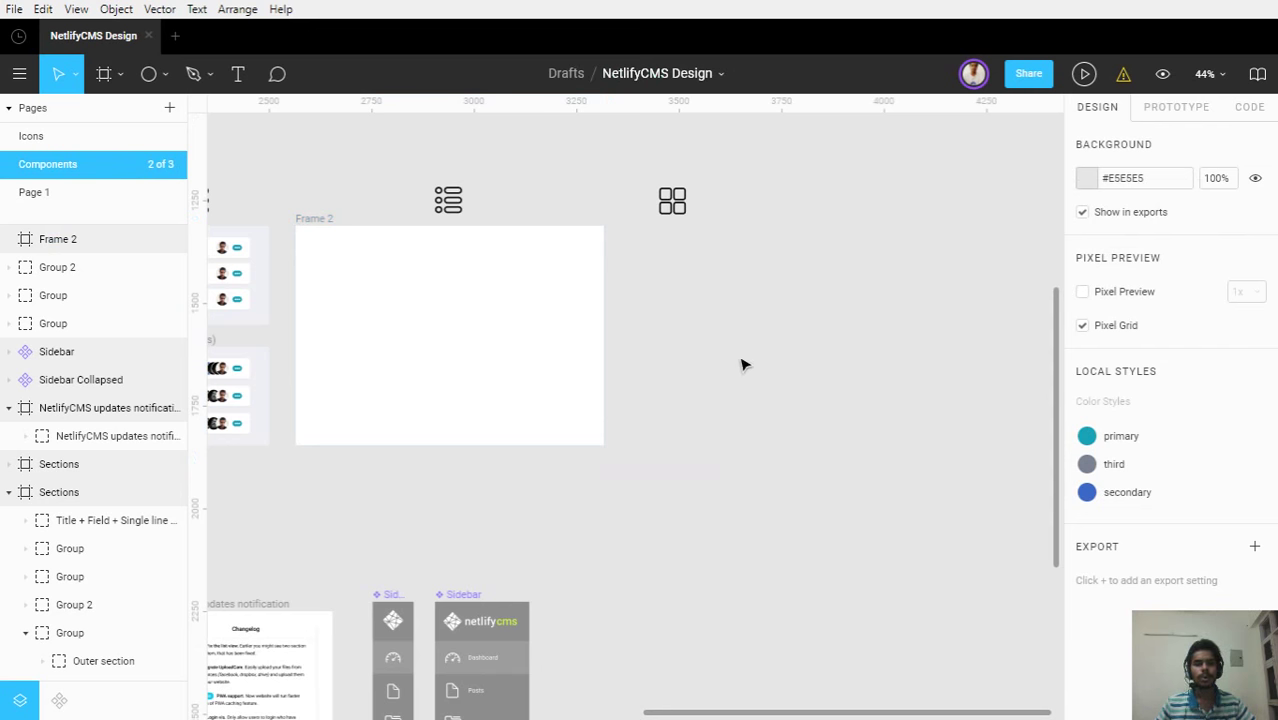
key(ctrl+v)
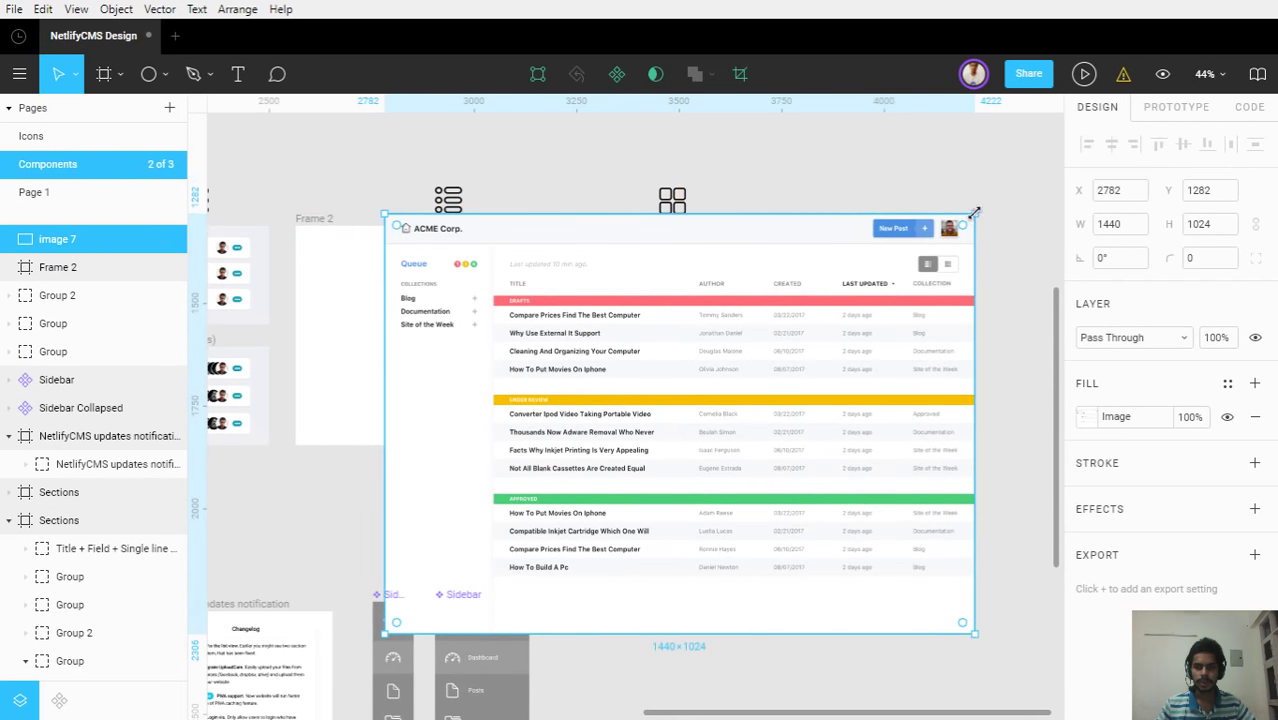
drag(974, 213, 842, 359)
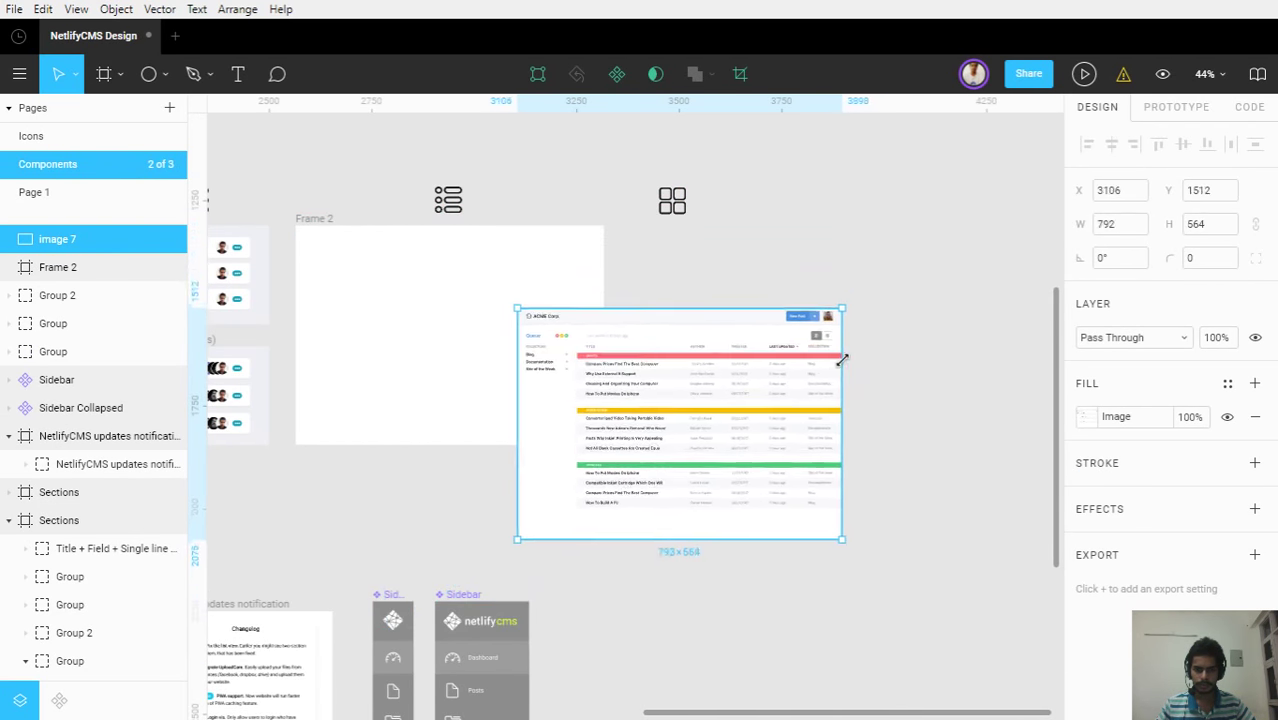
Nest the screenshot inside Frame 2 and position it at X 3265, Y 1344
drag(772, 440, 748, 351)
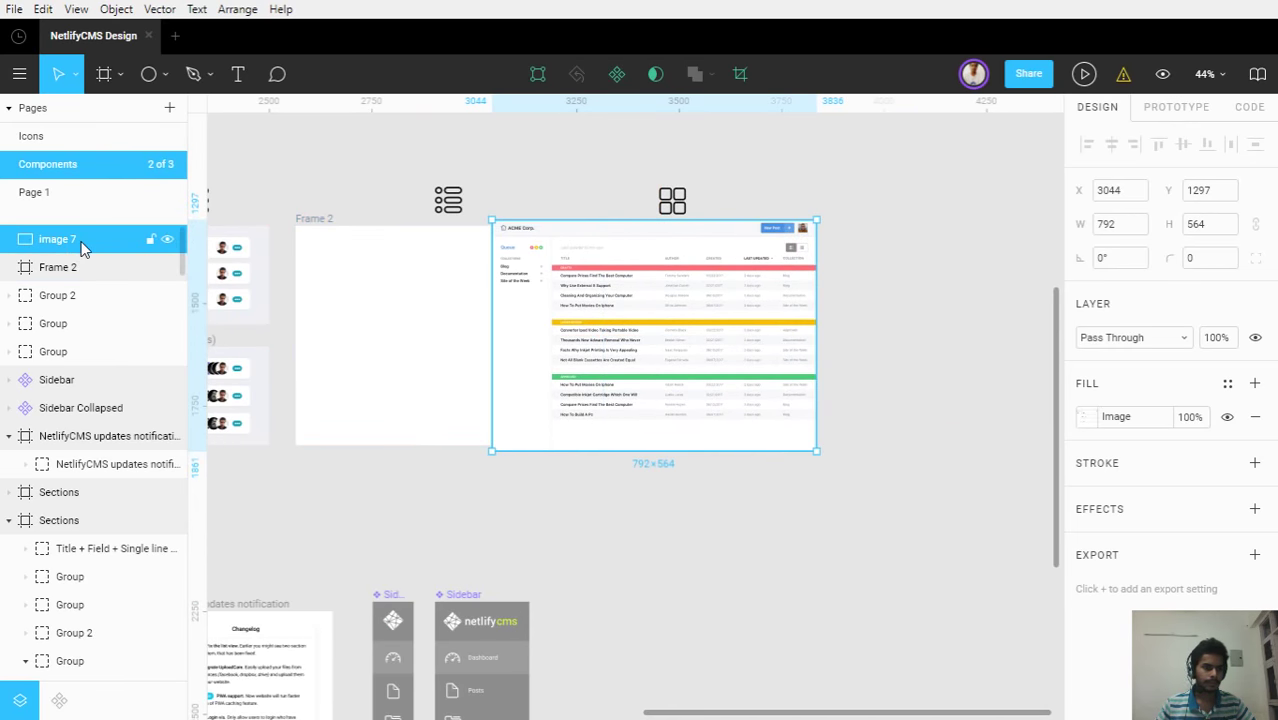
drag(83, 248, 82, 290)
scroll(442, 320, up, 5)
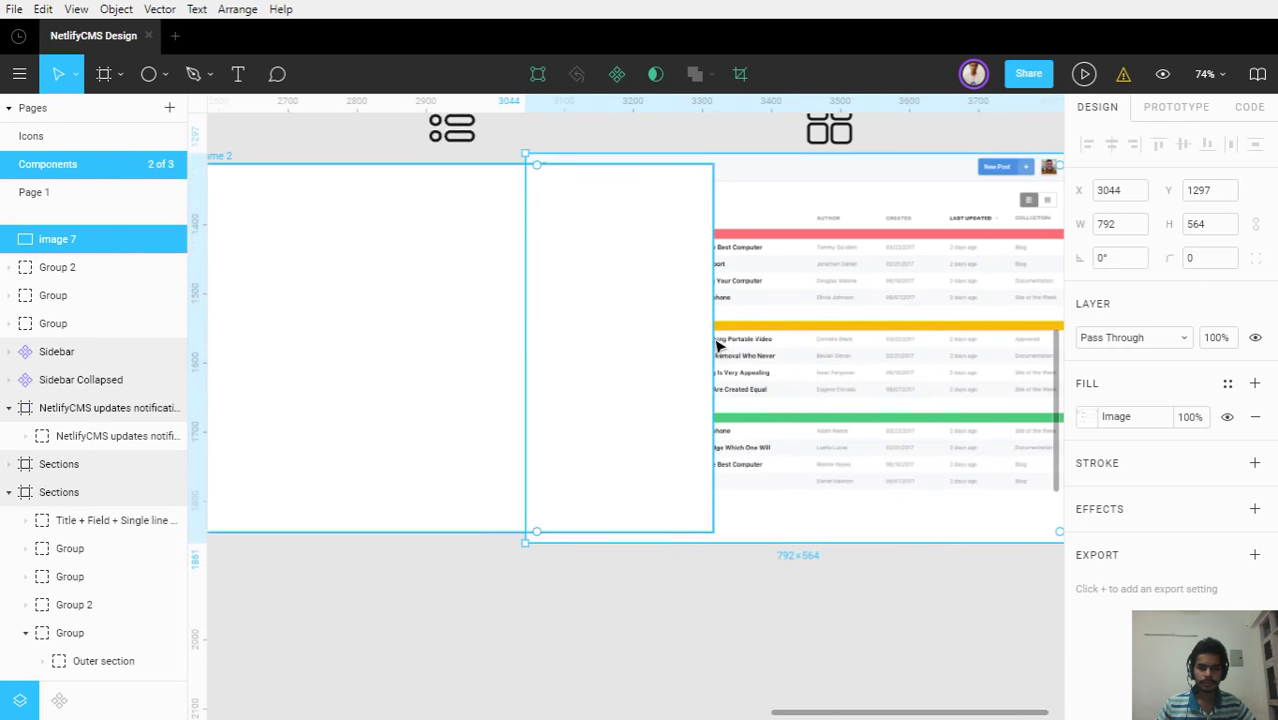
drag(855, 330, 972, 395)
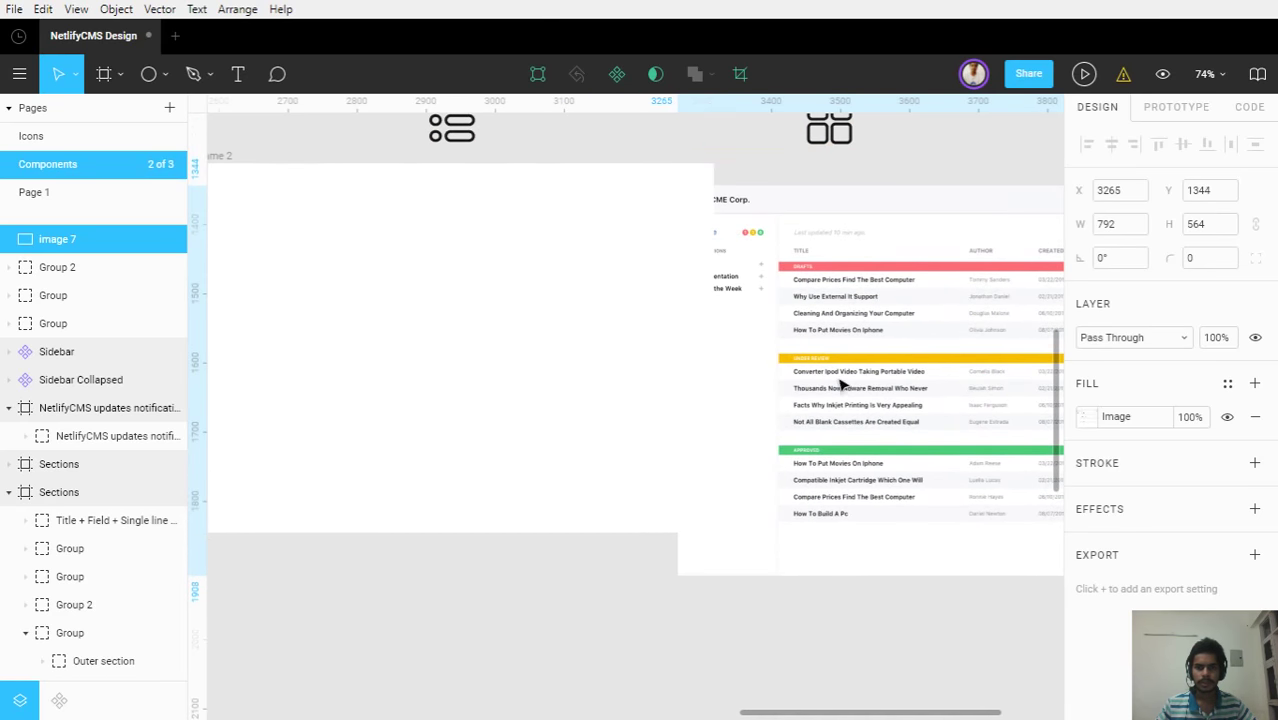
click(553, 337)
click(806, 332)
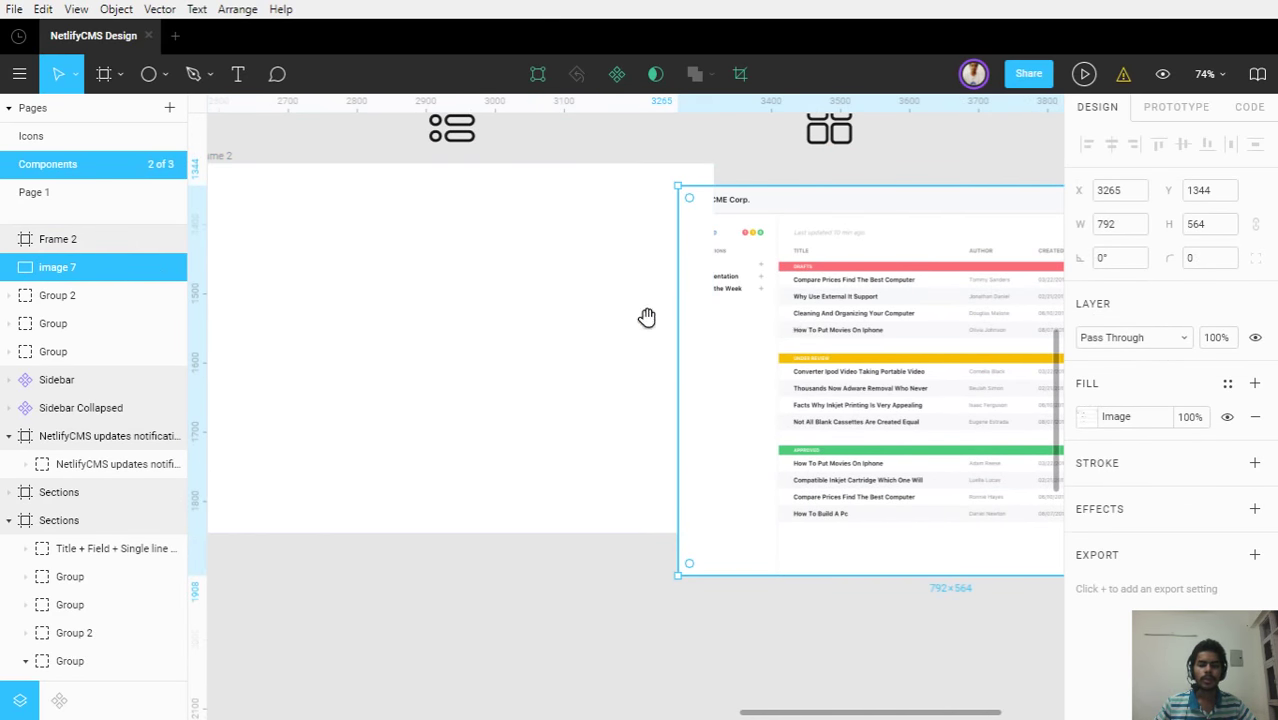
drag(645, 314, 599, 297)
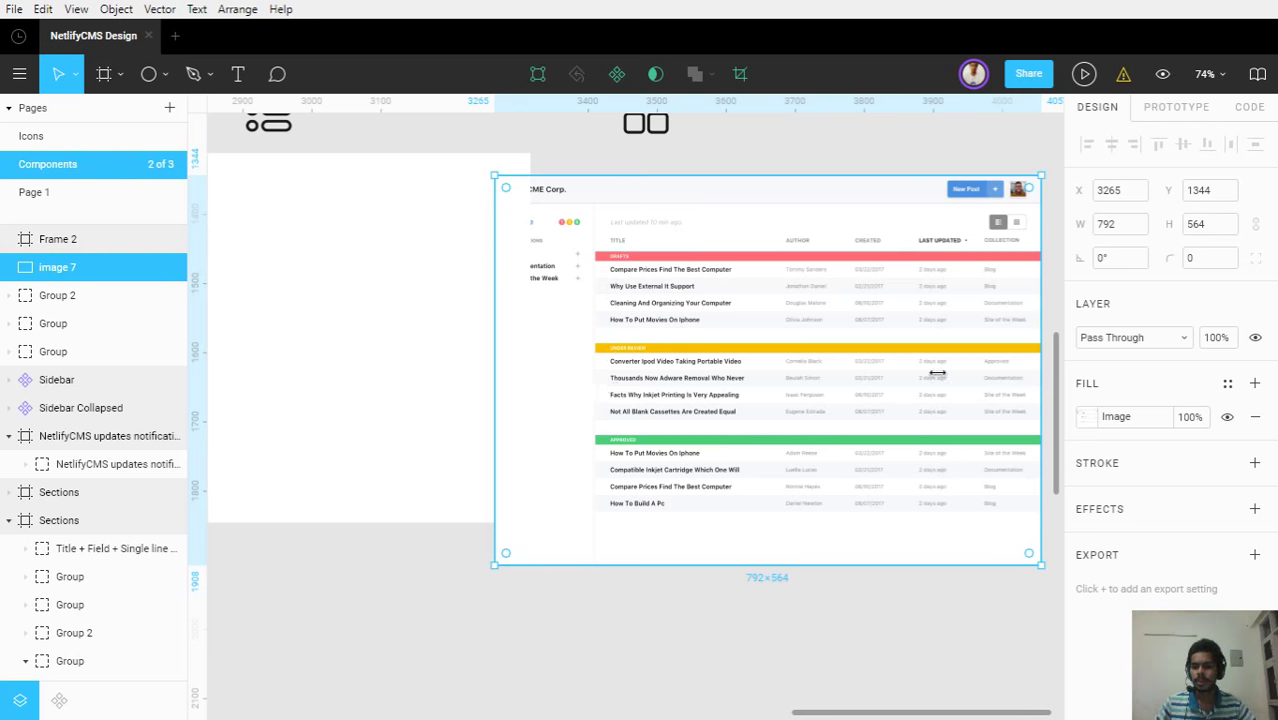
Try the crop and tile image fill modes on the screenshot, then undo the tiling change
click(1100, 420)
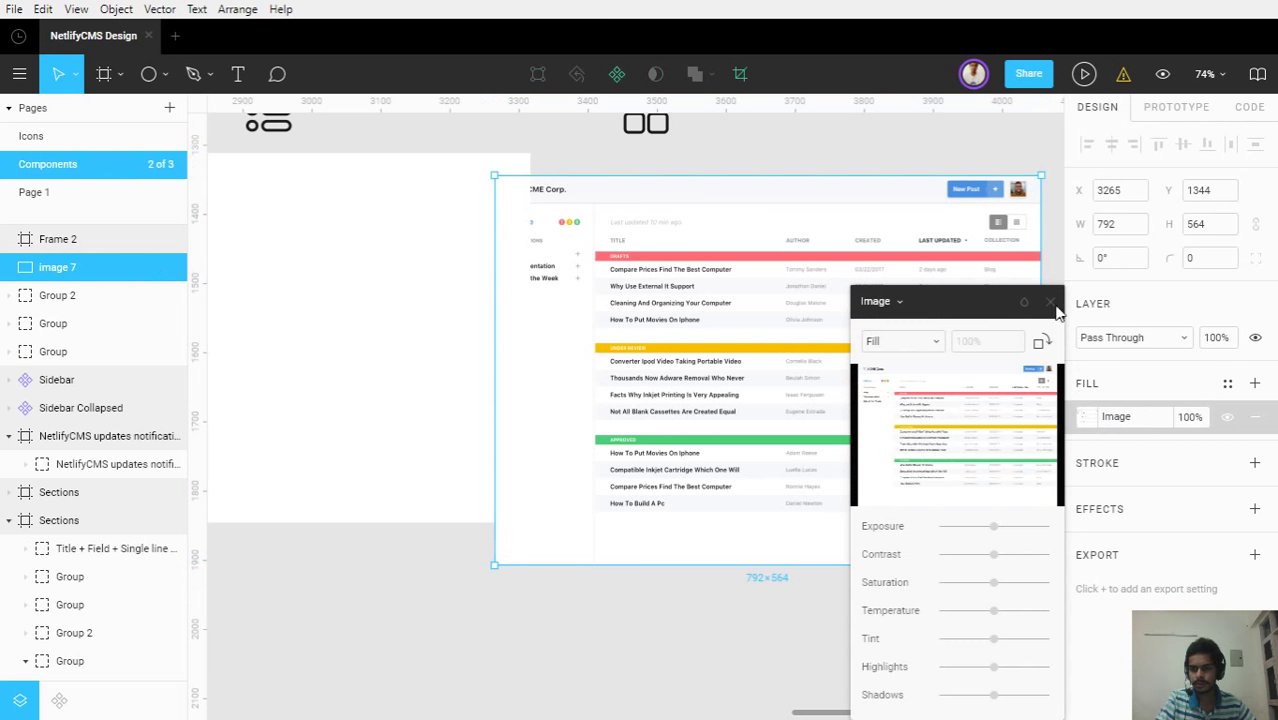
click(903, 341)
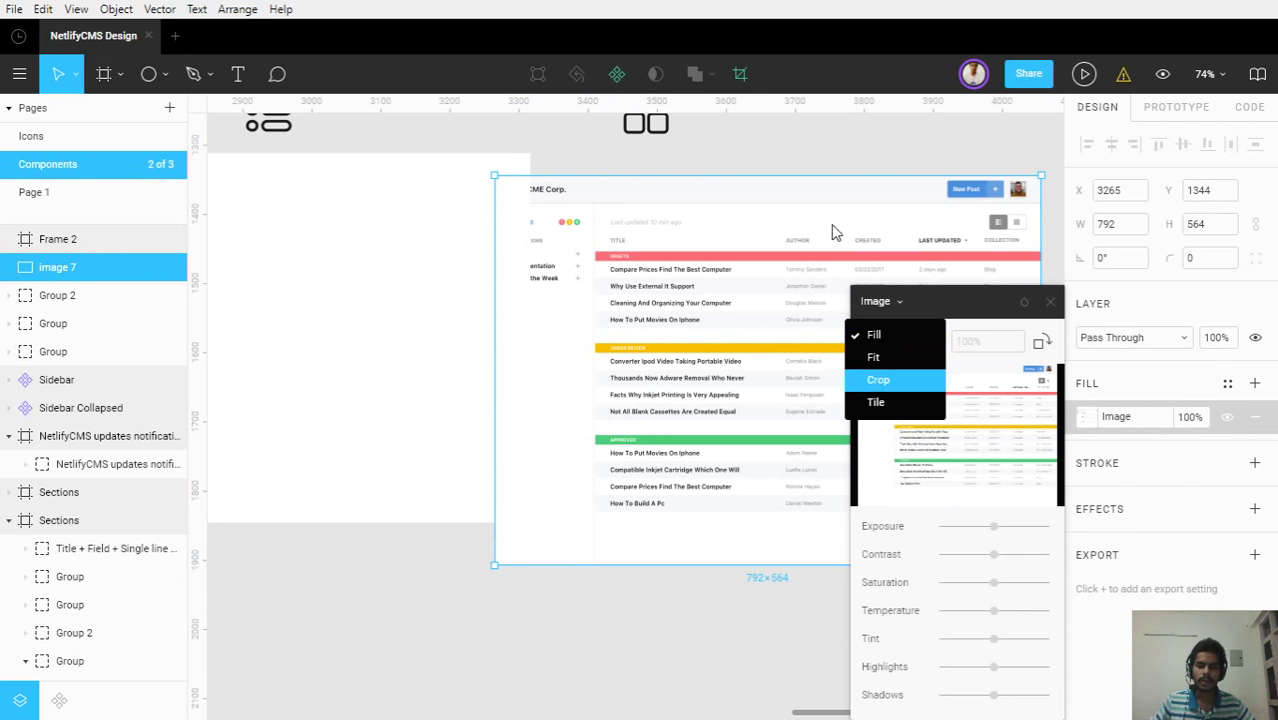
key(Return)
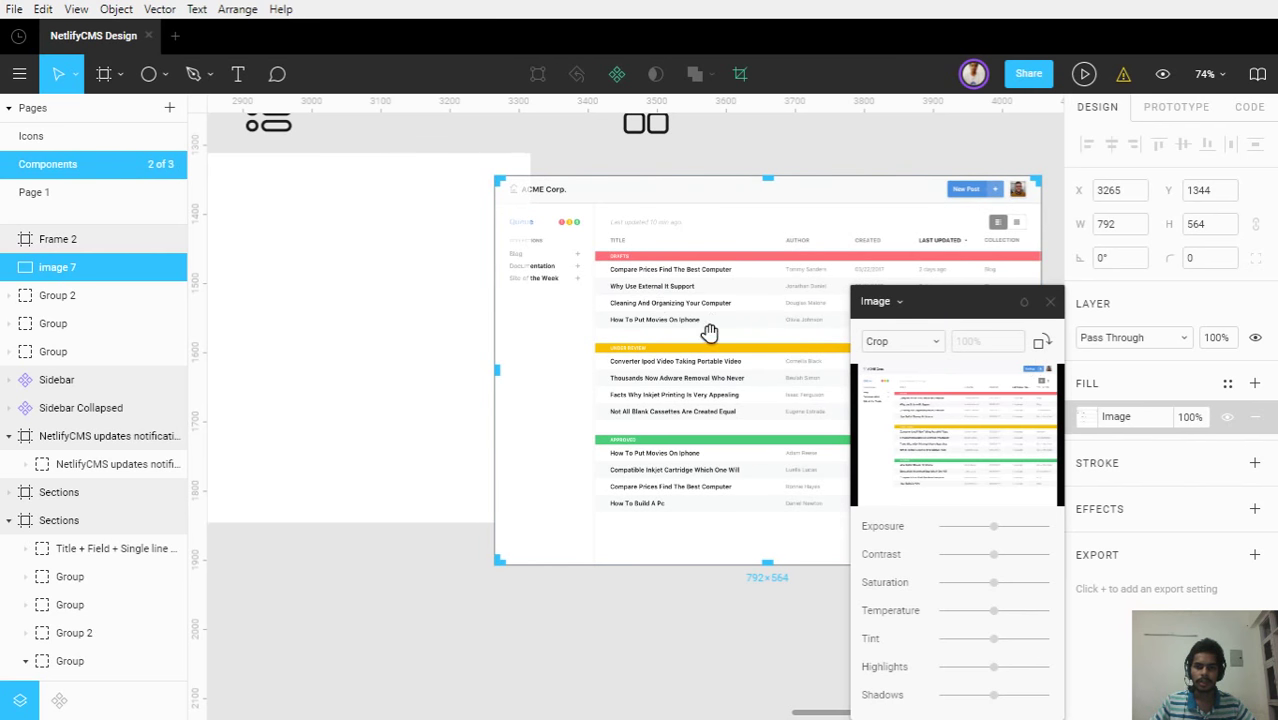
scroll(709, 332, right, 3)
key(ctrl+backslash)
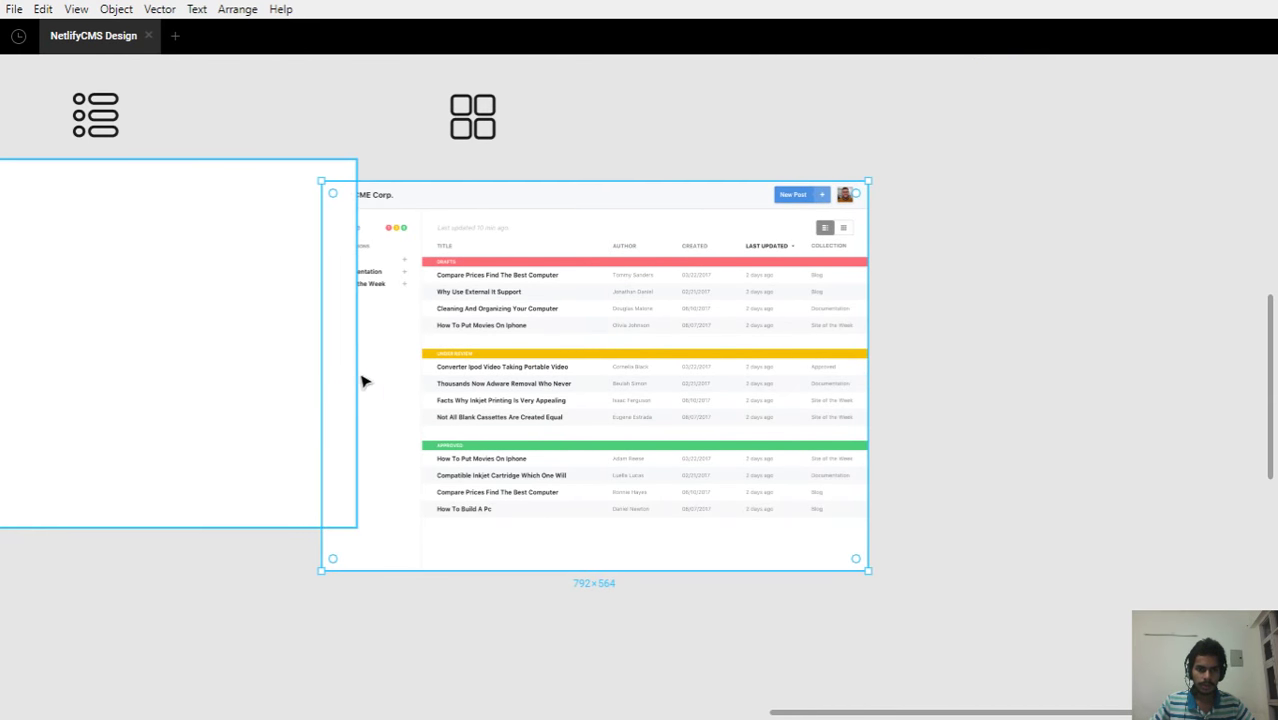
key(ctrl+backslash)
click(898, 344)
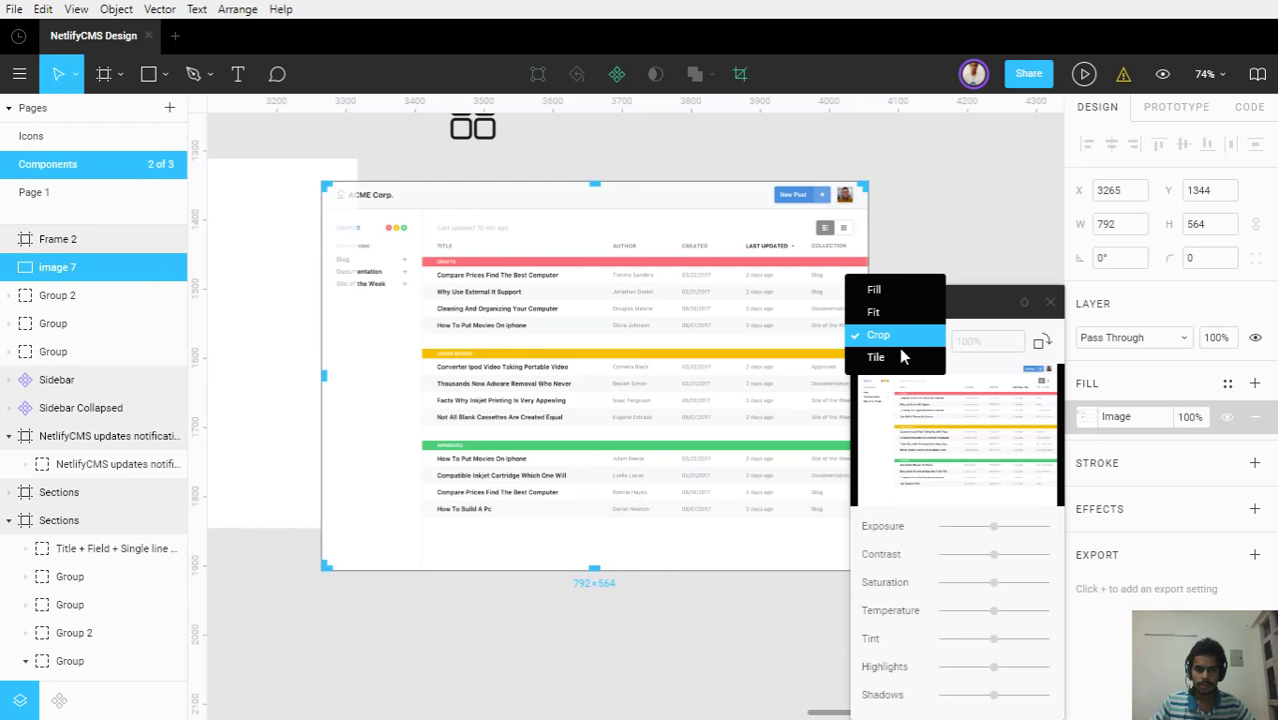
click(876, 357)
drag(718, 333, 586, 306)
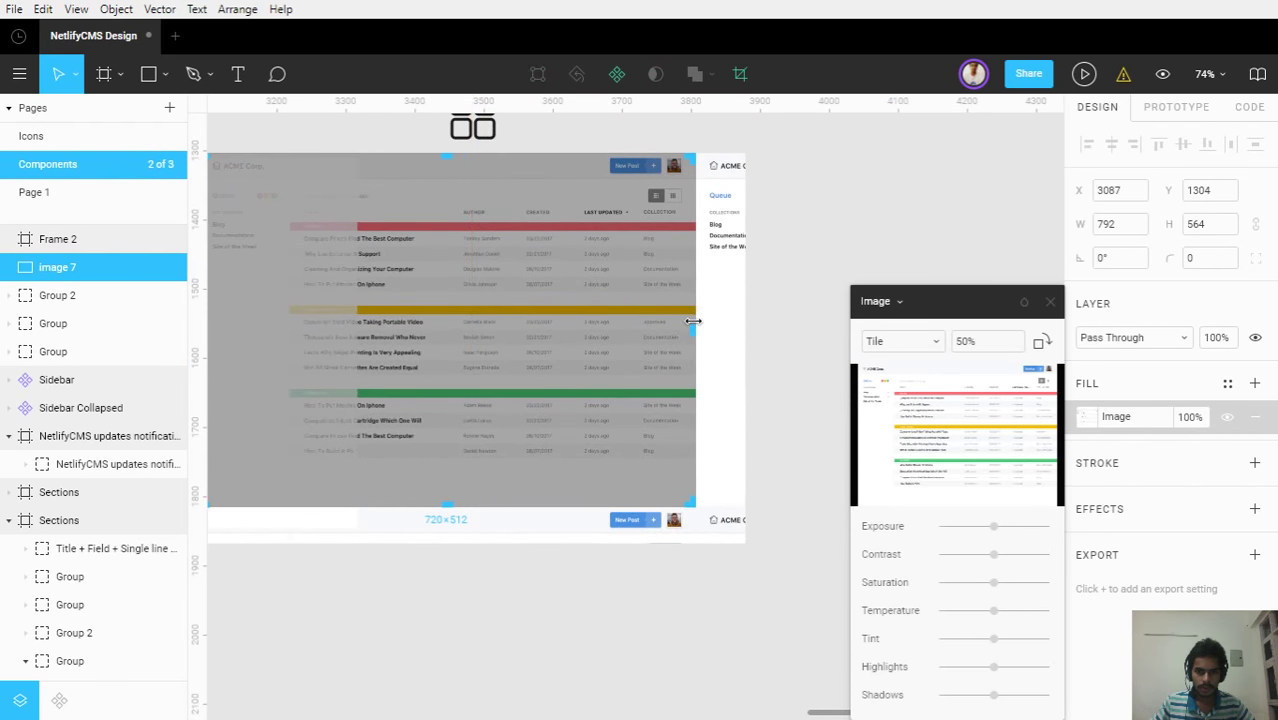
drag(692, 321, 829, 368)
key(Escape)
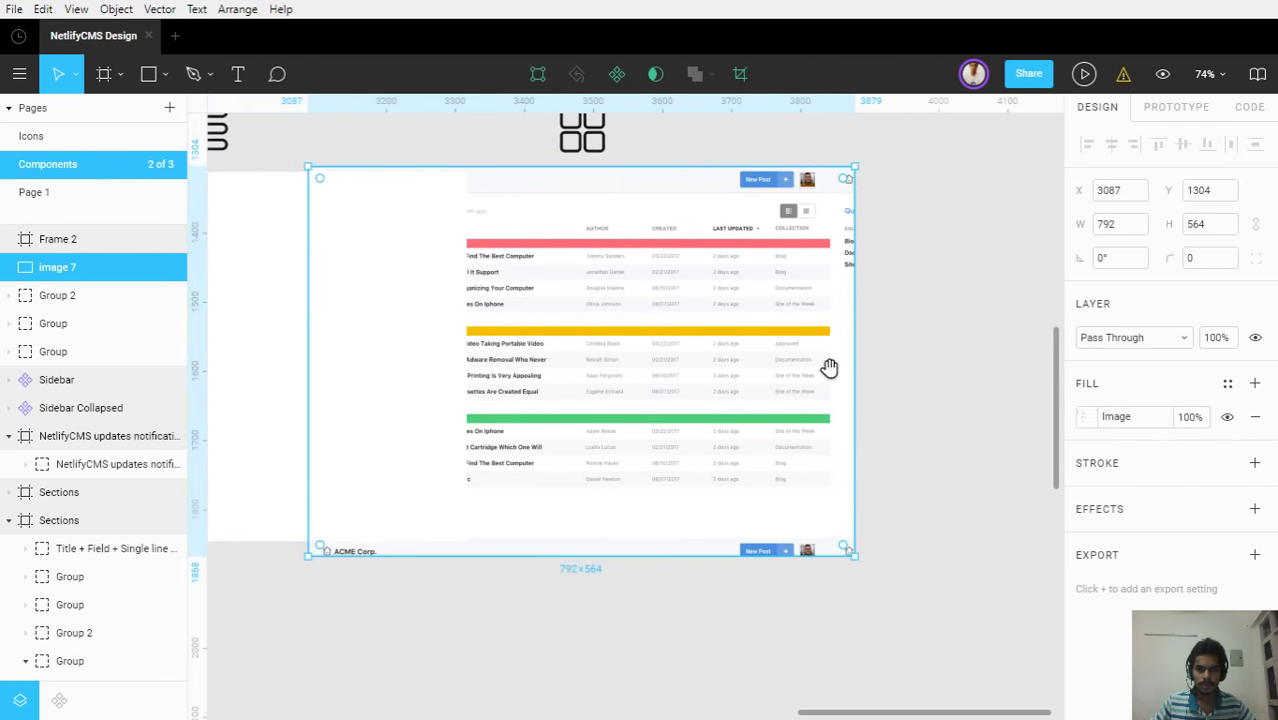
key(ctrl+z)
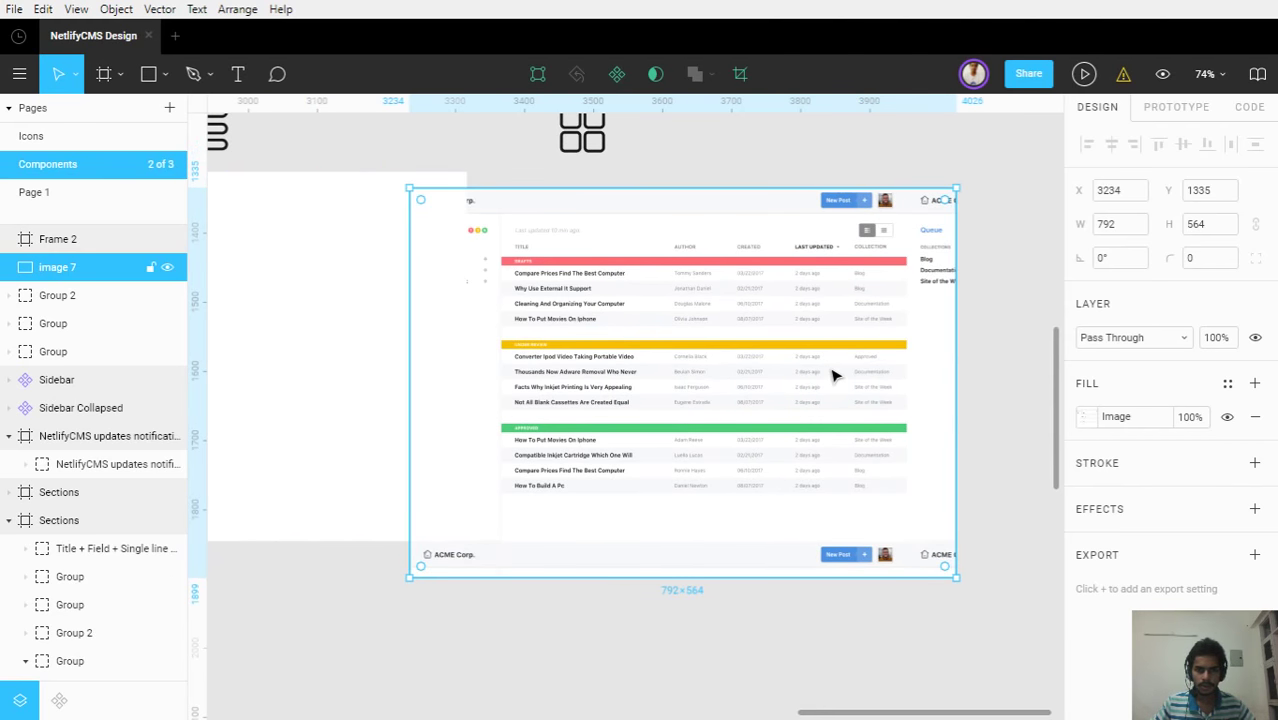
Crop off the screenshot's top, left sidebar and bottom, leaving the 658×420 posts table
click(1087, 418)
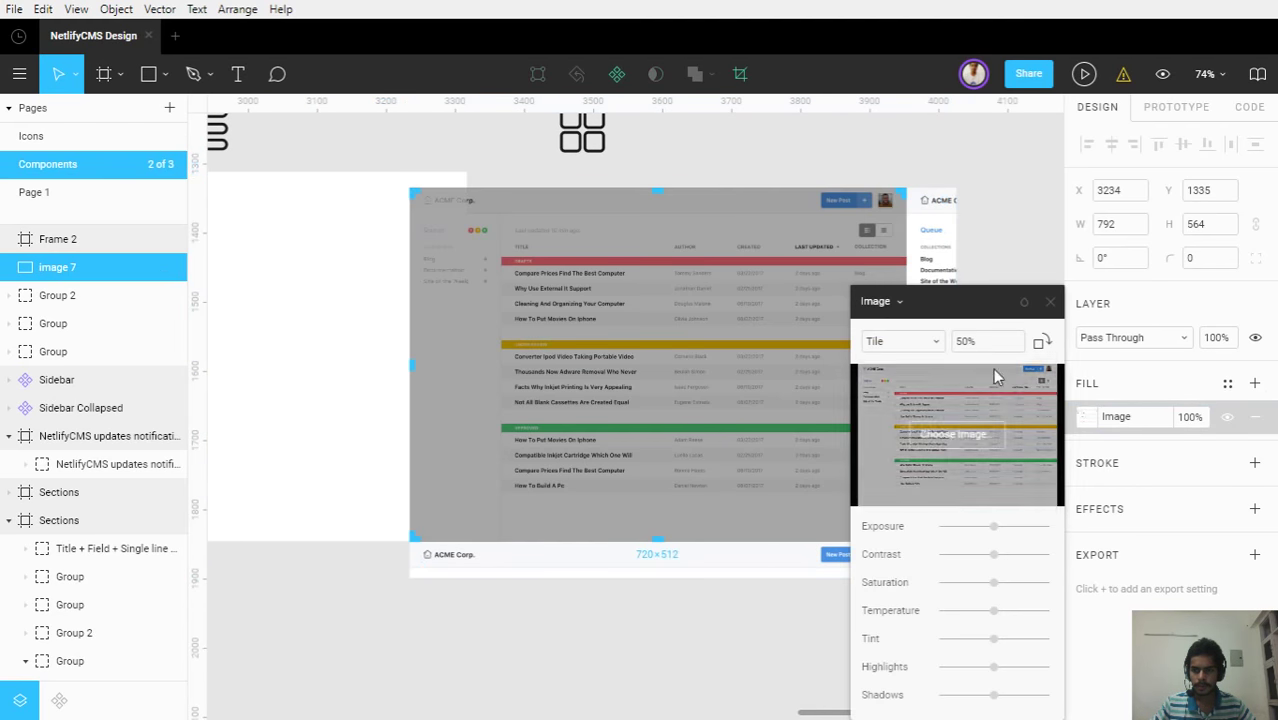
click(898, 340)
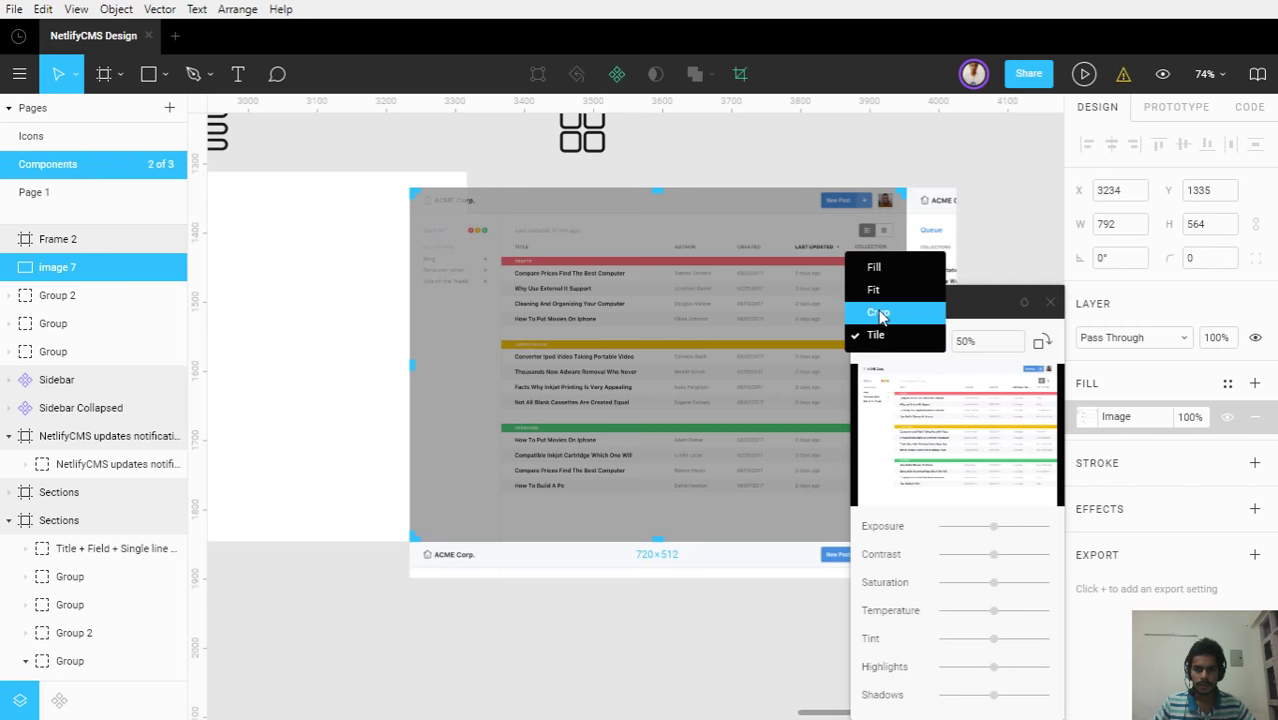
click(885, 313)
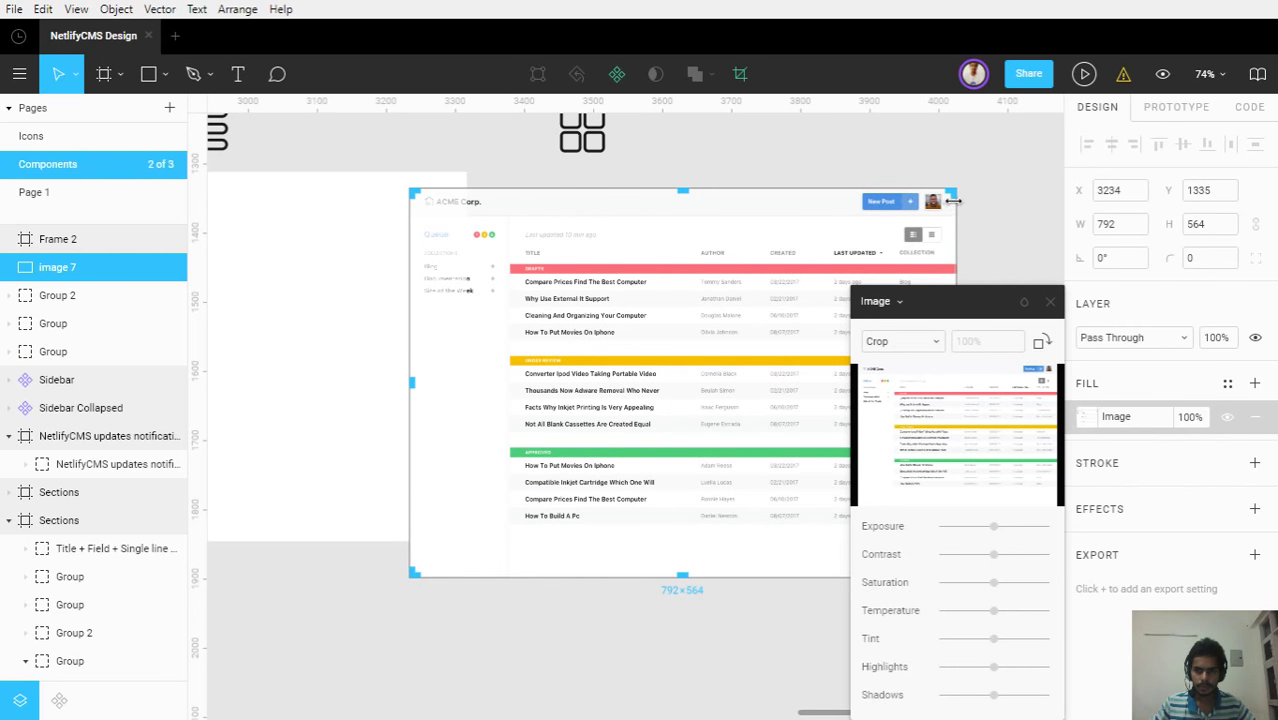
drag(680, 189, 666, 240)
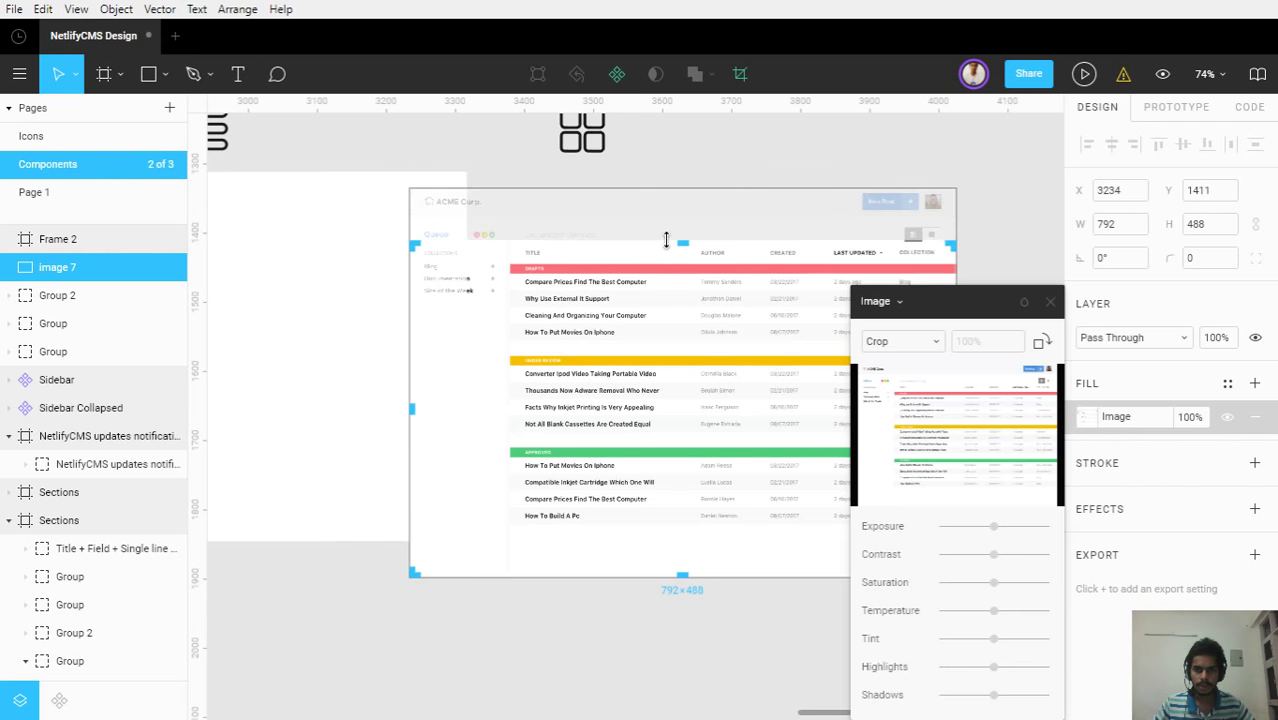
drag(413, 410, 501, 516)
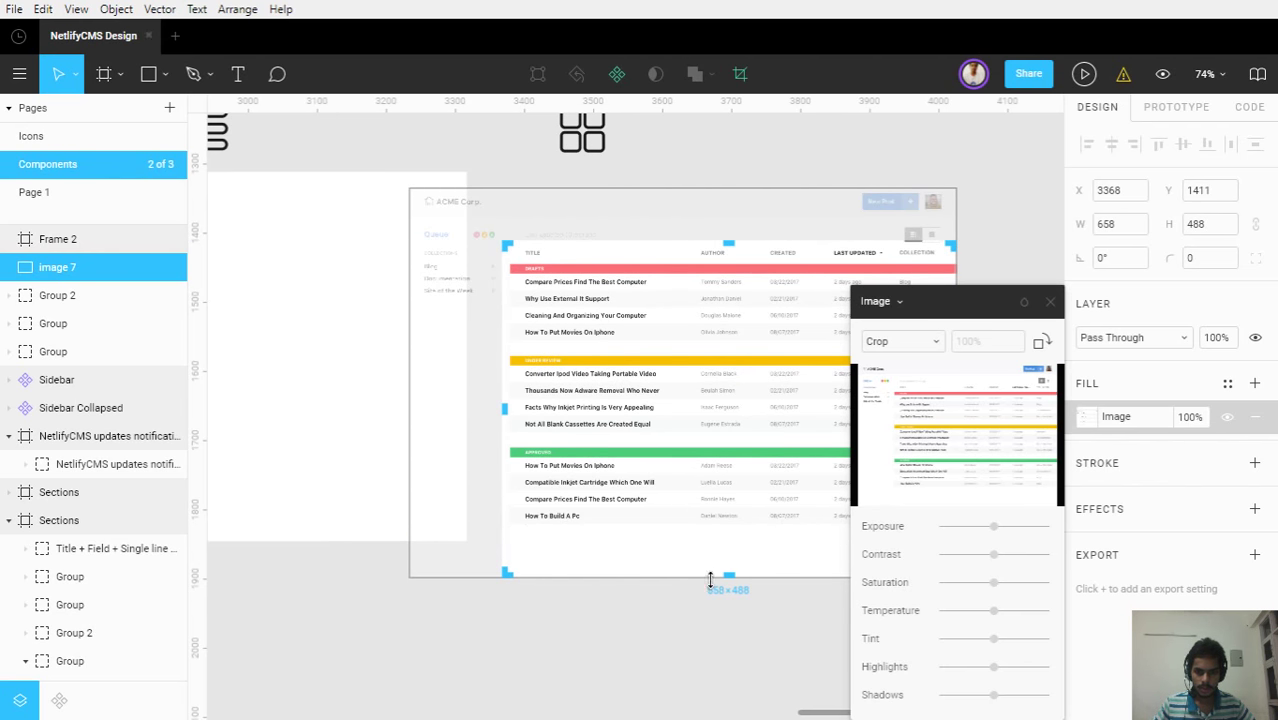
drag(723, 577, 672, 531)
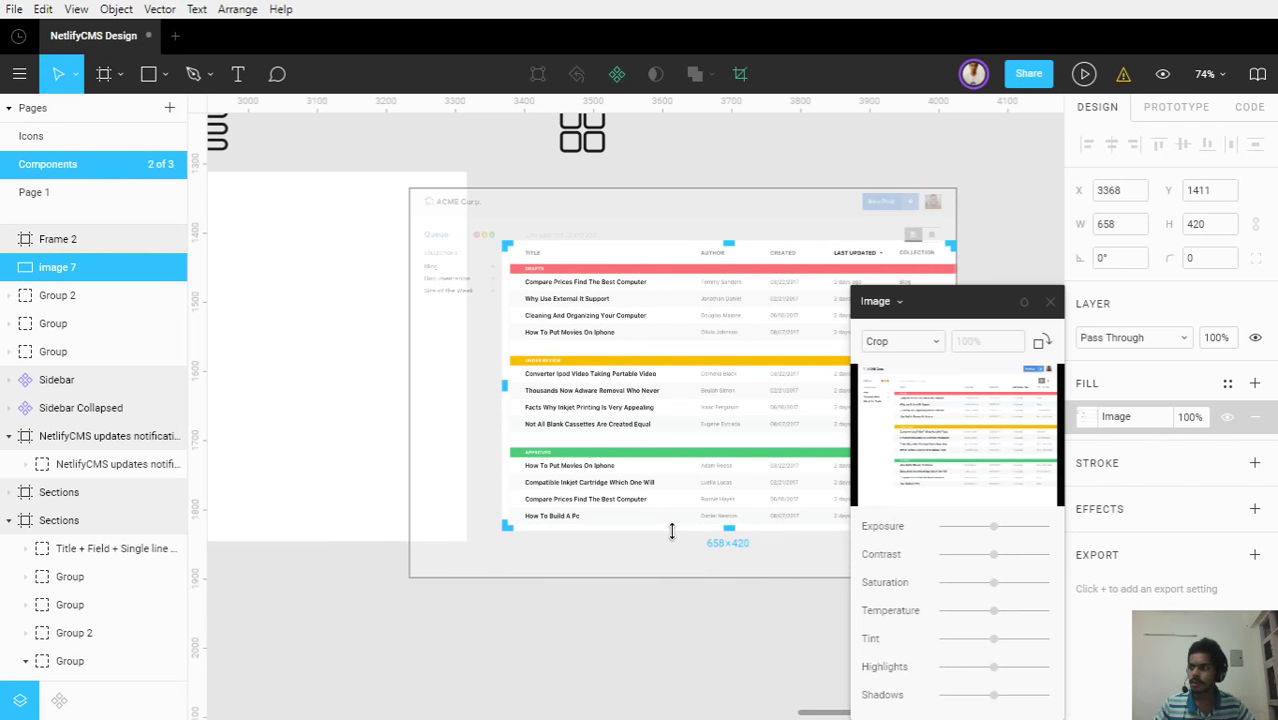
click(695, 628)
click(638, 627)
drag(747, 408, 622, 297)
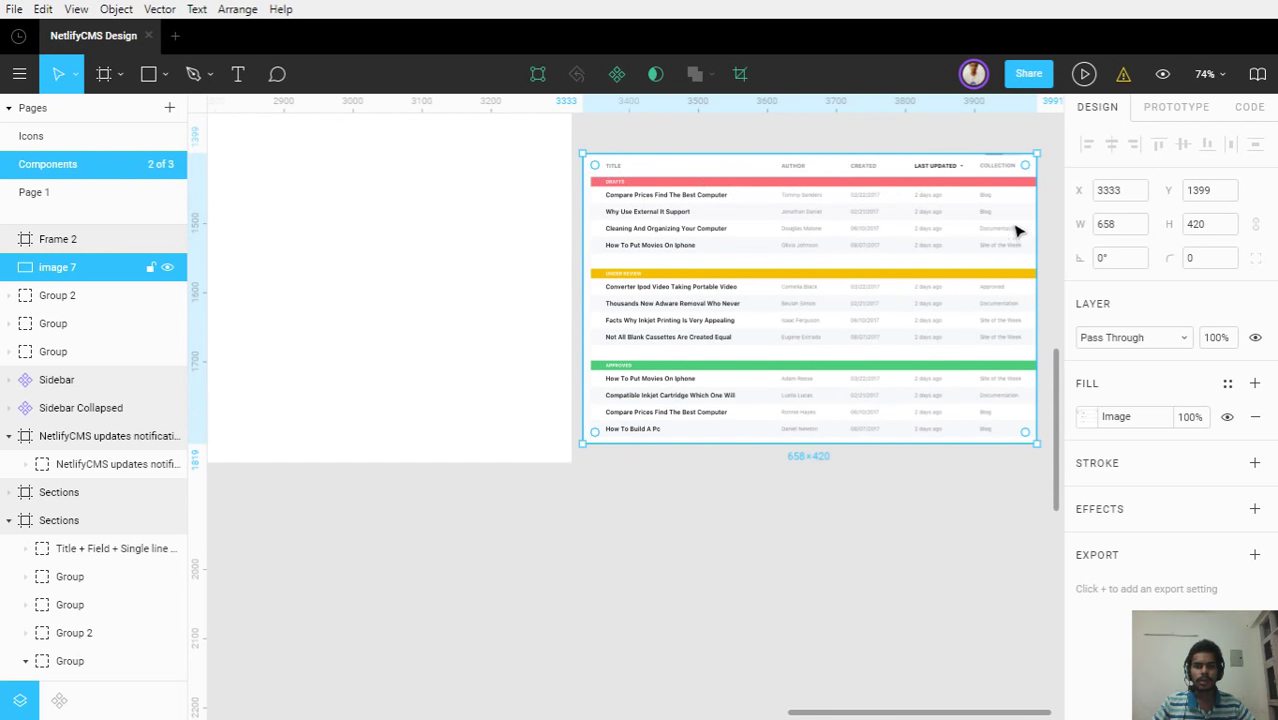
Draw a wide rectangle near the top of Frame 2
drag(359, 231, 617, 354)
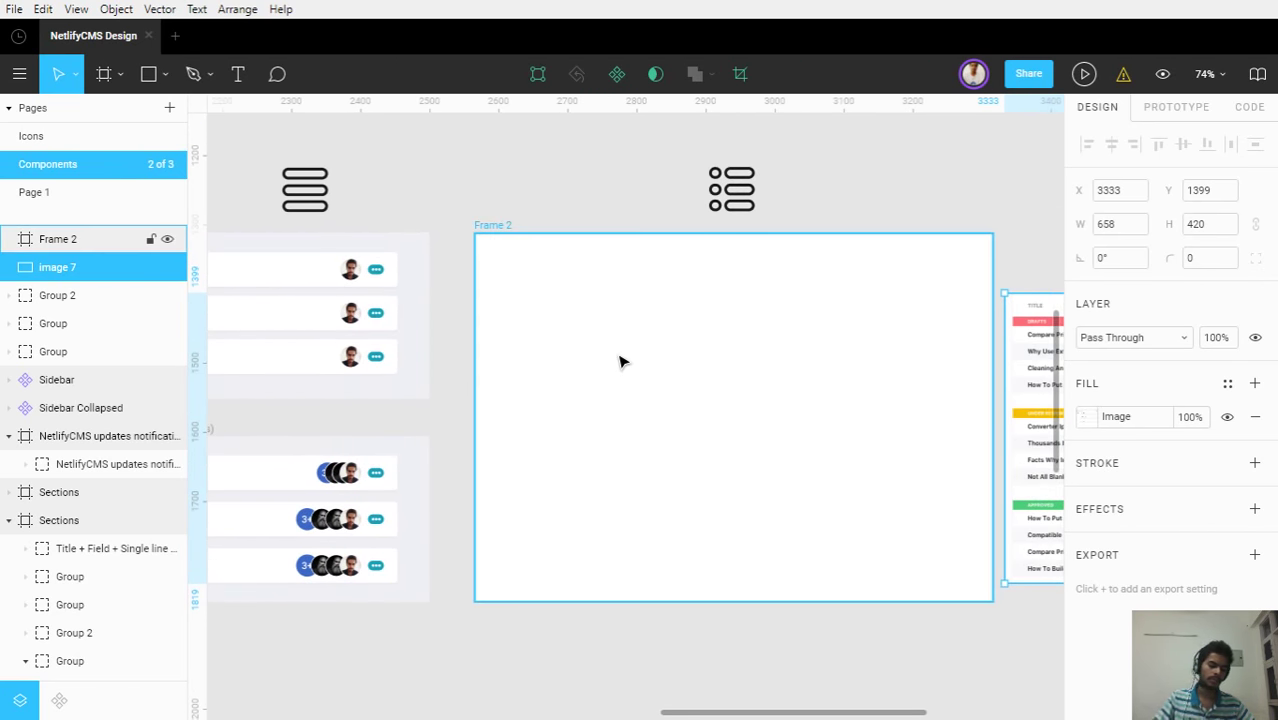
key(f)
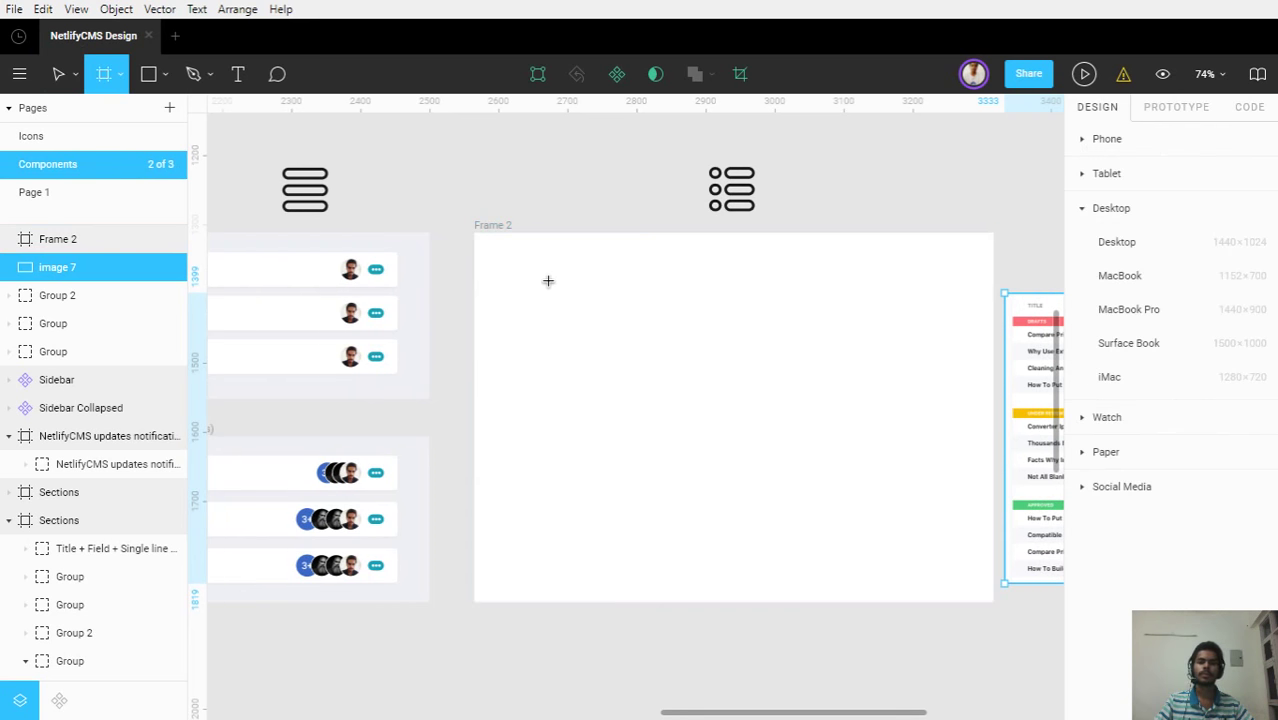
key(r)
drag(522, 278, 947, 320)
scroll(870, 308, right, 1)
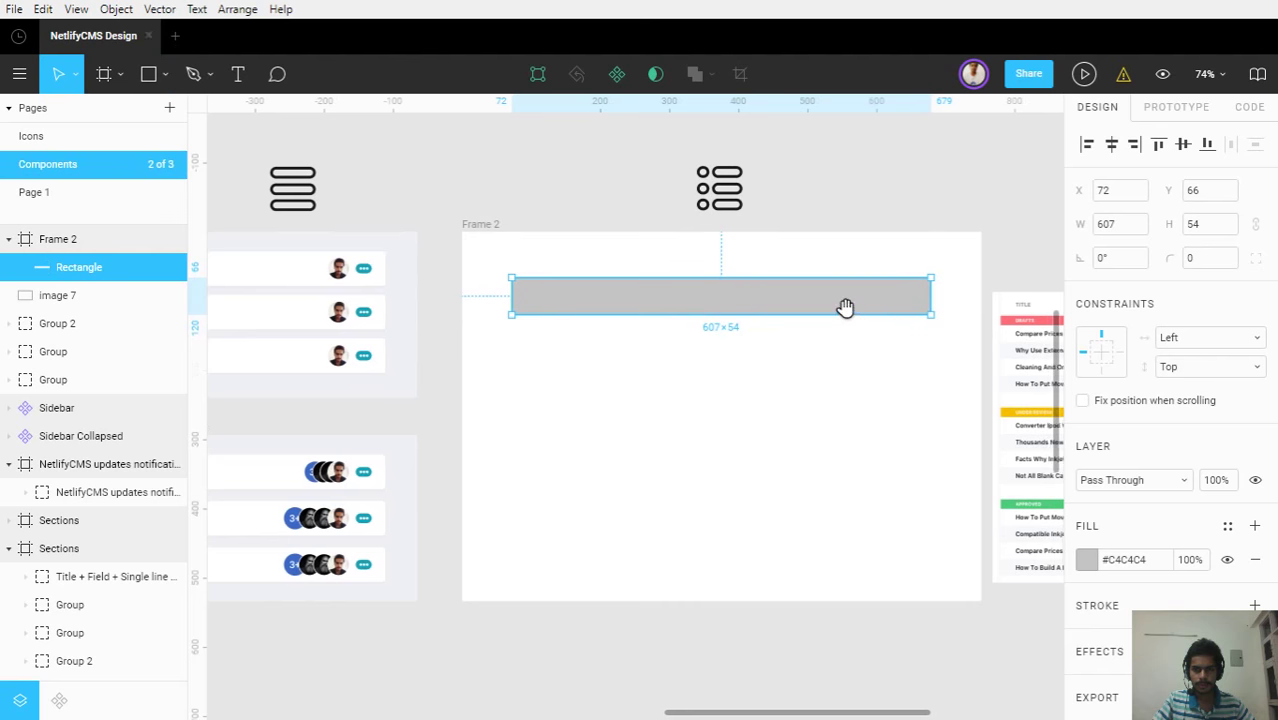
Eyedrop a light grey from the canvas as Frame 2's background colour
click(474, 228)
key(i)
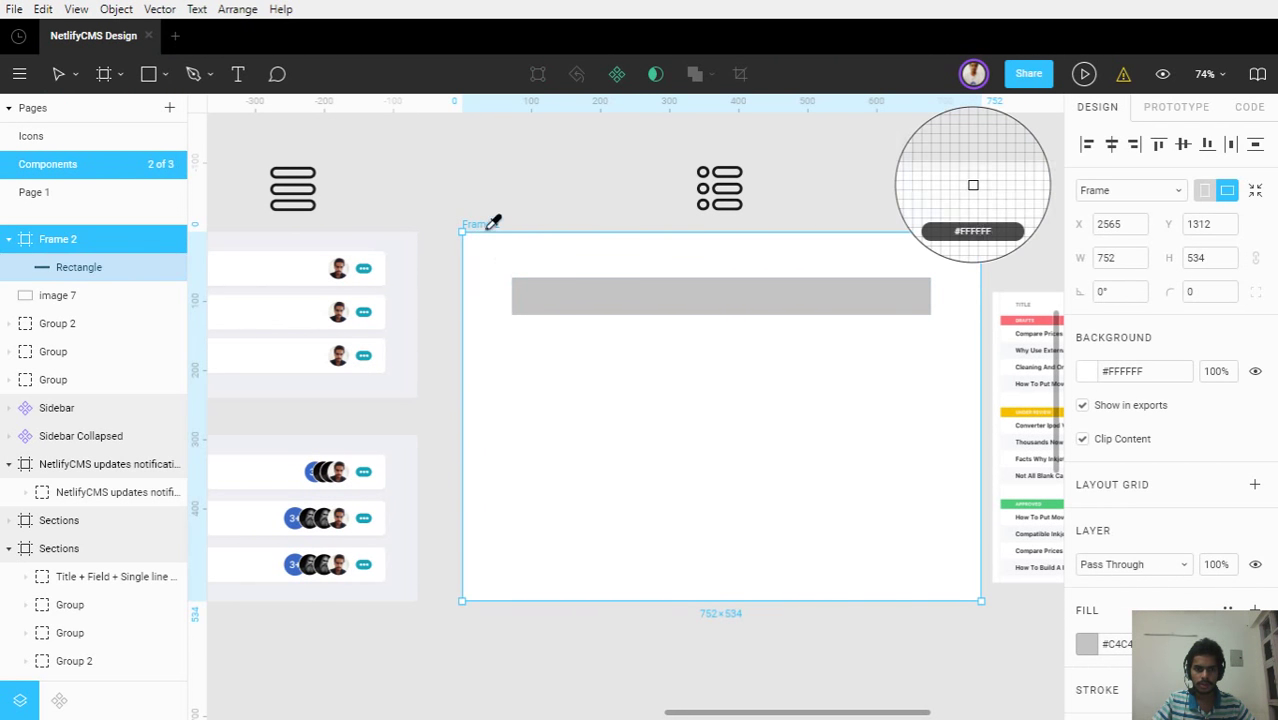
click(419, 292)
click(498, 330)
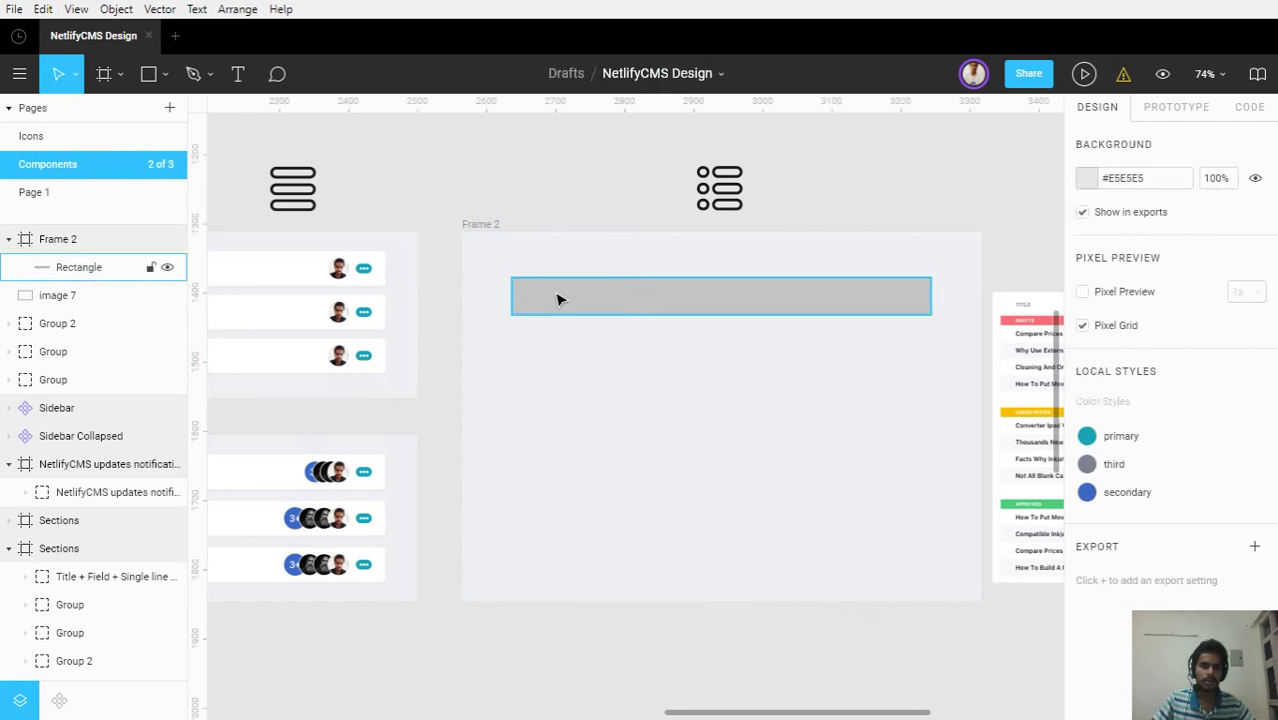
Fill the 607×54 rectangle with white #FFFFFF
click(556, 297)
click(1118, 565)
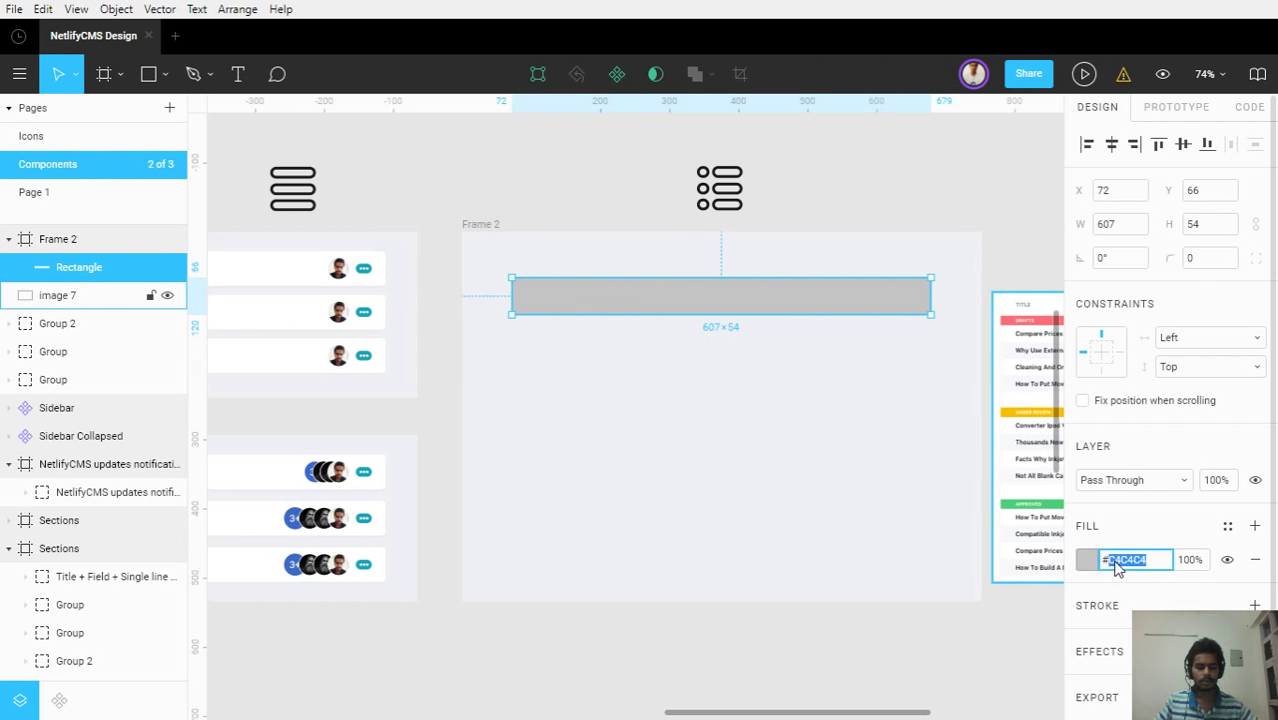
text(#d)
text(fff)
key(Return)
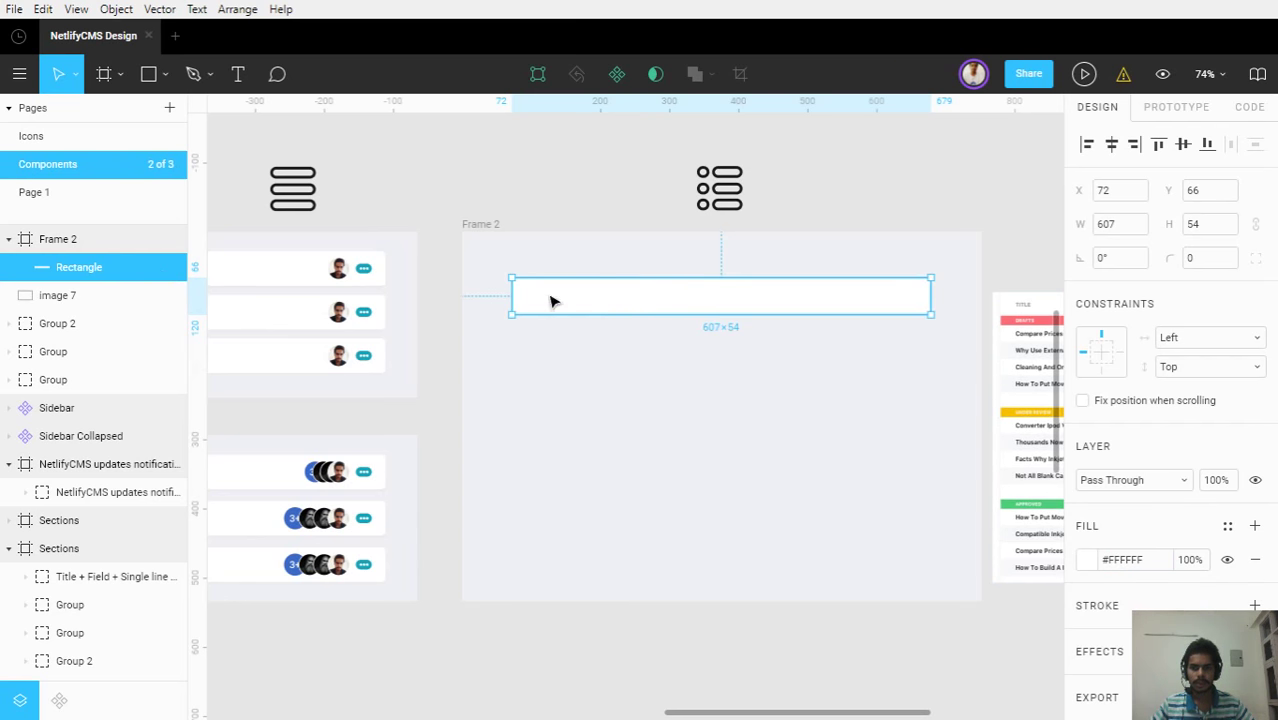
scroll(571, 294, right, 3)
scroll(505, 287, right, 2)
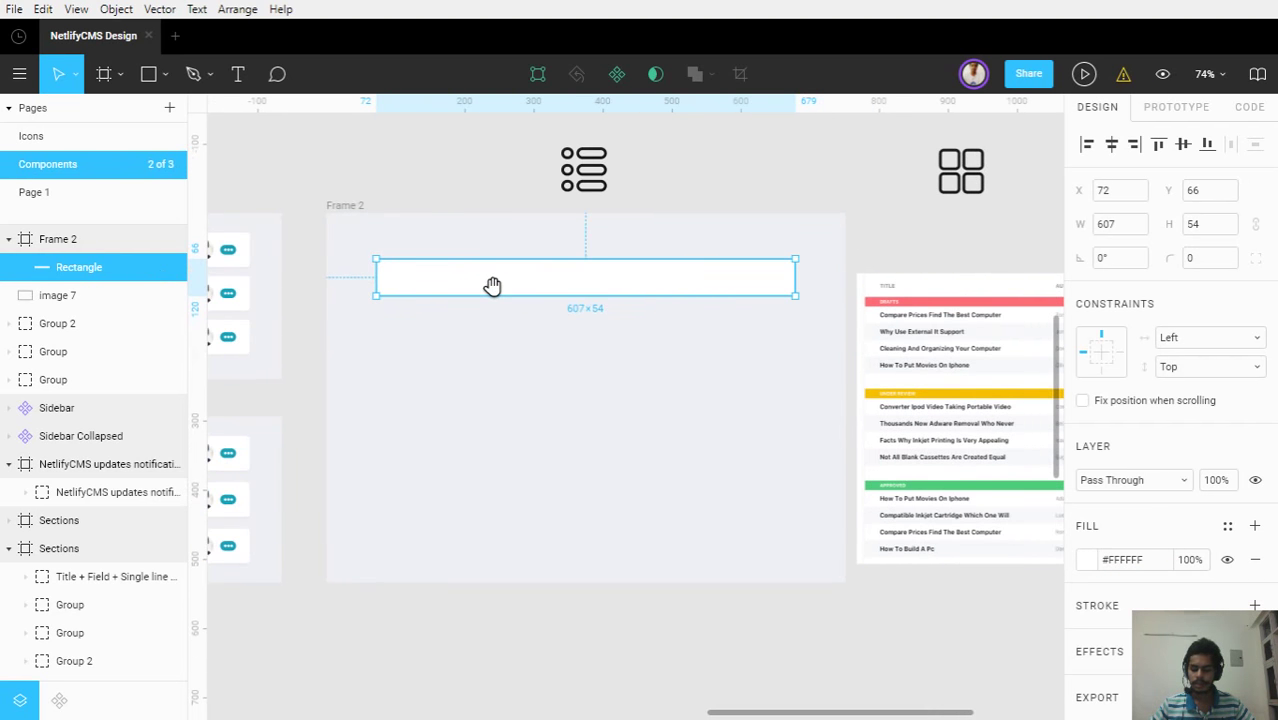
key(ctrl+\)
scroll(520, 280, right, 1)
drag(526, 268, 417, 245)
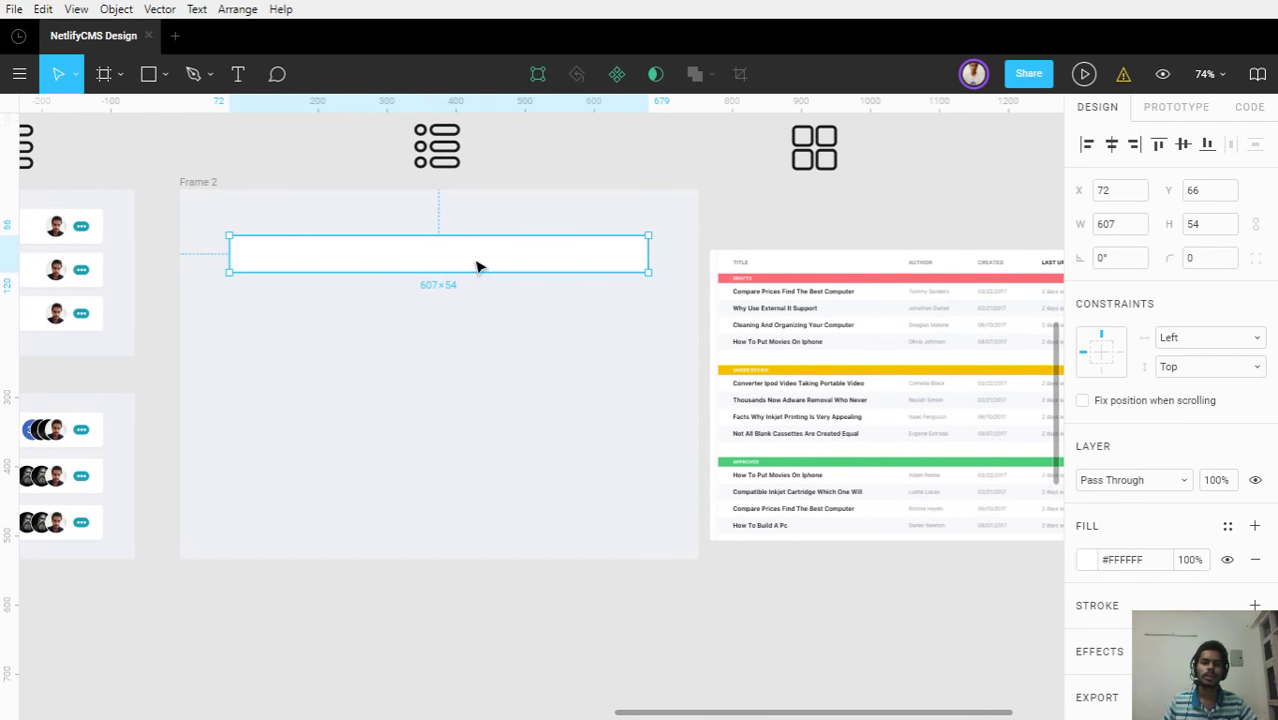
scroll(476, 265, up, 3)
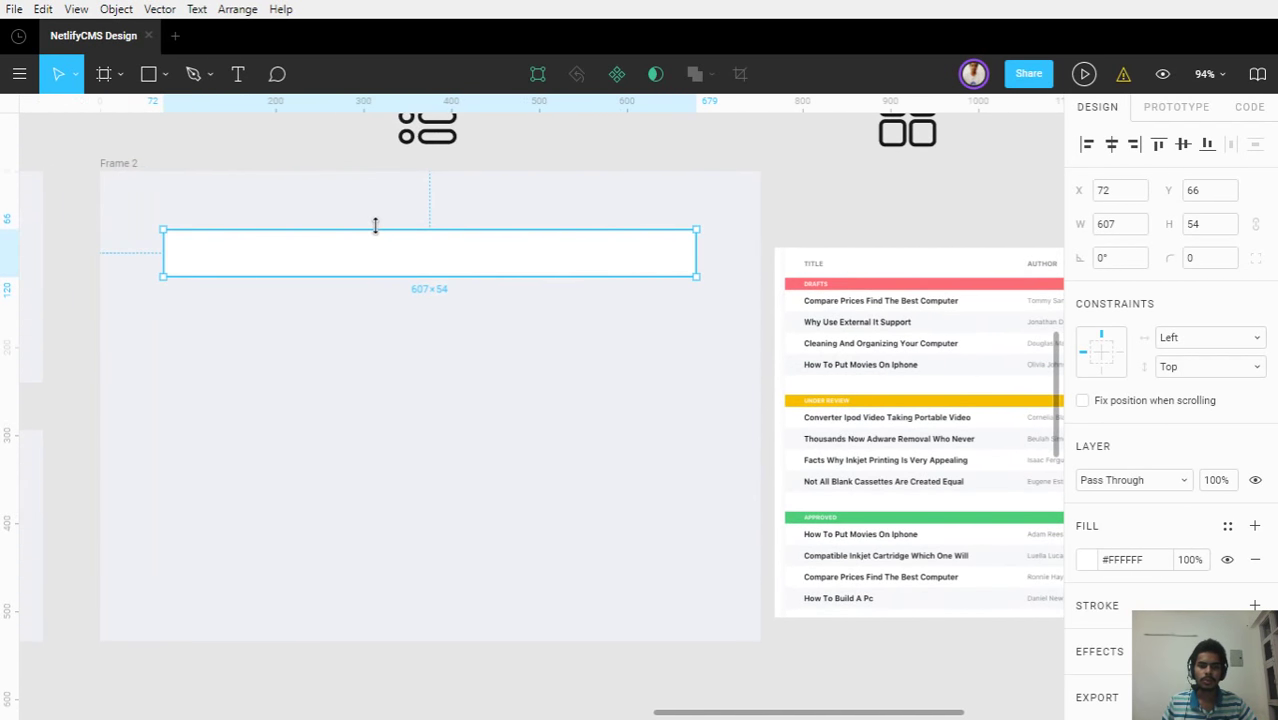
Add the text 'This is my first blog post.' in Regular weight inside the white bar
key(t)
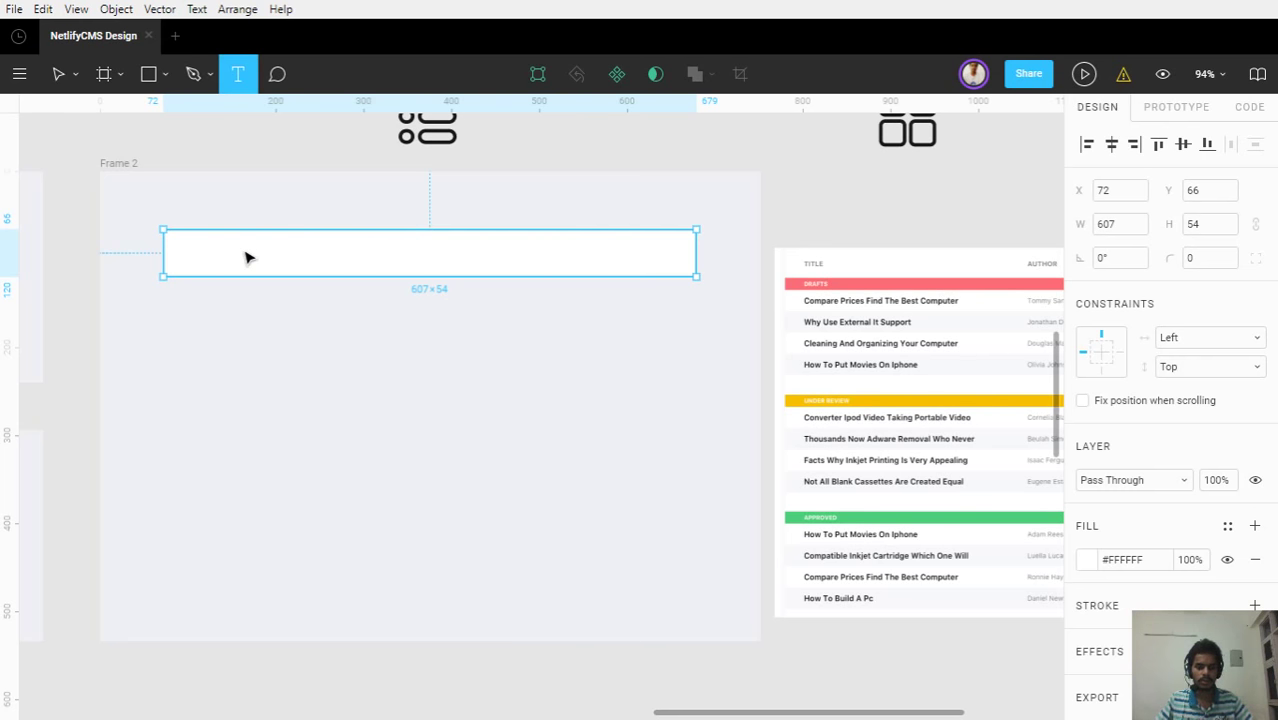
click(248, 258)
text(This is)
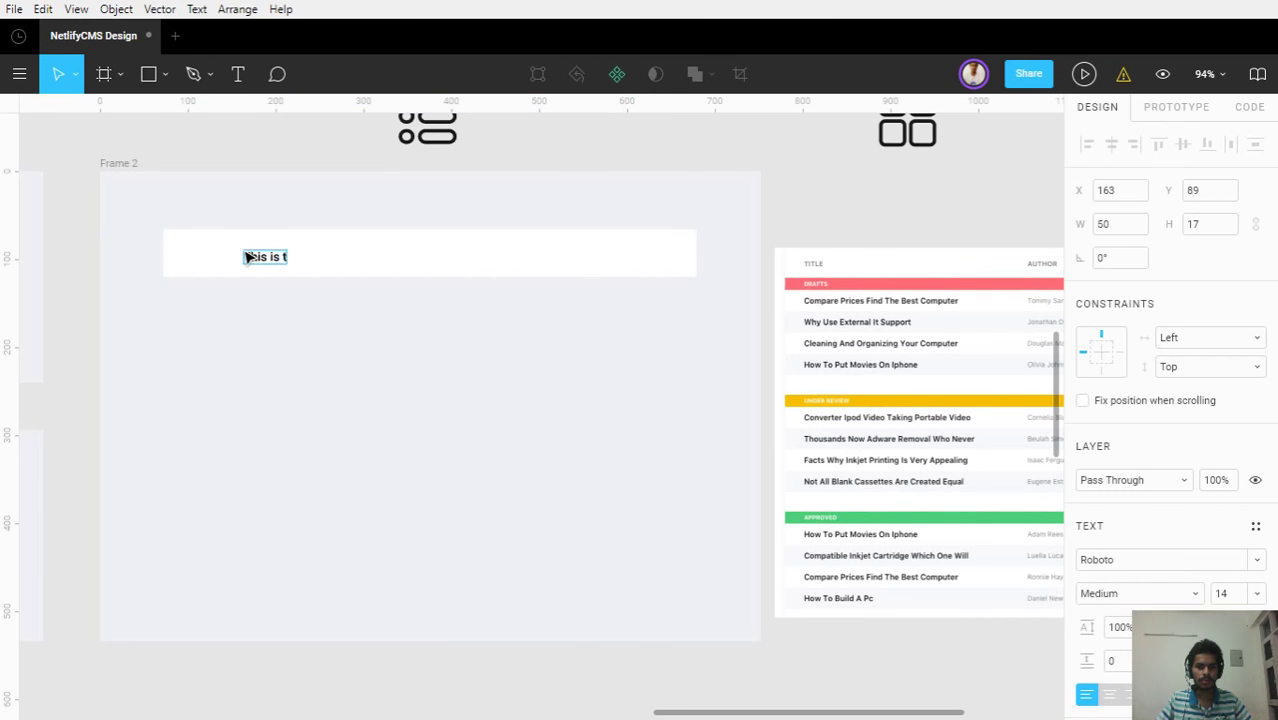
text( my first blog post.)
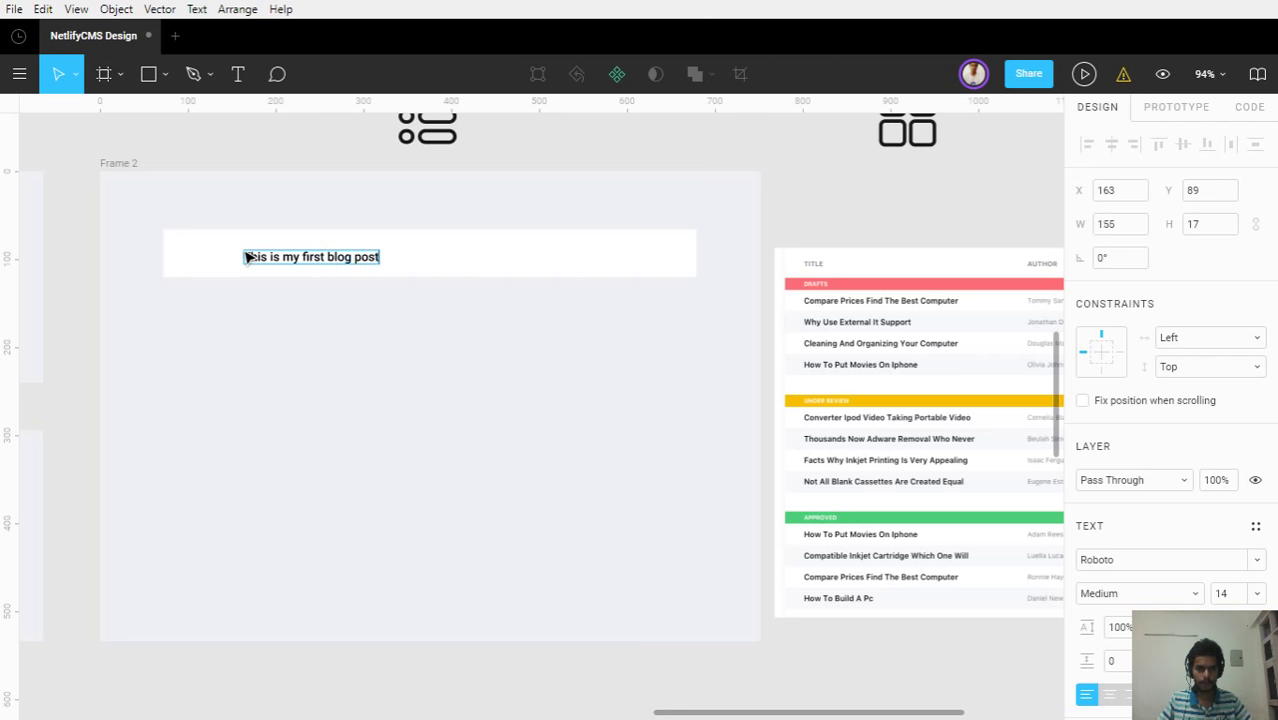
key(Escape)
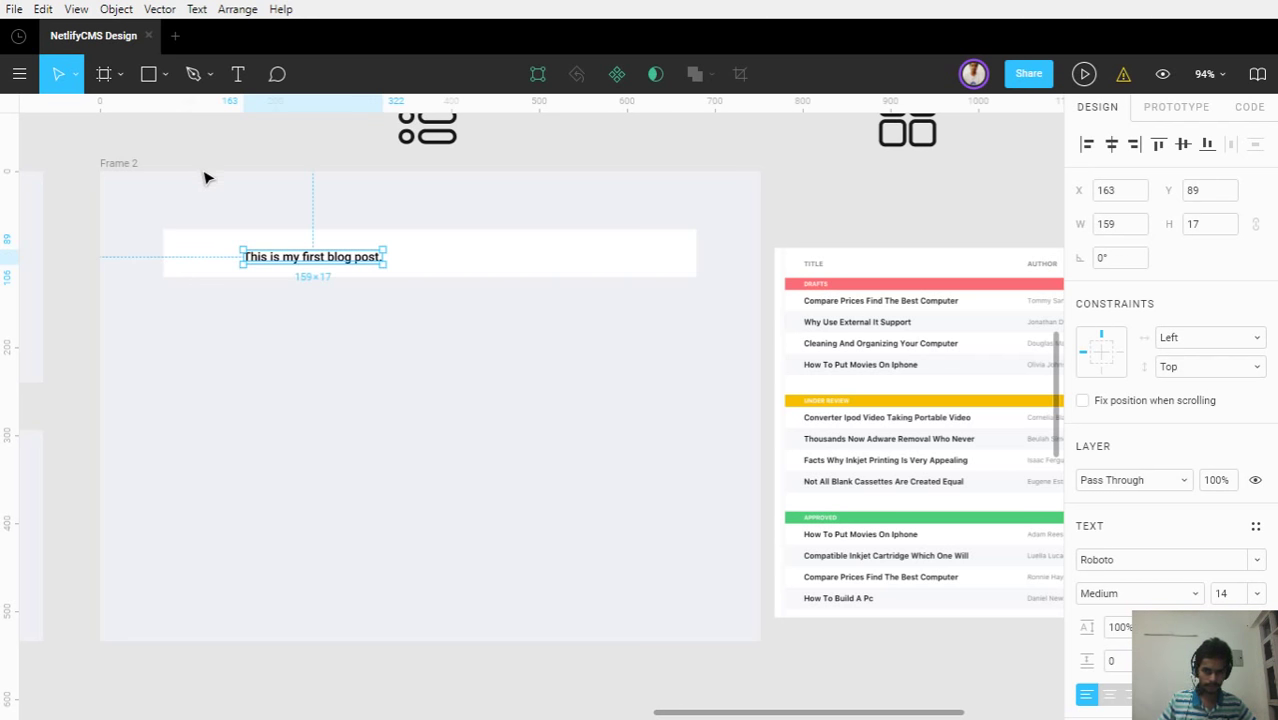
click(1157, 591)
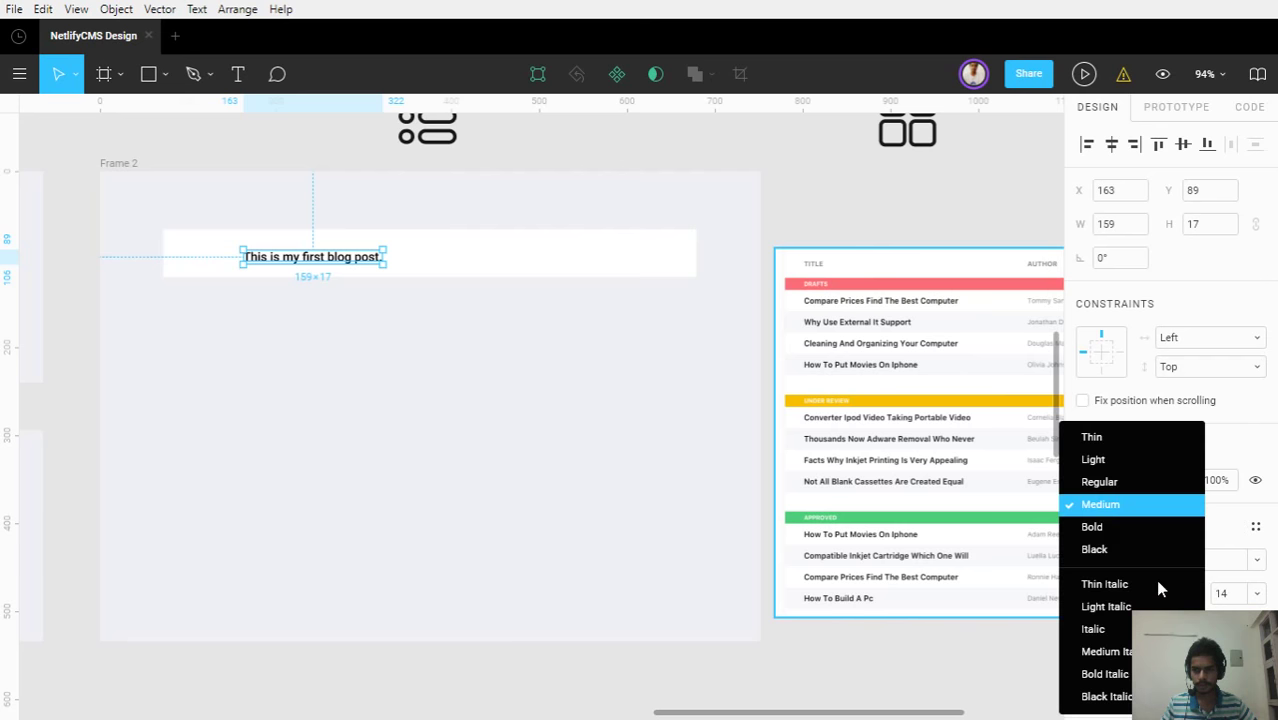
click(1127, 494)
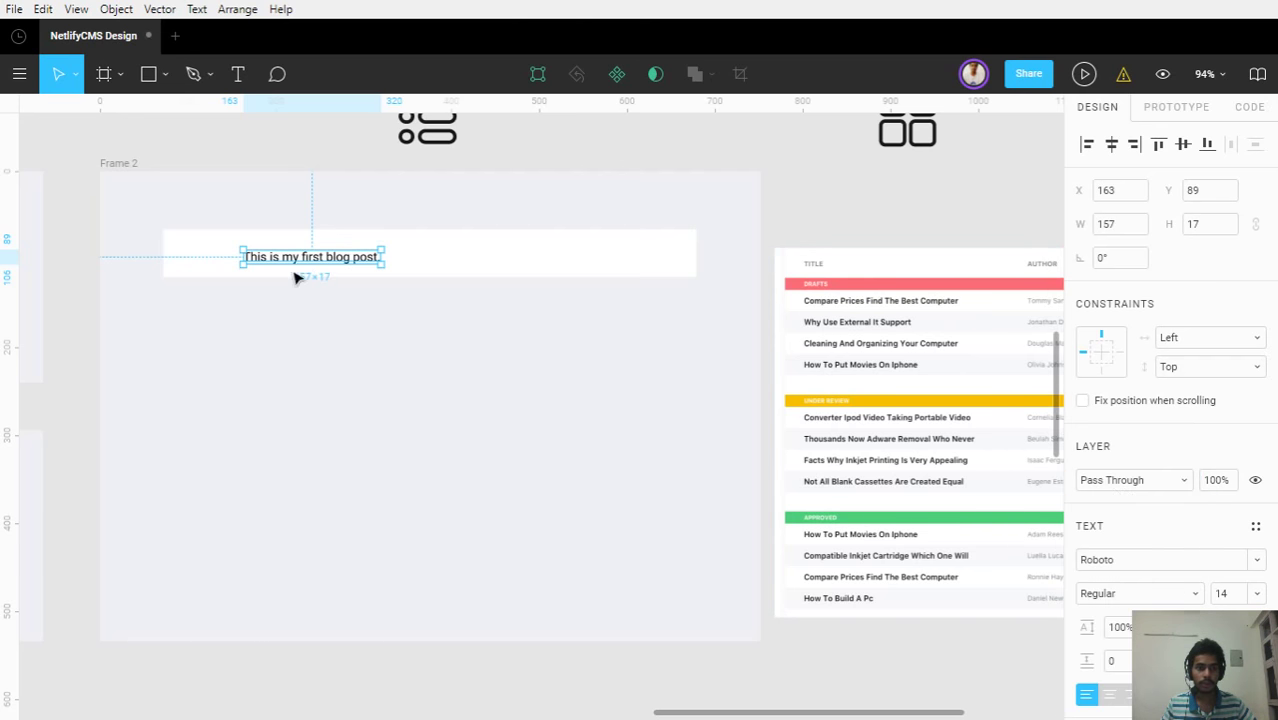
Move the blog post text left and up within the row
drag(294, 260, 242, 263)
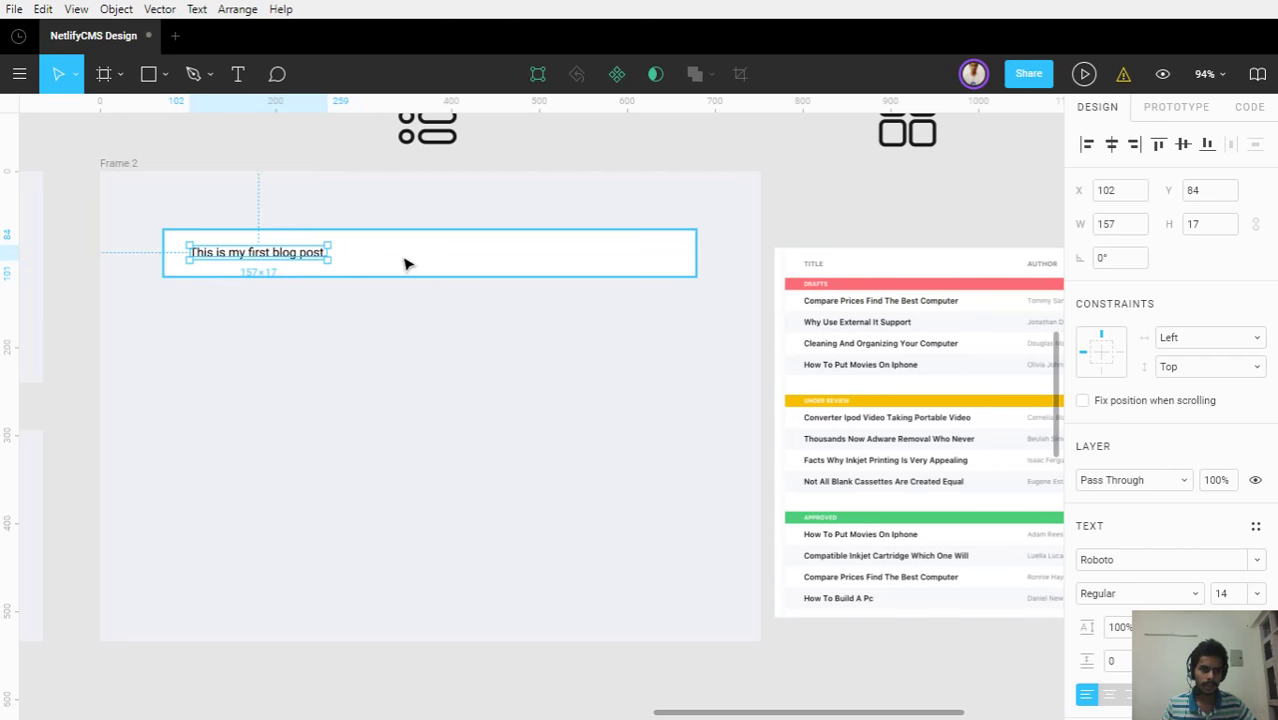
shift+click(405, 263)
key(Escape)
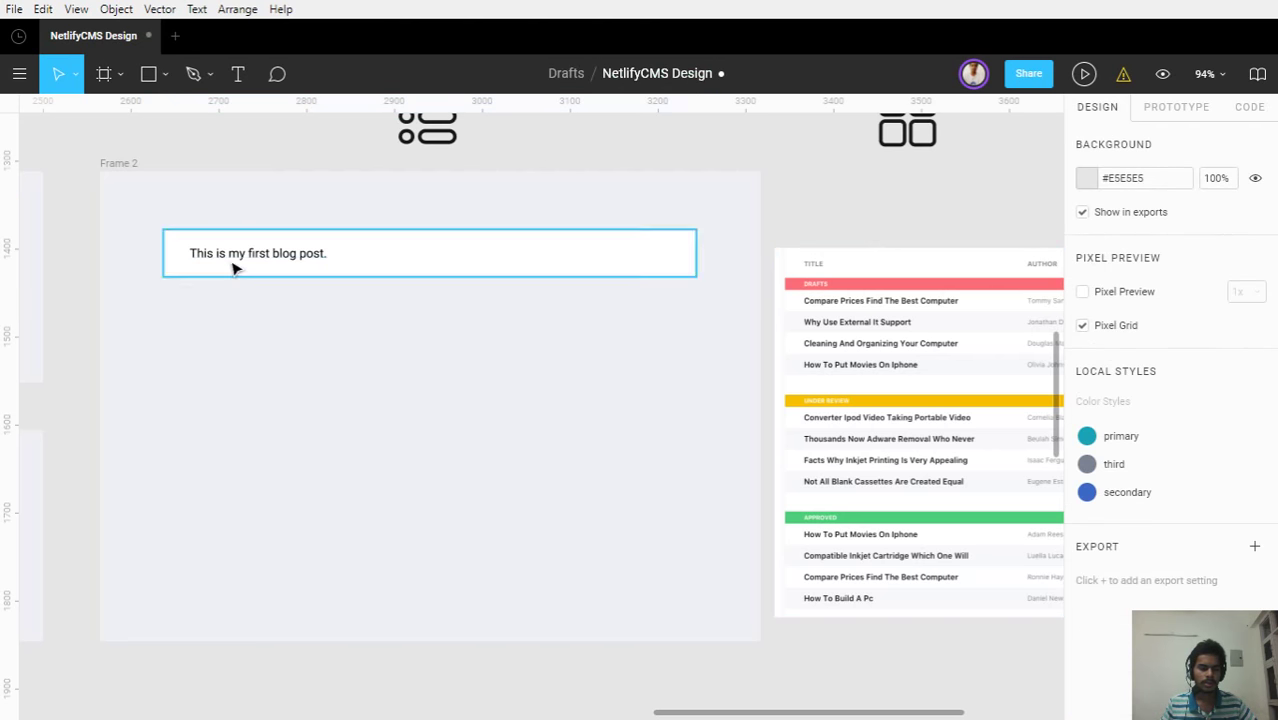
click(232, 260)
click(355, 345)
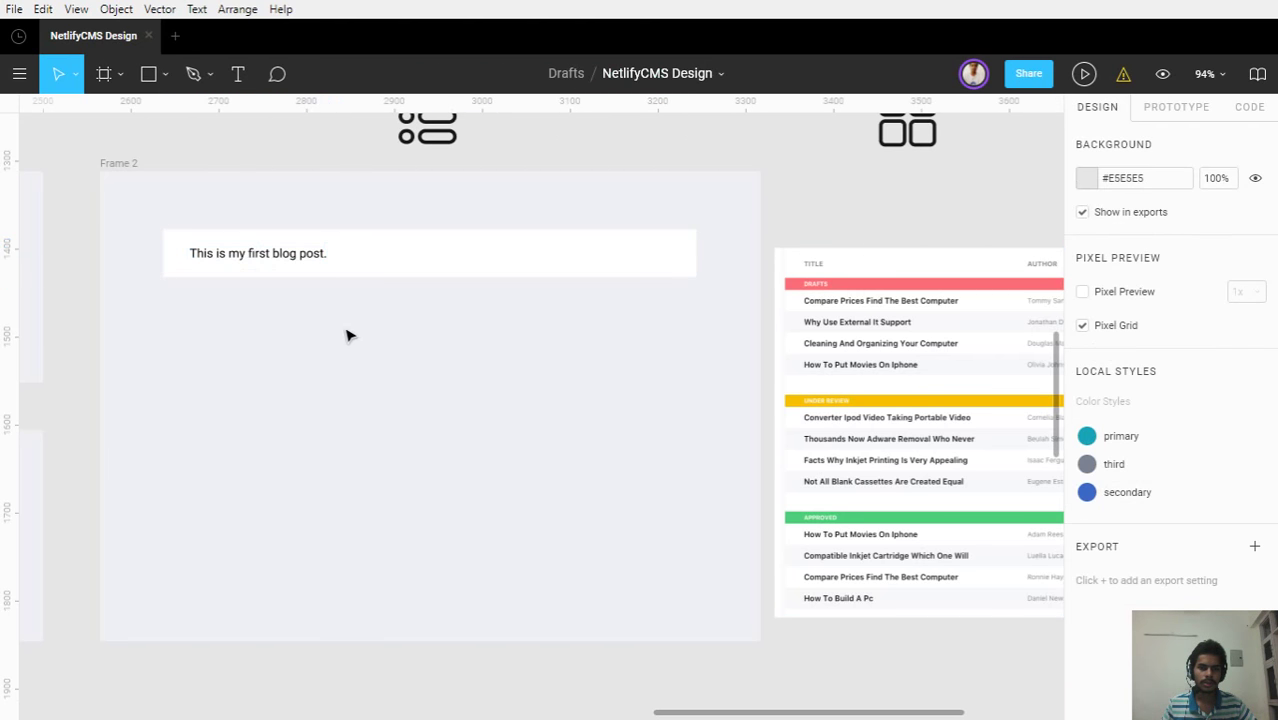
Widen the white row rectangle to 700 px and settle its height at 35 px
click(378, 258)
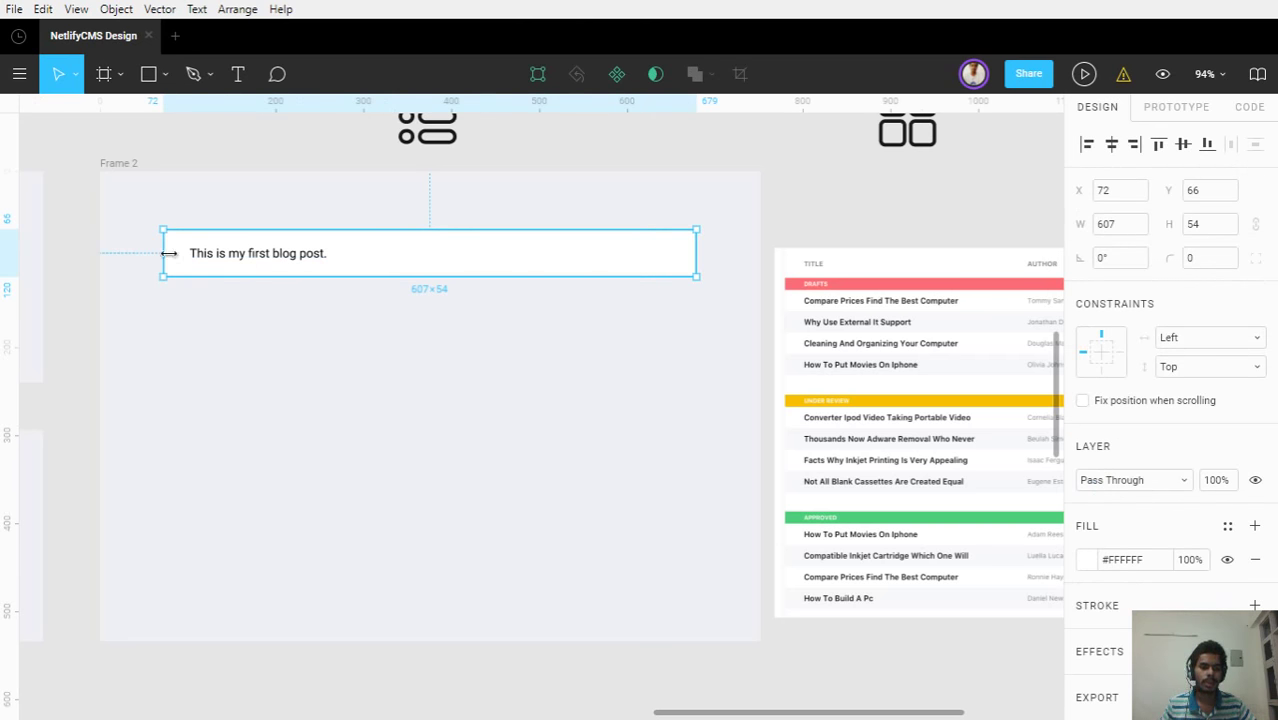
drag(169, 253, 127, 257)
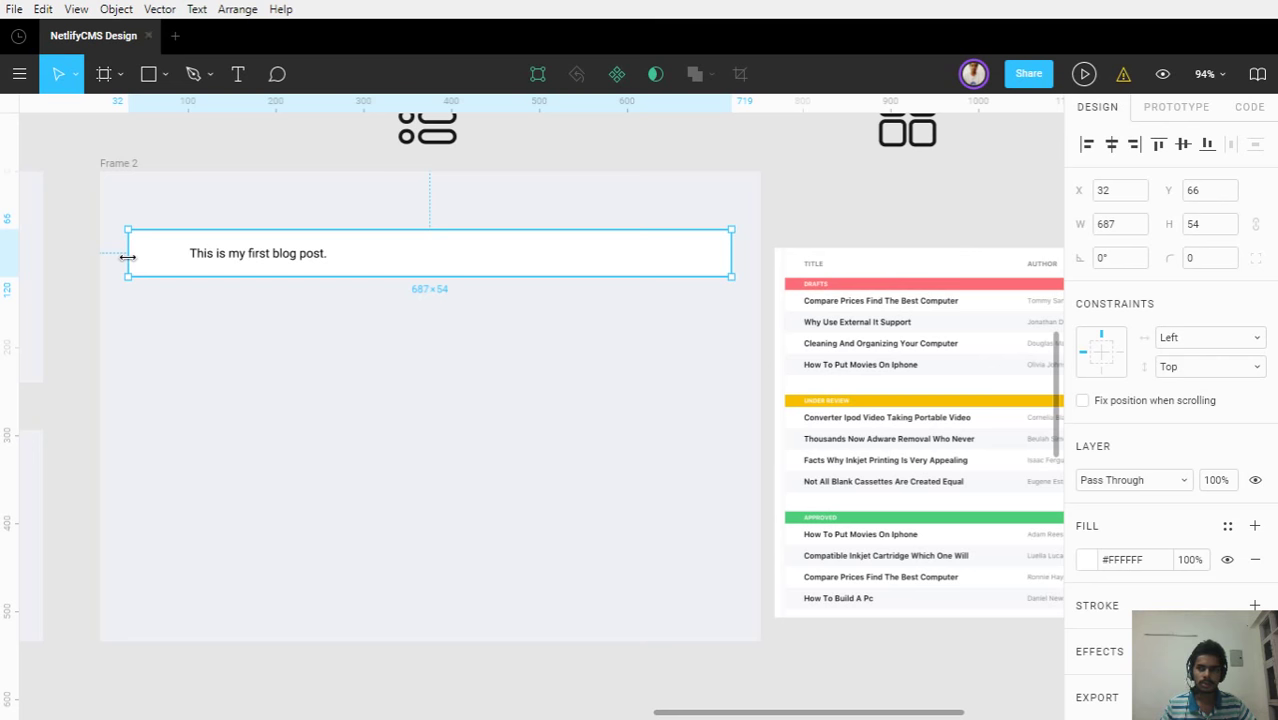
click(1108, 229)
text(700)
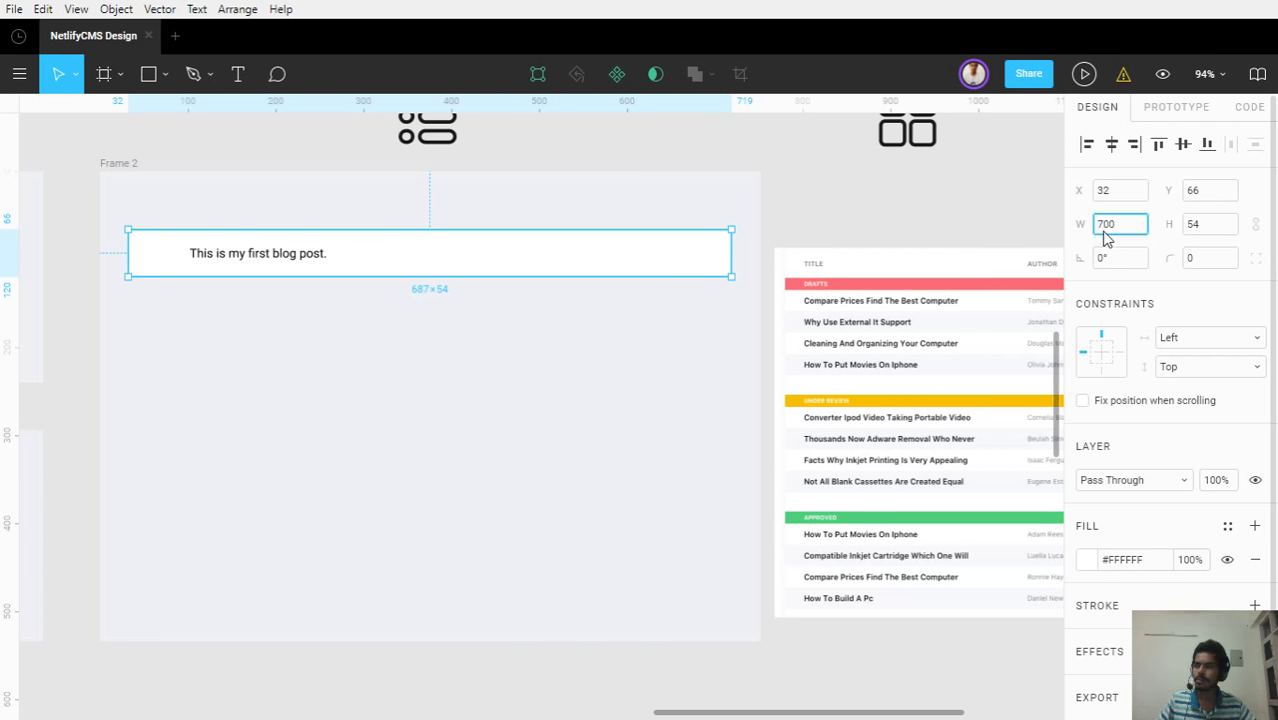
key(Return)
click(1203, 232)
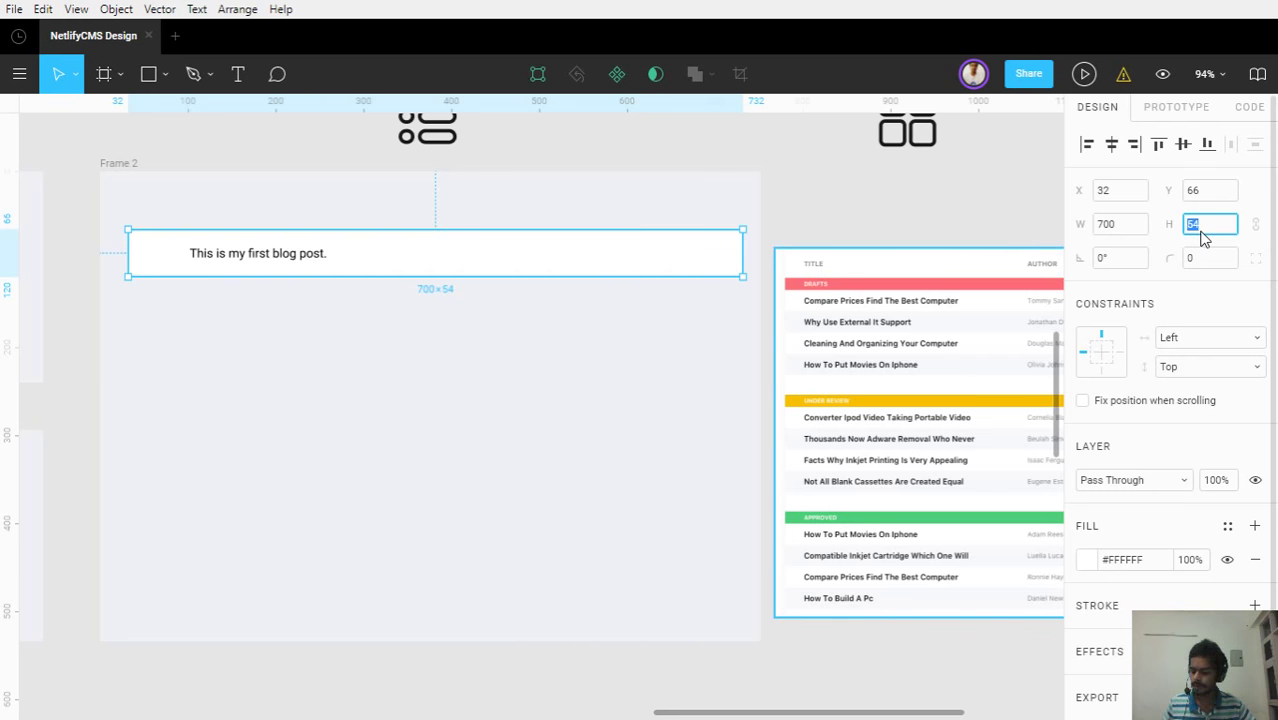
key(Return)
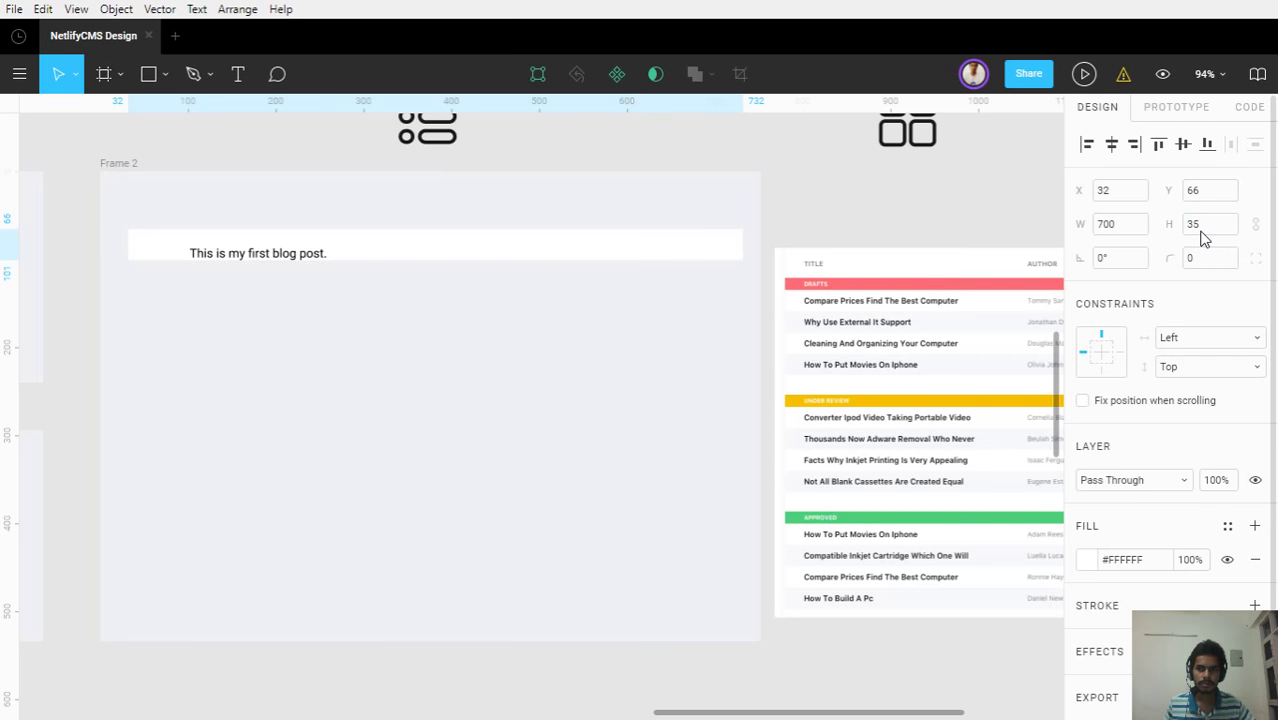
click(1203, 232)
text(40)
key(Return)
click(1203, 232)
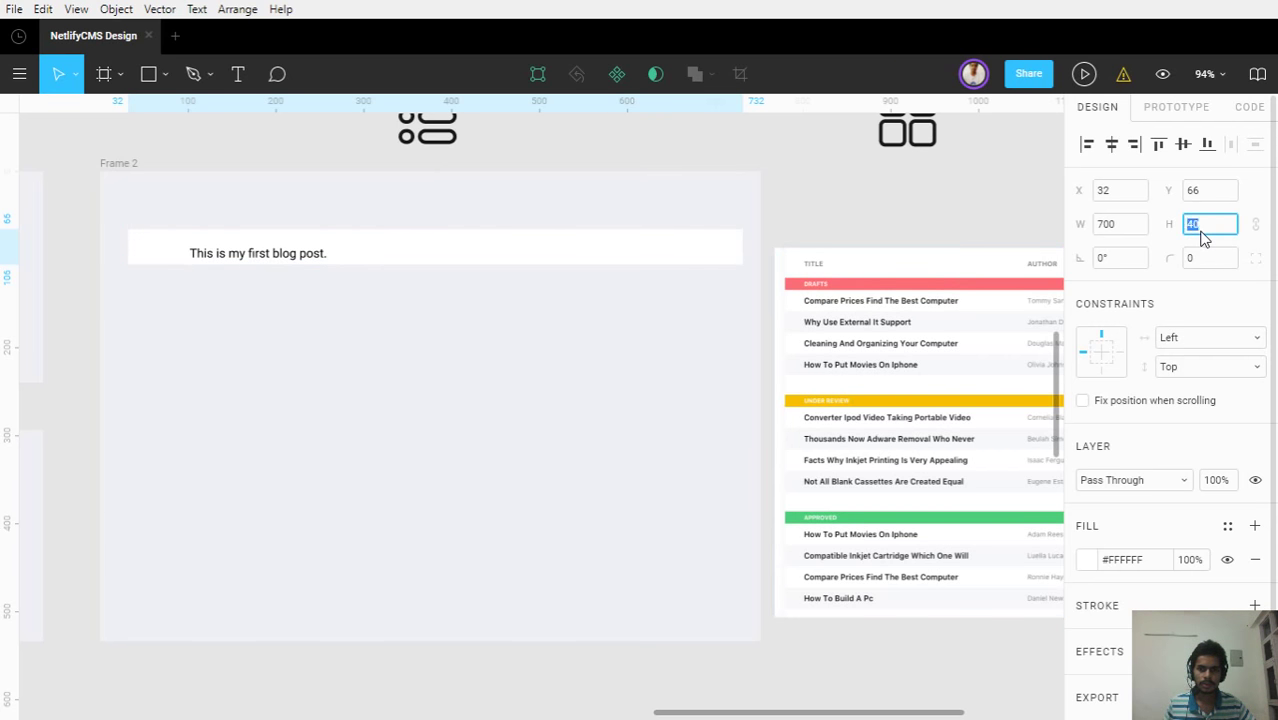
text(30)
key(Return)
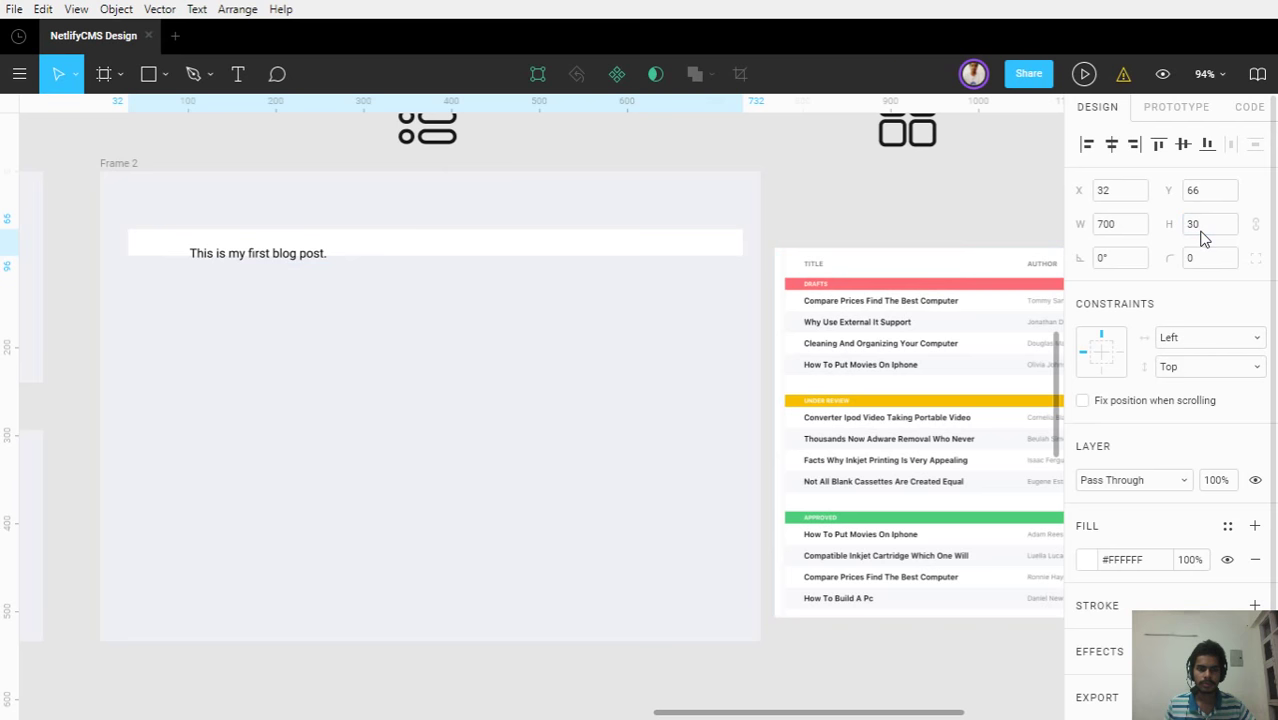
click(1204, 232)
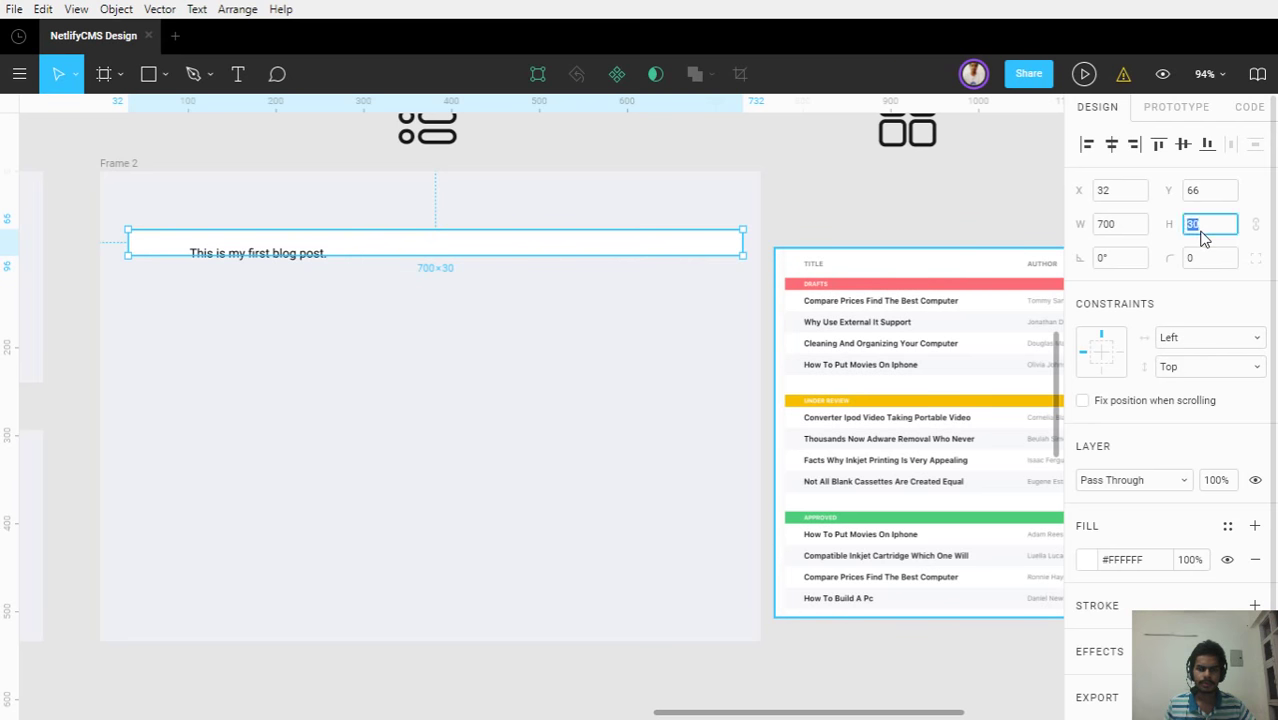
text(3)
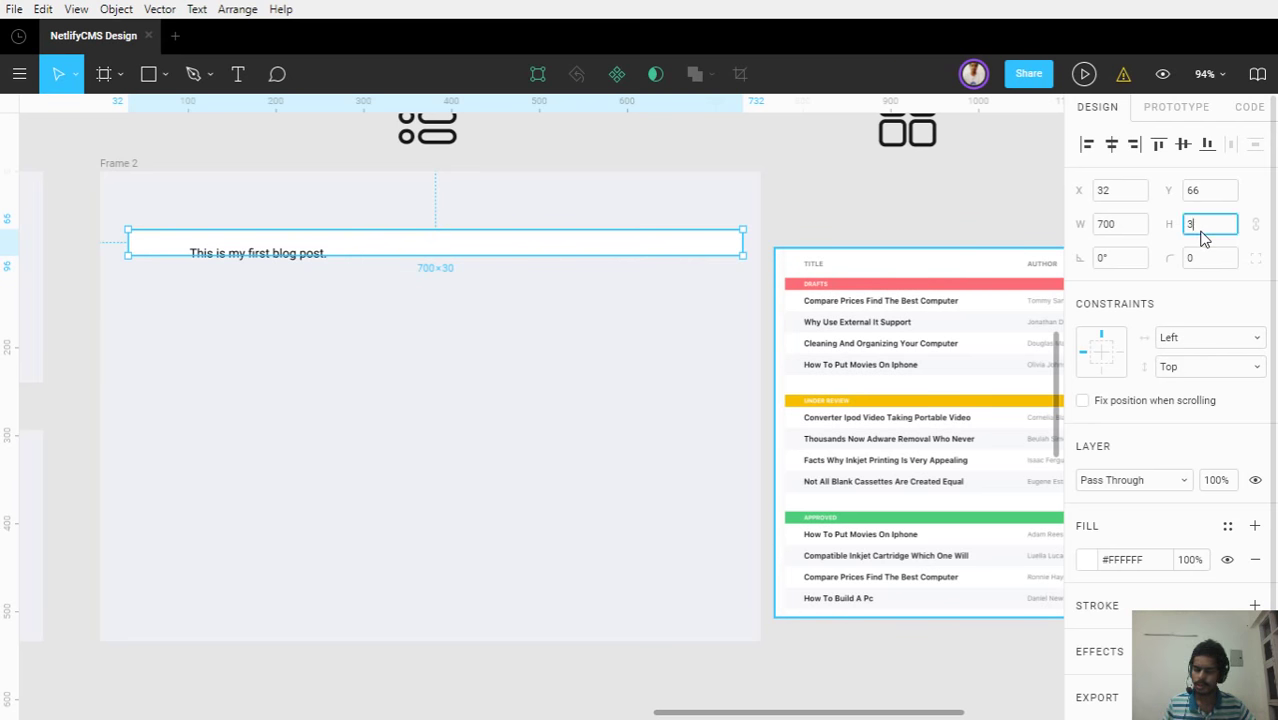
text(5)
key(Return)
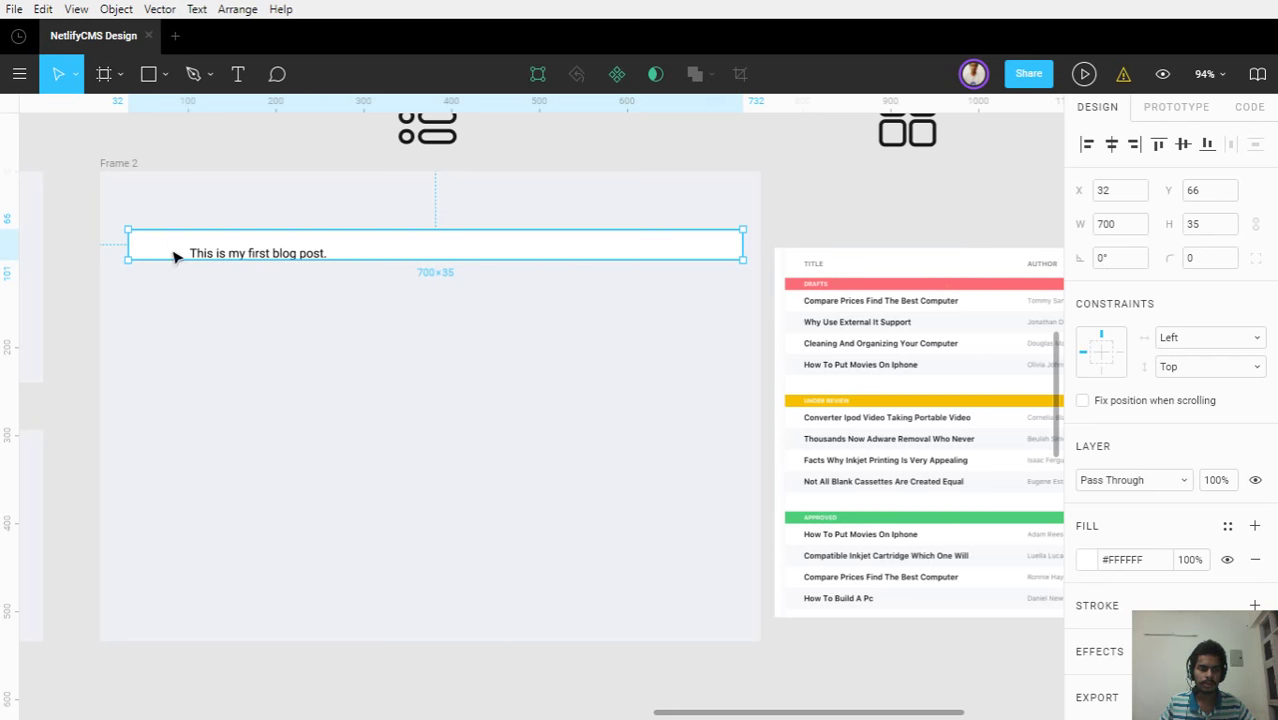
Center the blog post text vertically in its row and shift it further left
ctrl+scroll(173, 257, up, 3)
shift+click(262, 257)
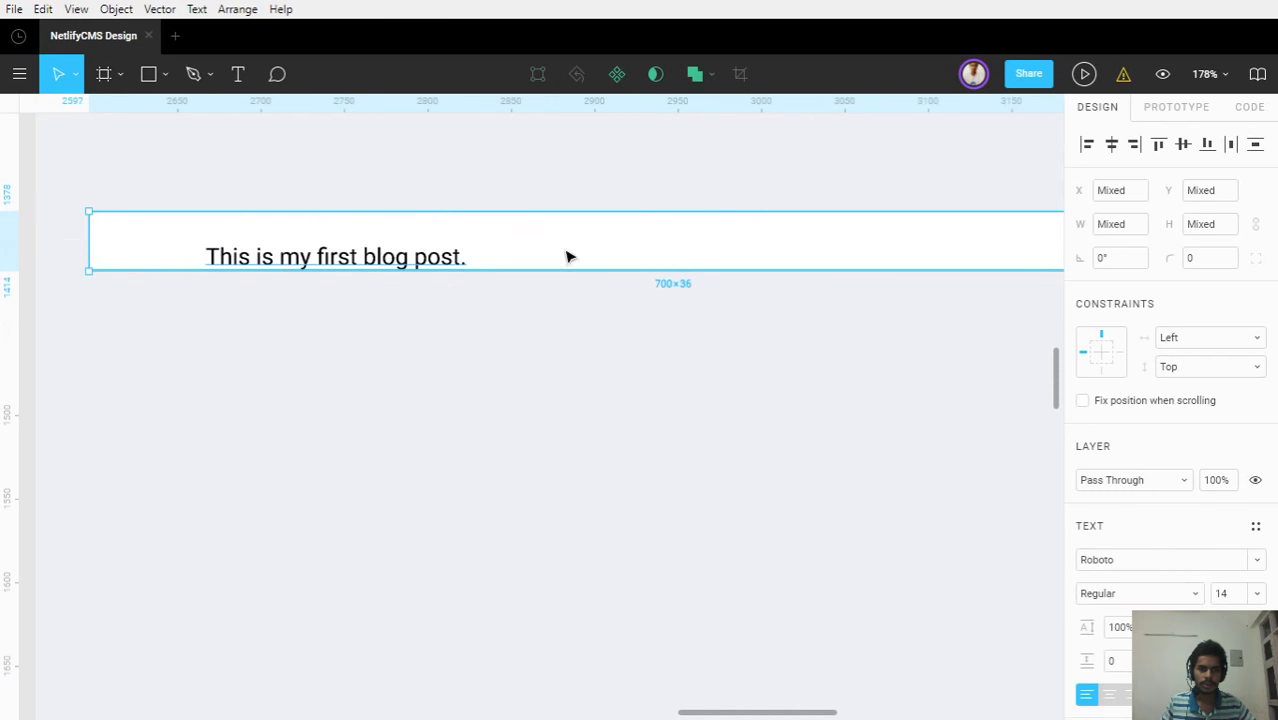
click(1183, 144)
click(314, 291)
click(296, 255)
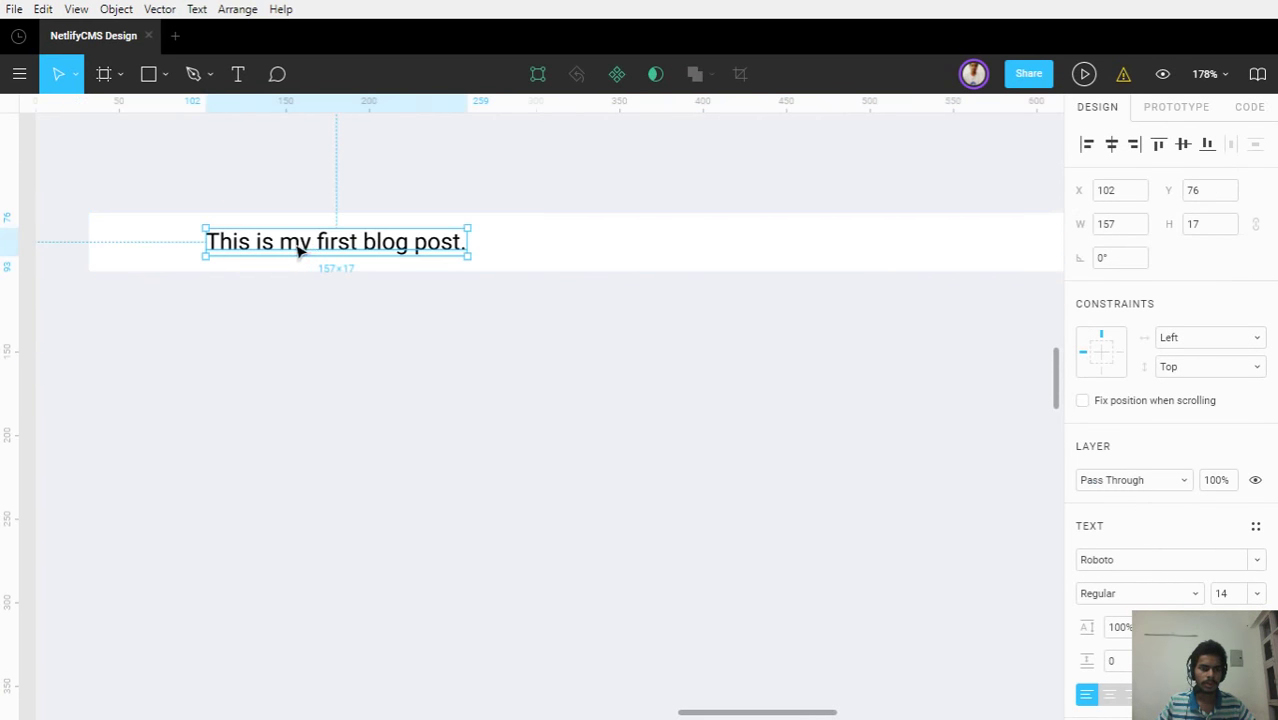
drag(296, 252, 257, 260)
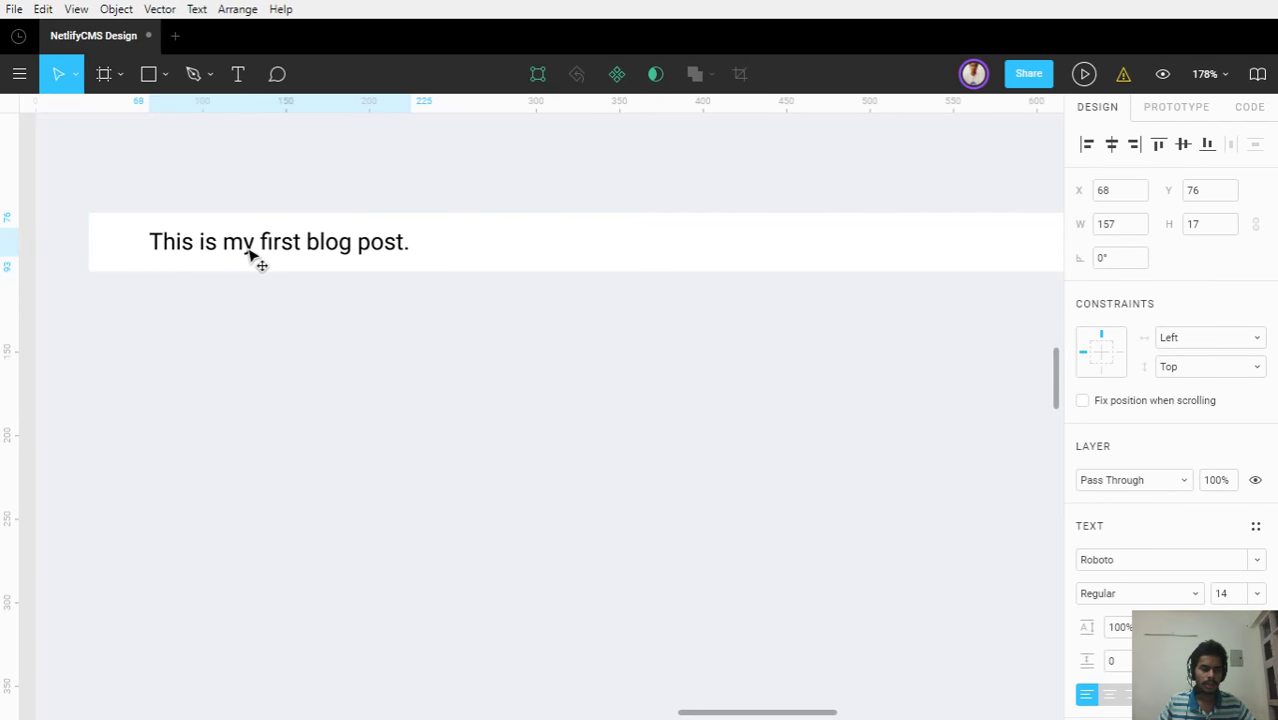
click(510, 349)
ctrl+scroll(510, 346, down, 4)
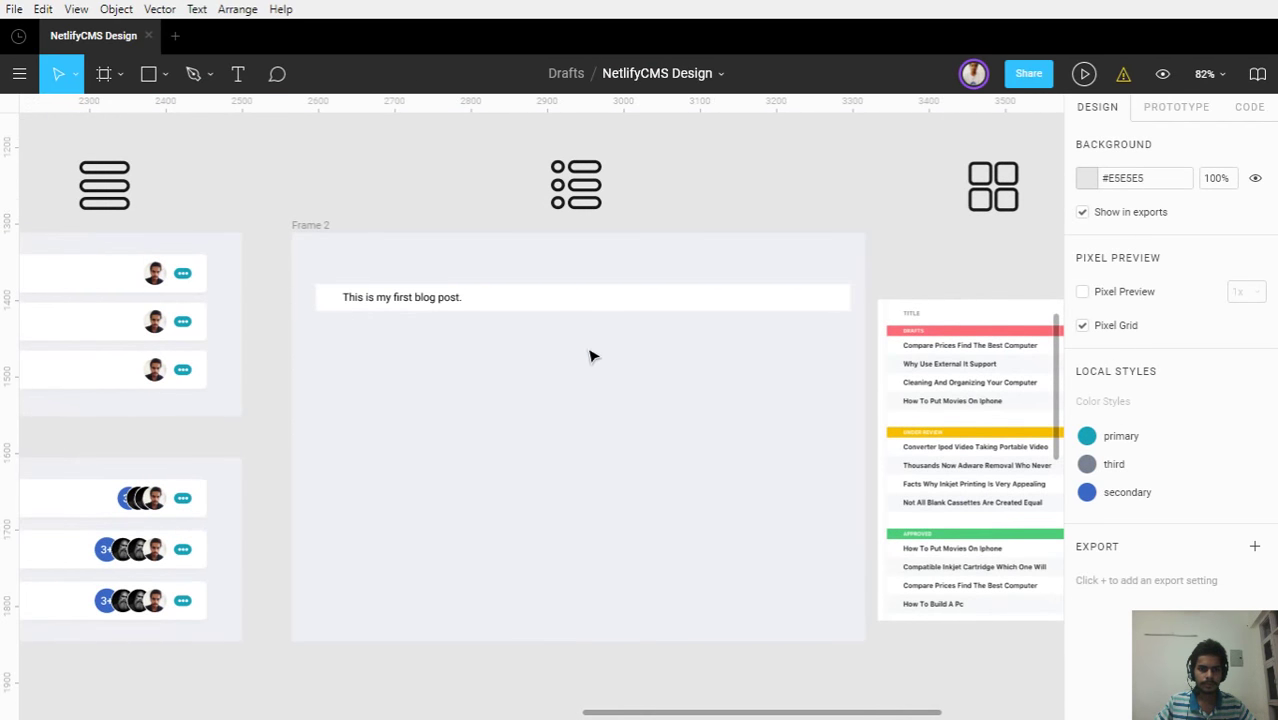
Delete the trailing period so the text reads 'This is my first blog post'
click(448, 302)
ctrl+scroll(448, 302, up, 5)
double_click(451, 317)
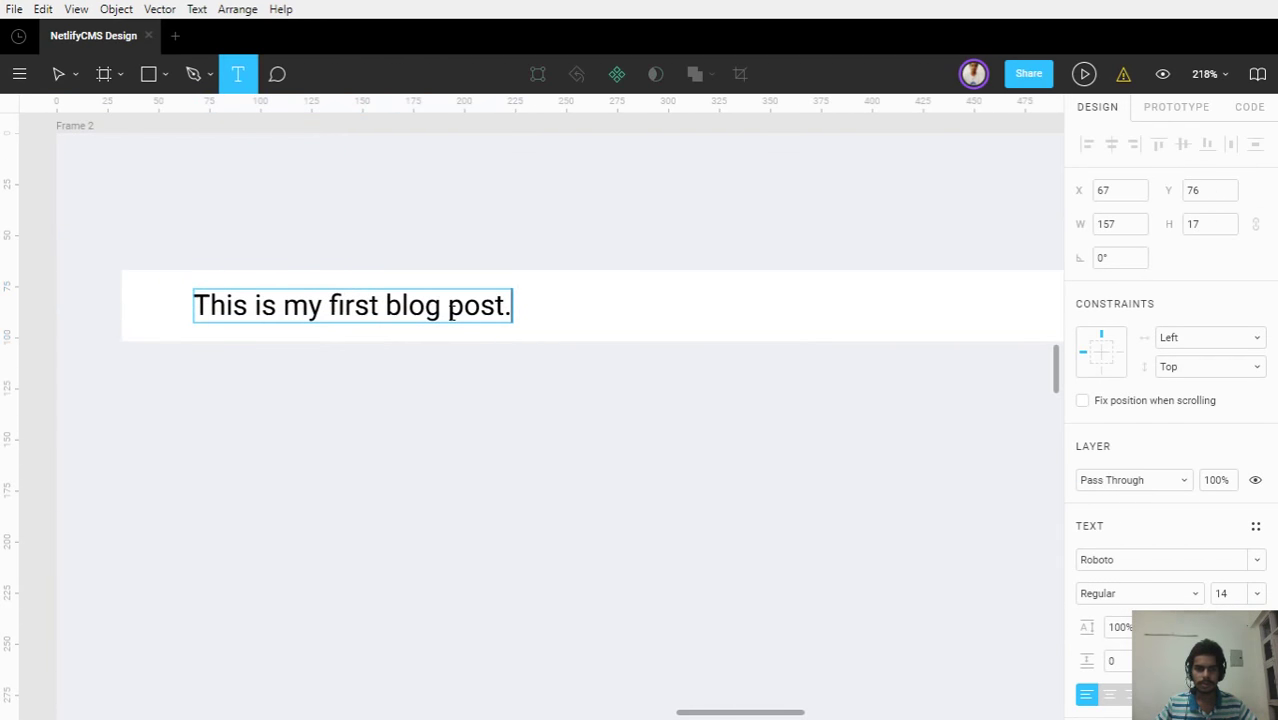
key(BackSpace)
click(491, 362)
key(Escape)
Set the blog post text to Medium font weight
click(434, 318)
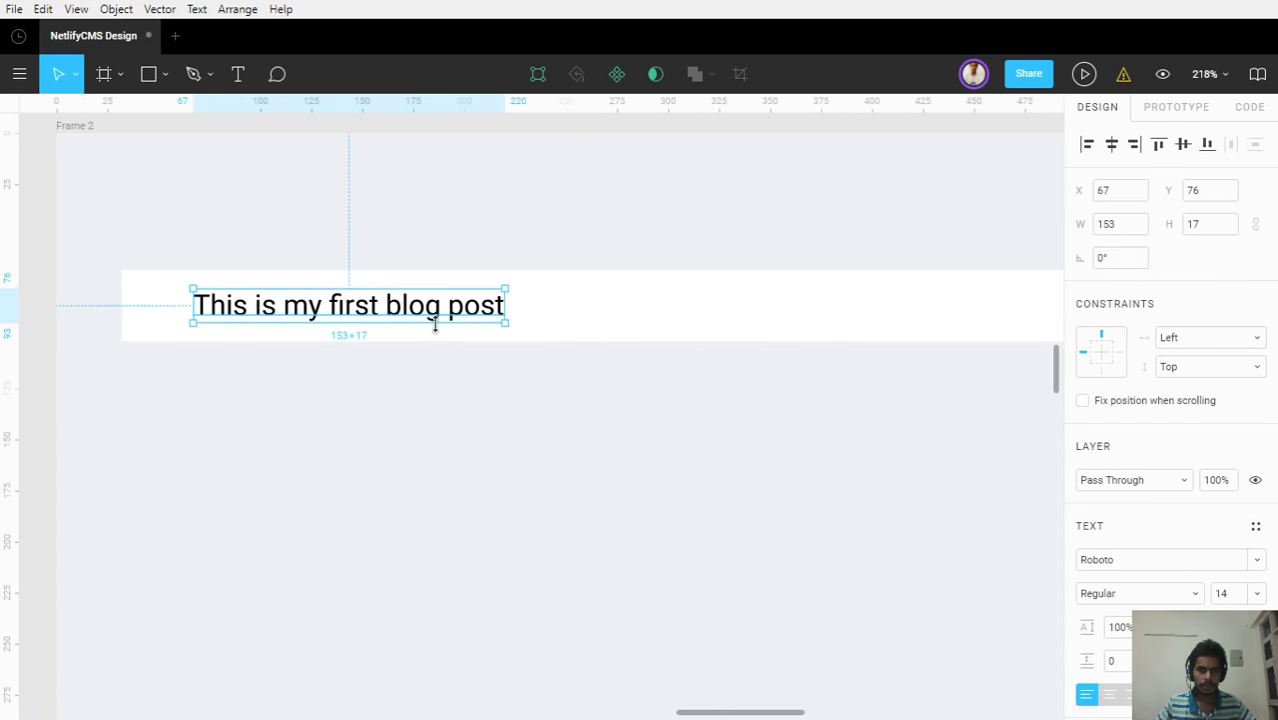
scroll(1044, 582, down, 1)
scroll(681, 422, up, 1)
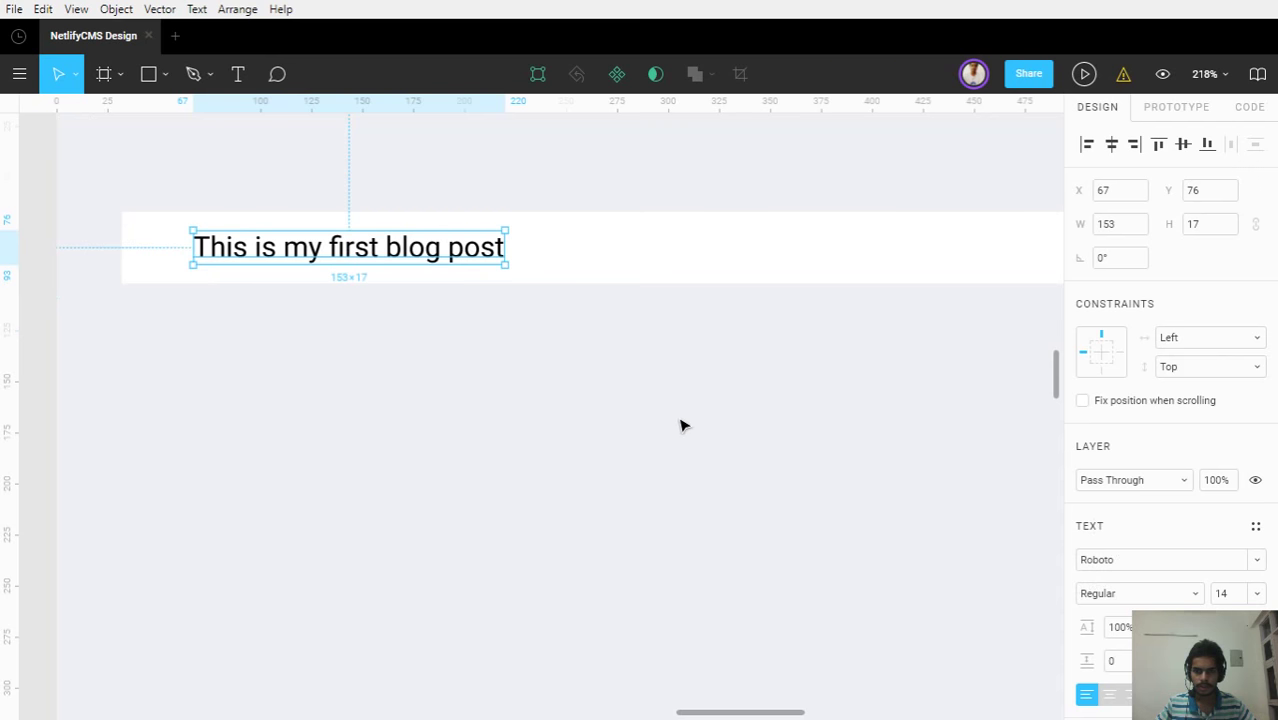
click(1097, 593)
click(1110, 505)
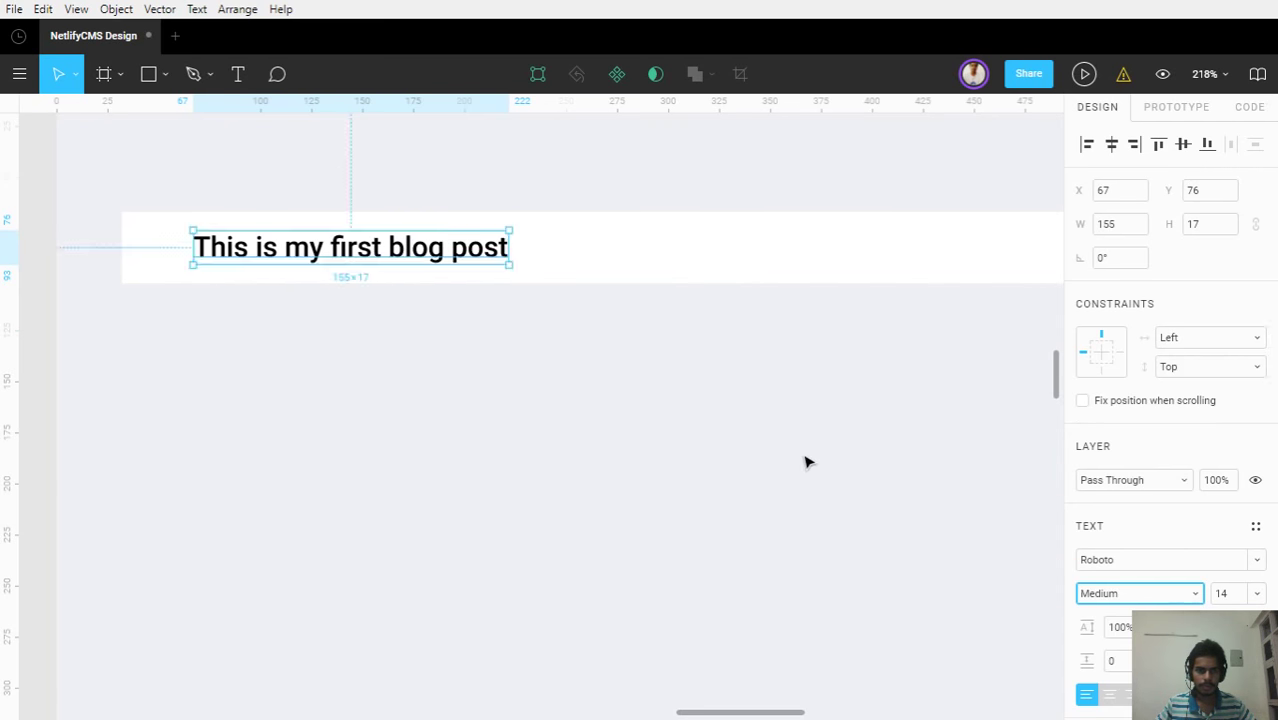
key(Escape)
ctrl+scroll(805, 459, down, 3)
drag(788, 455, 675, 450)
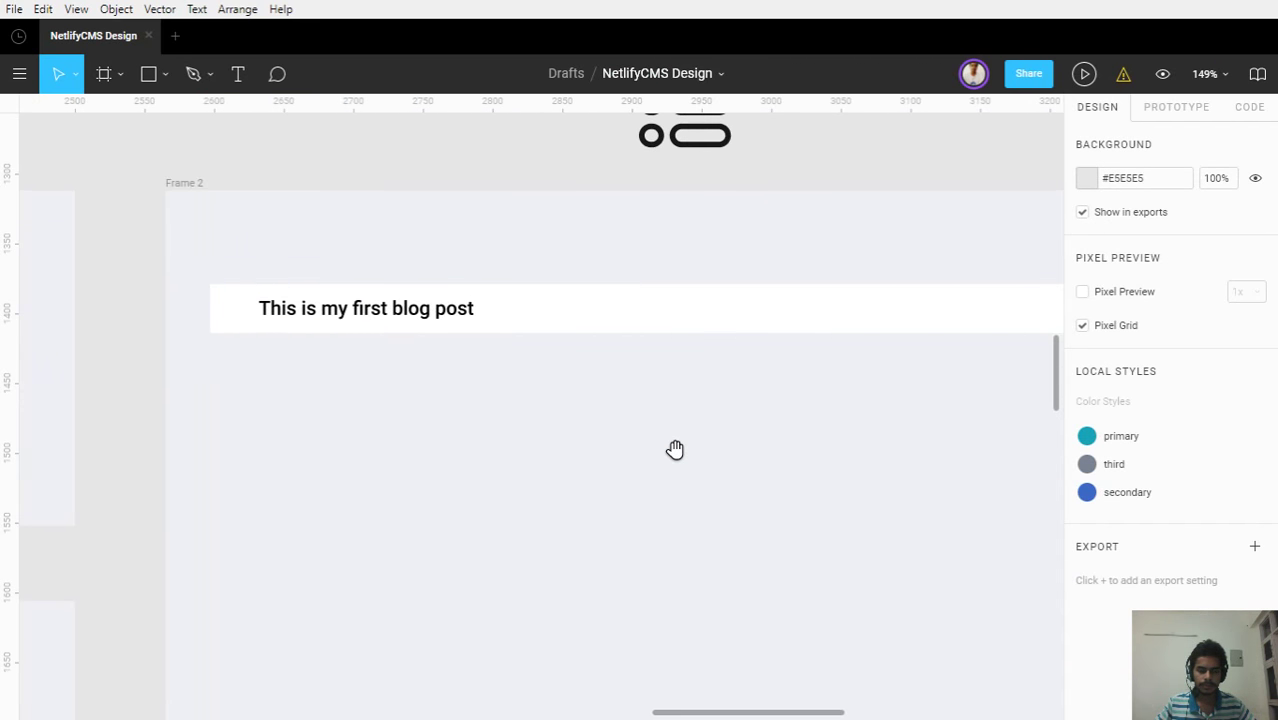
drag(713, 379, 636, 382)
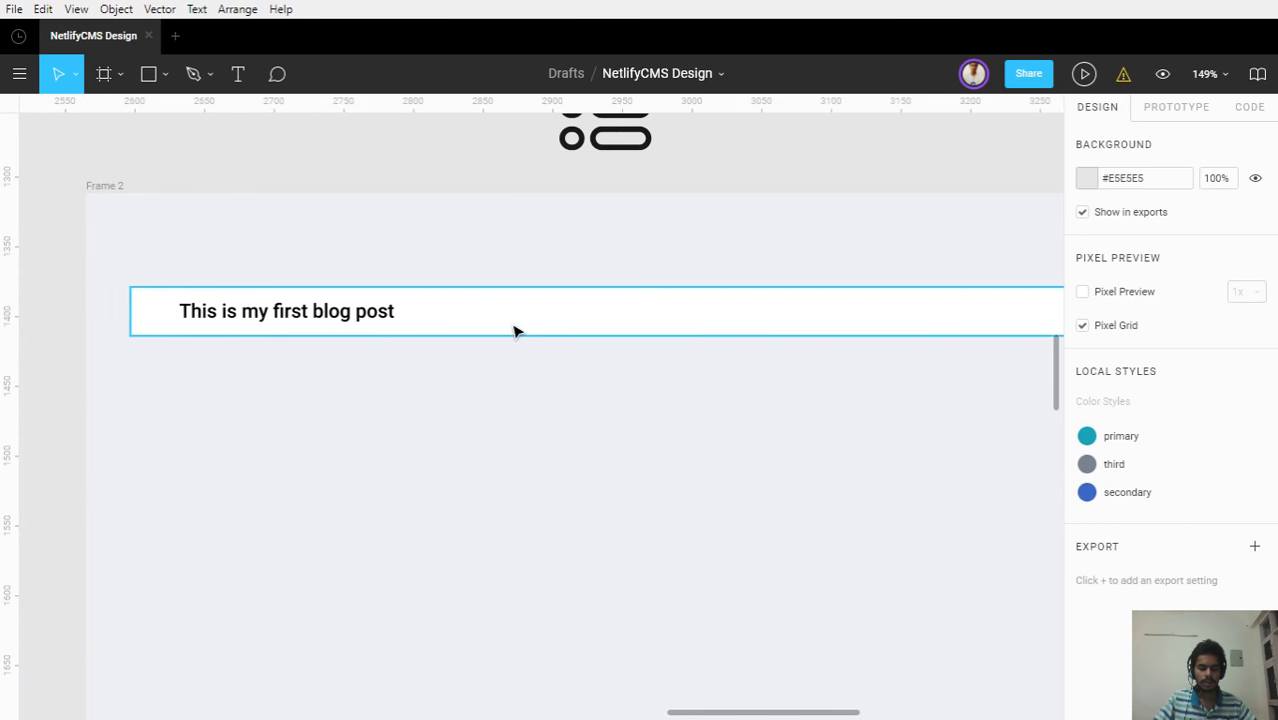
key(t)
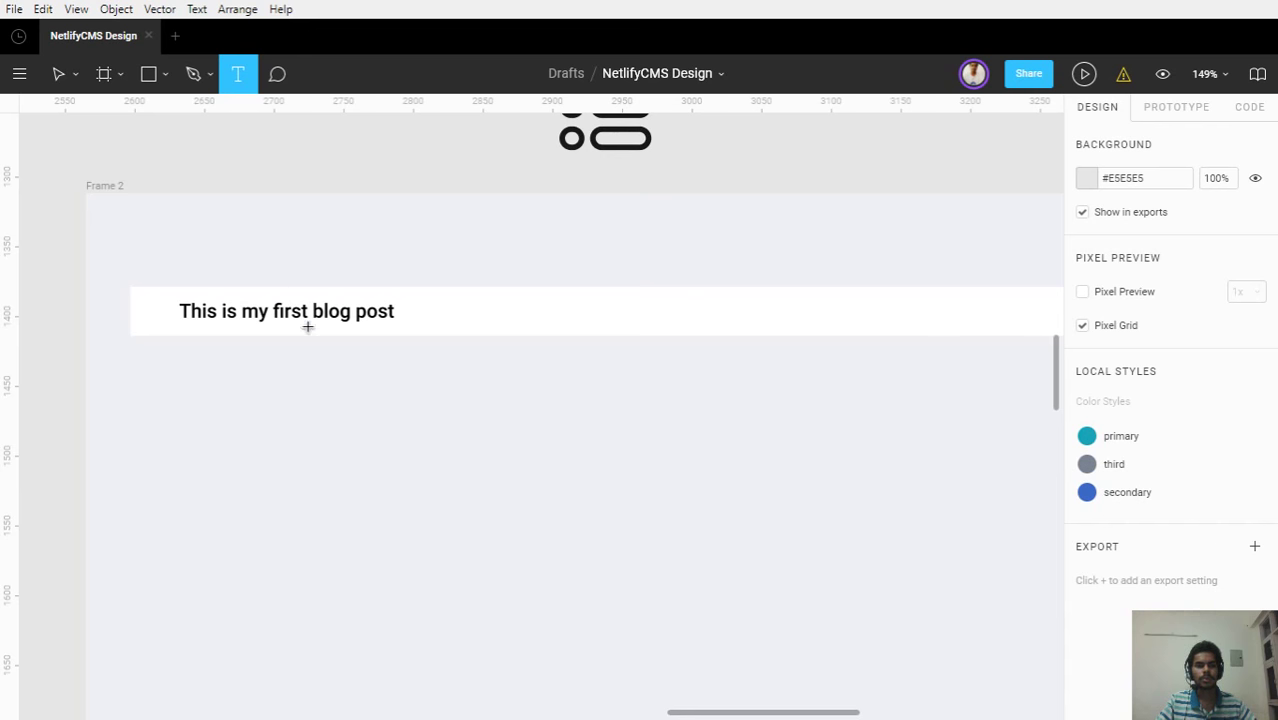
Add a 'Title' header text lined up with the post text
key(Escape)
text(Title)
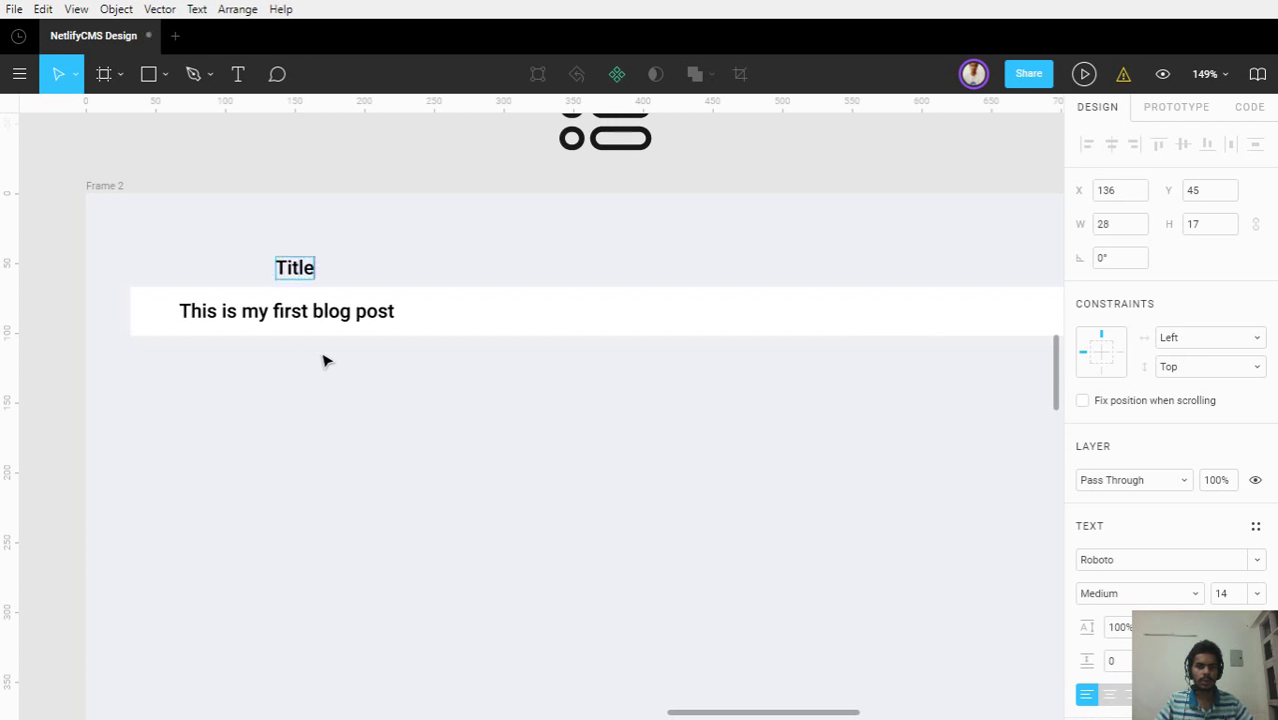
drag(302, 266, 203, 267)
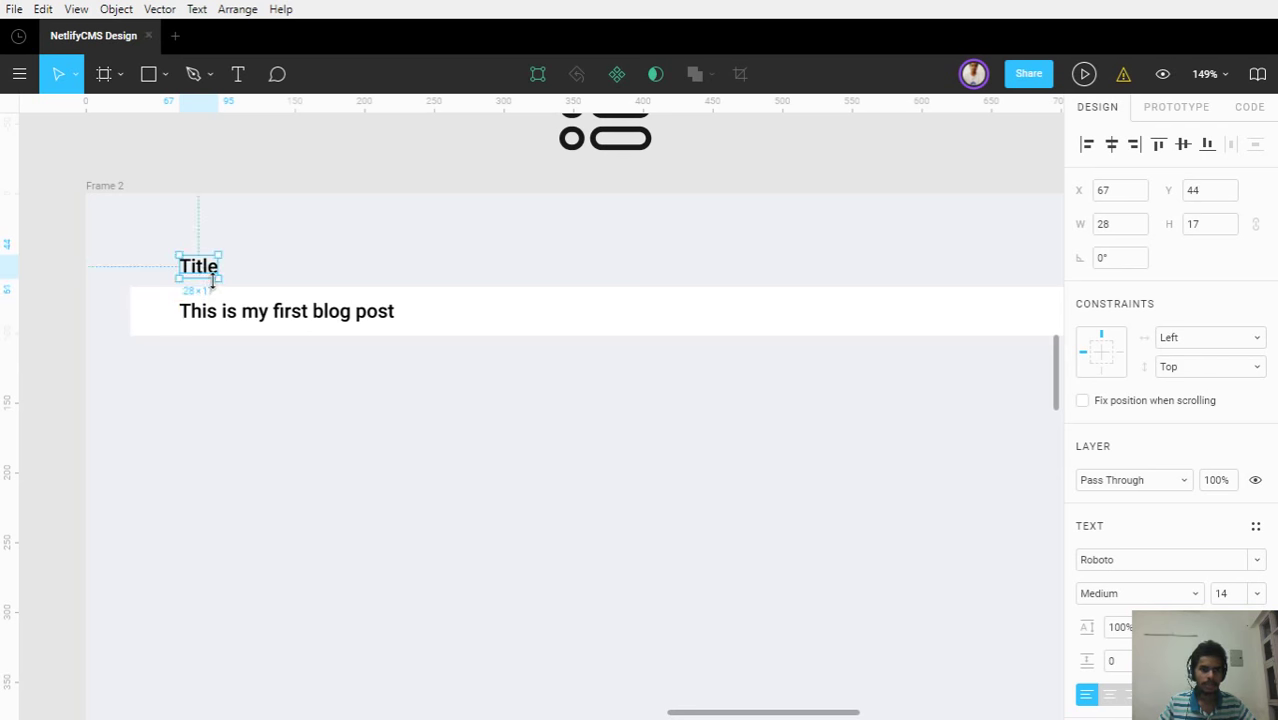
Duplicate the header to the right as 'Author', then copy Author further right
key(ctrl+d)
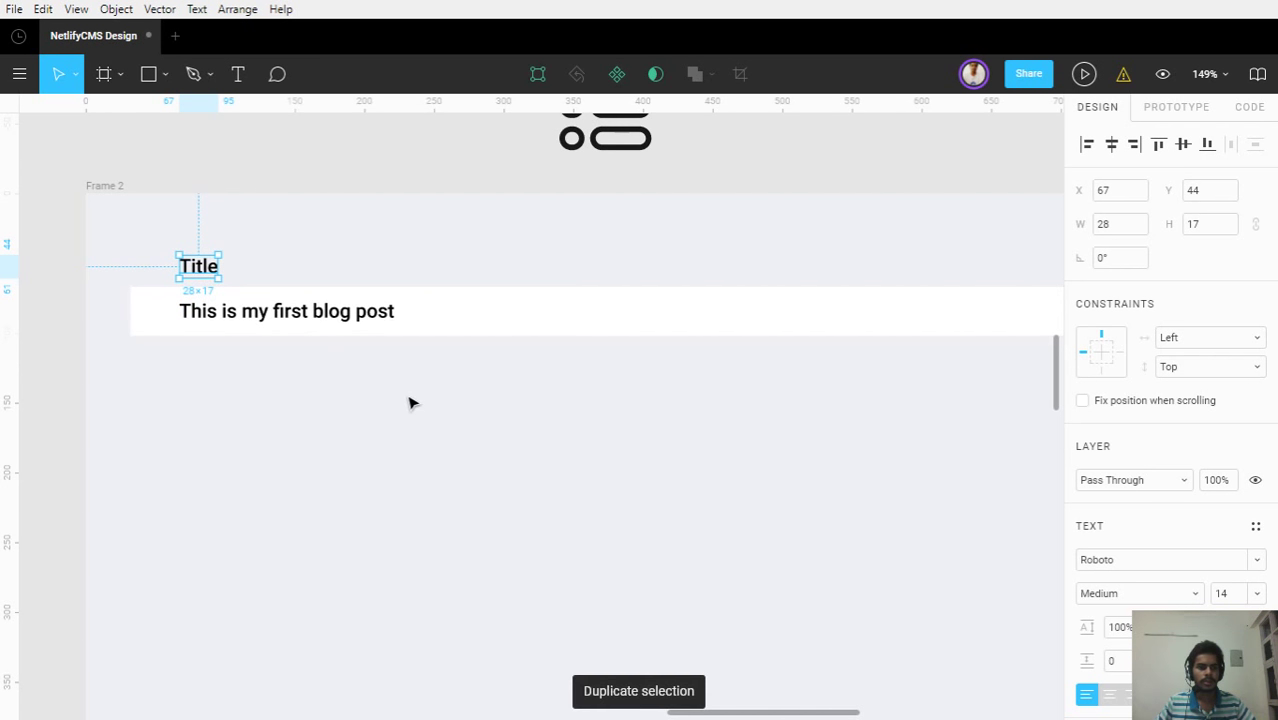
drag(215, 271, 509, 276)
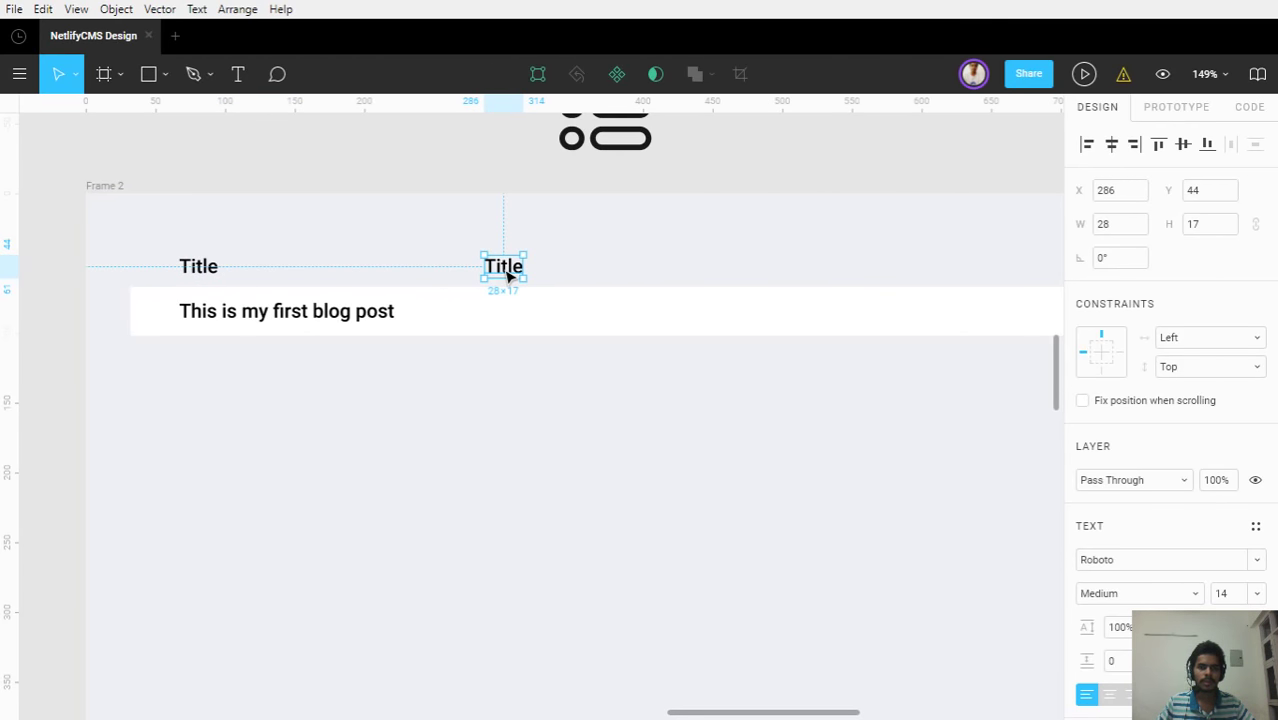
double_click(508, 276)
text(Author)
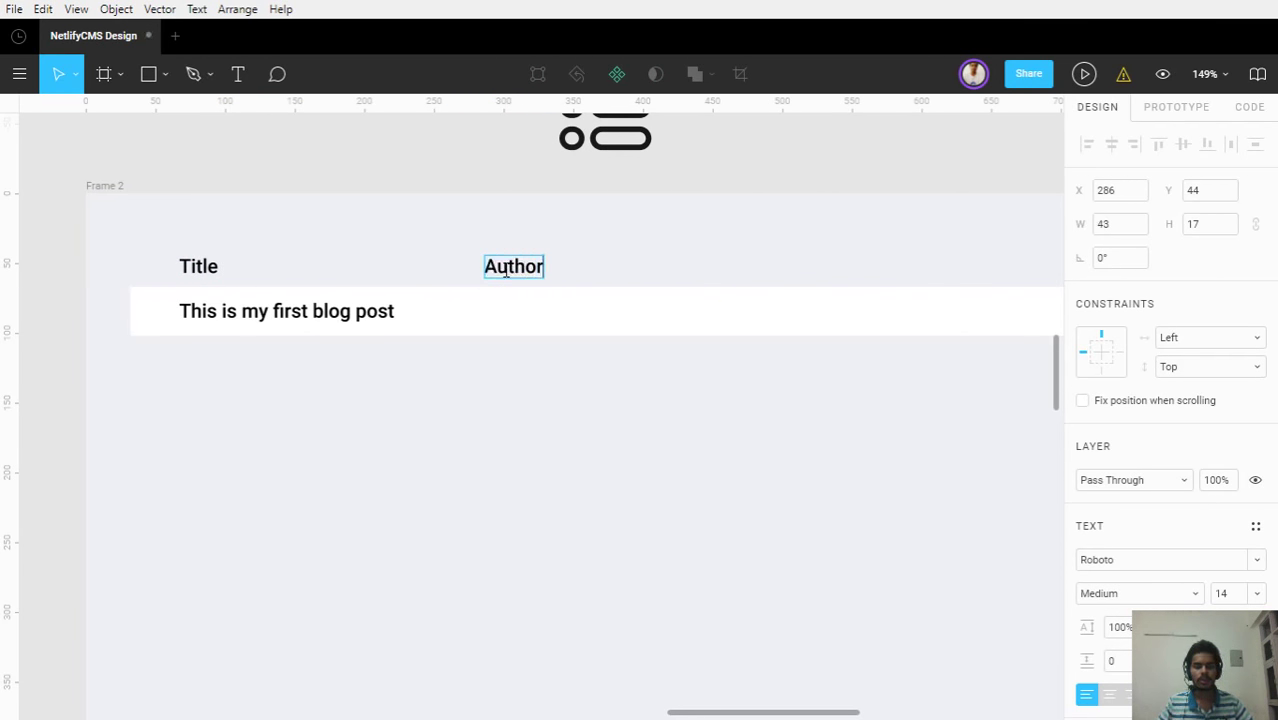
key(Escape)
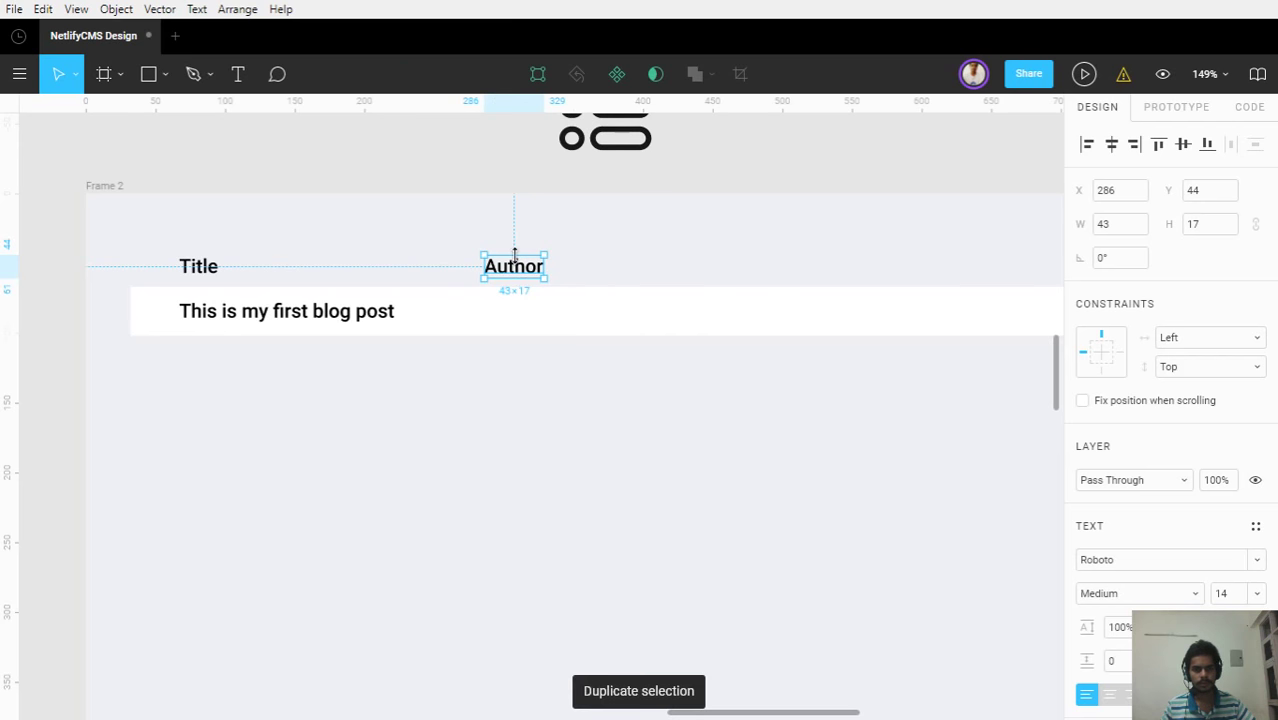
drag(514, 265, 552, 268)
drag(437, 314, 730, 314)
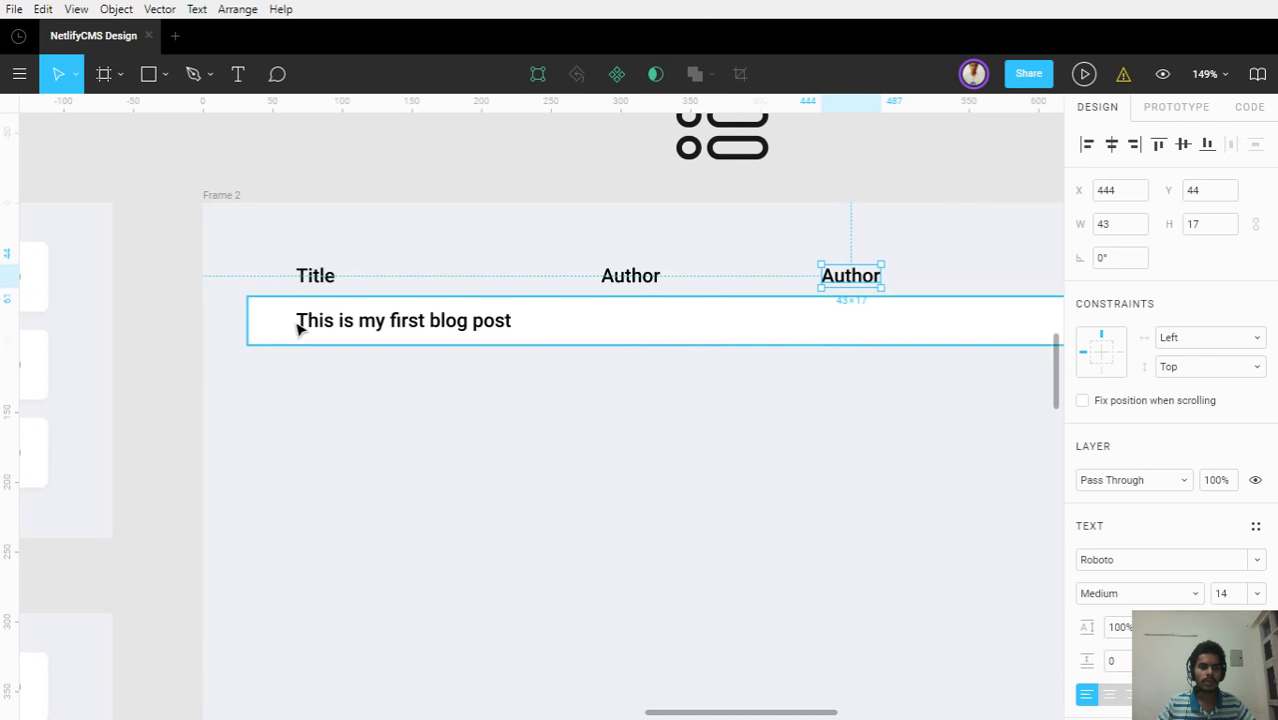
scroll(294, 403, down, 5)
Navigate to the Dropdown molecules and select the Delete row's background rectangle
drag(388, 374, 765, 314)
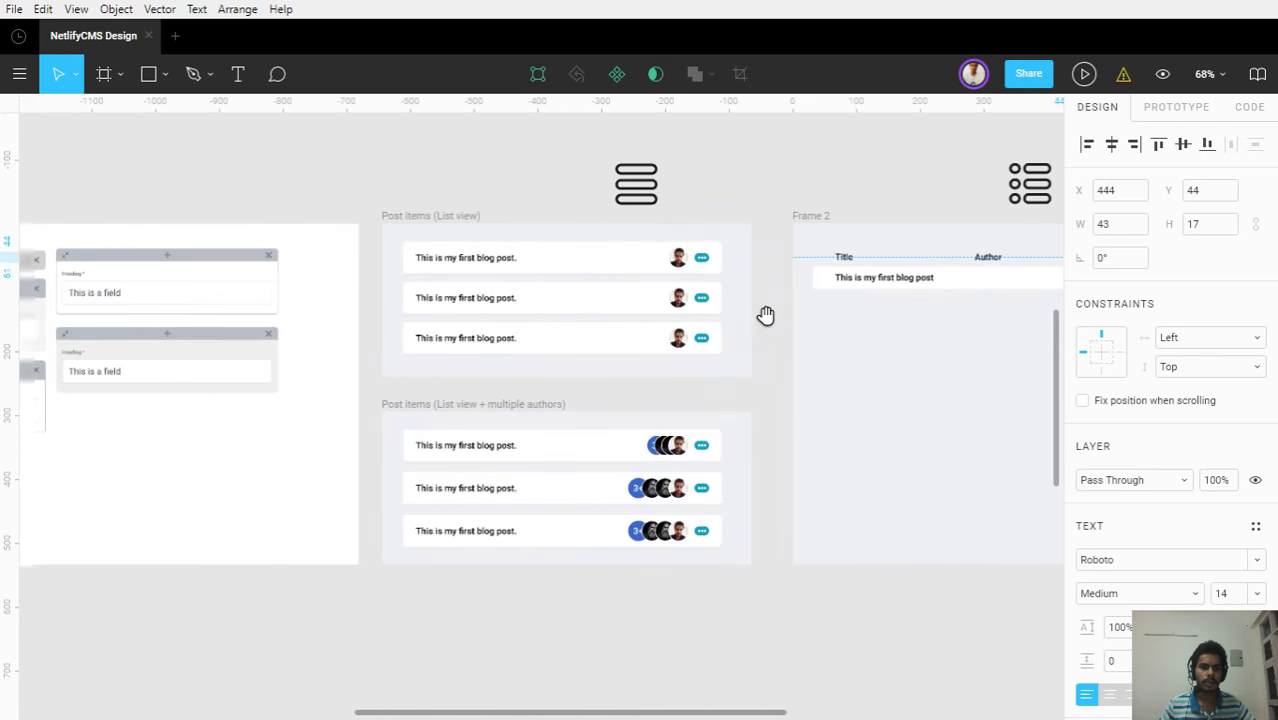
drag(362, 337, 999, 445)
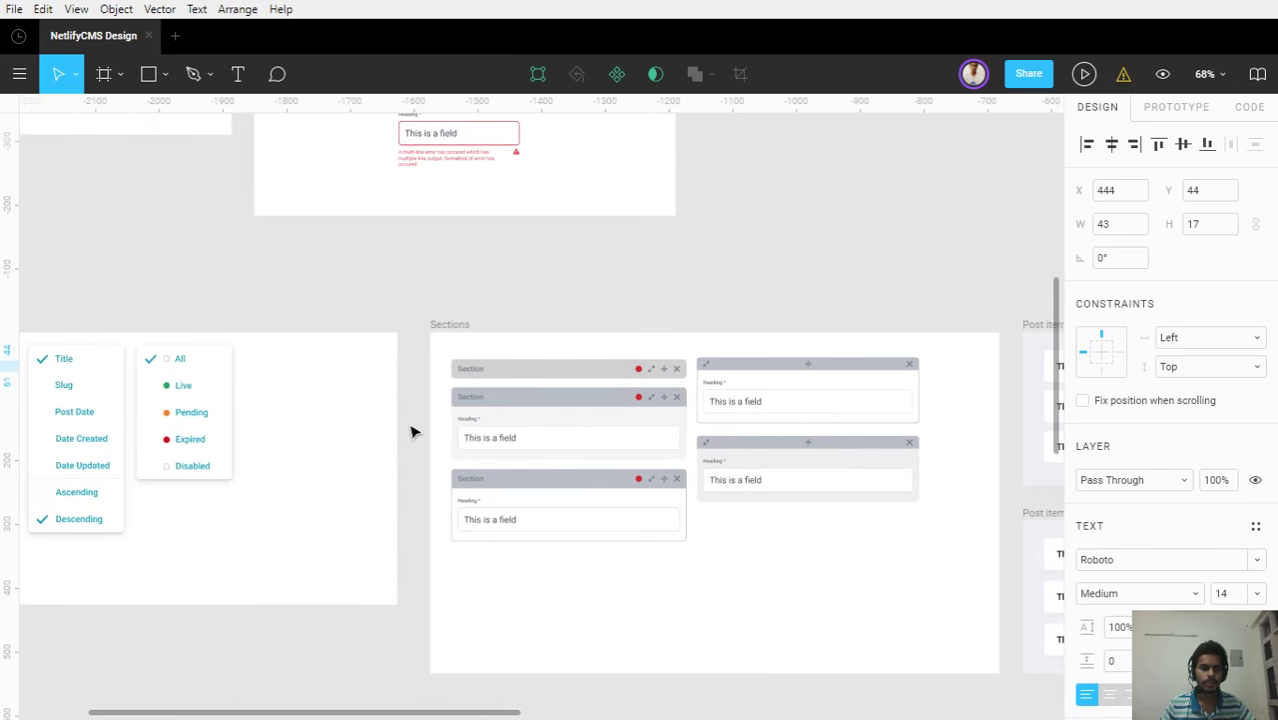
scroll(411, 431, down, 4)
drag(280, 340, 445, 357)
scroll(300, 242, up, 5)
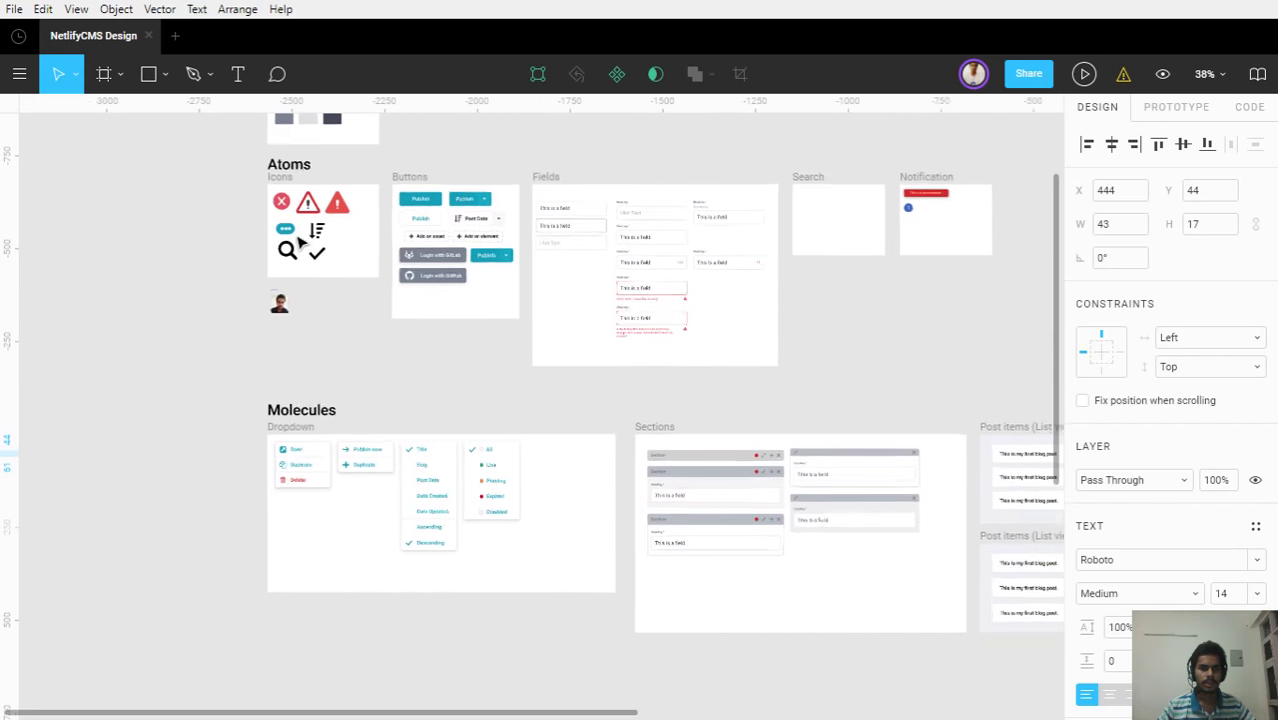
scroll(300, 242, up, 2)
scroll(314, 248, down, 5)
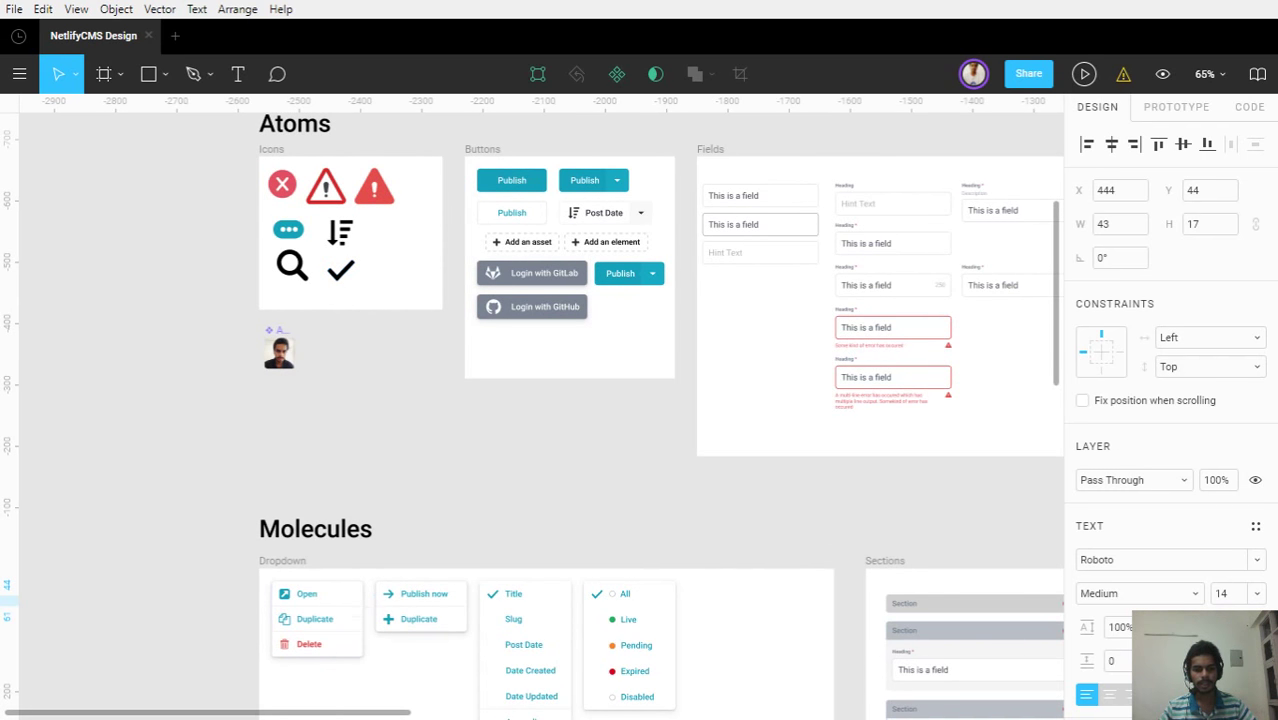
scroll(374, 676, up, 6)
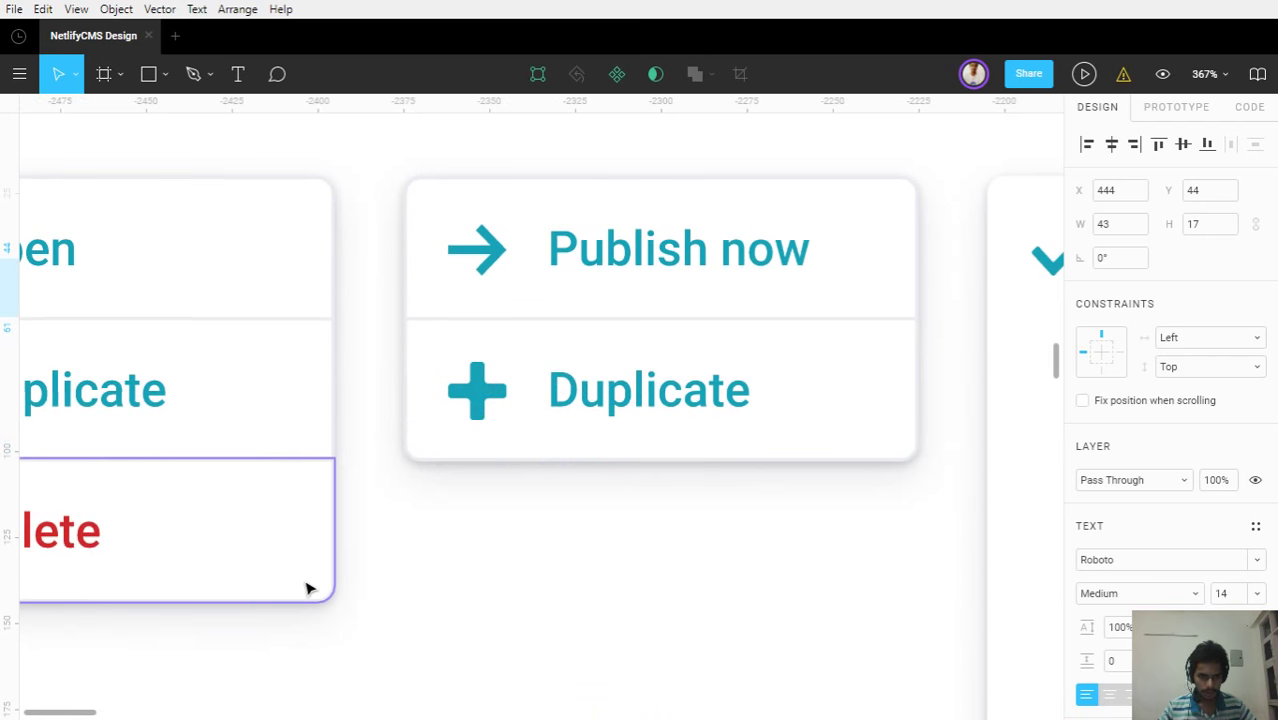
click(308, 589)
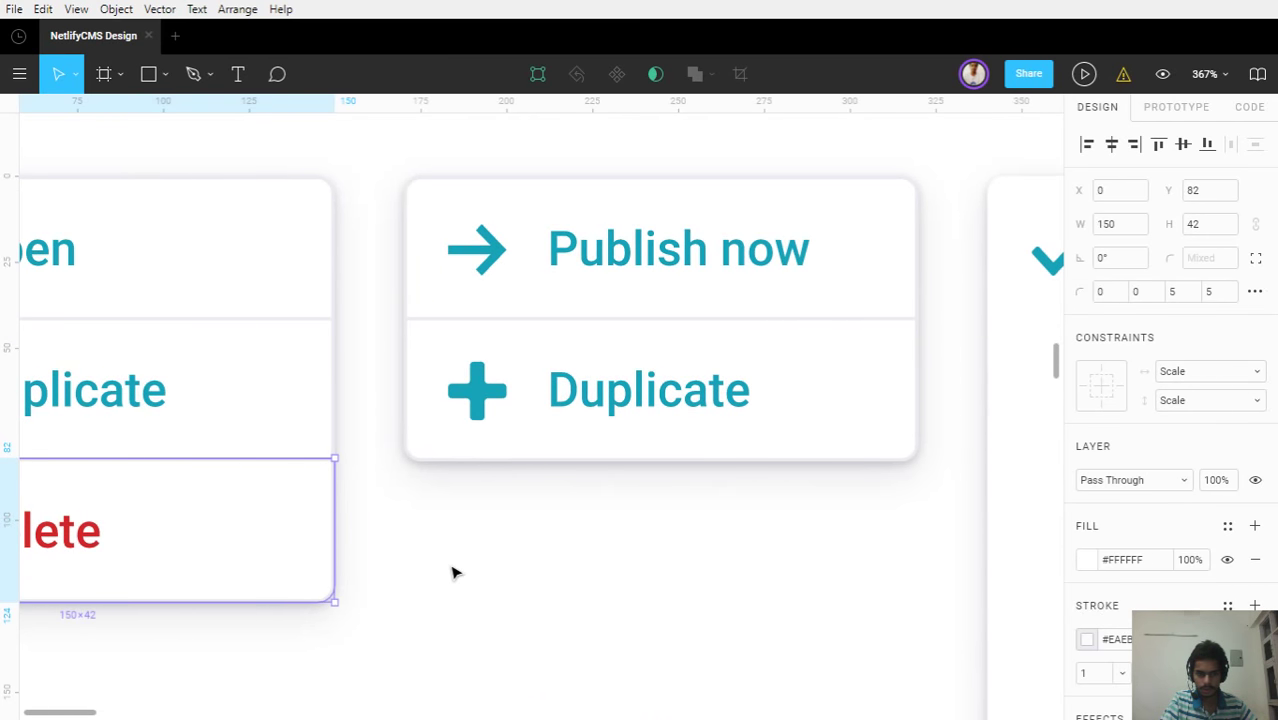
Hide and restore the interface with Ctrl+\, then show the Layers list
scroll(452, 572, down, 3)
scroll(1170, 400, down, 3)
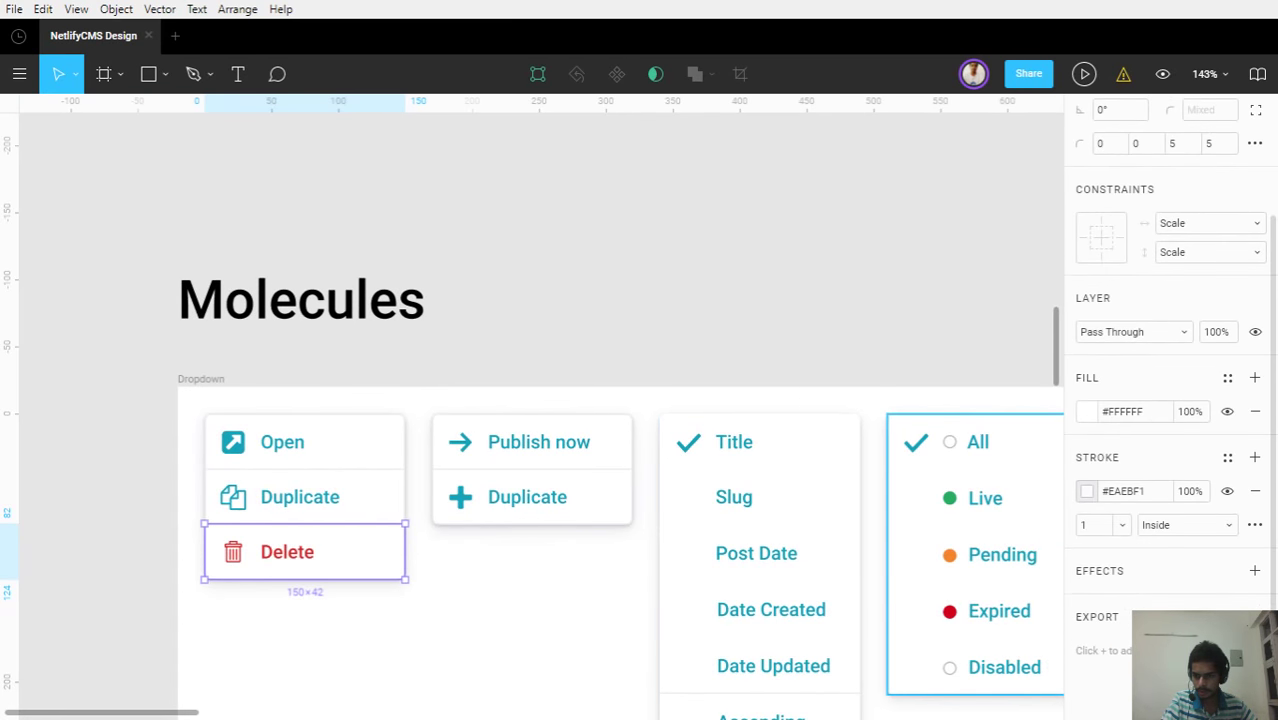
scroll(388, 571, up, 3)
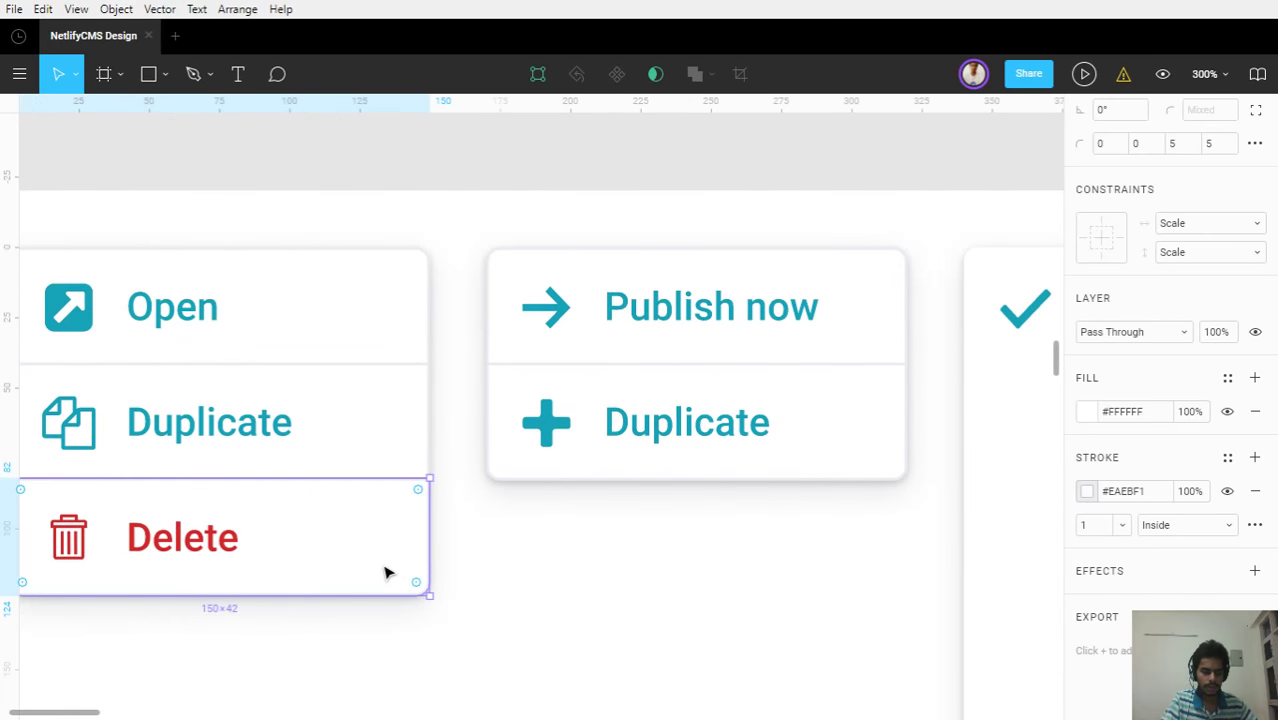
key(ctrl+backslash)
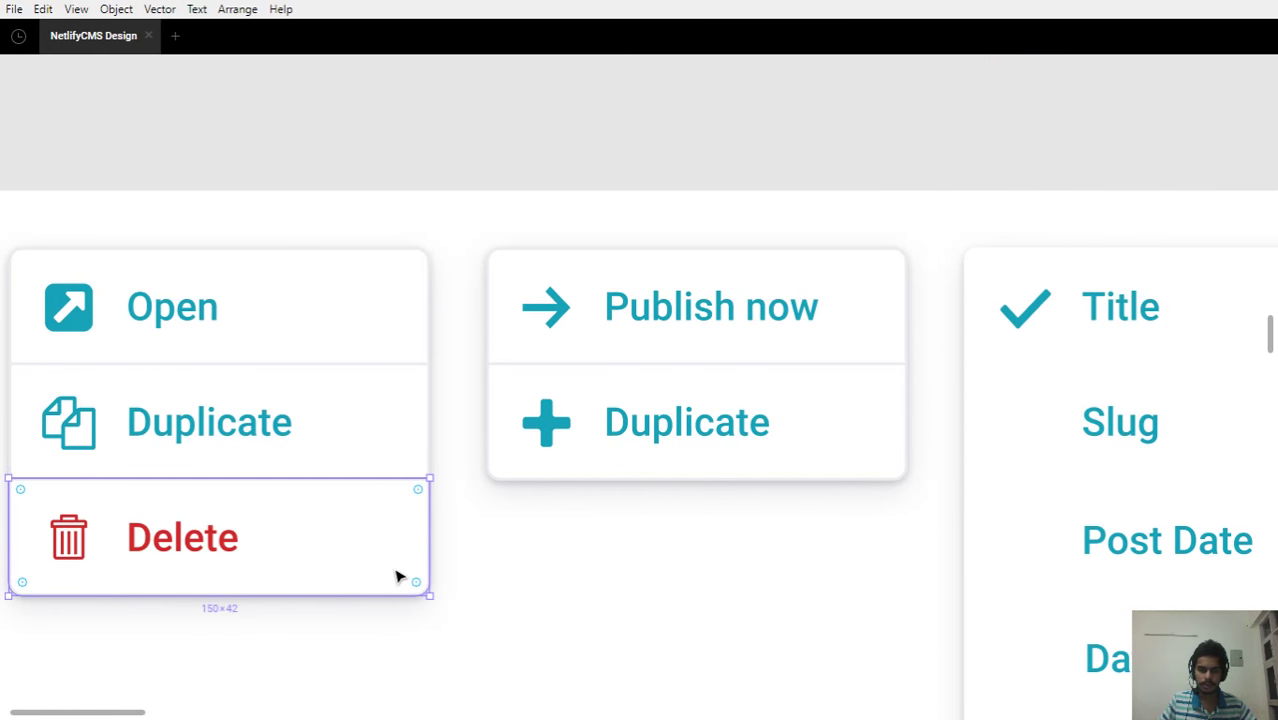
key(ctrl+backslash)
key(alt+1)
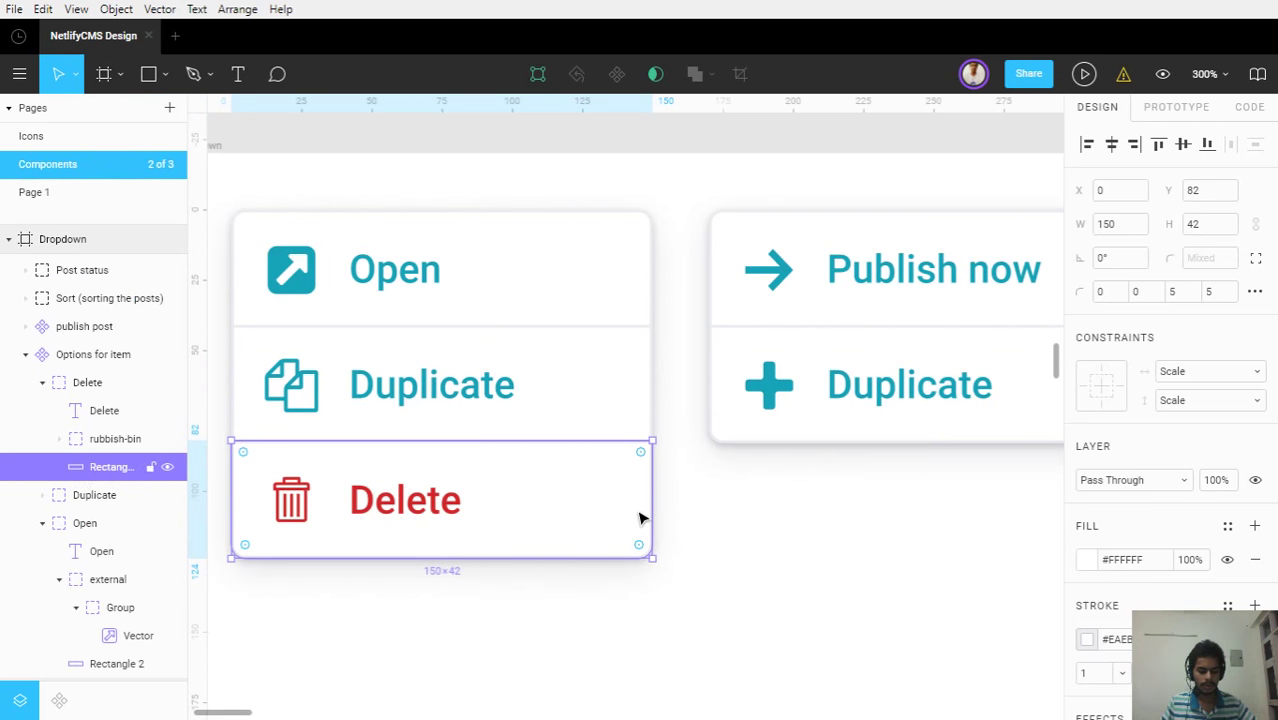
Duplicate the Delete row rectangle and move the copy out of the Options for item group
key(ctrl+d)
drag(108, 468, 50, 348)
drag(600, 528, 630, 545)
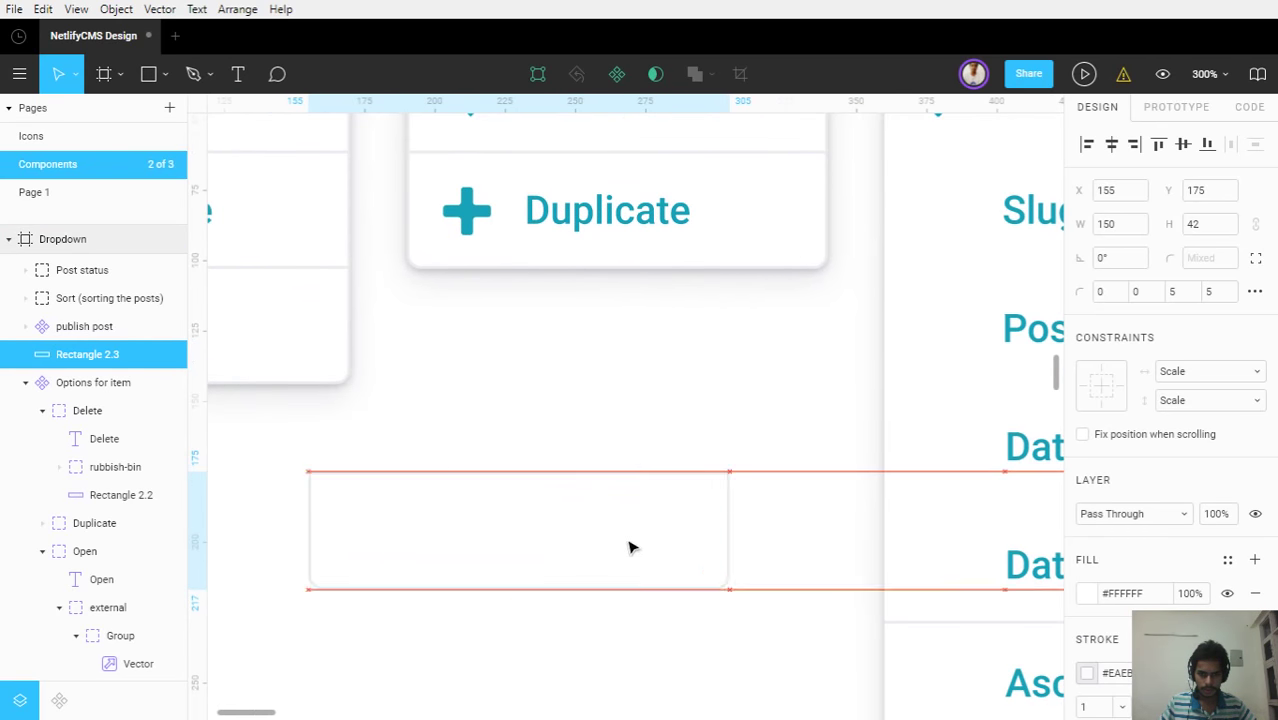
Give the copy a uniform 5 corner radius and a 20×20 size
click(1258, 262)
text(5)
key(Return)
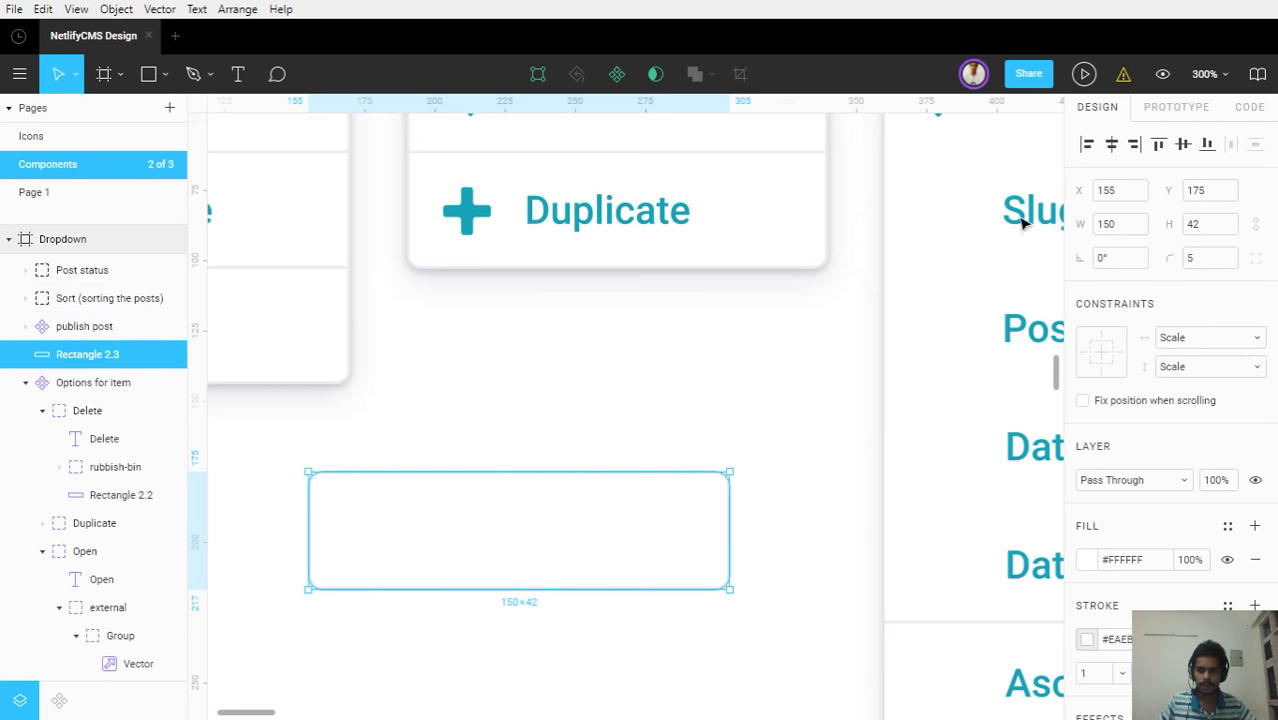
click(1133, 223)
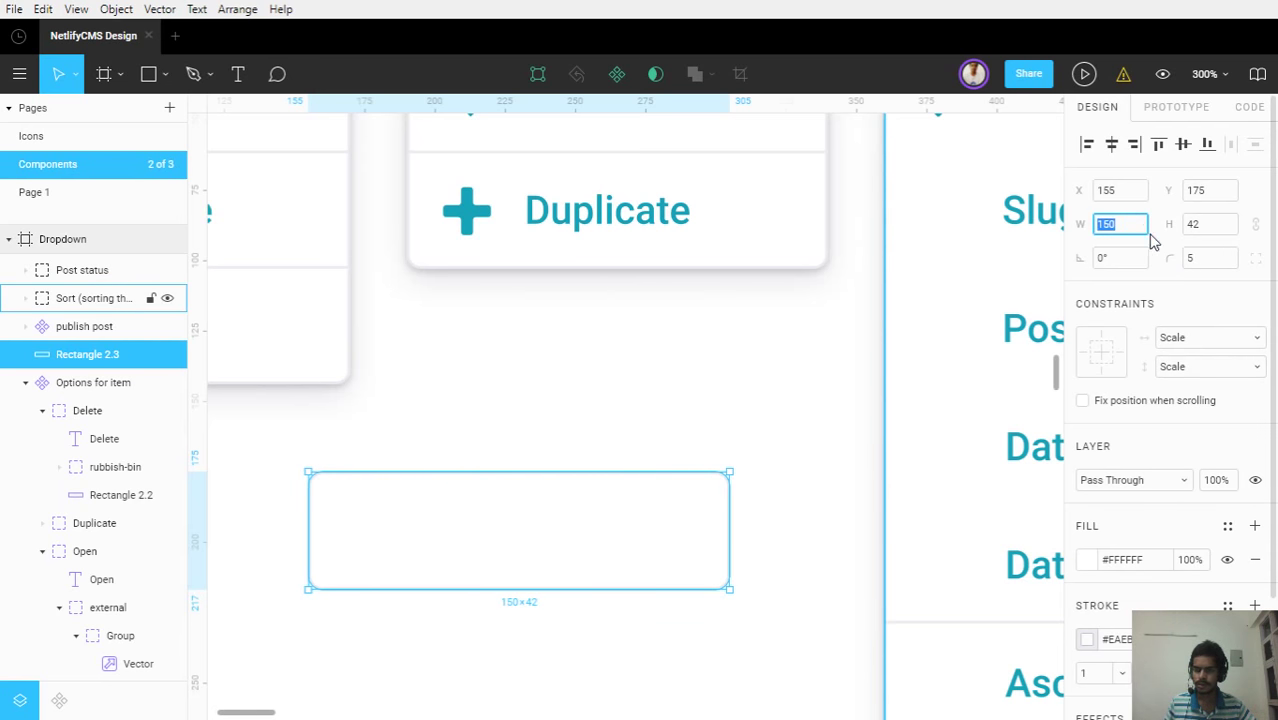
text(20)
click(1204, 228)
text(20)
key(Return)
Change the square's corner radius to 3
scroll(338, 509, up, 2)
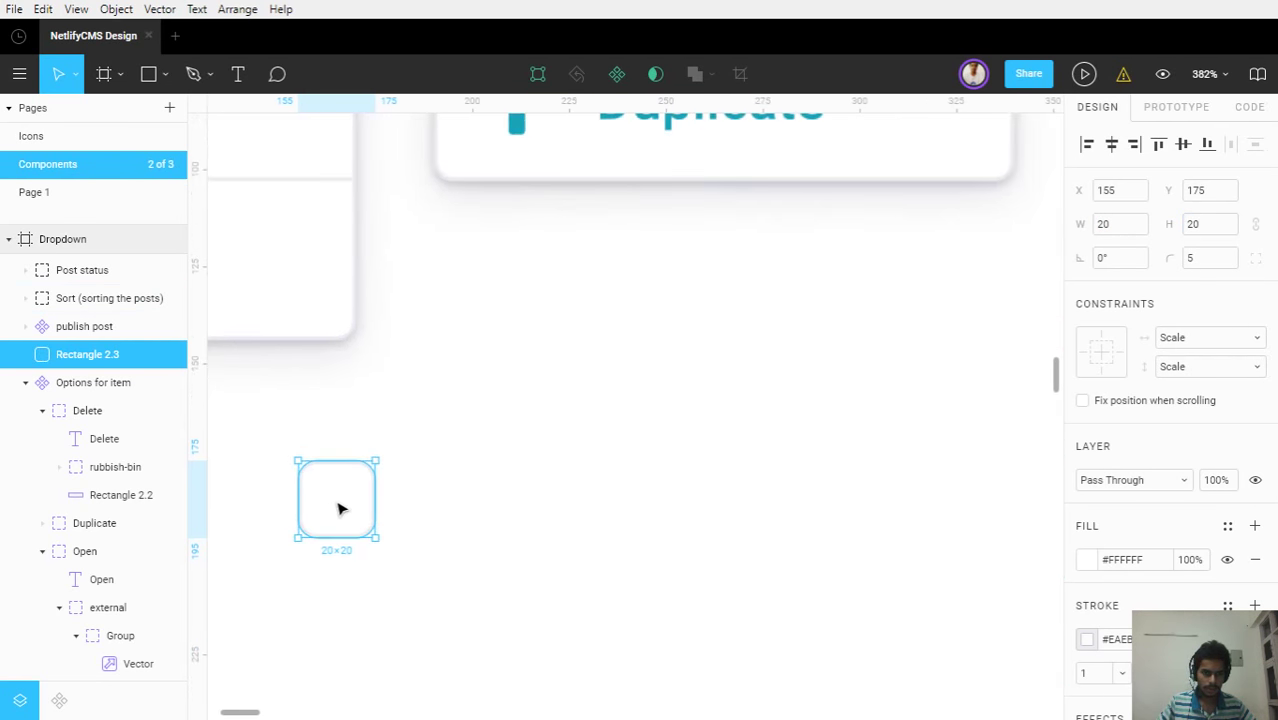
click(576, 487)
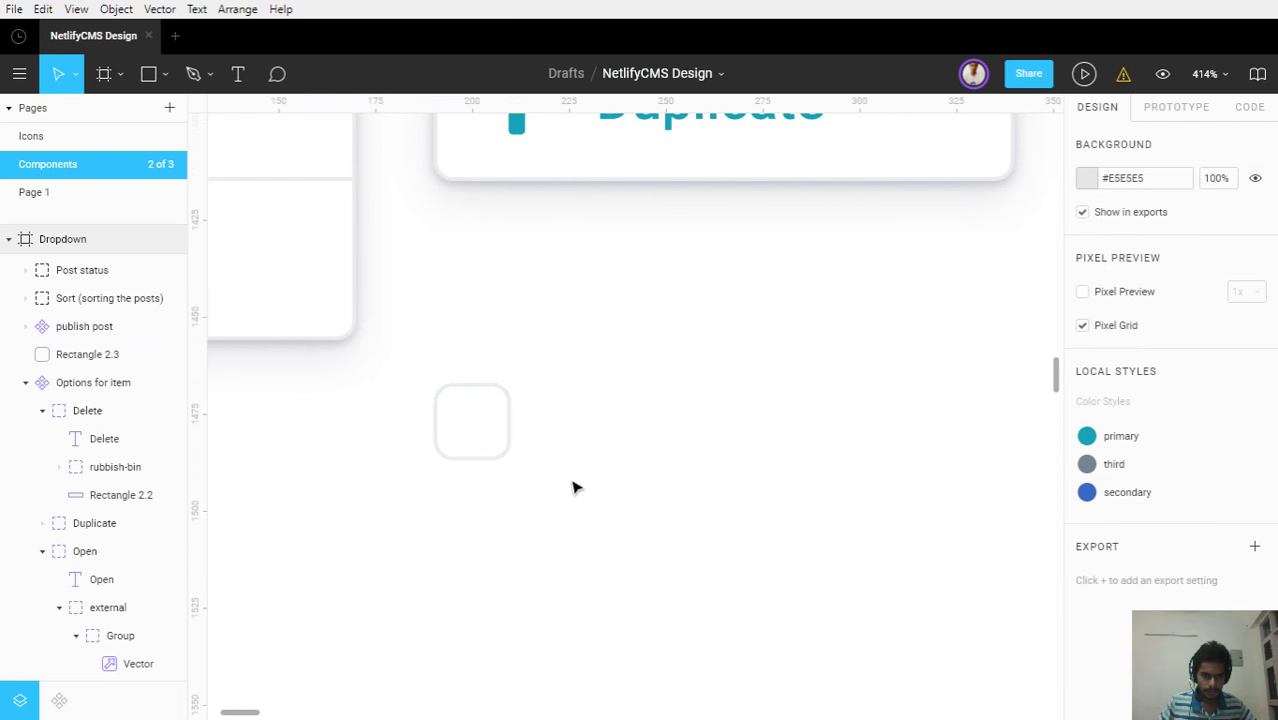
scroll(614, 531, up, 4)
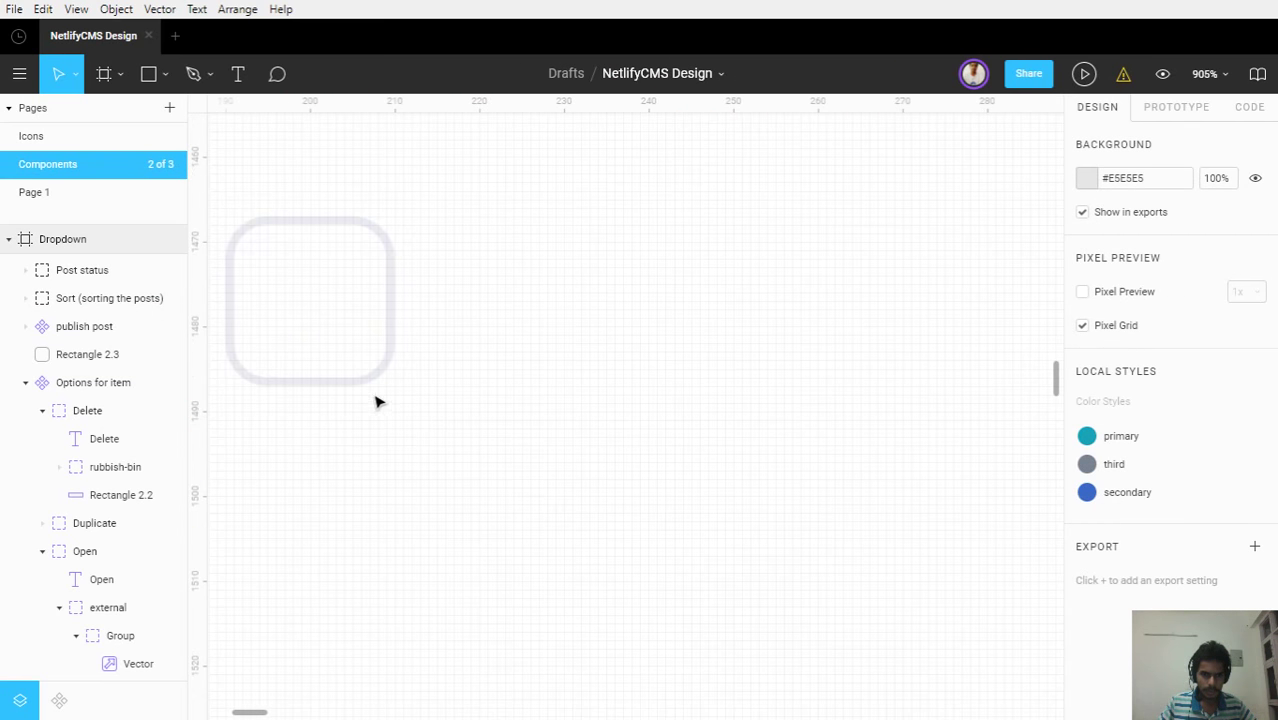
scroll(376, 402, down, 3)
click(377, 343)
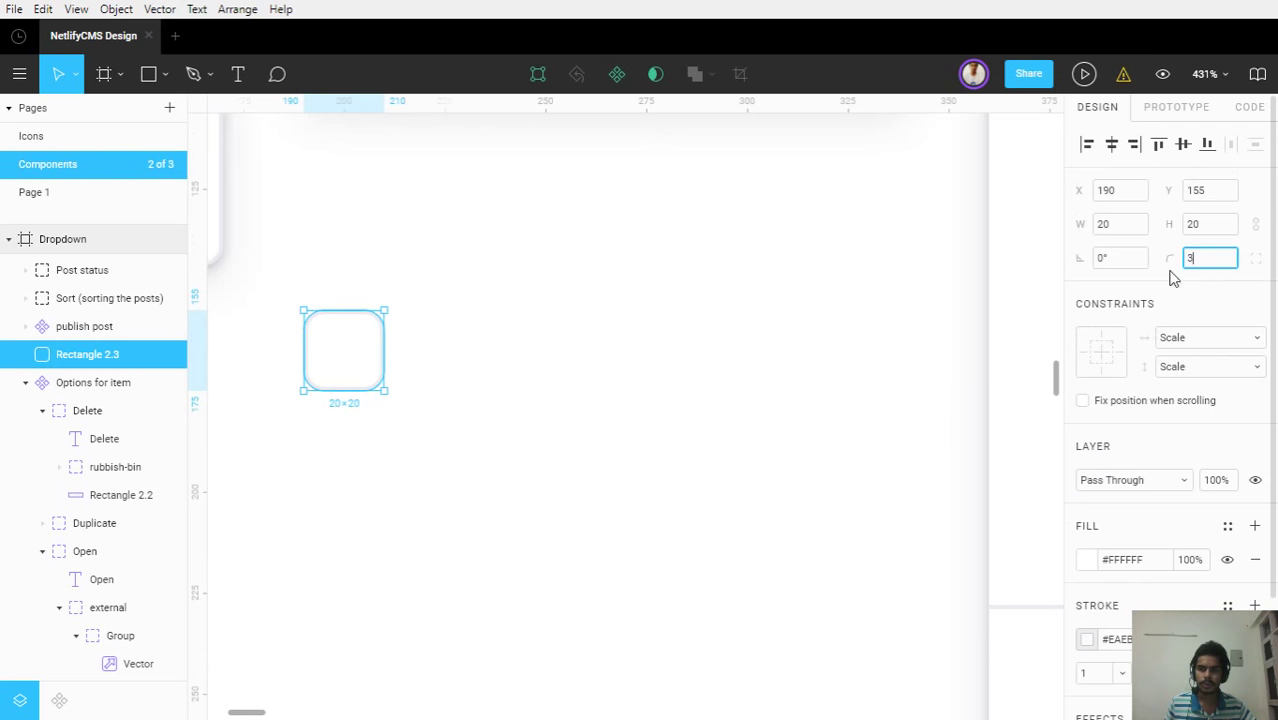
click(665, 424)
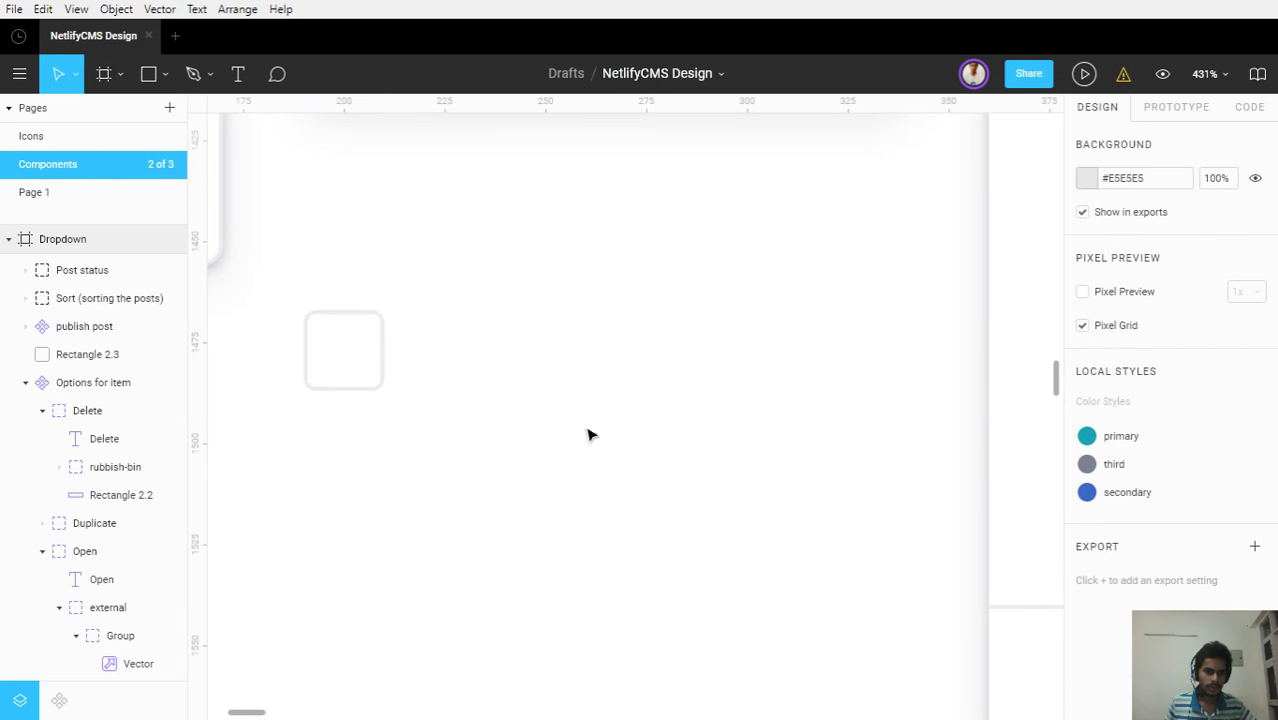
Move the square up into the Icons frame beside the checkmark icon
click(352, 320)
scroll(352, 318, down, 3)
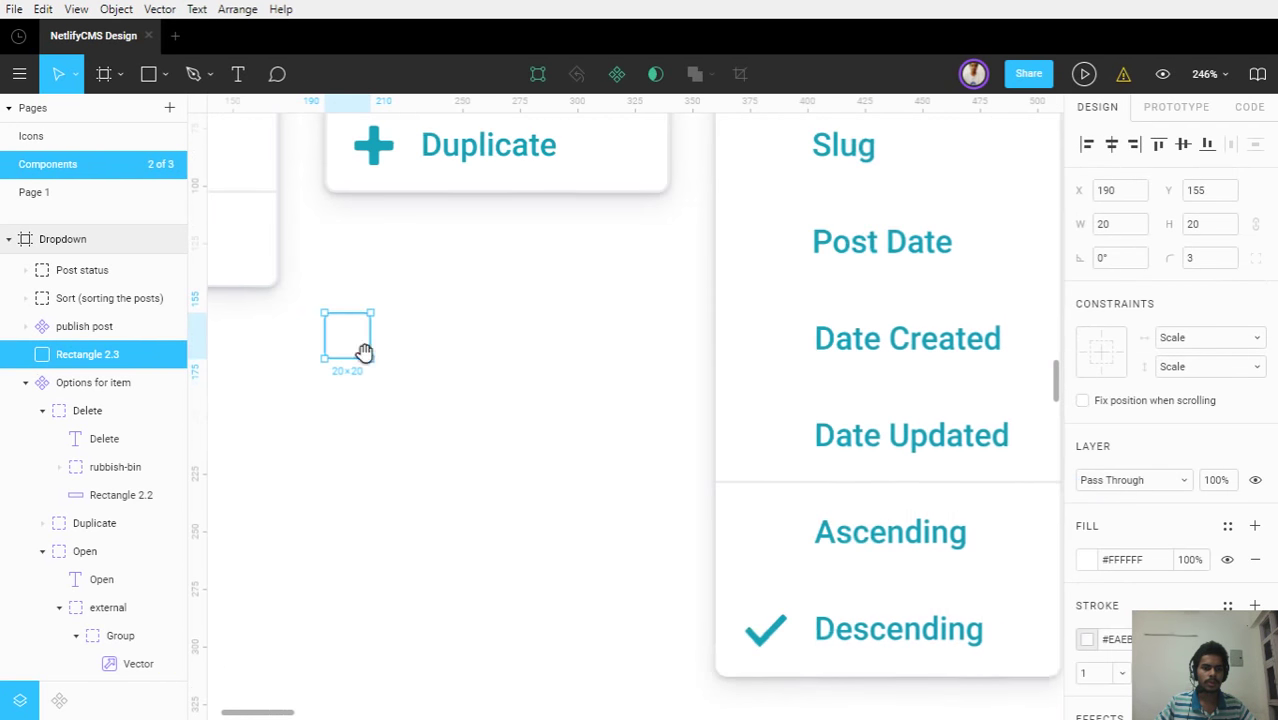
scroll(364, 352, down, 3)
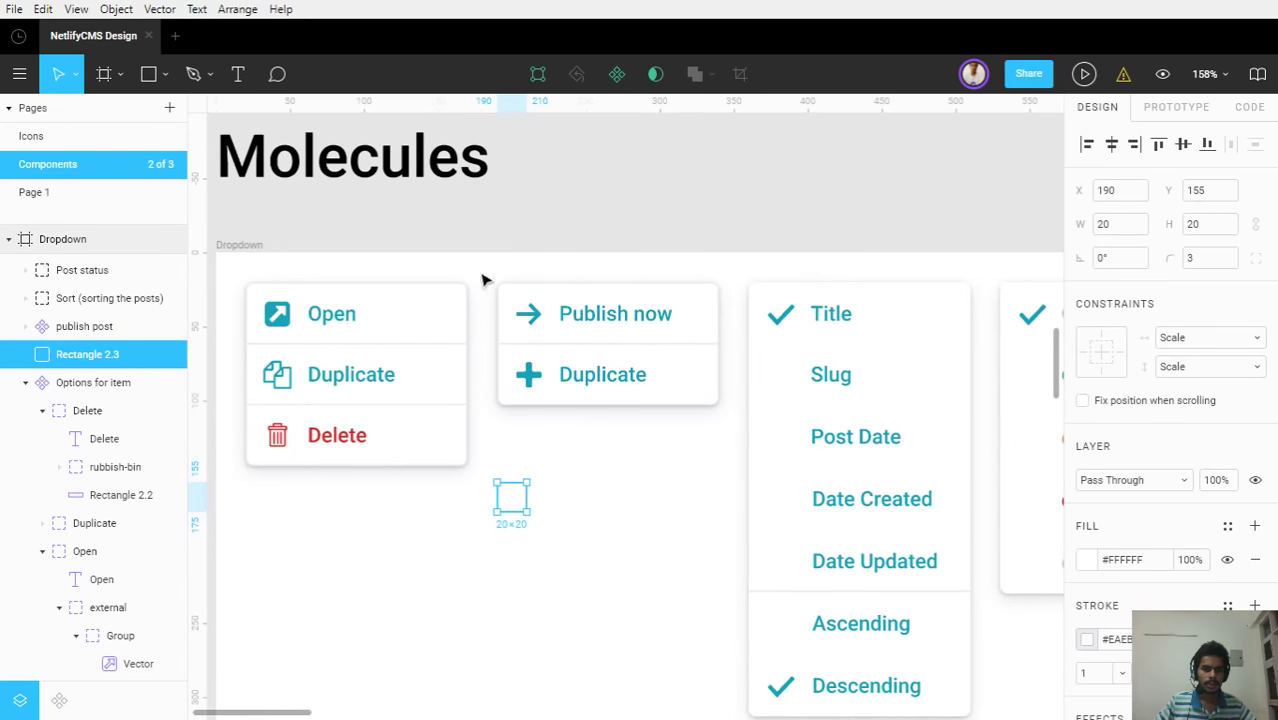
drag(470, 222, 516, 391)
scroll(516, 391, up, 5)
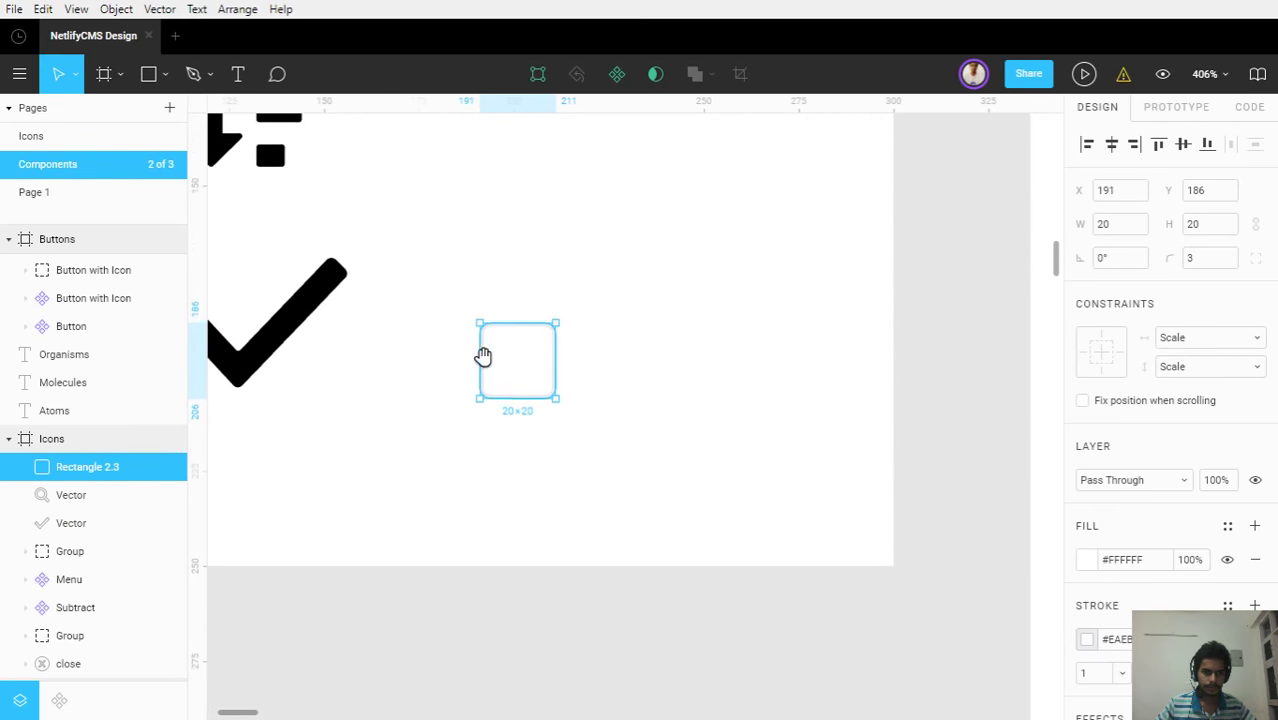
click(600, 391)
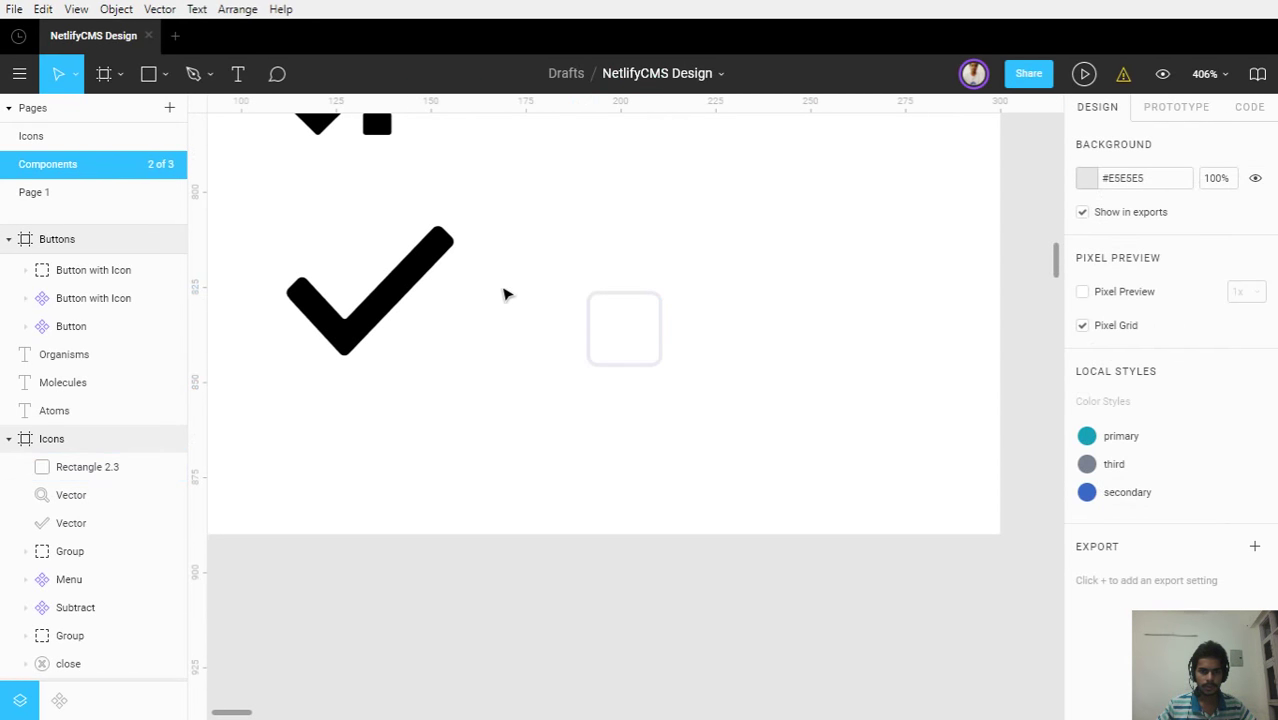
click(424, 286)
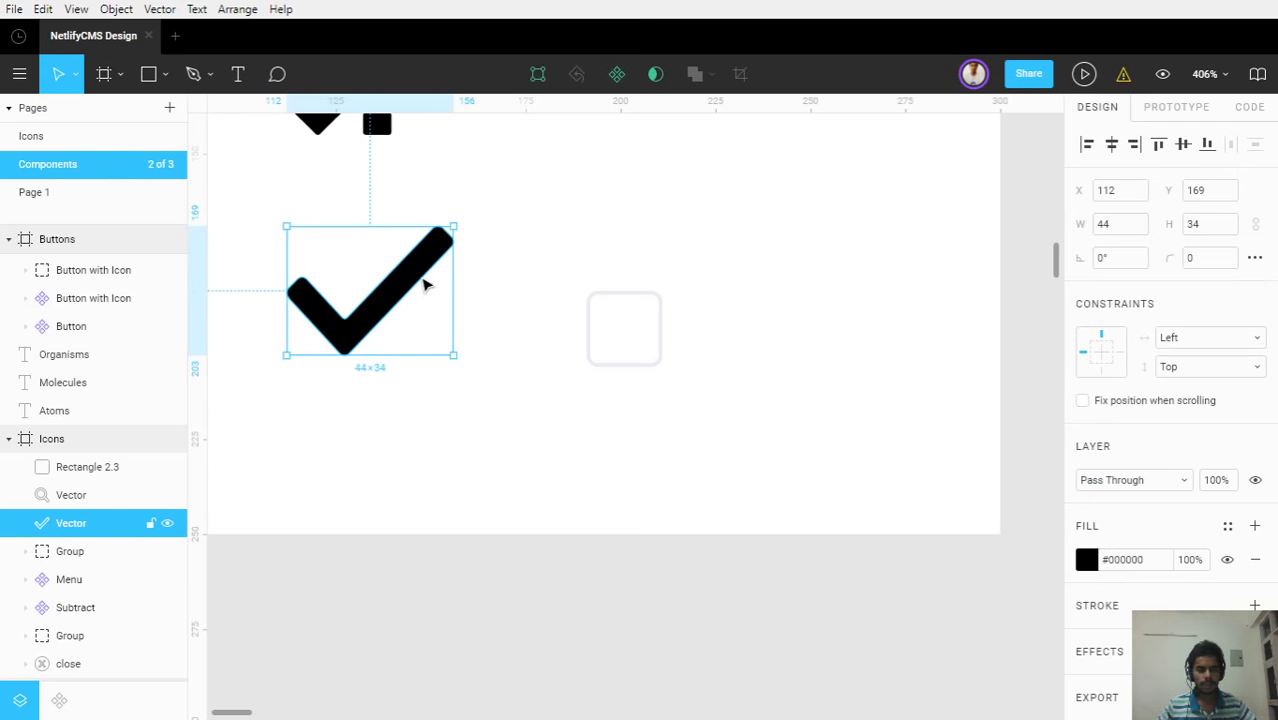
key(ctrl+d)
drag(424, 286, 786, 455)
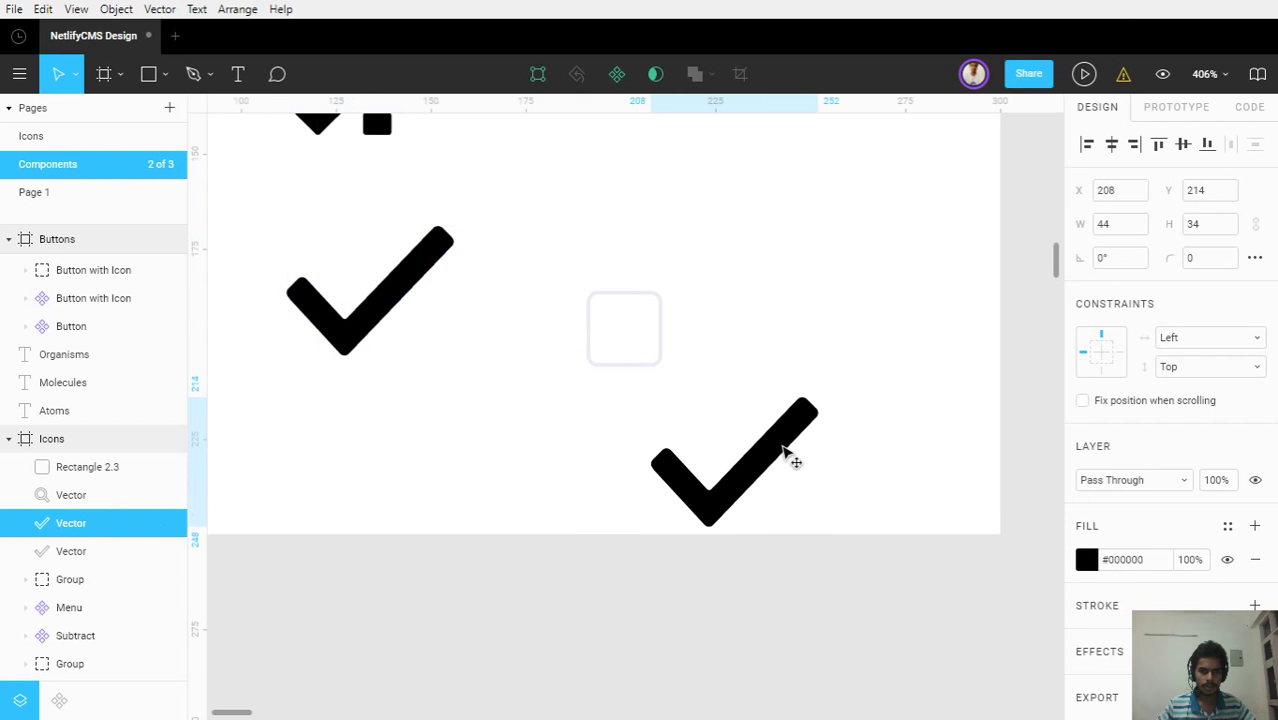
click(430, 310)
click(699, 488)
key(Delete)
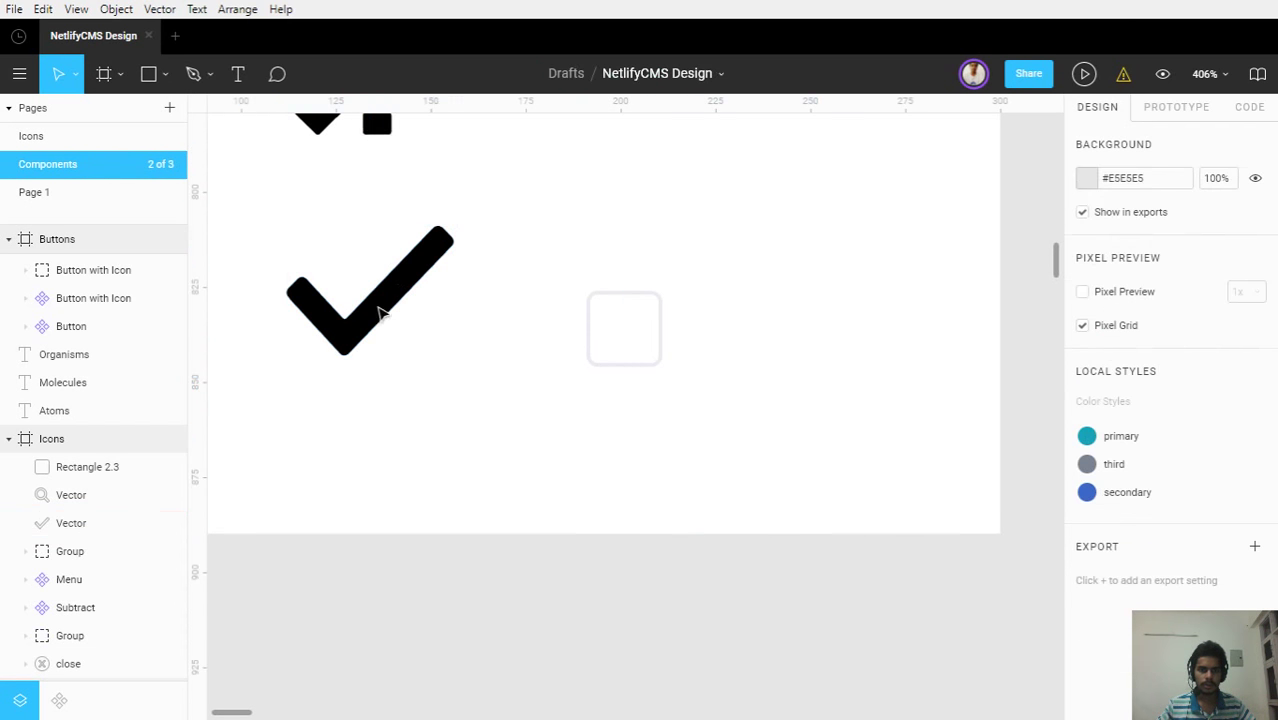
click(381, 313)
click(616, 74)
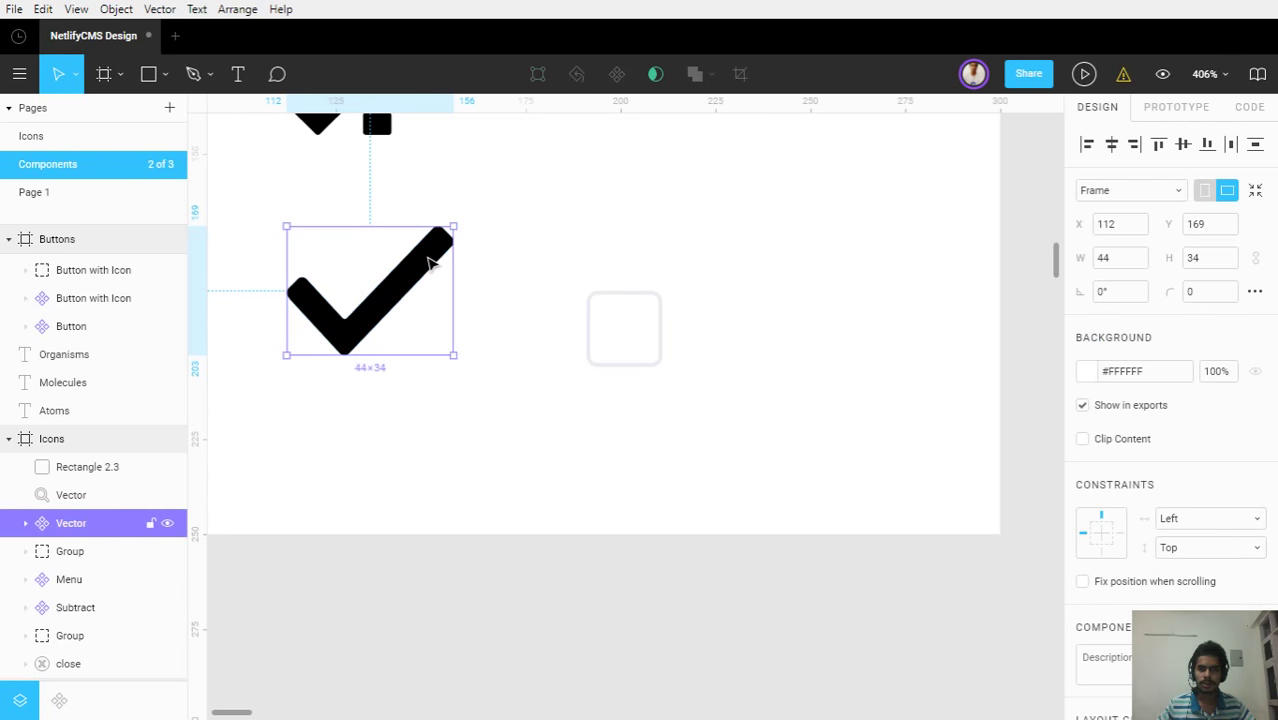
drag(427, 262, 616, 318)
key(ctrl+d)
scroll(616, 358, up, 2)
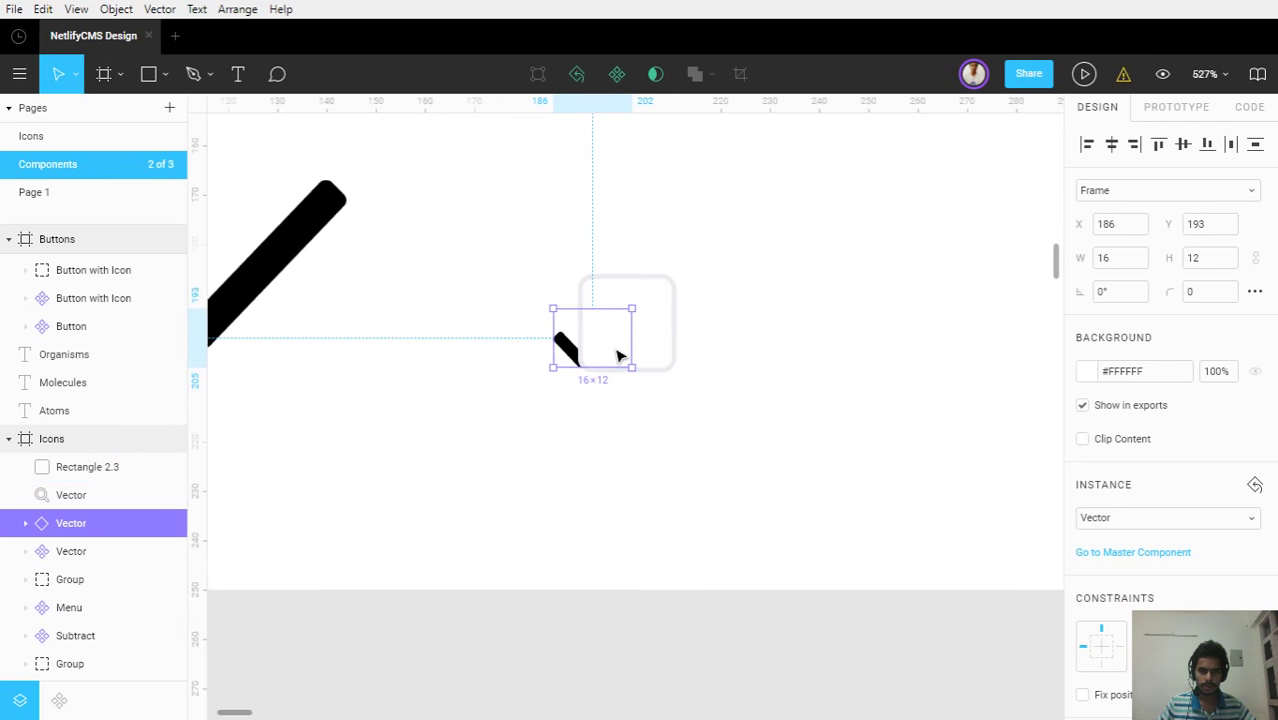
scroll(619, 356, up, 4)
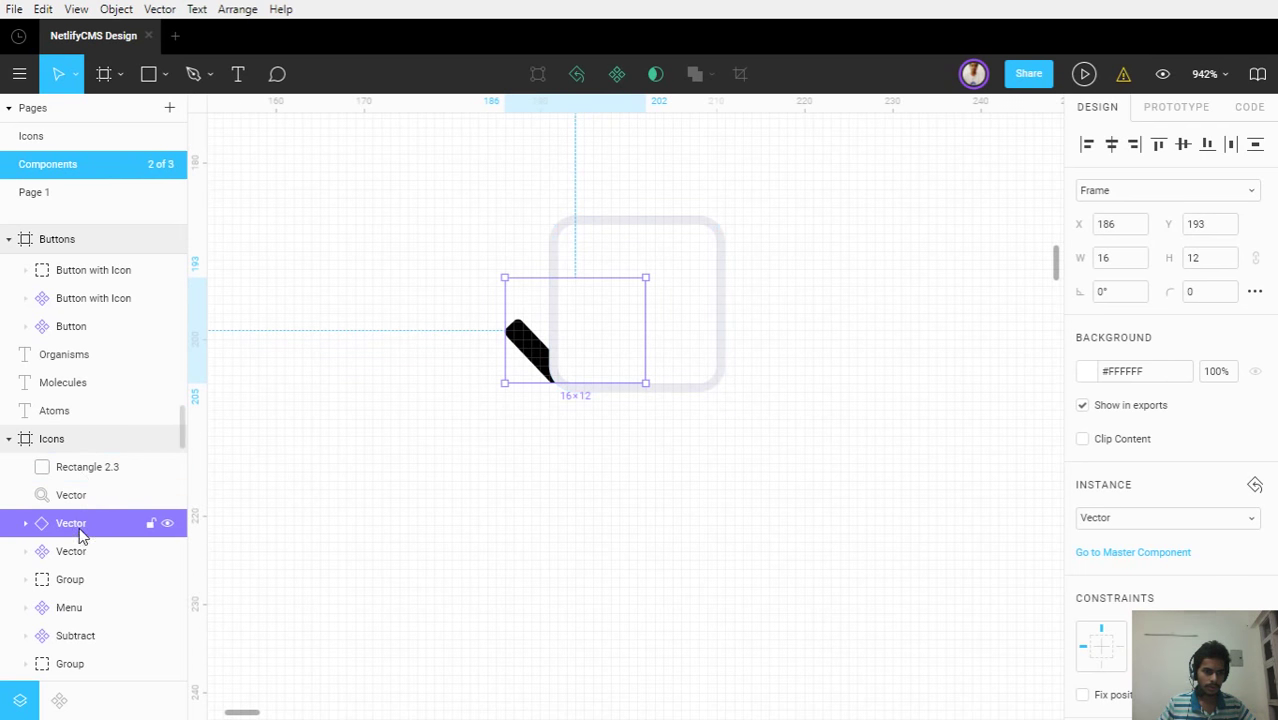
drag(82, 535, 85, 462)
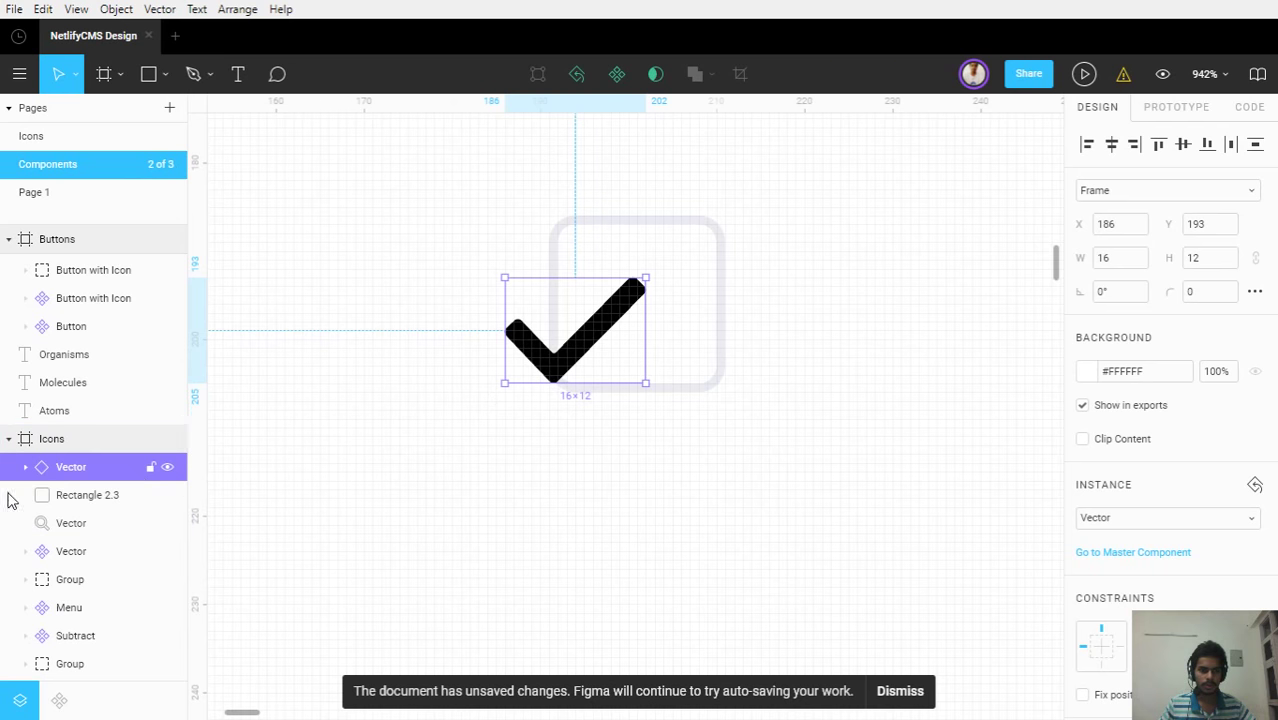
shift+click(120, 497)
click(1183, 148)
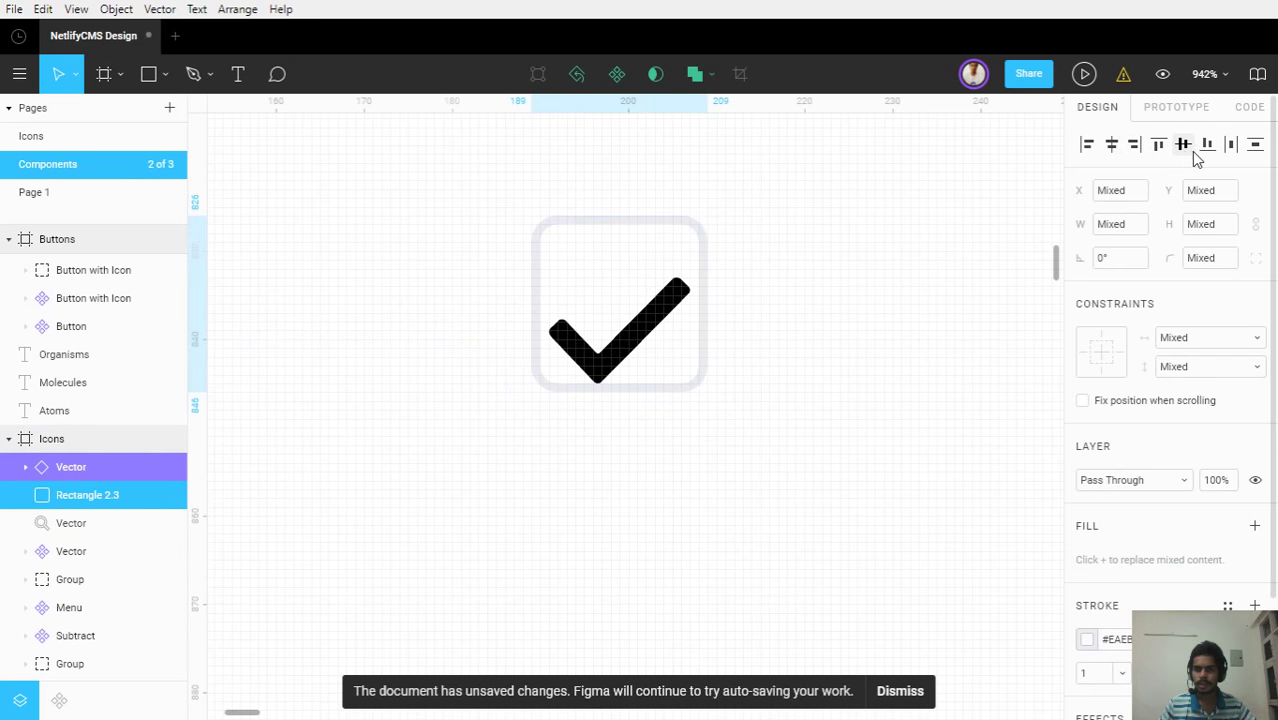
click(808, 374)
scroll(810, 377, down, 4)
scroll(810, 377, up, 5)
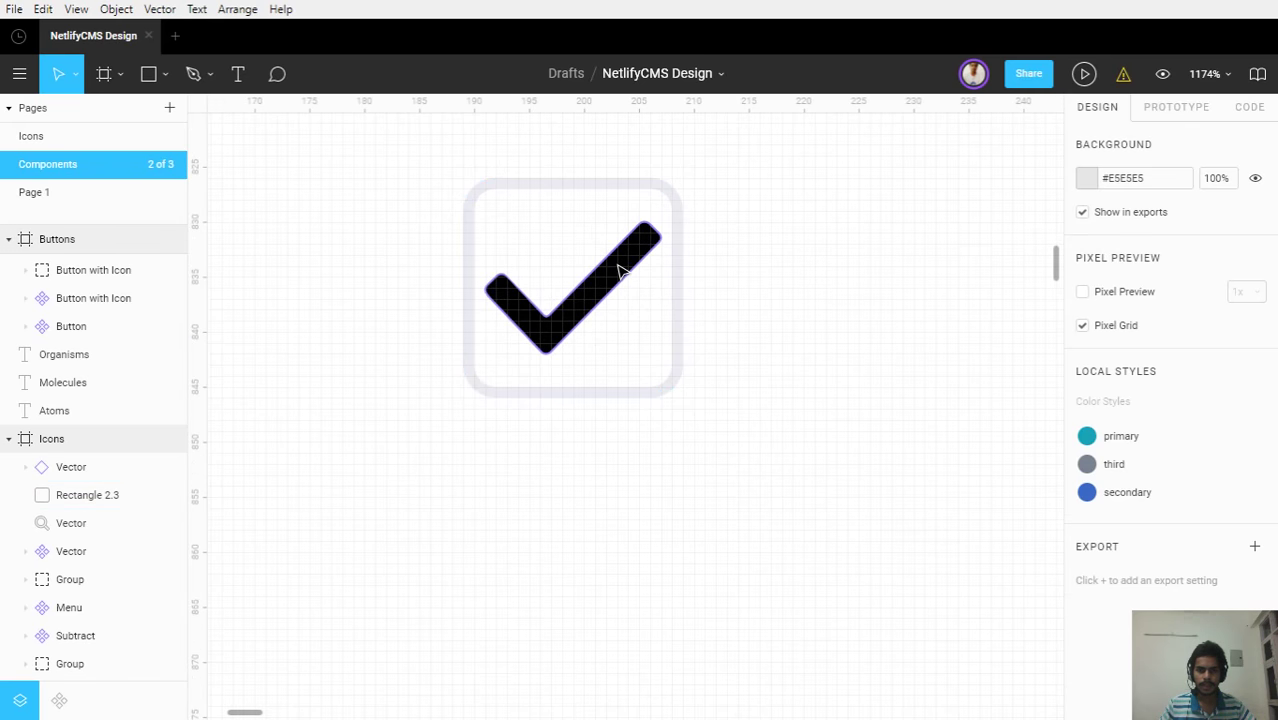
double_click(617, 268)
drag(70, 509, 313, 522)
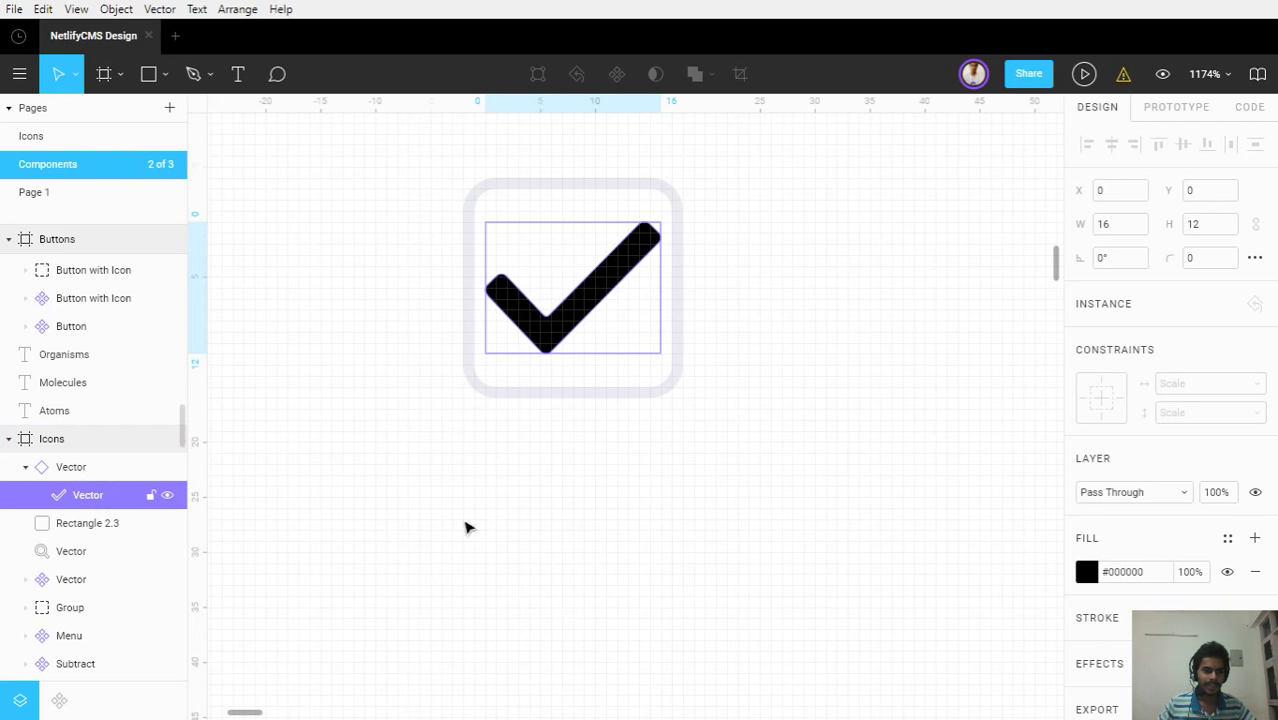
click(538, 416)
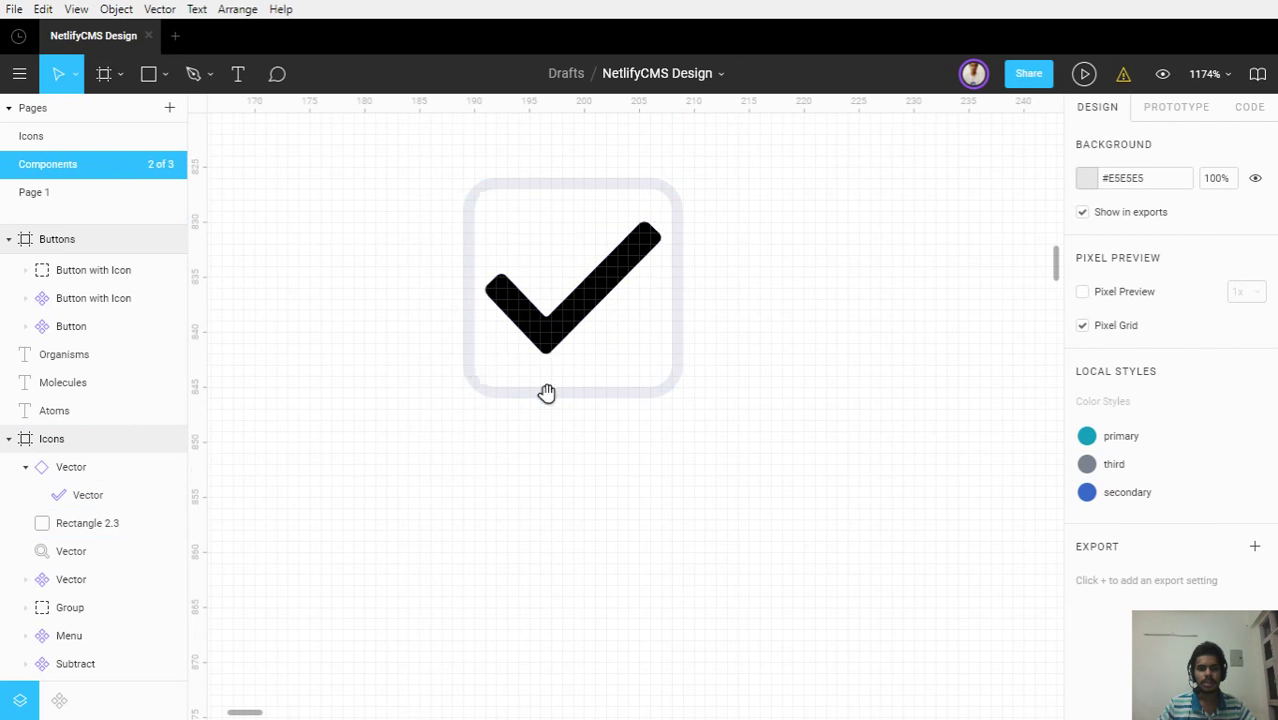
drag(548, 391, 800, 503)
scroll(800, 503, down, 3)
click(456, 408)
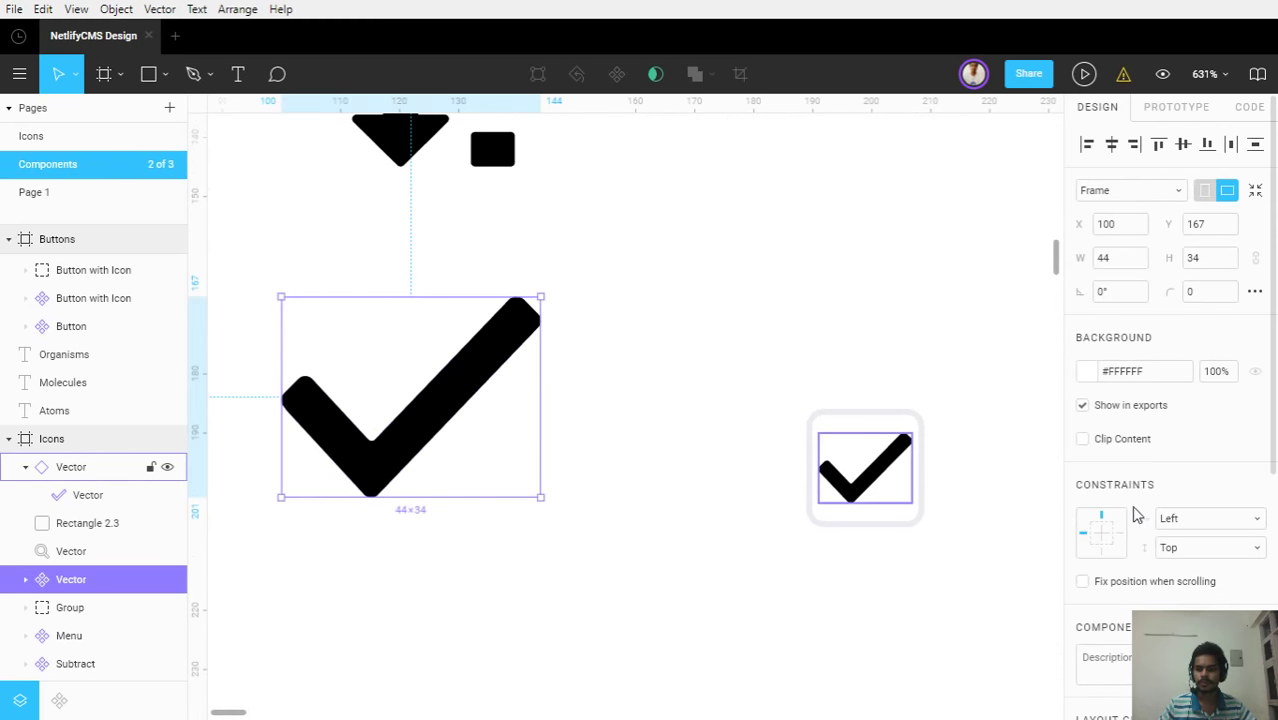
Open the checkmark icon's fill colour picker and try a new colour
scroll(1100, 455, down, 2)
click(1090, 505)
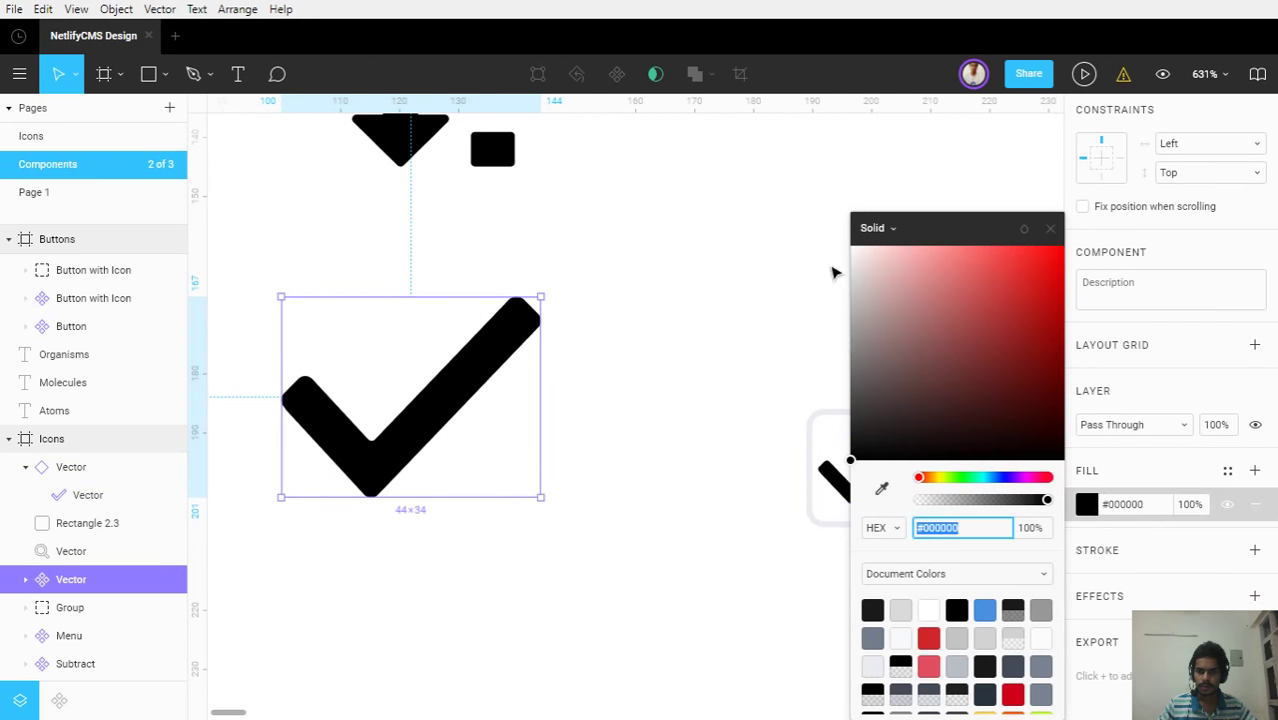
key(Escape)
key(Escape)
drag(670, 476, 428, 445)
key(alt+1)
click(257, 399)
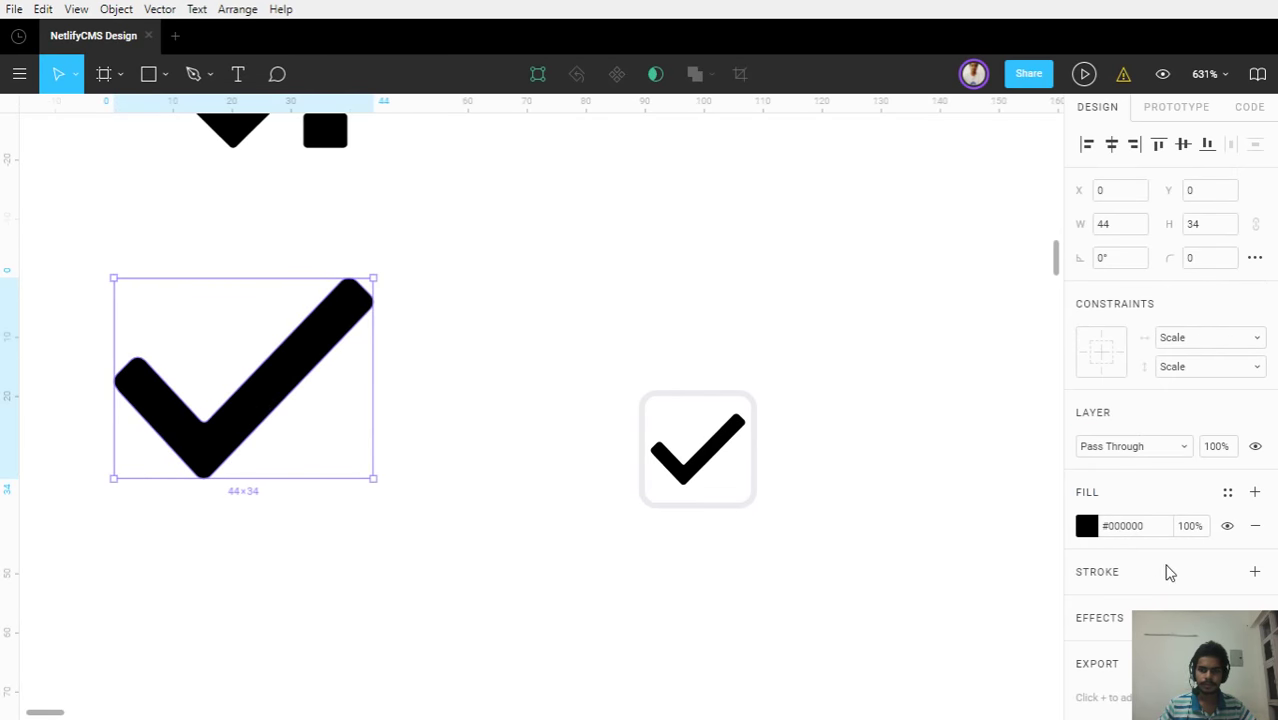
click(1088, 526)
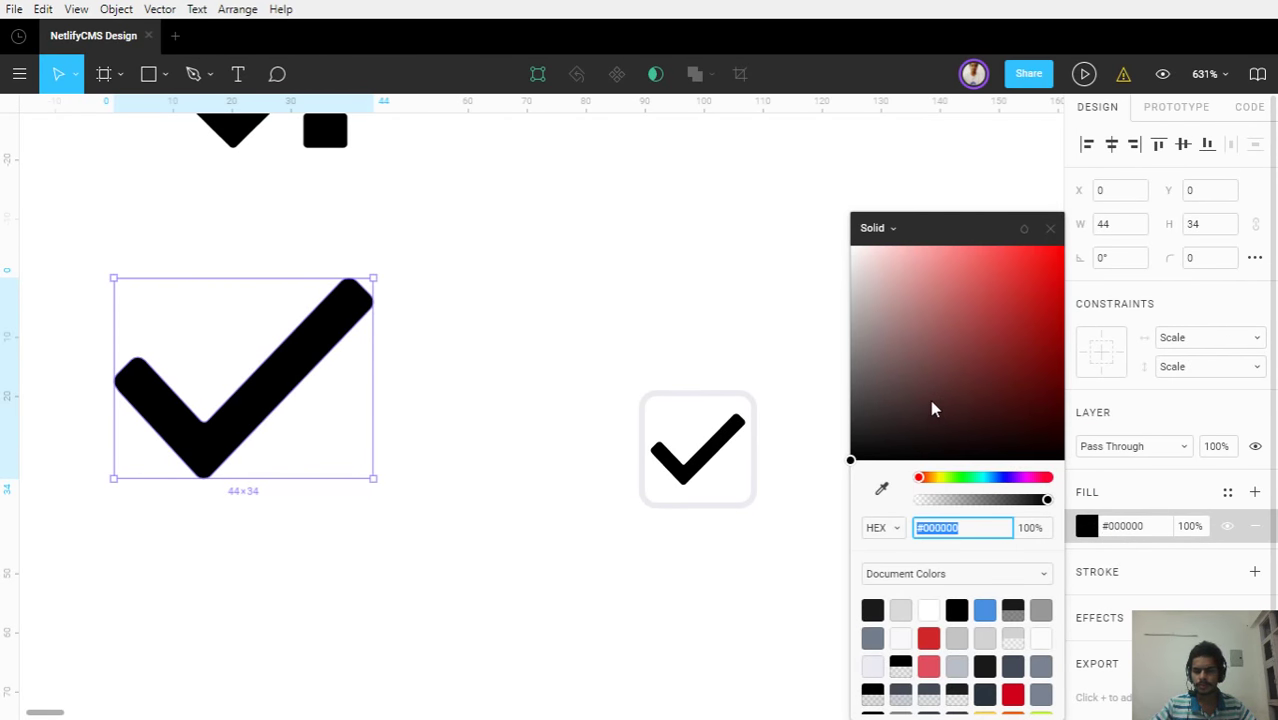
drag(930, 409, 917, 344)
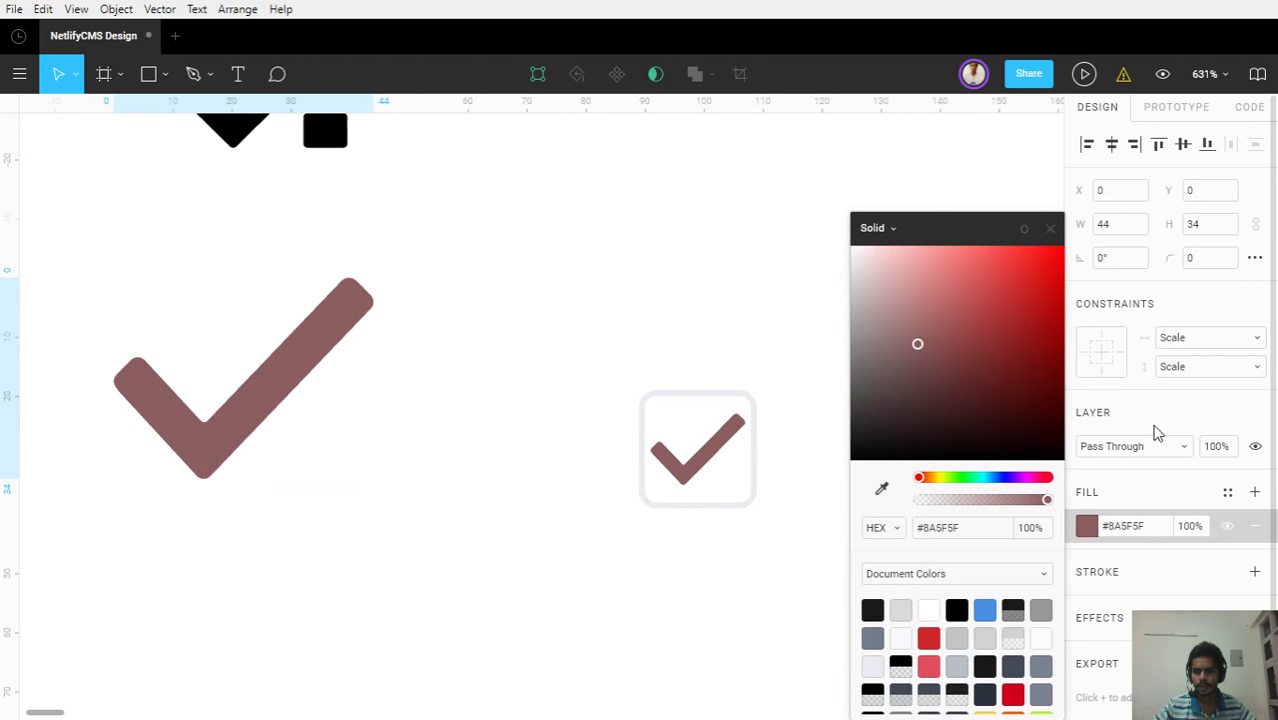
Apply the blue 'secondary' colour style to the checkmark's fill
click(1229, 493)
click(1156, 566)
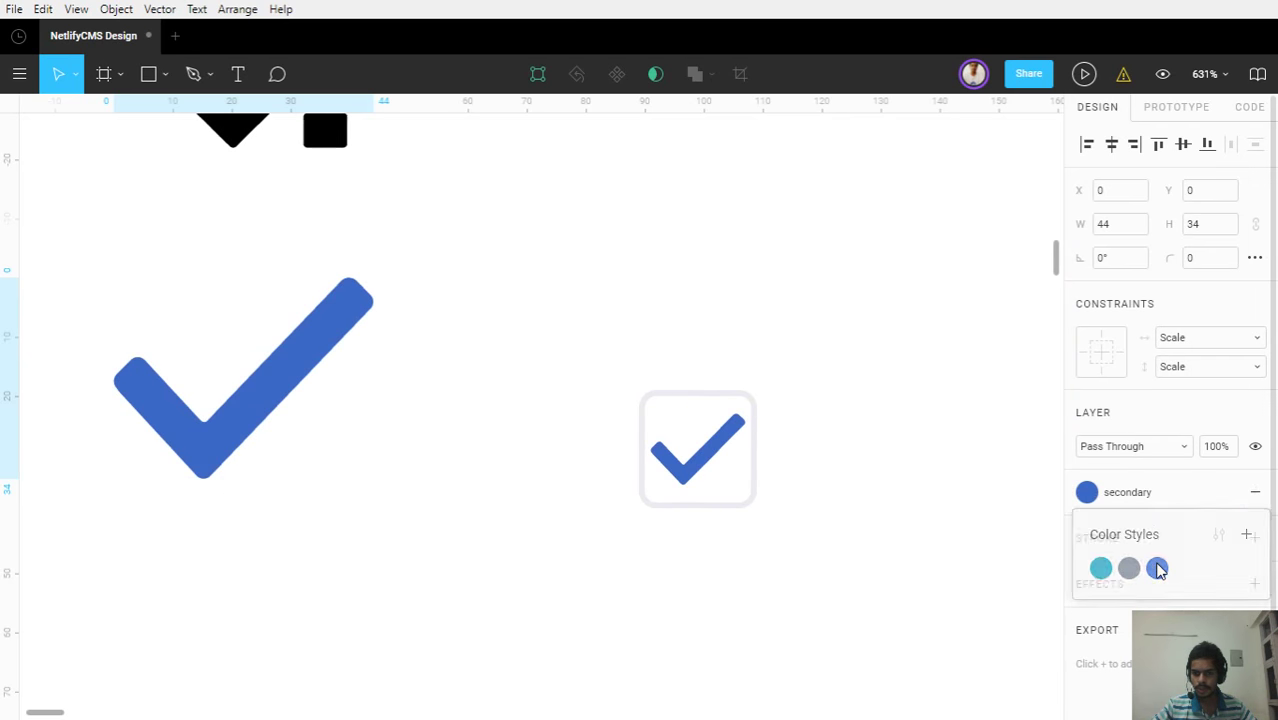
click(790, 542)
scroll(790, 542, down, 5)
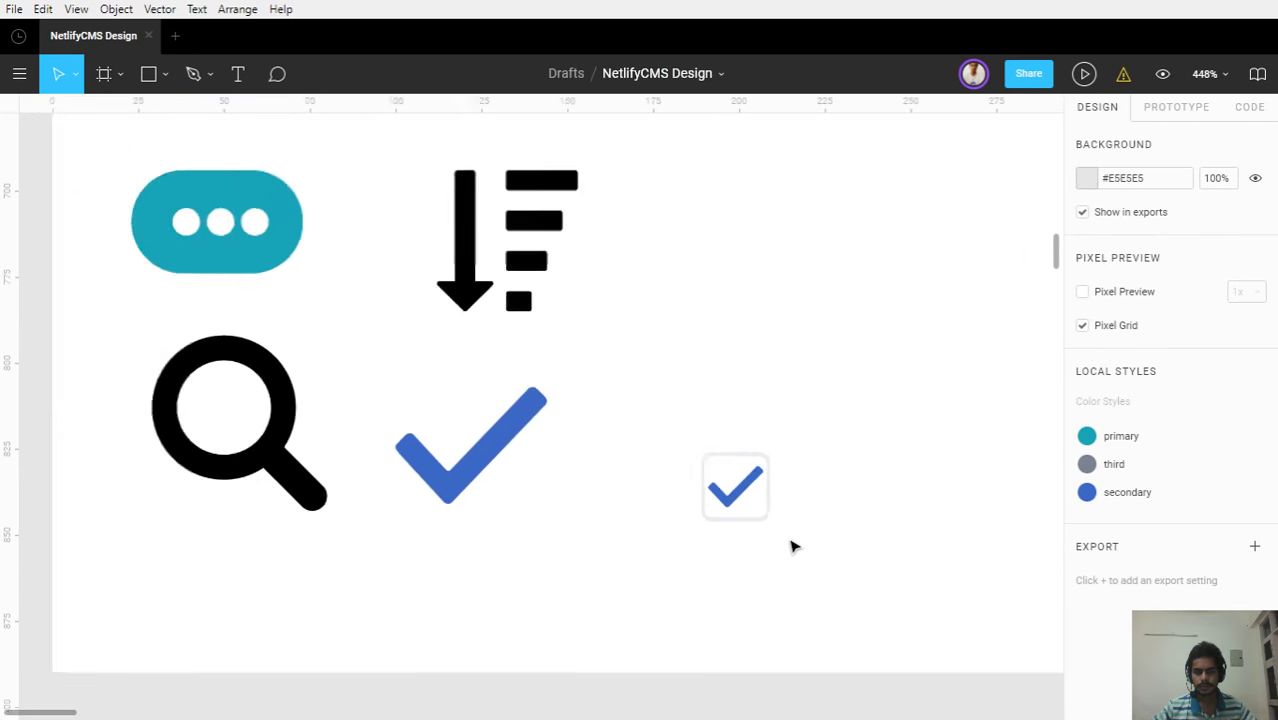
scroll(800, 530, up, 8)
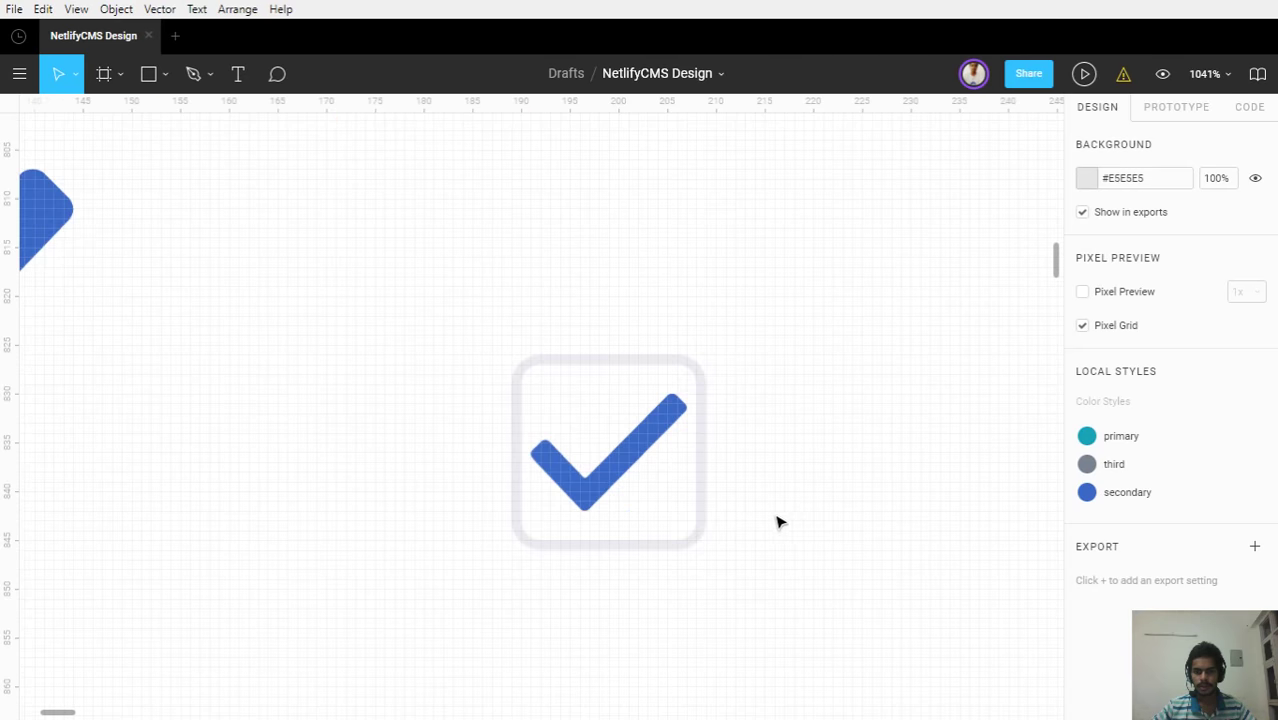
scroll(895, 540, down, 3)
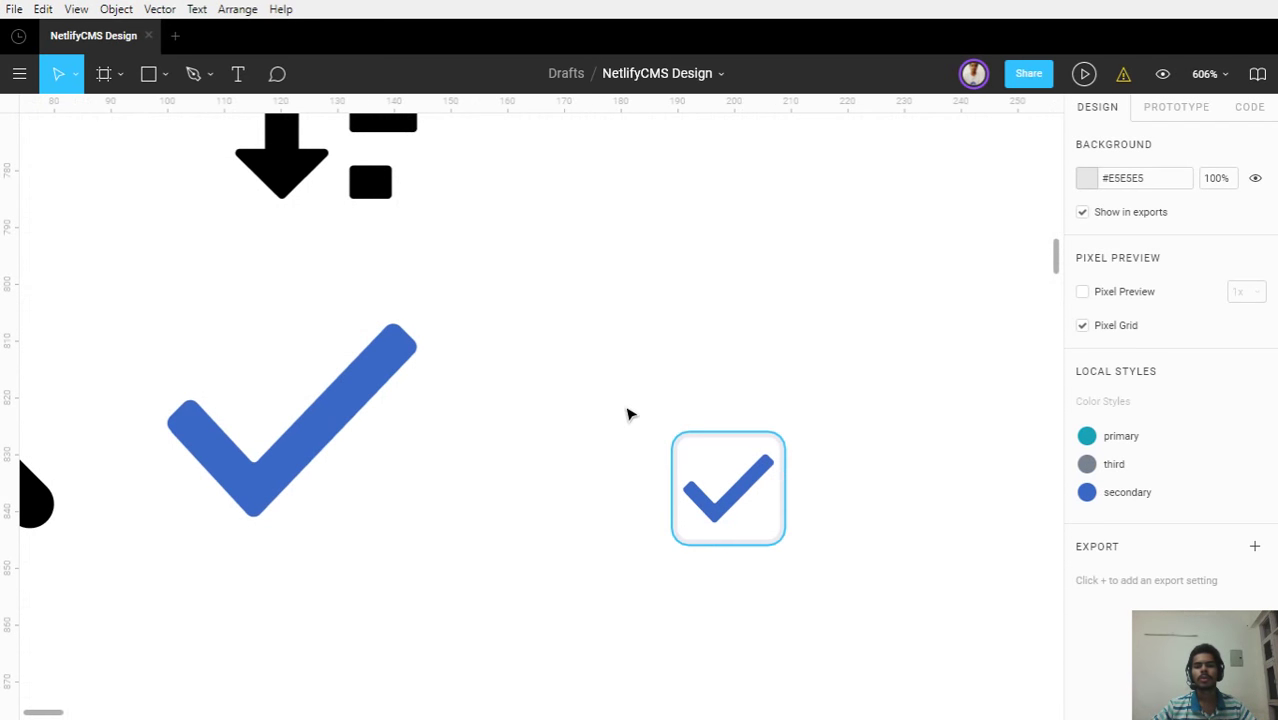
key(alt+1)
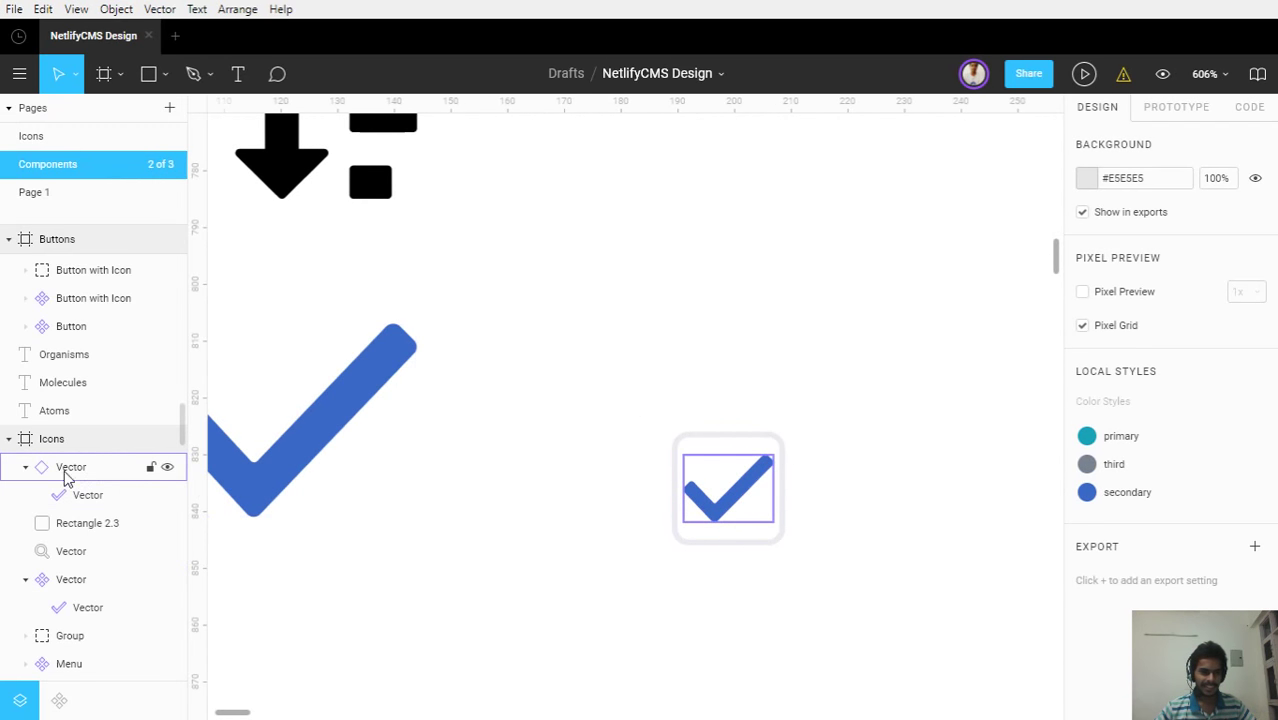
Group the tick Vector and Rectangle 2.3 into a layer named 'checkbox'
click(26, 467)
click(58, 470)
shift+click(74, 497)
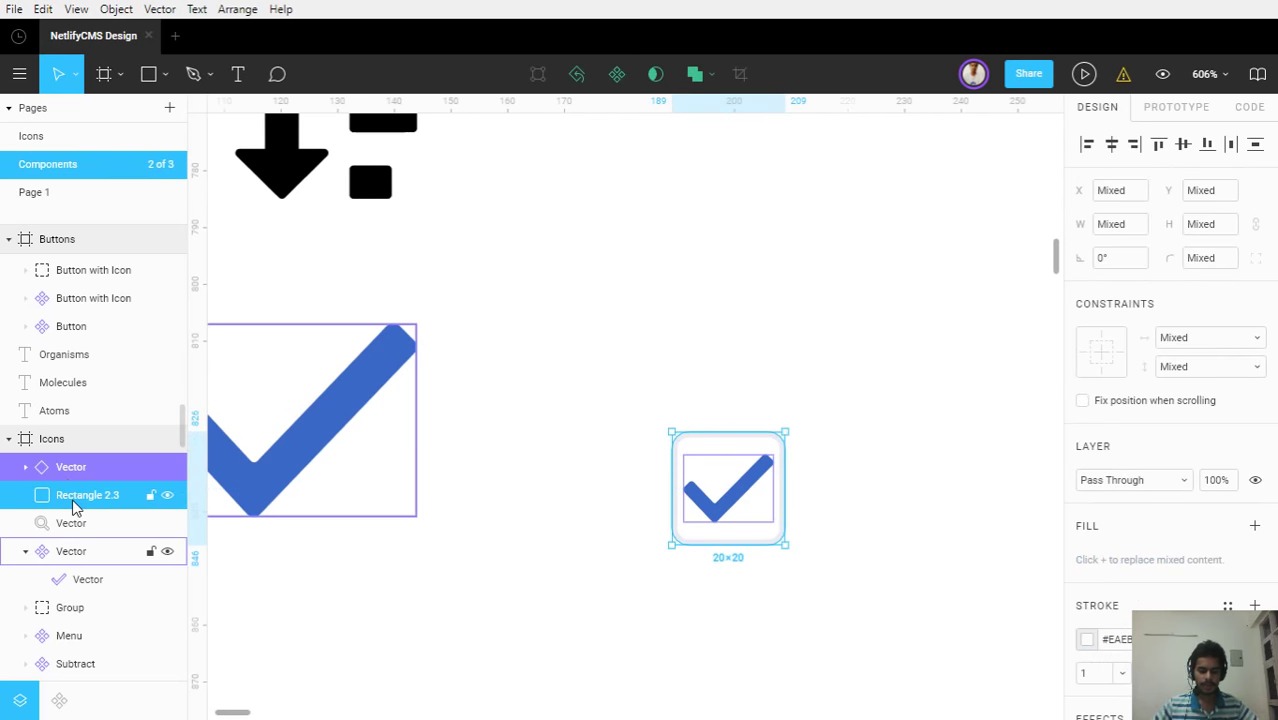
key(ctrl+g)
double_click(68, 473)
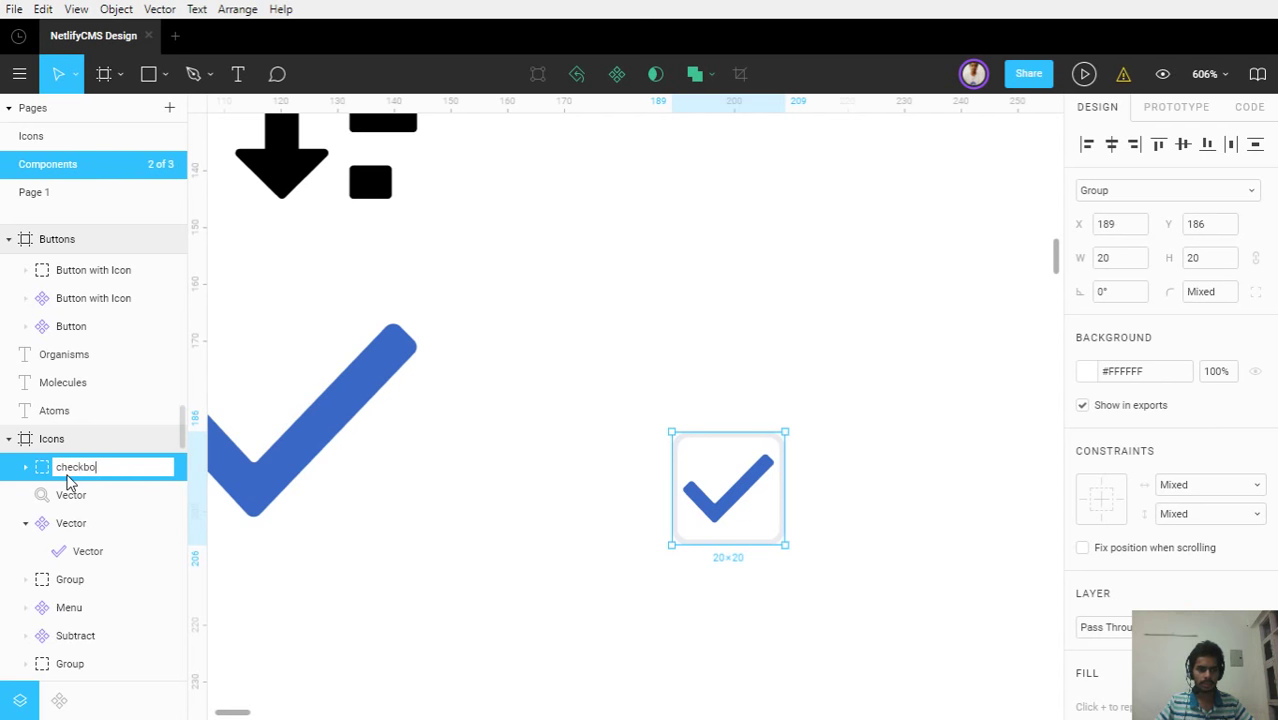
key(Return)
click(668, 597)
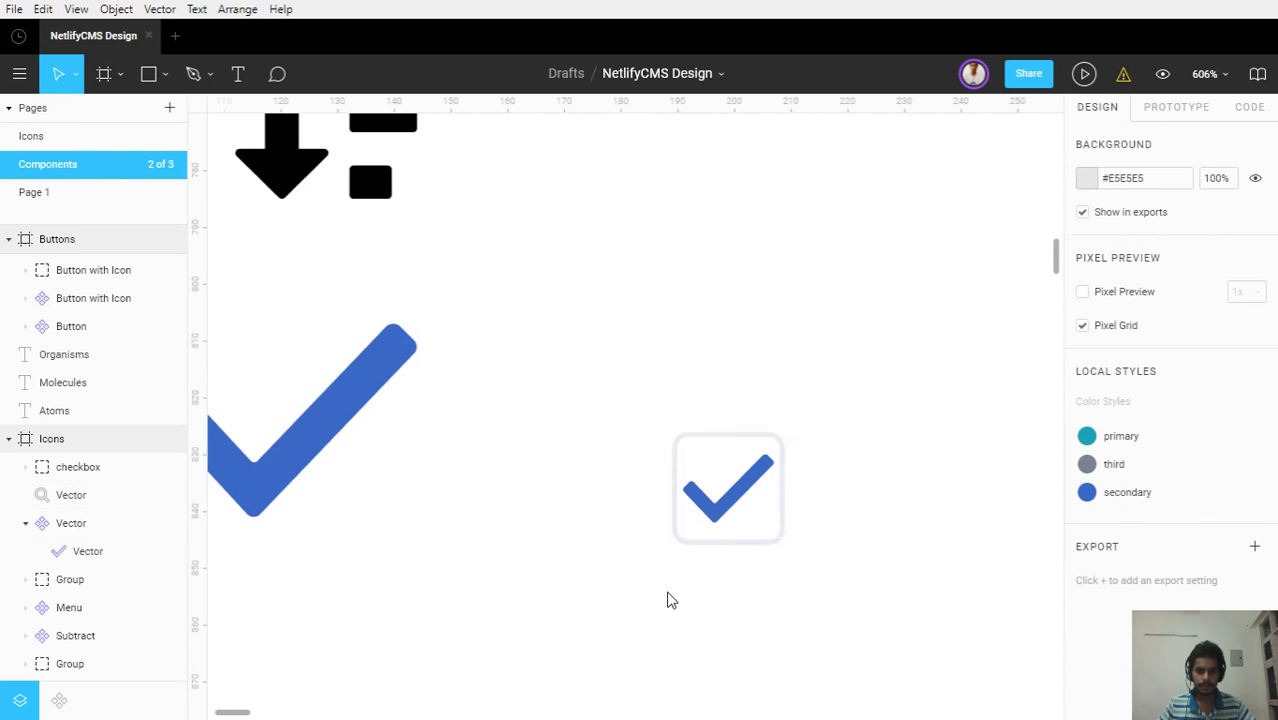
Move the checkbox into the Buttons frame below the Publish button and duplicate it
scroll(668, 597, down, 3)
drag(796, 598, 665, 490)
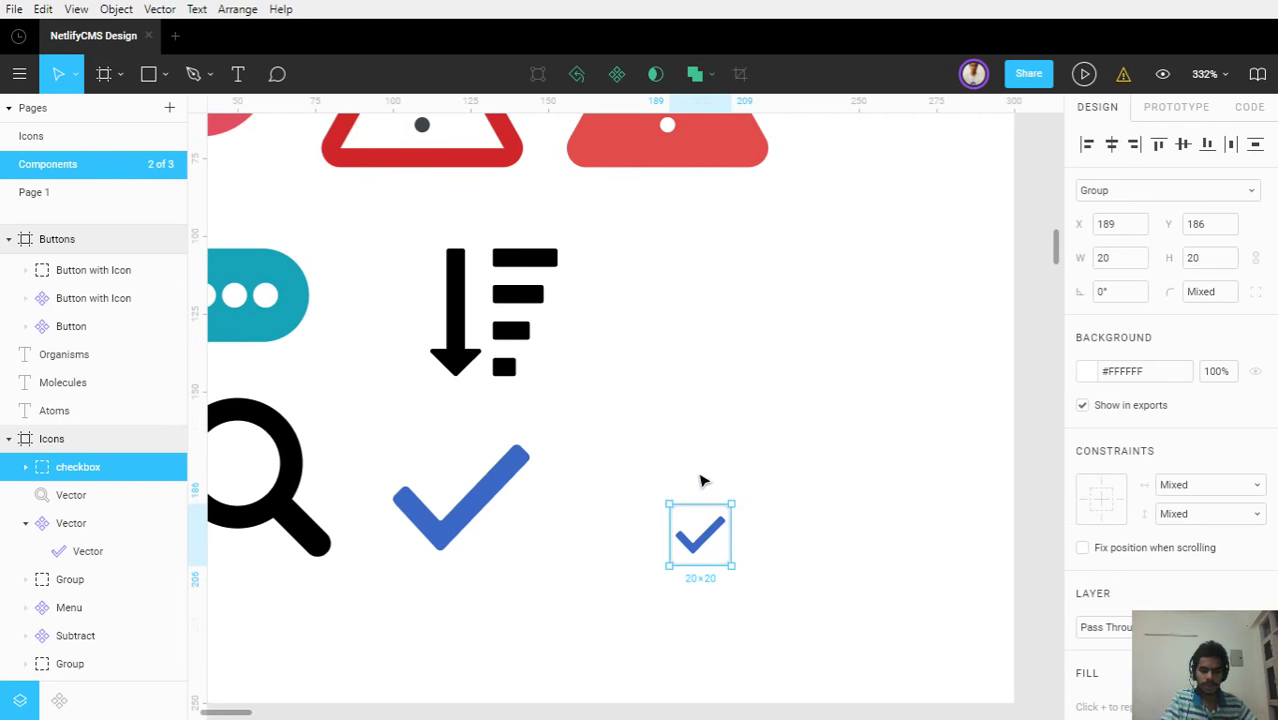
key(Delete)
scroll(700, 480, down, 5)
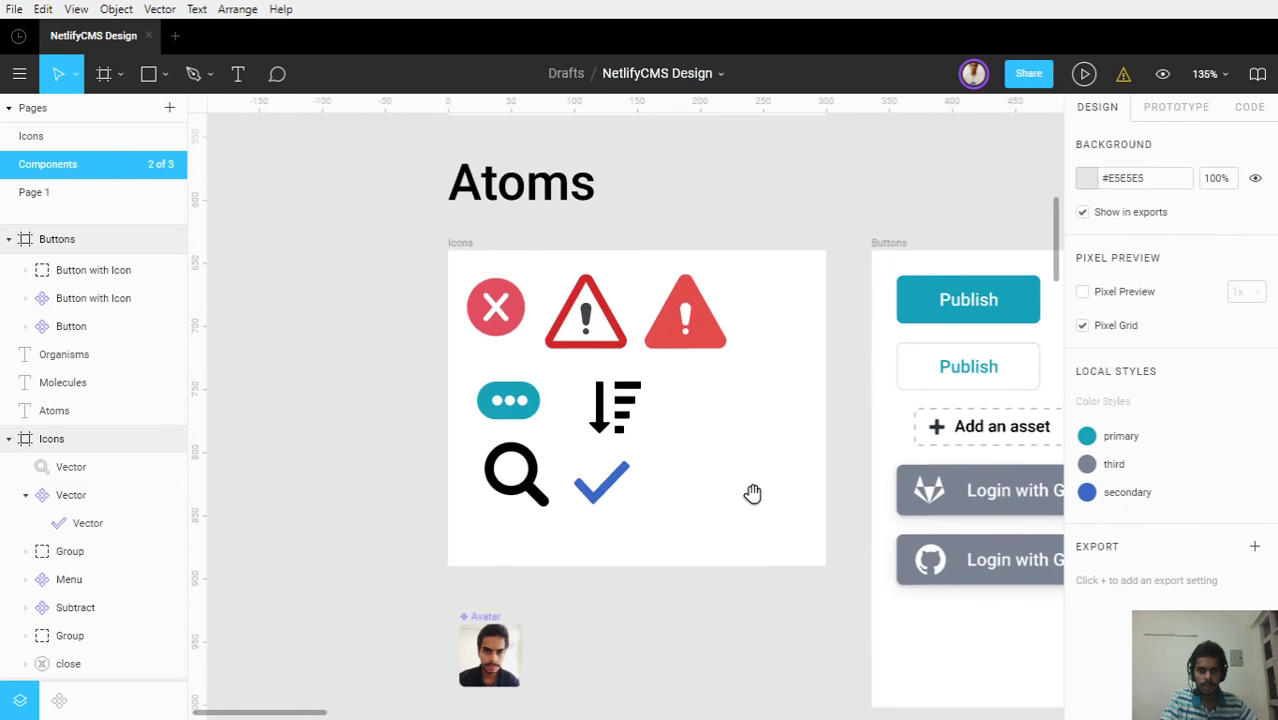
drag(653, 480, 353, 426)
scroll(772, 487, down, 4)
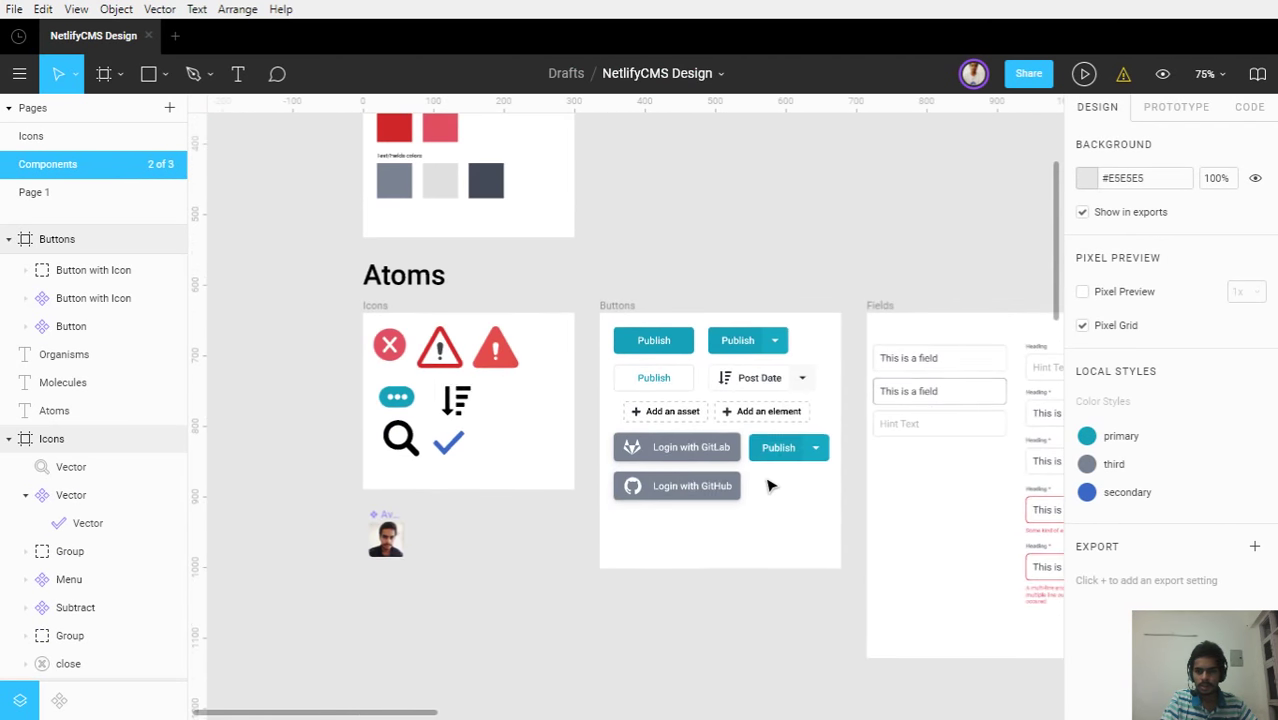
drag(522, 474, 685, 434)
scroll(662, 442, up, 5)
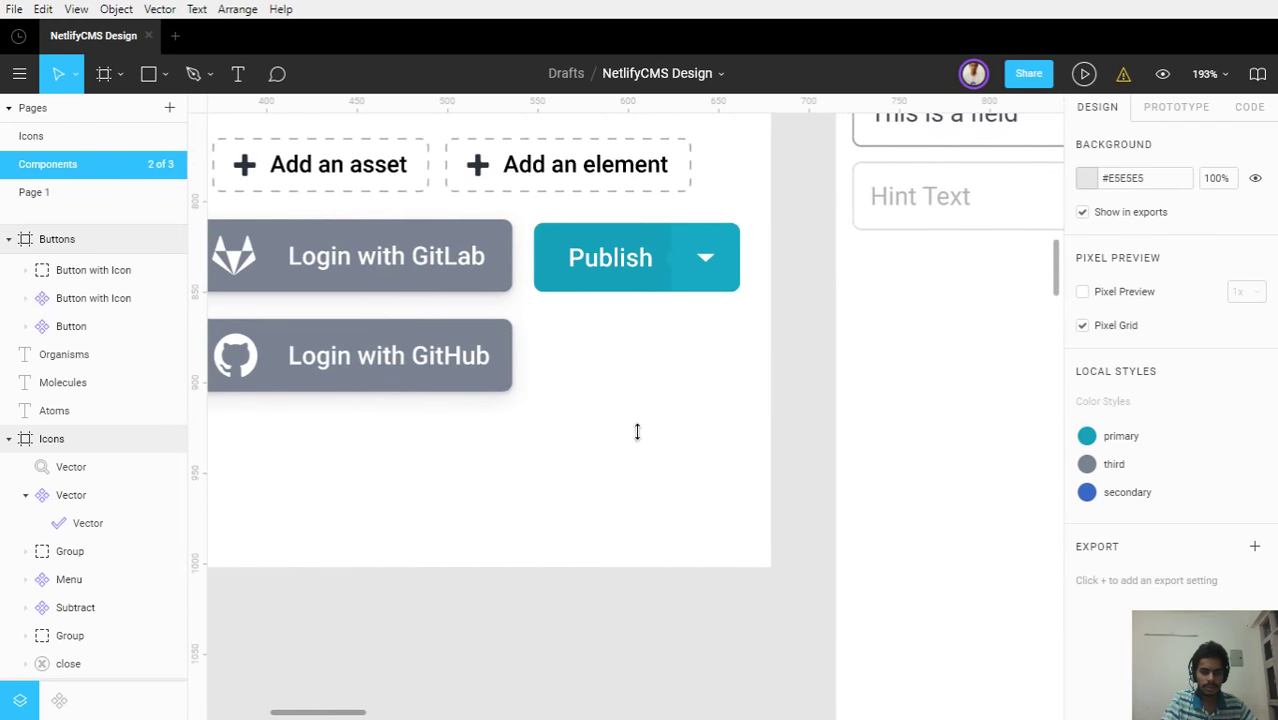
key(ctrl+v)
scroll(630, 410, up, 3)
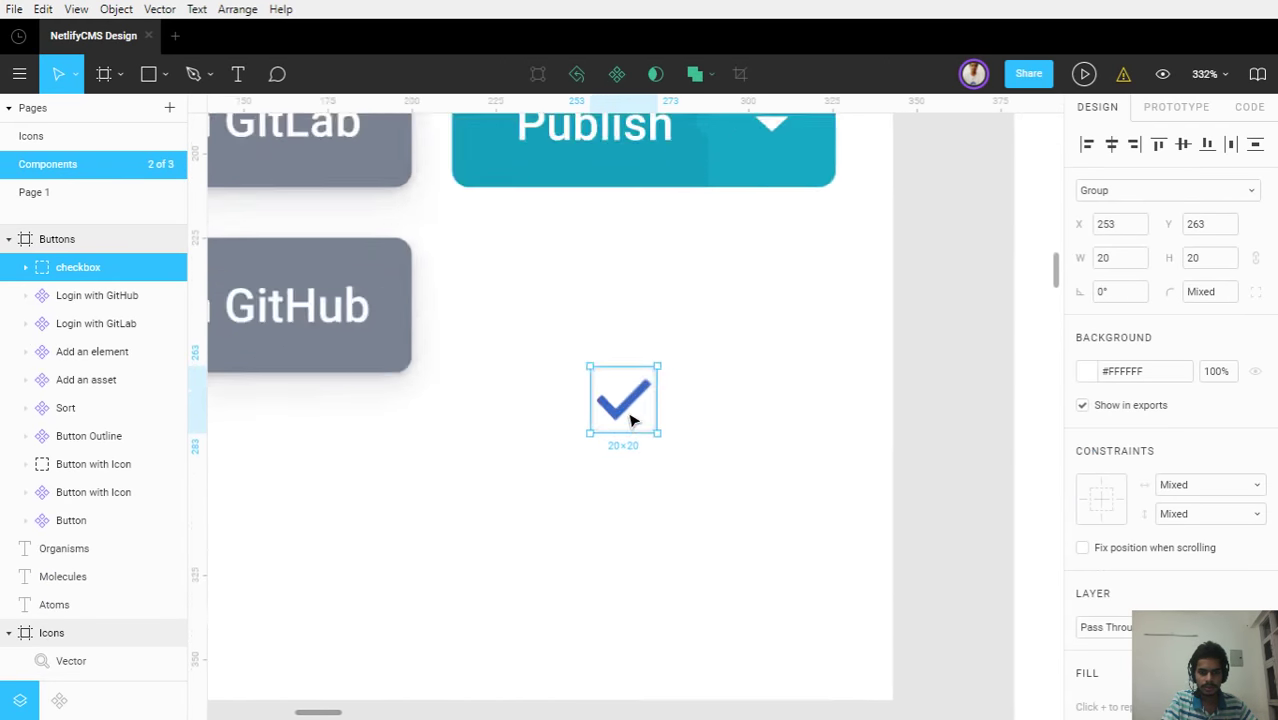
drag(624, 420, 507, 262)
key(ctrl+d)
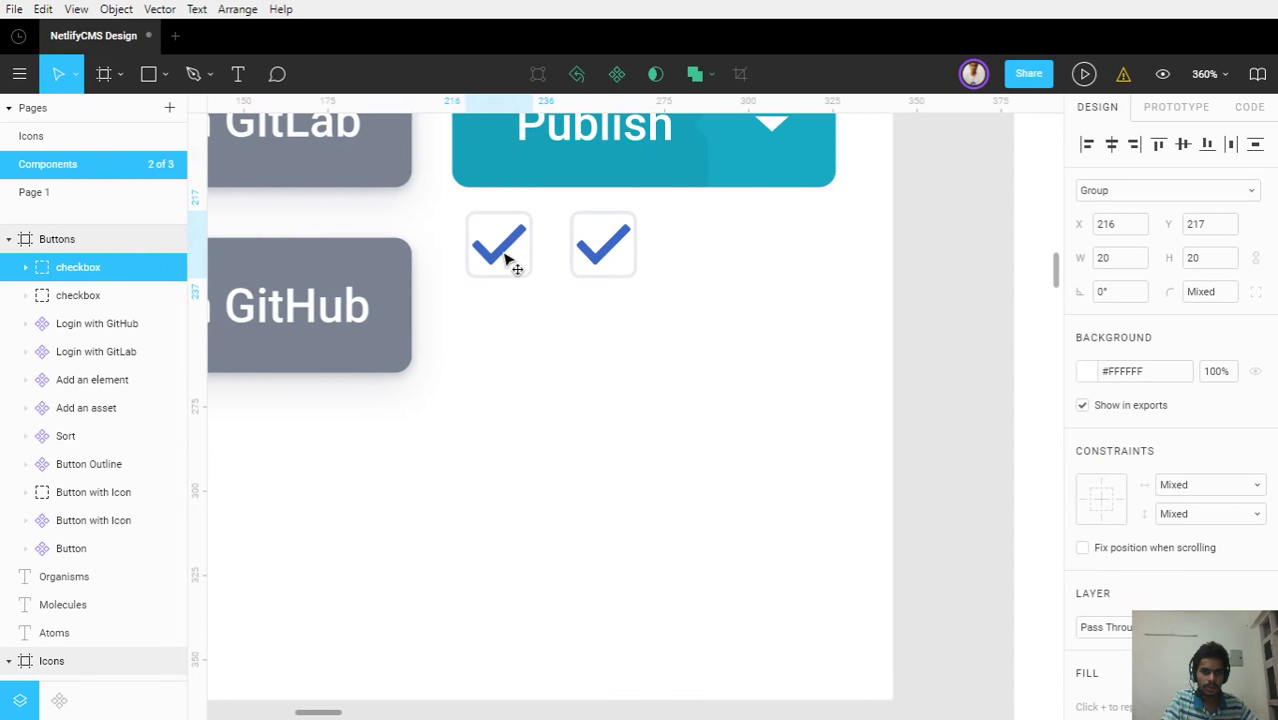
Delete the tick from the first checkbox, keeping its box, to make an empty checkbox
scroll(500, 252, up, 2)
double_click(495, 253)
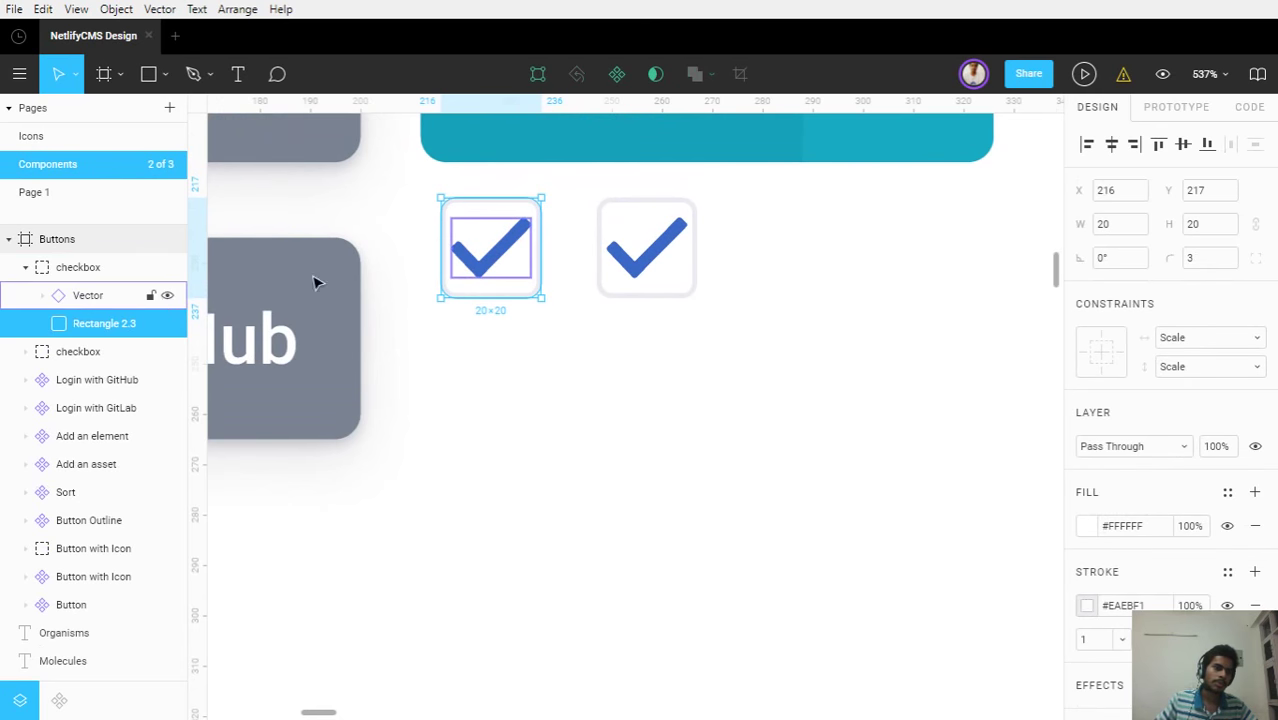
key(Delete)
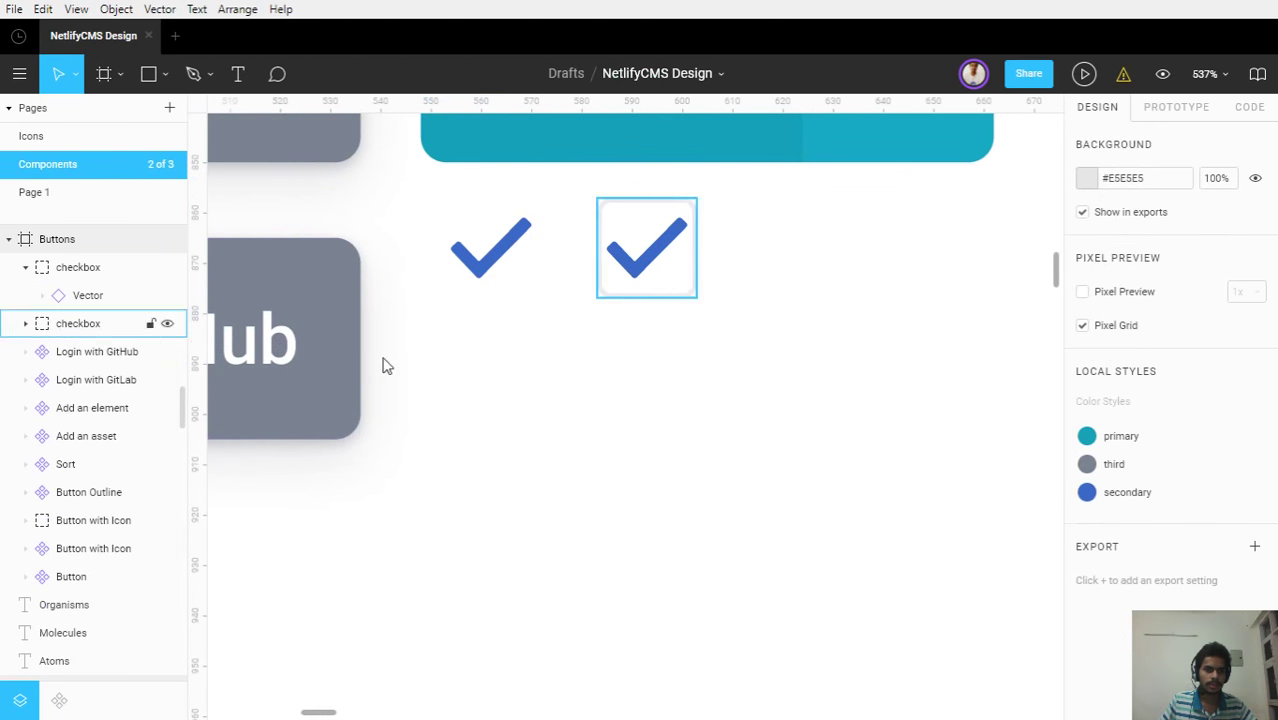
key(ctrl+z)
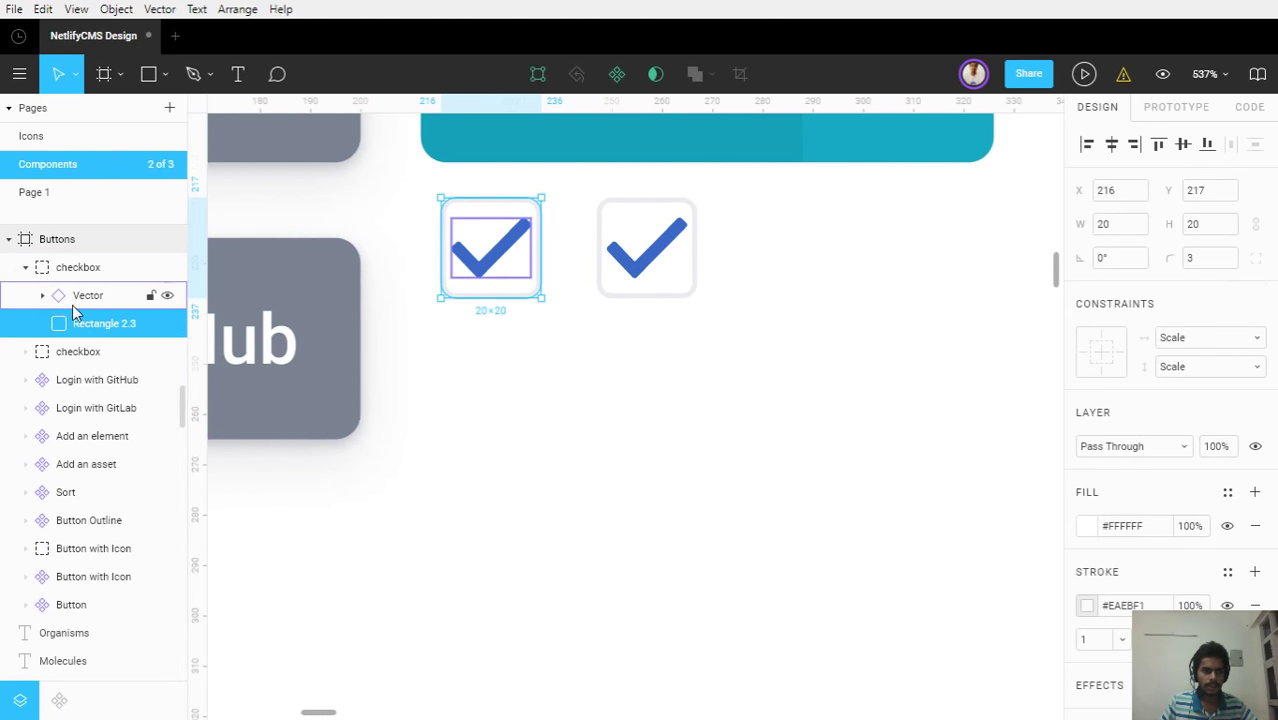
click(80, 298)
key(Delete)
Rename the two checkbox groups 'checkbox (uncheck)' and 'checkbox (check)'
click(72, 268)
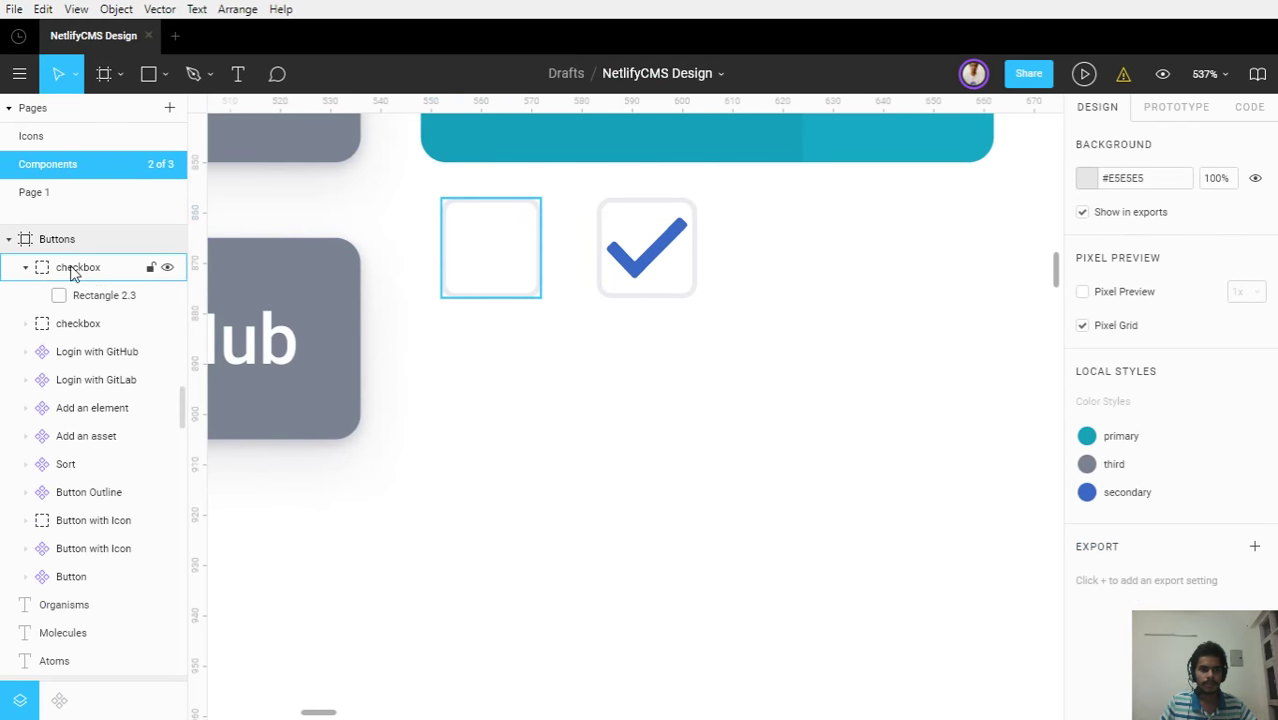
click(27, 269)
click(66, 279)
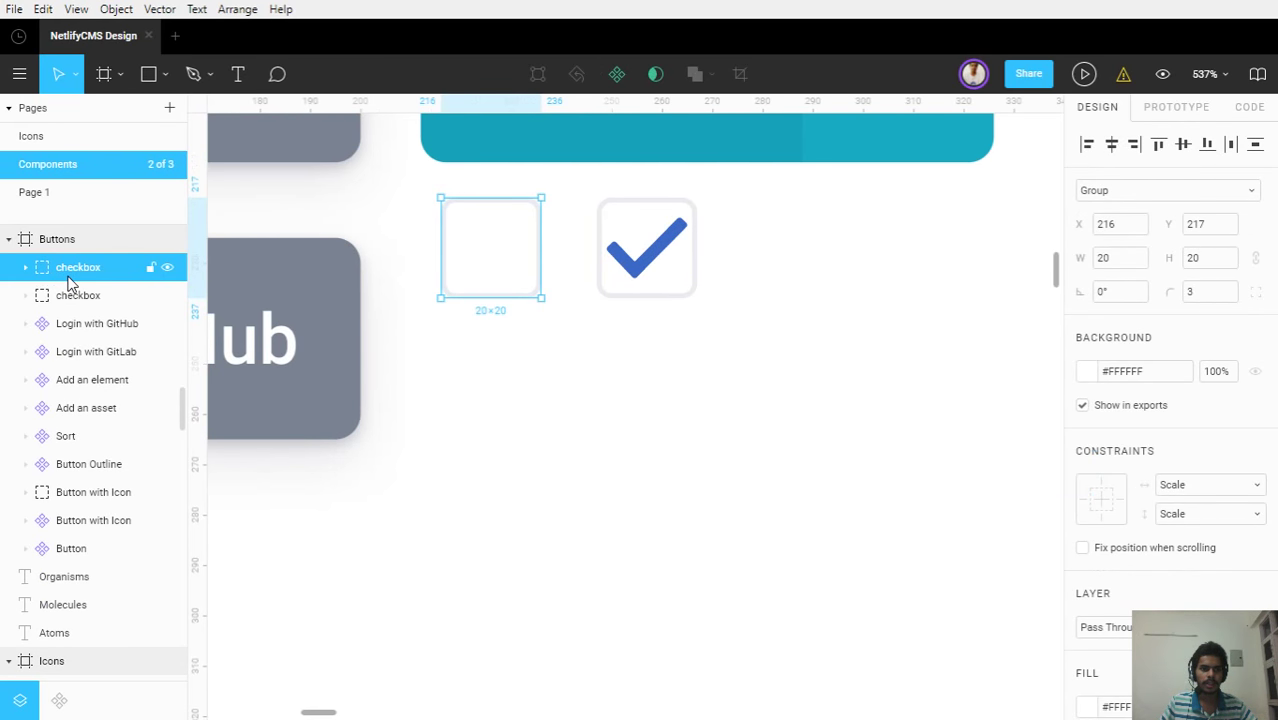
double_click(84, 274)
click(103, 276)
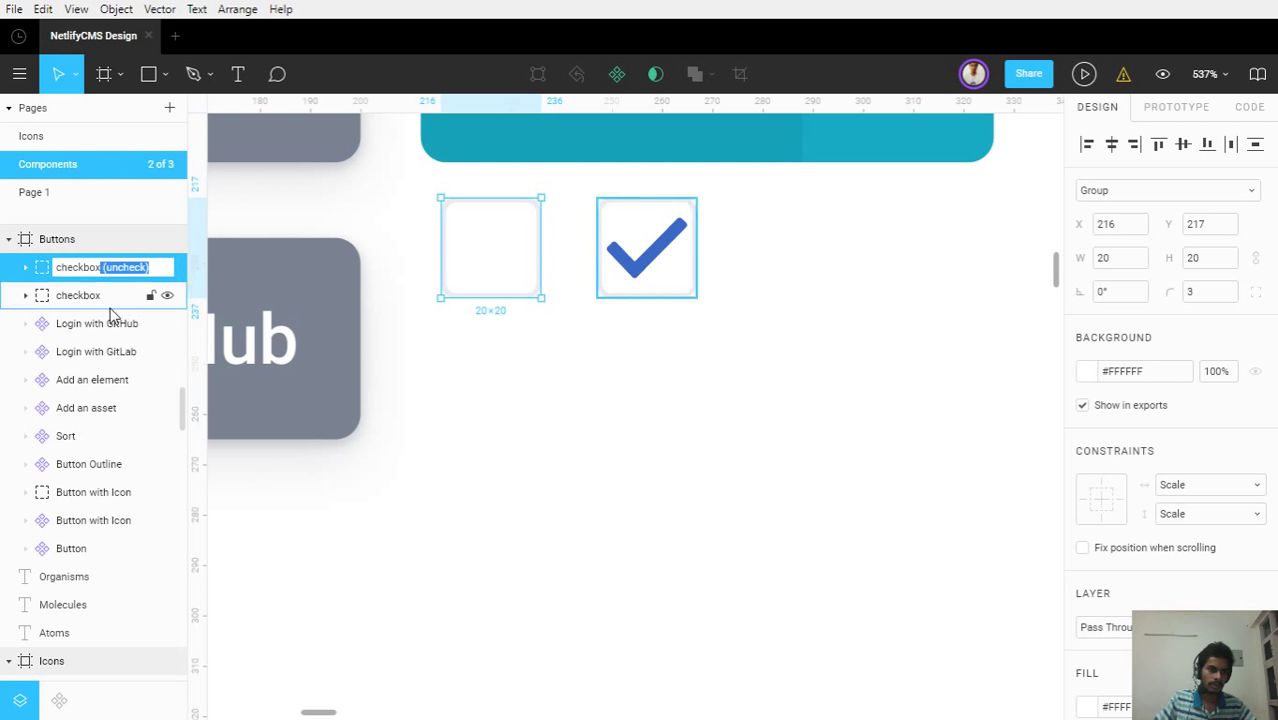
key(Return)
double_click(96, 298)
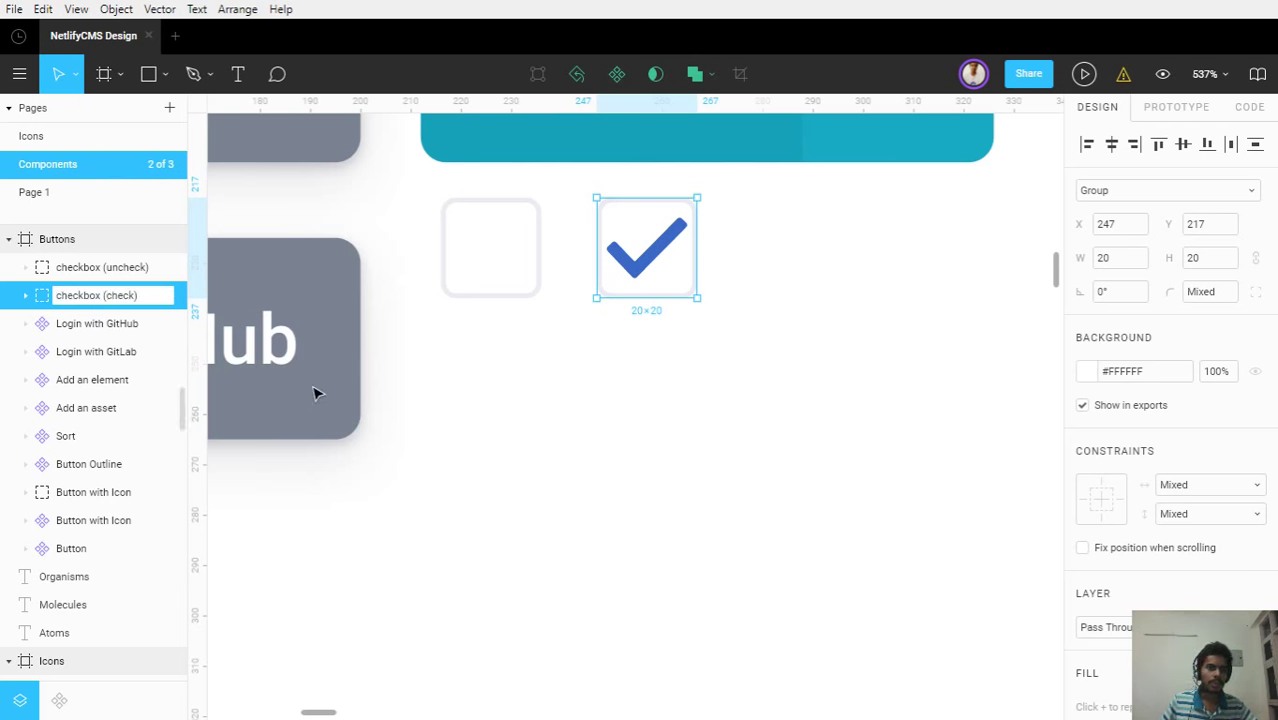
key(Return)
Turn both the ticked and the empty checkbox into components
click(553, 445)
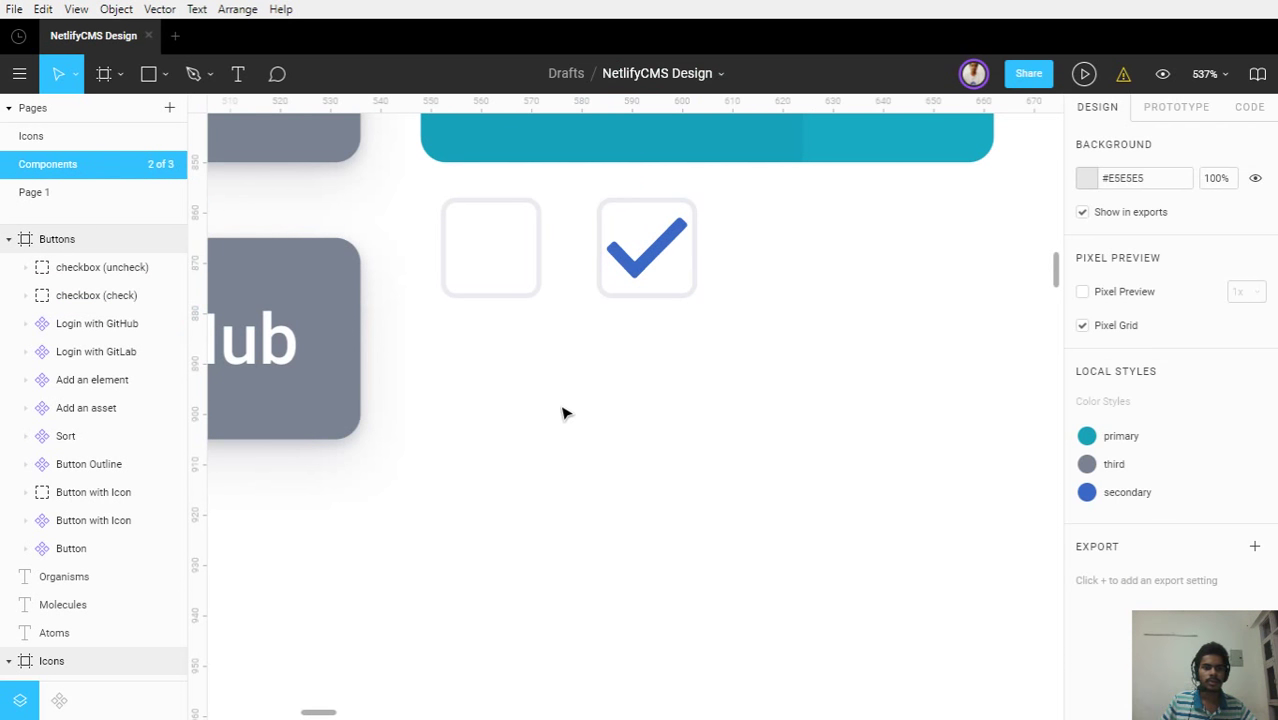
click(660, 272)
click(579, 76)
click(530, 238)
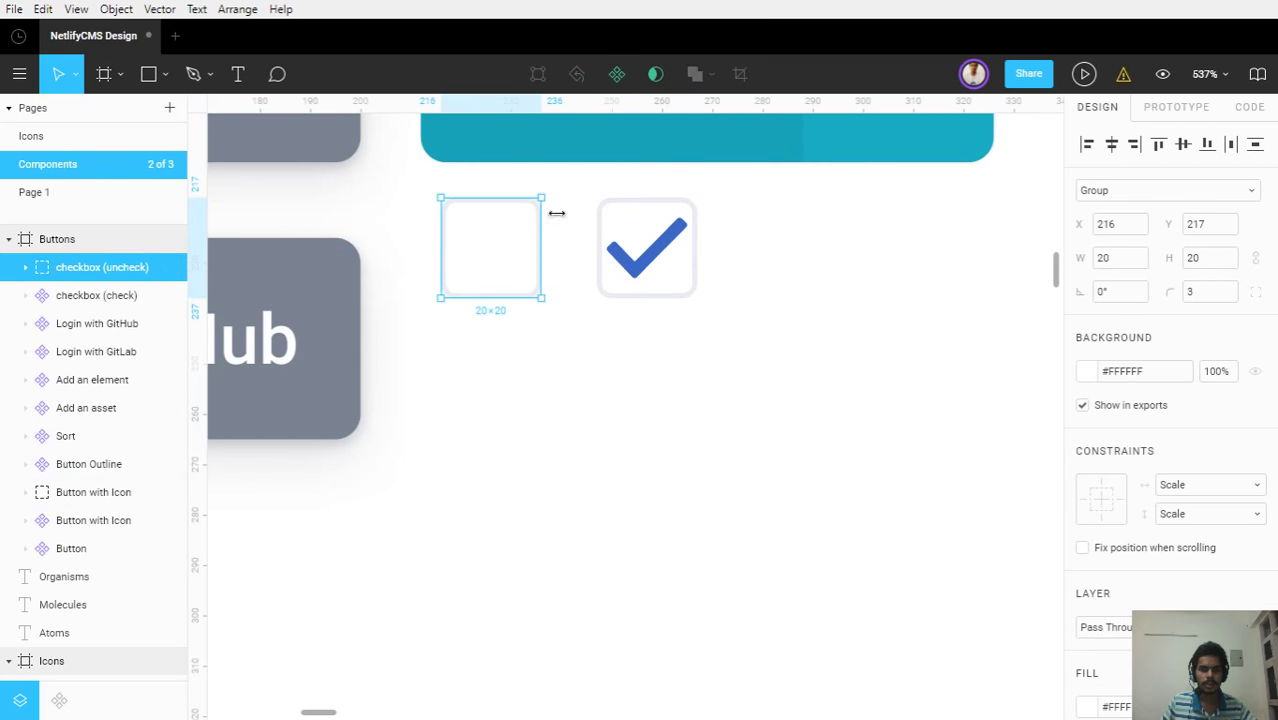
click(615, 78)
click(645, 400)
Pan the canvas over to Frame 2 and the Post items frames
scroll(645, 400, down, 10)
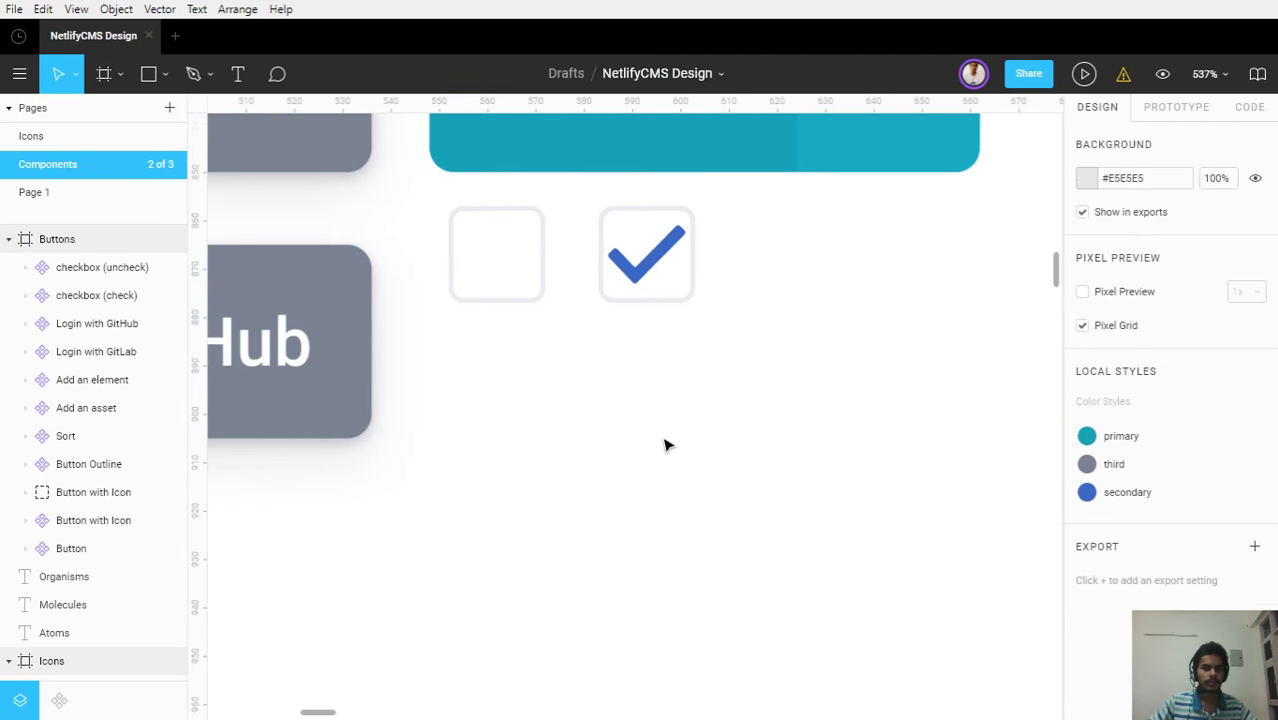
scroll(753, 522, down, 4)
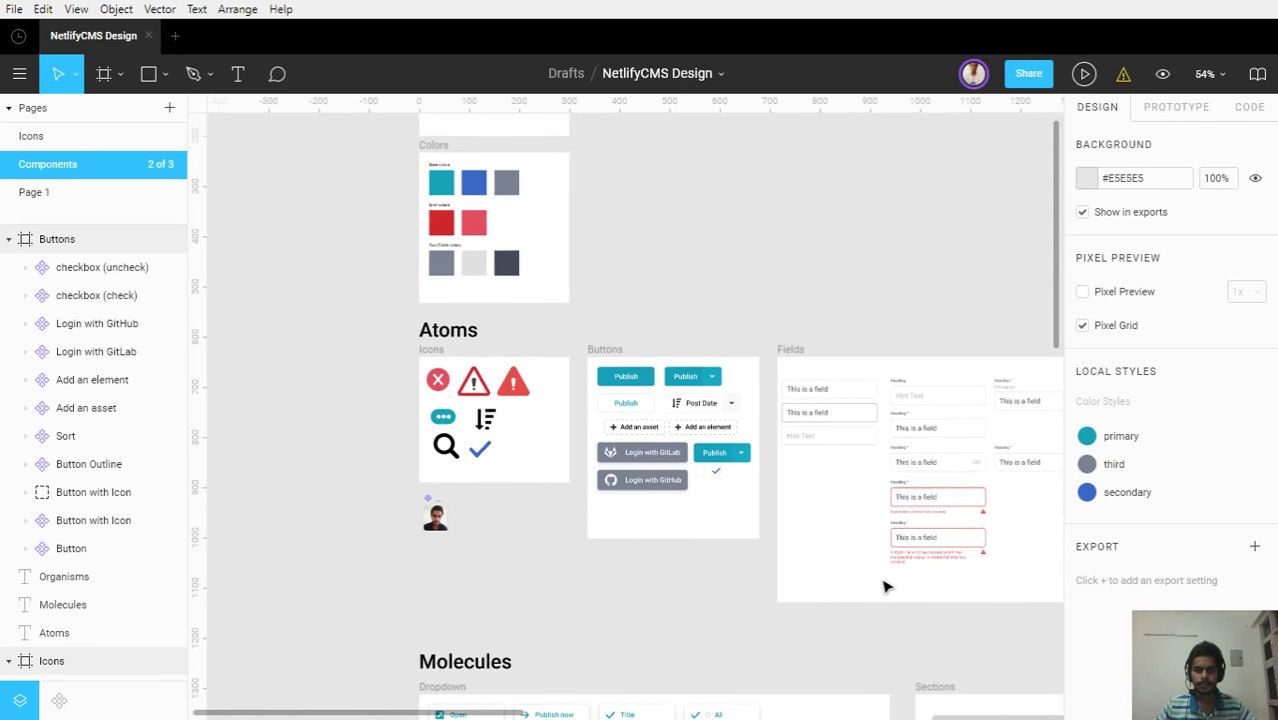
drag(585, 456, 348, 200)
drag(624, 386, 357, 277)
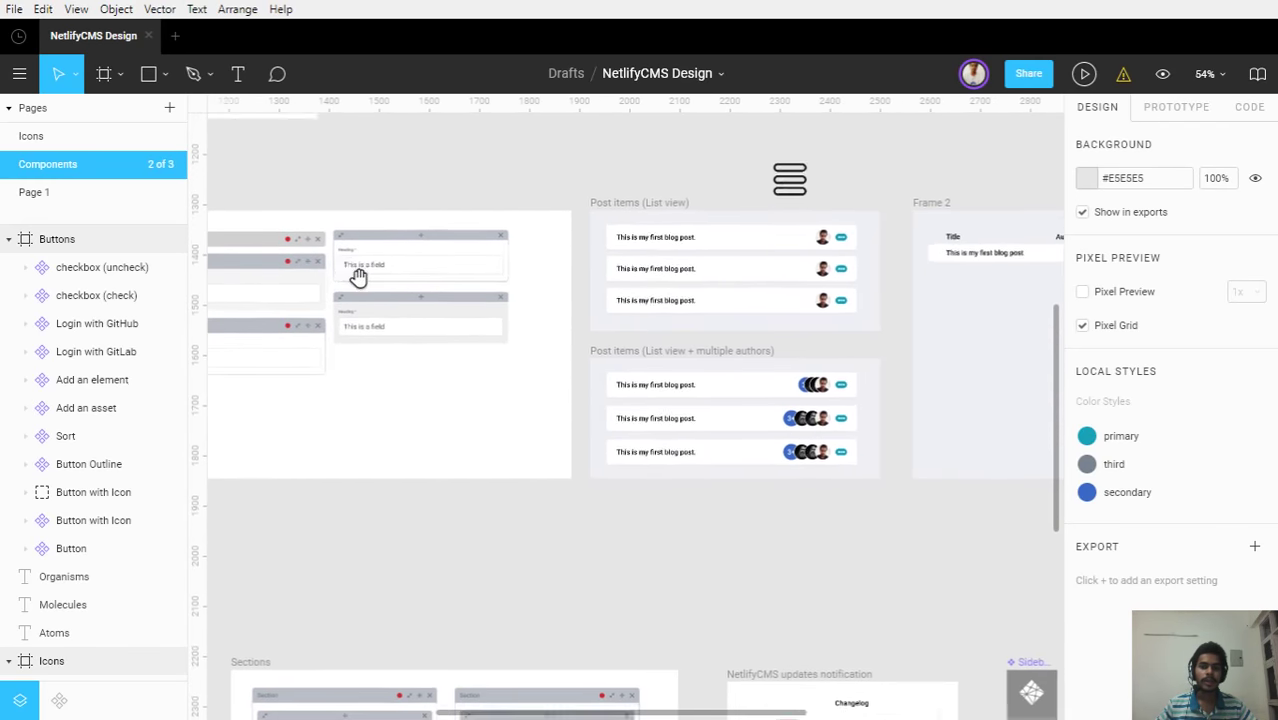
drag(859, 362, 650, 358)
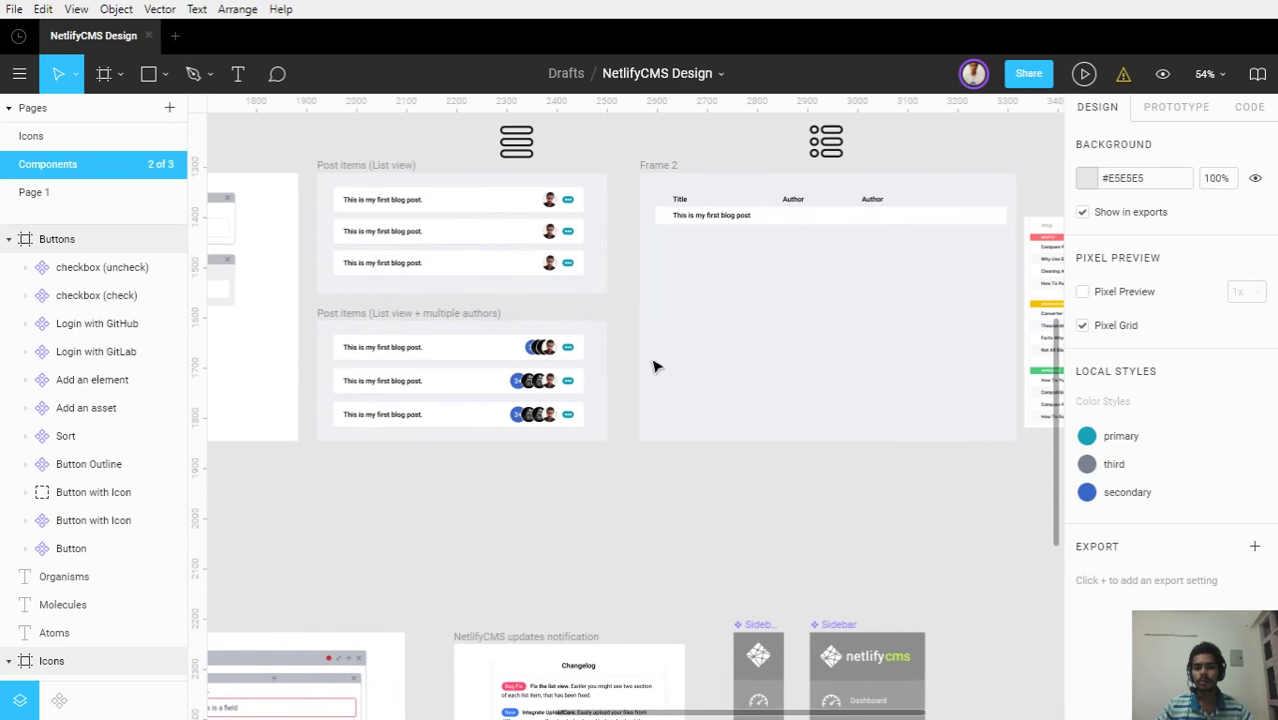
Drag the 'checkbox (uncheck)' component from the component library into Frame 2's blog post row
scroll(870, 272, up, 5)
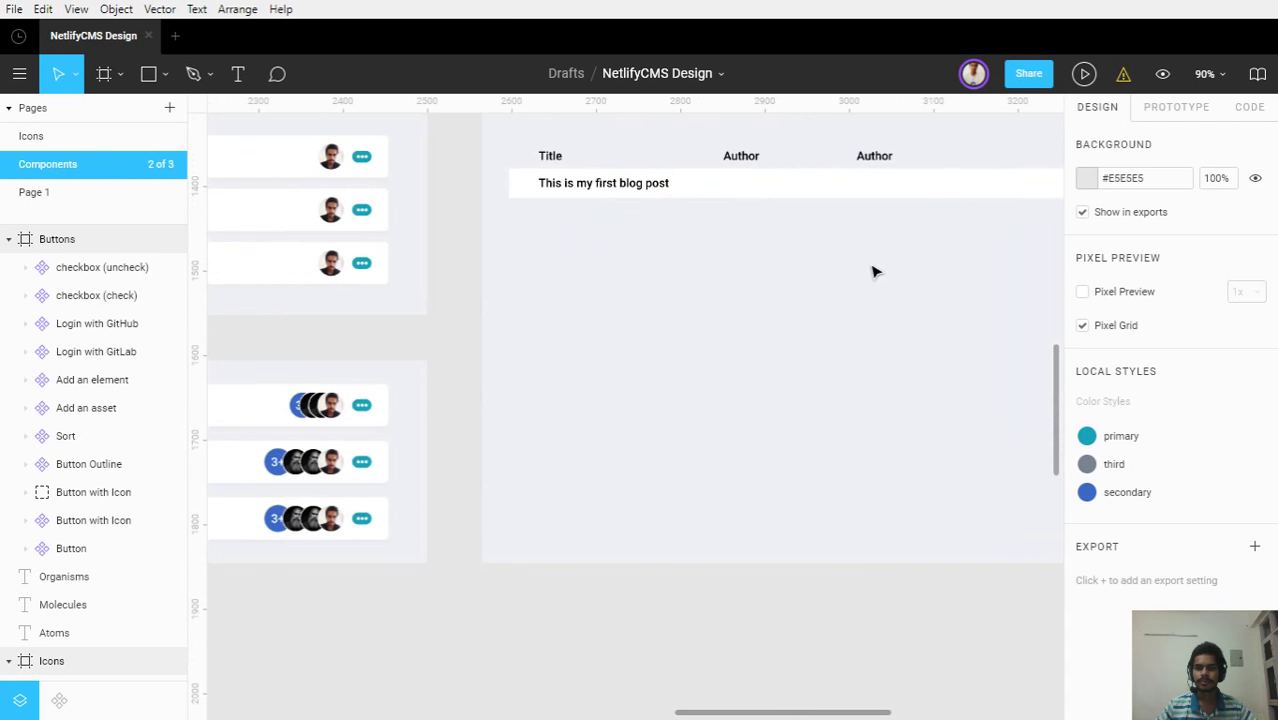
drag(873, 268, 919, 445)
scroll(278, 306, up, 5)
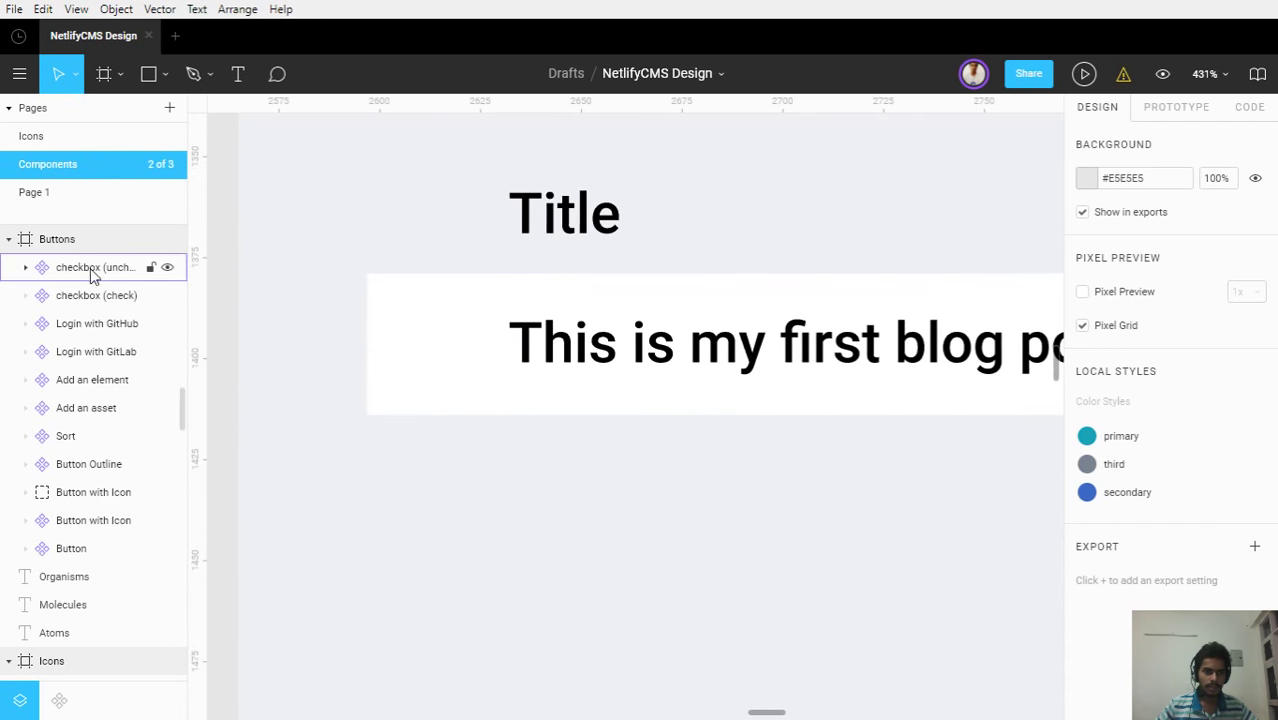
click(59, 700)
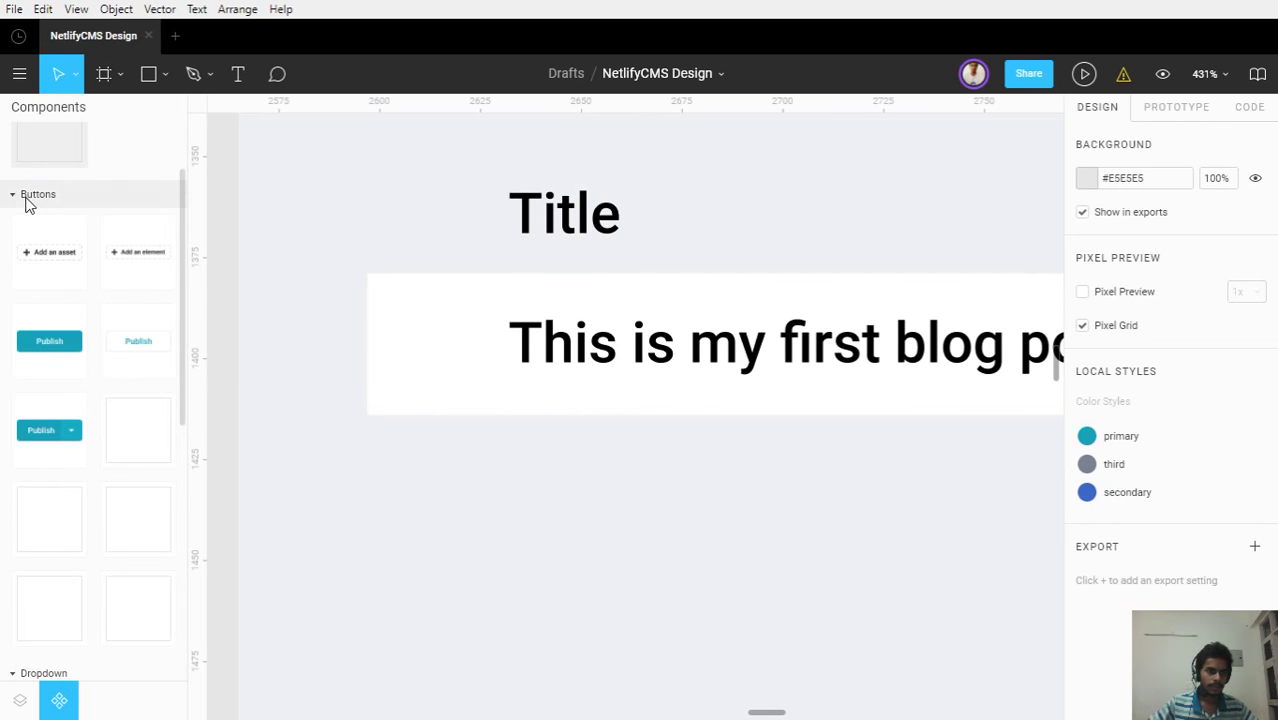
scroll(106, 283, down, 3)
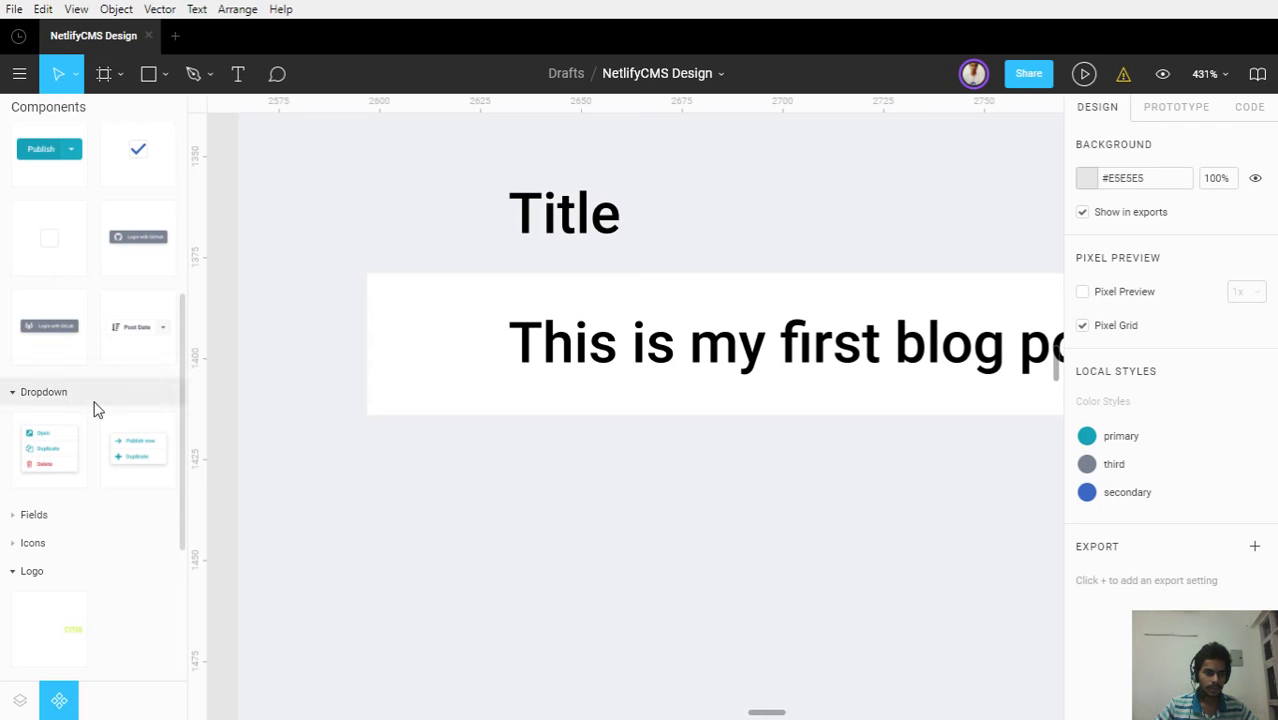
scroll(57, 500, up, 3)
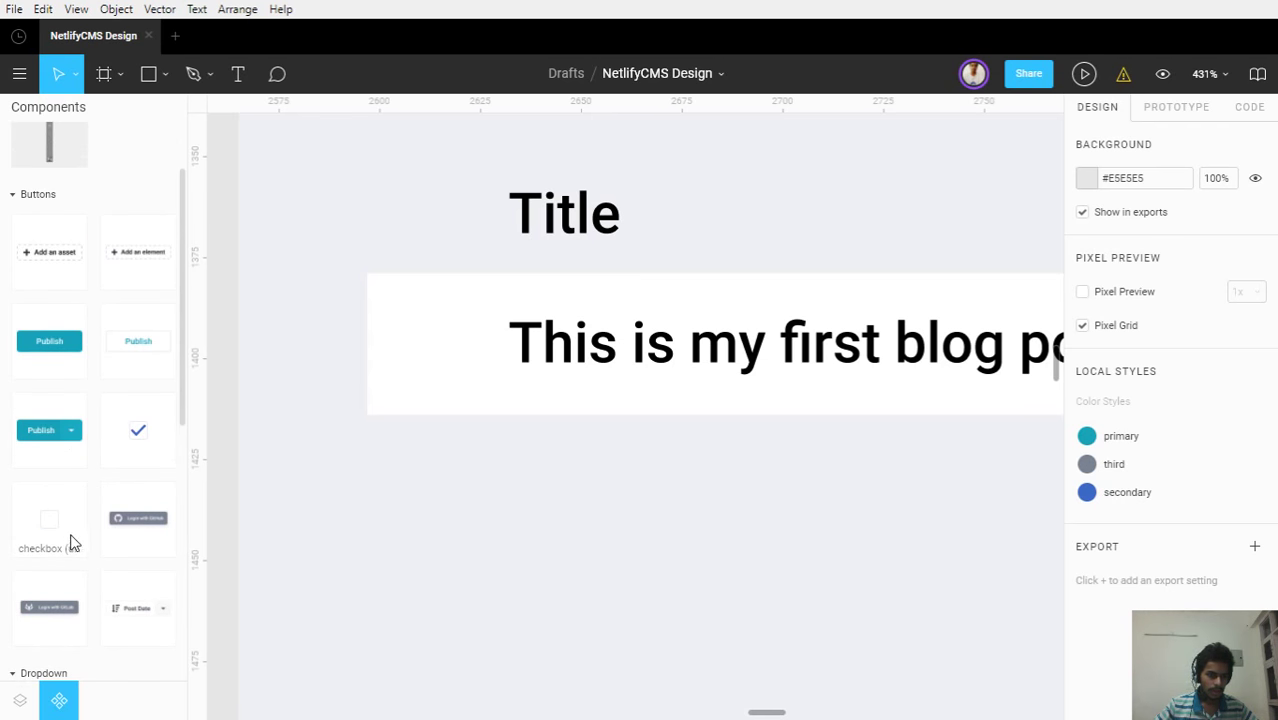
drag(80, 541, 442, 342)
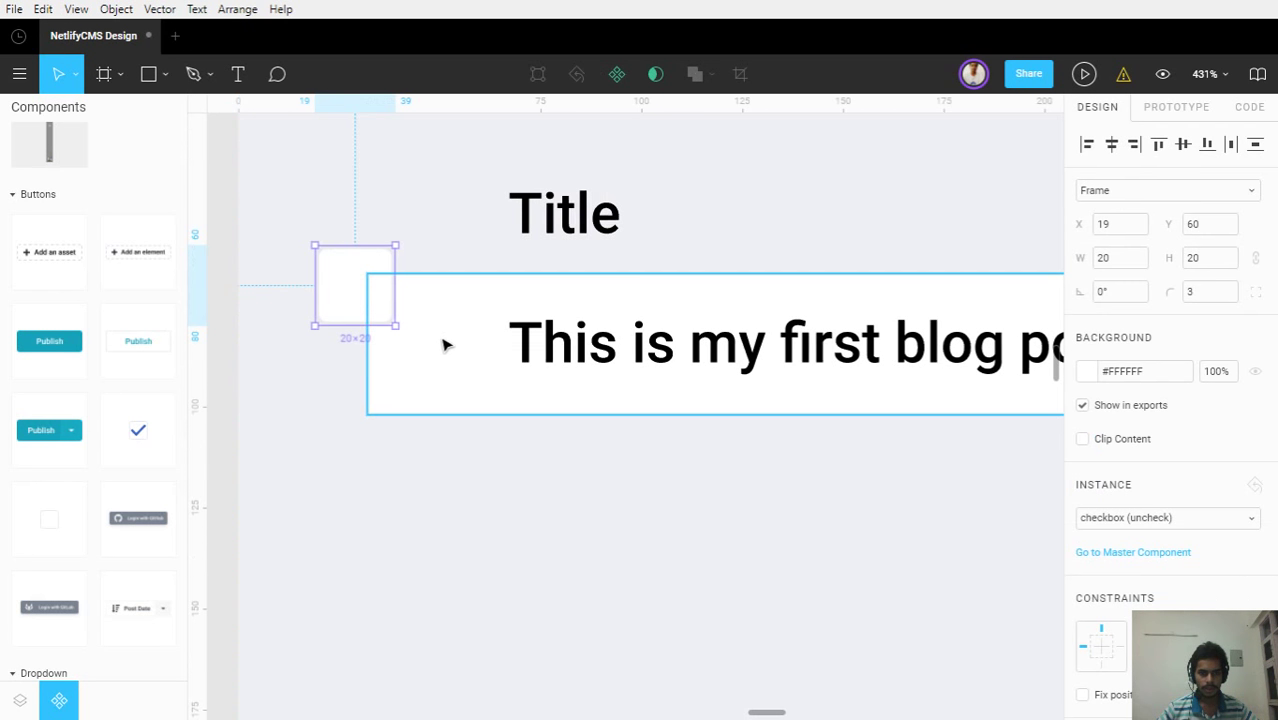
drag(337, 291, 459, 365)
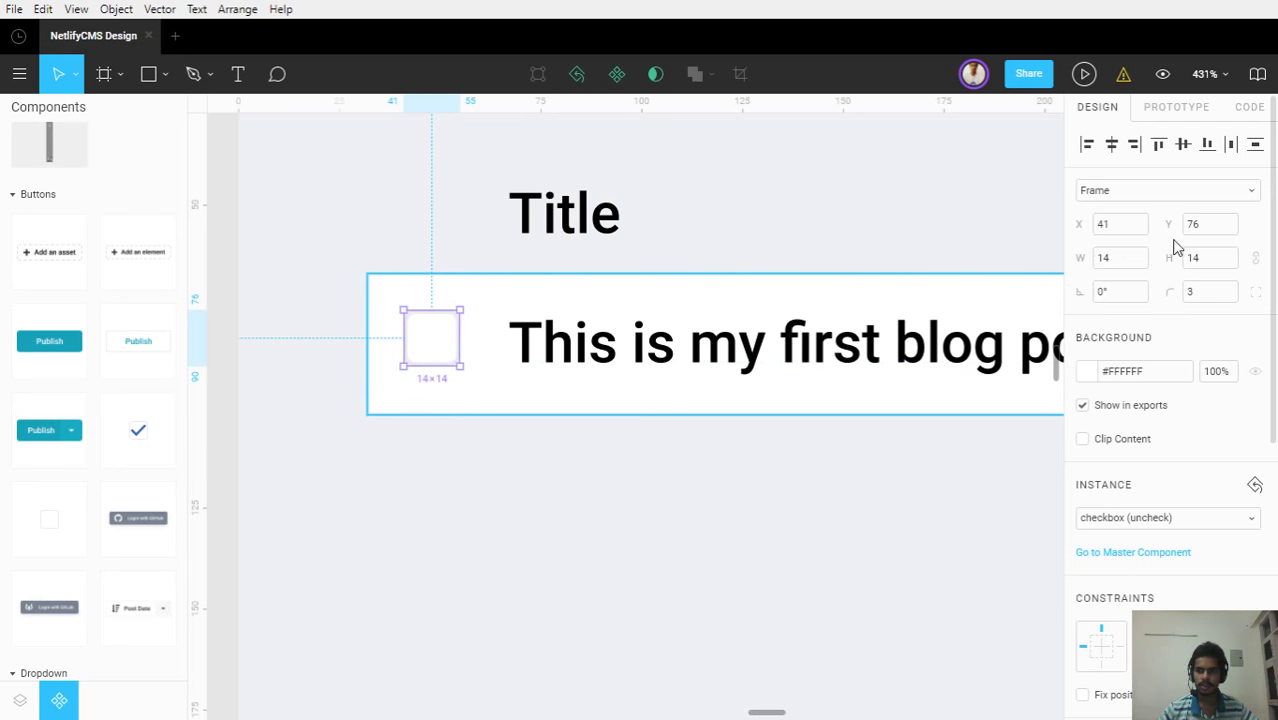
Lock proportions, set the checkbox height to 15, and position it at X 42, Y 77
click(1255, 258)
click(1225, 258)
text(15)
key(Return)
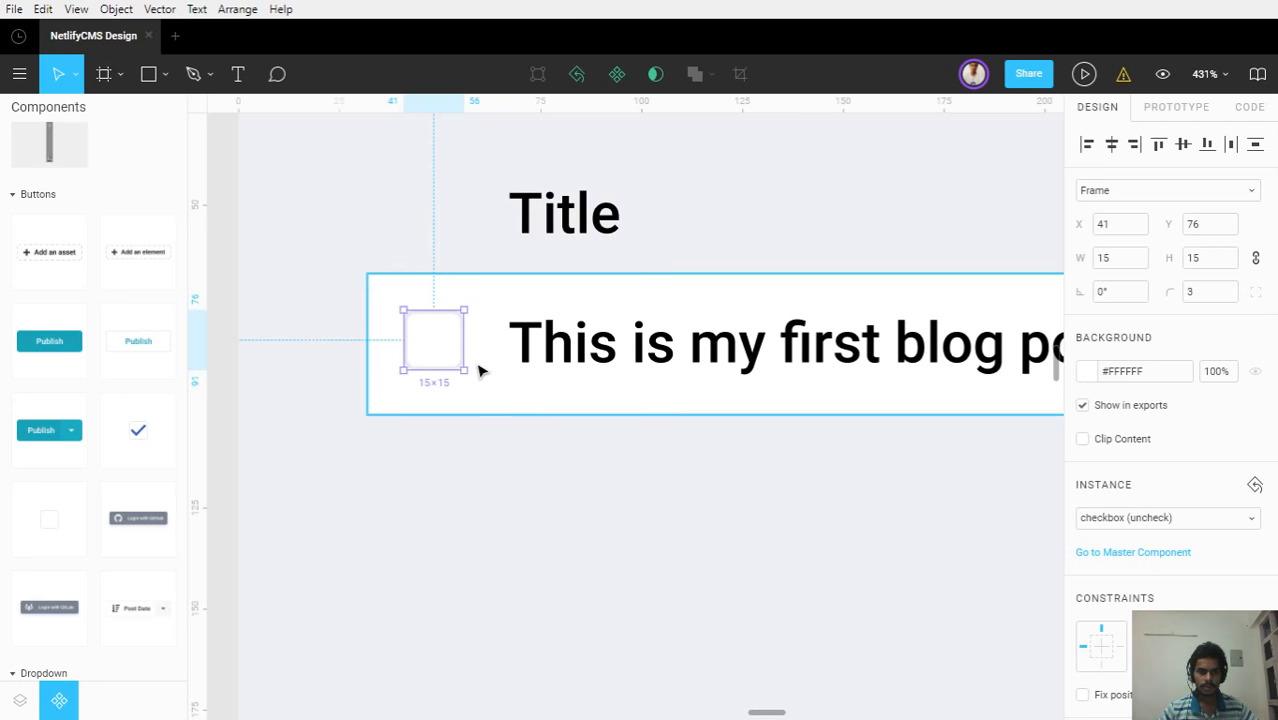
drag(437, 338, 446, 352)
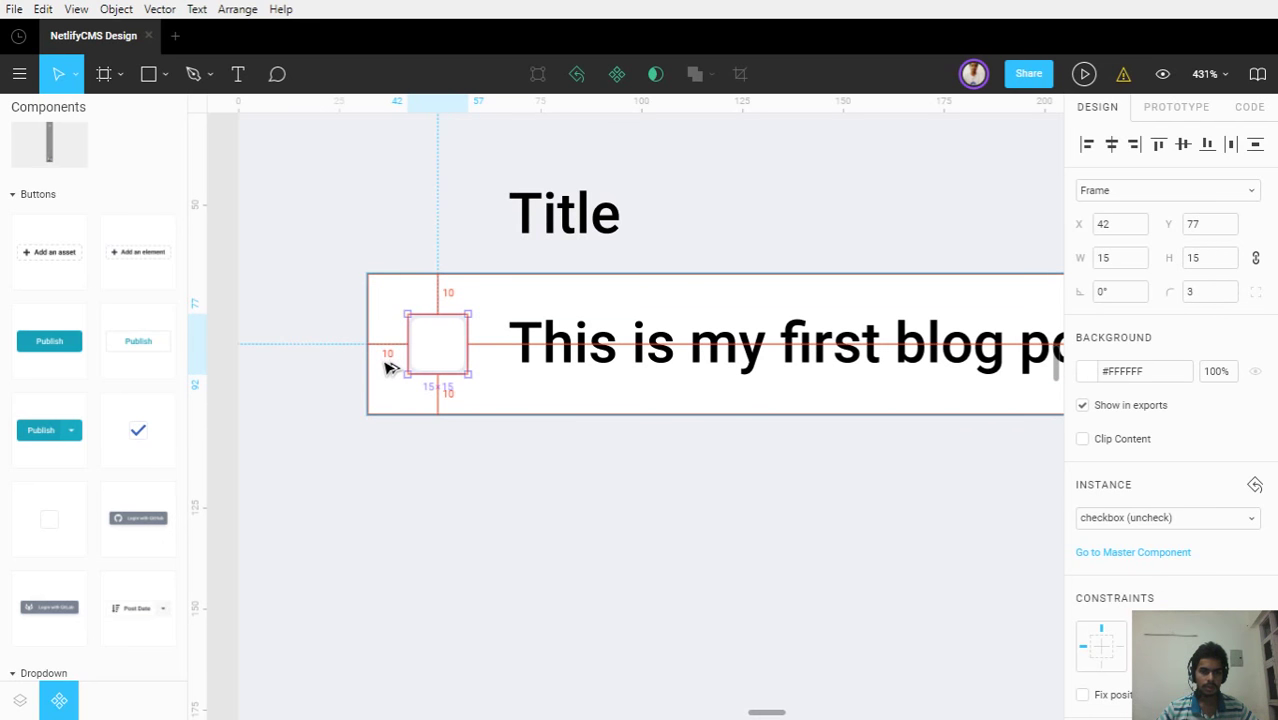
Duplicate the row's checkbox and move the copy up beside the Title header
scroll(656, 482, down, 3)
click(730, 491)
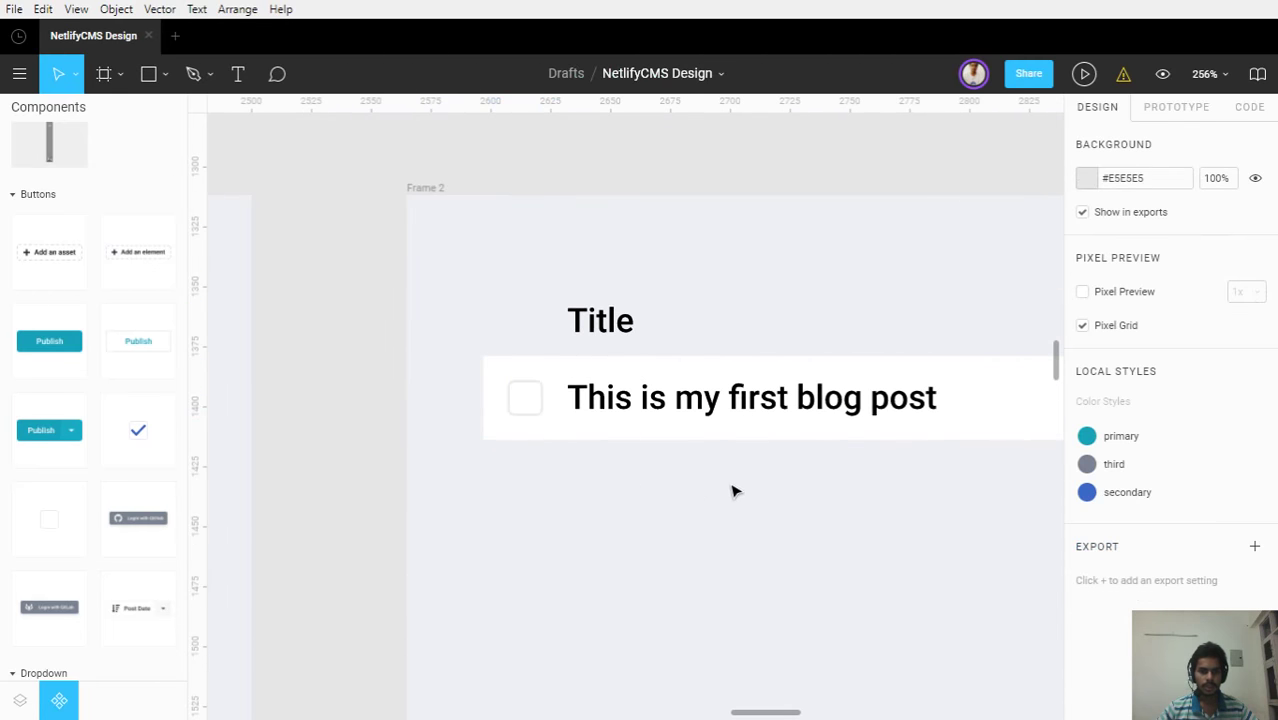
drag(696, 482, 523, 466)
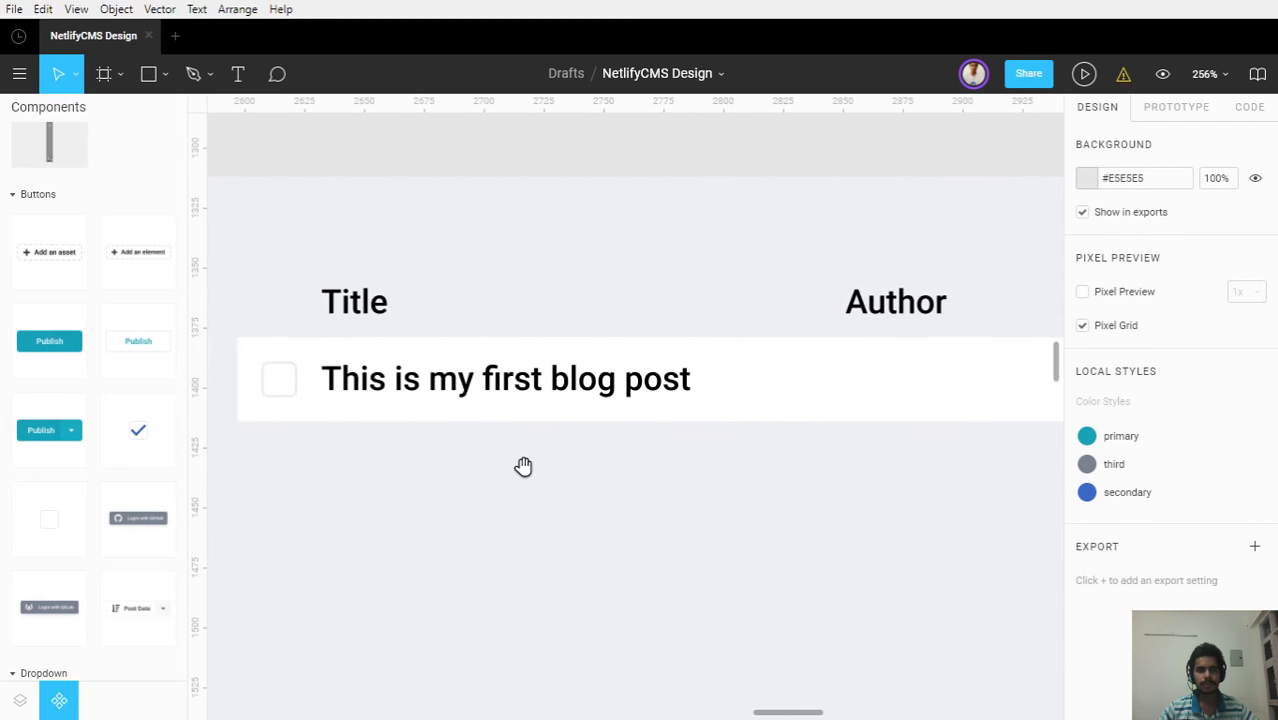
drag(282, 322, 396, 329)
scroll(396, 329, up, 5)
click(390, 434)
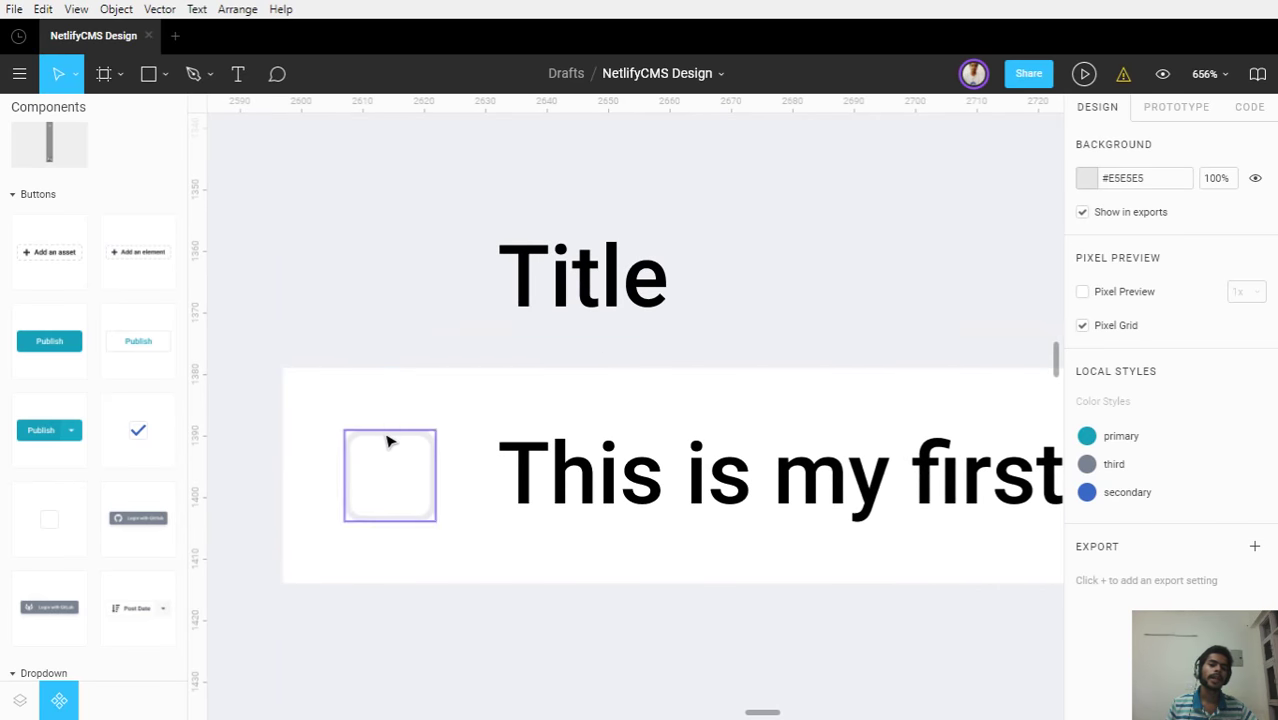
key(ctrl+d)
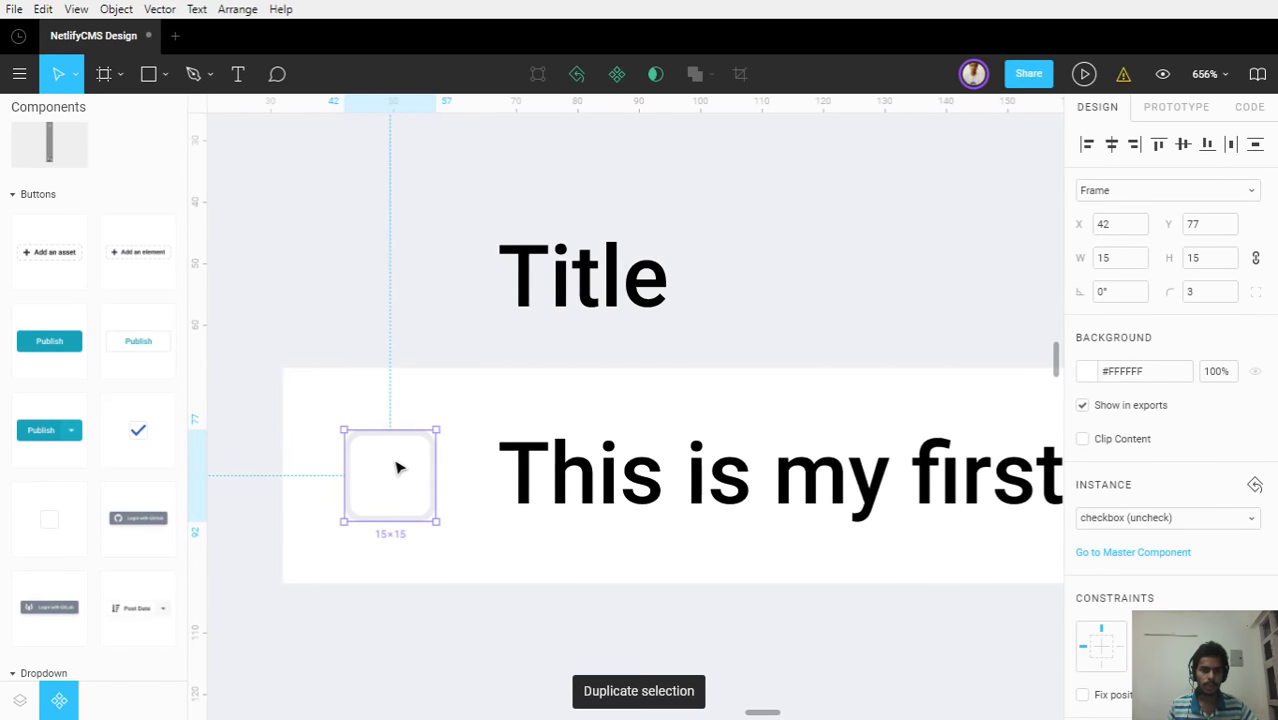
drag(399, 465, 406, 264)
Check the header checkbox's spacing against the row text and Title header using Alt measurements
click(514, 320)
scroll(514, 320, down, 6)
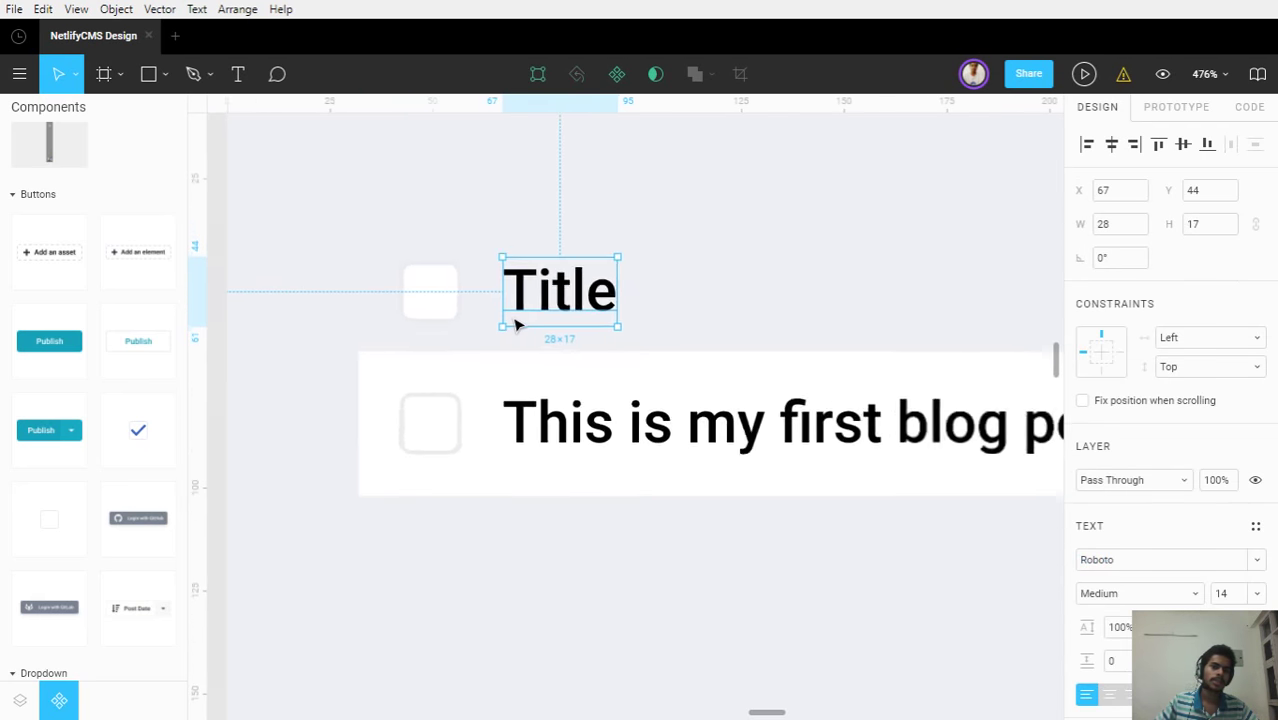
key(Escape)
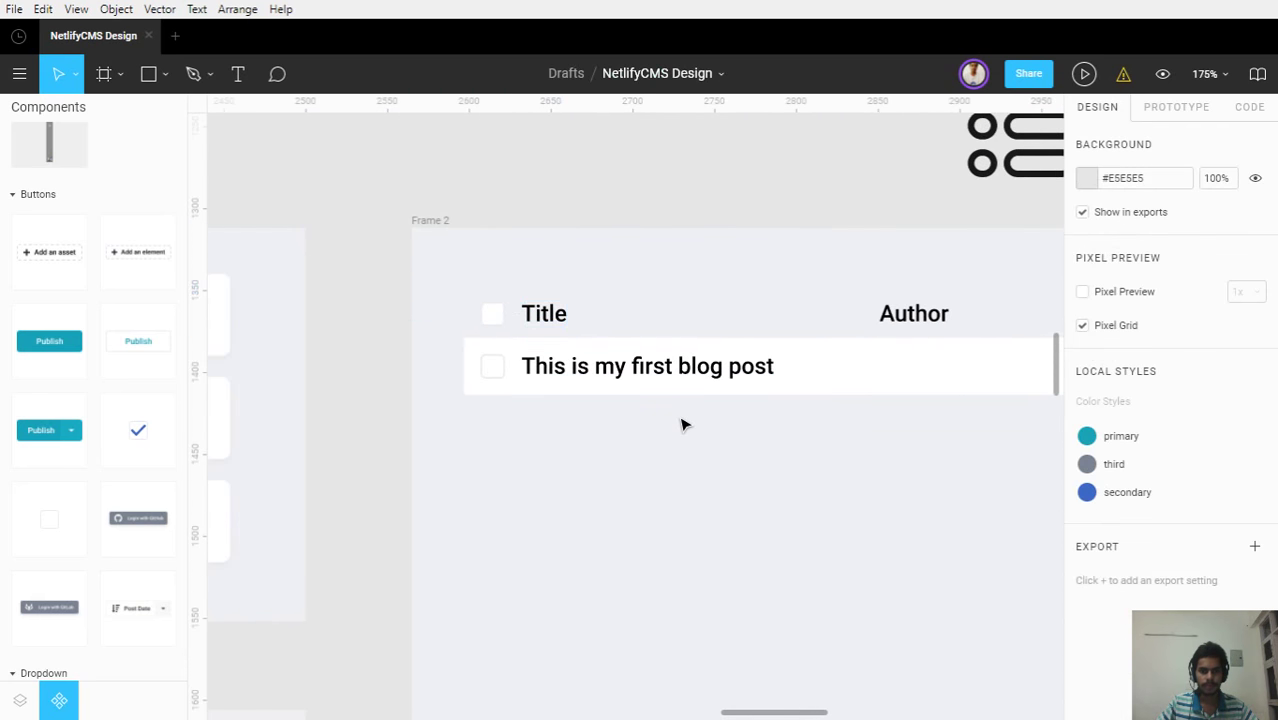
scroll(682, 424, down, 3)
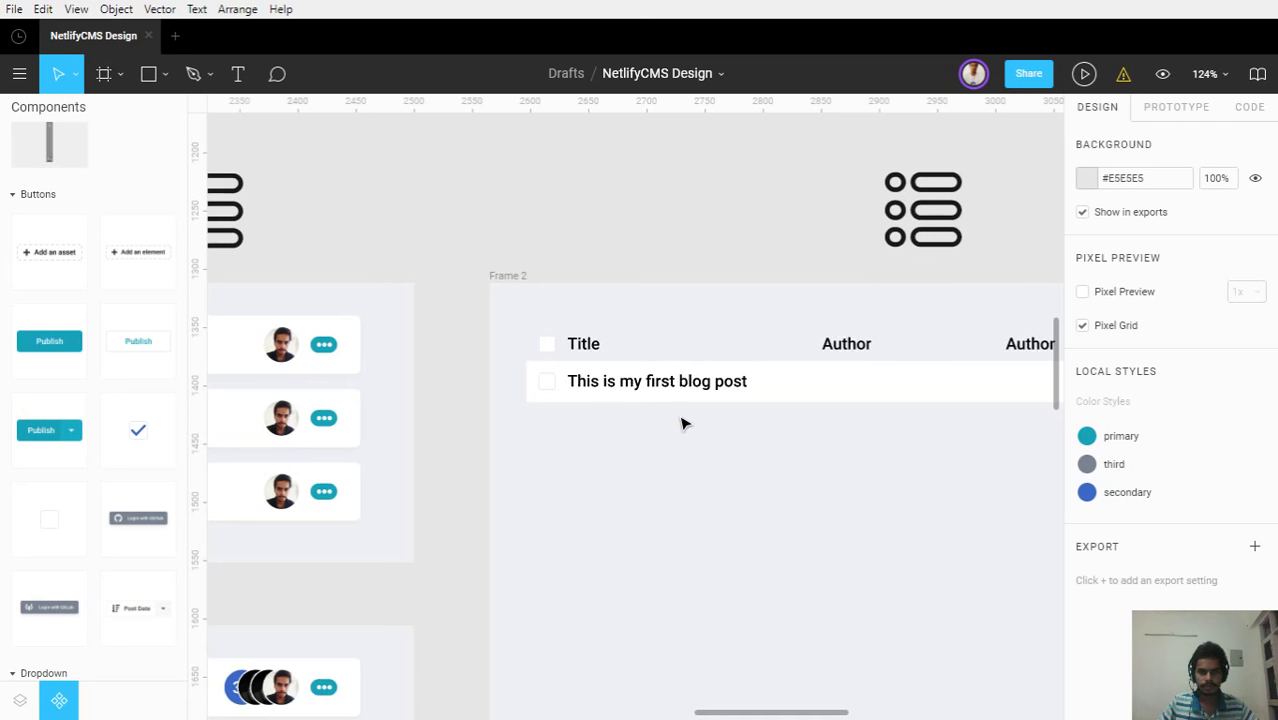
scroll(575, 397, up, 5)
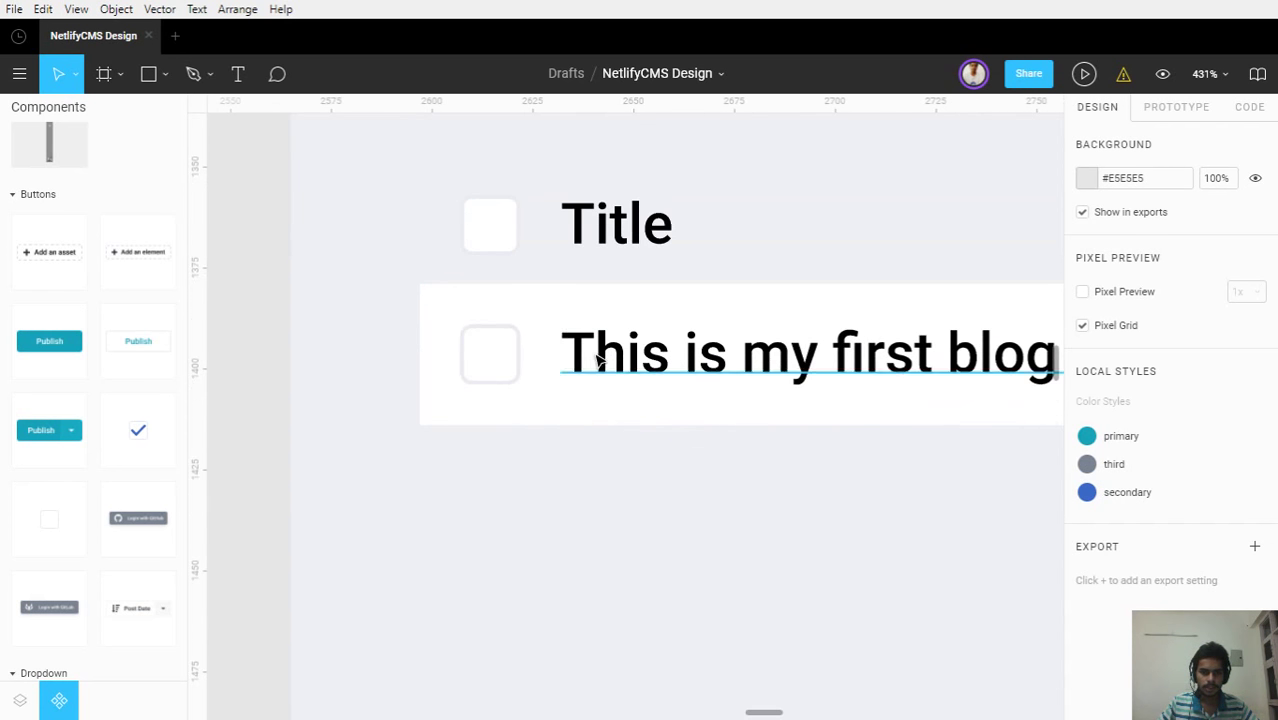
click(540, 378)
key(alt)
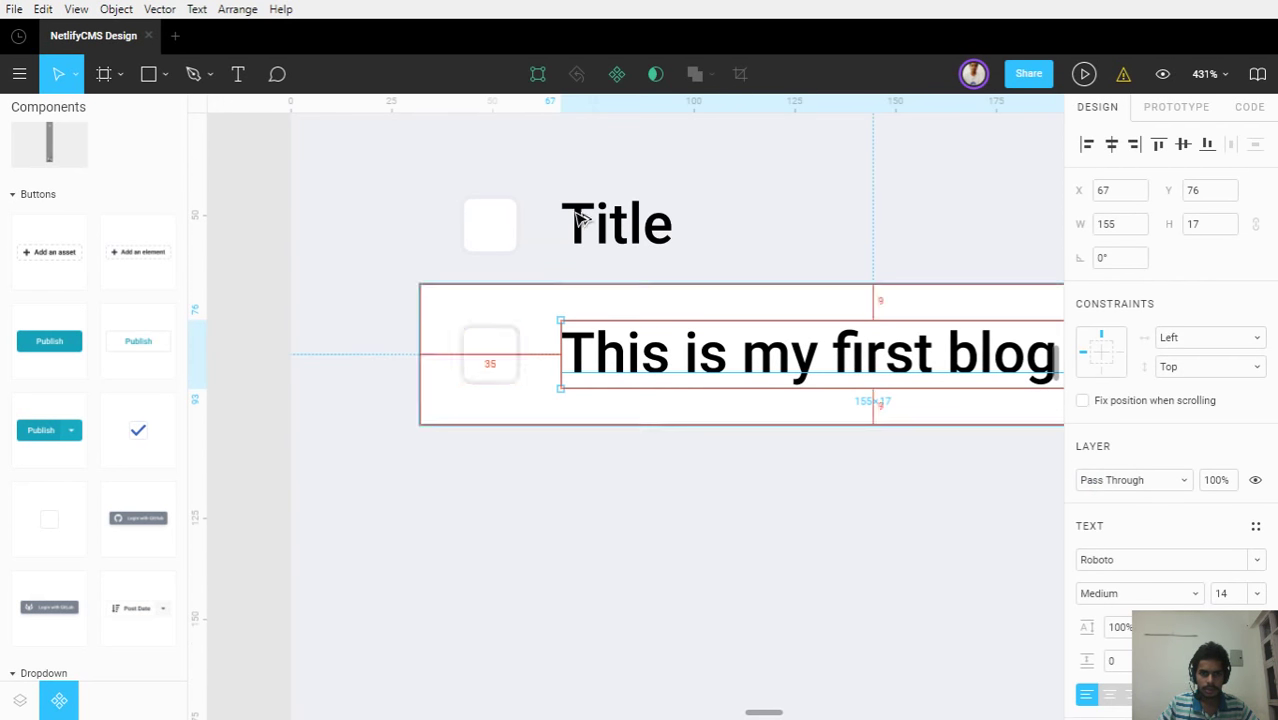
click(577, 218)
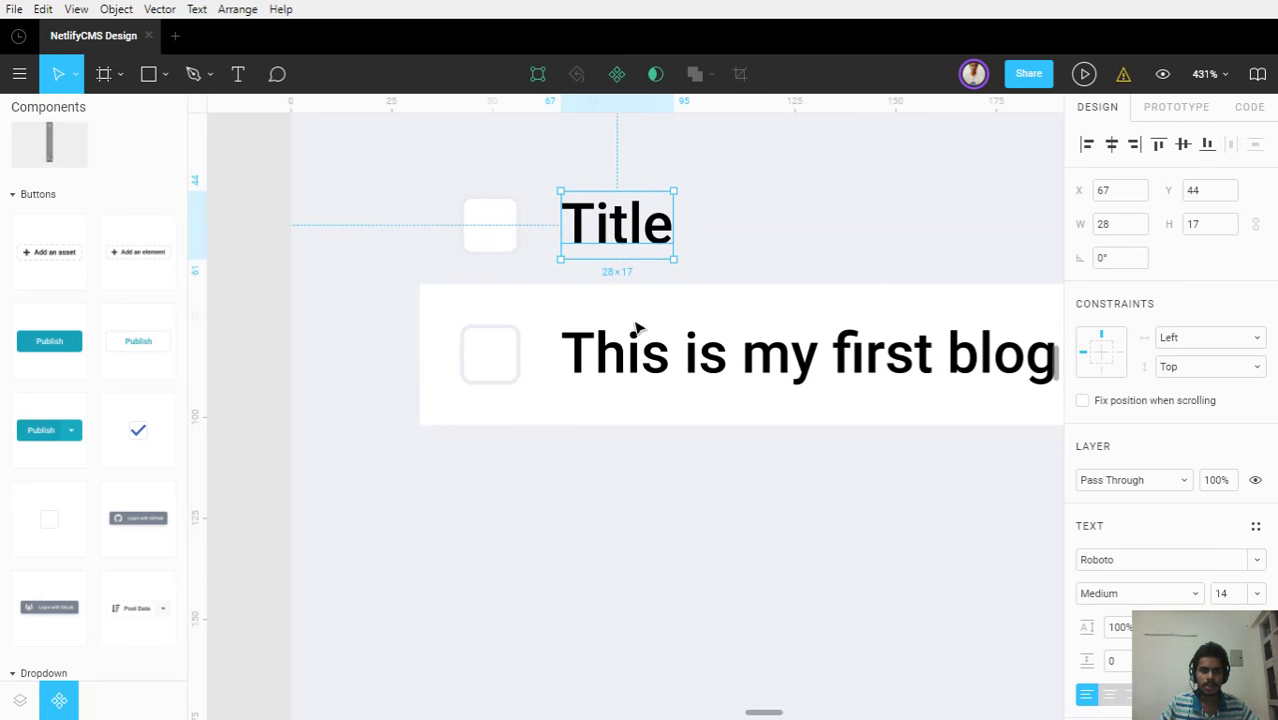
click(701, 462)
Close the components panel and bring the full header row into view
scroll(783, 485, down, 3)
drag(770, 488, 742, 485)
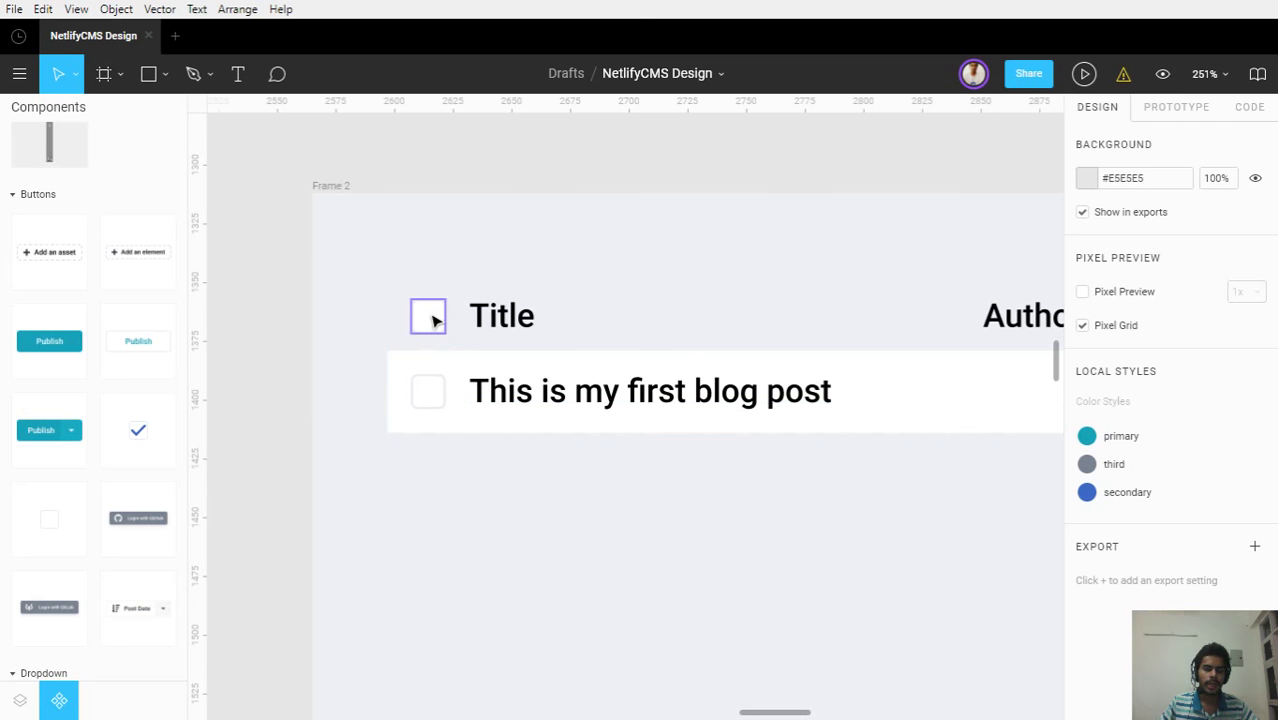
drag(776, 485, 477, 471)
drag(753, 488, 919, 525)
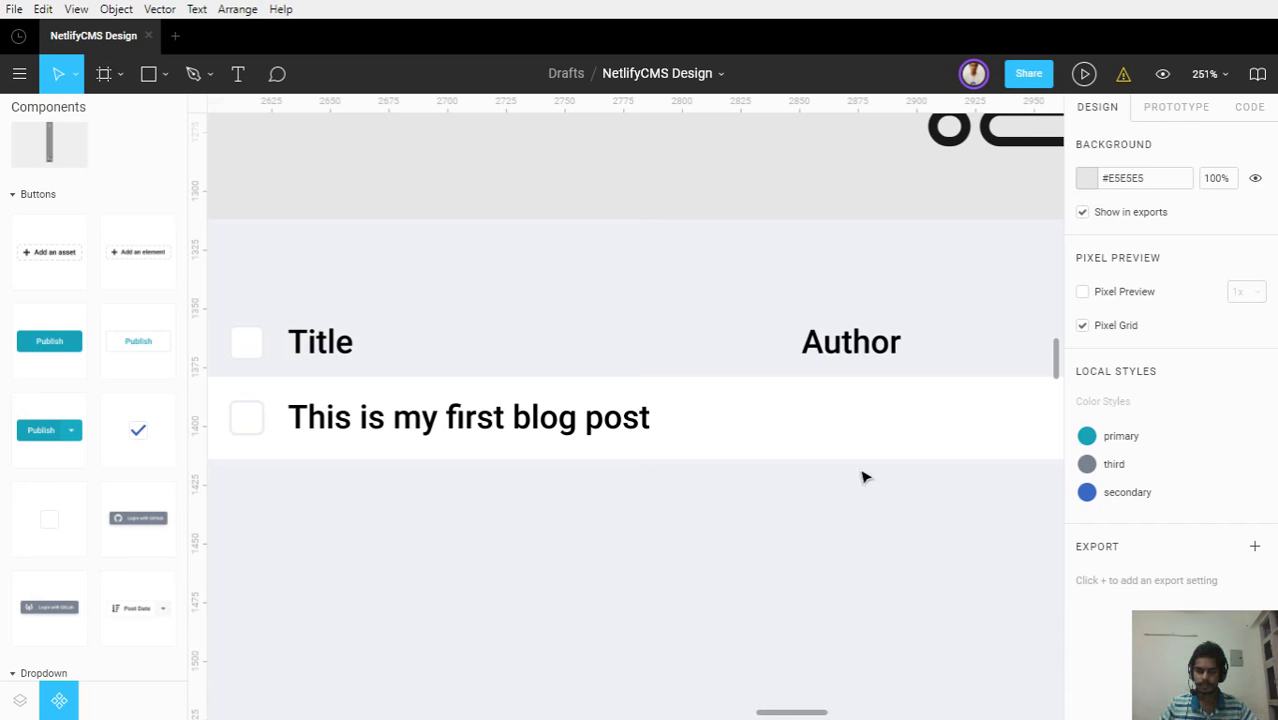
key(alt+2)
drag(859, 468, 575, 466)
scroll(575, 466, down, 5)
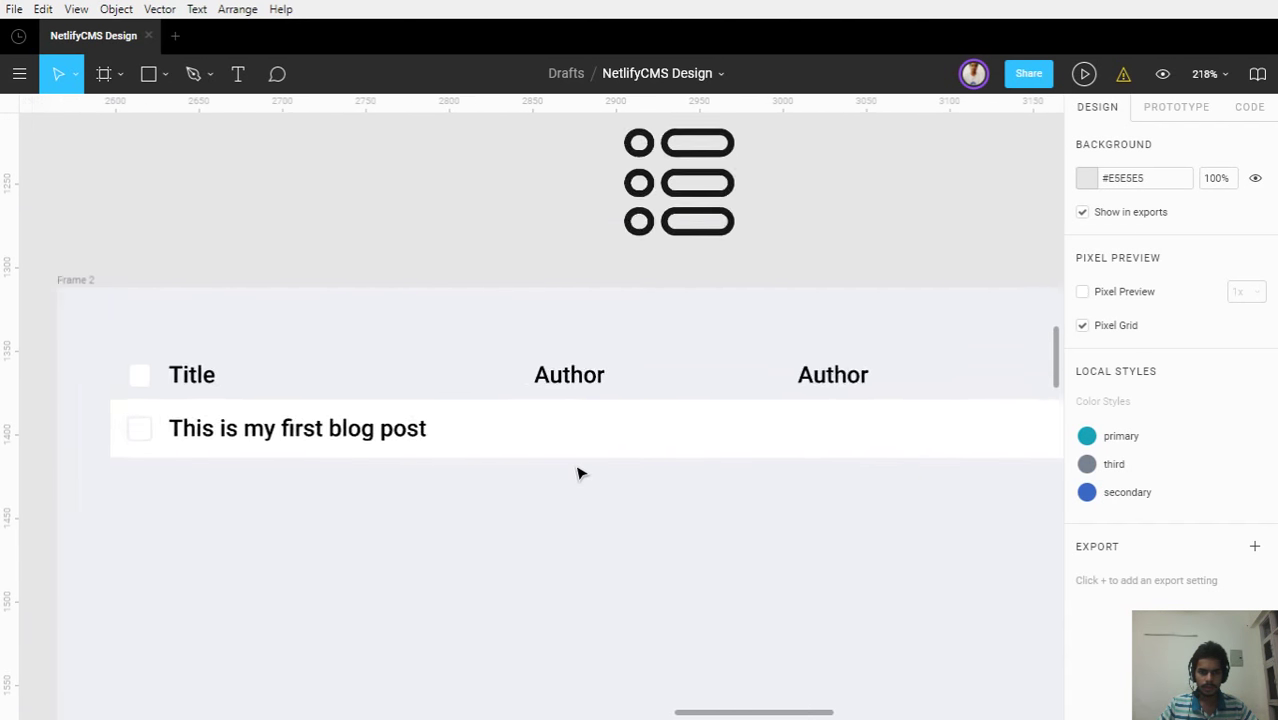
drag(839, 456, 560, 446)
Change the second Author header's text to 'Last update'
click(530, 400)
double_click(530, 398)
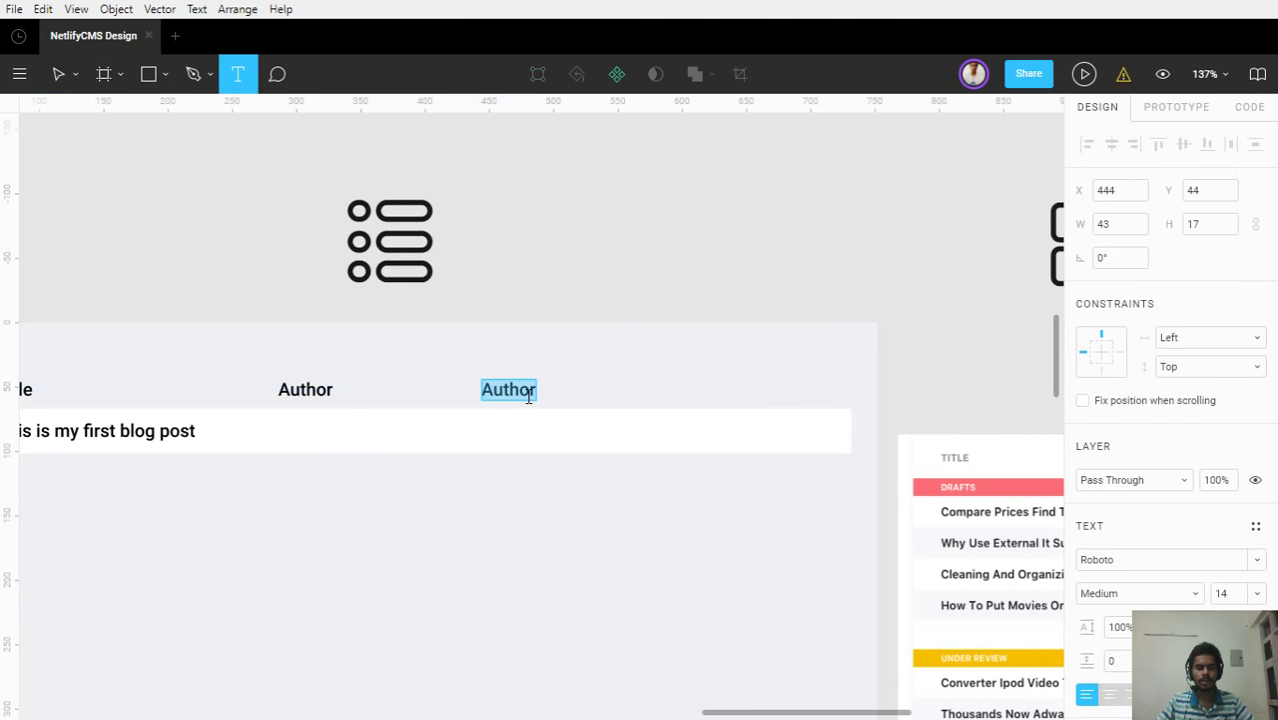
text(Last Up)
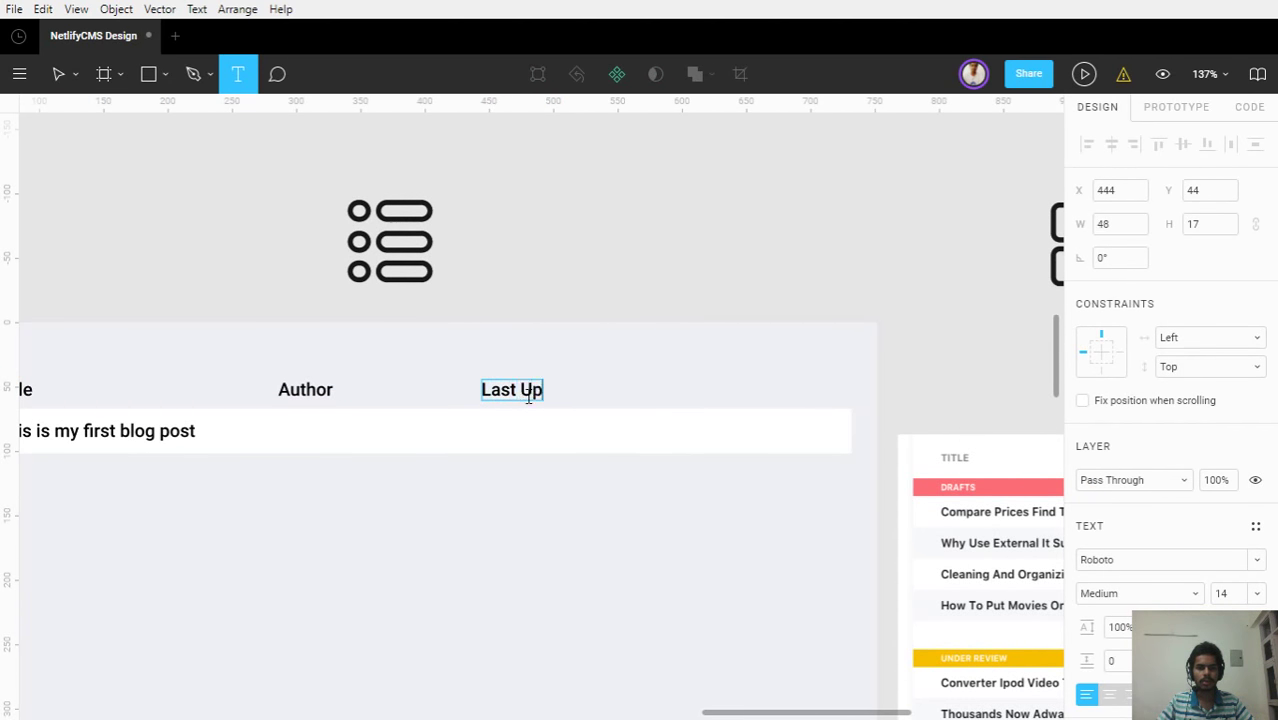
key(BackSpace)
key(BackSpace)
text(update)
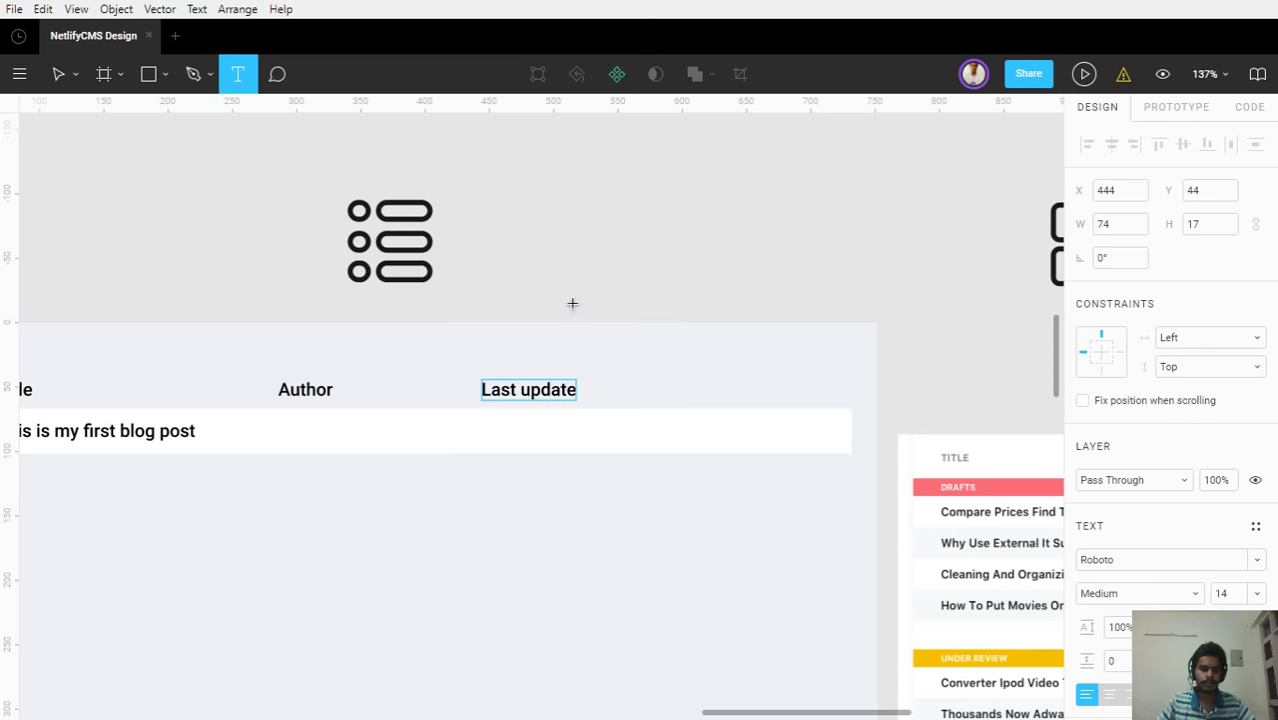
key(Escape)
click(574, 311)
Pan across to review the reference table's column headers, then return
scroll(678, 420, down, 5)
scroll(766, 474, up, 5)
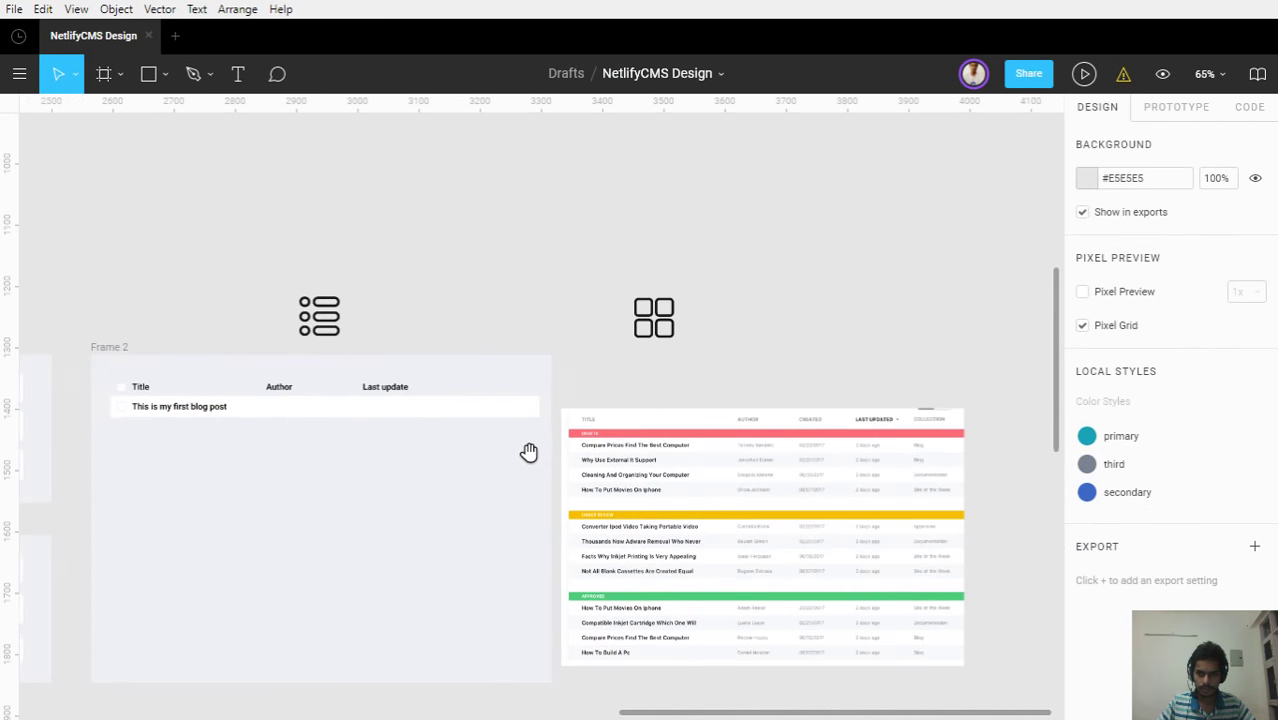
drag(854, 430, 702, 428)
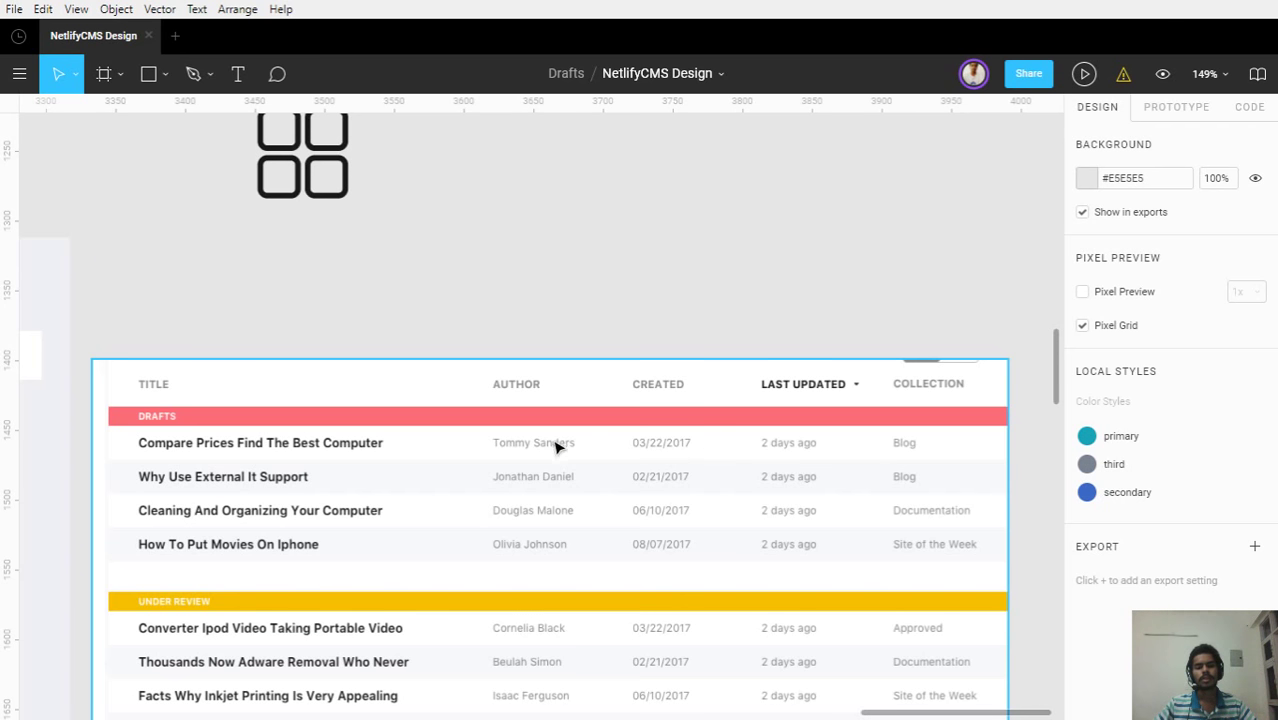
scroll(559, 446, left, 10)
drag(750, 470, 901, 462)
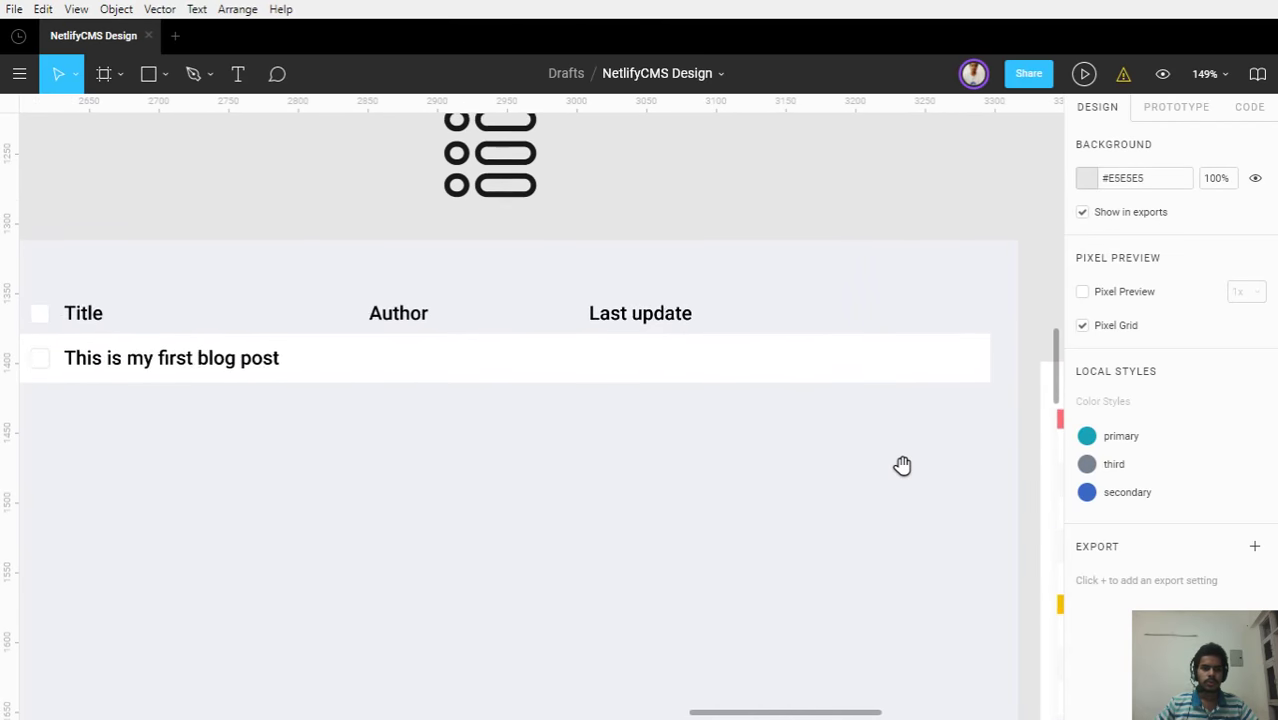
Duplicate the Last update header and place the copy to its right at X 648
click(617, 320)
key(ctrl+d)
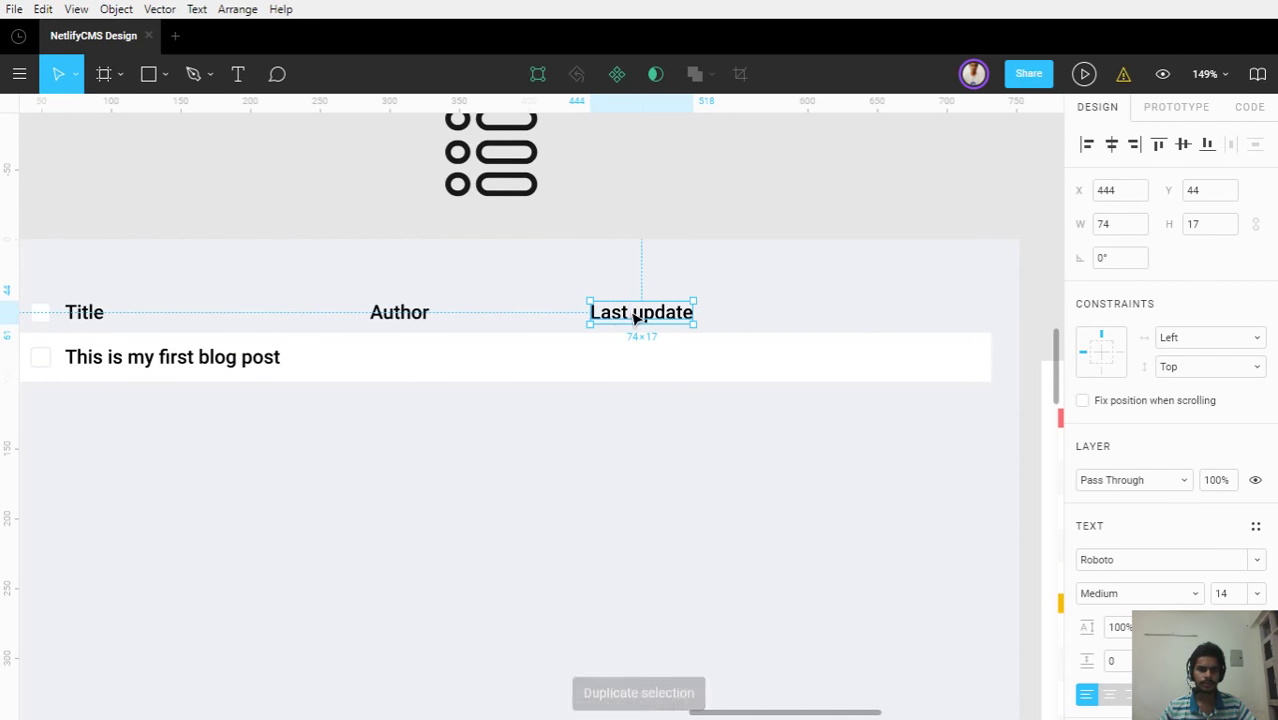
drag(640, 320, 857, 312)
scroll(783, 447, down, 3)
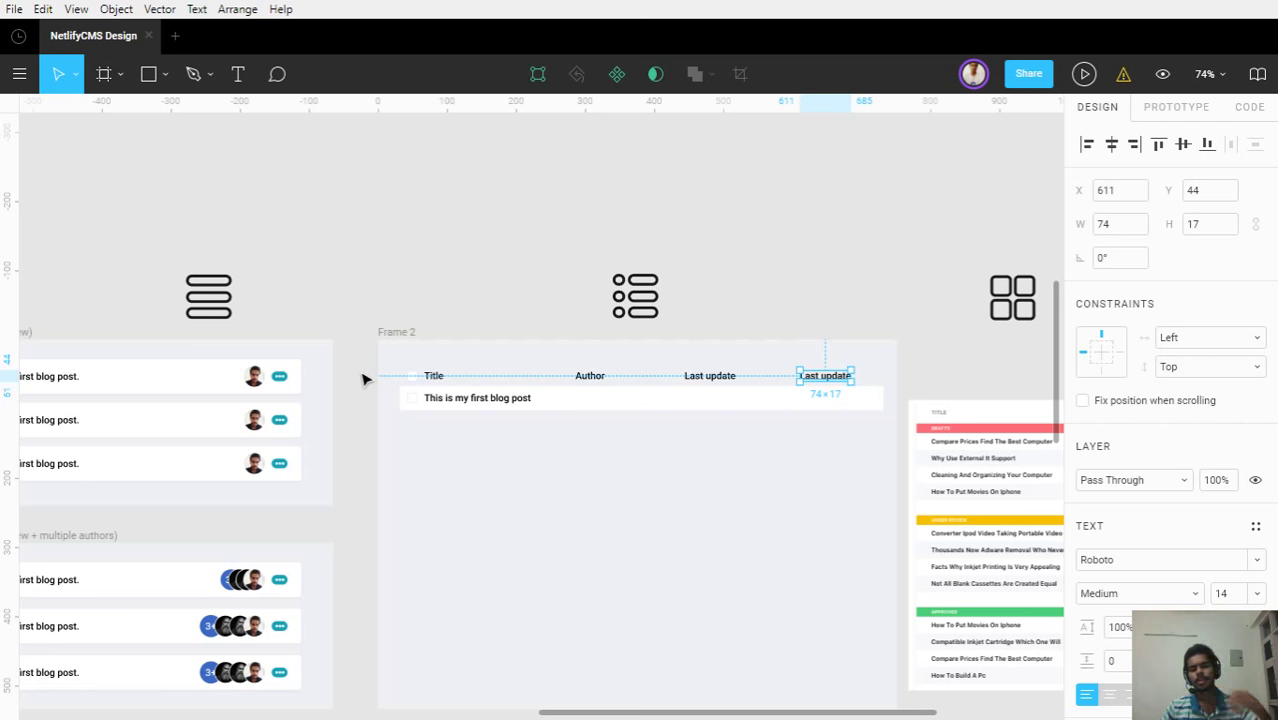
scroll(830, 405, up, 6)
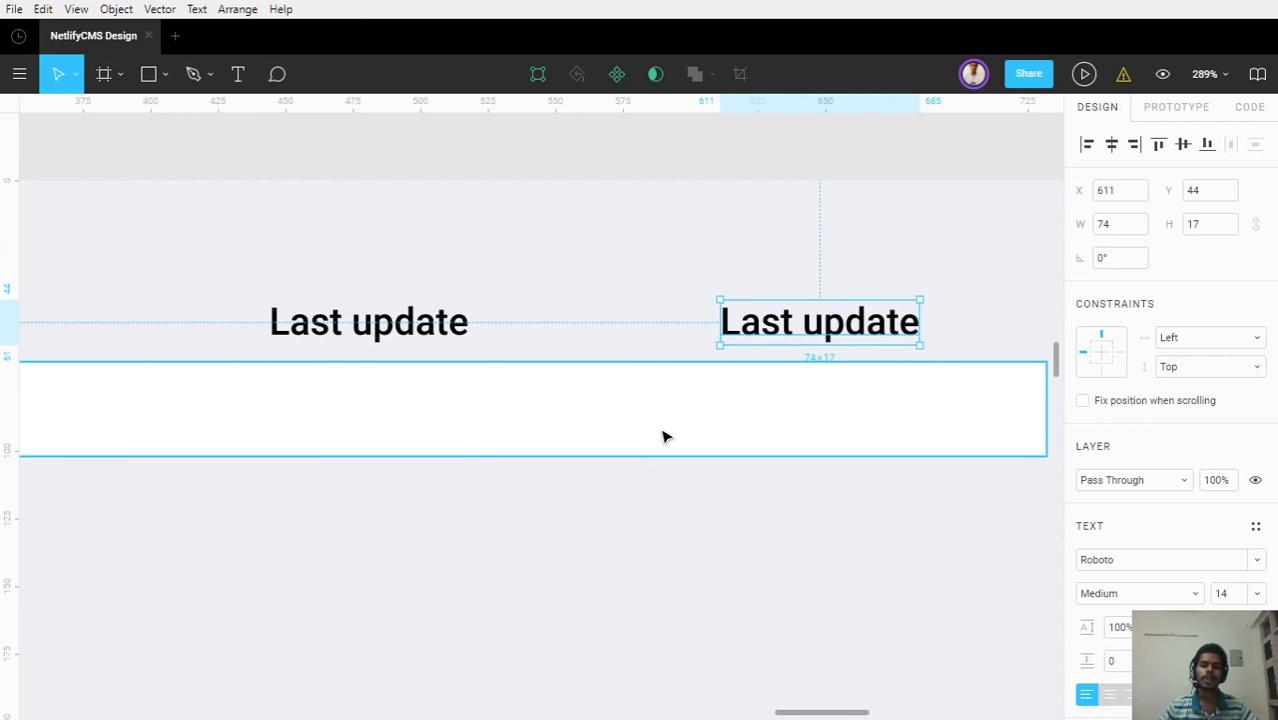
scroll(665, 434, down, 5)
scroll(490, 551, down, 3)
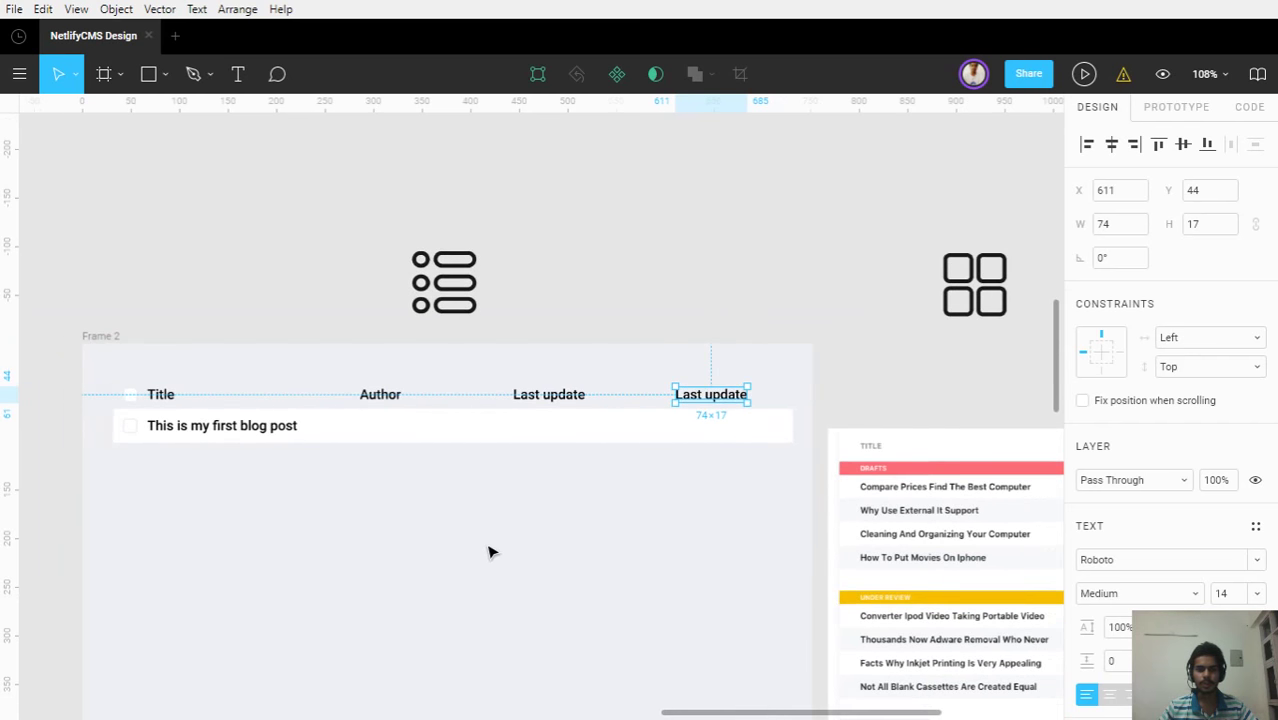
scroll(418, 517, up, 2)
scroll(418, 517, left, 2)
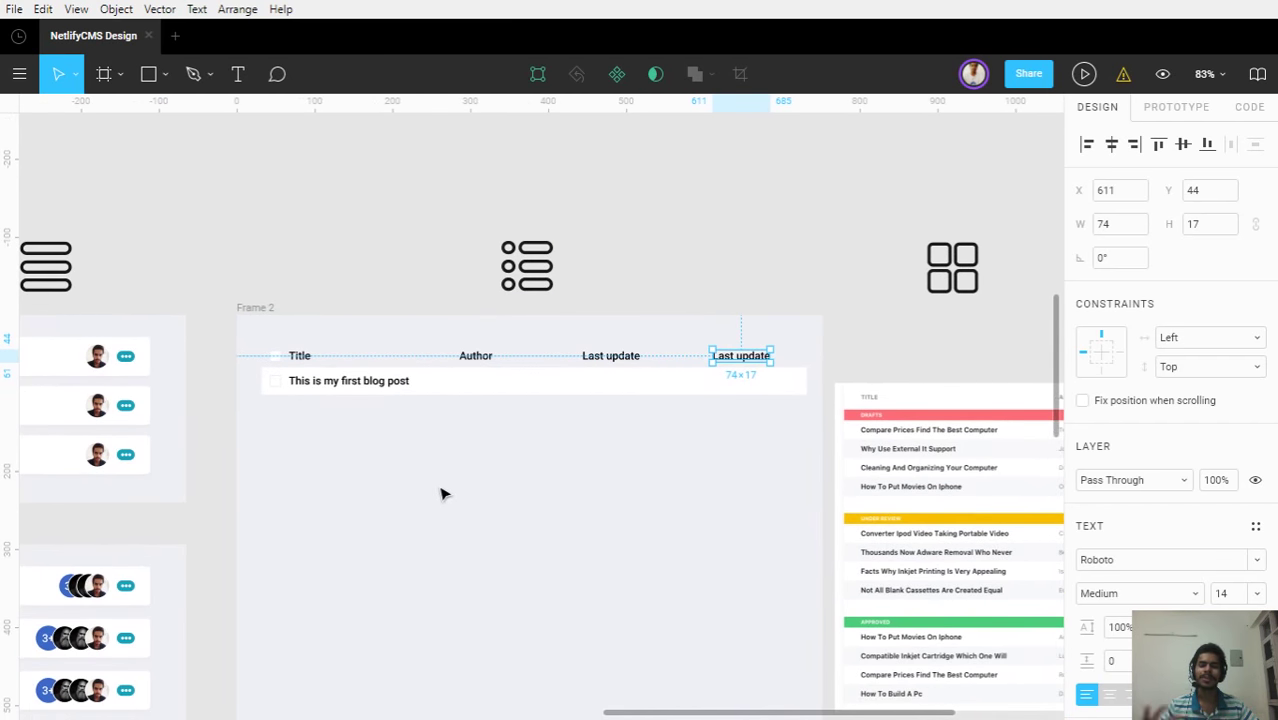
key(Escape)
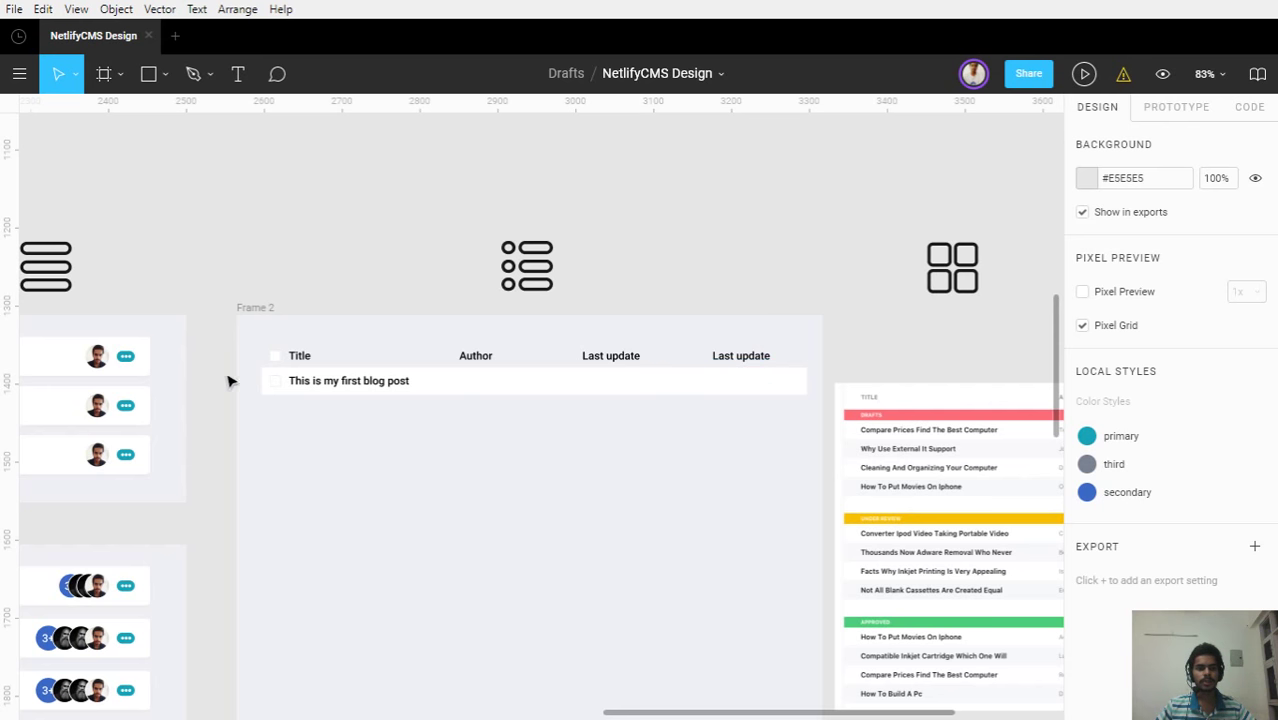
drag(422, 483, 531, 389)
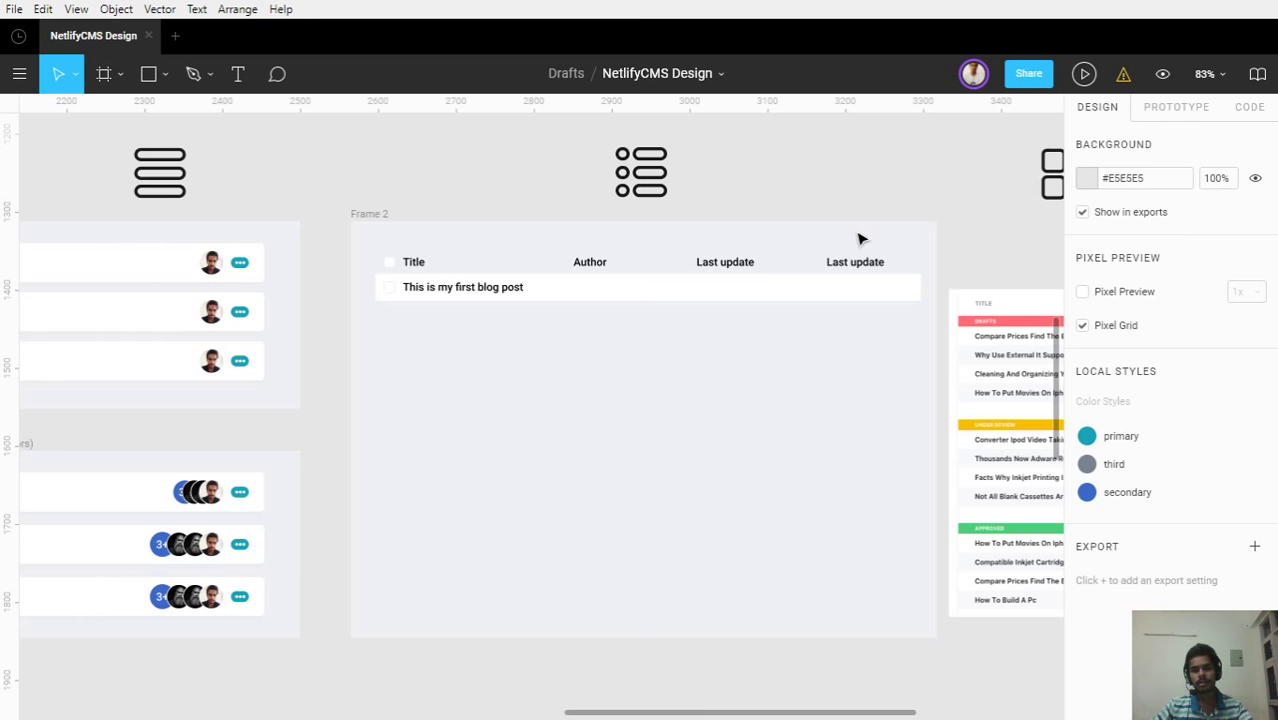
Group the blog-post row's background and text into a group named 'Item'
scroll(866, 232, up, 5)
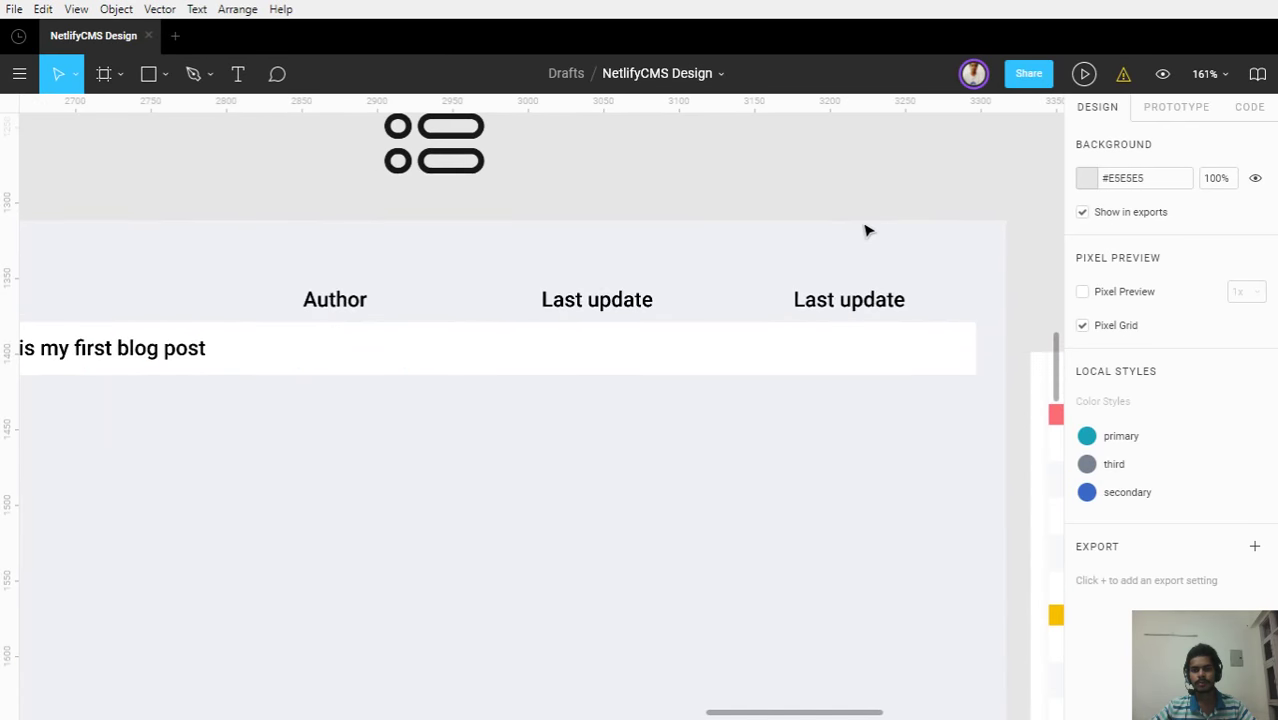
scroll(866, 230, down, 3)
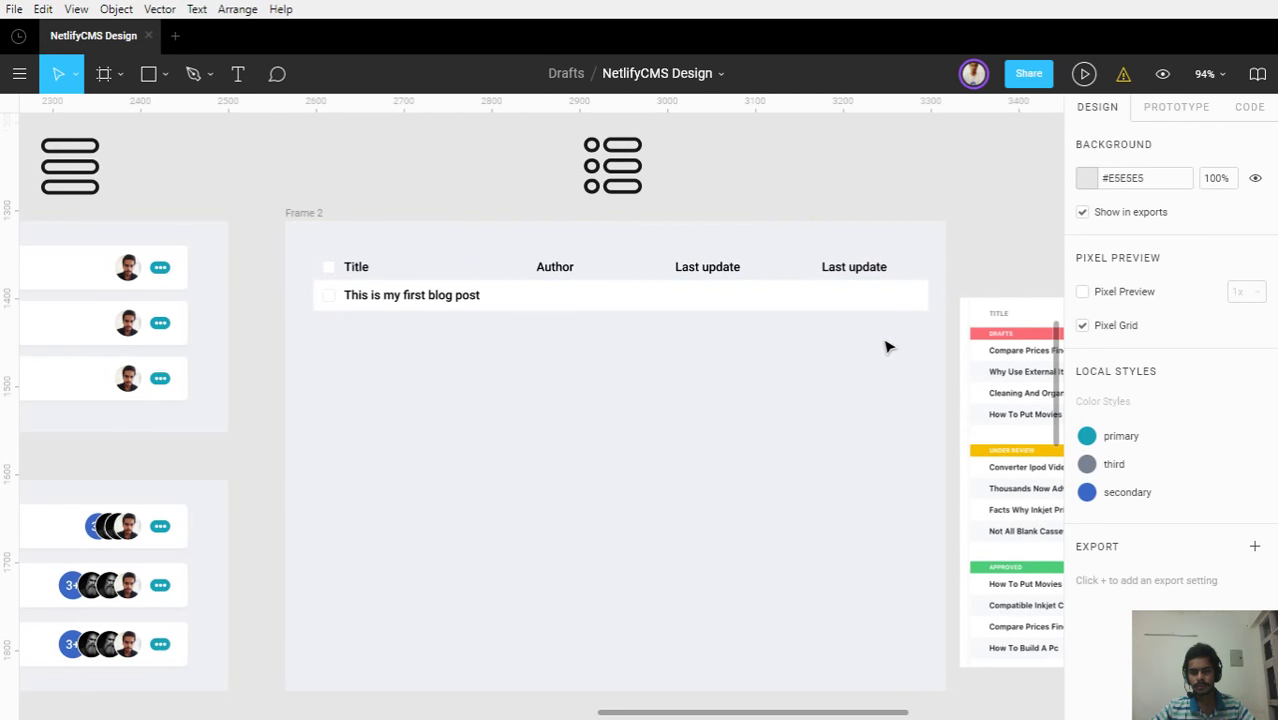
click(322, 235)
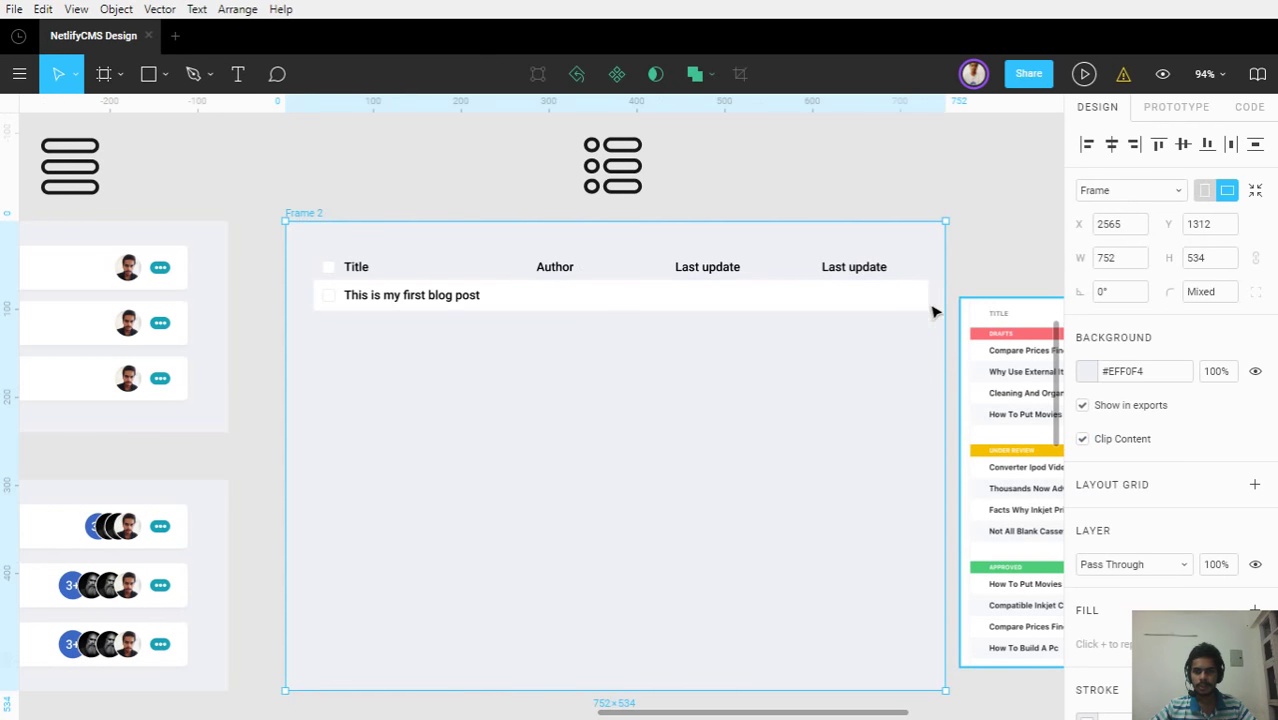
click(739, 309)
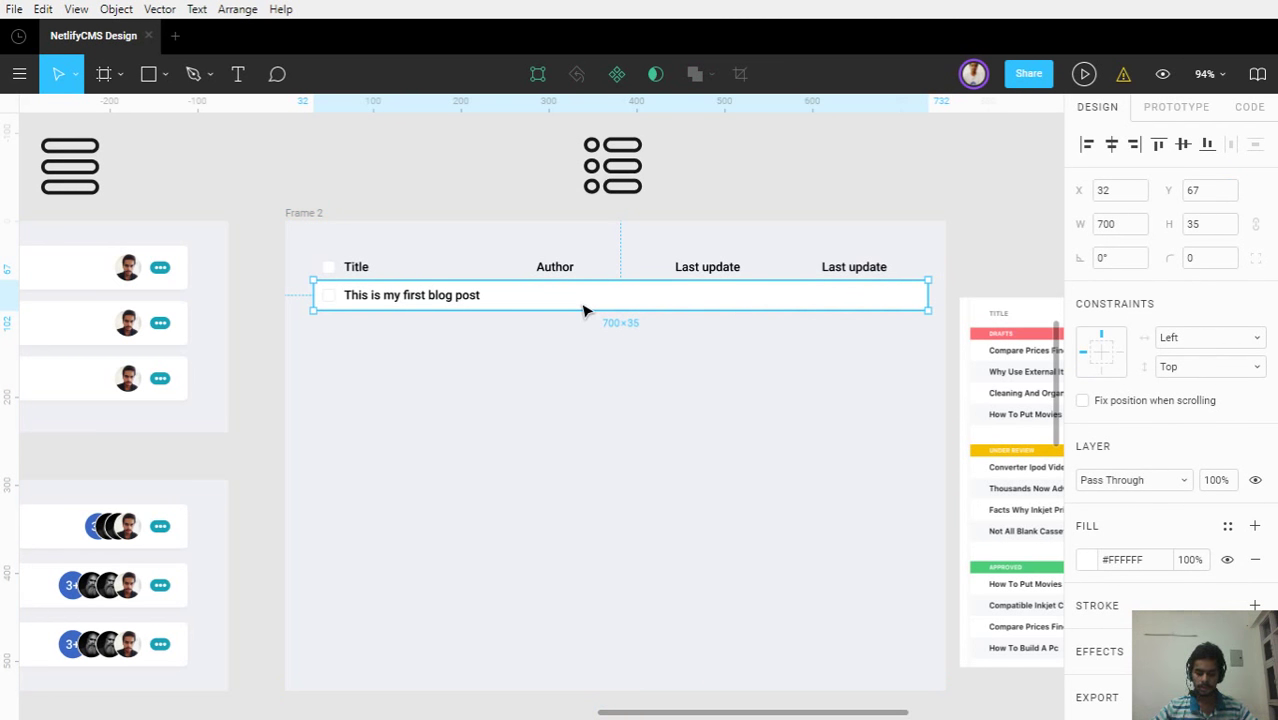
key(alt+2)
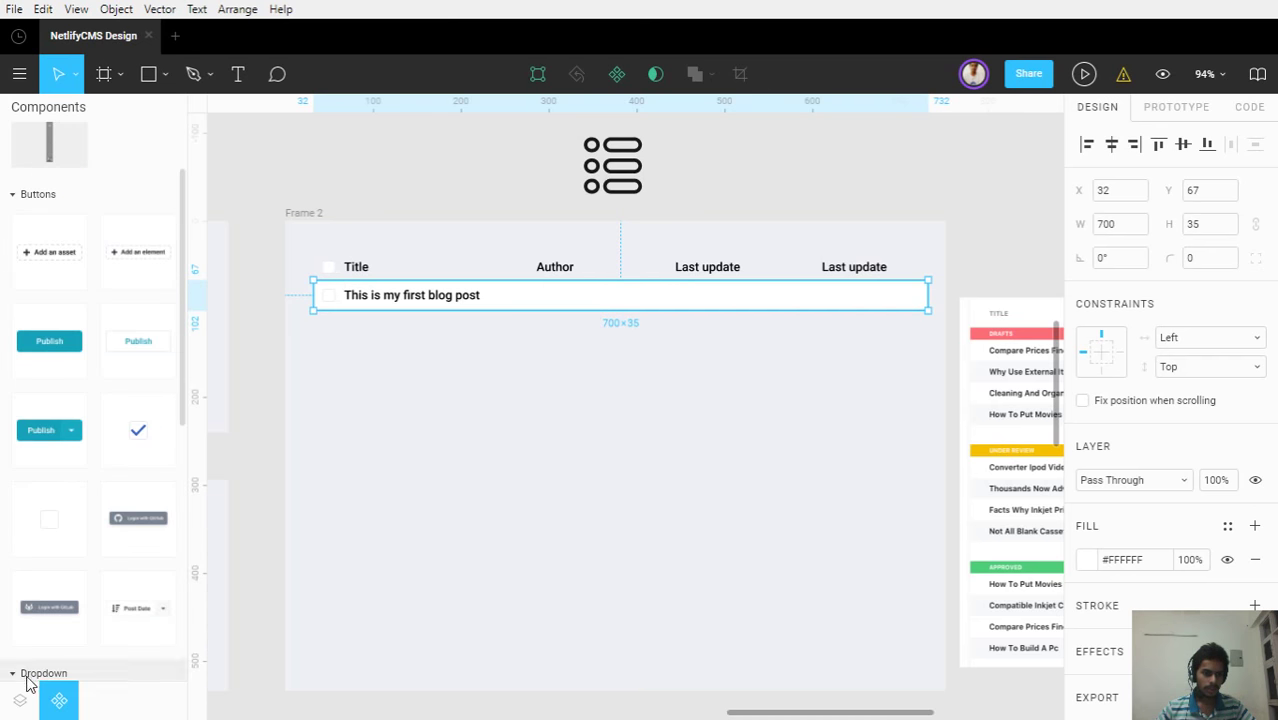
click(30, 690)
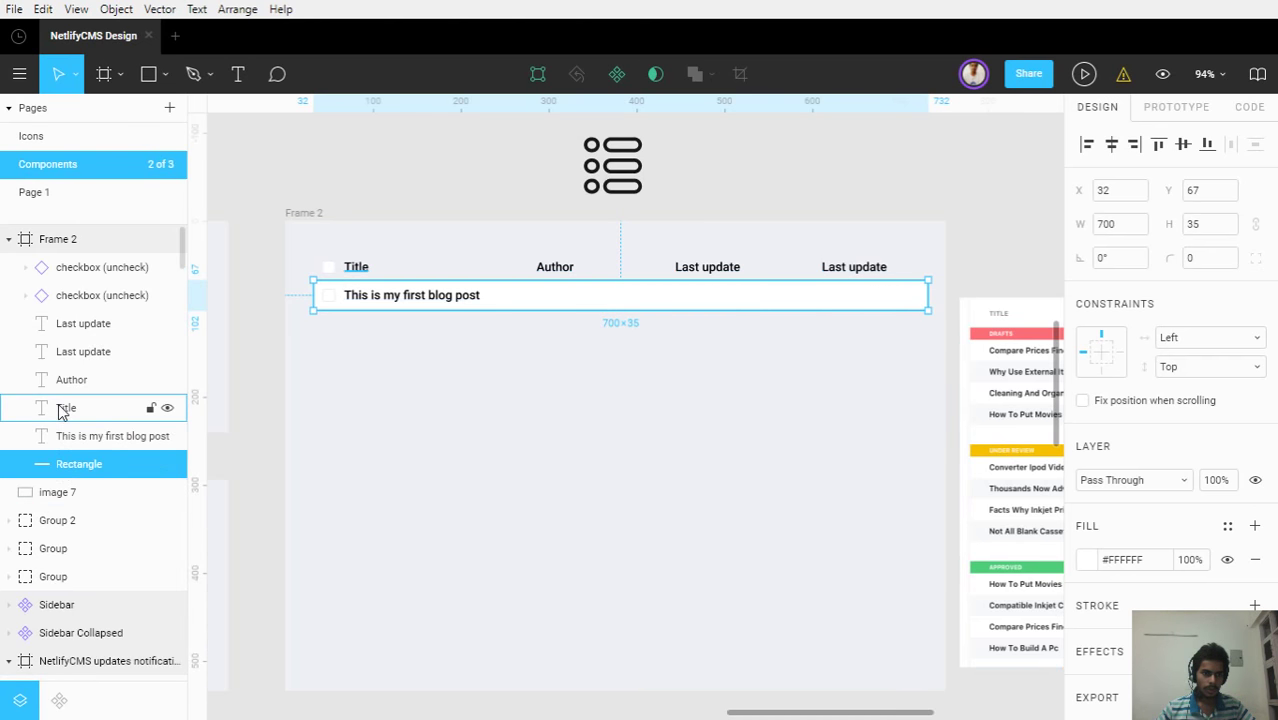
shift+click(64, 435)
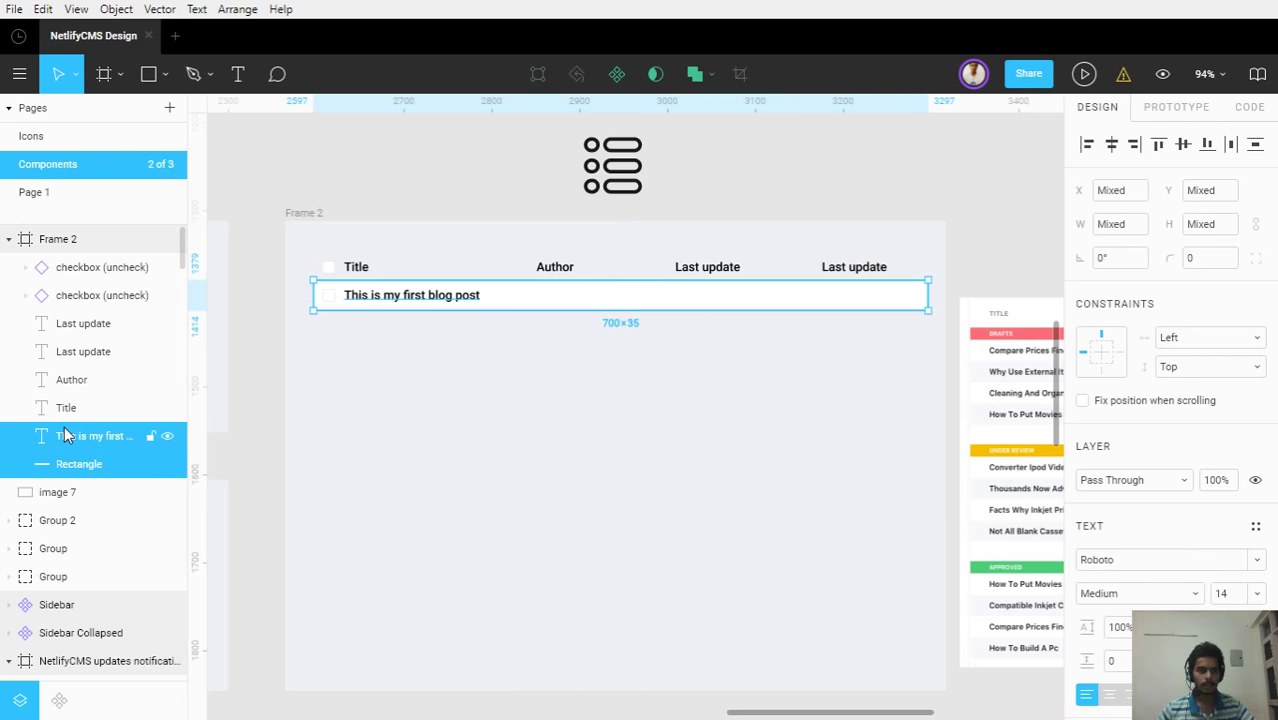
key(ctrl+g)
double_click(78, 440)
text(Ite)
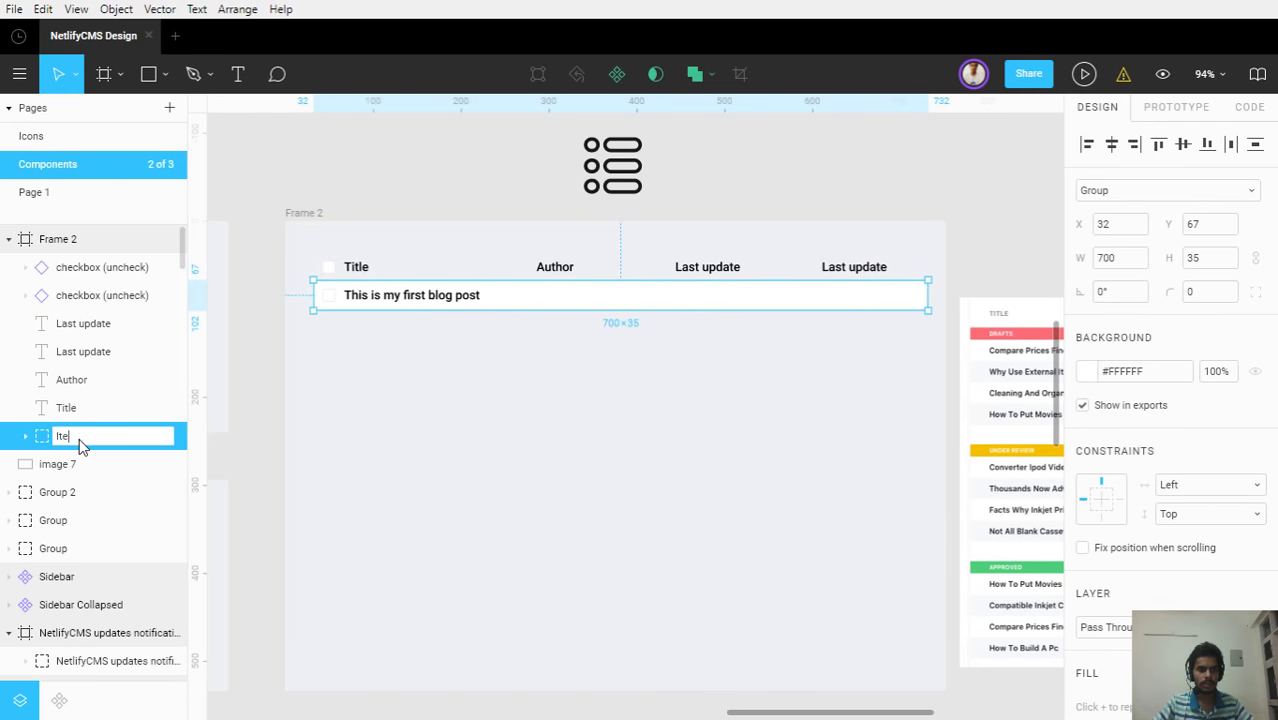
text(m)
key(Return)
Duplicate the Item row and move the copy 35 px down to Y 102
scroll(404, 361, up, 3)
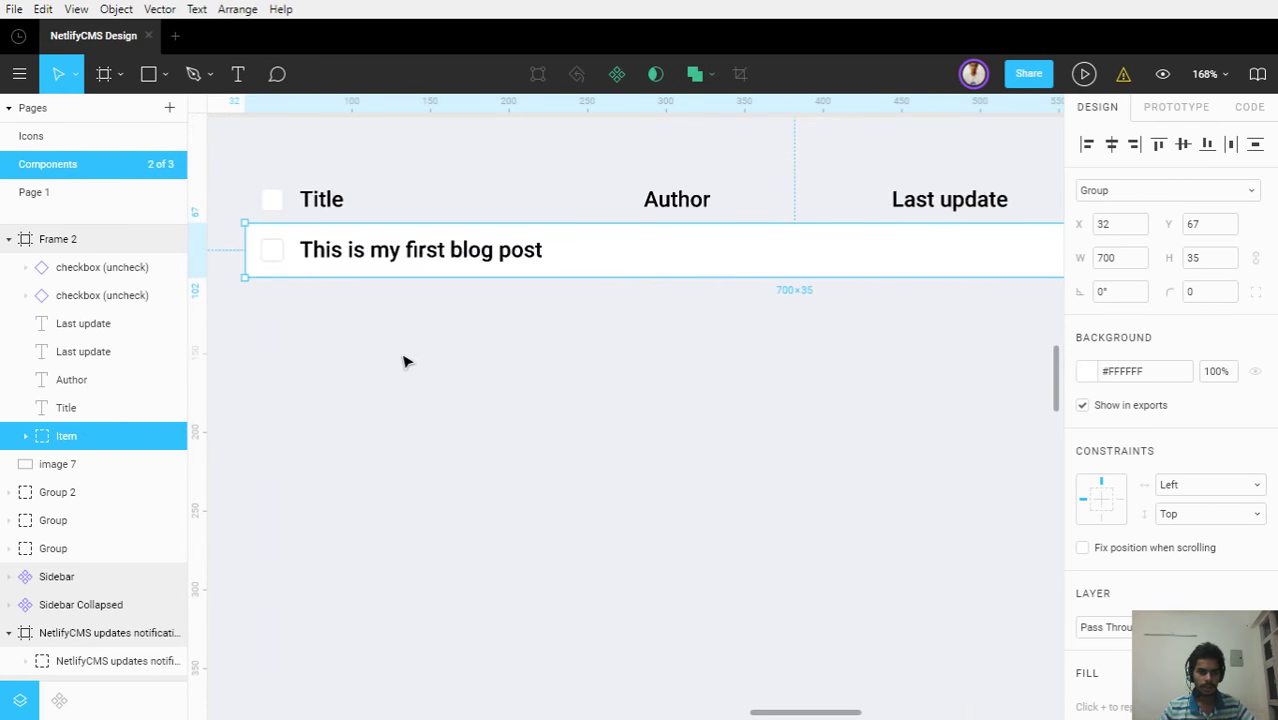
key(ctrl+d)
scroll(676, 290, down, 2)
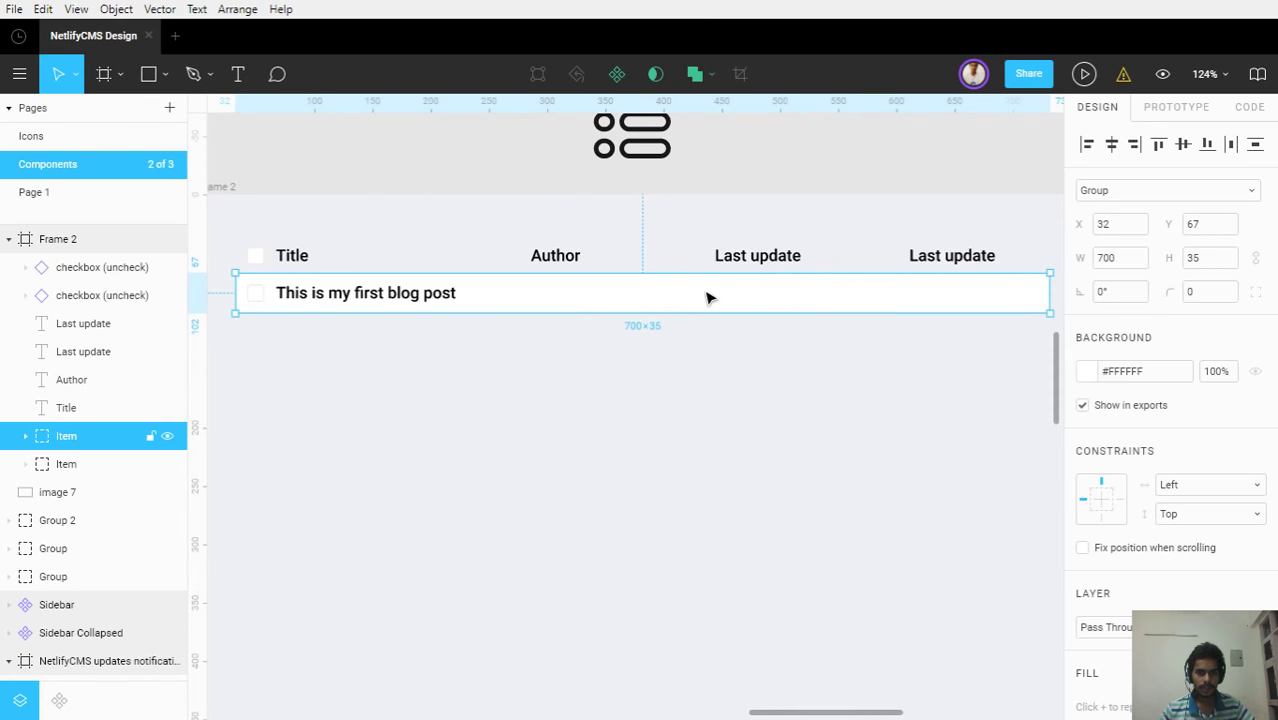
drag(706, 297, 713, 333)
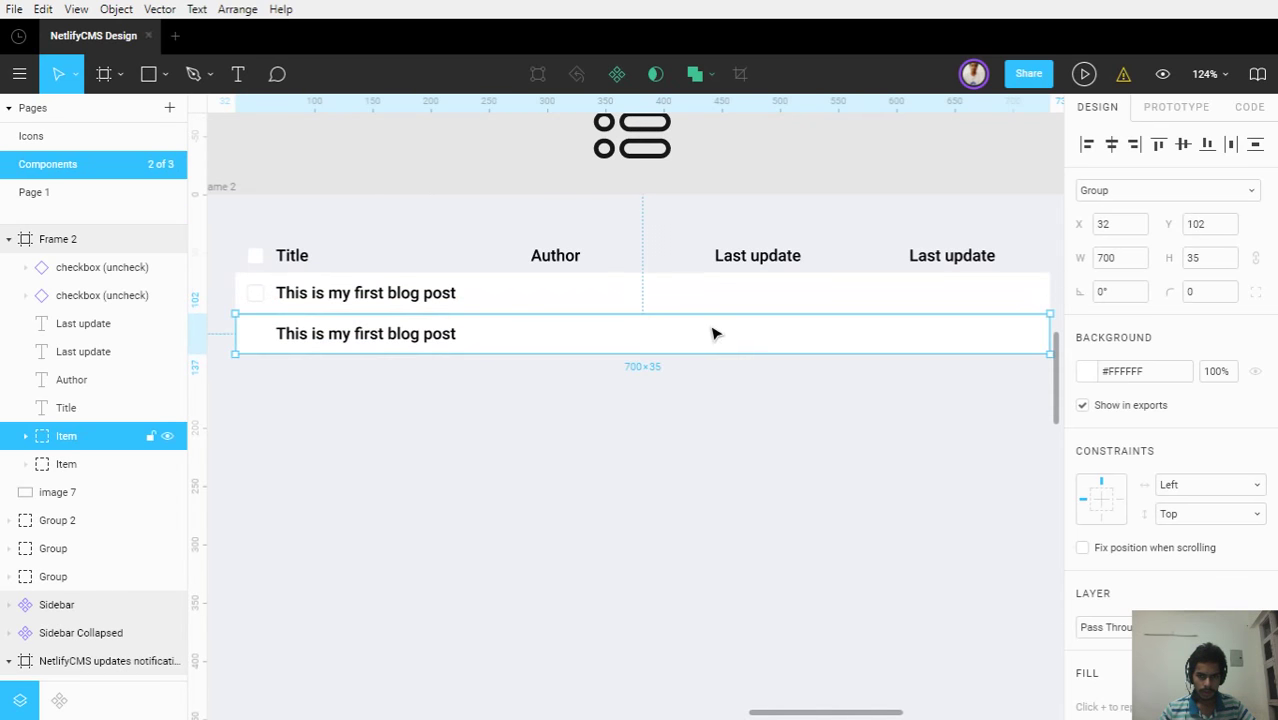
scroll(713, 333, down, 3)
Fill the second row's rectangle with #EFF0F4 using the eyedropper
double_click(827, 358)
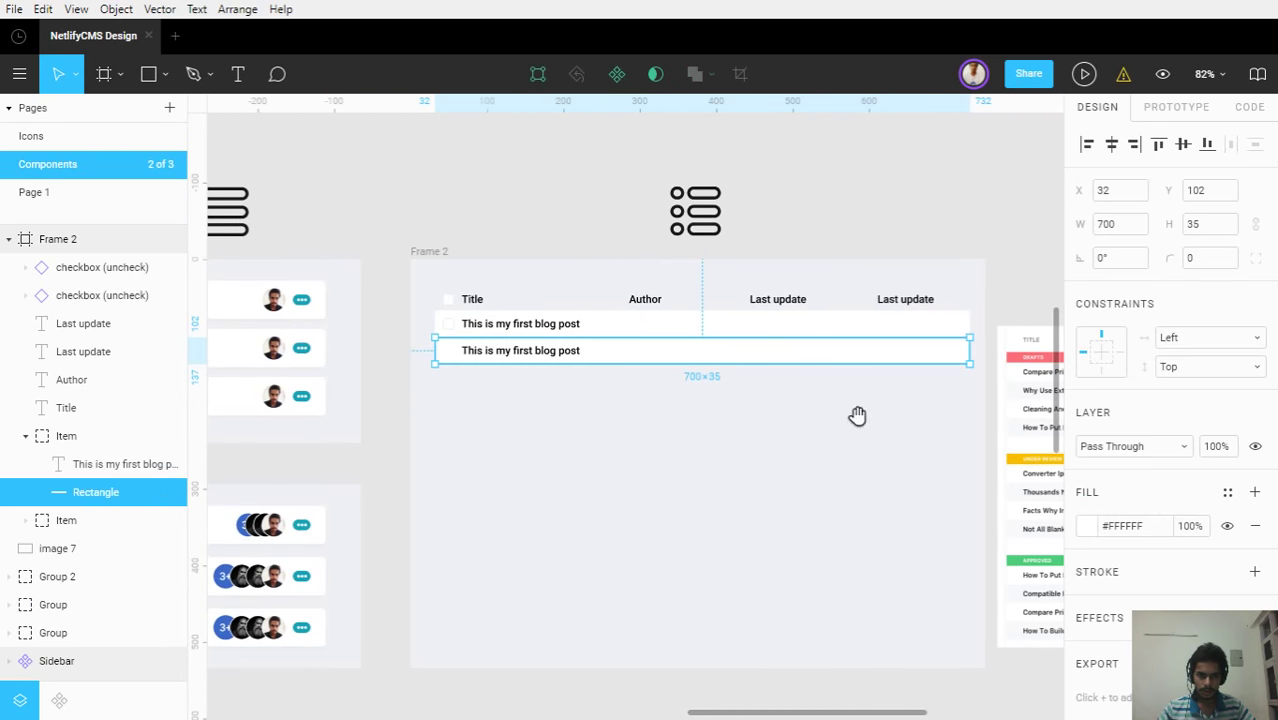
scroll(857, 415, right, 1)
key(i)
click(849, 400)
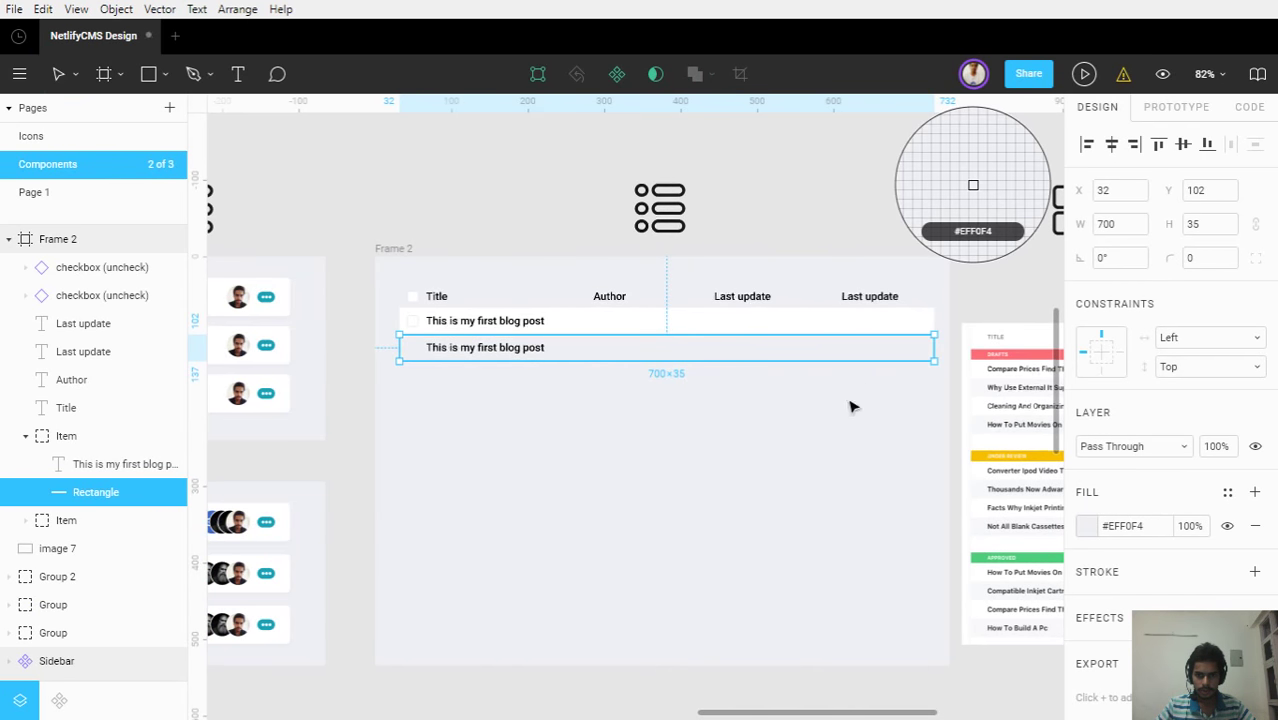
Darken Frame 2's background to grey in its colour picker
click(398, 256)
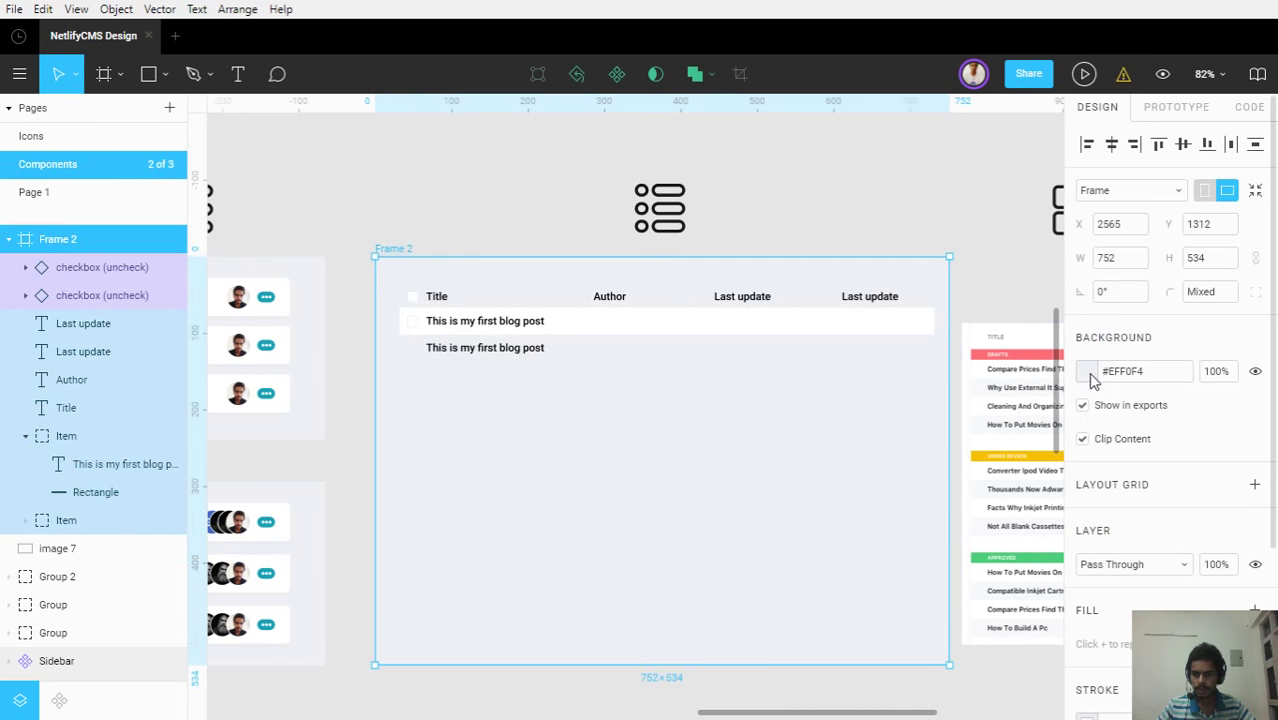
click(1089, 375)
drag(846, 262, 824, 330)
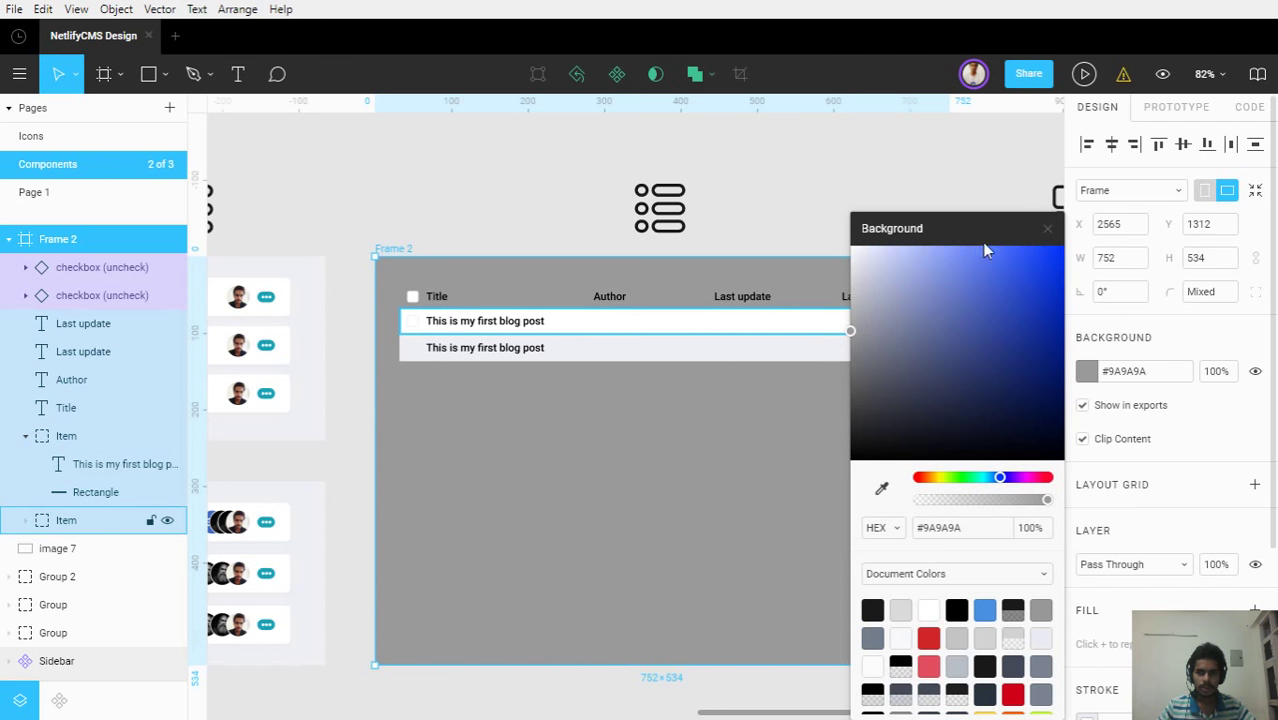
click(1047, 229)
key(Escape)
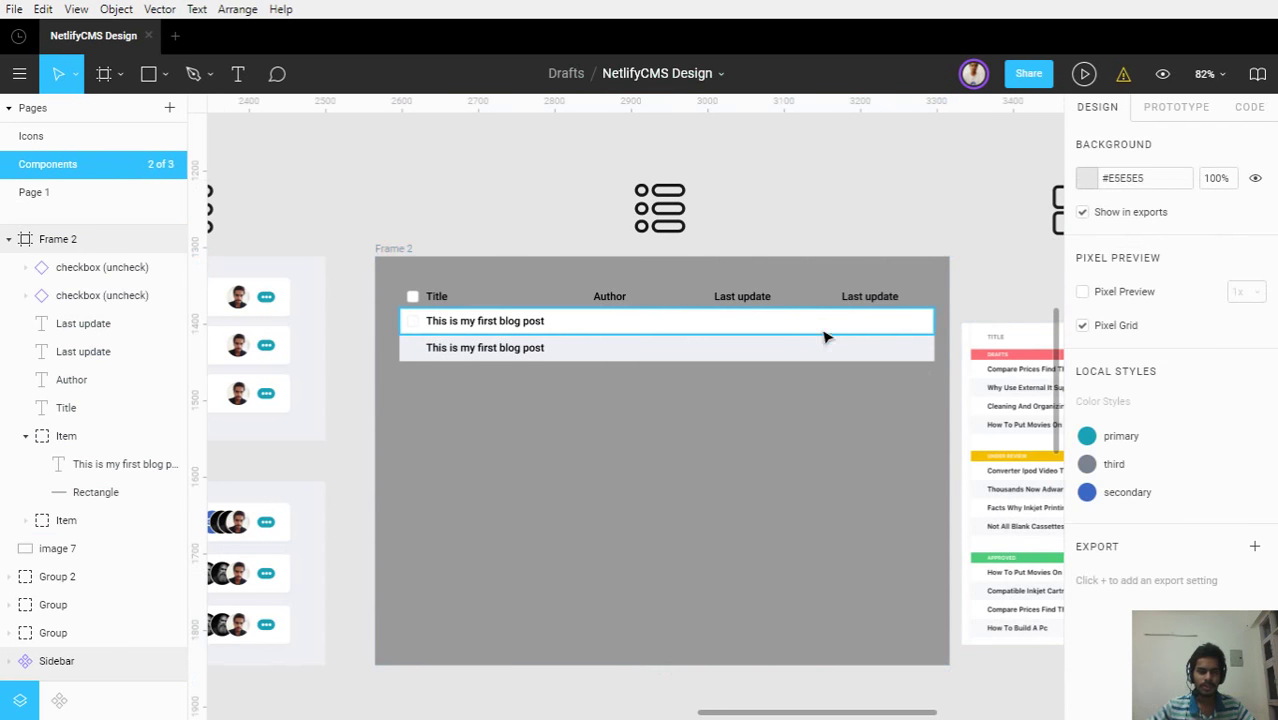
Set Frame 2's background hex to #fff
scroll(825, 325, up, 1)
drag(890, 491, 866, 440)
scroll(610, 348, up, 1)
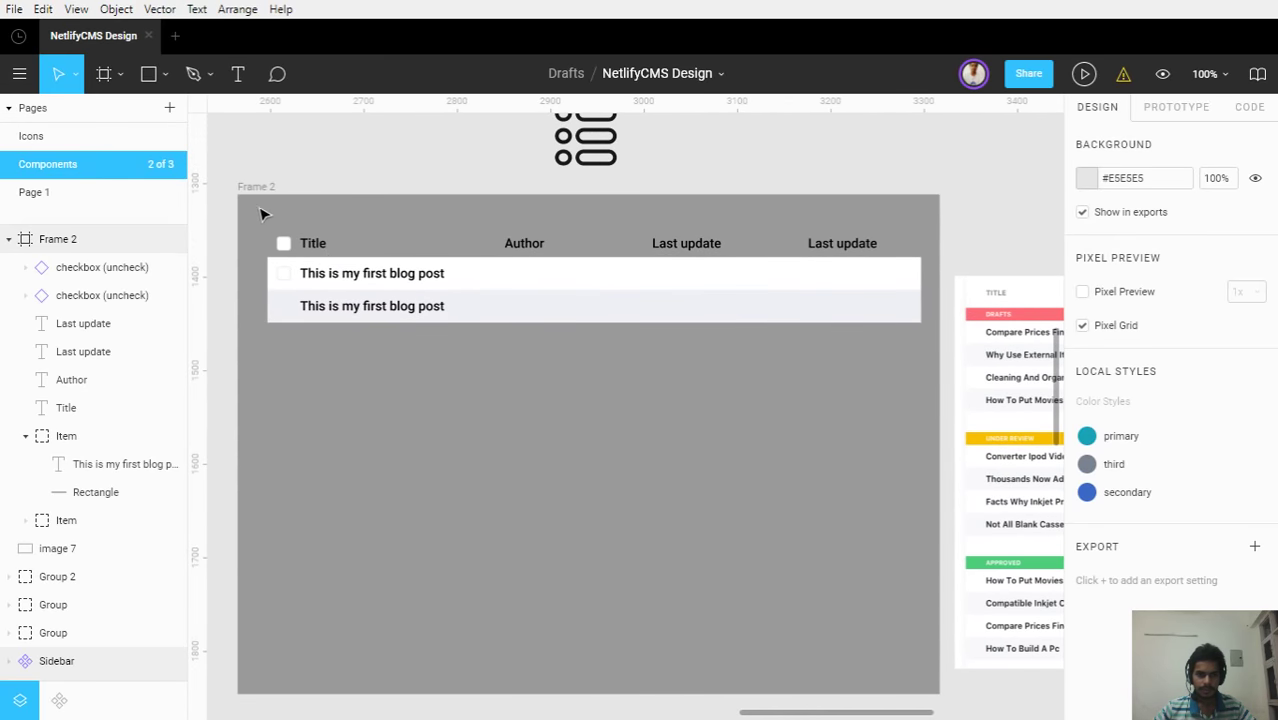
click(251, 192)
click(1133, 371)
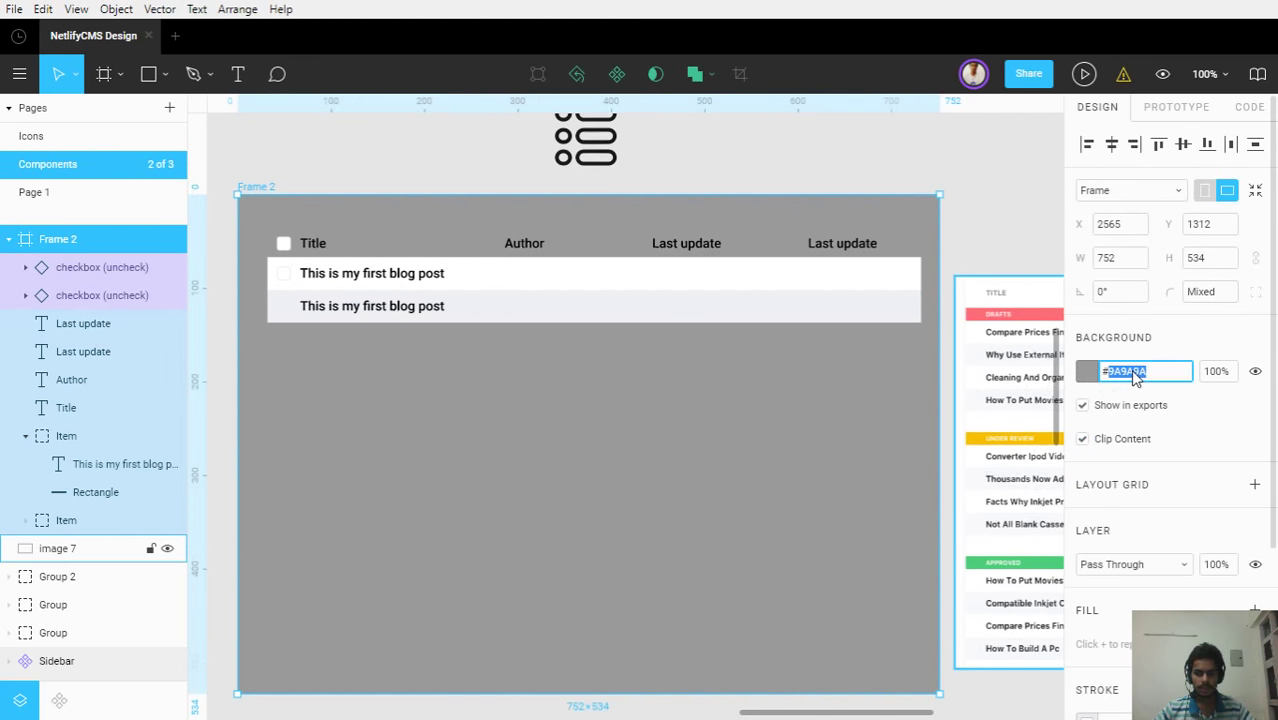
text(#fff)
key(Return)
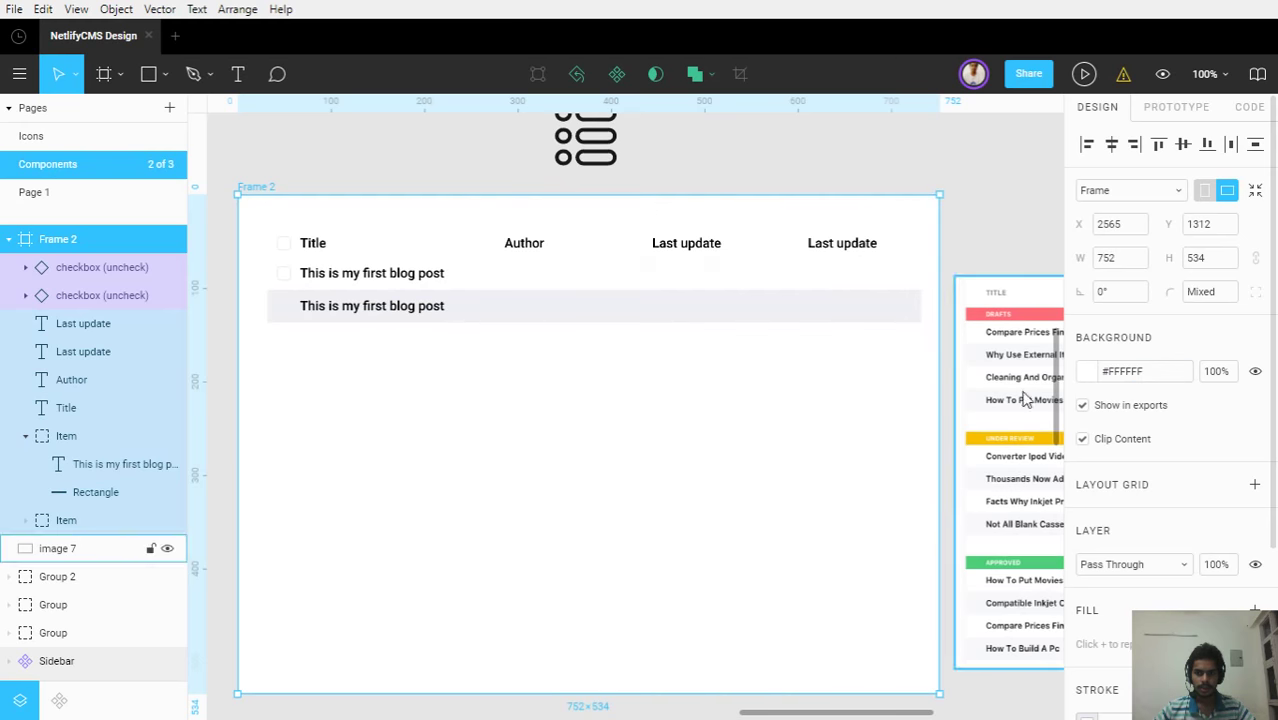
click(657, 390)
scroll(456, 285, up, 1)
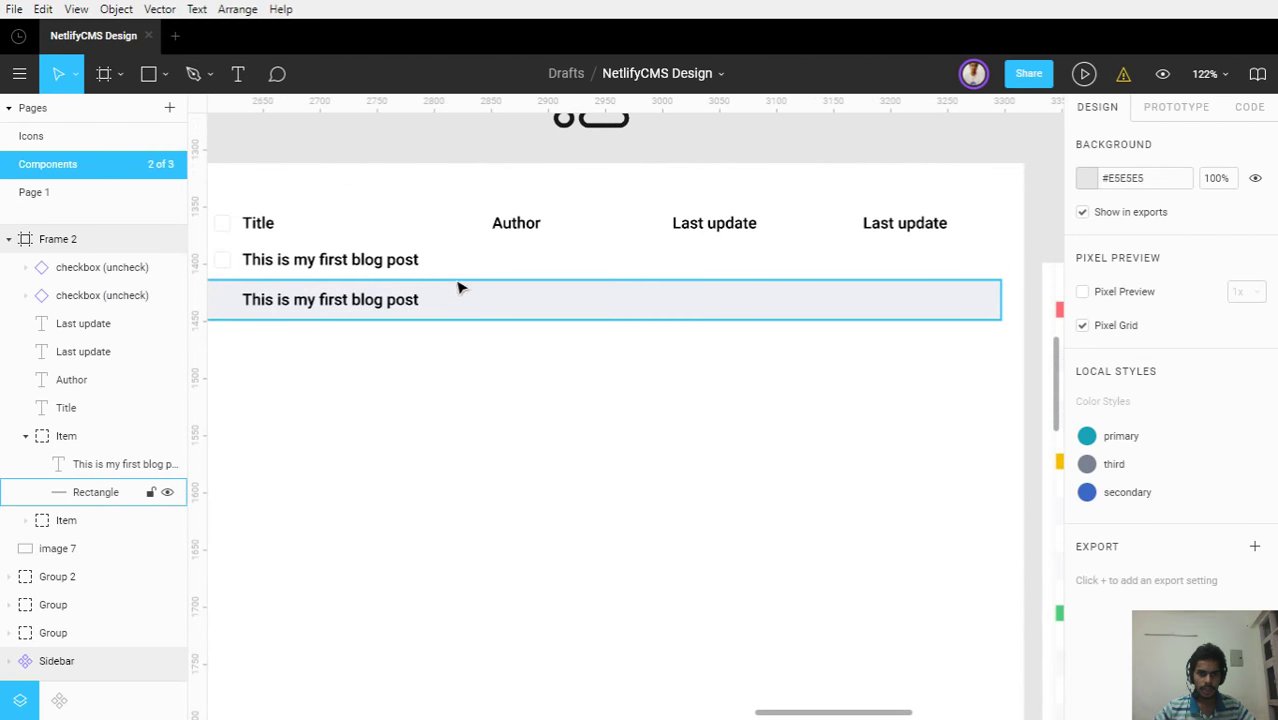
Move the existing checkbox layer into the second row's Item group
scroll(539, 388, down, 3)
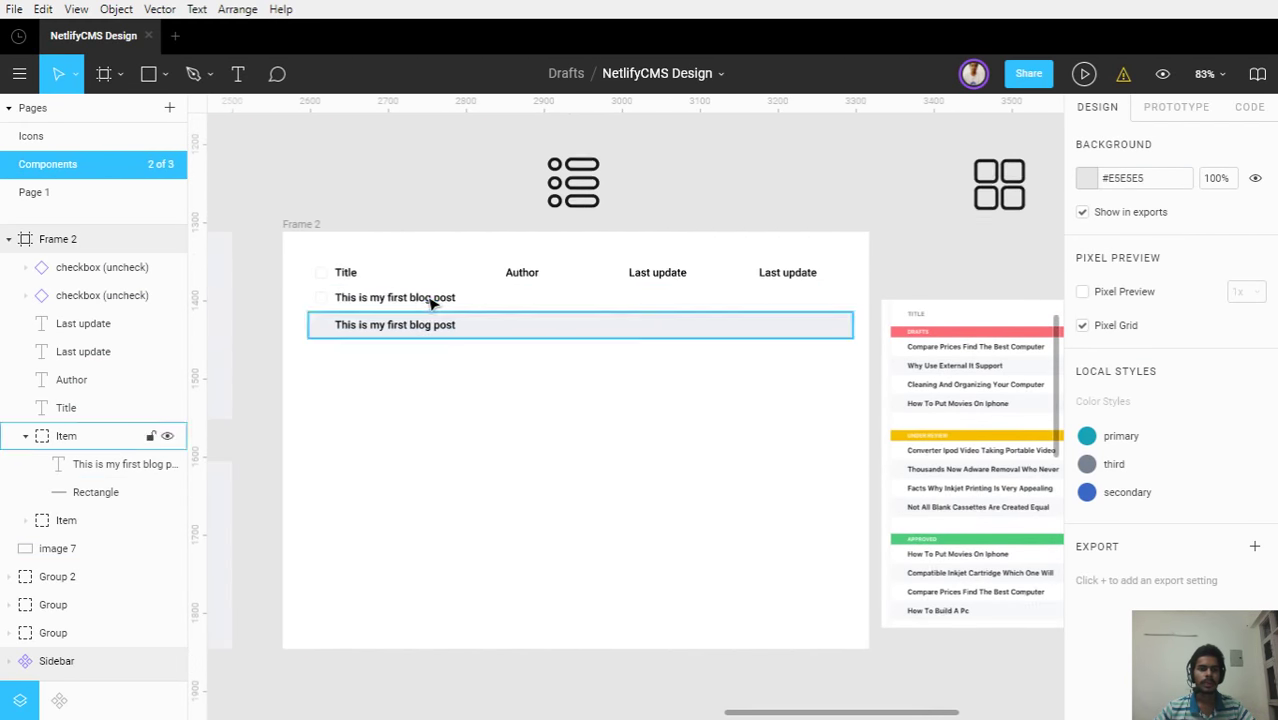
scroll(431, 297, up, 5)
drag(371, 362, 690, 362)
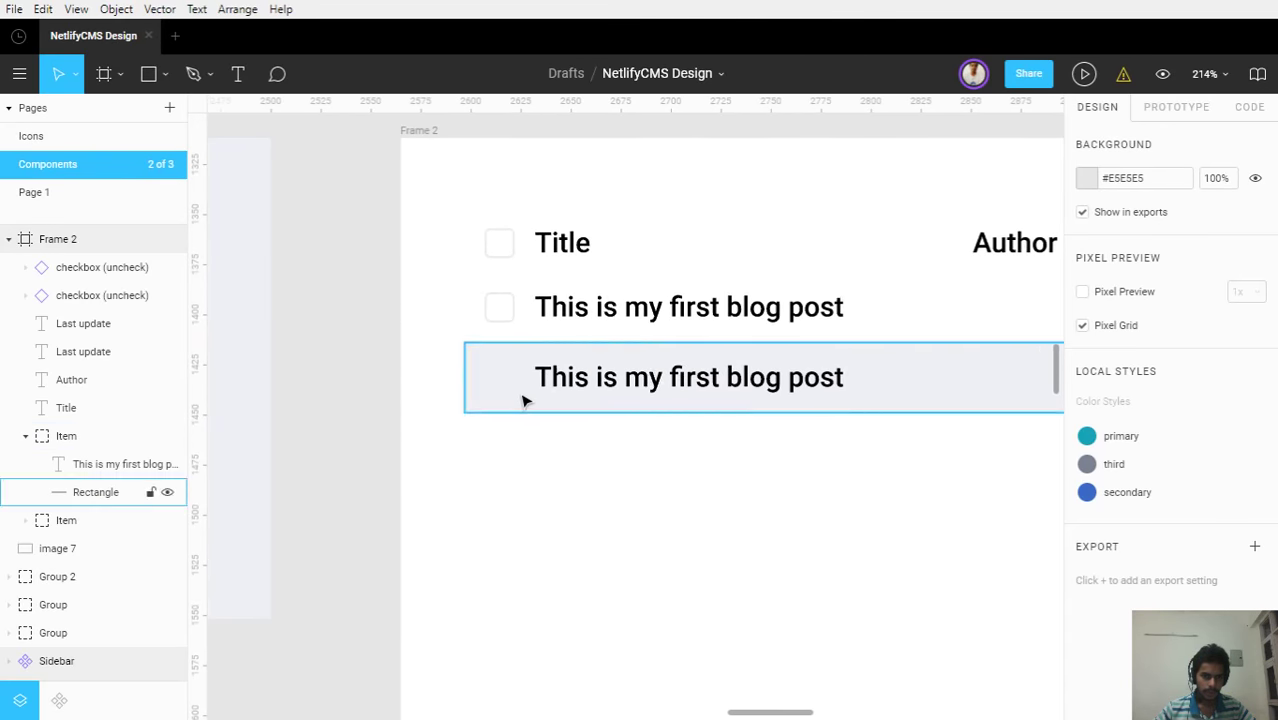
scroll(496, 379, up, 3)
click(496, 379)
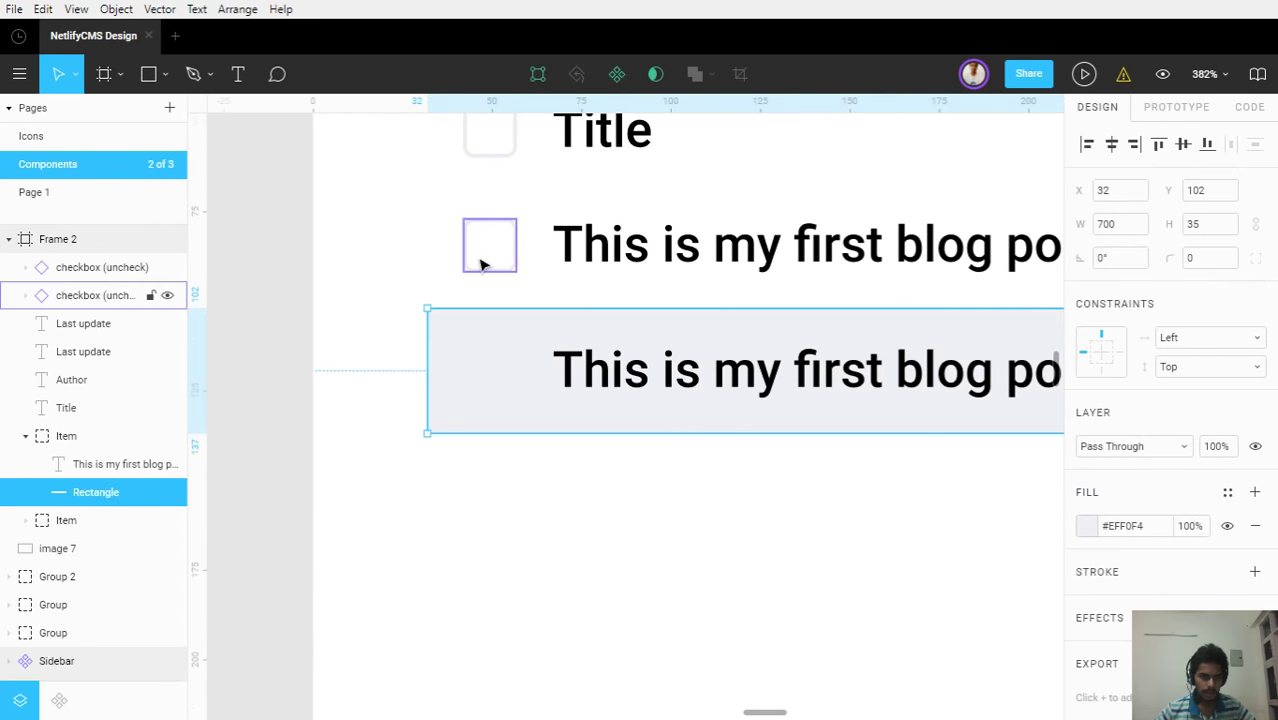
click(481, 264)
drag(63, 289, 118, 452)
click(67, 410)
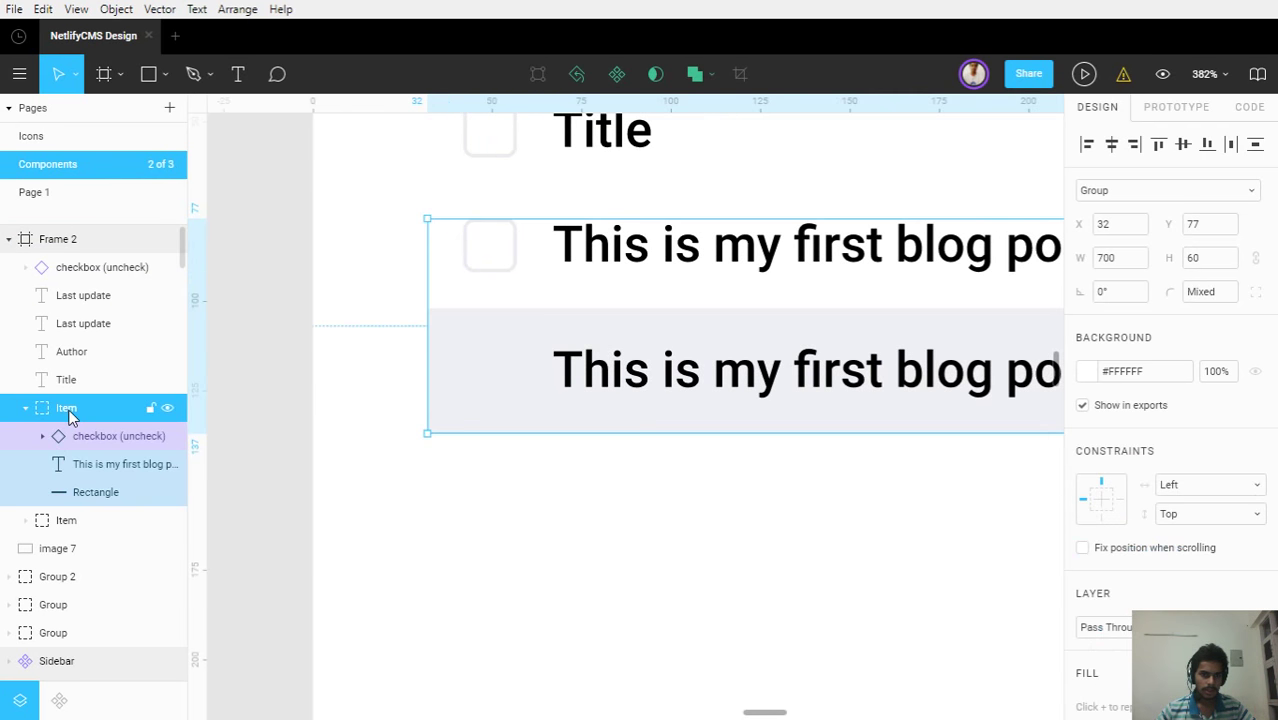
click(30, 380)
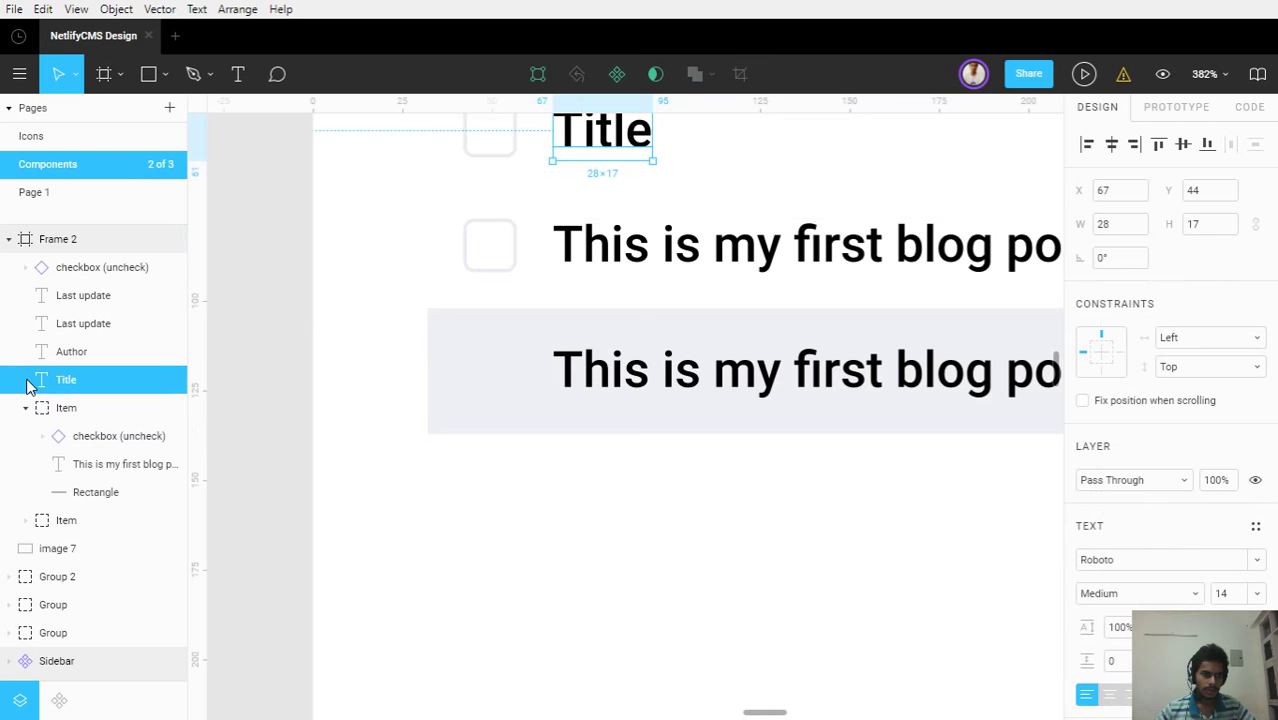
click(27, 519)
scroll(60, 420, down, 4)
scroll(75, 300, up, 2)
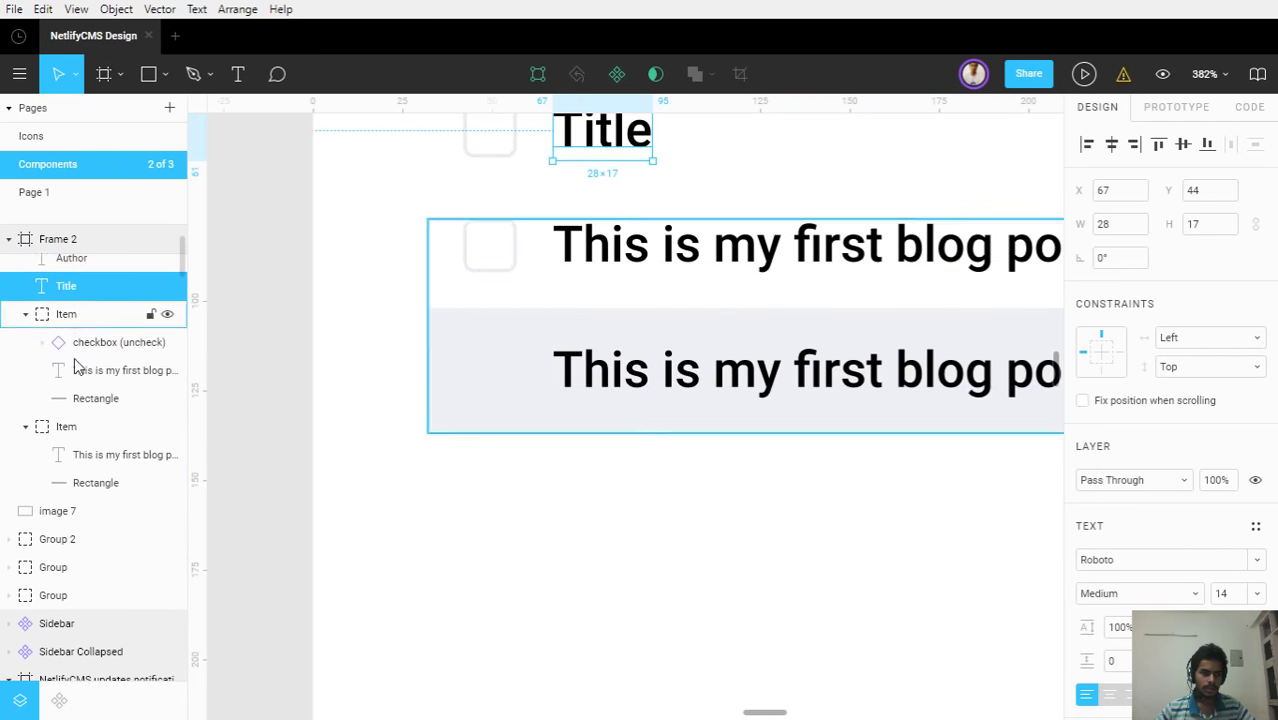
click(62, 342)
drag(62, 342, 95, 438)
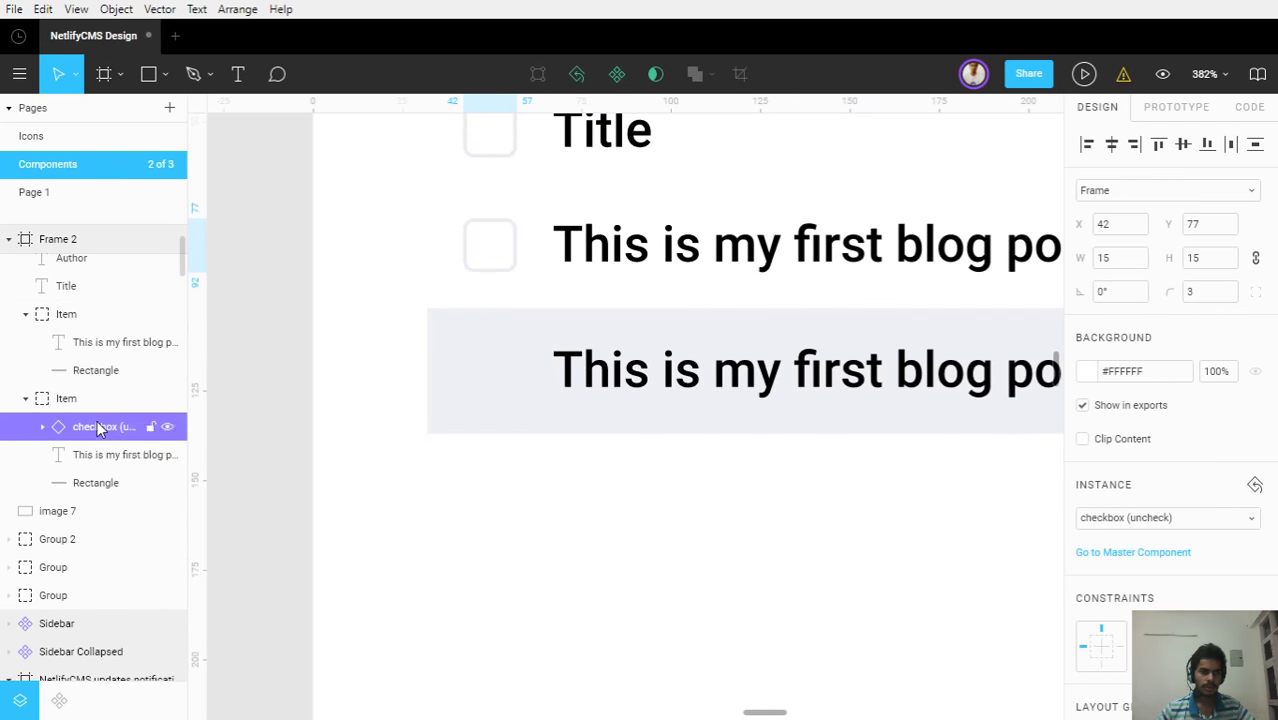
Duplicate the checkbox into the shaded row's group and centre it vertically on the row rectangle
click(491, 264)
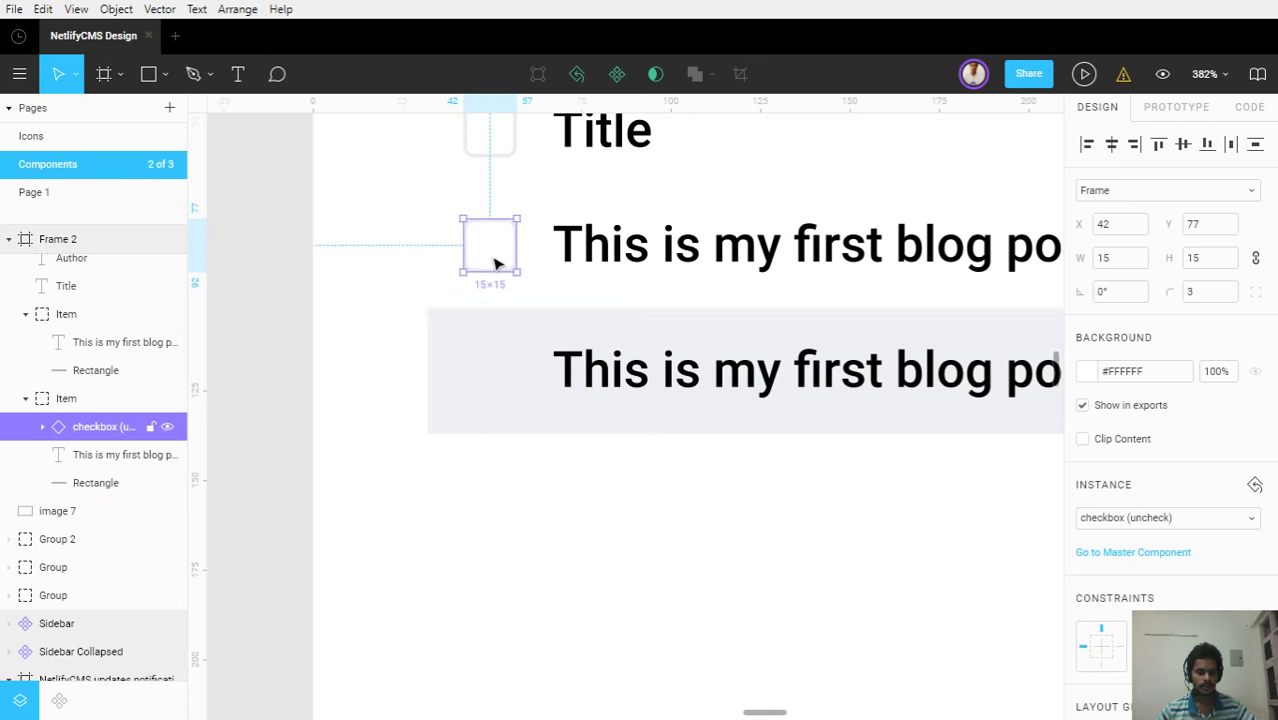
key(ctrl+d)
drag(492, 262, 508, 383)
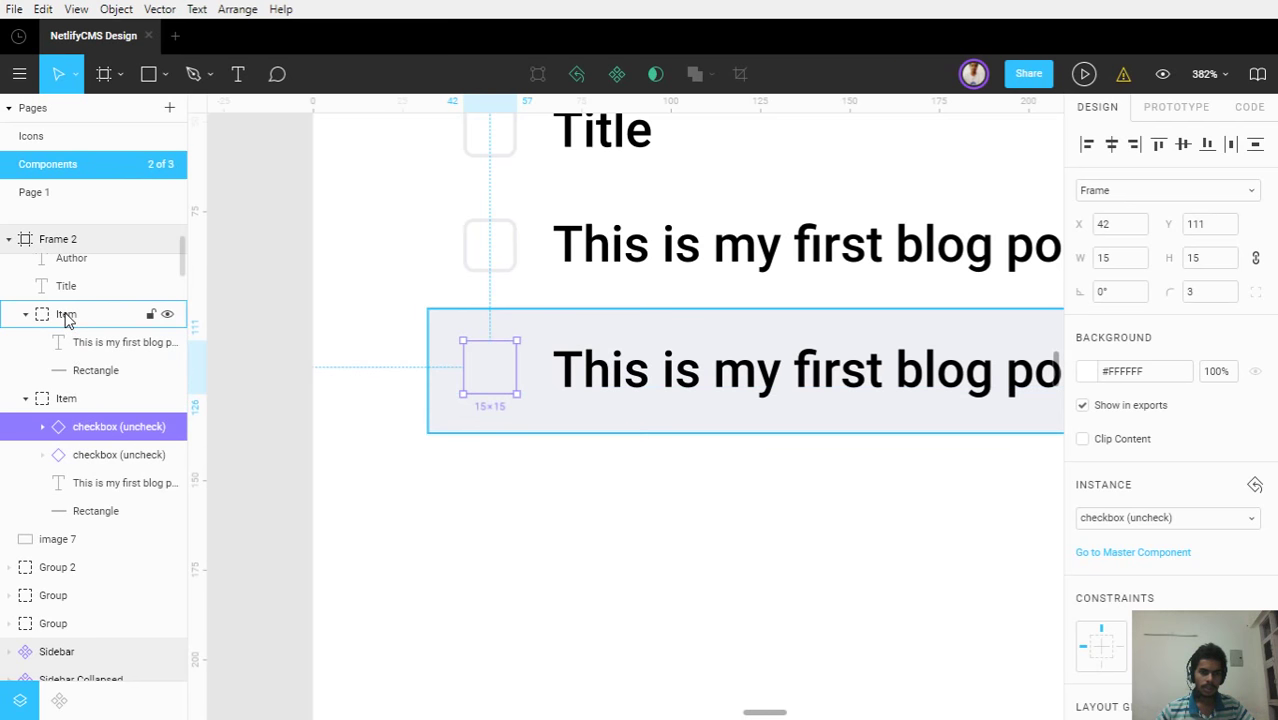
drag(85, 426, 85, 342)
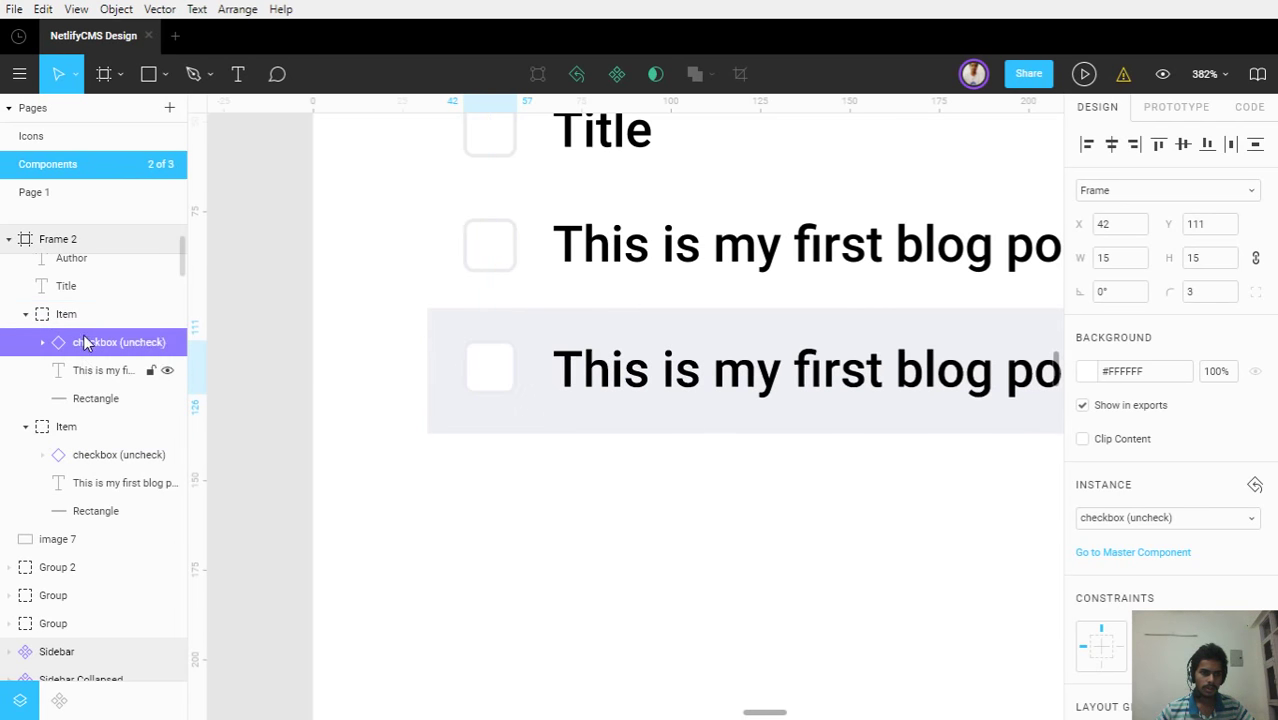
shift+click(95, 398)
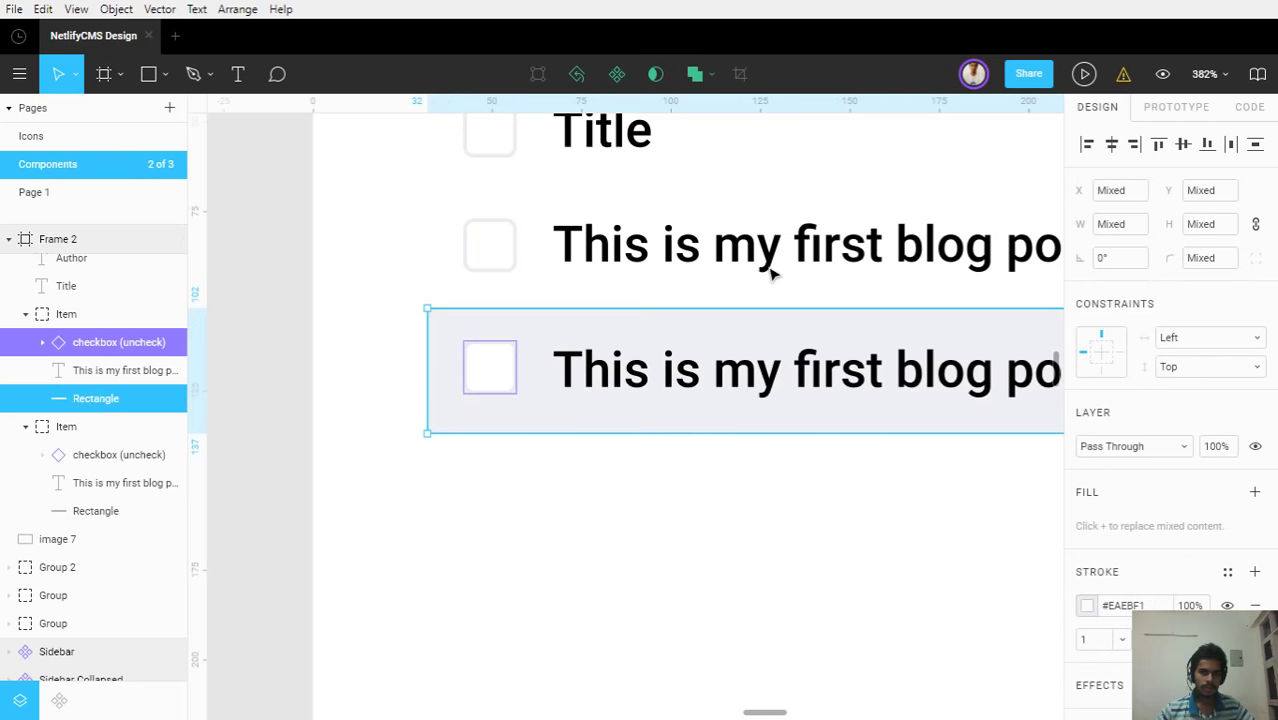
click(1179, 146)
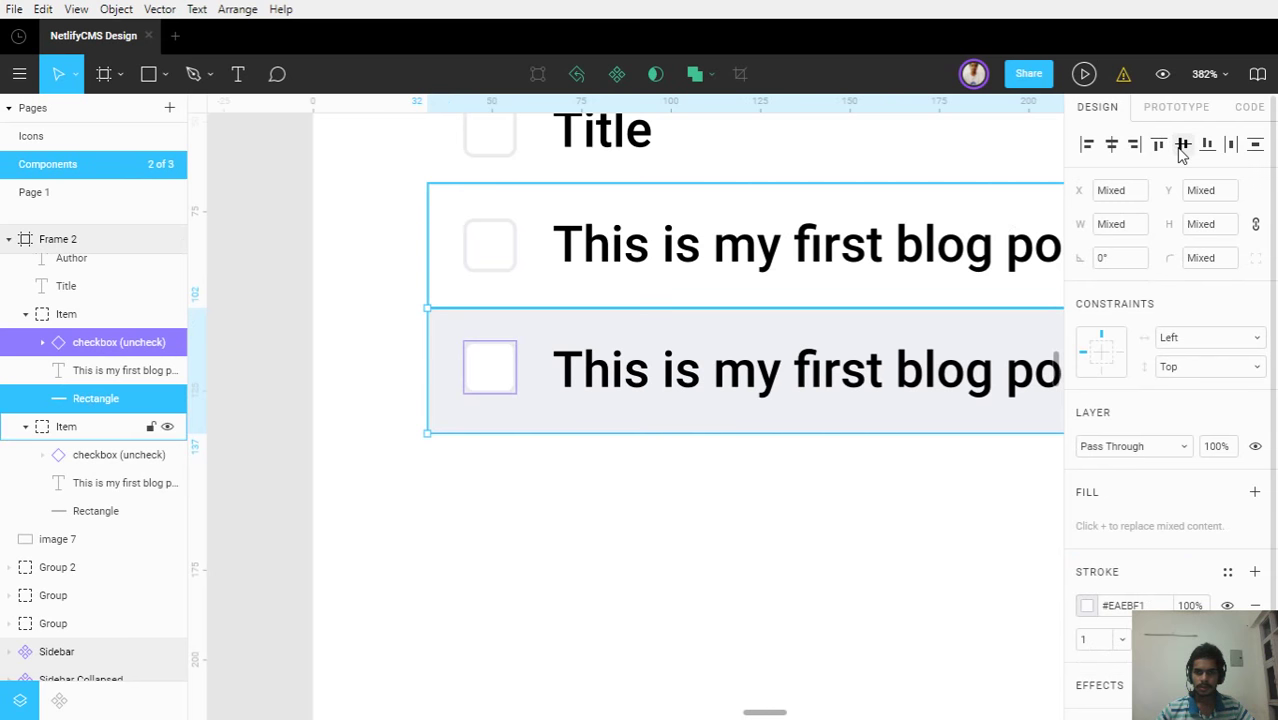
click(25, 315)
click(25, 342)
click(56, 343)
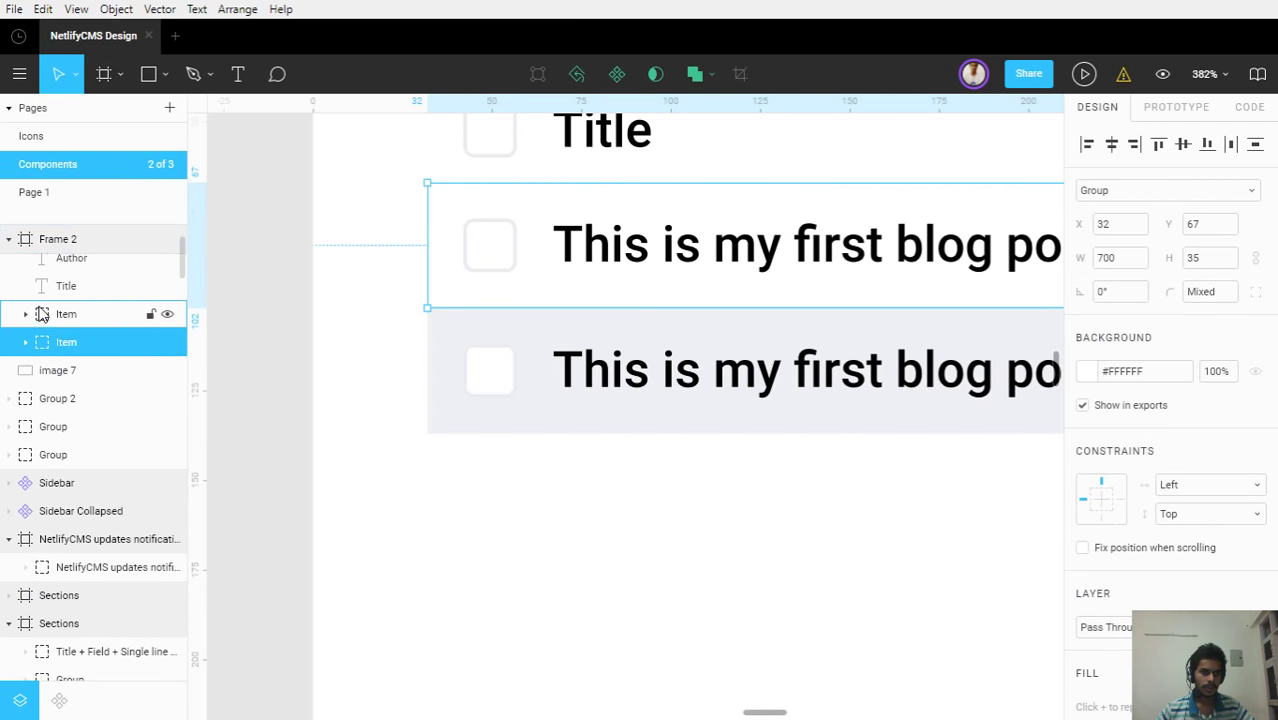
click(653, 522)
scroll(827, 553, down, 5)
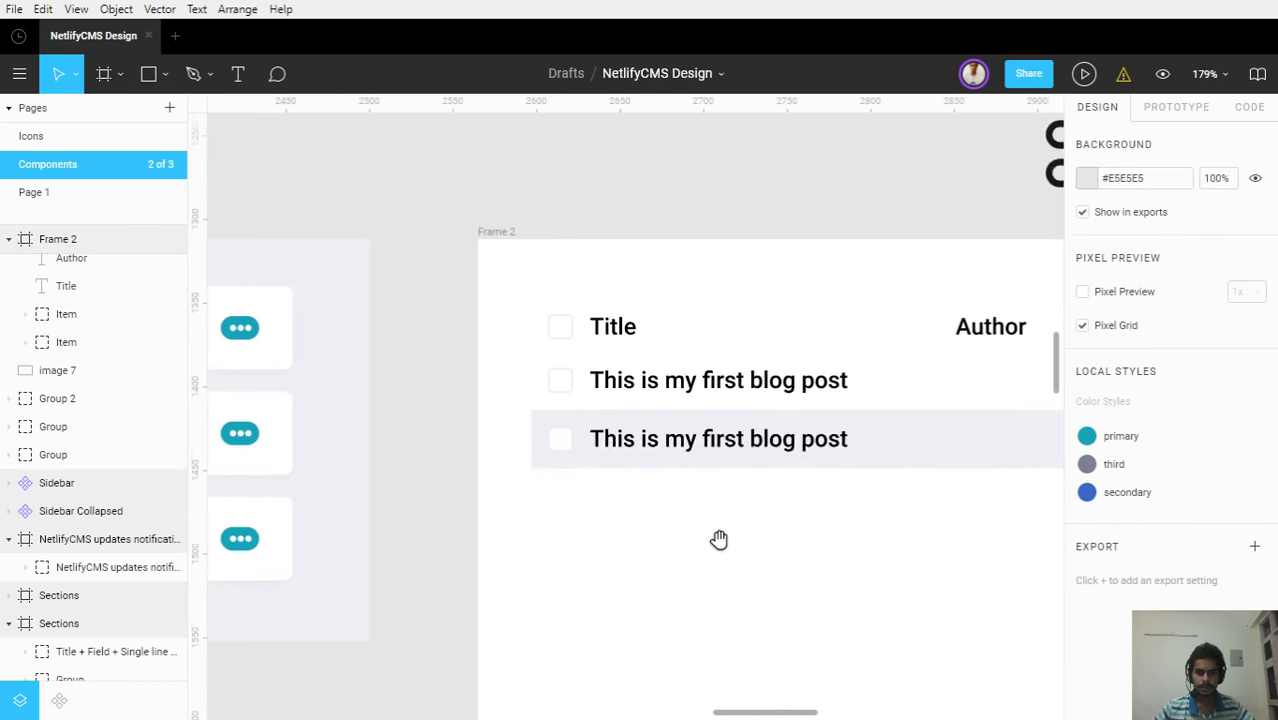
Pan across the header row and the reference table mockup to compare column labels
drag(719, 540, 653, 511)
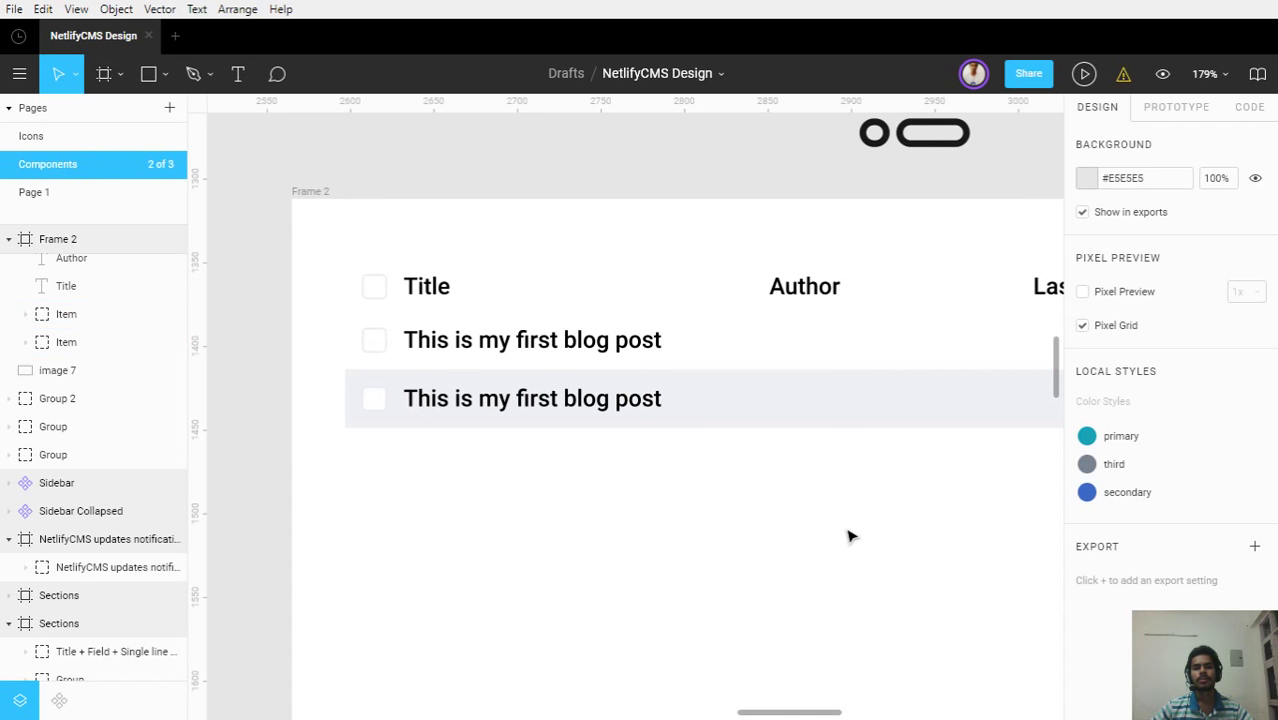
scroll(848, 537, down, 2)
scroll(513, 500, right, 5)
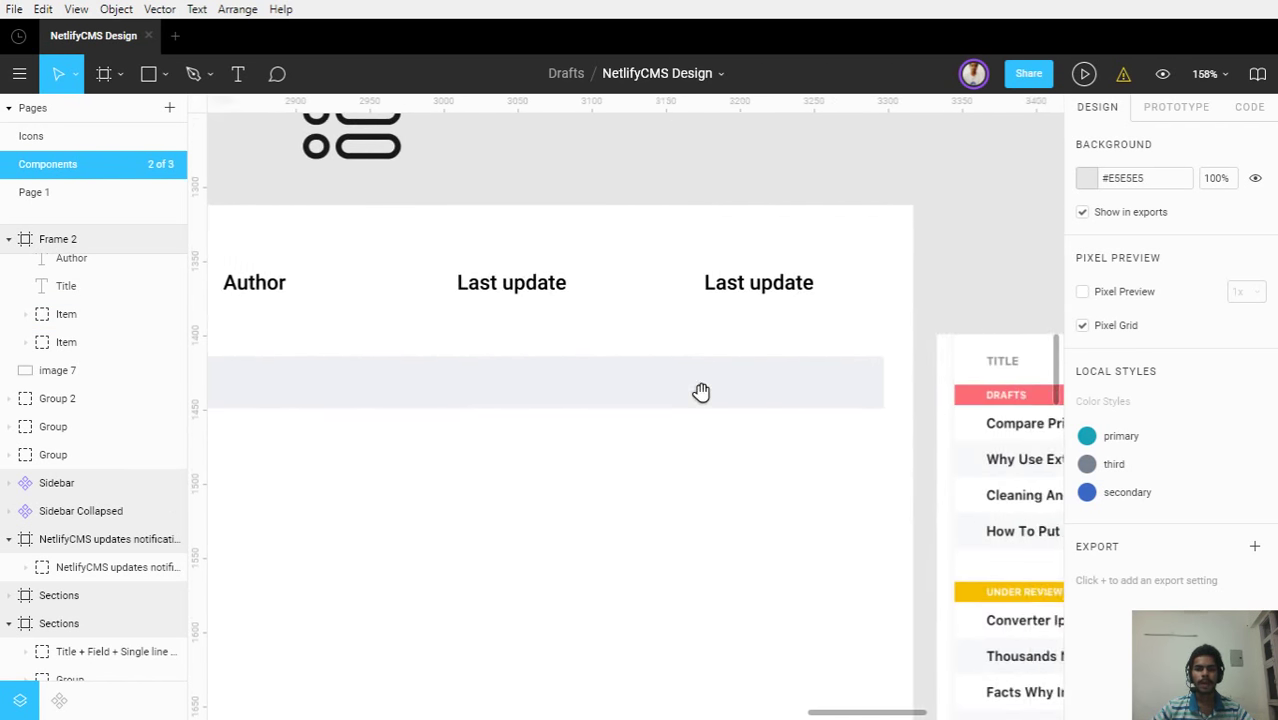
click(727, 288)
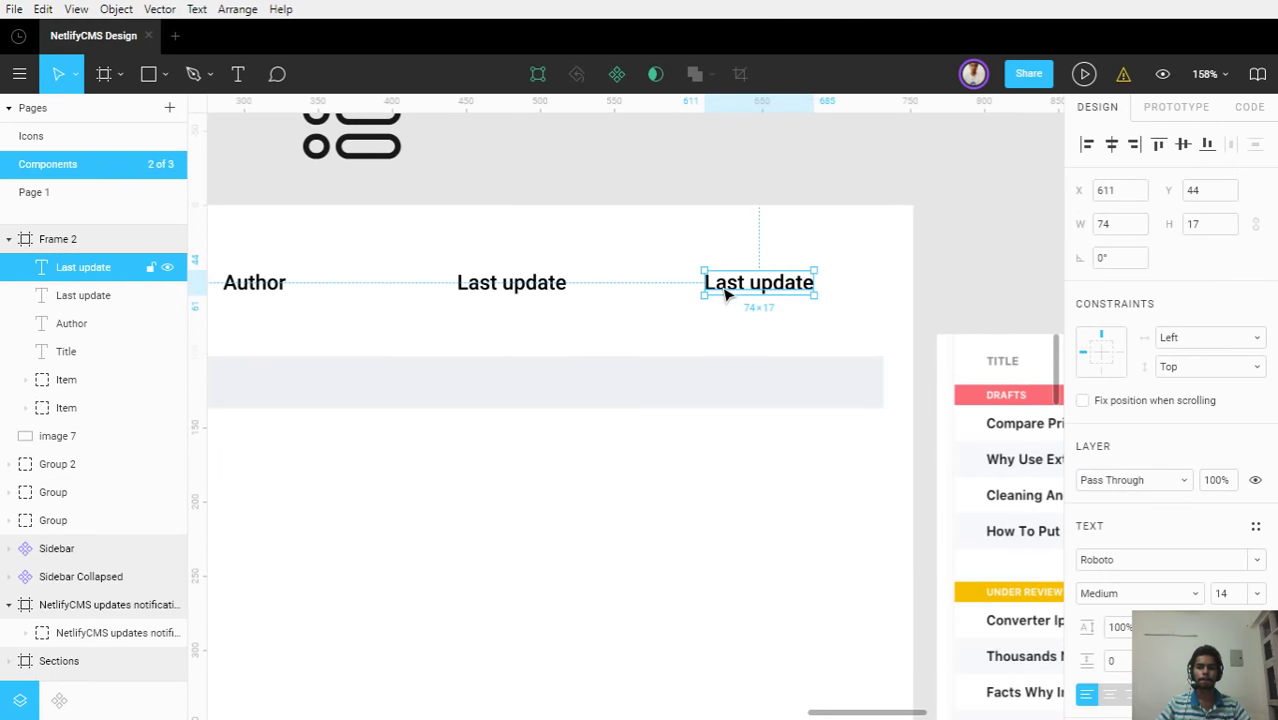
scroll(705, 313, down, 1)
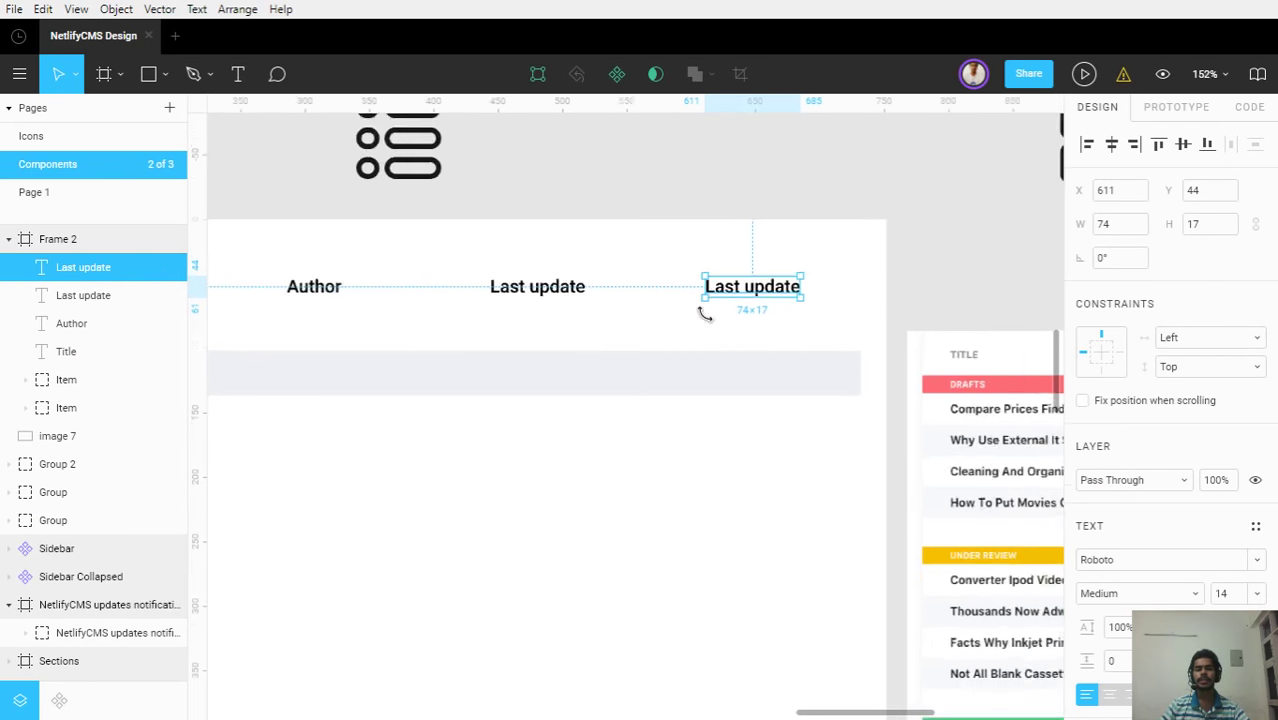
scroll(705, 313, down, 3)
scroll(613, 437, left, 5)
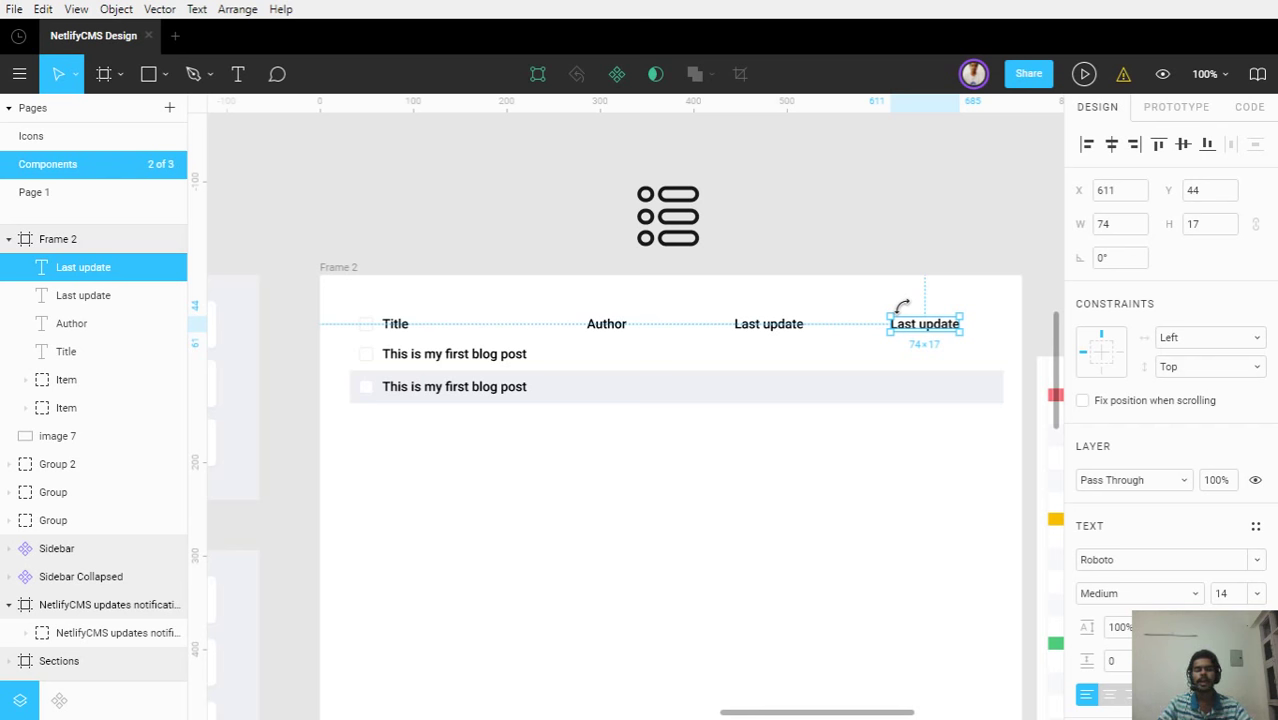
drag(856, 531, 465, 485)
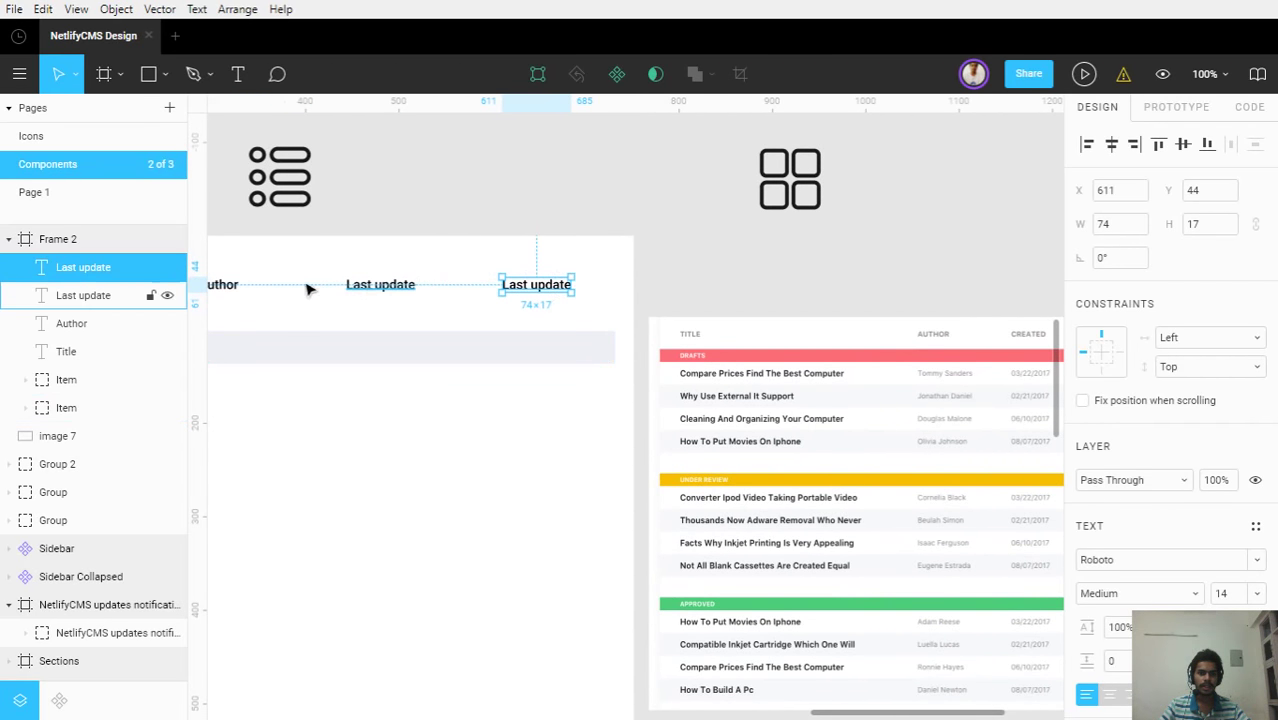
Rename the middle 'Last update' header text to 'Created'
click(371, 286)
double_click(370, 286)
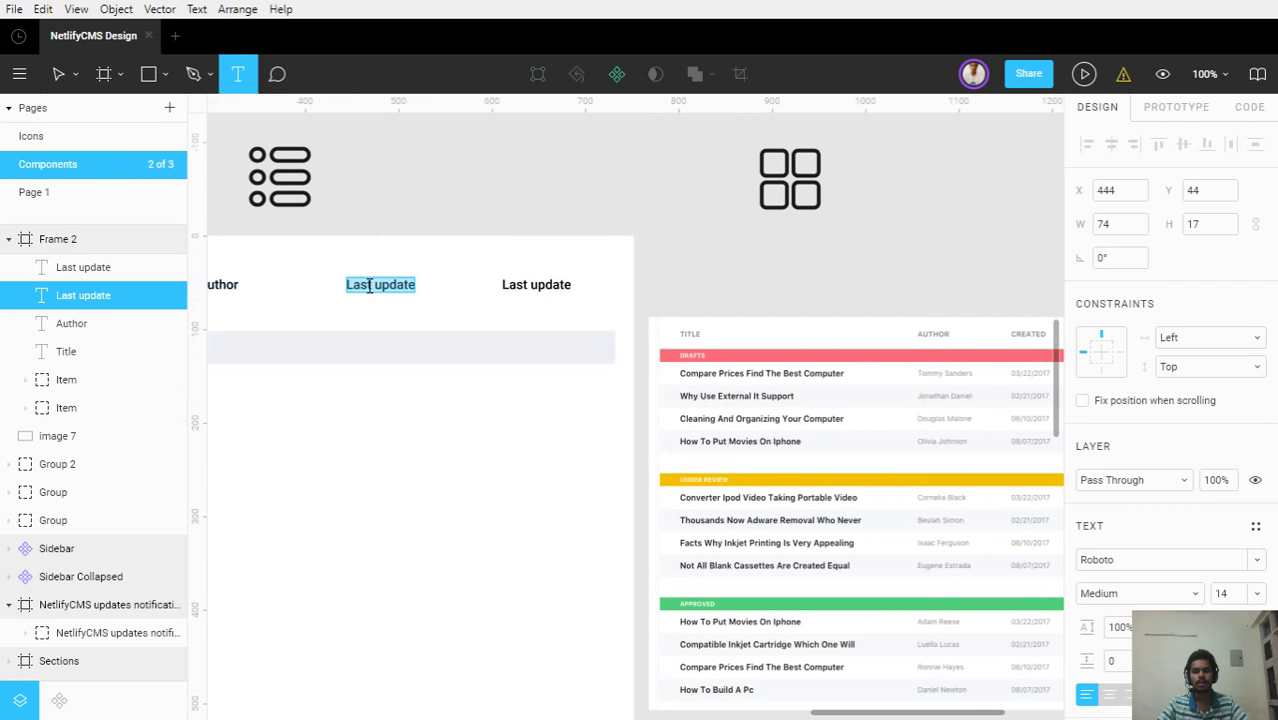
text(Created)
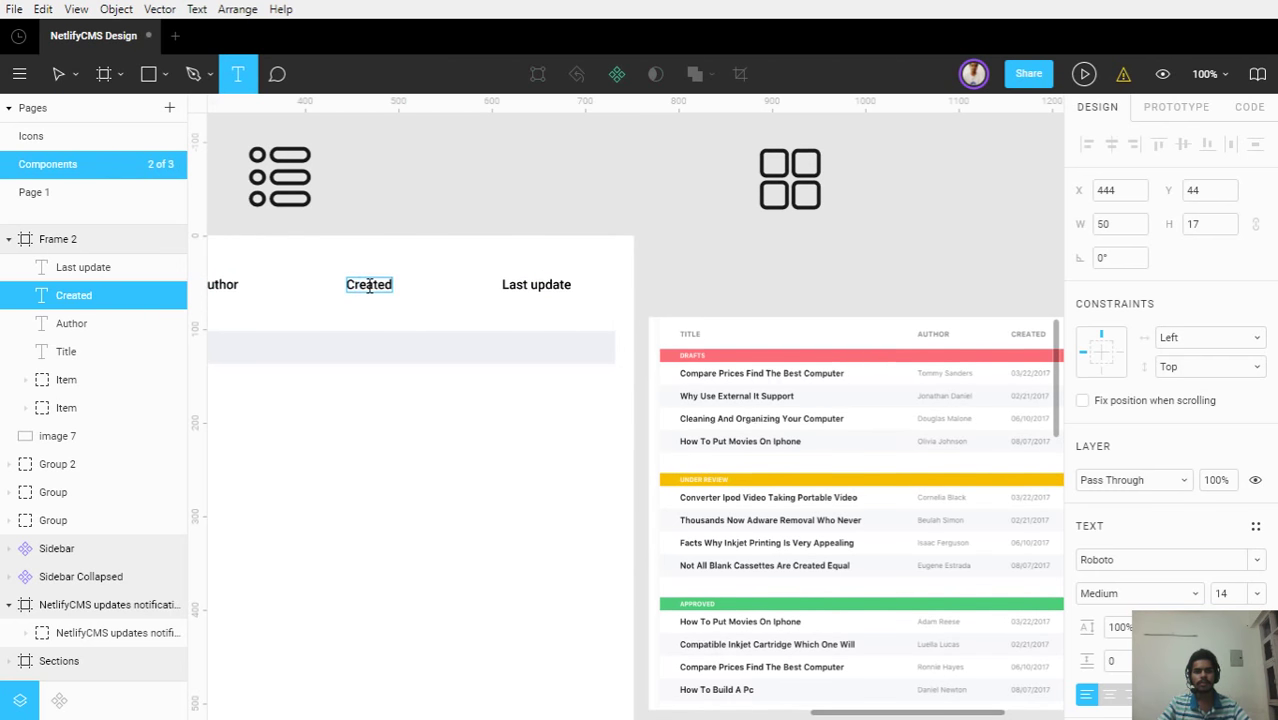
click(388, 485)
drag(453, 468, 590, 490)
scroll(679, 517, left, 5)
scroll(679, 517, up, 2)
scroll(665, 475, up, 3)
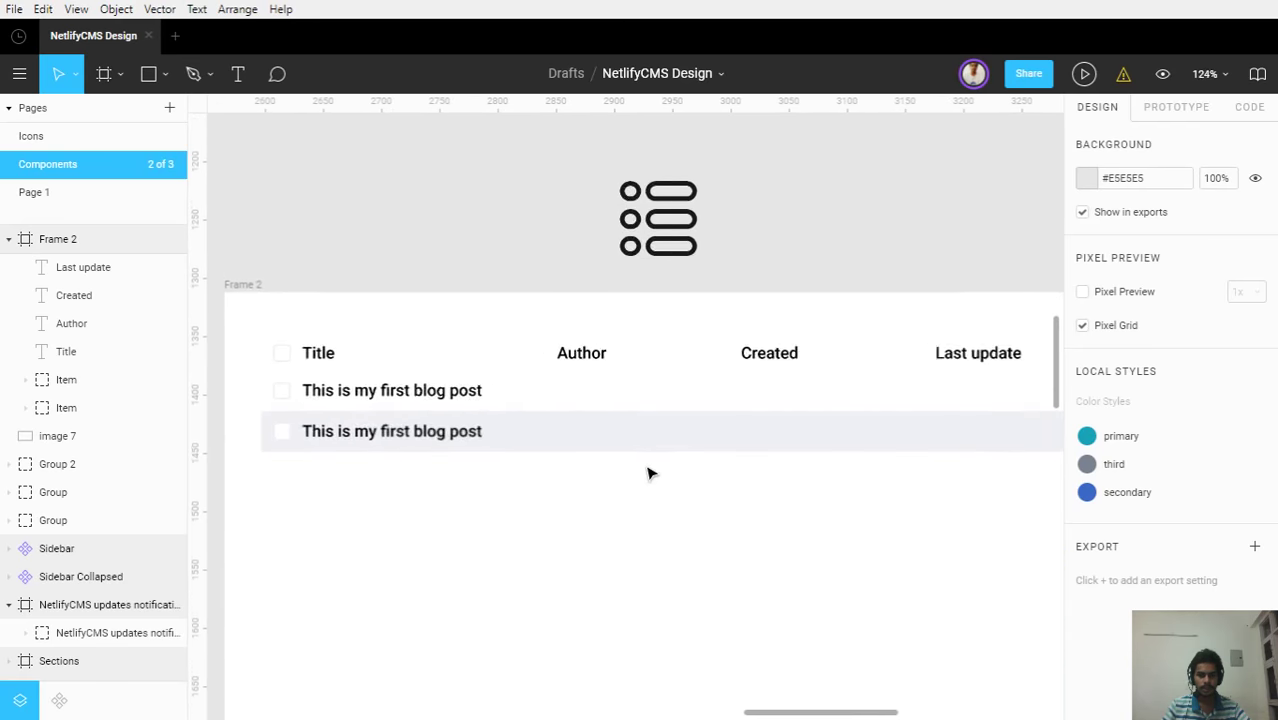
Turn the Title, Author, Created and Last update headers gray in Regular weight
click(304, 349)
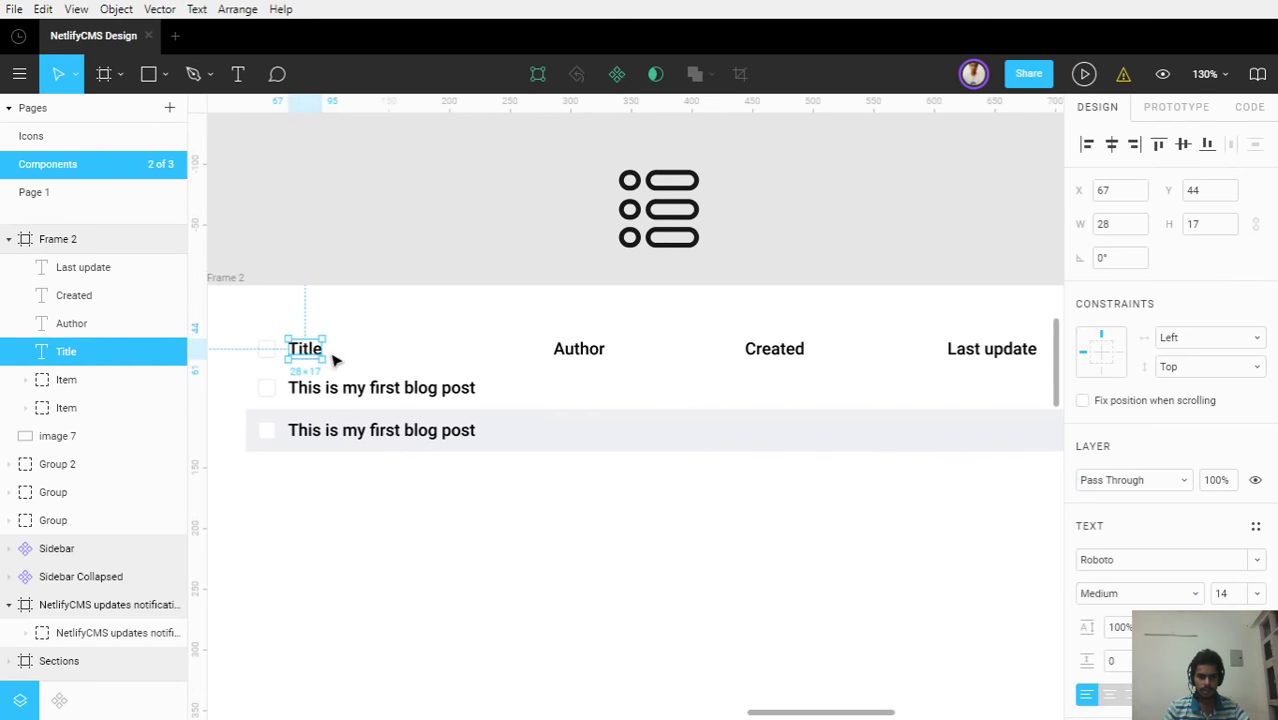
shift+click(576, 350)
shift+click(767, 350)
shift+click(1016, 354)
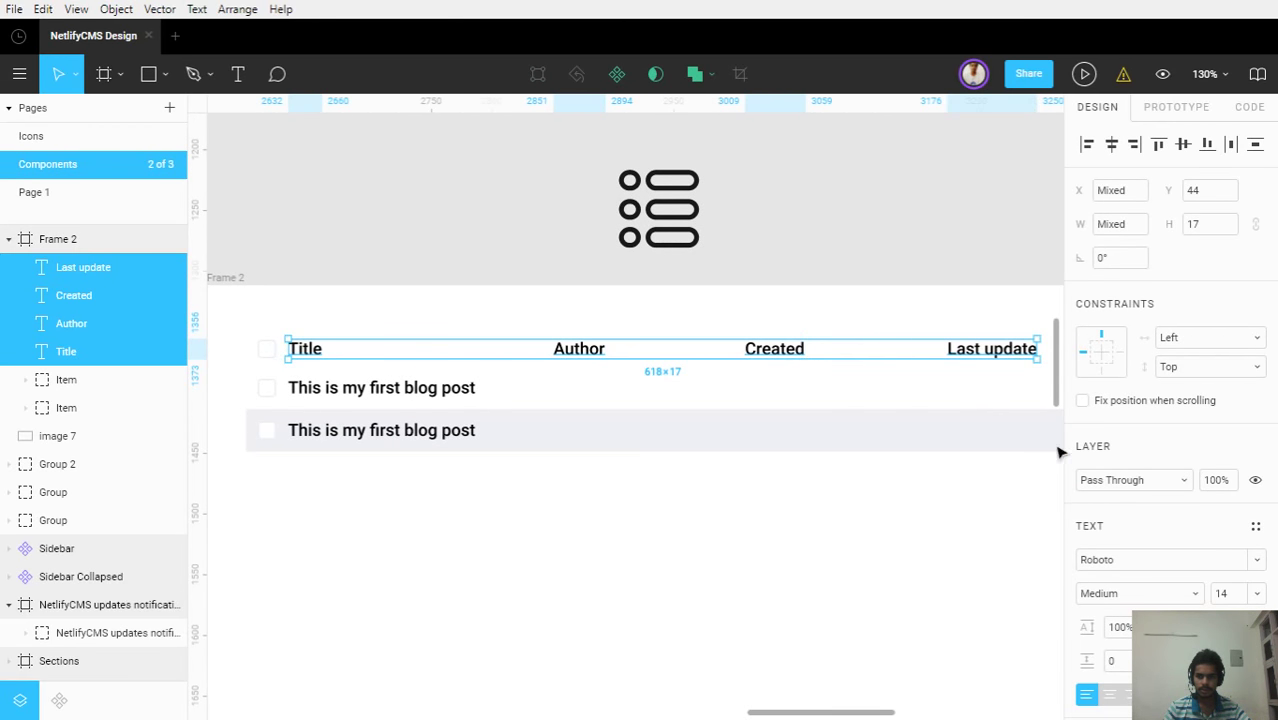
scroll(1110, 480, down, 2)
click(1087, 588)
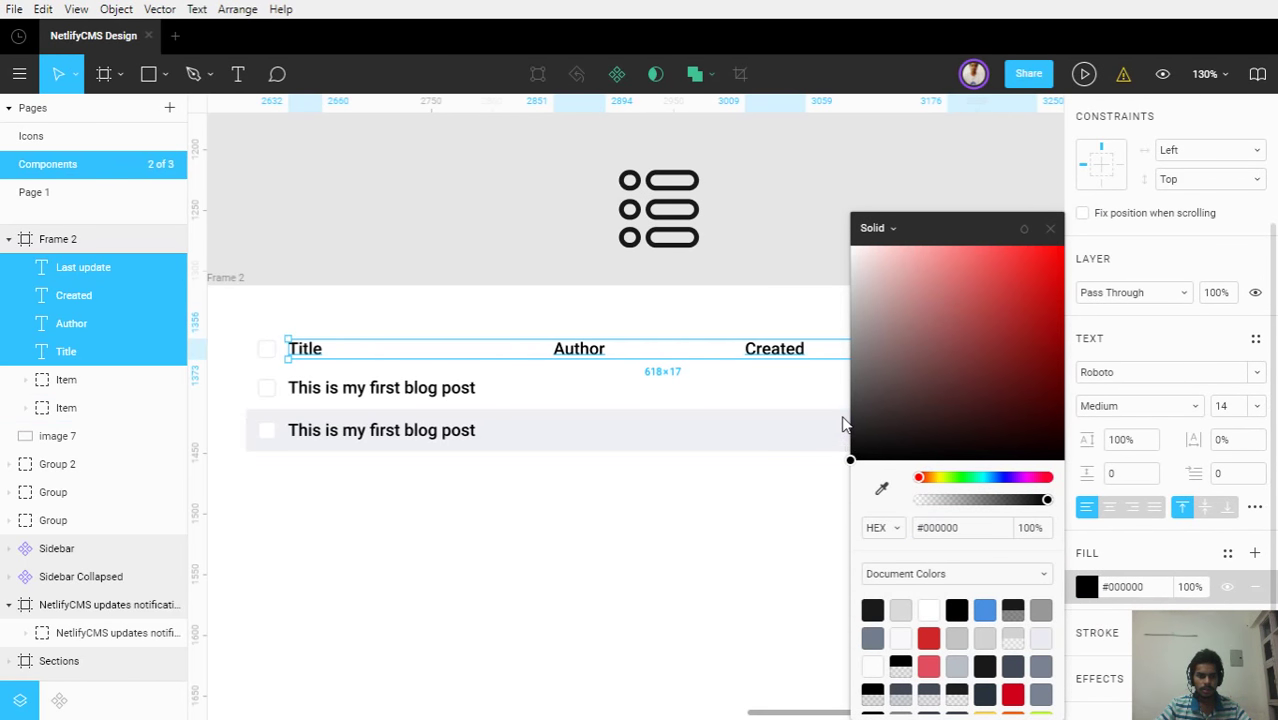
drag(845, 420, 847, 371)
click(1099, 405)
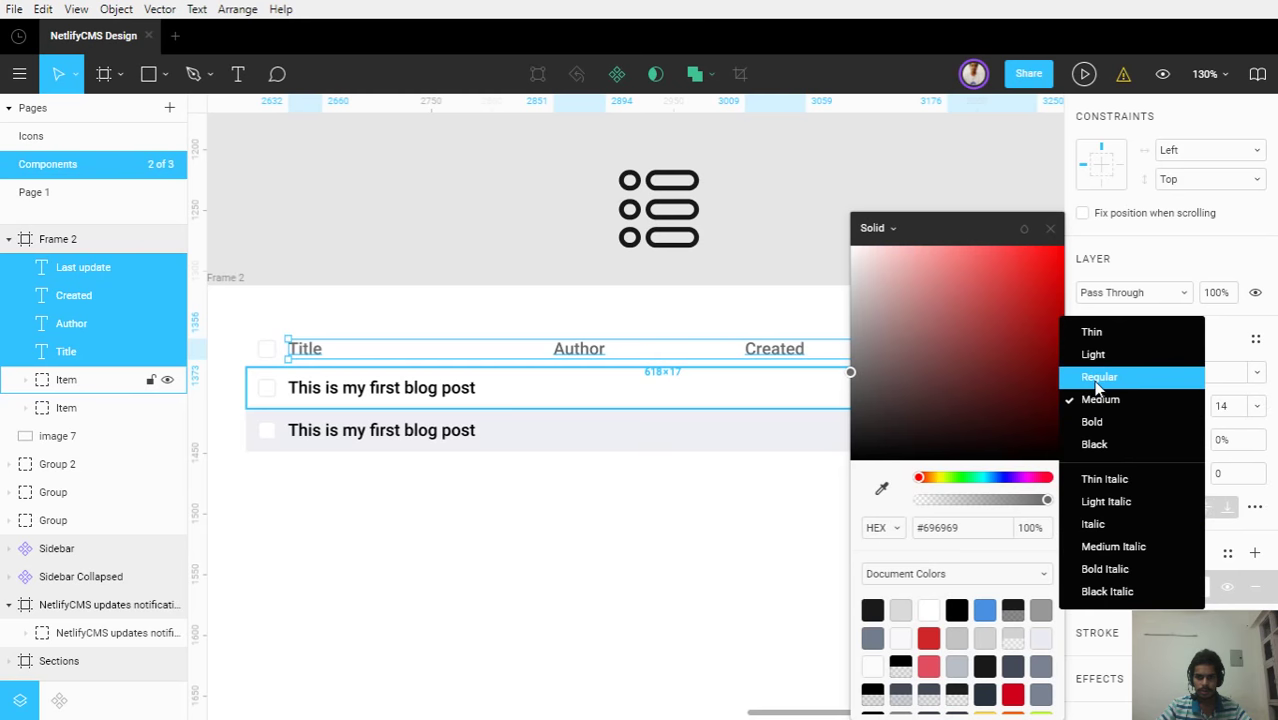
click(1094, 378)
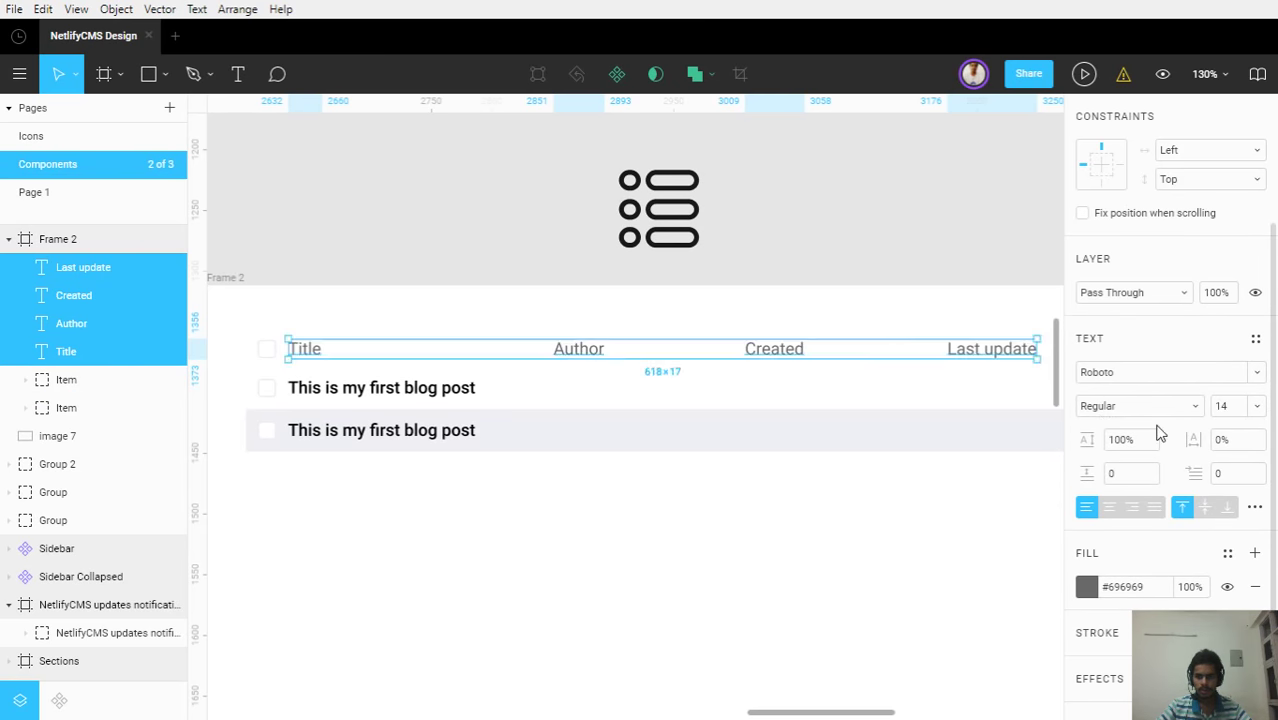
Fine-tune the header text colour to gray #6D6D6D
click(1088, 587)
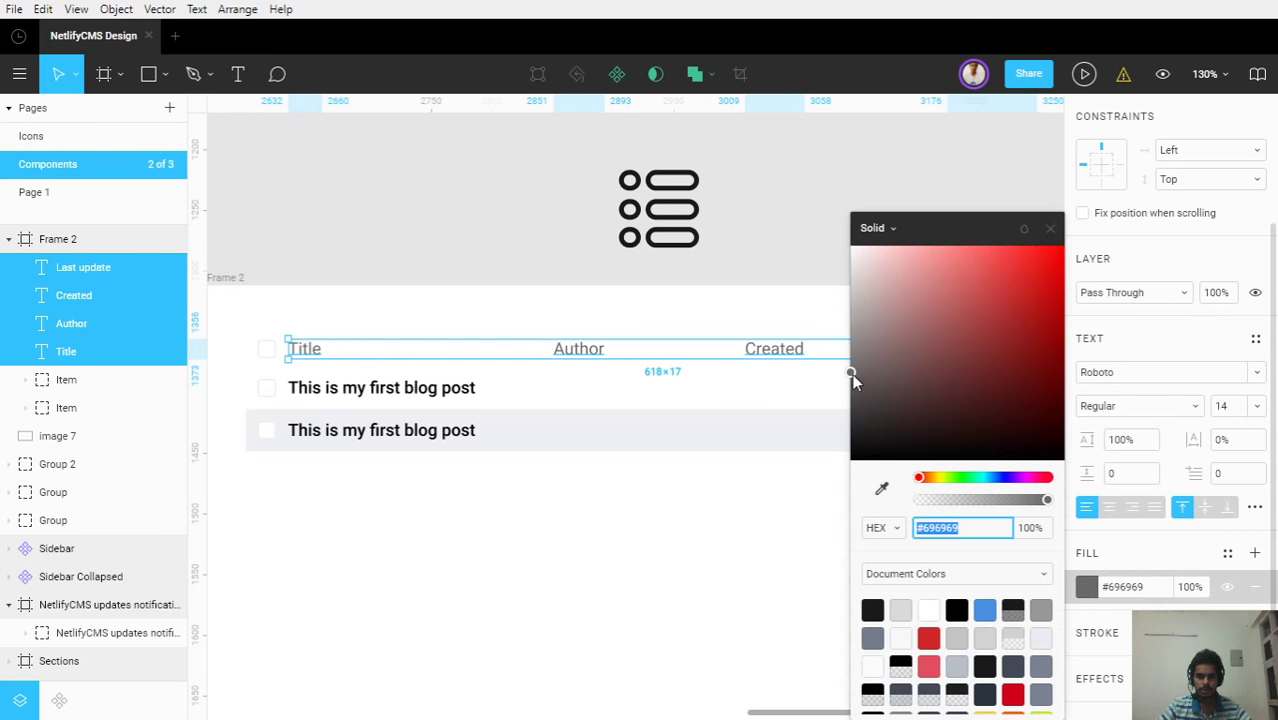
mouse_move(849, 373)
mouse_down()
mouse_move(847, 349)
mouse_move(851, 373)
mouse_up()
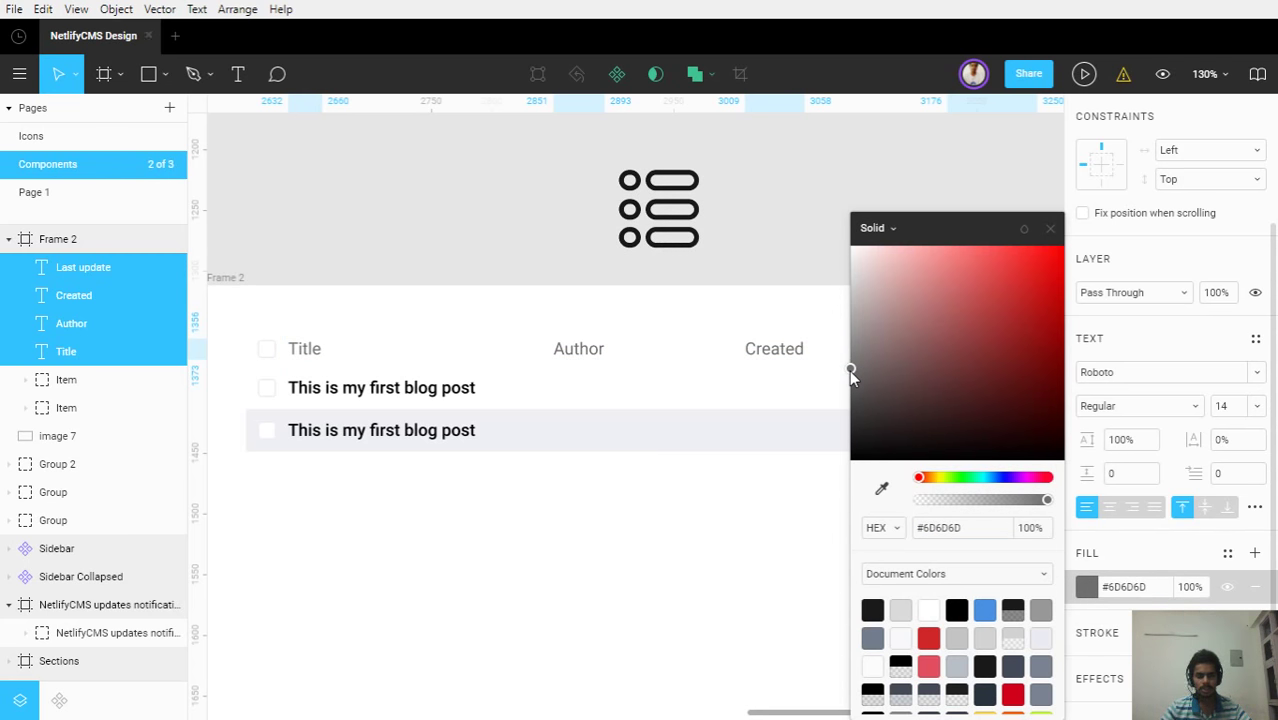
key(Escape)
click(683, 540)
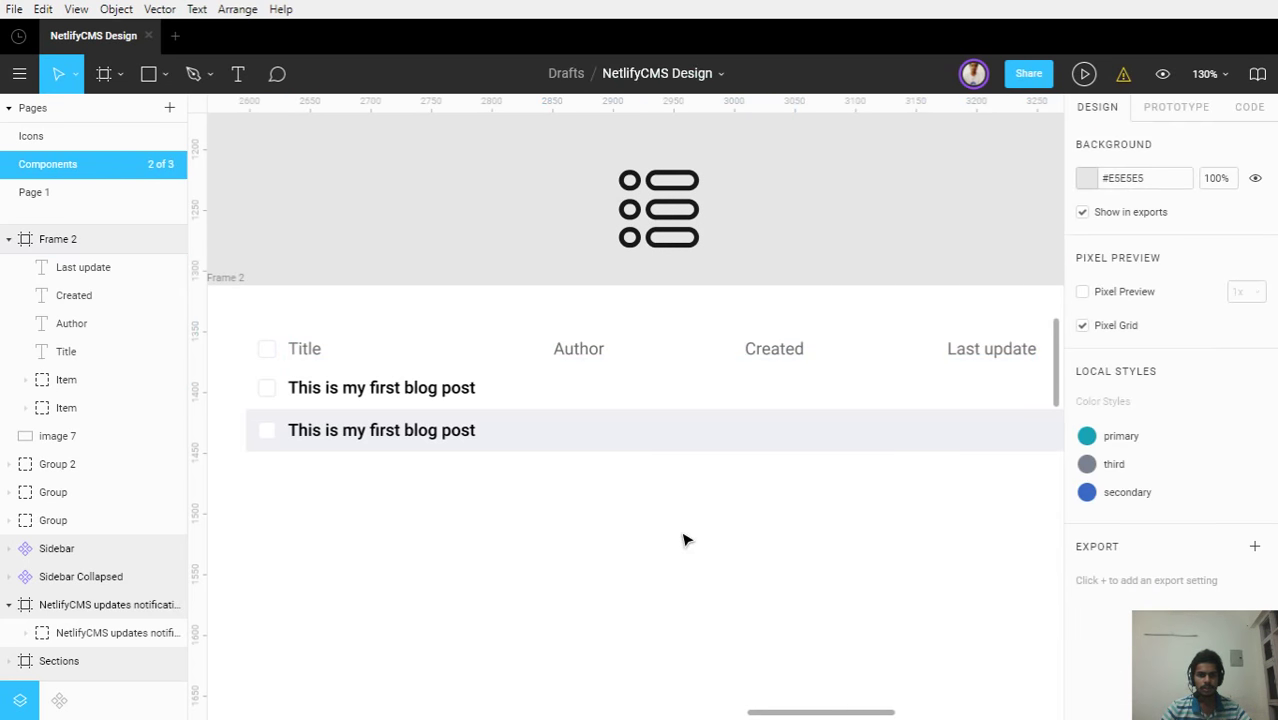
drag(683, 540, 723, 527)
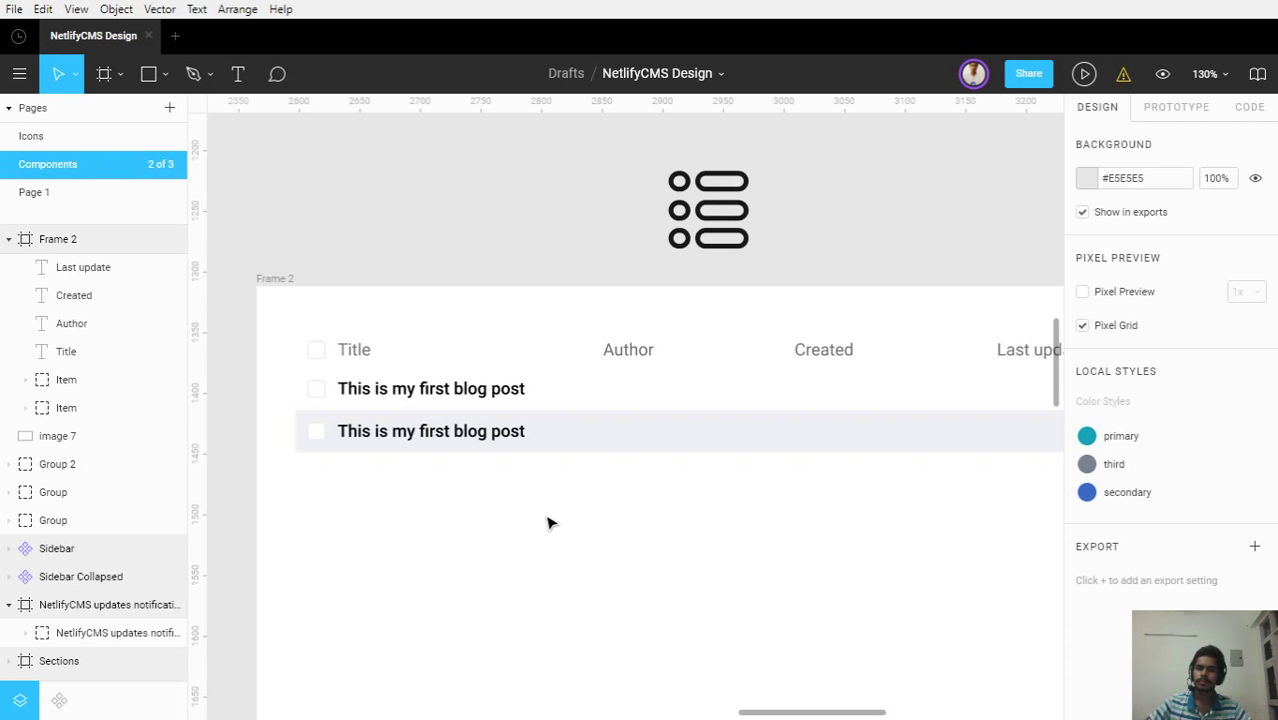
scroll(473, 520, up, 2)
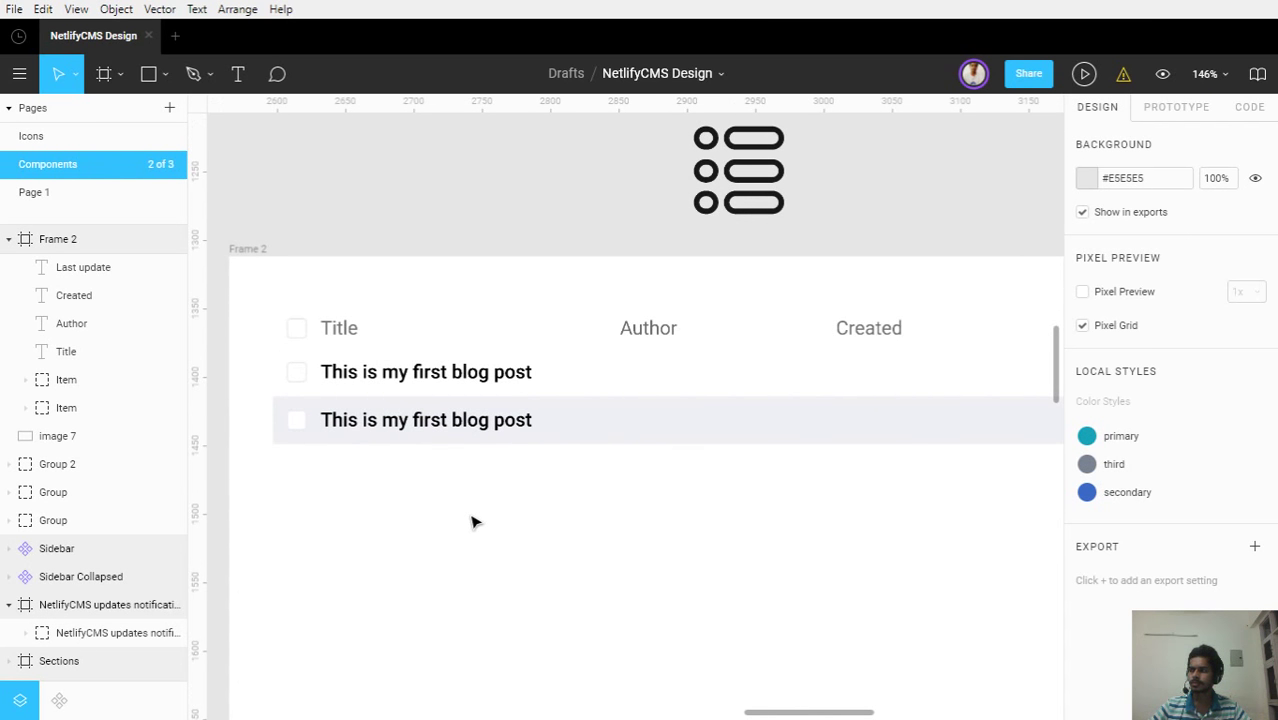
scroll(445, 489, up, 3)
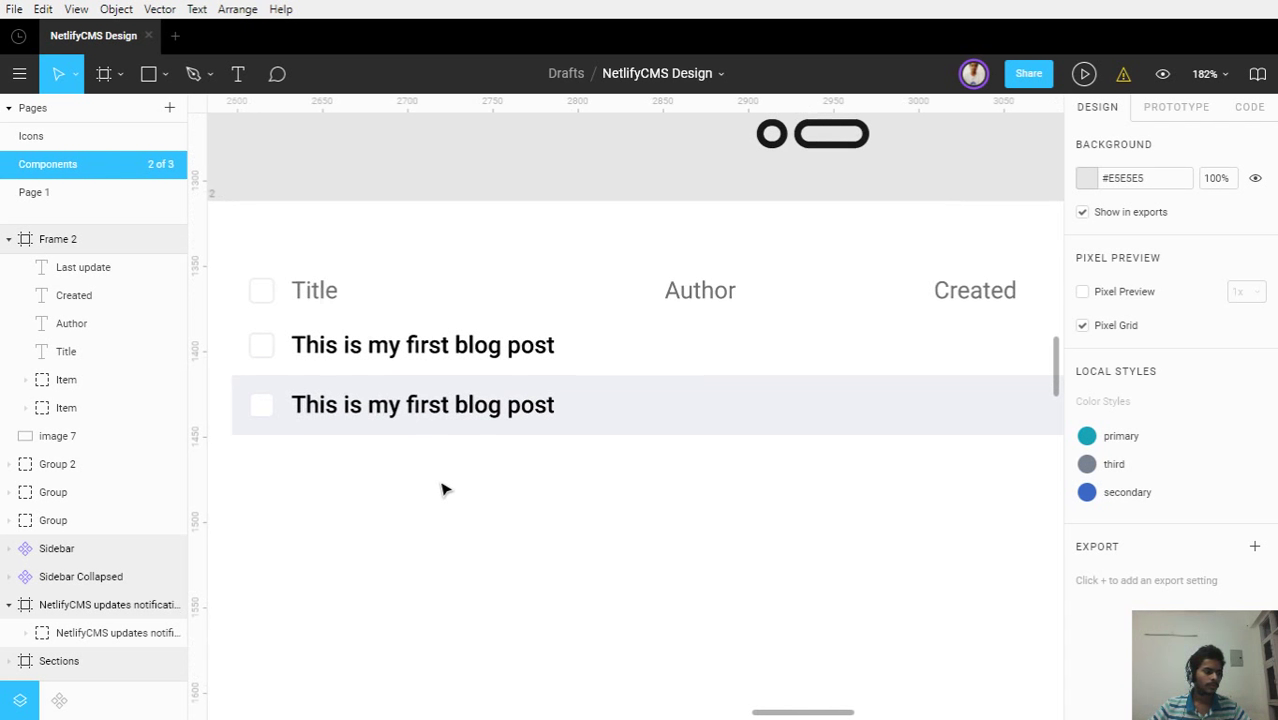
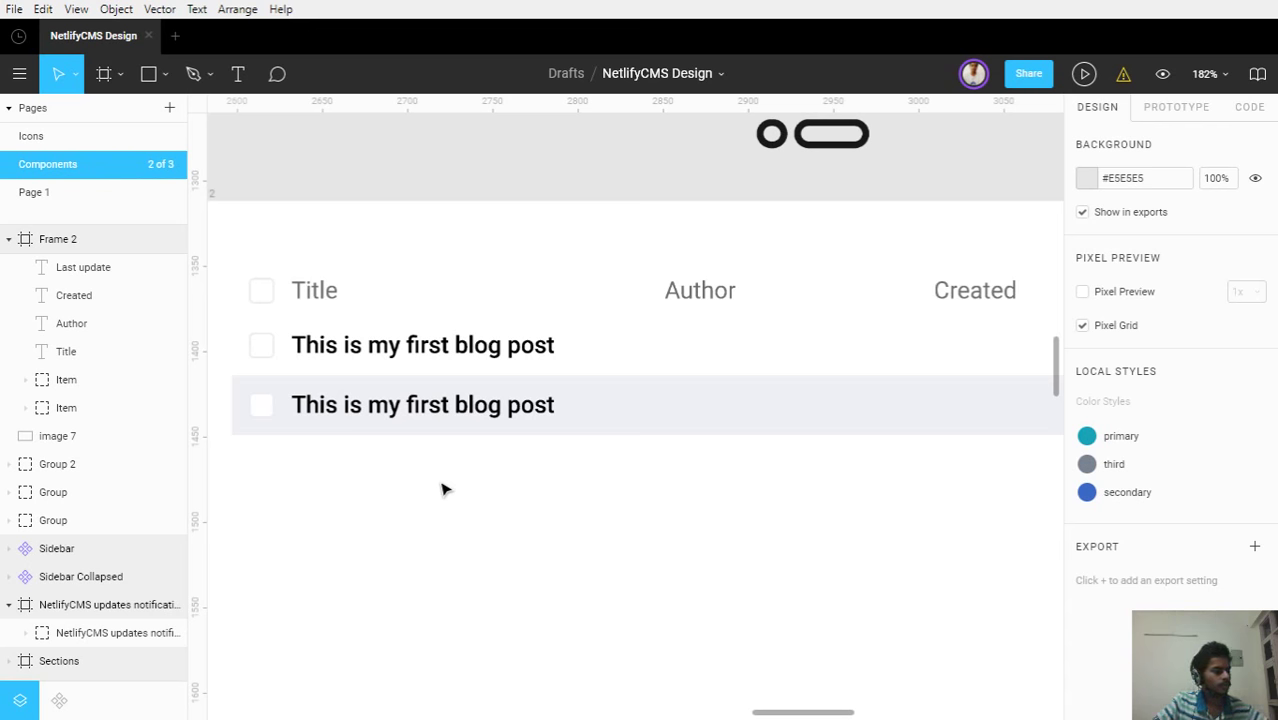
Copy the first row's title text under Author and replace it with the author's name
scroll(733, 533, down, 3)
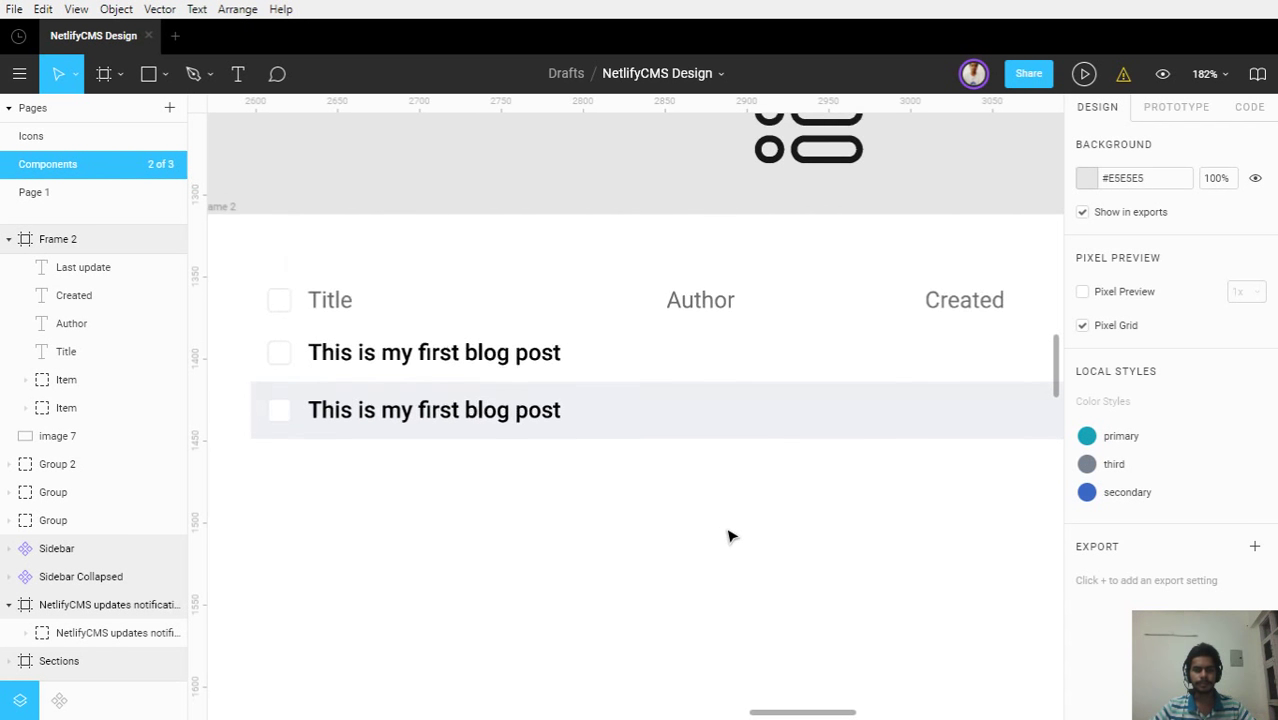
drag(739, 533, 601, 530)
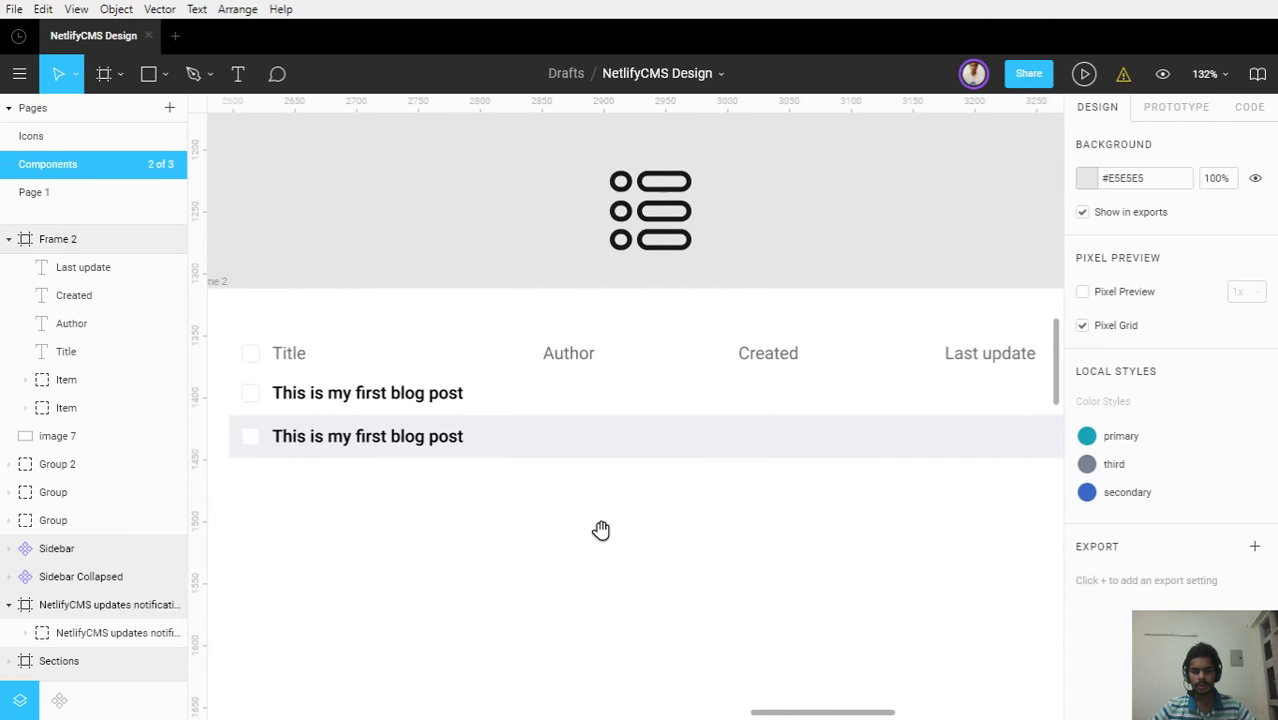
click(425, 400)
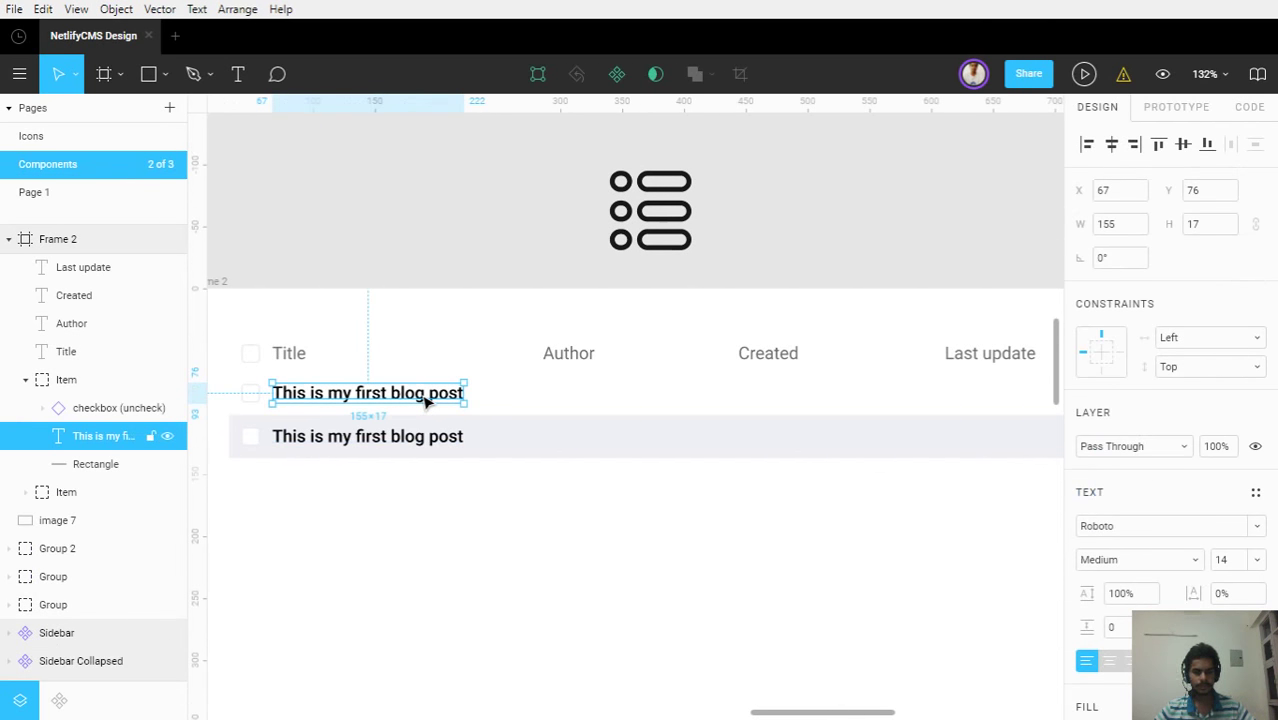
key(ctrl+d)
drag(425, 400, 699, 394)
double_click(696, 391)
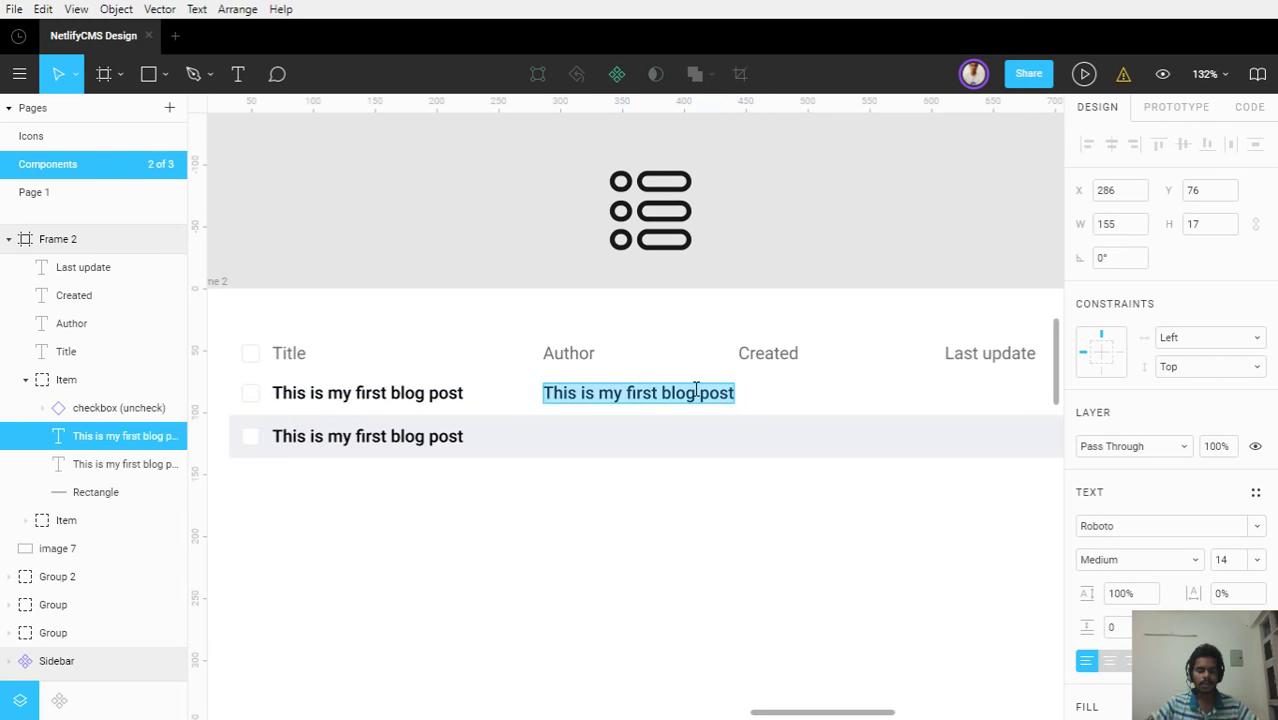
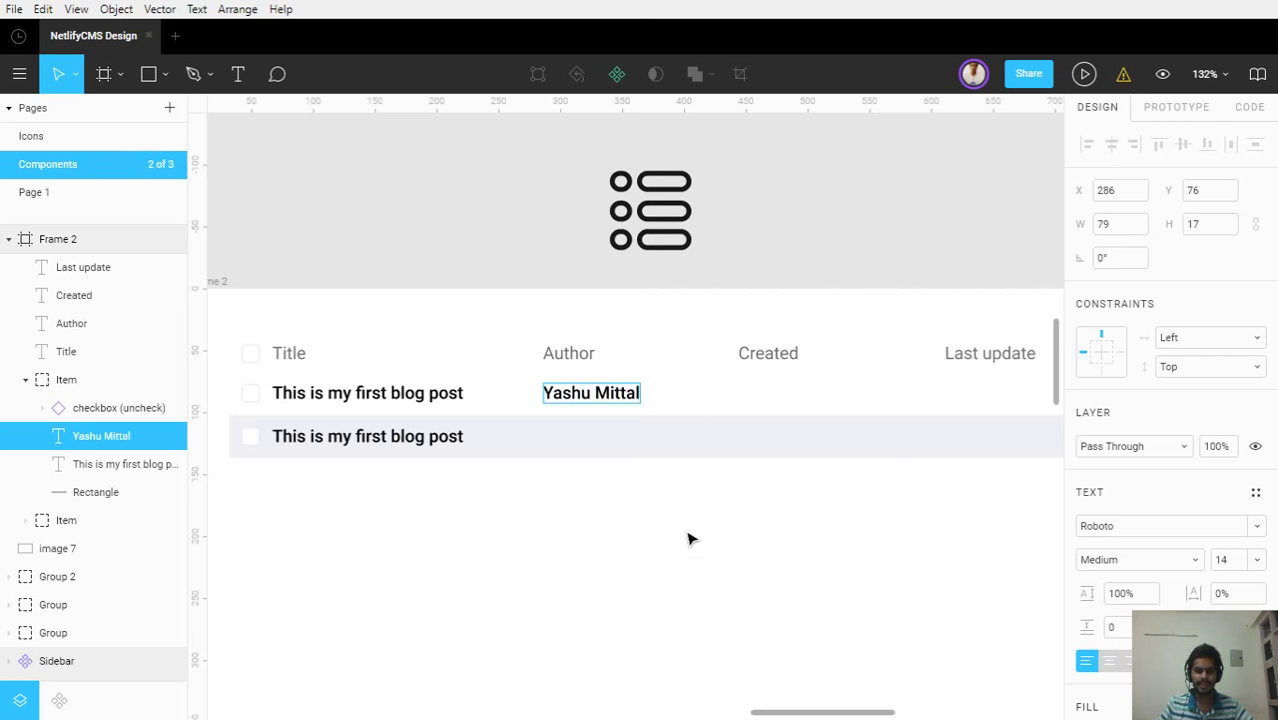
key(Escape)
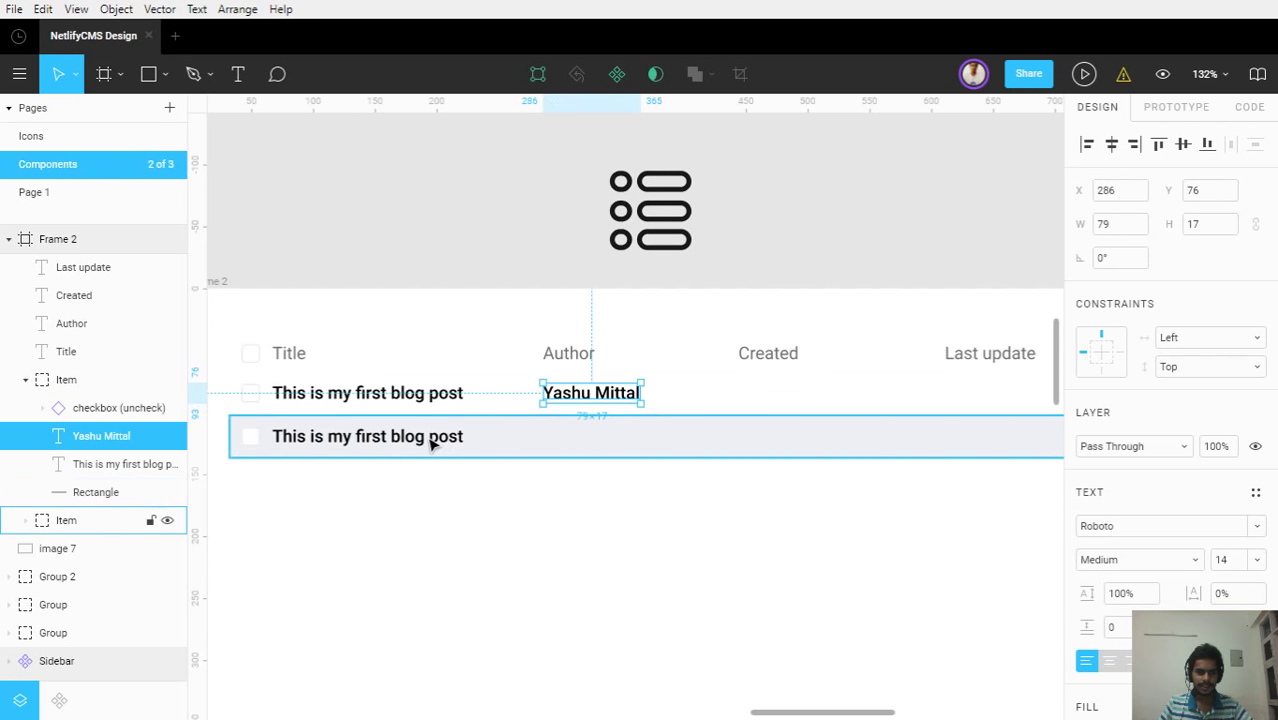
Add the second row's author name under Author from a copy of its title text
double_click(432, 440)
key(ctrl+d)
drag(434, 442, 684, 439)
double_click(683, 436)
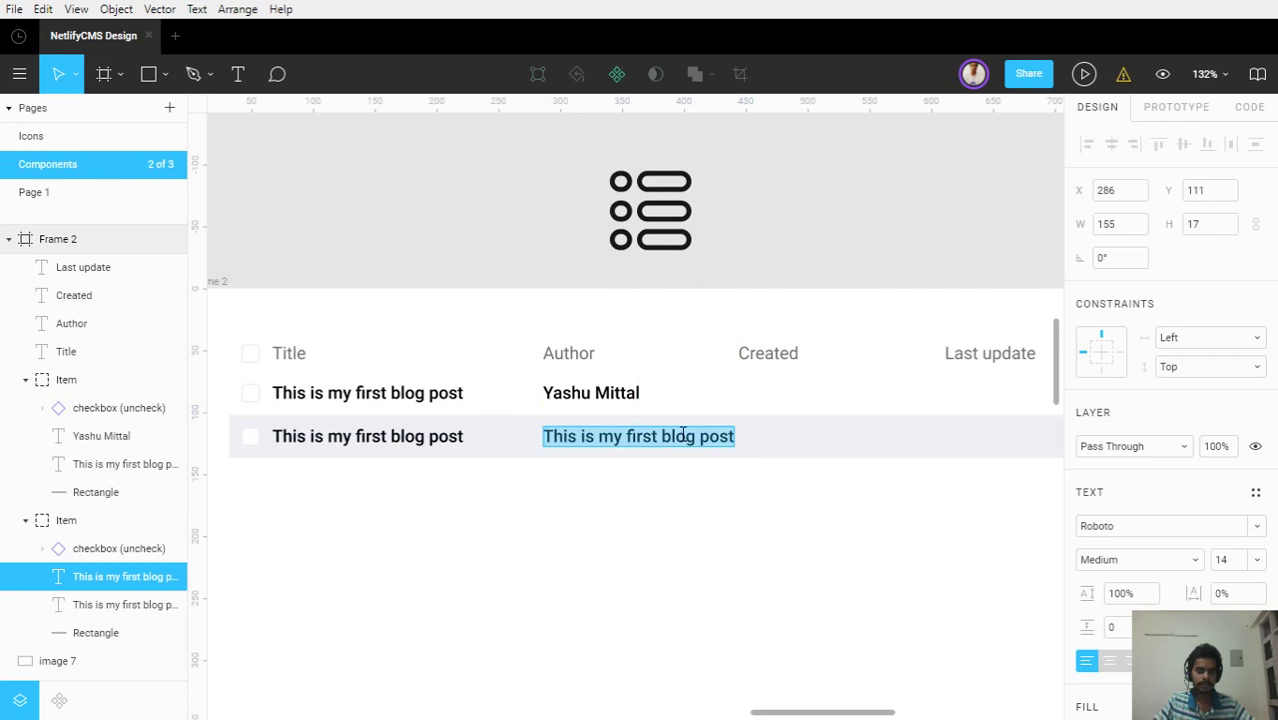
text(Shawn)
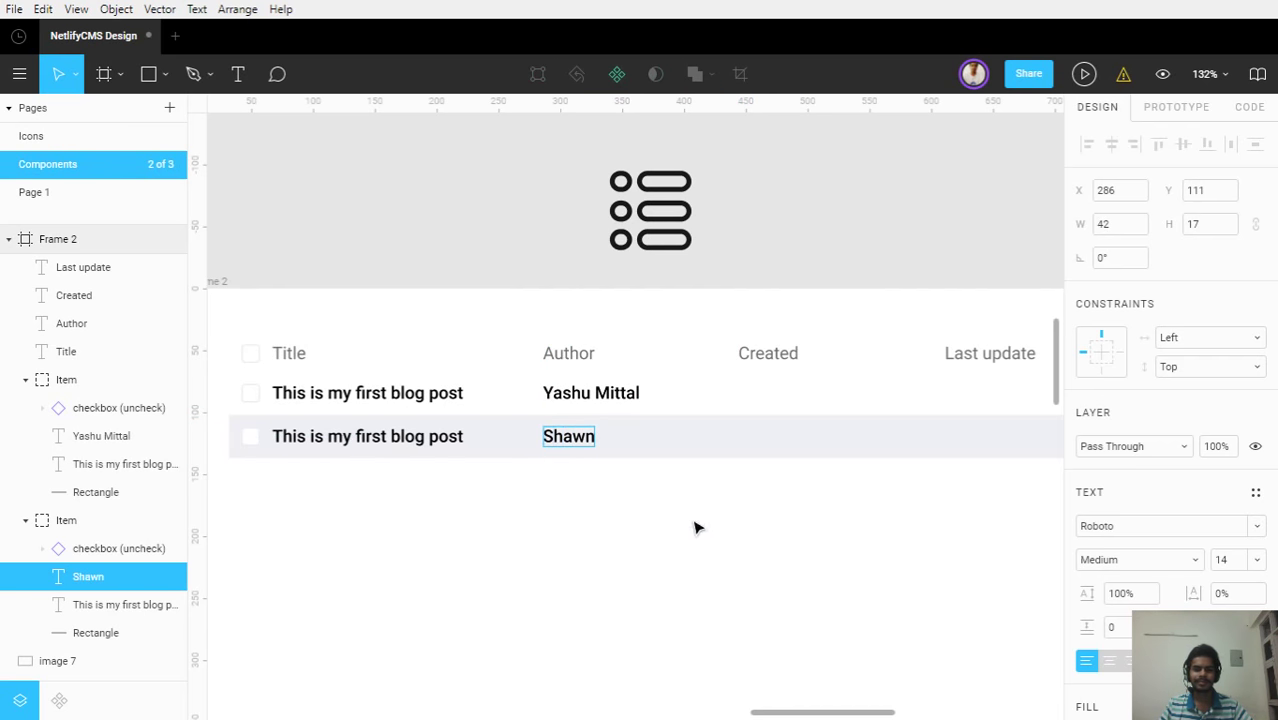
key(Escape)
click(700, 534)
scroll(745, 430, up, 5)
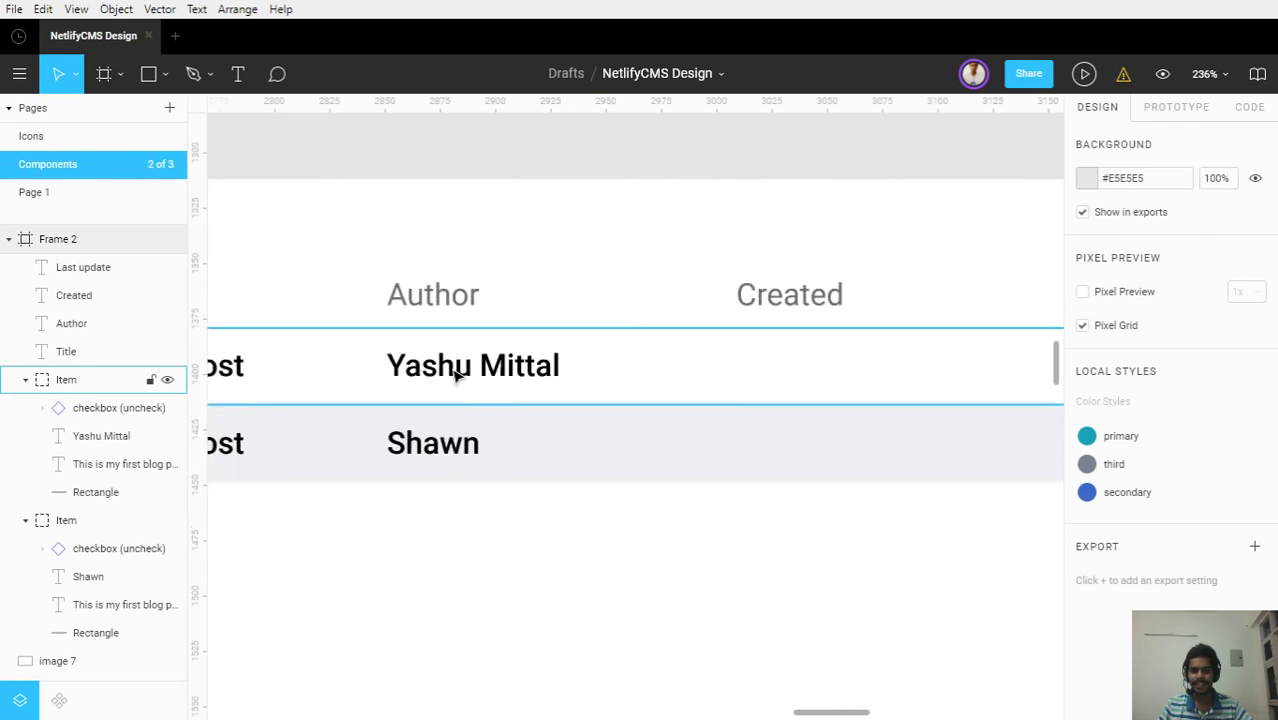
Copy the first row's author text under Created and change it to 05/08/2018
double_click(455, 370)
key(ctrl+d)
drag(456, 369, 816, 376)
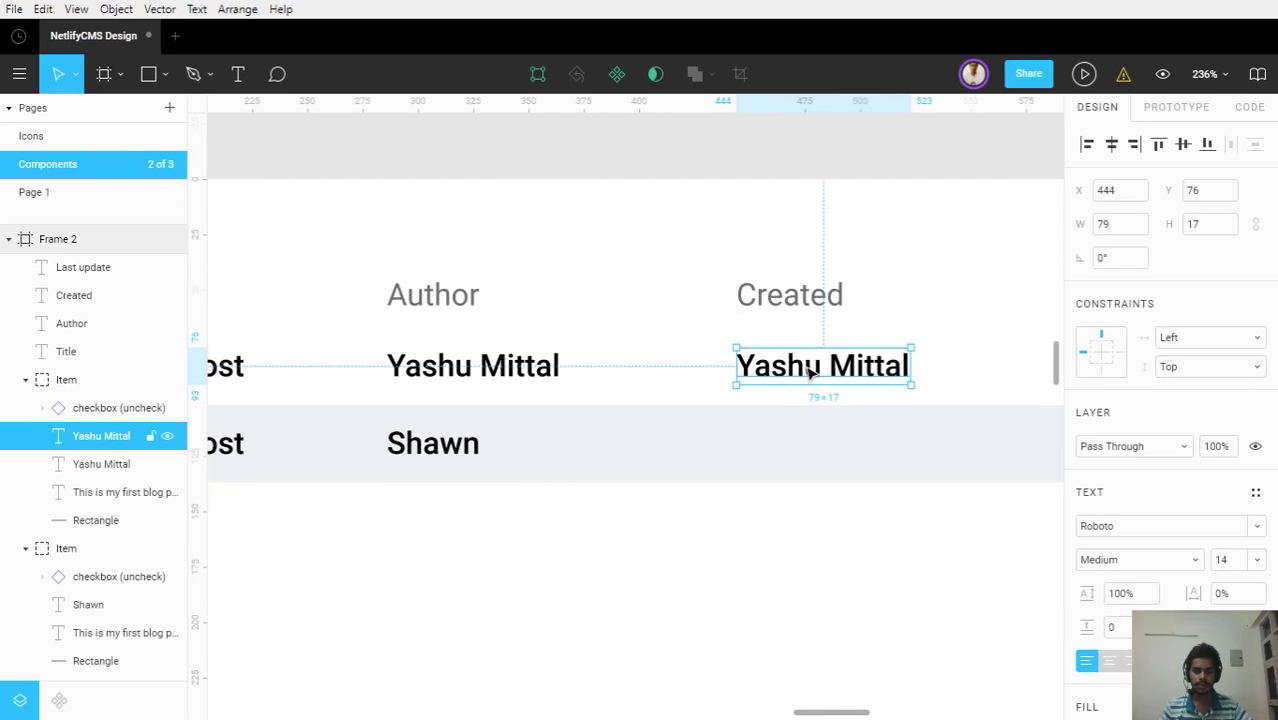
double_click(808, 368)
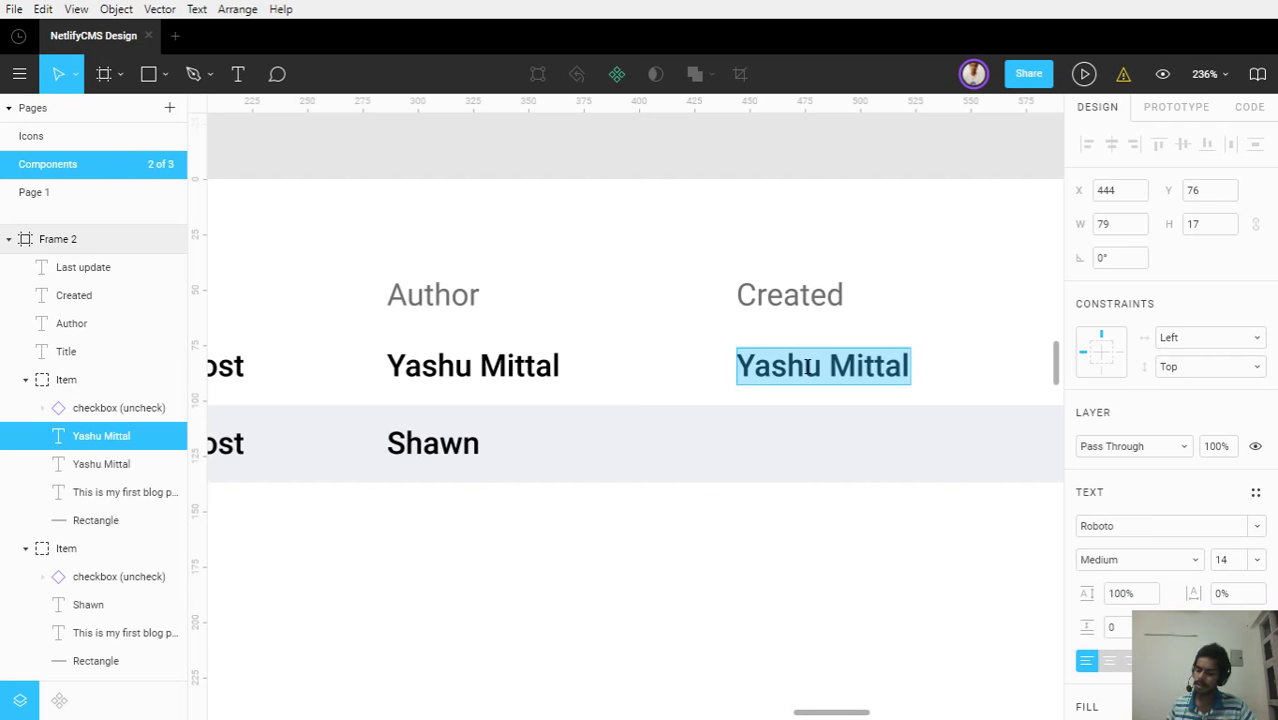
text(05)
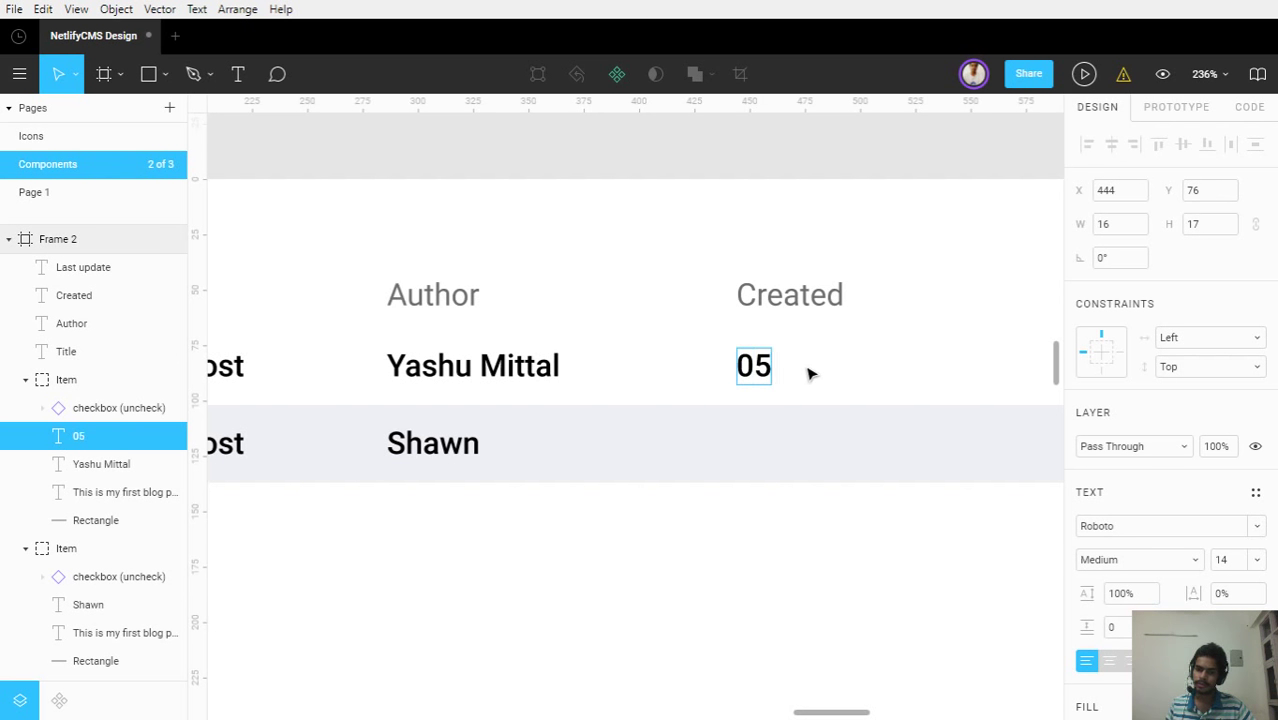
text(-)
key(BackSpace)
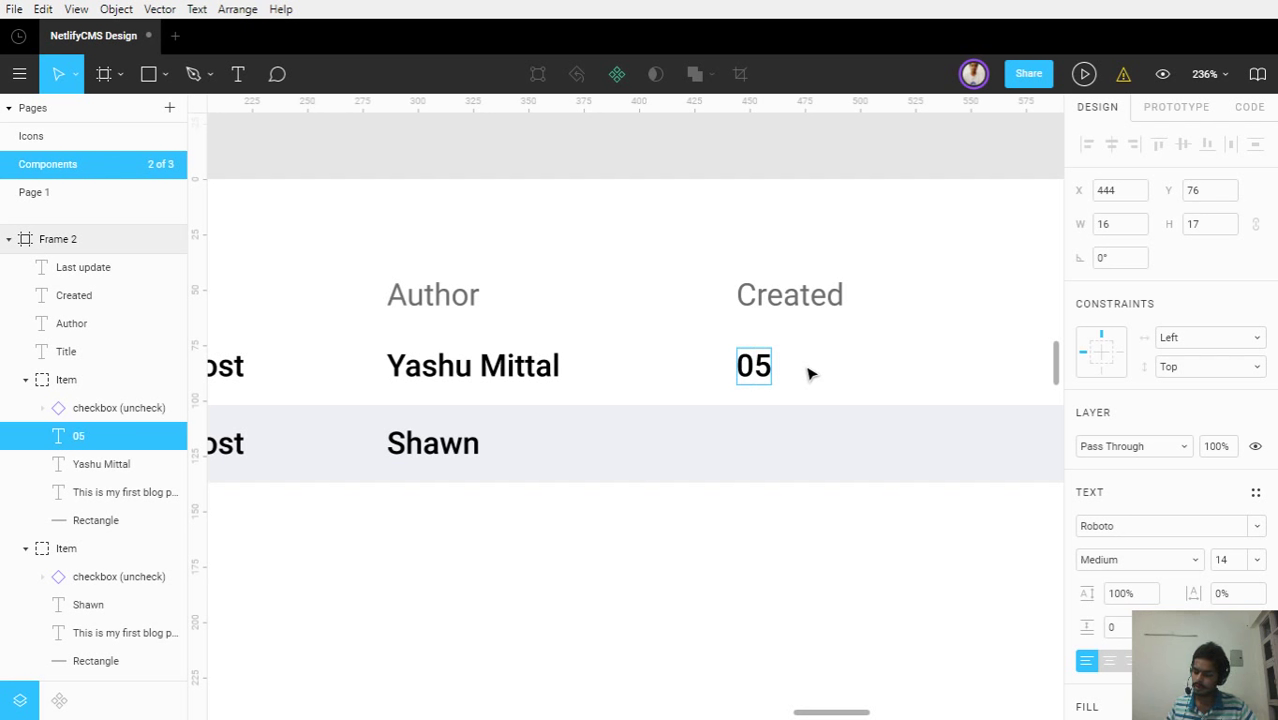
text(/0)
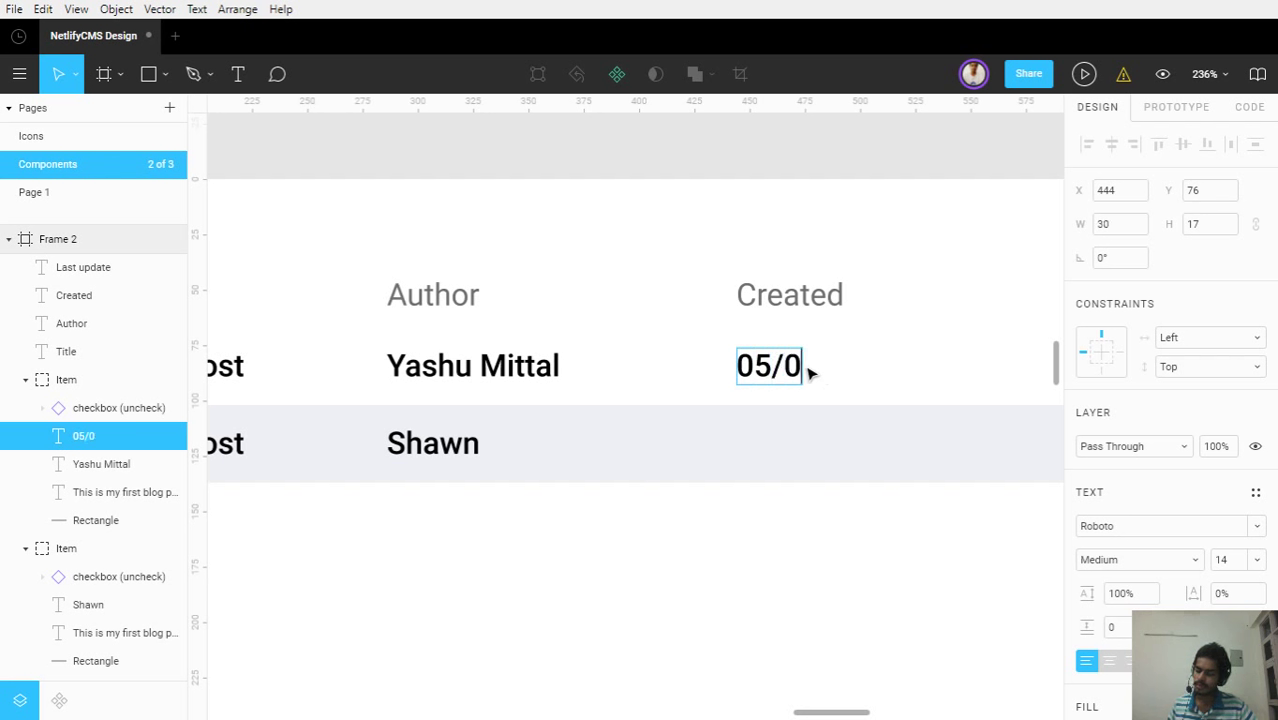
text(5)
key(BackSpace)
text(8/2018)
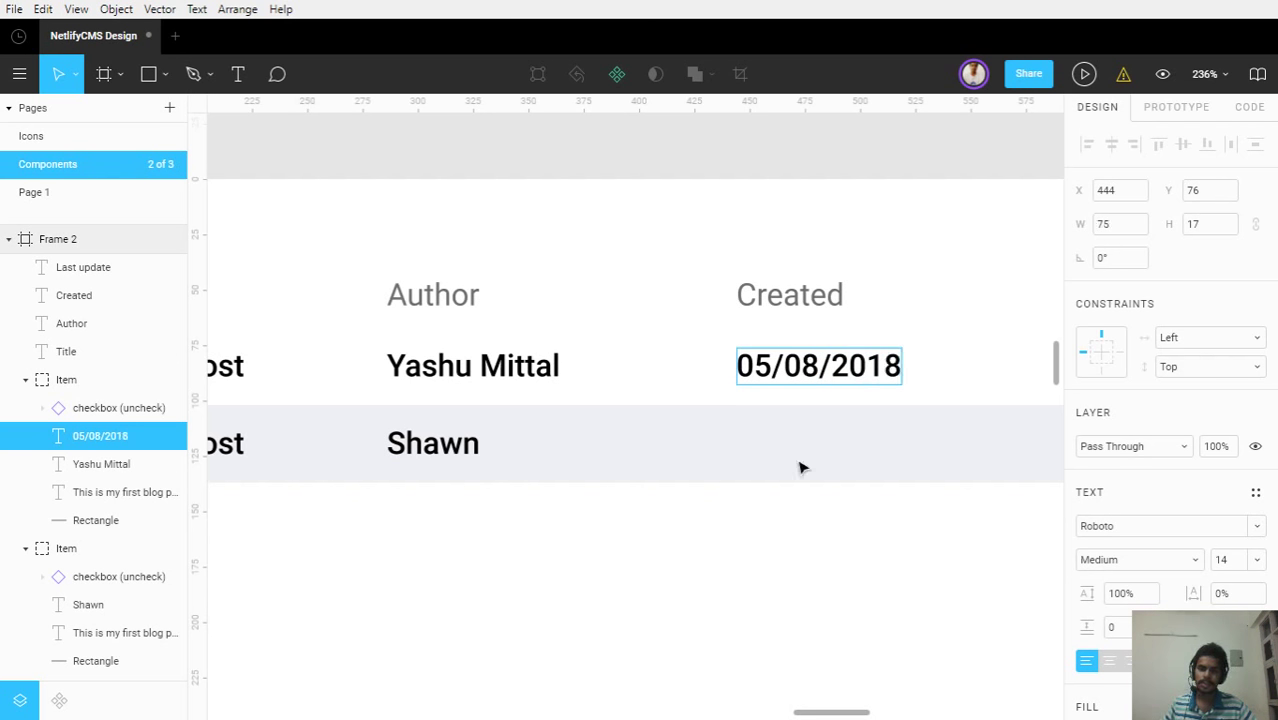
key(Escape)
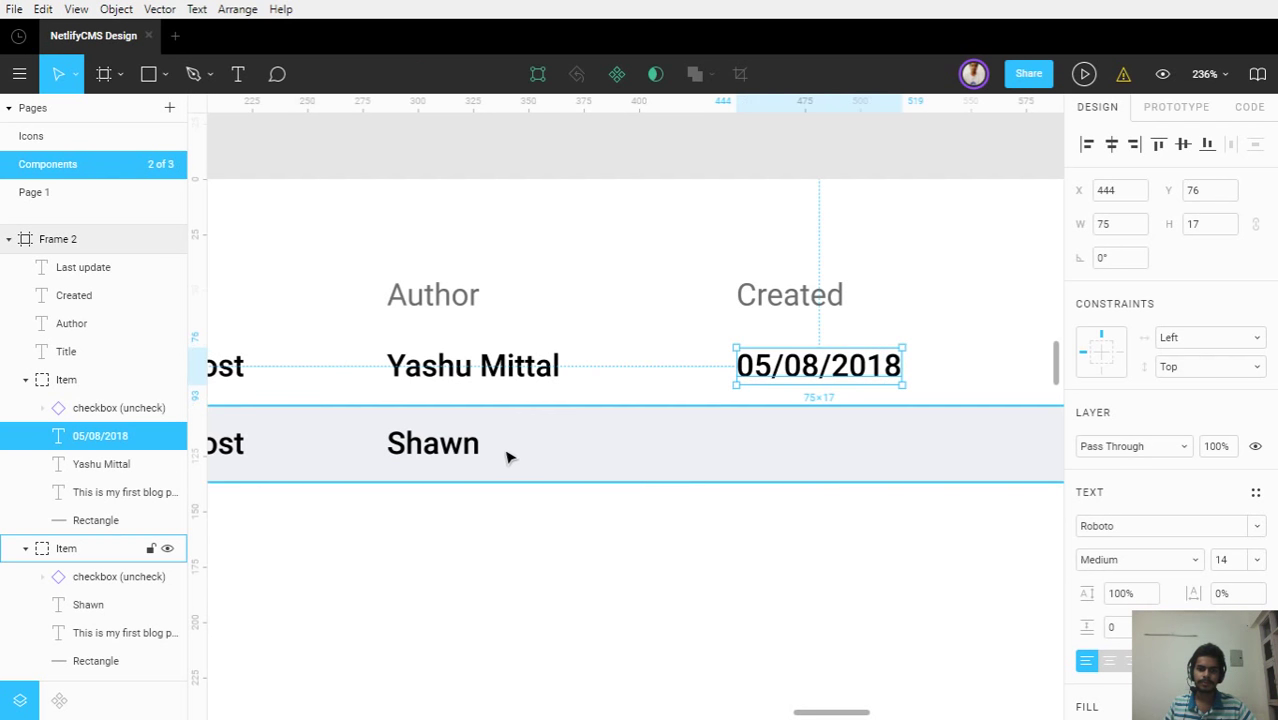
Put 09/09/2018 under Created for the second row, copied from its author text
click(470, 460)
key(ctrl+d)
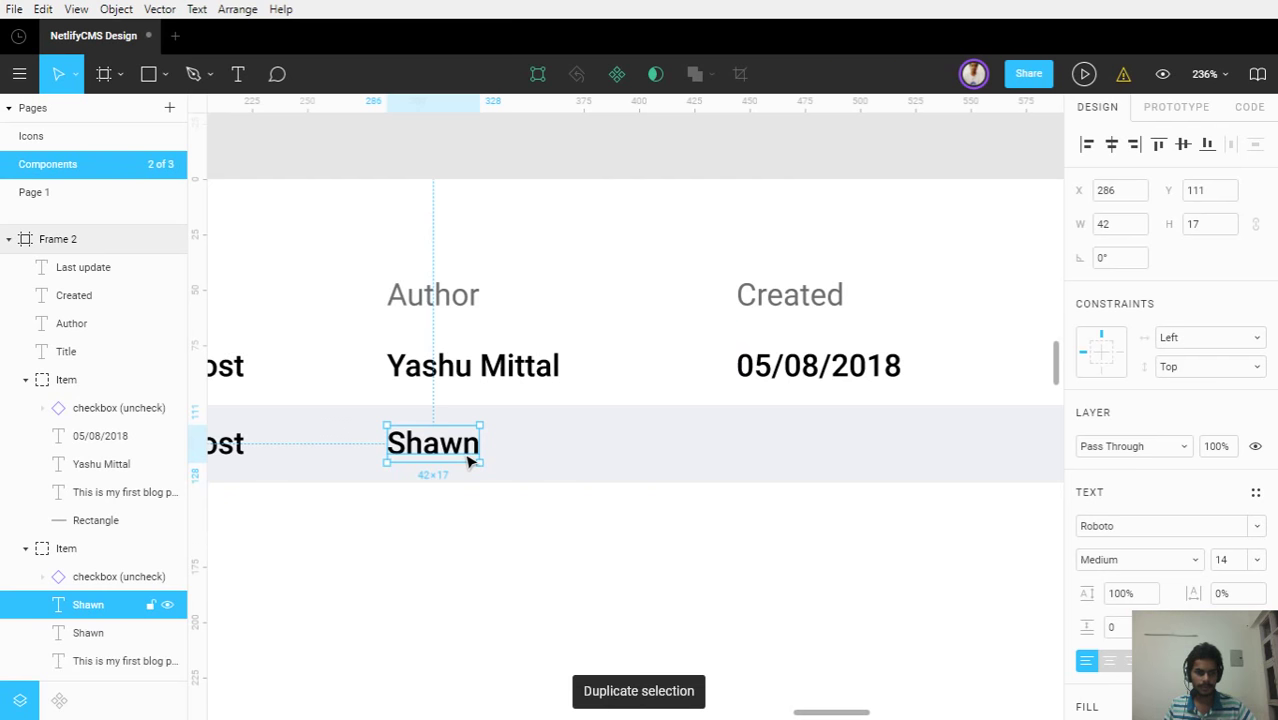
drag(470, 460, 822, 452)
double_click(820, 449)
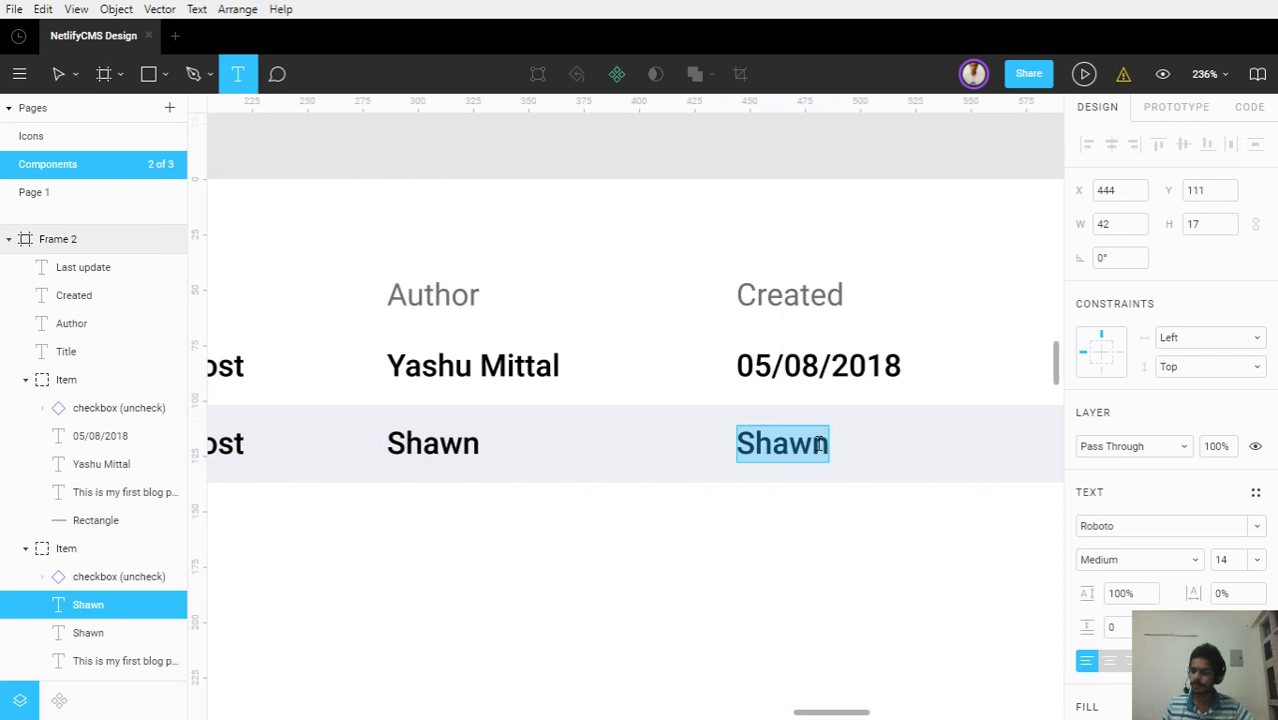
text(09/09/2018)
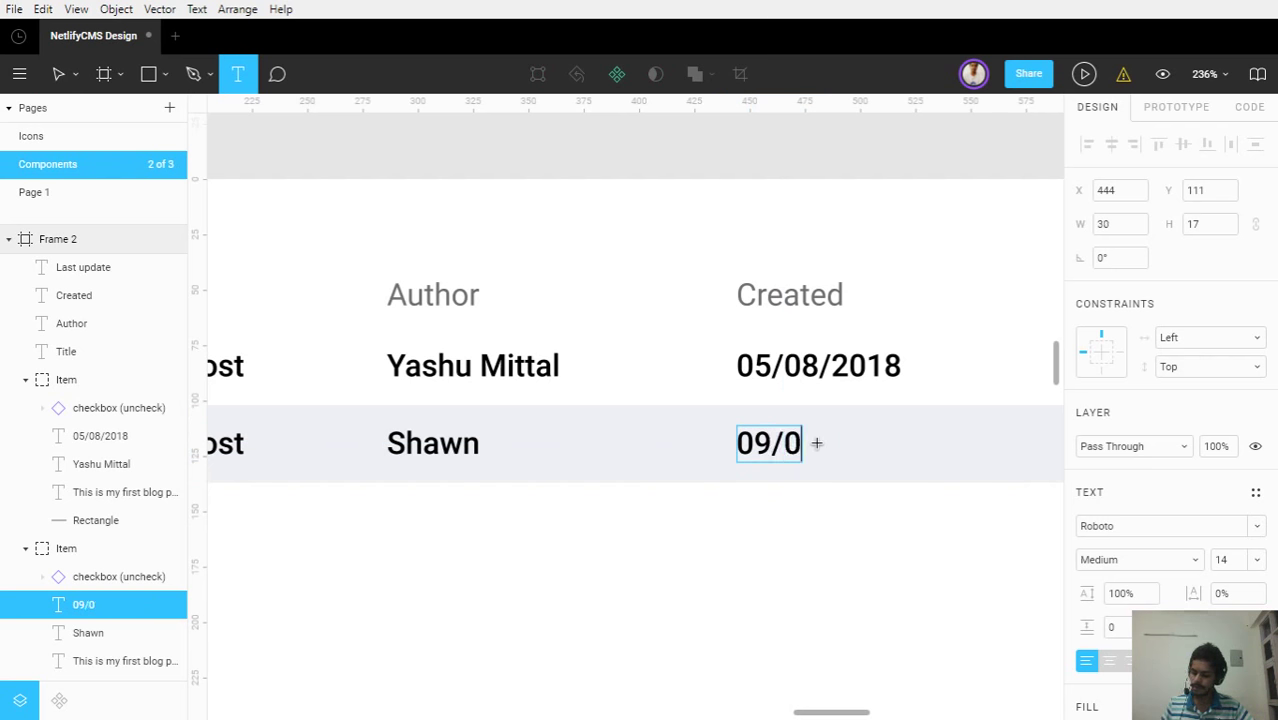
key(Escape)
key(Escape)
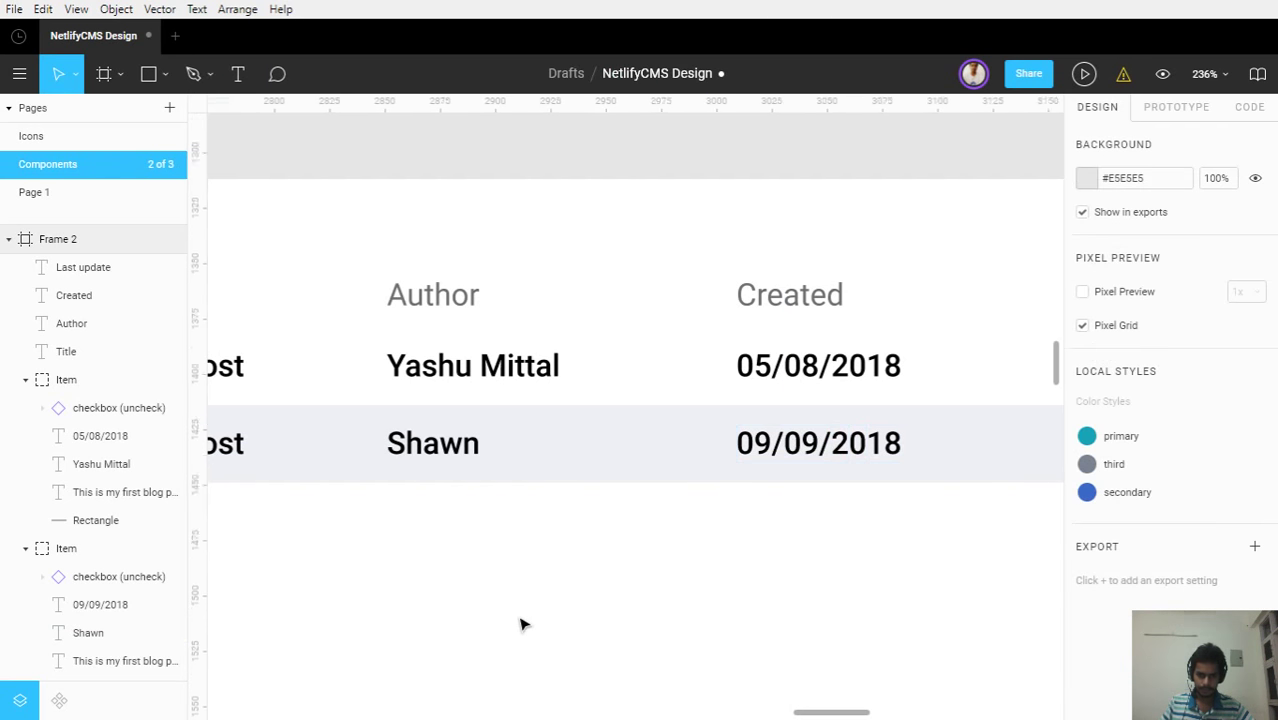
ctrl+scroll(505, 615, down, 3)
drag(490, 607, 733, 593)
scroll(600, 540, left, 2)
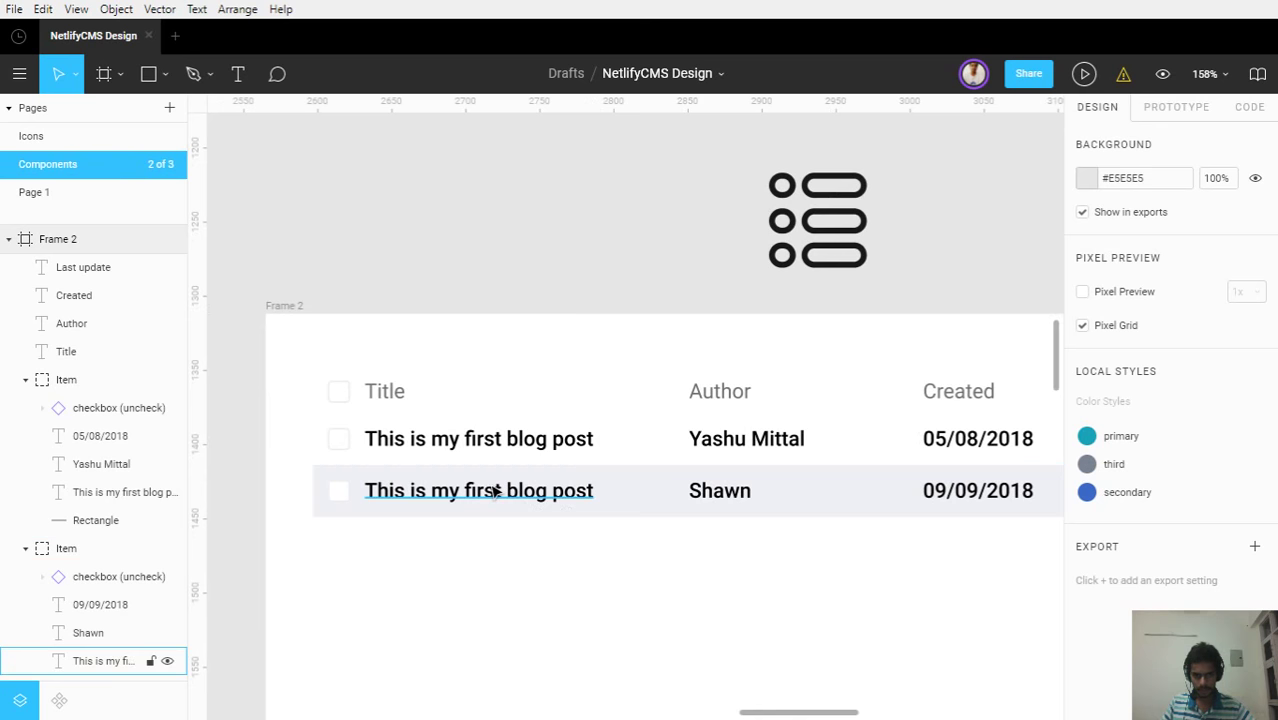
Change the word 'first' to 'latest' in the second post's title
double_click(494, 488)
double_click(493, 488)
click(493, 487)
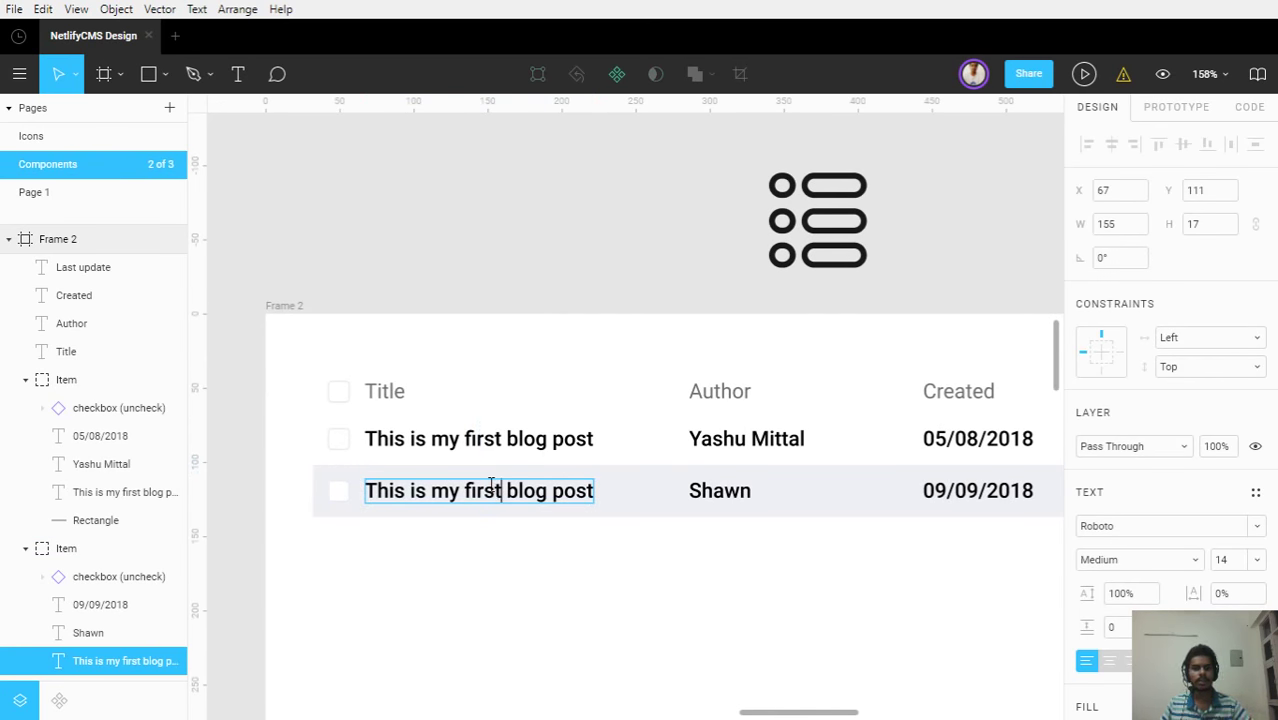
double_click(491, 487)
text(latest)
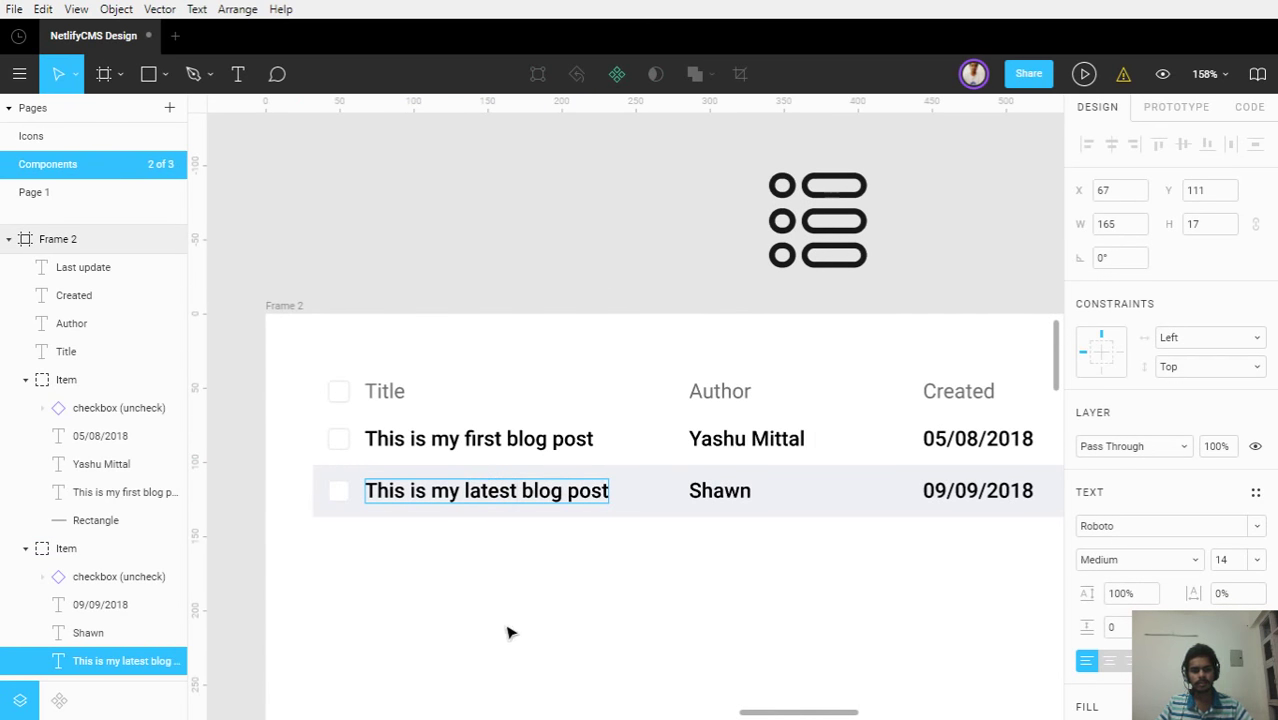
key(Escape)
key(Escape)
Copy the first row's created date into the Last update column
drag(630, 633, 328, 610)
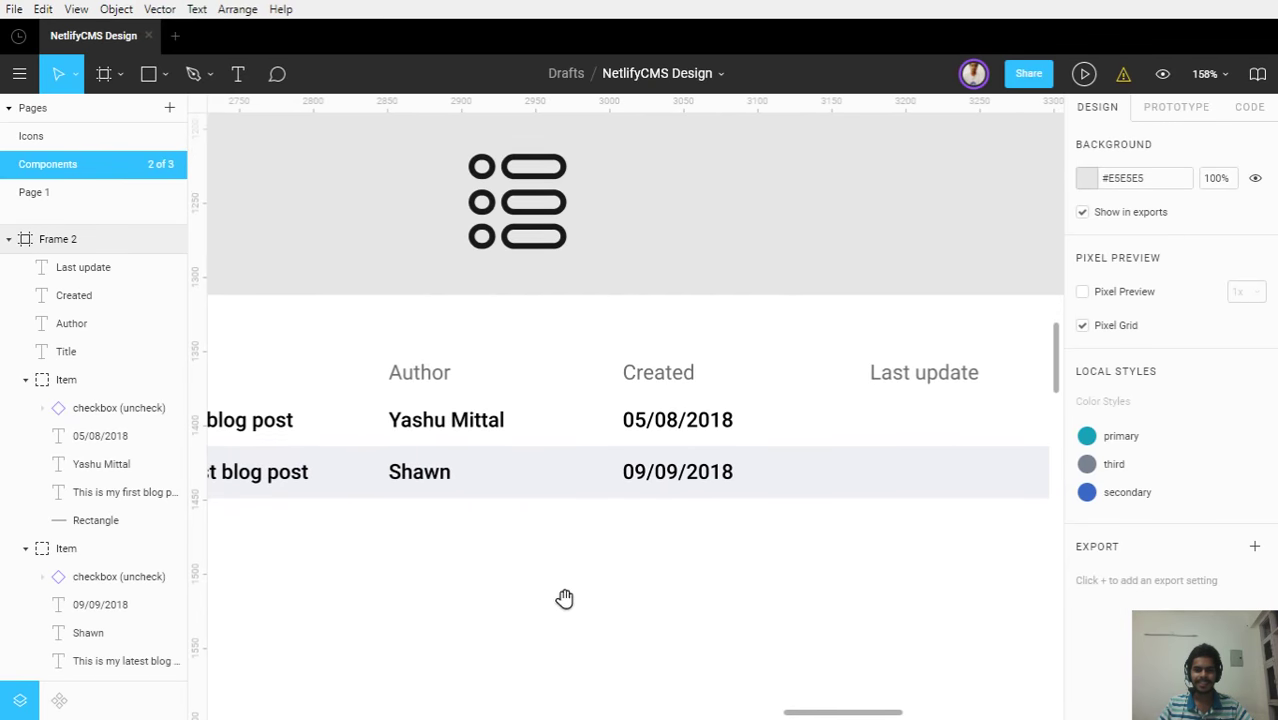
drag(565, 598, 282, 596)
ctrl+click(368, 428)
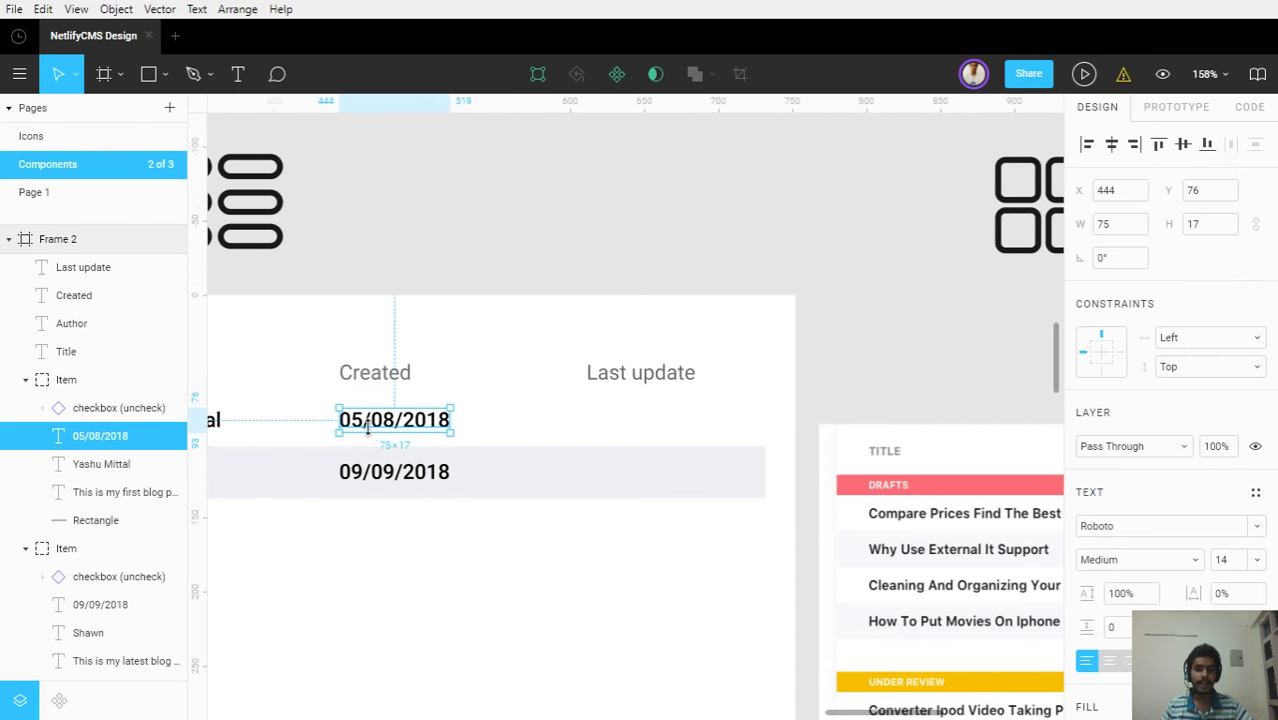
key(ctrl+d)
drag(378, 430, 638, 429)
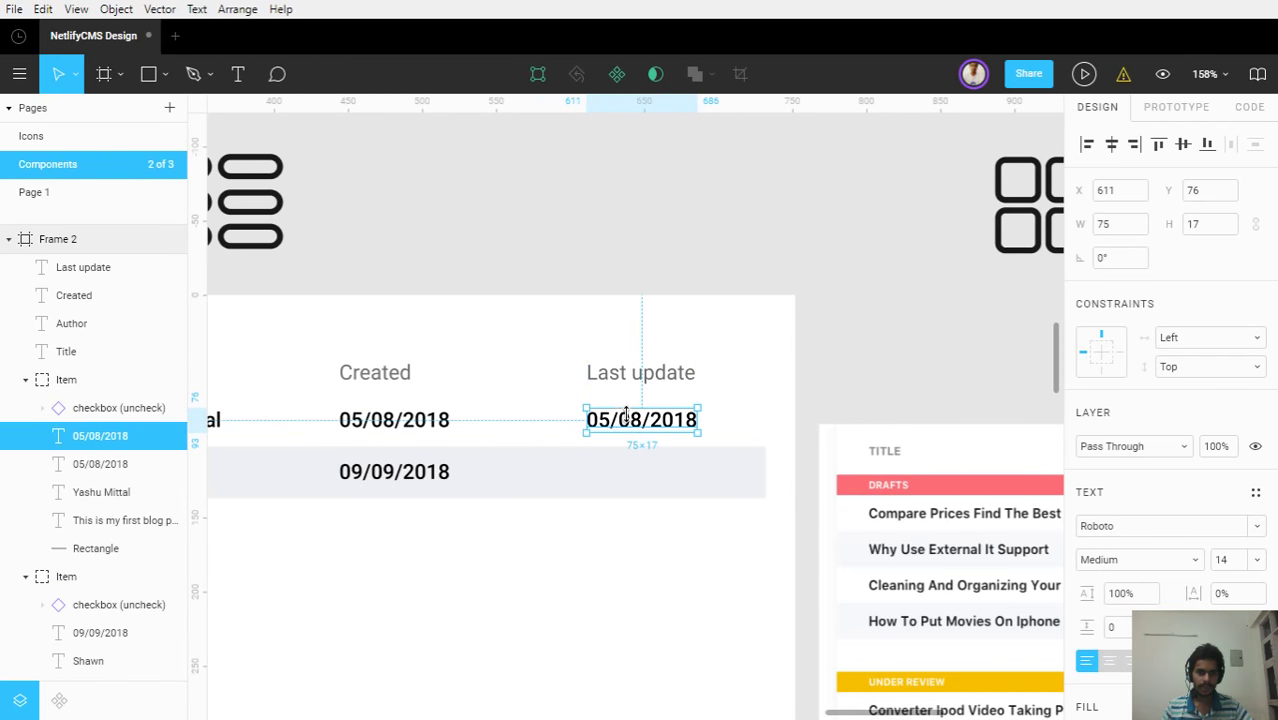
double_click(618, 428)
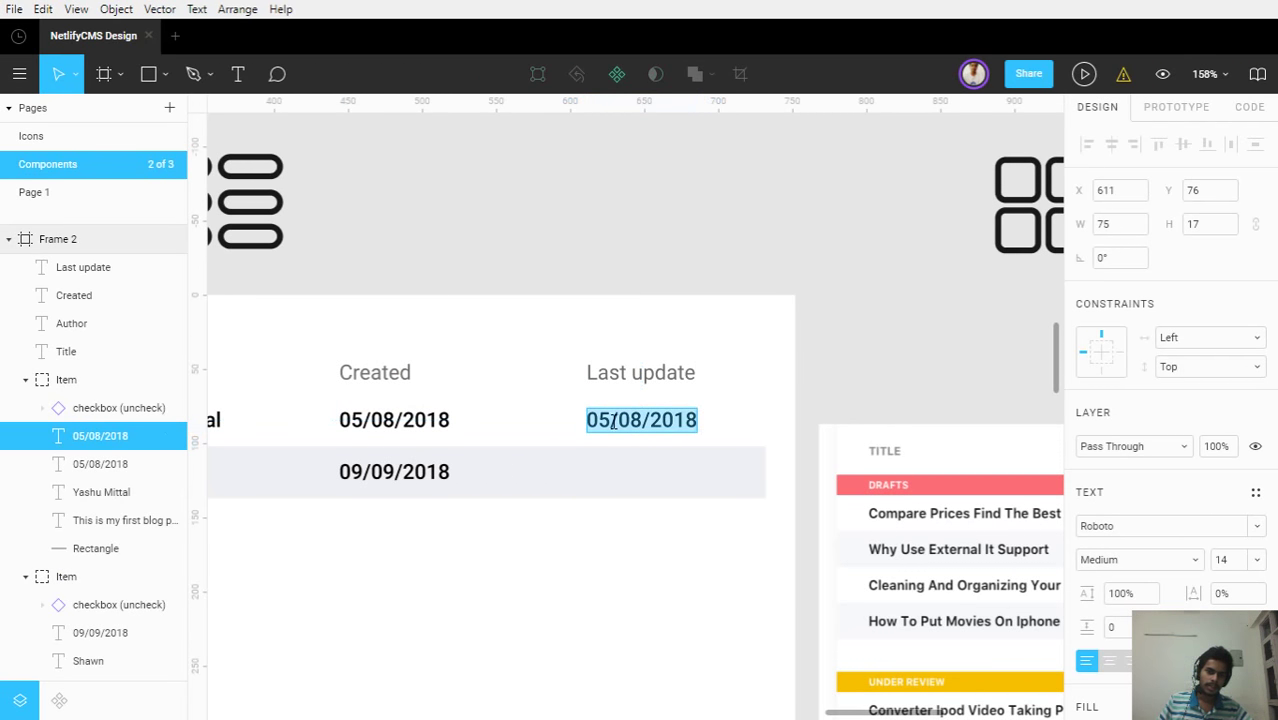
click(612, 421)
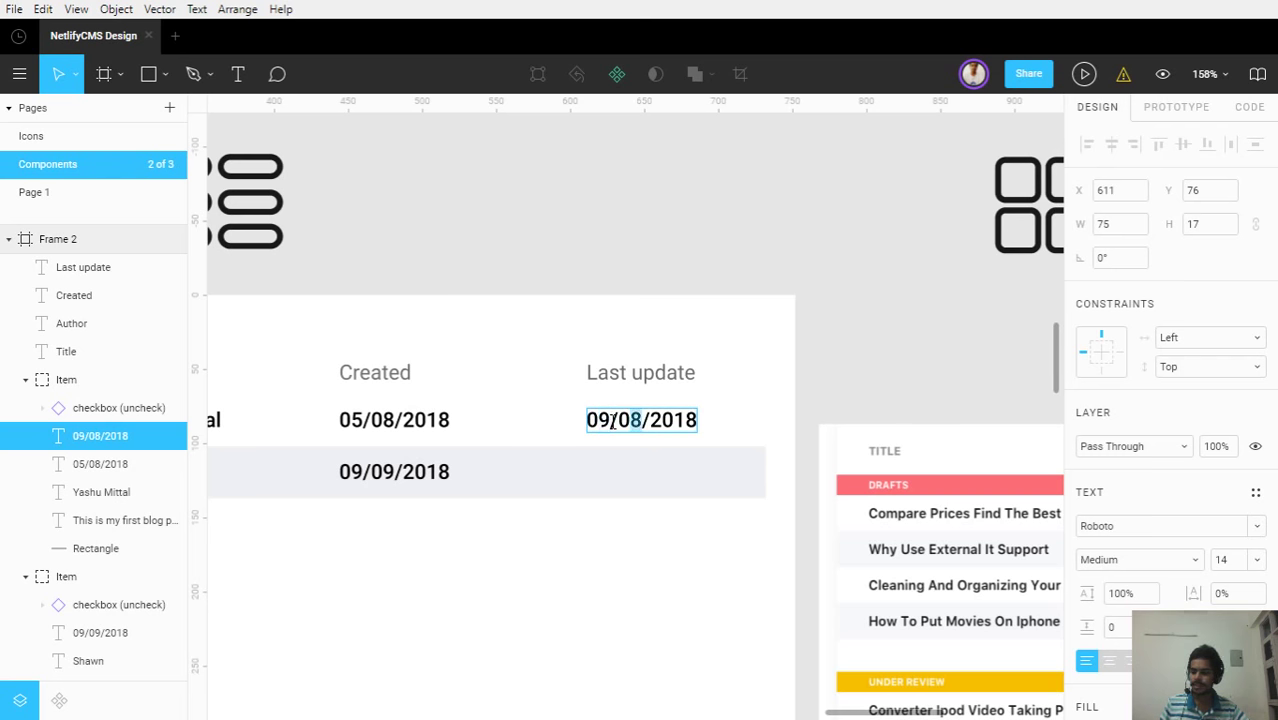
key(Escape)
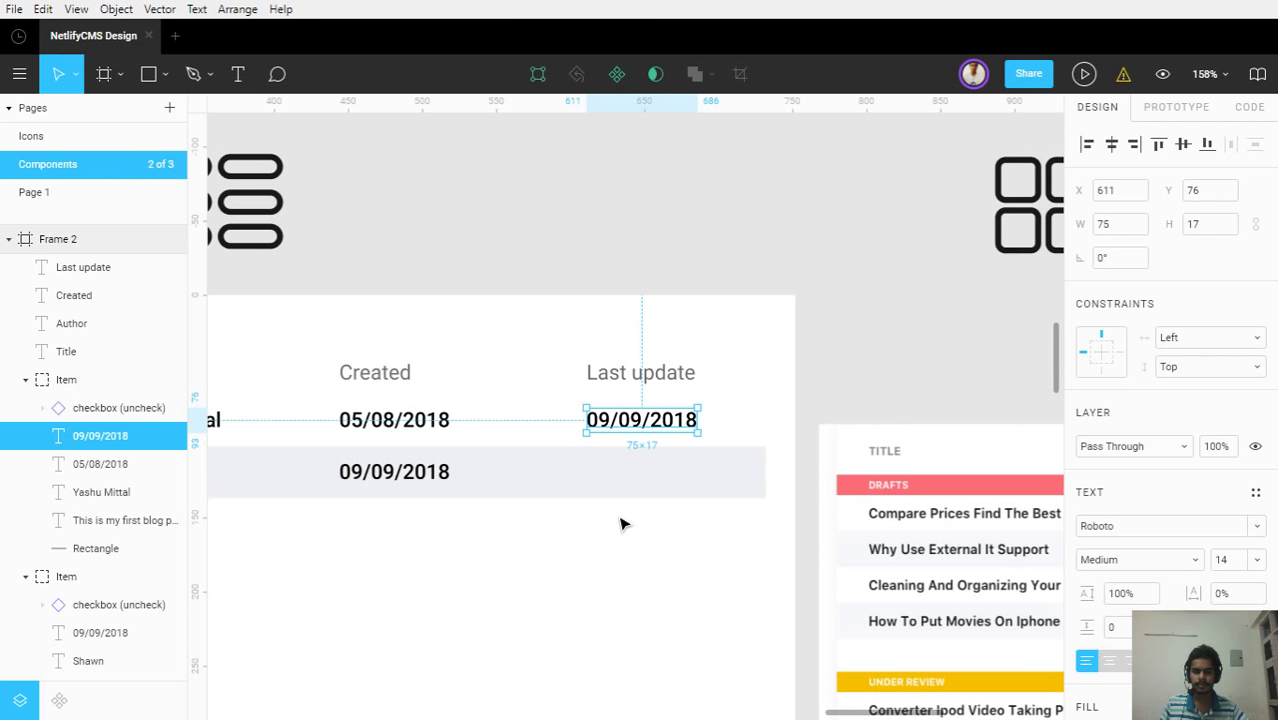
Copy the second row's 09/09/2018 date into the Last update column
click(616, 519)
click(444, 474)
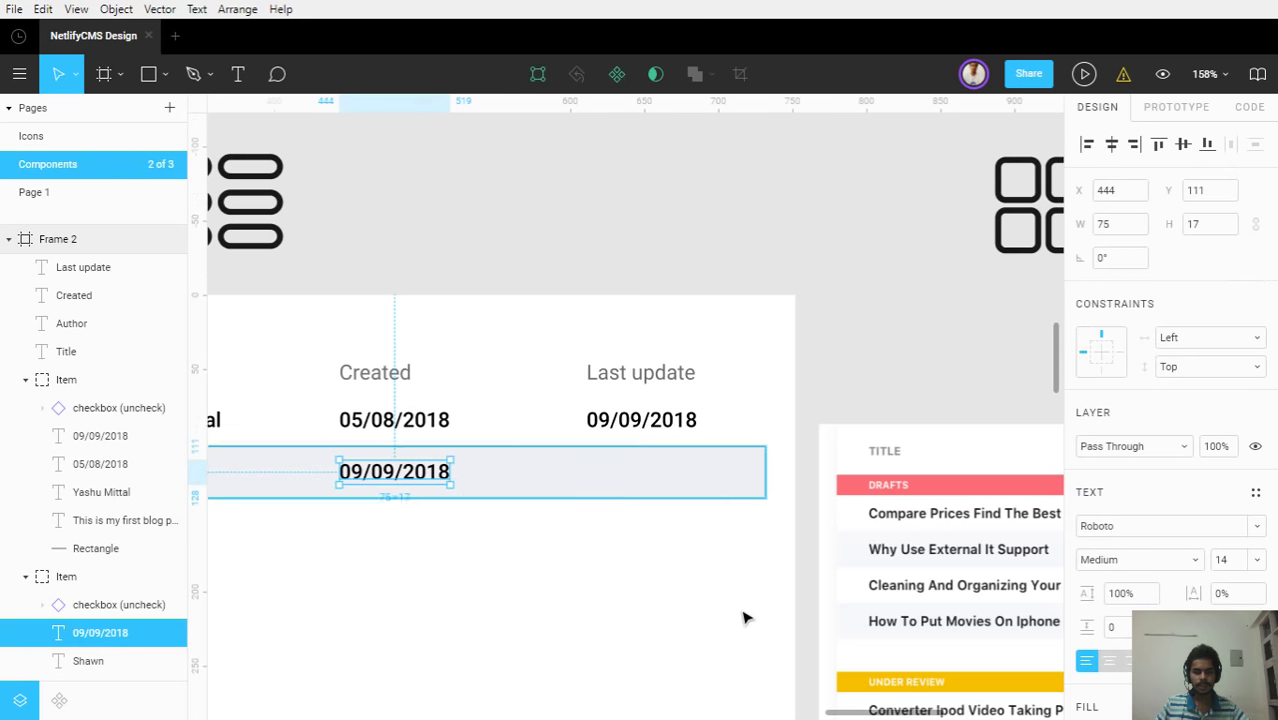
key(ctrl+d)
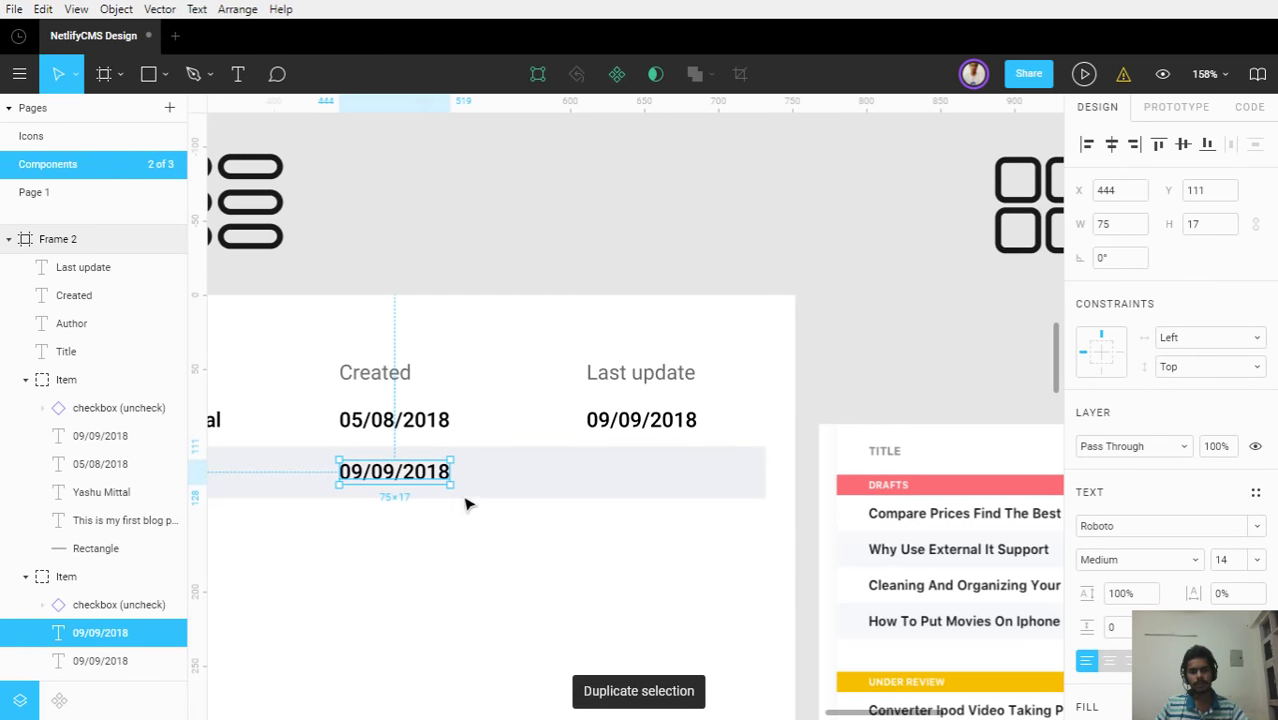
drag(442, 474, 641, 479)
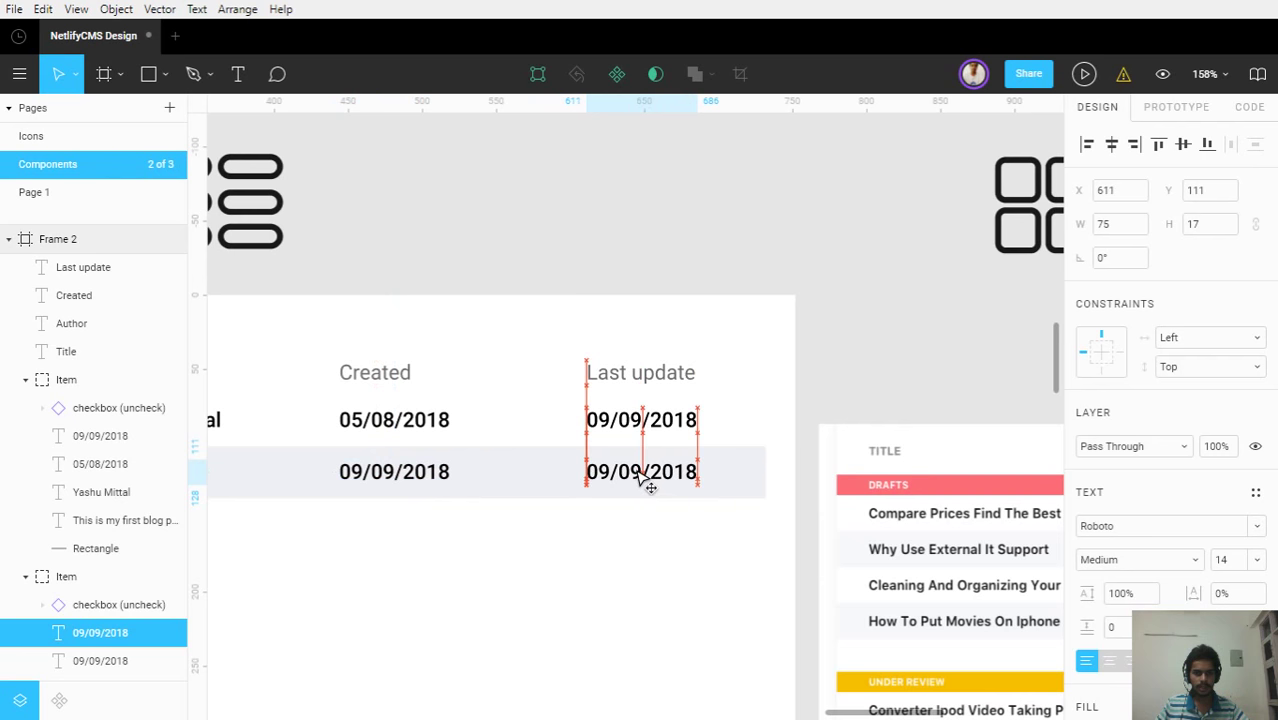
click(573, 530)
scroll(573, 525, down, 3)
scroll(573, 525, down, 2)
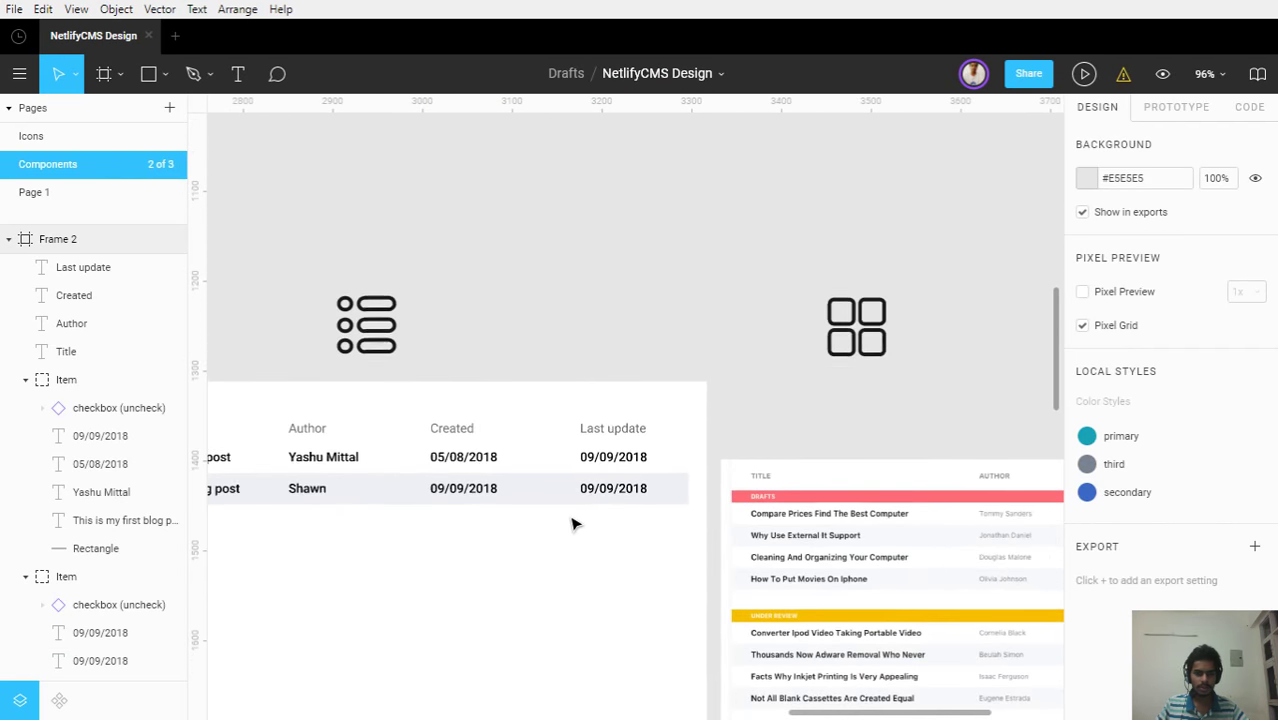
Duplicate the first table row and move the copy below the second row
scroll(573, 525, up, 5)
scroll(575, 525, down, 3)
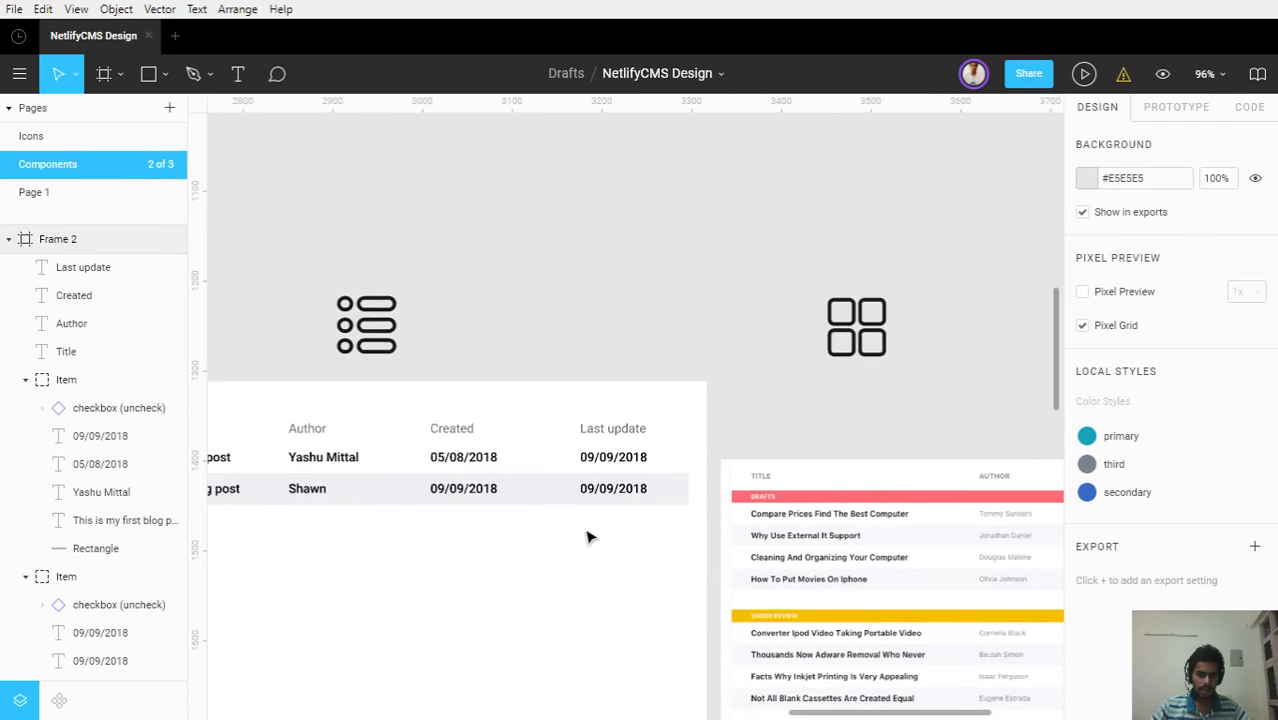
drag(588, 534, 846, 437)
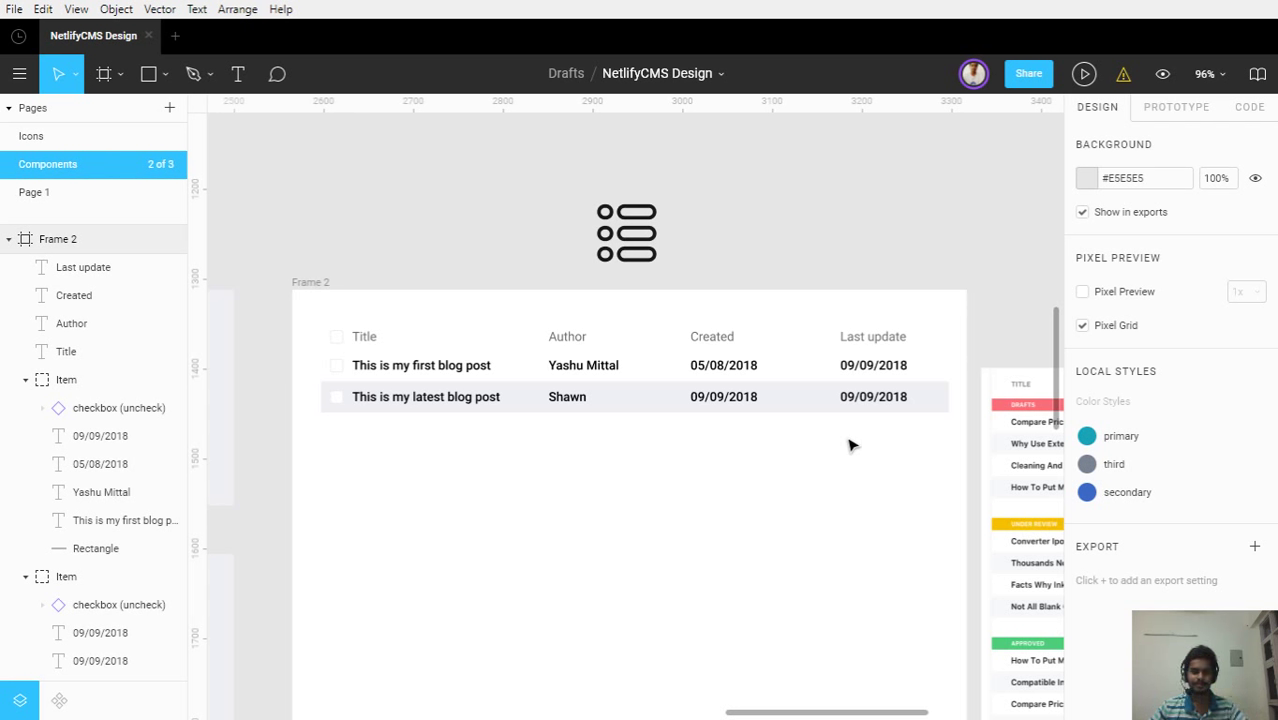
click(820, 370)
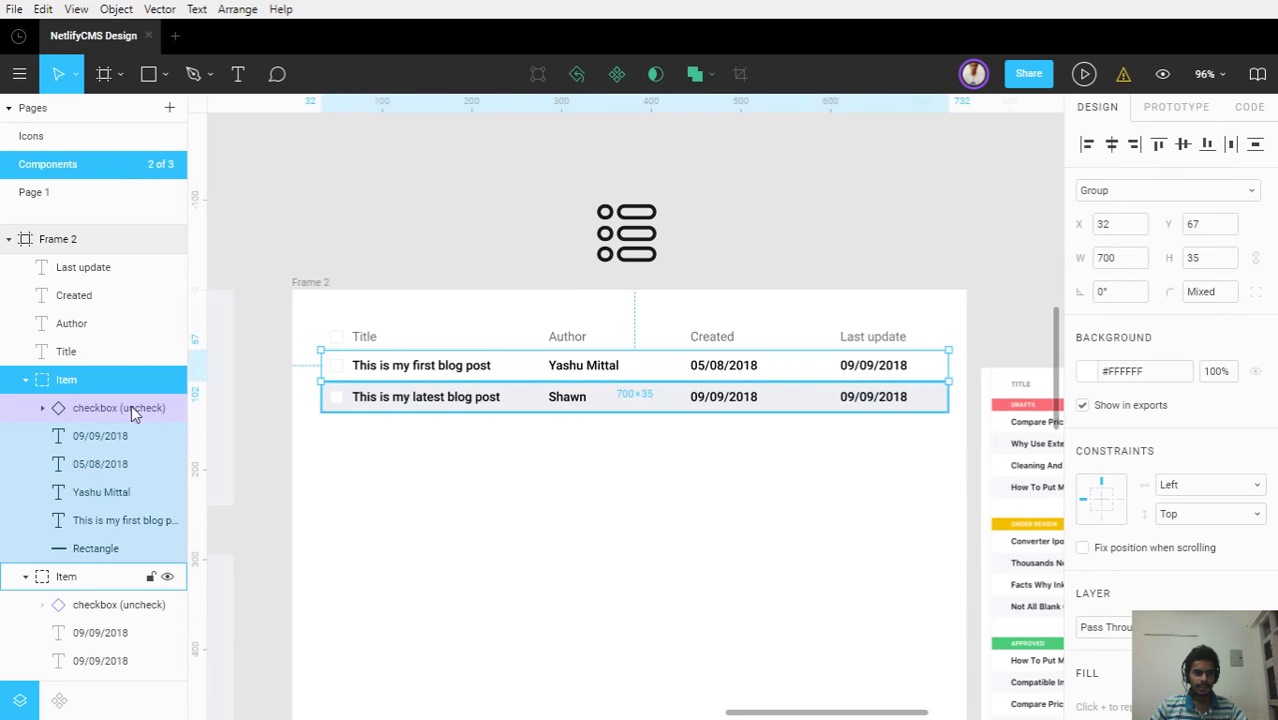
click(25, 380)
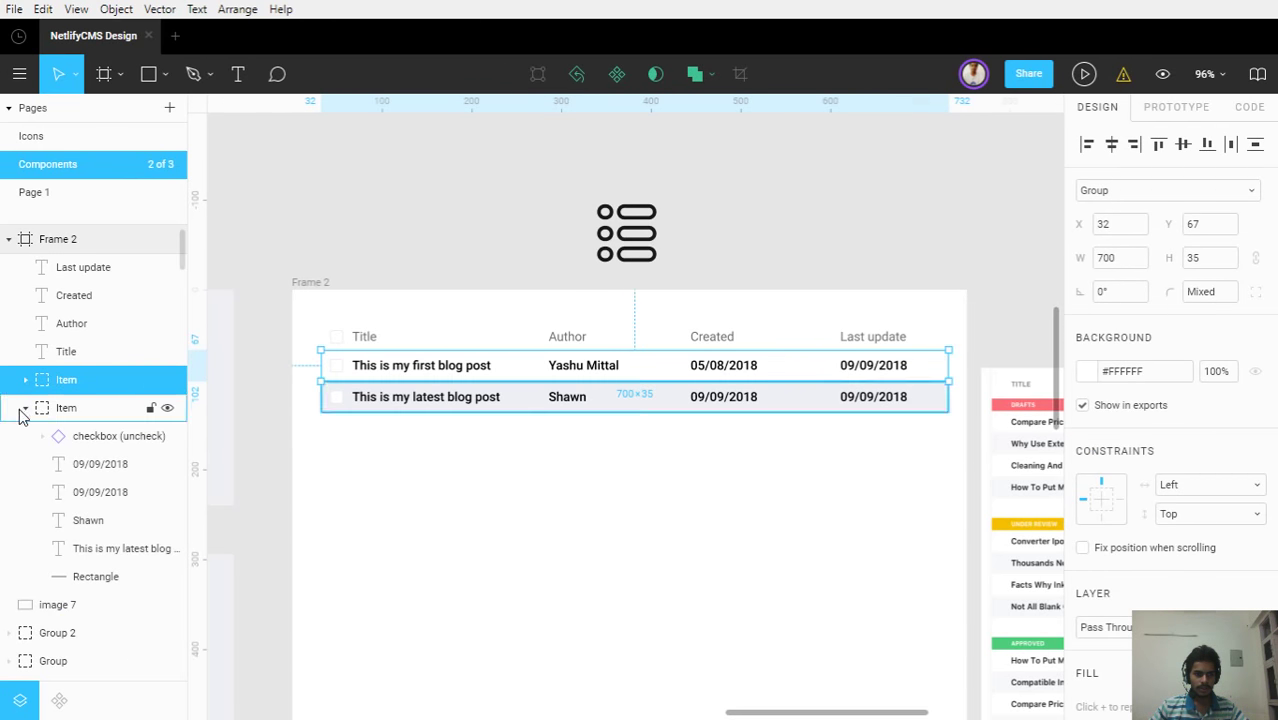
click(26, 408)
key(ctrl+d)
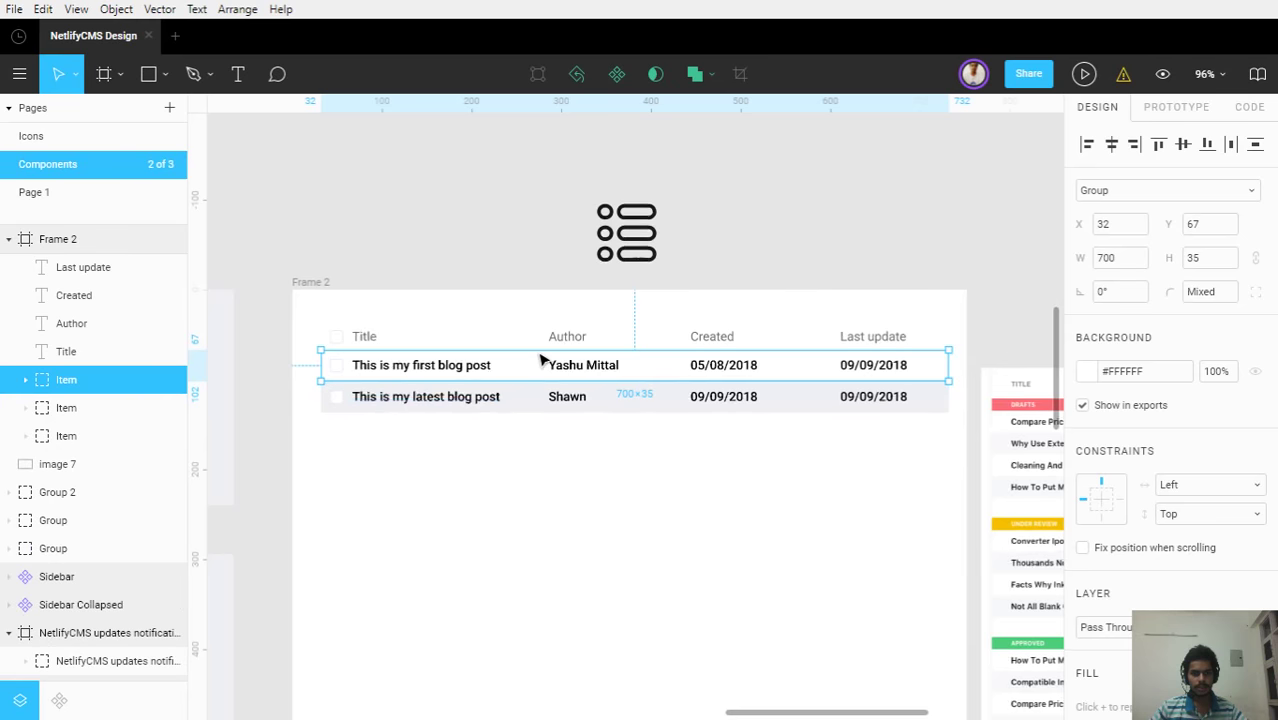
scroll(542, 360, up, 2)
scroll(535, 371, up, 2)
drag(531, 365, 533, 500)
click(562, 496)
Duplicate the second table row, then duplicate the first row again
click(533, 422)
key(ctrl+d)
click(585, 556)
scroll(585, 556, down, 5)
scroll(585, 556, up, 1)
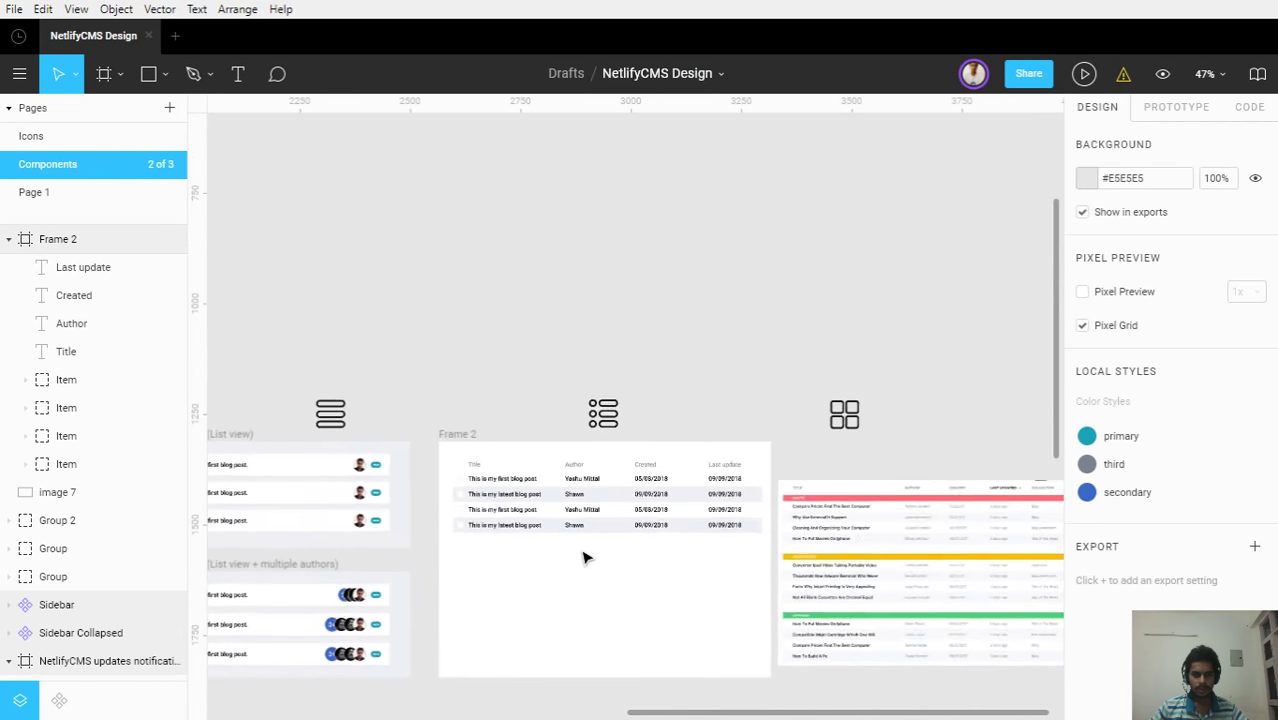
scroll(590, 579, up, 3)
scroll(590, 579, up, 3)
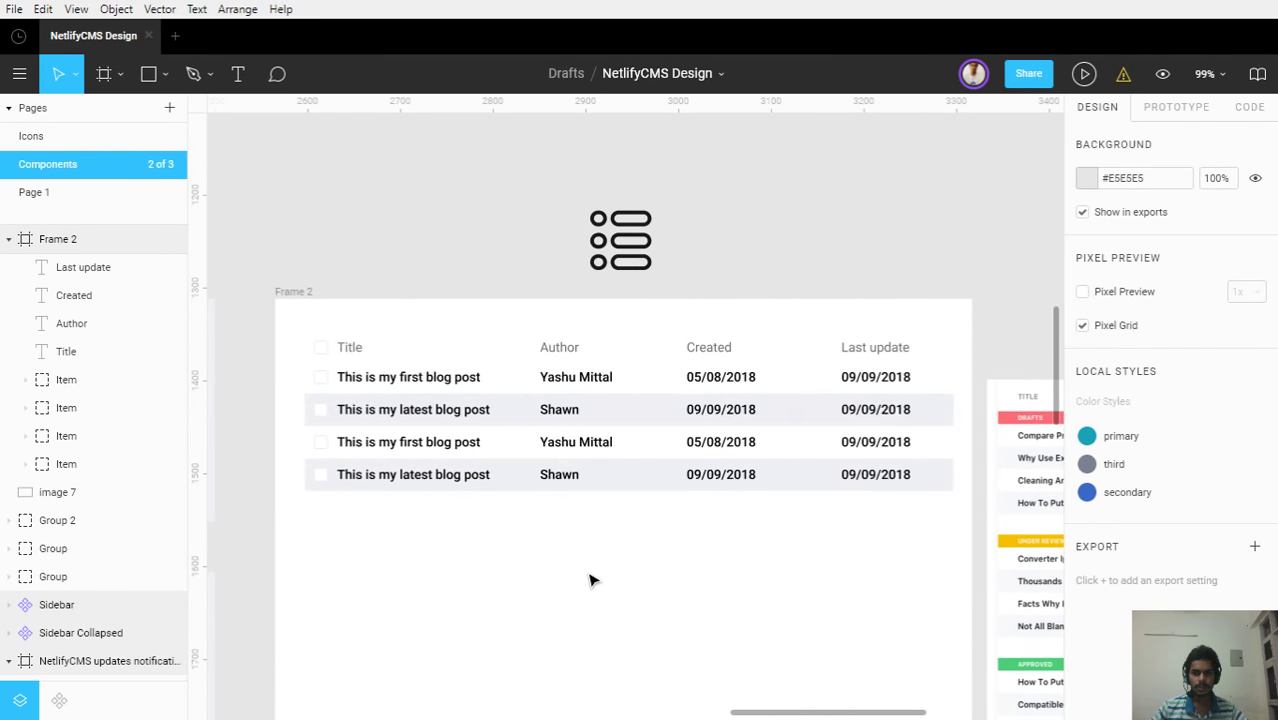
click(937, 373)
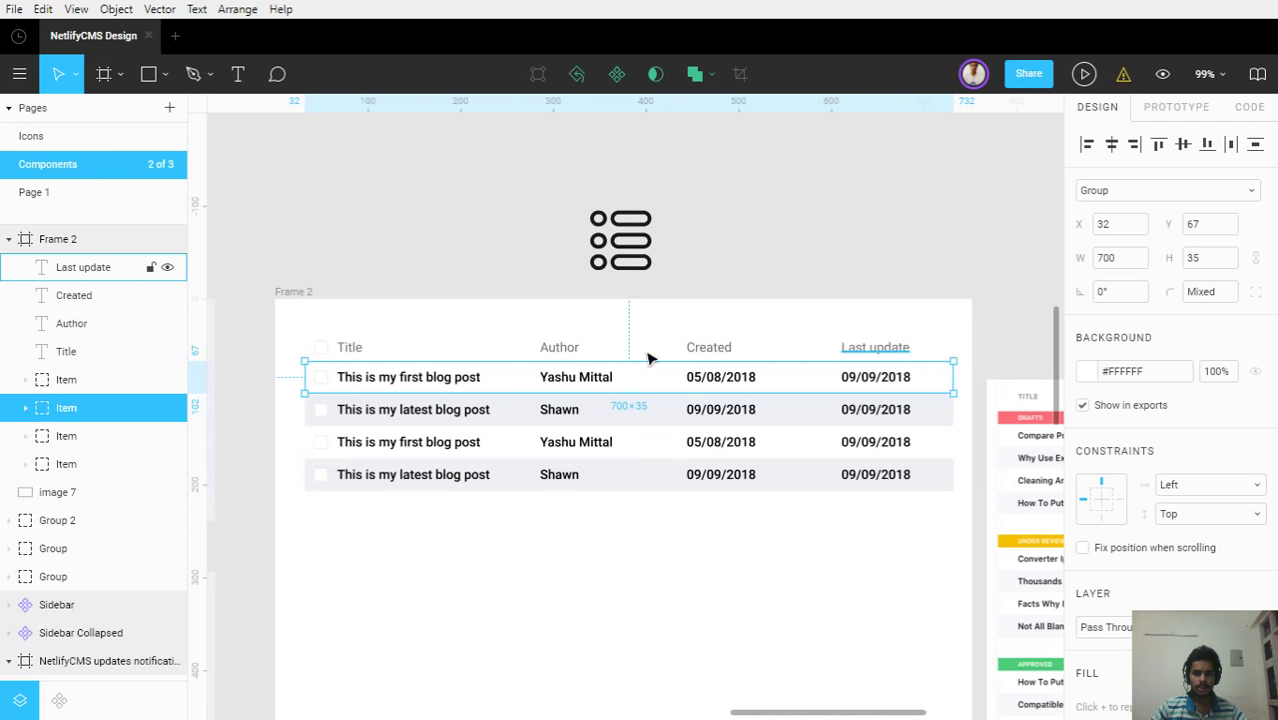
scroll(297, 405, up, 5)
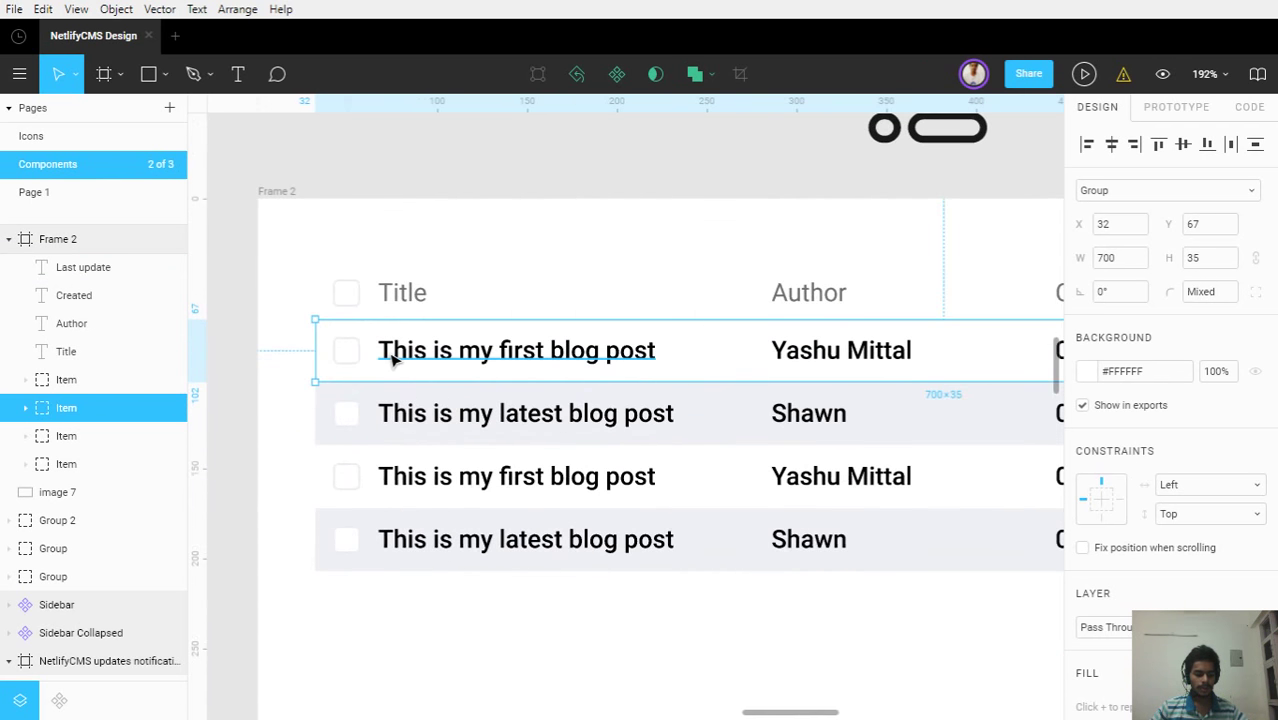
scroll(399, 357, down, 3)
key(ctrl+d)
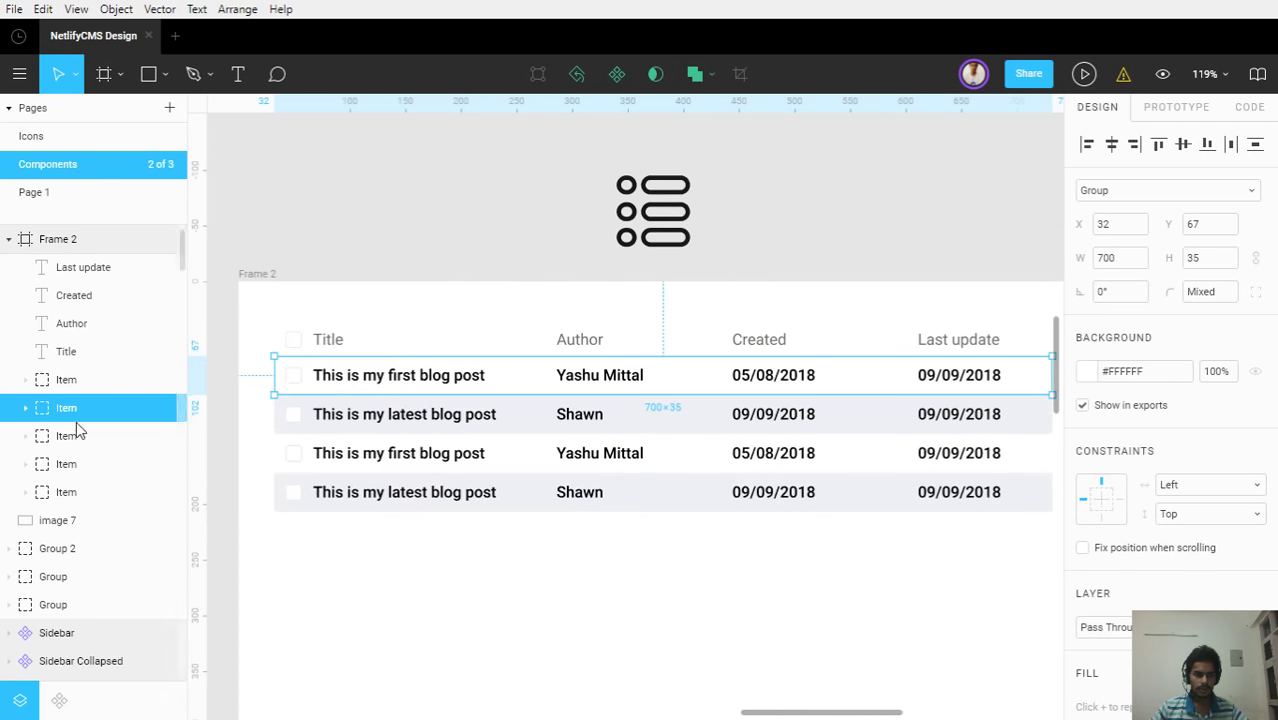
Expand the top row's group in Layers and select its background rectangle
click(78, 389)
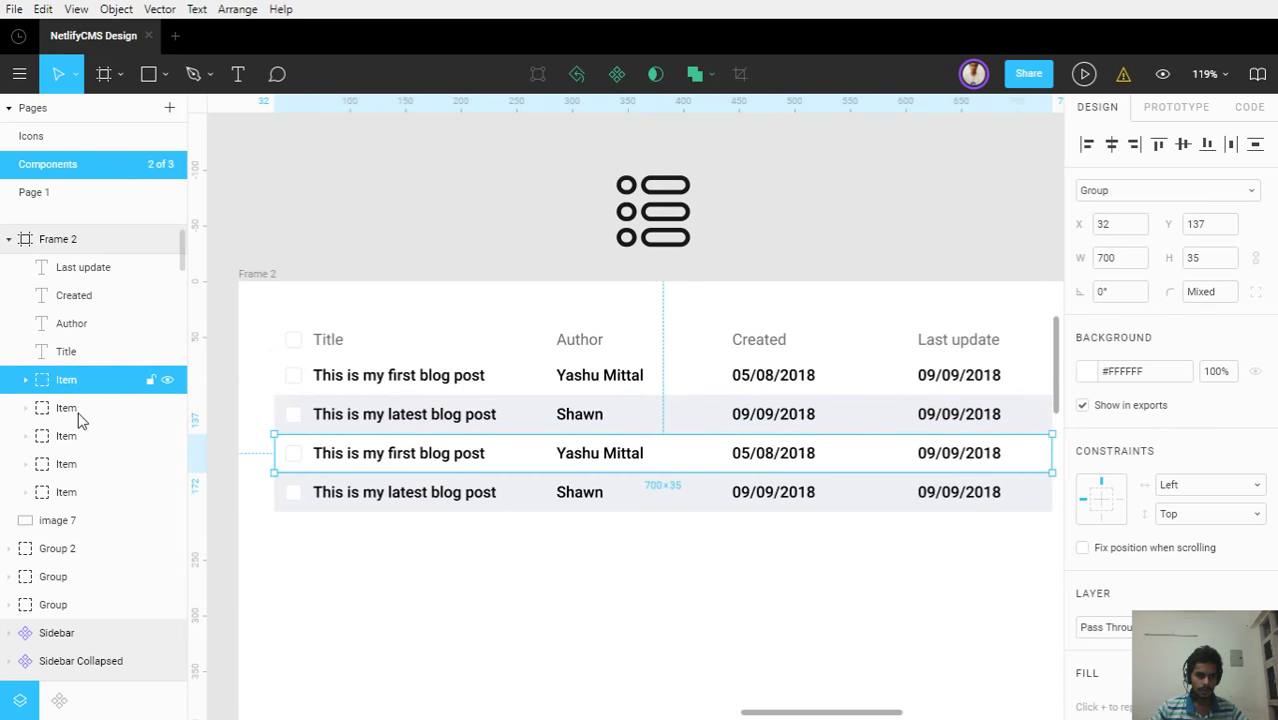
click(80, 414)
click(24, 410)
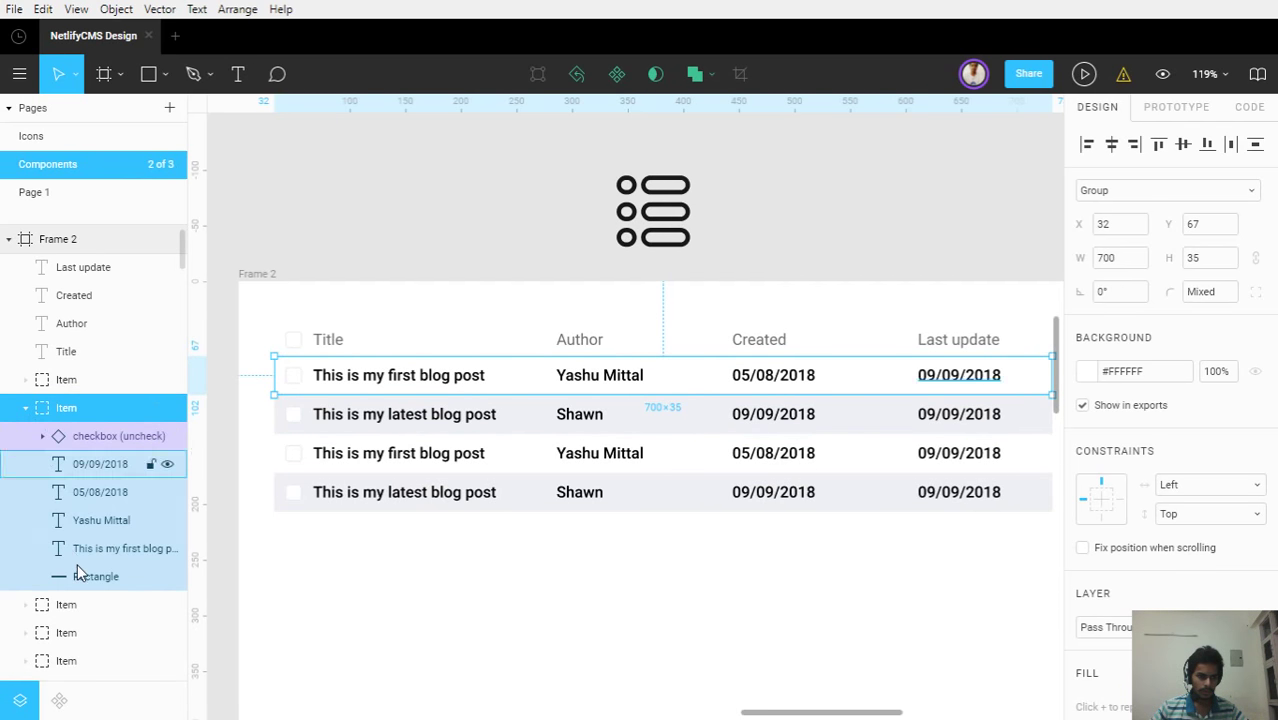
click(82, 570)
key(Escape)
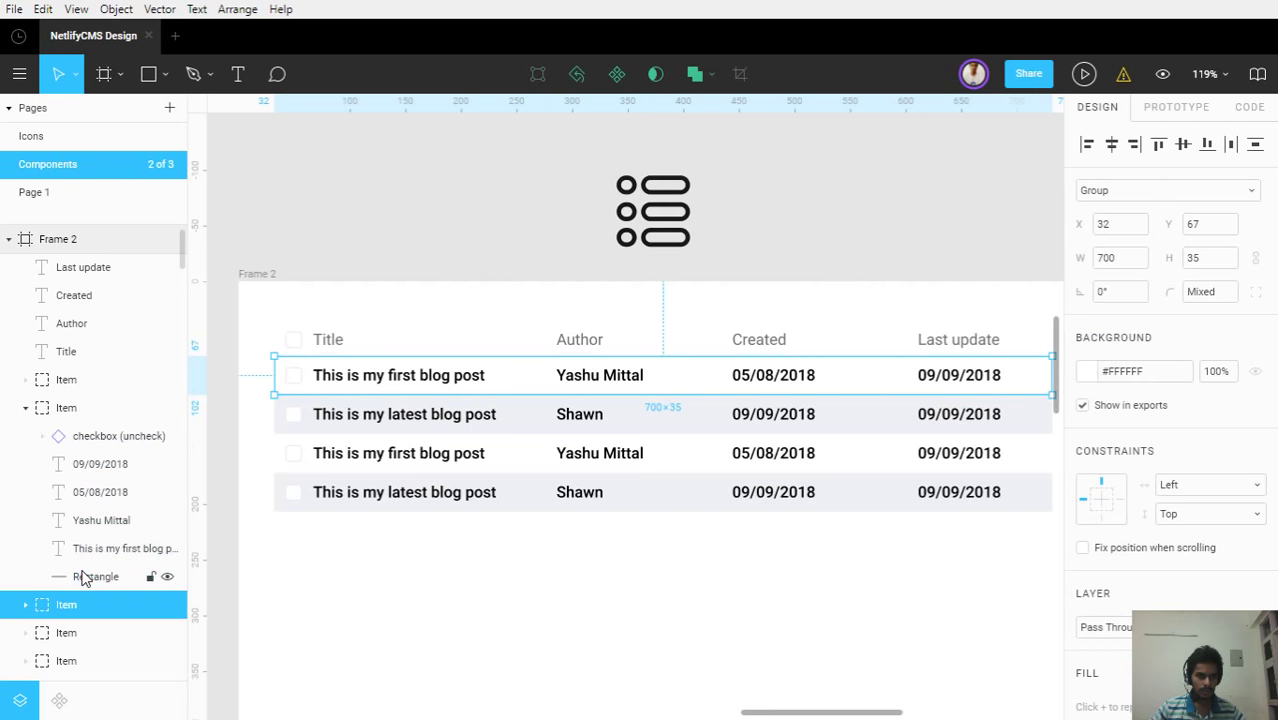
key(Tab)
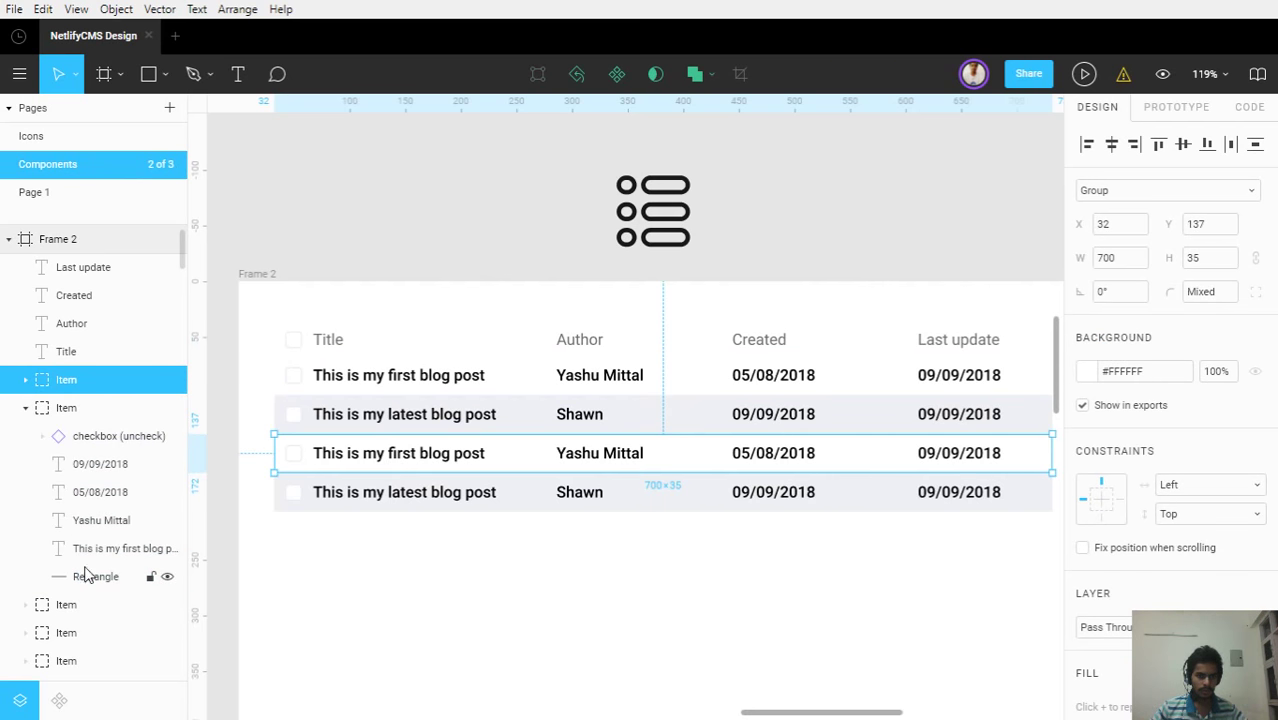
scroll(75, 560, down, 4)
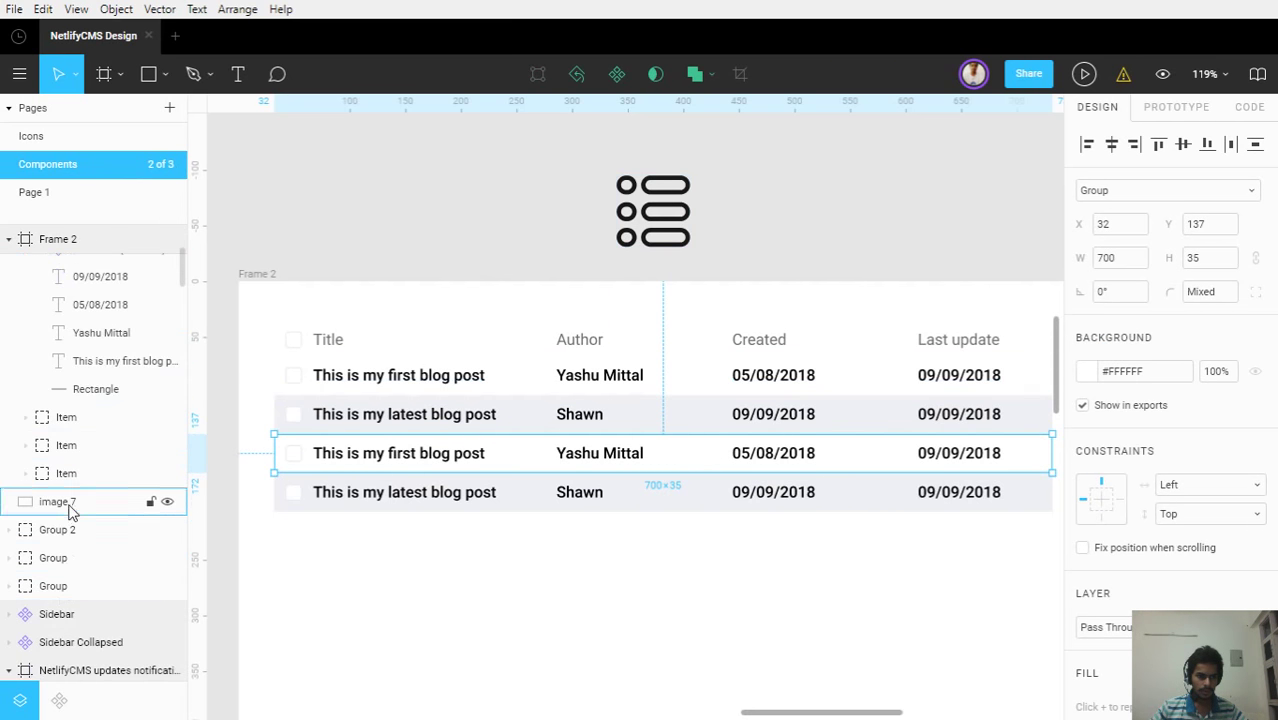
Check each Item row group in Layers, expanding one down to its background rectangle
click(70, 473)
click(71, 446)
click(74, 419)
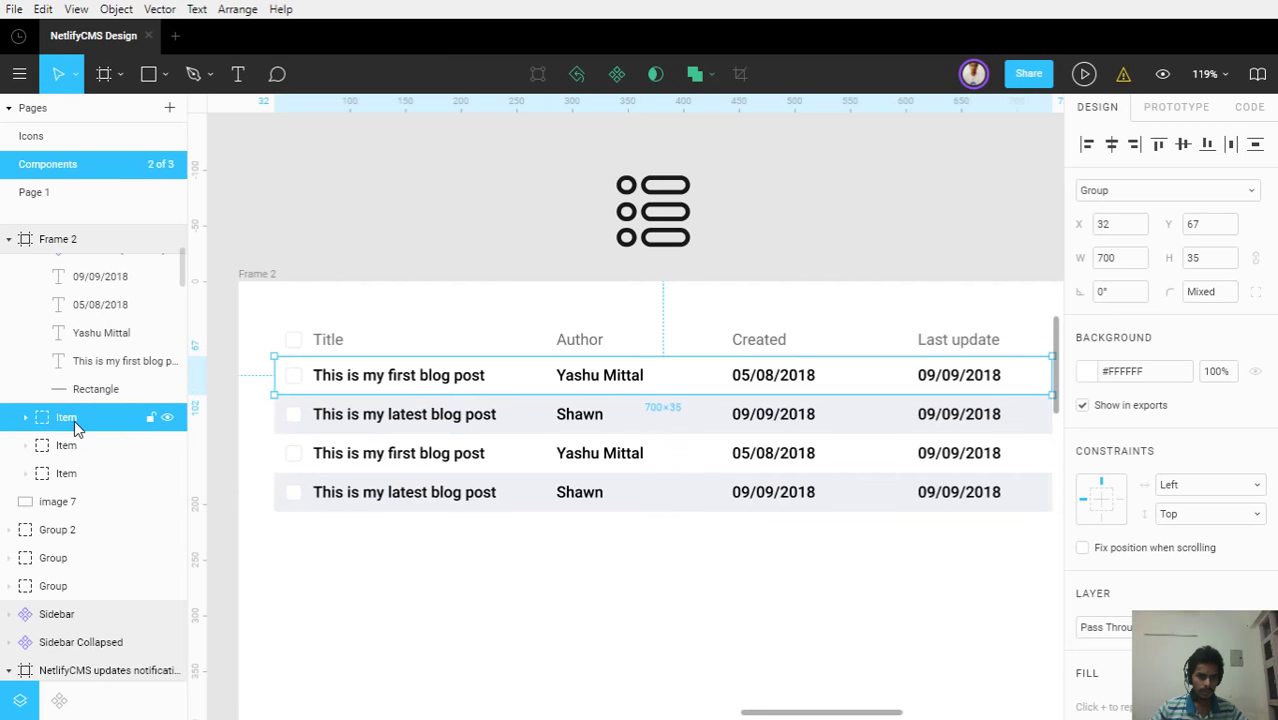
scroll(75, 398, up, 4)
click(26, 409)
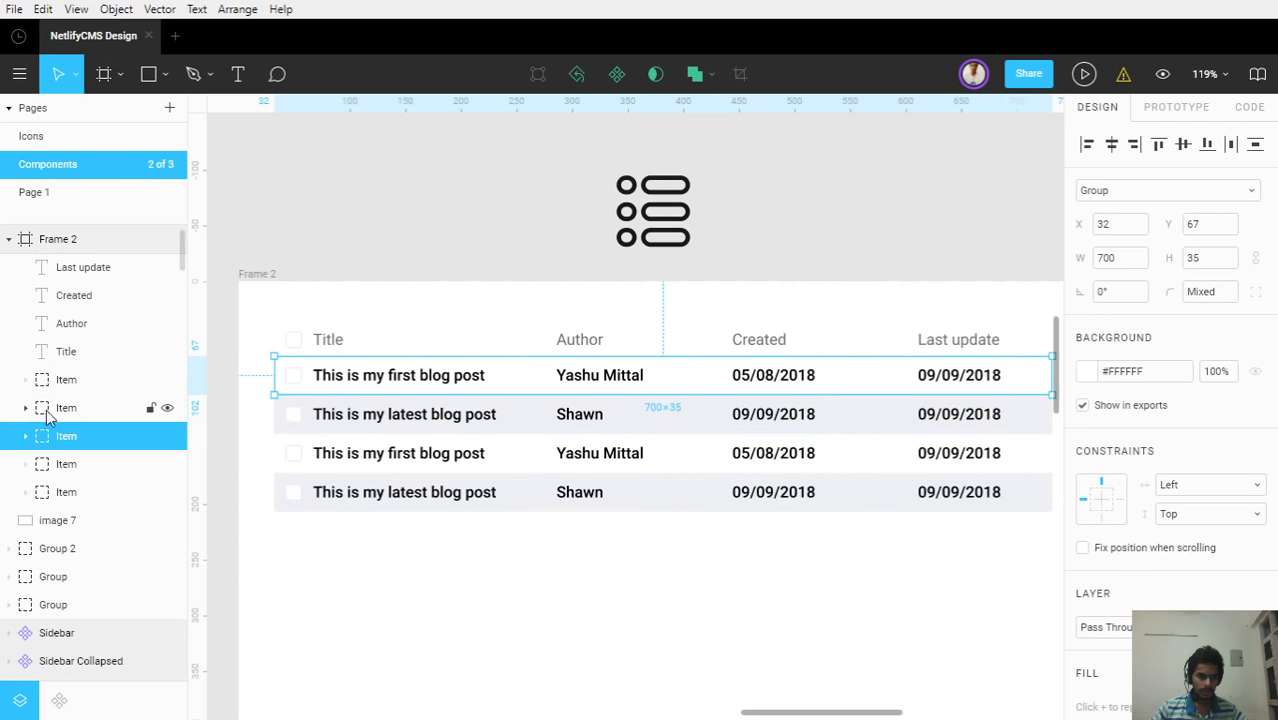
click(72, 415)
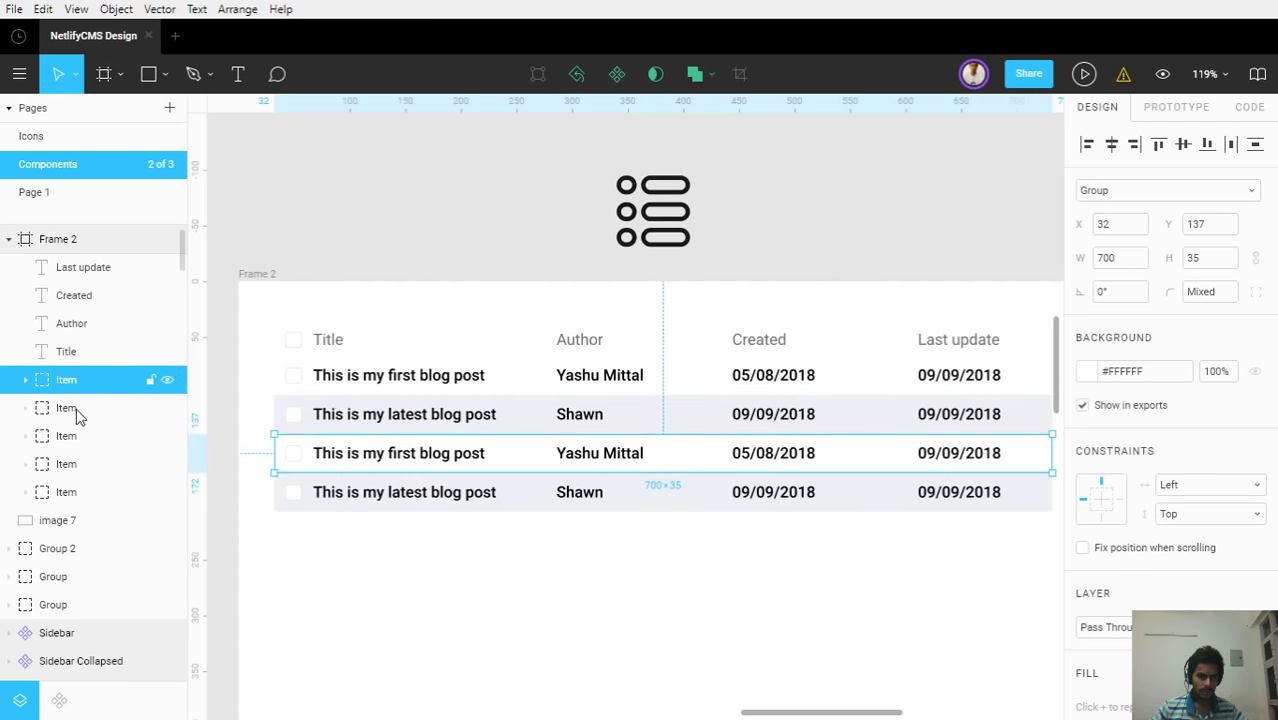
shift+click(62, 418)
click(36, 418)
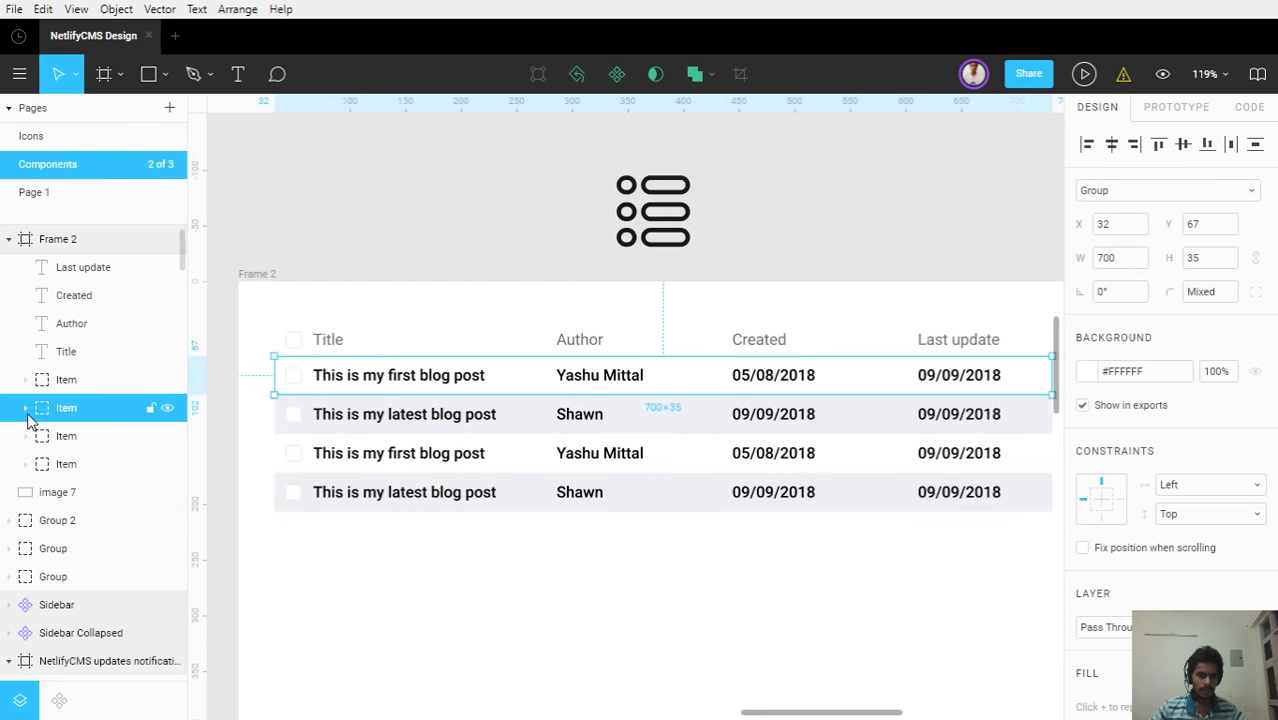
click(26, 409)
click(95, 577)
key(ctrl+d)
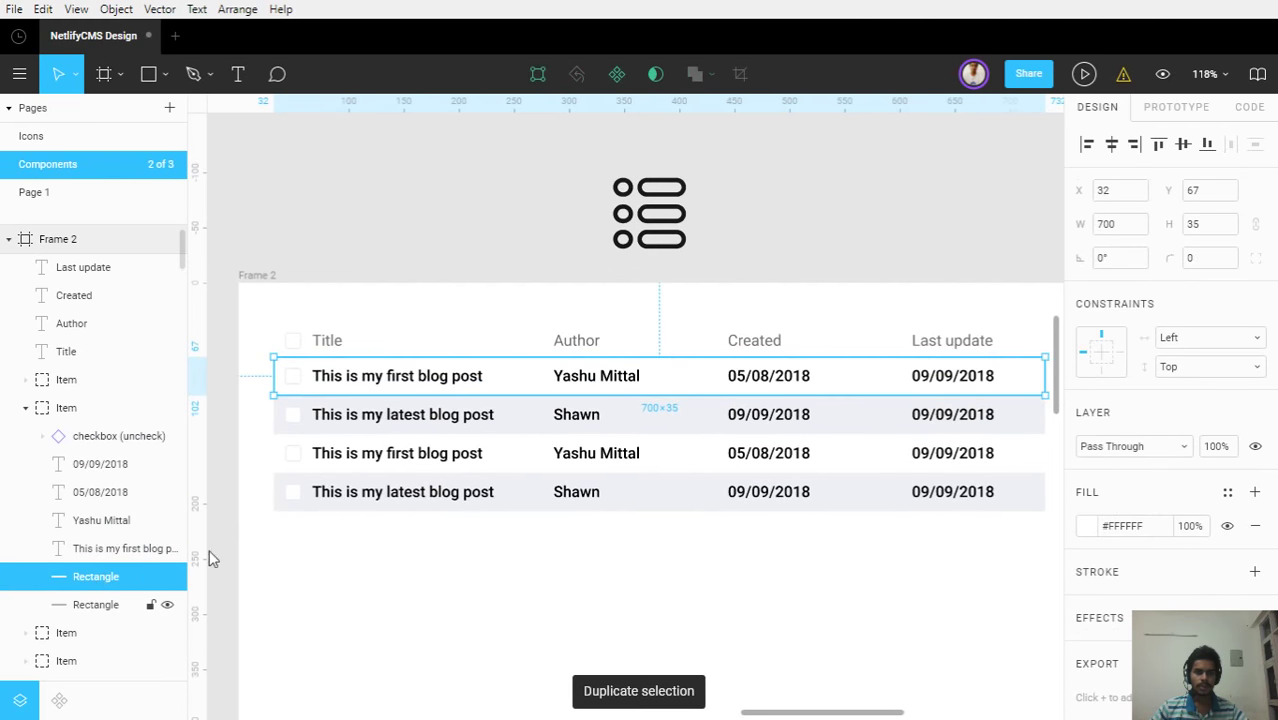
drag(513, 388, 533, 350)
click(1090, 528)
click(948, 315)
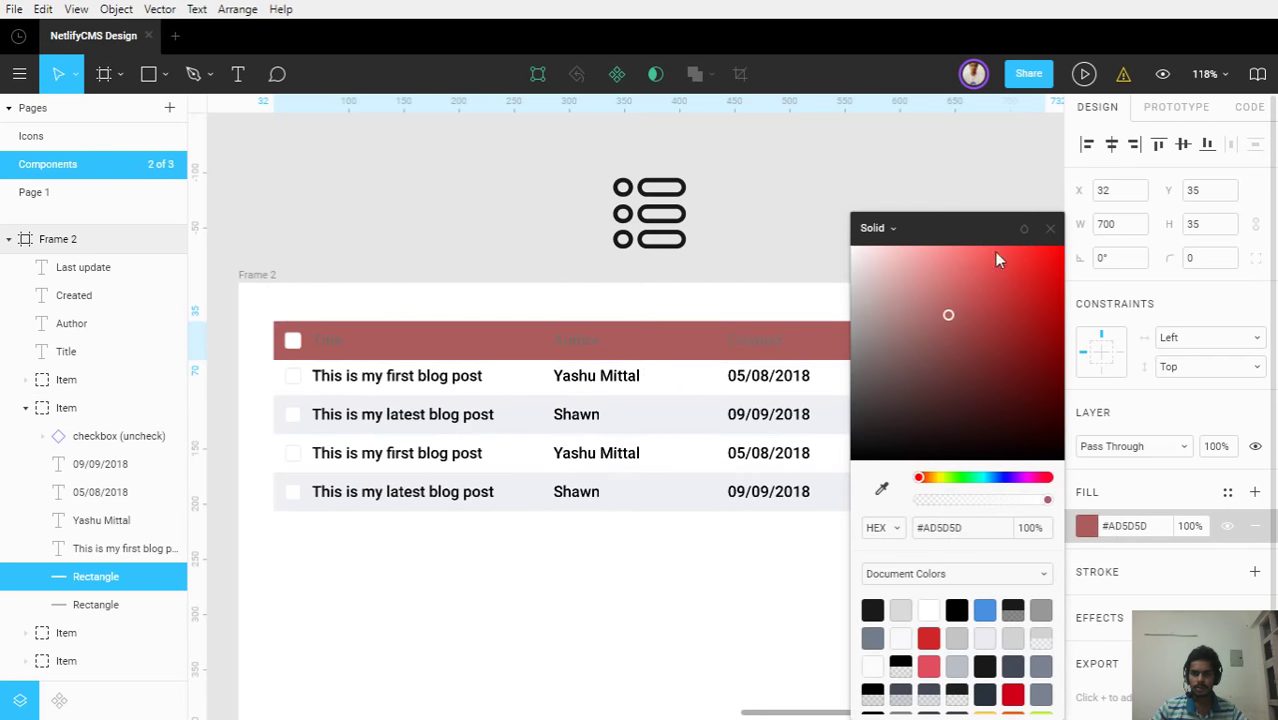
click(1050, 228)
drag(105, 580, 50, 372)
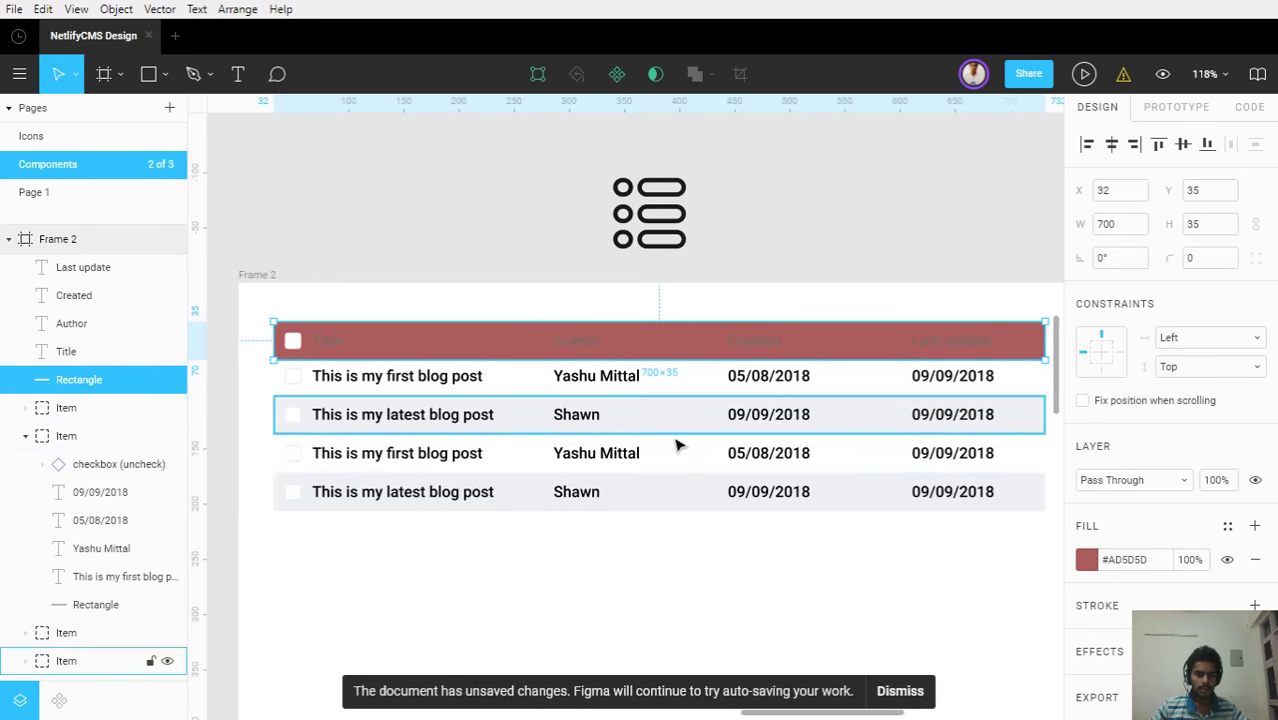
drag(816, 529, 918, 534)
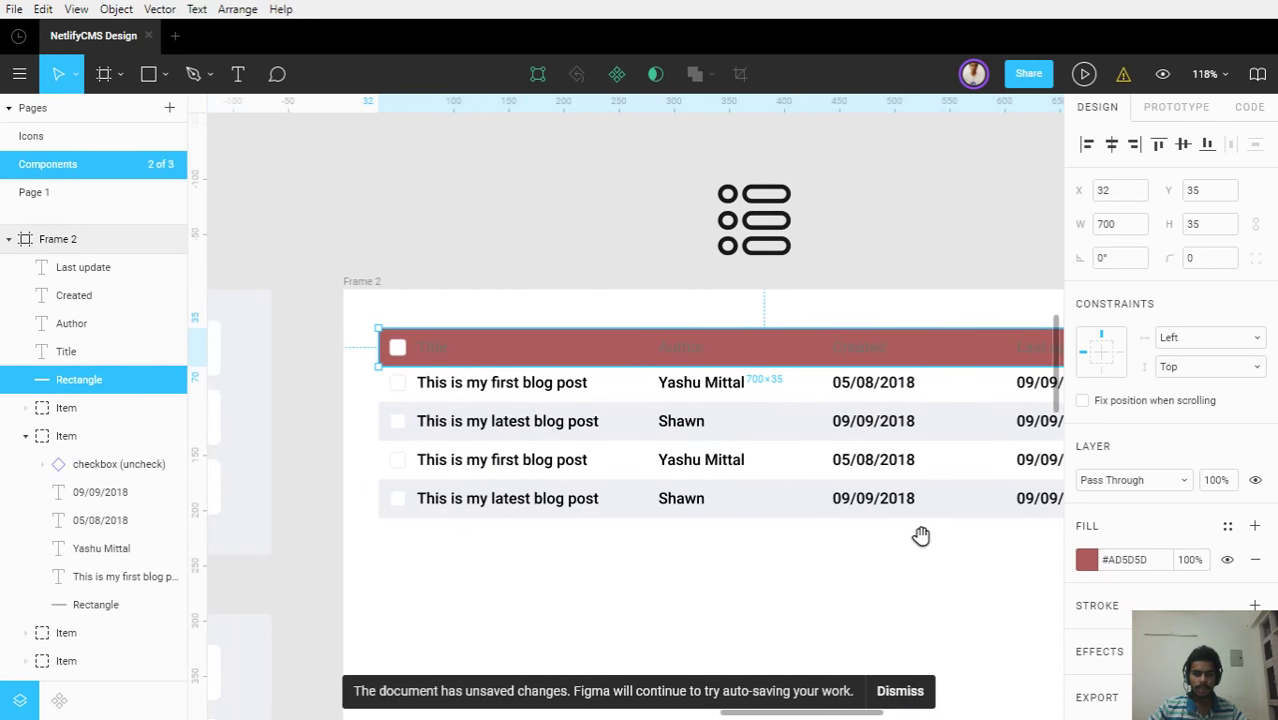
click(1087, 560)
drag(947, 314, 835, 330)
click(1050, 228)
drag(880, 419, 772, 431)
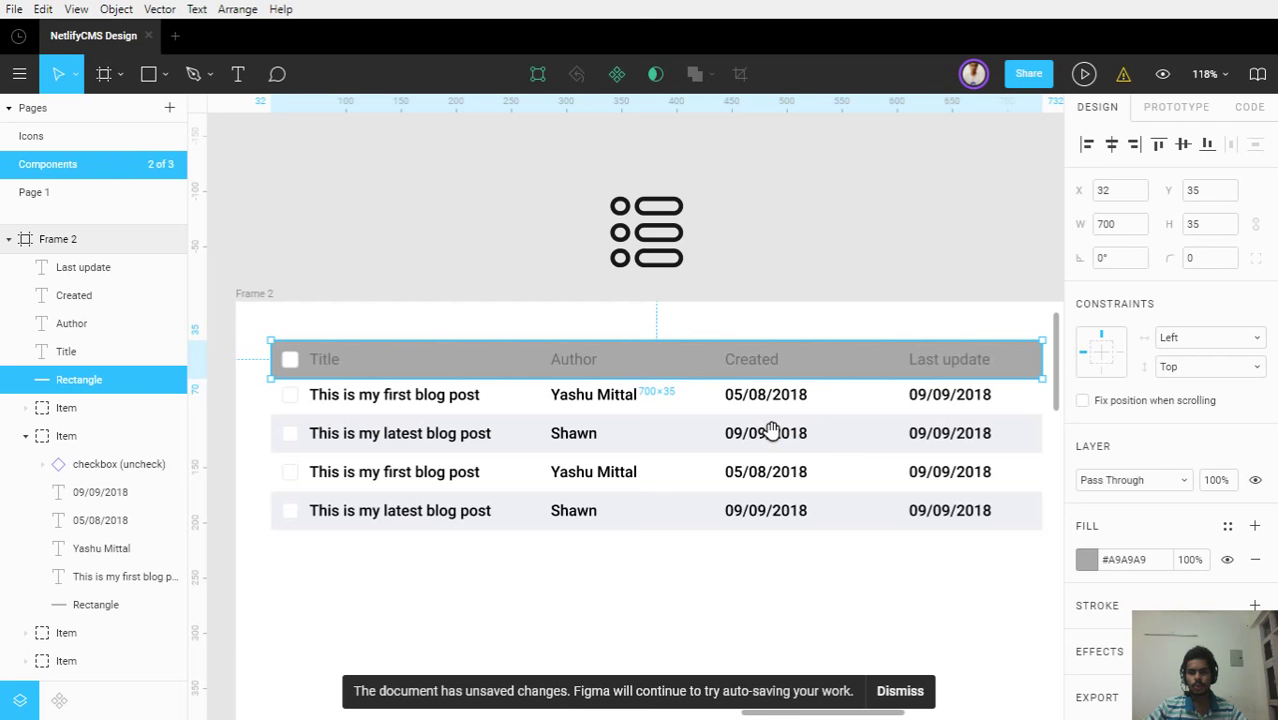
click(289, 359)
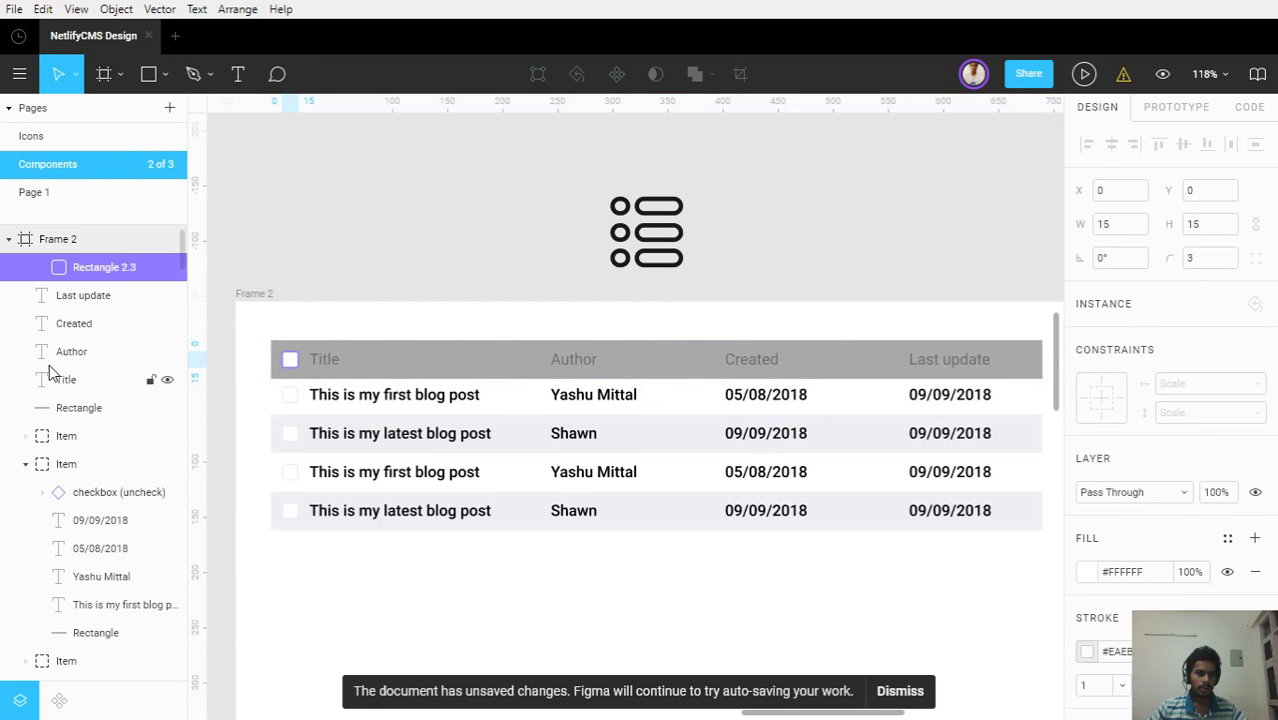
click(25, 267)
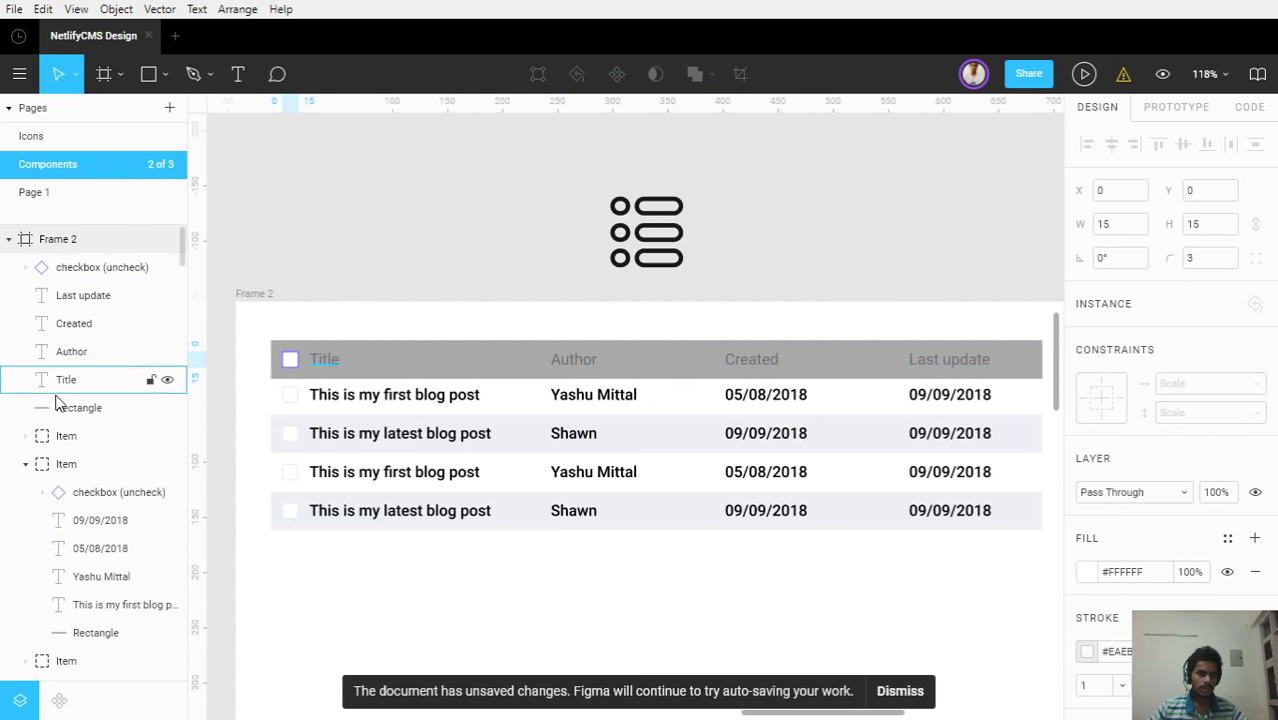
click(66, 267)
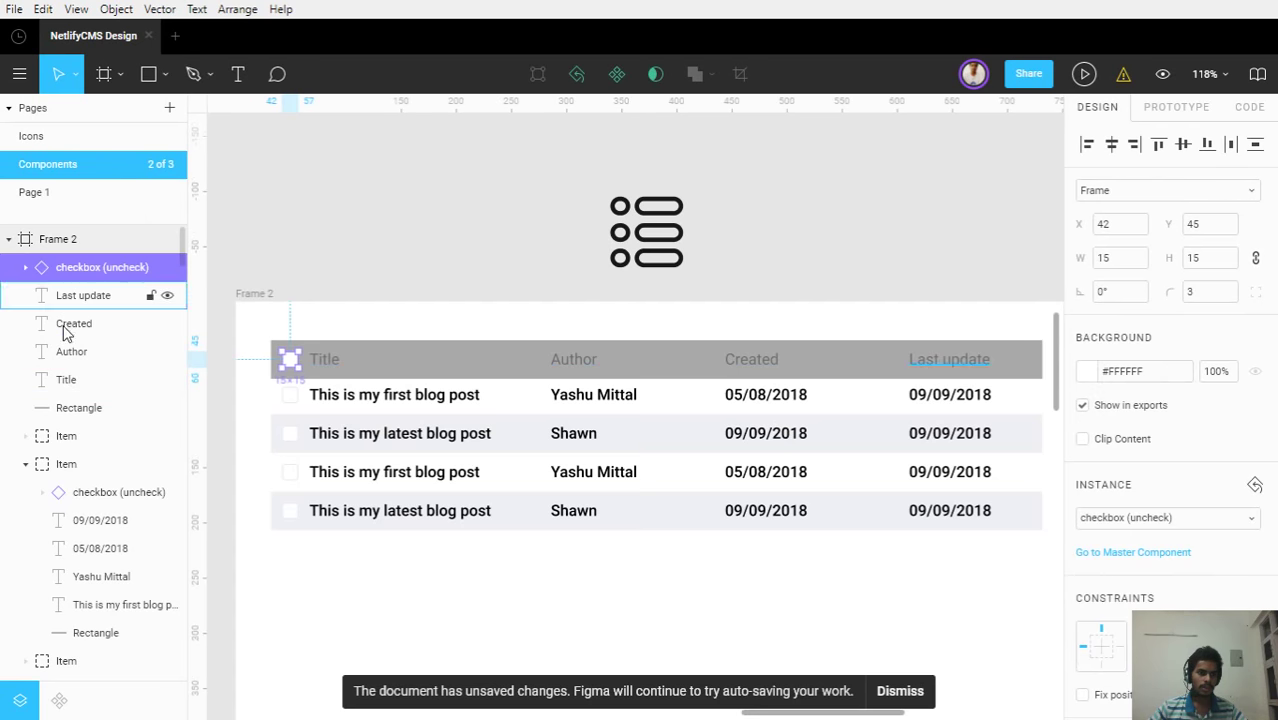
shift+click(62, 385)
key(ctrl+g)
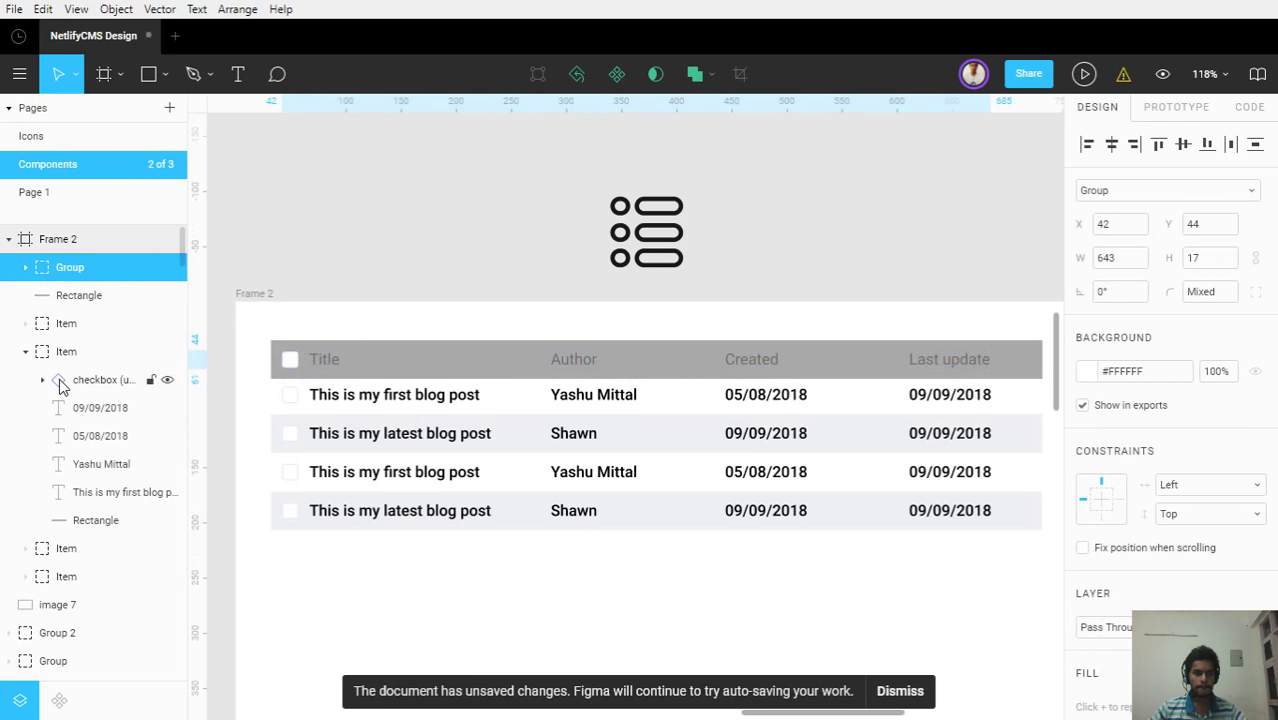
click(26, 267)
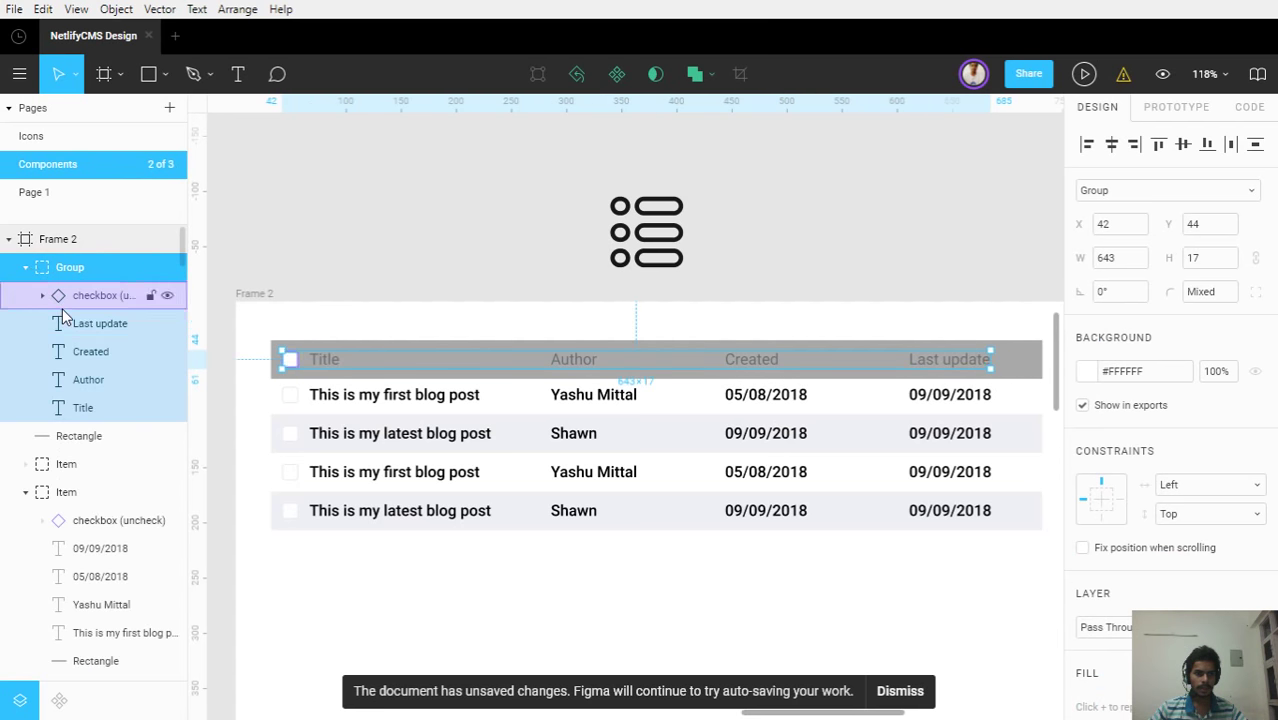
click(57, 300)
shift+click(82, 408)
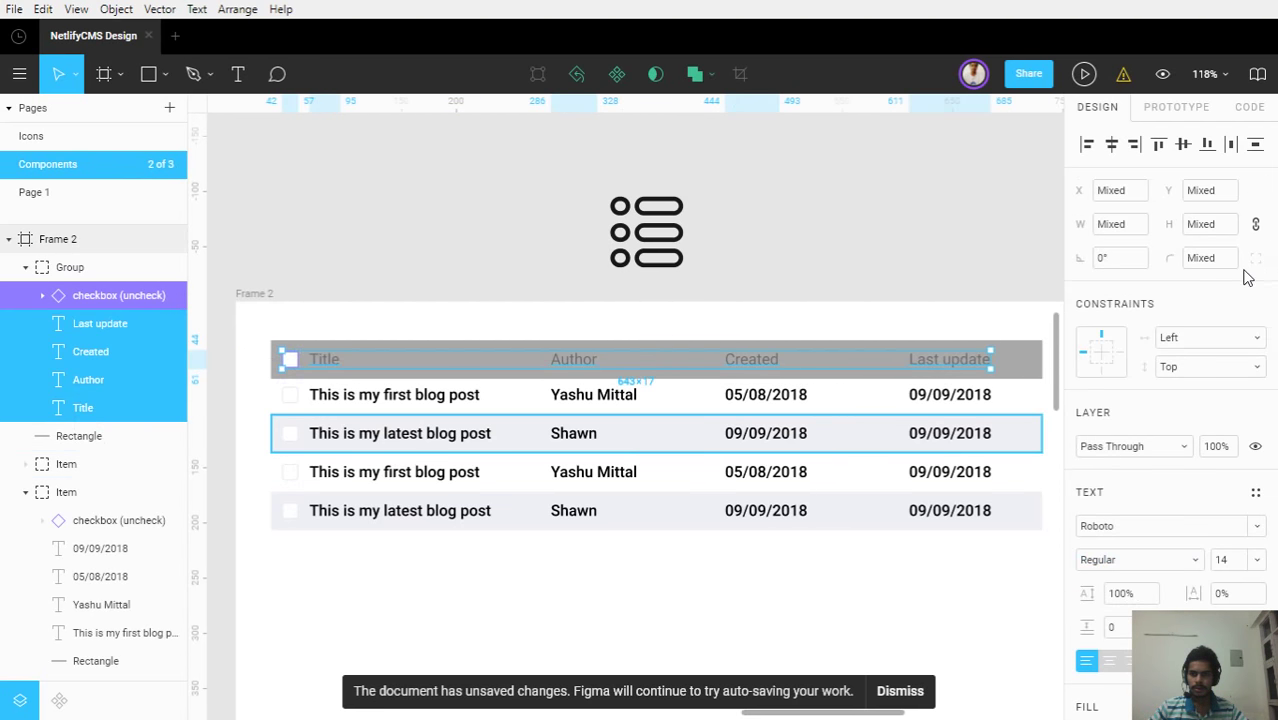
click(1240, 148)
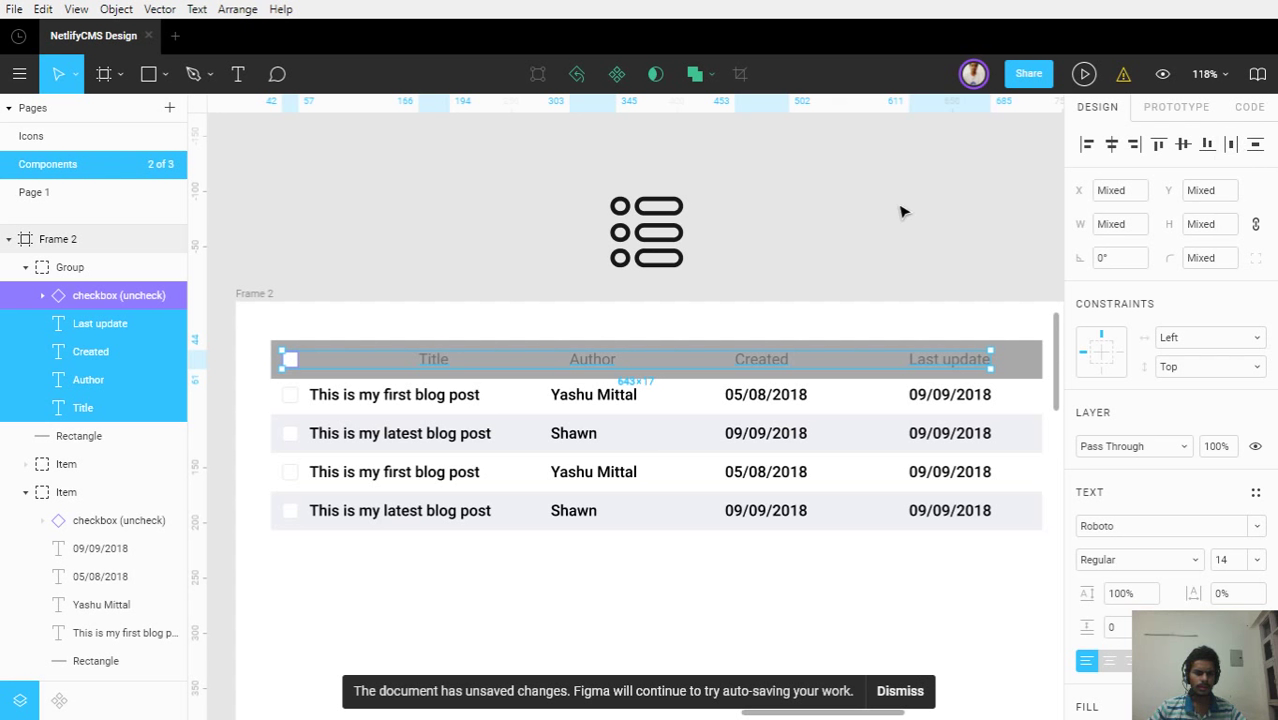
key(ctrl+z)
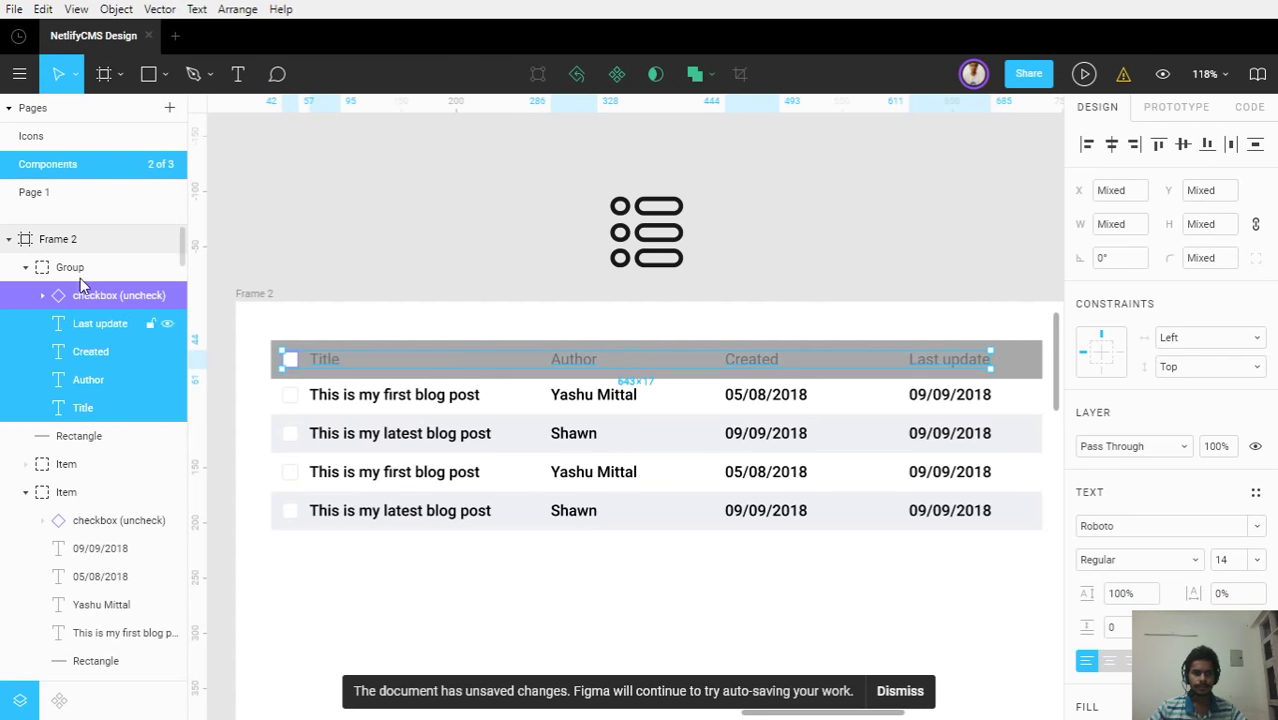
key(ctrl+shift+g)
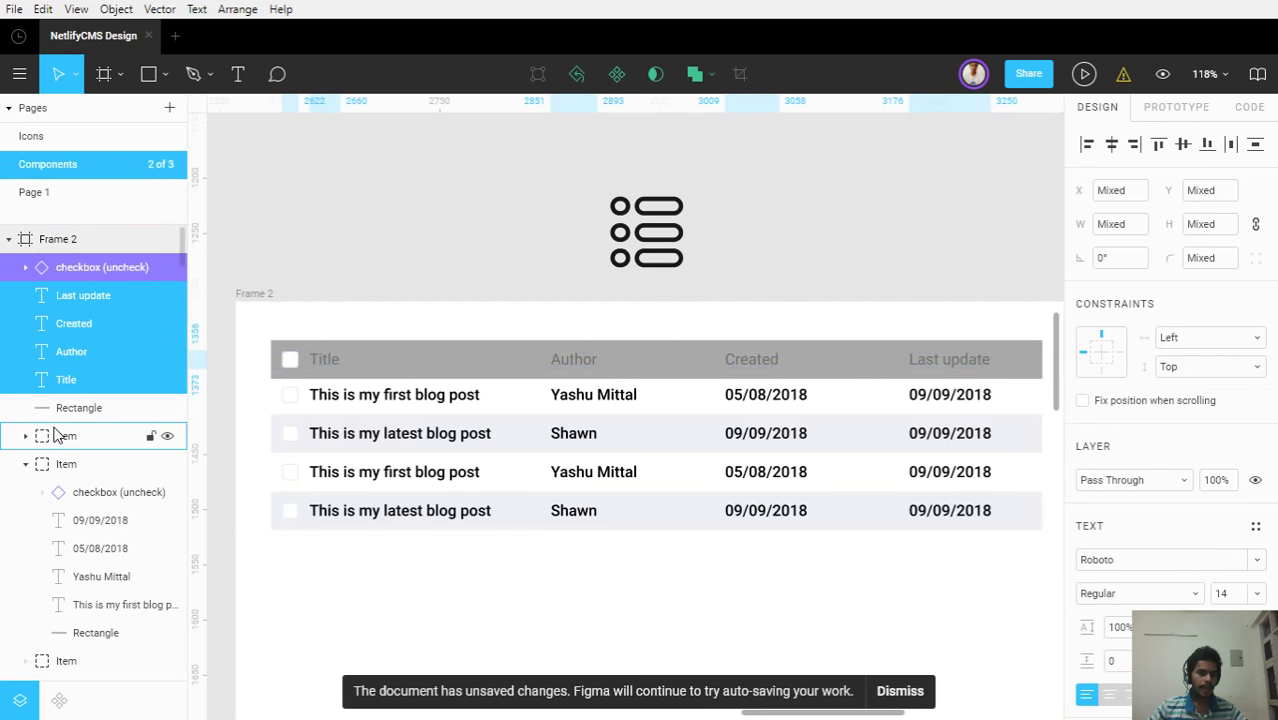
click(66, 408)
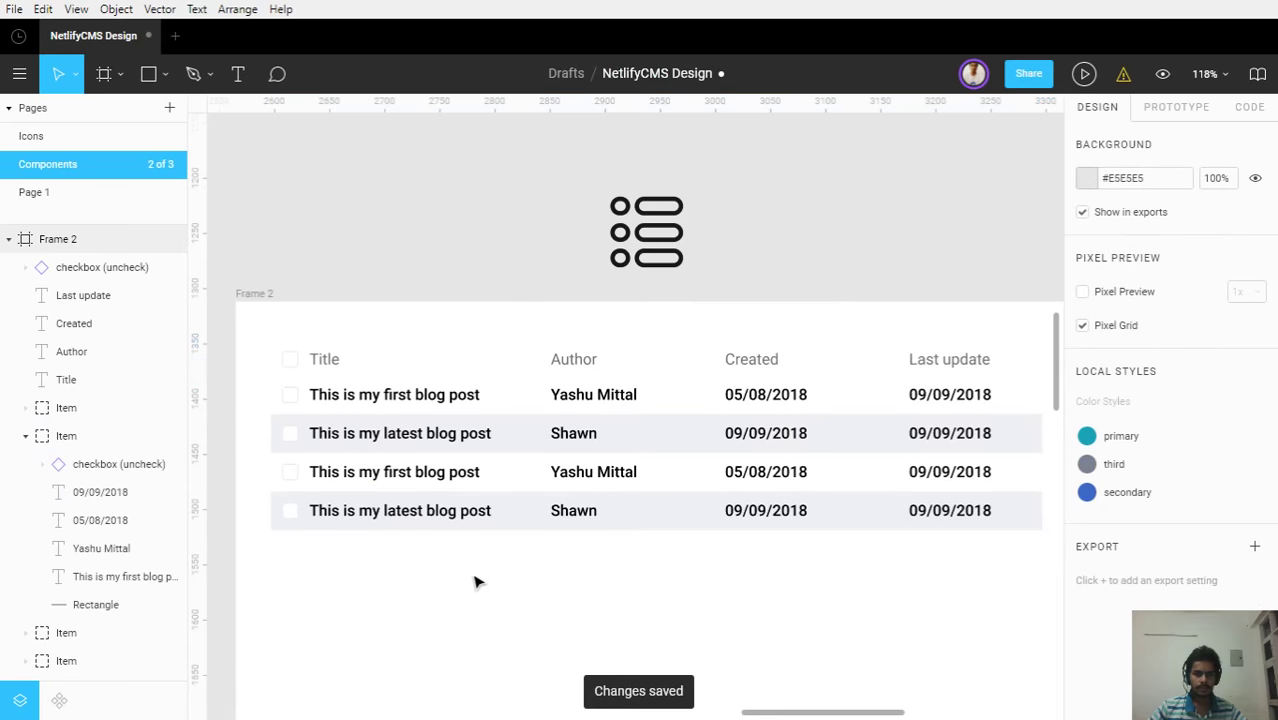
Select all Last update dates, Created dates and author names in the table rows
scroll(579, 608, down, 3)
drag(579, 608, 440, 440)
drag(822, 523, 862, 525)
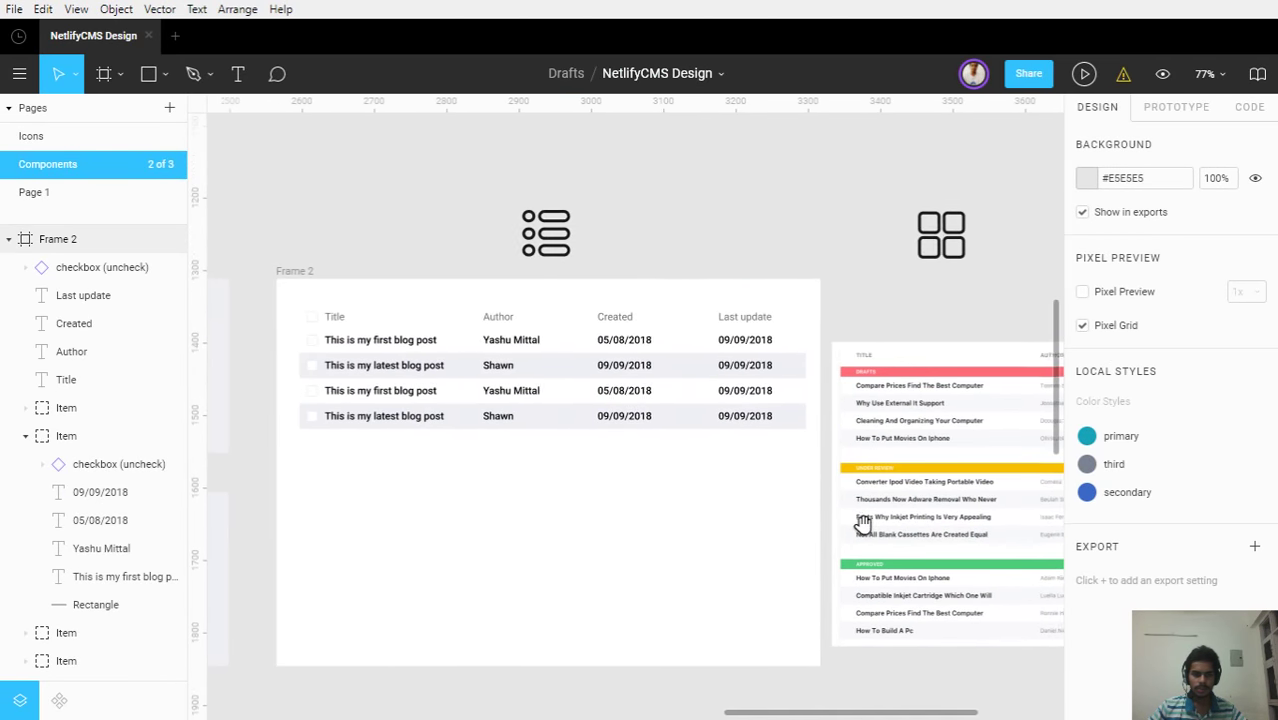
scroll(710, 419, up, 3)
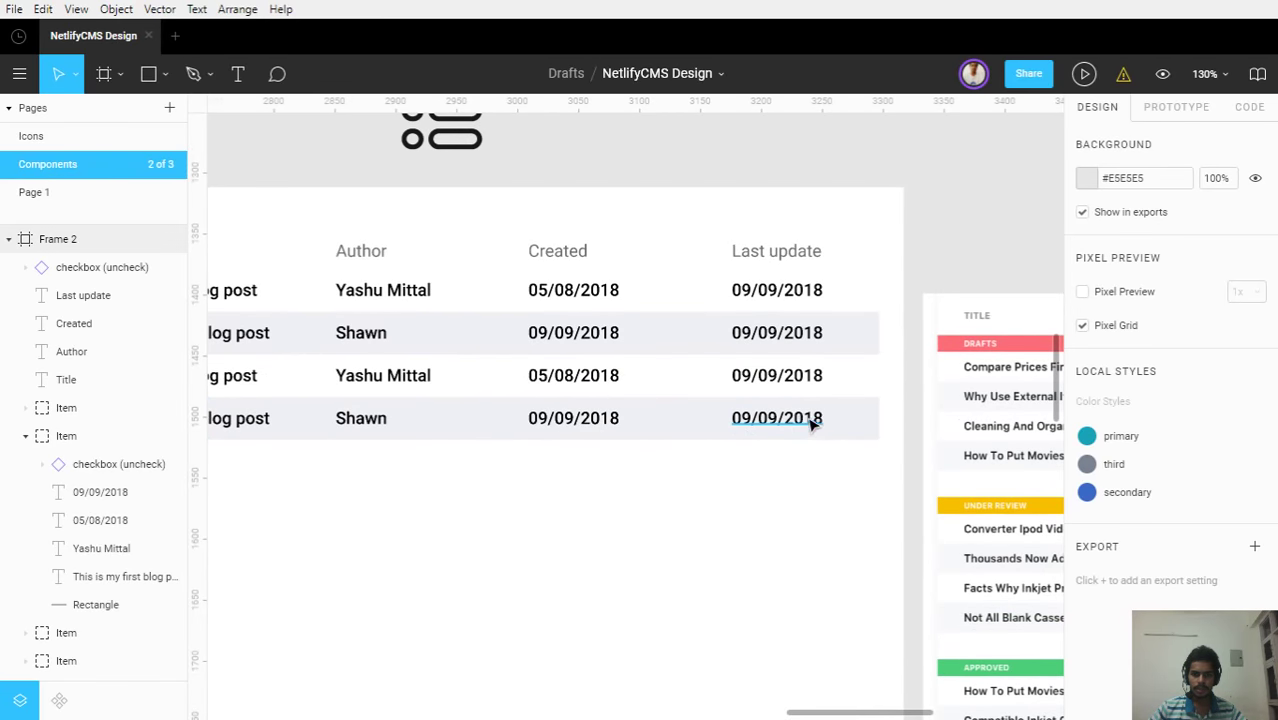
click(779, 392)
shift+click(775, 378)
shift+click(762, 338)
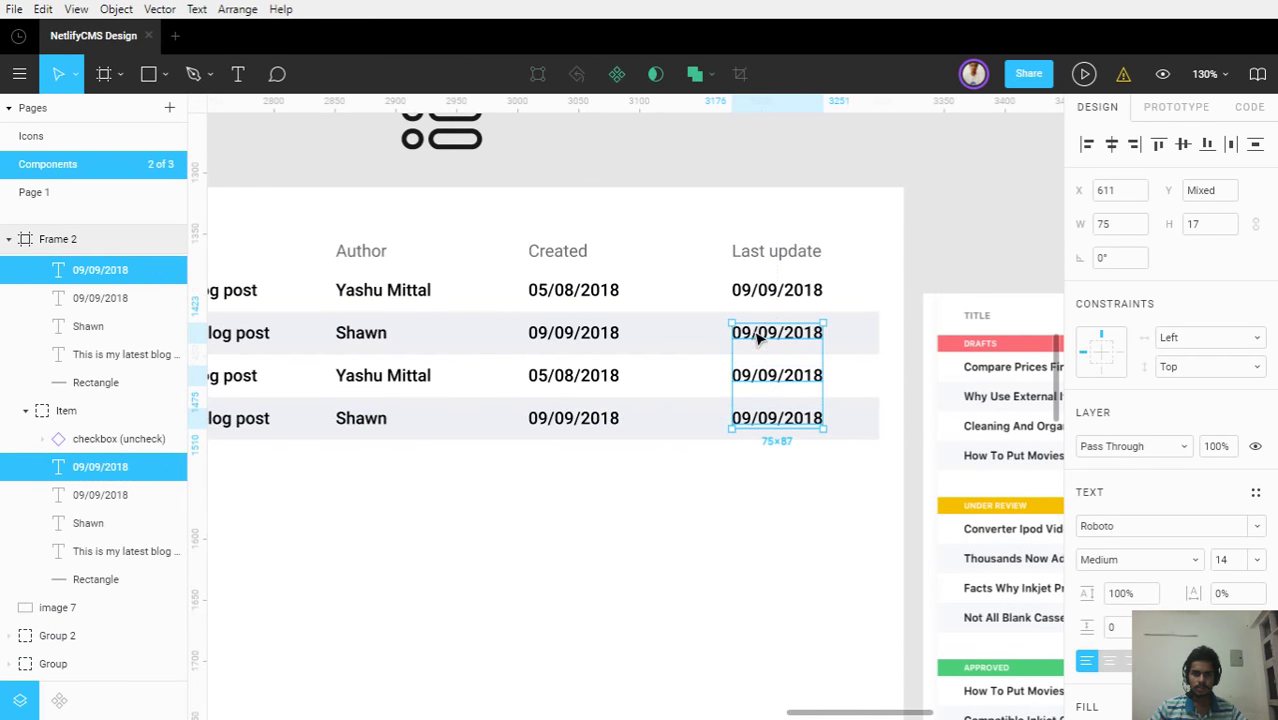
shift+click(760, 293)
shift+click(571, 289)
shift+click(571, 334)
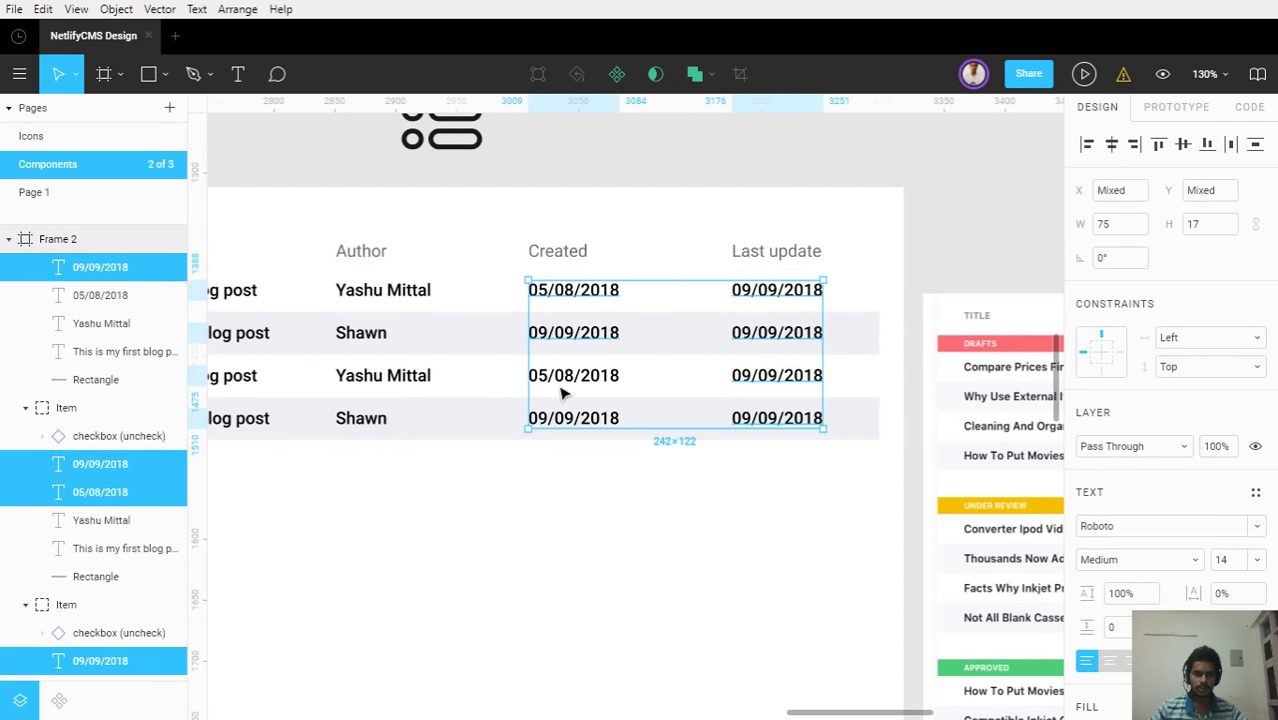
shift+click(562, 378)
shift+click(560, 420)
shift+click(382, 423)
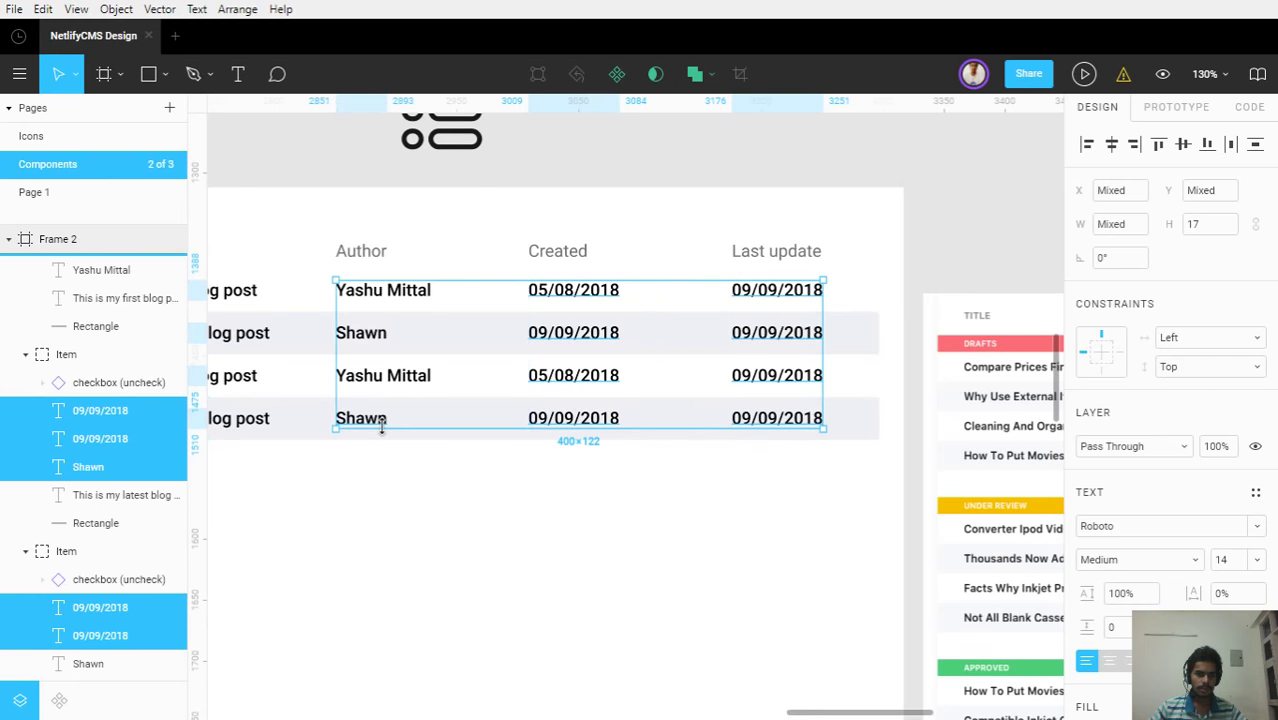
shift+click(397, 375)
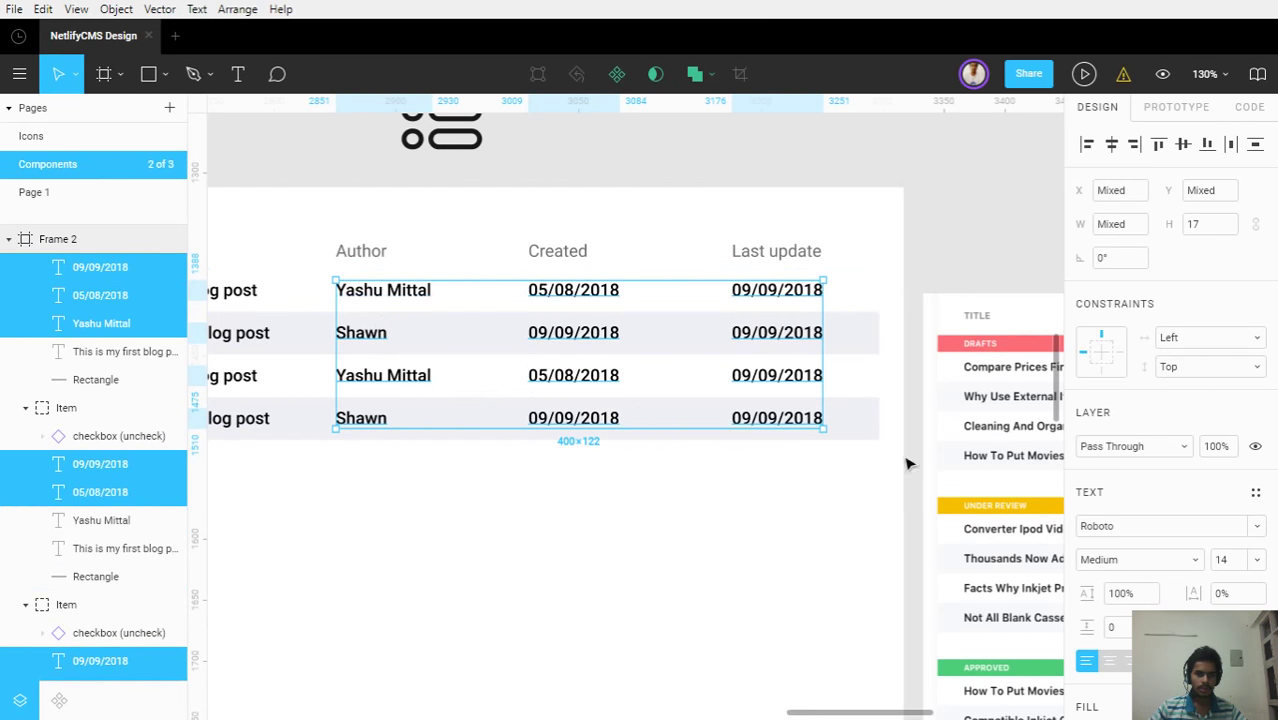
Set the selected text's fill to grey #7A7A7A
scroll(1095, 580, down, 1)
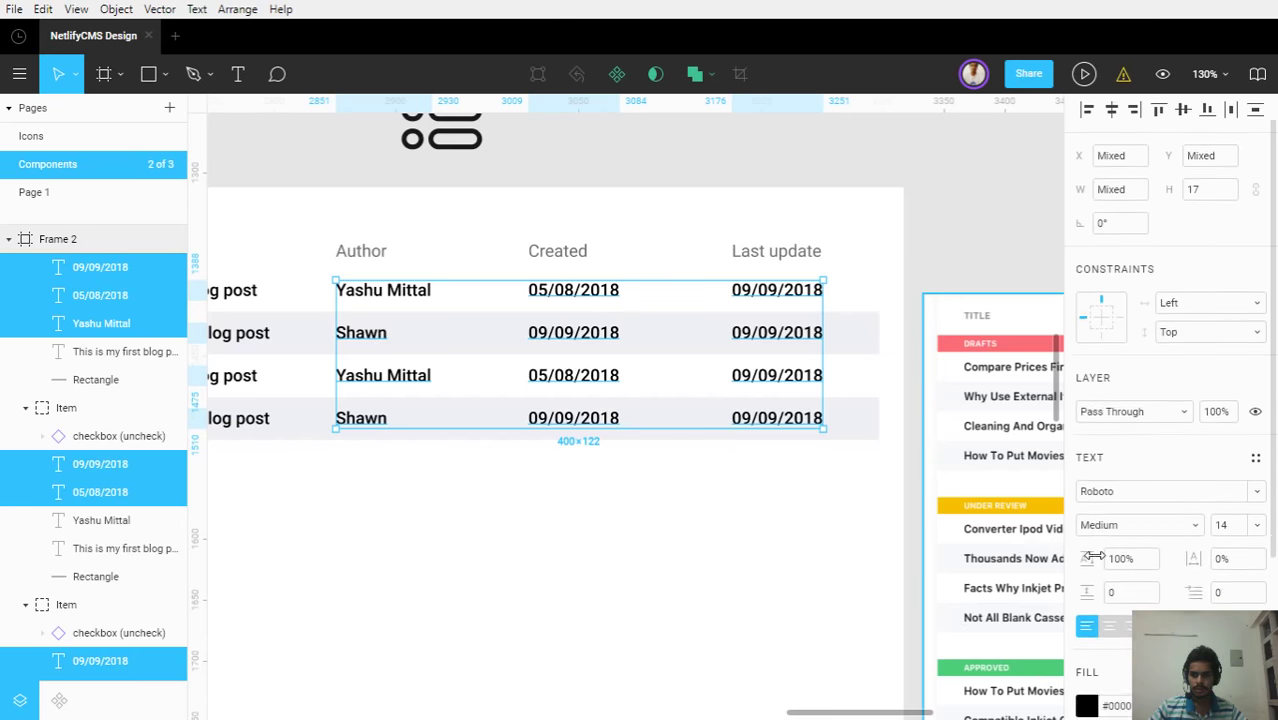
scroll(1095, 556, down, 3)
click(1086, 552)
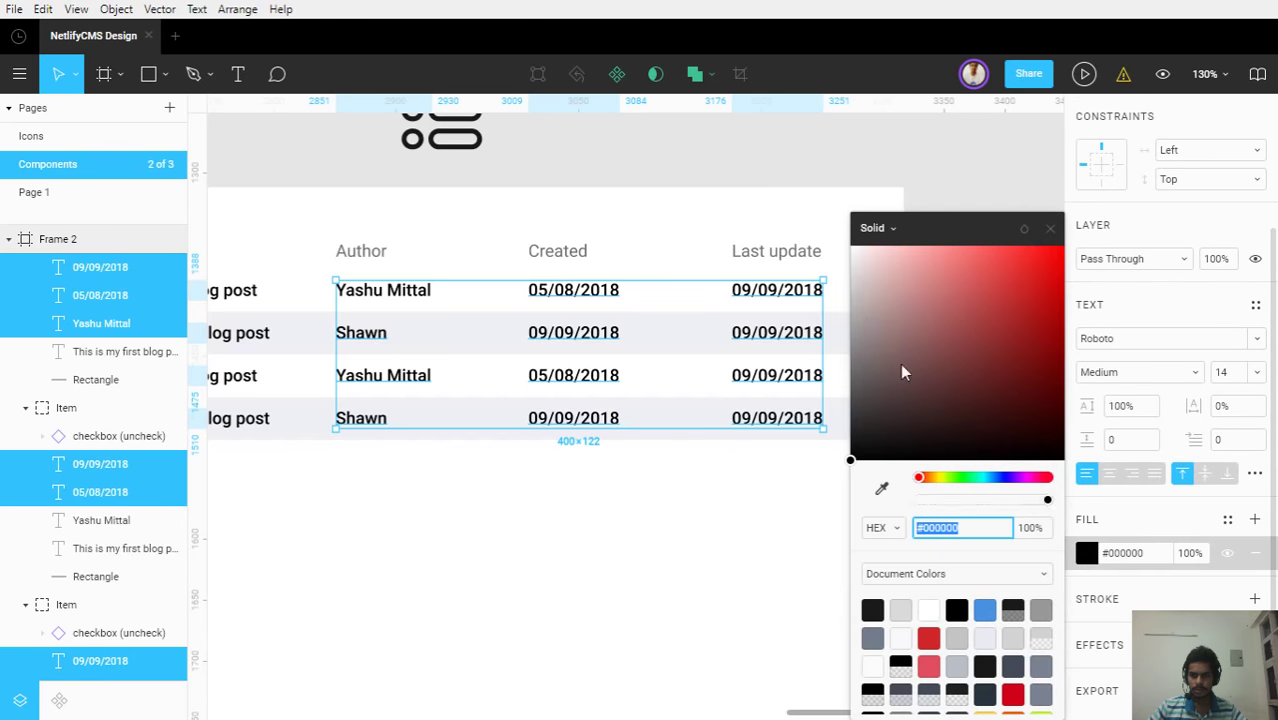
click(855, 467)
drag(853, 408, 768, 300)
shift+click(414, 297)
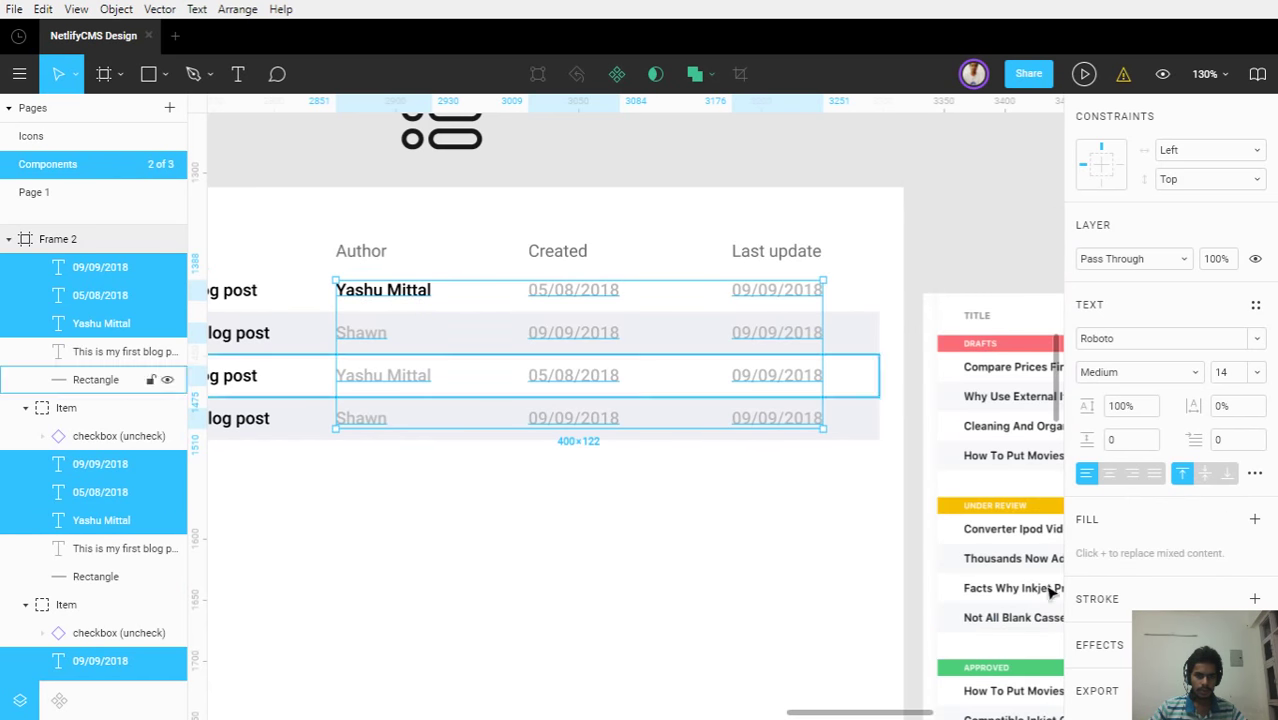
click(1255, 521)
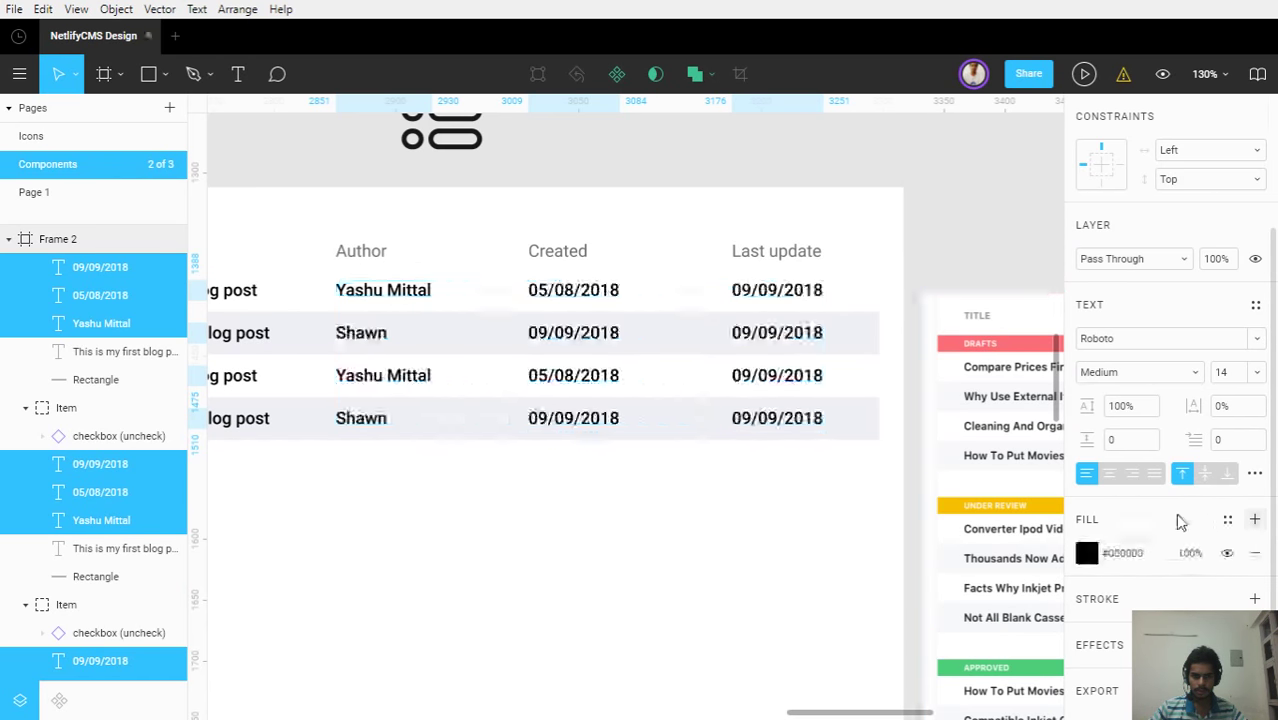
click(1086, 556)
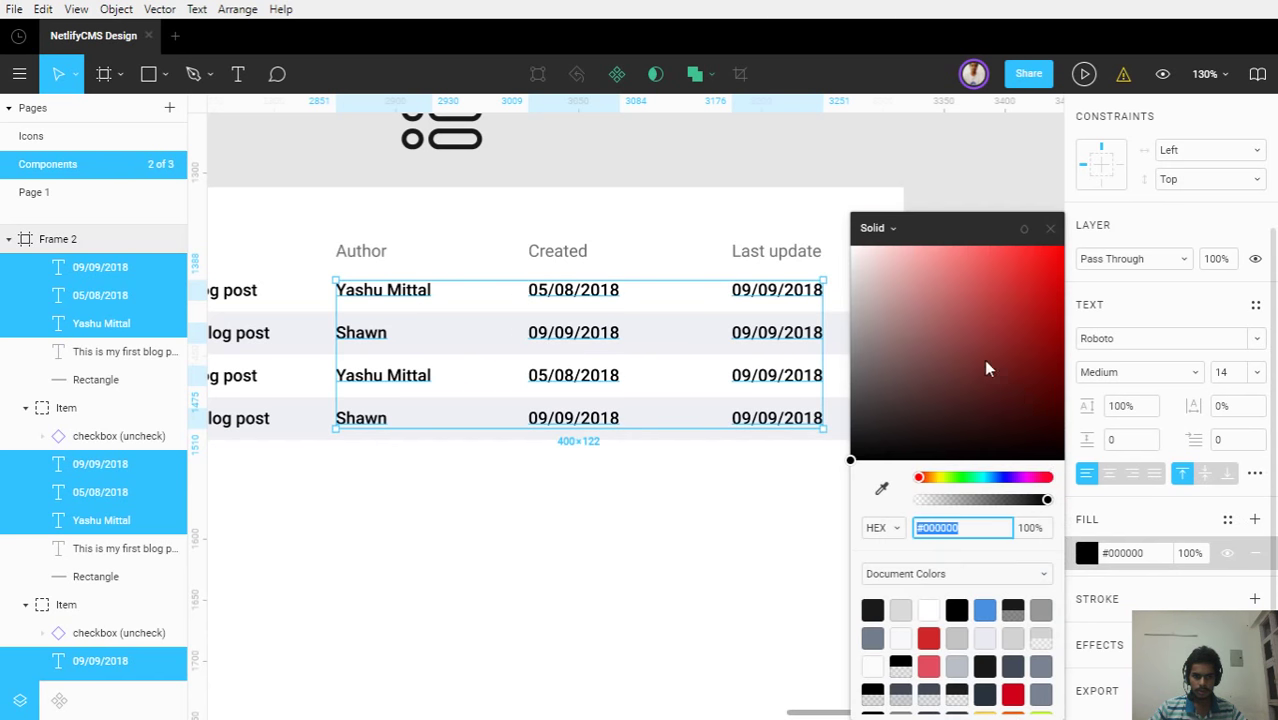
drag(865, 437, 838, 371)
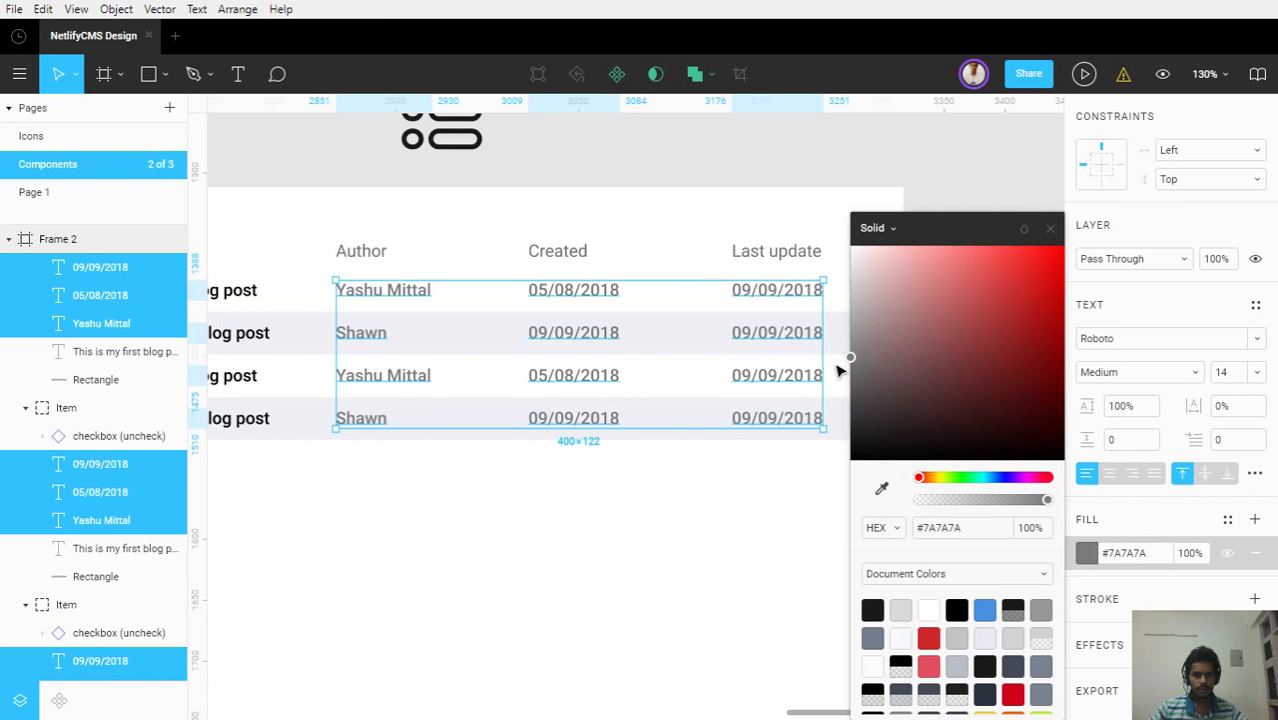
click(1078, 240)
click(730, 528)
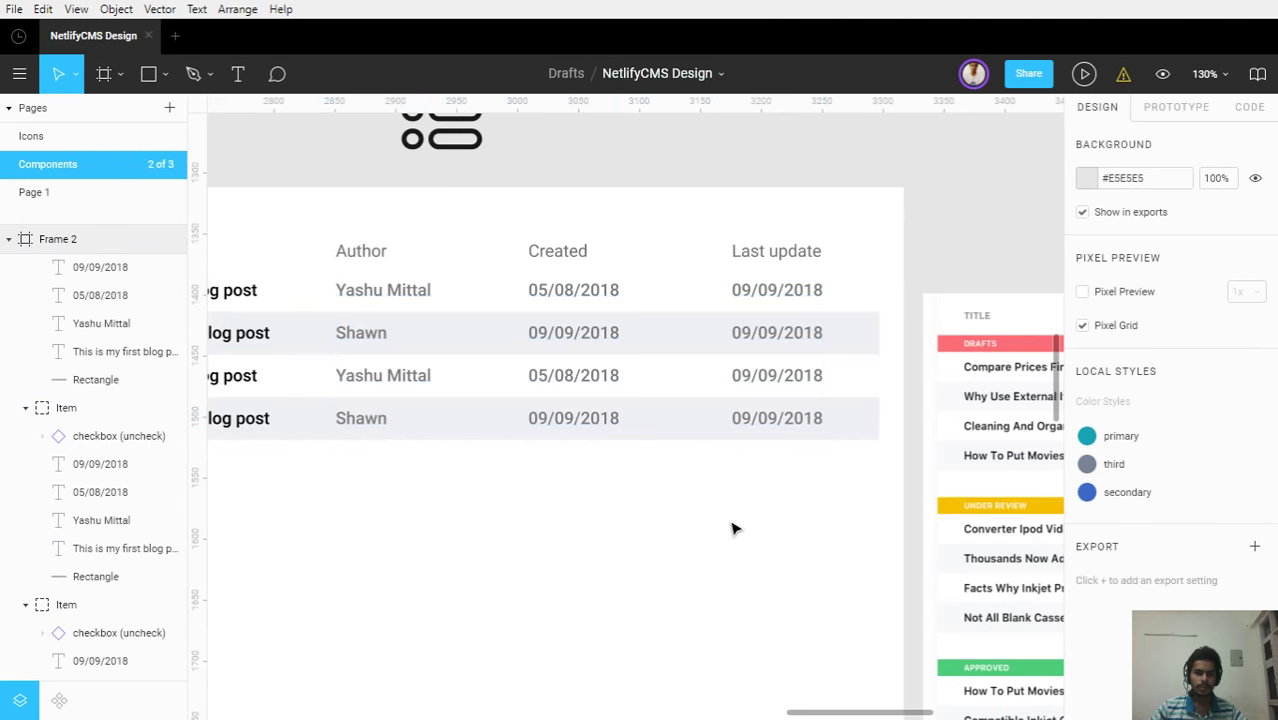
Select the header checkbox with the Title, Author, Created and Last update labels
scroll(730, 528, down, 5)
drag(722, 536, 791, 537)
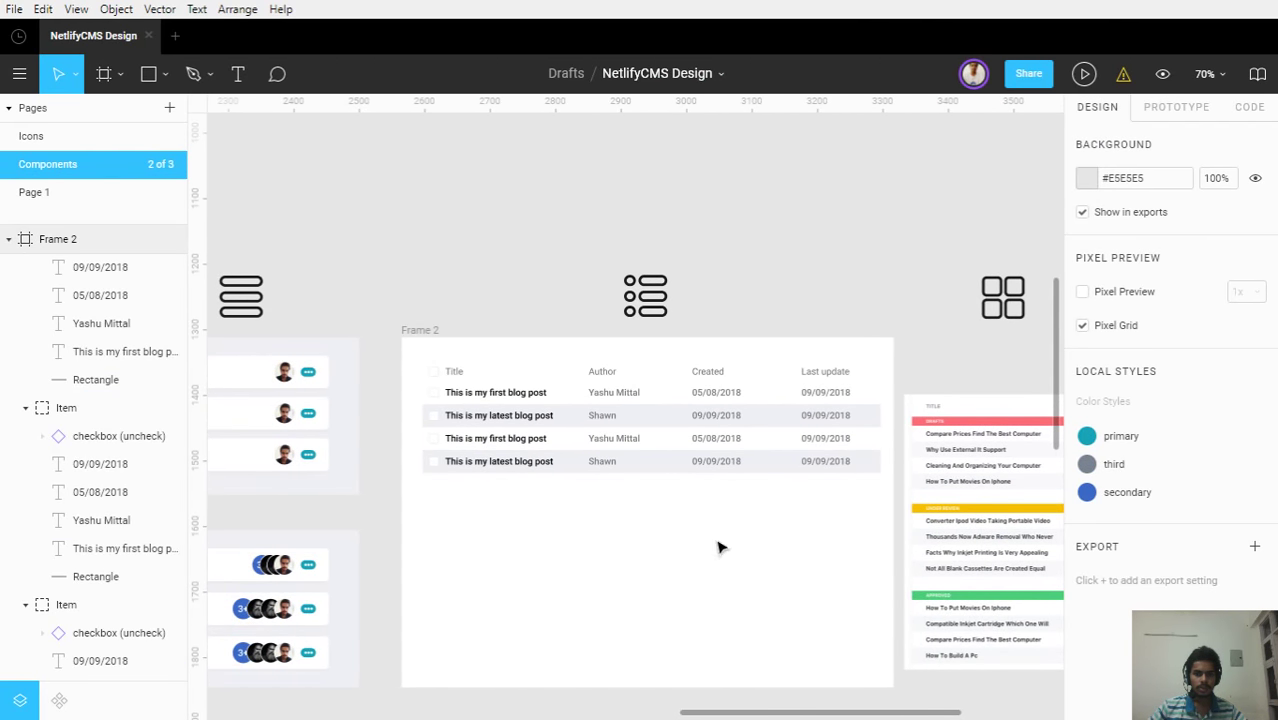
scroll(620, 503, up, 5)
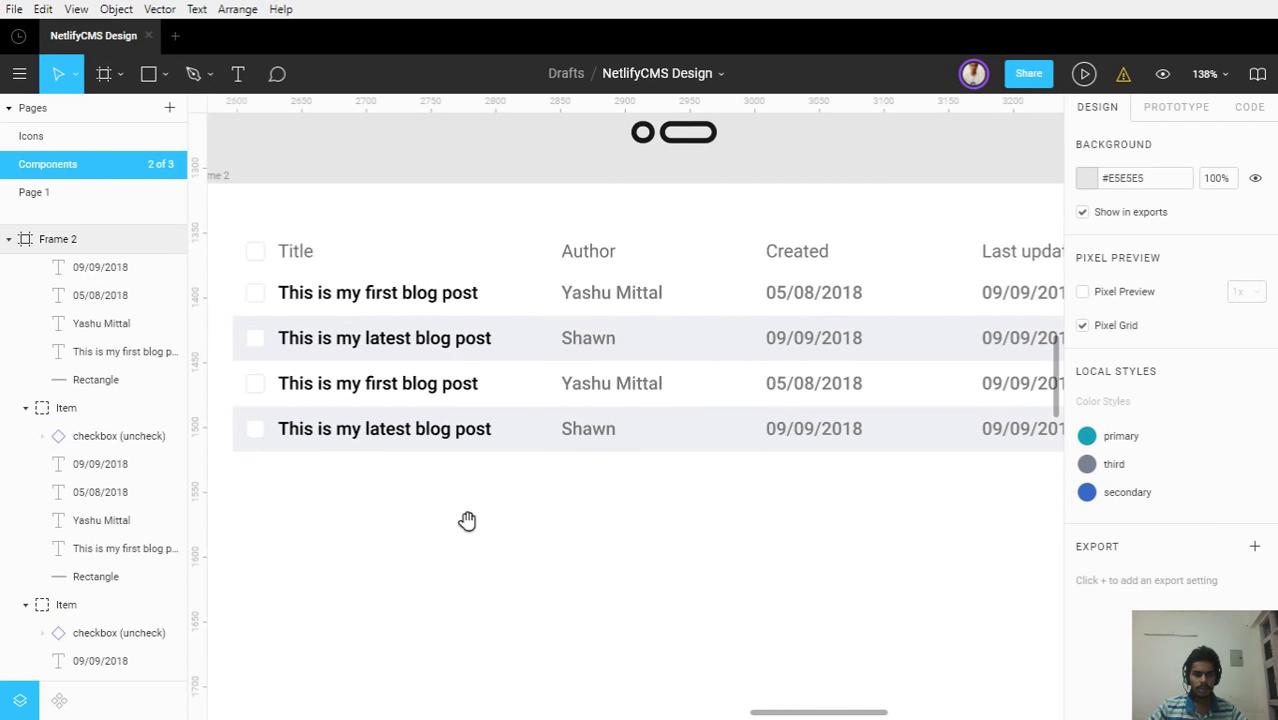
drag(467, 521, 505, 575)
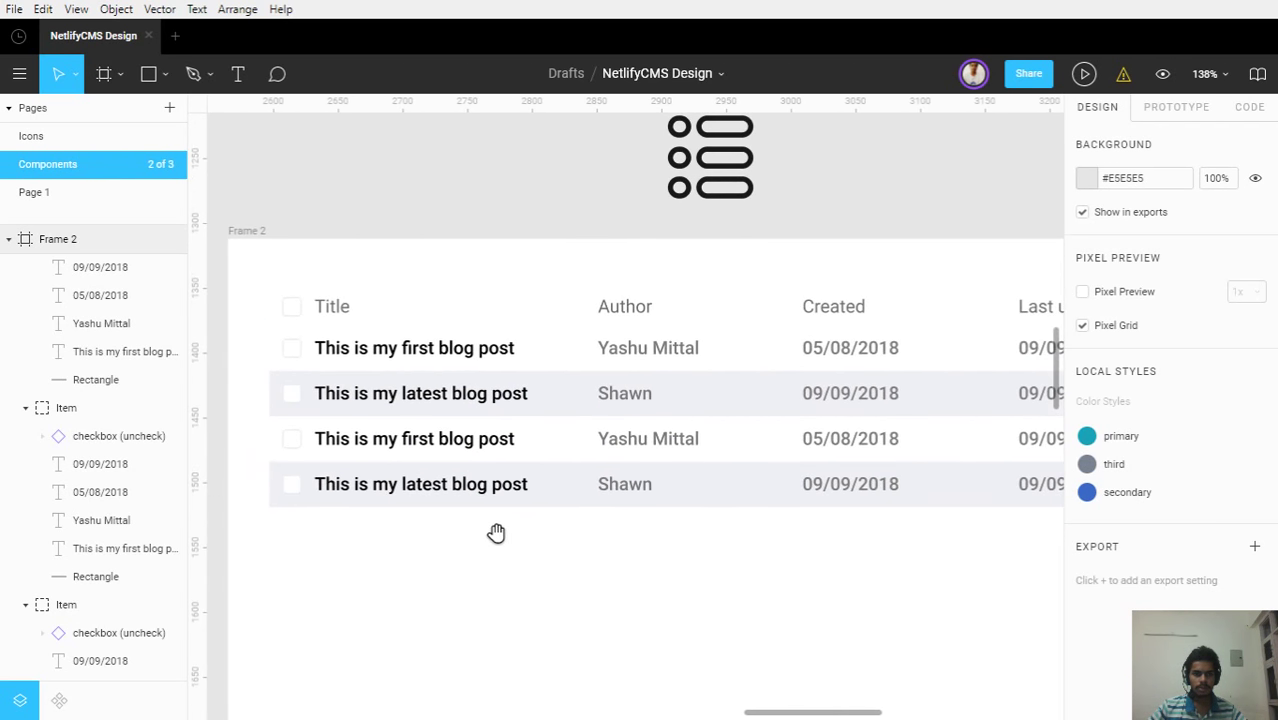
click(348, 309)
click(274, 306)
click(292, 308)
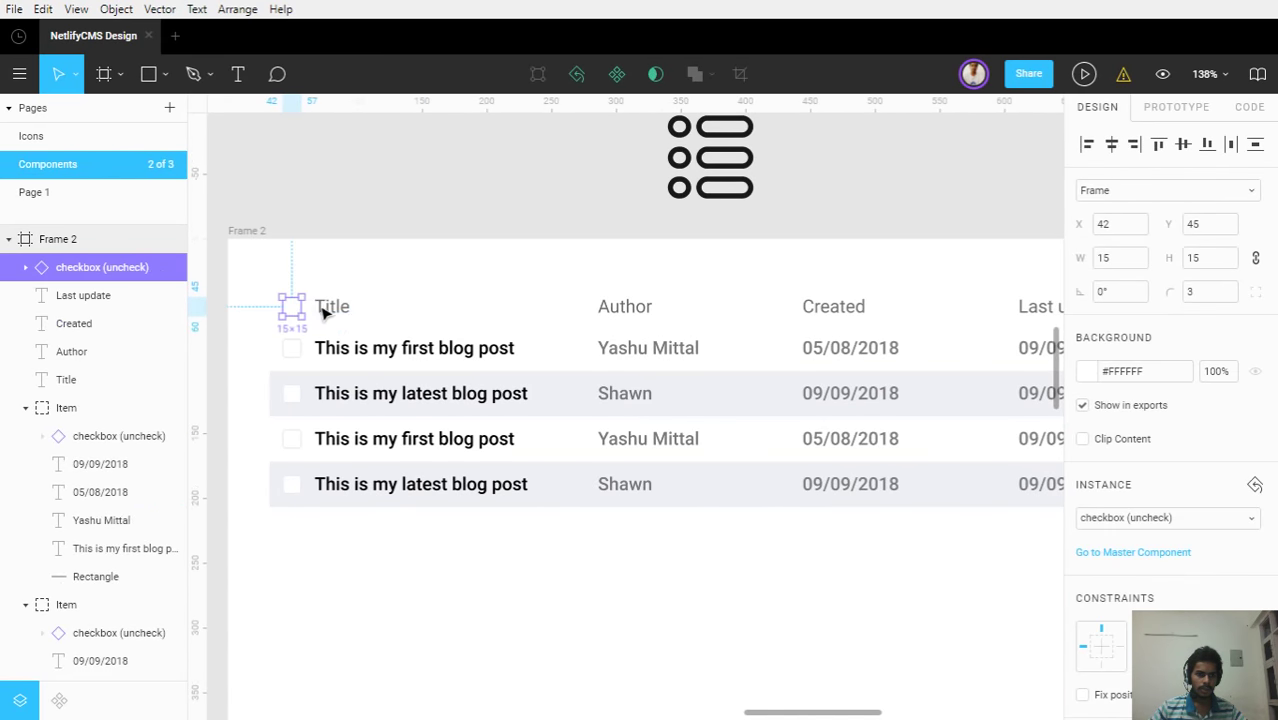
shift+click(325, 312)
shift+click(645, 318)
shift+click(815, 312)
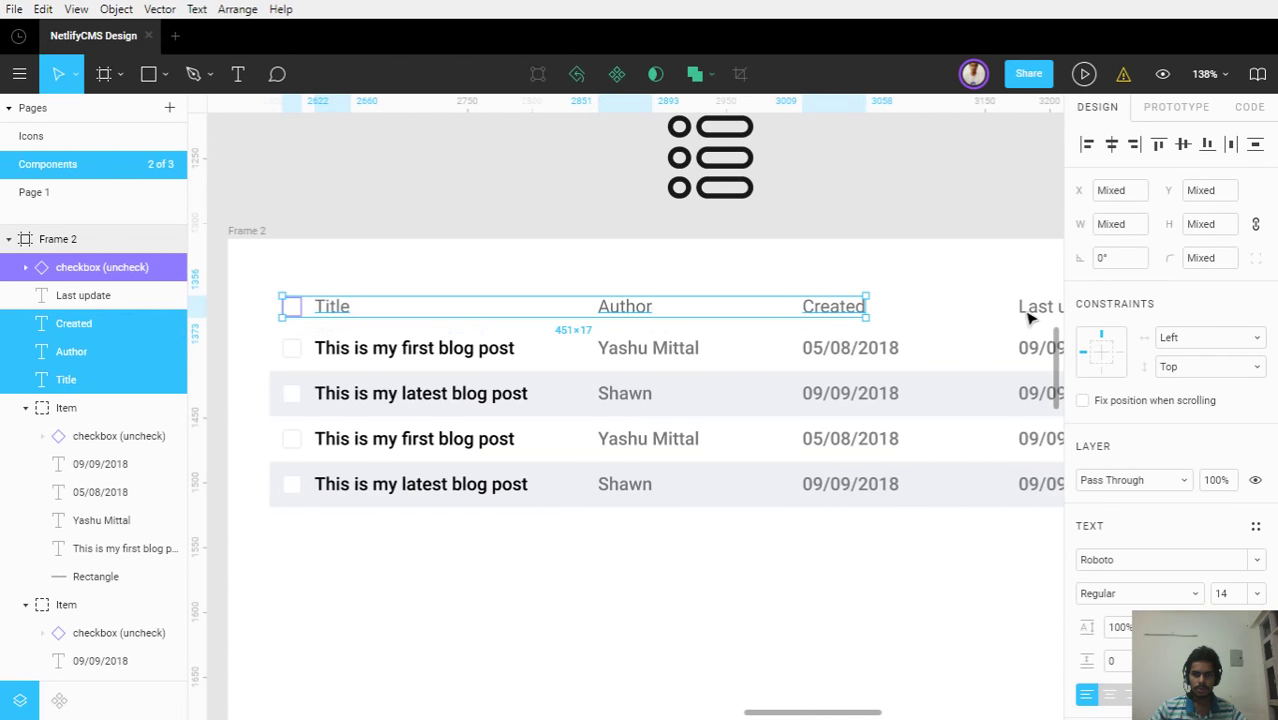
shift+click(1030, 312)
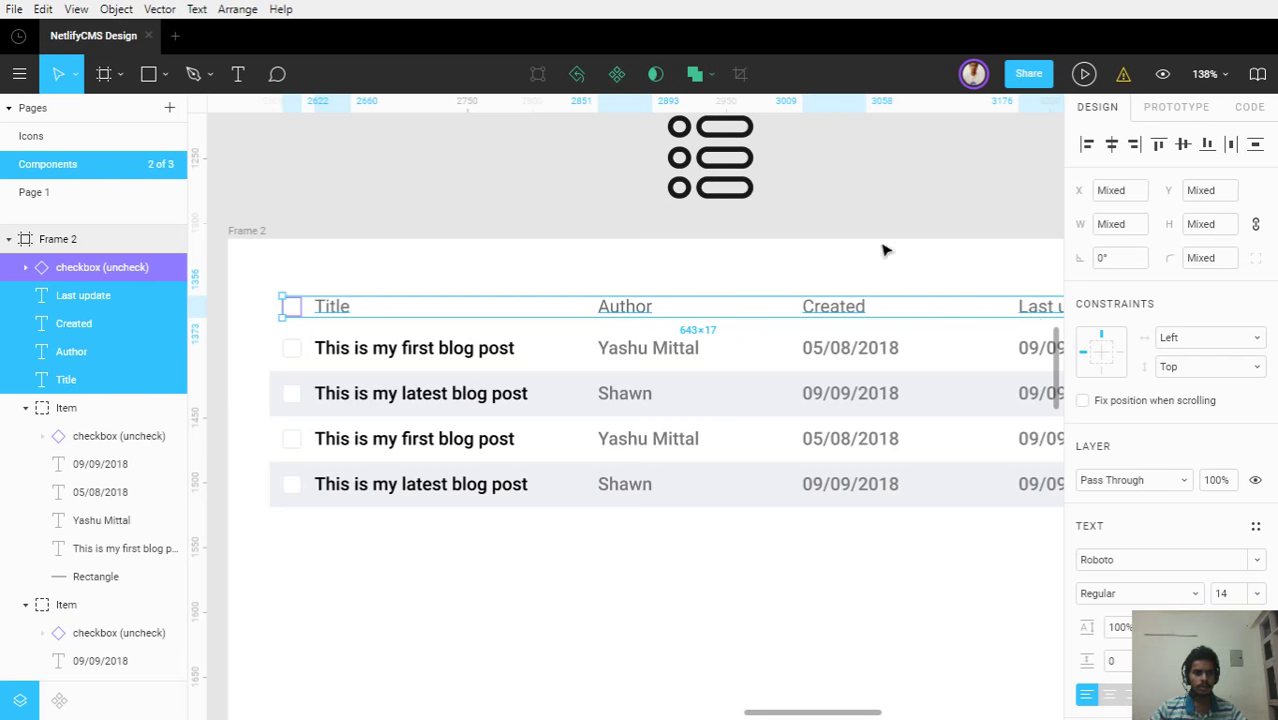
Group the selected header checkbox and labels with Ctrl+G into a 643×17 group
key(ctrl+g)
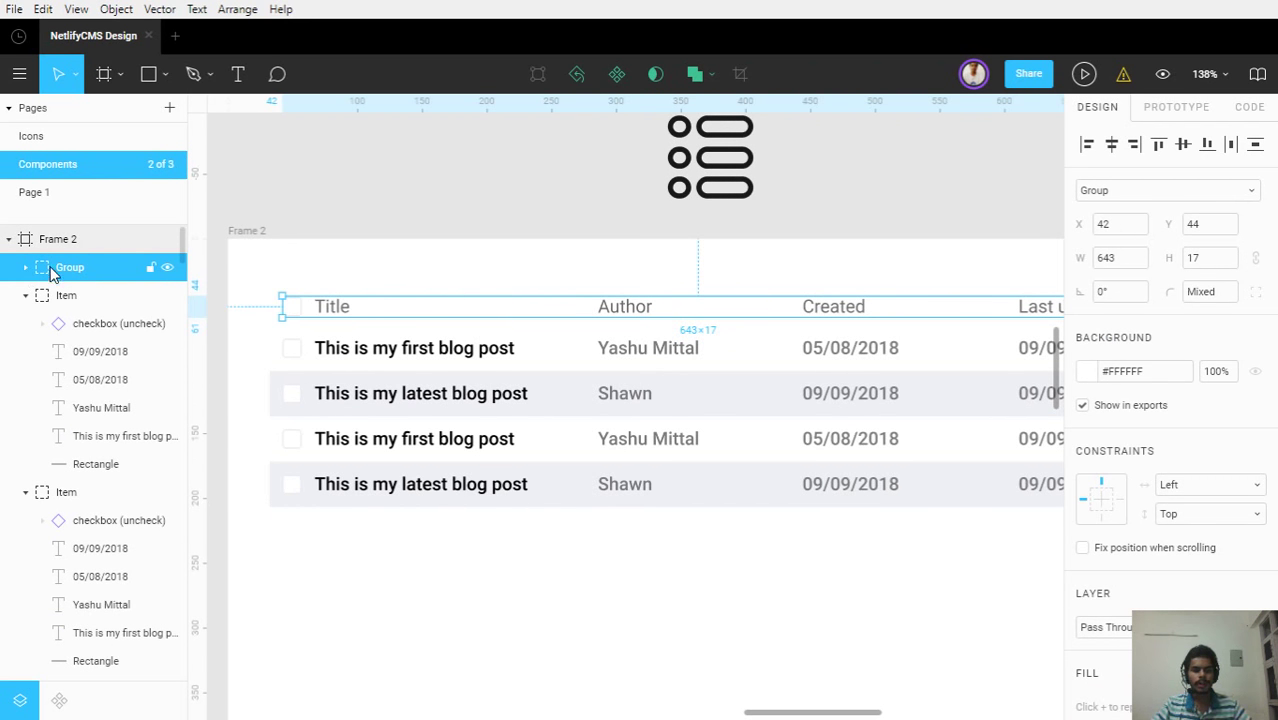
click(26, 268)
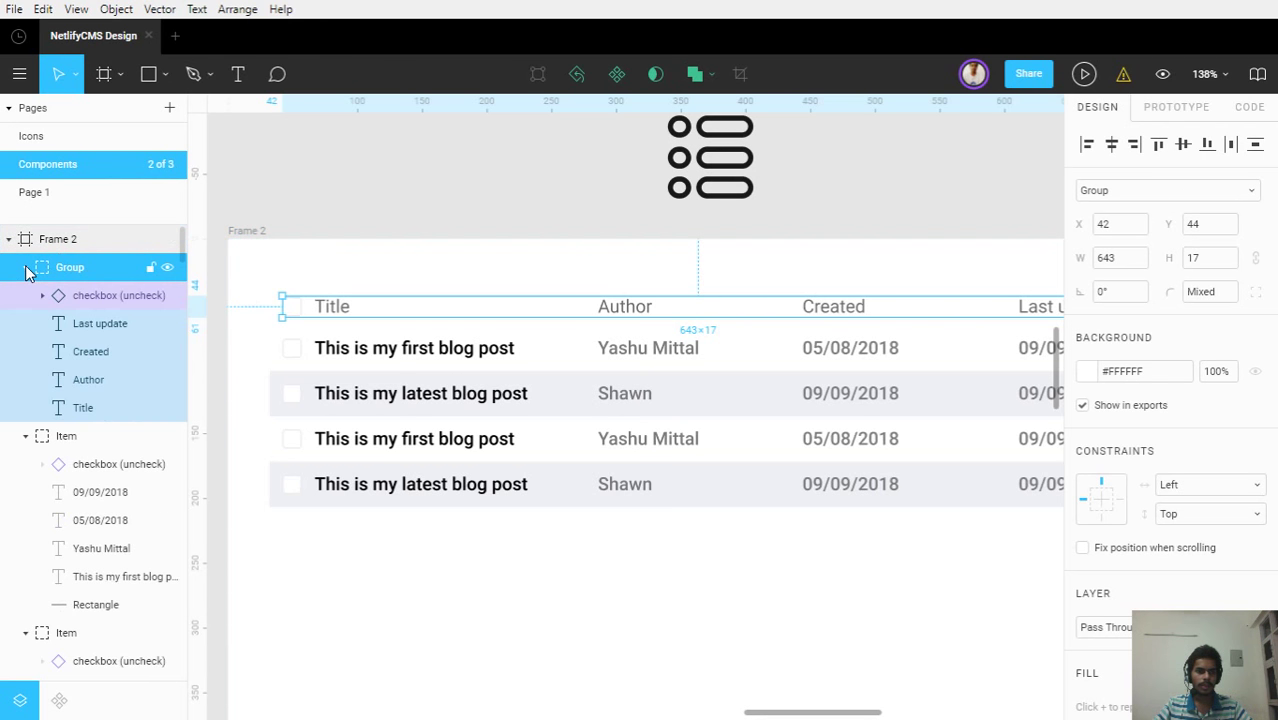
Draw a horizontal divider line across the header row and nudge it back to Y 67
key(l)
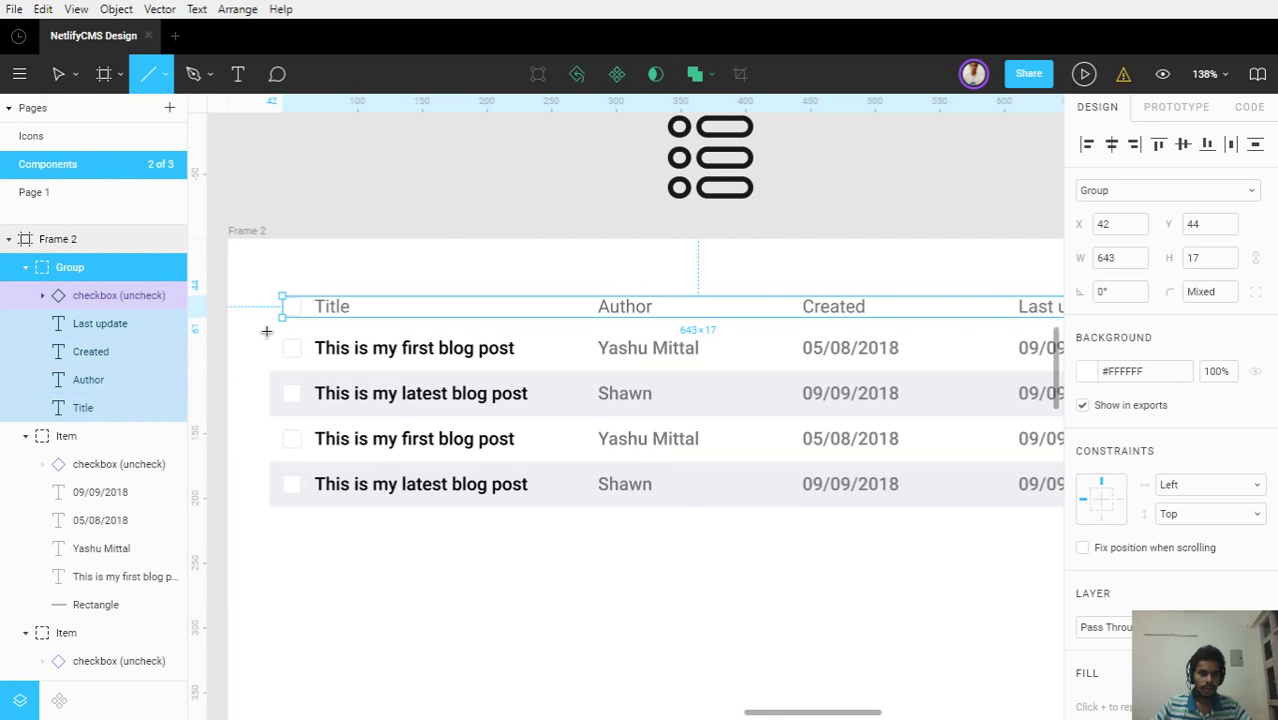
drag(267, 324, 1047, 349)
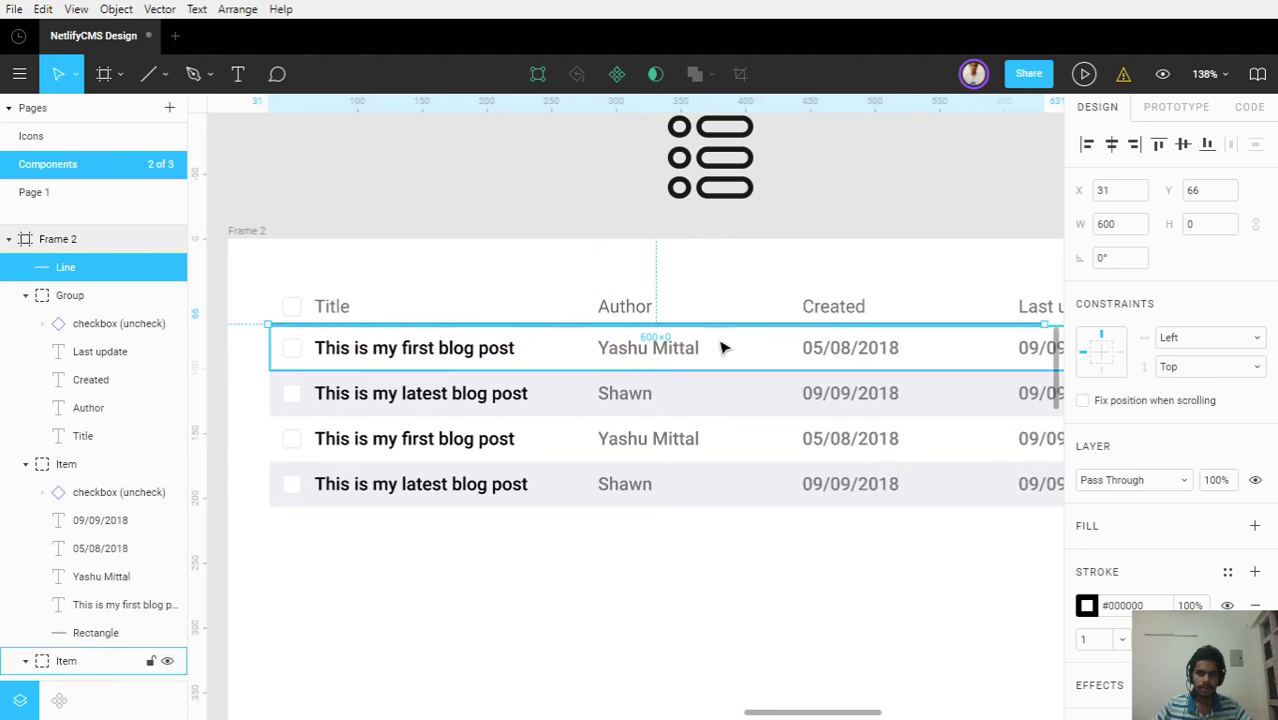
scroll(262, 328, up, 10)
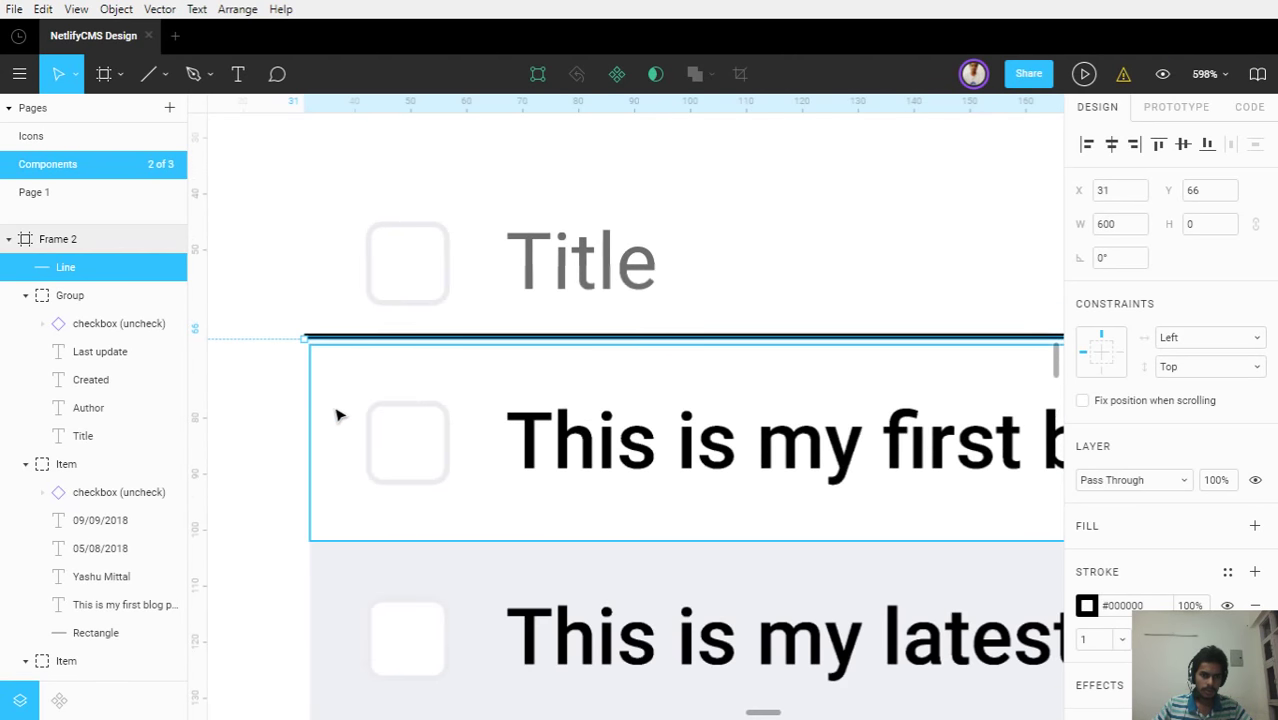
scroll(336, 400, up, 4)
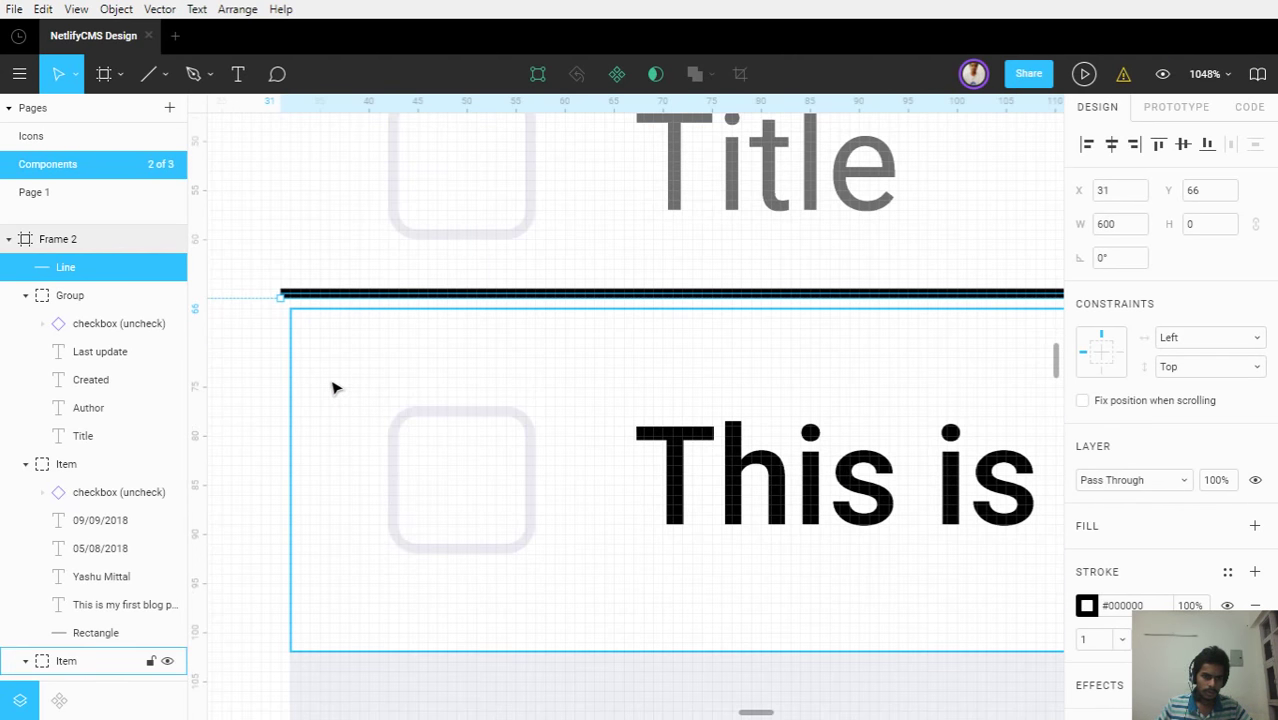
key(Down)
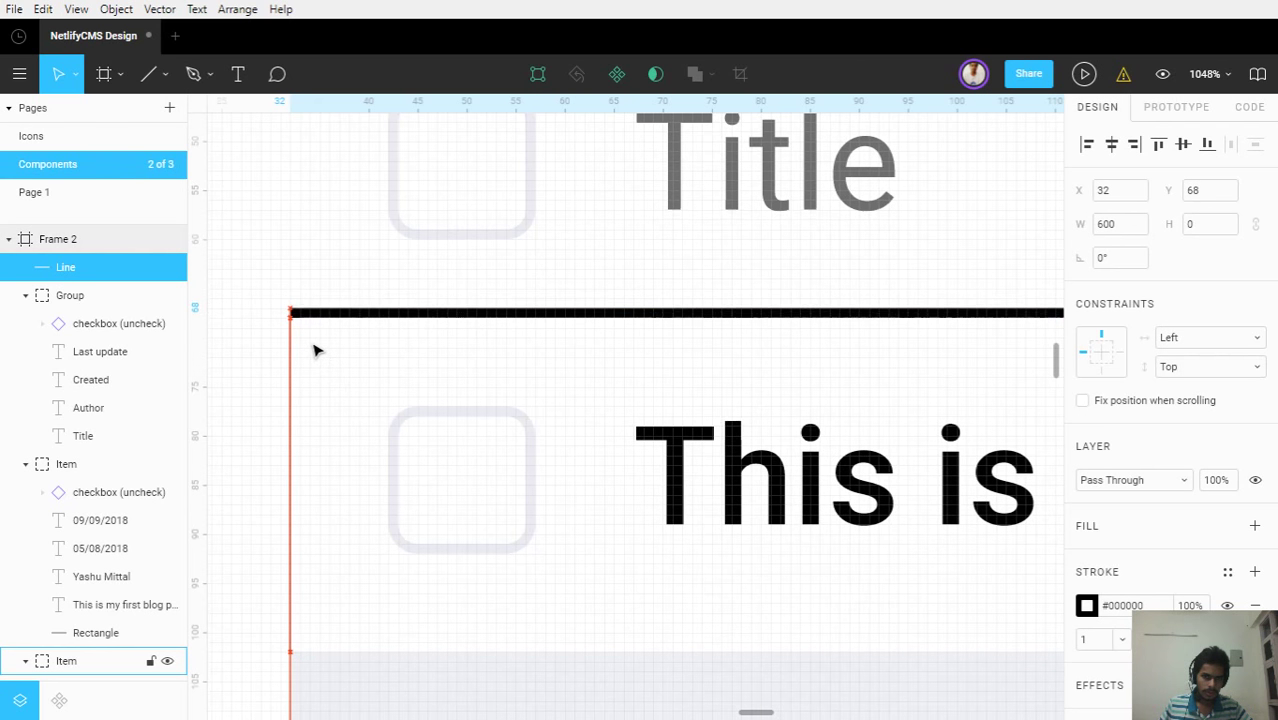
scroll(313, 350, up, 5)
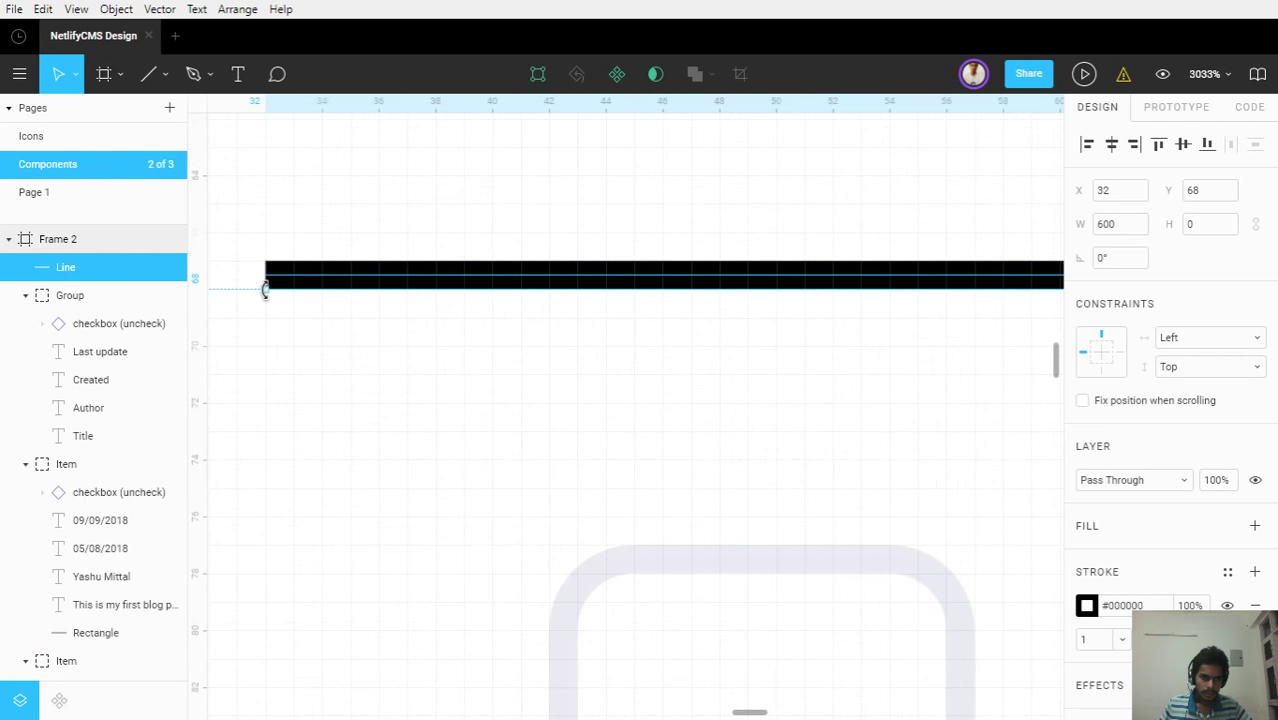
scroll(282, 300, up, 1)
scroll(356, 361, up, 1)
scroll(330, 345, up, 1)
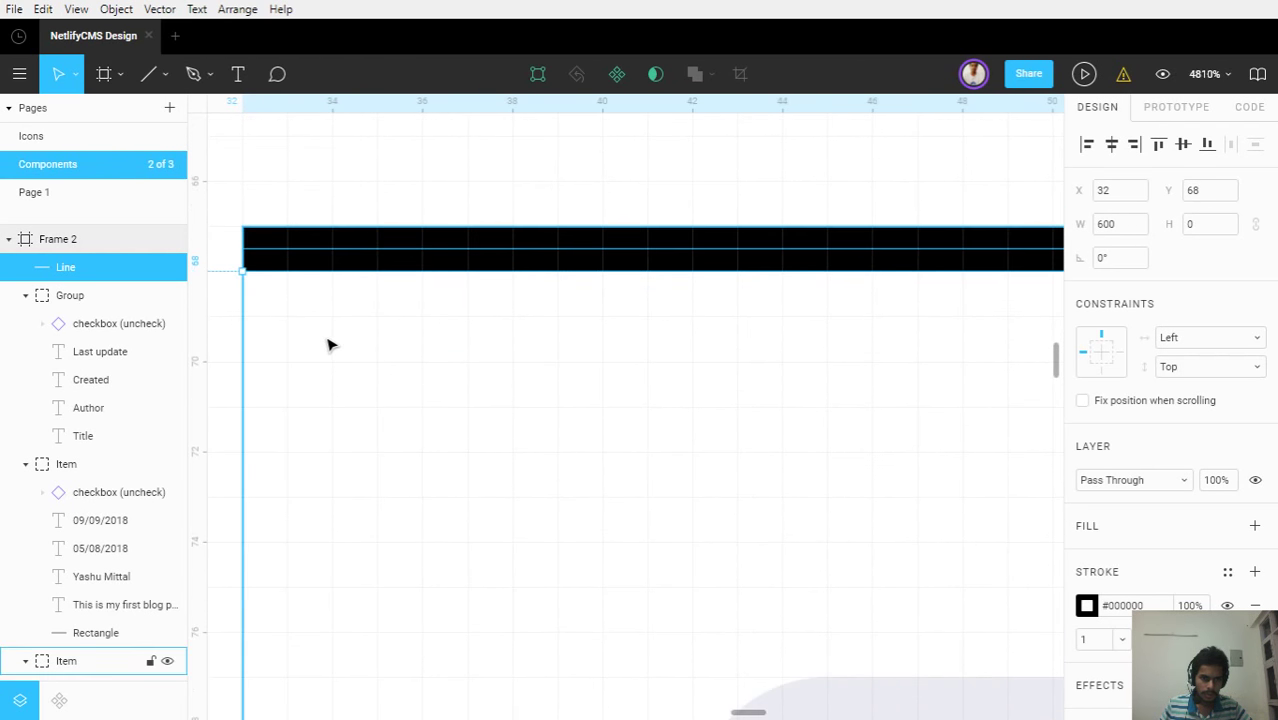
key(Up)
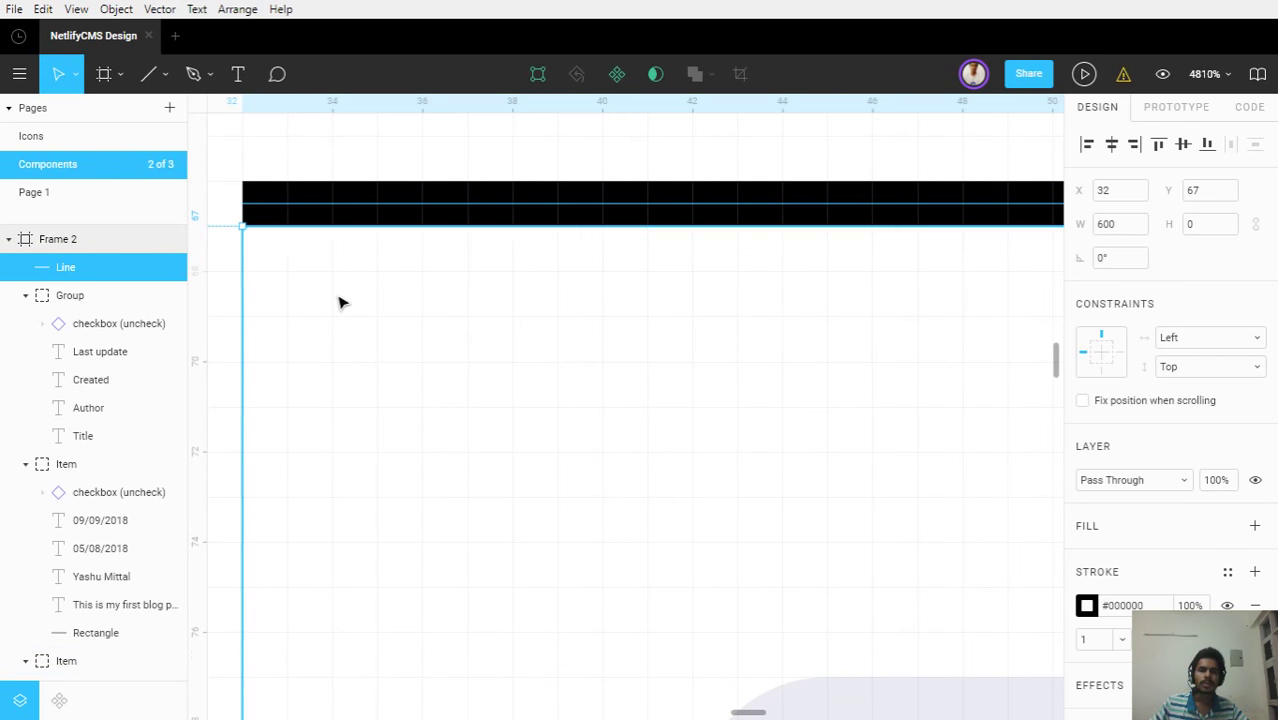
Stretch the divider line's right endpoint until its width snaps to 700
scroll(339, 300, down, 10)
scroll(702, 402, down, 3)
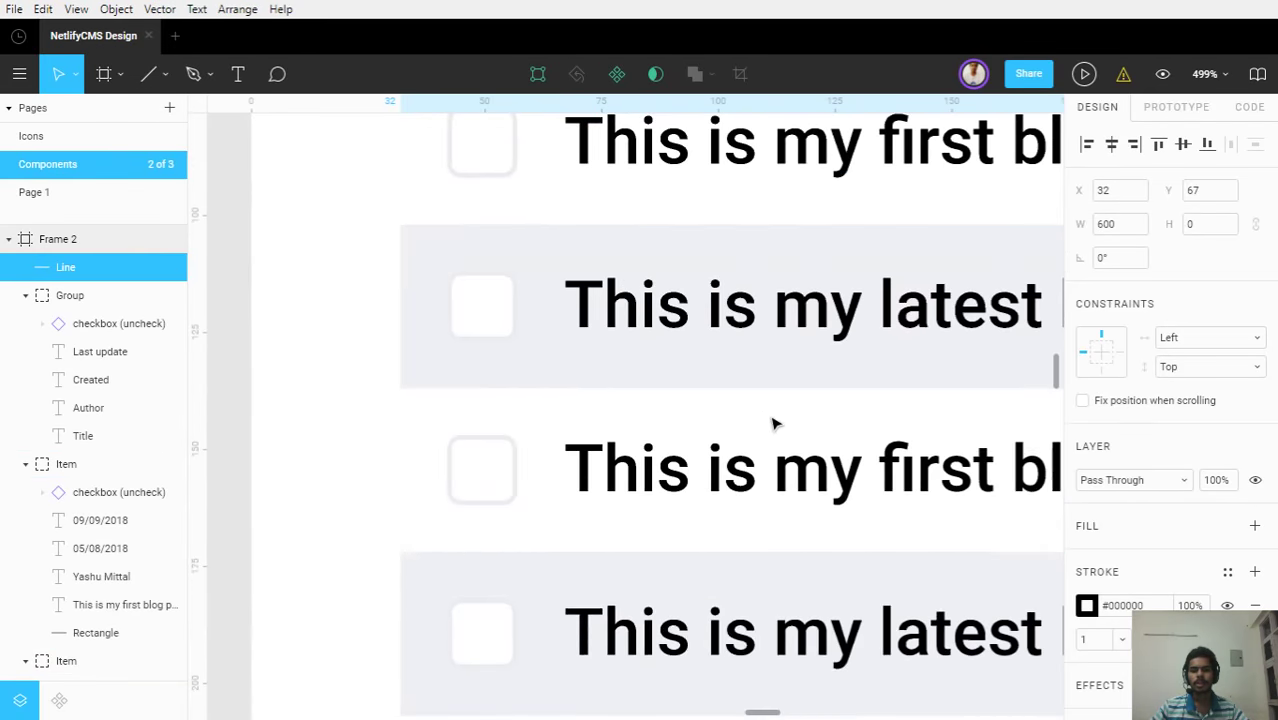
scroll(830, 354, down, 3)
scroll(770, 390, up, 1)
scroll(770, 390, right, 15)
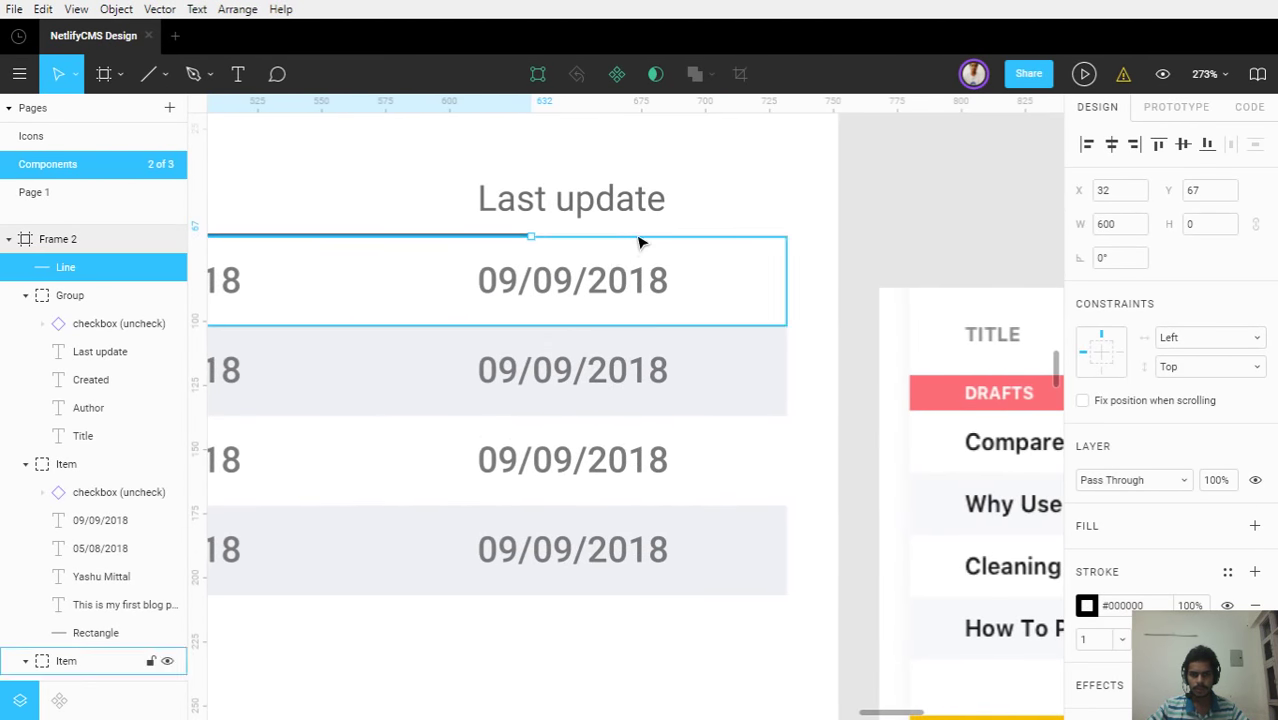
scroll(608, 245, up, 5)
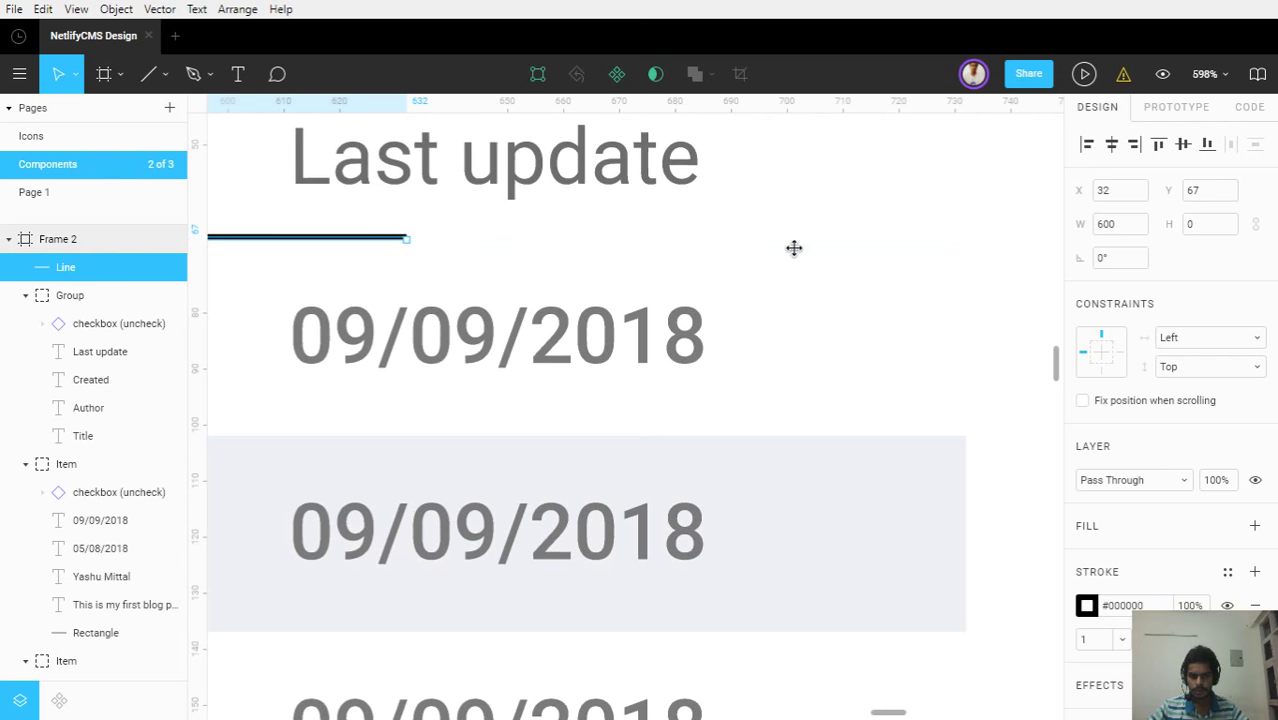
drag(794, 248, 967, 270)
scroll(548, 328, down, 5)
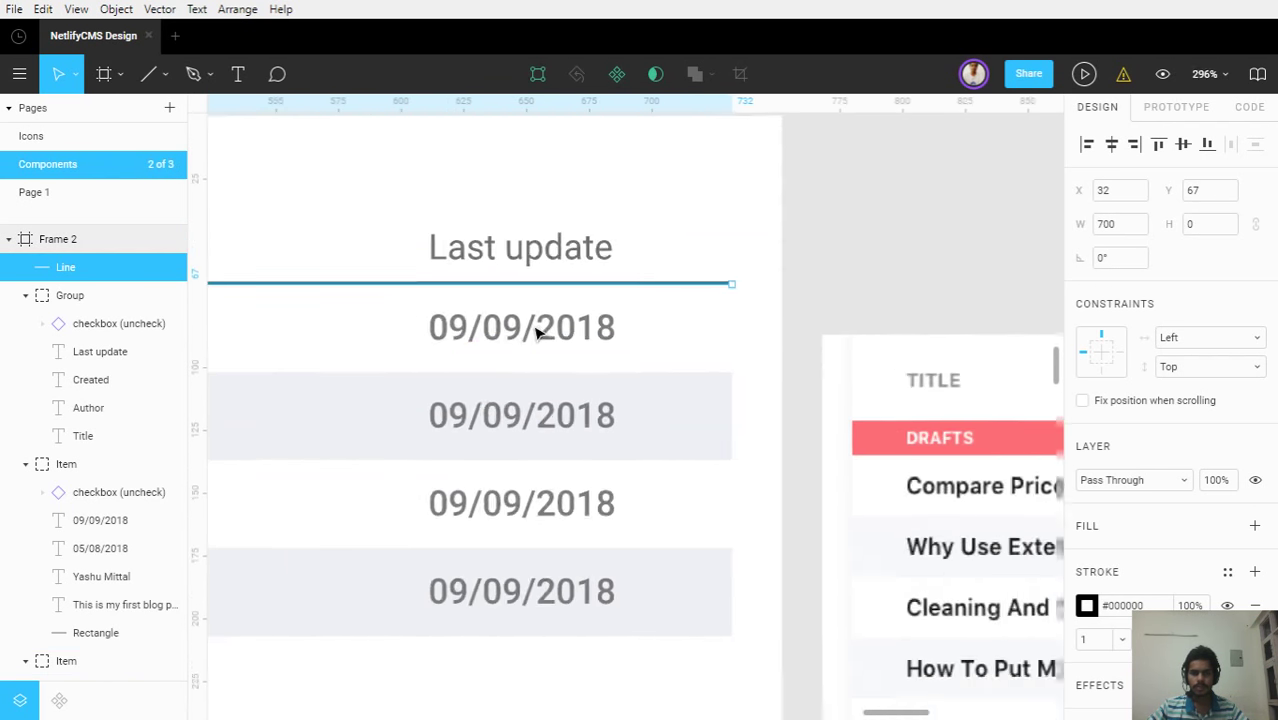
scroll(537, 333, down, 3)
scroll(930, 371, left, 5)
Copy the gray #6D6D6D fill code from the Created heading text
click(757, 280)
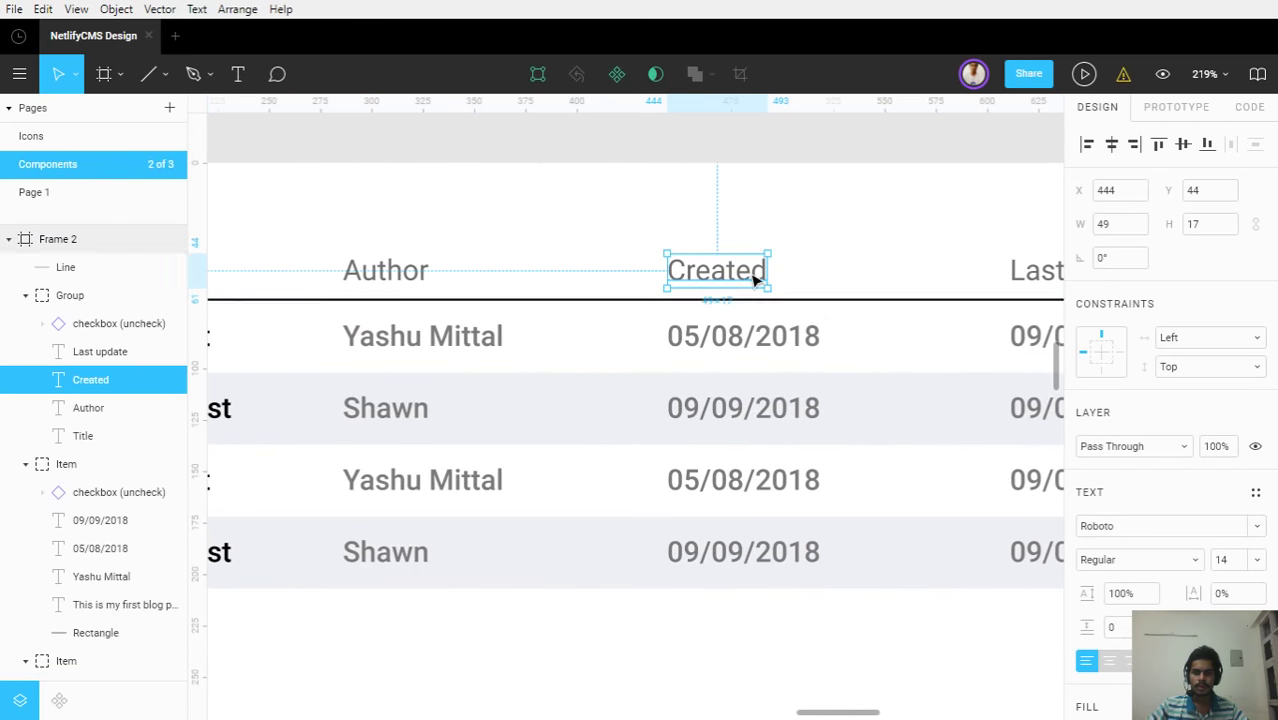
scroll(1140, 556, down, 3)
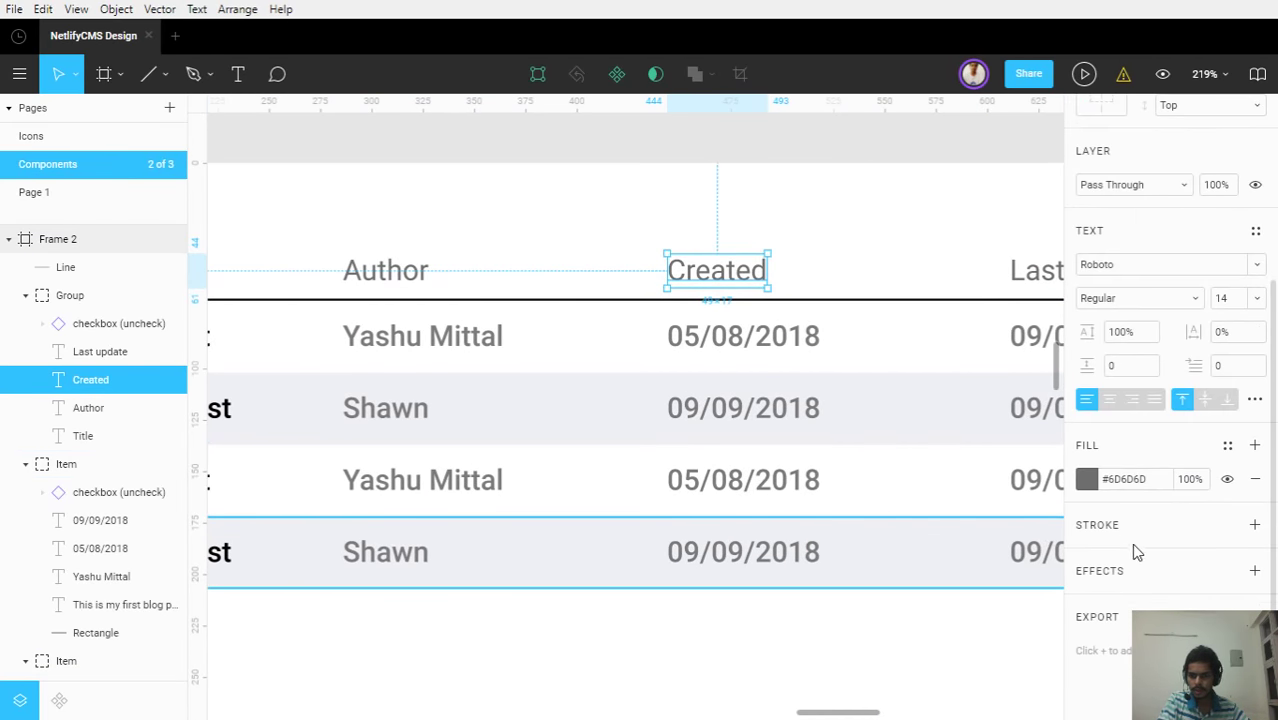
click(1125, 479)
click(765, 300)
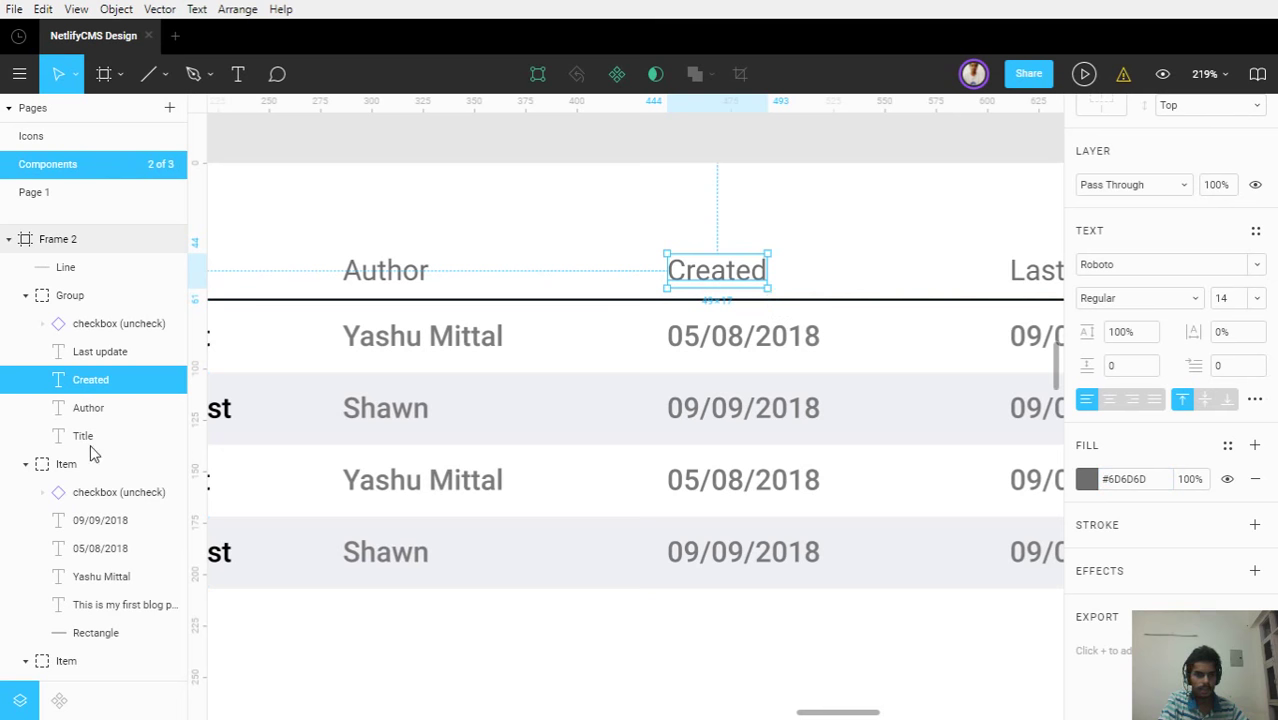
Move the Line layer into the header Group and set its stroke to #6D6D6D
mouse_move(65, 267)
mouse_down()
mouse_move(128, 451)
mouse_move(1118, 515)
mouse_up()
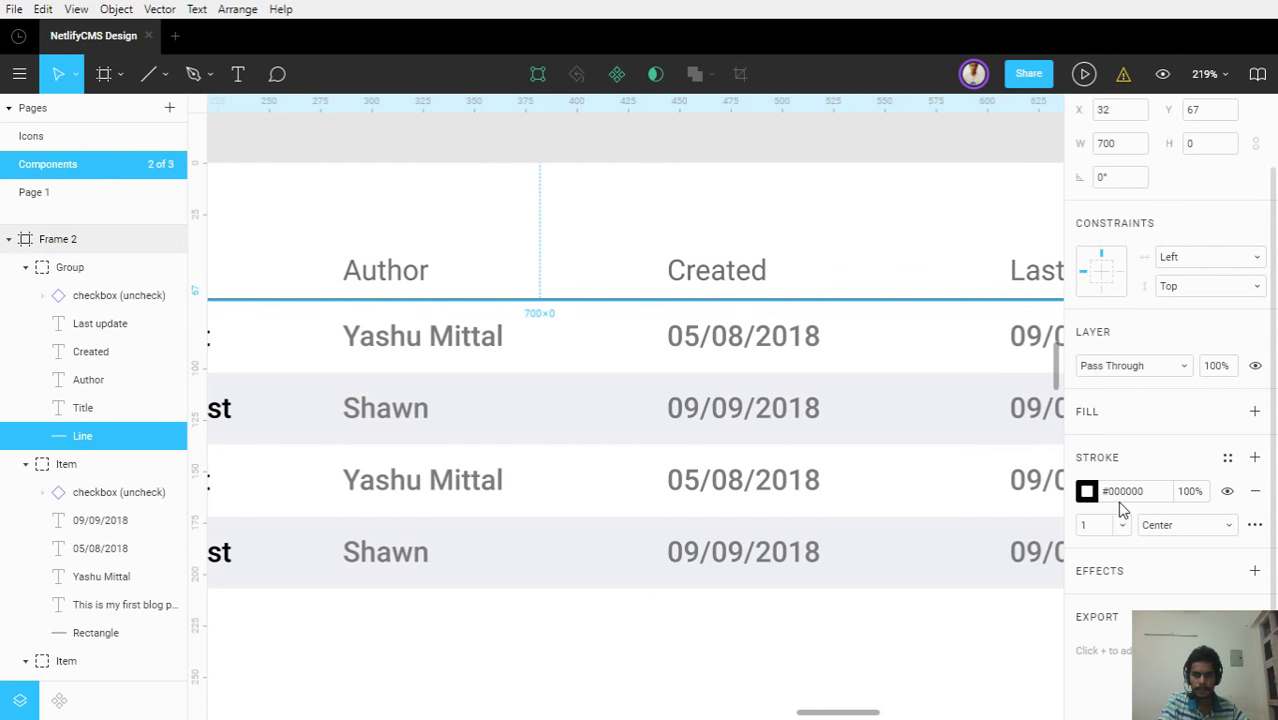
click(1122, 491)
key(Escape)
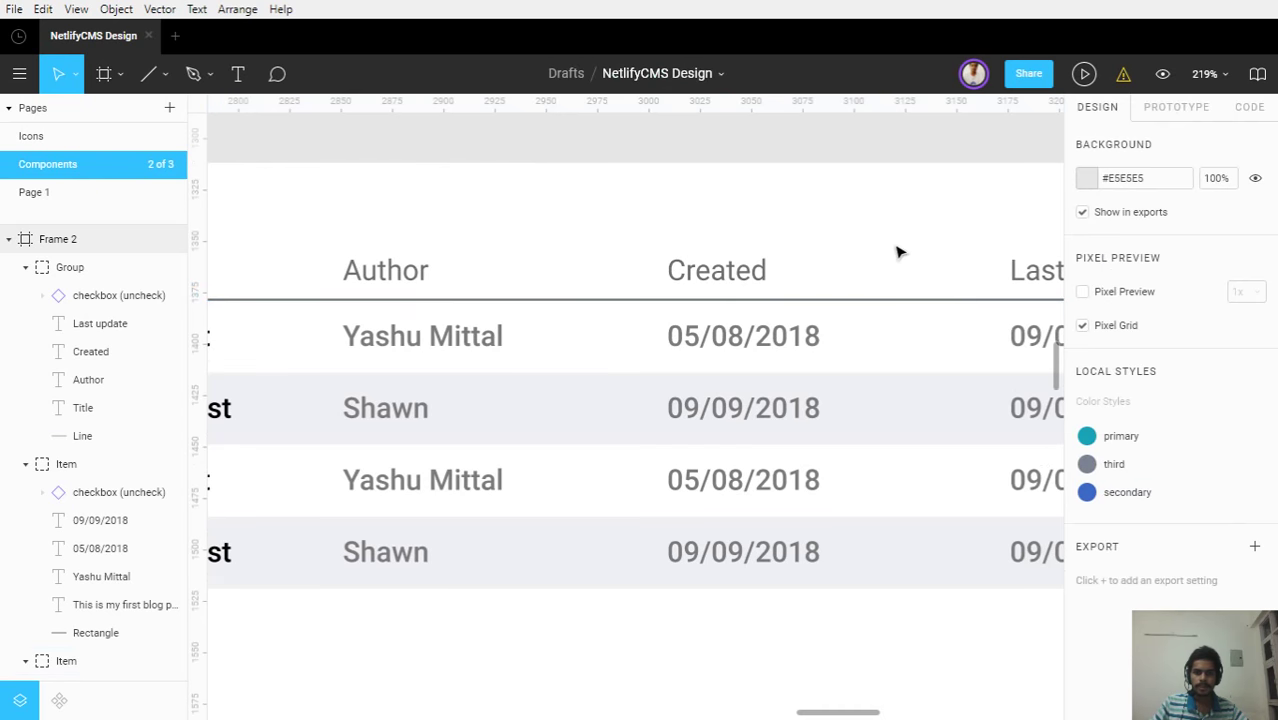
scroll(897, 252, down, 5)
scroll(918, 515, down, 3)
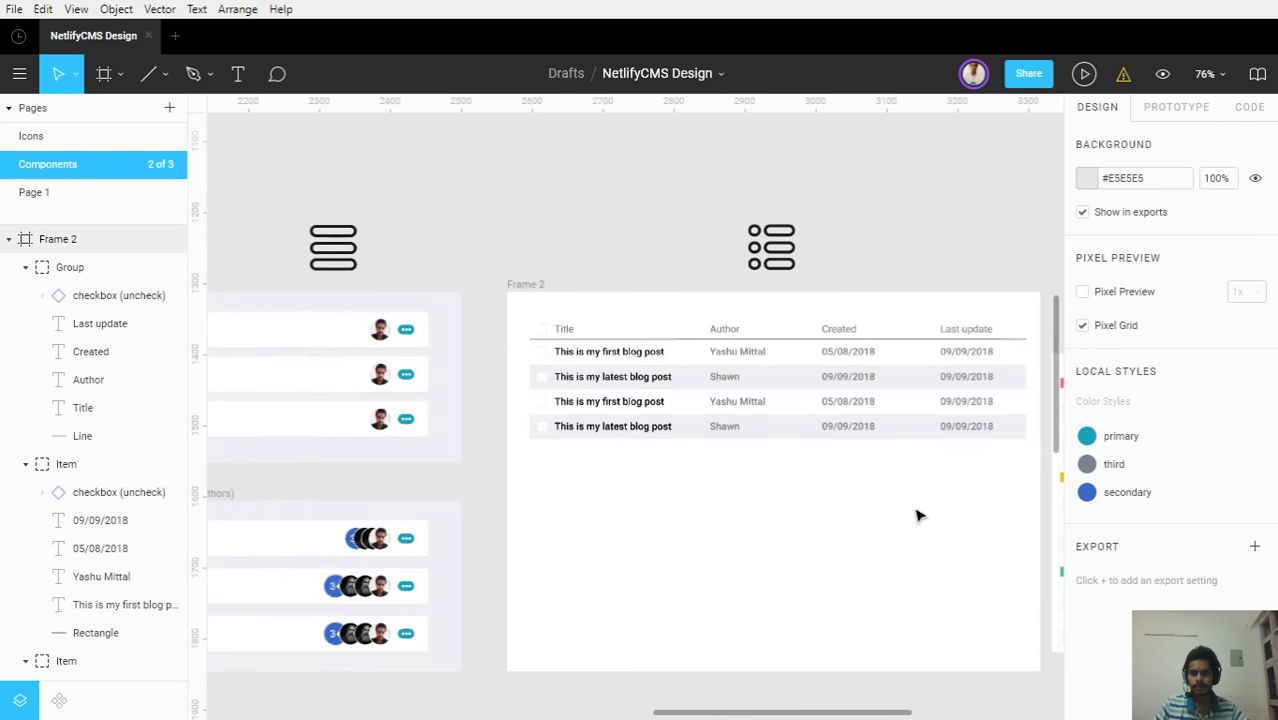
drag(918, 513, 864, 522)
scroll(960, 516, up, 3)
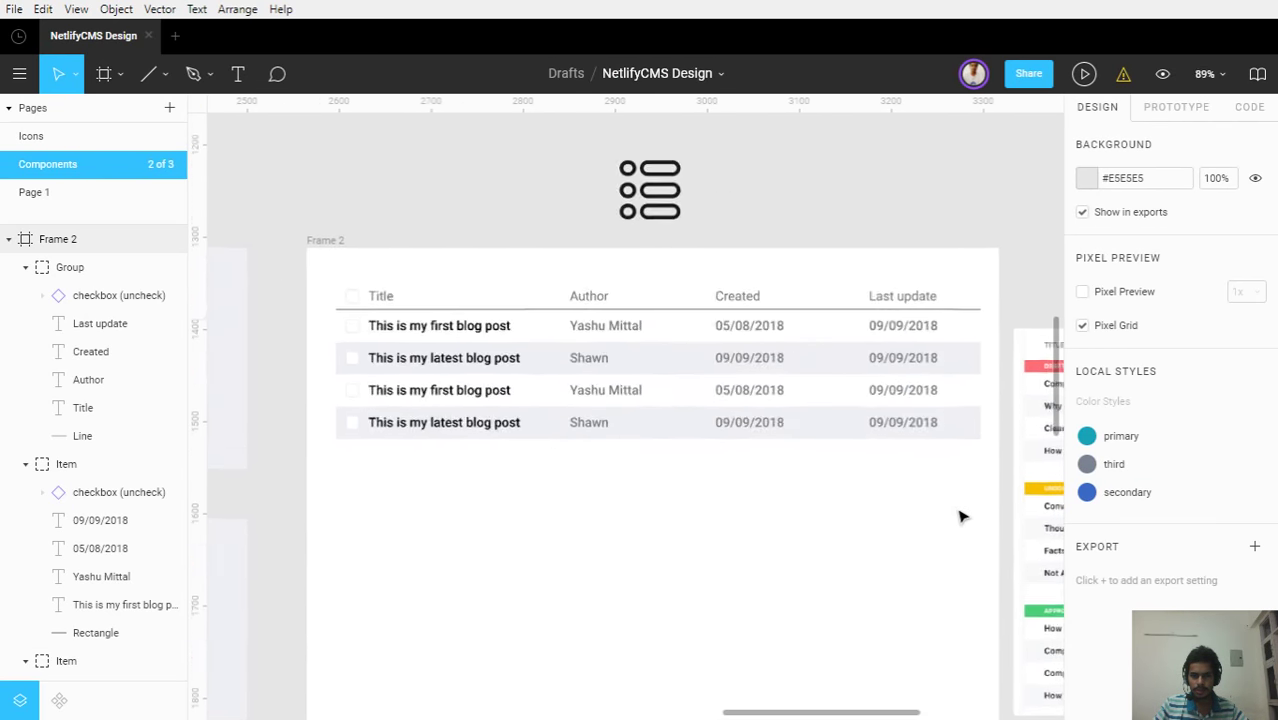
scroll(442, 320, up, 3)
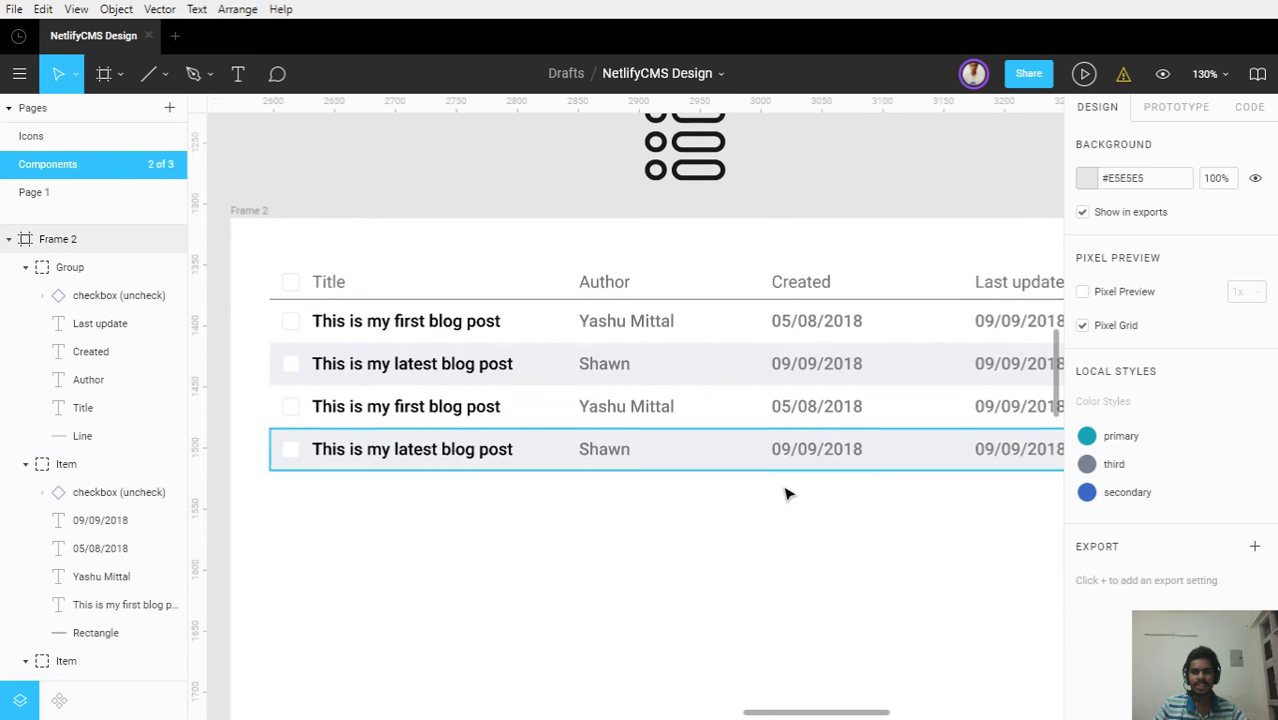
scroll(796, 500, down, 1)
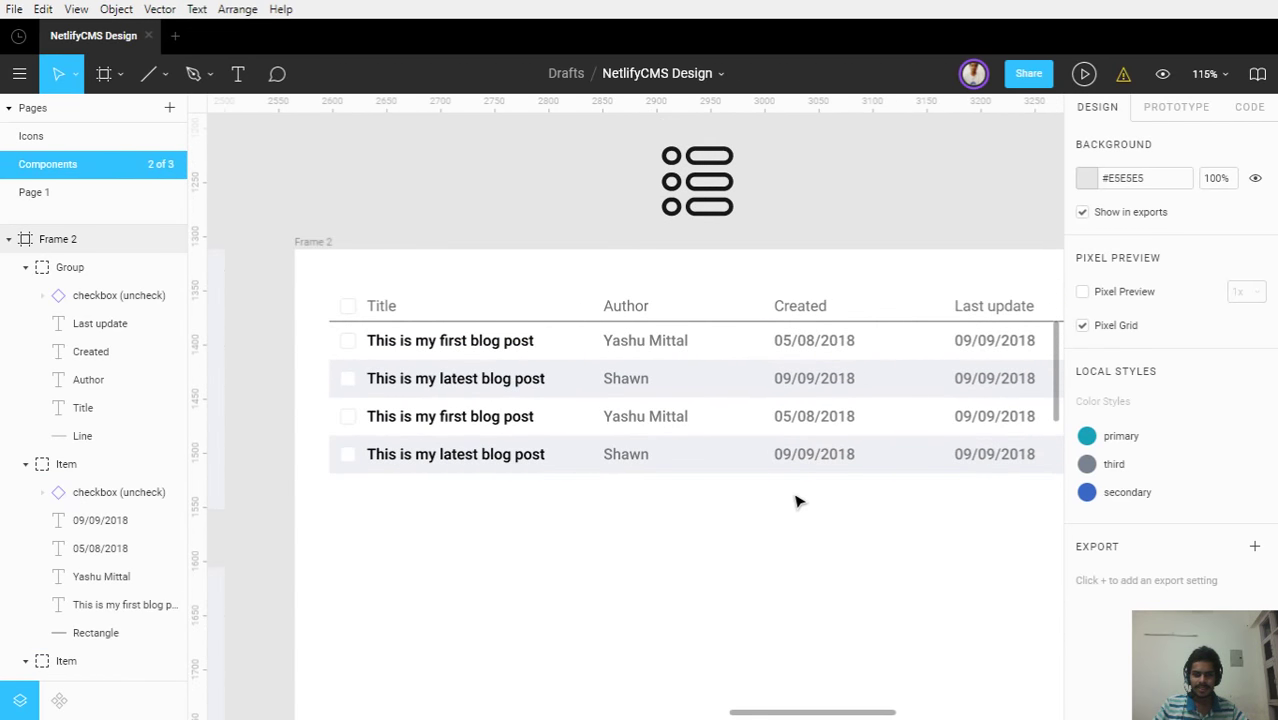
drag(924, 503, 816, 479)
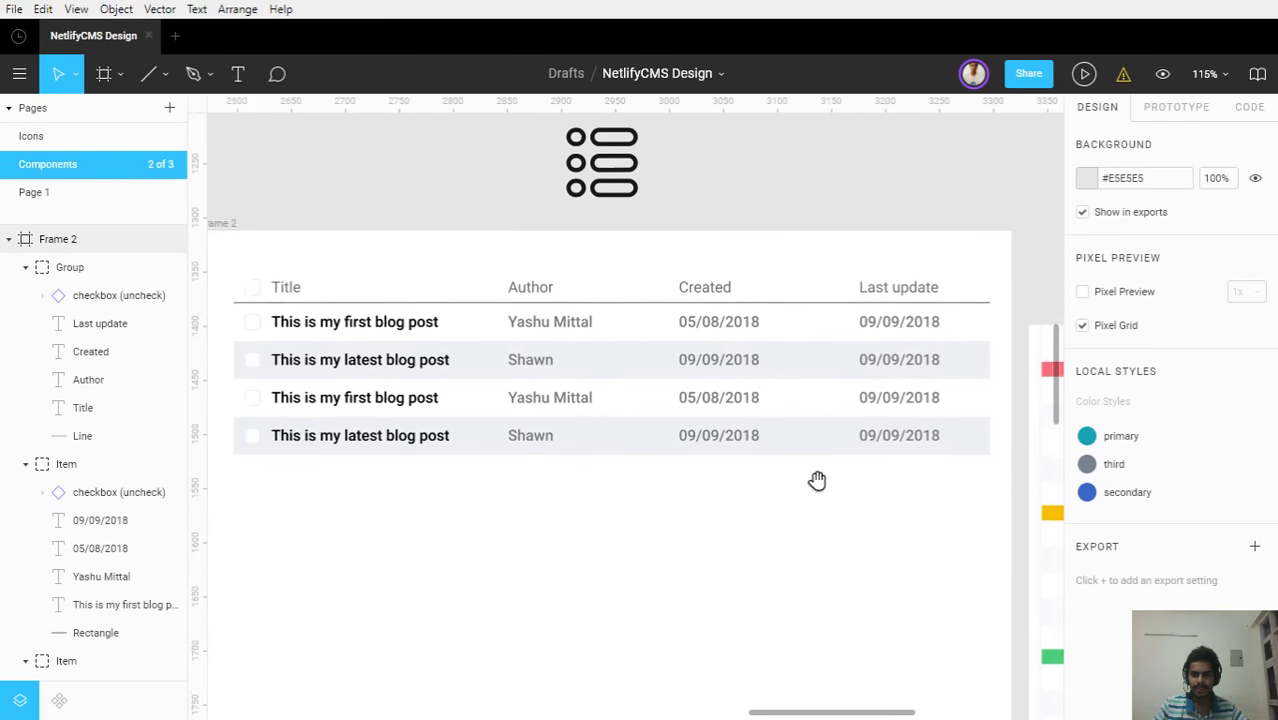
Hide the divider line in the Layers panel and collapse the Frame 2 layer tree
click(100, 436)
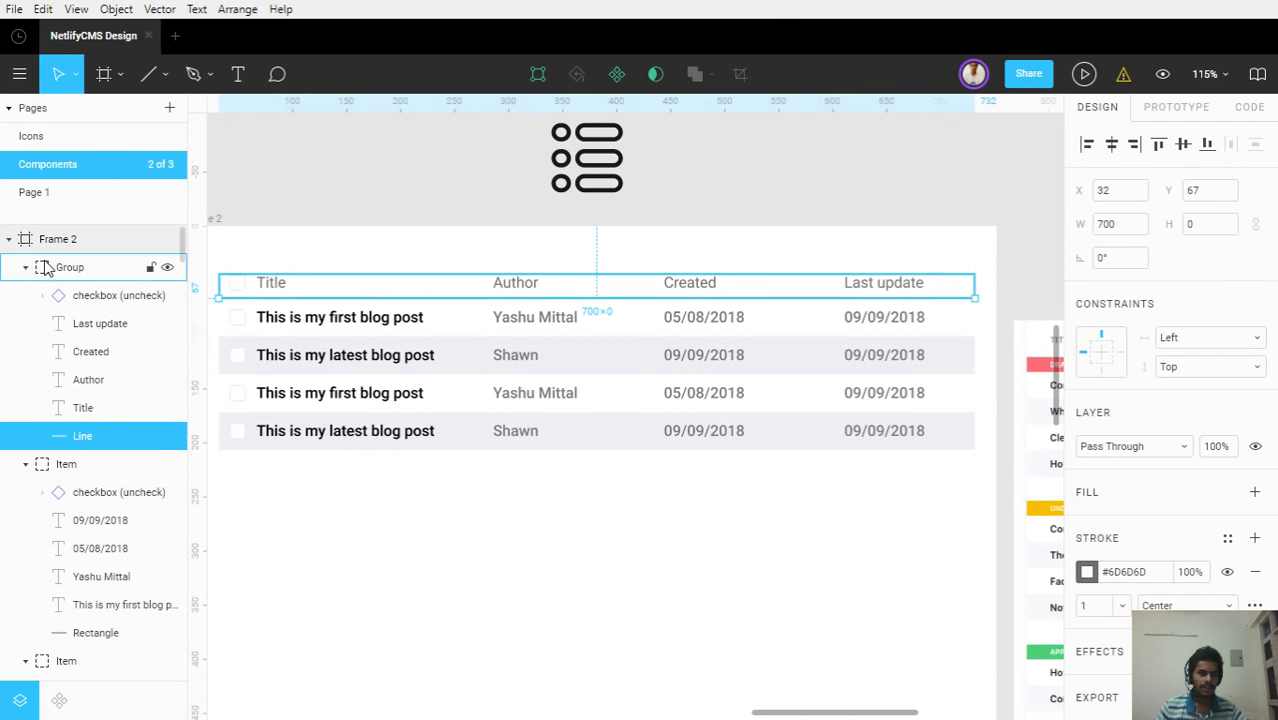
click(70, 267)
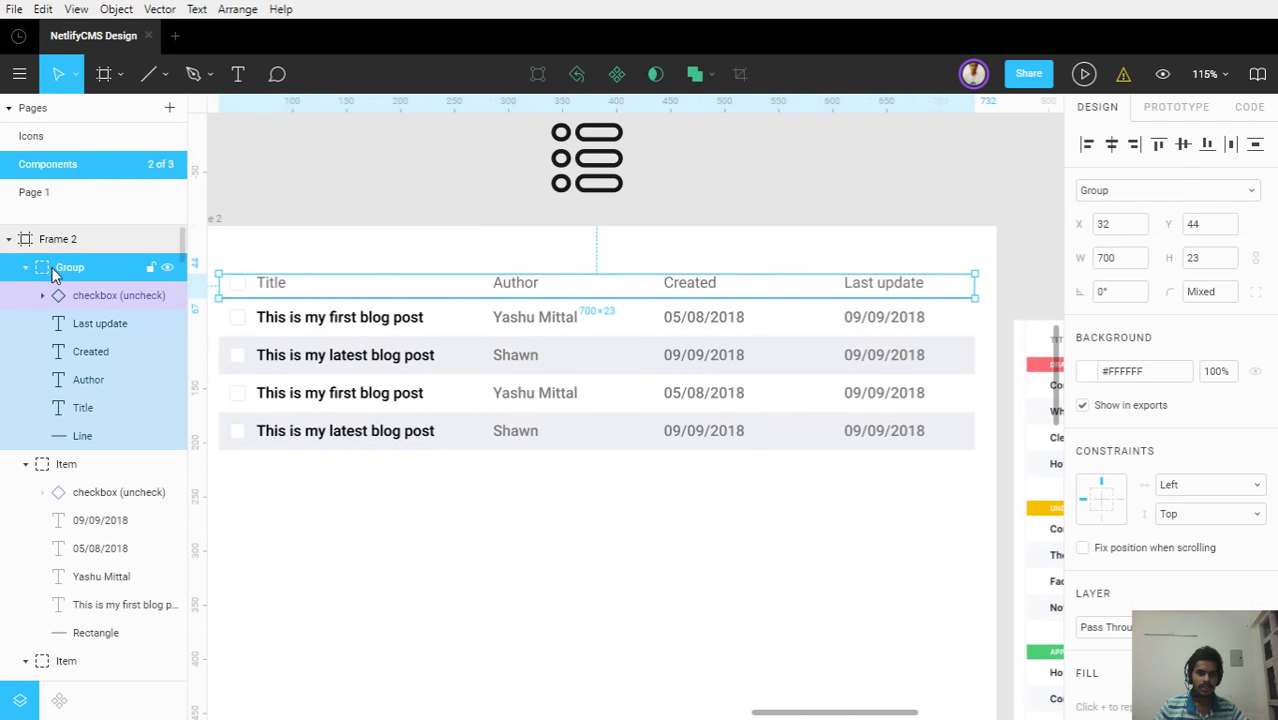
click(462, 521)
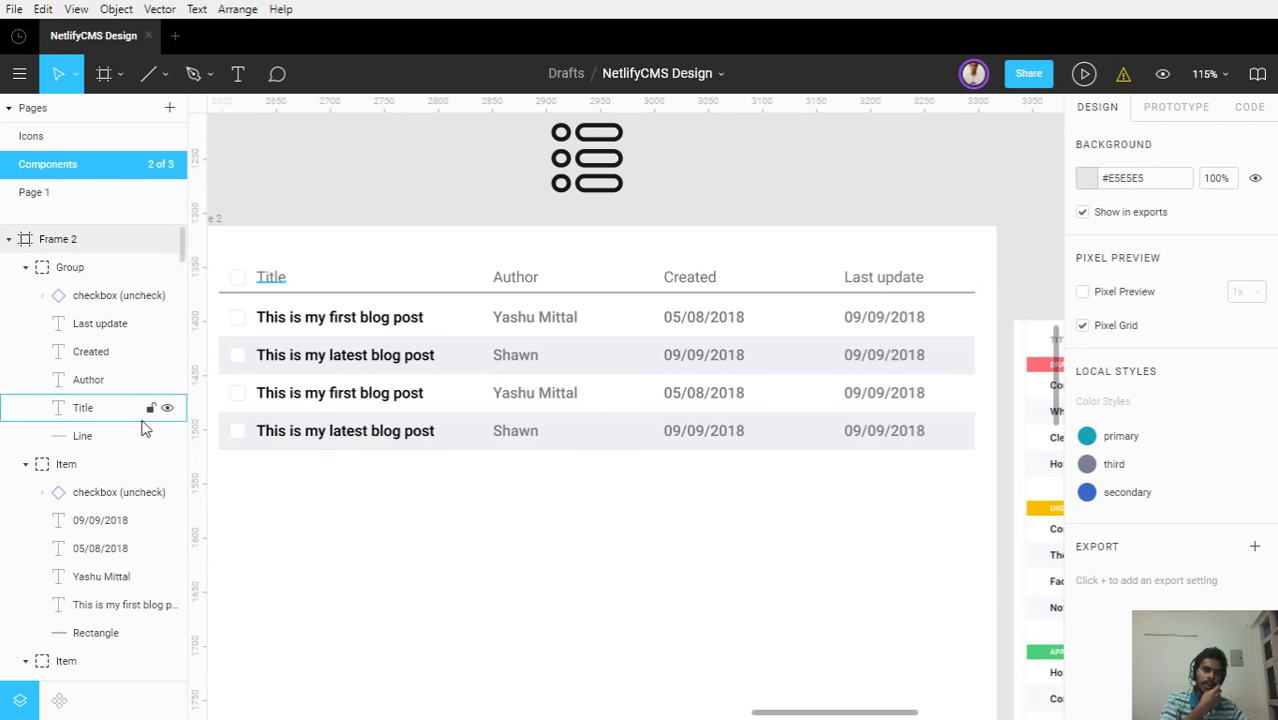
click(97, 435)
key(Escape)
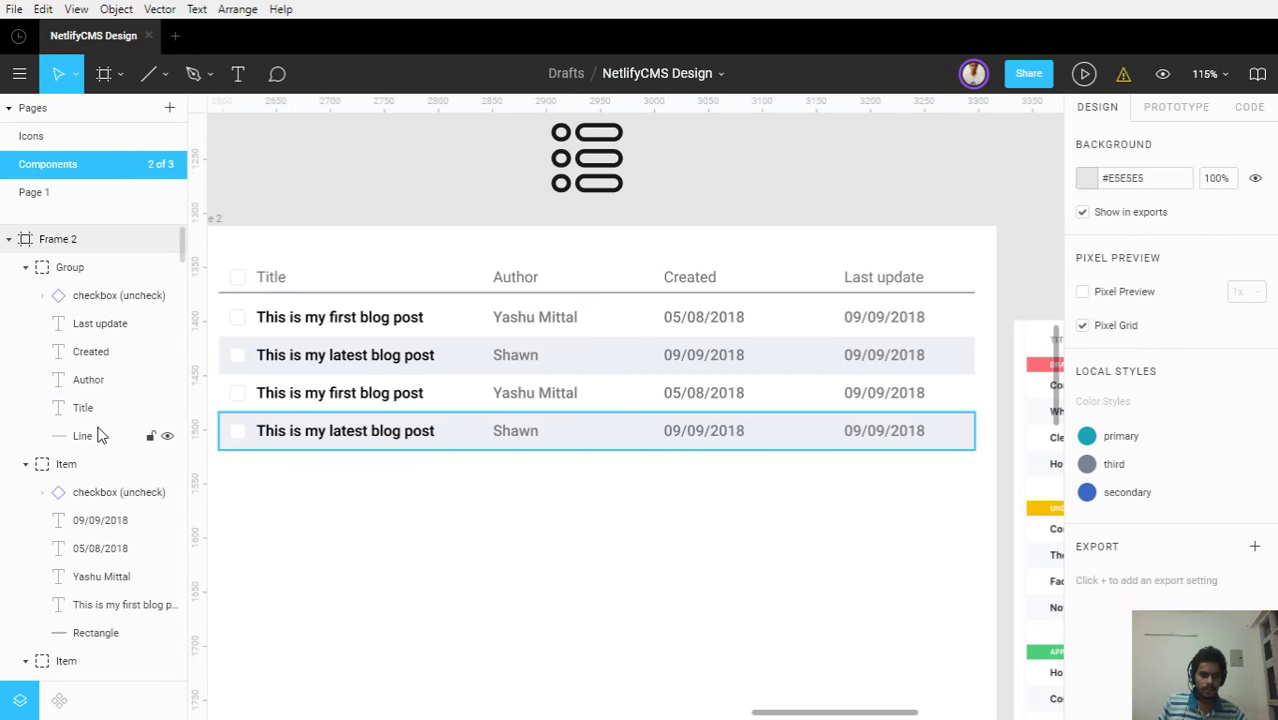
click(97, 435)
click(97, 435)
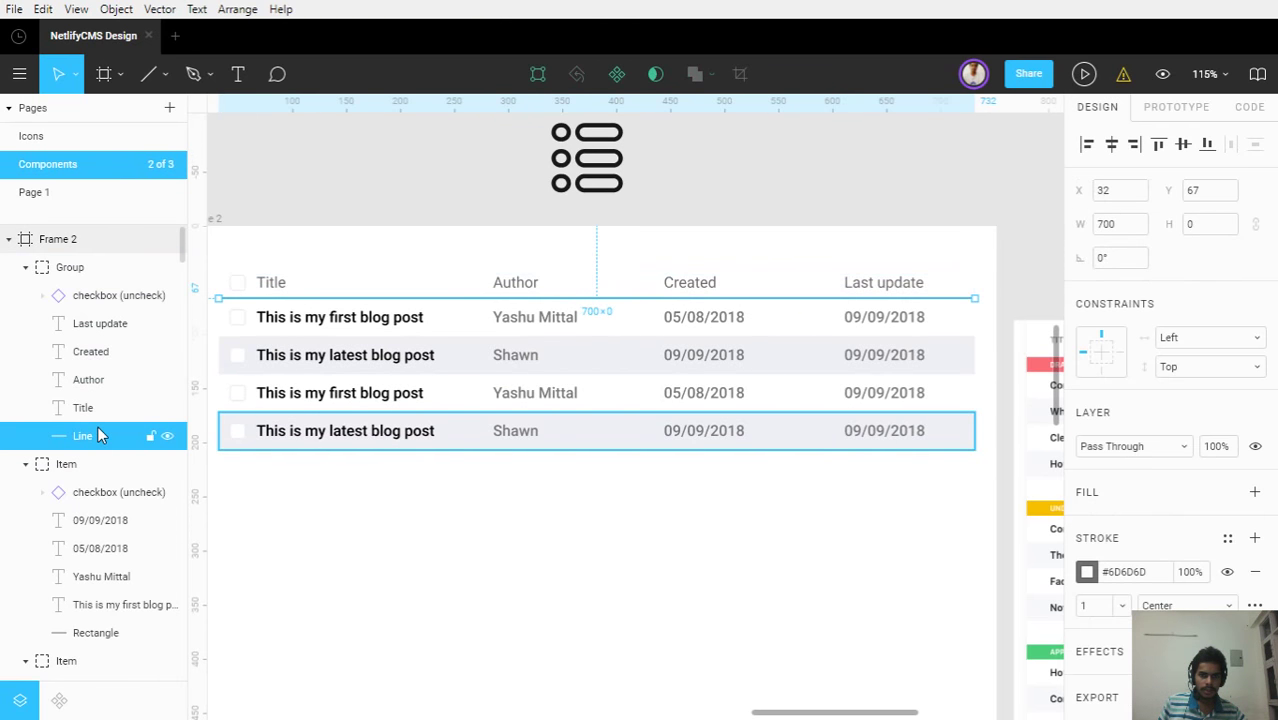
click(167, 436)
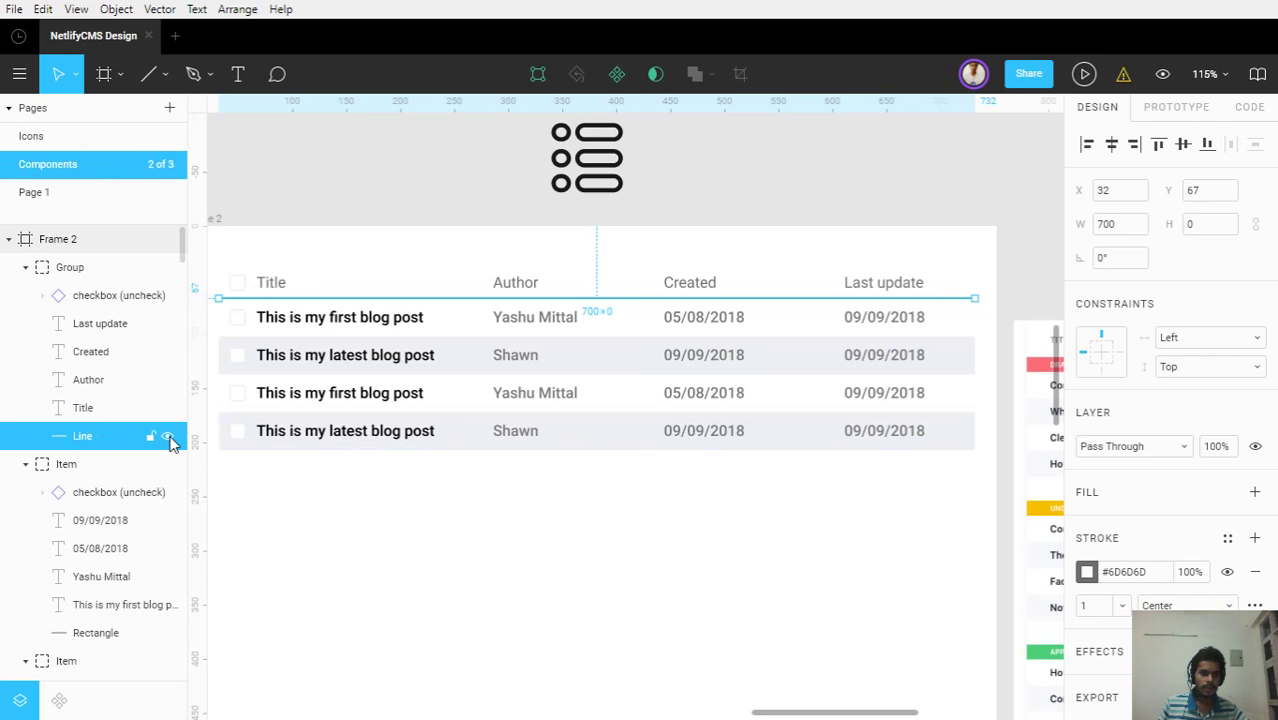
click(312, 531)
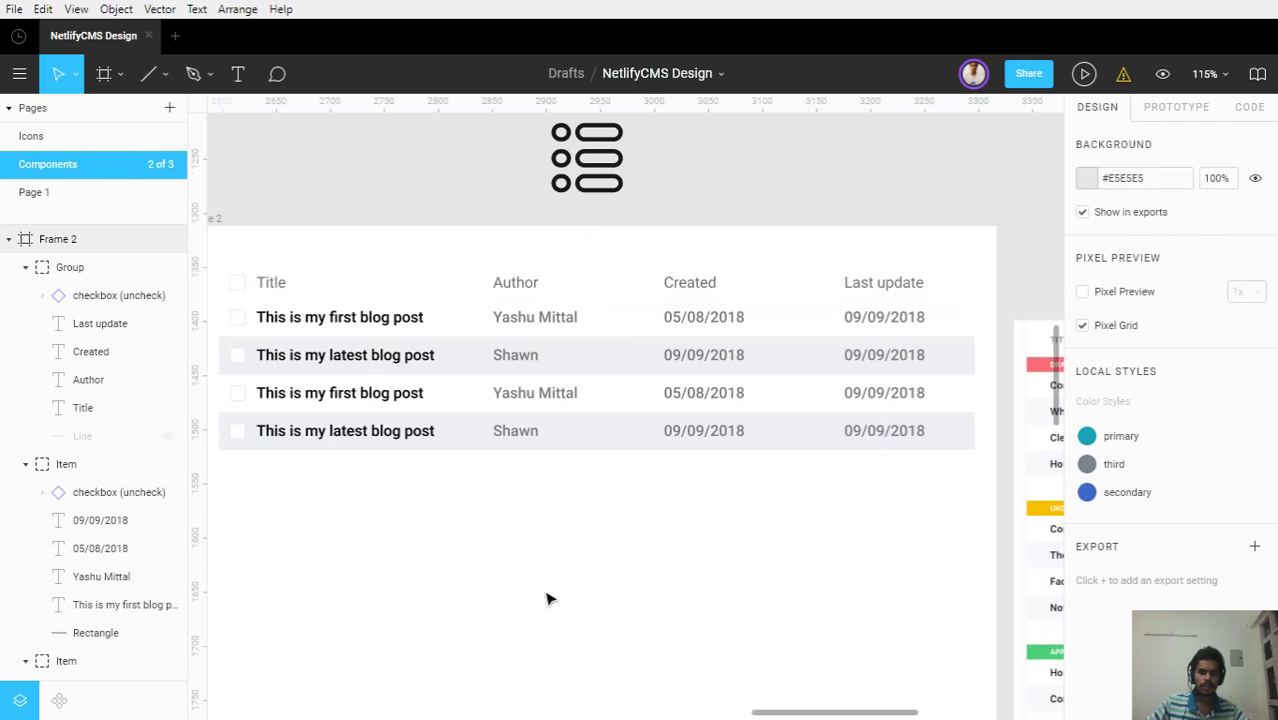
click(24, 273)
click(24, 270)
scroll(396, 483, down, 2)
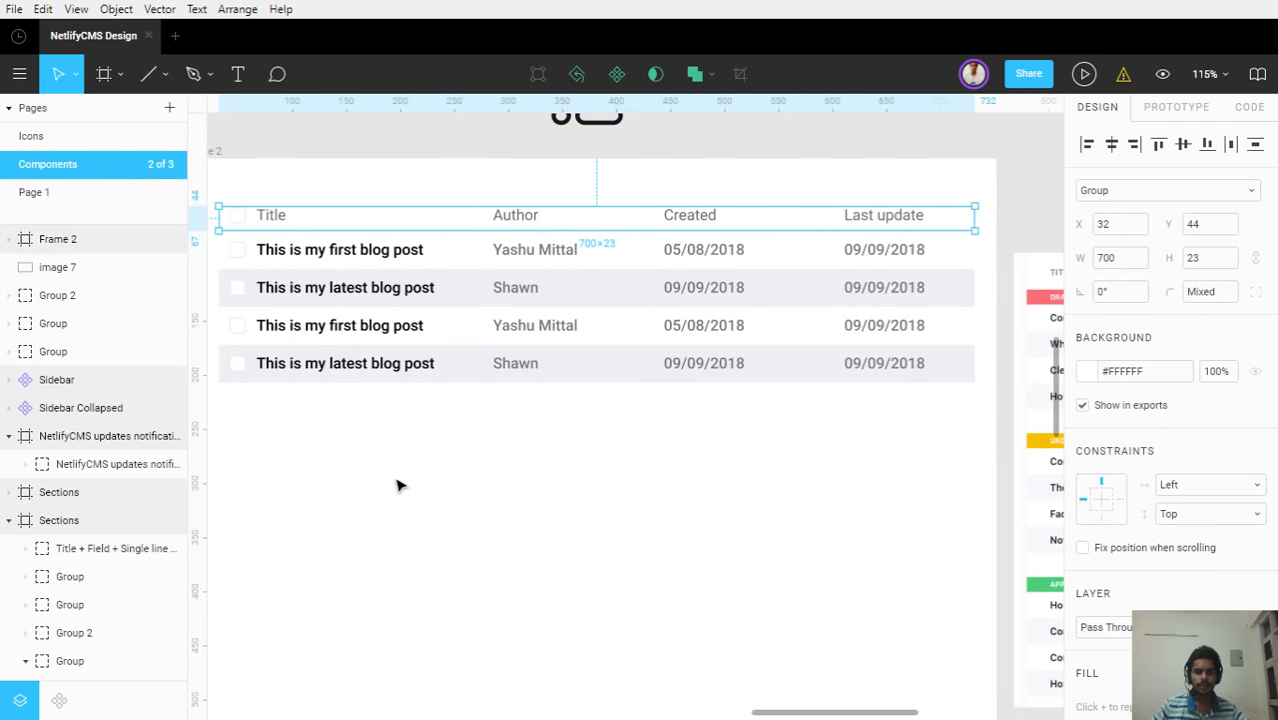
Drag Frame 2's bottom edge up so the frame becomes 752×240
scroll(399, 484, down, 5)
click(425, 519)
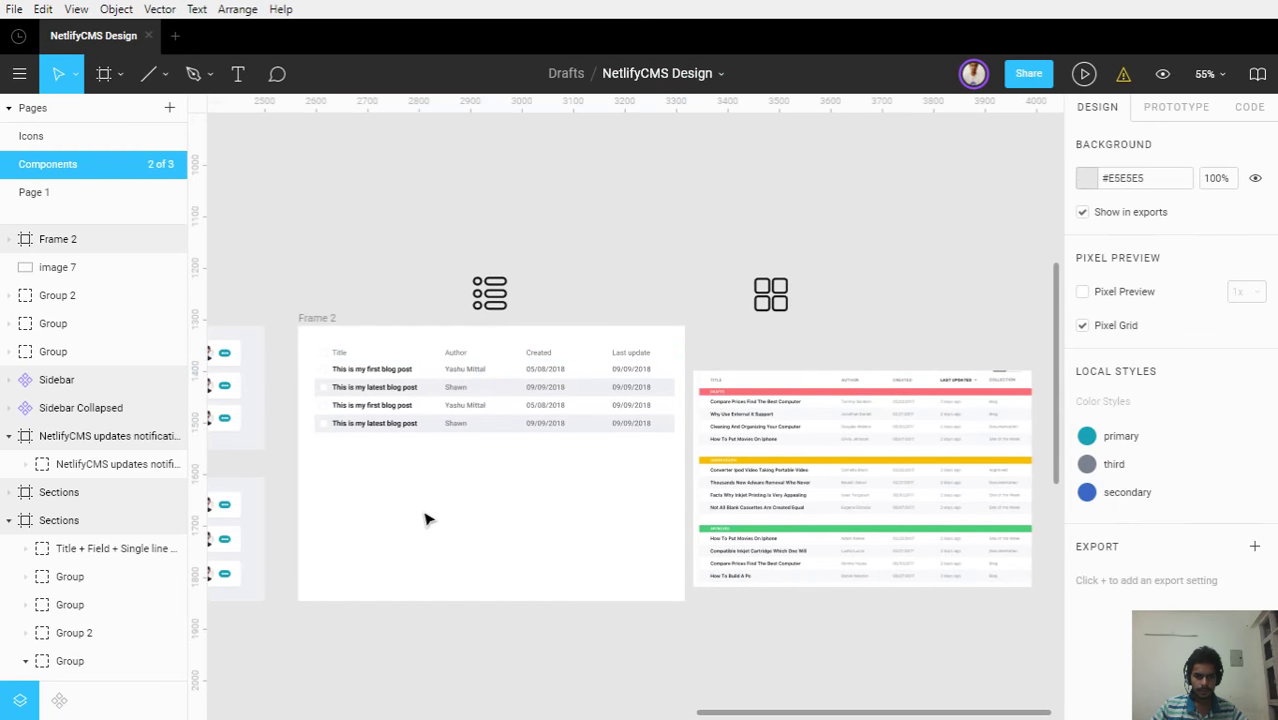
click(326, 318)
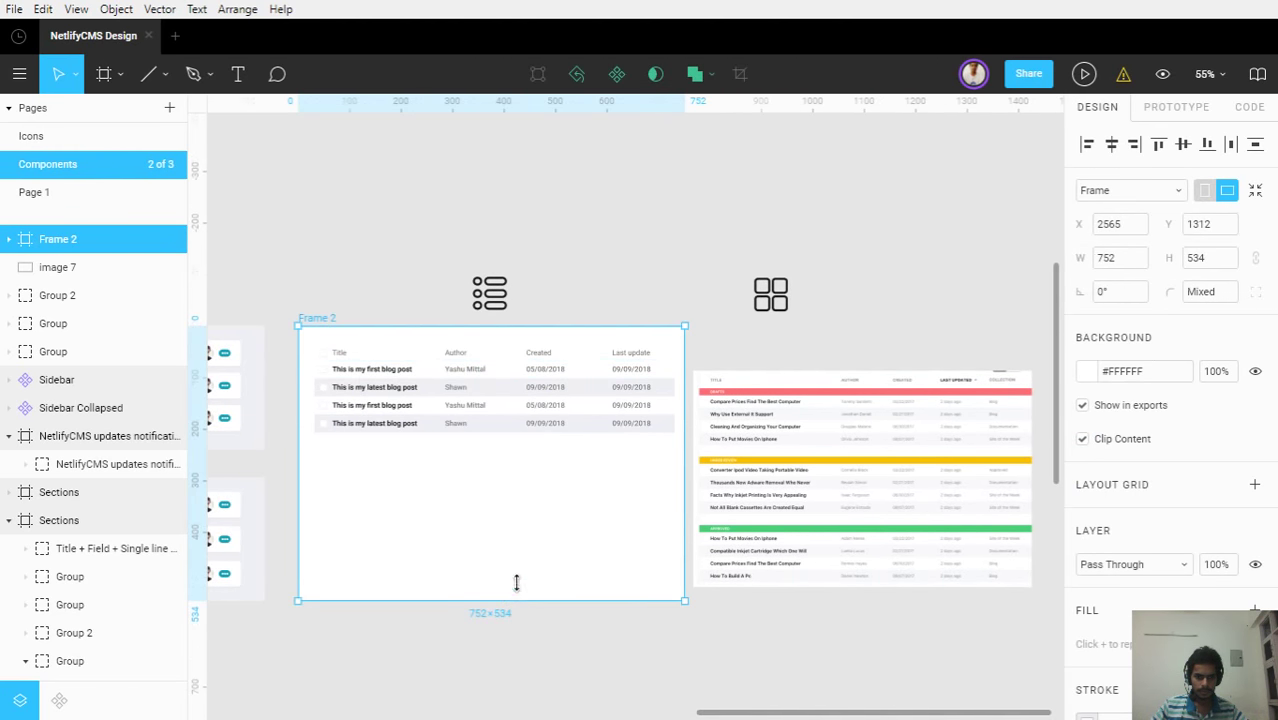
drag(503, 491, 502, 448)
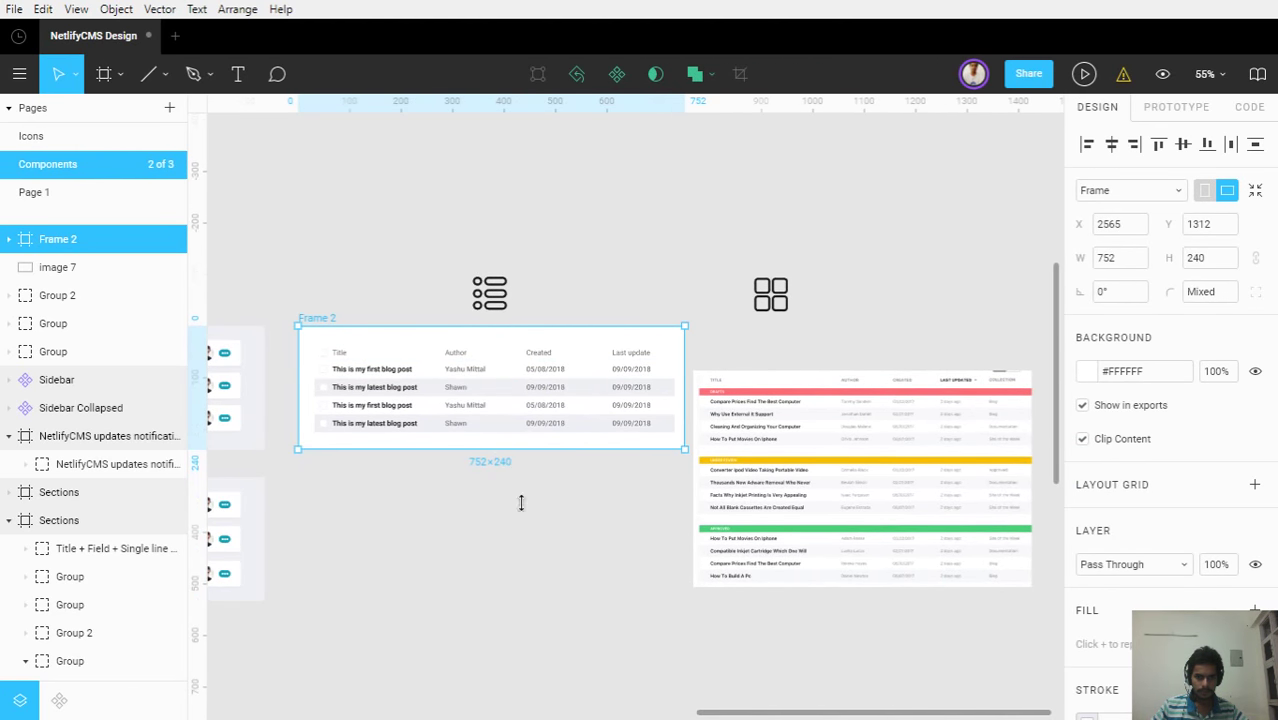
click(540, 550)
scroll(397, 470, up, 5)
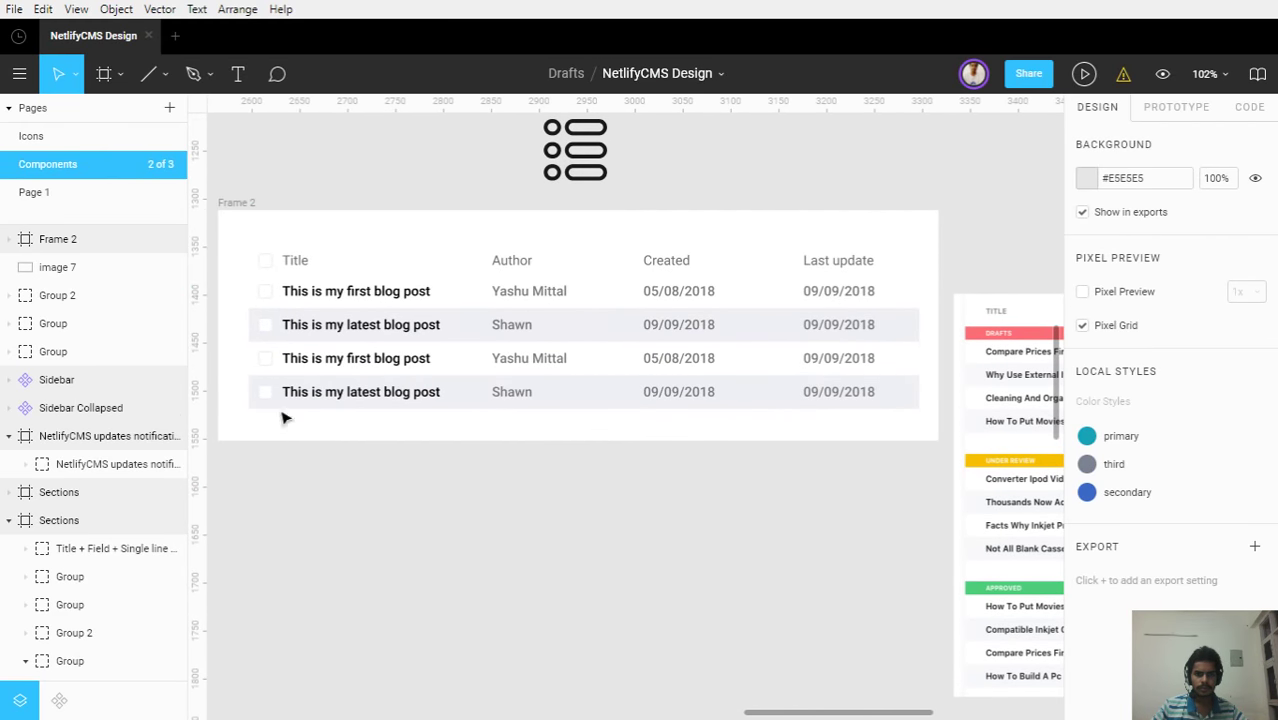
Swap the third row's checkbox instance to the 'checkbox (check)' variant
scroll(265, 329, up, 4)
drag(237, 296, 358, 328)
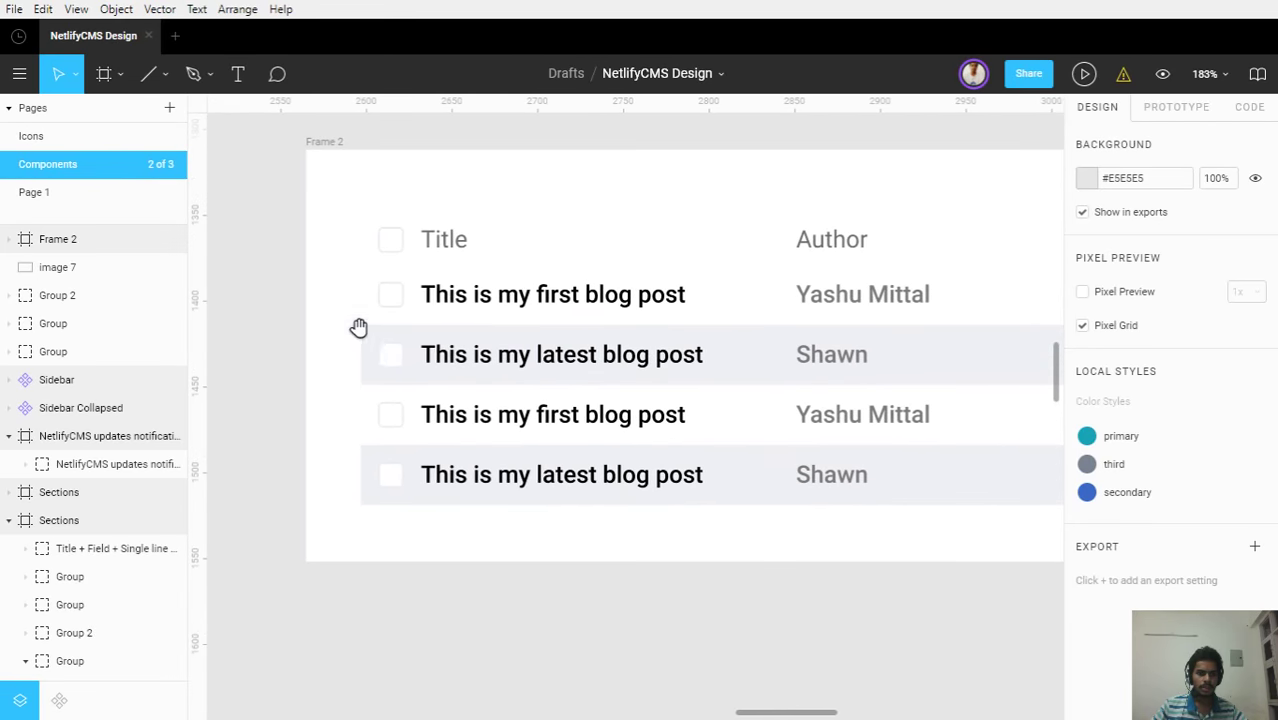
ctrl+click(395, 359)
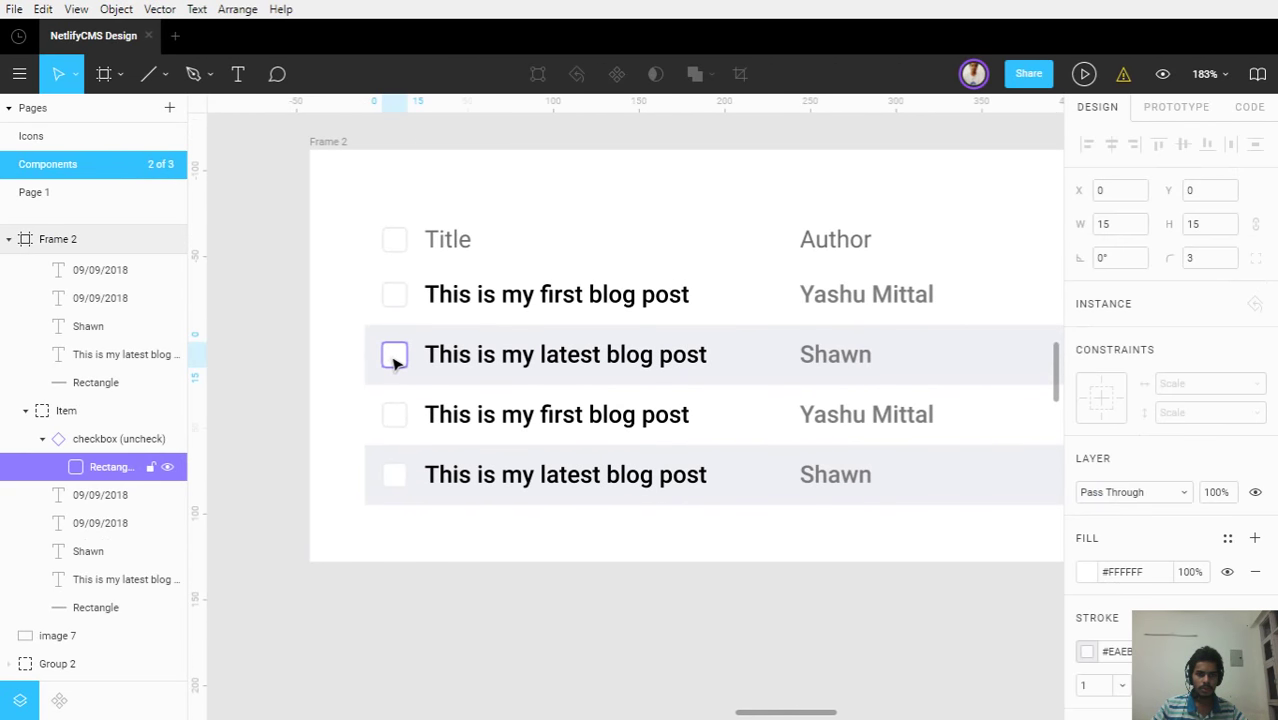
ctrl+shift+click(398, 412)
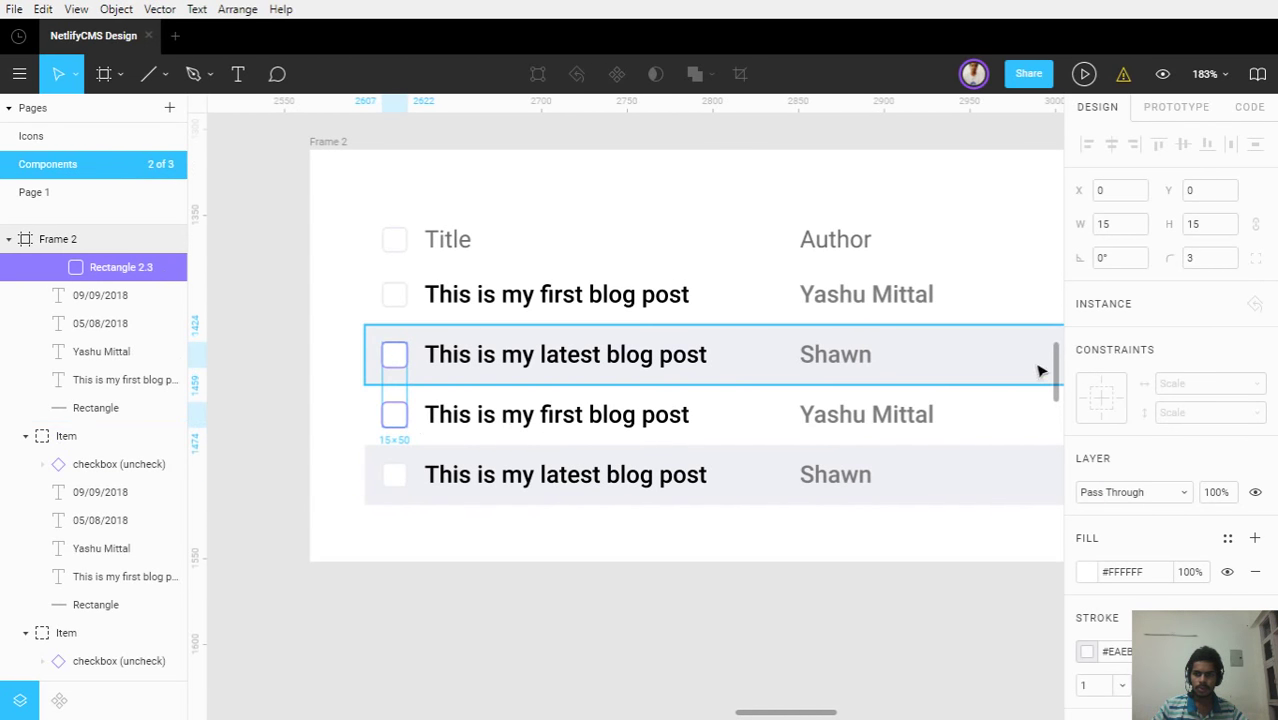
scroll(82, 378, up, 5)
click(57, 490)
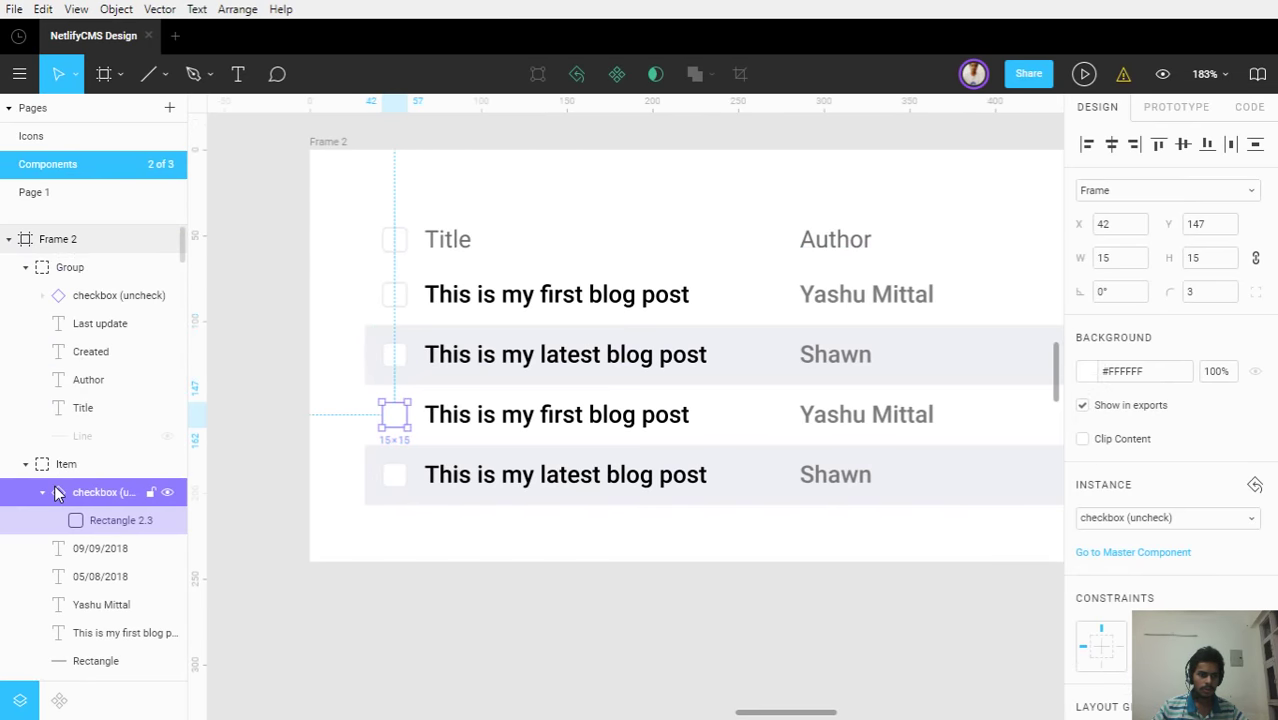
click(1209, 521)
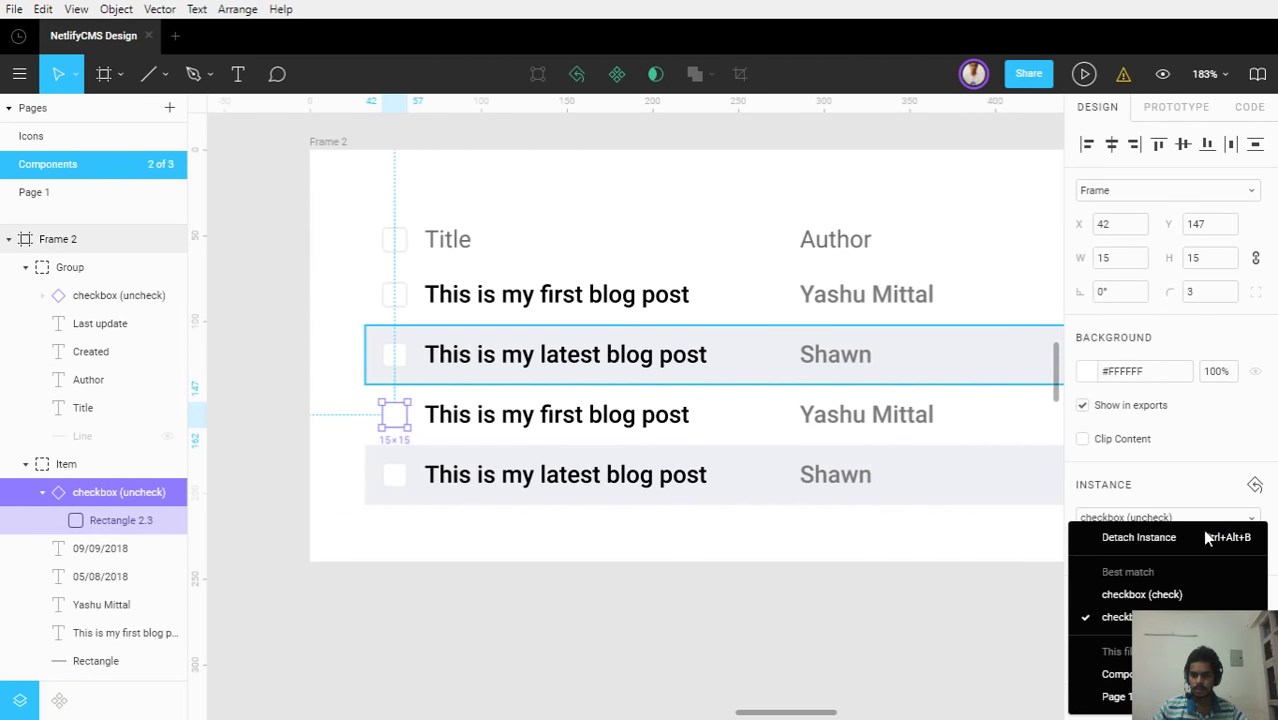
key(Return)
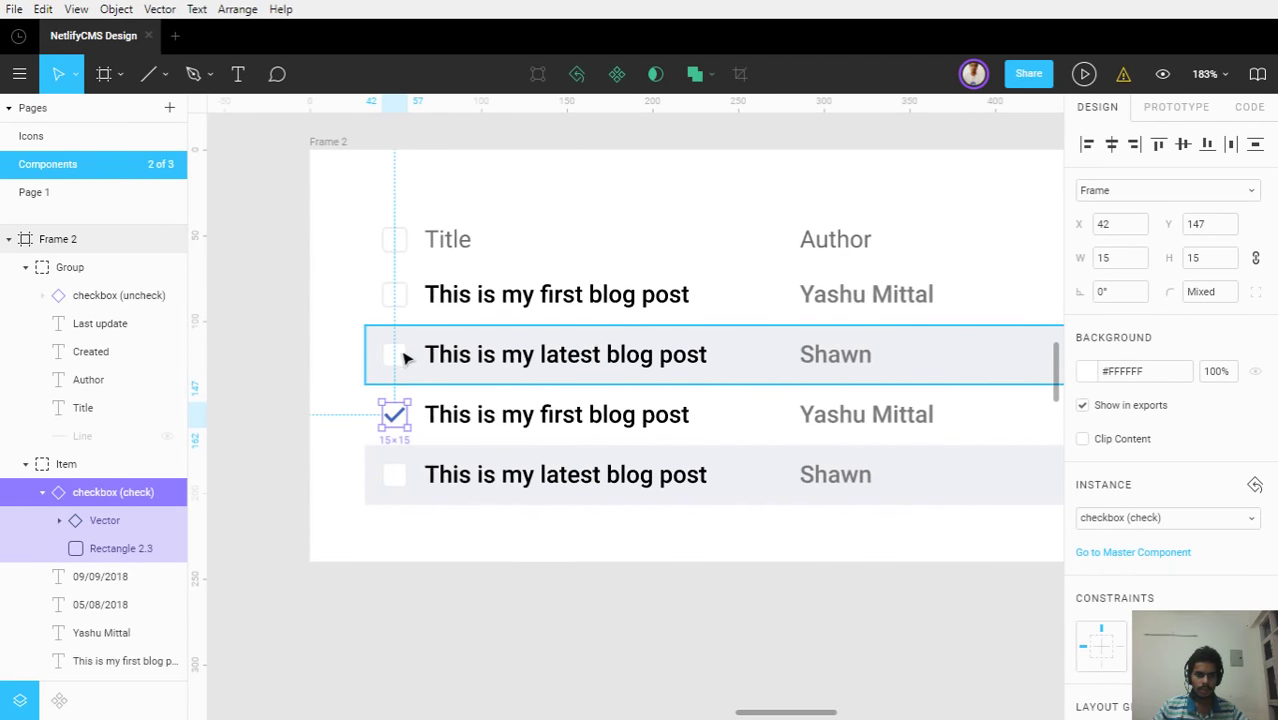
Swap the second row's checkbox instance to the checked variant as well
click(401, 362)
click(87, 438)
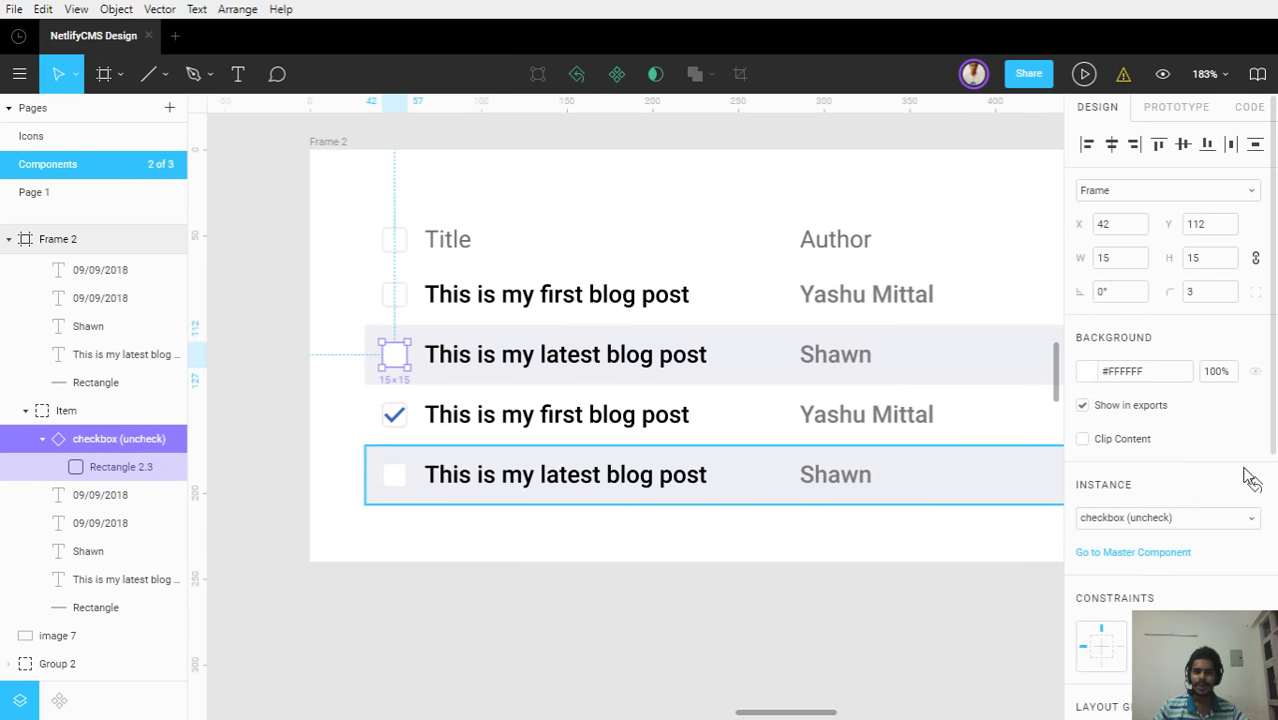
click(1175, 521)
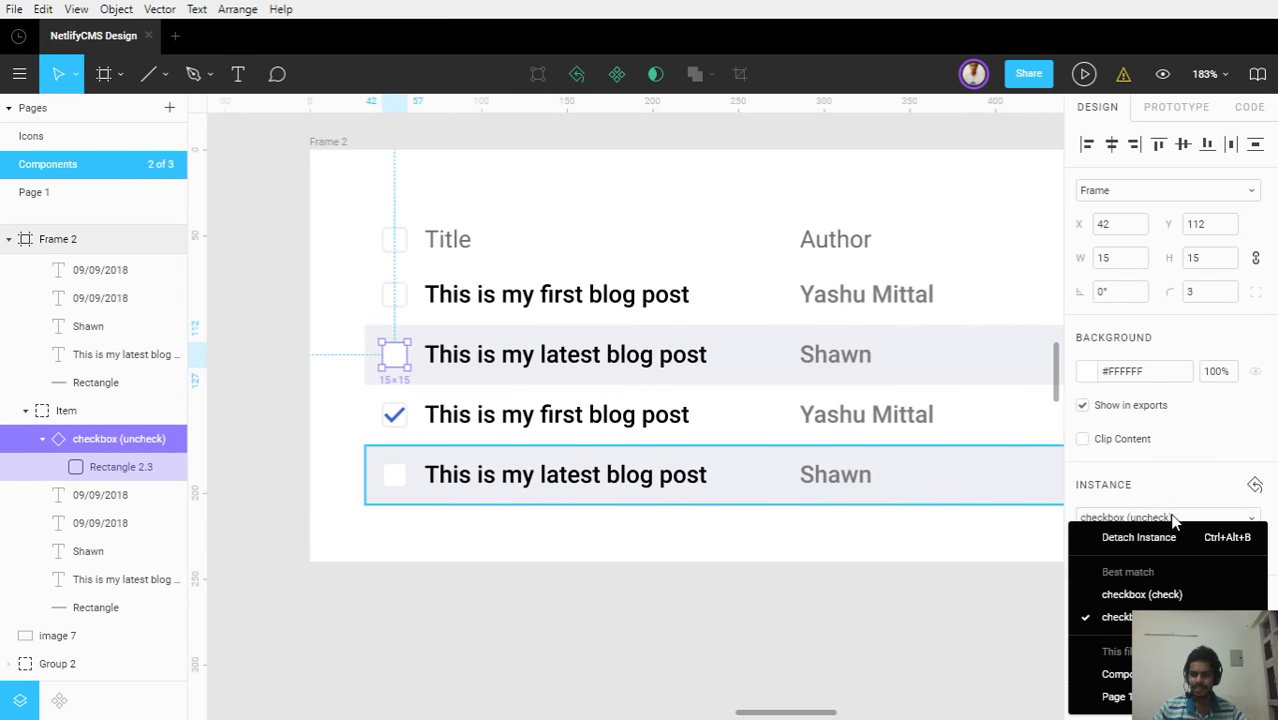
click(1159, 591)
click(707, 617)
scroll(683, 625, down, 2)
scroll(683, 625, down, 4)
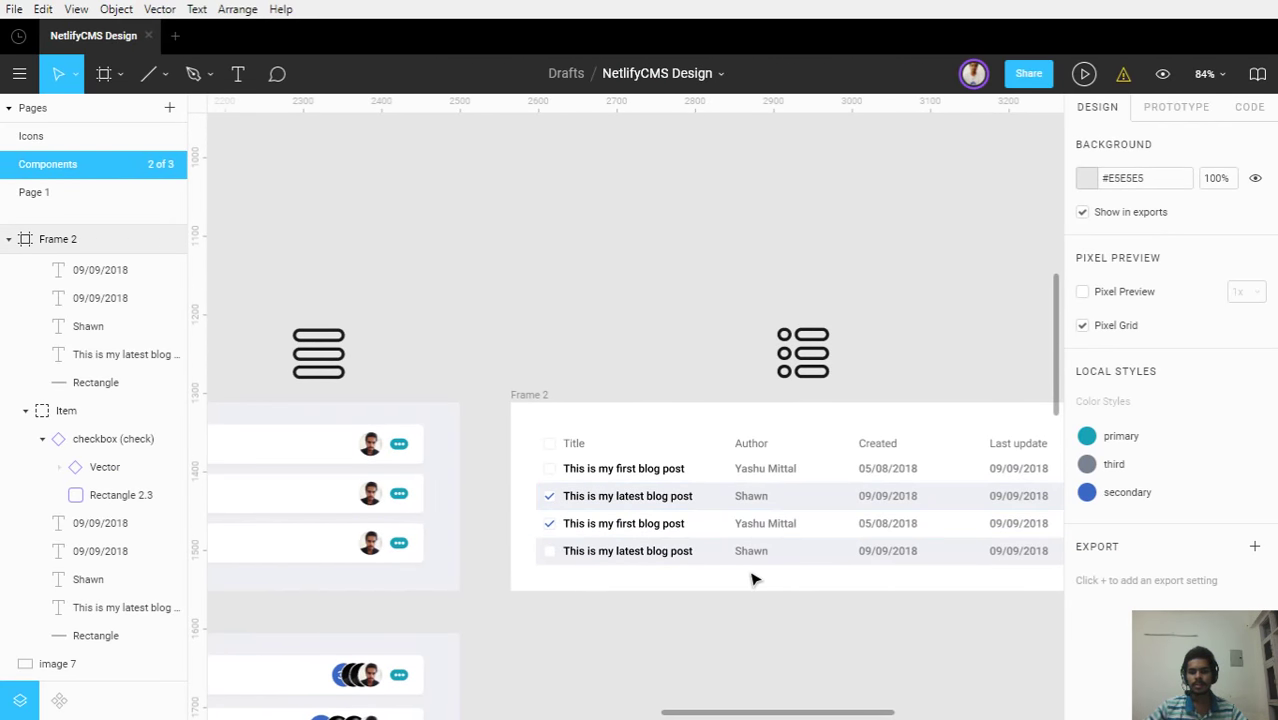
Delete the coloured table reference image (image 7) beside the grid-view icon
scroll(605, 556, up, 5)
scroll(605, 556, up, 2)
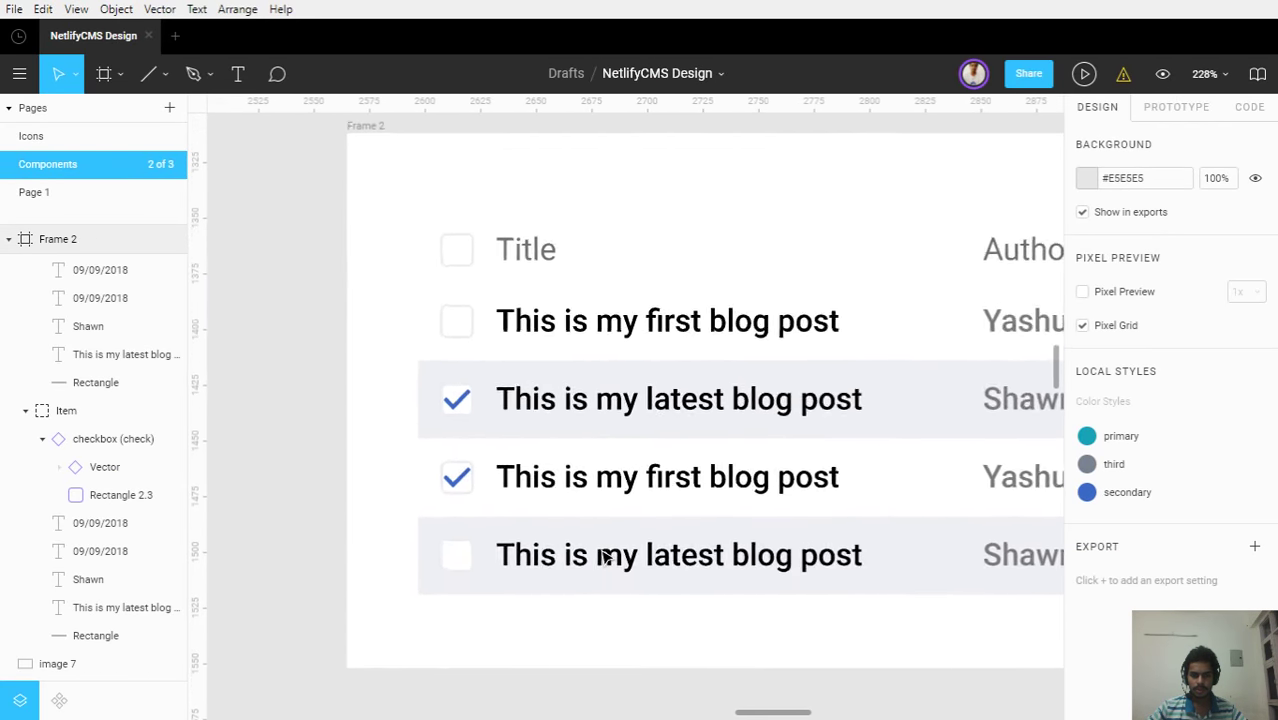
scroll(600, 535, down, 3)
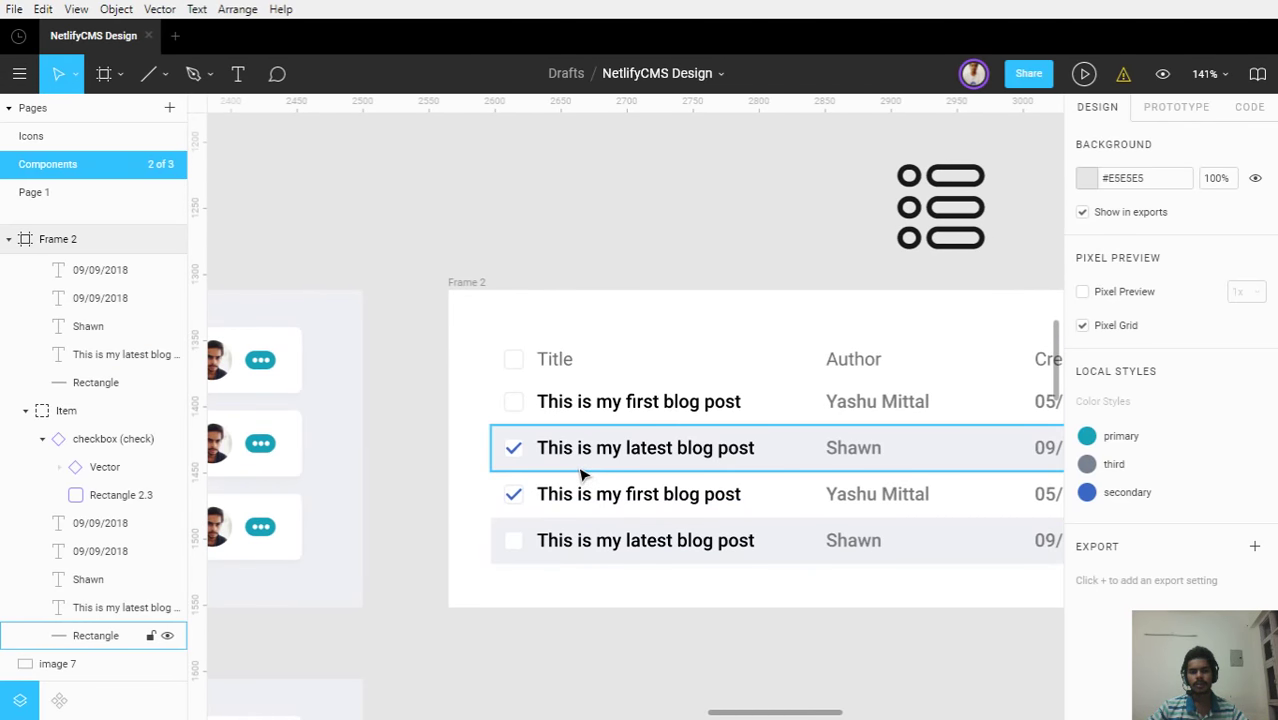
scroll(585, 400, down, 3)
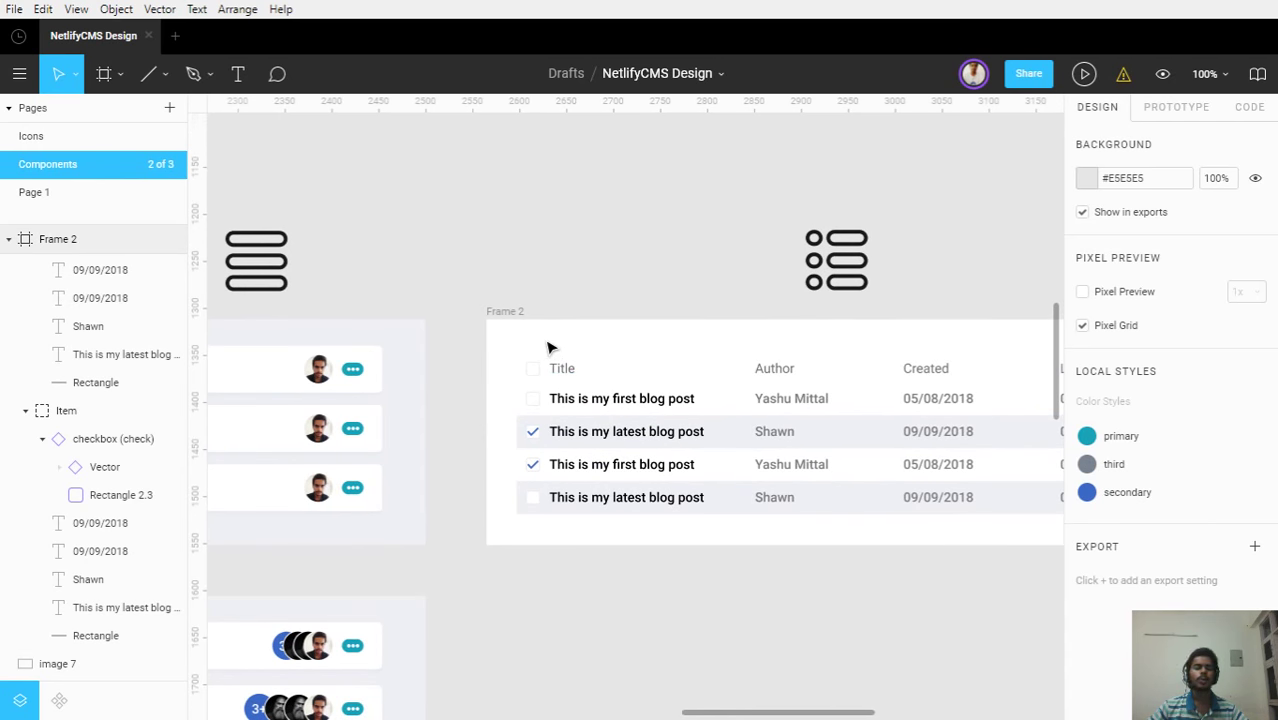
scroll(659, 448, down, 5)
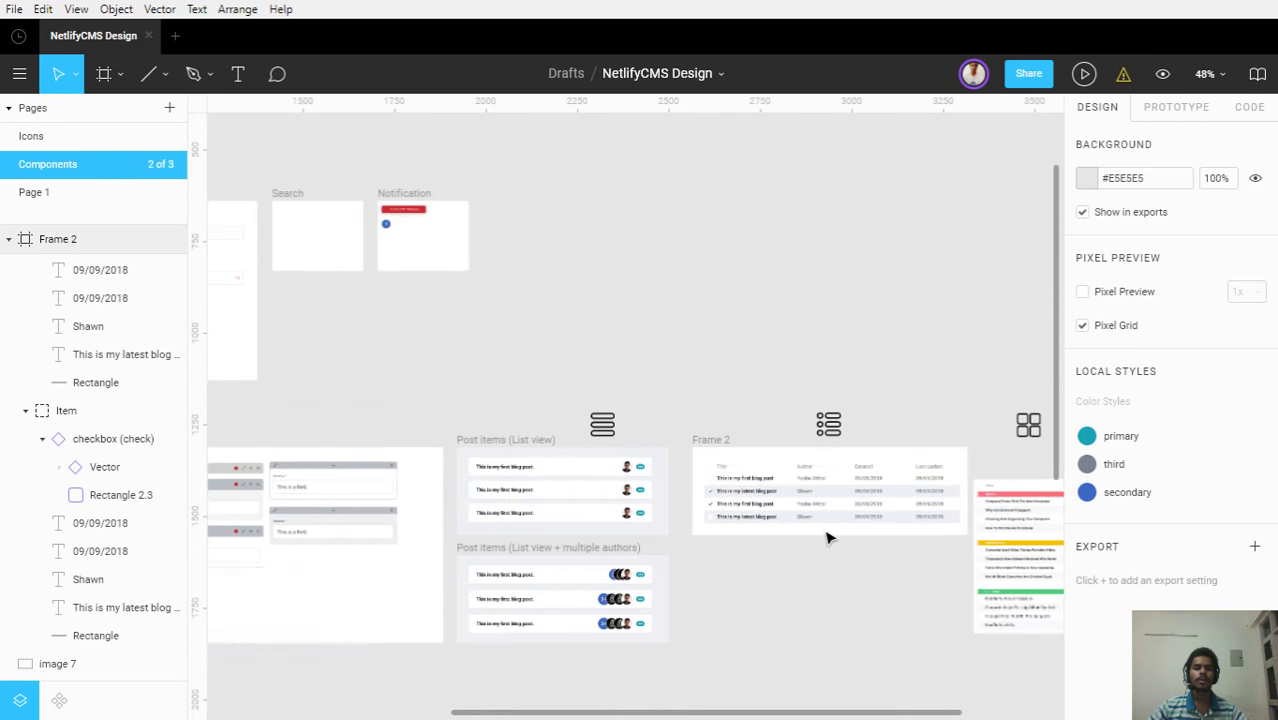
drag(884, 559, 602, 491)
click(770, 488)
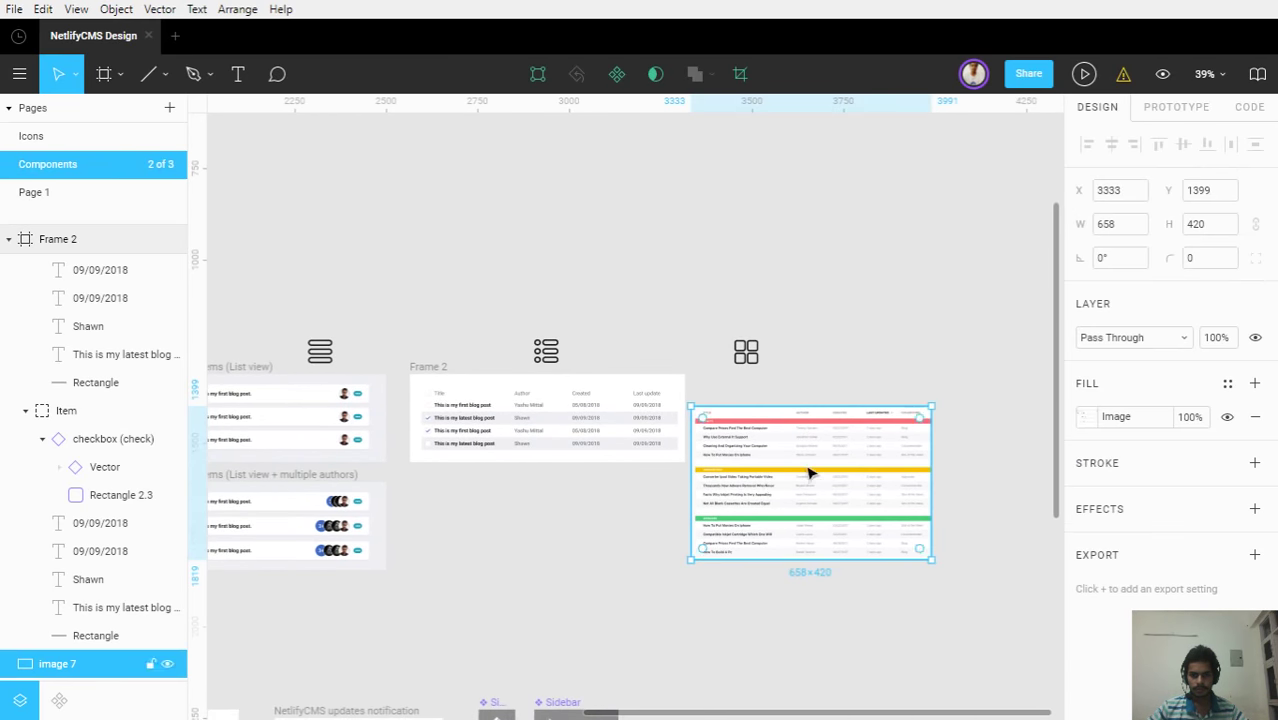
key(Delete)
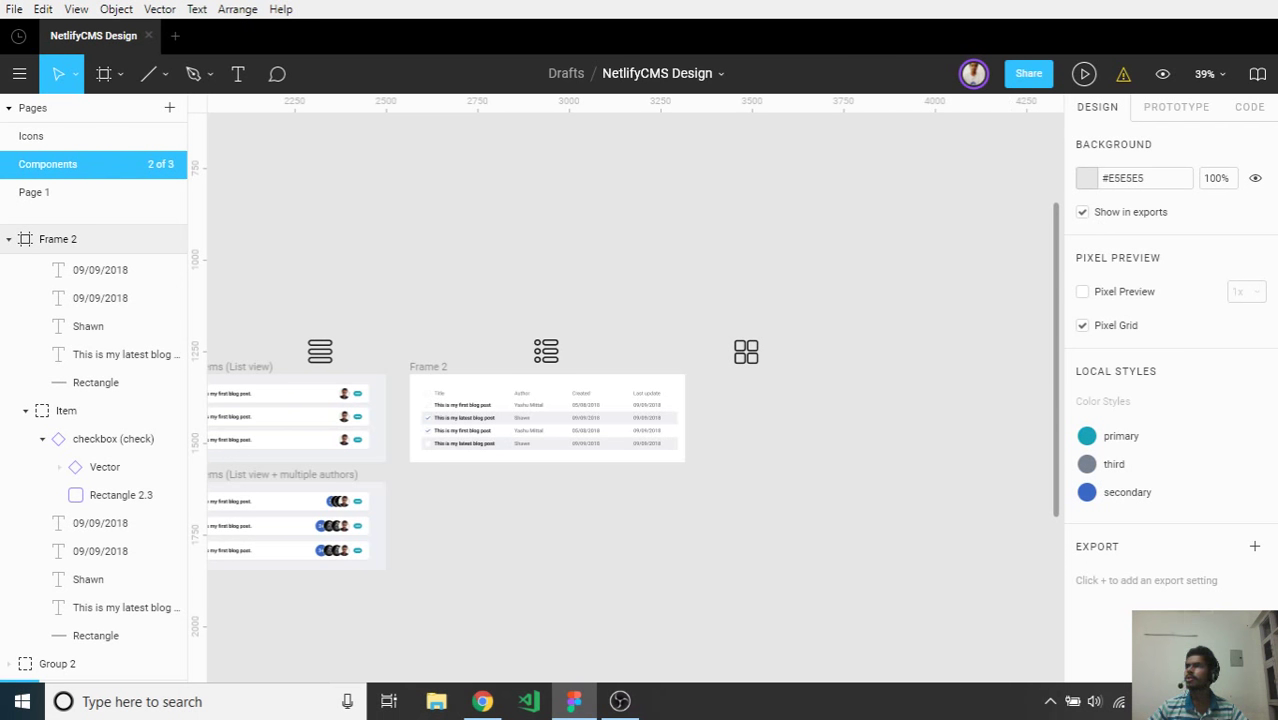
key(super+e)
Paste the captured three-card blog screenshot onto the canvas as a 1059×278 image
key(super+Down)
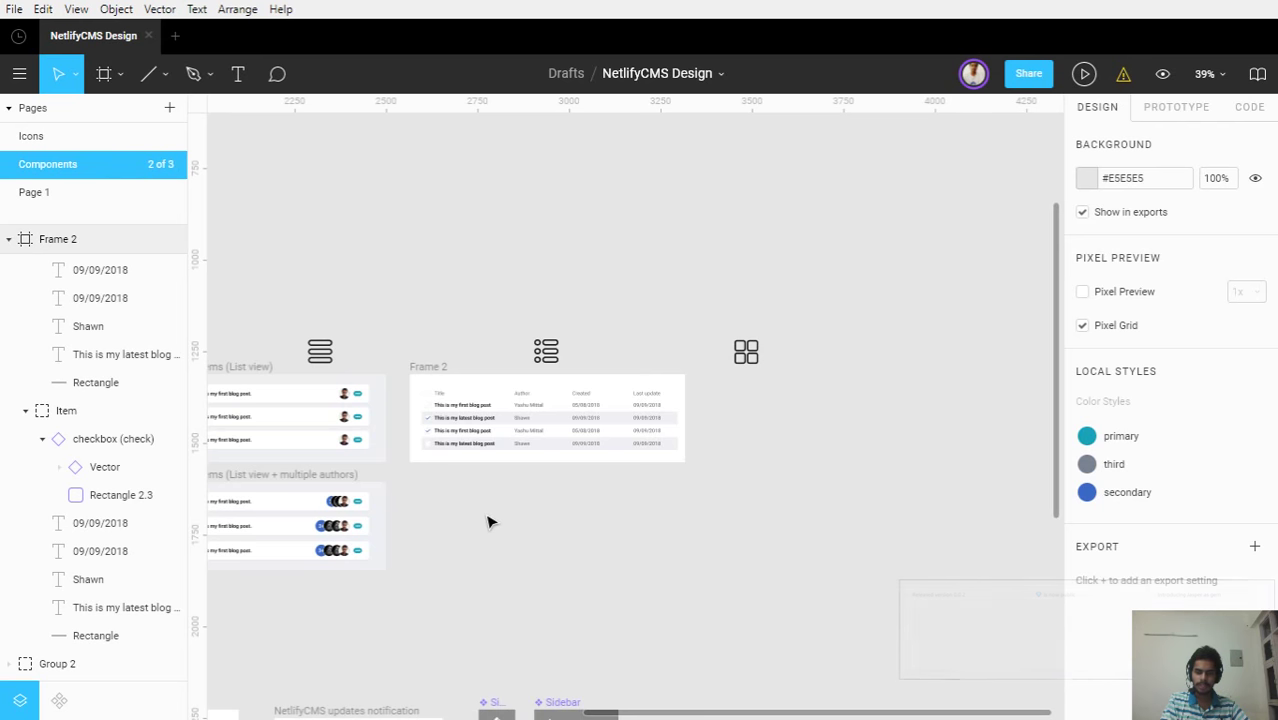
key(ctrl+v)
Place the card screenshot right of the grid-view icon, bottom aligned with Frame 2's top
drag(528, 410, 625, 571)
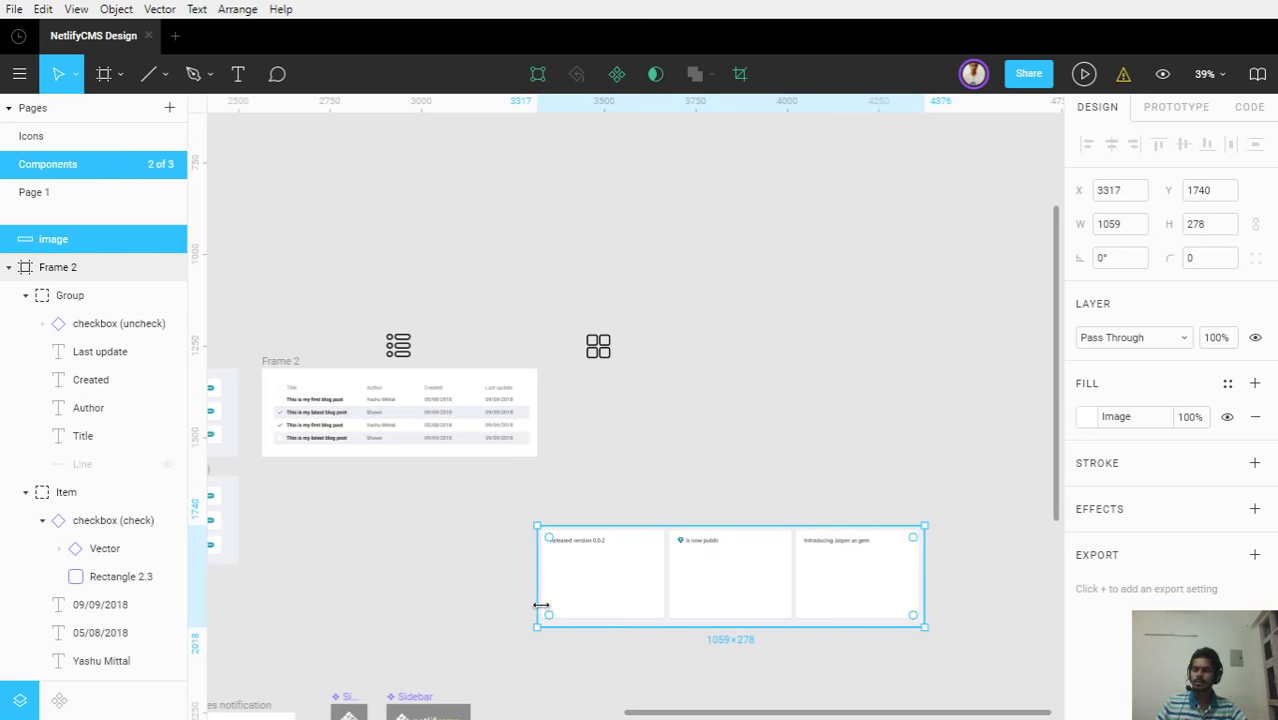
drag(598, 586, 620, 523)
scroll(655, 425, up, 3)
scroll(650, 479, down, 3)
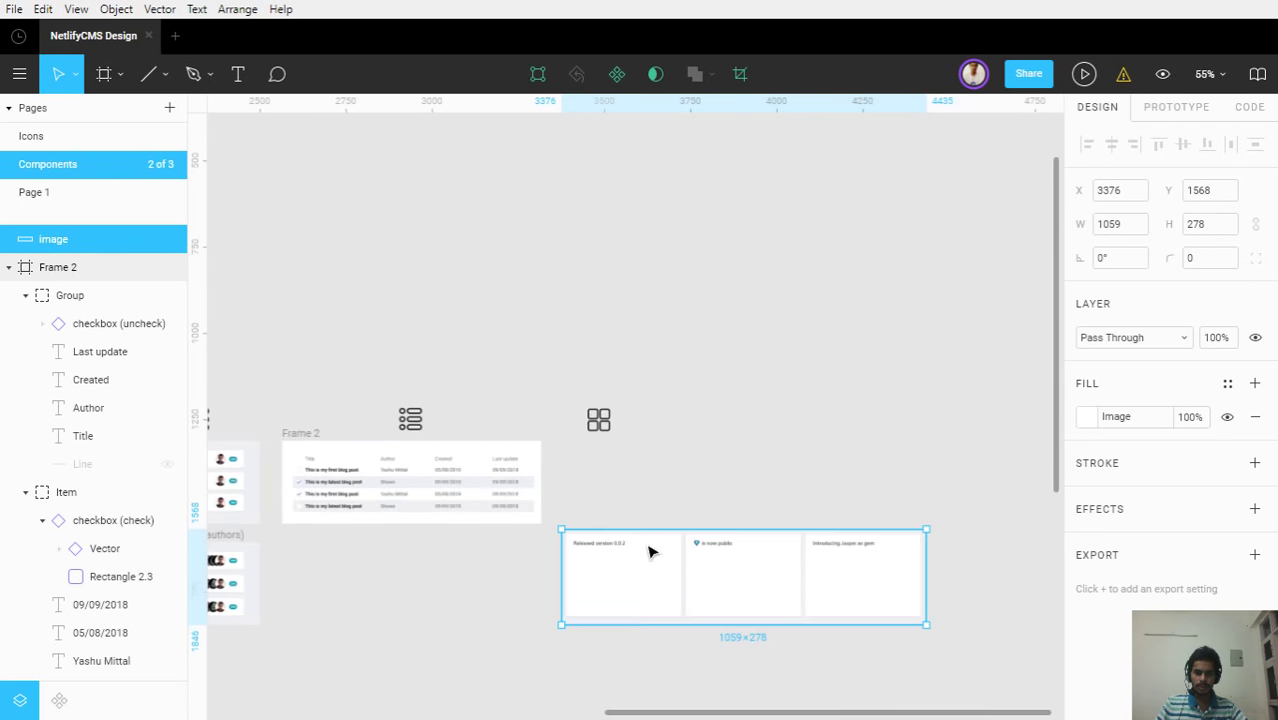
drag(736, 560, 770, 414)
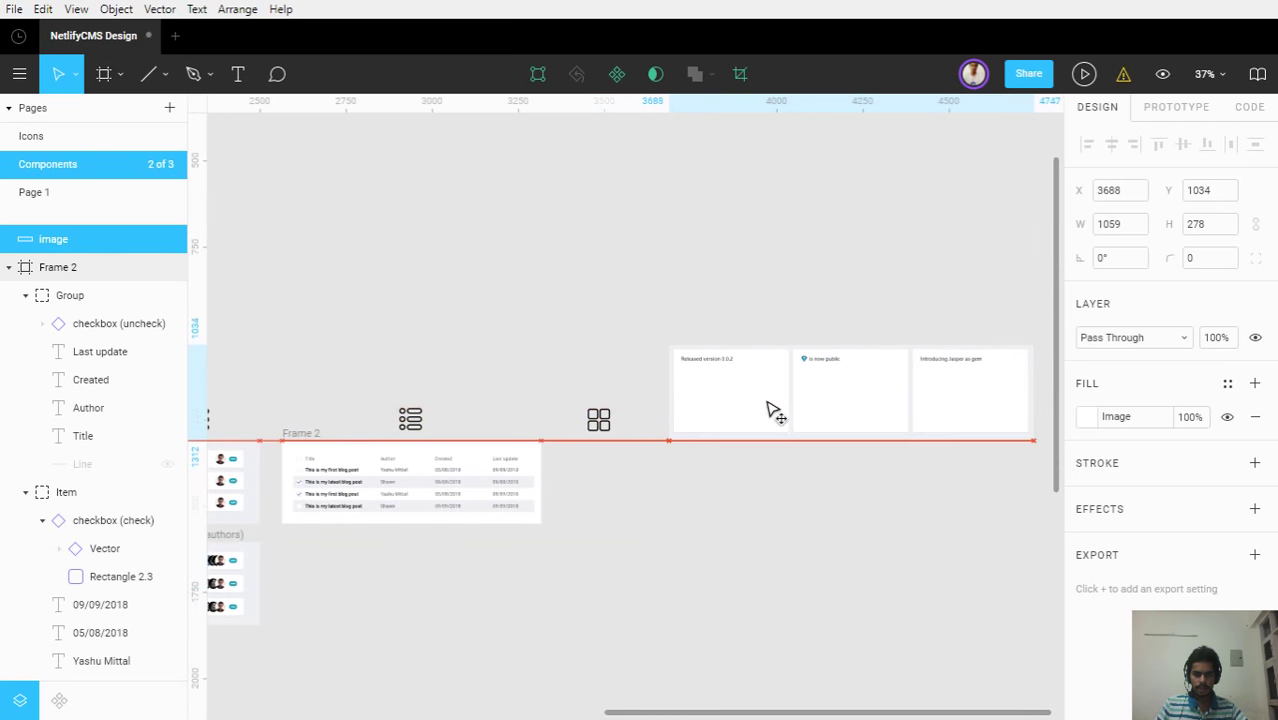
click(787, 519)
scroll(770, 455, up, 3)
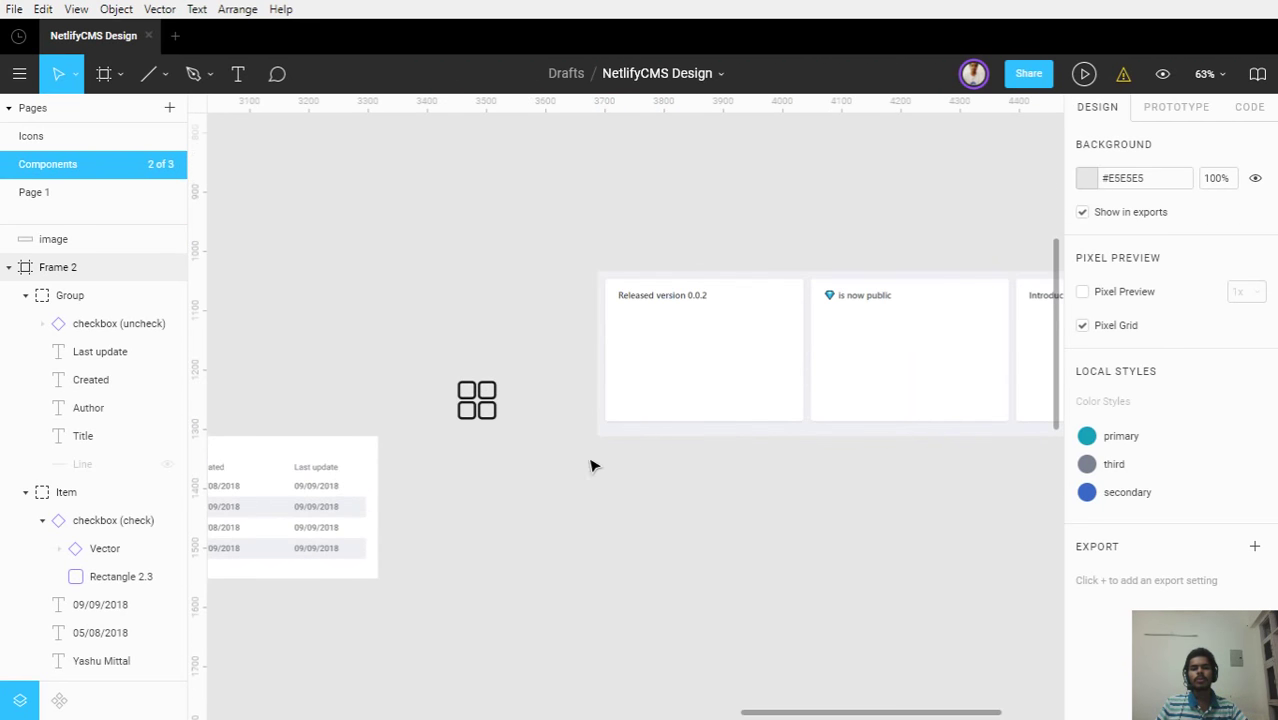
scroll(550, 465, down, 3)
click(684, 420)
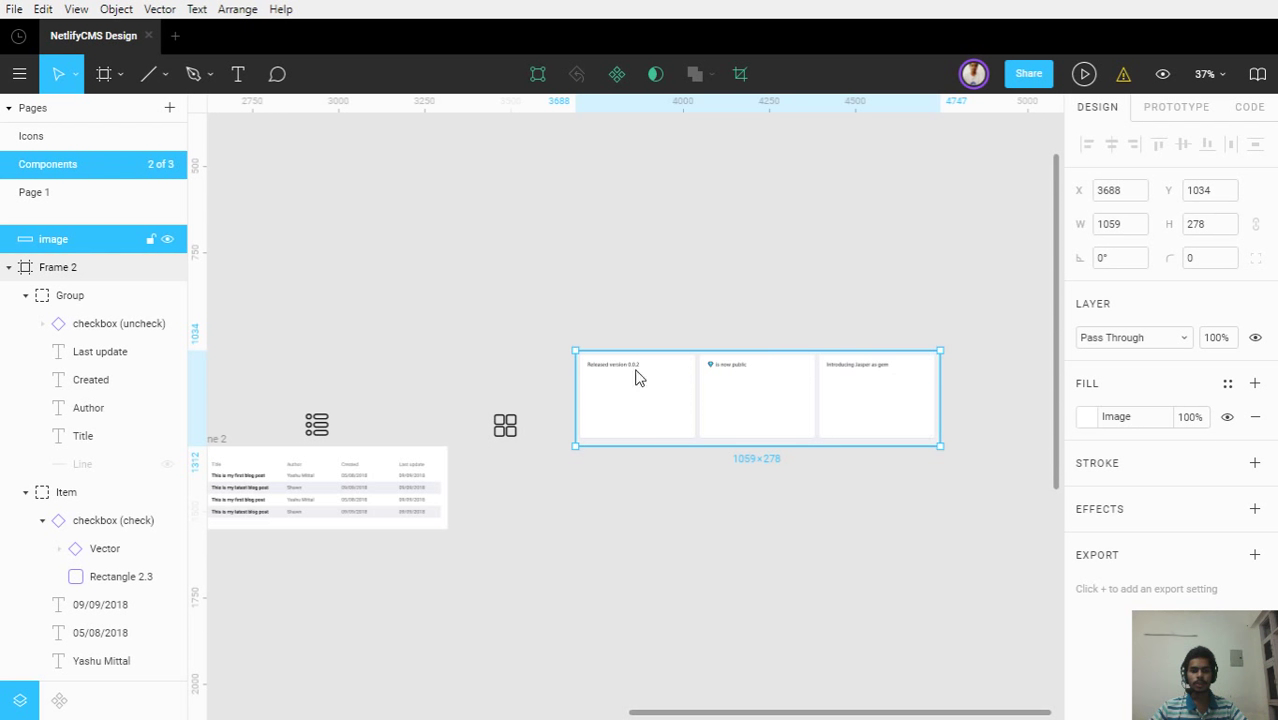
scroll(638, 377, up, 5)
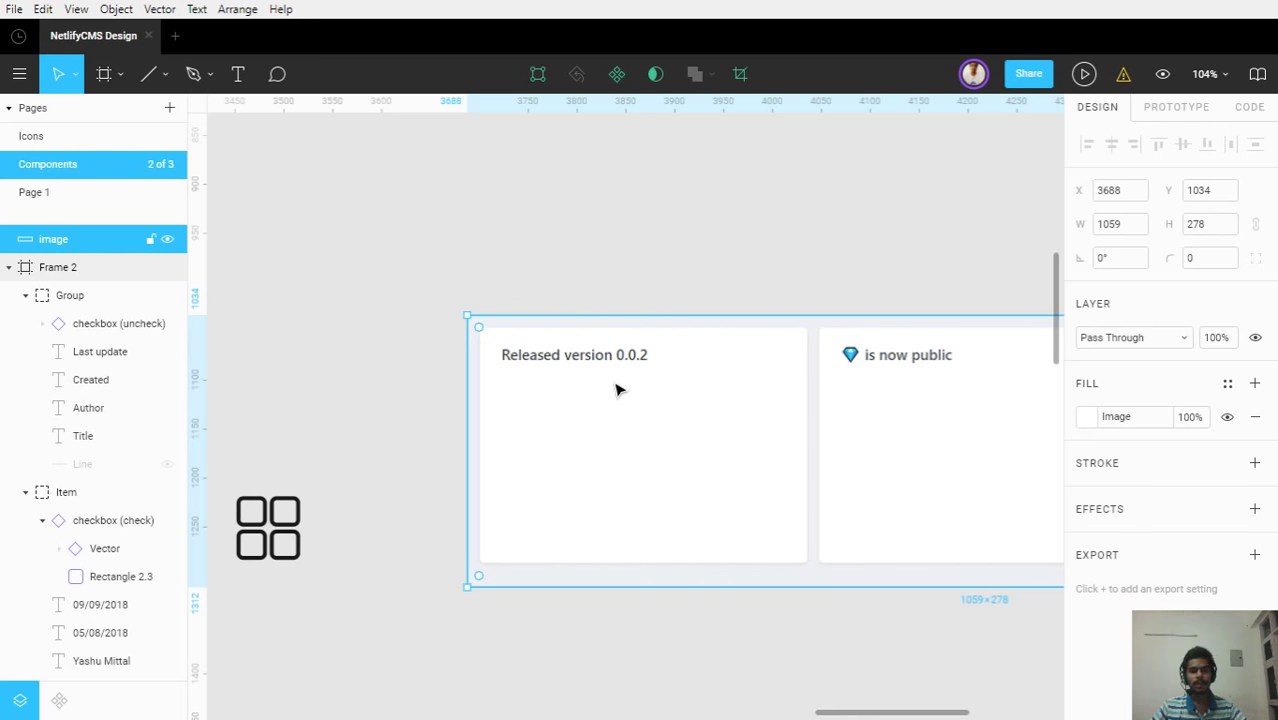
Nudge the card image slightly upward and bring the post table back into view
click(415, 381)
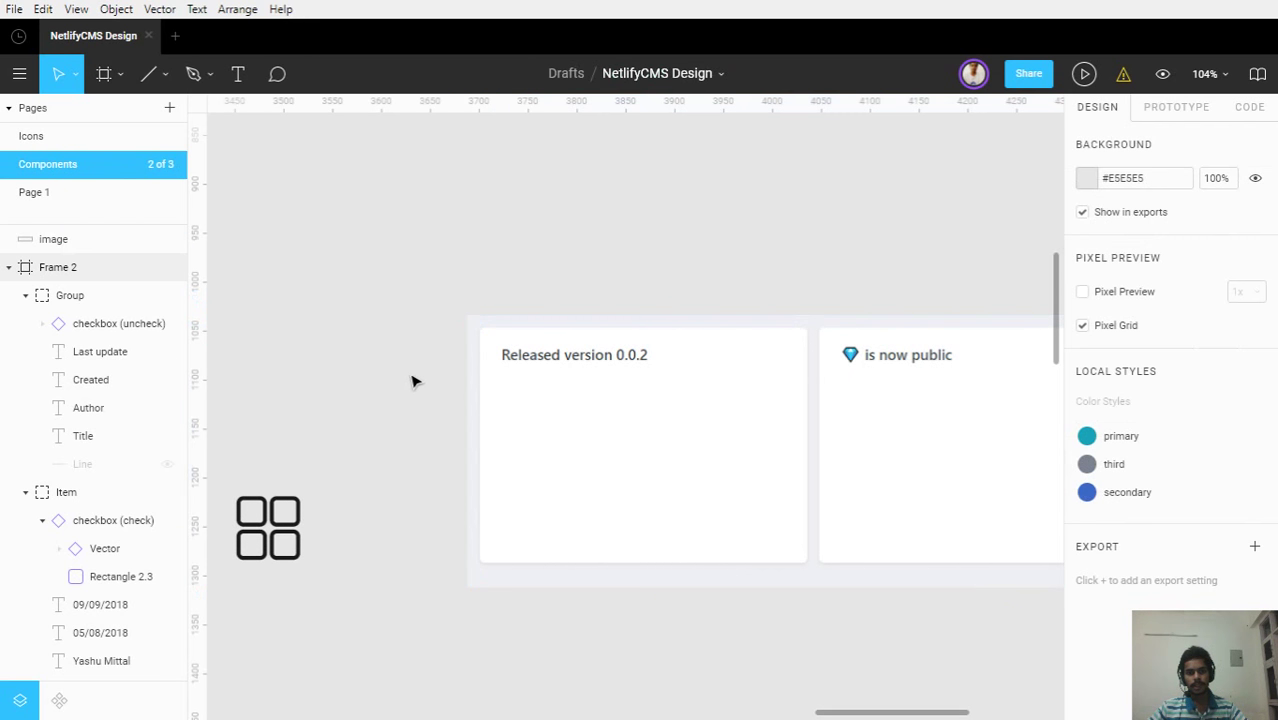
scroll(415, 381, down, 5)
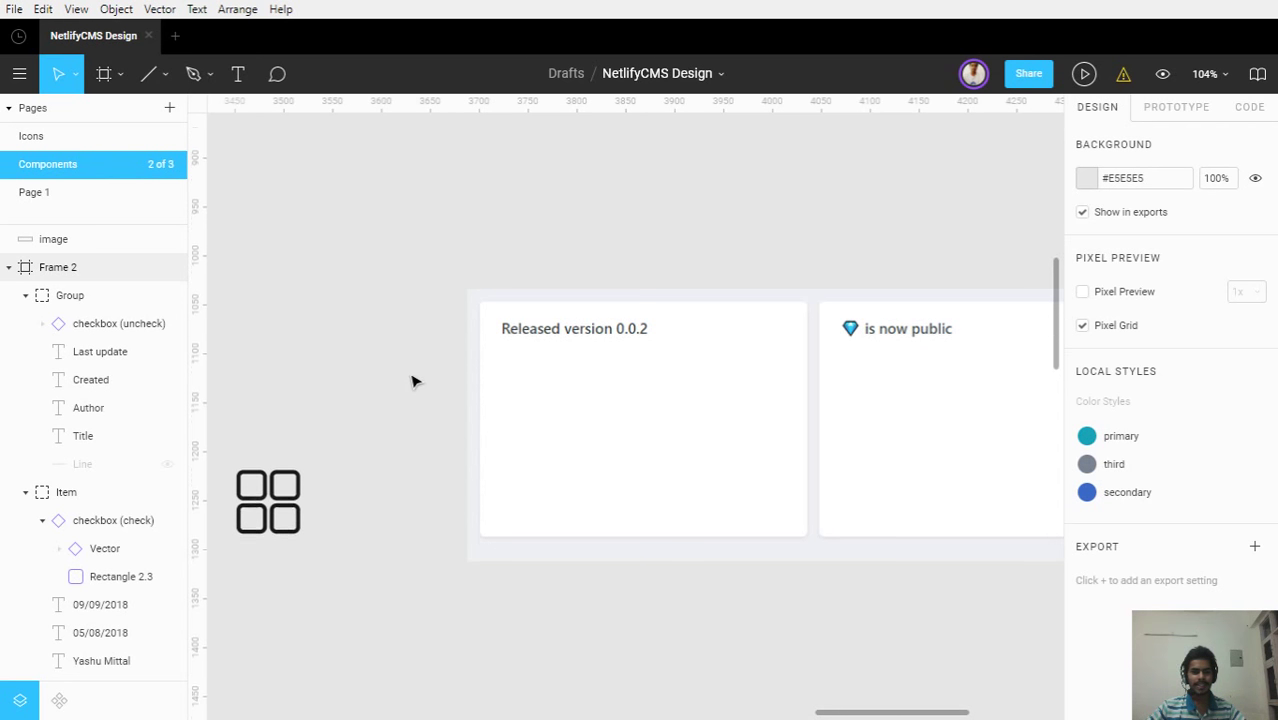
ctrl+scroll(465, 374, down, 3)
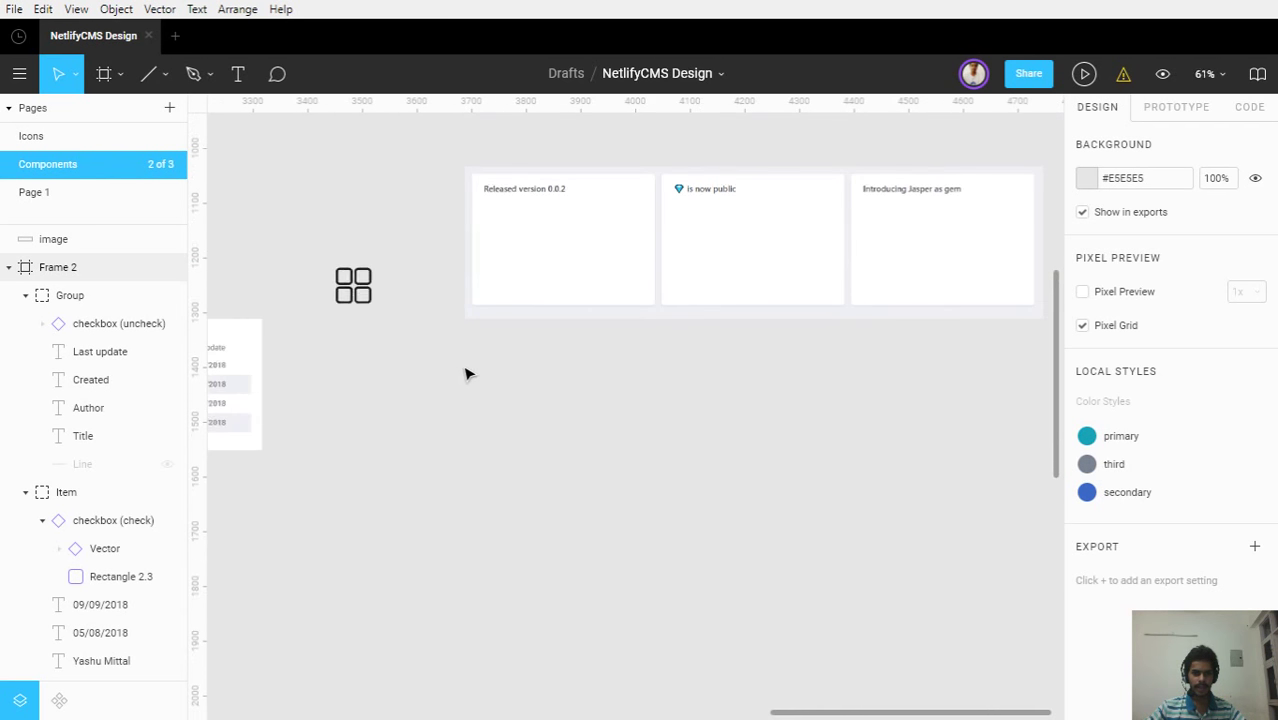
click(533, 280)
mouse_move(533, 280)
mouse_down()
mouse_move(542, 257)
mouse_move(528, 257)
mouse_up()
click(422, 418)
drag(422, 418, 570, 420)
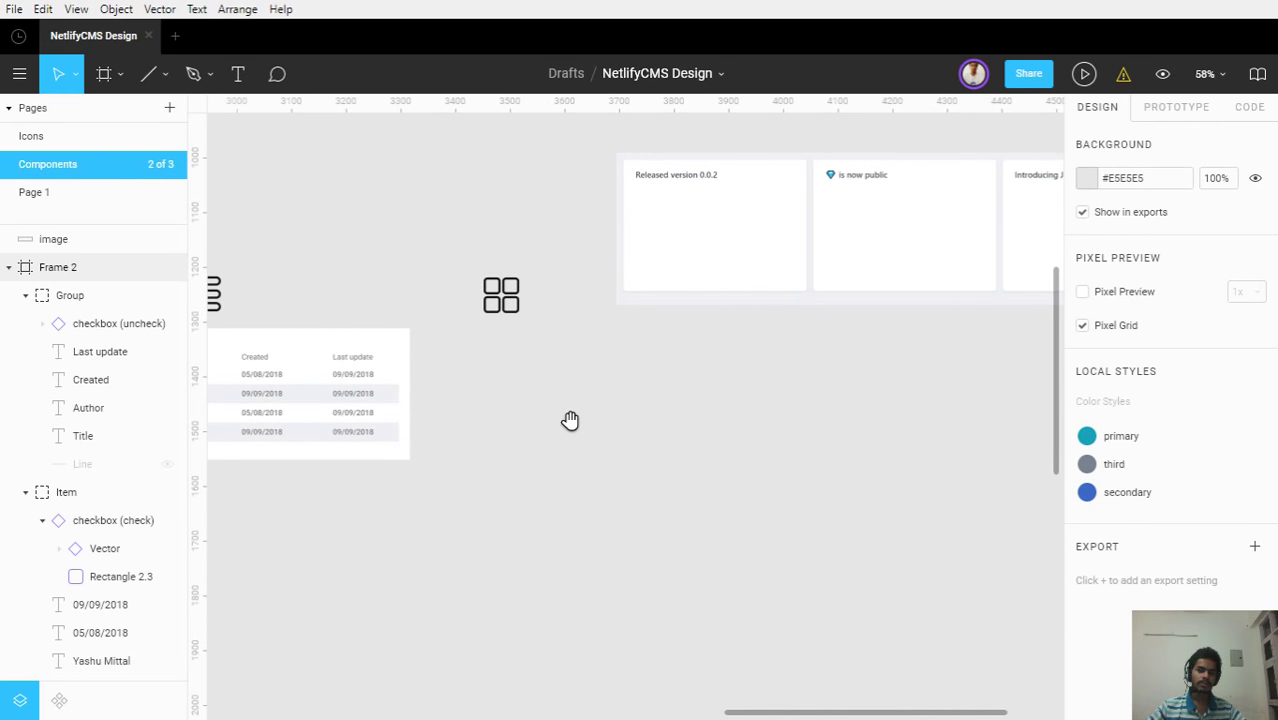
drag(590, 507, 688, 509)
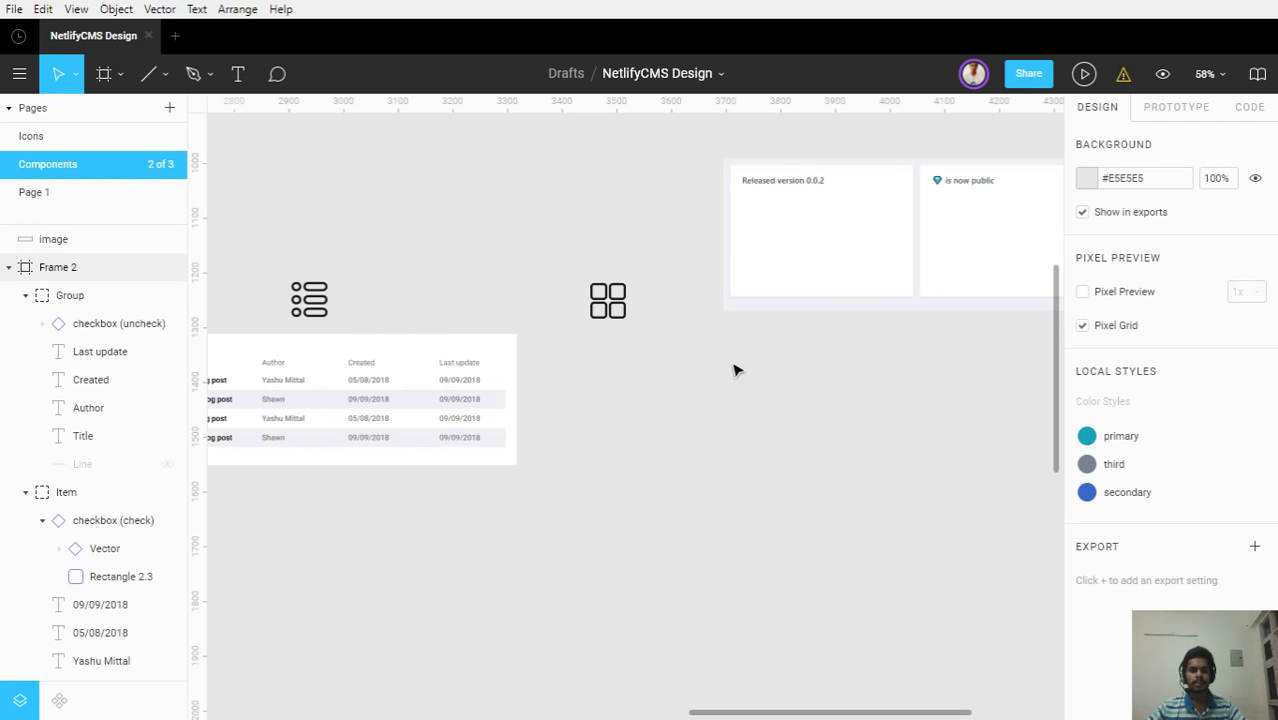
scroll(735, 380, down, 3)
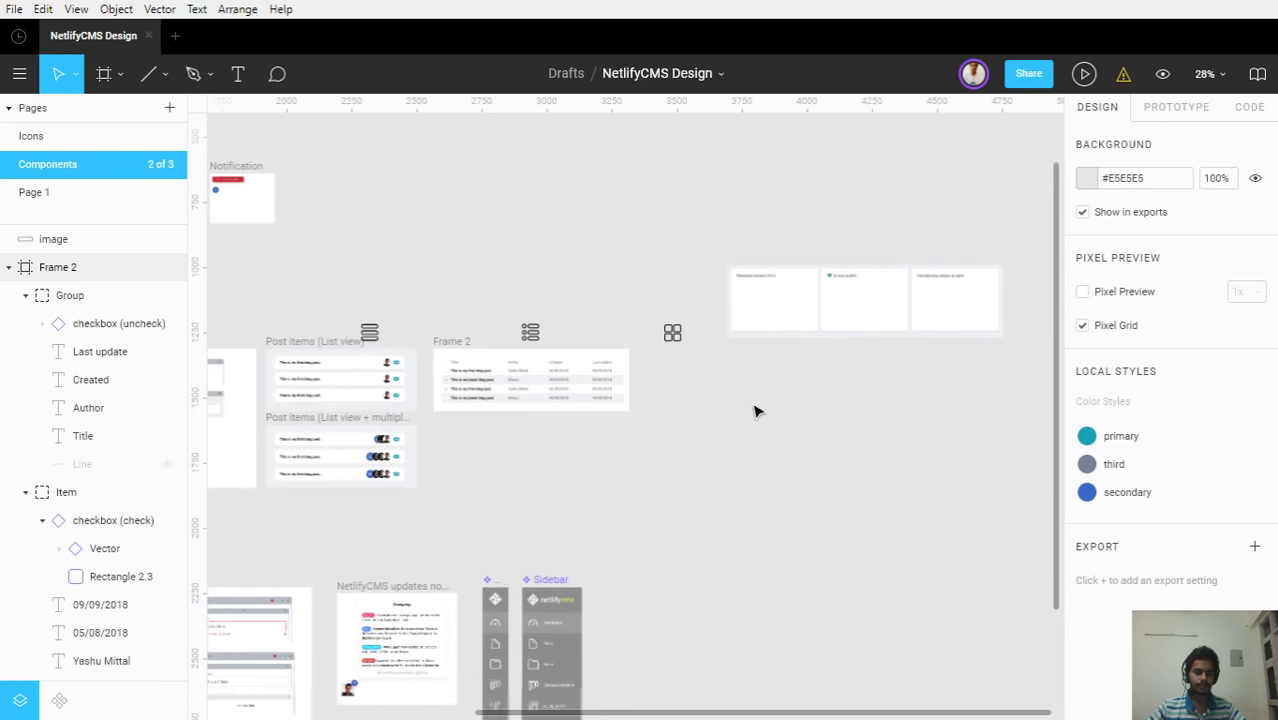
scroll(756, 411, up, 2)
scroll(756, 411, up, 3)
Draw a new 765×342 frame below the grid-view icon, beside the post table
key(f)
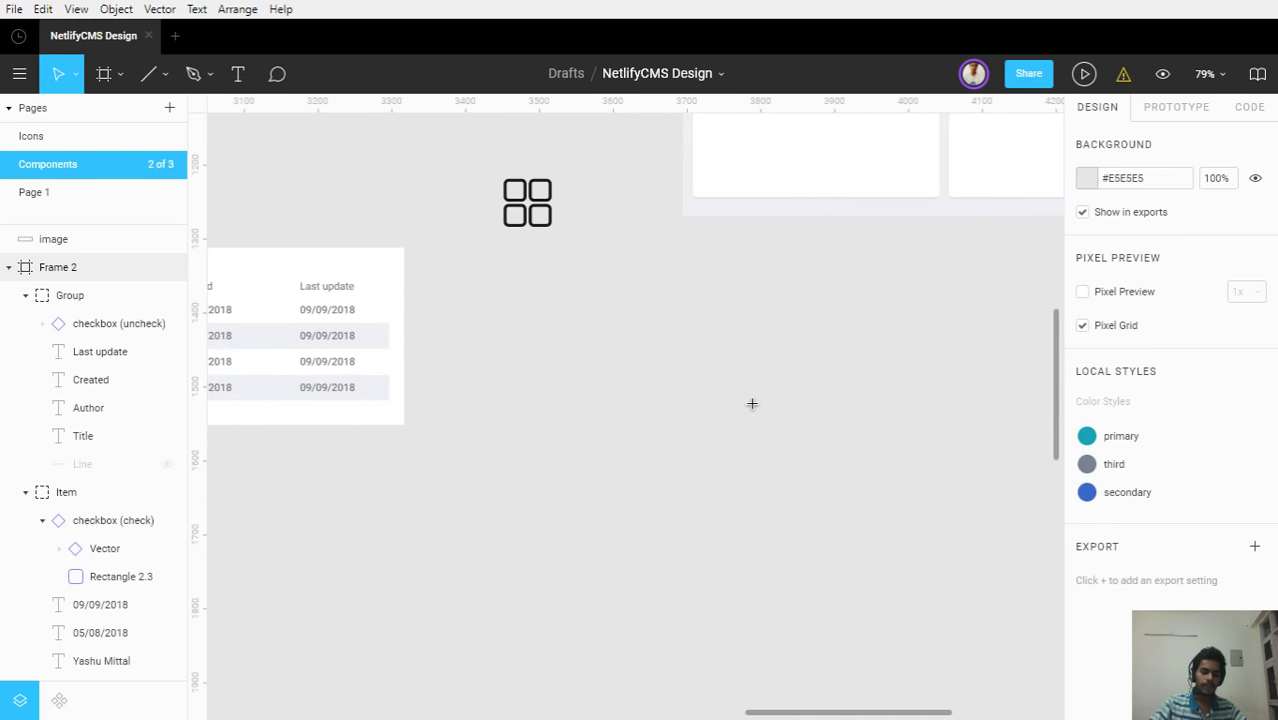
key(alt+1)
mouse_move(437, 247)
mouse_down()
mouse_move(565, 325)
mouse_move(921, 448)
mouse_move(1001, 500)
mouse_up()
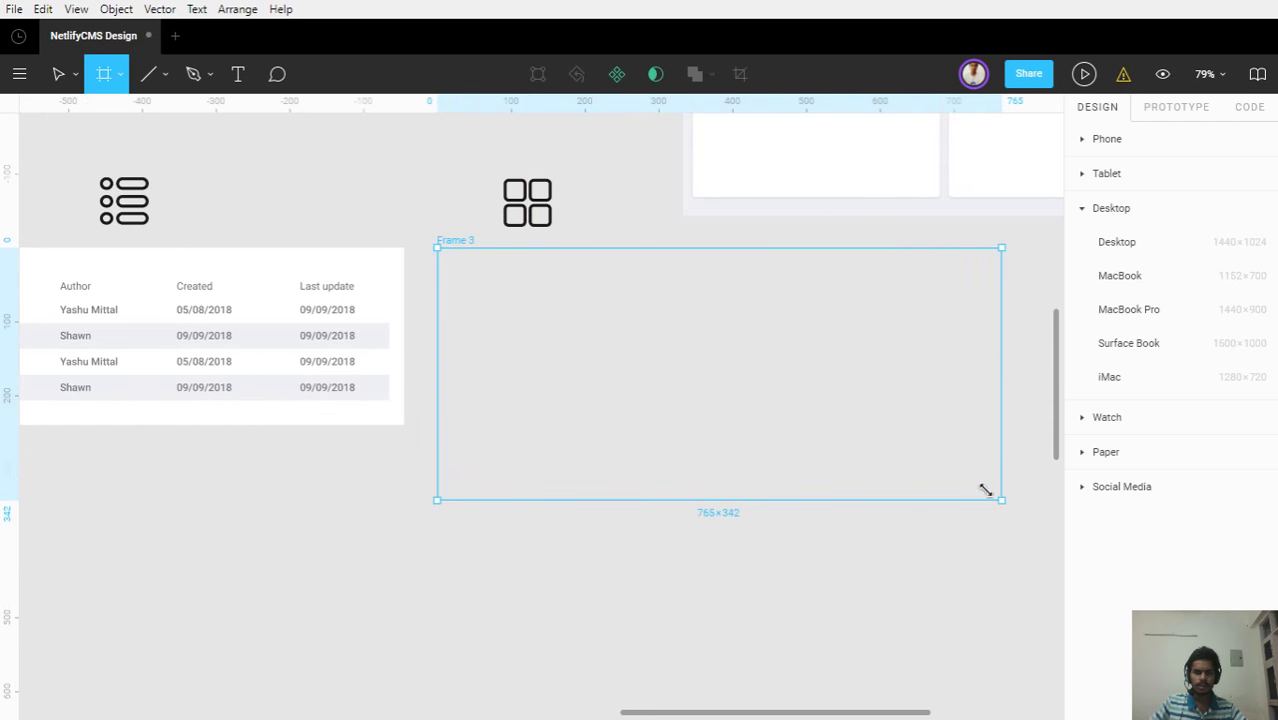
drag(897, 425, 1085, 507)
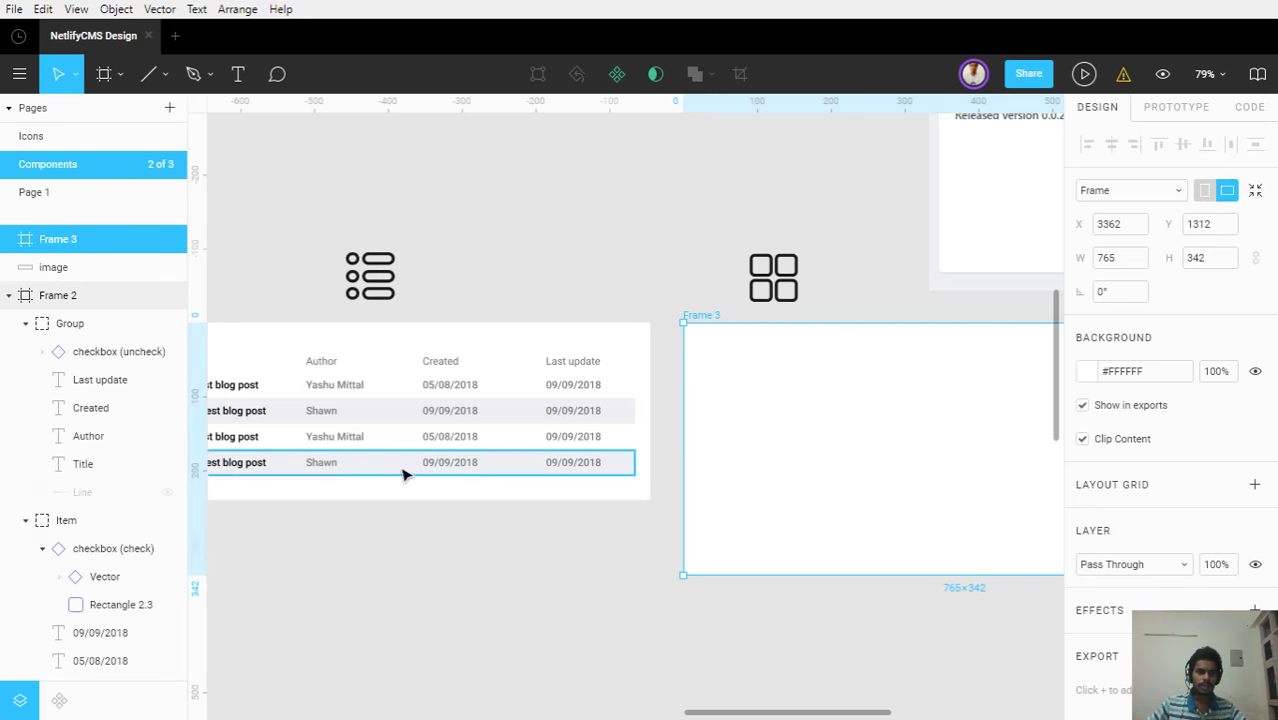
key(alt+1)
drag(350, 437, 727, 462)
click(422, 337)
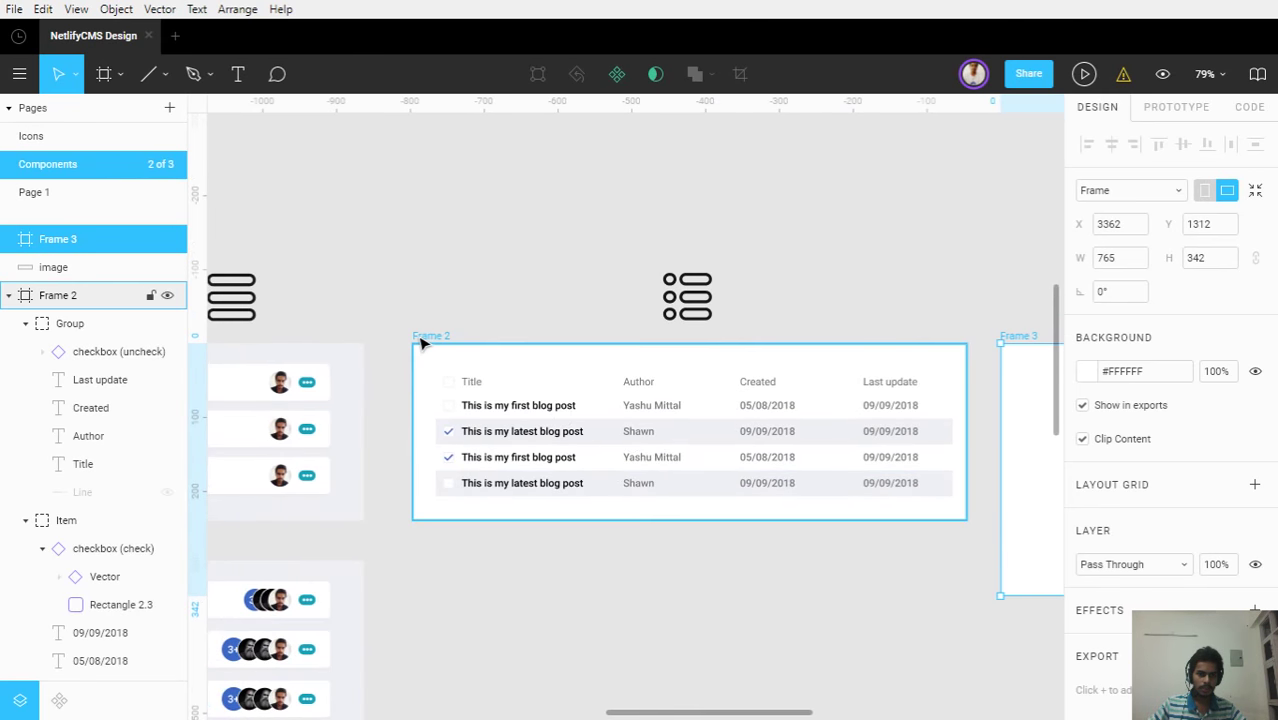
Rename Frame 2 to 'List detail view'
key(ctrl+r)
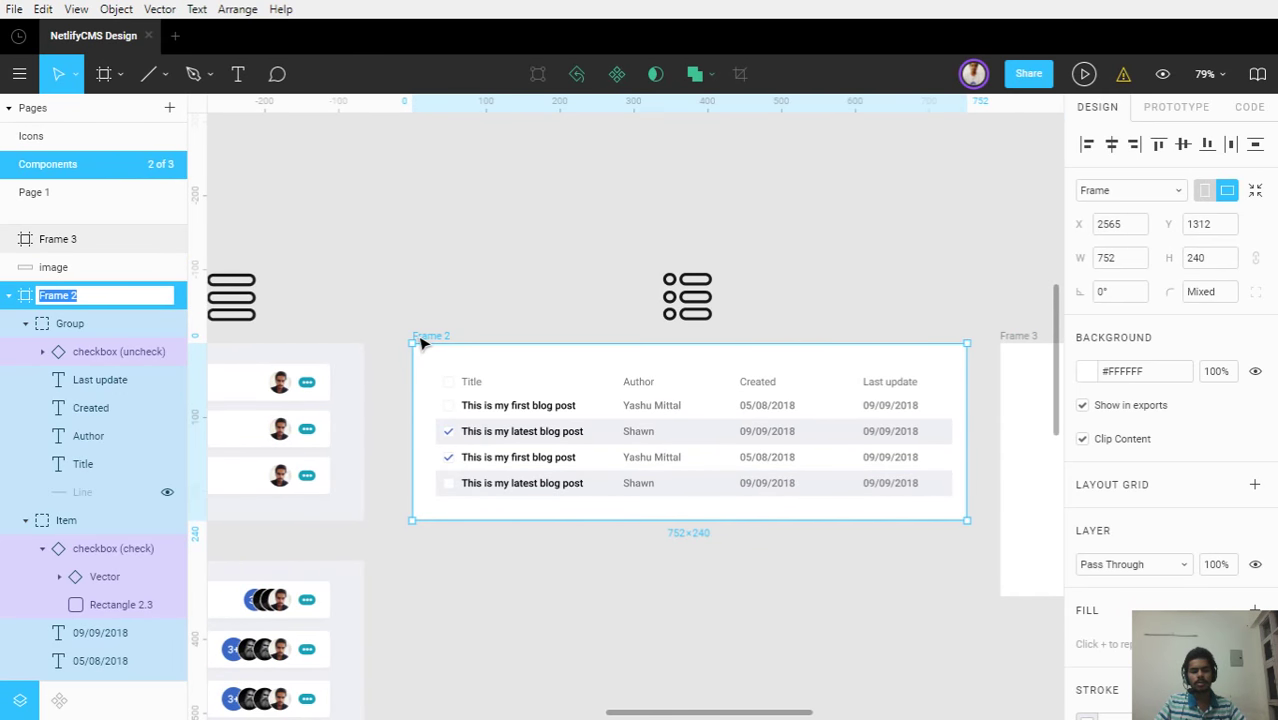
text(List viw)
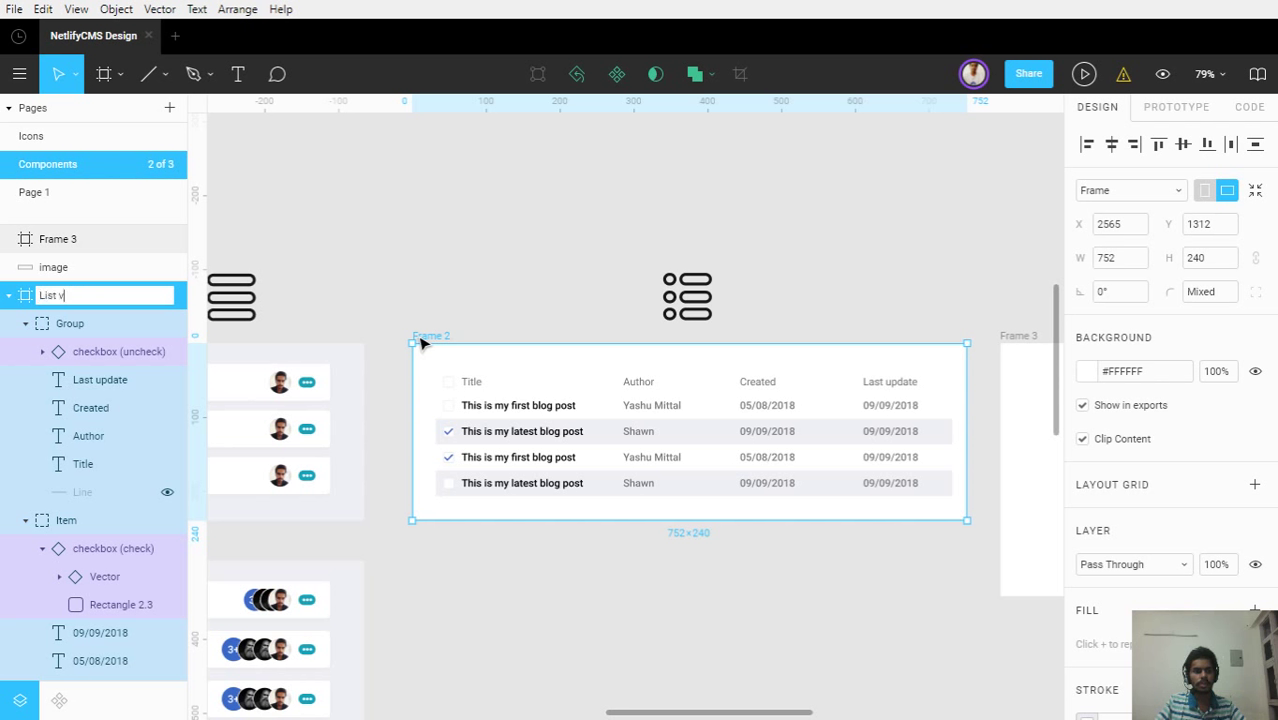
key(Left)
text(e)
key(Left)
key(Left)
key(Left)
text(defa)
key(BackSpace)
key(BackSpace)
text(tail)
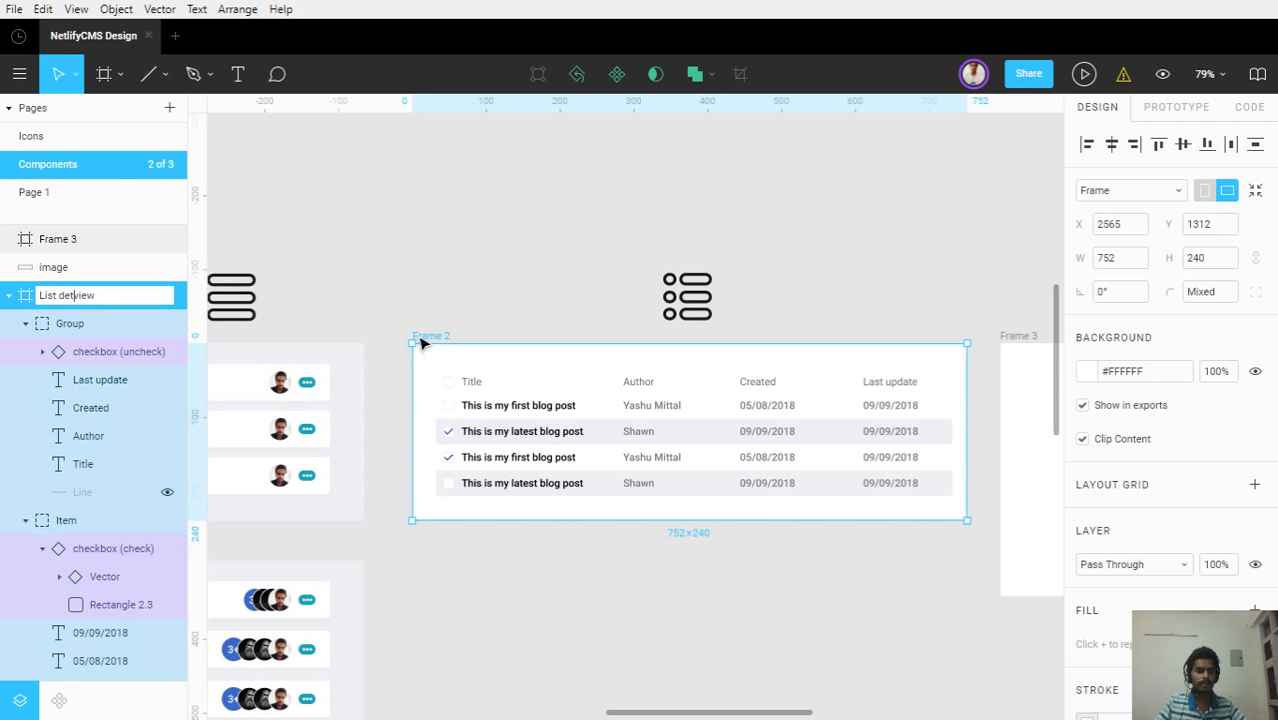
key(Return)
click(436, 284)
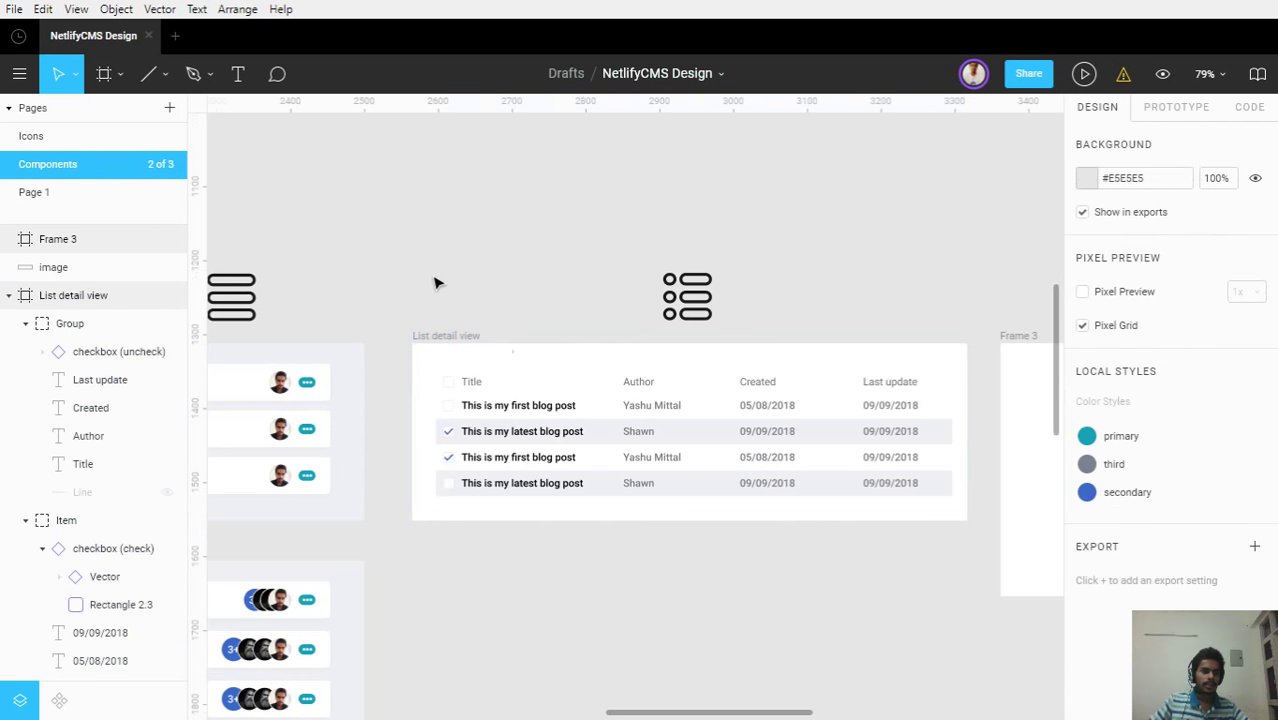
Rename the new empty Frame 3 to 'Grid view'
drag(662, 451, 345, 432)
click(614, 314)
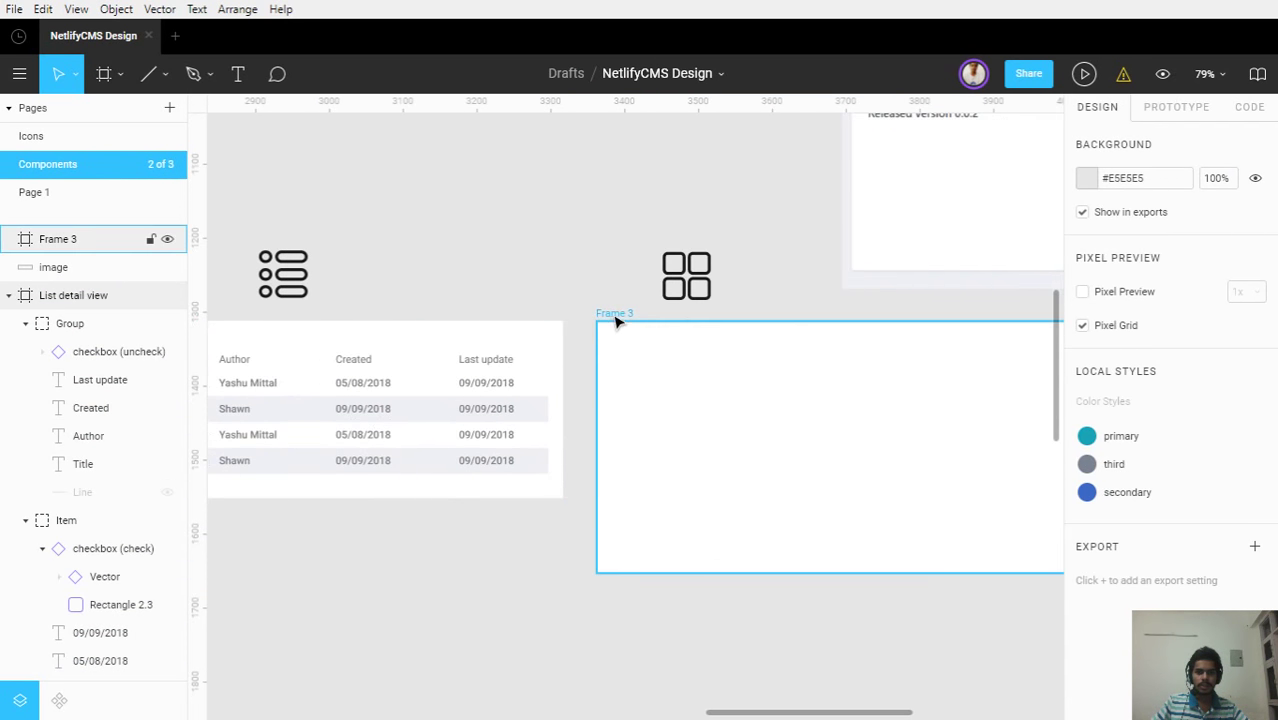
key(i)
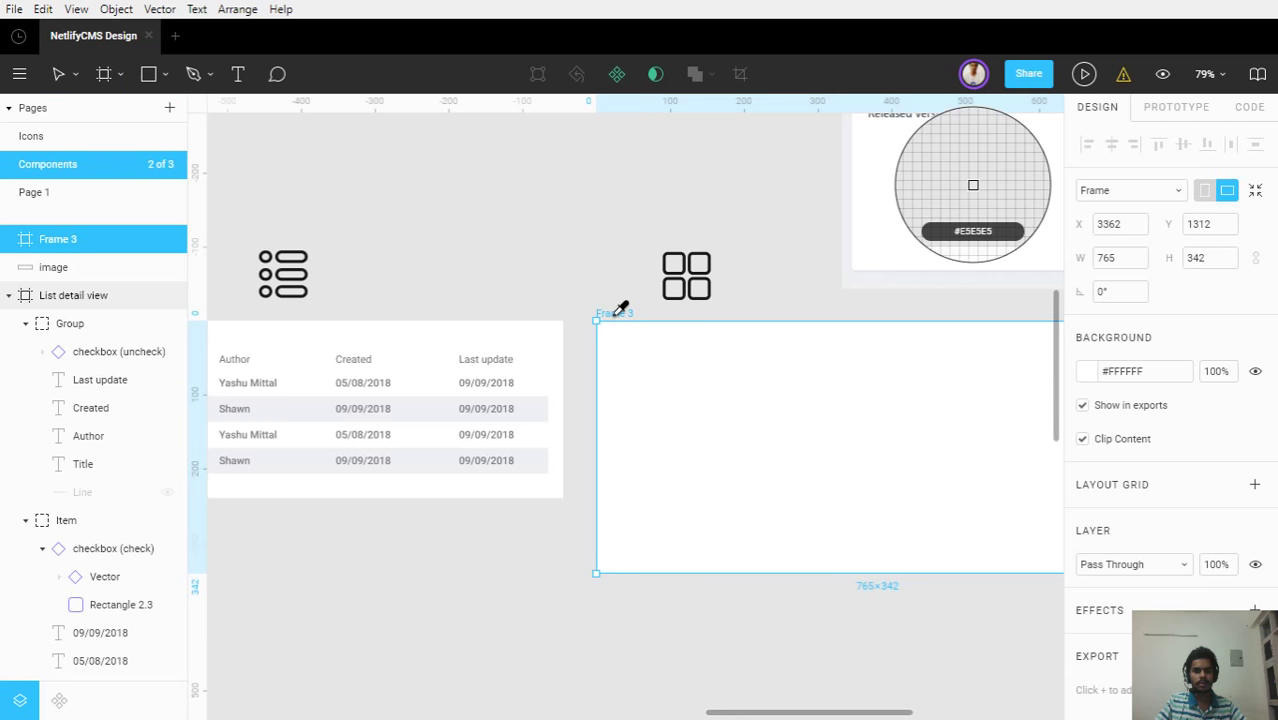
key(Escape)
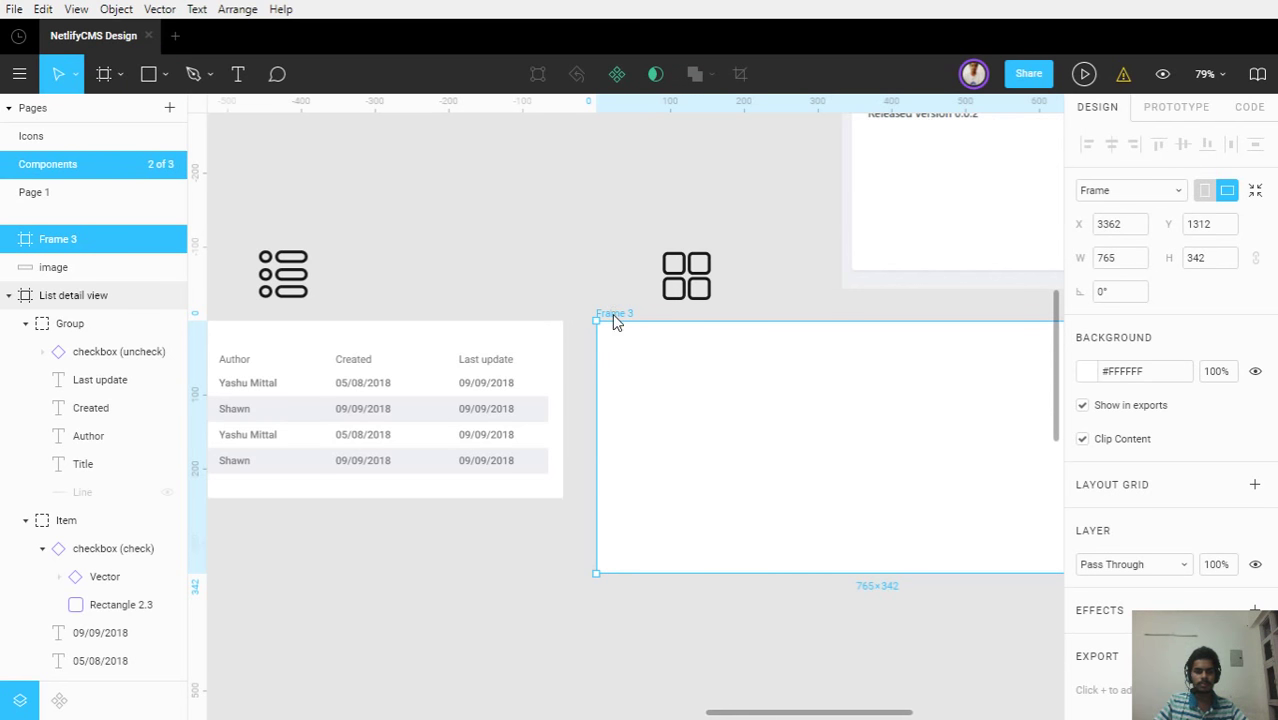
key(ctrl+r)
text(G)
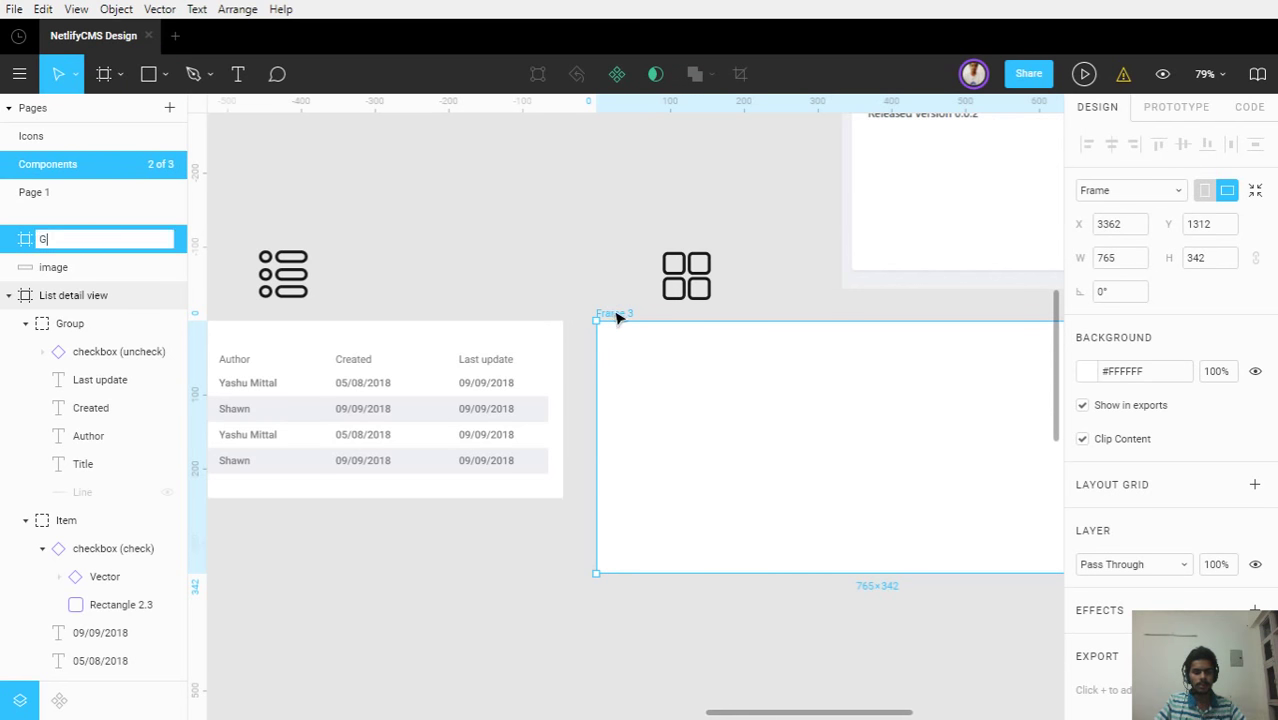
text(rid view)
key(BackSpace)
key(BackSpace)
key(BackSpace)
text(iew)
key(Return)
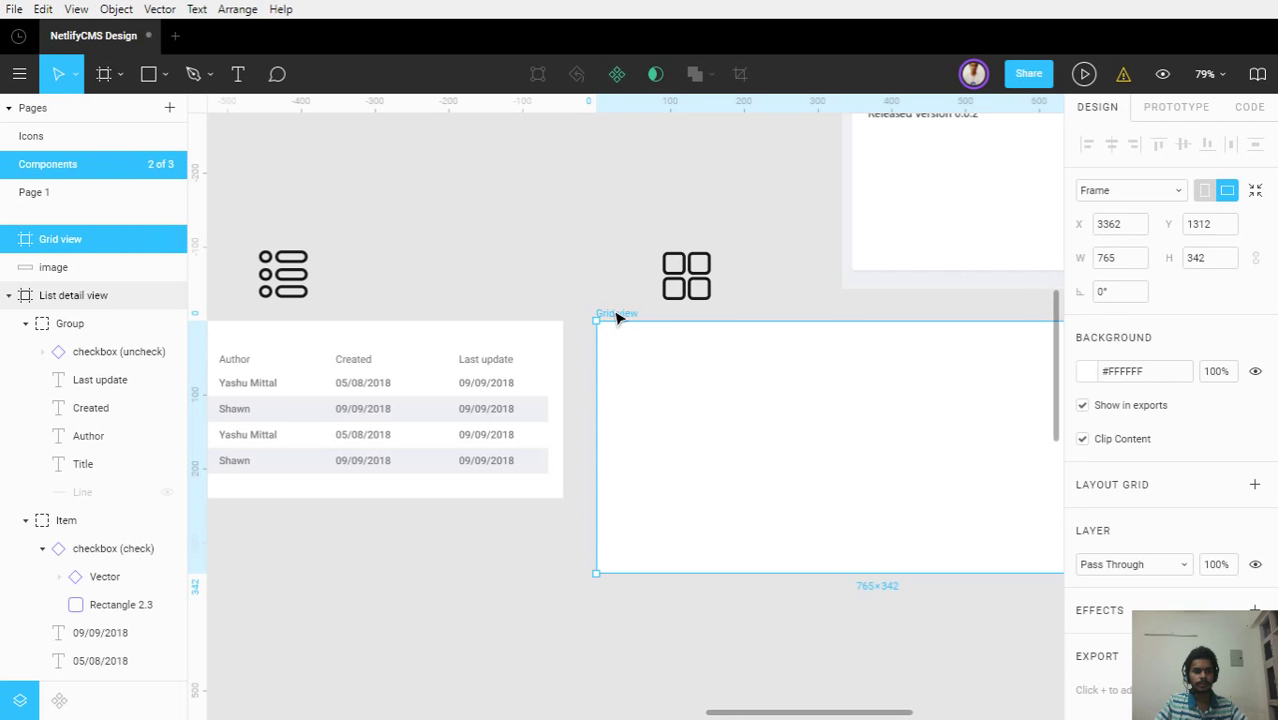
scroll(820, 395, up, 2)
scroll(841, 405, down, 8)
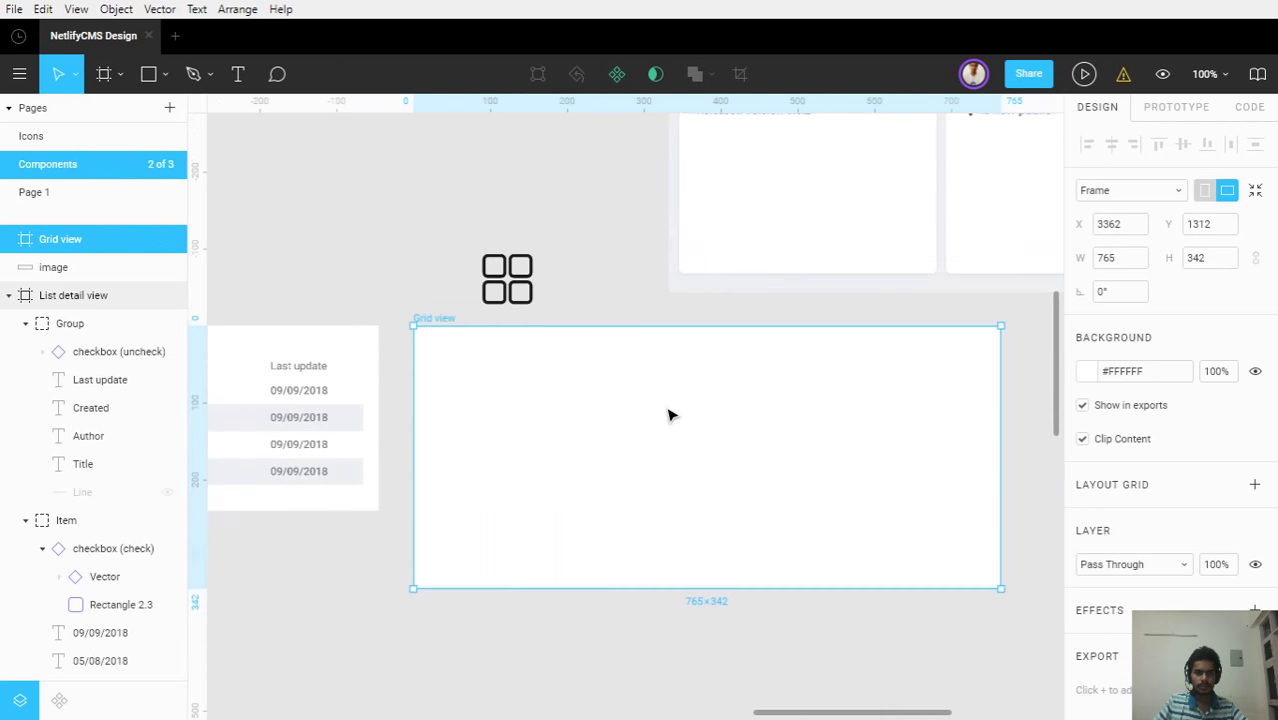
Sample light grey #EFF0F4 from the reference image as the Grid view frame's background
click(765, 288)
click(662, 462)
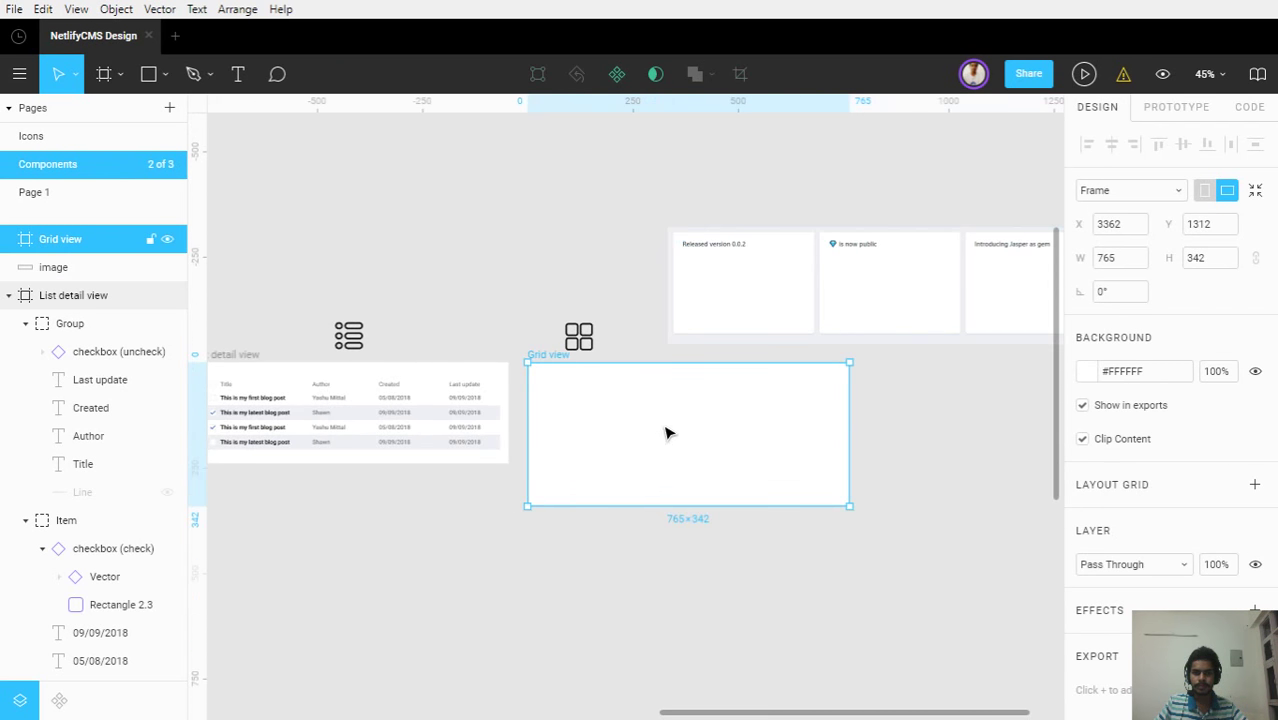
scroll(655, 445, up, 1)
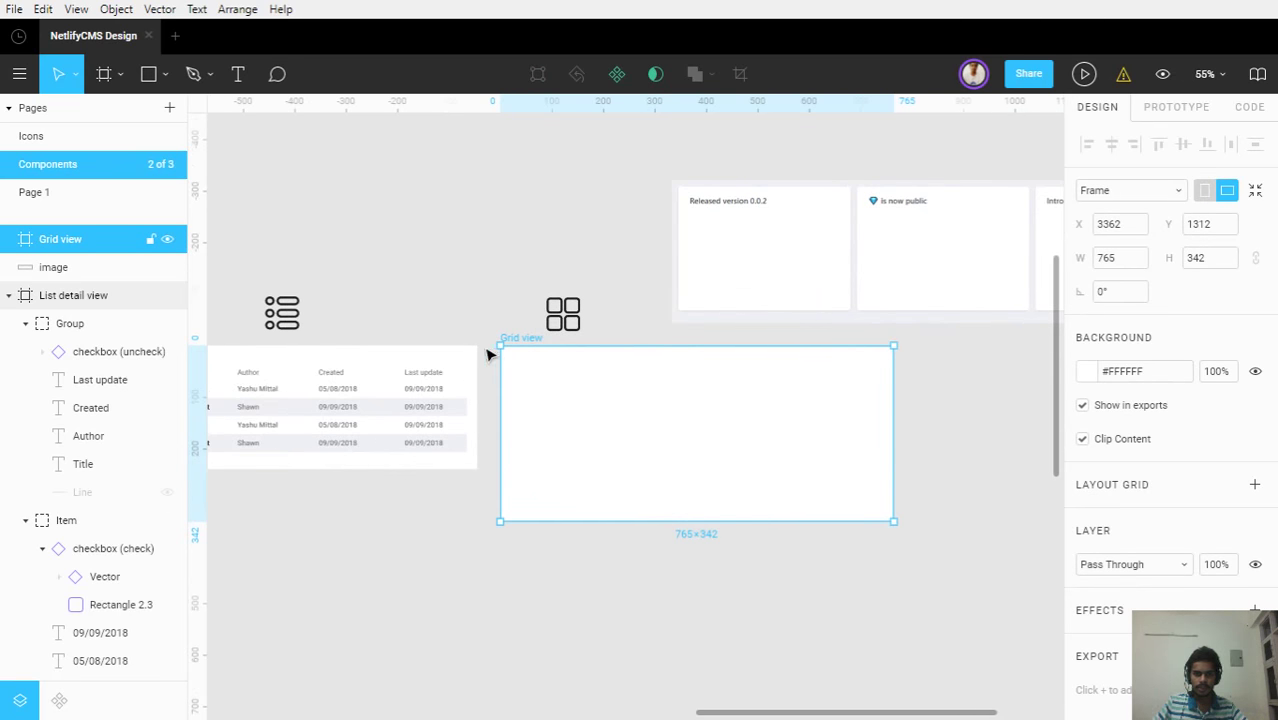
key(i)
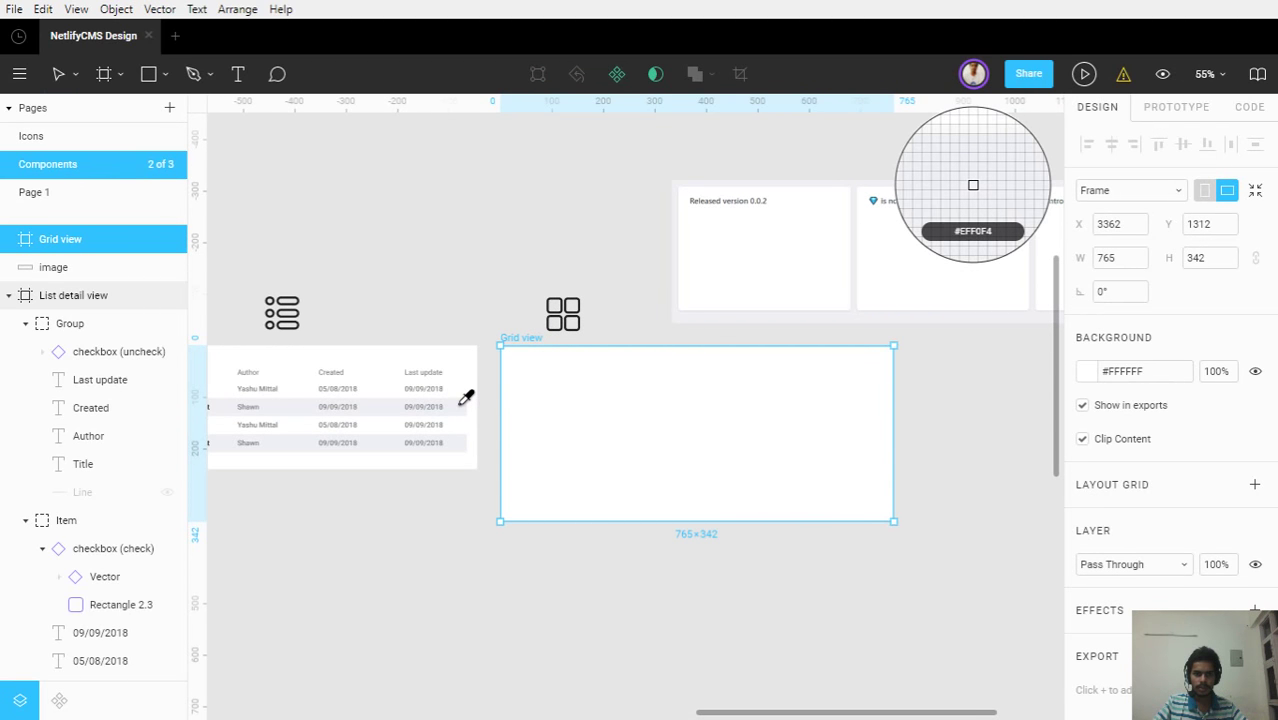
click(596, 407)
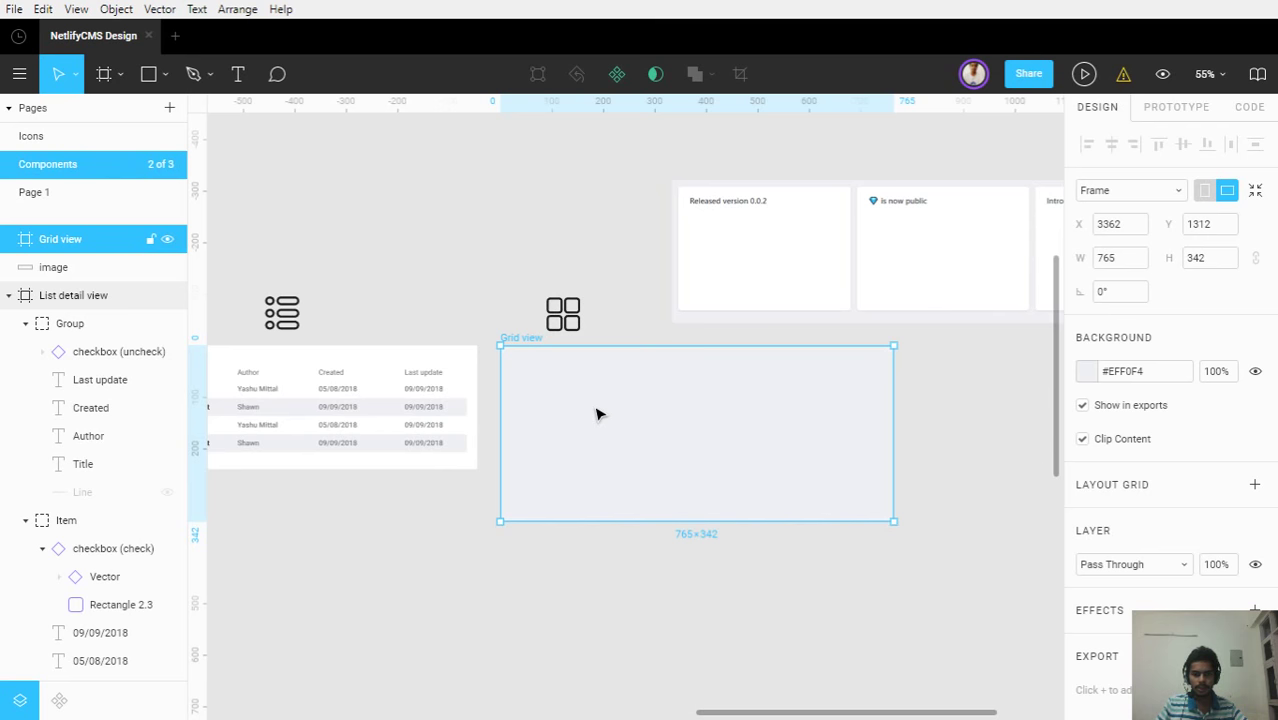
Draw and delete a trial card frame, then pan to the Atoms and Molecules components
key(f)
drag(523, 375, 704, 477)
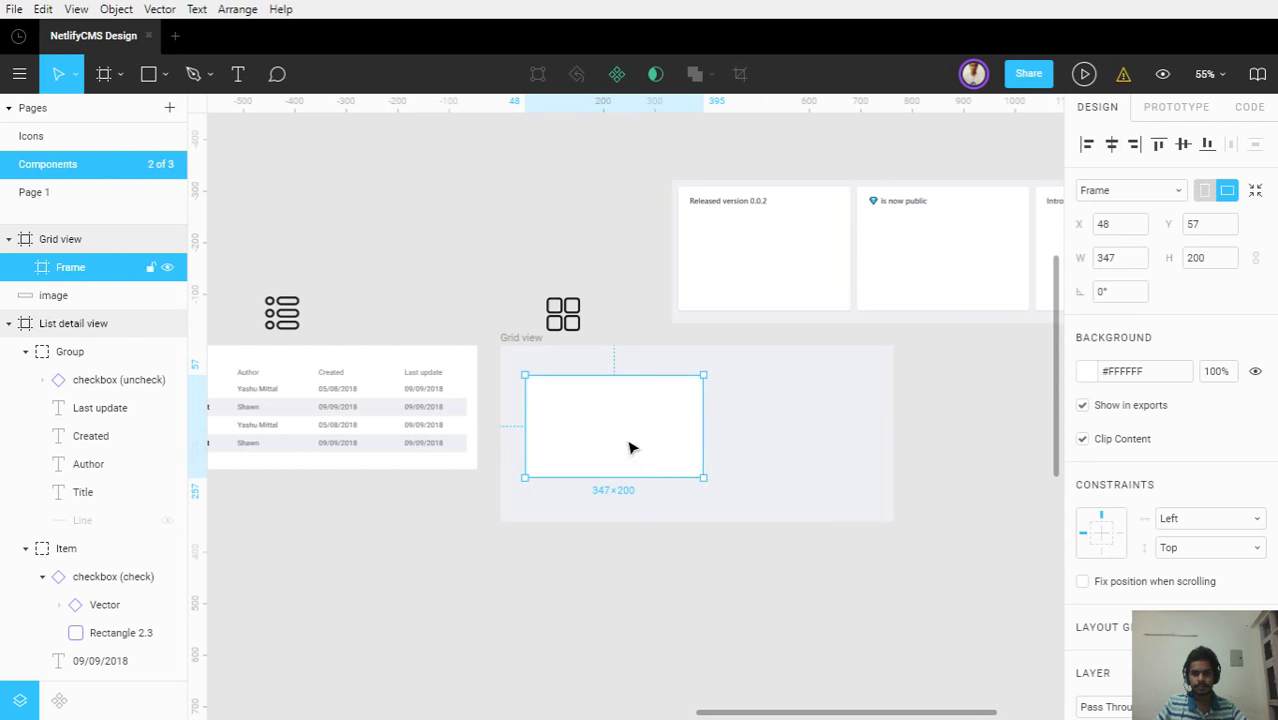
key(Delete)
scroll(629, 447, down, 2)
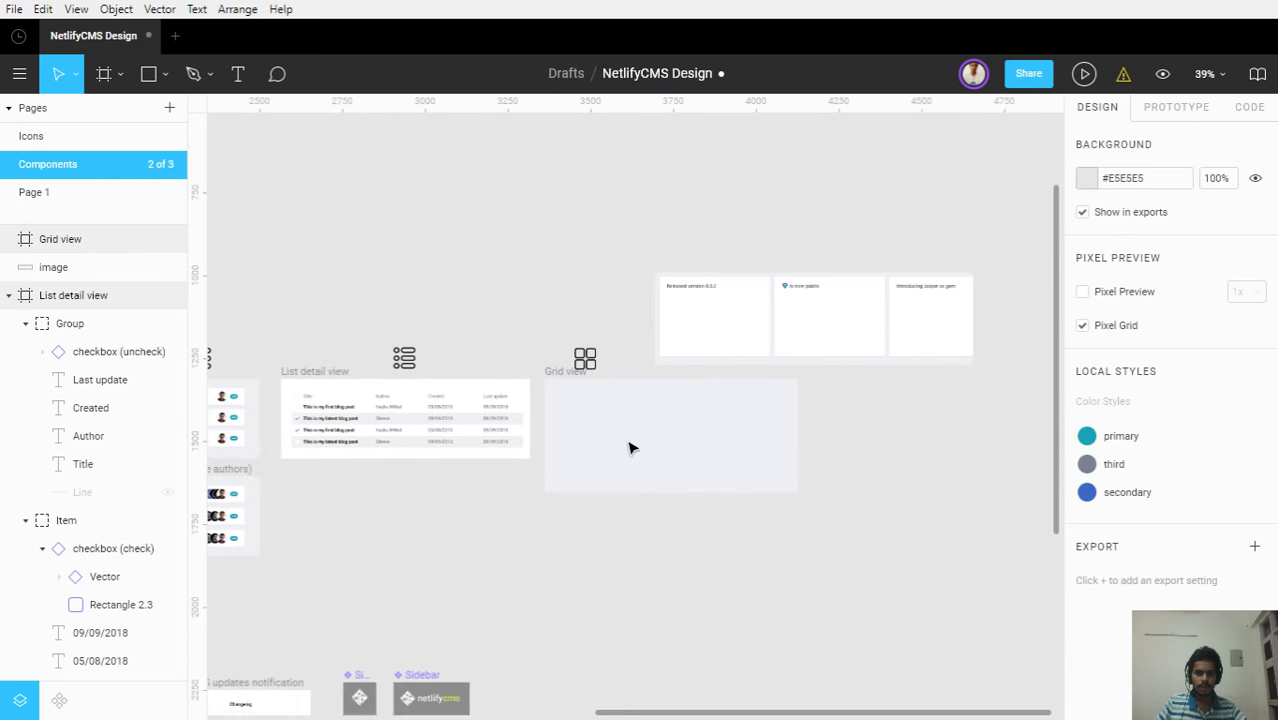
drag(251, 451, 964, 434)
drag(405, 437, 902, 464)
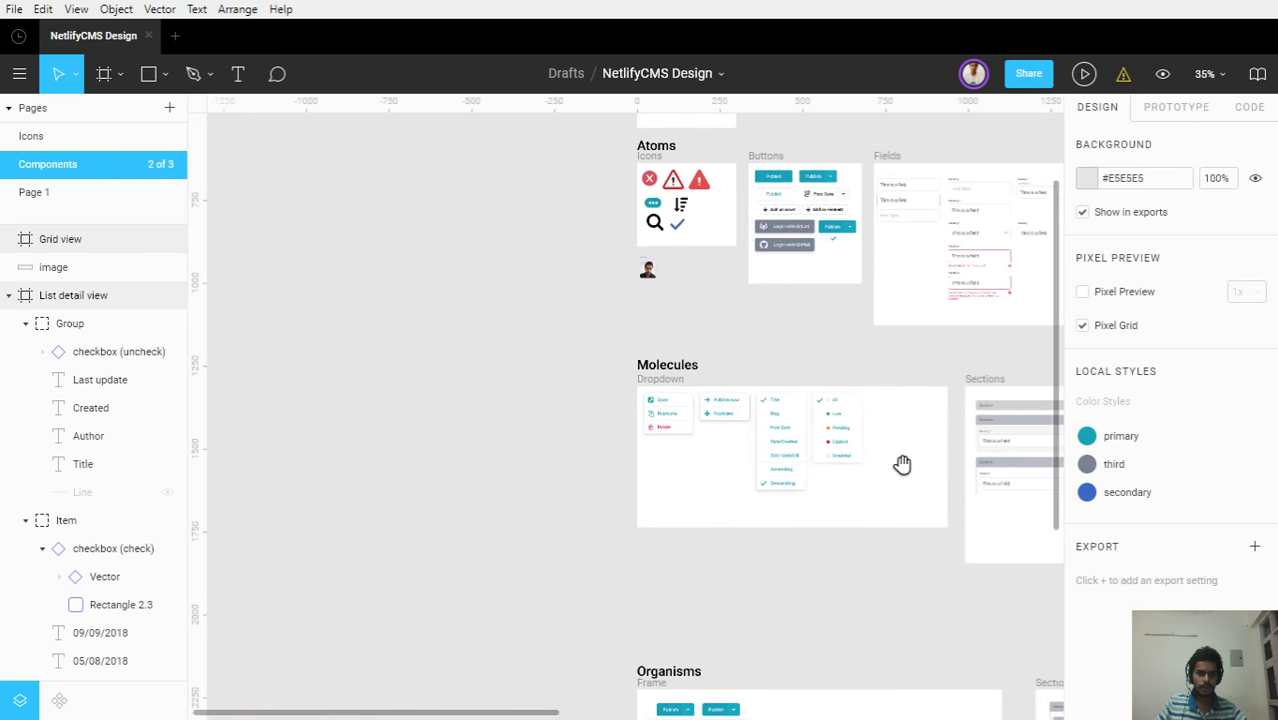
scroll(801, 323, up, 3)
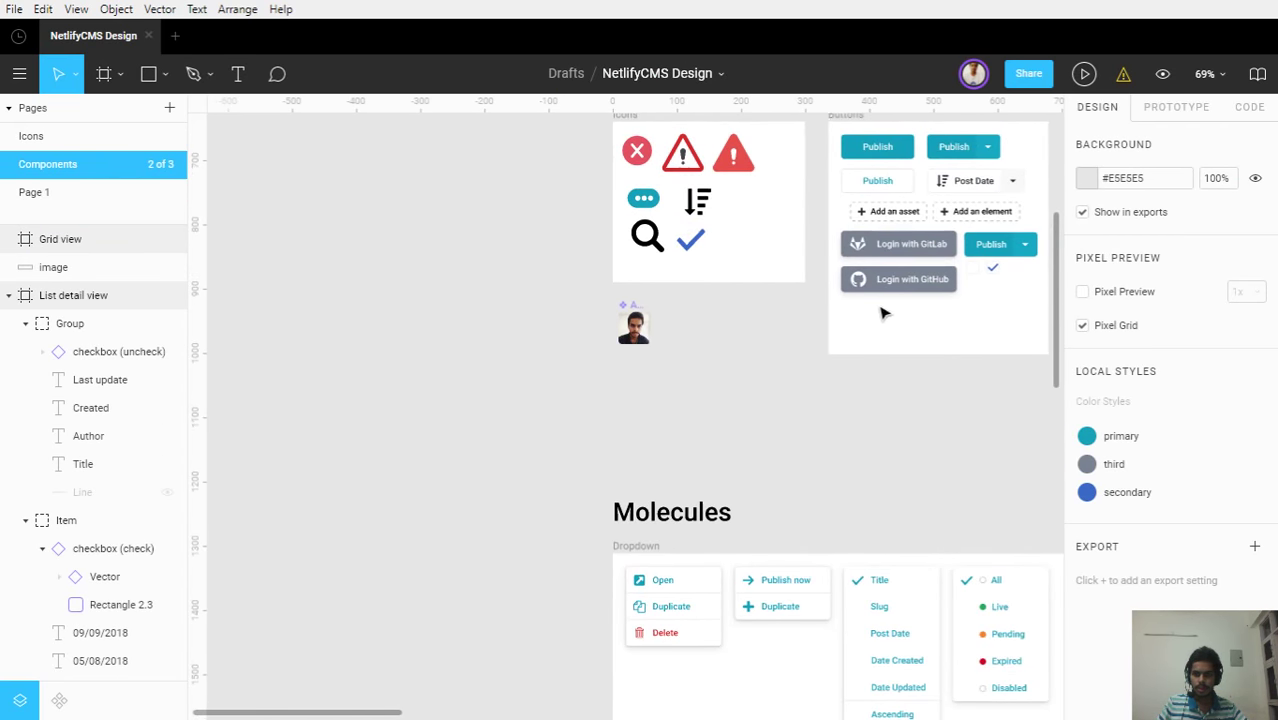
Duplicate the Delete item's white 150×42 rectangle and move the copy into the Grid view frame
ctrl+click(712, 645)
scroll(710, 644, up, 5)
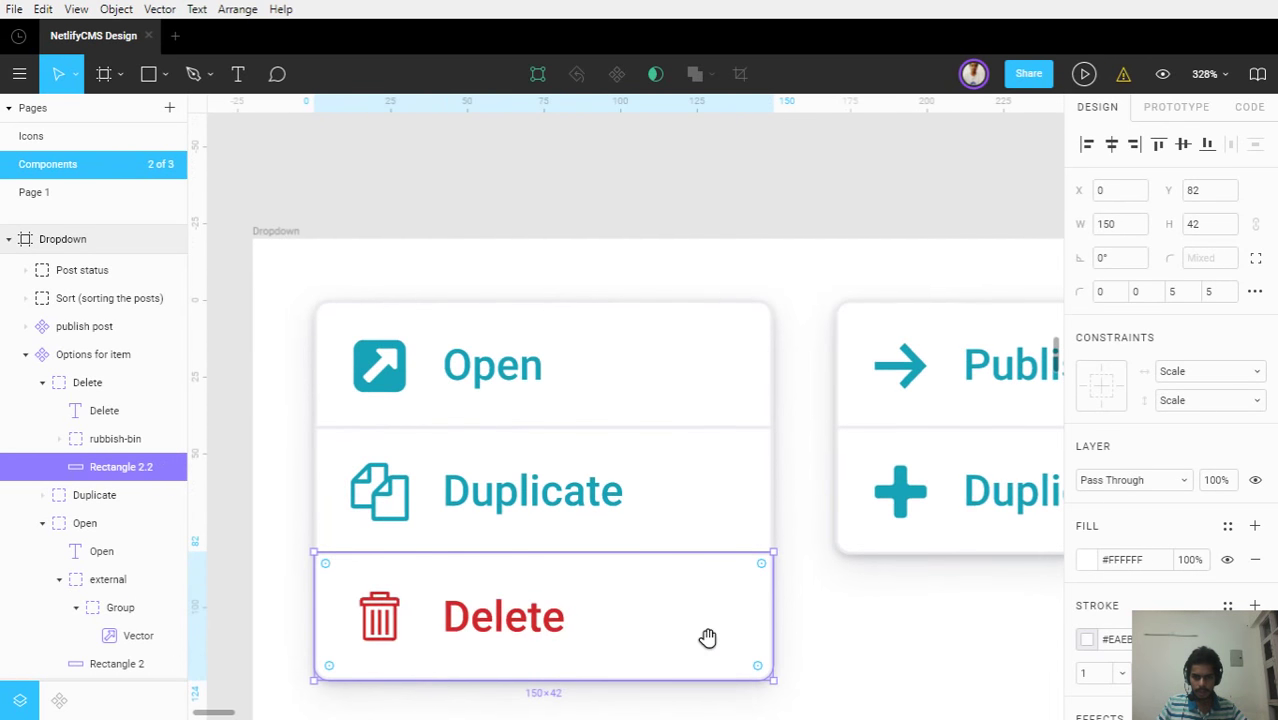
drag(707, 638, 610, 332)
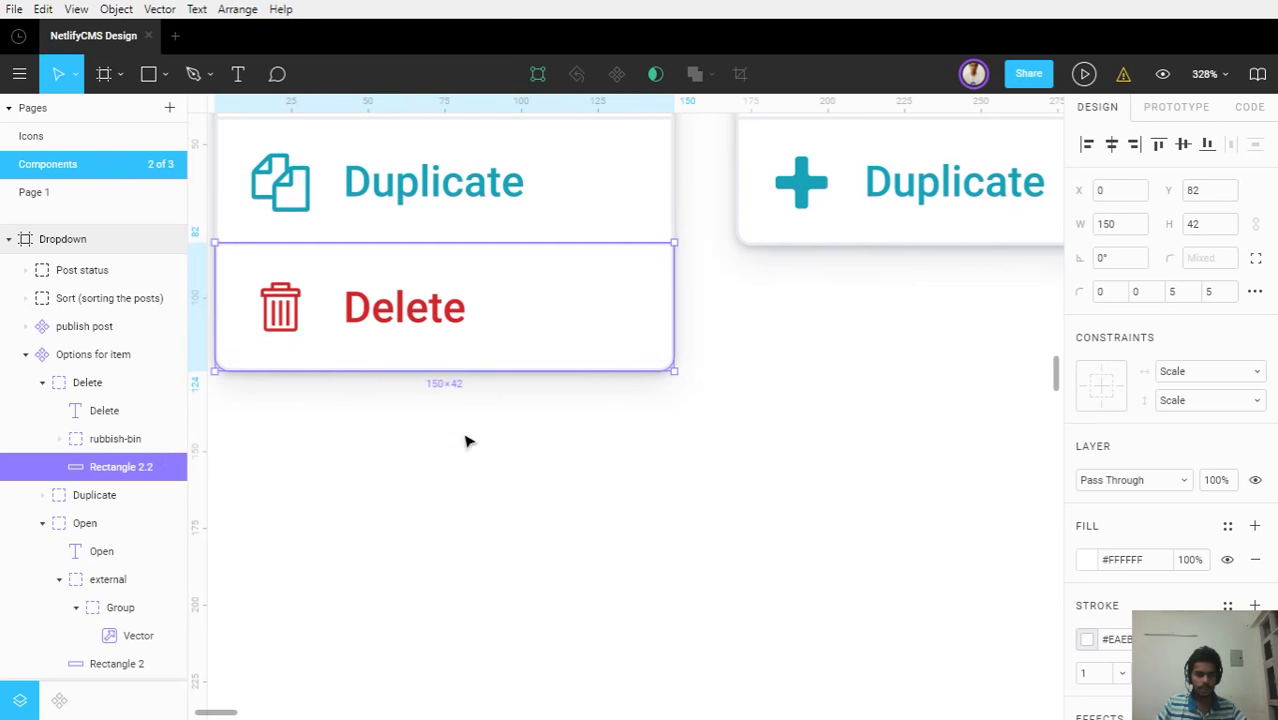
key(ctrl+d)
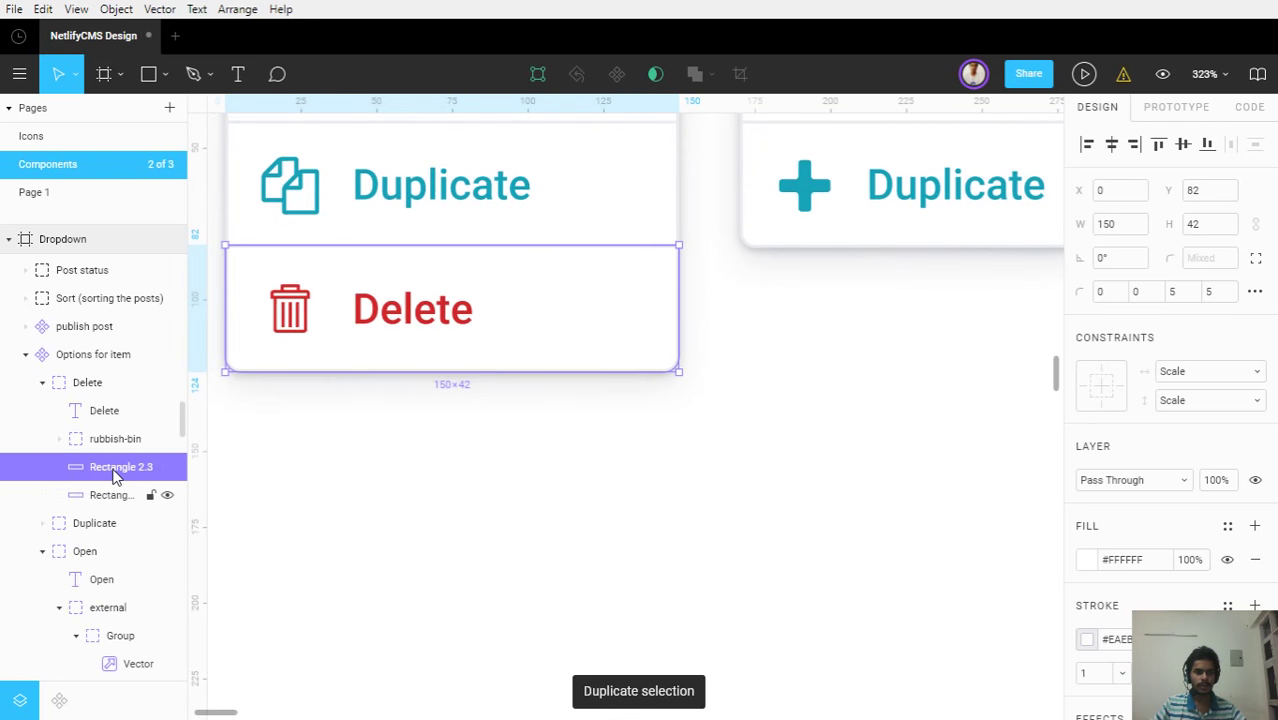
drag(114, 466, 84, 364)
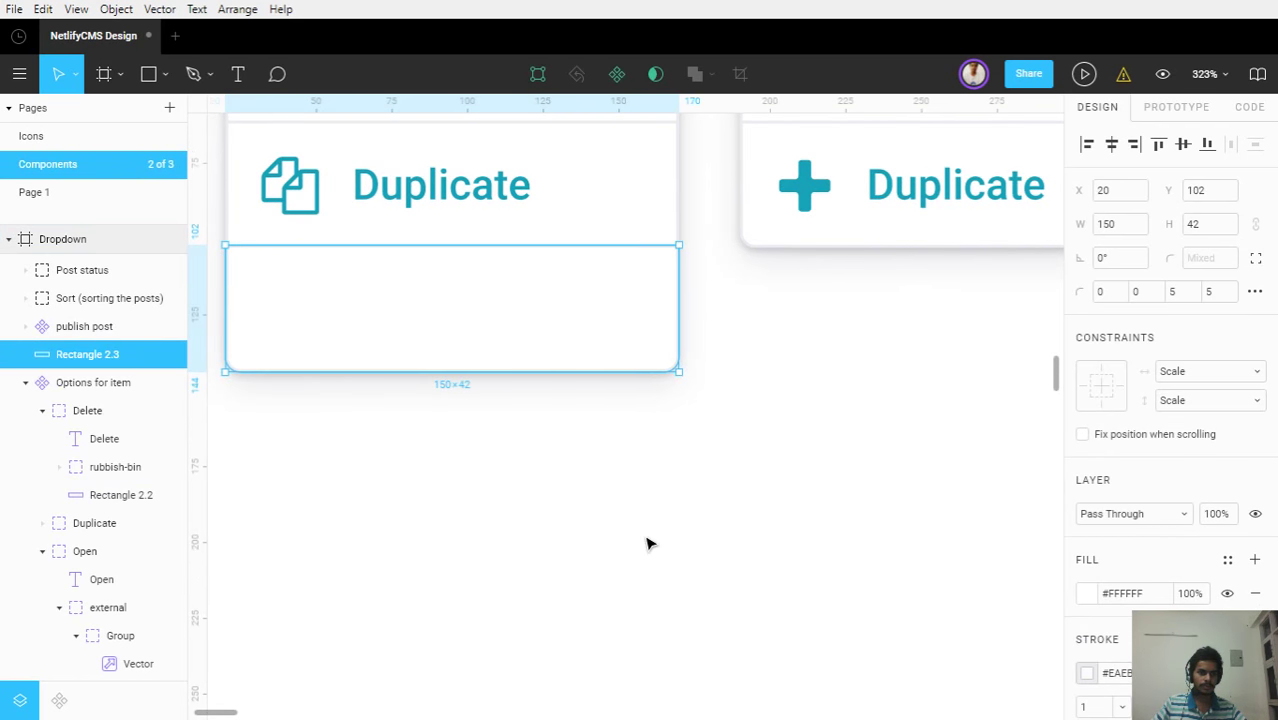
scroll(648, 542, down, 5)
drag(560, 435, 630, 439)
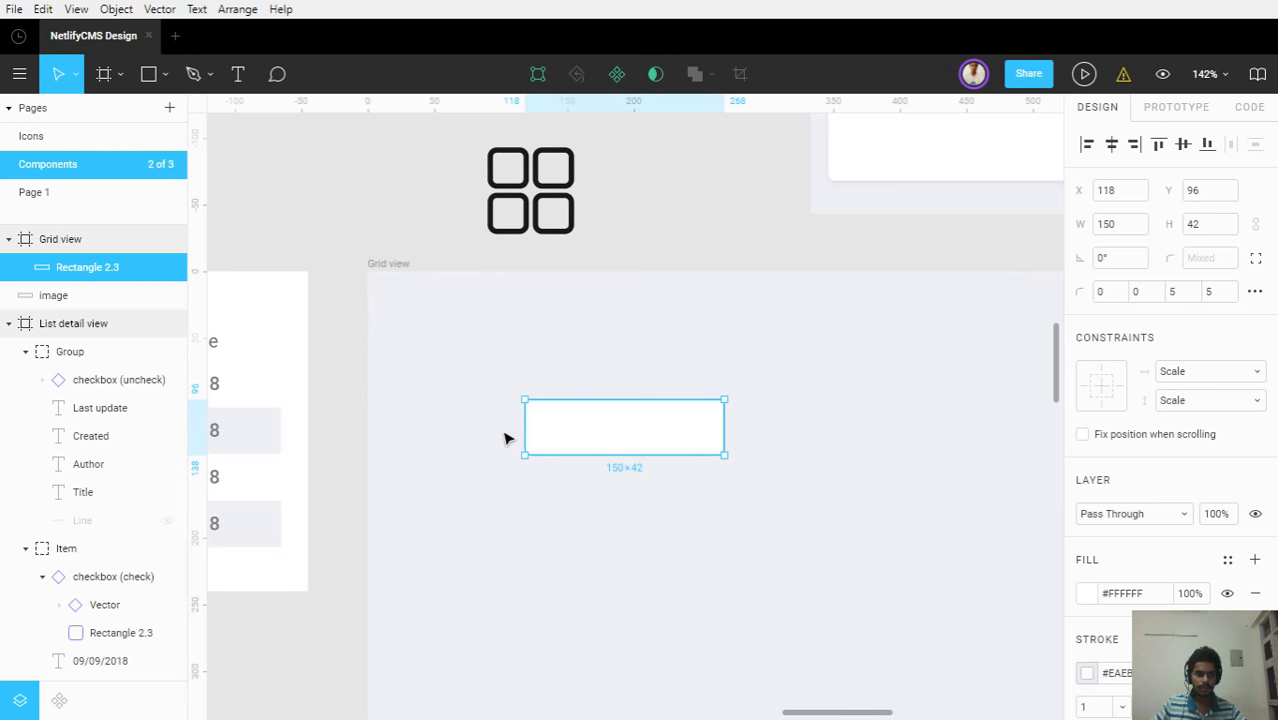
Give the copied rectangle in Grid view a uniform corner radius of 3
click(455, 445)
click(625, 443)
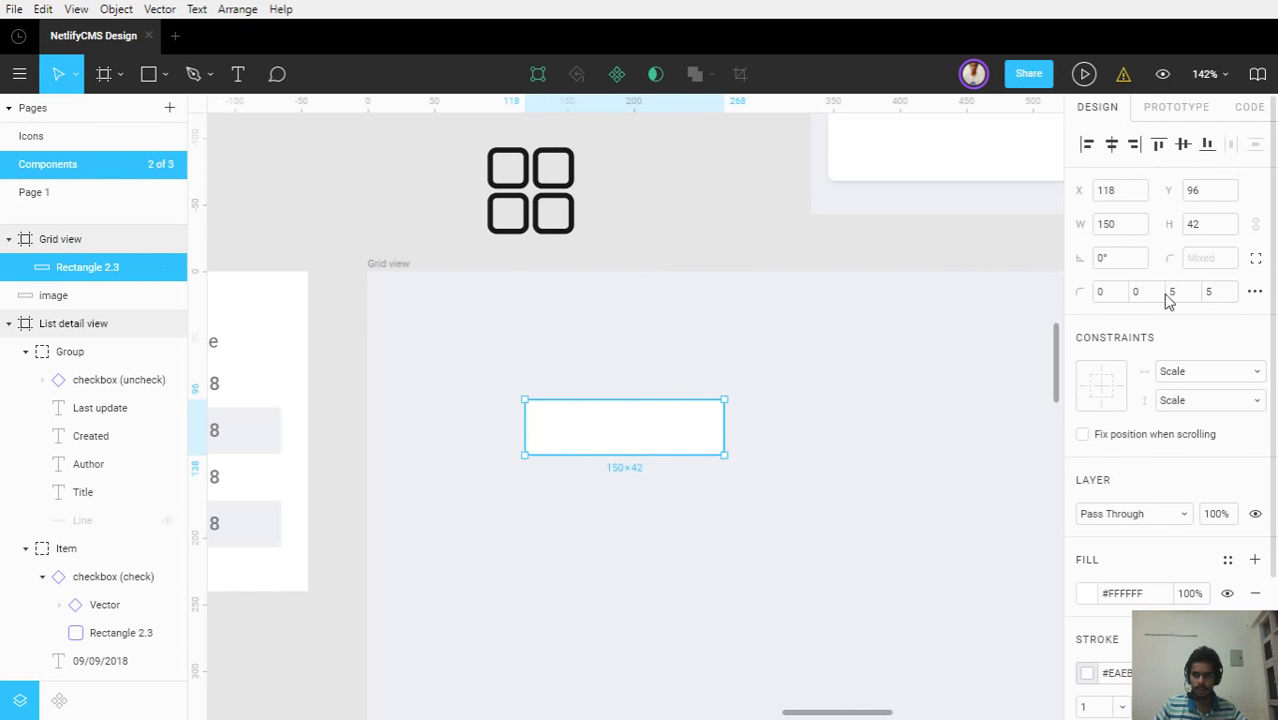
click(1256, 258)
click(1215, 259)
text(3)
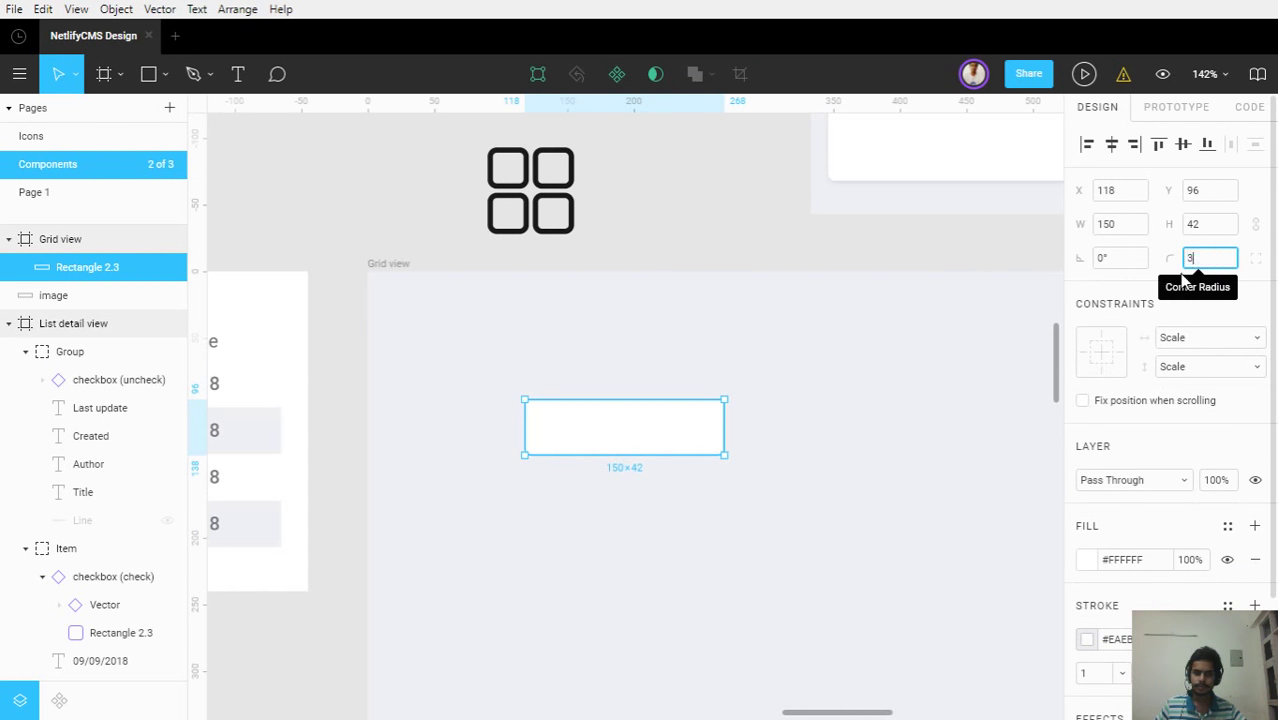
Remove the border stroke from the white card rectangle
click(483, 517)
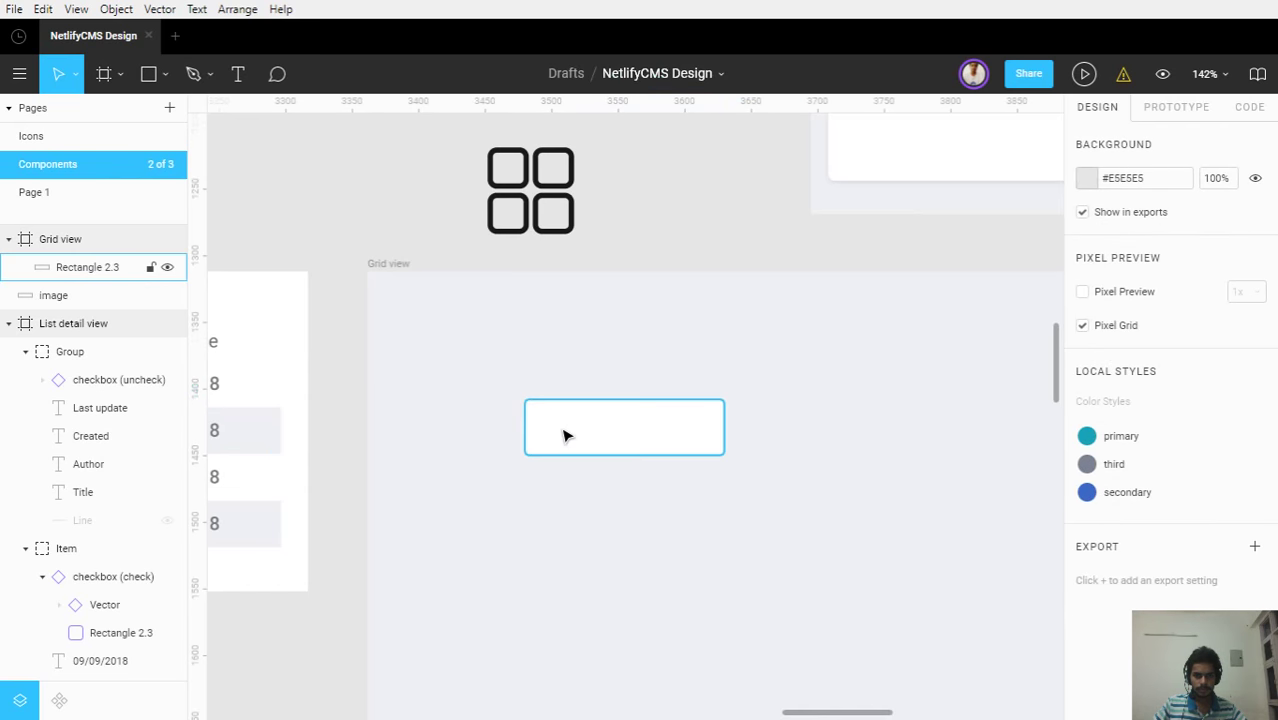
scroll(563, 434, up, 2)
click(565, 436)
scroll(650, 451, down, 3)
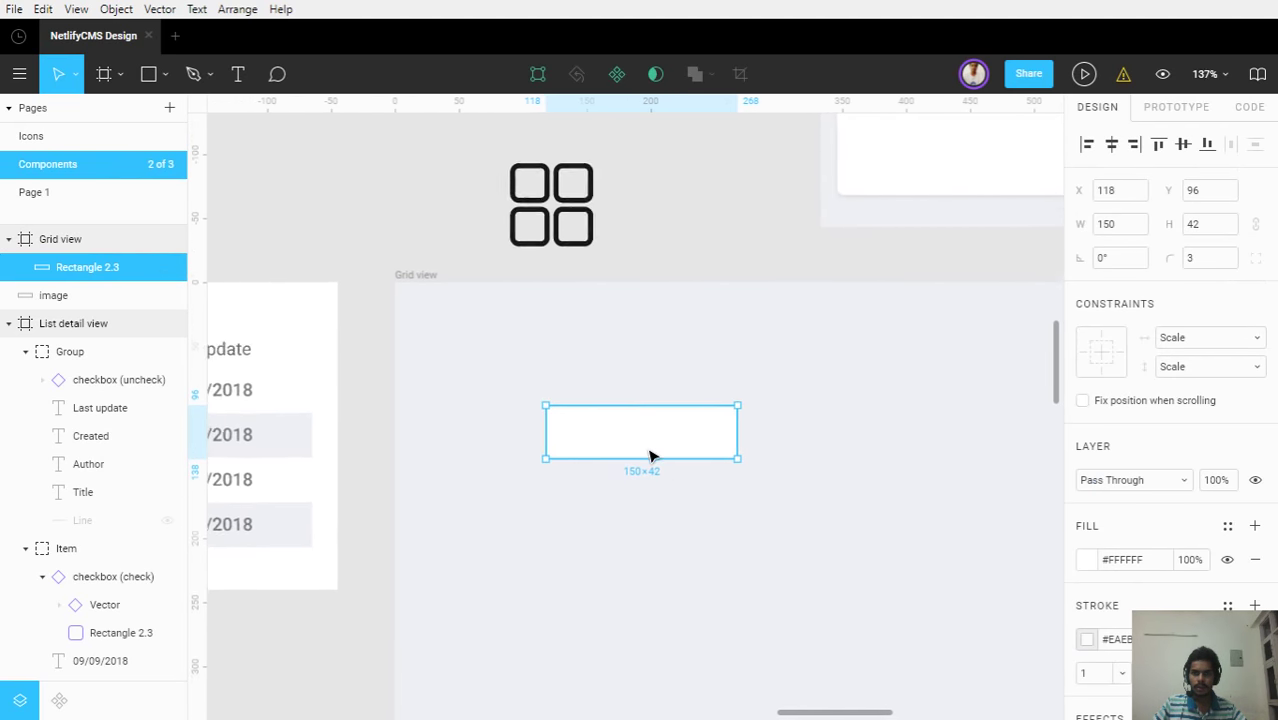
click(690, 519)
scroll(675, 515, up, 5)
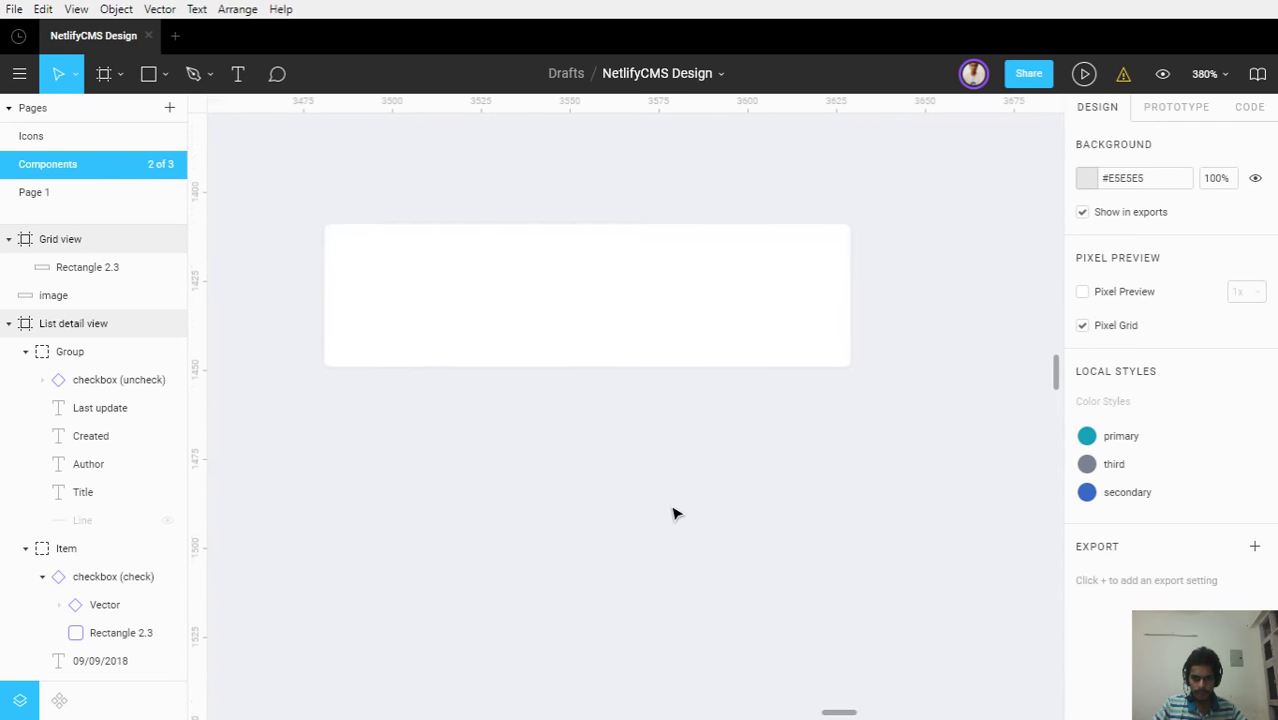
click(540, 278)
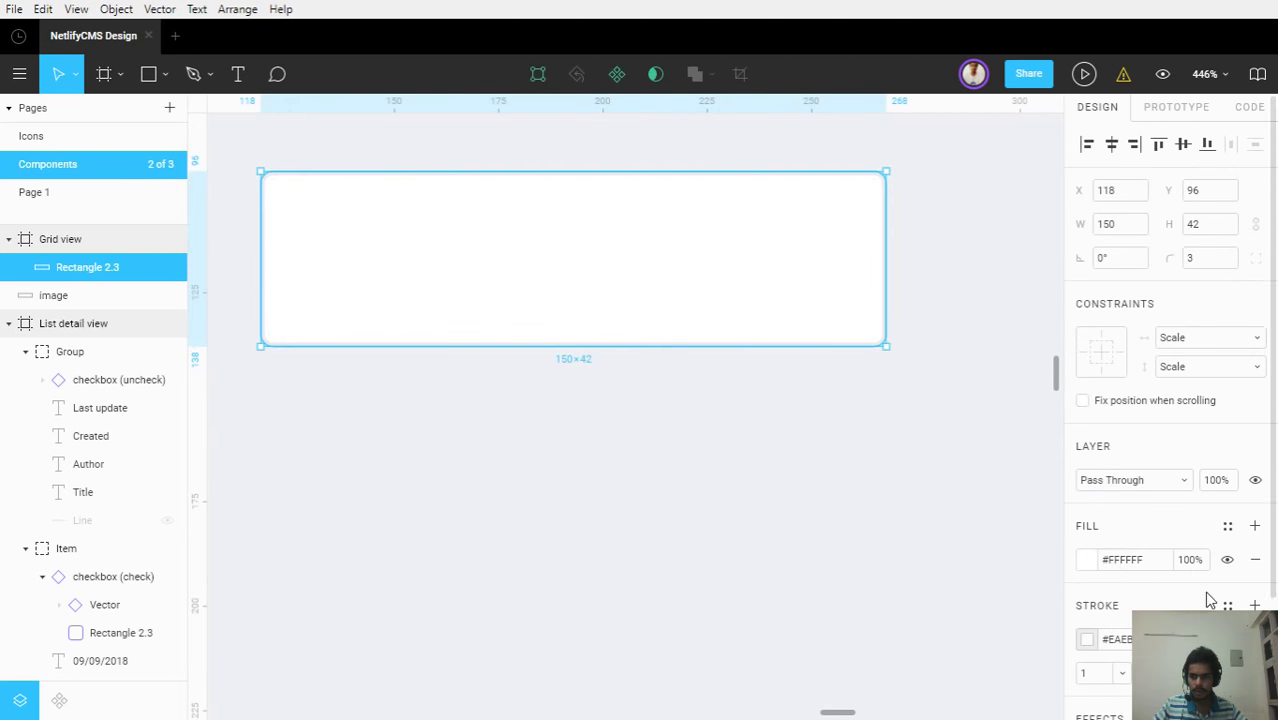
scroll(1240, 550, down, 2)
click(1227, 491)
key(Delete)
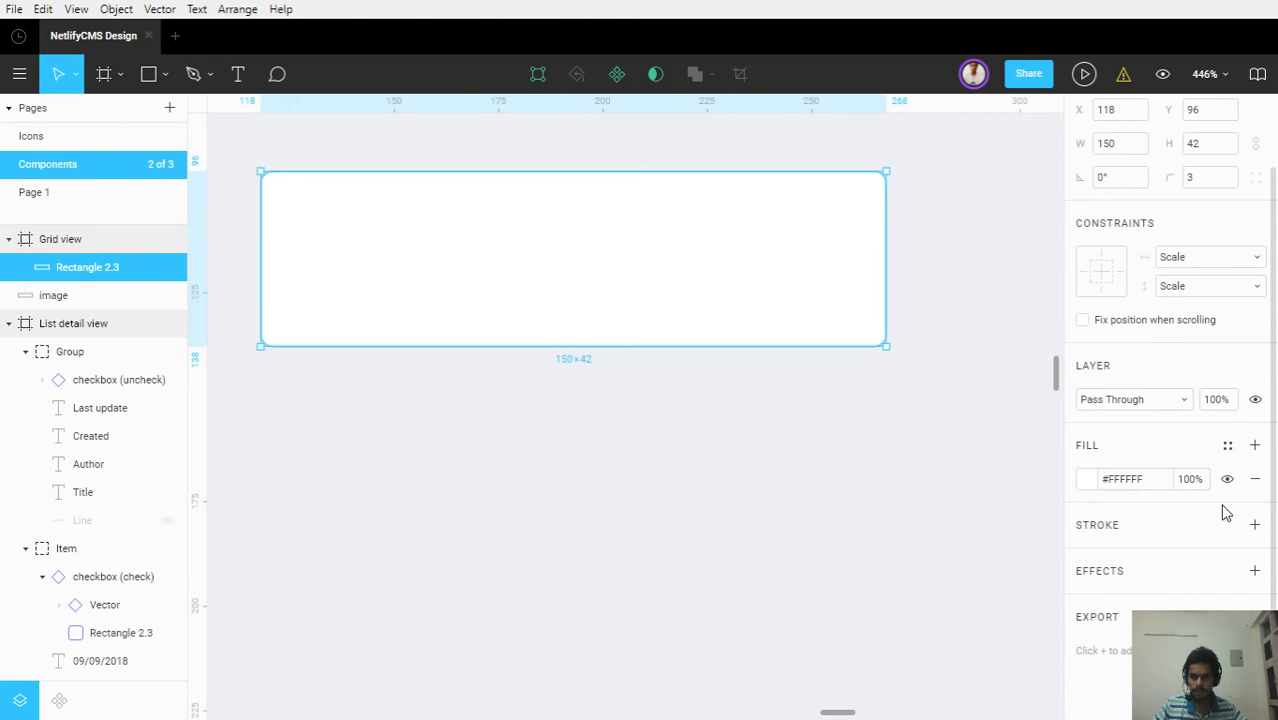
click(888, 545)
Pan the canvas over to the Molecules section's dropdown components
scroll(450, 582, down, 5)
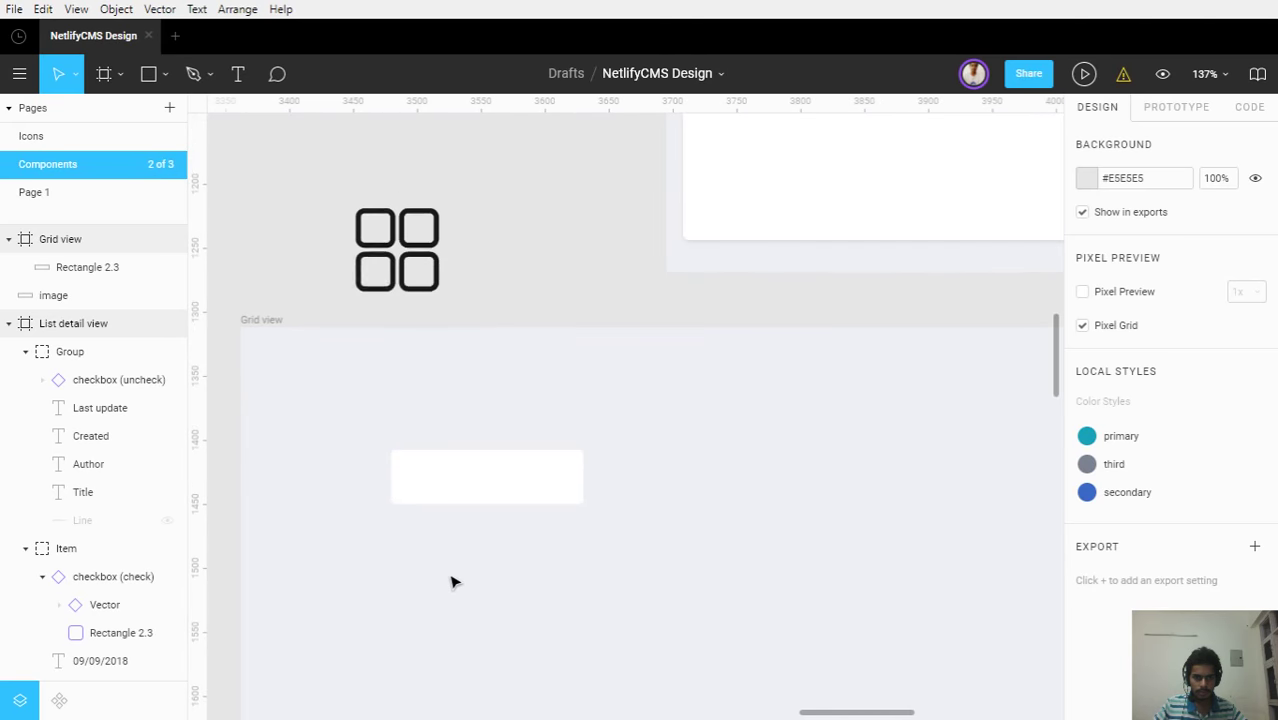
click(424, 492)
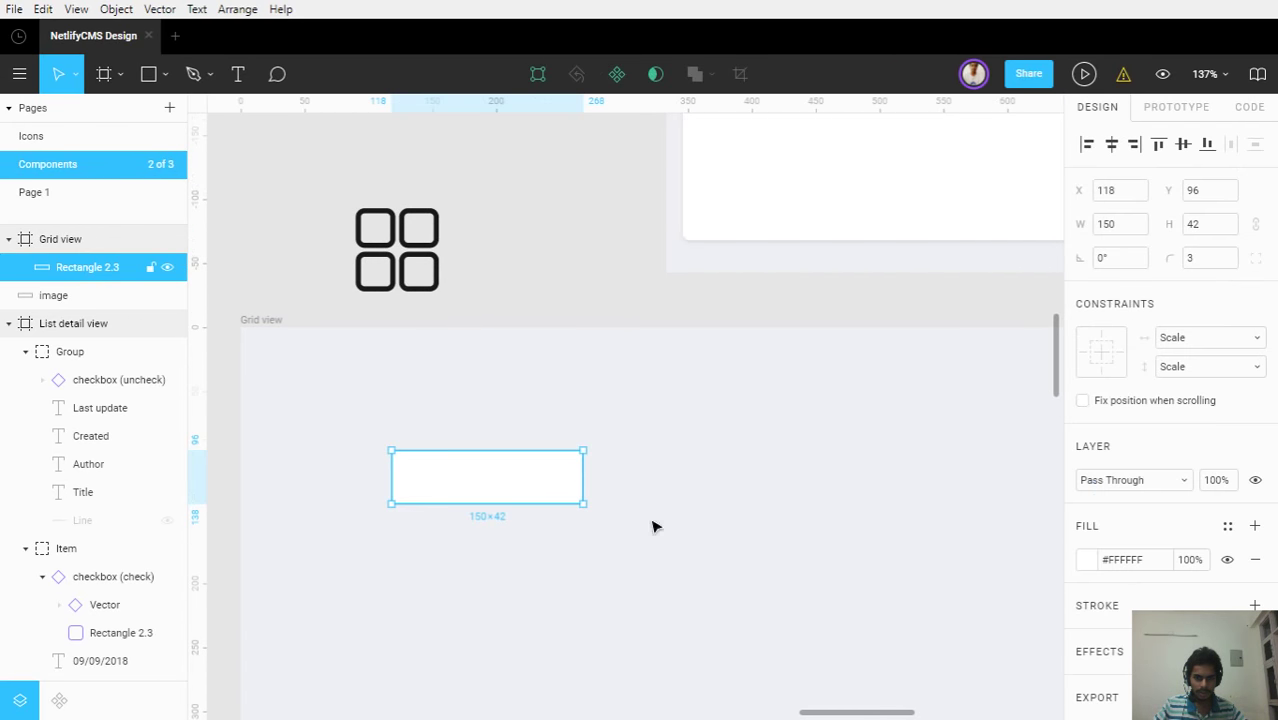
scroll(1218, 557, down, 1)
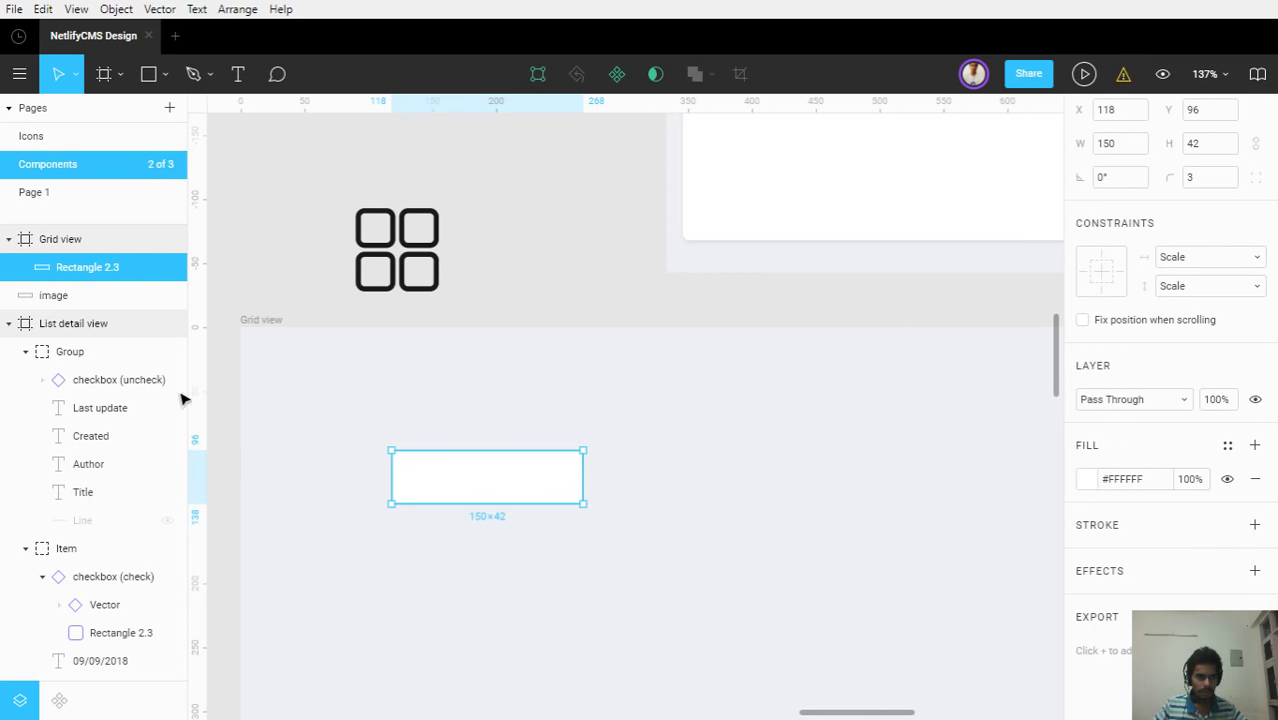
click(293, 531)
scroll(293, 531, down, 2)
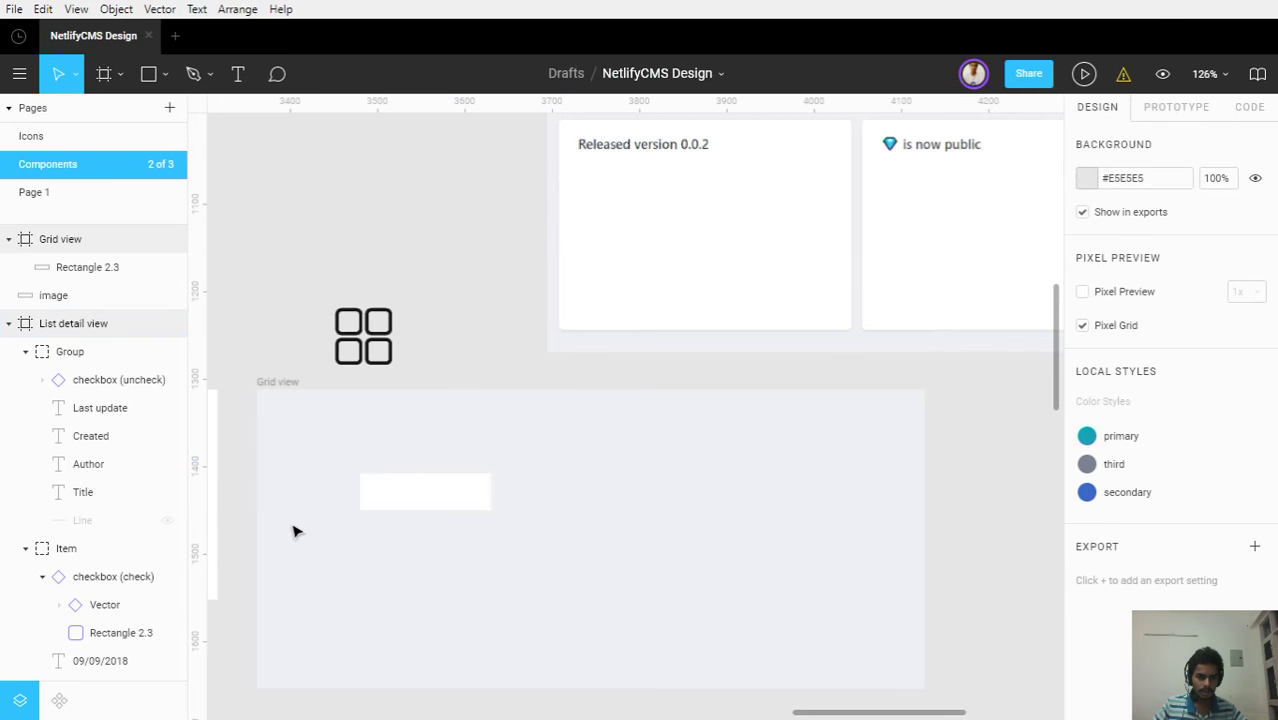
click(388, 499)
scroll(317, 571, down, 2)
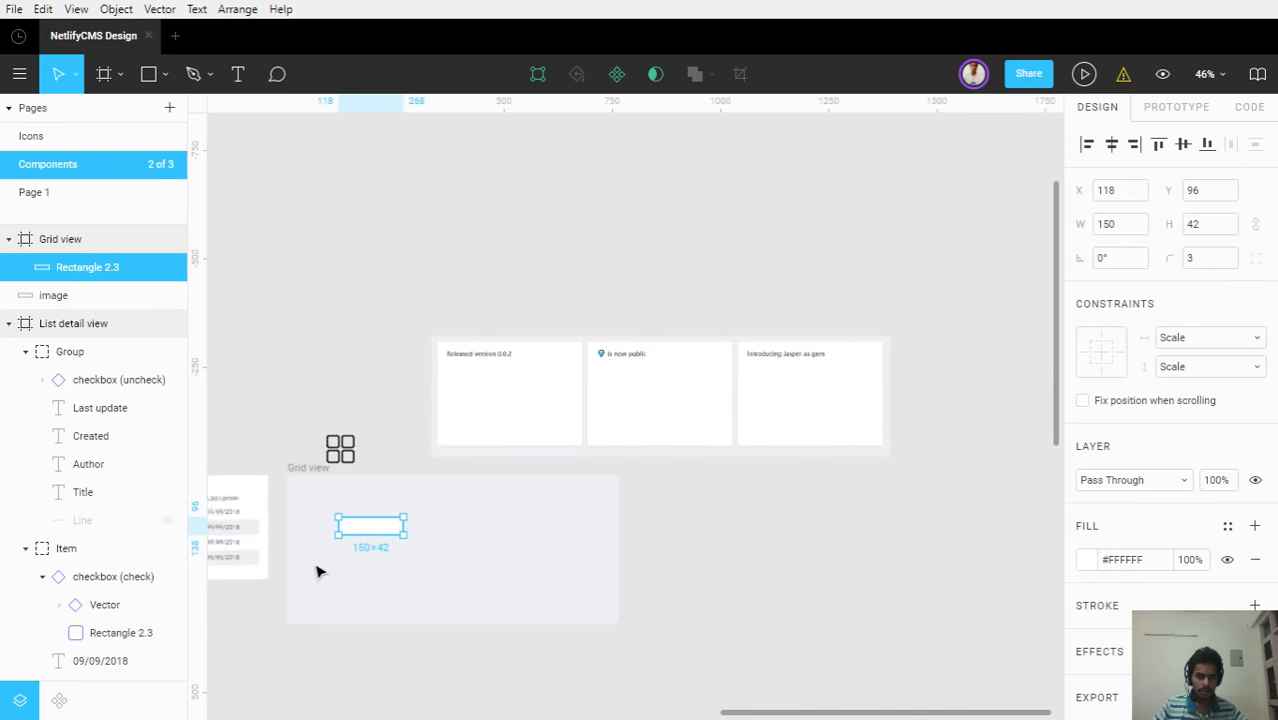
drag(317, 571, 1025, 417)
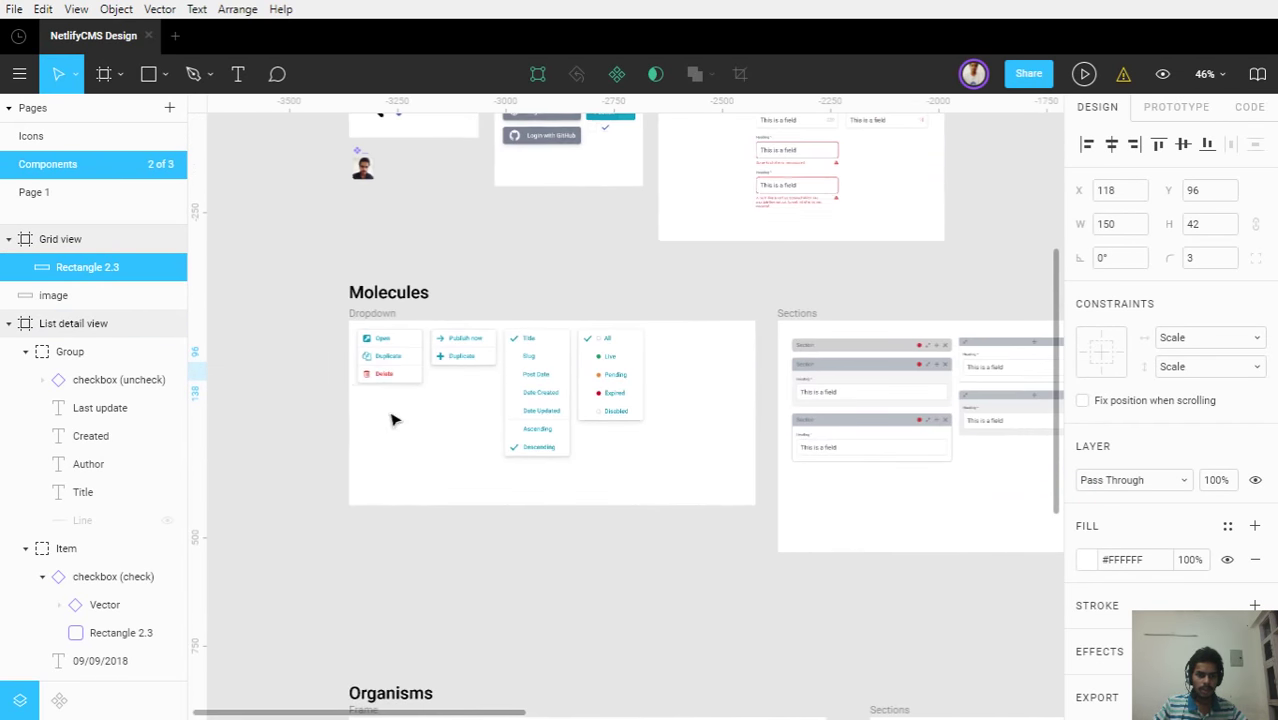
Duplicate the 150×124 Options for item dropdown and drag the copy into Grid view beside the white card
scroll(391, 416, up, 5)
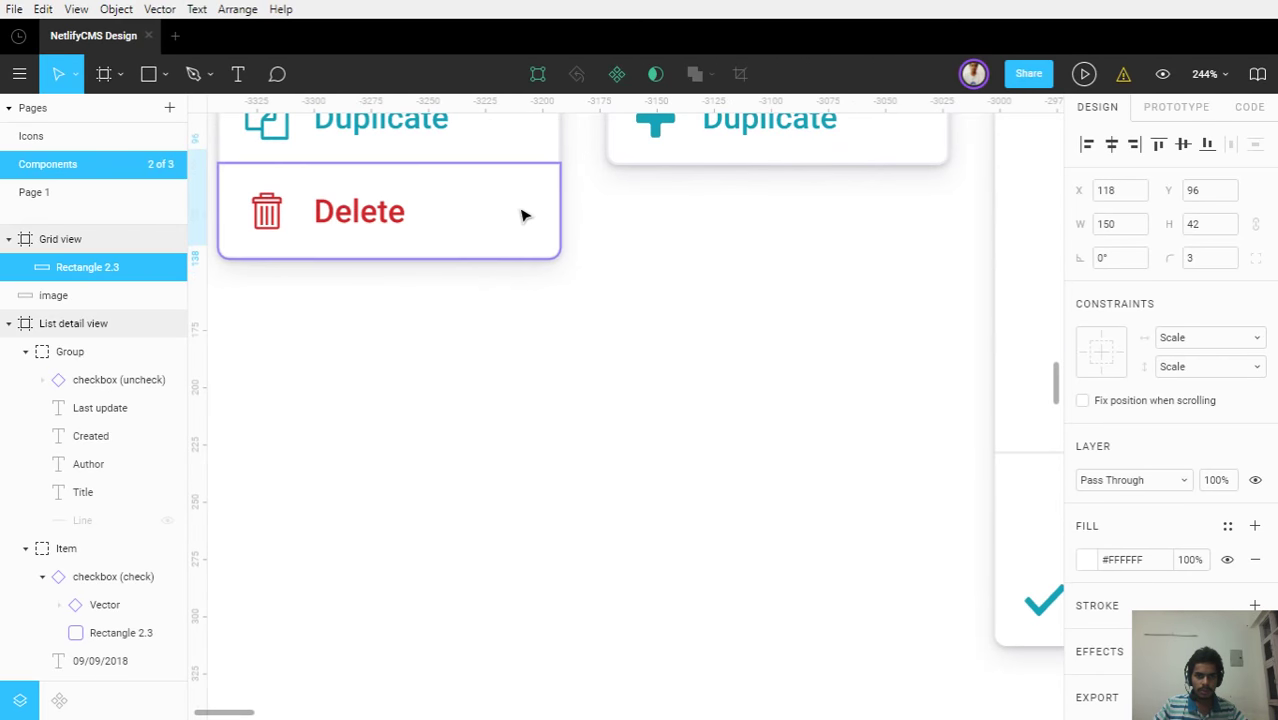
click(522, 211)
scroll(516, 397, up, 3)
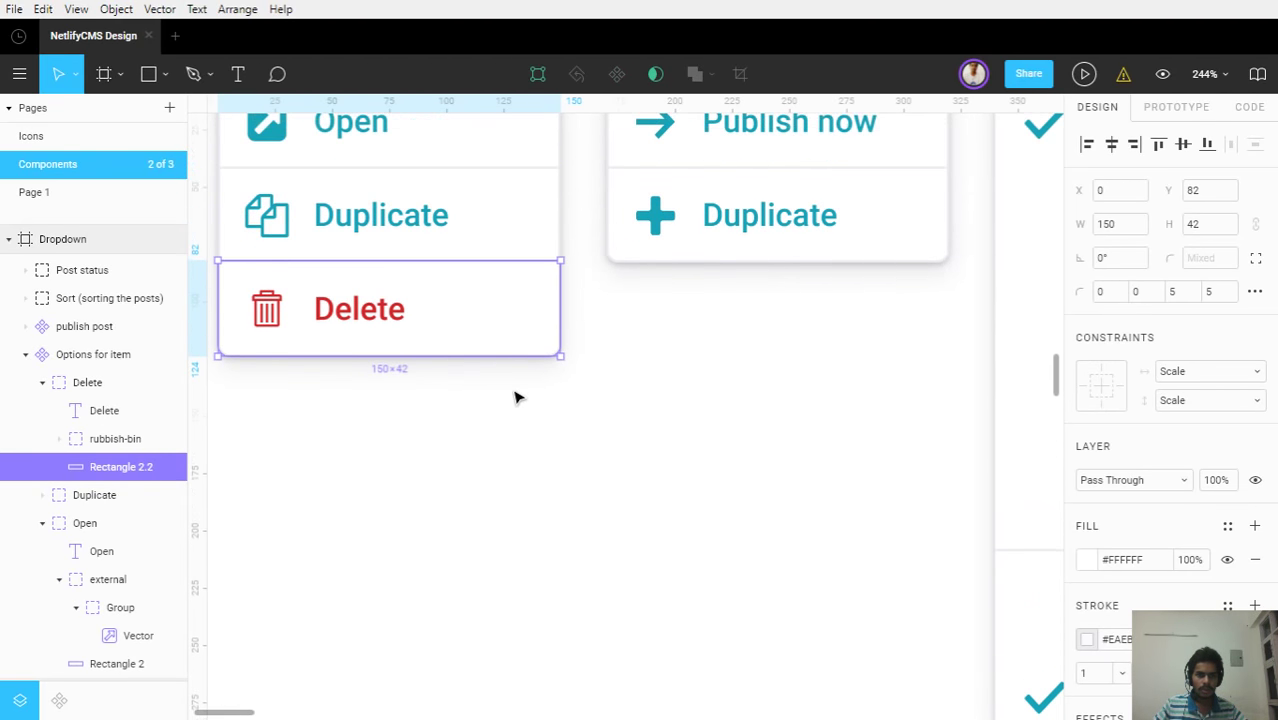
click(92, 354)
scroll(1100, 585, down, 5)
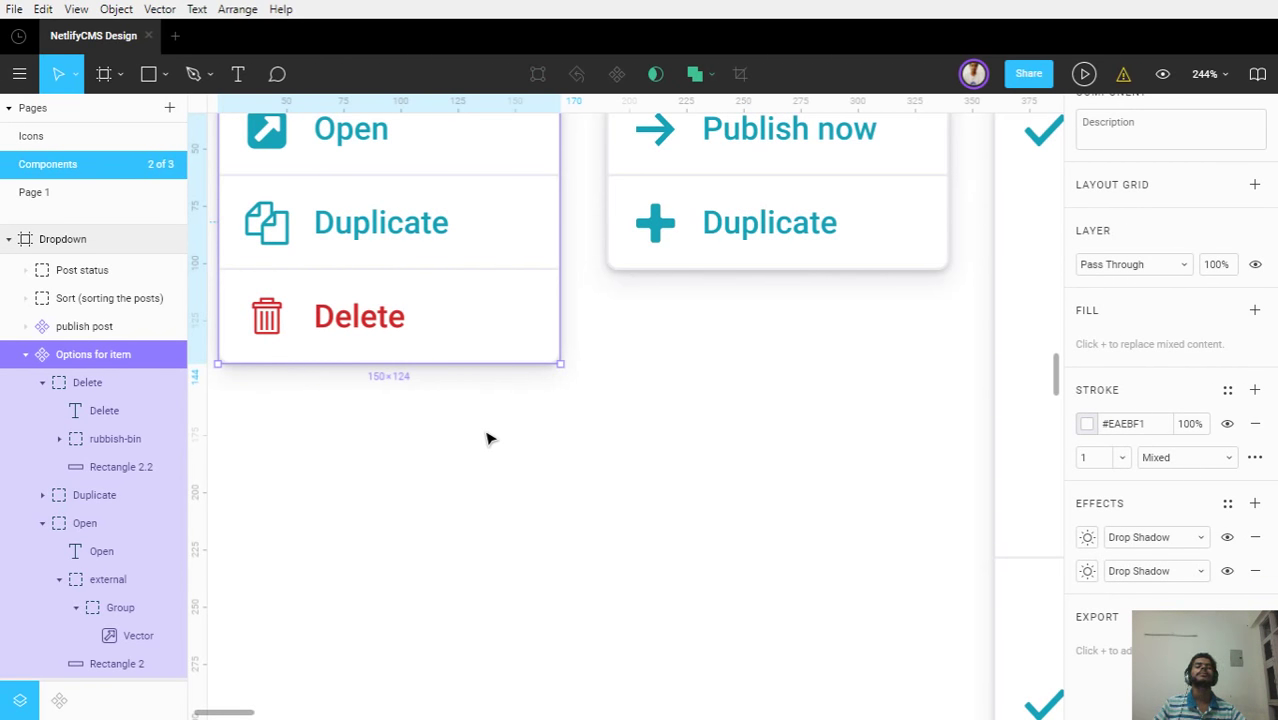
scroll(604, 470, down, 5)
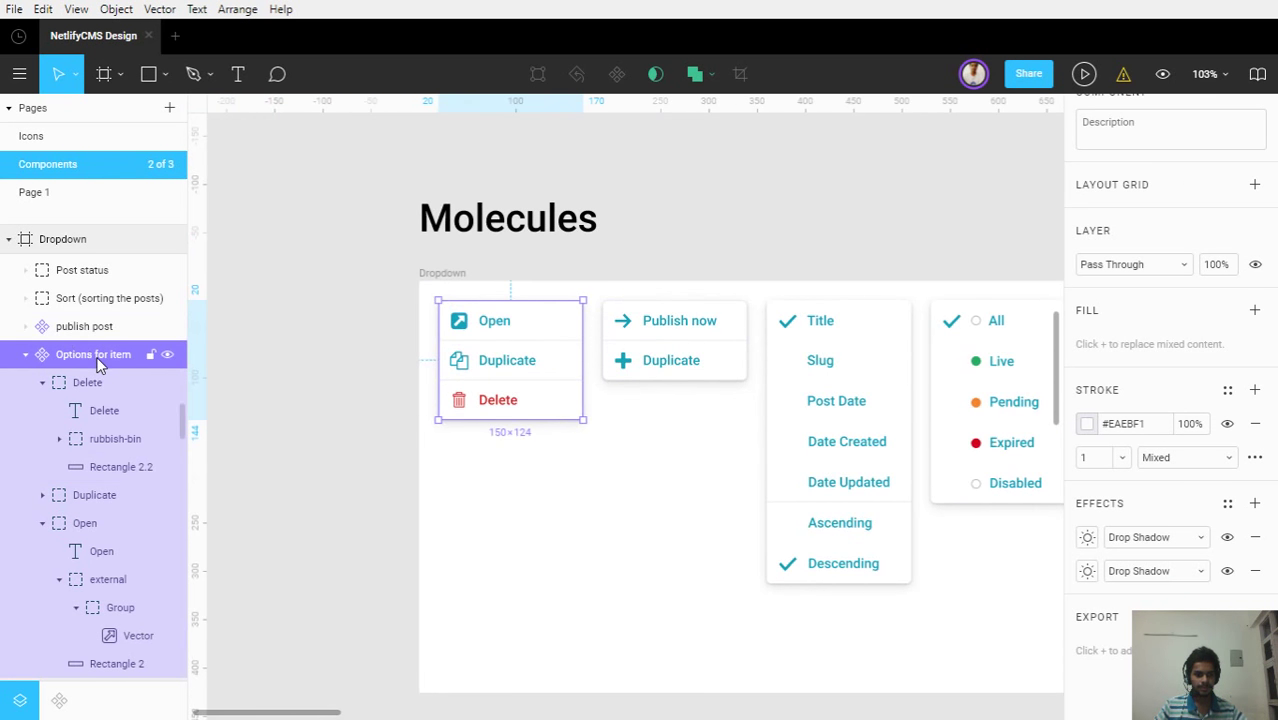
key(ctrl+d)
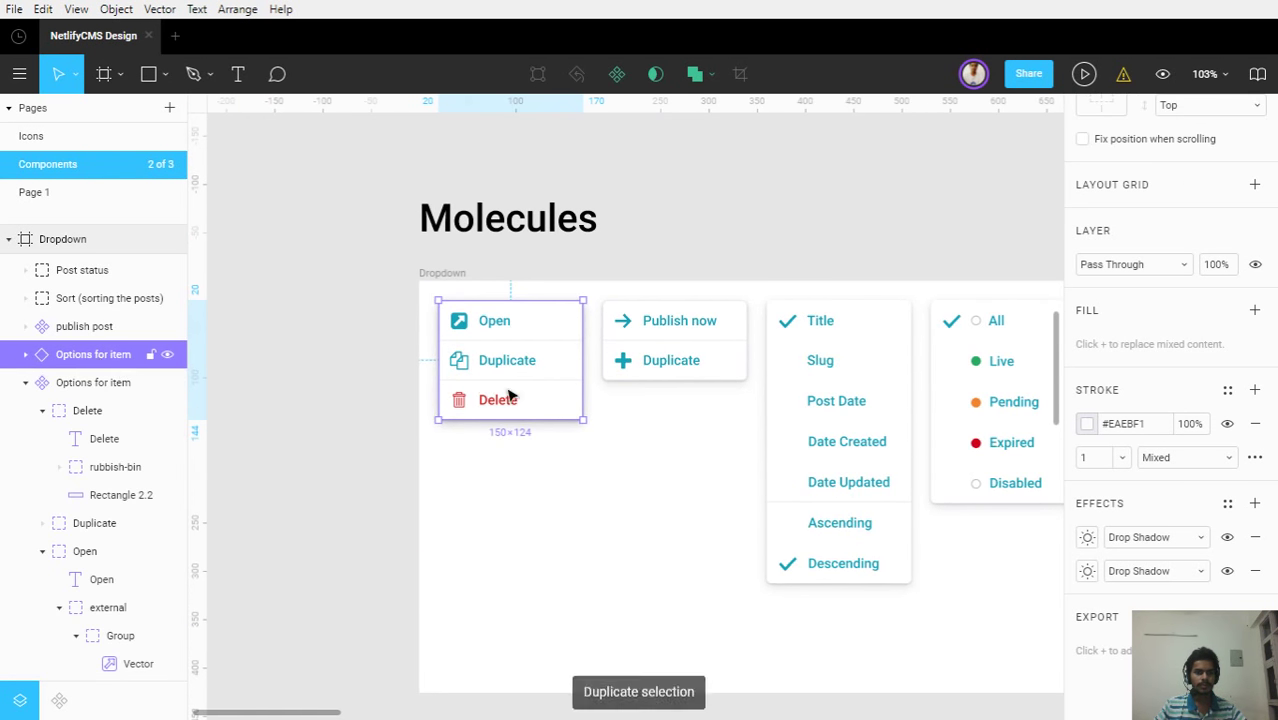
drag(513, 393, 585, 442)
scroll(420, 400, up, 3)
scroll(424, 392, up, 3)
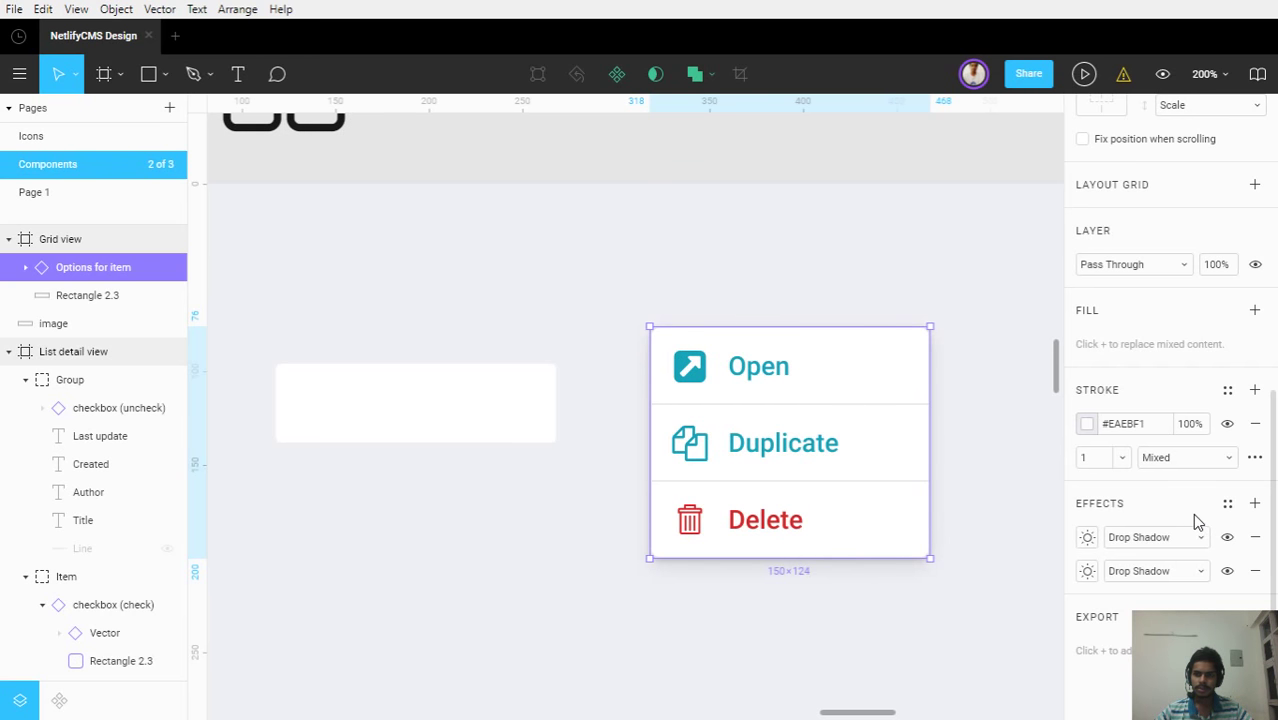
scroll(1192, 513, up, 3)
scroll(1192, 513, down, 3)
right_click(69, 267)
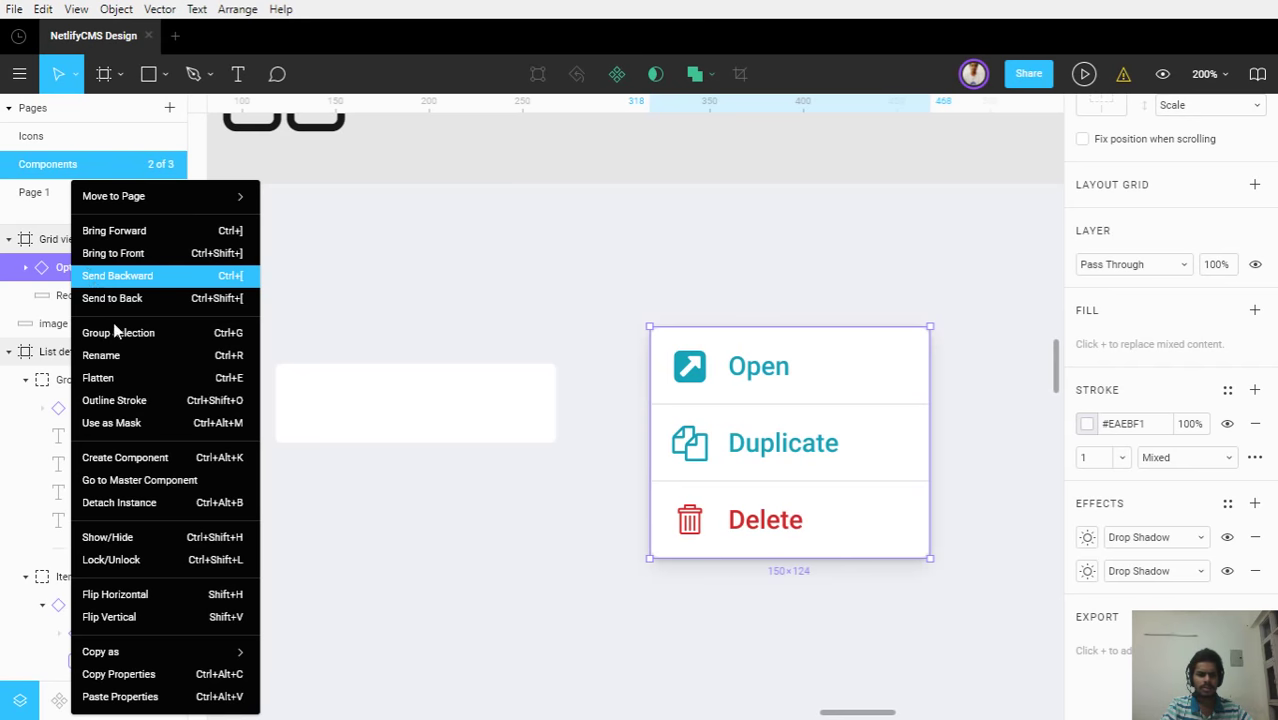
mouse_move(216, 648)
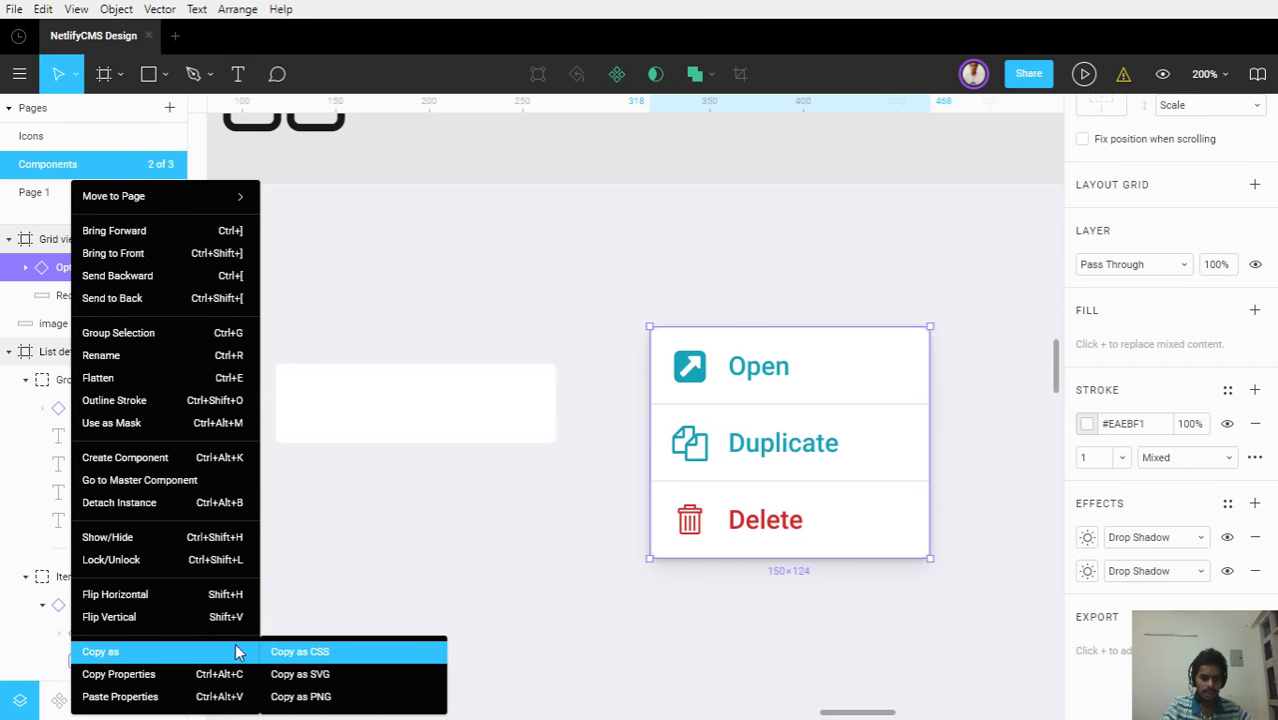
click(1205, 176)
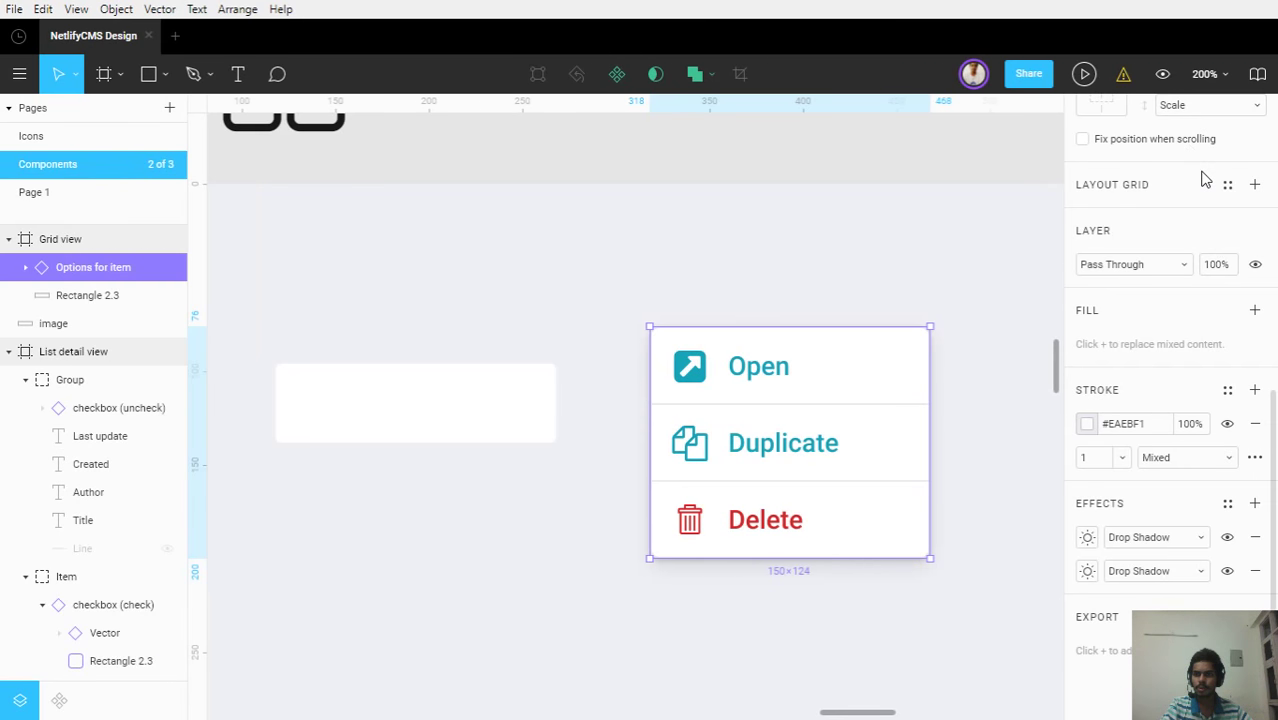
scroll(1198, 150, up, 8)
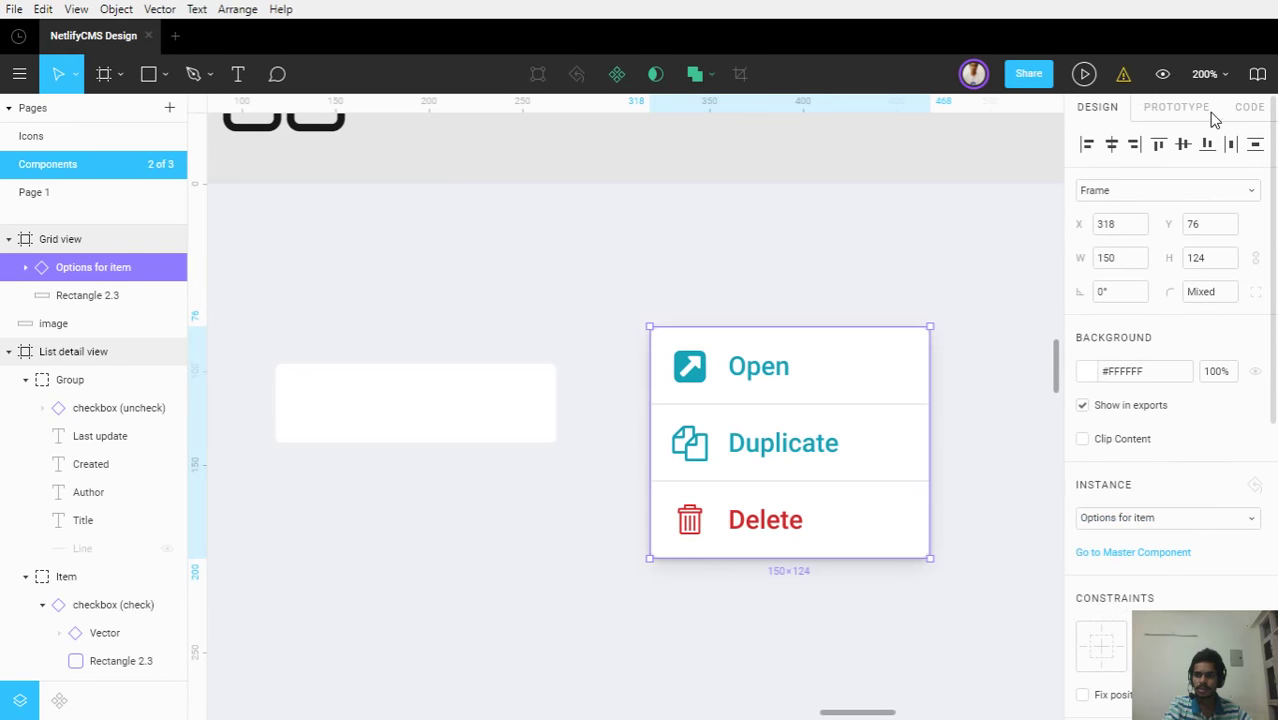
click(1206, 110)
click(1247, 108)
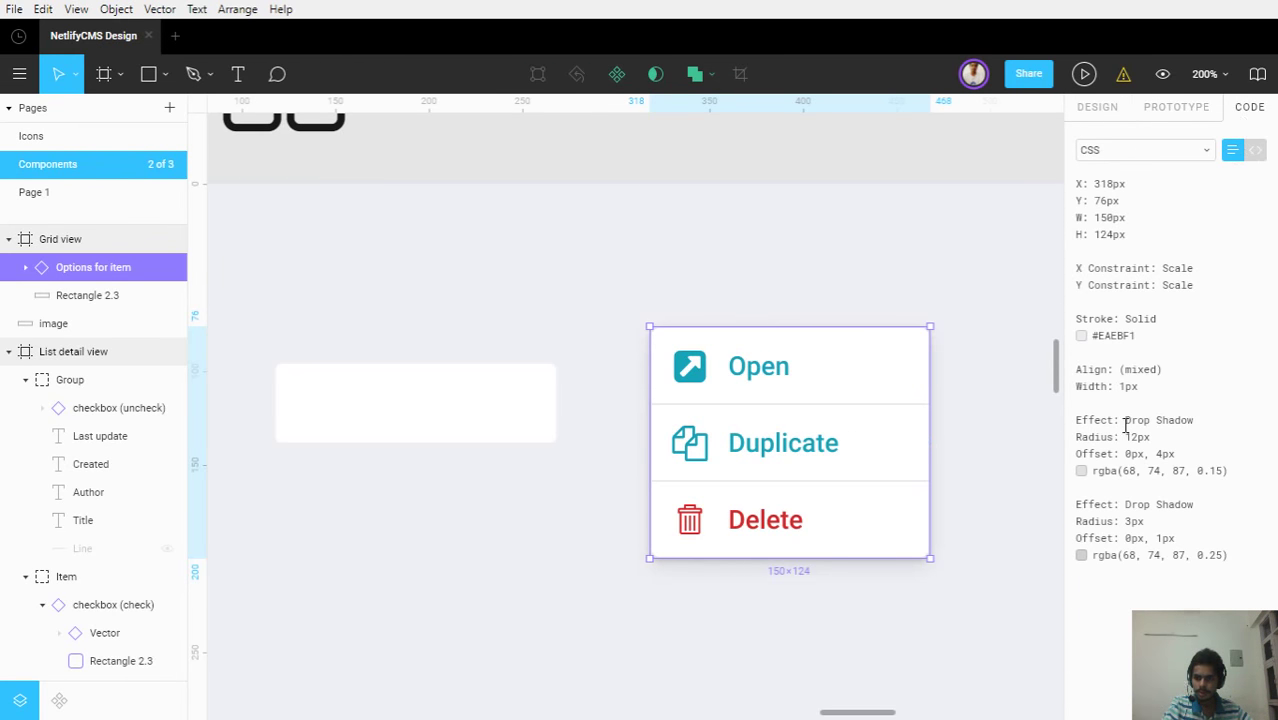
click(483, 428)
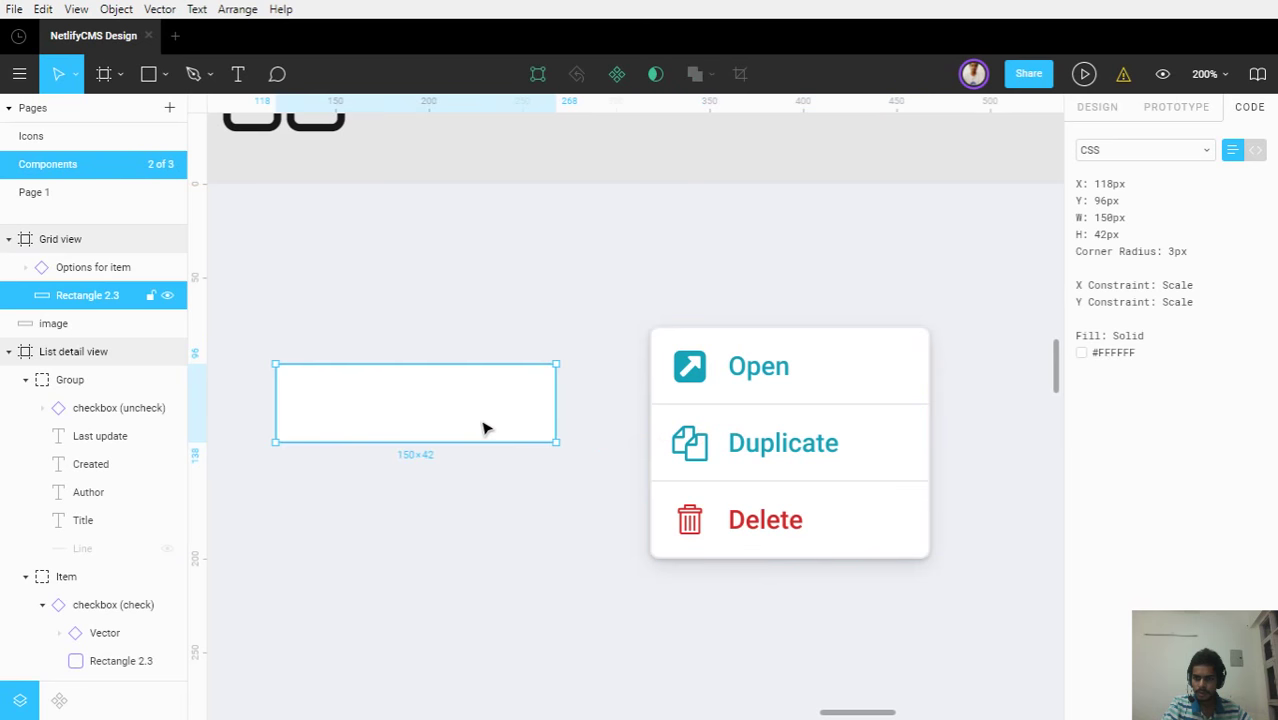
click(669, 393)
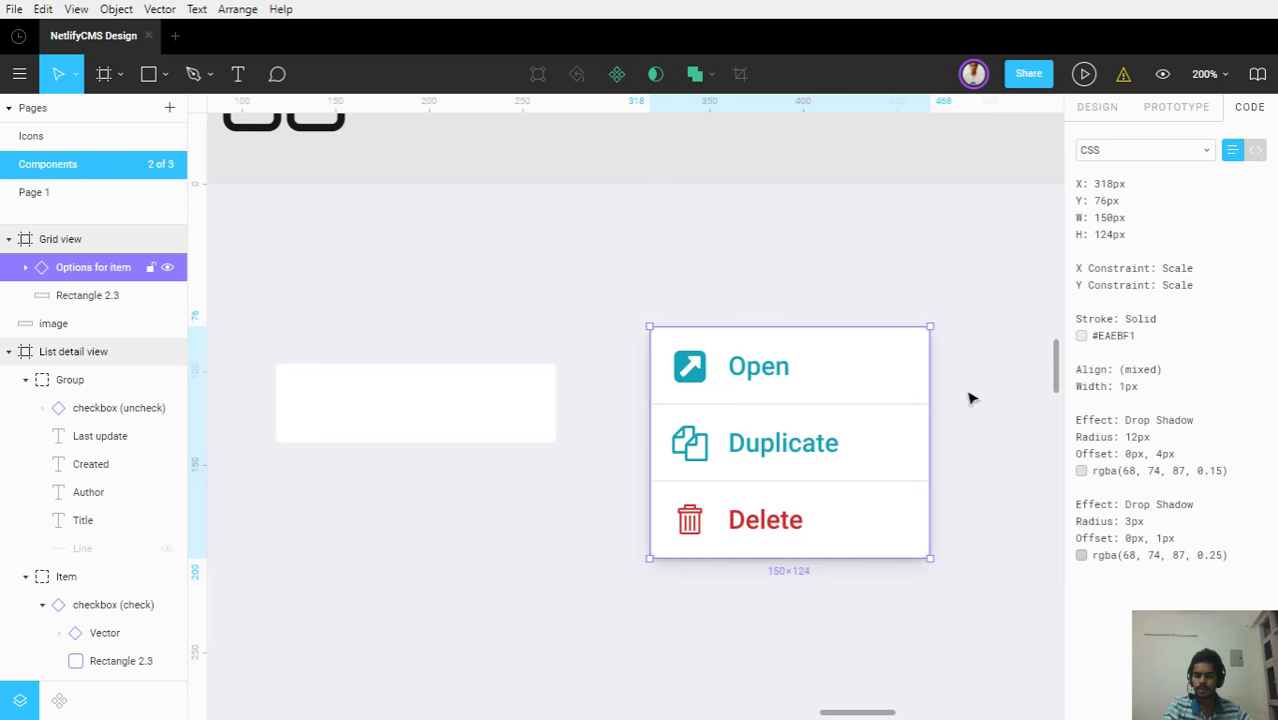
click(1097, 107)
scroll(1177, 470, down, 5)
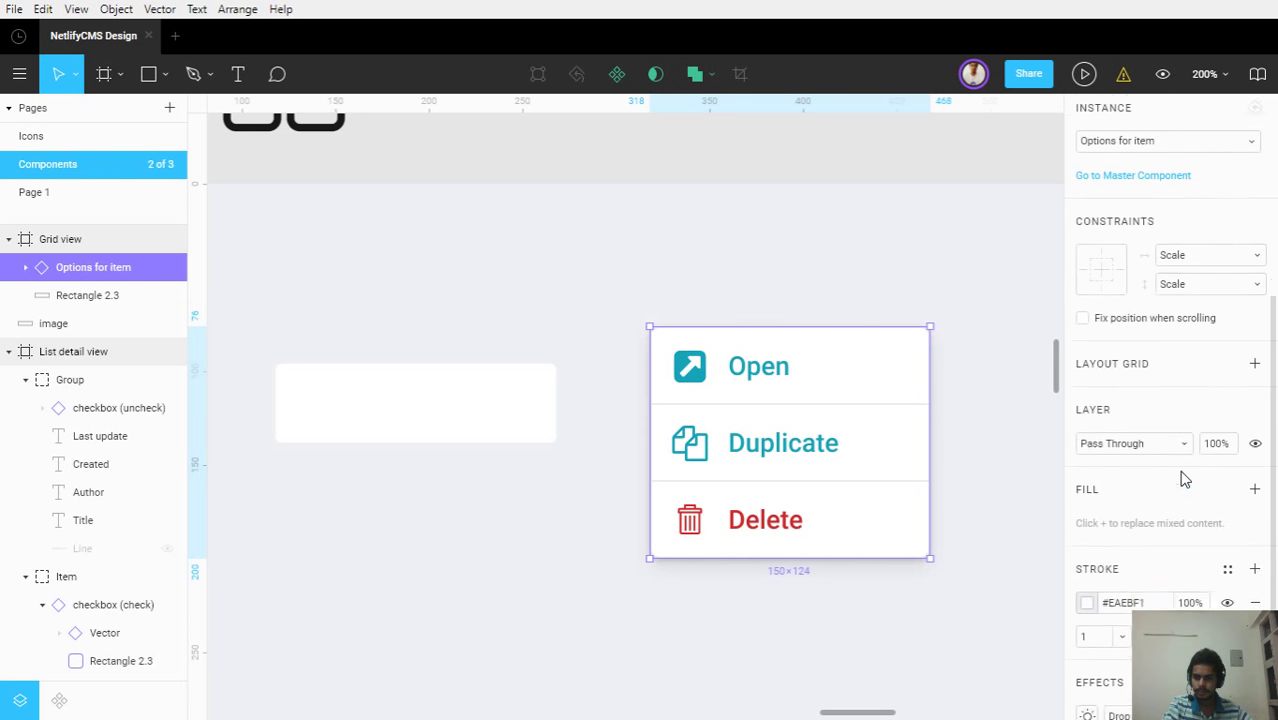
Add a drop shadow to the white card with Y offset 1 and colour 444A57
click(1096, 540)
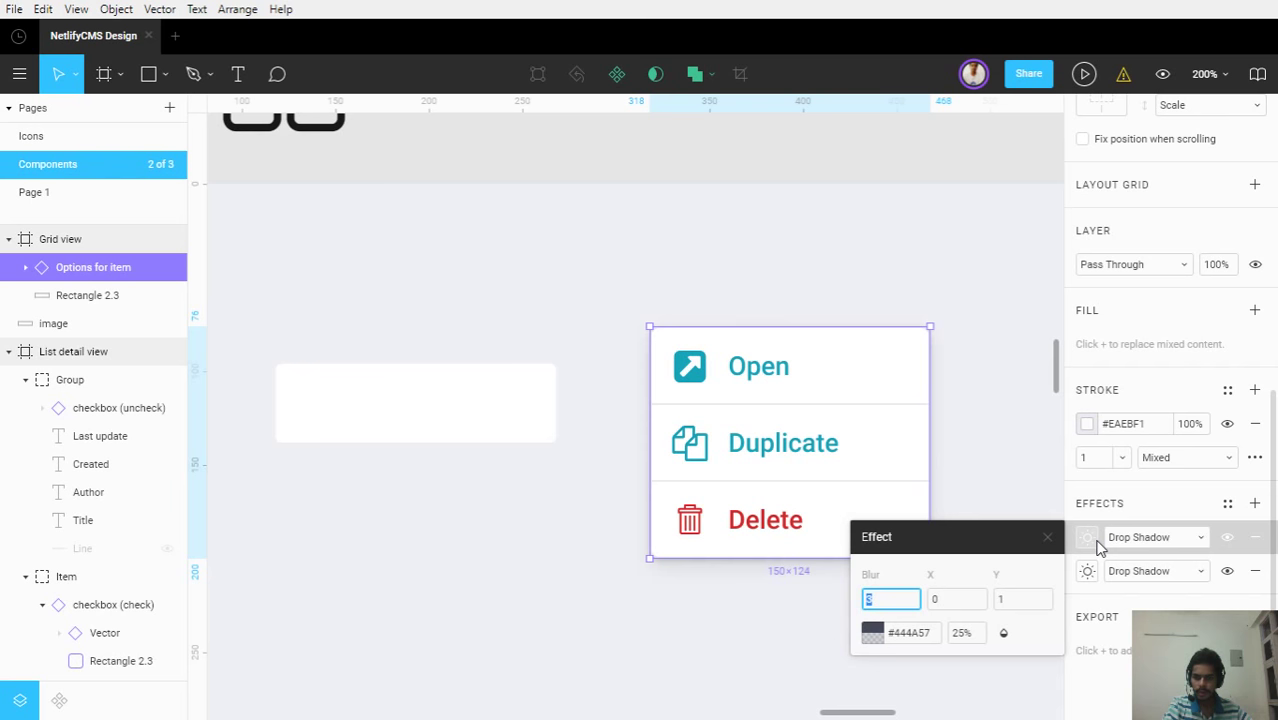
click(914, 634)
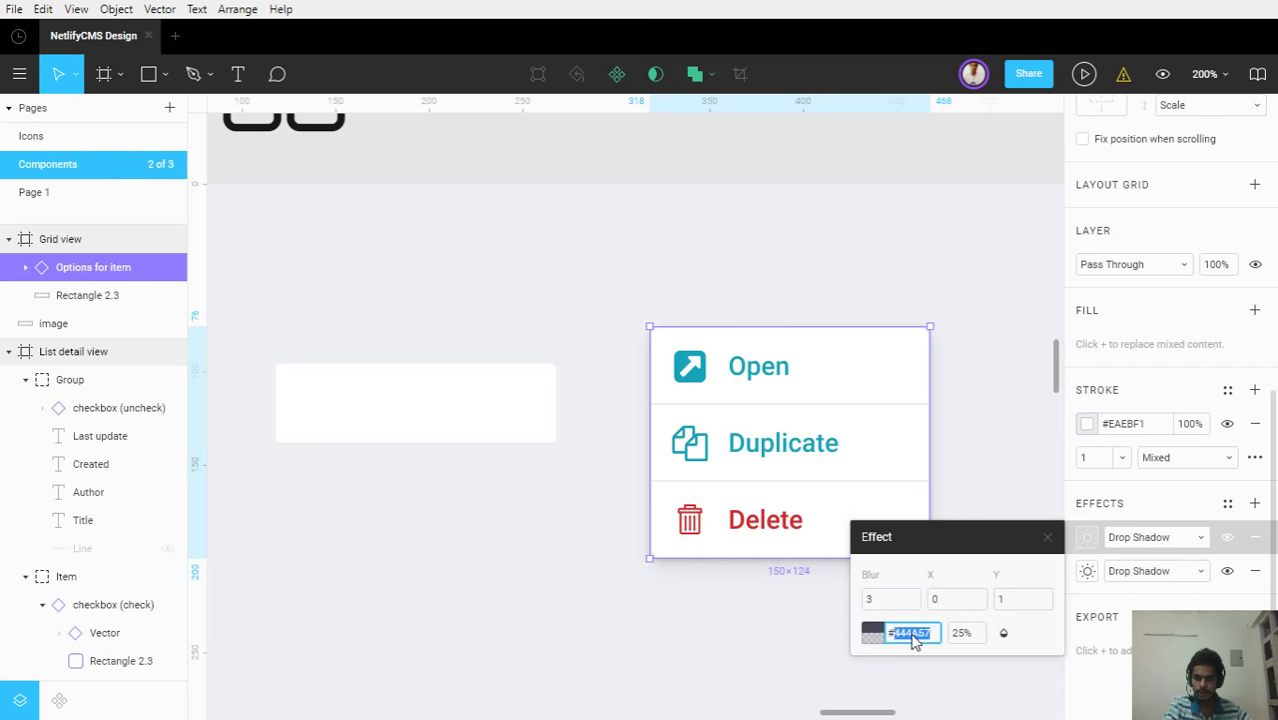
click(397, 422)
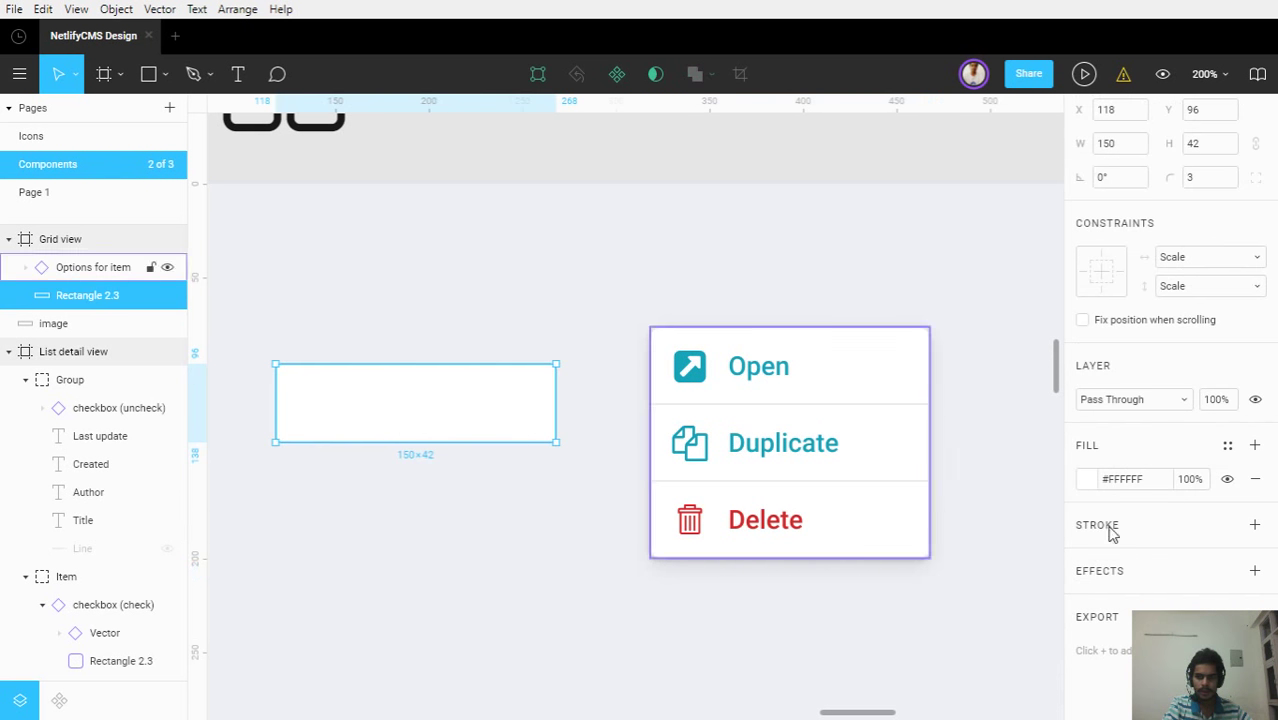
click(1254, 571)
click(1087, 572)
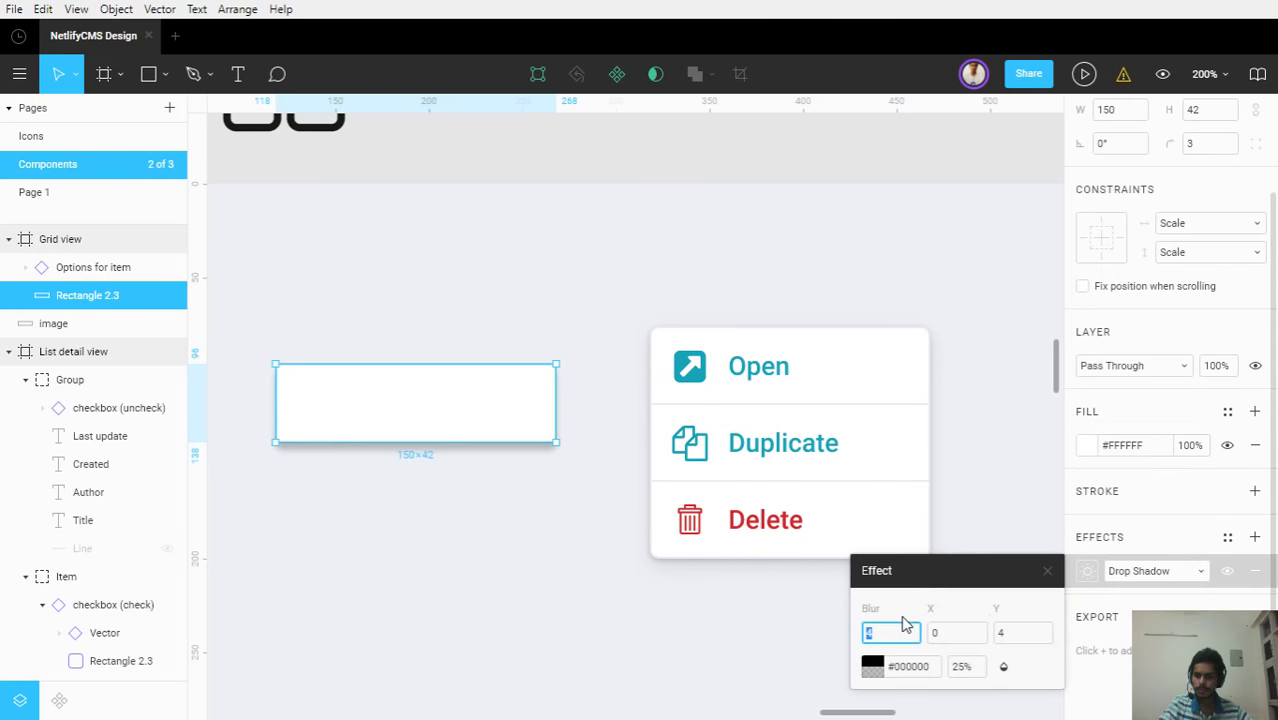
click(1030, 638)
text(1)
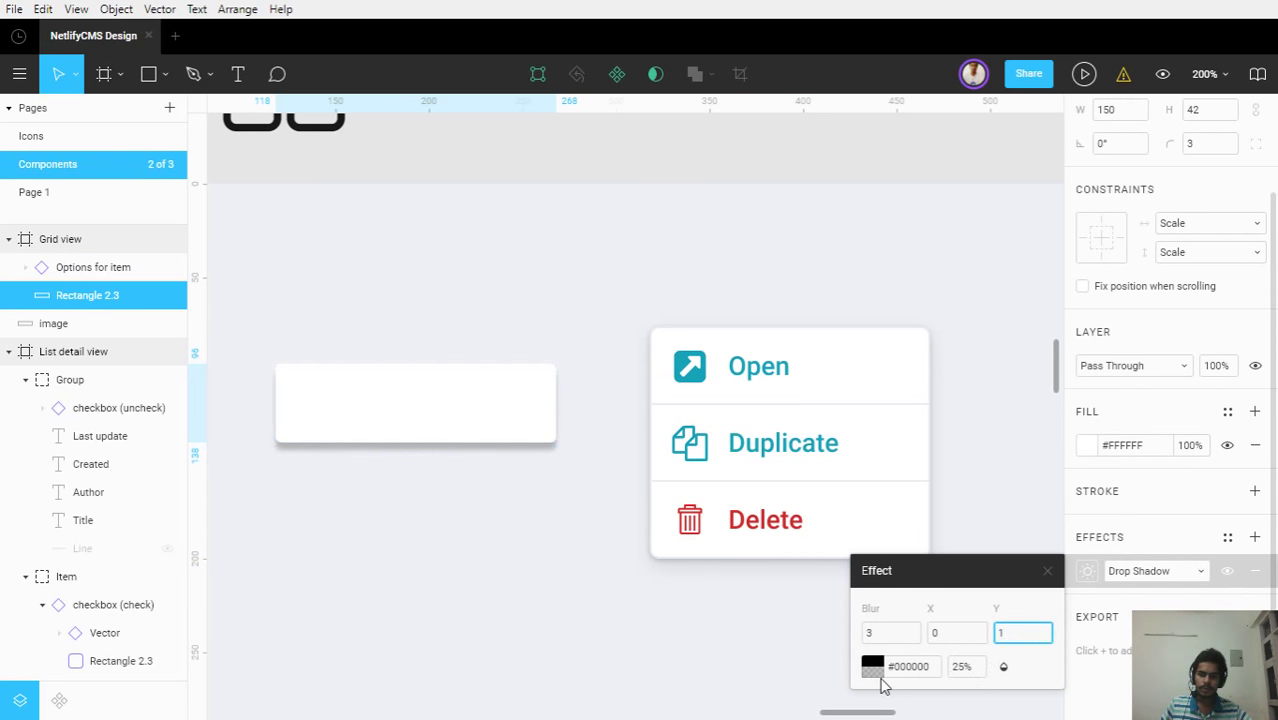
click(911, 672)
text(444A57)
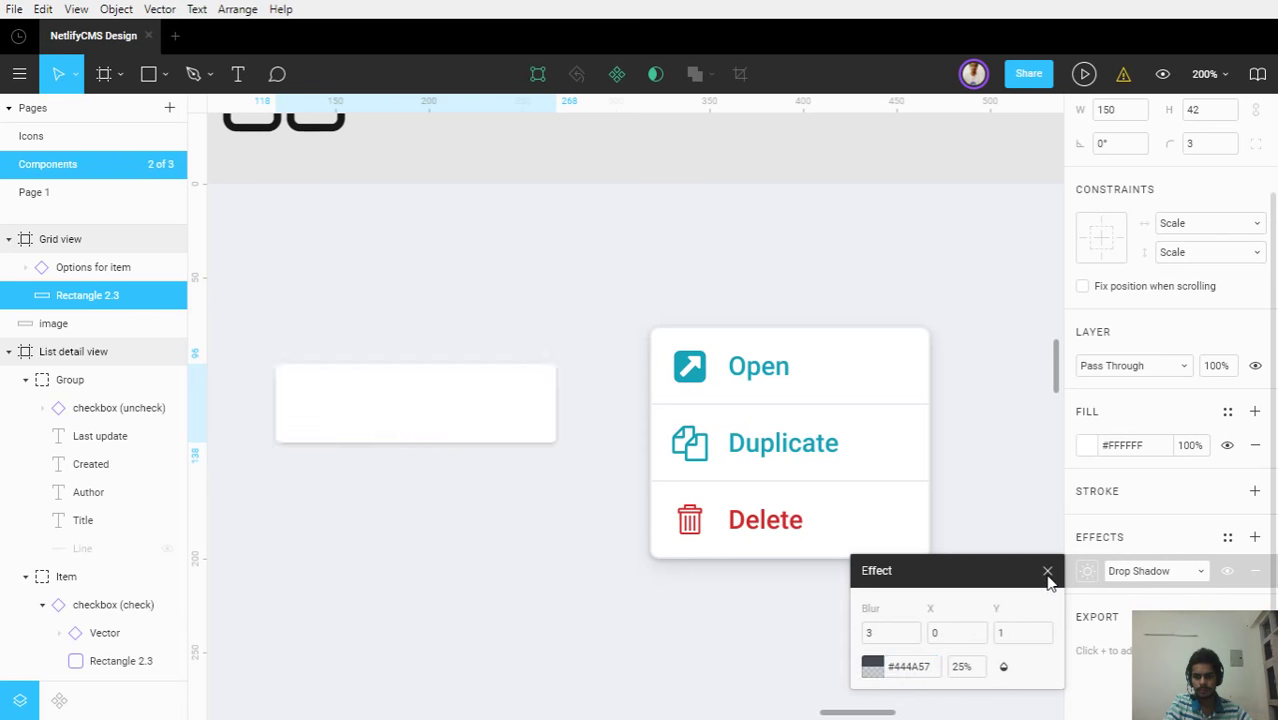
click(1047, 570)
Inspect the Options for item menu card's second shadow settings for reference
click(94, 268)
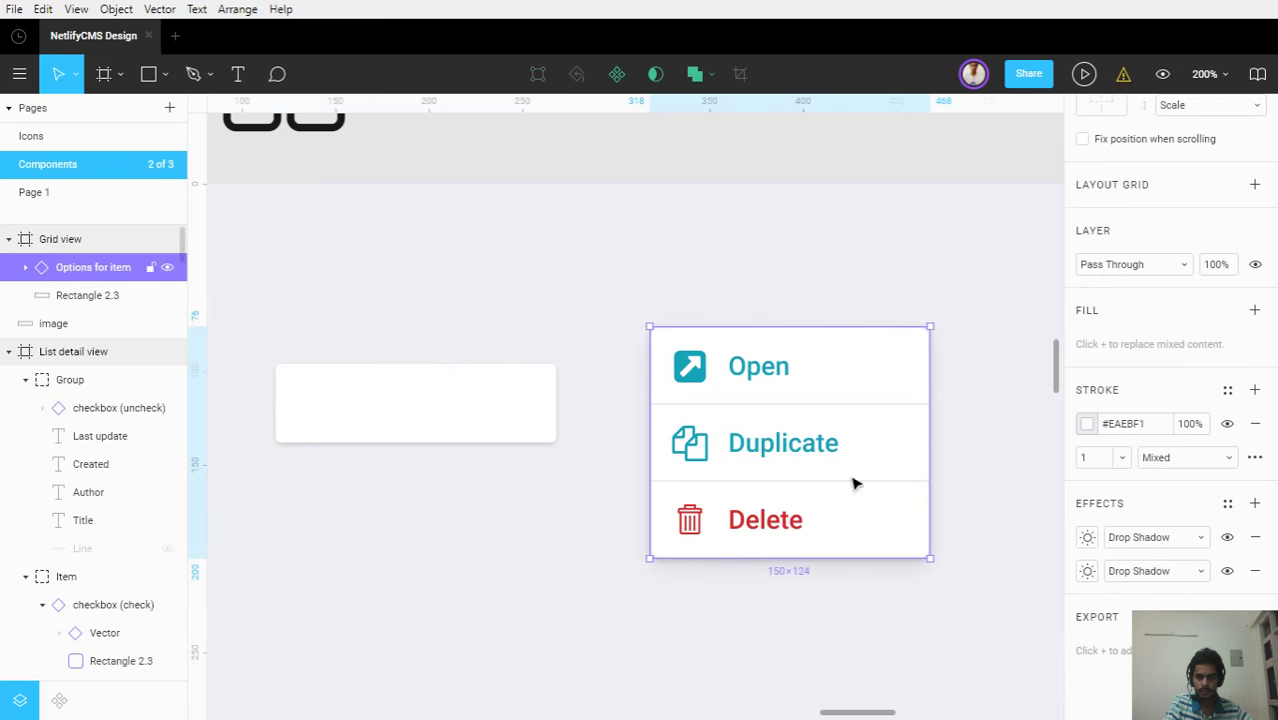
click(1087, 571)
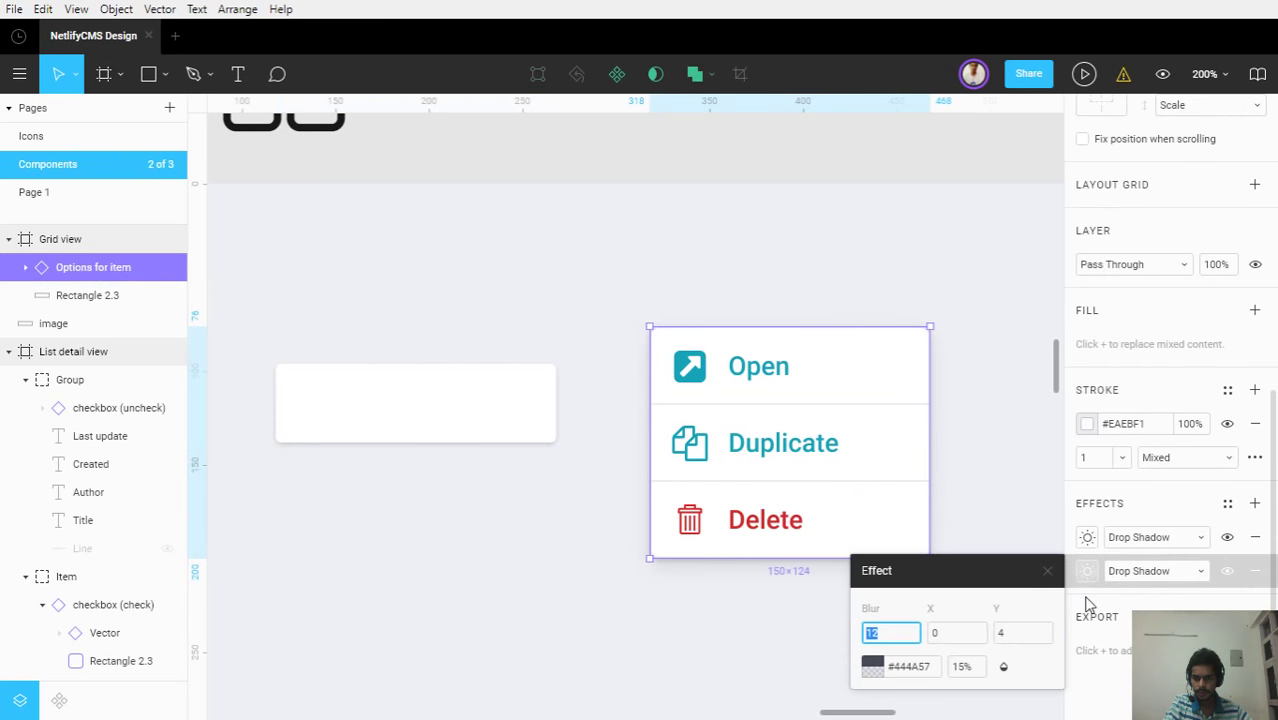
click(927, 672)
click(1048, 572)
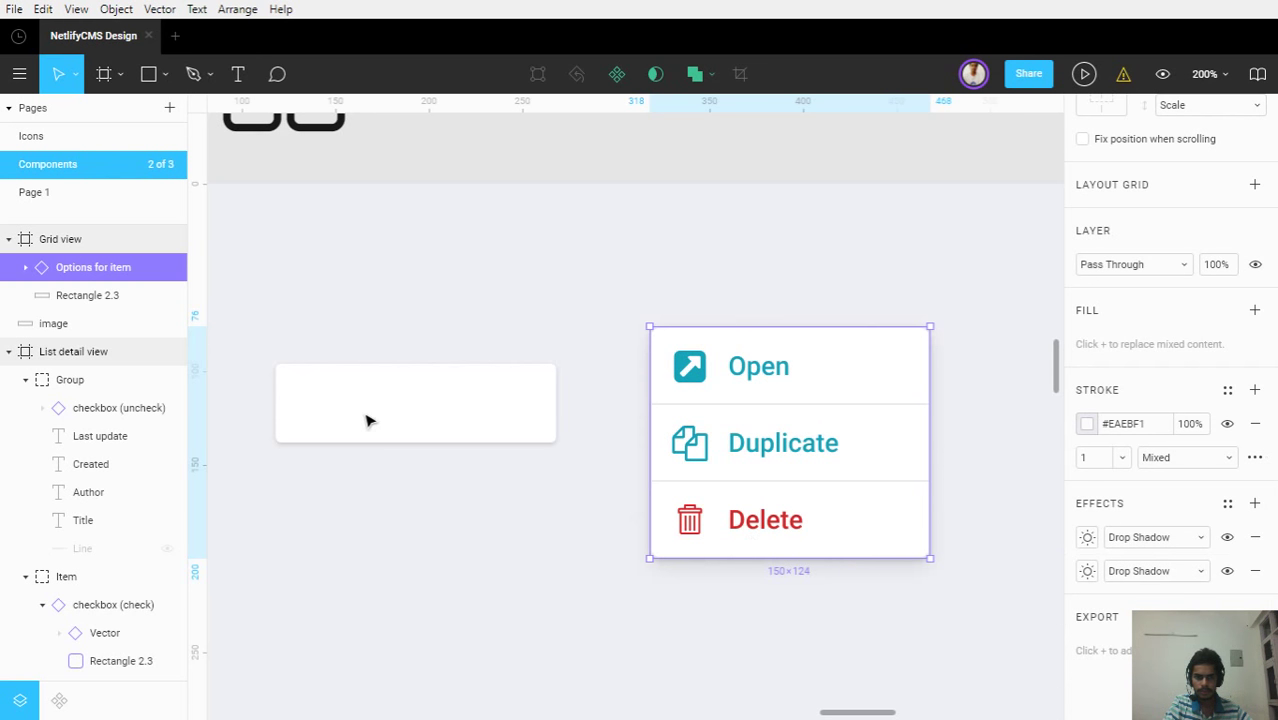
Add another drop shadow to the card with blur 13, Y 4 and 15% opacity
click(365, 419)
click(1255, 537)
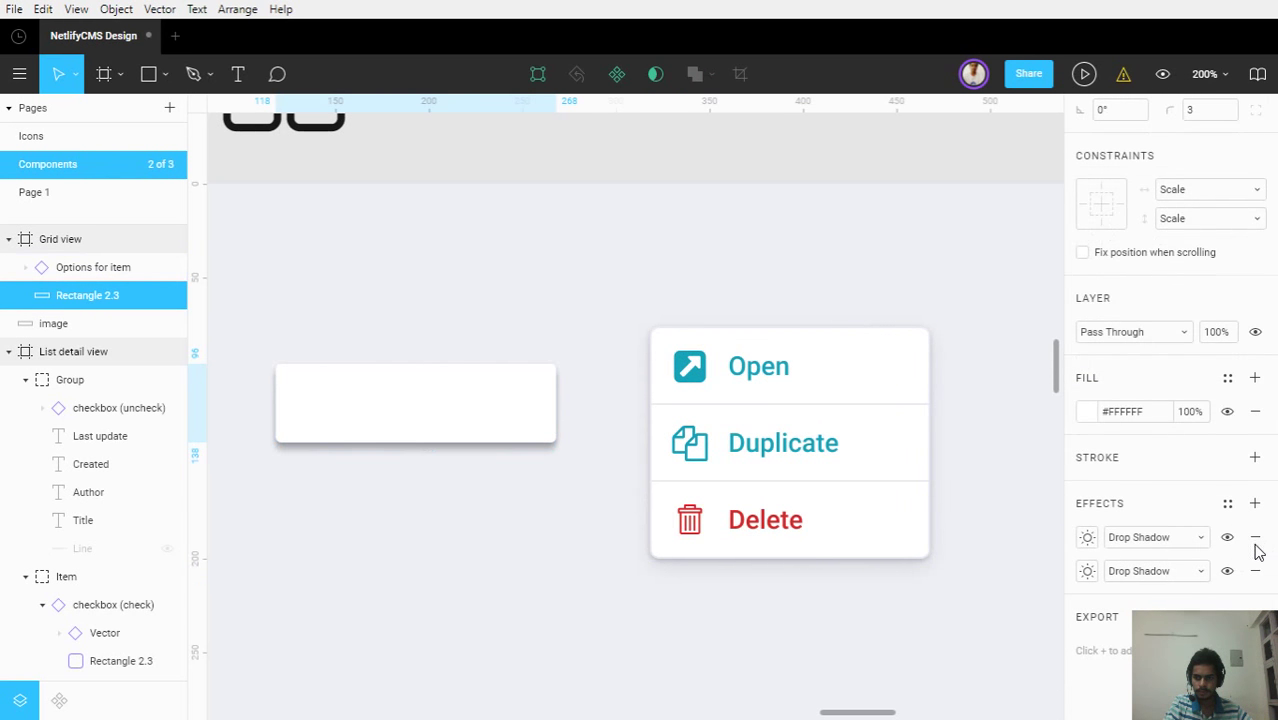
click(1087, 537)
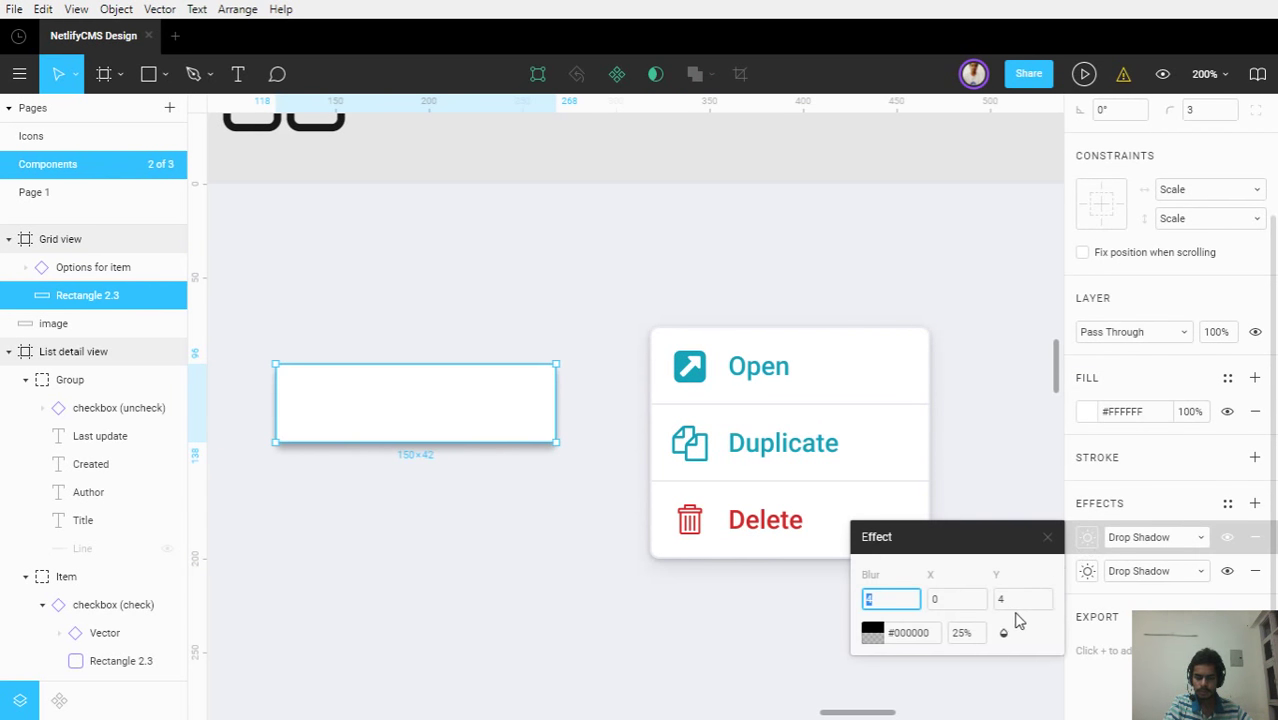
click(1088, 574)
click(1087, 537)
text(13)
click(1040, 599)
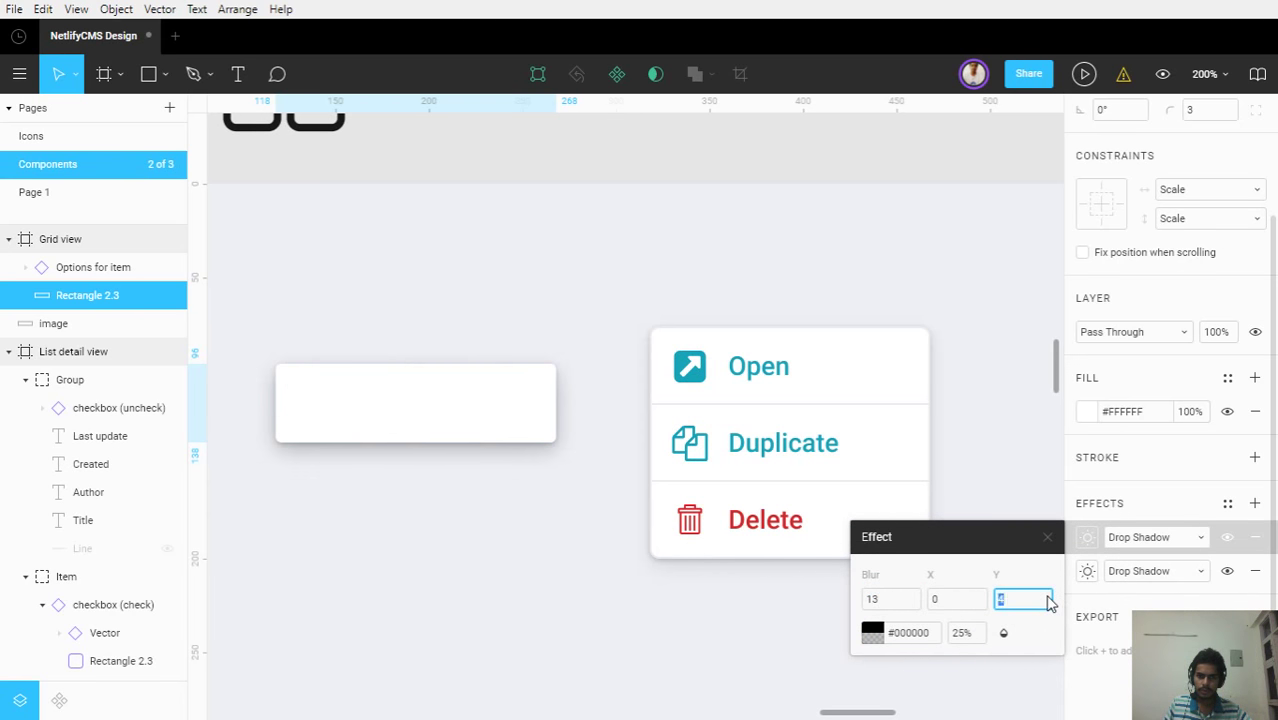
click(962, 636)
text(15)
click(928, 640)
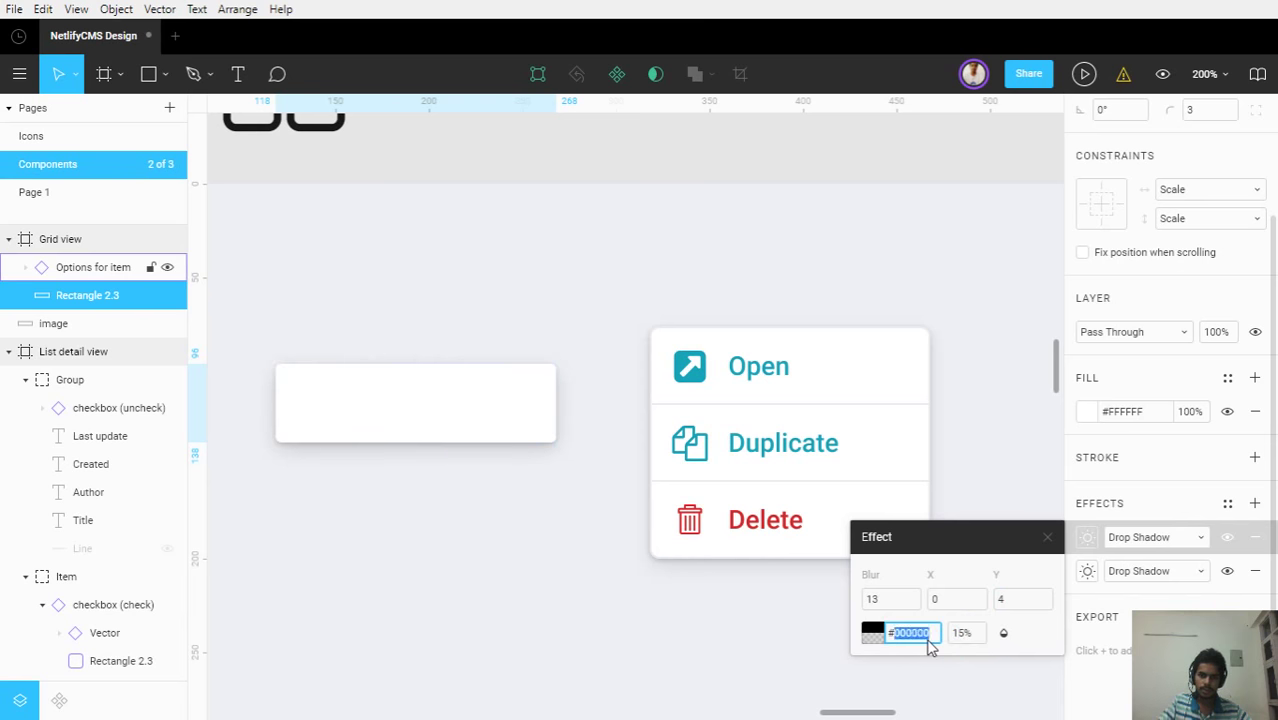
click(705, 575)
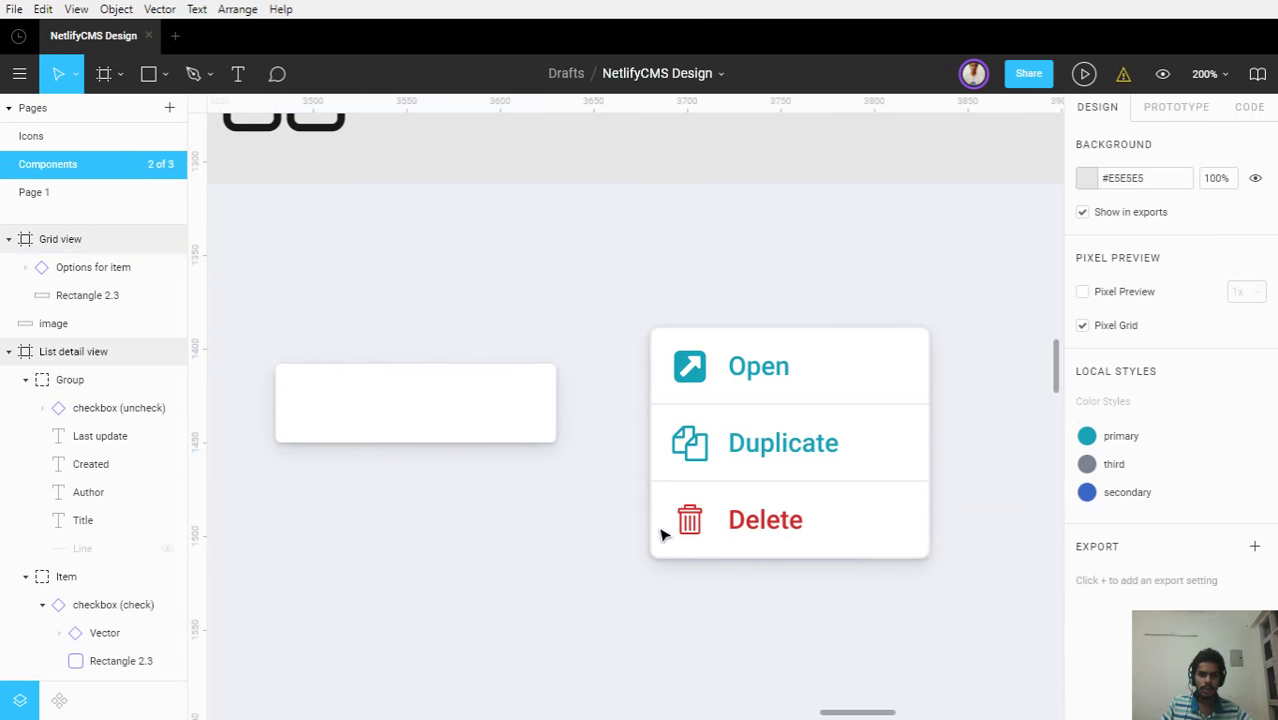
Delete the Options for item menu card from the Grid view frame
click(747, 391)
key(Delete)
click(366, 414)
scroll(363, 417, down, 3)
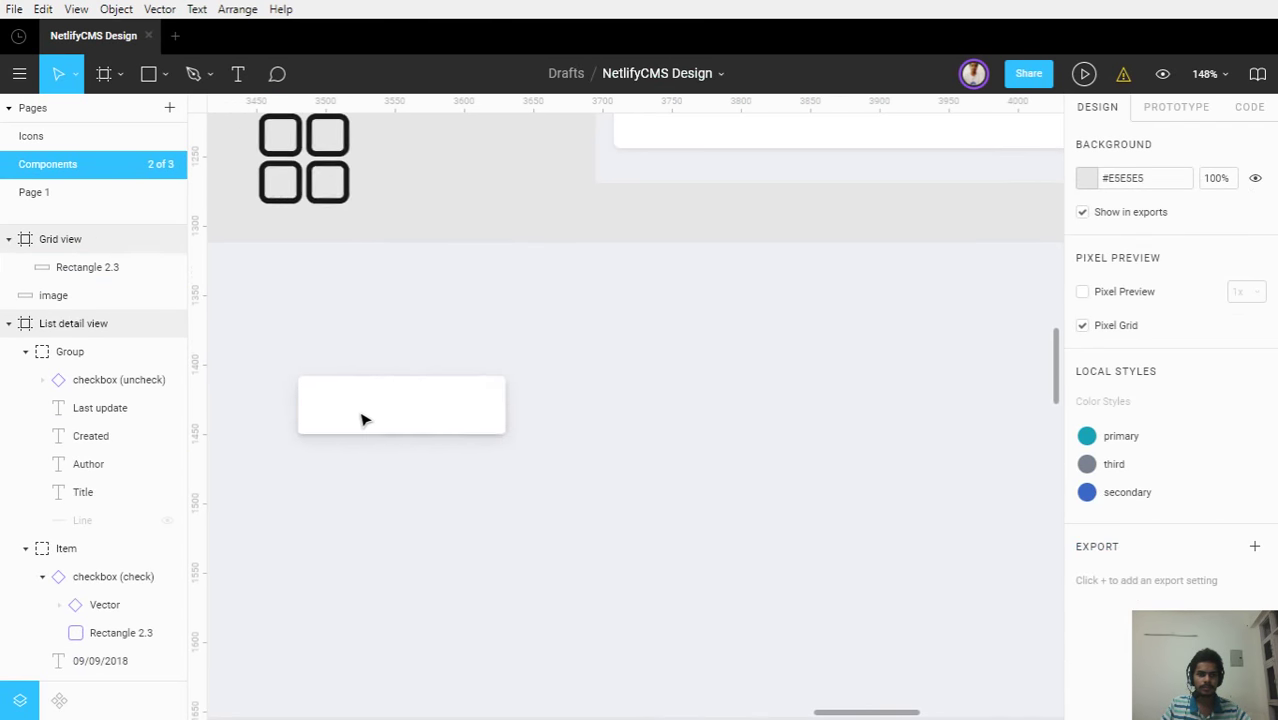
drag(363, 417, 508, 411)
scroll(508, 411, down, 3)
key(Escape)
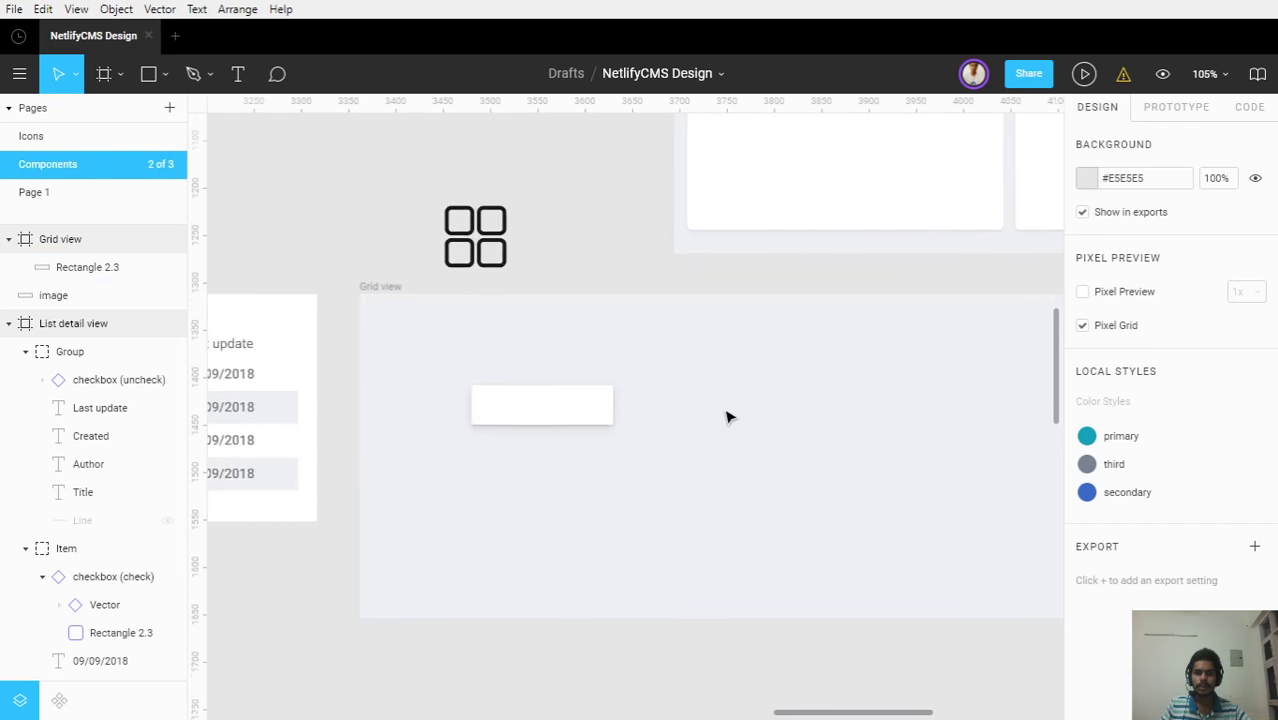
scroll(727, 416, down, 2)
drag(767, 434, 707, 574)
Move the white card over the Released version sample card and nudge it into alignment
click(502, 580)
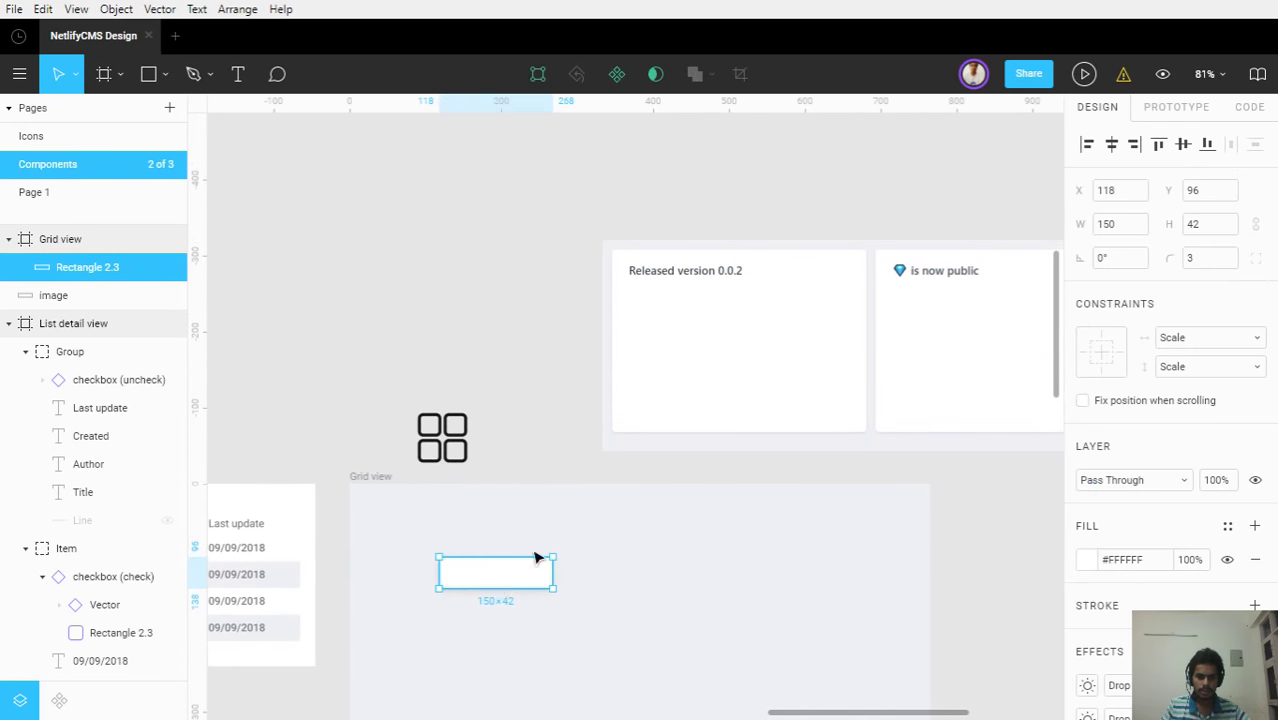
drag(688, 316, 688, 279)
scroll(608, 262, up, 15)
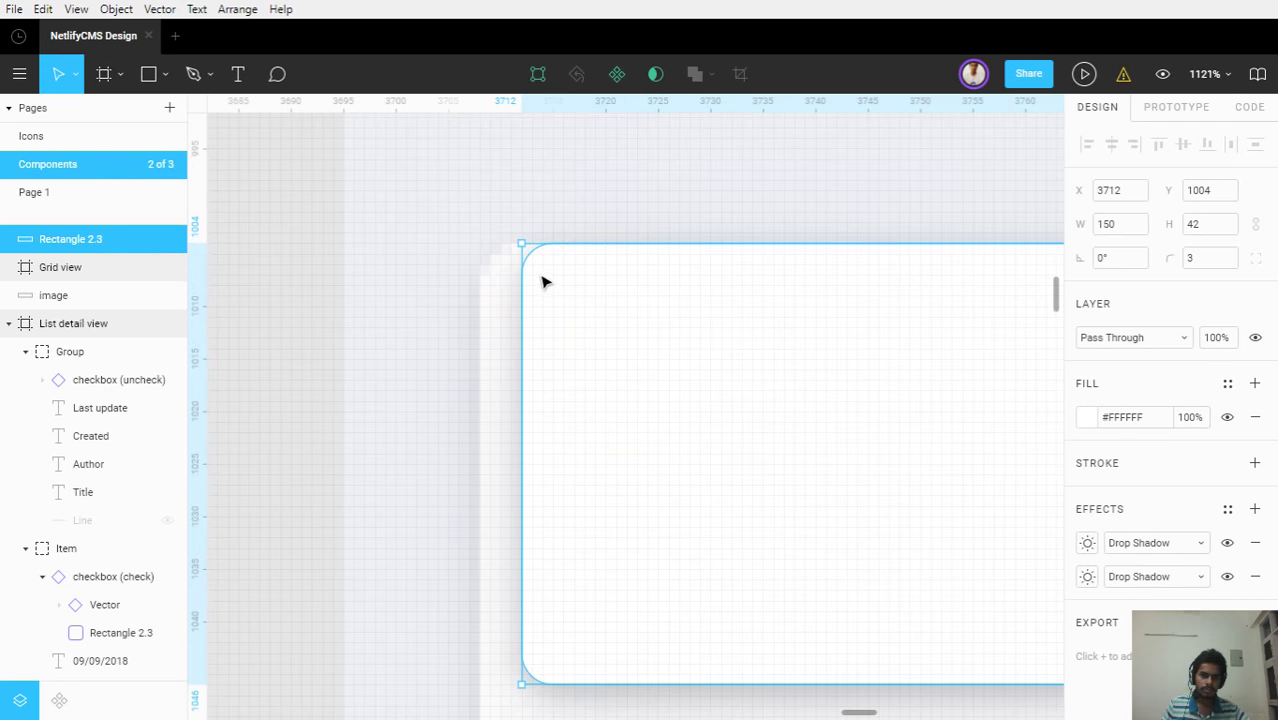
key(Left)
key(Left)
key(Left)
key(Left)
scroll(599, 291, down, 4)
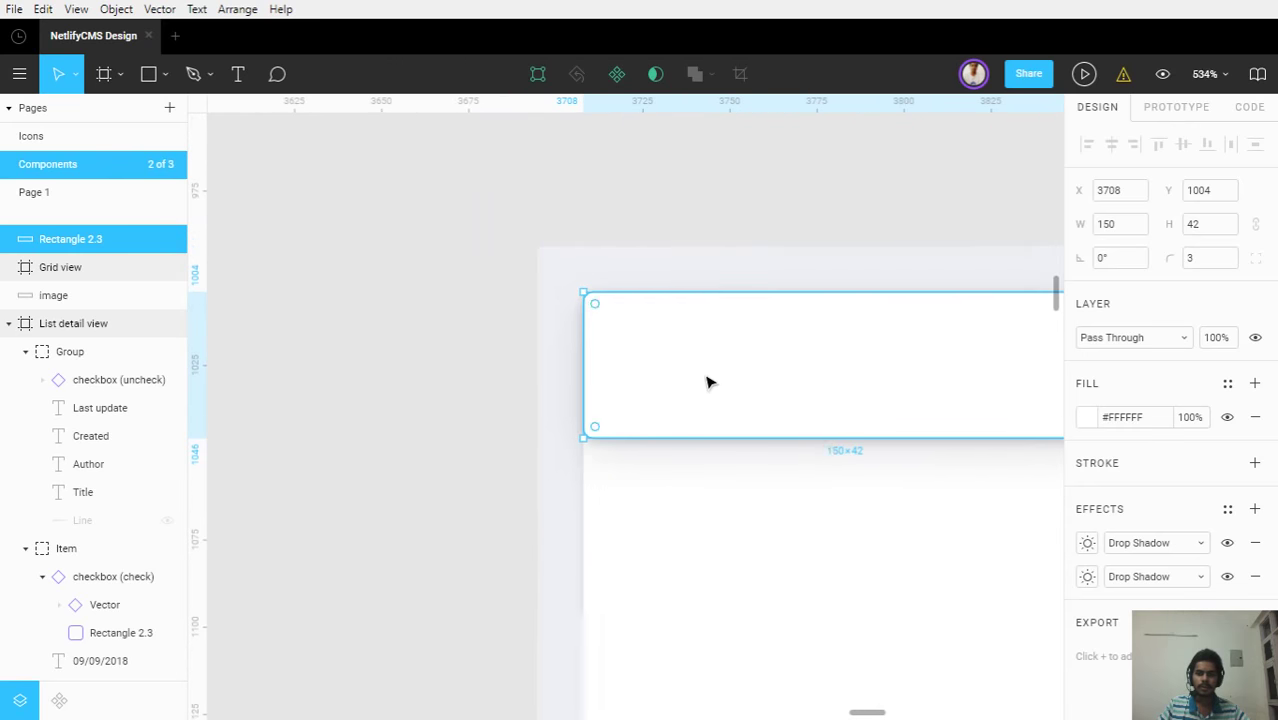
scroll(553, 396, down, 4)
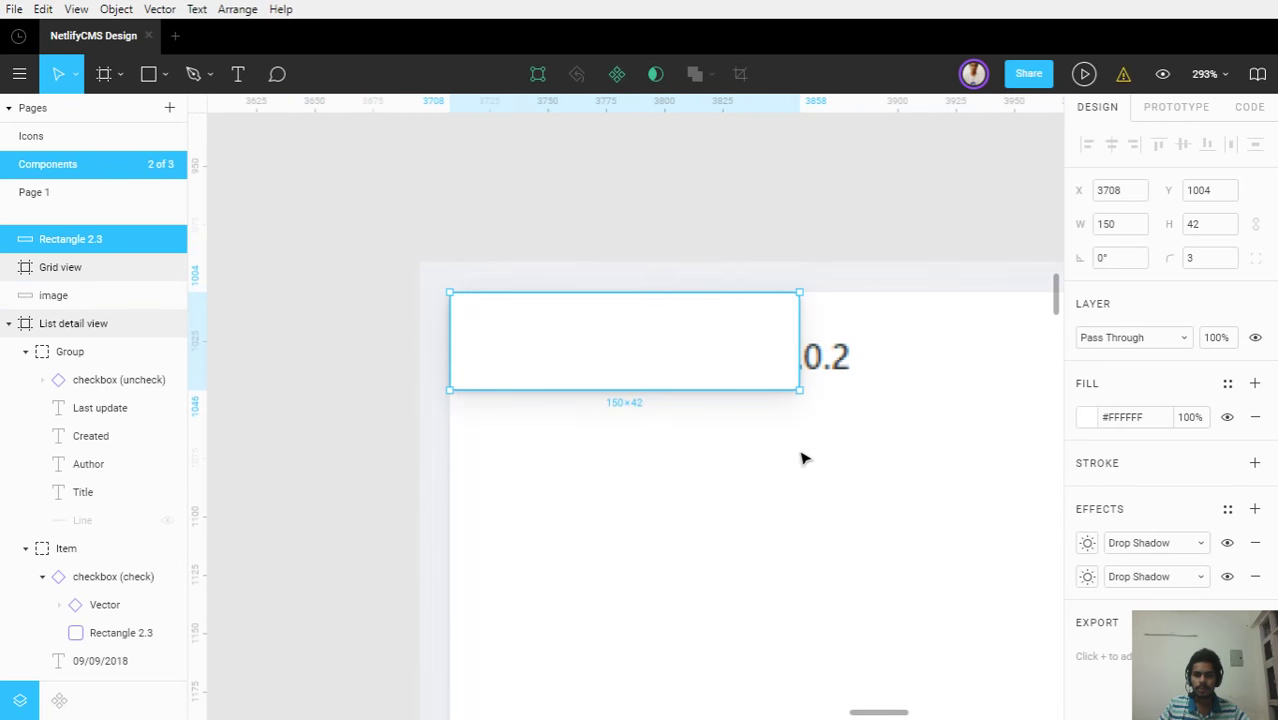
scroll(803, 459, down, 4)
drag(785, 454, 575, 280)
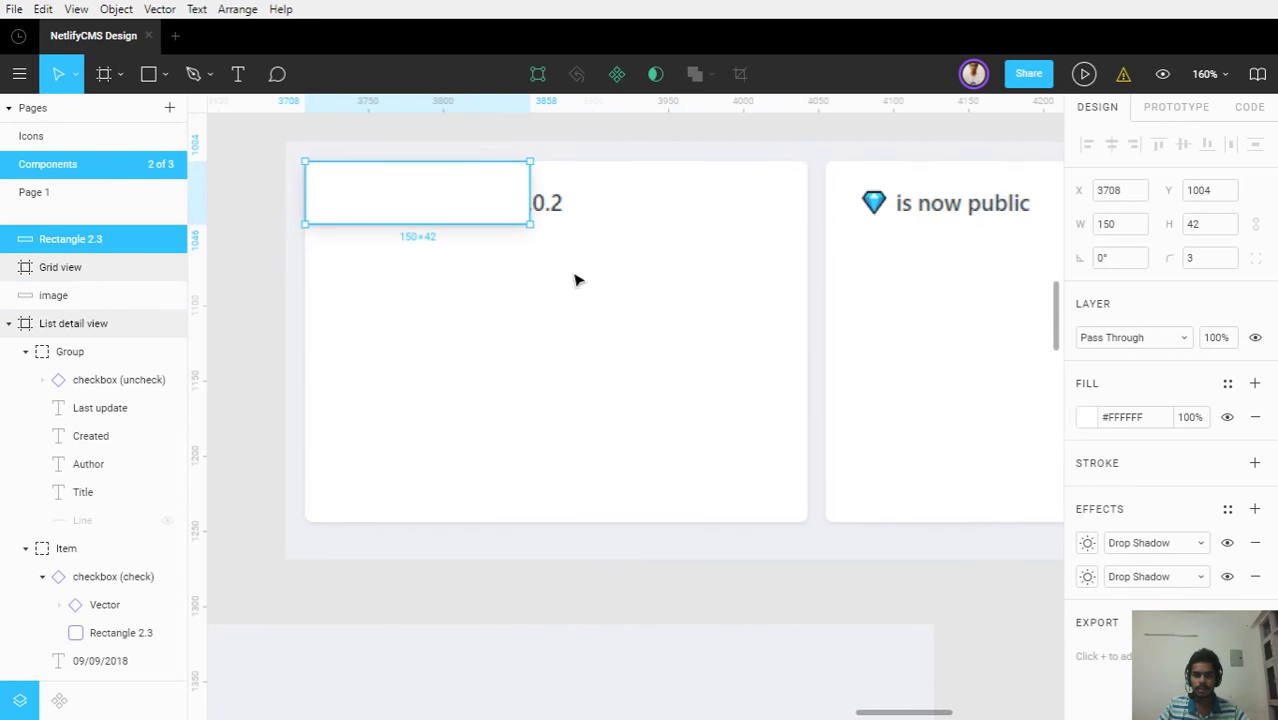
Resize the white card to 335×240 to match the sample card
drag(762, 450, 802, 516)
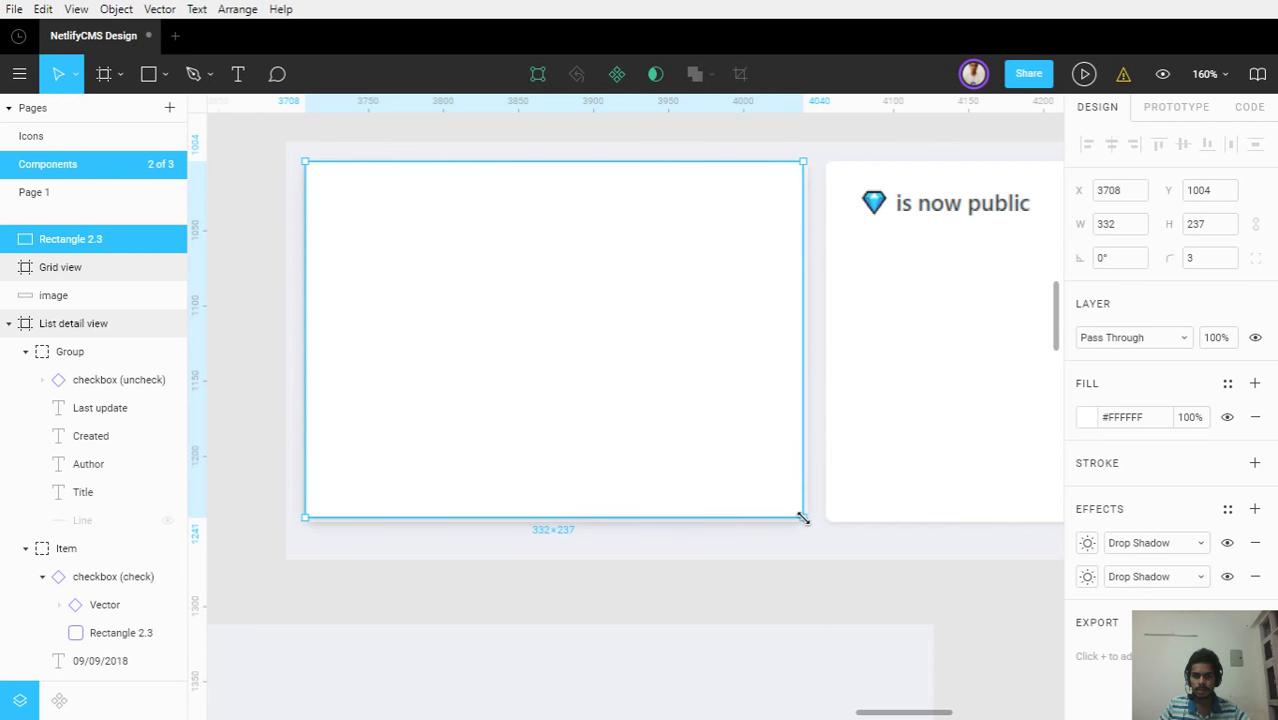
scroll(822, 534, up, 10)
scroll(864, 542, up, 8)
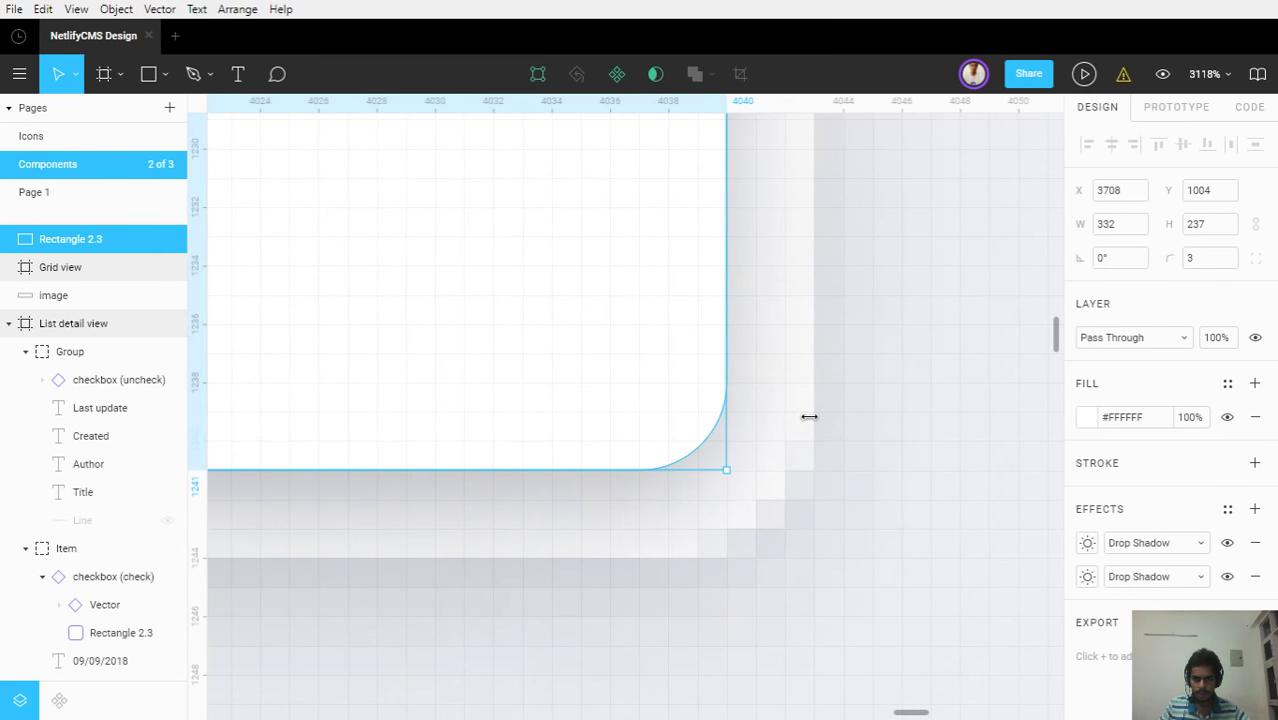
drag(726, 417, 810, 421)
drag(642, 508, 659, 551)
scroll(659, 551, down, 9)
scroll(622, 533, down, 10)
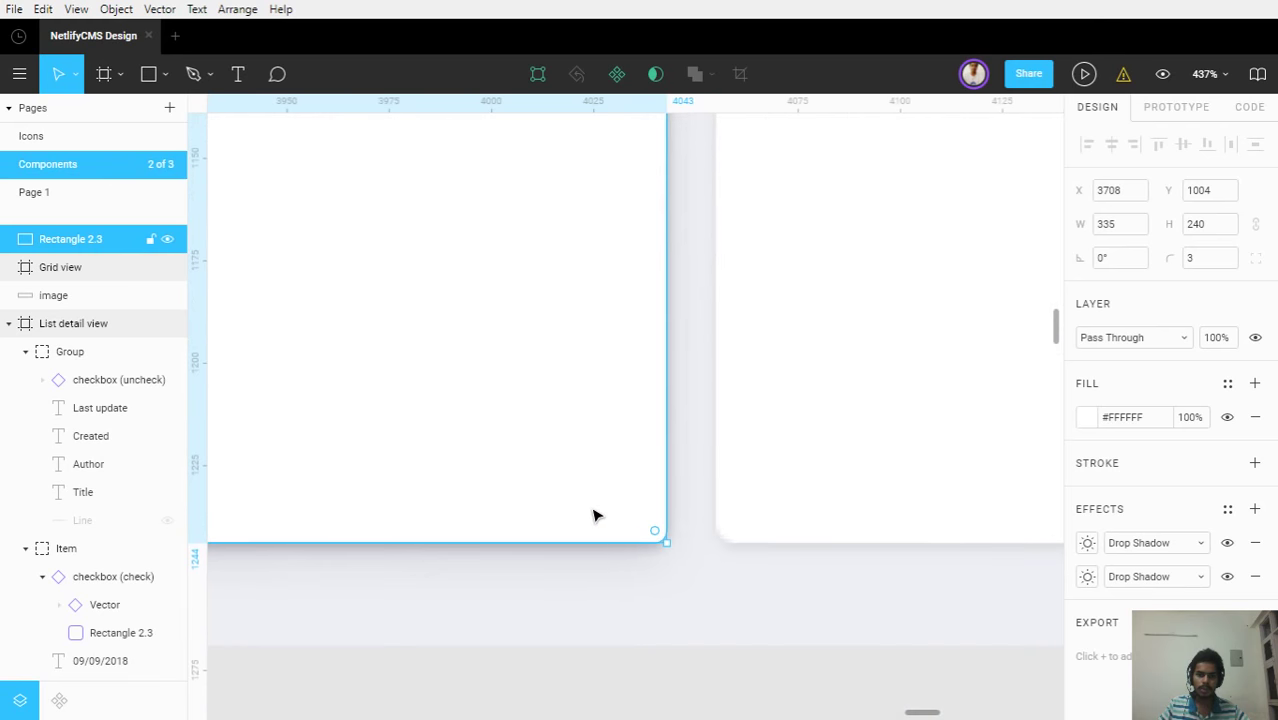
Place the card inside the Grid view frame at X 36, Y 35
drag(600, 357, 670, 342)
scroll(680, 340, left, 3)
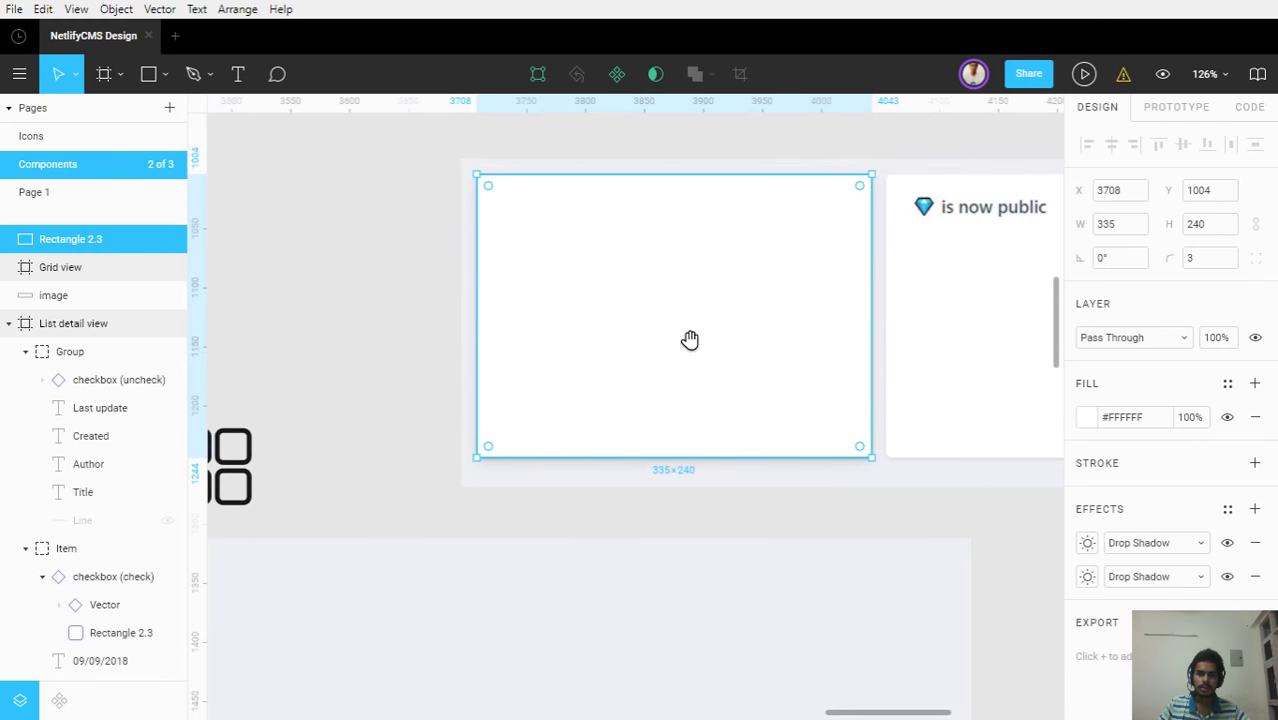
scroll(690, 342, down, 5)
drag(548, 513, 513, 519)
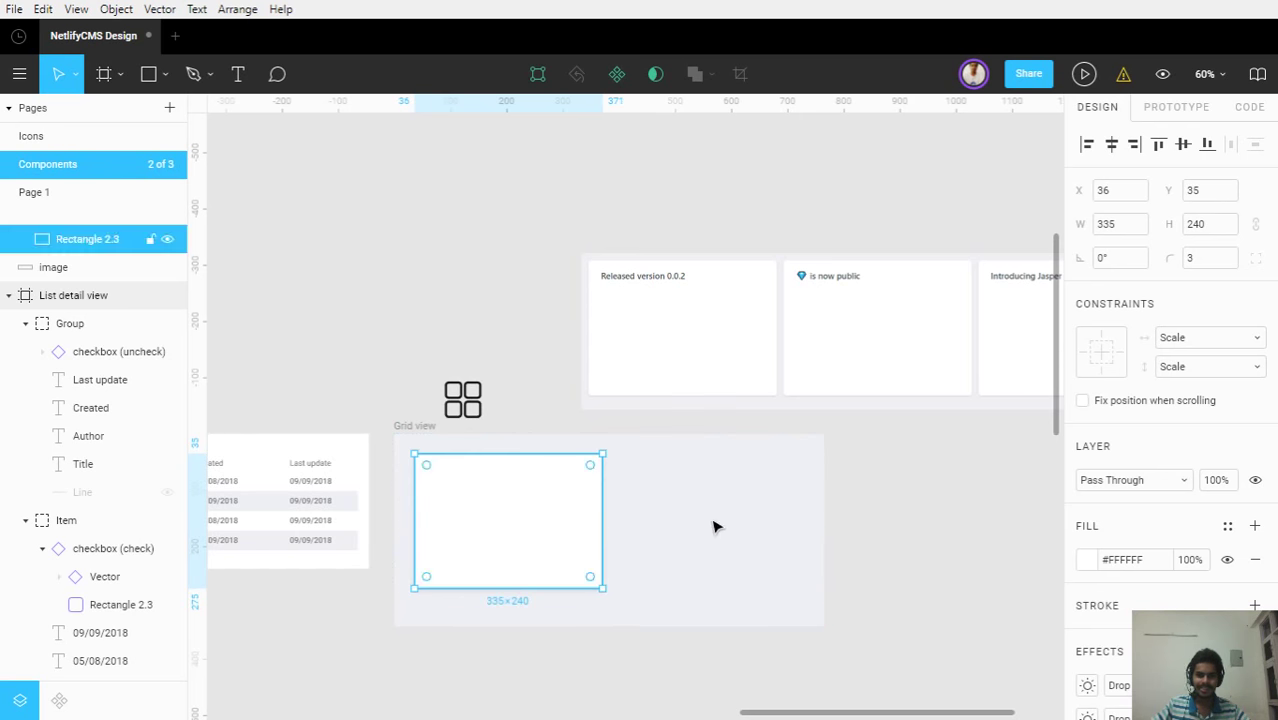
Widen the Grid view frame to 1495
click(800, 541)
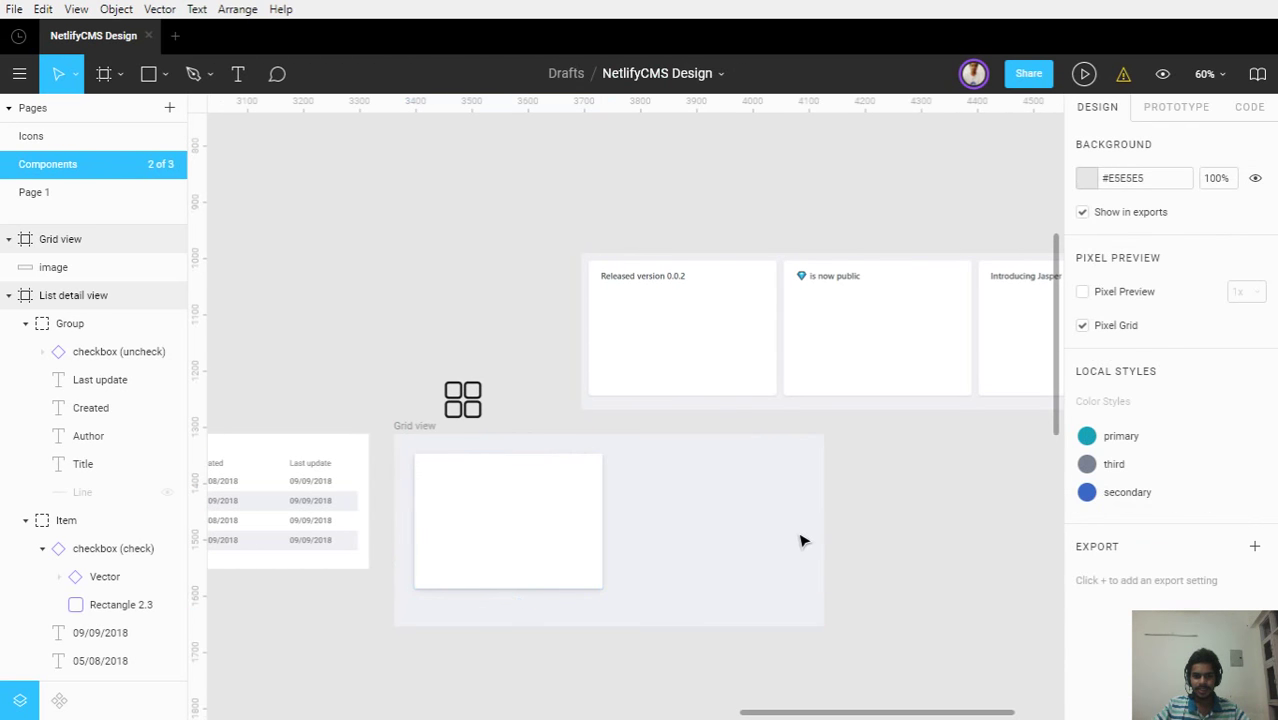
click(405, 428)
drag(826, 481, 980, 535)
key(ctrl+z)
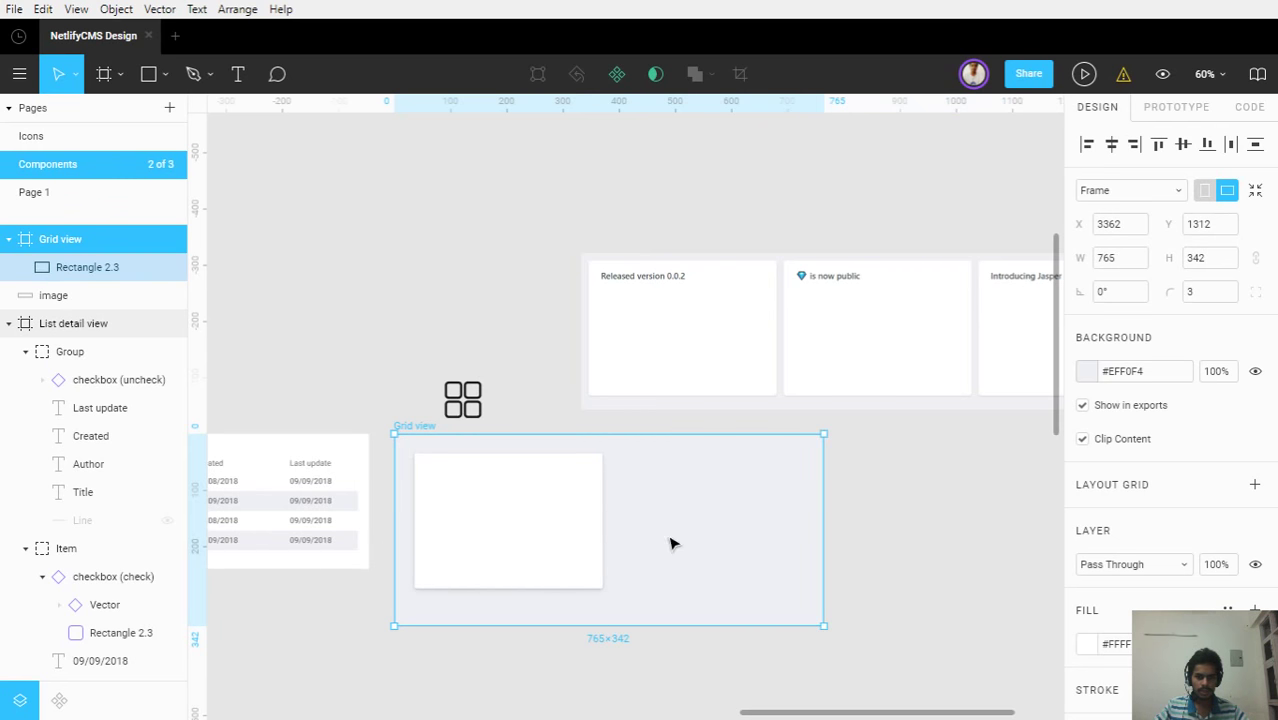
click(576, 523)
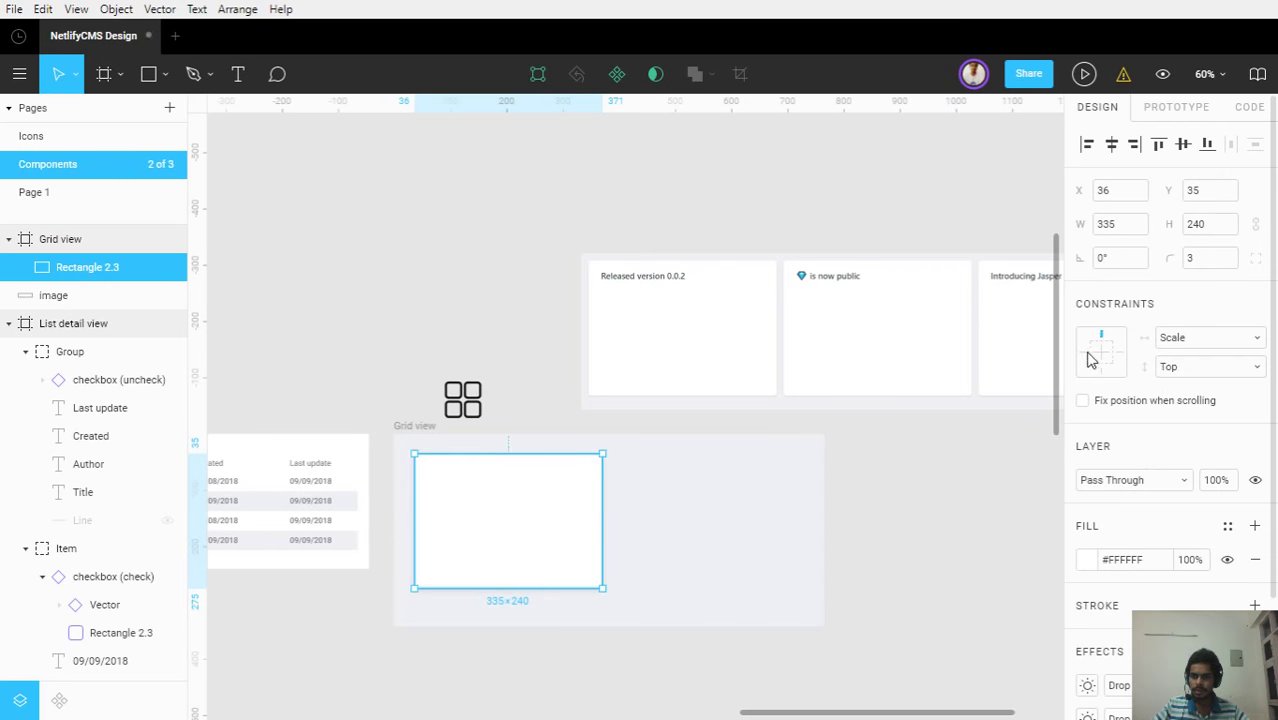
key(Escape)
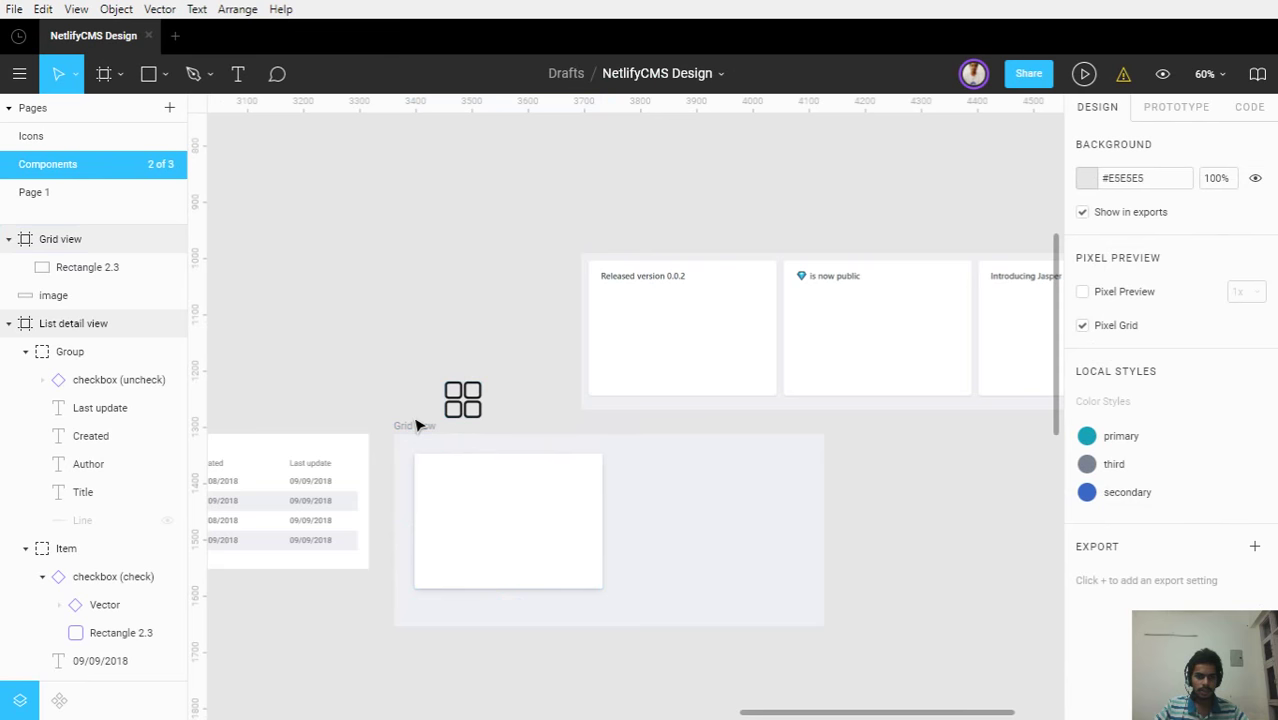
click(428, 428)
drag(828, 480, 902, 550)
Duplicate the white card into a row of three 335×240 cards, the second at X 413
click(260, 515)
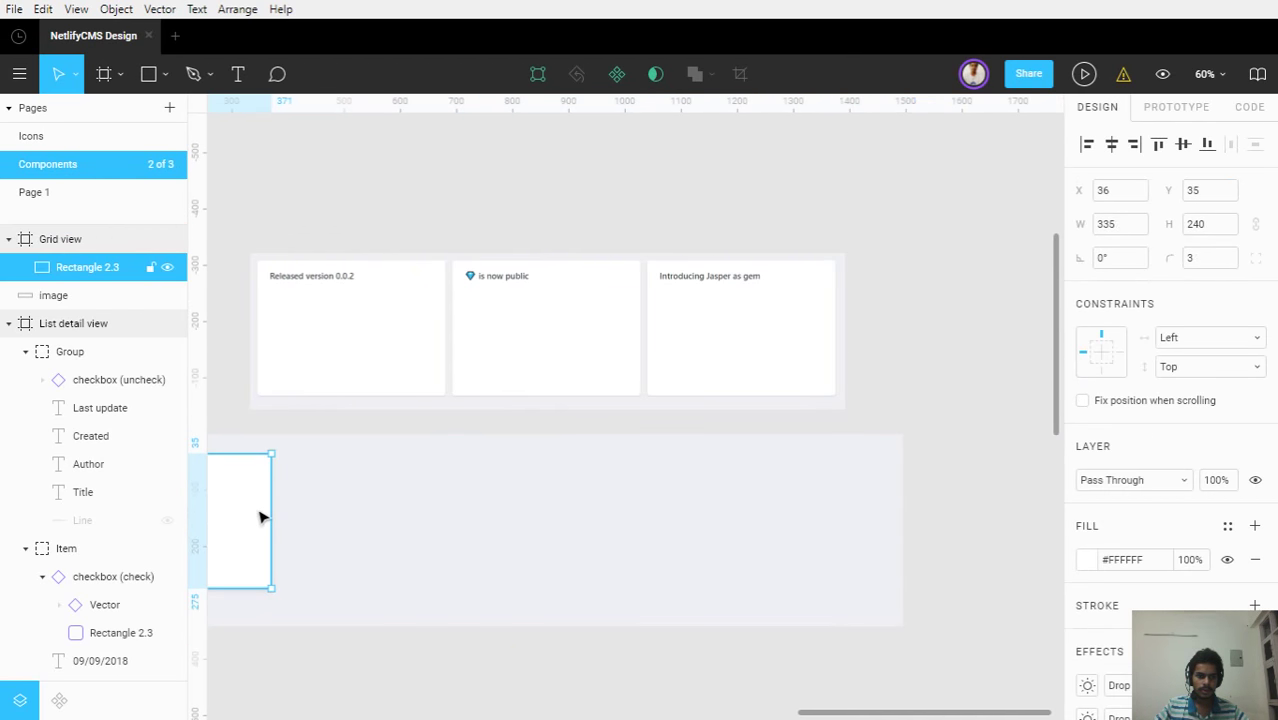
key(ctrl+d)
key(shift+1)
drag(260, 516, 442, 522)
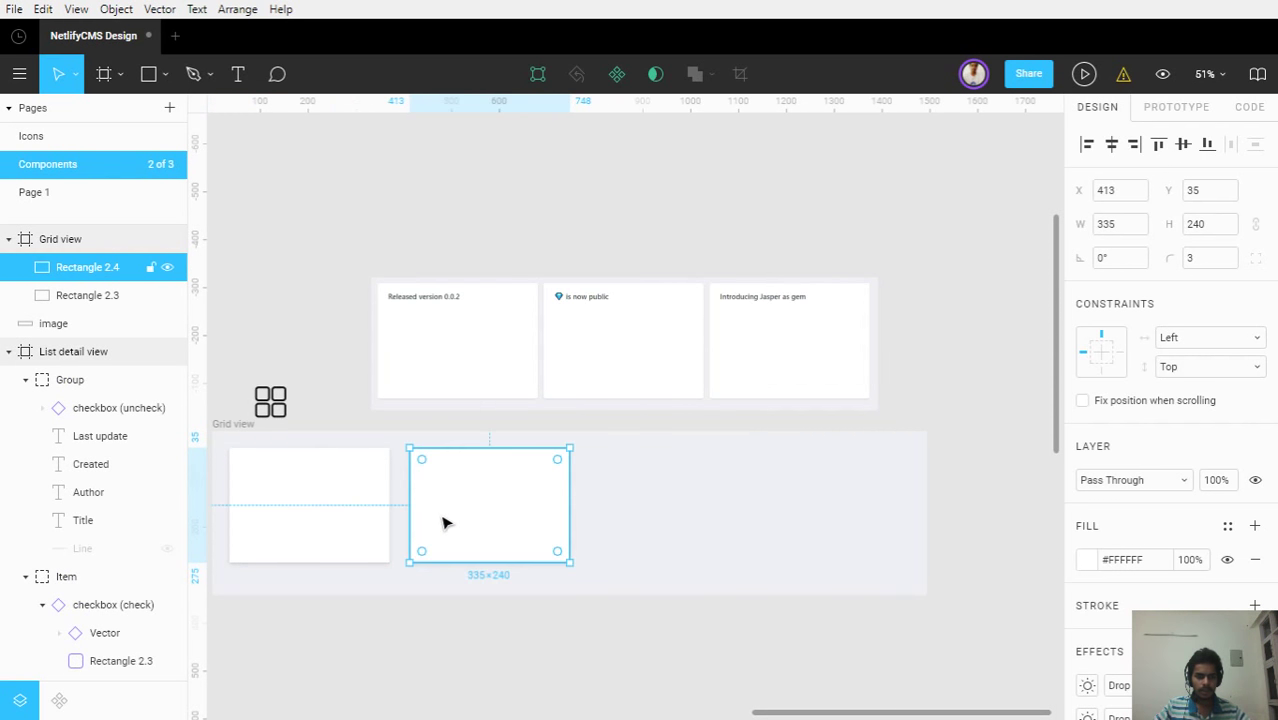
key(ctrl+d)
click(907, 443)
Delete the reference image above the grid
click(742, 373)
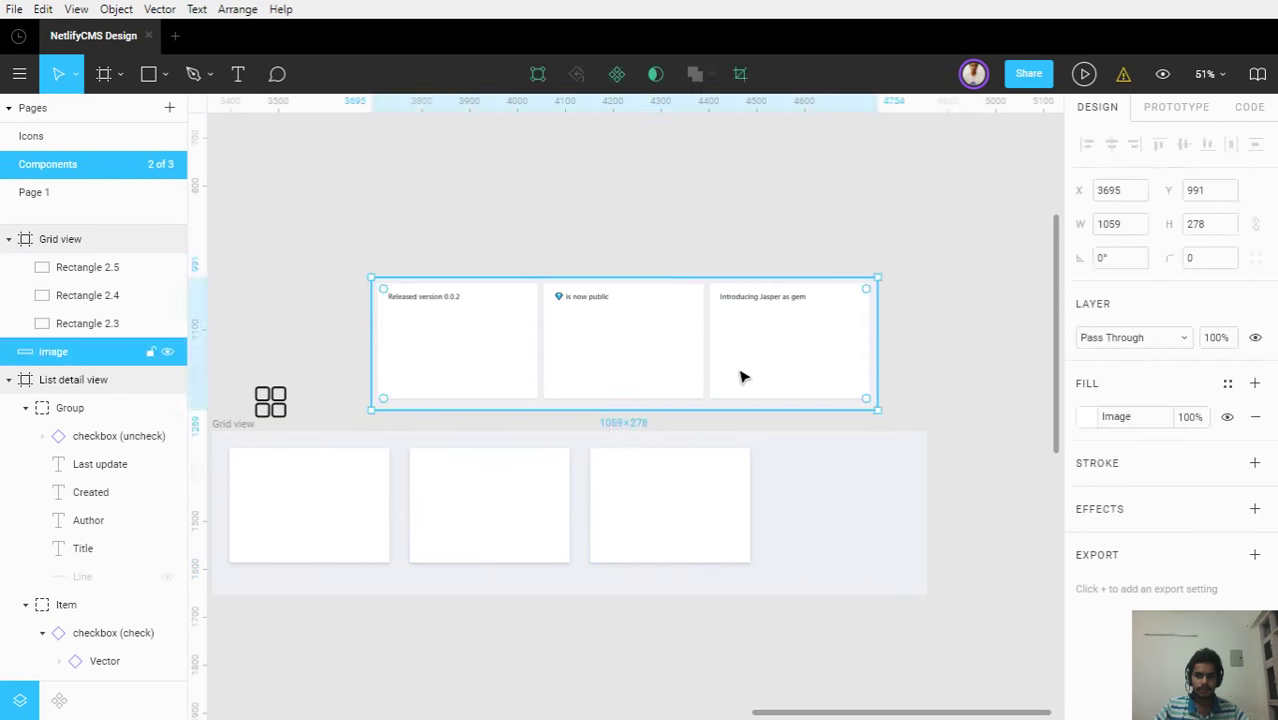
key(Delete)
drag(572, 457, 778, 358)
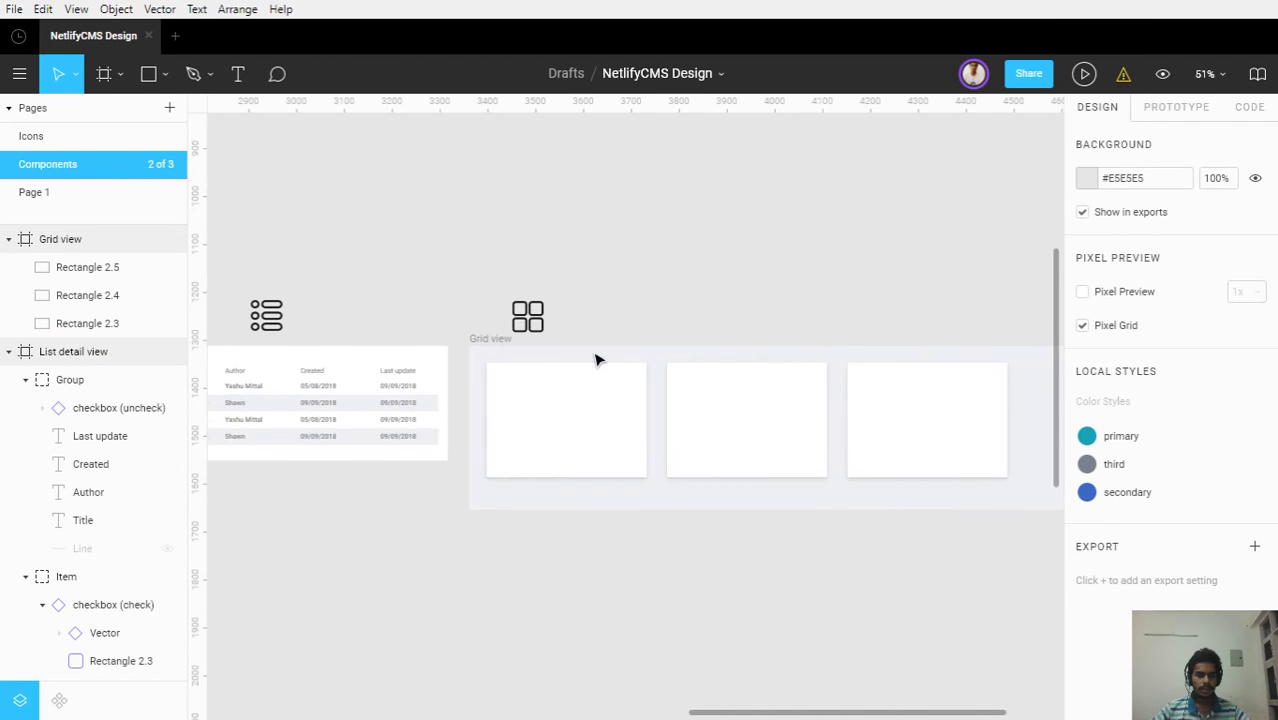
ctrl+scroll(595, 360, up, 5)
Duplicate the first card, remove both drop shadows, and fill the copy light grey (E9E9E9)
click(491, 439)
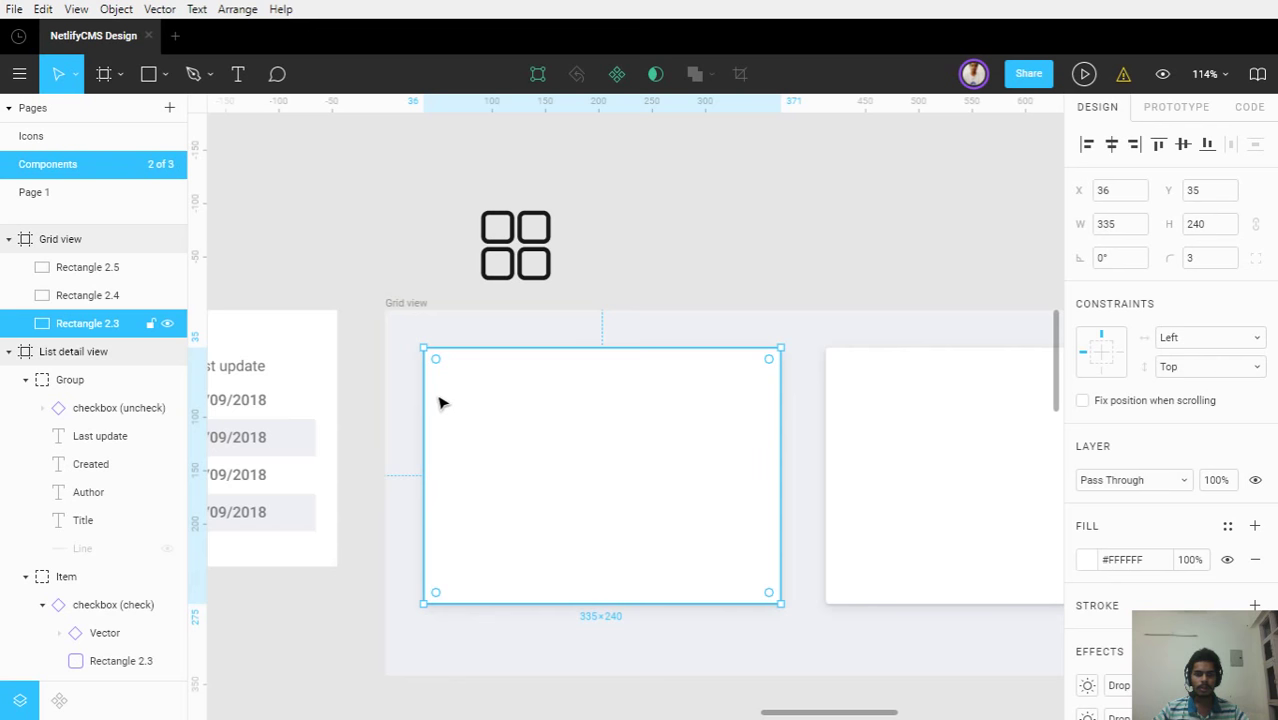
ctrl+scroll(491, 493, up, 2)
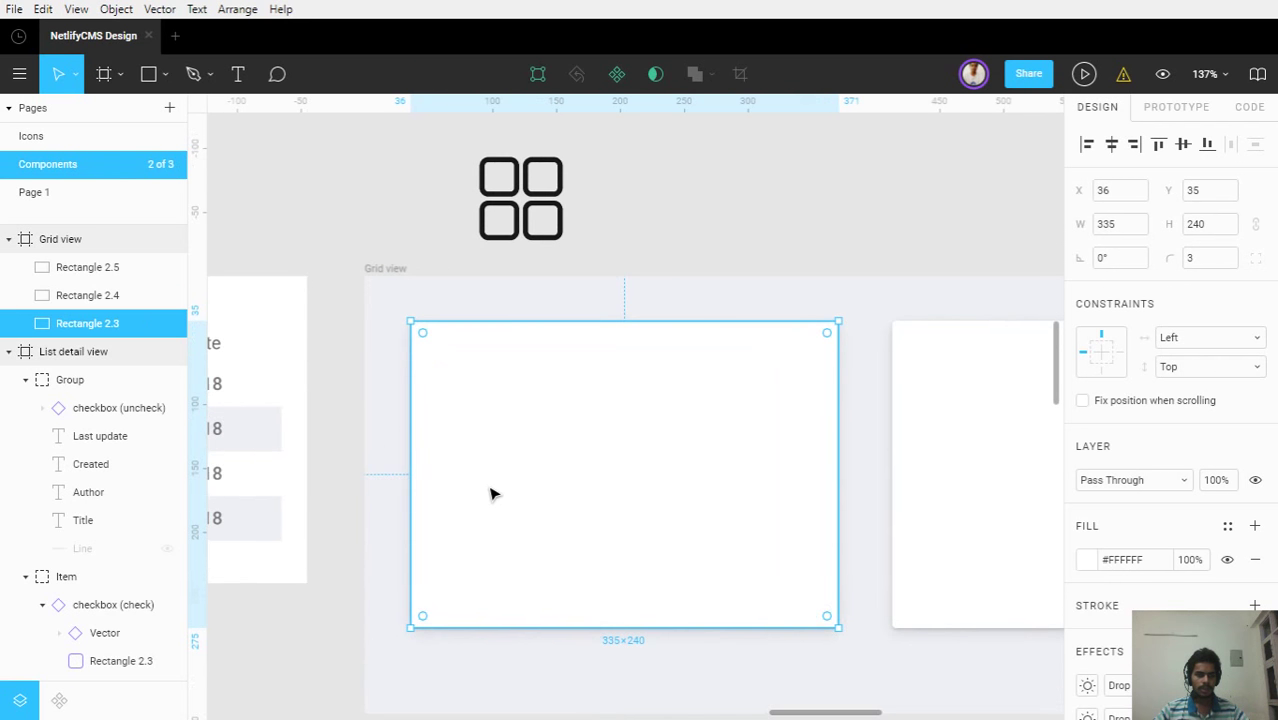
key(ctrl+d)
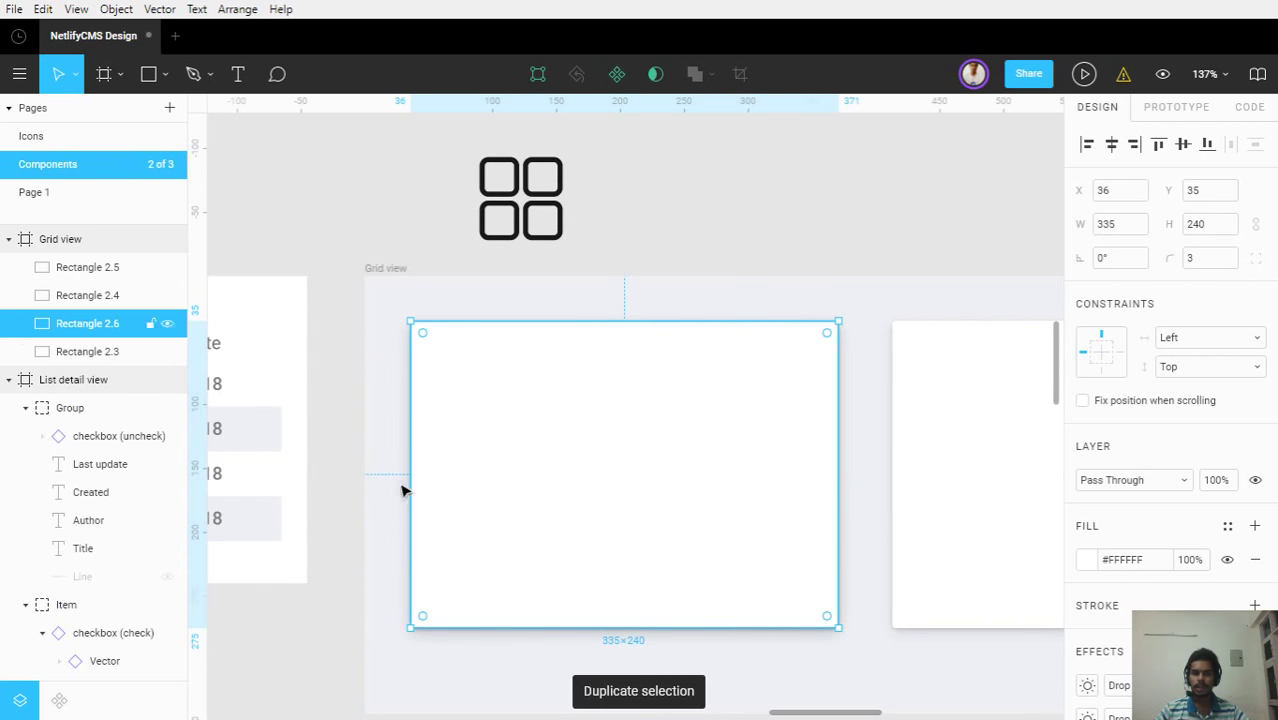
scroll(1243, 580, down, 3)
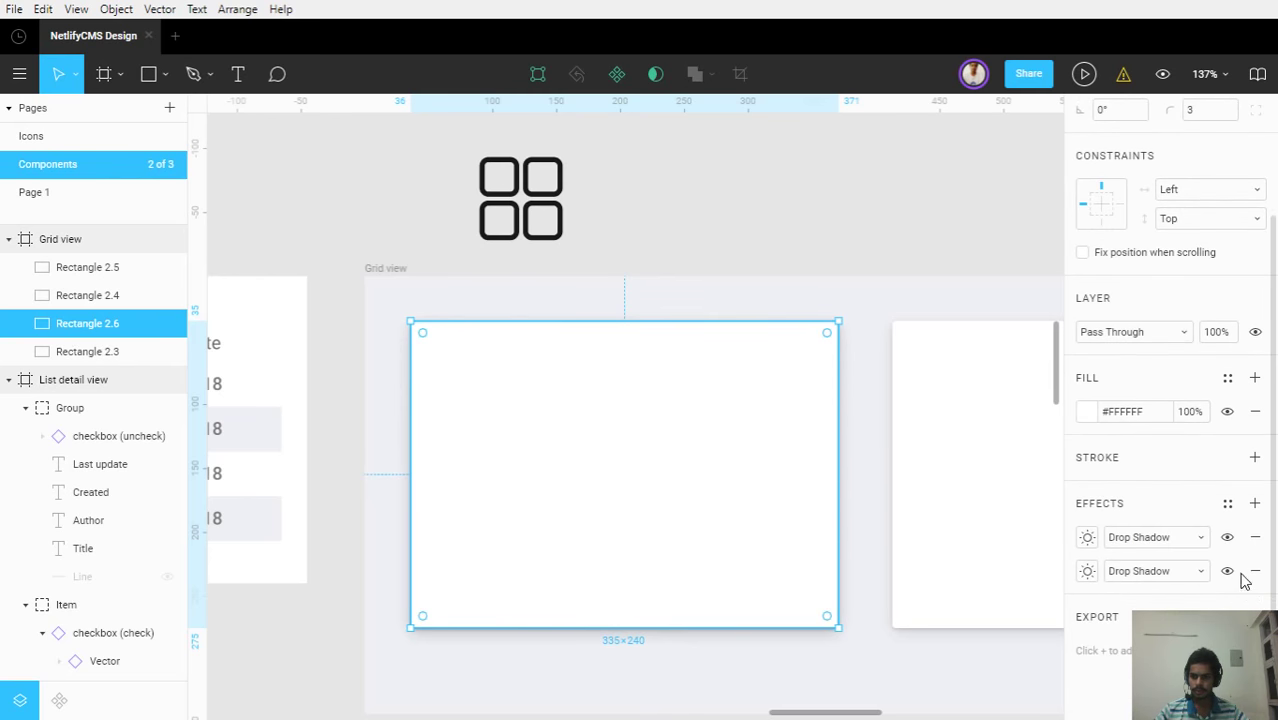
click(1253, 540)
click(1259, 574)
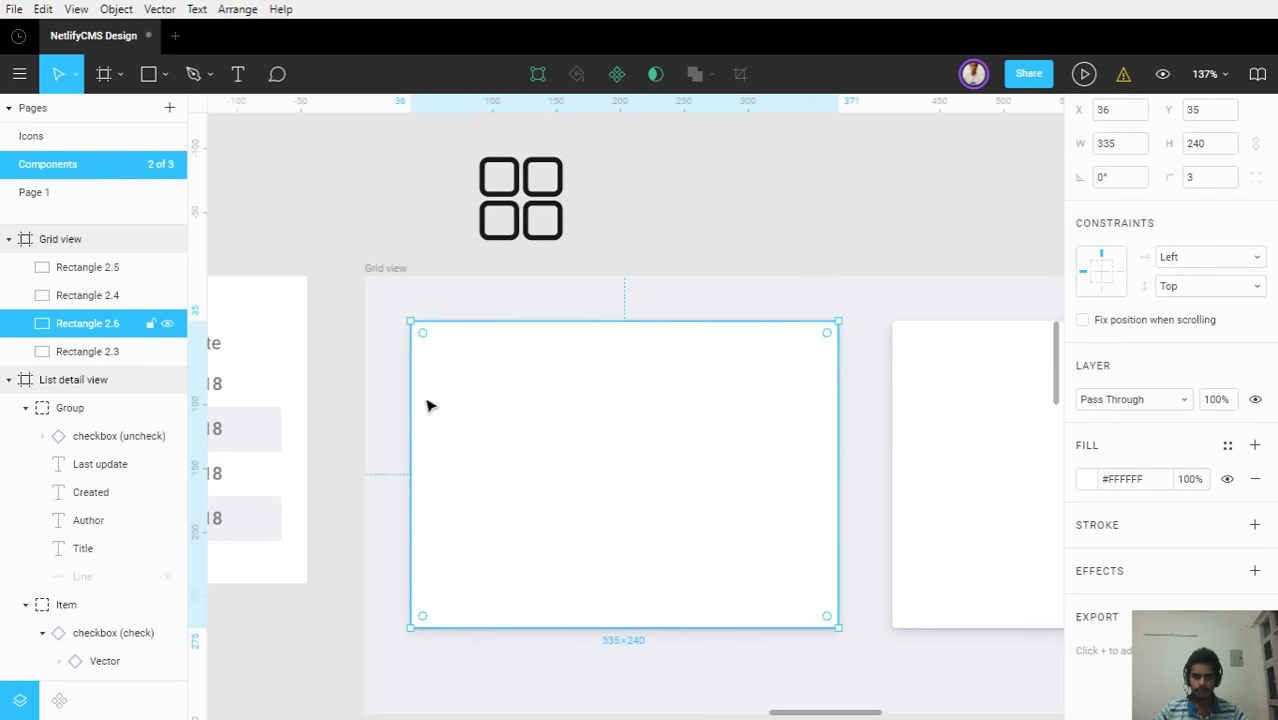
click(1082, 481)
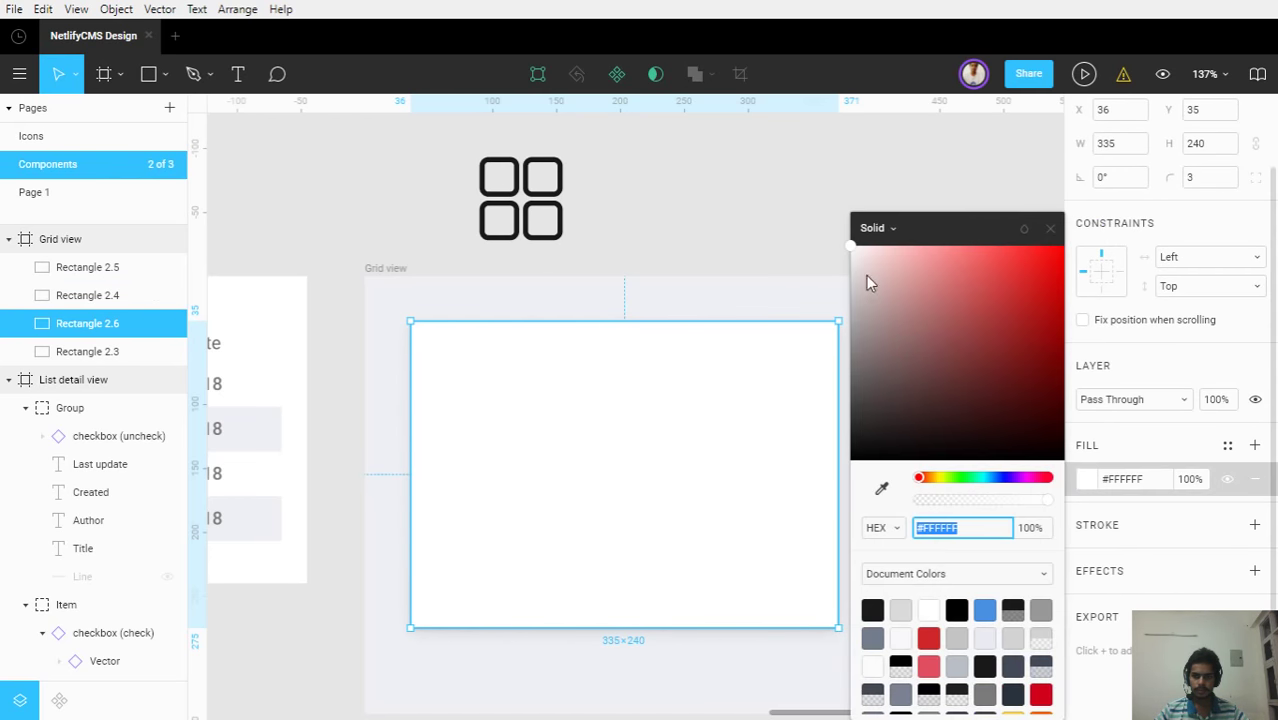
text(E9E9E9)
key(Return)
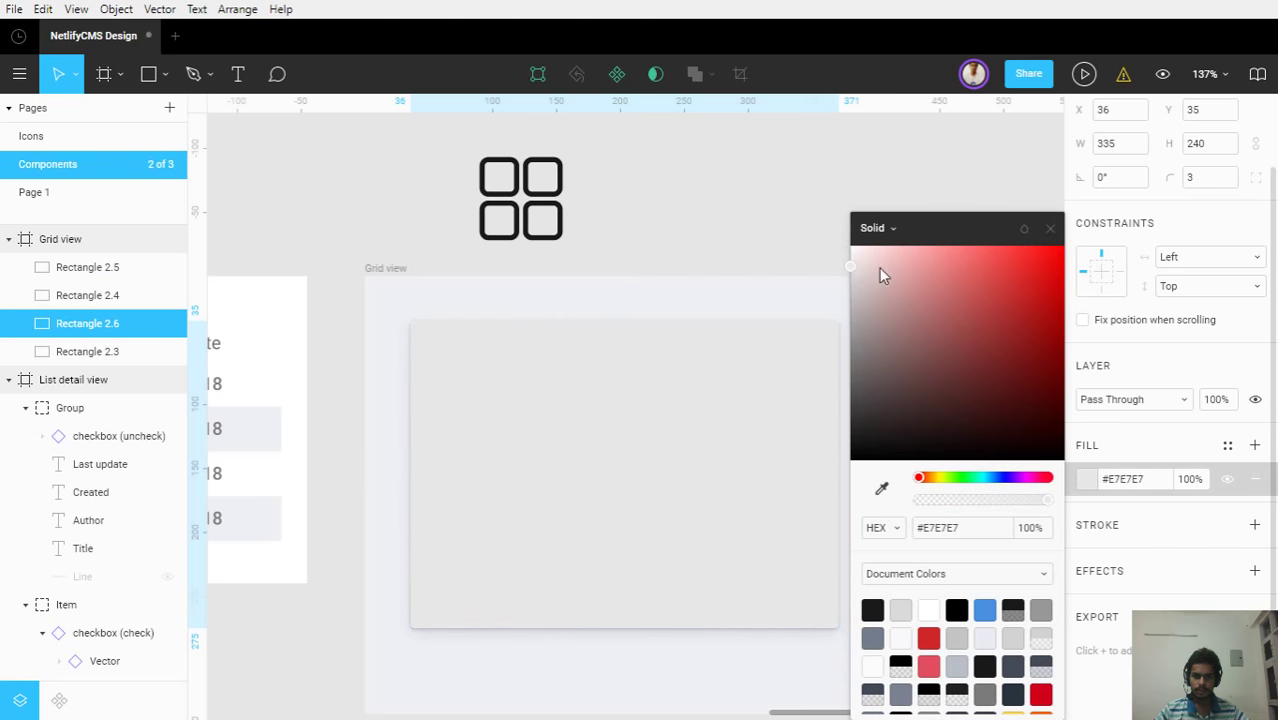
click(1051, 230)
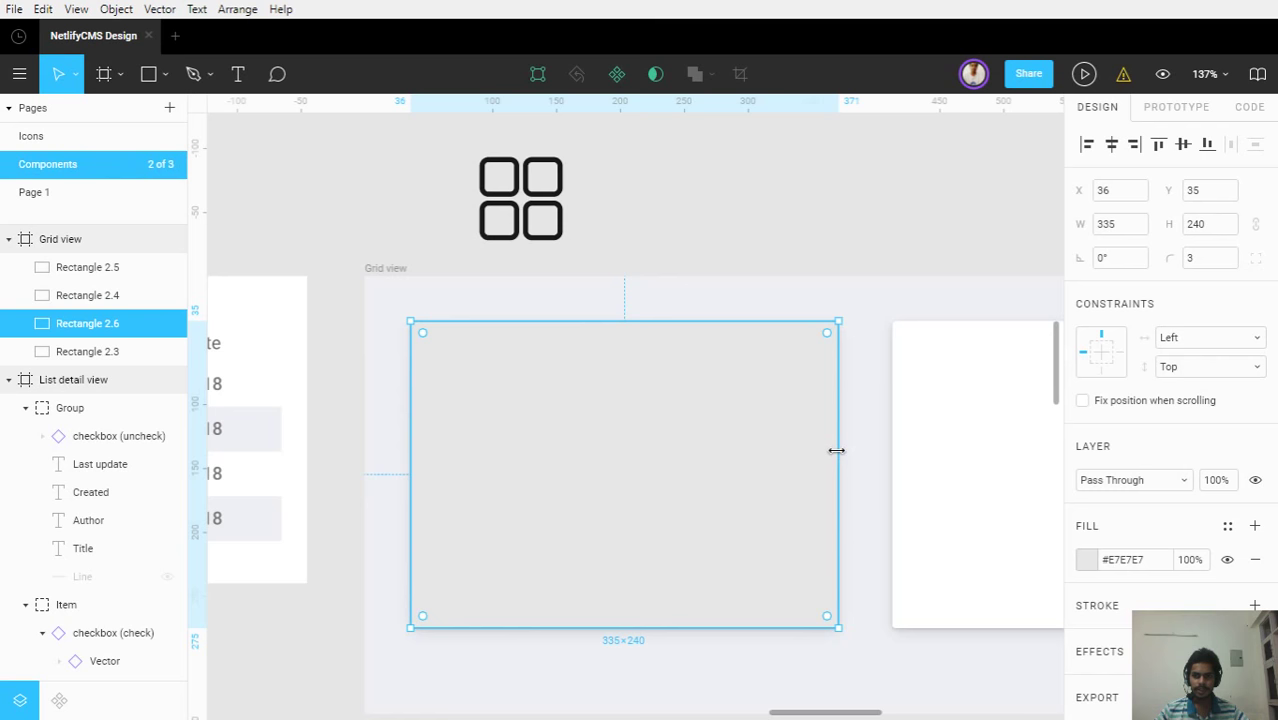
Resize the grey copy to 305×210
click(1134, 228)
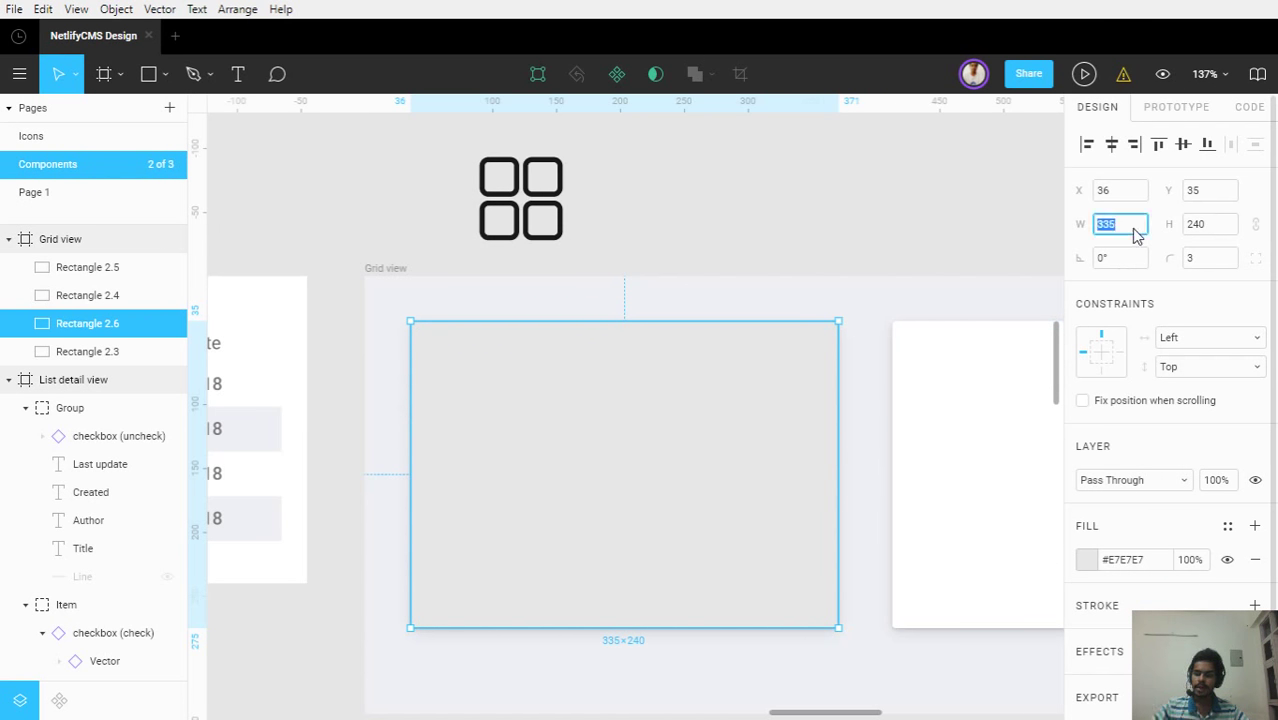
click(1134, 228)
key(Return)
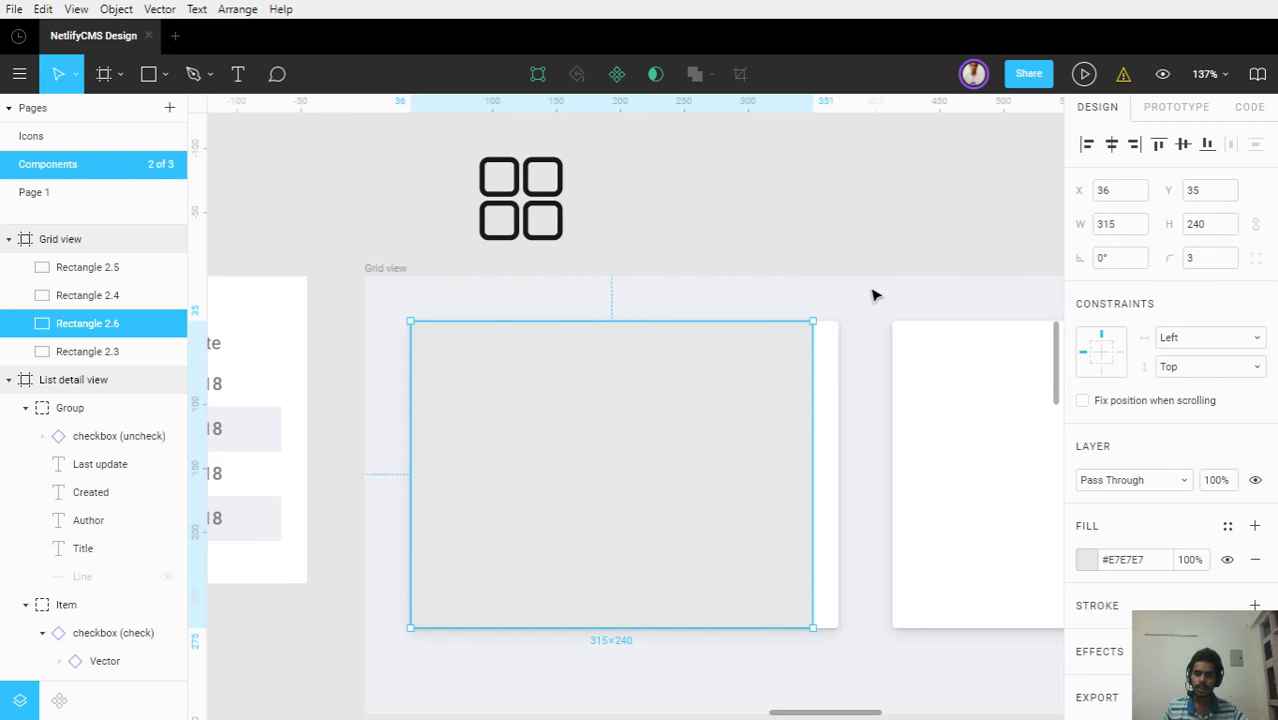
click(1136, 230)
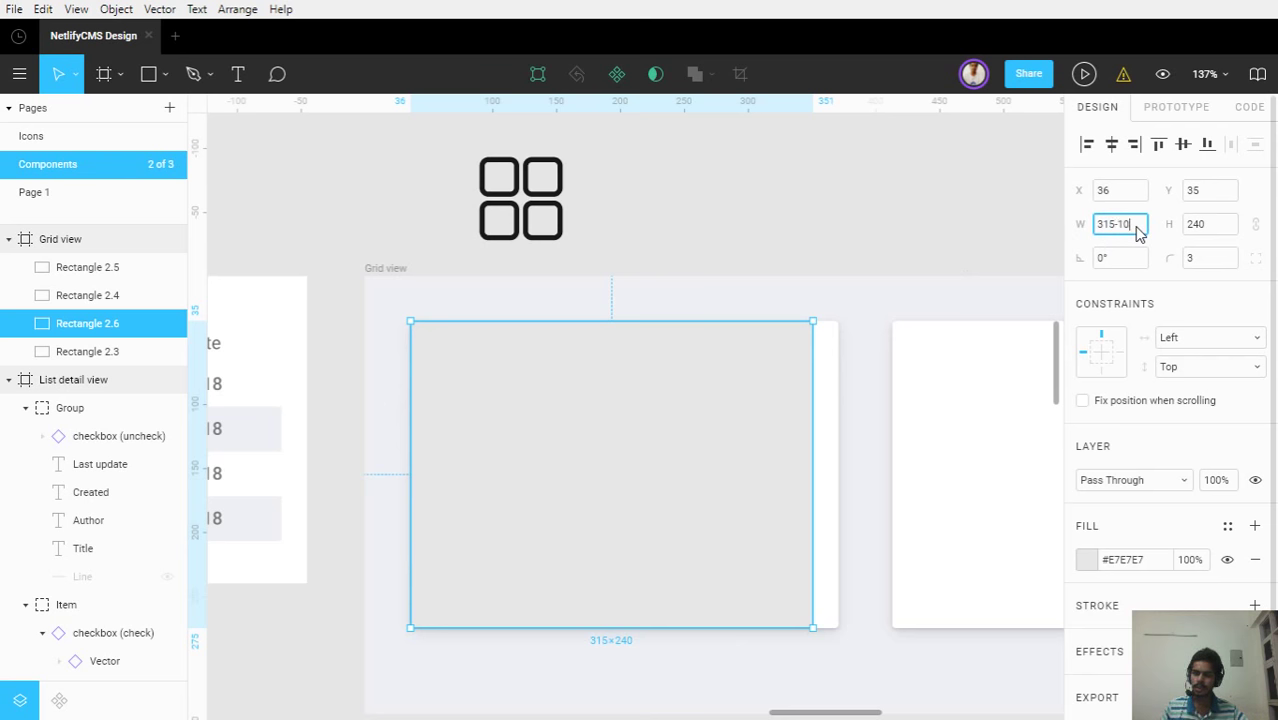
key(Return)
click(1220, 237)
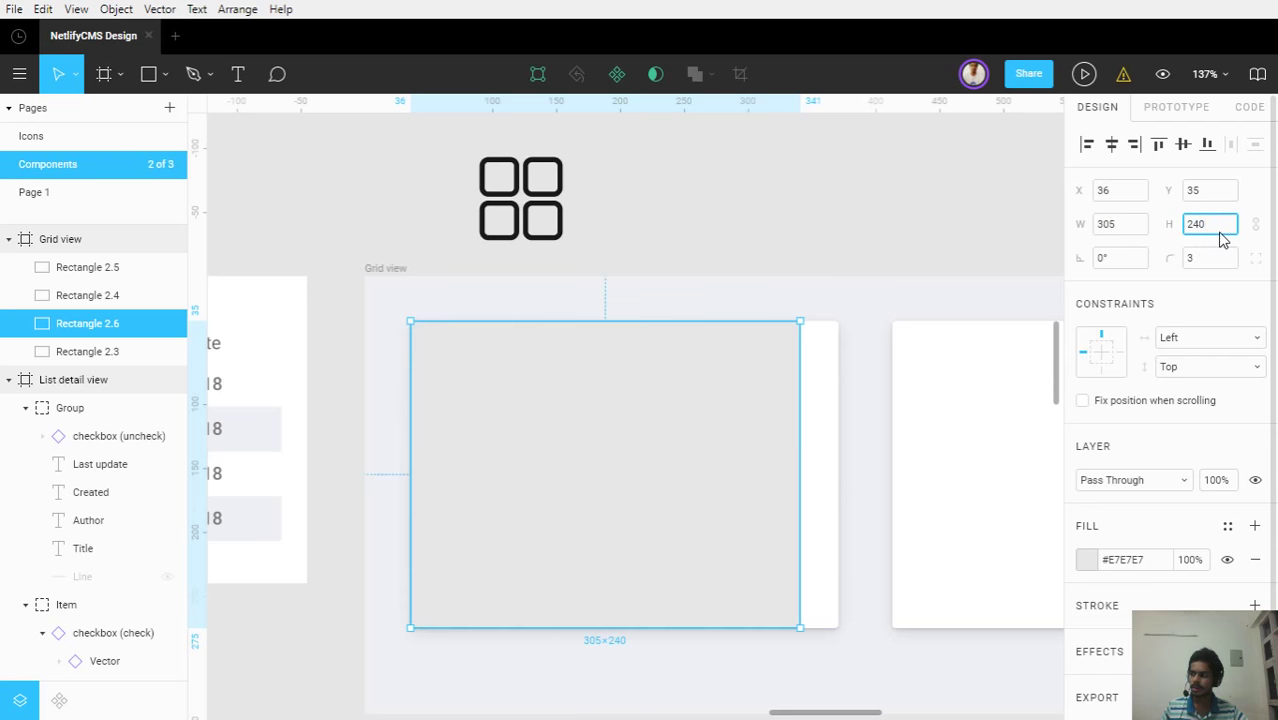
text(-30)
key(Return)
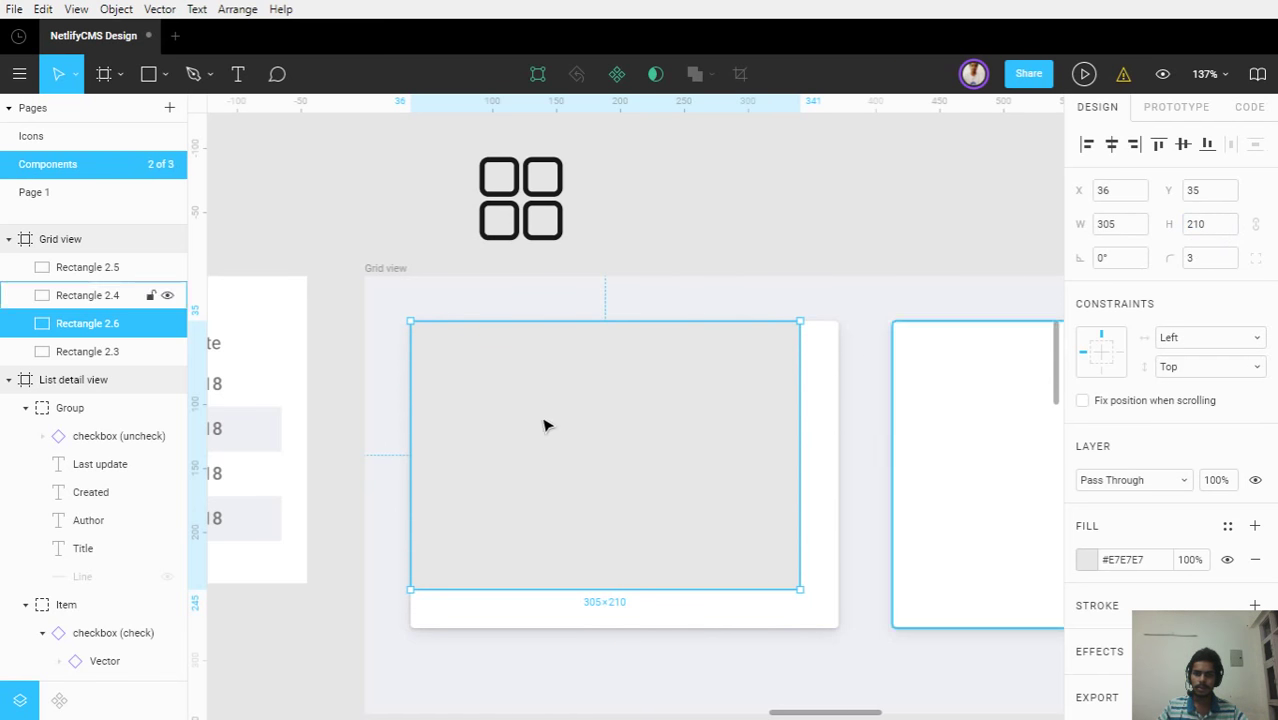
Move the grey rectangle evenly inset inside the card and set its corner radius to 0
drag(568, 437, 590, 462)
click(771, 328)
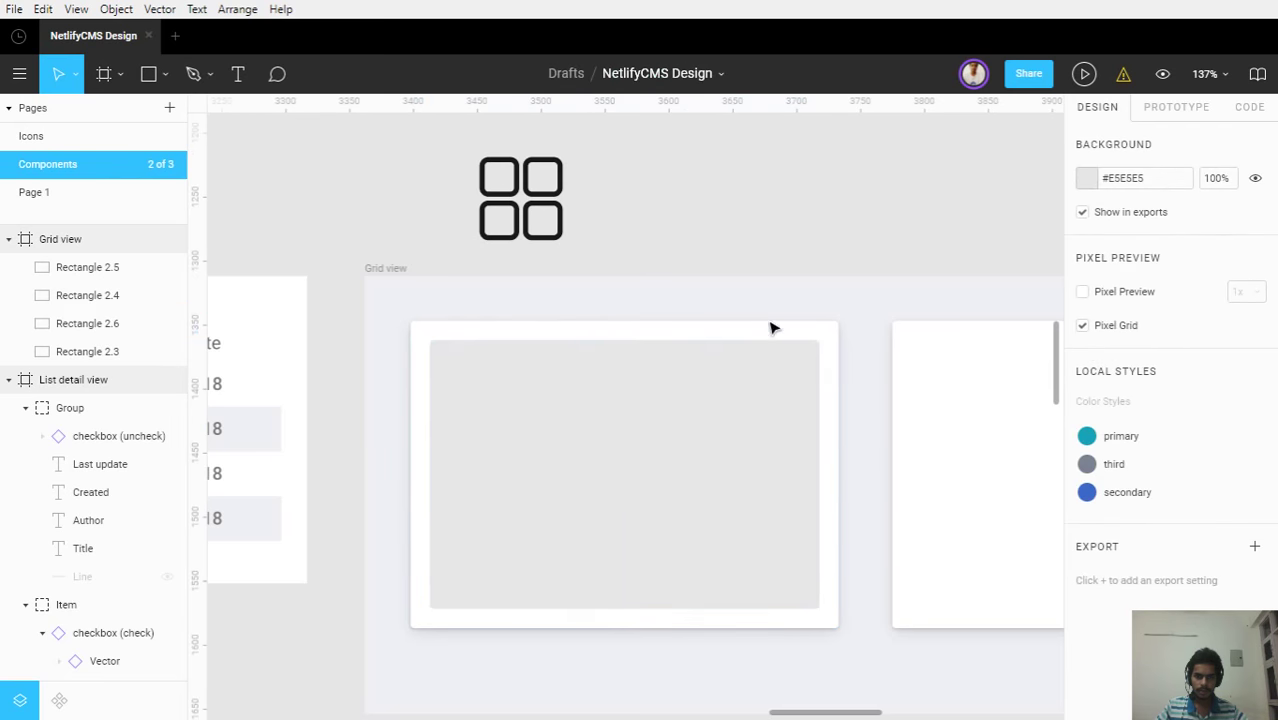
click(566, 474)
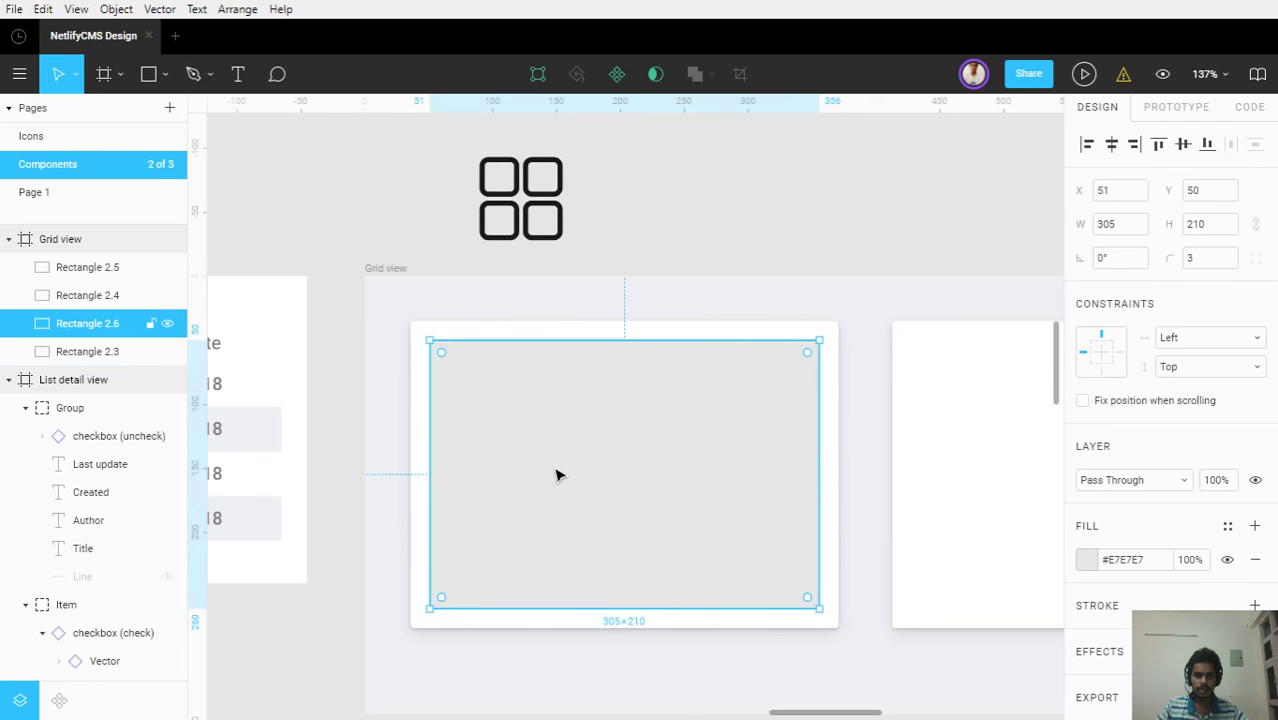
click(1190, 260)
text(0)
key(Return)
scroll(545, 458, up, 1)
scroll(540, 455, up, 1)
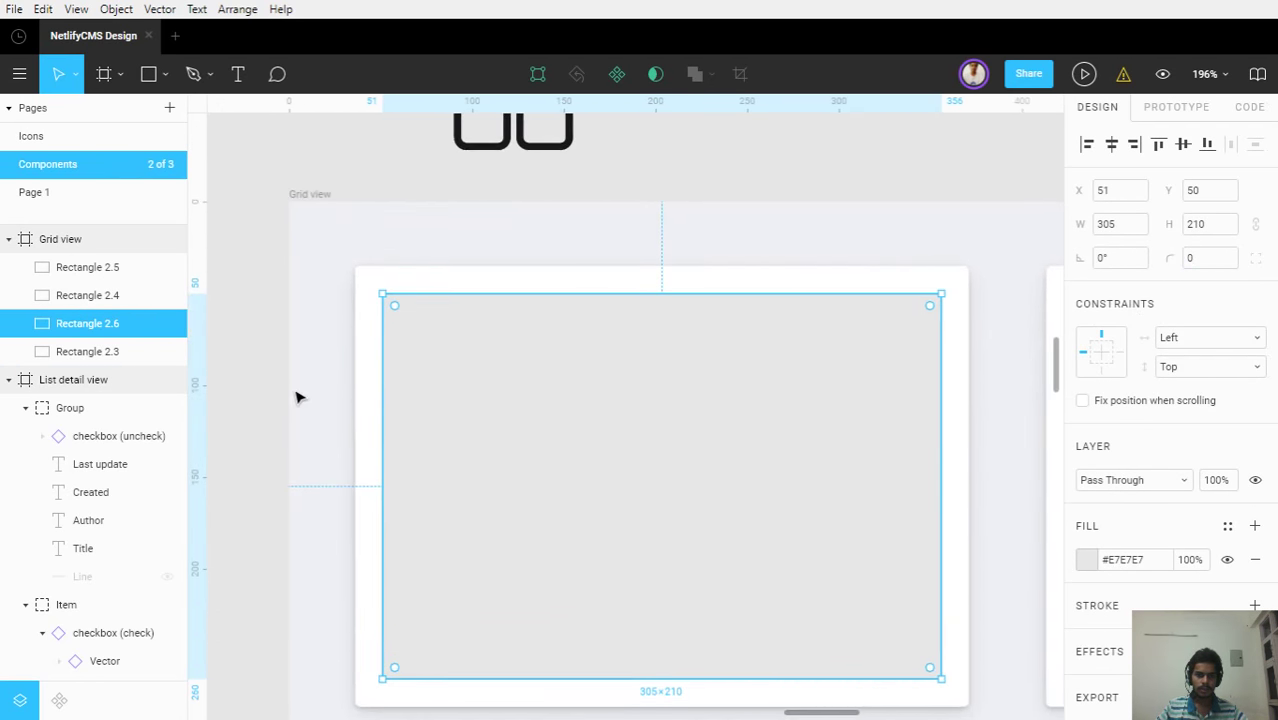
click(297, 397)
scroll(700, 318, down, 1)
scroll(700, 318, down, 2)
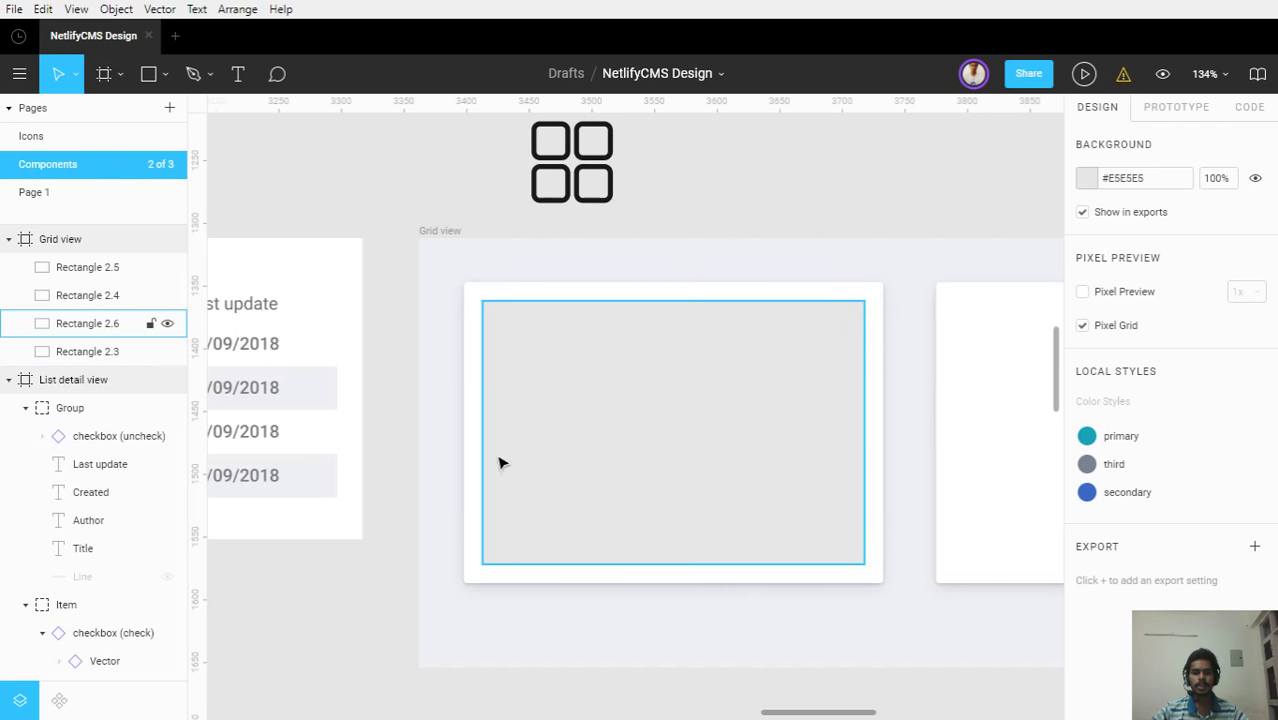
scroll(570, 458, up, 1)
scroll(570, 458, up, 5)
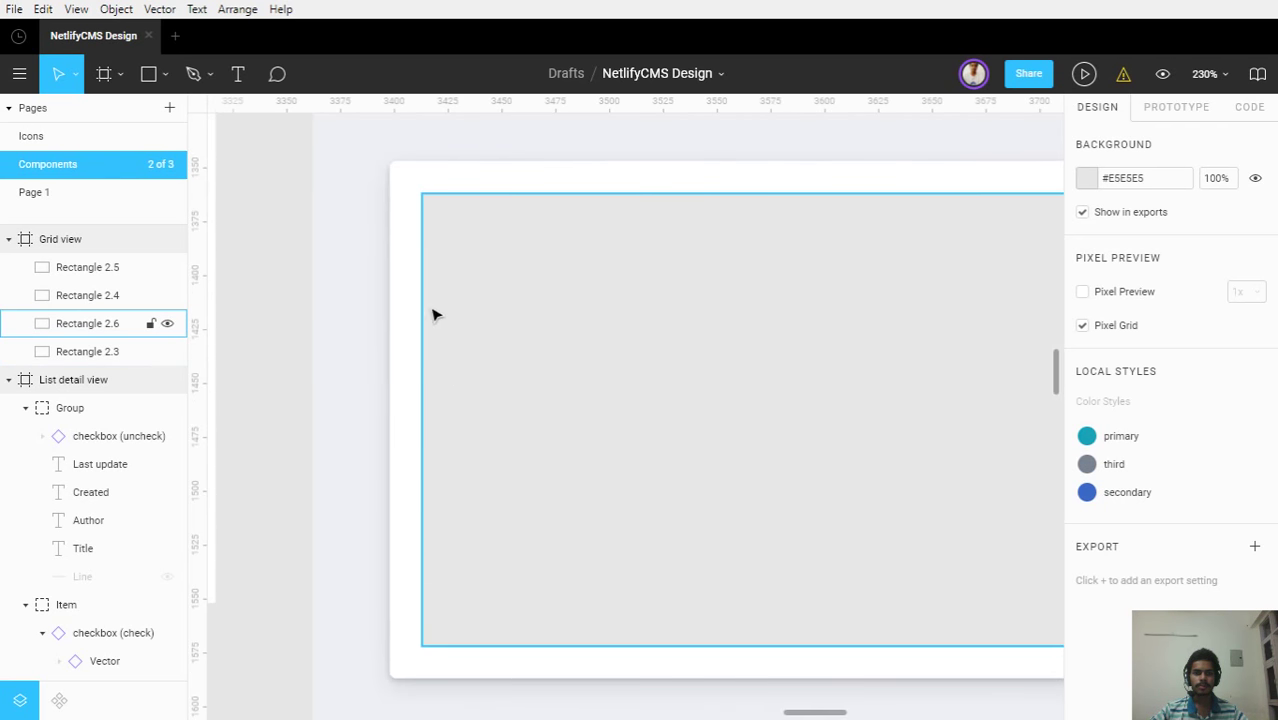
scroll(447, 352, up, 2)
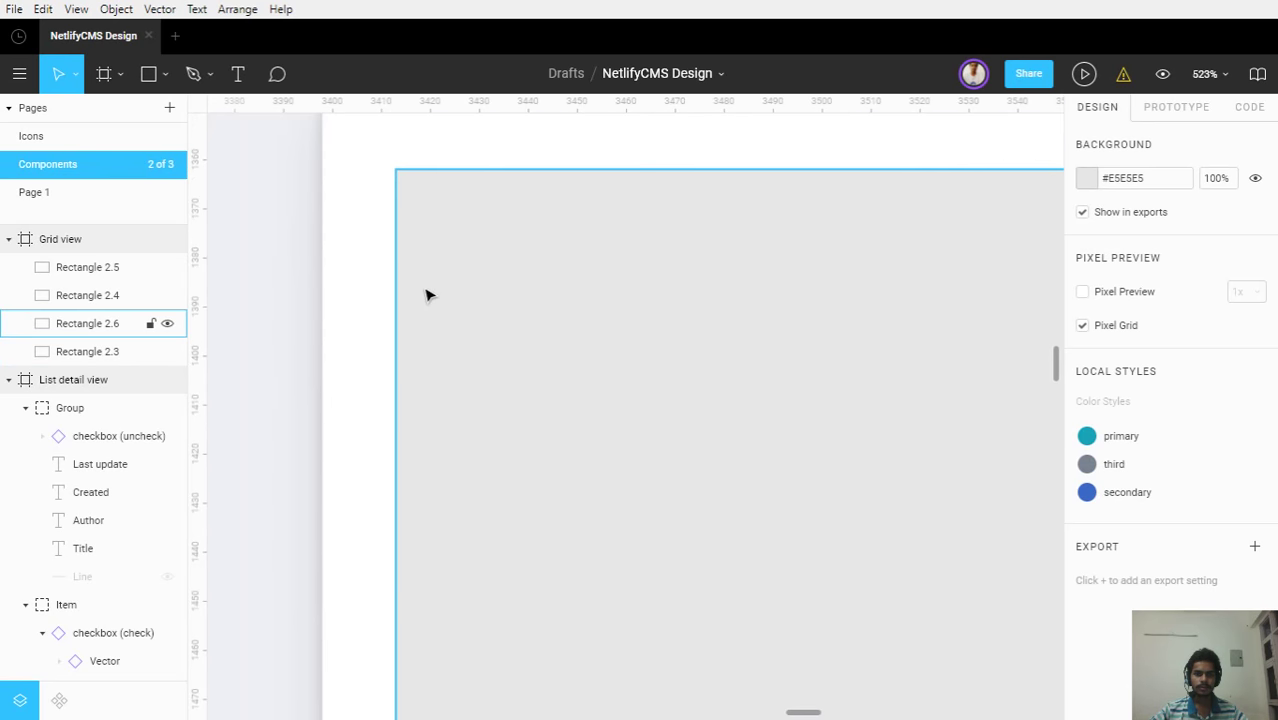
drag(439, 288, 502, 397)
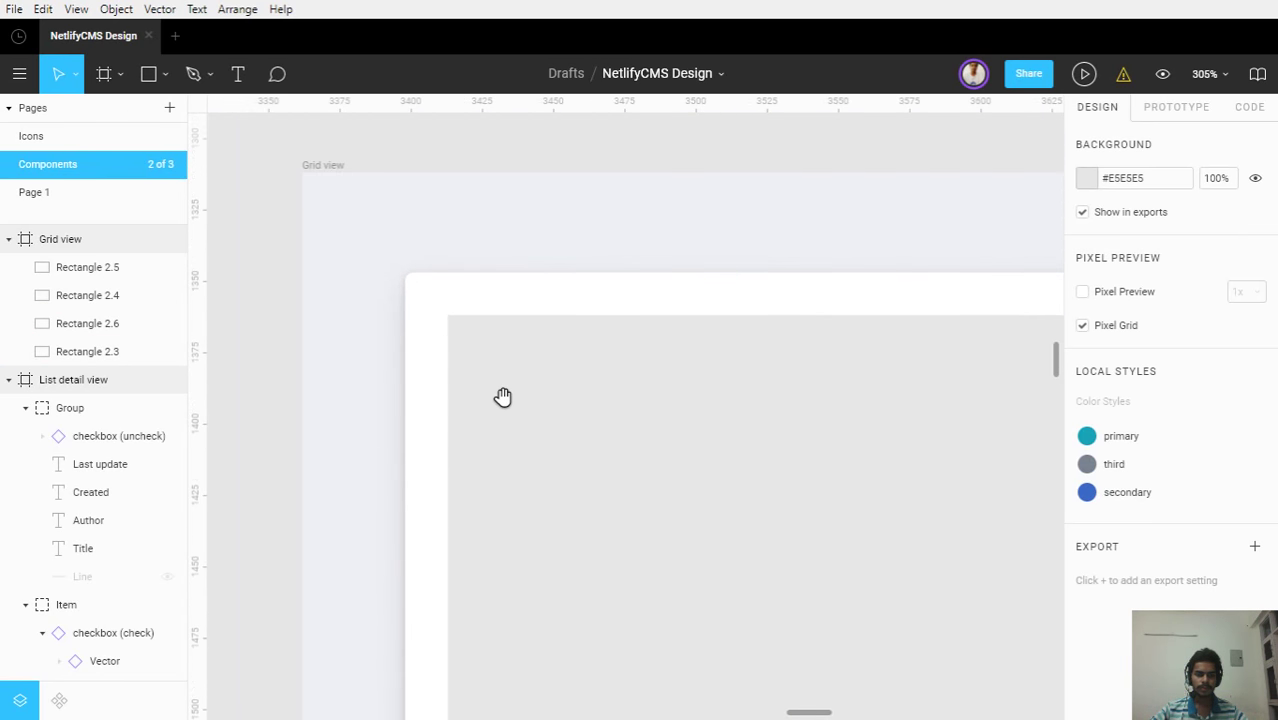
Add the text 'This is my first blog post.' aligned to the placeholder's top-left corner
key(t)
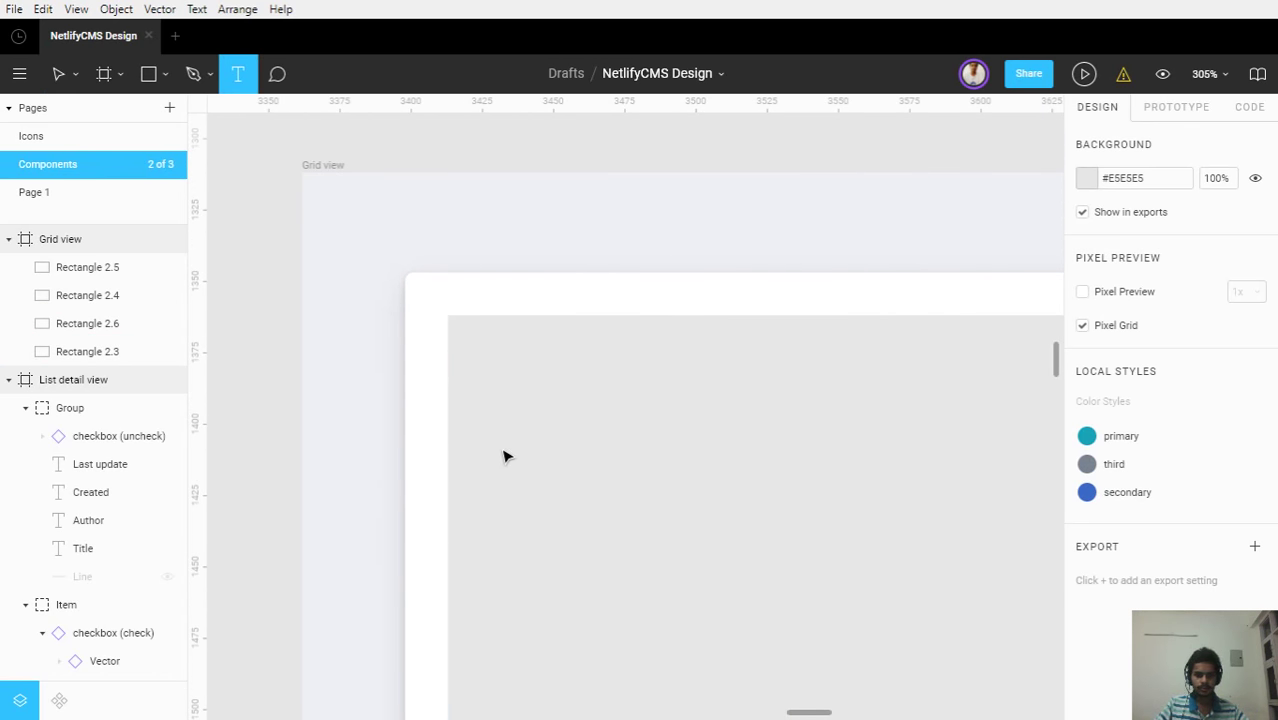
click(504, 457)
text(Thi)
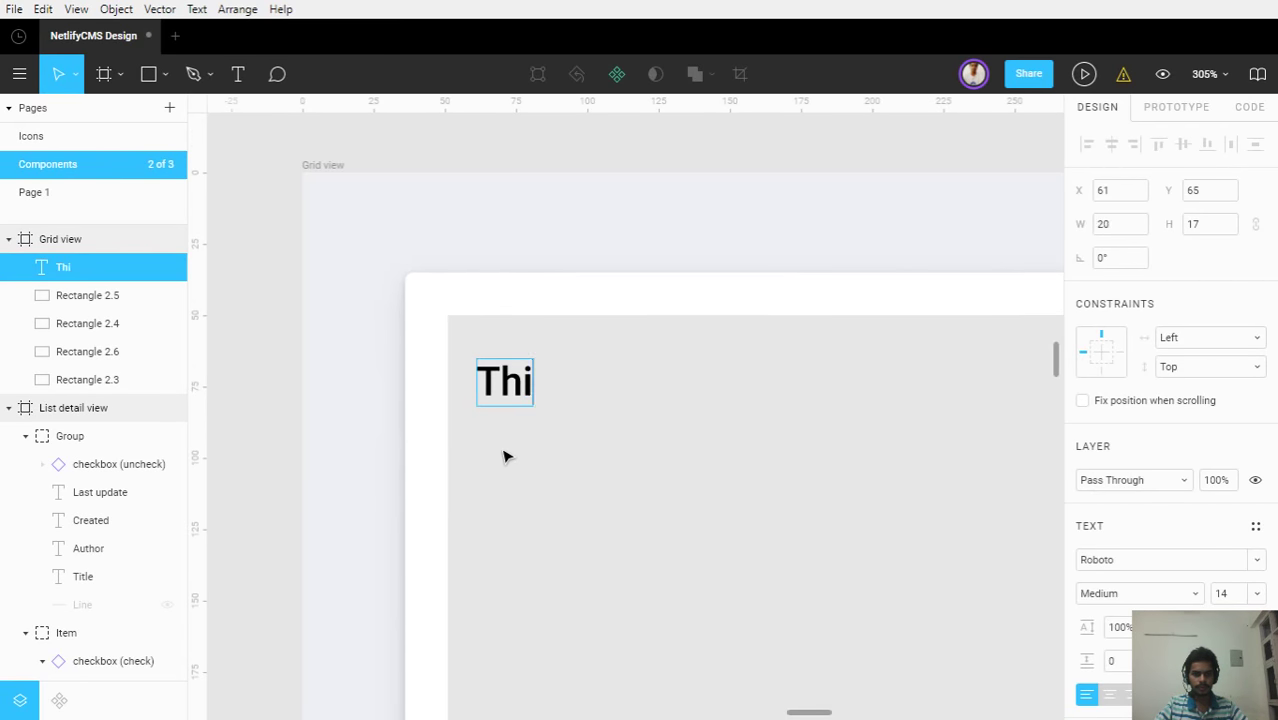
text(s is my f)
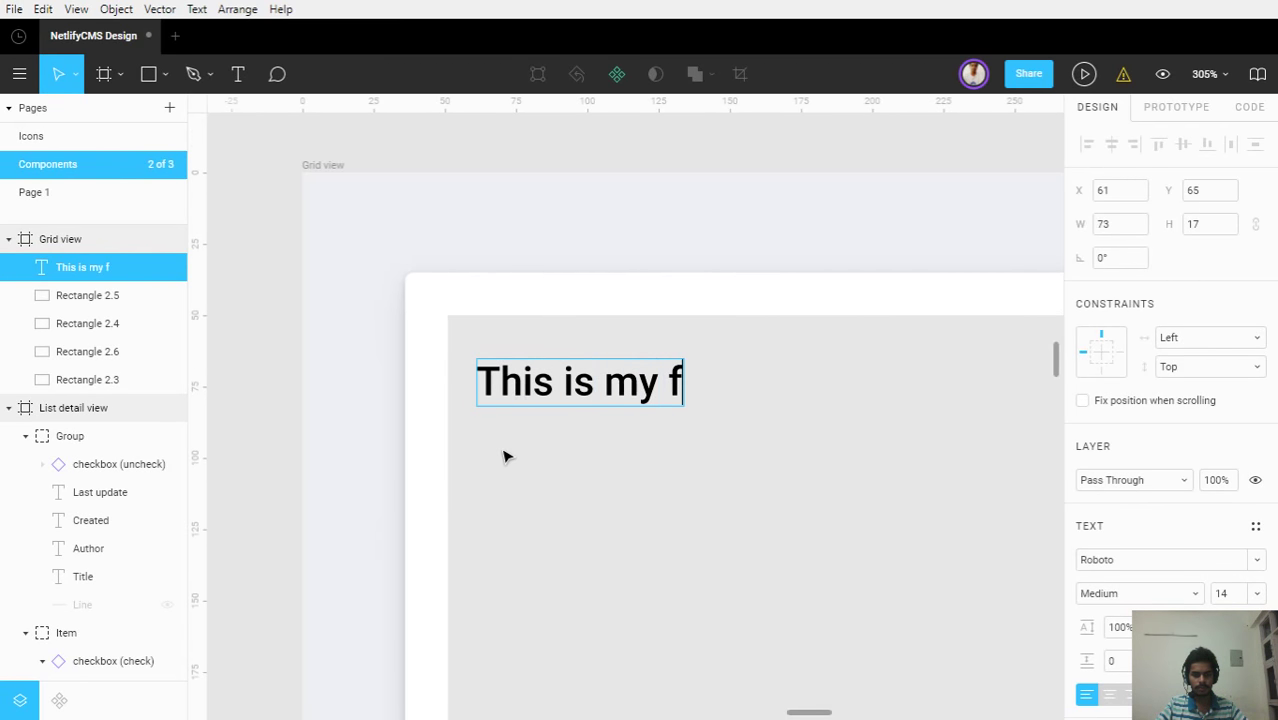
text(irst blog post.)
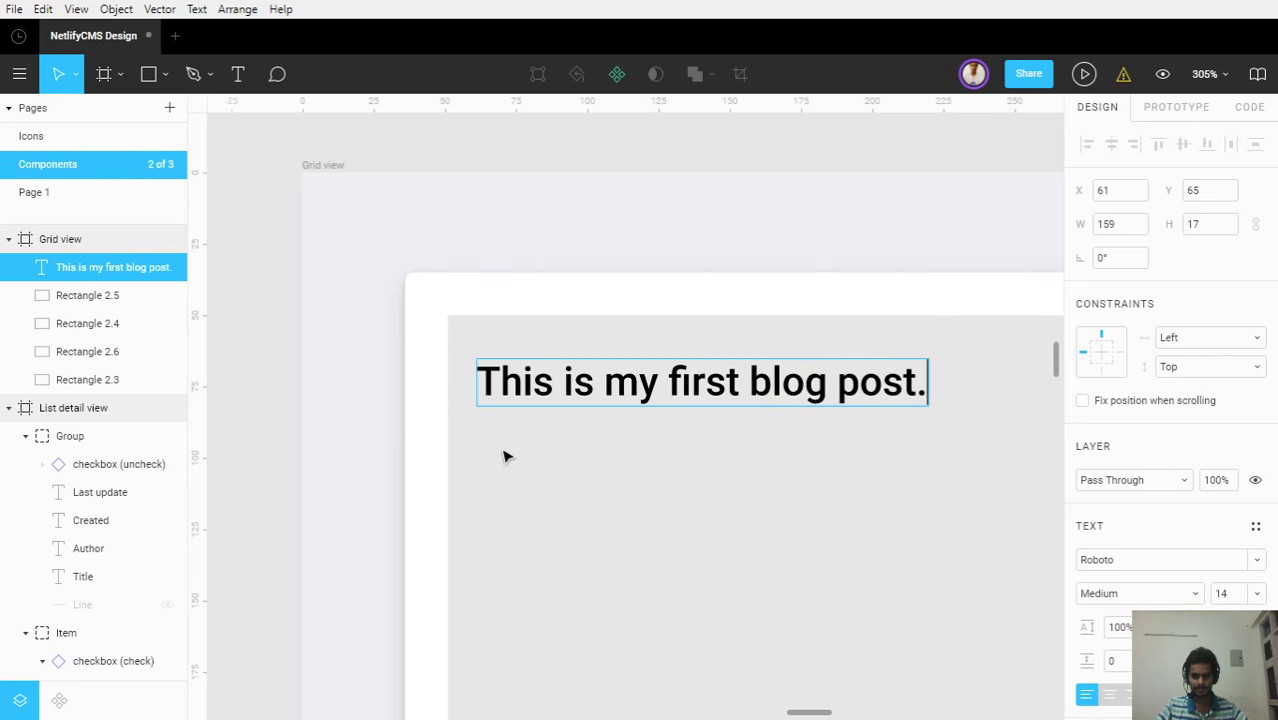
key(Escape)
drag(499, 371, 491, 345)
Hide the grey placeholder and group the title, placeholder and card layers with Ctrl+G
click(663, 437)
scroll(663, 437, down, 5)
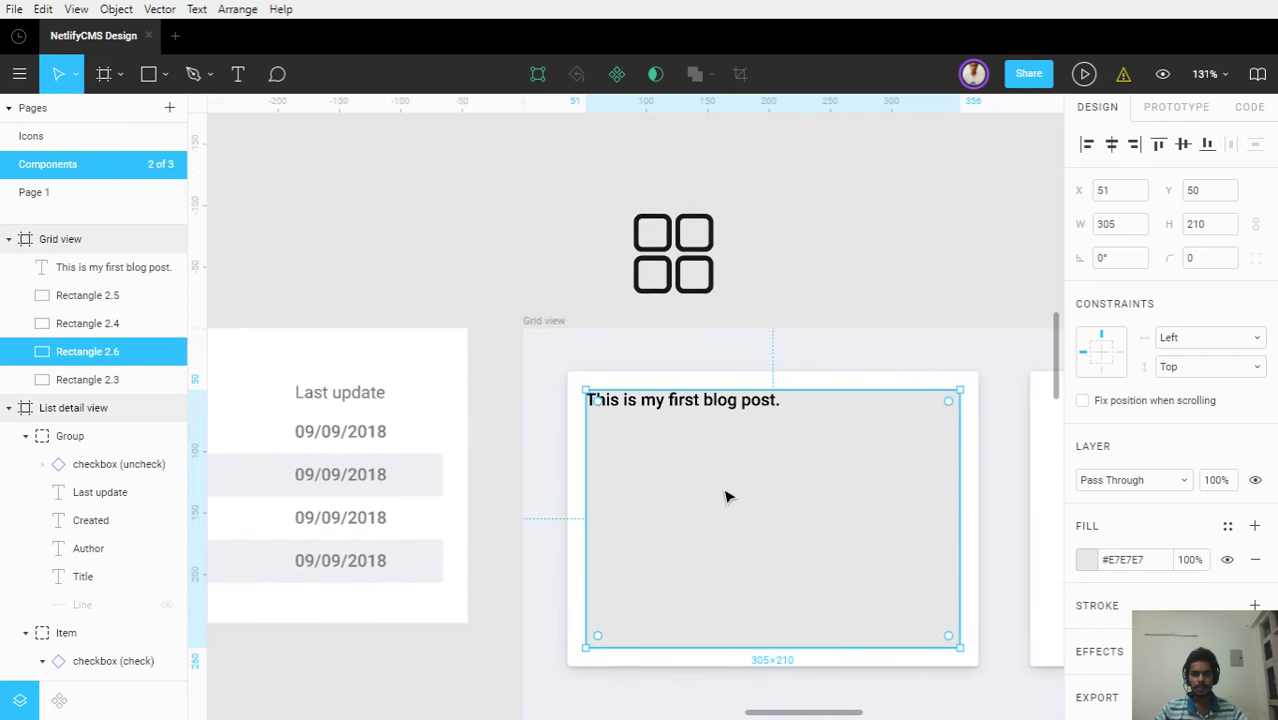
scroll(450, 430, down, 1)
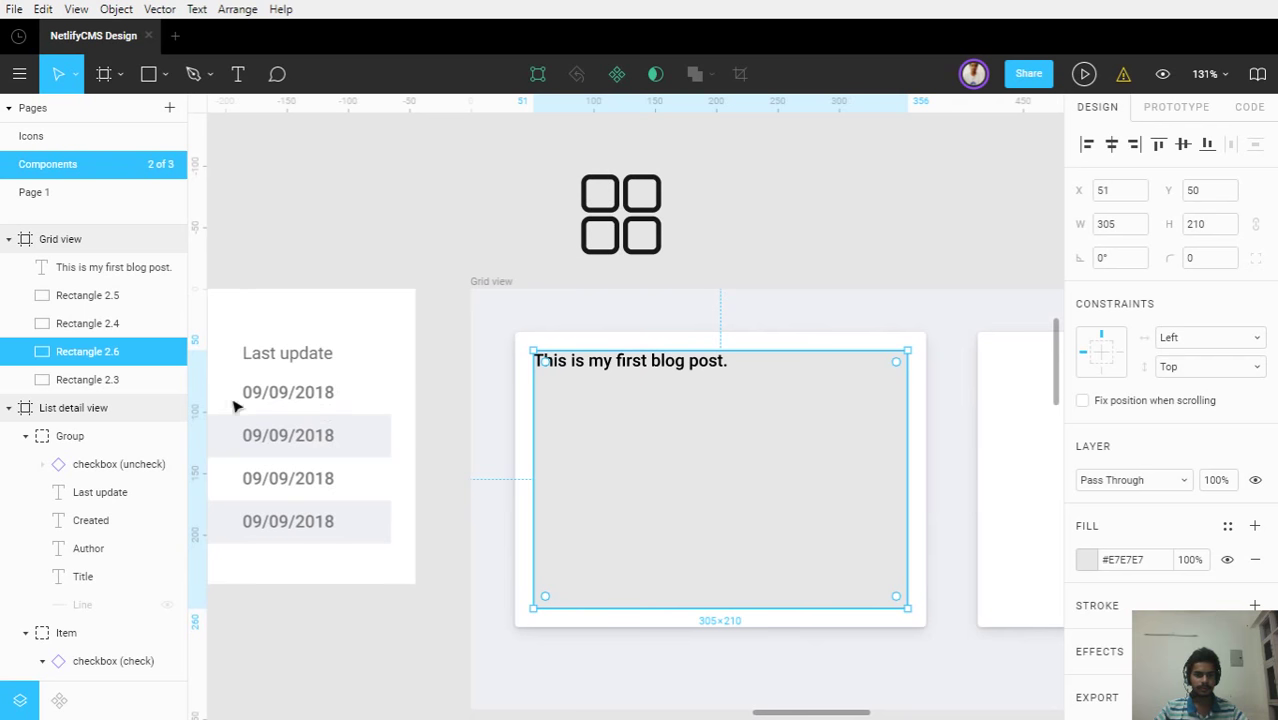
click(167, 353)
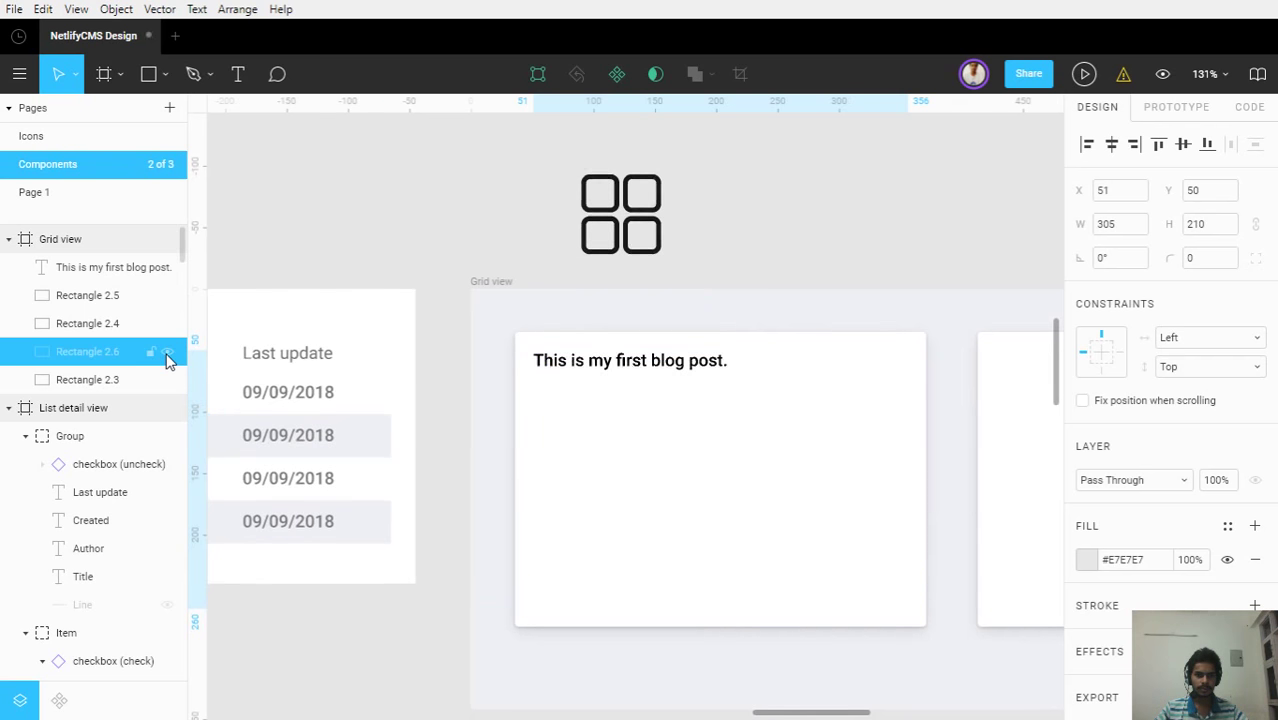
shift+click(54, 378)
drag(62, 267, 85, 340)
shift+click(82, 390)
key(ctrl+g)
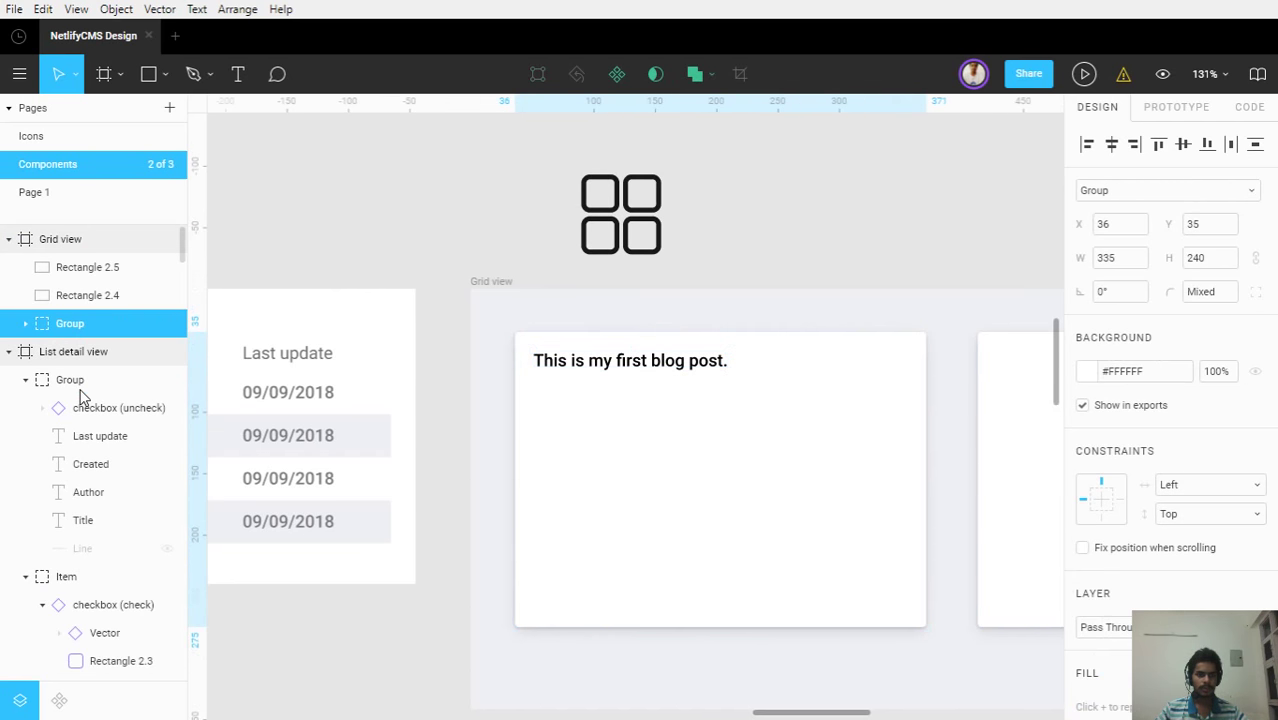
click(25, 323)
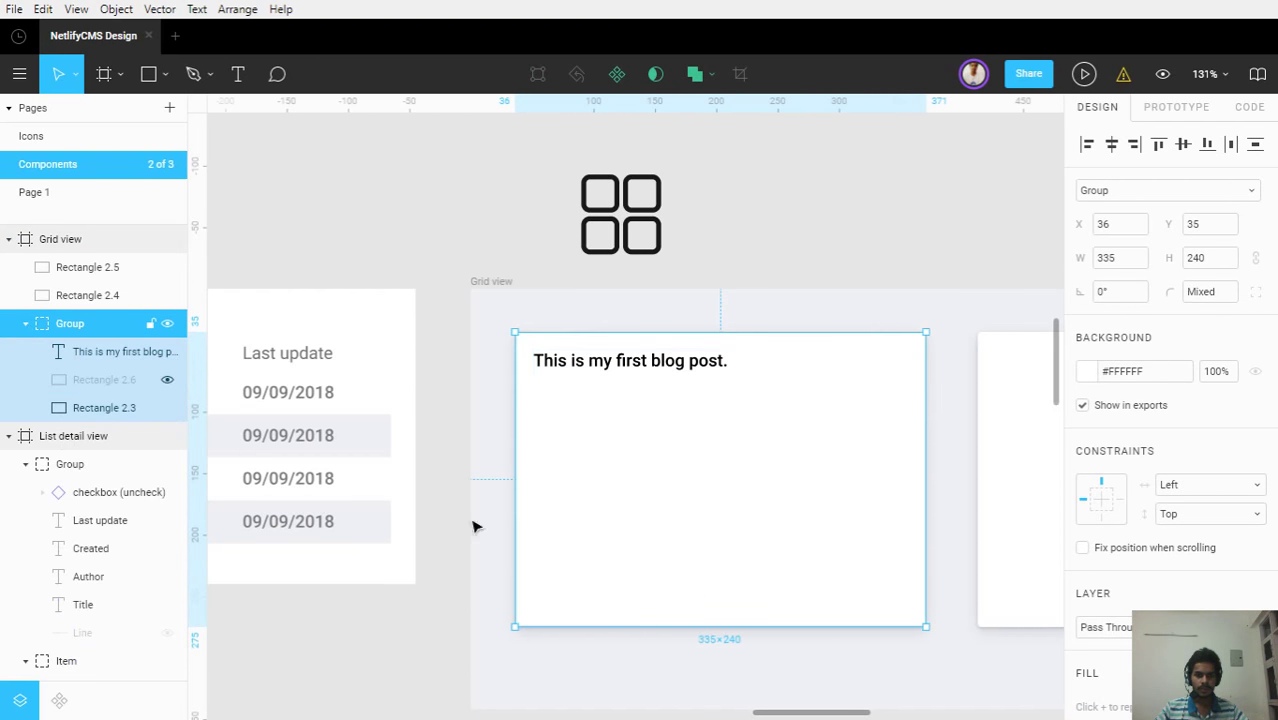
Delete the trailing period so the title reads 'This is my first blog post'
click(456, 608)
ctrl+scroll(456, 608, down, 3)
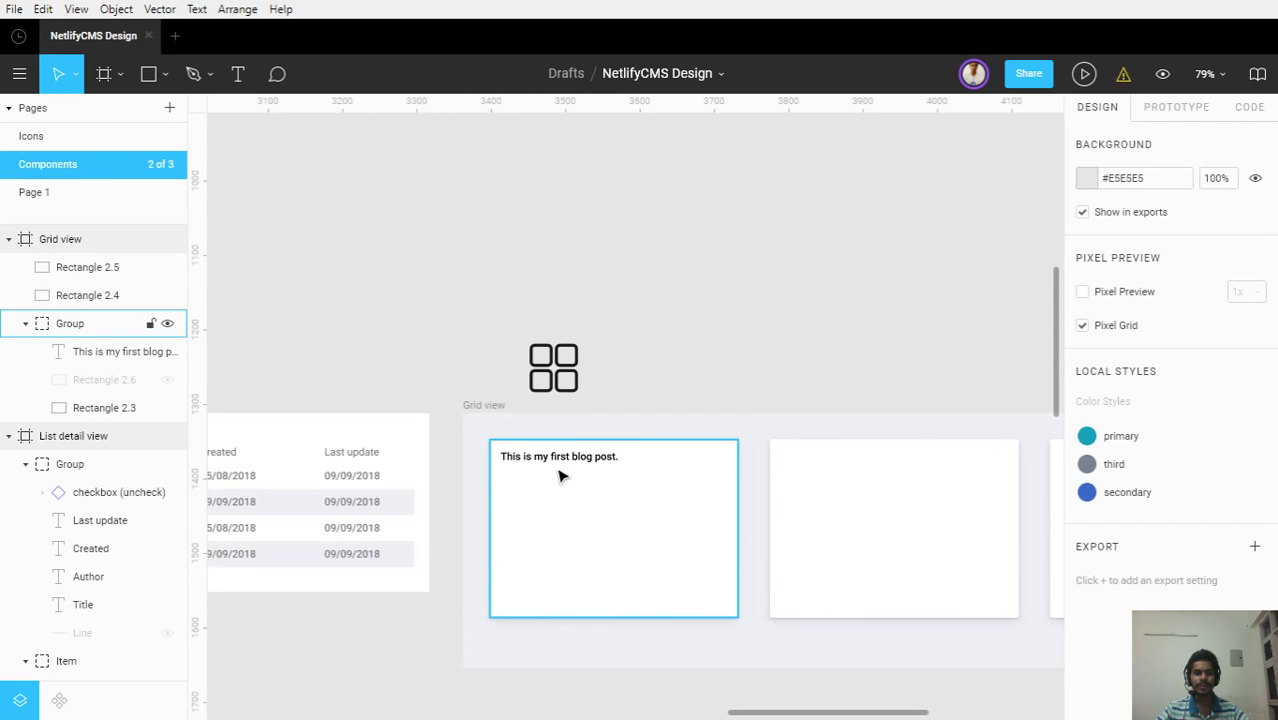
ctrl+scroll(560, 463, up, 10)
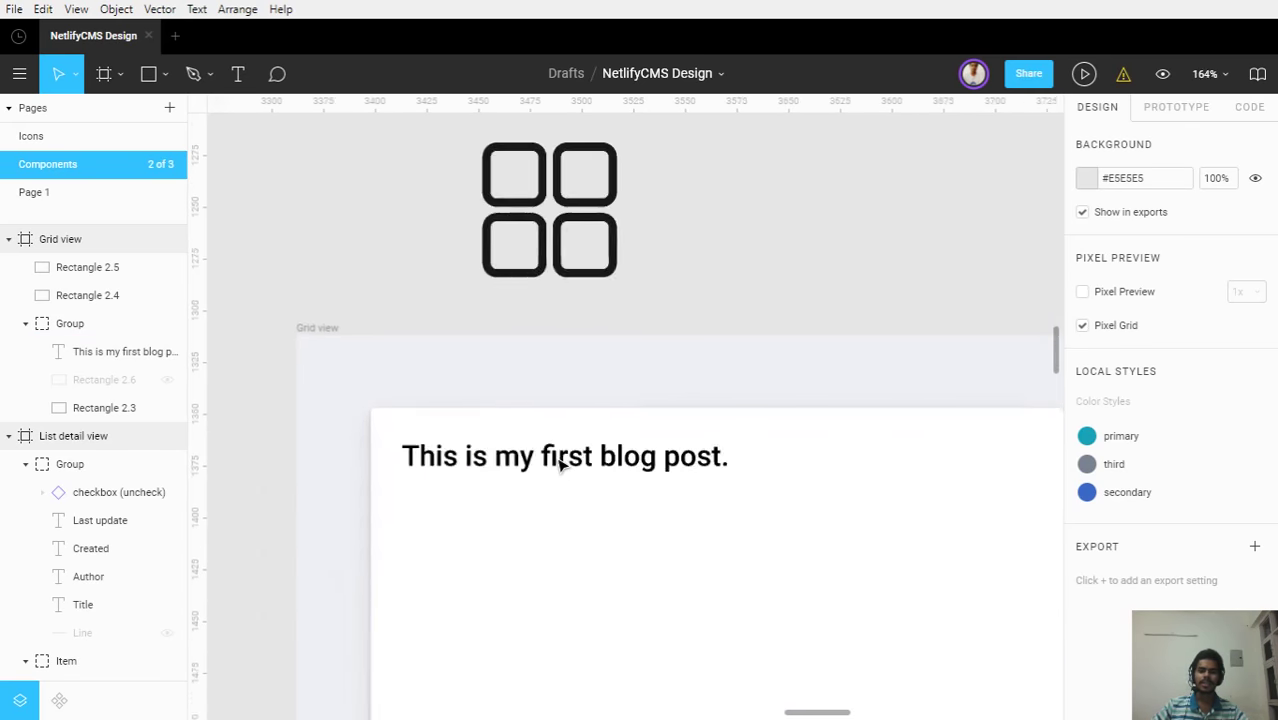
ctrl+click(560, 463)
double_click(560, 463)
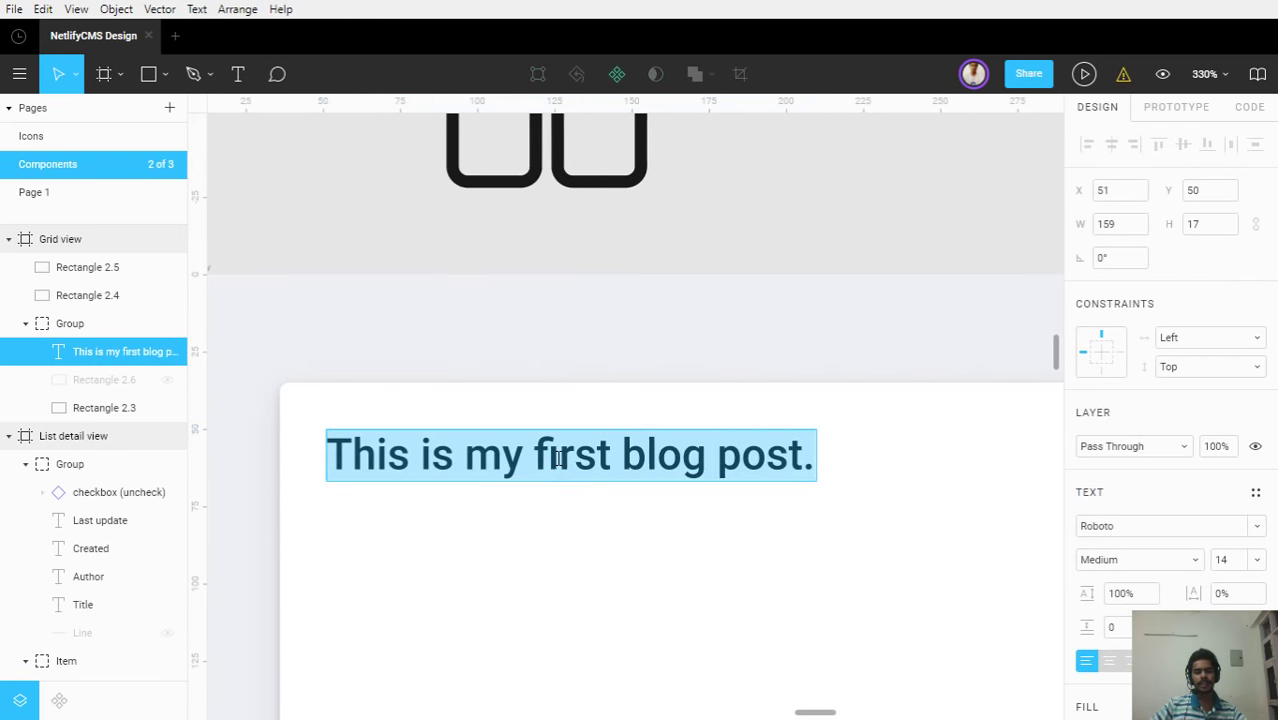
key(Right)
key(BackSpace)
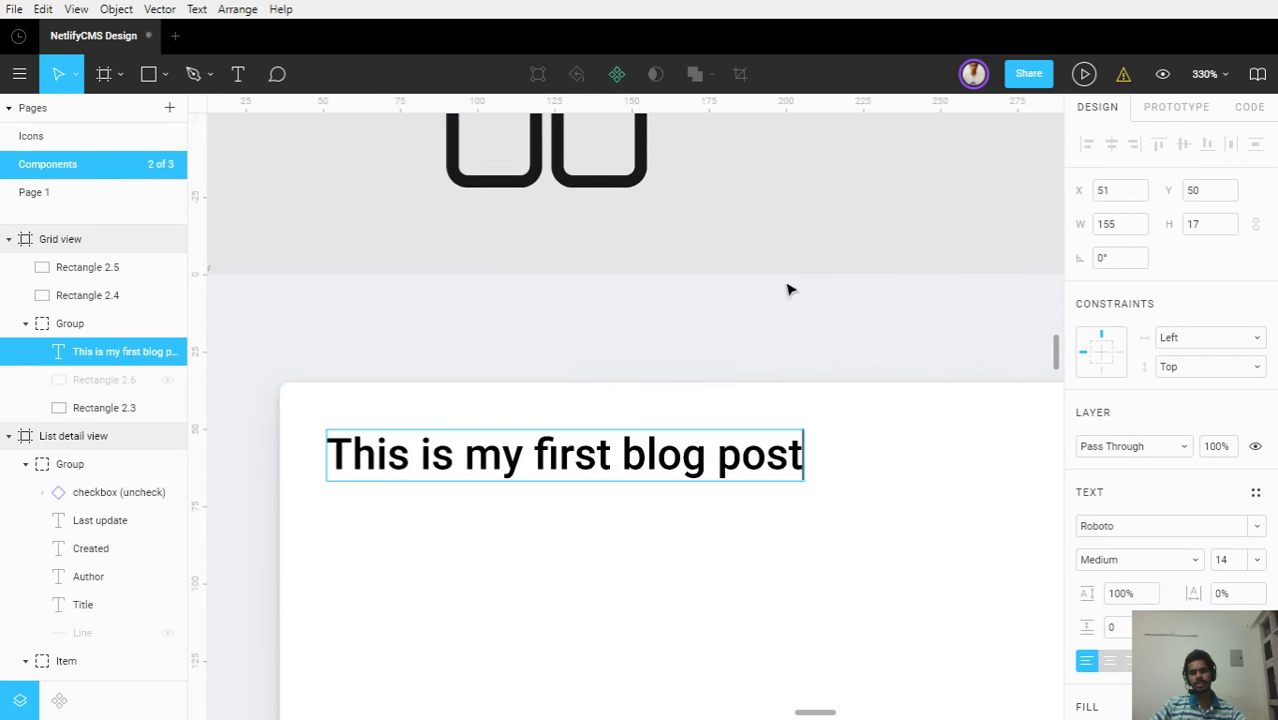
key(Escape)
key(Escape)
Recenter the first card in view and select its white card rectangle
drag(740, 553, 730, 414)
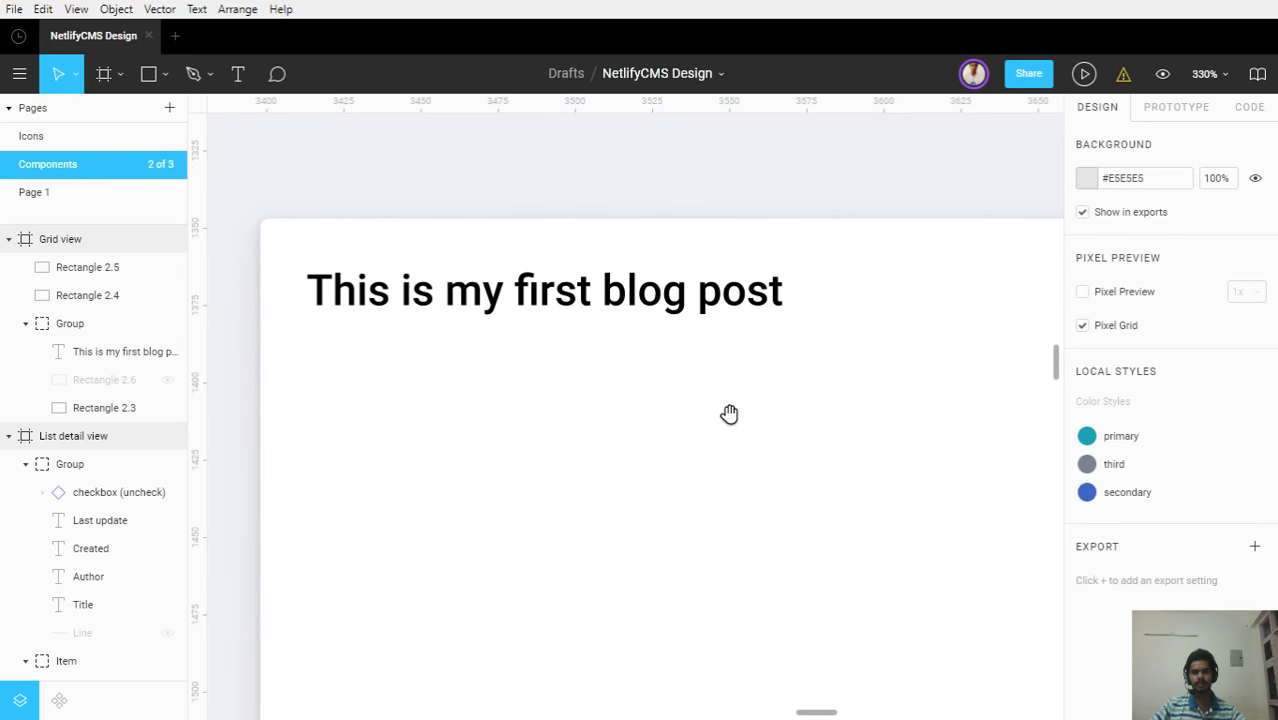
click(736, 303)
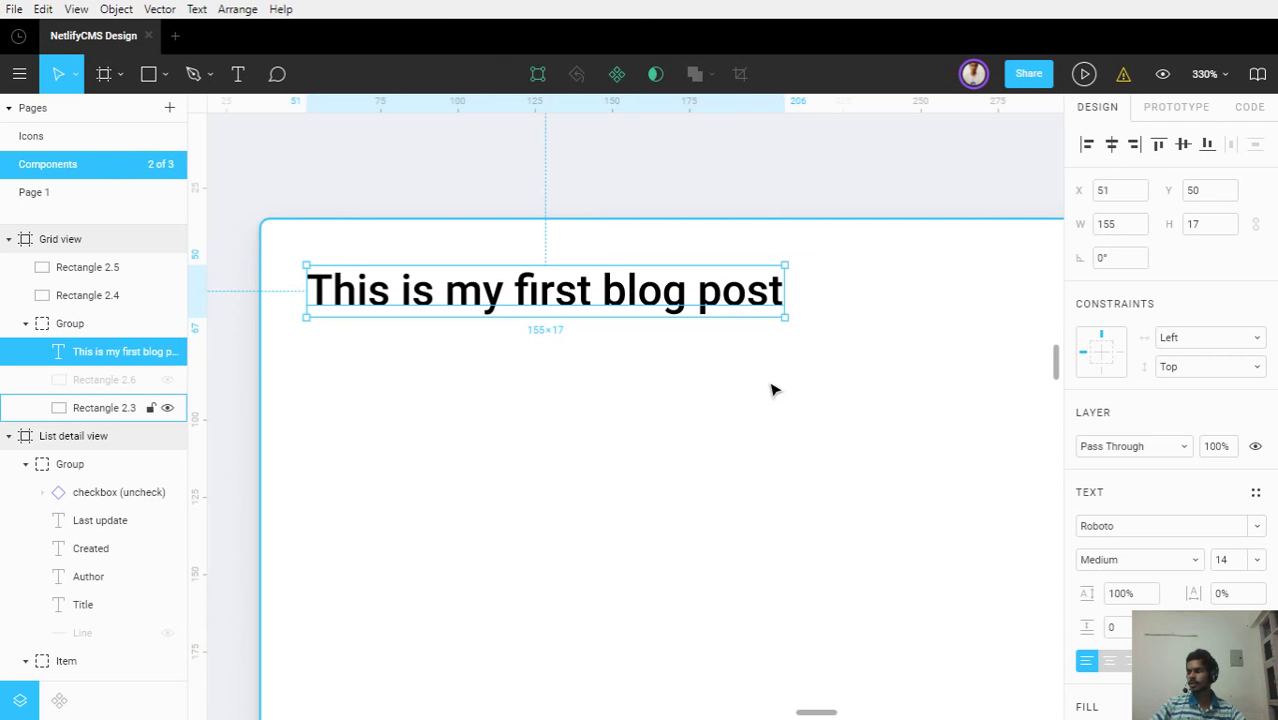
scroll(750, 413, down, 3)
scroll(750, 413, down, 2)
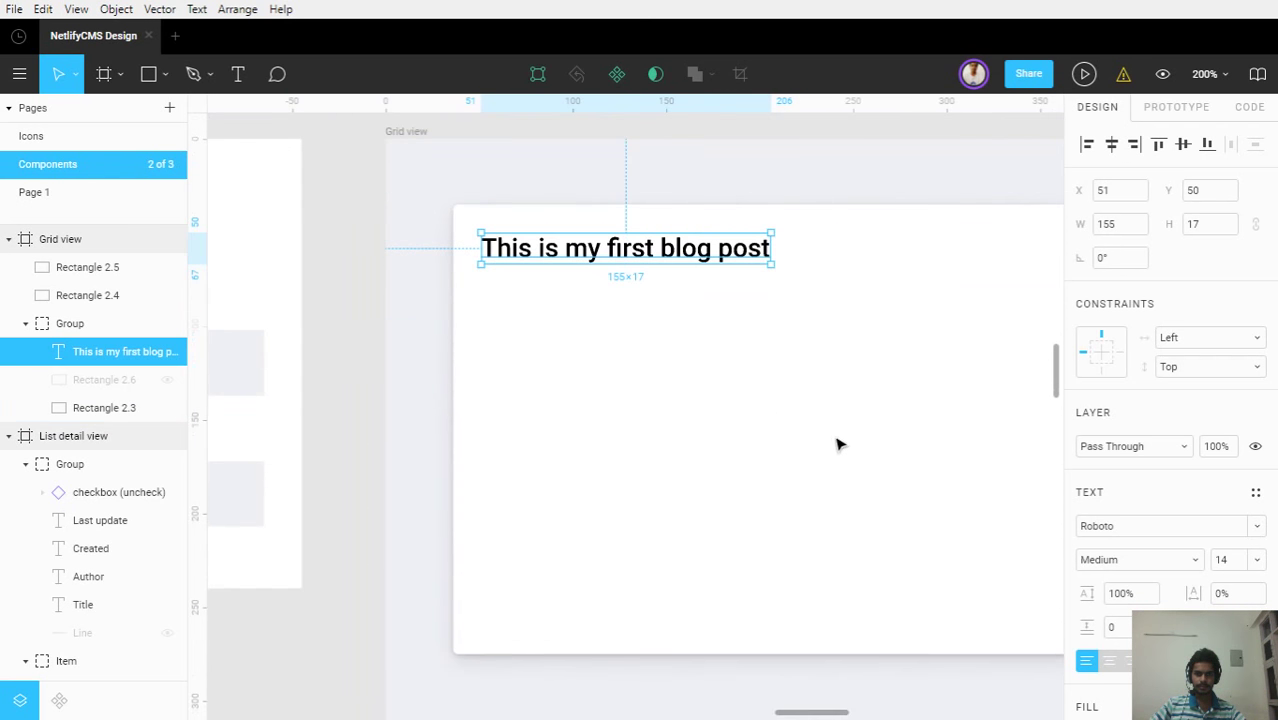
drag(816, 434, 733, 437)
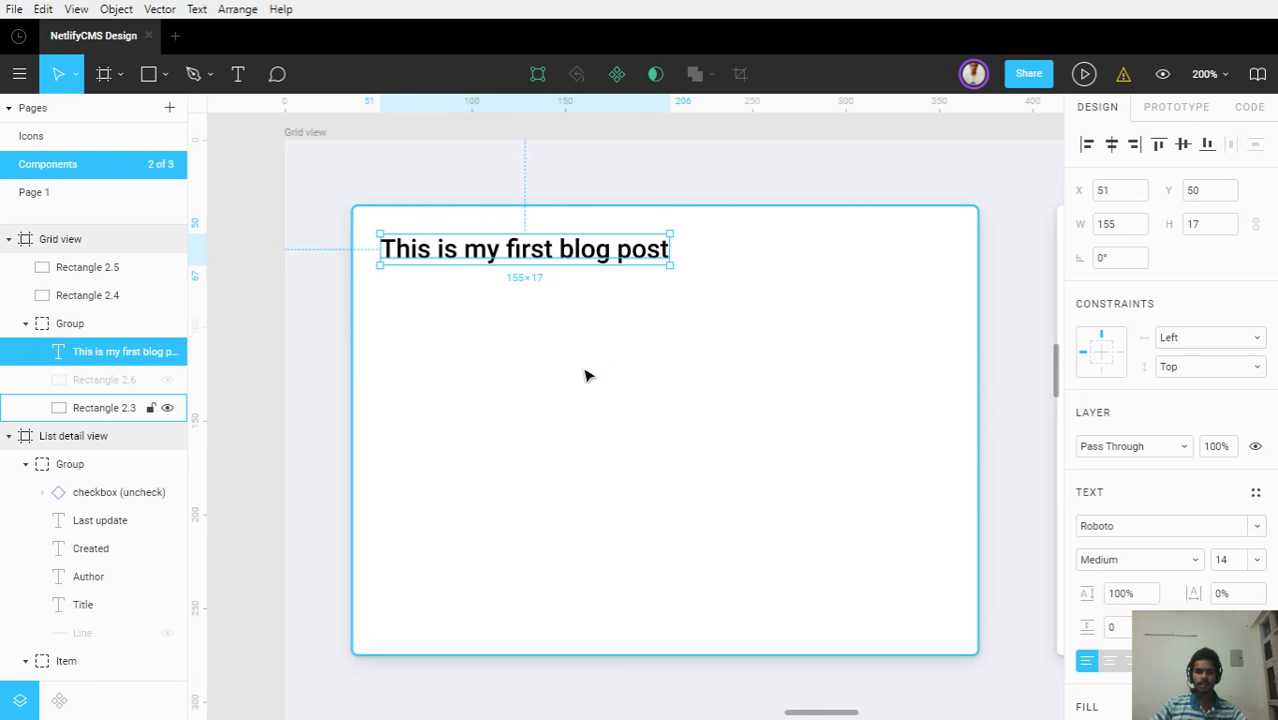
click(576, 409)
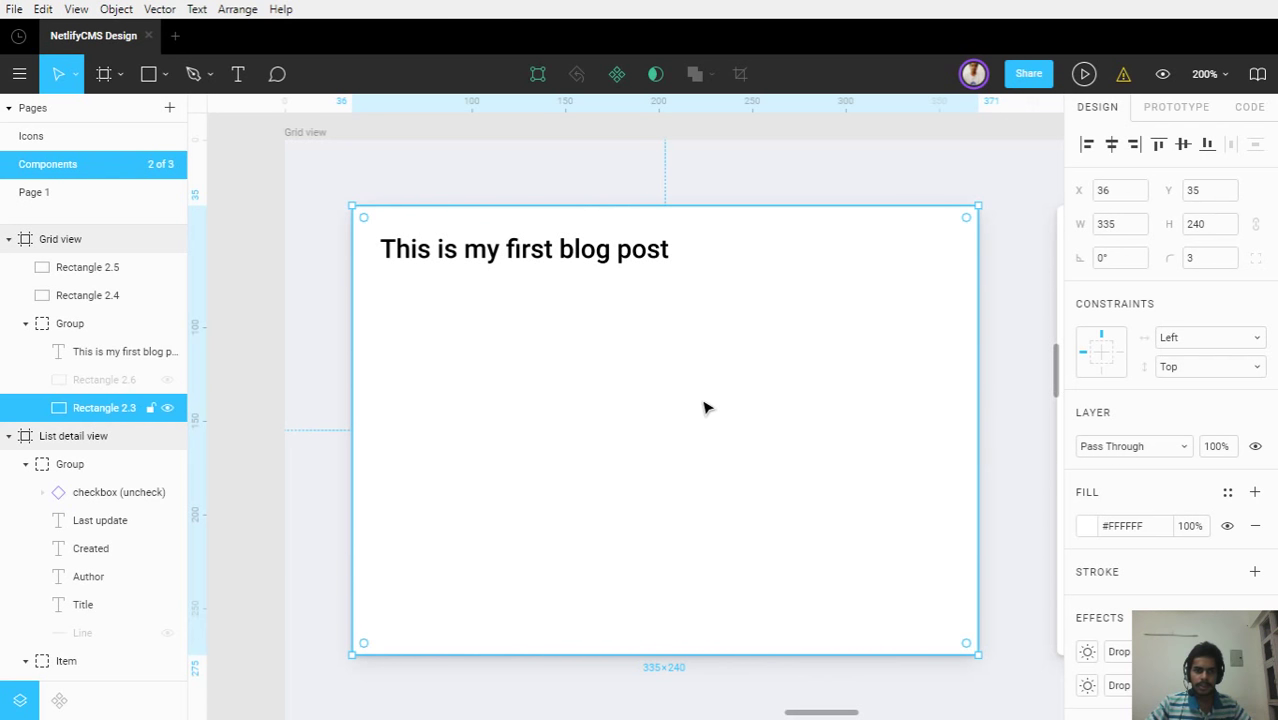
Show the hidden Rectangle 2.6 so the grey 305×210 placeholder appears in the first card again
scroll(633, 328, down, 3)
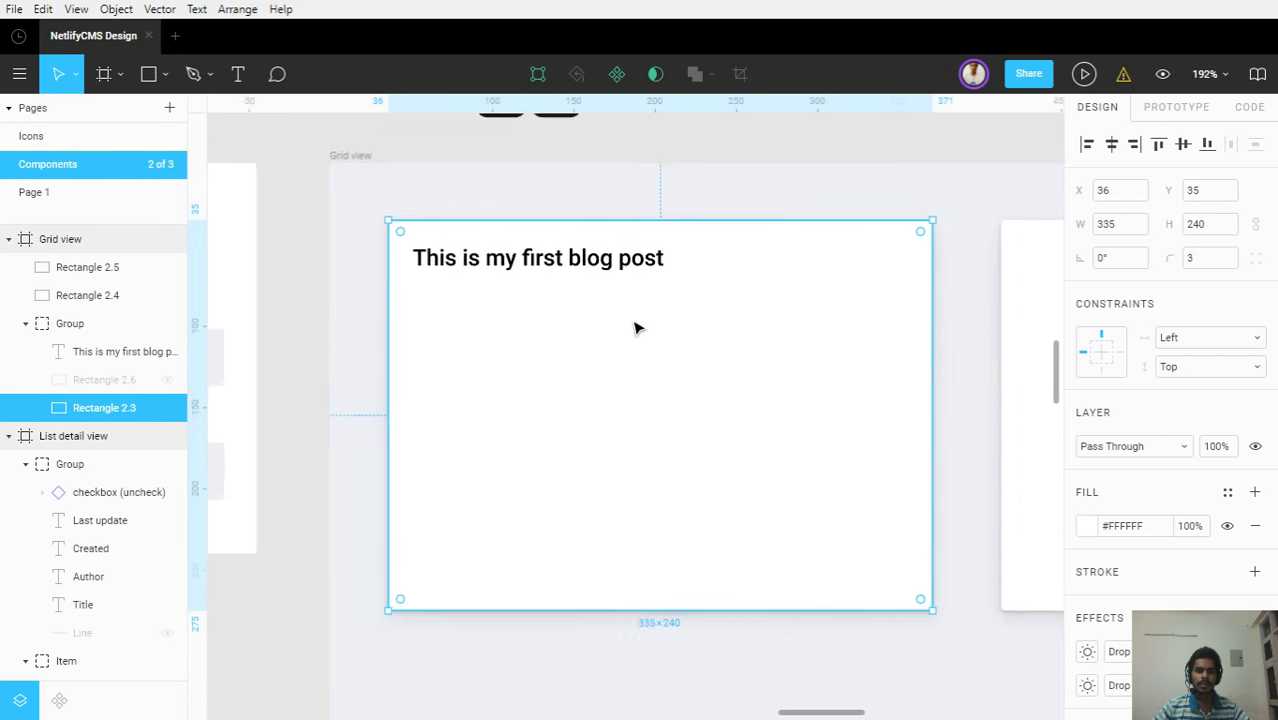
scroll(436, 317, up, 3)
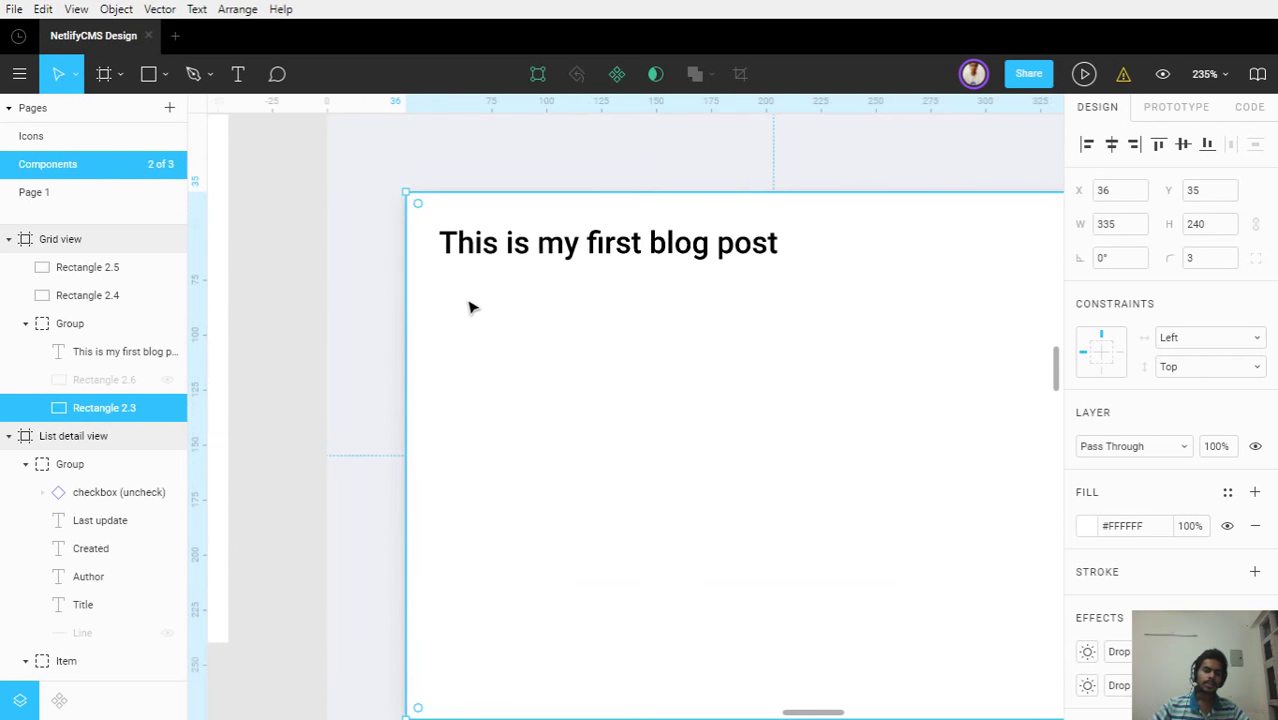
click(165, 380)
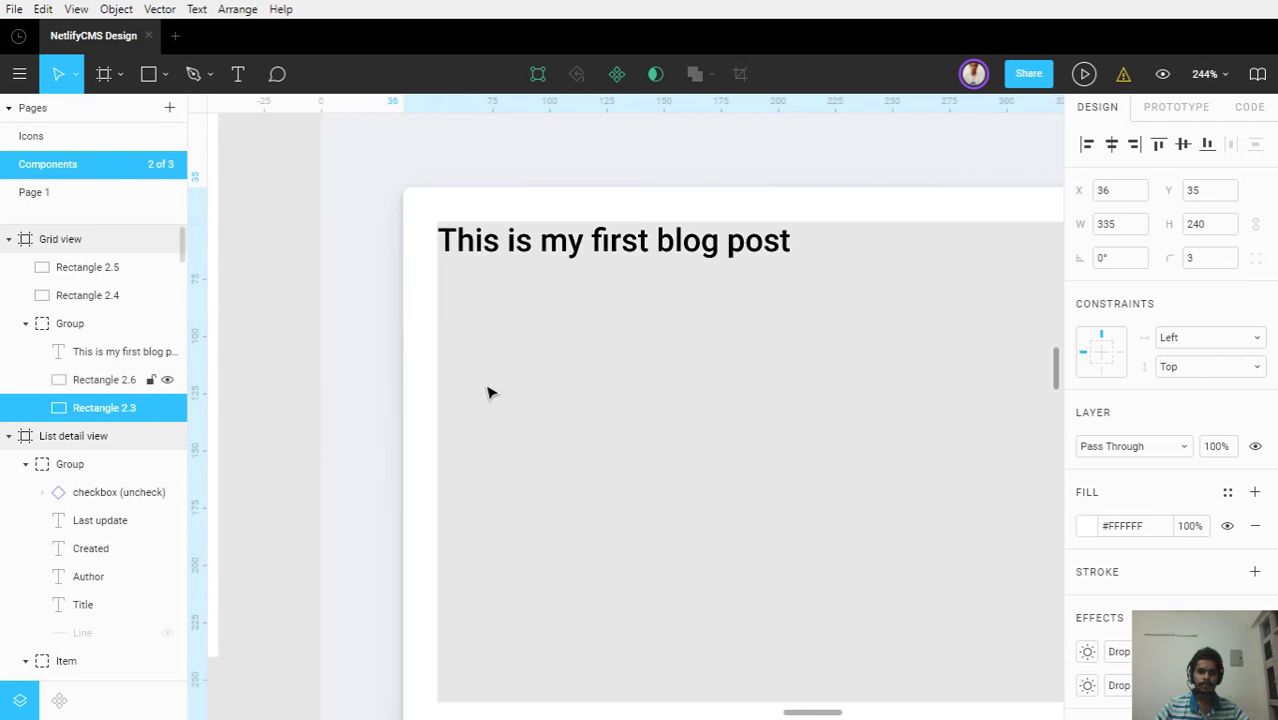
click(493, 392)
drag(600, 375, 495, 322)
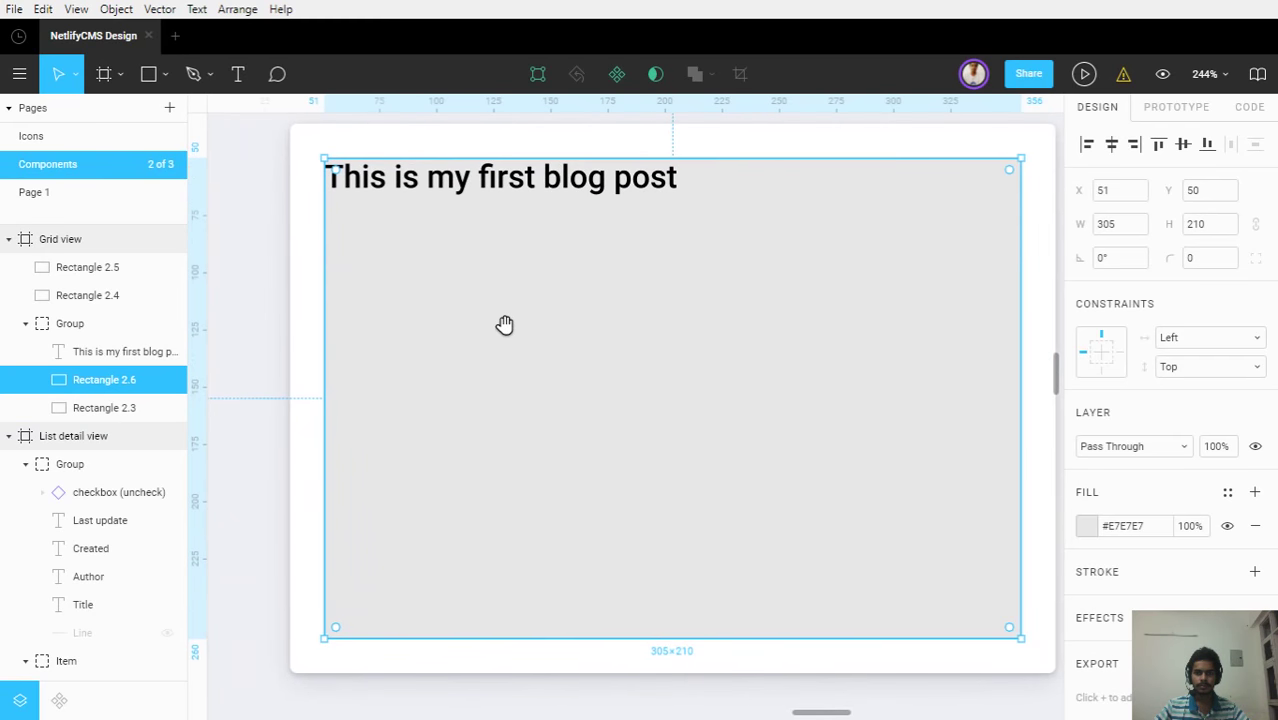
scroll(507, 332, down, 1)
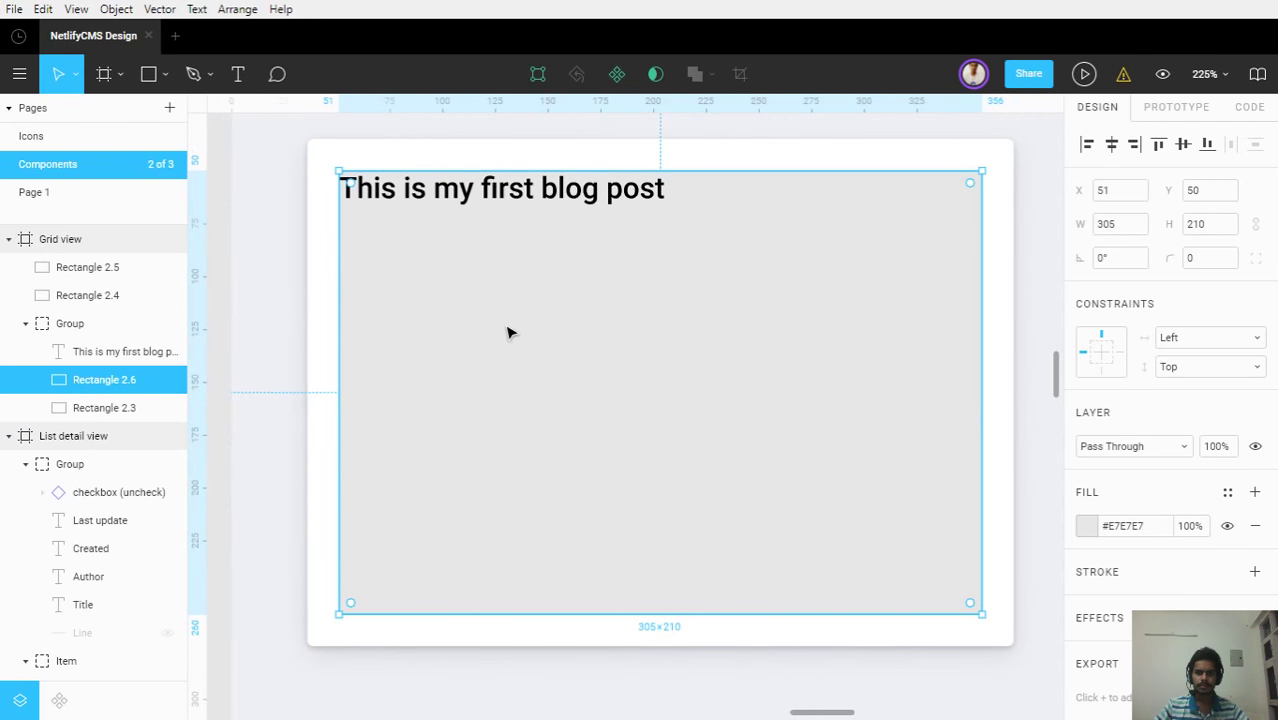
click(333, 308)
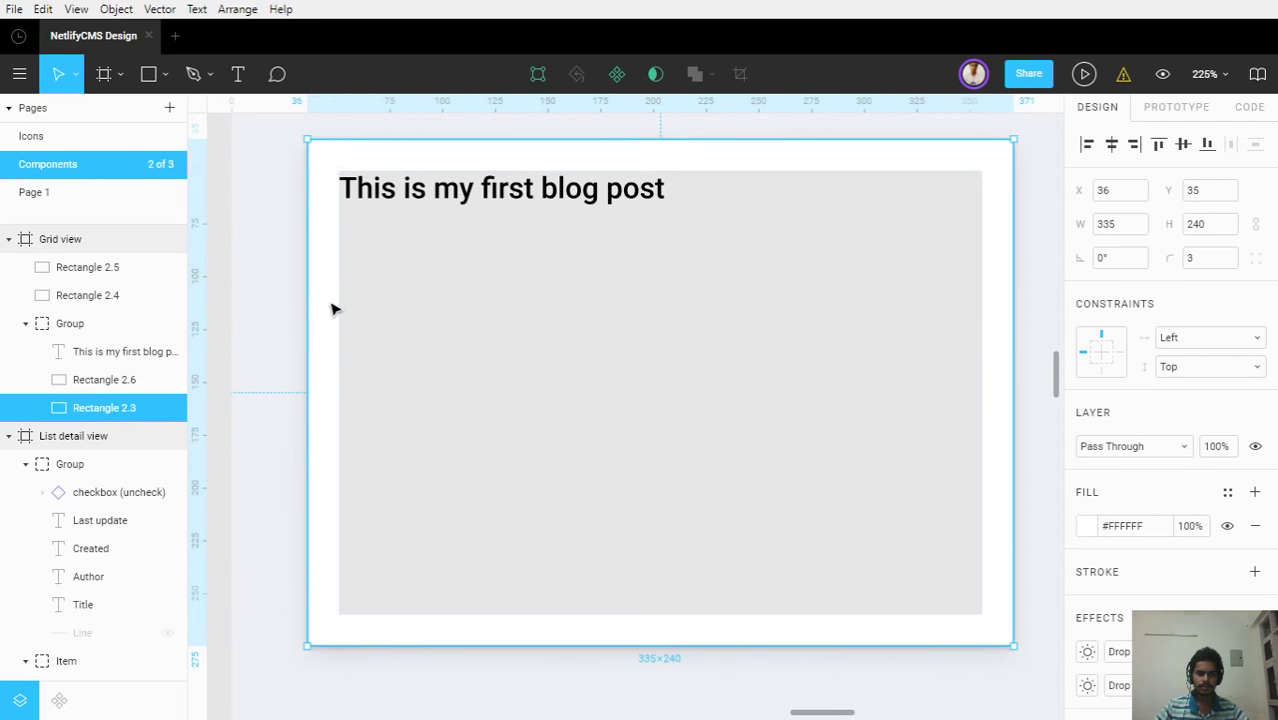
click(404, 298)
scroll(404, 298, up, 1)
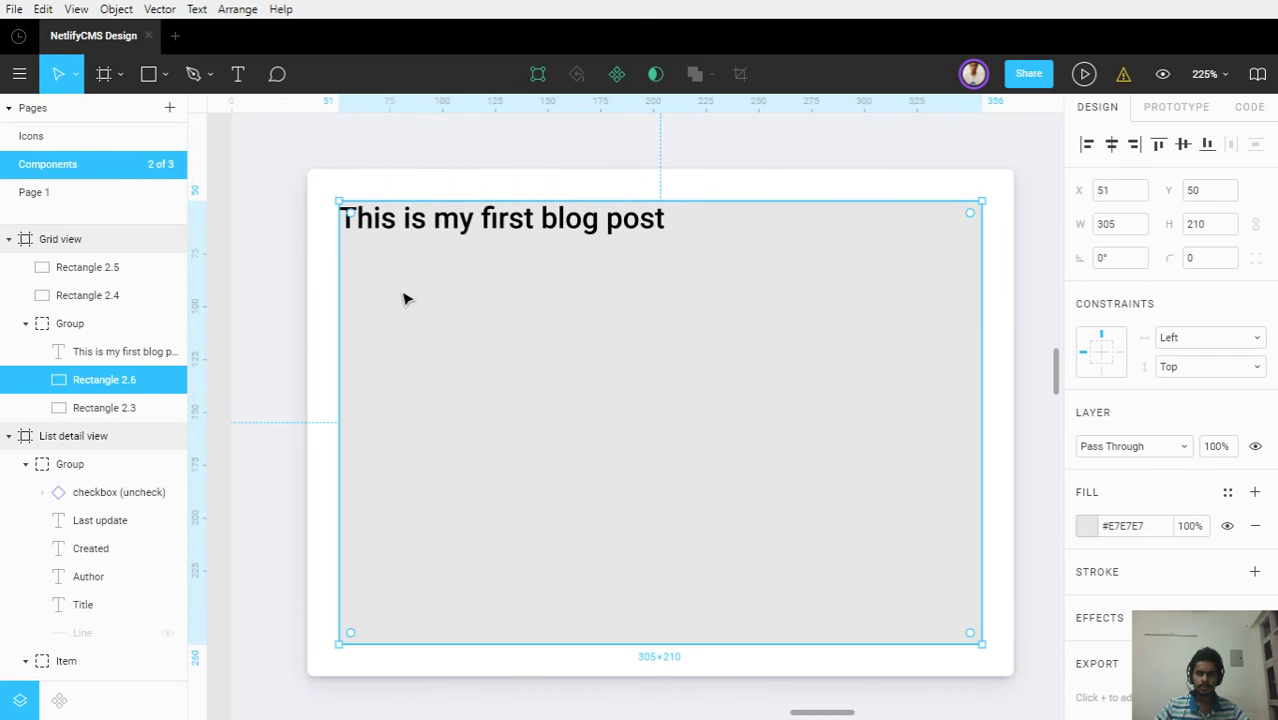
scroll(404, 298, down, 1)
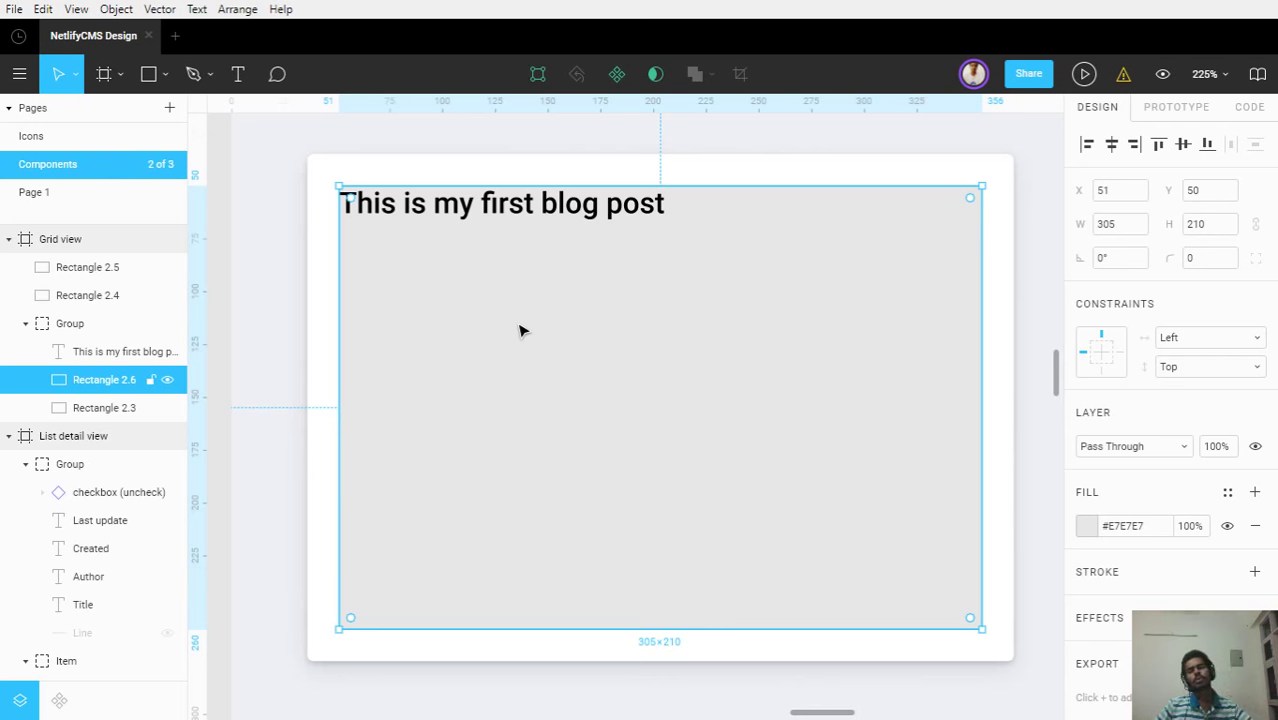
click(320, 271)
scroll(660, 298, down, 5)
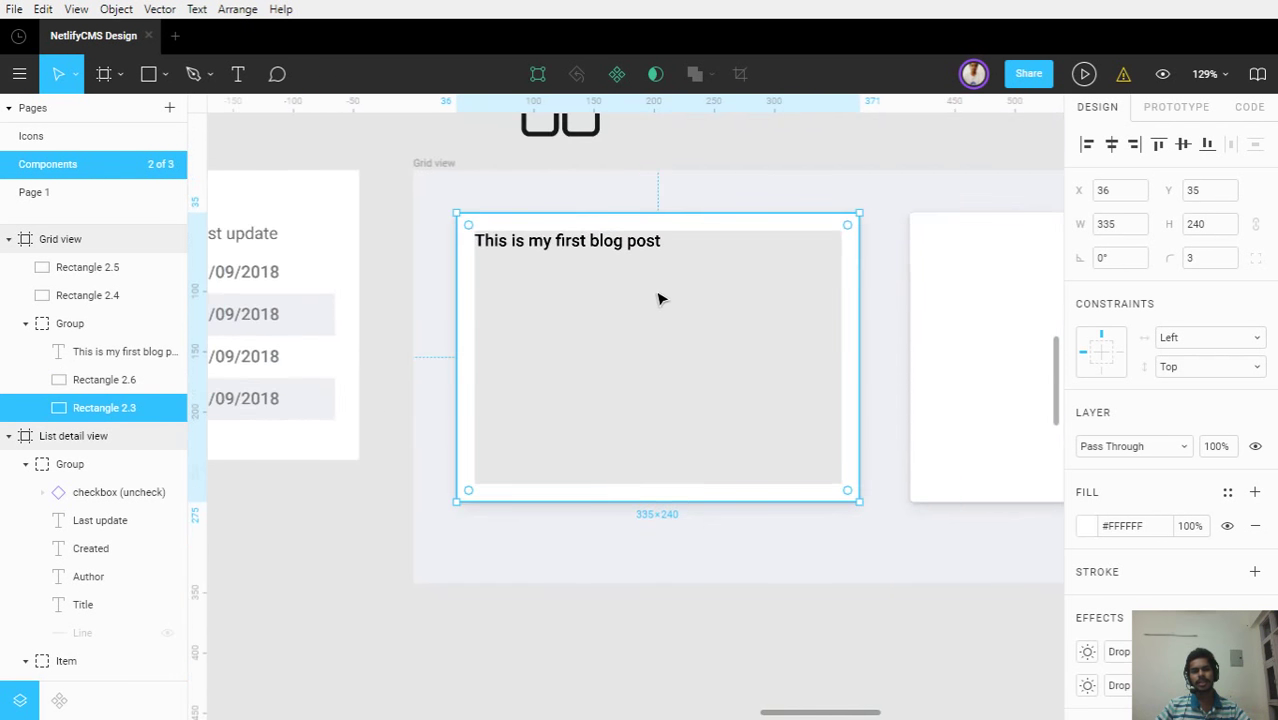
drag(665, 291, 1004, 328)
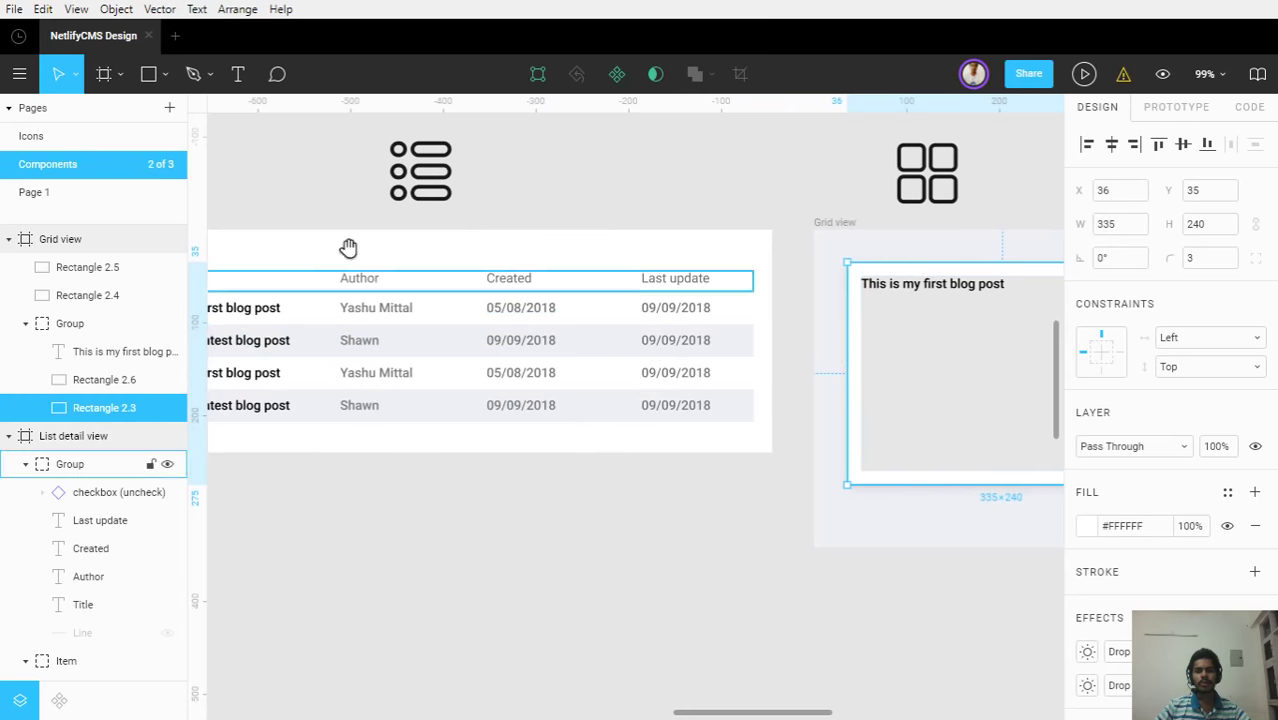
scroll(776, 274, down, 5)
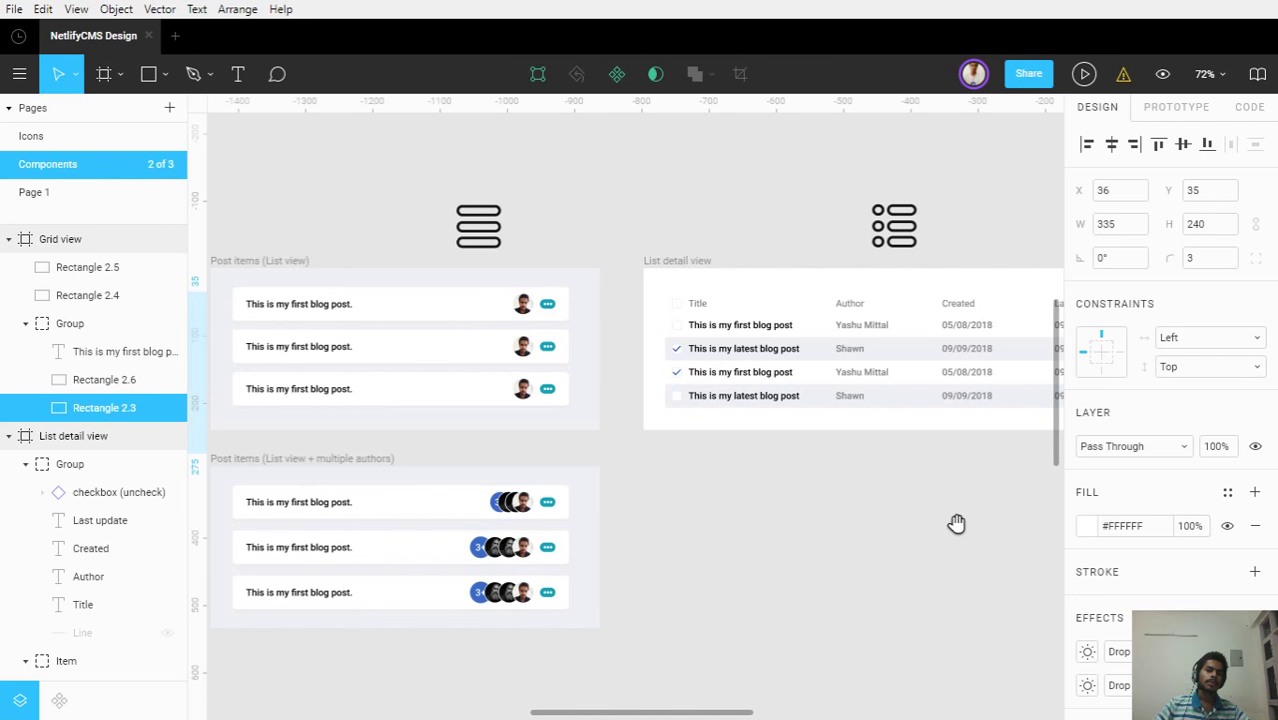
drag(958, 522, 748, 516)
drag(573, 485, 693, 485)
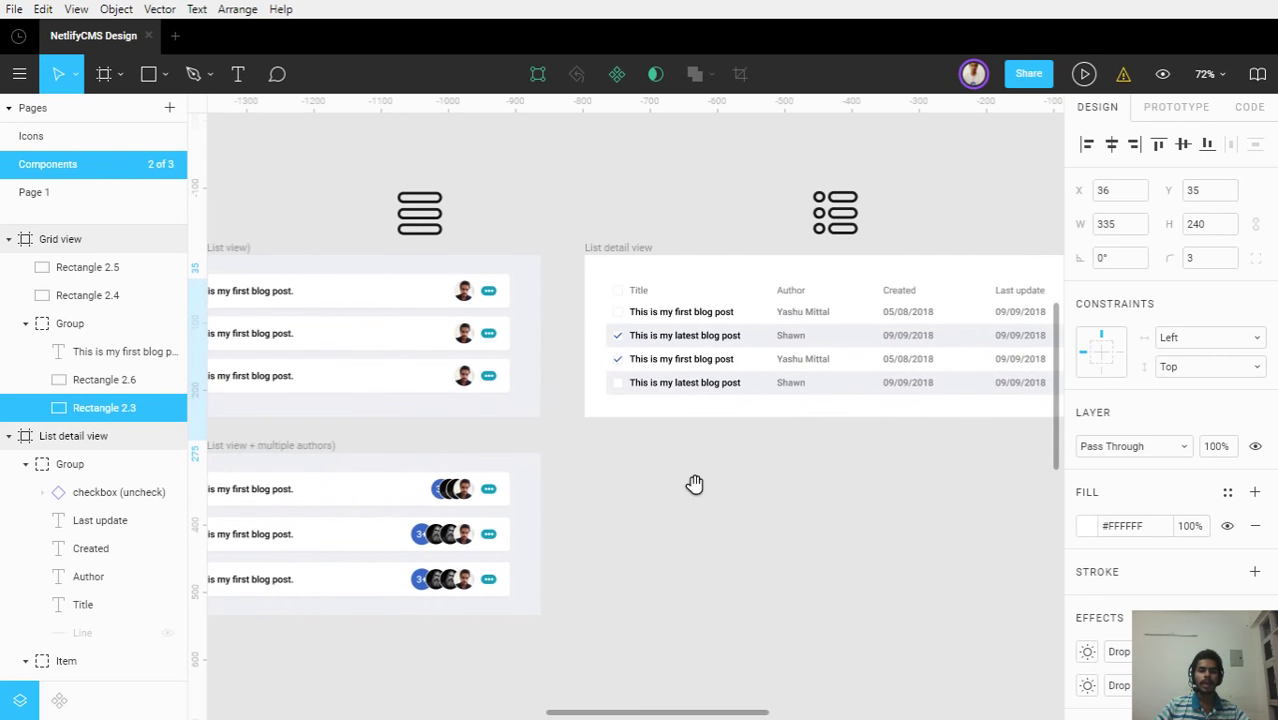
drag(807, 394, 571, 374)
click(472, 262)
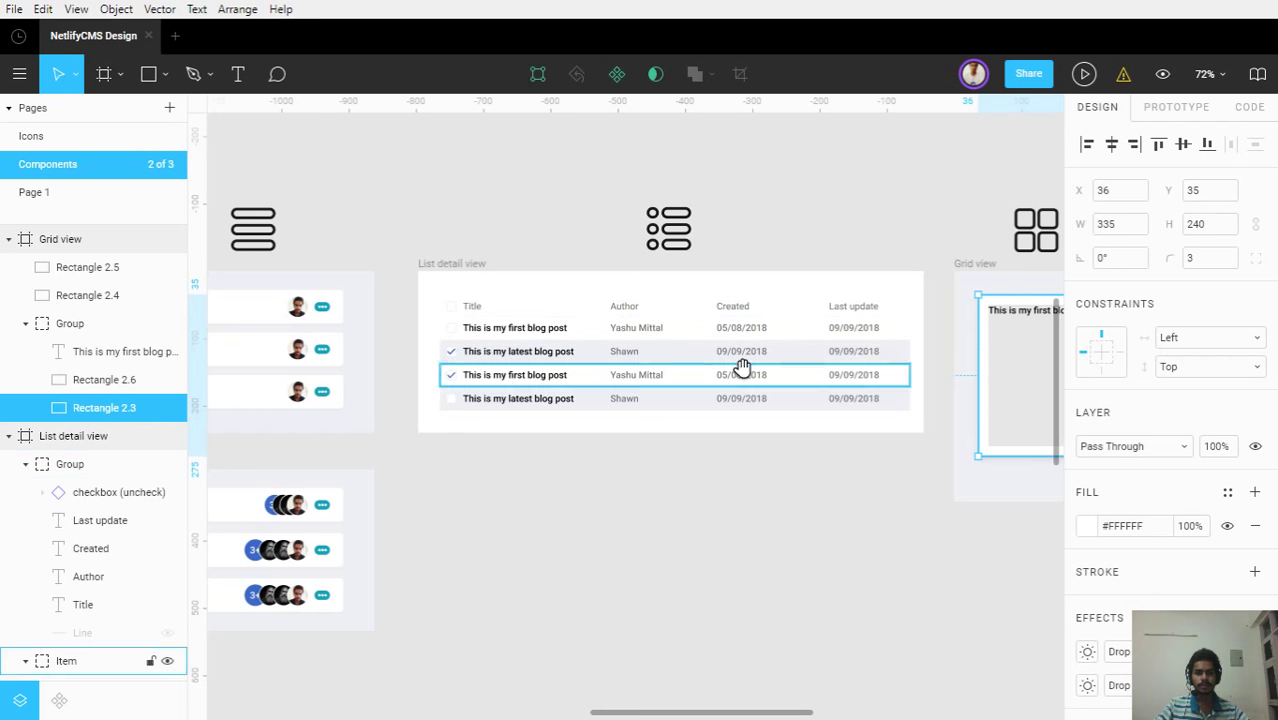
drag(742, 366, 366, 357)
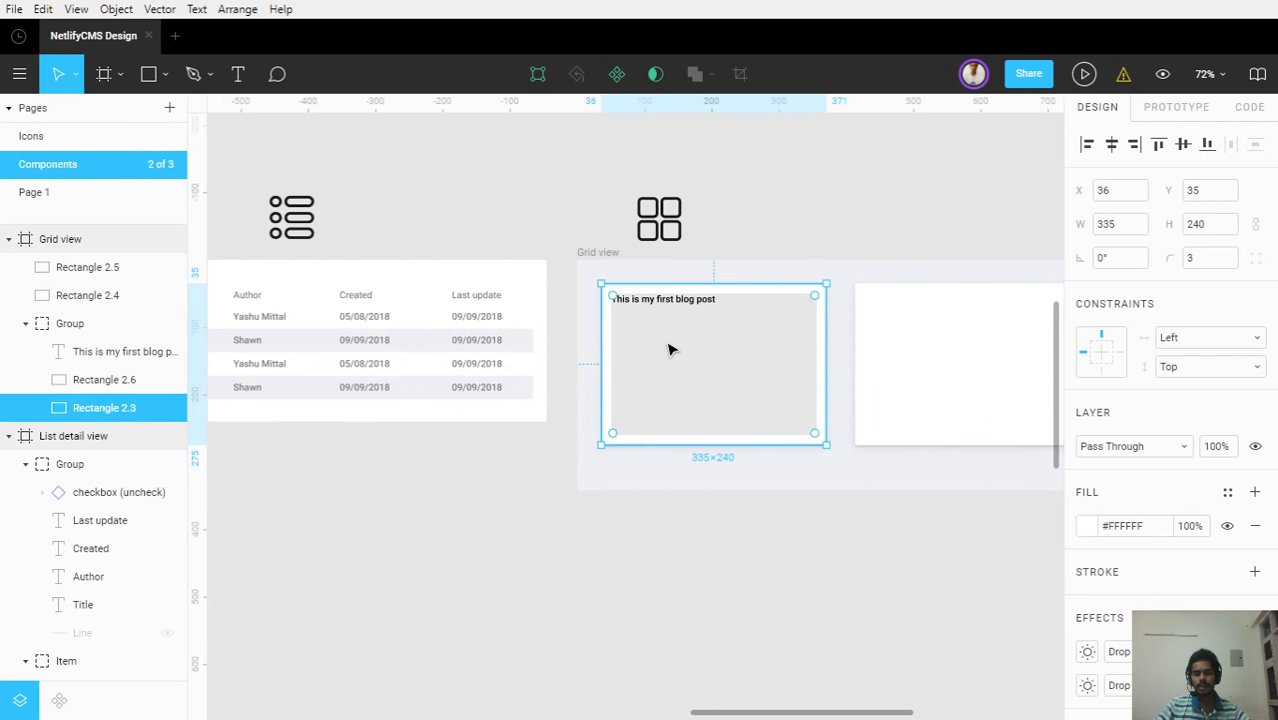
drag(670, 348, 536, 353)
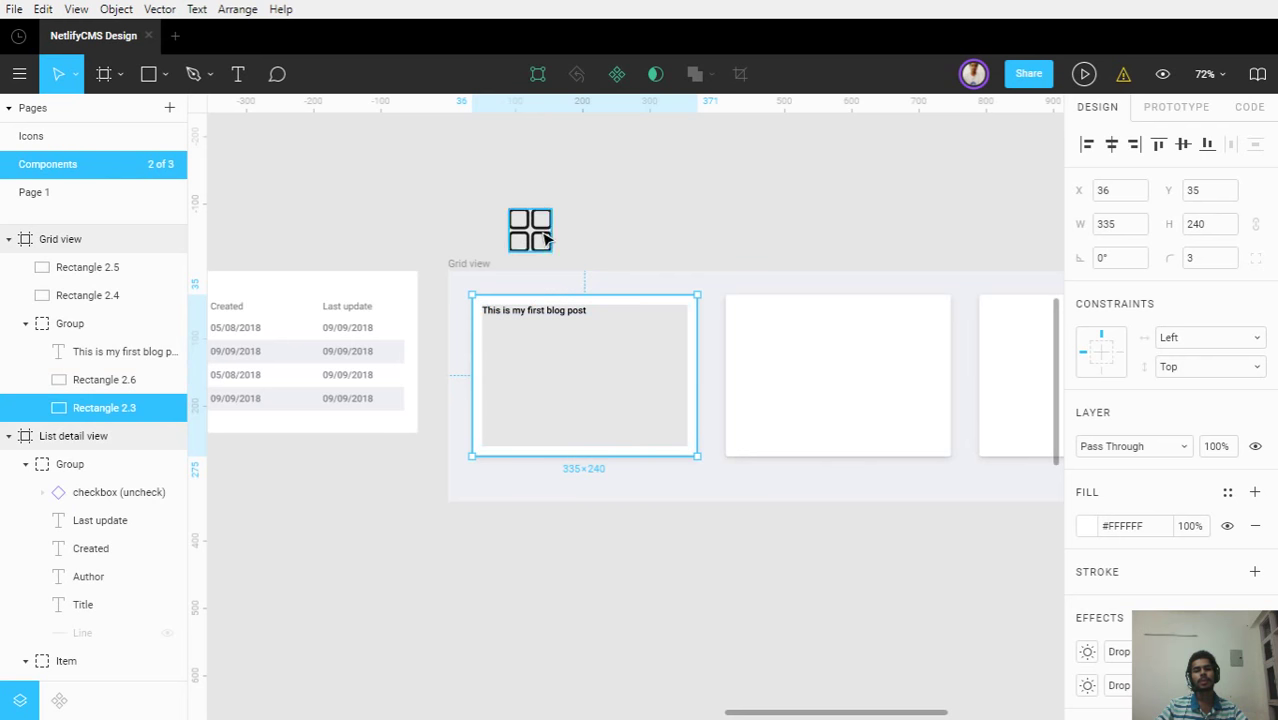
scroll(620, 232, left, 3)
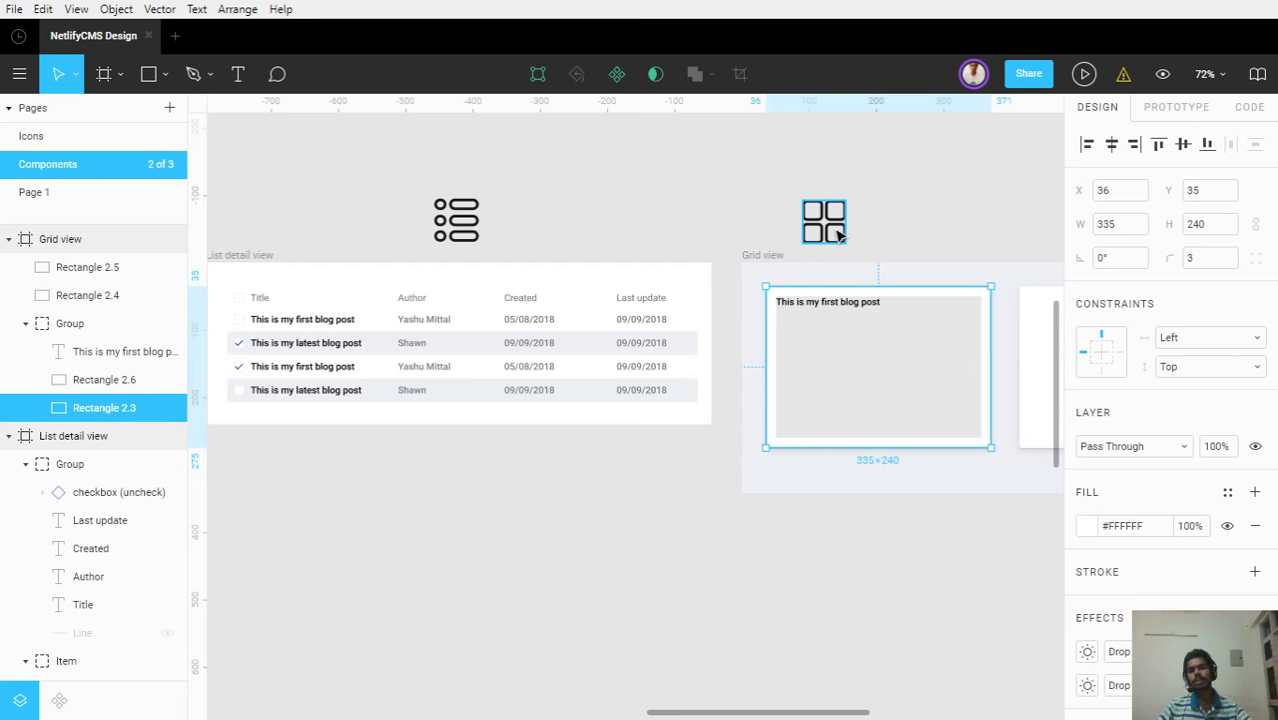
click(753, 194)
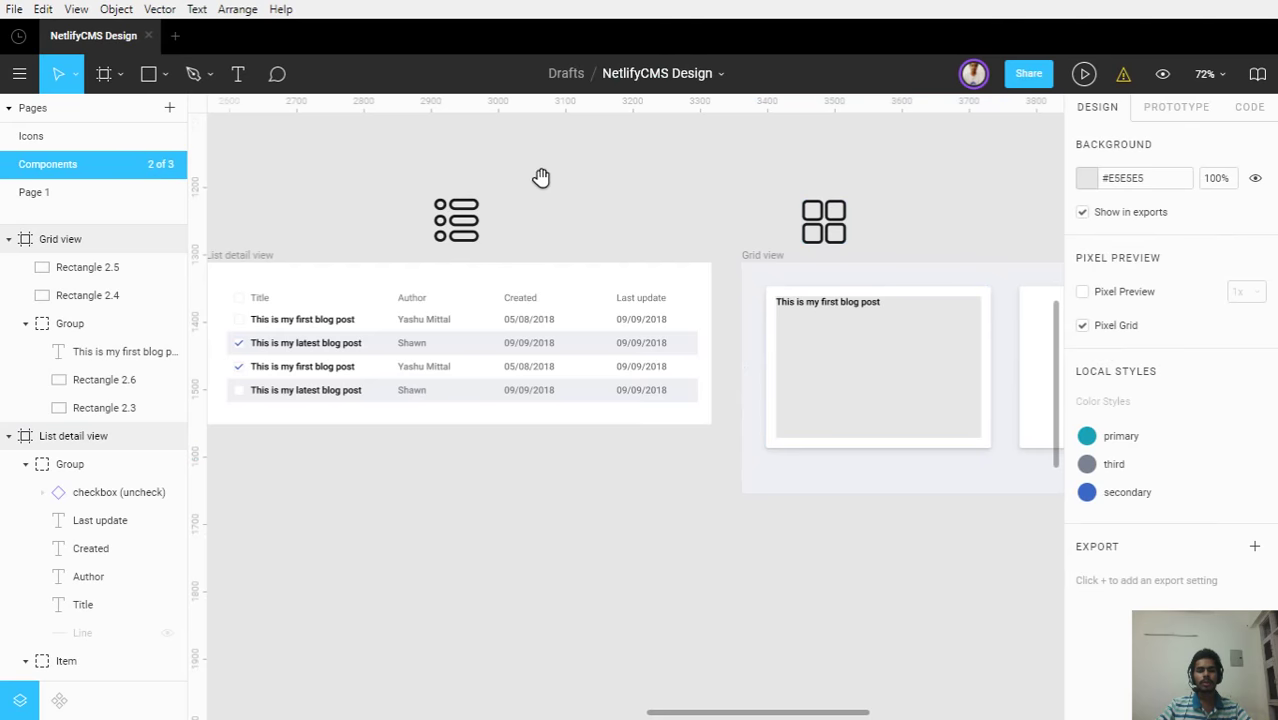
drag(542, 177, 936, 186)
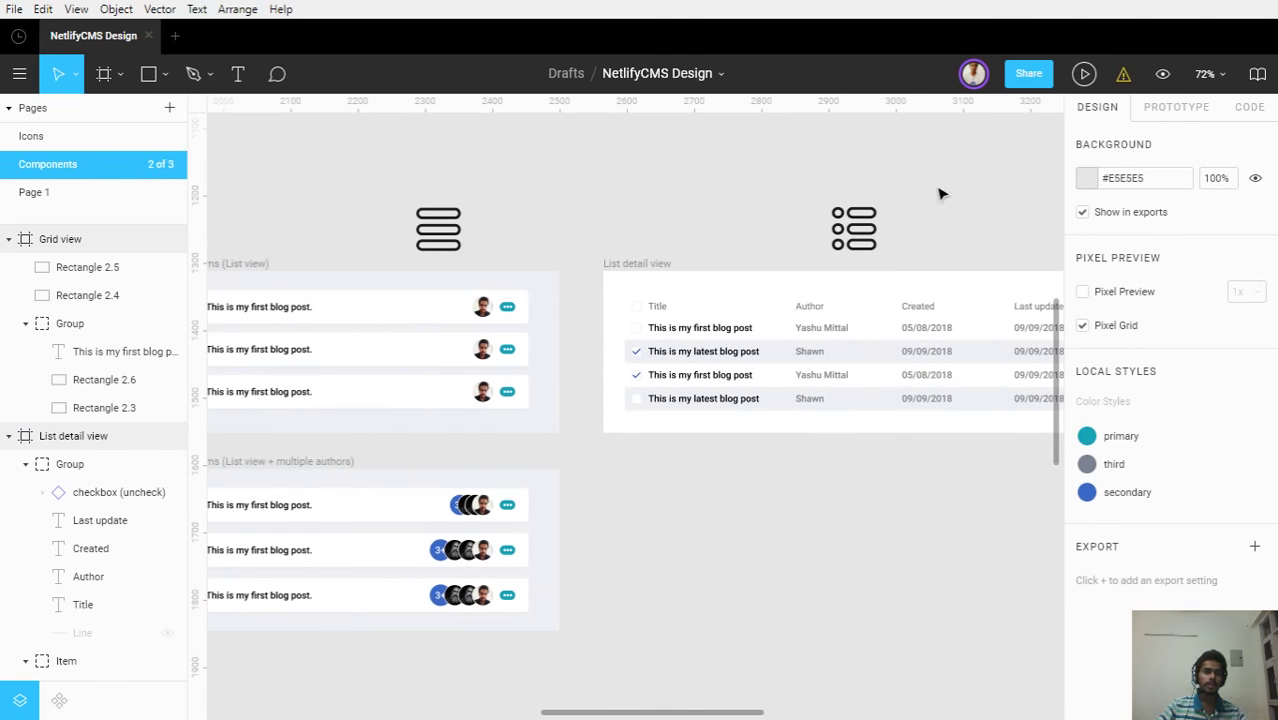